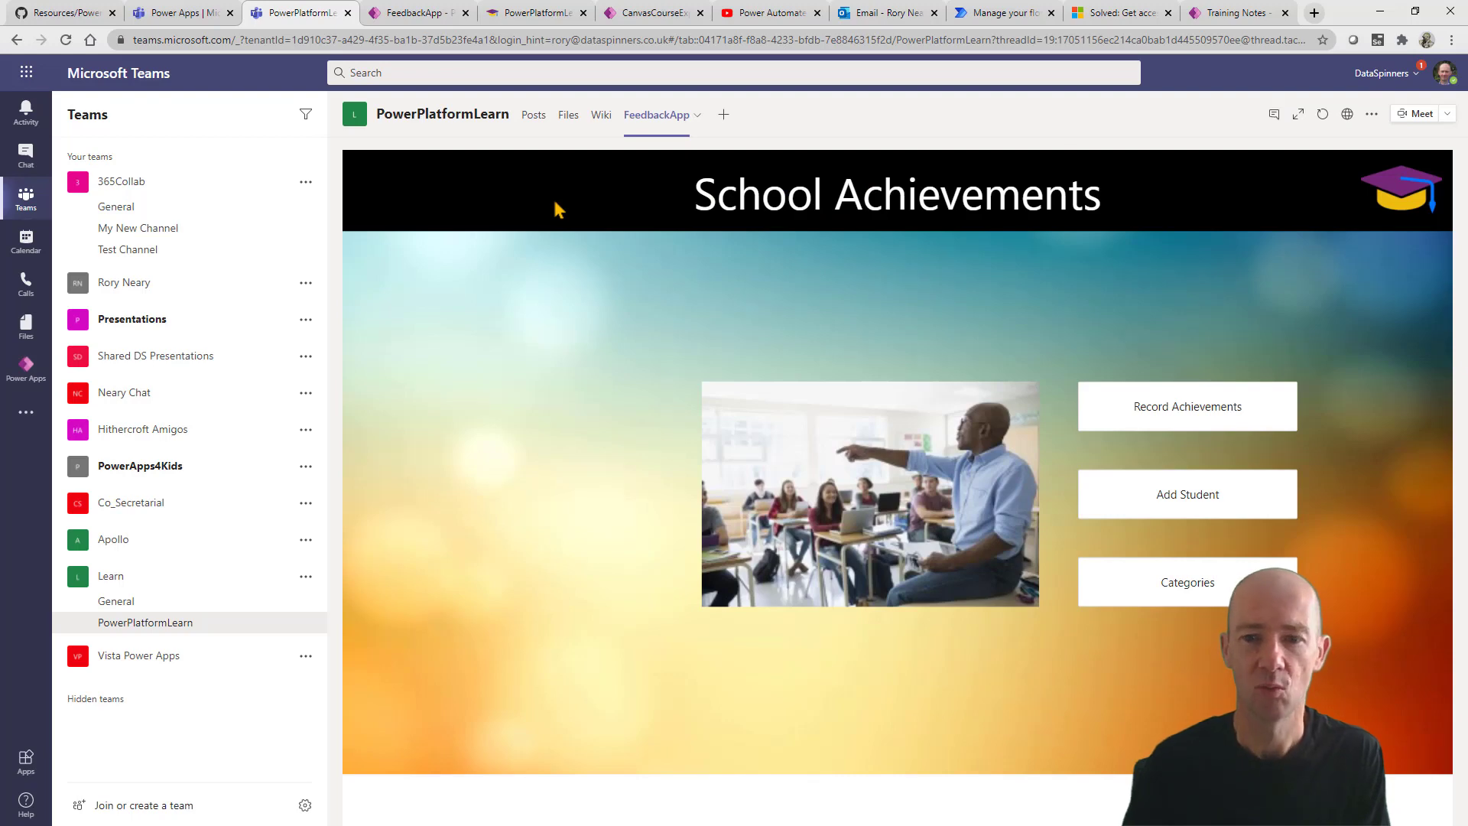
Open FeedbackApp in its own browser tab with &hidenavBar=true appended to the URL.
{"action": "left_click", "coordinate": [1347, 115]}
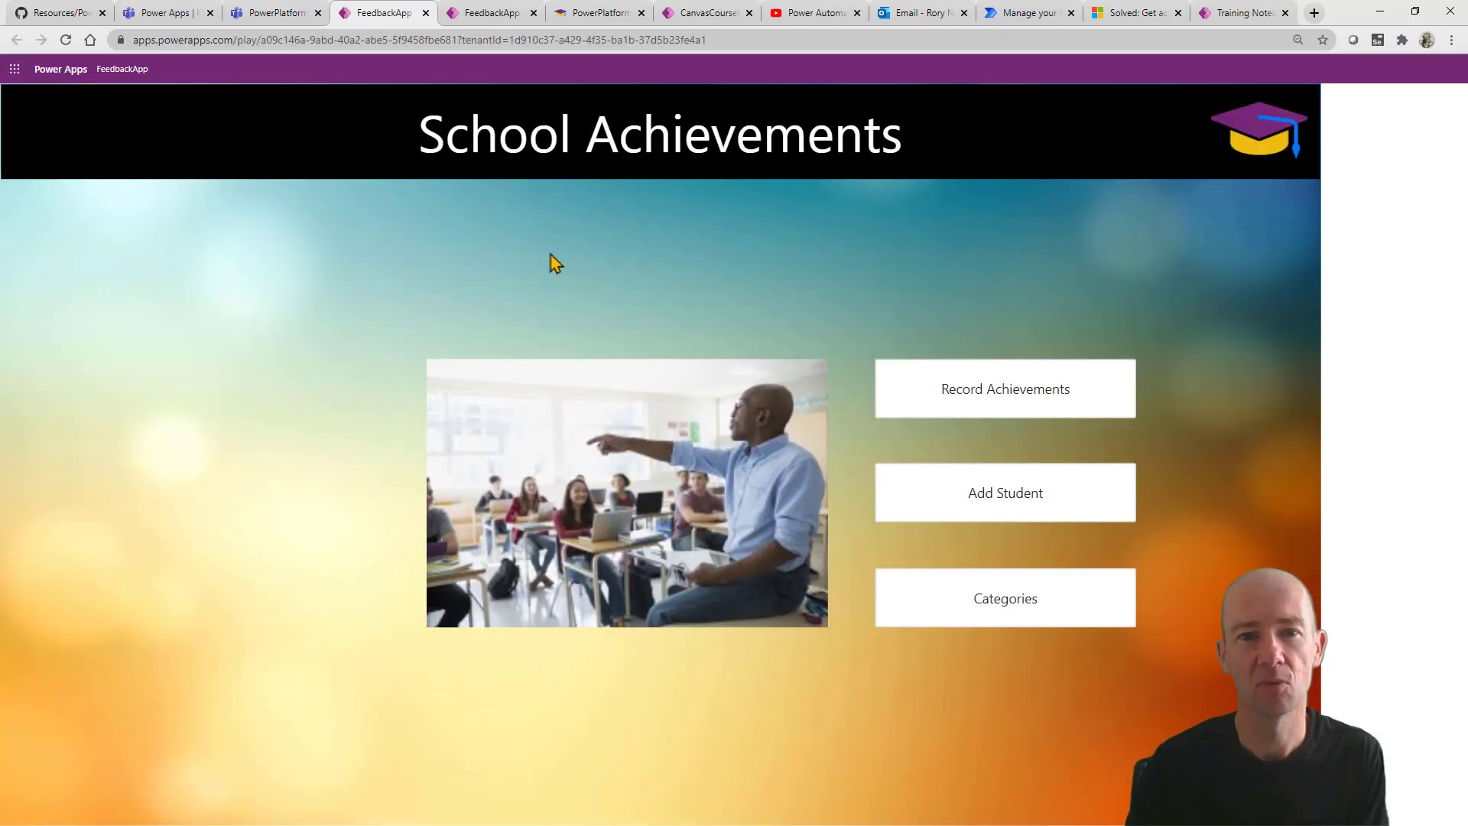
{"action": "left_click", "coordinate": [744, 42]}
{"action": "left_click", "coordinate": [747, 42]}
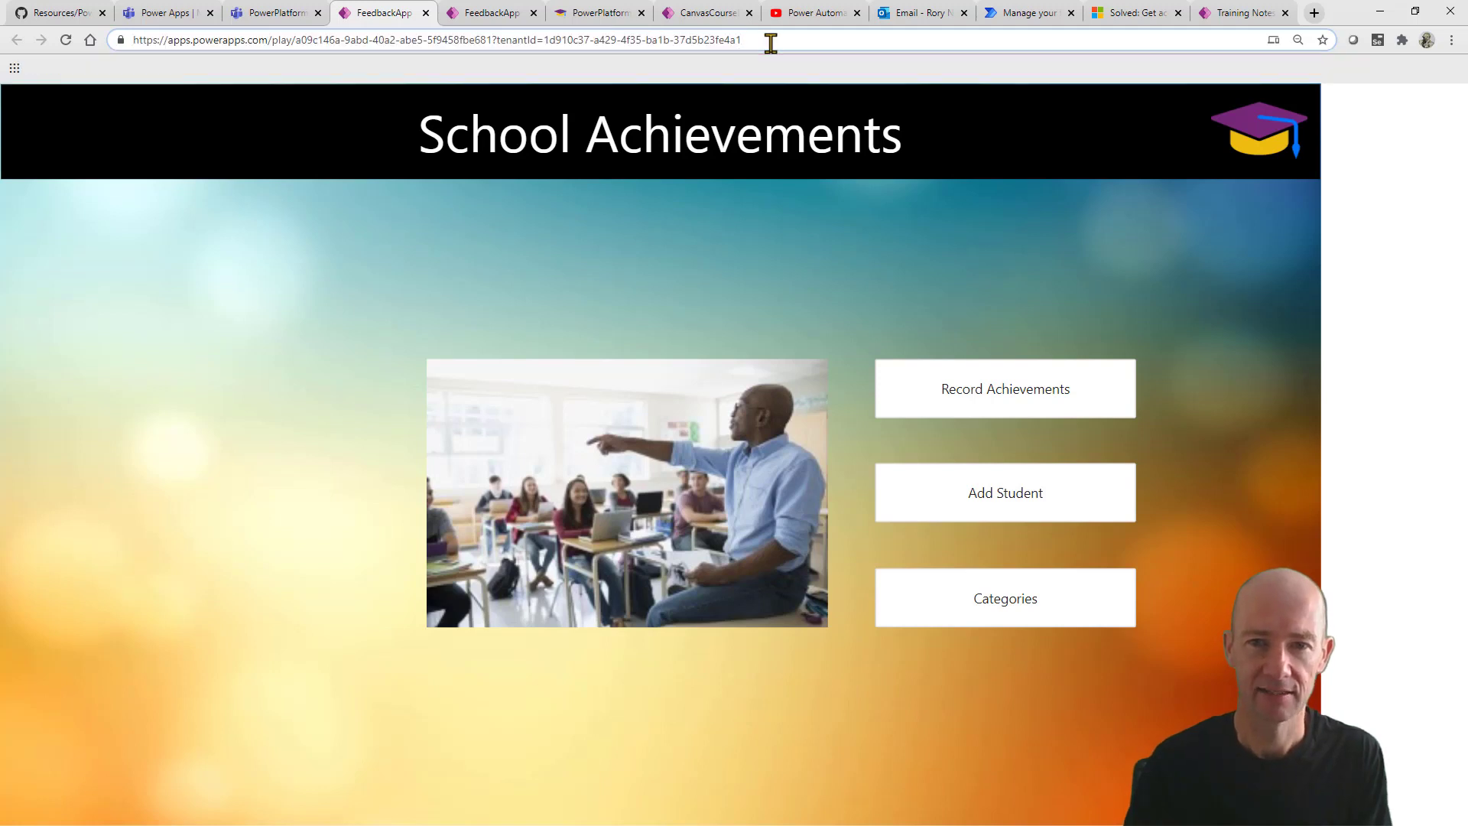
{"action": "type", "text": "&hidenavBar=true"}
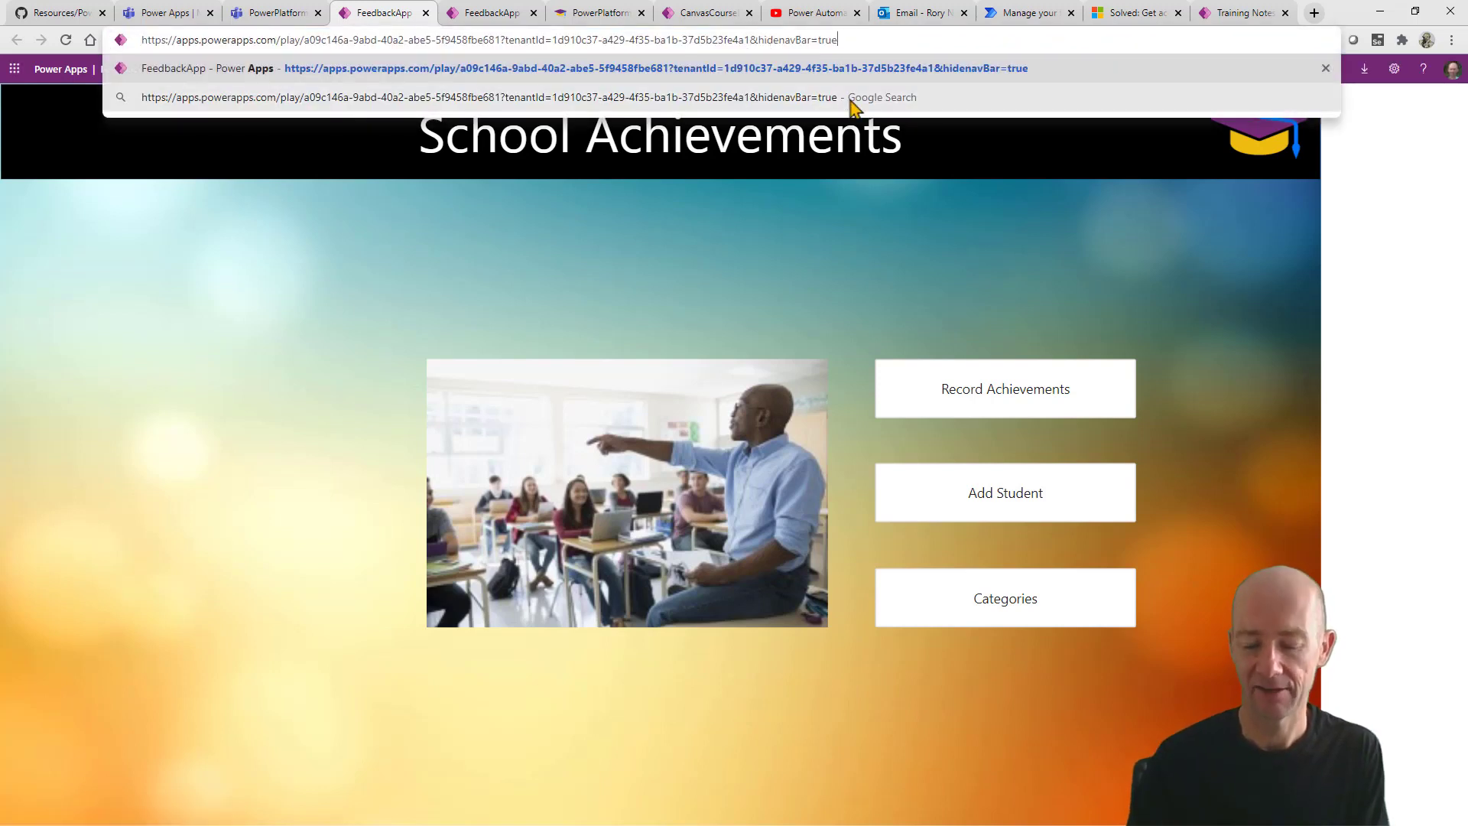
{"action": "key", "text": "Return"}
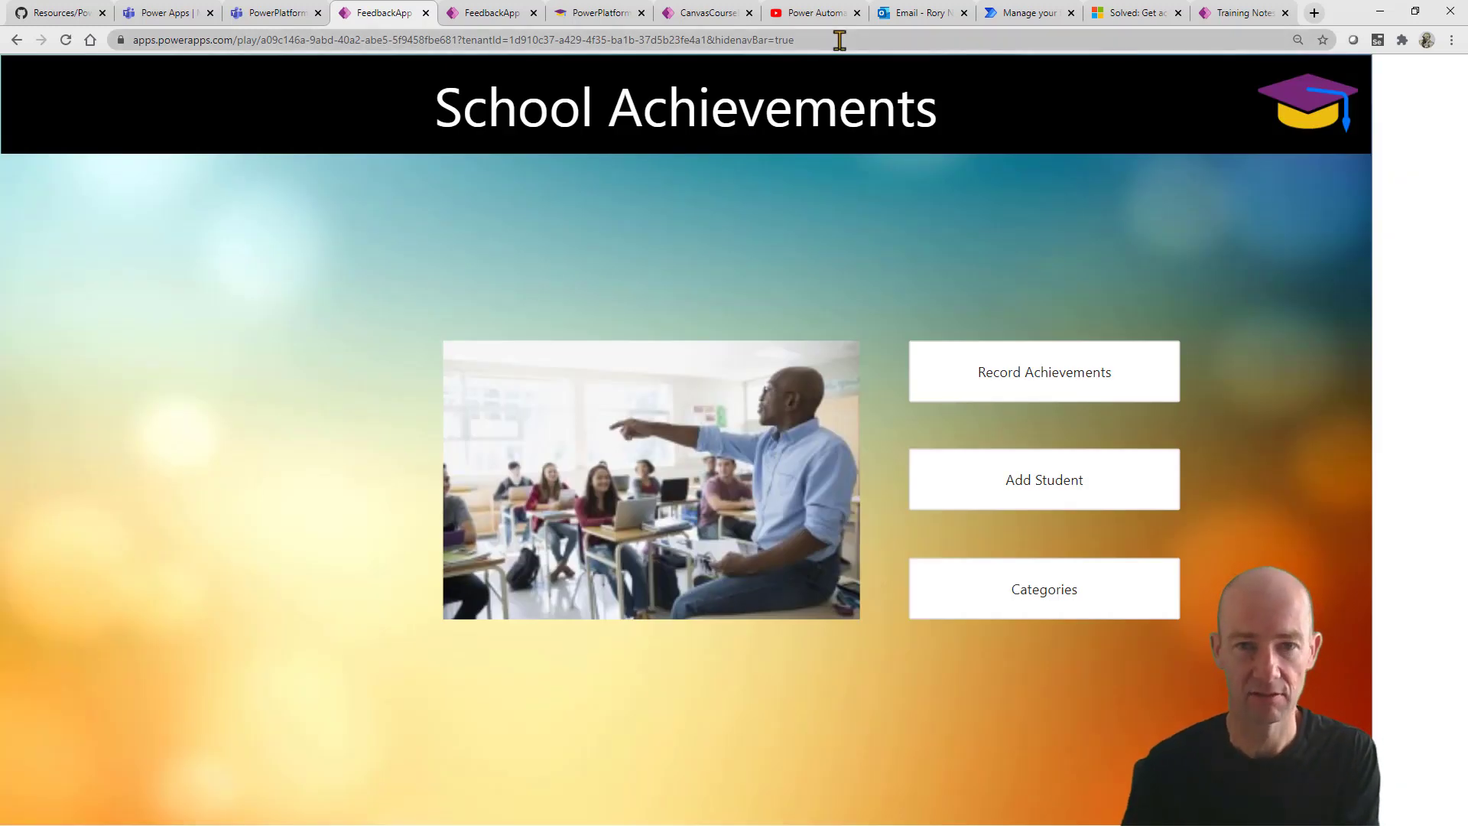
View the app full screen, then exit full screen and return to the Teams tab.
{"action": "key", "text": "F11"}
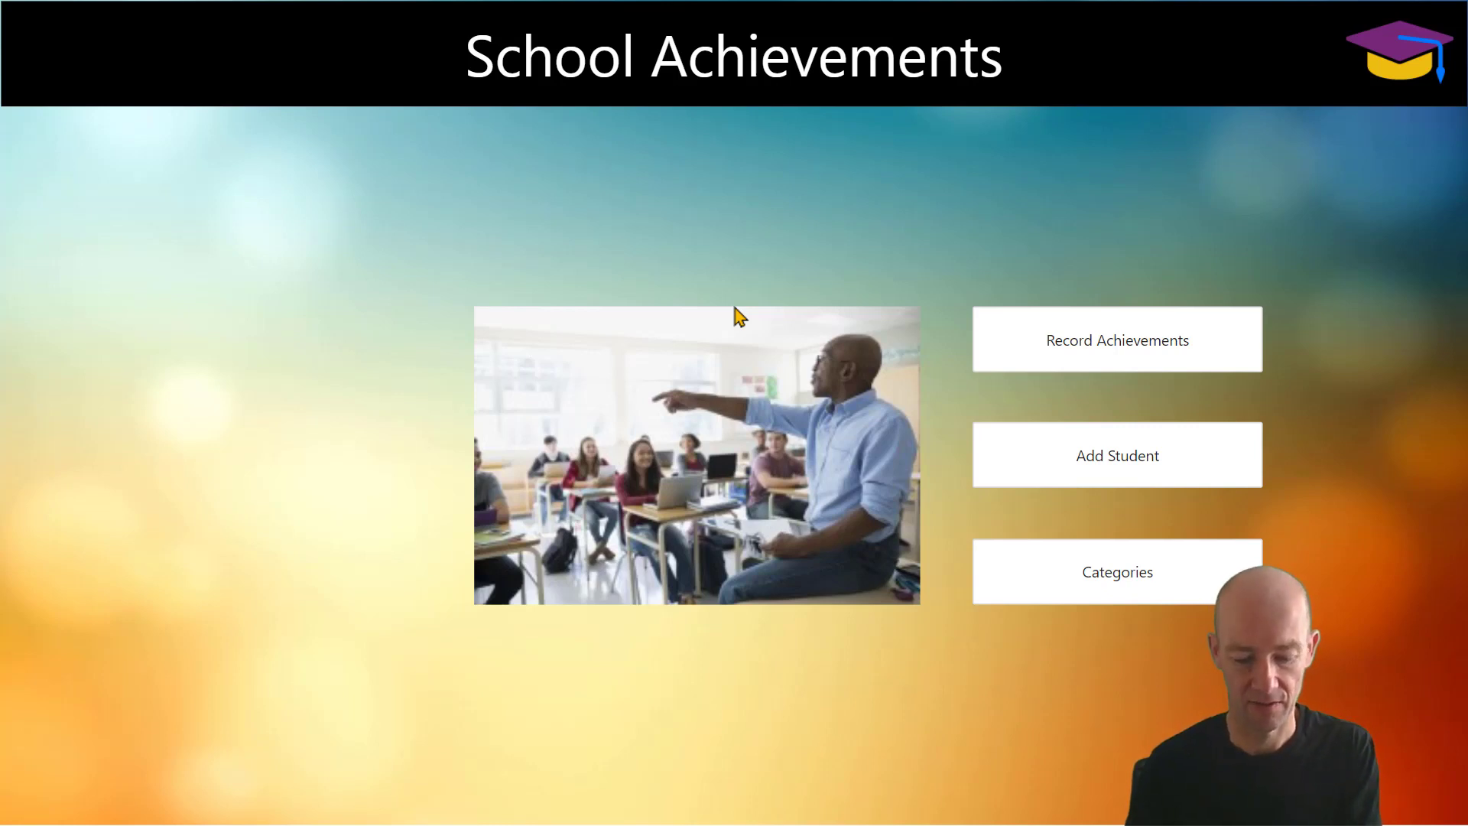
{"action": "key", "text": "F11"}
{"action": "left_click", "coordinate": [287, 17]}
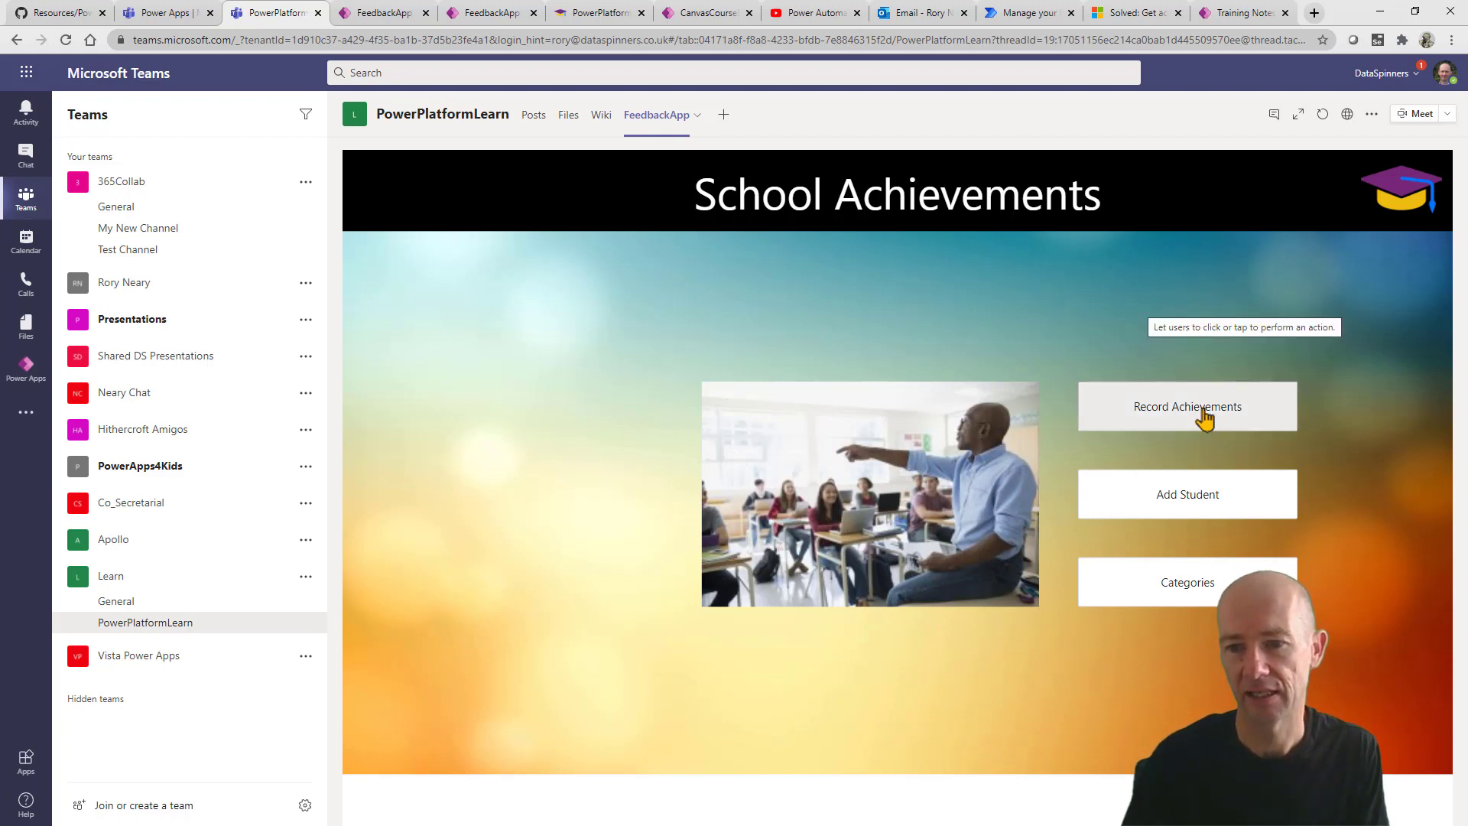
{"action": "left_click", "coordinate": [1187, 502]}
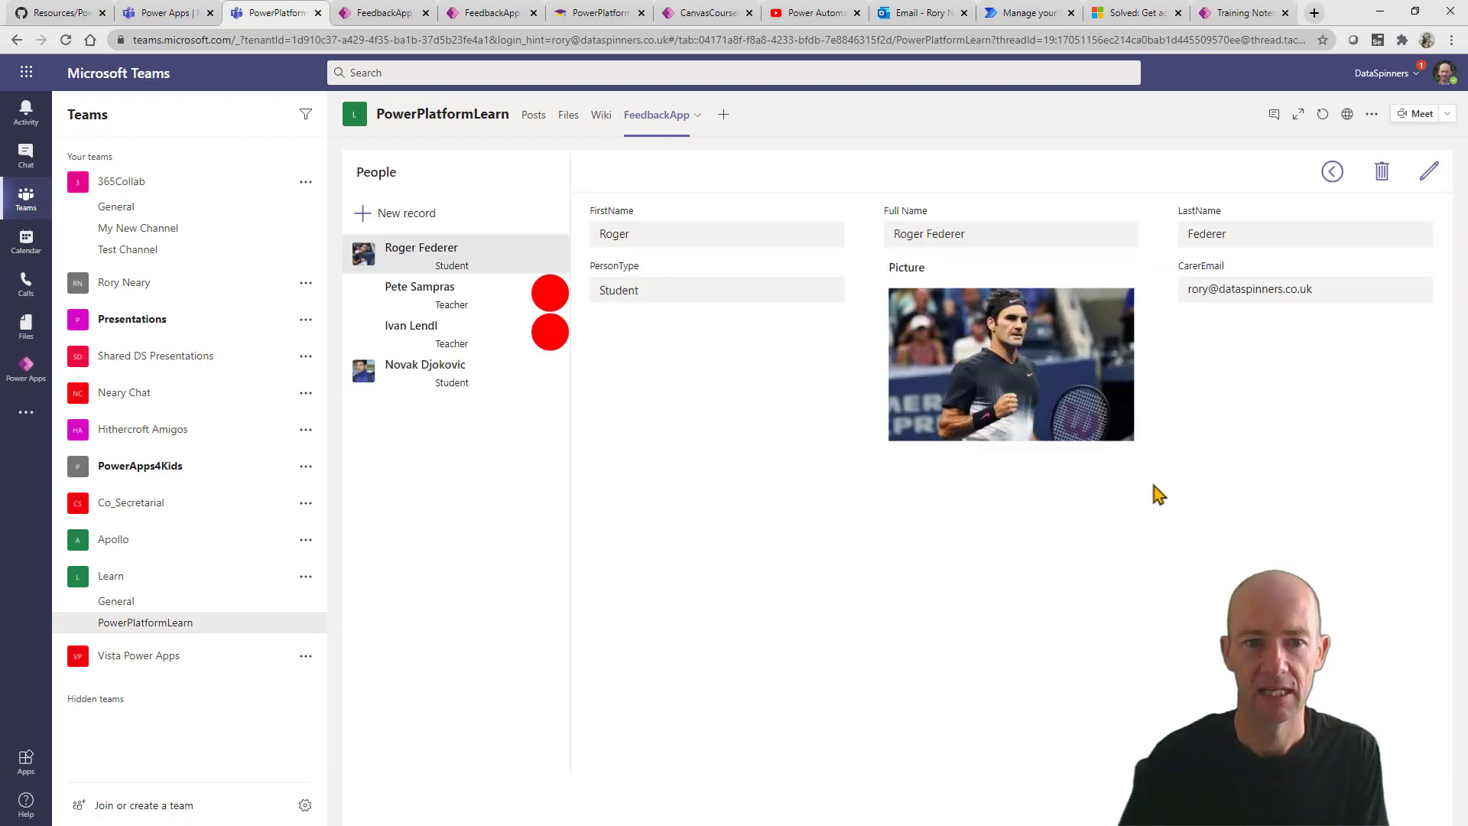
{"action": "left_click", "coordinate": [416, 214]}
{"action": "left_click", "coordinate": [692, 236]}
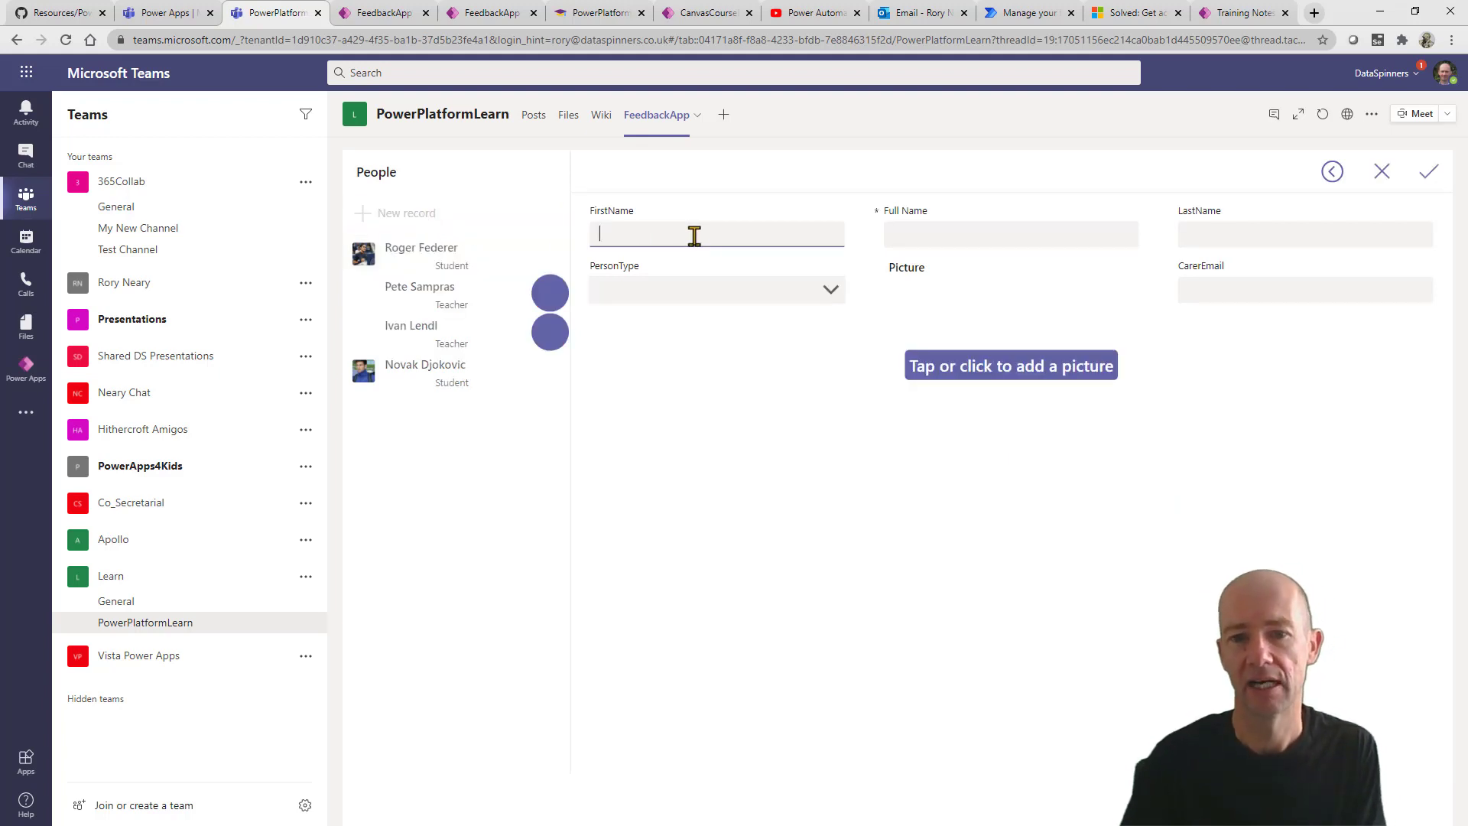
{"action": "left_click", "coordinate": [1057, 376]}
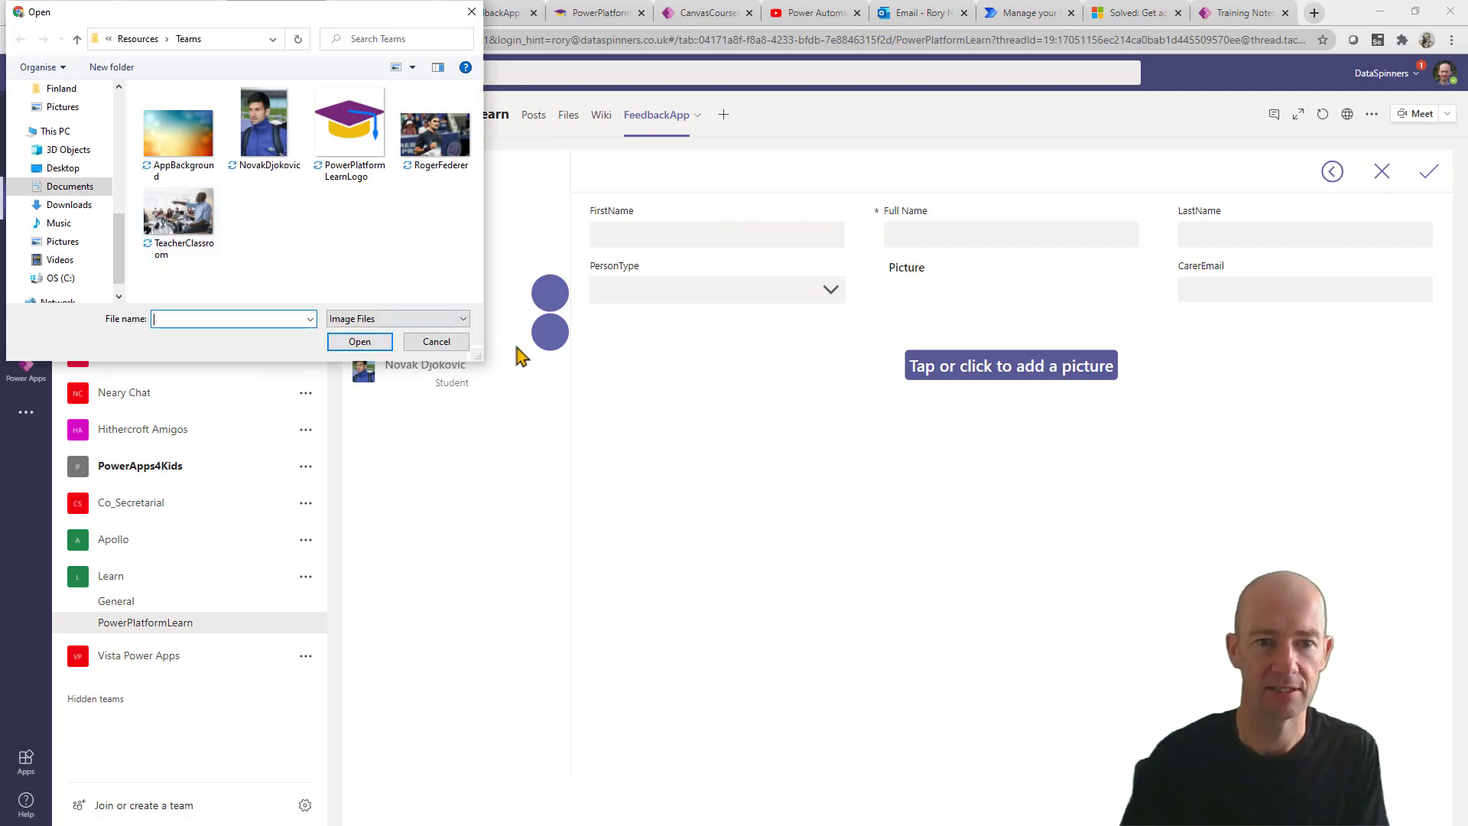
{"action": "left_click", "coordinate": [435, 342]}
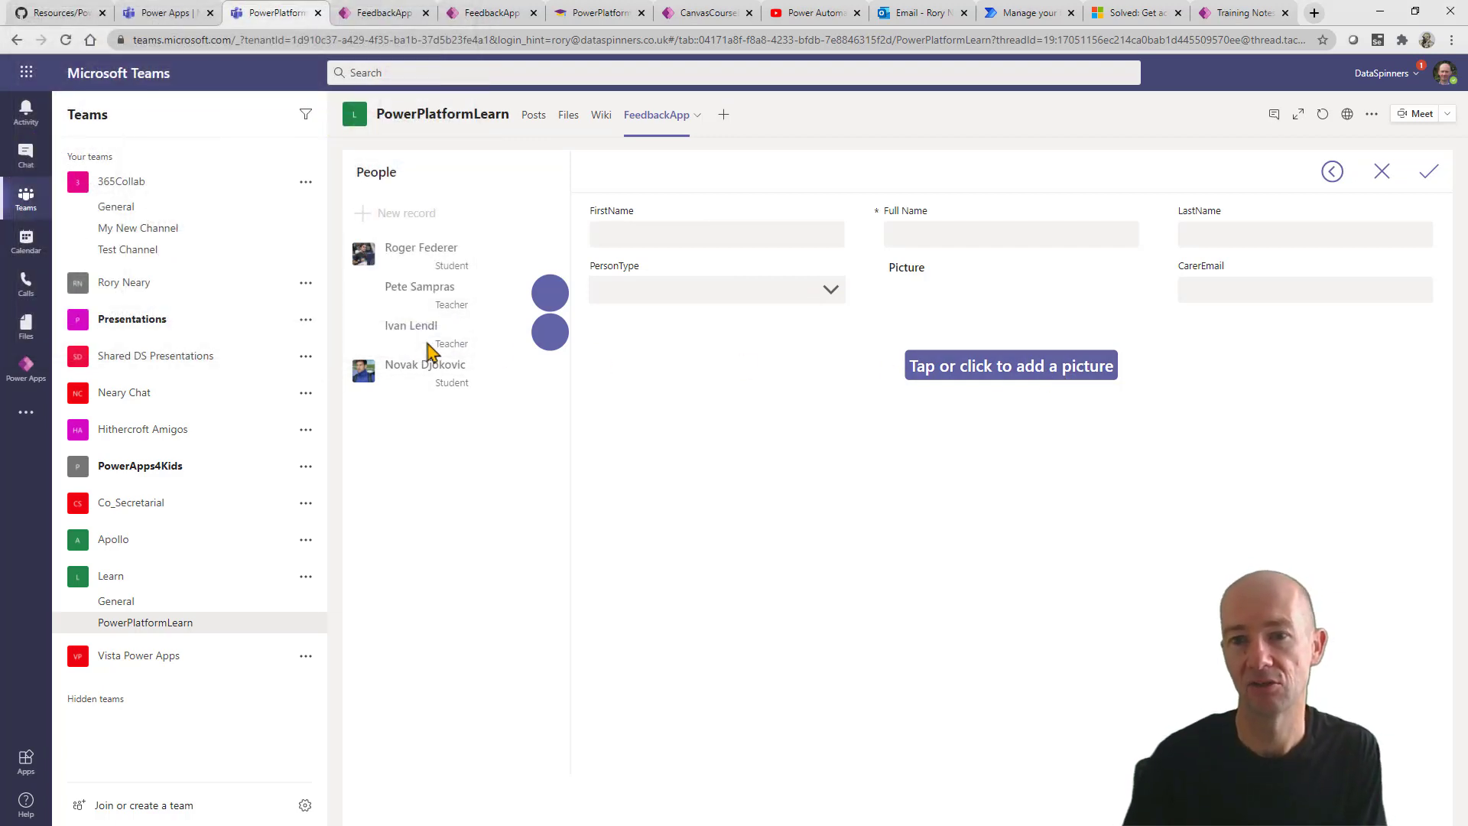
{"action": "left_click", "coordinate": [1332, 173]}
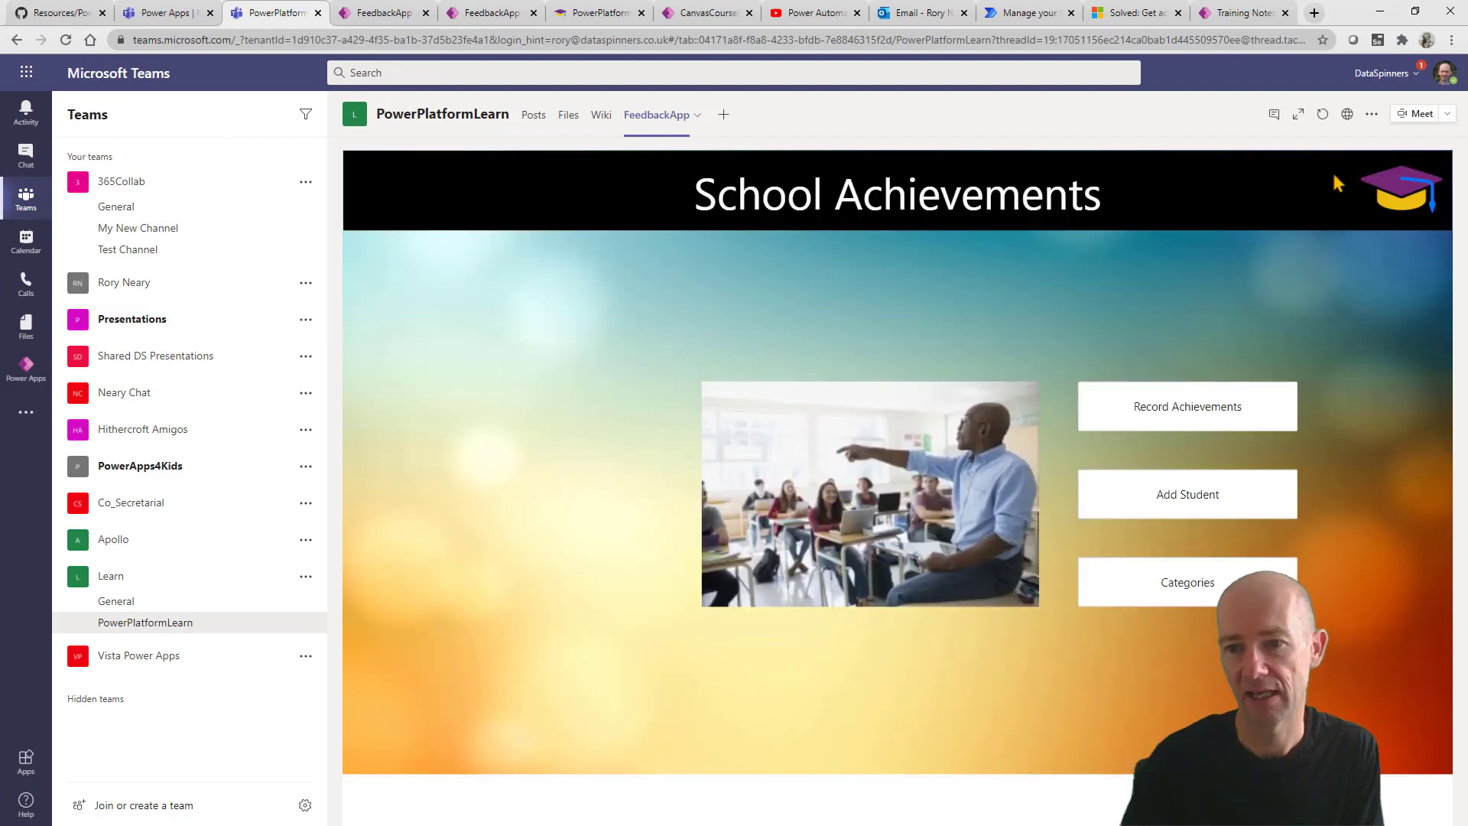
Add the category 'Over and above expectation' with 4 points, then go back home.
{"action": "left_click", "coordinate": [1177, 582]}
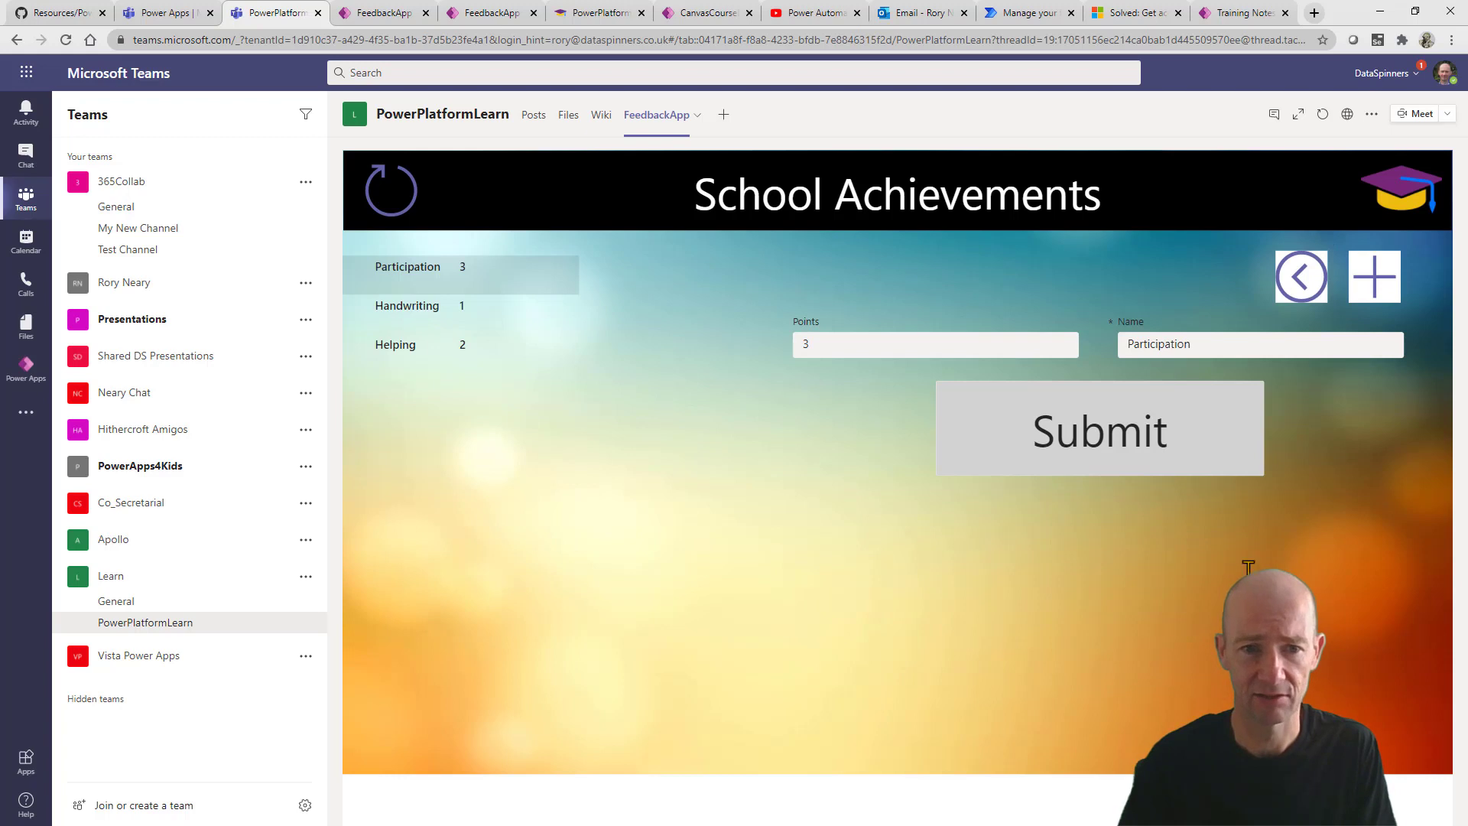
{"action": "left_click", "coordinate": [1374, 287]}
{"action": "left_click", "coordinate": [1157, 339]}
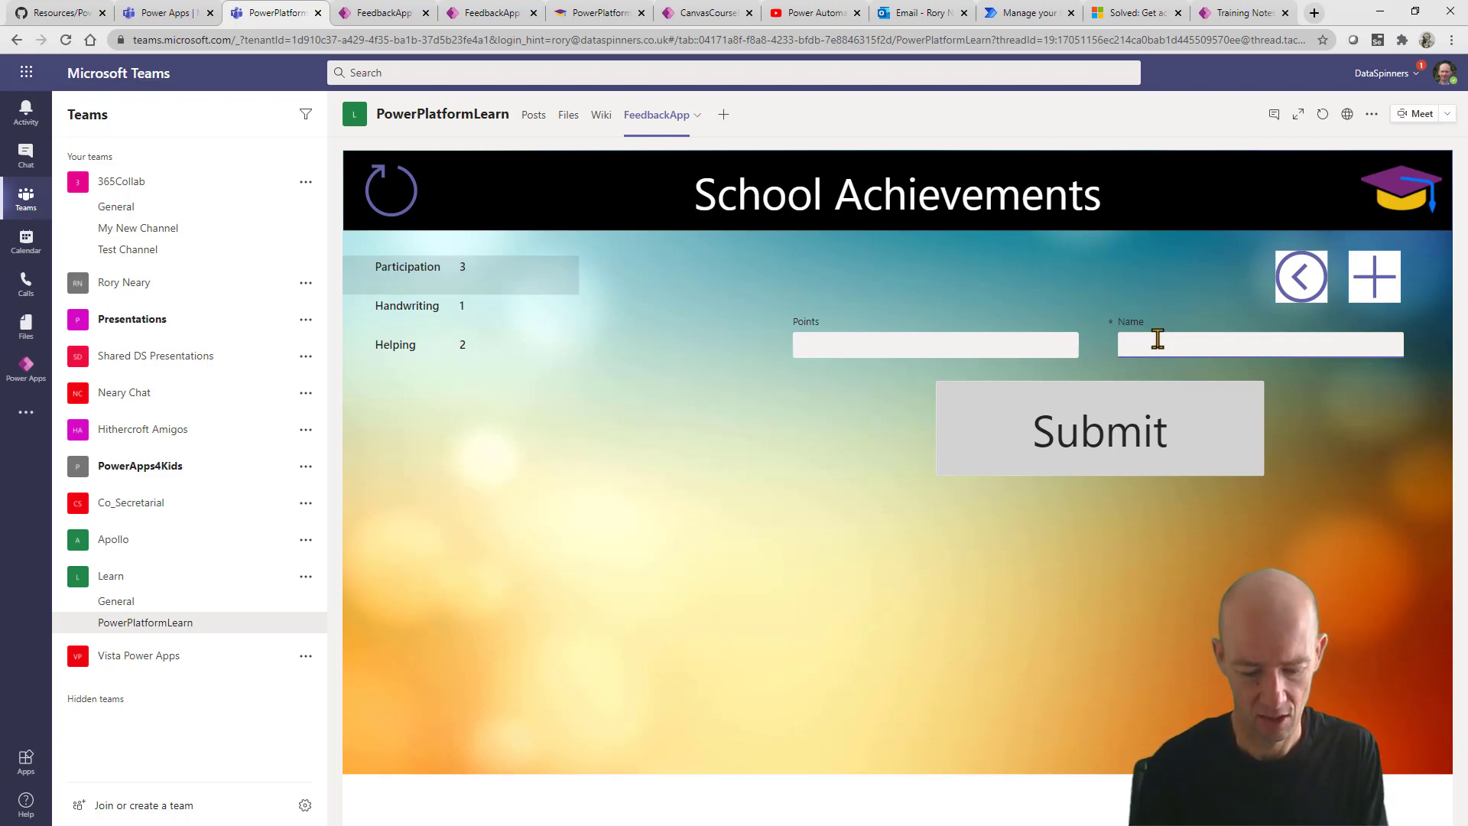
{"action": "type", "text": "Overland"}
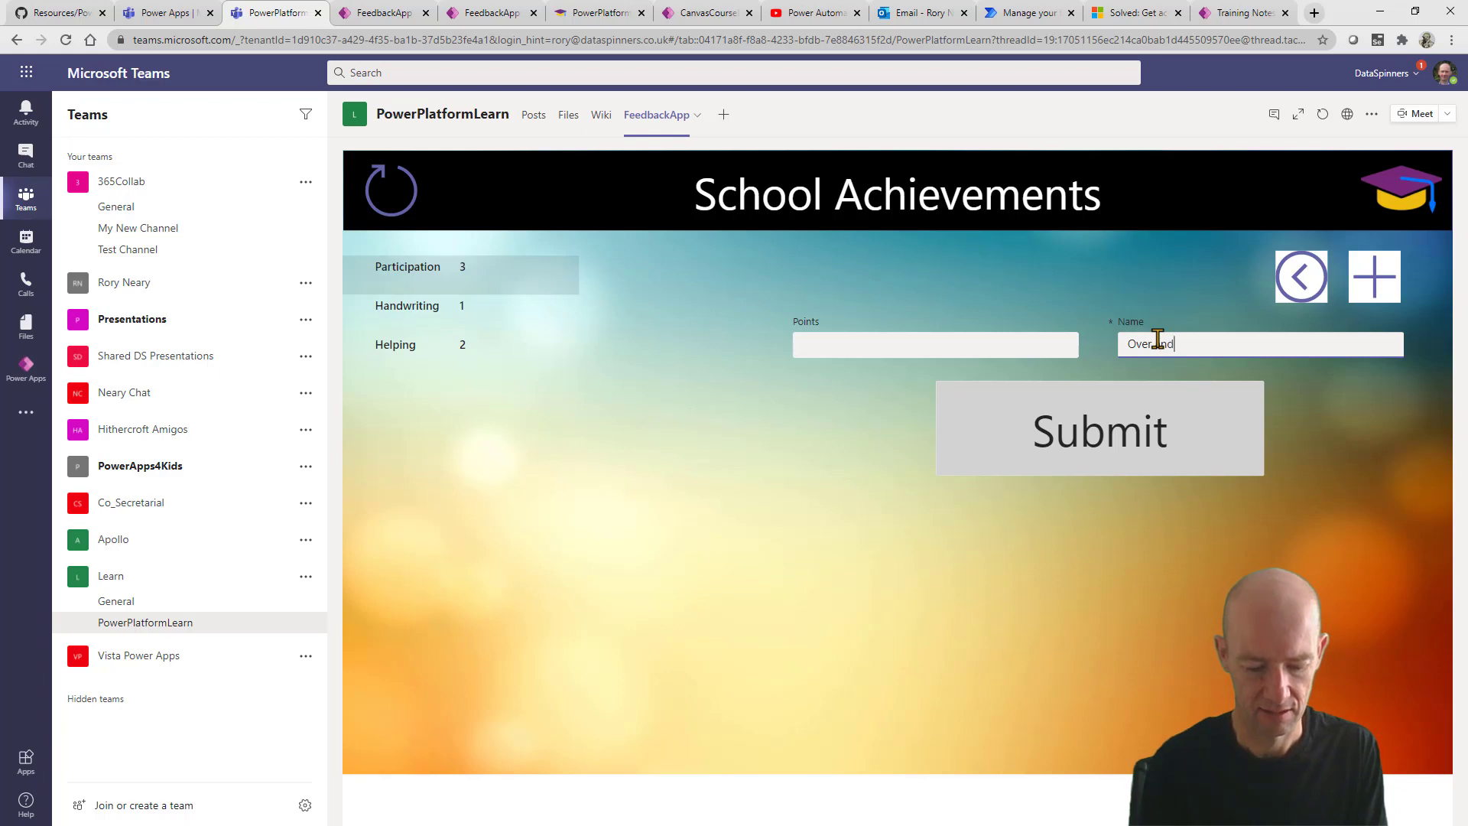
{"action": "type", "text": " above expect"}
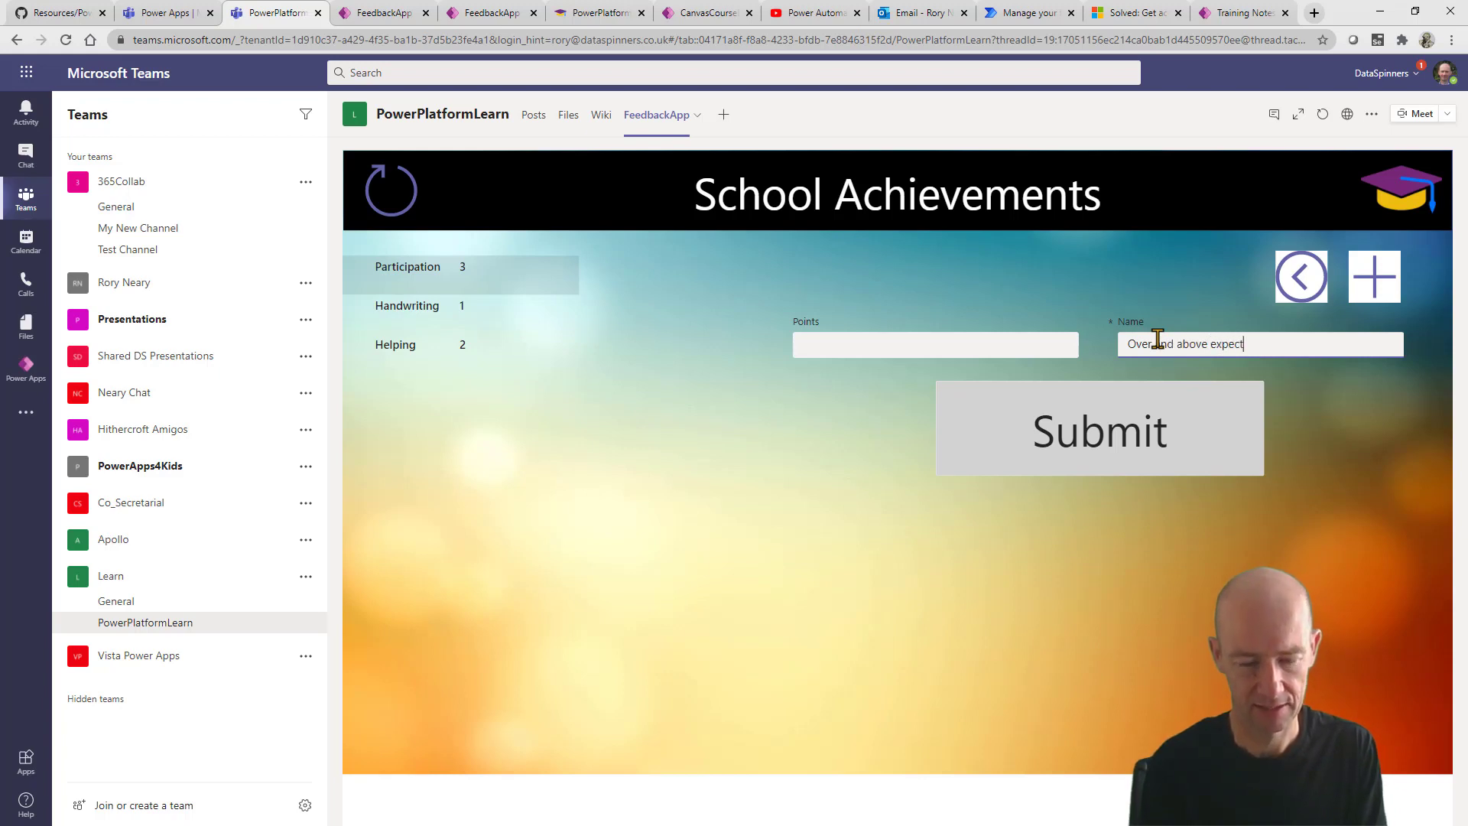
{"action": "type", "text": "ation"}
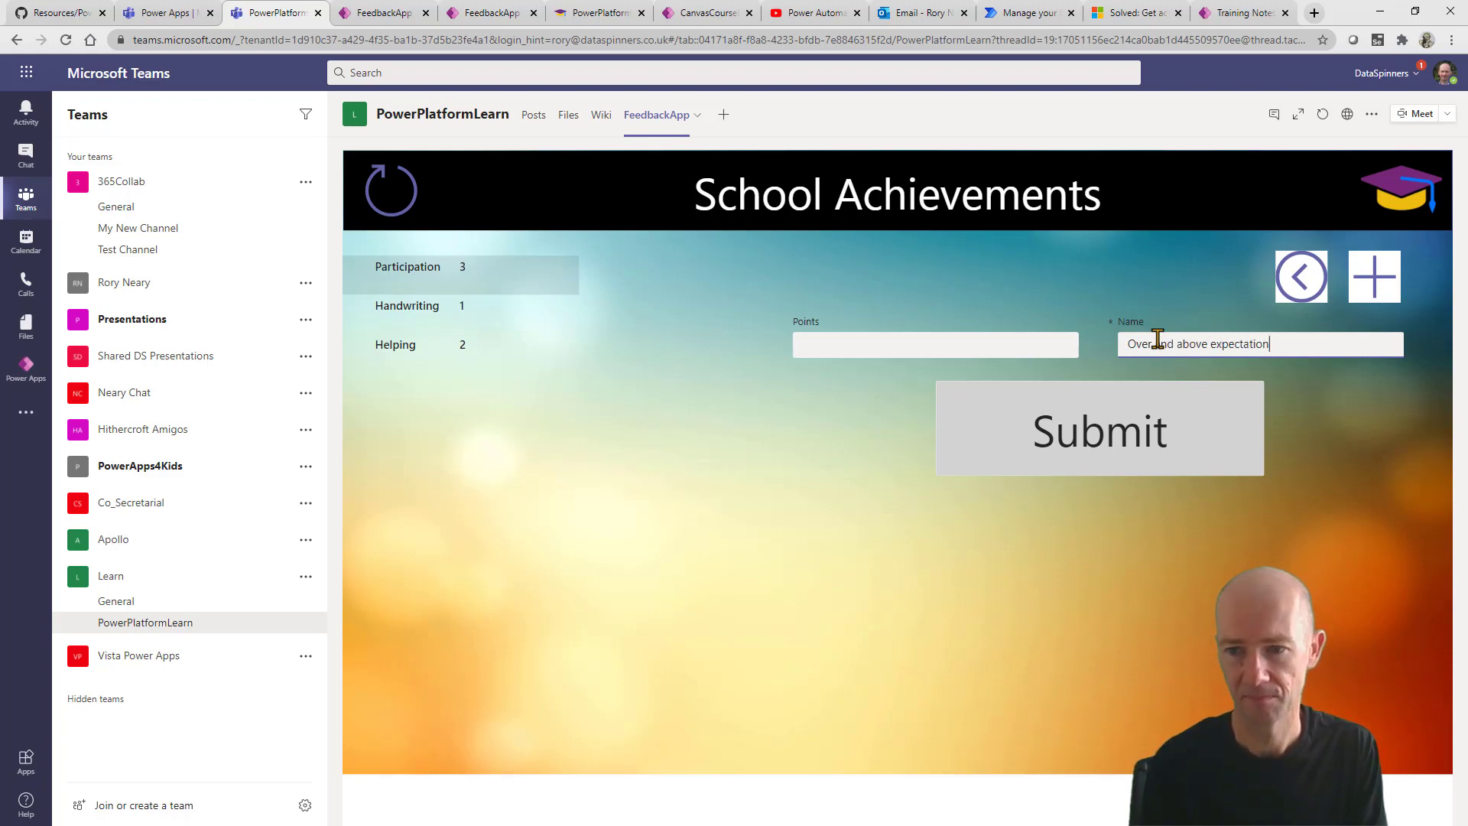
{"action": "left_click", "coordinate": [925, 334]}
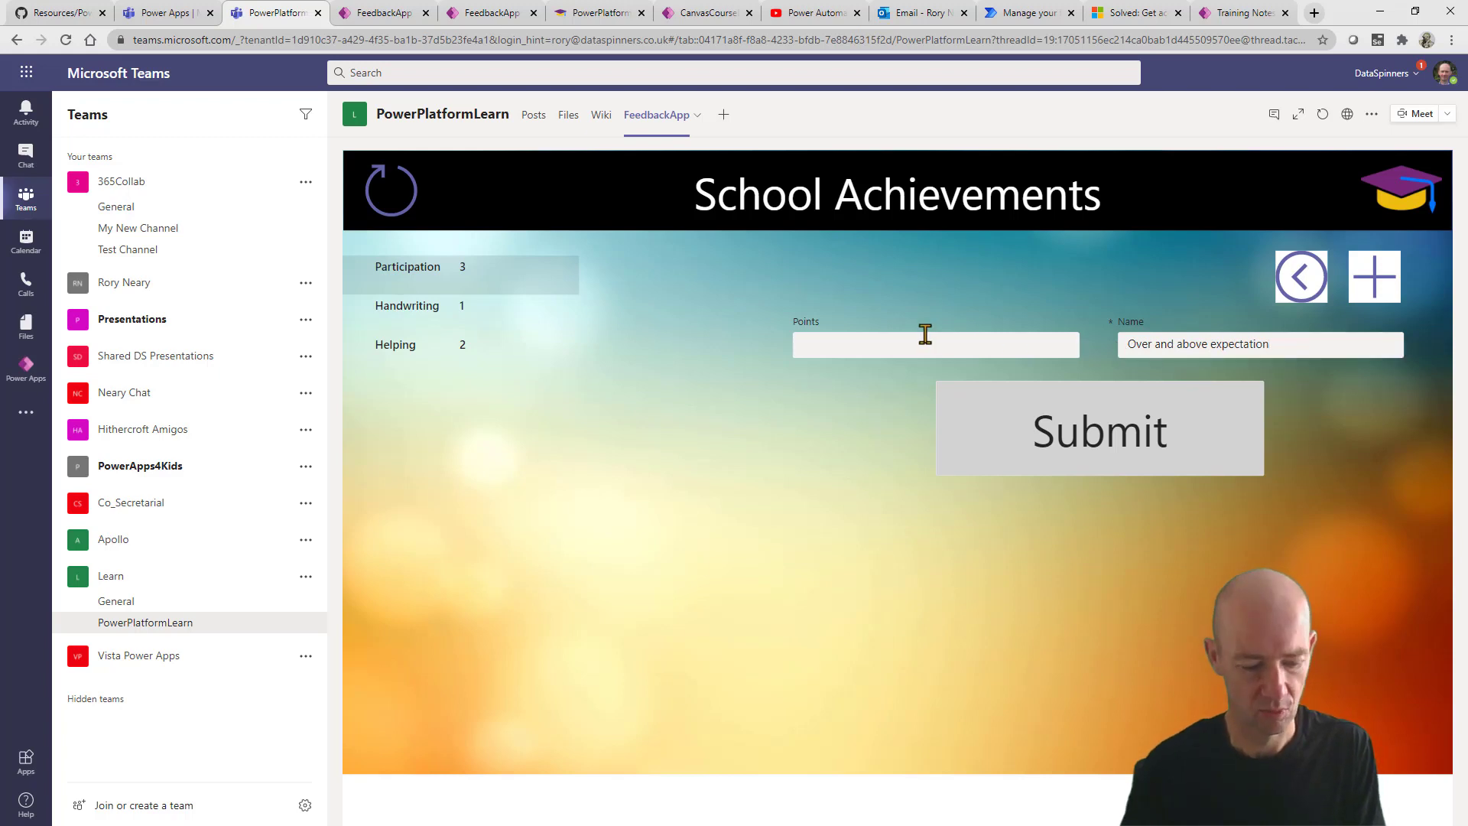
{"action": "type", "text": "4"}
{"action": "left_click", "coordinate": [1133, 432]}
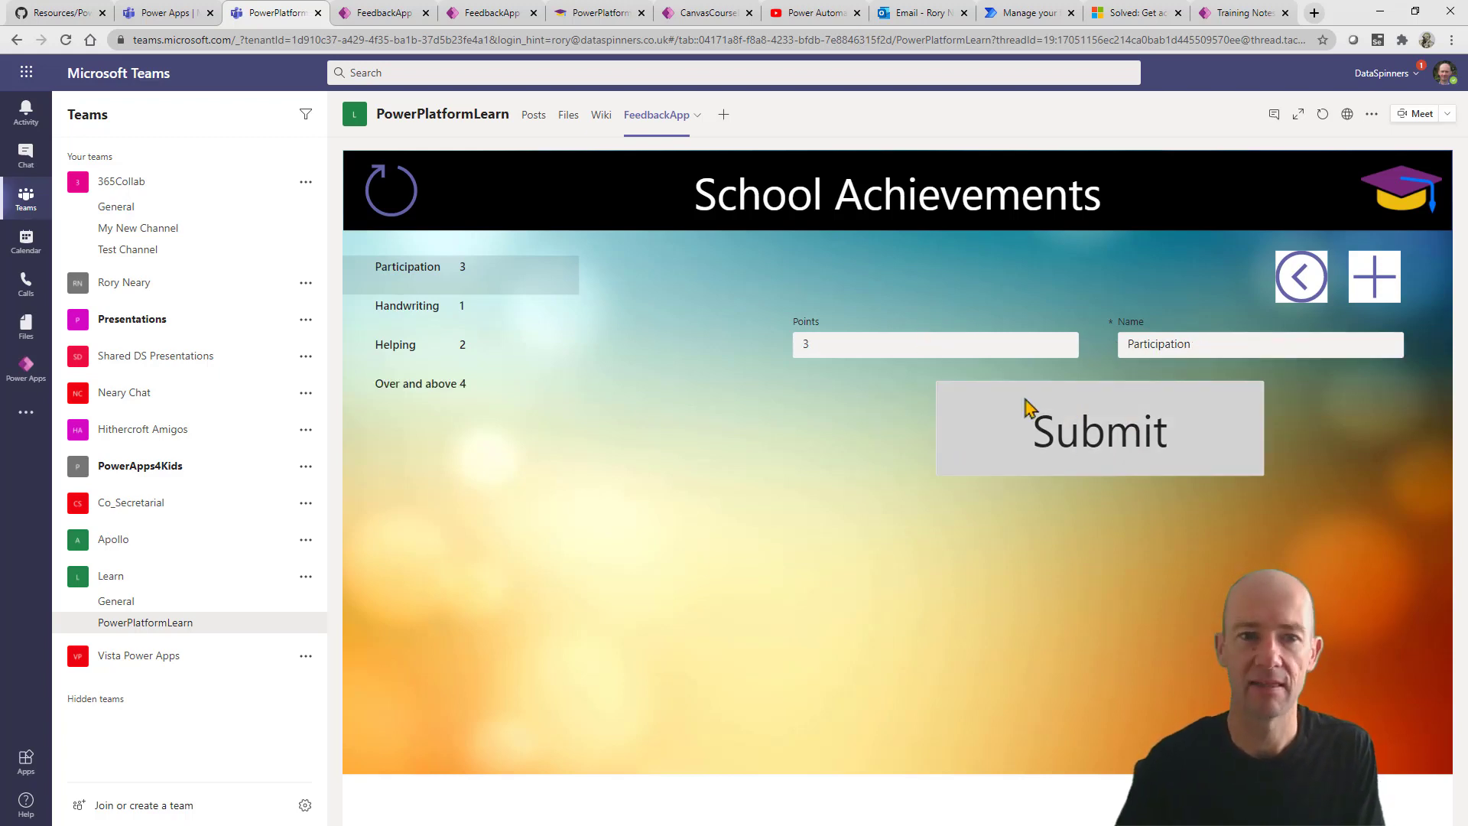
{"action": "left_click", "coordinate": [1299, 279]}
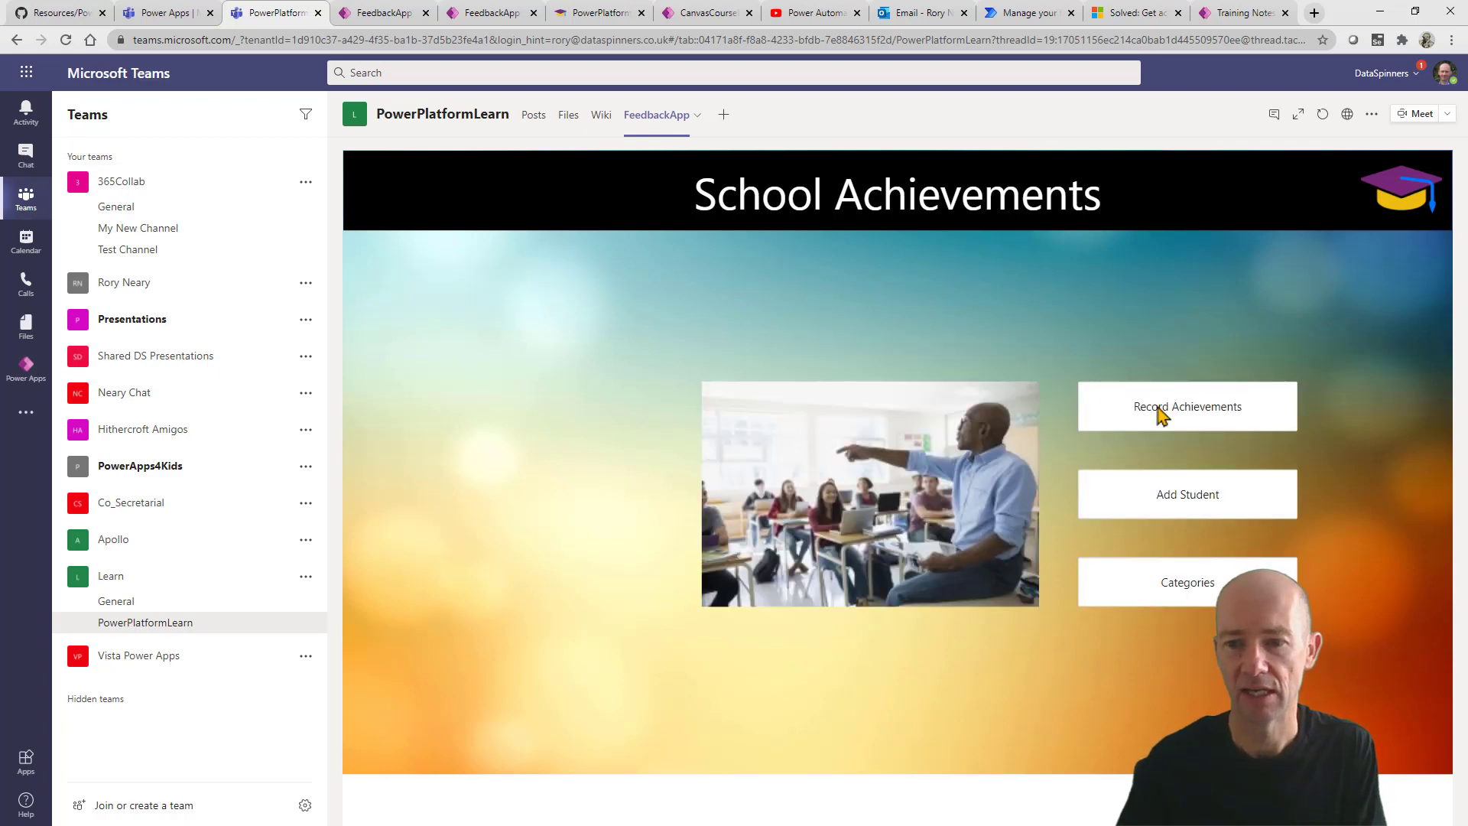
Start a new achievement dated 4 Oct 2020 for the last student, category Over and above expectation.
{"action": "left_click", "coordinate": [1093, 428]}
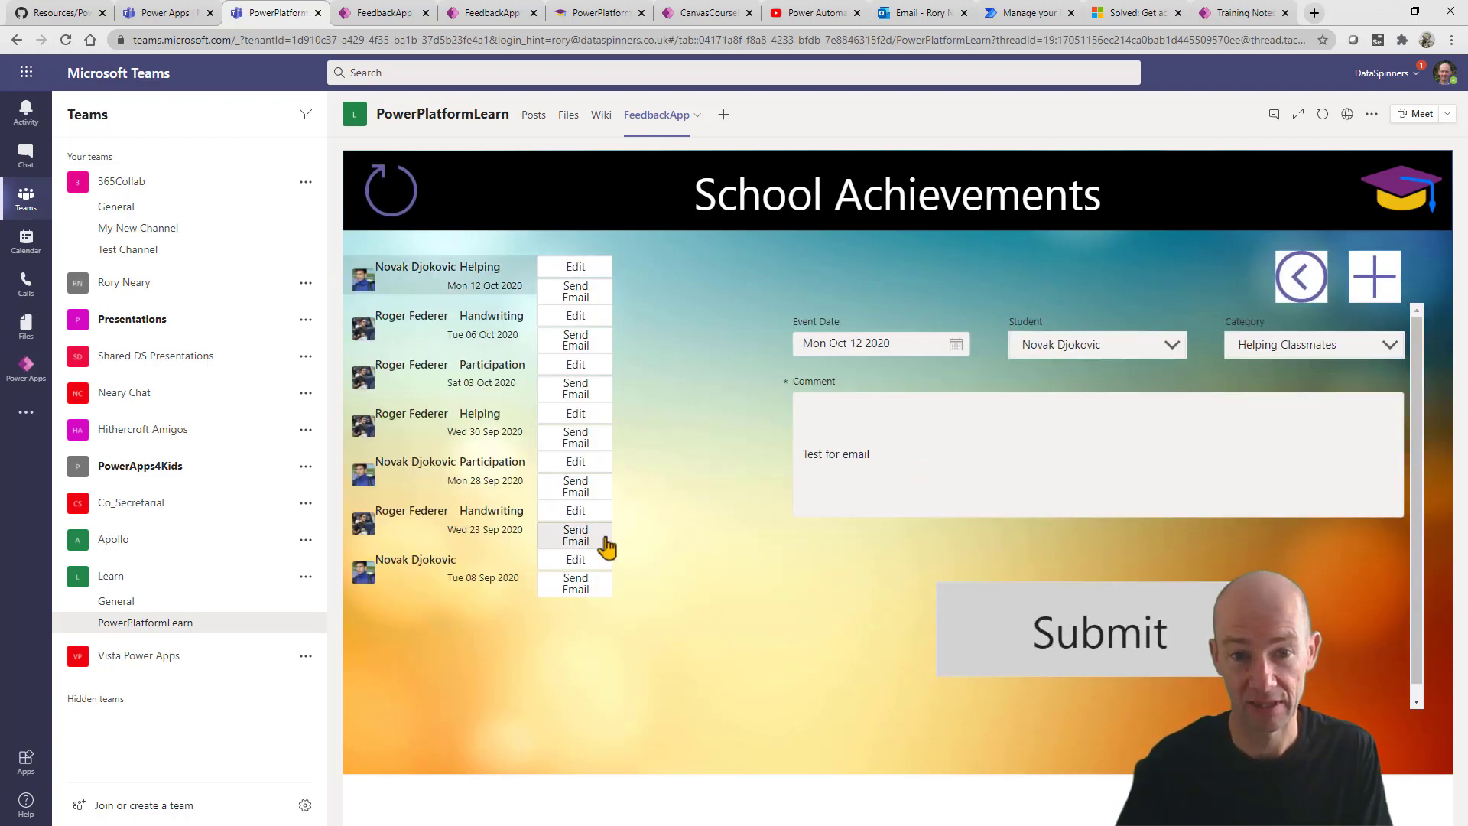
{"action": "left_click", "coordinate": [1375, 276]}
{"action": "left_click", "coordinate": [956, 345]}
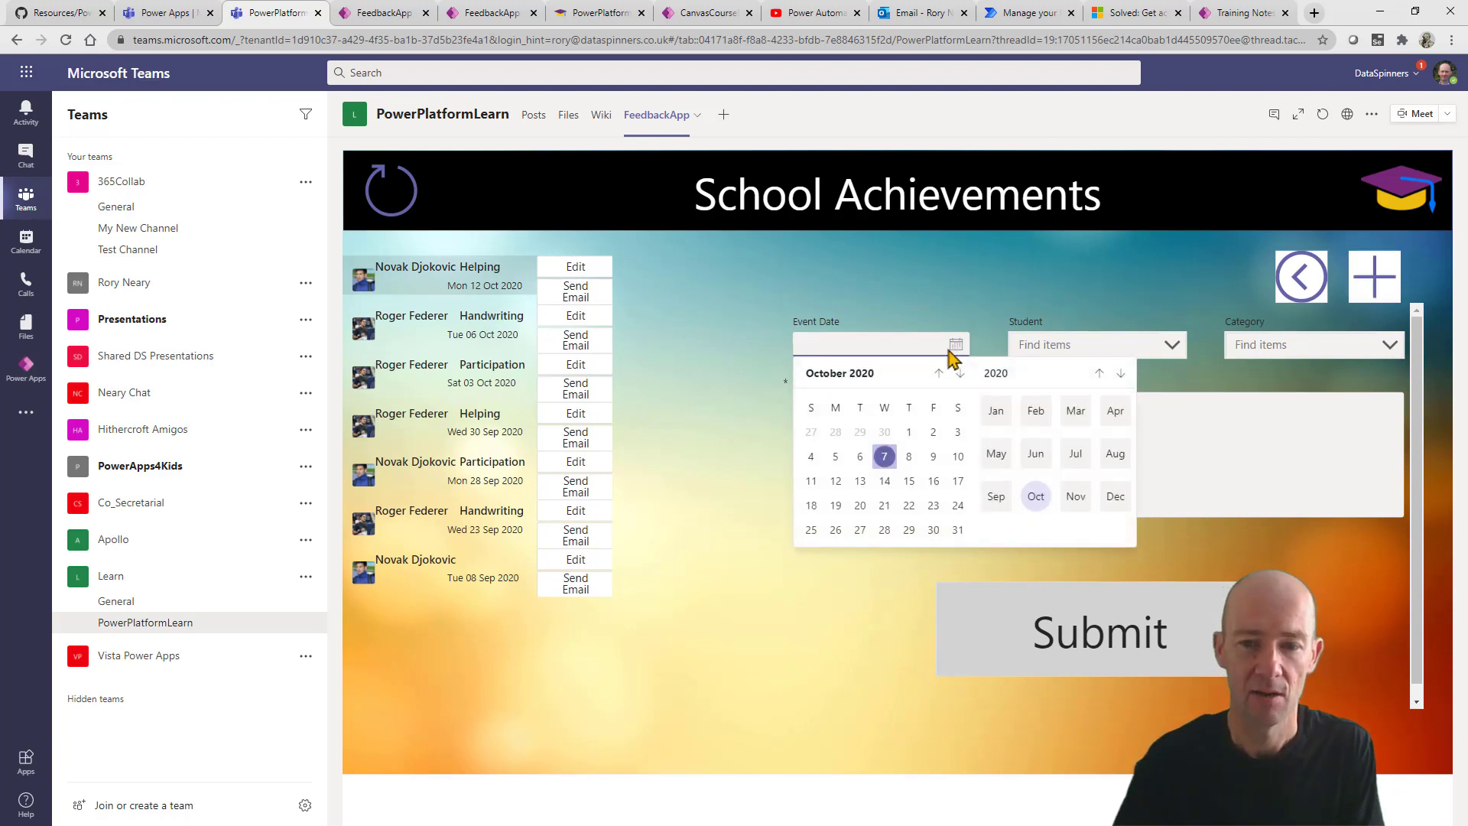
{"action": "left_click", "coordinate": [811, 456]}
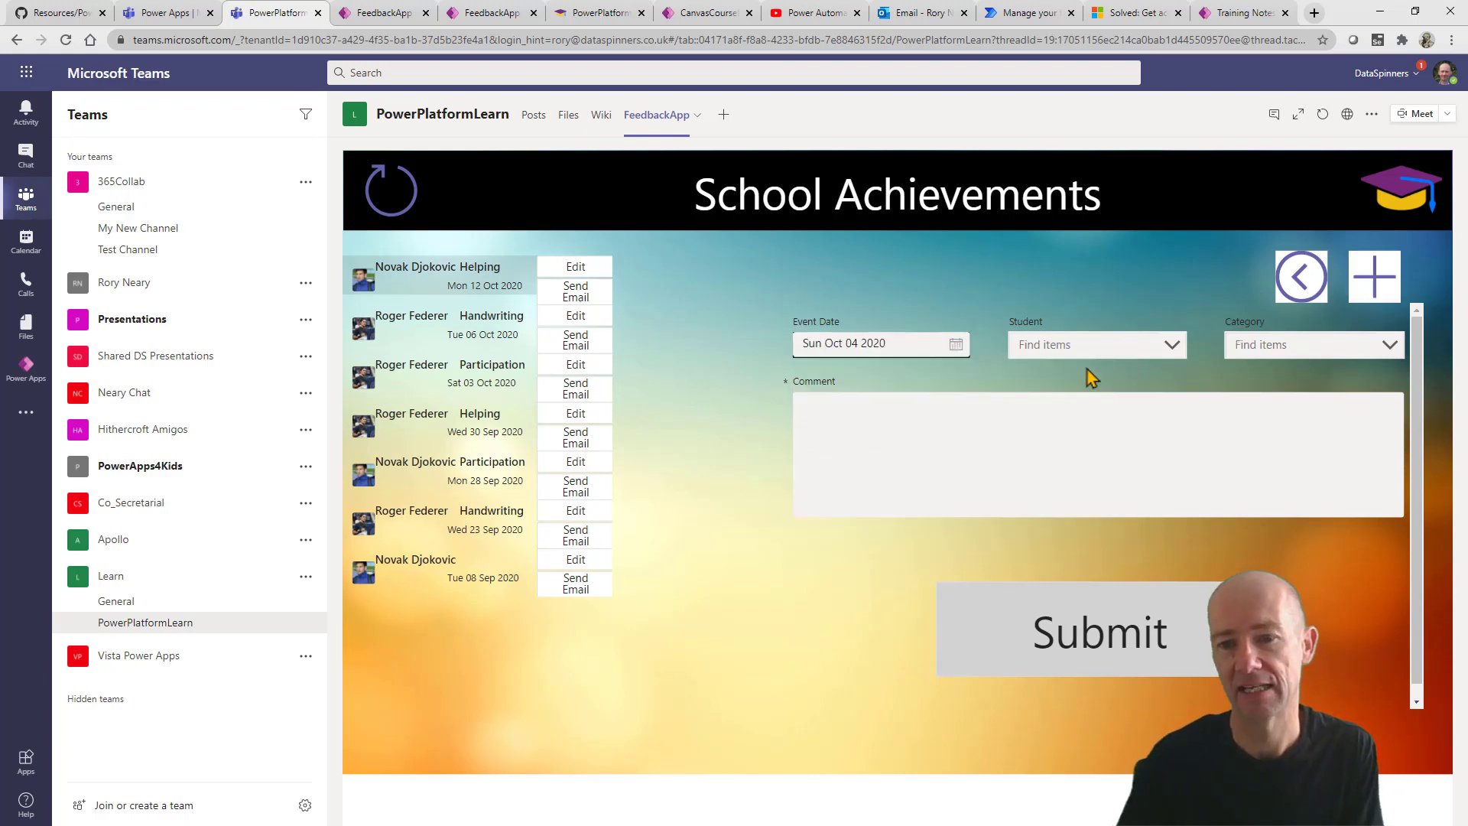
{"action": "left_click", "coordinate": [1167, 344]}
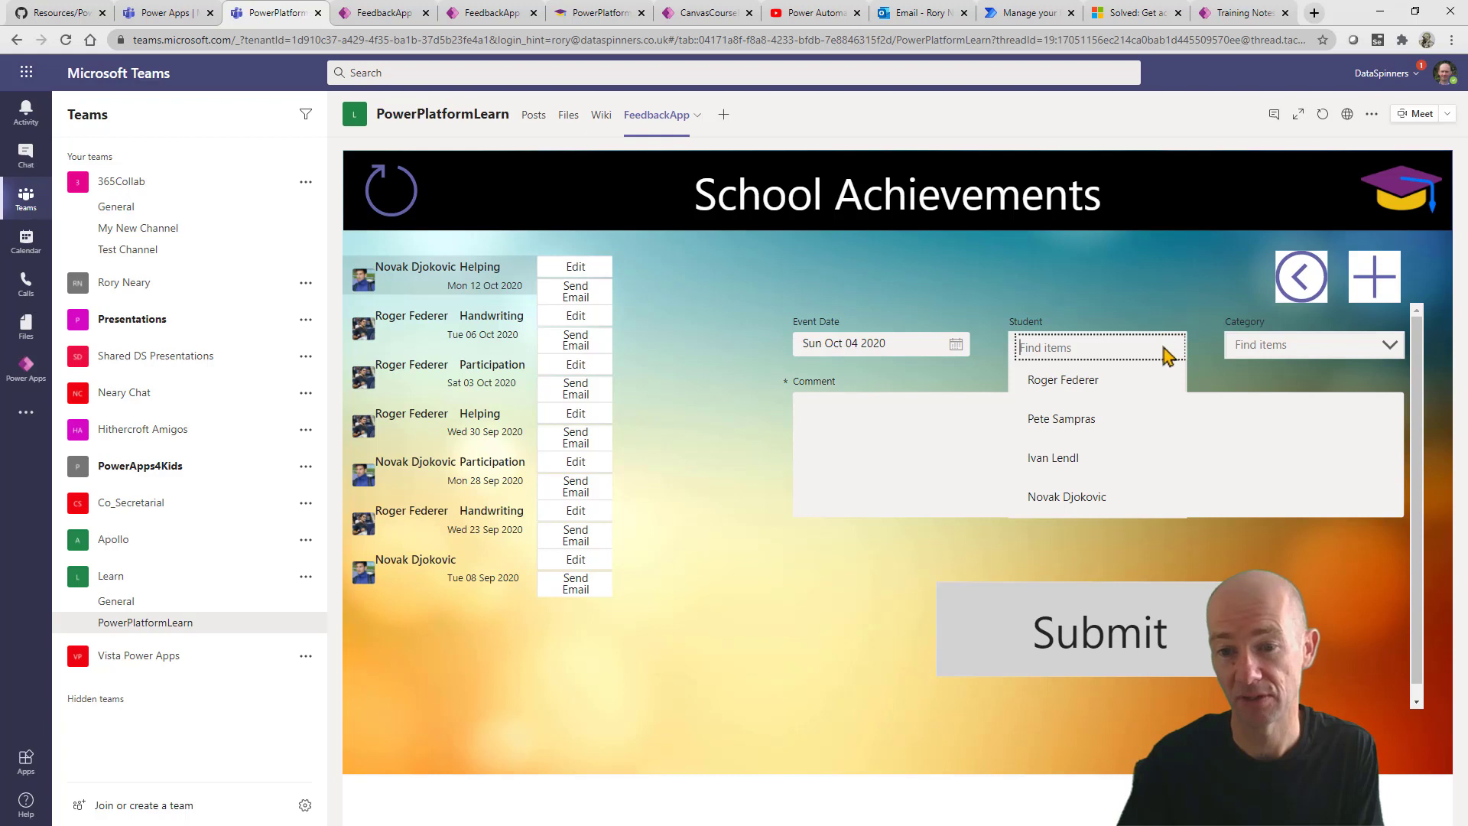
{"action": "left_click", "coordinate": [1081, 498]}
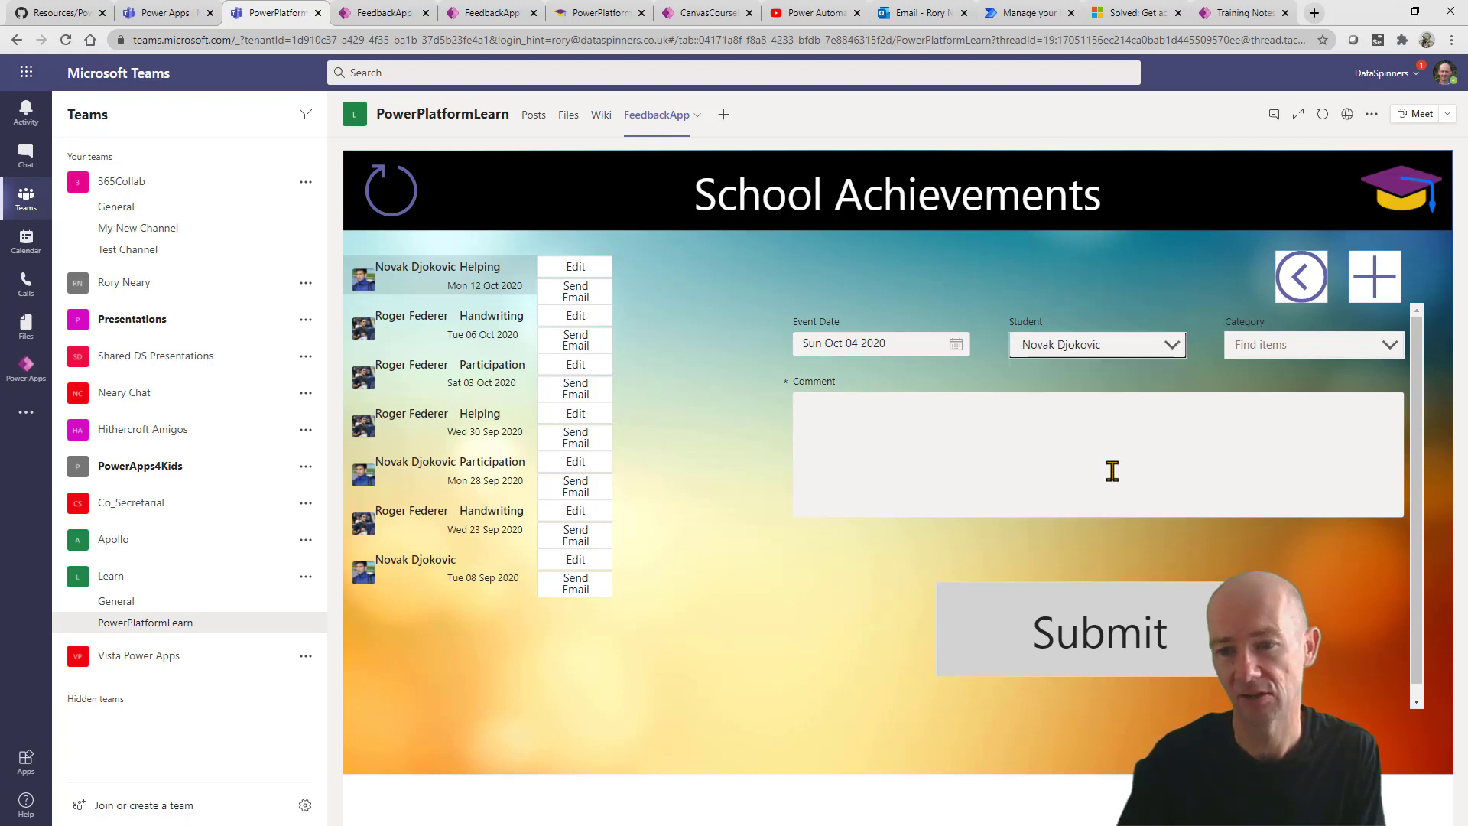
{"action": "left_click", "coordinate": [1357, 337]}
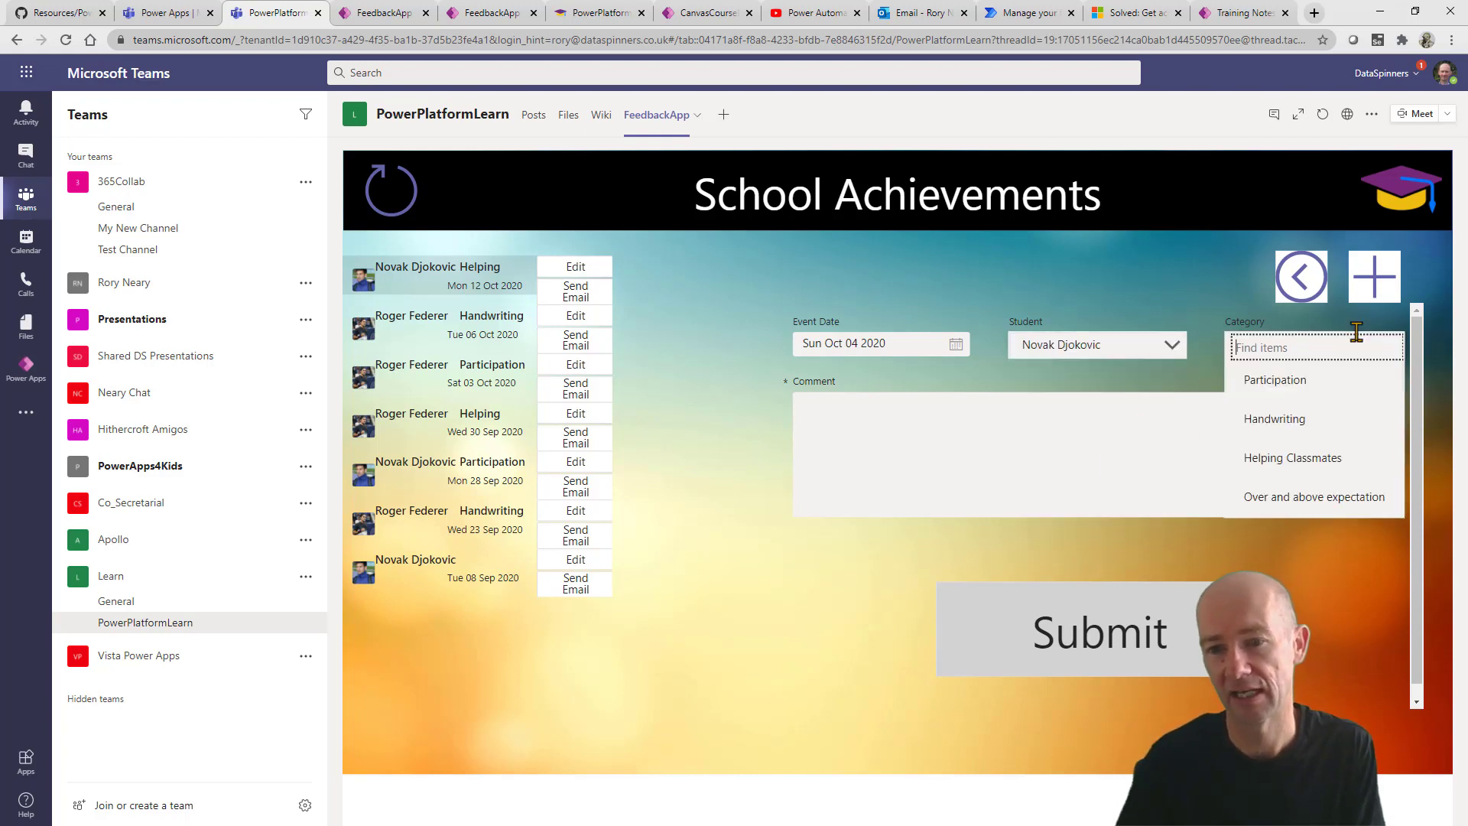
{"action": "left_click", "coordinate": [1306, 497]}
Add the comment 'Testing Demo', submit the achievement and view its details.
{"action": "left_click", "coordinate": [1103, 435]}
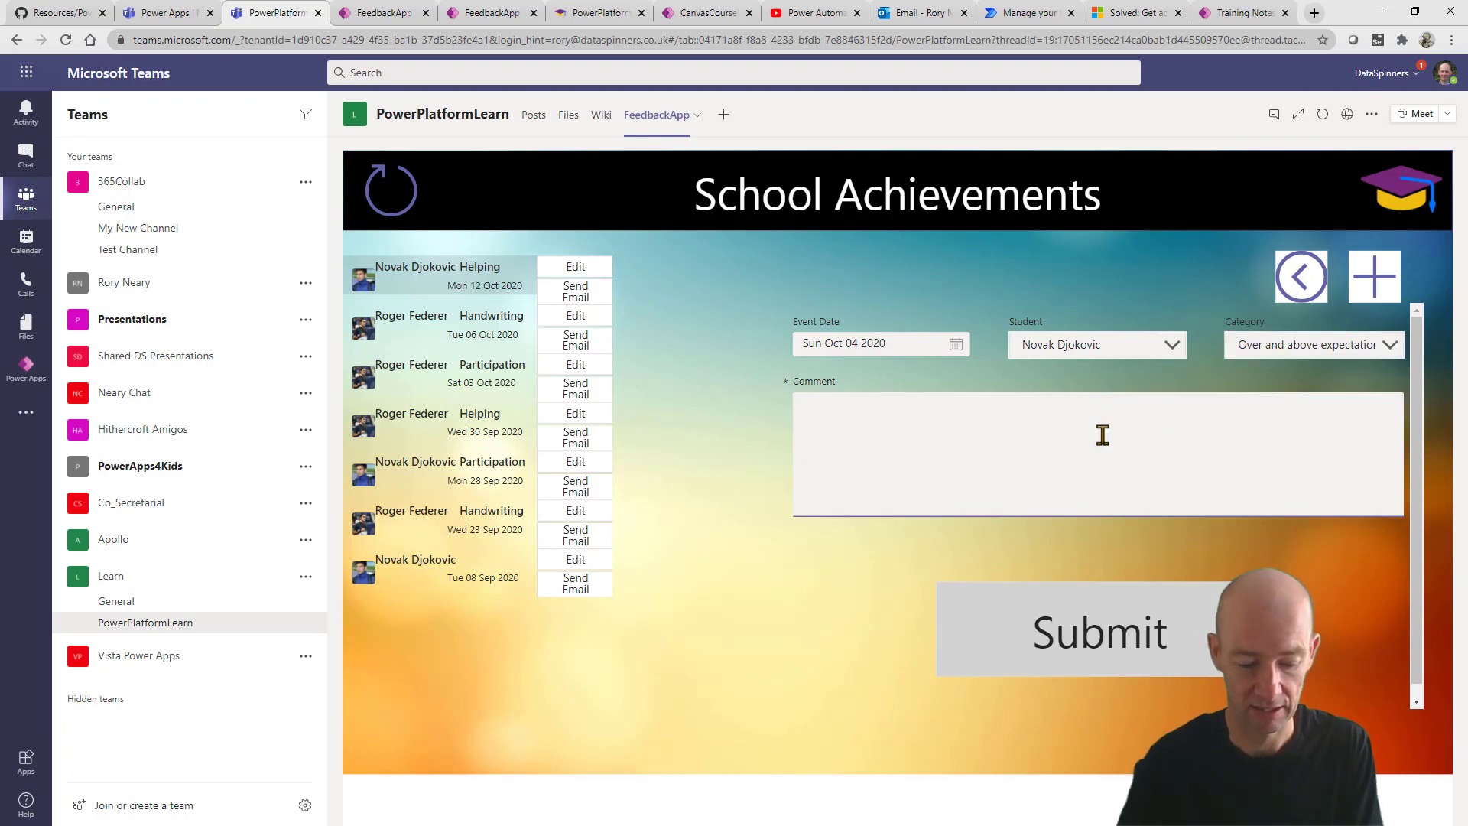
{"action": "type", "text": "Testing"}
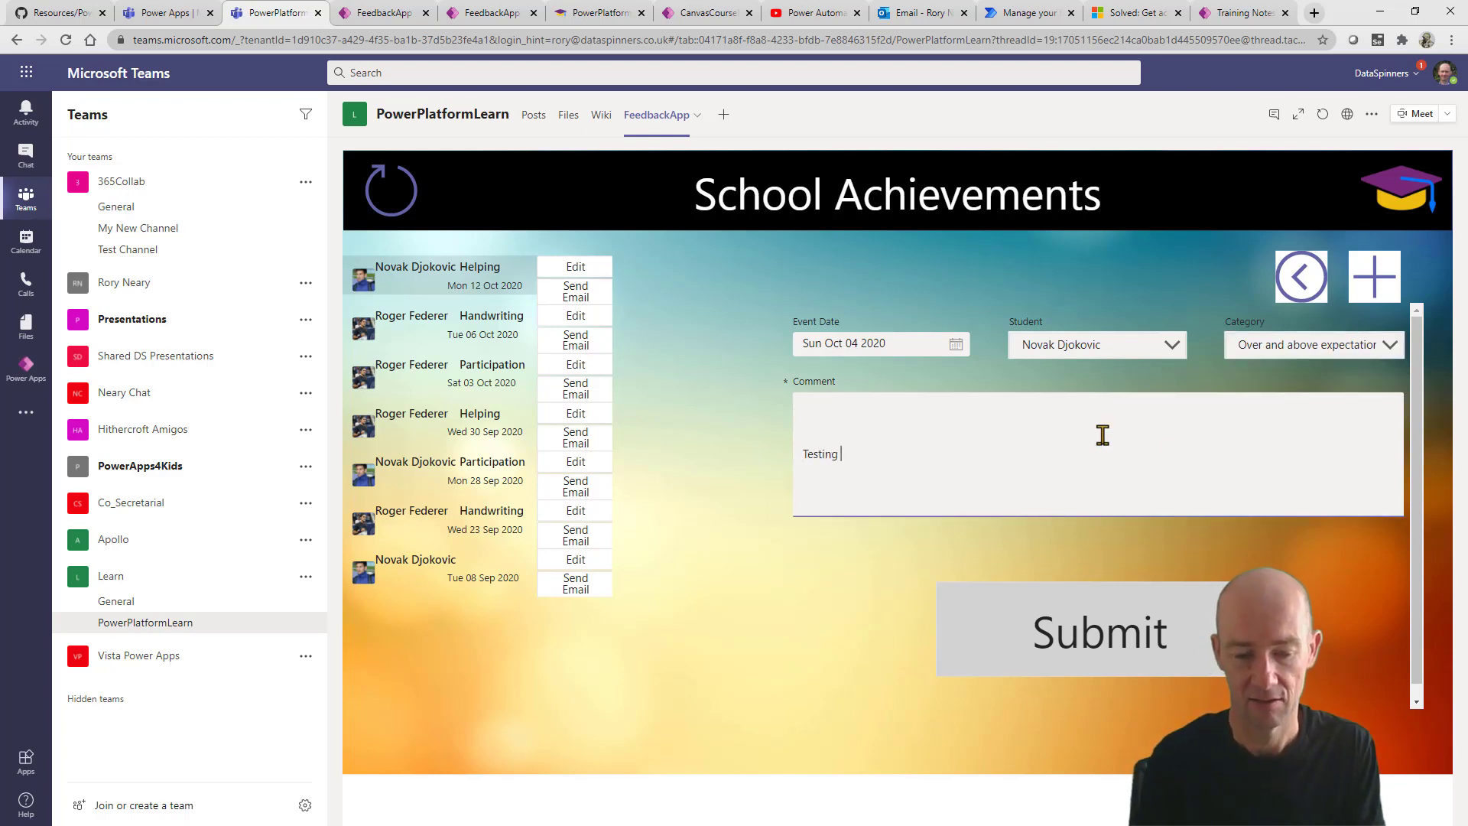
{"action": "type", "text": " Demo"}
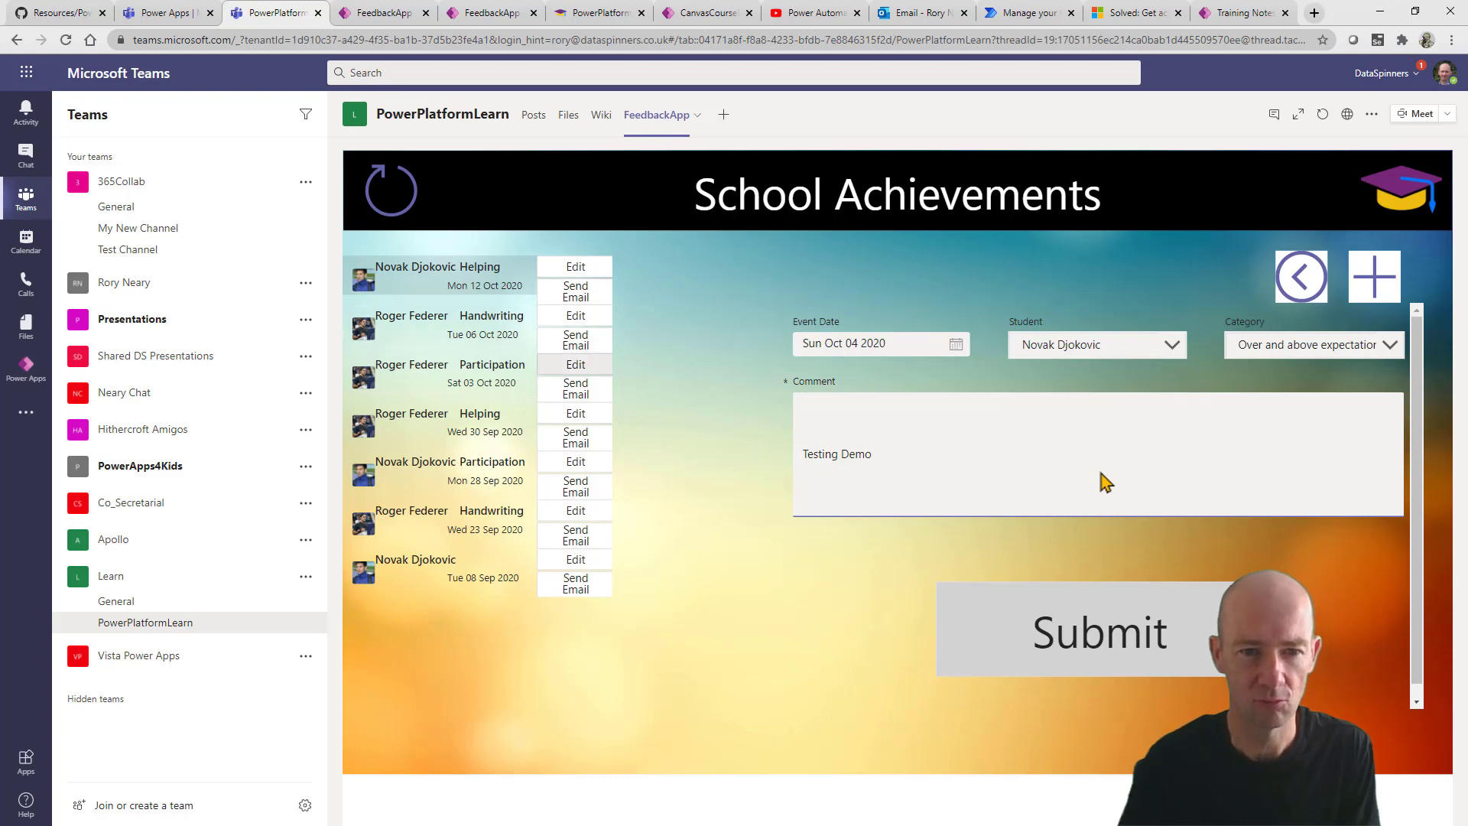
{"action": "left_click", "coordinate": [1091, 646]}
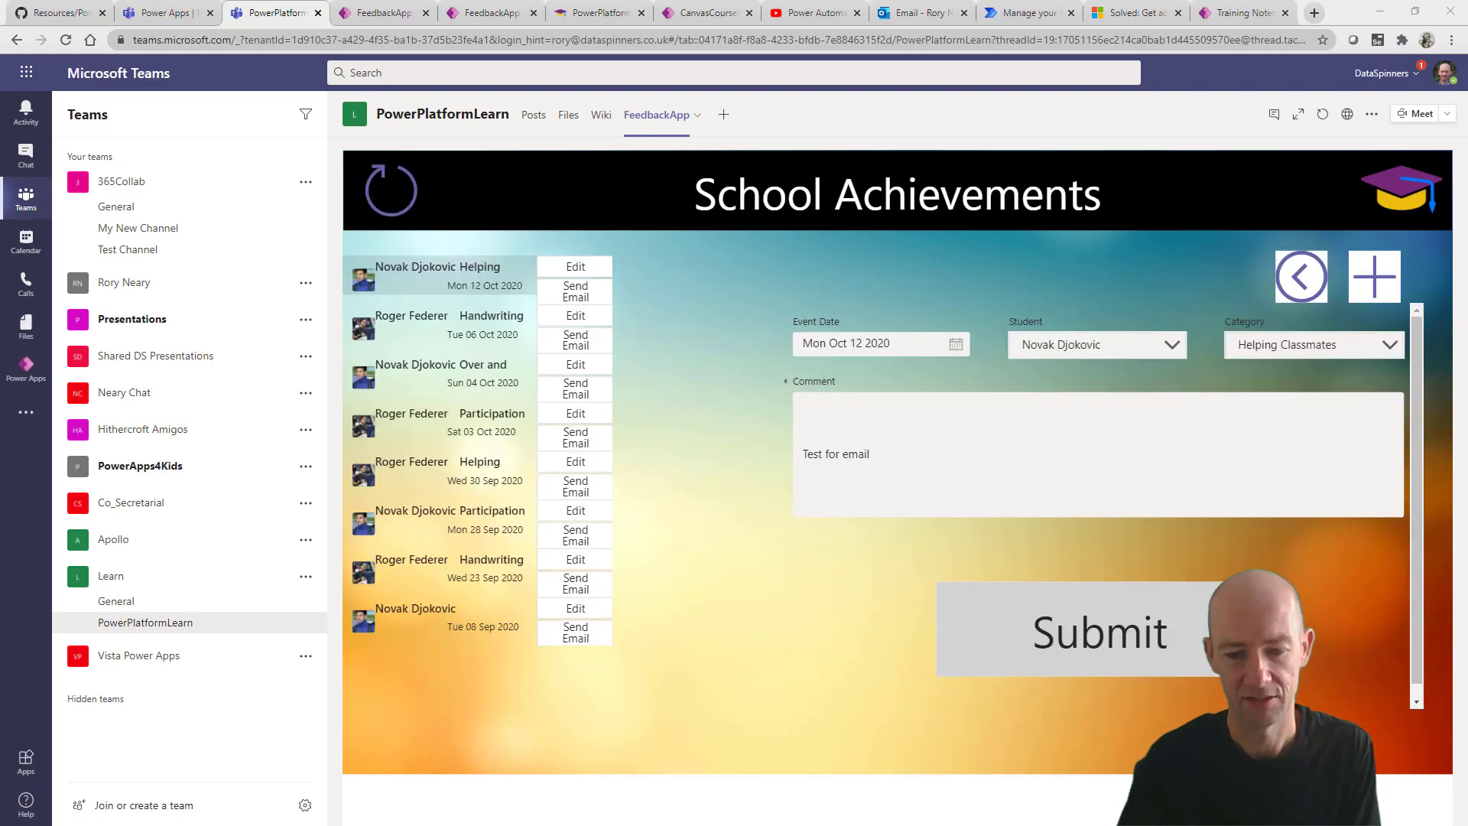
{"action": "left_click", "coordinate": [442, 384]}
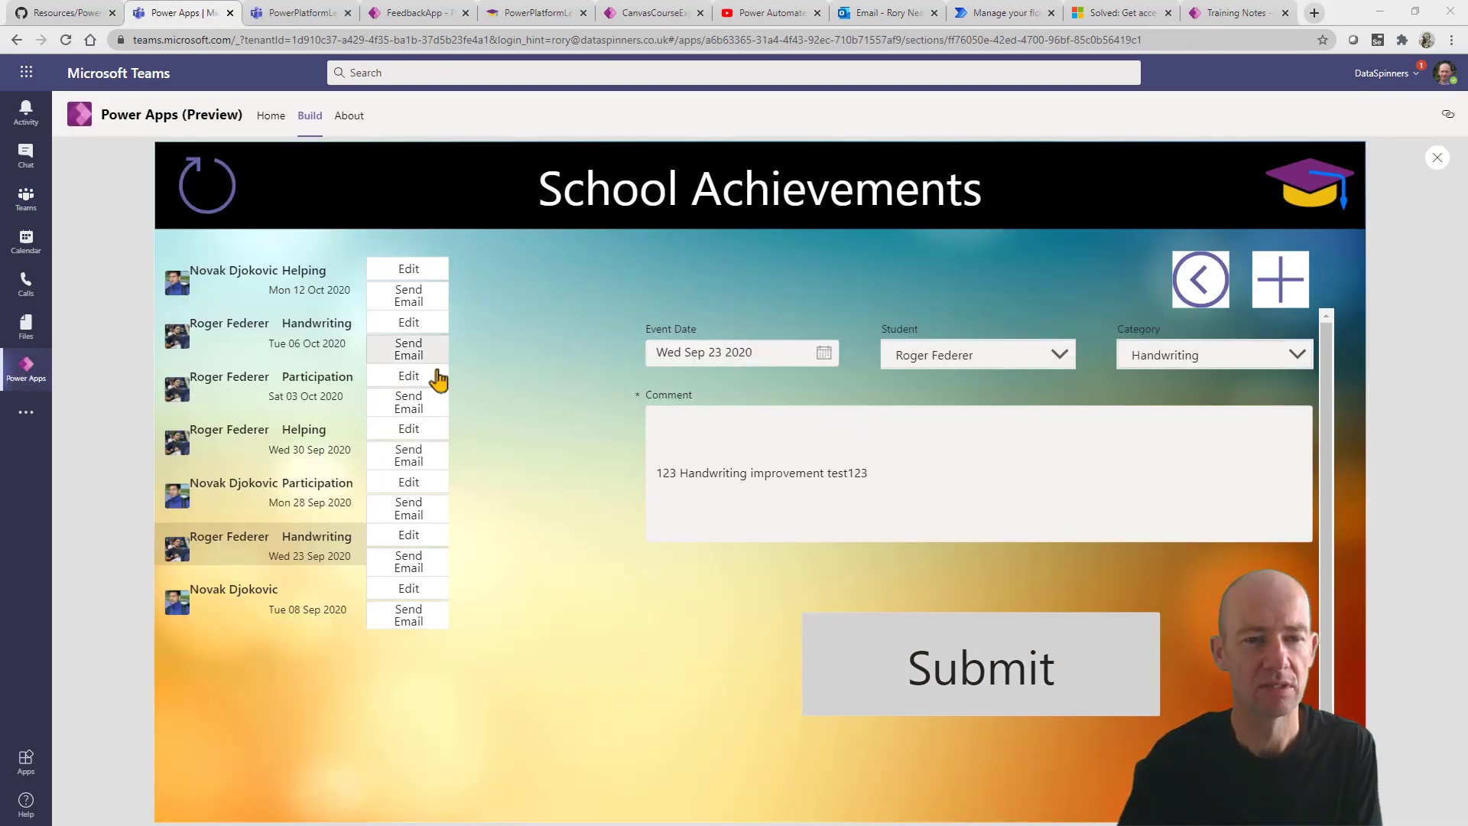
Bring up the Send Email screen for the Handwriting achievement.
{"action": "left_click", "coordinate": [407, 350]}
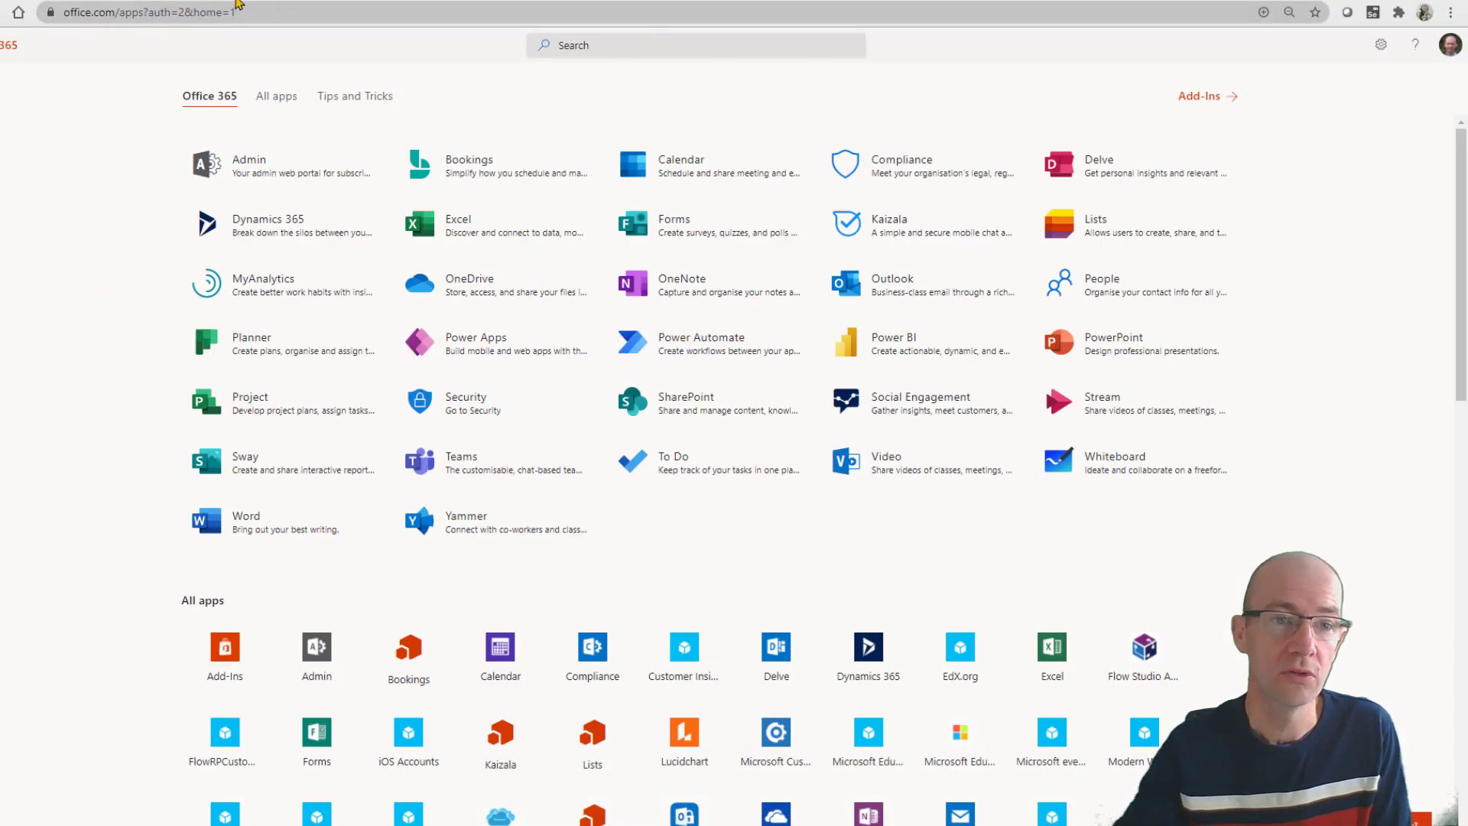
Go to powerplatformlearn.com in a new tab and scroll down toward the course listing.
{"action": "key", "text": "ctrl+t"}
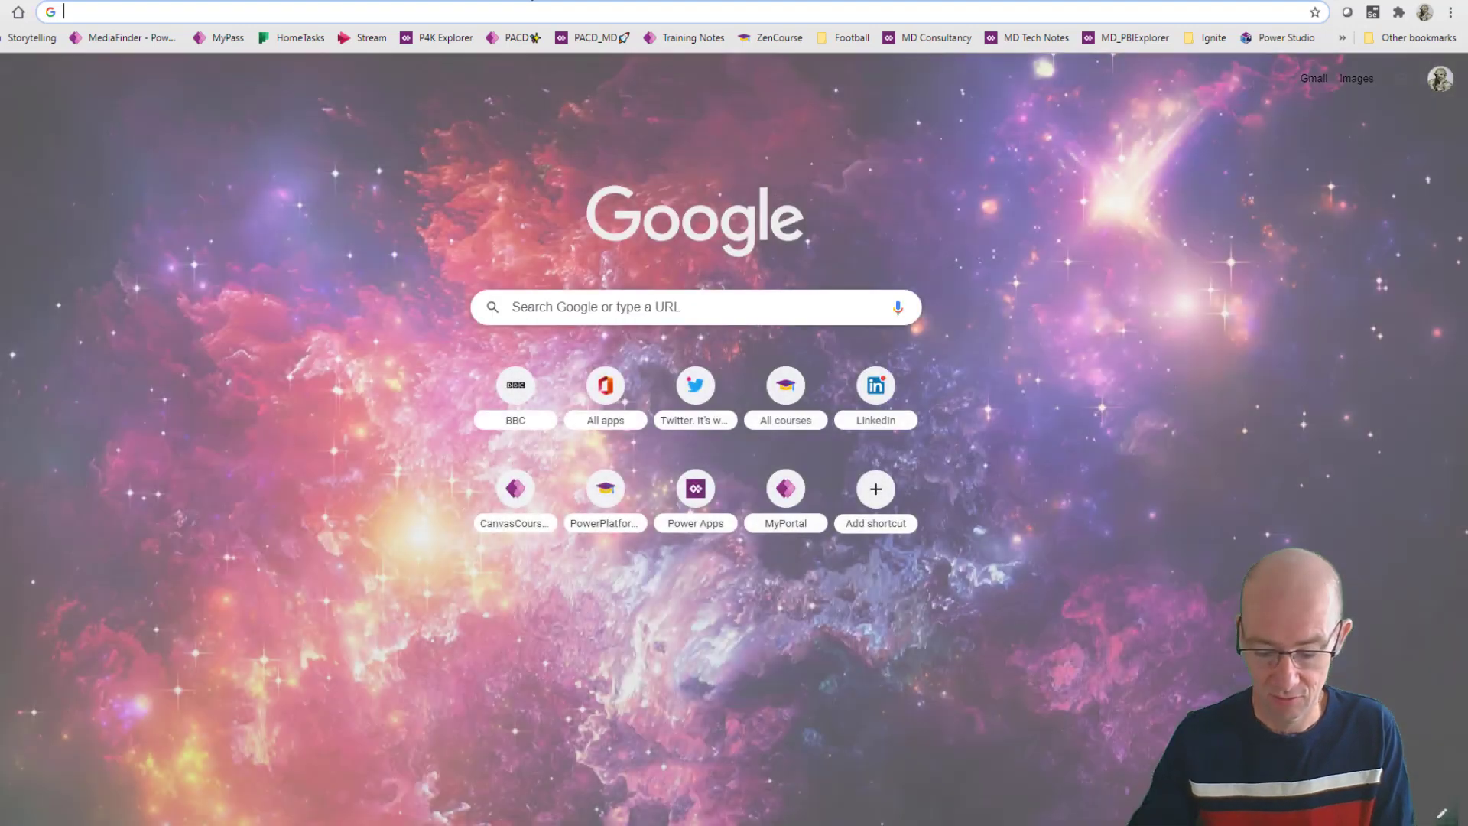
{"action": "type", "text": "pow"}
{"action": "key", "text": "Return"}
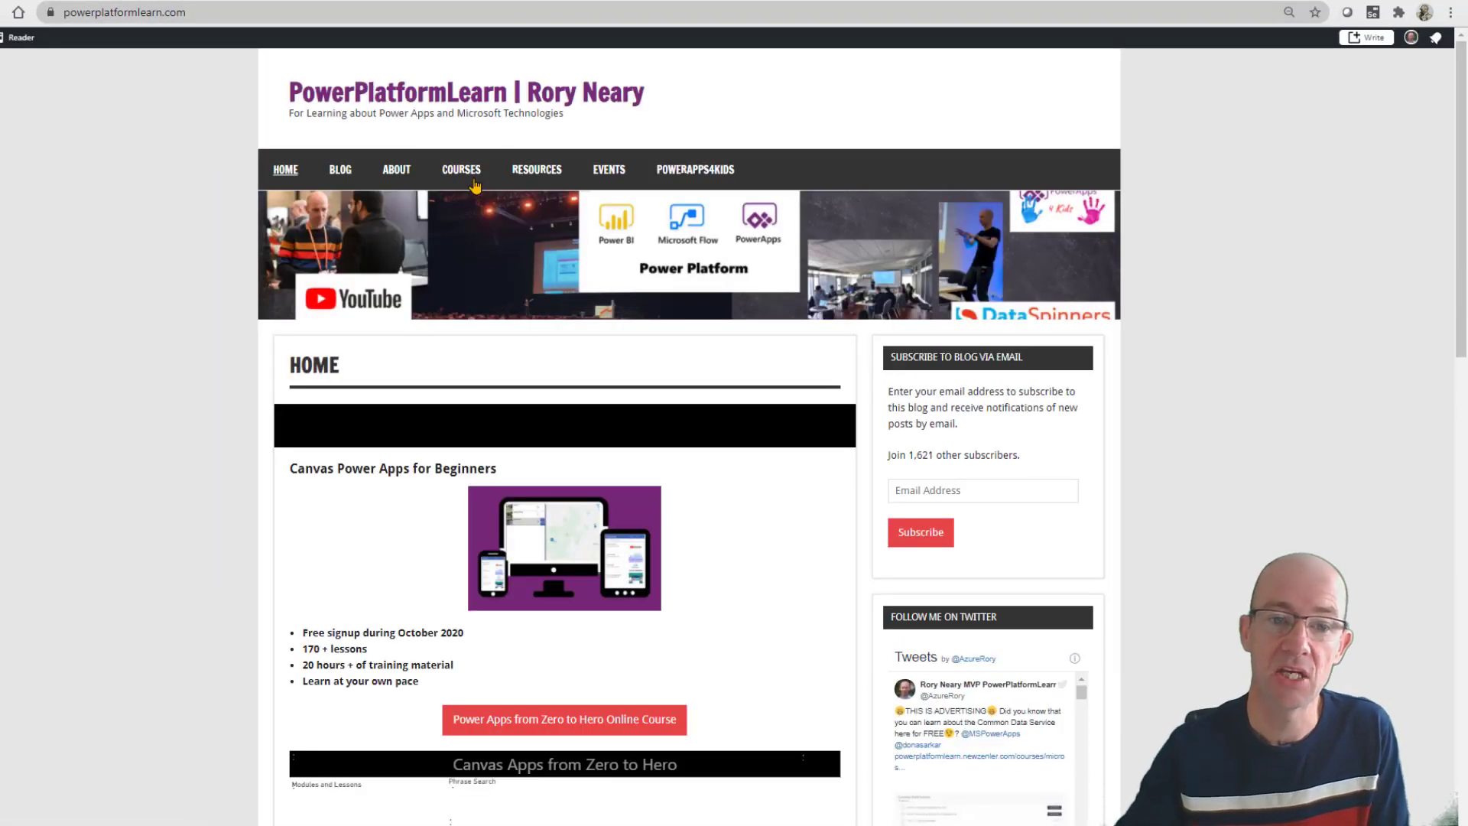
{"action": "mouse_move", "coordinate": [468, 172]}
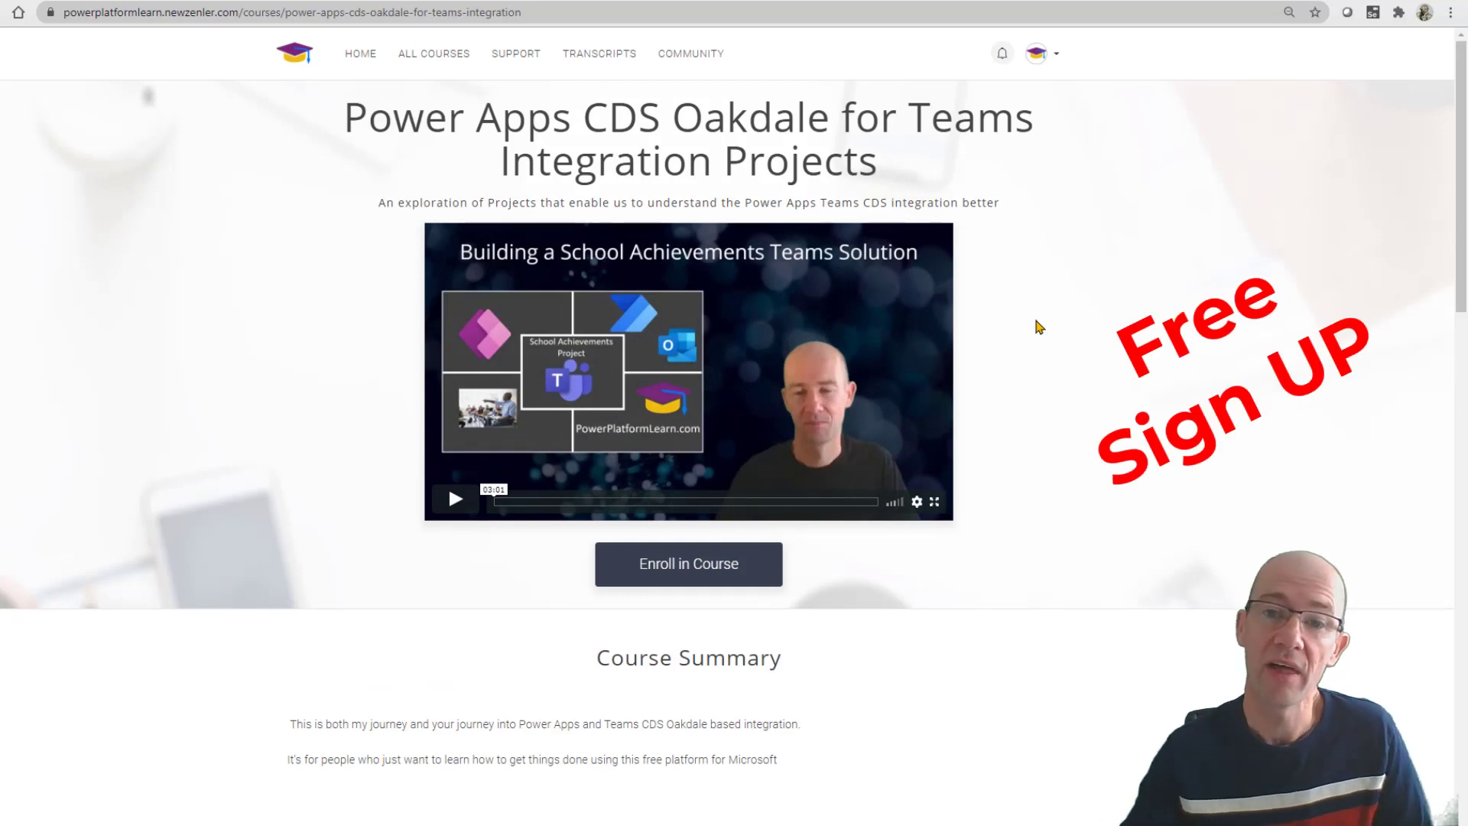
{"action": "scroll", "coordinate": [1039, 321], "scroll_direction": "down", "scroll_amount": 4}
{"action": "scroll", "coordinate": [923, 353], "scroll_direction": "down", "scroll_amount": 4}
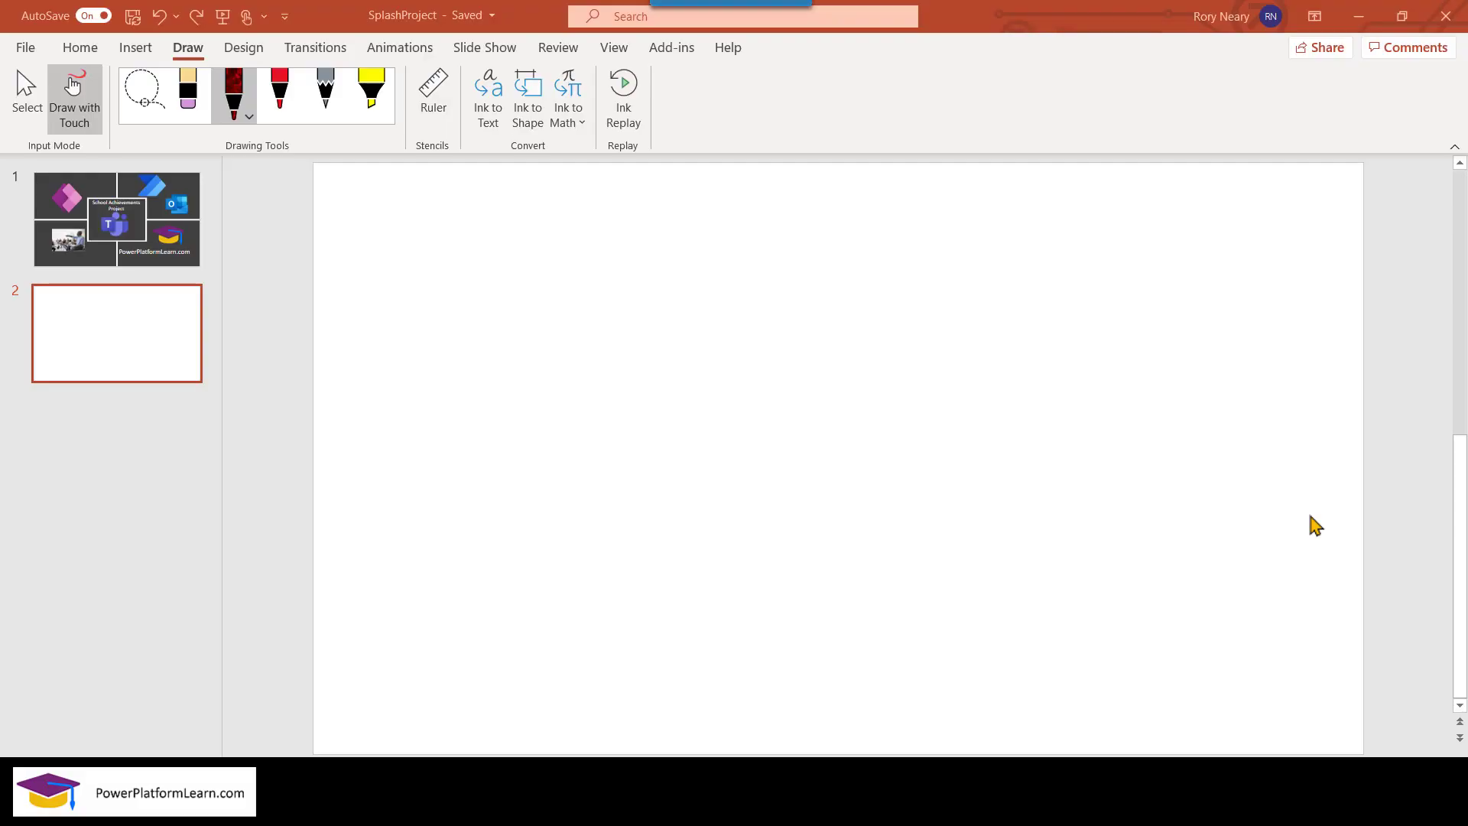
Draw a red ink rectangle on slide 2 and handwrite FEEDBACK inside it.
{"action": "mouse_move", "coordinate": [695, 351]}
{"action": "left_mouse_down"}
{"action": "mouse_move", "coordinate": [682, 500]}
{"action": "mouse_move", "coordinate": [919, 341]}
{"action": "mouse_move", "coordinate": [981, 435]}
{"action": "mouse_move", "coordinate": [793, 516]}
{"action": "mouse_move", "coordinate": [672, 493]}
{"action": "left_mouse_up"}
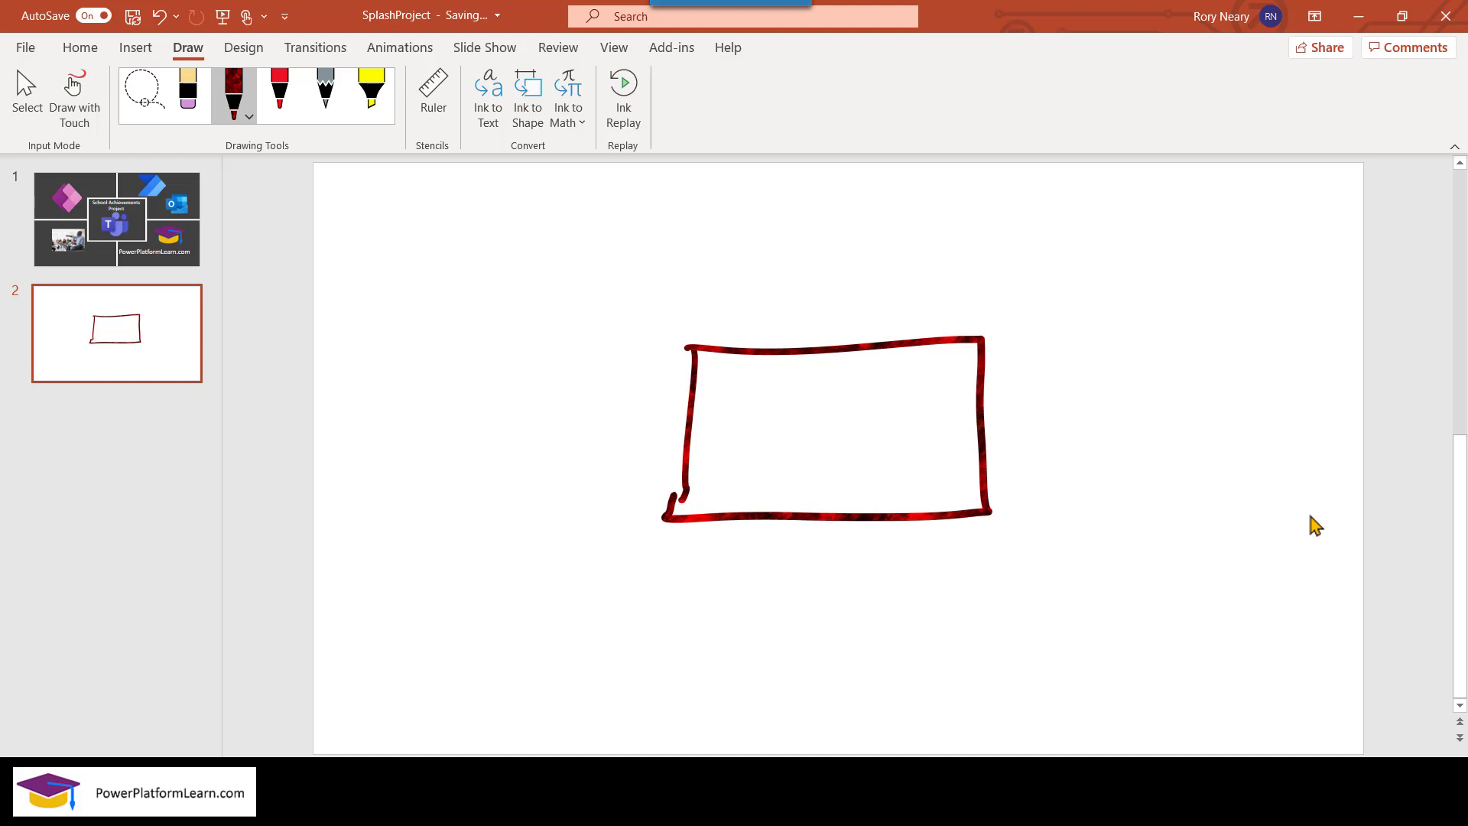
{"action": "left_click_drag", "start_coordinate": [723, 386], "coordinate": [724, 443]}
{"action": "mouse_move", "coordinate": [716, 399]}
{"action": "left_mouse_down"}
{"action": "mouse_move", "coordinate": [749, 387]}
{"action": "mouse_move", "coordinate": [743, 407]}
{"action": "left_mouse_up"}
{"action": "mouse_move", "coordinate": [752, 400]}
{"action": "left_mouse_down"}
{"action": "mouse_move", "coordinate": [746, 430]}
{"action": "mouse_move", "coordinate": [769, 422]}
{"action": "left_mouse_up"}
{"action": "left_click_drag", "start_coordinate": [738, 418], "coordinate": [763, 395]}
{"action": "left_click_drag", "start_coordinate": [775, 390], "coordinate": [783, 420]}
{"action": "left_click_drag", "start_coordinate": [771, 408], "coordinate": [785, 393]}
{"action": "left_click_drag", "start_coordinate": [792, 392], "coordinate": [790, 424]}
{"action": "mouse_move", "coordinate": [790, 388]}
{"action": "left_mouse_down"}
{"action": "mouse_move", "coordinate": [810, 399]}
{"action": "mouse_move", "coordinate": [789, 425]}
{"action": "mouse_move", "coordinate": [818, 414]}
{"action": "left_mouse_up"}
{"action": "mouse_move", "coordinate": [817, 382]}
{"action": "left_mouse_down"}
{"action": "mouse_move", "coordinate": [821, 413]}
{"action": "mouse_move", "coordinate": [868, 403]}
{"action": "mouse_move", "coordinate": [861, 387]}
{"action": "left_mouse_up"}
{"action": "mouse_move", "coordinate": [891, 367]}
{"action": "left_mouse_down"}
{"action": "mouse_move", "coordinate": [875, 376]}
{"action": "mouse_move", "coordinate": [887, 402]}
{"action": "left_mouse_up"}
{"action": "mouse_move", "coordinate": [899, 362]}
{"action": "left_mouse_down"}
{"action": "mouse_move", "coordinate": [897, 393]}
{"action": "mouse_move", "coordinate": [906, 380]}
{"action": "left_mouse_up"}
{"action": "left_click_drag", "start_coordinate": [907, 380], "coordinate": [927, 393]}
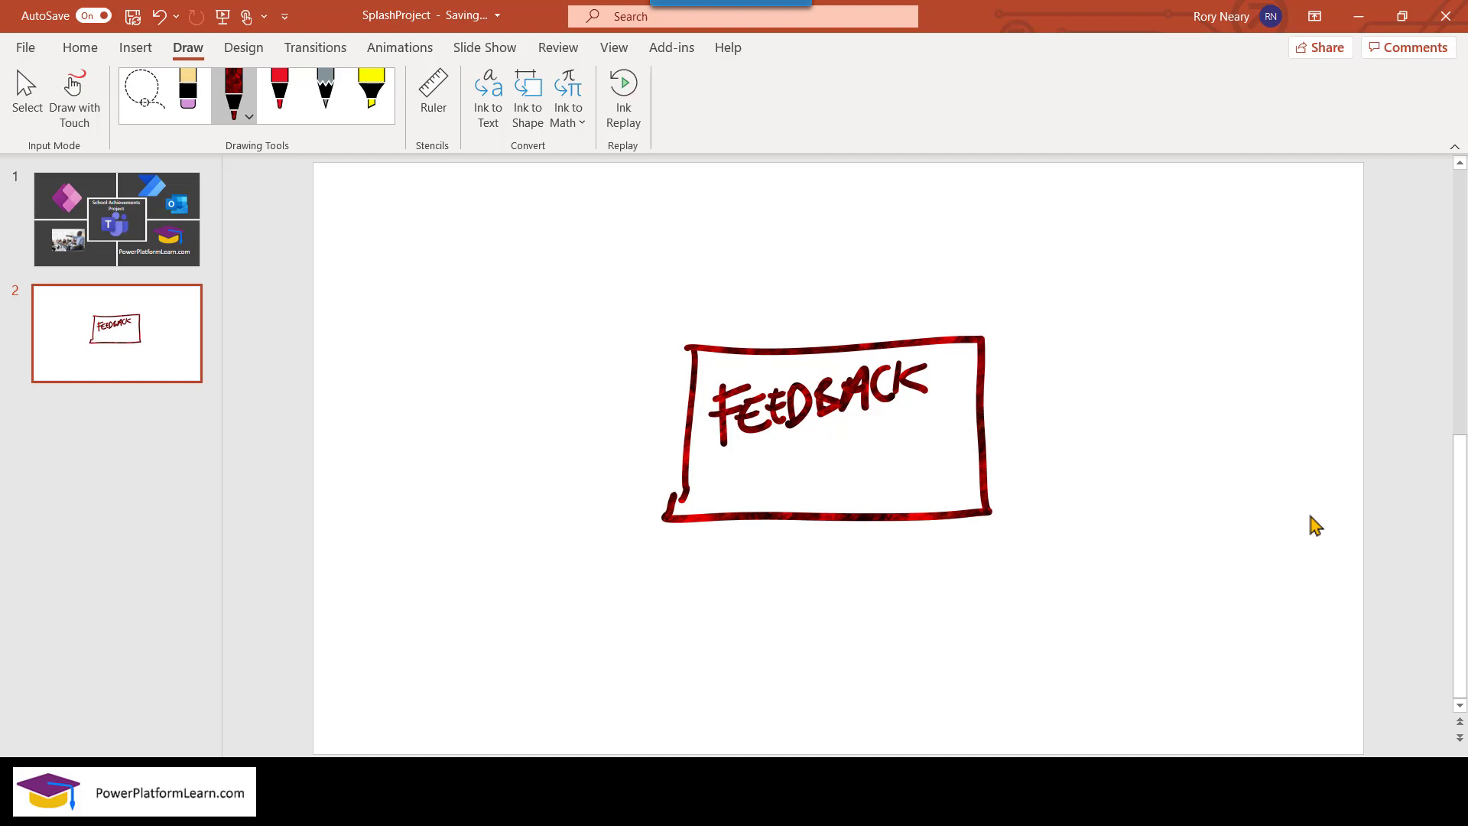
Draw a second box at the top left and handwrite PEOPLE inside it.
{"action": "mouse_move", "coordinate": [386, 216]}
{"action": "left_mouse_down"}
{"action": "mouse_move", "coordinate": [398, 409]}
{"action": "mouse_move", "coordinate": [594, 196]}
{"action": "mouse_move", "coordinate": [610, 432]}
{"action": "mouse_move", "coordinate": [388, 431]}
{"action": "left_mouse_up"}
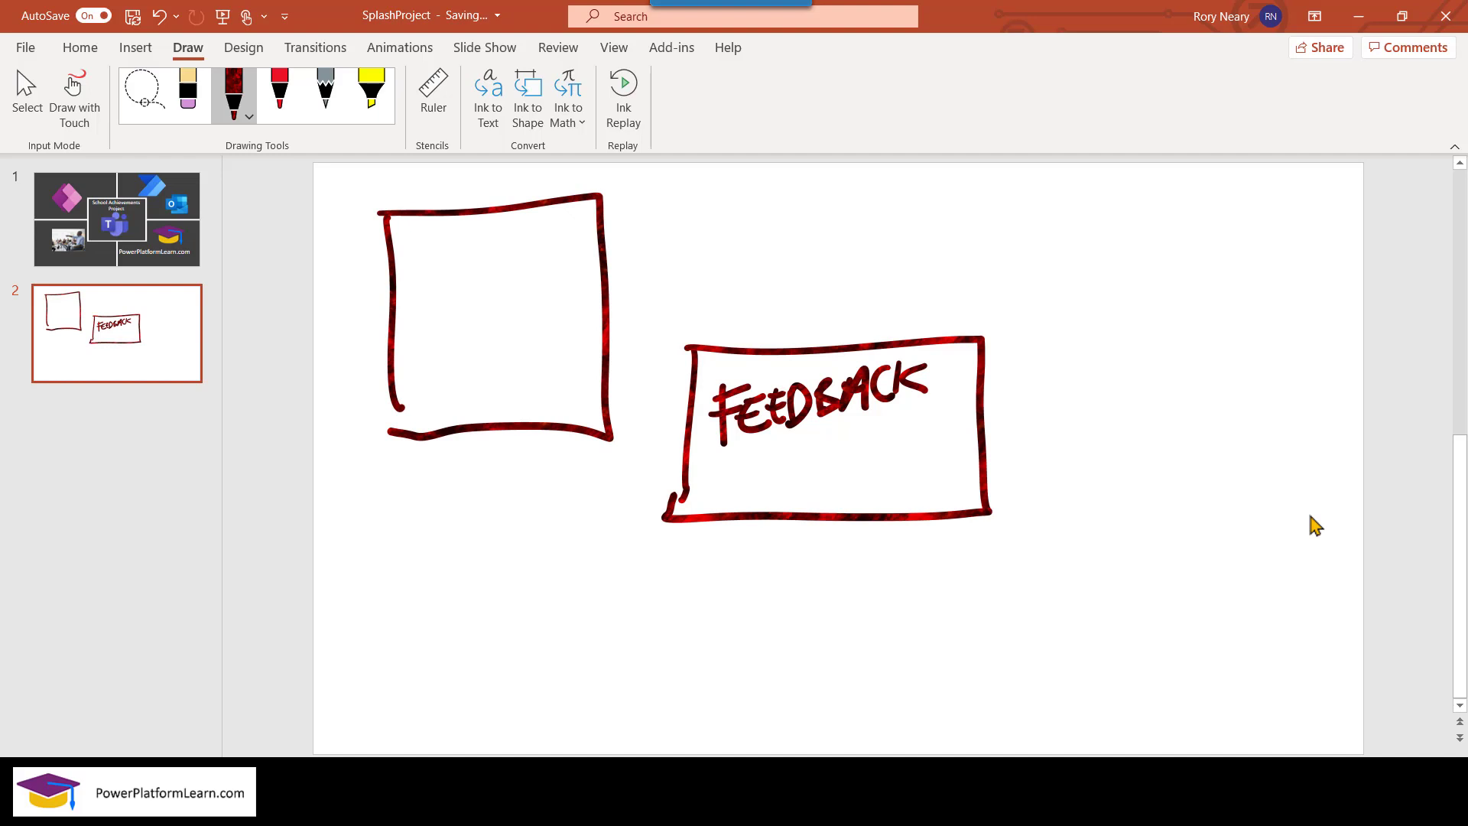
{"action": "left_click_drag", "start_coordinate": [420, 258], "coordinate": [422, 325]}
{"action": "mouse_move", "coordinate": [414, 258]}
{"action": "left_mouse_down"}
{"action": "mouse_move", "coordinate": [428, 253]}
{"action": "mouse_move", "coordinate": [411, 292]}
{"action": "mouse_move", "coordinate": [462, 314]}
{"action": "left_mouse_up"}
{"action": "mouse_move", "coordinate": [436, 296]}
{"action": "left_mouse_down"}
{"action": "mouse_move", "coordinate": [464, 294]}
{"action": "mouse_move", "coordinate": [458, 277]}
{"action": "left_mouse_up"}
{"action": "mouse_move", "coordinate": [480, 275]}
{"action": "left_mouse_down"}
{"action": "mouse_move", "coordinate": [458, 304]}
{"action": "mouse_move", "coordinate": [483, 277]}
{"action": "left_mouse_up"}
{"action": "mouse_move", "coordinate": [502, 311]}
{"action": "left_mouse_down"}
{"action": "mouse_move", "coordinate": [503, 294]}
{"action": "mouse_move", "coordinate": [546, 308]}
{"action": "left_mouse_up"}
{"action": "mouse_move", "coordinate": [554, 277]}
{"action": "left_mouse_down"}
{"action": "mouse_move", "coordinate": [553, 307]}
{"action": "mouse_move", "coordinate": [572, 309]}
{"action": "left_mouse_up"}
{"action": "left_click_drag", "start_coordinate": [556, 292], "coordinate": [573, 291]}
{"action": "left_click_drag", "start_coordinate": [552, 273], "coordinate": [583, 271]}
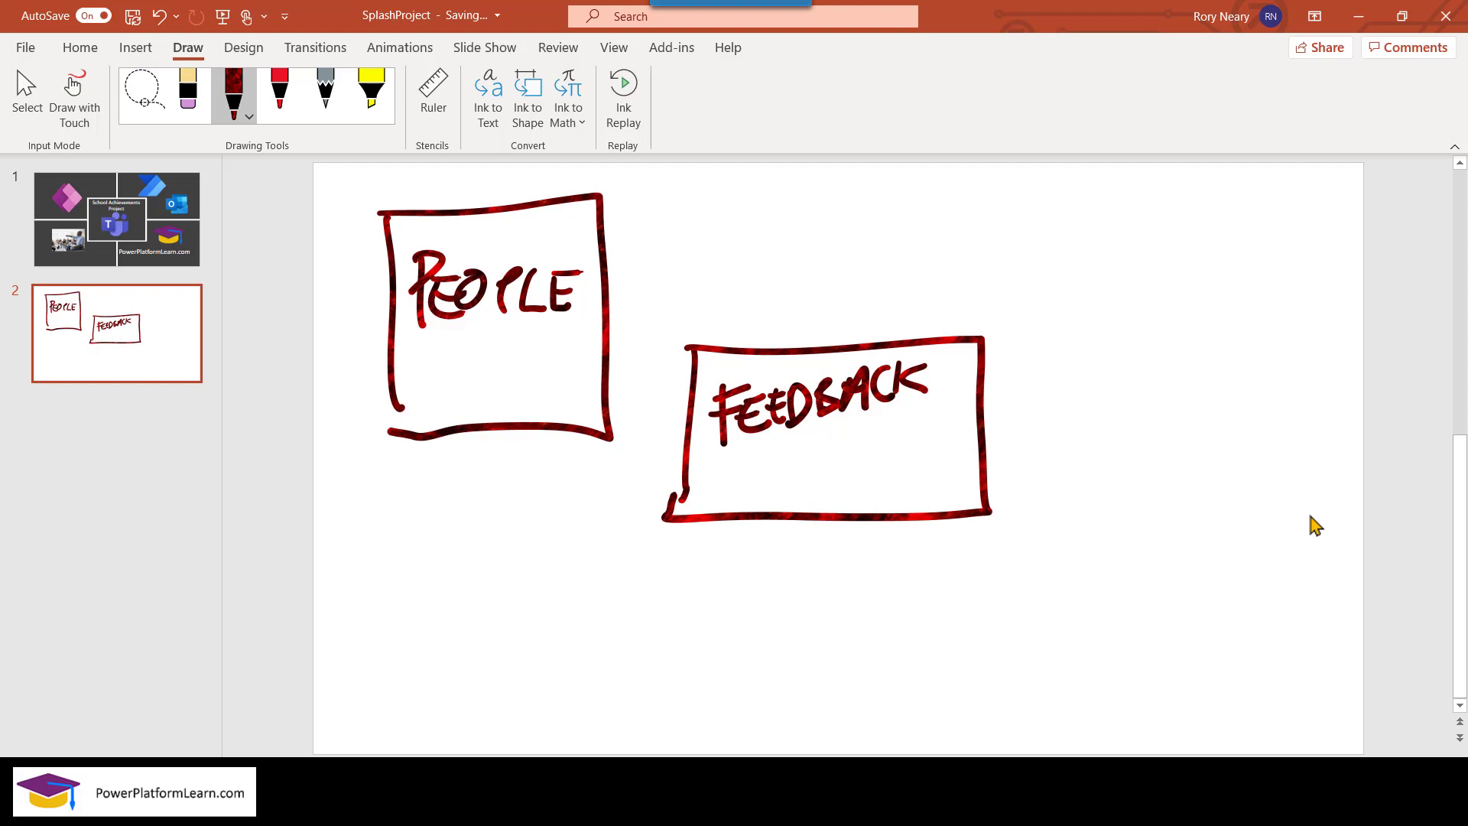
Draw a PEOPLE-to-FEEDBACK connector marked 1 and *, plus an empty box lower right.
{"action": "mouse_move", "coordinate": [607, 244]}
{"action": "left_mouse_down"}
{"action": "mouse_move", "coordinate": [807, 236]}
{"action": "mouse_move", "coordinate": [795, 349]}
{"action": "left_mouse_up"}
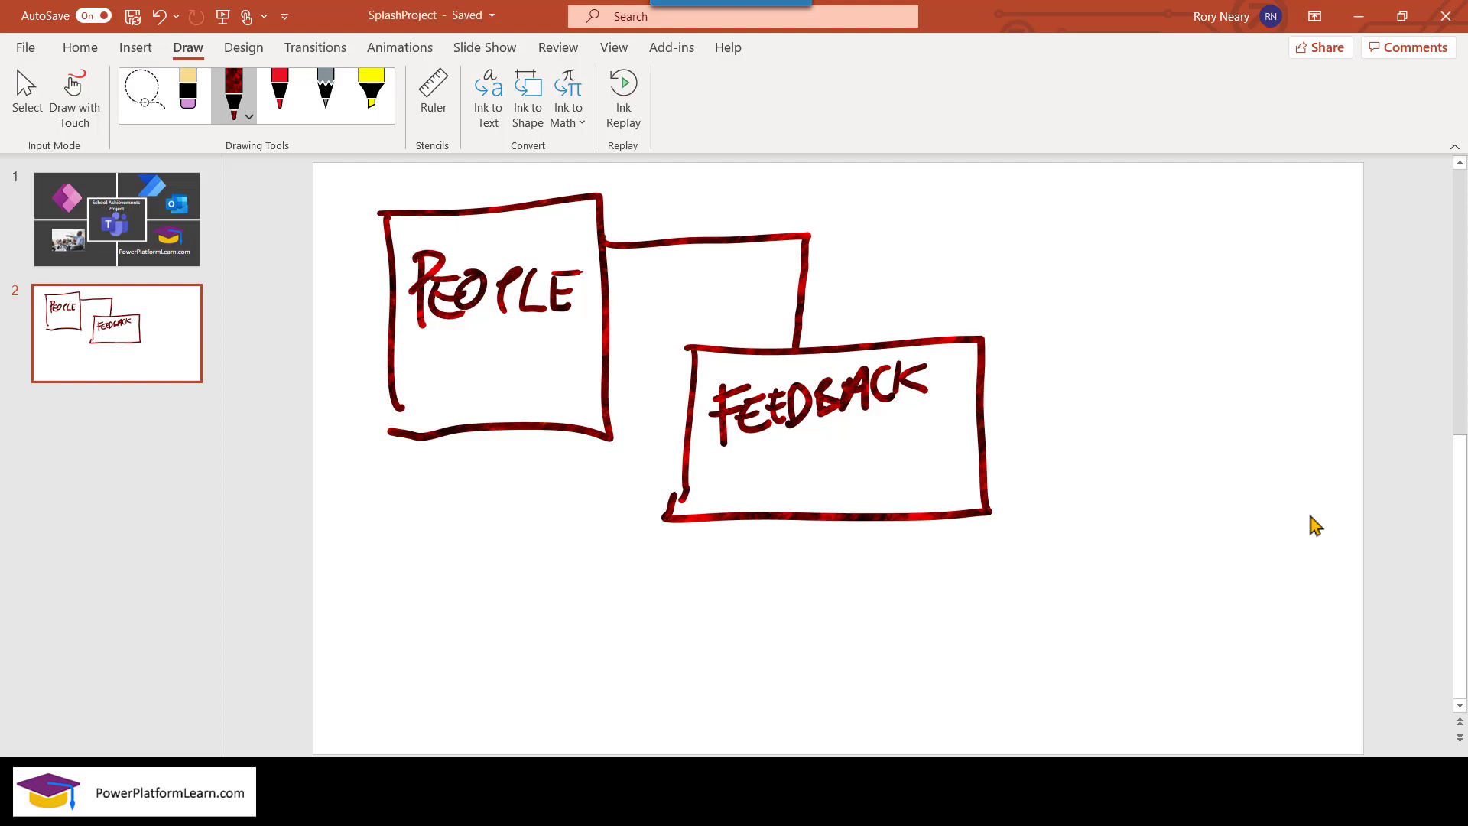
{"action": "left_click_drag", "start_coordinate": [629, 190], "coordinate": [635, 216]}
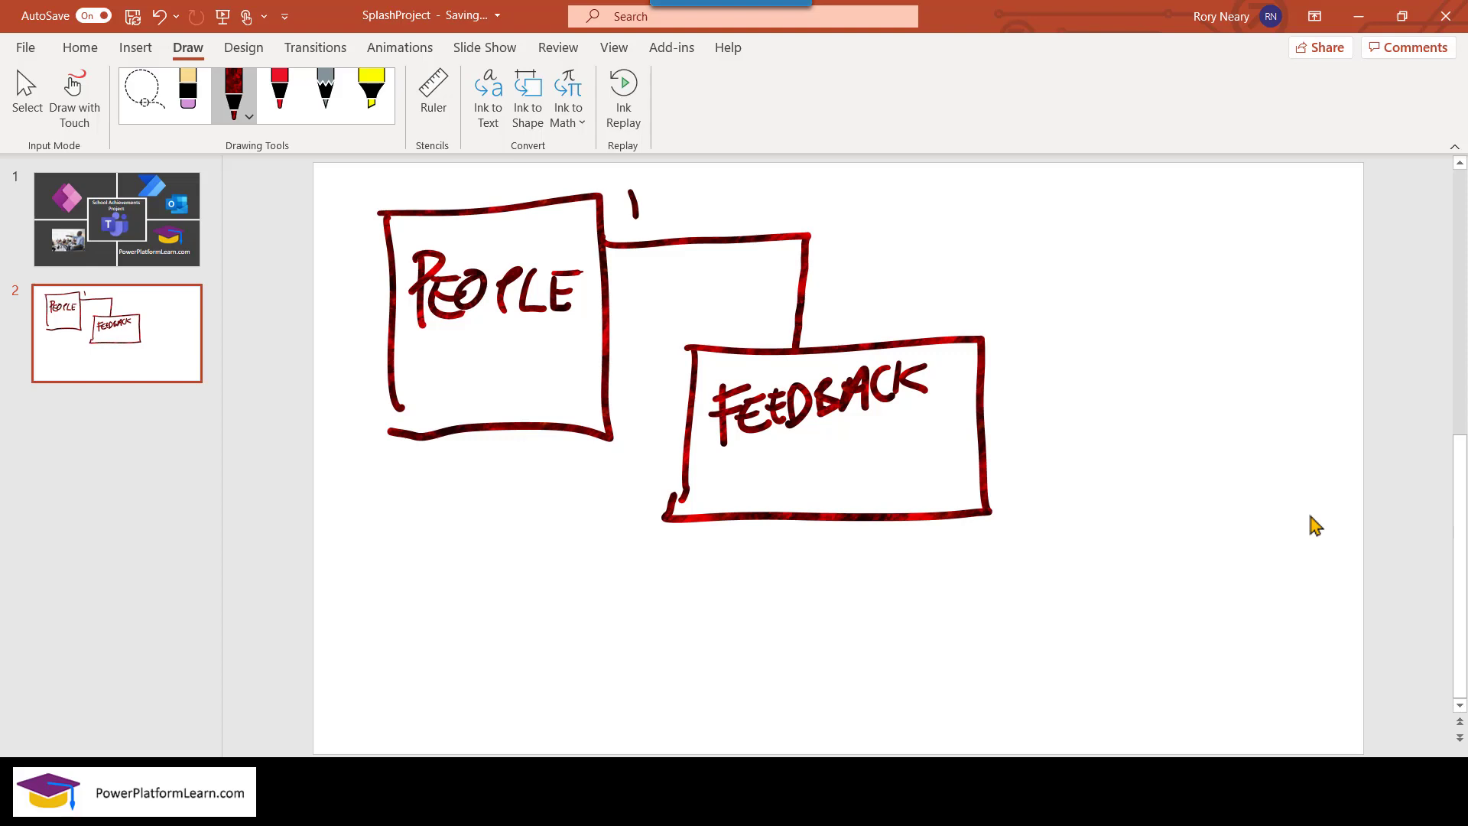
{"action": "left_click_drag", "start_coordinate": [736, 294], "coordinate": [767, 327]}
{"action": "mouse_move", "coordinate": [761, 290]}
{"action": "left_mouse_down"}
{"action": "mouse_move", "coordinate": [740, 324]}
{"action": "mouse_move", "coordinate": [776, 299]}
{"action": "left_mouse_up"}
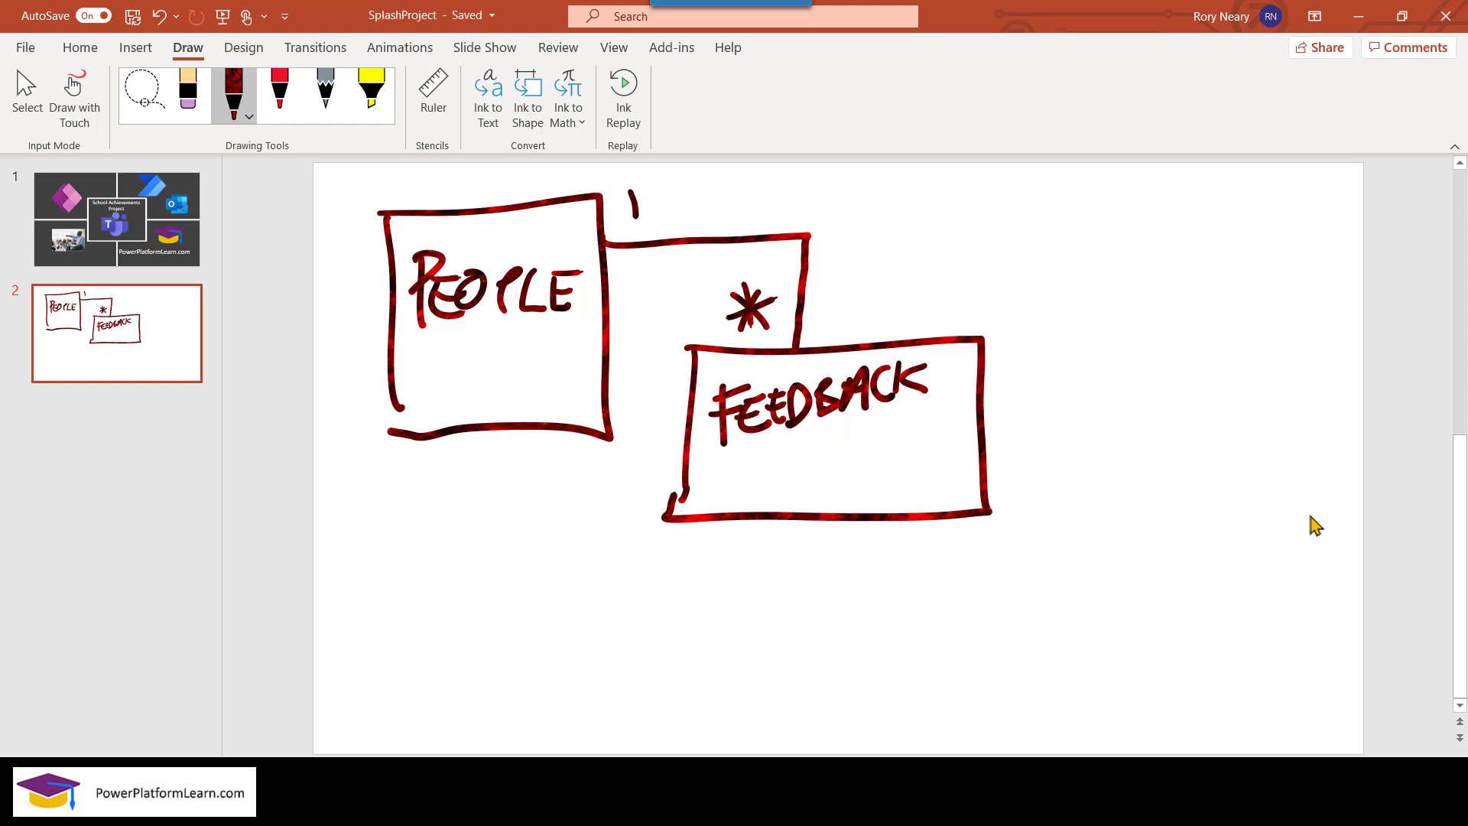
{"action": "mouse_move", "coordinate": [973, 566]}
{"action": "left_mouse_down"}
{"action": "mouse_move", "coordinate": [969, 699]}
{"action": "mouse_move", "coordinate": [1068, 554]}
{"action": "mouse_move", "coordinate": [1215, 646]}
{"action": "mouse_move", "coordinate": [1017, 719]}
{"action": "mouse_move", "coordinate": [961, 693]}
{"action": "left_mouse_up"}
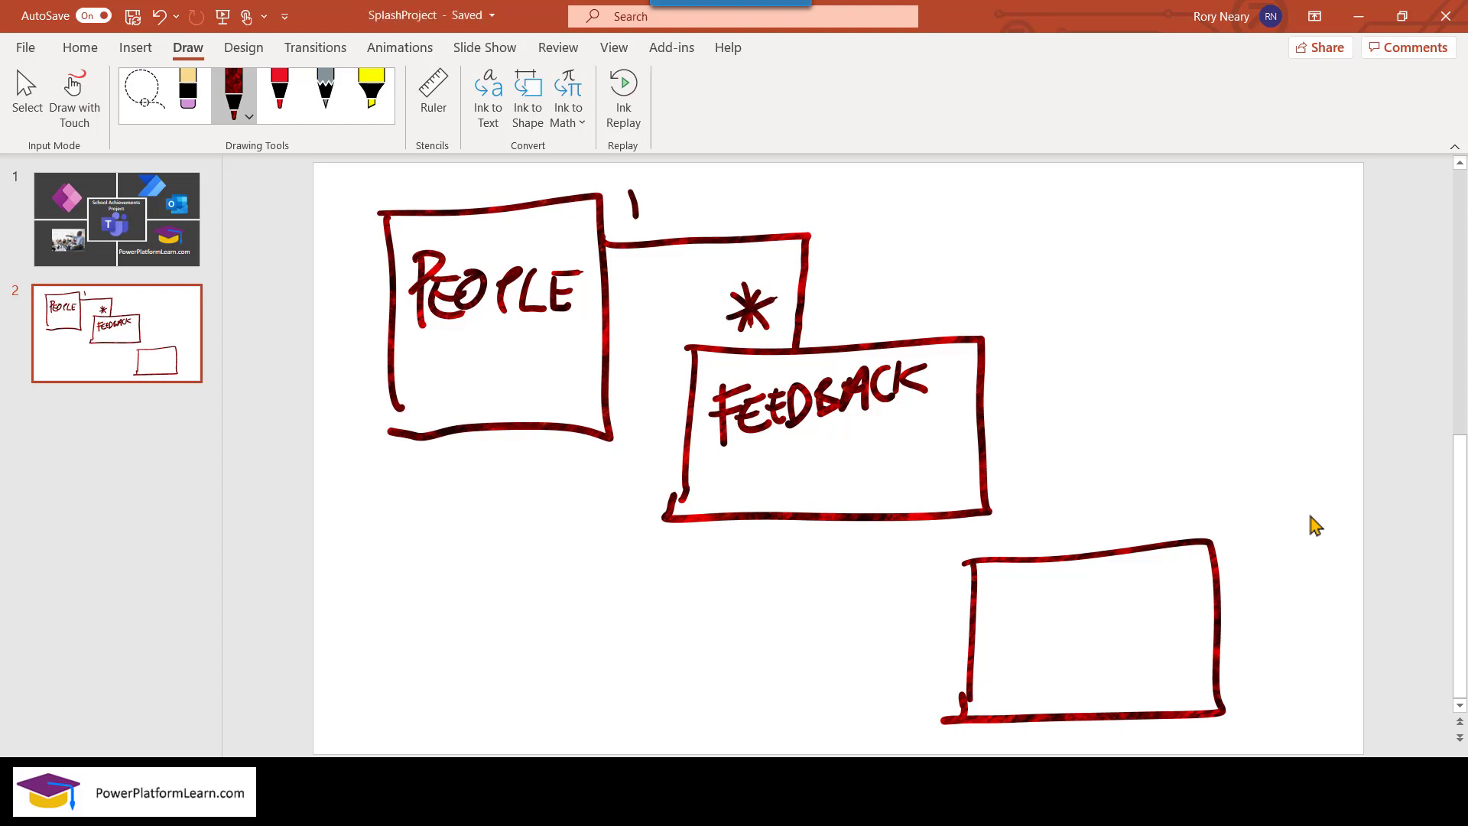
Handwrite CATEGORY inside the lower-right box.
{"action": "mouse_move", "coordinate": [1029, 578]}
{"action": "left_mouse_down"}
{"action": "mouse_move", "coordinate": [994, 599]}
{"action": "mouse_move", "coordinate": [1023, 610]}
{"action": "left_mouse_up"}
{"action": "mouse_move", "coordinate": [1045, 576]}
{"action": "left_mouse_down"}
{"action": "mouse_move", "coordinate": [1027, 611]}
{"action": "mouse_move", "coordinate": [1048, 624]}
{"action": "left_mouse_up"}
{"action": "left_click_drag", "start_coordinate": [1032, 600], "coordinate": [1091, 575]}
{"action": "mouse_move", "coordinate": [1070, 582]}
{"action": "left_mouse_down"}
{"action": "mouse_move", "coordinate": [1061, 609]}
{"action": "mouse_move", "coordinate": [1098, 611]}
{"action": "mouse_move", "coordinate": [1098, 596]}
{"action": "left_mouse_up"}
{"action": "mouse_move", "coordinate": [1084, 587]}
{"action": "left_mouse_down"}
{"action": "mouse_move", "coordinate": [1102, 579]}
{"action": "mouse_move", "coordinate": [1120, 608]}
{"action": "left_mouse_up"}
{"action": "left_click_drag", "start_coordinate": [1107, 588], "coordinate": [1131, 570]}
{"action": "mouse_move", "coordinate": [1134, 580]}
{"action": "left_mouse_down"}
{"action": "mouse_move", "coordinate": [1159, 579]}
{"action": "mouse_move", "coordinate": [1136, 583]}
{"action": "left_mouse_up"}
{"action": "mouse_move", "coordinate": [1170, 572]}
{"action": "left_mouse_down"}
{"action": "mouse_move", "coordinate": [1168, 608]}
{"action": "mouse_move", "coordinate": [1196, 610]}
{"action": "mouse_move", "coordinate": [1197, 589]}
{"action": "left_mouse_up"}
{"action": "left_click_drag", "start_coordinate": [1210, 570], "coordinate": [1194, 588]}
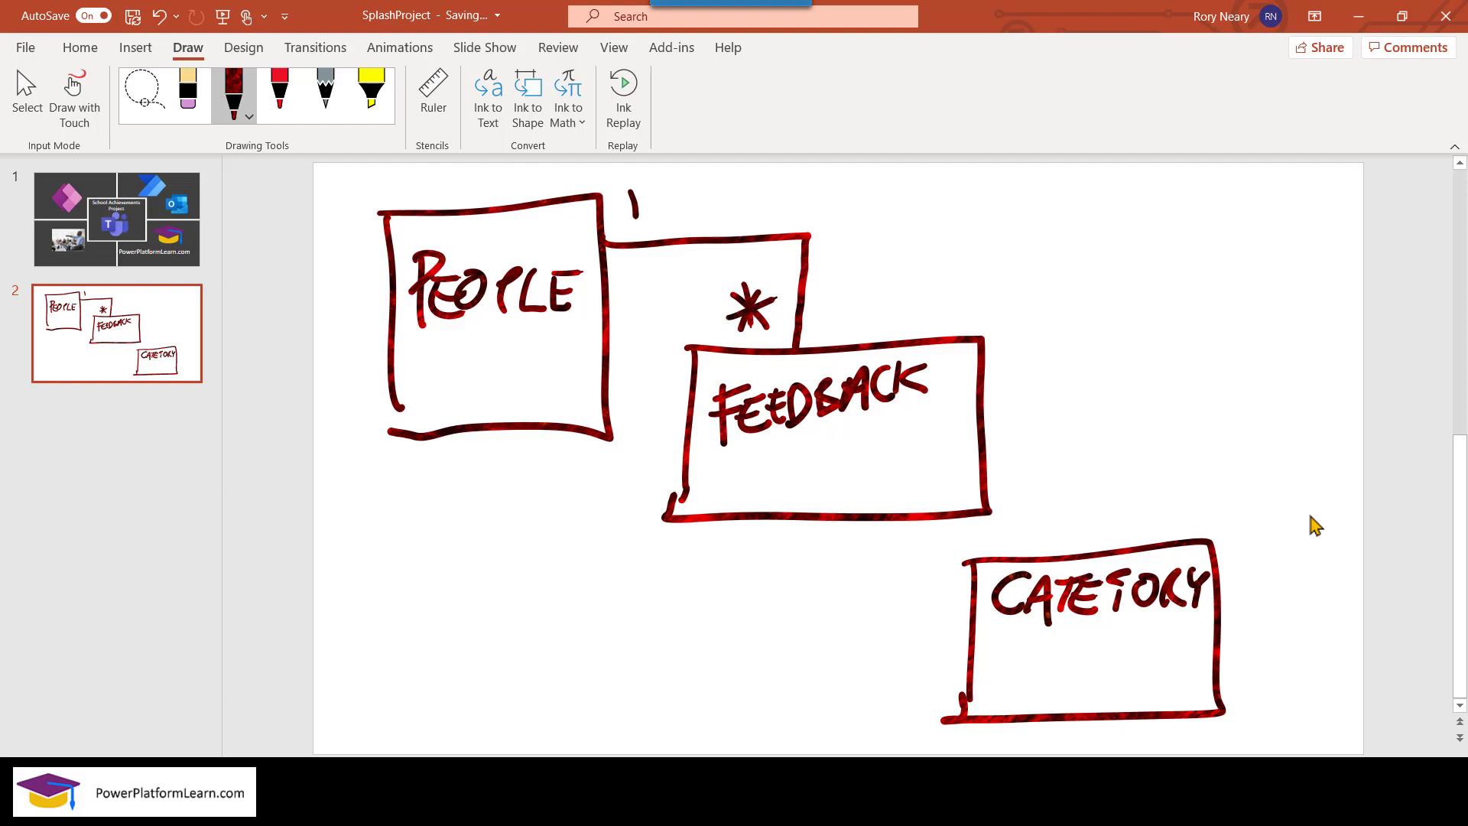
Connect FEEDBACK to CATEGORY, marking 1 at the CATEGORY end and * at FEEDBACK.
{"action": "mouse_move", "coordinate": [810, 516]}
{"action": "left_mouse_down"}
{"action": "mouse_move", "coordinate": [782, 630]}
{"action": "mouse_move", "coordinate": [962, 636]}
{"action": "left_mouse_up"}
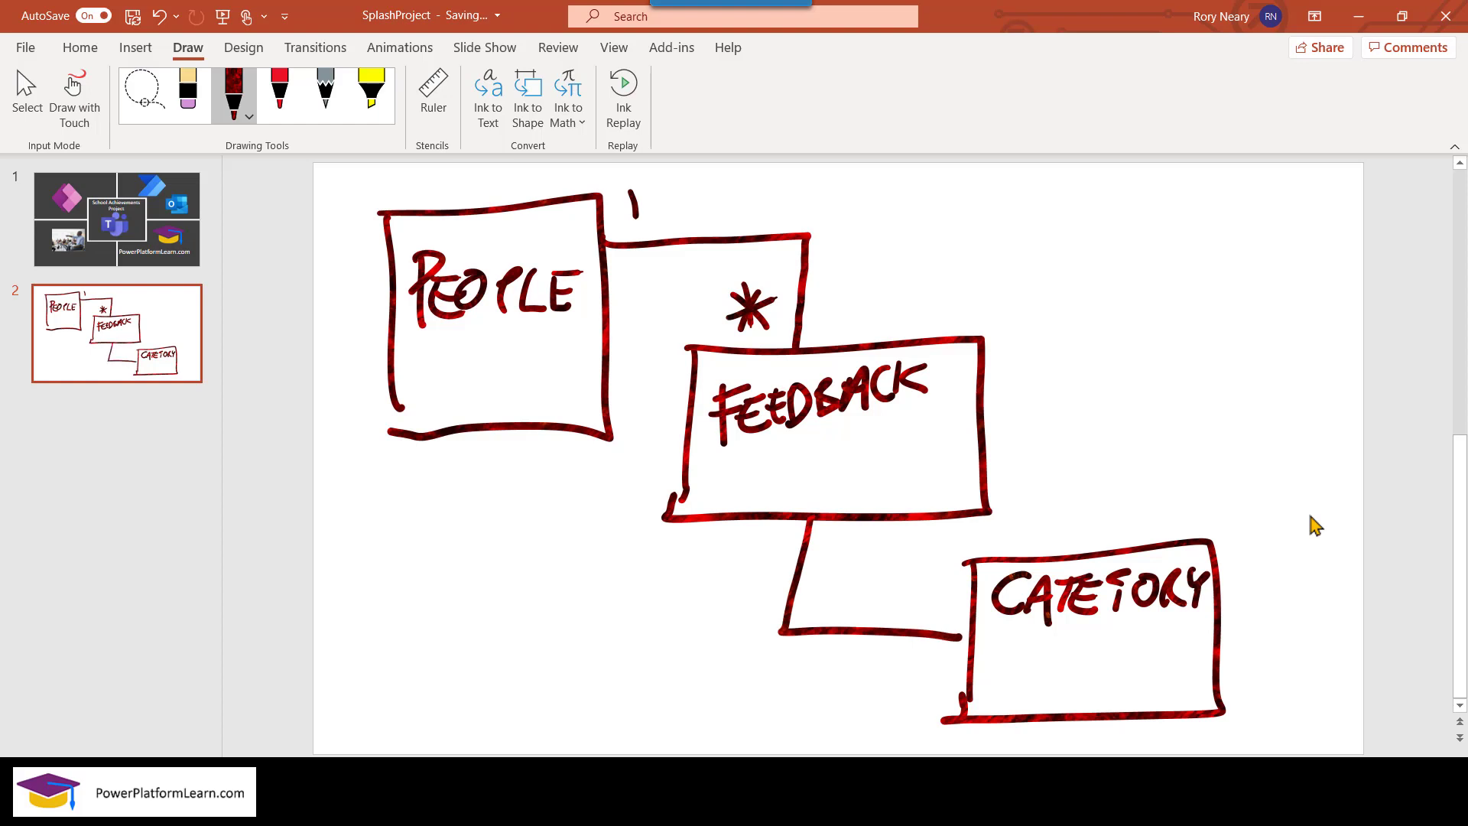
{"action": "left_click_drag", "start_coordinate": [943, 573], "coordinate": [940, 614]}
{"action": "mouse_move", "coordinate": [766, 526]}
{"action": "left_mouse_down"}
{"action": "mouse_move", "coordinate": [787, 561]}
{"action": "mouse_move", "coordinate": [758, 564]}
{"action": "mouse_move", "coordinate": [775, 568]}
{"action": "left_mouse_up"}
{"action": "left_click_drag", "start_coordinate": [746, 546], "coordinate": [812, 534]}
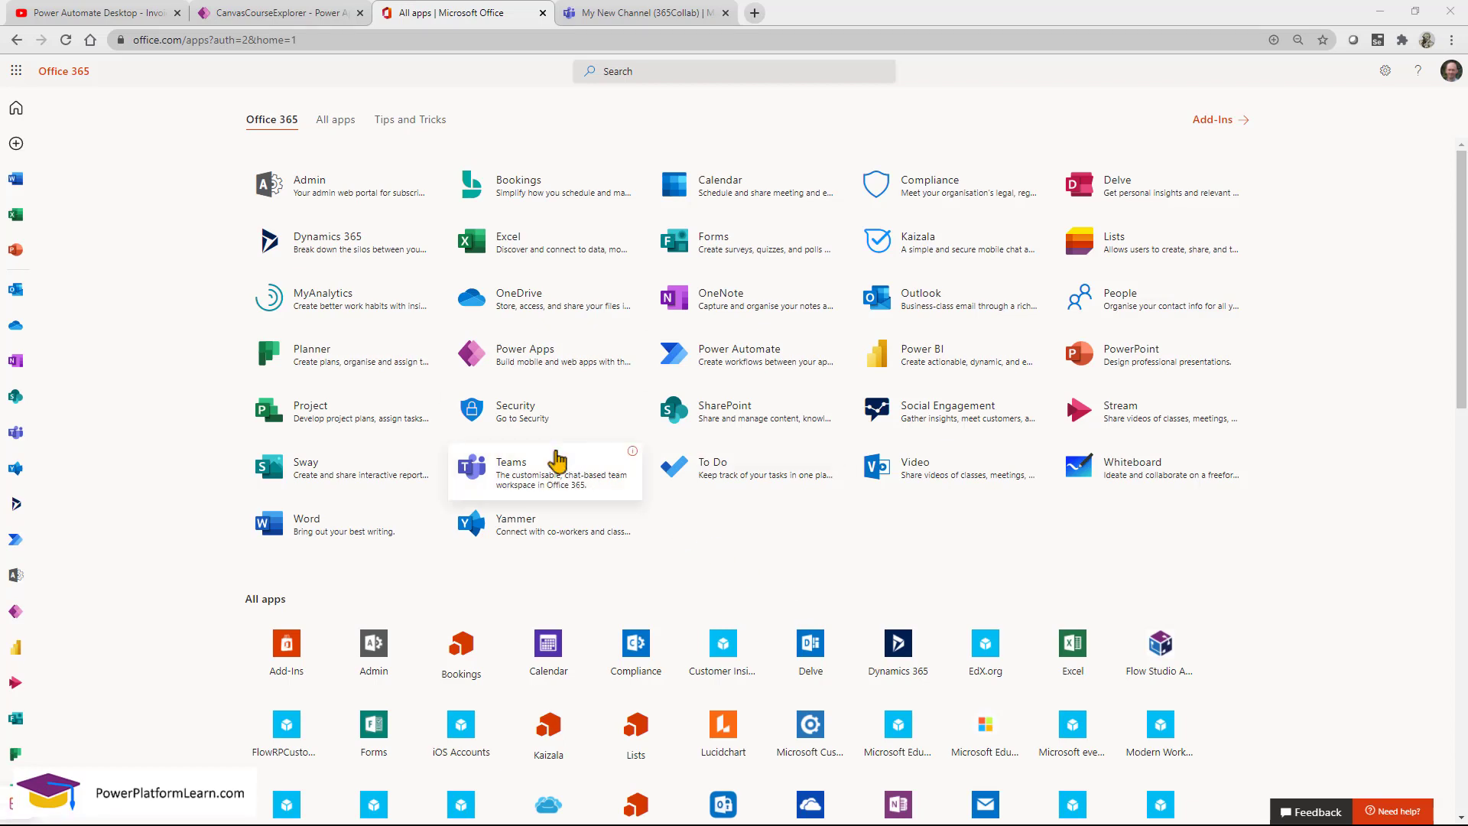
From the Teams tab, go to Join or create a team and close the Create team dialog.
{"action": "left_click", "coordinate": [644, 16]}
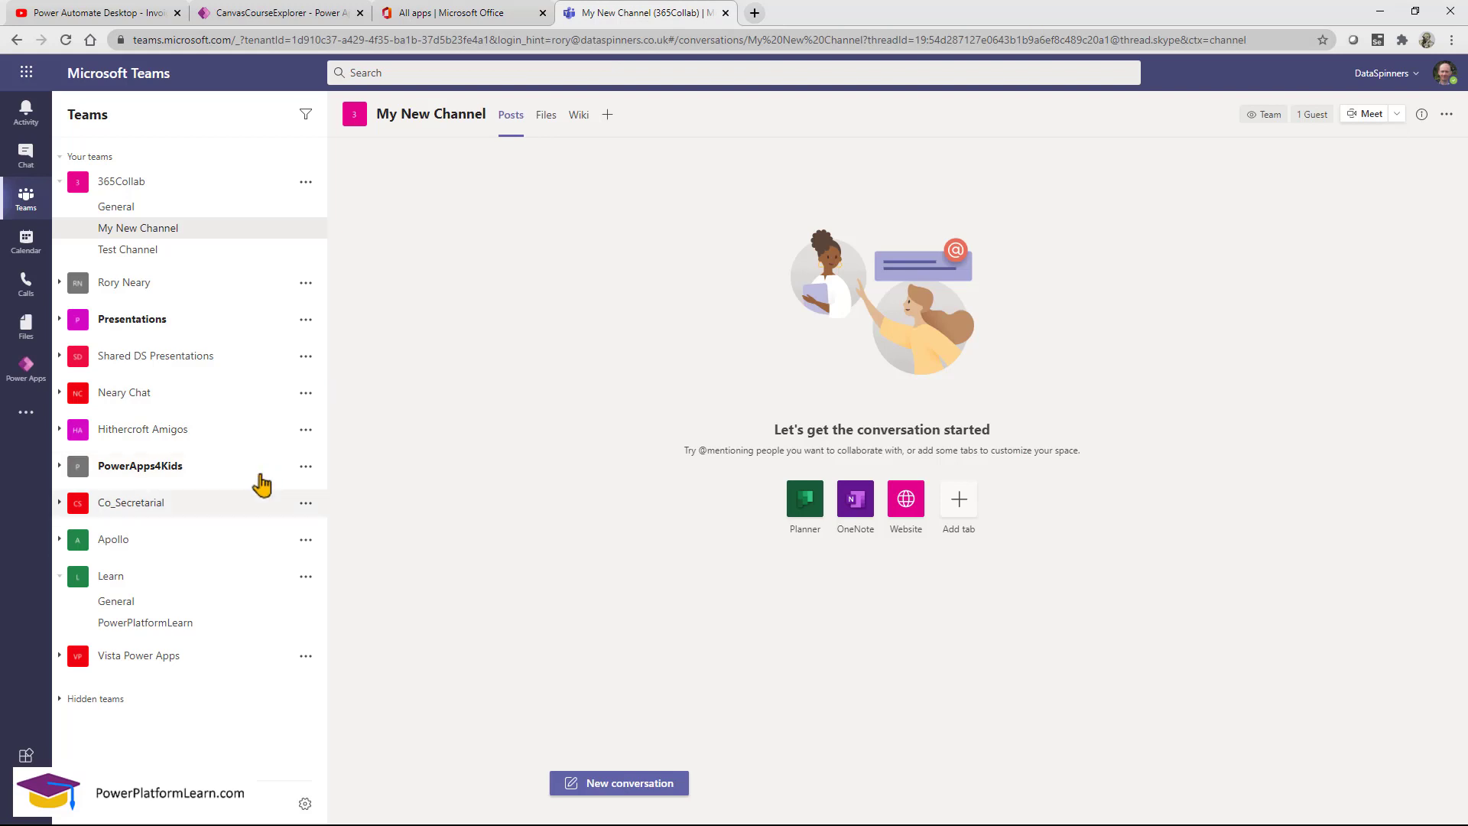
{"action": "left_click", "coordinate": [173, 820]}
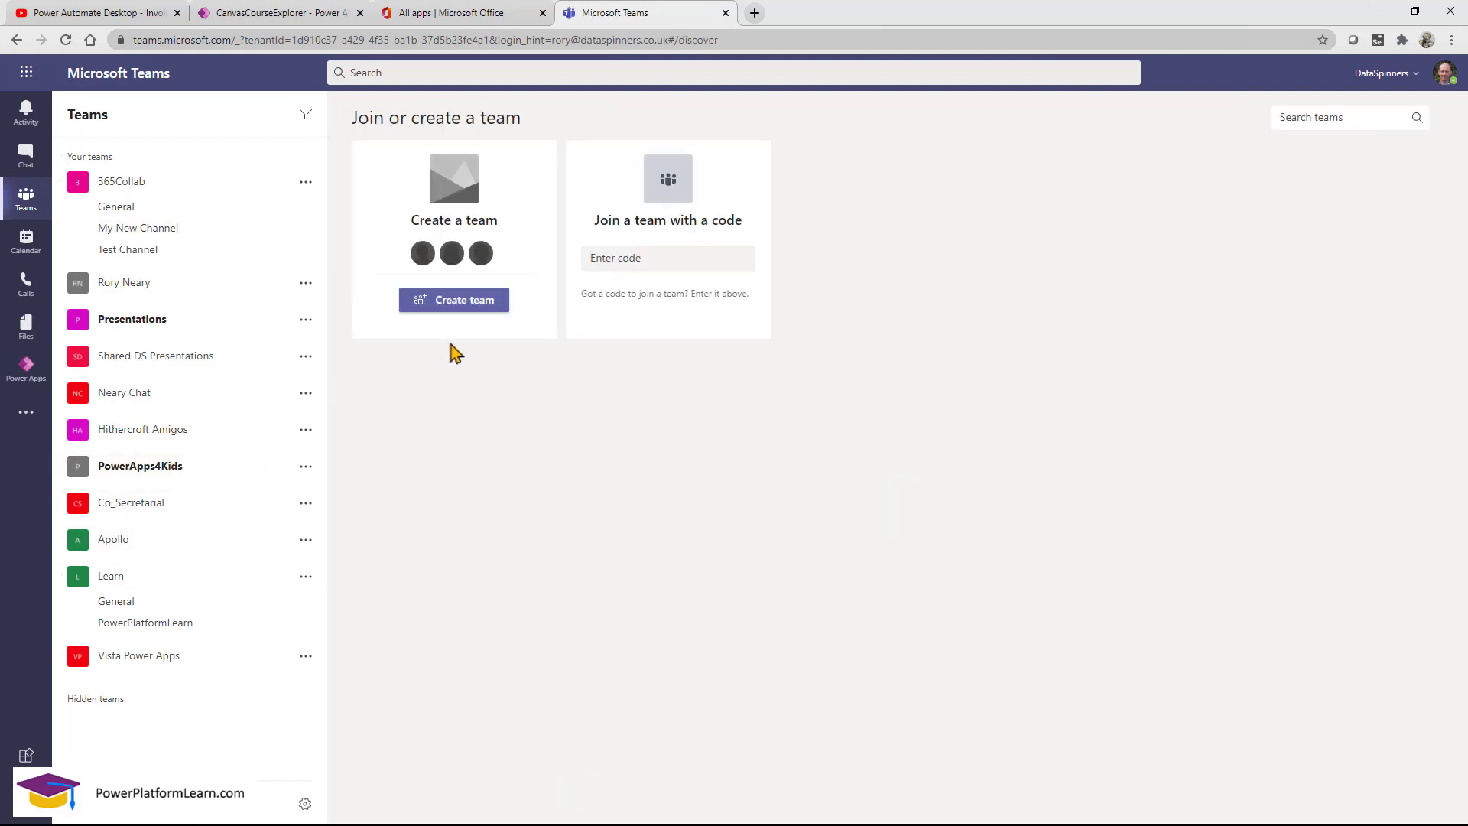
{"action": "left_click", "coordinate": [477, 306]}
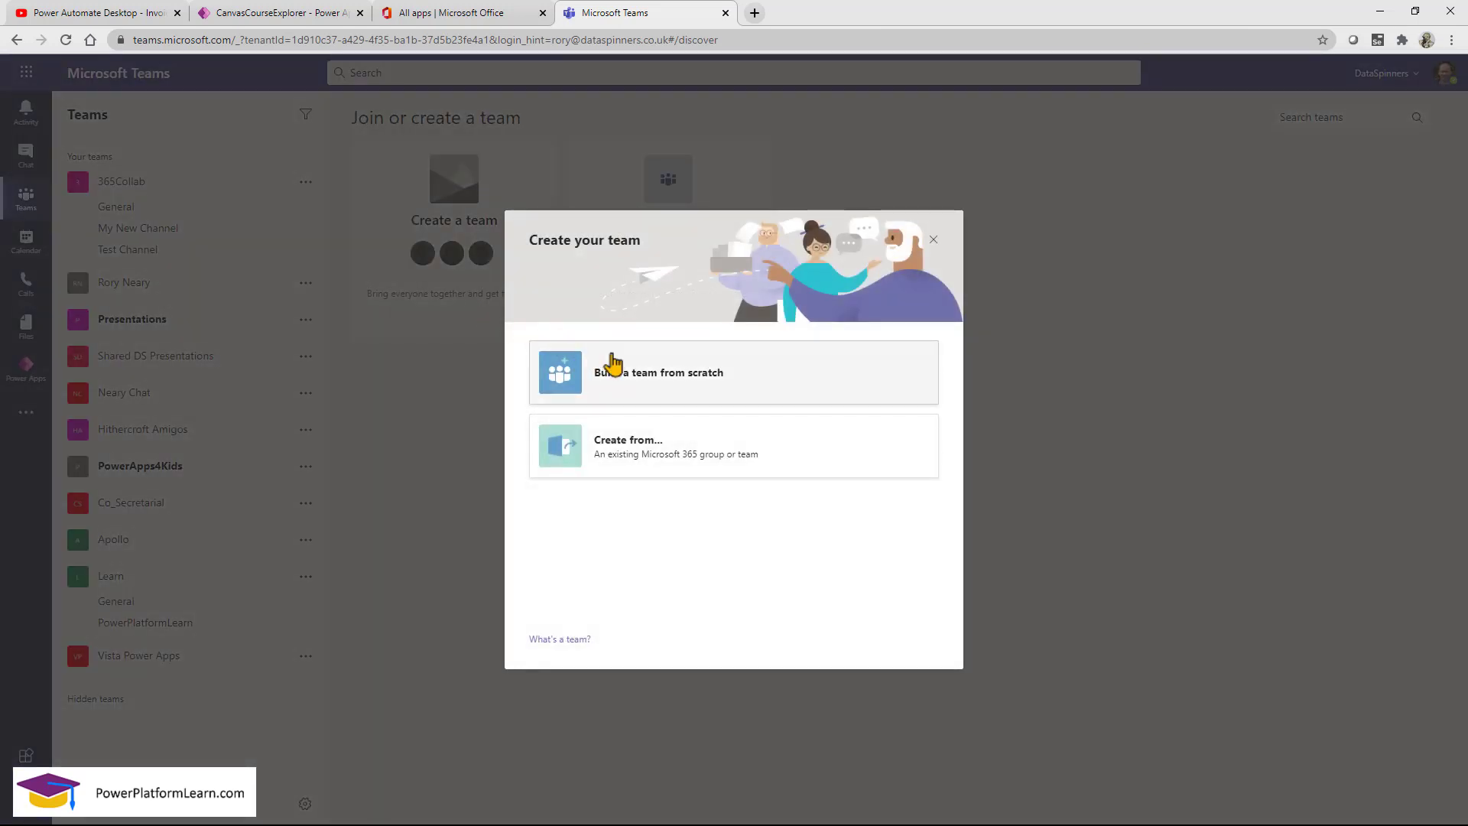
{"action": "left_click", "coordinate": [462, 407]}
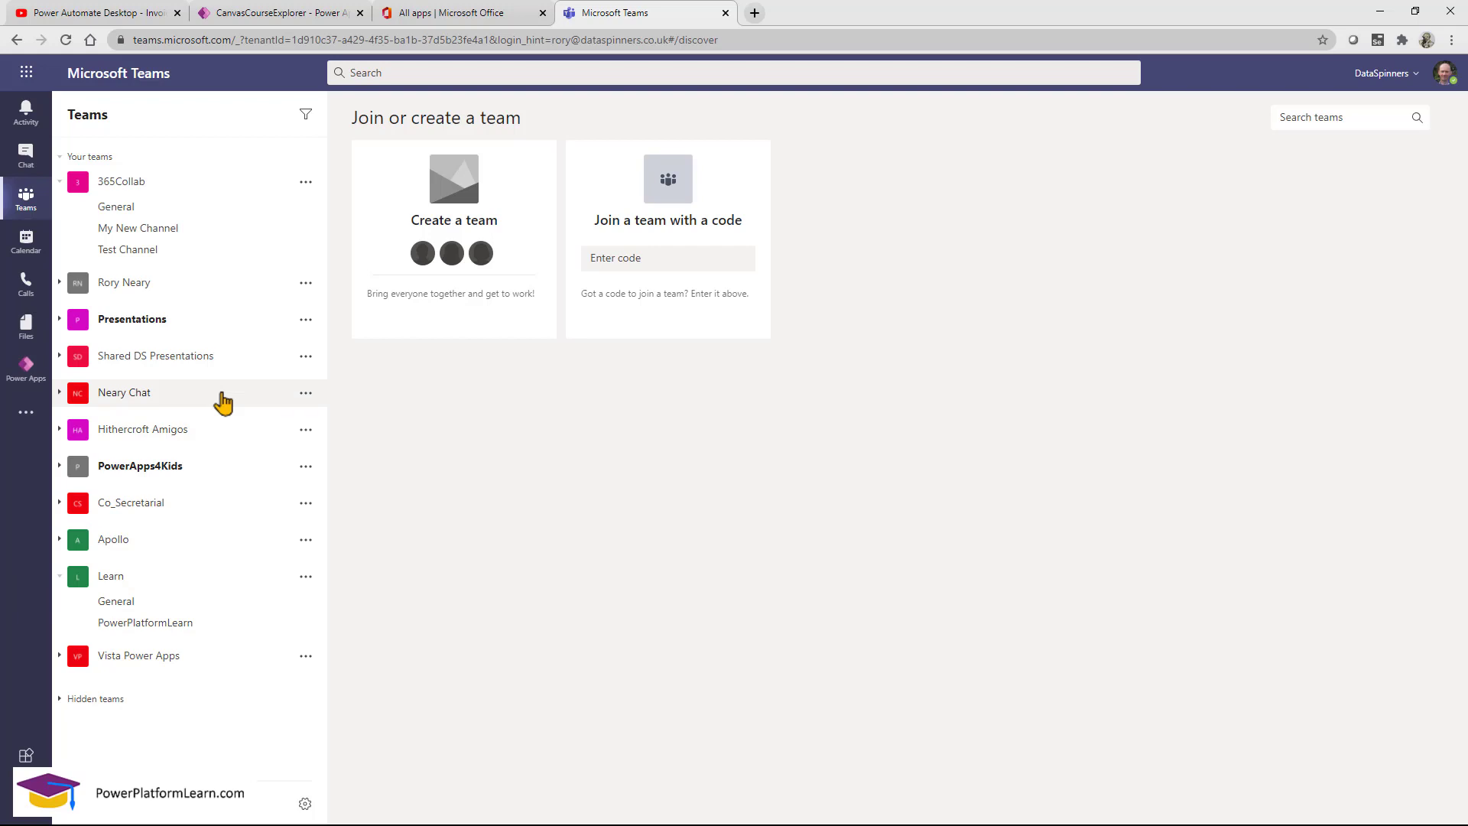
Search the Teams apps list for 'power', then close the search list.
{"action": "left_click", "coordinate": [34, 403]}
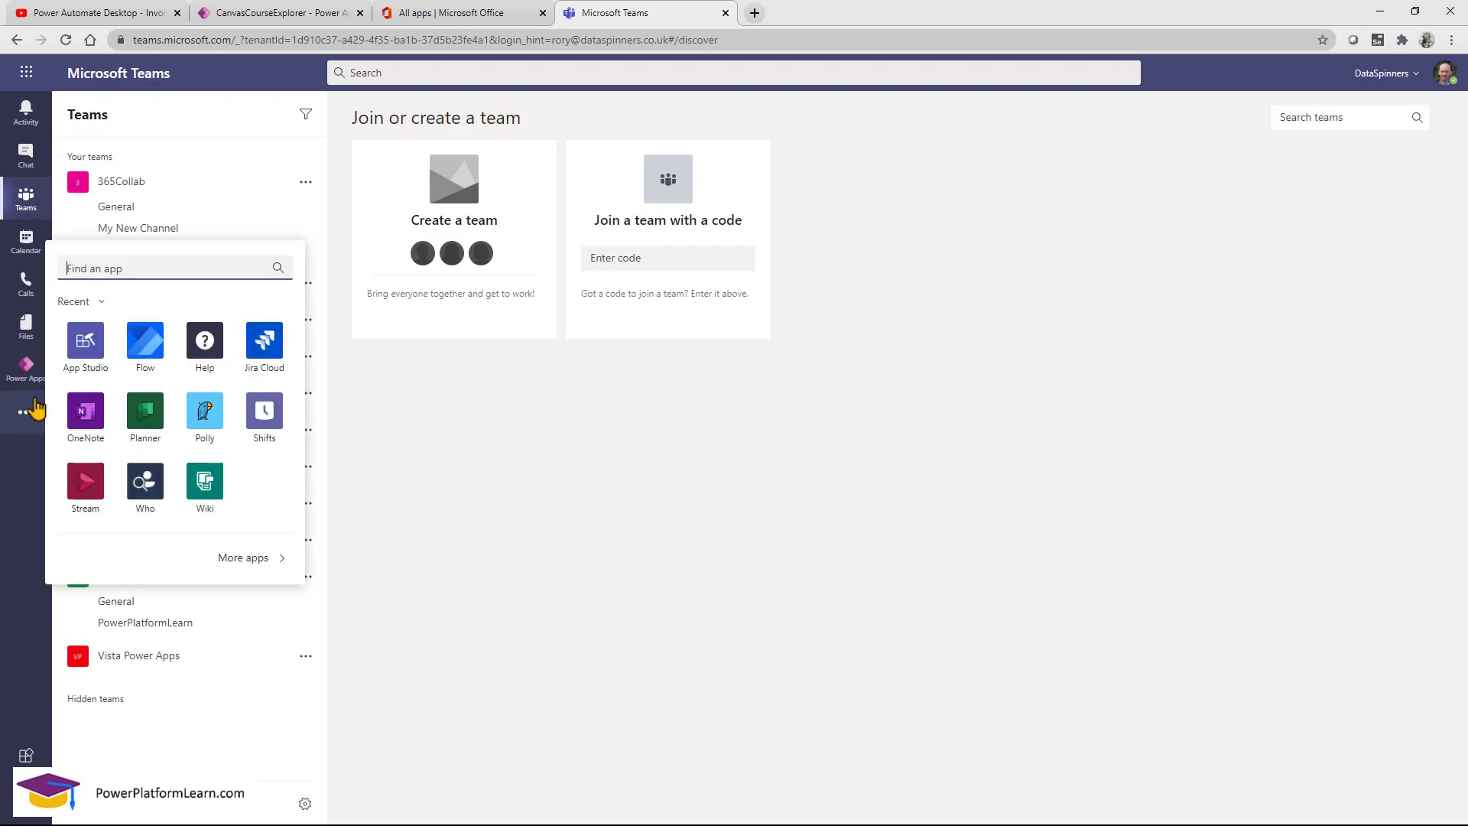
{"action": "type", "text": "power"}
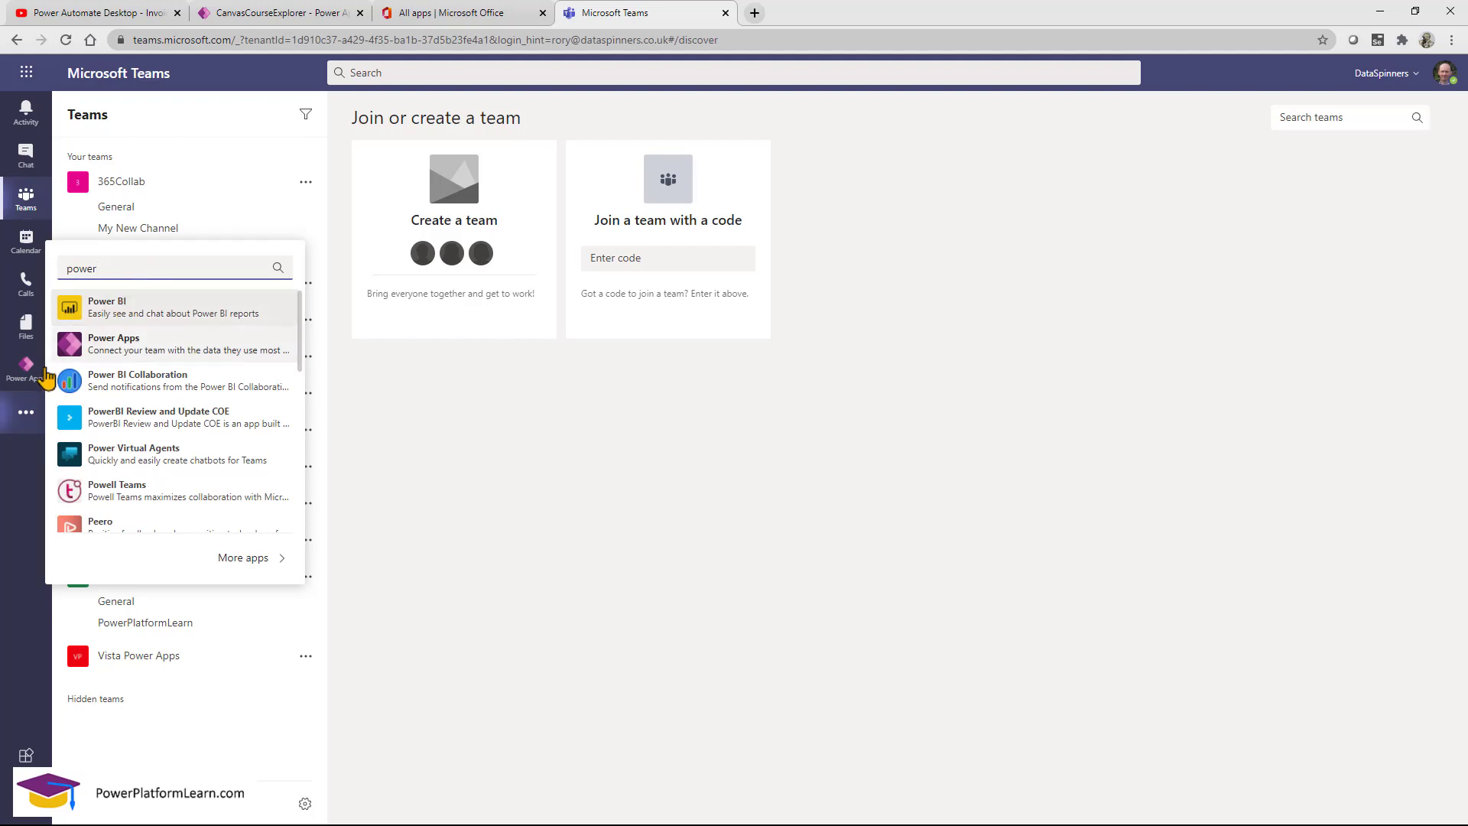
{"action": "key", "text": "ctrl+2"}
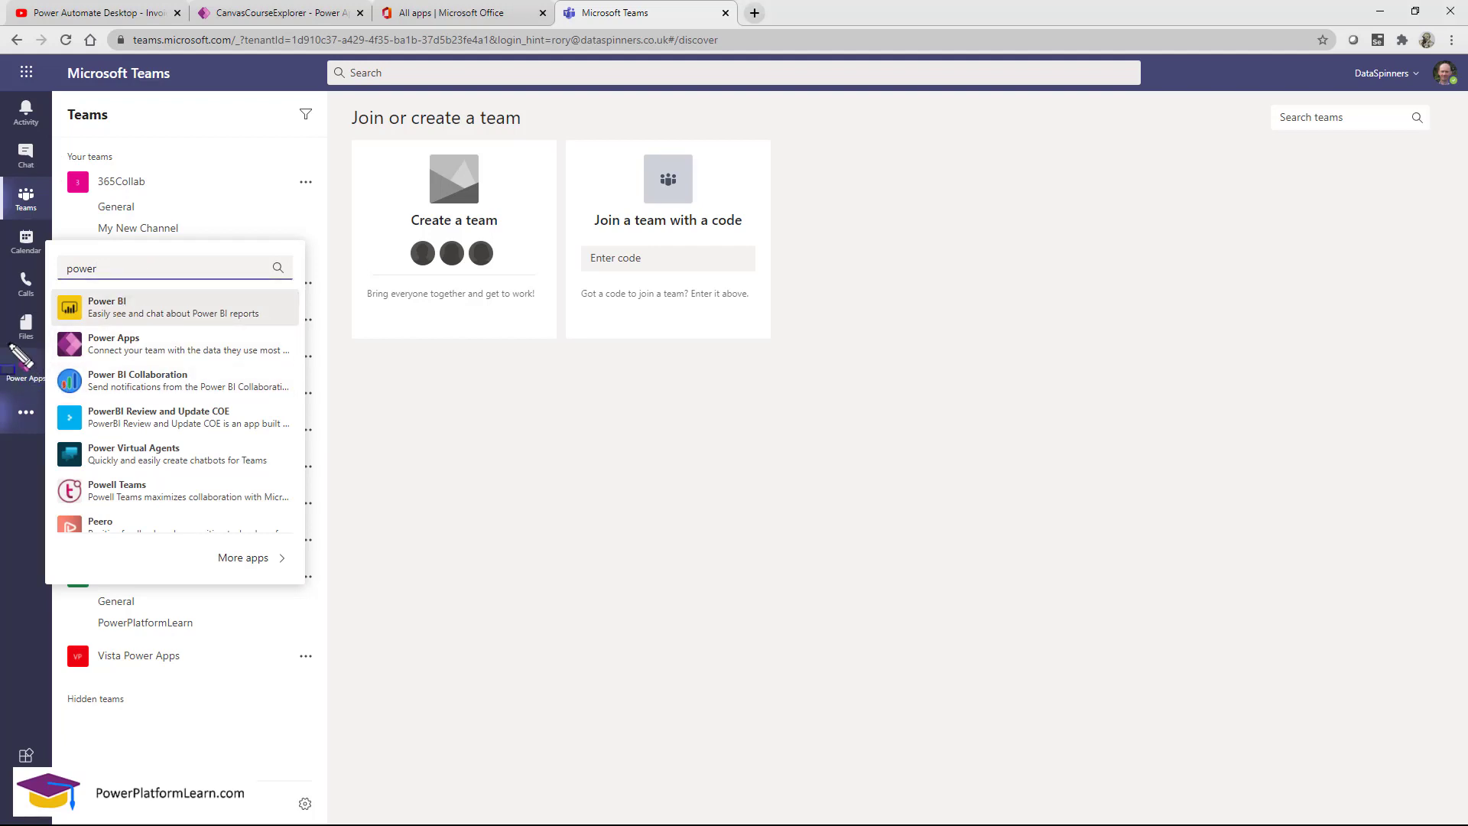
{"action": "left_click_drag", "start_coordinate": [2, 337], "coordinate": [48, 393]}
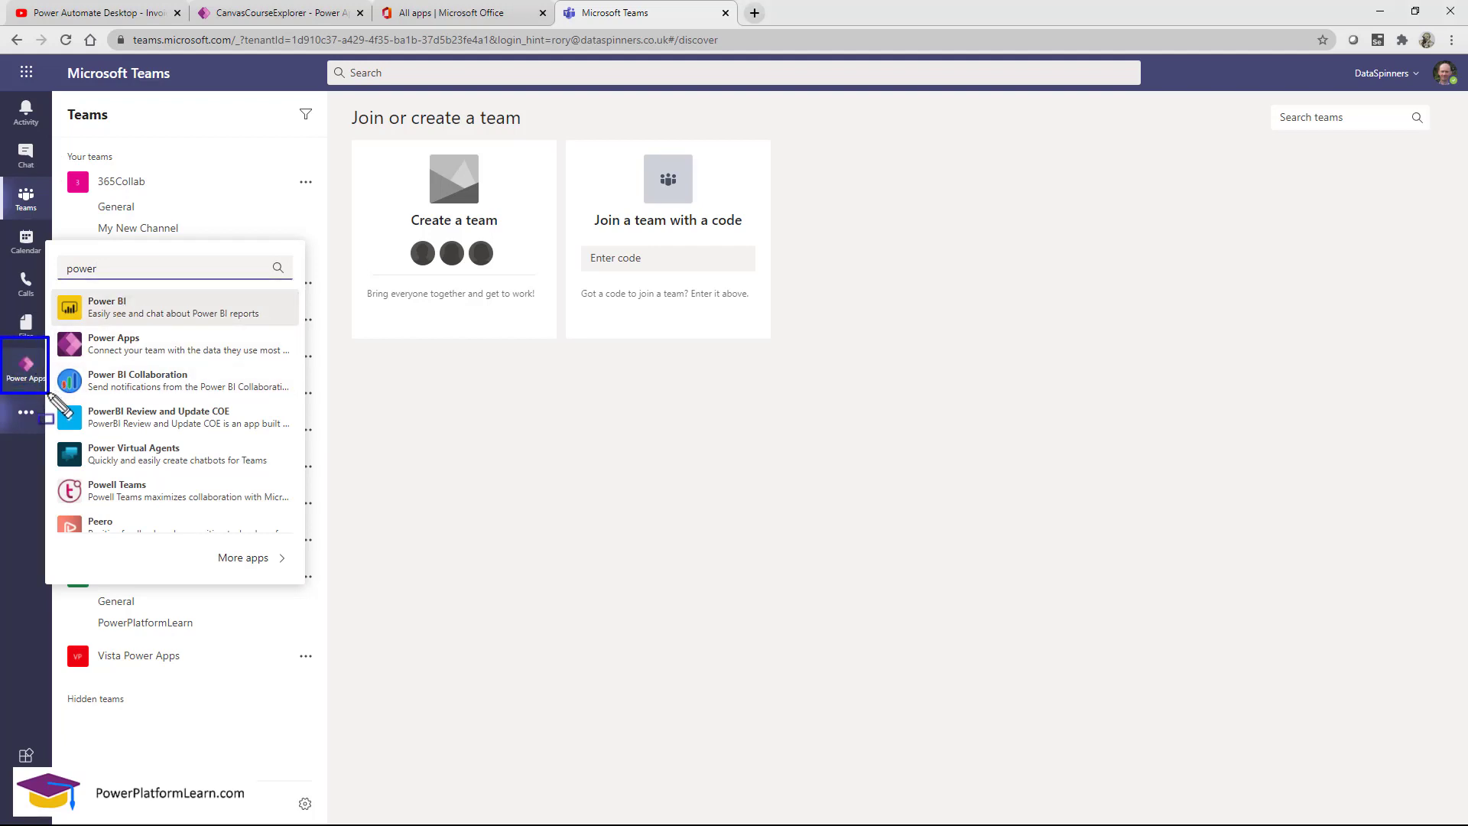
{"action": "key", "text": "Escape"}
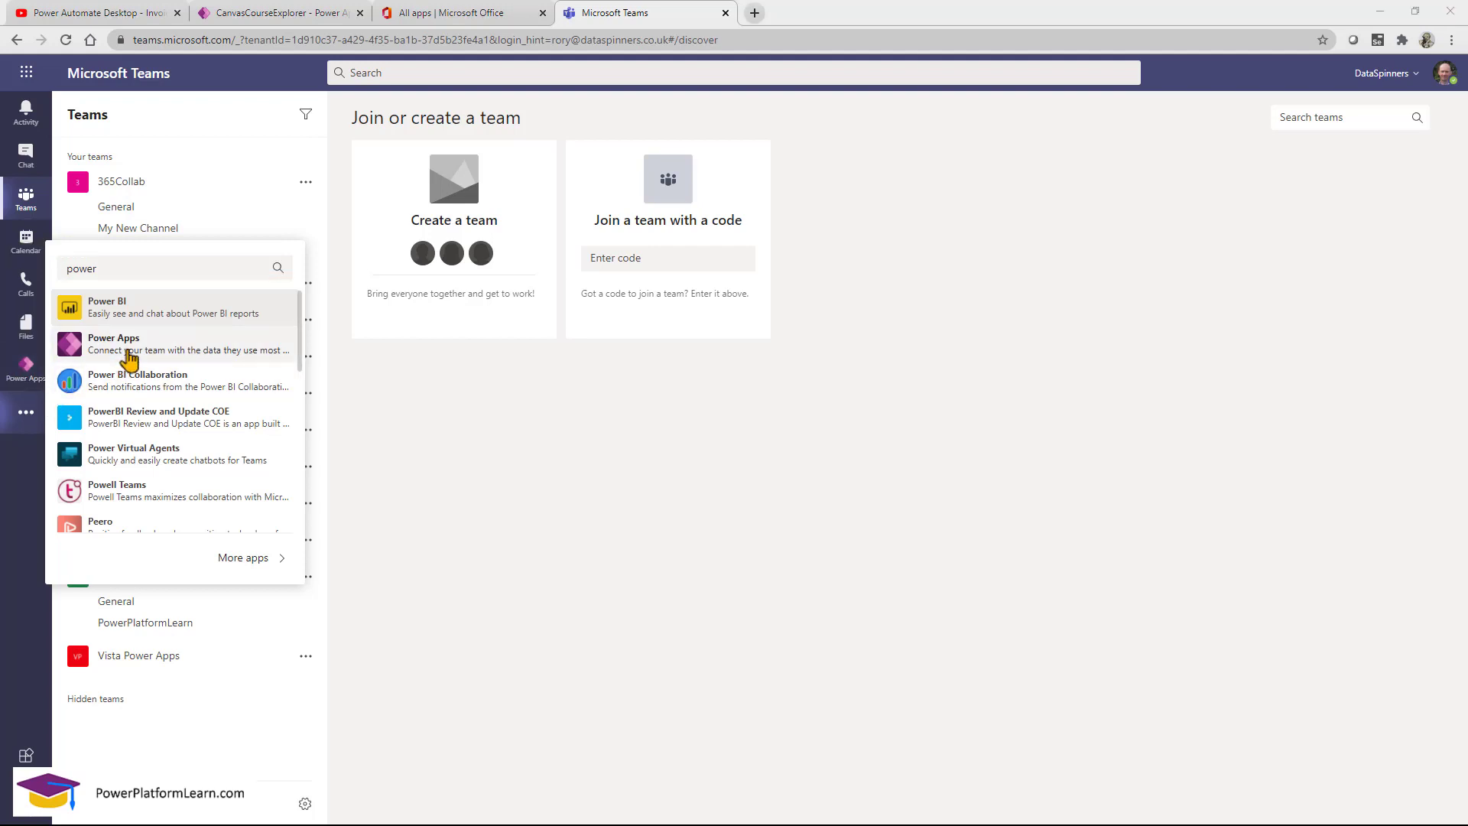
{"action": "left_click", "coordinate": [519, 557]}
Unpin Power Apps from the app rail and reopen it from the apps flyout.
{"action": "right_click", "coordinate": [18, 380]}
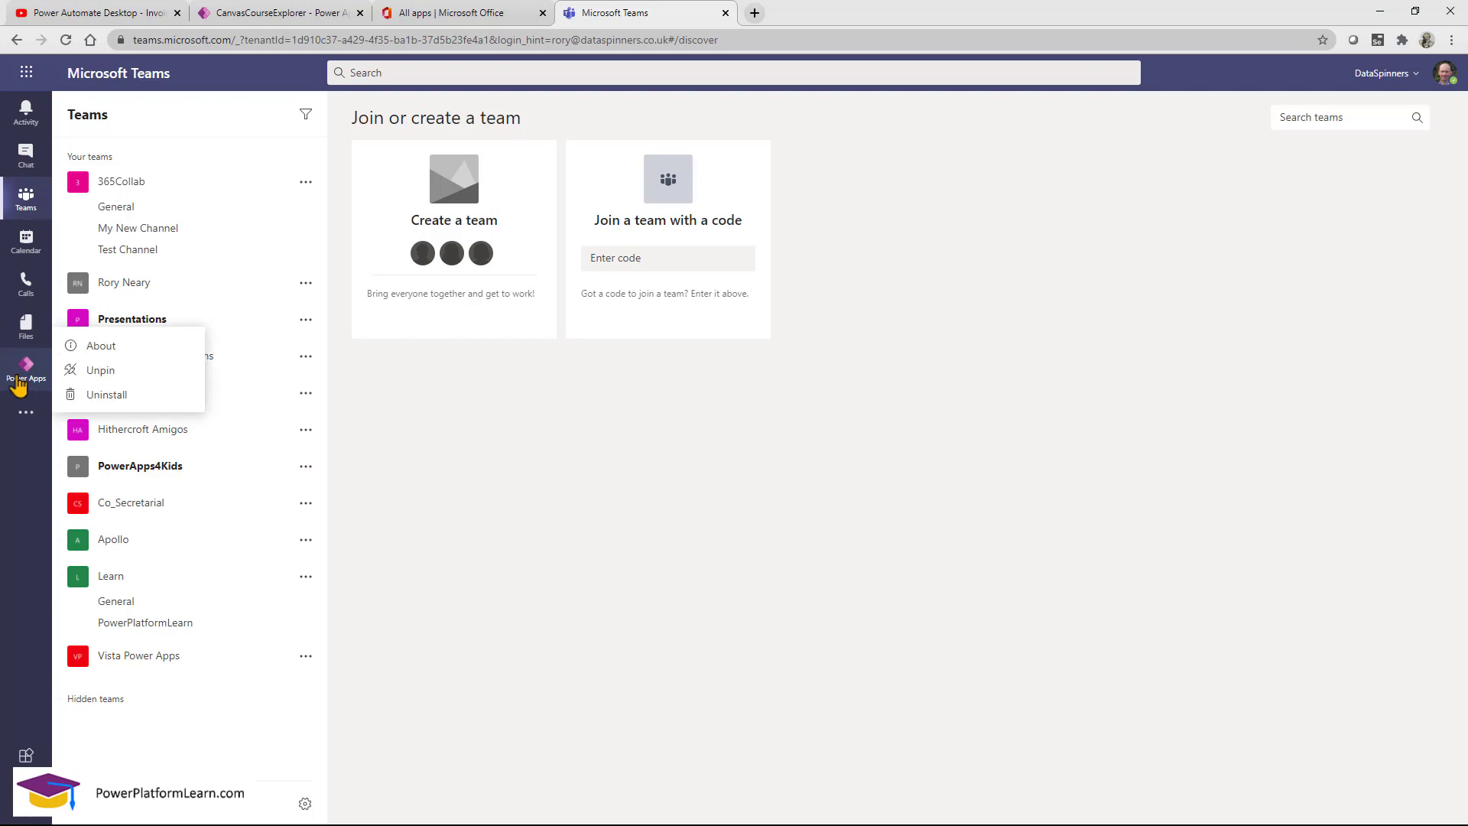
{"action": "left_click", "coordinate": [111, 372]}
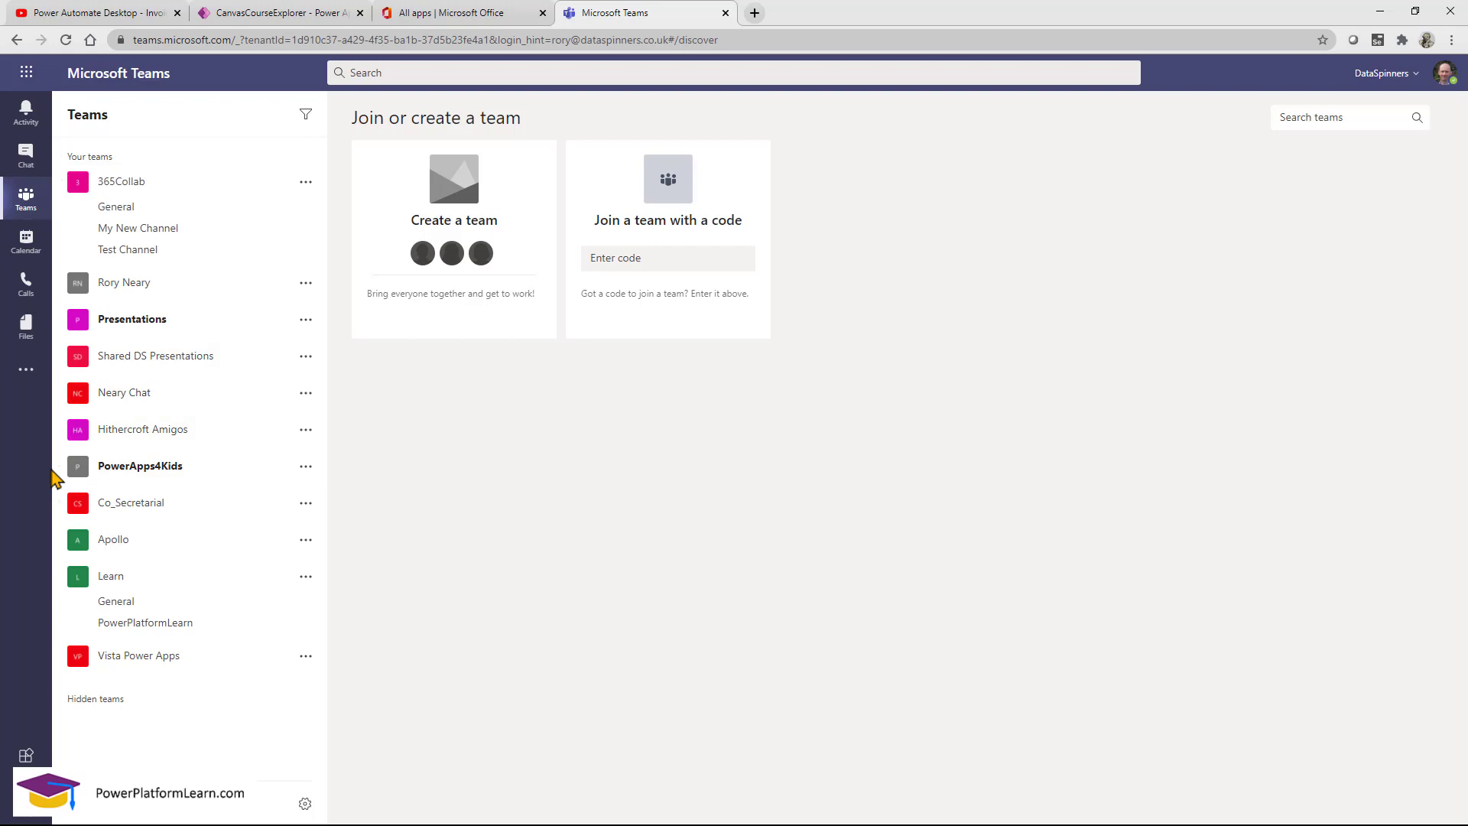
{"action": "left_click", "coordinate": [26, 371]}
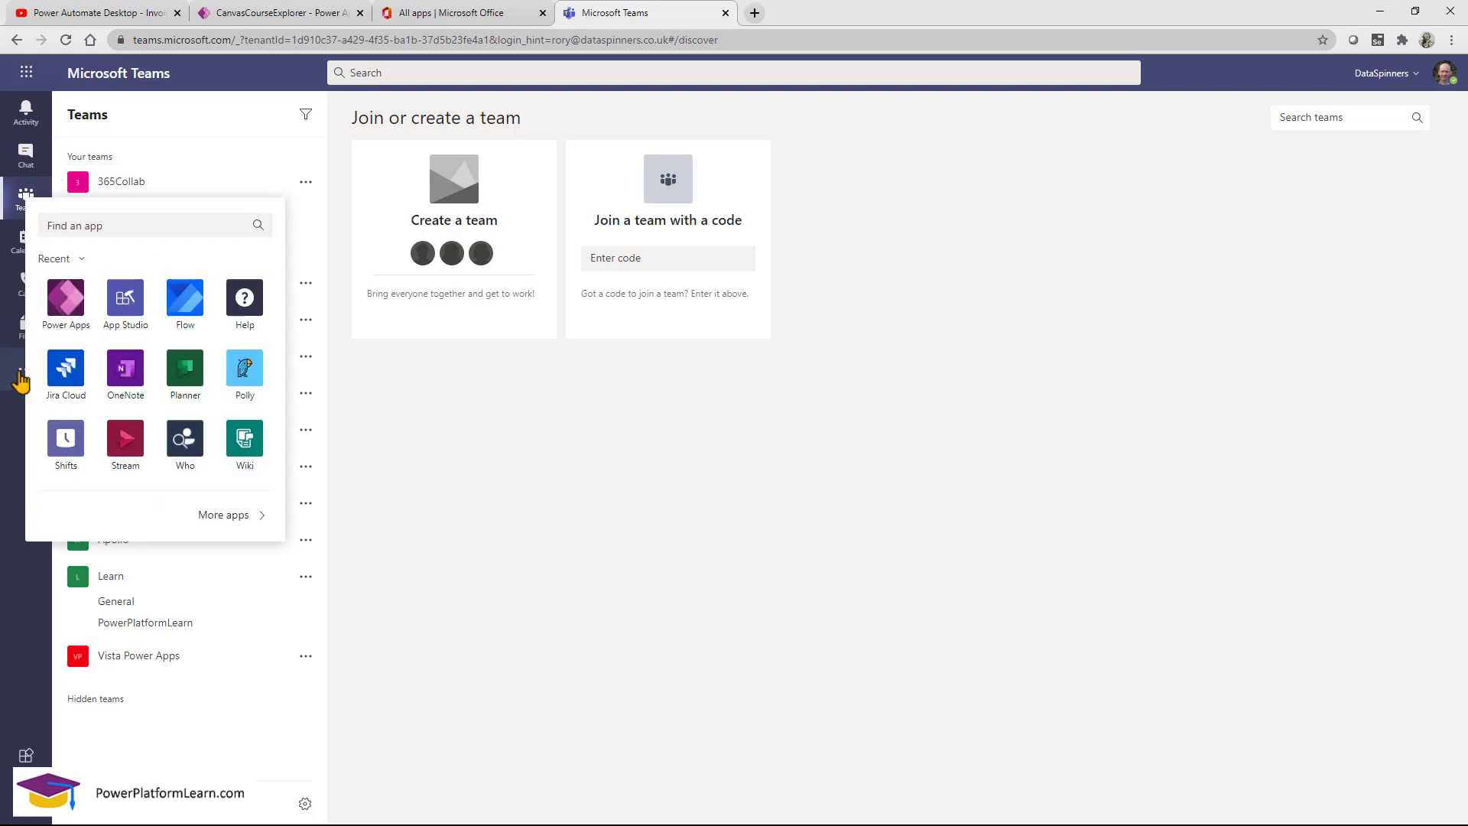
{"action": "left_click", "coordinate": [67, 300]}
{"action": "right_click", "coordinate": [36, 377]}
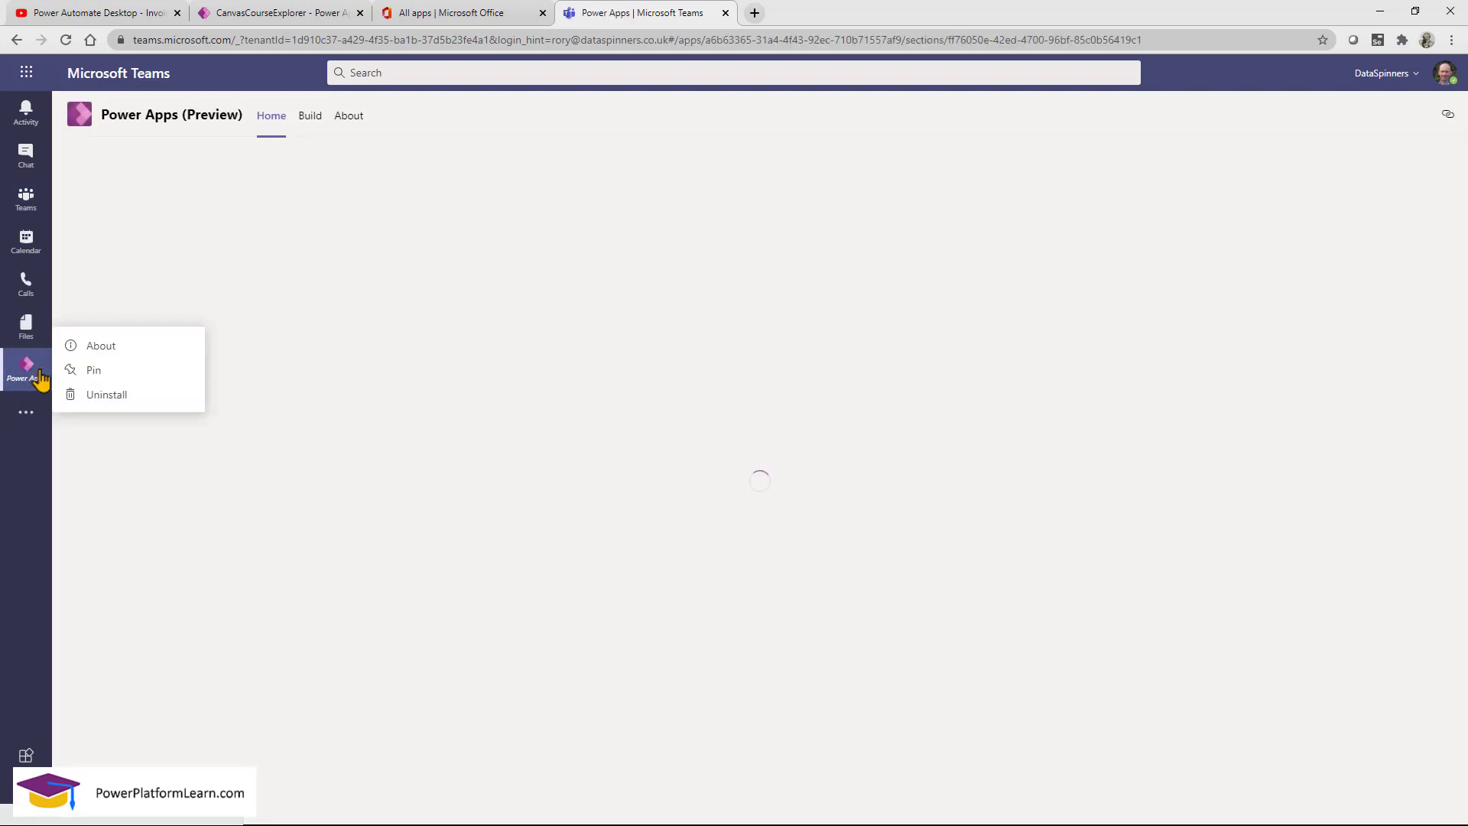
Pin Power Apps to the Teams app rail and start a new app.
{"action": "left_click", "coordinate": [91, 371]}
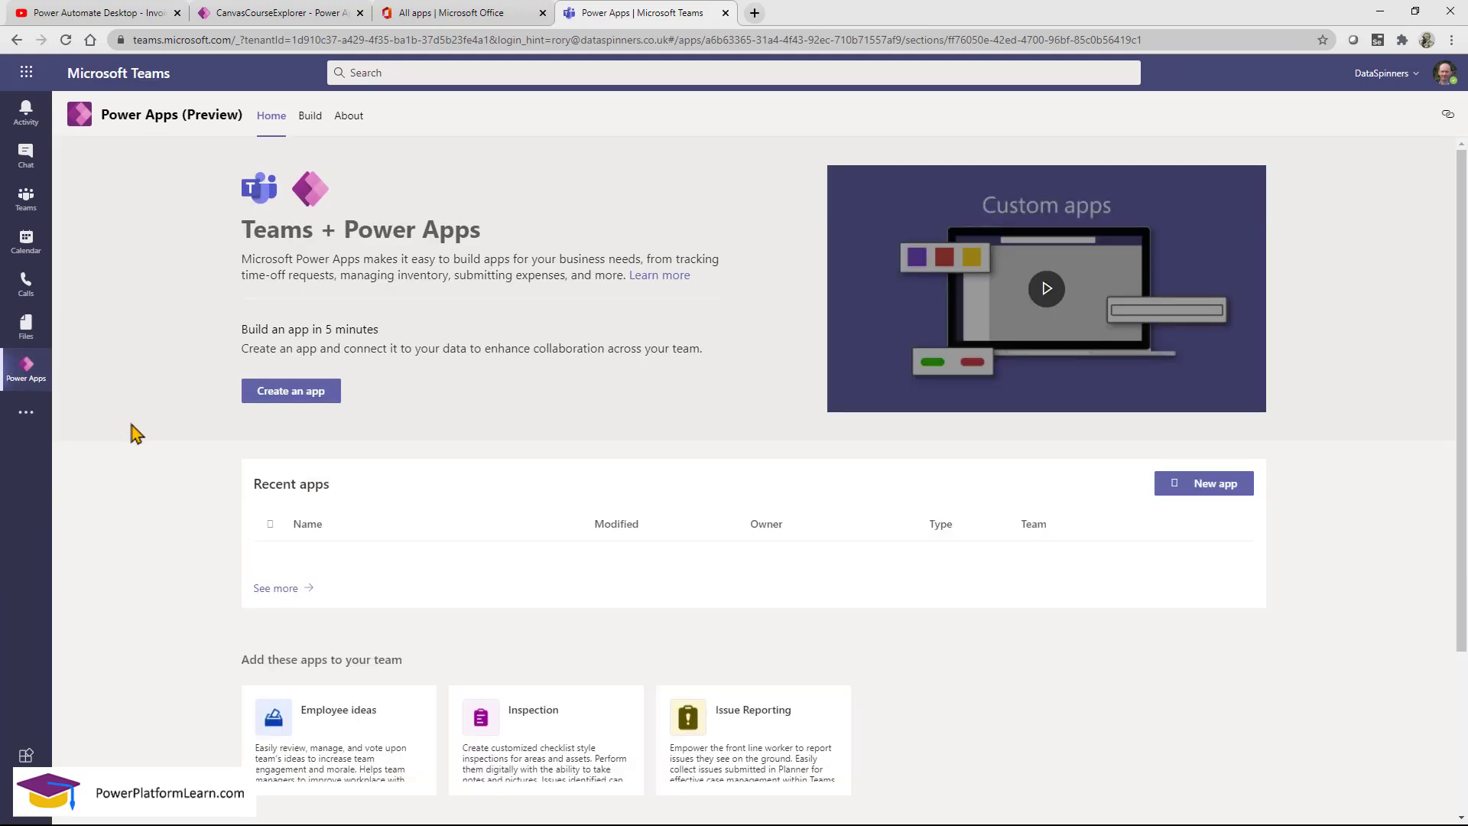
{"action": "left_click", "coordinate": [284, 391]}
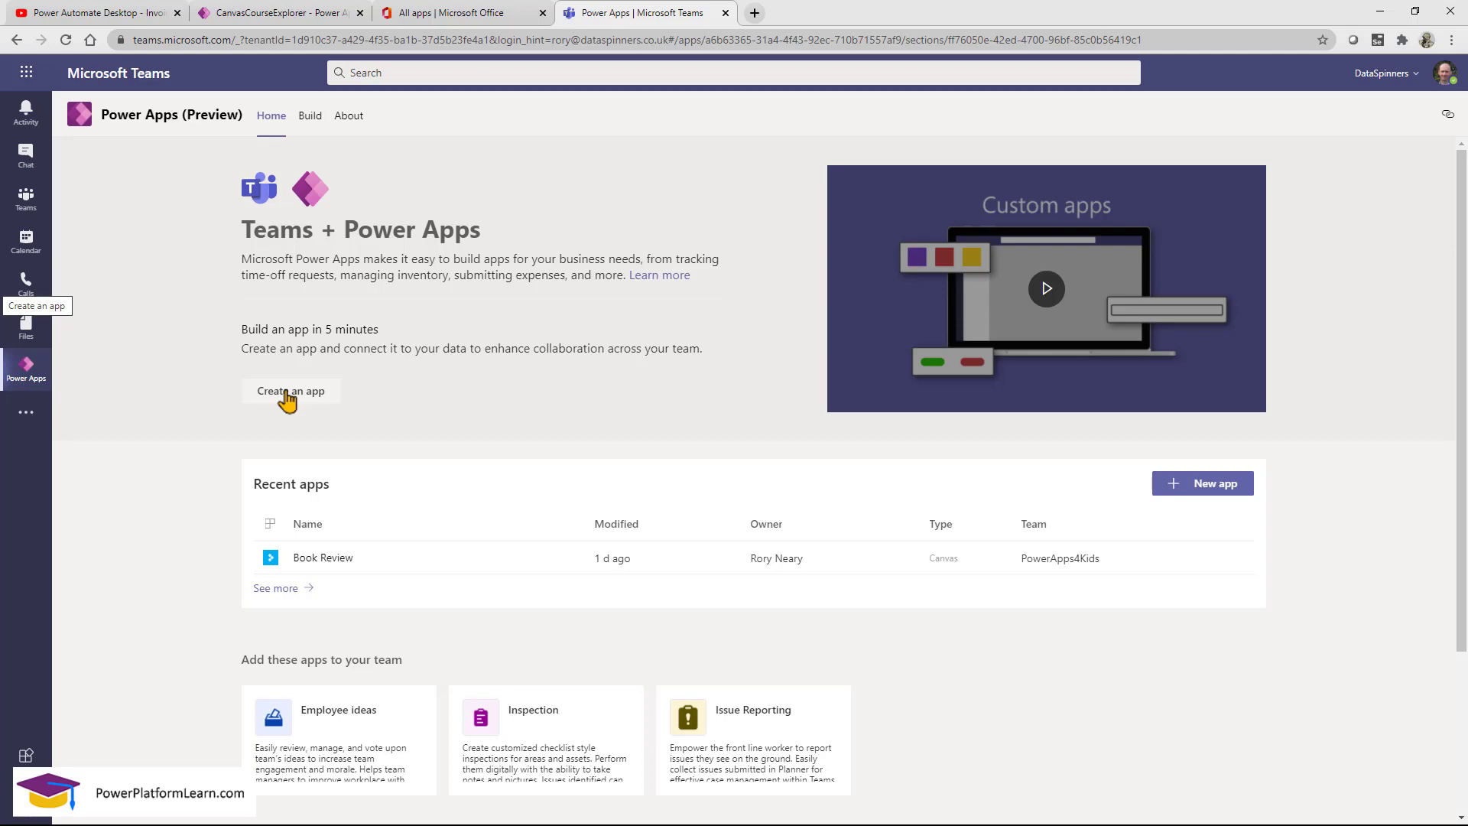
{"action": "left_click", "coordinate": [286, 394]}
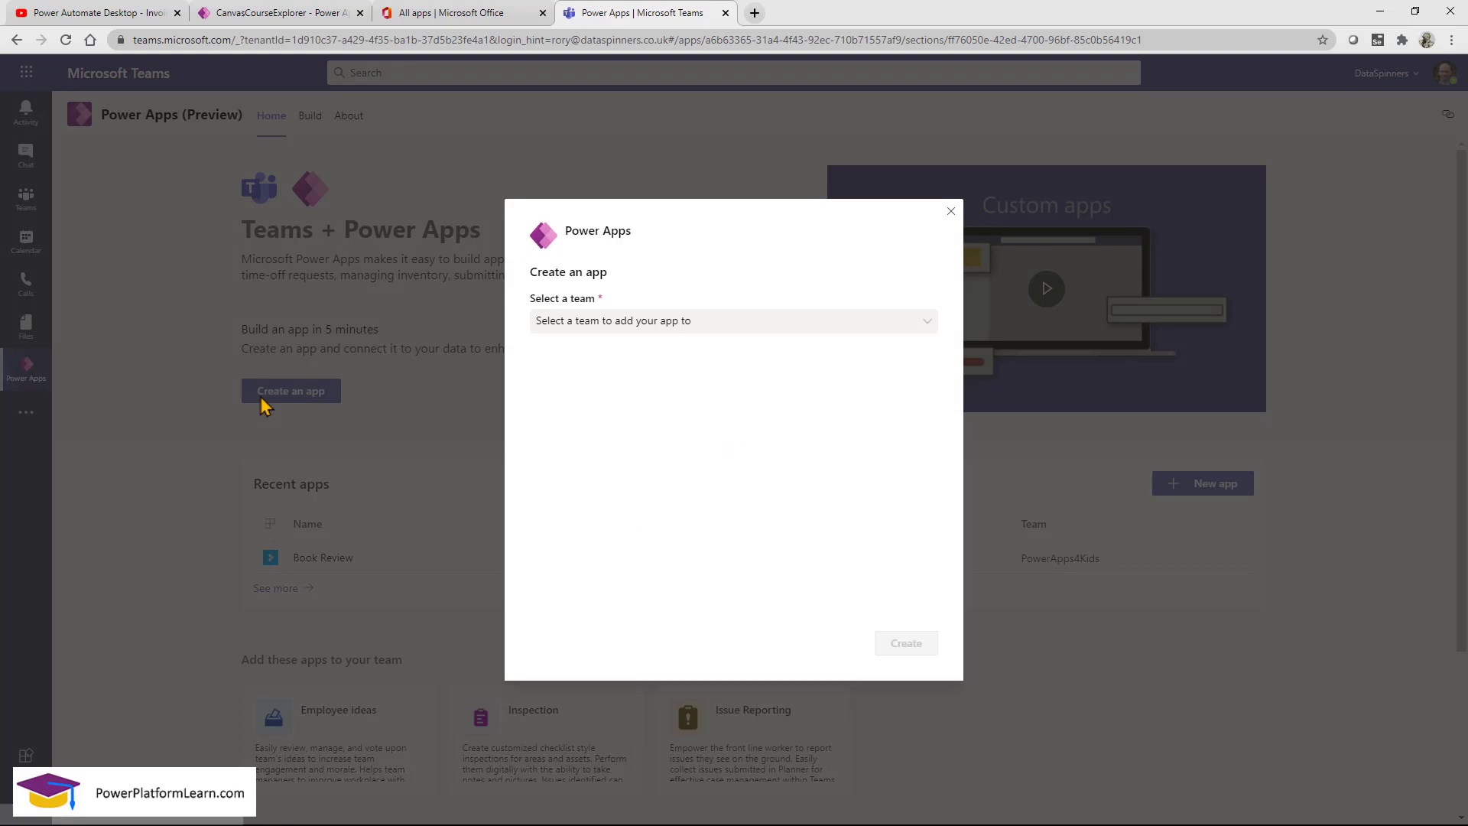
Assign the new app to the Learn team and create it.
{"action": "left_click", "coordinate": [646, 324]}
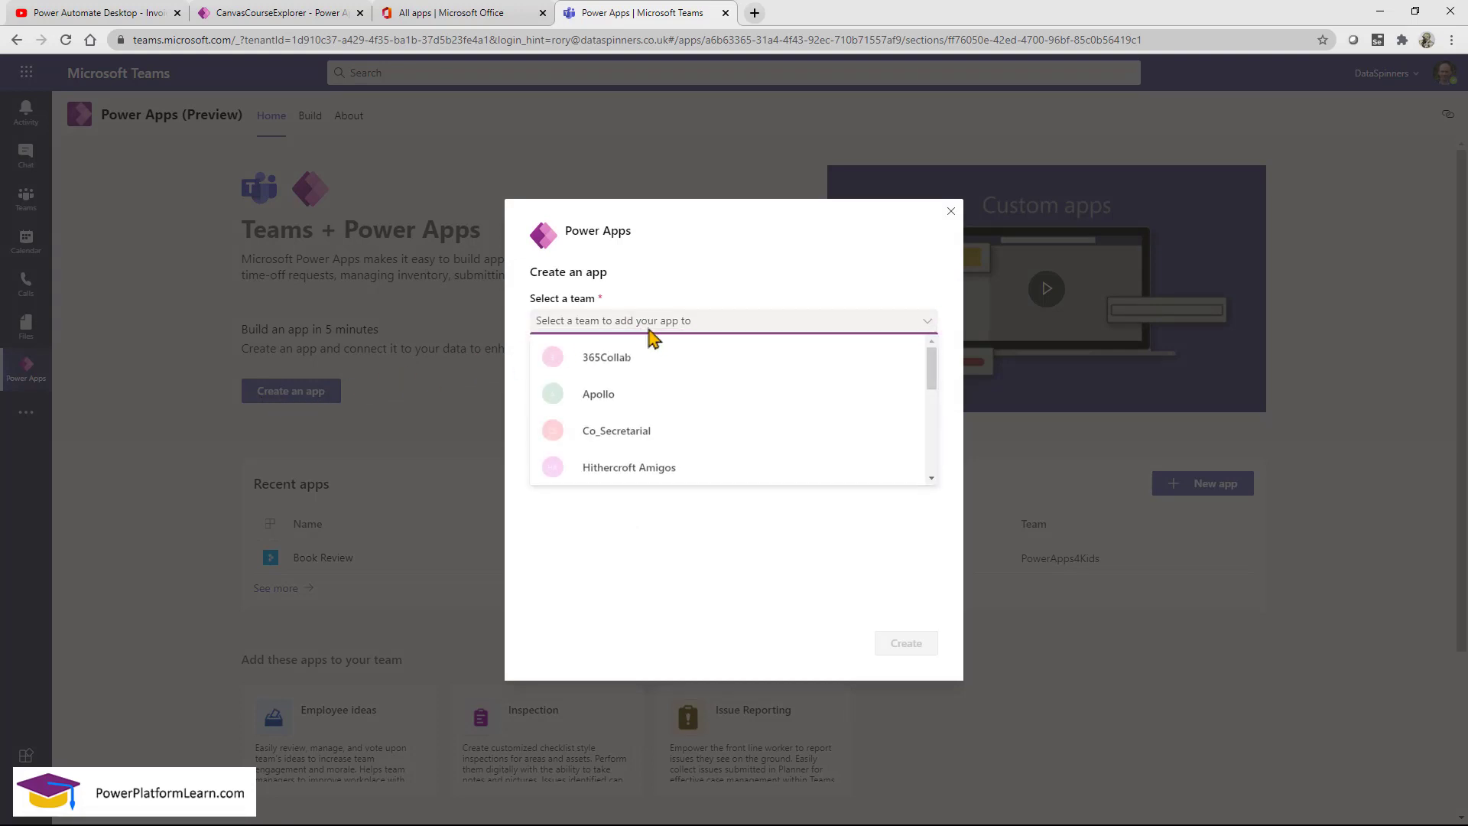
{"action": "scroll", "coordinate": [742, 414], "scroll_direction": "down", "scroll_amount": 1}
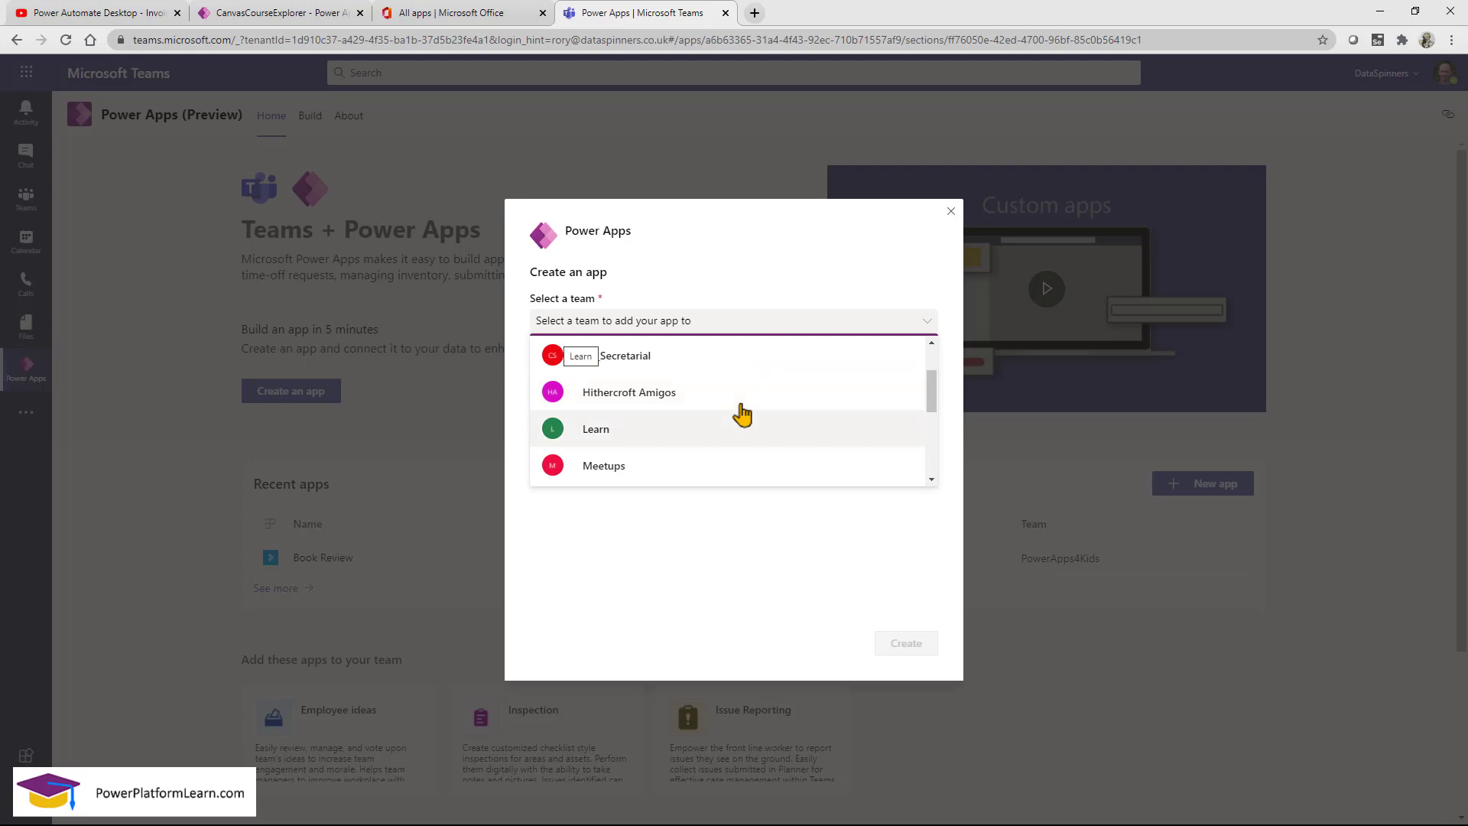
{"action": "scroll", "coordinate": [741, 414], "scroll_direction": "down", "scroll_amount": 2}
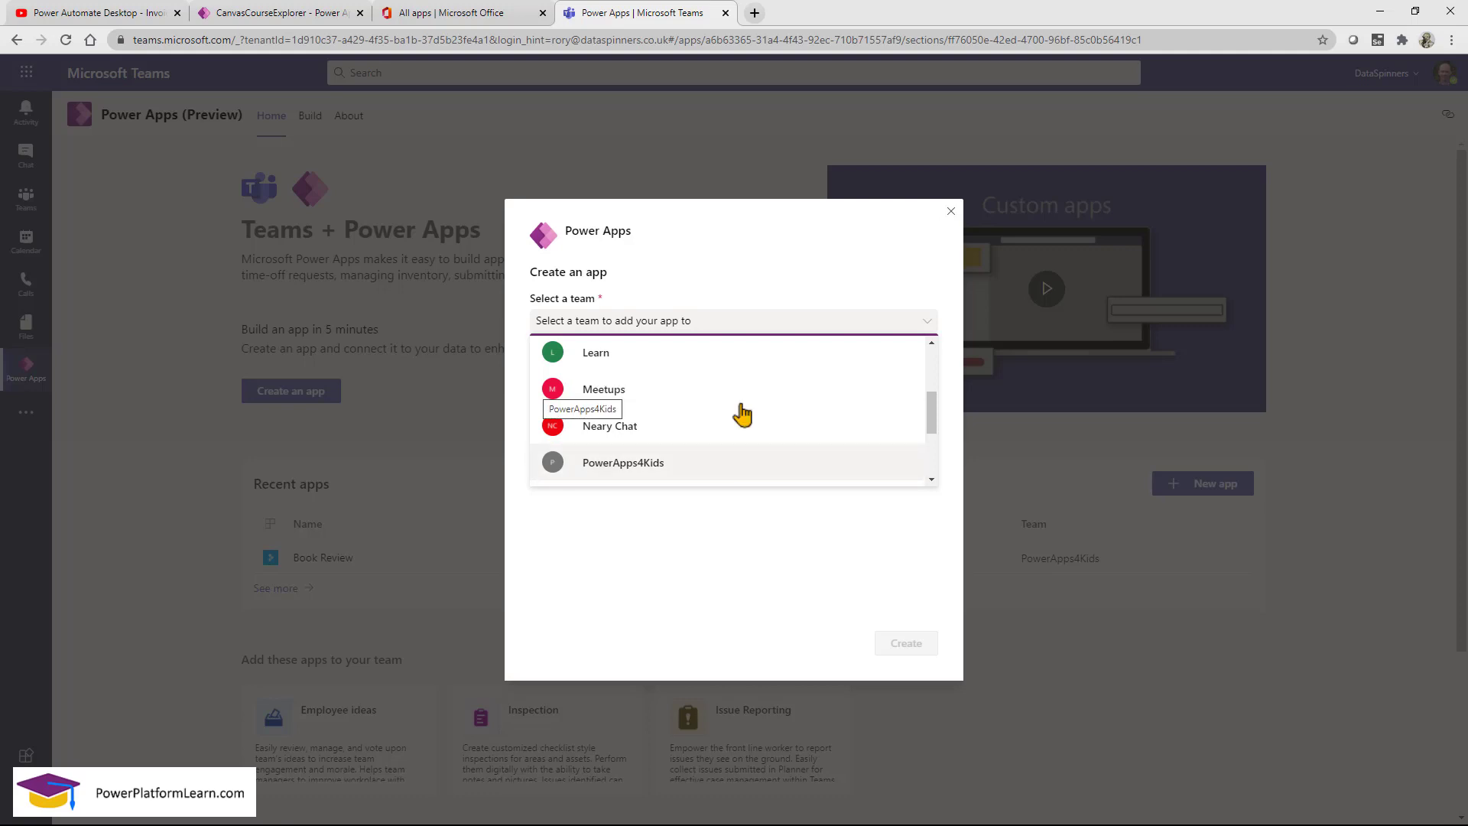
{"action": "scroll", "coordinate": [737, 416], "scroll_direction": "down", "scroll_amount": 1}
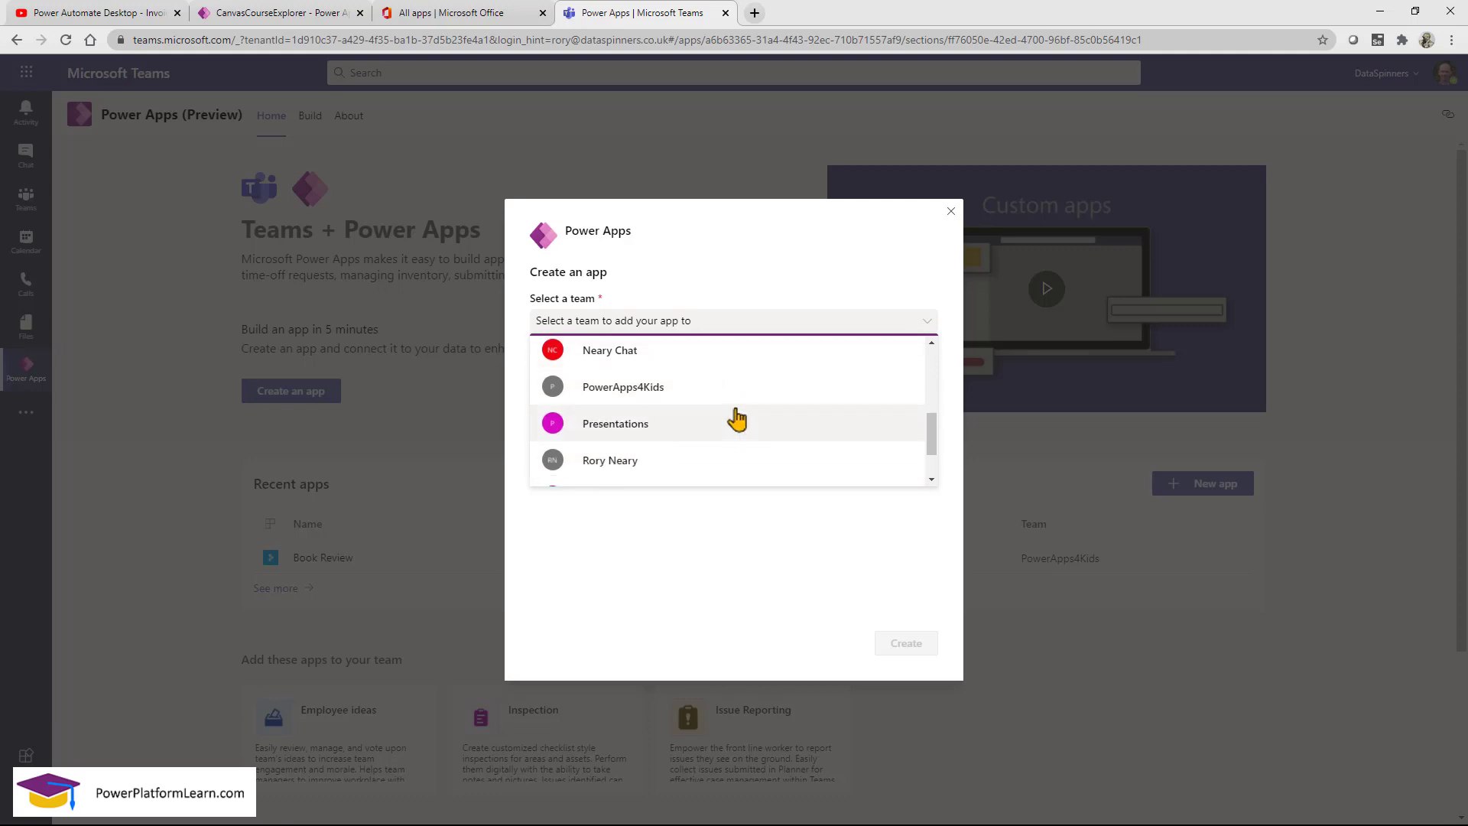
{"action": "scroll", "coordinate": [671, 387], "scroll_direction": "up", "scroll_amount": 1}
{"action": "left_click", "coordinate": [632, 356]}
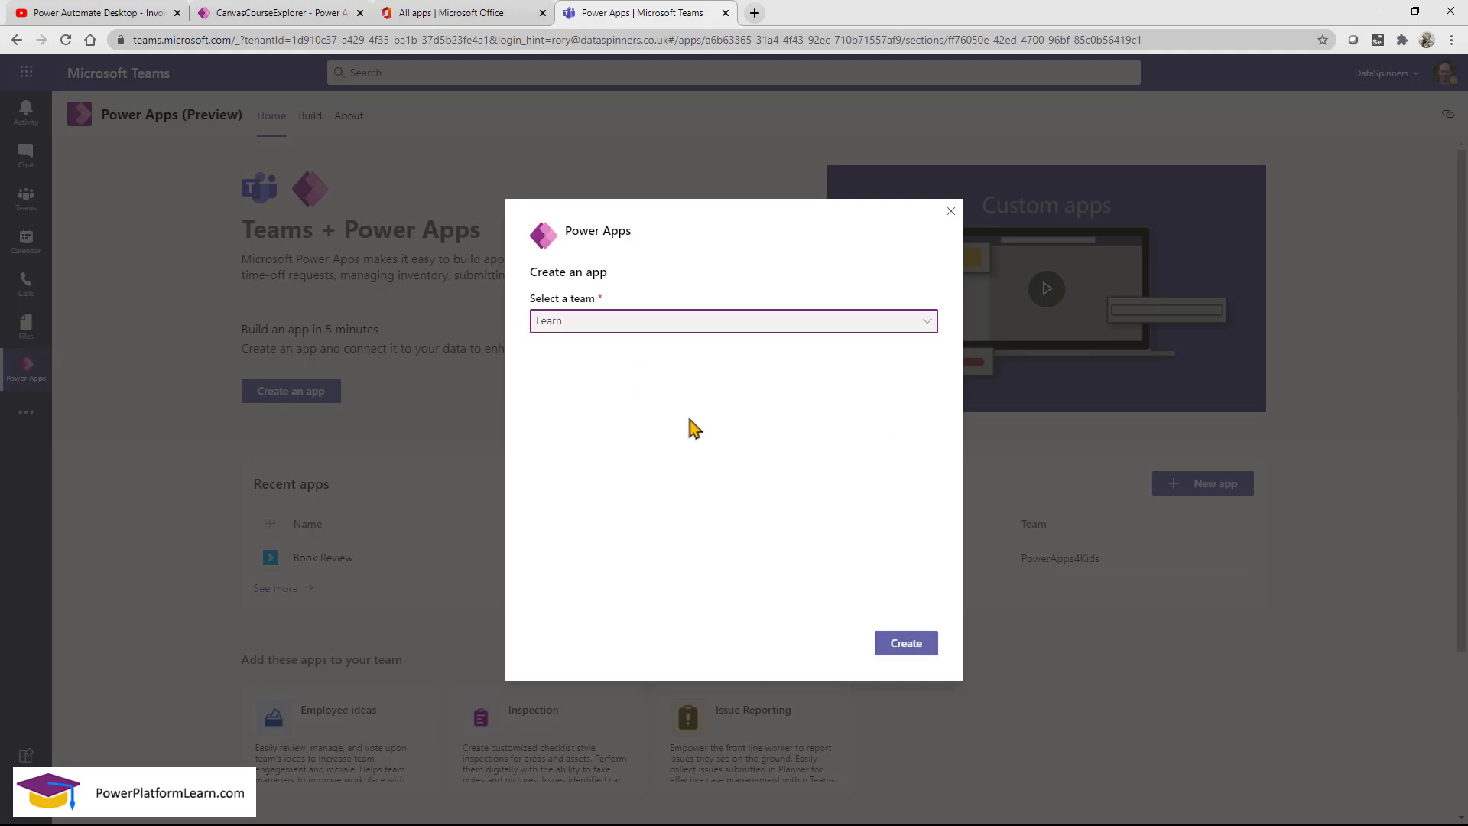
{"action": "left_click", "coordinate": [901, 646]}
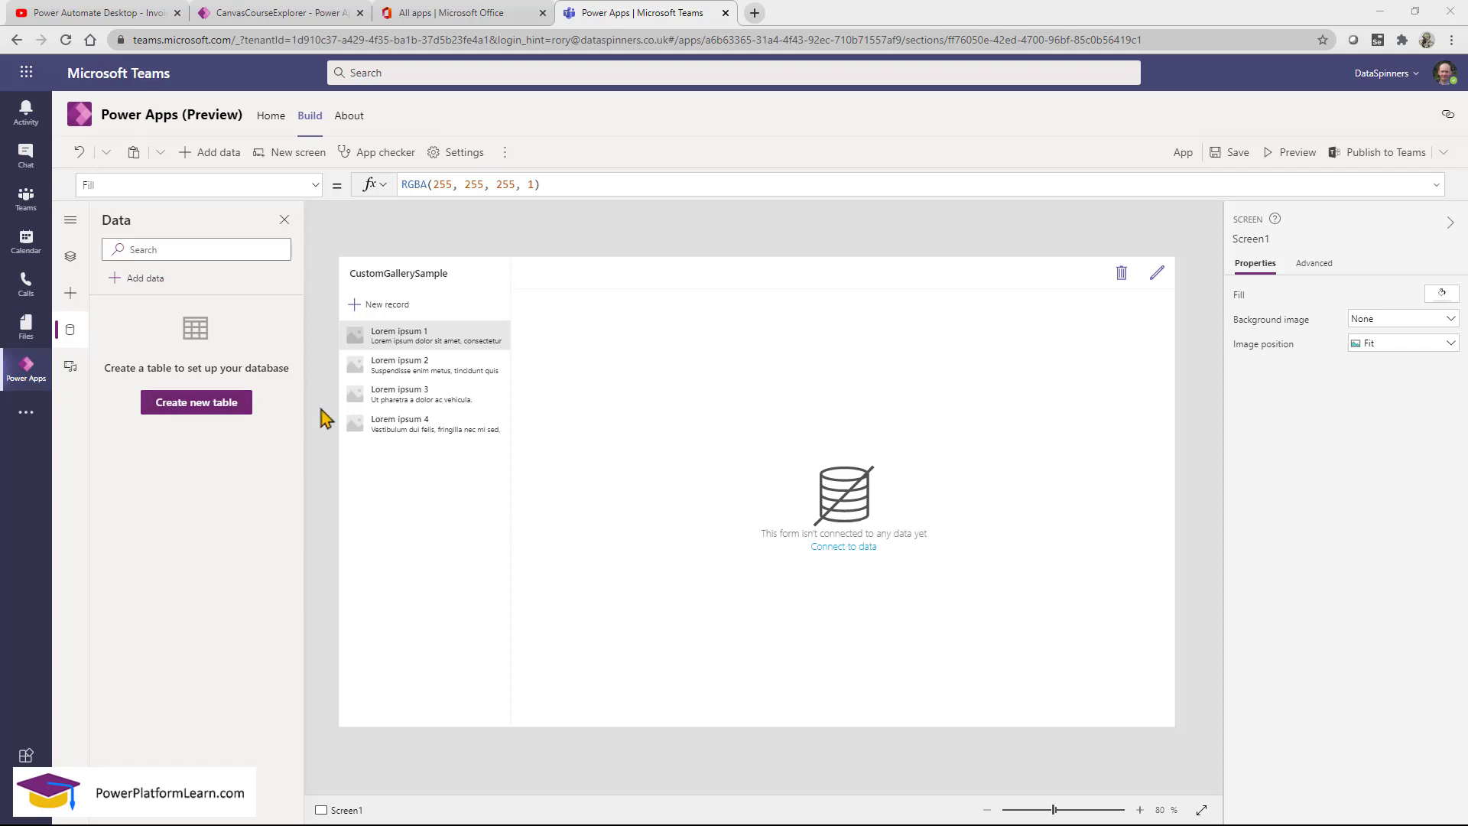
In Tree view, expand RightPane1, DeleteConfirmOverlay1 and TopBar_RightPane1, inspecting EditForm1 and the delete buttons.
{"action": "left_click", "coordinate": [71, 259]}
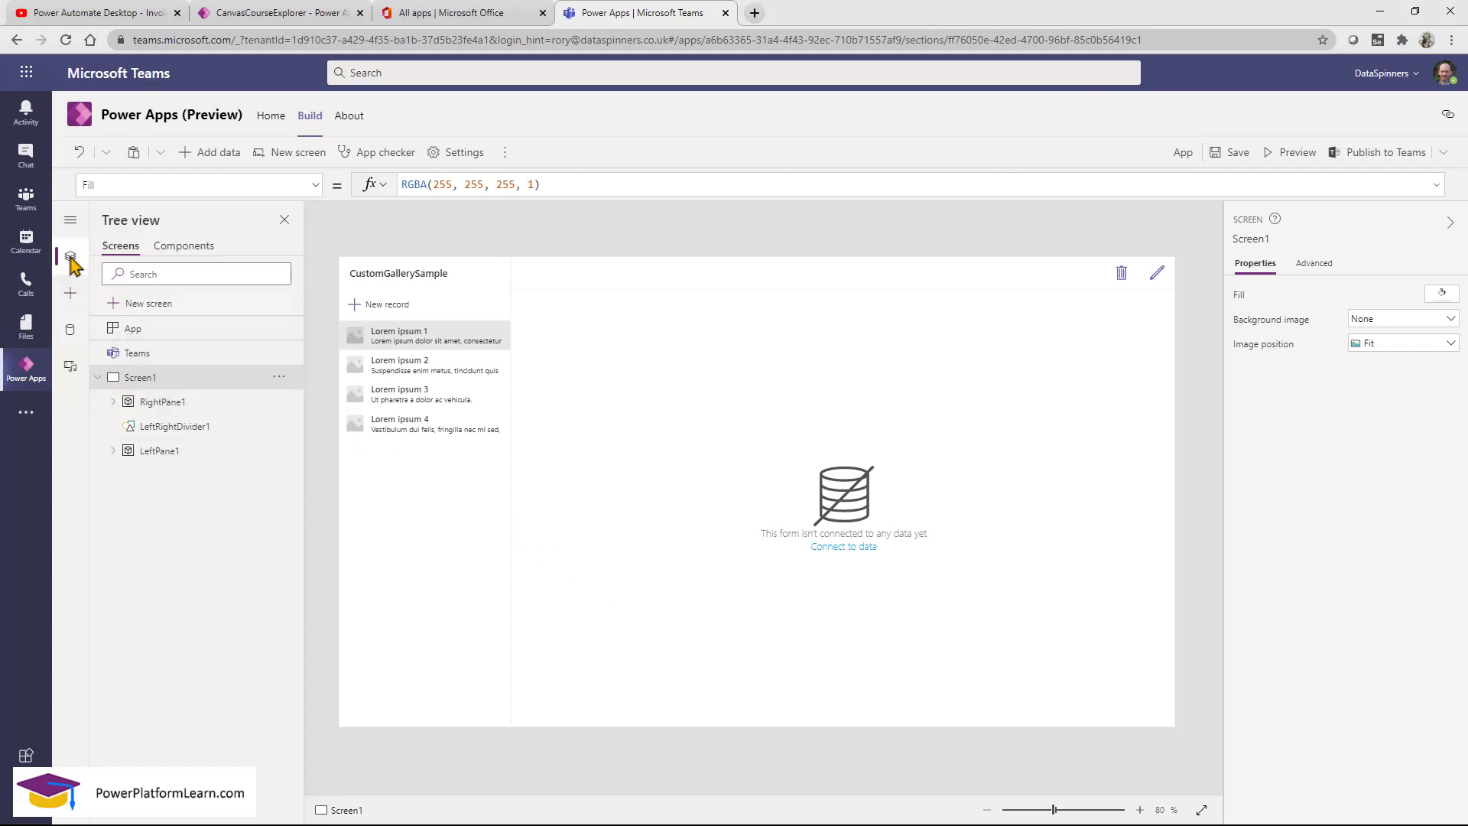
{"action": "left_click", "coordinate": [115, 402]}
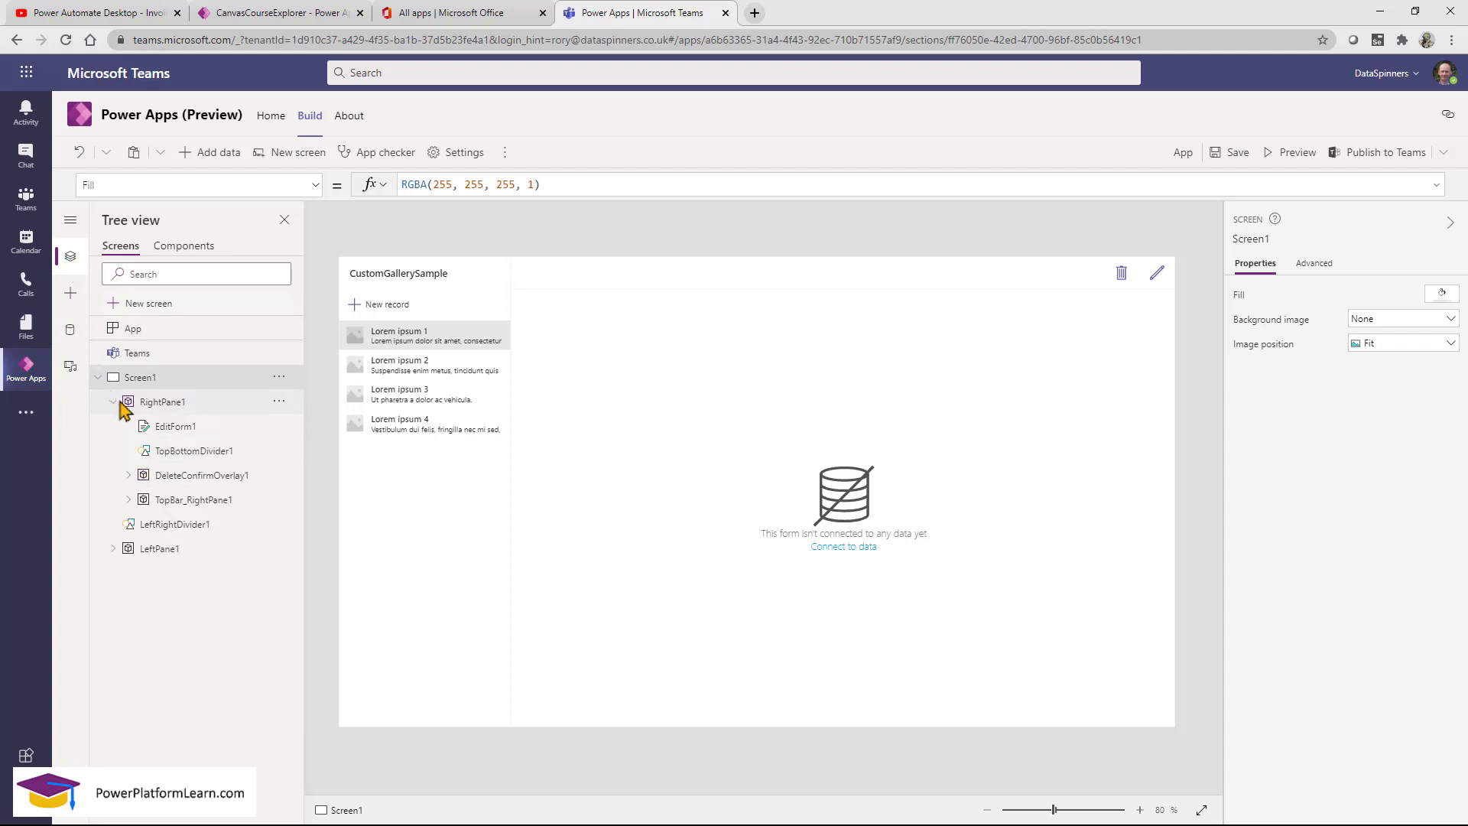
{"action": "left_click", "coordinate": [173, 427]}
{"action": "left_click", "coordinate": [181, 455]}
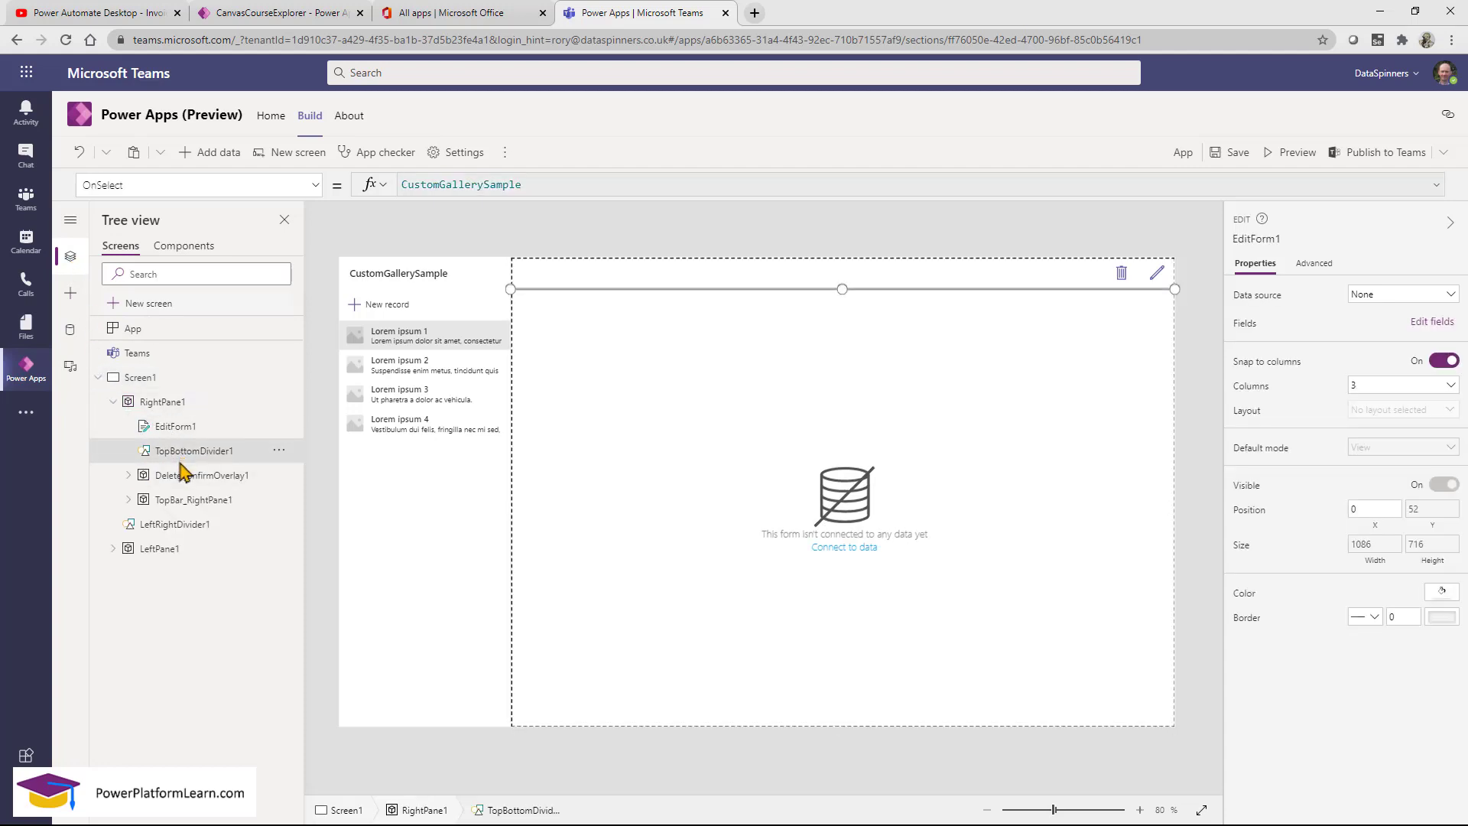
{"action": "left_click", "coordinate": [183, 475]}
{"action": "left_click", "coordinate": [129, 475]}
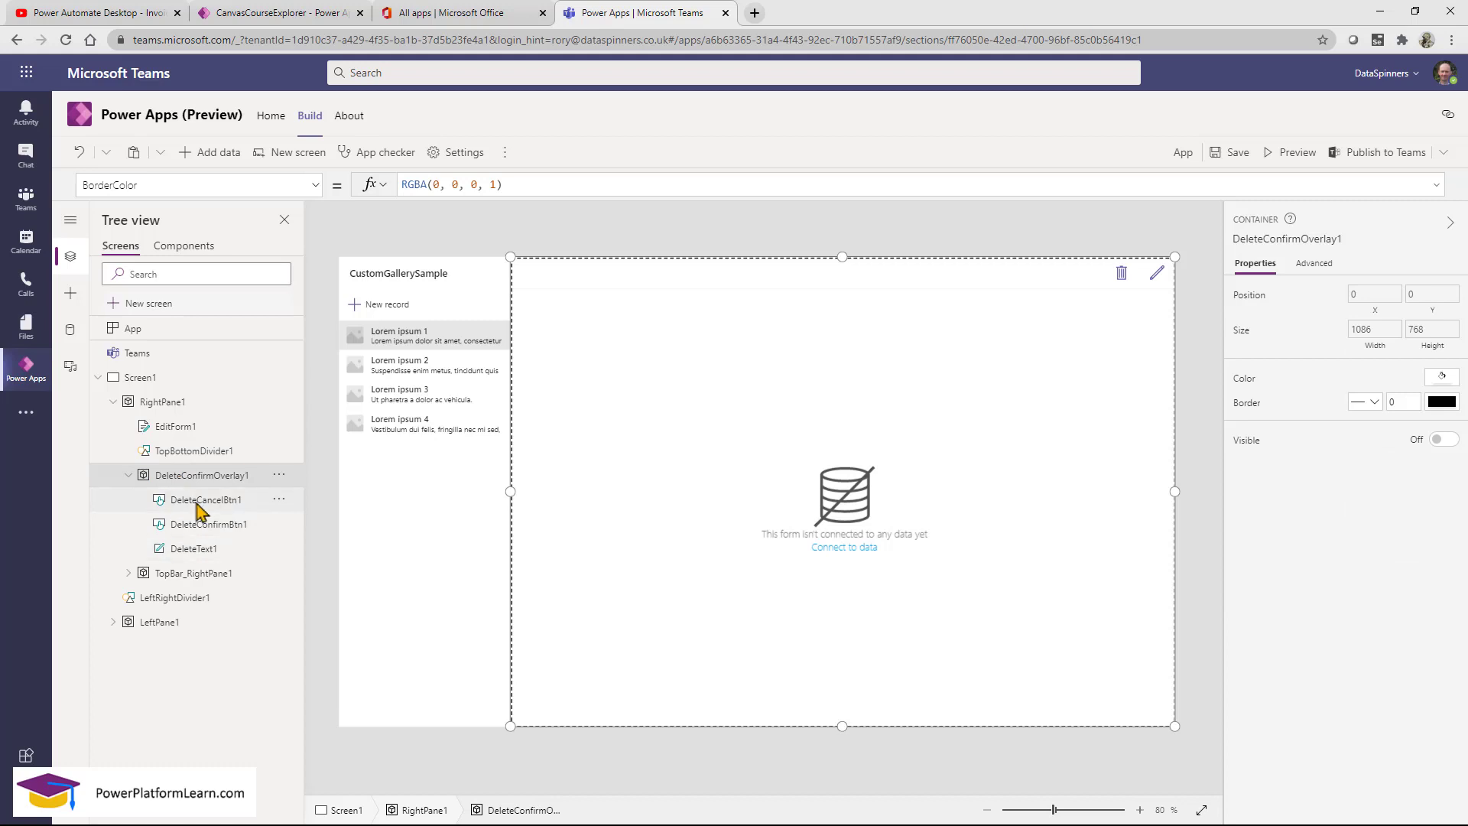
{"action": "left_click", "coordinate": [197, 505]}
{"action": "left_click", "coordinate": [197, 525]}
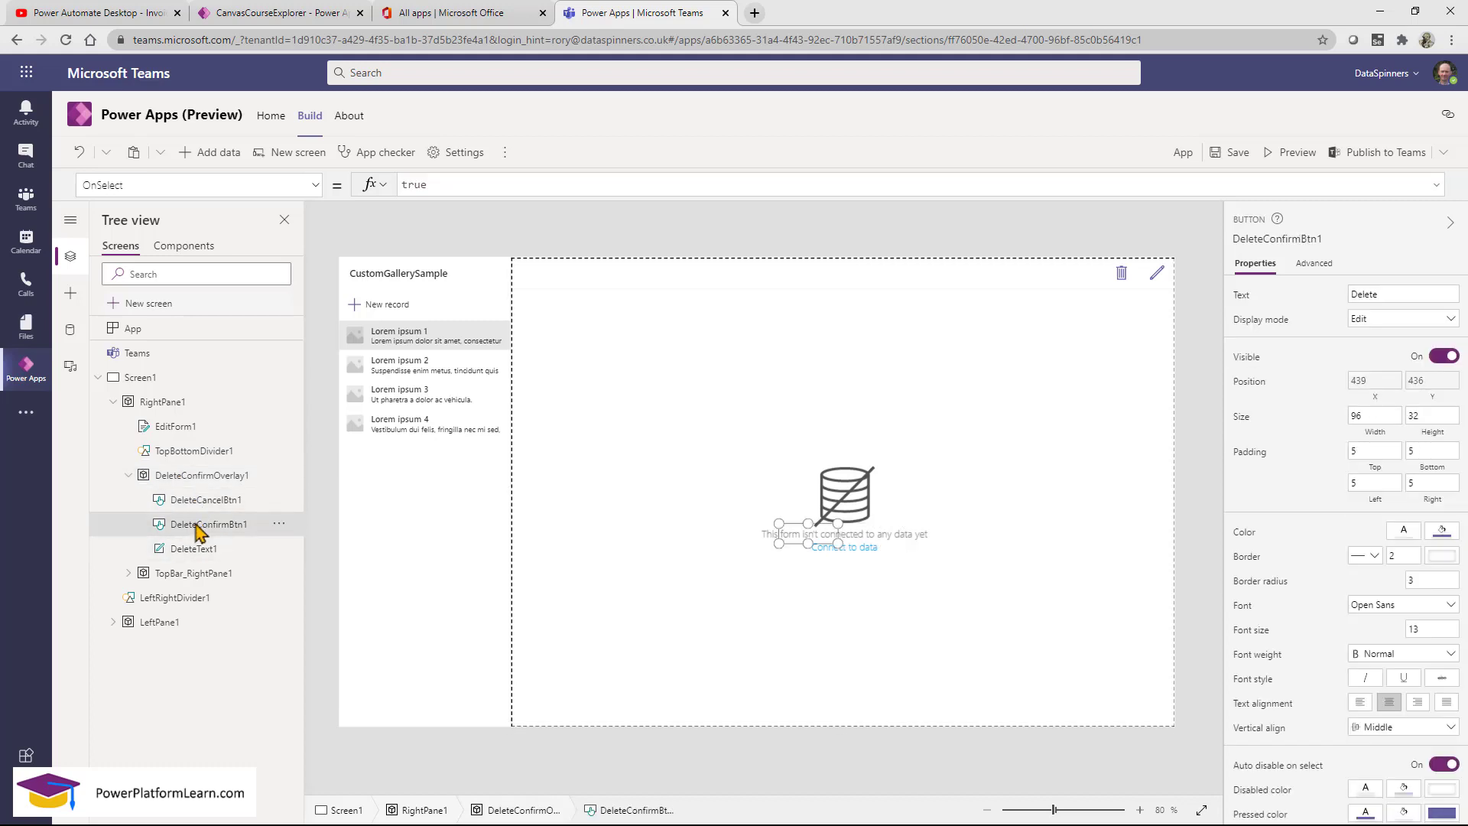
{"action": "left_click", "coordinate": [128, 573]}
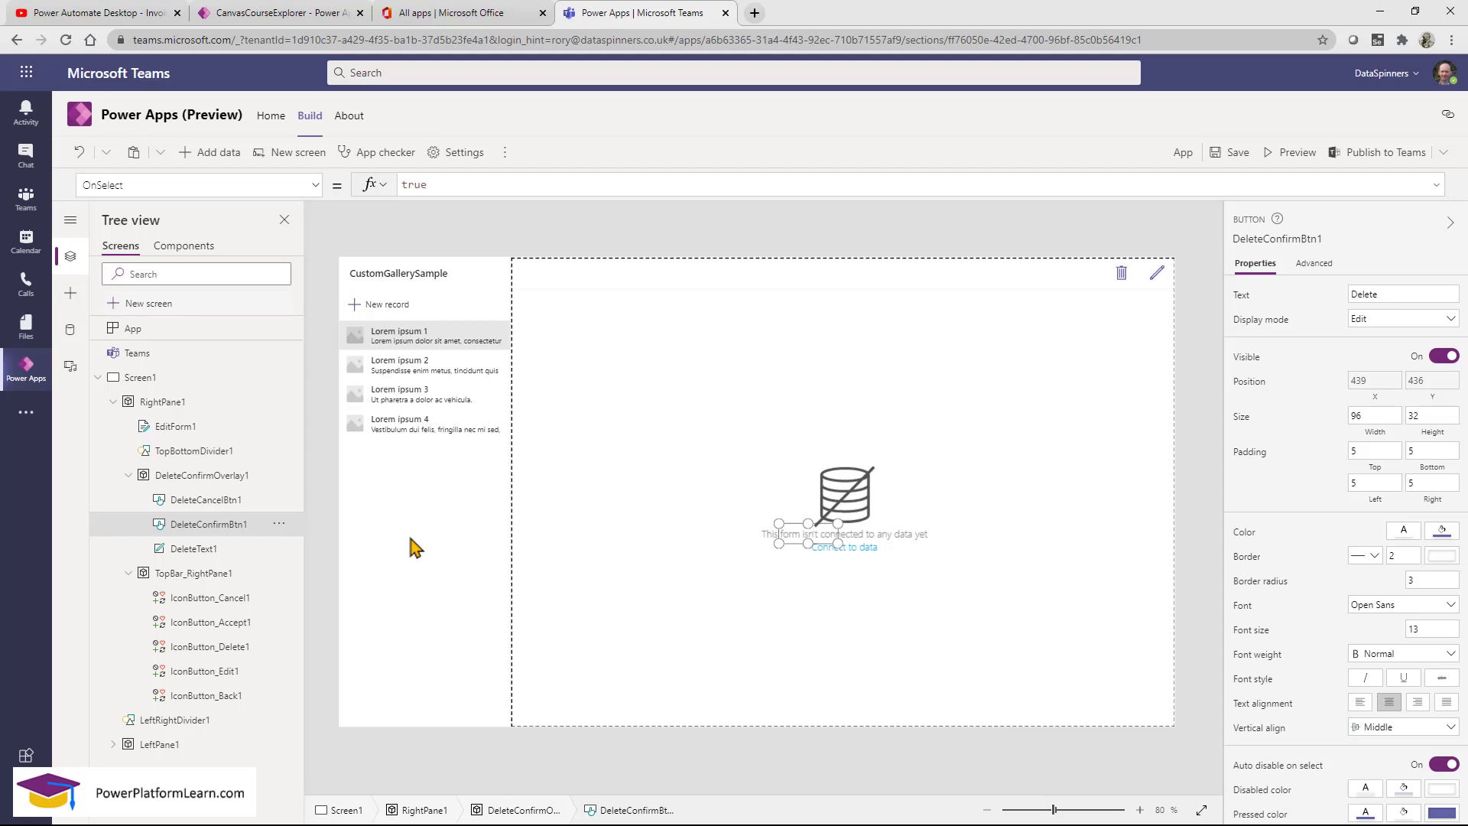
Create a new Dataverse table named People from Add data.
{"action": "left_click", "coordinate": [217, 155]}
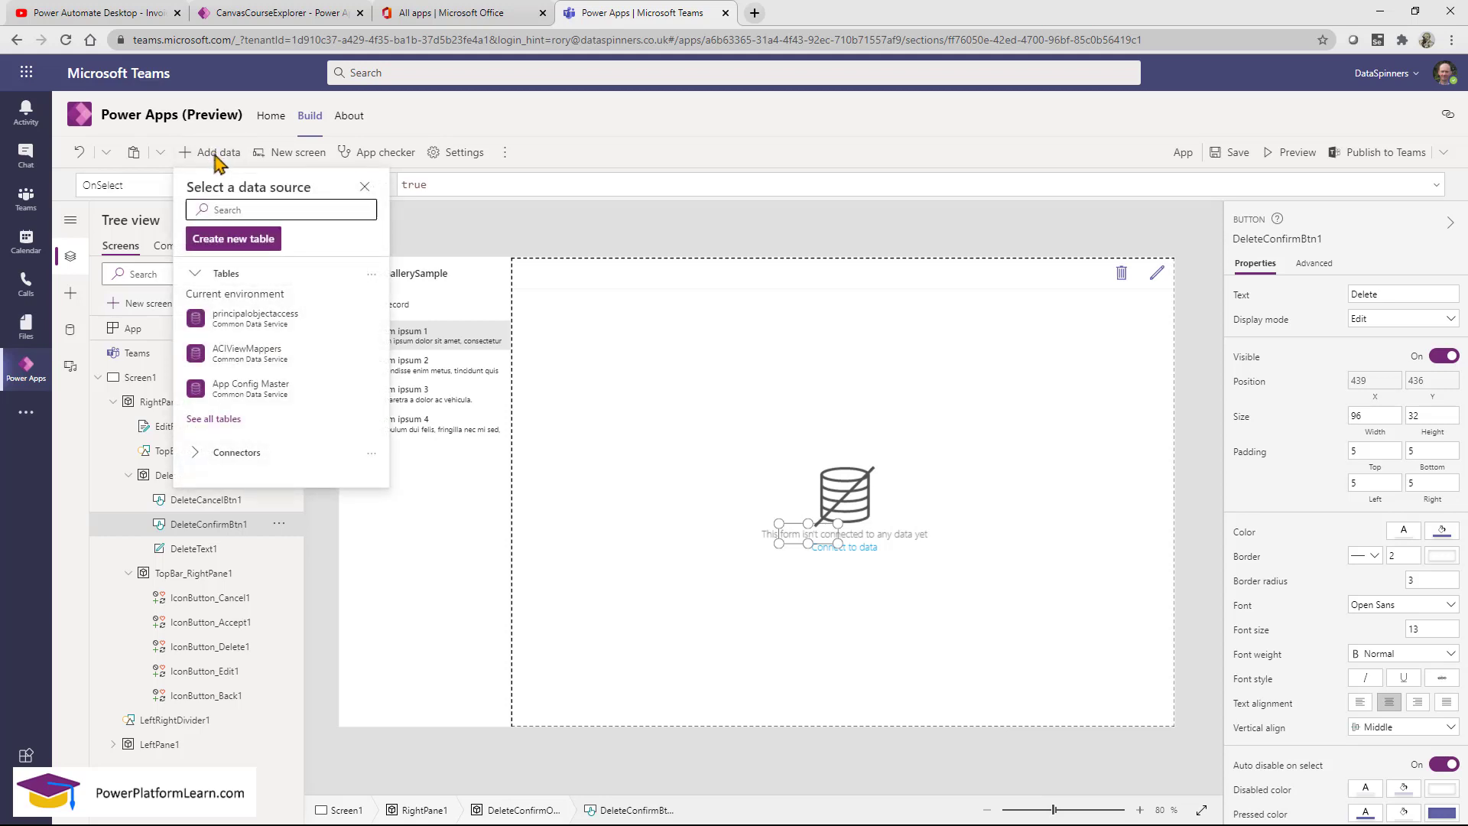
{"action": "mouse_move", "coordinate": [290, 321]}
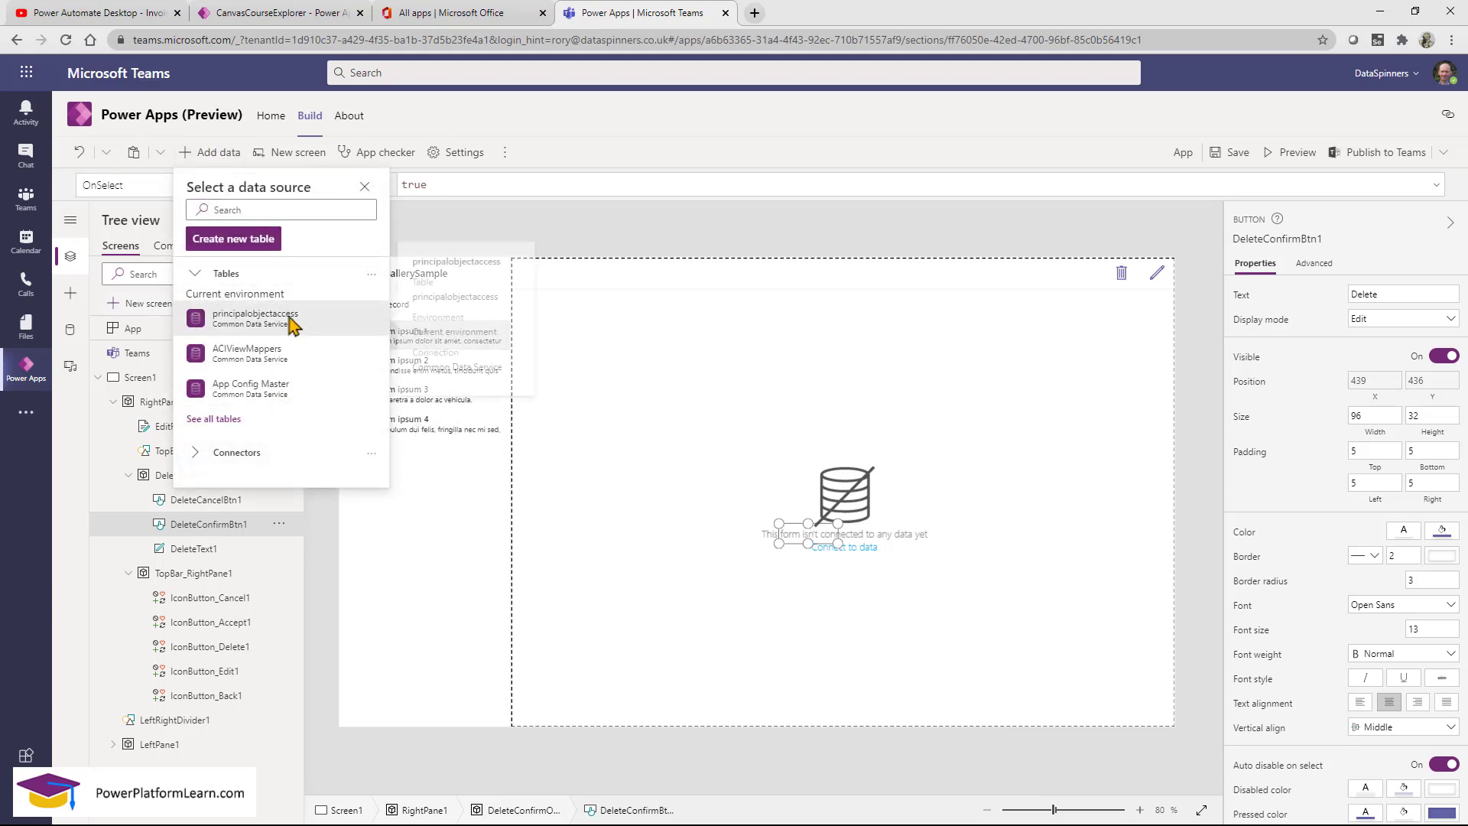
{"action": "left_click", "coordinate": [257, 247]}
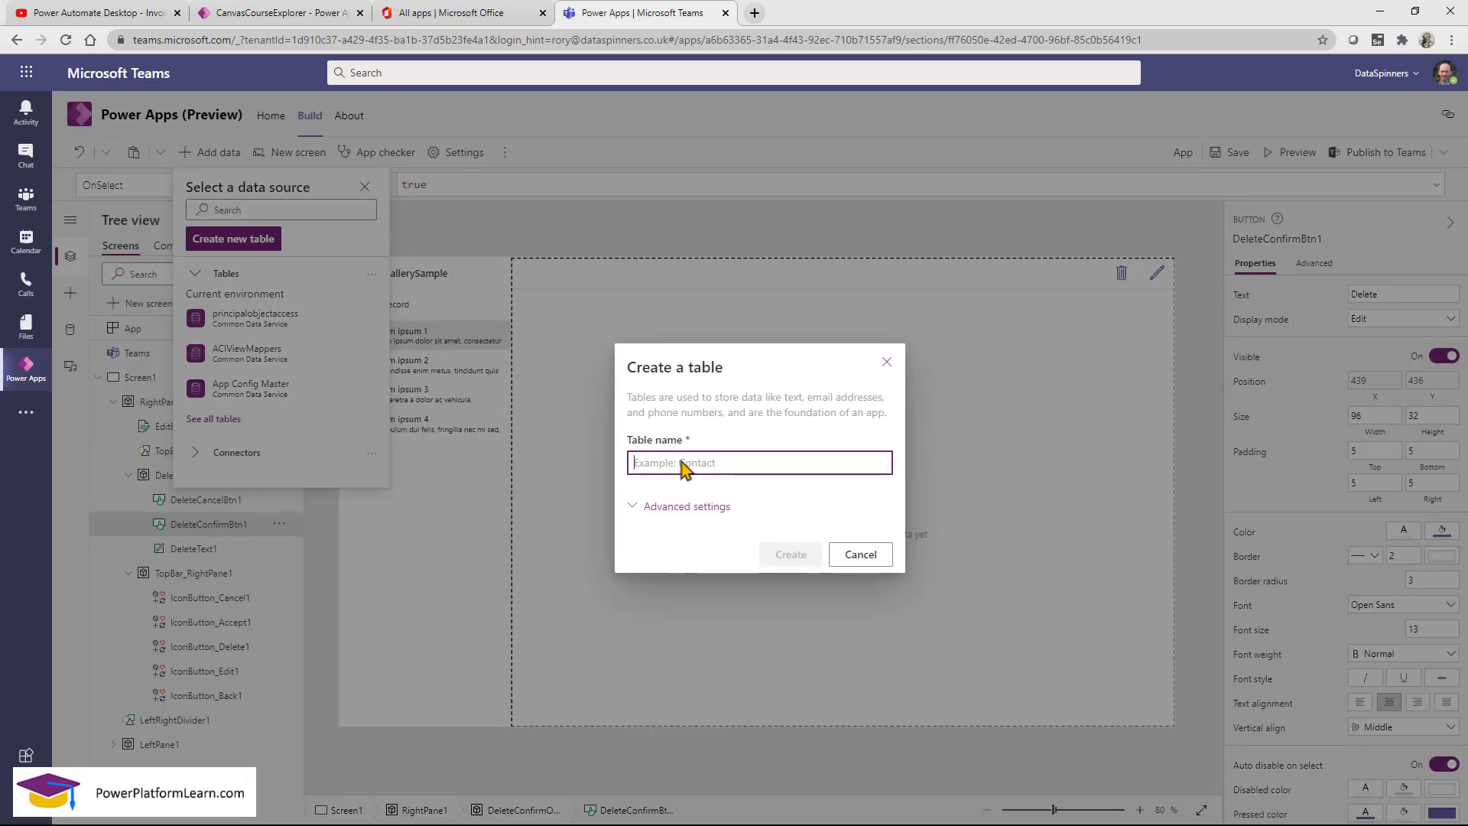
{"action": "type", "text": "P"}
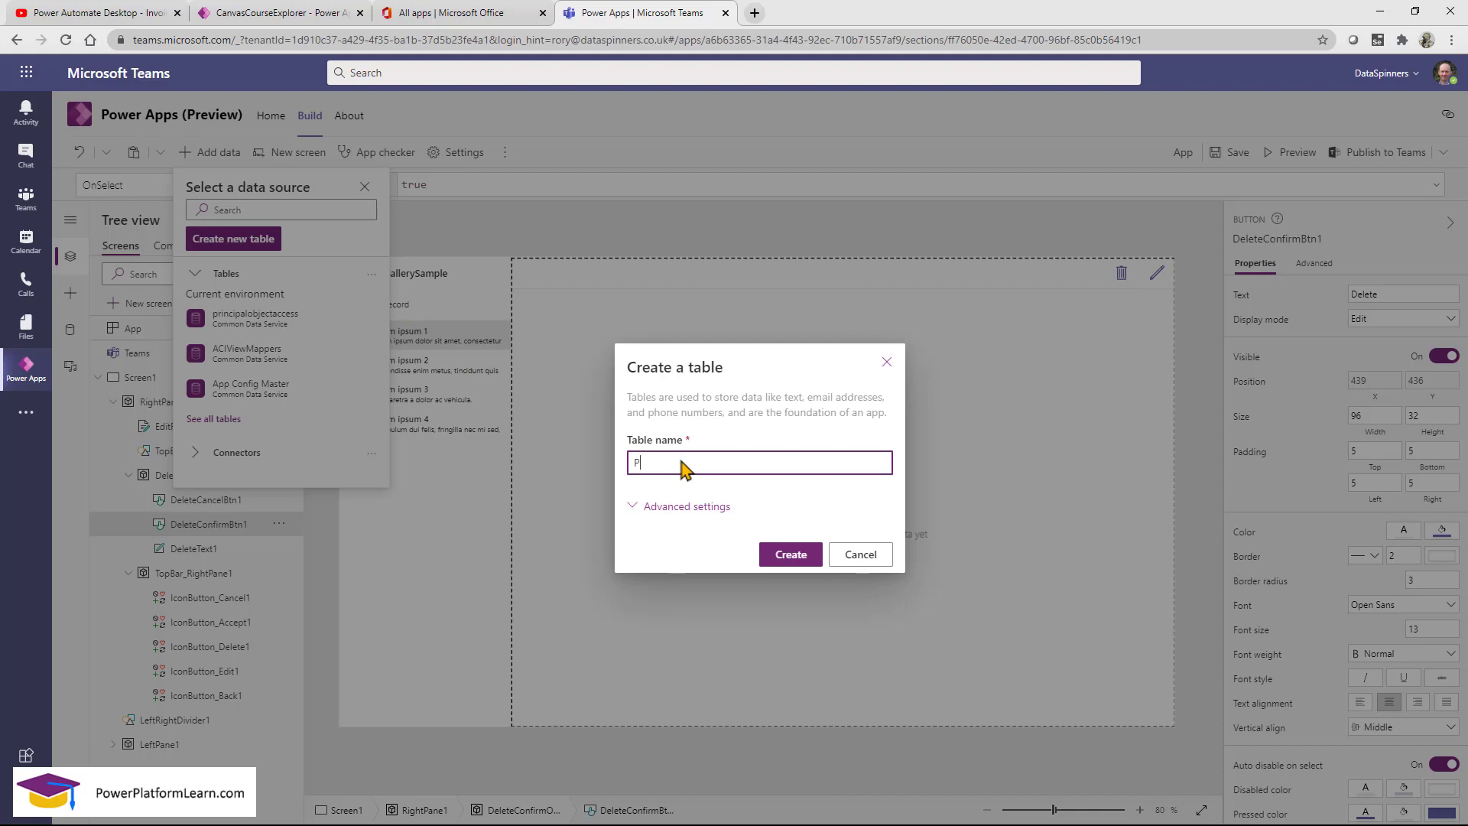
{"action": "type", "text": "eople"}
{"action": "left_click", "coordinate": [794, 556]}
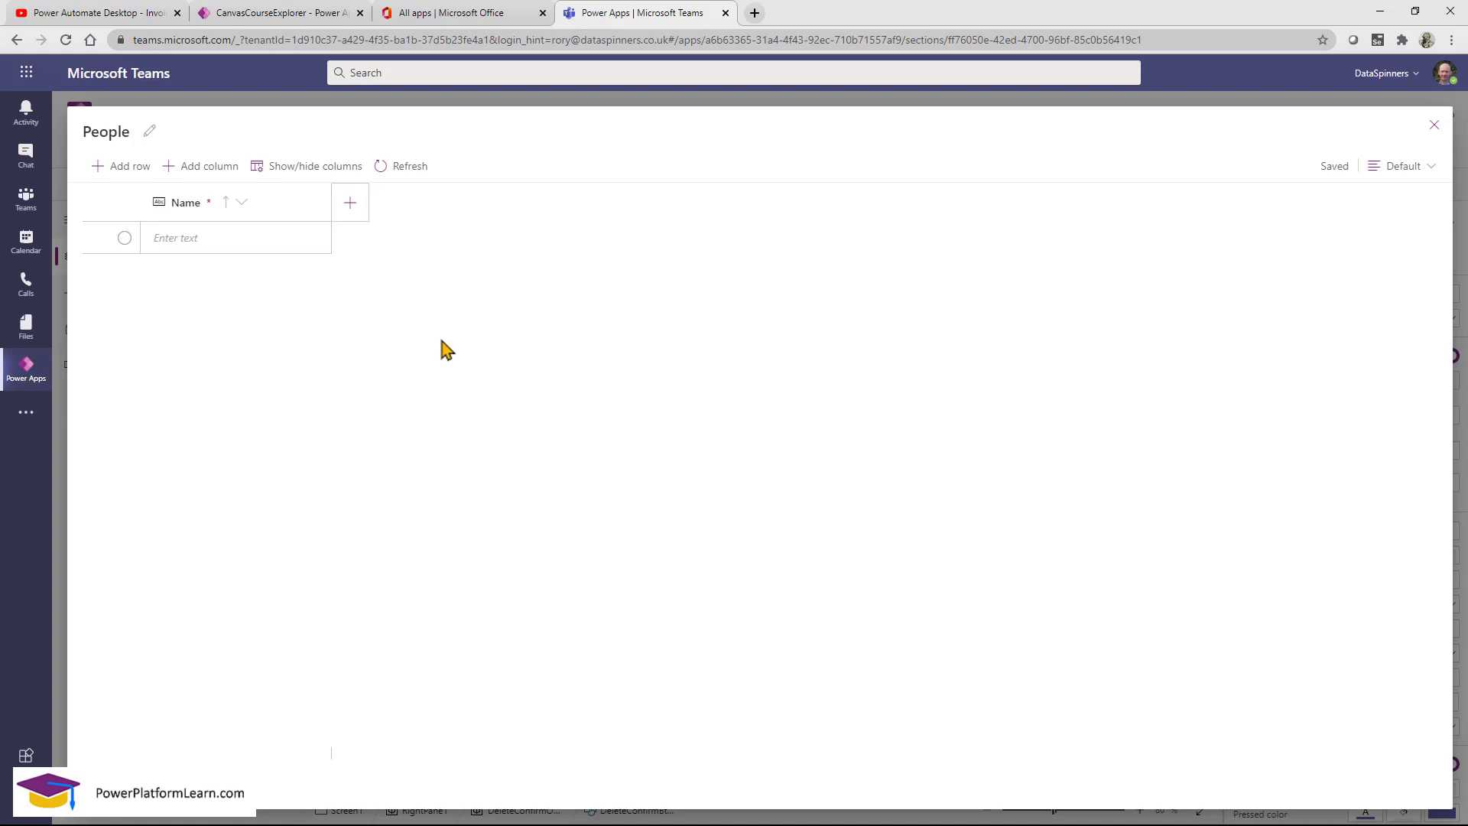
Rename the People table's Name column to Full Name.
{"action": "left_click", "coordinate": [243, 205]}
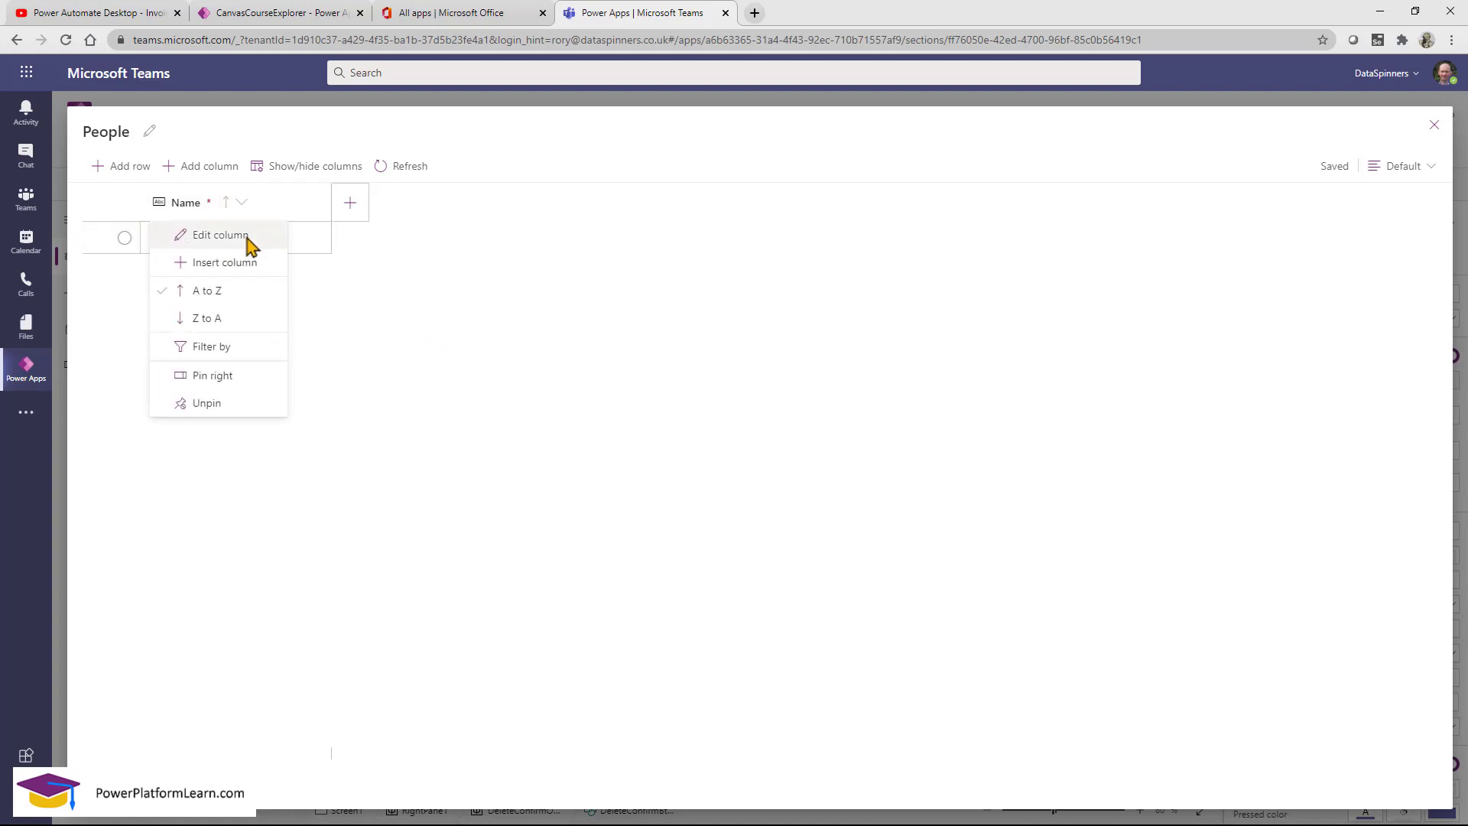
{"action": "left_click", "coordinate": [250, 237]}
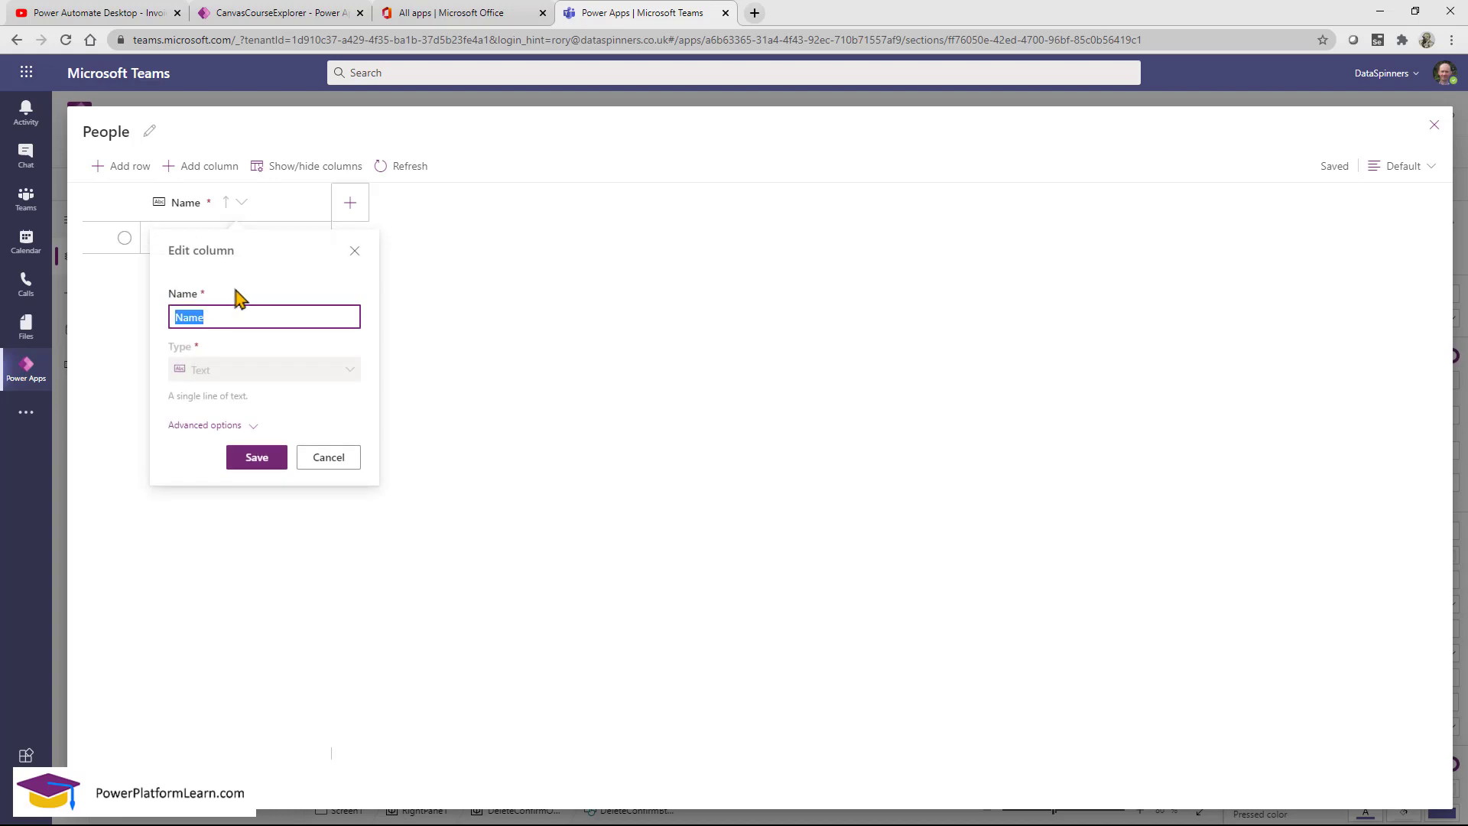
{"action": "type", "text": "Full Name"}
{"action": "left_click", "coordinate": [289, 454]}
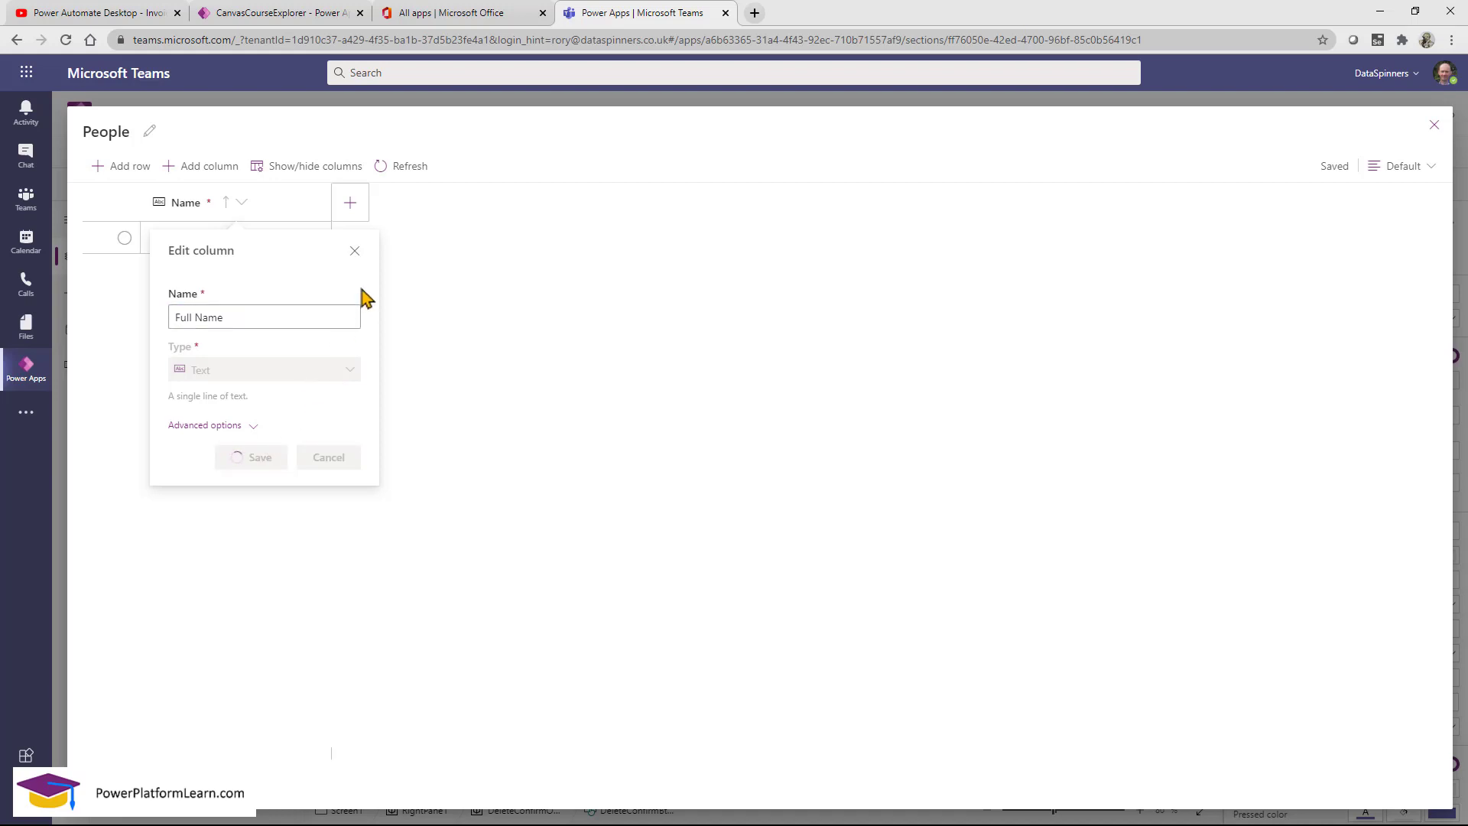
Add FirstName and LastName text columns to People.
{"action": "left_click", "coordinate": [357, 208]}
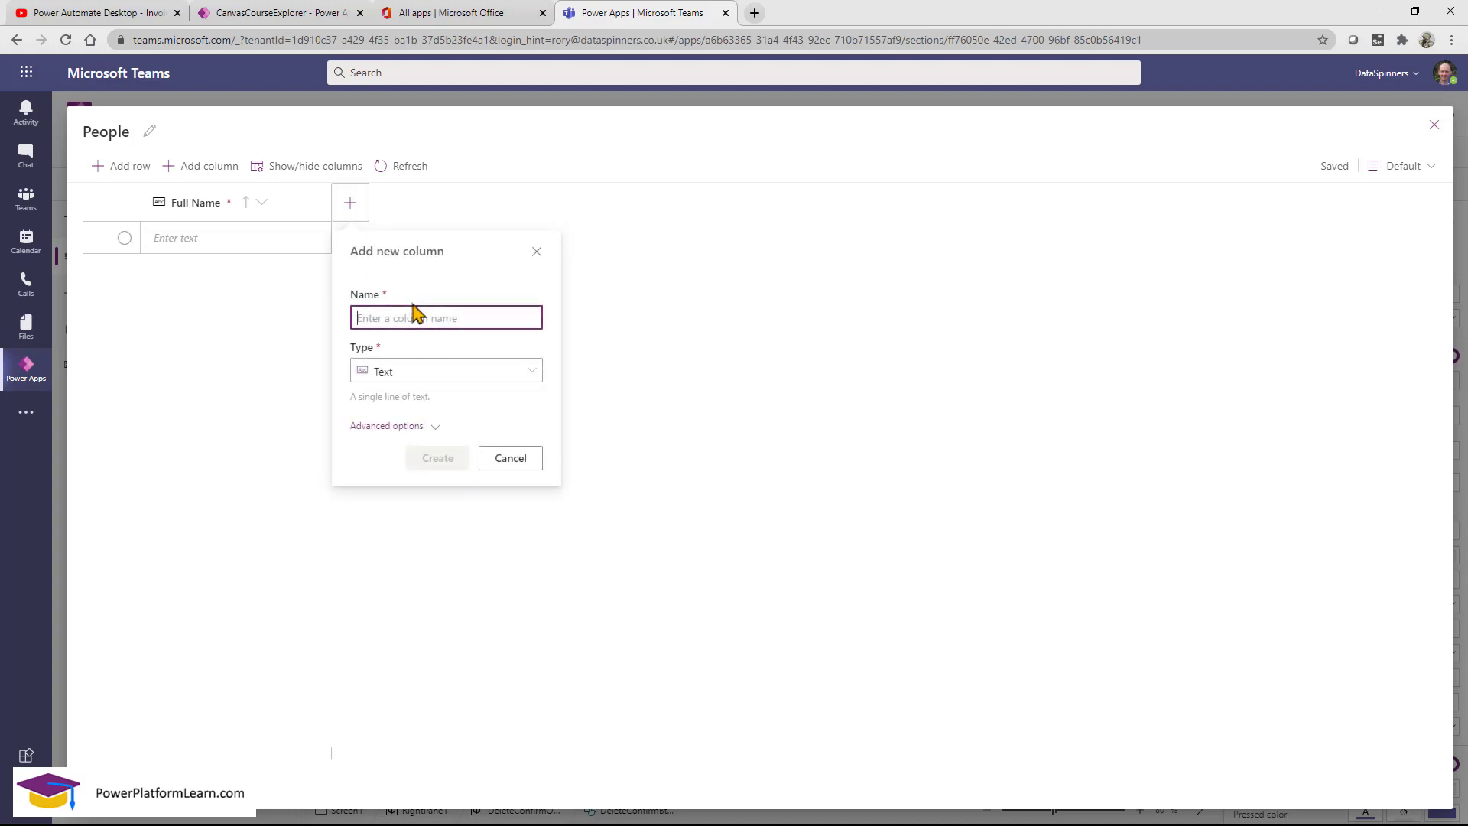
{"action": "type", "text": "FirstName"}
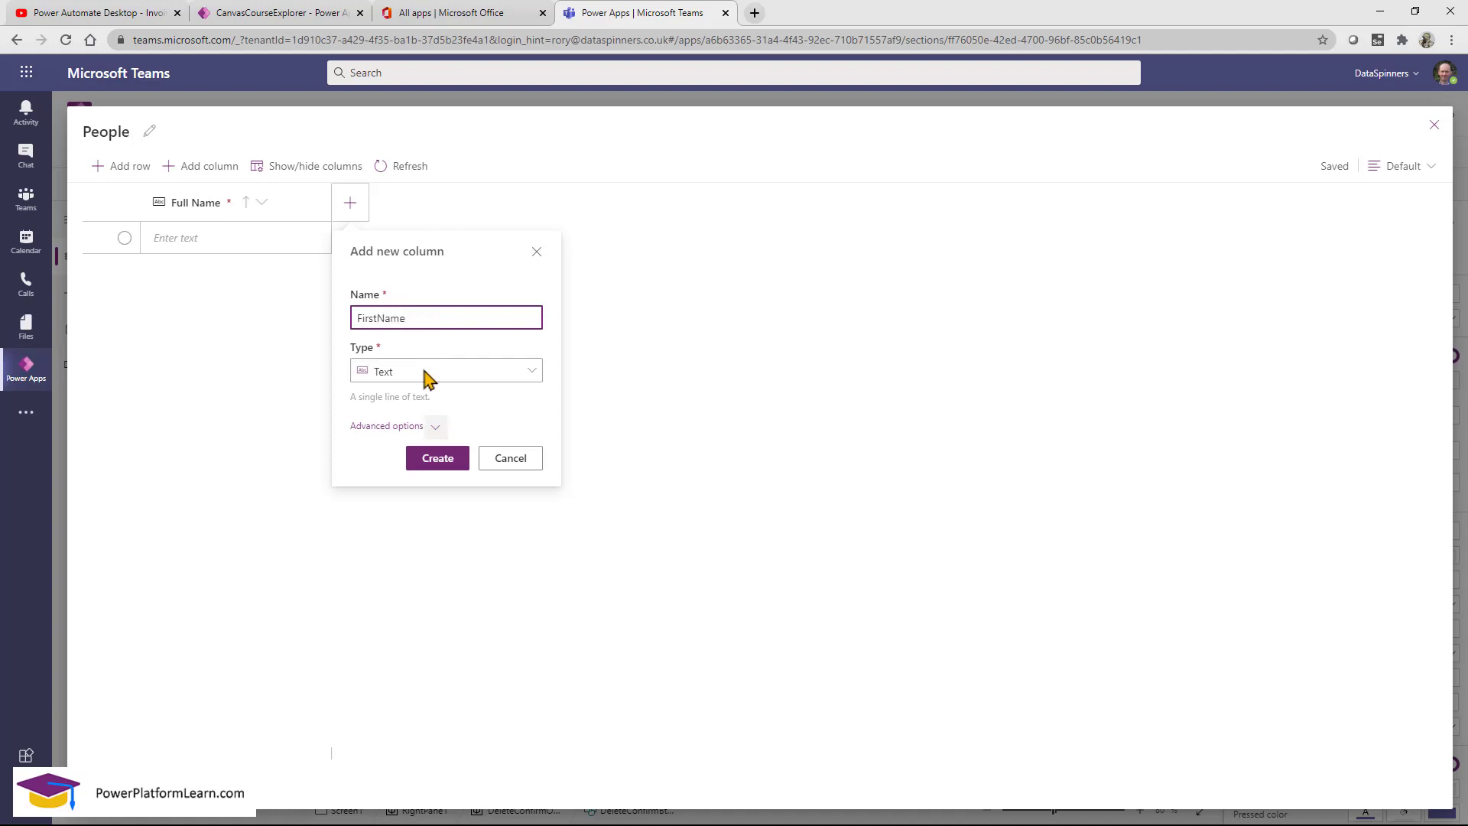
{"action": "left_click", "coordinate": [437, 459]}
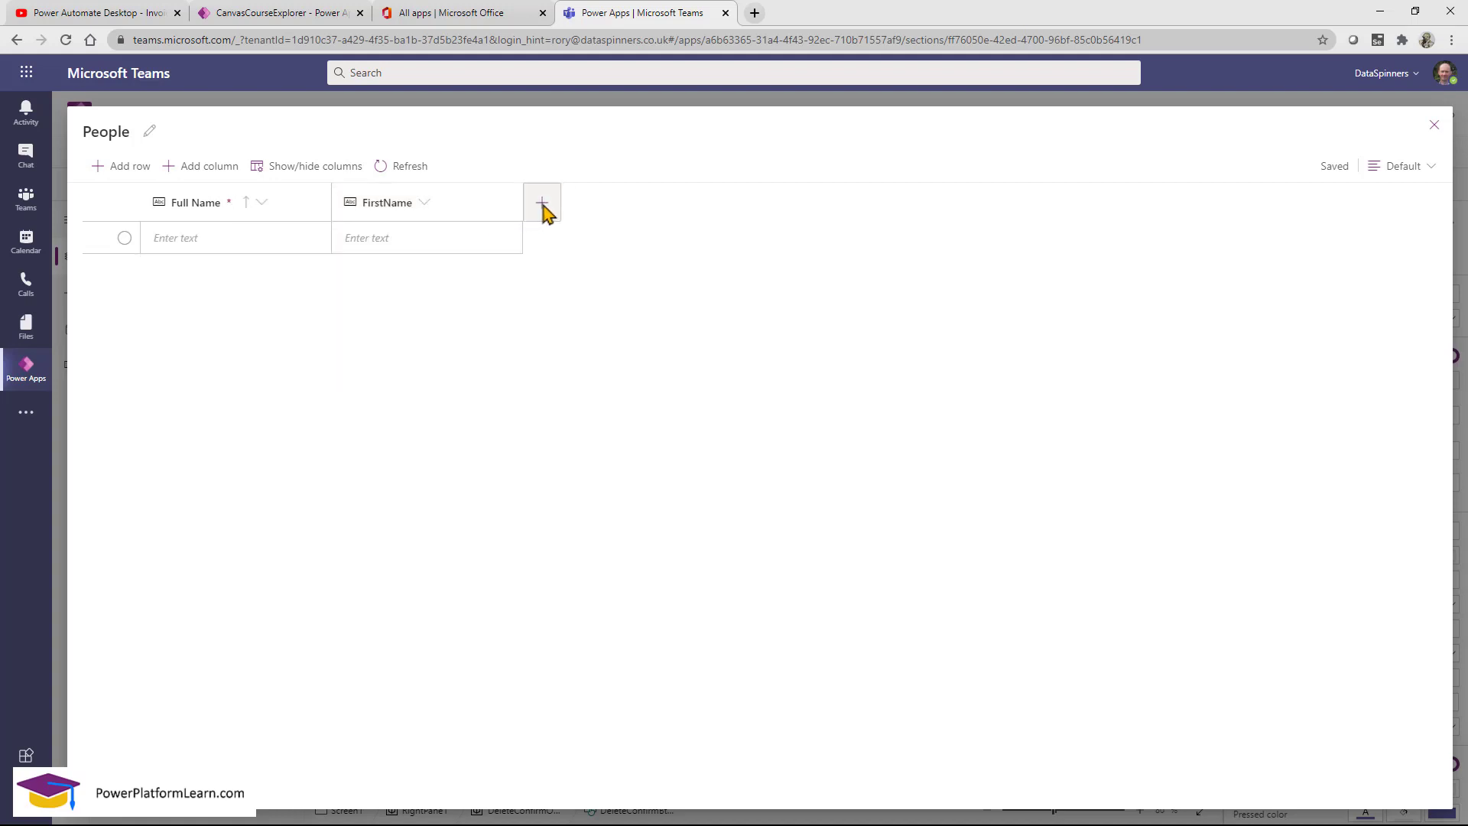
{"action": "left_click", "coordinate": [543, 208]}
{"action": "type", "text": "Last"}
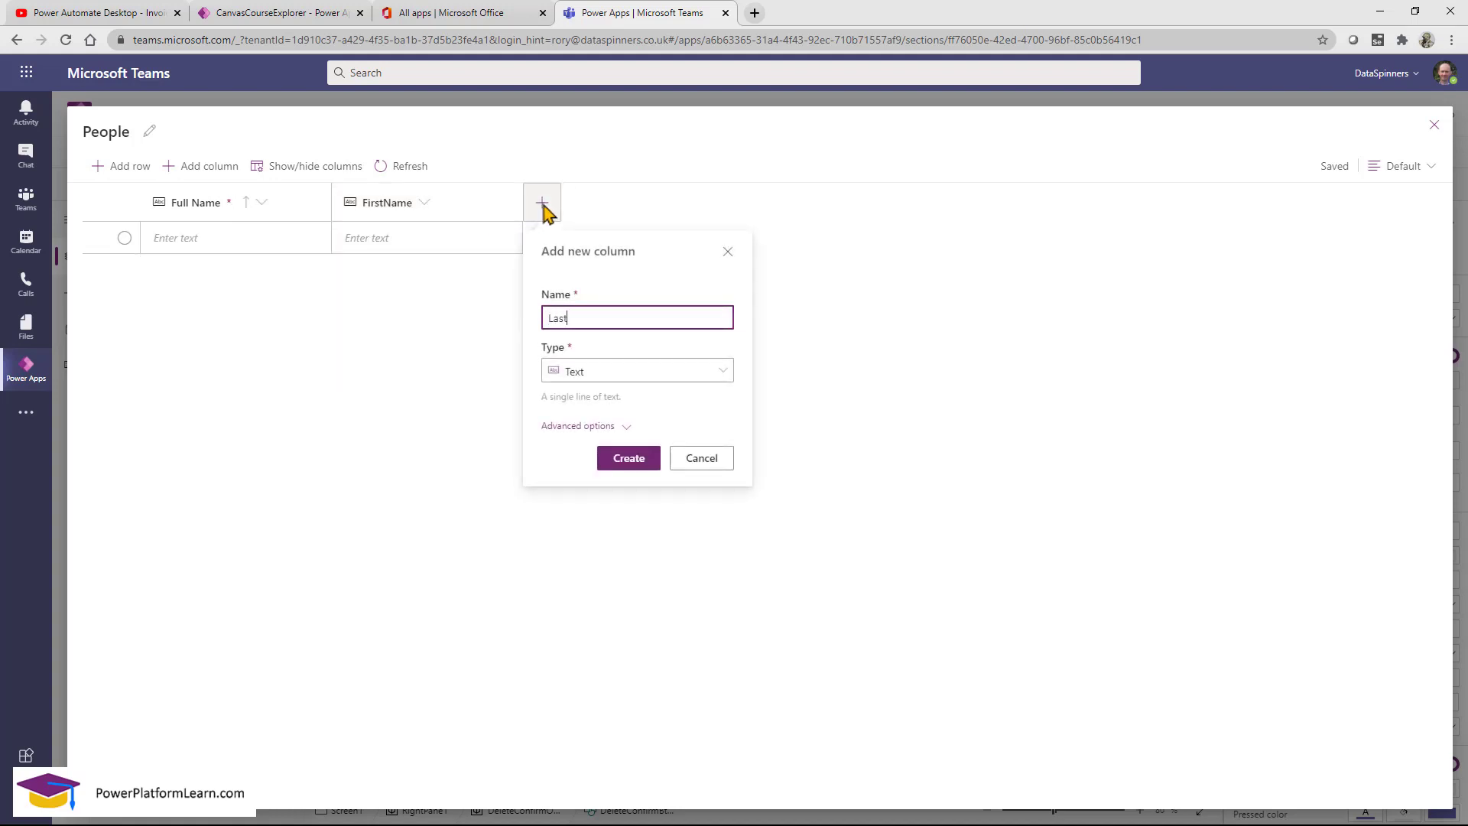
{"action": "type", "text": "Name"}
{"action": "left_click", "coordinate": [627, 460]}
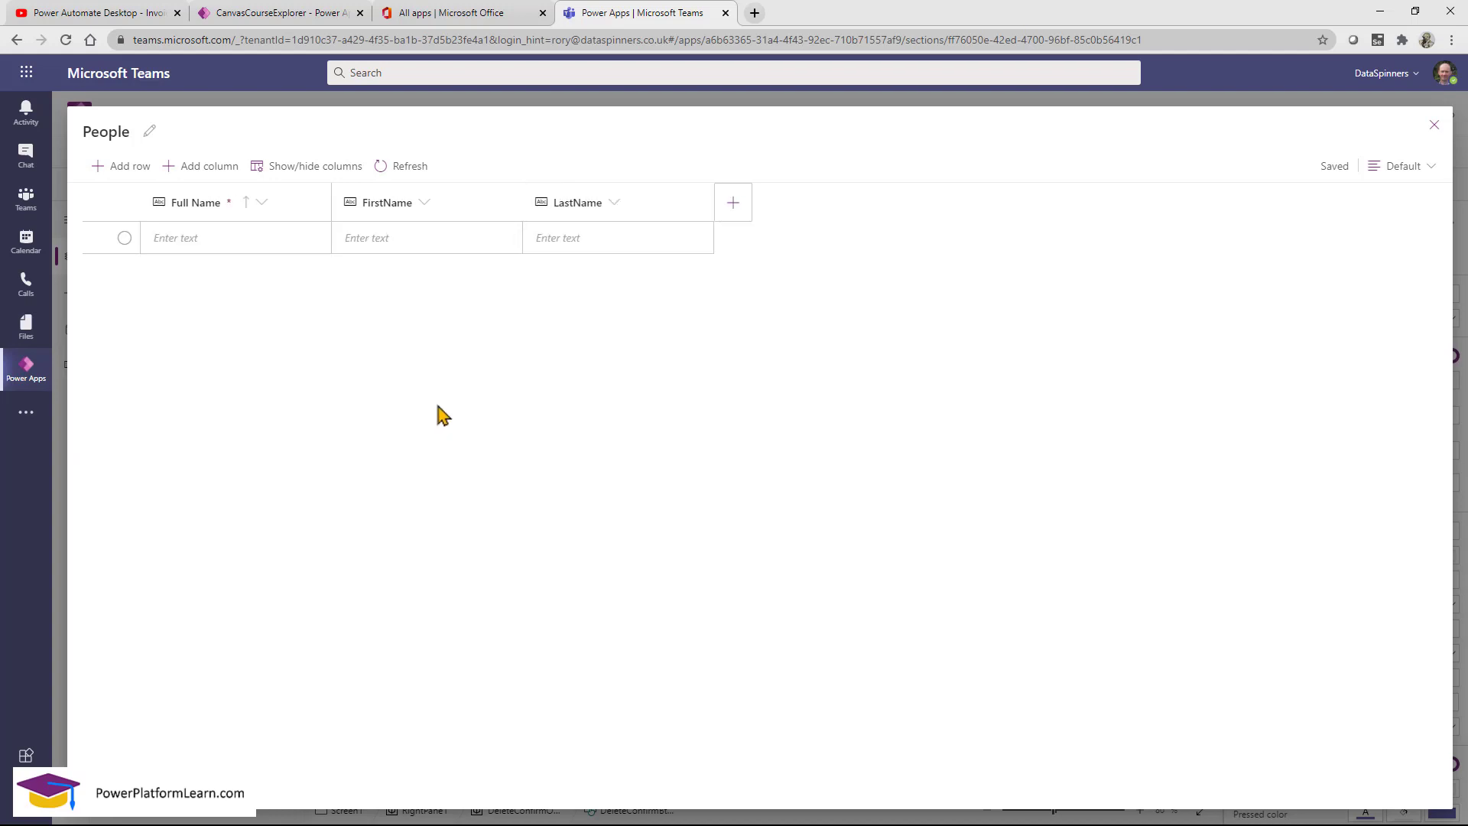
Add a Choice column with options Student, Teacher, Parent and School Assistant.
{"action": "left_click", "coordinate": [736, 205]}
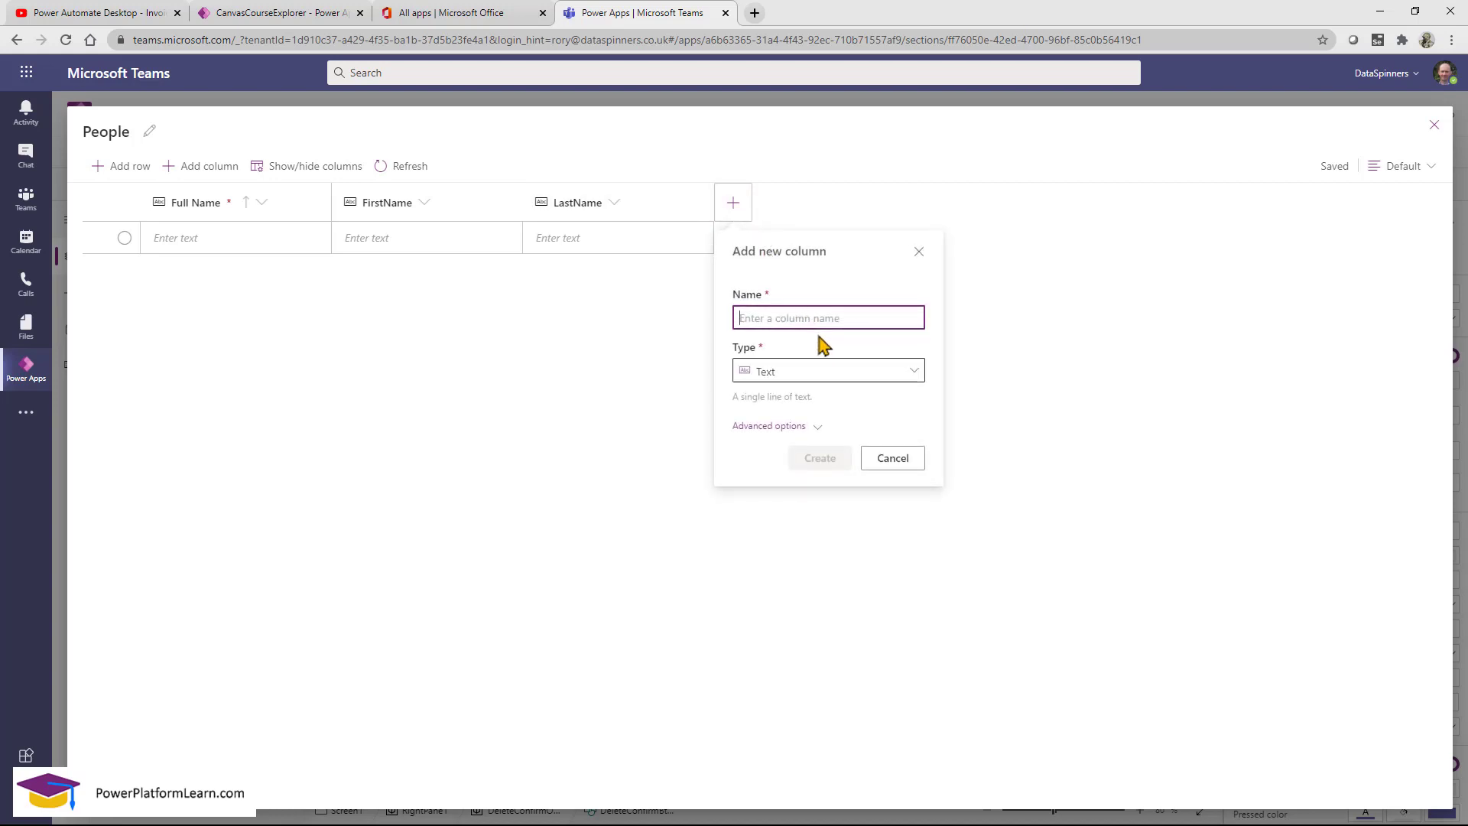
{"action": "left_click", "coordinate": [858, 372]}
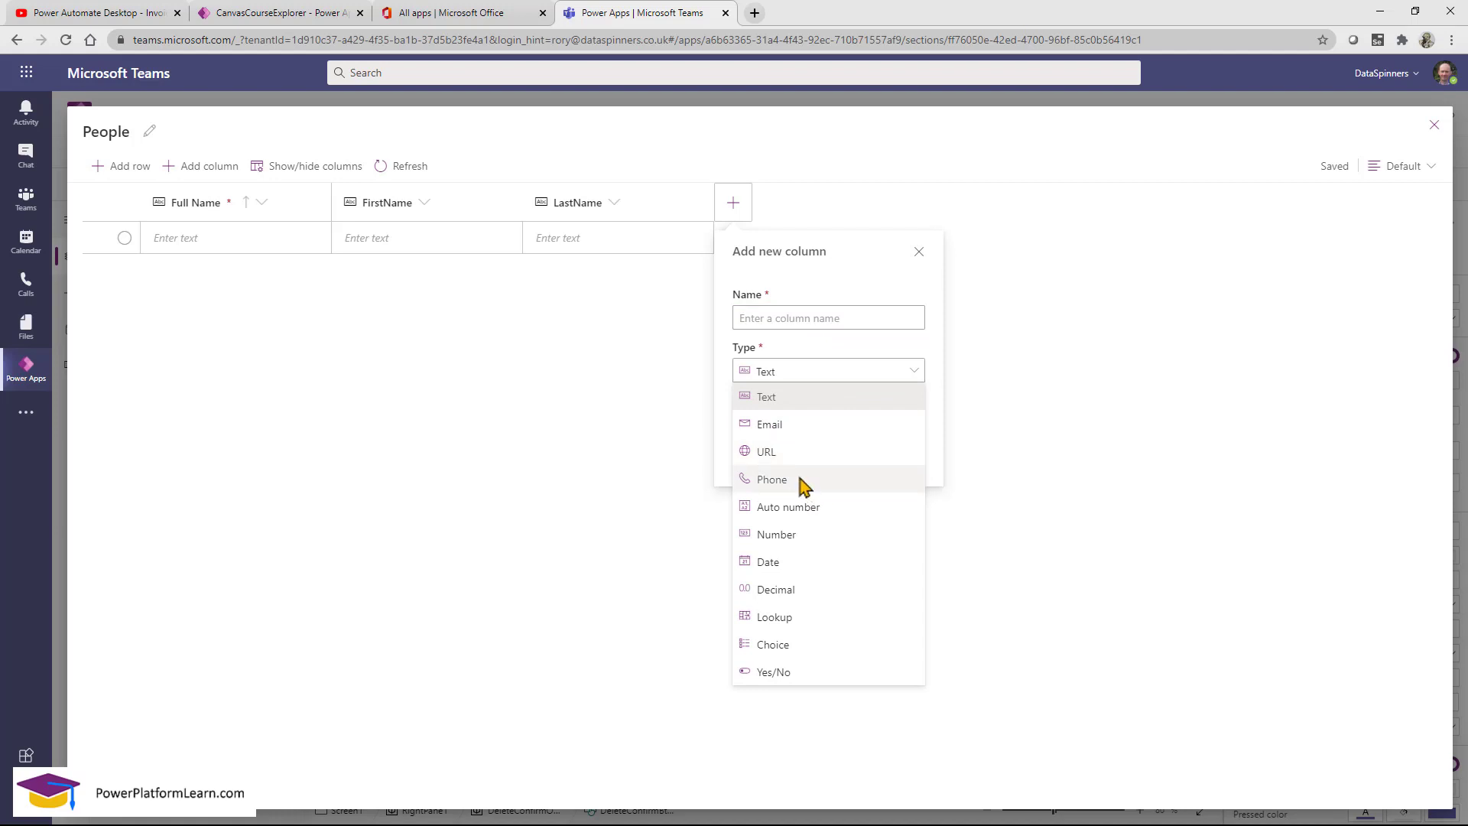
{"action": "left_click", "coordinate": [772, 644]}
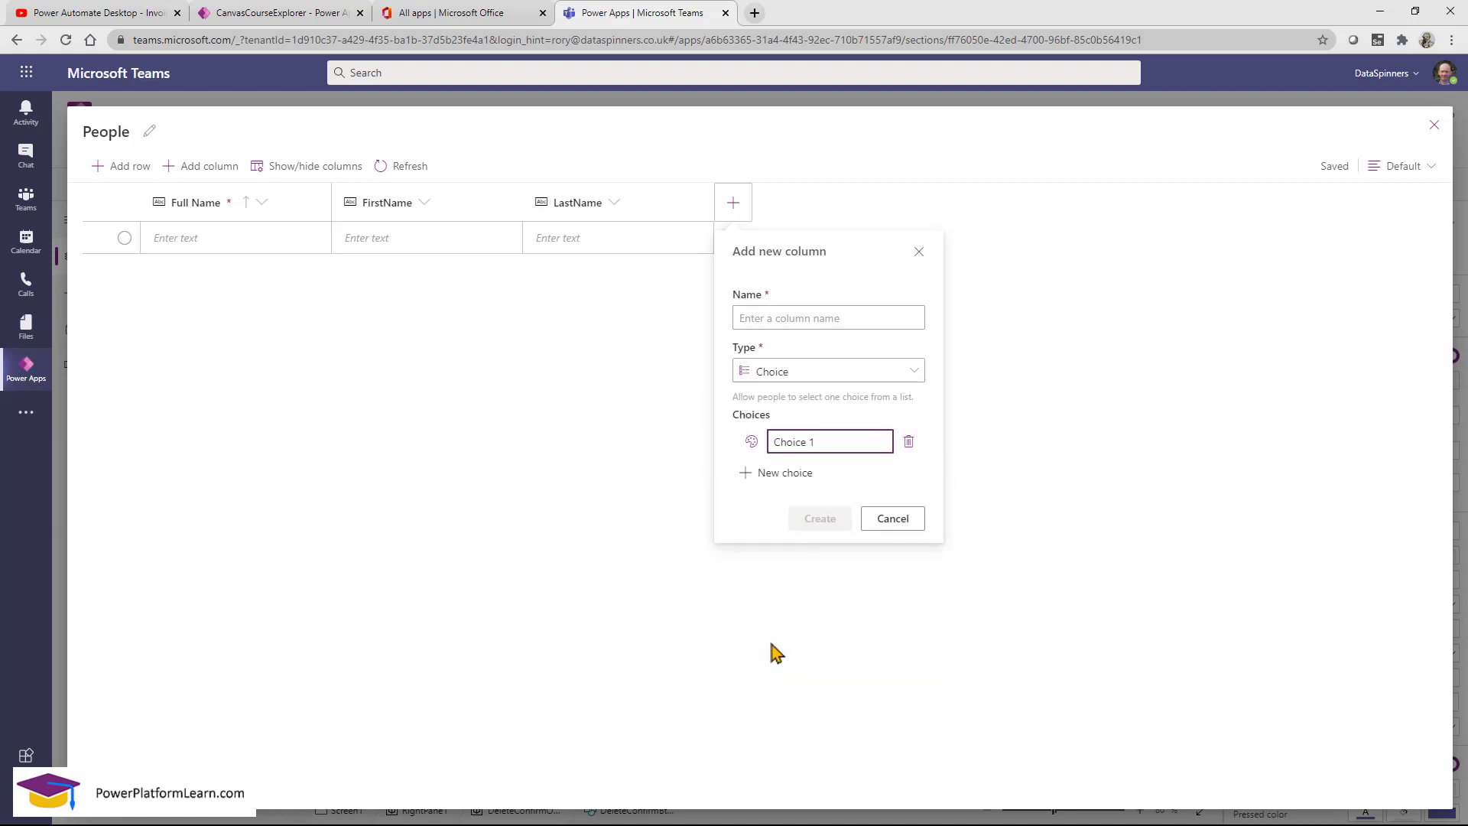
{"action": "key", "text": "ctrl+a"}
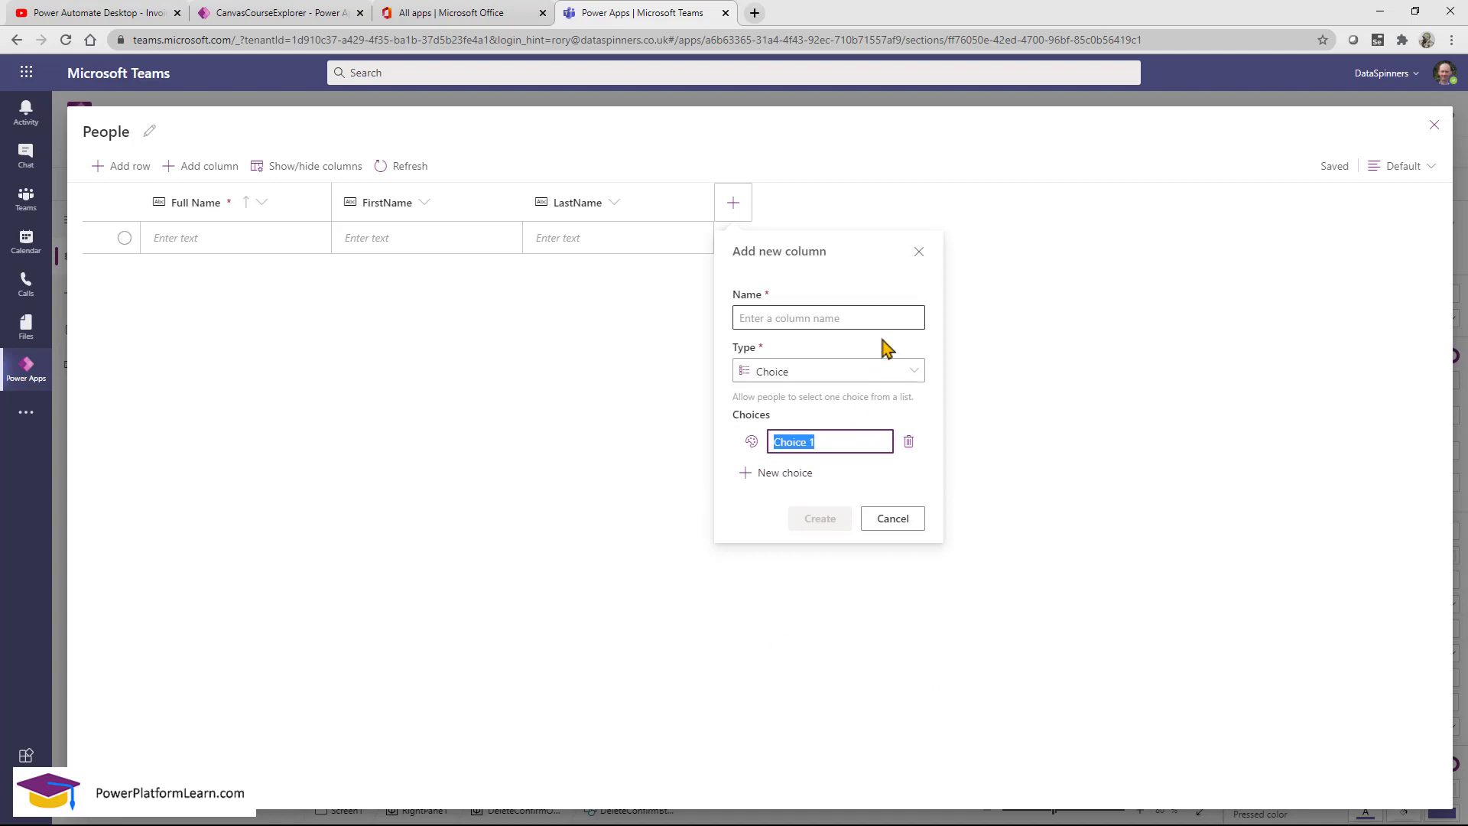
{"action": "type", "text": "Student"}
{"action": "left_click", "coordinate": [795, 476]}
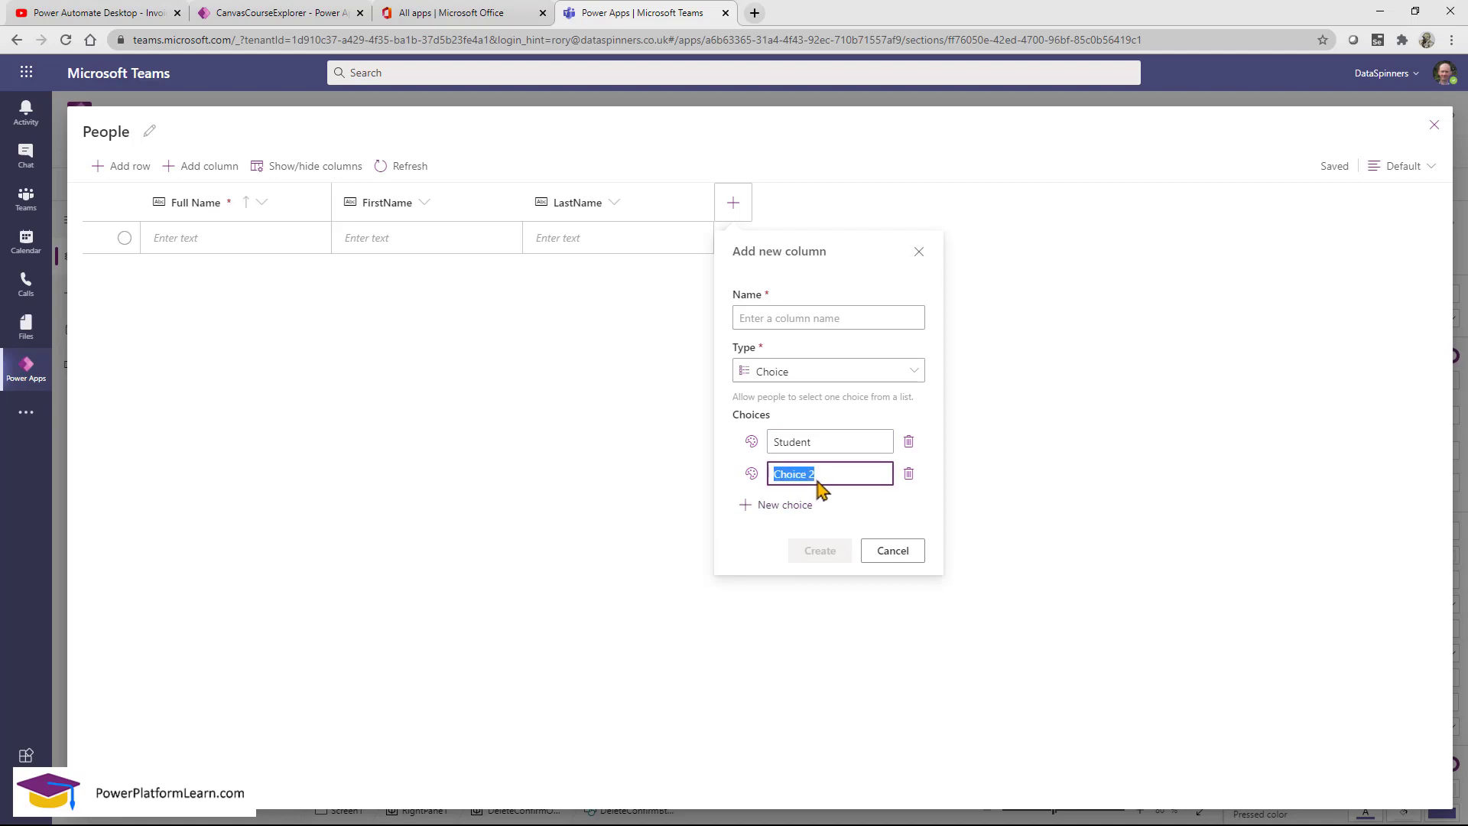
{"action": "type", "text": "Teacher"}
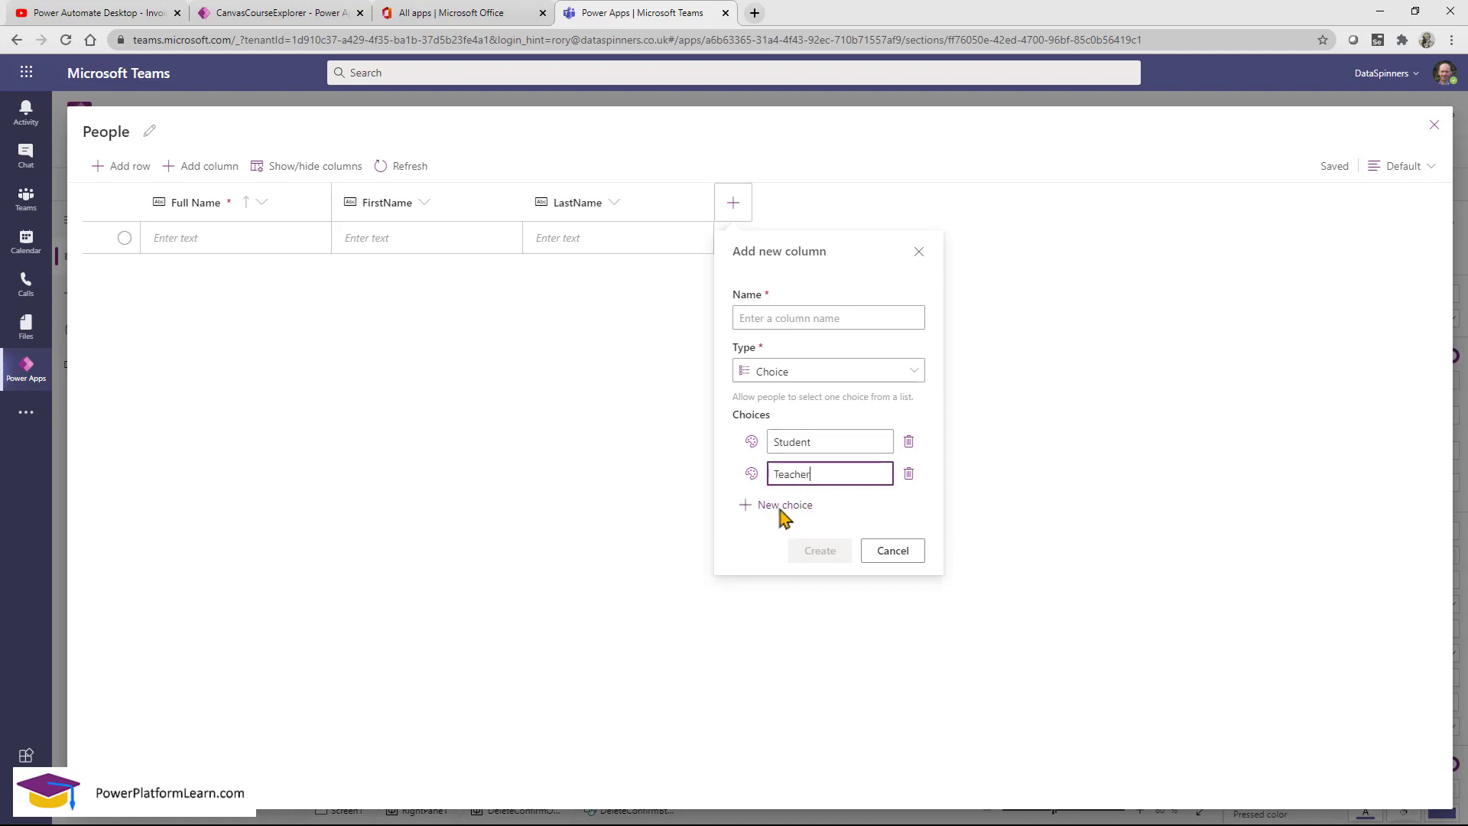
{"action": "left_click", "coordinate": [781, 508]}
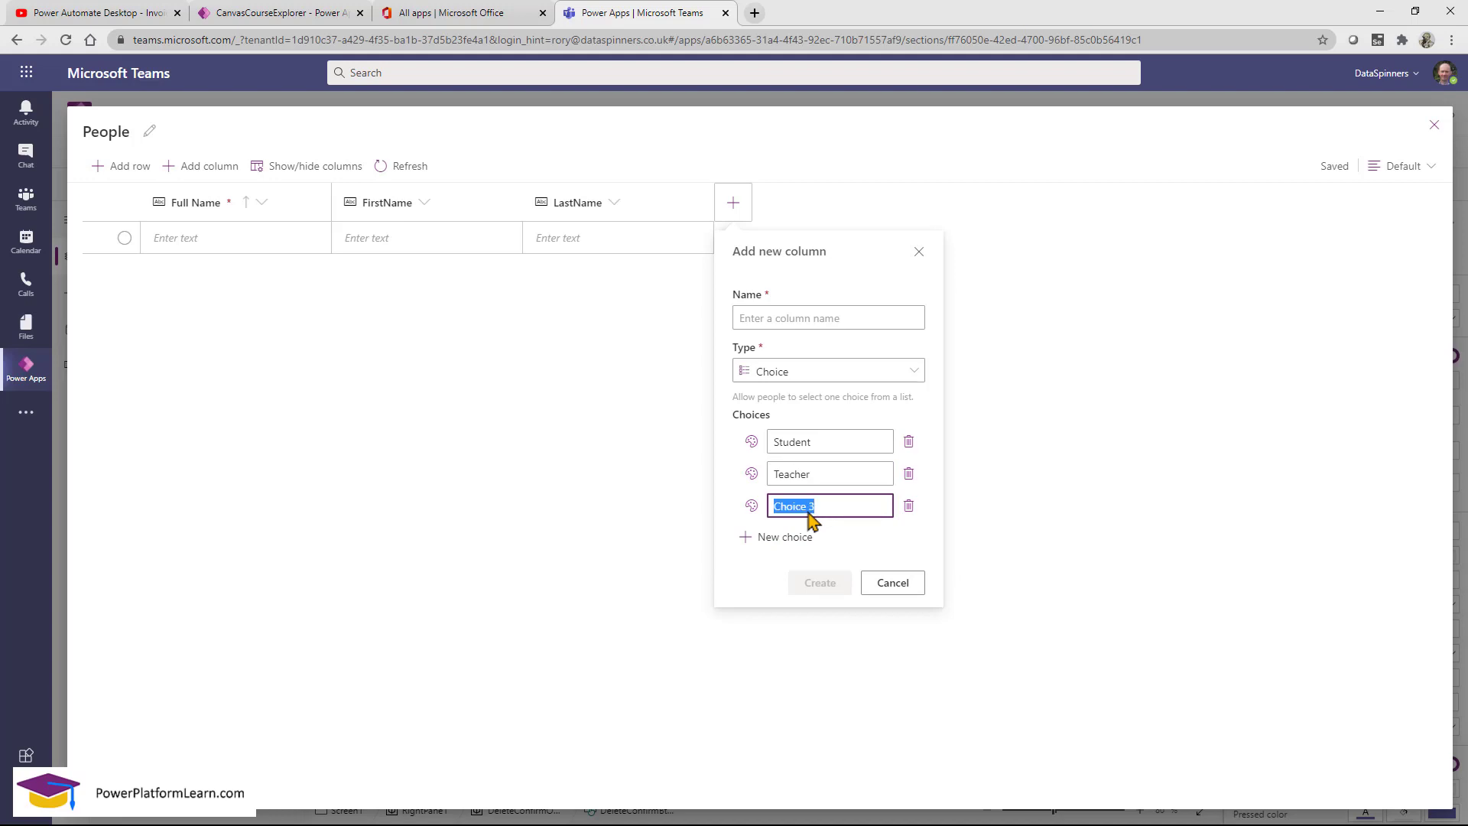
{"action": "type", "text": "Parent"}
{"action": "left_click", "coordinate": [780, 538]}
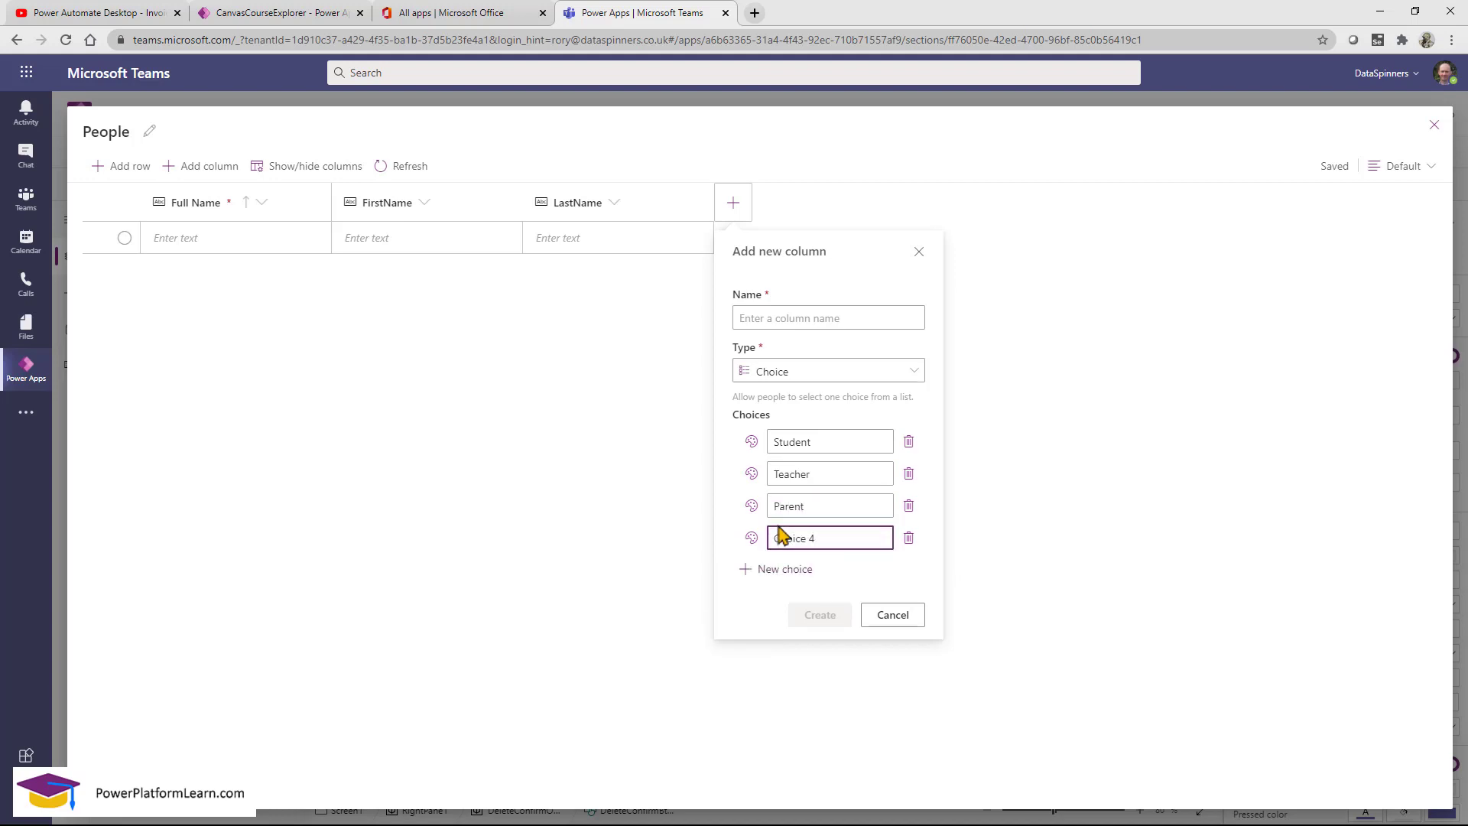
{"action": "type", "text": "School Assistant"}
Colour the Student choice red and the Teacher choice grey.
{"action": "left_click", "coordinate": [752, 442]}
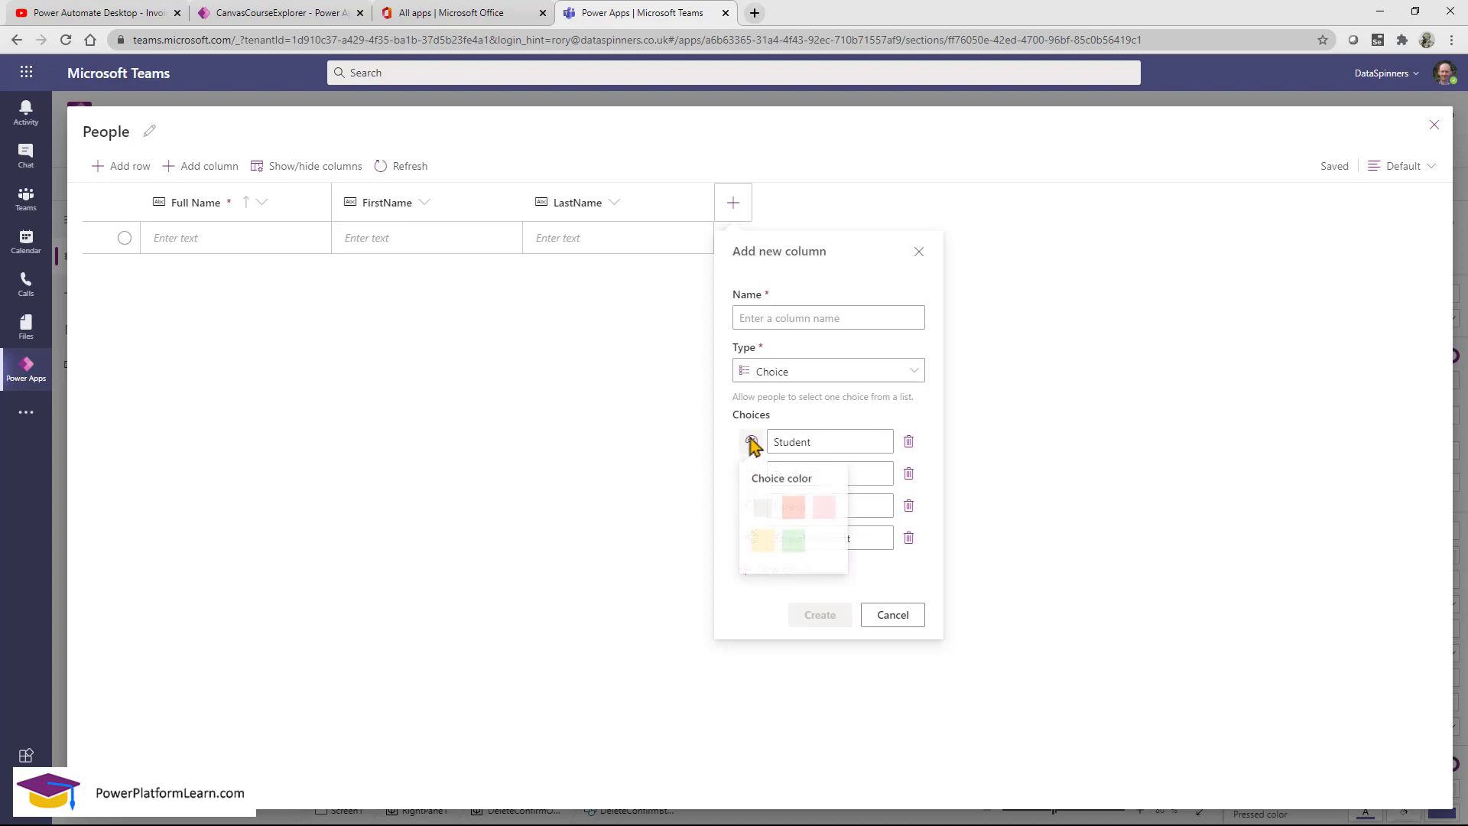
{"action": "left_click", "coordinate": [790, 509]}
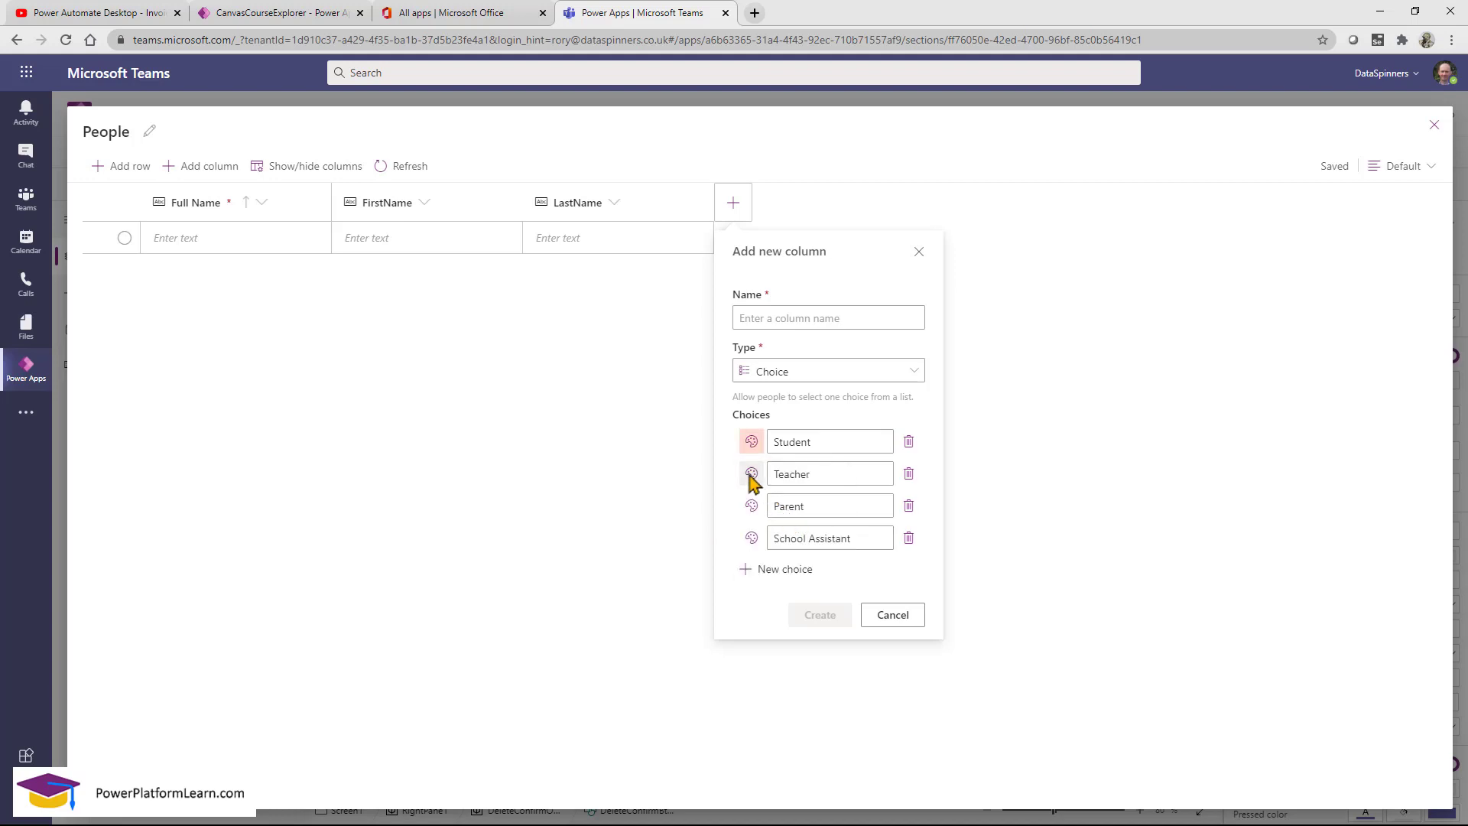
{"action": "left_click", "coordinate": [751, 474]}
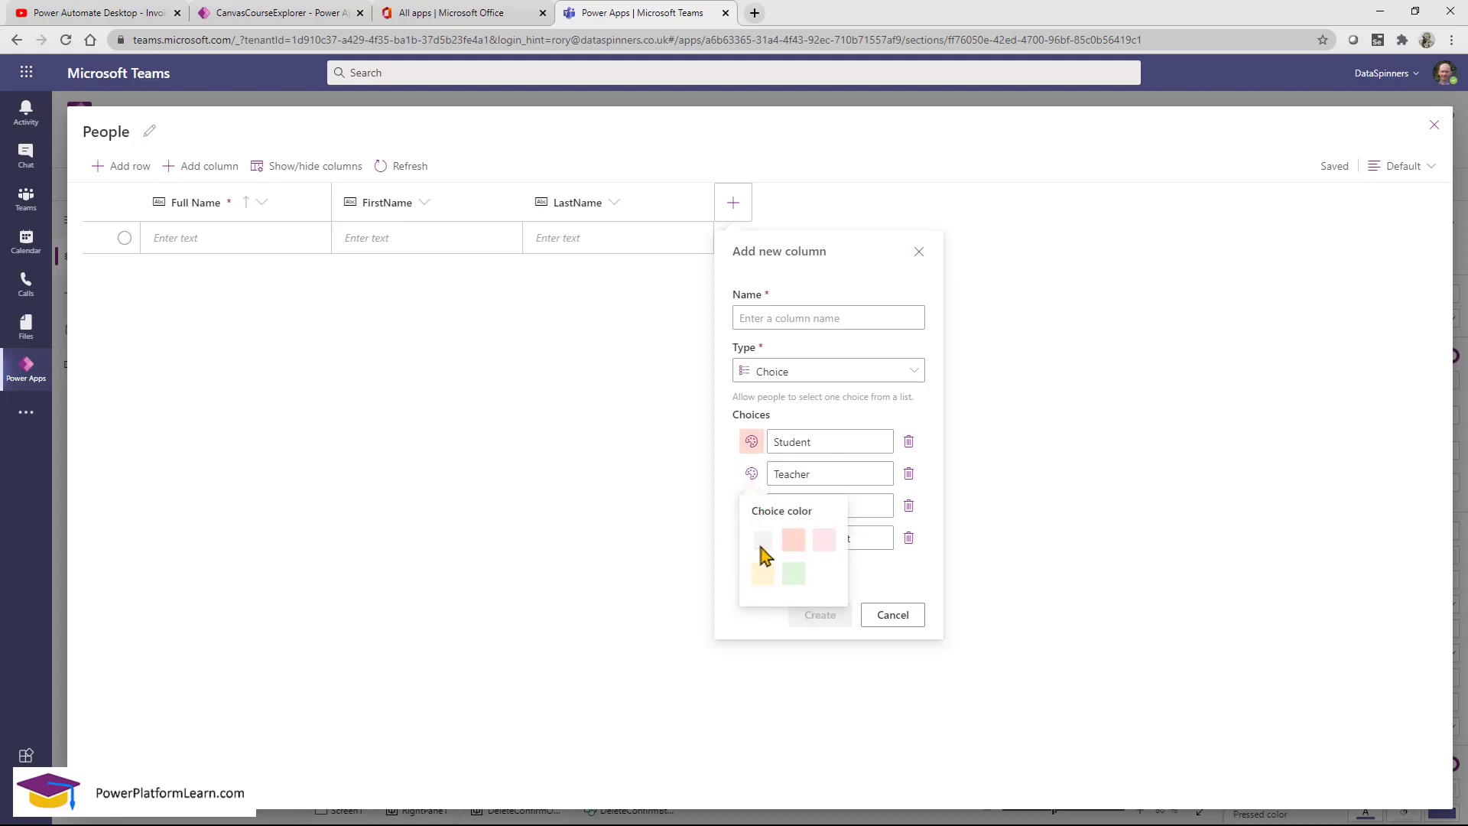
{"action": "left_click", "coordinate": [763, 543]}
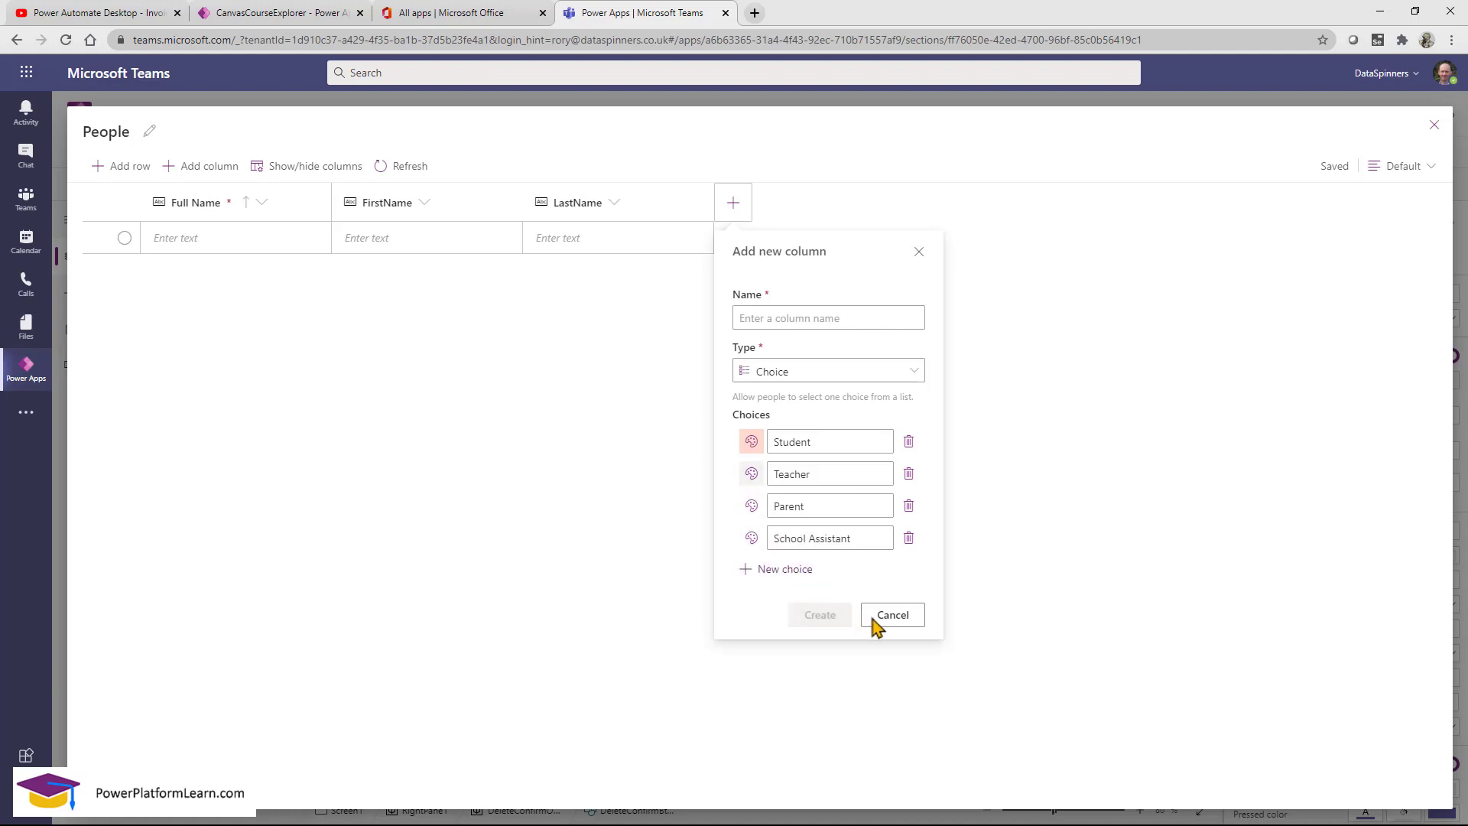
{"action": "left_click", "coordinate": [606, 316]}
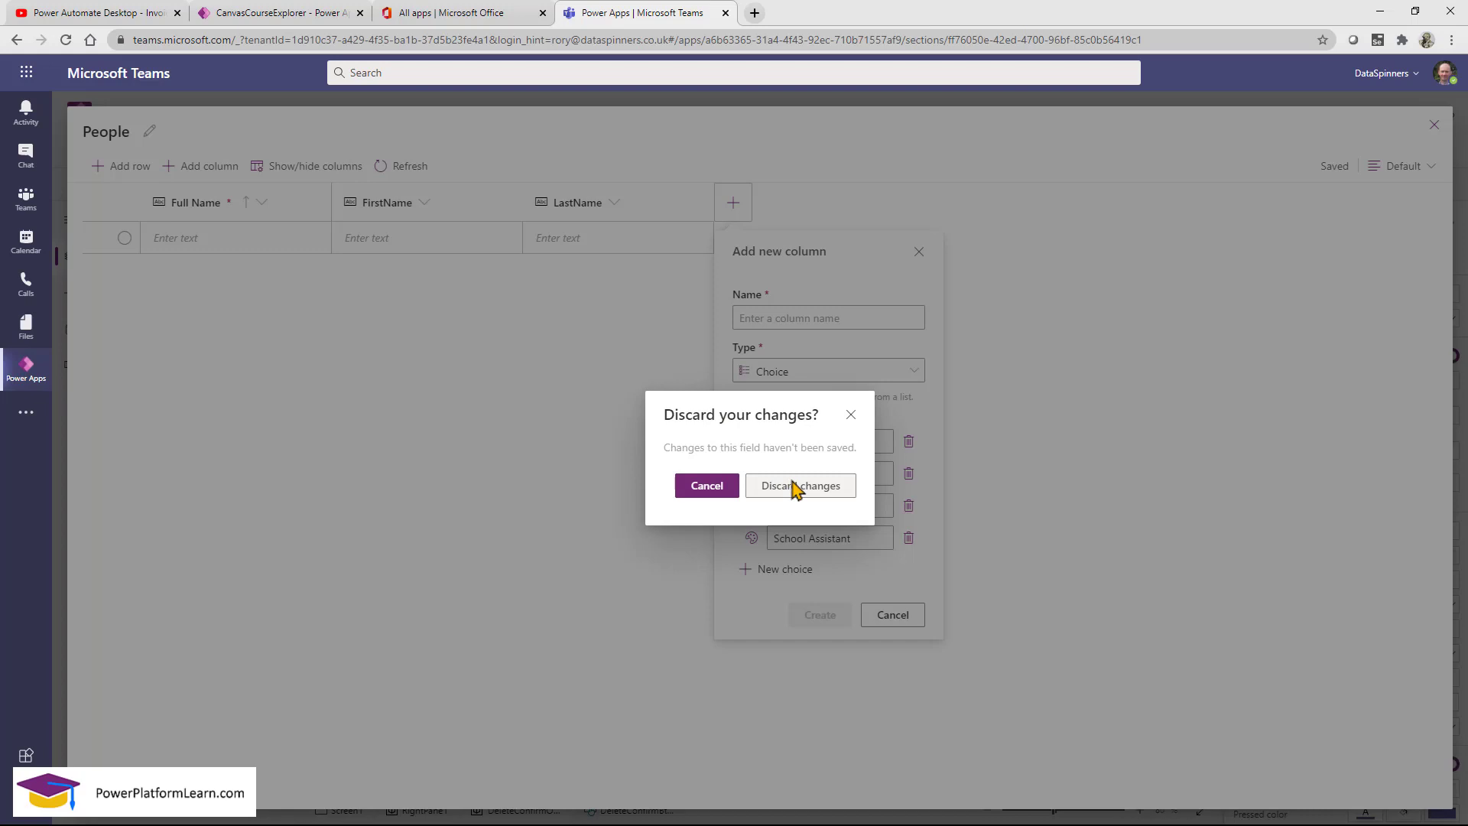
{"action": "left_click", "coordinate": [707, 485]}
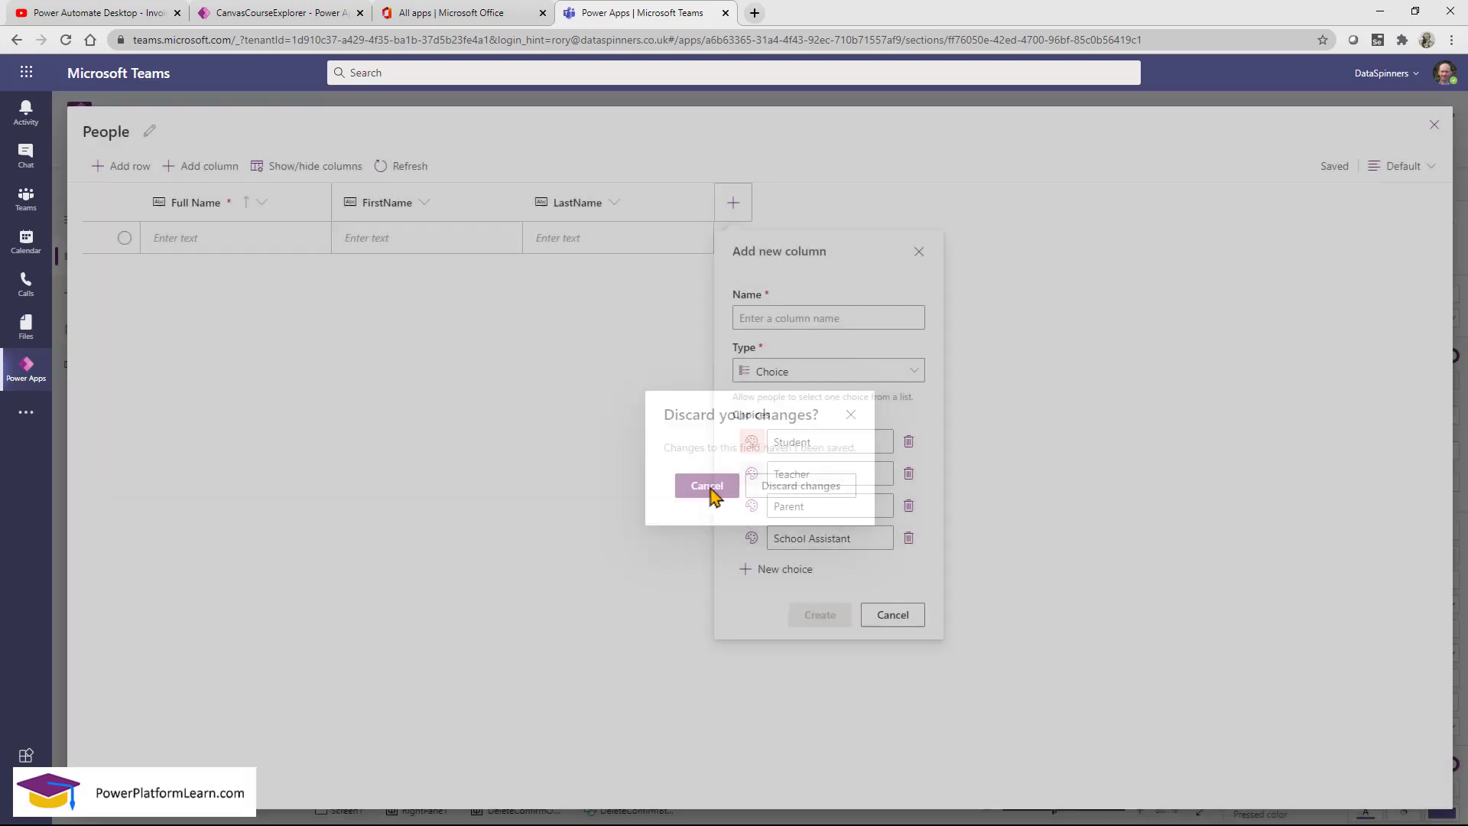
Name the choice column PersonType and create it.
{"action": "left_click", "coordinate": [820, 319]}
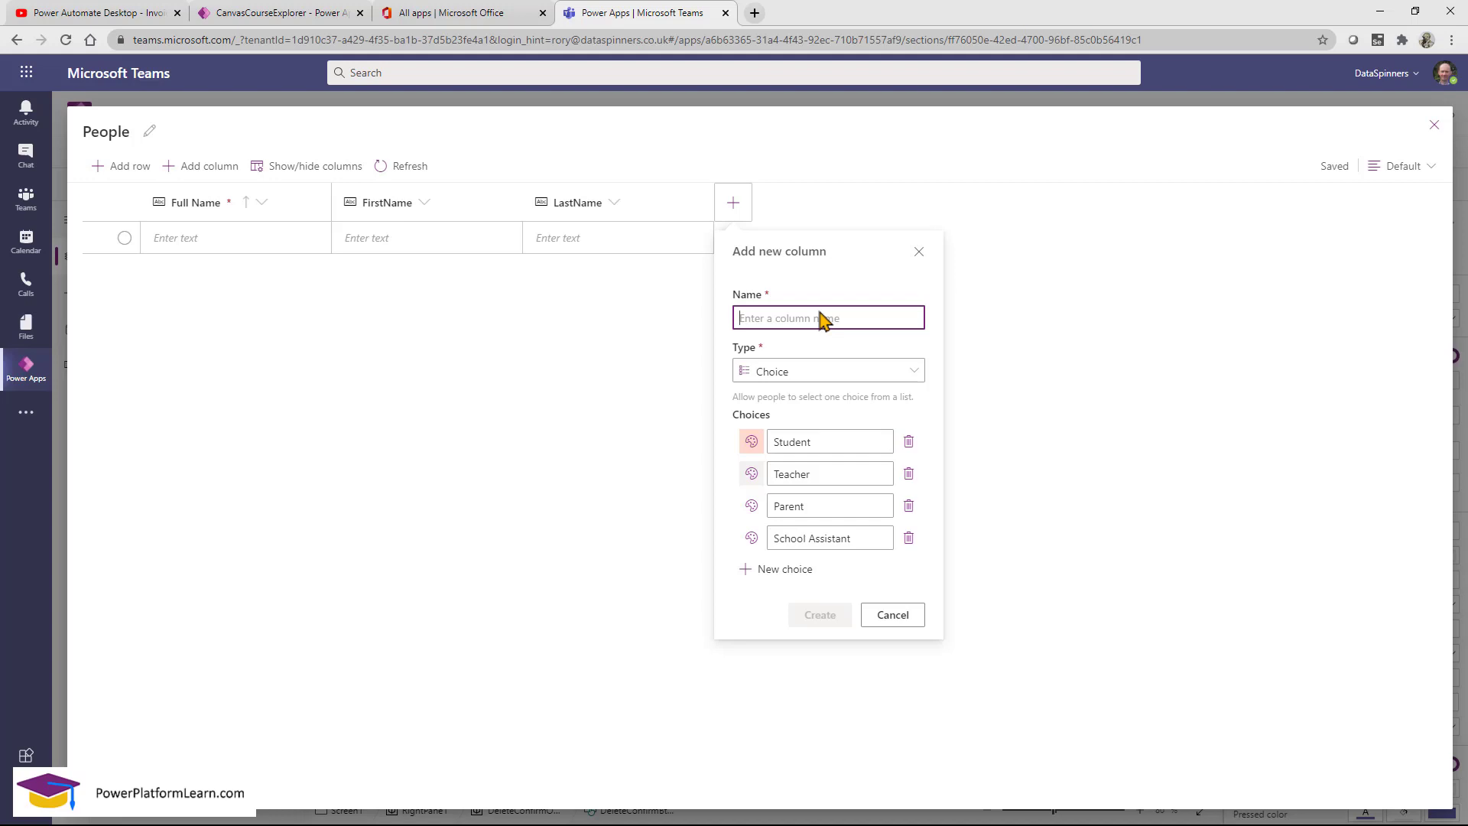
{"action": "type", "text": "Type"}
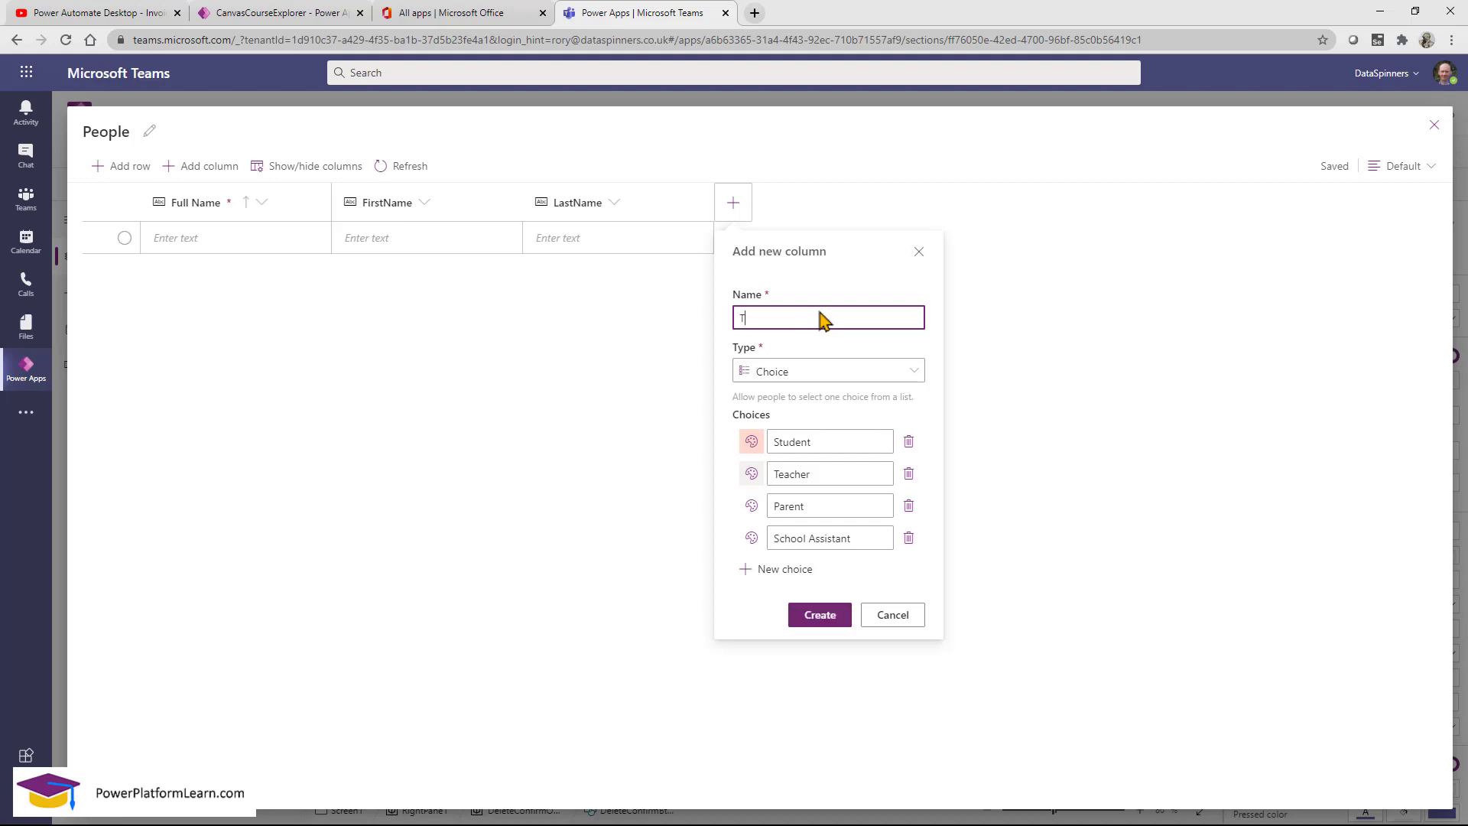
{"action": "key", "text": "BackSpace"}
{"action": "key", "text": "BackSpace"}
{"action": "key", "text": "BackSpace"}
{"action": "key", "text": "BackSpace"}
{"action": "type", "text": "PersonType"}
{"action": "left_click", "coordinate": [822, 621]}
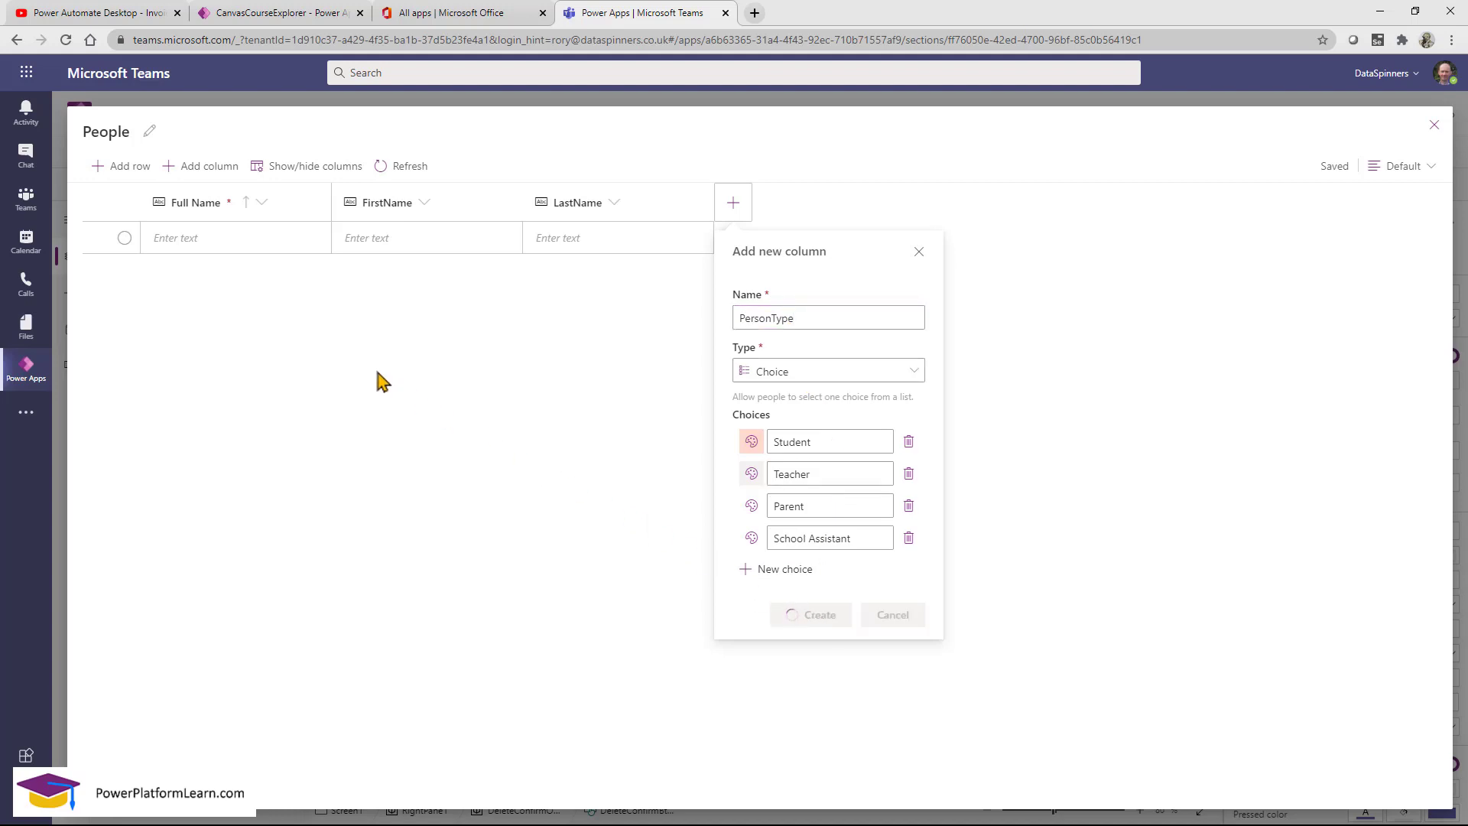
Add the first person's Full Name, FirstName and LastName, with PersonType Student.
{"action": "left_click", "coordinate": [256, 235]}
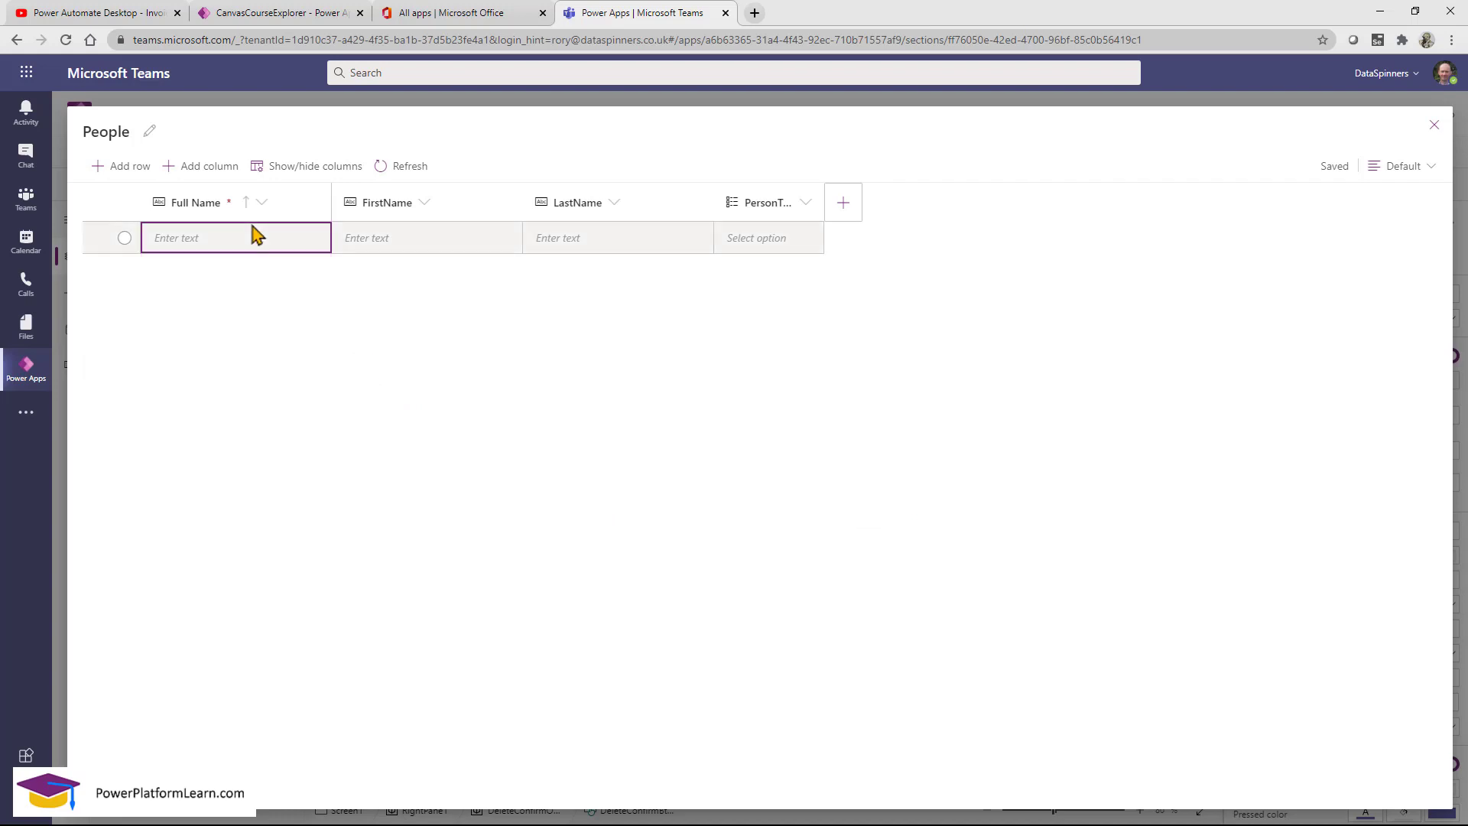
{"action": "left_click", "coordinate": [251, 236]}
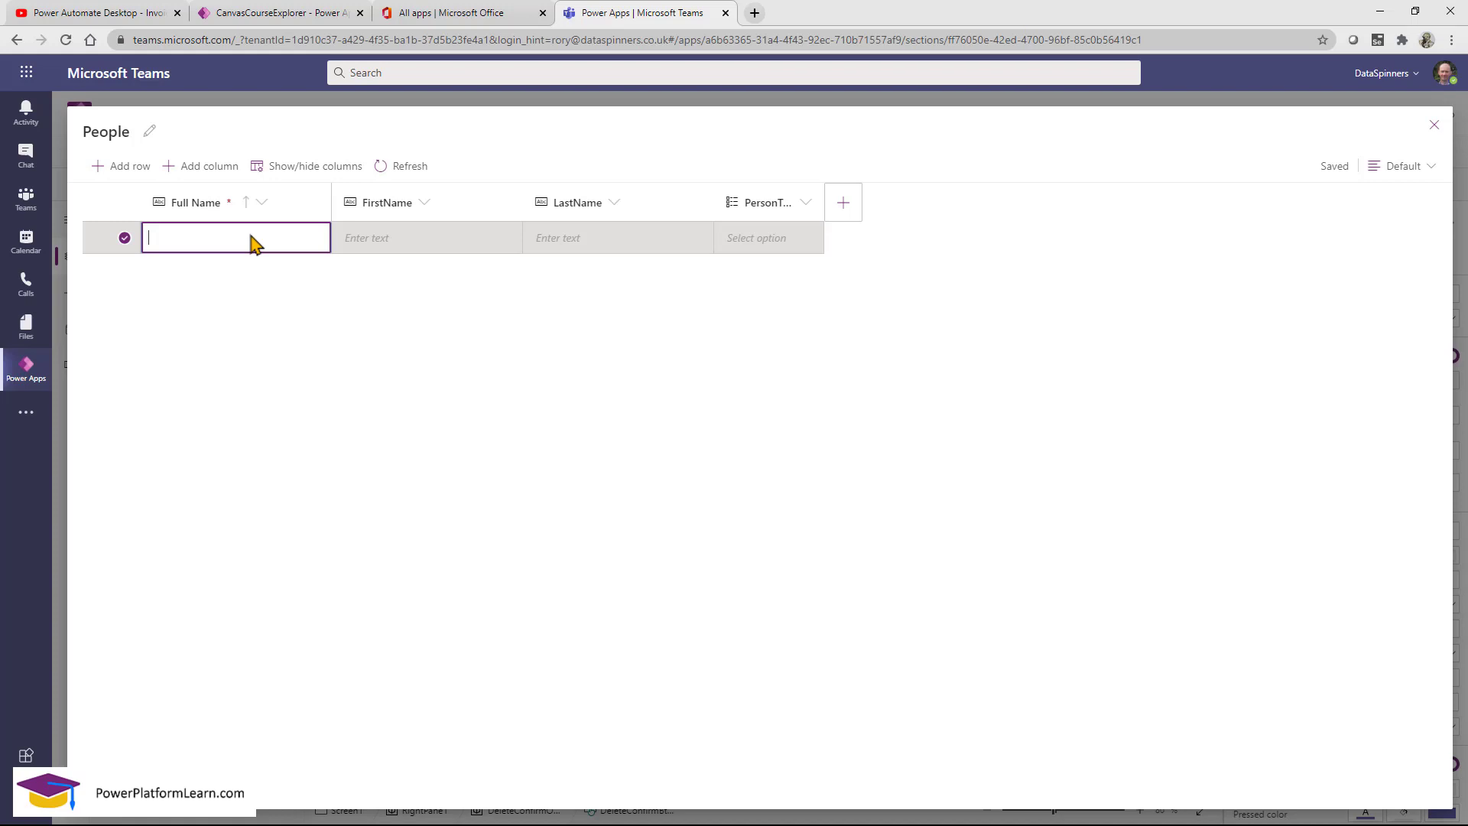
{"action": "type", "text": "Roger Federer"}
{"action": "left_click", "coordinate": [376, 247]}
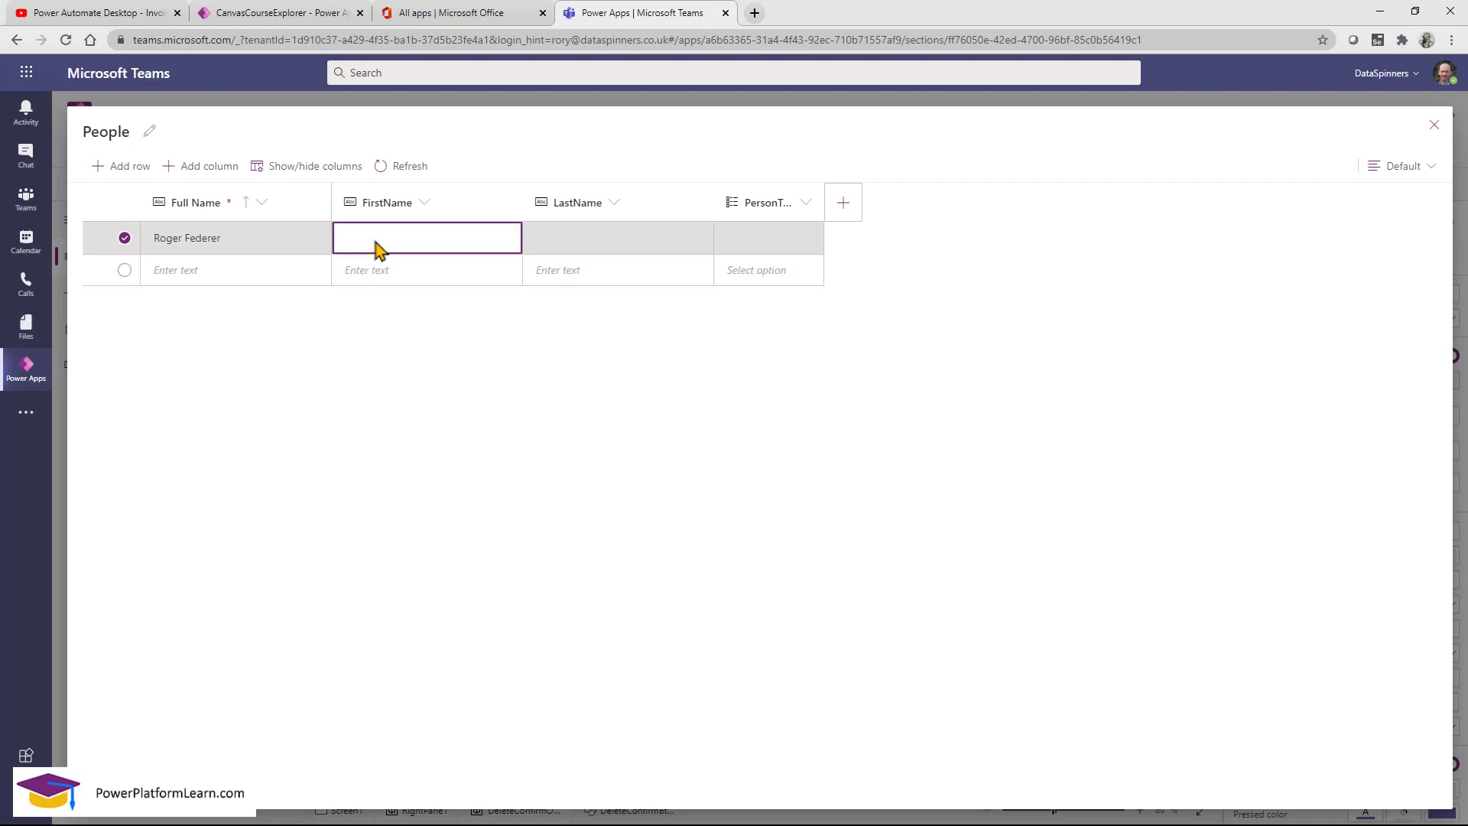
{"action": "type", "text": "Roger"}
{"action": "left_click", "coordinate": [657, 245]}
{"action": "type", "text": "Federer"}
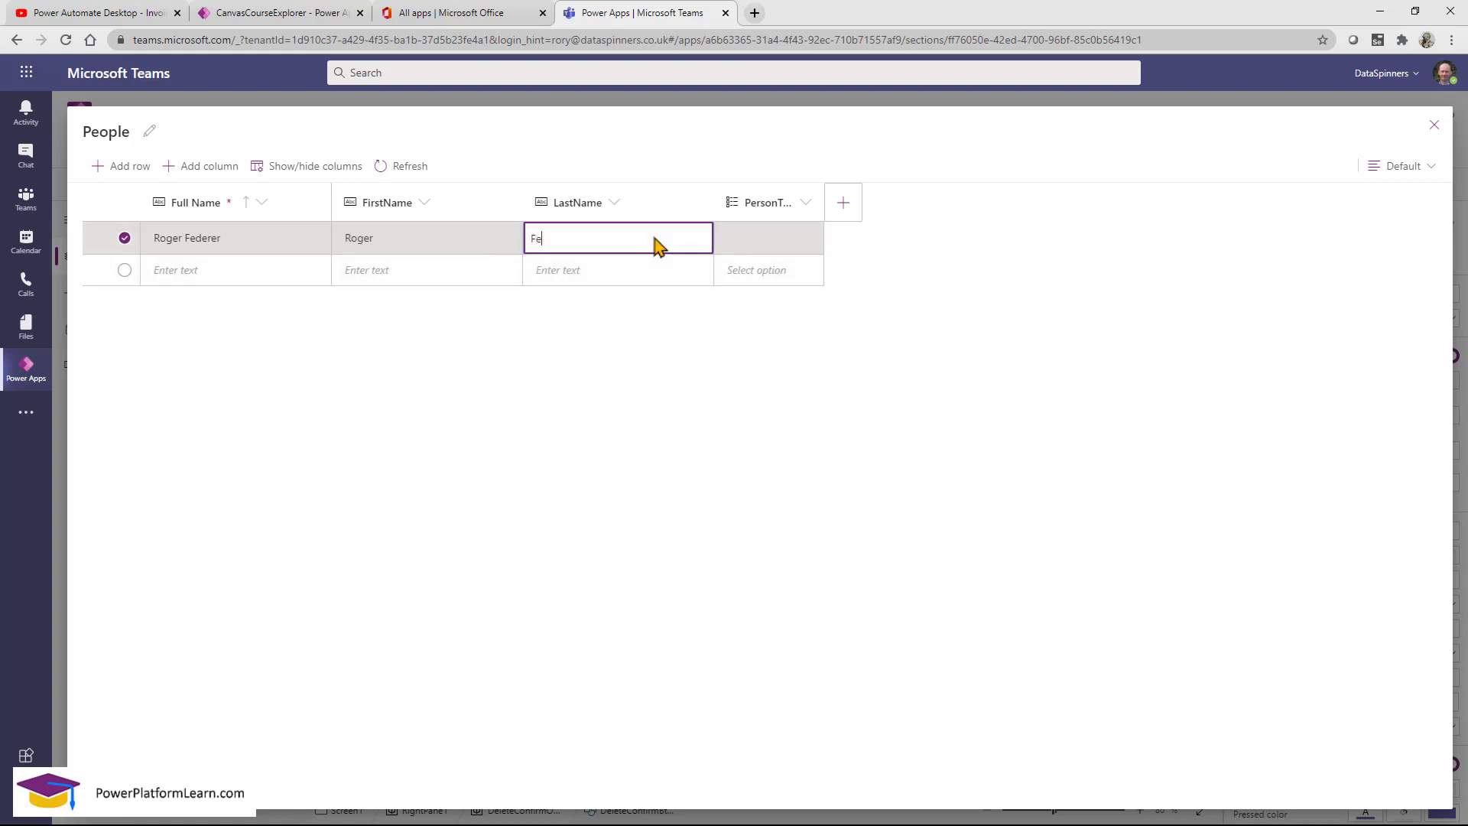
{"action": "left_click", "coordinate": [764, 243]}
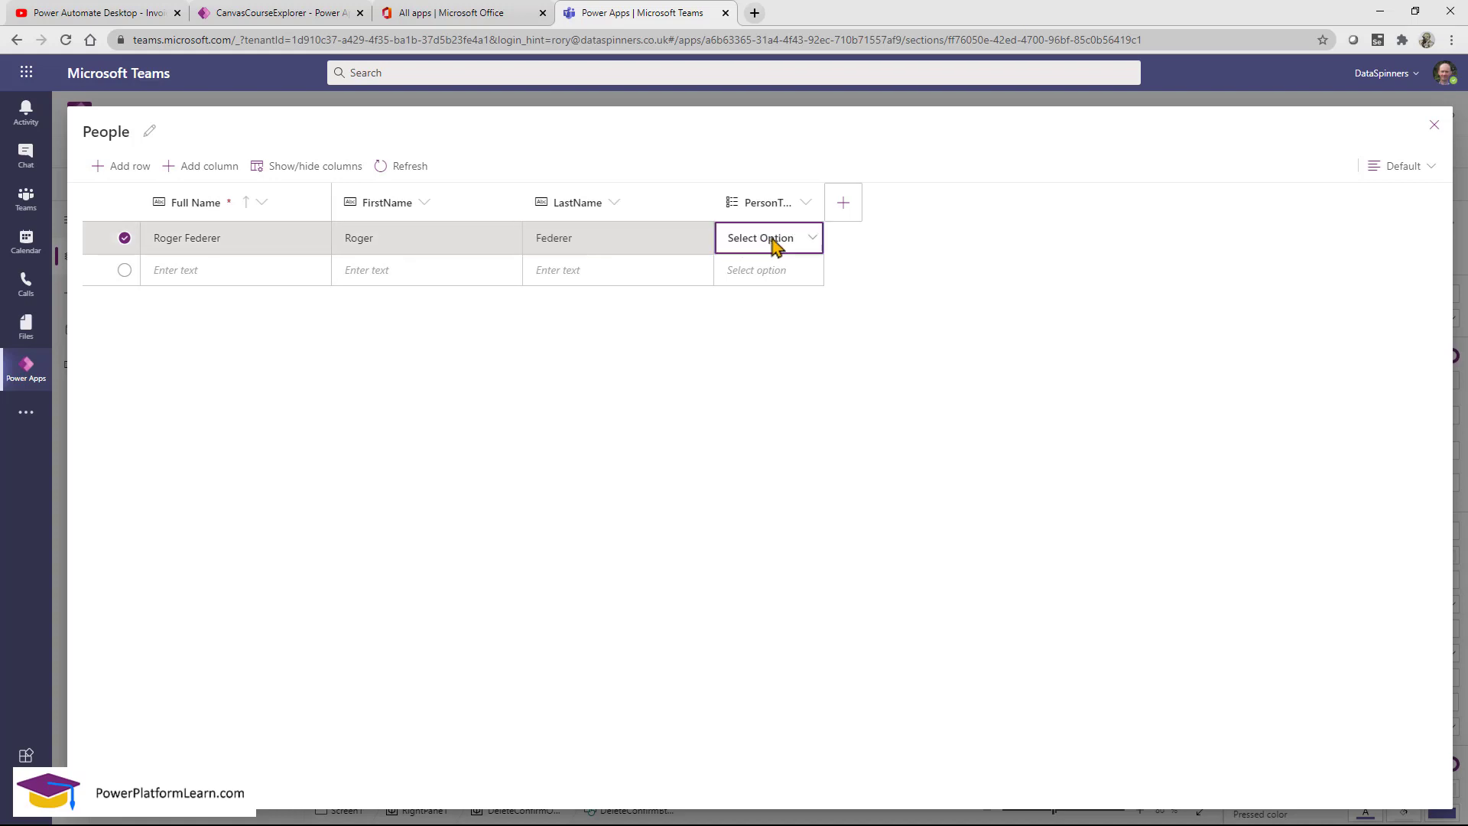
{"action": "left_click", "coordinate": [807, 243]}
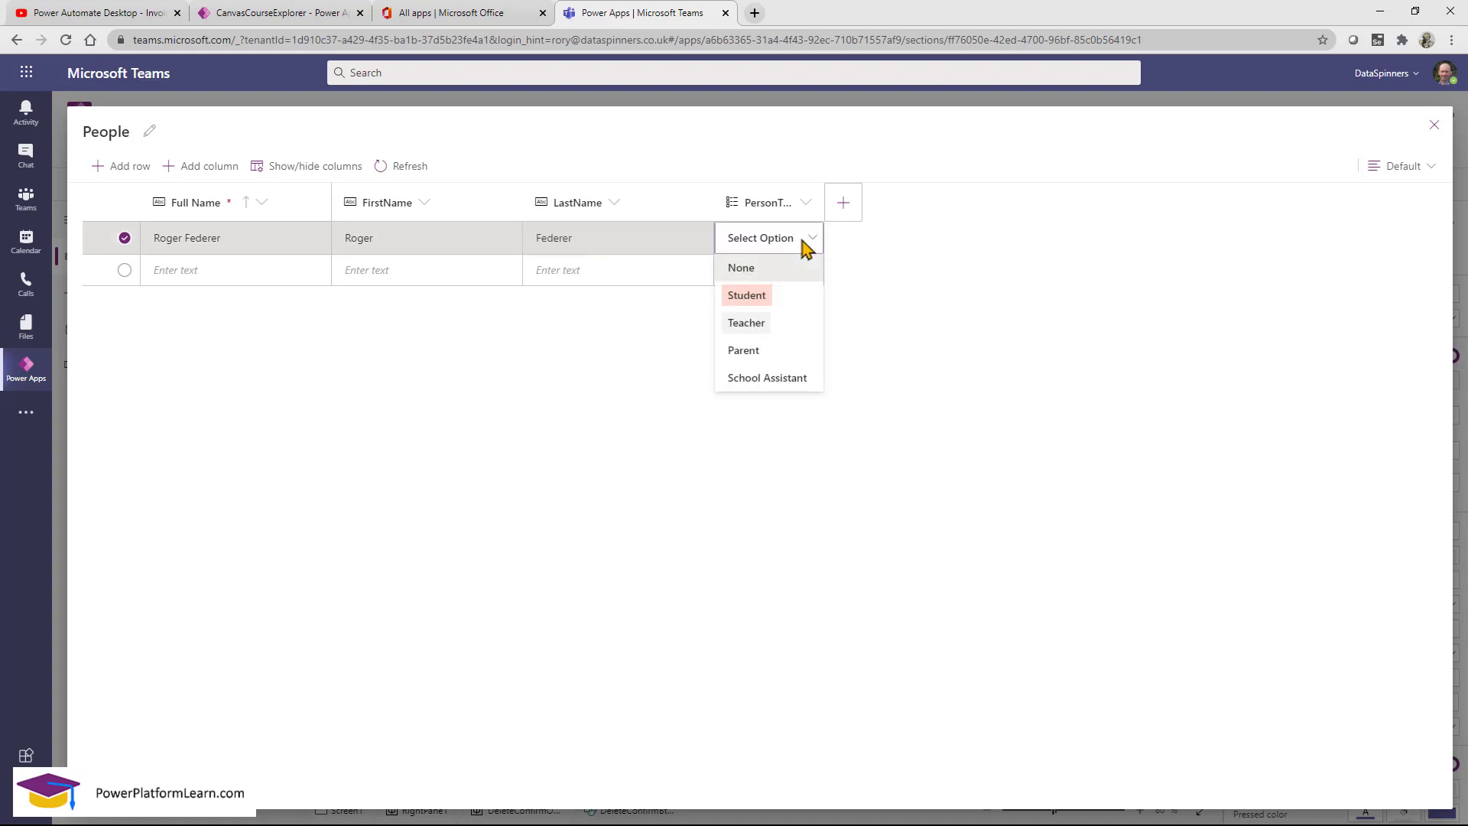
{"action": "left_click", "coordinate": [749, 298]}
Add a second person with full, first and last names as a Teacher, then close the table.
{"action": "left_click", "coordinate": [288, 272]}
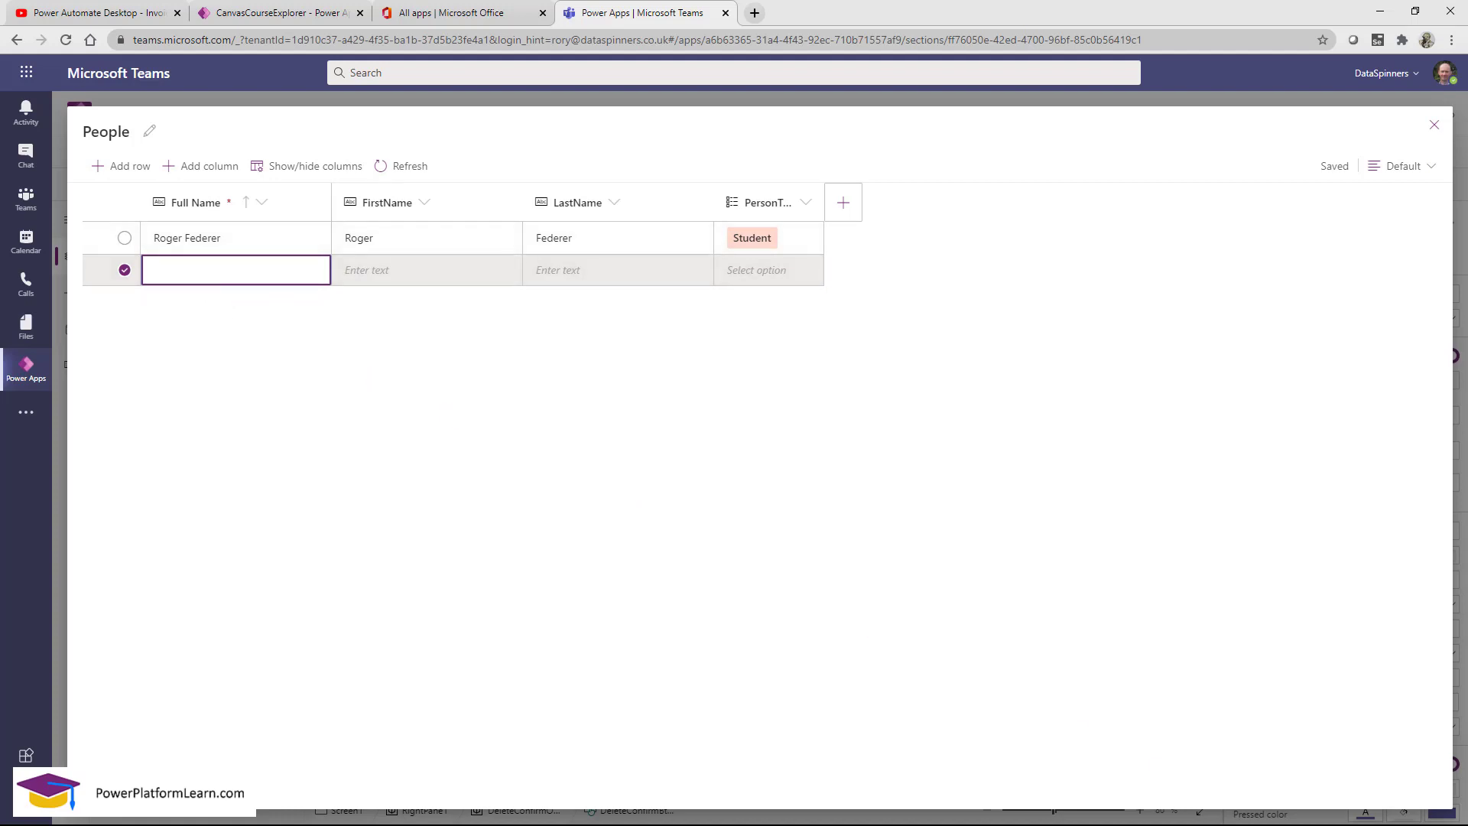
{"action": "left_click", "coordinate": [210, 264]}
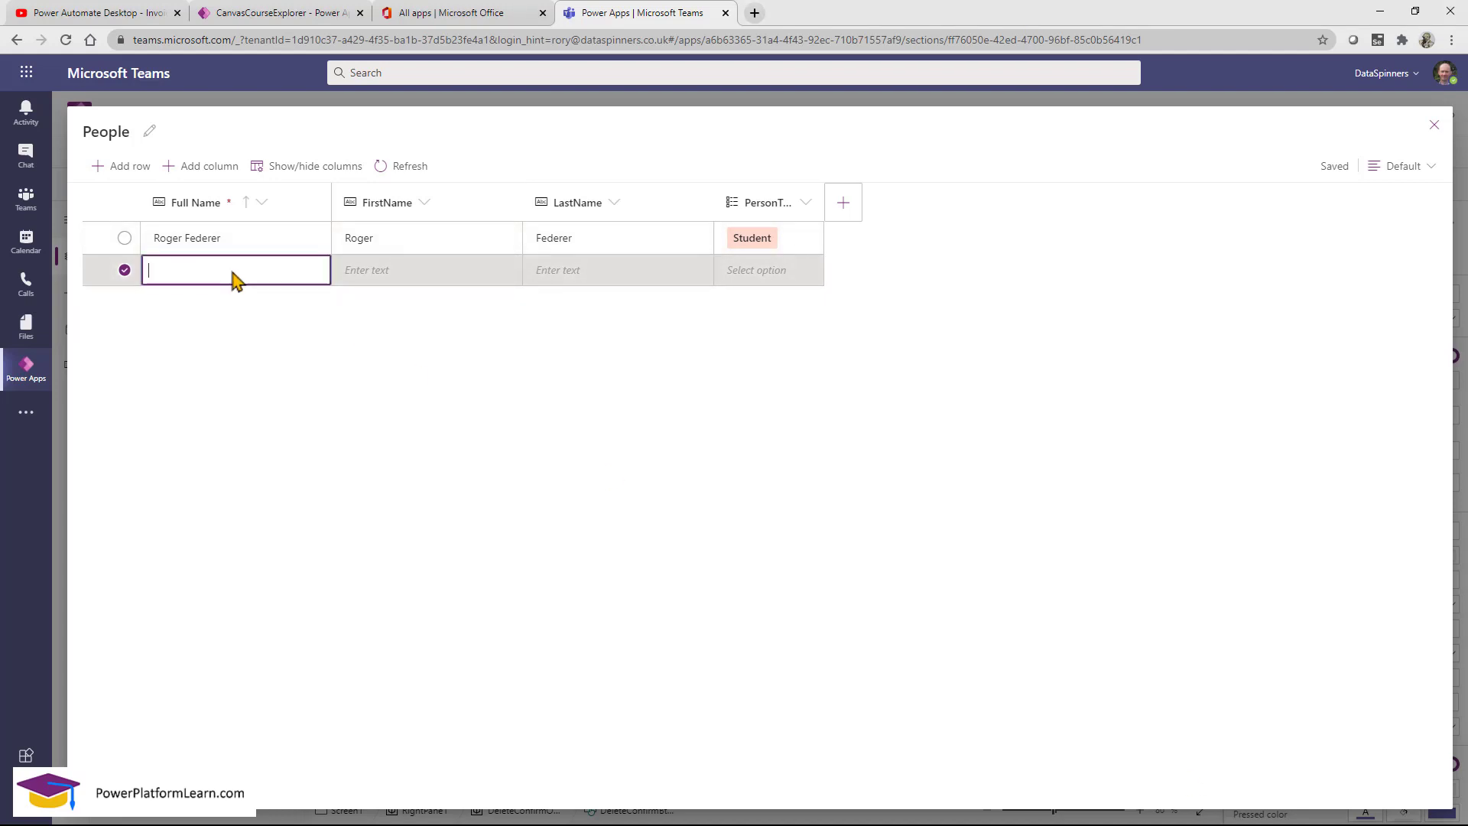
{"action": "type", "text": "Pete Sampras"}
{"action": "left_click", "coordinate": [372, 278]}
{"action": "type", "text": "Pete"}
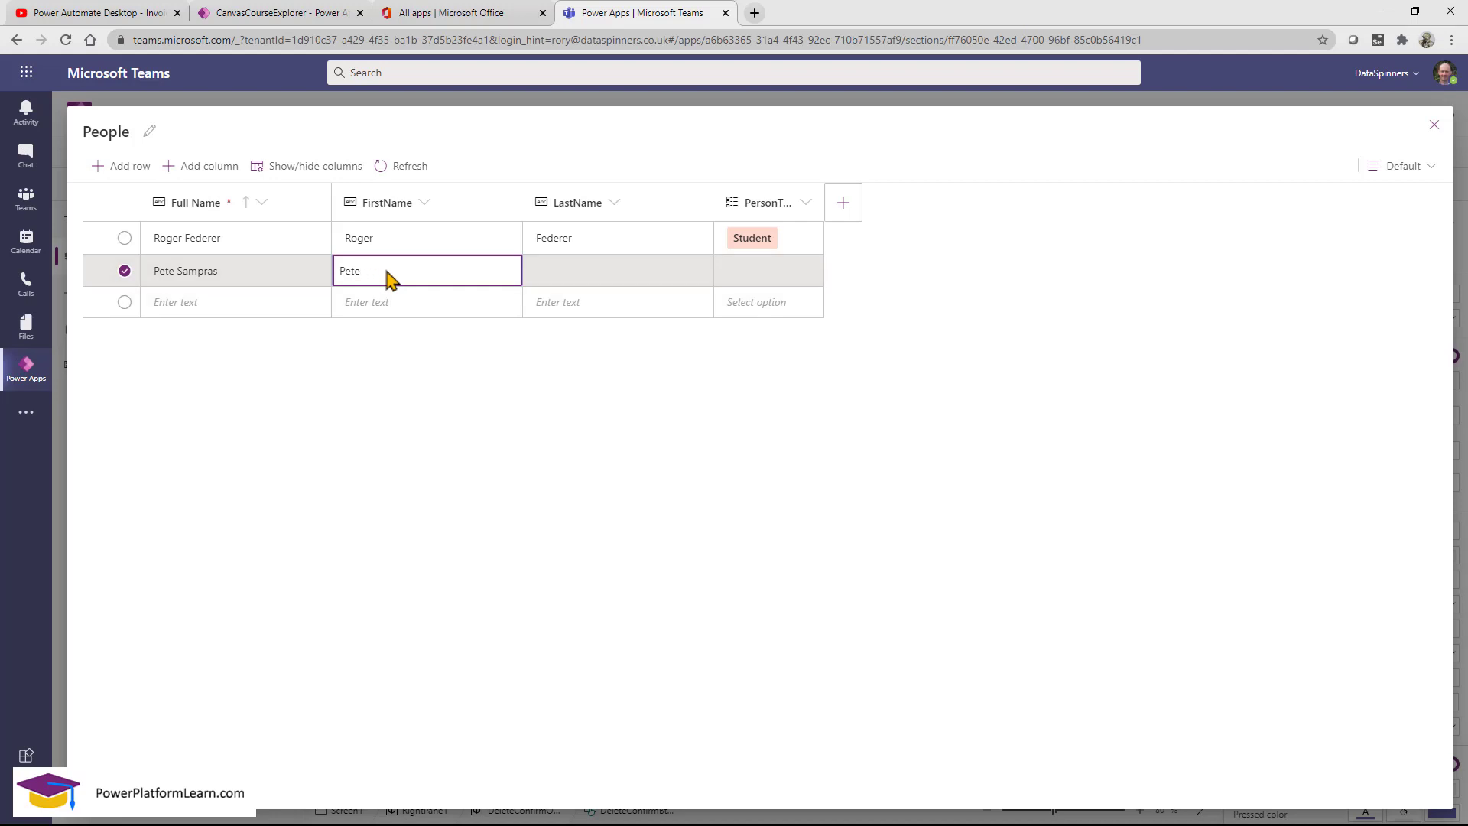
{"action": "left_click", "coordinate": [590, 275]}
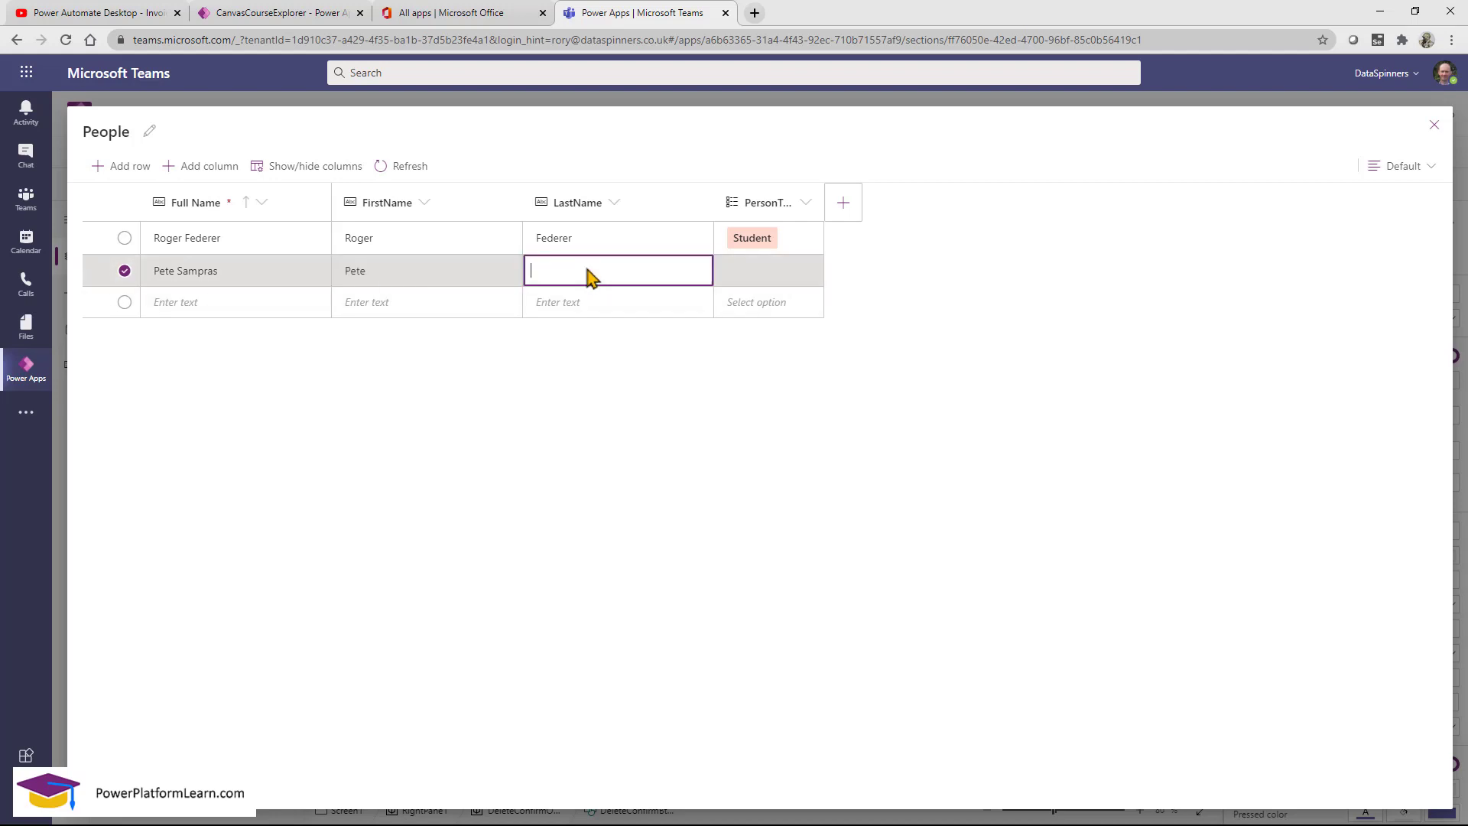
{"action": "type", "text": "Sampras"}
{"action": "left_click", "coordinate": [749, 275]}
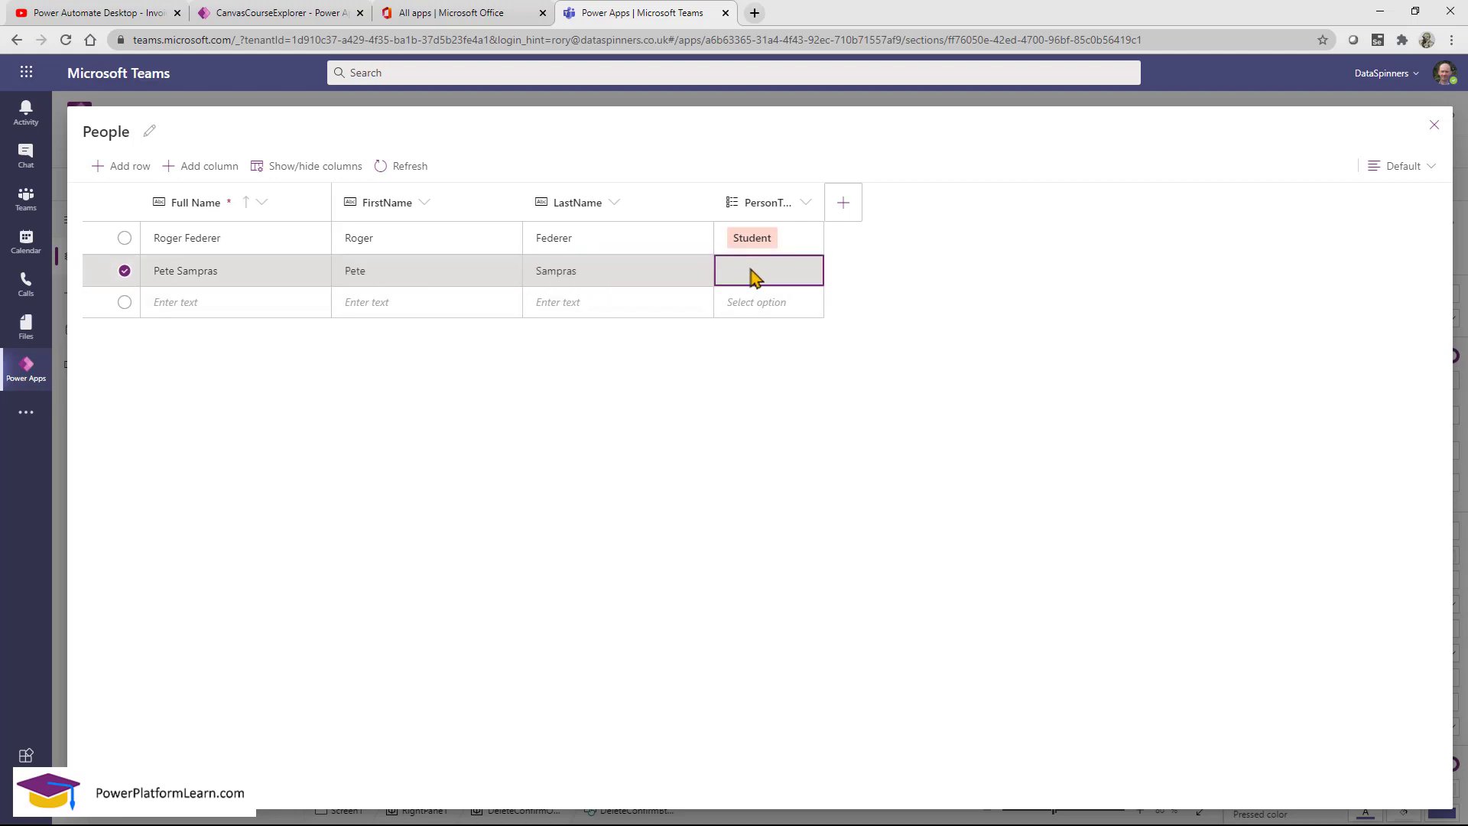
{"action": "left_click", "coordinate": [778, 285]}
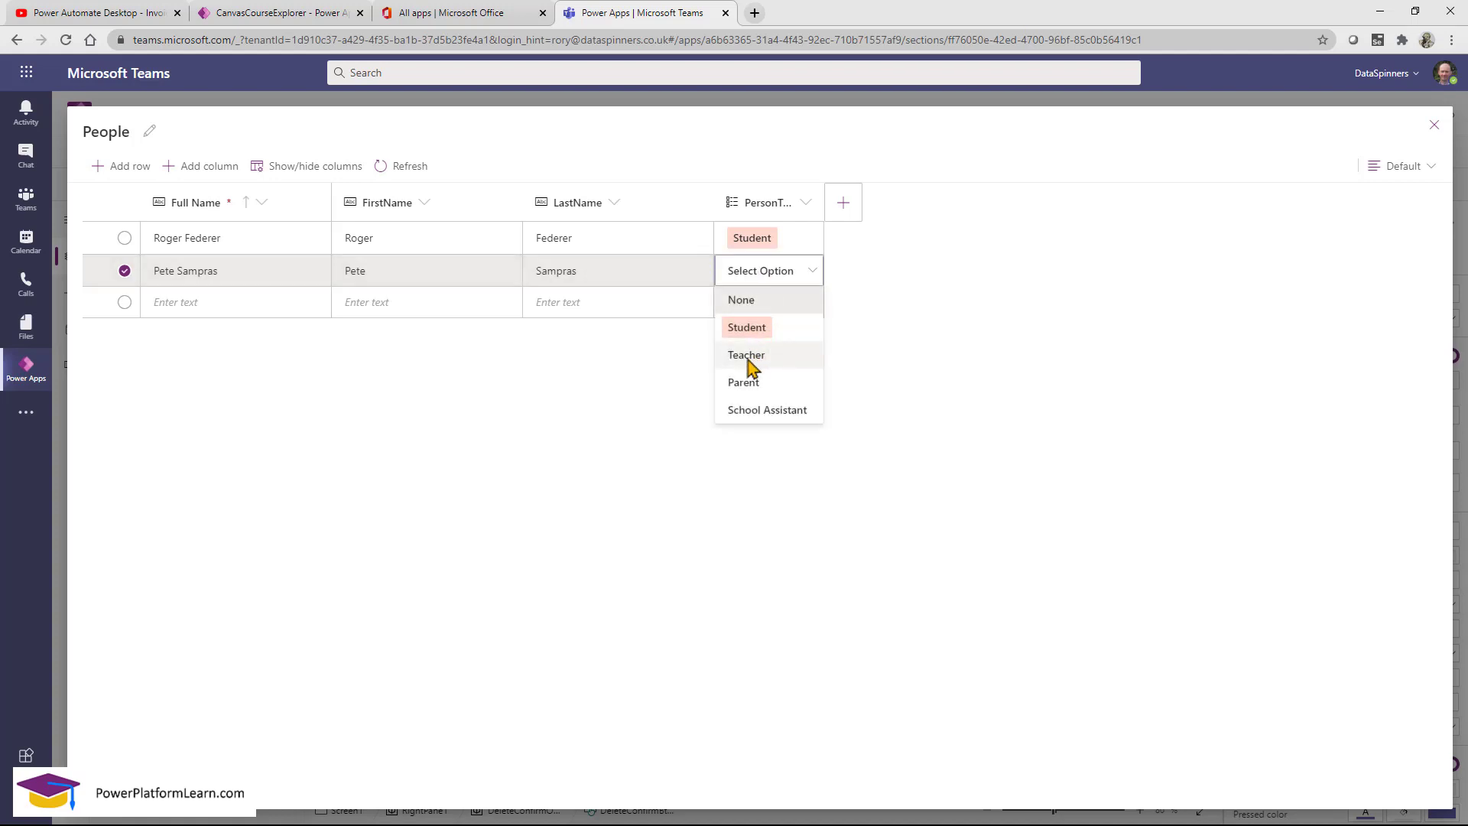
{"action": "left_click", "coordinate": [746, 356]}
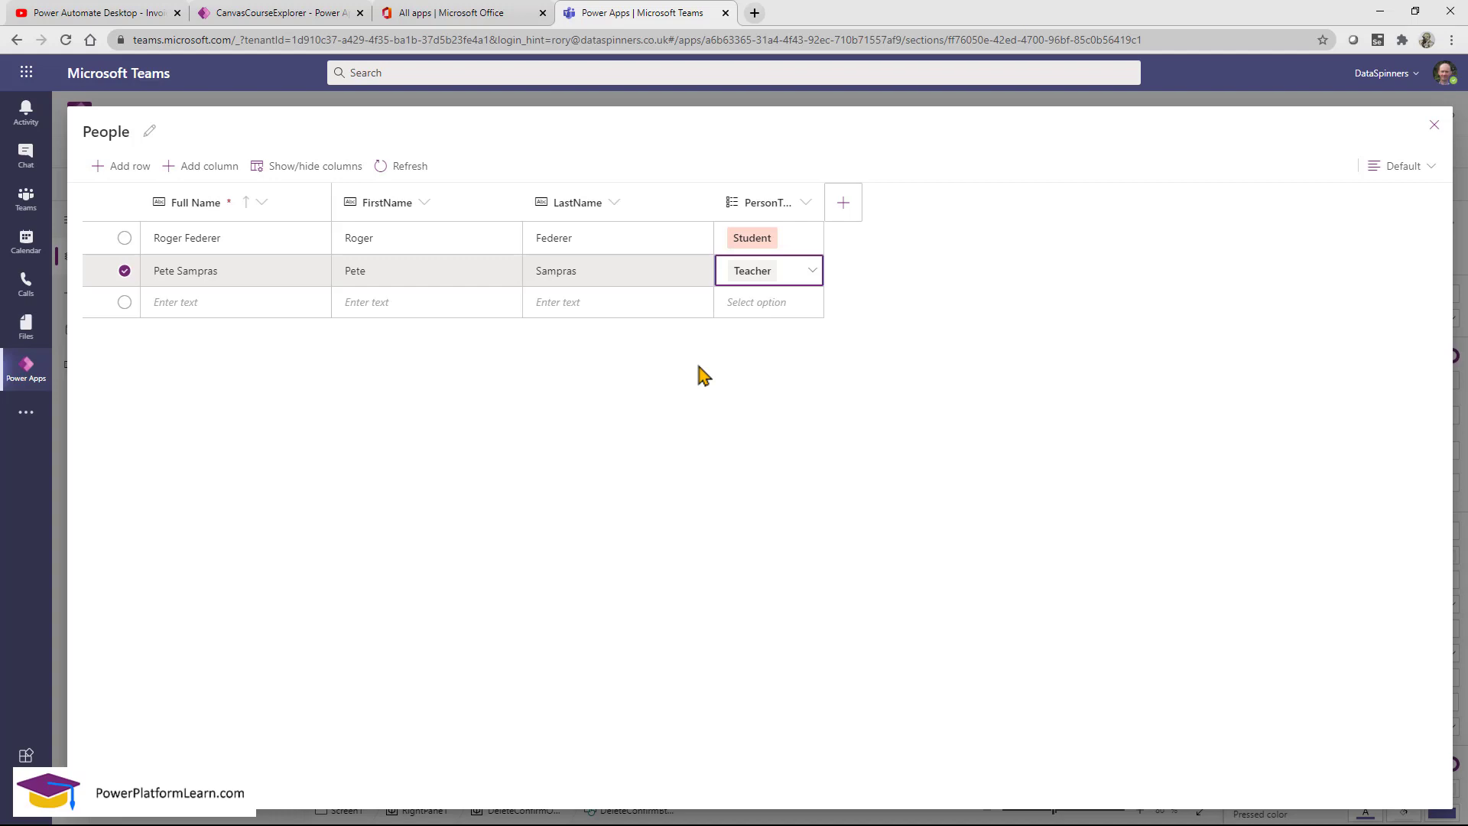
{"action": "left_click", "coordinate": [625, 357]}
{"action": "left_click", "coordinate": [1434, 125]}
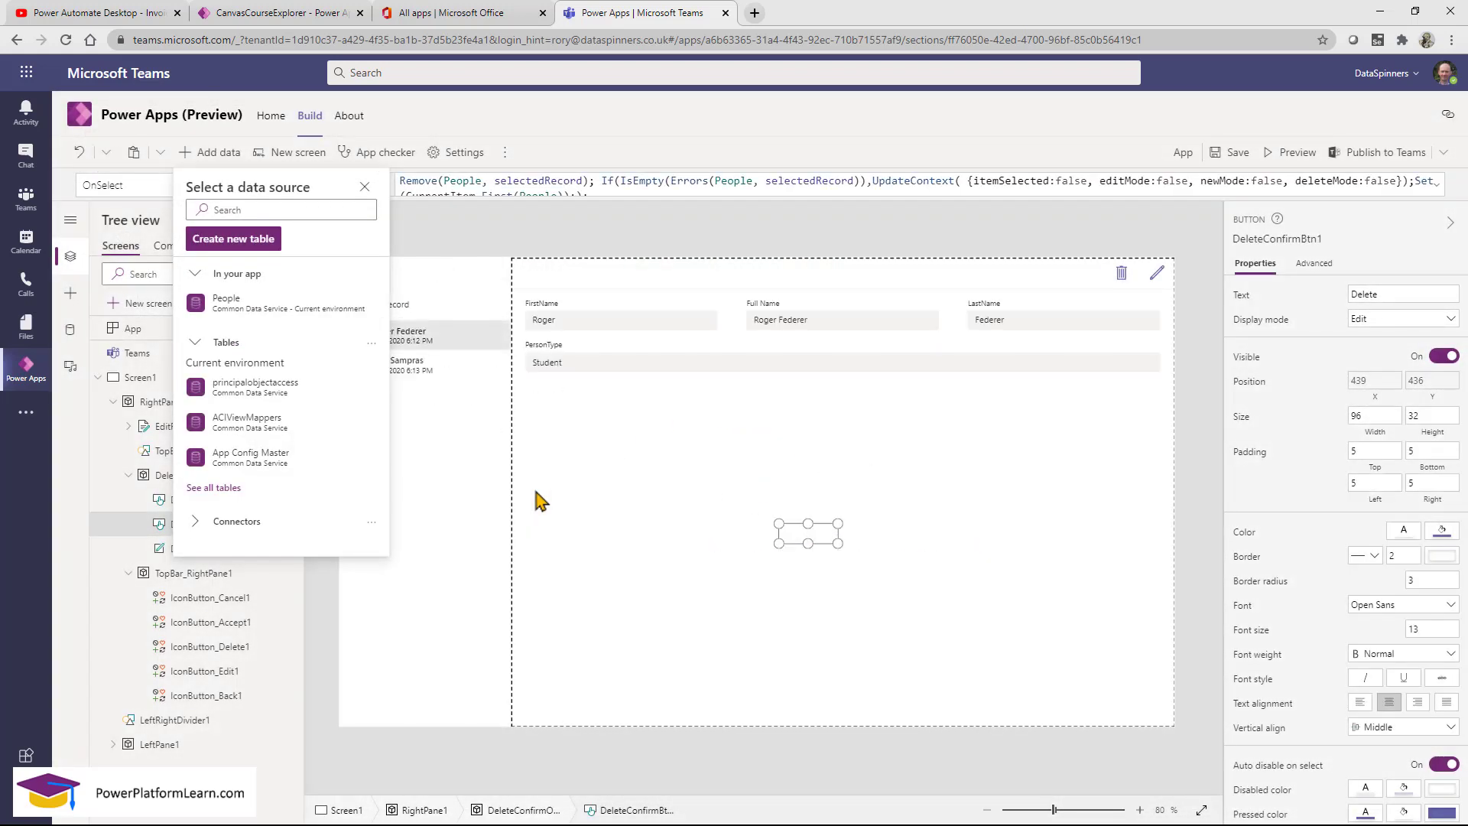
Close the data sources pane and inspect the people gallery and edit form.
{"action": "left_click", "coordinate": [493, 439]}
{"action": "left_click_drag", "start_coordinate": [344, 261], "coordinate": [1172, 730]}
{"action": "key", "text": "Escape"}
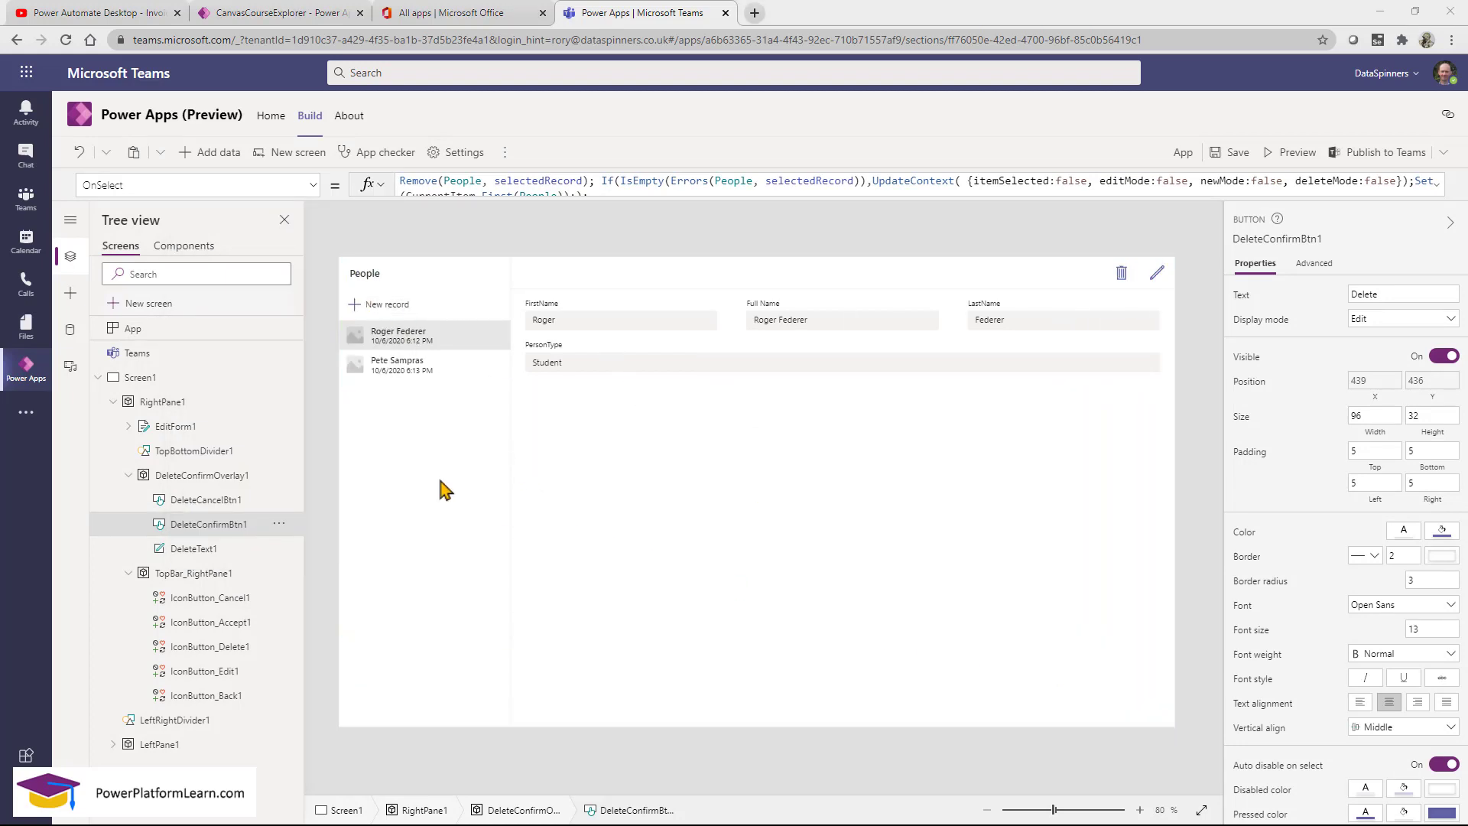
{"action": "left_click", "coordinate": [398, 476]}
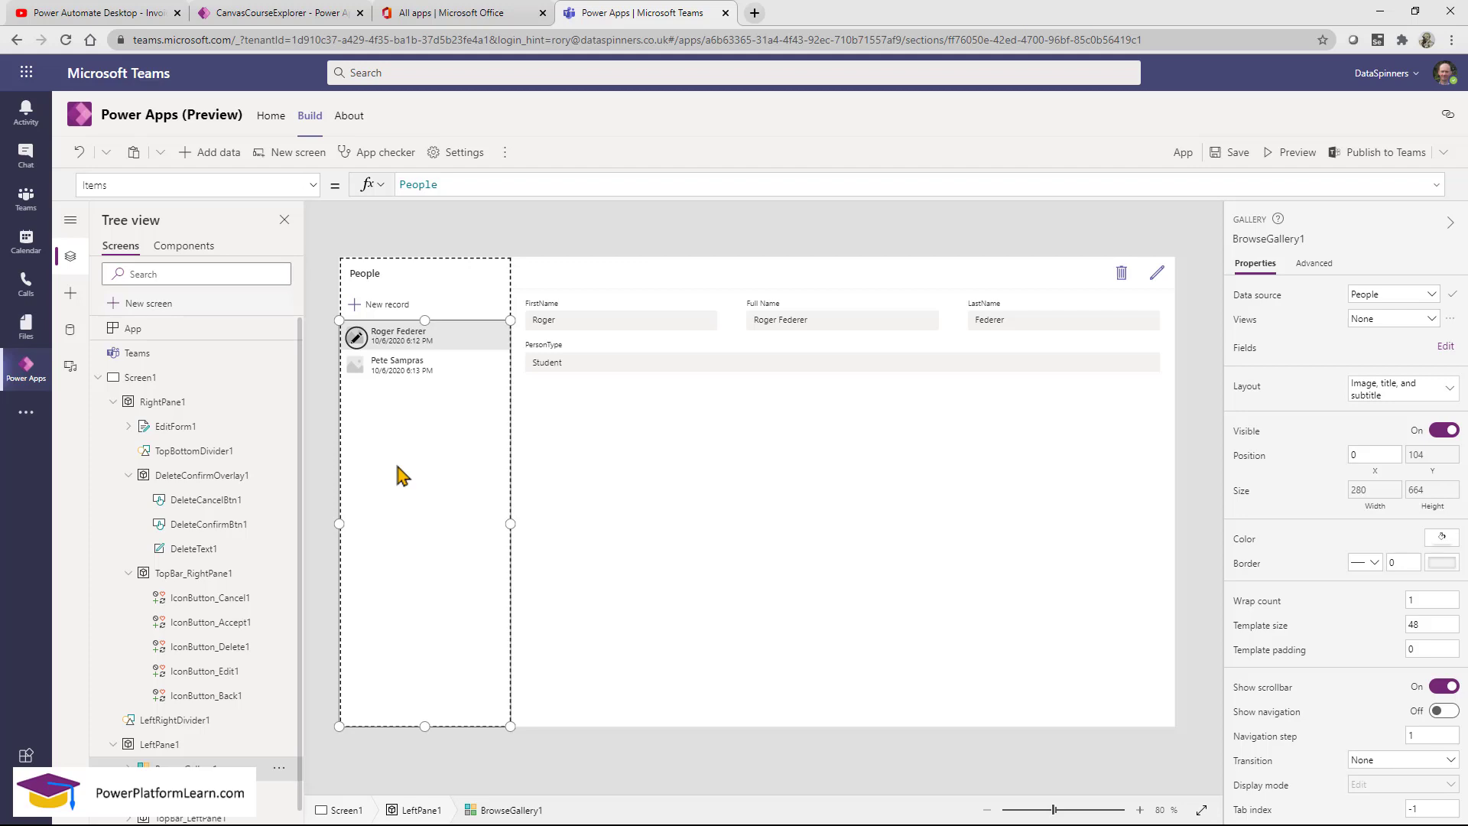
{"action": "left_click", "coordinate": [775, 639]}
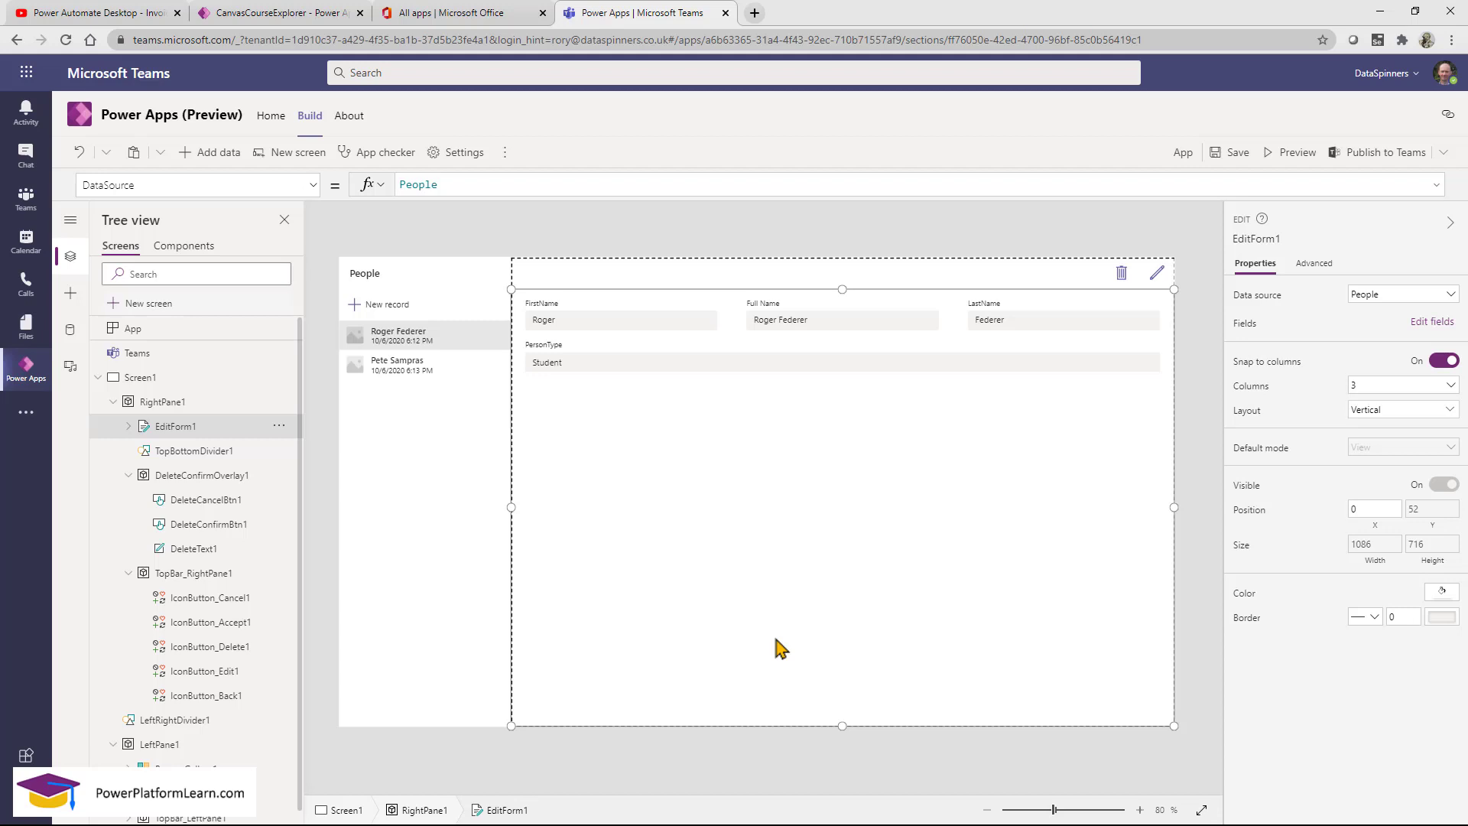
Send the gallery row's Rectangle1 to the back behind the row's other items.
{"action": "left_click", "coordinate": [466, 346]}
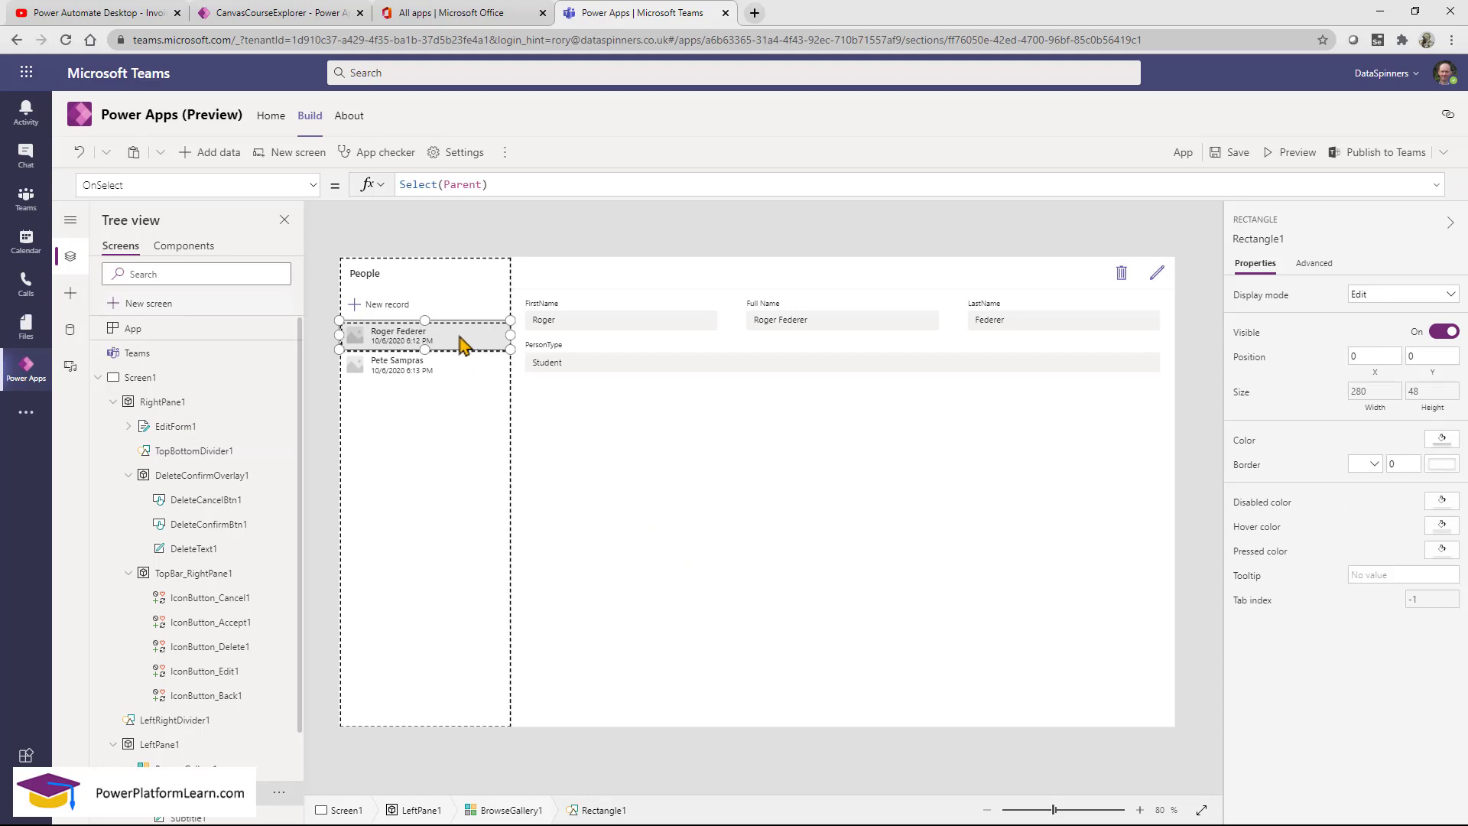
{"action": "right_click", "coordinate": [461, 342]}
{"action": "mouse_move", "coordinate": [493, 402]}
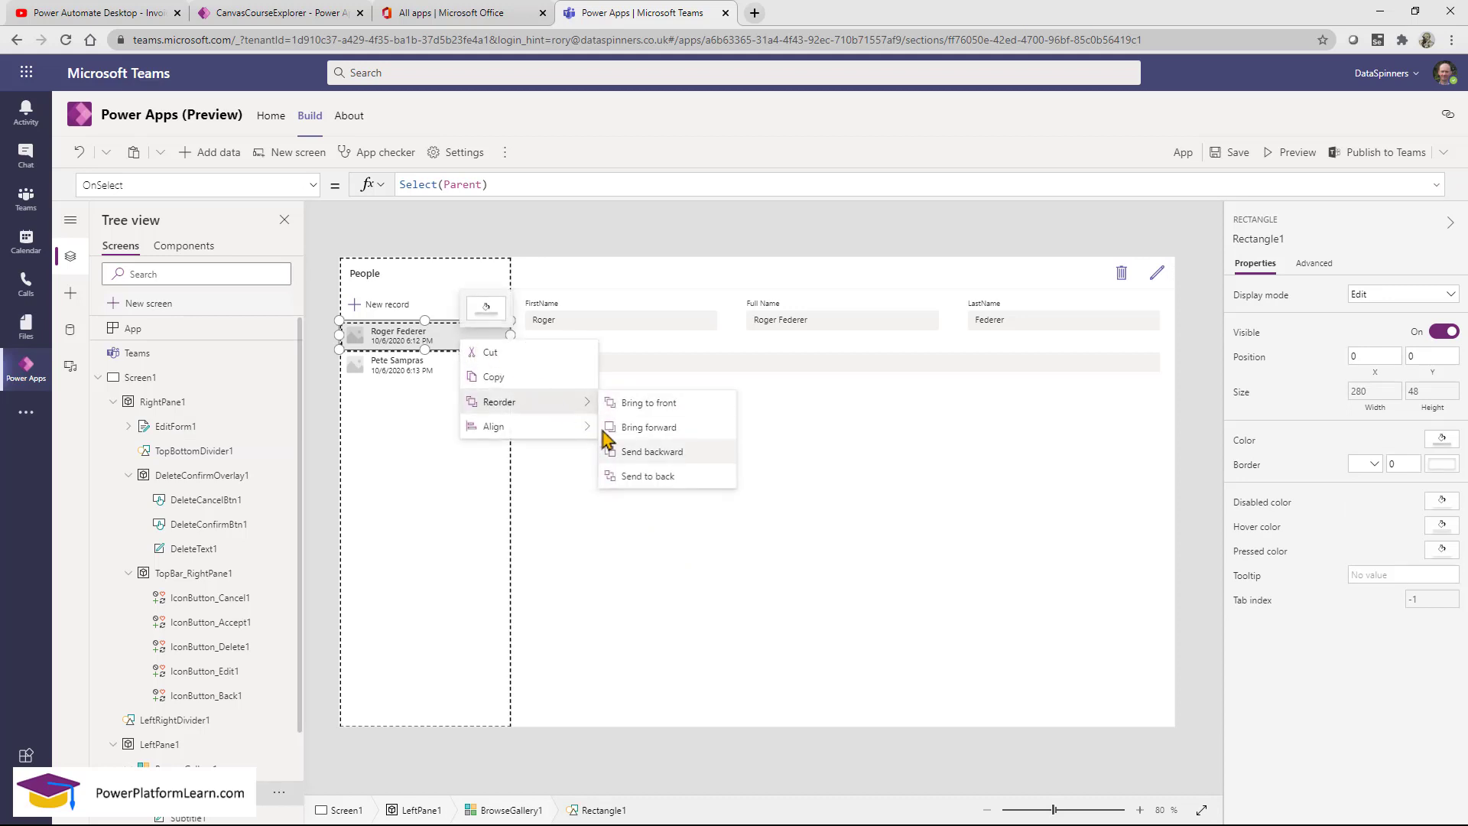
{"action": "left_click", "coordinate": [669, 477]}
{"action": "left_click", "coordinate": [443, 426]}
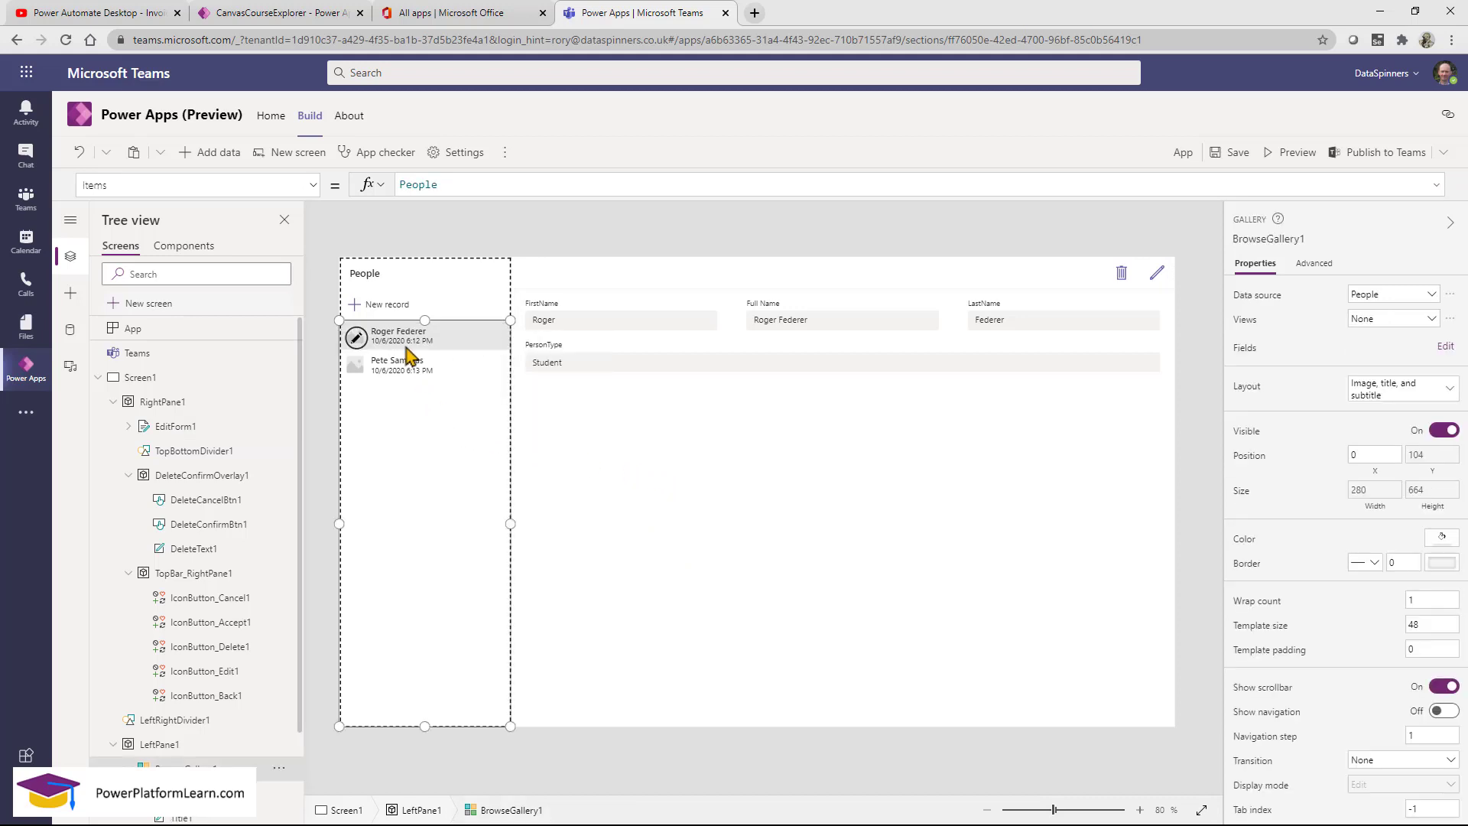
{"action": "left_click", "coordinate": [406, 349]}
{"action": "left_click", "coordinate": [417, 435]}
In preview, start a new People record and enter the first name and full name.
{"action": "left_click", "coordinate": [1289, 152]}
{"action": "left_click", "coordinate": [229, 211]}
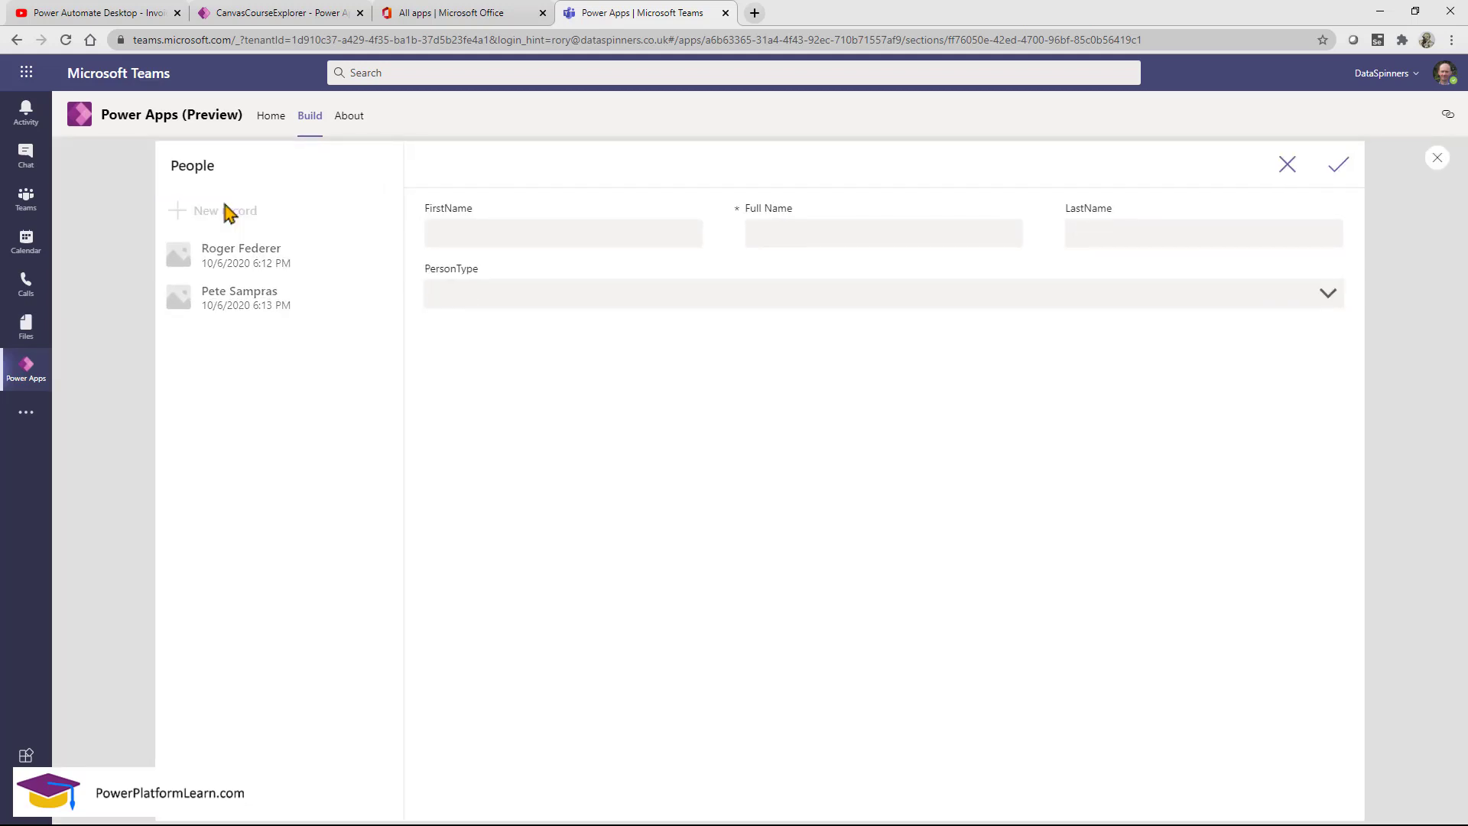
{"action": "left_click", "coordinate": [624, 241]}
{"action": "type", "text": "Ivan"}
{"action": "key", "text": "Tab"}
{"action": "type", "text": "Ivan L"}
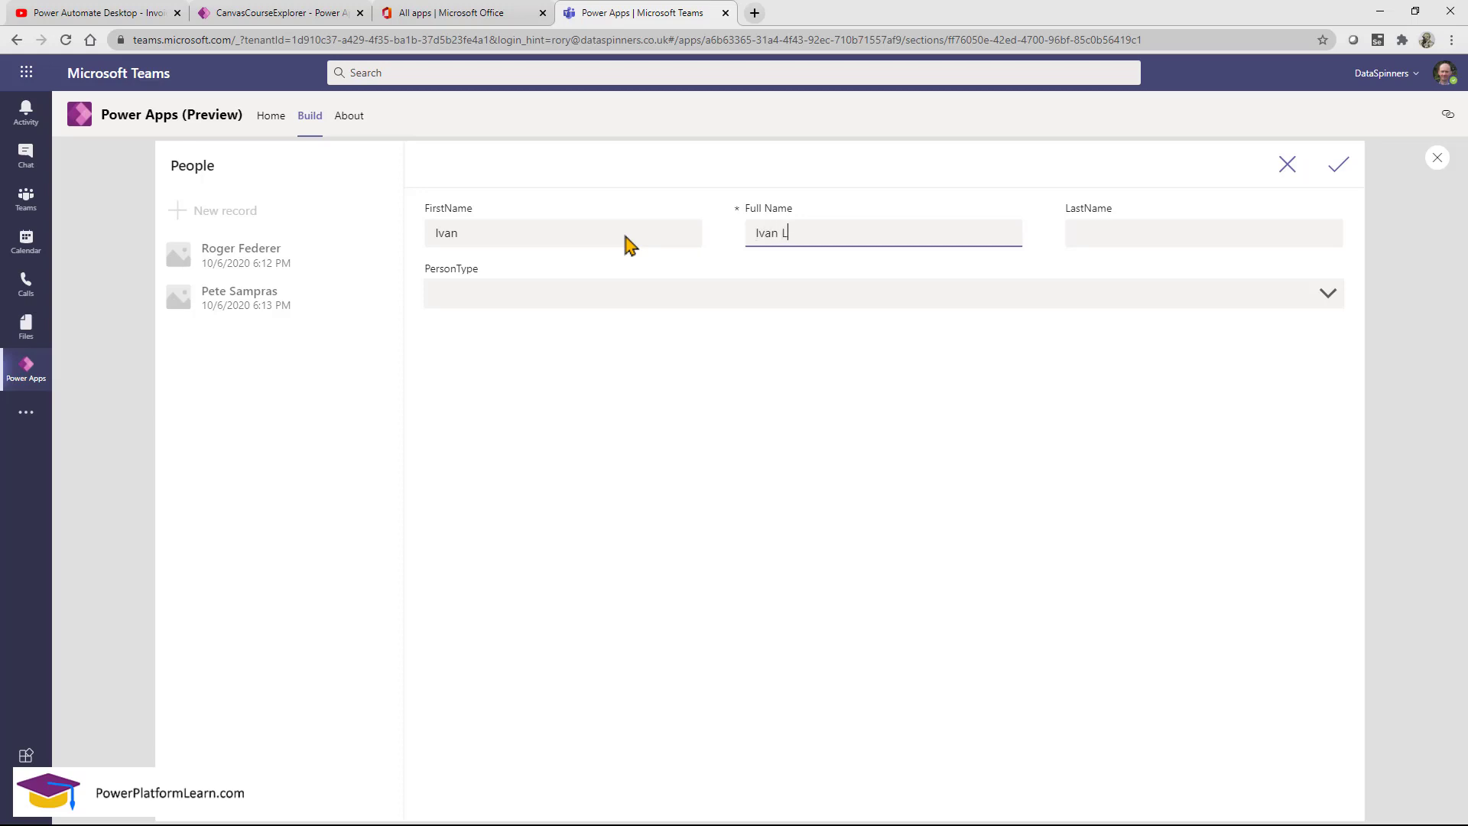
{"action": "type", "text": "enl"}
{"action": "key", "text": "BackSpace"}
{"action": "type", "text": "dl"}
Enter the last name, set PersonType to Teacher, save the record and exit preview.
{"action": "left_click", "coordinate": [1134, 242]}
{"action": "type", "text": "Lendl"}
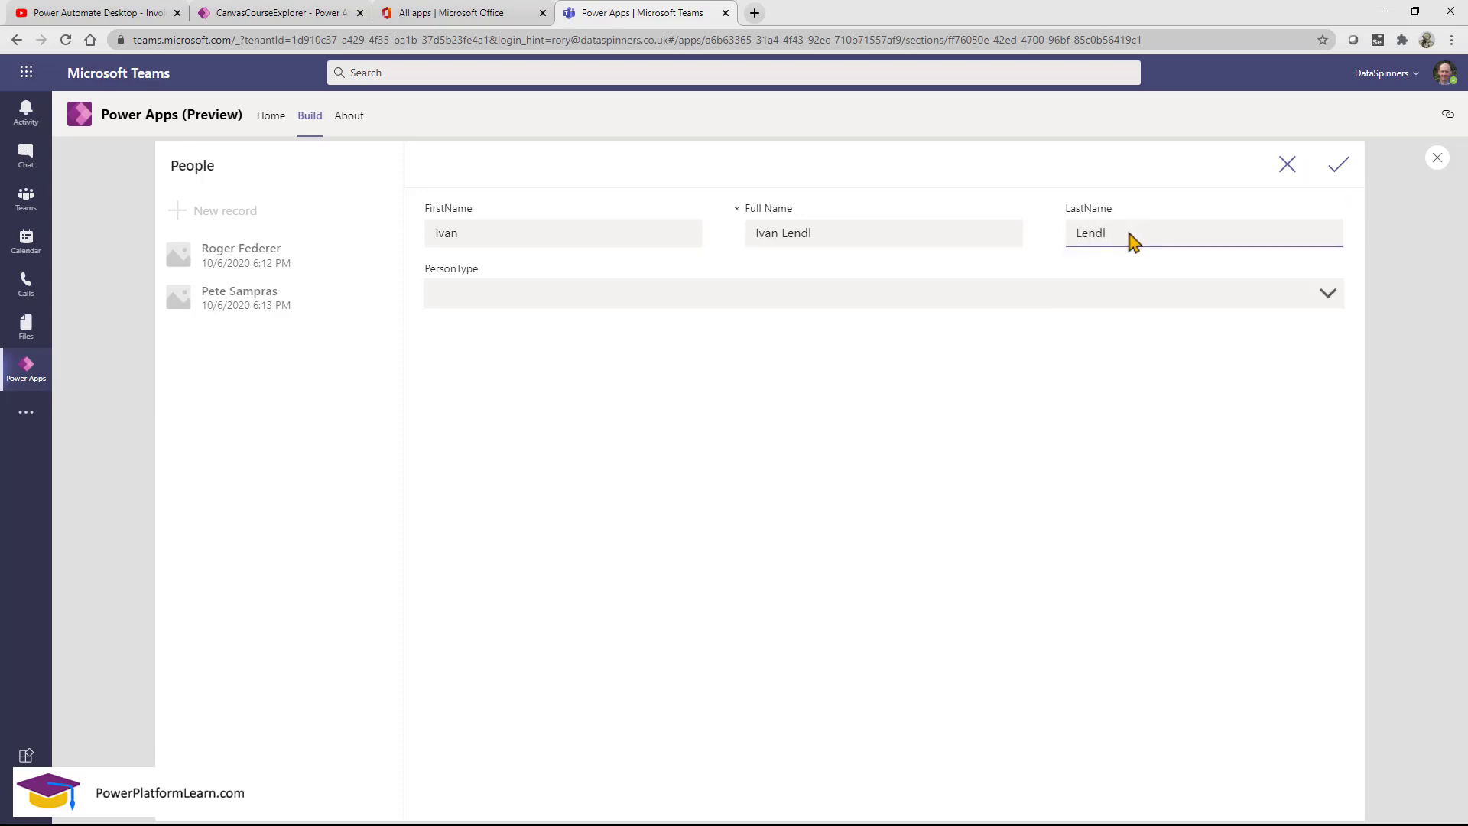
{"action": "left_click", "coordinate": [1063, 293]}
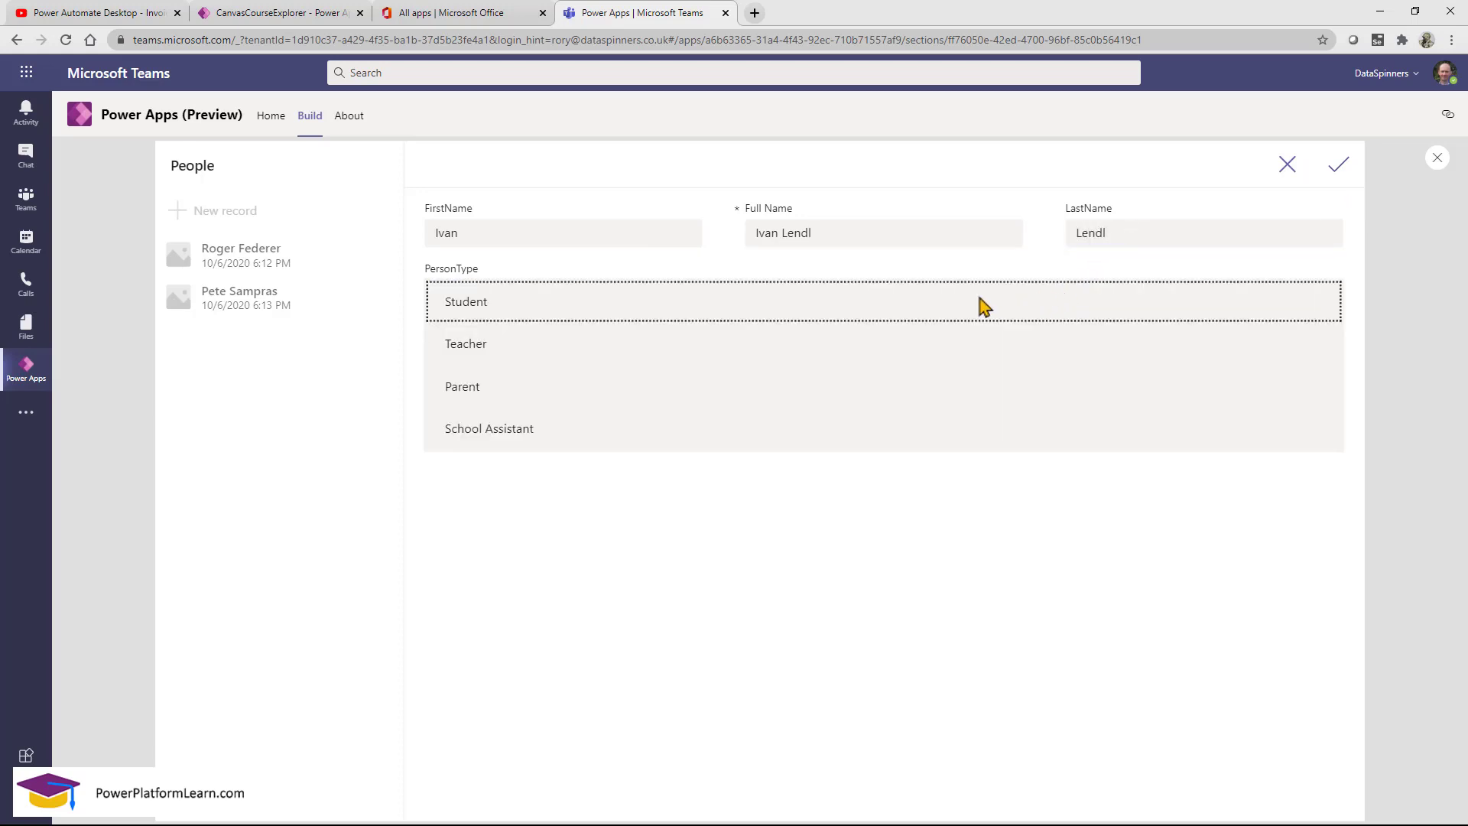
{"action": "left_click", "coordinate": [497, 348]}
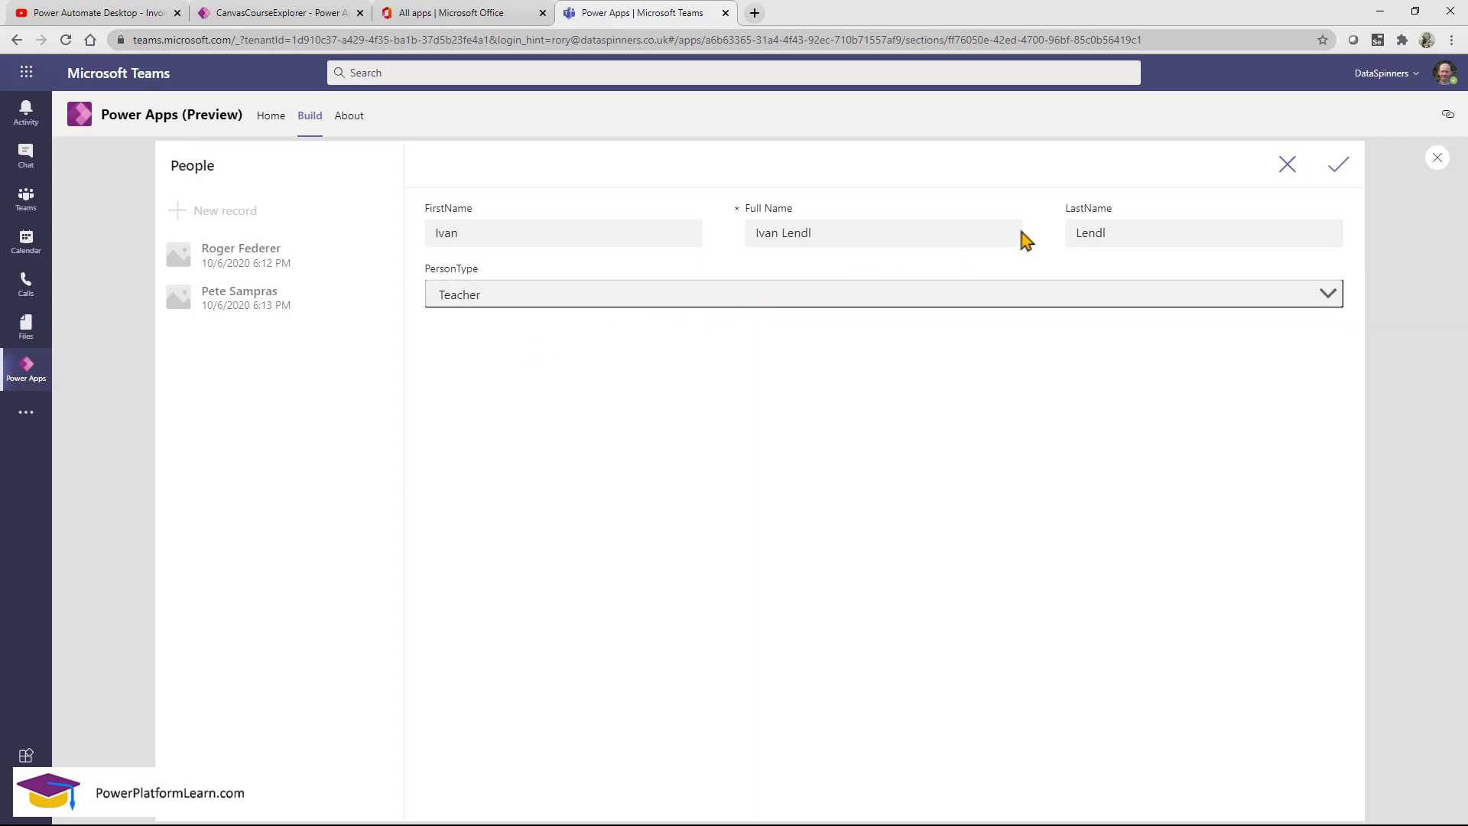
{"action": "left_click", "coordinate": [1338, 167]}
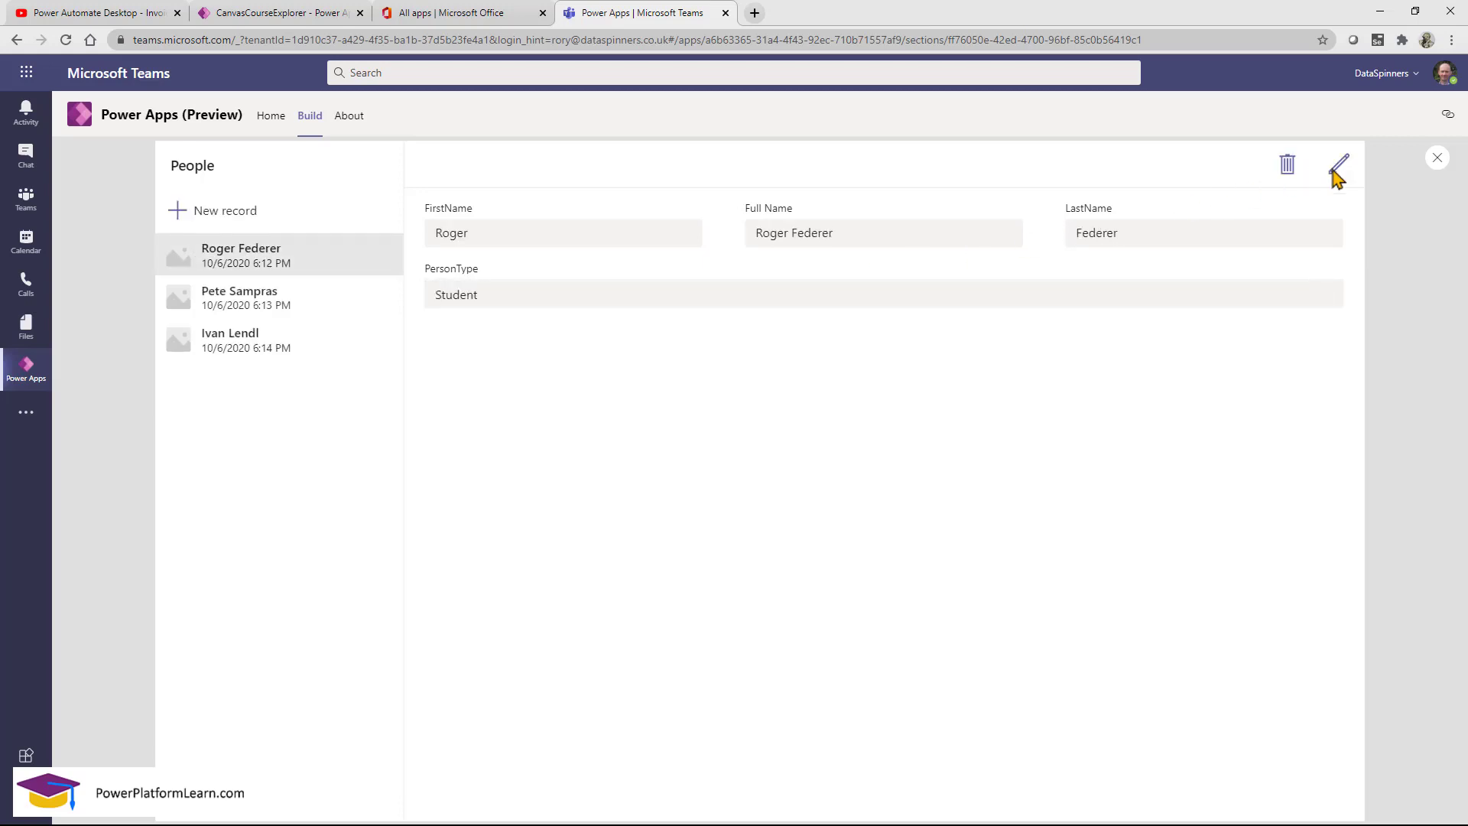
{"action": "left_click", "coordinate": [1438, 161]}
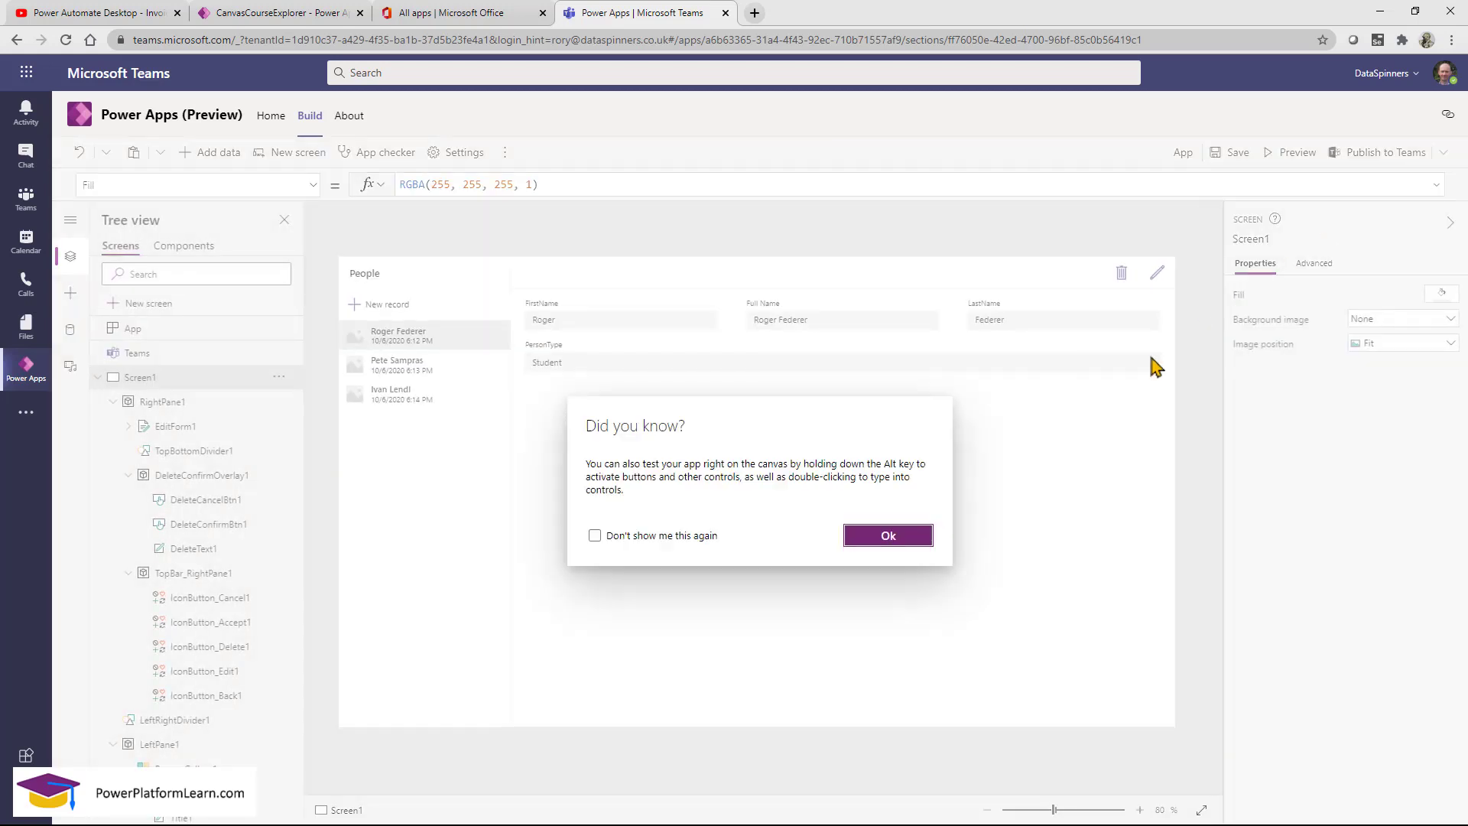
{"action": "left_click", "coordinate": [910, 535]}
Change Subtitle1's Text from 'Created On' to ThisItem.PersonType and resize the label.
{"action": "left_click", "coordinate": [475, 349]}
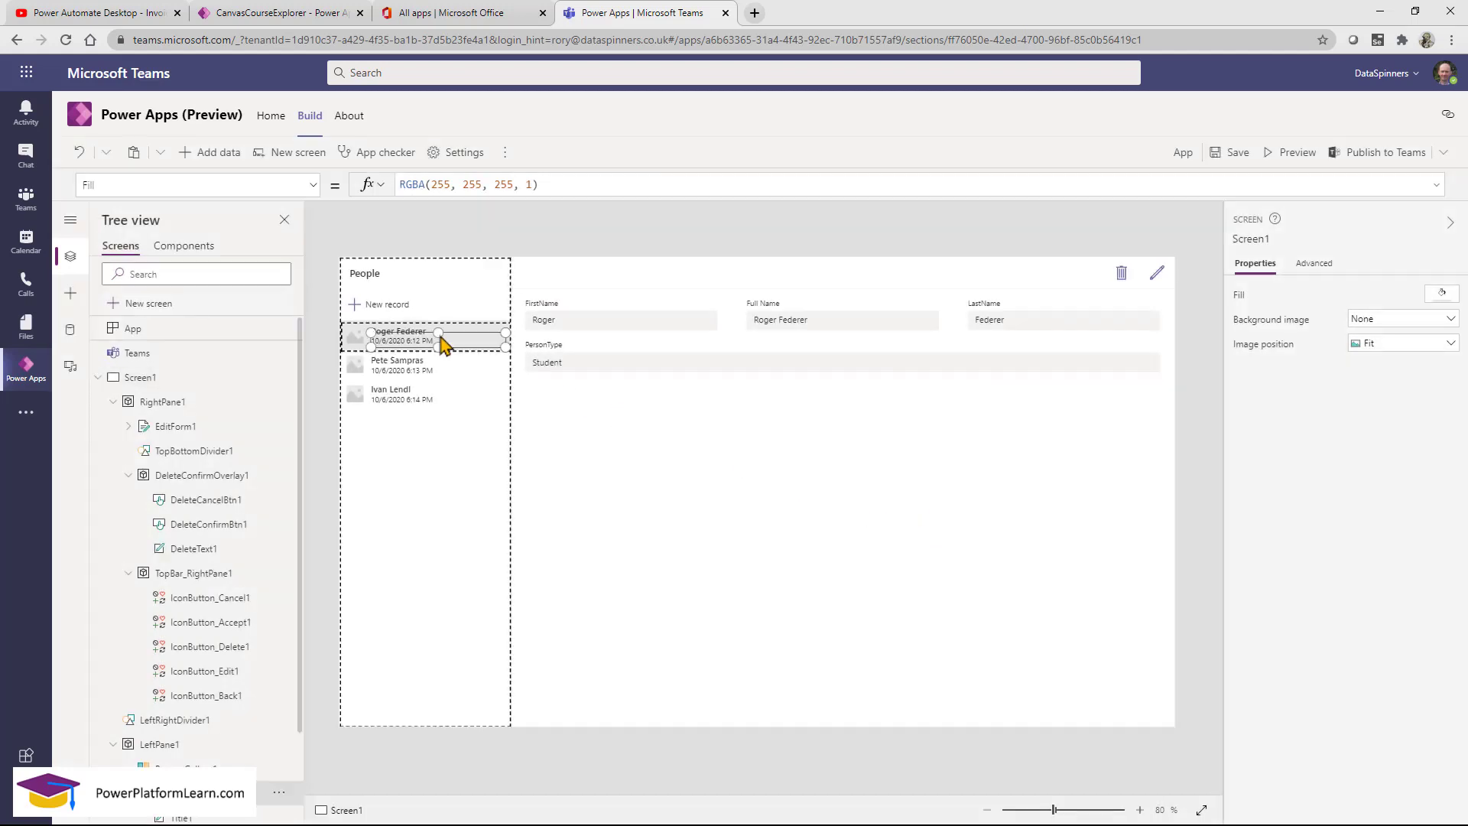
{"action": "left_click", "coordinate": [483, 346]}
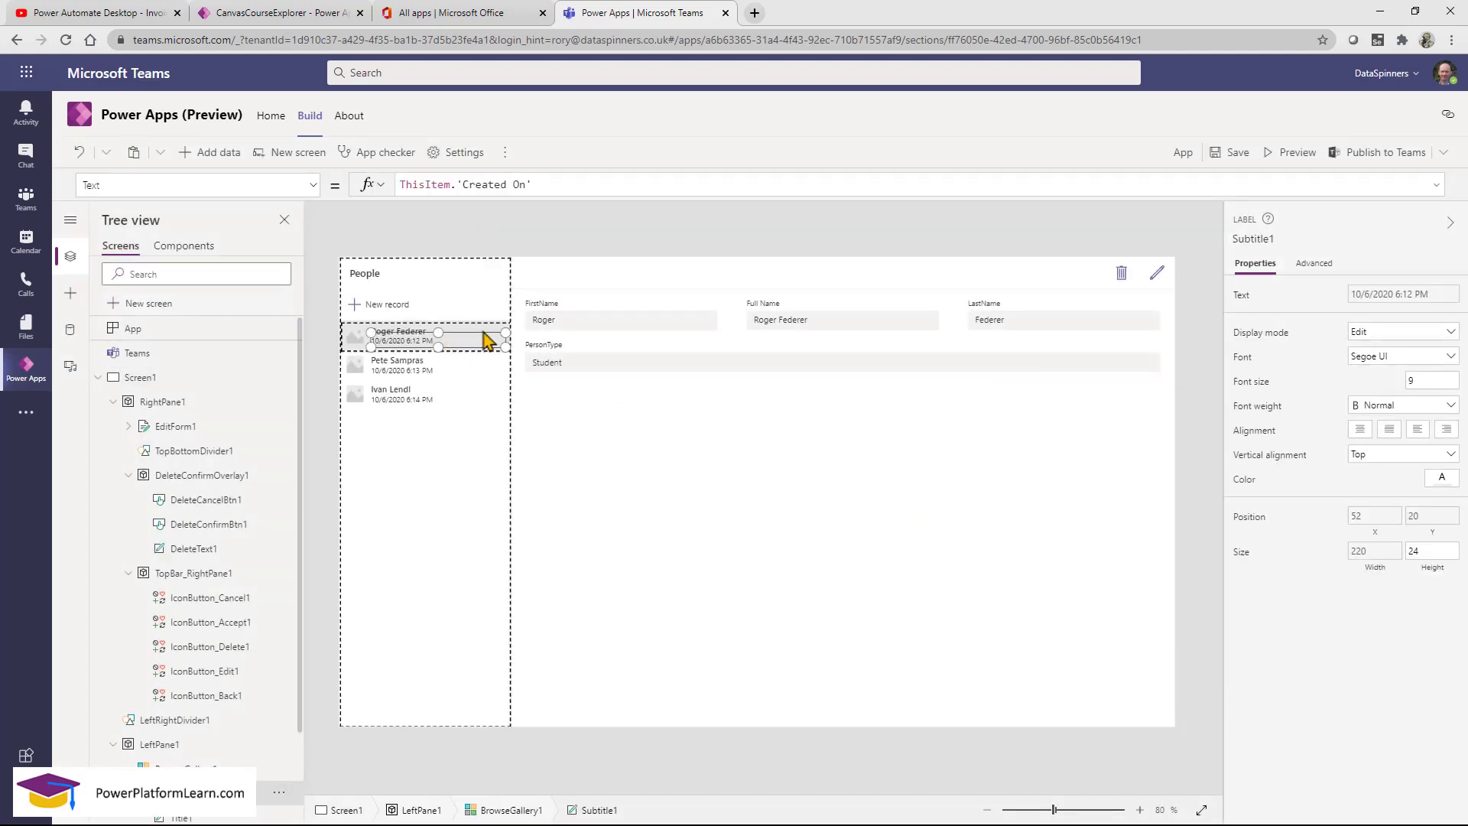
{"action": "left_click_drag", "start_coordinate": [458, 185], "coordinate": [604, 190]}
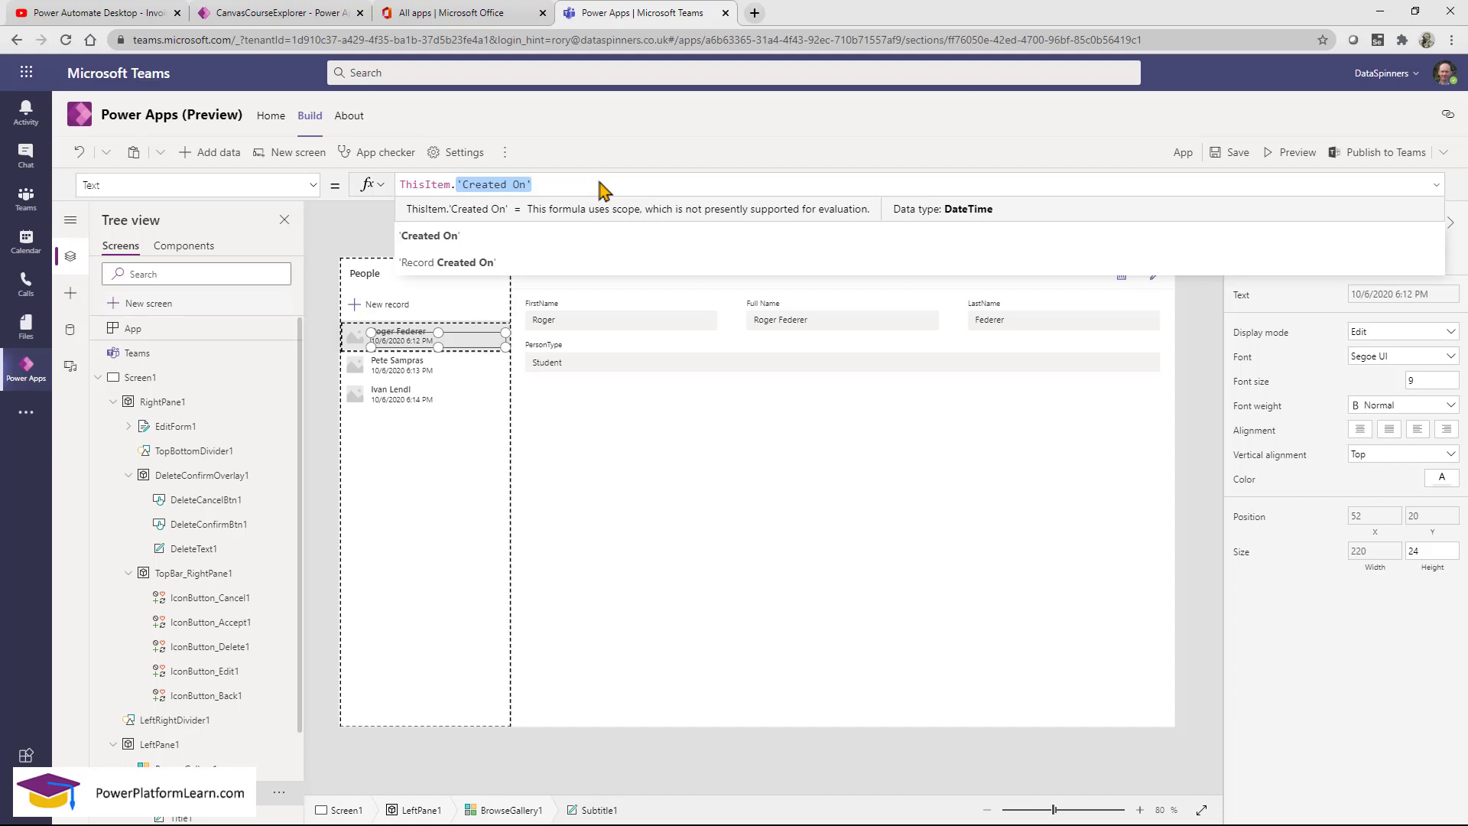
{"action": "key", "text": "BackSpace"}
{"action": "type", "text": "per"}
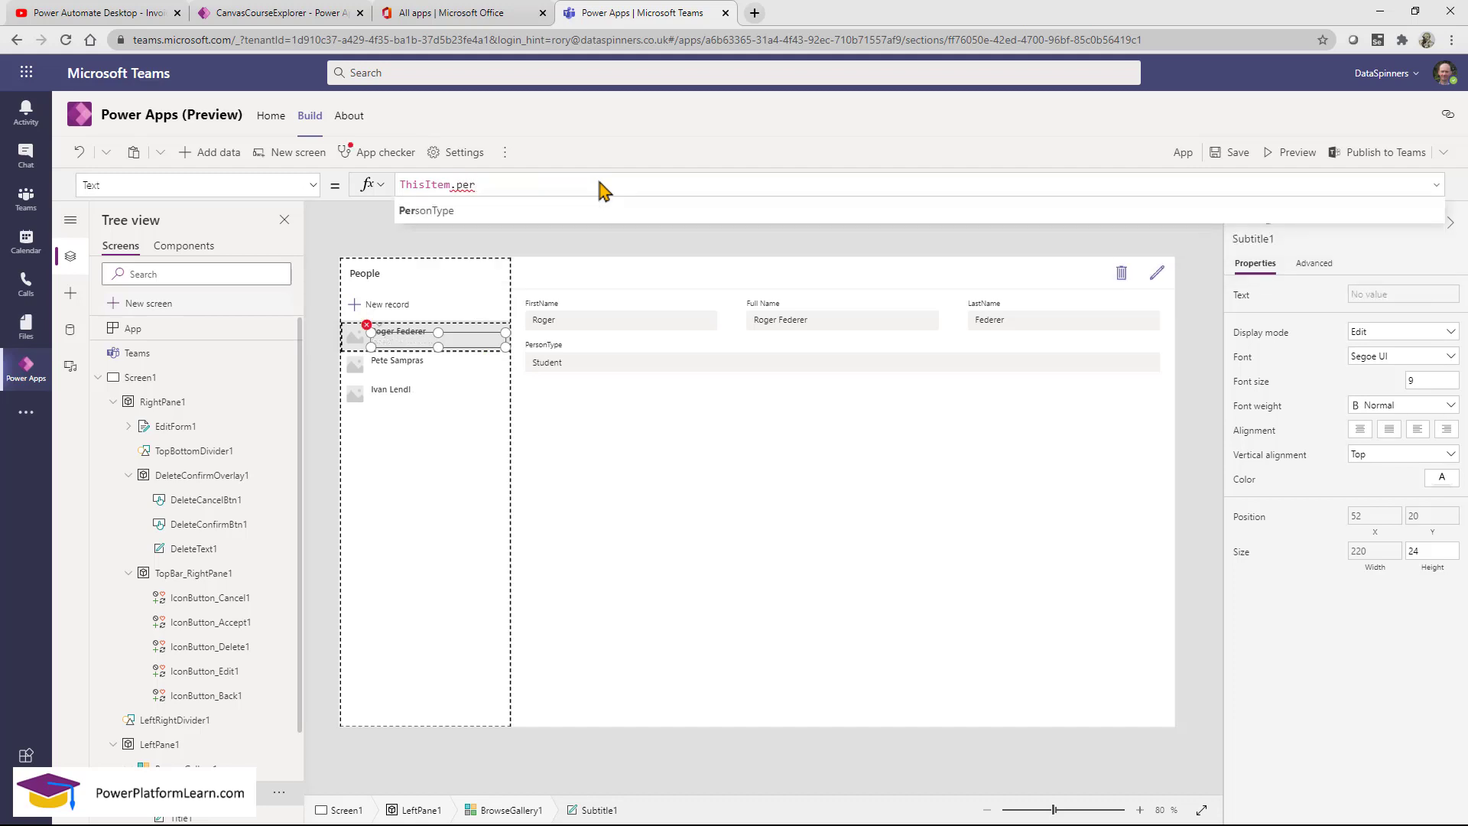
{"action": "left_click", "coordinate": [455, 212]}
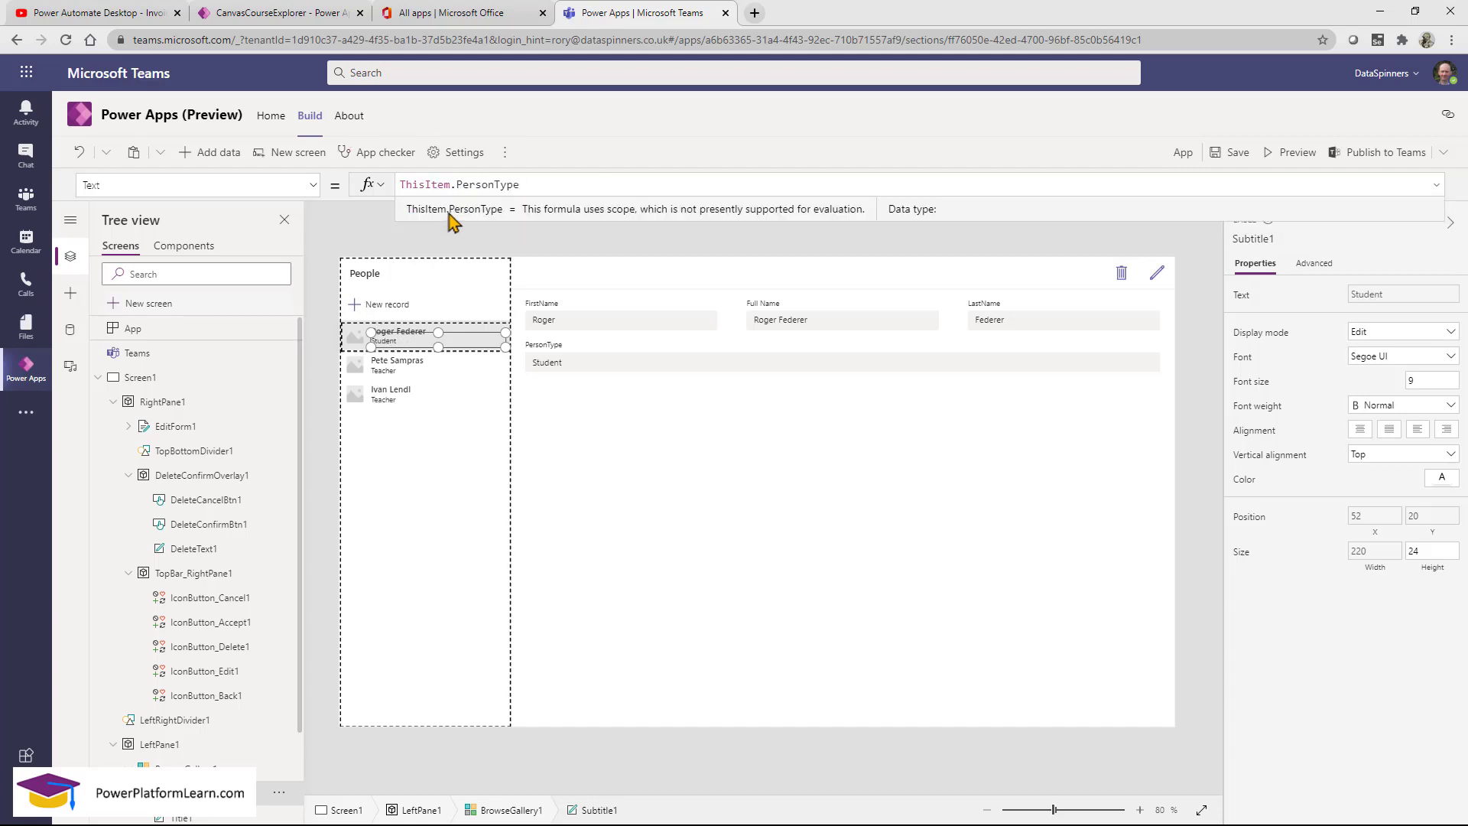
{"action": "left_click_drag", "start_coordinate": [372, 334], "coordinate": [414, 341]}
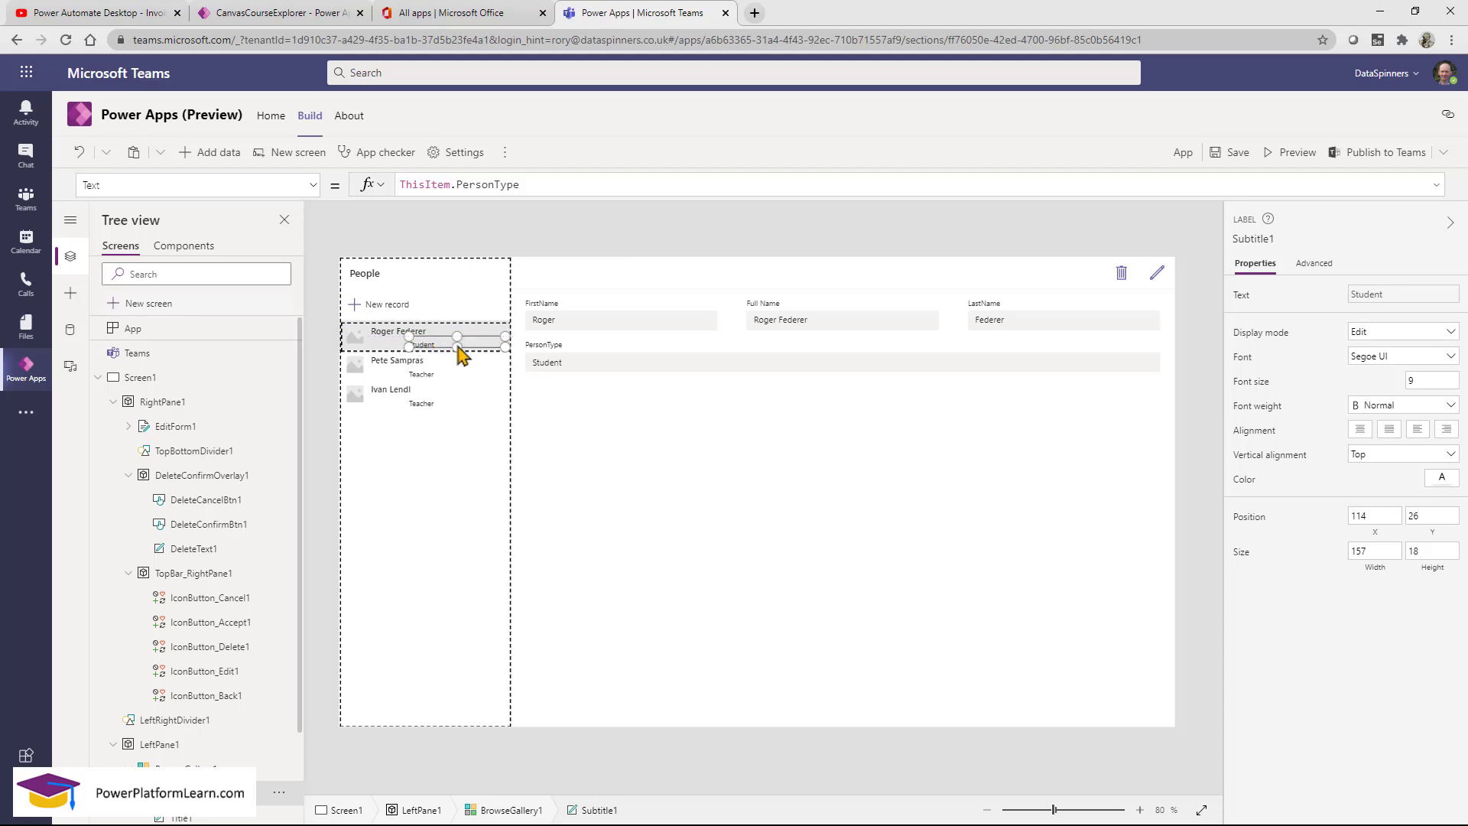
{"action": "mouse_move", "coordinate": [457, 354]}
{"action": "left_mouse_down"}
{"action": "mouse_move", "coordinate": [493, 346]}
{"action": "mouse_move", "coordinate": [460, 351]}
{"action": "left_mouse_up"}
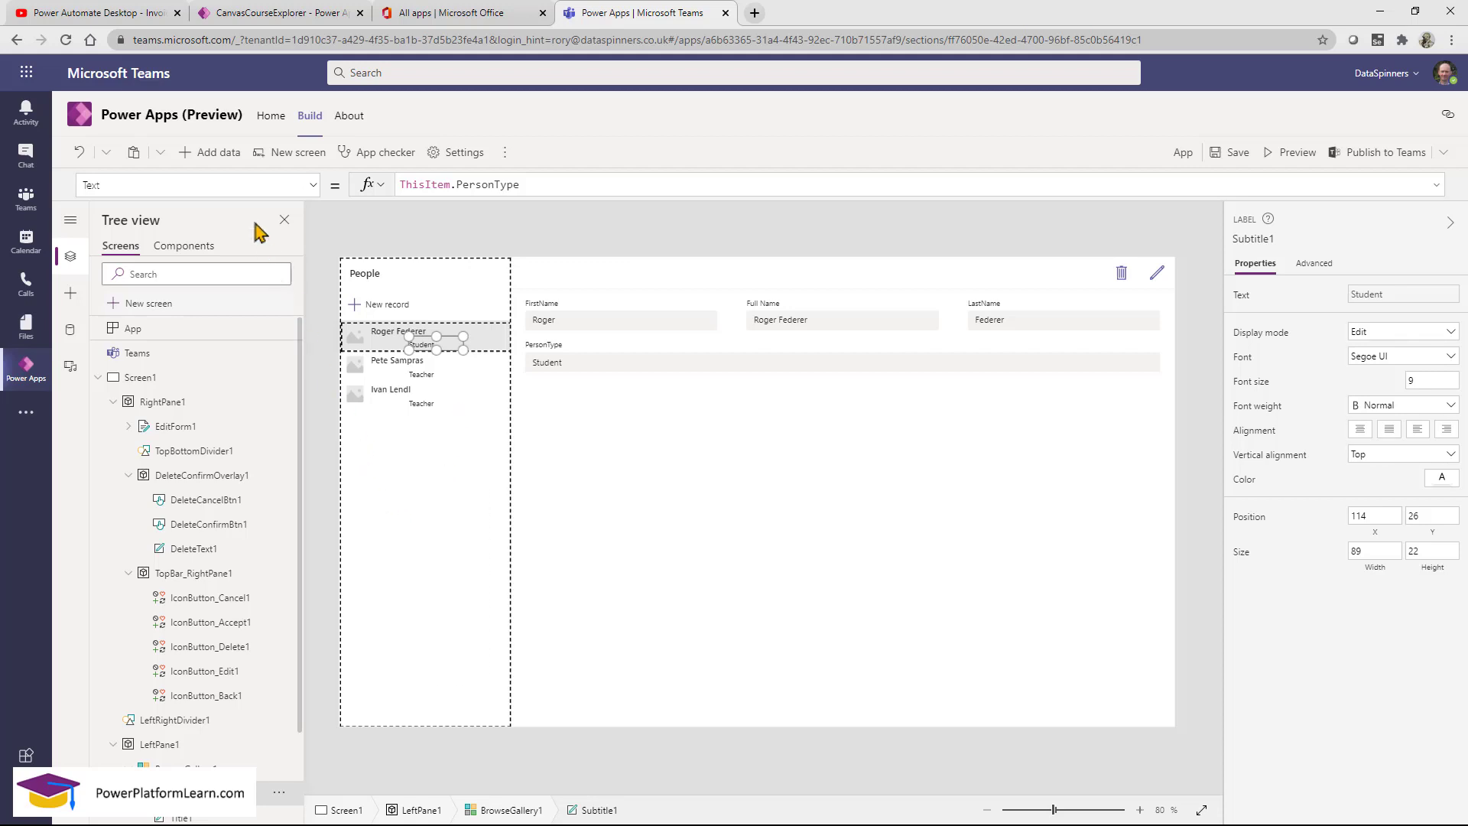
Create a new table named Feedback, with plural name also set to Feedback.
{"action": "left_click", "coordinate": [221, 152]}
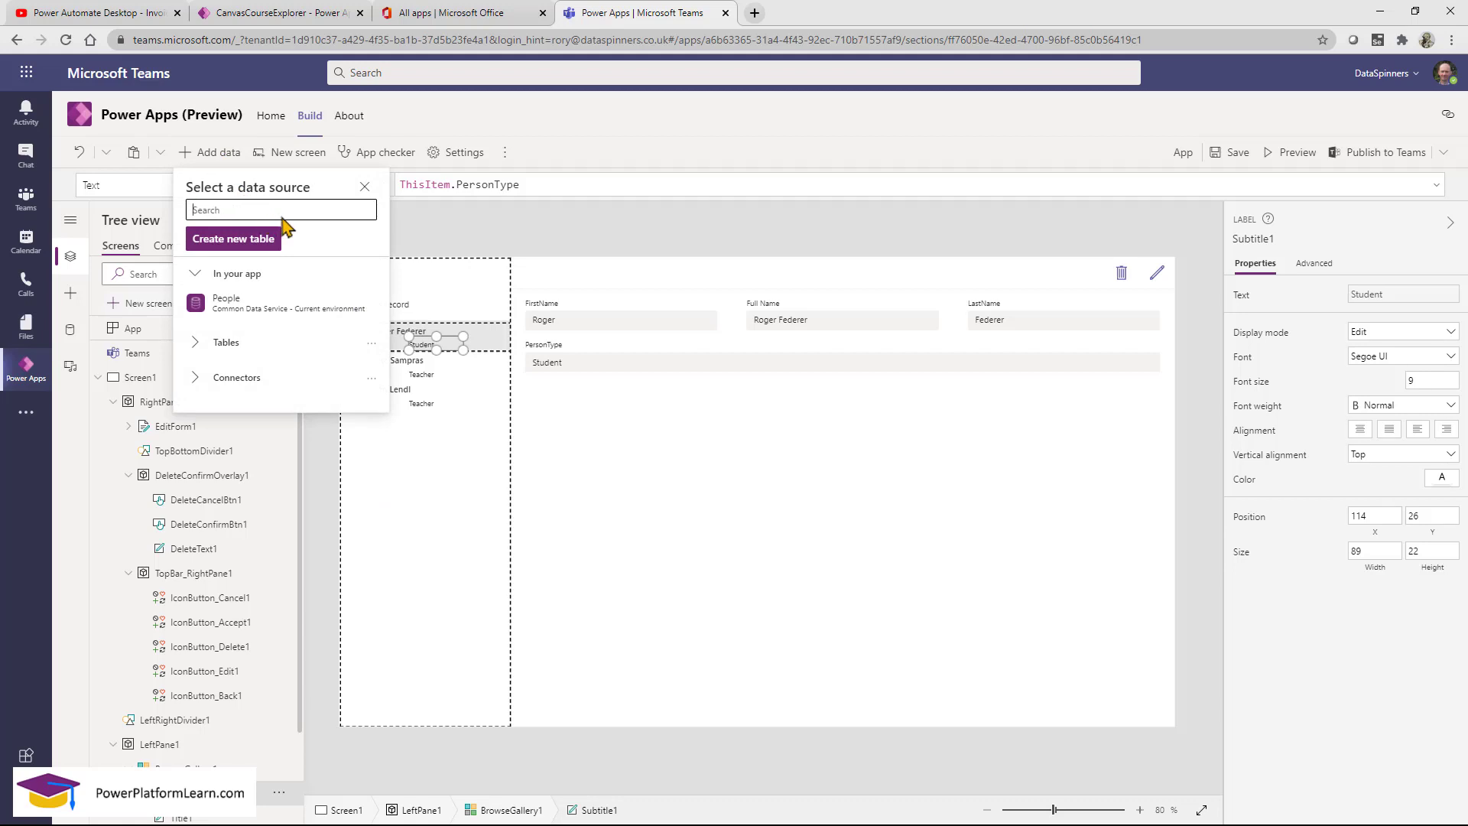
{"action": "left_click", "coordinate": [233, 238]}
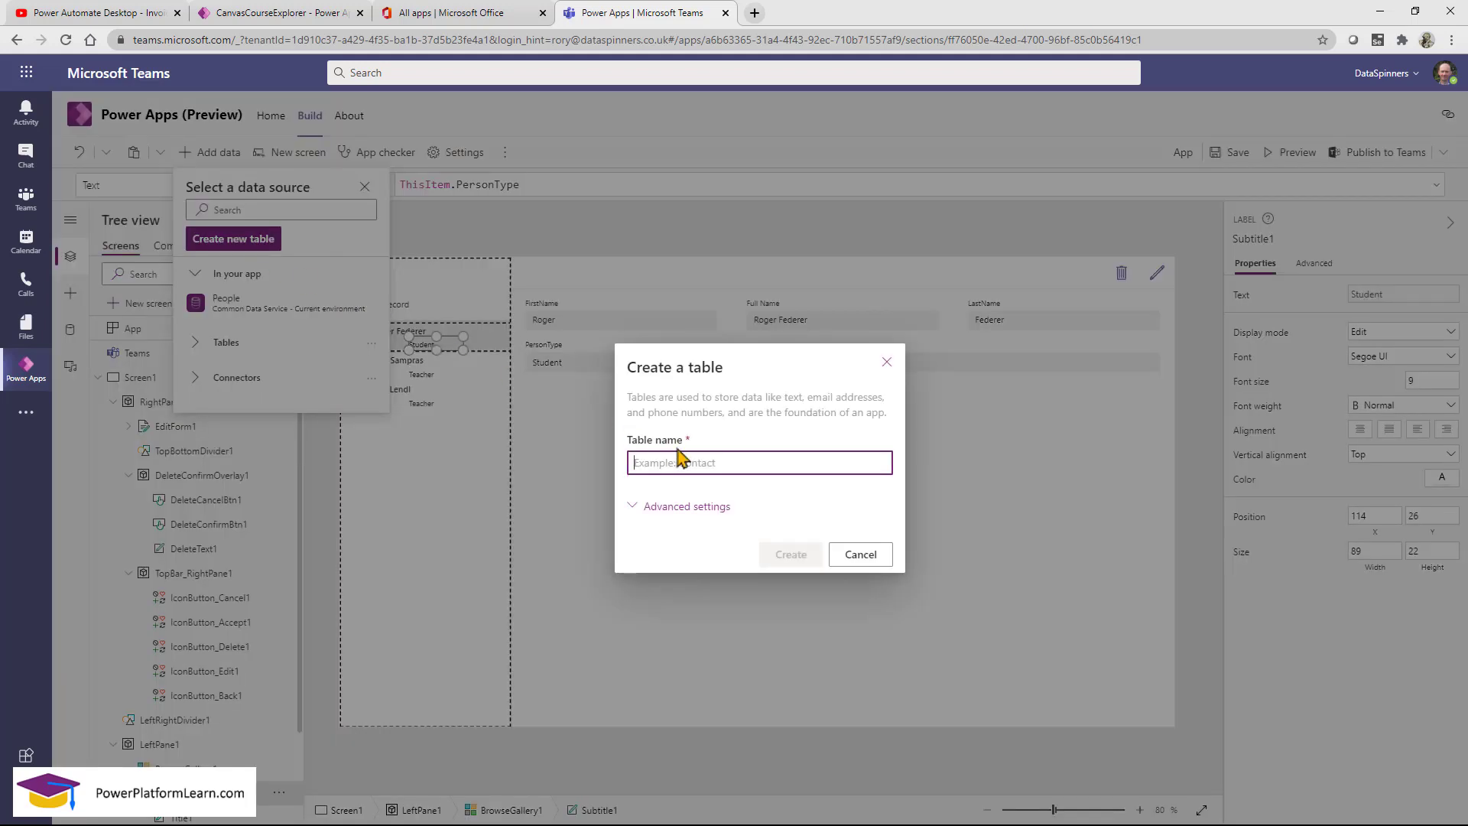
{"action": "type", "text": "Feedback"}
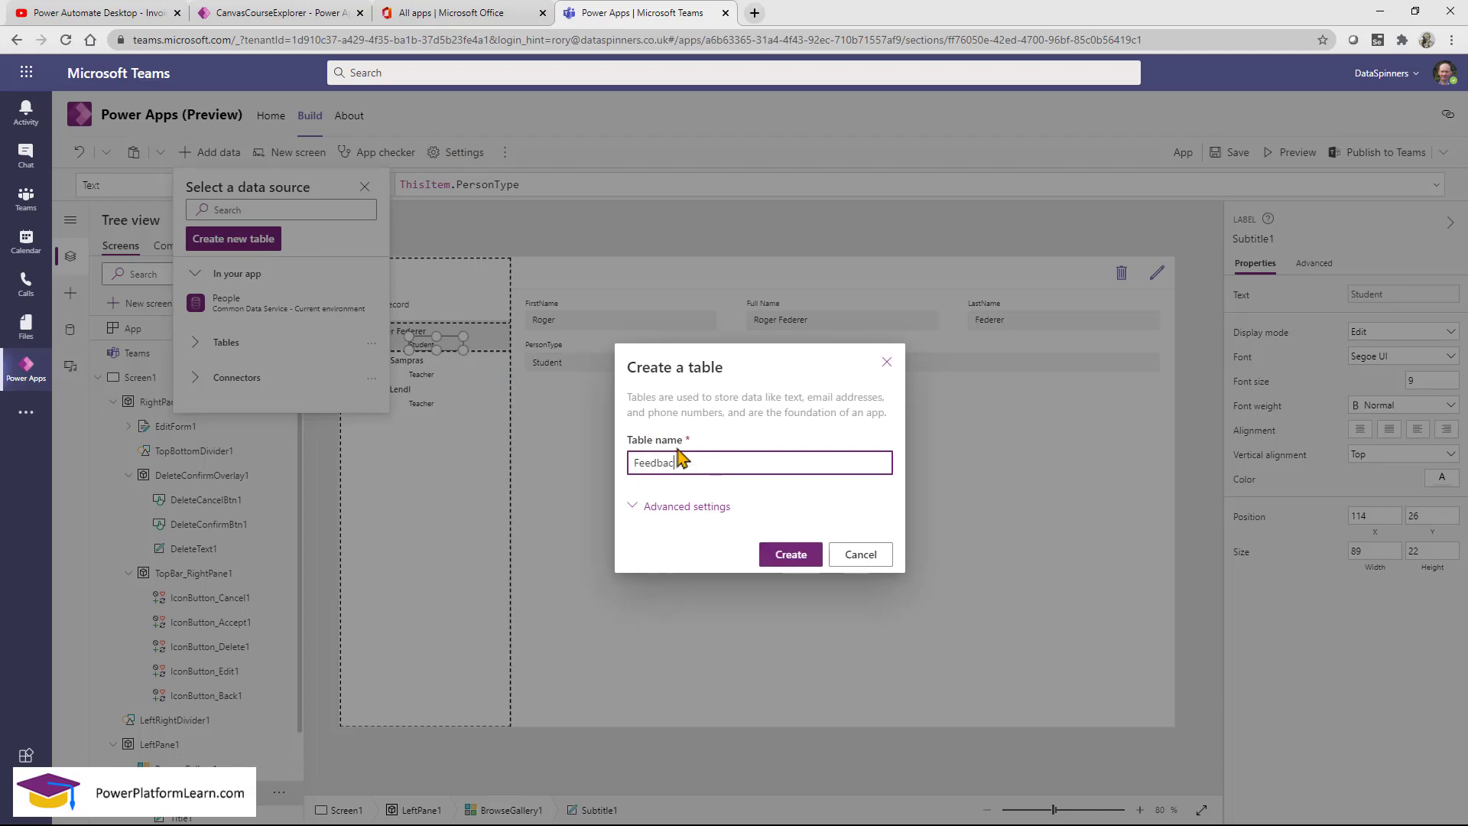
{"action": "left_click", "coordinate": [692, 506]}
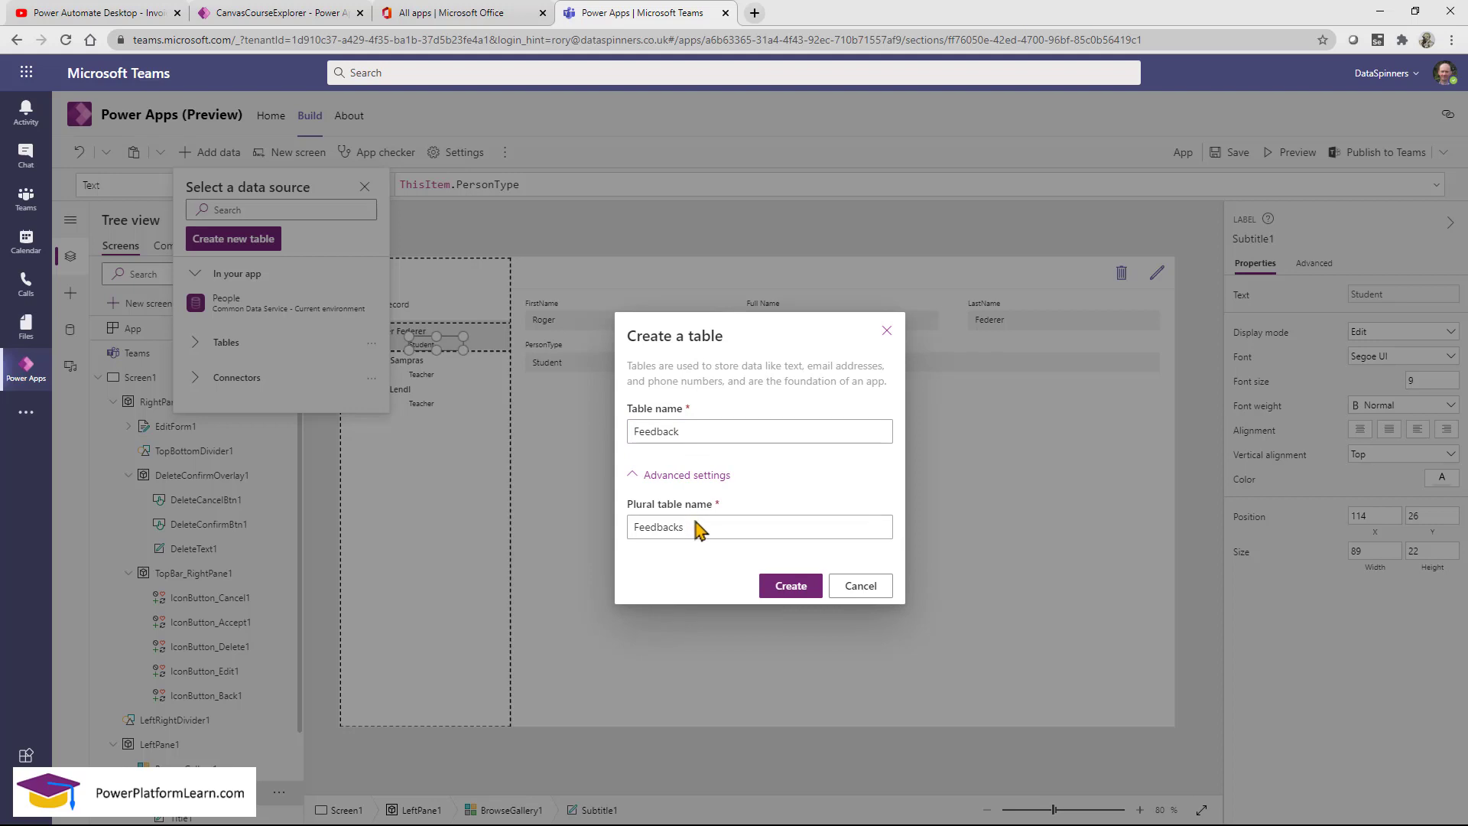
{"action": "left_click", "coordinate": [698, 534]}
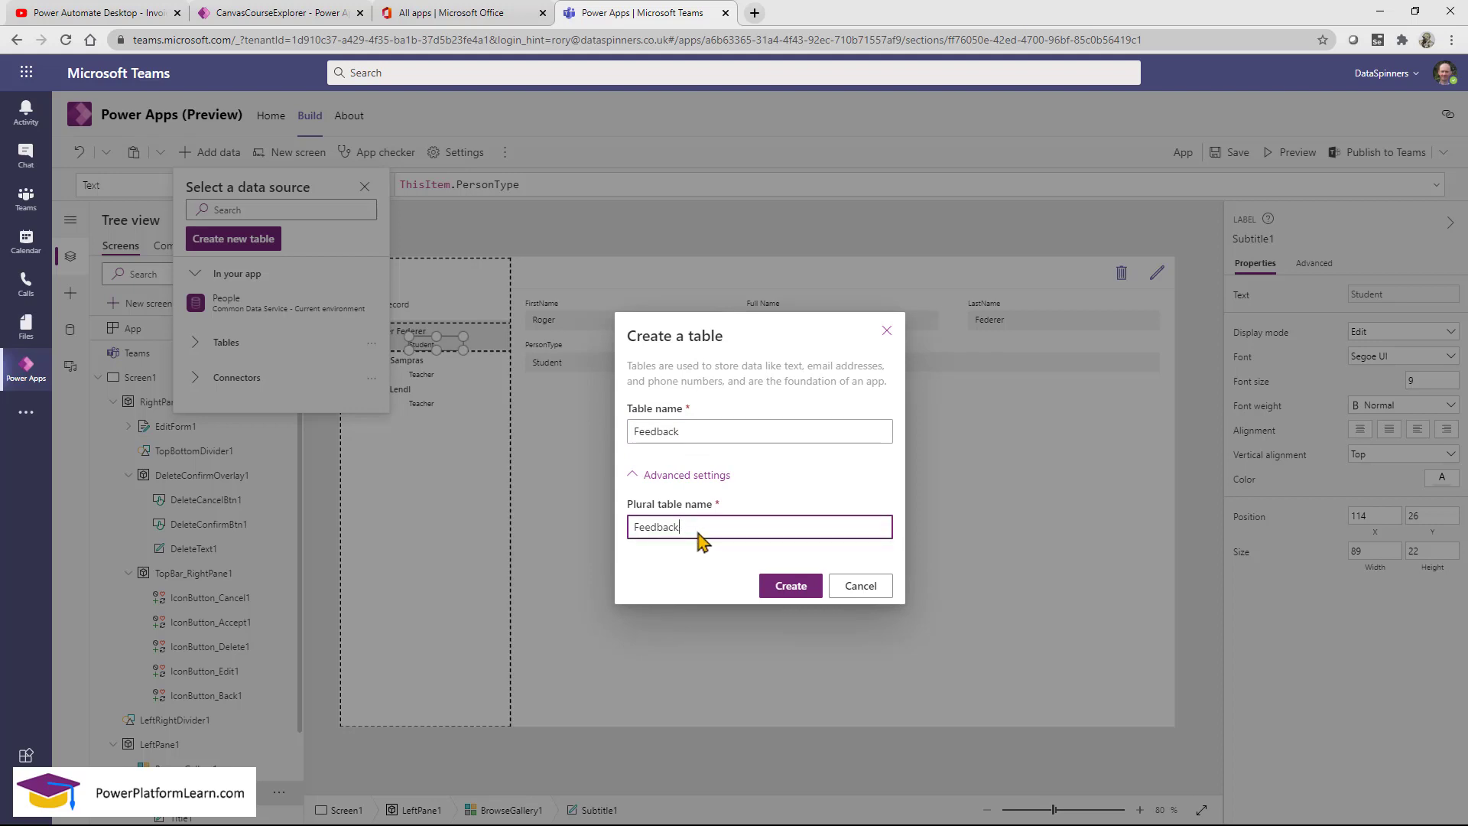
{"action": "left_click", "coordinate": [793, 589]}
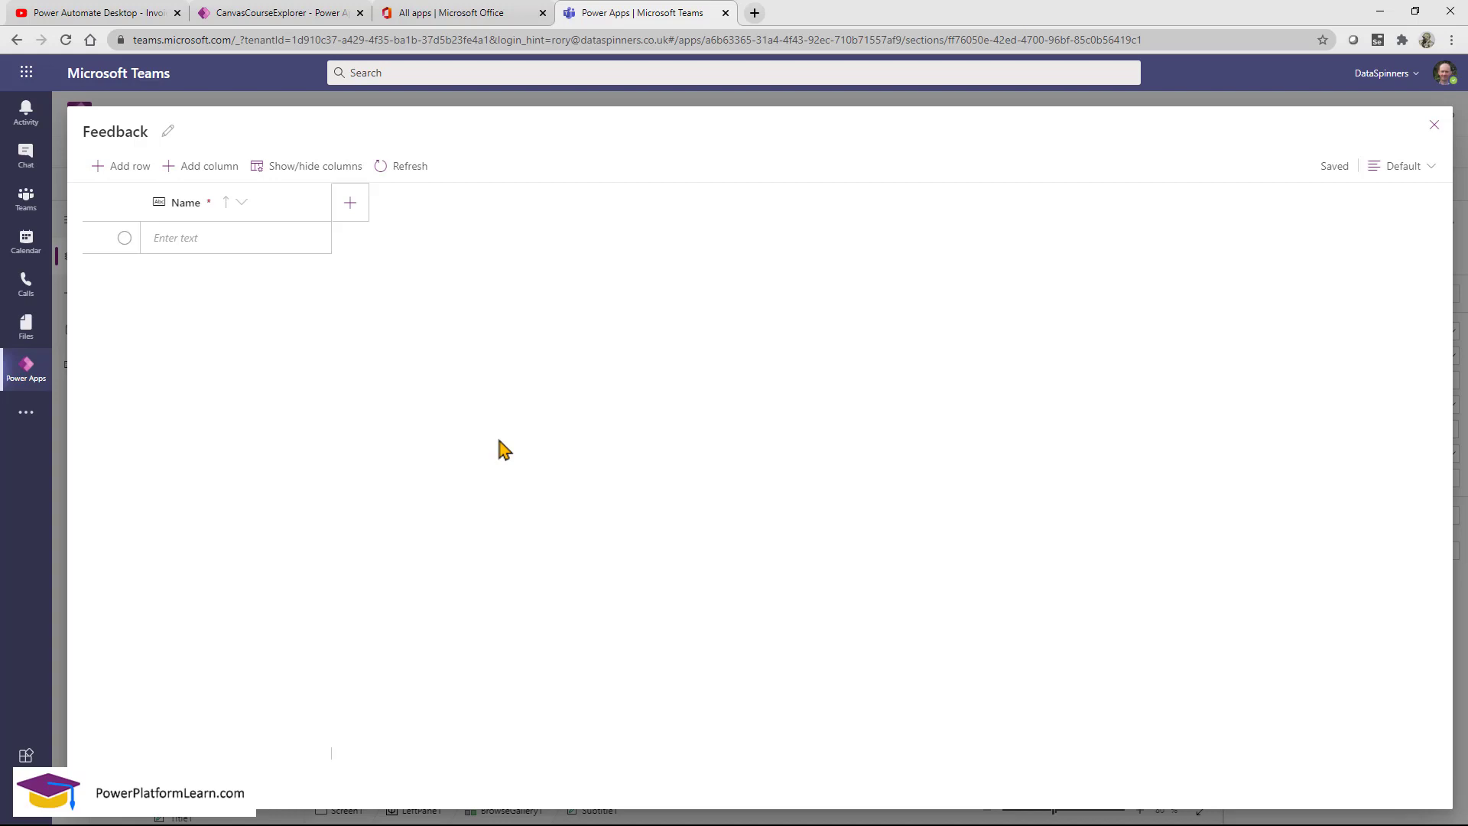
Rename the Feedback table's Name column to Comment.
{"action": "left_click", "coordinate": [264, 214]}
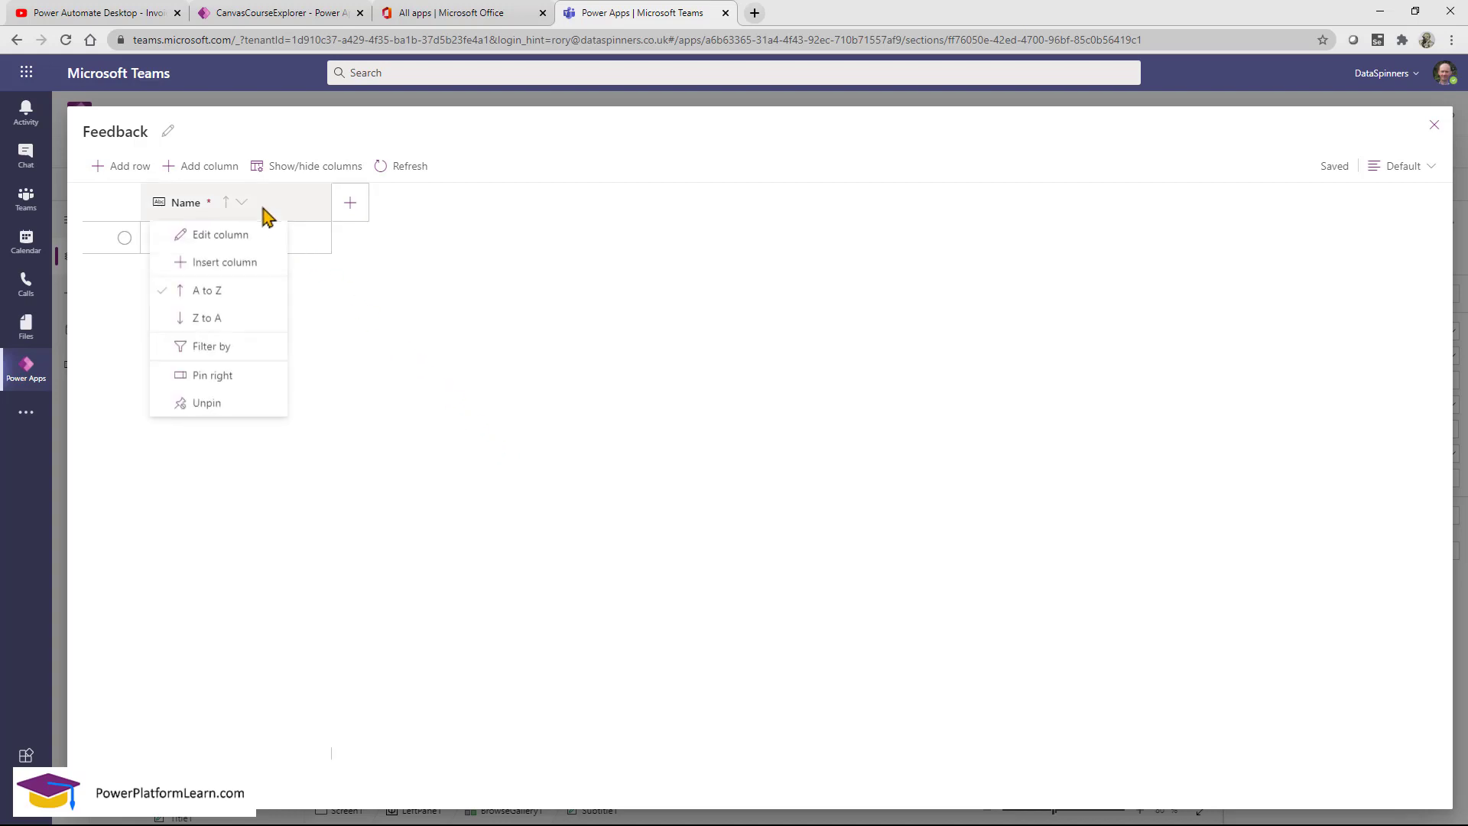
{"action": "left_click", "coordinate": [256, 238]}
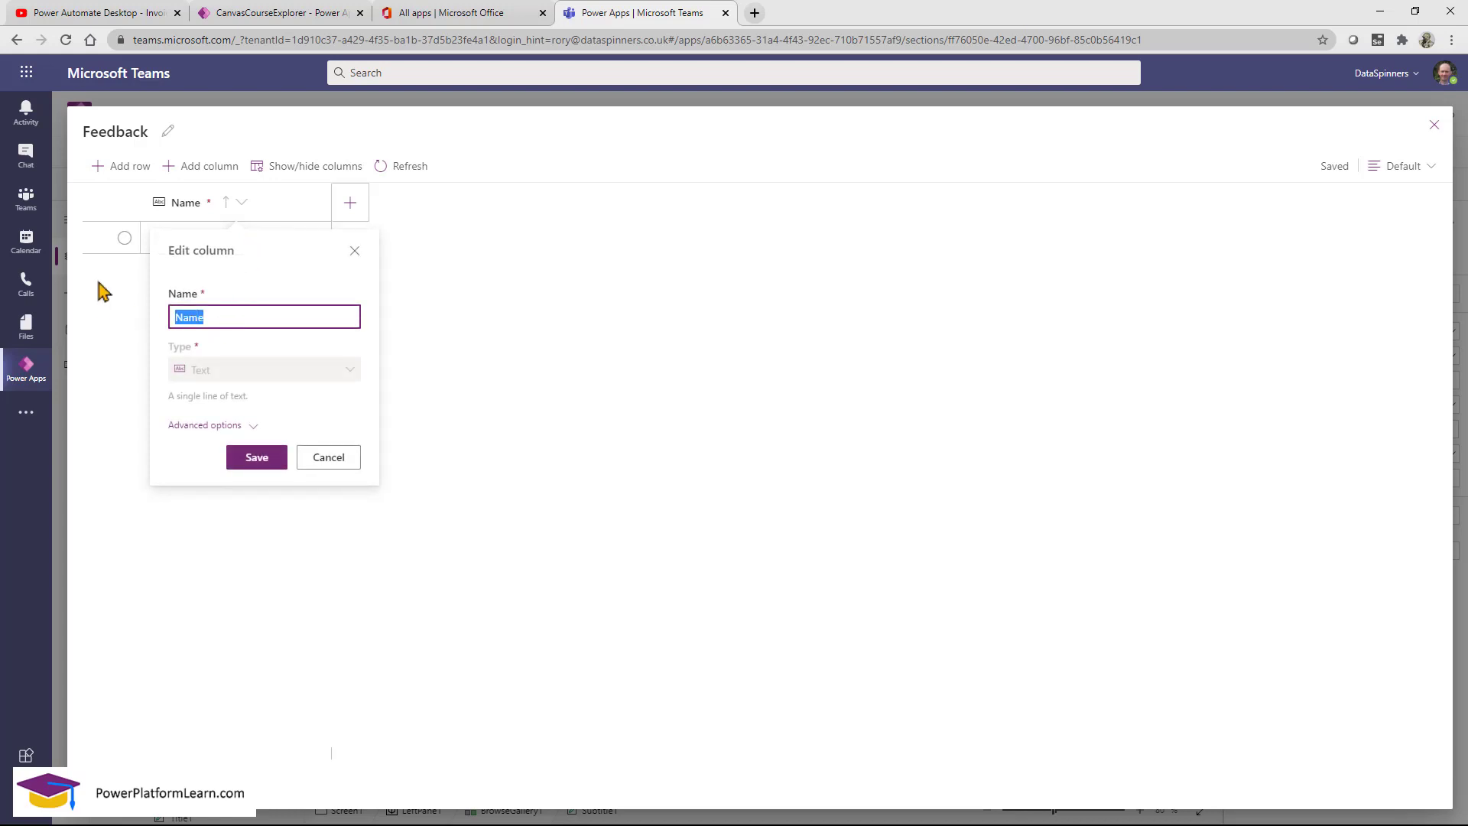
{"action": "type", "text": "Comment"}
{"action": "left_click", "coordinate": [260, 461]}
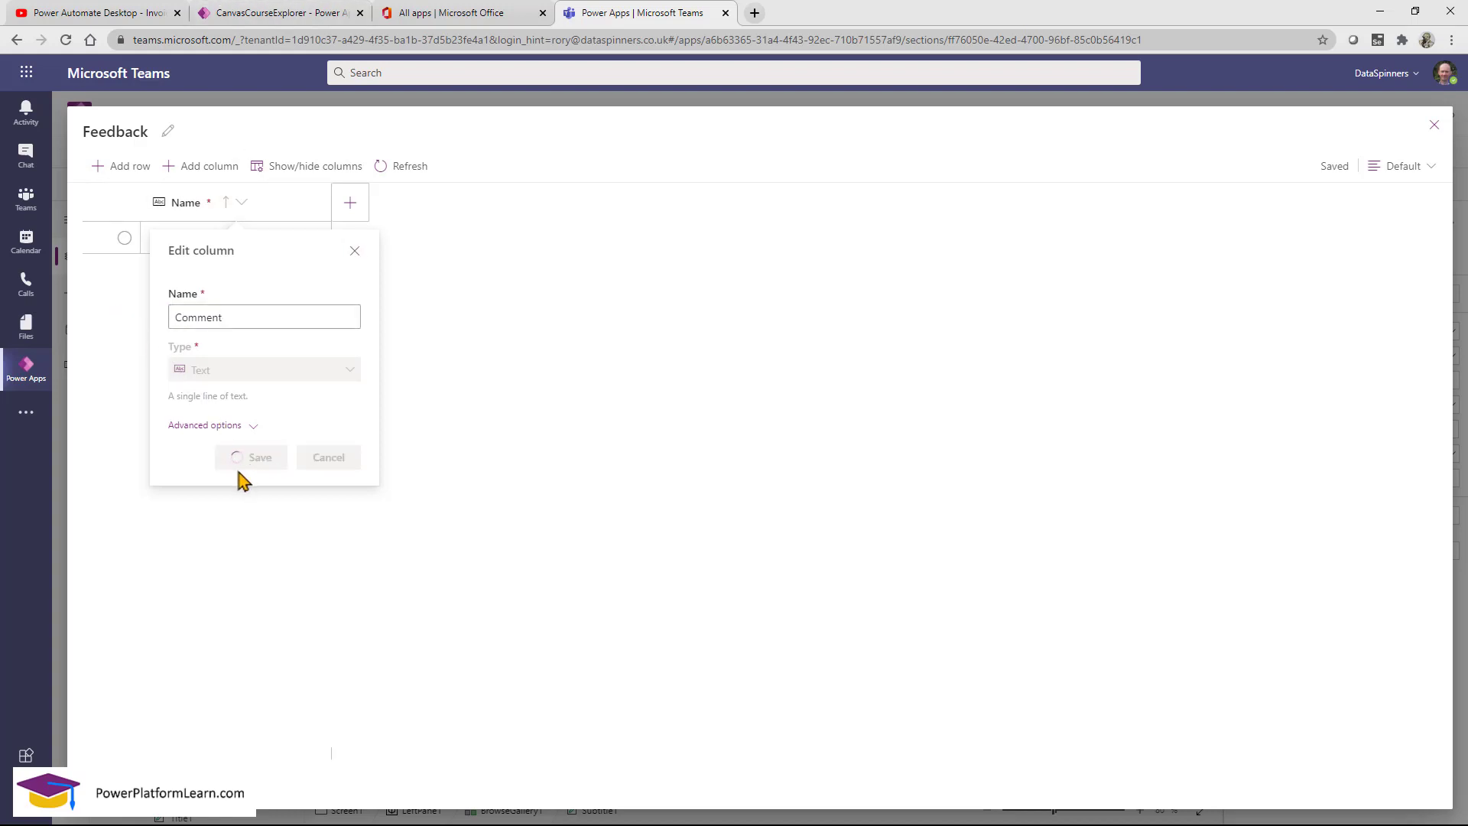
Add a Lookup column named Student that links to the People table.
{"action": "left_click", "coordinate": [353, 204]}
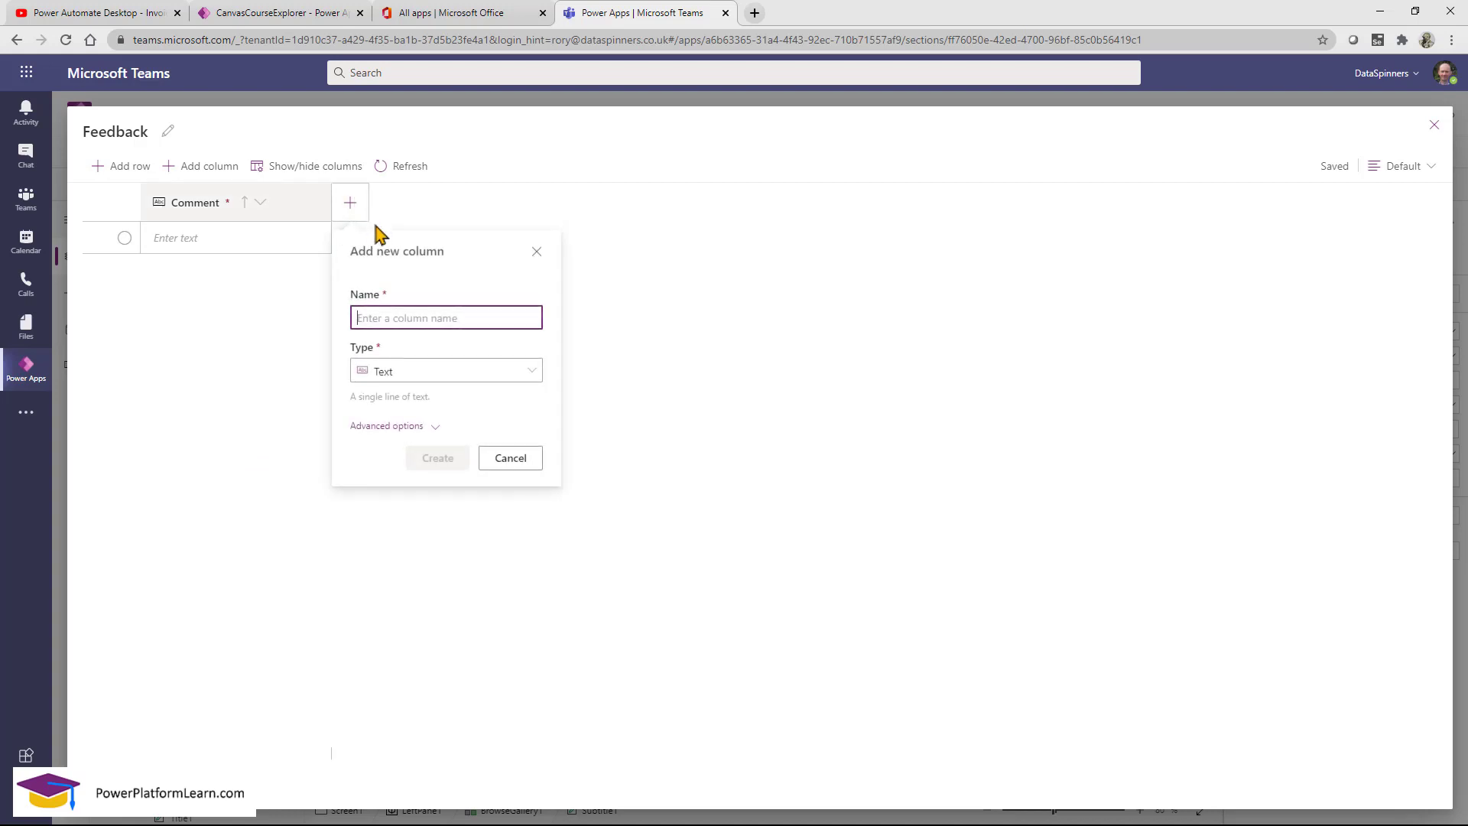
{"action": "left_click", "coordinate": [482, 372]}
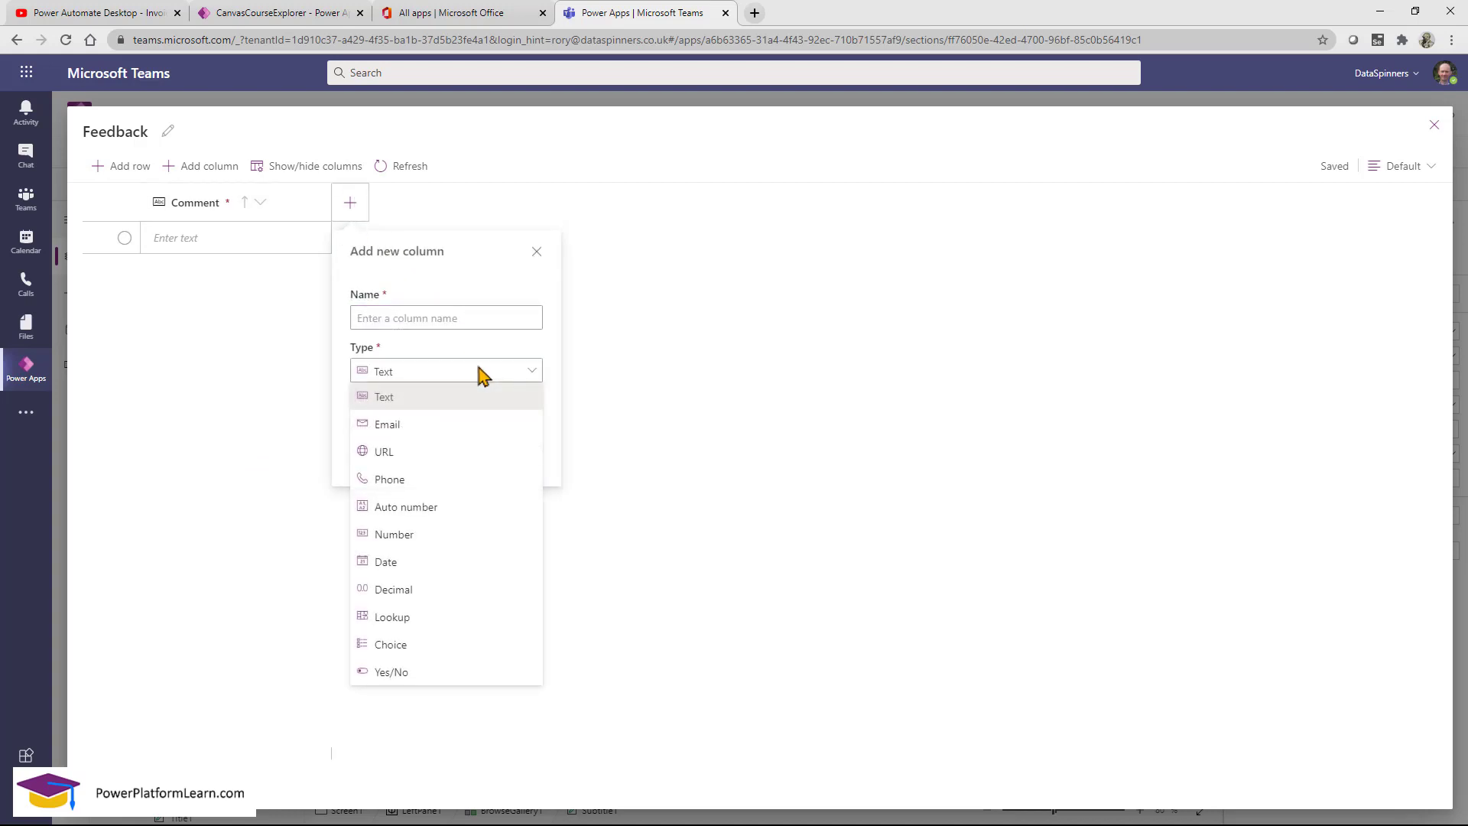
{"action": "left_click", "coordinate": [408, 622]}
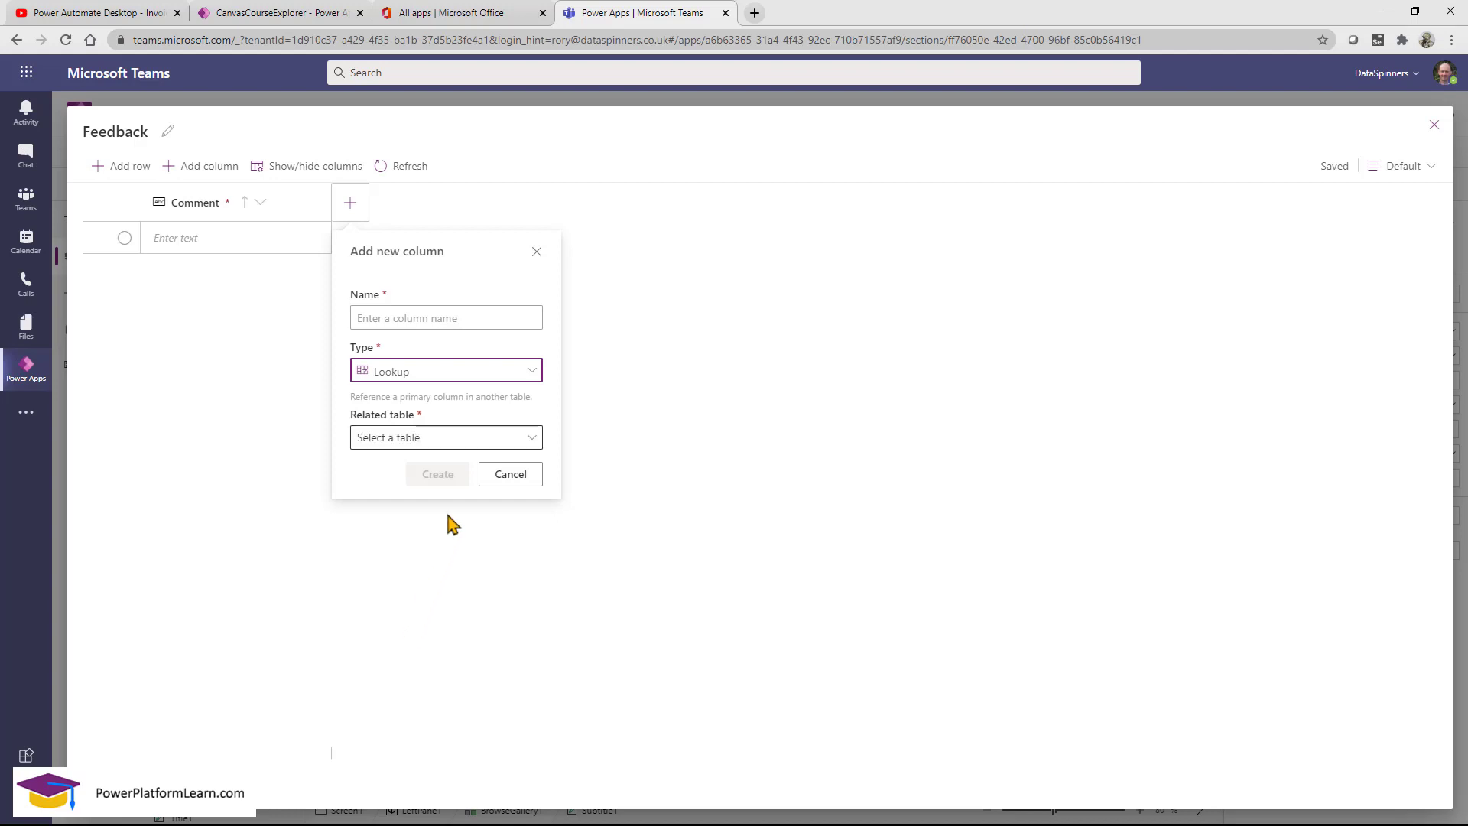
{"action": "left_click", "coordinate": [483, 442]}
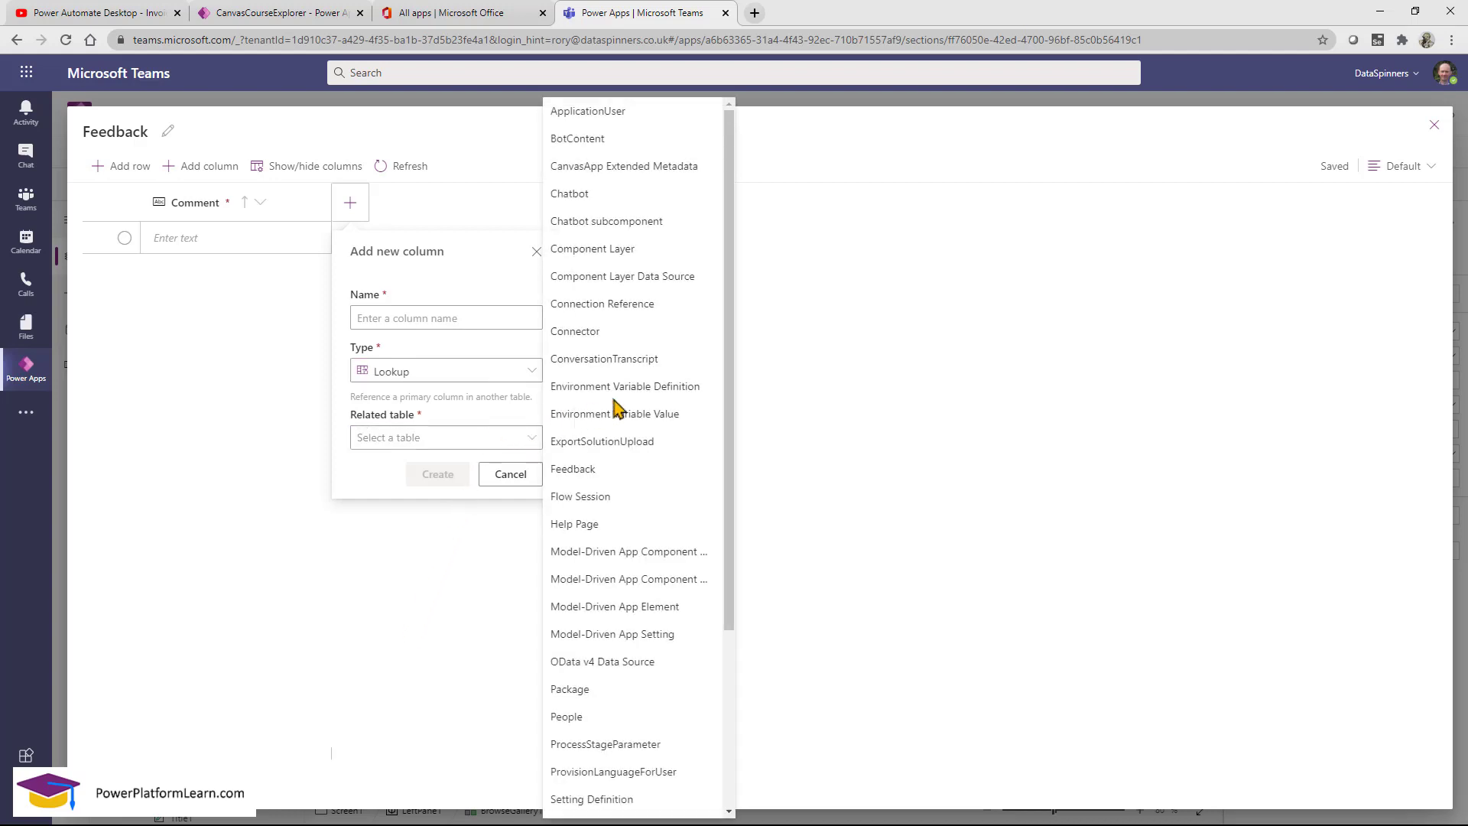
{"action": "scroll", "coordinate": [623, 405], "scroll_direction": "down", "scroll_amount": 3}
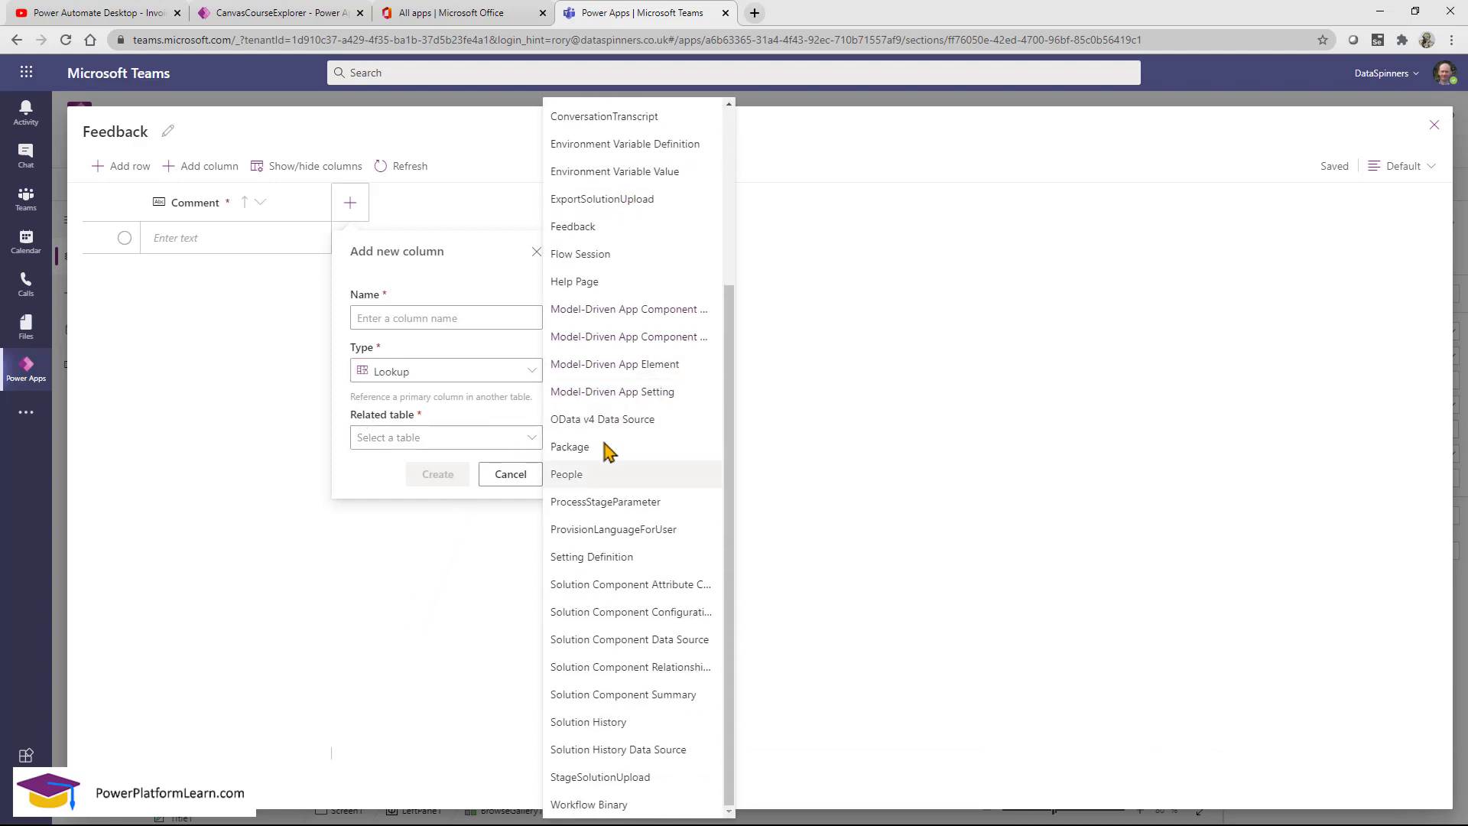
{"action": "left_click", "coordinate": [593, 478]}
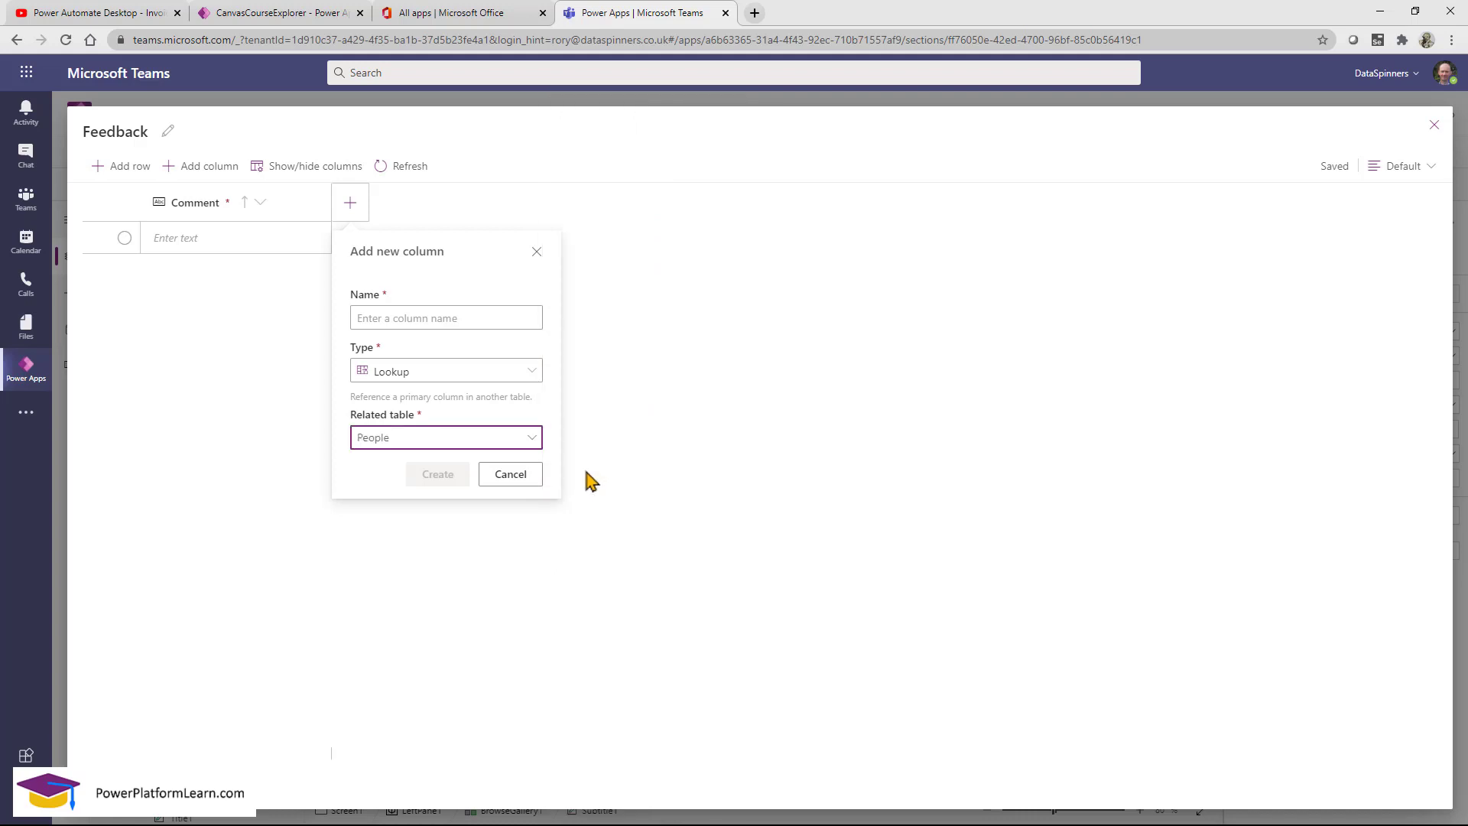
{"action": "left_click", "coordinate": [470, 326]}
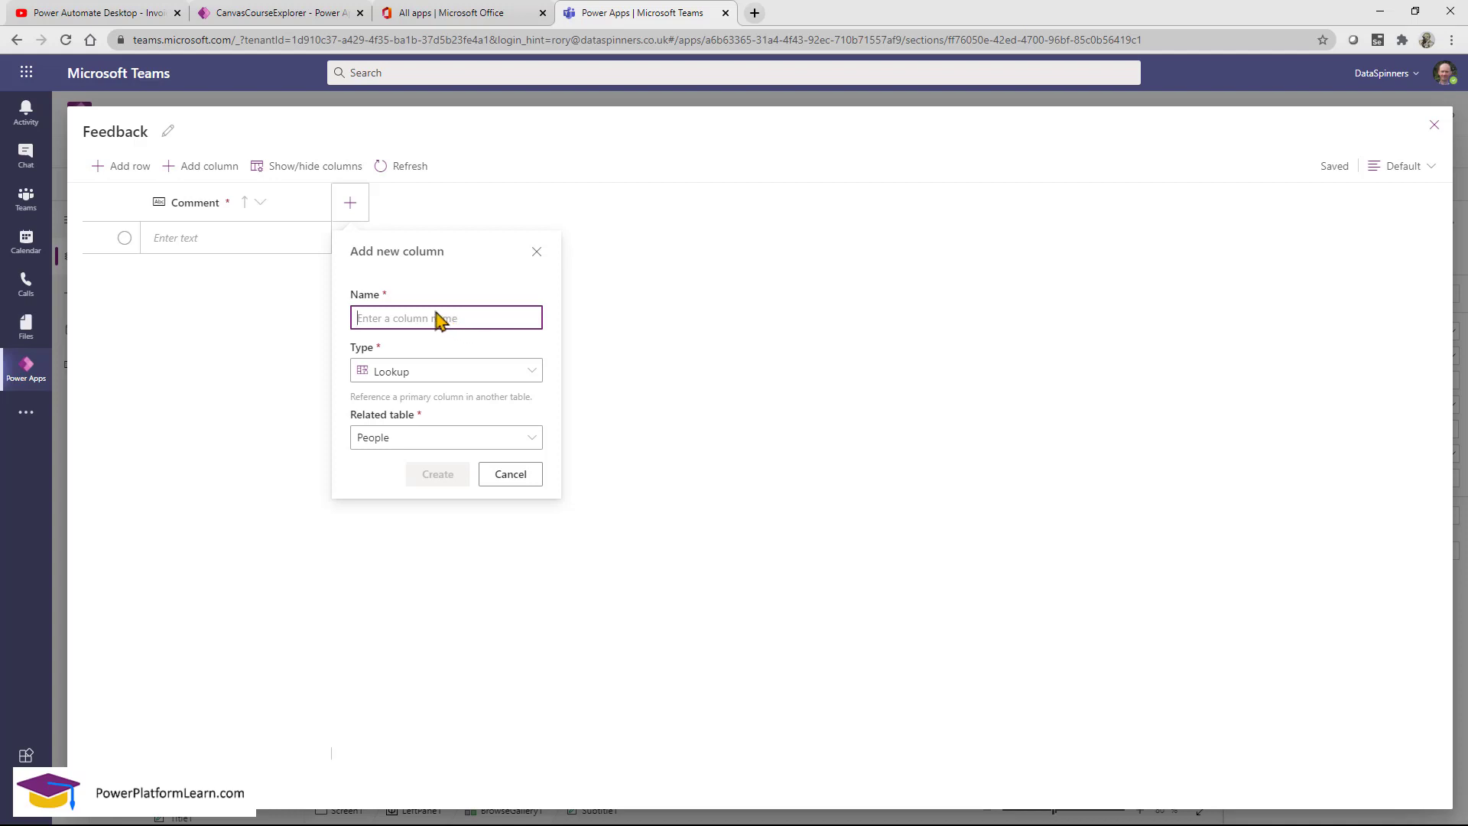
{"action": "type", "text": "tudent"}
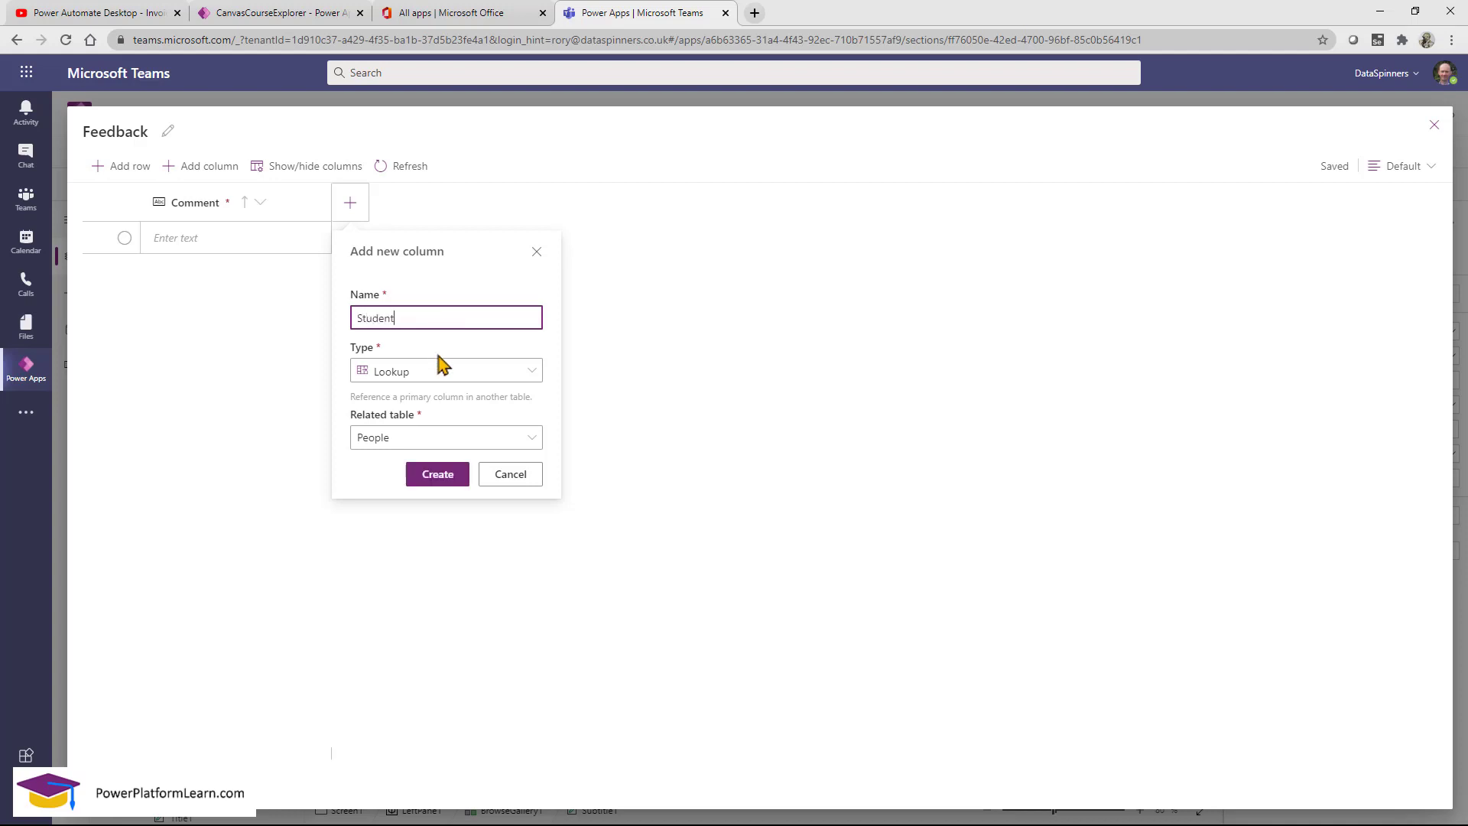
{"action": "left_click", "coordinate": [447, 474]}
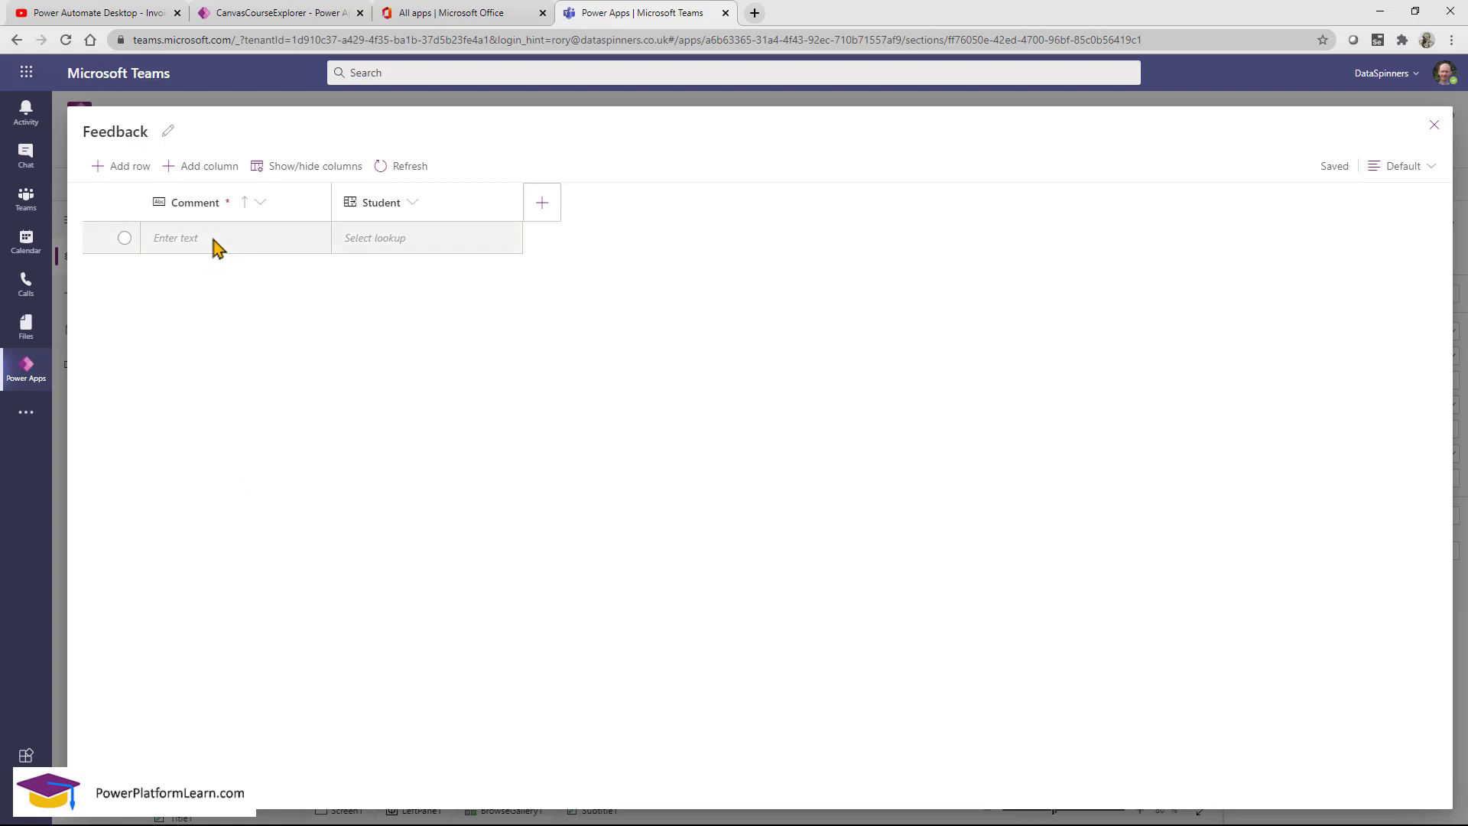
Add a Feedback record with comment 'Great Work' linked to the first listed student.
{"action": "left_click", "coordinate": [372, 239]}
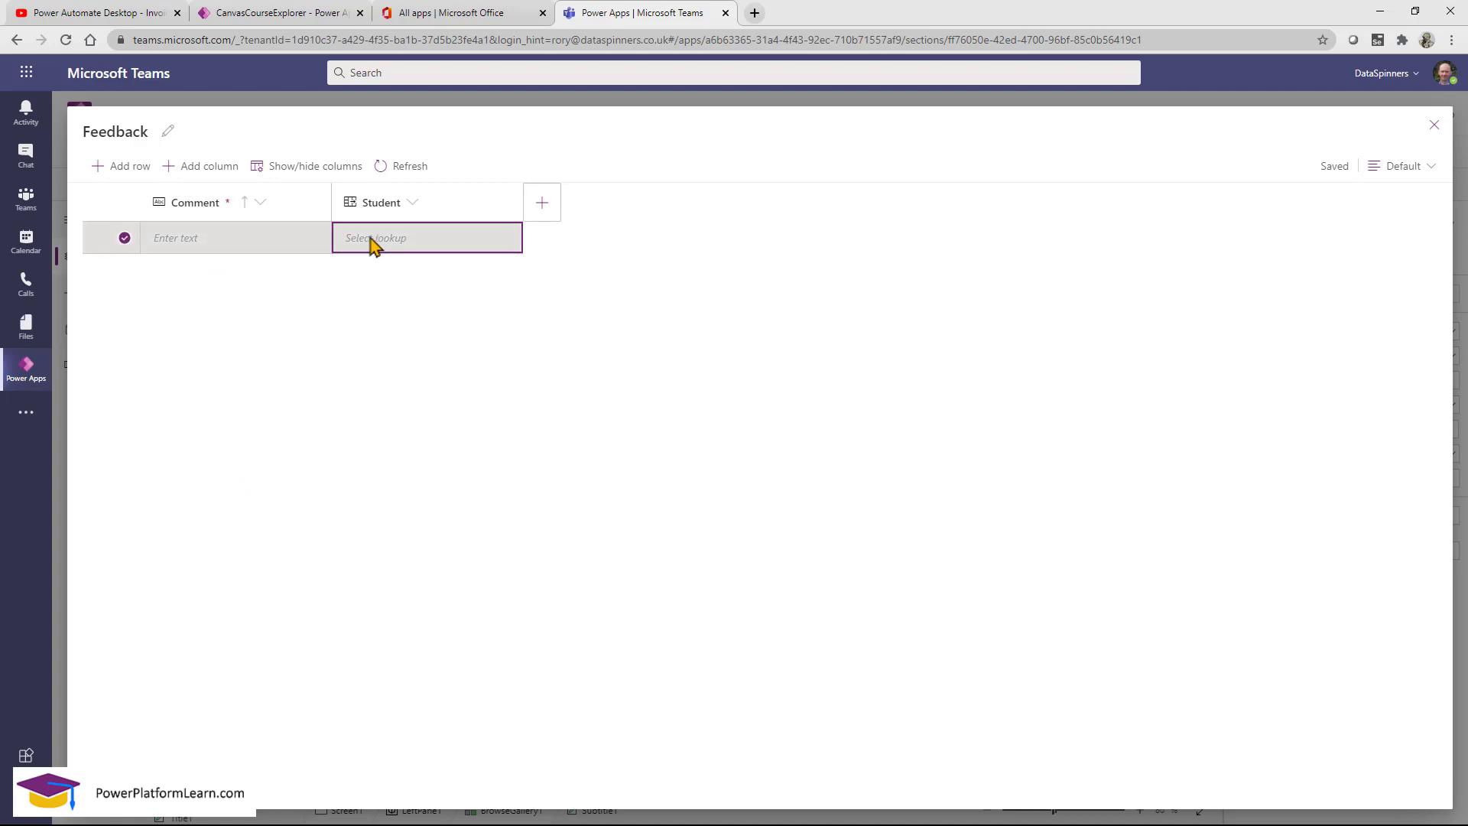
{"action": "left_click", "coordinate": [234, 249]}
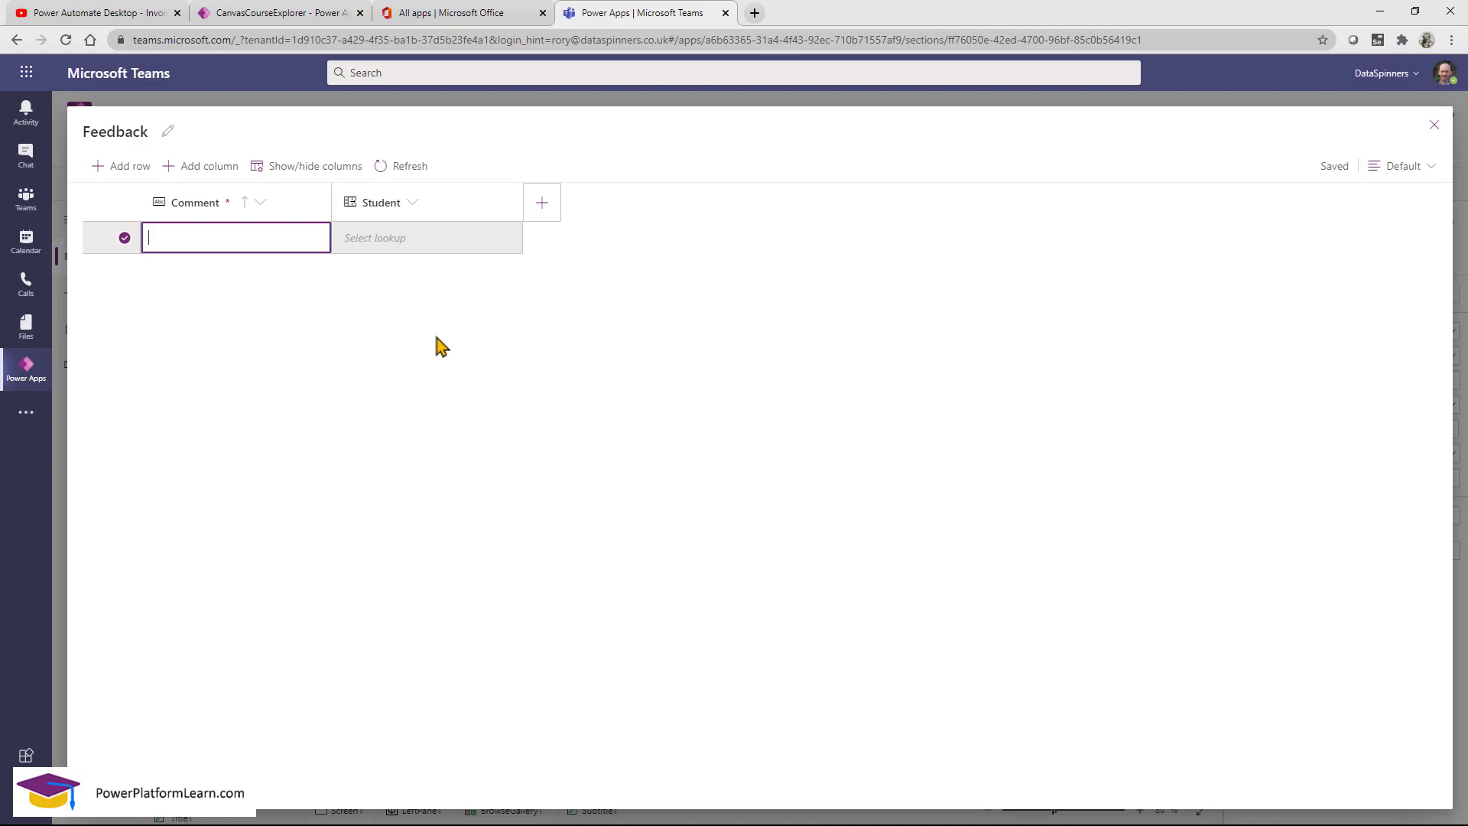
{"action": "type", "text": "Great Work"}
{"action": "left_click", "coordinate": [417, 243]}
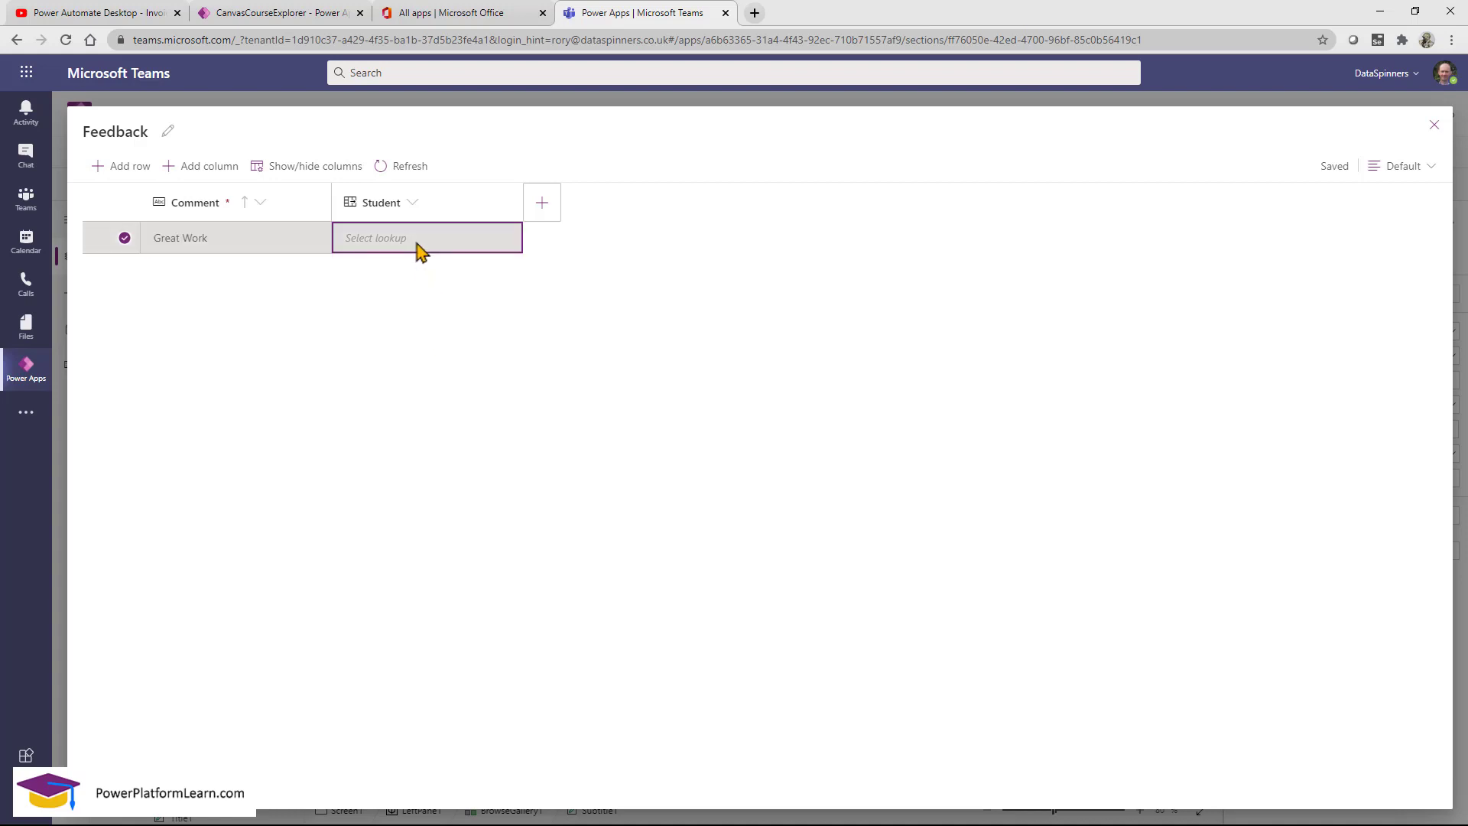
{"action": "left_click", "coordinate": [419, 249]}
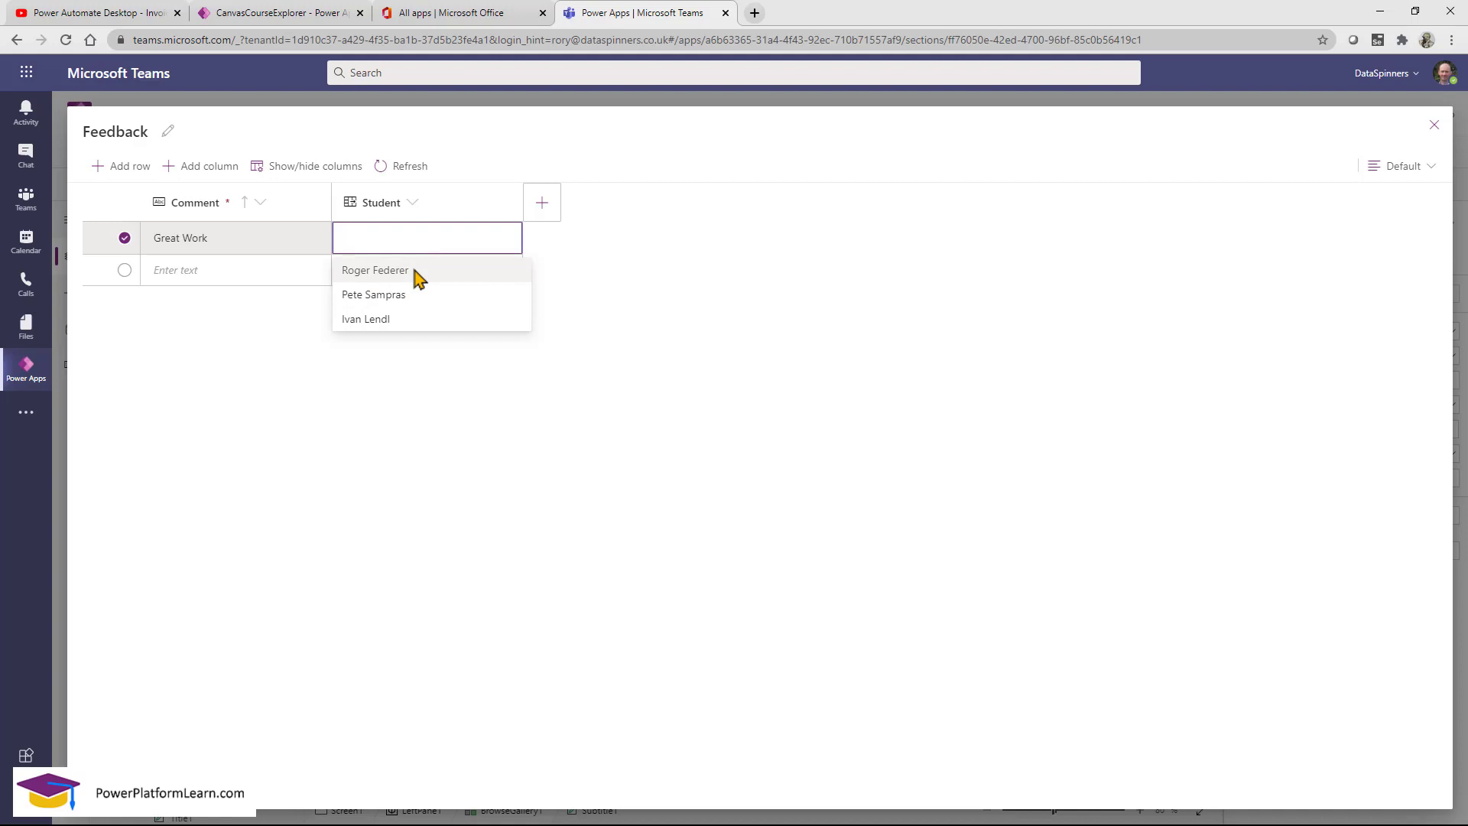
{"action": "left_click", "coordinate": [419, 276]}
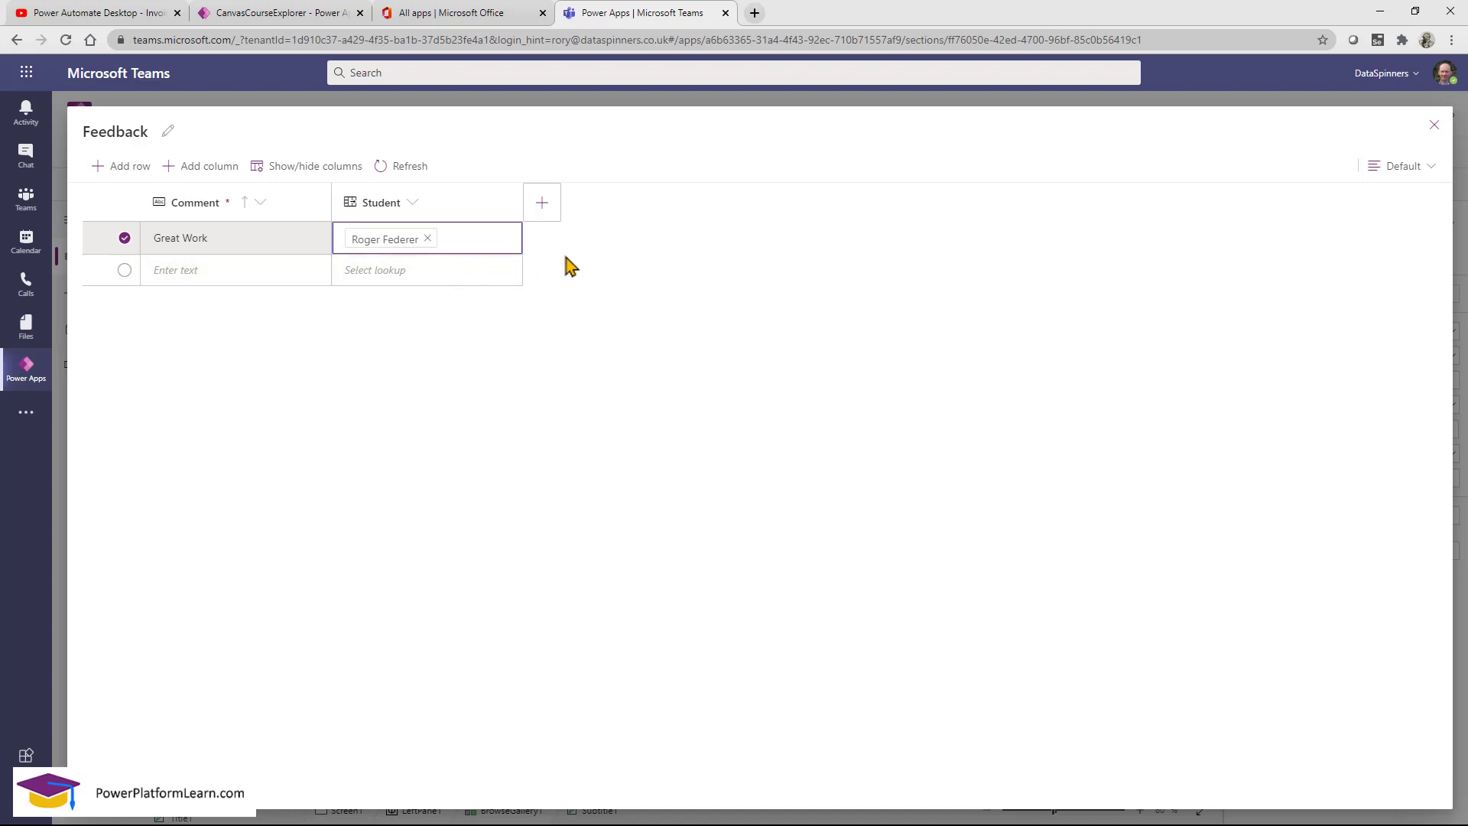
Review the column visibility settings without changes, then start a new Feedback column.
{"action": "left_click", "coordinate": [344, 169]}
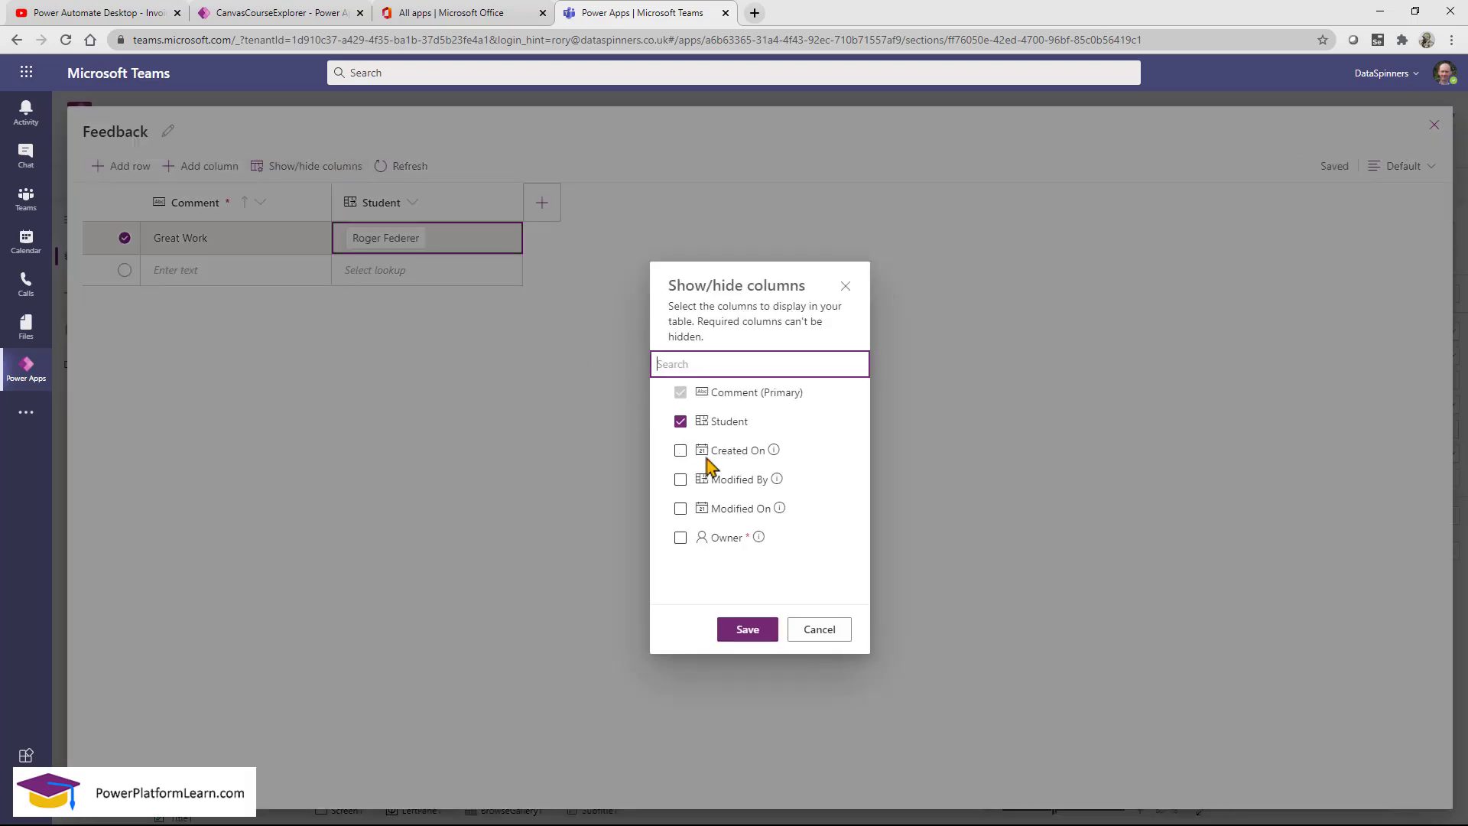
{"action": "left_click", "coordinate": [826, 631]}
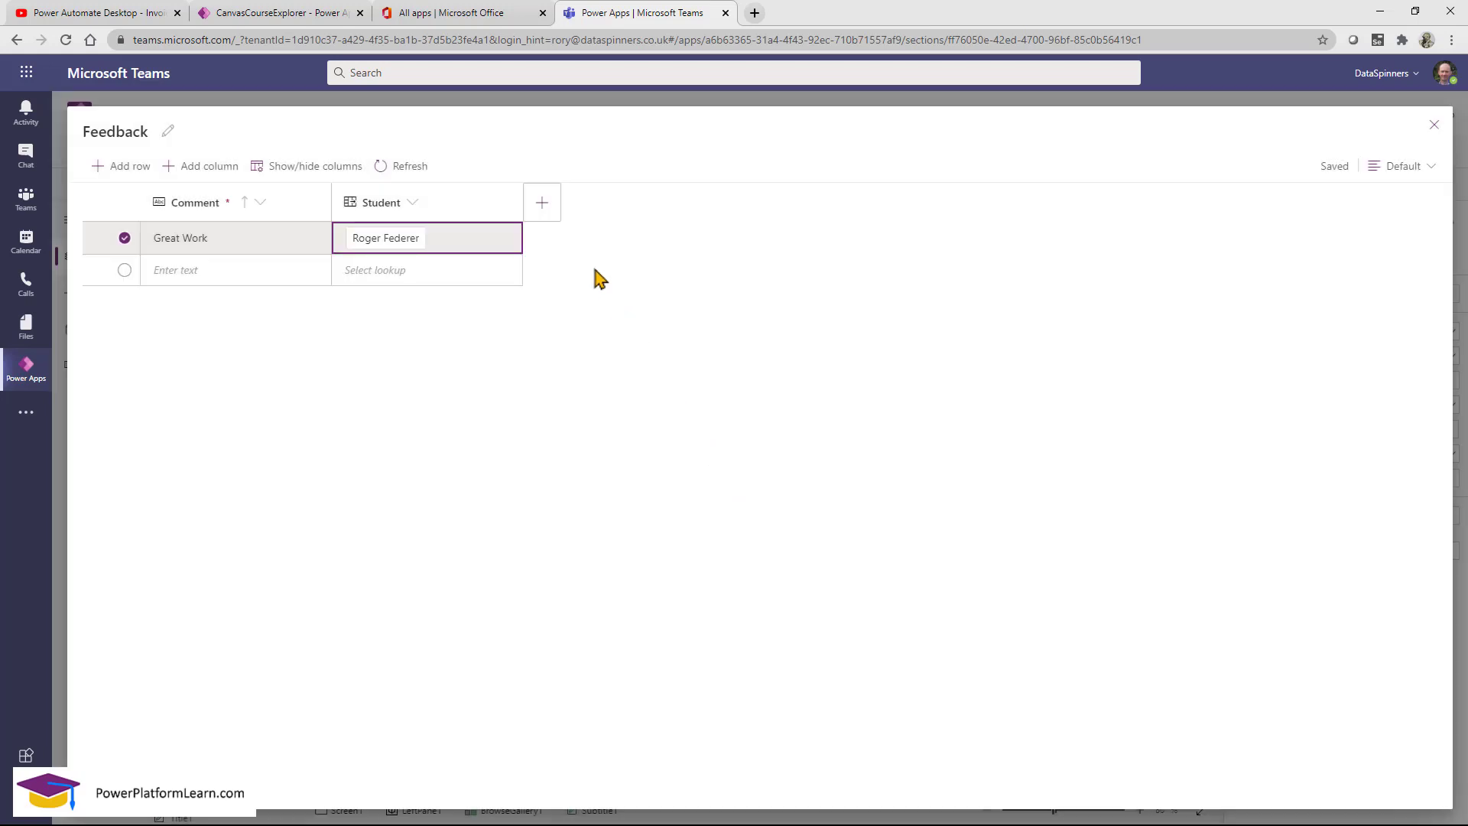
{"action": "left_click", "coordinate": [542, 202]}
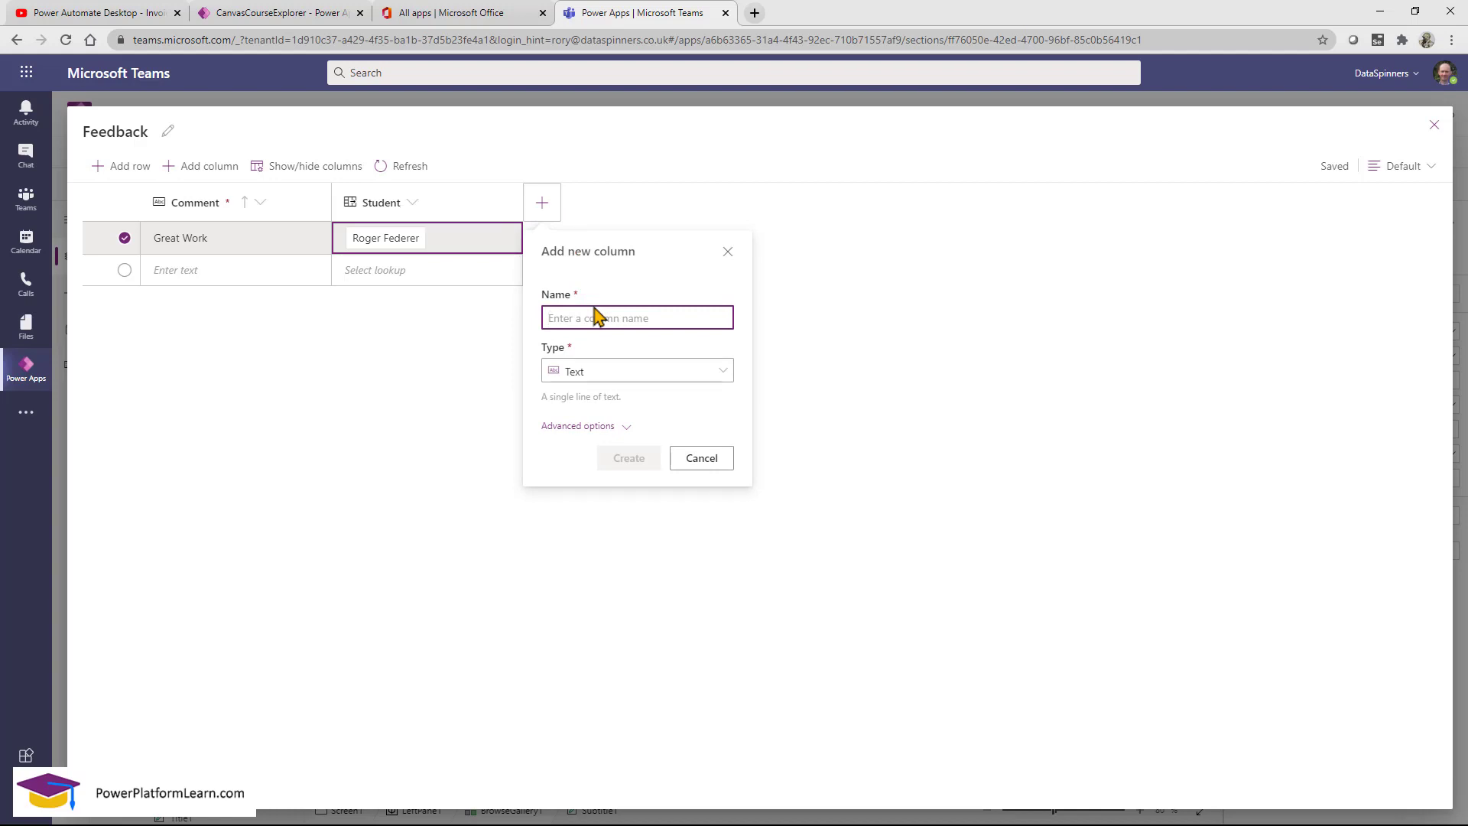
Create a Date-type column named DateEvent in the Feedback table.
{"action": "type", "text": "DateO"}
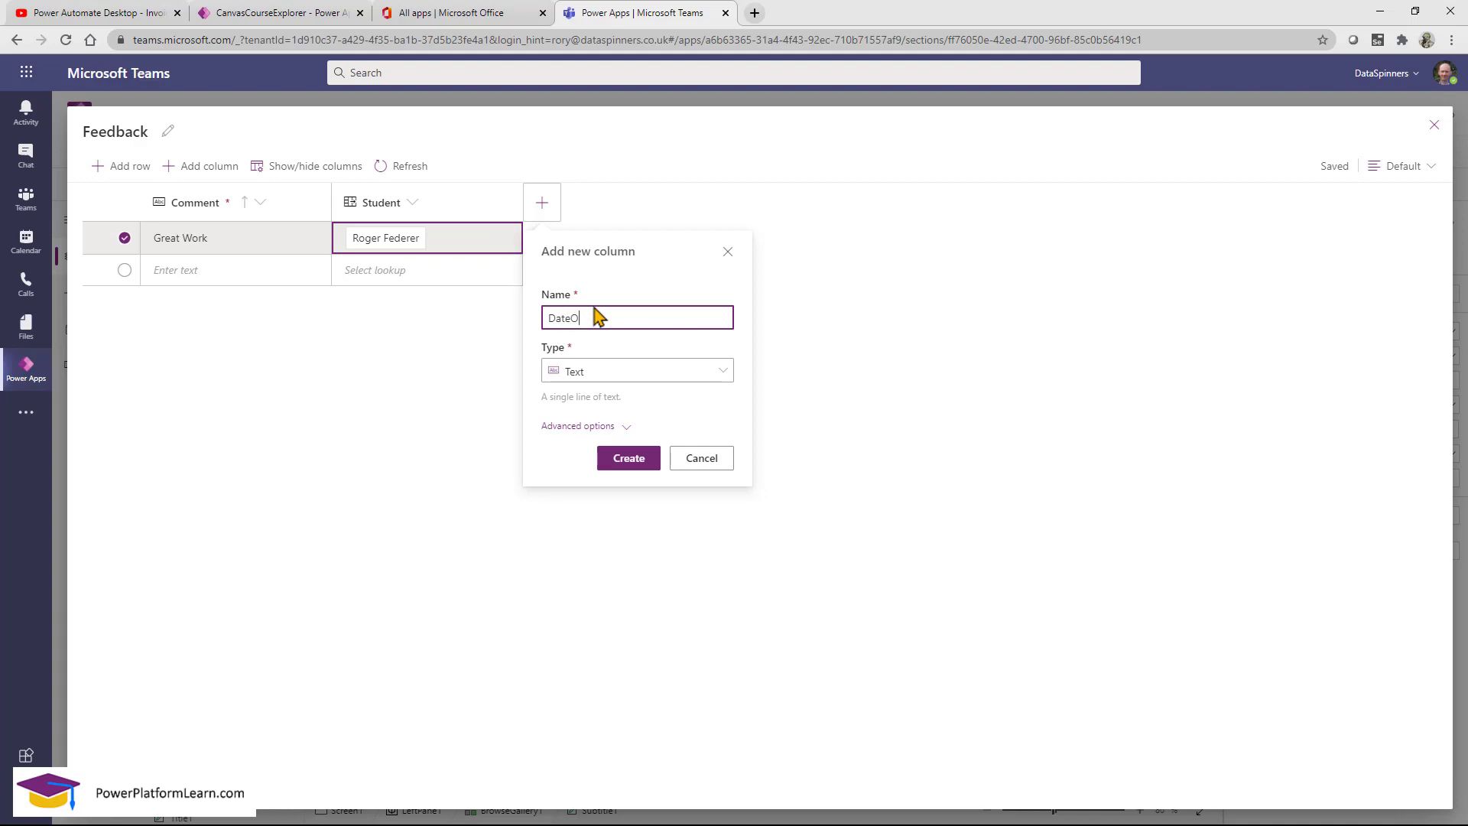
{"action": "type", "text": "fRecord"}
{"action": "left_click_drag", "start_coordinate": [638, 321], "coordinate": [575, 324]}
{"action": "type", "text": "Feedback"}
{"action": "left_click_drag", "start_coordinate": [571, 318], "coordinate": [646, 315]}
{"action": "type", "text": "Event"}
{"action": "left_click", "coordinate": [618, 374]}
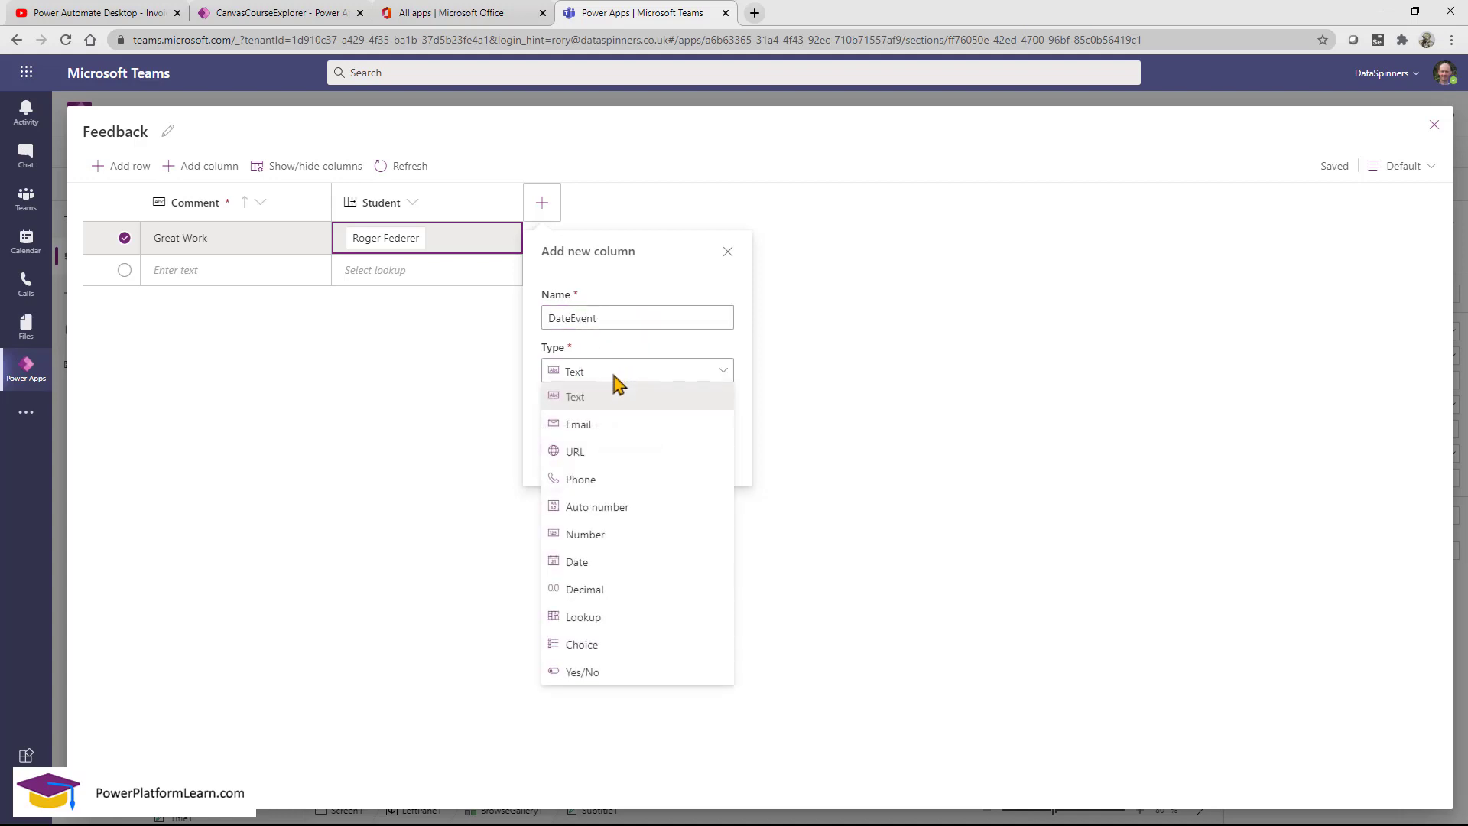
{"action": "left_click", "coordinate": [614, 564]}
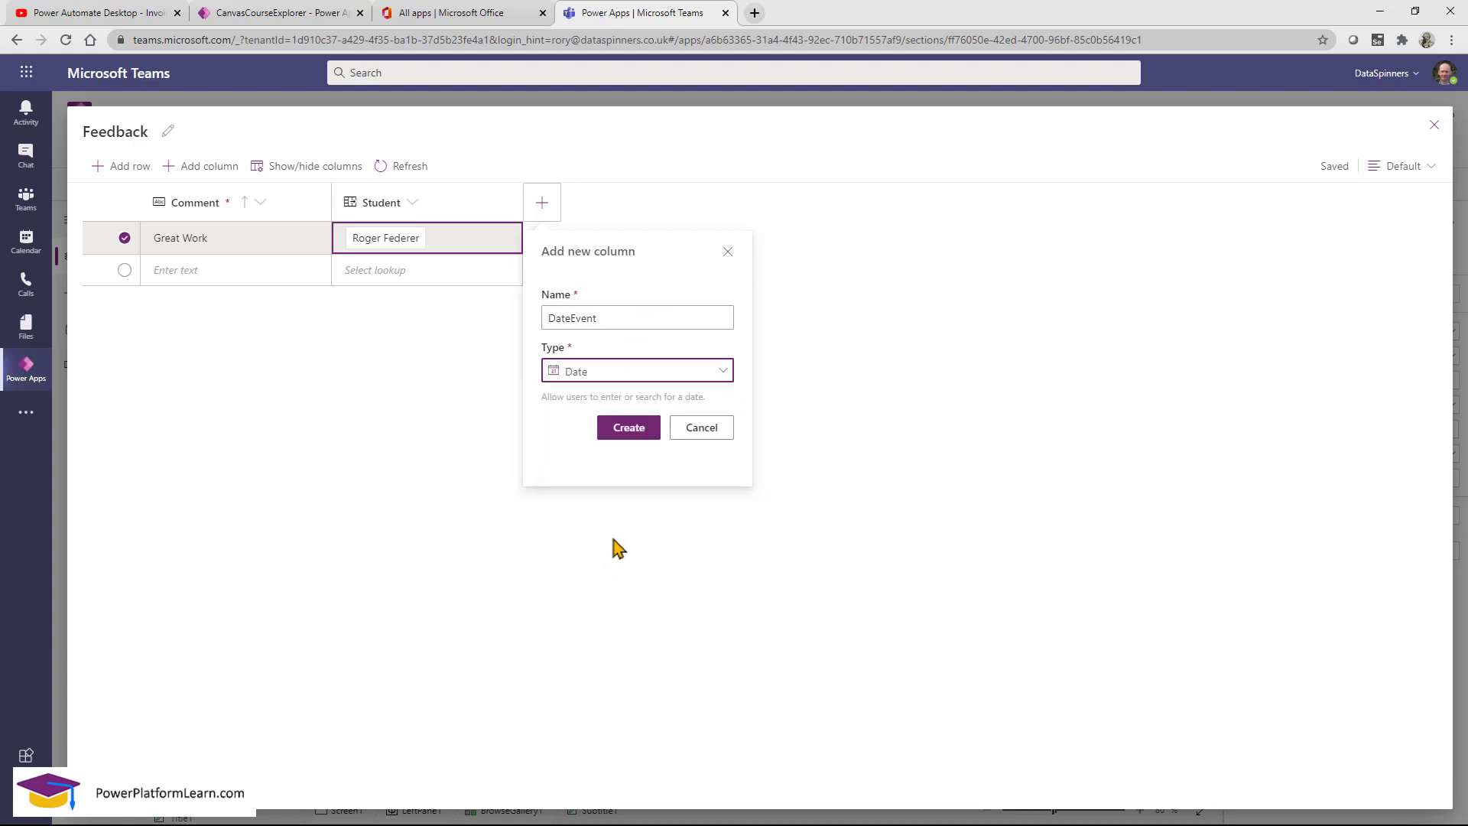
{"action": "left_click", "coordinate": [639, 431]}
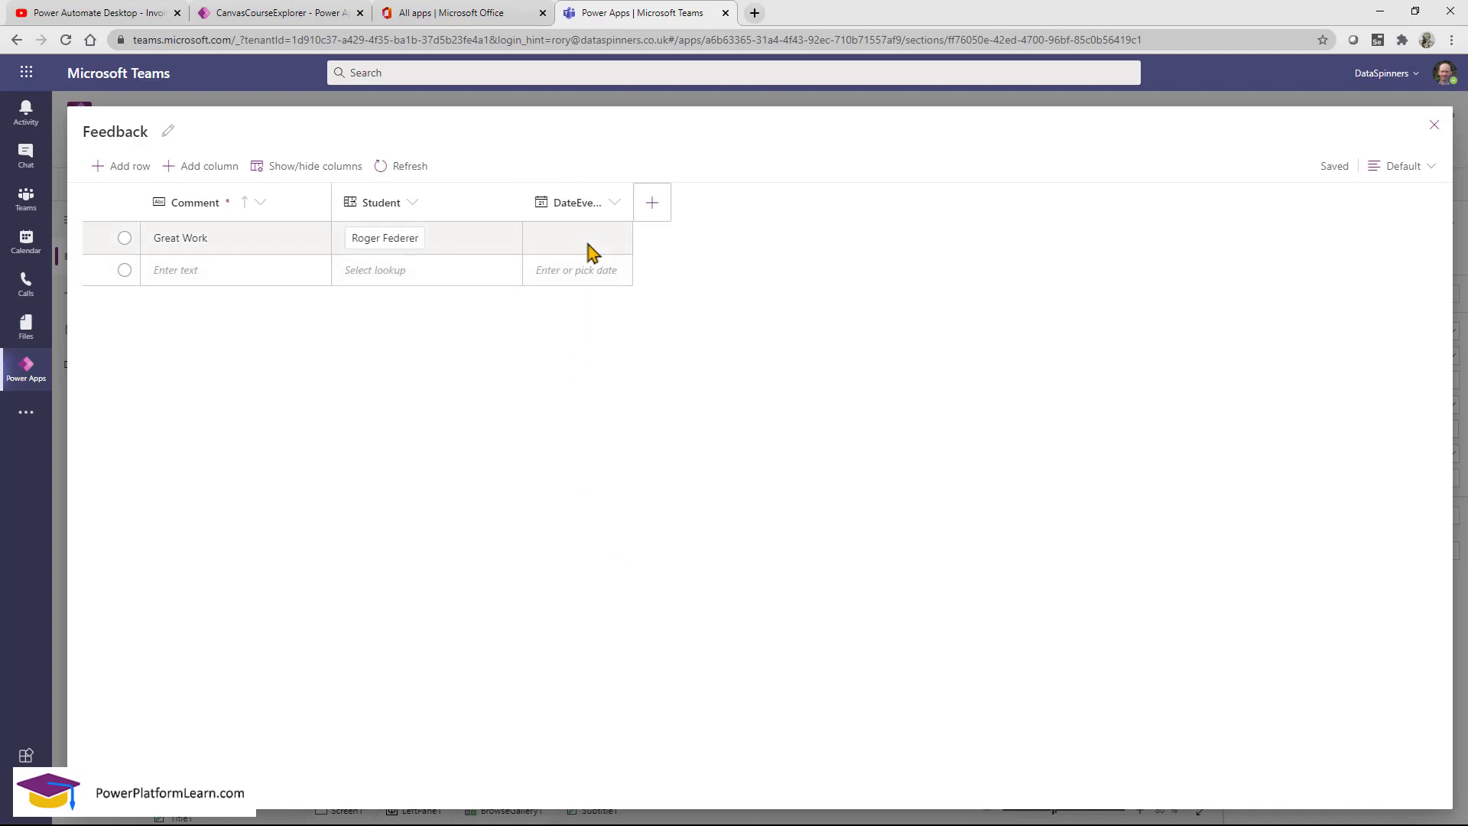
Set the Great Work record's DateEvent to 10/3/2020.
{"action": "left_click", "coordinate": [592, 251]}
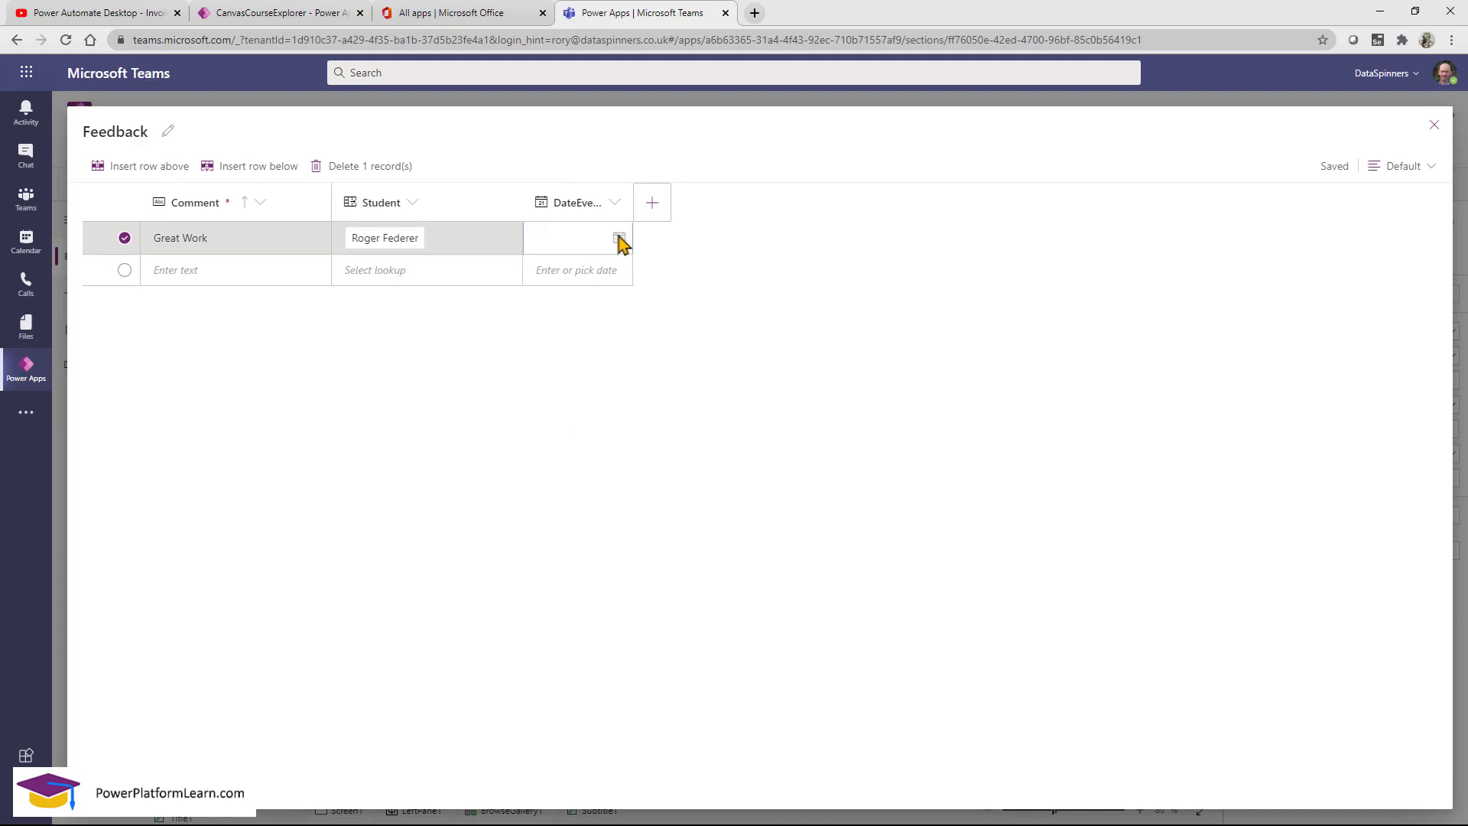
{"action": "left_click", "coordinate": [619, 239]}
{"action": "left_click", "coordinate": [549, 338]}
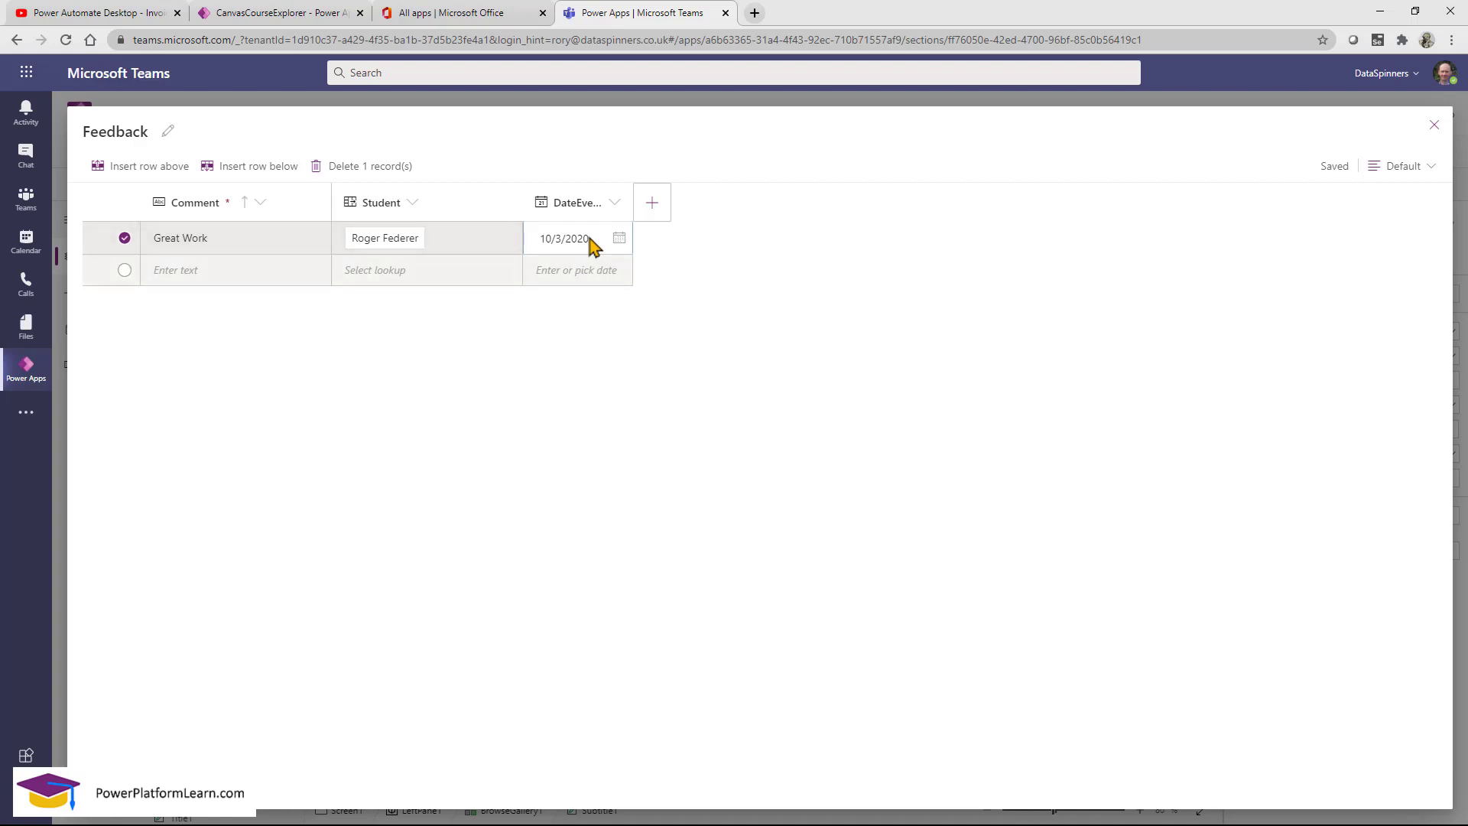
{"action": "left_click", "coordinate": [535, 238]}
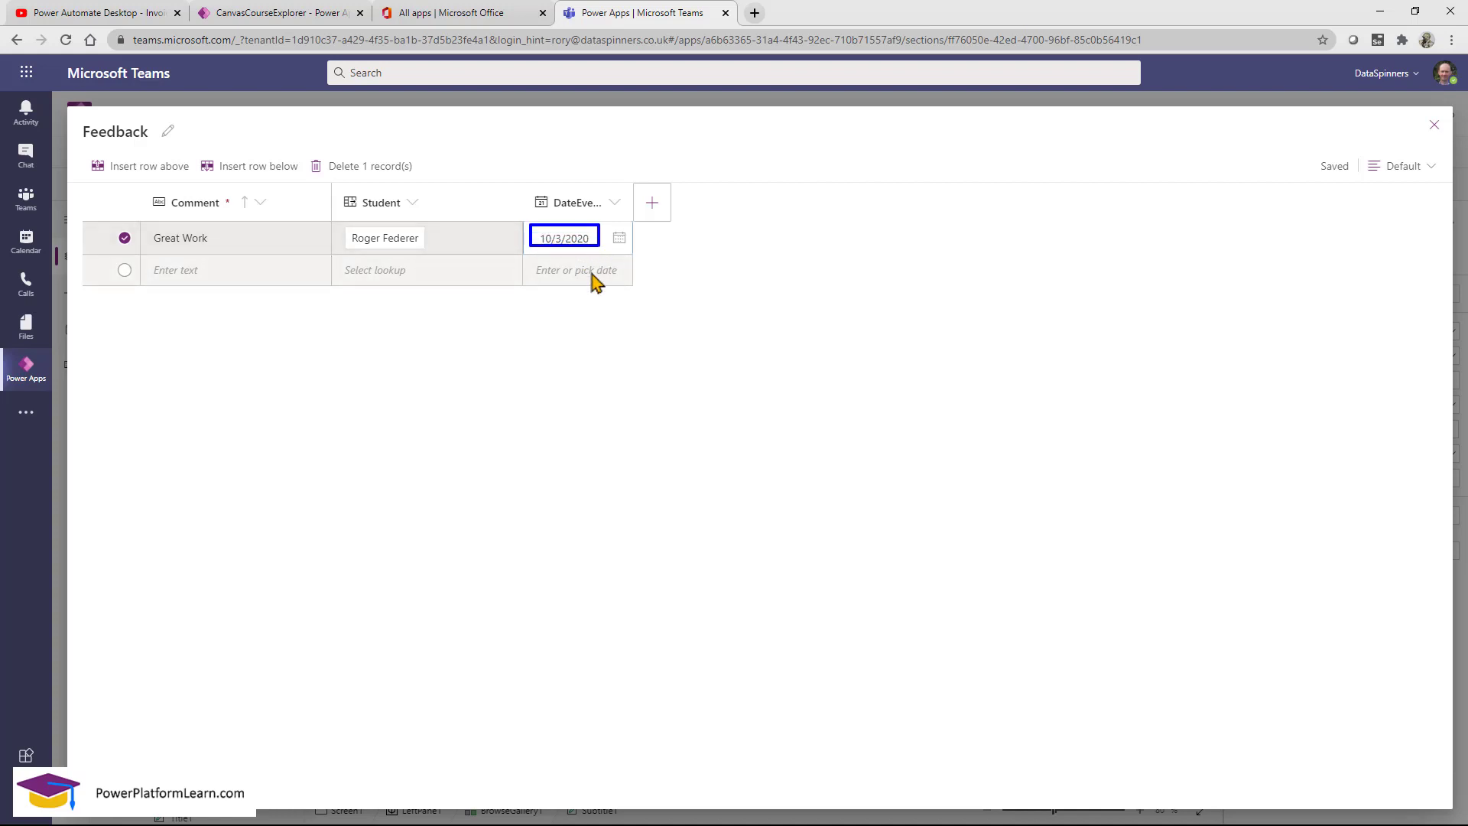
{"action": "key", "text": "Escape"}
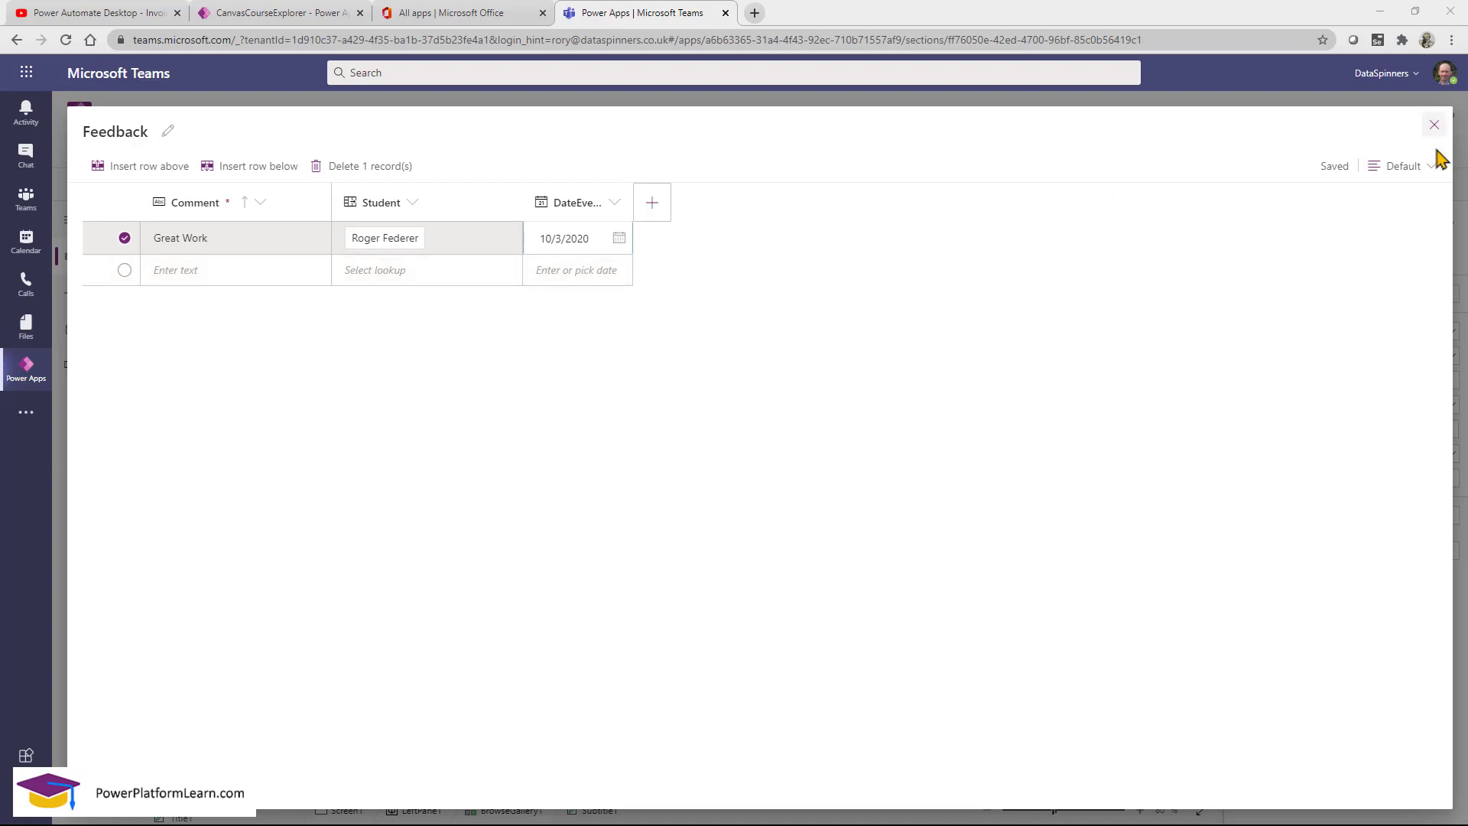
Save the dated Great Work row, close the Feedback editor, and create a FeedbackCategory table.
{"action": "left_click", "coordinate": [403, 273]}
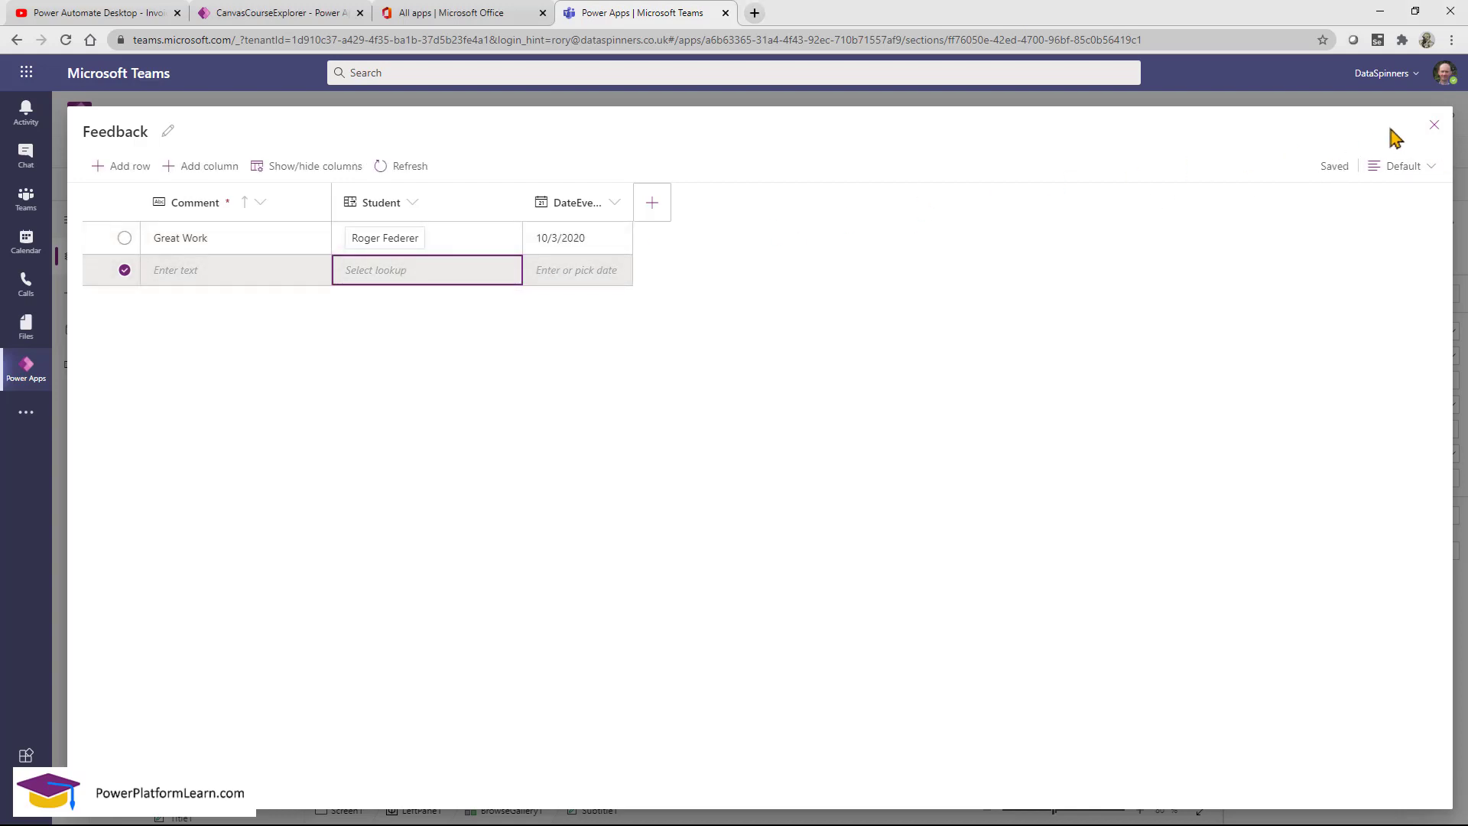
{"action": "left_click", "coordinate": [1434, 125]}
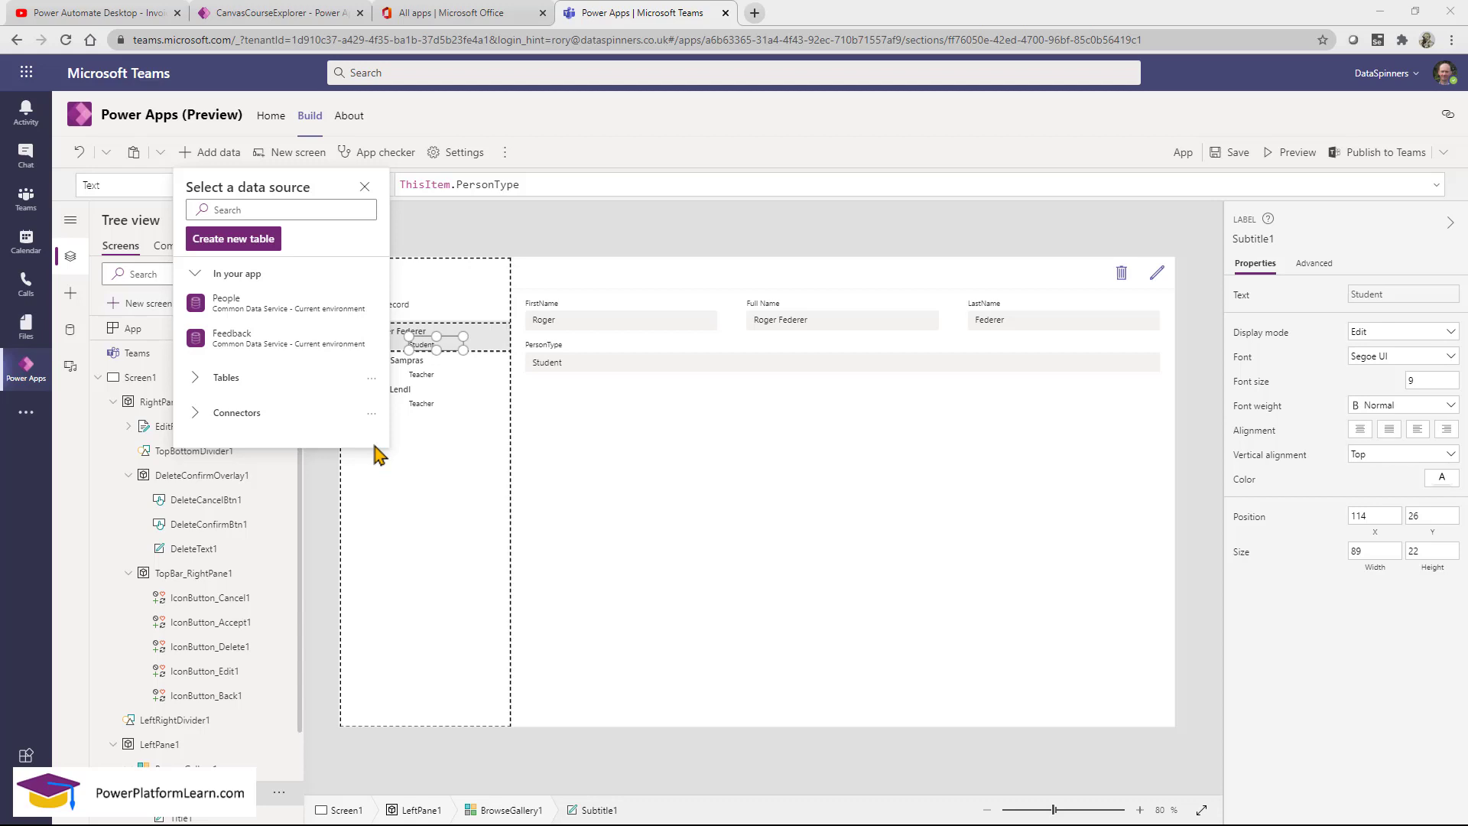
{"action": "left_click", "coordinate": [250, 245]}
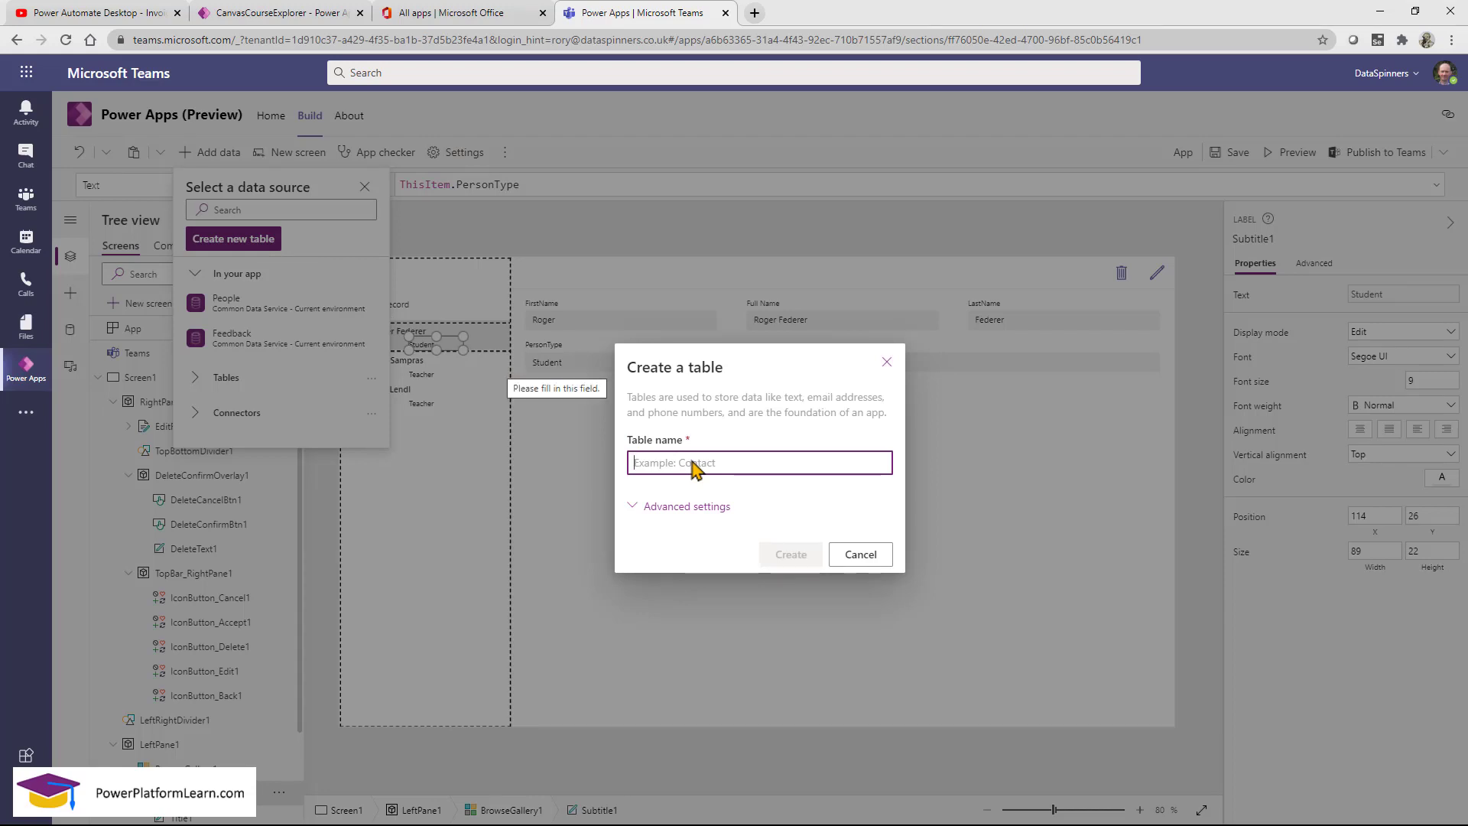
{"action": "type", "text": "Feed"}
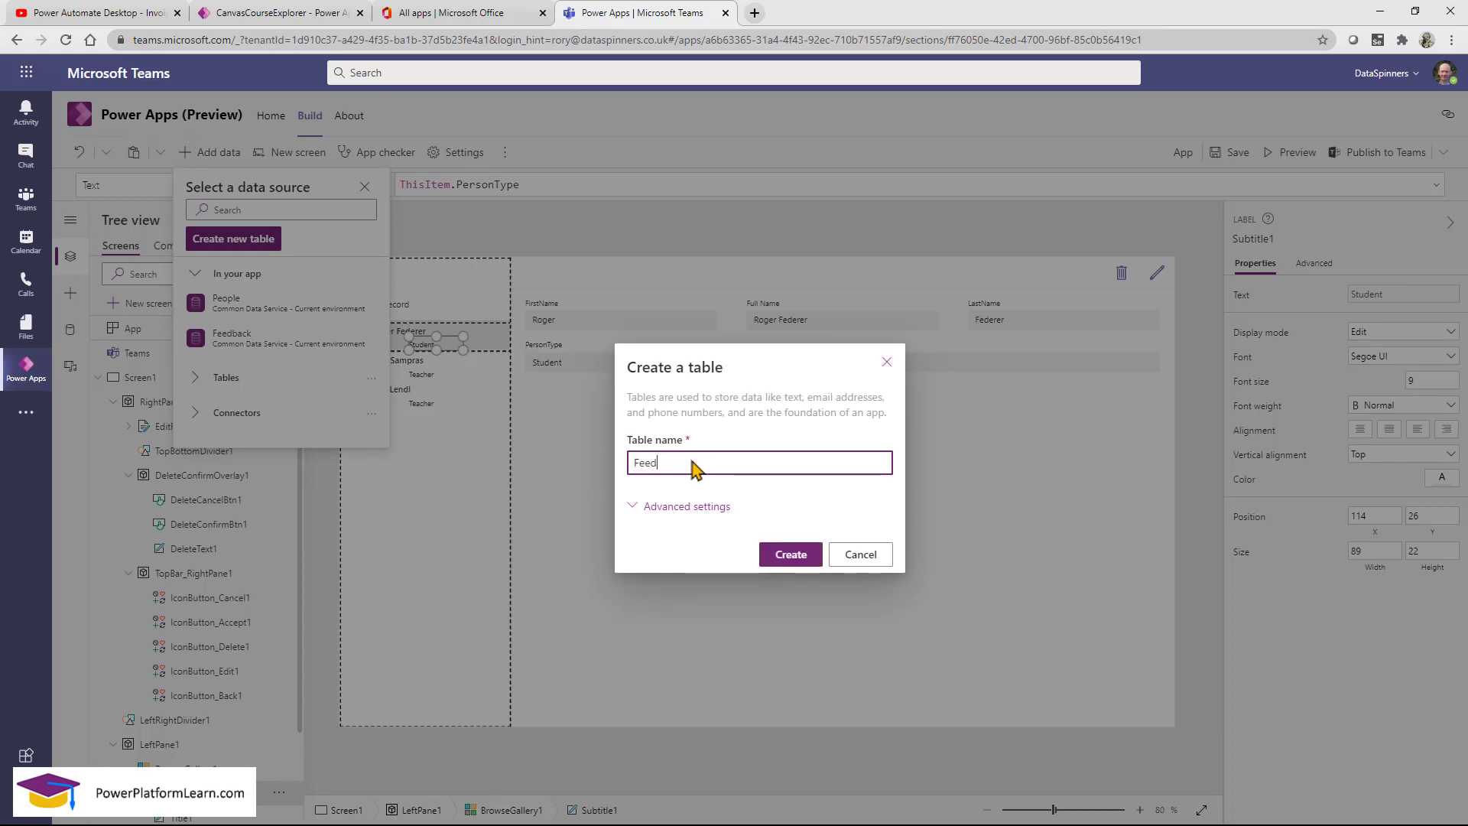
{"action": "type", "text": "backCategory"}
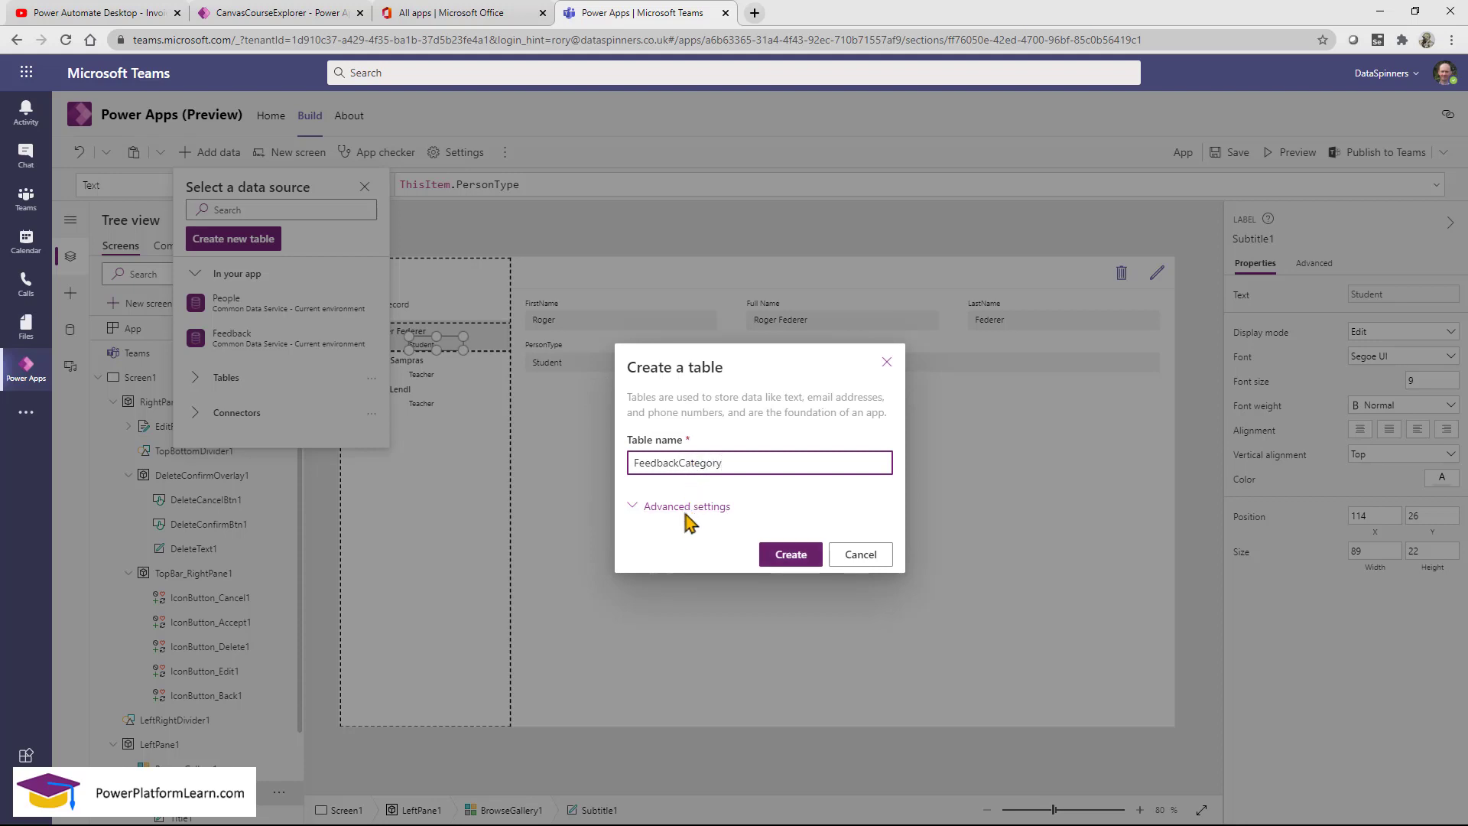
{"action": "left_click", "coordinate": [790, 555]}
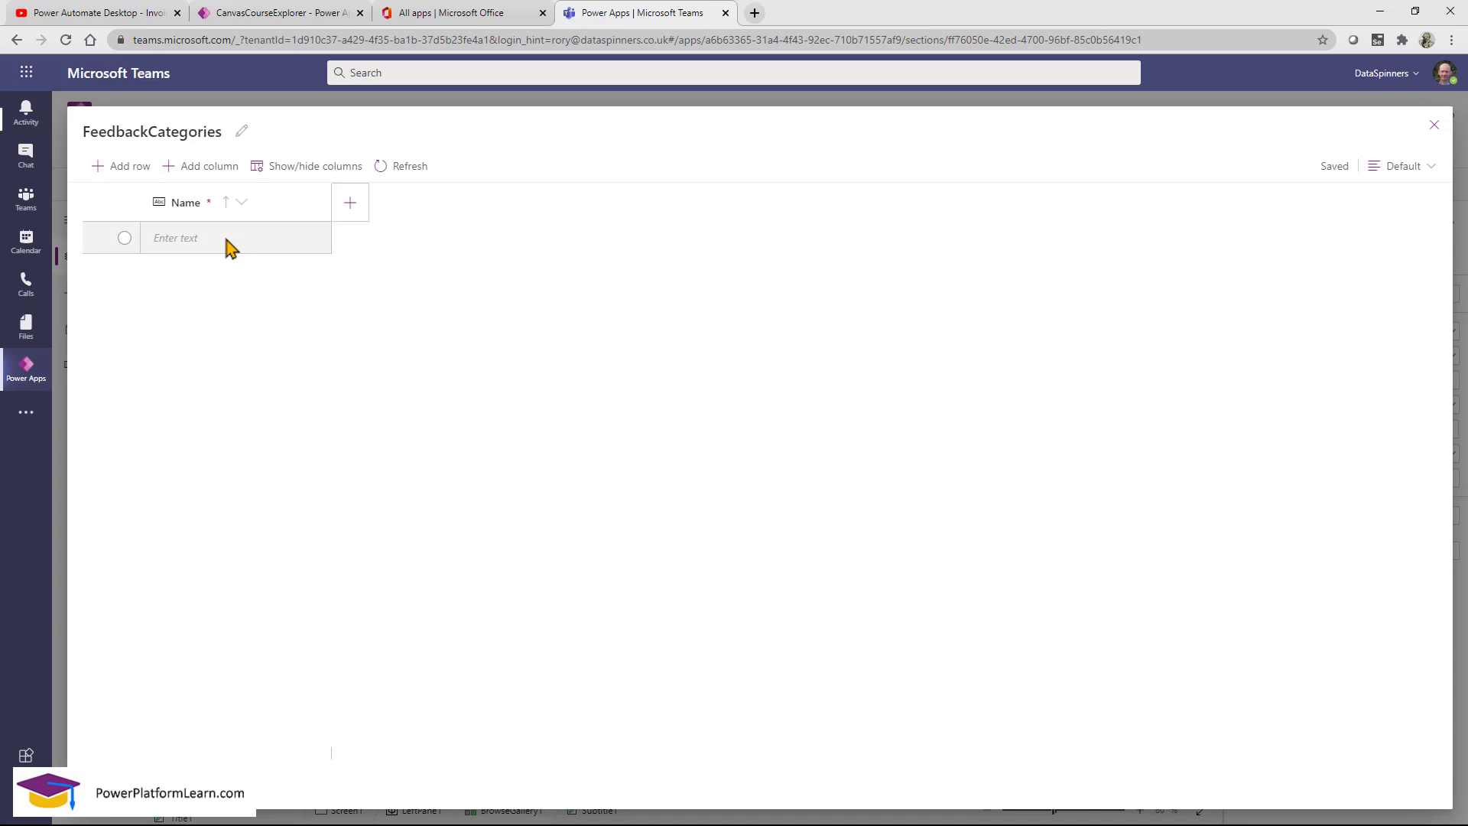
Enter Participation and Handwriting as the first two category names.
{"action": "left_click", "coordinate": [229, 239]}
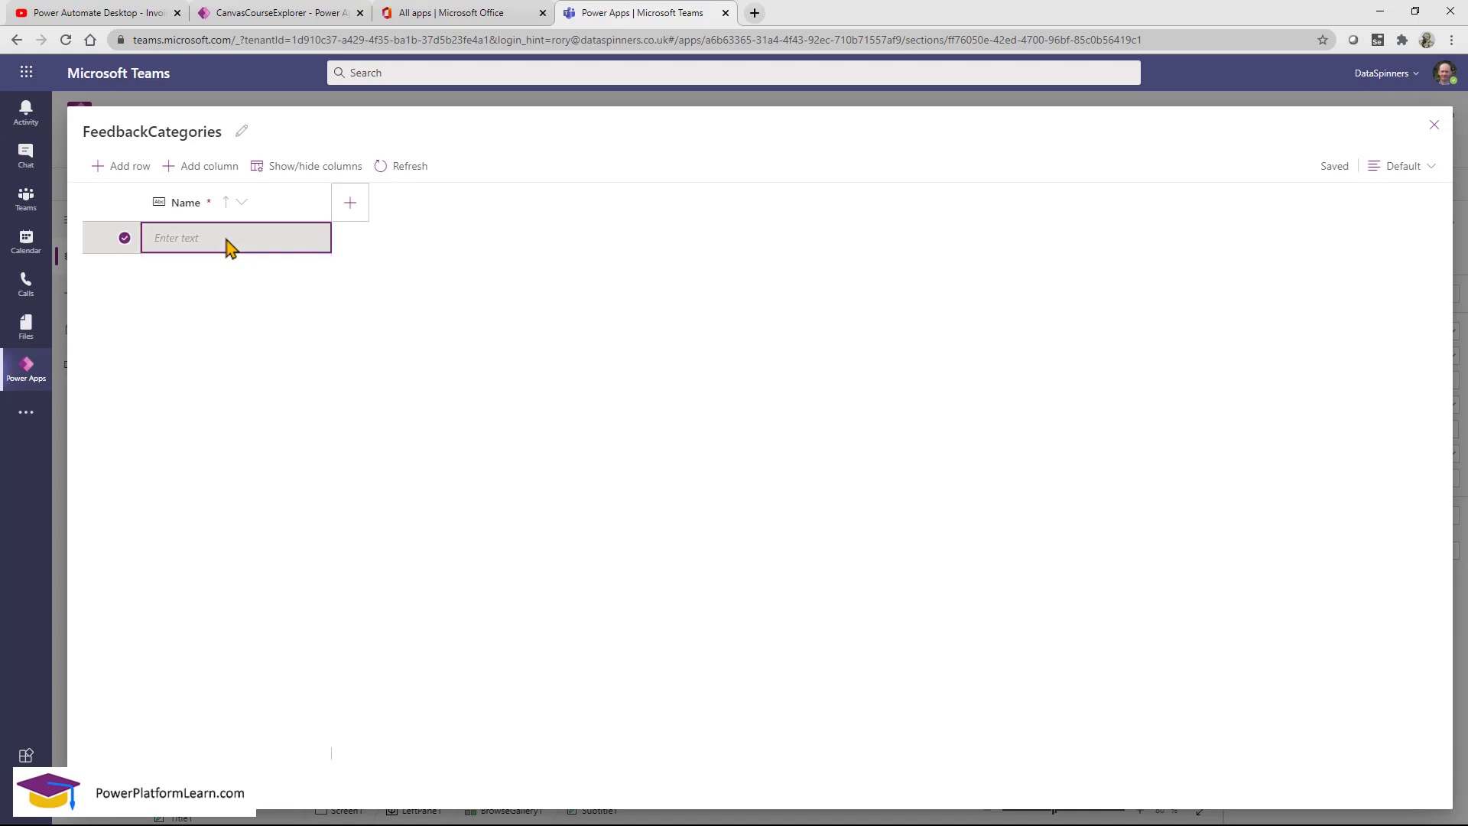
{"action": "left_click", "coordinate": [229, 239]}
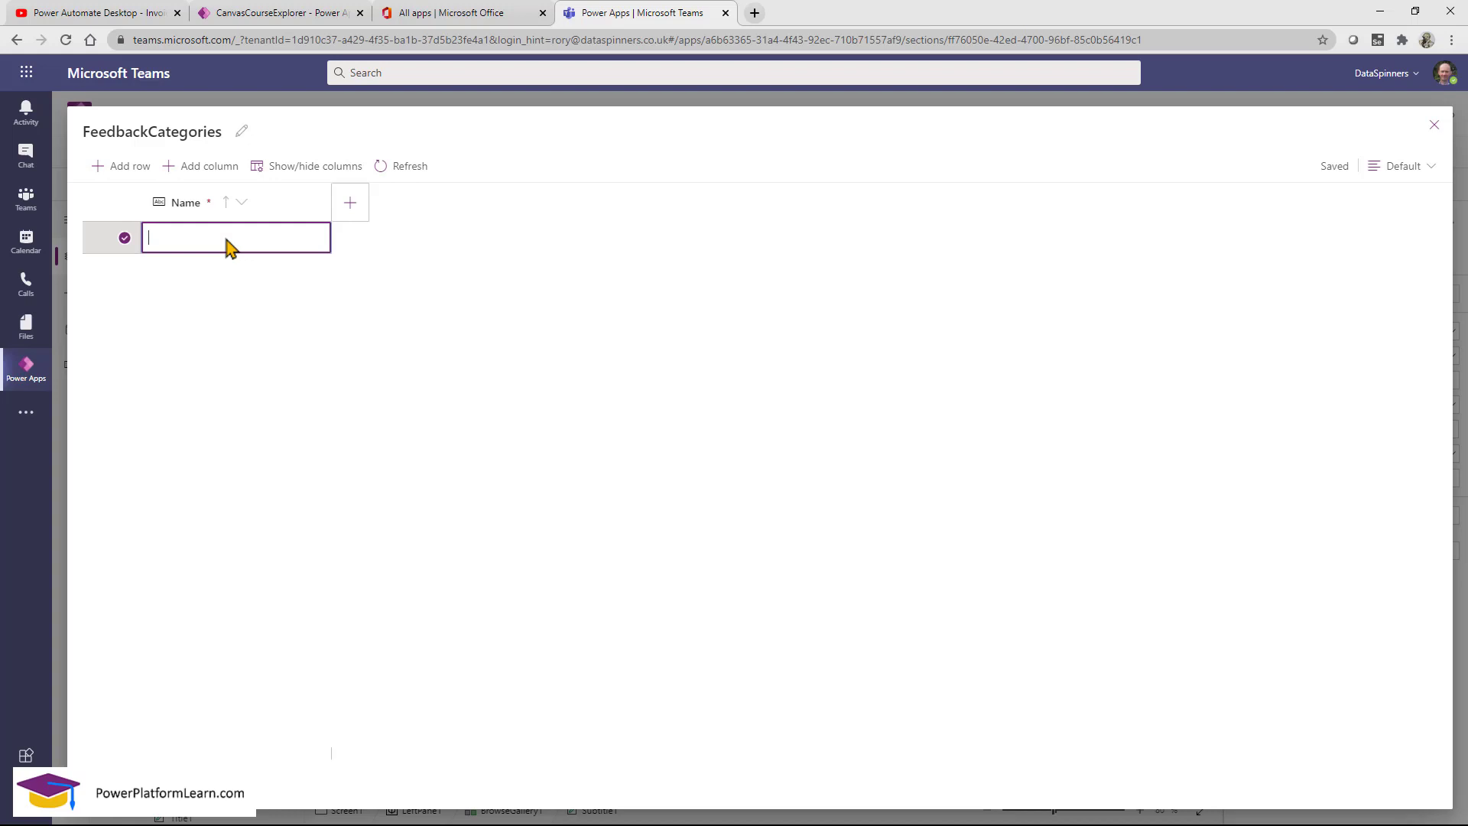
{"action": "type", "text": "Participation"}
{"action": "key", "text": "Return"}
{"action": "left_click", "coordinate": [168, 271]}
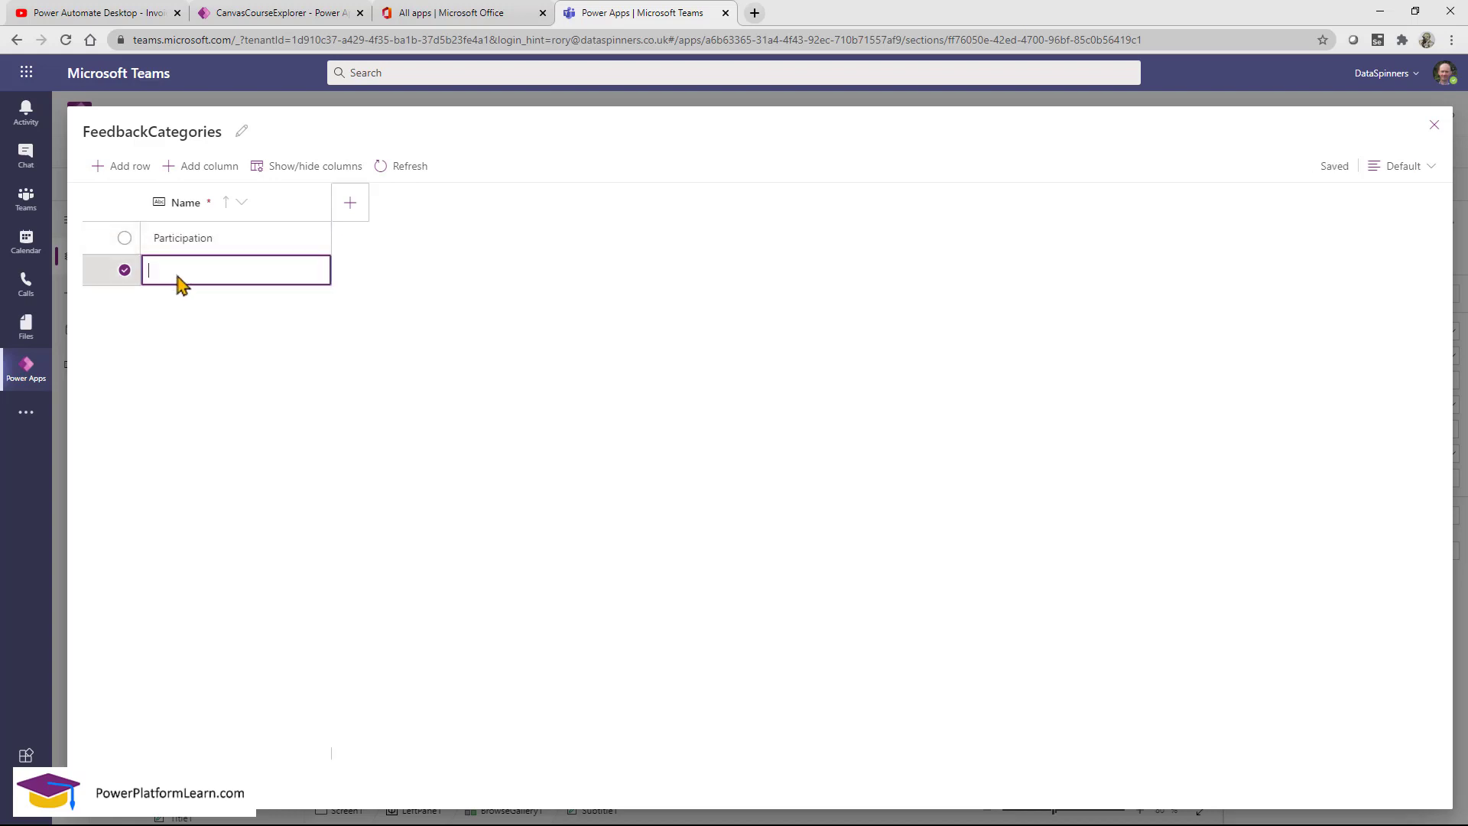
{"action": "type", "text": "Handr"}
{"action": "key", "text": "BackSpace"}
{"action": "type", "text": "wi"}
{"action": "type", "text": "ritn"}
{"action": "type", "text": "ng"}
{"action": "key", "text": "Return"}
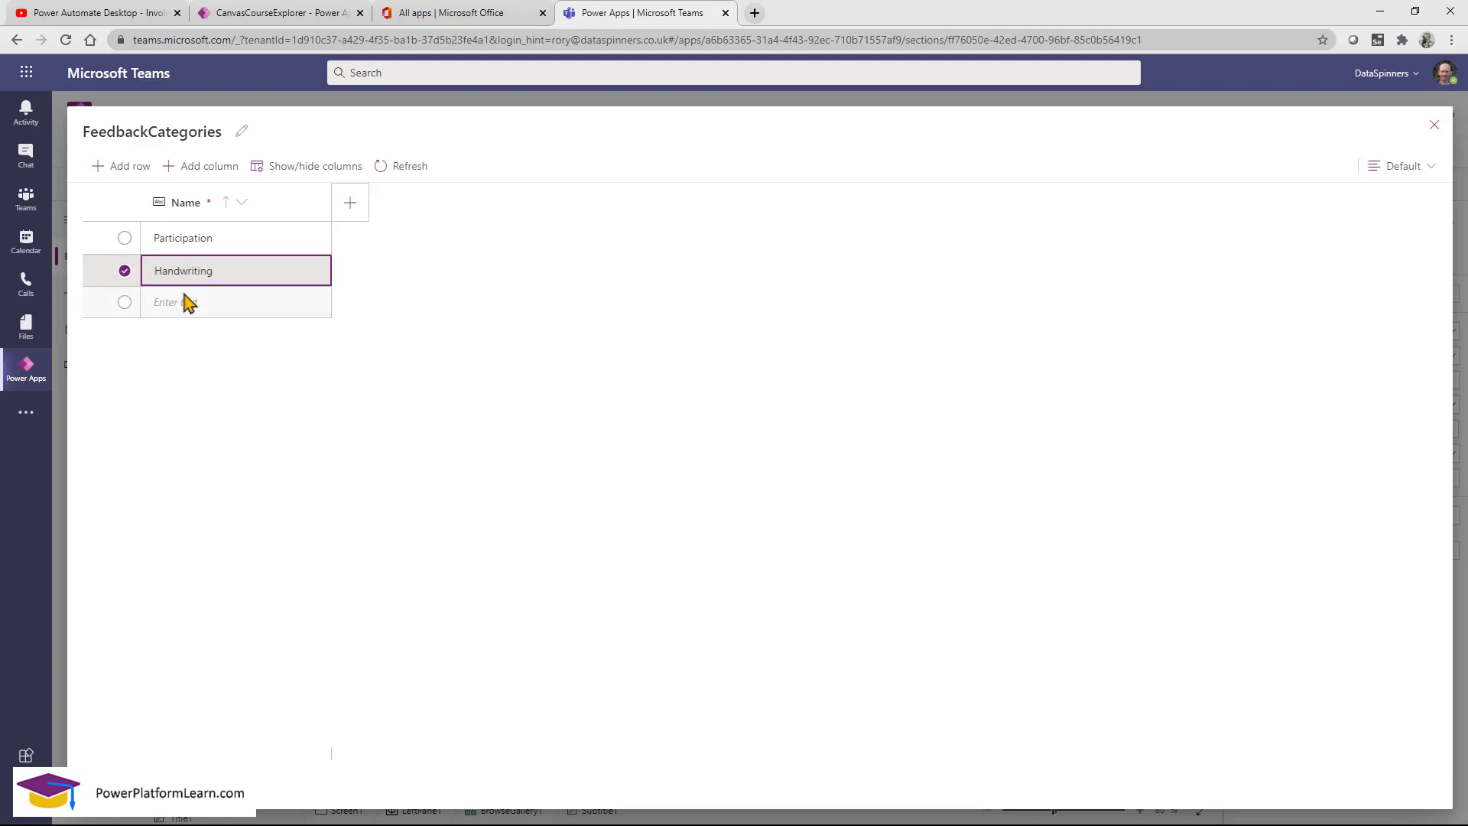
{"action": "left_click", "coordinate": [187, 302]}
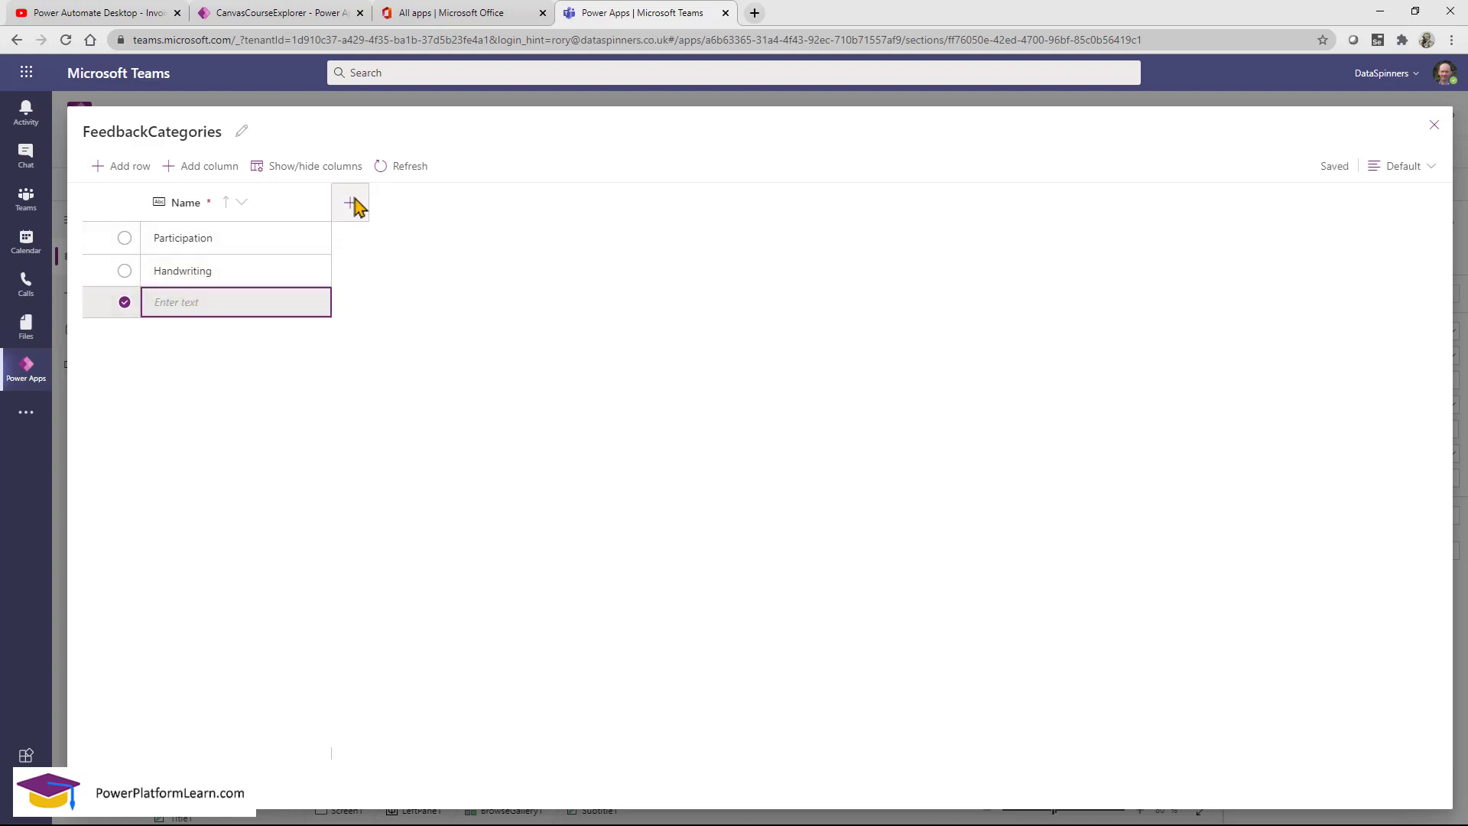
Add a whole Number column named Points to FeedbackCategories.
{"action": "left_click", "coordinate": [355, 205]}
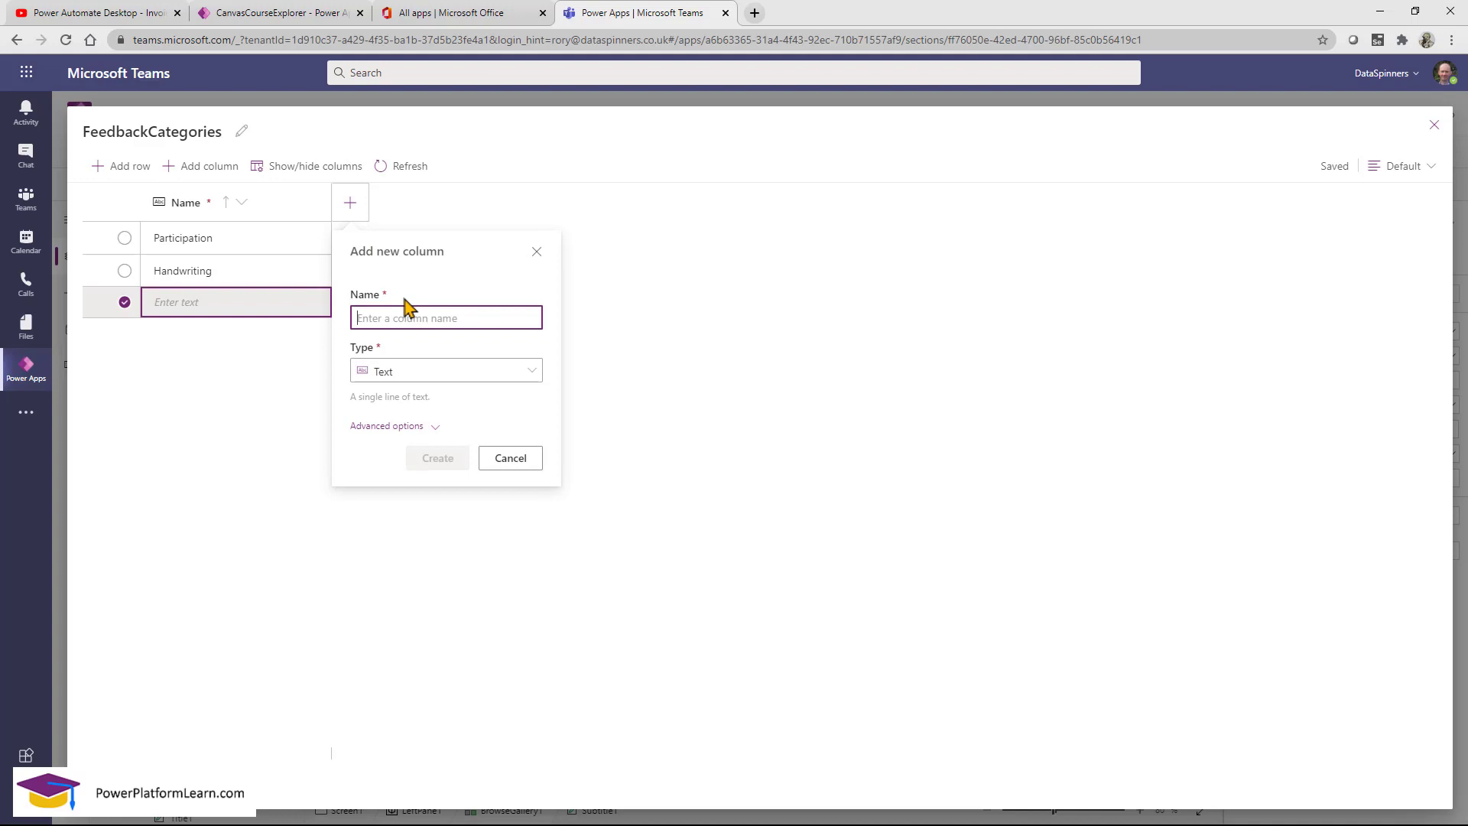
{"action": "type", "text": "Points"}
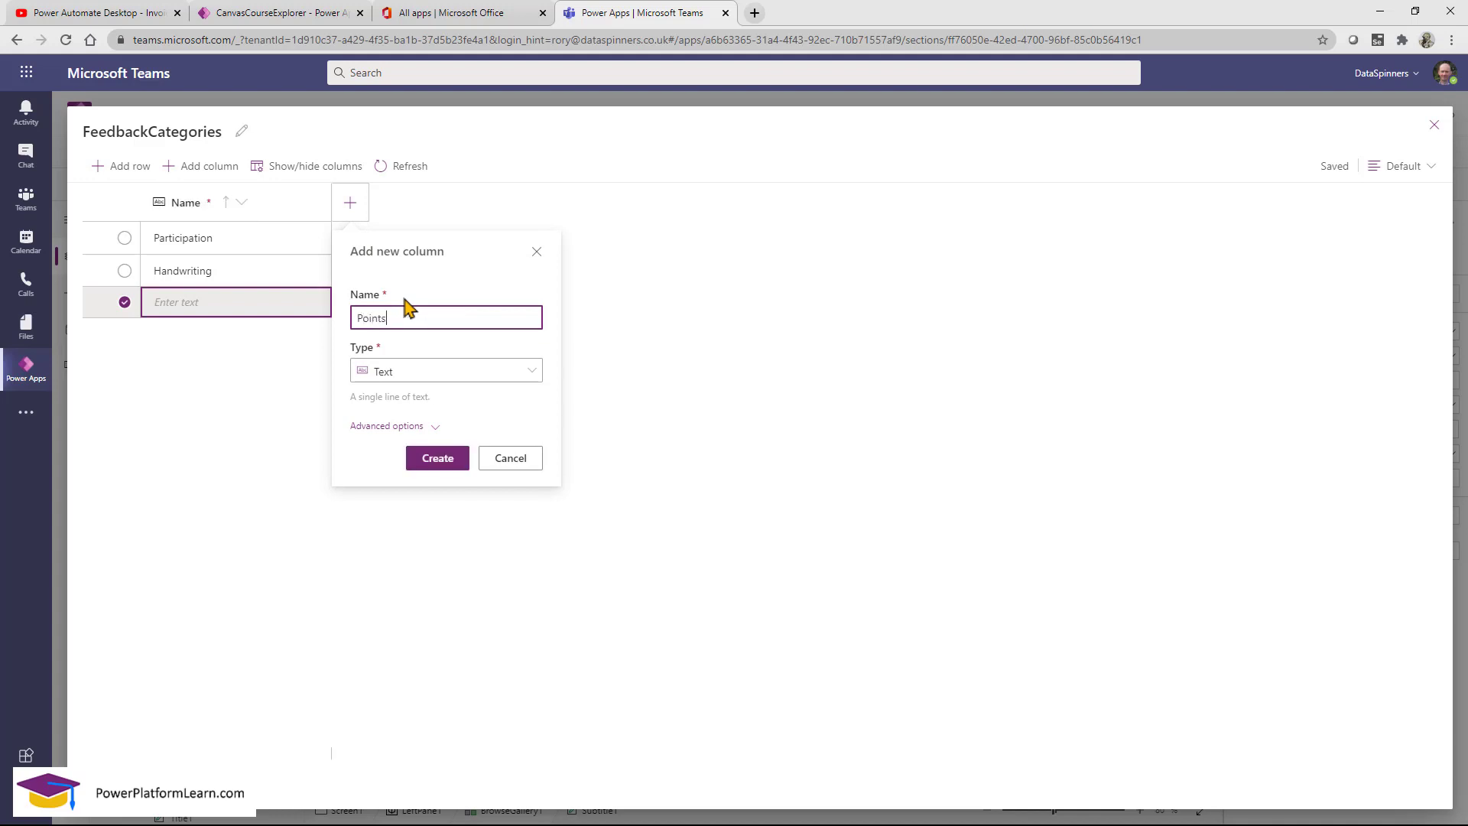
{"action": "left_click", "coordinate": [452, 372]}
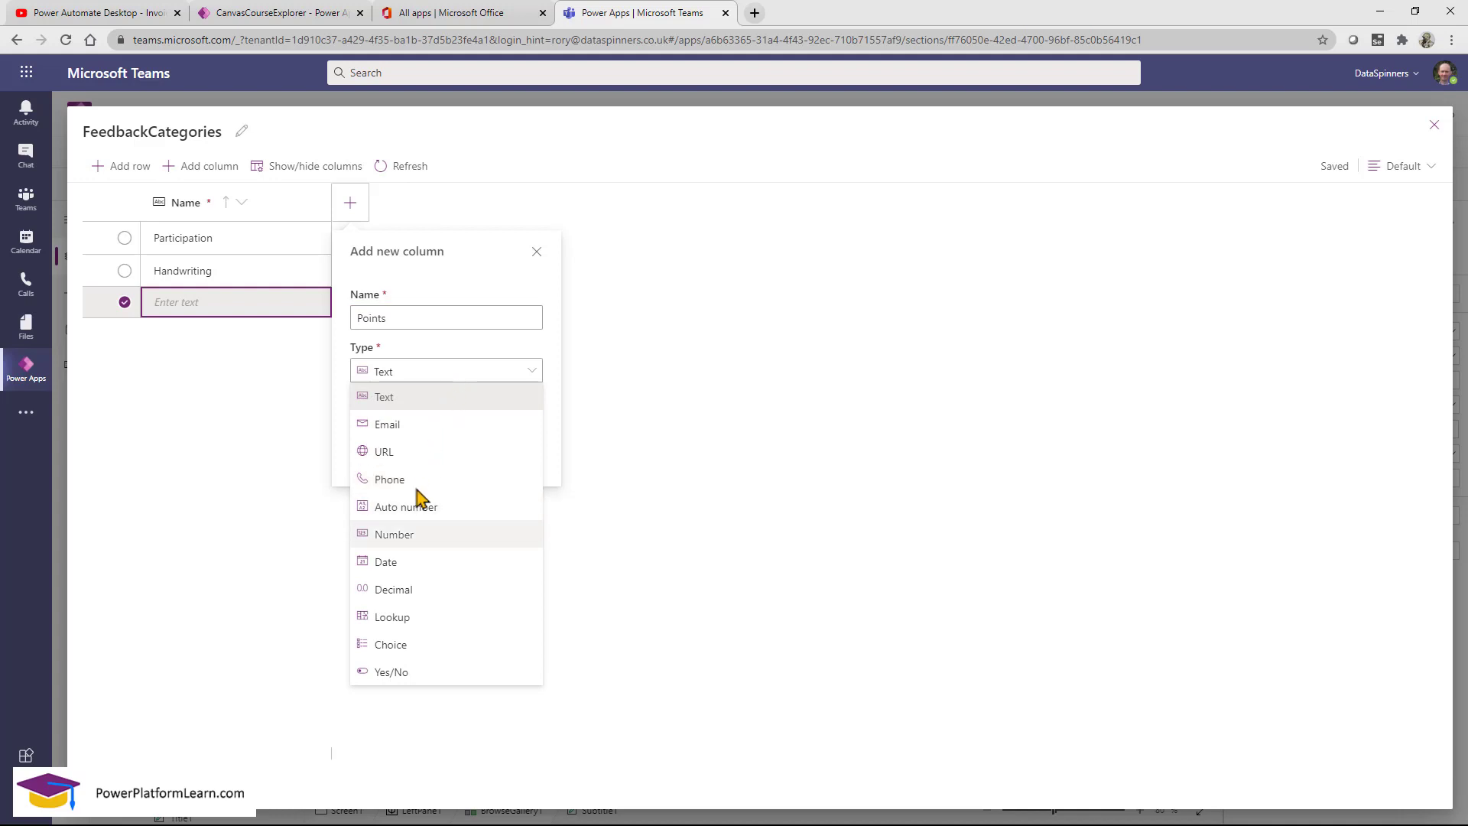
{"action": "left_click", "coordinate": [409, 535]}
{"action": "left_click", "coordinate": [442, 462]}
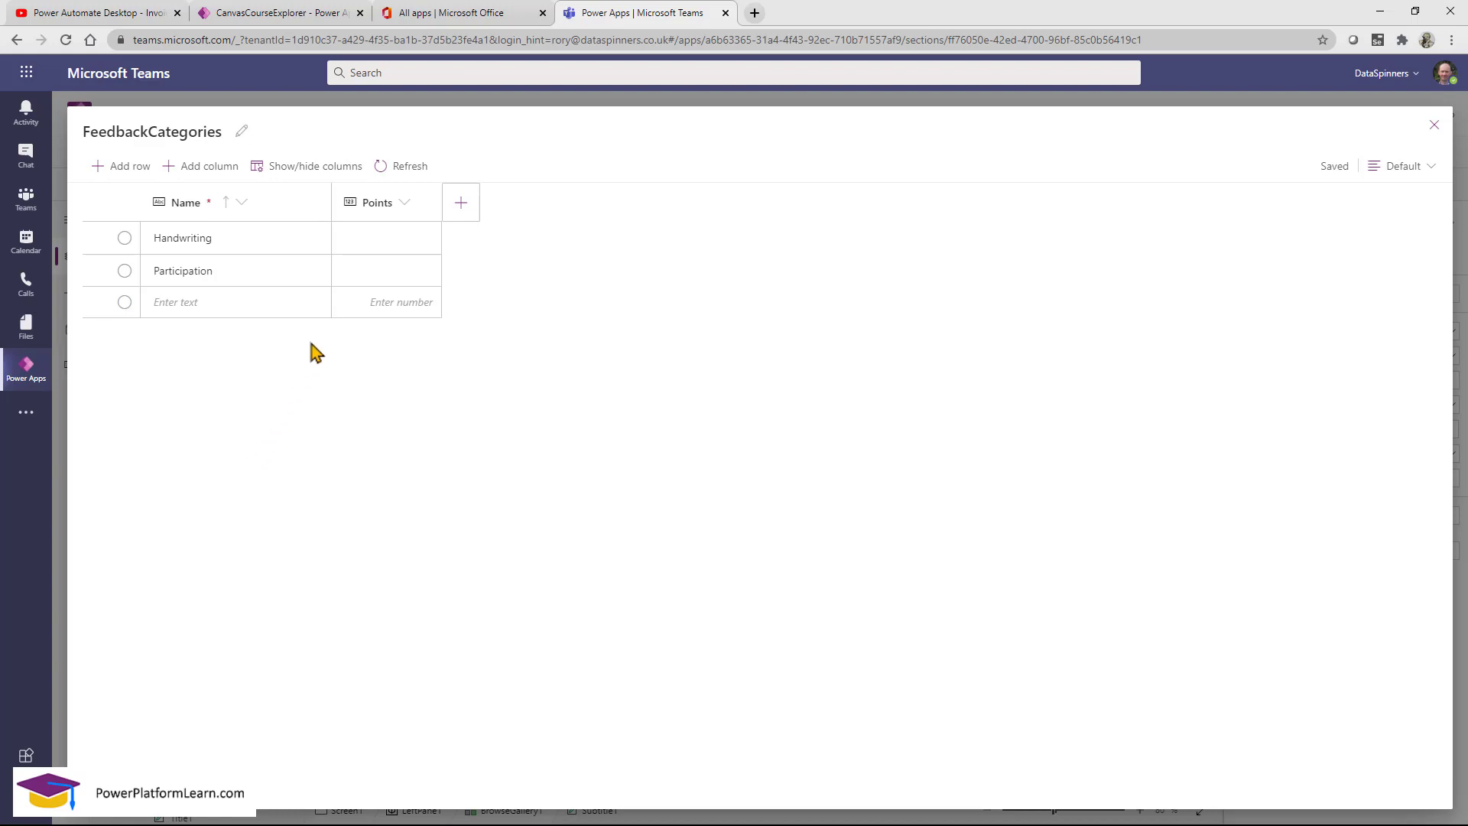
Give Handwriting 1 point and Participation 3 points.
{"action": "left_click", "coordinate": [376, 241]}
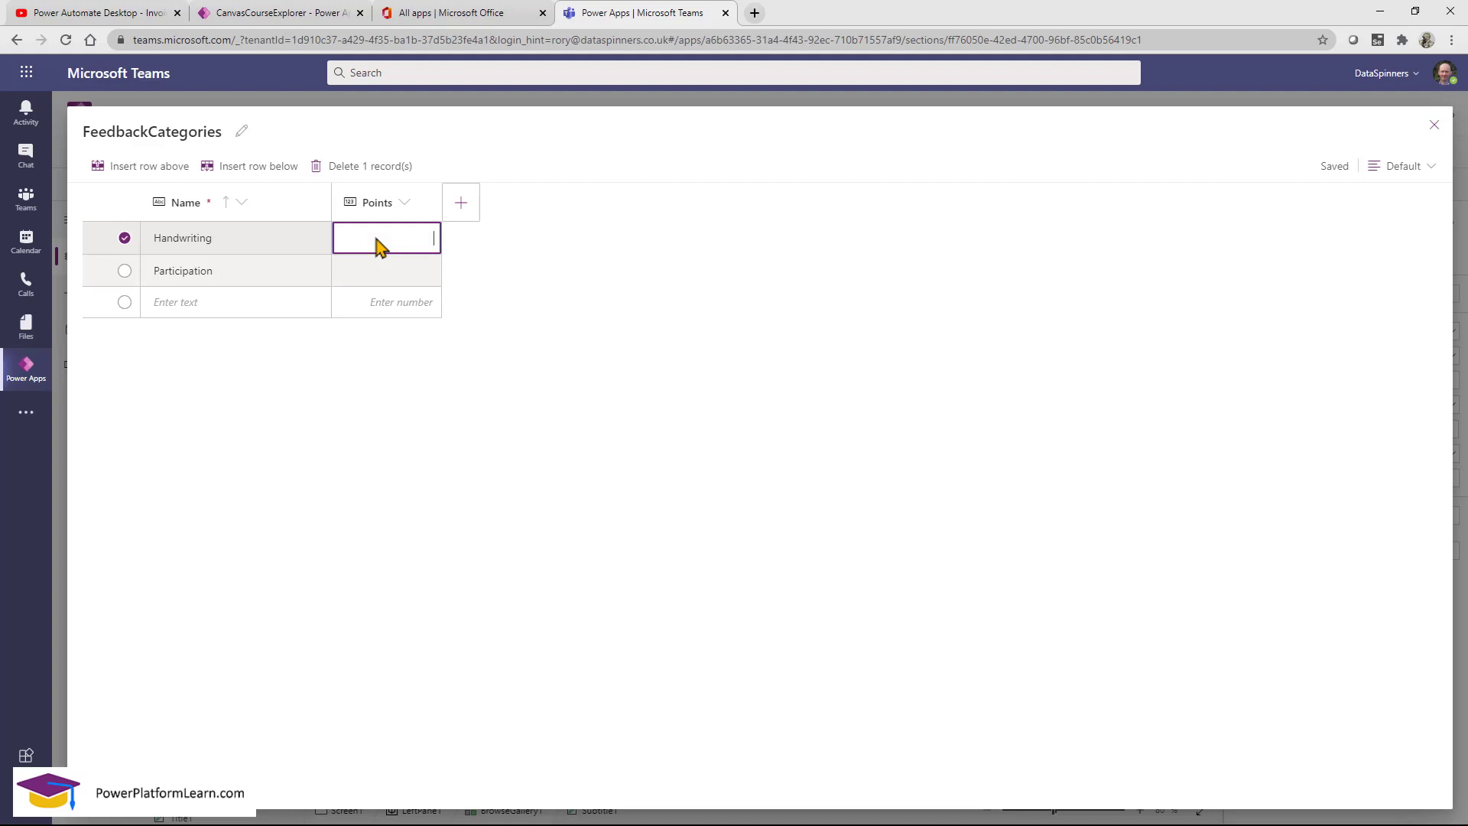
{"action": "left_click", "coordinate": [383, 277]}
{"action": "left_click", "coordinate": [251, 278]}
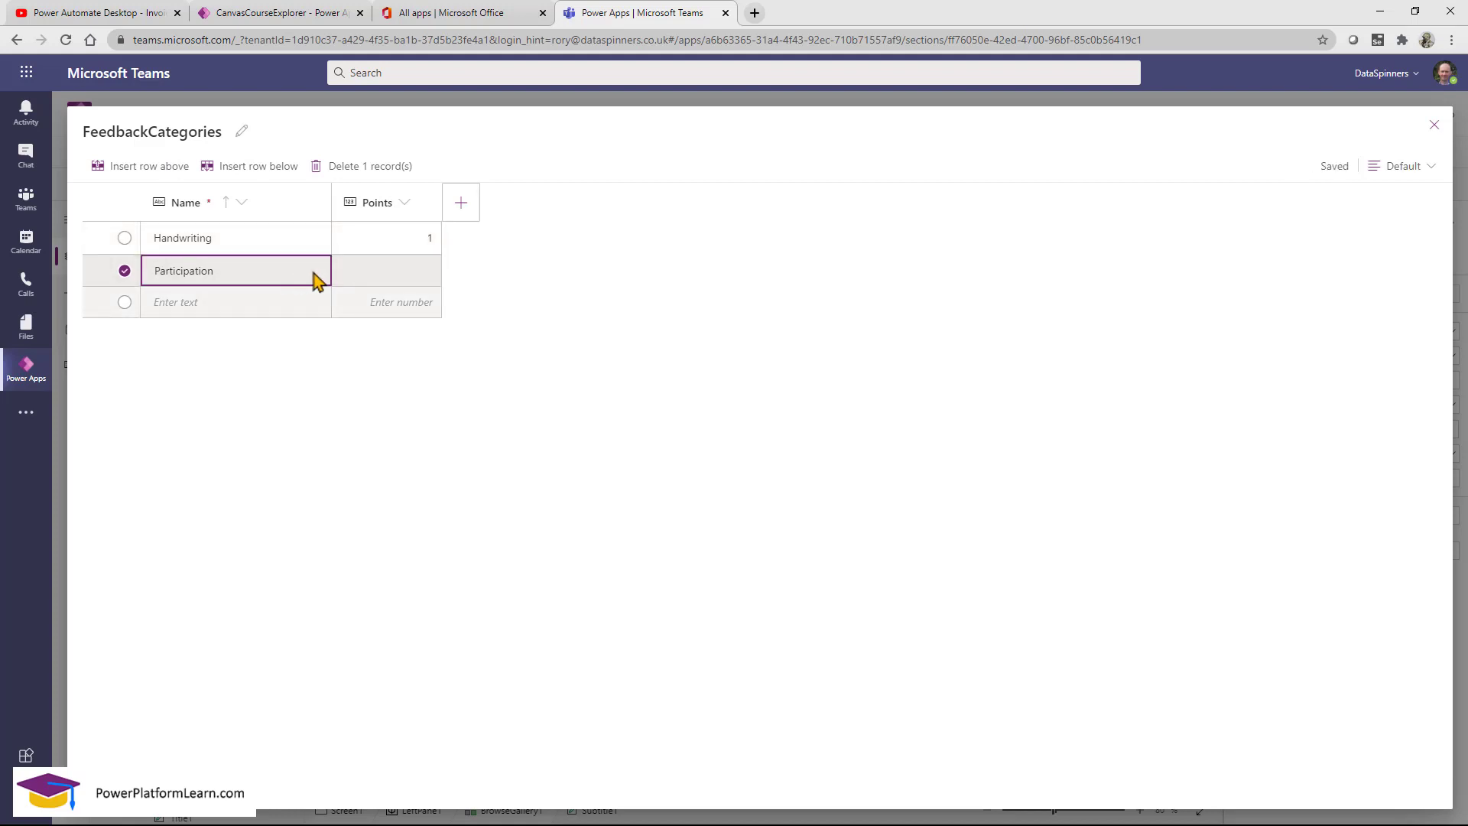
{"action": "left_click", "coordinate": [382, 278]}
{"action": "type", "text": "3"}
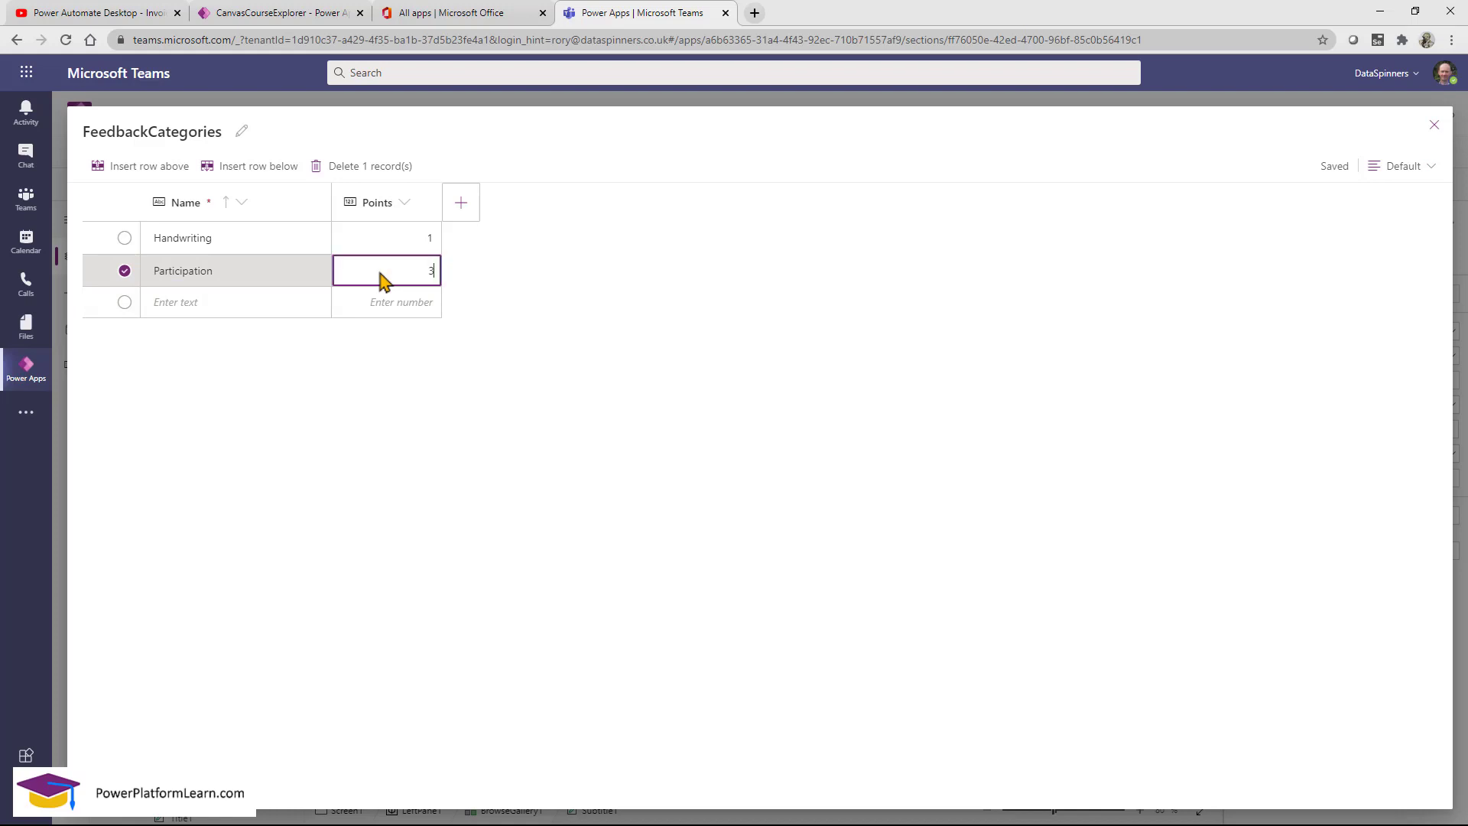
{"action": "left_click", "coordinate": [252, 311]}
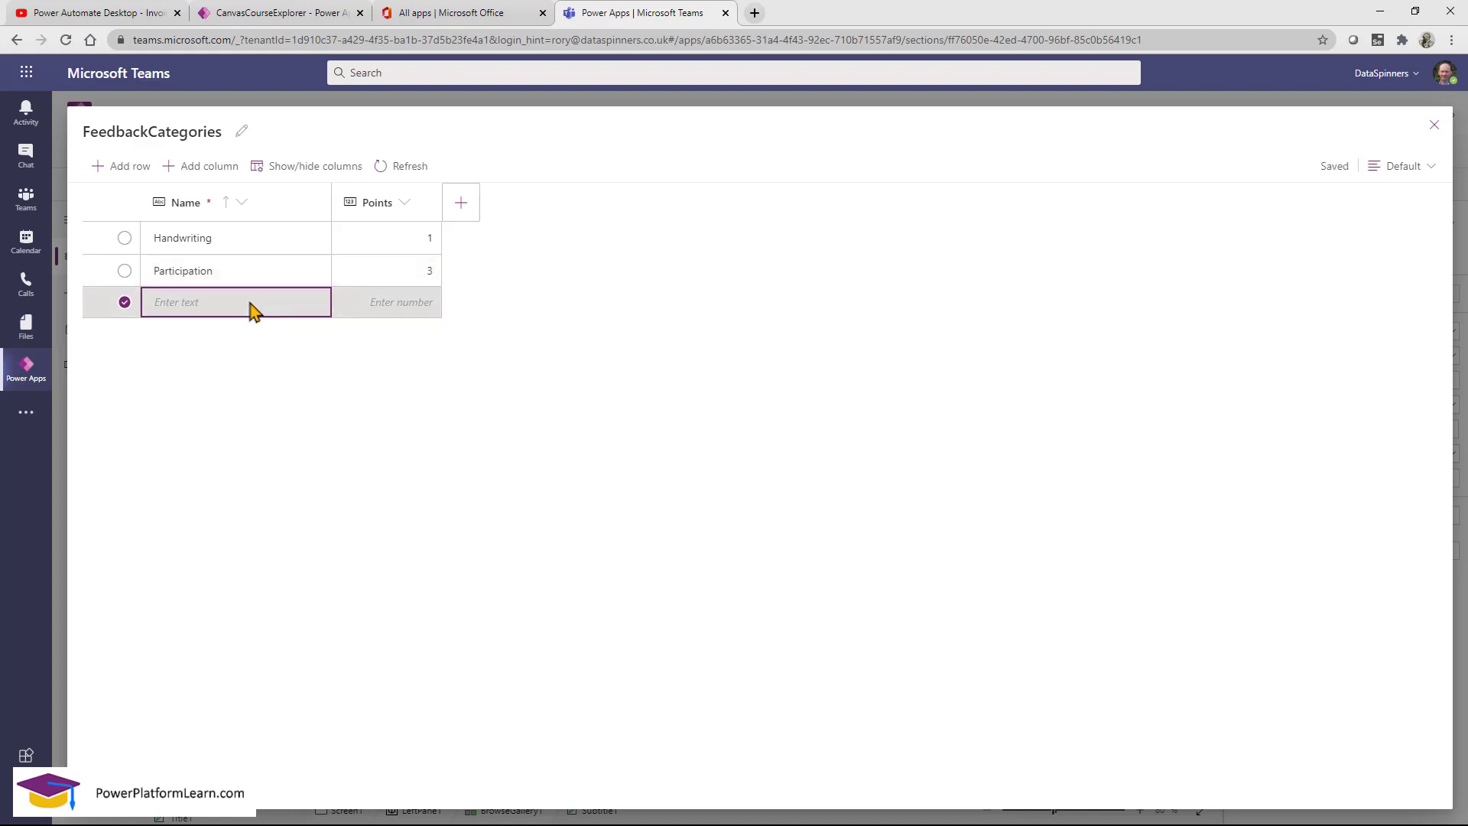
Add a Helping Teacher category worth 3 points and save the rows.
{"action": "left_click", "coordinate": [255, 309]}
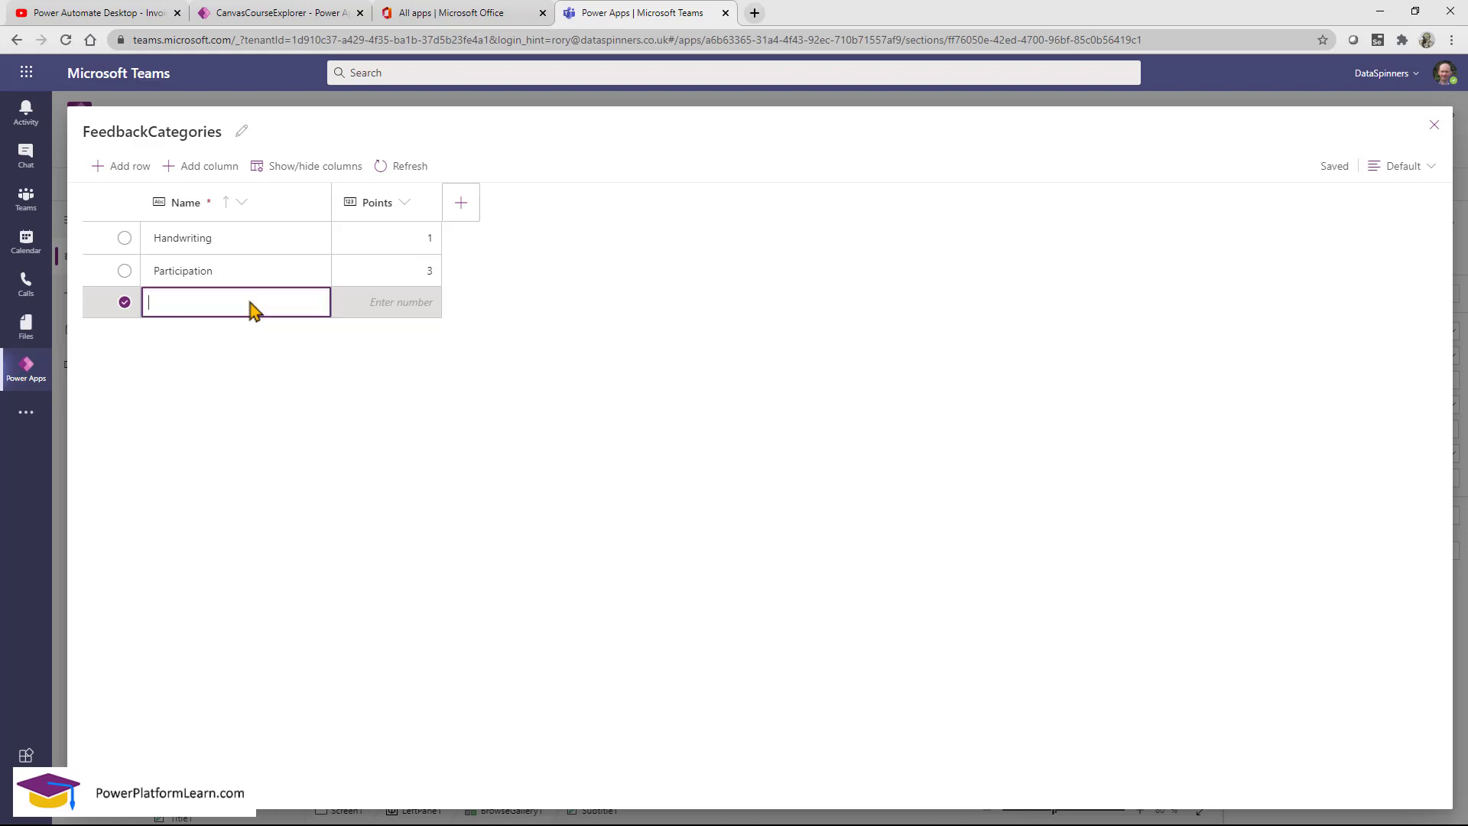
{"action": "type", "text": "Helping Teacher"}
{"action": "left_click", "coordinate": [380, 312]}
{"action": "type", "text": "3"}
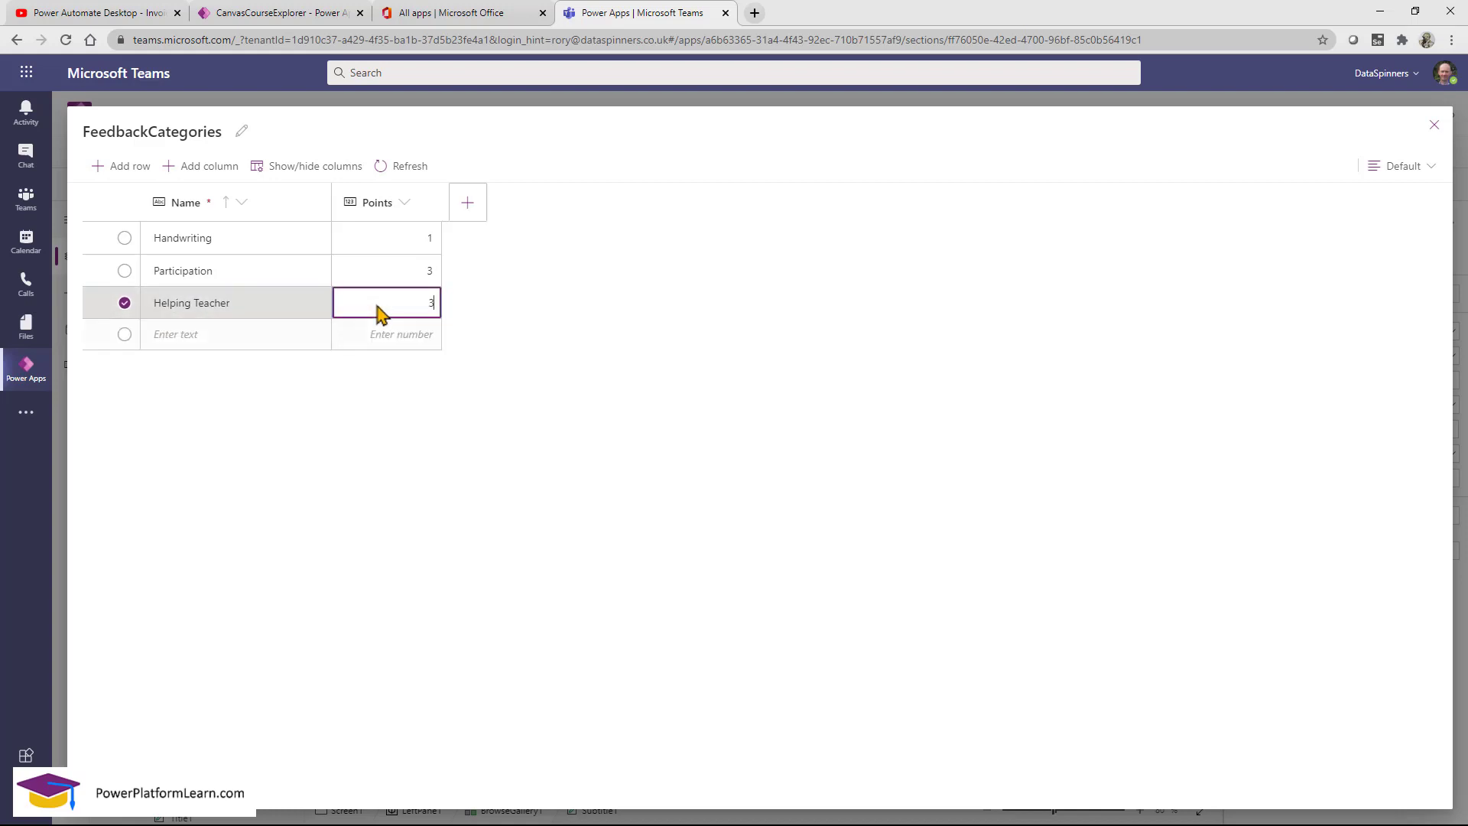
{"action": "left_click", "coordinate": [503, 376]}
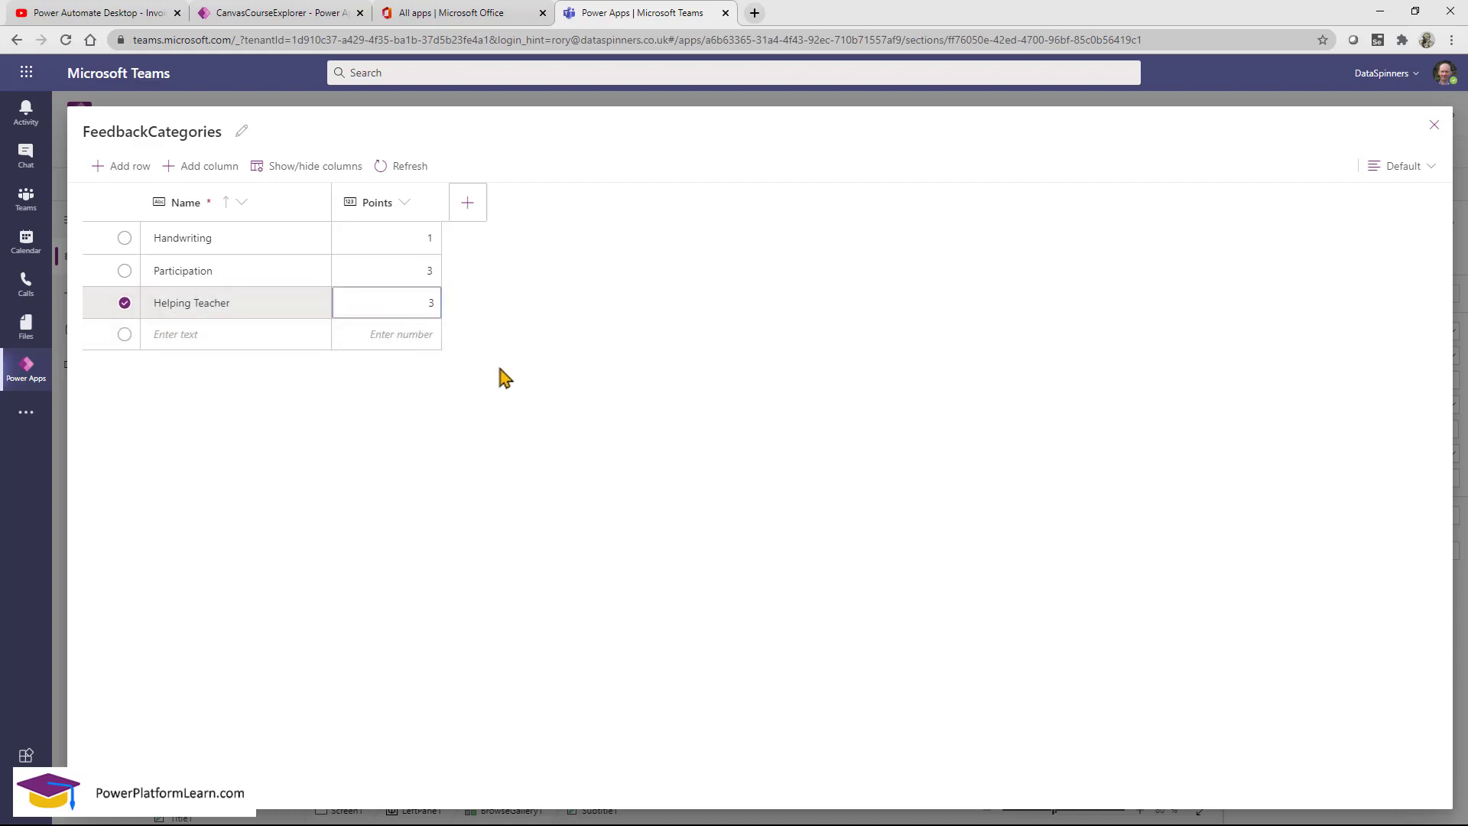
{"action": "left_click", "coordinate": [273, 344]}
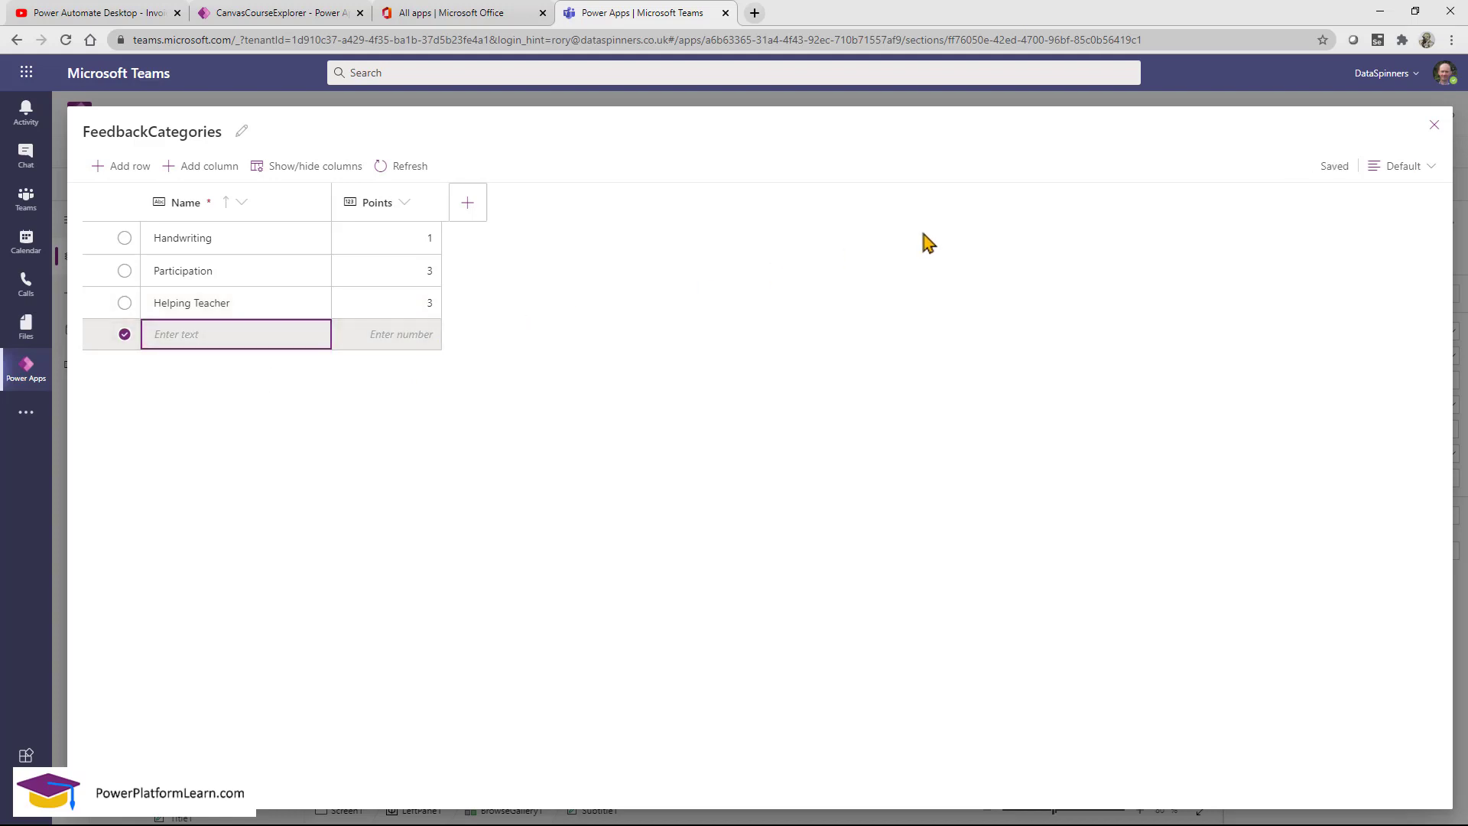
Close the FeedbackCategories table editor and save the app.
{"action": "left_click", "coordinate": [1433, 126]}
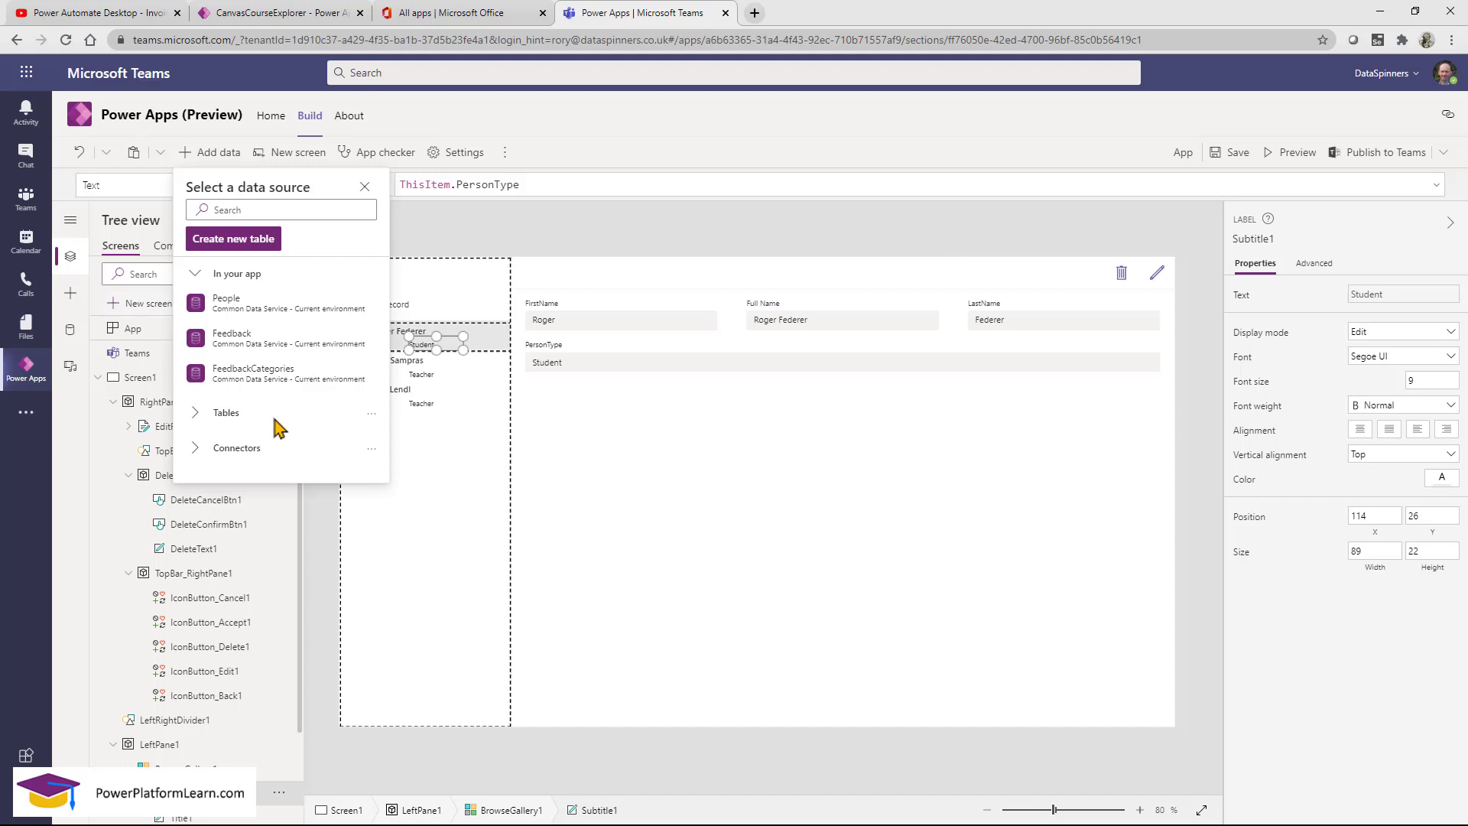
{"action": "mouse_move", "coordinate": [292, 354]}
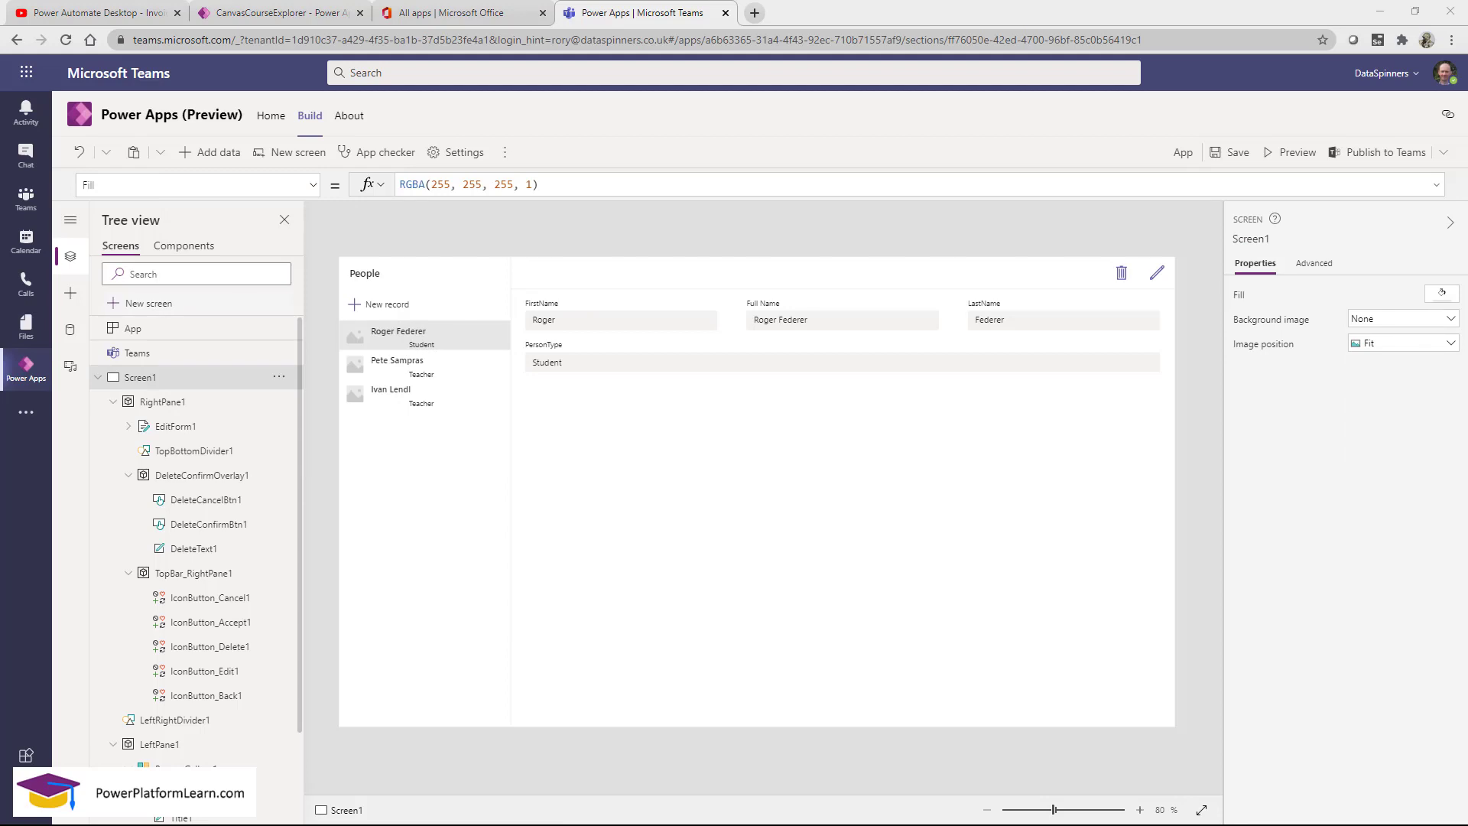
{"action": "left_click", "coordinate": [1230, 154]}
Rename the app to FeedbackApp and return to the Build page.
{"action": "left_click", "coordinate": [1183, 152]}
{"action": "left_click_drag", "start_coordinate": [1076, 257], "coordinate": [993, 250]}
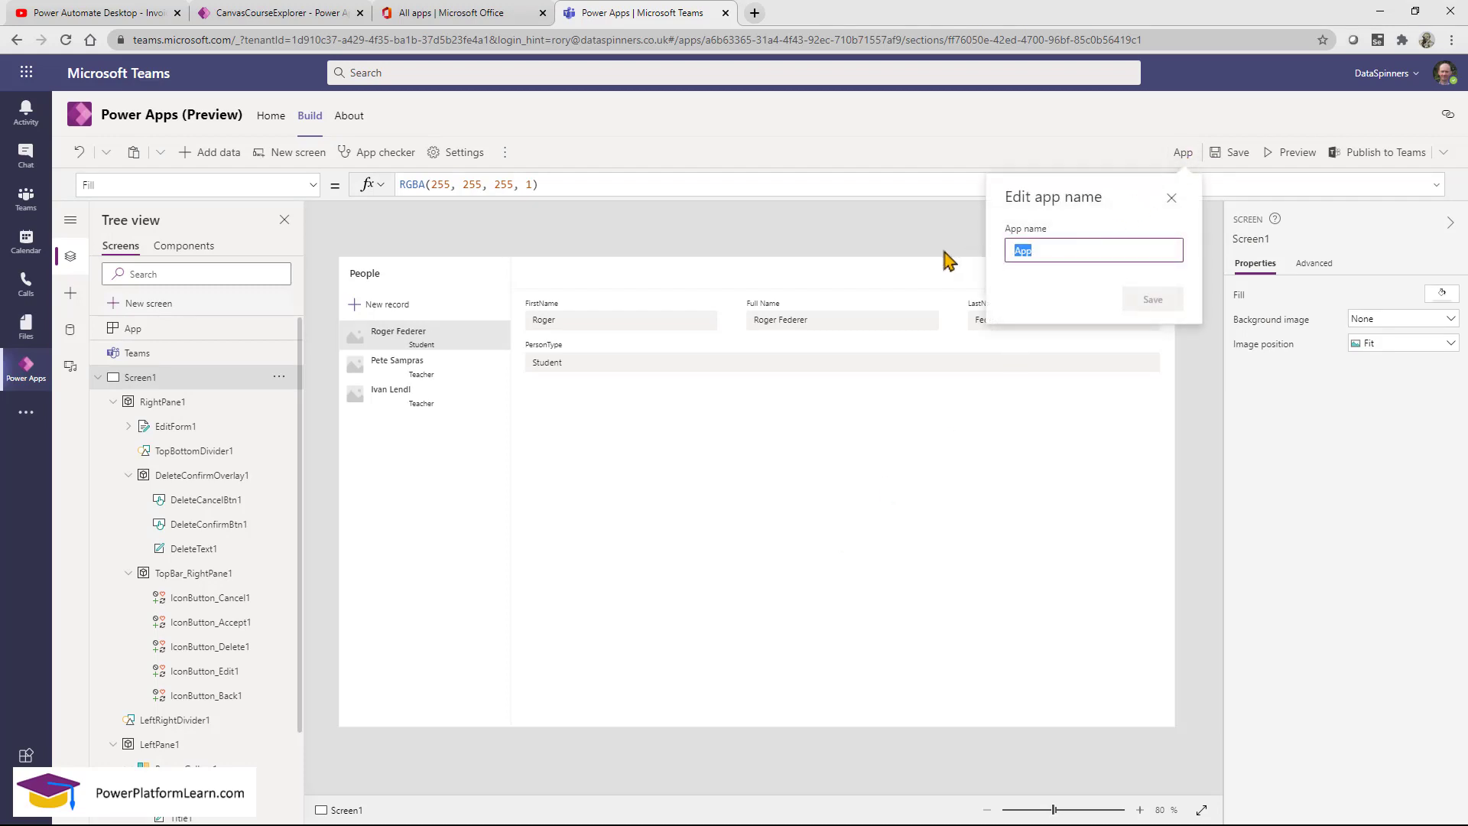
{"action": "type", "text": "Feedback"}
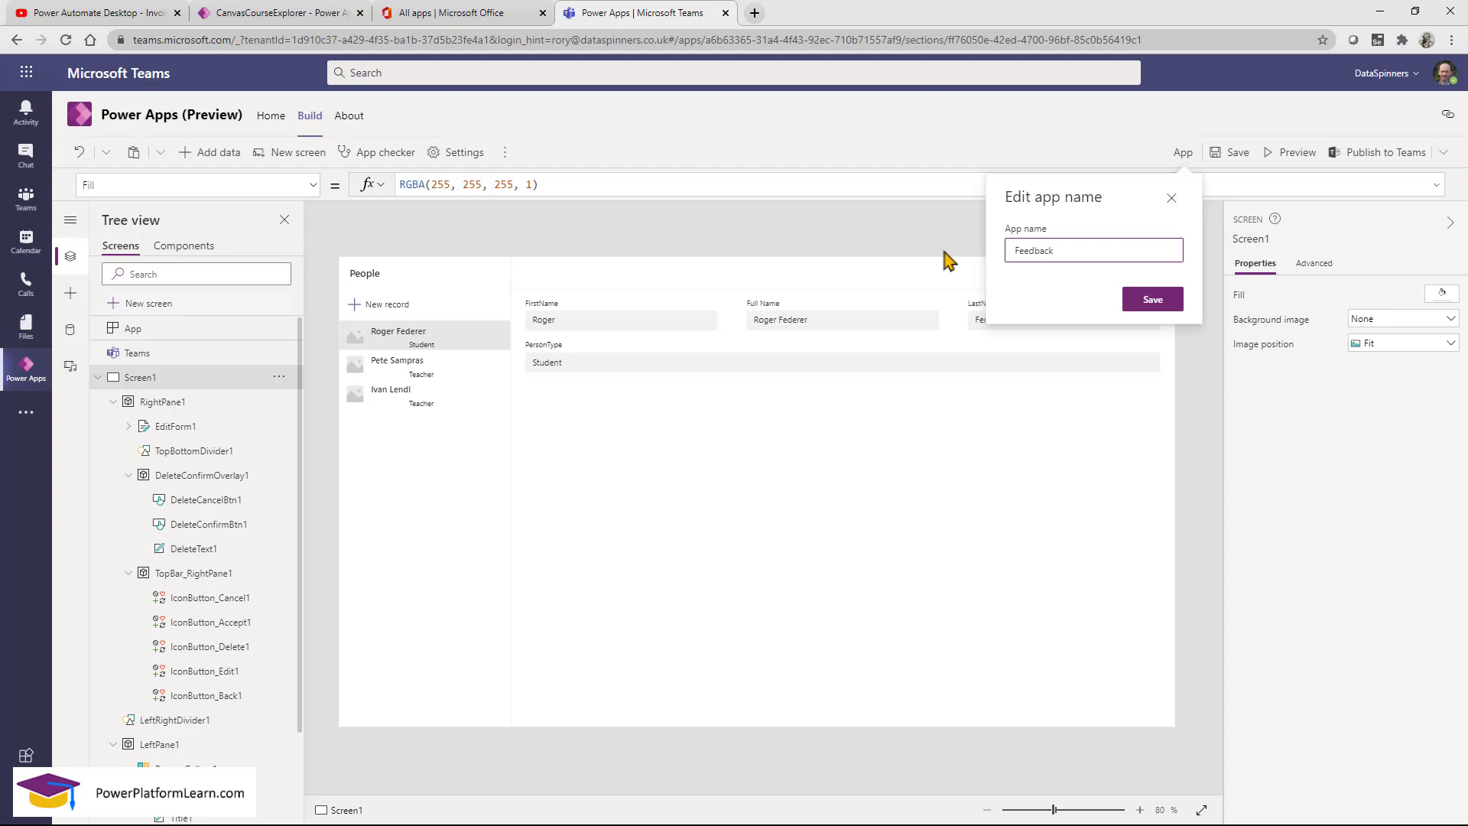
{"action": "type", "text": "App"}
{"action": "left_click", "coordinate": [1146, 299]}
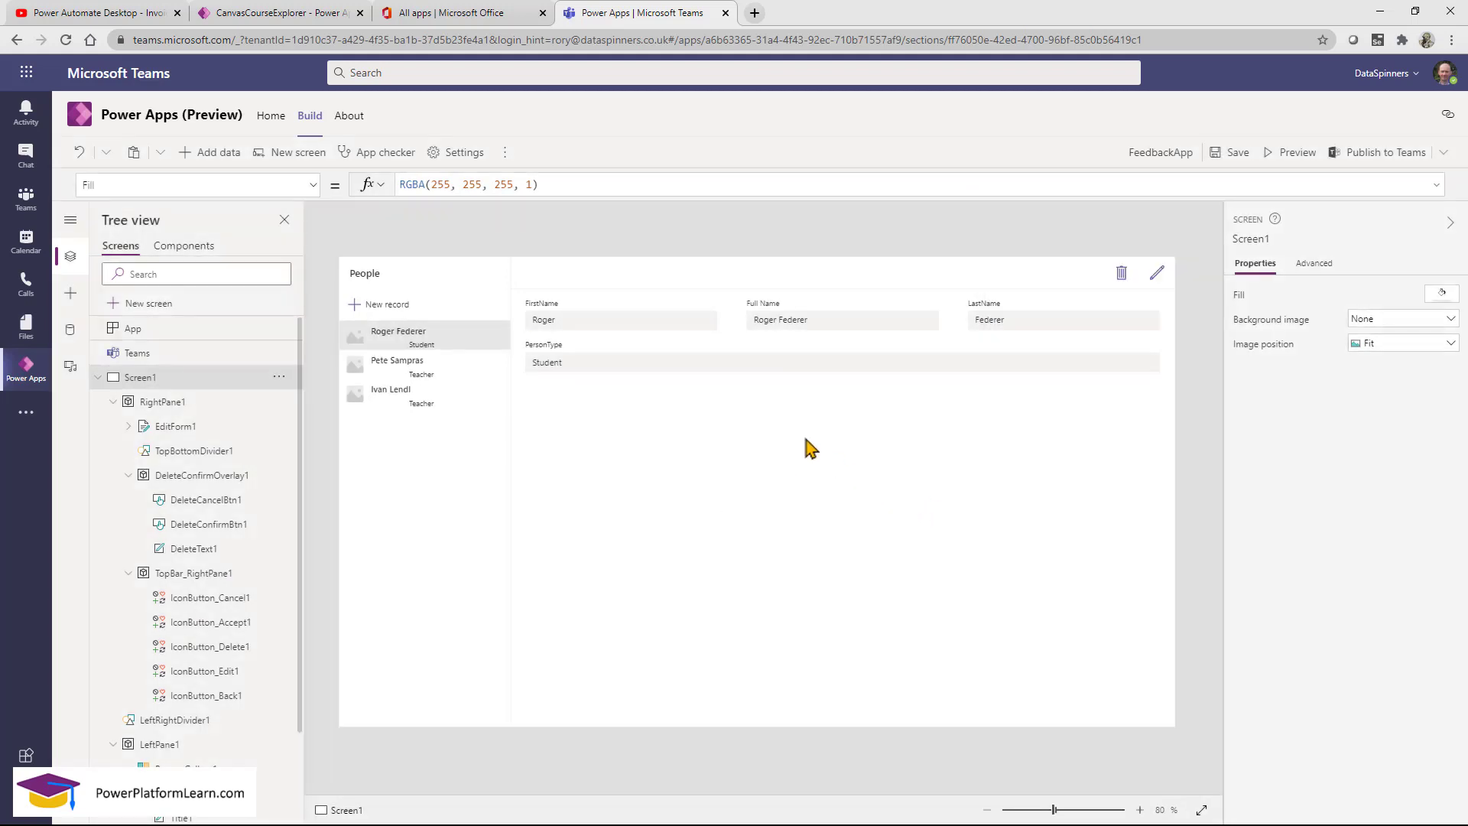
{"action": "left_click", "coordinate": [311, 121]}
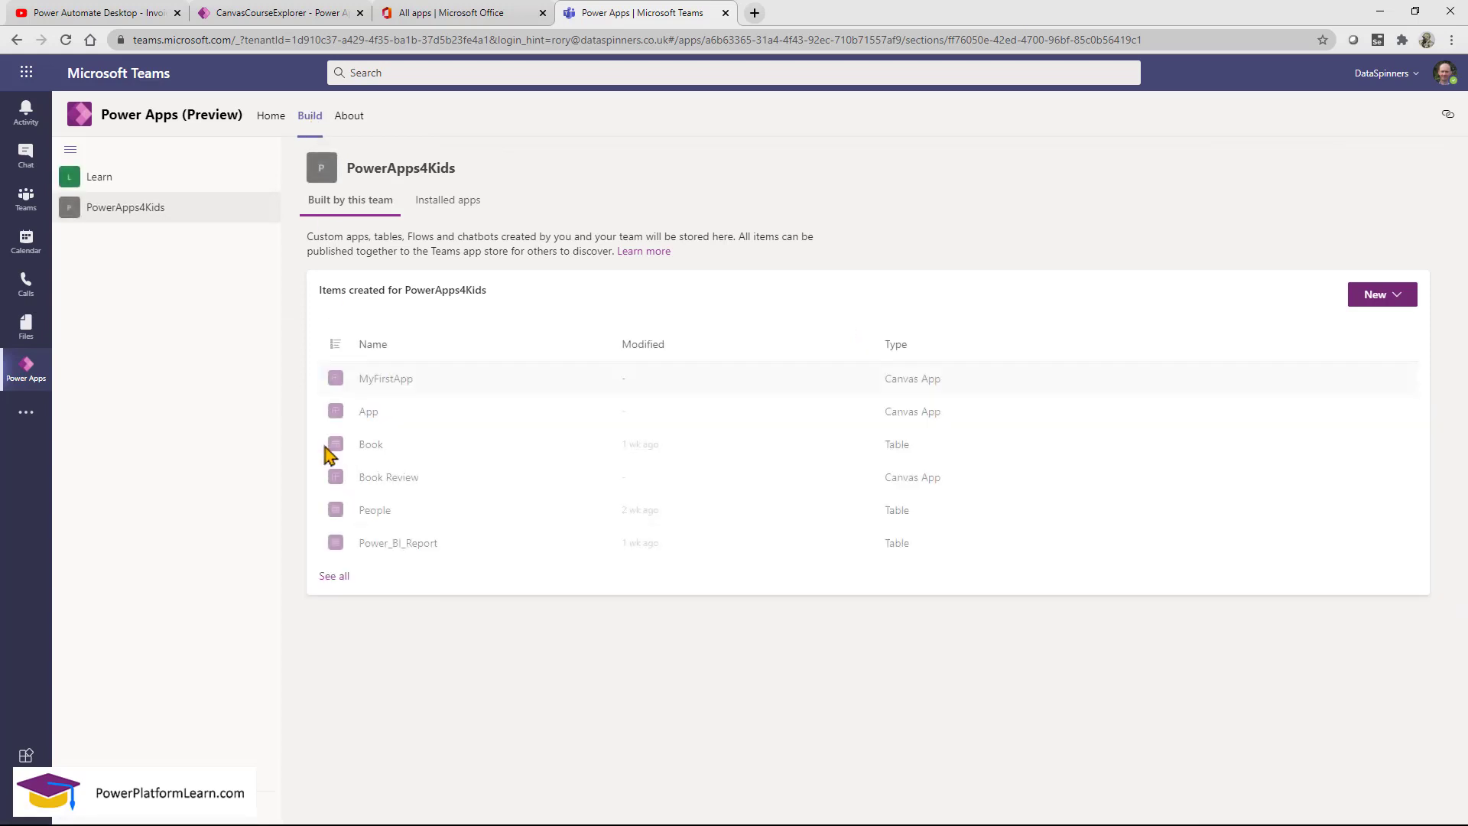
Open the Learn team's Feedback table for editing from See all > Tables.
{"action": "left_click", "coordinate": [99, 178]}
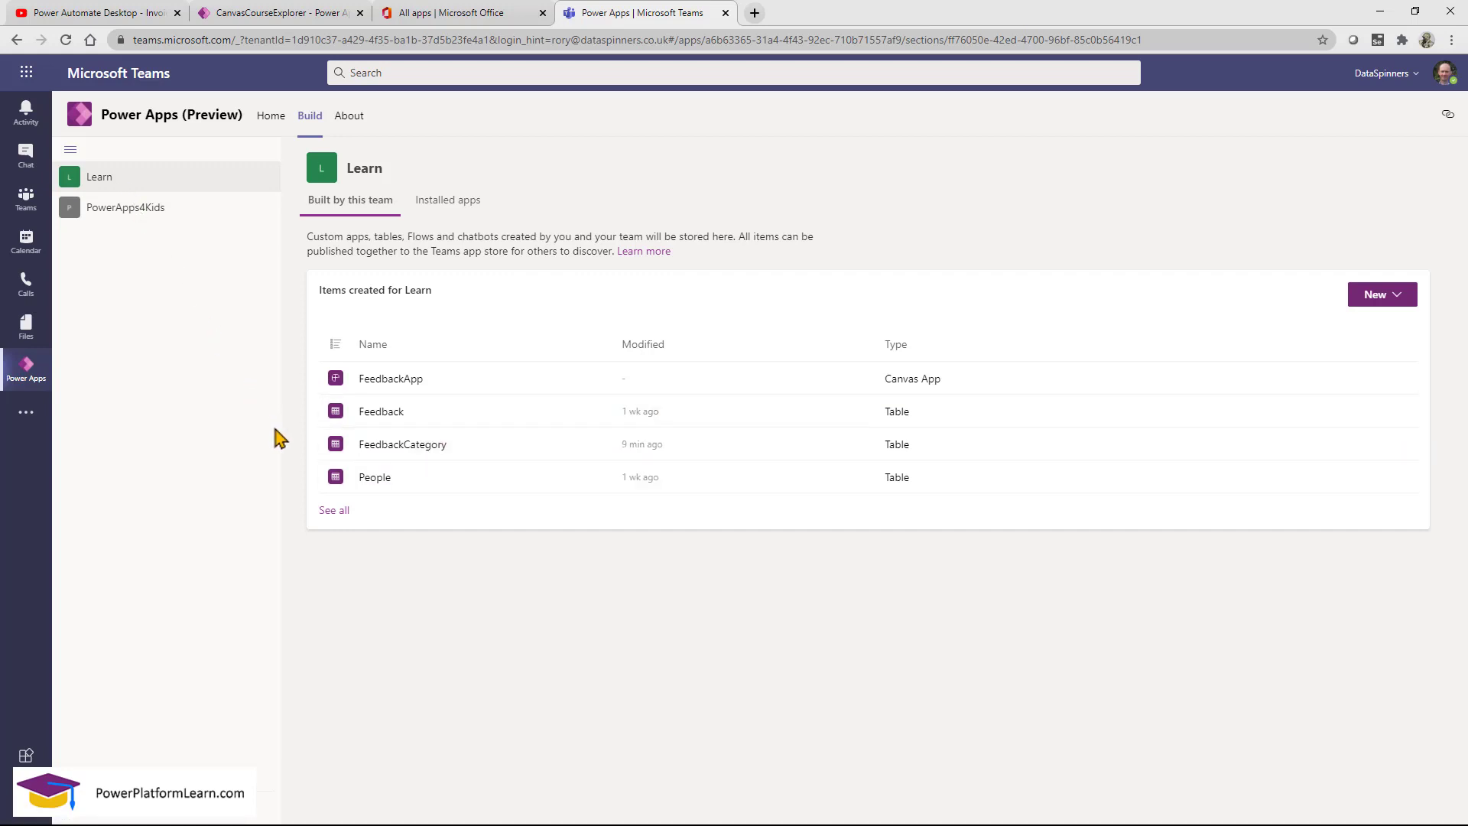
{"action": "mouse_move", "coordinate": [303, 393]}
{"action": "left_mouse_down"}
{"action": "mouse_move", "coordinate": [426, 433]}
{"action": "mouse_move", "coordinate": [525, 504]}
{"action": "left_mouse_up"}
{"action": "left_click", "coordinate": [337, 510]}
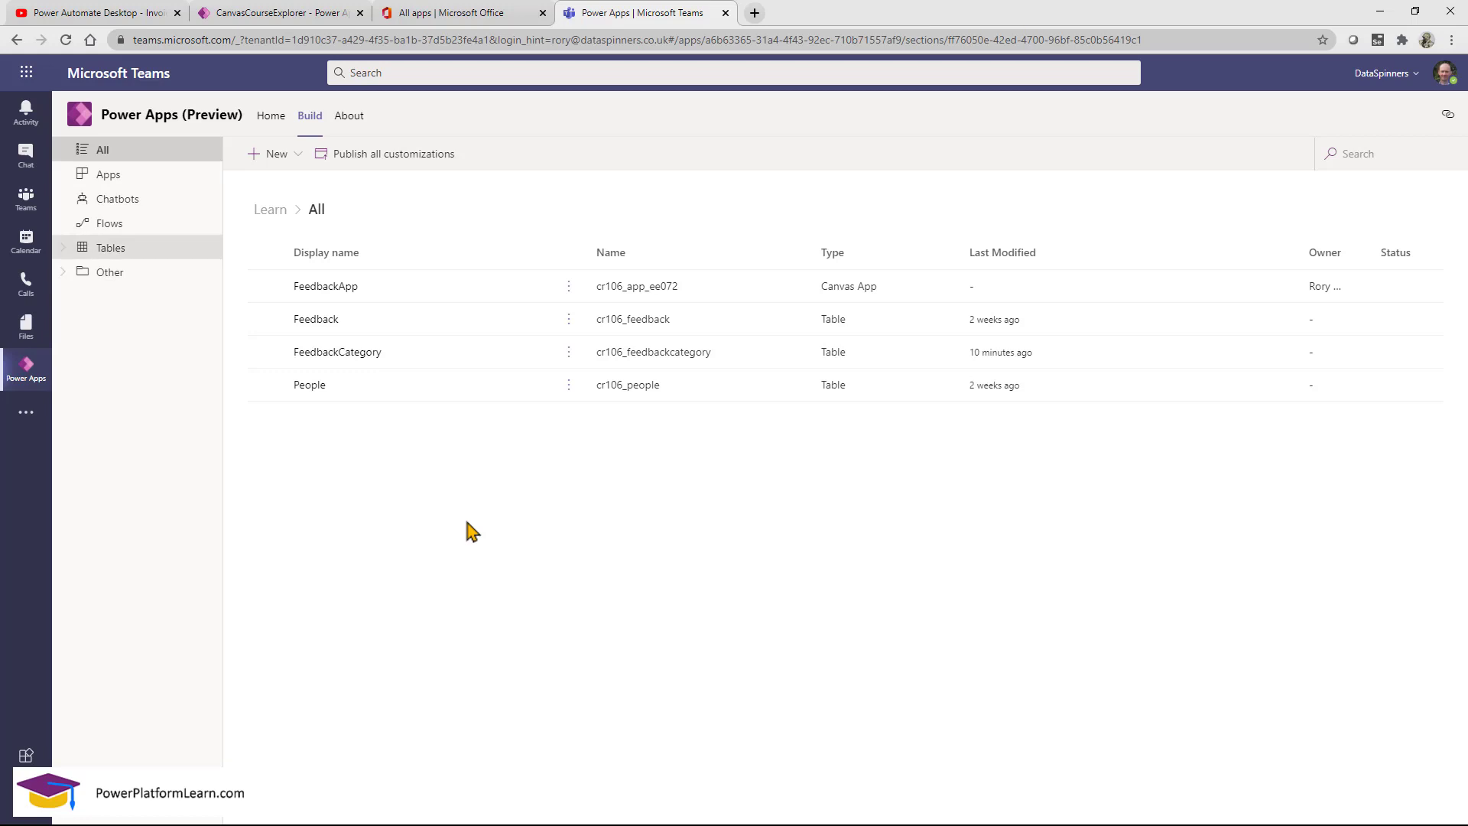
{"action": "left_click", "coordinate": [62, 249]}
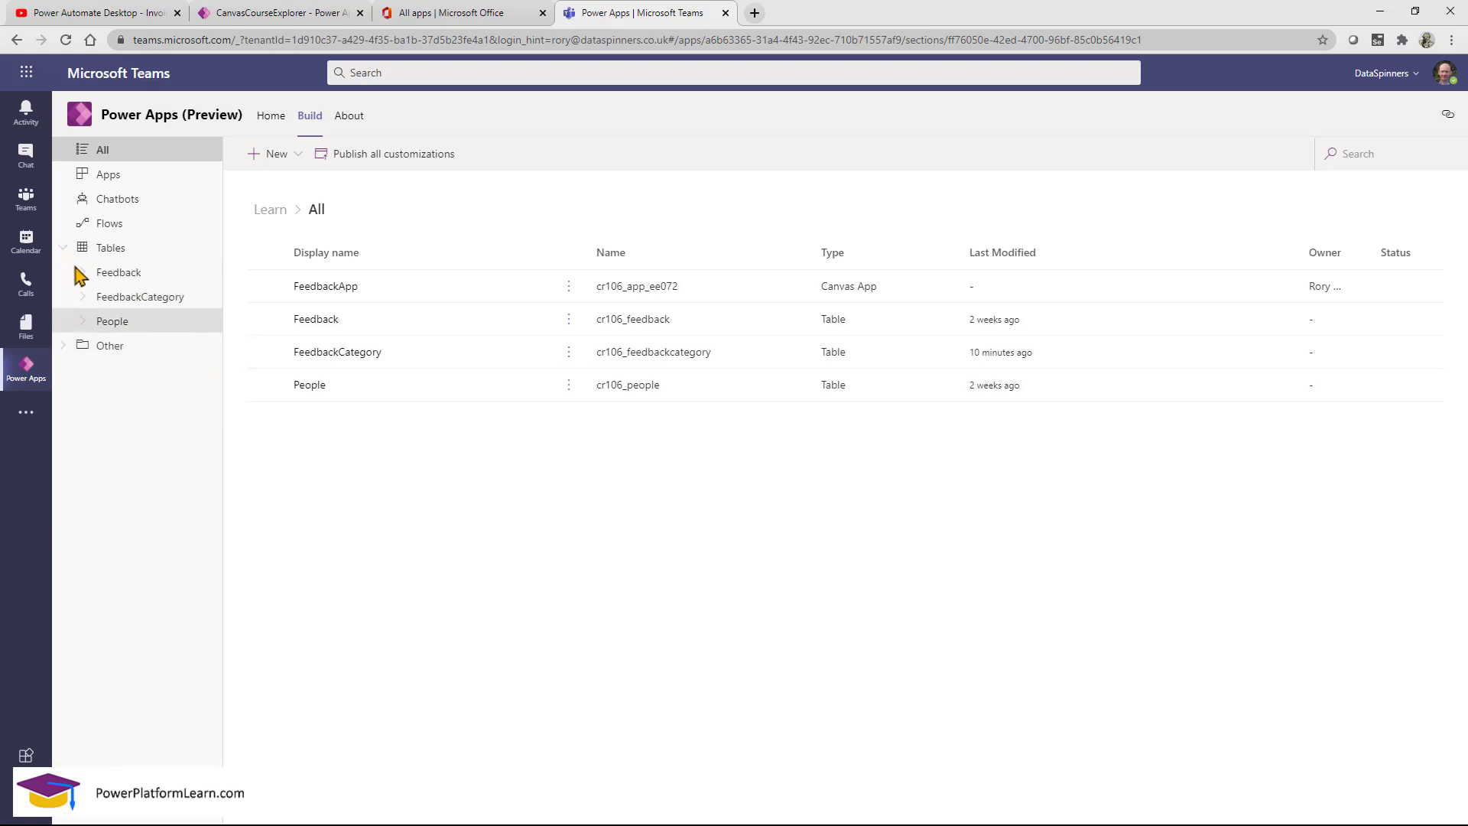
{"action": "left_click", "coordinate": [82, 273]}
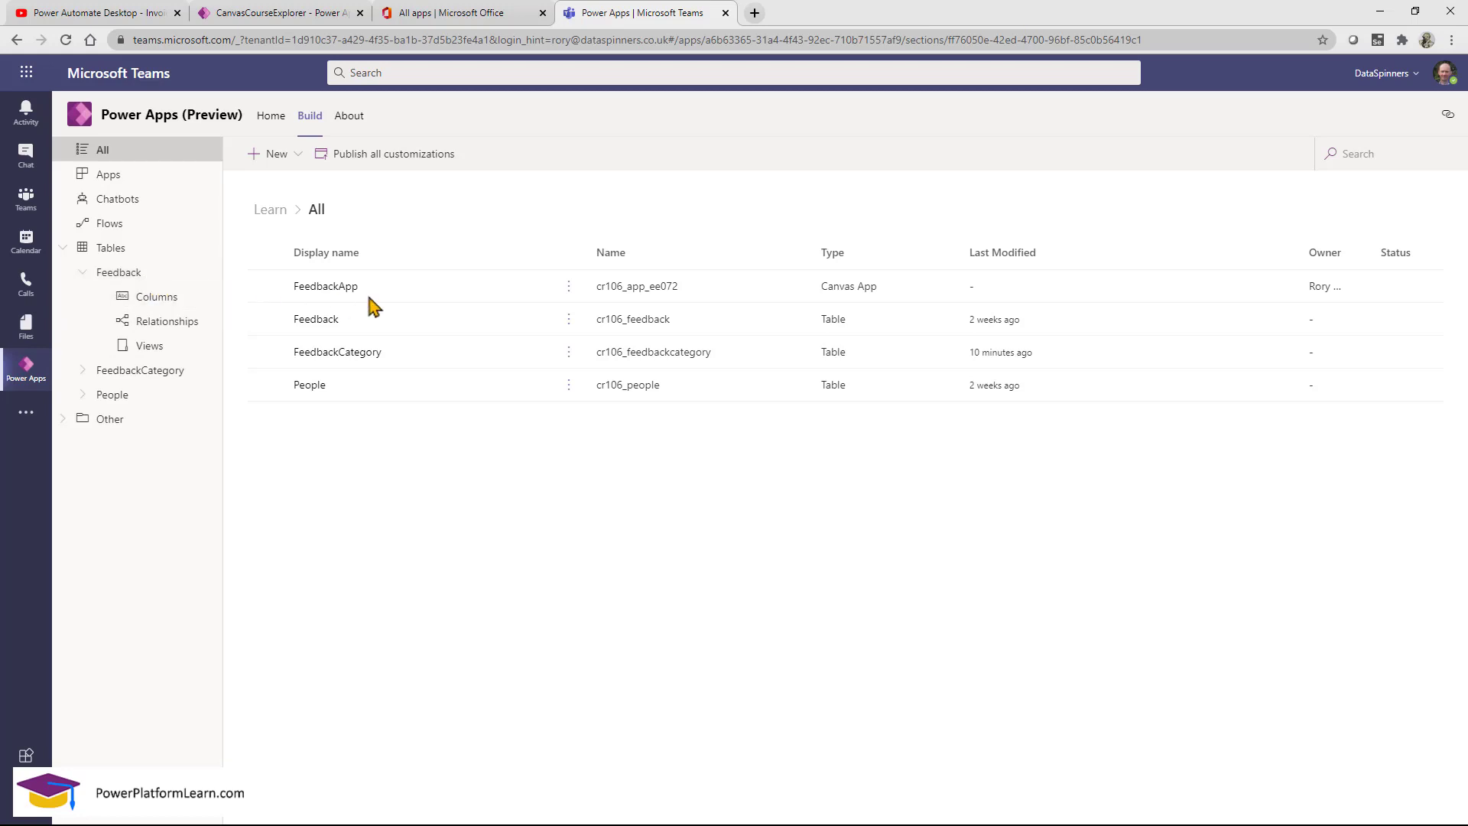
{"action": "left_click", "coordinate": [569, 318]}
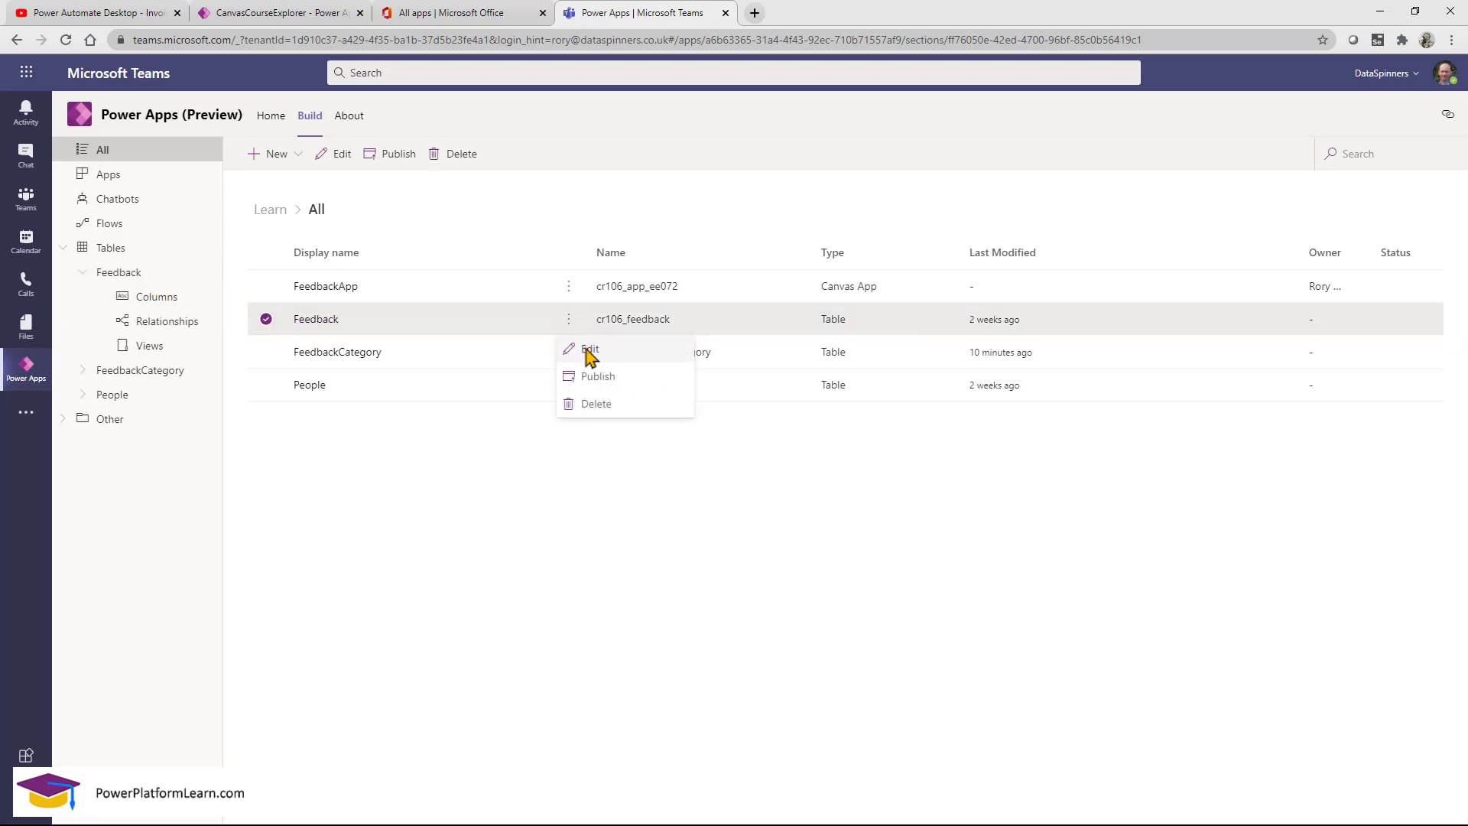
{"action": "left_click", "coordinate": [587, 352]}
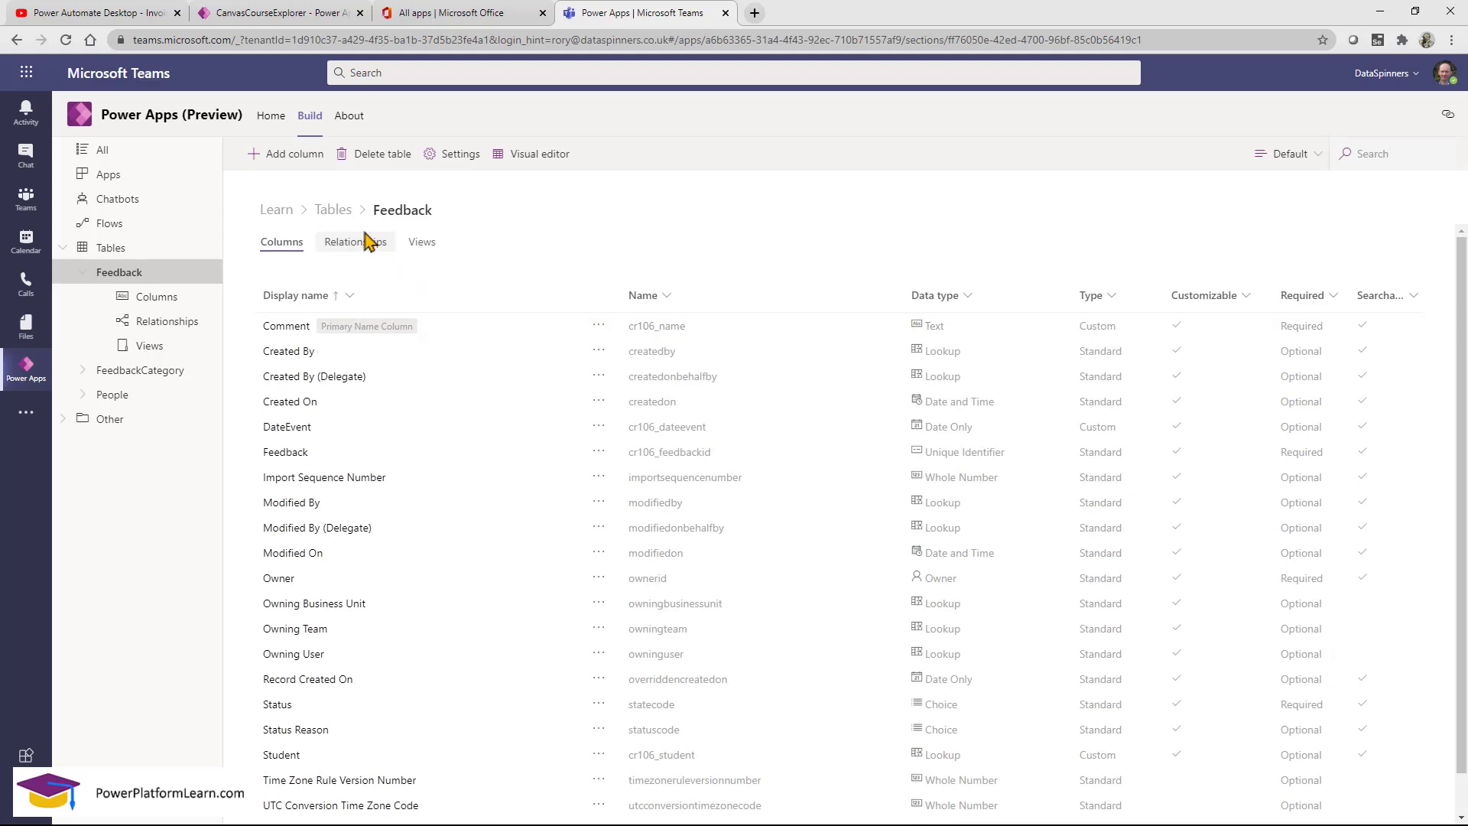
Add a Lookup column named Category linked to the FeedbackCategory table.
{"action": "left_click", "coordinate": [535, 156]}
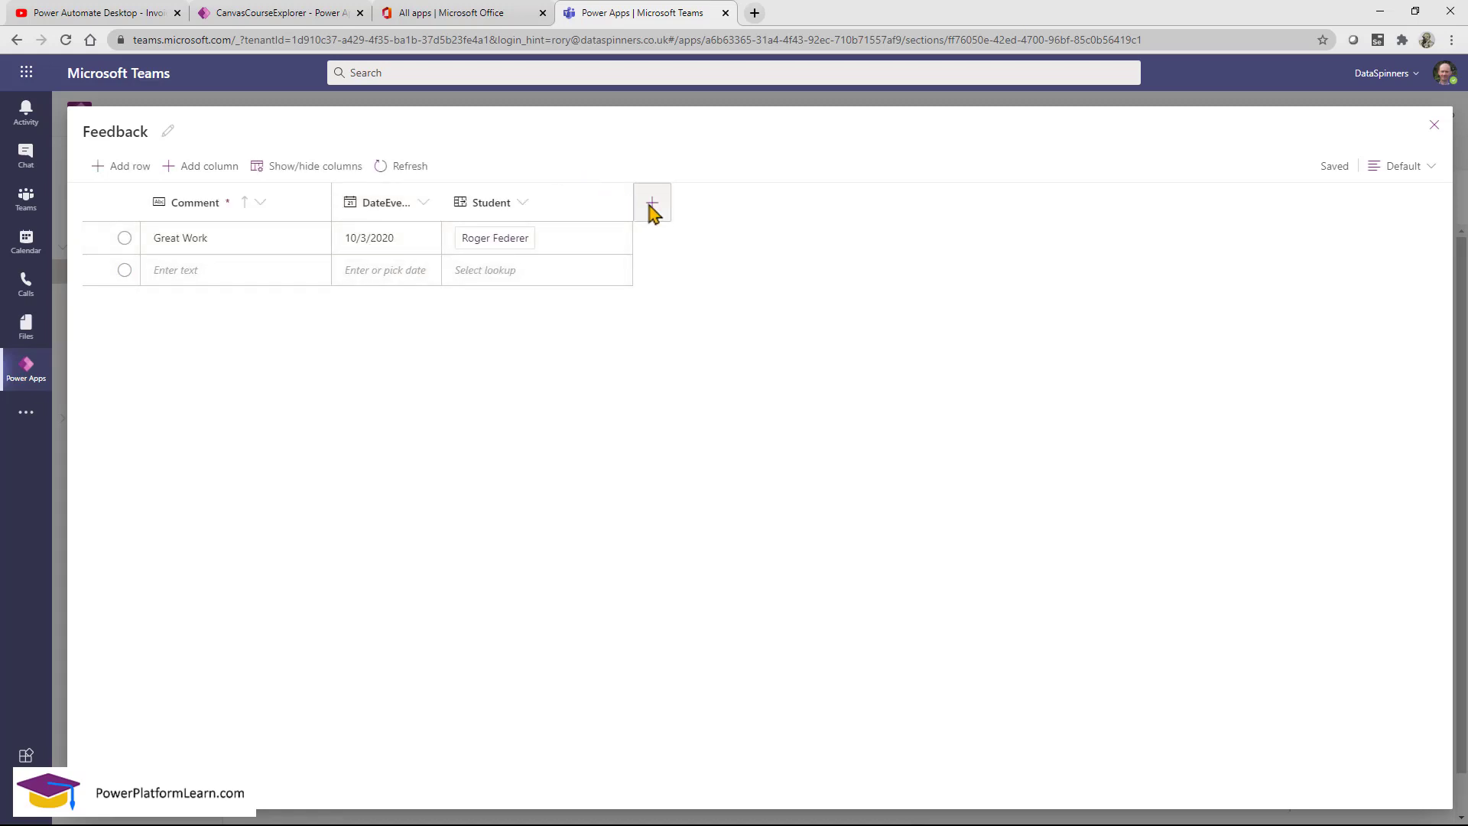
{"action": "left_click", "coordinate": [652, 210]}
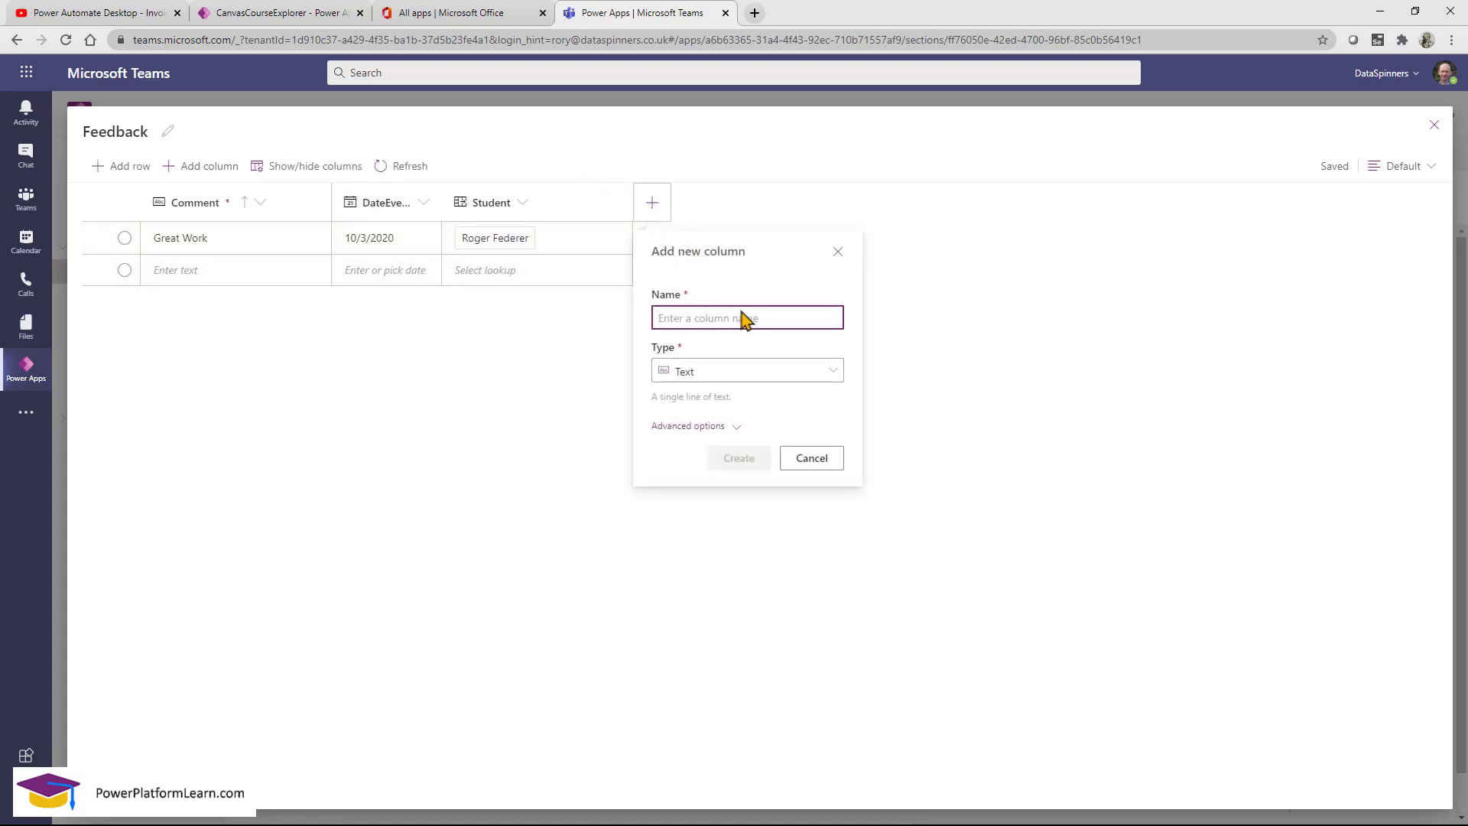
{"action": "left_click", "coordinate": [796, 371]}
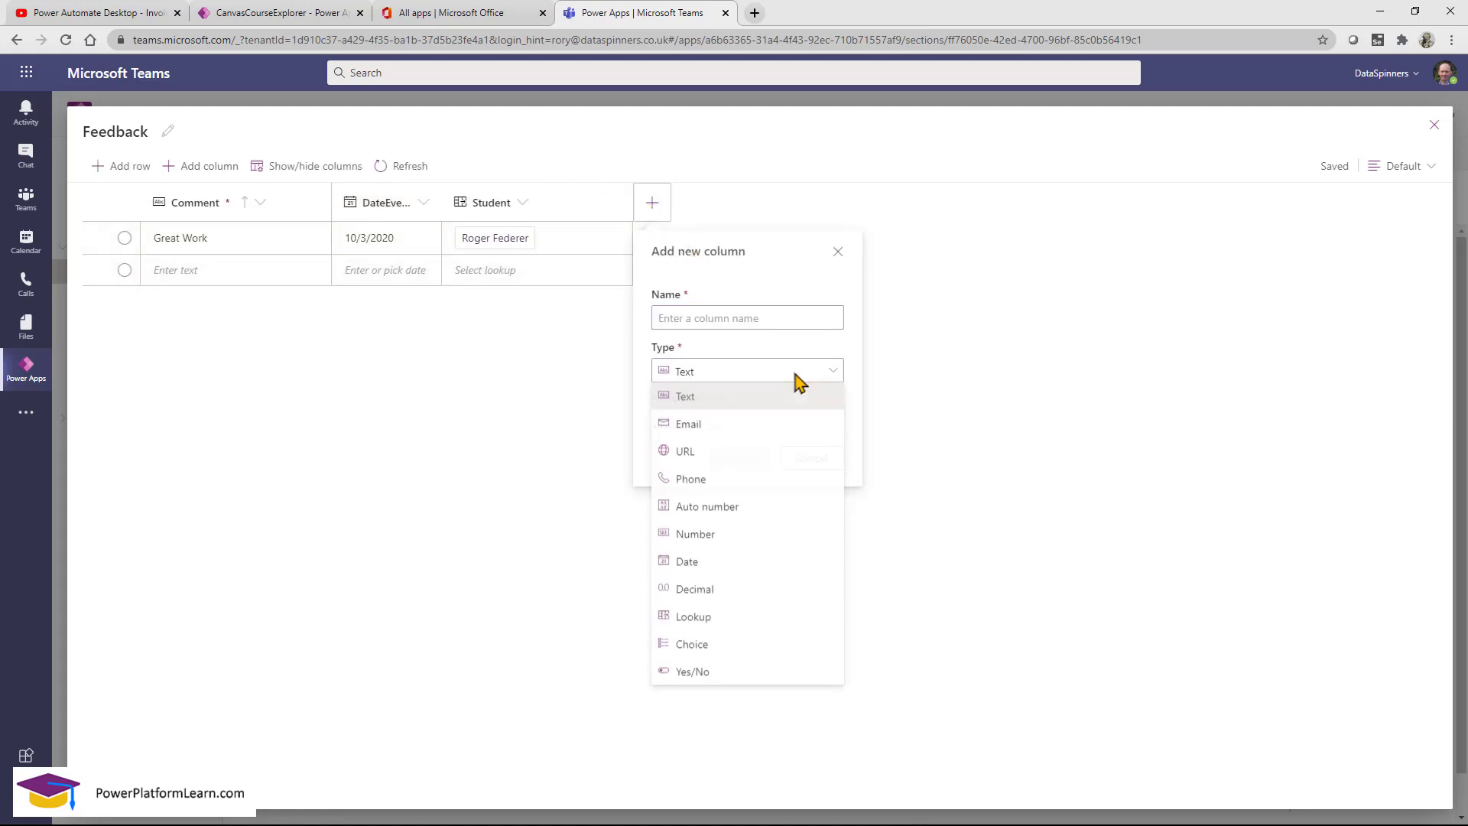
{"action": "left_click", "coordinate": [729, 617]}
{"action": "left_click", "coordinate": [748, 321]}
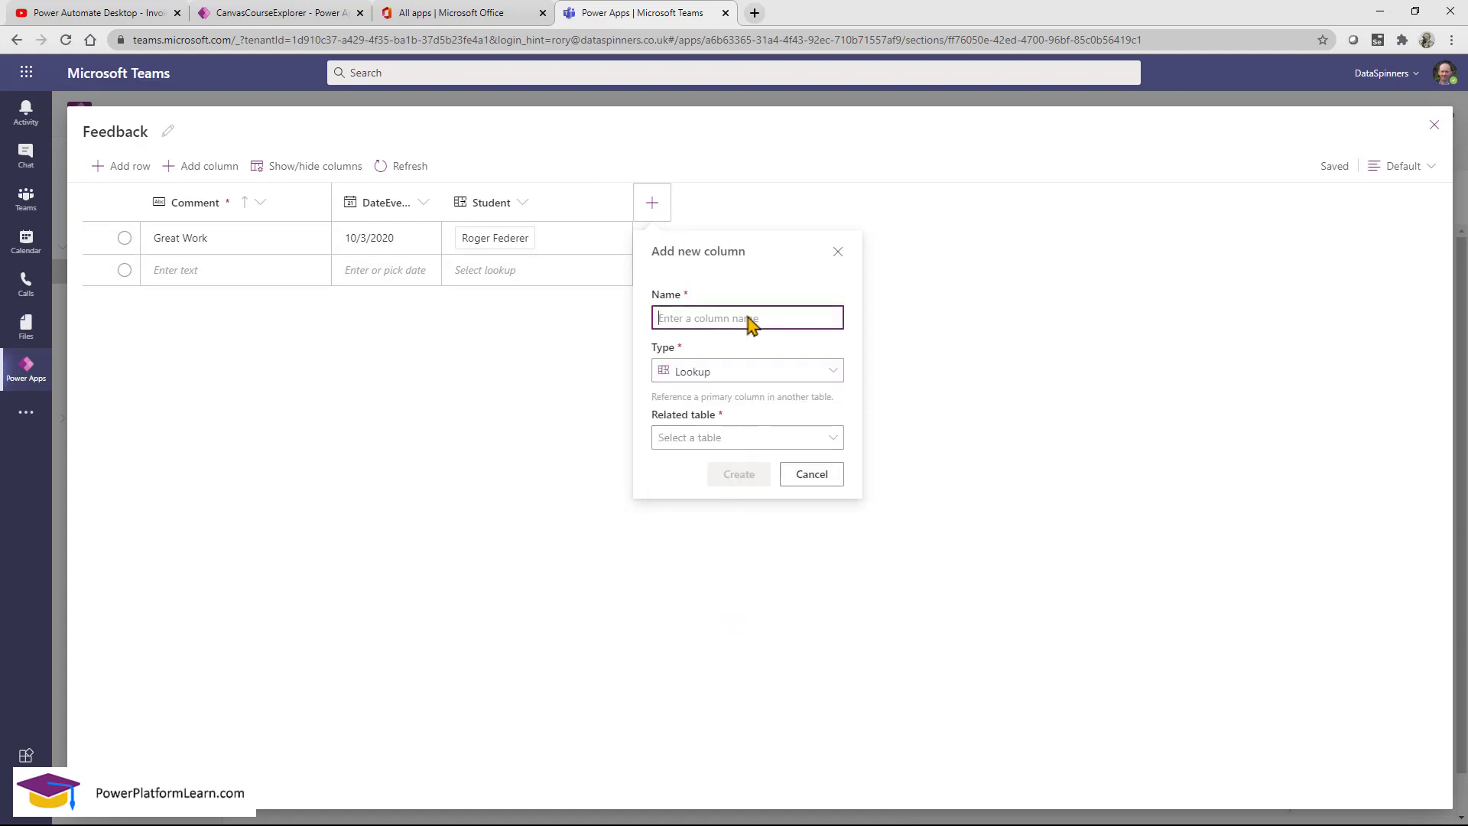
{"action": "type", "text": "Category"}
{"action": "left_click", "coordinate": [781, 439]}
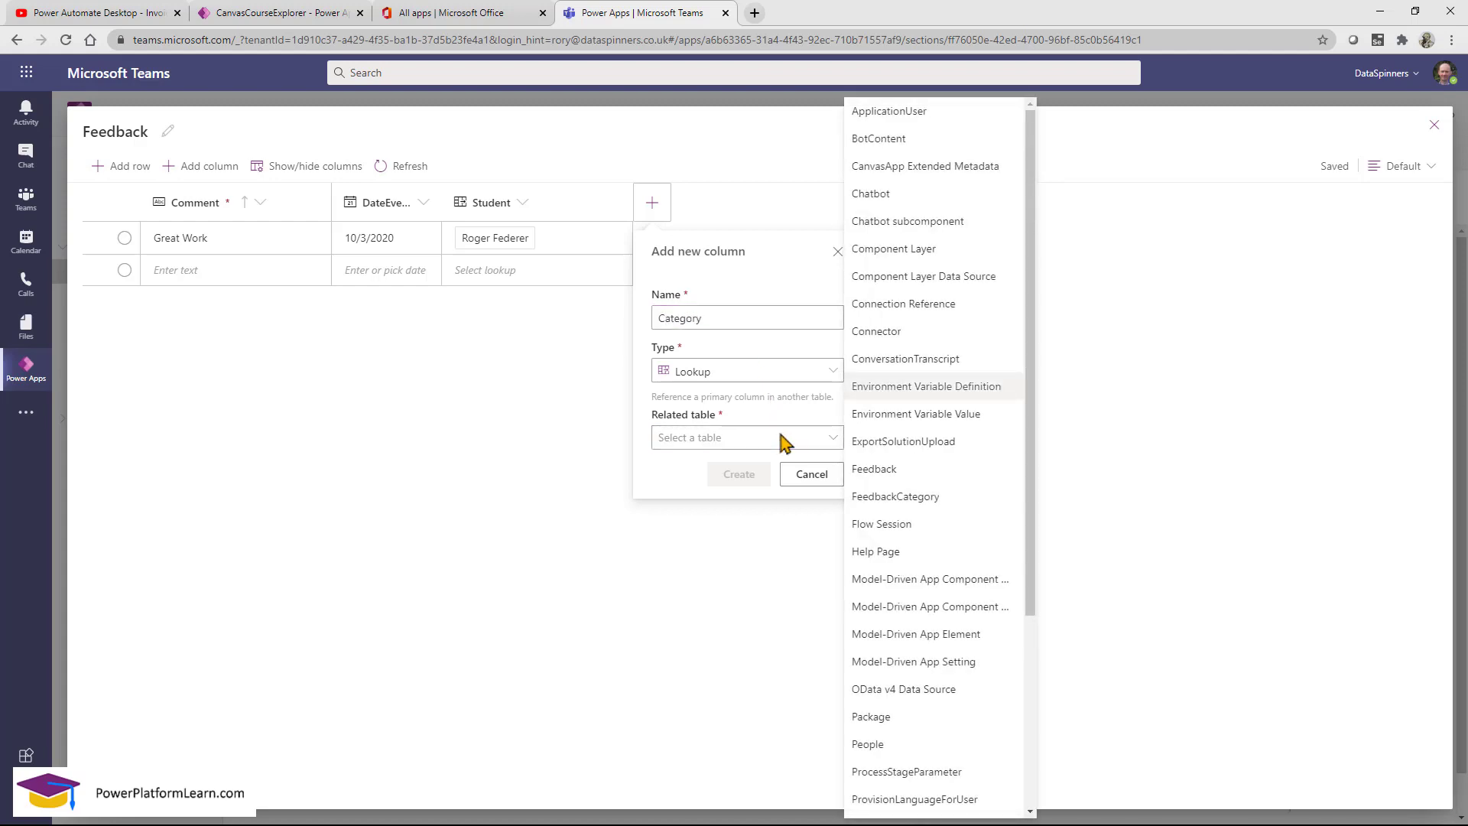
{"action": "scroll", "coordinate": [858, 370], "scroll_direction": "down", "scroll_amount": 2}
{"action": "left_click", "coordinate": [930, 344]}
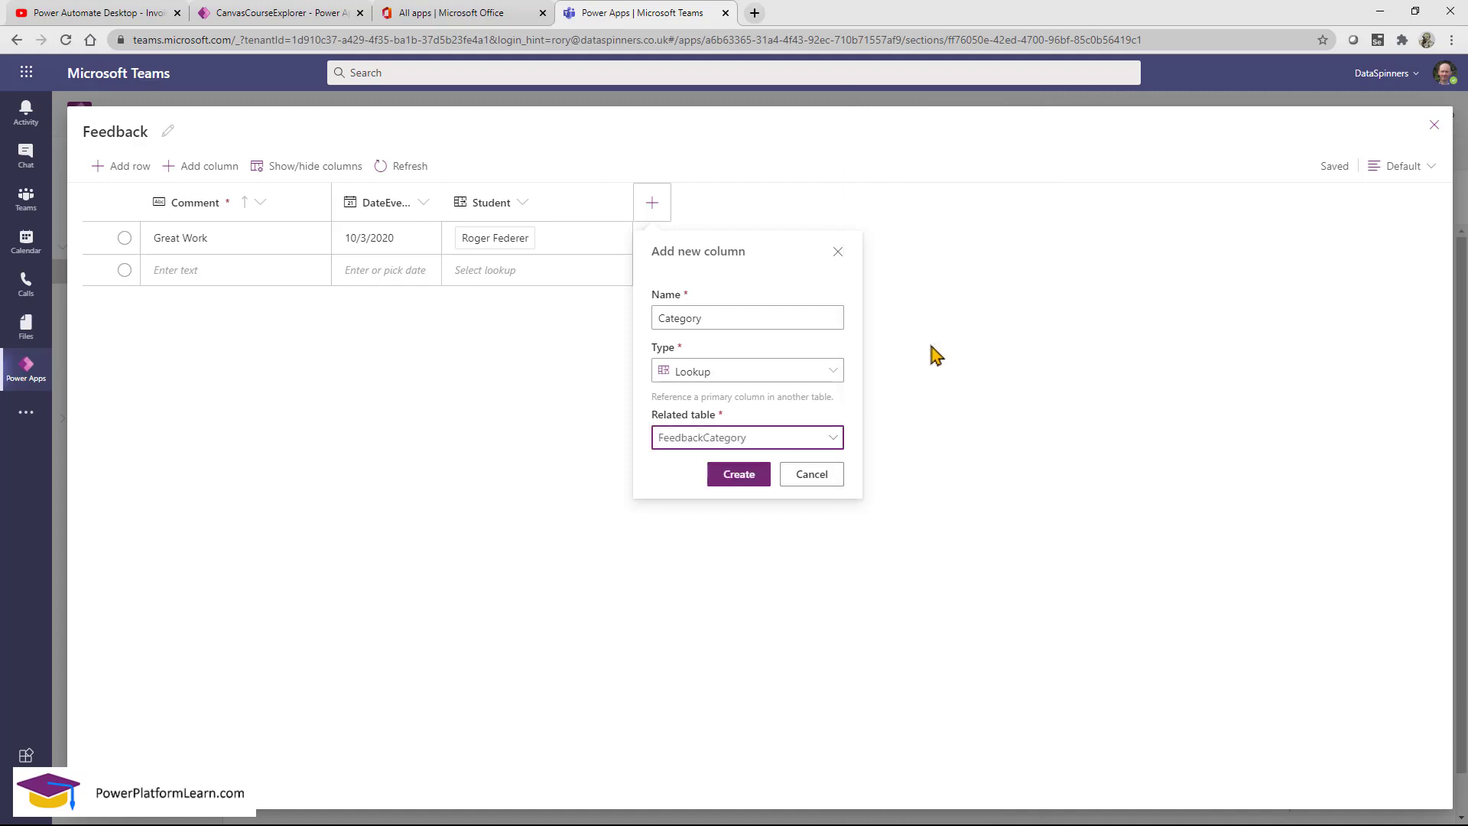
{"action": "left_click", "coordinate": [739, 475]}
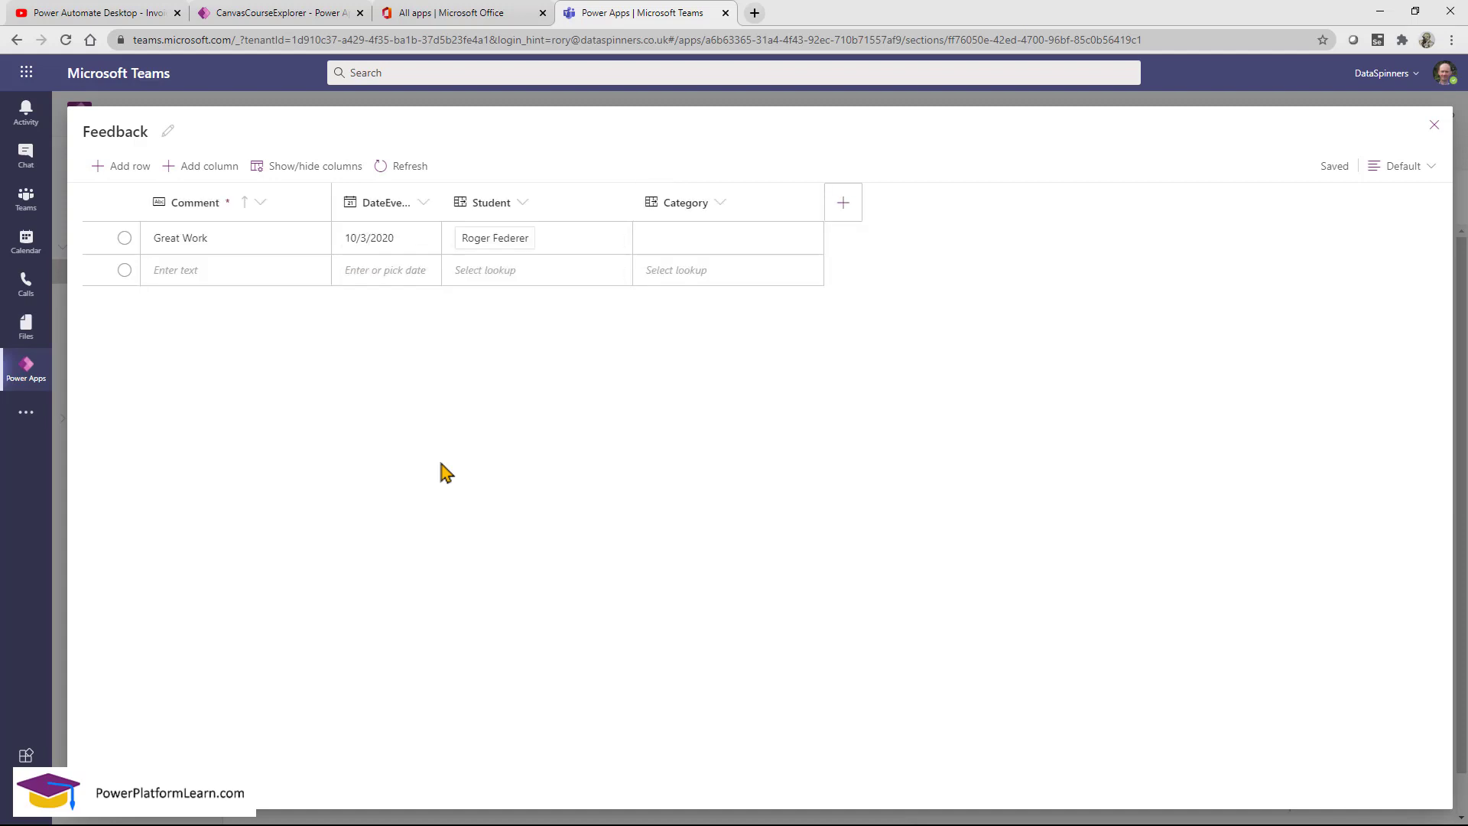
Set the Great Work record's Category to Handwriting.
{"action": "left_click", "coordinate": [758, 238]}
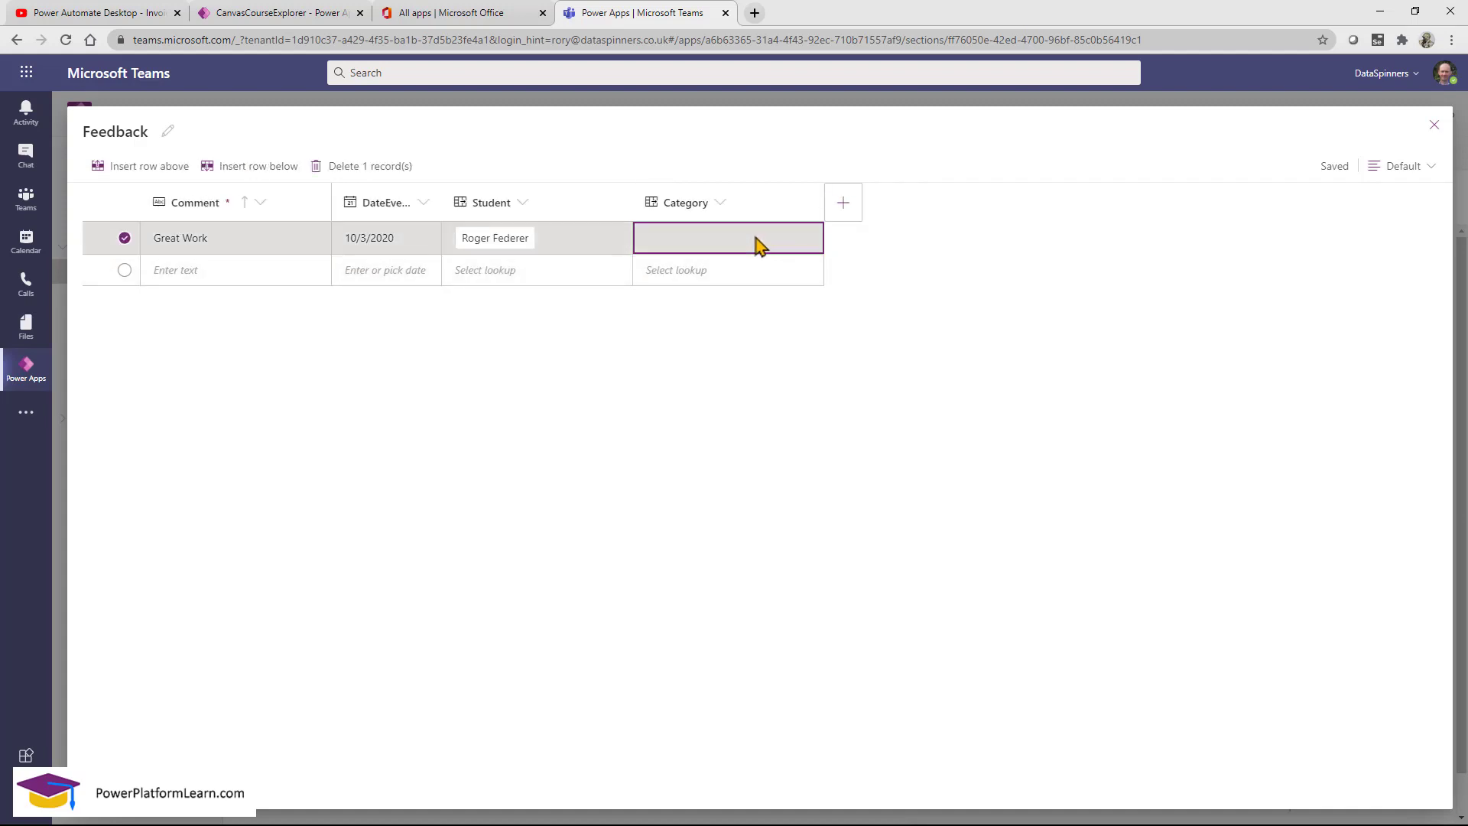
{"action": "left_click", "coordinate": [754, 241]}
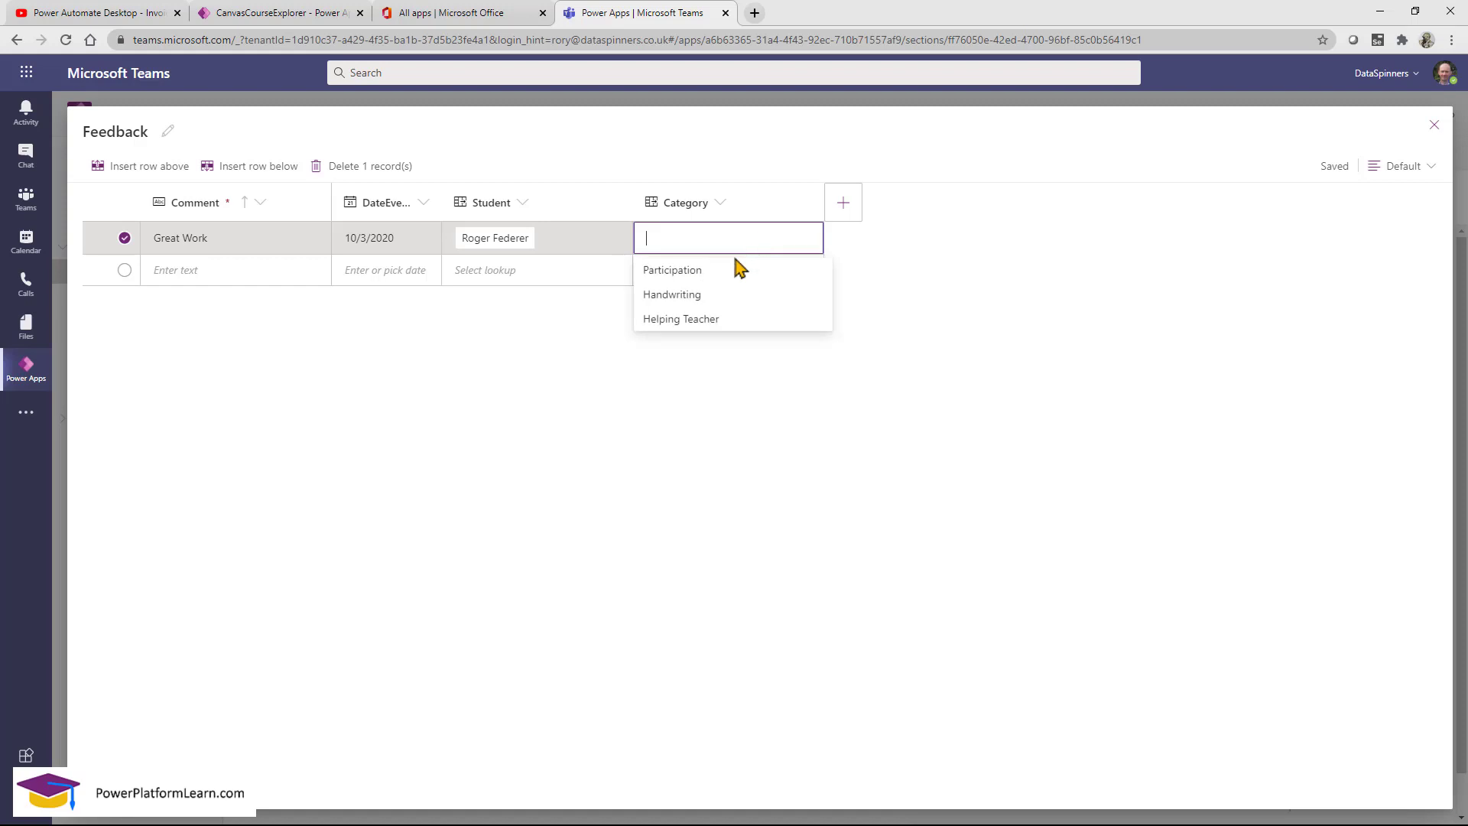
{"action": "left_click", "coordinate": [683, 295]}
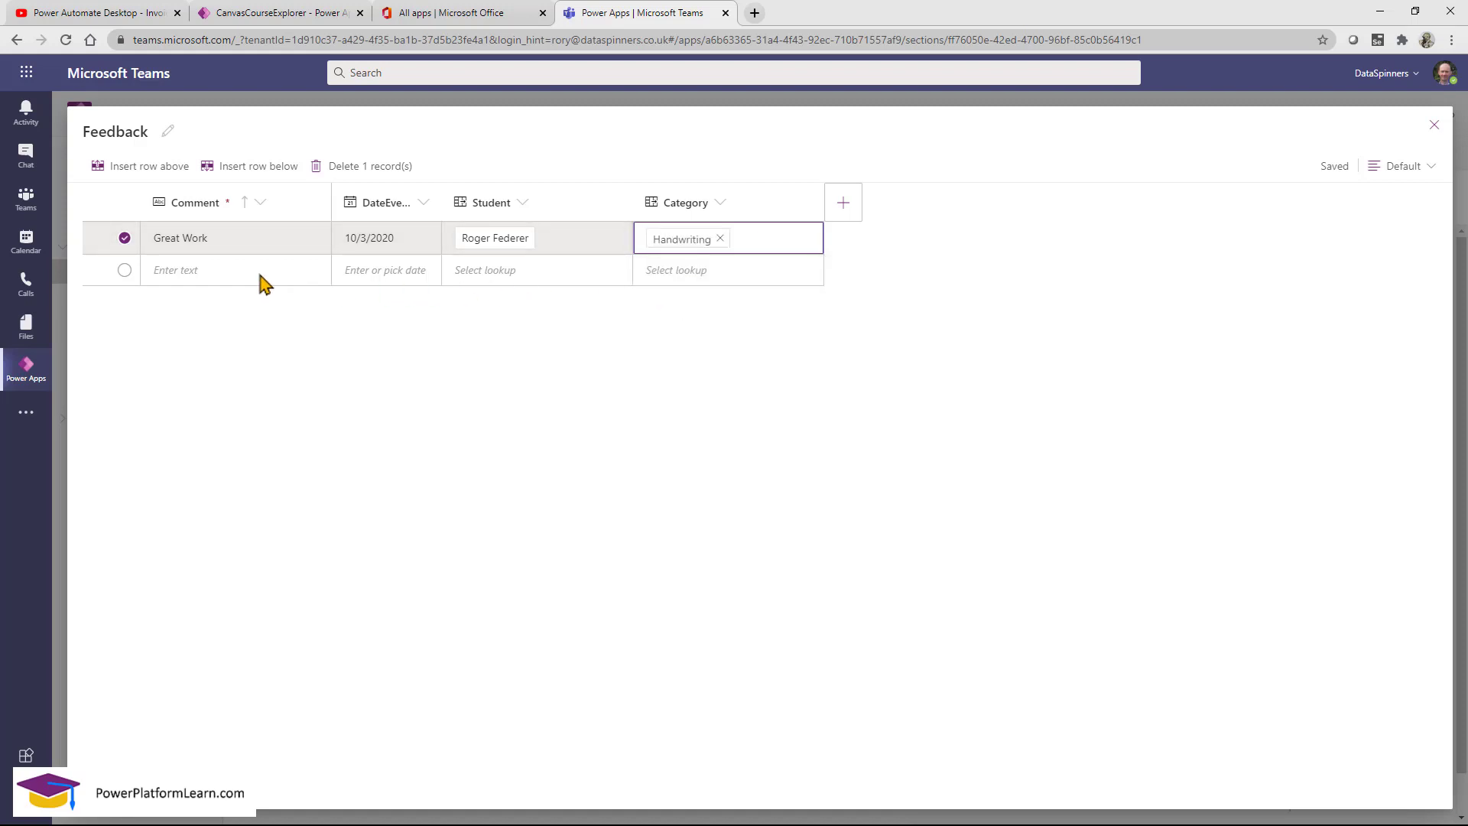
{"action": "left_click", "coordinate": [239, 283]}
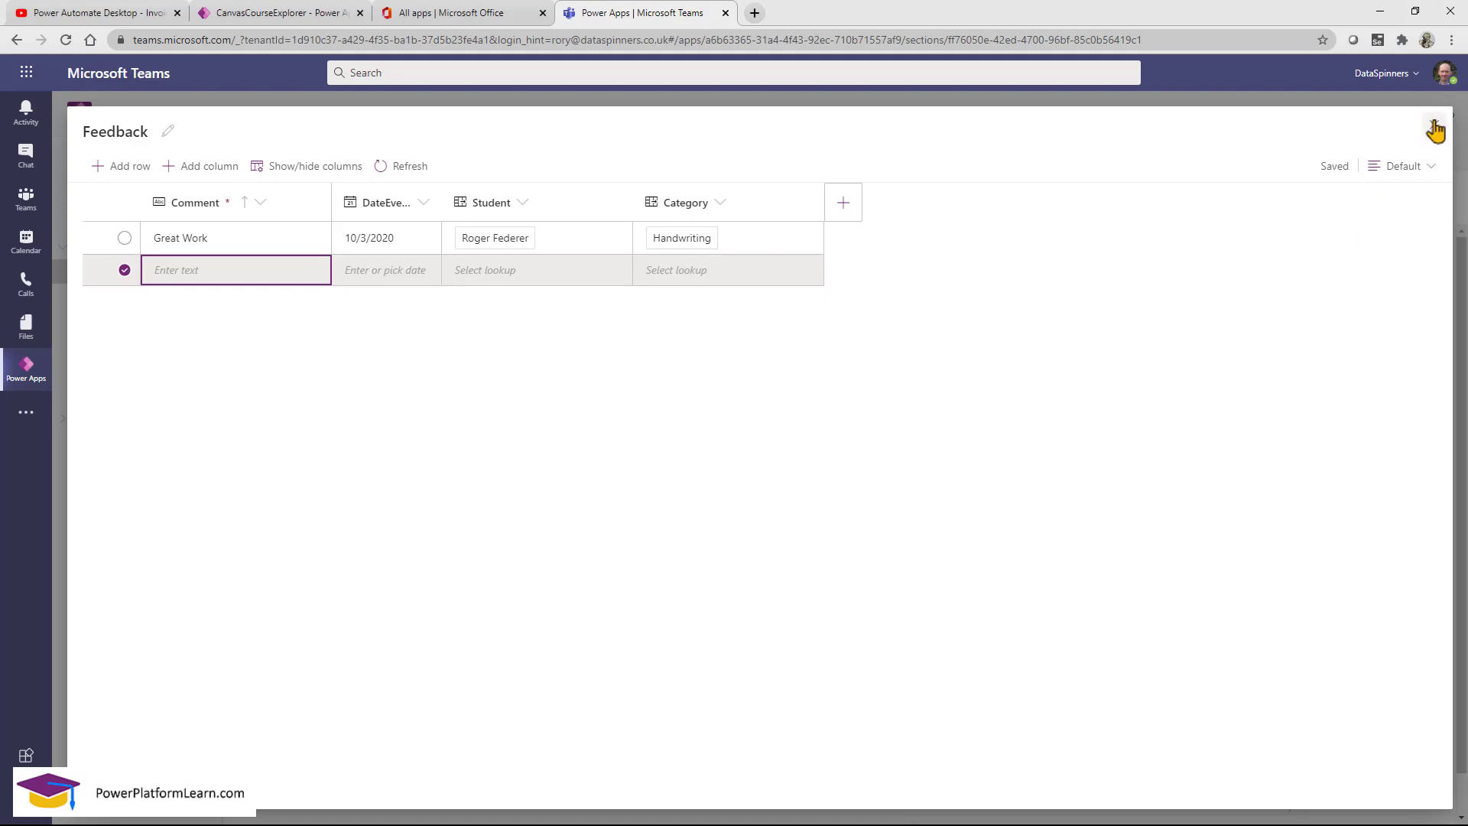
Close the Feedback editor and open the Learn team's People table columns from Build.
{"action": "left_click", "coordinate": [1435, 129]}
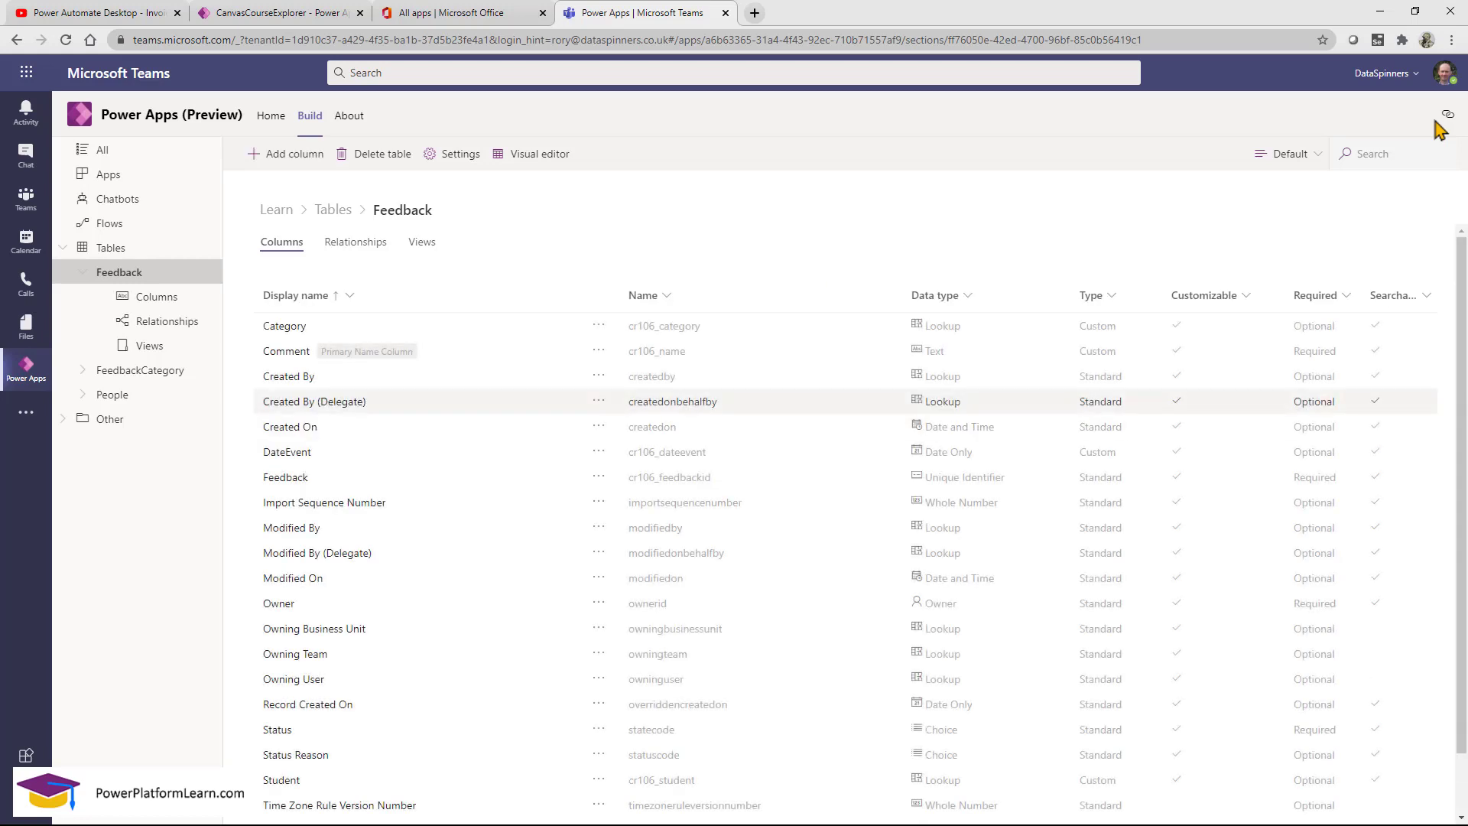
{"action": "left_click", "coordinate": [310, 121]}
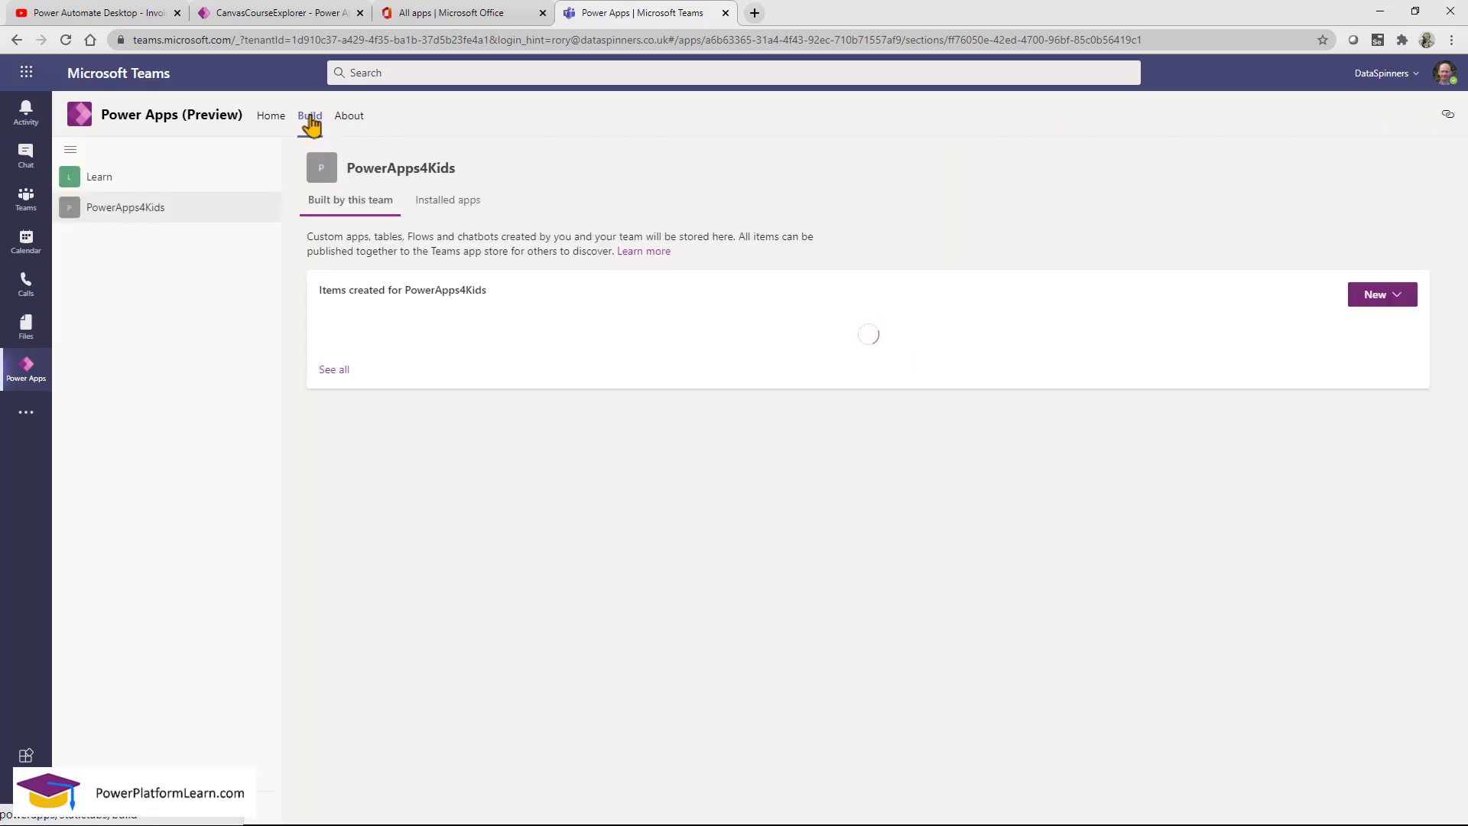
{"action": "left_click", "coordinate": [152, 187]}
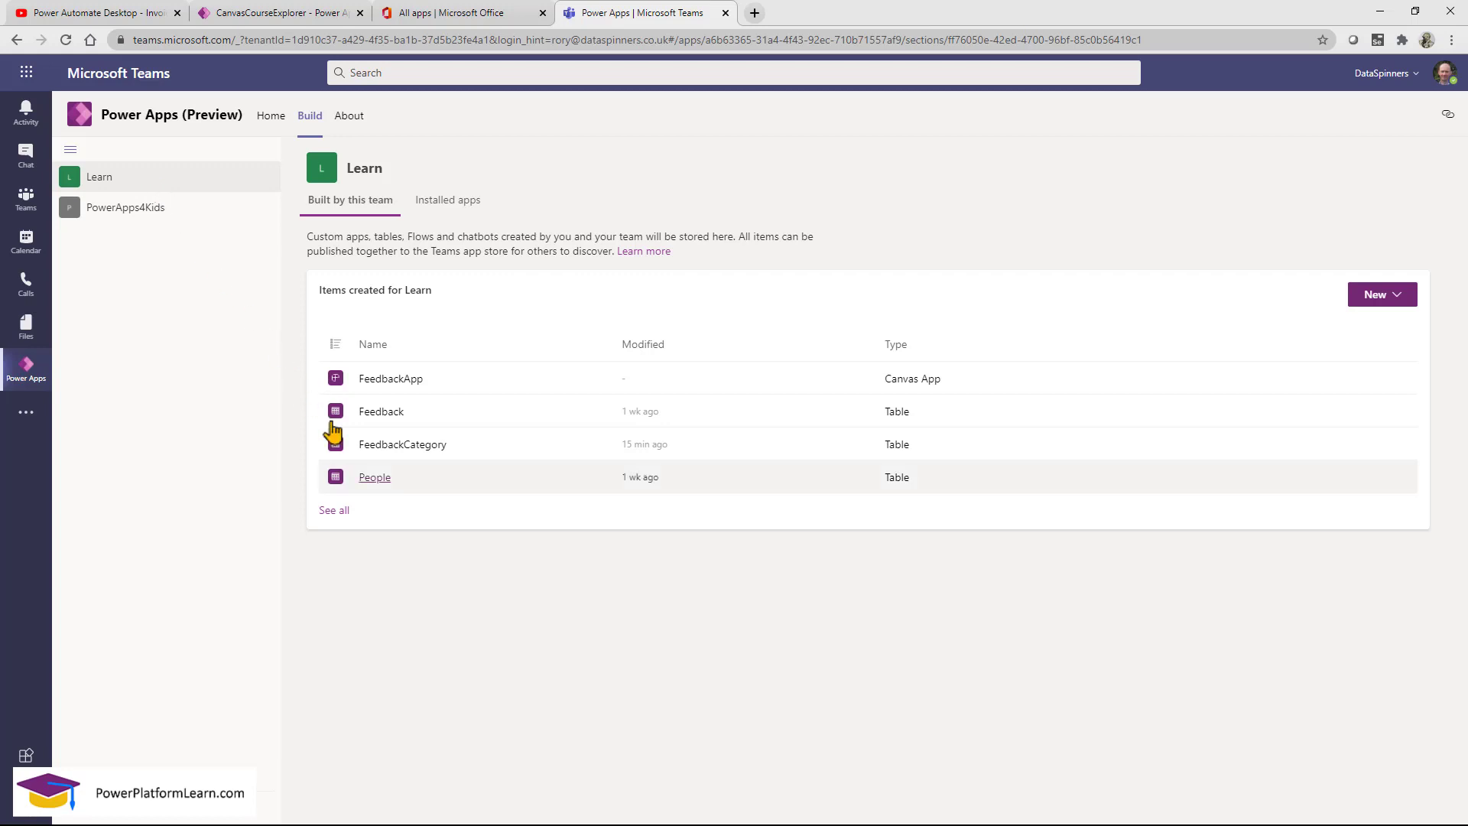
{"action": "left_click", "coordinate": [370, 480]}
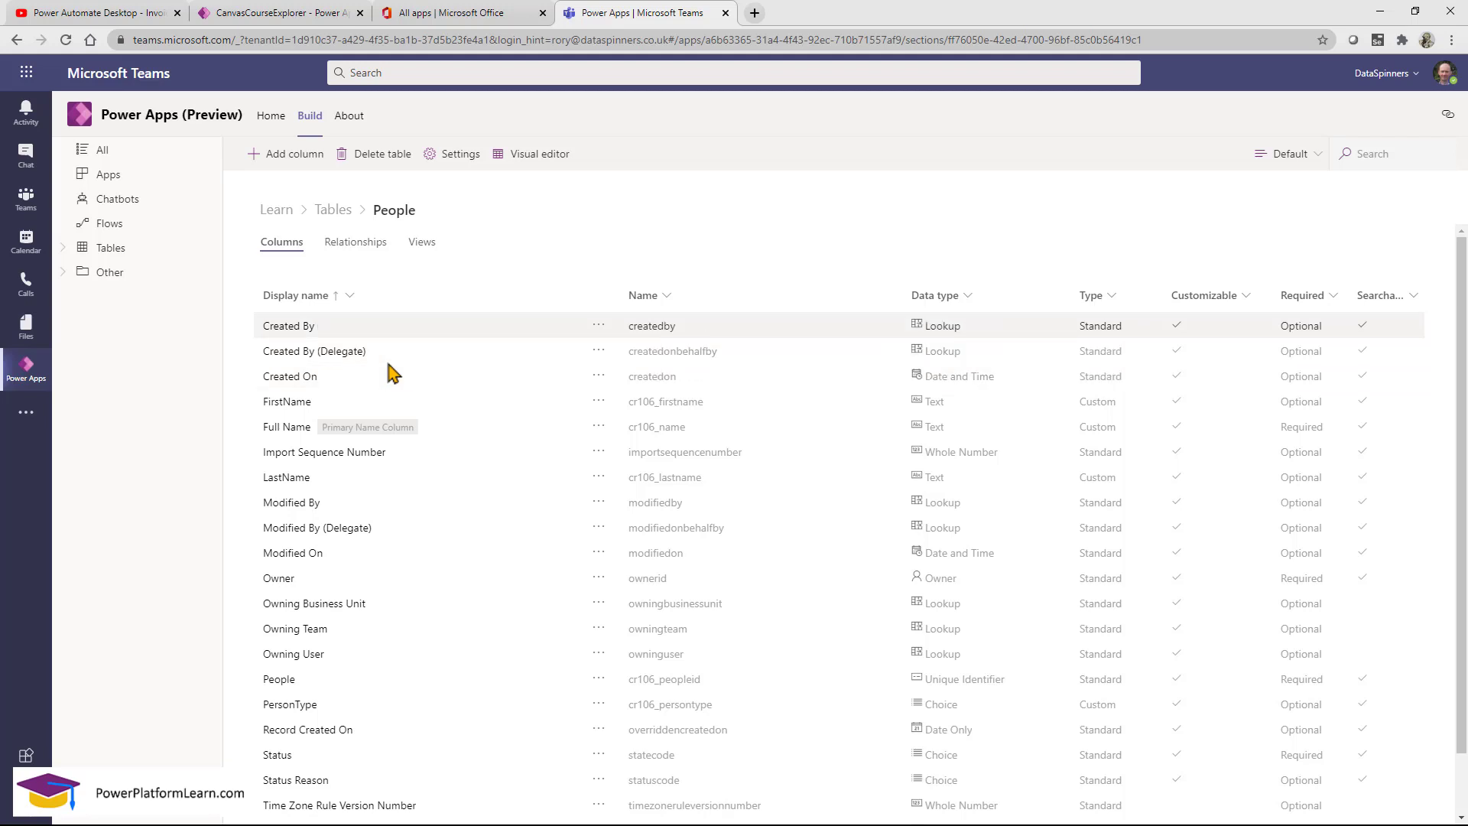
{"action": "left_click", "coordinate": [537, 160]}
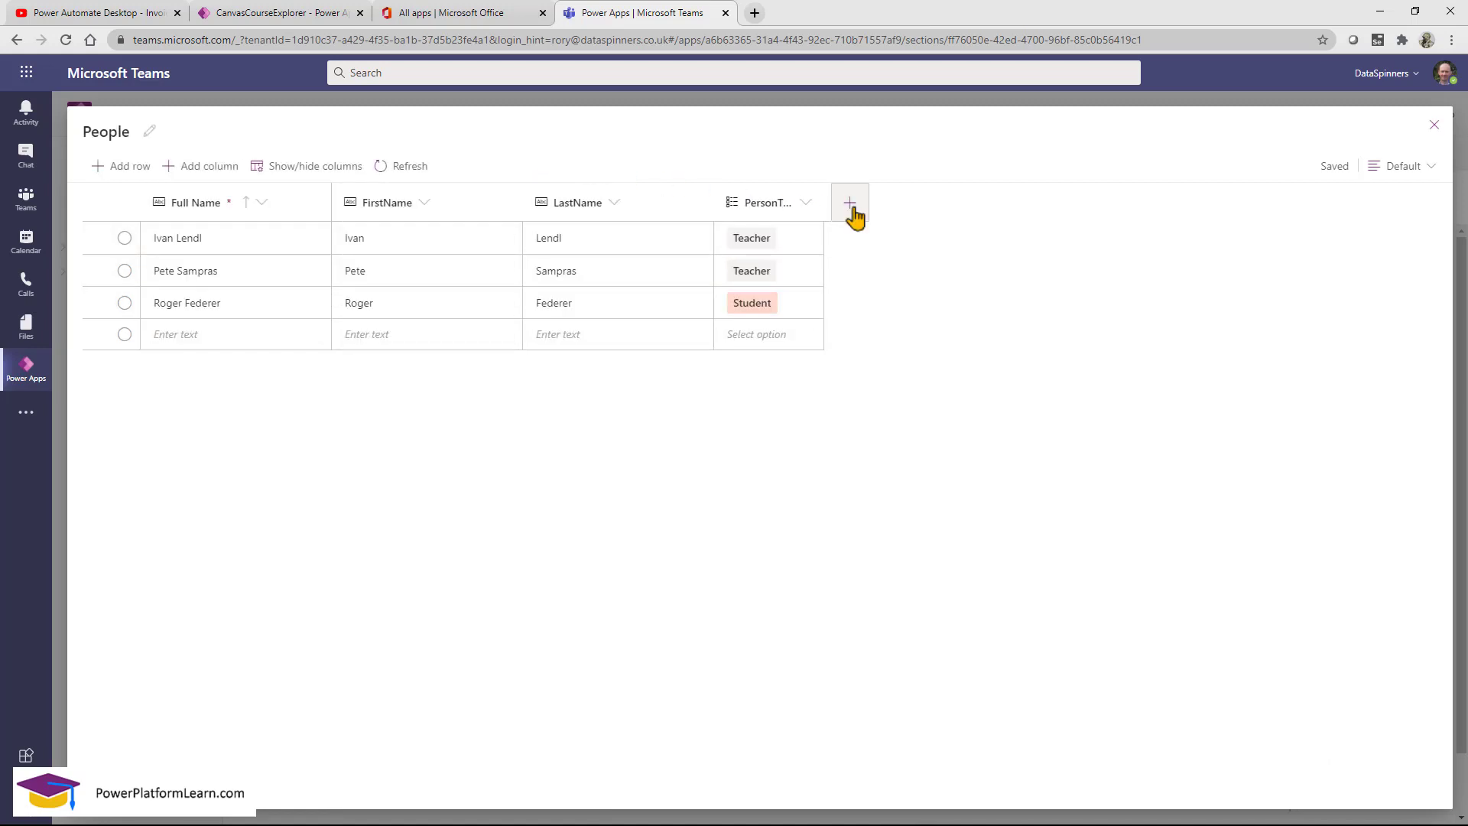
{"action": "left_click", "coordinate": [850, 206]}
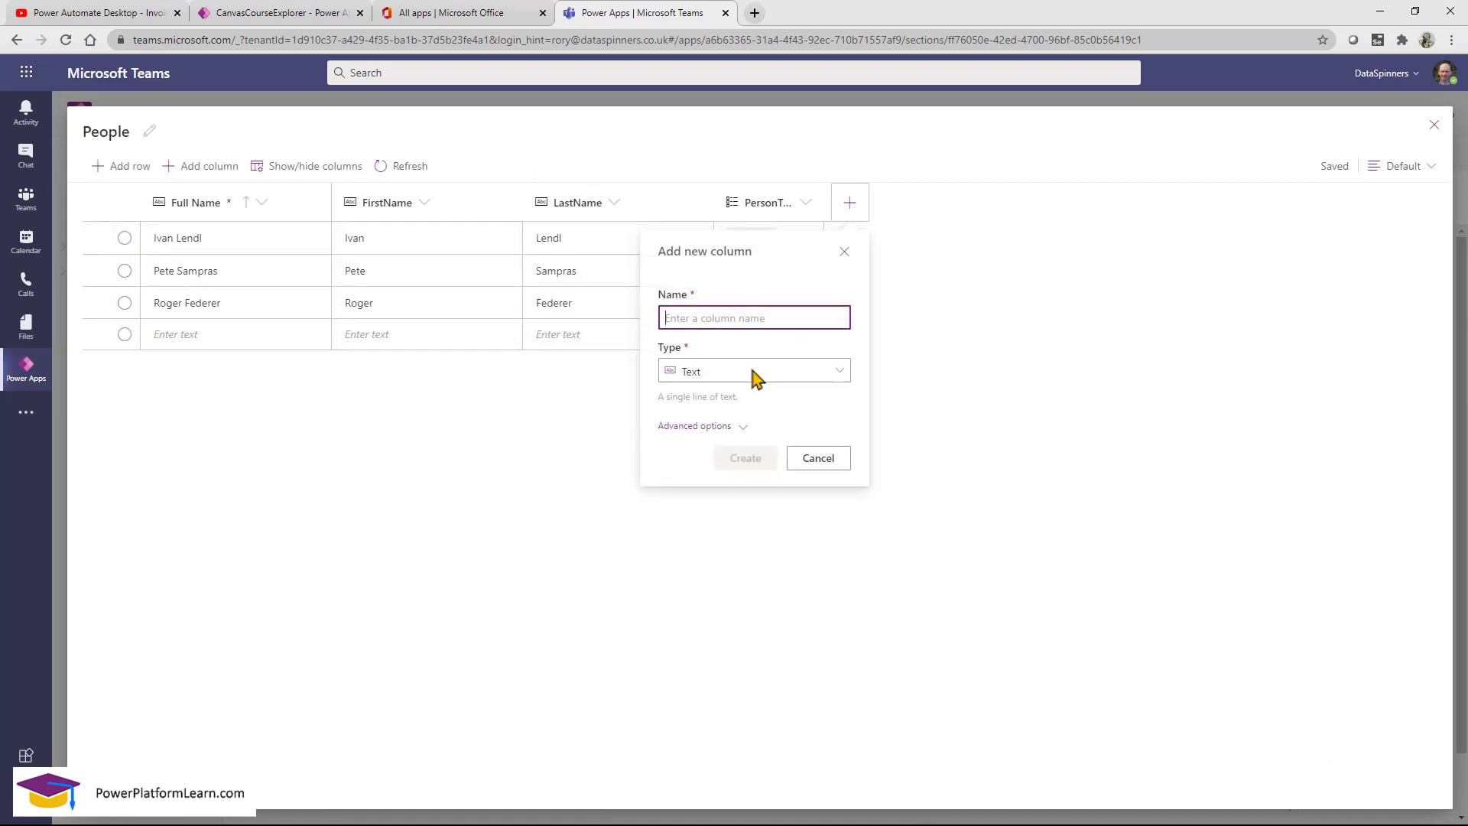
{"action": "left_click", "coordinate": [754, 375]}
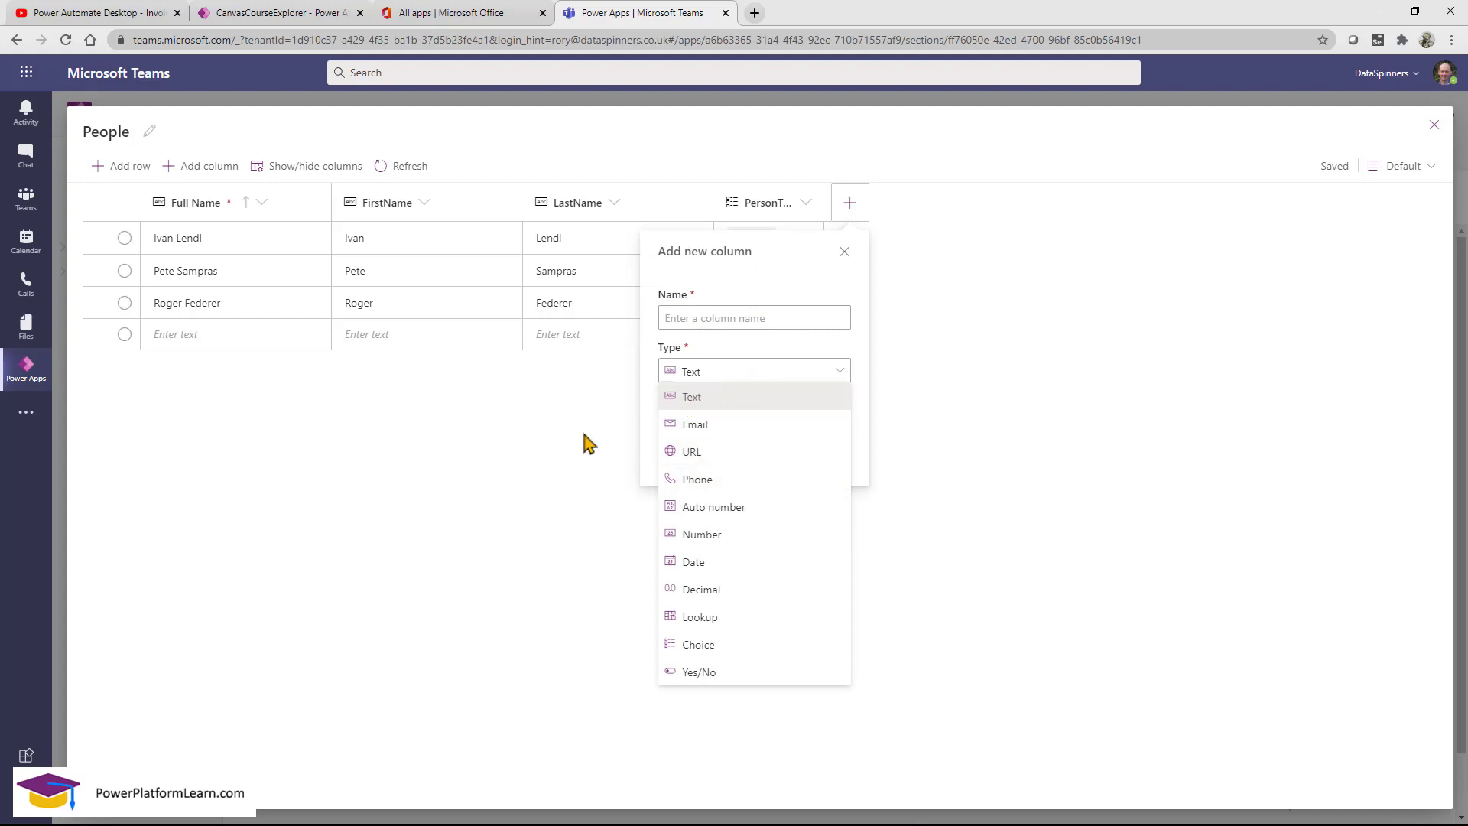
{"action": "mouse_move", "coordinate": [644, 333]}
{"action": "left_mouse_down"}
{"action": "mouse_move", "coordinate": [847, 610]}
{"action": "mouse_move", "coordinate": [868, 708]}
{"action": "left_mouse_up"}
{"action": "key", "text": "Escape"}
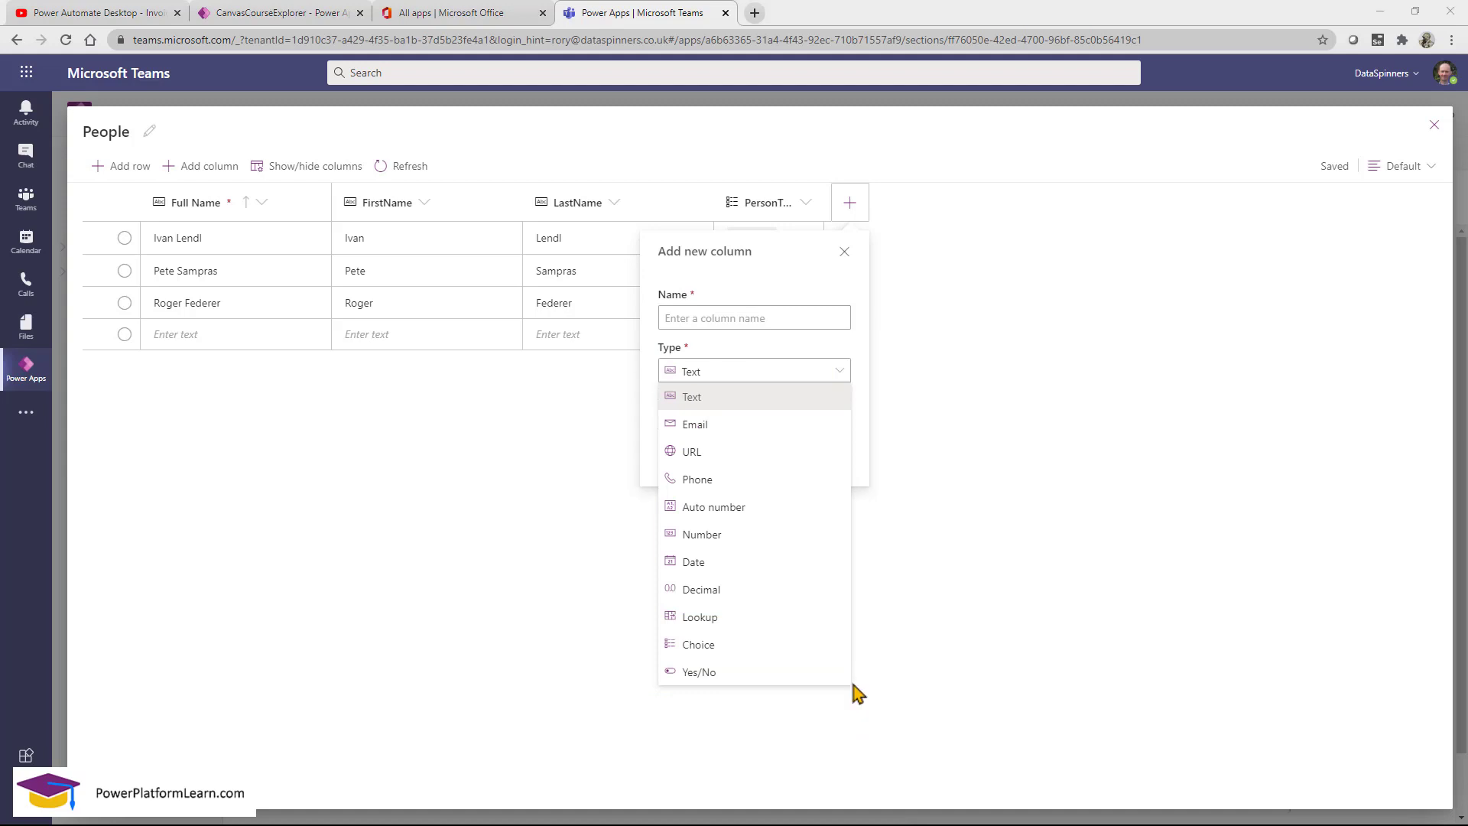
{"action": "left_click", "coordinate": [514, 517]}
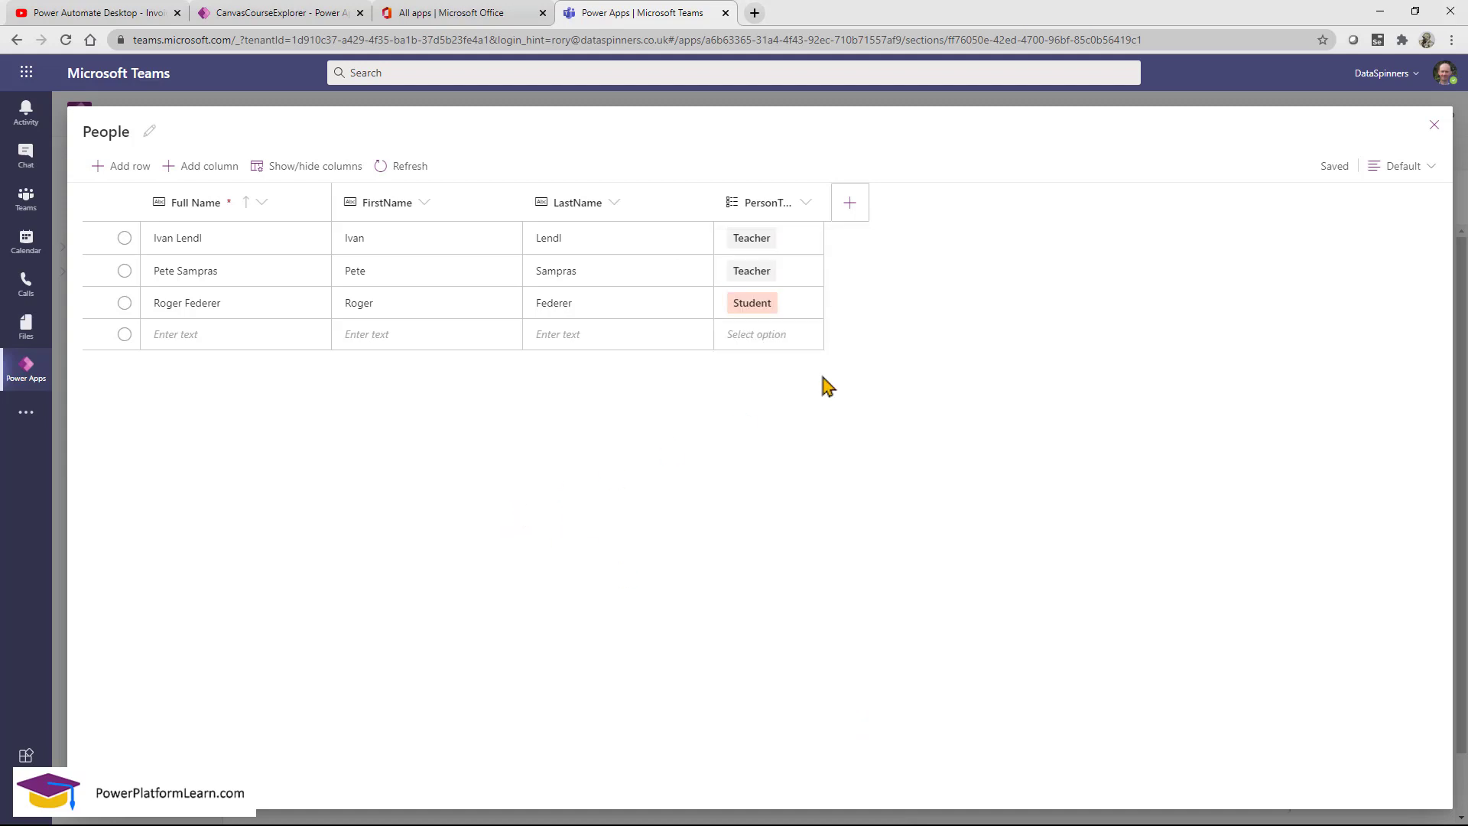
{"action": "left_click", "coordinate": [1432, 127]}
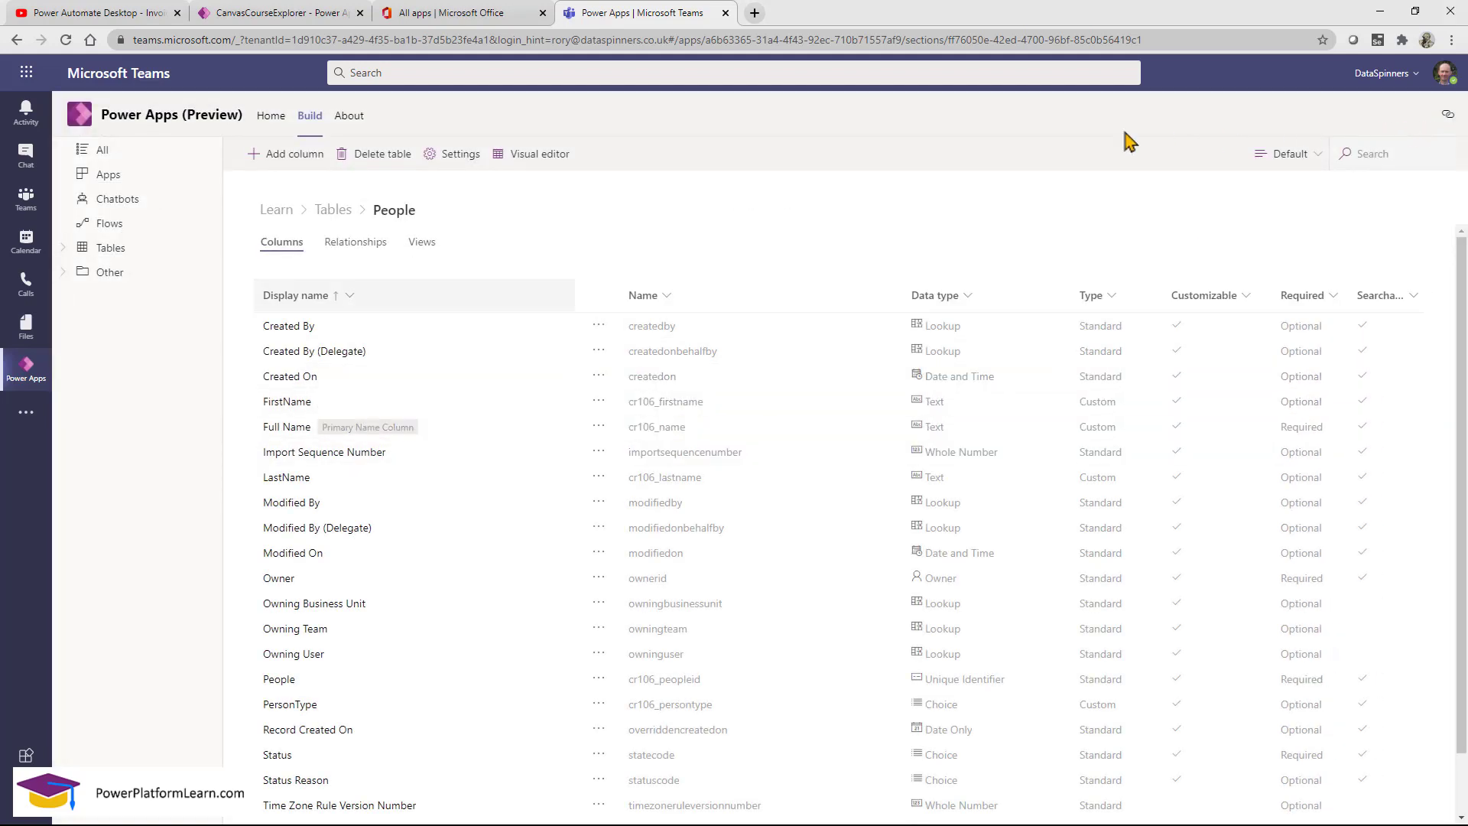
Create a new Image-type column named Picture and tick Primary image for People.
{"action": "left_click", "coordinate": [301, 160]}
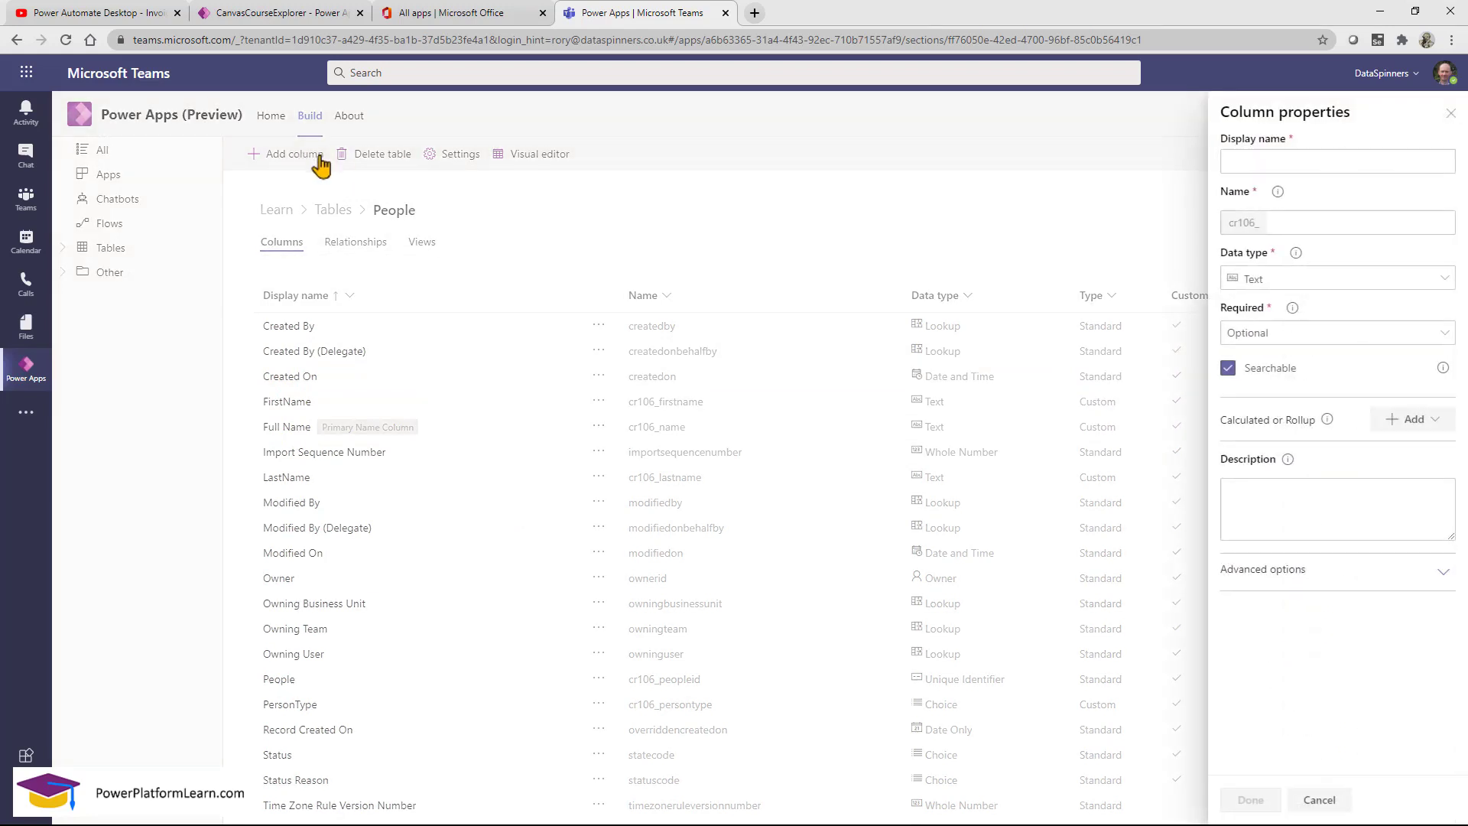
{"action": "left_click", "coordinate": [1304, 282]}
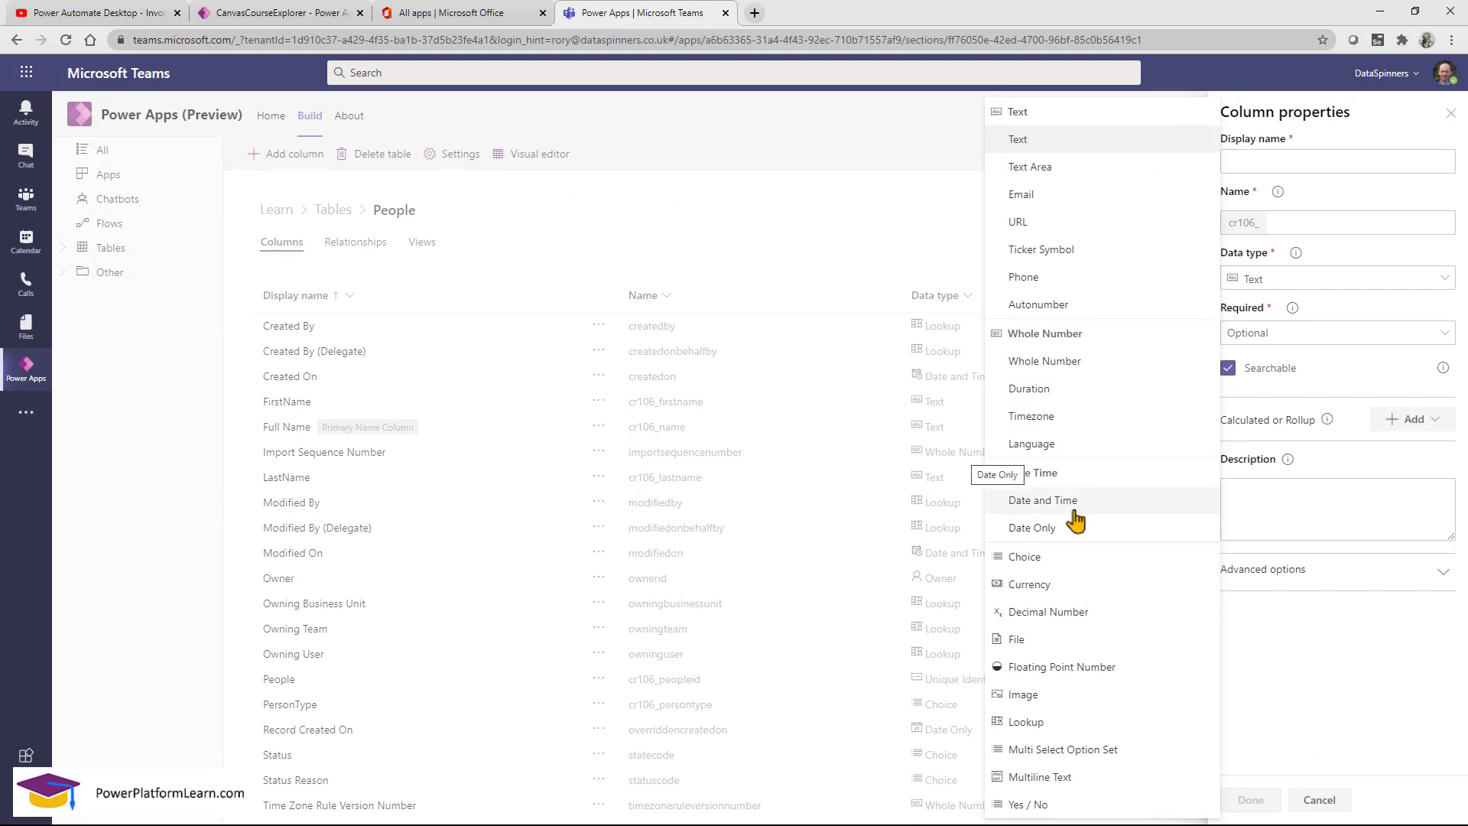
{"action": "left_click", "coordinate": [1023, 694]}
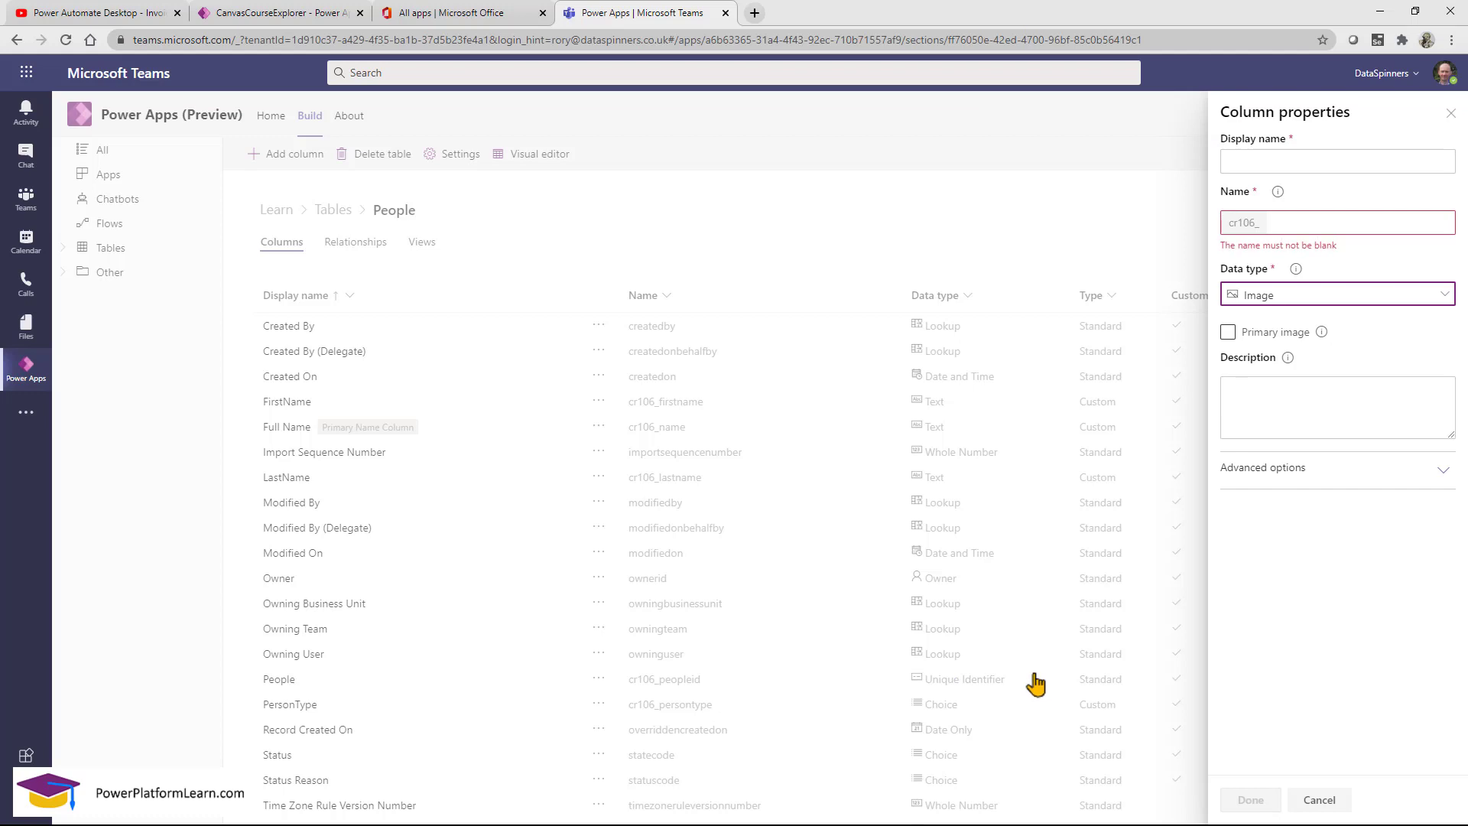
{"action": "left_click", "coordinate": [1314, 159]}
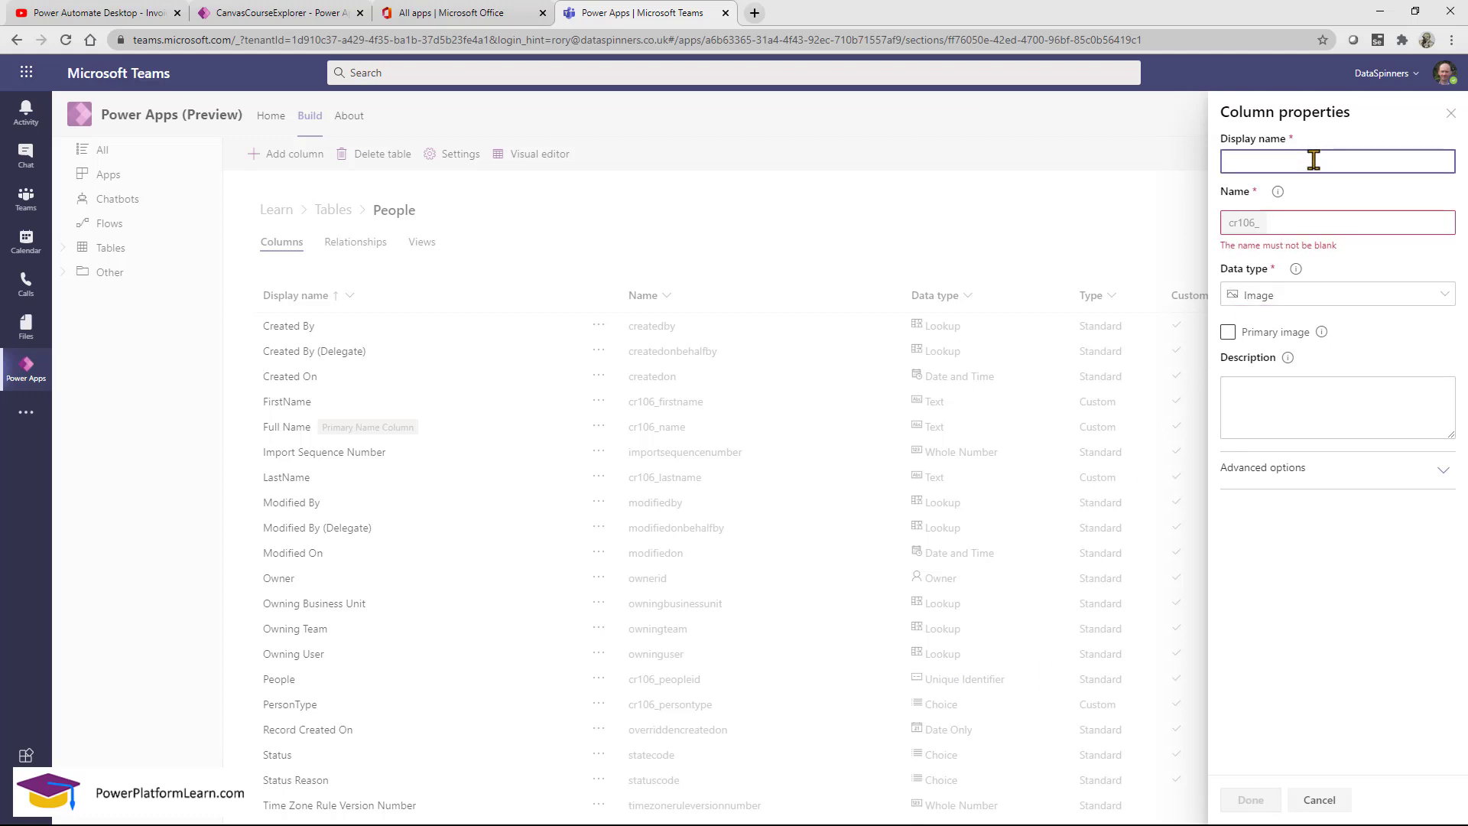
{"action": "type", "text": "Image"}
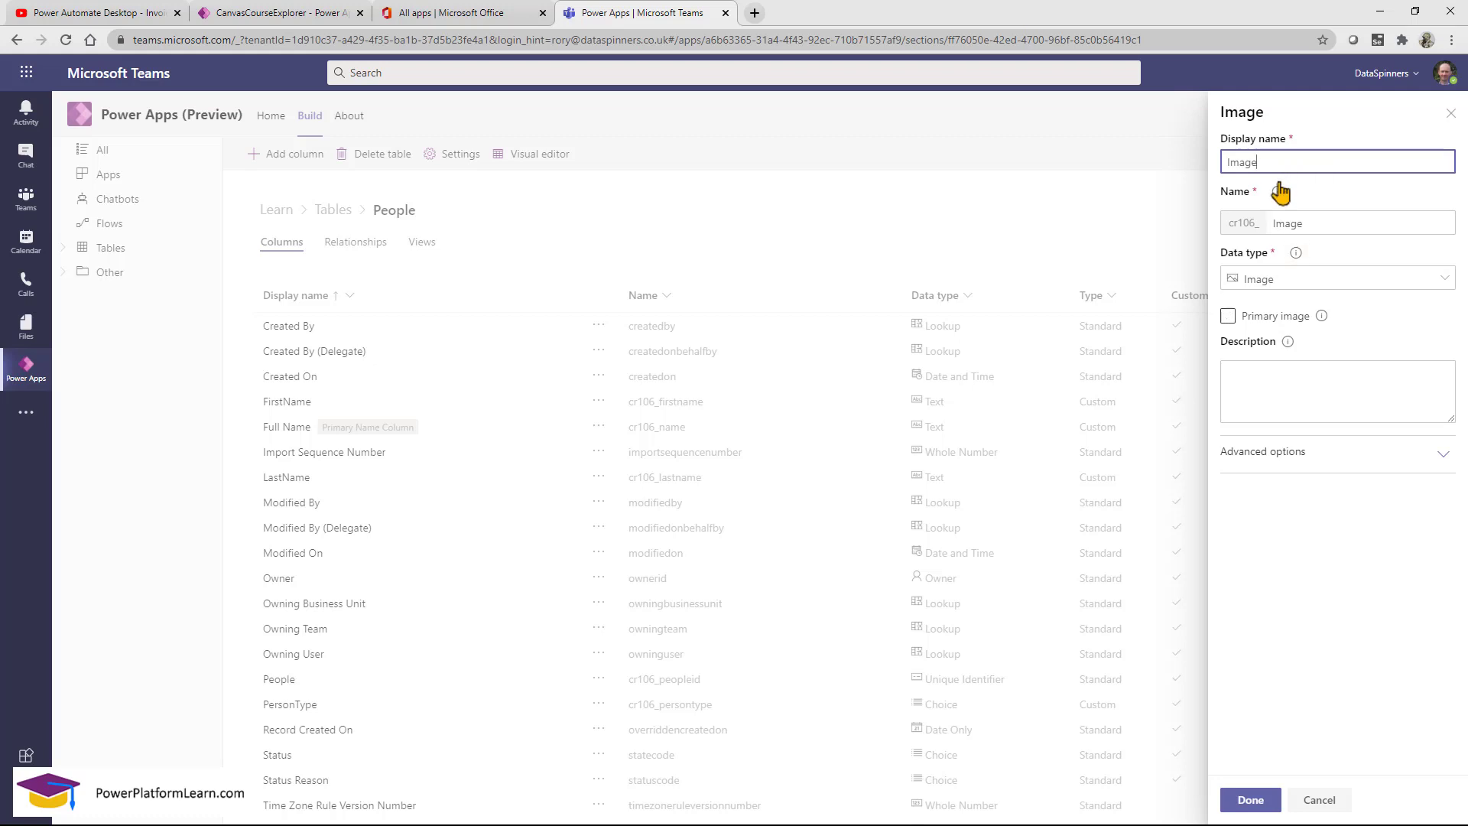
{"action": "double_click", "coordinate": [1243, 162]}
{"action": "type", "text": "Picture"}
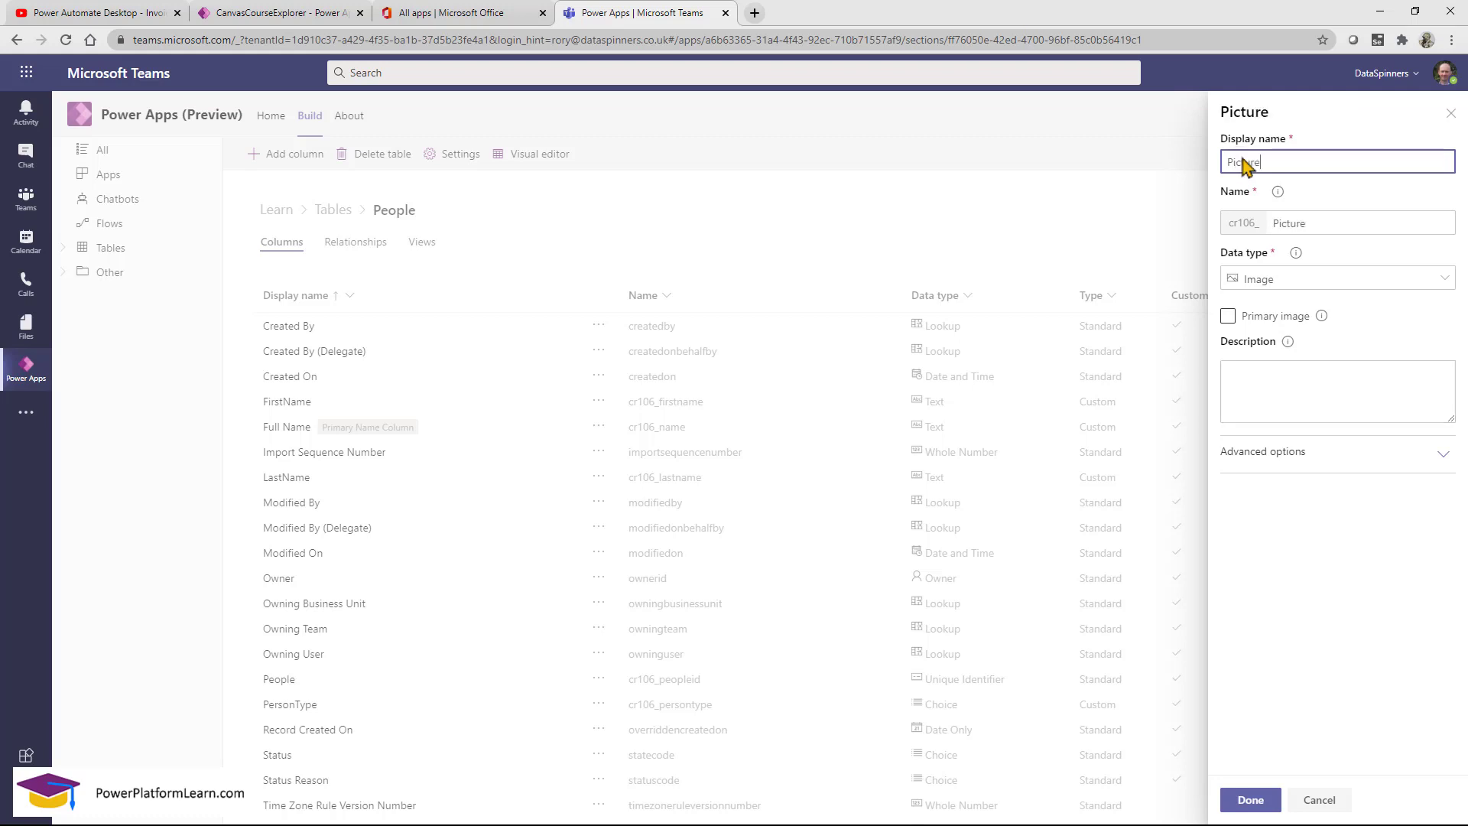
{"action": "left_click", "coordinate": [1227, 316]}
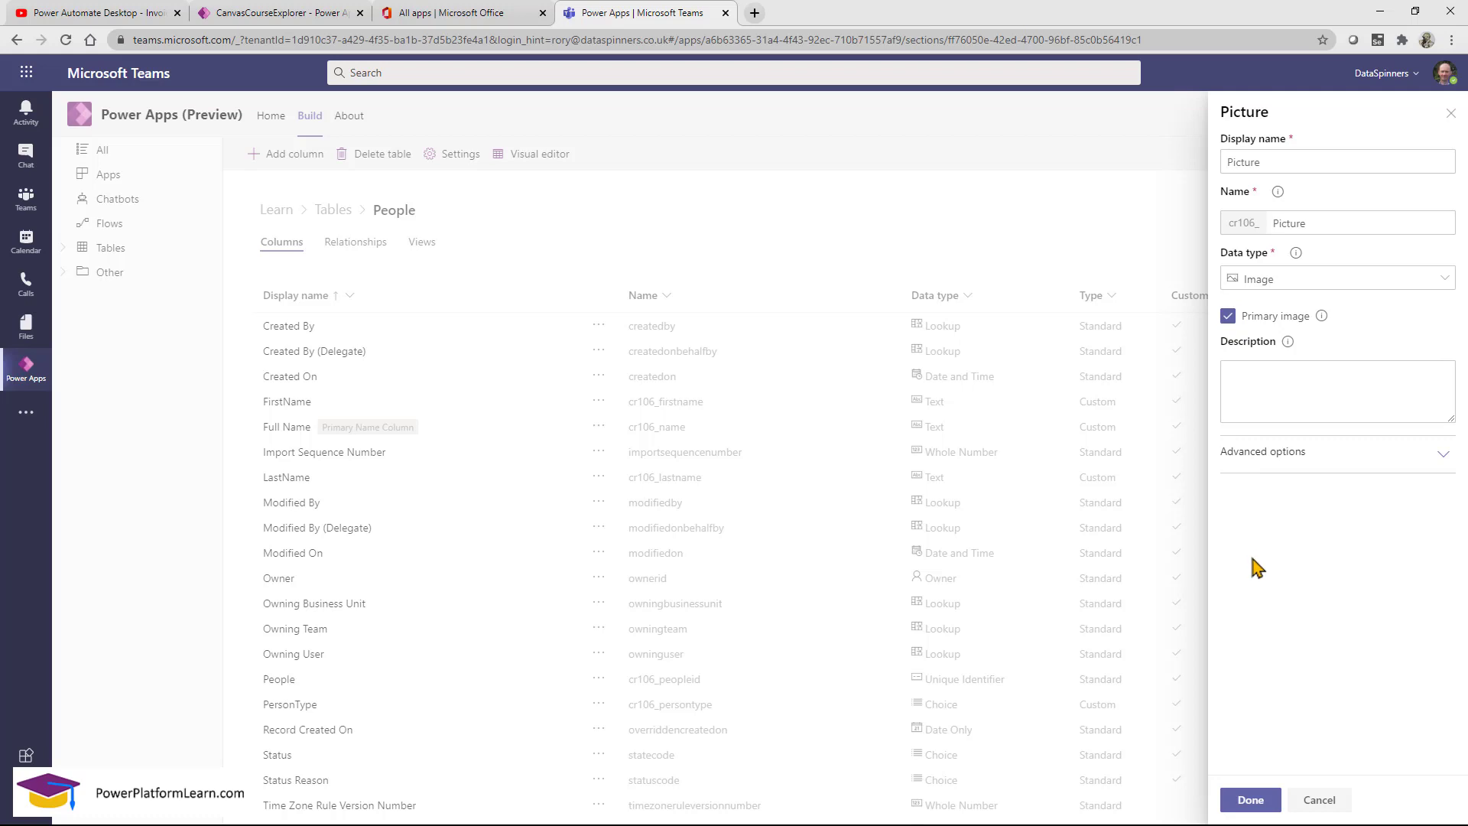
{"action": "left_click", "coordinate": [1257, 798]}
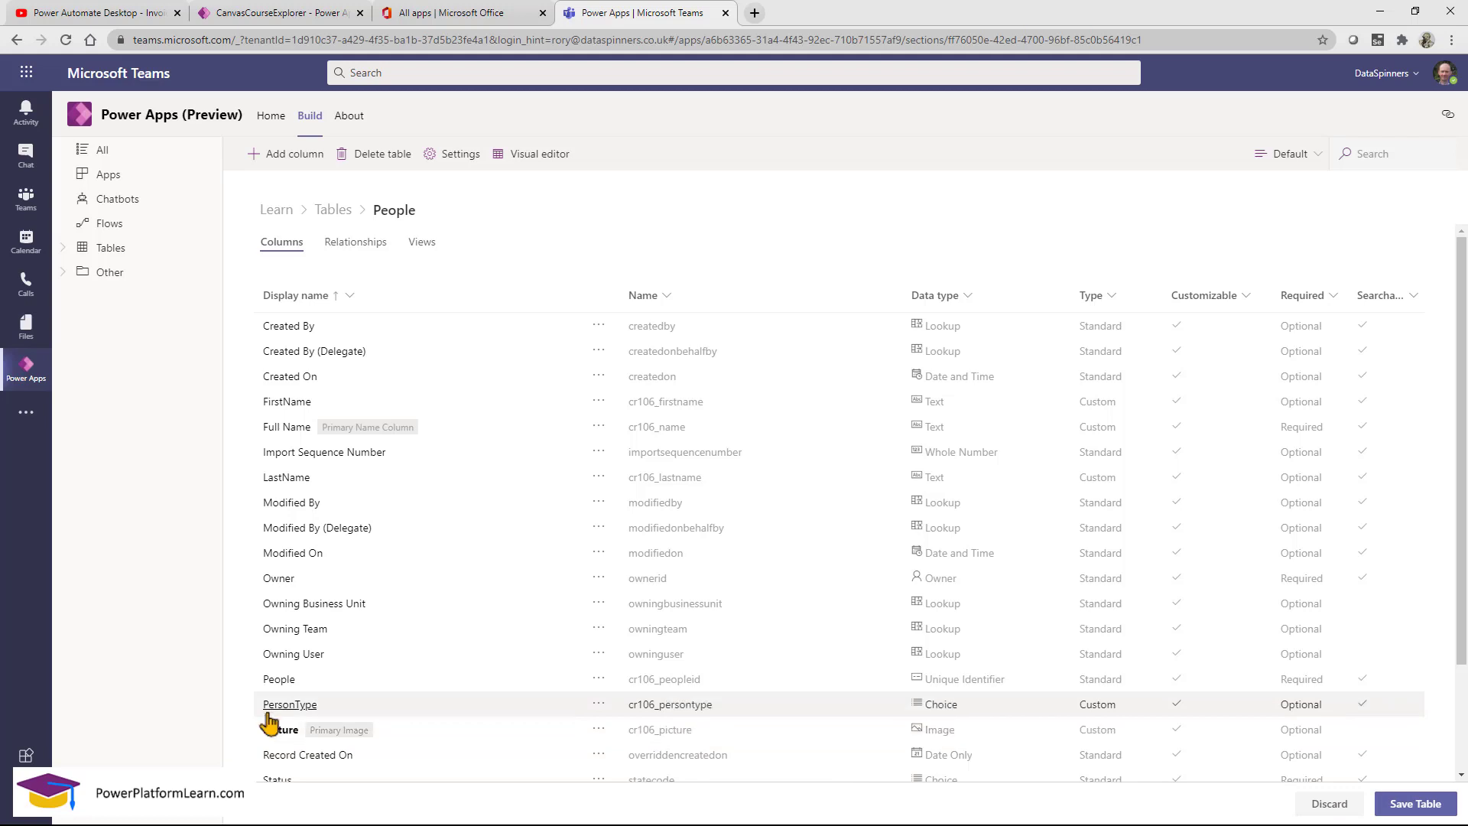
Review the Picture column's details and save the People table.
{"action": "mouse_move", "coordinate": [242, 717]}
{"action": "left_mouse_down"}
{"action": "mouse_move", "coordinate": [344, 752]}
{"action": "mouse_move", "coordinate": [448, 751]}
{"action": "left_mouse_up"}
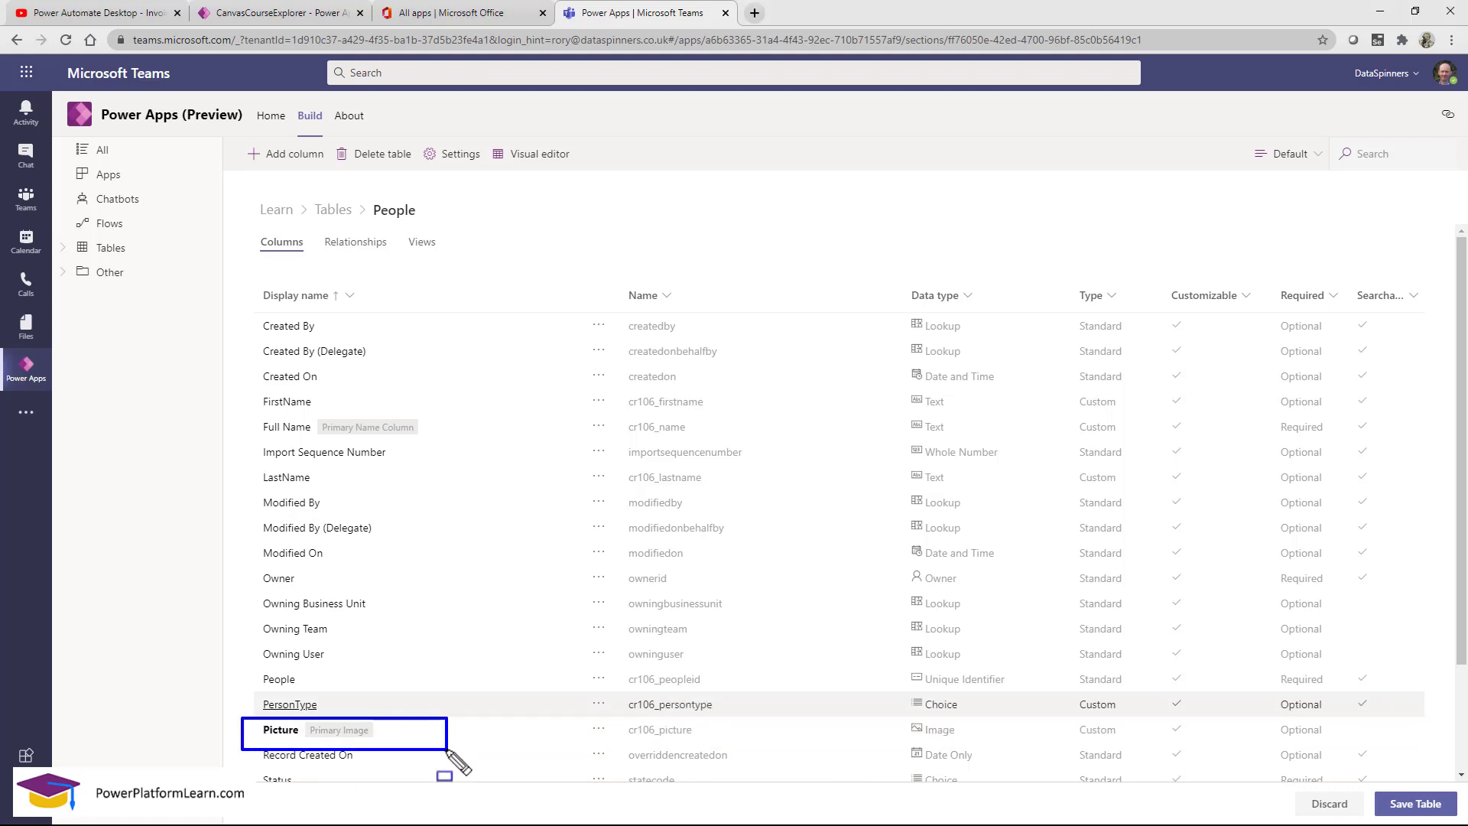
{"action": "key", "text": "Escape"}
{"action": "left_click", "coordinate": [280, 730]}
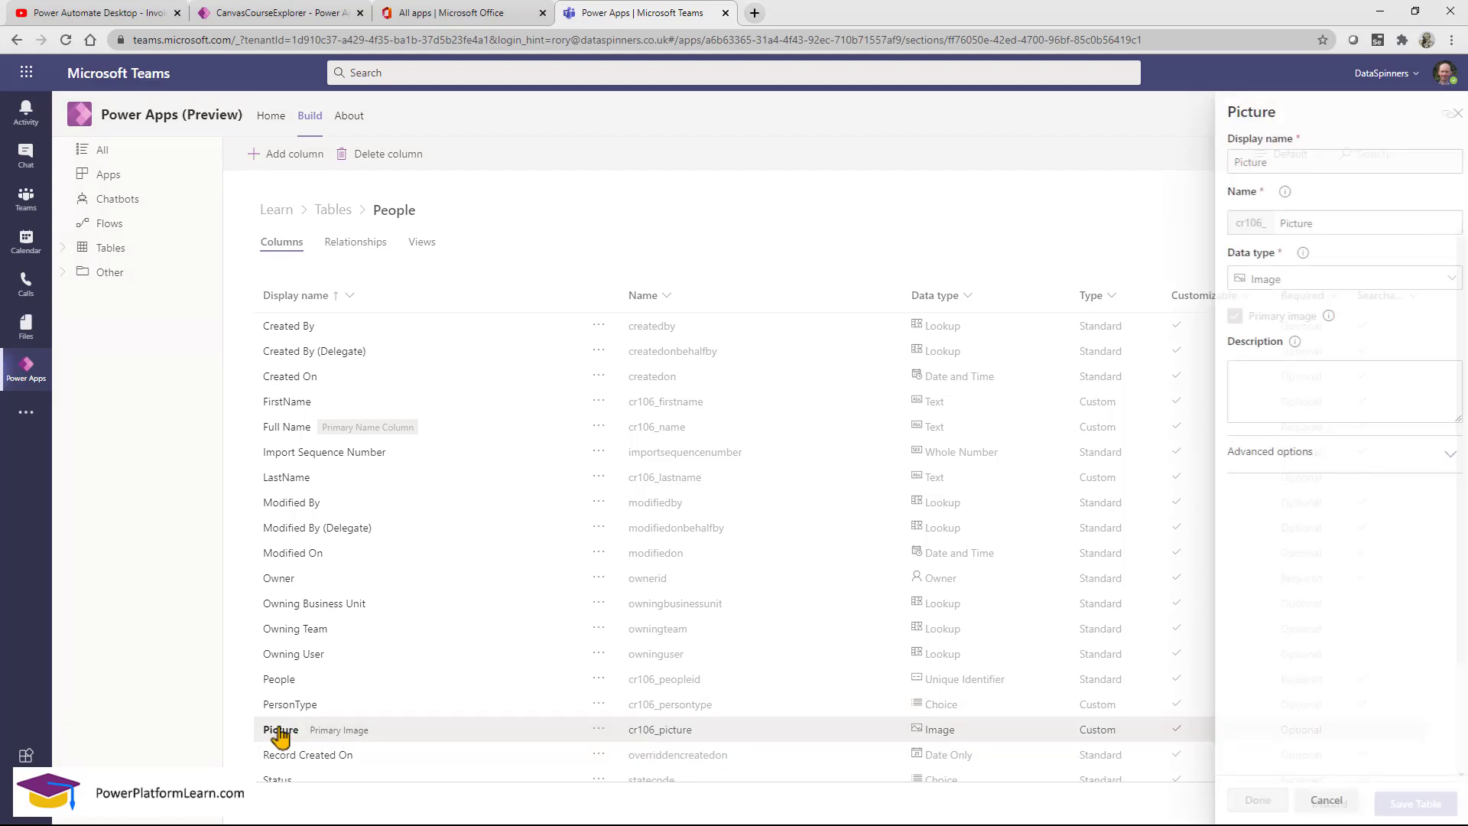
{"action": "left_click", "coordinate": [1328, 801]}
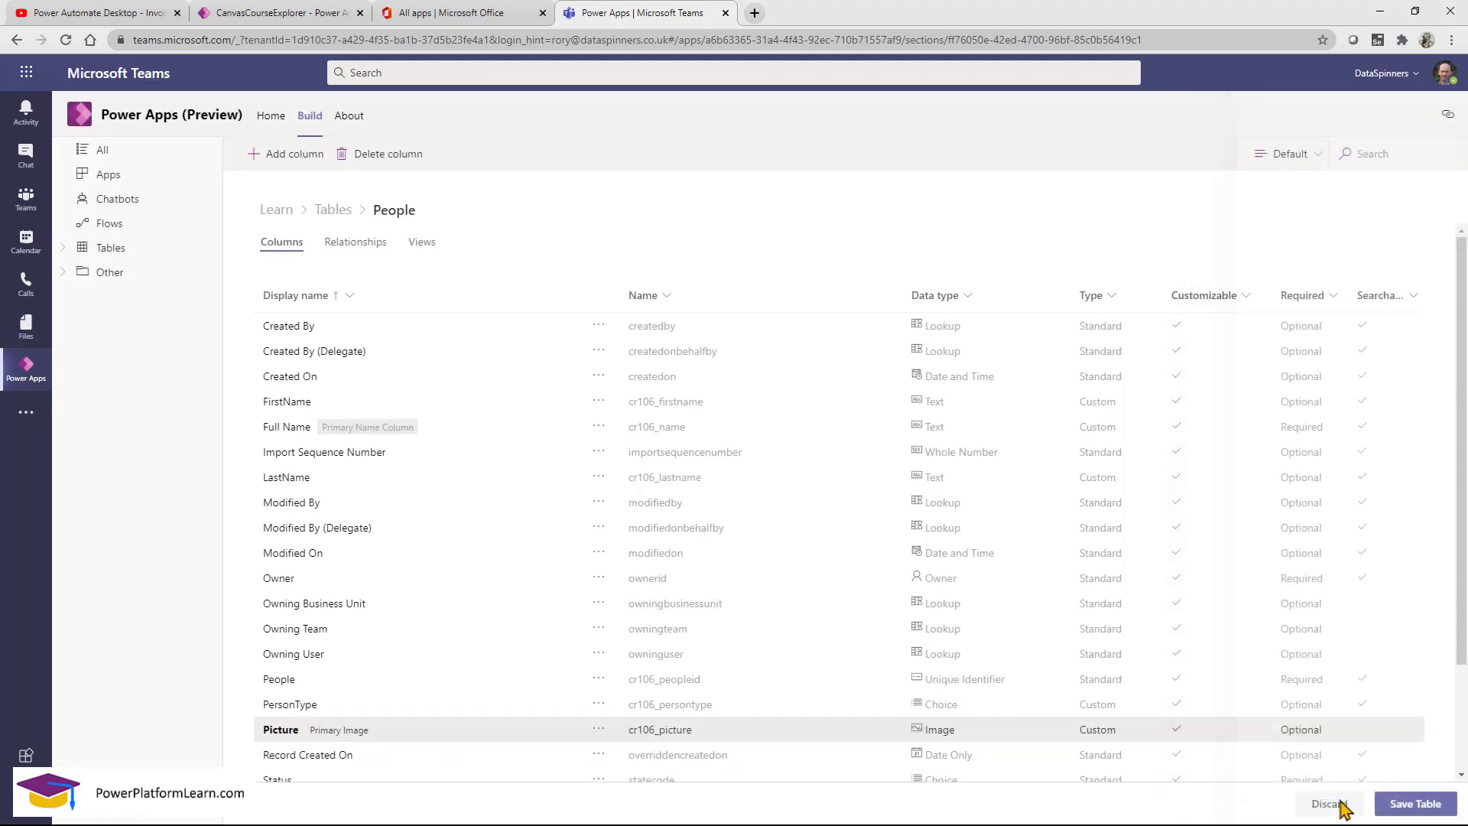
{"action": "left_click", "coordinate": [1415, 803]}
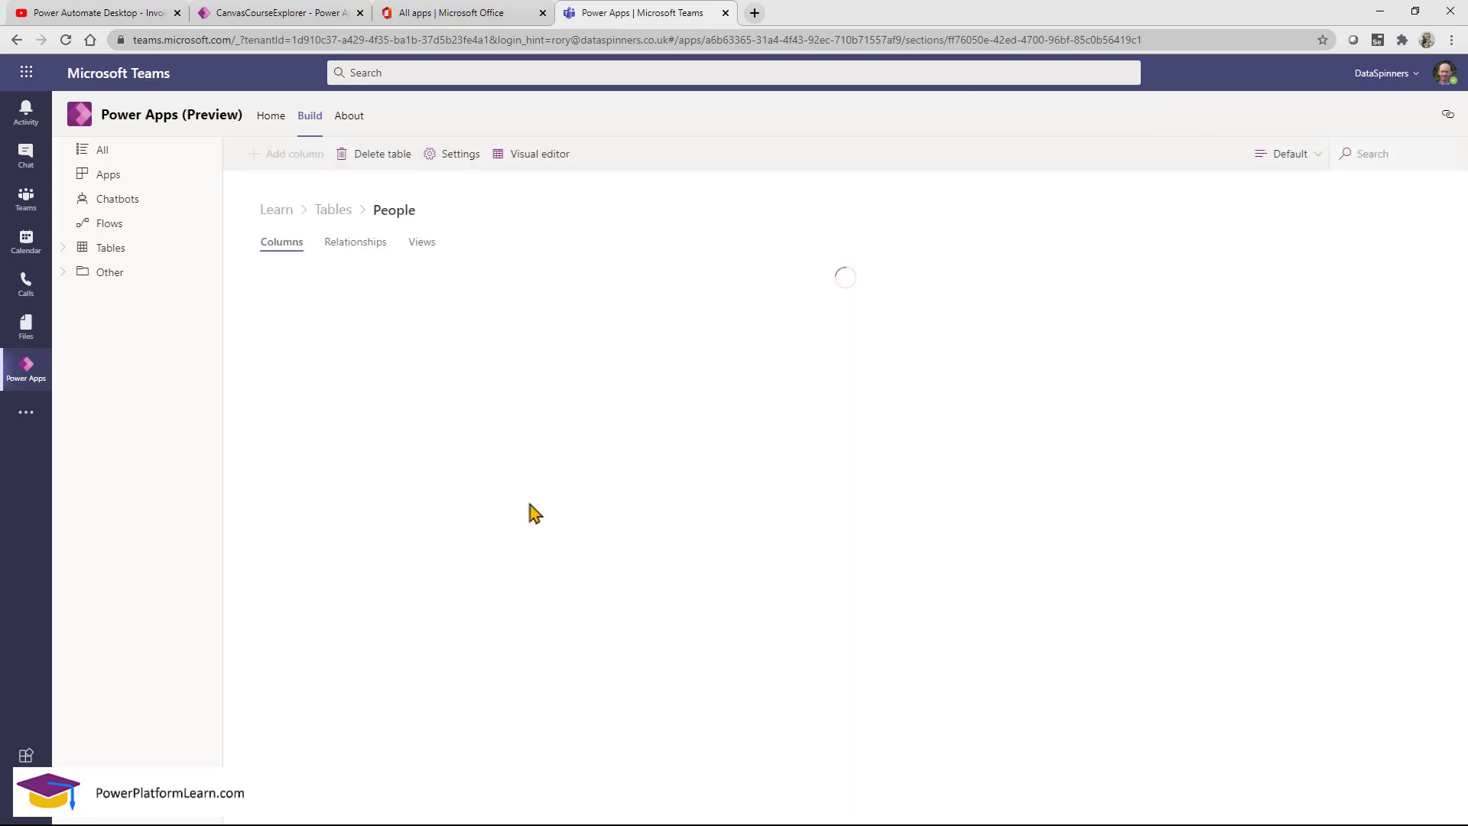
Check the Picture cells for the first two people in the People data grid.
{"action": "left_click", "coordinate": [537, 157]}
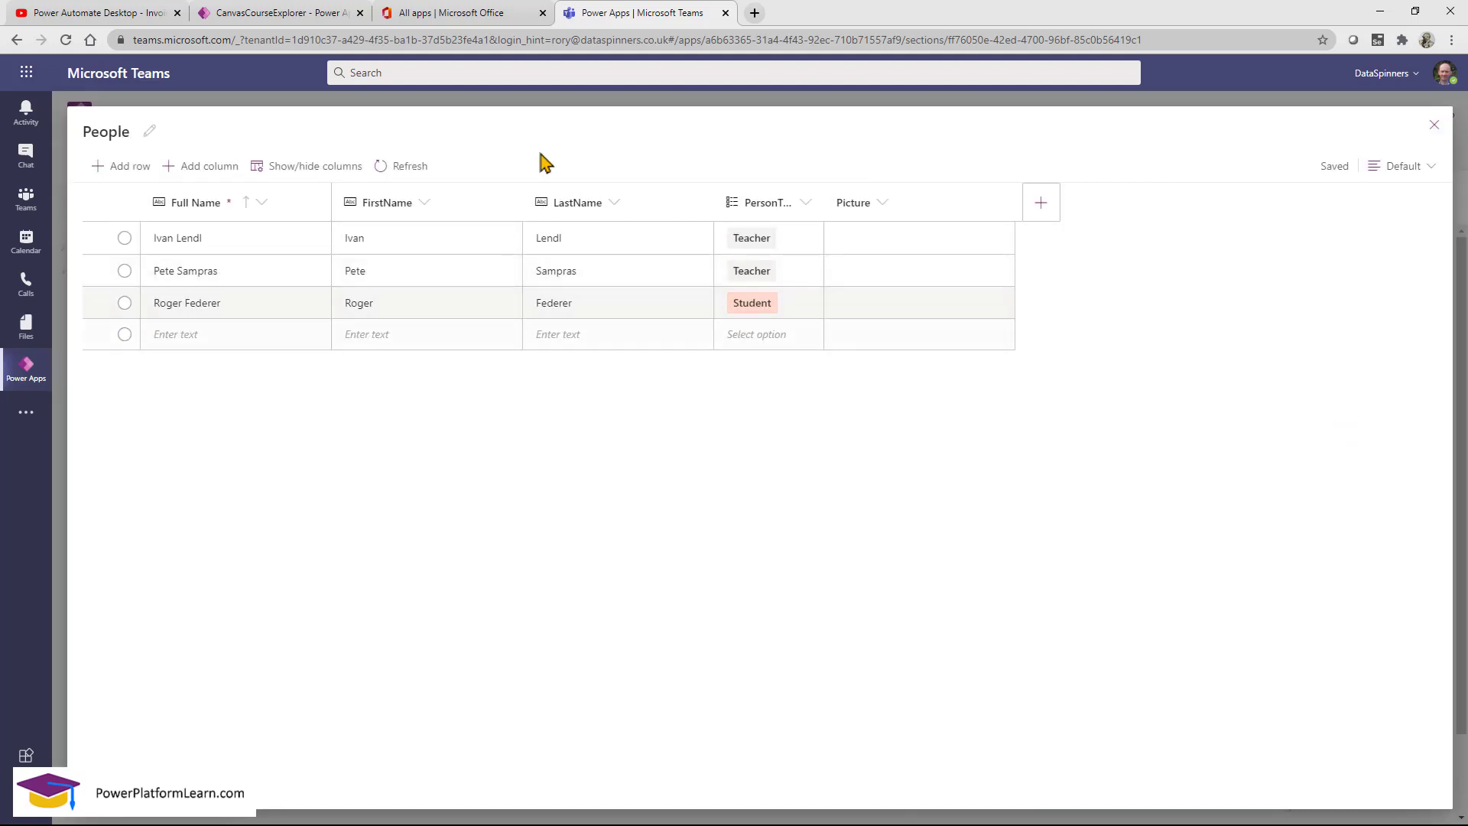
{"action": "left_click", "coordinate": [898, 245]}
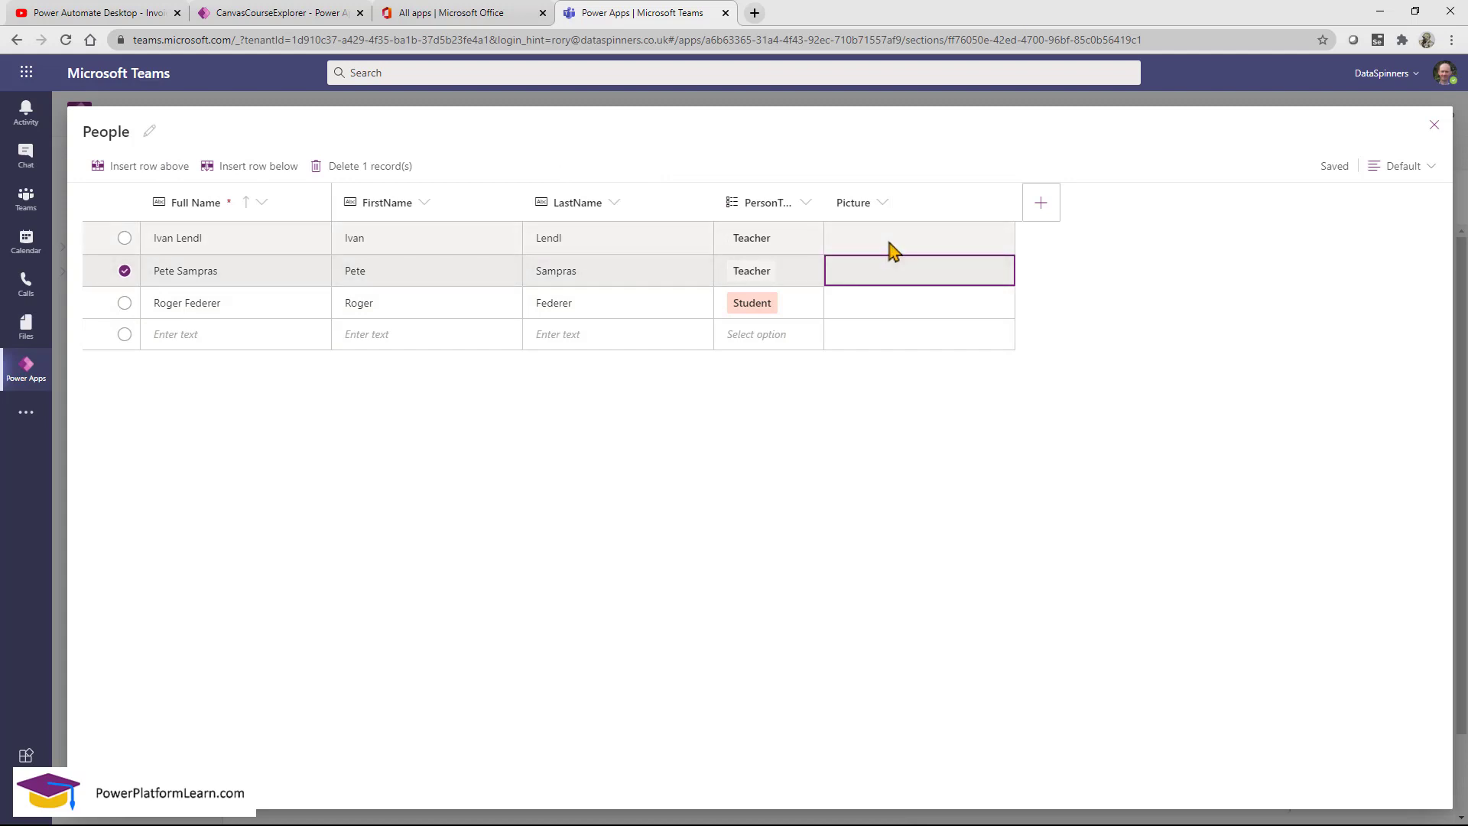
{"action": "left_click", "coordinate": [935, 271]}
{"action": "left_click", "coordinate": [1433, 126]}
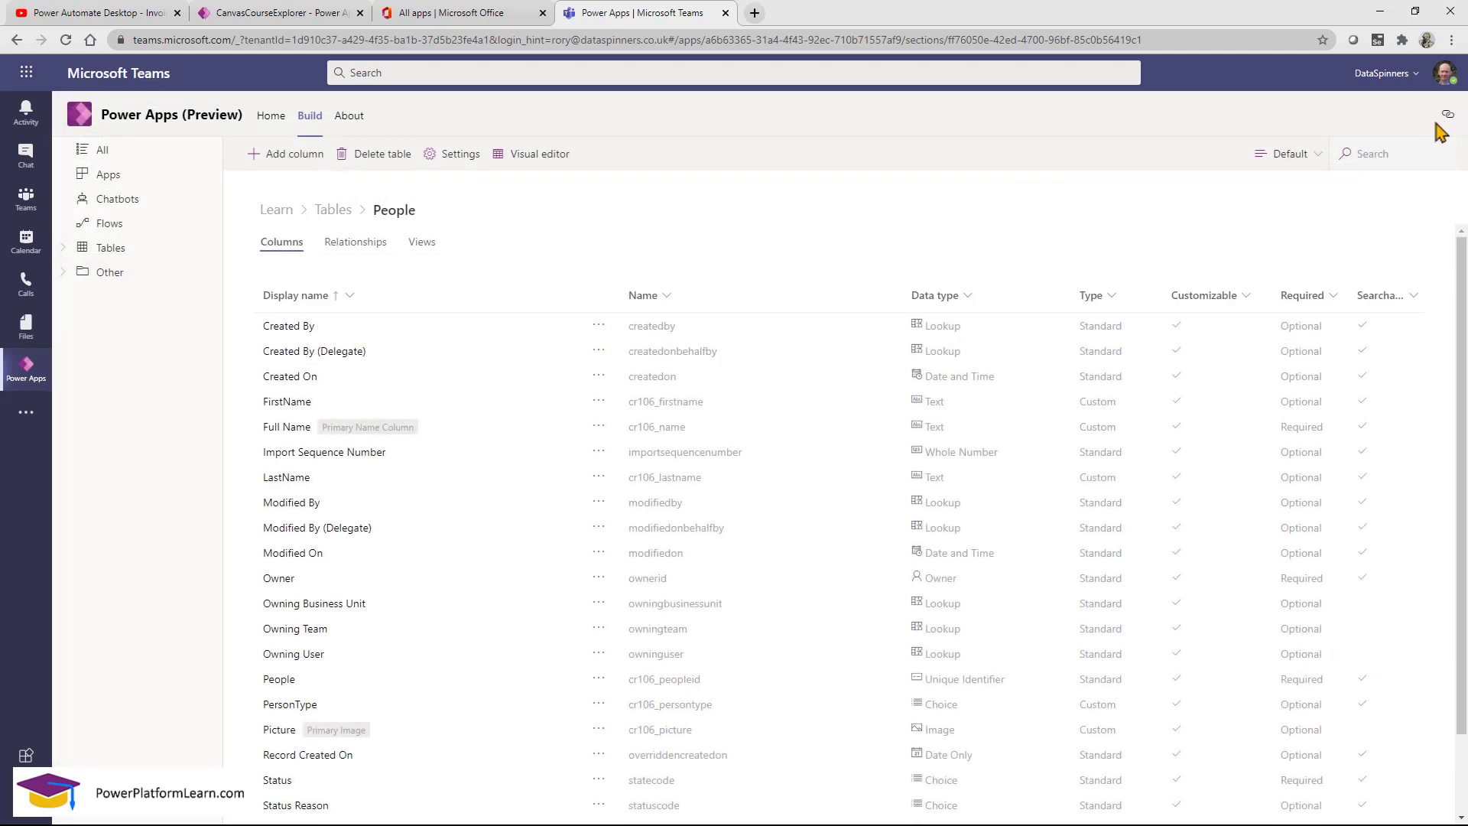
Choose Edit from FeedbackApp's menu in the Learn team's Apps list.
{"action": "left_click", "coordinate": [134, 183]}
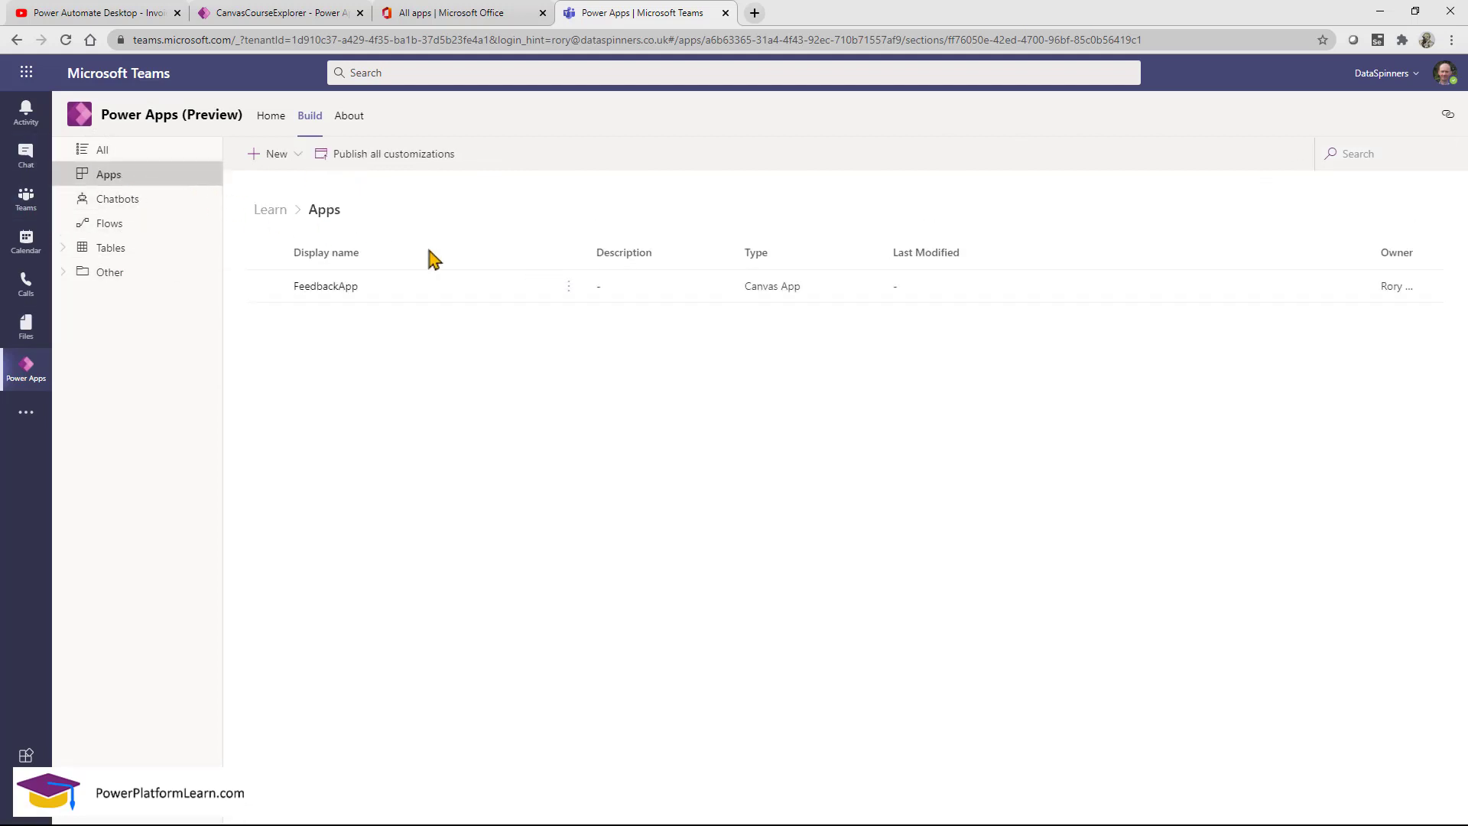
{"action": "left_click", "coordinate": [569, 290]}
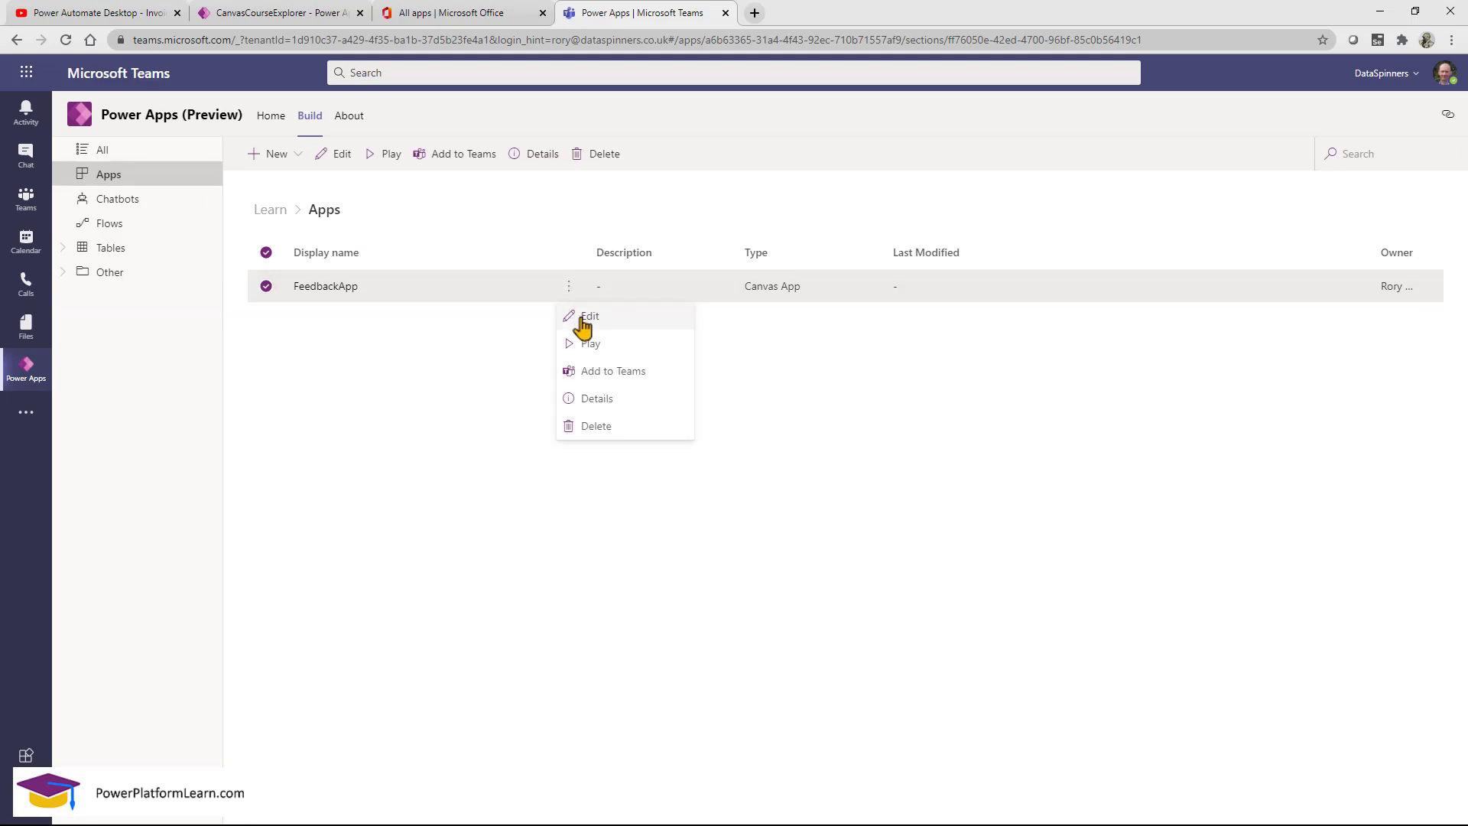
{"action": "left_click", "coordinate": [582, 320]}
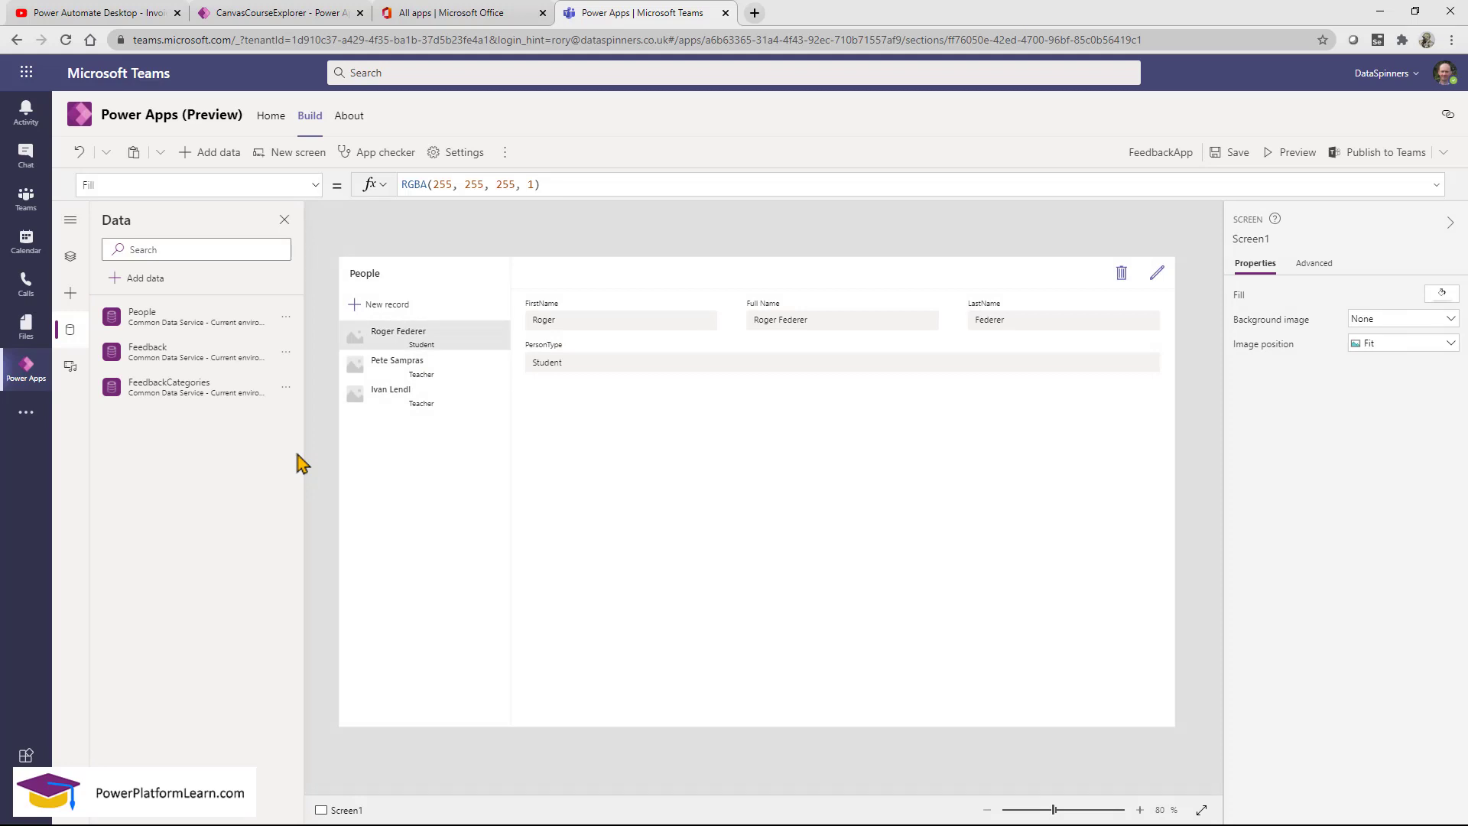
Add the Picture field to the People detail form.
{"action": "left_click", "coordinate": [906, 463]}
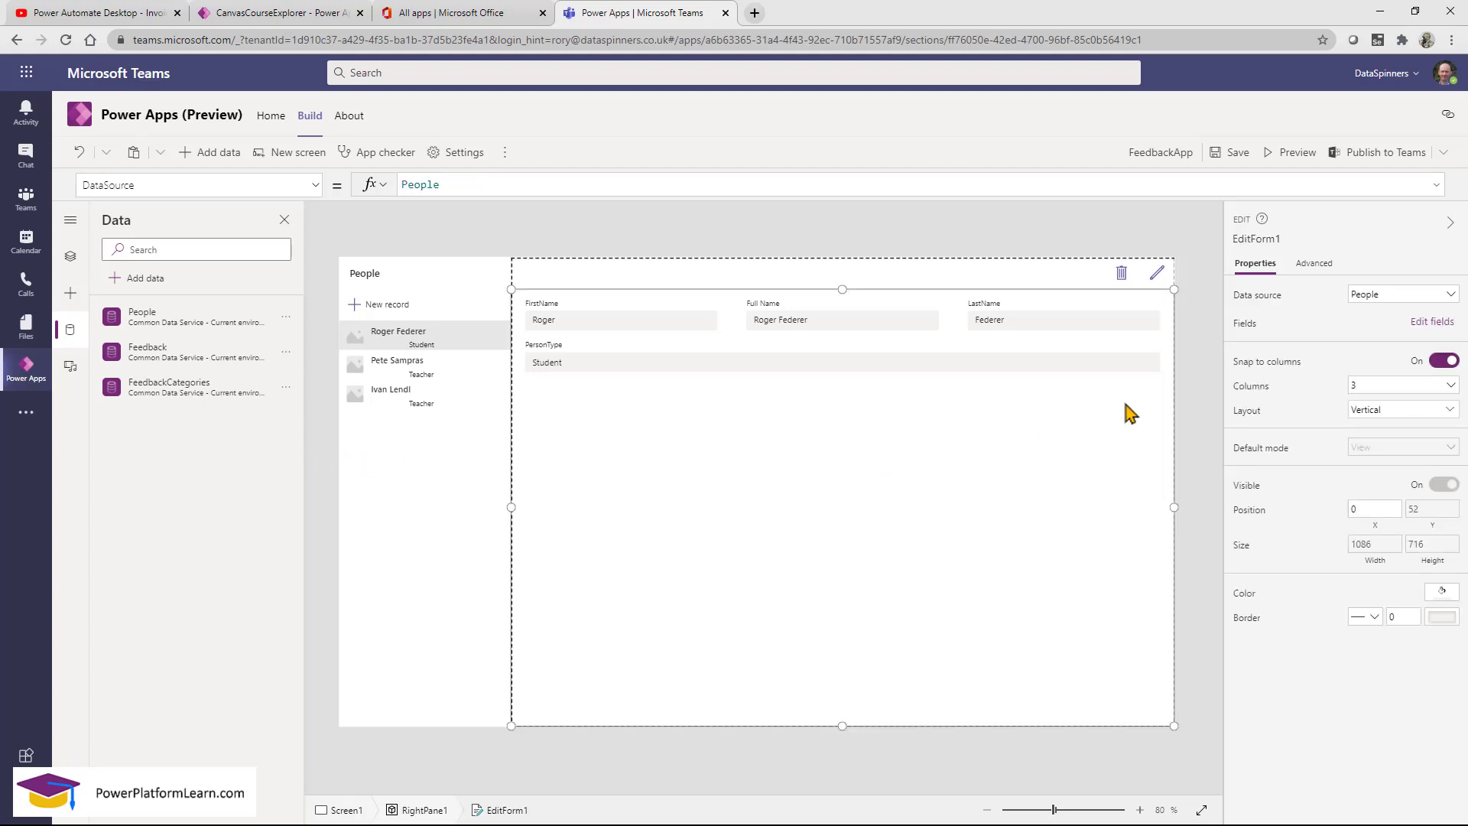
{"action": "left_click", "coordinate": [1433, 322]}
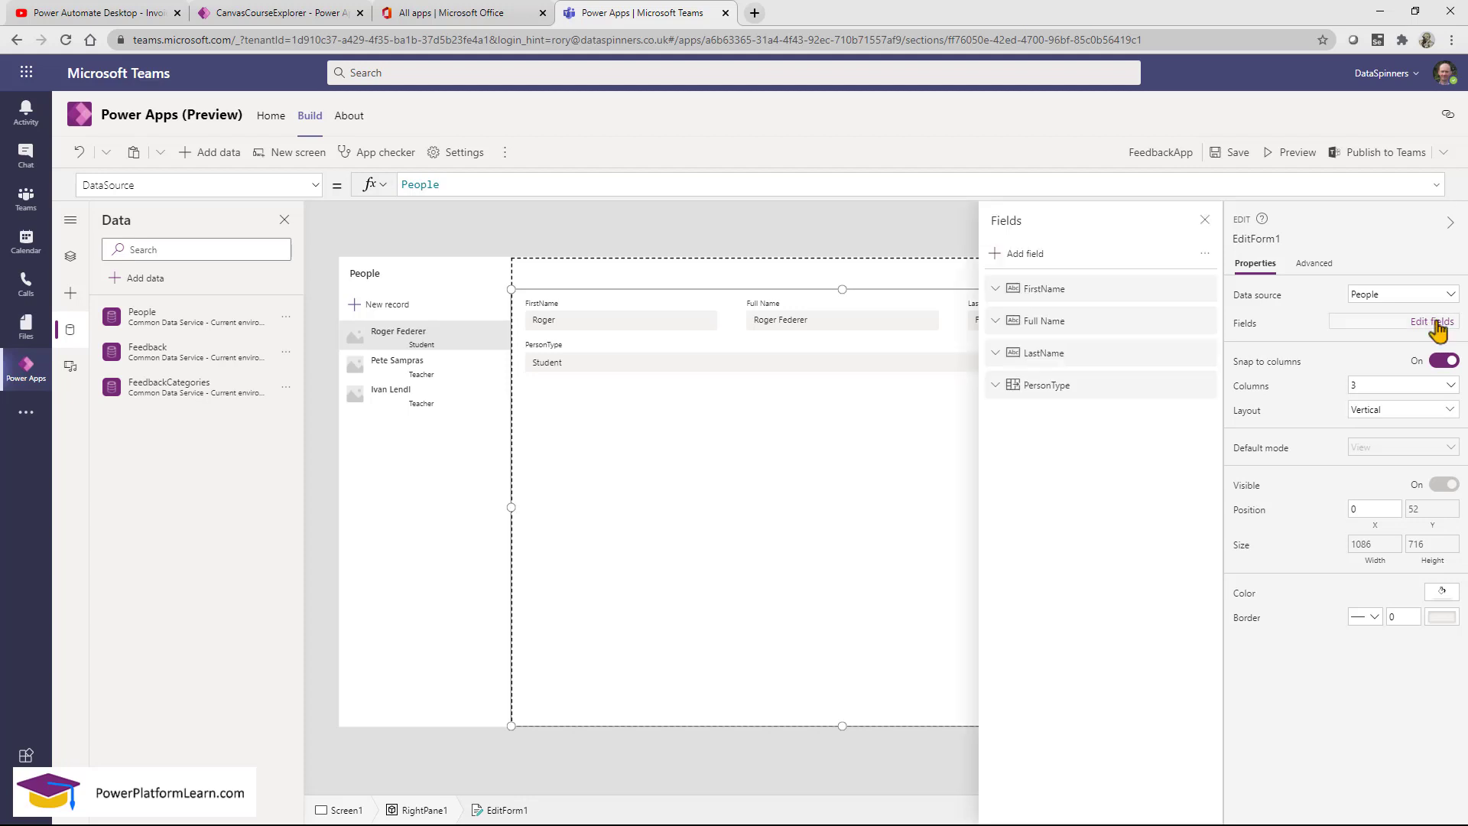
{"action": "left_click", "coordinate": [1024, 256]}
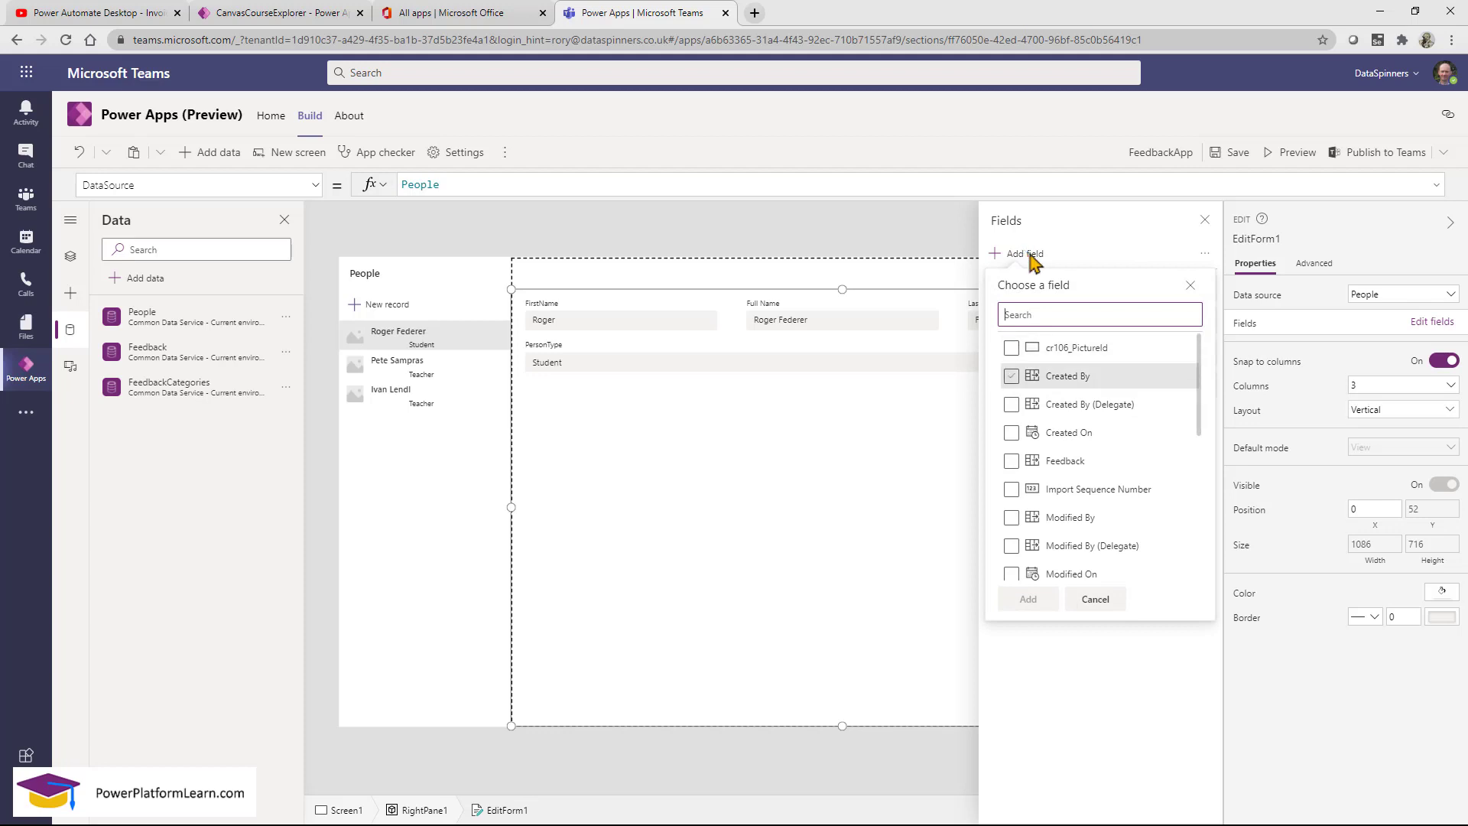
{"action": "left_click_drag", "start_coordinate": [1200, 377], "coordinate": [1198, 558]}
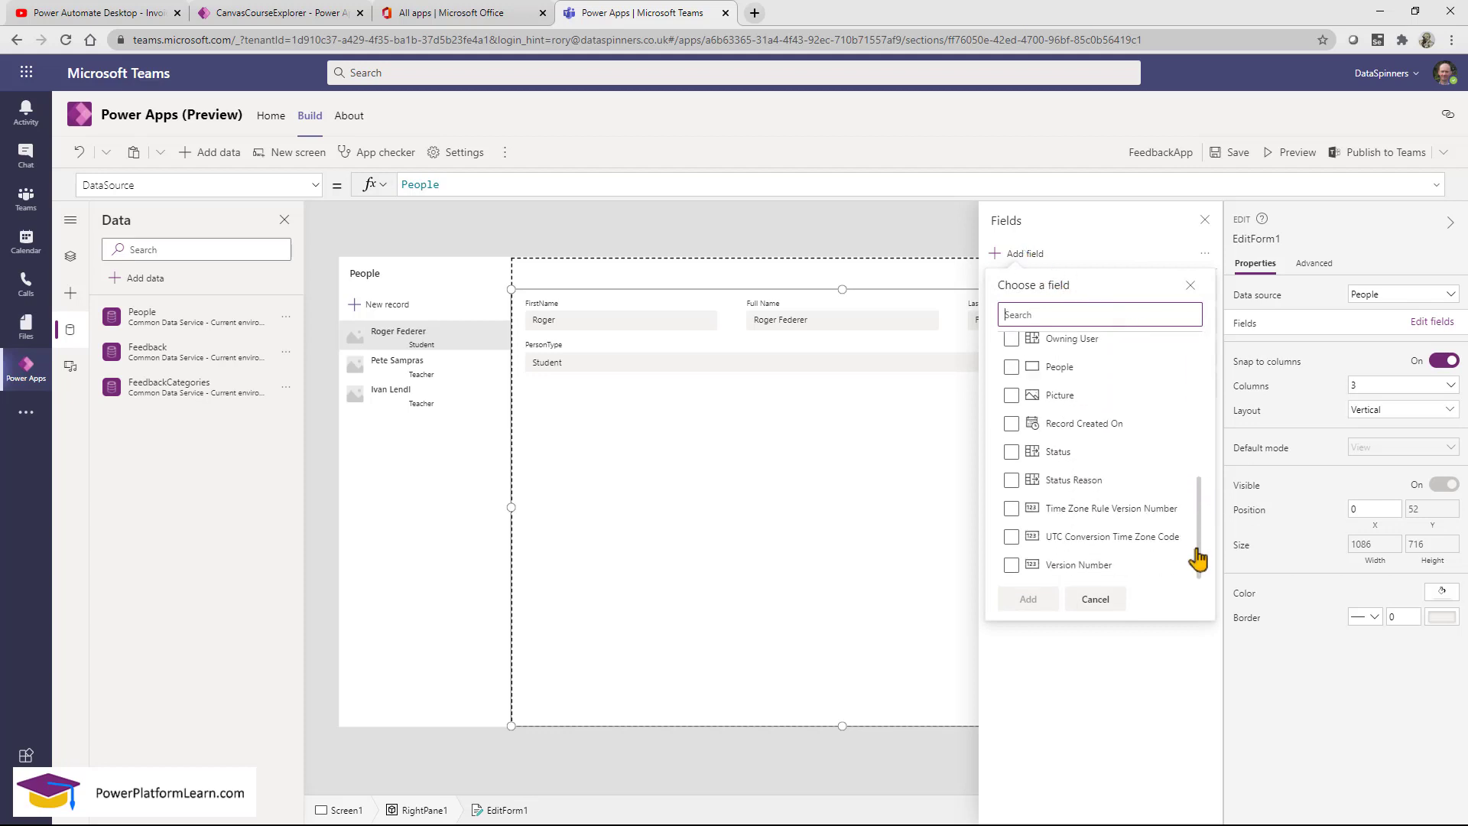
{"action": "left_click", "coordinate": [1012, 395]}
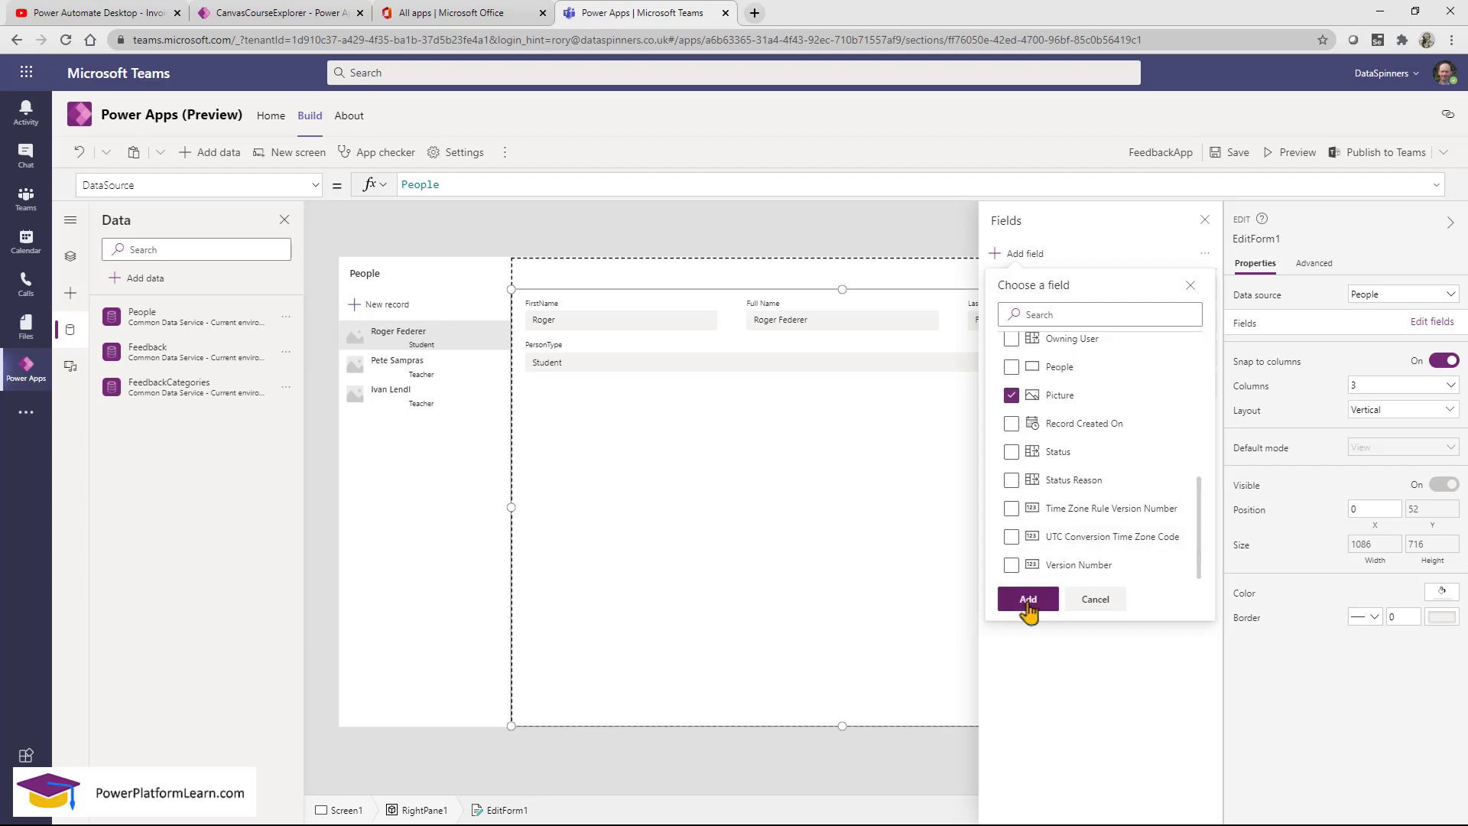
{"action": "left_click", "coordinate": [1028, 600]}
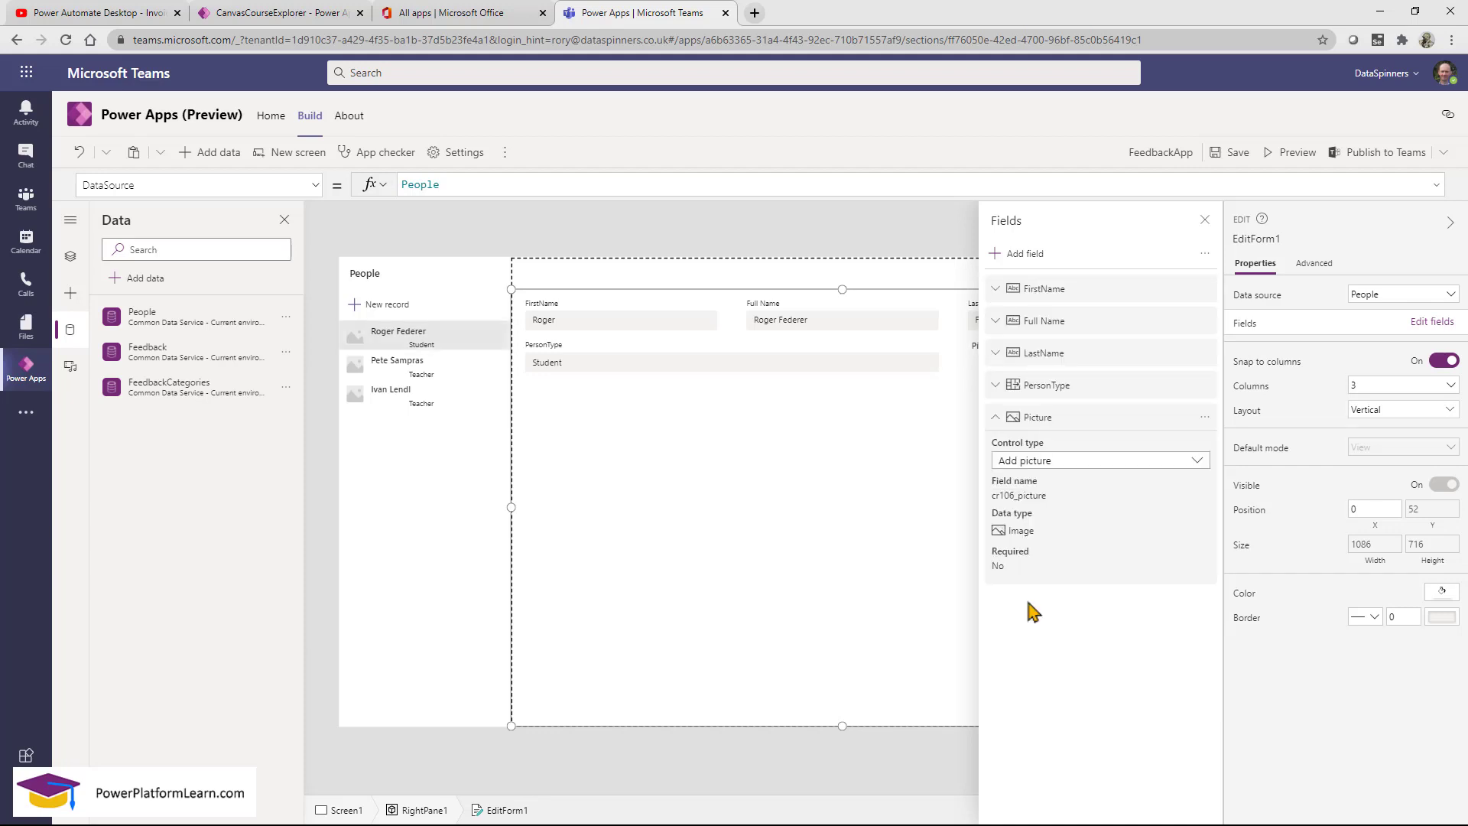
Select the new Picture card and run the app in Preview.
{"action": "left_click", "coordinate": [1205, 223]}
{"action": "left_click", "coordinate": [1037, 370]}
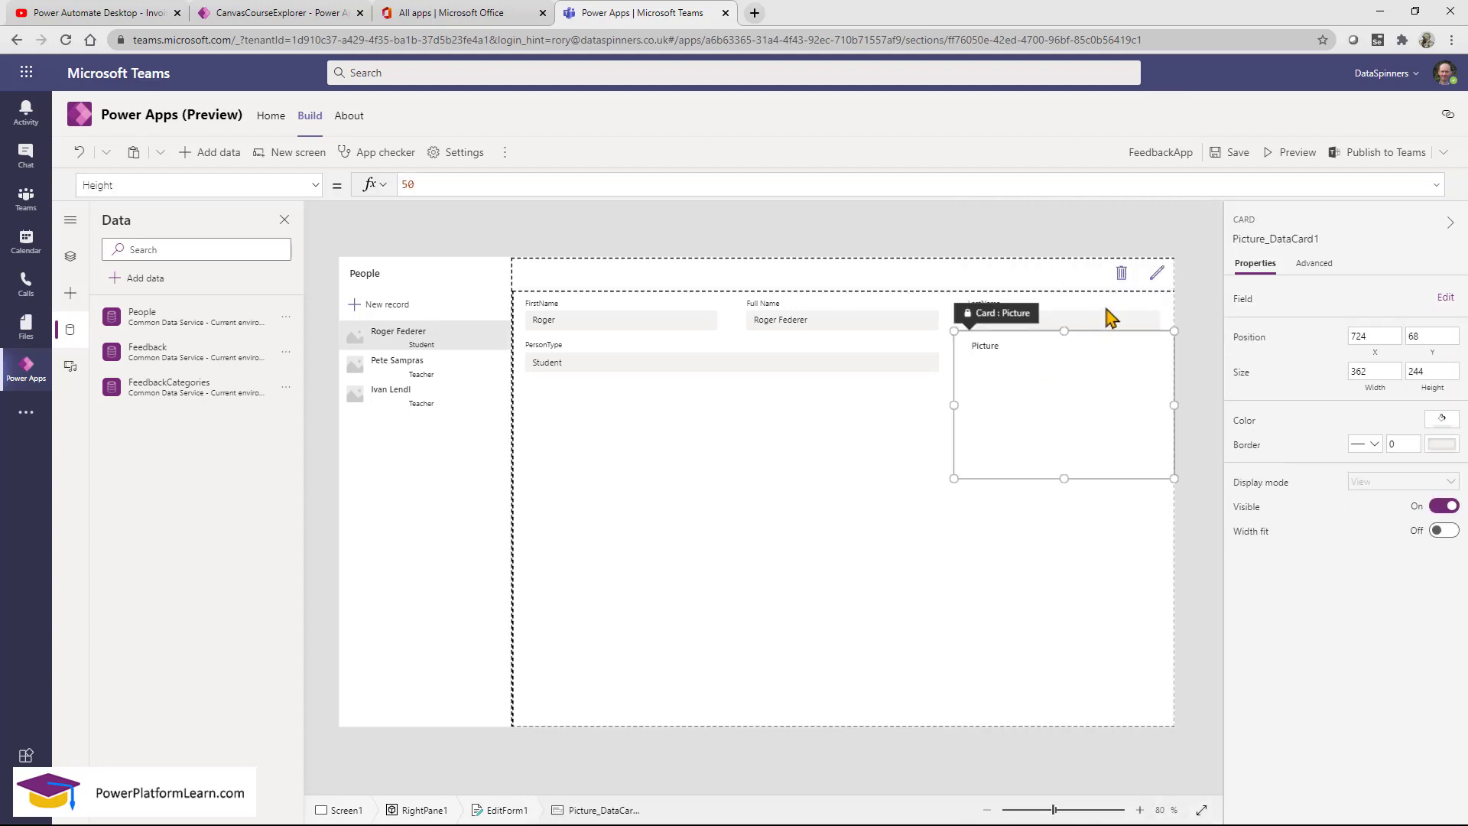
{"action": "left_click", "coordinate": [1293, 155]}
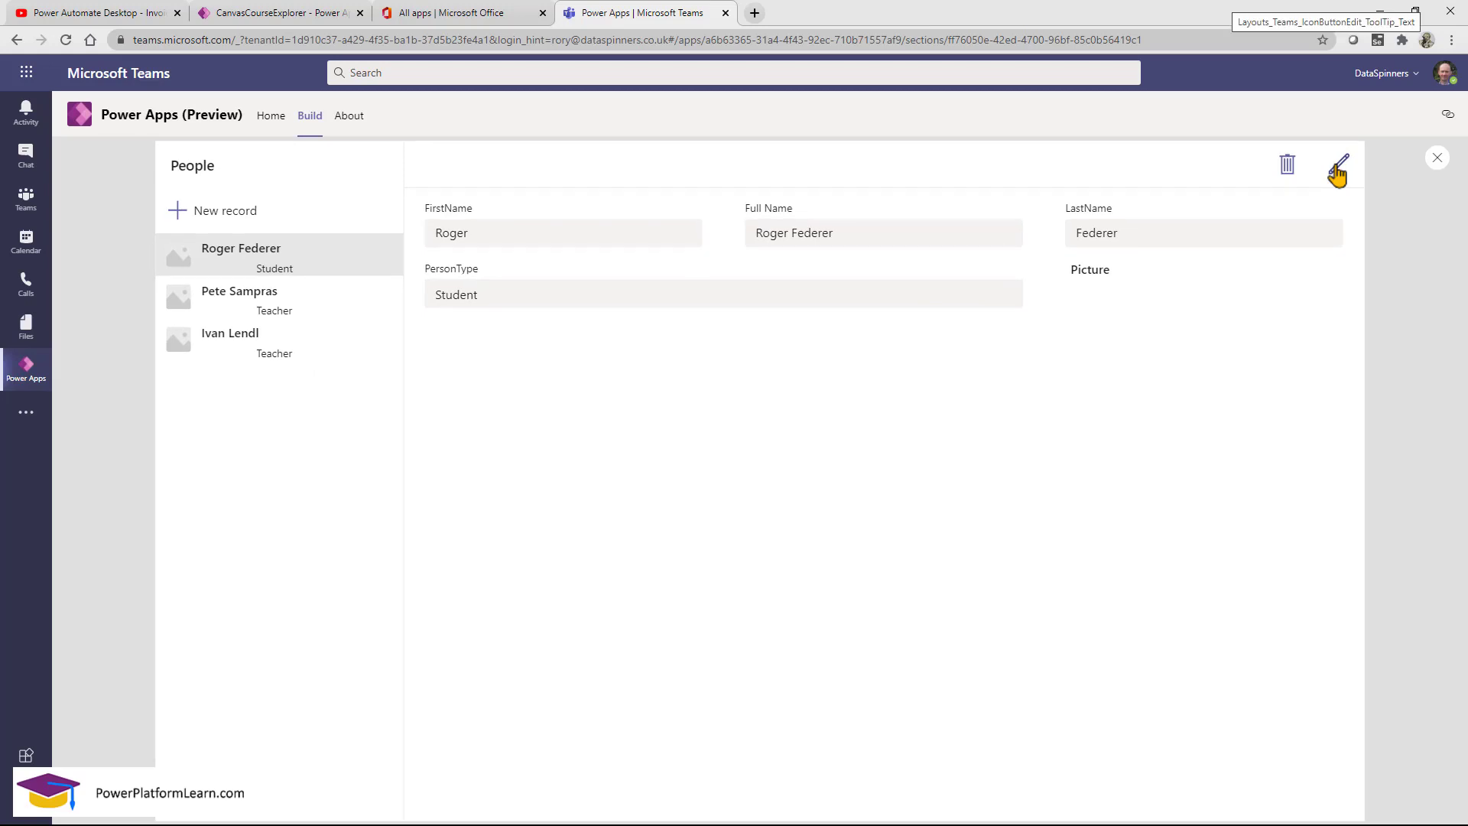
Put Roger Federer's record into edit mode in the preview.
{"action": "left_click", "coordinate": [1337, 173]}
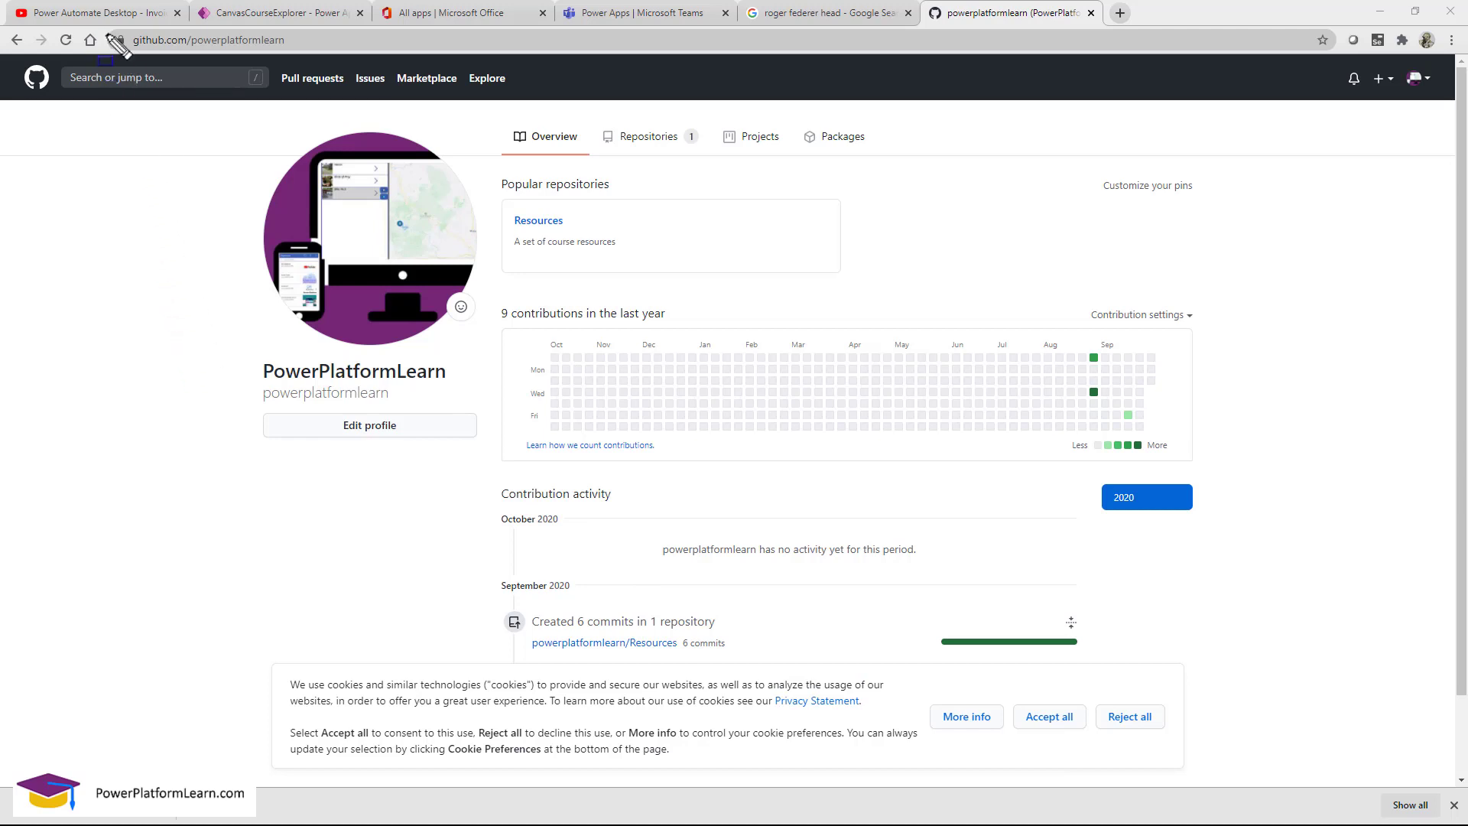
Open RogerFederer.jpg from the Resources repository's Teams folder on GitHub.
{"action": "left_click_drag", "start_coordinate": [105, 23], "coordinate": [313, 64]}
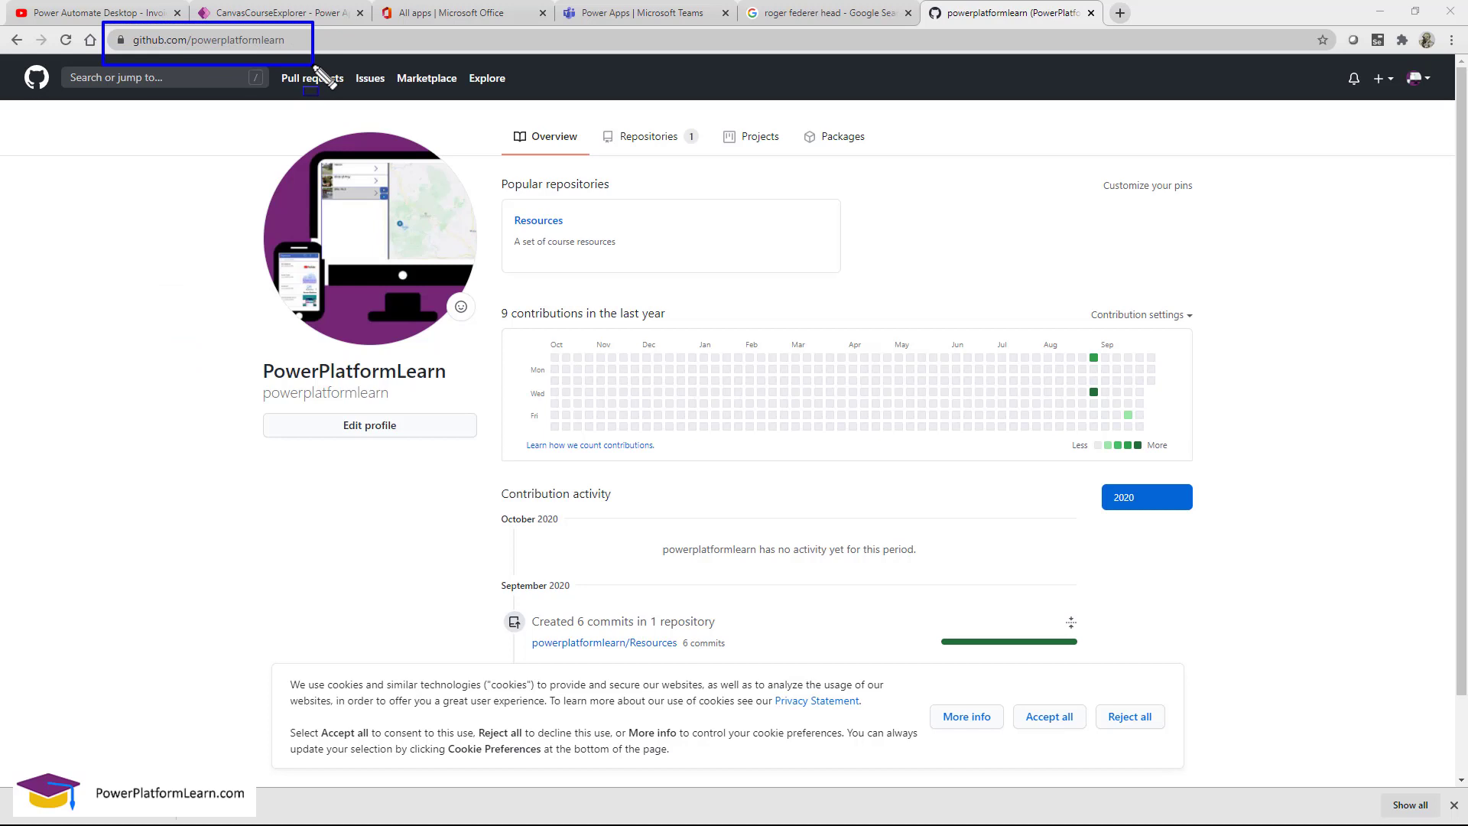
{"action": "key", "text": "Escape"}
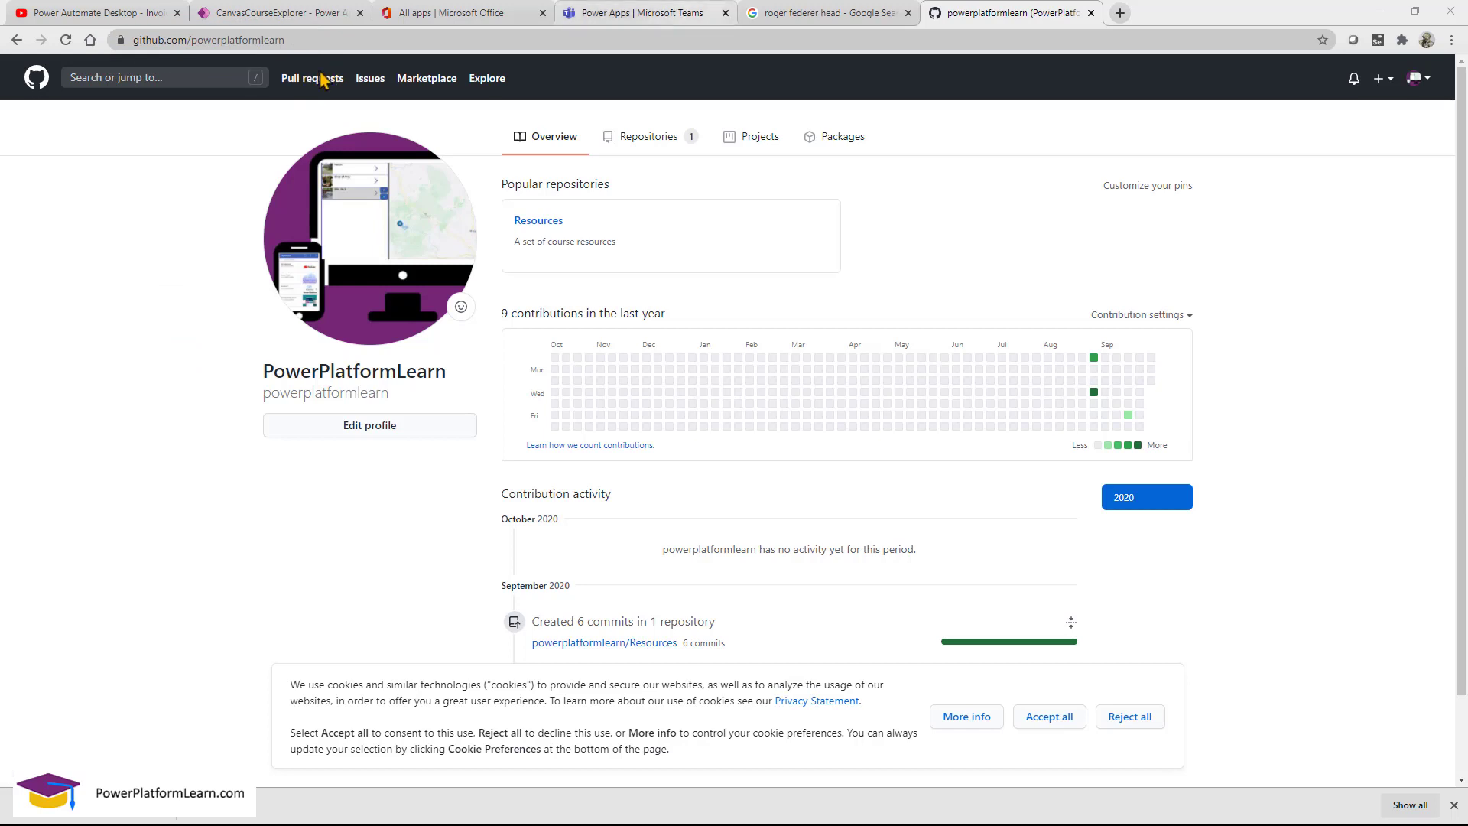
{"action": "left_click", "coordinate": [531, 221]}
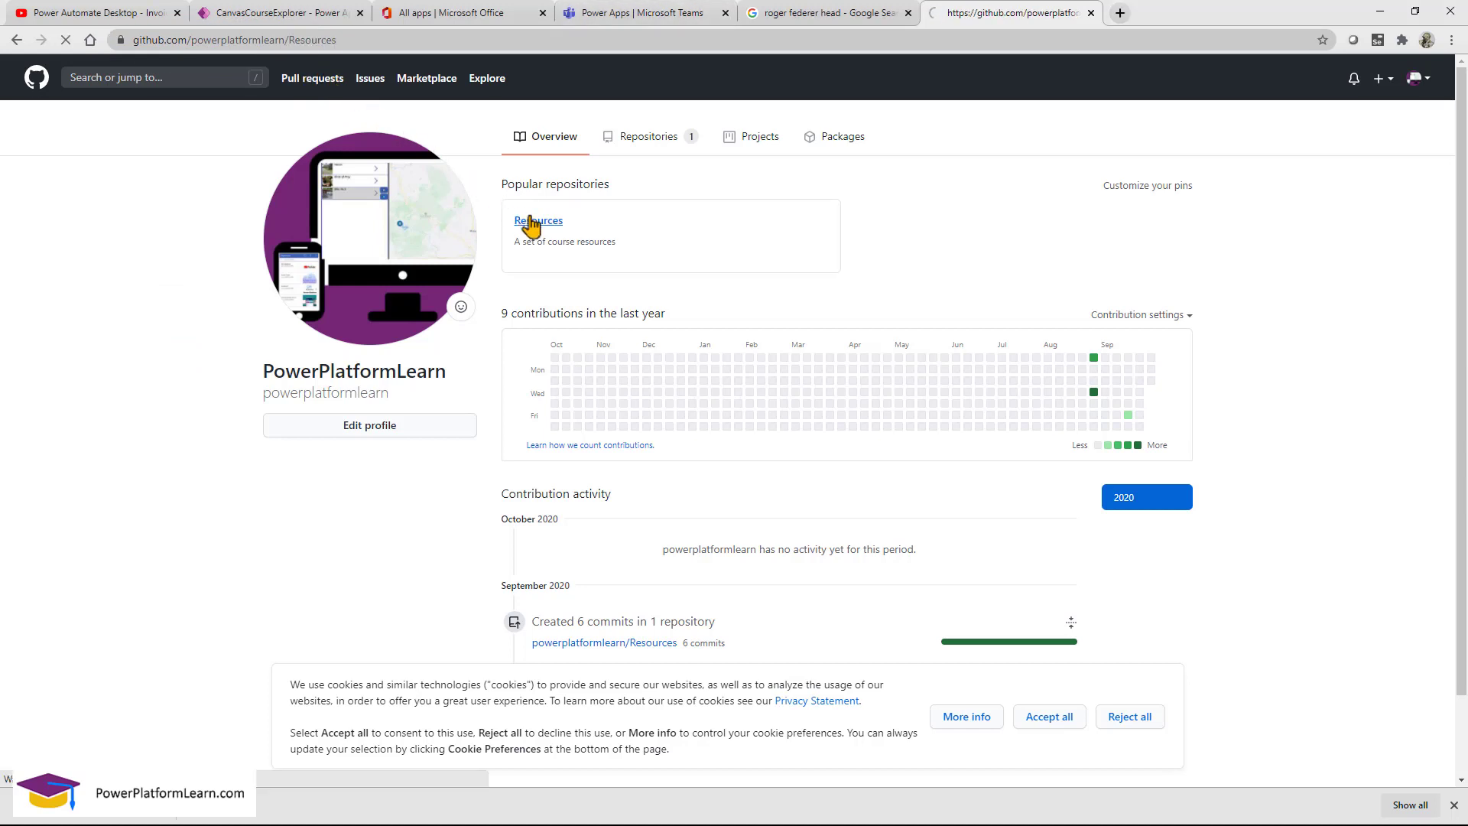
{"action": "scroll", "coordinate": [428, 306], "scroll_direction": "down", "scroll_amount": 2}
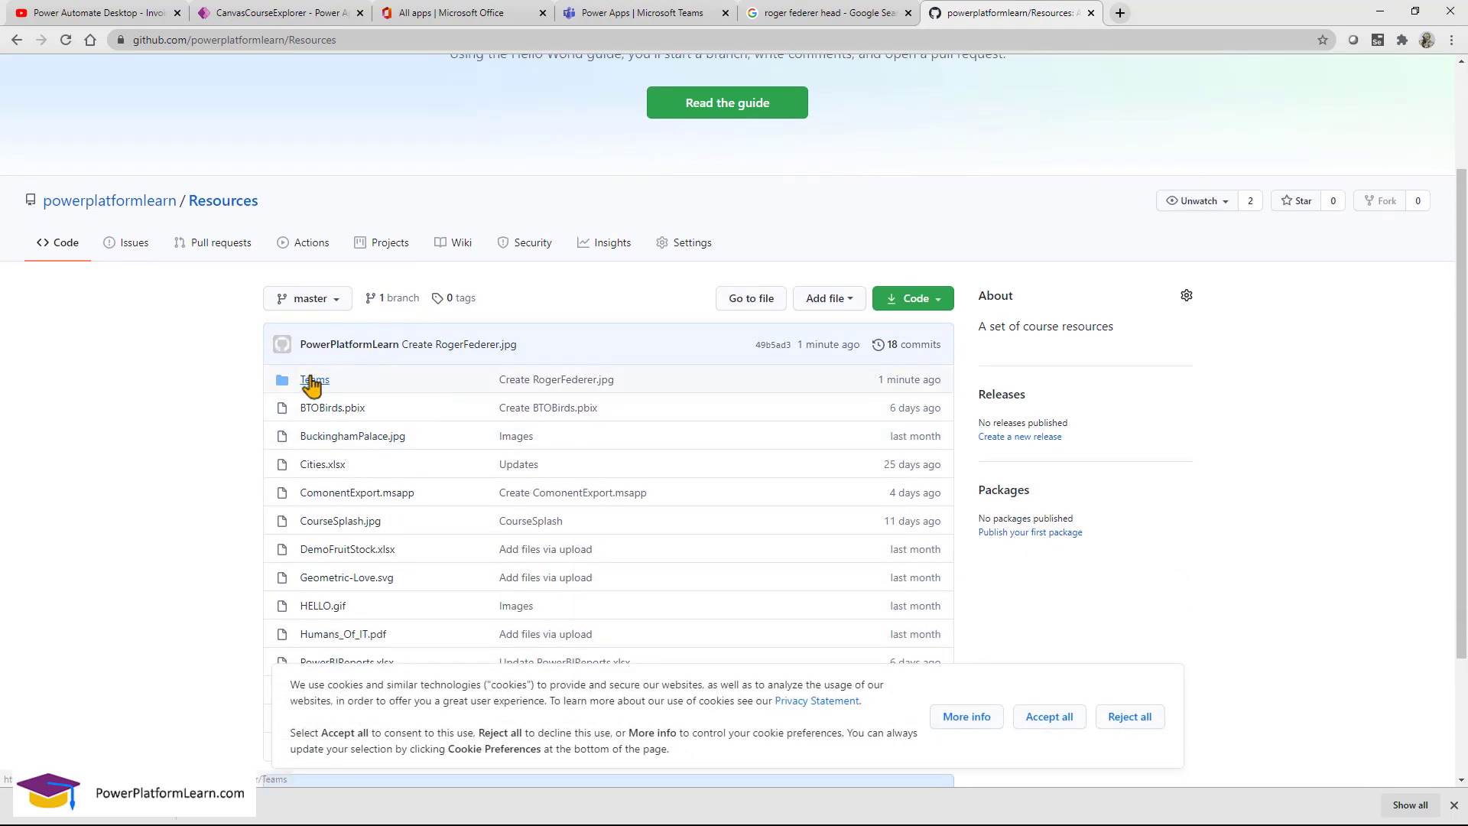
{"action": "left_click", "coordinate": [313, 382]}
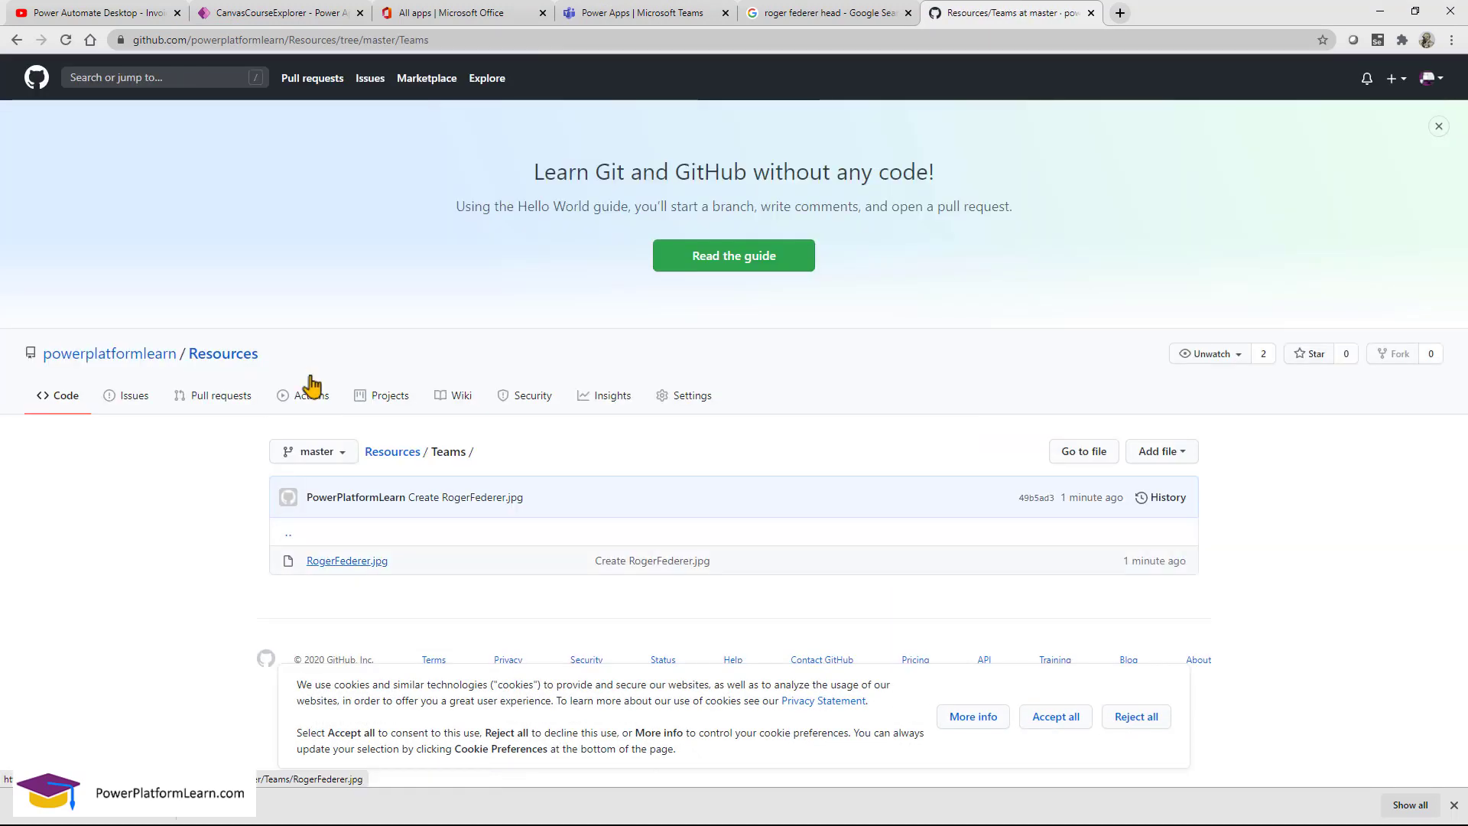
{"action": "left_click", "coordinate": [351, 564]}
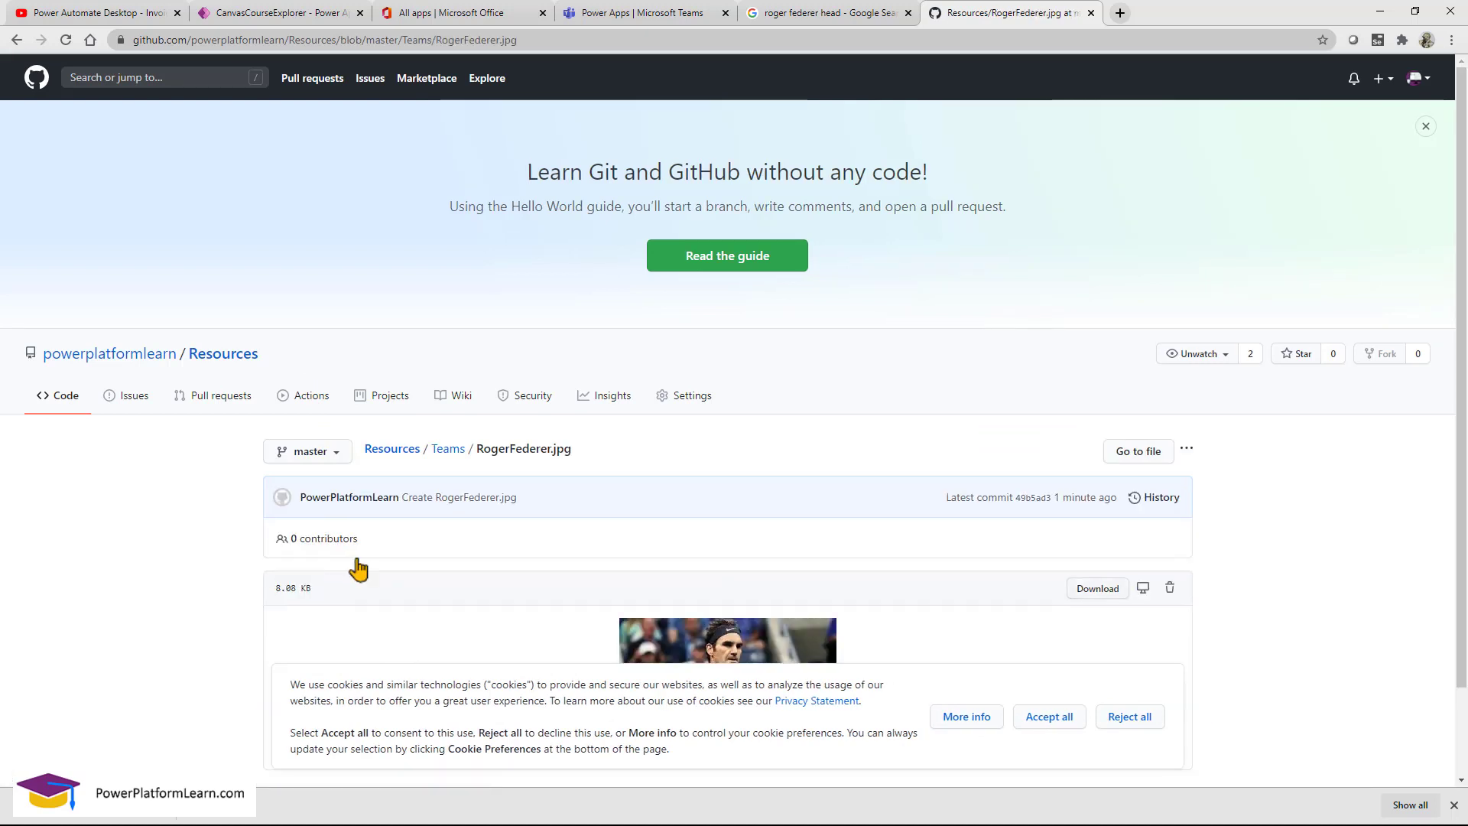
{"action": "scroll", "coordinate": [1113, 506], "scroll_direction": "down", "scroll_amount": 1}
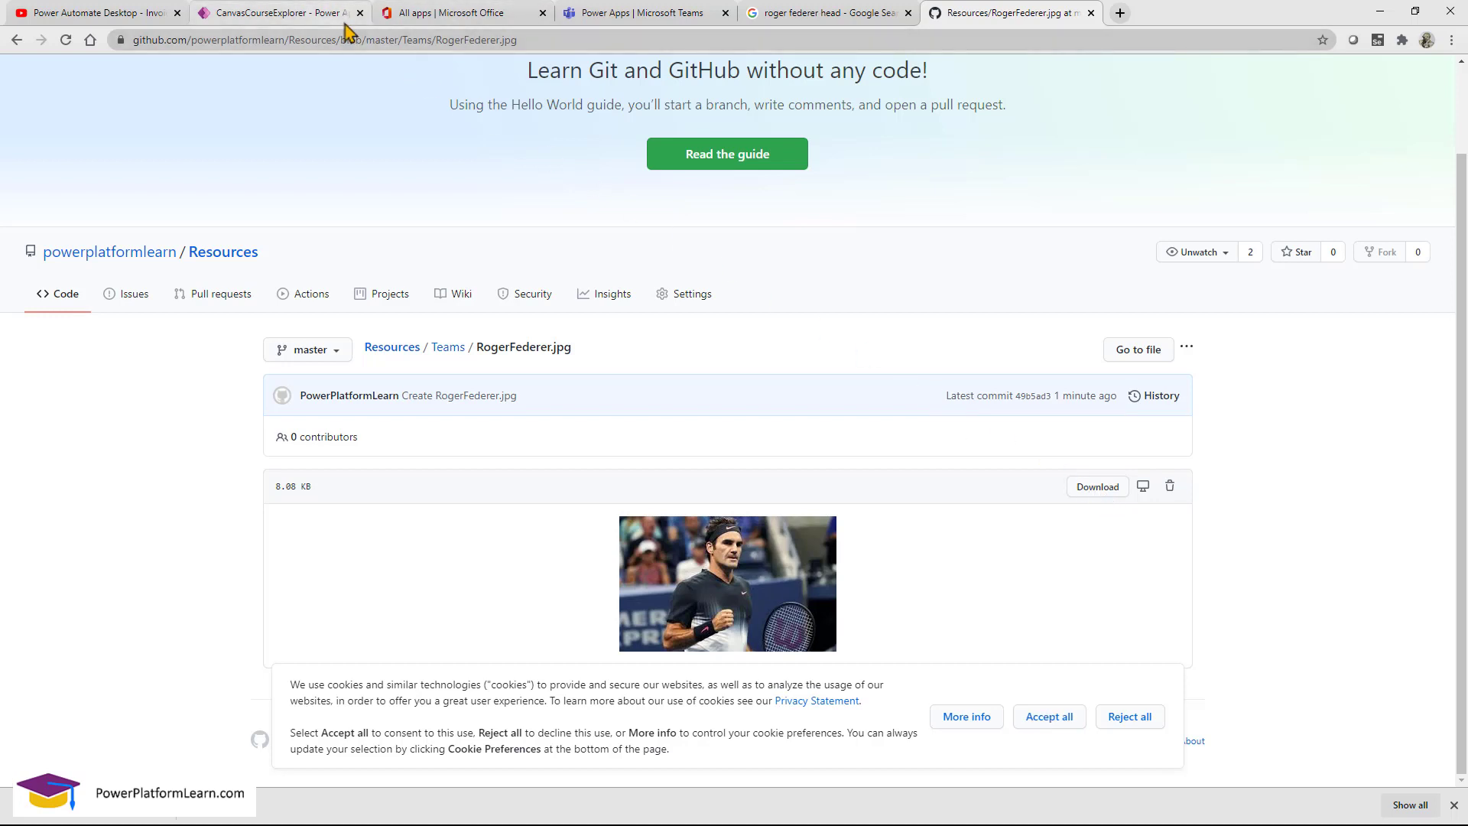
Upload RogerFederer from local GitHub > Resources > Teams as his picture, save, and exit preview.
{"action": "left_click", "coordinate": [631, 15]}
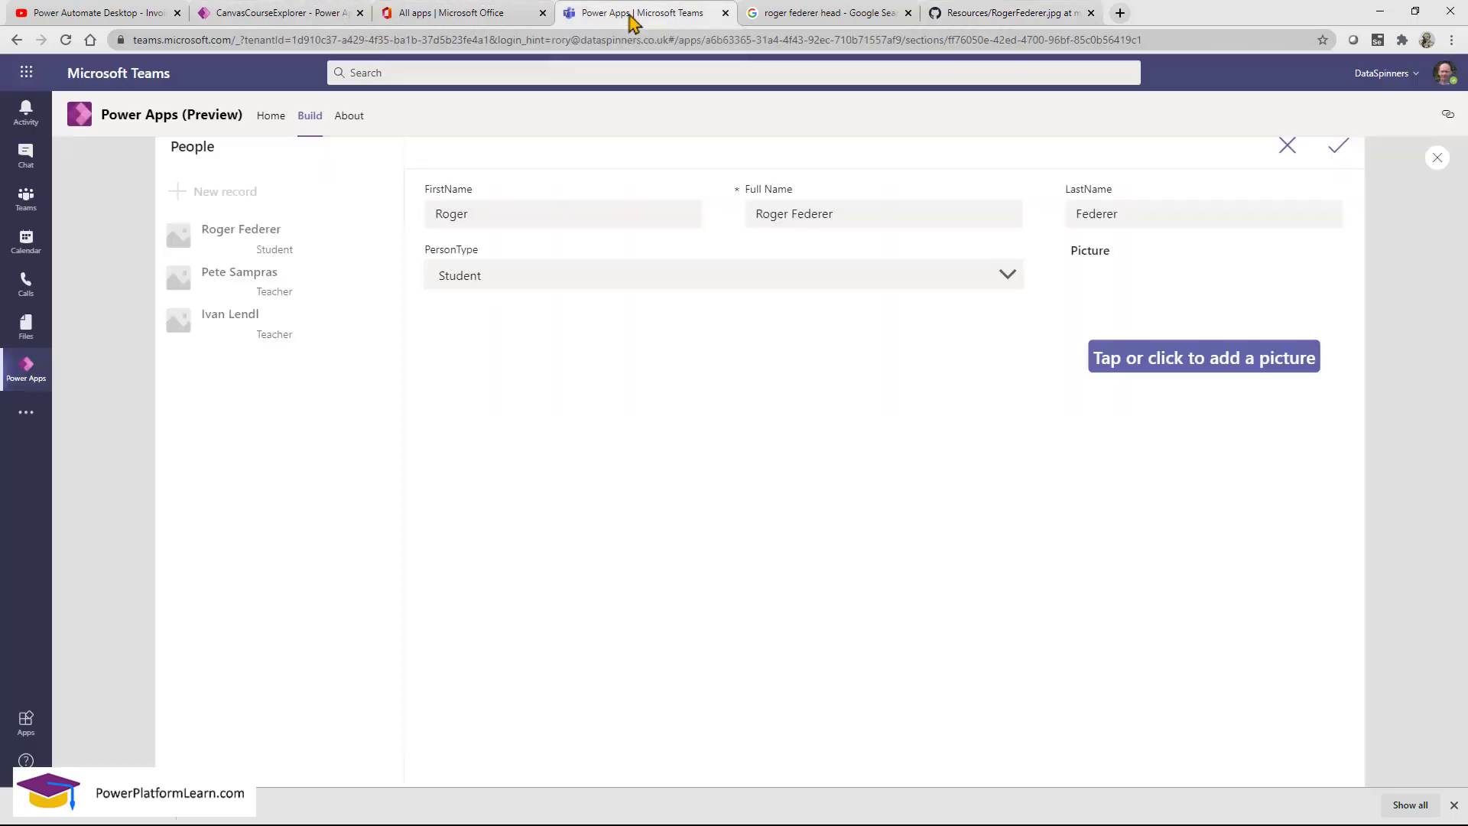
{"action": "left_click", "coordinate": [1232, 367]}
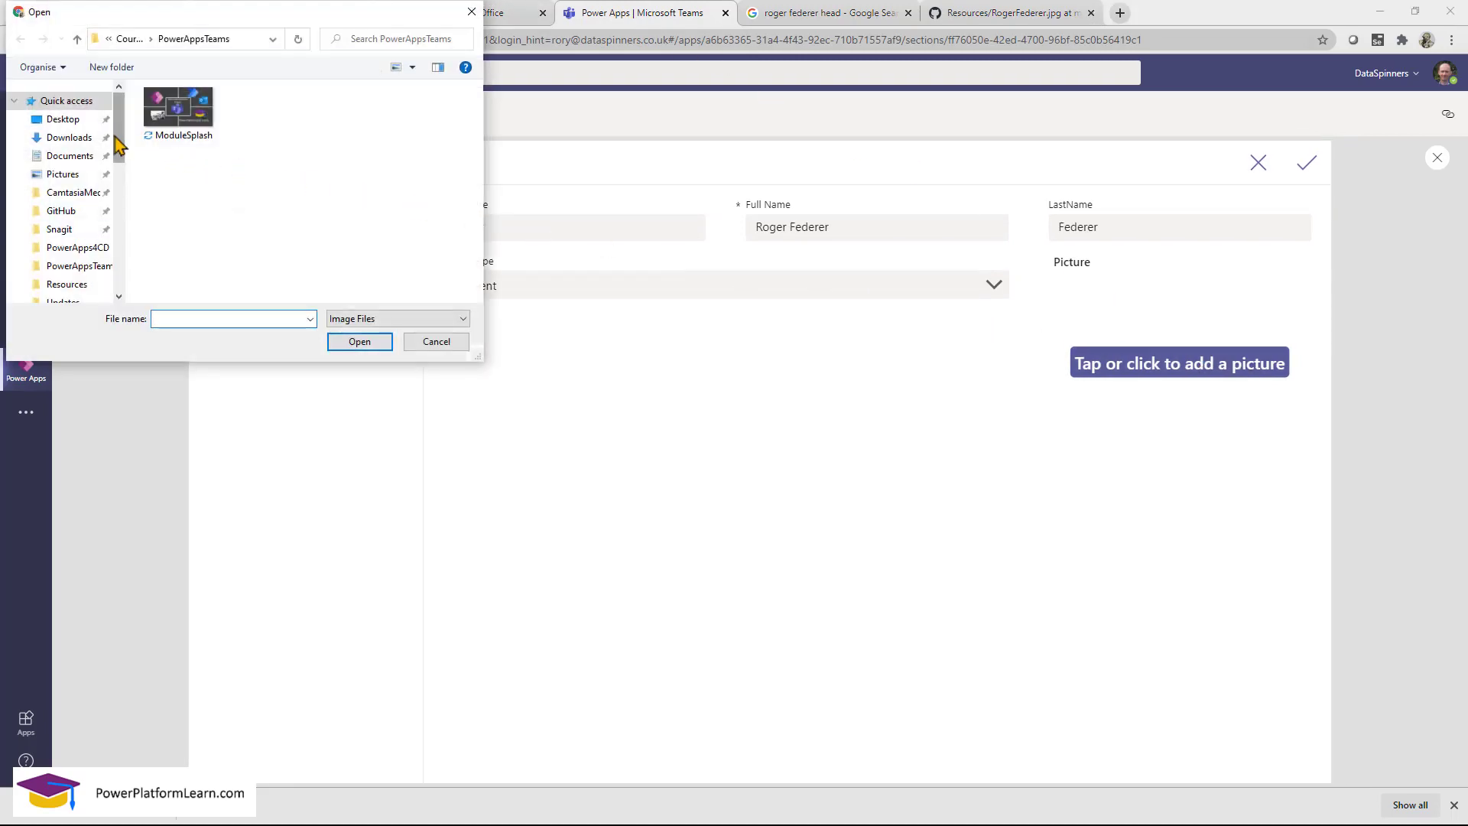
{"action": "left_click_drag", "start_coordinate": [118, 141], "coordinate": [118, 164]}
{"action": "left_click", "coordinate": [86, 127]}
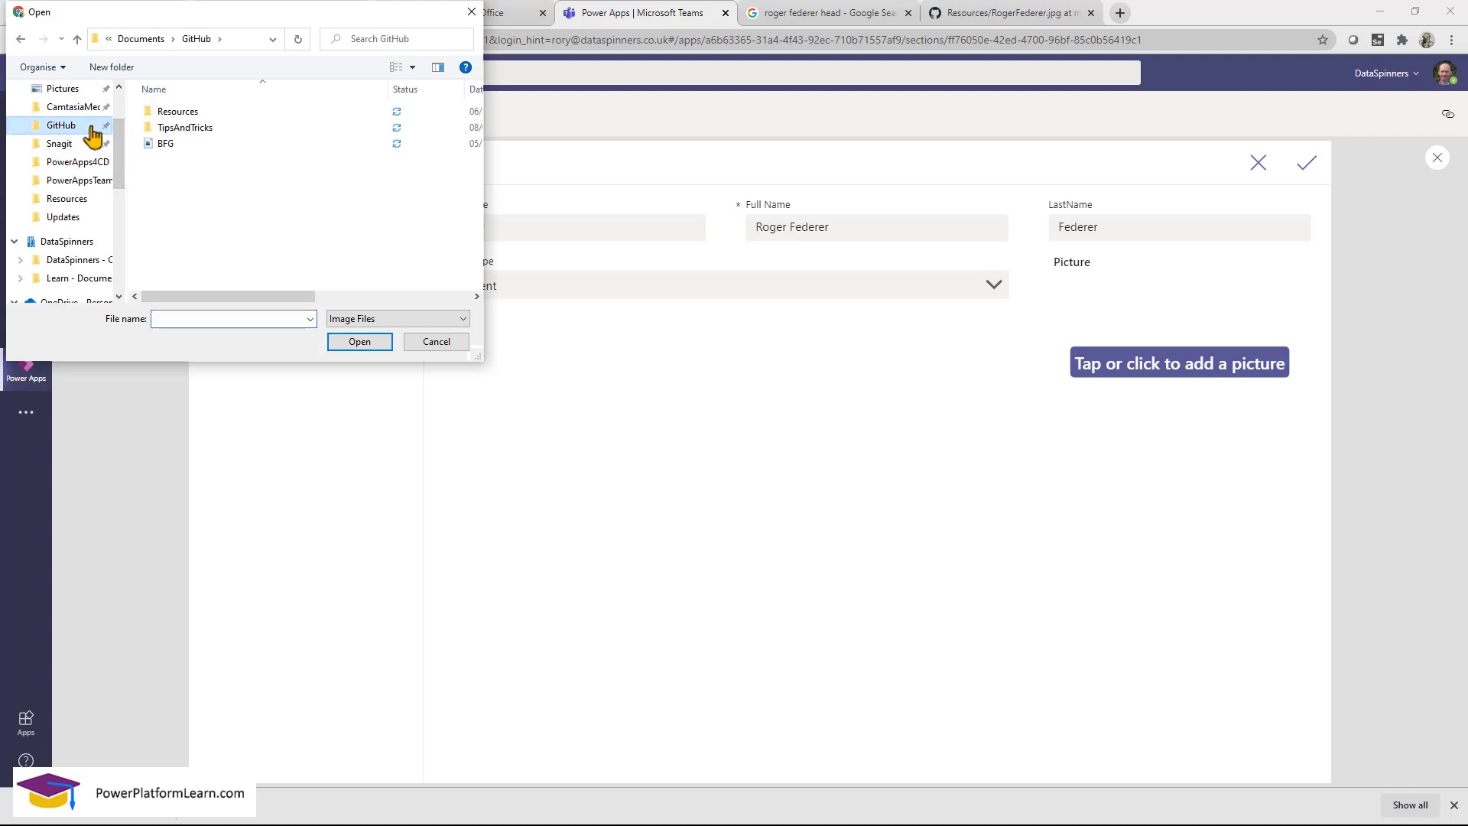
{"action": "double_click", "coordinate": [166, 115]}
{"action": "double_click", "coordinate": [171, 113]}
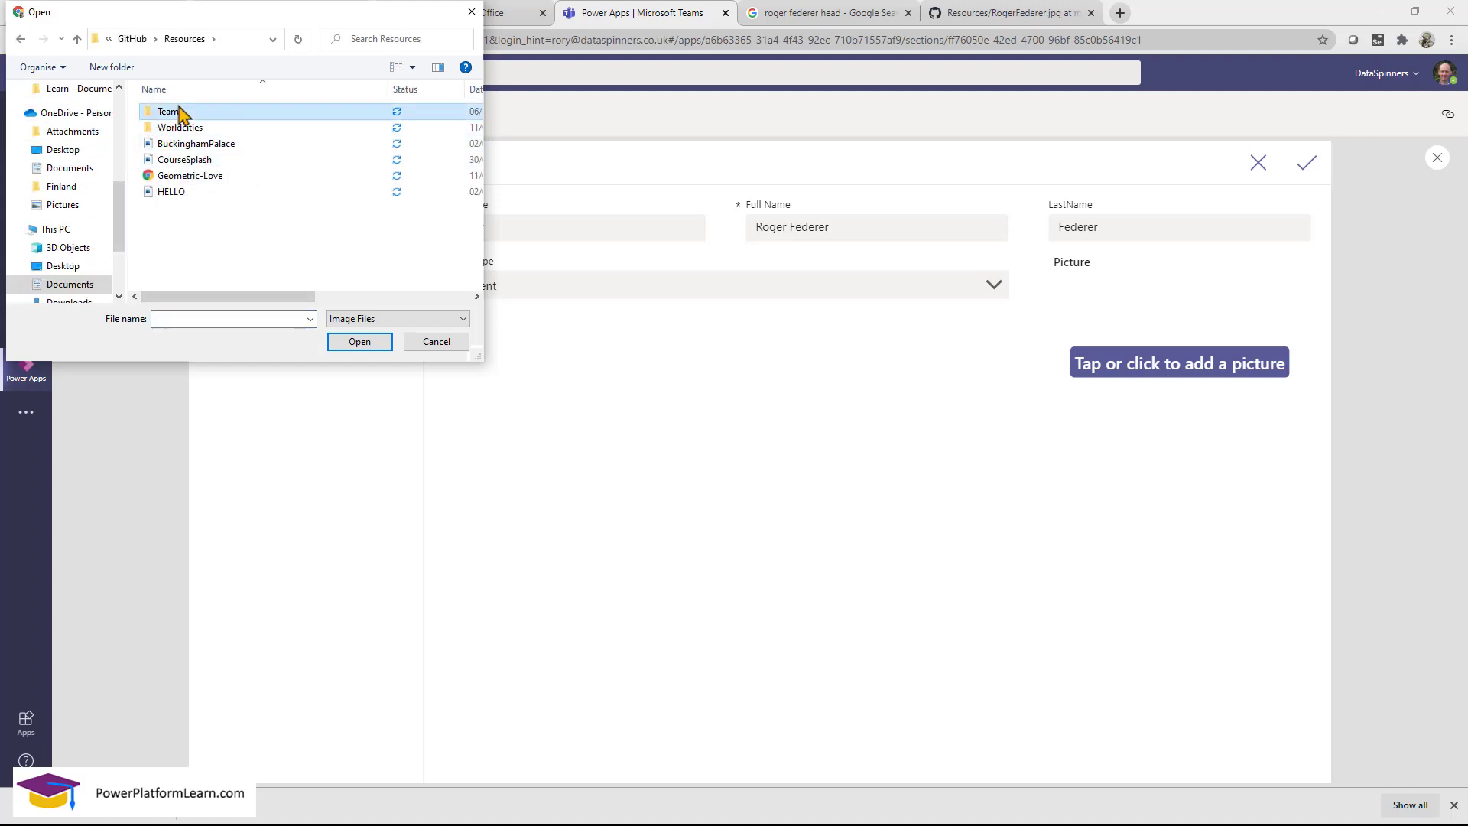
{"action": "left_click", "coordinate": [182, 141]}
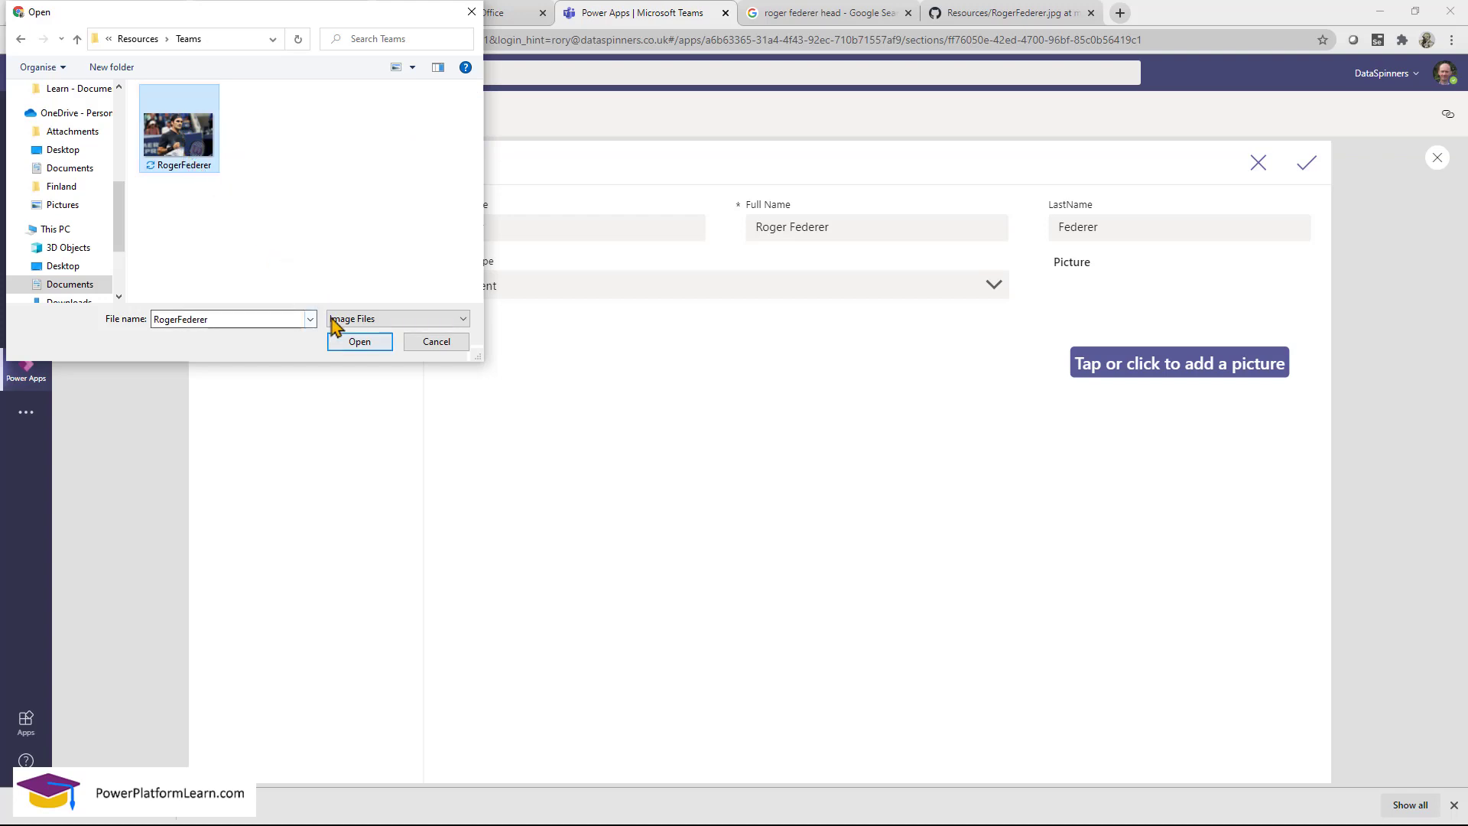
{"action": "left_click", "coordinate": [356, 343]}
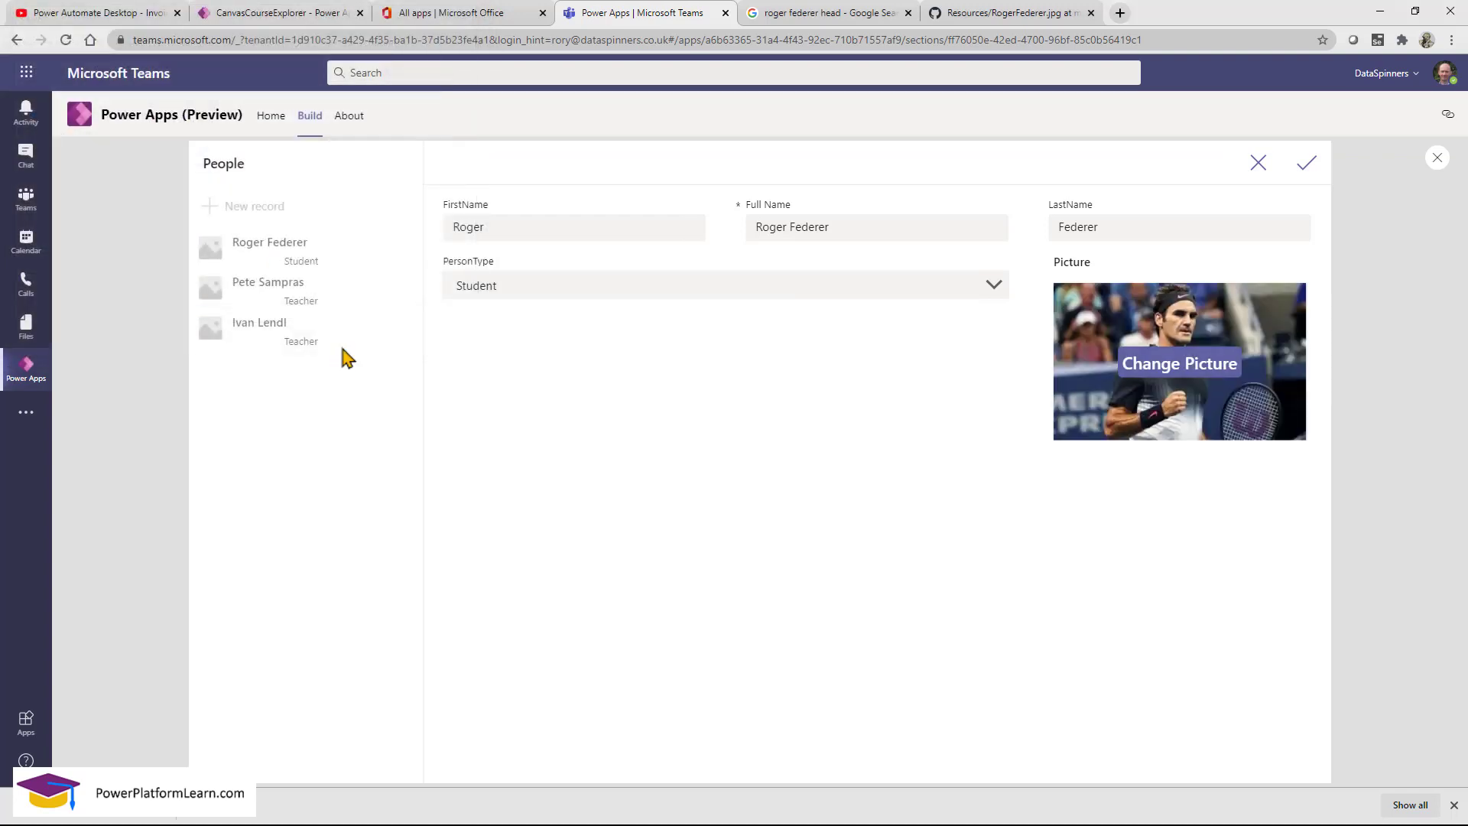
{"action": "left_click", "coordinate": [1307, 167]}
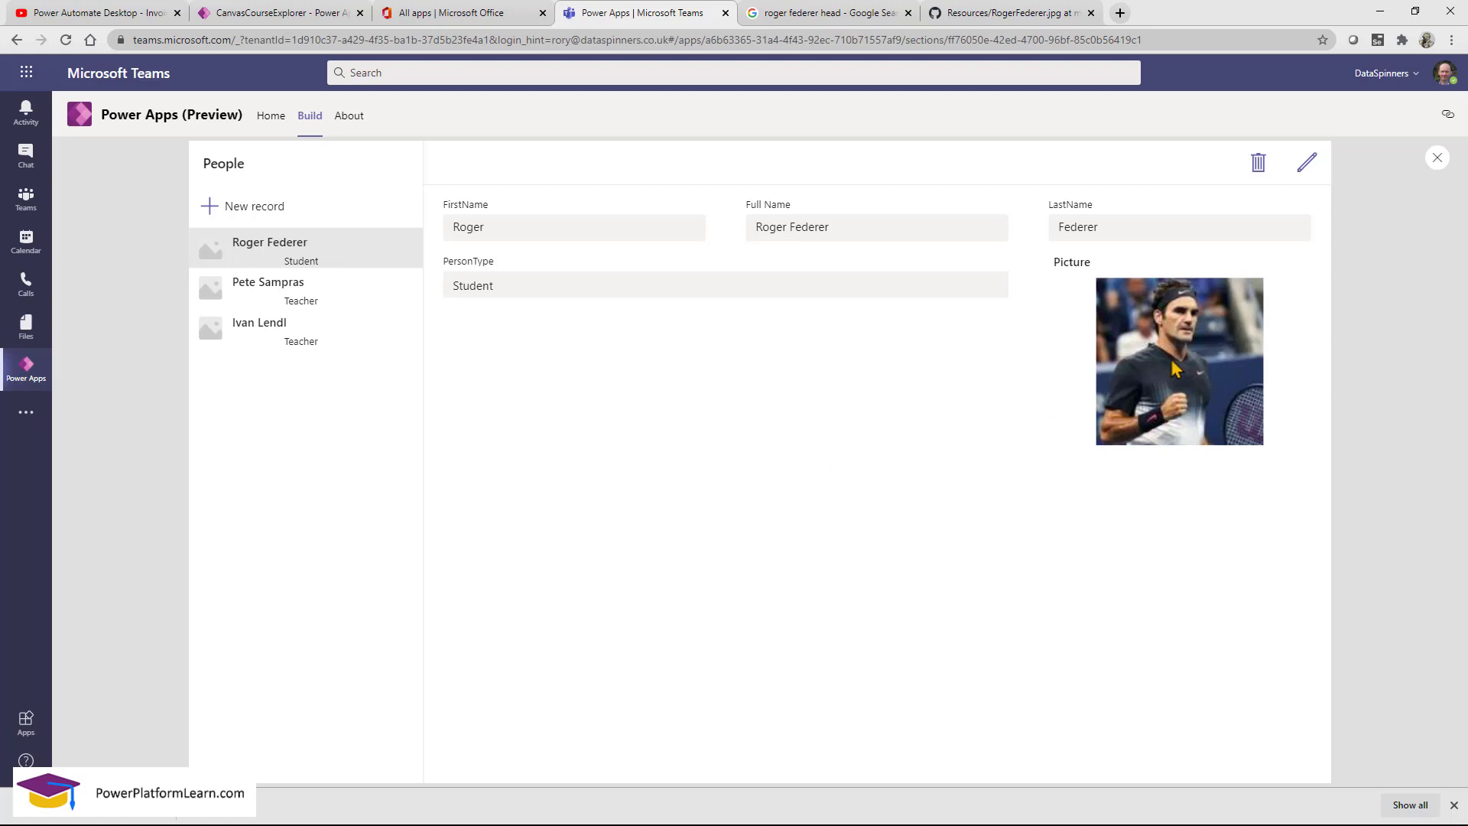
{"action": "left_click", "coordinate": [1437, 159]}
Select the Picture card's Image2 control and show its Image formula.
{"action": "left_click", "coordinate": [885, 514]}
{"action": "left_click", "coordinate": [1055, 424]}
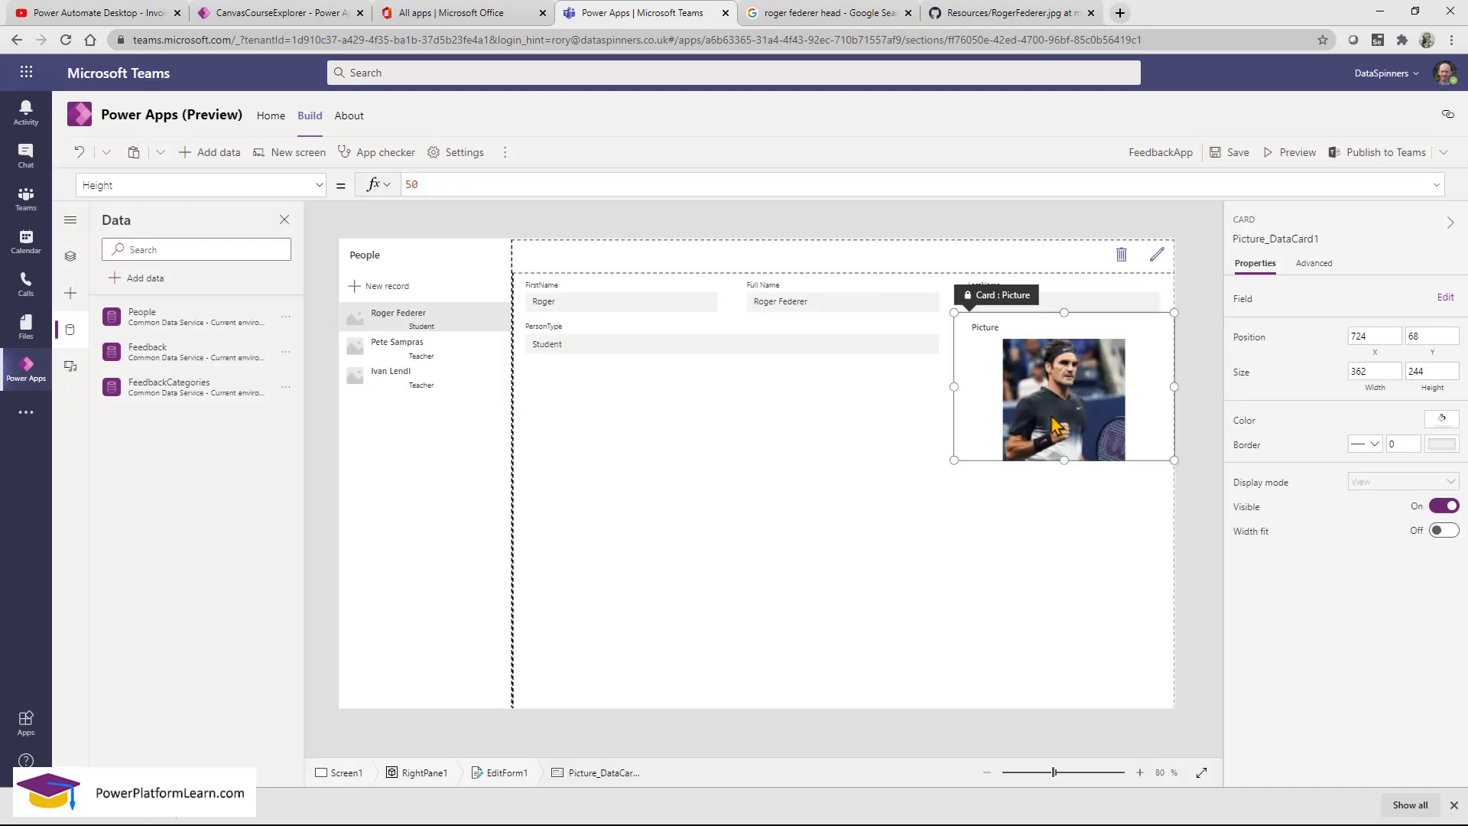
{"action": "left_click", "coordinate": [1054, 420]}
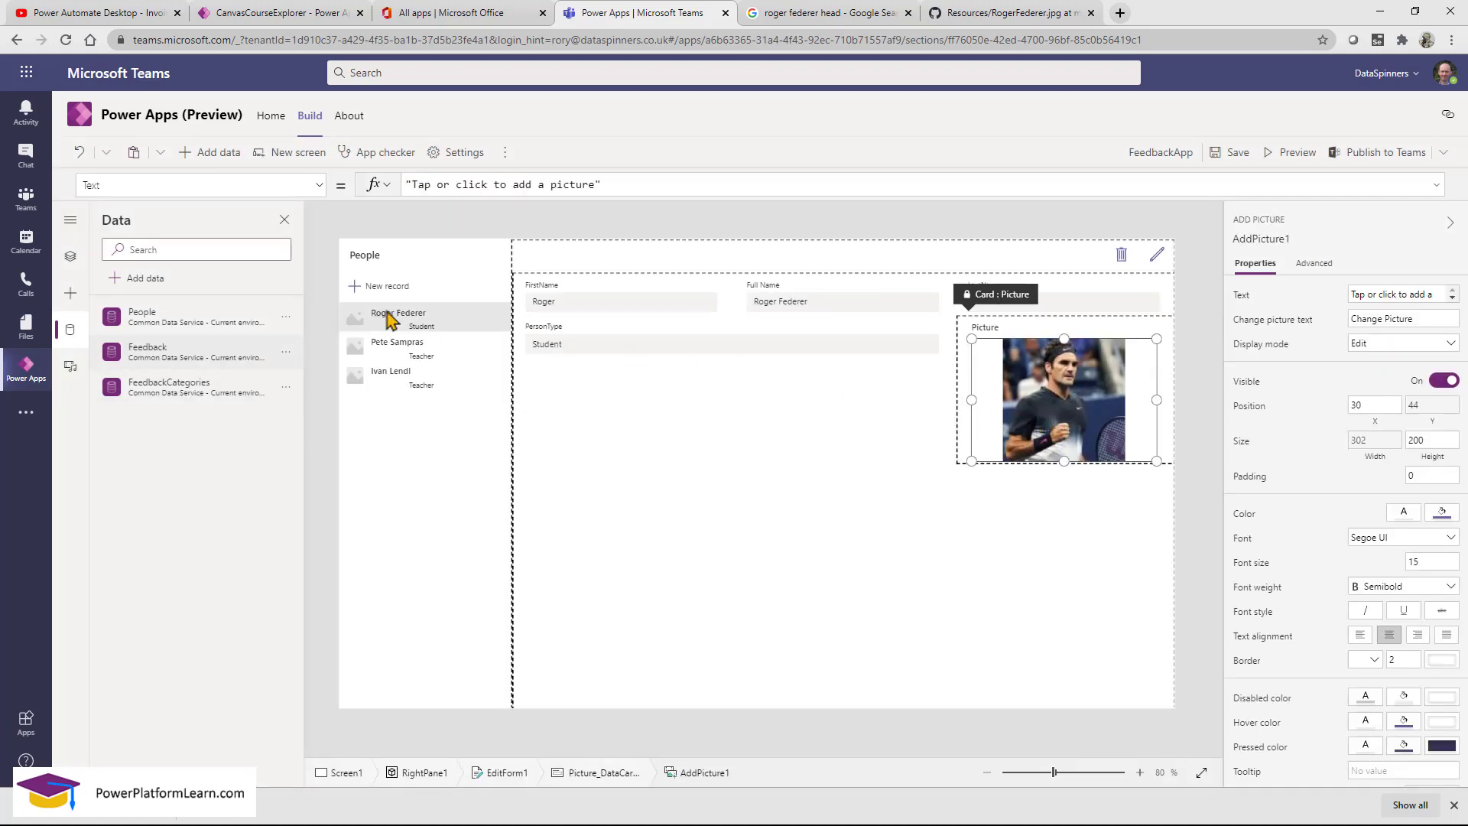
{"action": "left_click", "coordinate": [71, 260]}
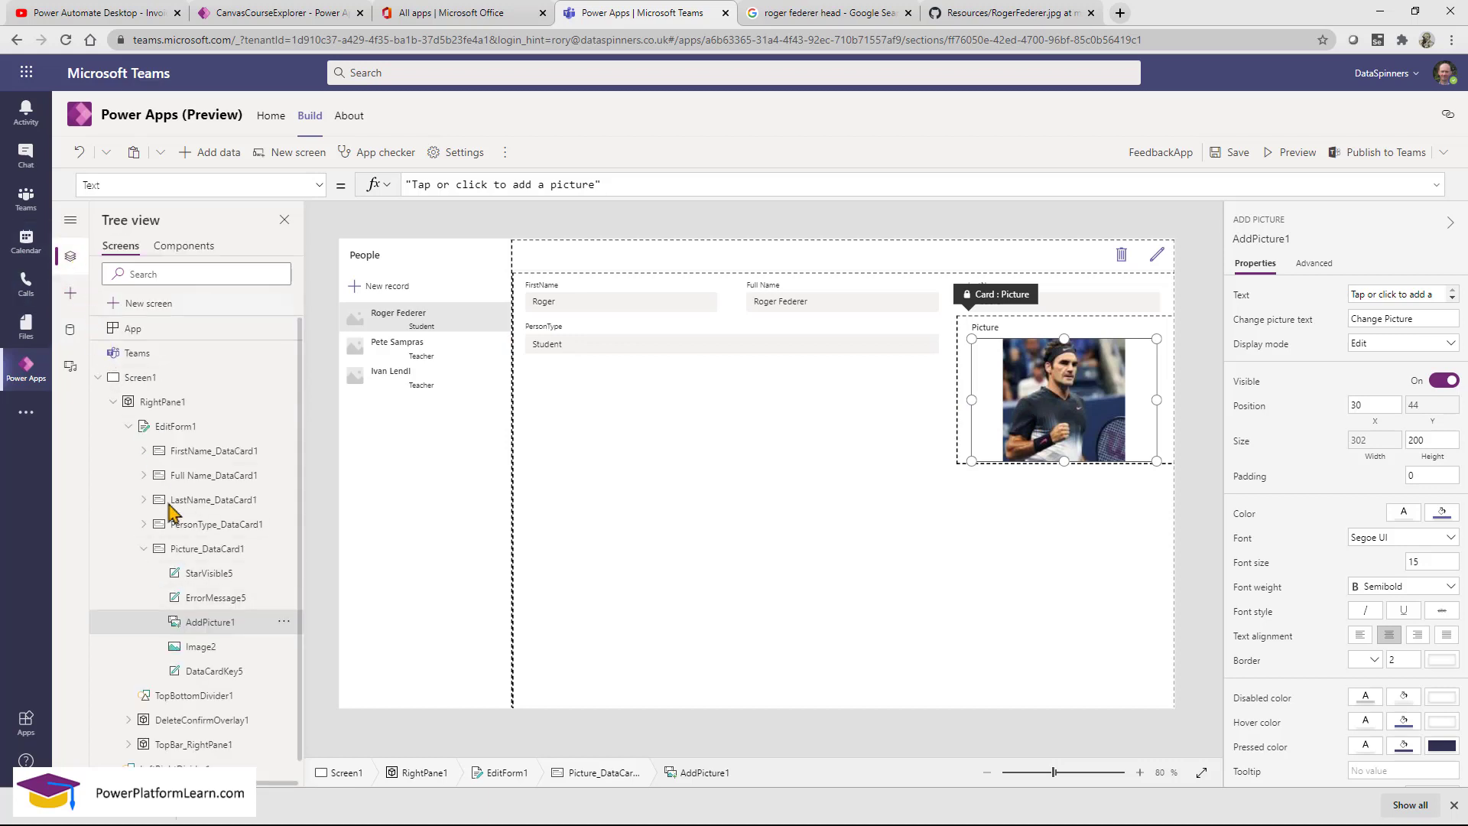
{"action": "left_click", "coordinate": [224, 652]}
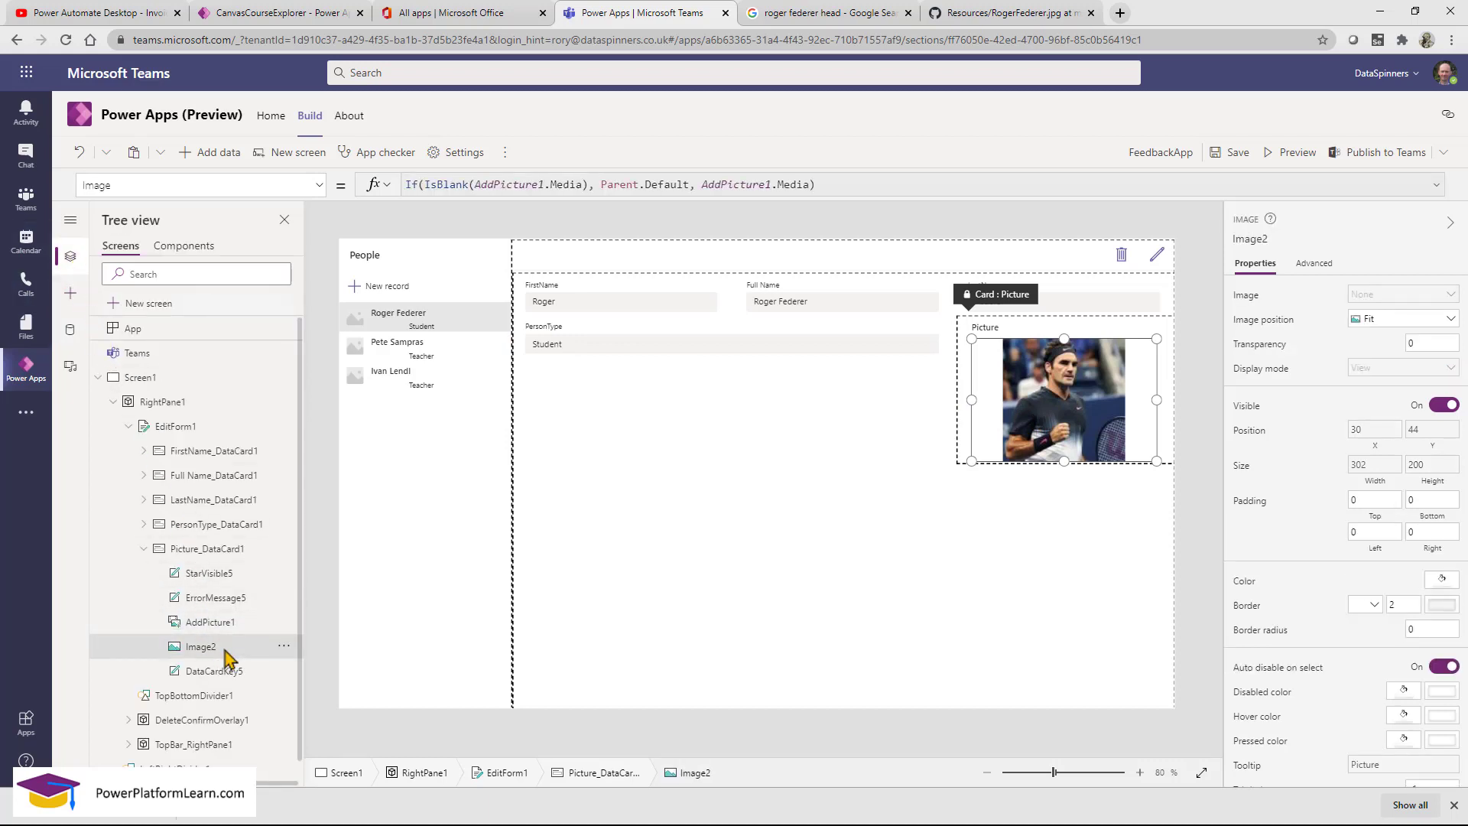
{"action": "left_click", "coordinate": [1310, 265]}
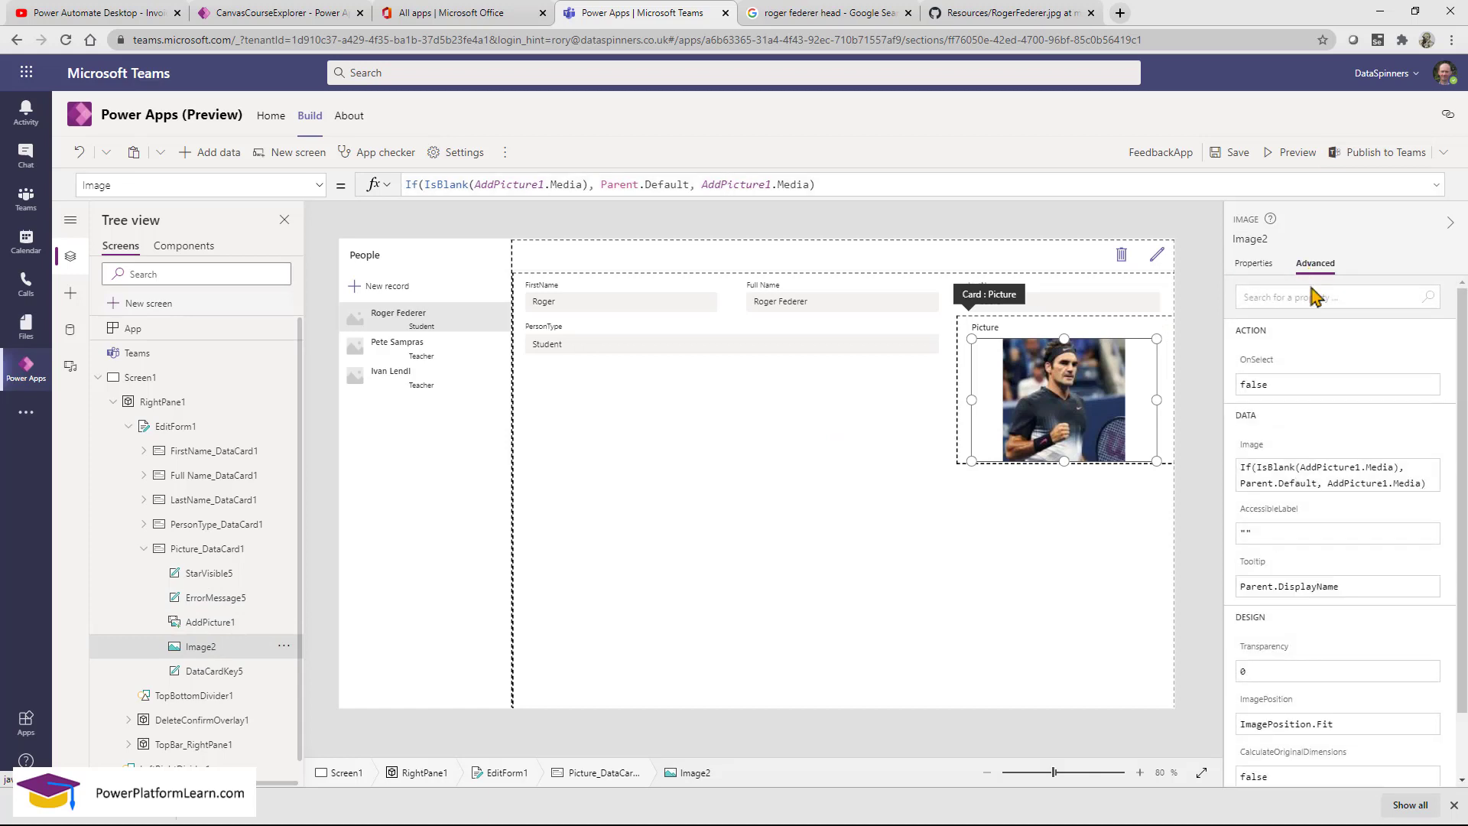
{"action": "left_click", "coordinate": [630, 186]}
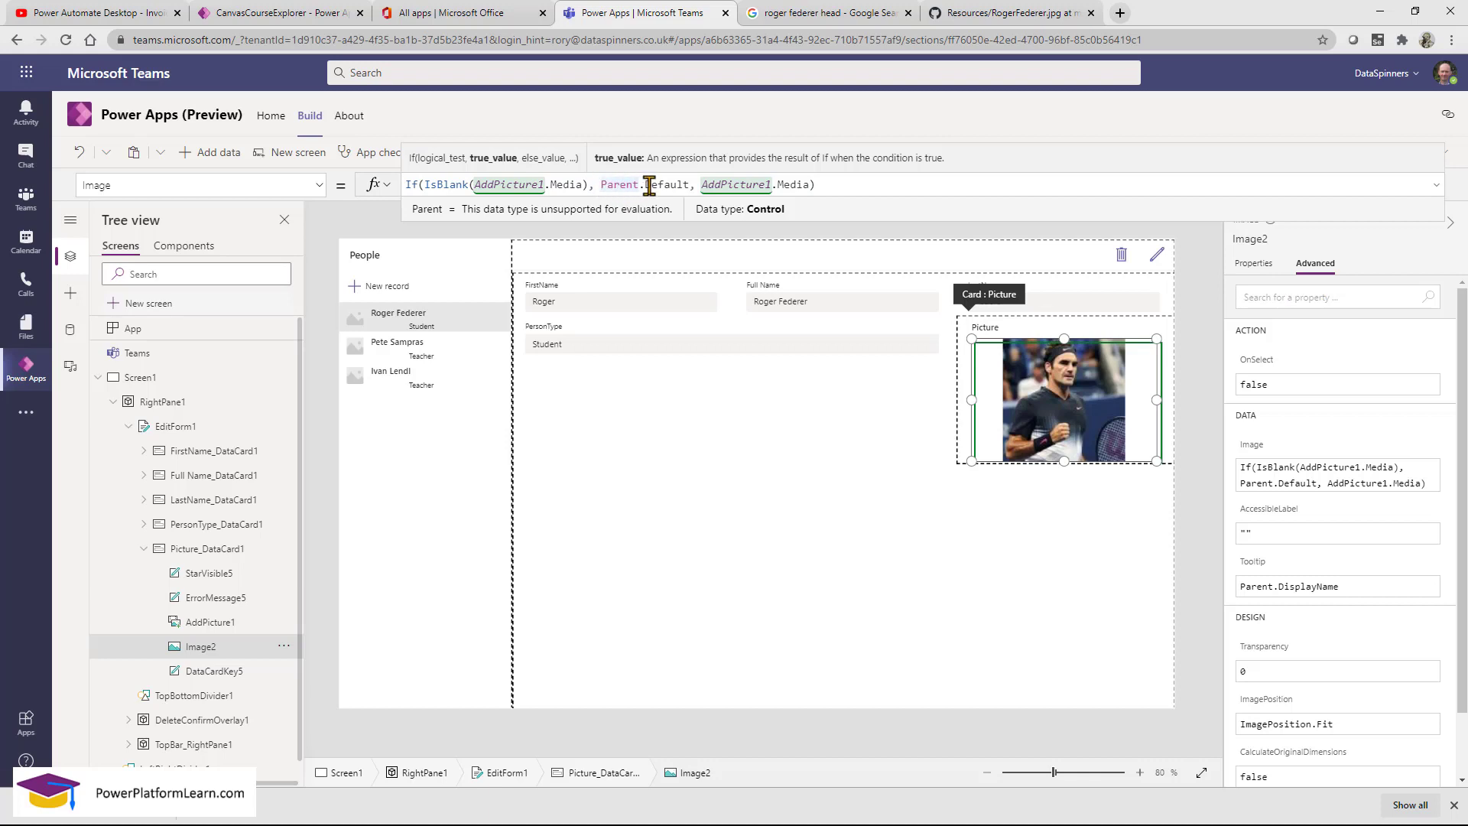
Replace Parent.Default in the Image formula with ThisItem.Picture.Full.
{"action": "double_click", "coordinate": [689, 183]}
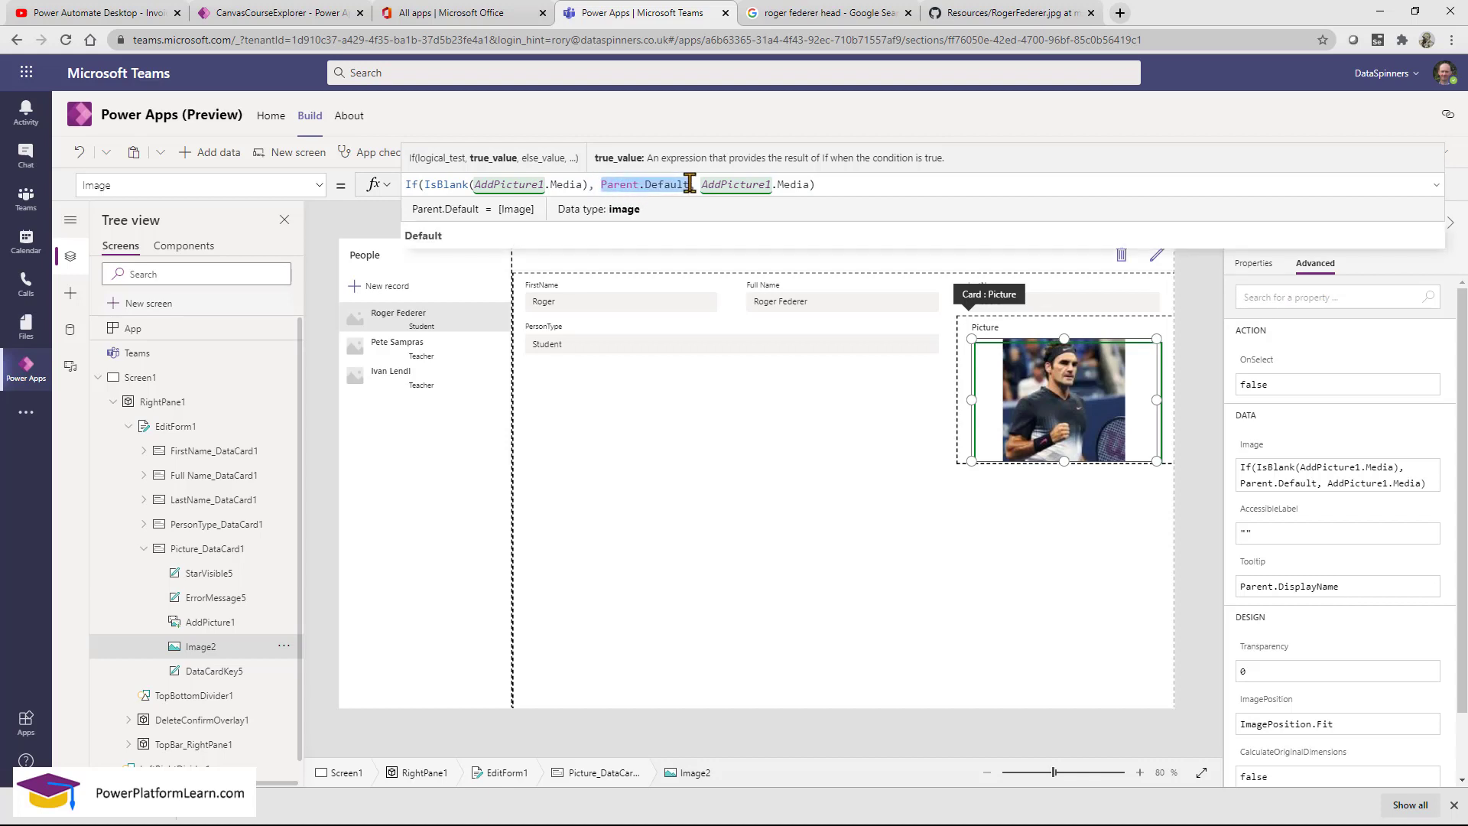
{"action": "type", "text": "picture"}
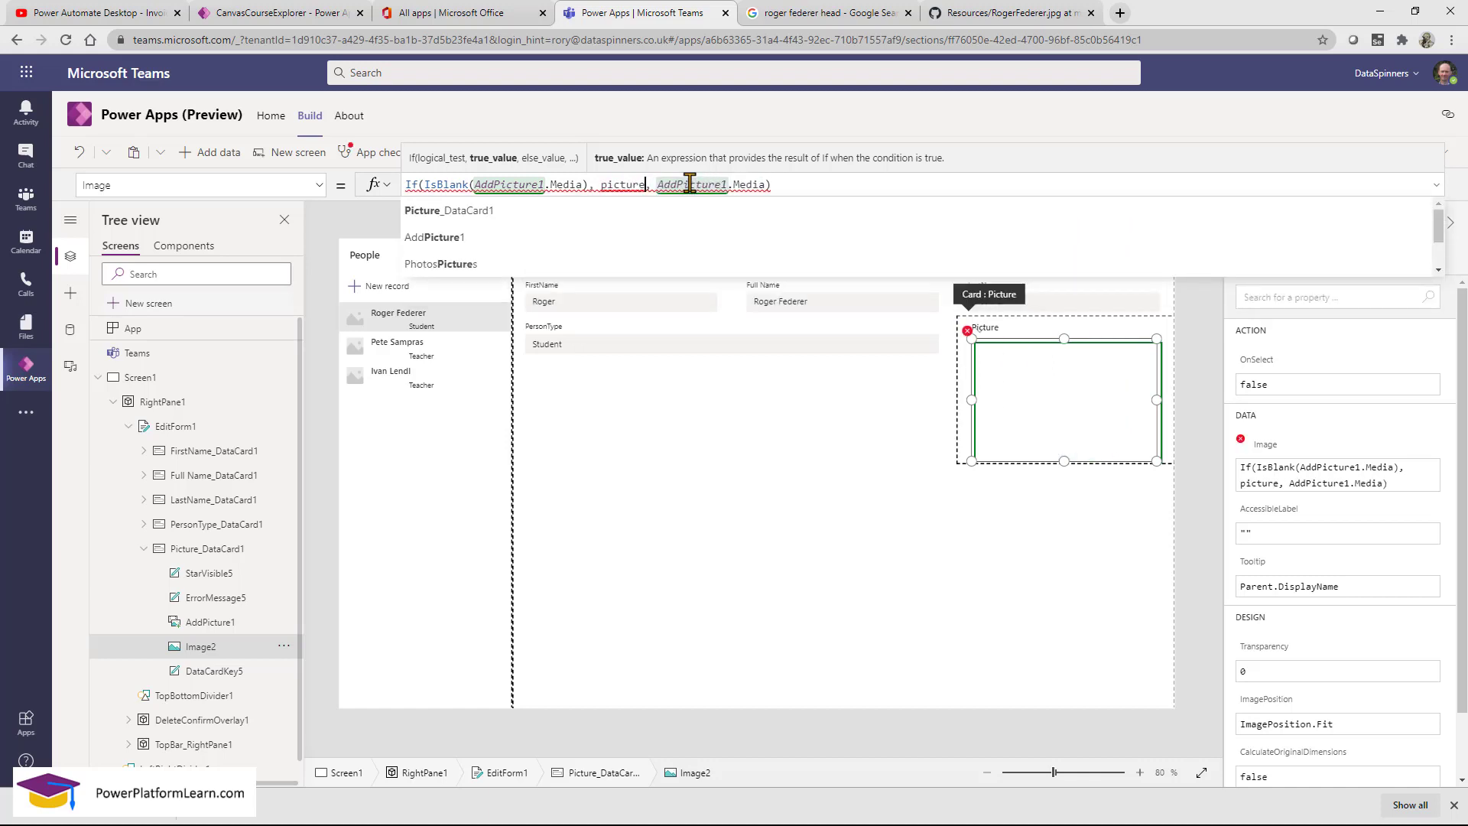
{"action": "scroll", "coordinate": [562, 232], "scroll_direction": "down", "scroll_amount": 2}
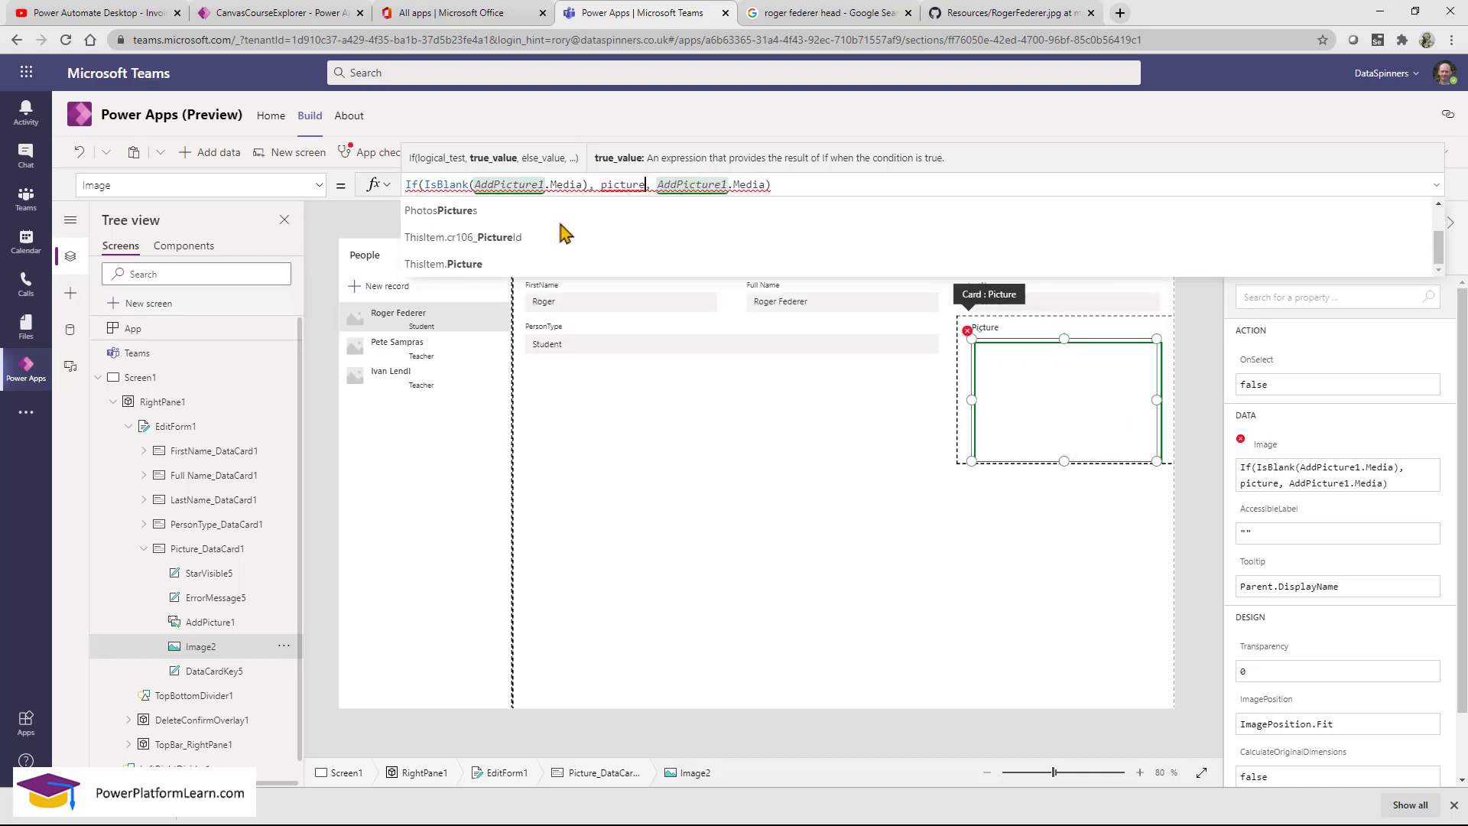
{"action": "left_click", "coordinate": [539, 264]}
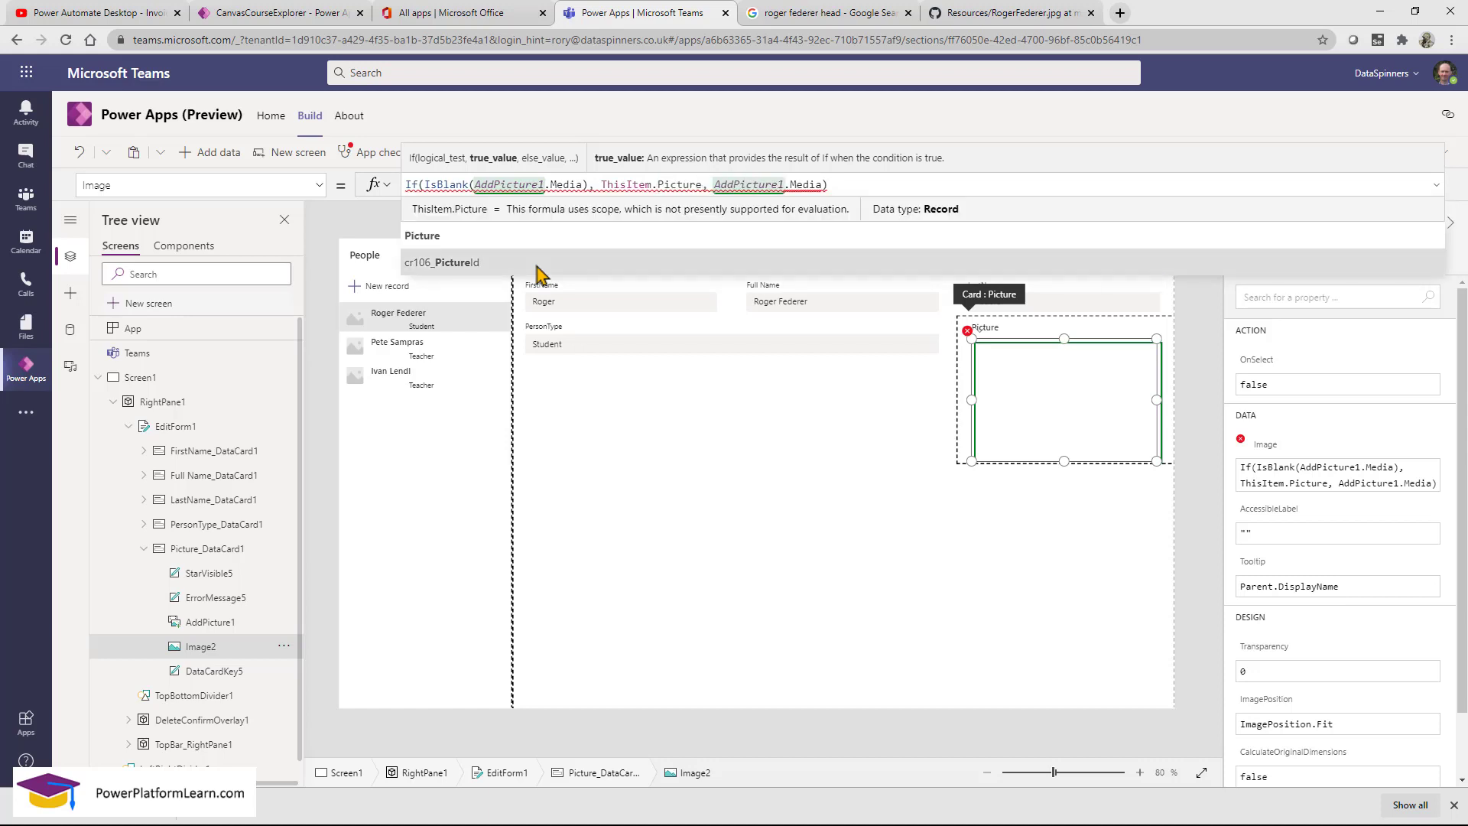
{"action": "type", "text": "."}
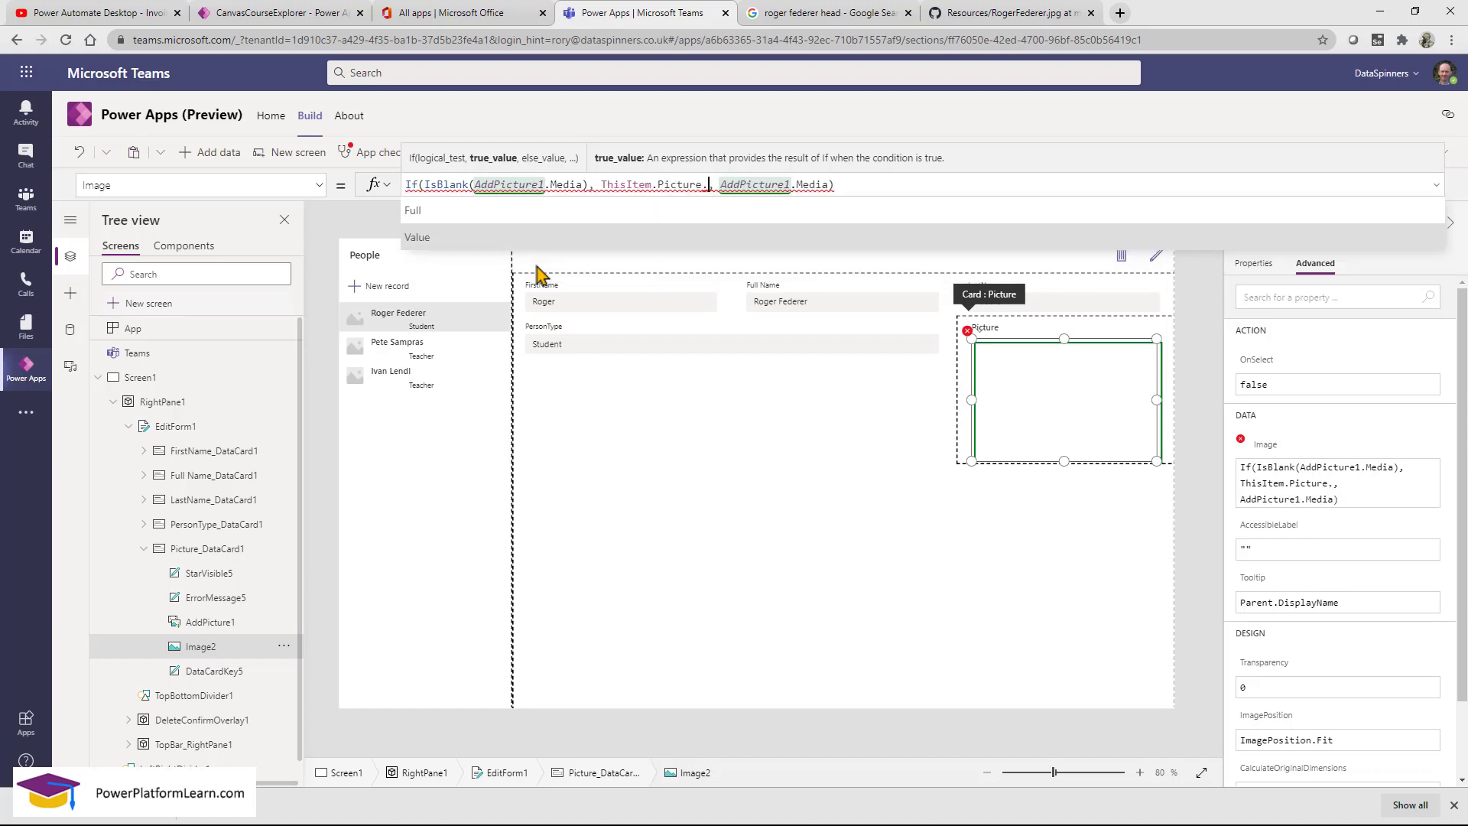
{"action": "left_click", "coordinate": [539, 213]}
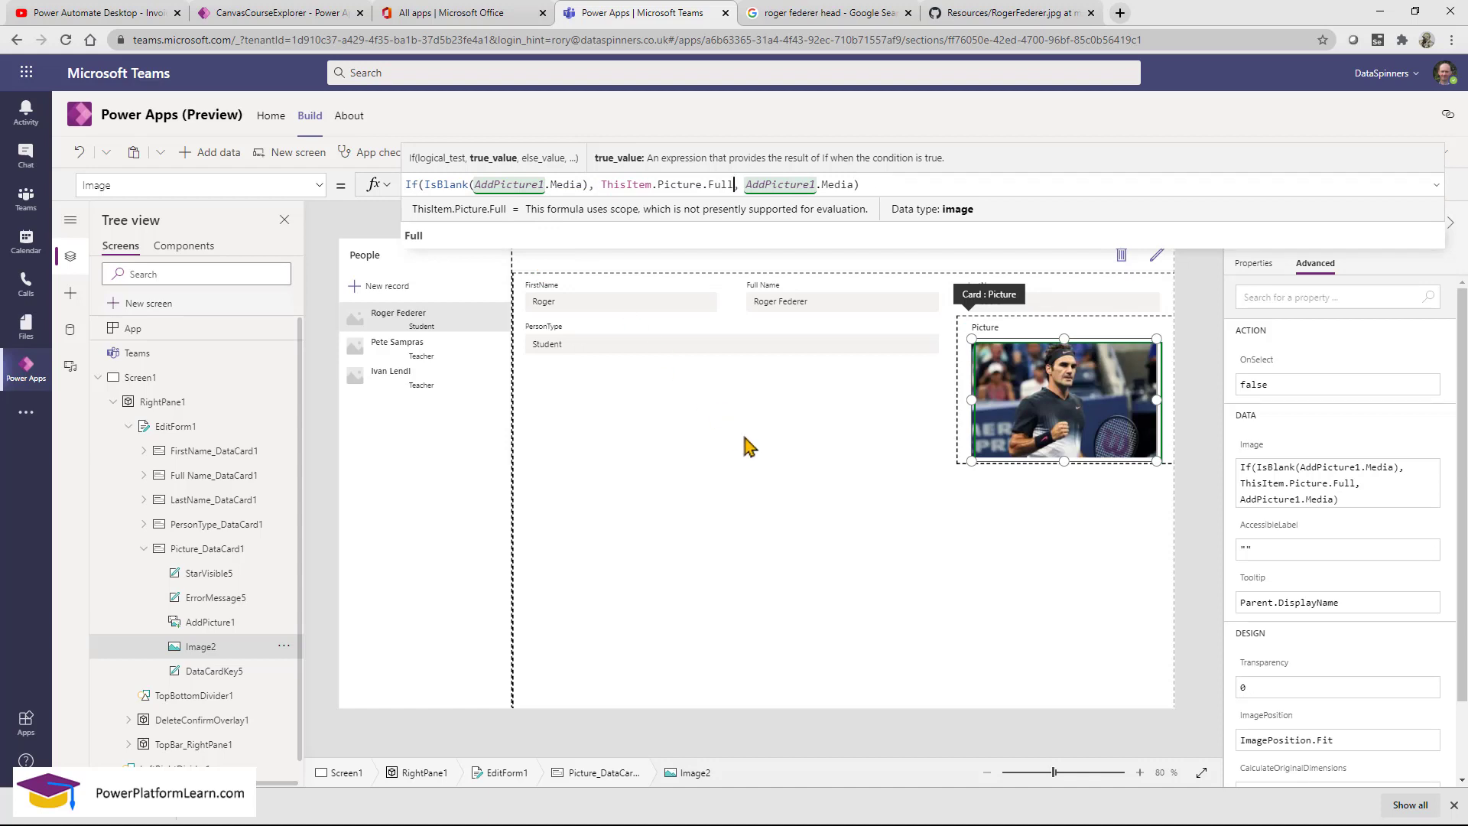
{"action": "left_click", "coordinate": [354, 328]}
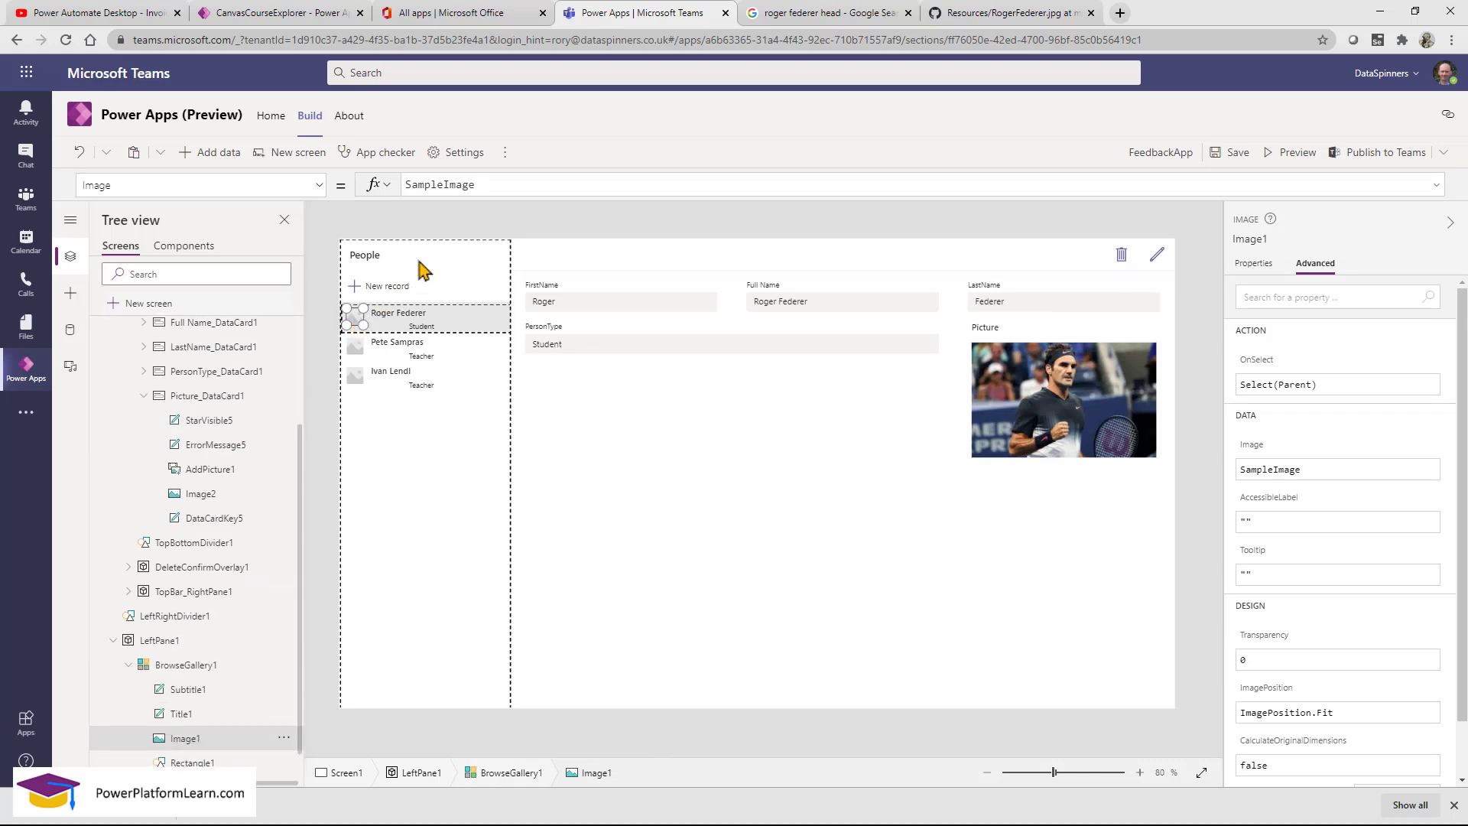
Change the gallery Image1's Image formula from SampleImage to ThisItem.Picture.
{"action": "double_click", "coordinate": [449, 184]}
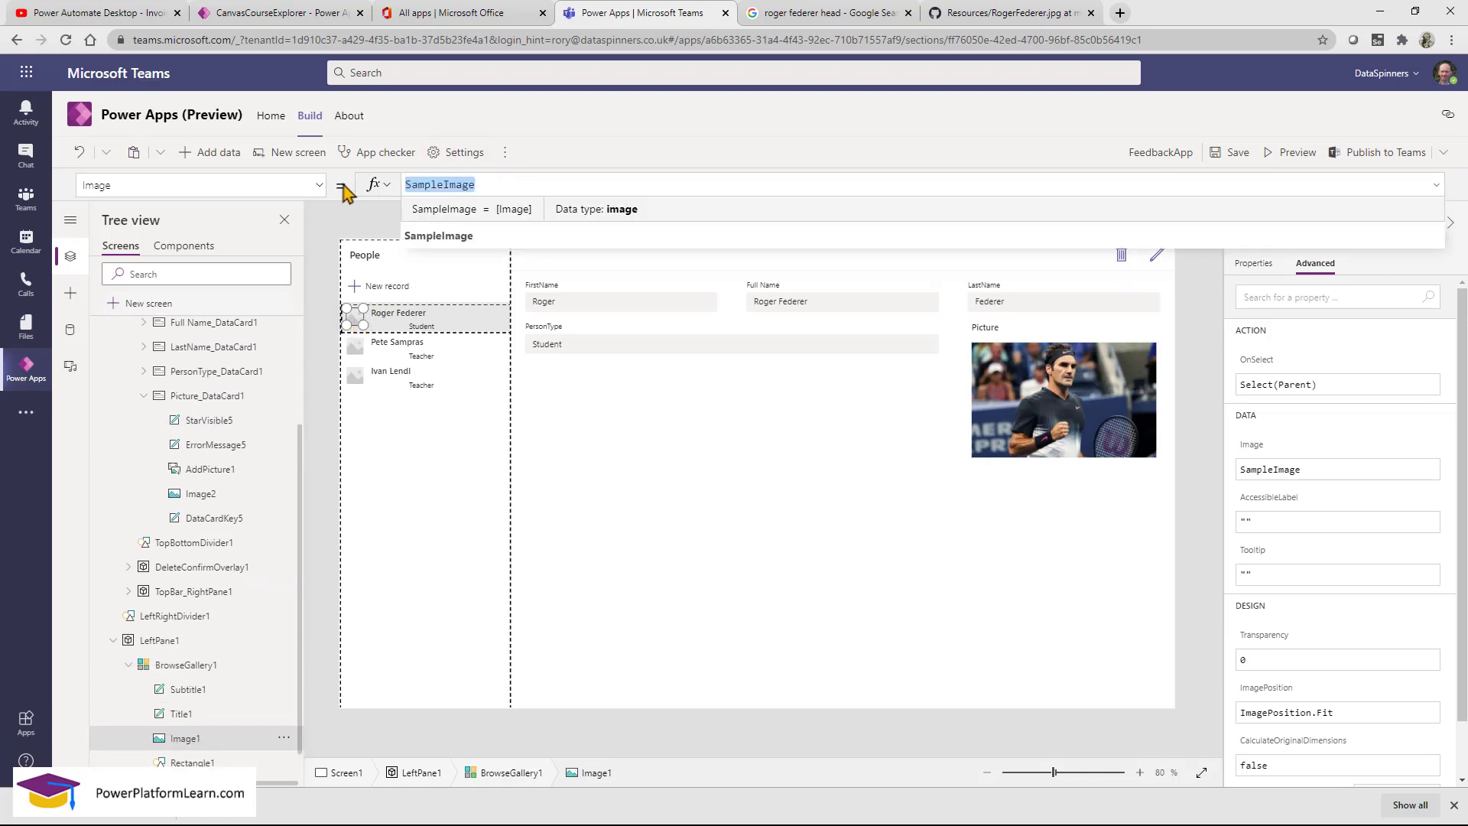
{"action": "type", "text": "thisi"}
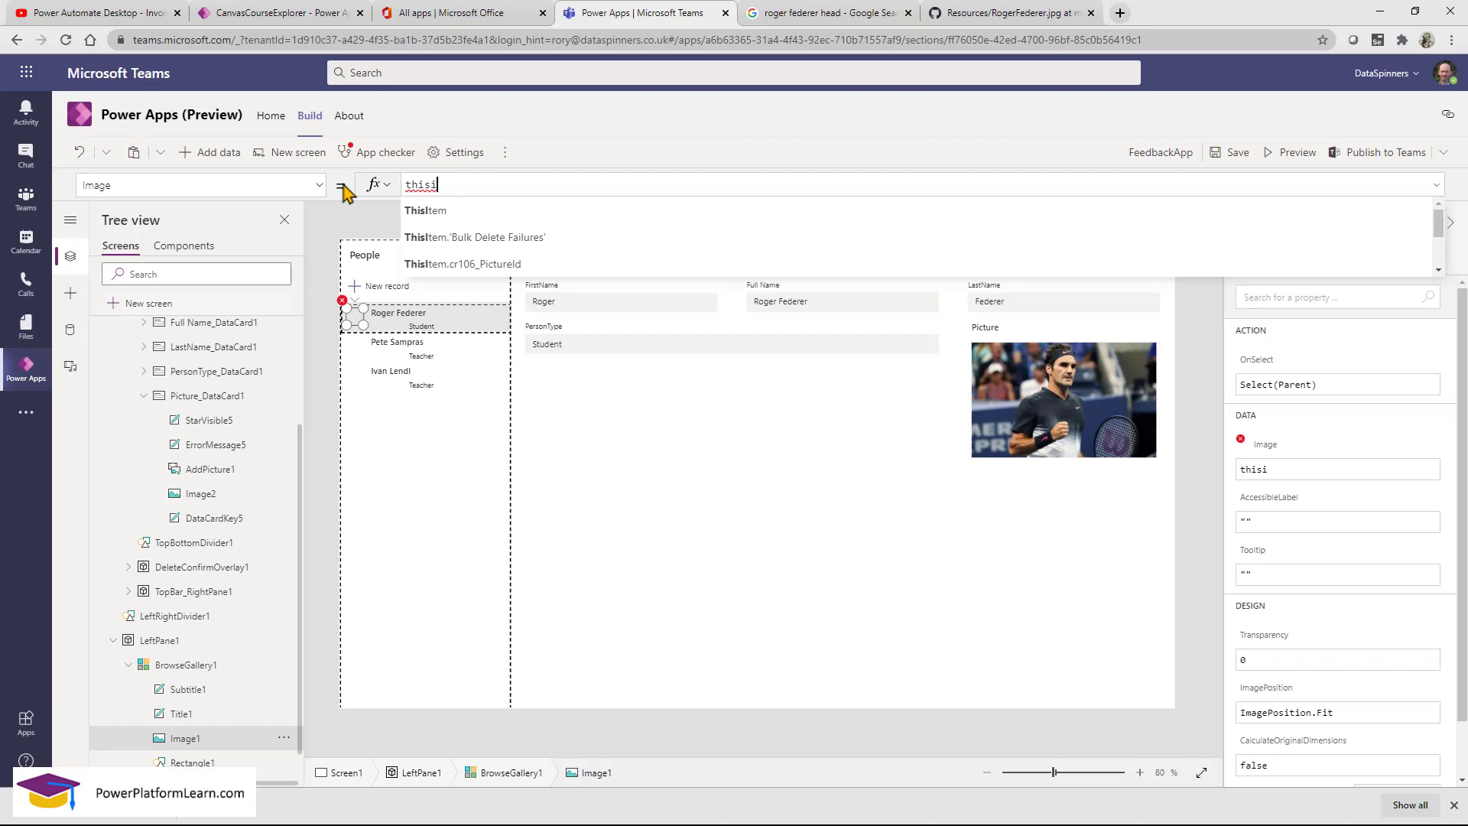
{"action": "left_click", "coordinate": [430, 211]}
{"action": "type", "text": "."}
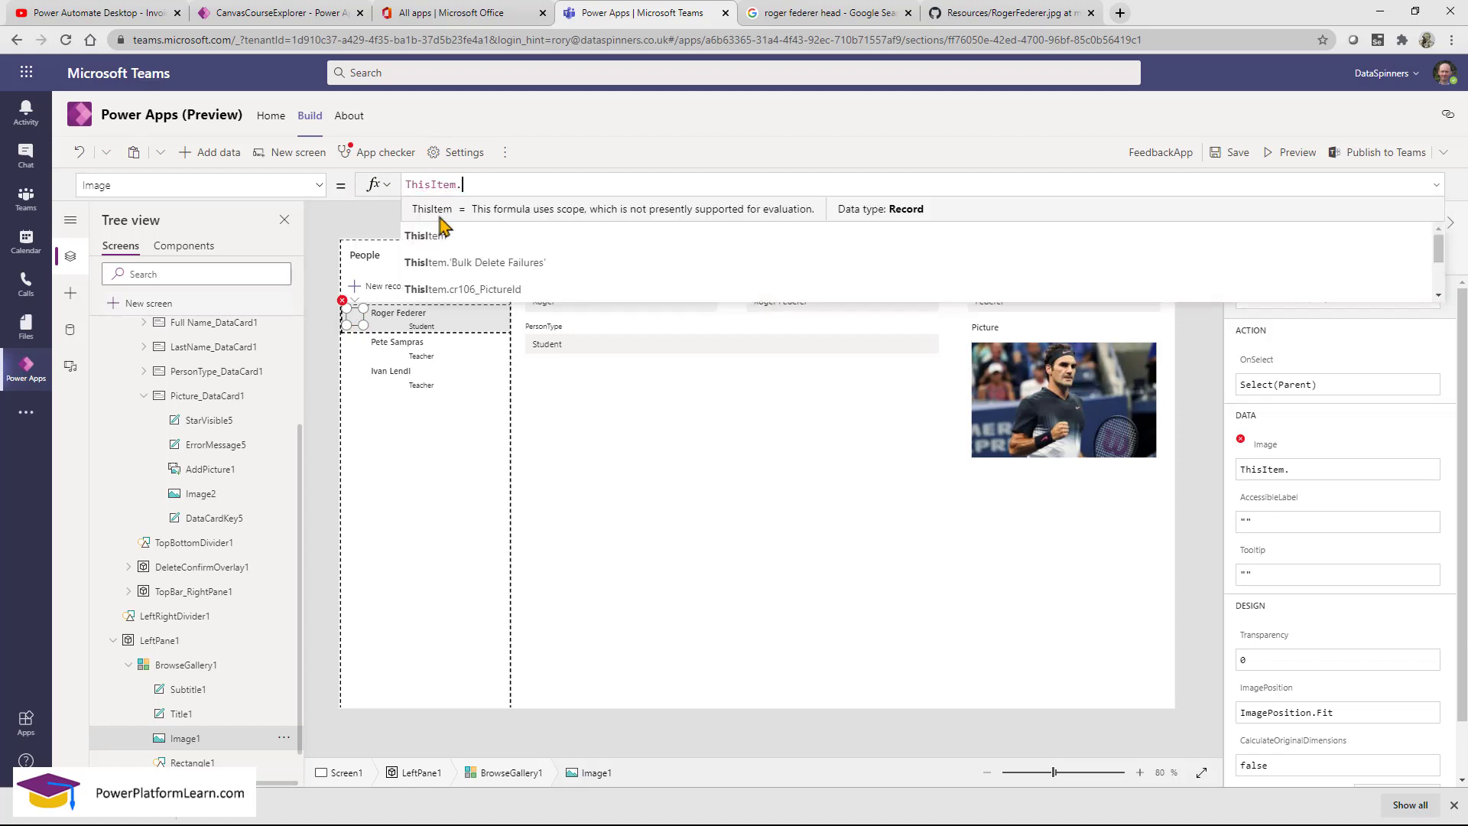
{"action": "type", "text": "pi"}
{"action": "left_click", "coordinate": [441, 218]}
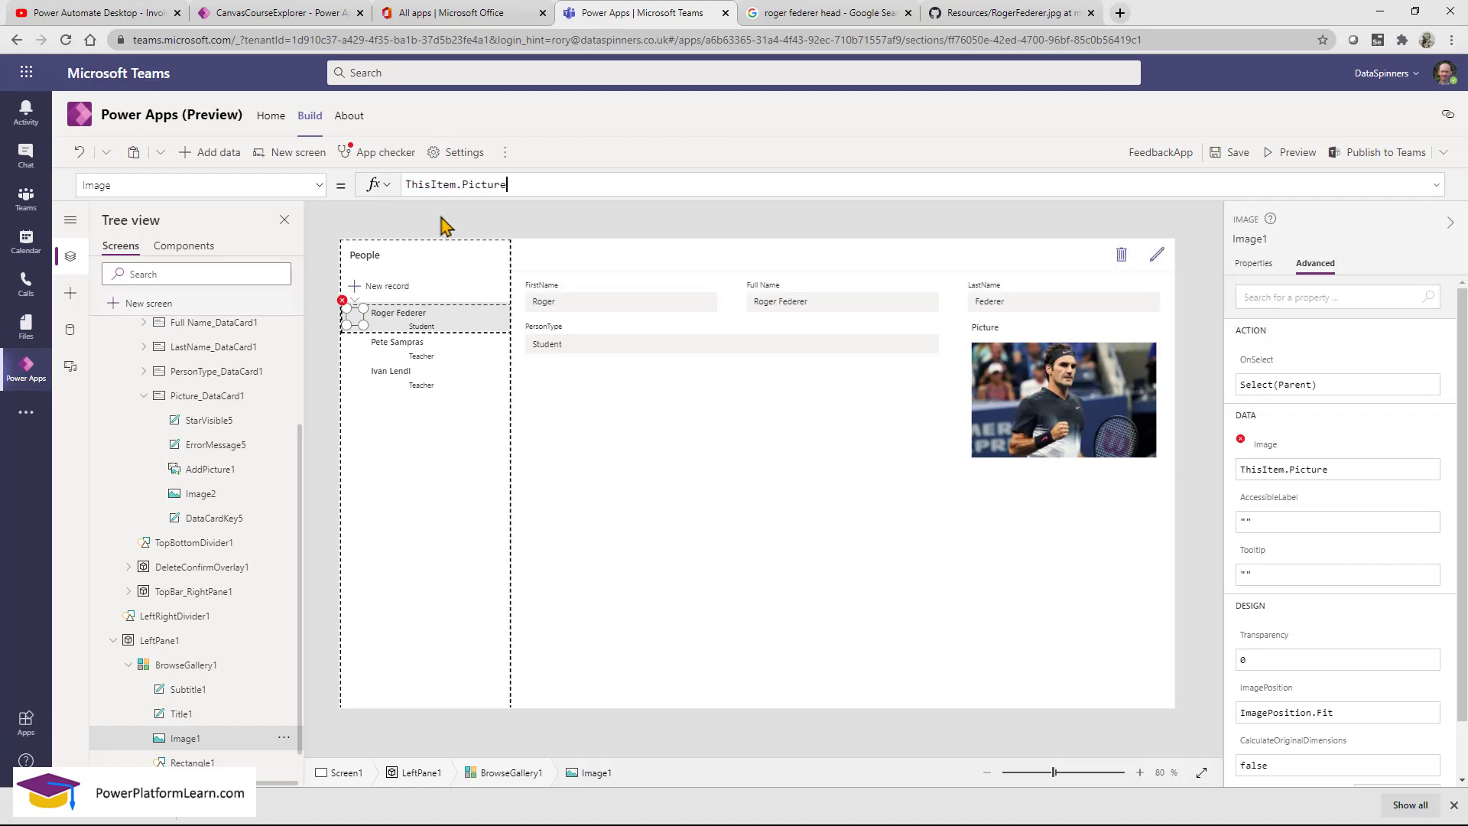
{"action": "left_click", "coordinate": [359, 370]}
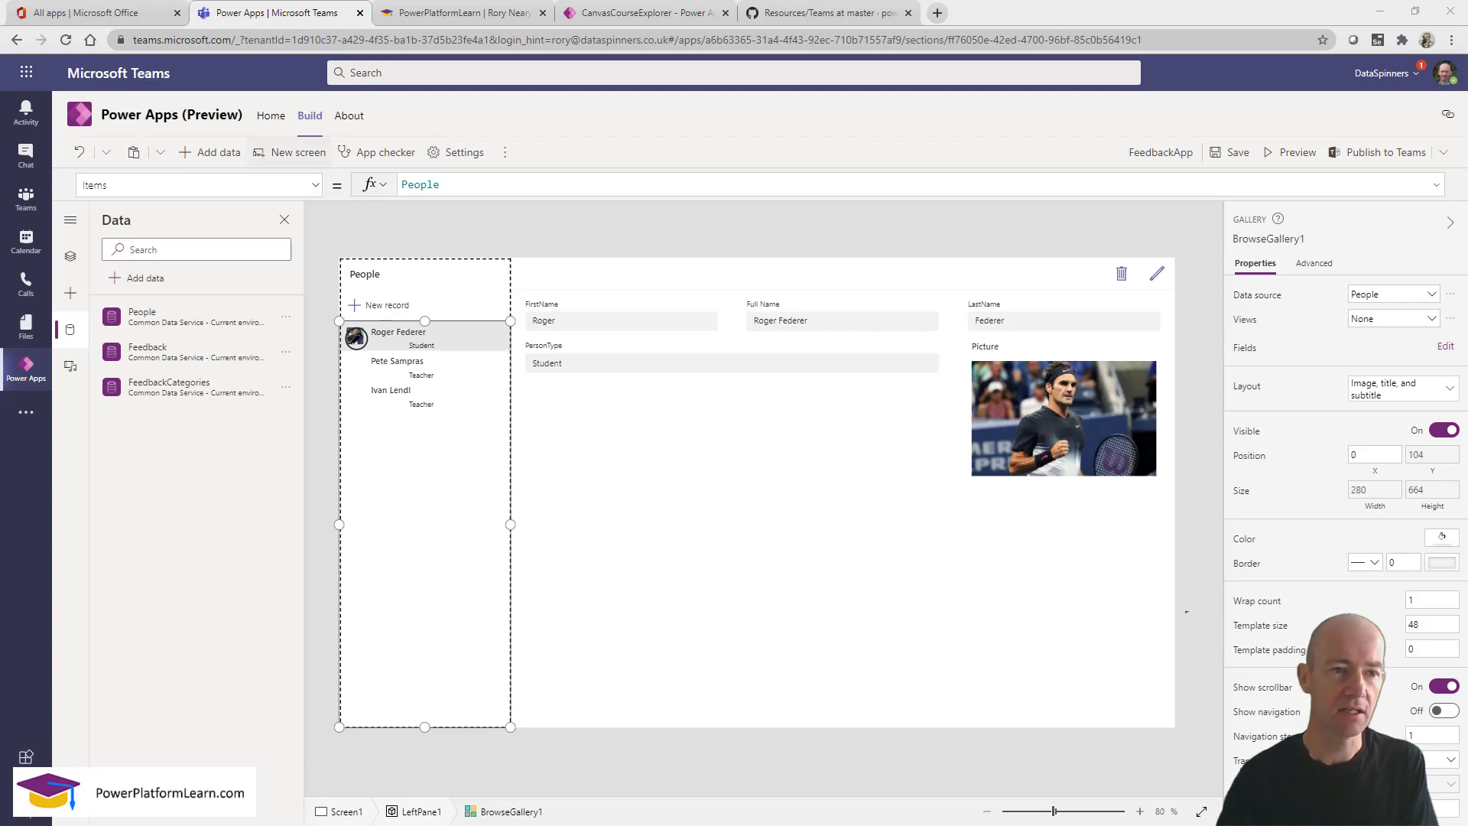
From the Learn team's Build list under See all, open FeedbackApp for editing.
{"action": "left_click", "coordinate": [271, 119]}
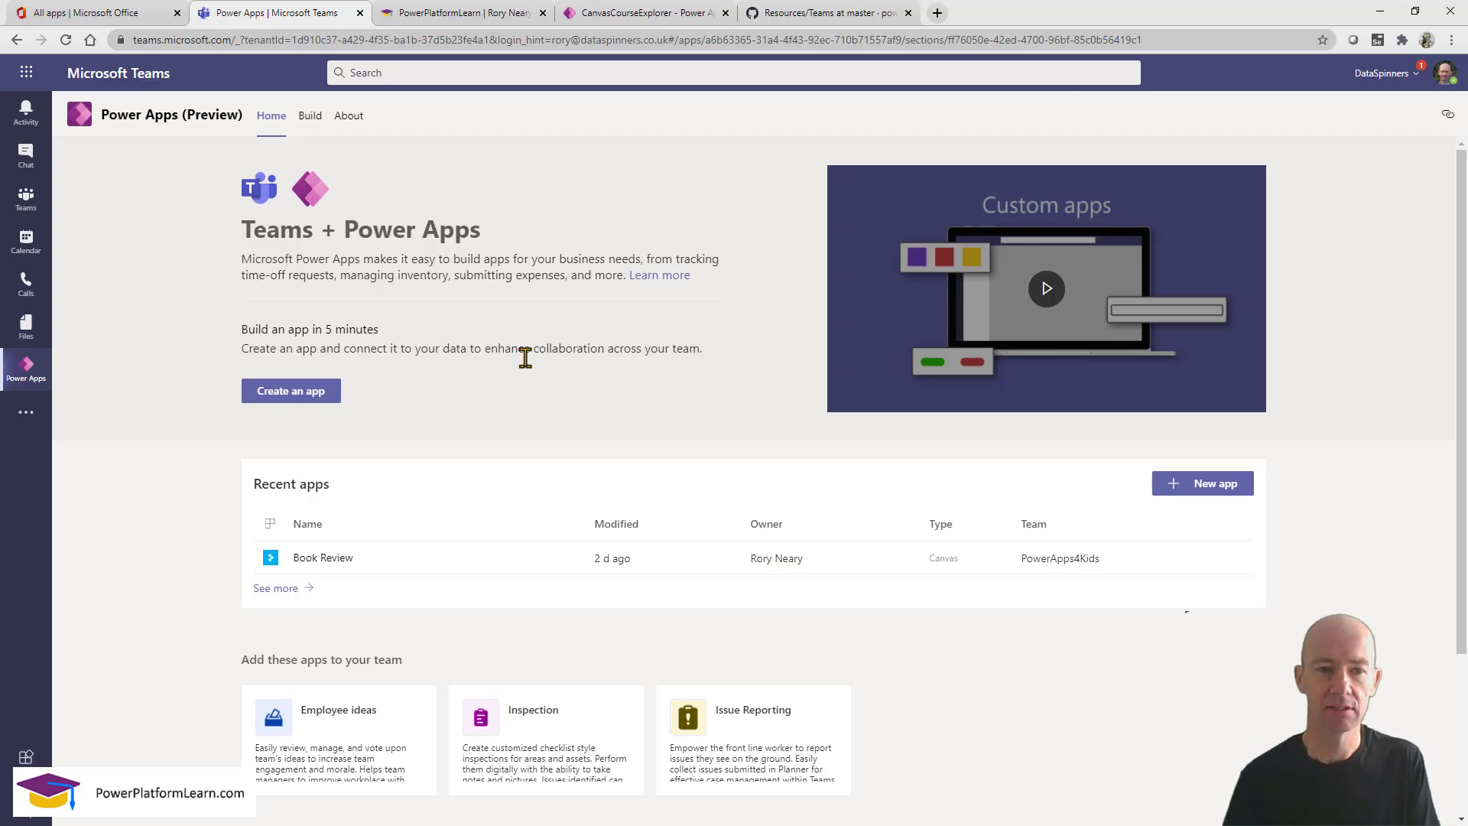
{"action": "left_click", "coordinate": [311, 119]}
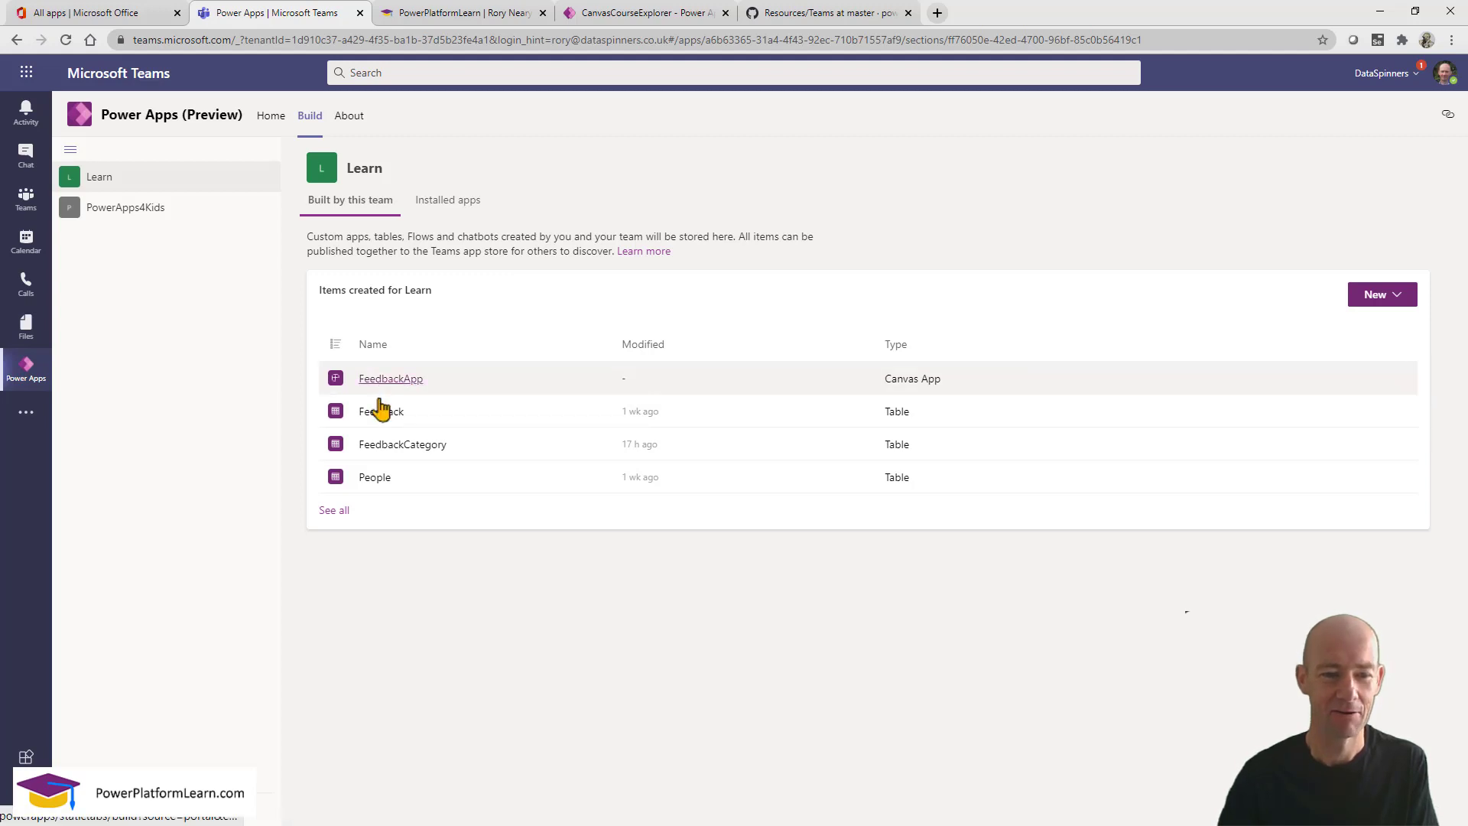
{"action": "left_click", "coordinate": [333, 511]}
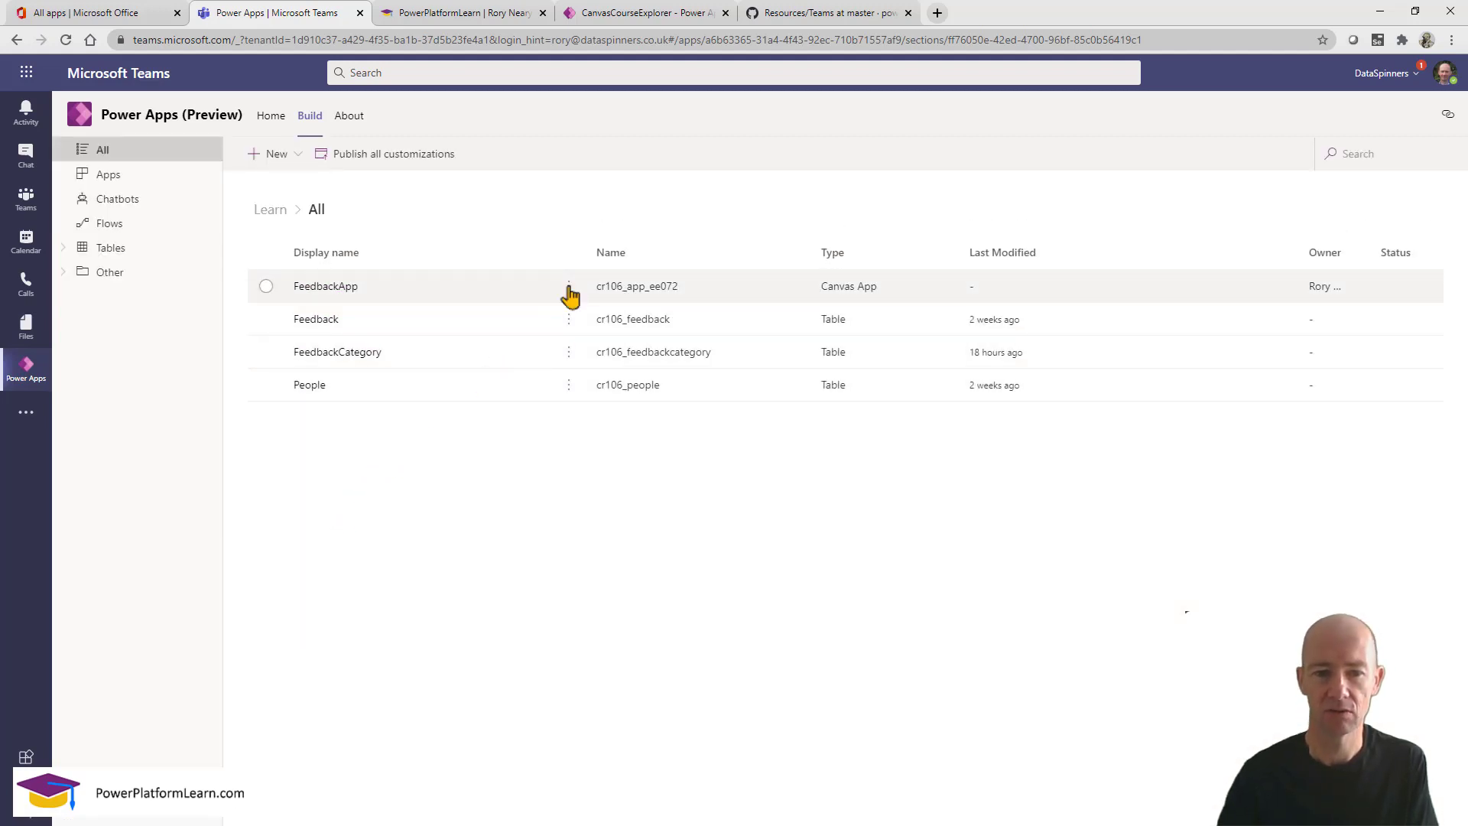
{"action": "left_click", "coordinate": [569, 290]}
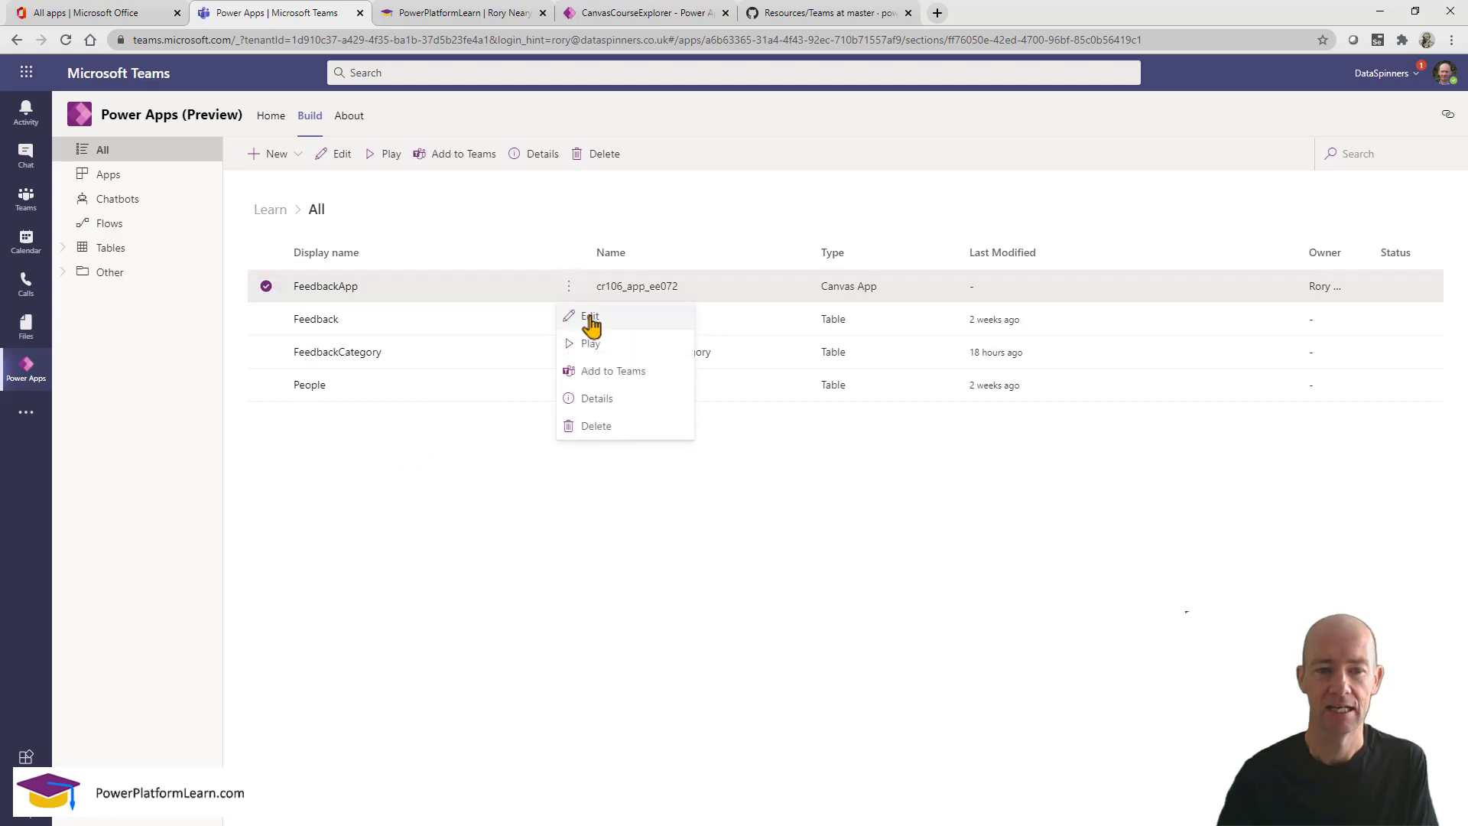
{"action": "left_click", "coordinate": [589, 317]}
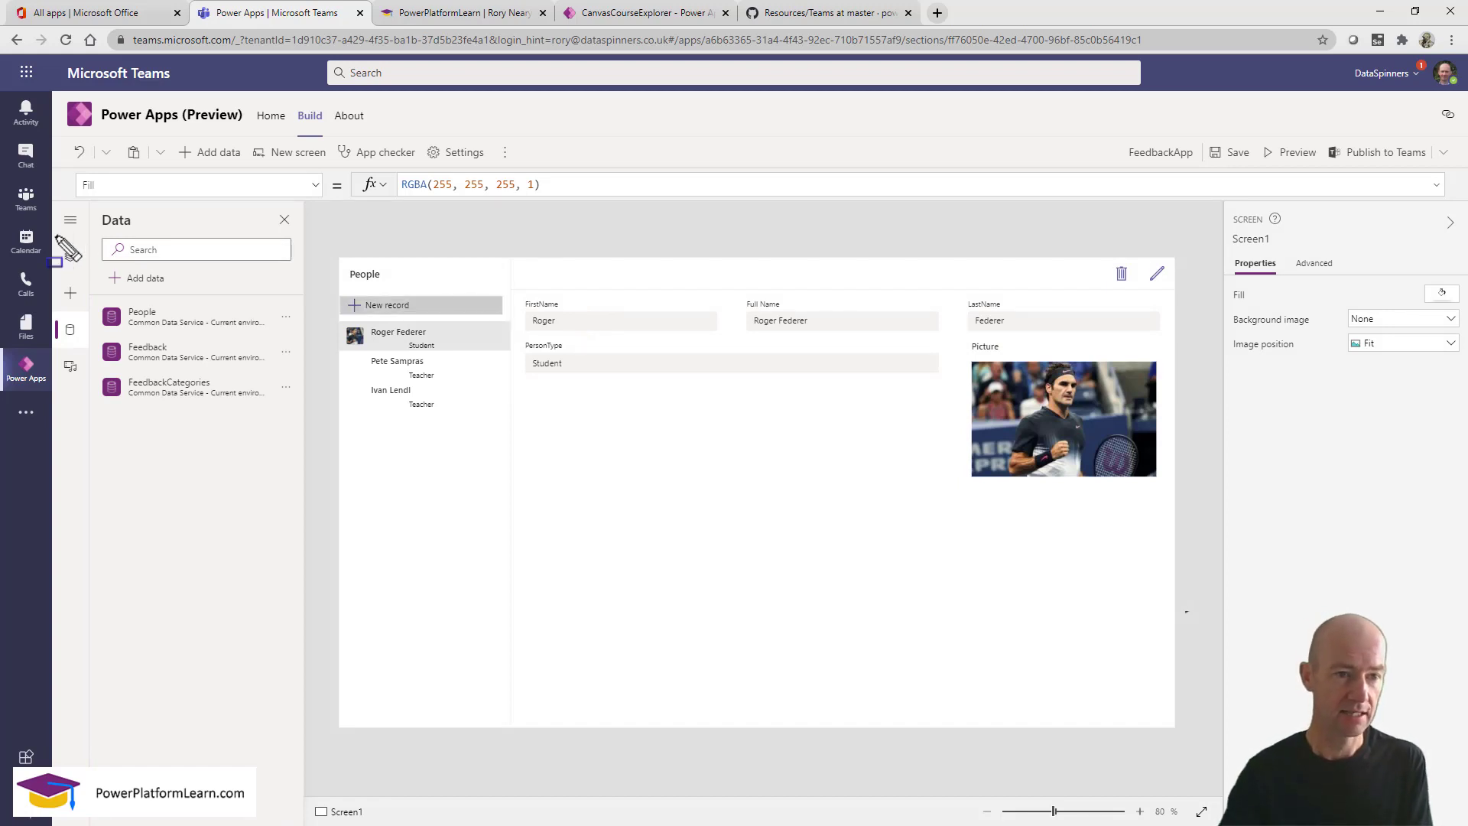
Show the Tree view of screens and controls and zoom out to fit the People screen.
{"action": "mouse_move", "coordinate": [56, 237]}
{"action": "left_mouse_down"}
{"action": "mouse_move", "coordinate": [76, 277]}
{"action": "mouse_move", "coordinate": [91, 412]}
{"action": "left_mouse_up"}
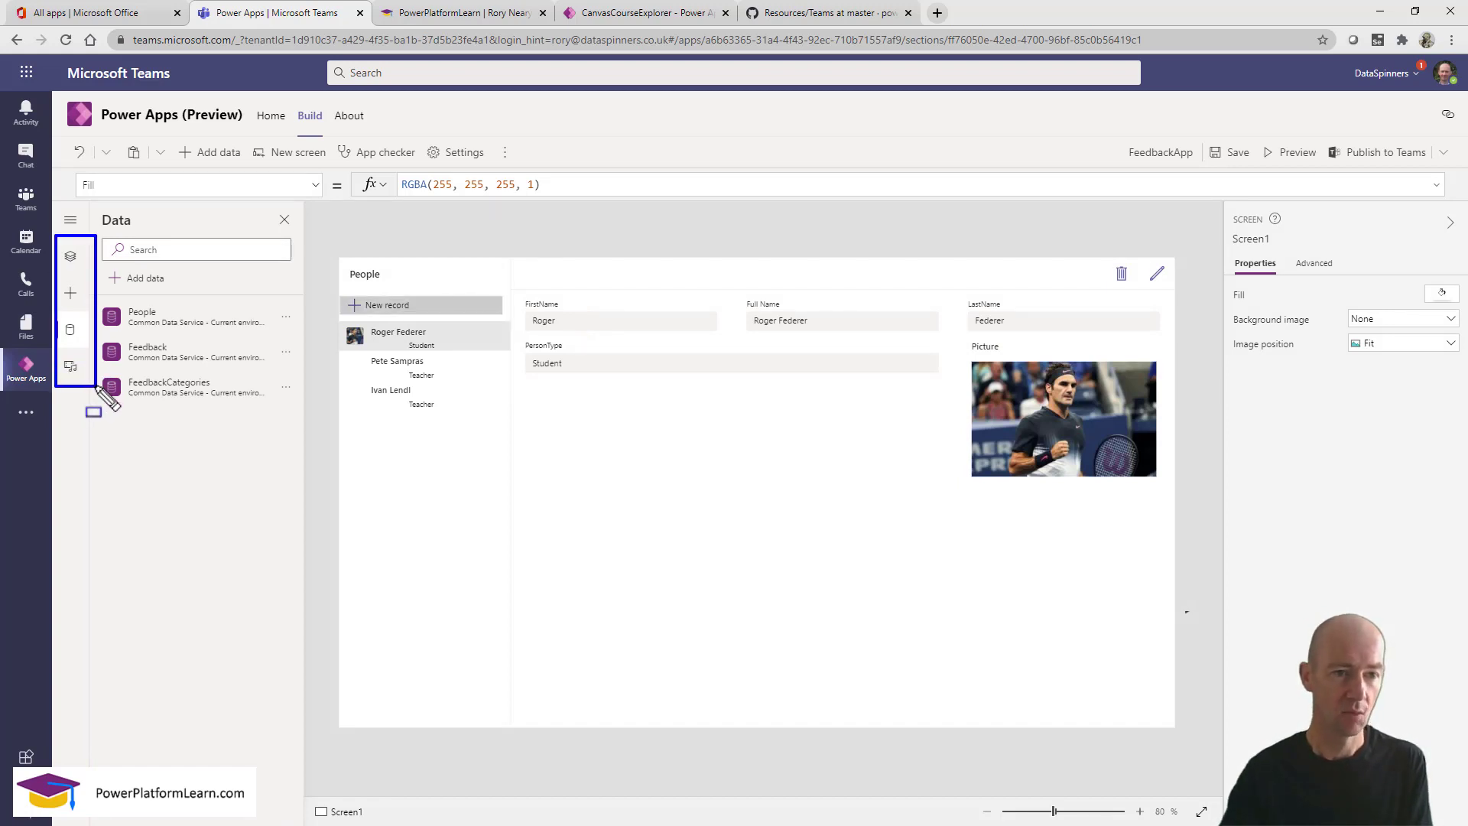
{"action": "key", "text": "Escape"}
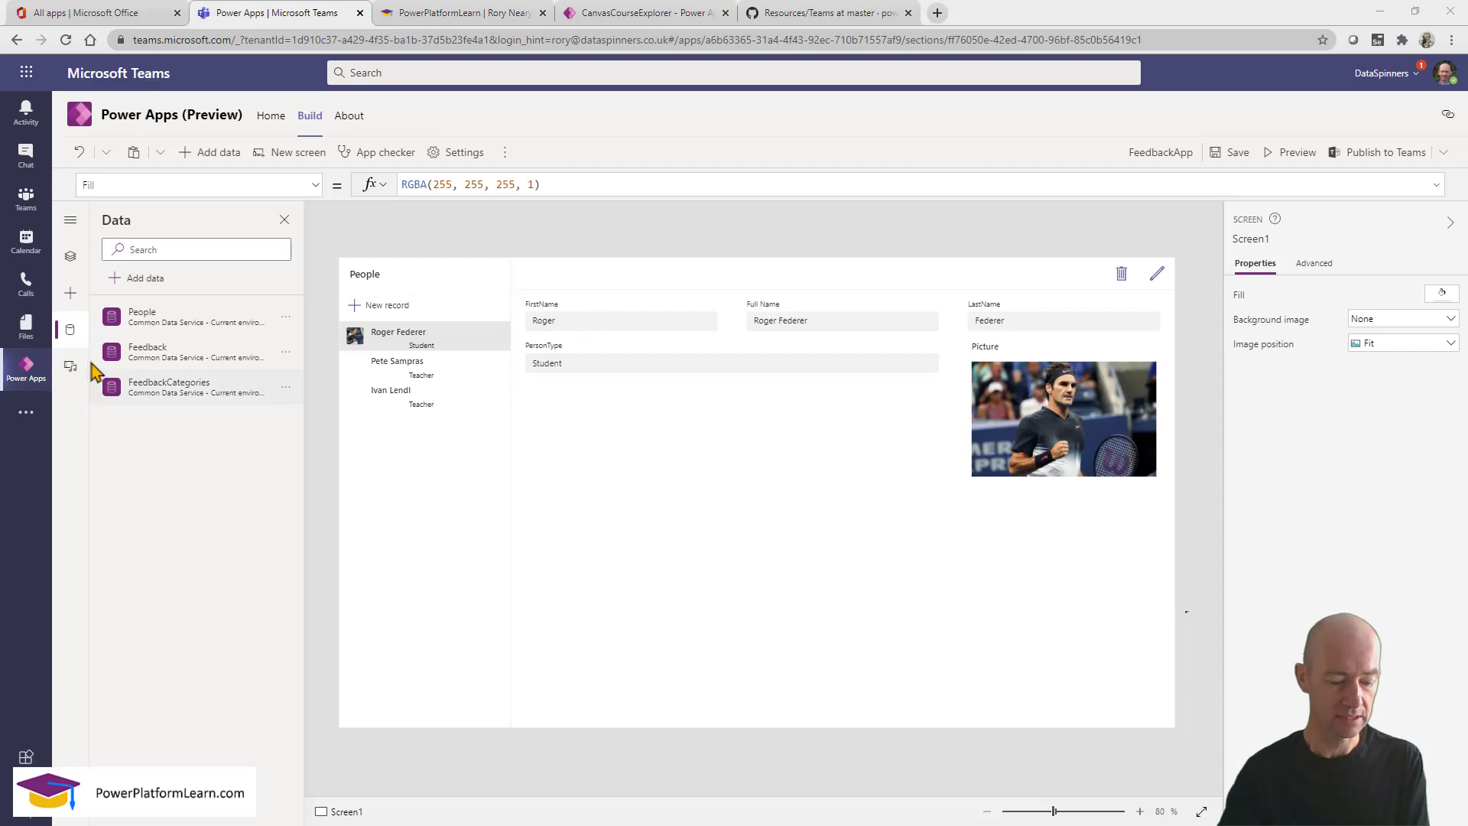
{"action": "left_click", "coordinate": [70, 223]}
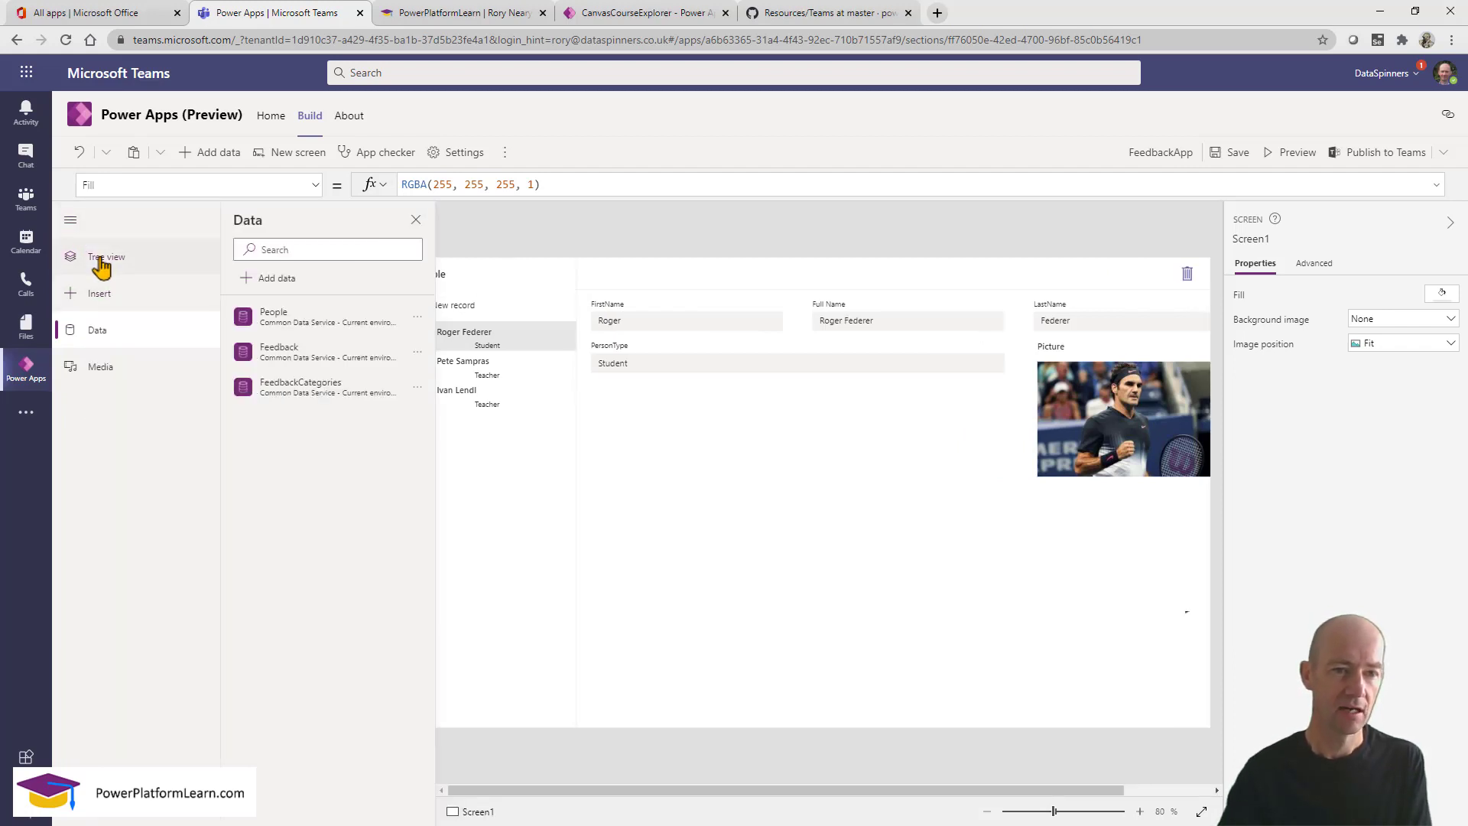
{"action": "left_click", "coordinate": [101, 258]}
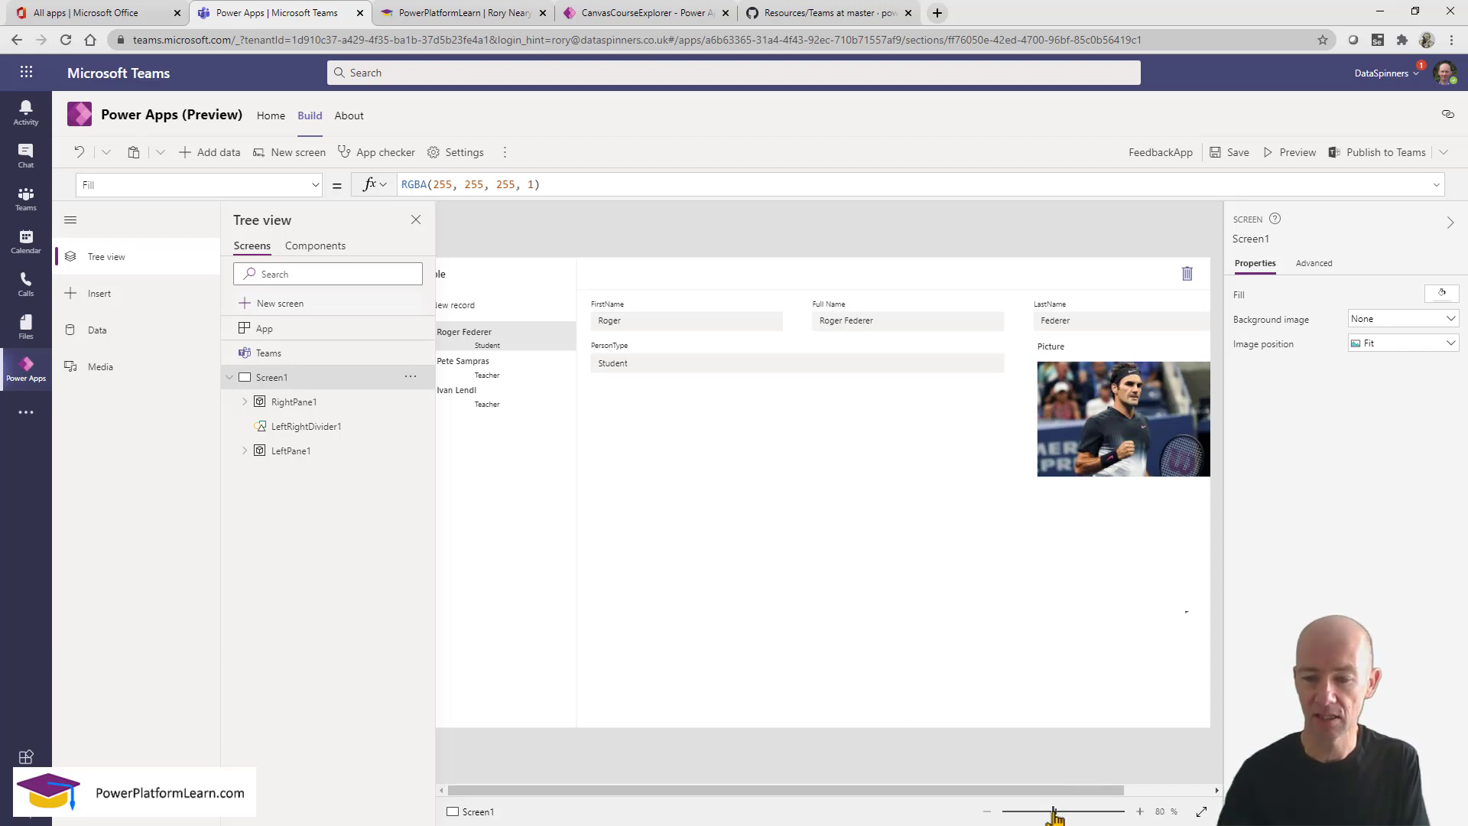
{"action": "left_click_drag", "start_coordinate": [1054, 814], "coordinate": [1042, 815]}
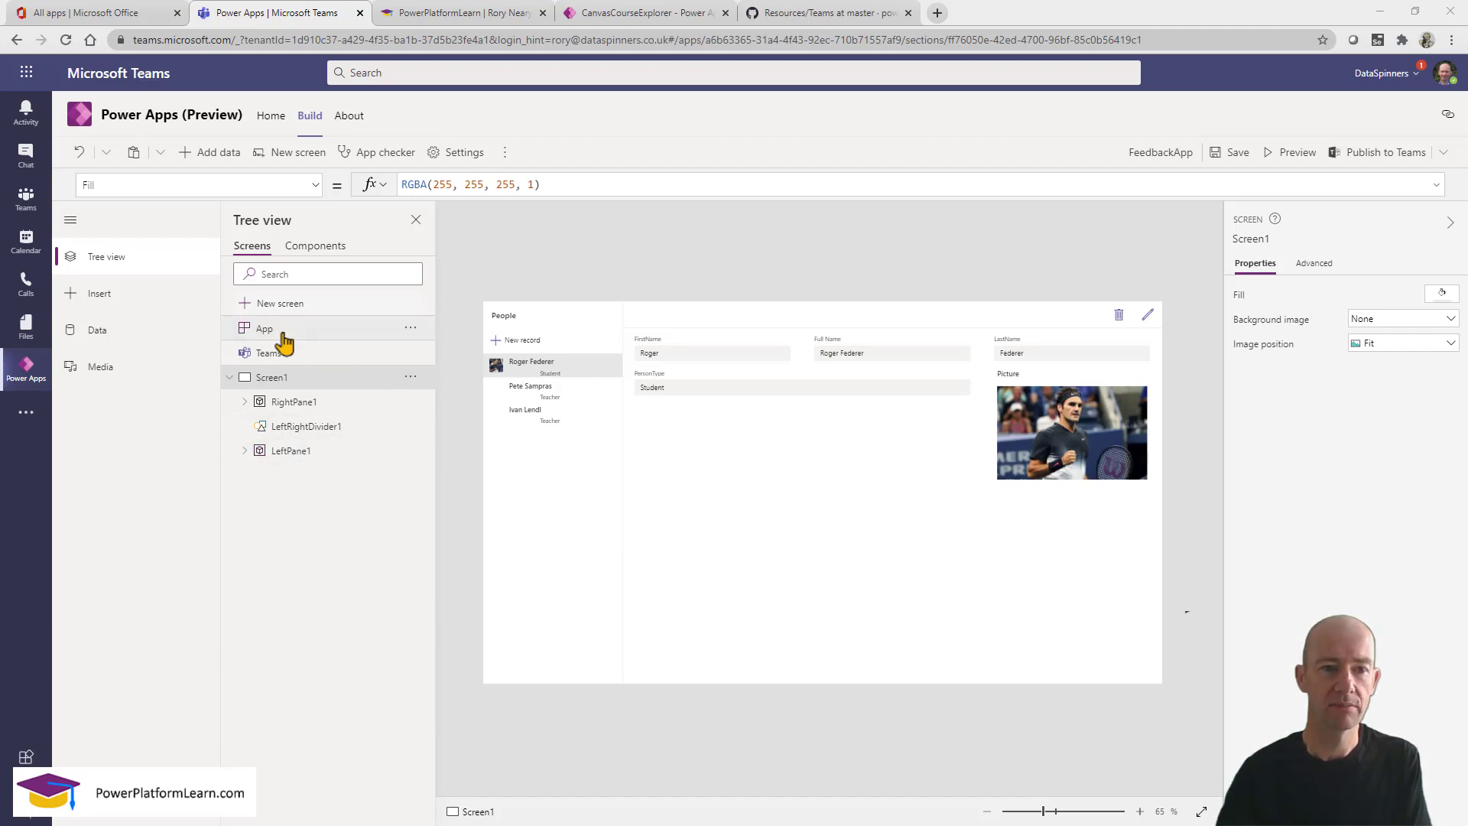
Add a blank Screen2 and move it above Screen1 in the screen order.
{"action": "left_click", "coordinate": [300, 157]}
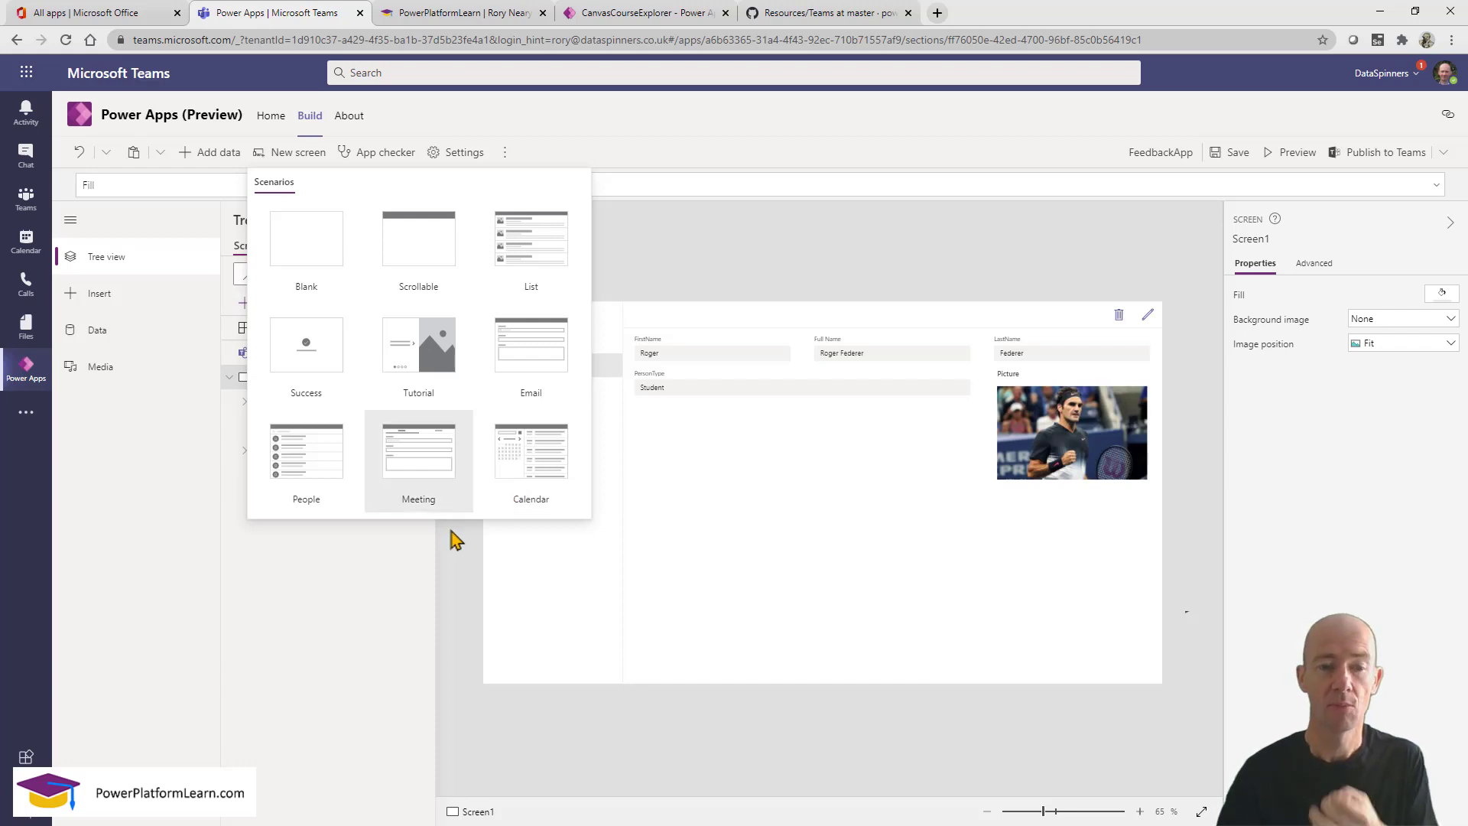
{"action": "left_click", "coordinate": [312, 249]}
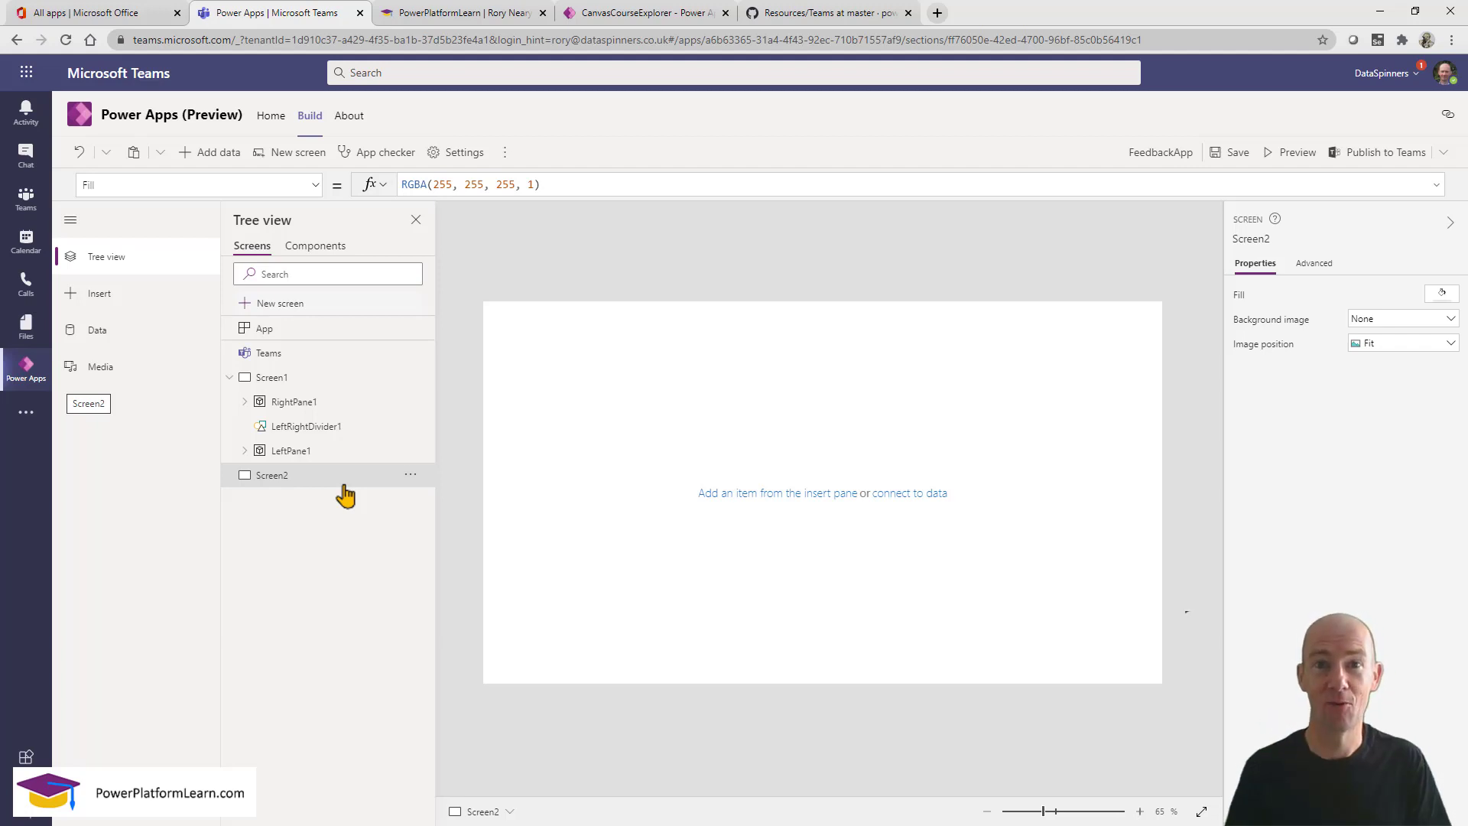
{"action": "left_click", "coordinate": [409, 476]}
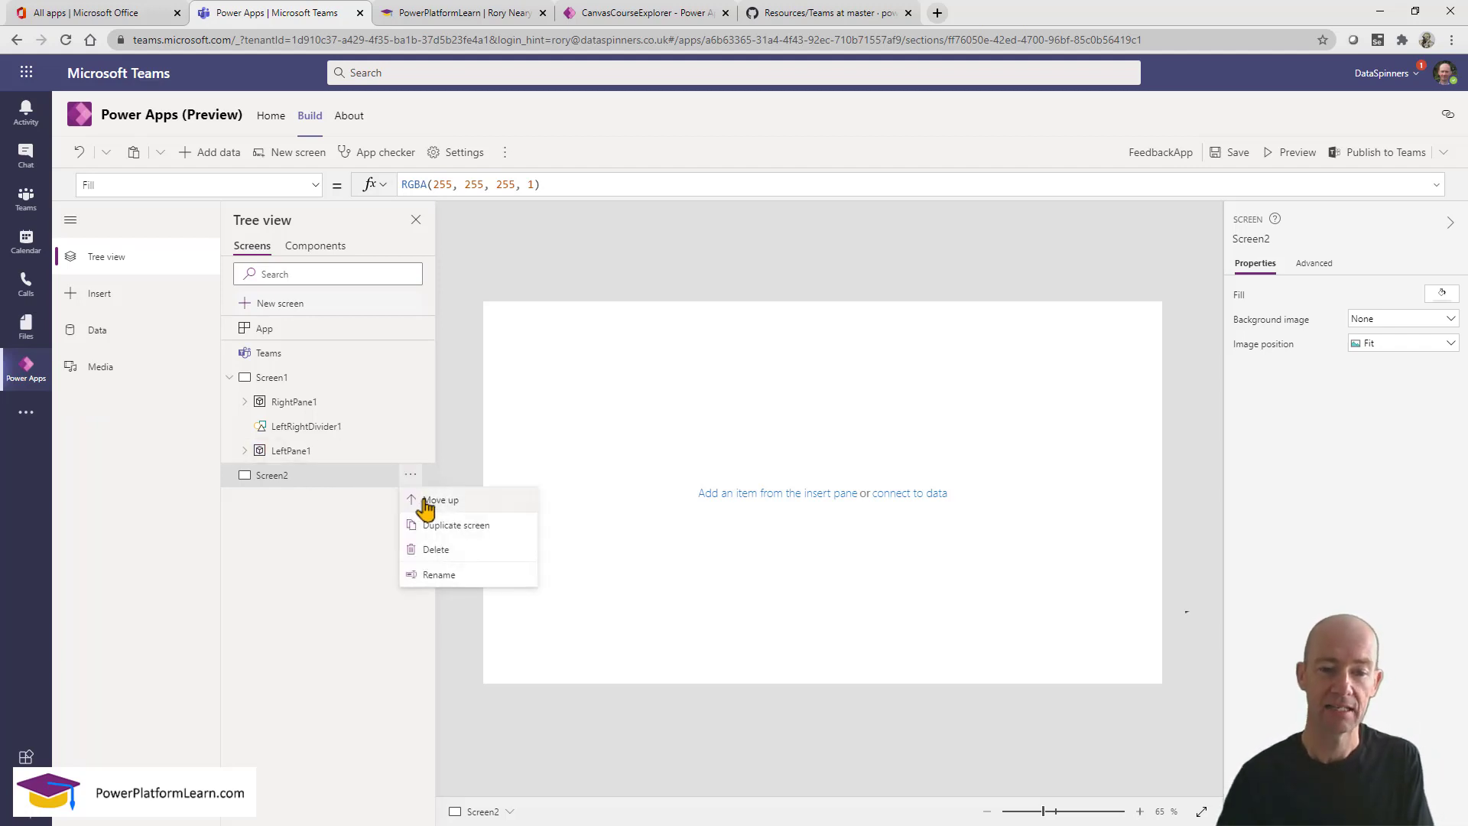
{"action": "left_click", "coordinate": [424, 500]}
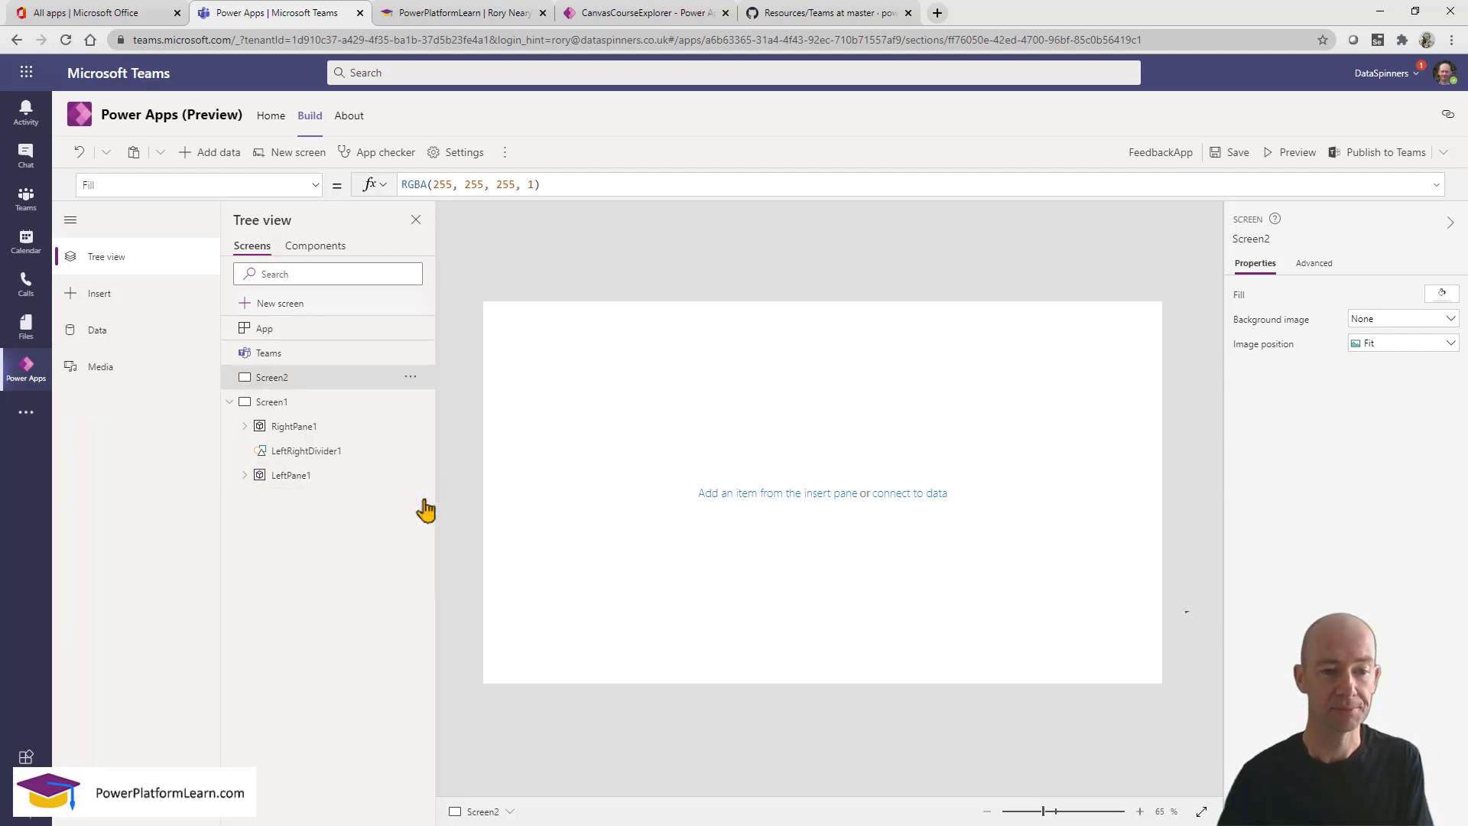
Rename the new blank Screen2 to scrHome.
{"action": "left_click", "coordinate": [411, 378]}
{"action": "left_click", "coordinate": [451, 479]}
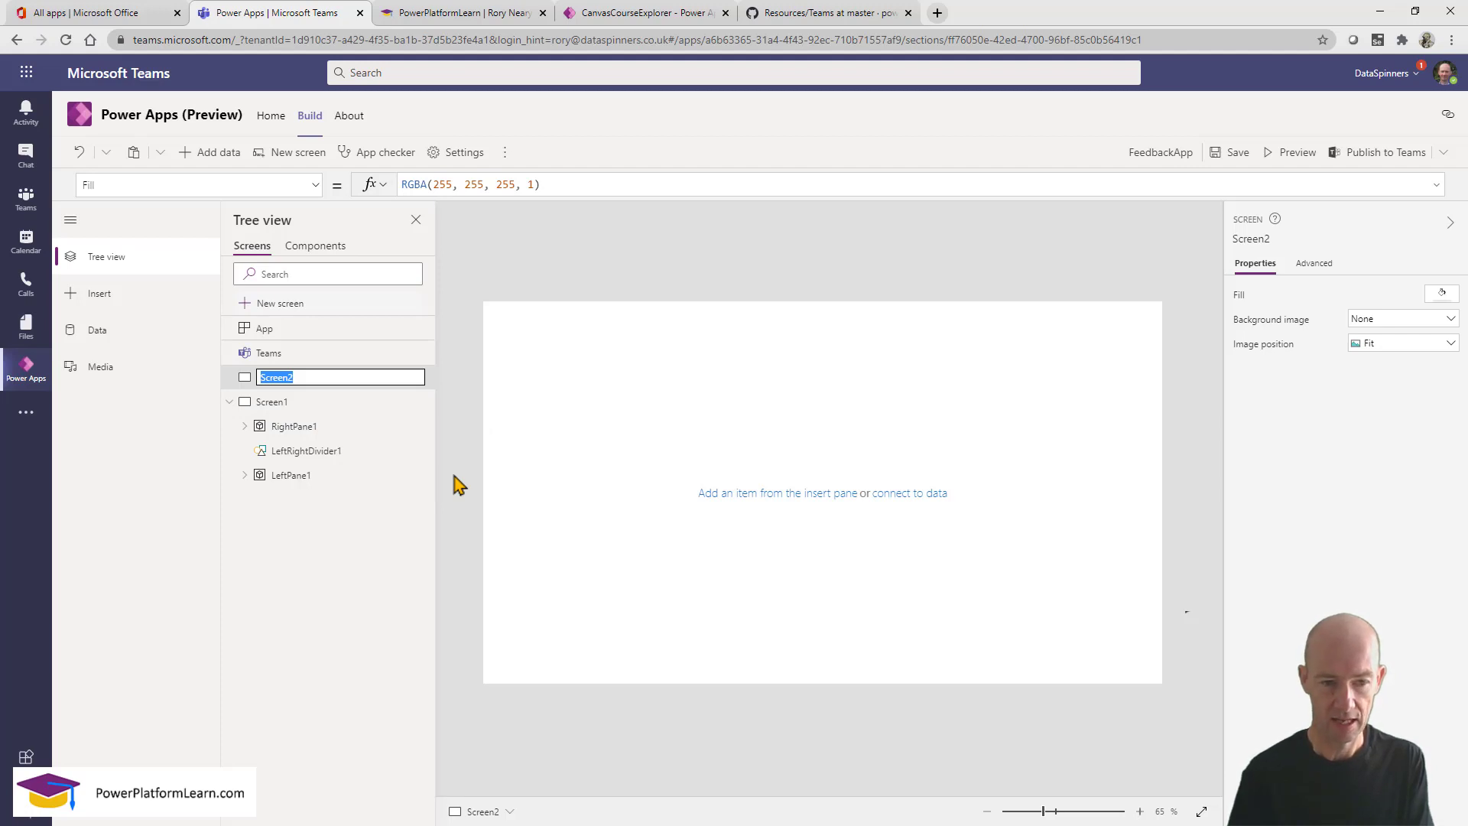
{"action": "type", "text": "sc"}
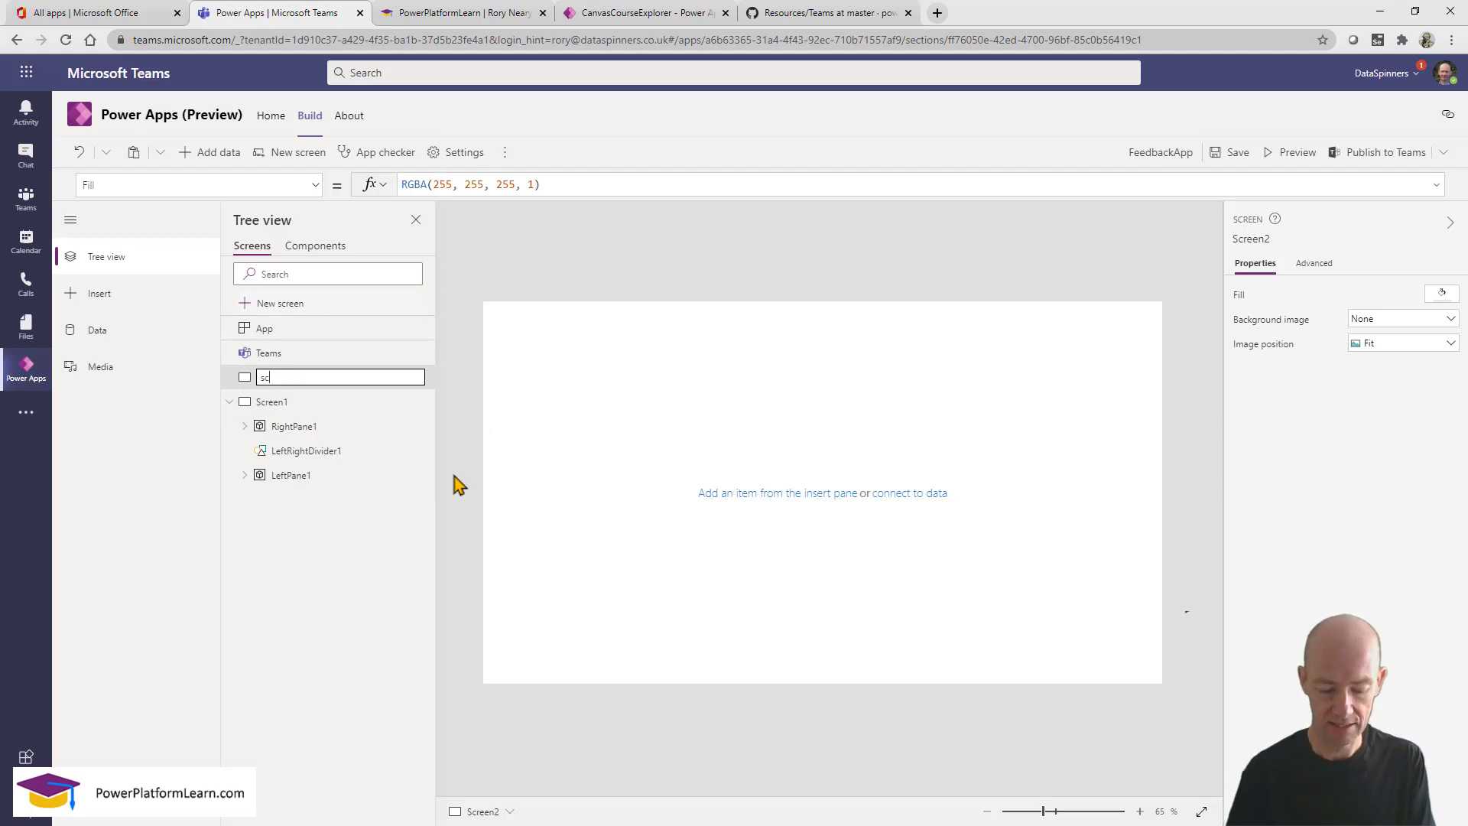
{"action": "type", "text": "reen2"}
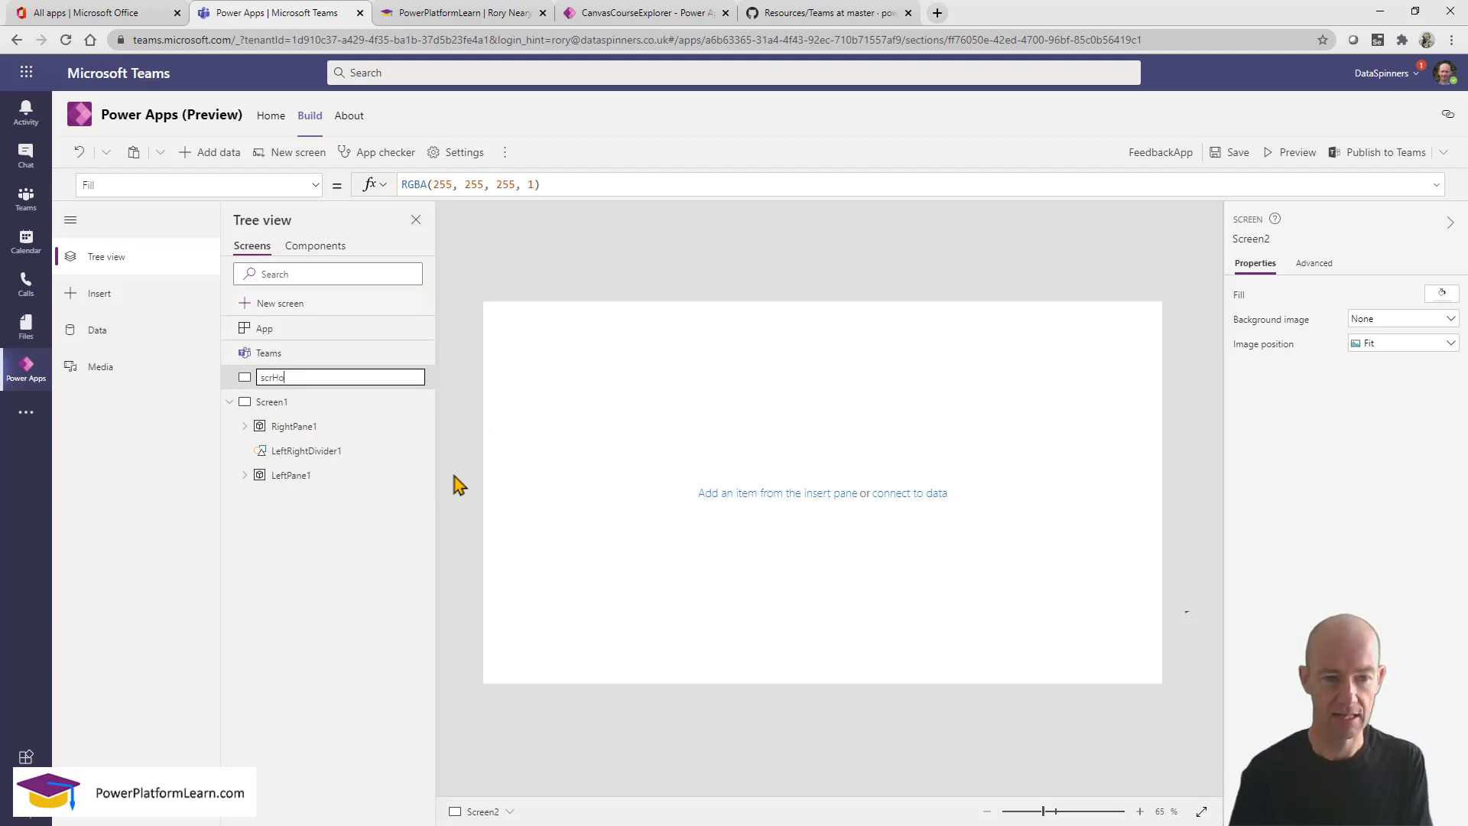
{"action": "key", "text": "Return"}
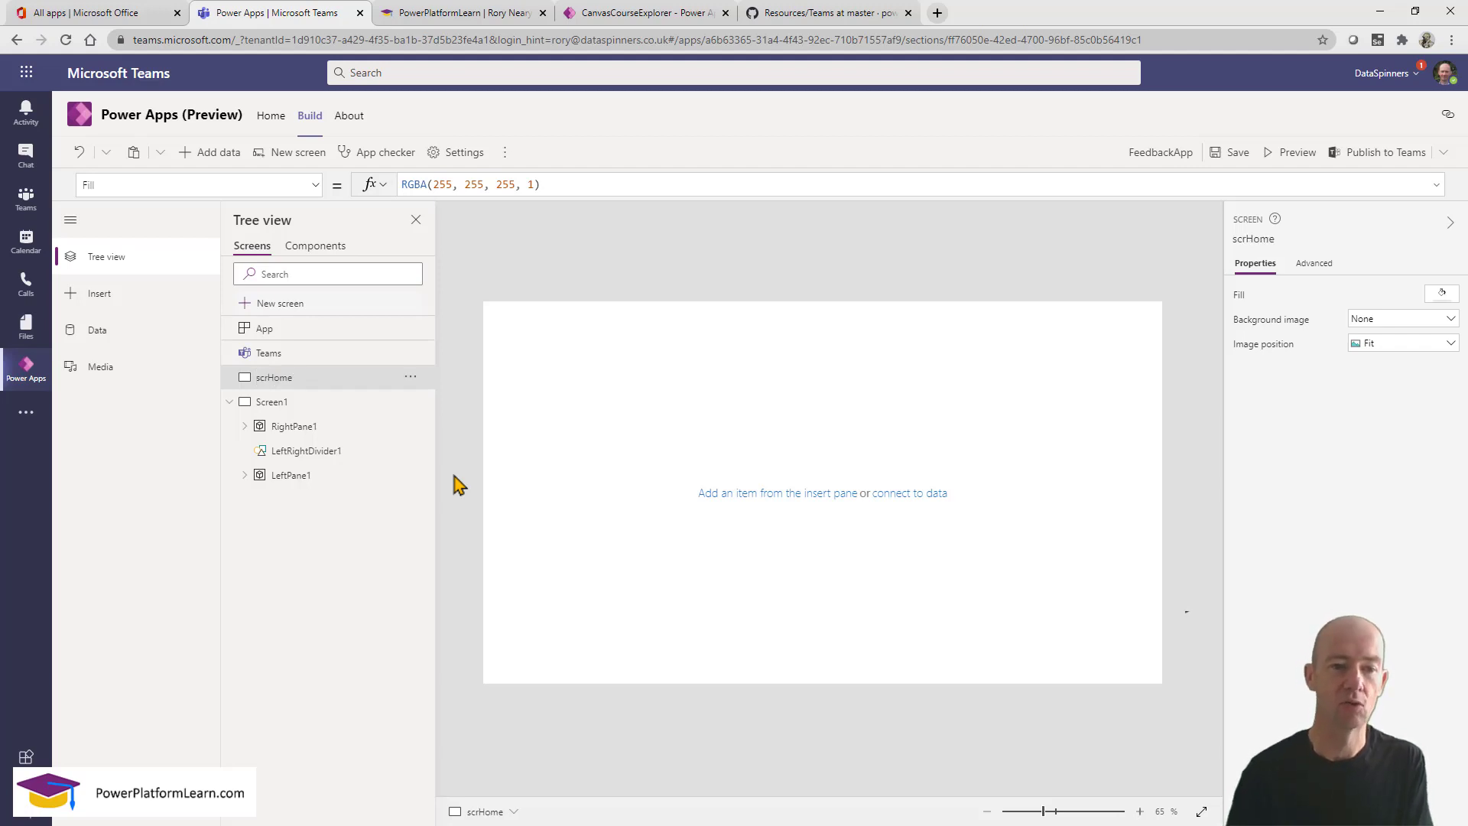
Rename Screen1 to scrPeople, then show scrHome on the canvas.
{"action": "left_click", "coordinate": [360, 408]}
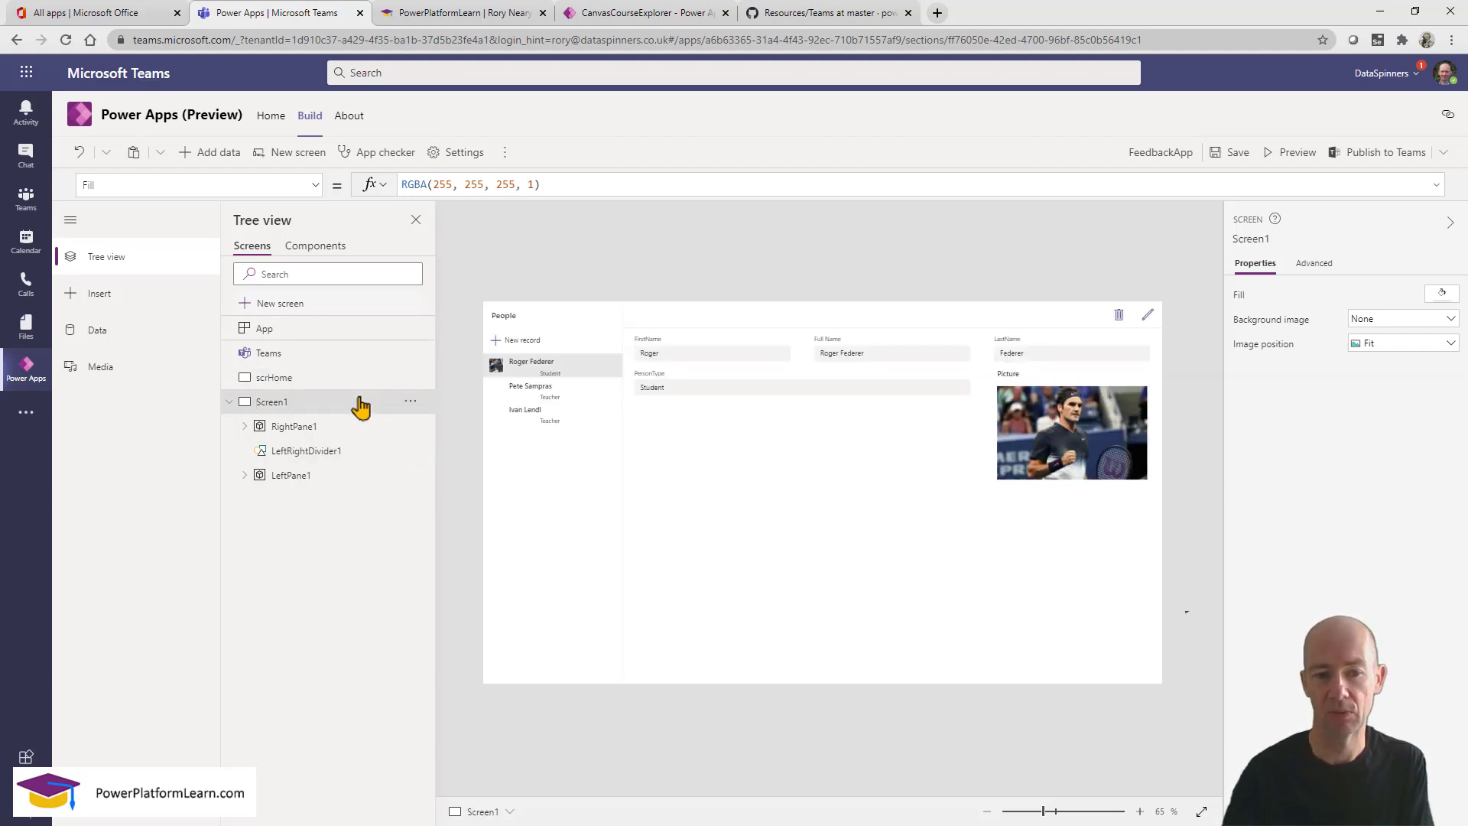
{"action": "left_click", "coordinate": [410, 402]}
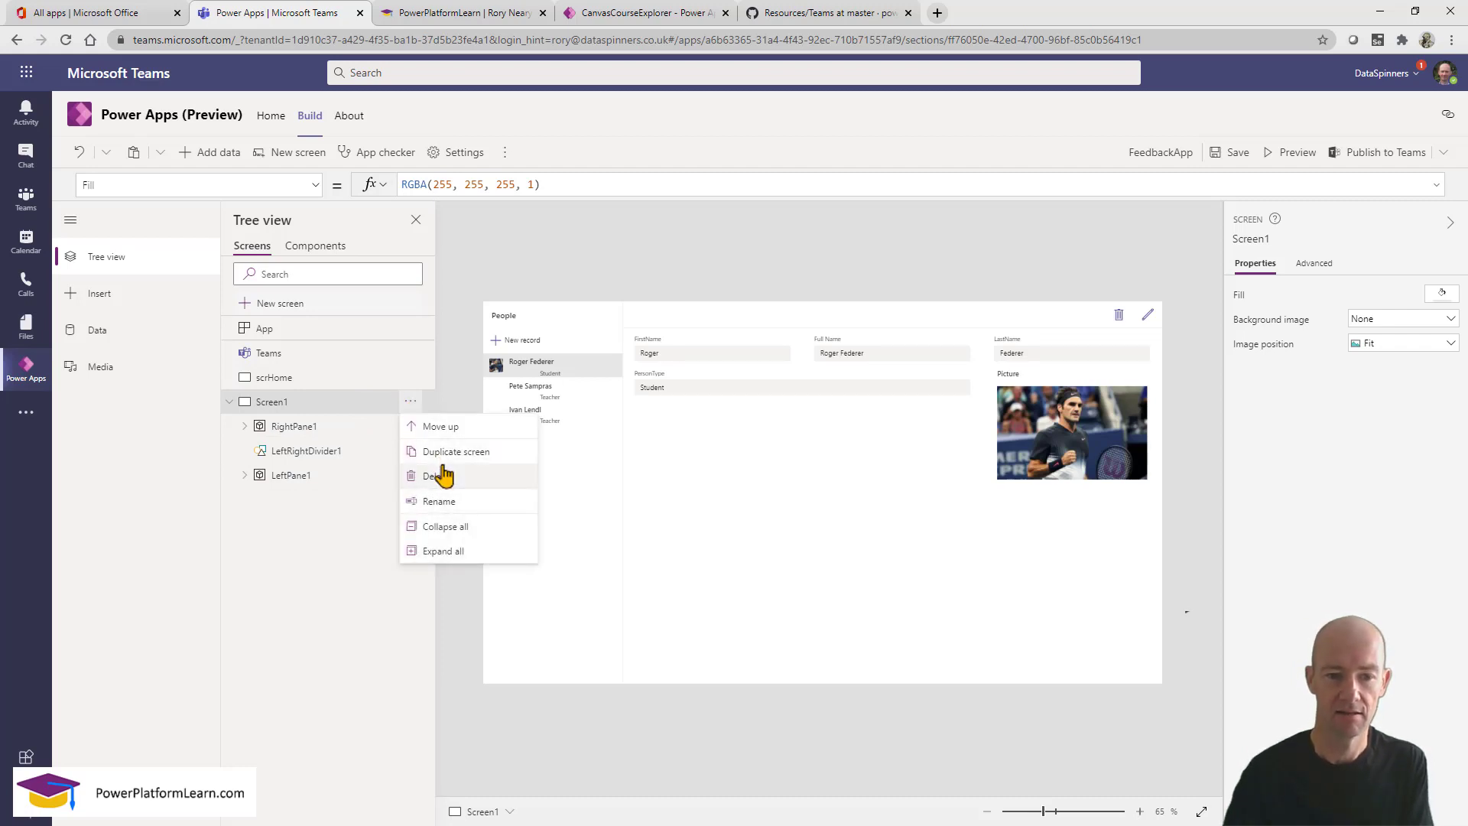
{"action": "left_click", "coordinate": [456, 502]}
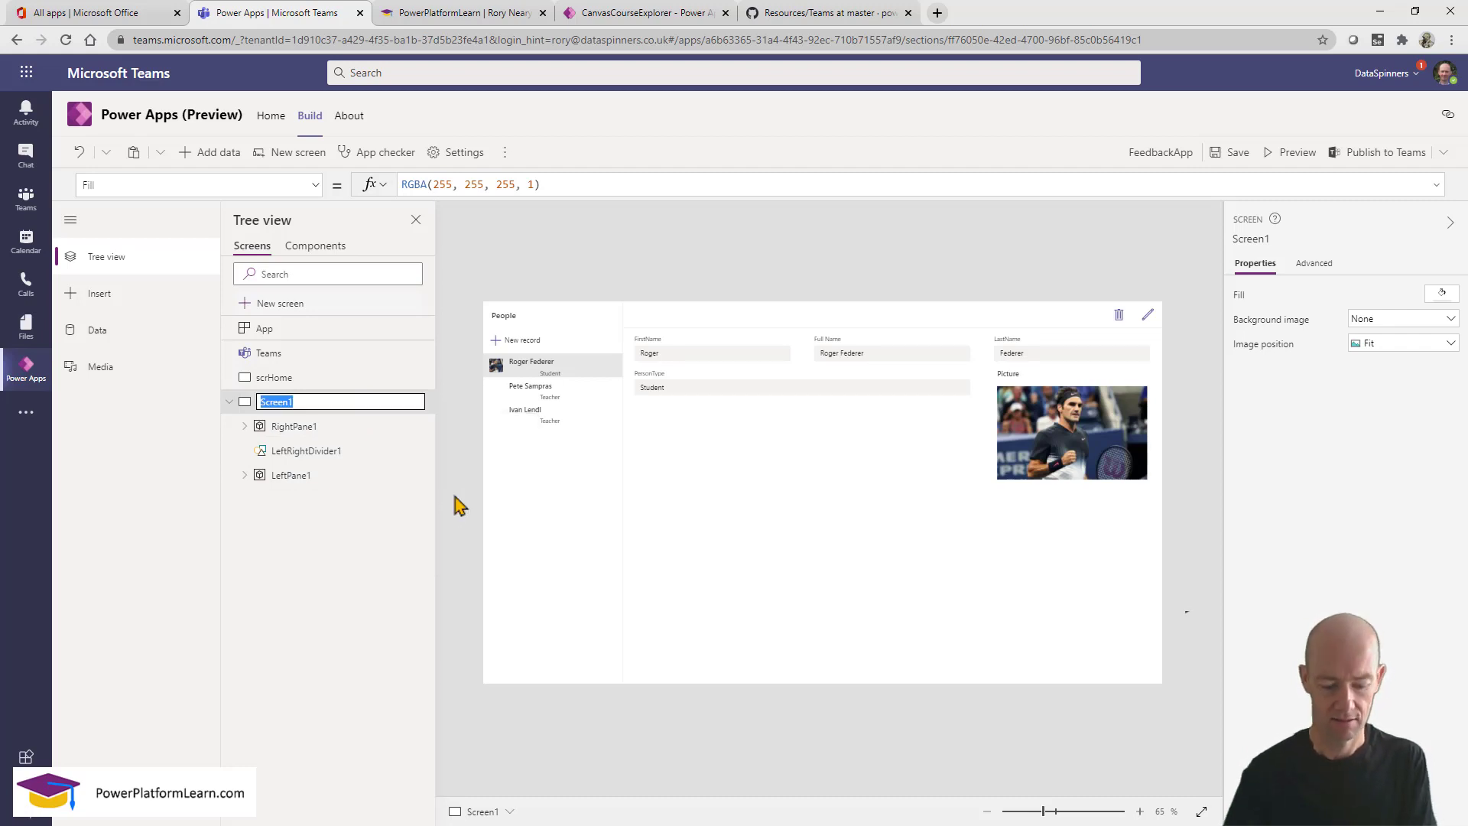
{"action": "type", "text": "scrPeople"}
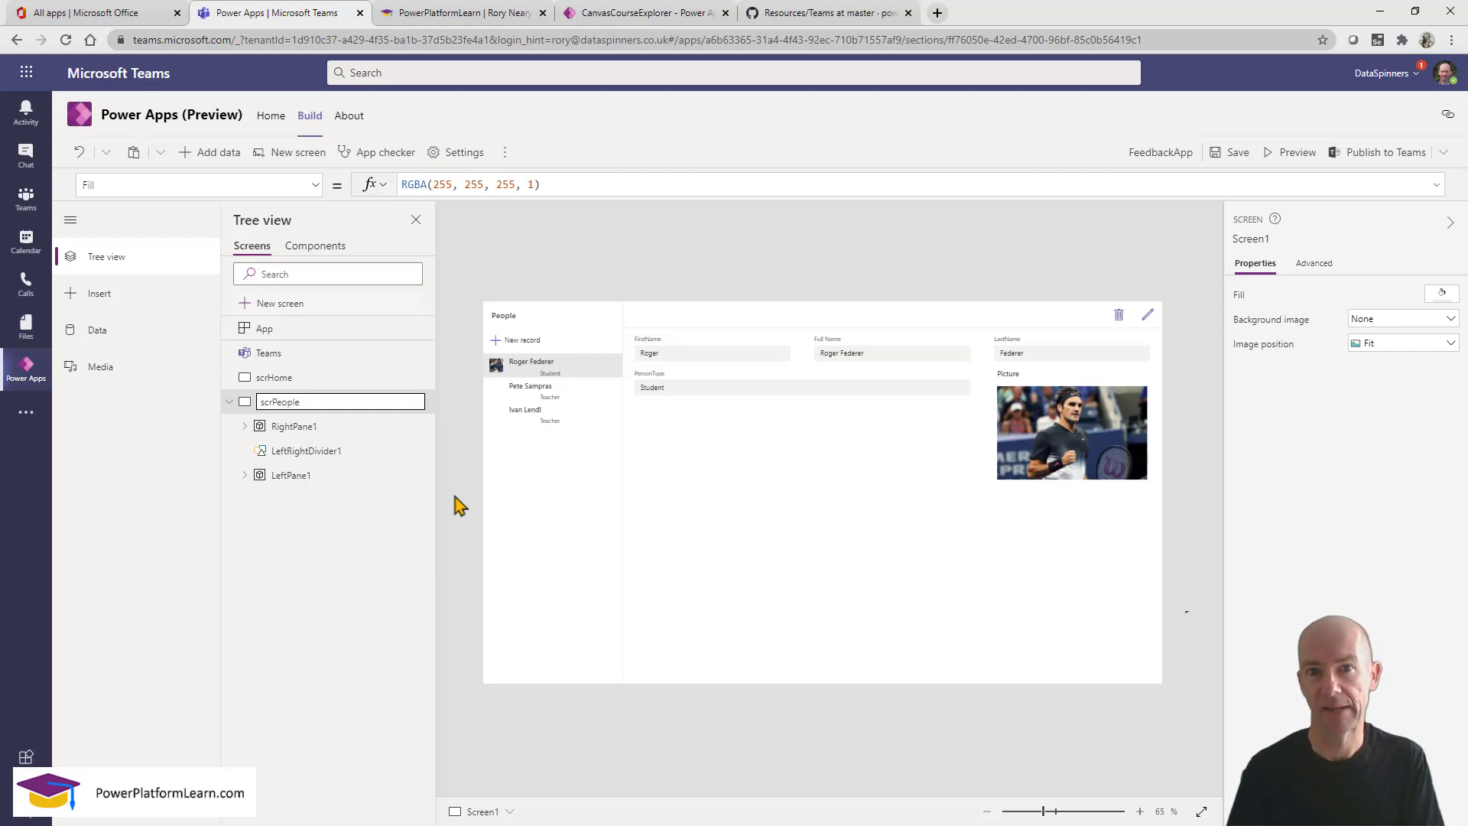
{"action": "key", "text": "Return"}
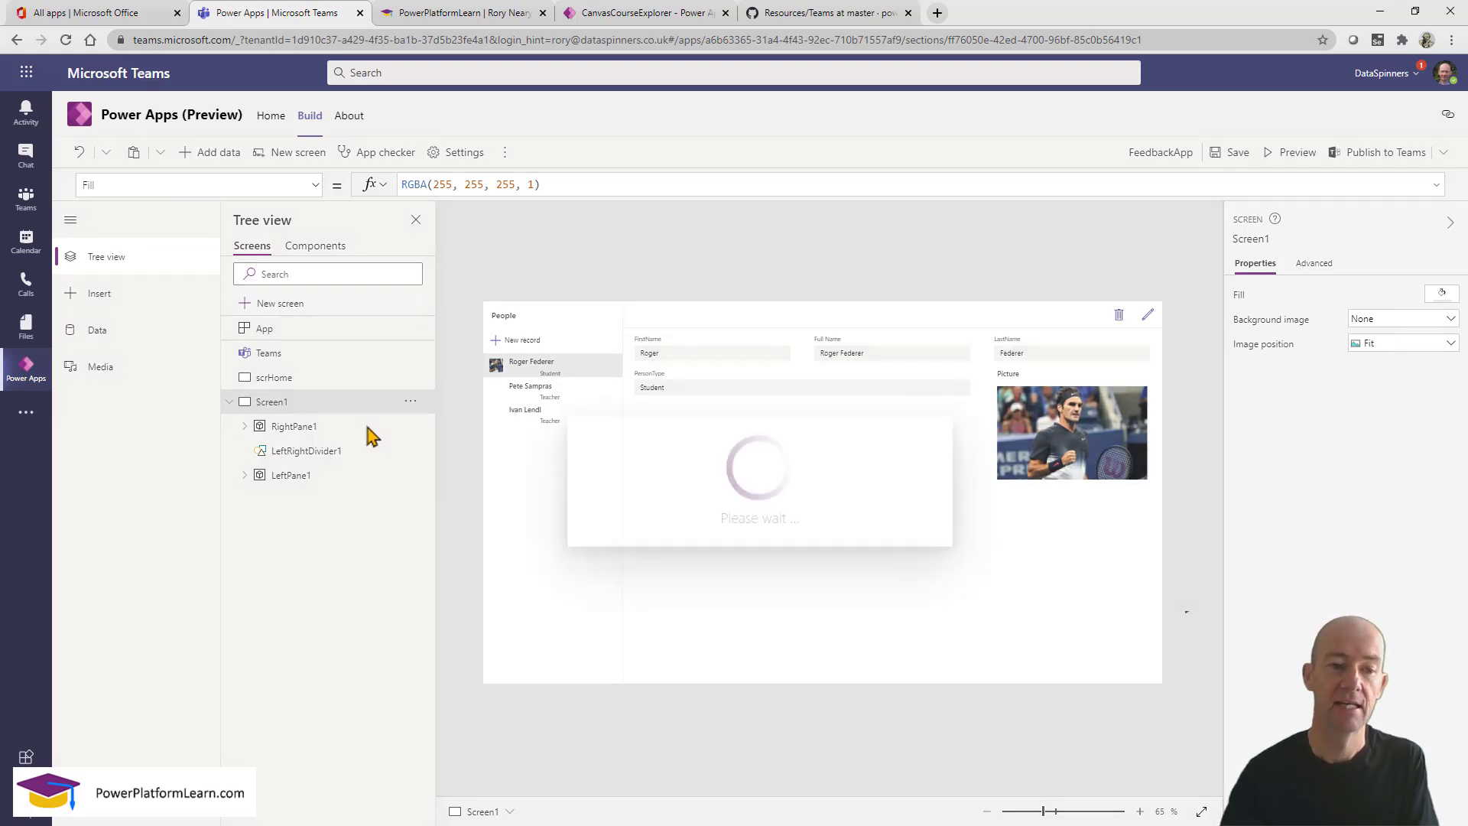
{"action": "left_click", "coordinate": [302, 385]}
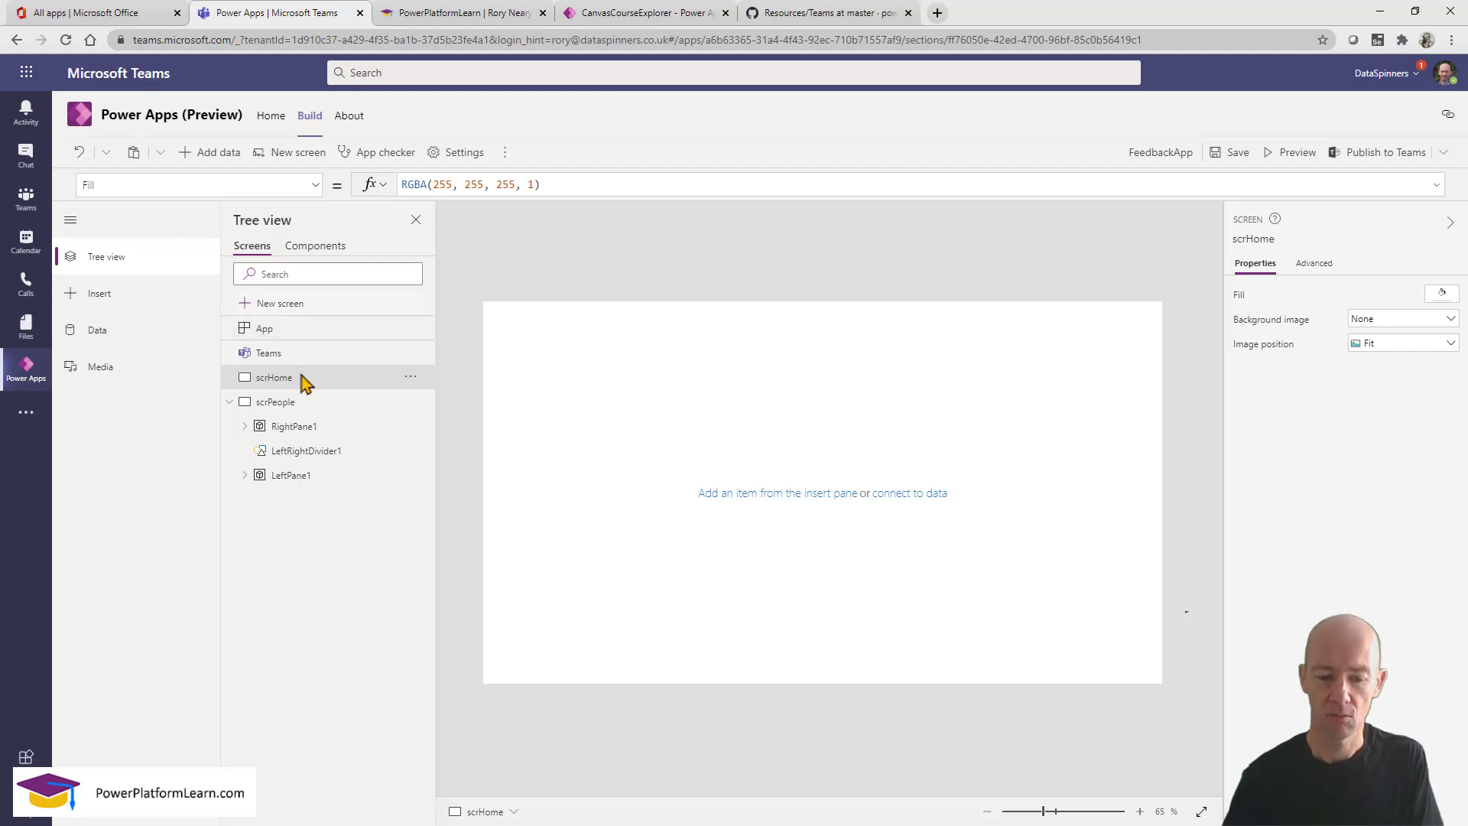
Load the powerplatformlearn GitHub profile in the first browser tab.
{"action": "left_click", "coordinate": [831, 23]}
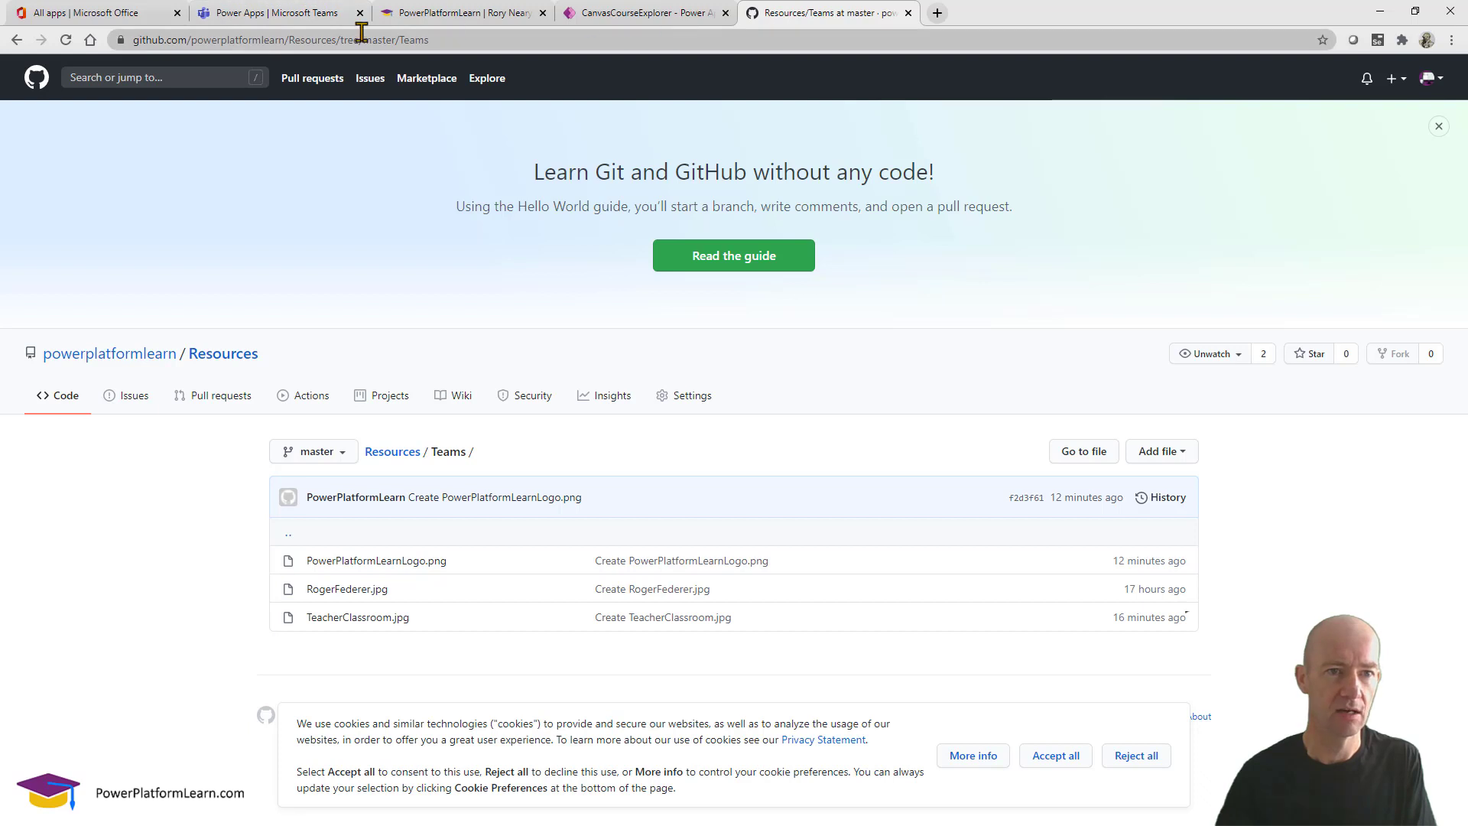
{"action": "left_click_drag", "start_coordinate": [284, 38], "coordinate": [118, 44]}
{"action": "key", "text": "ctrl+c"}
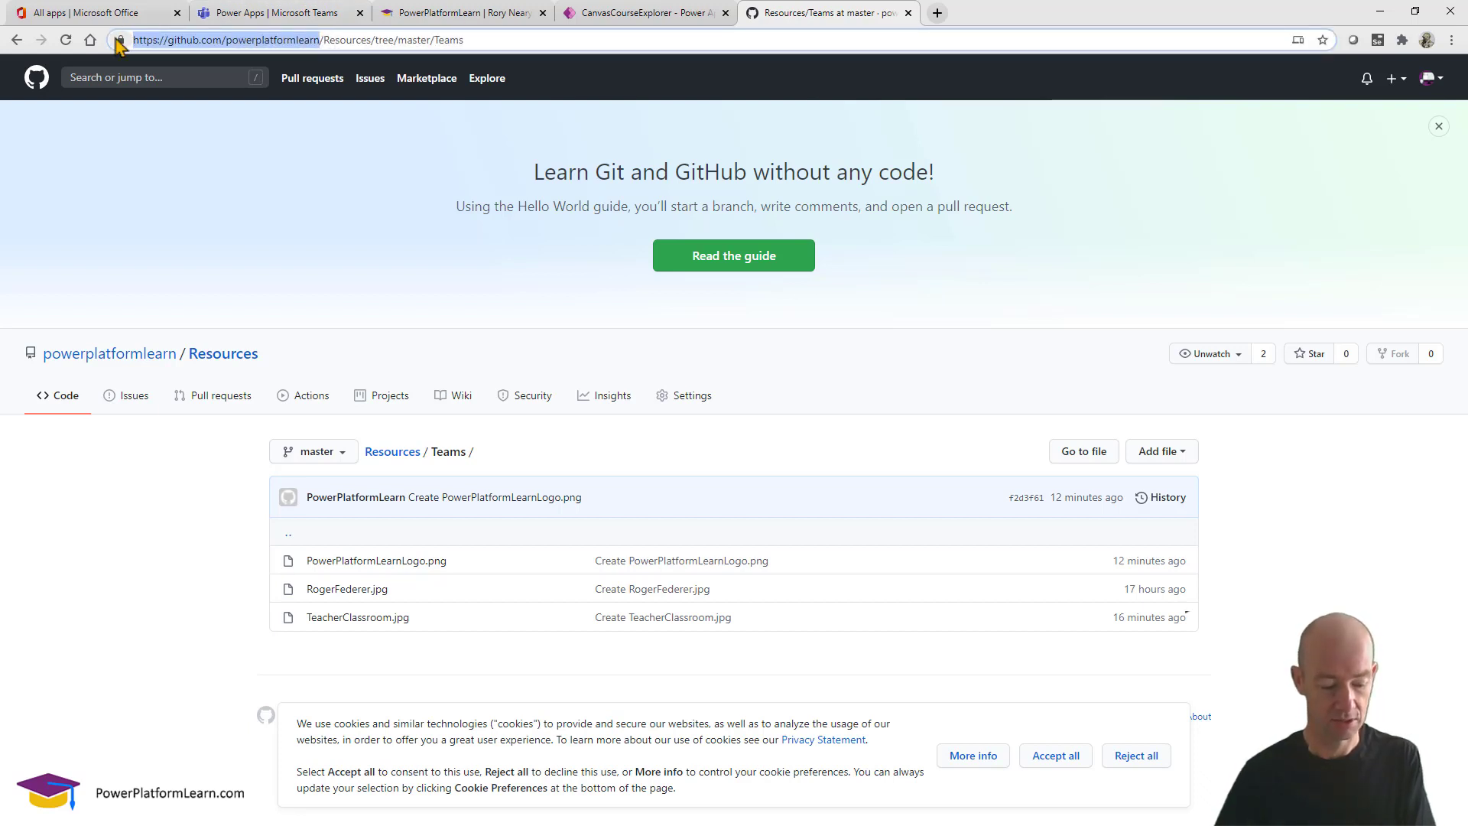
{"action": "key", "text": "ctrl+1"}
{"action": "left_click", "coordinate": [188, 40]}
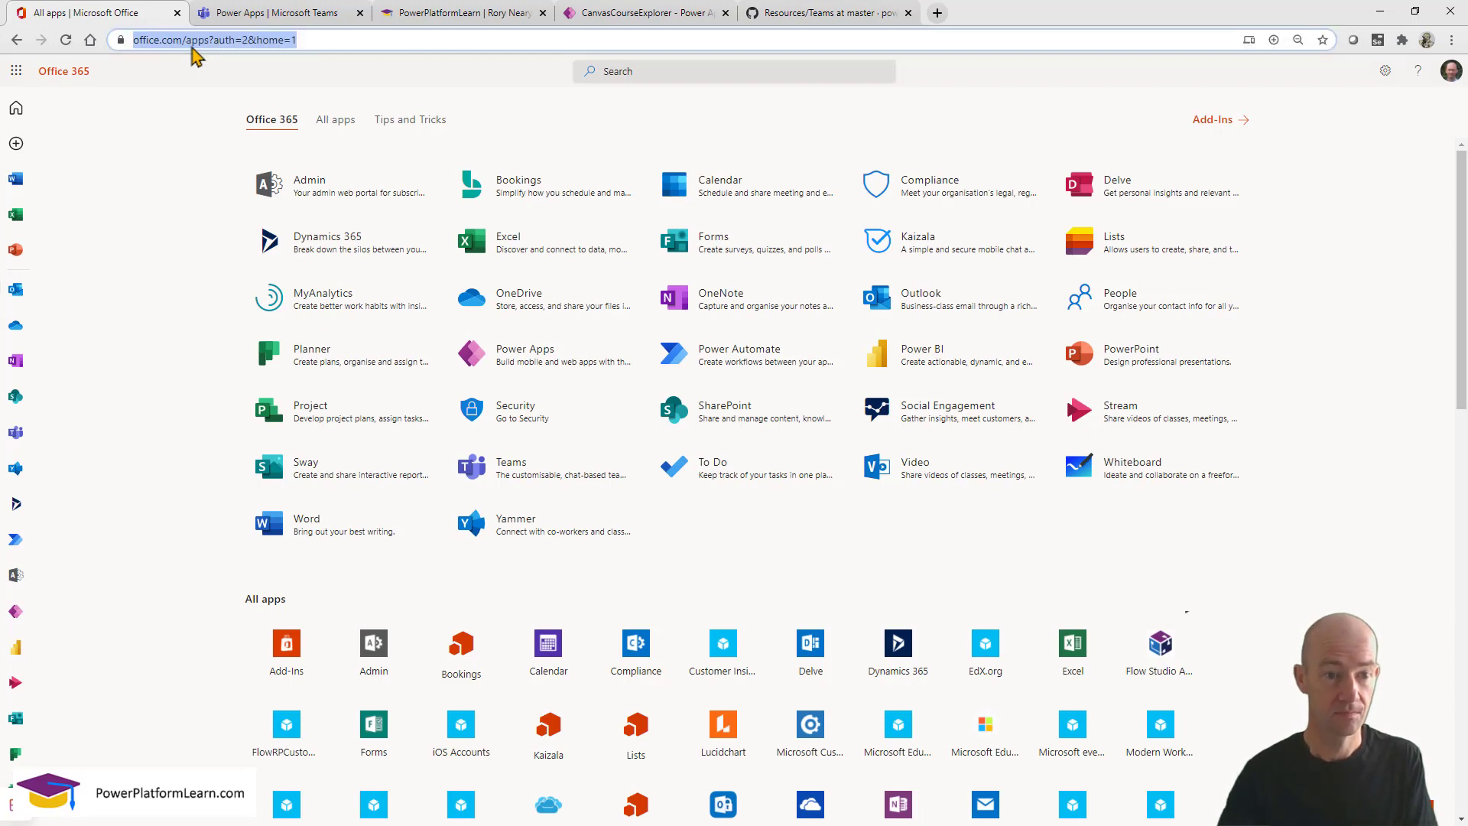
{"action": "key", "text": "ctrl+v"}
{"action": "key", "text": "Return"}
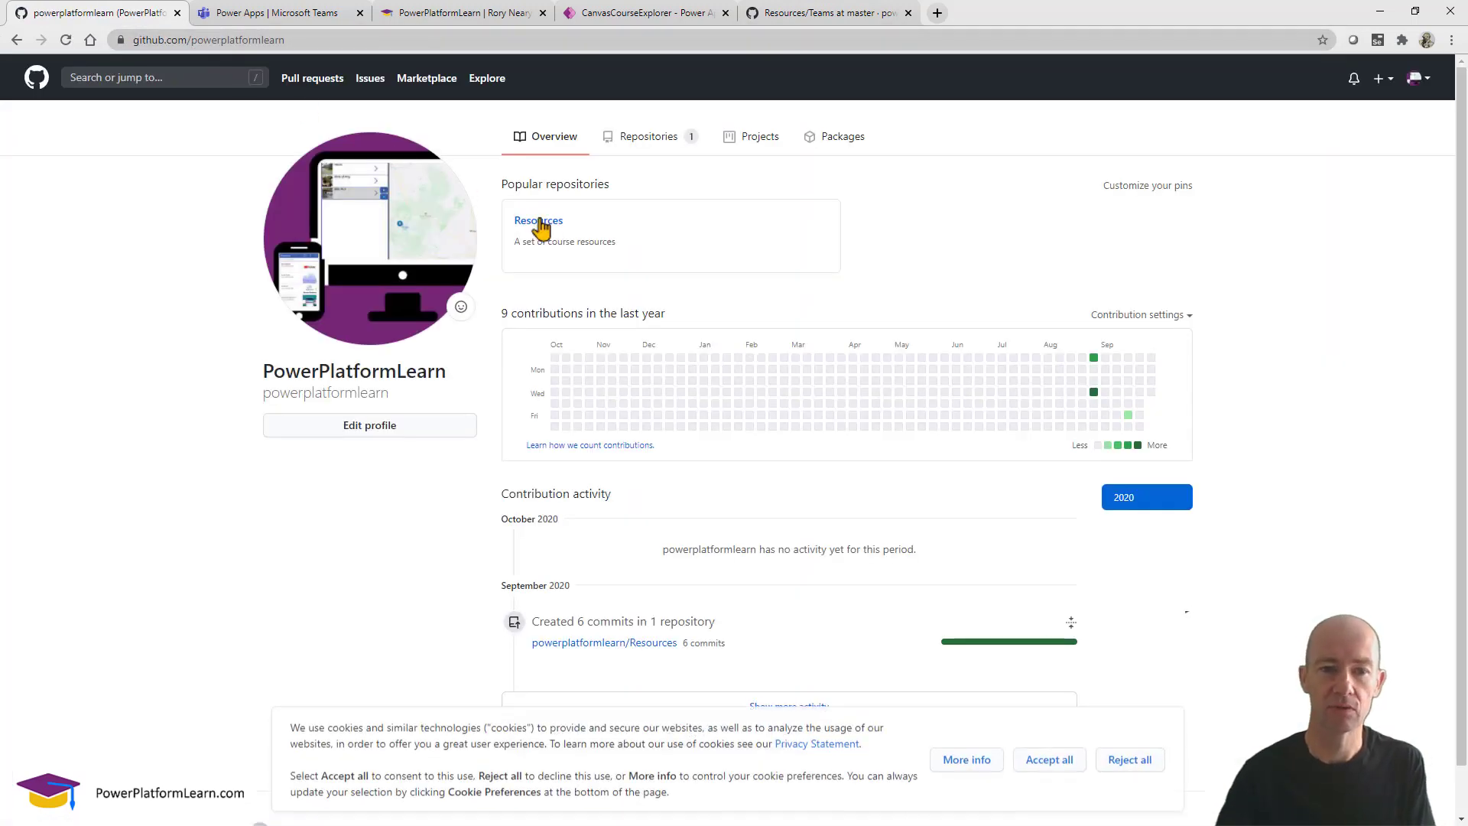
Browse Resources > Teams, preview TeacherClassroom.jpg, accept cookies, and return to the folder.
{"action": "left_click", "coordinate": [540, 223]}
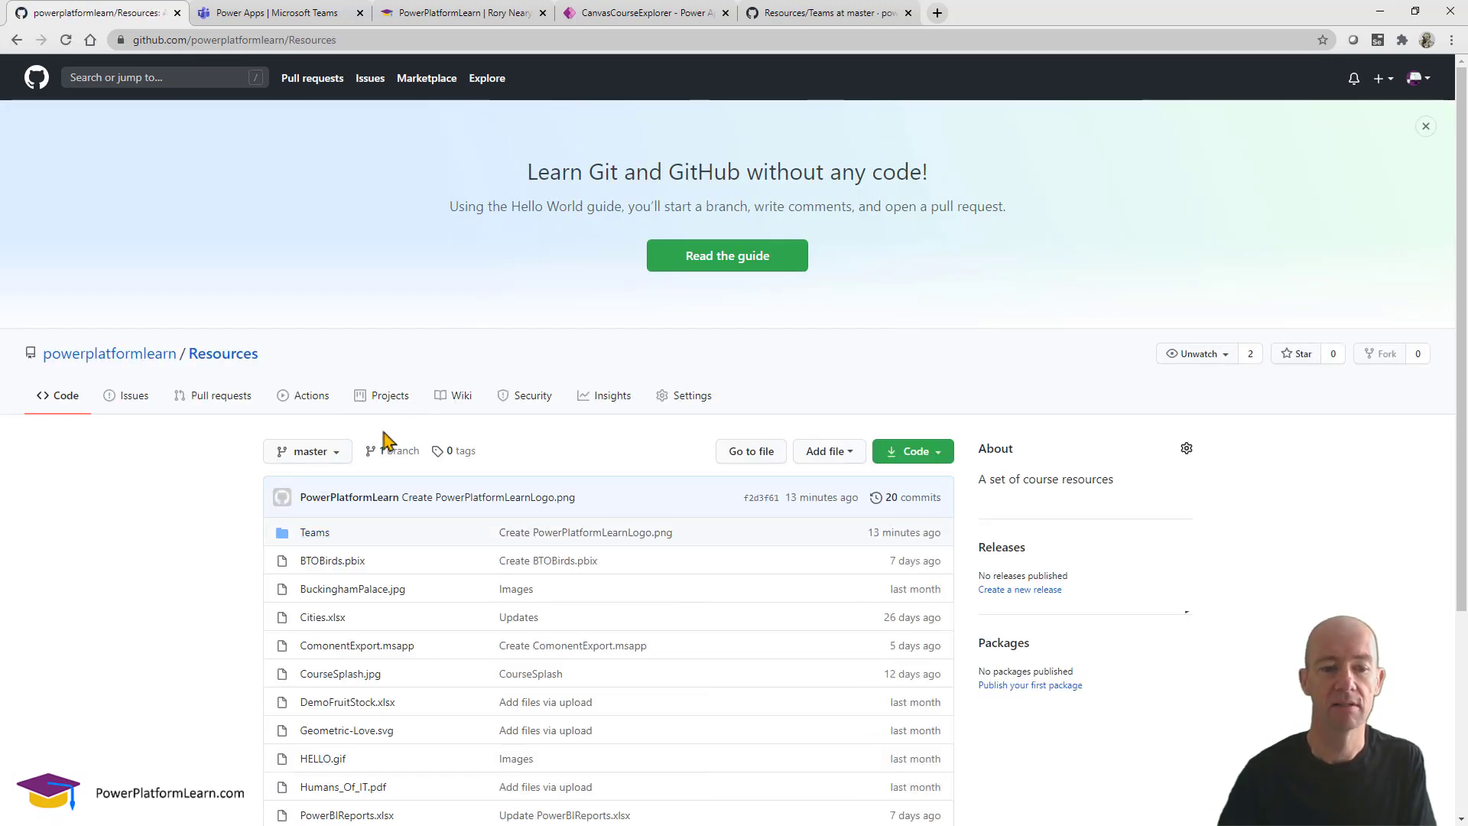
{"action": "left_click", "coordinate": [311, 533]}
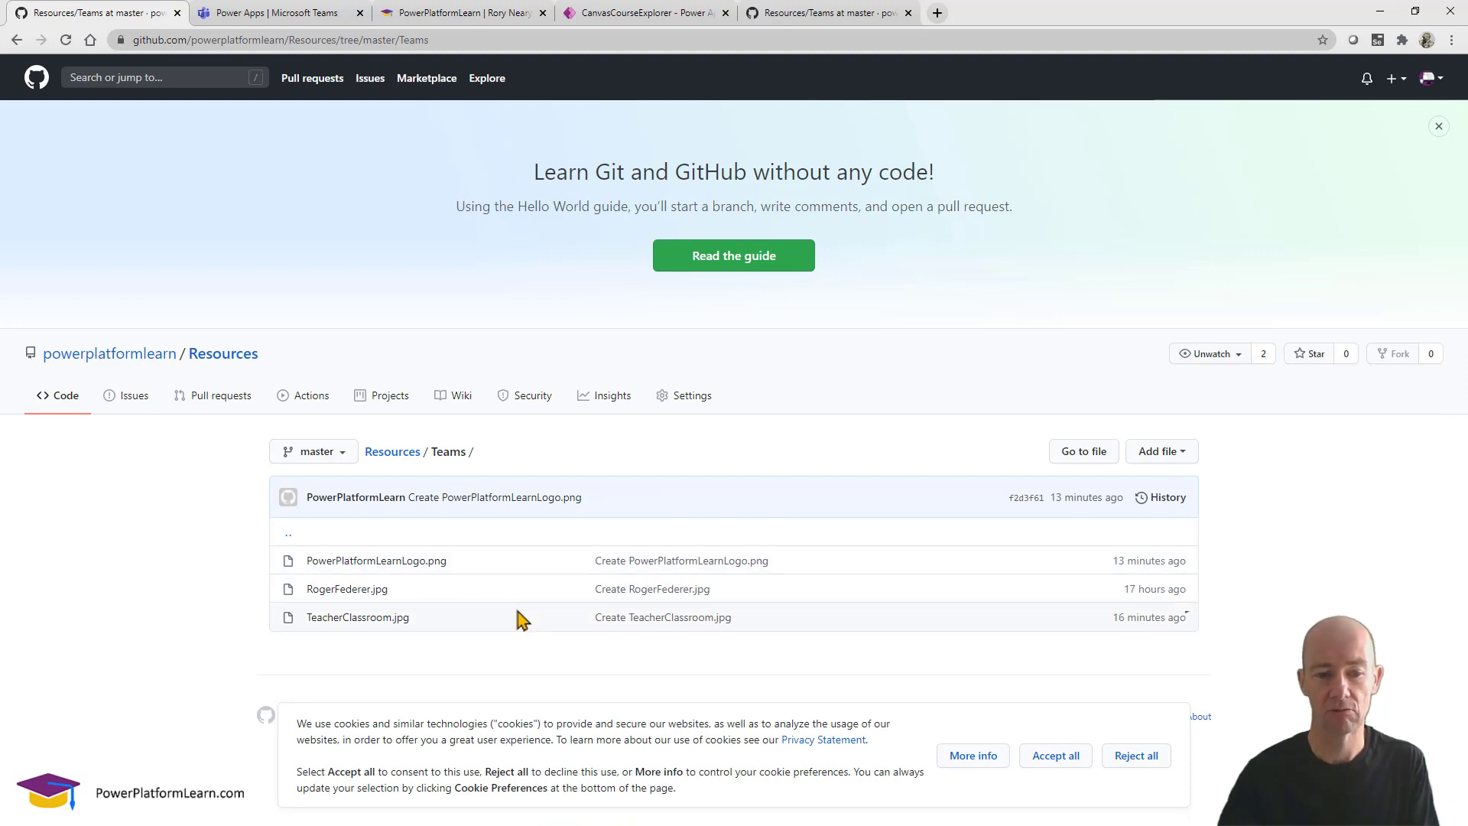
{"action": "left_click", "coordinate": [362, 621]}
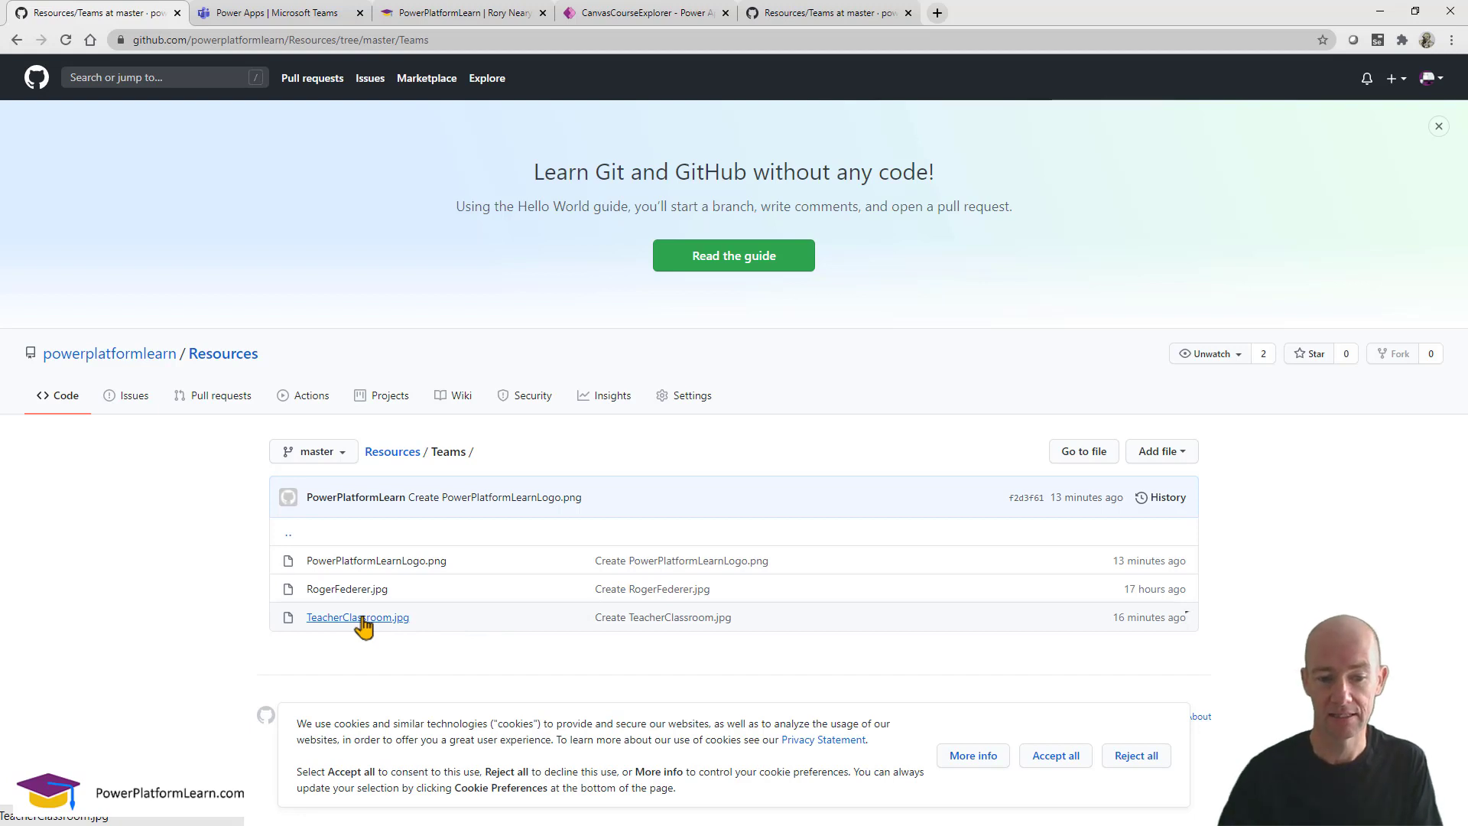
{"action": "scroll", "coordinate": [362, 621], "scroll_direction": "down", "scroll_amount": 1}
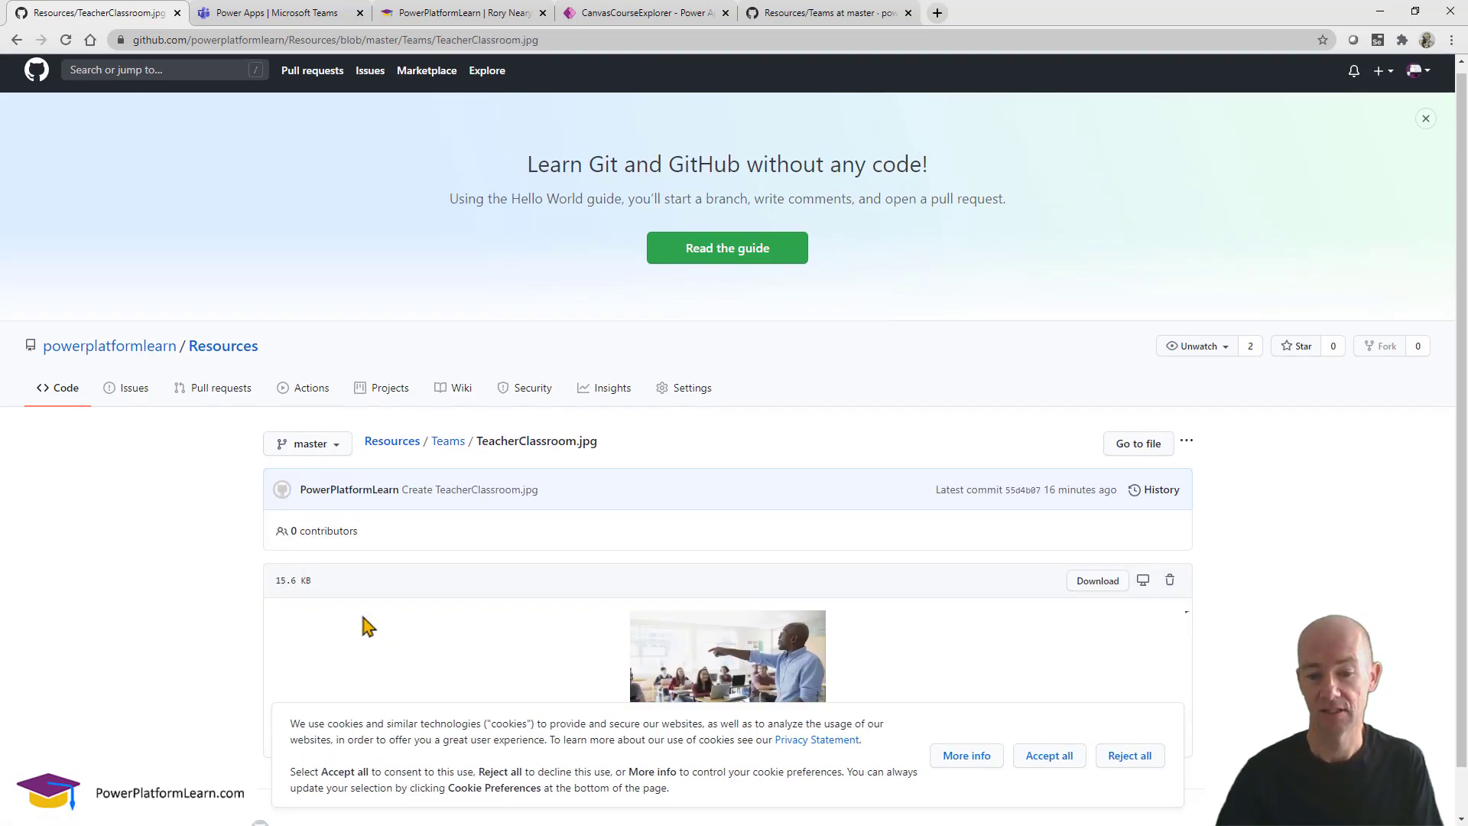
{"action": "left_click", "coordinate": [1028, 757]}
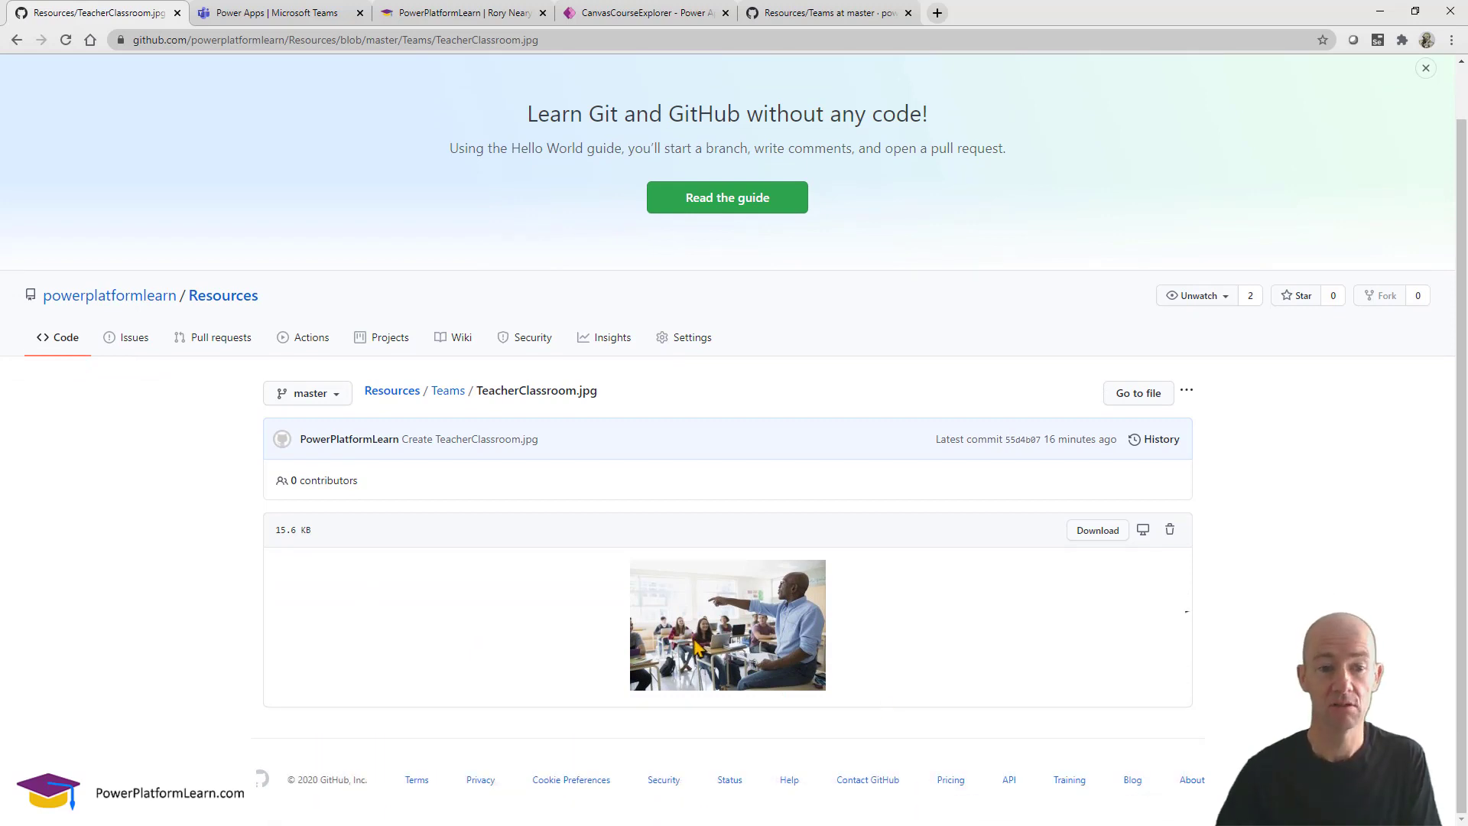
{"action": "left_click", "coordinate": [450, 394]}
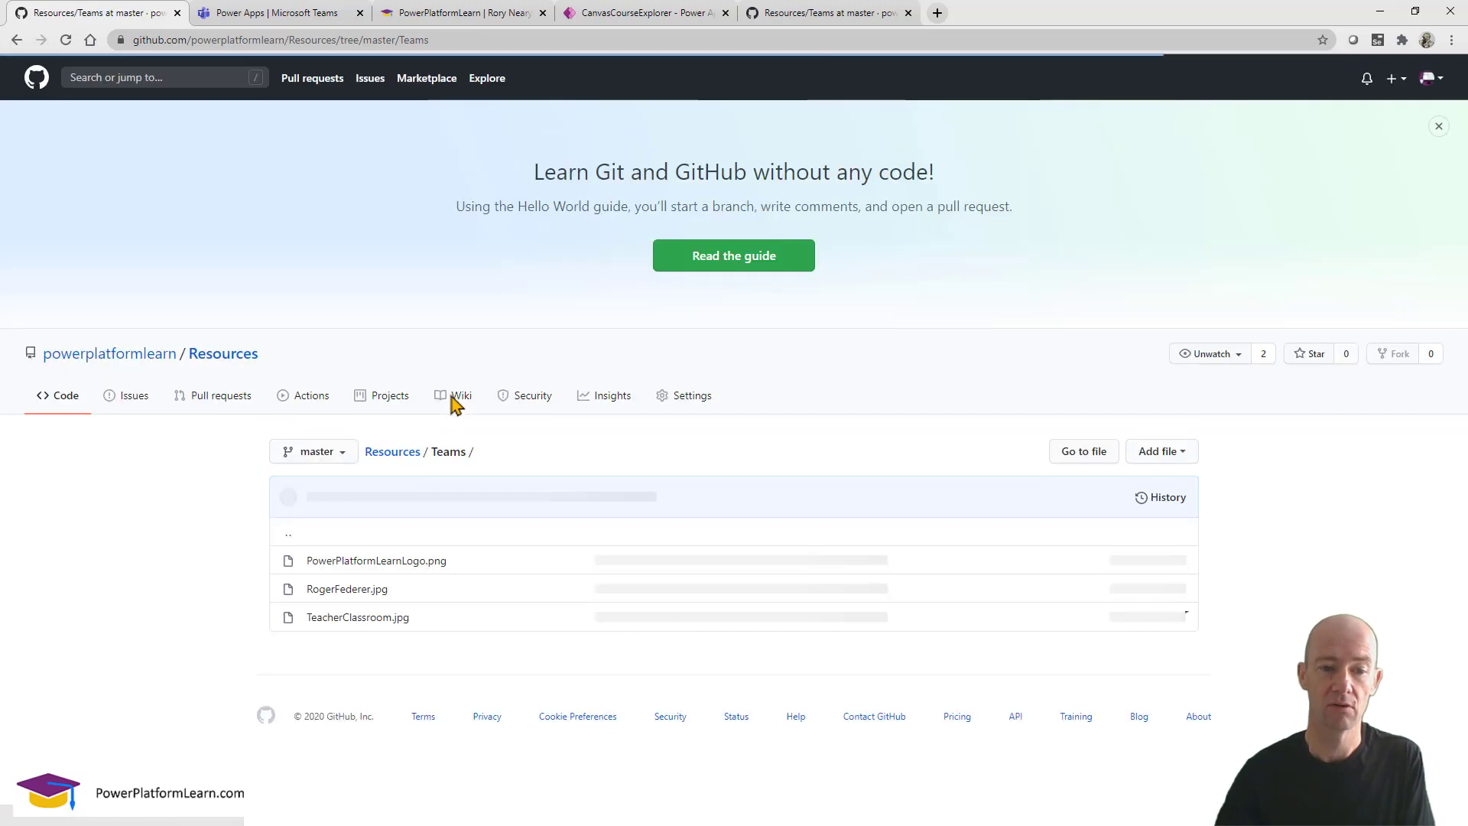
Open the PowerPlatformLearnLogo.png file to preview the graduation-cap logo.
{"action": "left_click", "coordinate": [383, 562]}
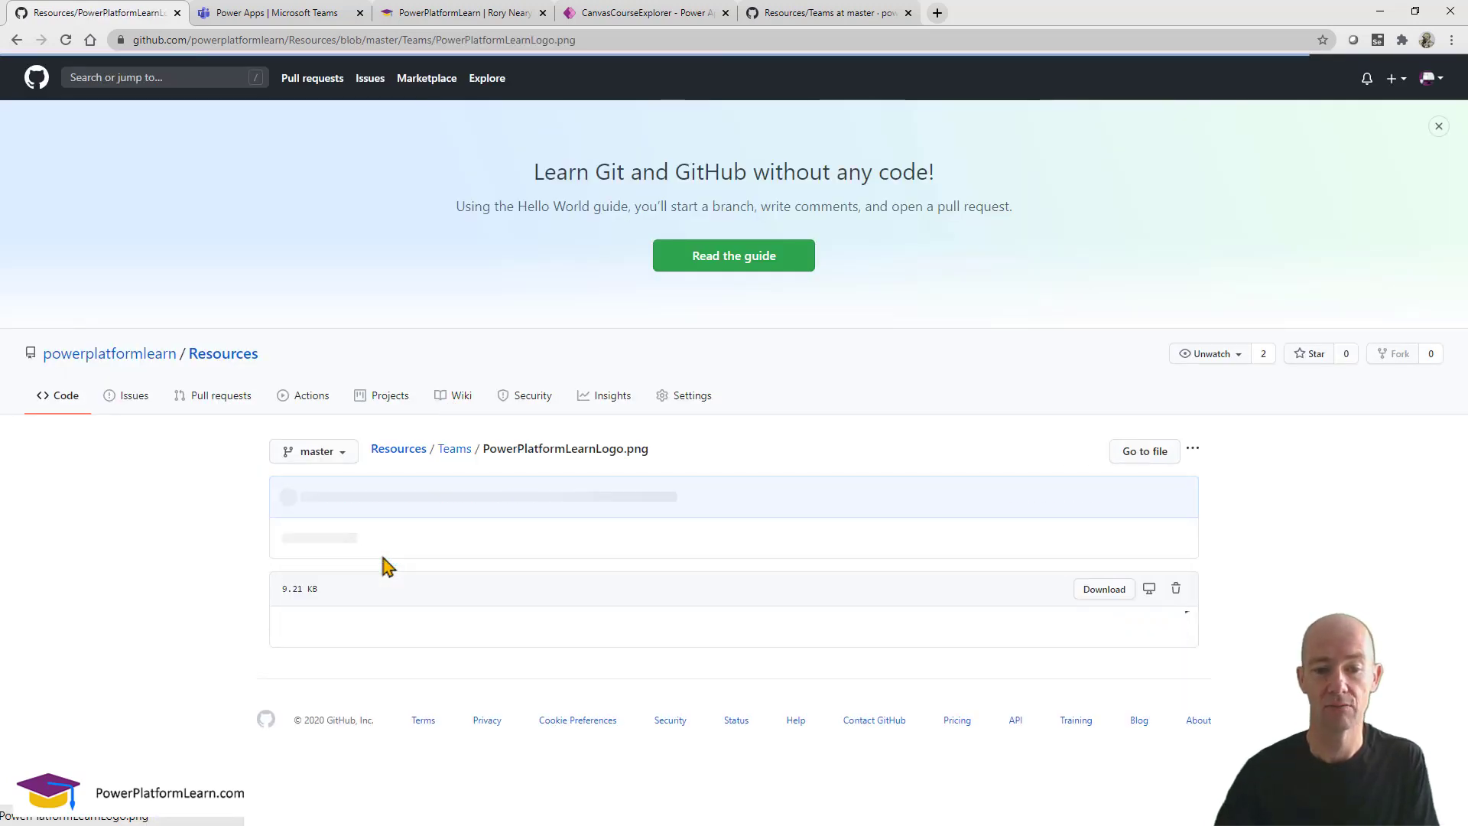
{"action": "scroll", "coordinate": [456, 626], "scroll_direction": "down", "scroll_amount": 3}
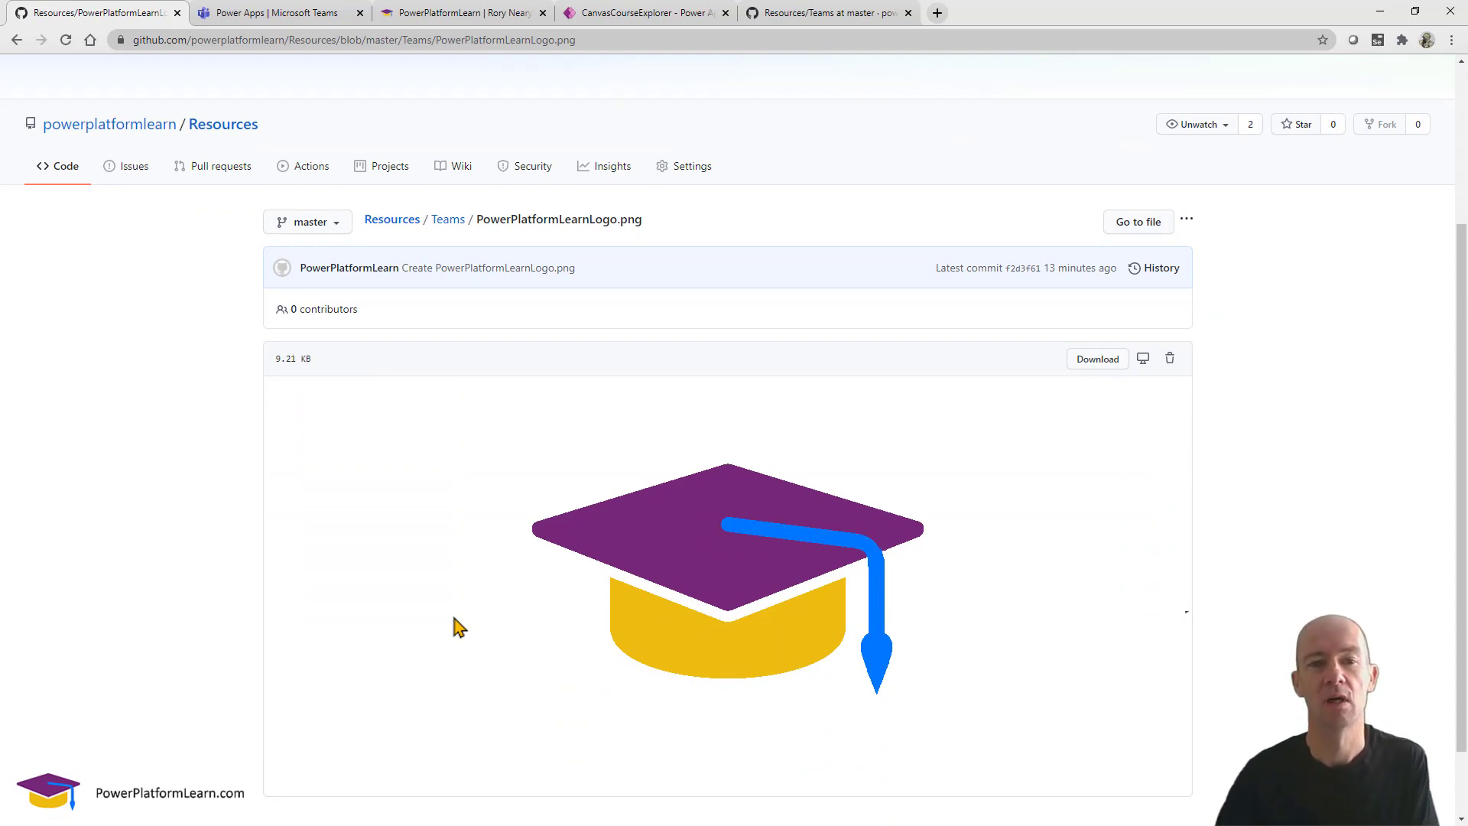
{"action": "scroll", "coordinate": [456, 627], "scroll_direction": "up", "scroll_amount": 2}
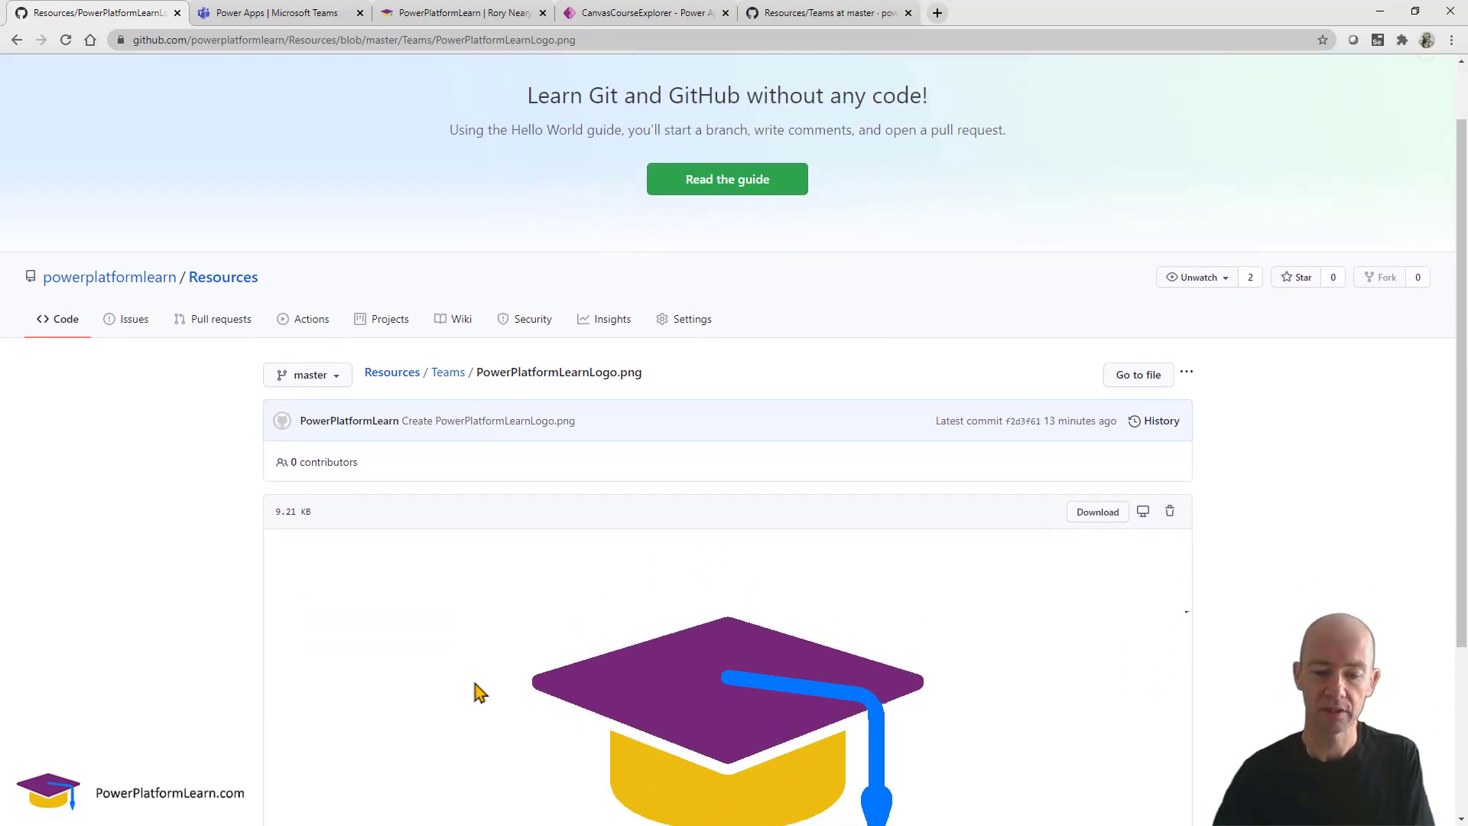
{"action": "left_click_drag", "start_coordinate": [600, 825], "coordinate": [646, 120]}
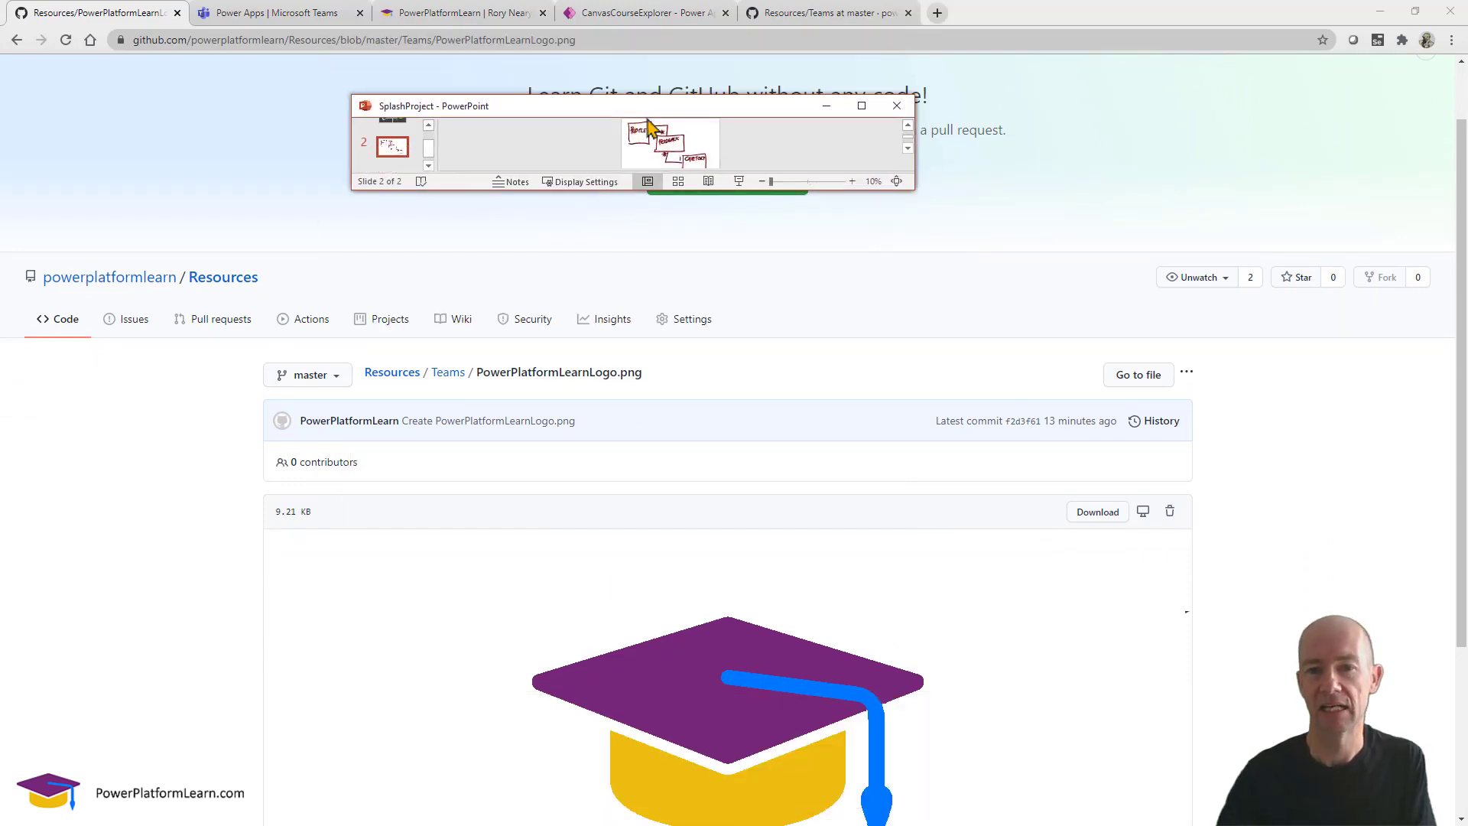
Maximize the SplashProject presentation and add a blank third slide.
{"action": "left_click", "coordinate": [862, 106]}
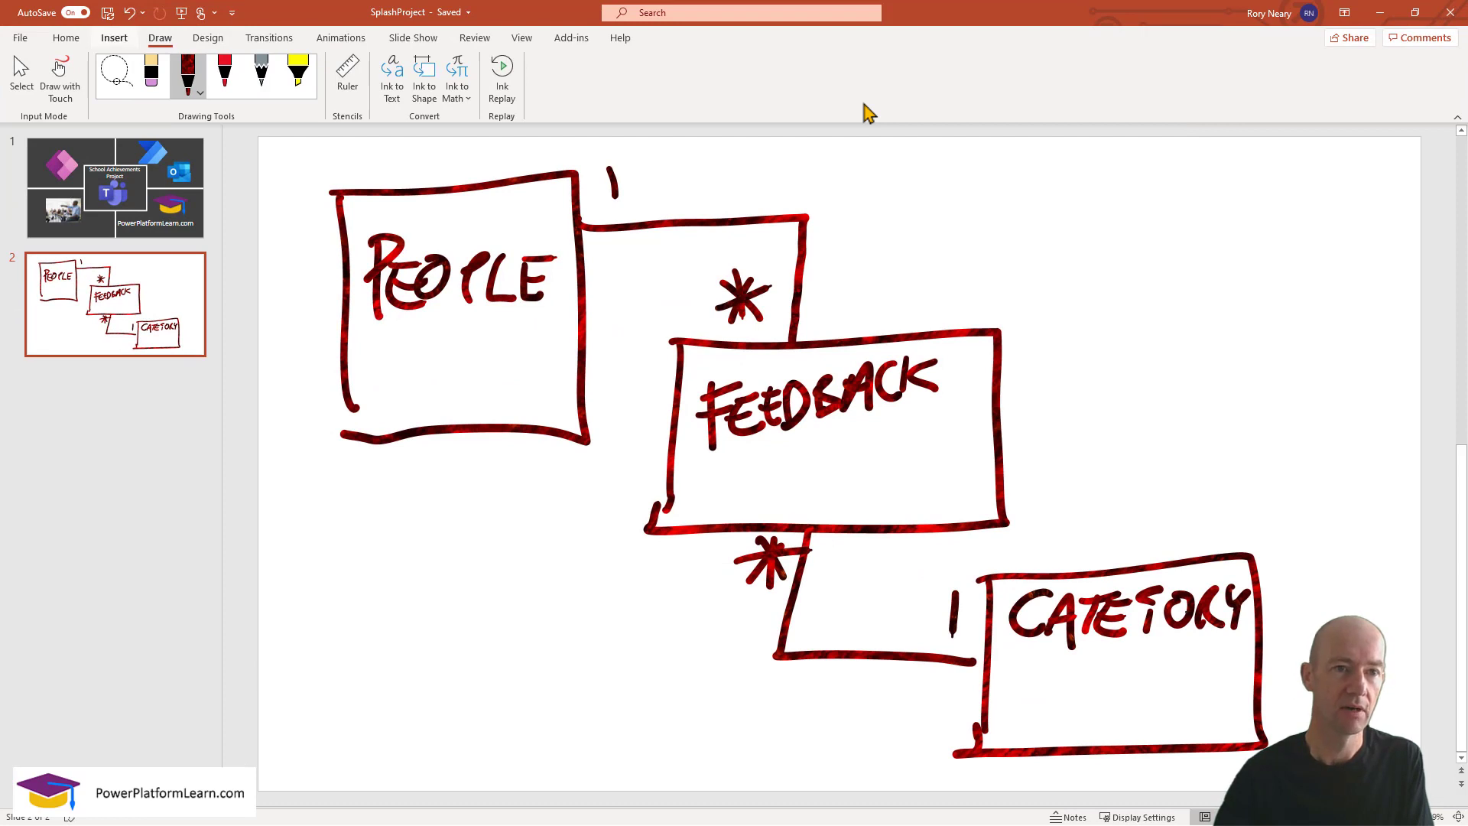
{"action": "left_click", "coordinate": [108, 42]}
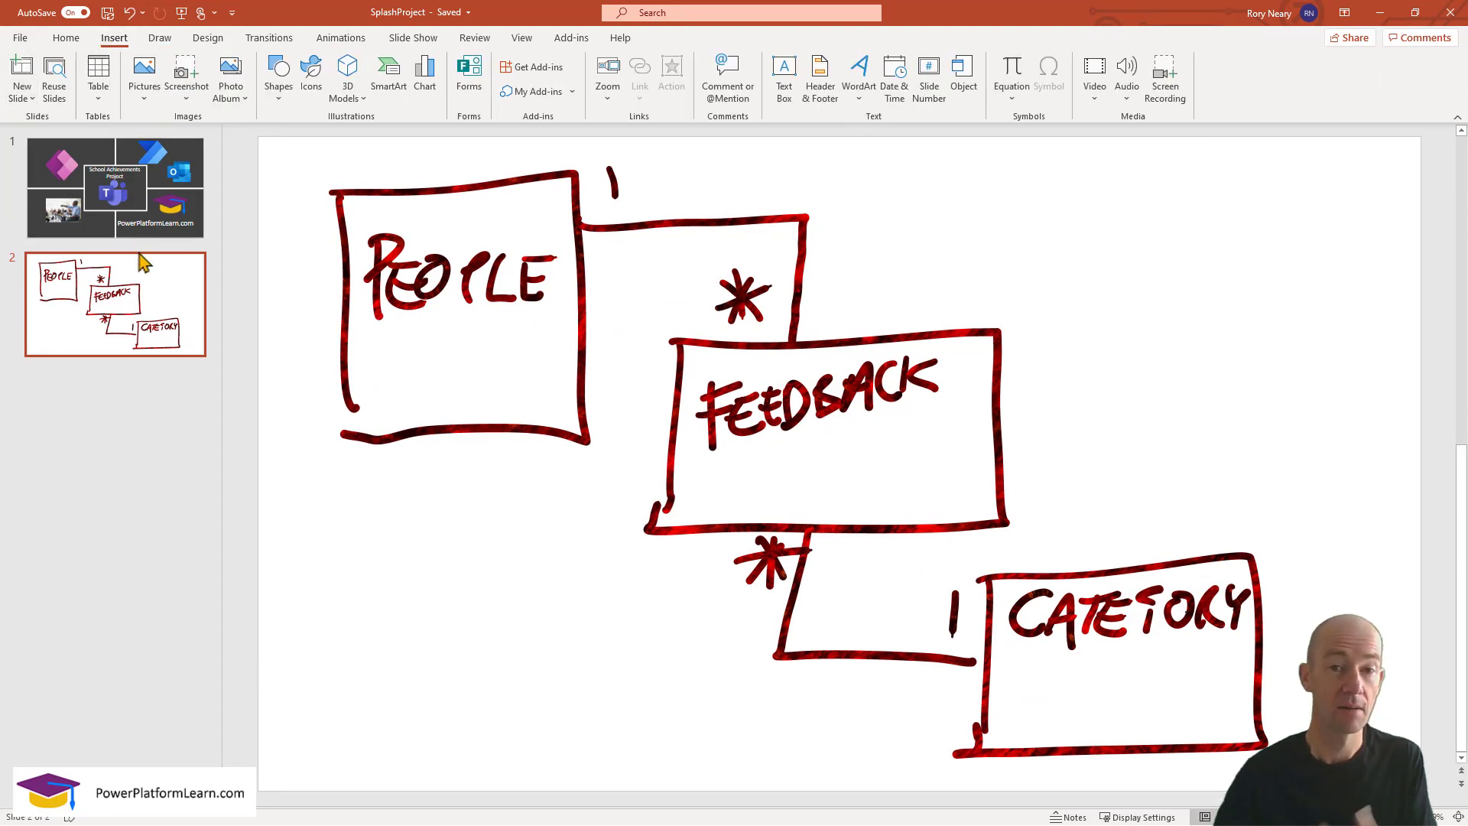
{"action": "left_click", "coordinate": [26, 98]}
{"action": "left_click", "coordinate": [47, 307]}
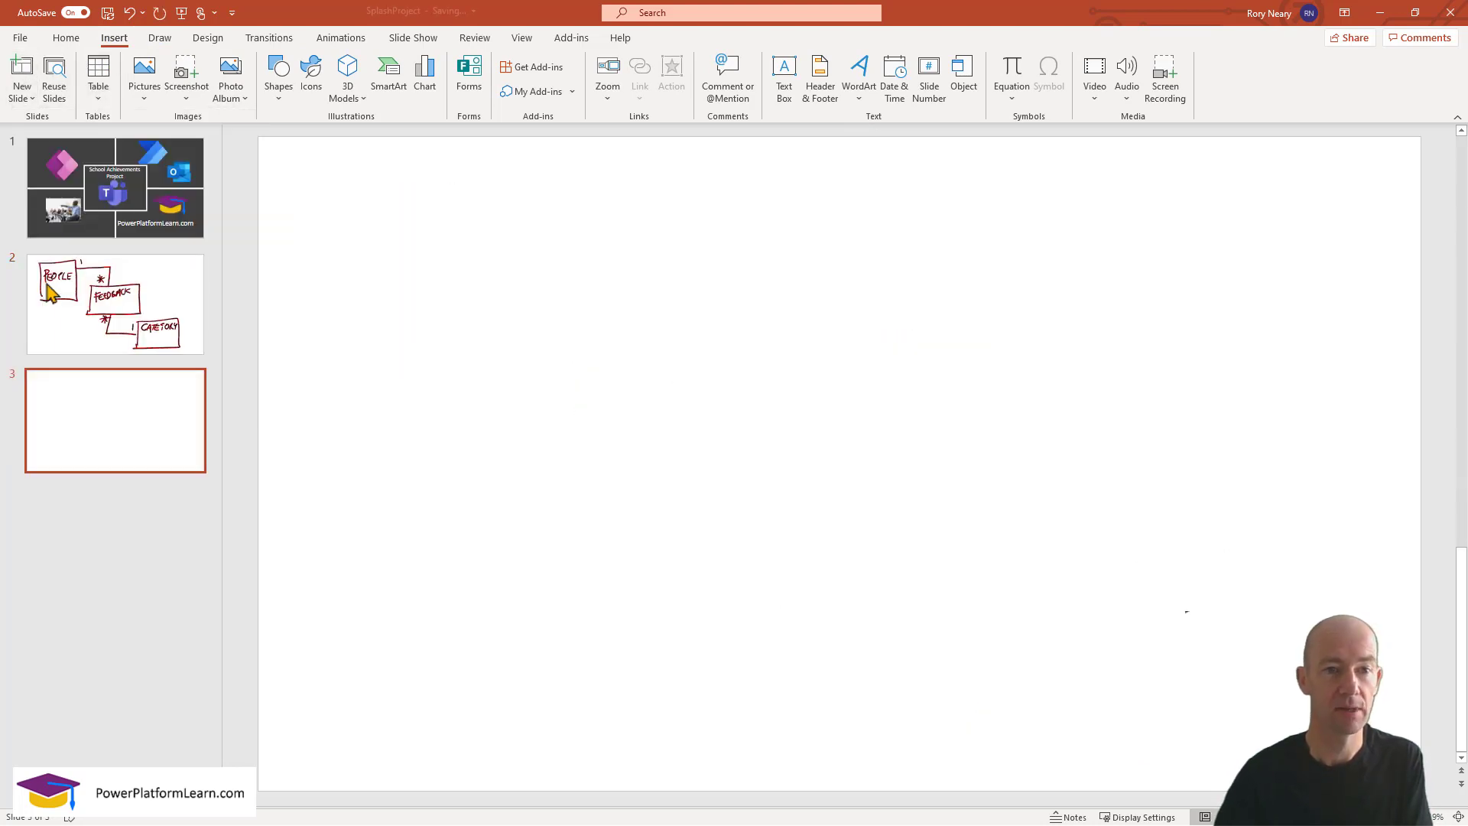
Insert the orange-teal bokeh stock image, found by searching 'backg', onto slide 3.
{"action": "left_click", "coordinate": [145, 92]}
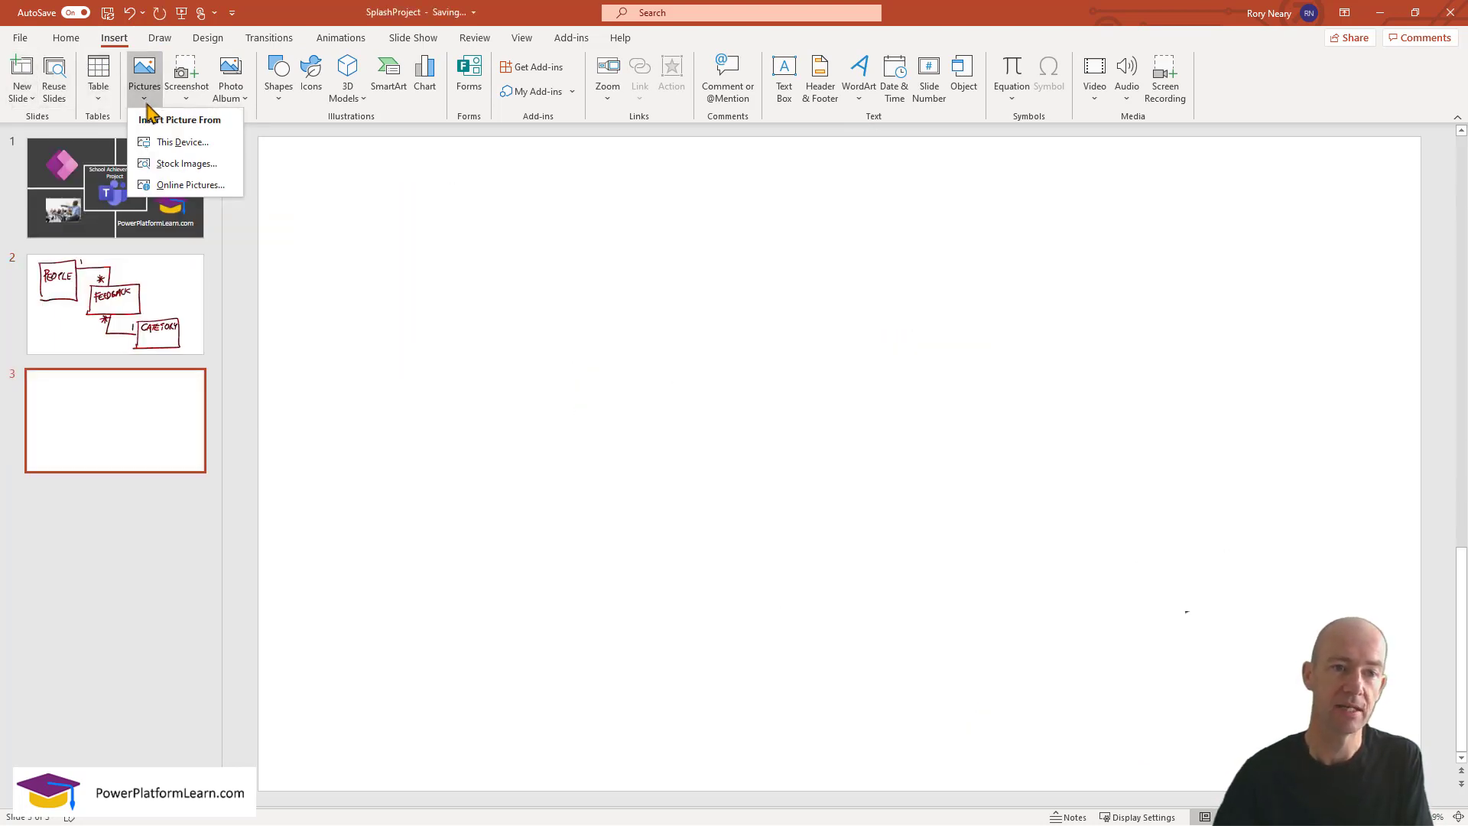
{"action": "left_click", "coordinate": [187, 162]}
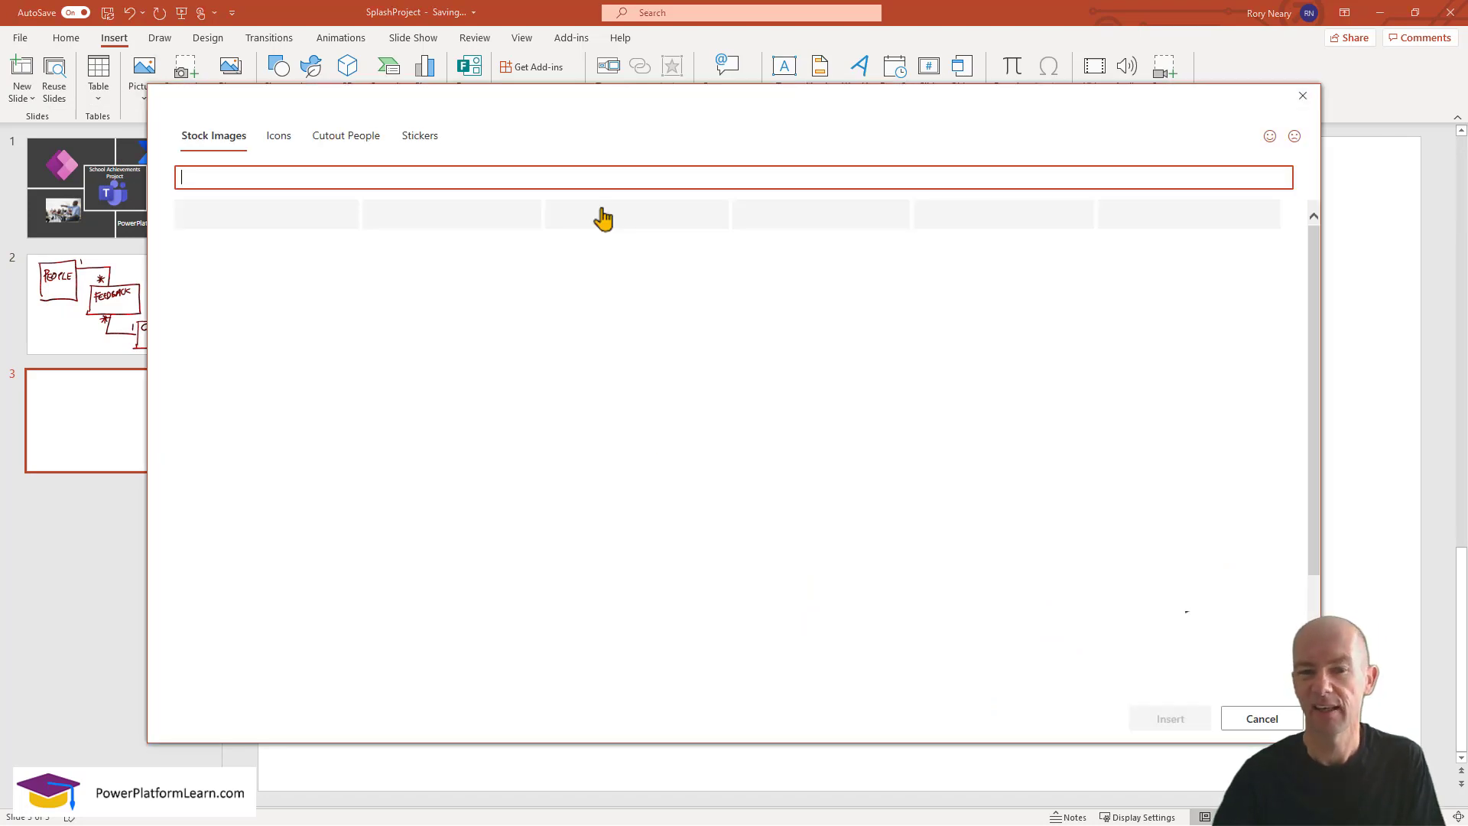
{"action": "type", "text": "backg"}
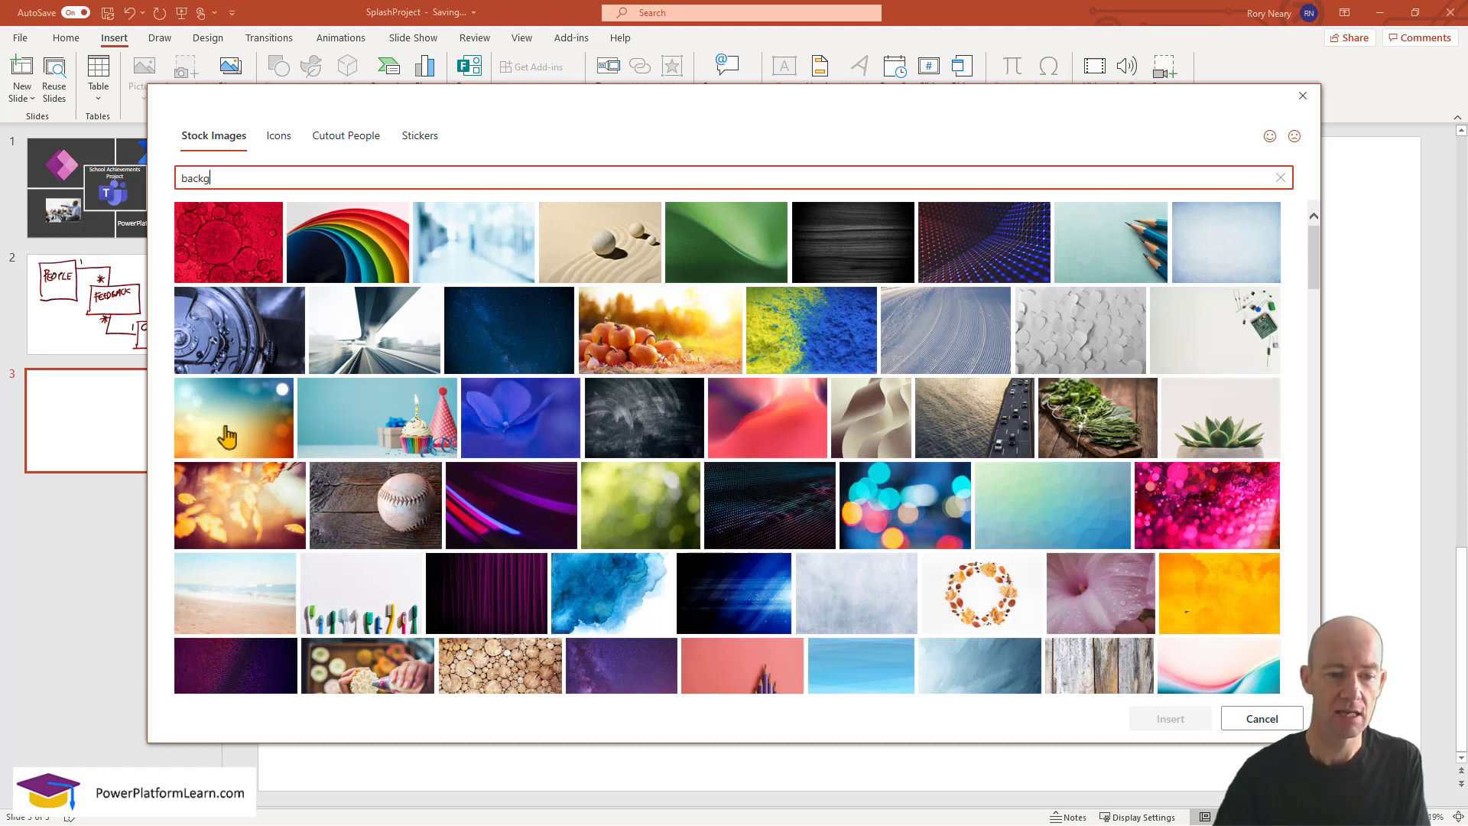
{"action": "left_click", "coordinate": [228, 437]}
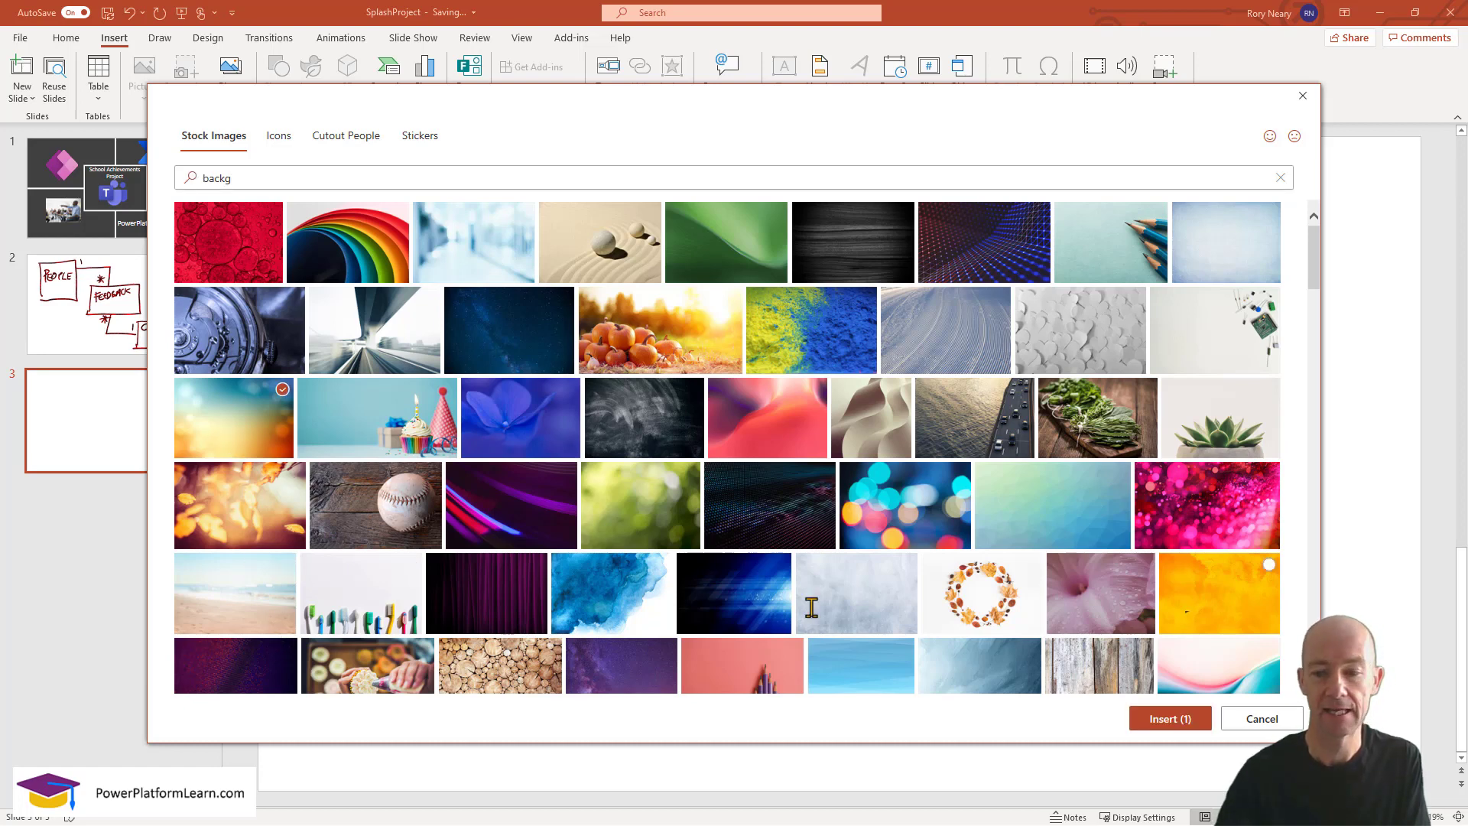
{"action": "left_click", "coordinate": [1167, 722]}
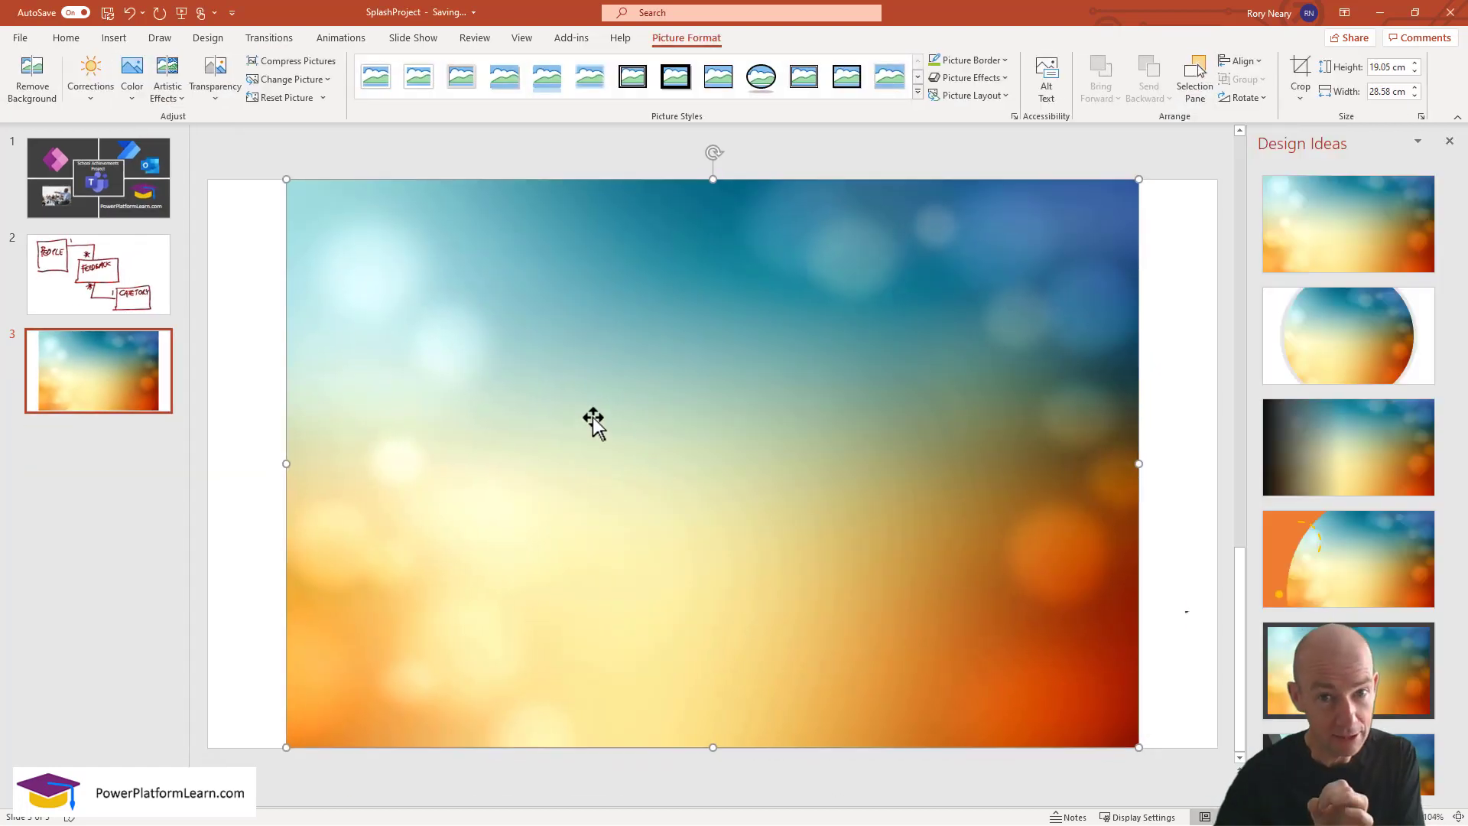
Save slide 3's bokeh picture as AppBackground, then minimize PowerPoint to reveal GitHub.
{"action": "right_click", "coordinate": [634, 429]}
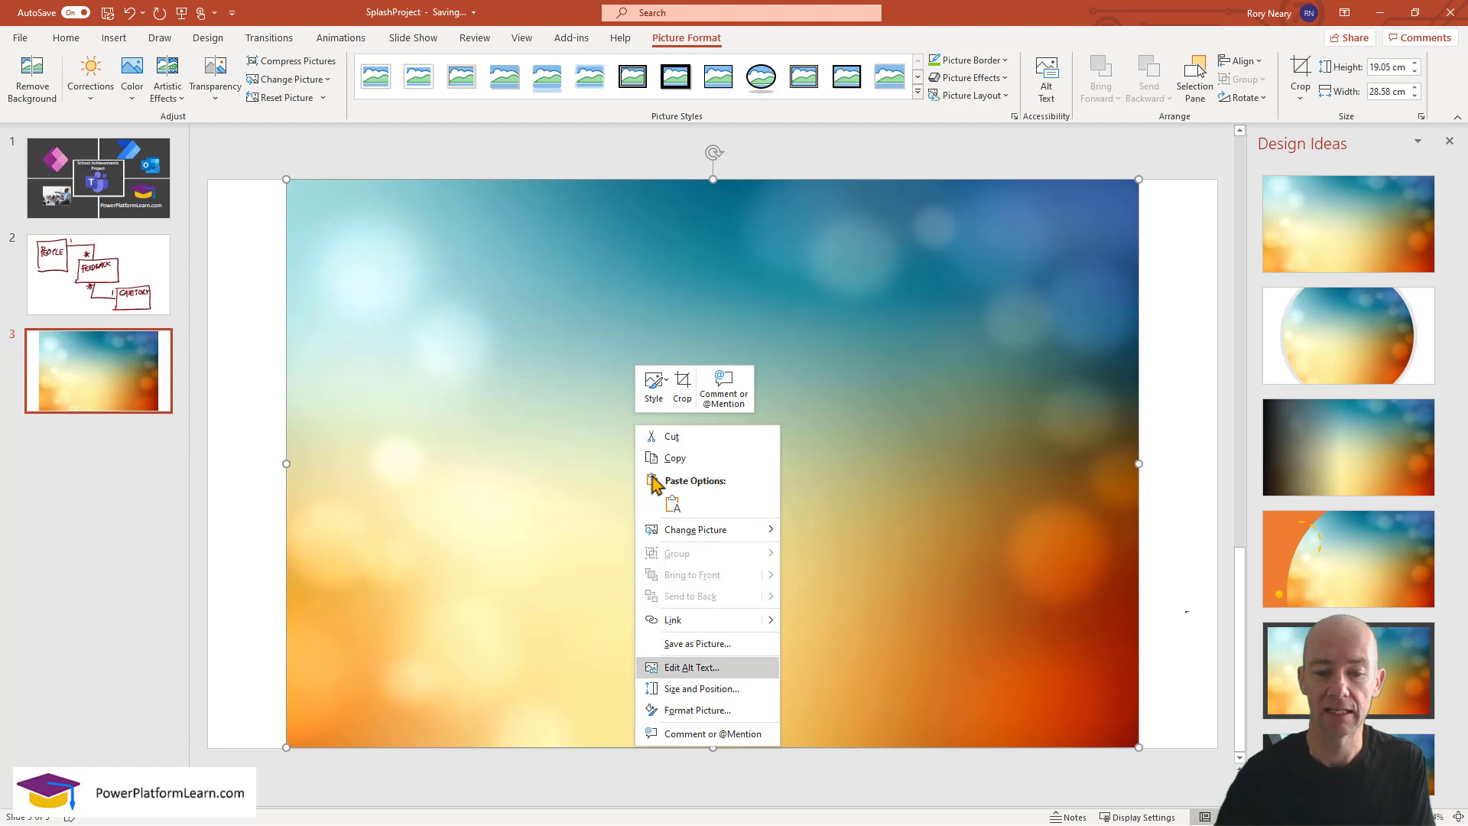
{"action": "left_click", "coordinate": [715, 648]}
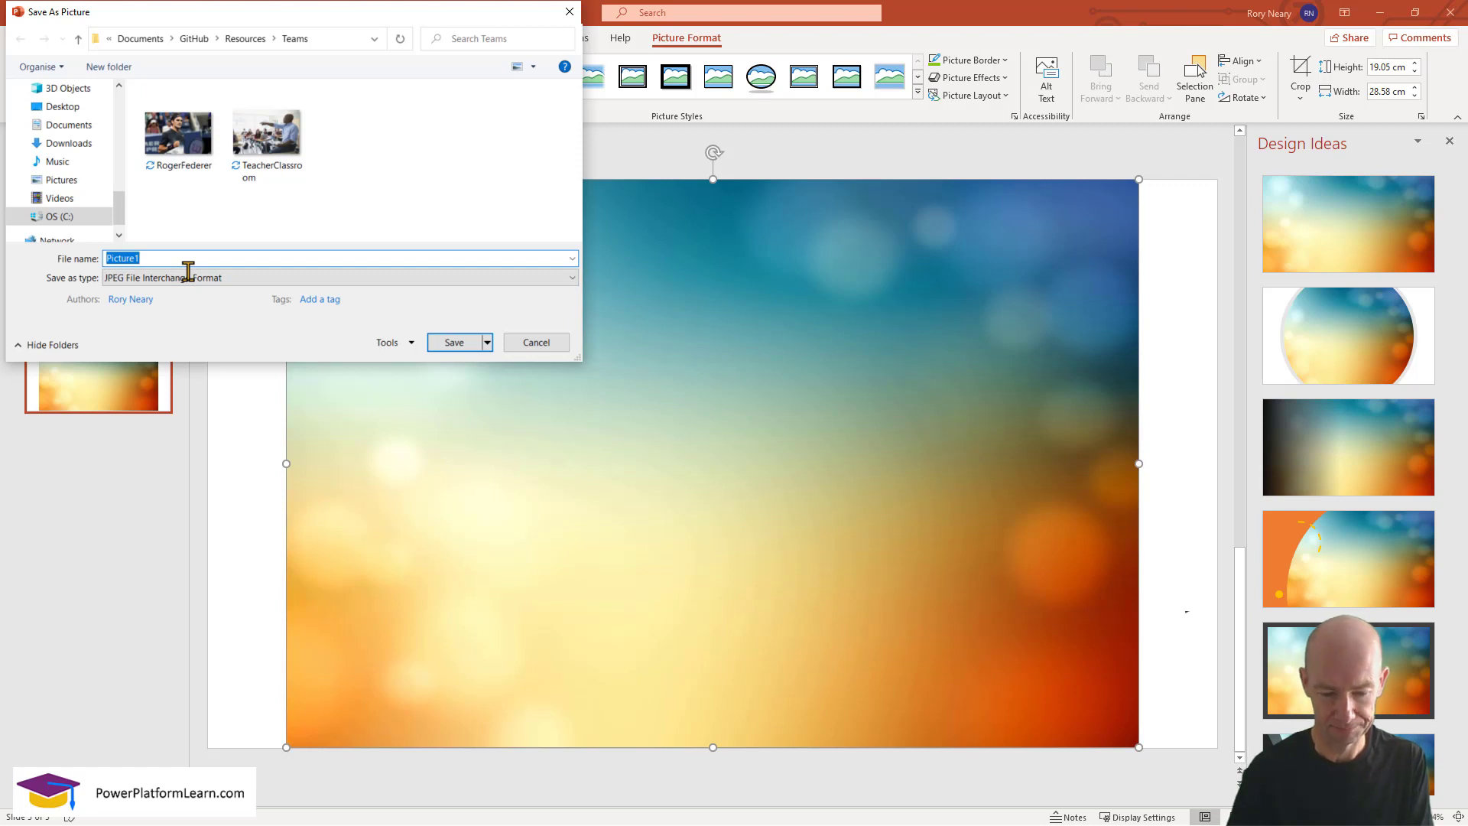
{"action": "type", "text": "AppBackground"}
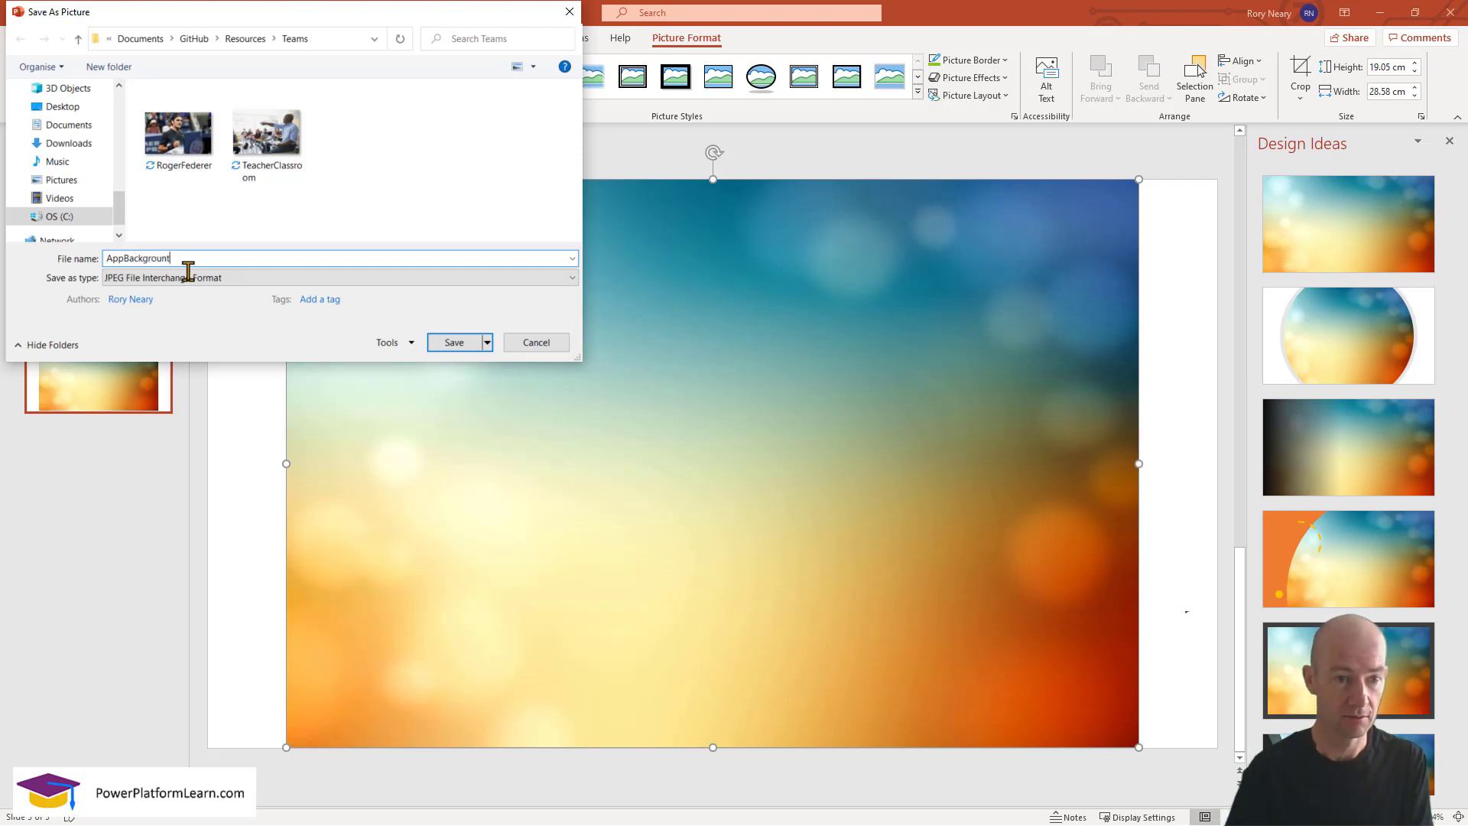
{"action": "left_click", "coordinate": [454, 341]}
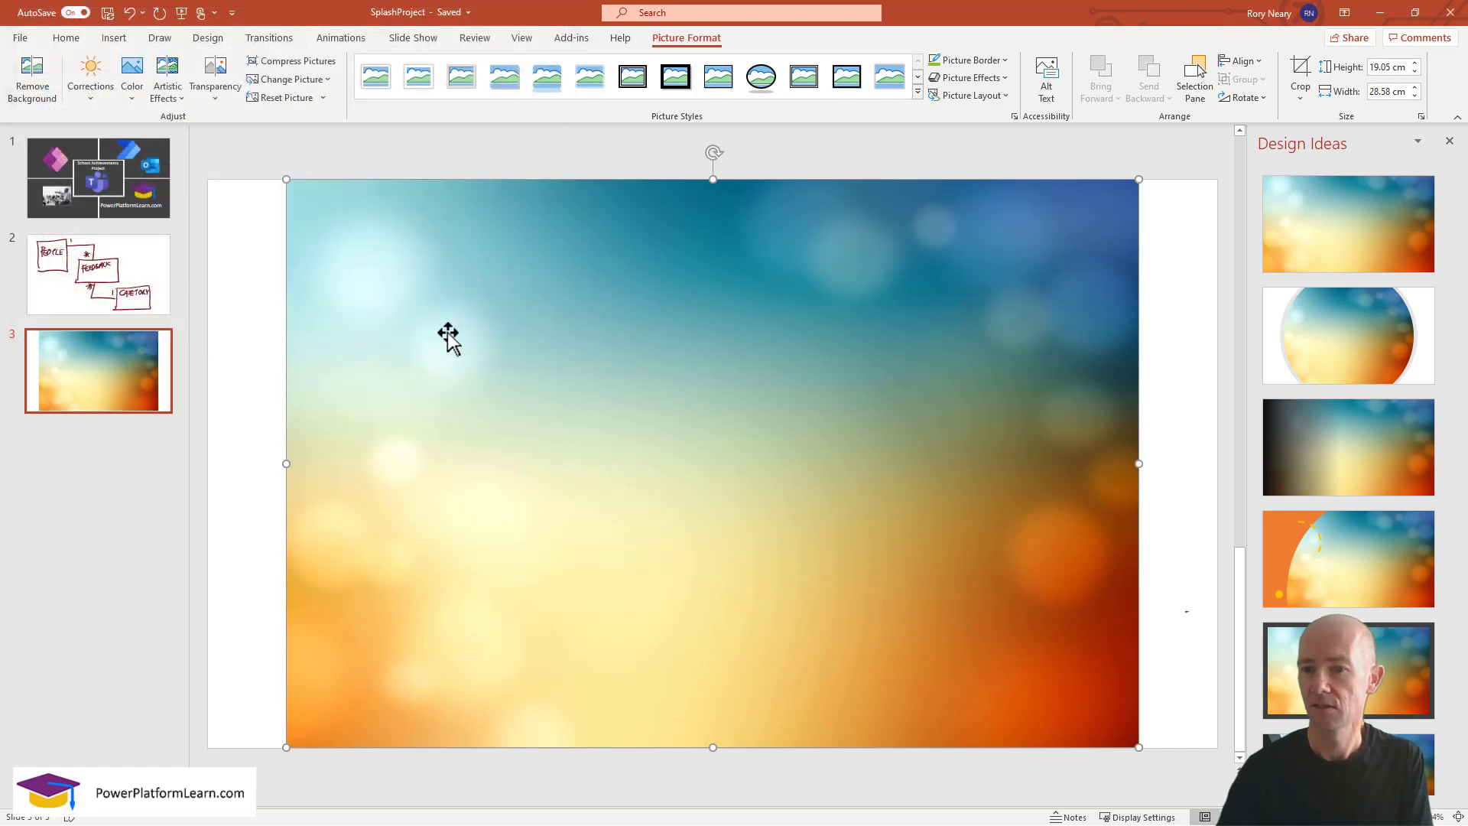
{"action": "left_click", "coordinate": [1381, 15]}
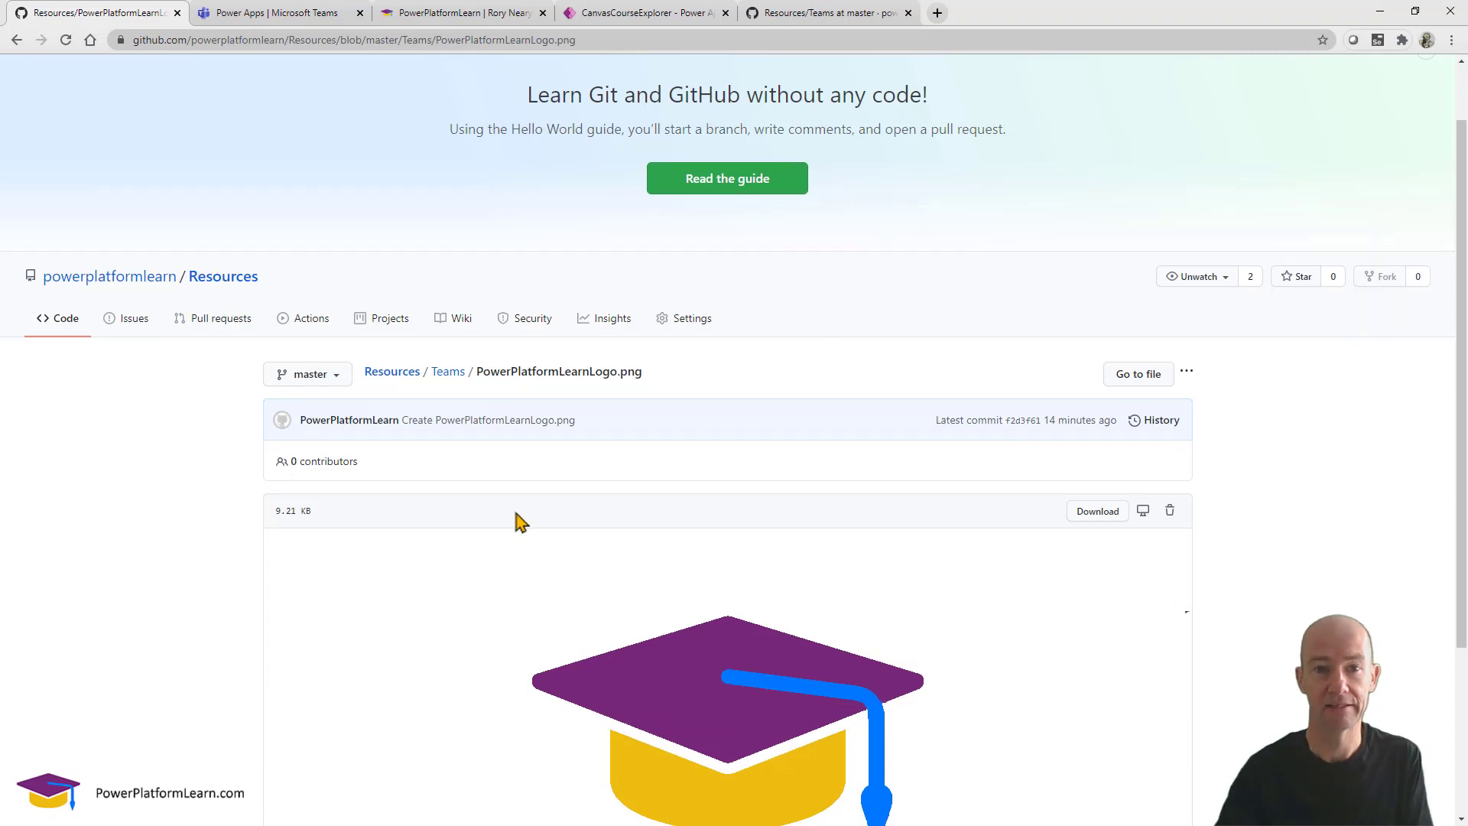
{"action": "scroll", "coordinate": [521, 524], "scroll_direction": "down", "scroll_amount": 2}
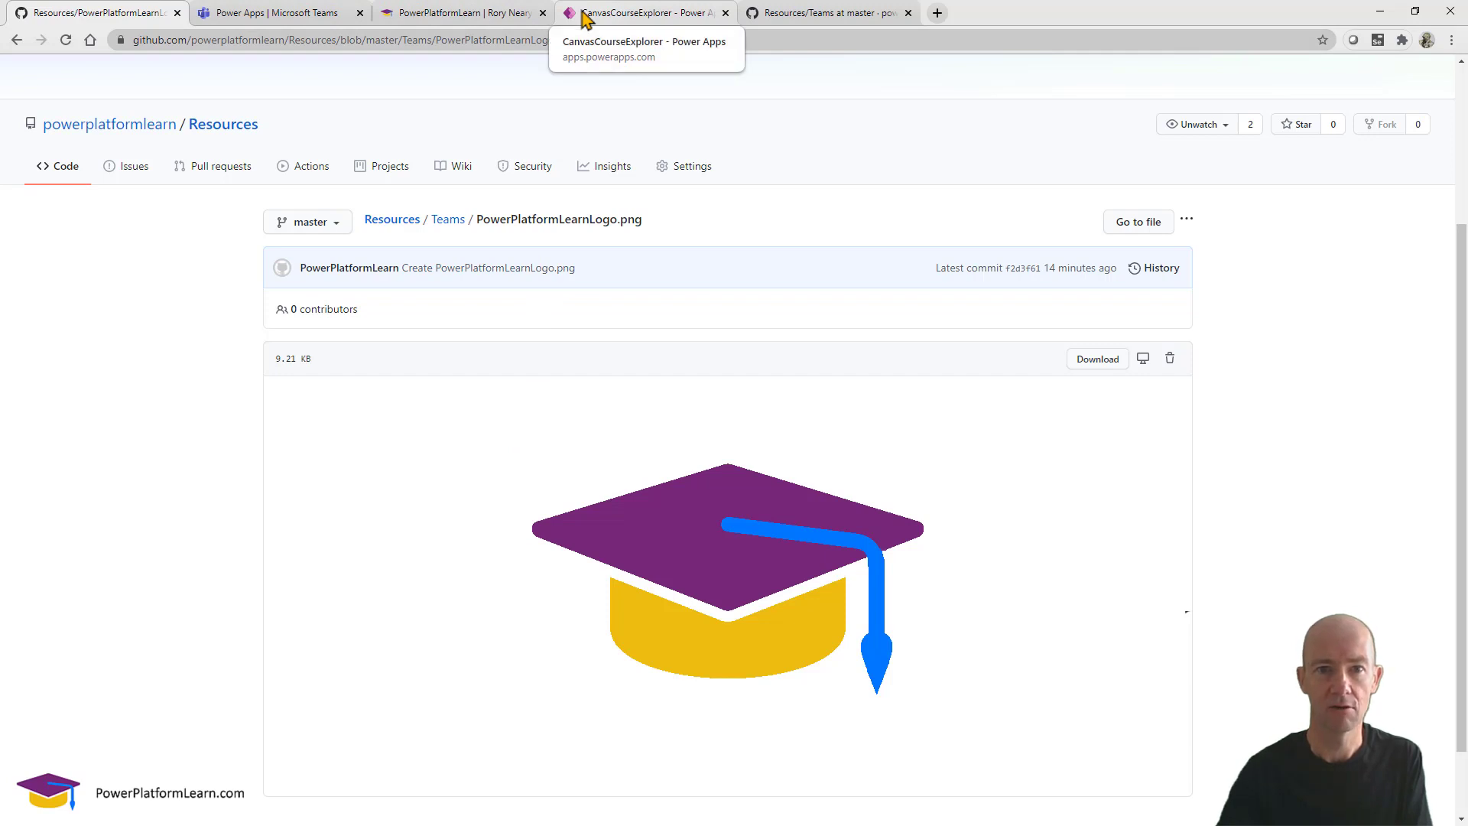
In the Power Apps editor, insert a new image control onto scrHome.
{"action": "left_click", "coordinate": [282, 13]}
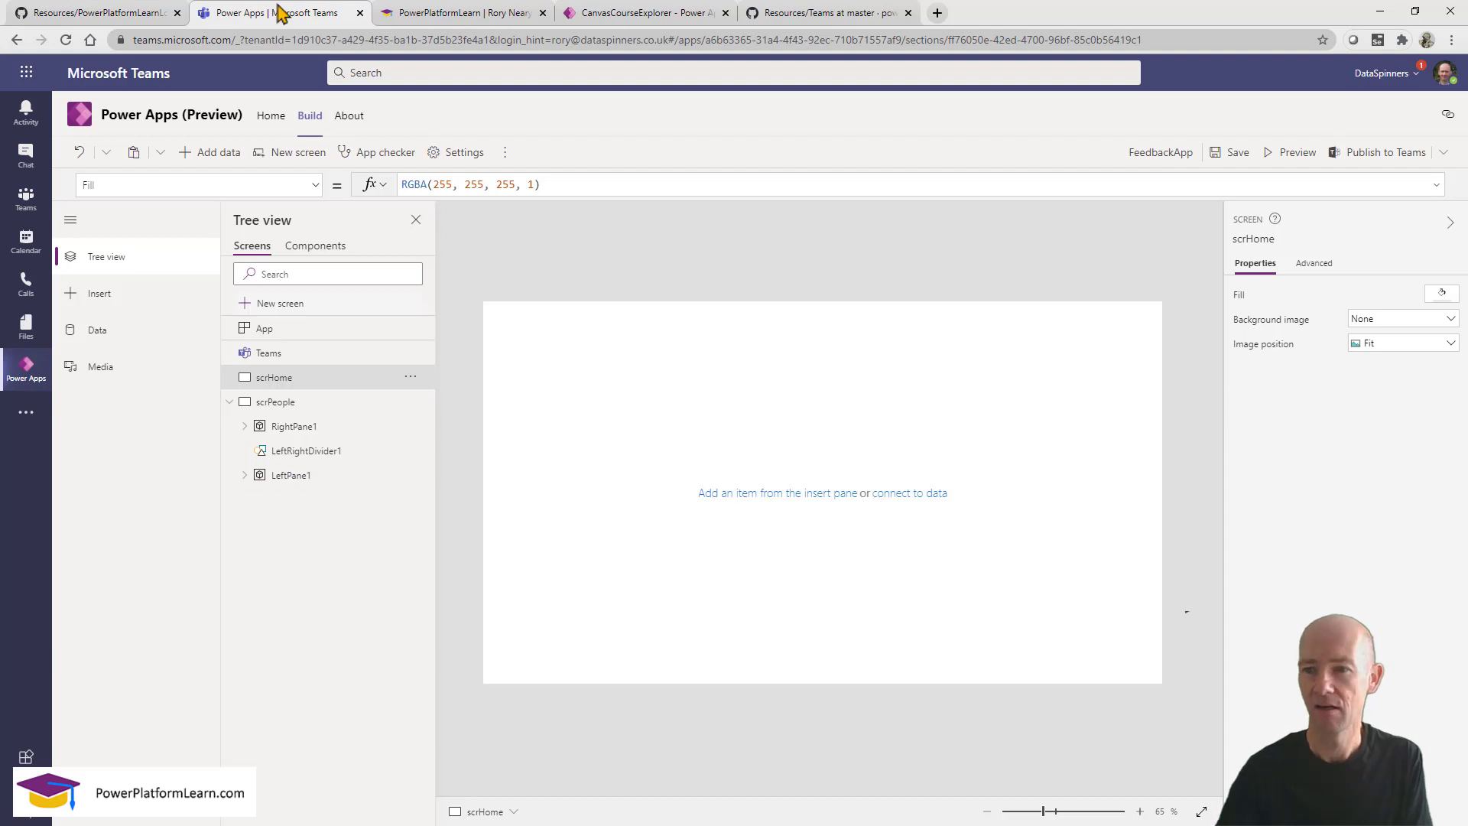
{"action": "left_click", "coordinate": [414, 221]}
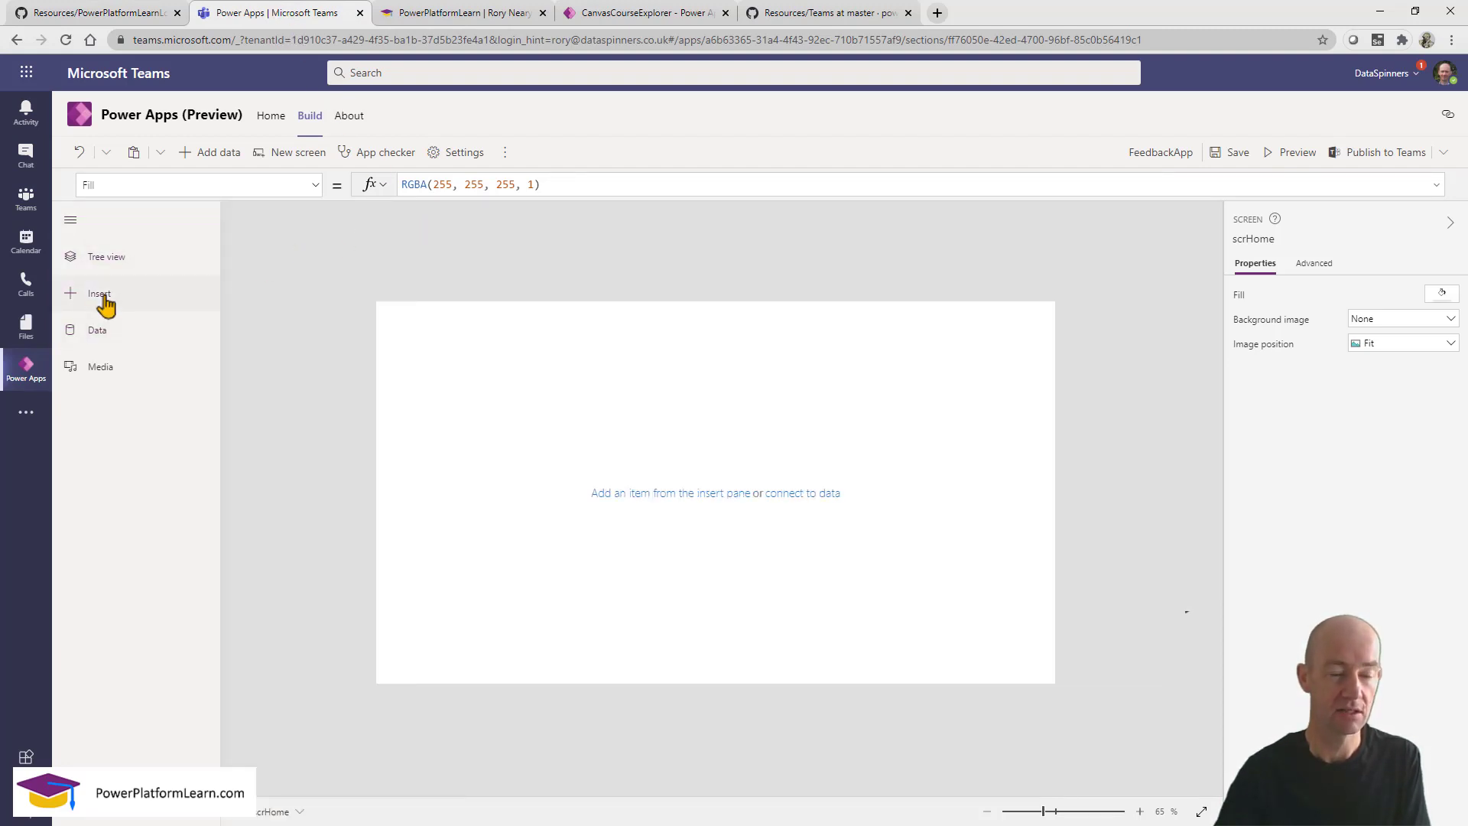
{"action": "left_click", "coordinate": [104, 299]}
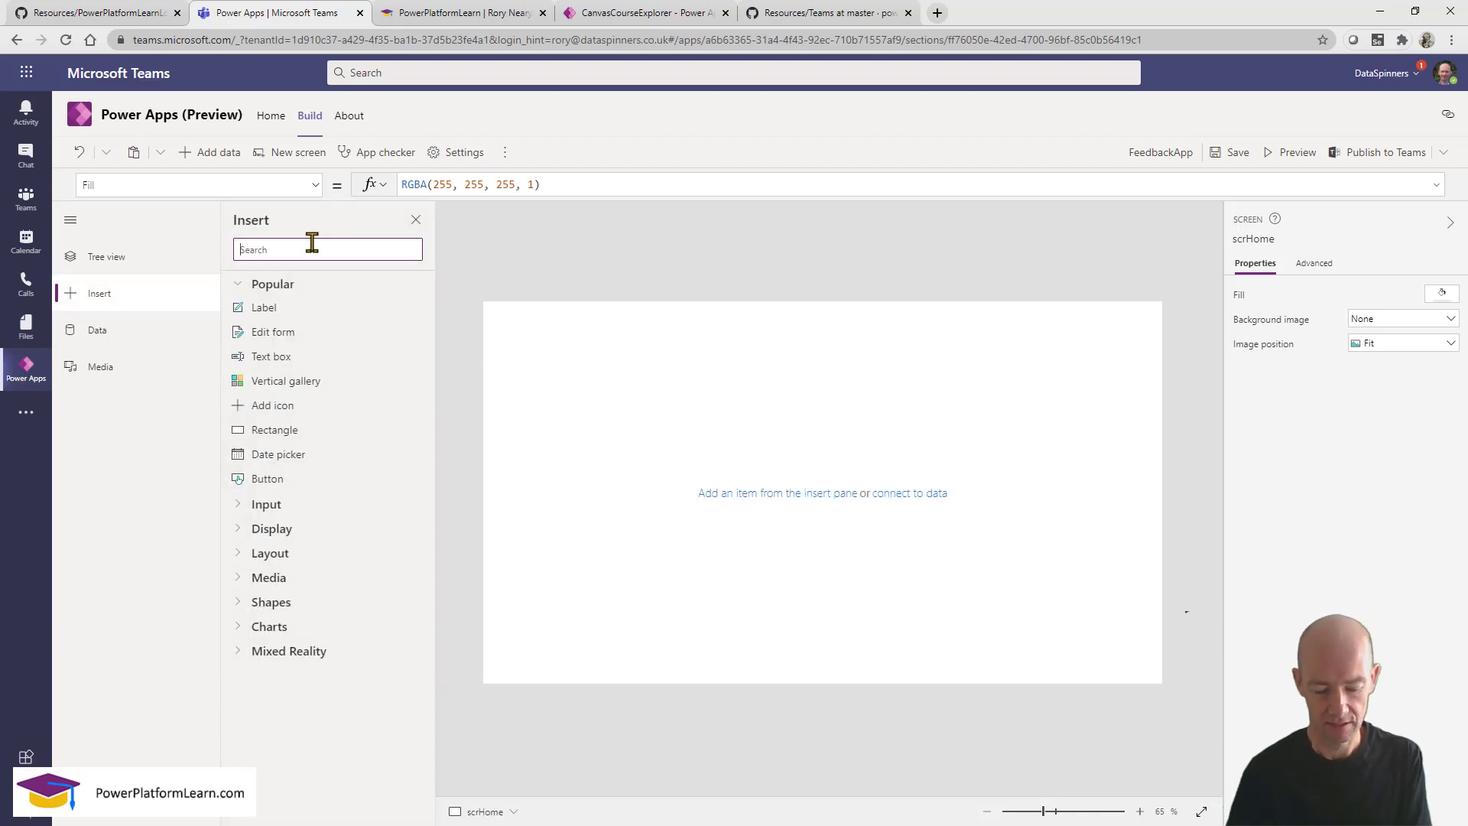
{"action": "type", "text": "ima"}
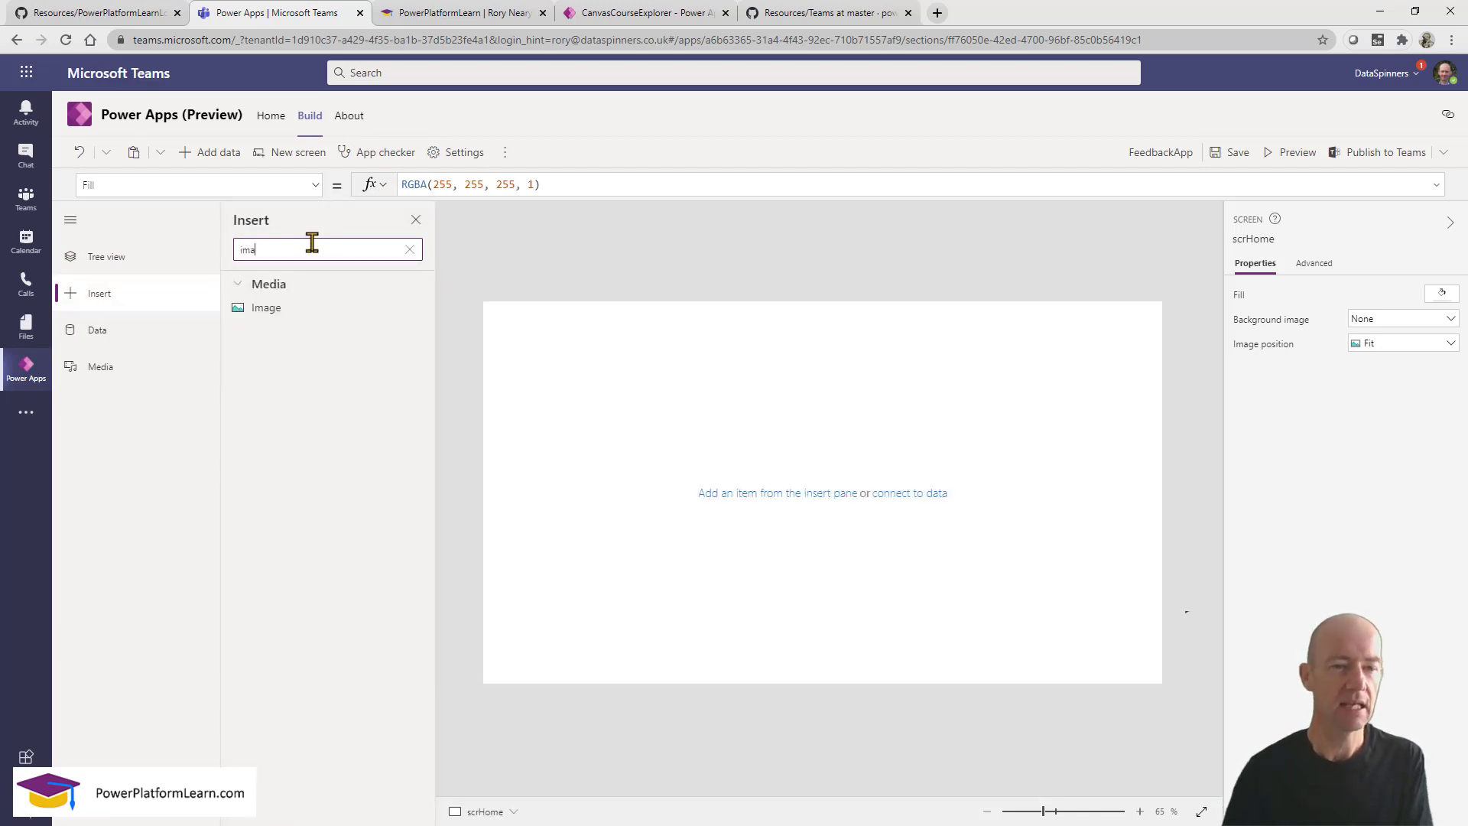
{"action": "left_click_drag", "start_coordinate": [264, 307], "coordinate": [589, 382]}
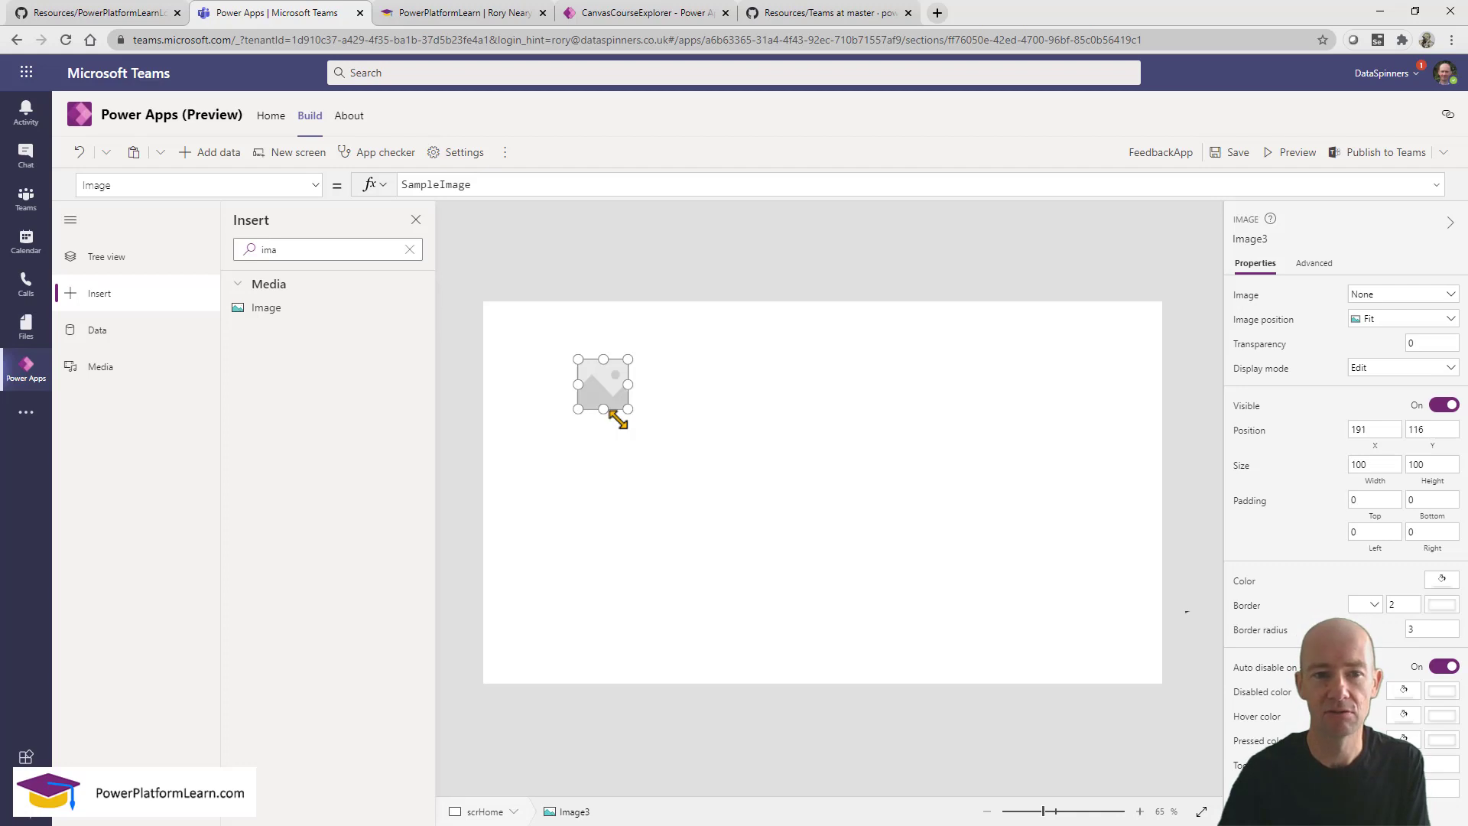
Set the image control's picture to the TeacherClassroom file.
{"action": "left_click", "coordinate": [1360, 284]}
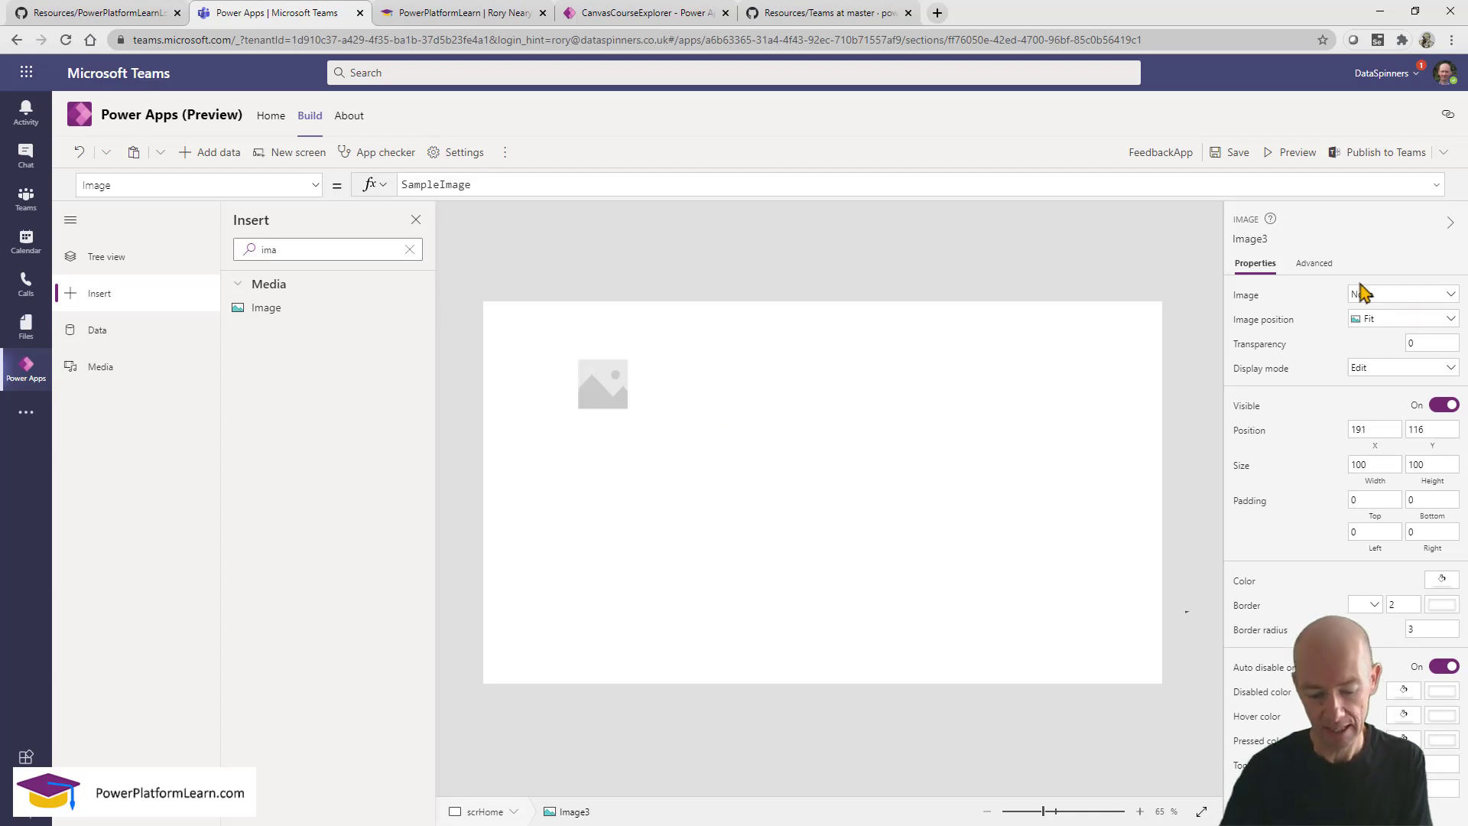
{"action": "key", "text": "ctrl+shift+d"}
{"action": "left_click_drag", "start_coordinate": [1327, 275], "coordinate": [1465, 308]}
{"action": "key", "text": "Escape"}
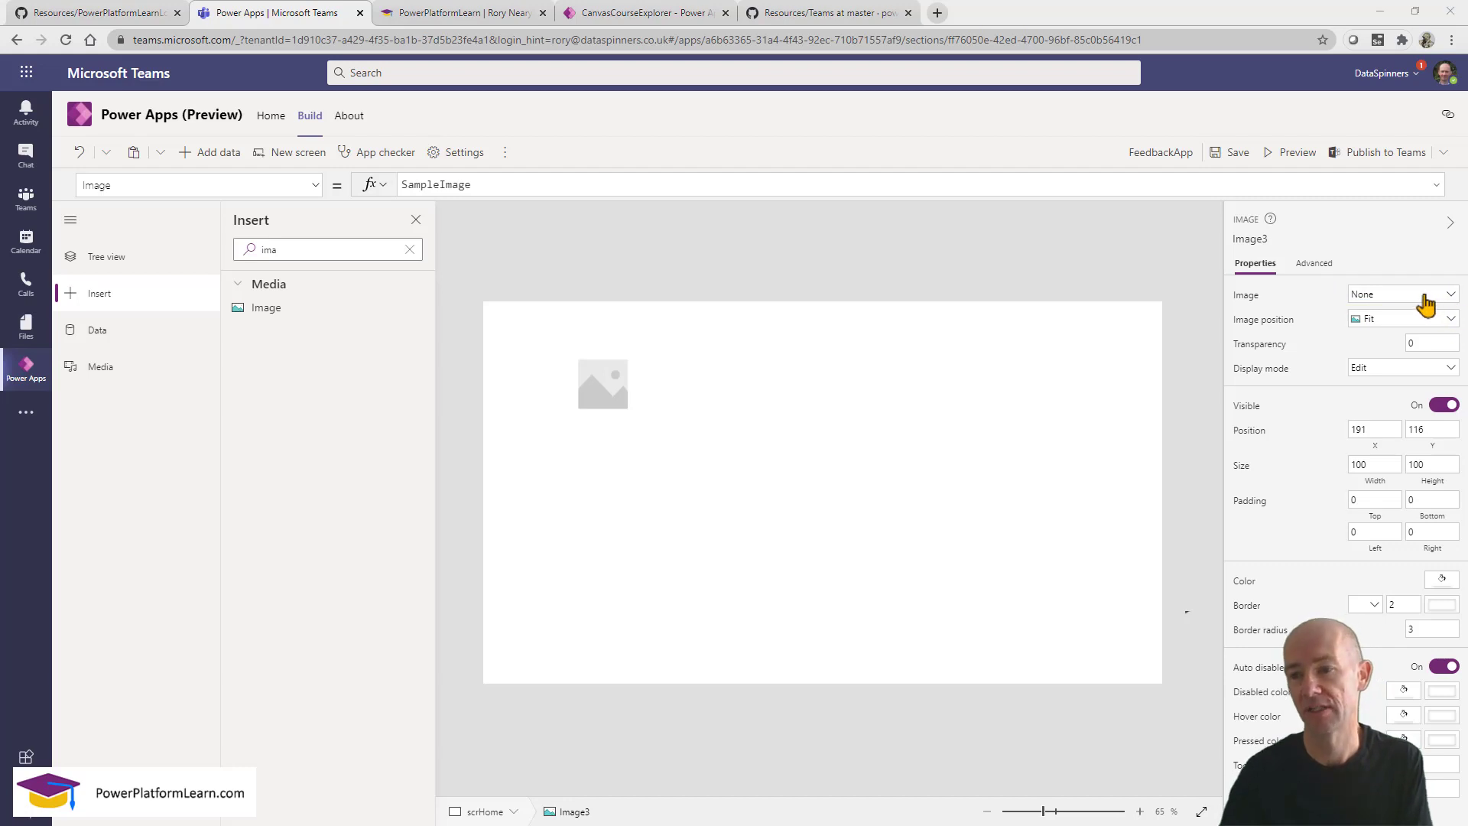
{"action": "left_click", "coordinate": [1426, 304]}
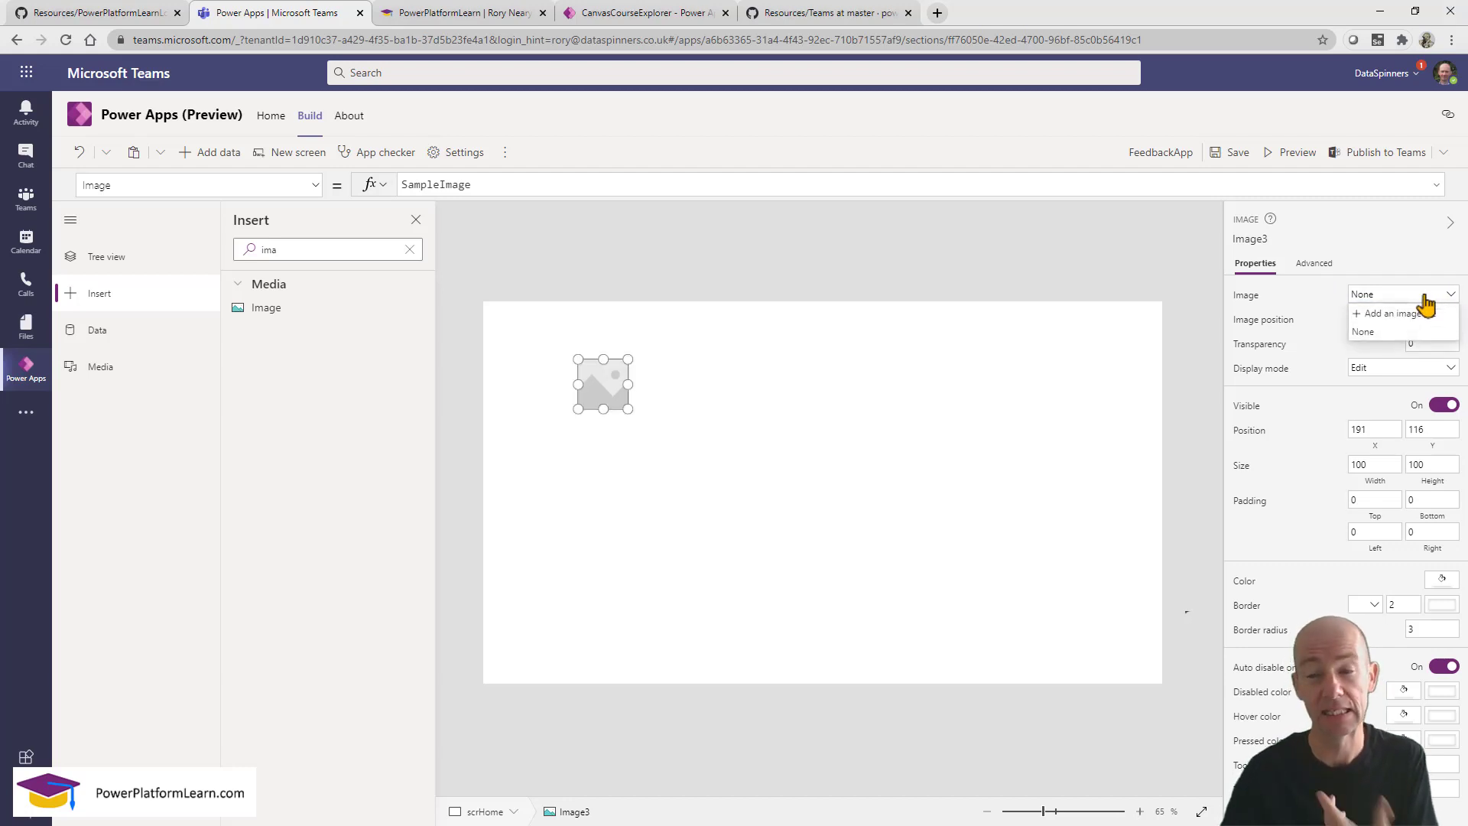
{"action": "left_click", "coordinate": [1400, 313]}
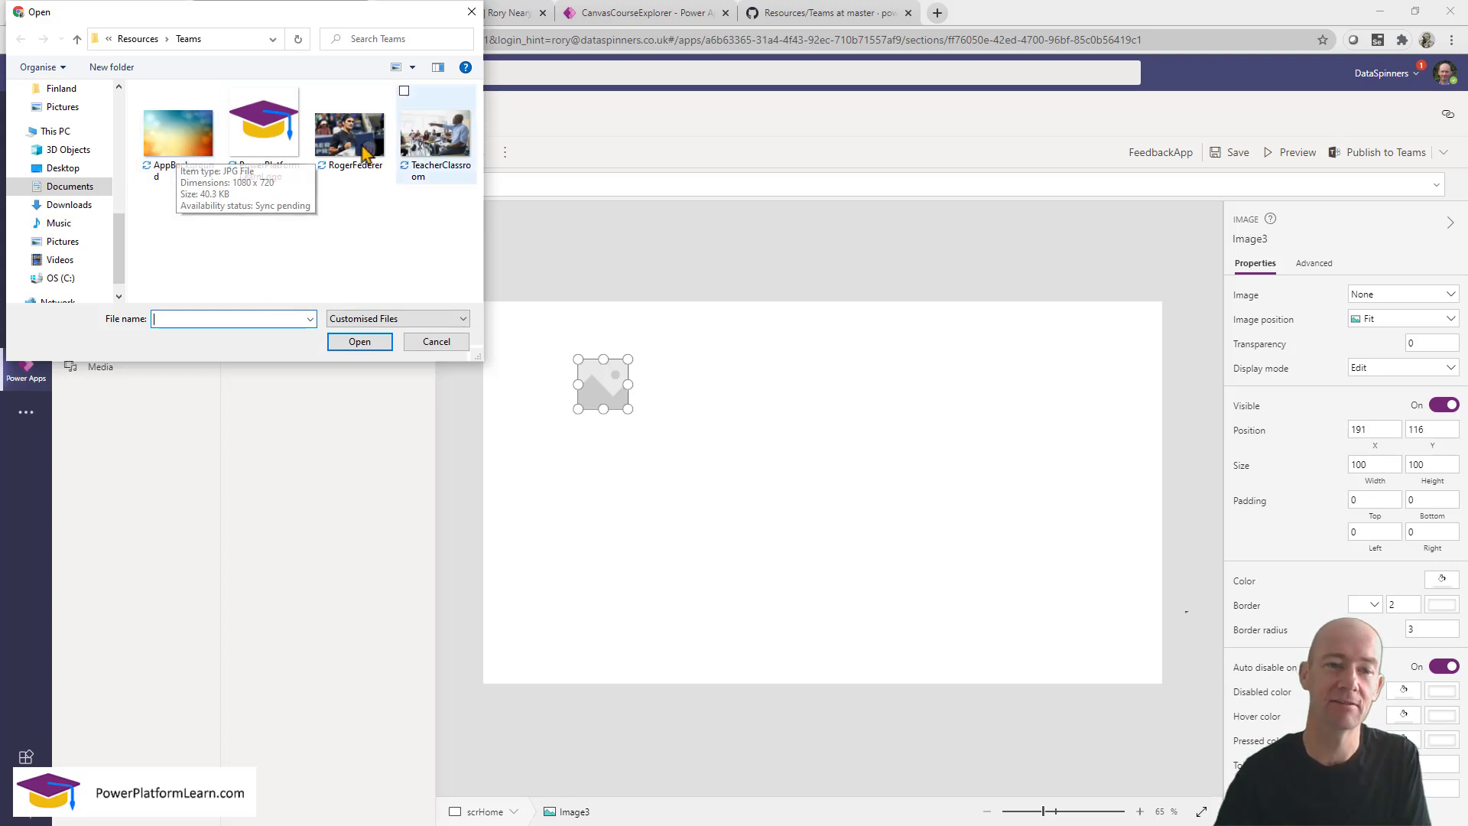
{"action": "left_click", "coordinate": [430, 149]}
{"action": "left_click", "coordinate": [359, 341]}
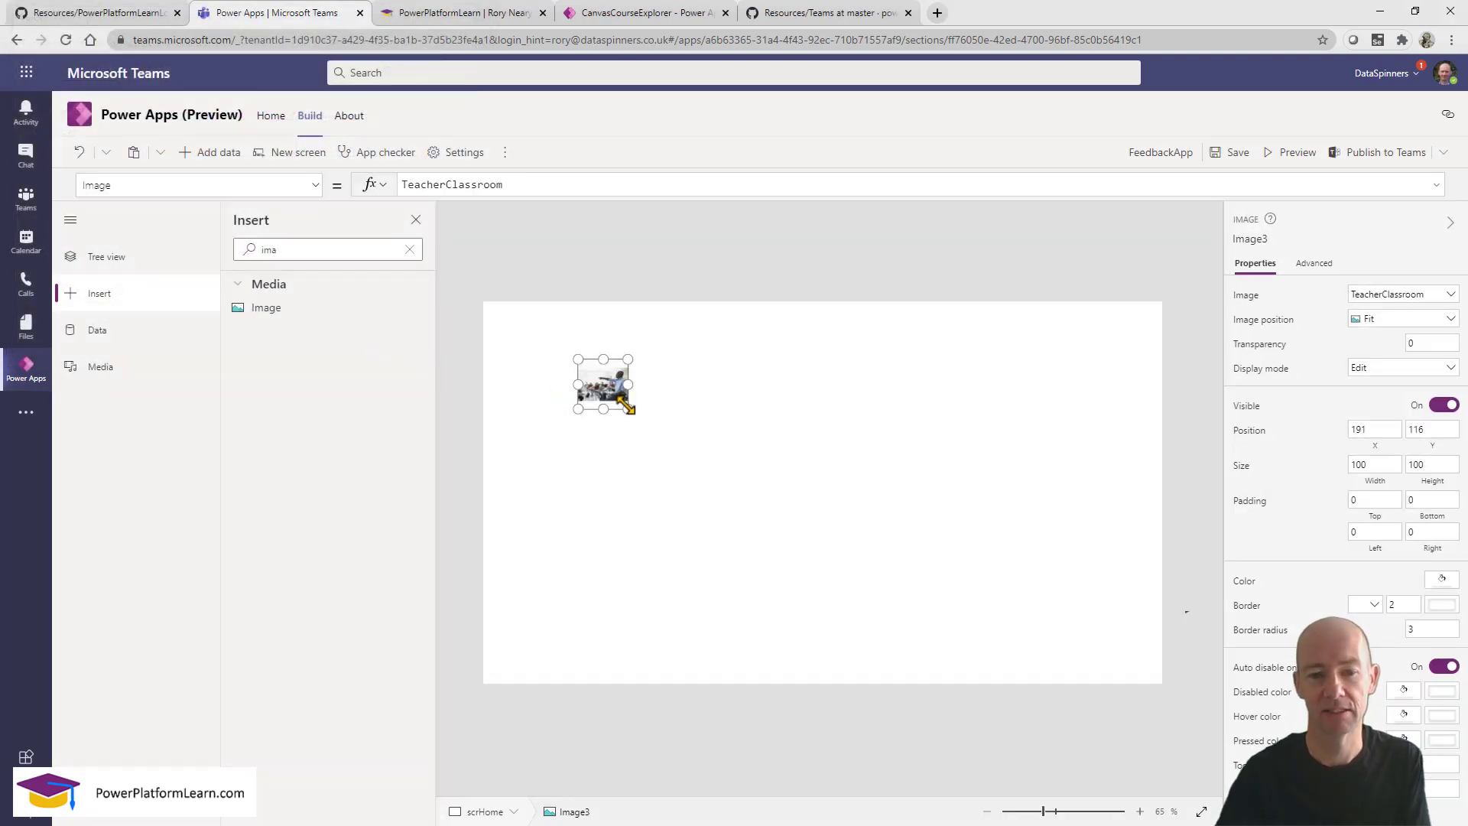
Resize the classroom picture to 512 by 277 and position it at 204,216.
{"action": "left_click_drag", "start_coordinate": [628, 409], "coordinate": [931, 578]}
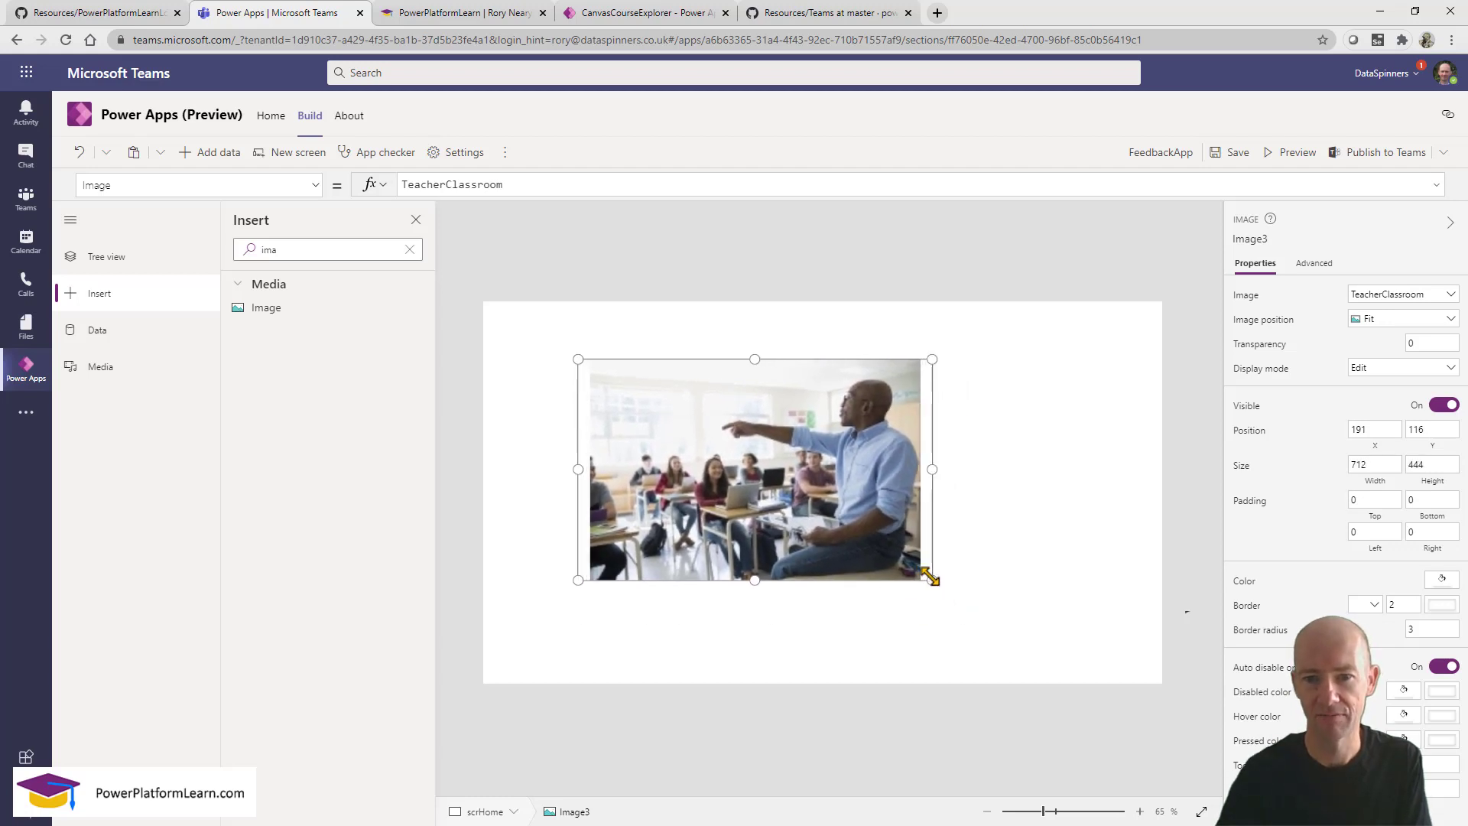
{"action": "mouse_move", "coordinate": [774, 494]}
{"action": "left_mouse_down"}
{"action": "mouse_move", "coordinate": [770, 472]}
{"action": "mouse_move", "coordinate": [767, 504]}
{"action": "left_mouse_up"}
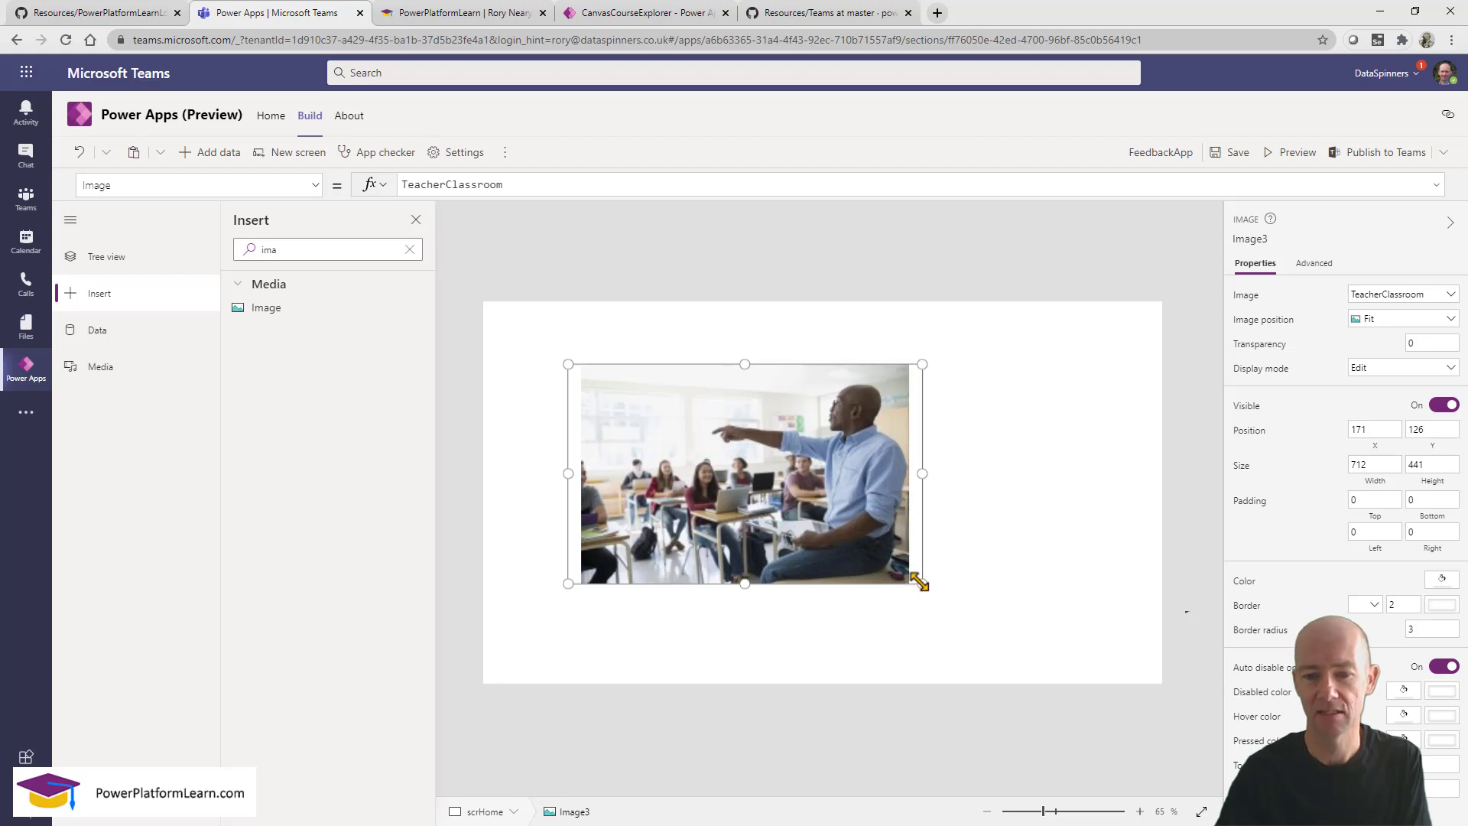
{"action": "left_click_drag", "start_coordinate": [921, 582], "coordinate": [825, 506]}
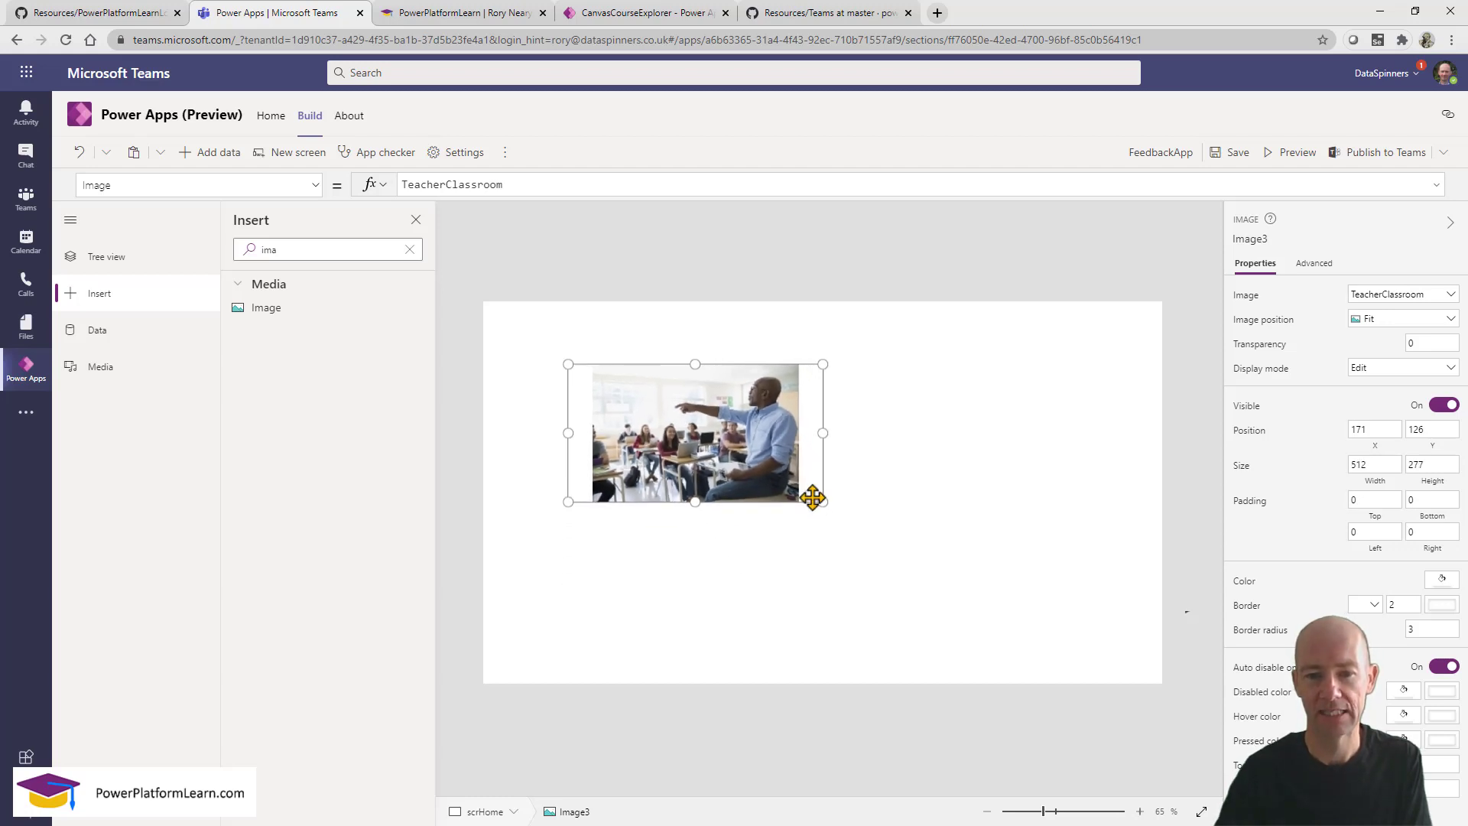
{"action": "left_click_drag", "start_coordinate": [701, 454], "coordinate": [716, 494]}
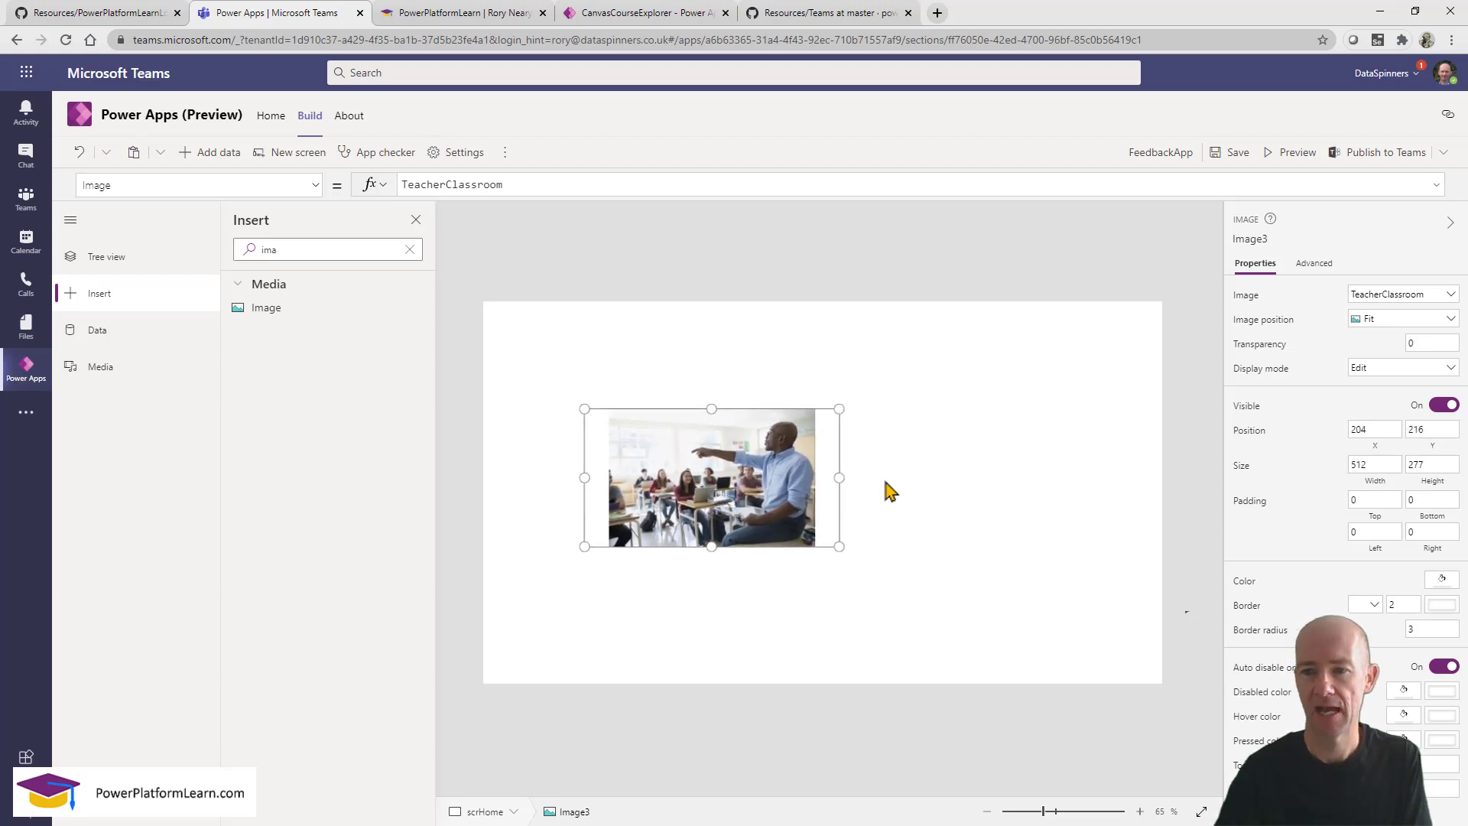
{"action": "left_click", "coordinate": [959, 486]}
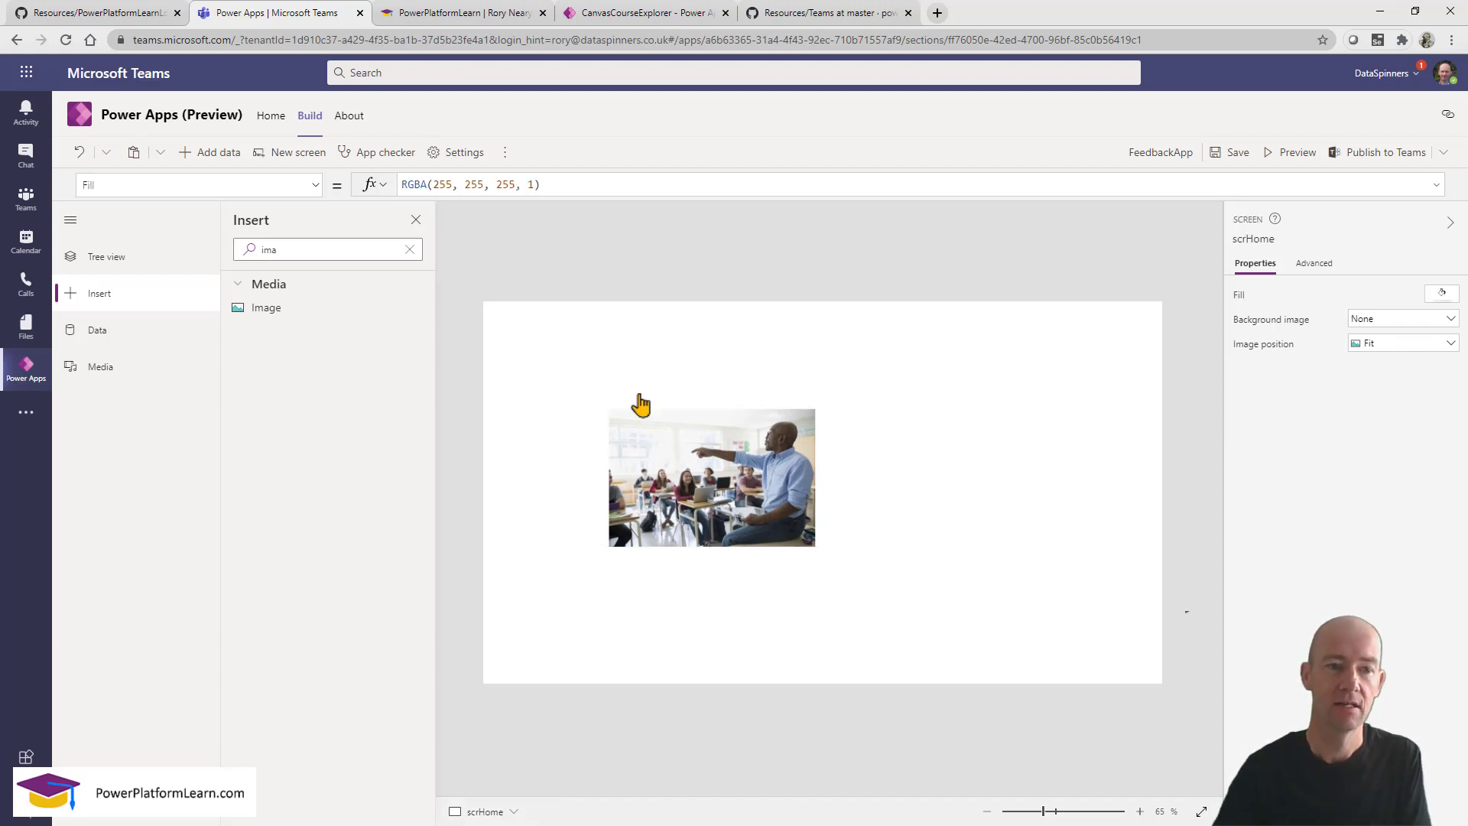
Set scrHome's background image to the AppBackground picture file.
{"action": "left_click", "coordinate": [118, 262]}
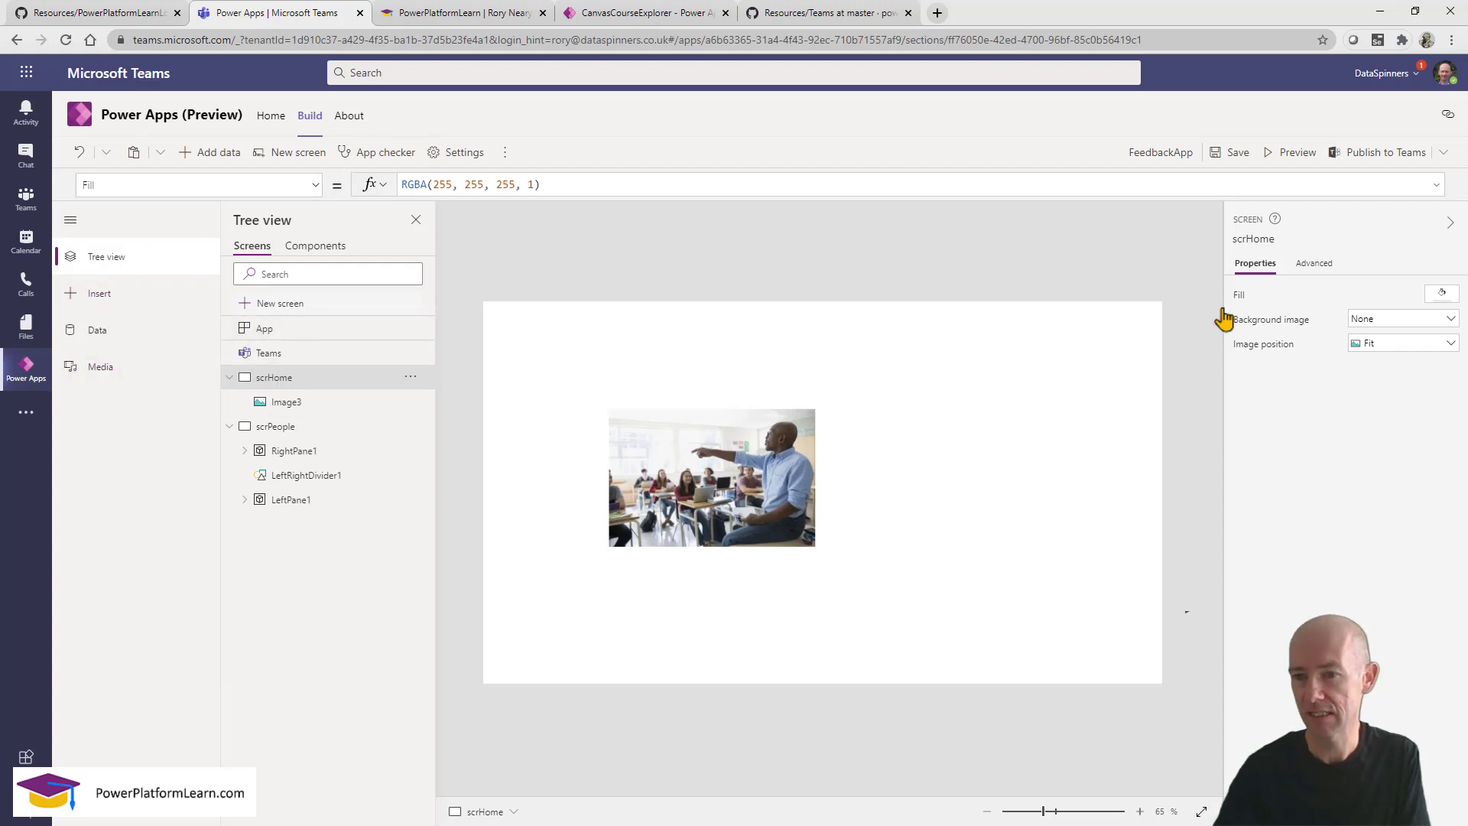
{"action": "left_click_drag", "start_coordinate": [1224, 309], "coordinate": [1464, 331]}
{"action": "key", "text": "Escape"}
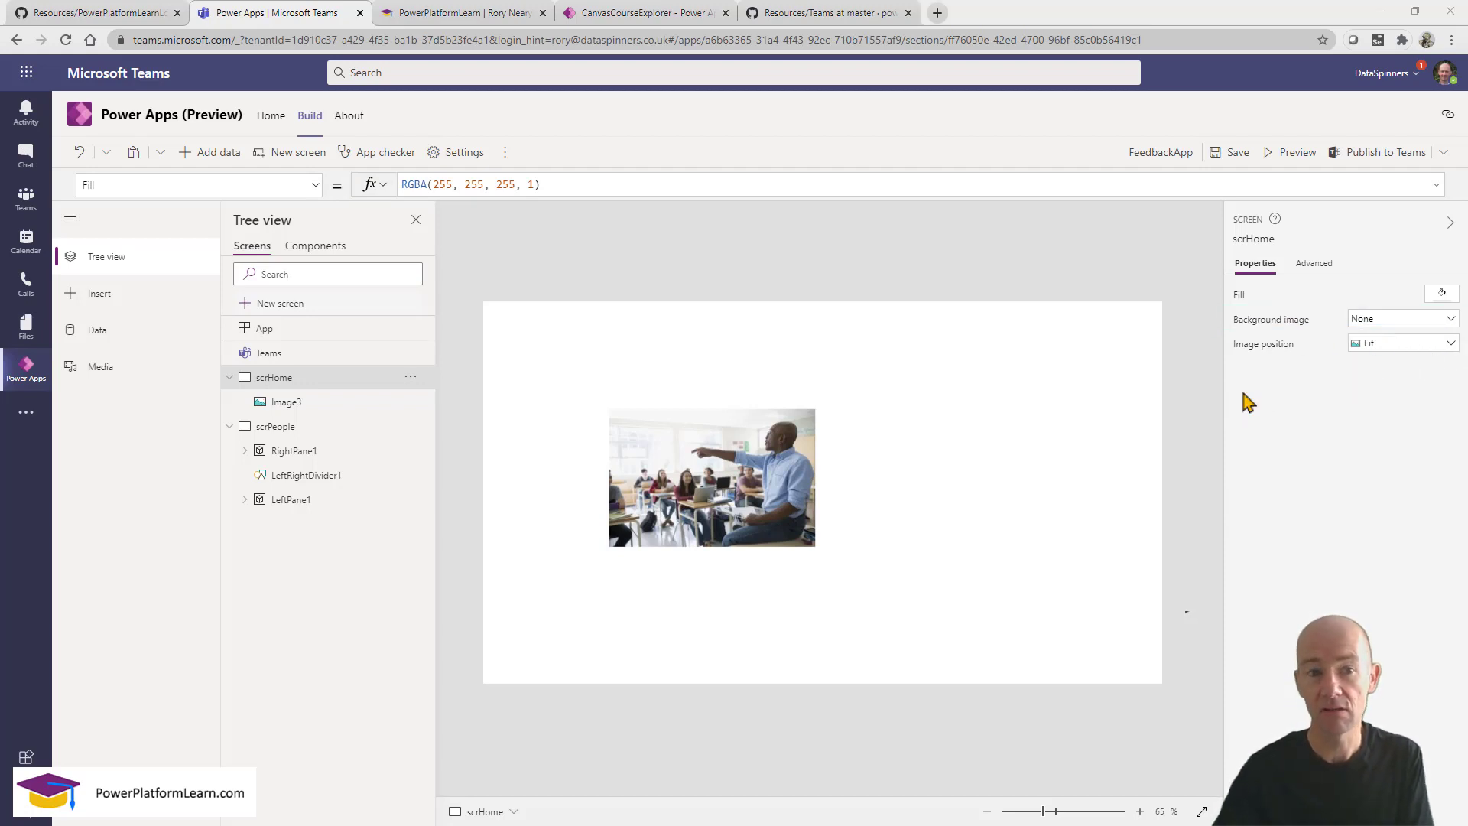
{"action": "left_click", "coordinate": [1435, 320]}
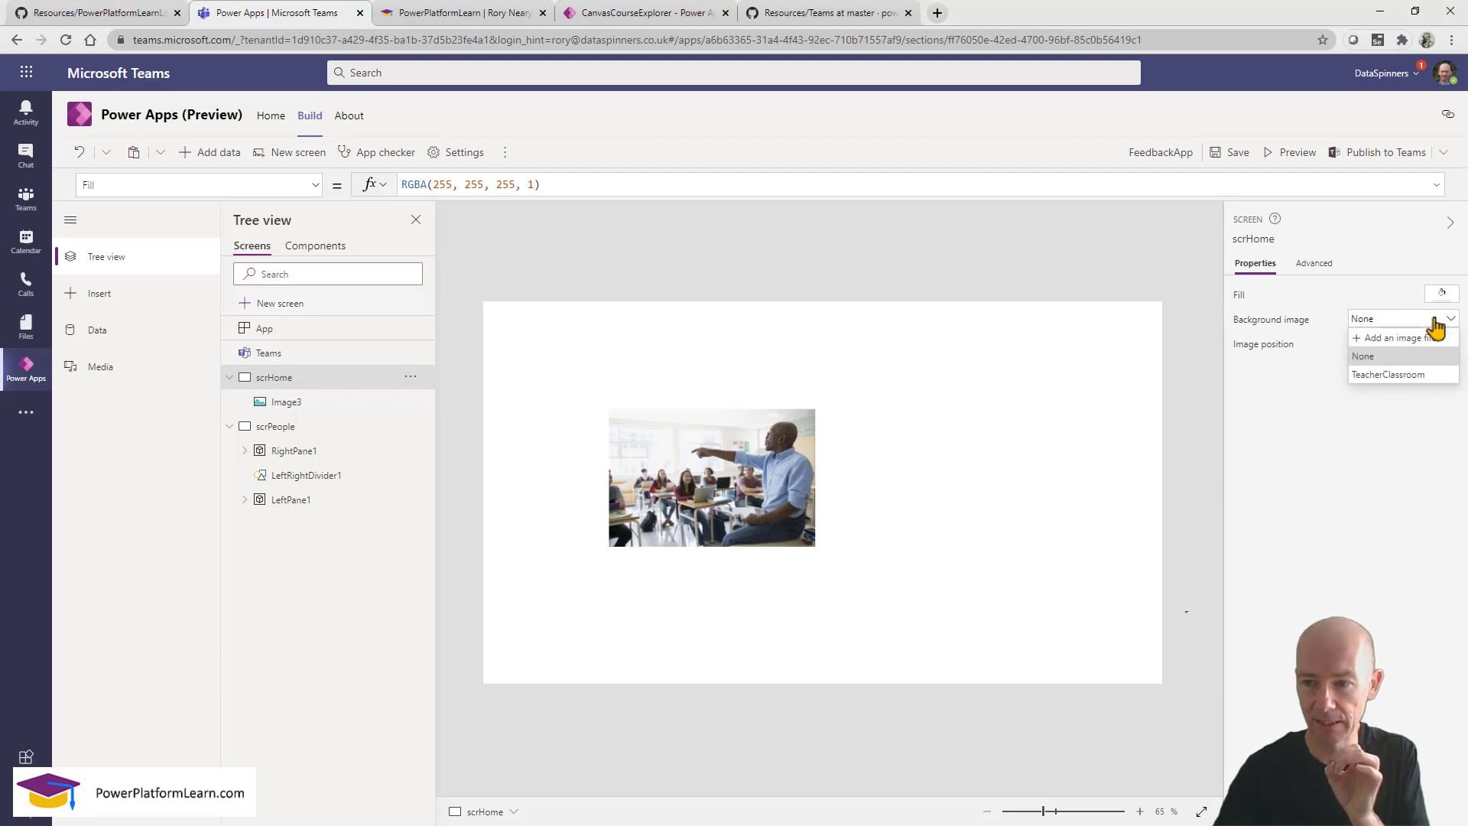
{"action": "left_click", "coordinate": [1422, 337]}
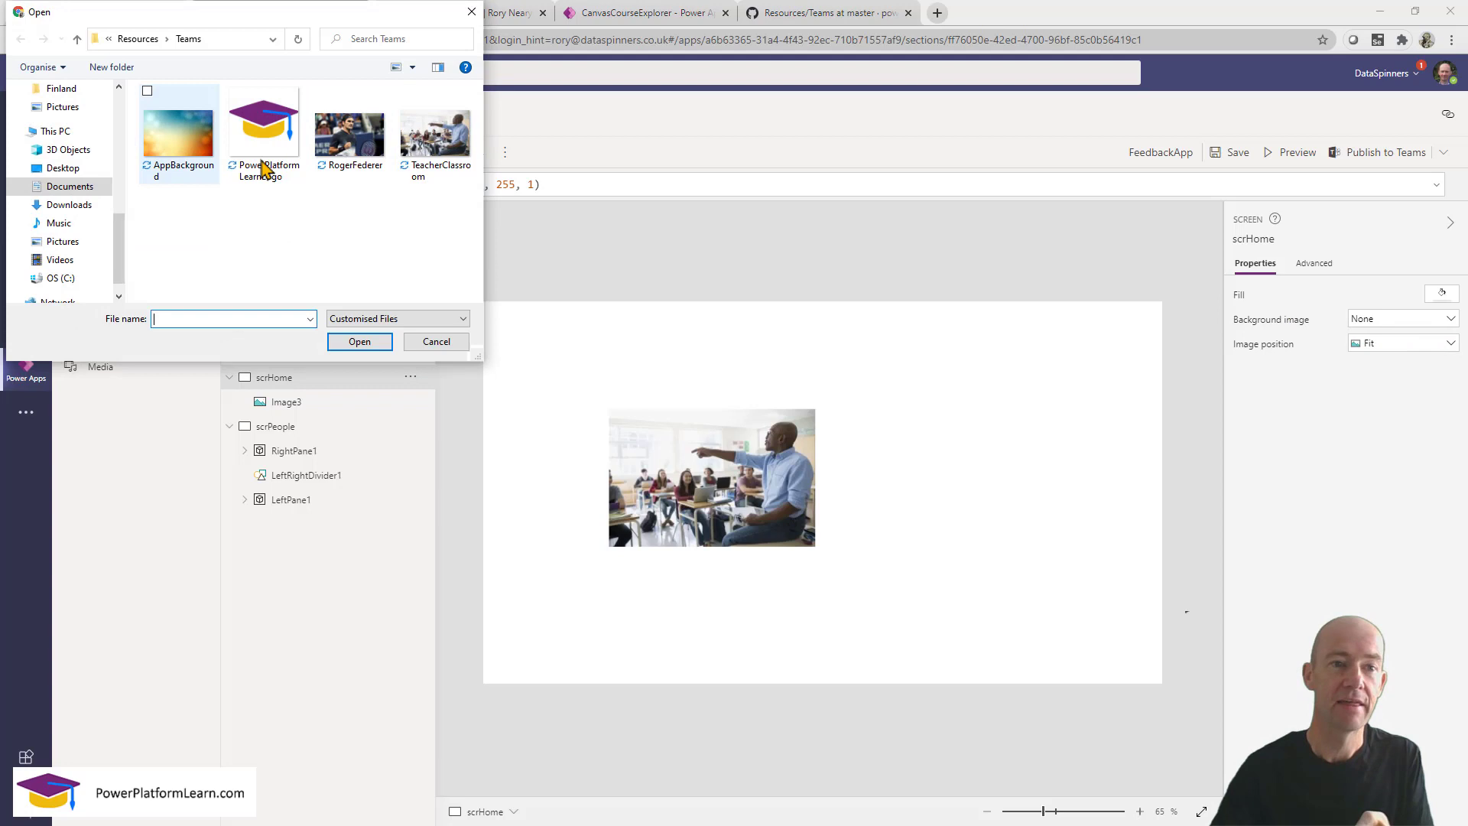
{"action": "left_click", "coordinate": [174, 151]}
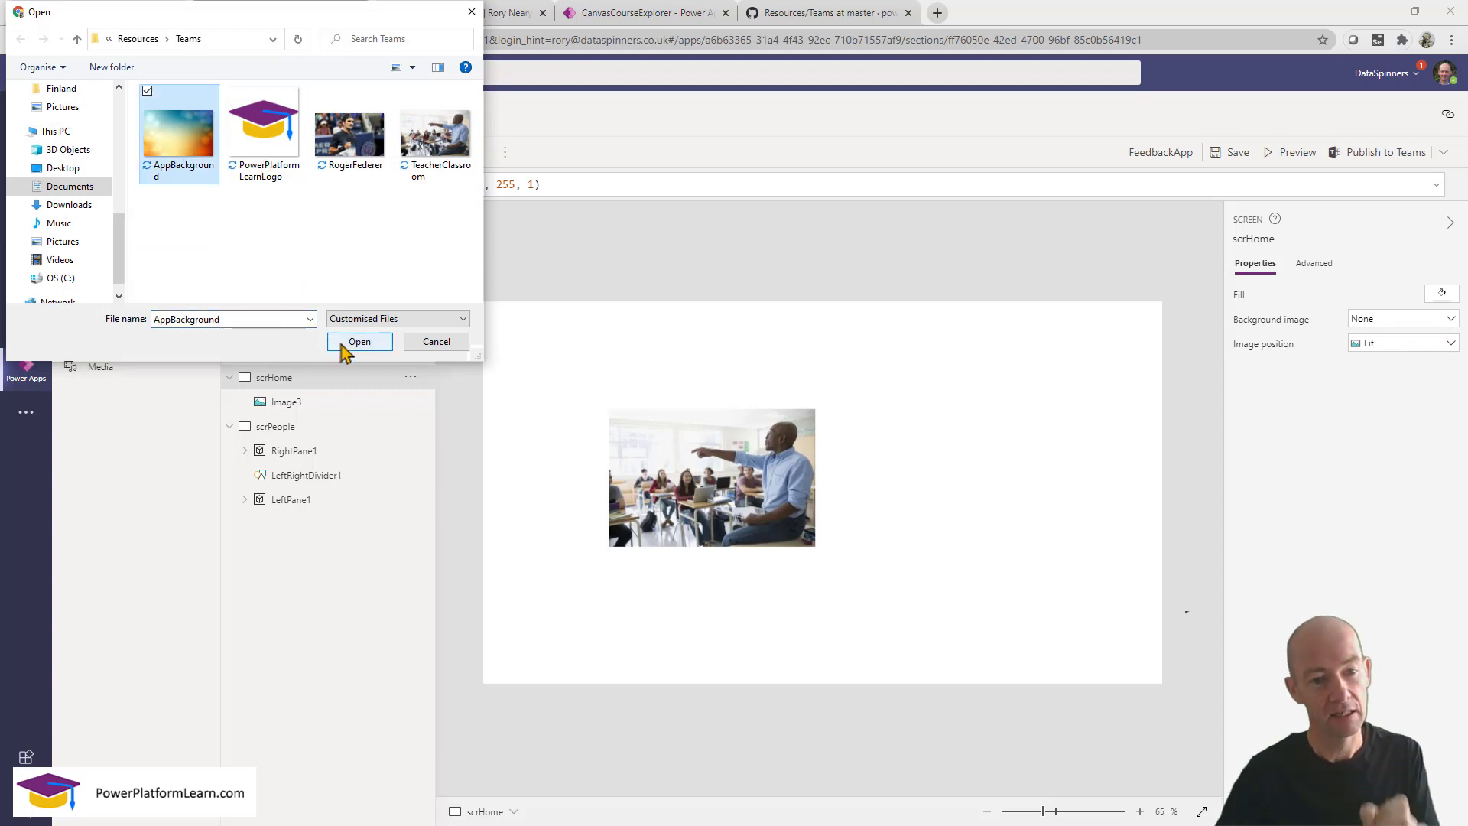
{"action": "left_click", "coordinate": [356, 341]}
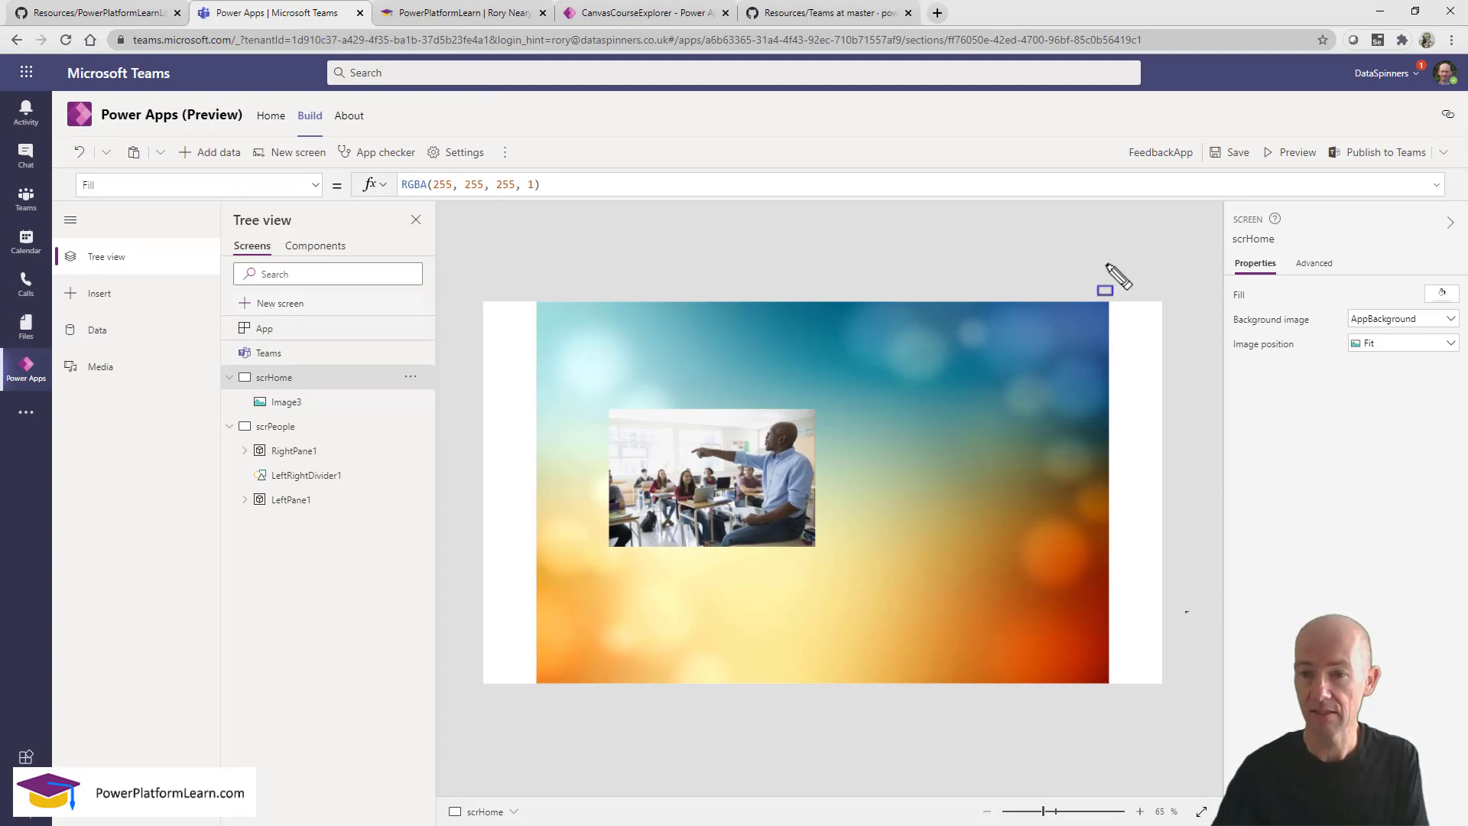
Set the background image position to Fill so it covers the whole screen.
{"action": "left_click_drag", "start_coordinate": [1106, 264], "coordinate": [1190, 741]}
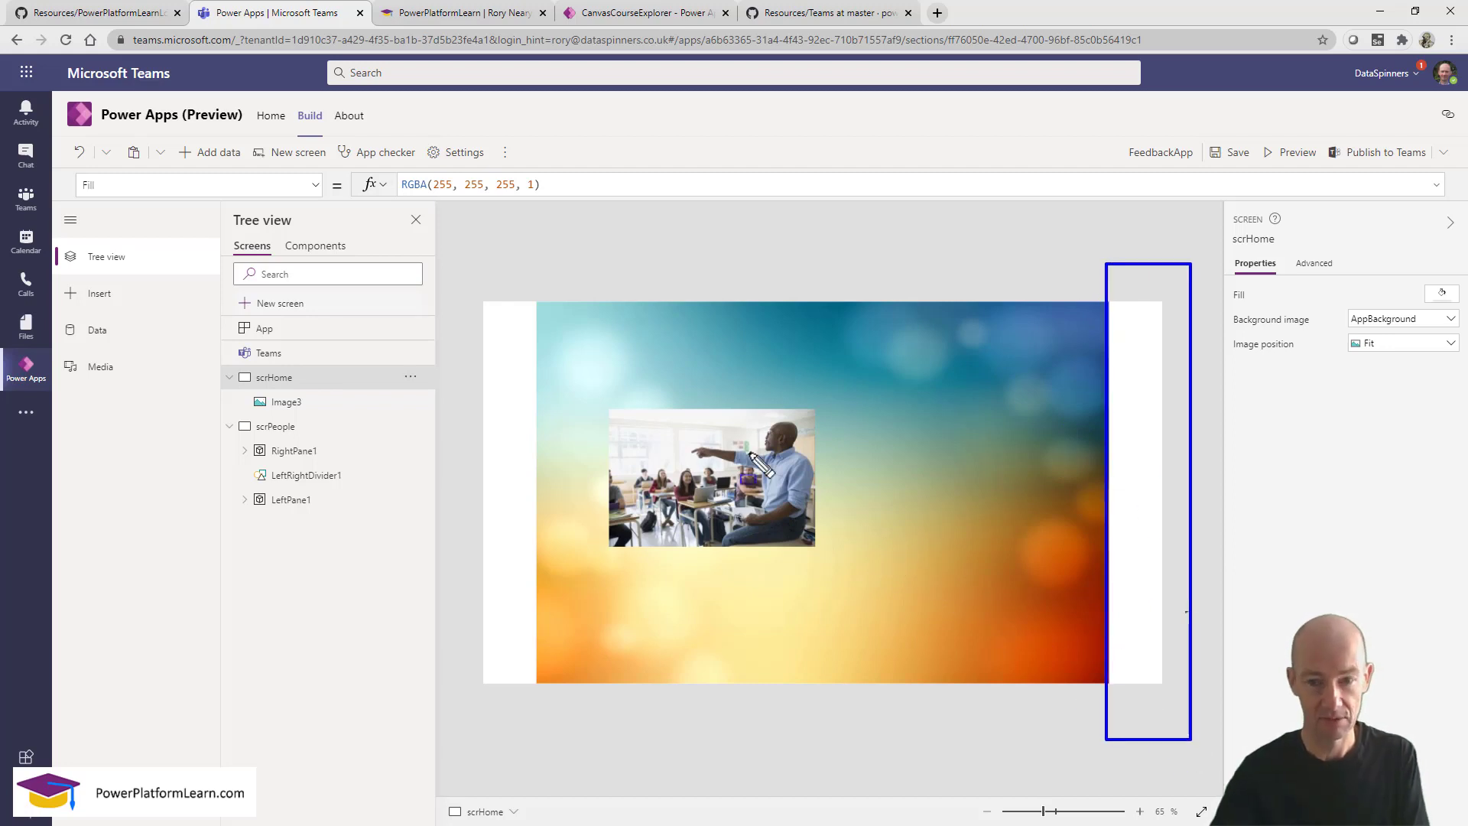
{"action": "left_click_drag", "start_coordinate": [485, 280], "coordinate": [580, 720]}
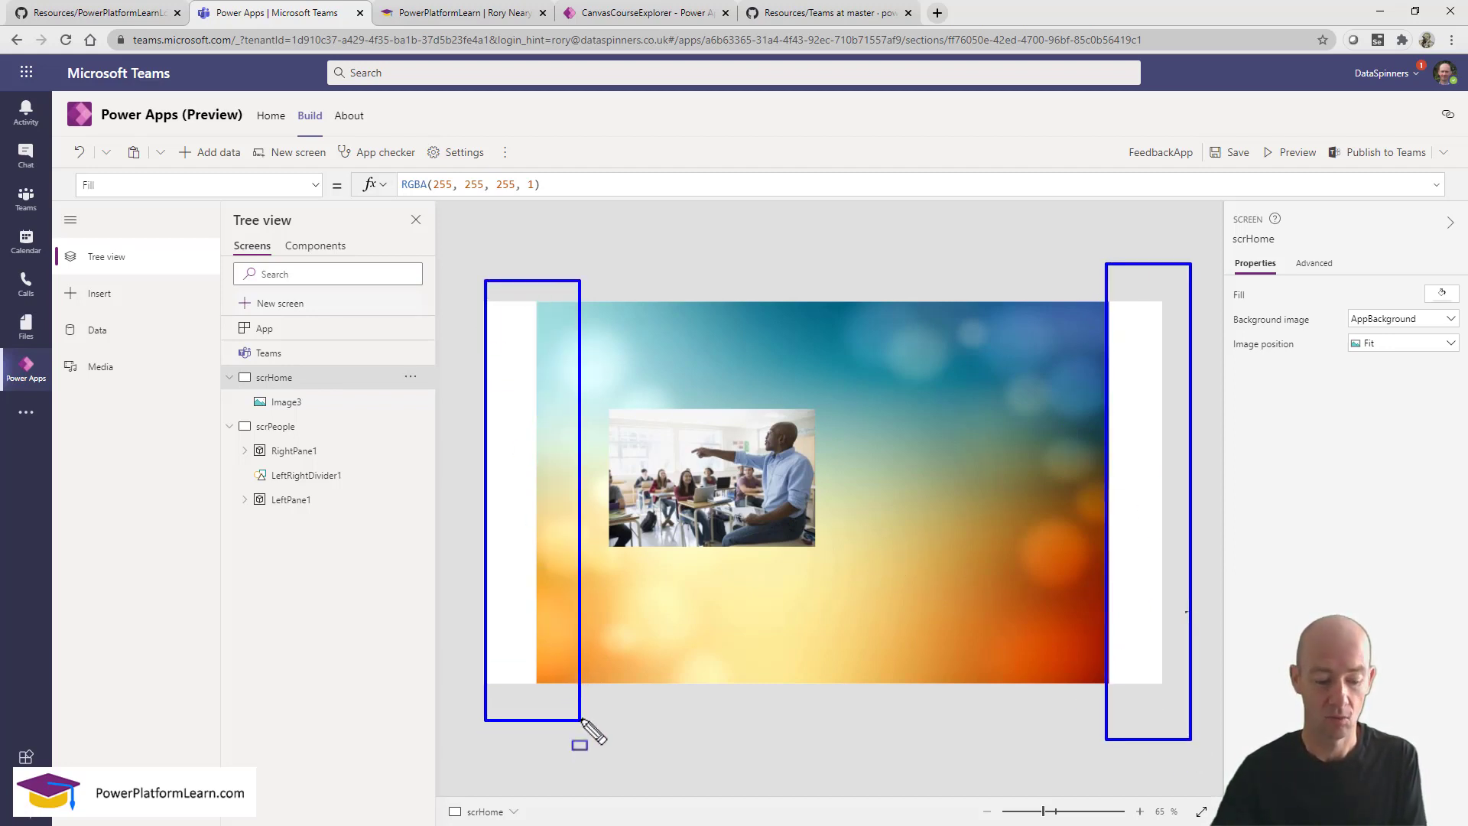
{"action": "key", "text": "Escape"}
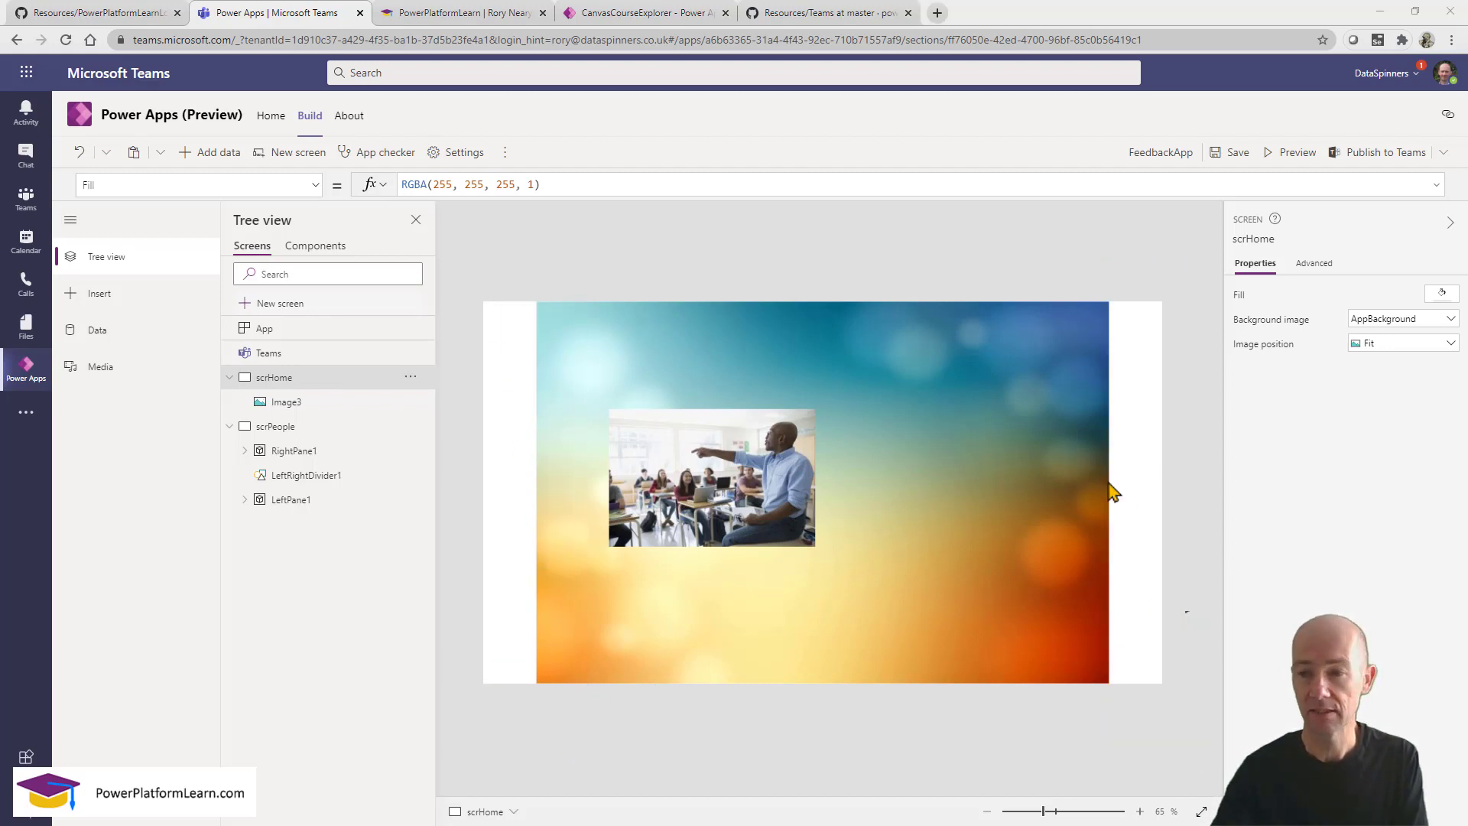
{"action": "left_click", "coordinate": [1416, 351]}
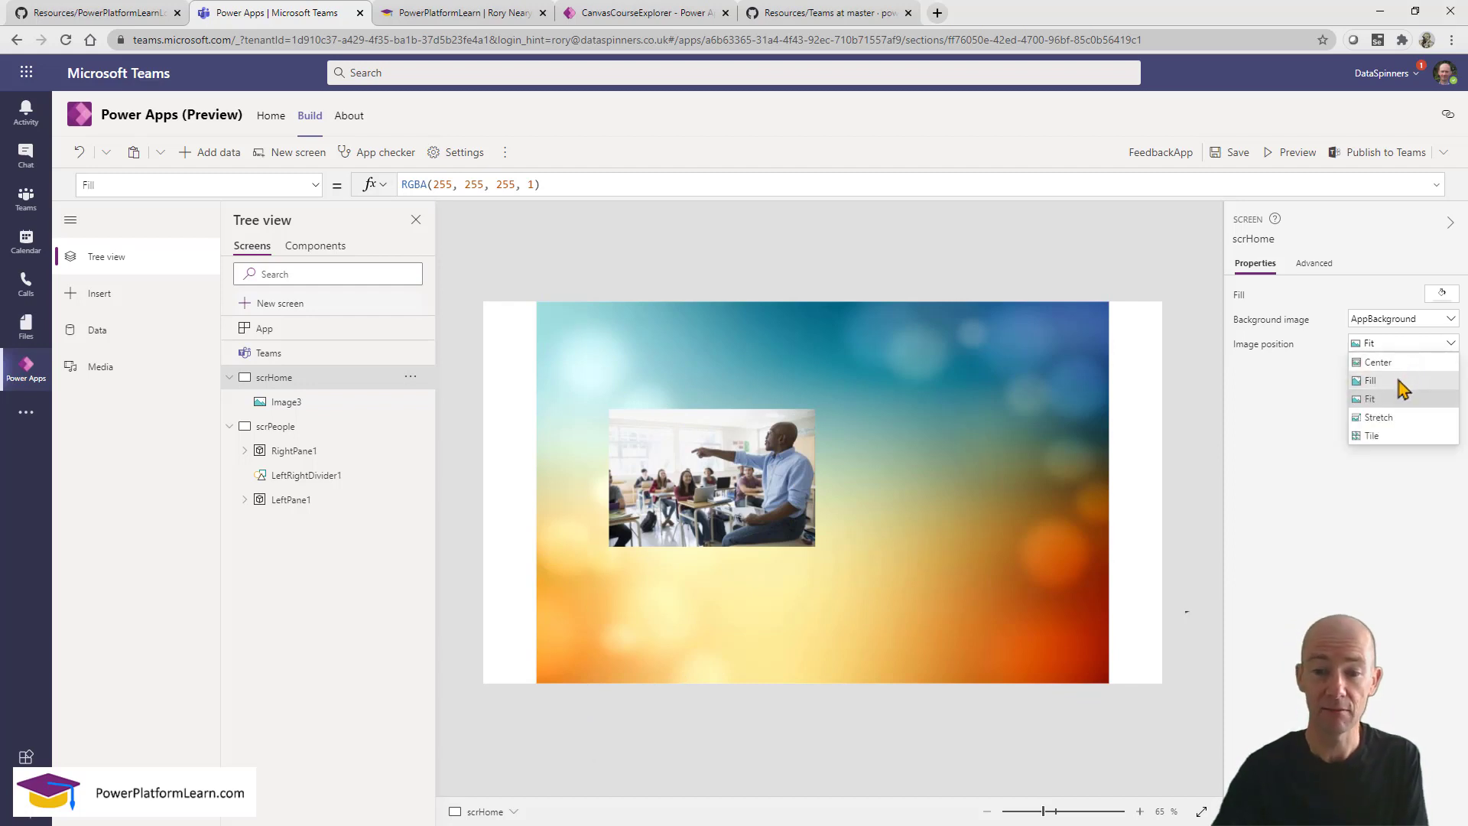
{"action": "left_click", "coordinate": [1400, 380]}
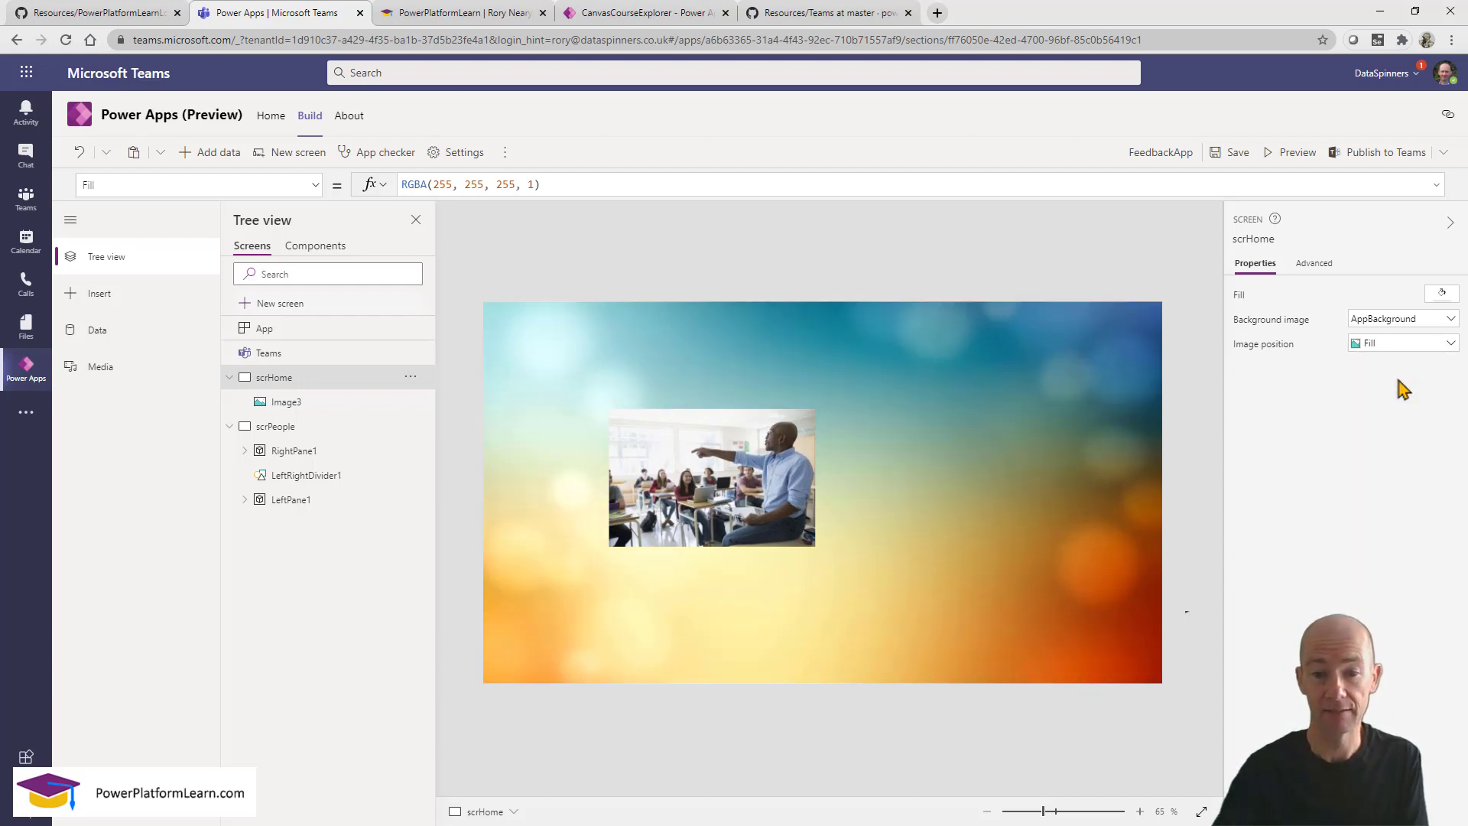
Move the classroom photo right and down toward the screen's center.
{"action": "left_click", "coordinate": [702, 508]}
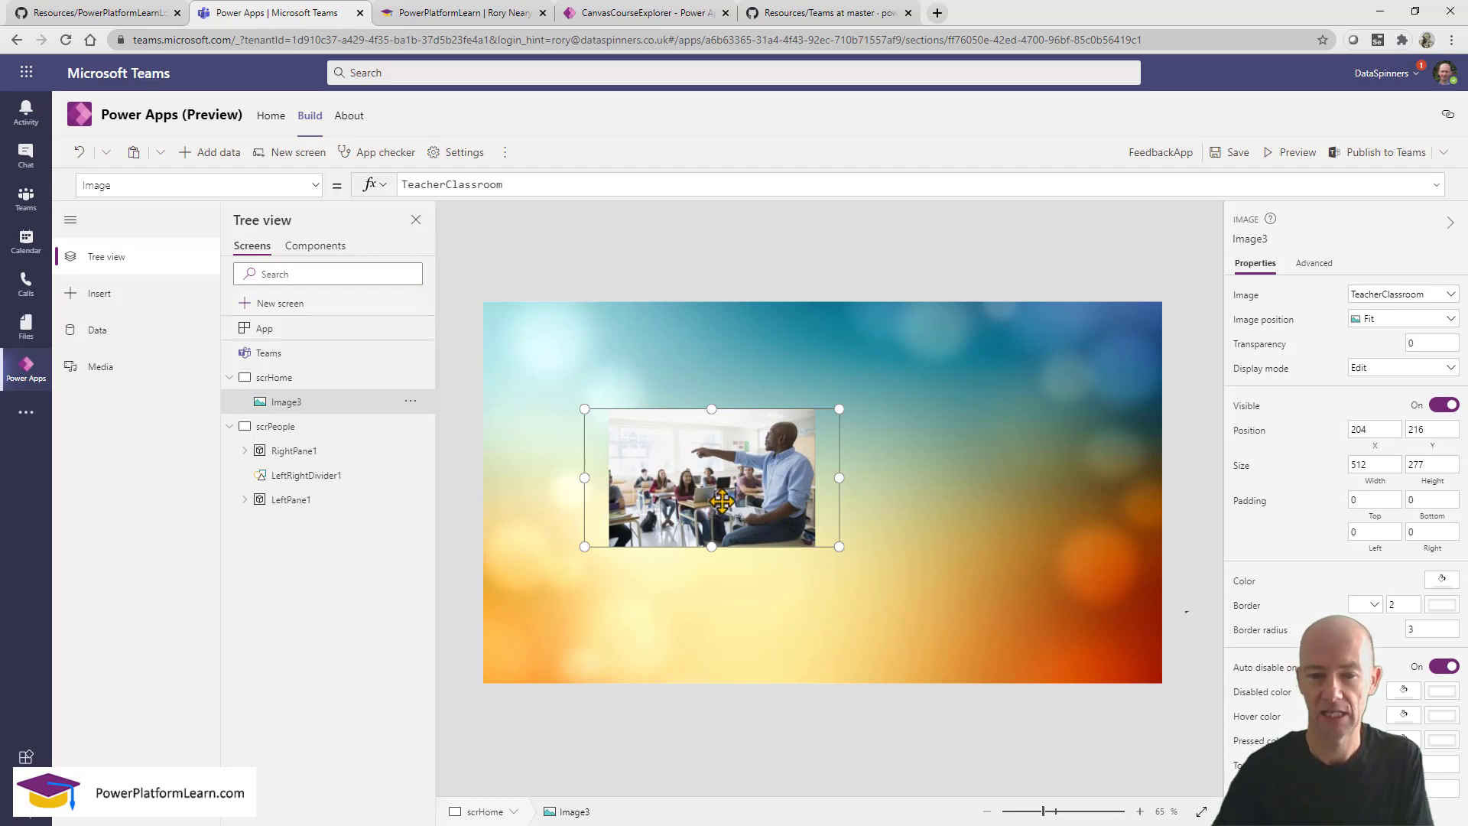
{"action": "left_click_drag", "start_coordinate": [707, 509], "coordinate": [810, 529]}
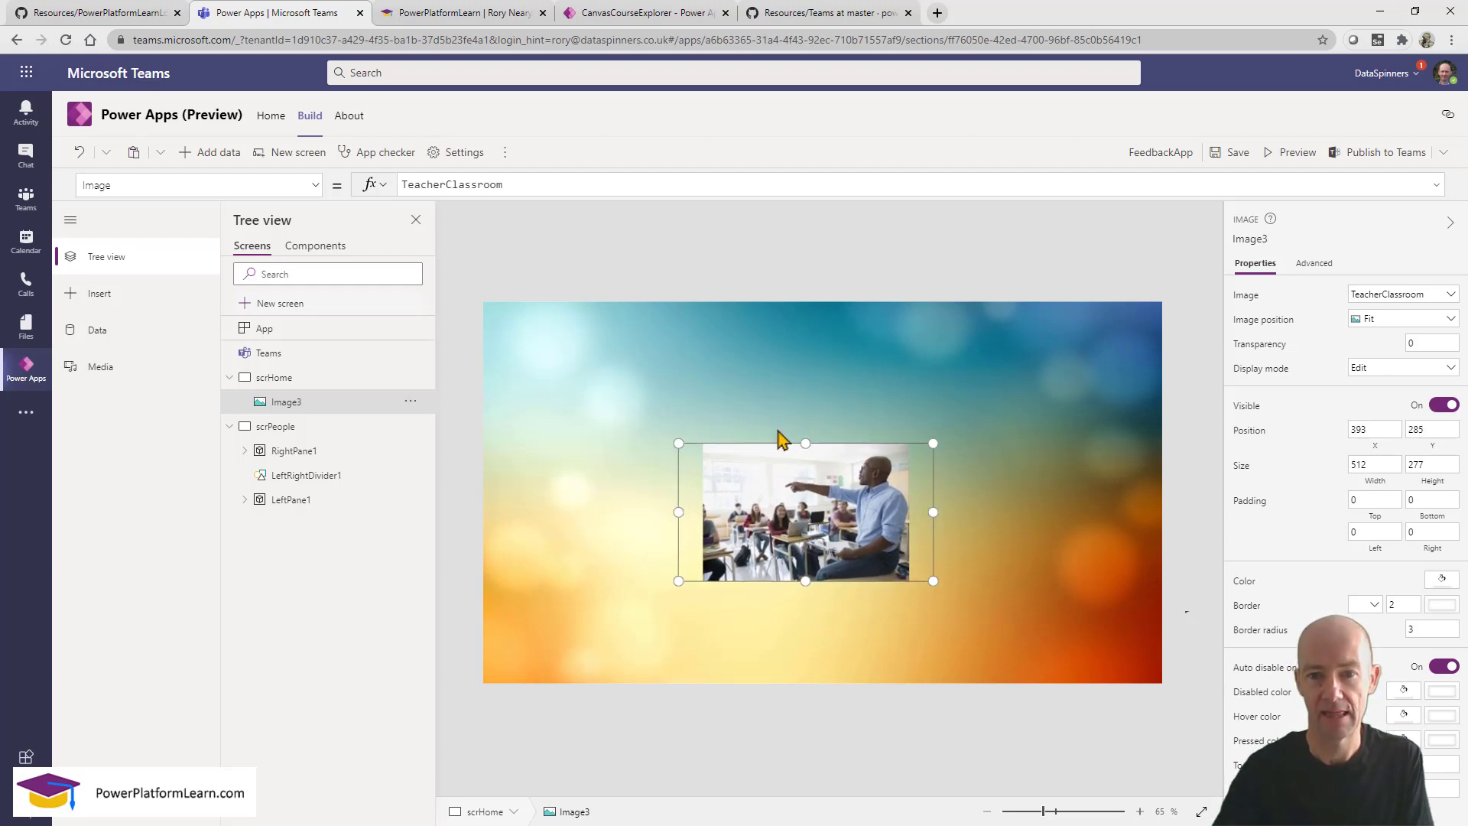
{"action": "left_click", "coordinate": [758, 383]}
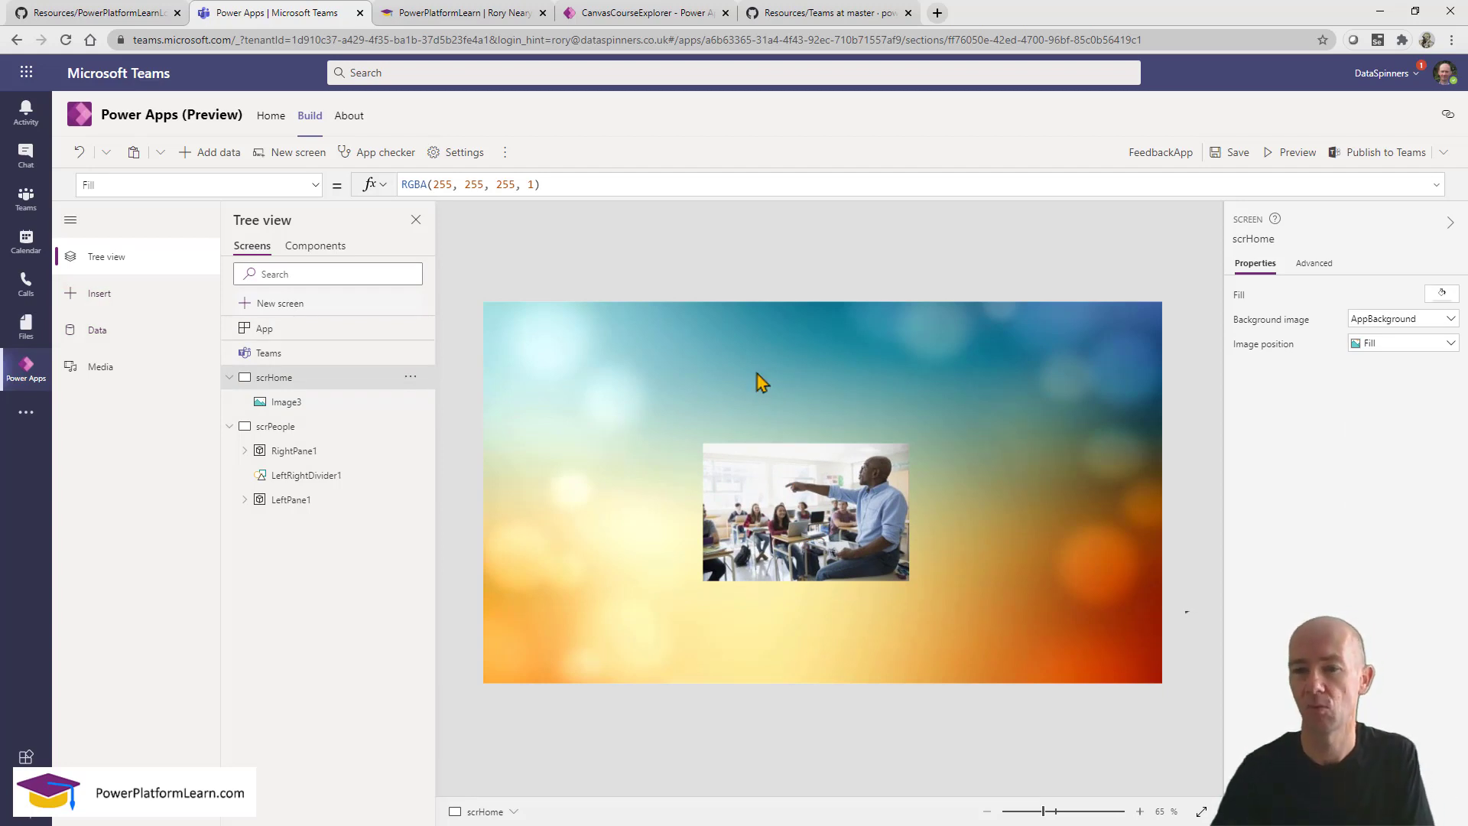
Insert a 100 by 100 PowerPlatformLearnLogo image at 1239,21 in scrHome's top-right corner.
{"action": "left_click", "coordinate": [100, 297]}
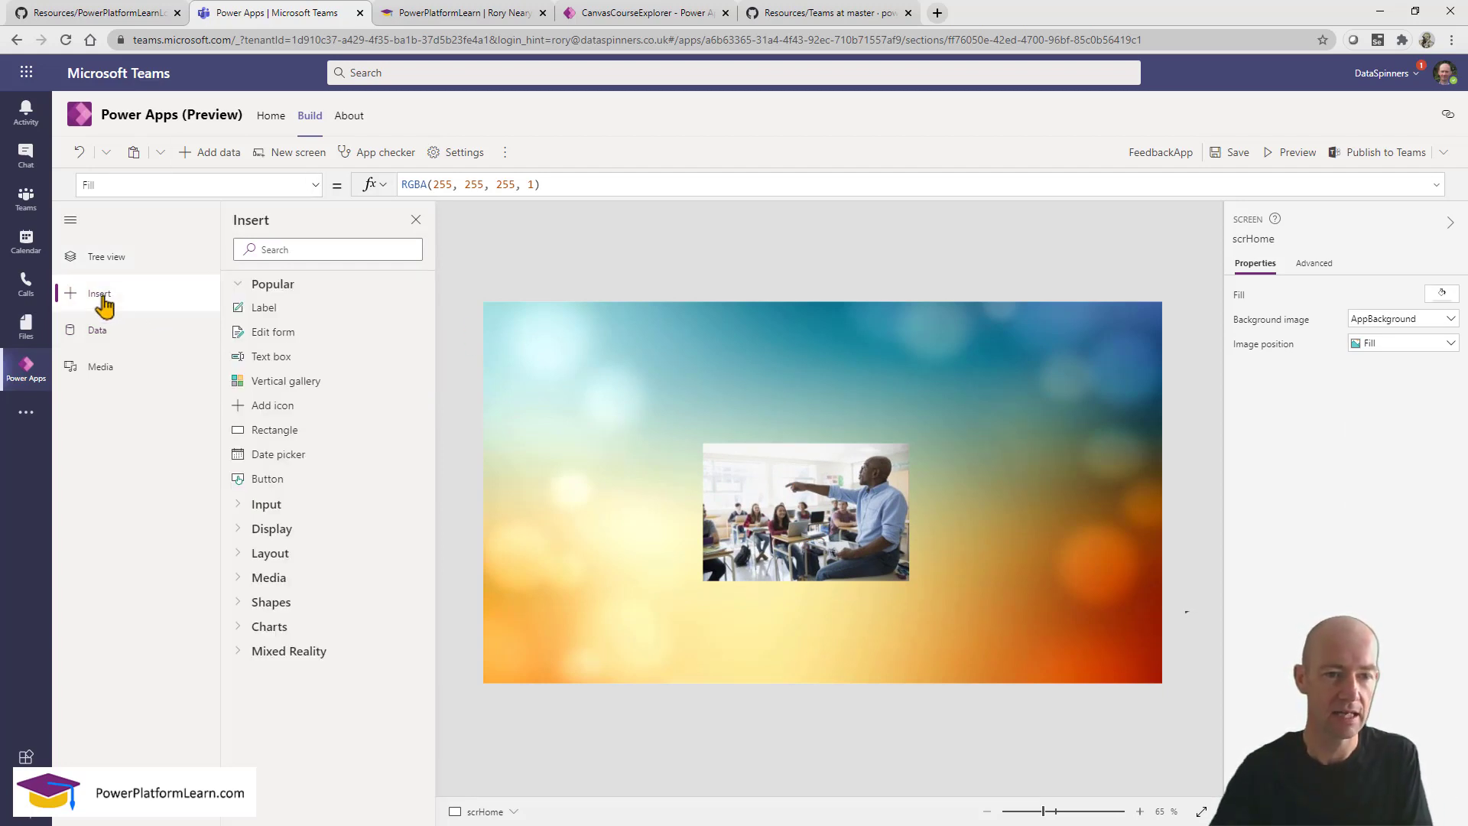
{"action": "left_click", "coordinate": [298, 247]}
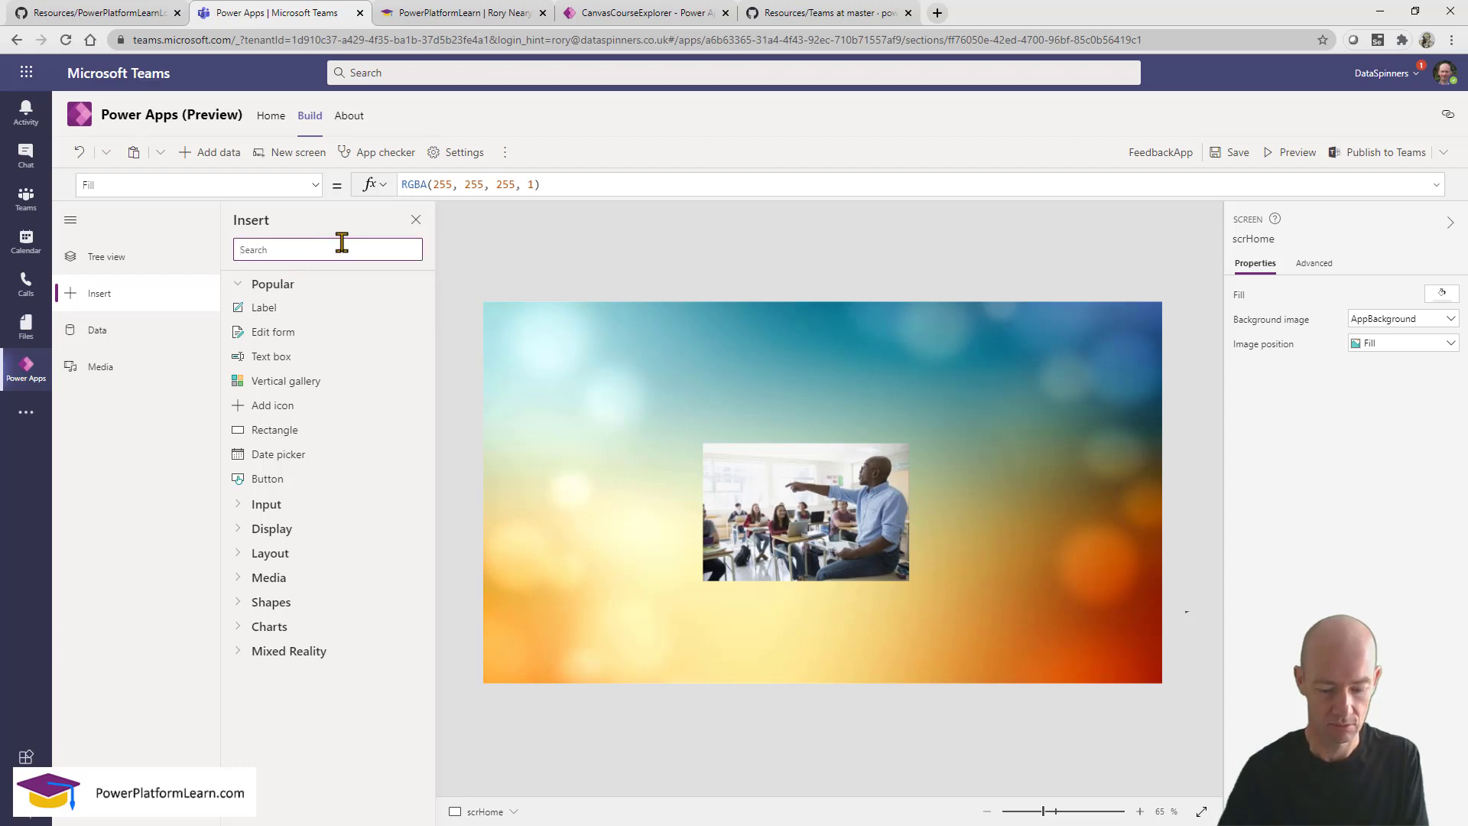
{"action": "type", "text": "im"}
{"action": "left_click_drag", "start_coordinate": [272, 356], "coordinate": [974, 360]}
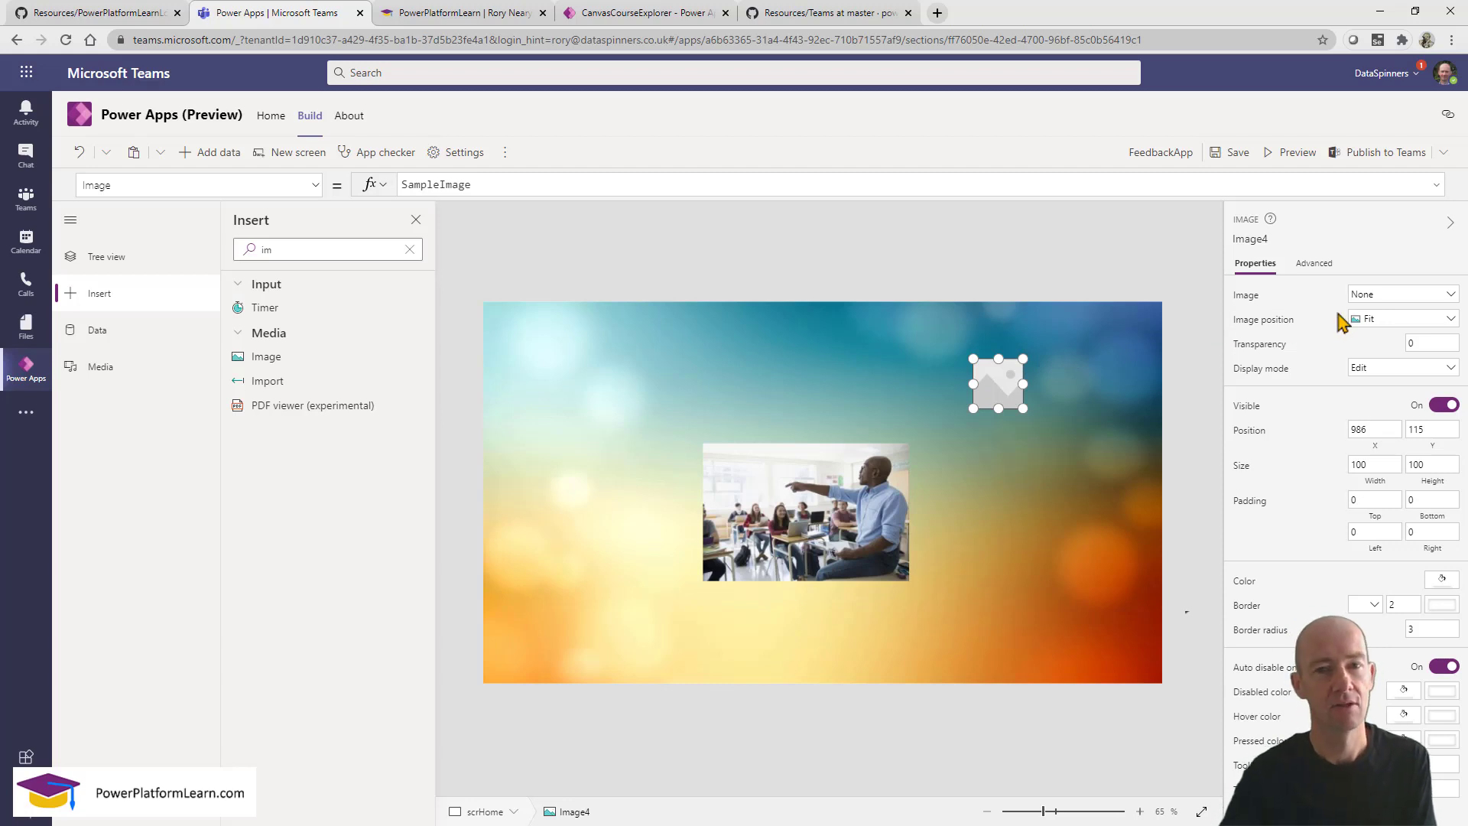
{"action": "left_click", "coordinate": [1402, 302]}
{"action": "left_click", "coordinate": [1404, 317]}
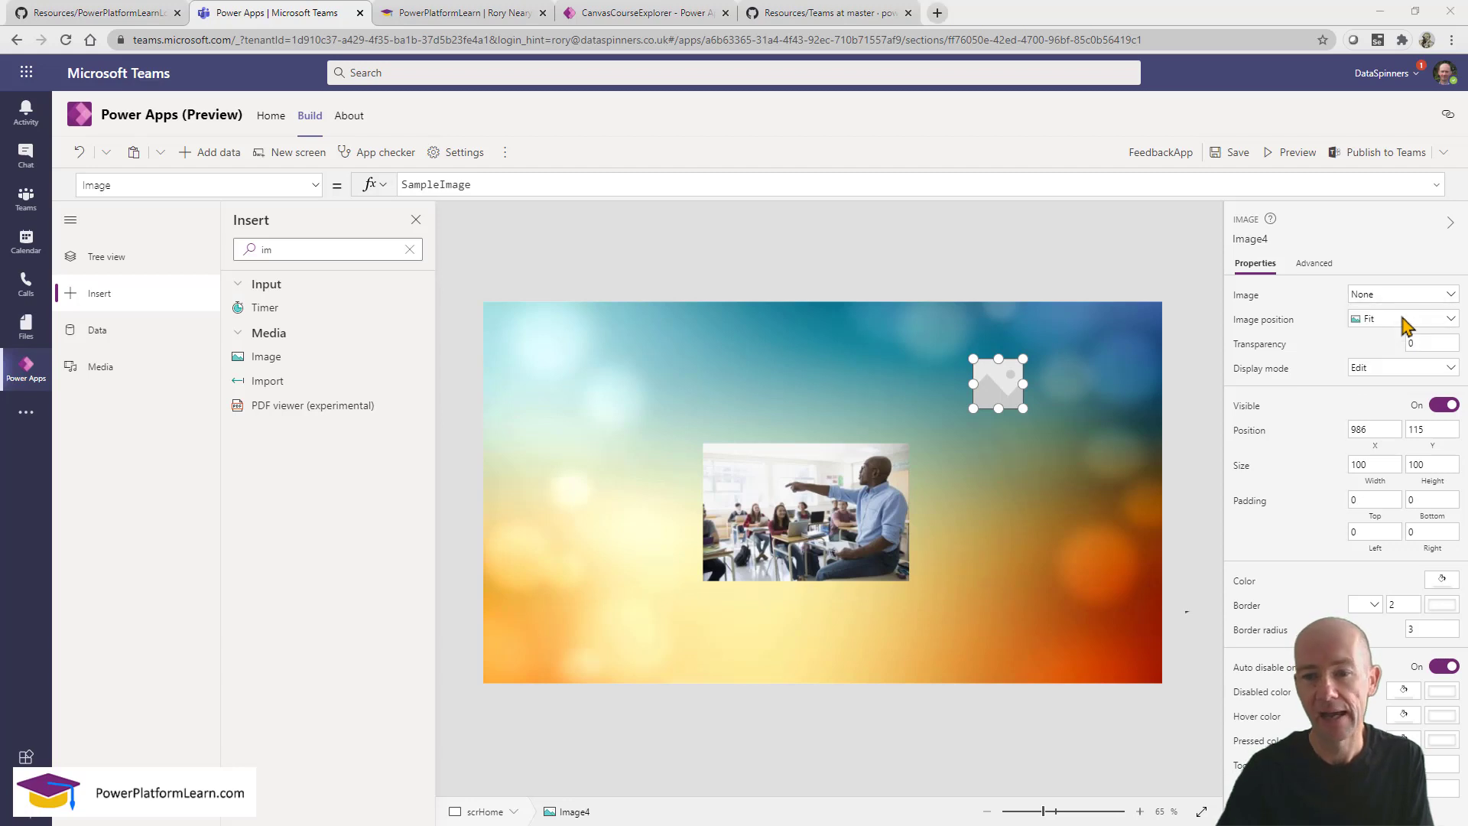
{"action": "left_click", "coordinate": [261, 140]}
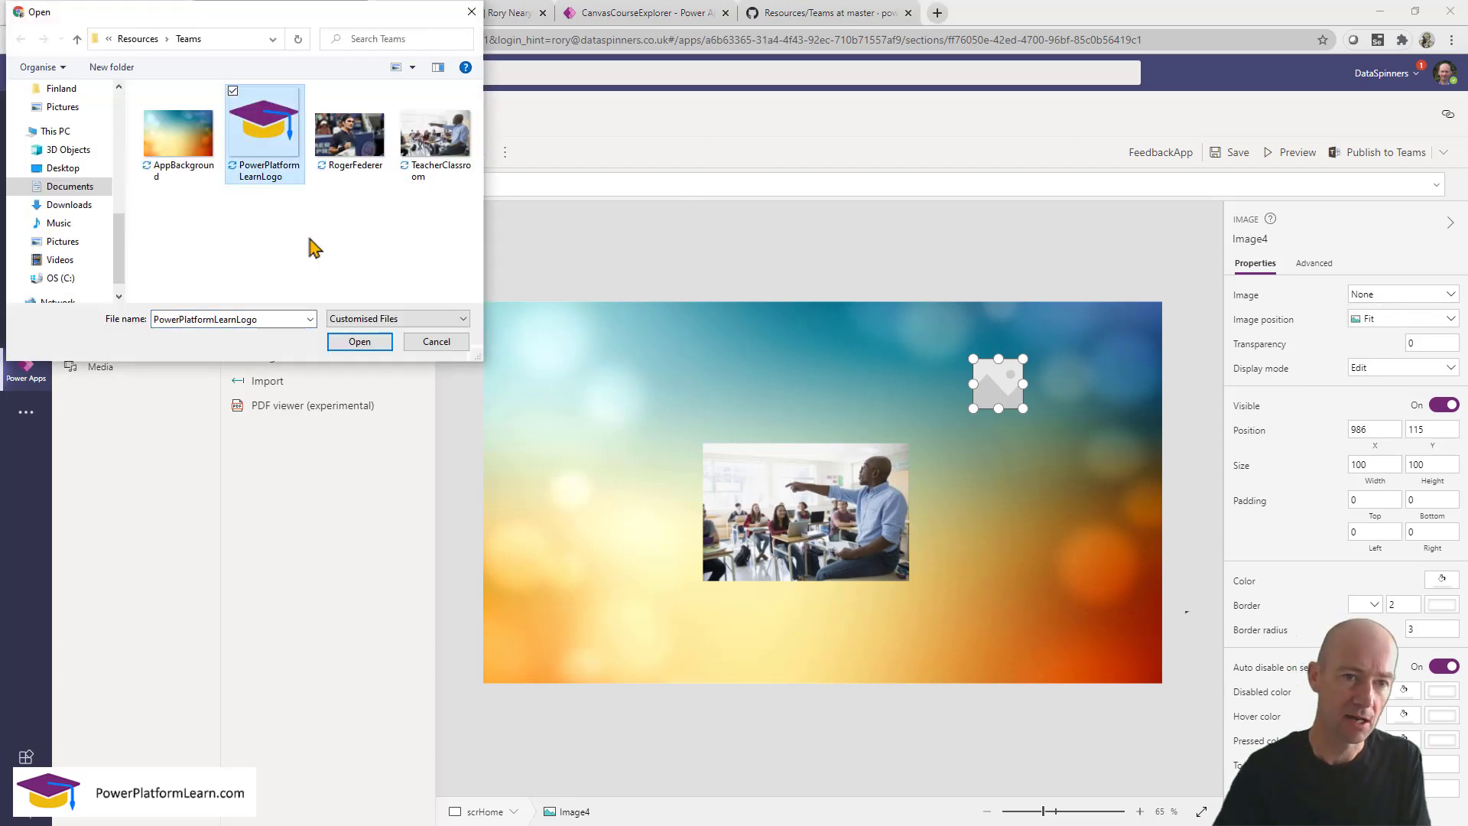
{"action": "left_click", "coordinate": [360, 342]}
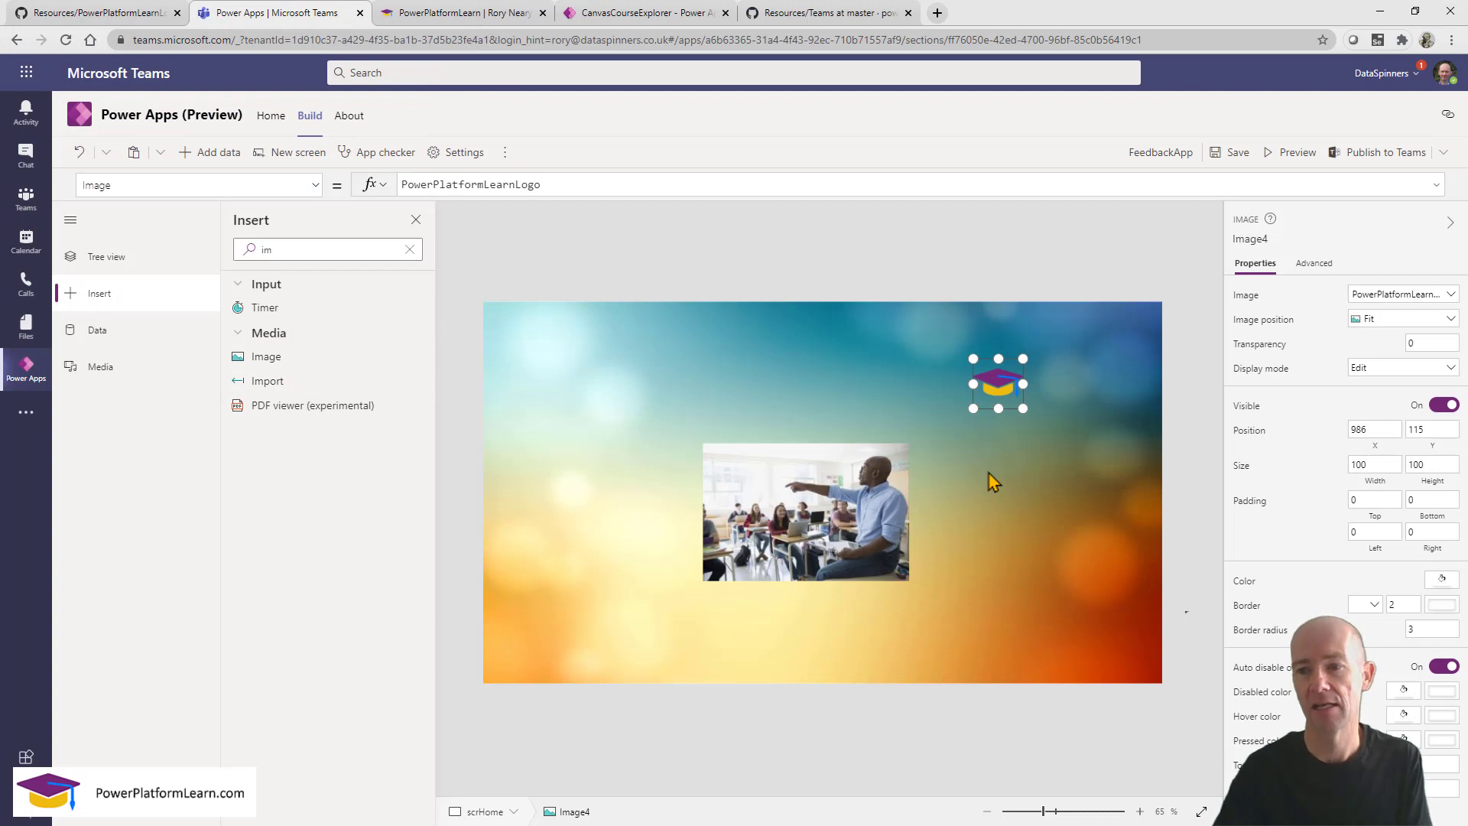
{"action": "left_click_drag", "start_coordinate": [986, 389], "coordinate": [1125, 344]}
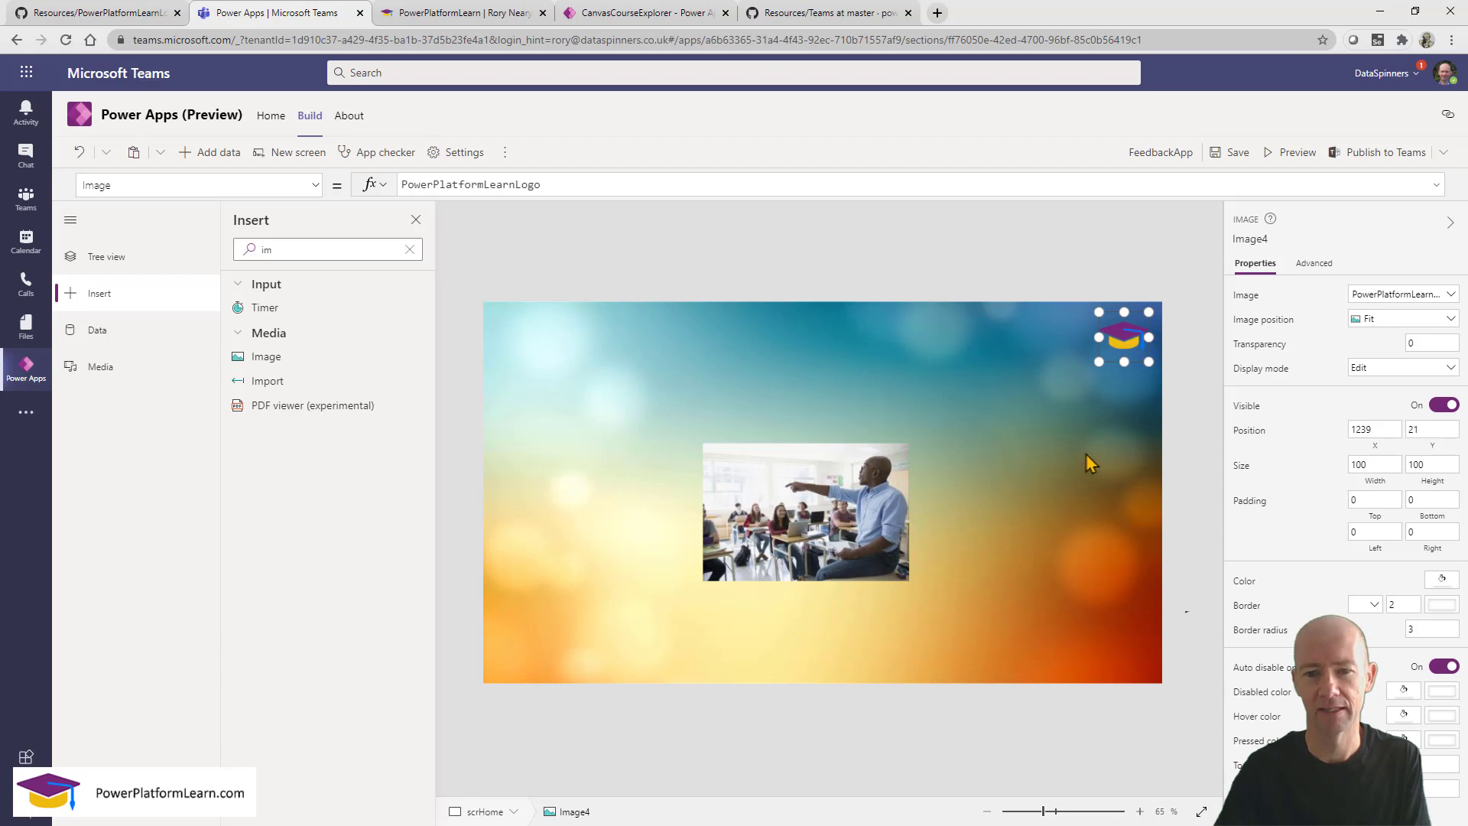
{"action": "left_click", "coordinate": [1099, 462]}
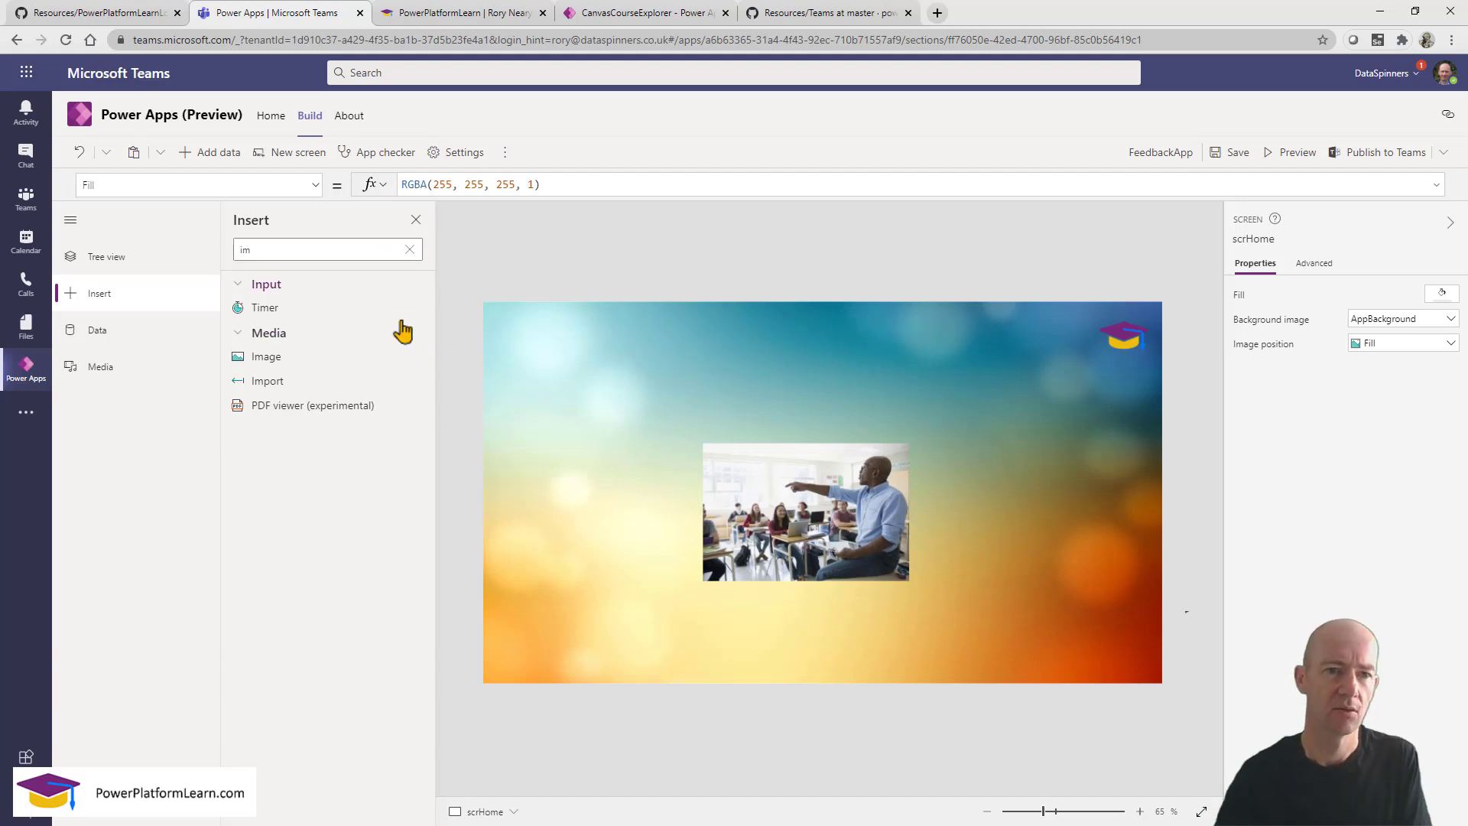
Insert a new label onto the home screen and stretch it across the screen.
{"action": "left_click", "coordinate": [284, 248]}
{"action": "double_click", "coordinate": [284, 248]}
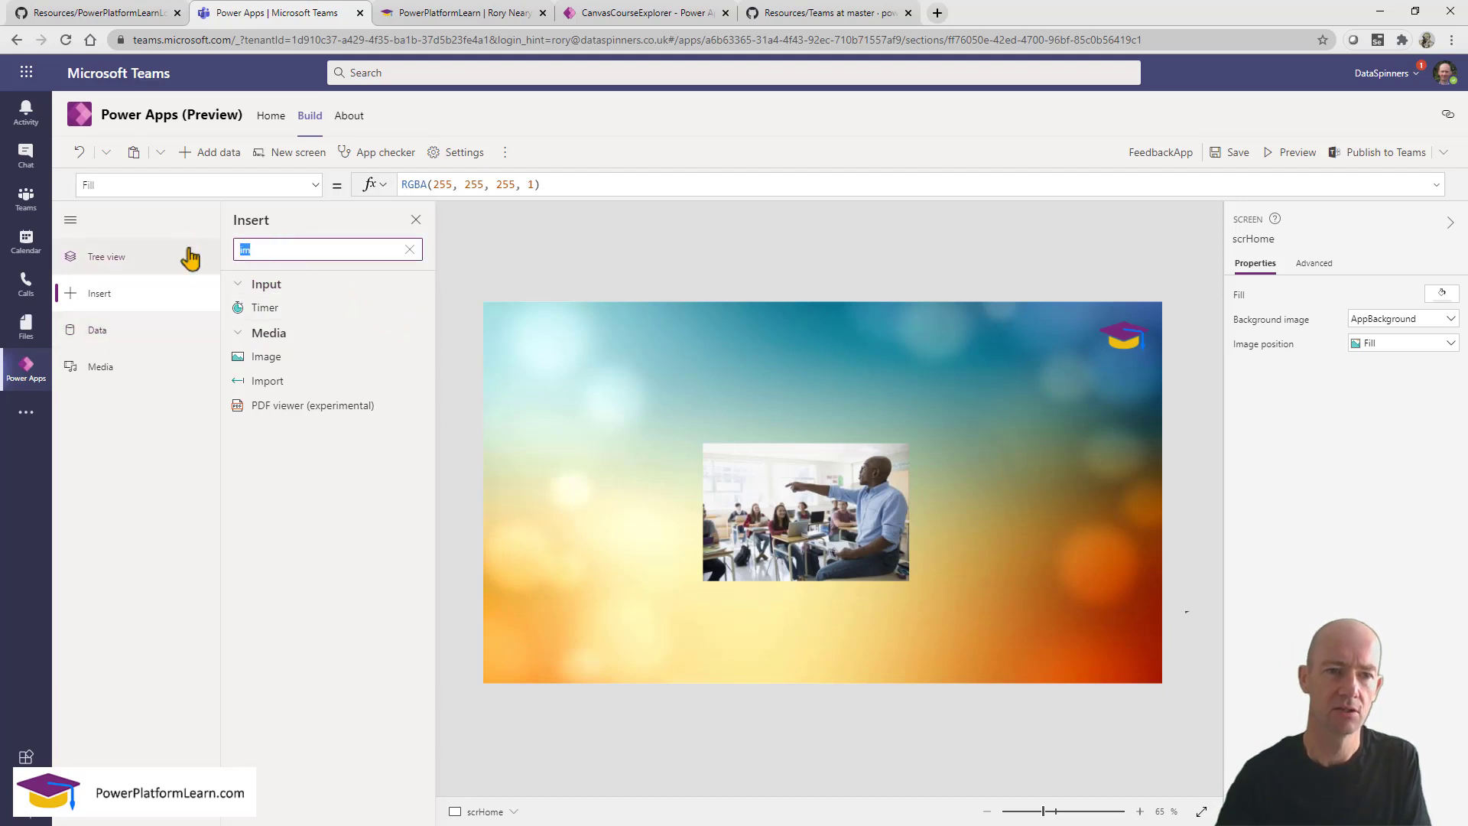
{"action": "type", "text": "la"}
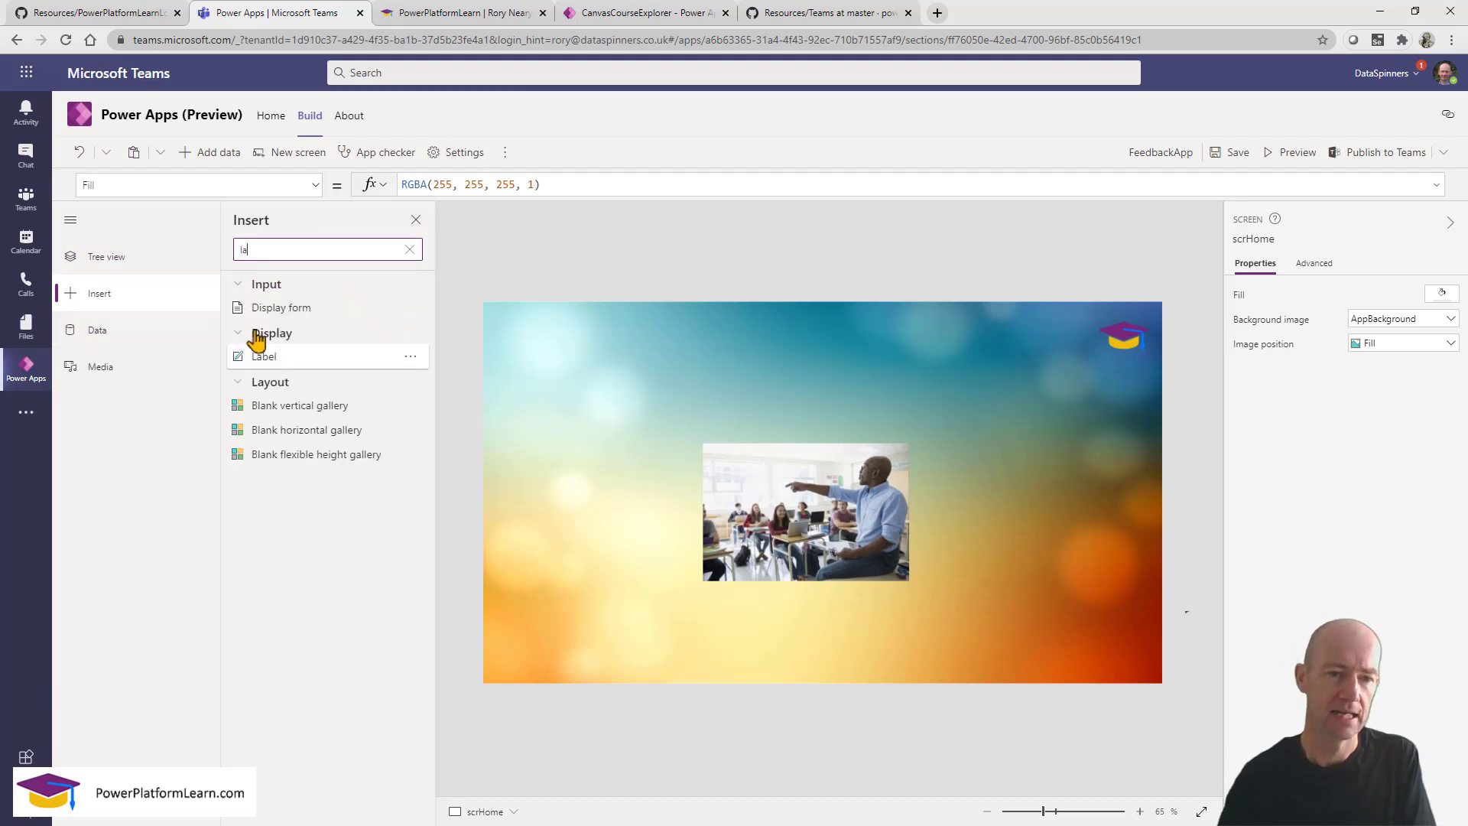
{"action": "left_click_drag", "start_coordinate": [264, 356], "coordinate": [577, 330]}
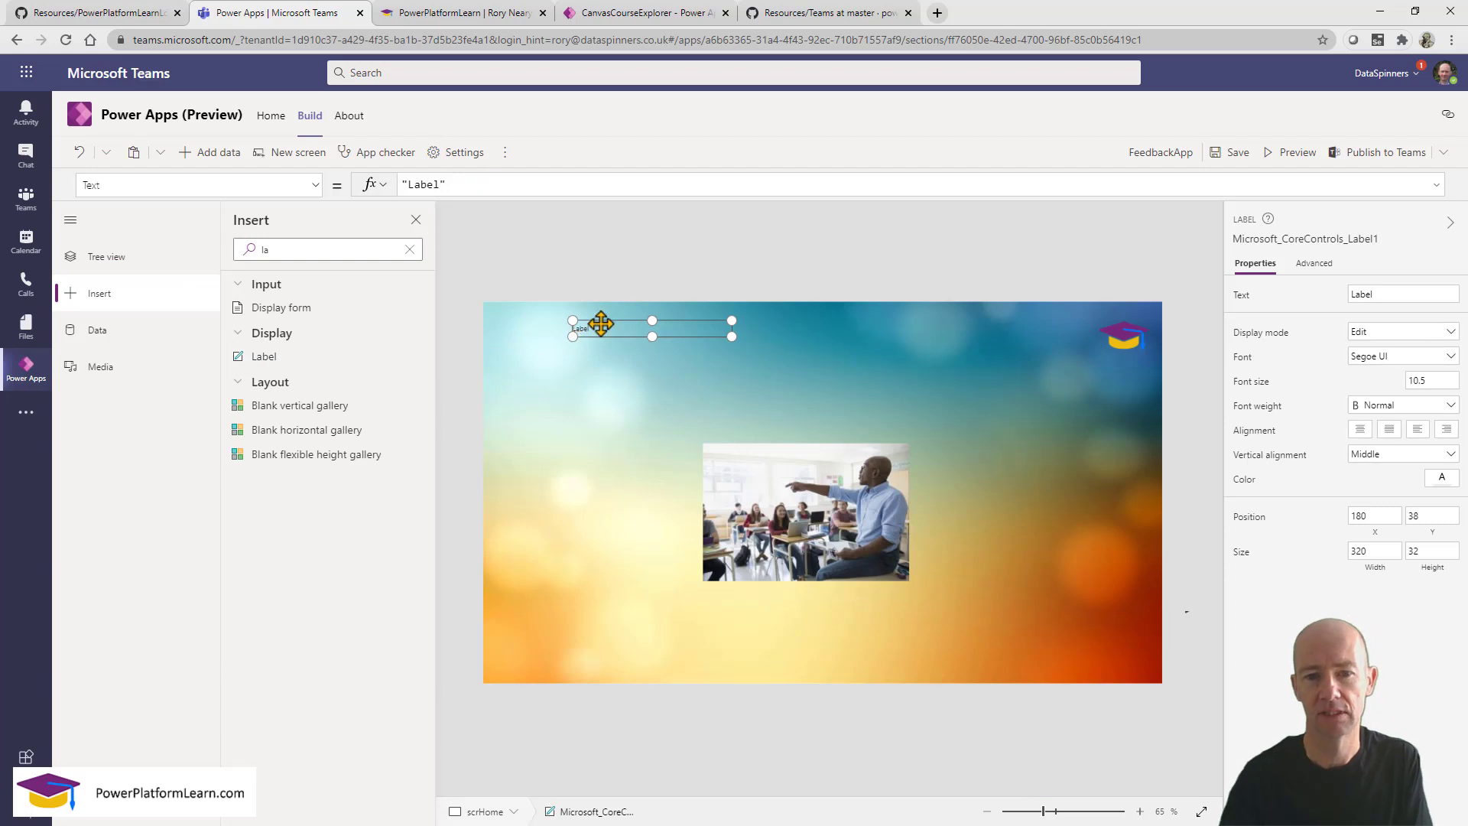
{"action": "left_click_drag", "start_coordinate": [731, 342], "coordinate": [1139, 349]}
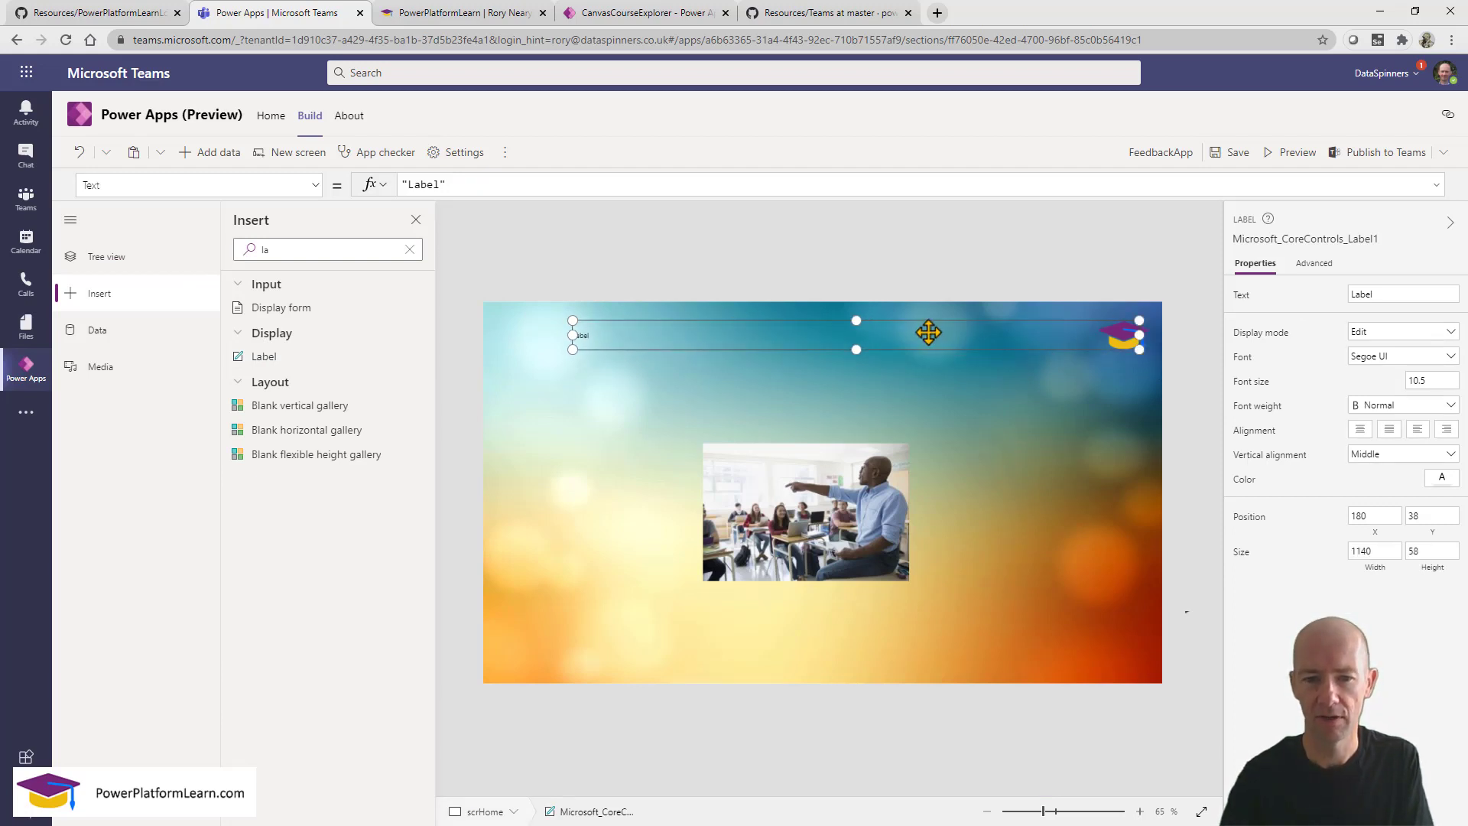
{"action": "left_click_drag", "start_coordinate": [931, 328], "coordinate": [859, 409]}
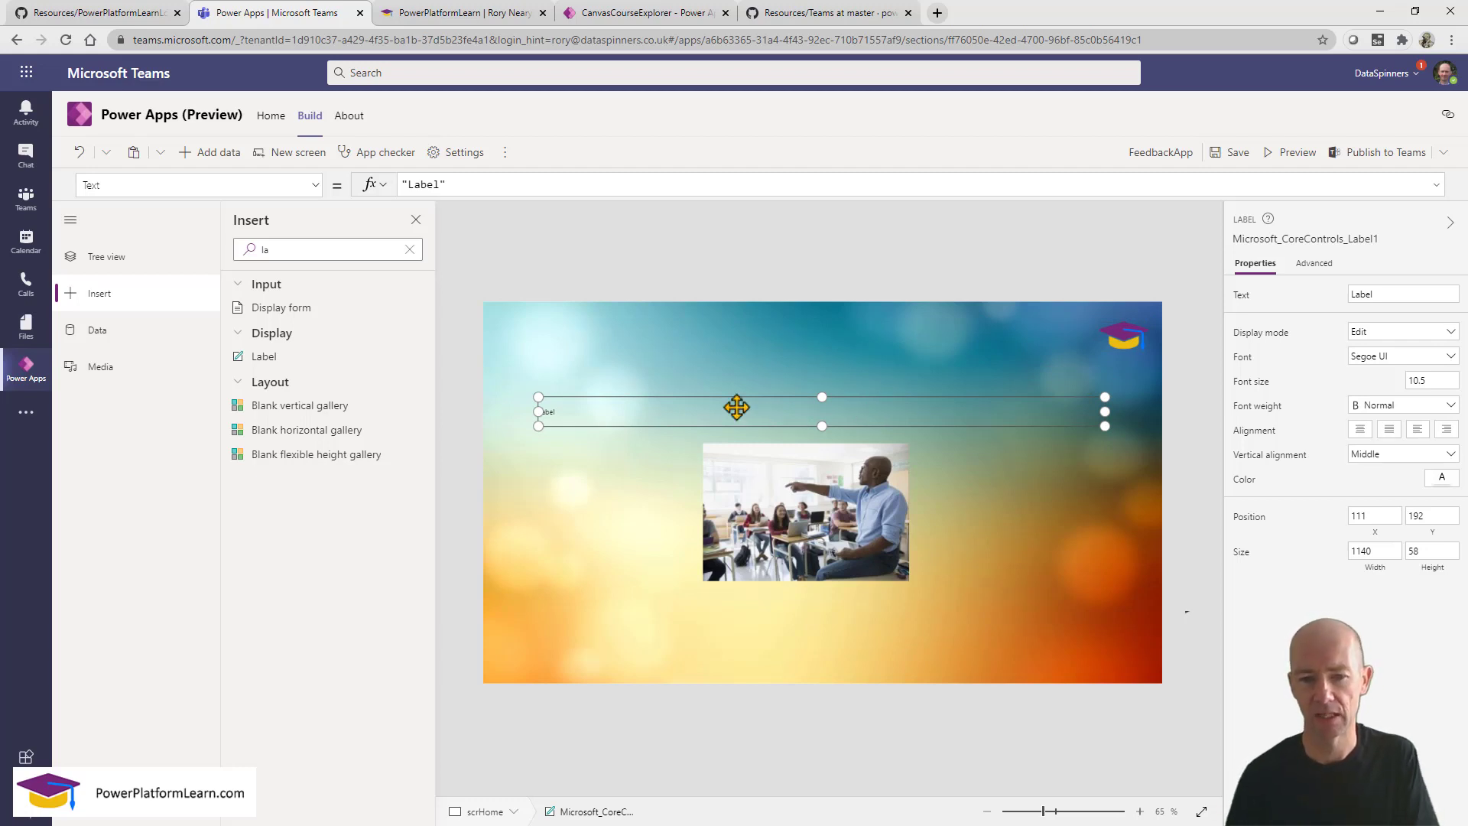
Narrow the label to 668 by 56 at 315,229, centred just above the classroom photo.
{"action": "left_click_drag", "start_coordinate": [538, 426], "coordinate": [676, 422]}
{"action": "left_click_drag", "start_coordinate": [917, 413], "coordinate": [818, 418]}
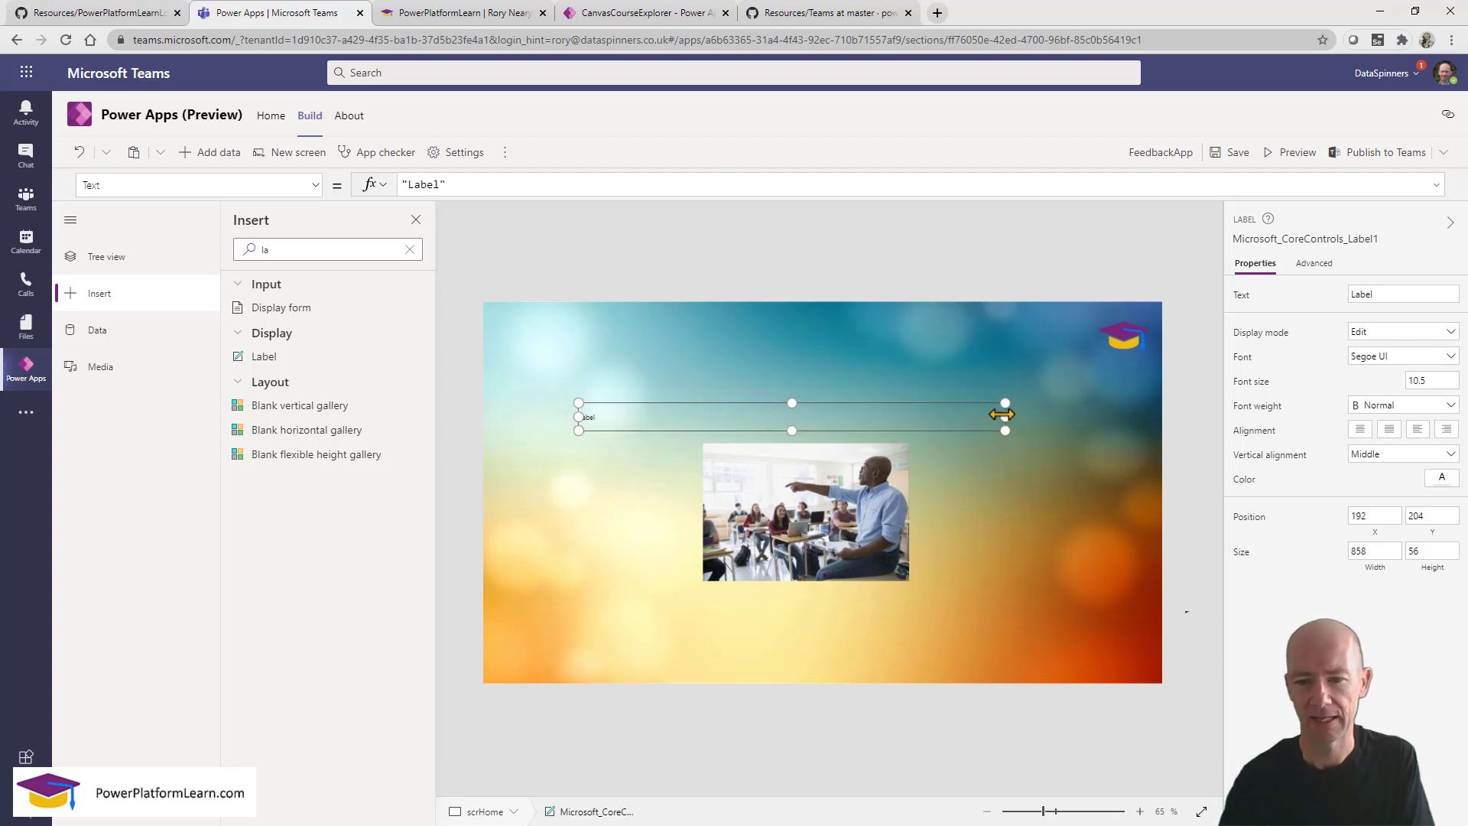
{"action": "left_click_drag", "start_coordinate": [1001, 414], "coordinate": [904, 423]}
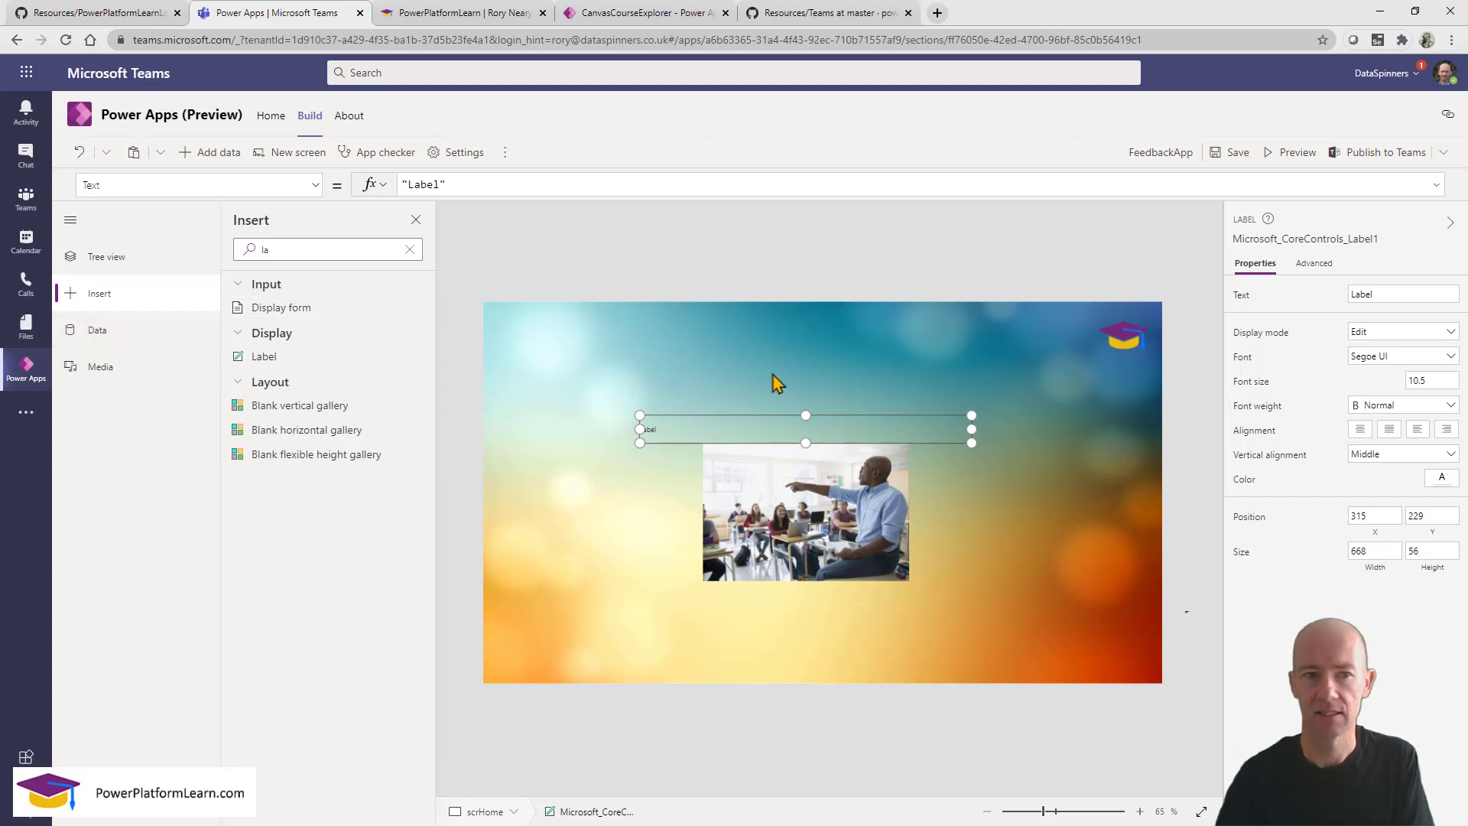
{"action": "left_click", "coordinate": [316, 187]}
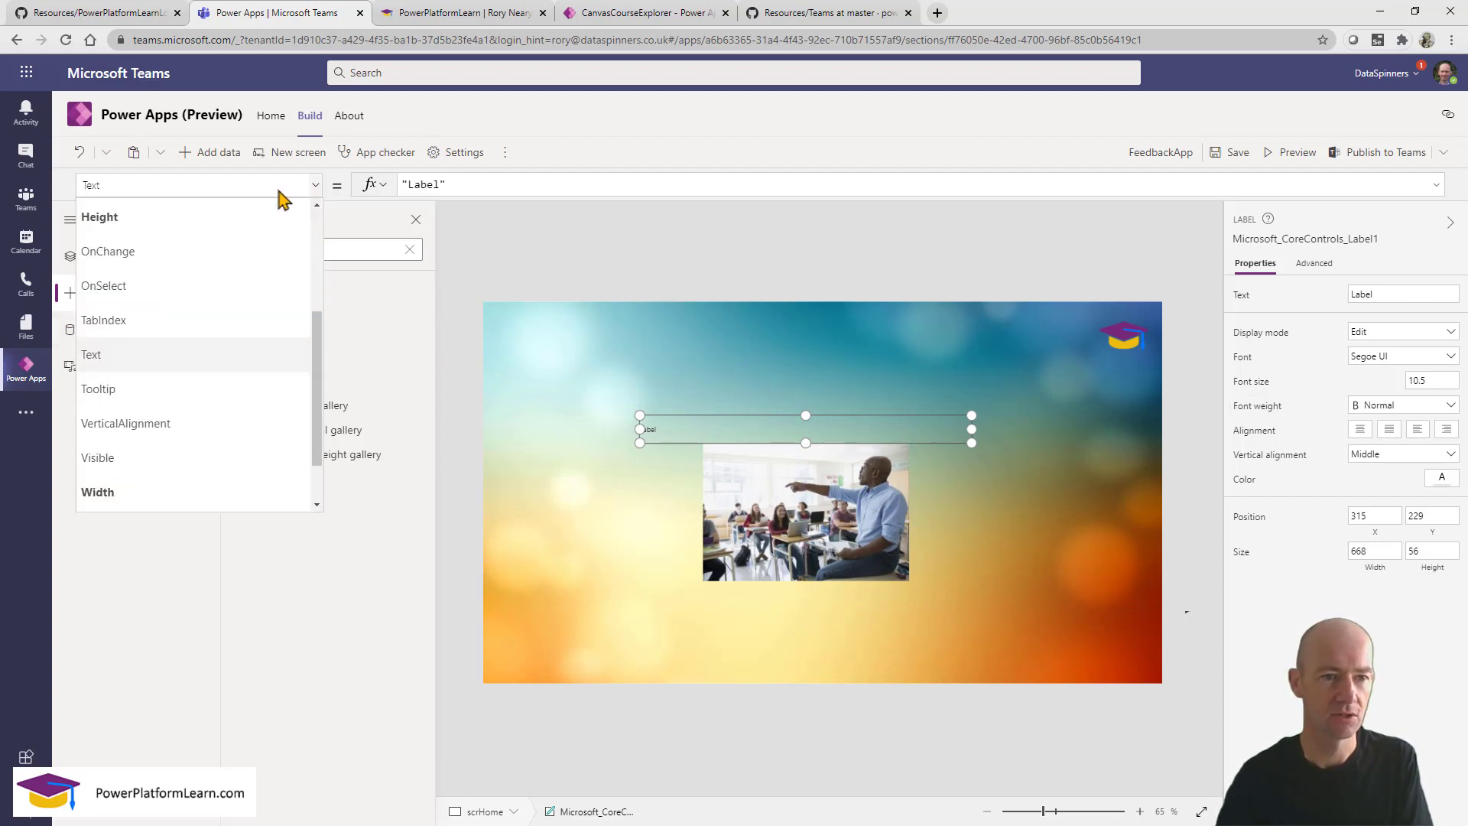
{"action": "left_click", "coordinate": [223, 191]}
{"action": "type", "text": "Fill"}
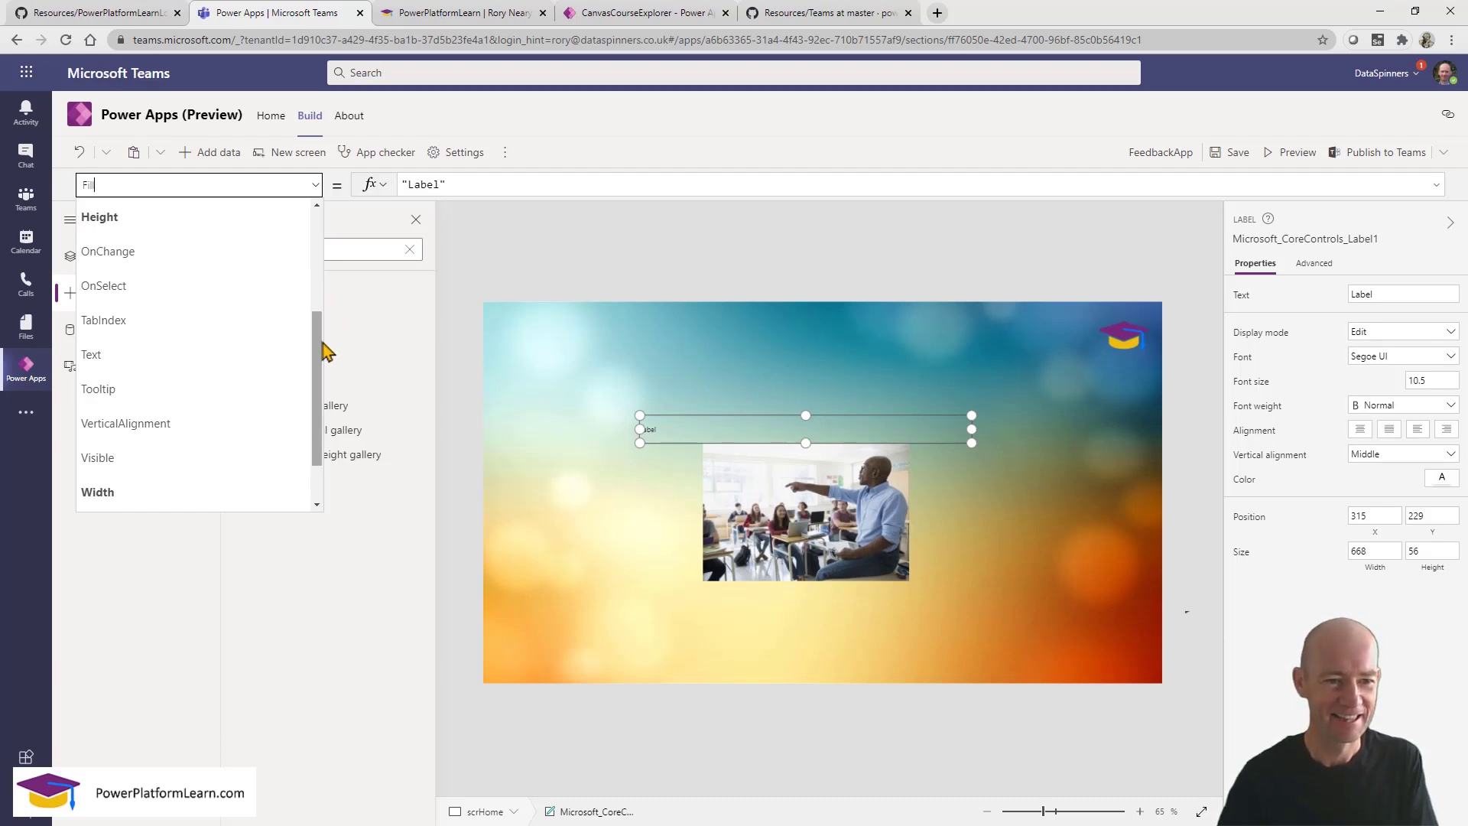
Set the new label's Color property to Black in the formula bar.
{"action": "left_click_drag", "start_coordinate": [320, 359], "coordinate": [324, 262]}
{"action": "left_click", "coordinate": [271, 246]}
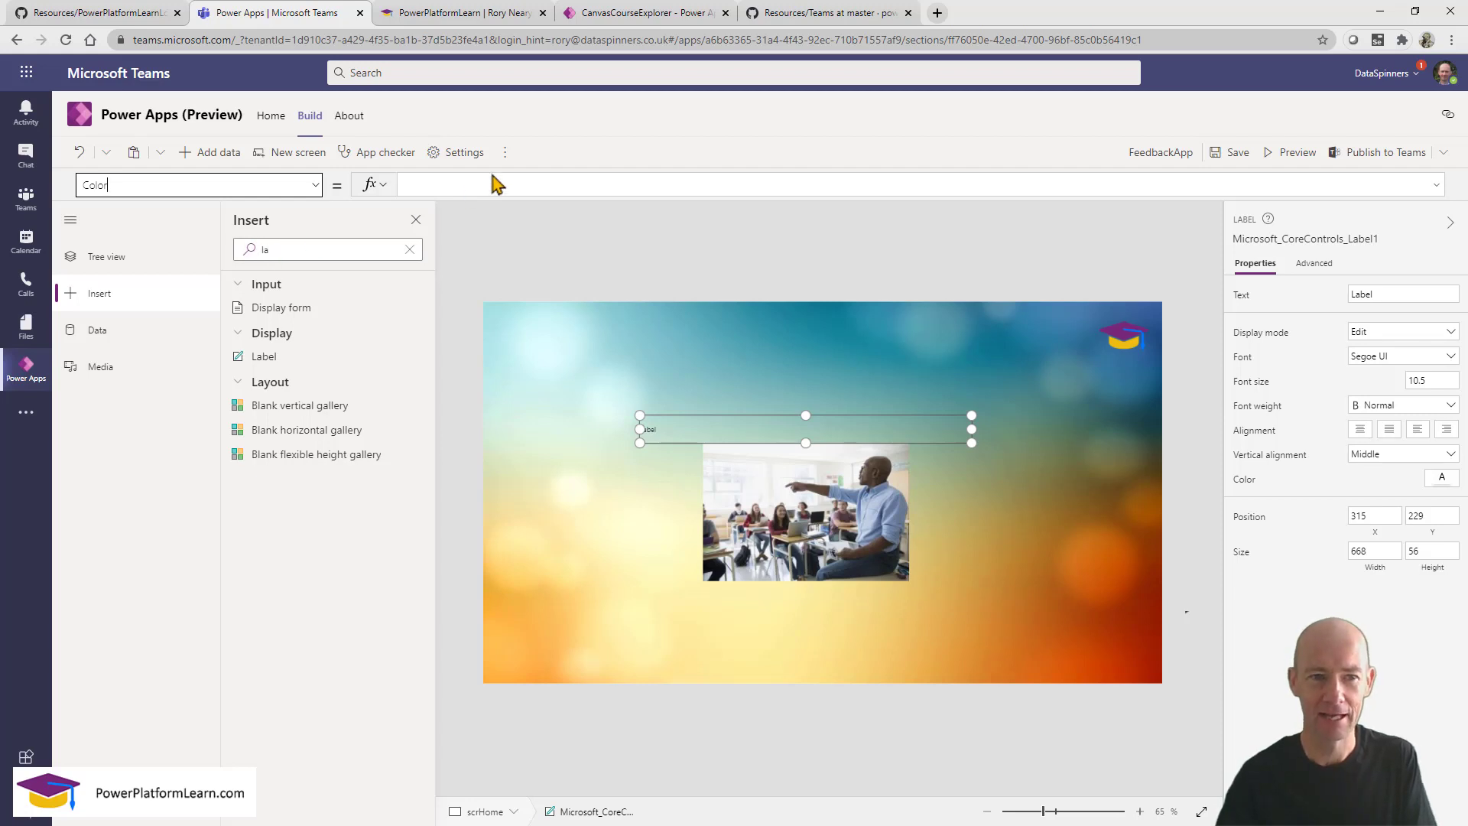
{"action": "type", "text": "black"}
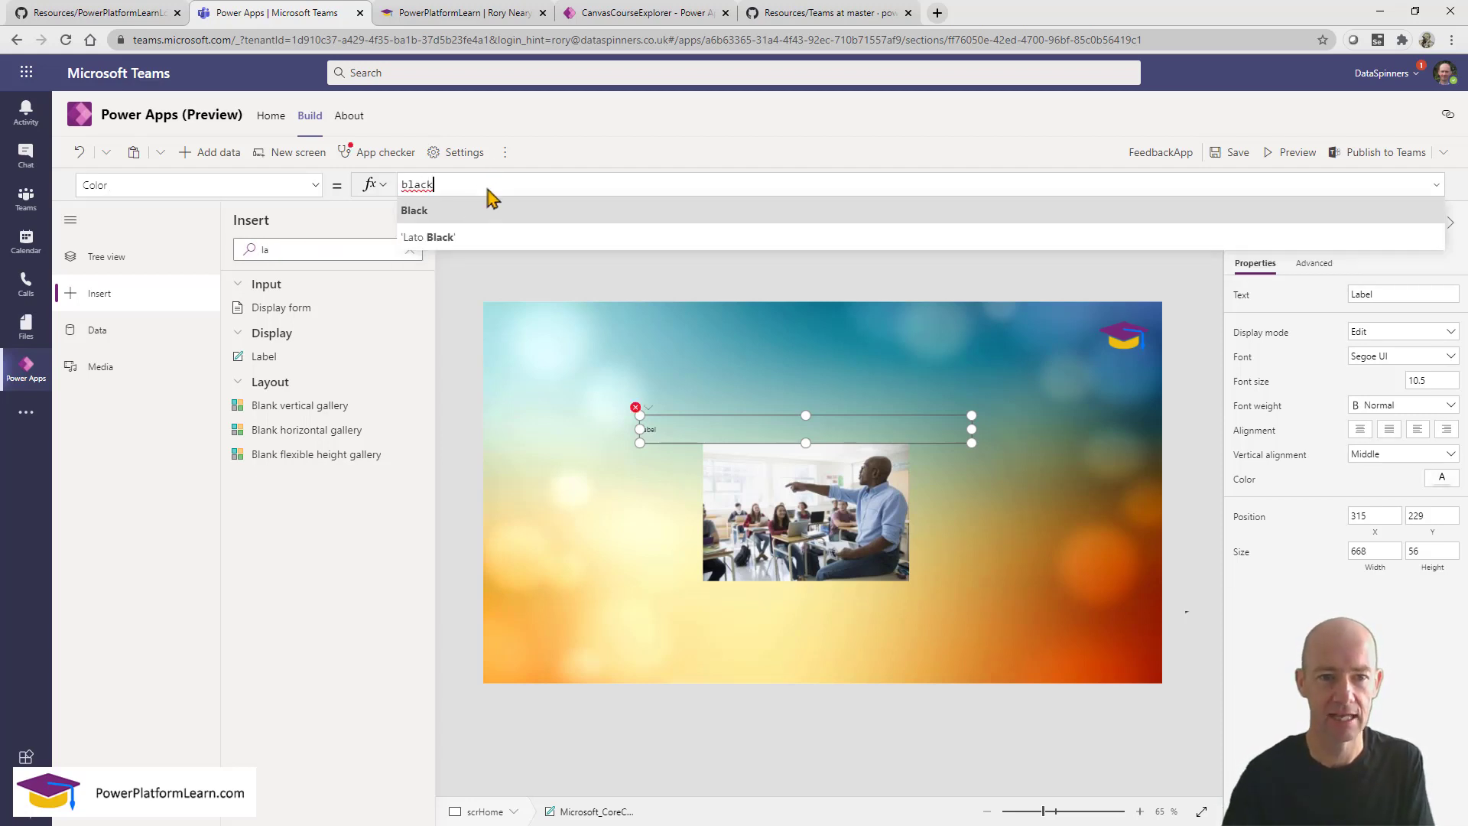
{"action": "left_click", "coordinate": [459, 218]}
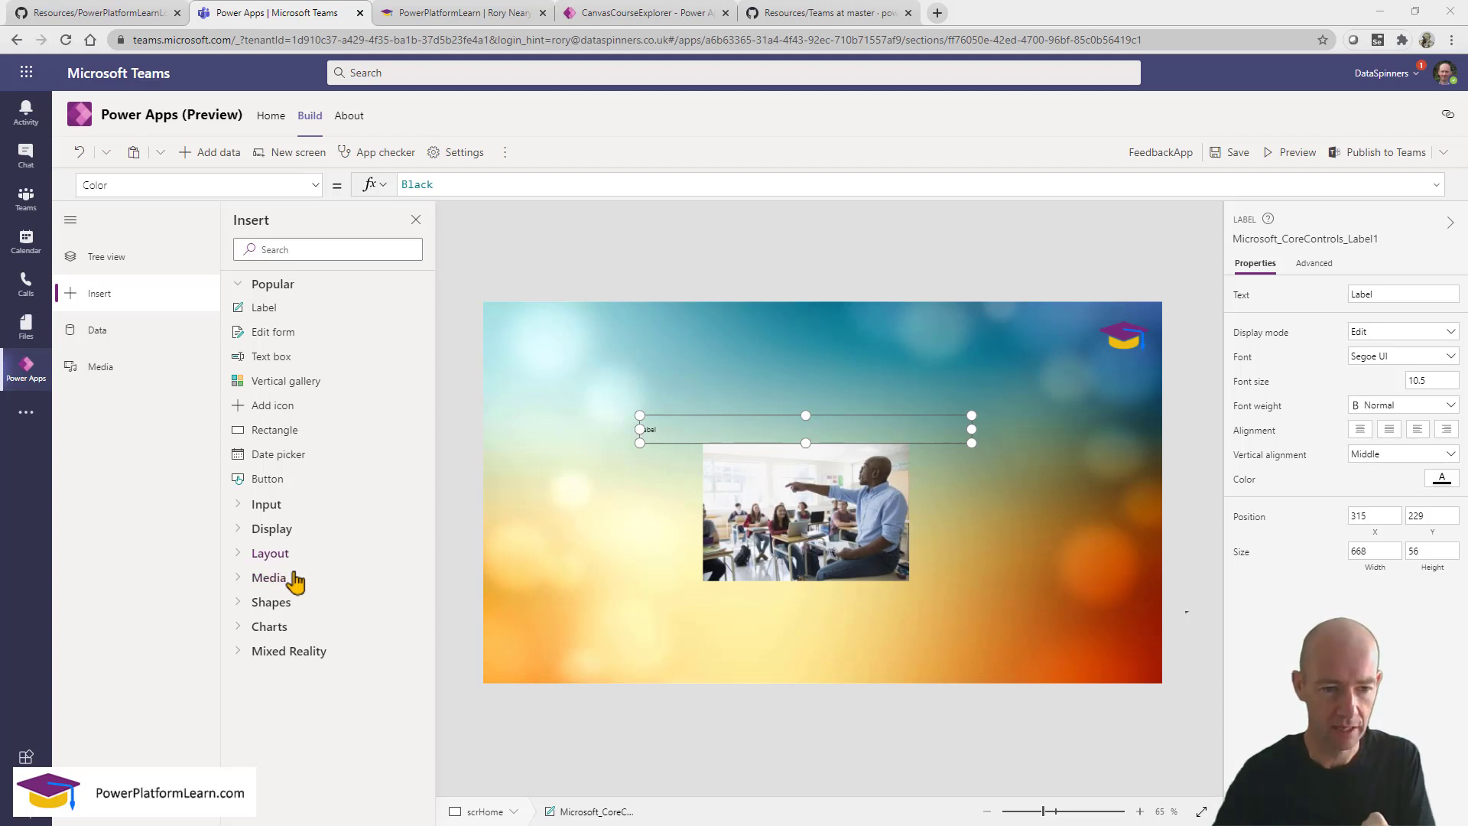
Add a rectangle to the home screen, fill it black and widen it.
{"action": "left_click", "coordinate": [241, 606]}
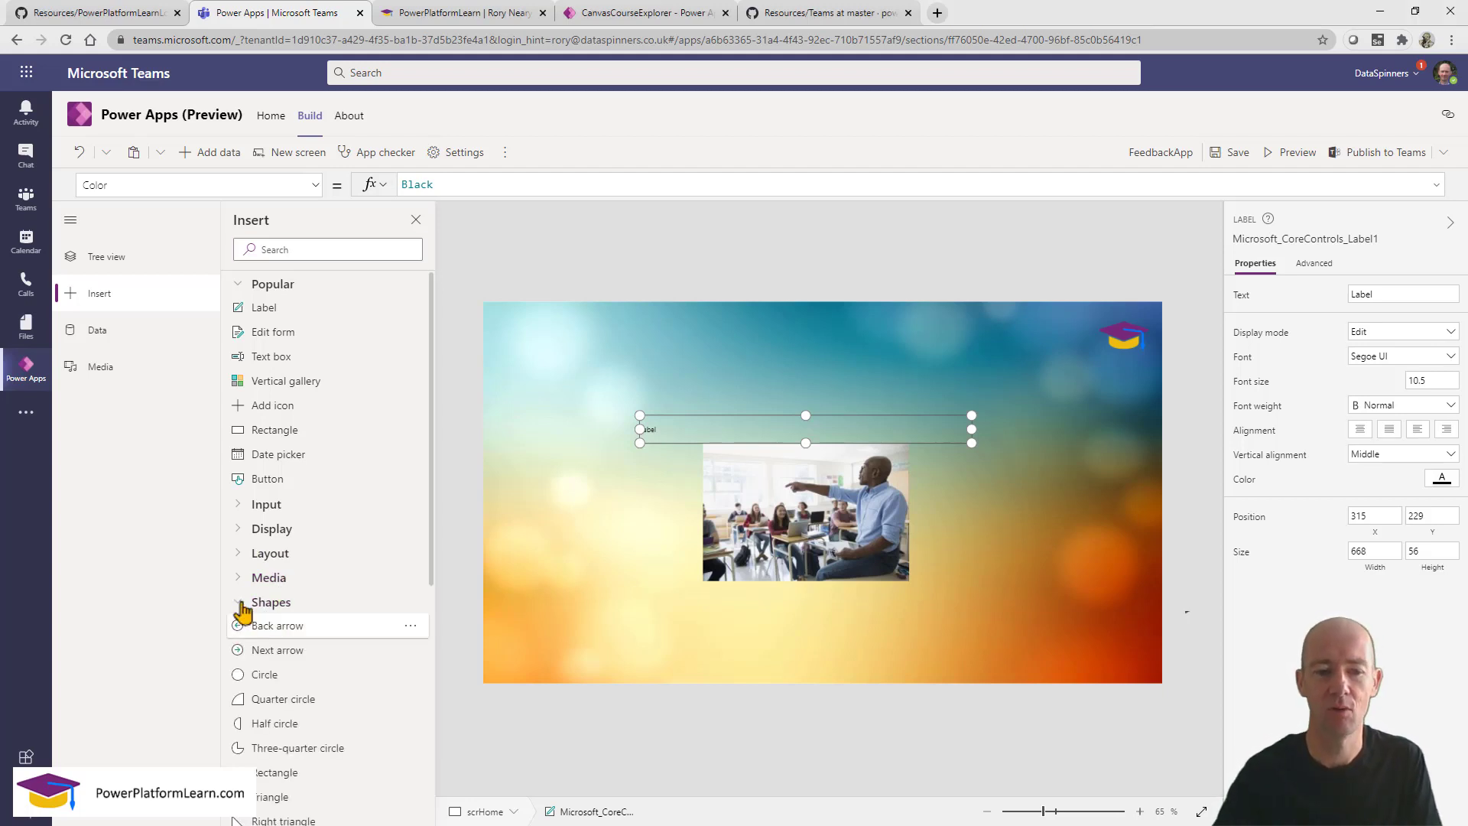
{"action": "scroll", "coordinate": [252, 615], "scroll_direction": "down", "scroll_amount": 2}
{"action": "left_click", "coordinate": [297, 626]}
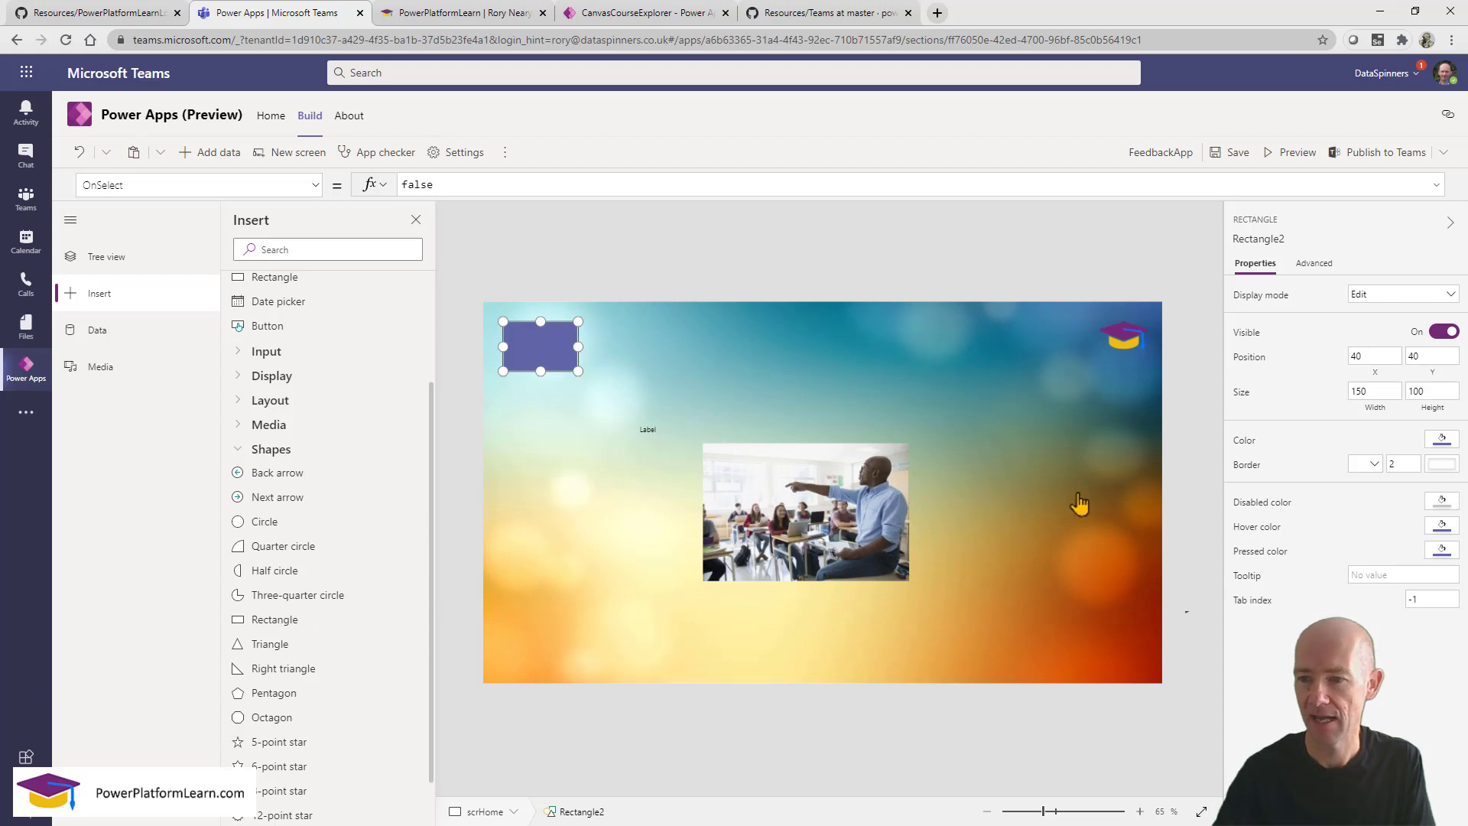
{"action": "left_click", "coordinate": [1442, 440]}
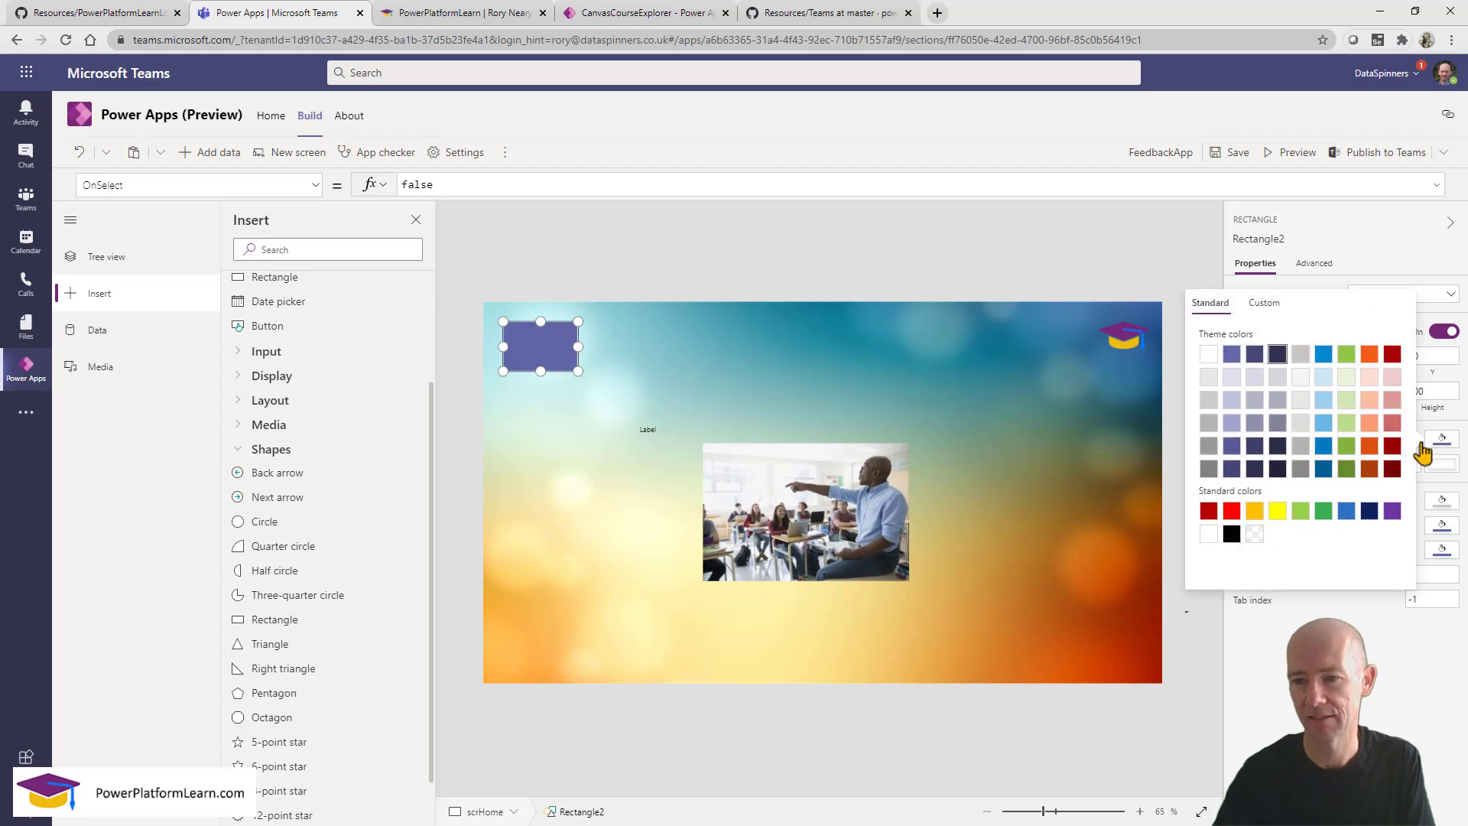
{"action": "left_click", "coordinate": [1232, 537]}
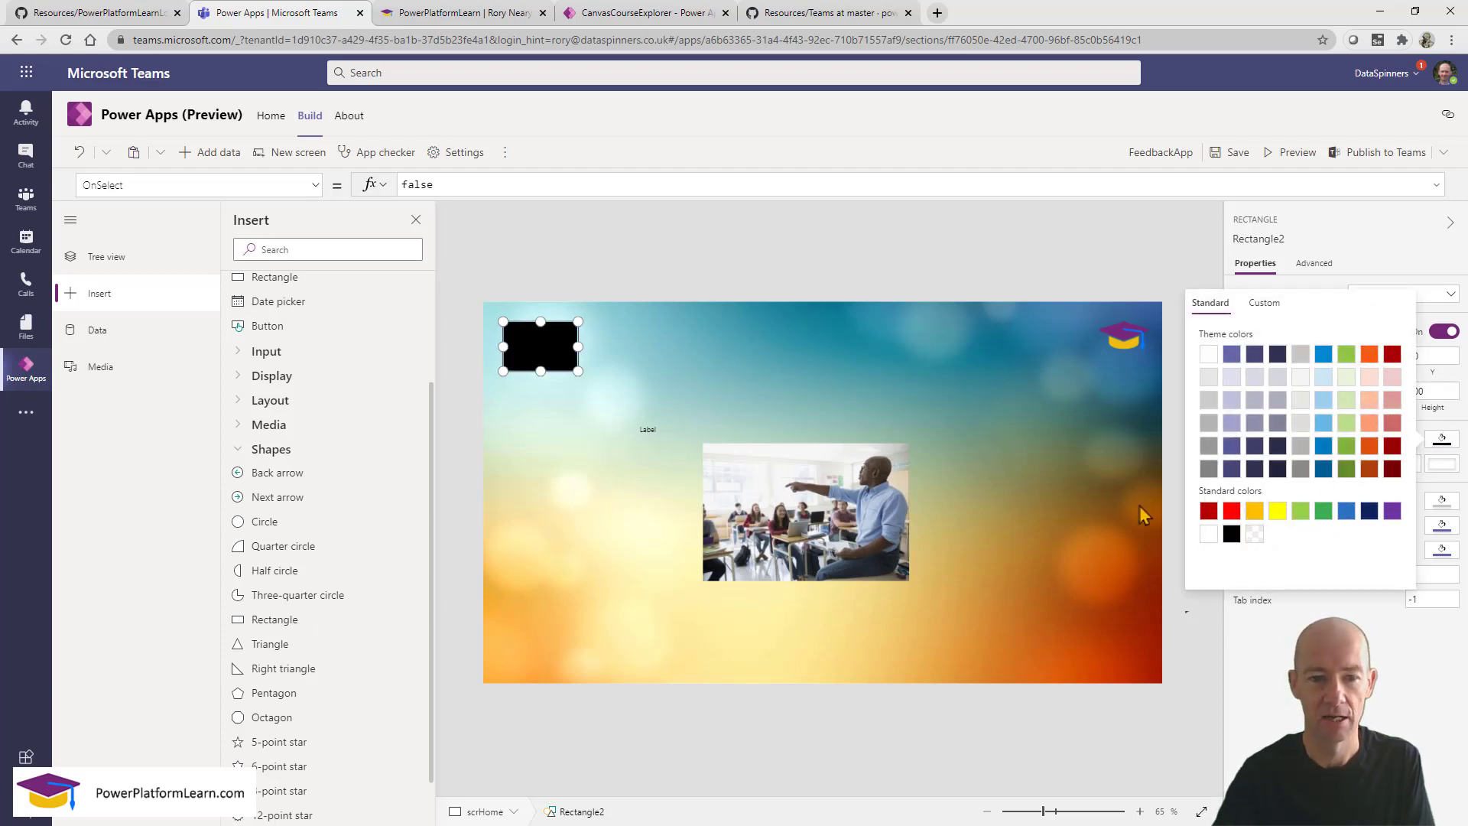
{"action": "left_click_drag", "start_coordinate": [578, 347], "coordinate": [1007, 348]}
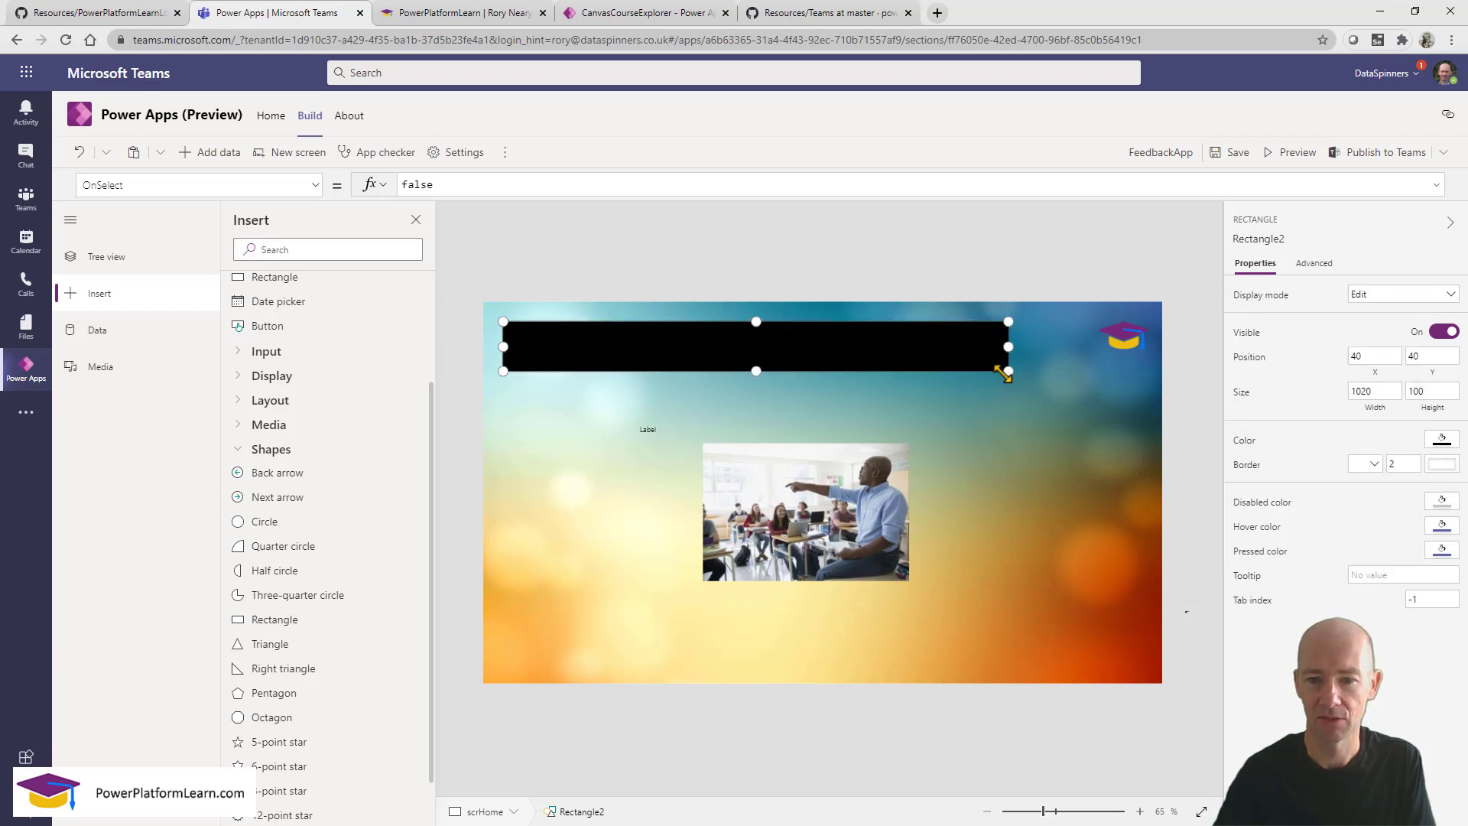
{"action": "left_click_drag", "start_coordinate": [891, 344], "coordinate": [955, 375]}
Change the label's colour to White and move it onto the black rectangle.
{"action": "left_click", "coordinate": [652, 431]}
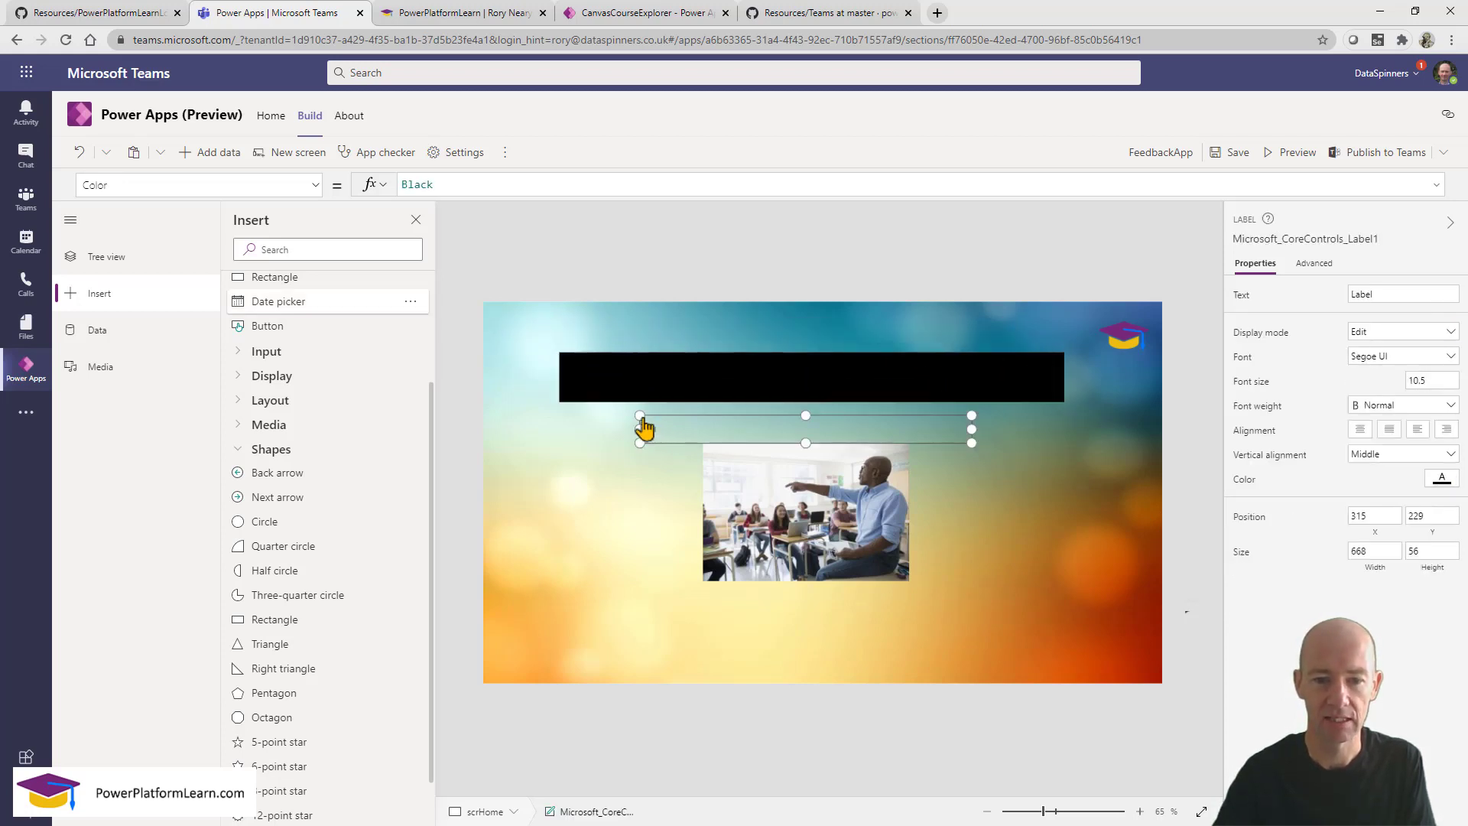
{"action": "left_click_drag", "start_coordinate": [474, 185], "coordinate": [308, 156]}
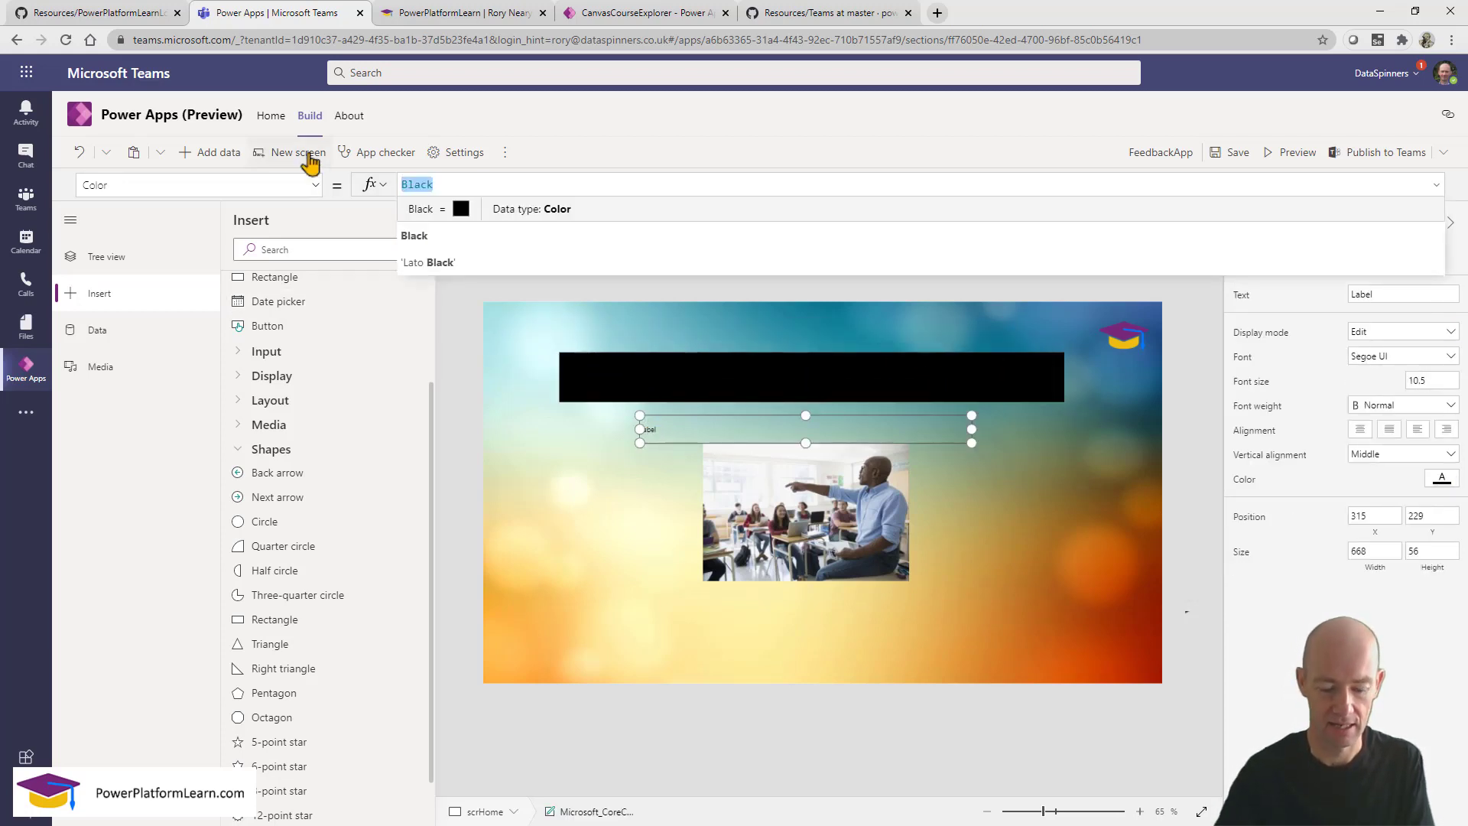
{"action": "type", "text": "white"}
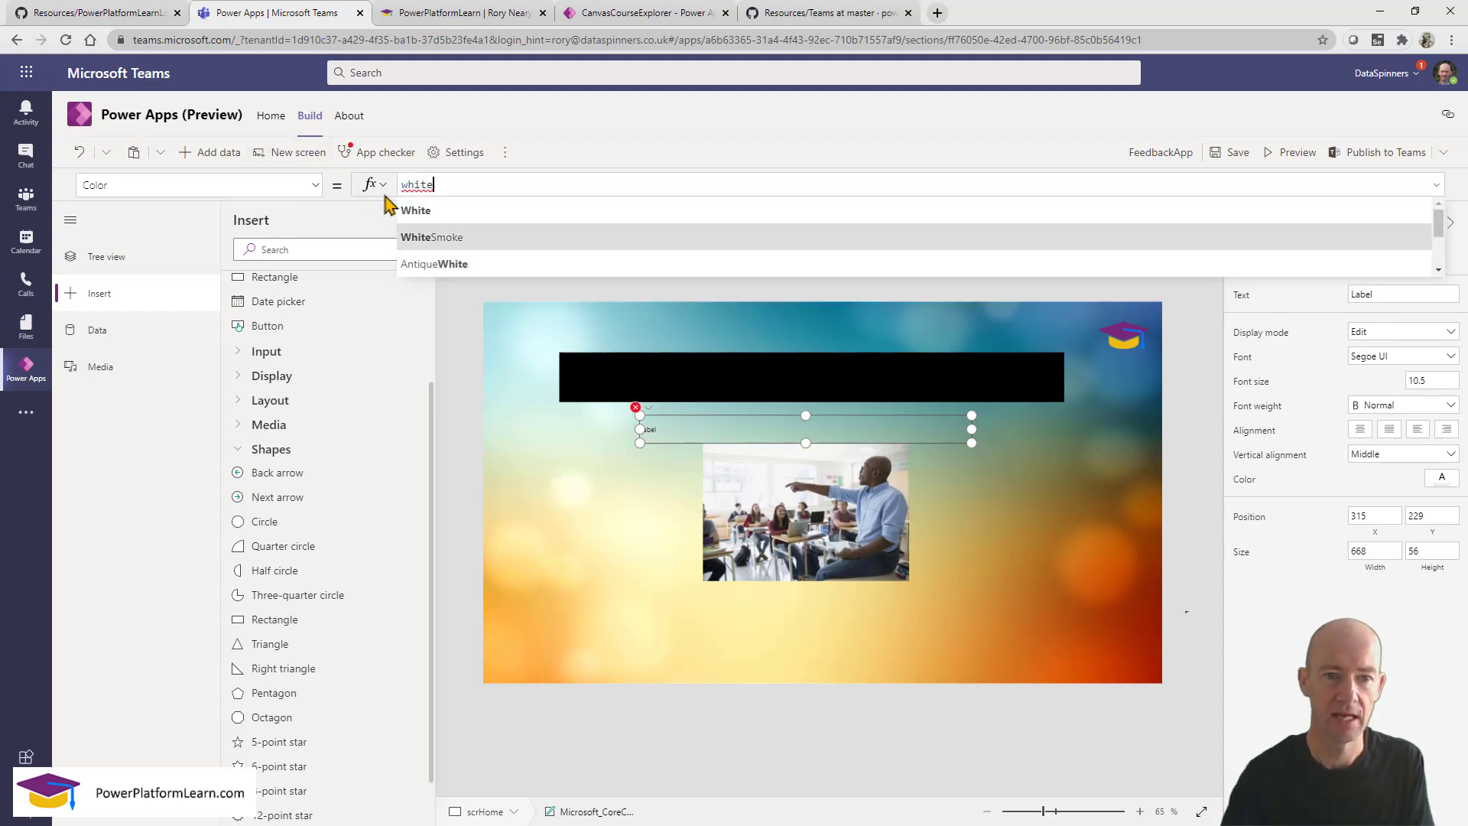
{"action": "left_click", "coordinate": [417, 234]}
{"action": "left_click", "coordinate": [727, 431]}
{"action": "left_click_drag", "start_coordinate": [727, 430], "coordinate": [718, 378]}
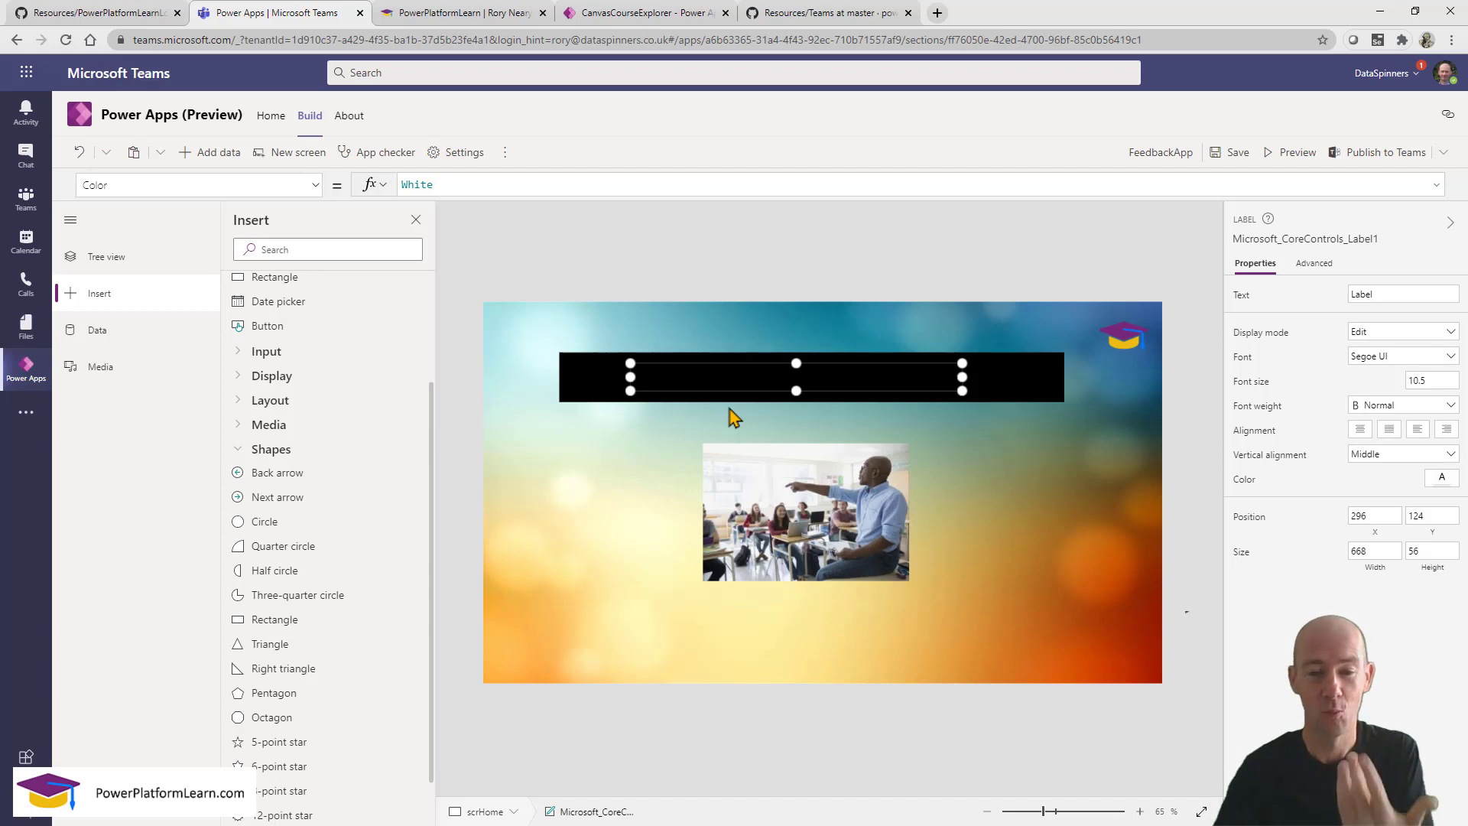
Bring the label in front of the shapes with Reorder > Bring to front.
{"action": "right_click", "coordinate": [744, 377]}
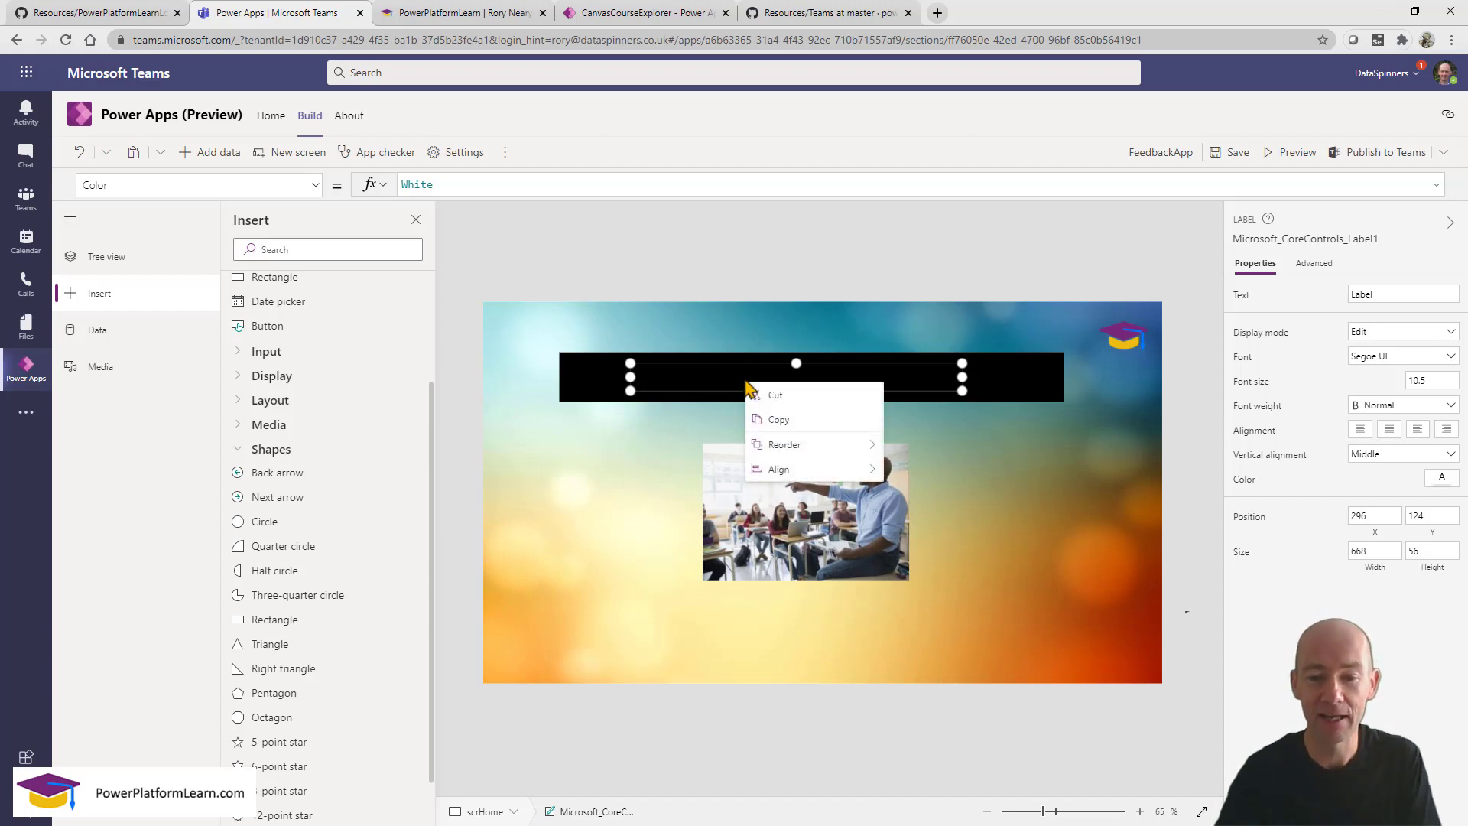
{"action": "mouse_move", "coordinate": [795, 442]}
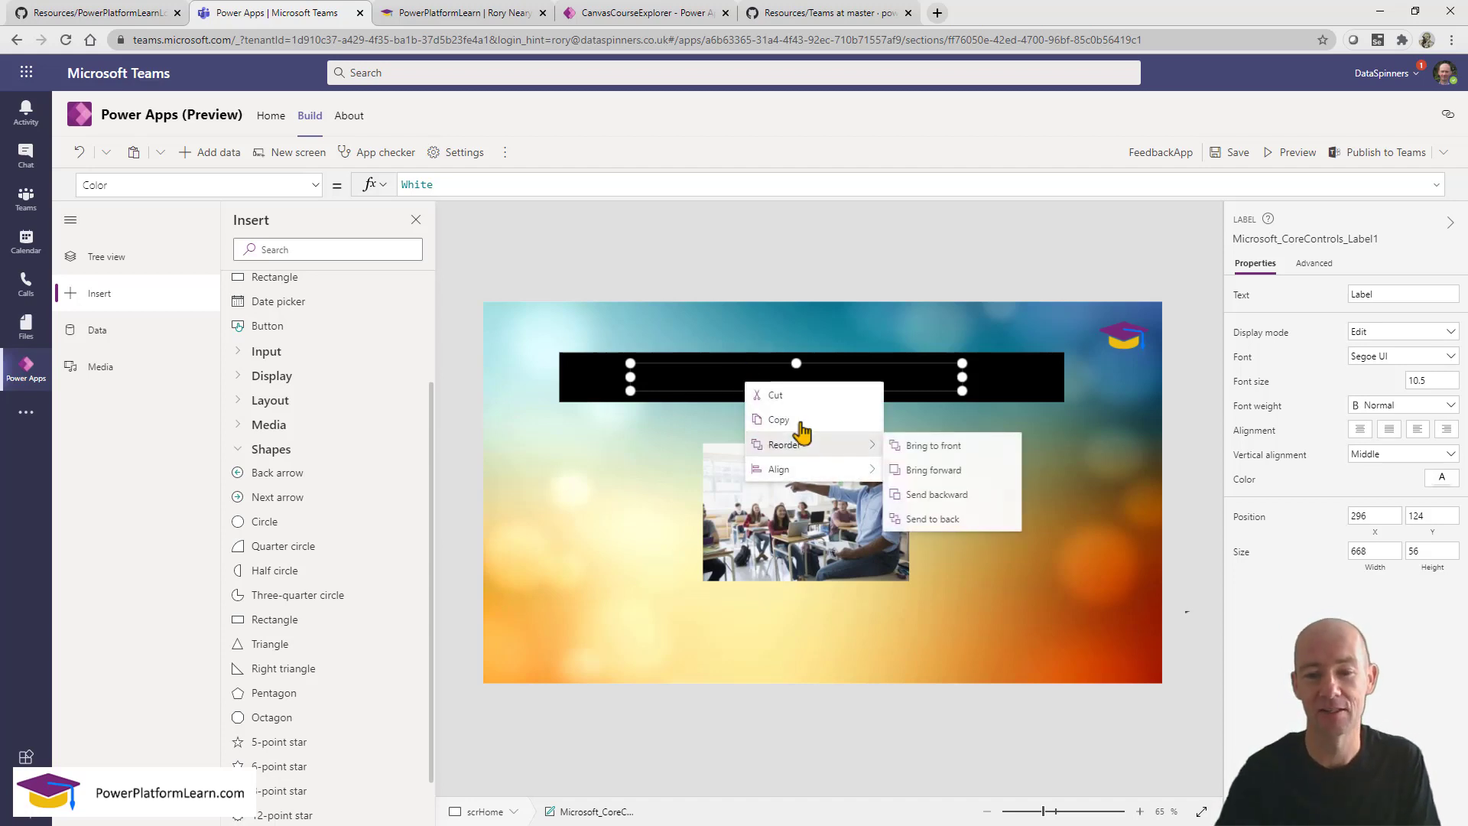
{"action": "left_click", "coordinate": [932, 446]}
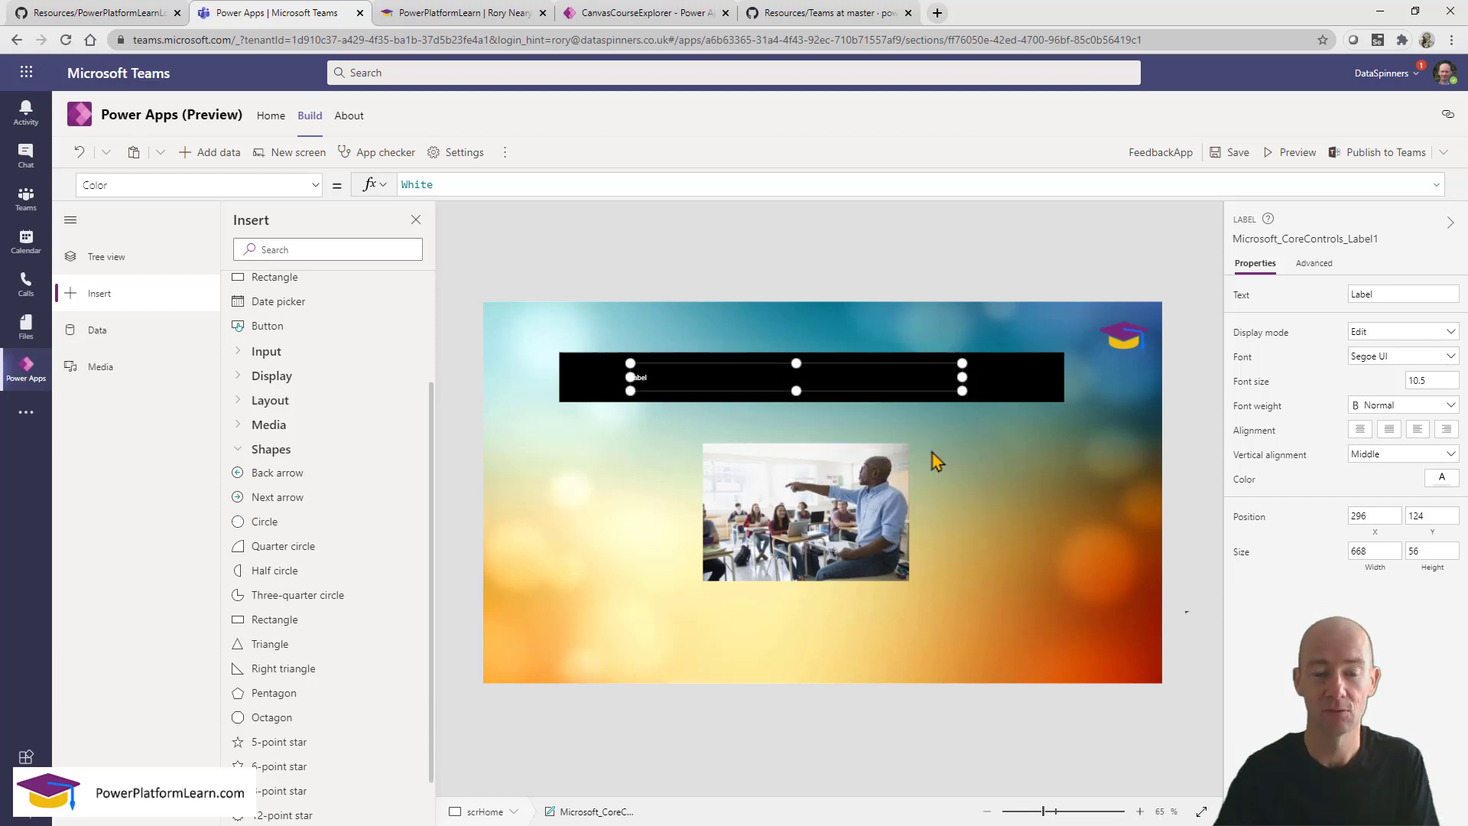
Reshape the black rectangle into a 100-high bar along the screen's top edge.
{"action": "left_click_drag", "start_coordinate": [598, 398], "coordinate": [621, 438]}
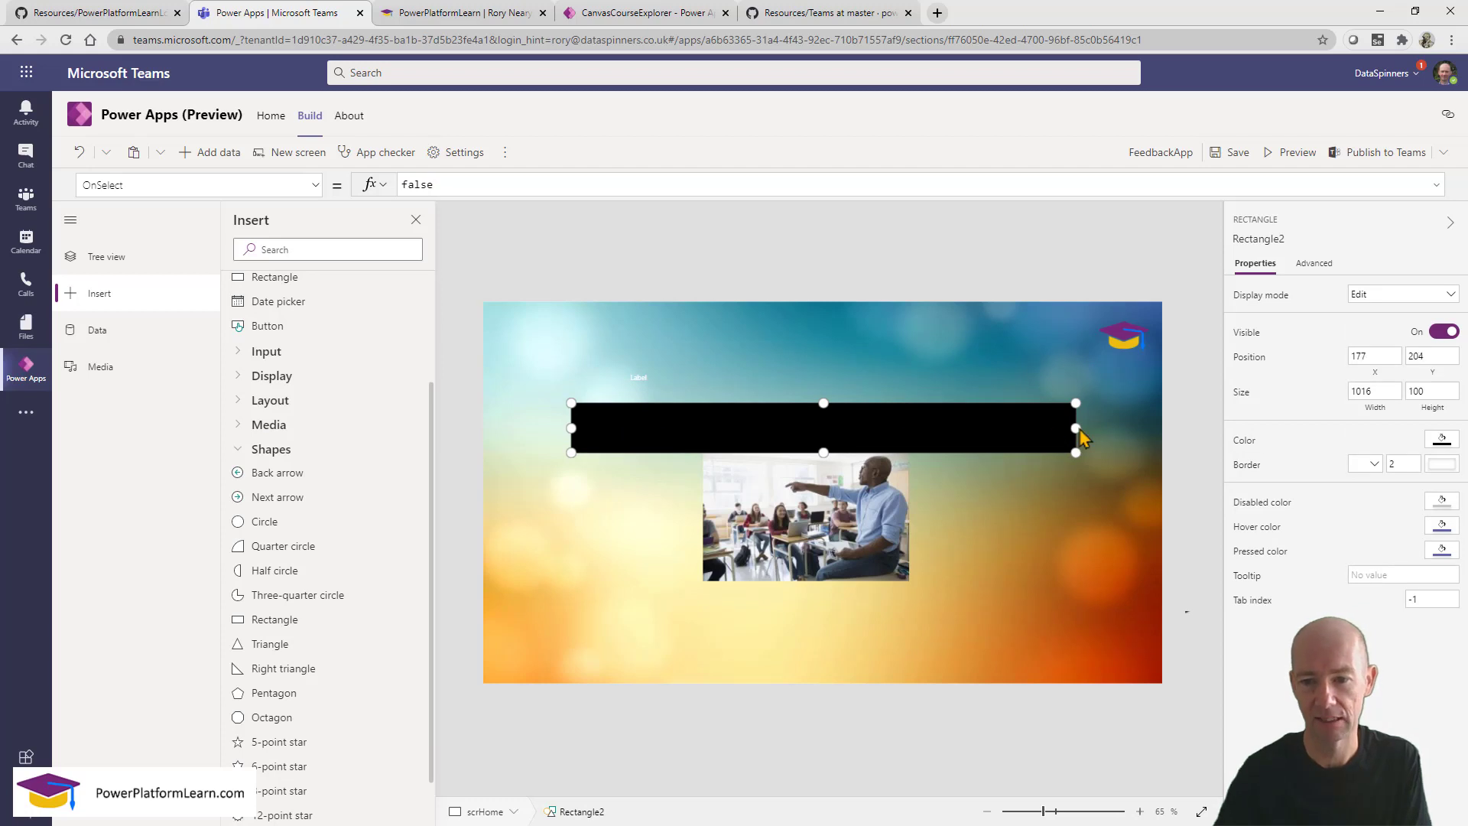
{"action": "left_click_drag", "start_coordinate": [1080, 428], "coordinate": [900, 428]}
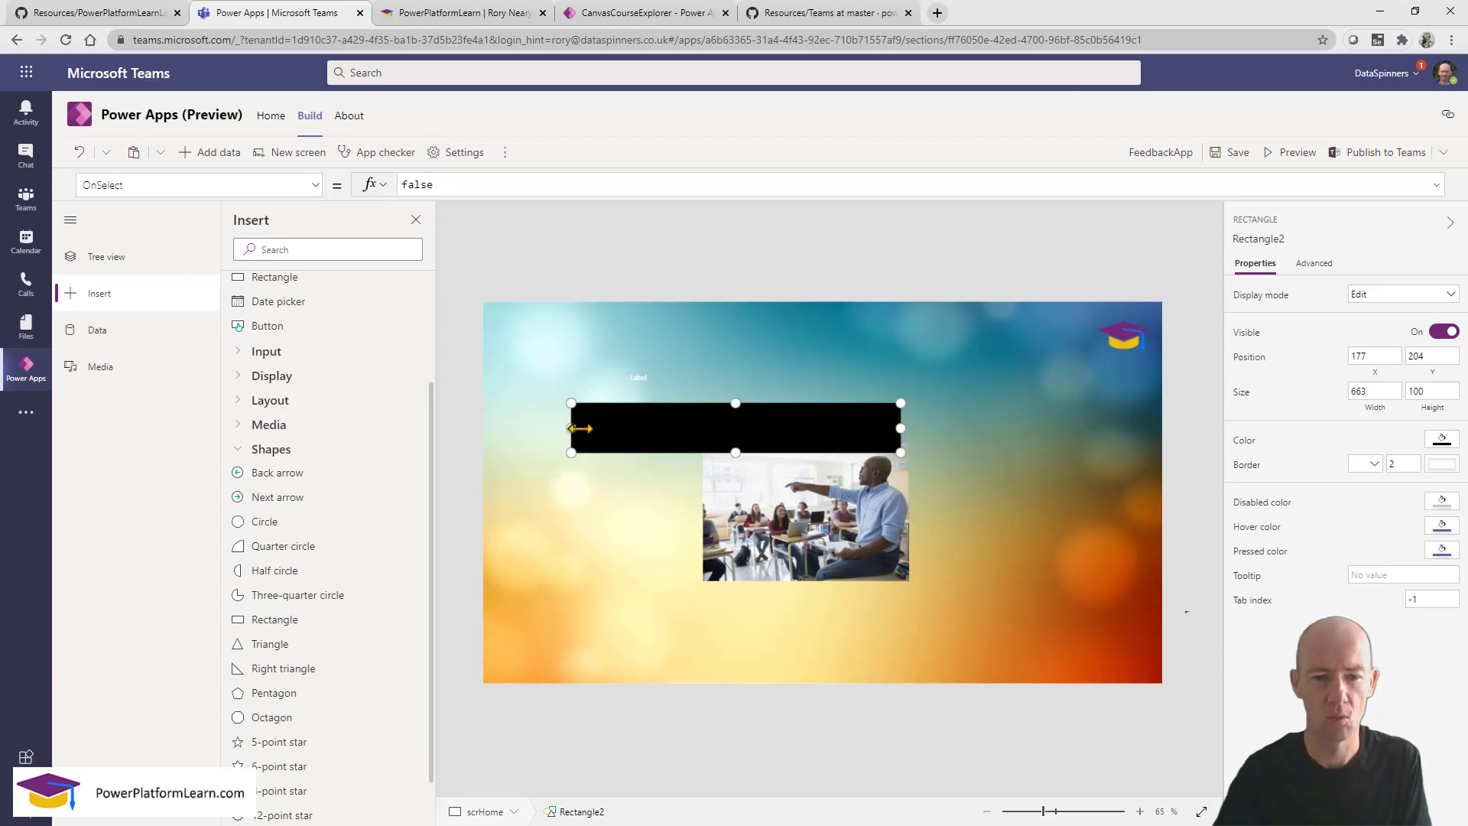
{"action": "left_click_drag", "start_coordinate": [571, 428], "coordinate": [700, 428]}
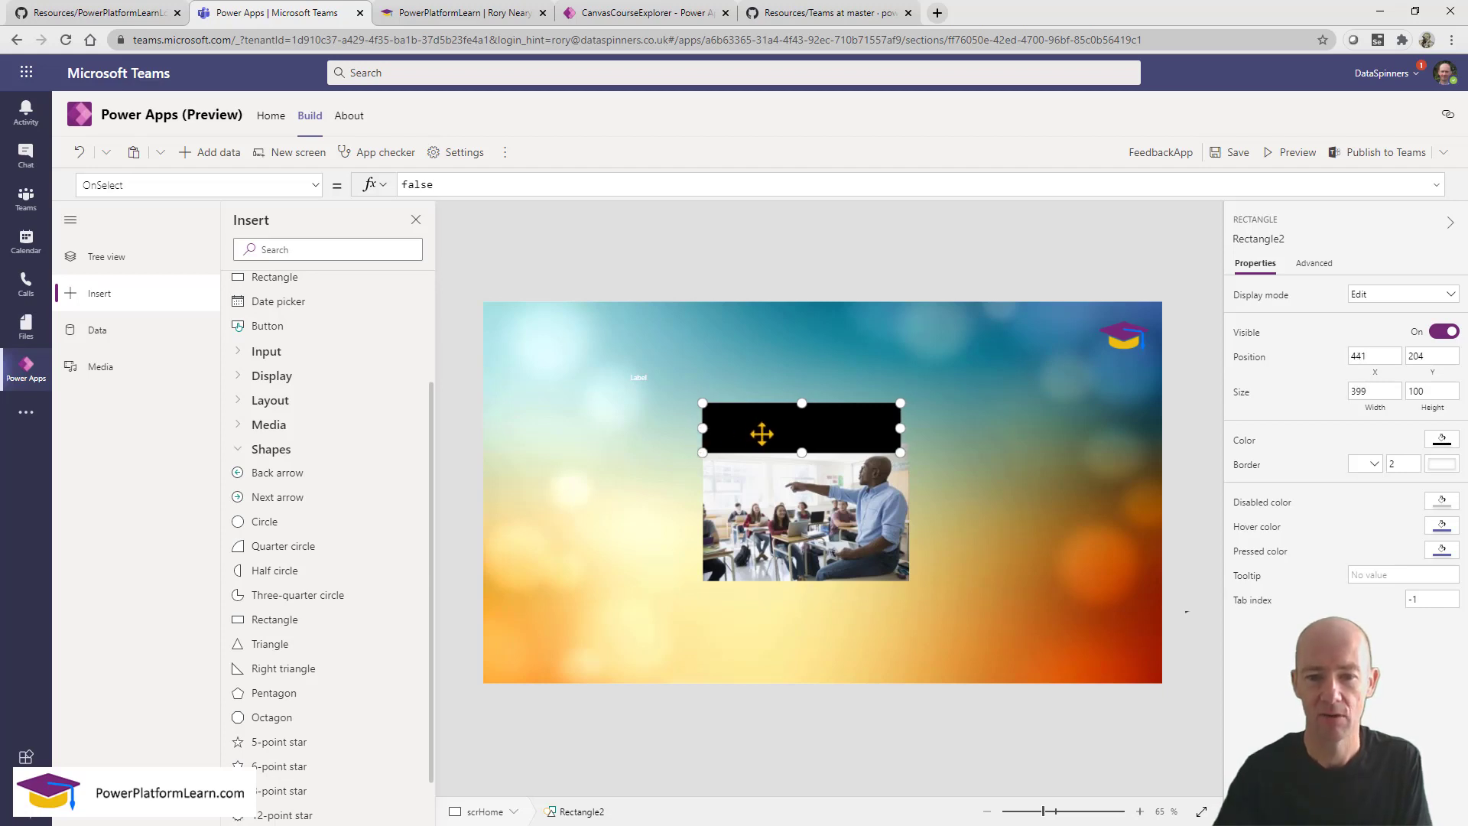
{"action": "left_click_drag", "start_coordinate": [760, 433], "coordinate": [456, 321]}
{"action": "left_click_drag", "start_coordinate": [851, 322], "coordinate": [1101, 325]}
Bring the graduation cap logo to front and place it at the bar's top-right.
{"action": "left_click", "coordinate": [1131, 342]}
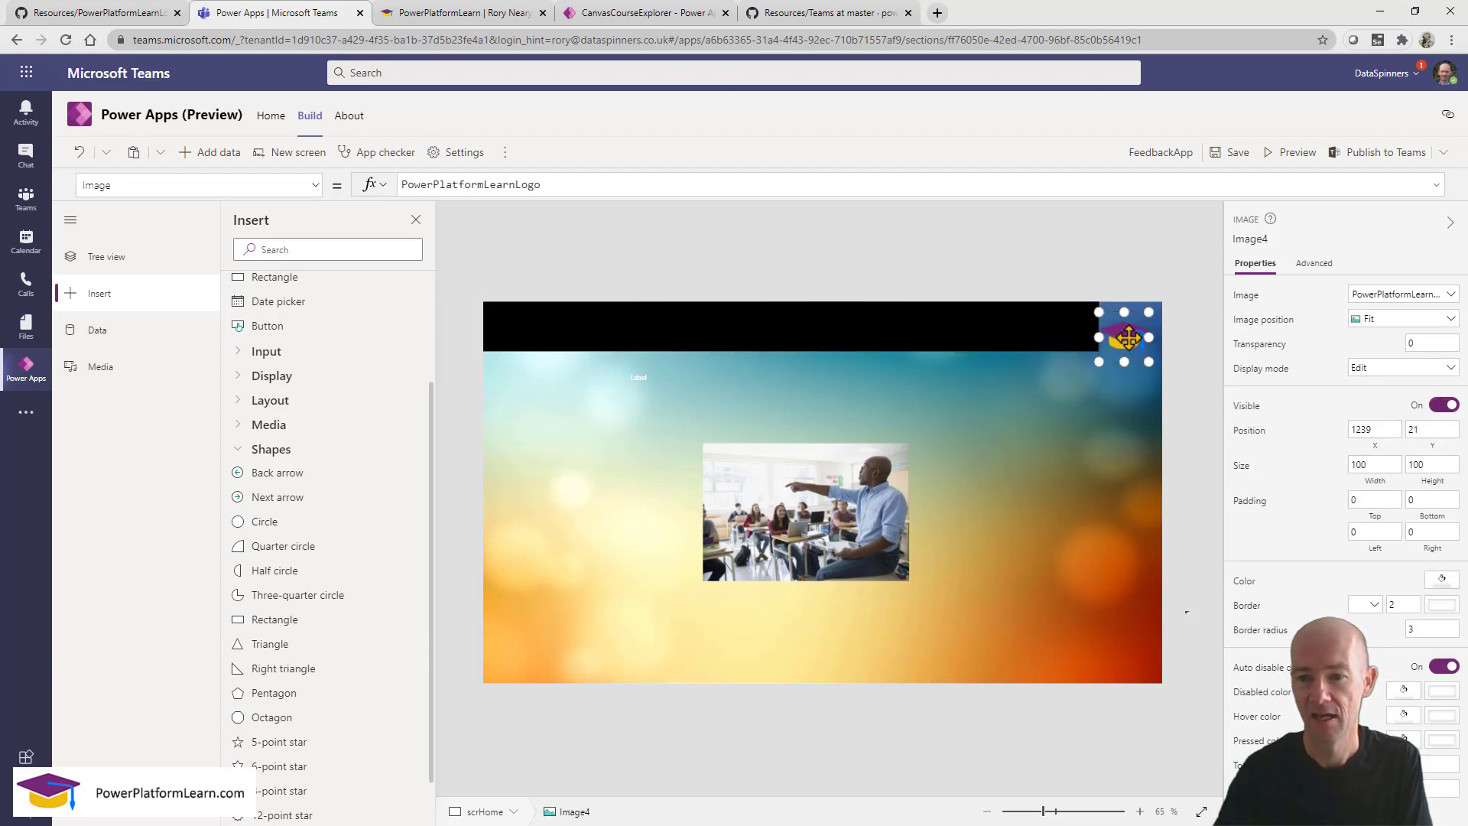
{"action": "right_click", "coordinate": [1131, 342]}
{"action": "mouse_move", "coordinate": [1193, 405]}
{"action": "left_click", "coordinate": [1325, 413]}
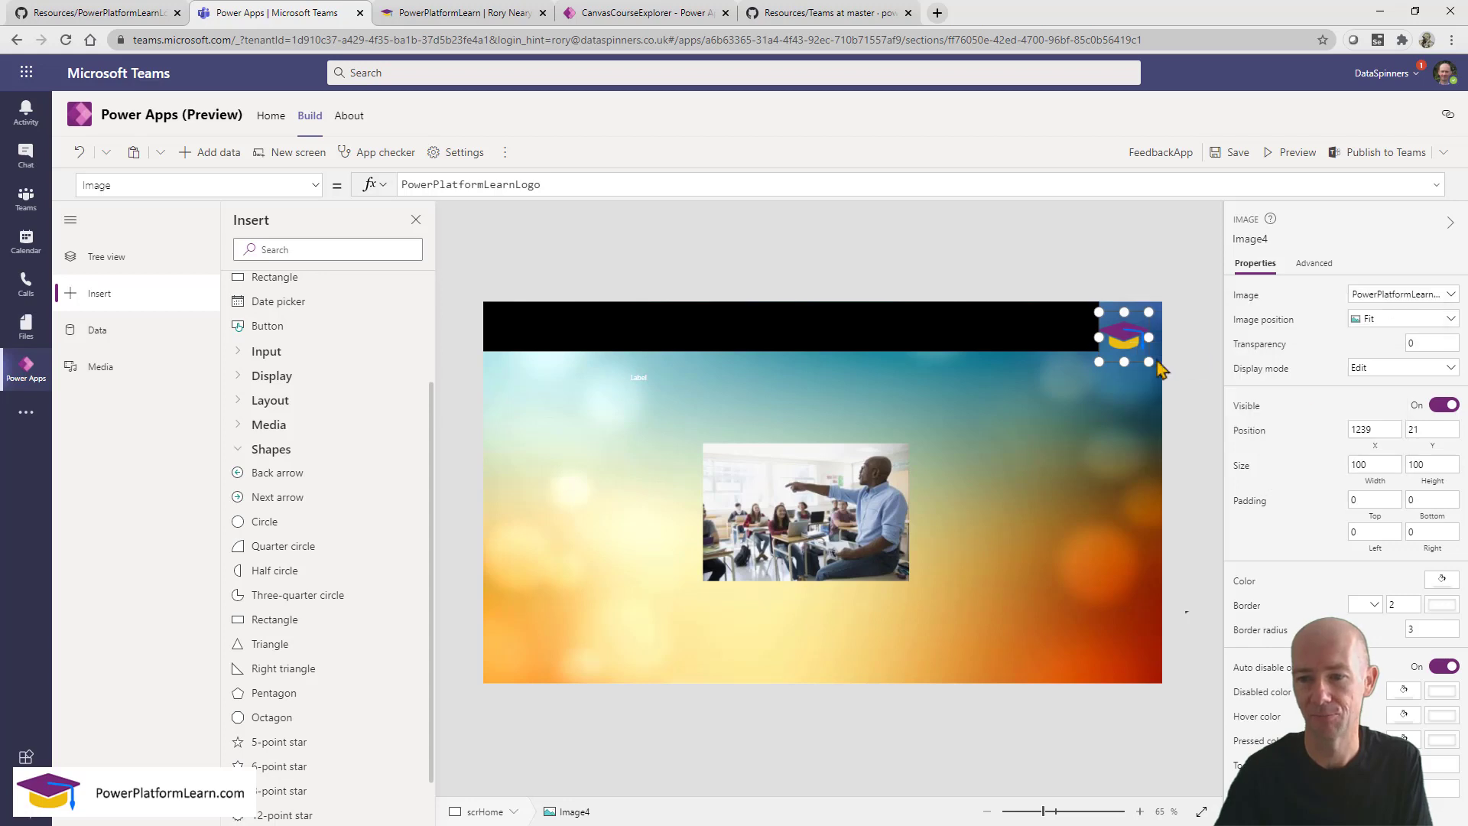
{"action": "left_click", "coordinate": [1040, 332]}
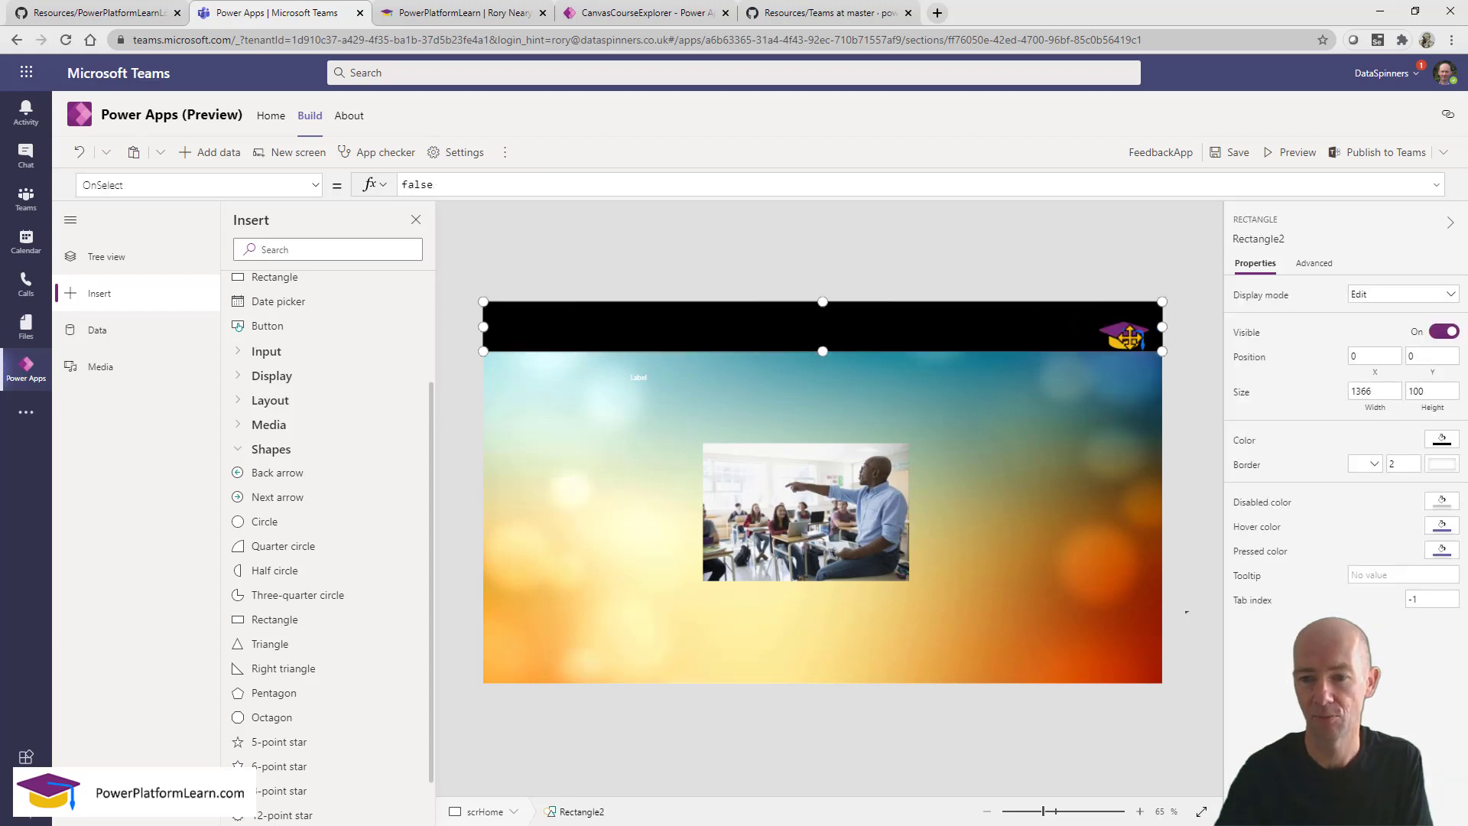
{"action": "left_click", "coordinate": [1137, 383]}
{"action": "left_click_drag", "start_coordinate": [1126, 341], "coordinate": [1138, 324]}
Move the label into the header, set font size 40 and stretch it to 1366 by 100.
{"action": "left_click_drag", "start_coordinate": [658, 382], "coordinate": [661, 330]}
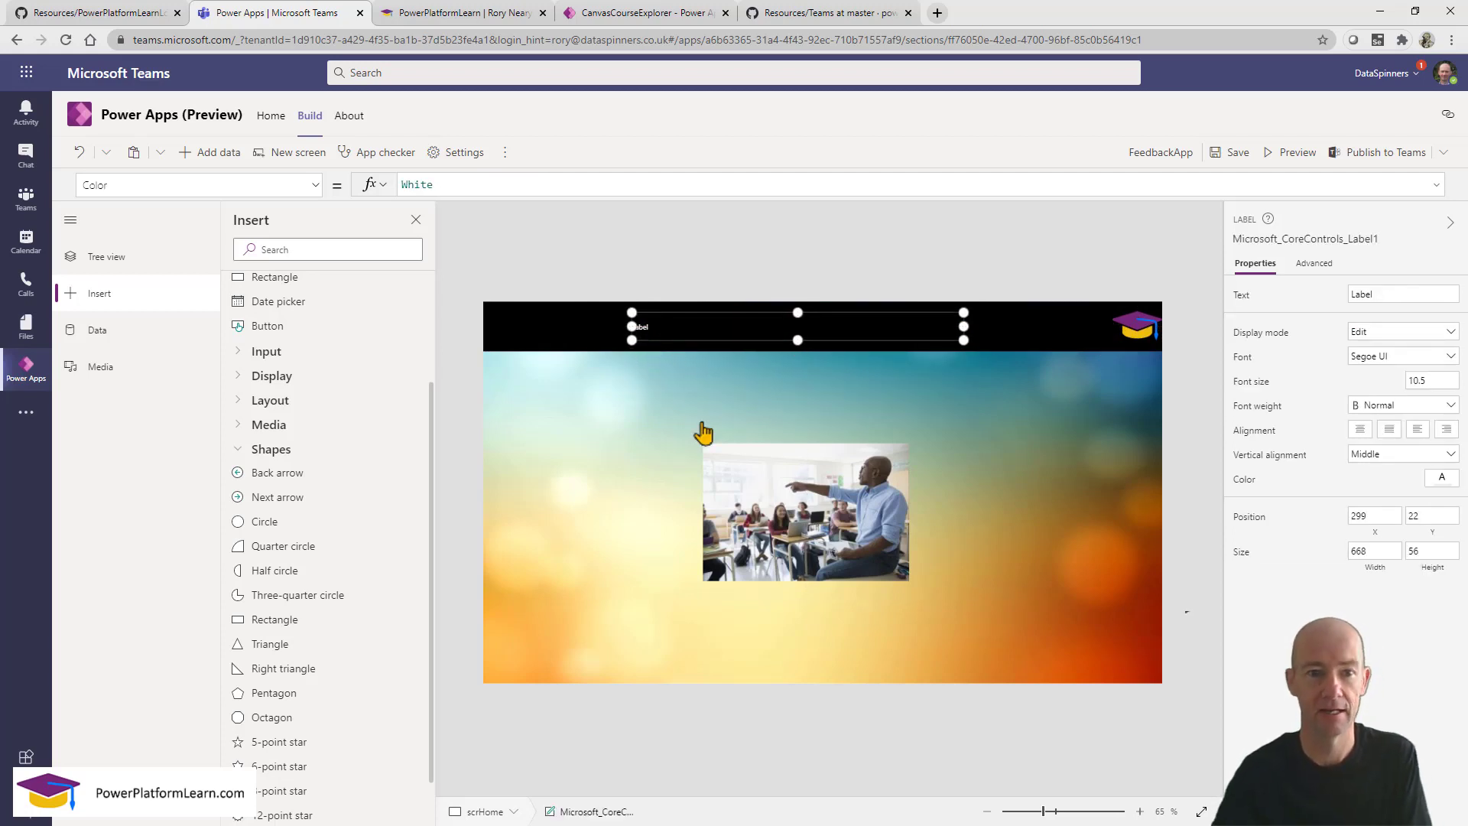
{"action": "left_click", "coordinate": [1442, 380]}
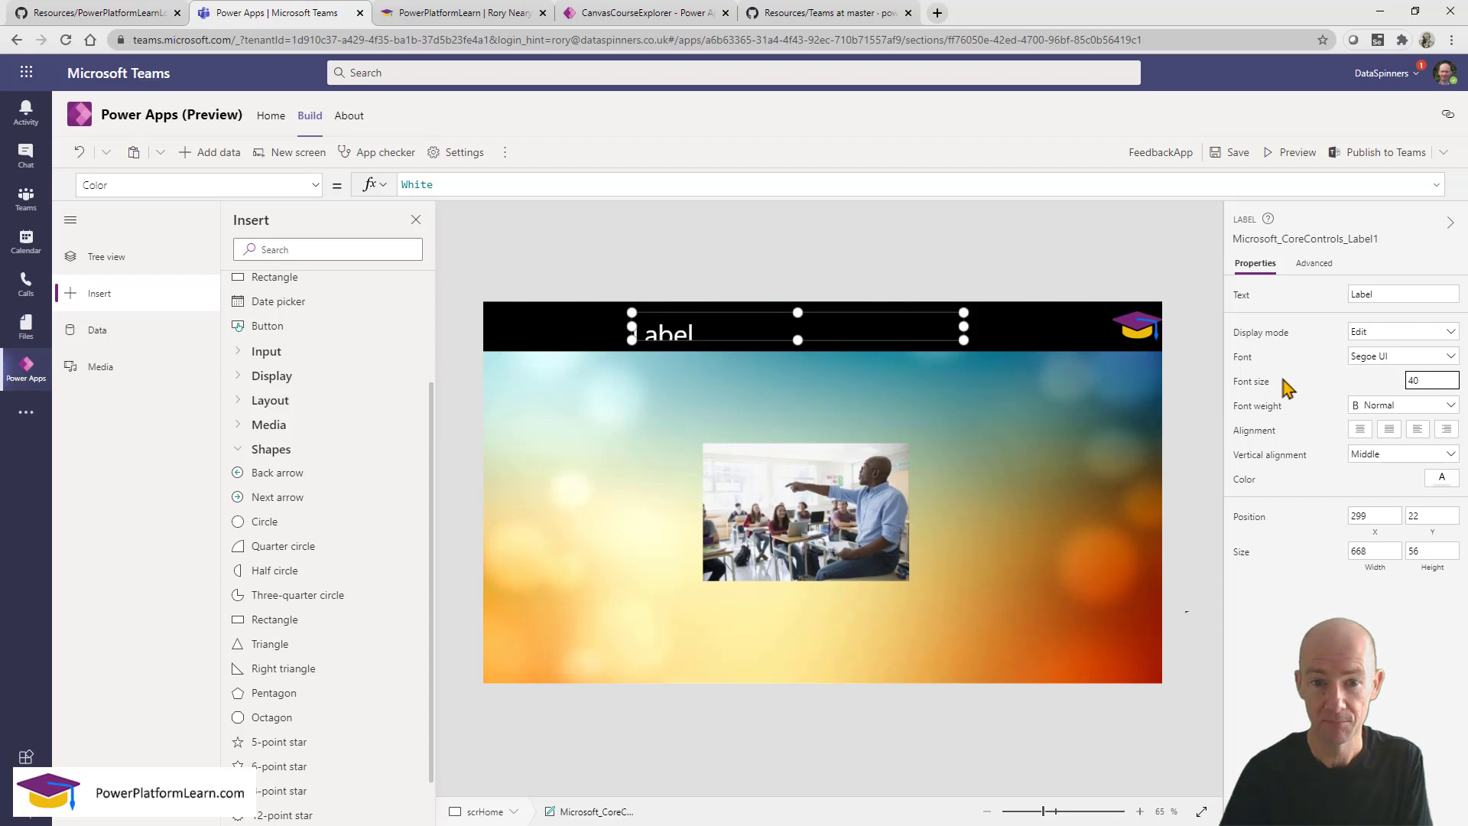
{"action": "left_click_drag", "start_coordinate": [795, 312], "coordinate": [815, 363]}
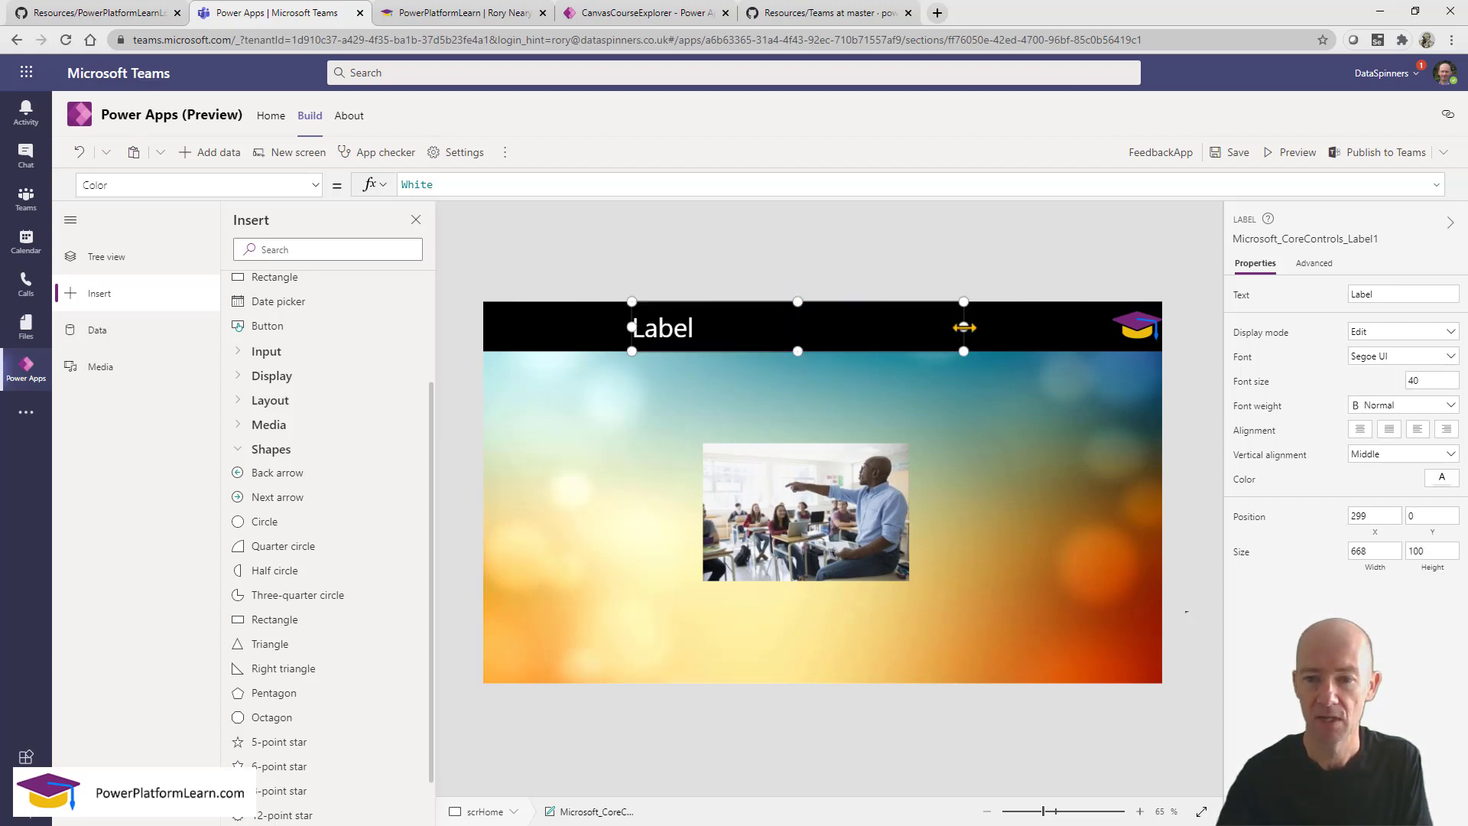
{"action": "left_click_drag", "start_coordinate": [964, 327], "coordinate": [1170, 336]}
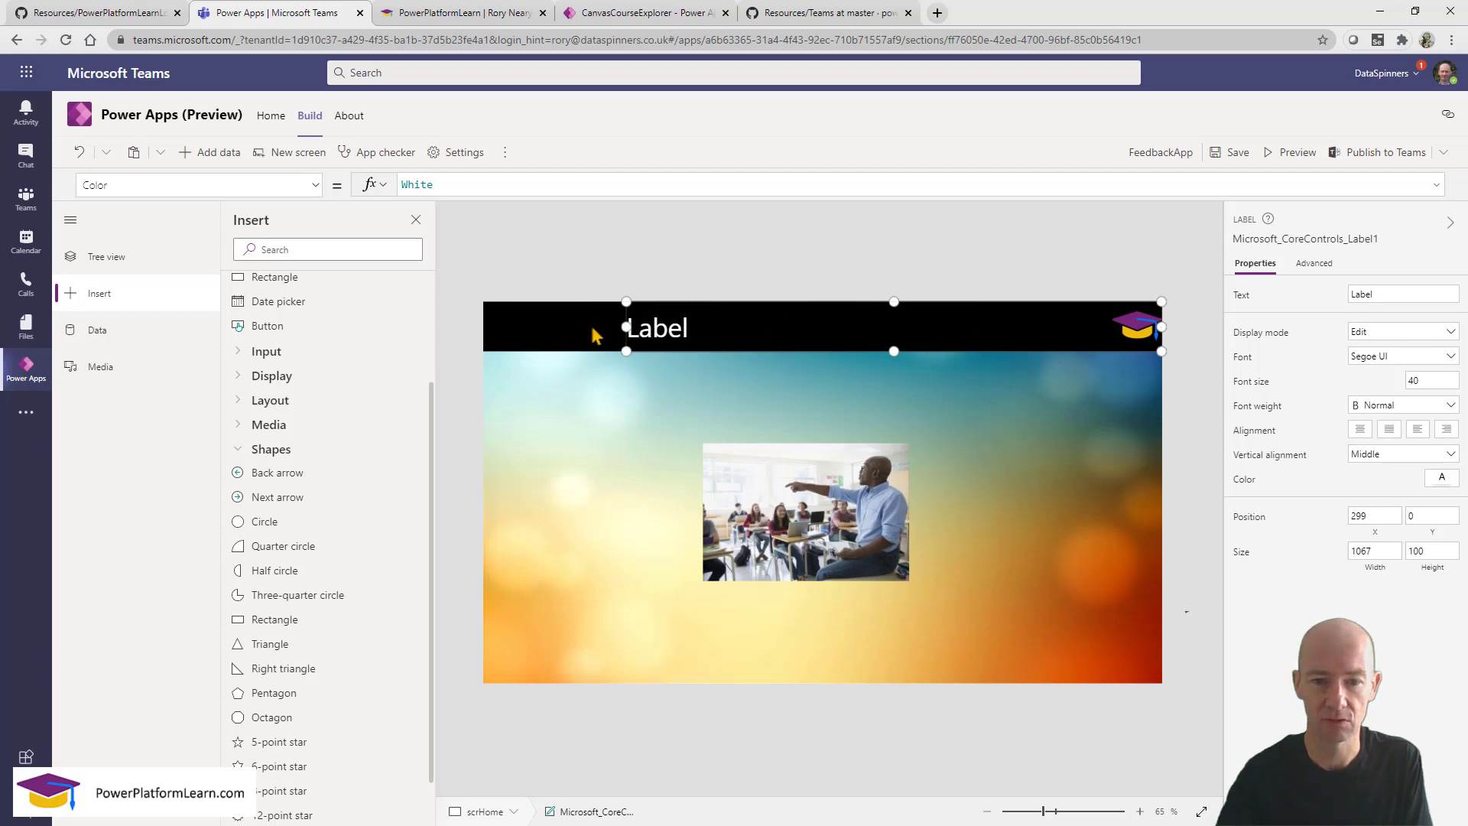
{"action": "left_click_drag", "start_coordinate": [626, 327], "coordinate": [452, 312]}
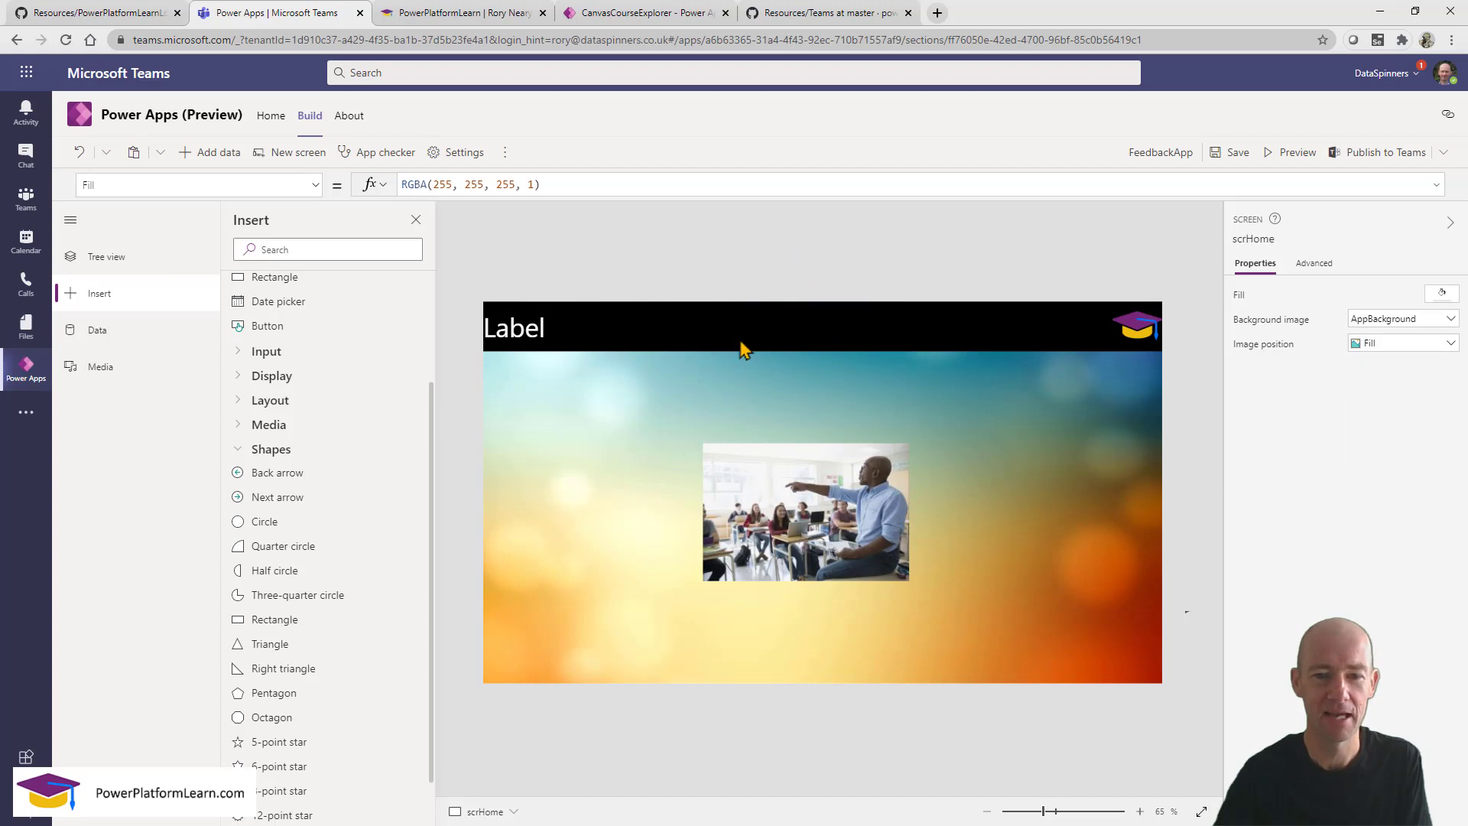
{"action": "left_click", "coordinate": [487, 334]}
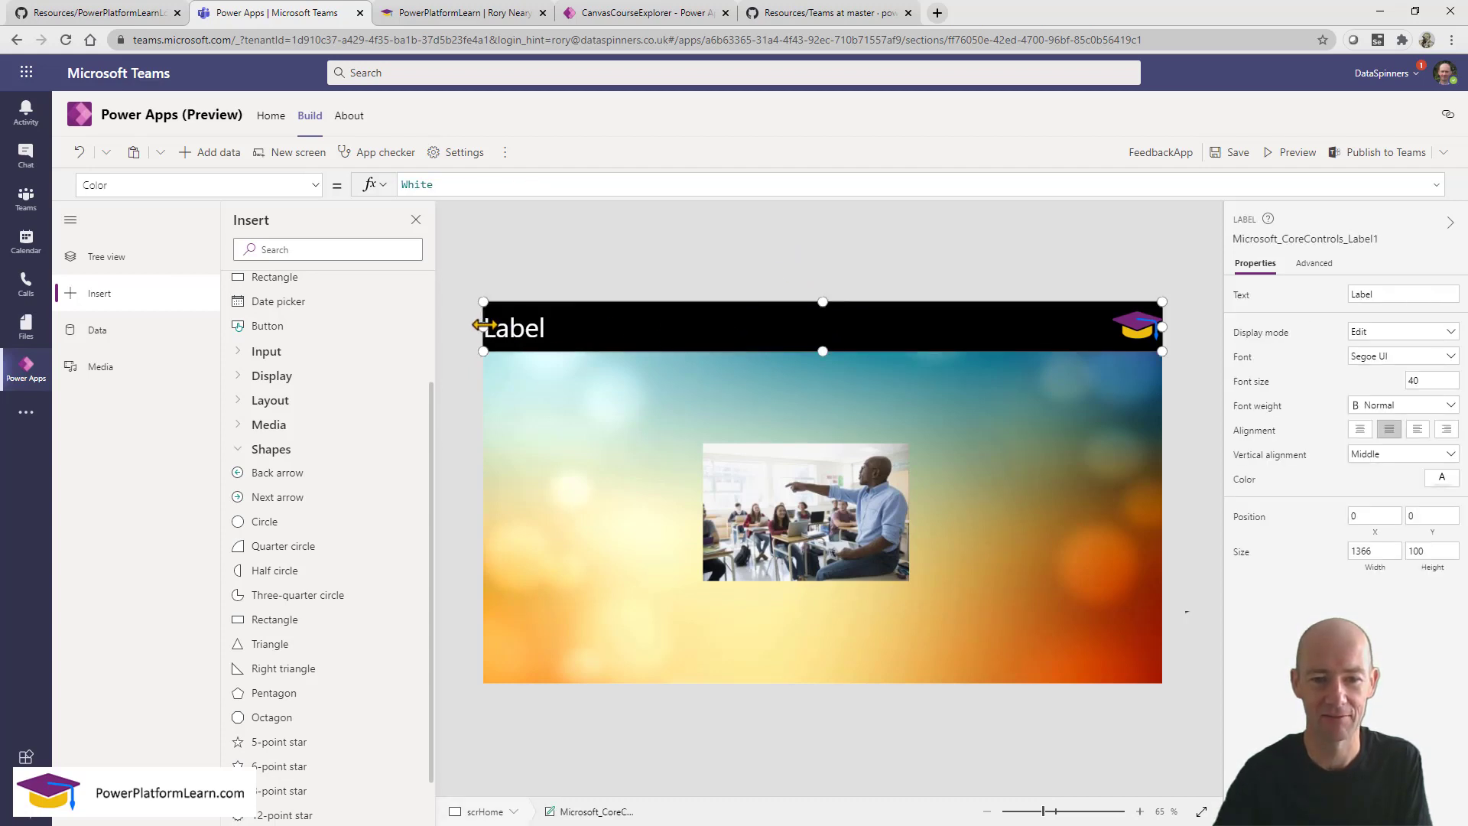
{"action": "left_click_drag", "start_coordinate": [483, 326], "coordinate": [443, 317]}
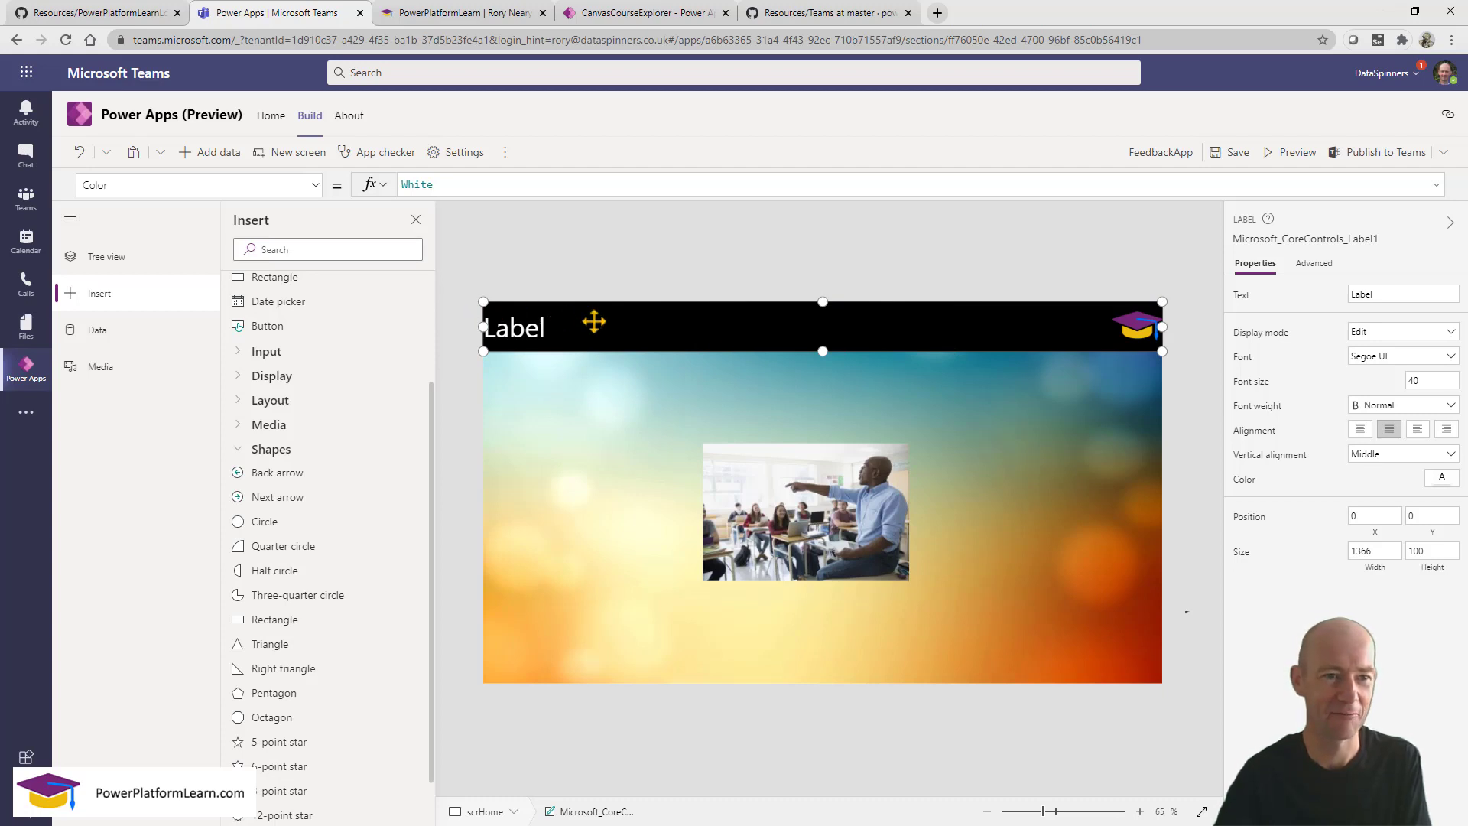
Centre-align the header label's text.
{"action": "left_click", "coordinate": [1420, 433]}
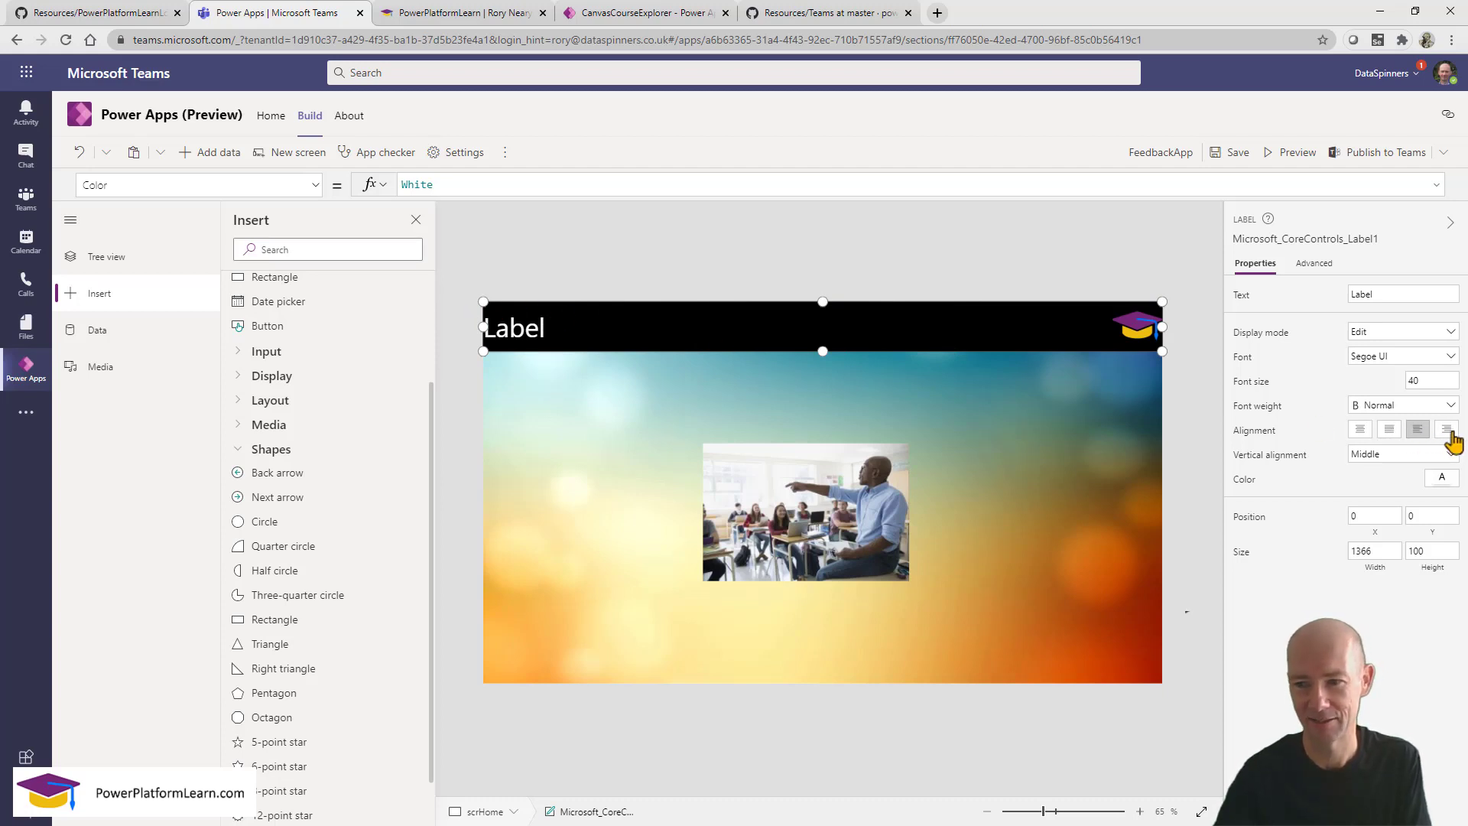
{"action": "left_click", "coordinate": [1449, 433]}
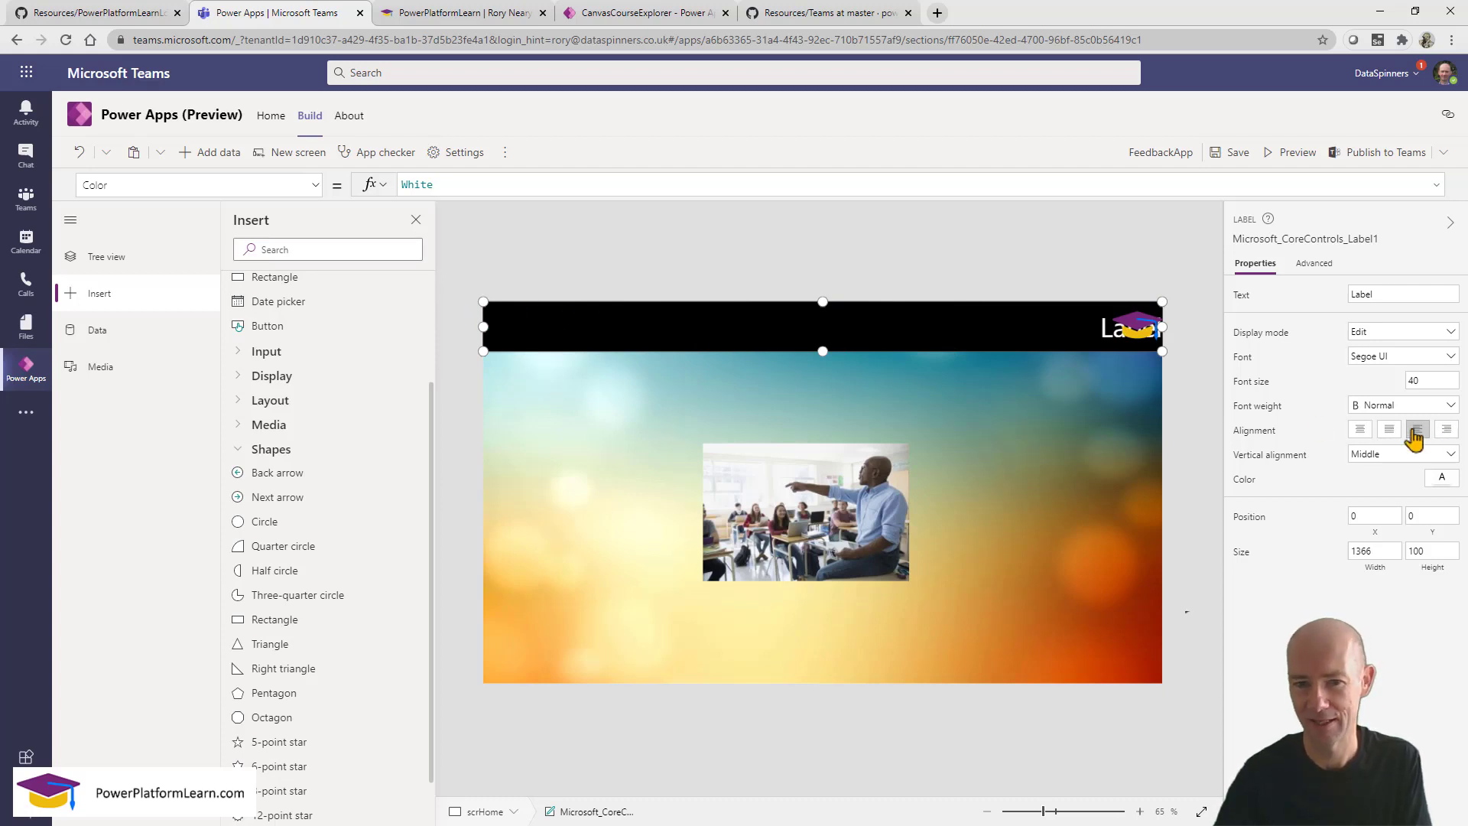
{"action": "left_click", "coordinate": [1362, 433]}
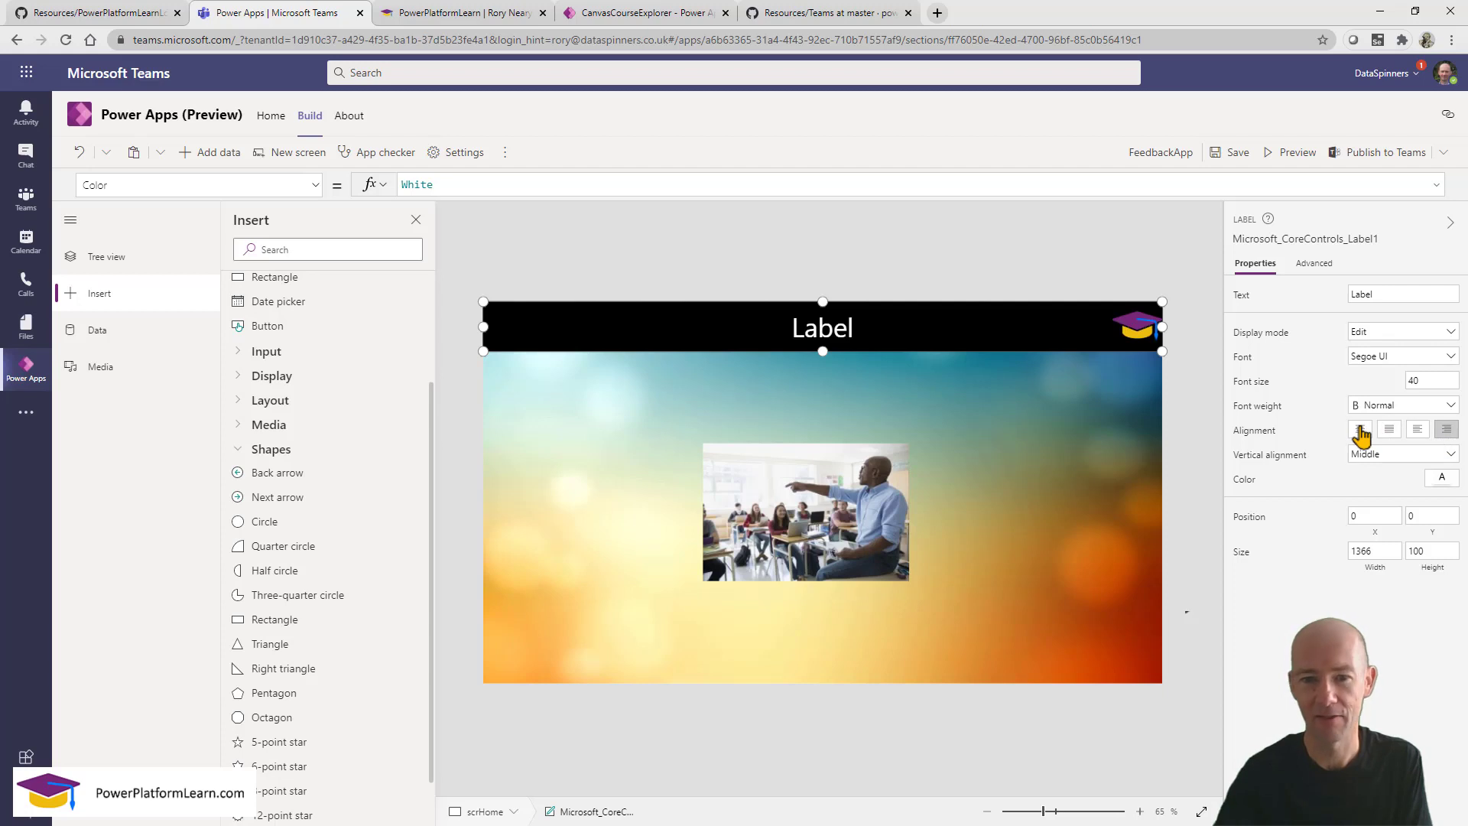
{"action": "left_click", "coordinate": [1190, 370]}
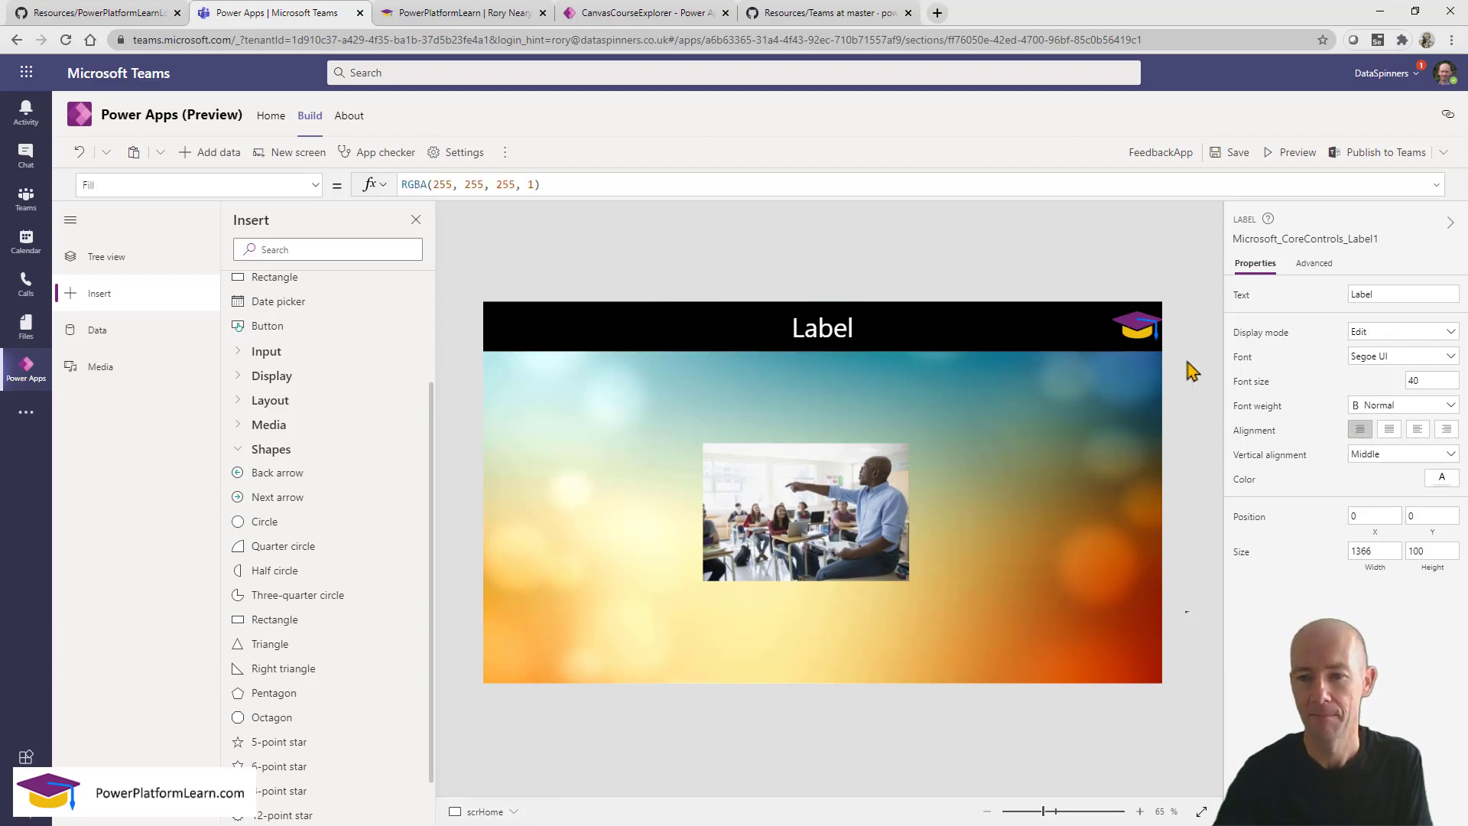
{"action": "left_click", "coordinate": [821, 329]}
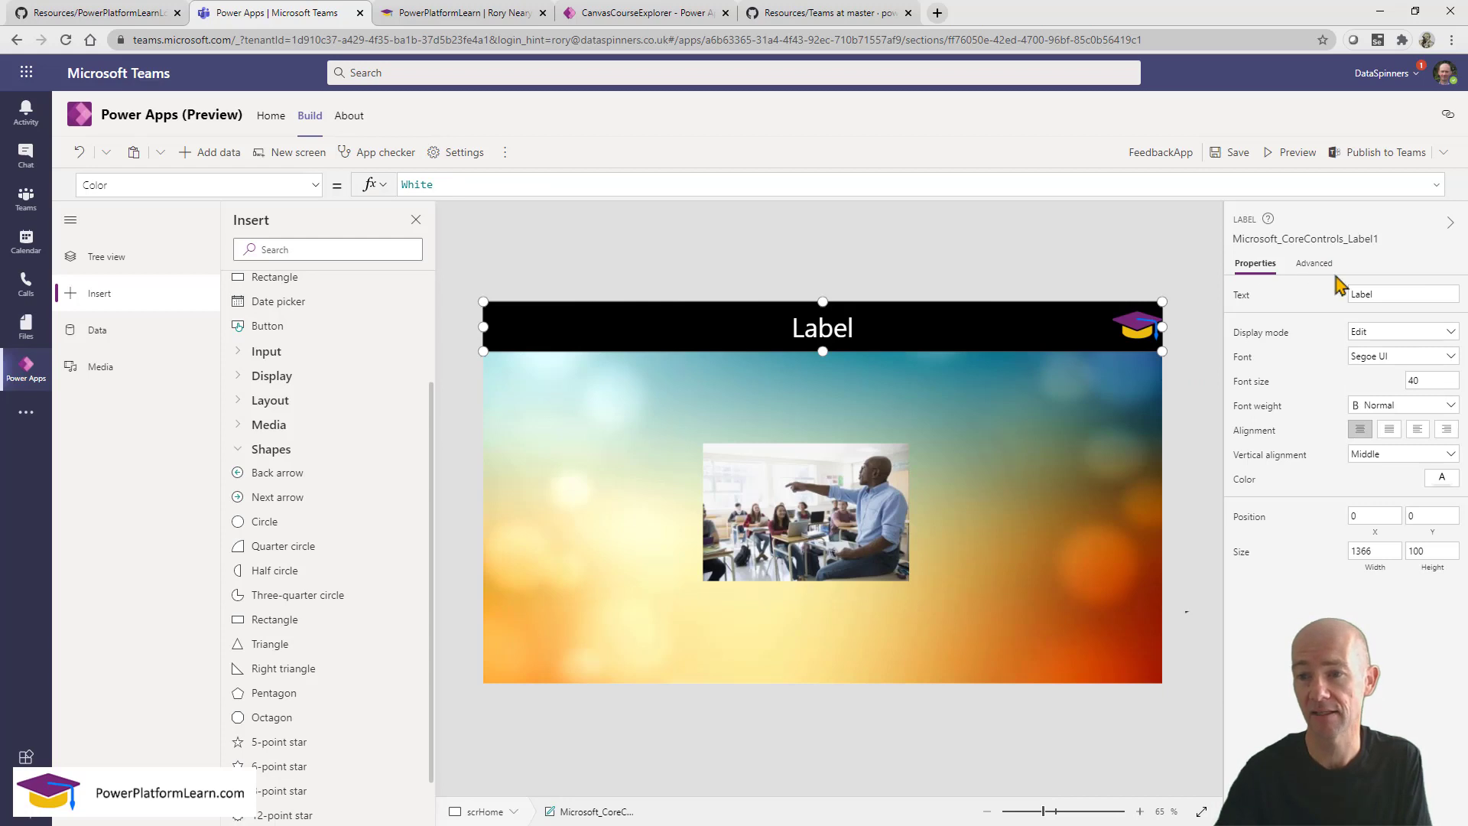
{"action": "key", "text": "ctrl+alt+r"}
{"action": "mouse_move", "coordinate": [1336, 274]}
{"action": "left_mouse_down"}
{"action": "mouse_move", "coordinate": [1415, 309]}
{"action": "mouse_move", "coordinate": [1464, 310]}
{"action": "left_mouse_up"}
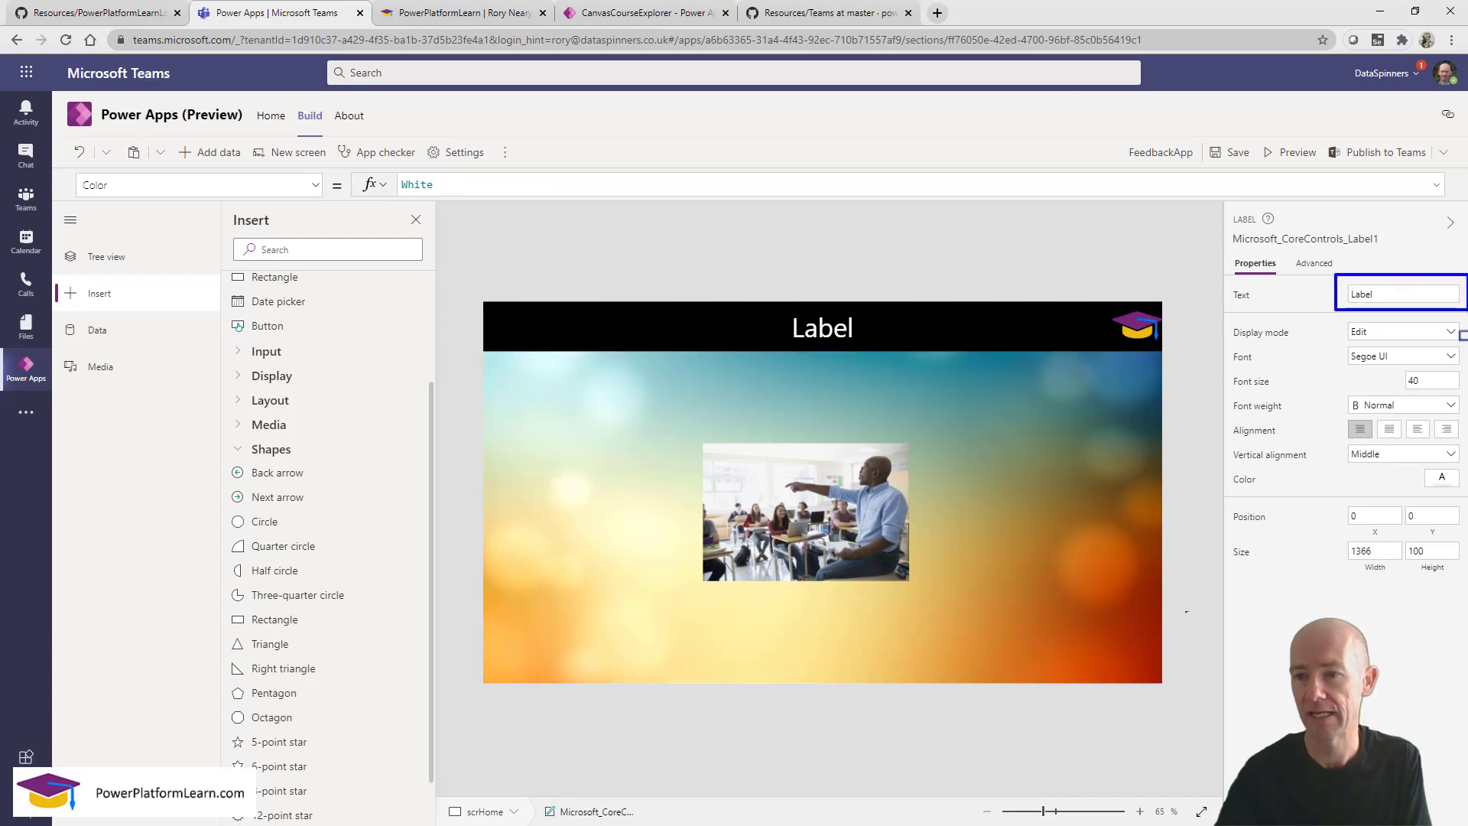
{"action": "key", "text": "Escape"}
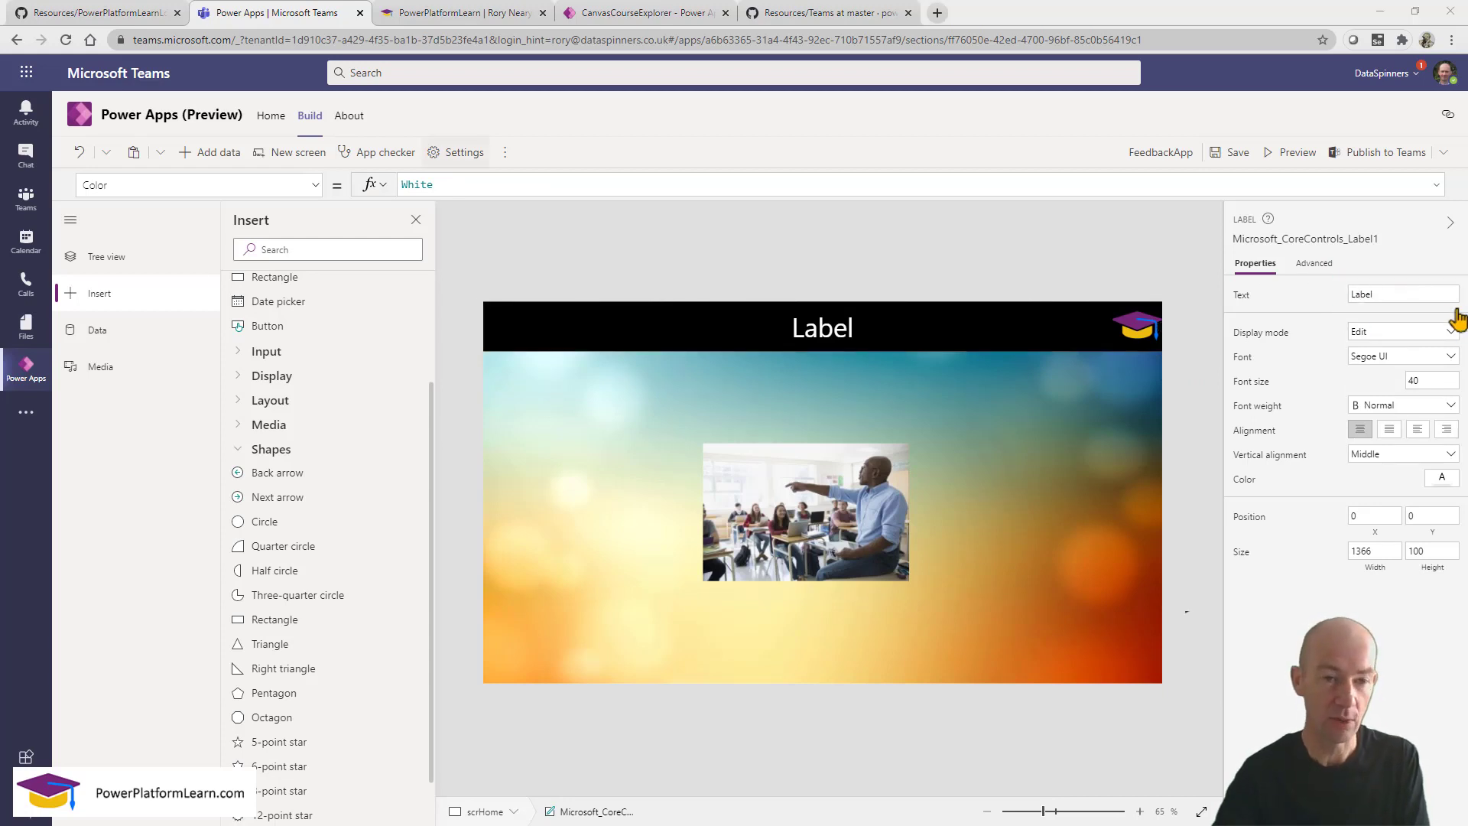
Change the header label's Text from 'Label' to 'School Achievements'.
{"action": "left_click", "coordinate": [315, 186]}
{"action": "scroll", "coordinate": [291, 217], "scroll_direction": "down", "scroll_amount": 5}
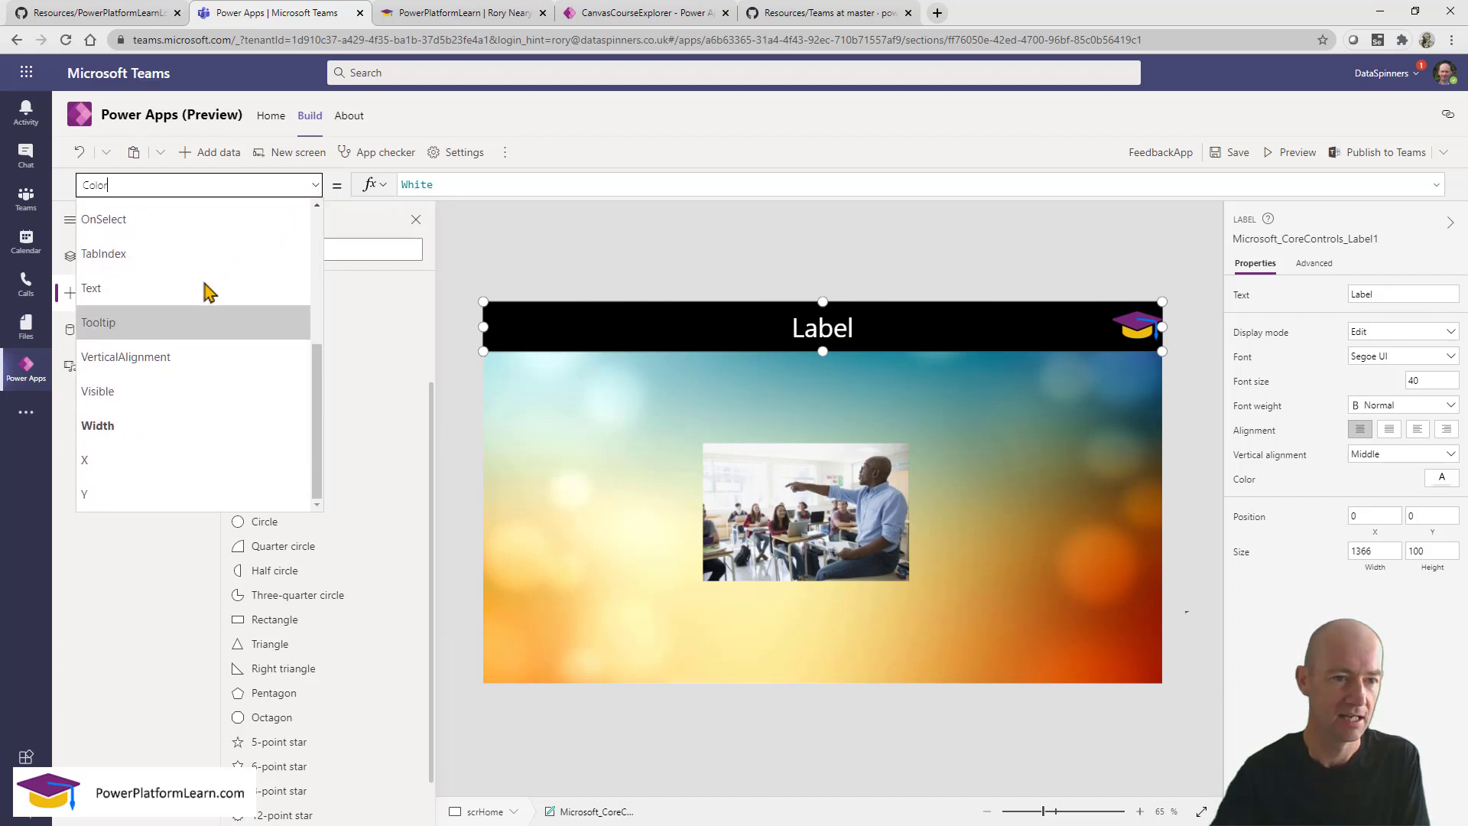
{"action": "left_click", "coordinate": [201, 296]}
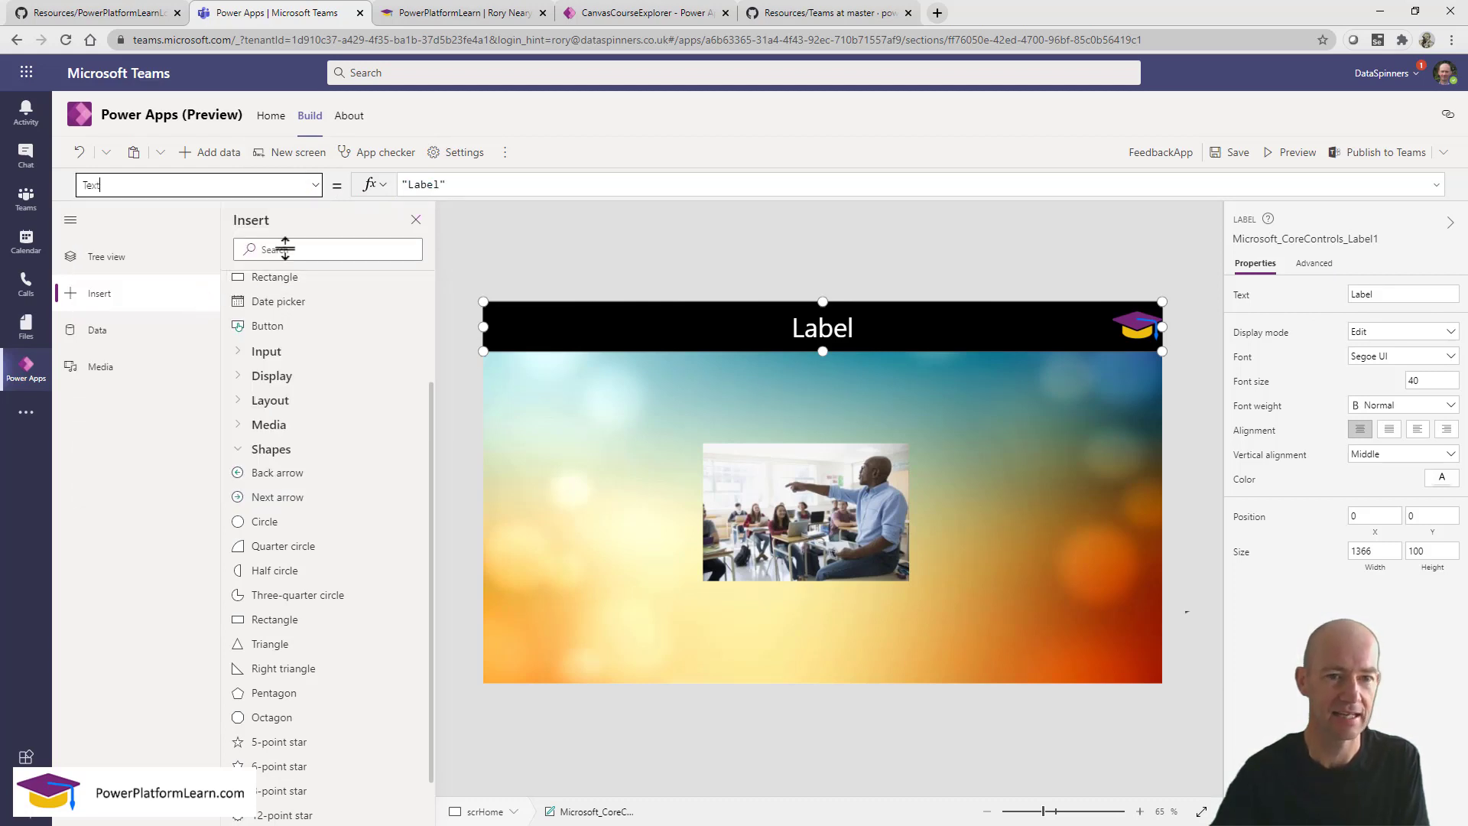
{"action": "double_click", "coordinate": [423, 185]}
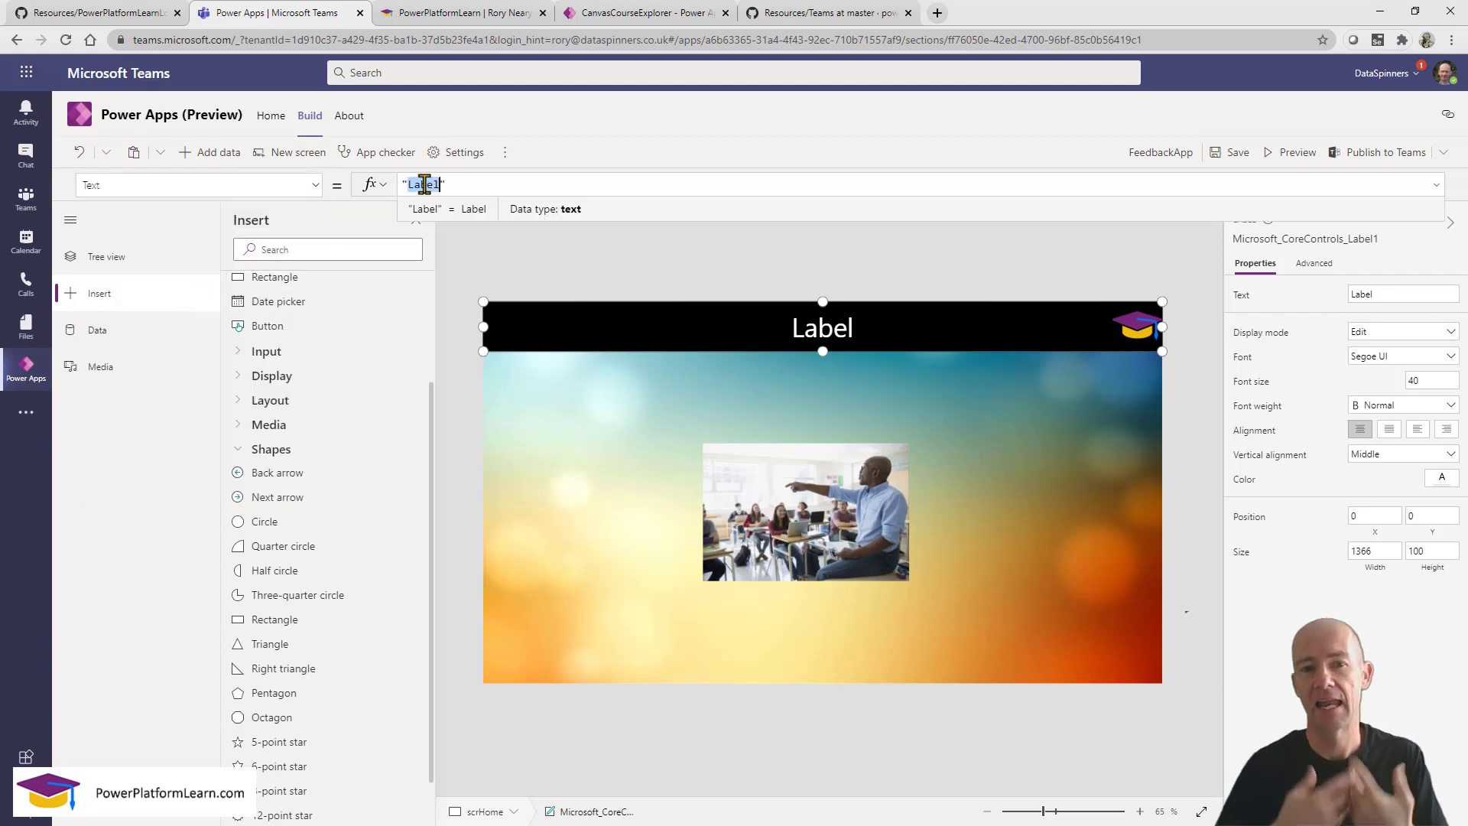
{"action": "type", "text": "Schoo"}
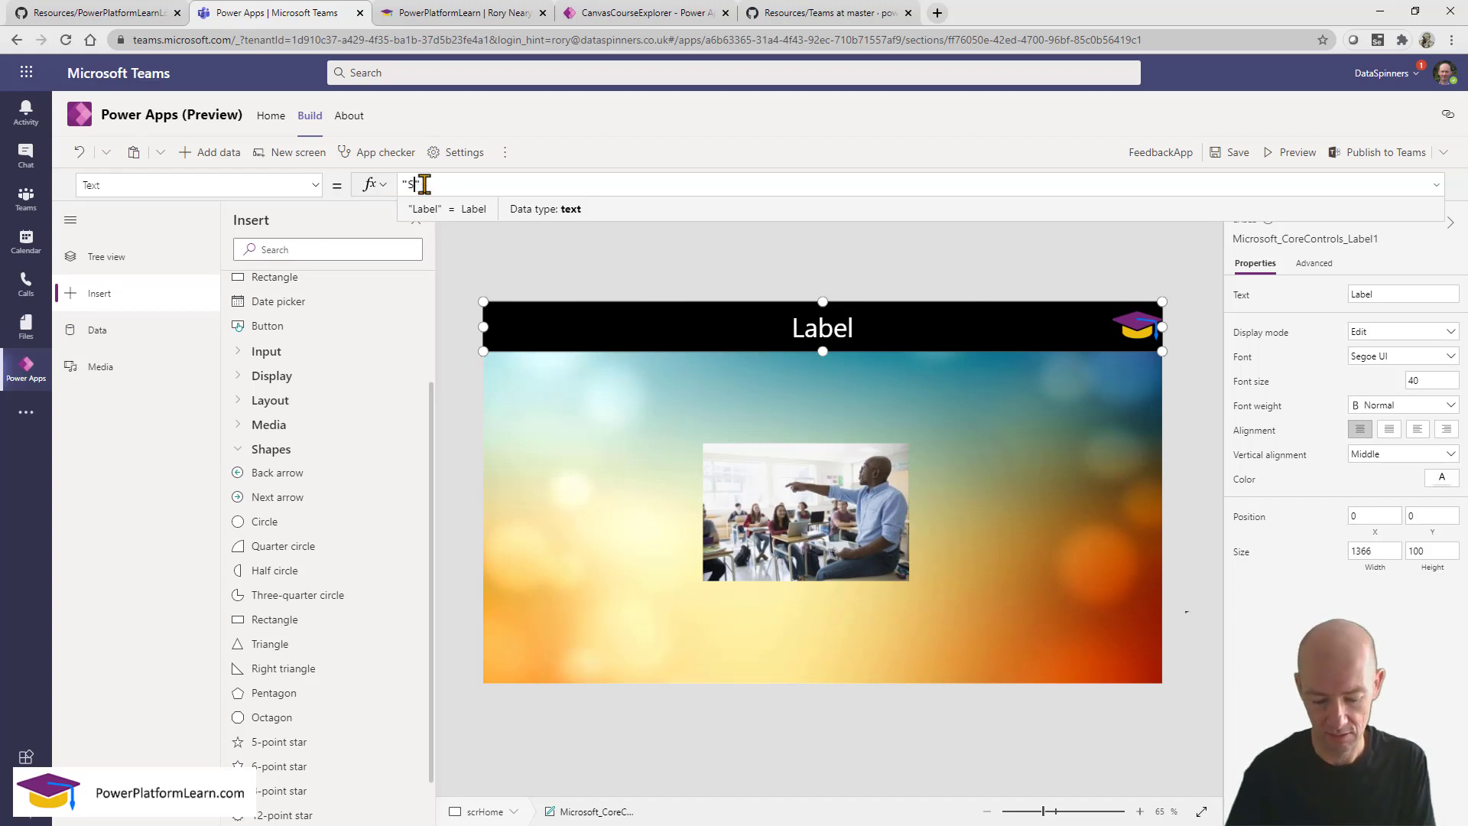
{"action": "type", "text": "l Achie"}
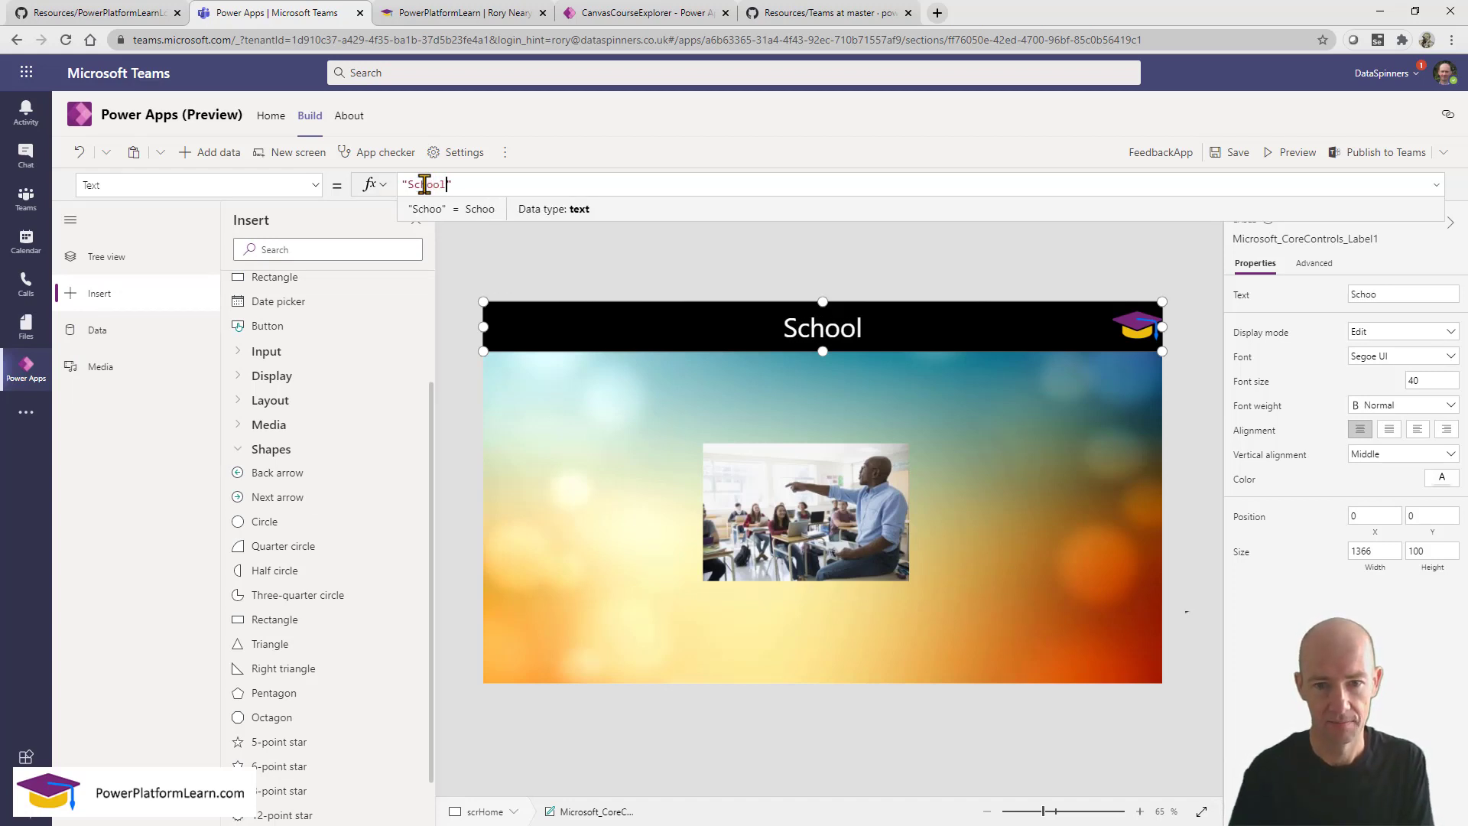
{"action": "type", "text": "vements"}
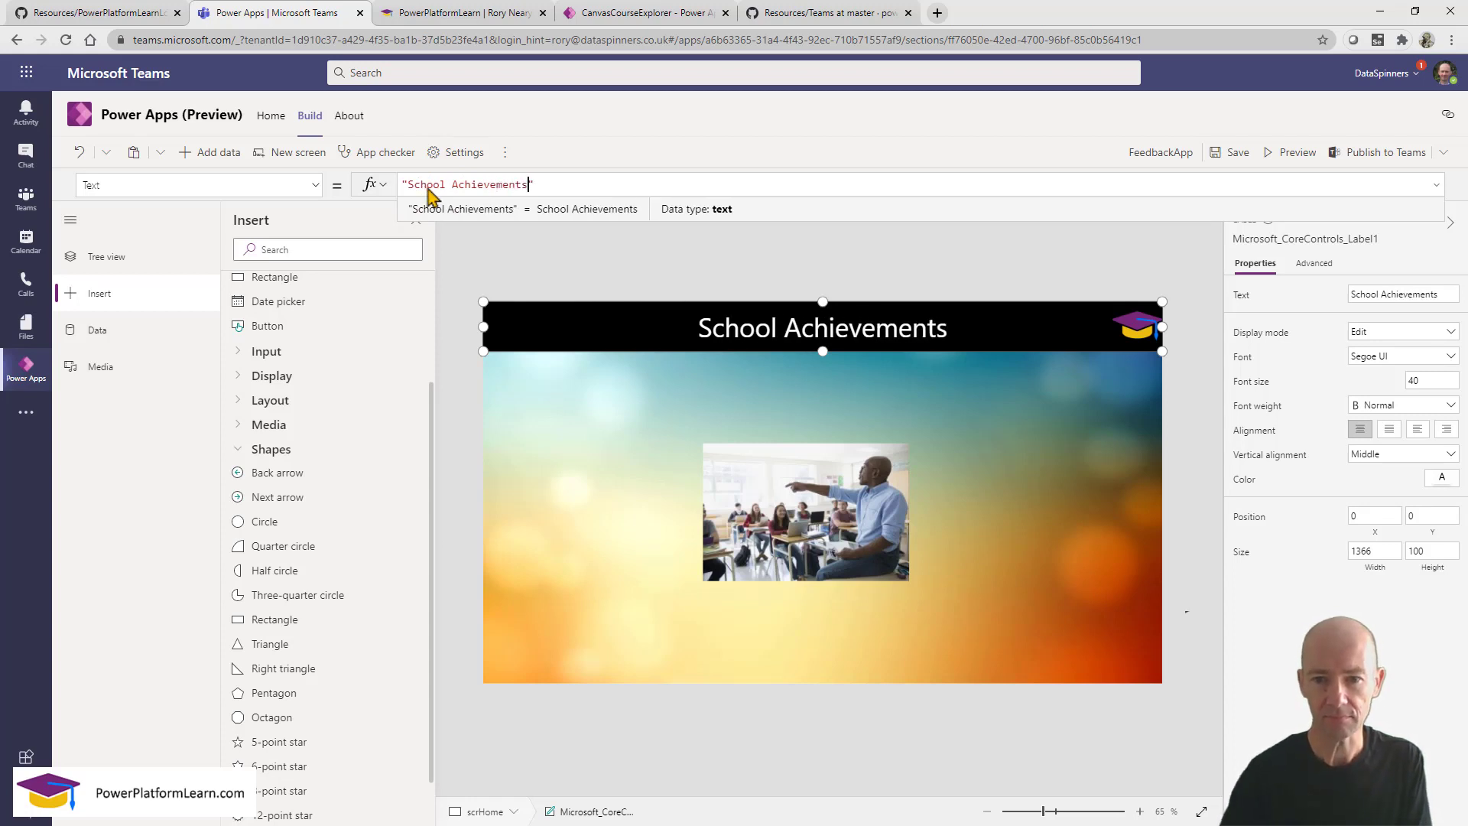
{"action": "left_click", "coordinate": [735, 505]}
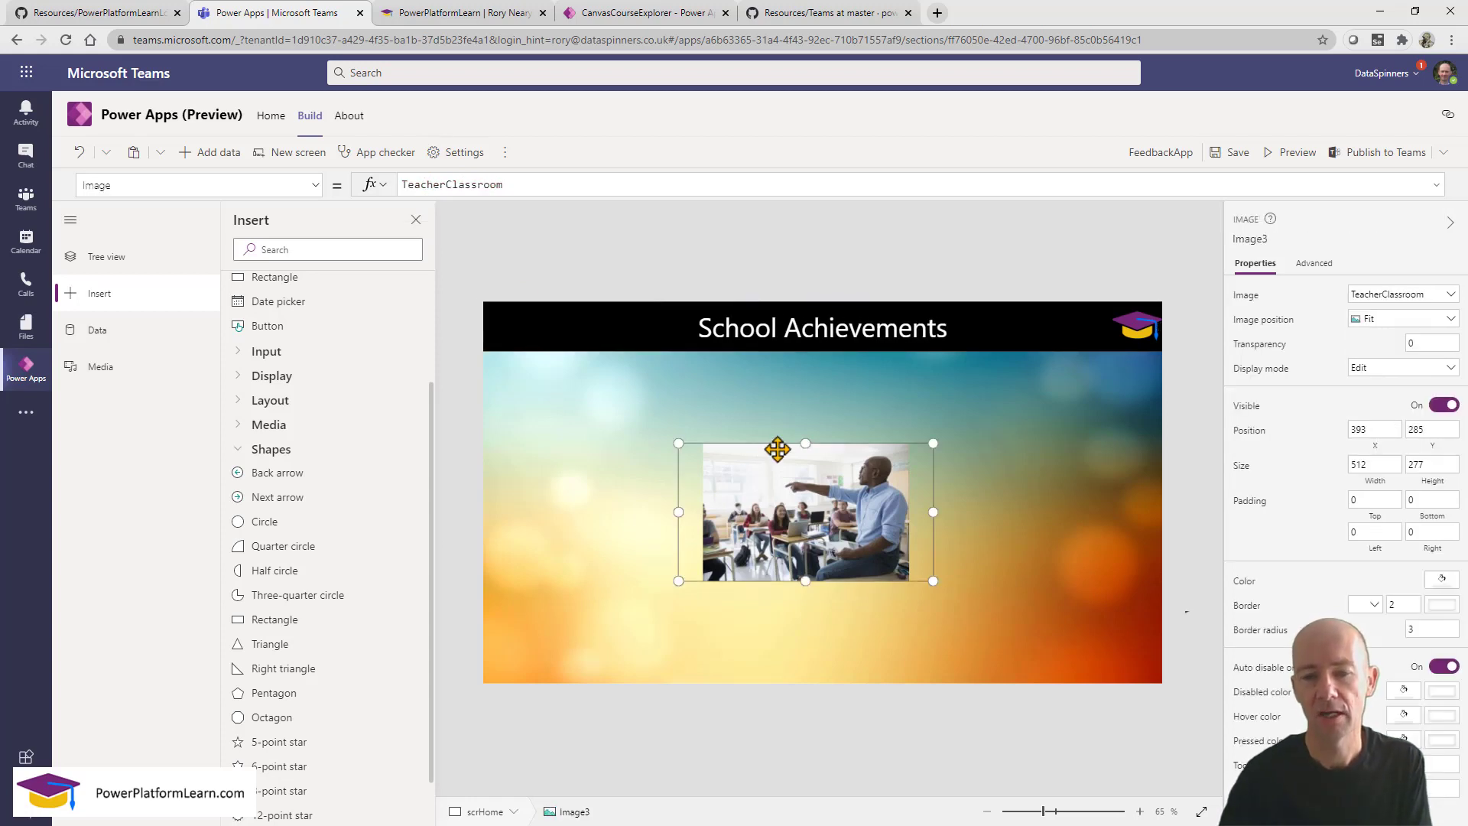
Add a 270 by 61 button reading 'Record Achievements' centred beneath the classroom photo.
{"action": "left_click", "coordinate": [824, 417]}
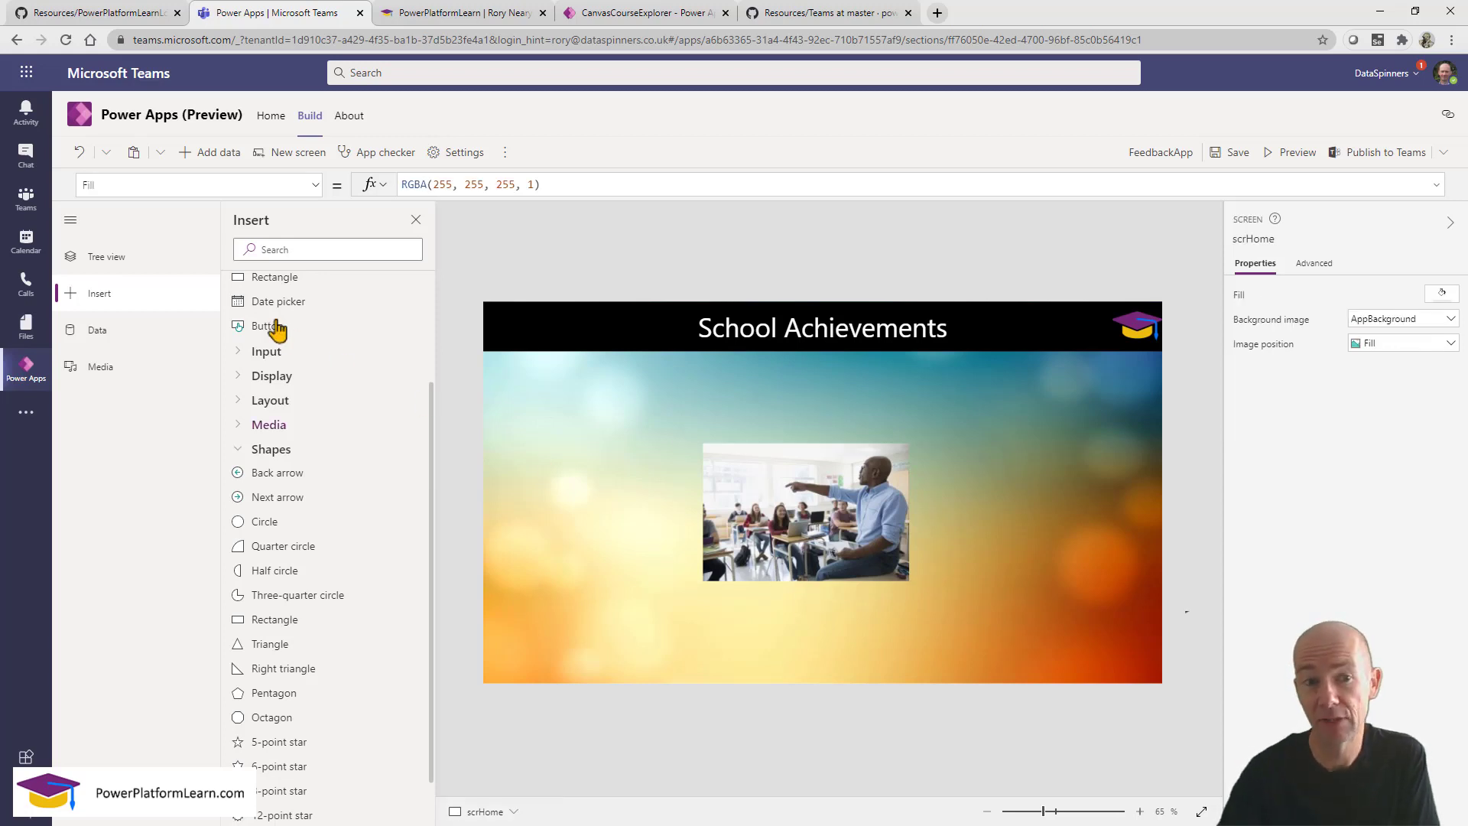
{"action": "left_click_drag", "start_coordinate": [277, 328], "coordinate": [736, 606]}
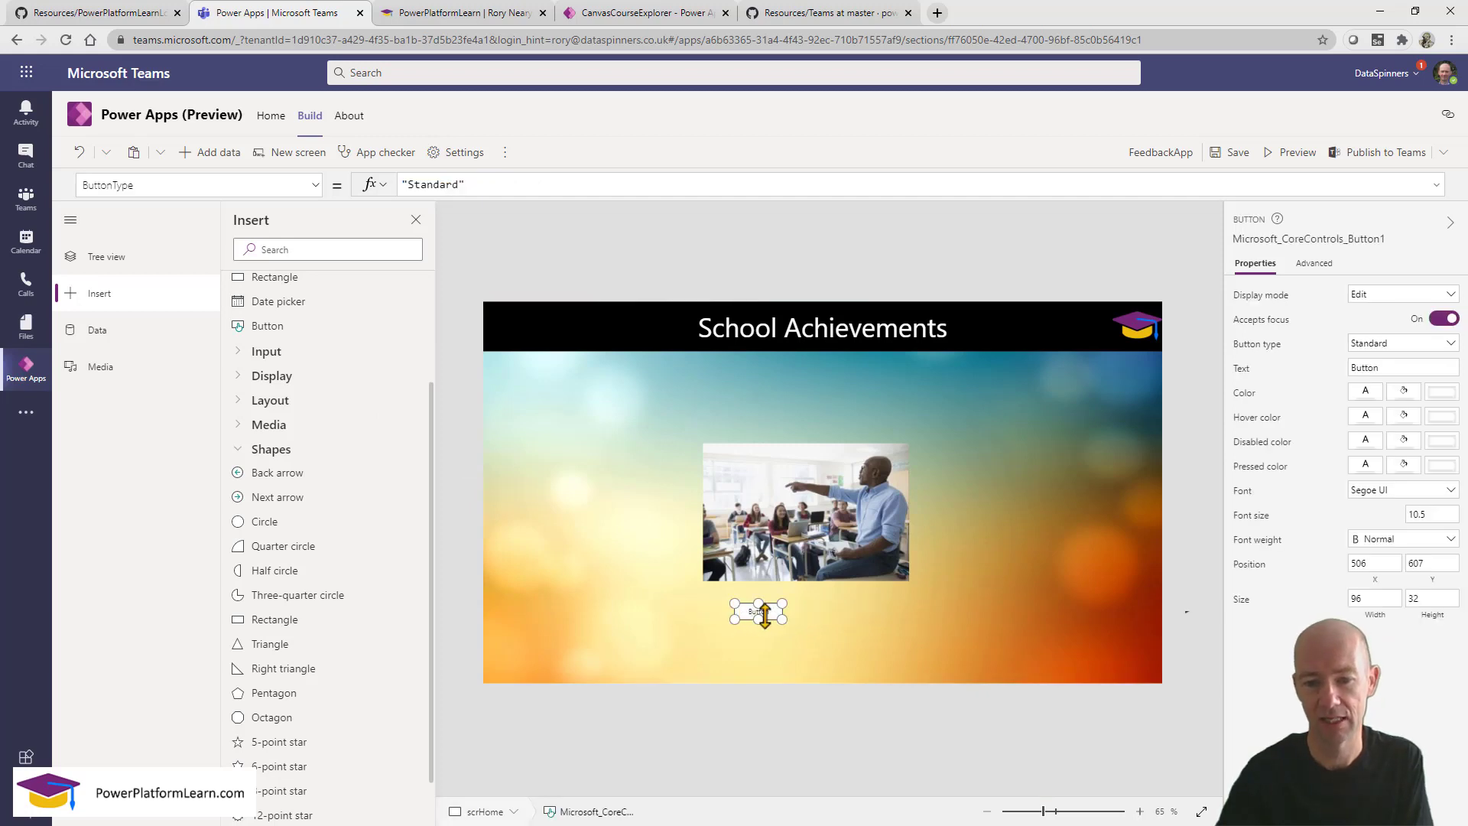
{"action": "left_click_drag", "start_coordinate": [766, 612], "coordinate": [879, 627]}
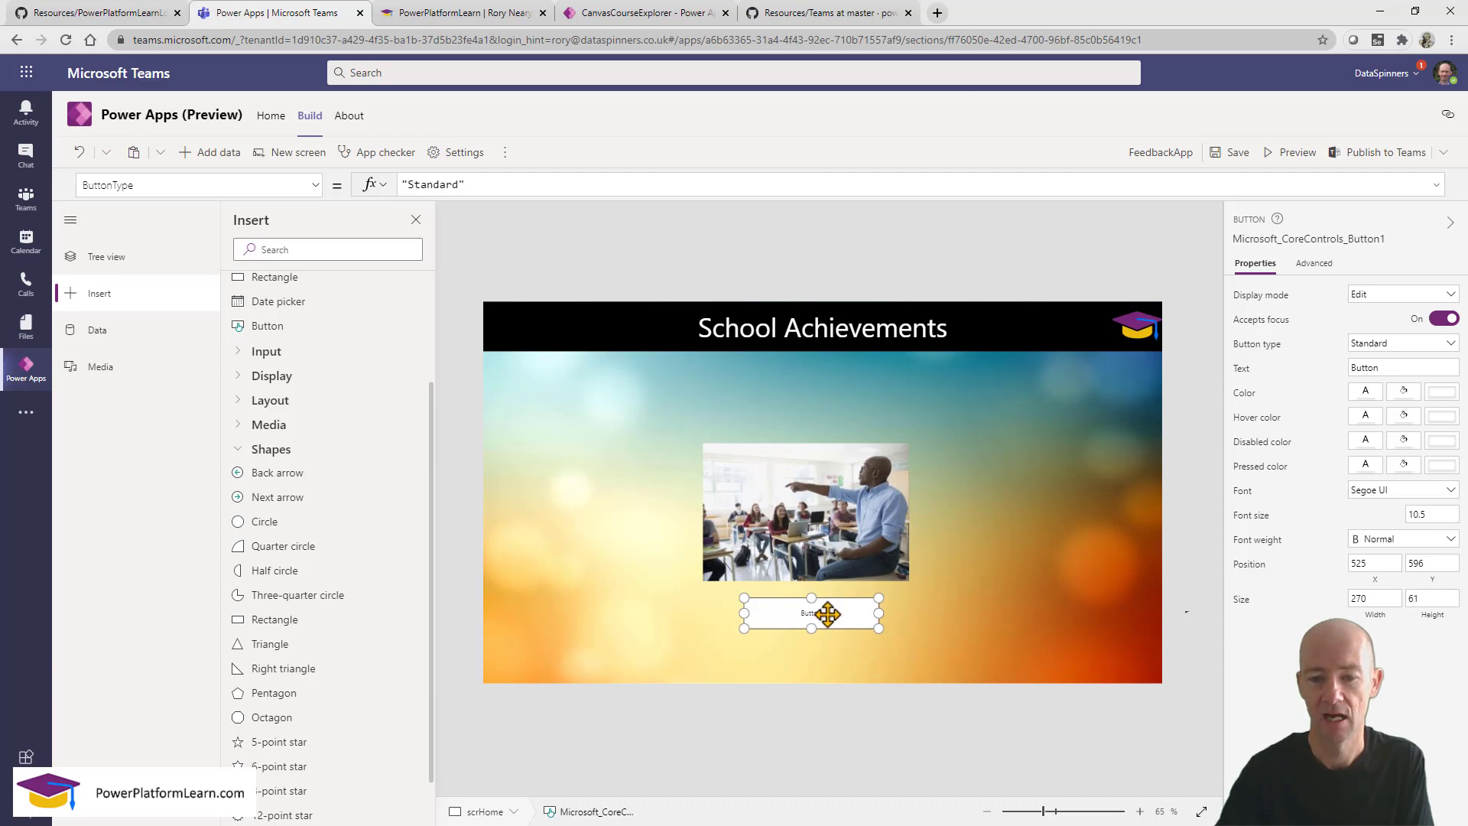
{"action": "double_click", "coordinate": [1357, 368]}
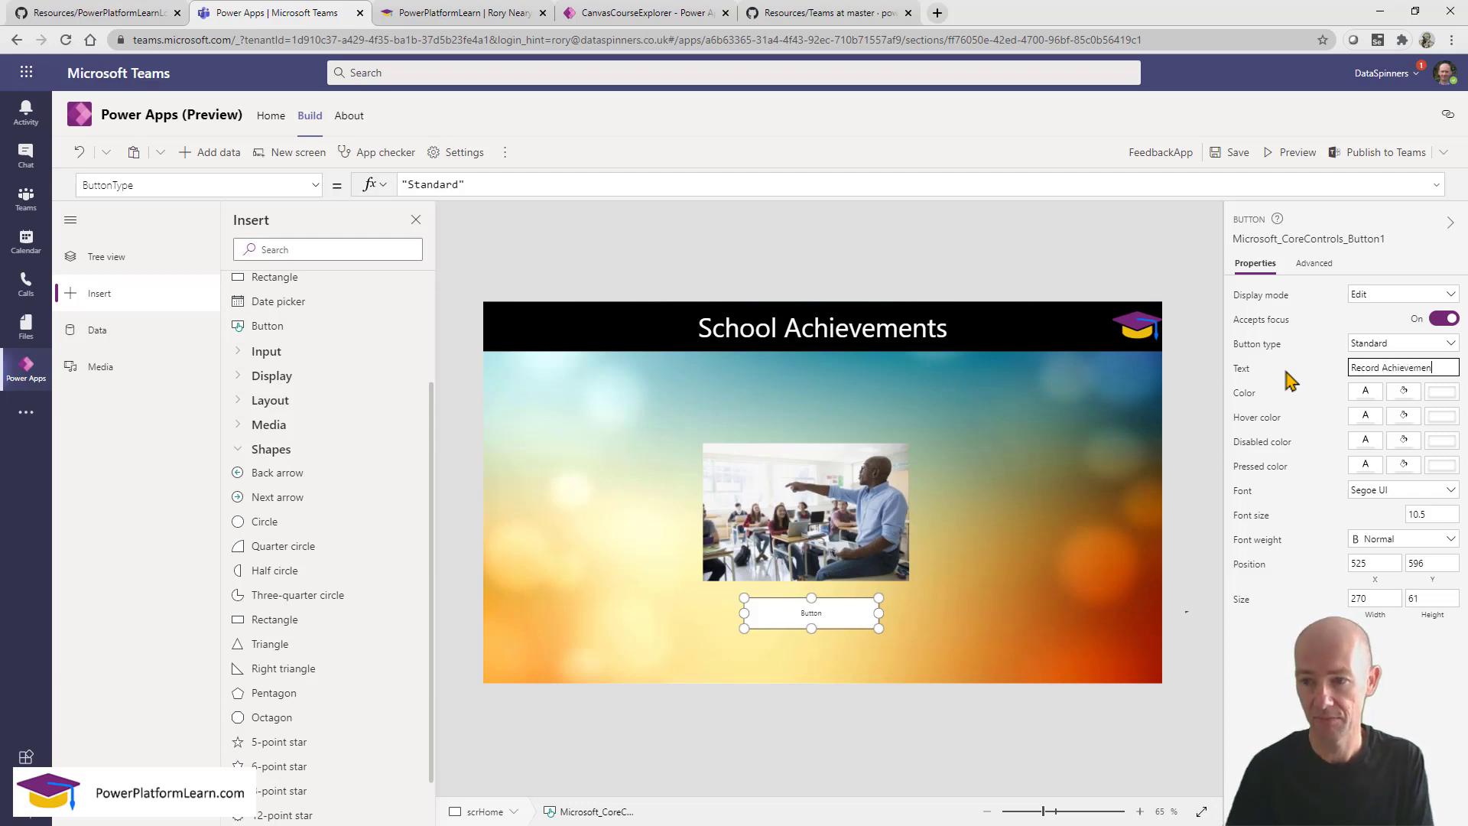
{"action": "left_click", "coordinate": [1201, 512]}
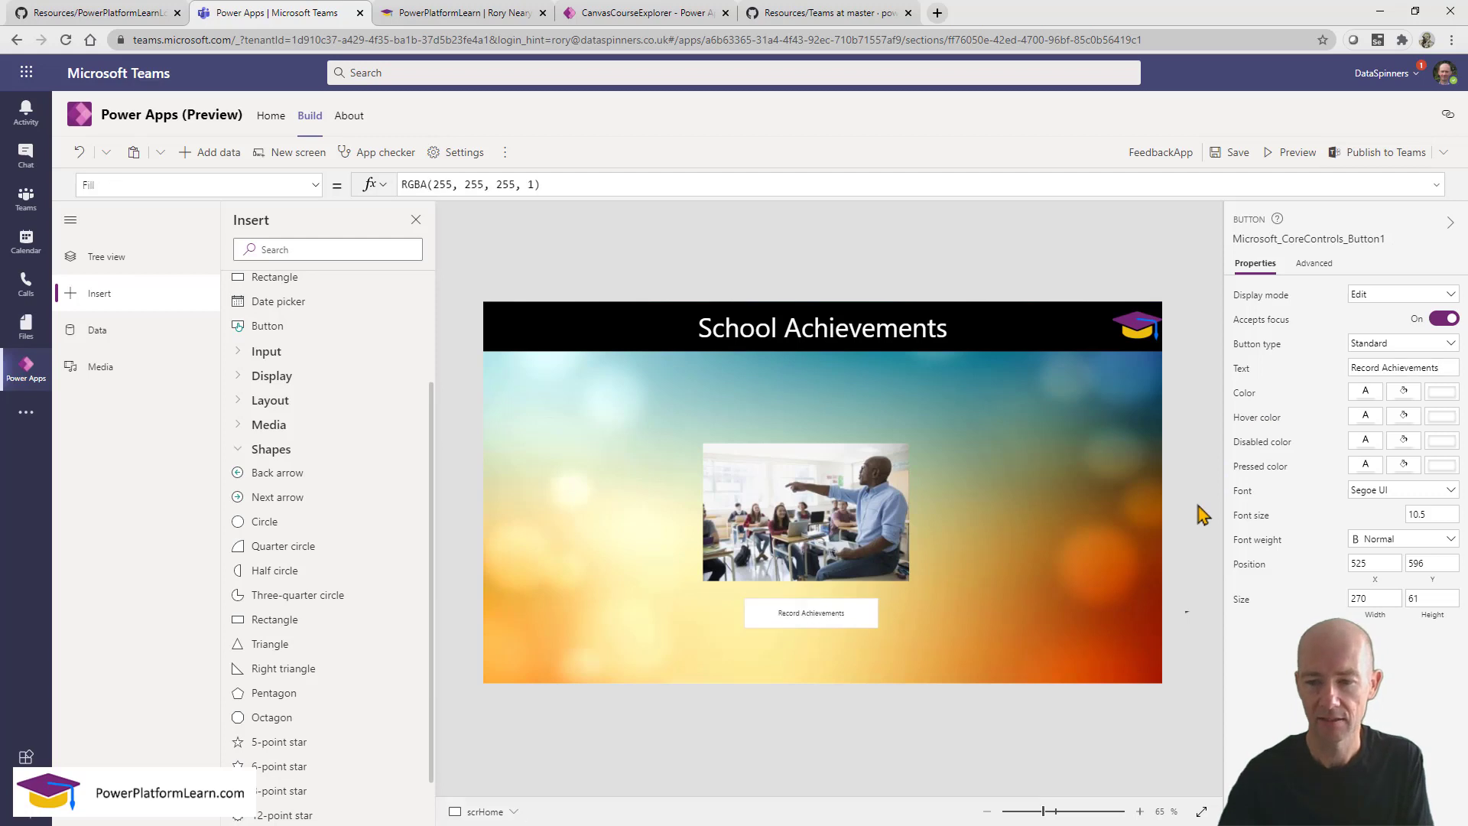
{"action": "left_click", "coordinate": [795, 614]}
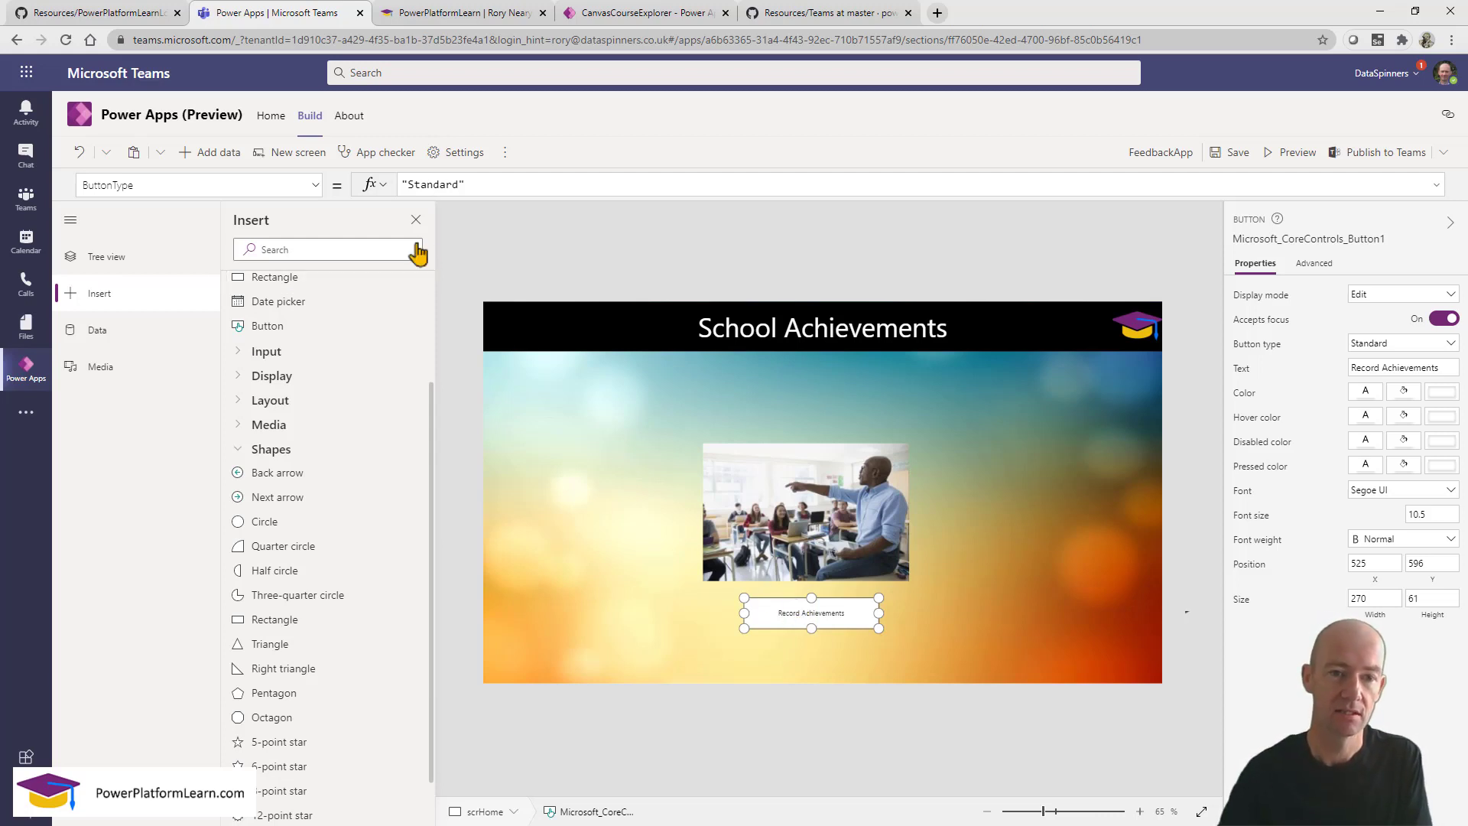
{"action": "left_click", "coordinate": [134, 262]}
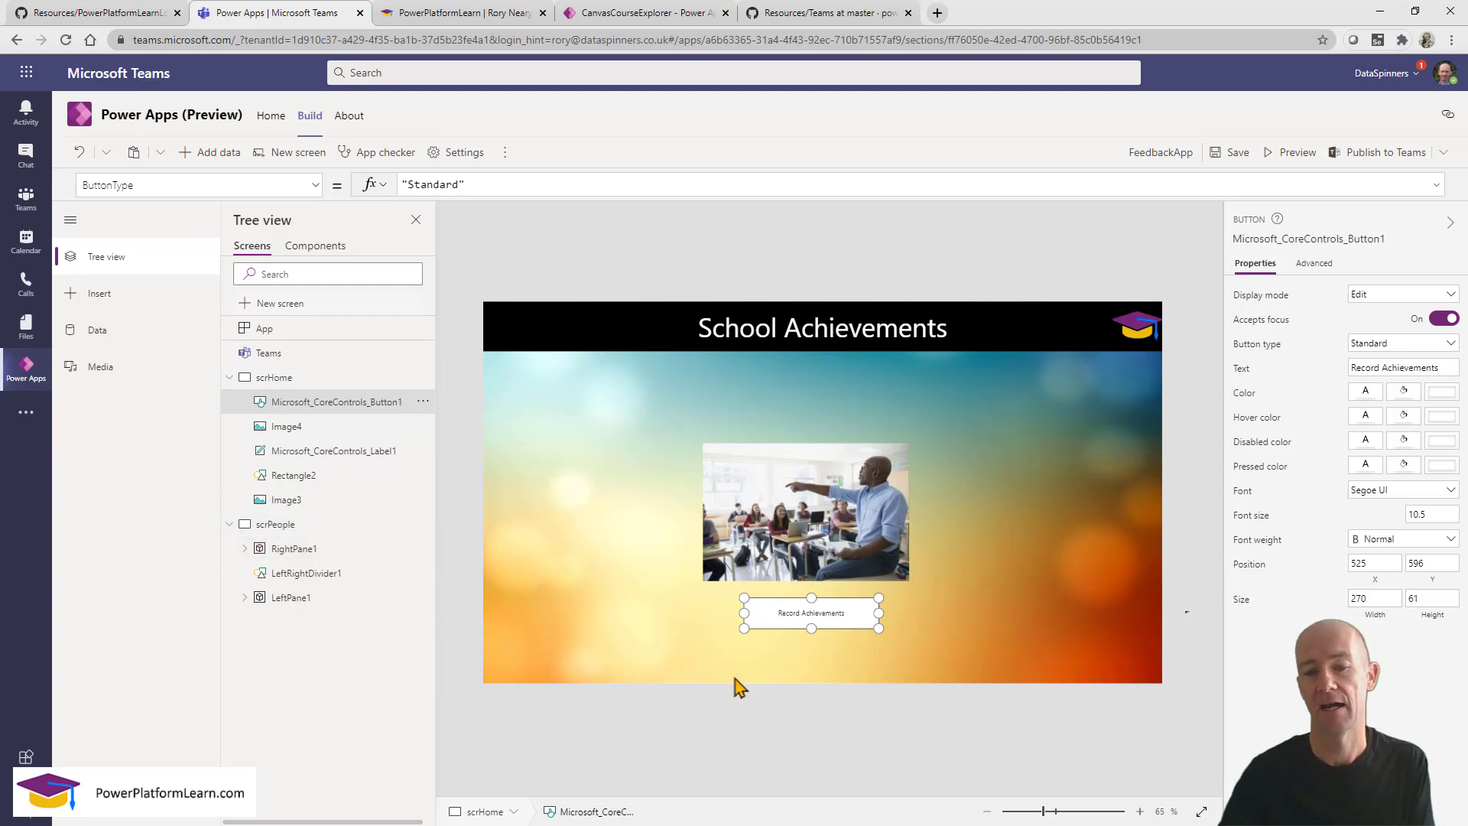
Set the Record Achievements button's OnSelect formula to Navigate(scrPeople).
{"action": "left_click", "coordinate": [896, 749]}
{"action": "left_click", "coordinate": [815, 621]}
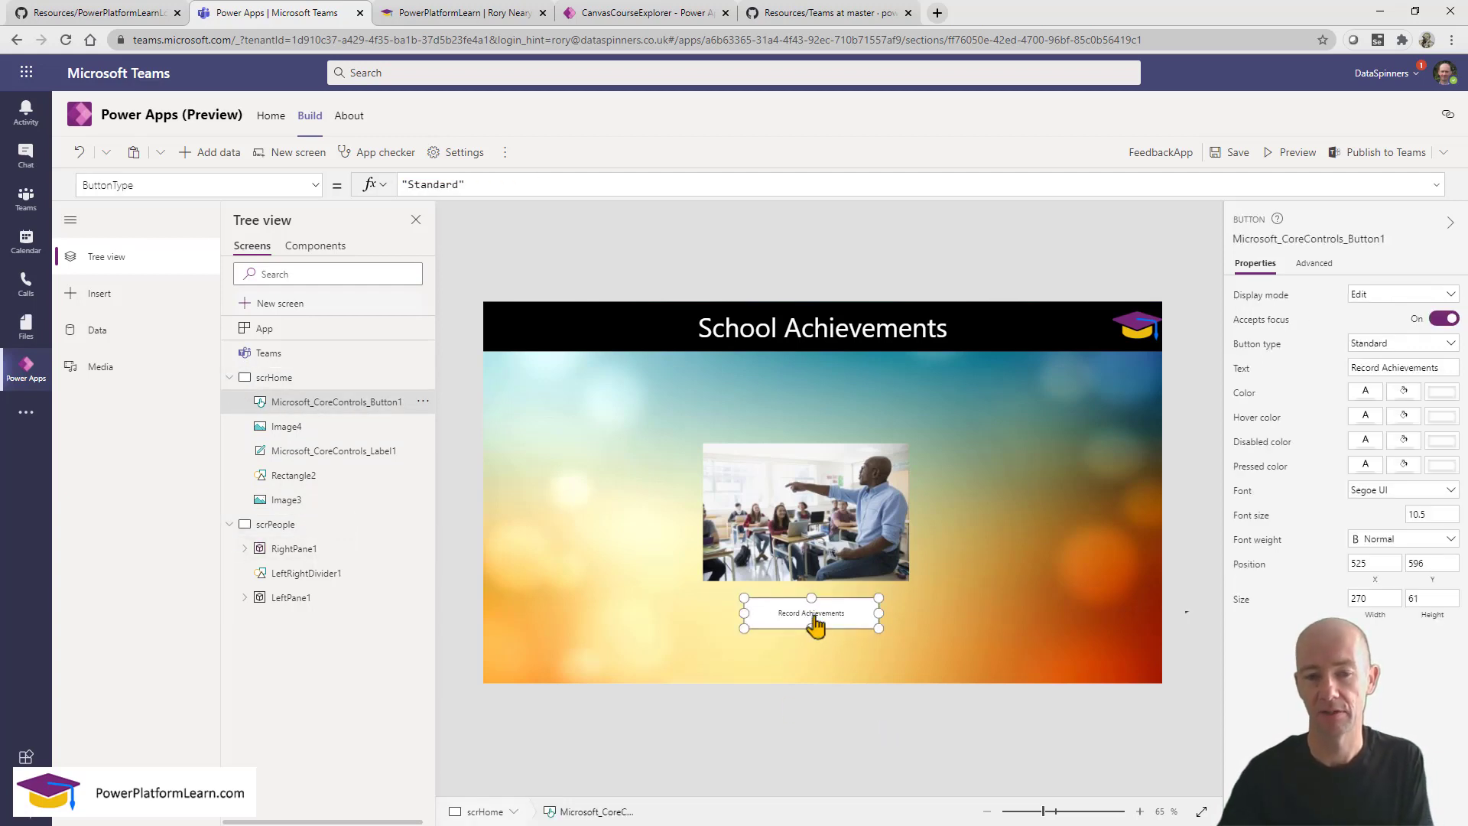
{"action": "left_click", "coordinate": [315, 185]}
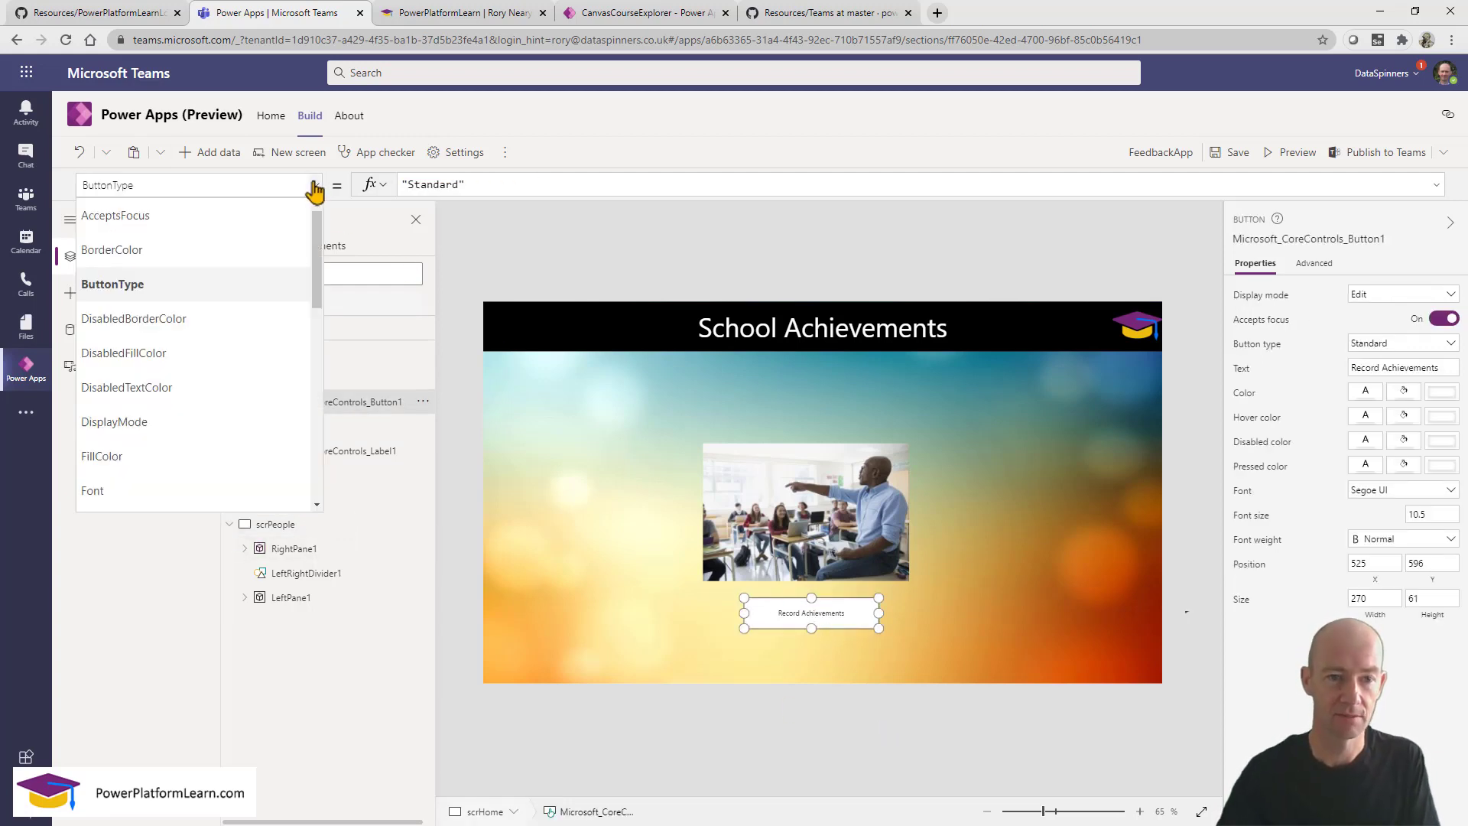
{"action": "left_click_drag", "start_coordinate": [320, 245], "coordinate": [328, 377]}
{"action": "left_click", "coordinate": [251, 361]}
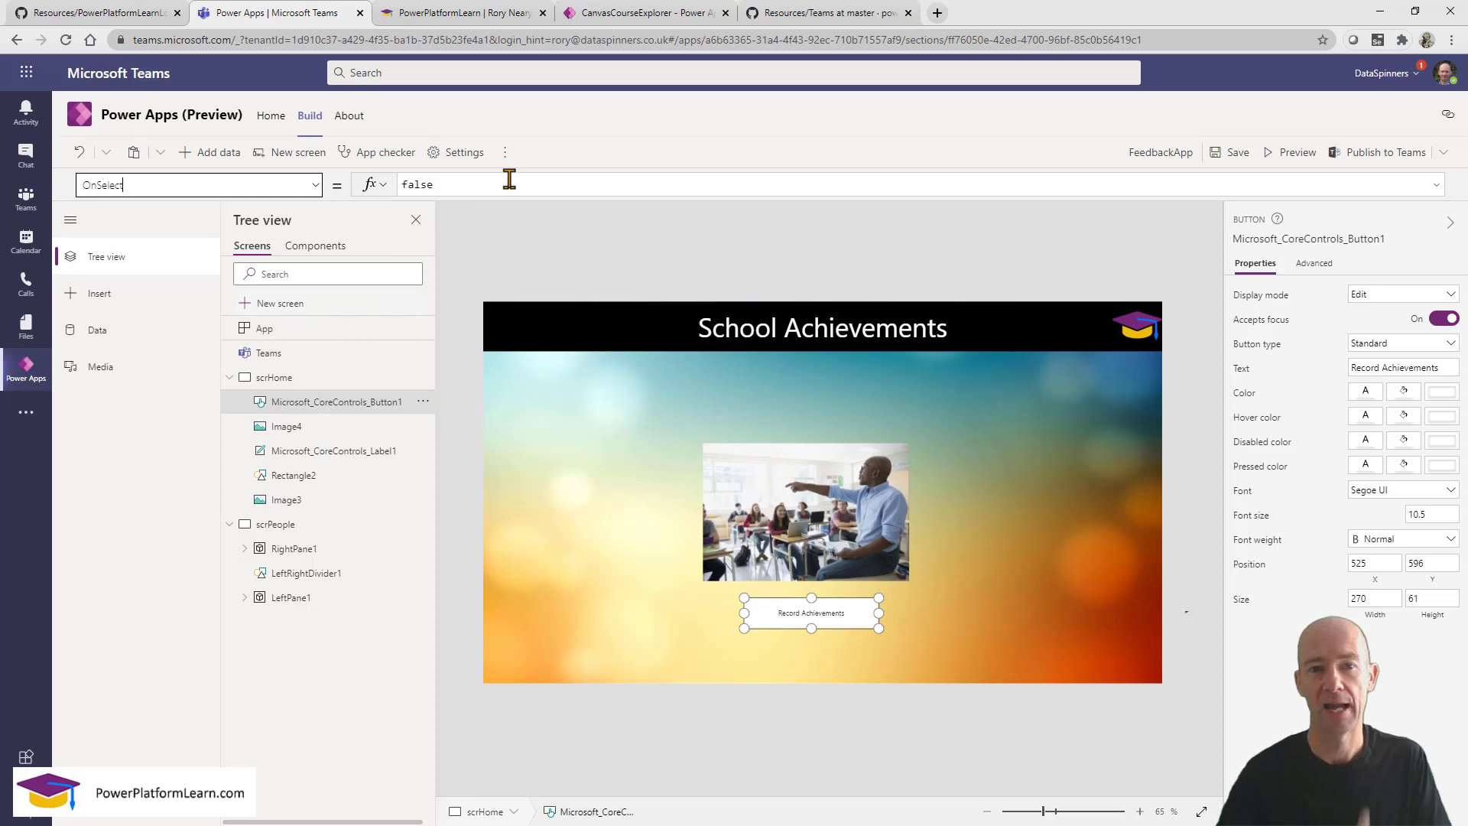
{"action": "left_click_drag", "start_coordinate": [509, 180], "coordinate": [276, 179]}
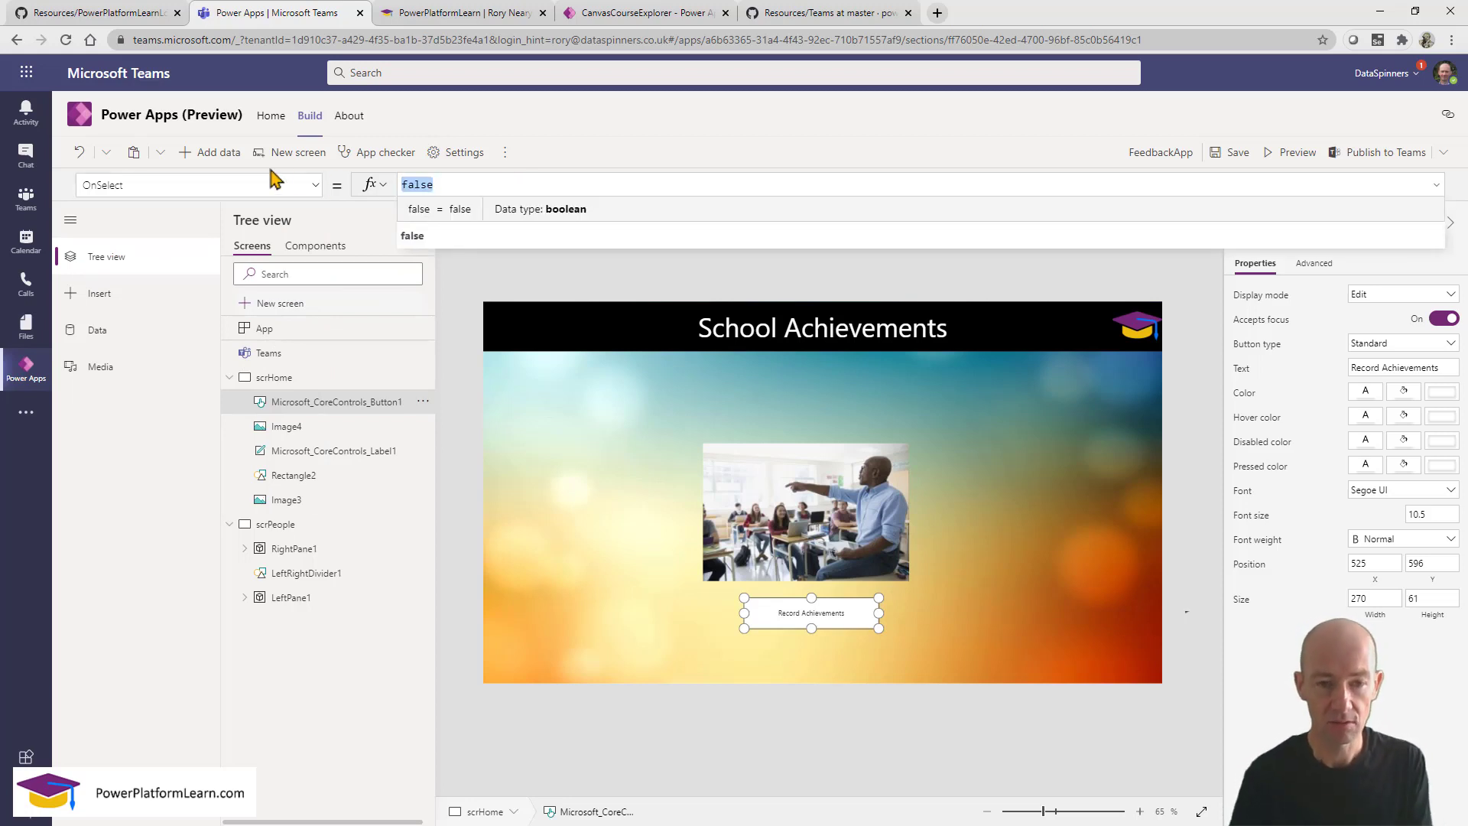
{"action": "type", "text": "n"}
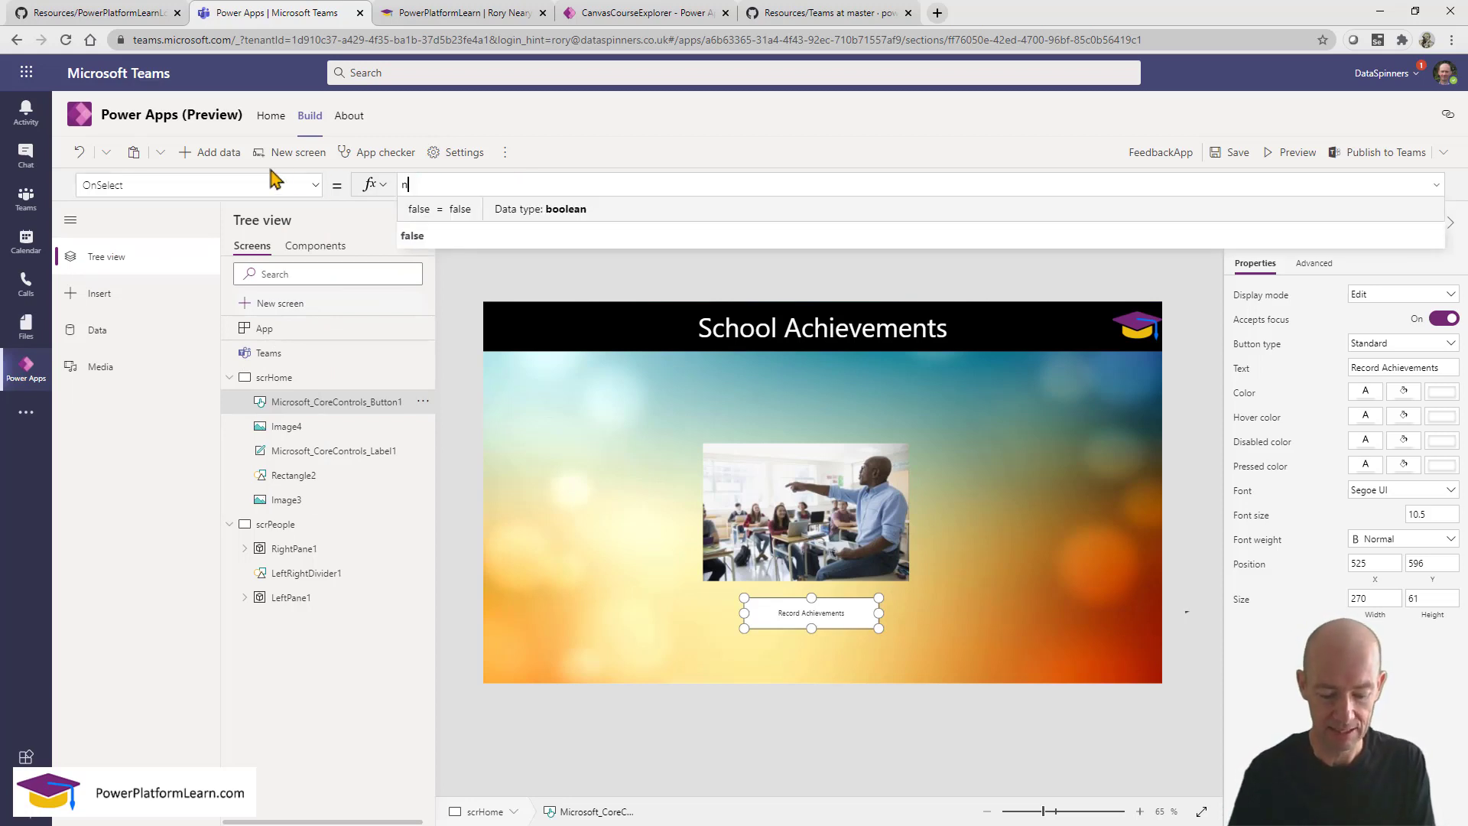
{"action": "type", "text": "avig"}
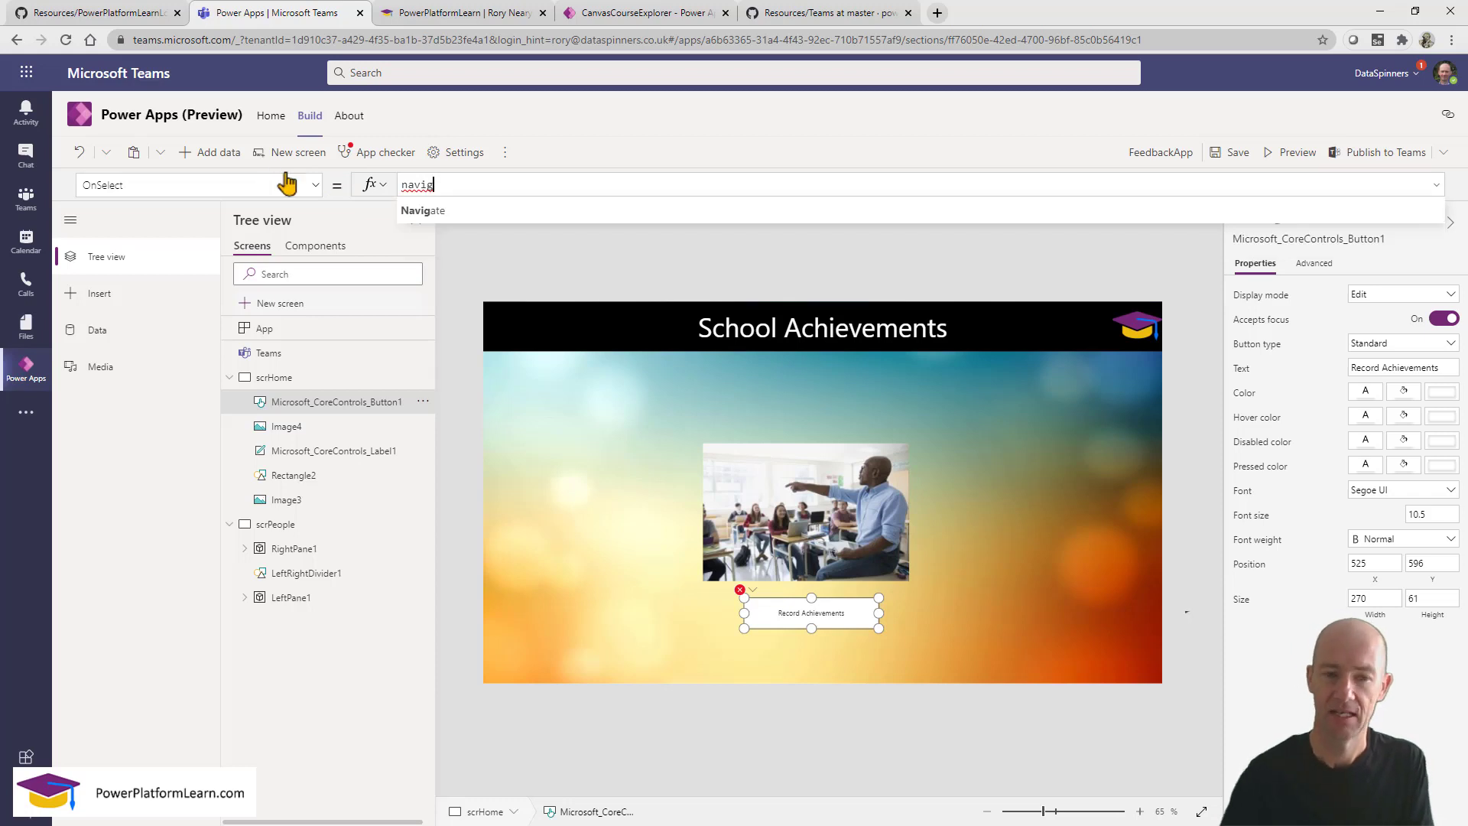
{"action": "left_click", "coordinate": [468, 214]}
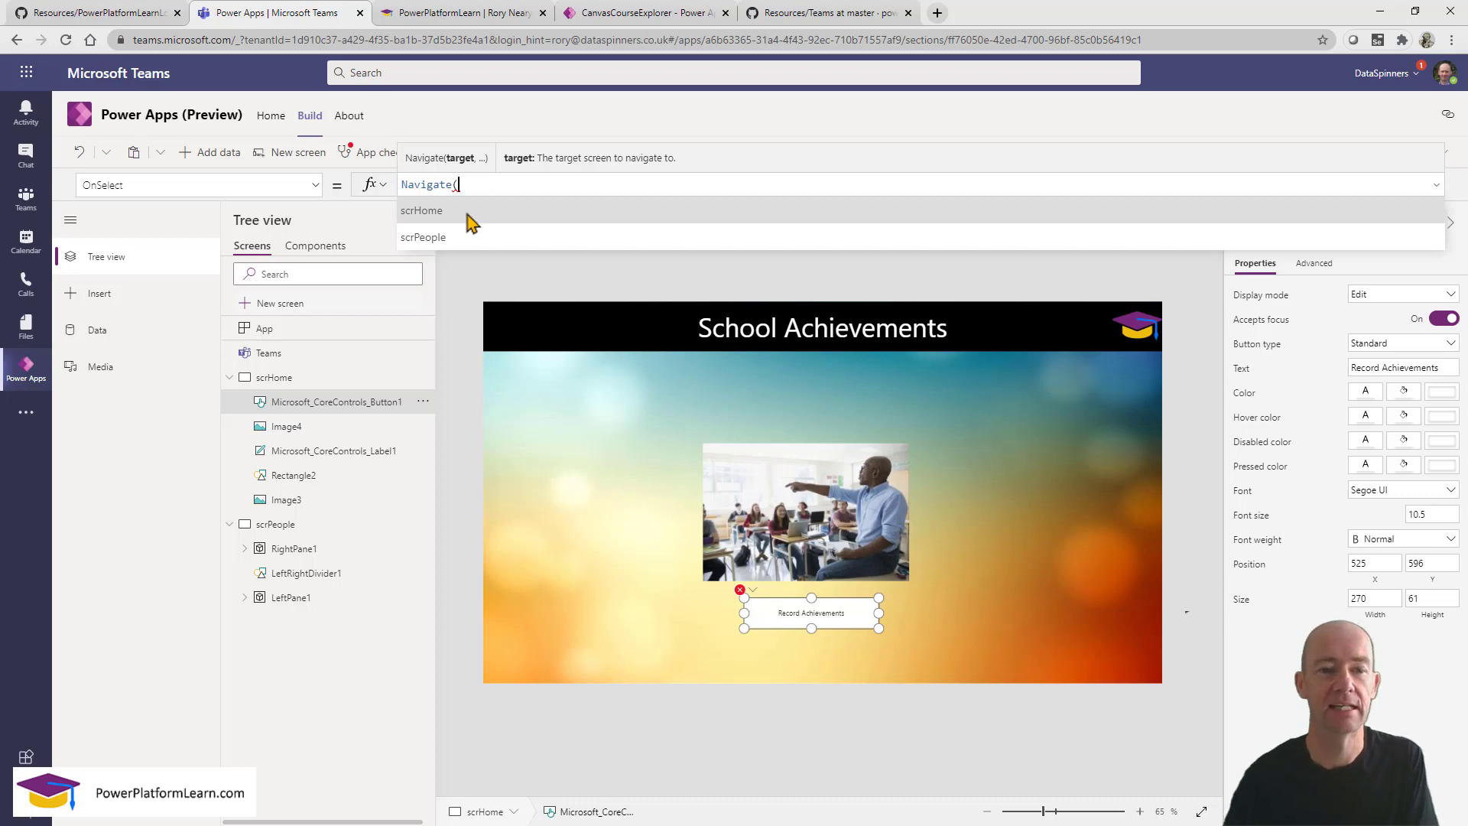
{"action": "left_click", "coordinate": [482, 243]}
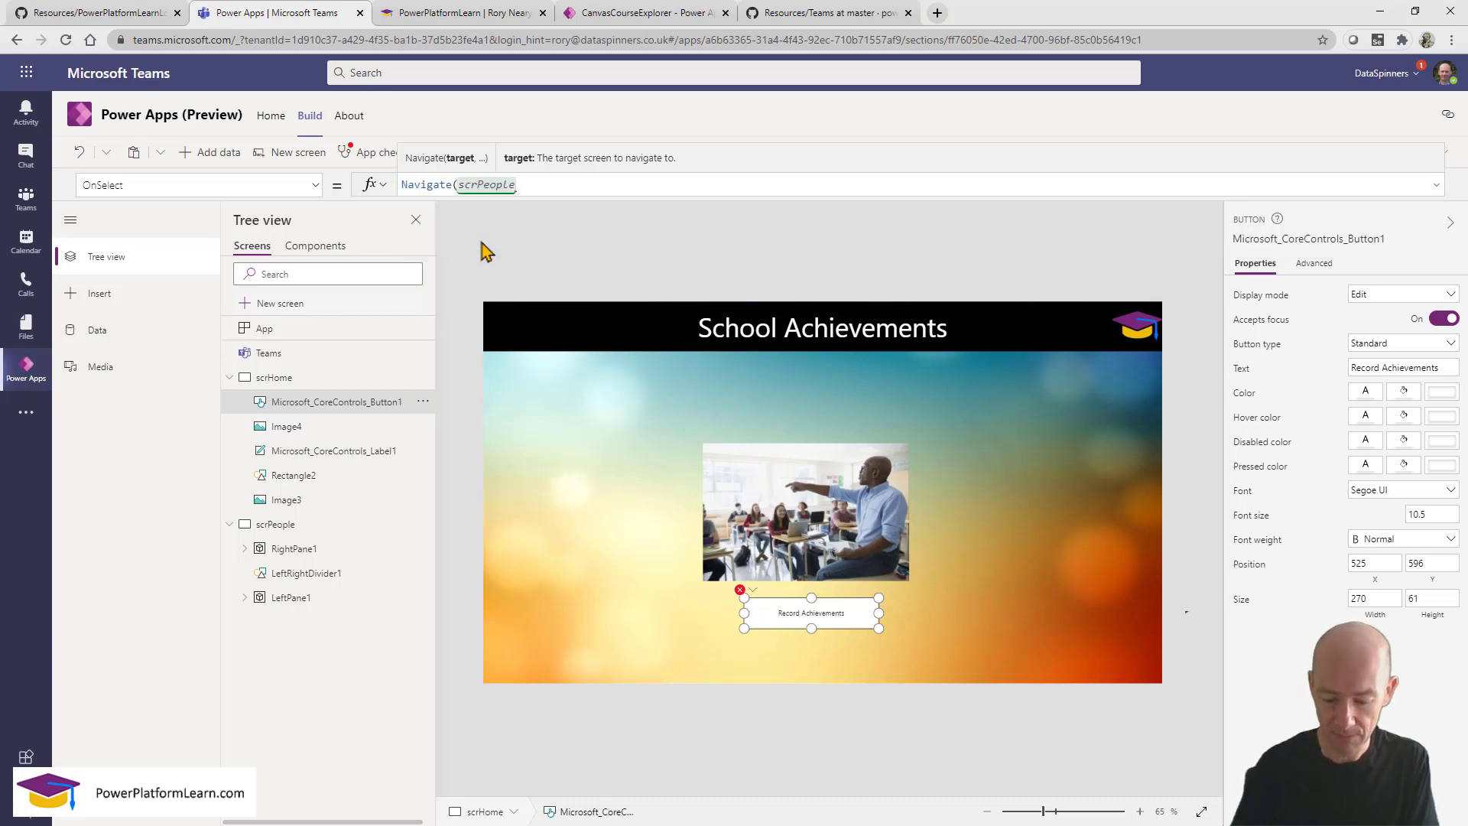
{"action": "type", "text": ")"}
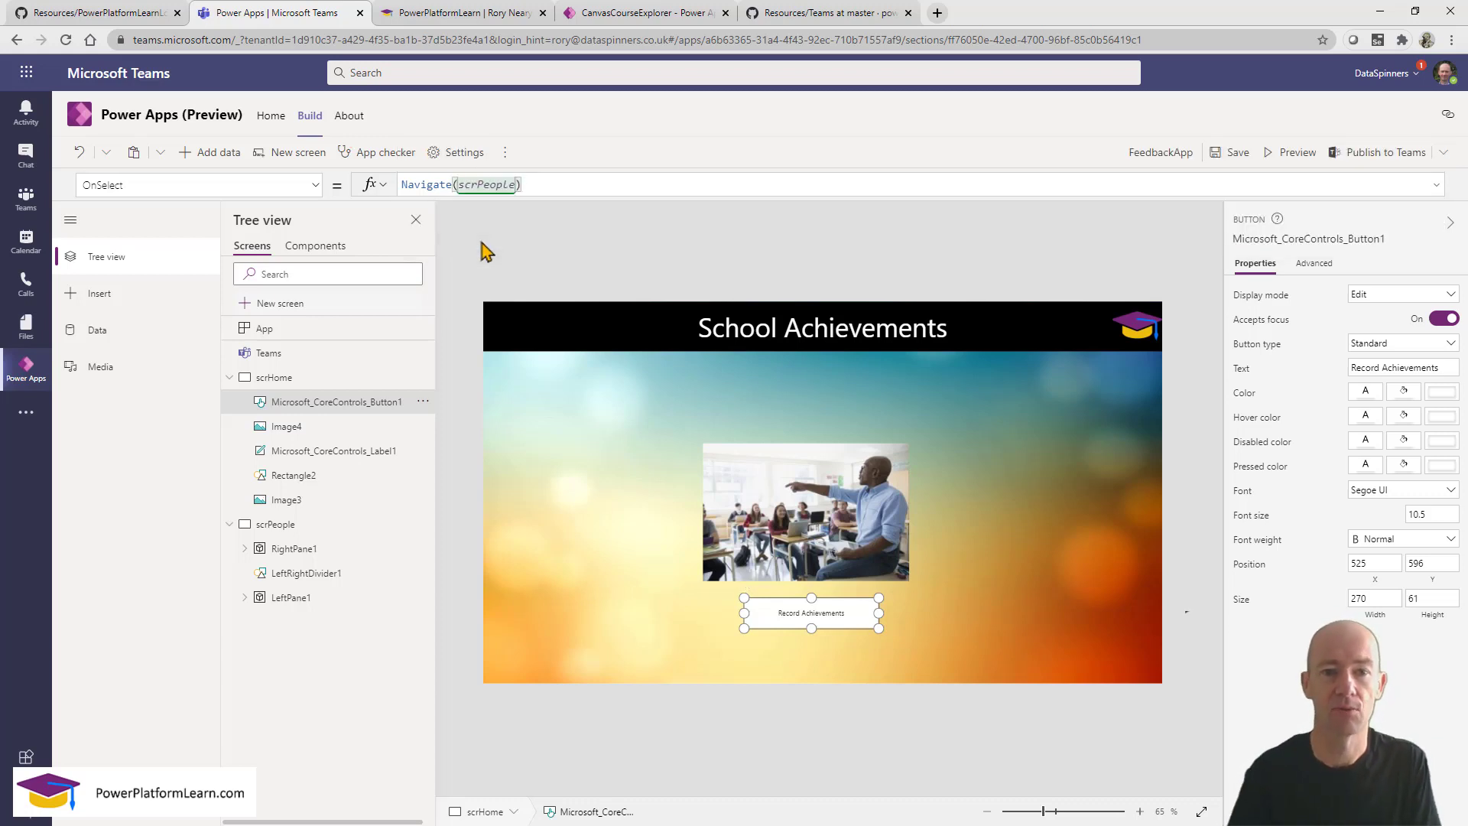
{"action": "left_click", "coordinate": [1178, 373]}
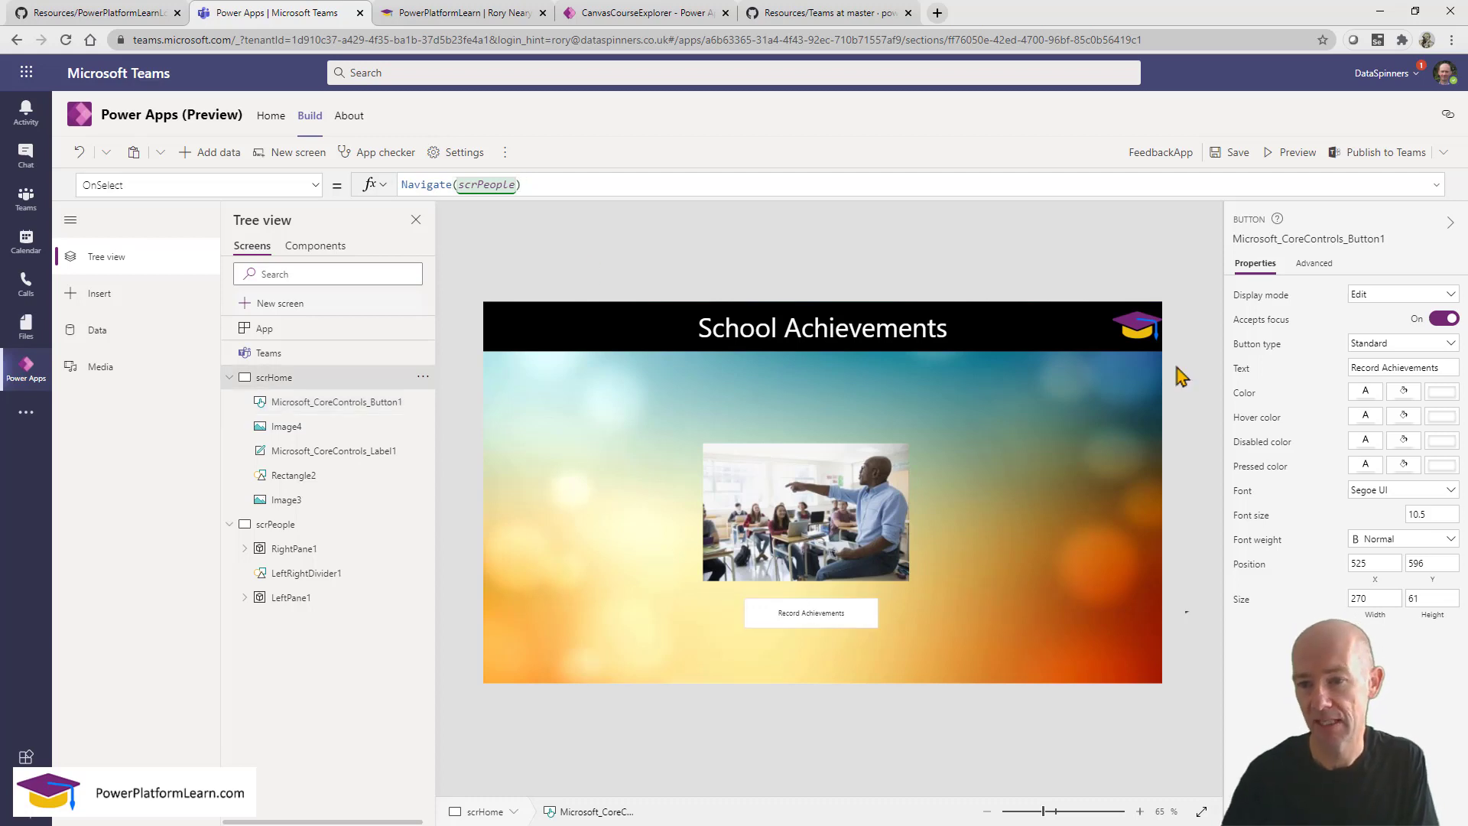
Preview the app and check that Record Achievements opens the People screen.
{"action": "left_click", "coordinate": [1292, 156]}
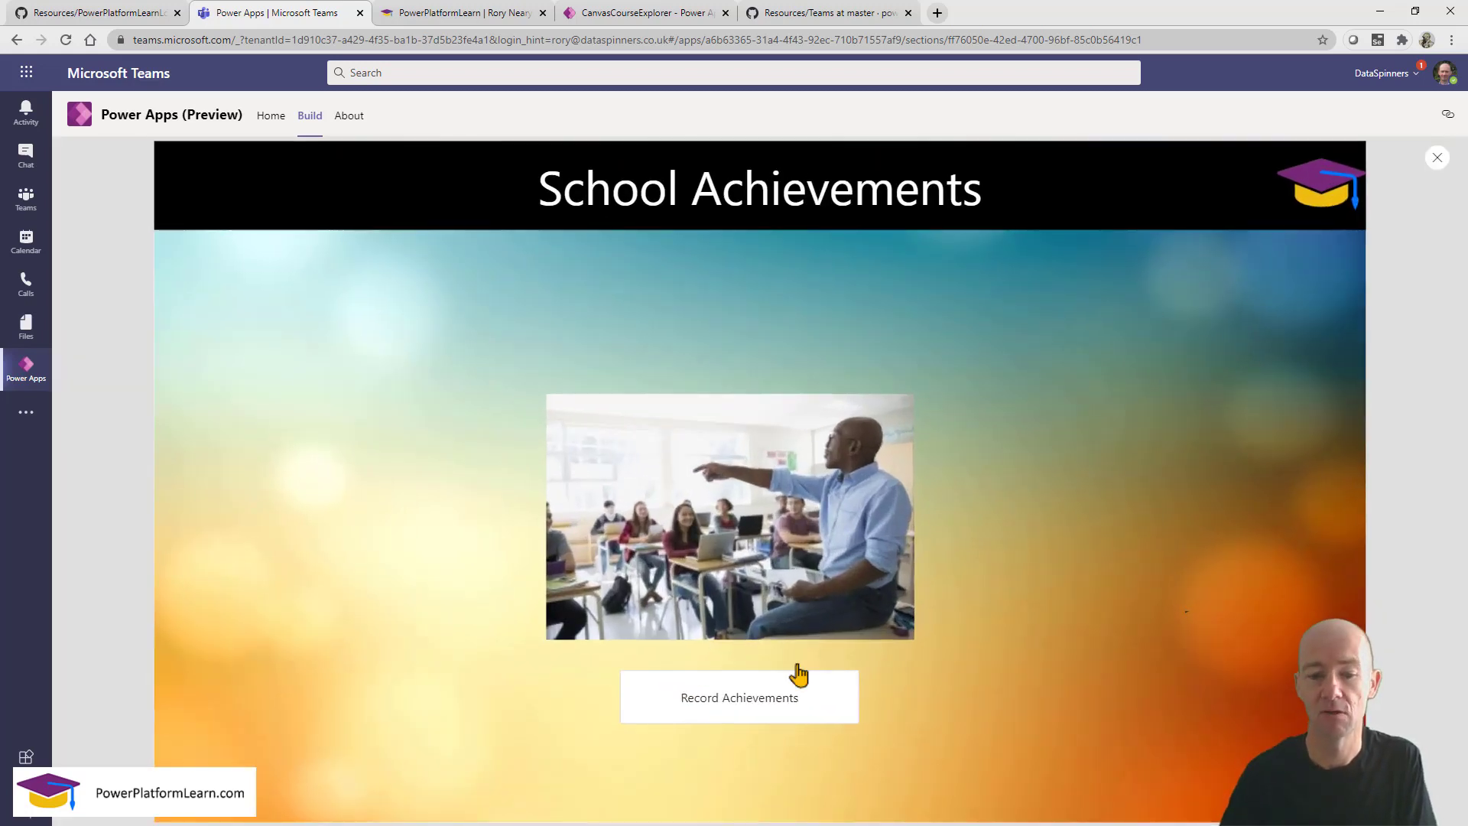
{"action": "left_click", "coordinate": [763, 700]}
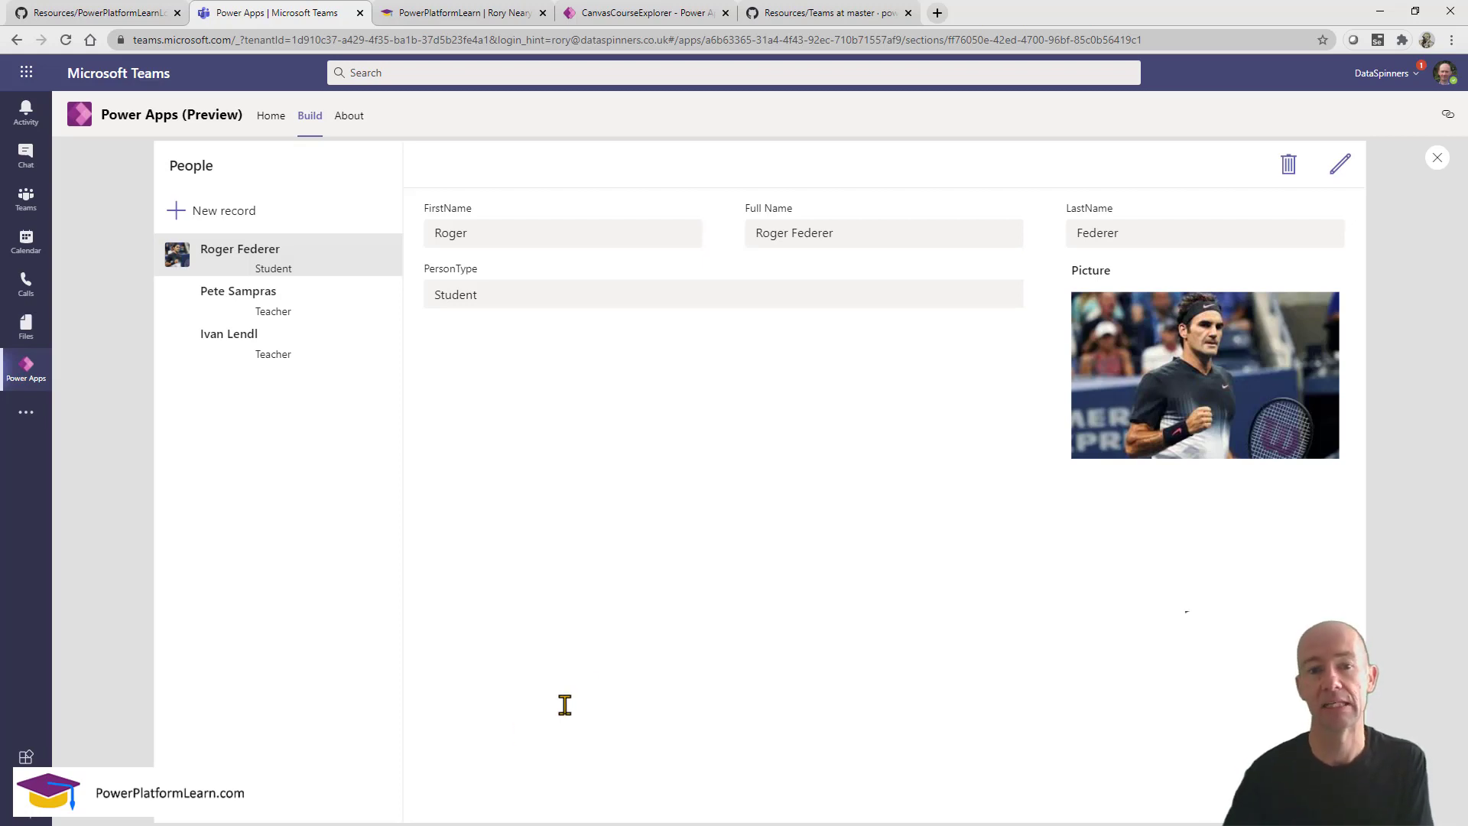
{"action": "left_click", "coordinate": [1438, 157]}
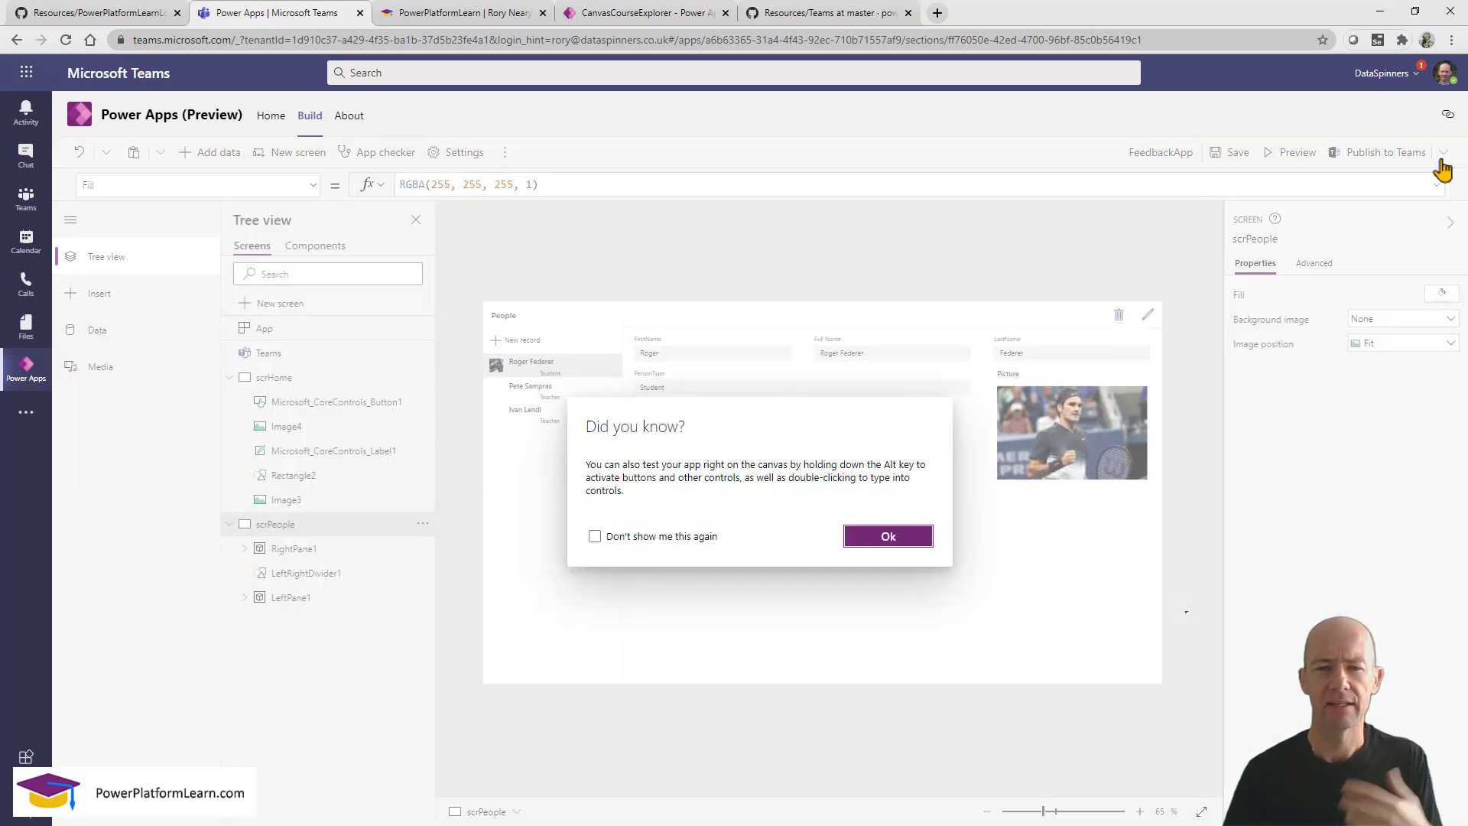
{"action": "left_click", "coordinate": [892, 538]}
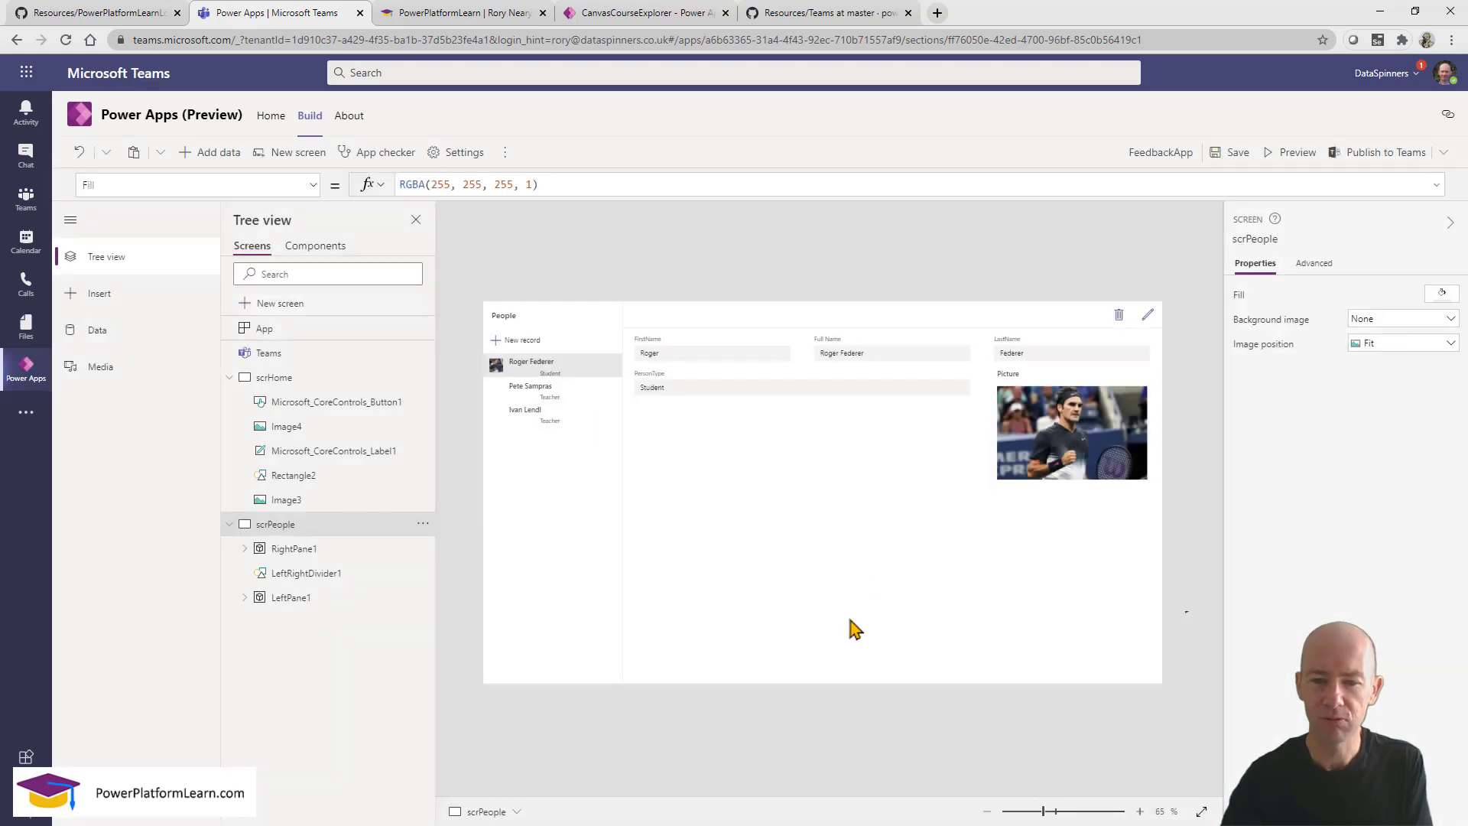
Select the top bar container of the People edit form on scrPeople.
{"action": "left_click", "coordinate": [849, 619]}
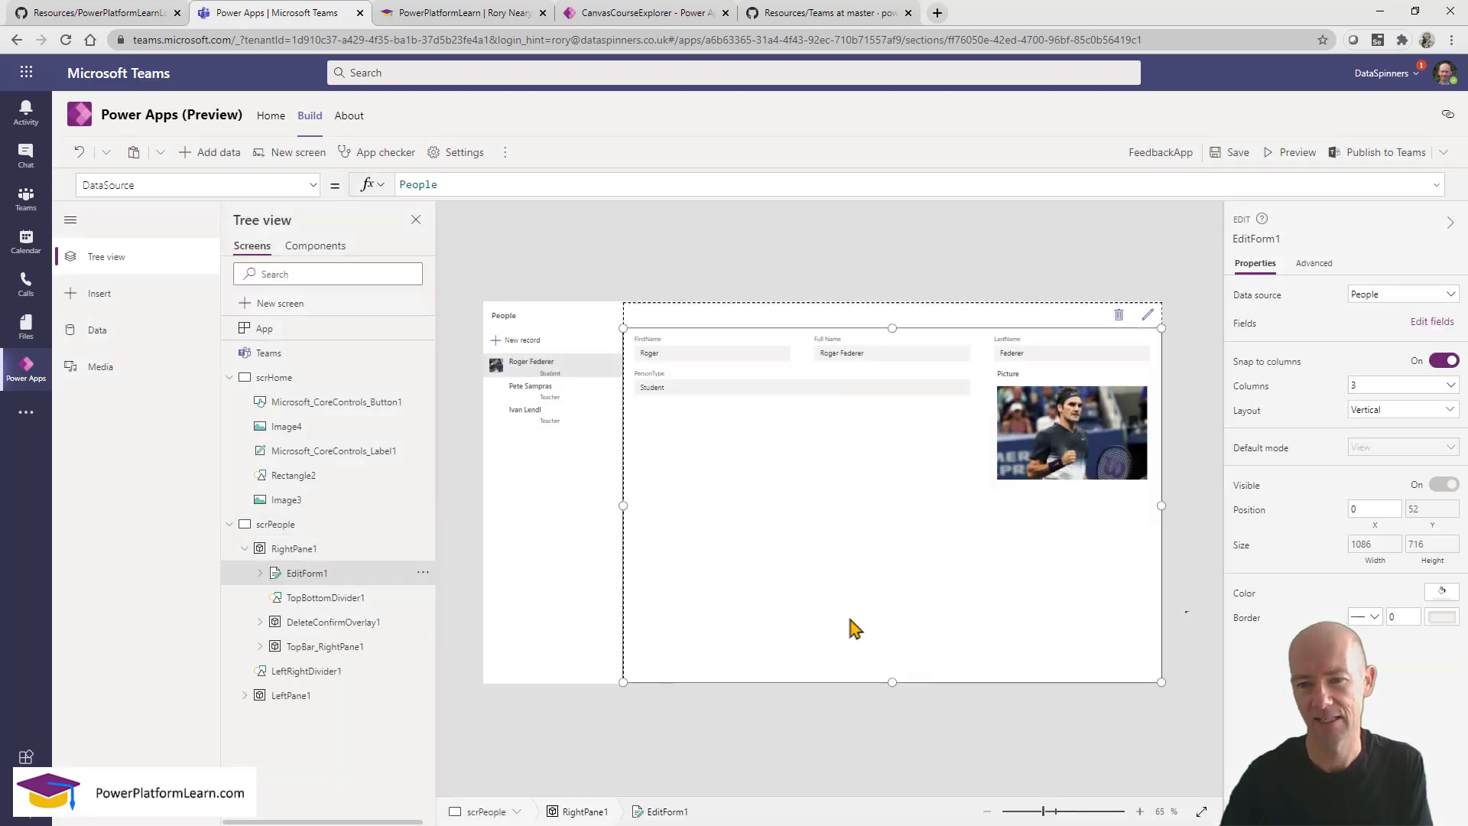
{"action": "left_click", "coordinate": [872, 317]}
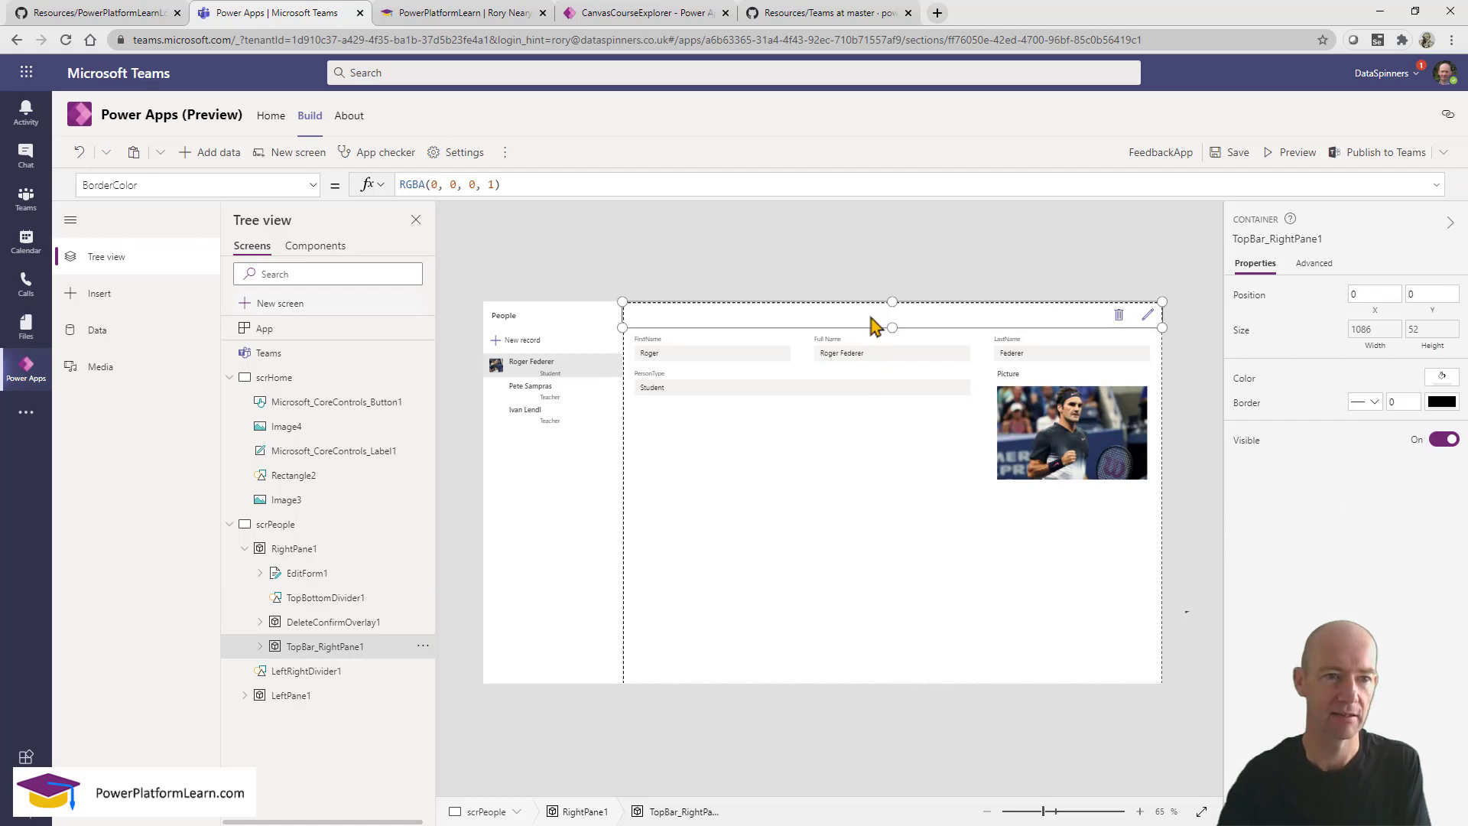
{"action": "left_click", "coordinate": [97, 294]}
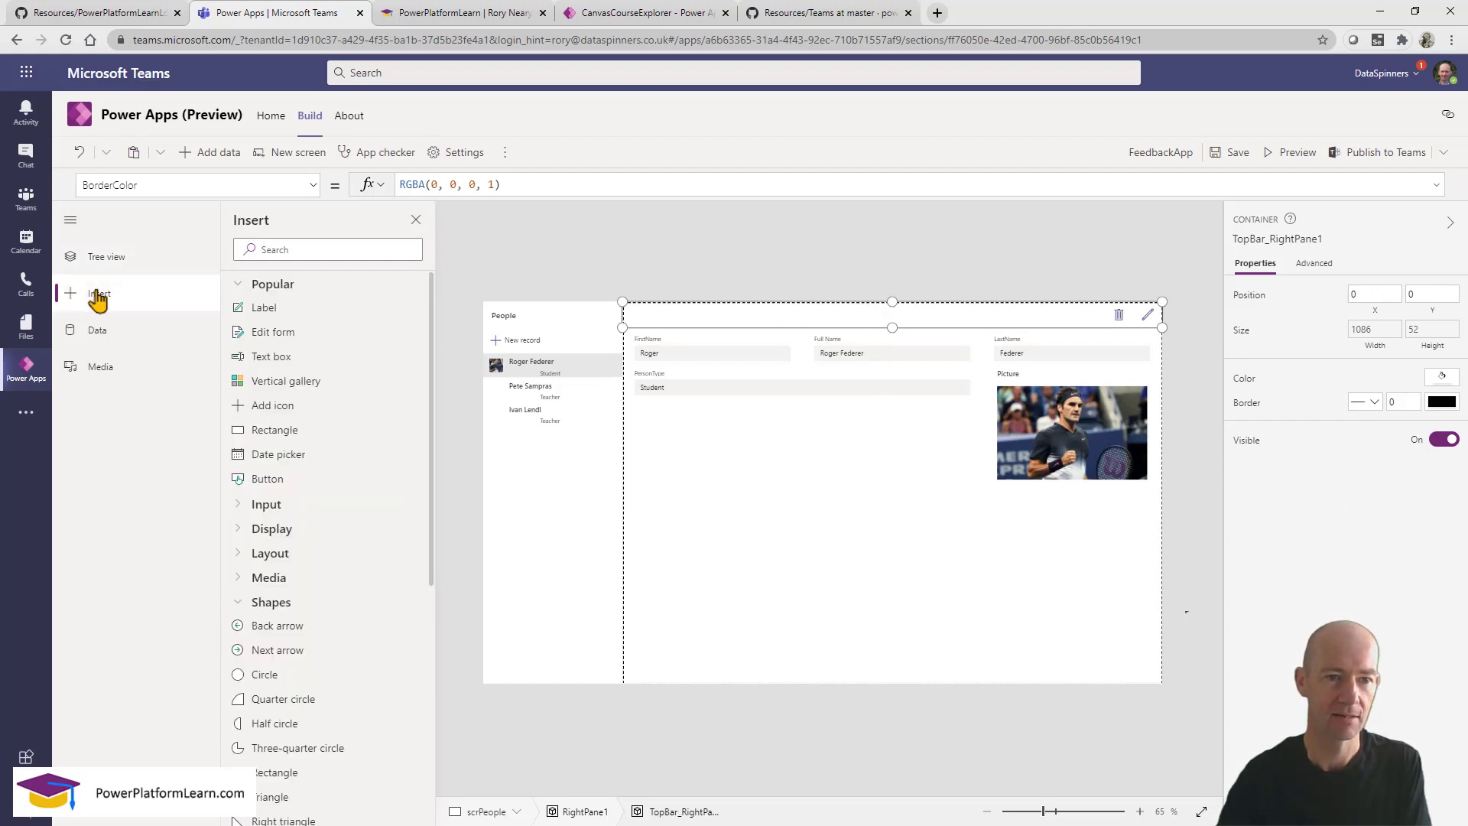
Insert an icon into the form's top bar, right beside the delete icon.
{"action": "left_click", "coordinate": [334, 248]}
{"action": "scroll", "coordinate": [349, 425], "scroll_direction": "down", "scroll_amount": 3}
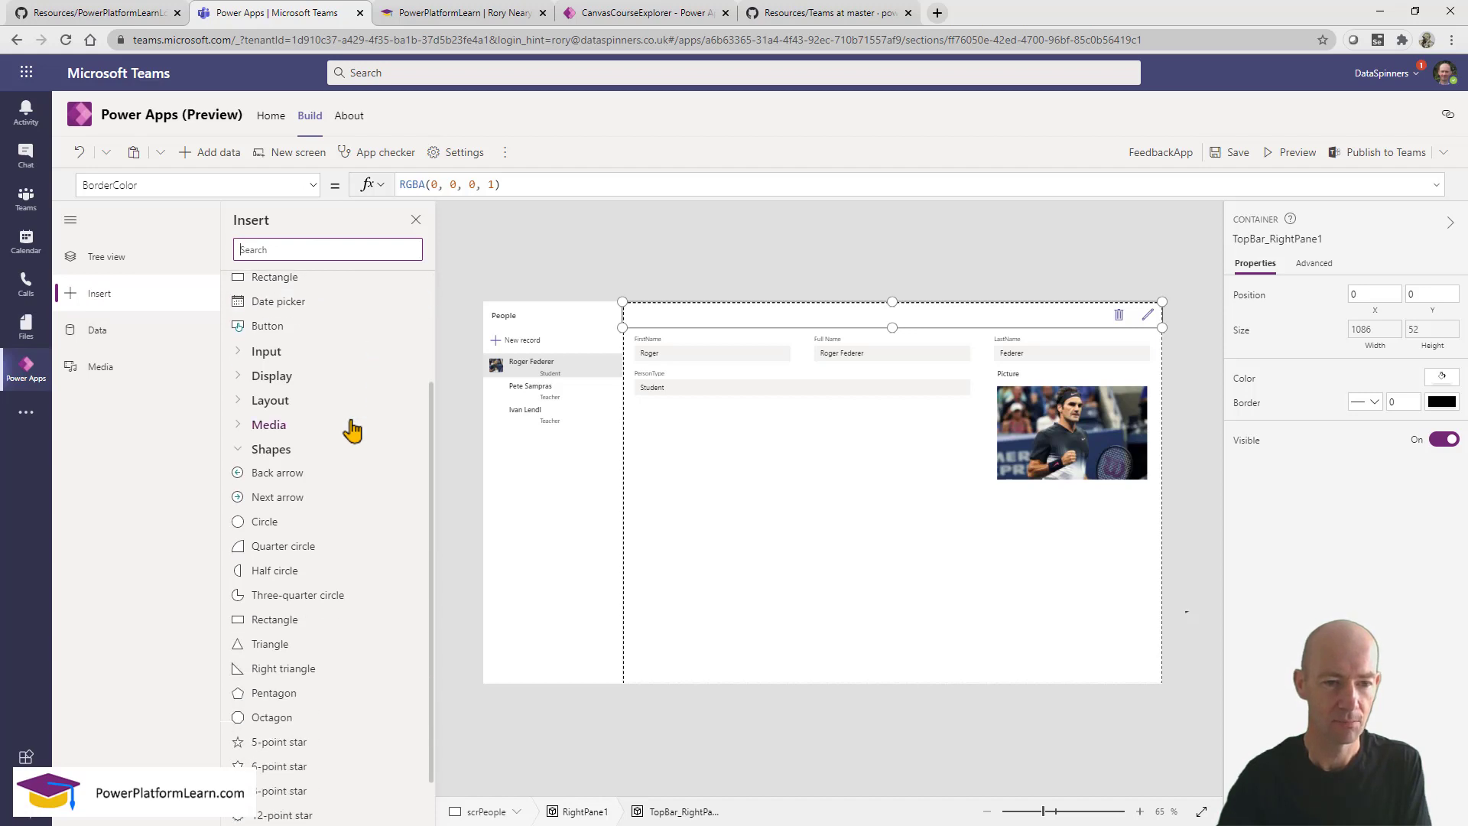
{"action": "type", "text": "ico"}
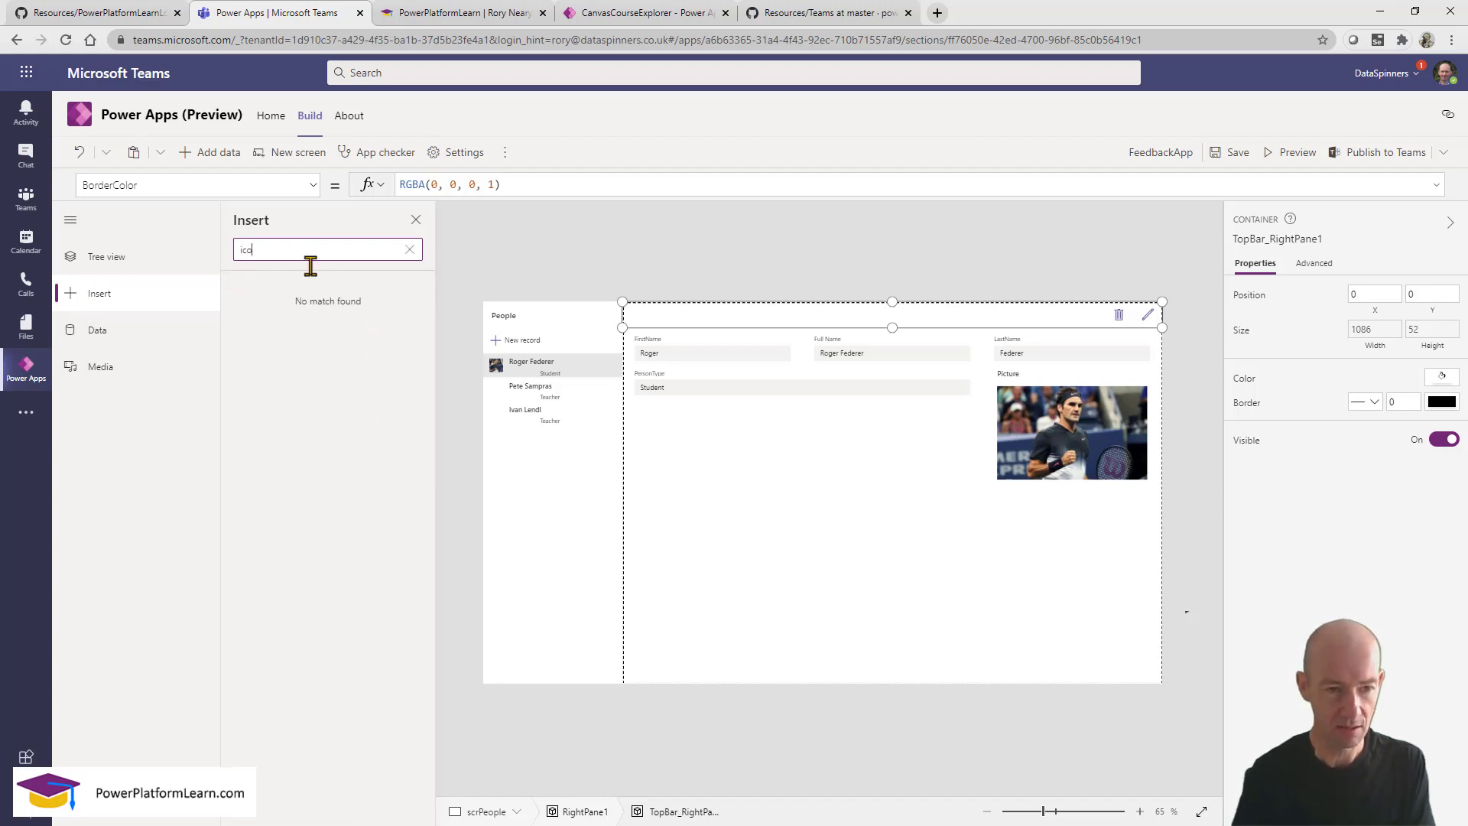
{"action": "key", "text": "BackSpace"}
{"action": "key", "text": "BackSpace"}
{"action": "key", "text": "BackSpace"}
{"action": "key", "text": "BackSpace"}
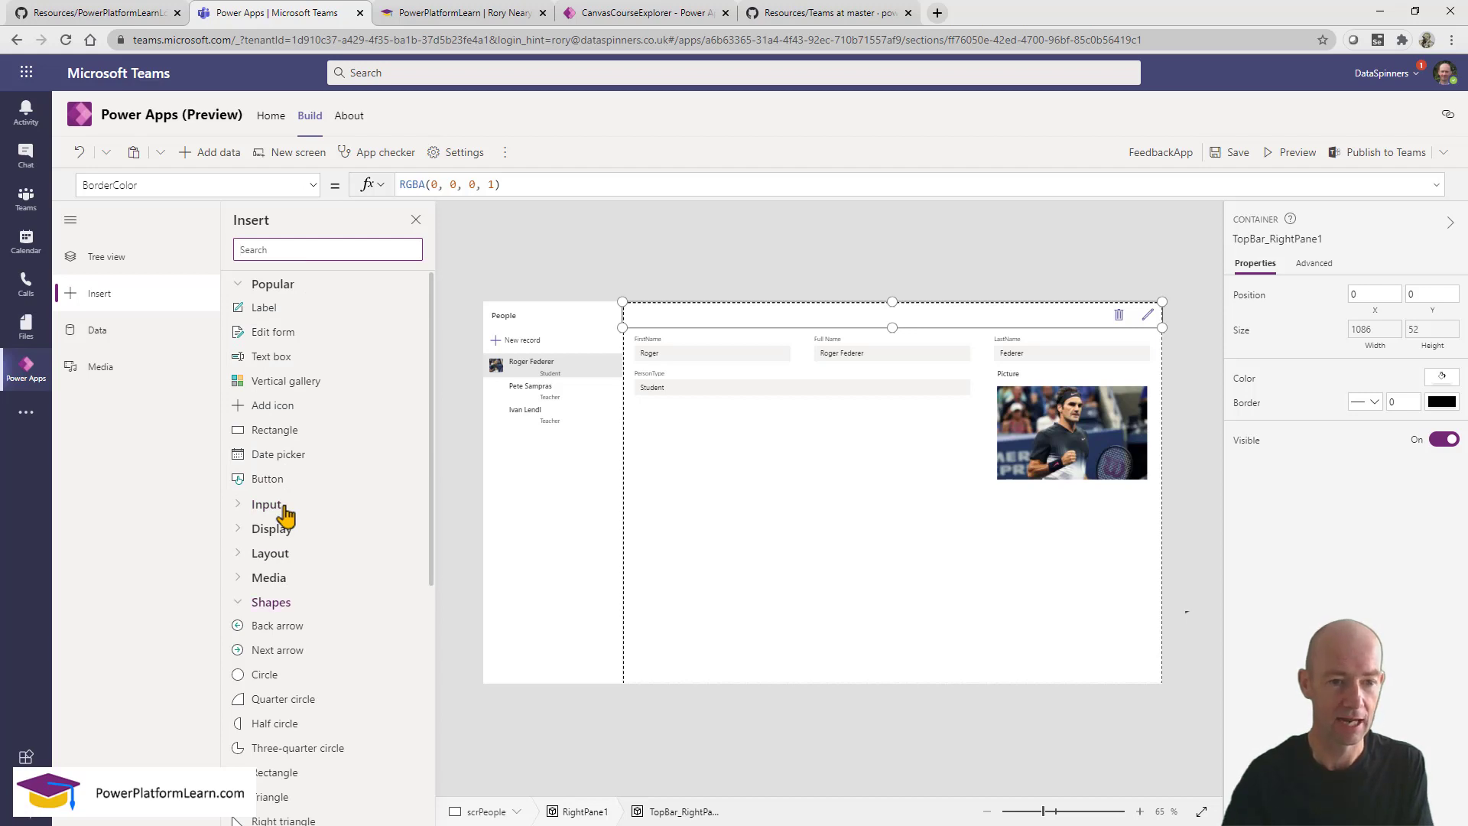
{"action": "scroll", "coordinate": [357, 594], "scroll_direction": "down", "scroll_amount": 3}
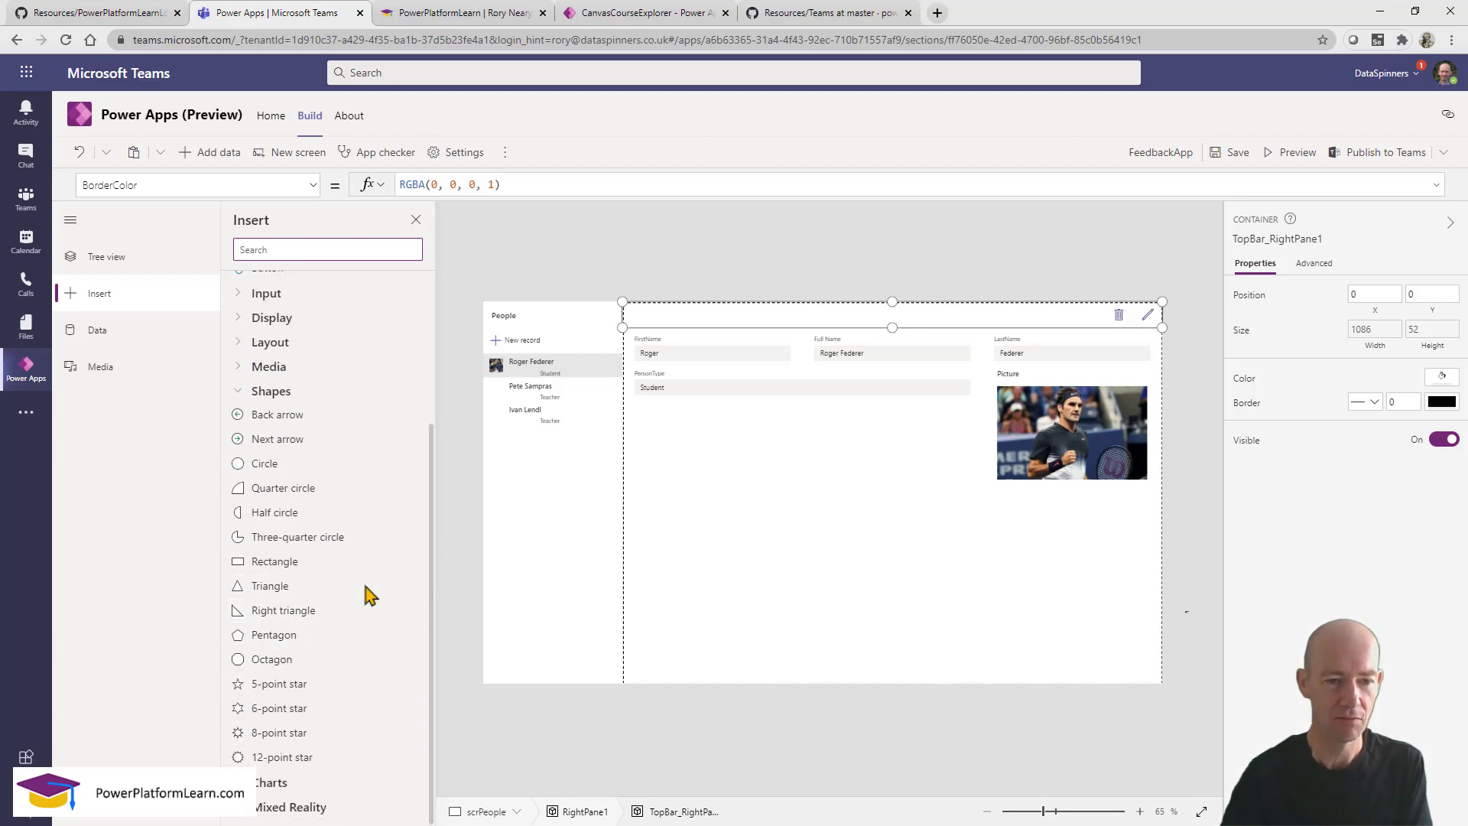
{"action": "scroll", "coordinate": [360, 449], "scroll_direction": "up", "scroll_amount": 3}
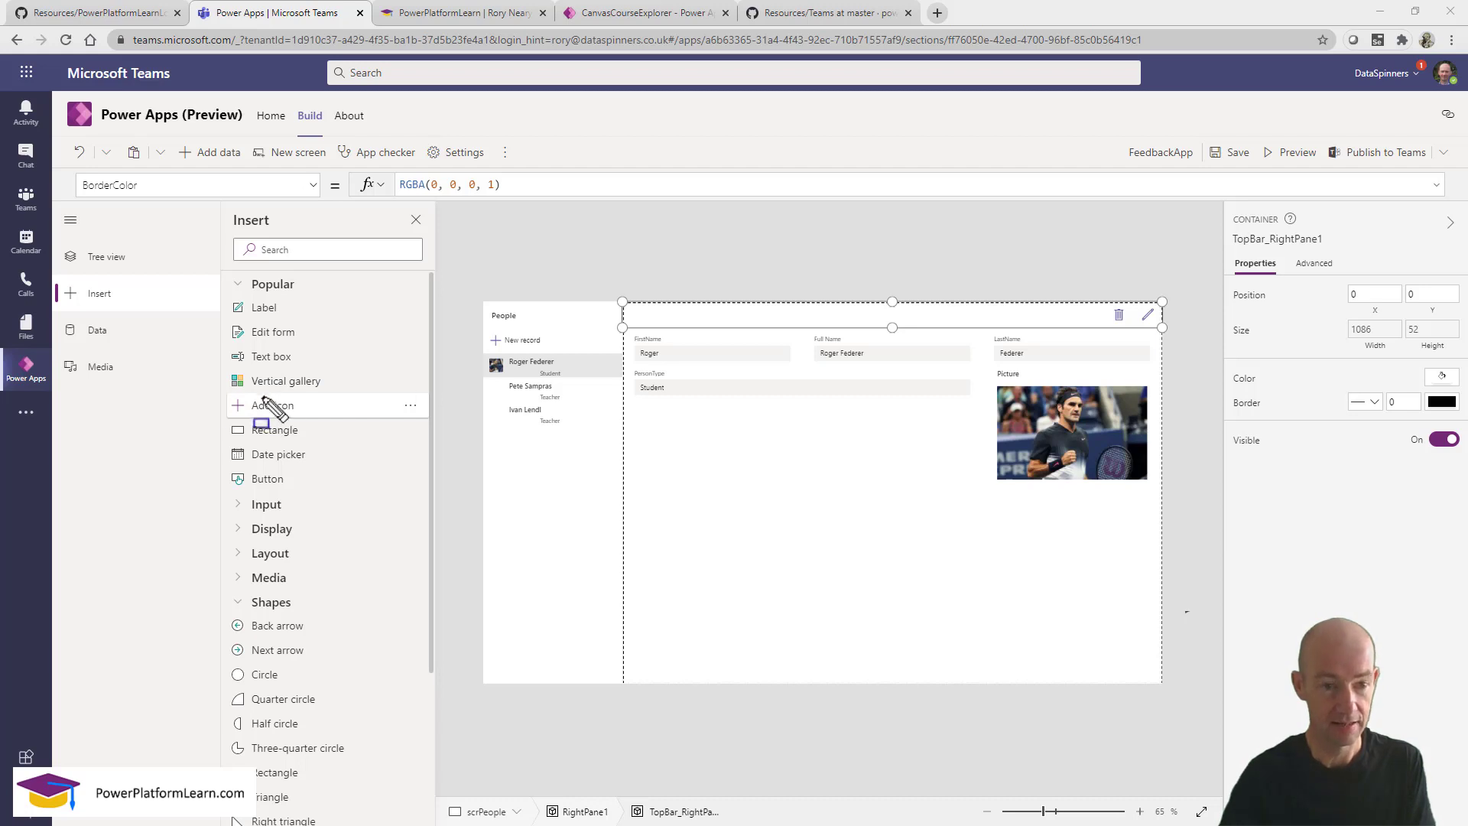
{"action": "left_click_drag", "start_coordinate": [226, 405], "coordinate": [445, 426]}
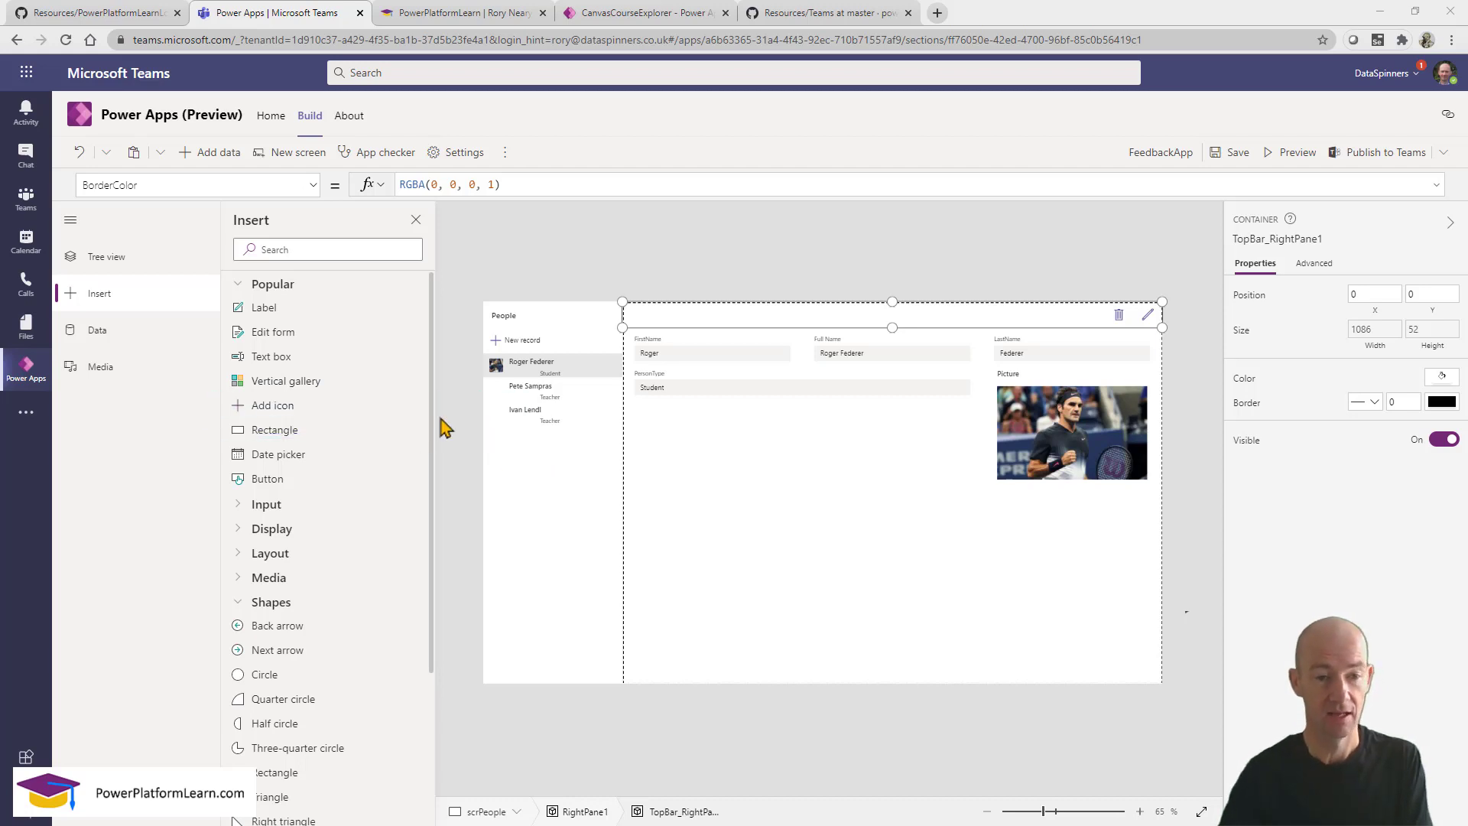
{"action": "left_click", "coordinate": [305, 414]}
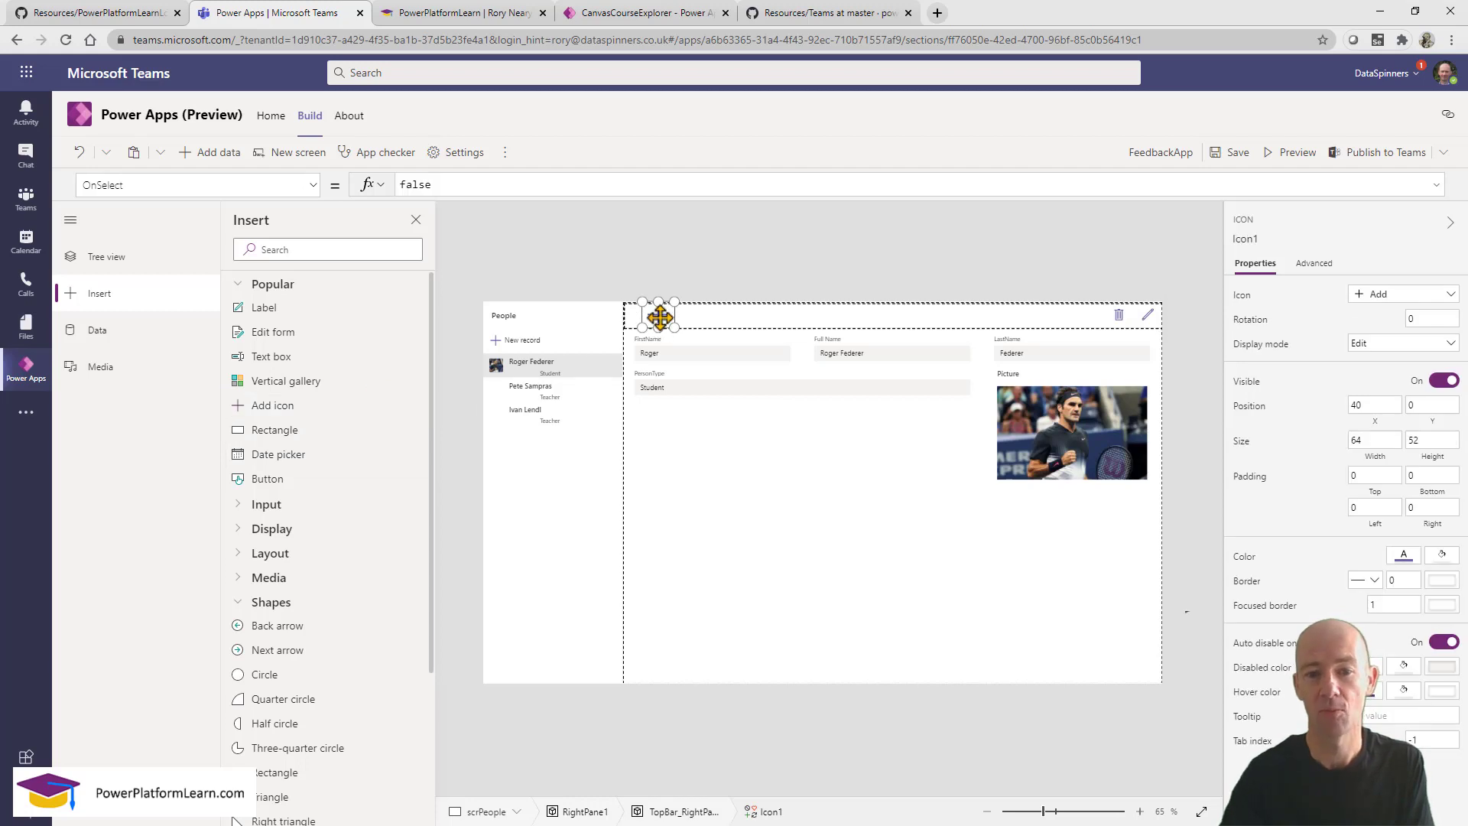
{"action": "left_click_drag", "start_coordinate": [660, 317], "coordinate": [1097, 348]}
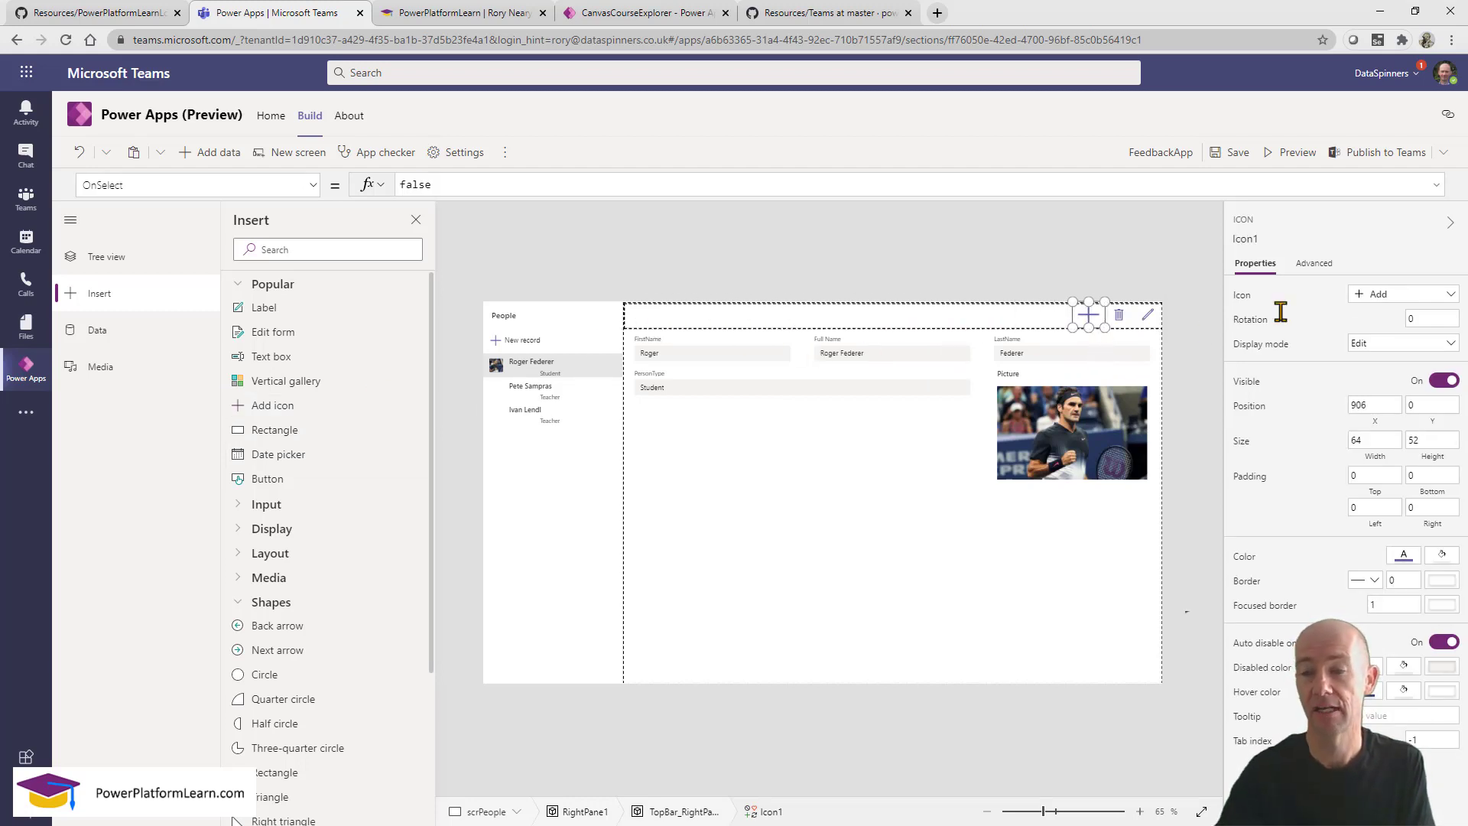
Change the icon's image to the Back arrow and shorten it from the top.
{"action": "left_click", "coordinate": [1425, 298]}
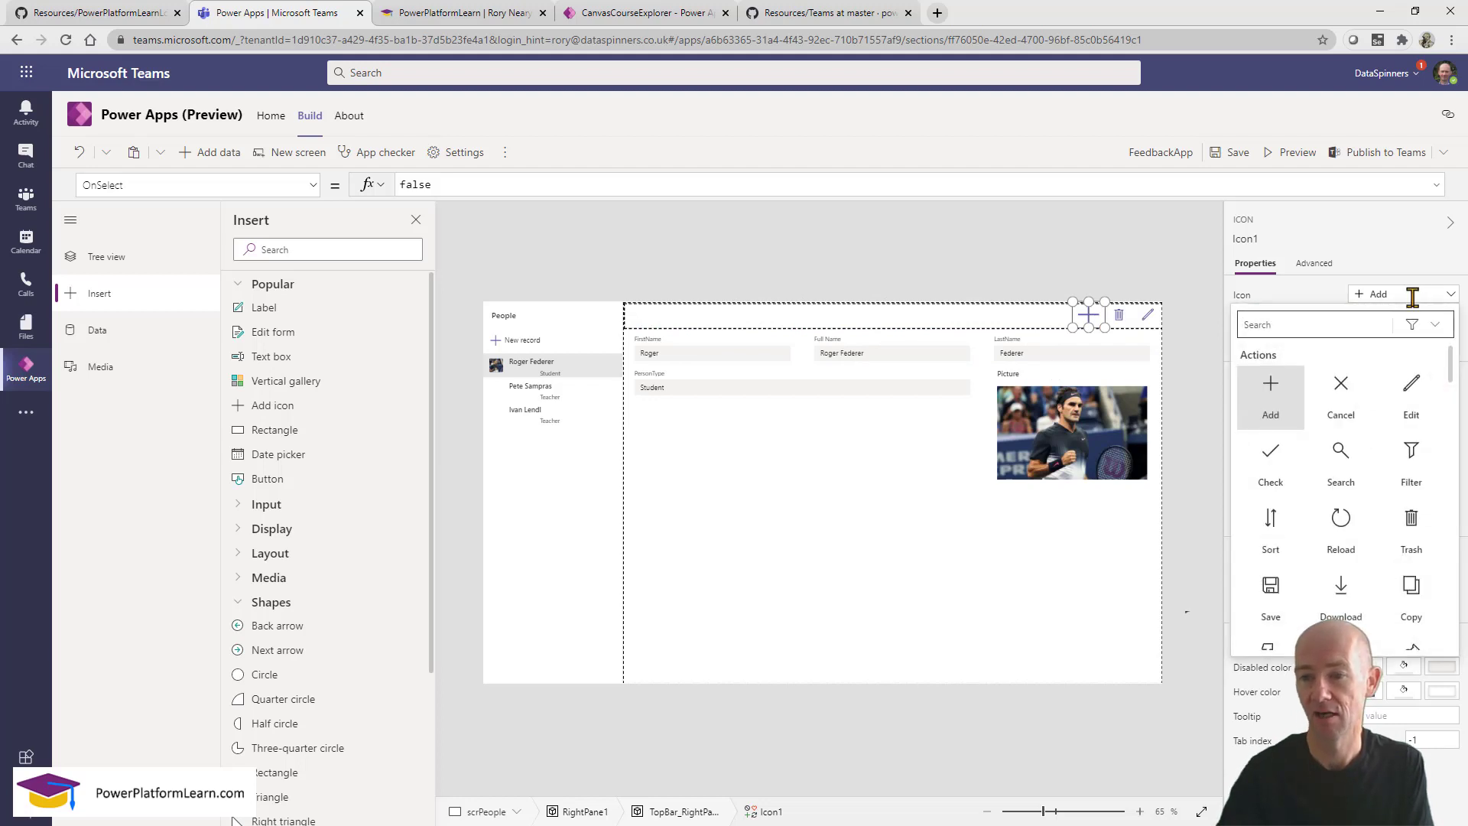
{"action": "left_click", "coordinate": [1360, 327]}
{"action": "type", "text": "back"}
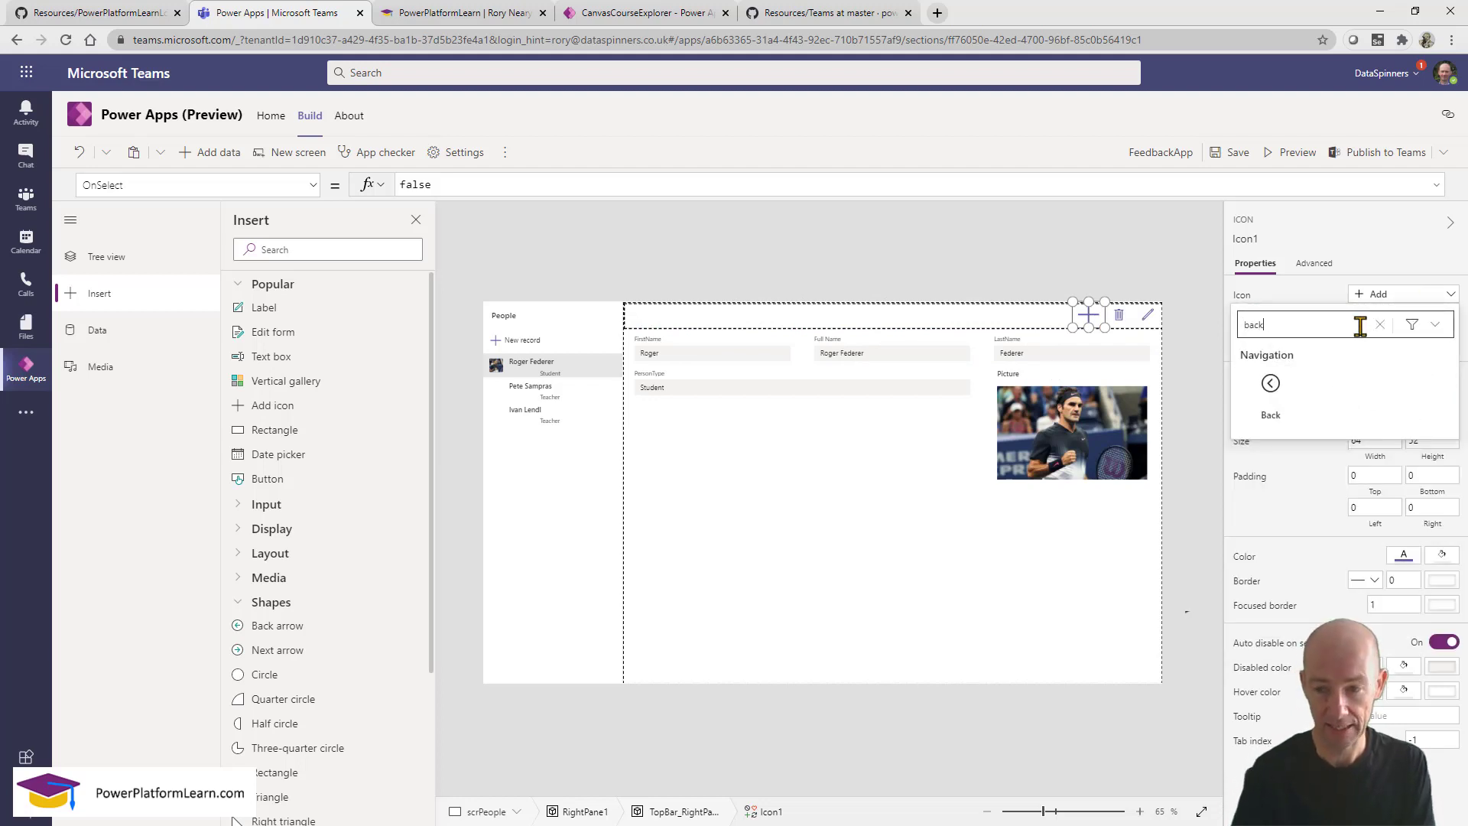
{"action": "left_click", "coordinate": [1262, 395]}
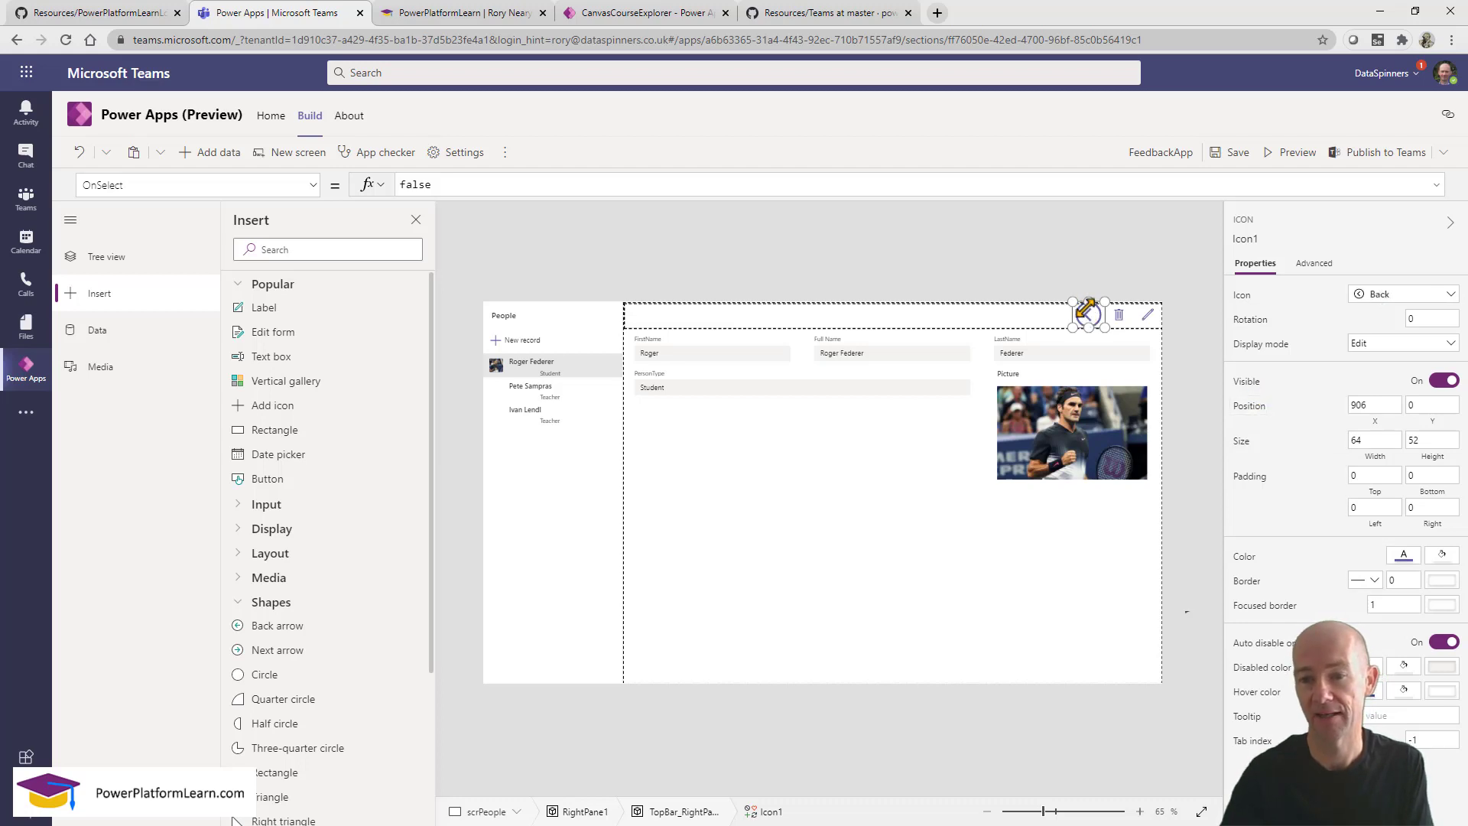
{"action": "mouse_move", "coordinate": [1087, 302]}
{"action": "left_mouse_down"}
{"action": "mouse_move", "coordinate": [1106, 305]}
{"action": "mouse_move", "coordinate": [1029, 337]}
{"action": "mouse_move", "coordinate": [1089, 314]}
{"action": "mouse_move", "coordinate": [1083, 342]}
{"action": "mouse_move", "coordinate": [1068, 340]}
{"action": "mouse_move", "coordinate": [1071, 320]}
{"action": "mouse_move", "coordinate": [1089, 331]}
{"action": "mouse_move", "coordinate": [1091, 308]}
{"action": "left_mouse_up"}
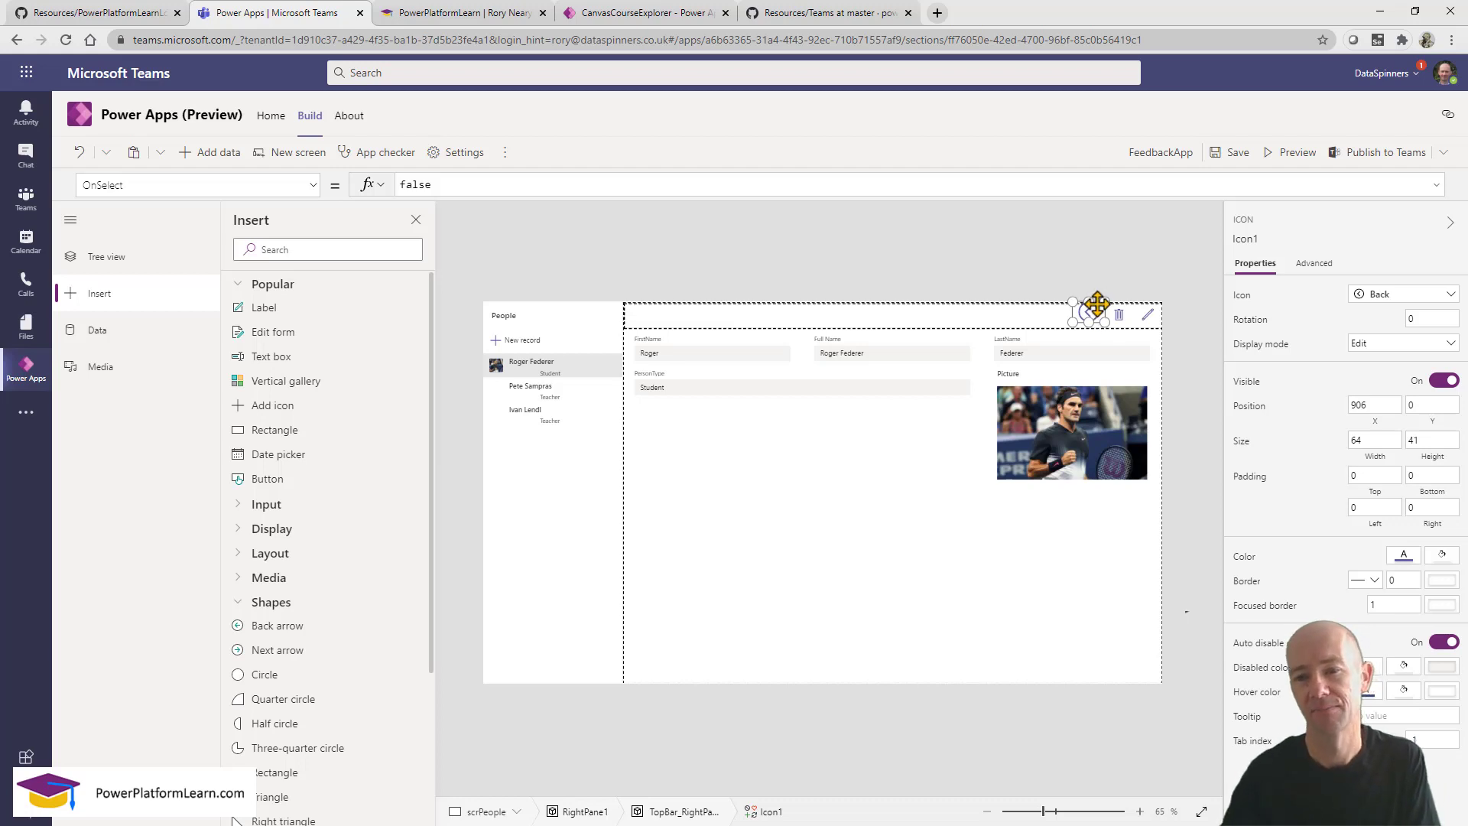
Shrink the Back icon to 27 high, set its OnSelect to Back(), and preview the app.
{"action": "left_click_drag", "start_coordinate": [1102, 300], "coordinate": [1096, 309]}
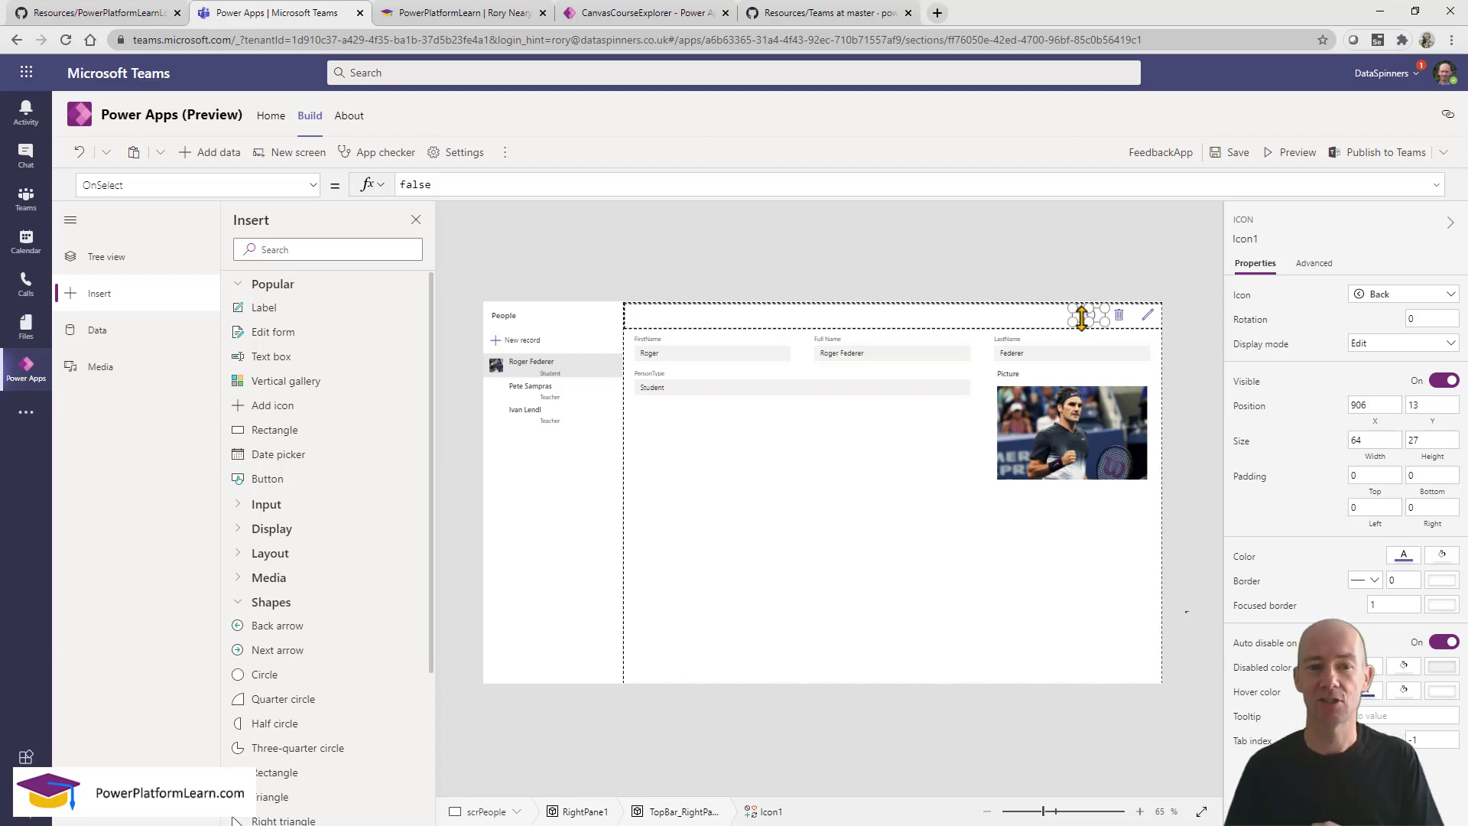
{"action": "double_click", "coordinate": [456, 184]}
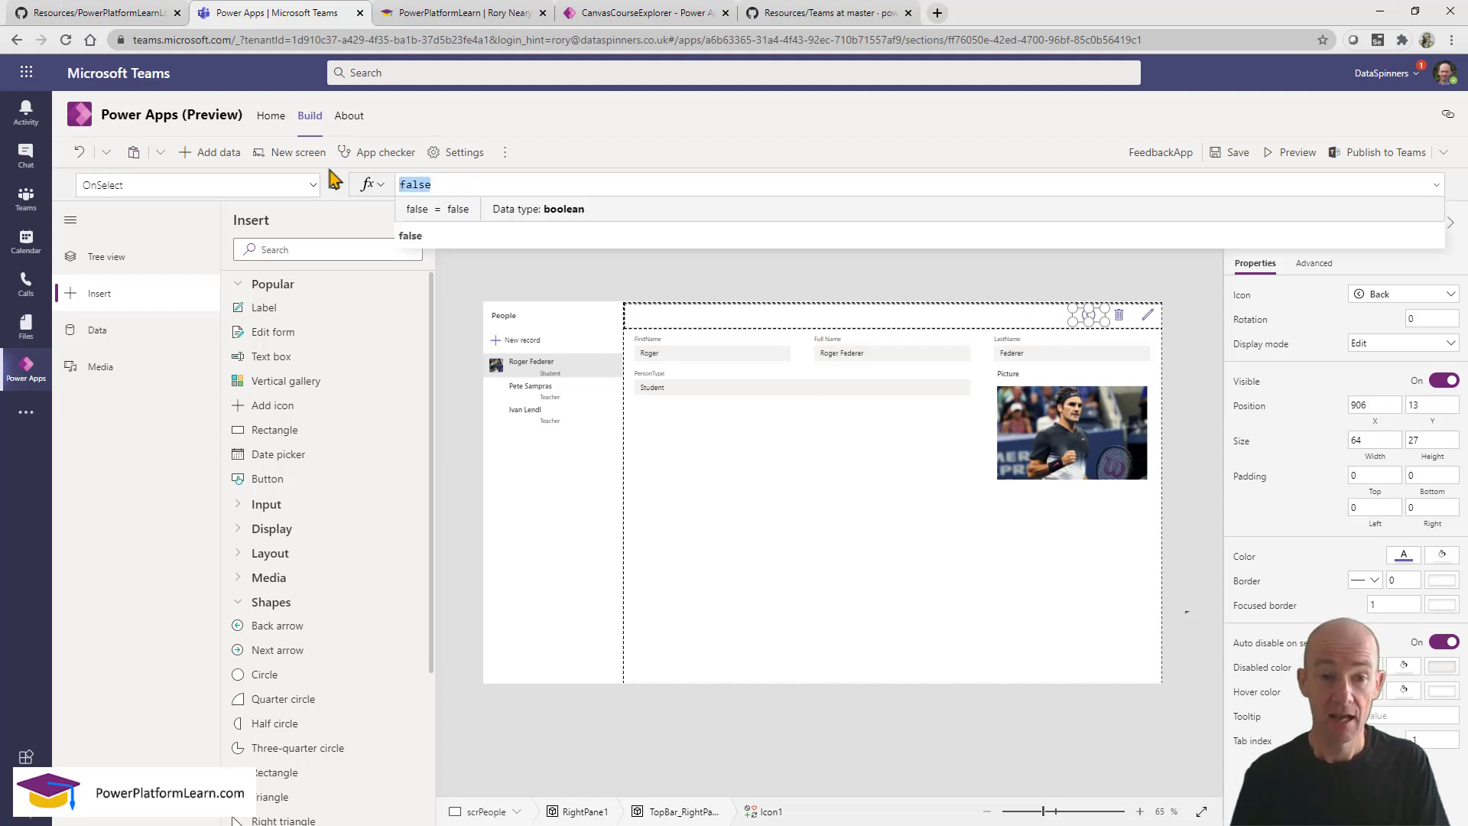
{"action": "type", "text": "back"}
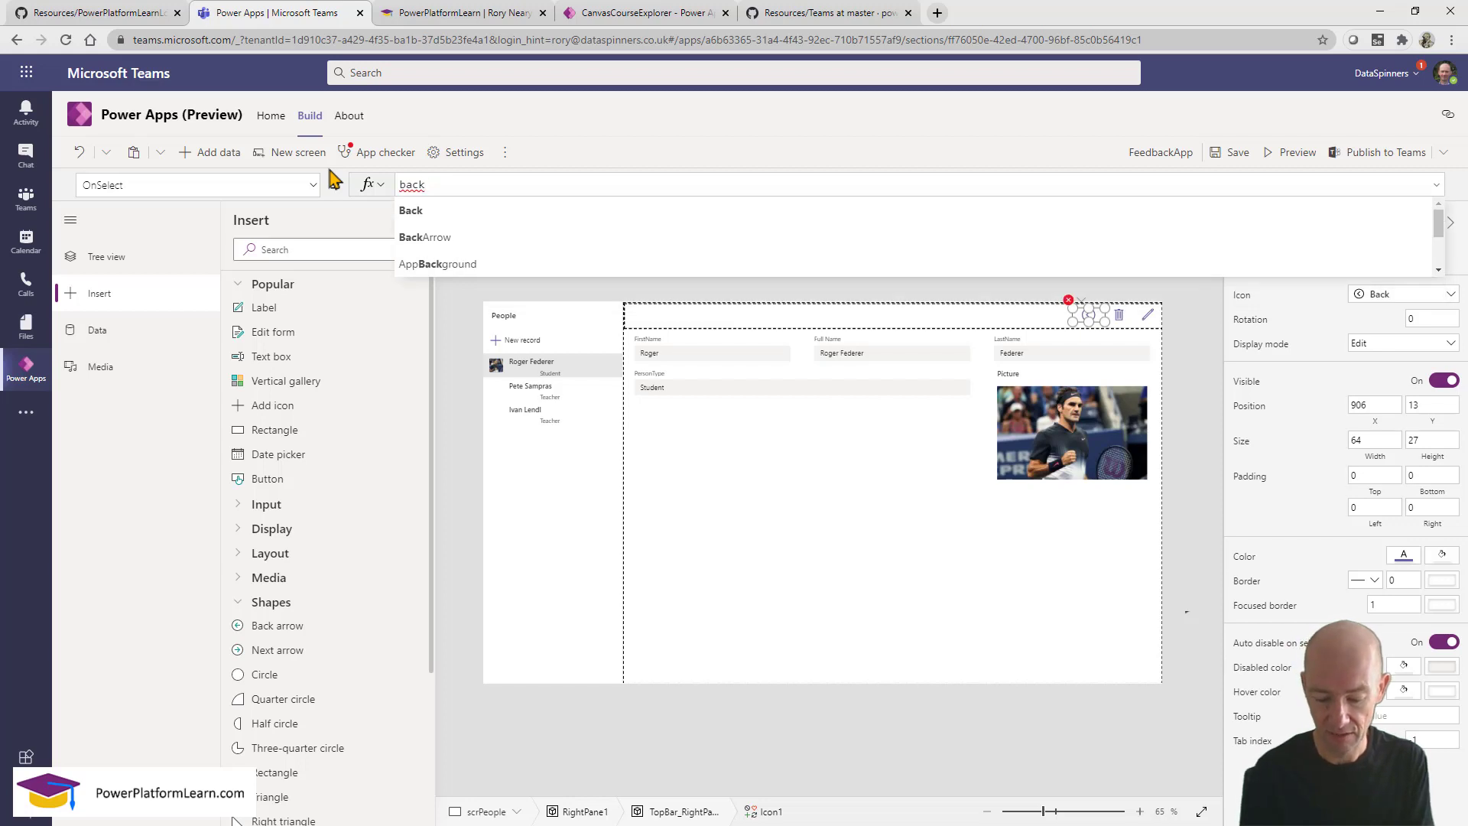
{"action": "key", "text": "Tab"}
{"action": "type", "text": ")"}
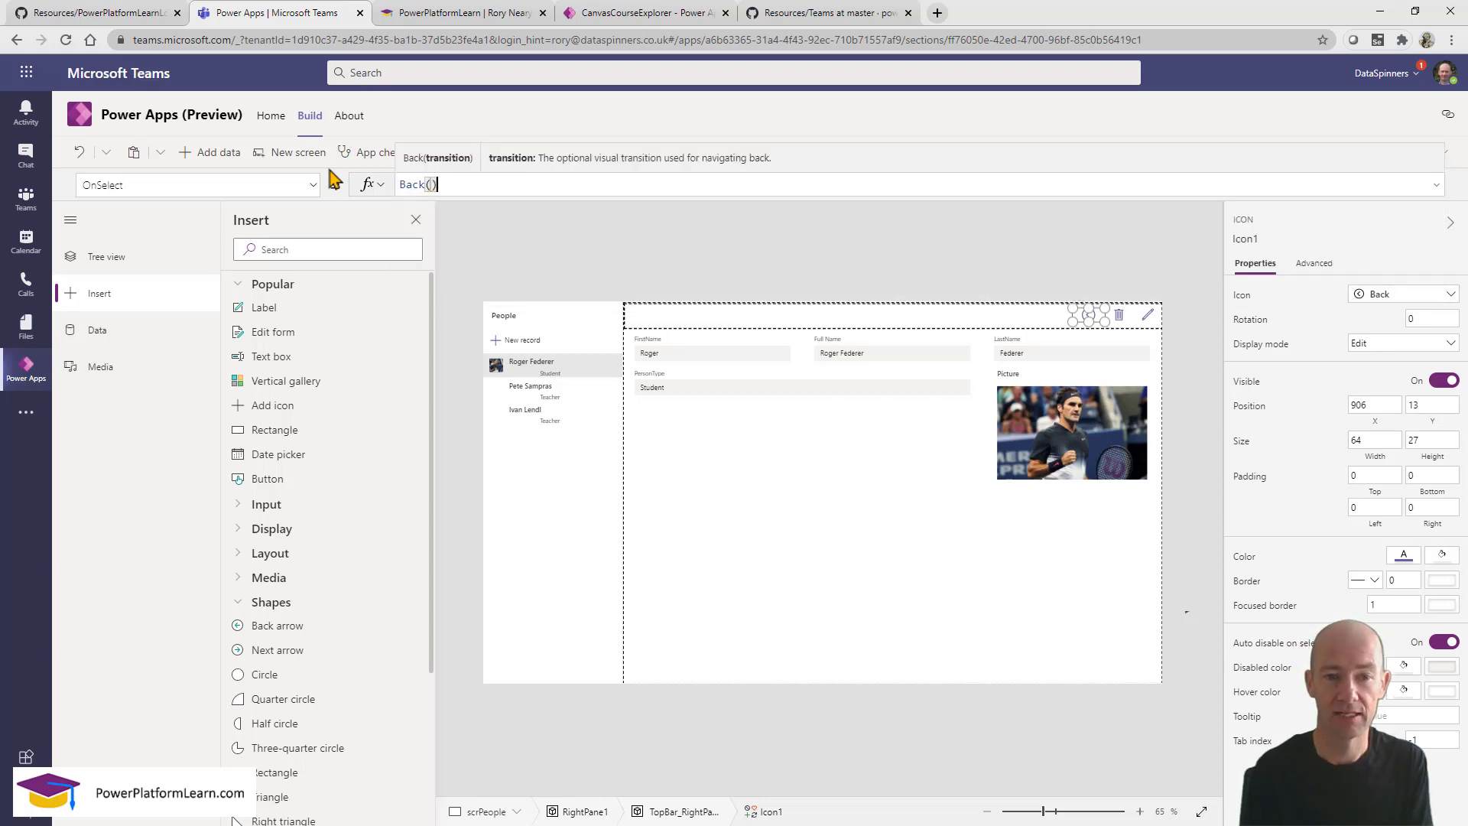
{"action": "left_click", "coordinate": [788, 516]}
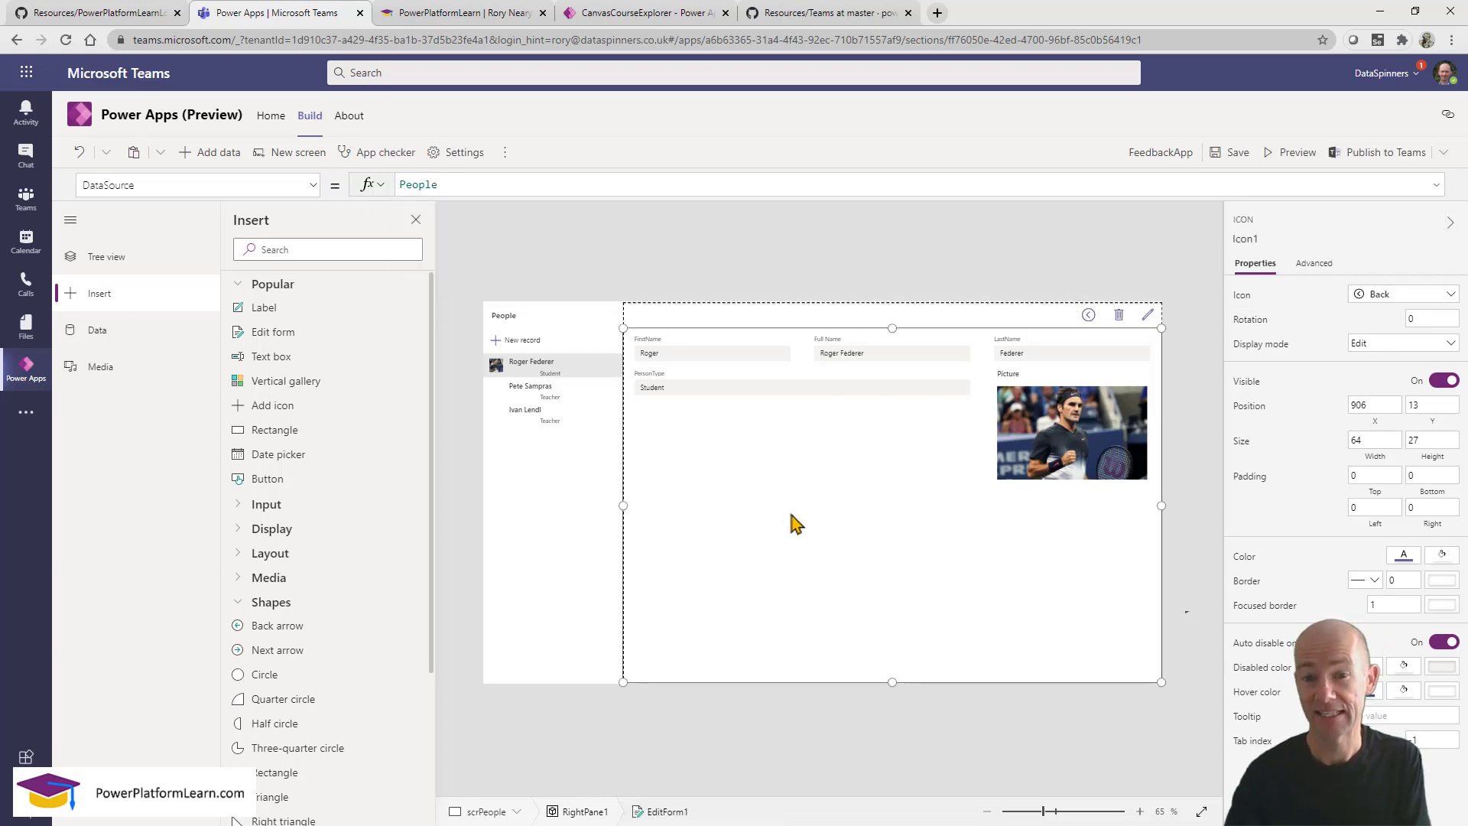
{"action": "left_click", "coordinate": [1289, 158]}
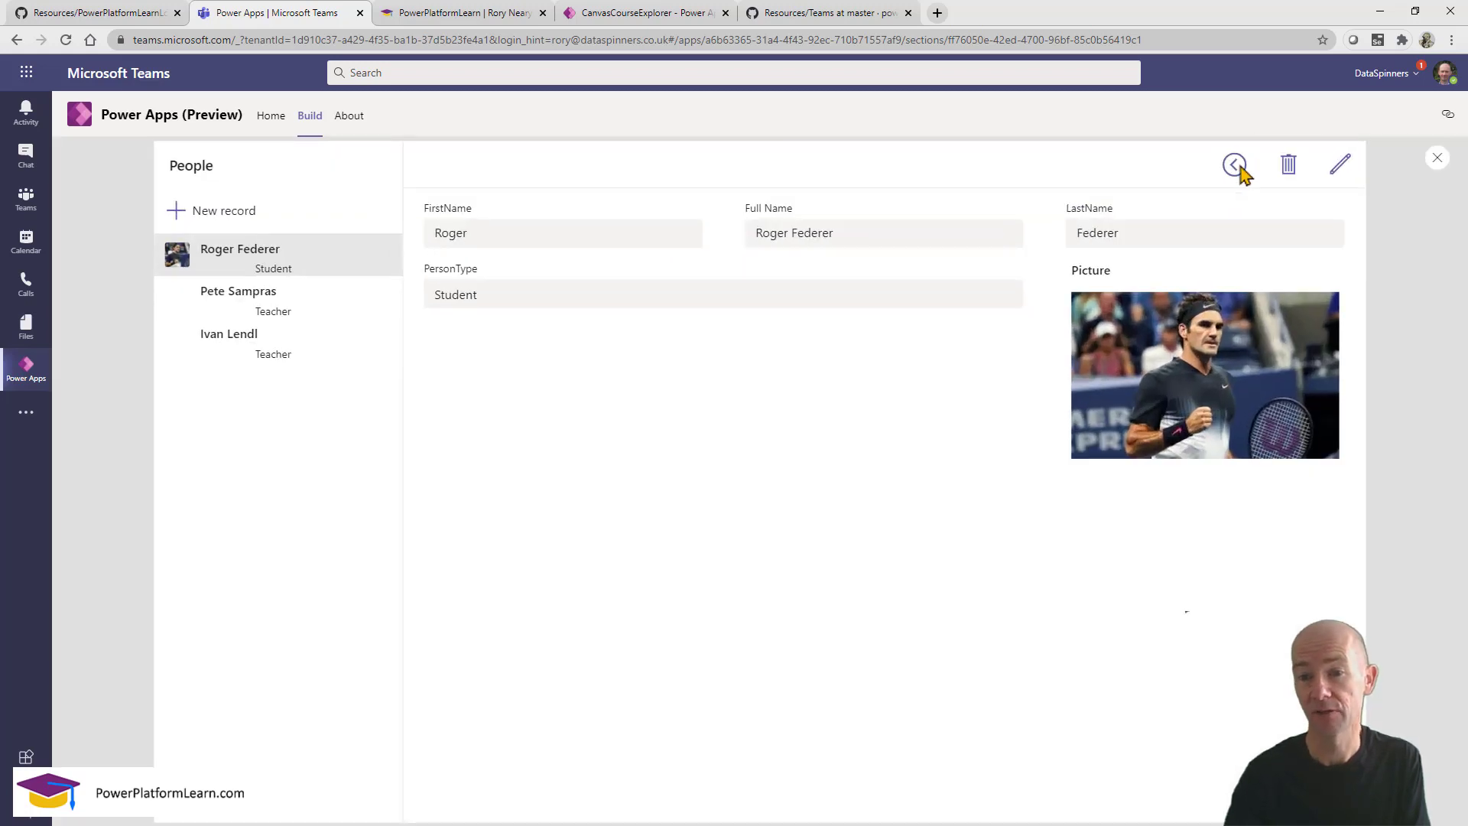
In preview, confirm the Back icon returns home from the People screen, then close the preview.
{"action": "left_click", "coordinate": [1234, 166]}
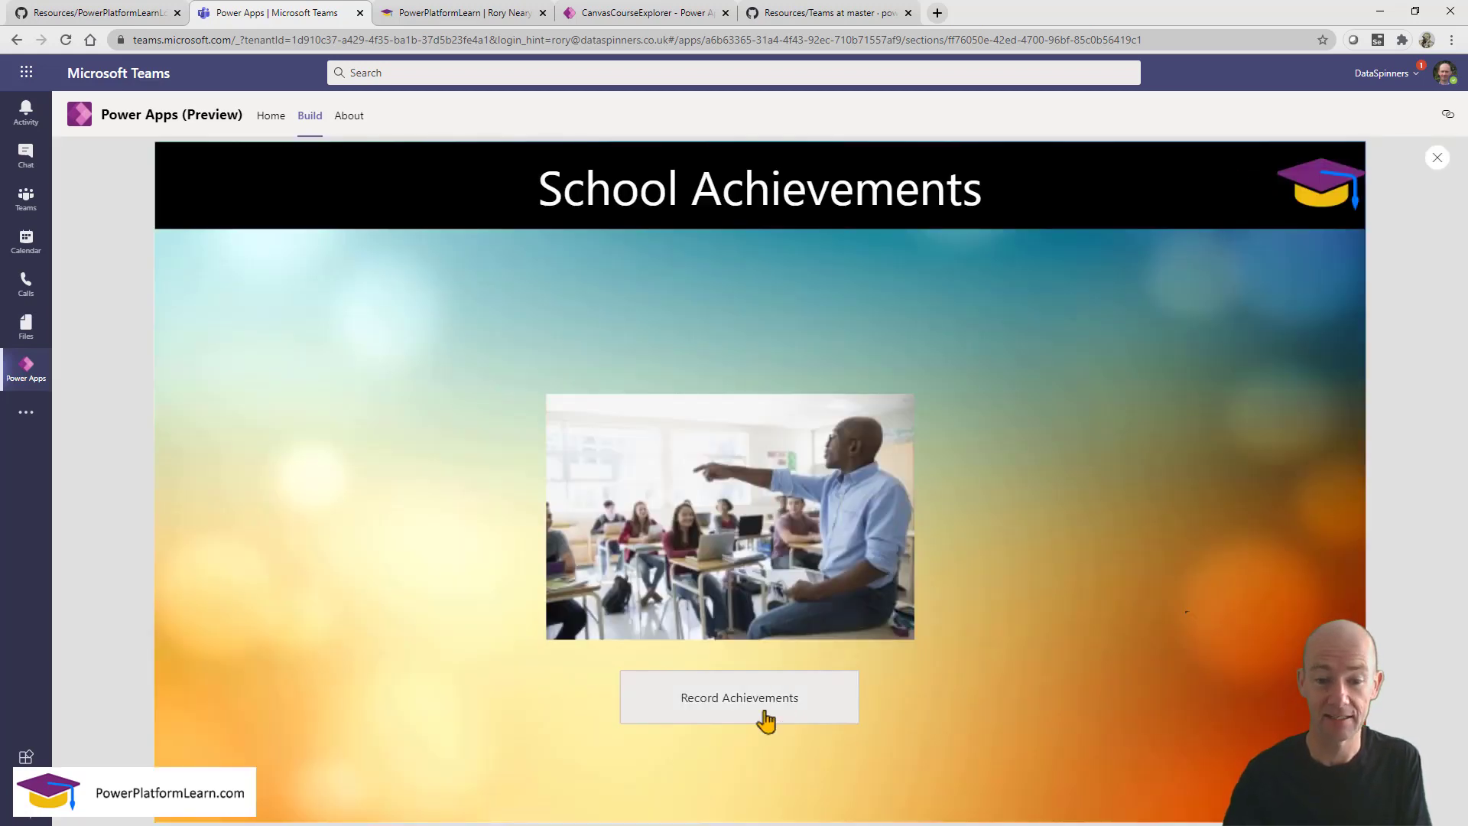
{"action": "left_click", "coordinate": [764, 712]}
{"action": "left_click", "coordinate": [1234, 165]}
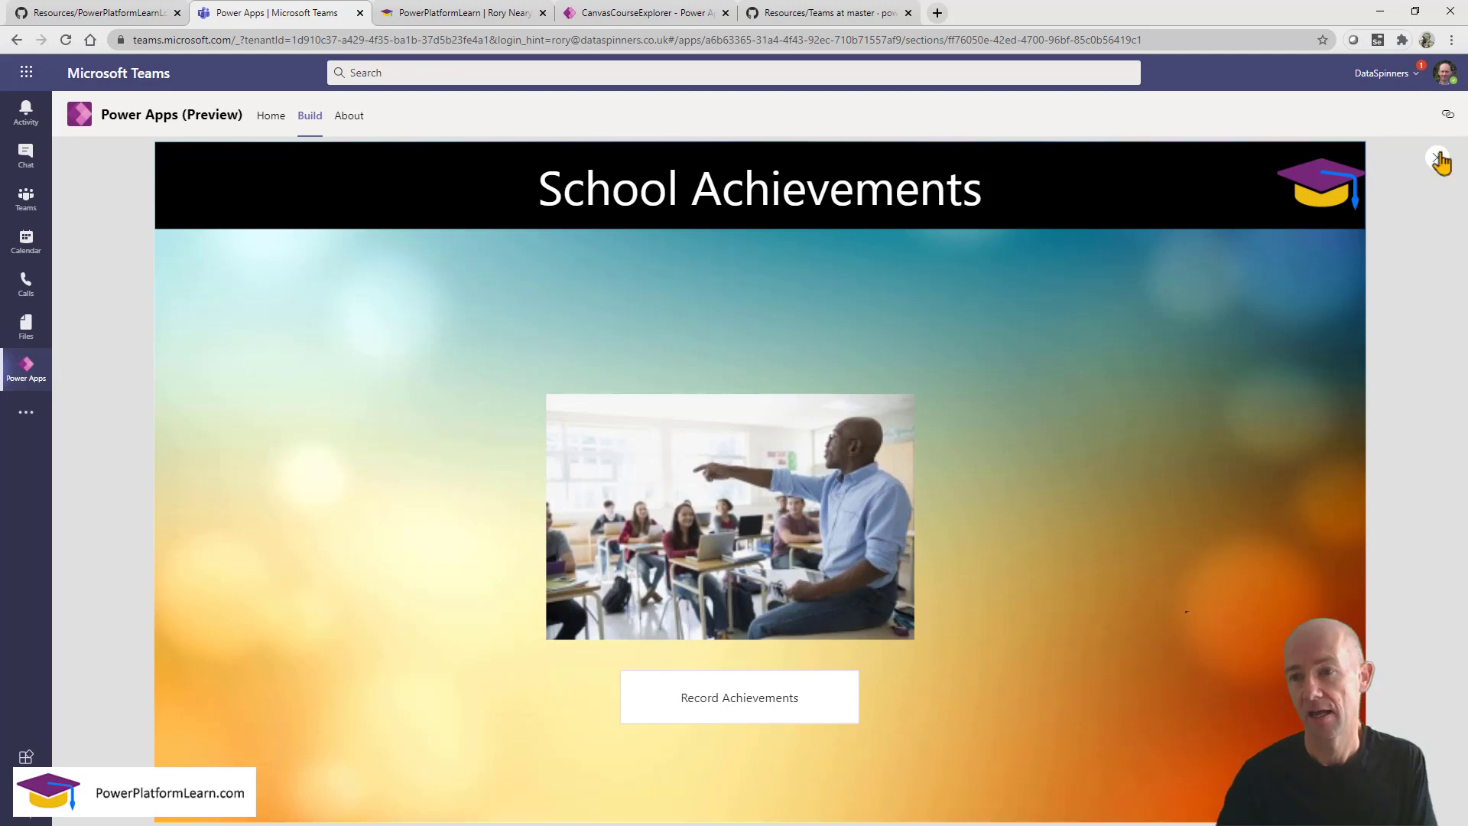
{"action": "left_click", "coordinate": [1437, 157]}
Move the Record Achievements button to the right of the classroom photo.
{"action": "left_click", "coordinate": [887, 535]}
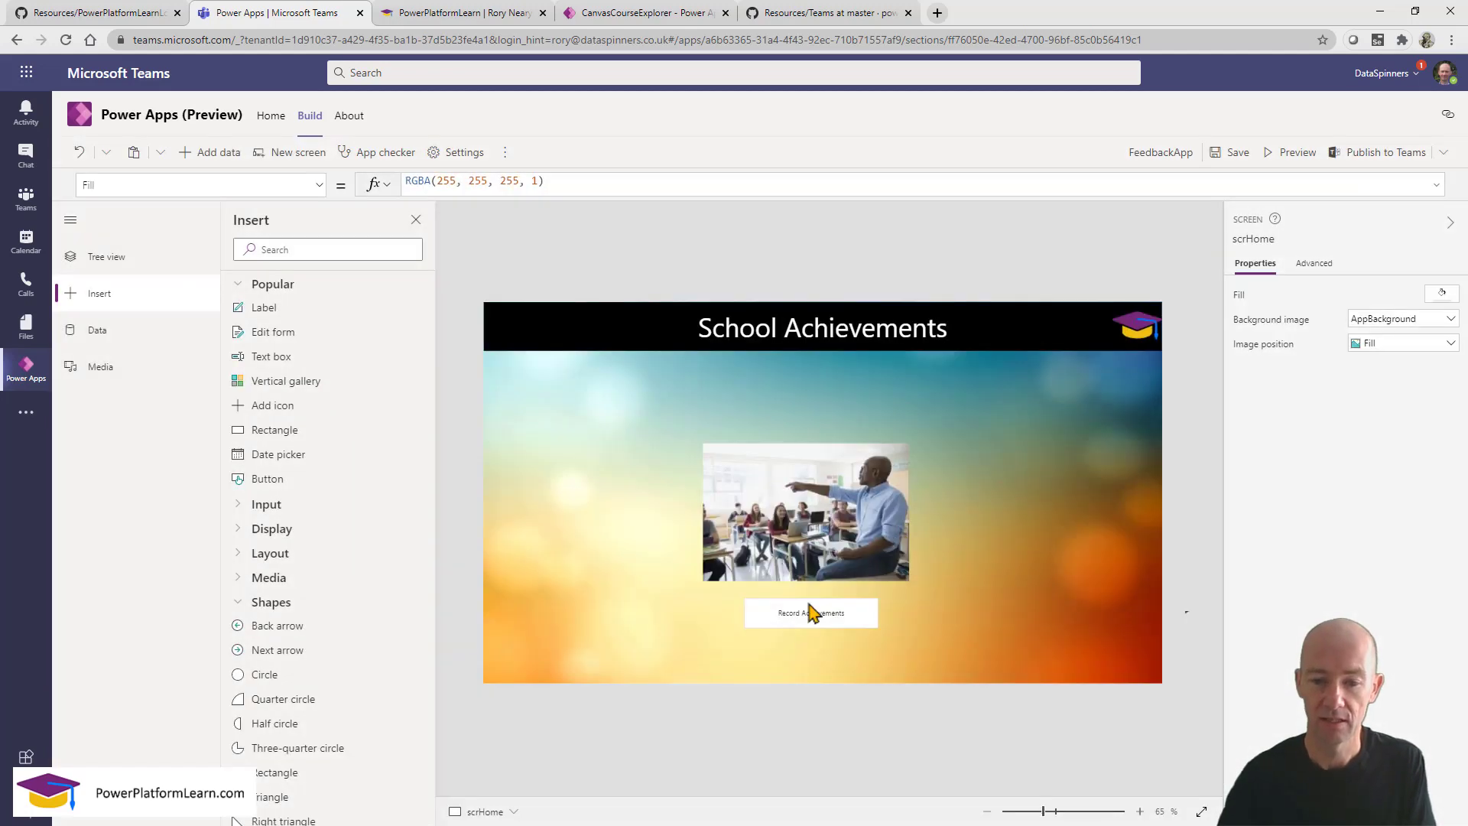
{"action": "left_click", "coordinate": [805, 615]}
{"action": "left_click_drag", "start_coordinate": [805, 614], "coordinate": [984, 519]}
Duplicate Record Achievements and relabel the copy 'Add Student'.
{"action": "key", "text": "ctrl+c"}
{"action": "key", "text": "ctrl+v"}
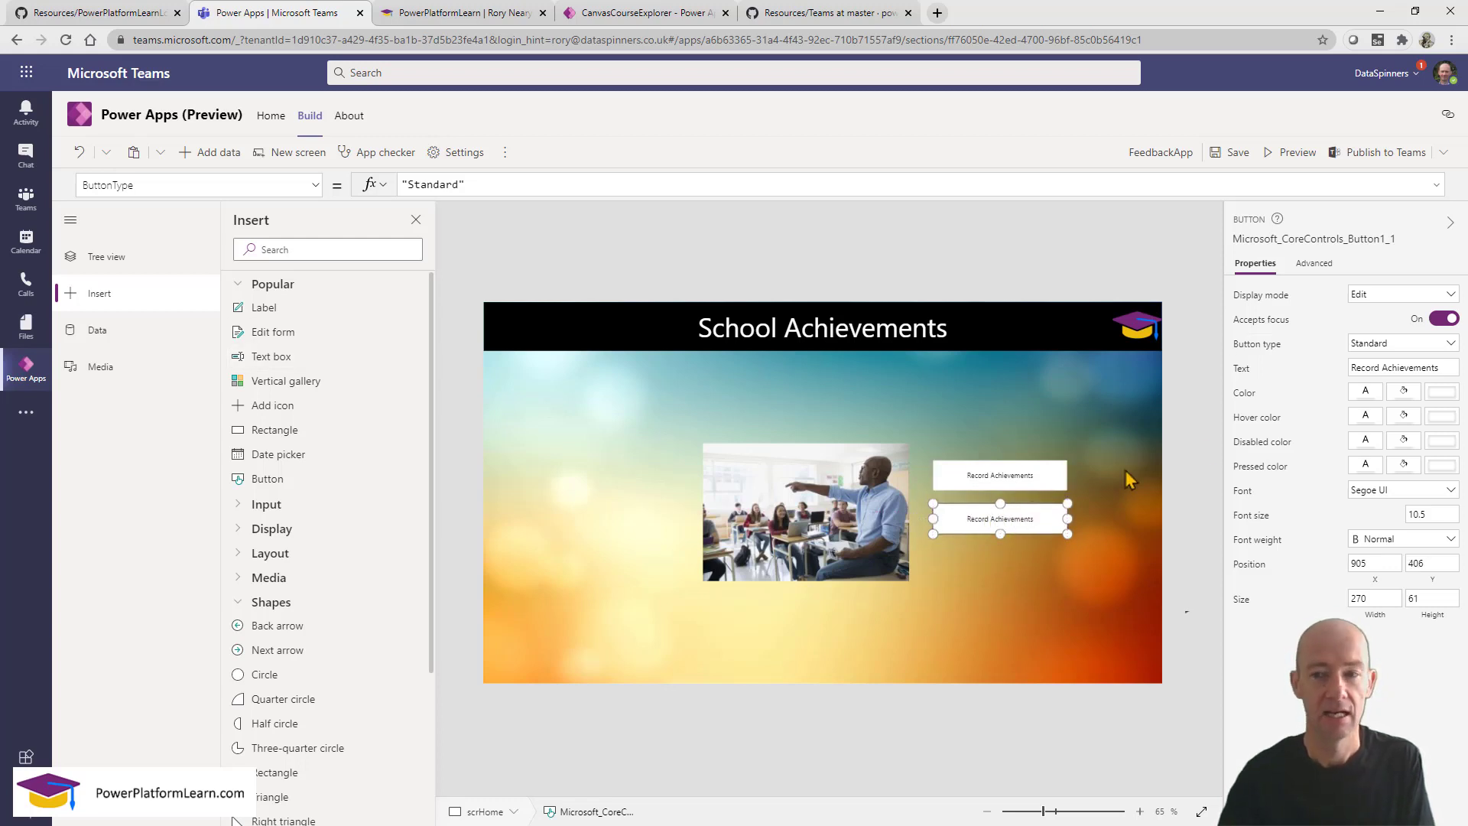
{"action": "left_click", "coordinate": [1426, 367]}
{"action": "key", "text": "ctrl+a"}
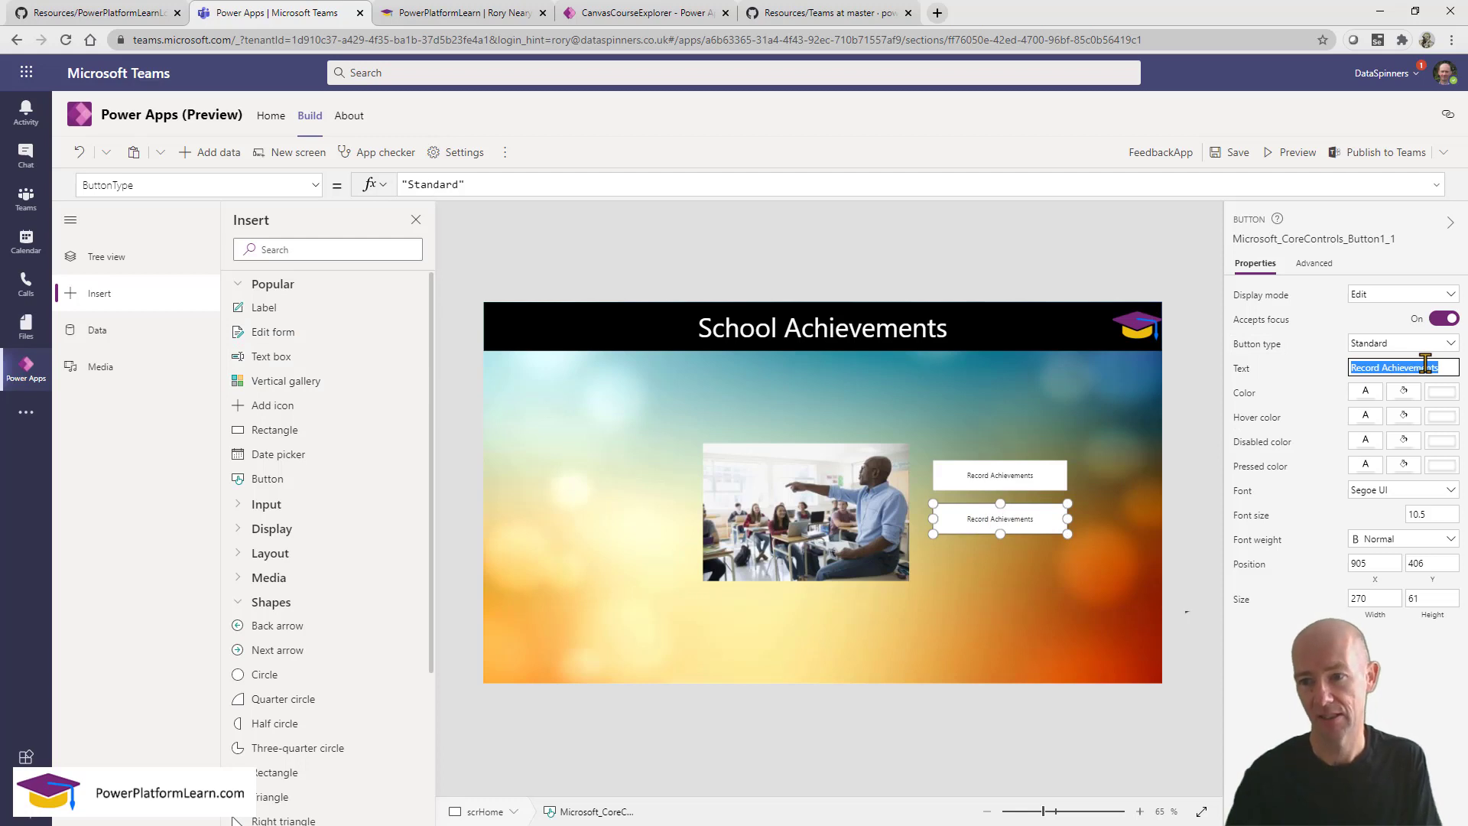
{"action": "type", "text": "Add"}
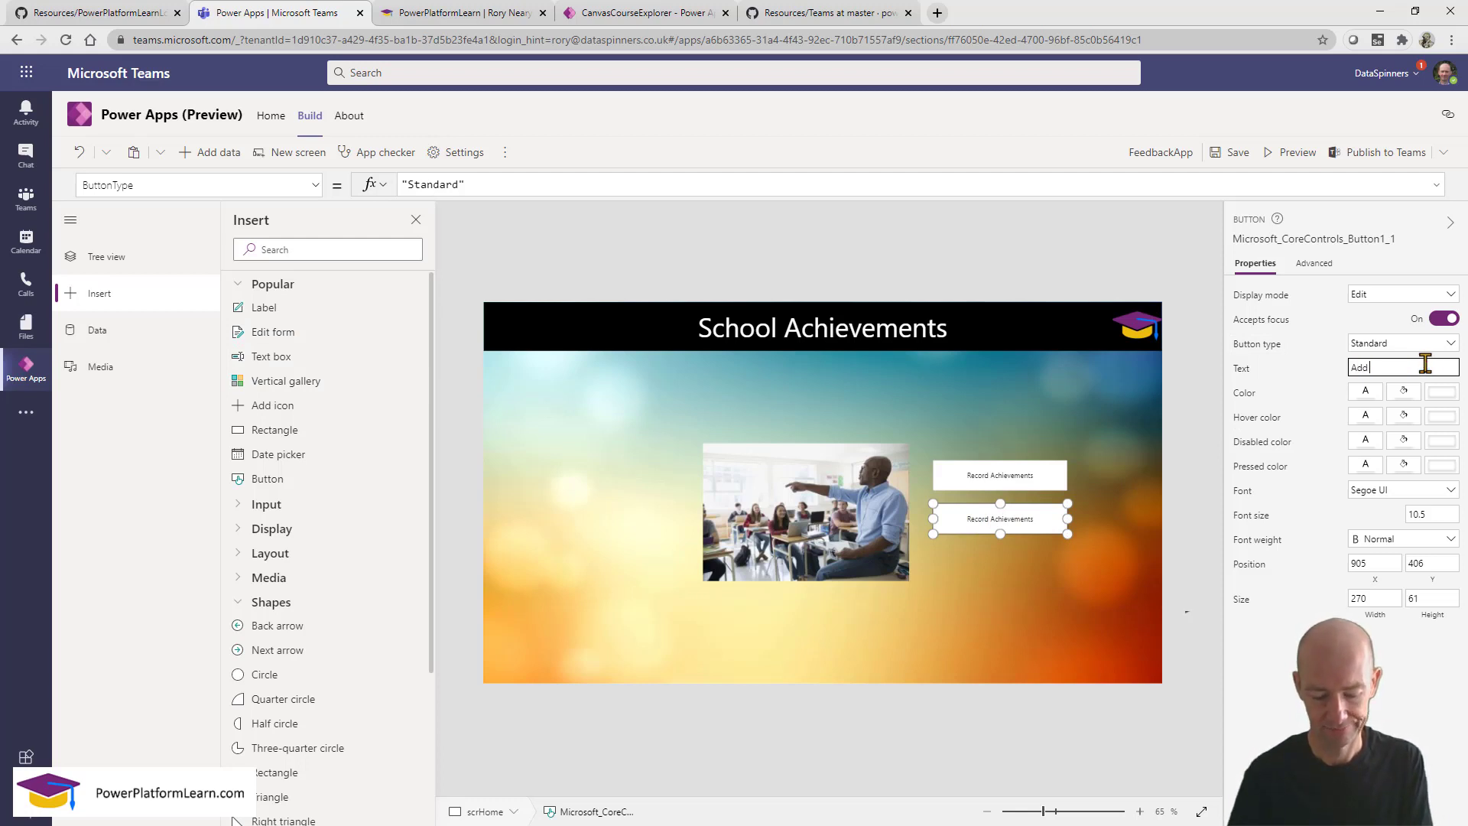
{"action": "type", "text": " Stude"}
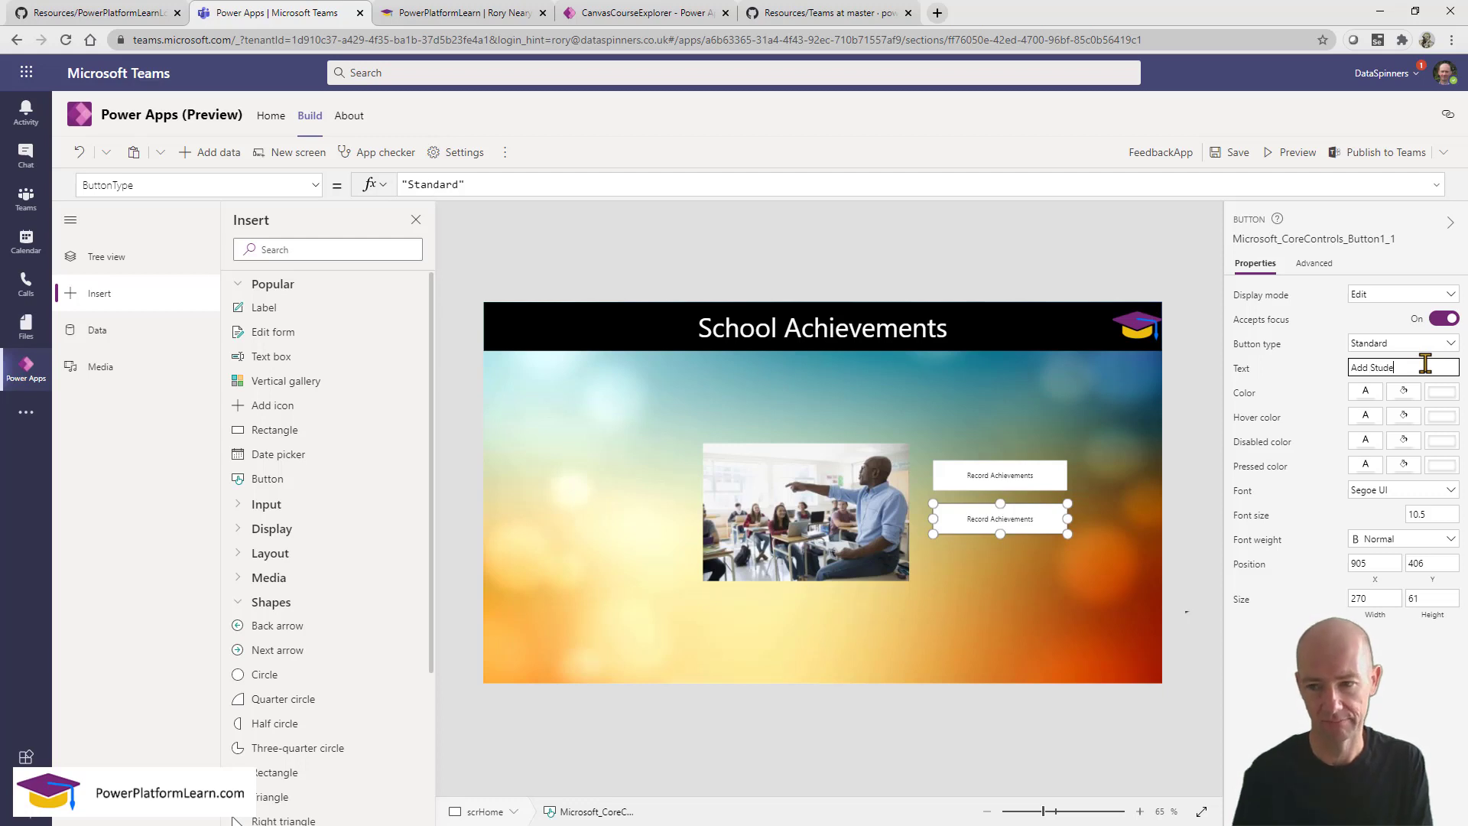
{"action": "type", "text": "nt"}
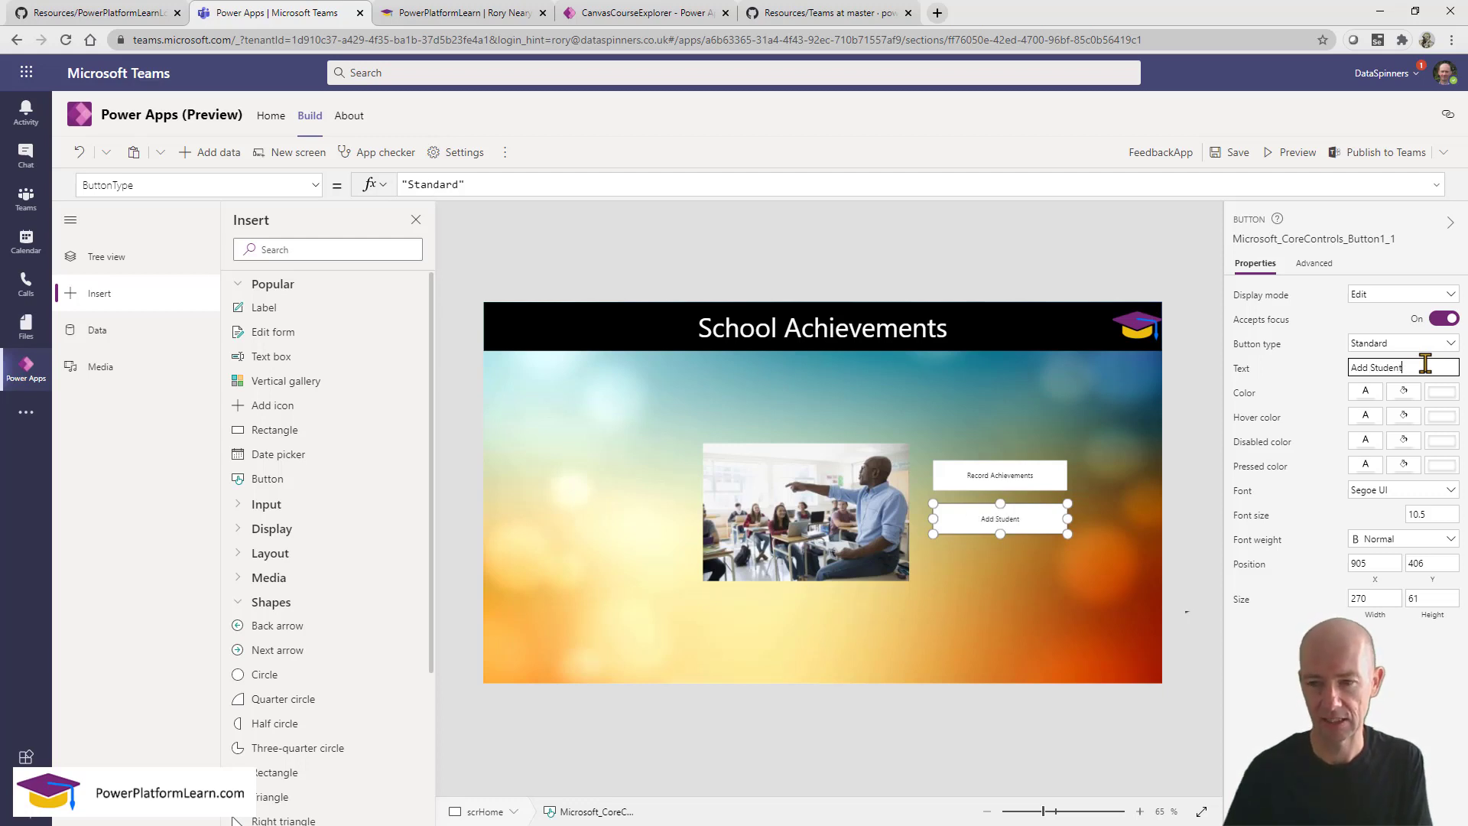
{"action": "left_click", "coordinate": [1035, 593]}
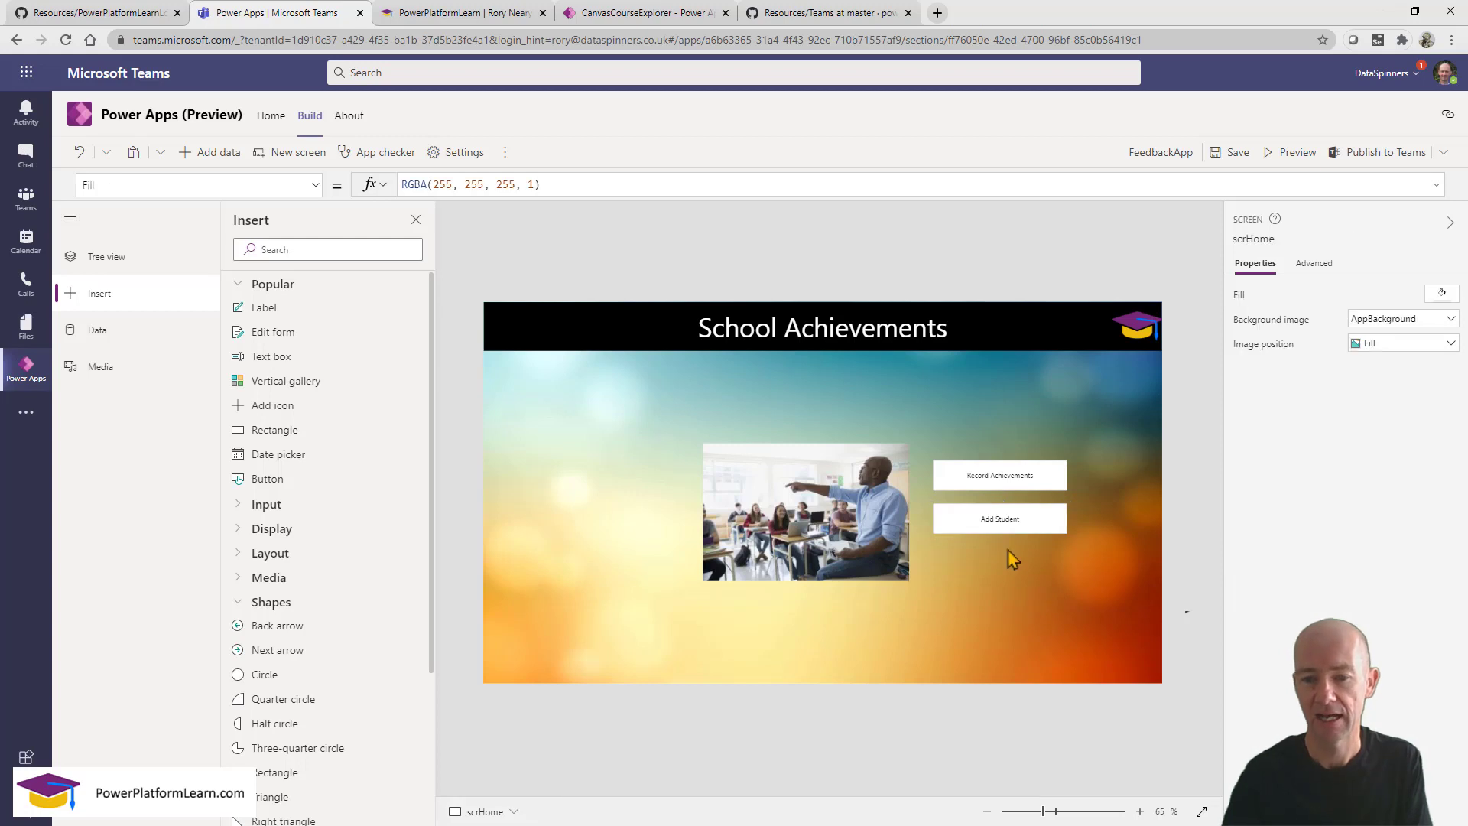
Duplicate Add Student, place the copy below it and relabel it 'Add Category'.
{"action": "left_click", "coordinate": [992, 526]}
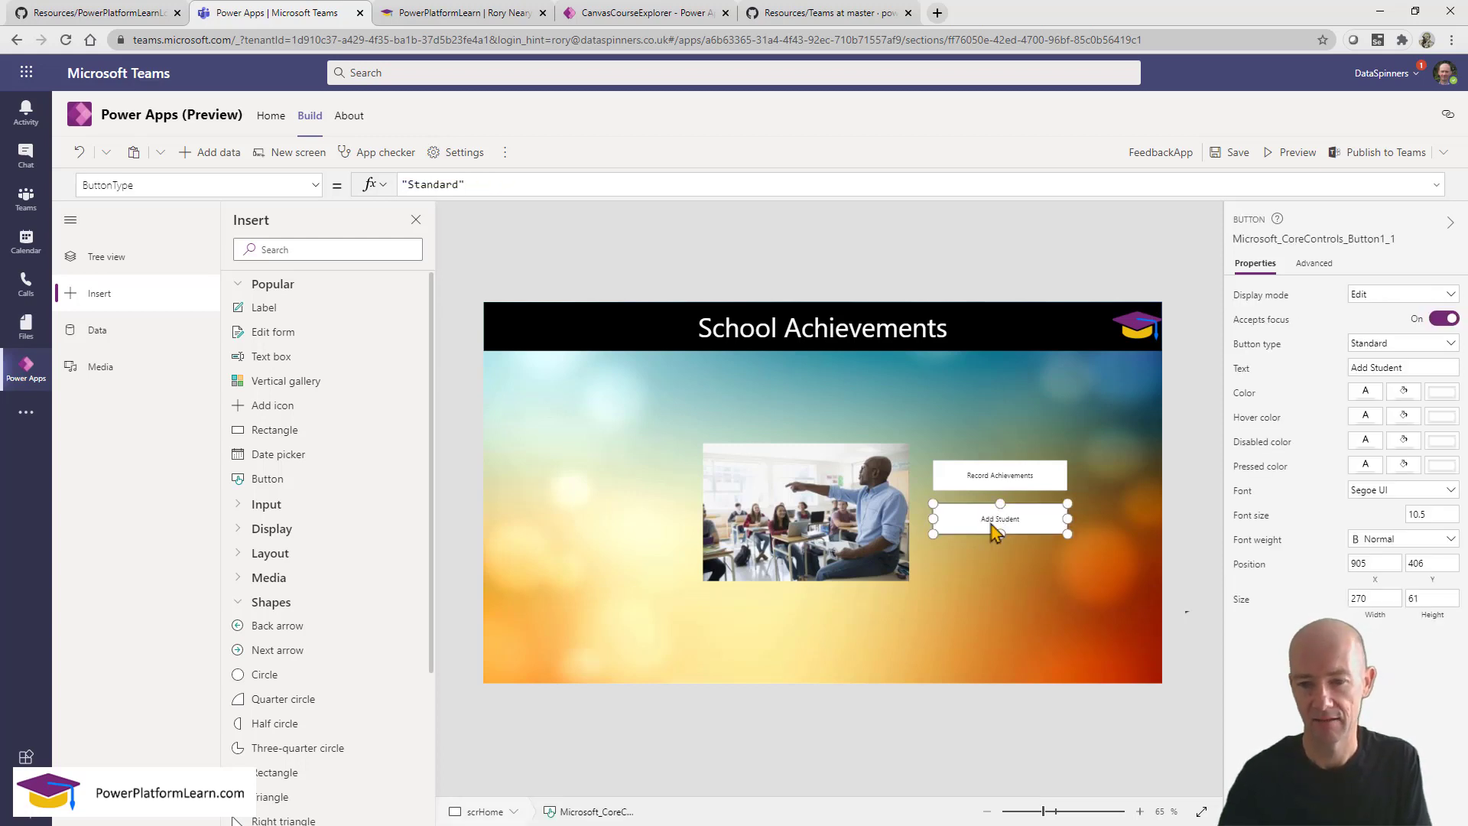
{"action": "key", "text": "ctrl+c"}
{"action": "key", "text": "ctrl+v"}
{"action": "left_click_drag", "start_coordinate": [993, 528], "coordinate": [999, 574]}
{"action": "left_click_drag", "start_coordinate": [1409, 366], "coordinate": [1265, 367]}
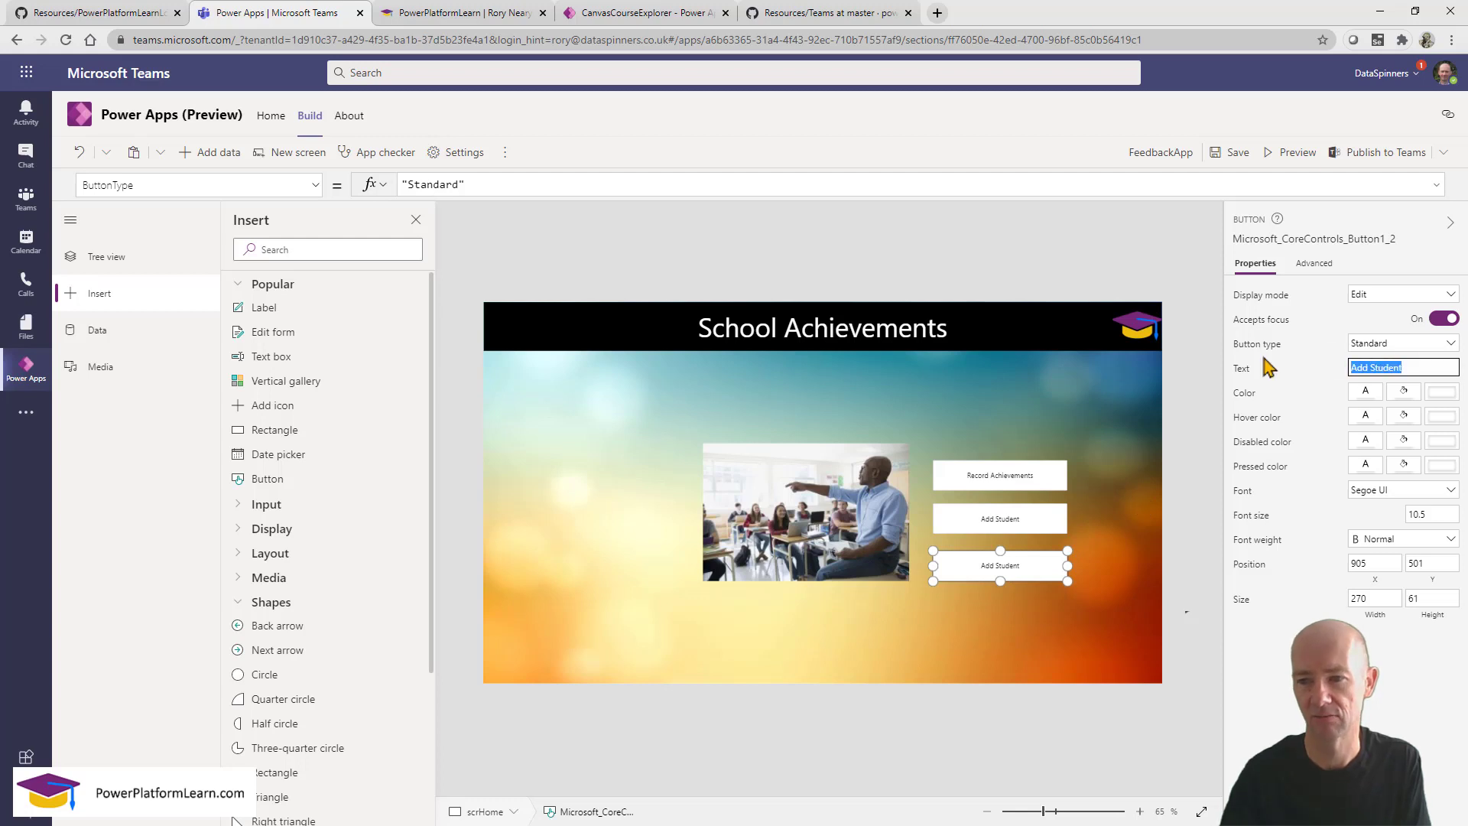
{"action": "type", "text": "Add"}
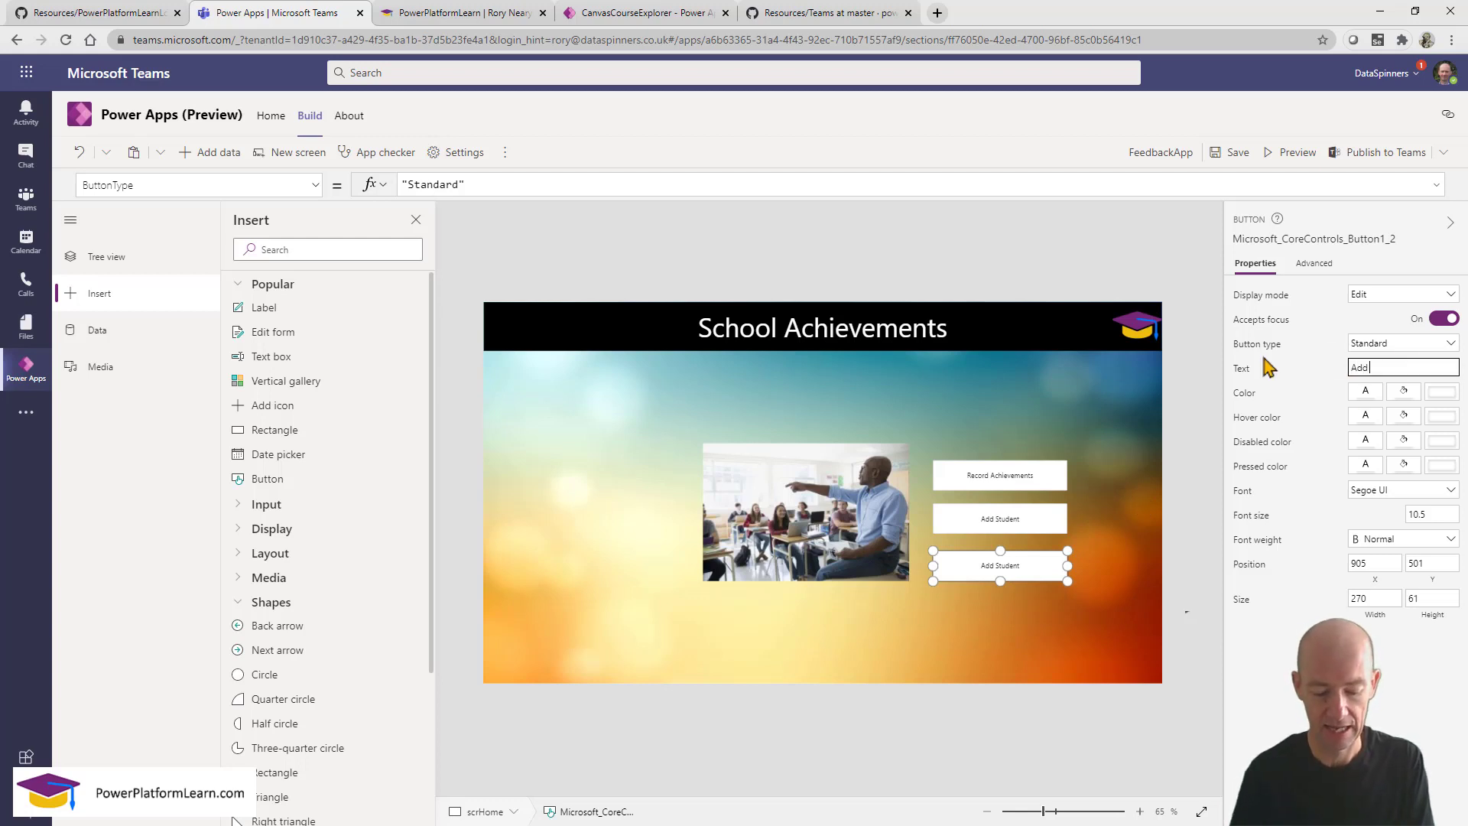
{"action": "type", "text": " Category"}
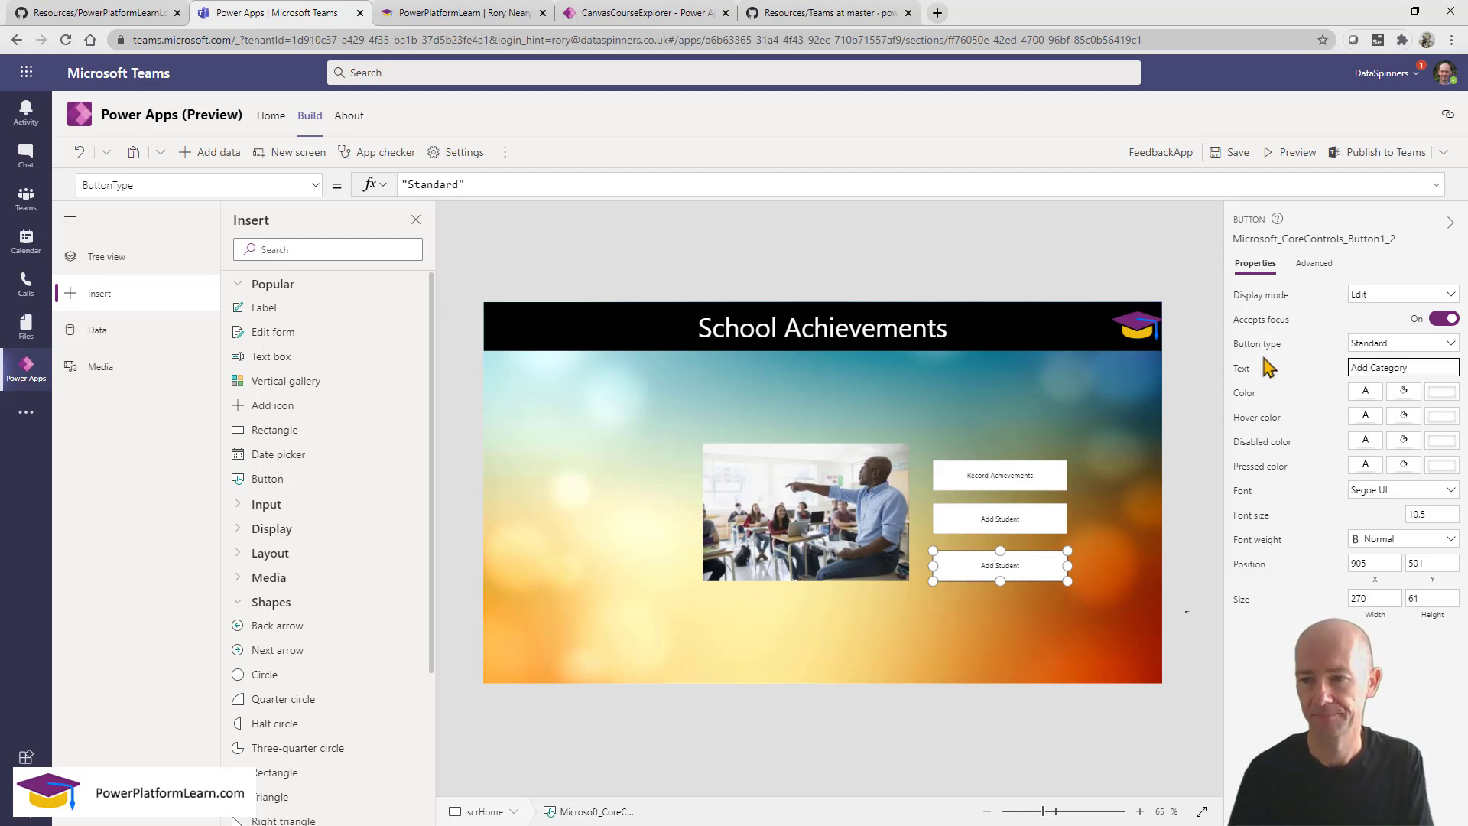
{"action": "left_click", "coordinate": [987, 636]}
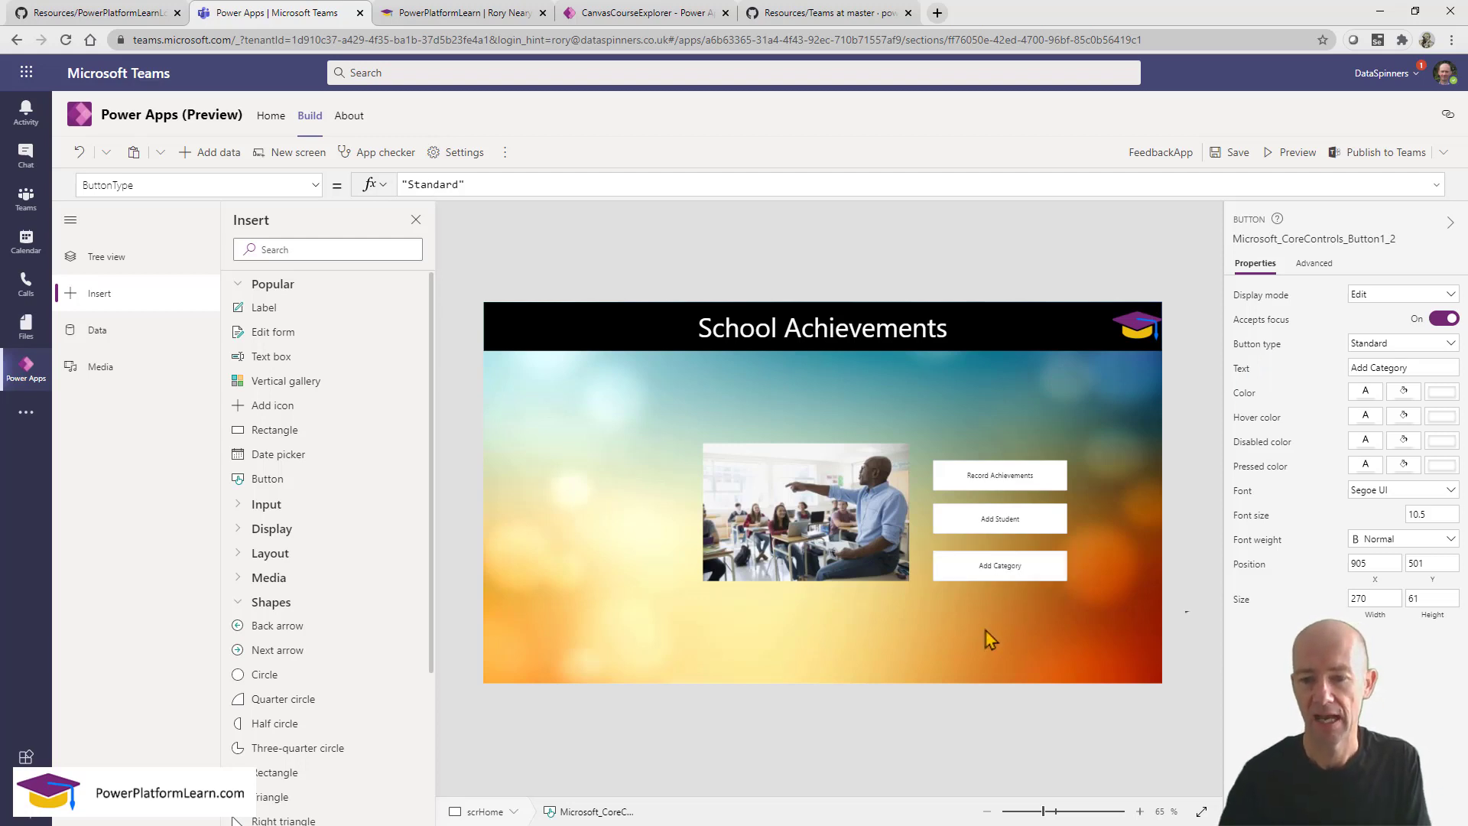
{"action": "left_click", "coordinate": [998, 523]}
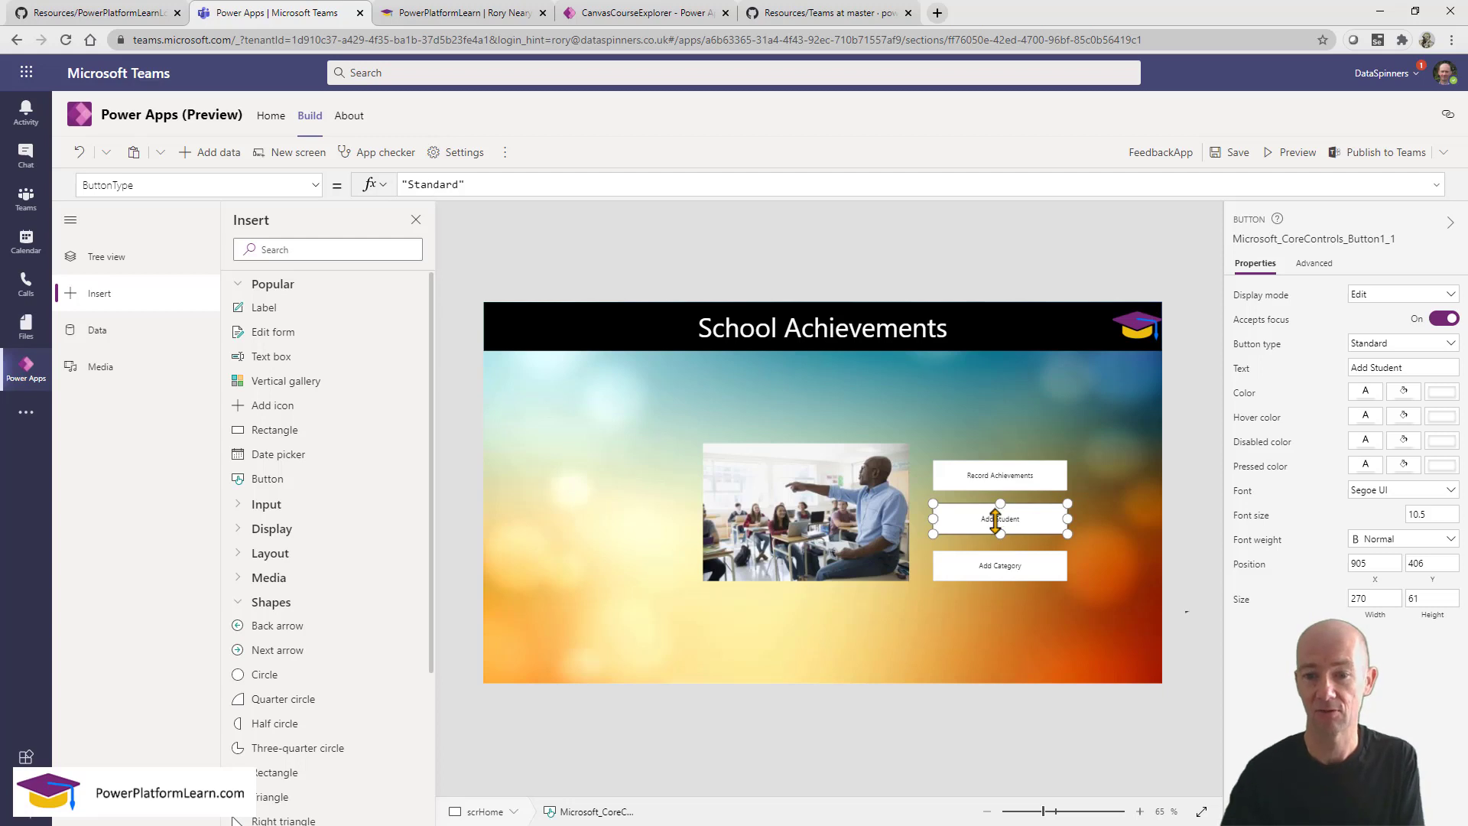
Nudge Record Achievements into line, then distribute all three buttons vertically.
{"action": "left_click", "coordinate": [1001, 474]}
{"action": "left_click_drag", "start_coordinate": [999, 464], "coordinate": [999, 448]}
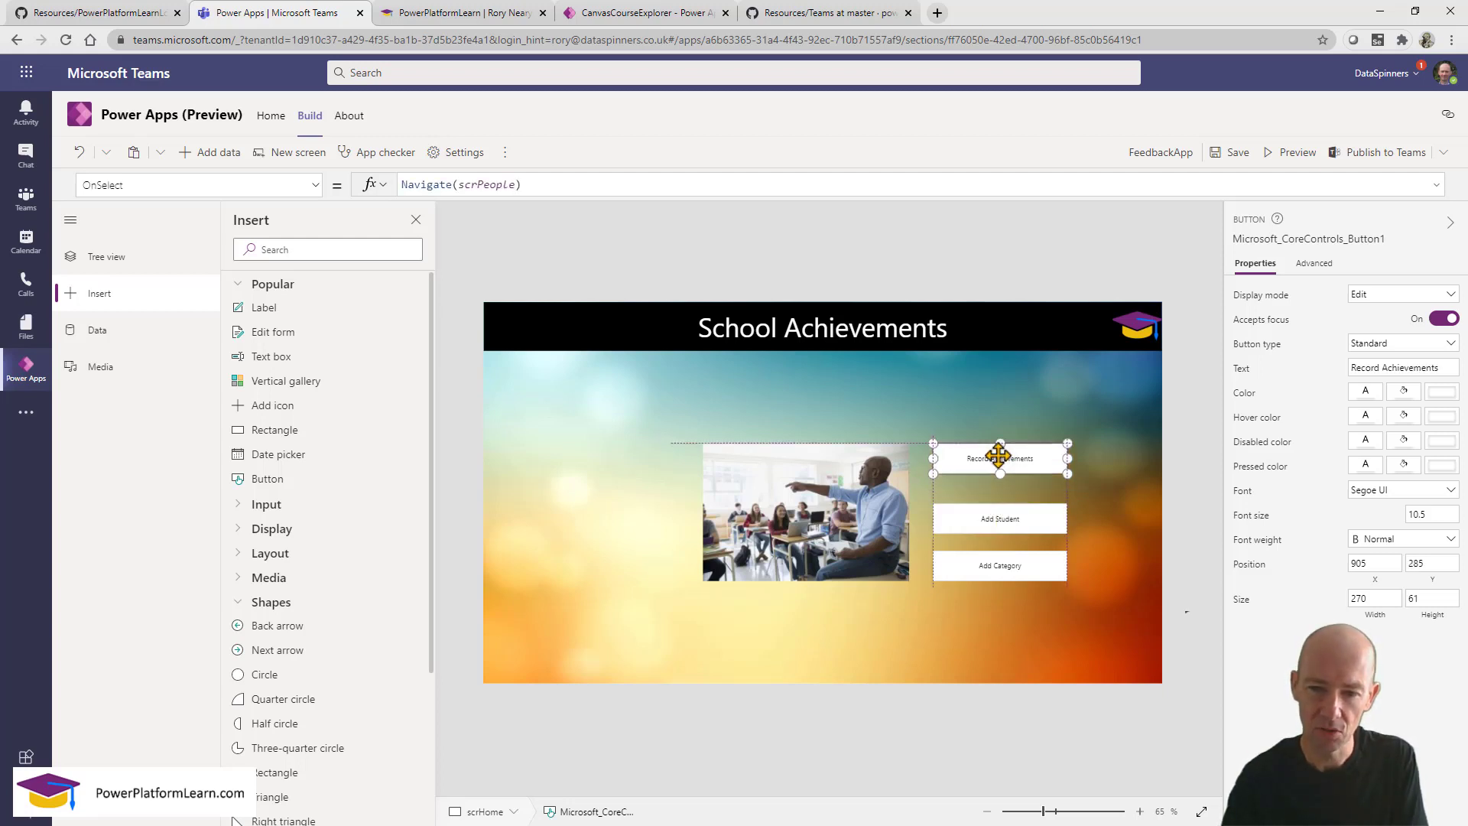
{"action": "left_click", "coordinate": [1009, 523], "text": "shift"}
{"action": "left_click", "coordinate": [1012, 569], "text": "shift"}
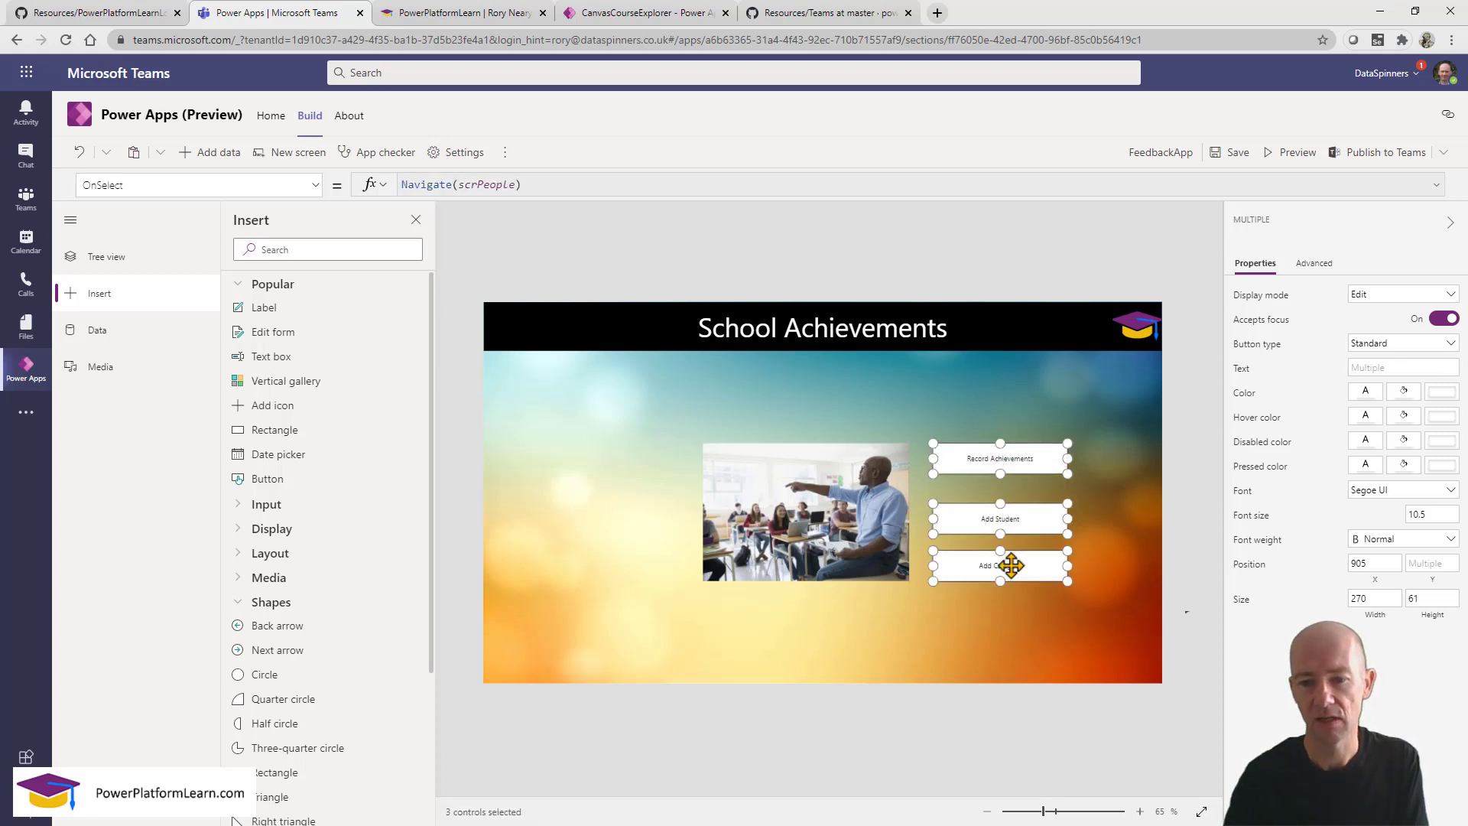
{"action": "right_click", "coordinate": [1020, 519]}
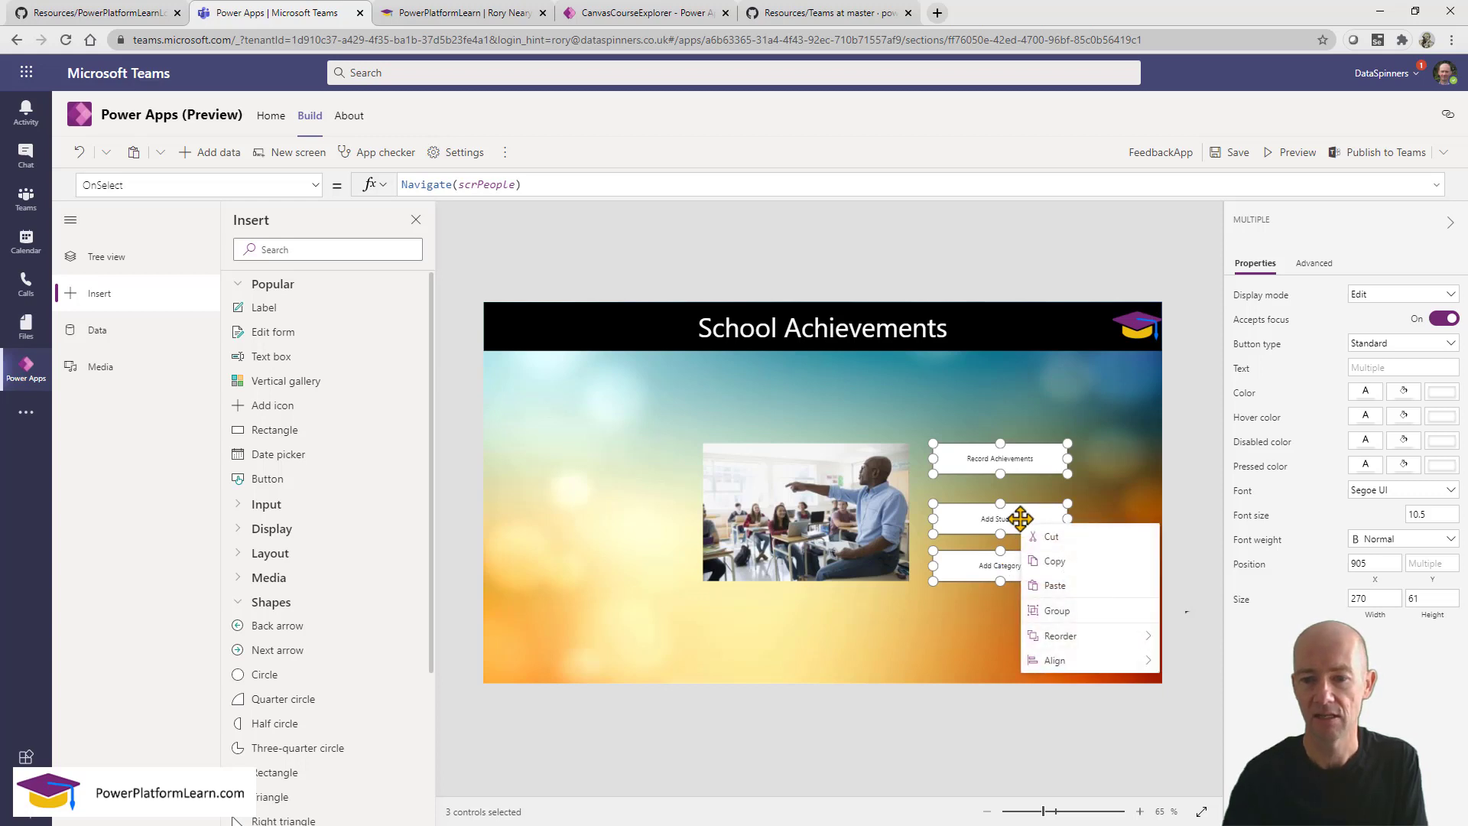
{"action": "mouse_move", "coordinate": [1109, 623]}
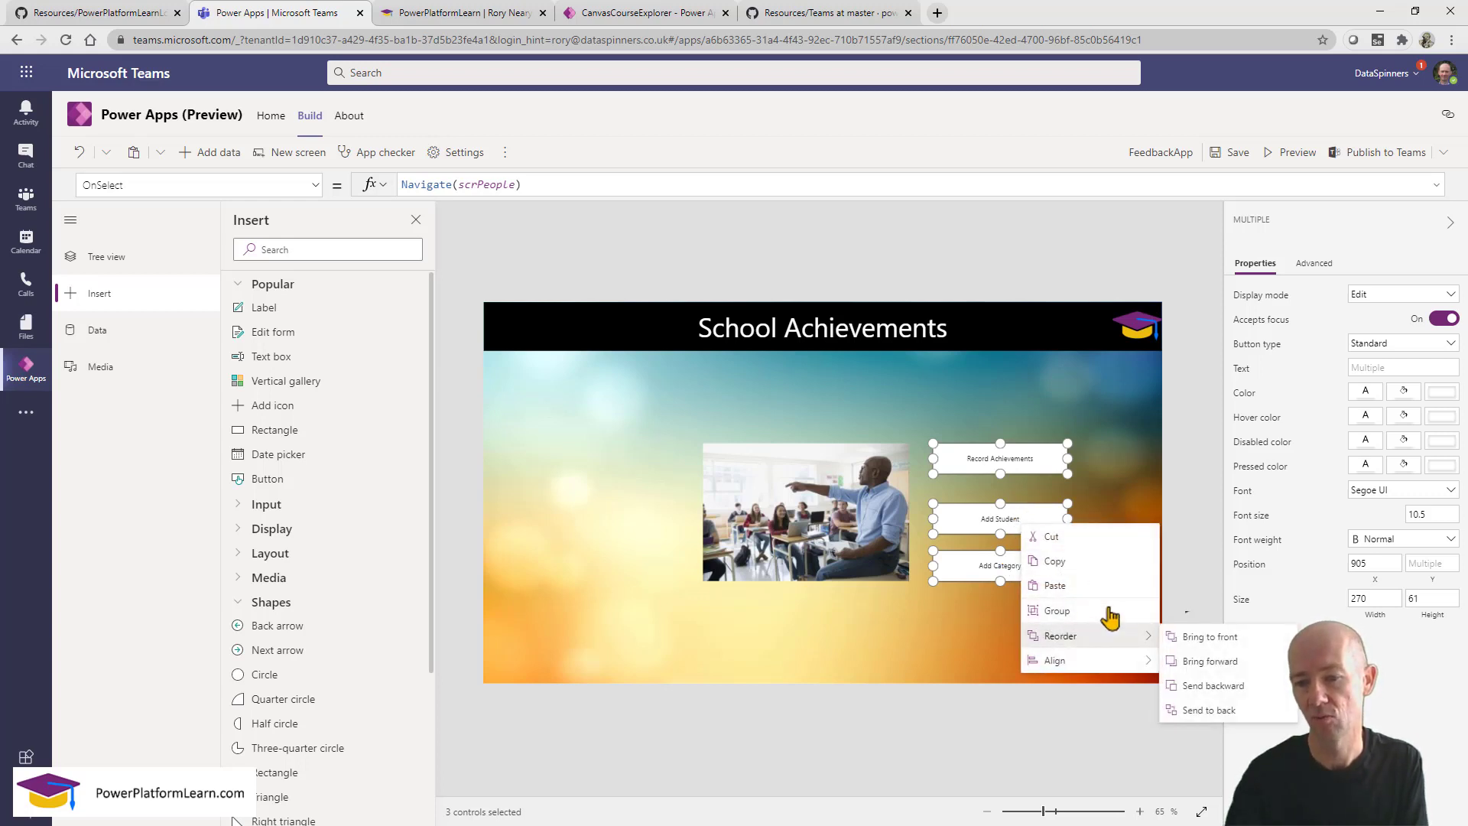
{"action": "mouse_move", "coordinate": [1114, 662]}
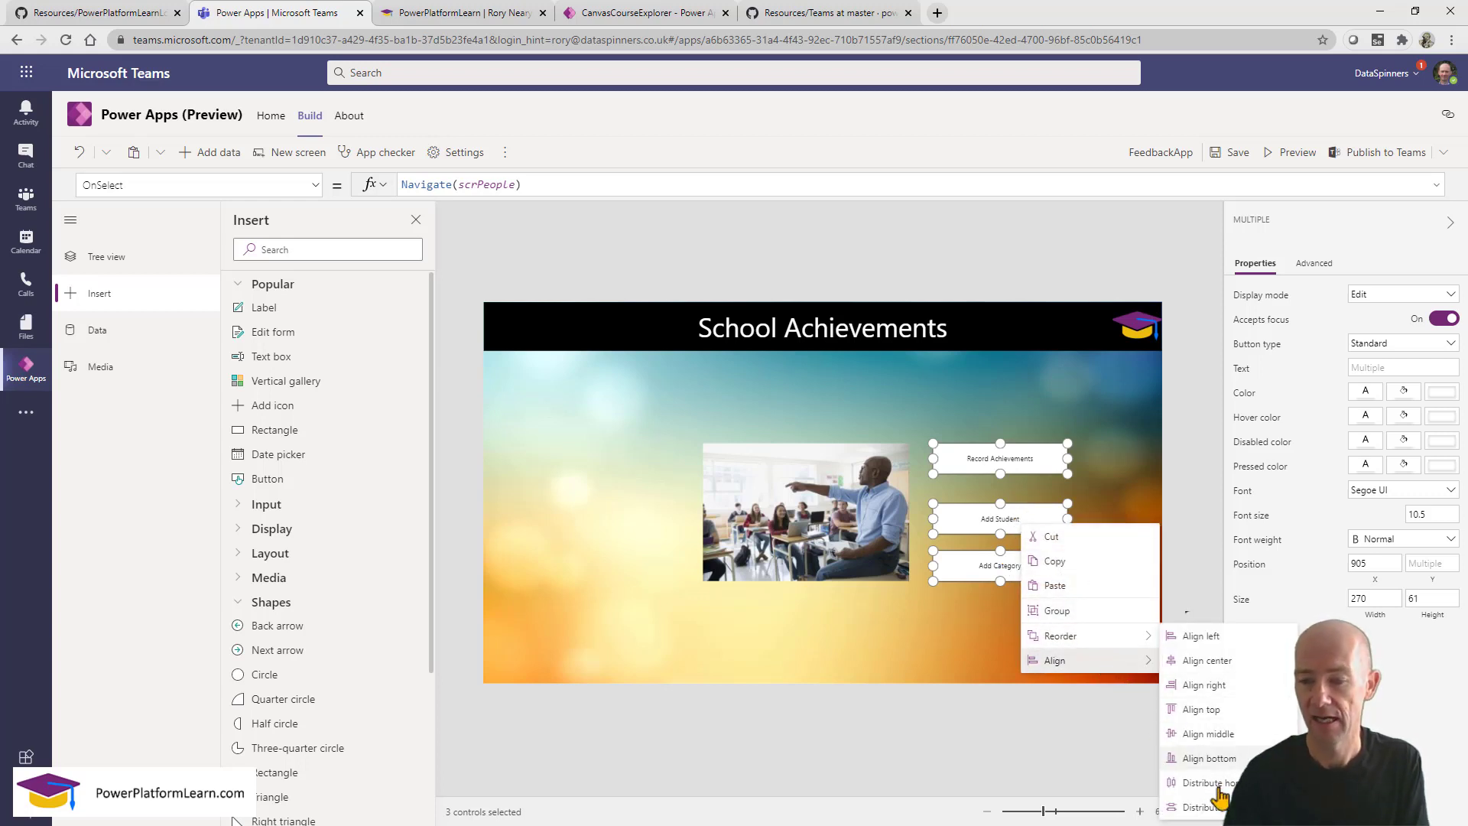
{"action": "left_click", "coordinate": [1201, 807]}
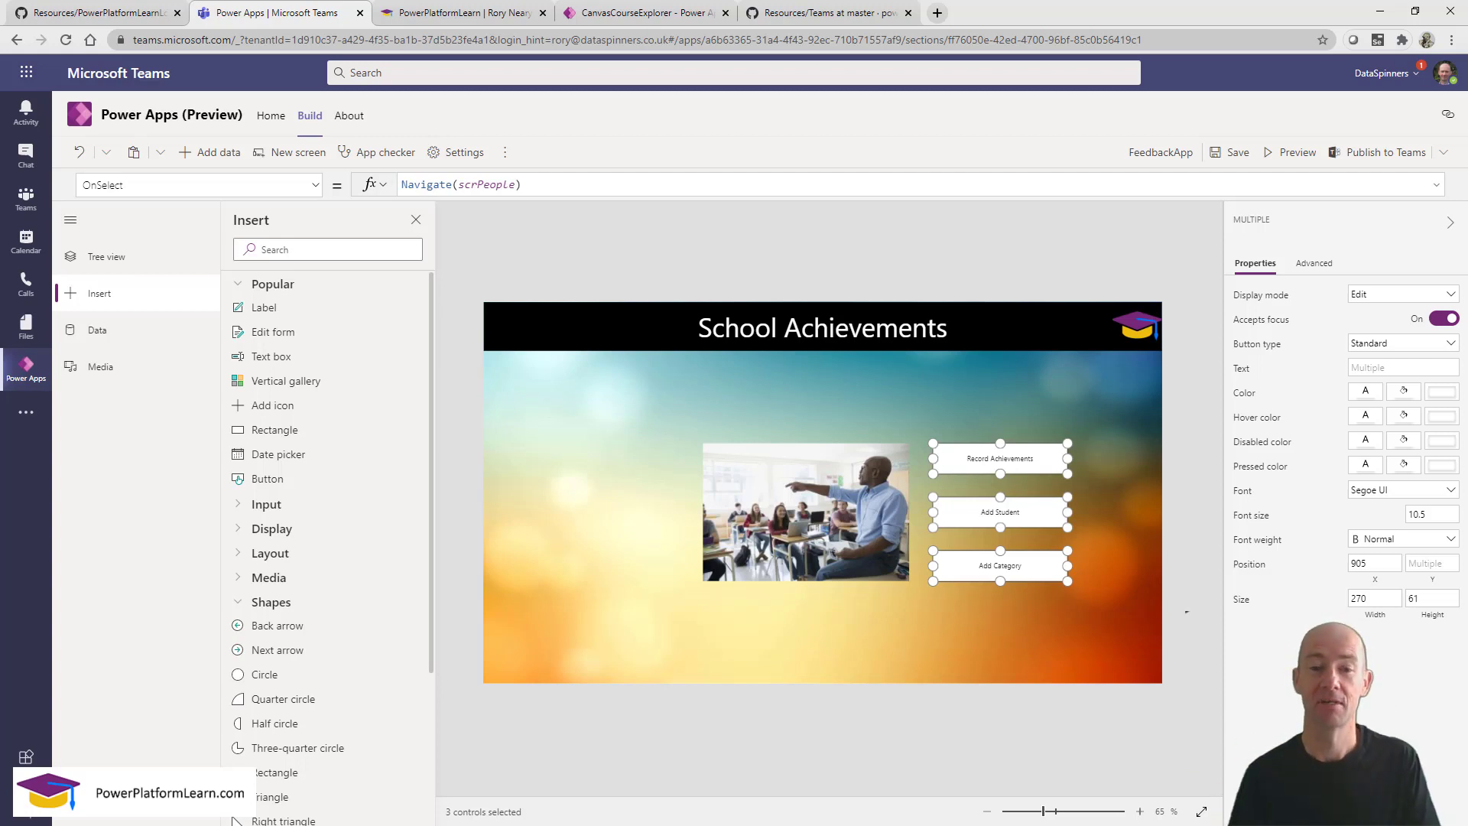
{"action": "left_click", "coordinate": [1170, 680]}
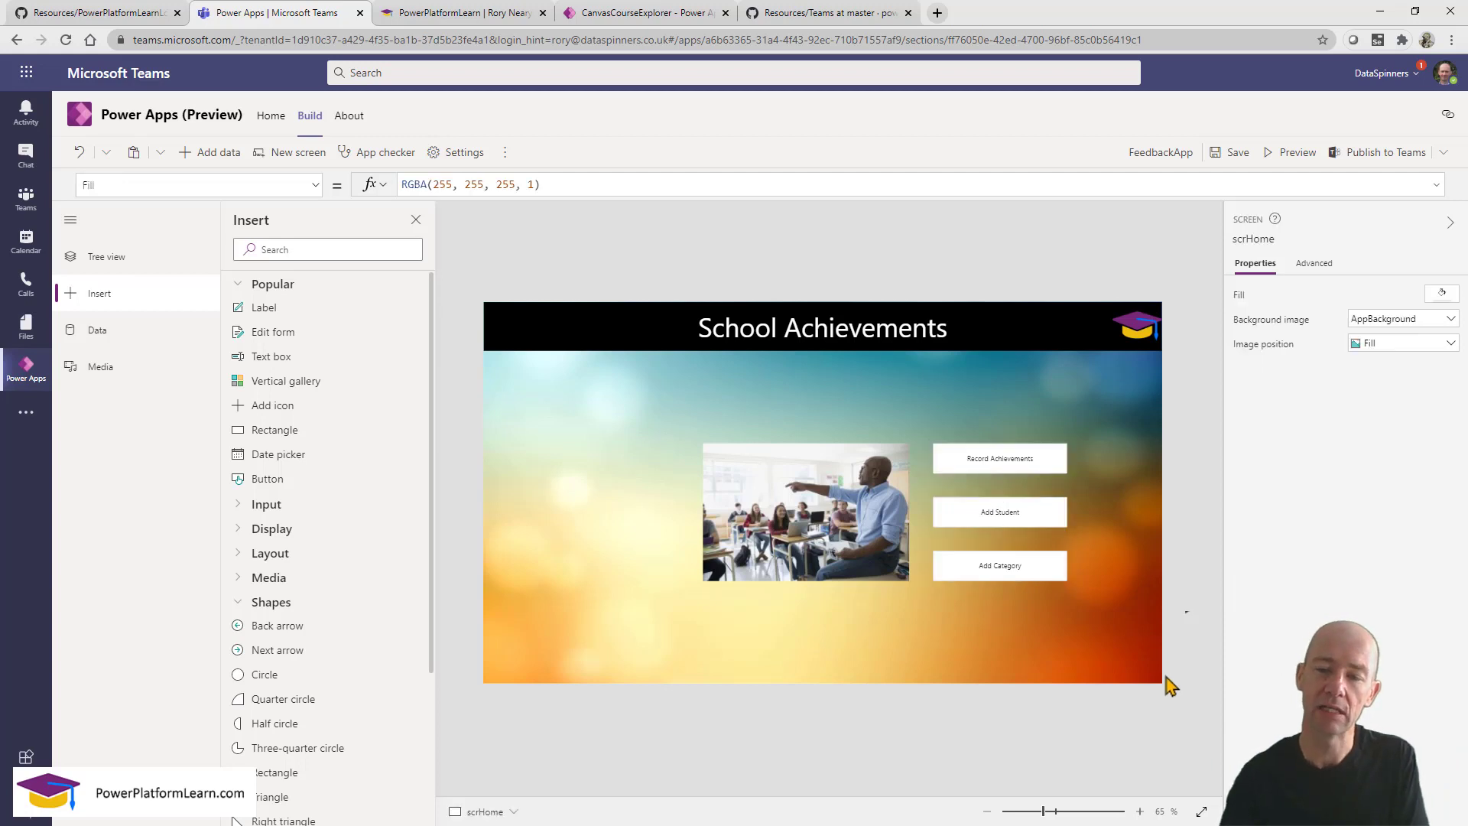
{"action": "left_click", "coordinate": [1003, 512]}
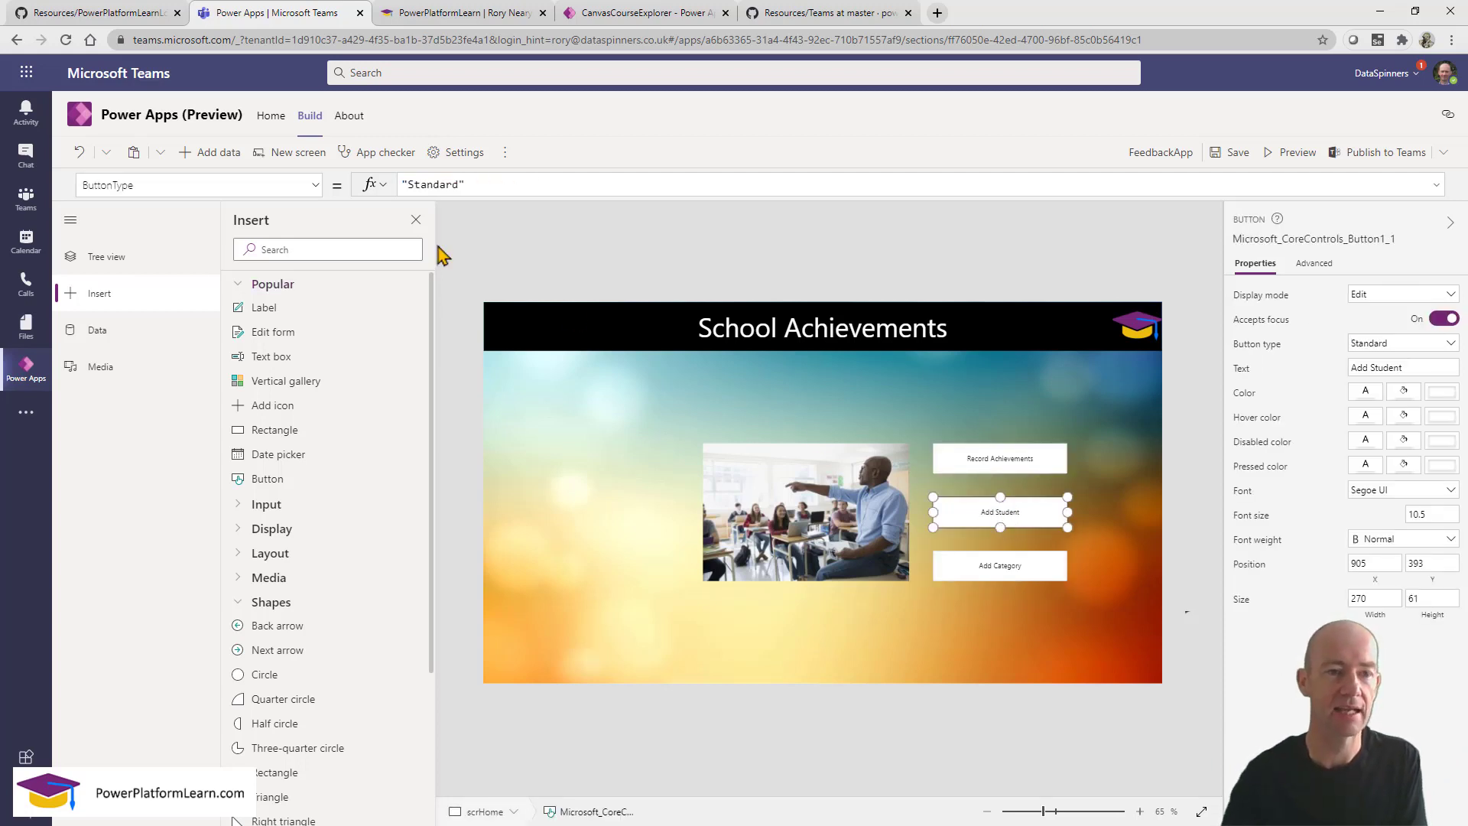
{"action": "left_click", "coordinate": [314, 186]}
{"action": "left_click_drag", "start_coordinate": [317, 260], "coordinate": [321, 467]}
{"action": "left_click", "coordinate": [262, 463]}
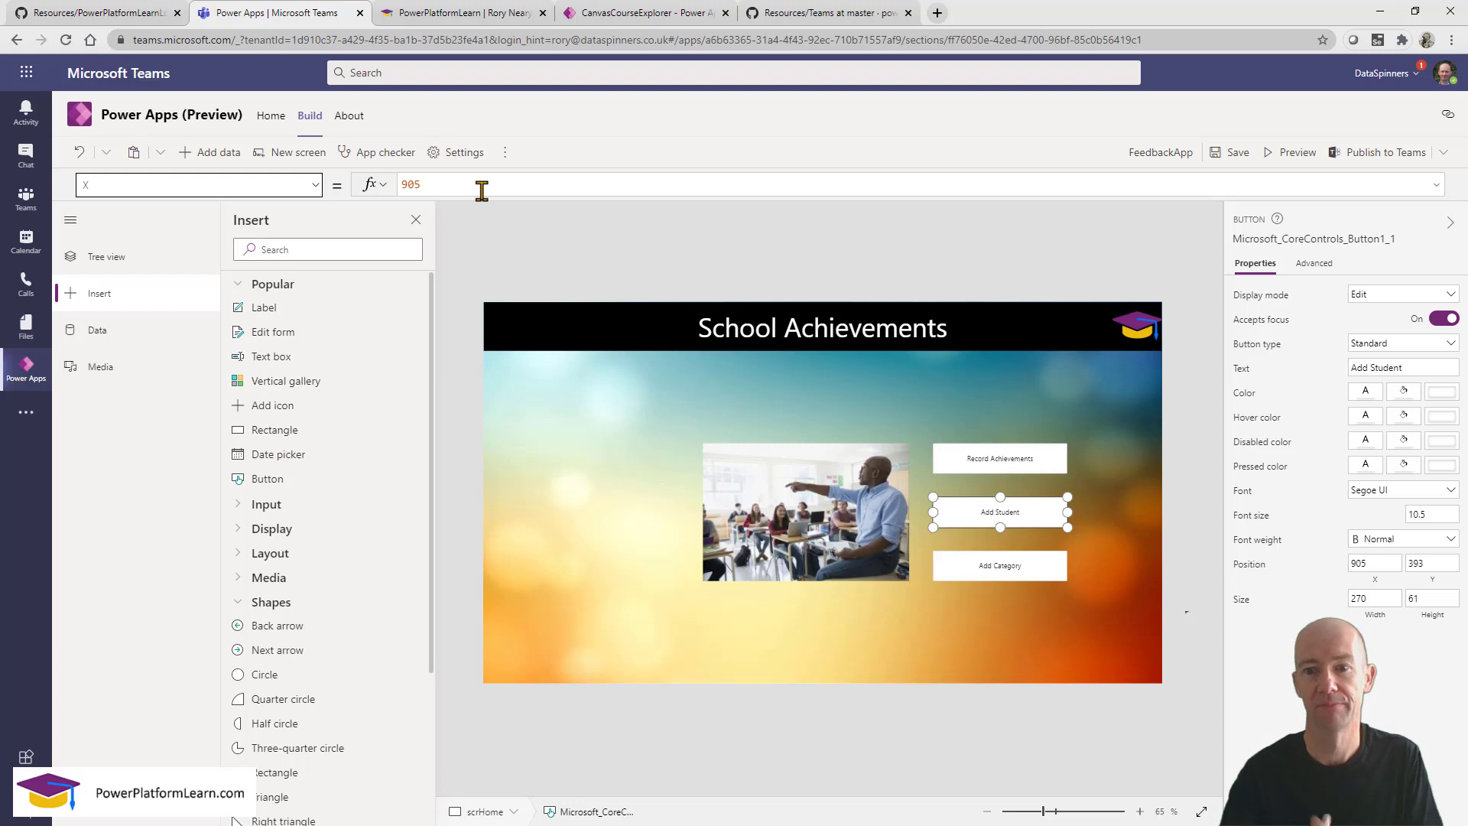
{"action": "left_click", "coordinate": [982, 581]}
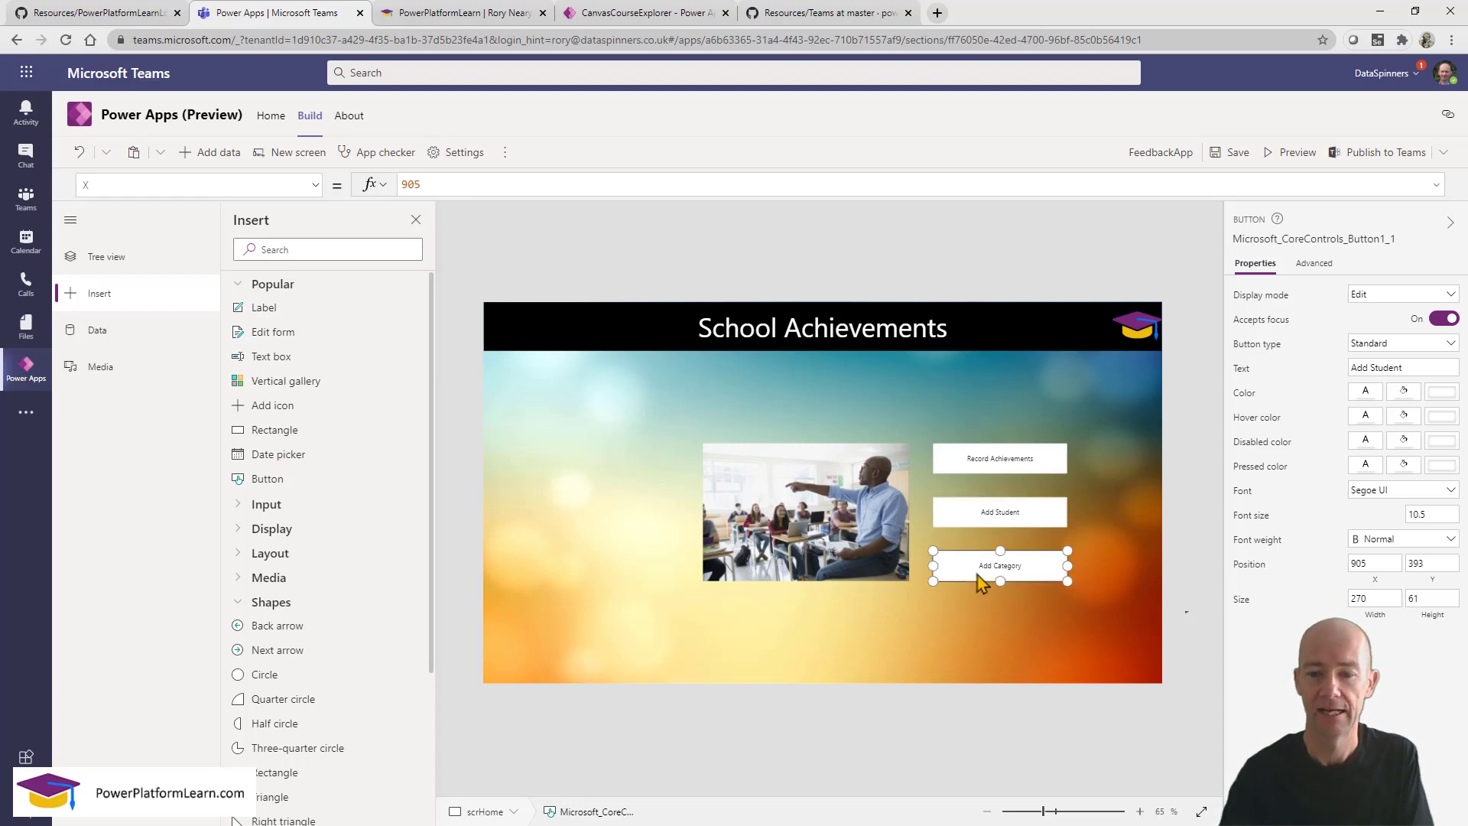
{"action": "left_click", "coordinate": [214, 183]}
{"action": "key", "text": "ctrl+a"}
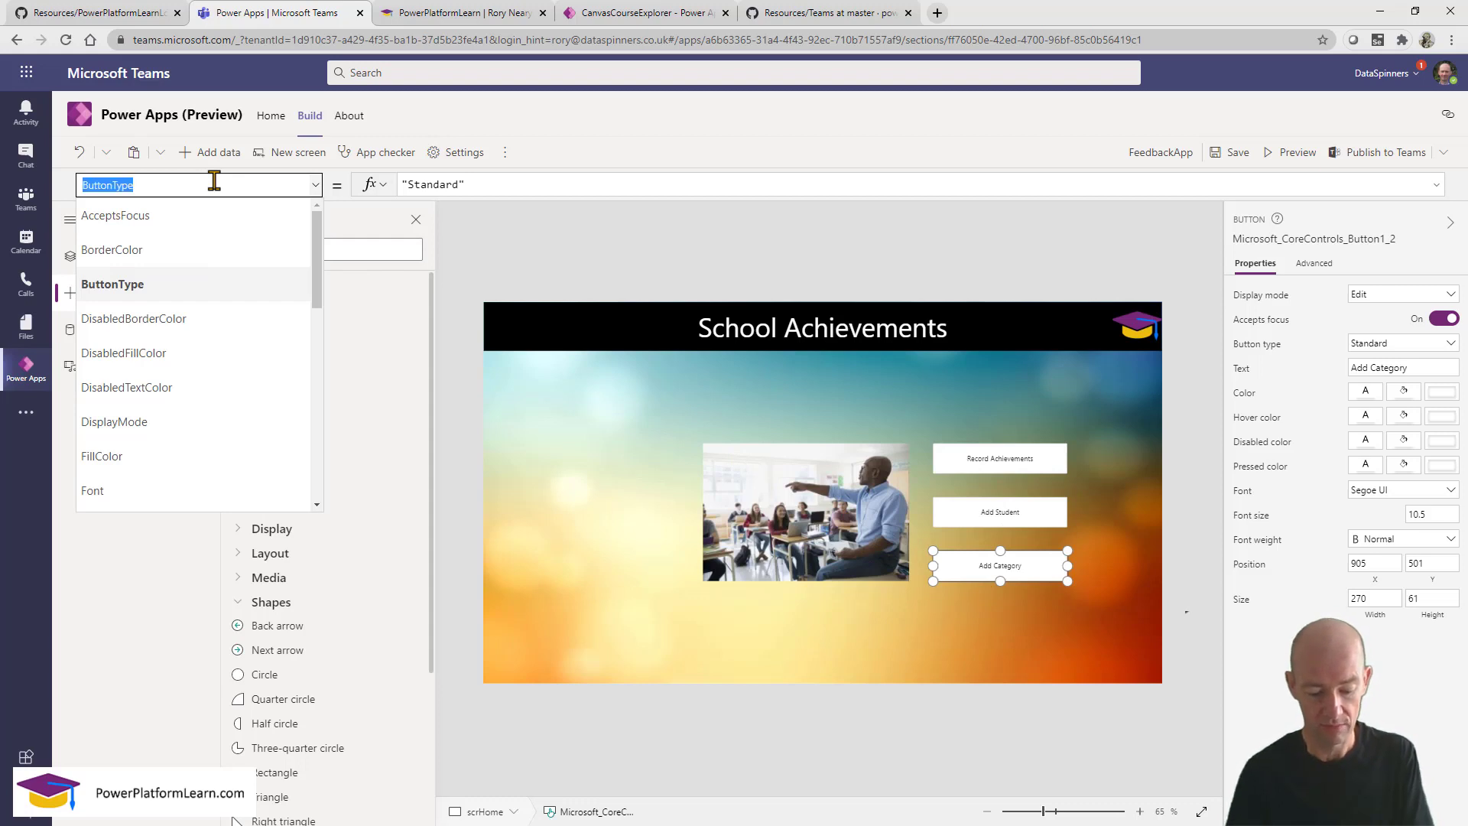
{"action": "type", "text": "X"}
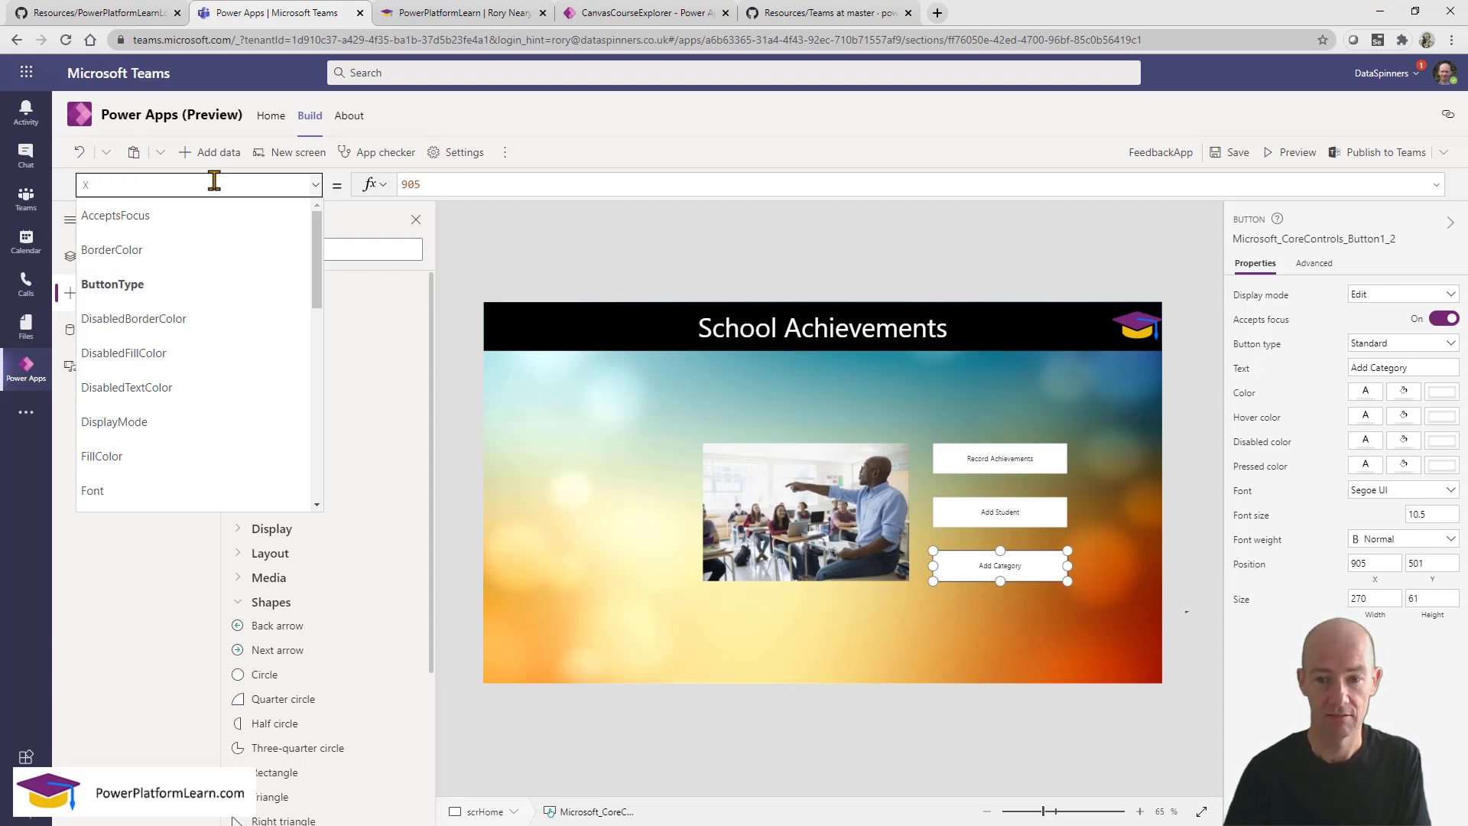
{"action": "key", "text": "BackSpace"}
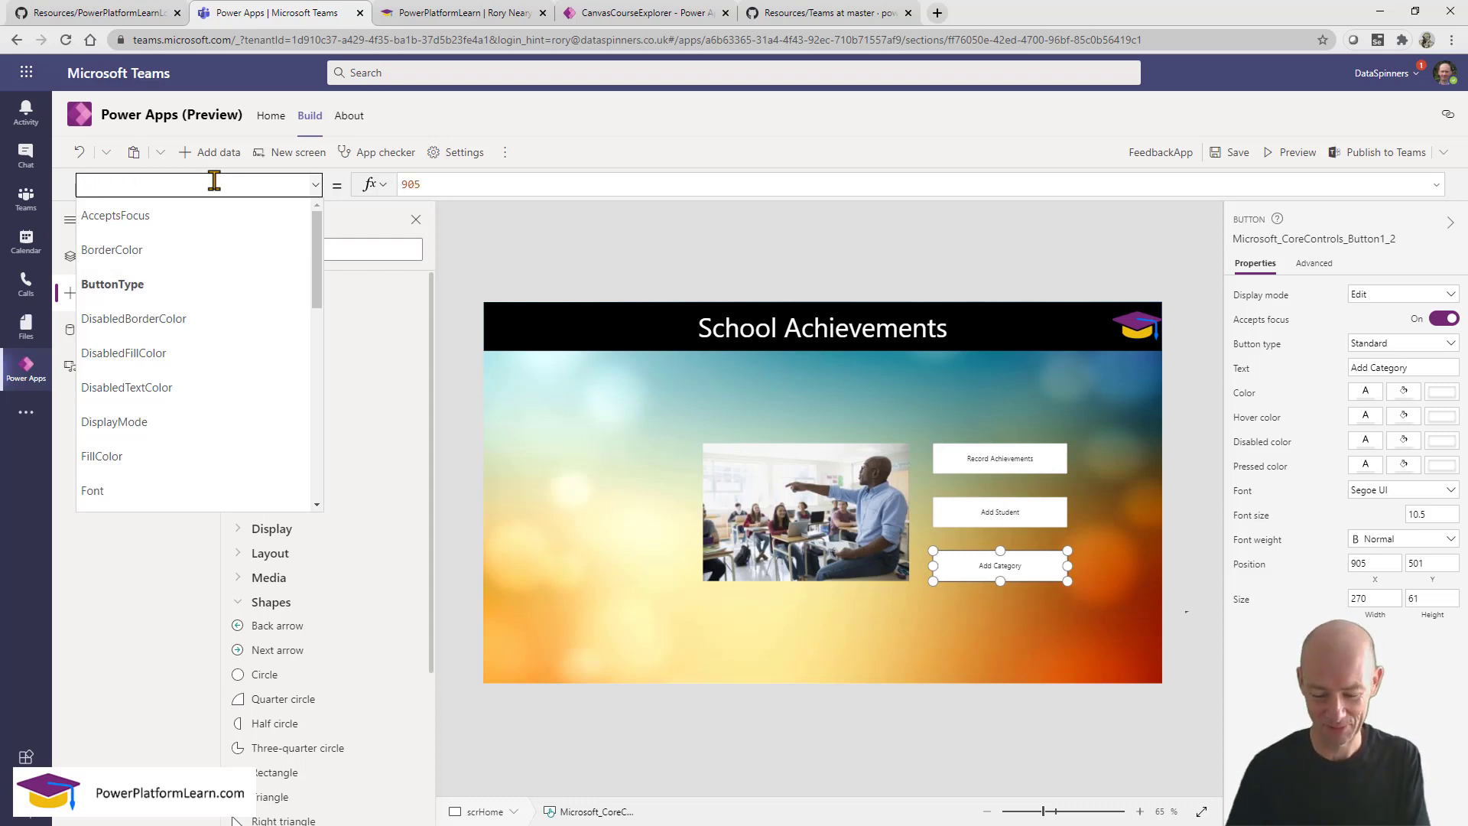
{"action": "type", "text": "Y"}
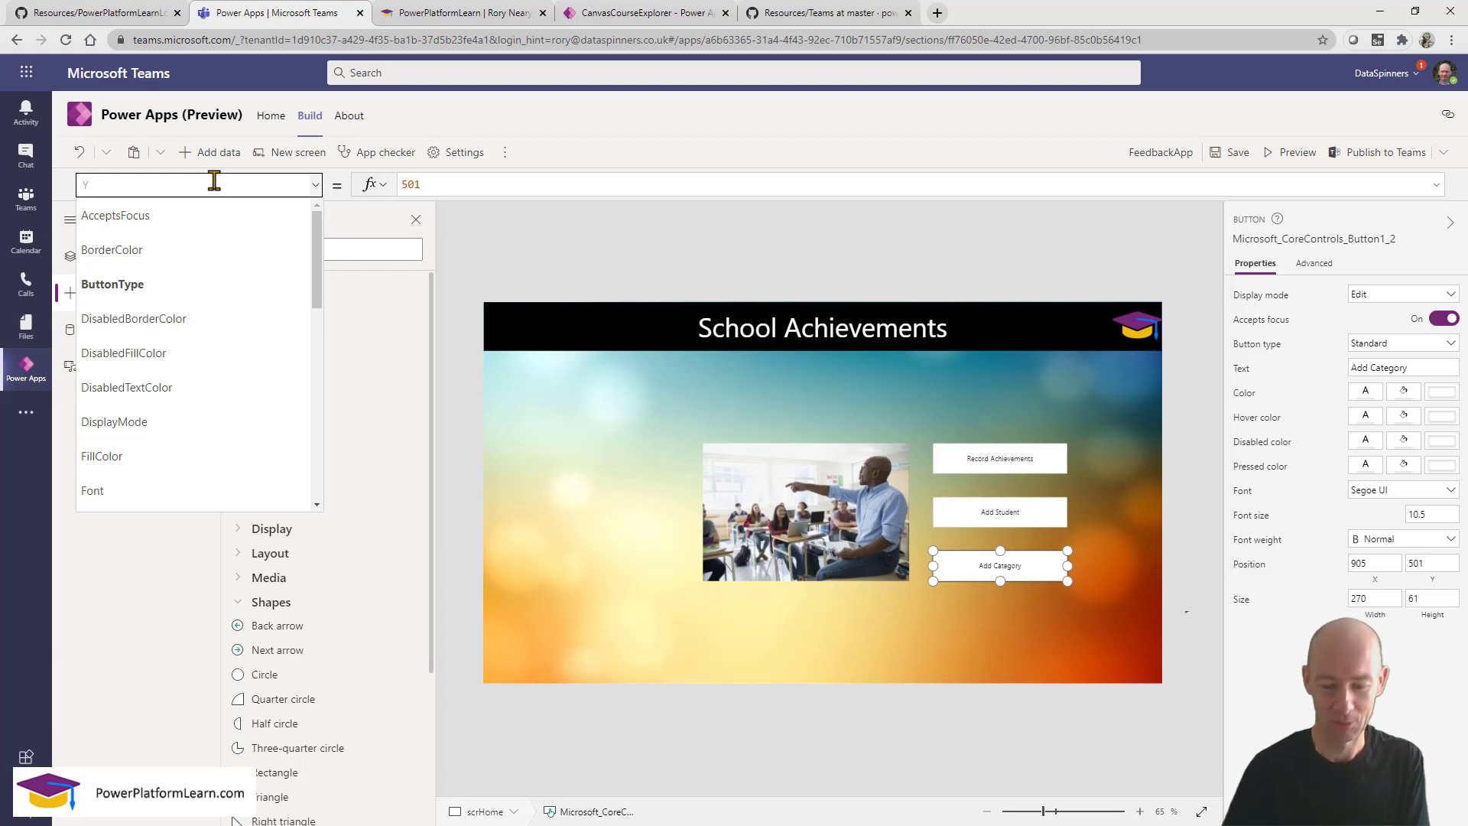
{"action": "left_click", "coordinate": [1009, 520]}
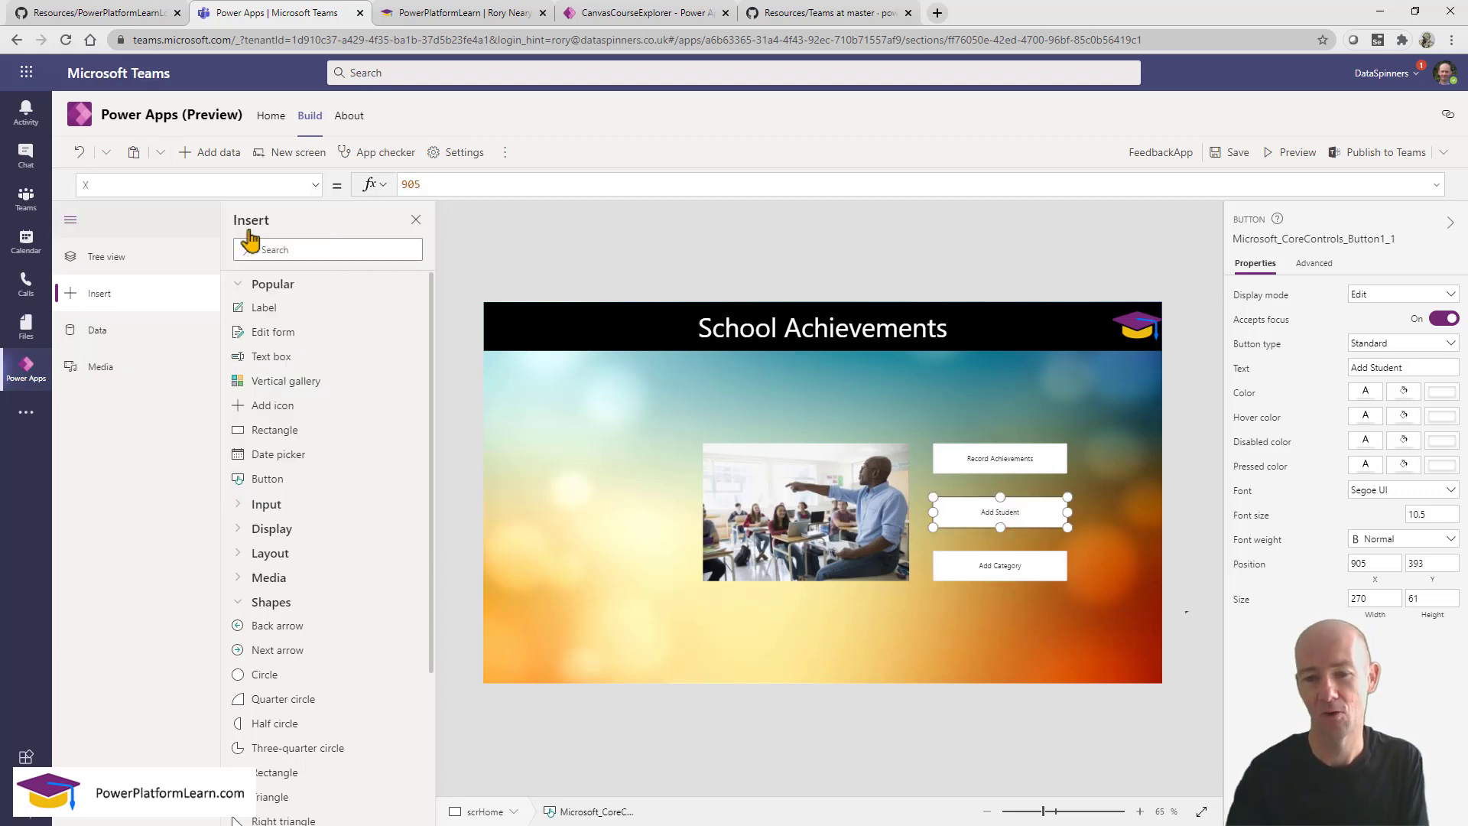
{"action": "left_click", "coordinate": [122, 184]}
{"action": "type", "text": "X"}
{"action": "key", "text": "BackSpace"}
{"action": "type", "text": "Y"}
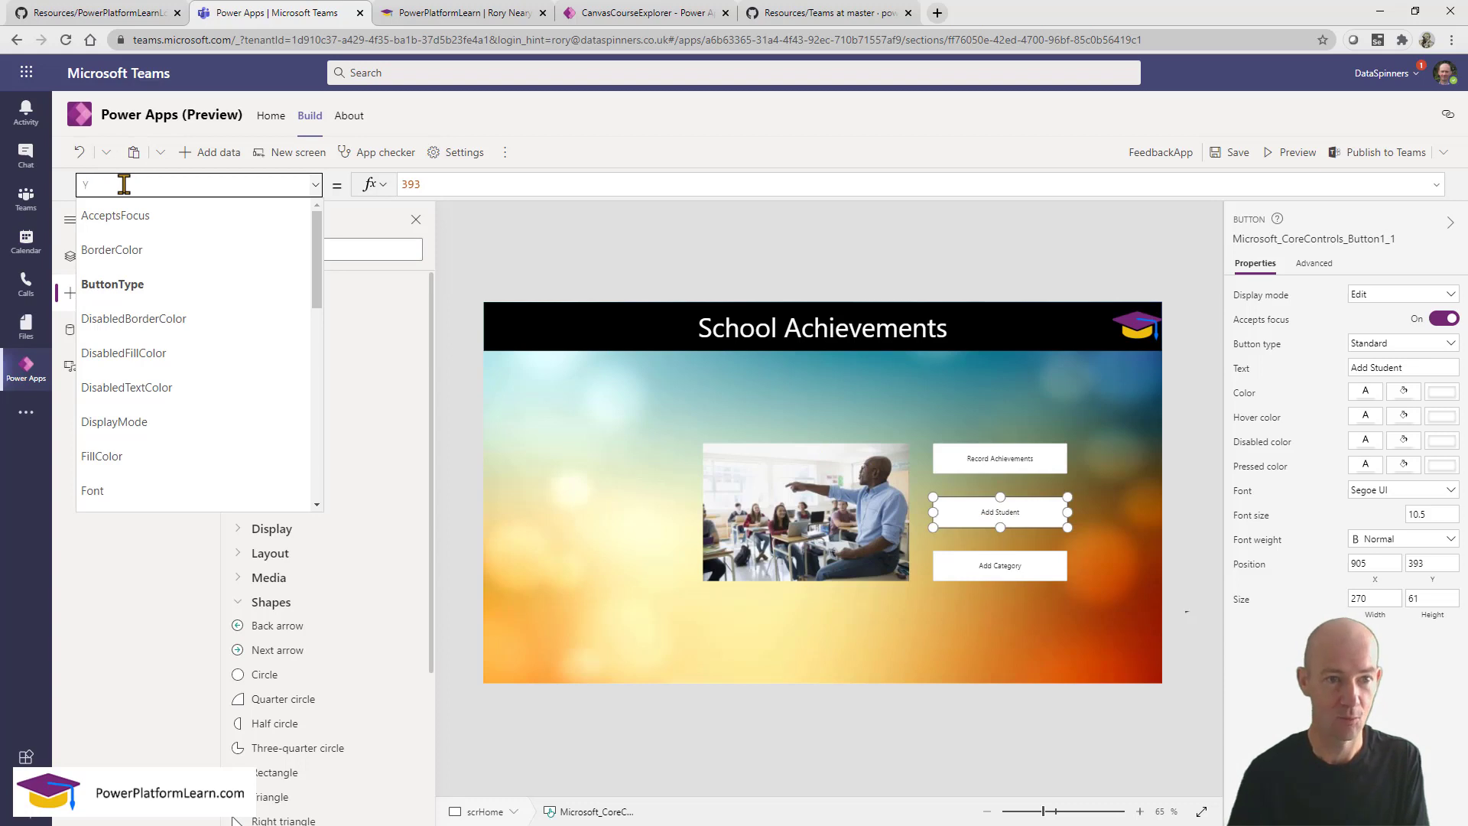
{"action": "left_click", "coordinate": [1013, 462]}
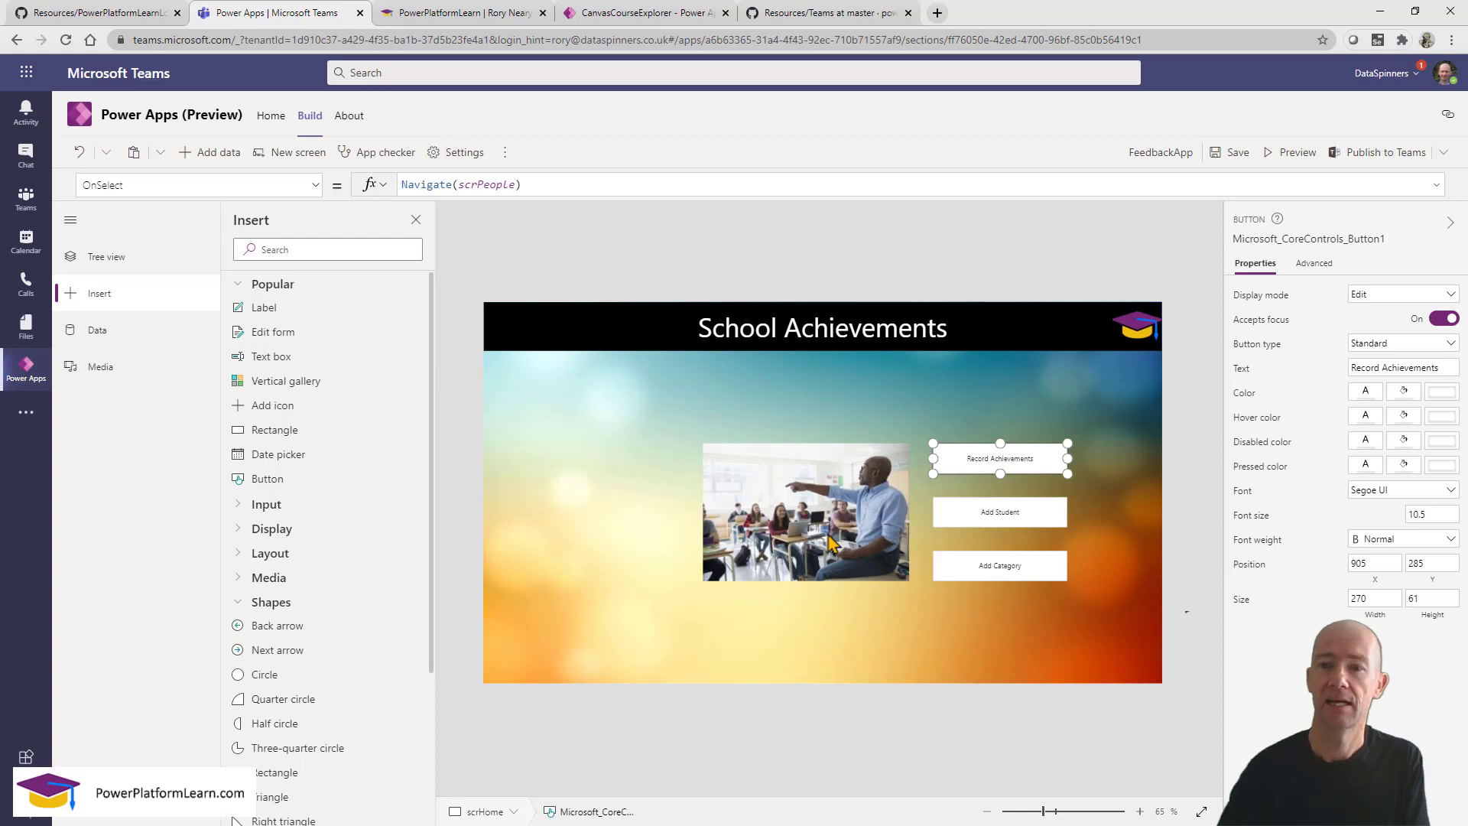
Save the app and verify in preview that Add Student opens the People screen.
{"action": "left_click", "coordinate": [1232, 155]}
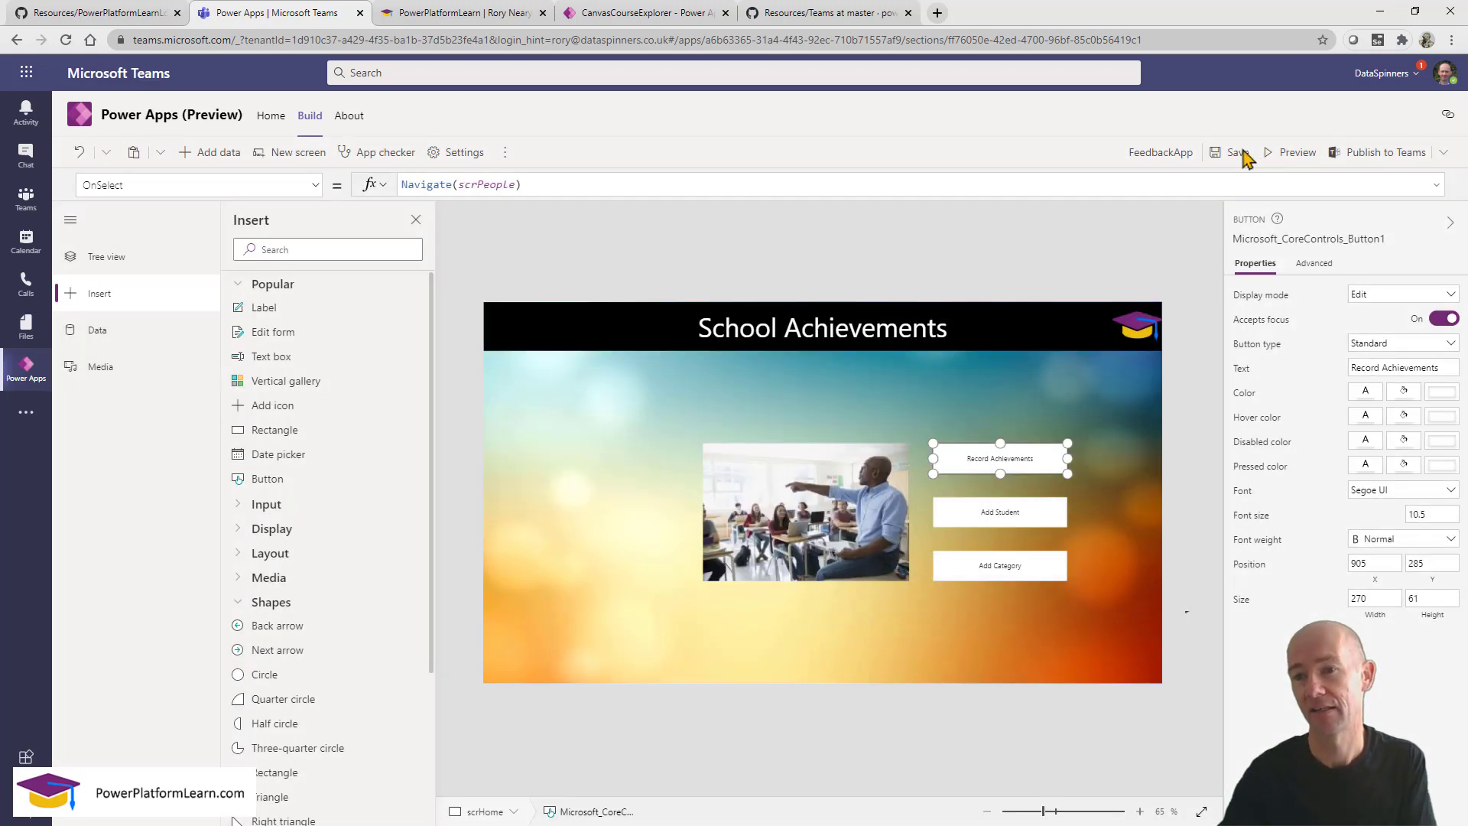
{"action": "left_click", "coordinate": [1291, 153]}
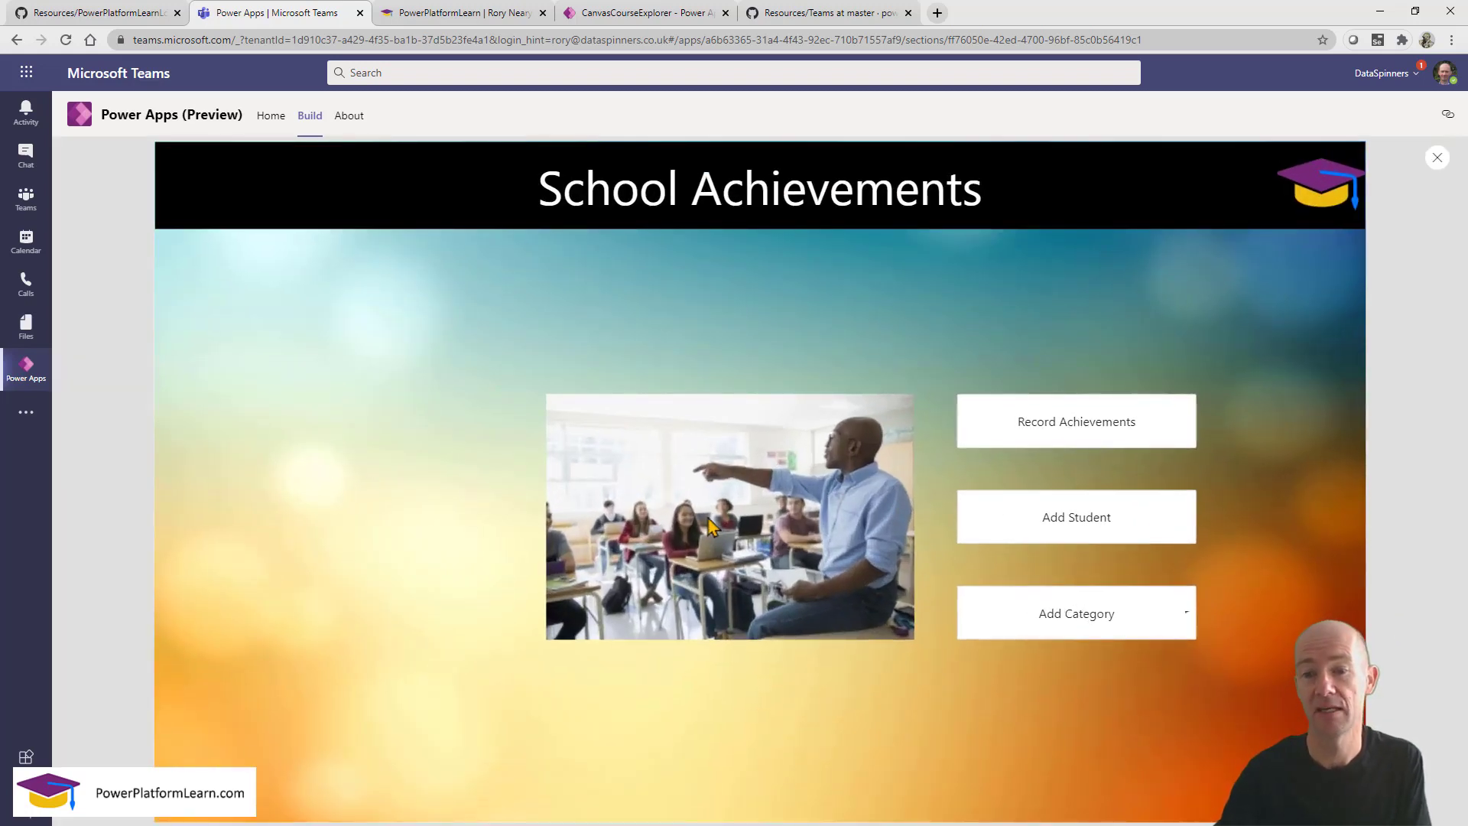
{"action": "left_click", "coordinate": [1042, 534]}
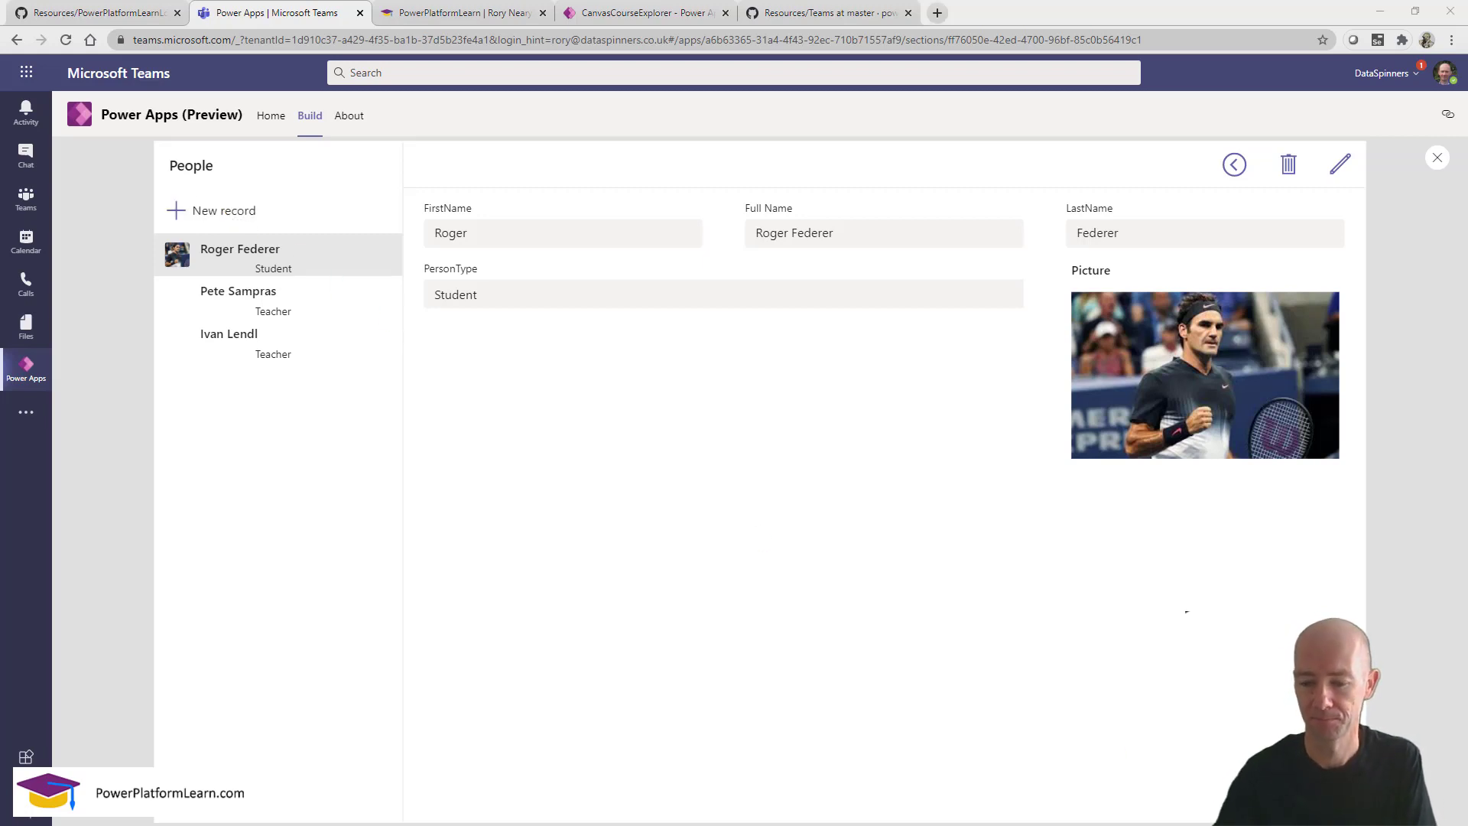
{"action": "left_click", "coordinate": [1437, 158]}
{"action": "left_click", "coordinate": [918, 536]}
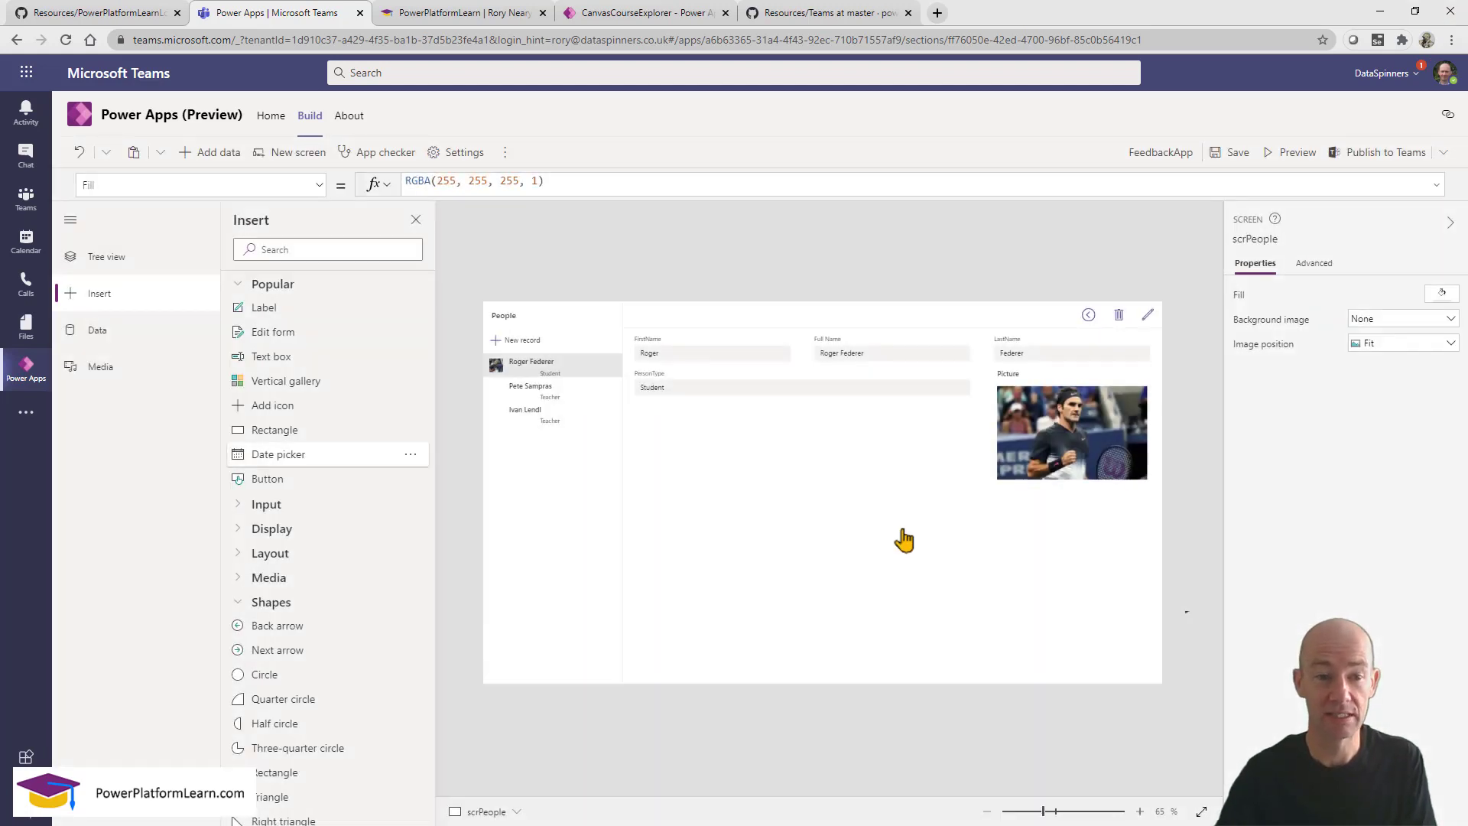
In Tree view, collapse scrHome and scrPeople, then select scrHome.
{"action": "left_click", "coordinate": [134, 261]}
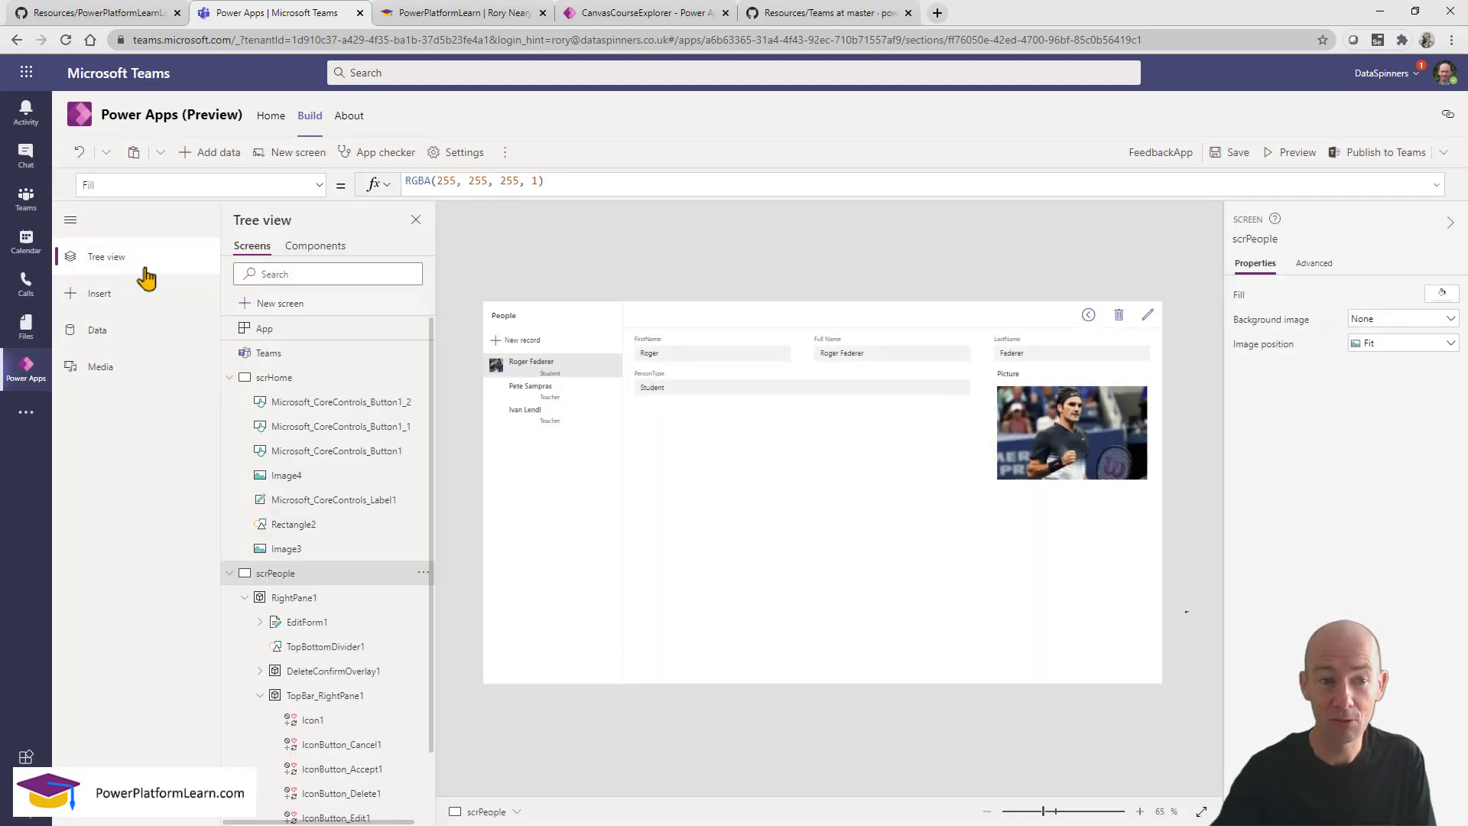
{"action": "left_click", "coordinate": [229, 378]}
{"action": "left_click", "coordinate": [229, 402]}
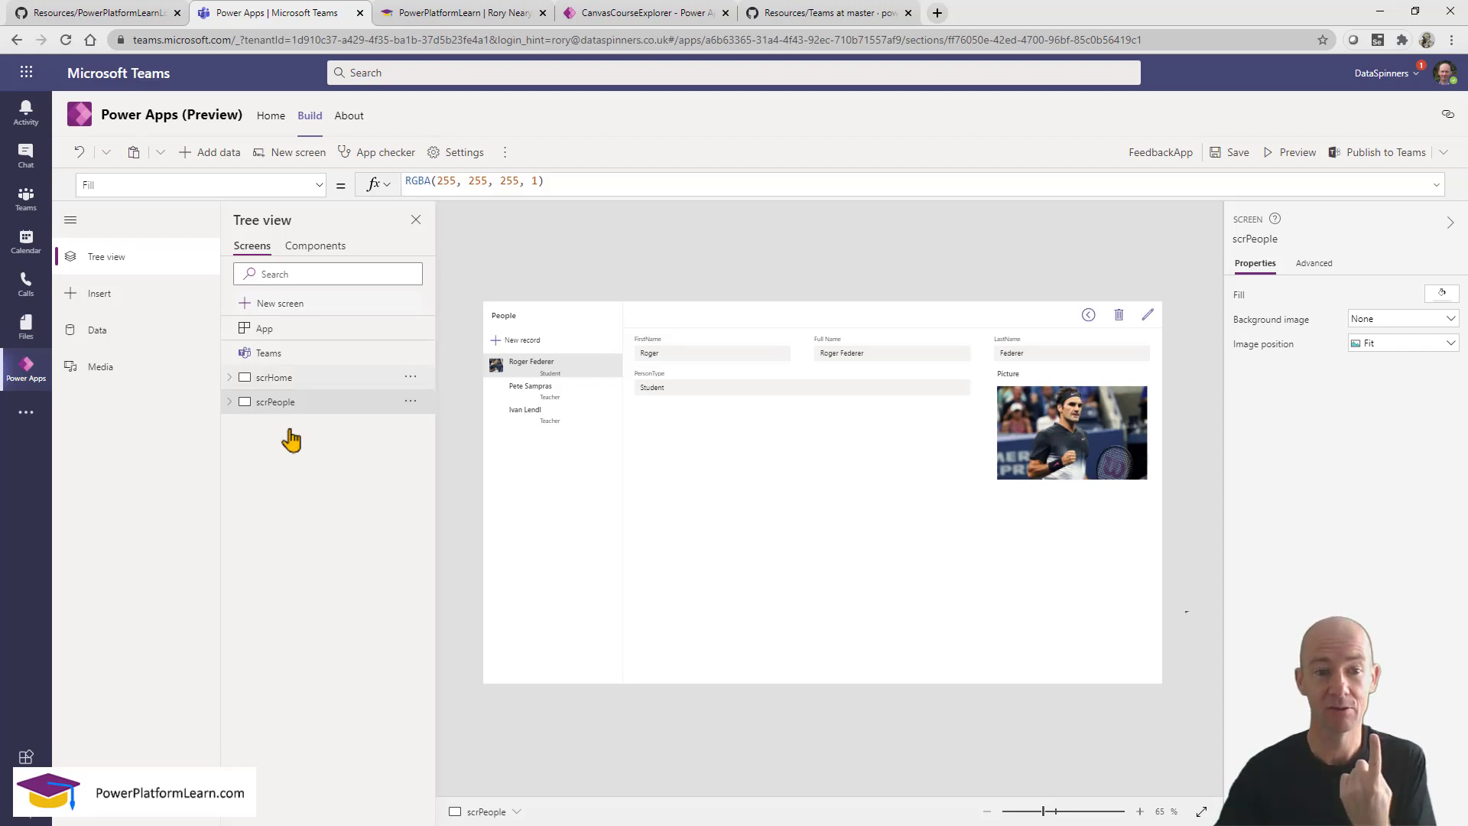
{"action": "left_click", "coordinate": [317, 380]}
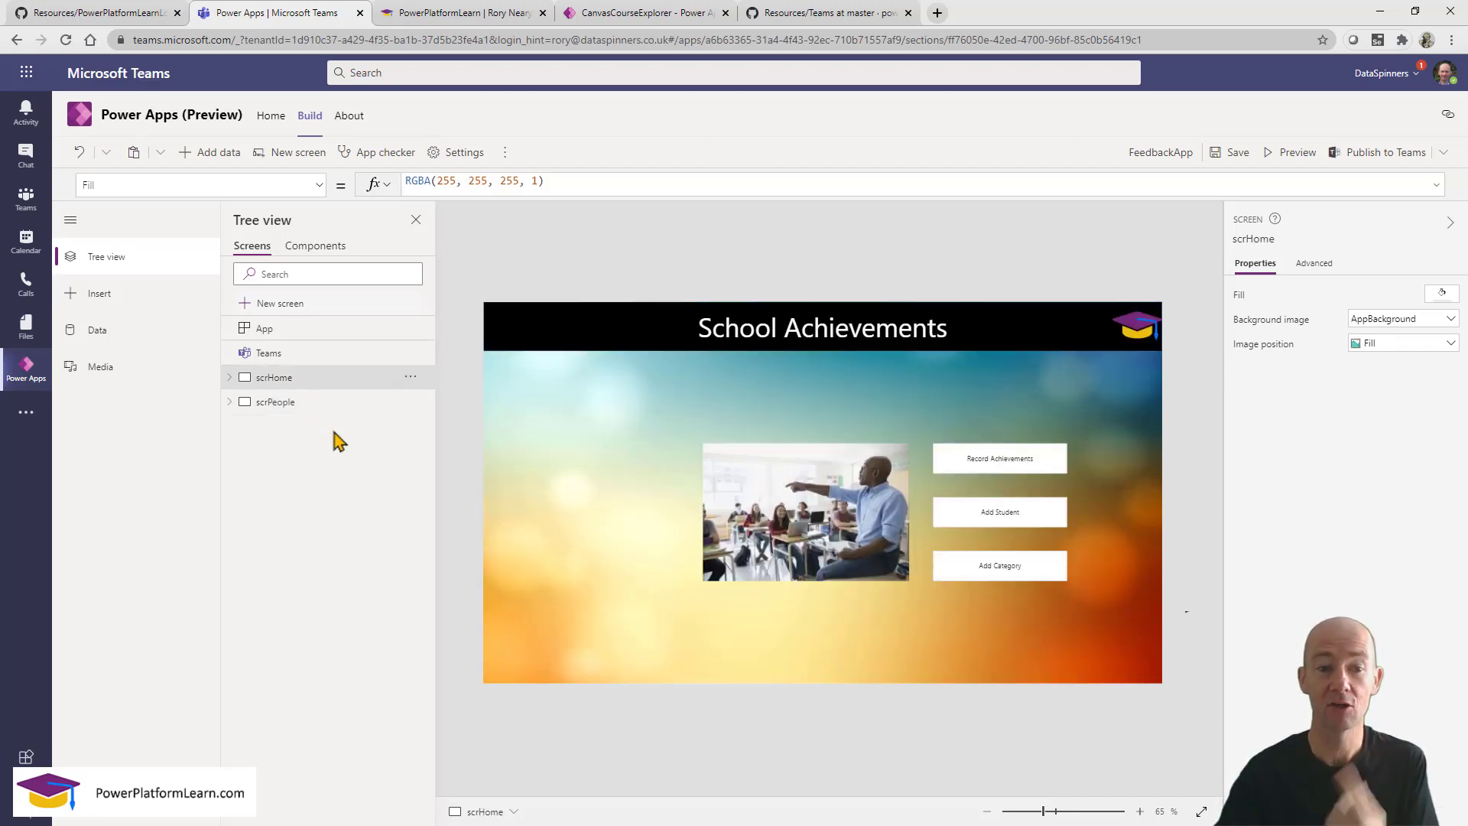
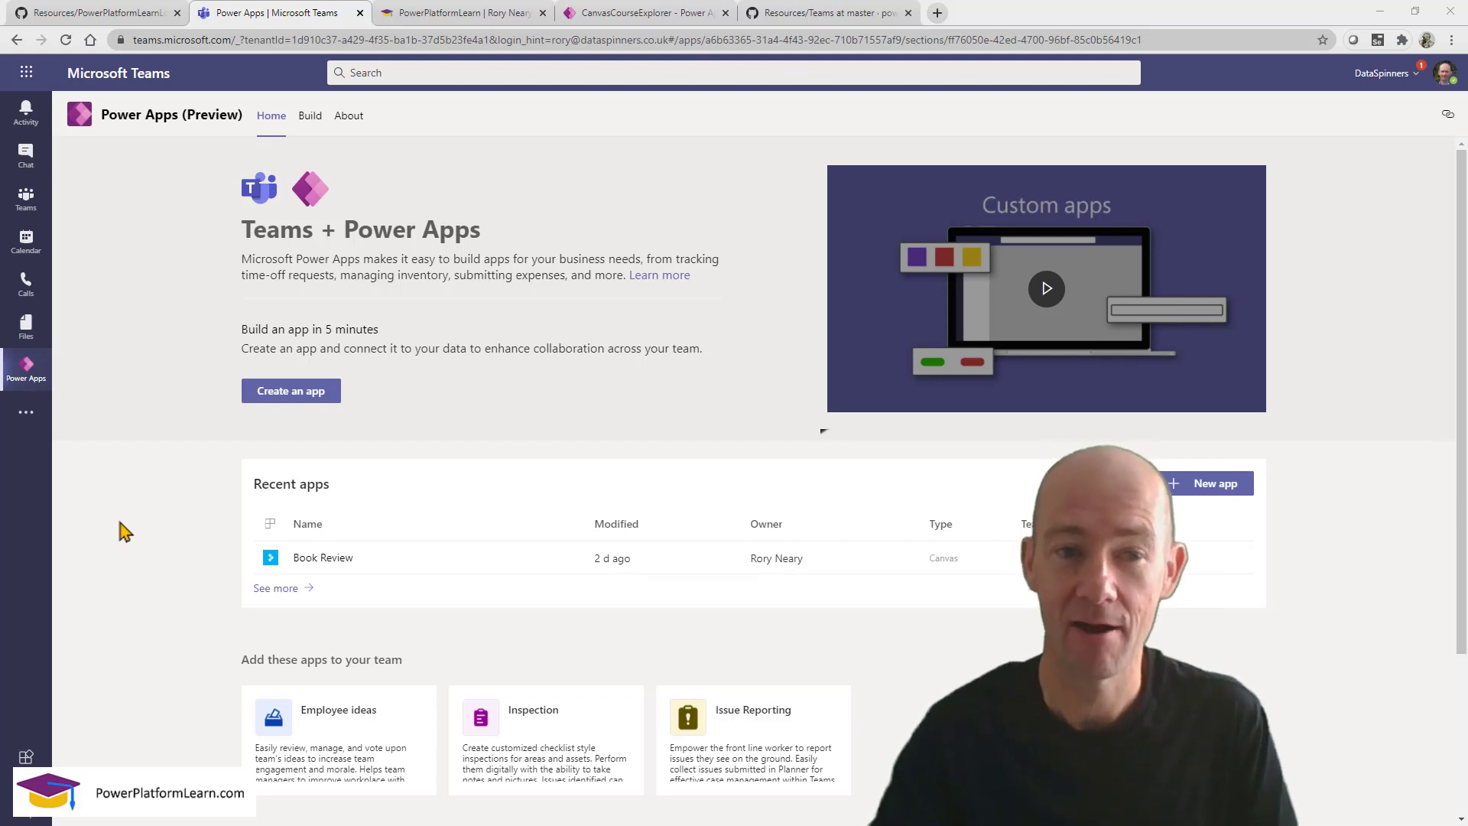
Show the Learn team's Build page listing FeedbackApp and the Feedback, FeedbackCategory and People tables.
{"action": "left_click", "coordinate": [27, 414]}
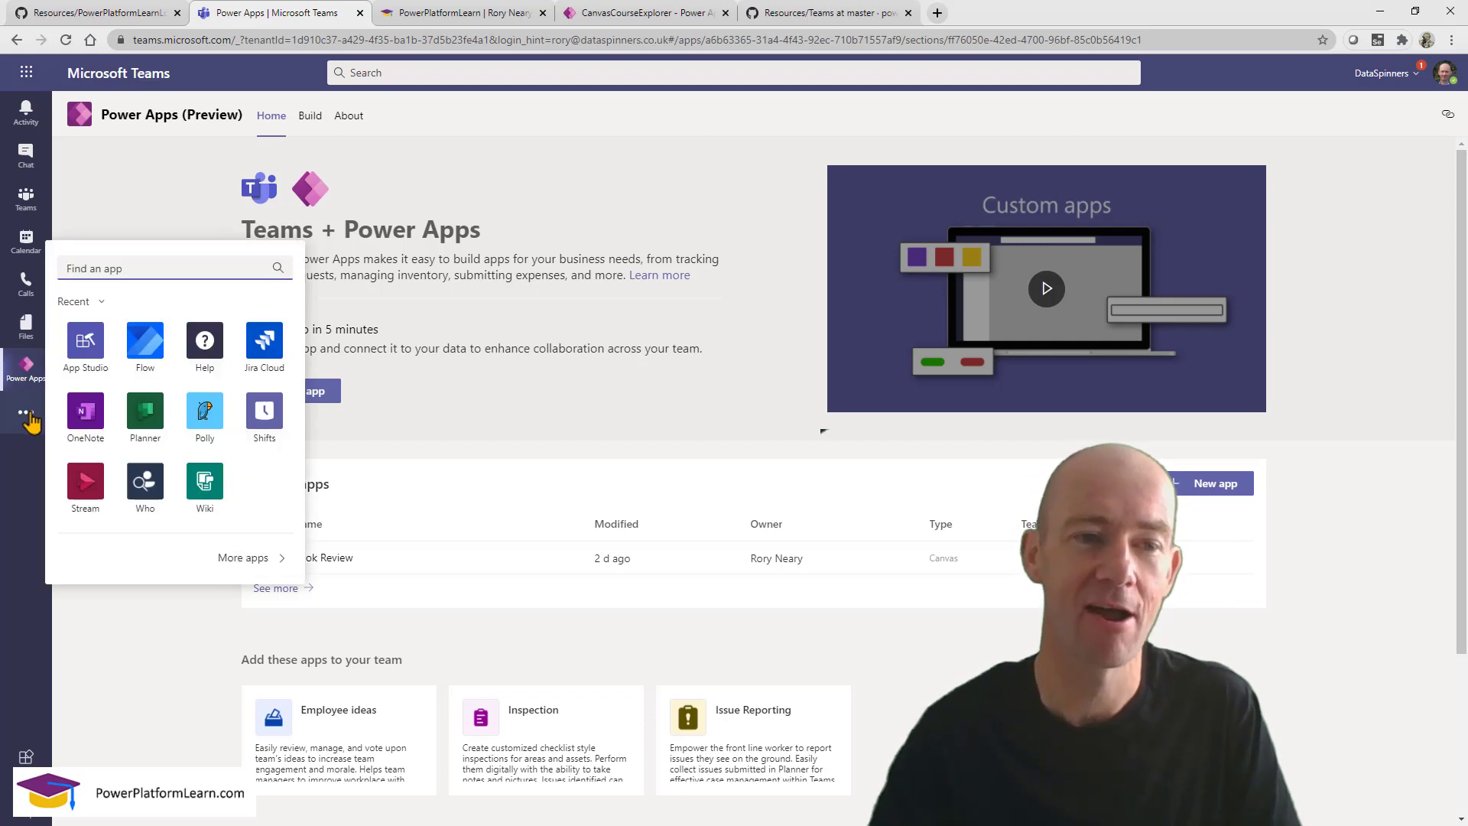
{"action": "type", "text": "po"}
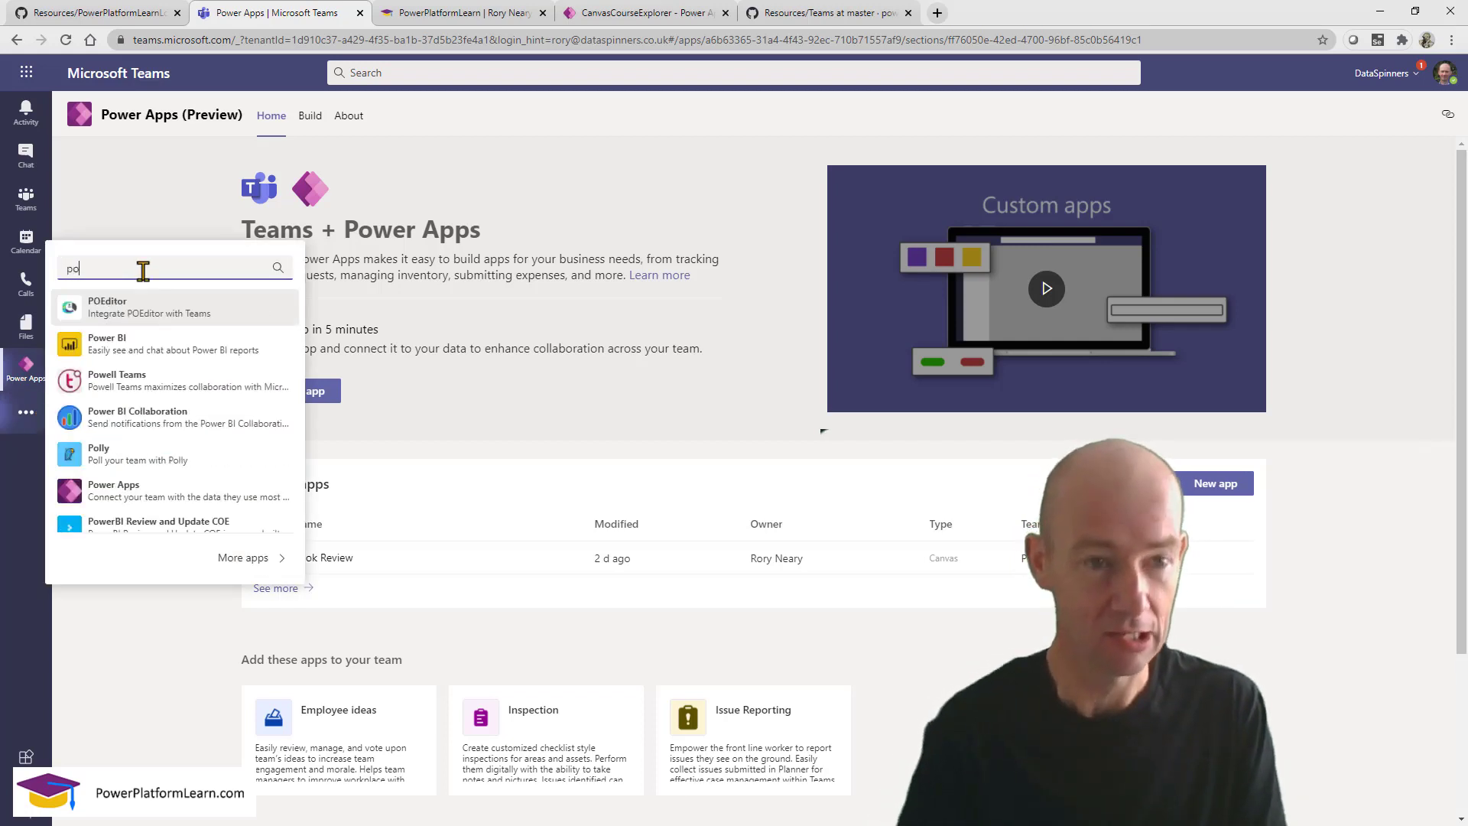
{"action": "type", "text": "wer"}
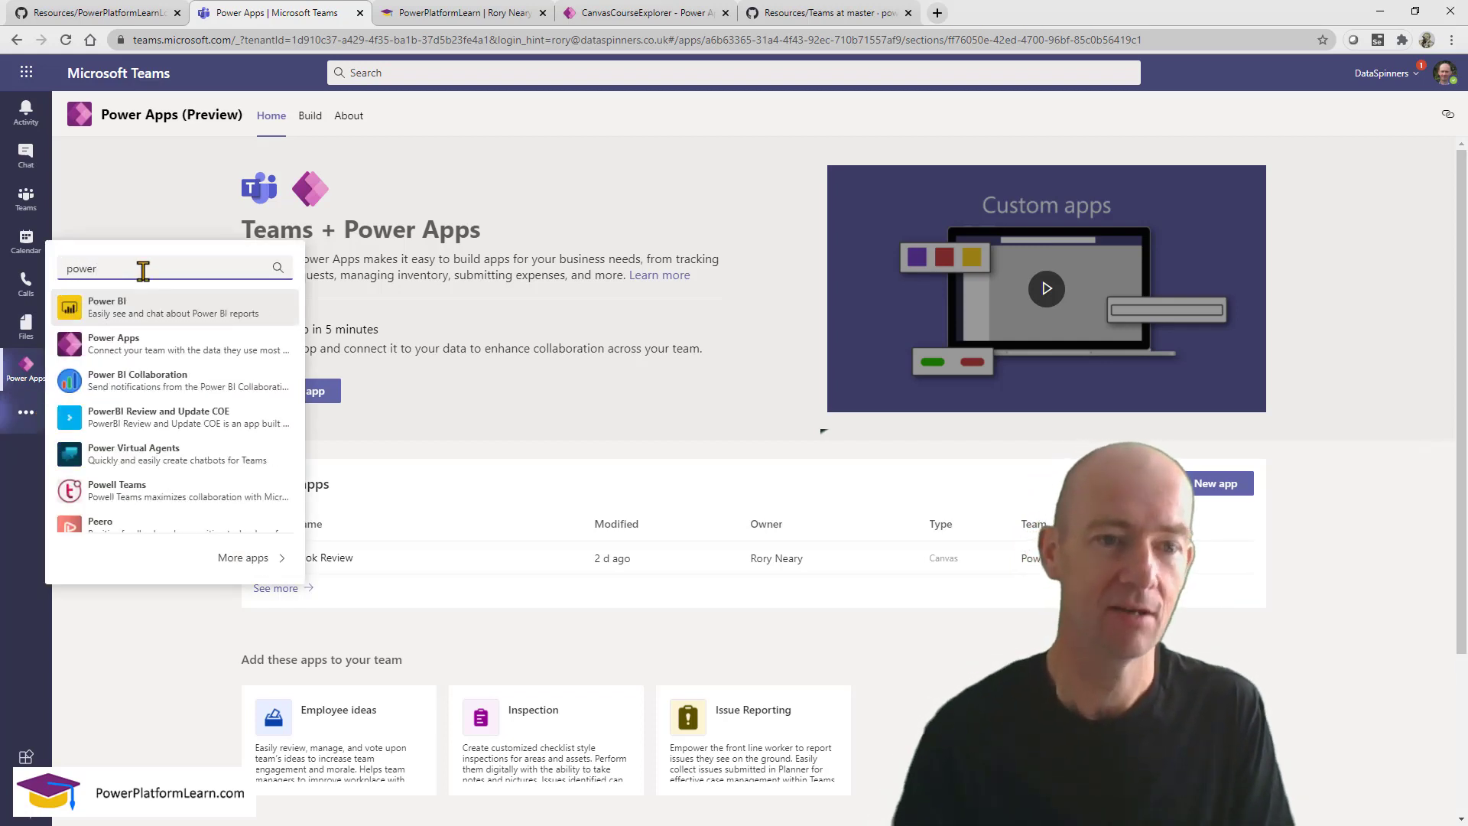
{"action": "left_click", "coordinate": [126, 650]}
{"action": "right_click", "coordinate": [25, 386]}
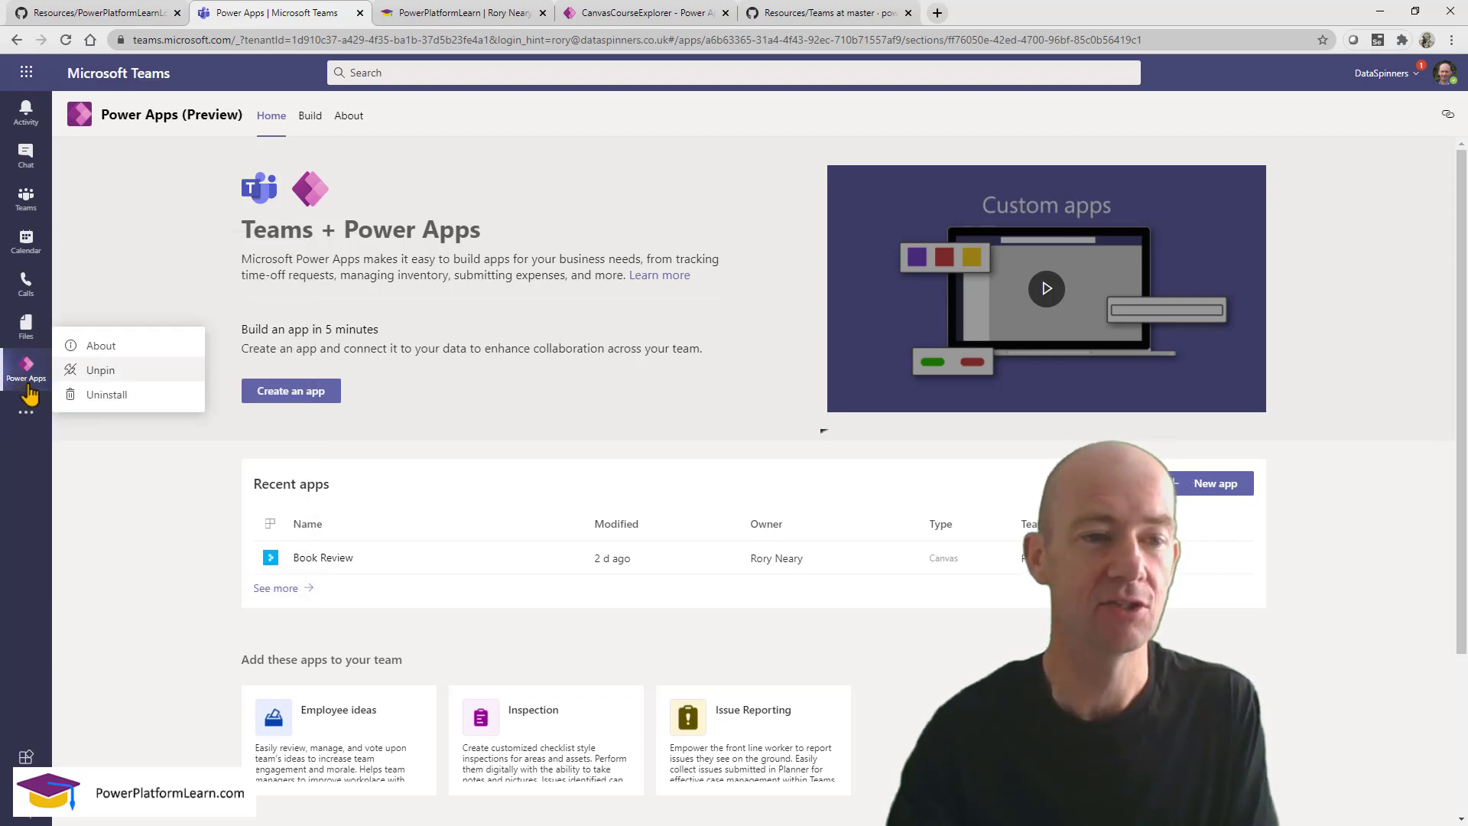
{"action": "left_click", "coordinate": [119, 496]}
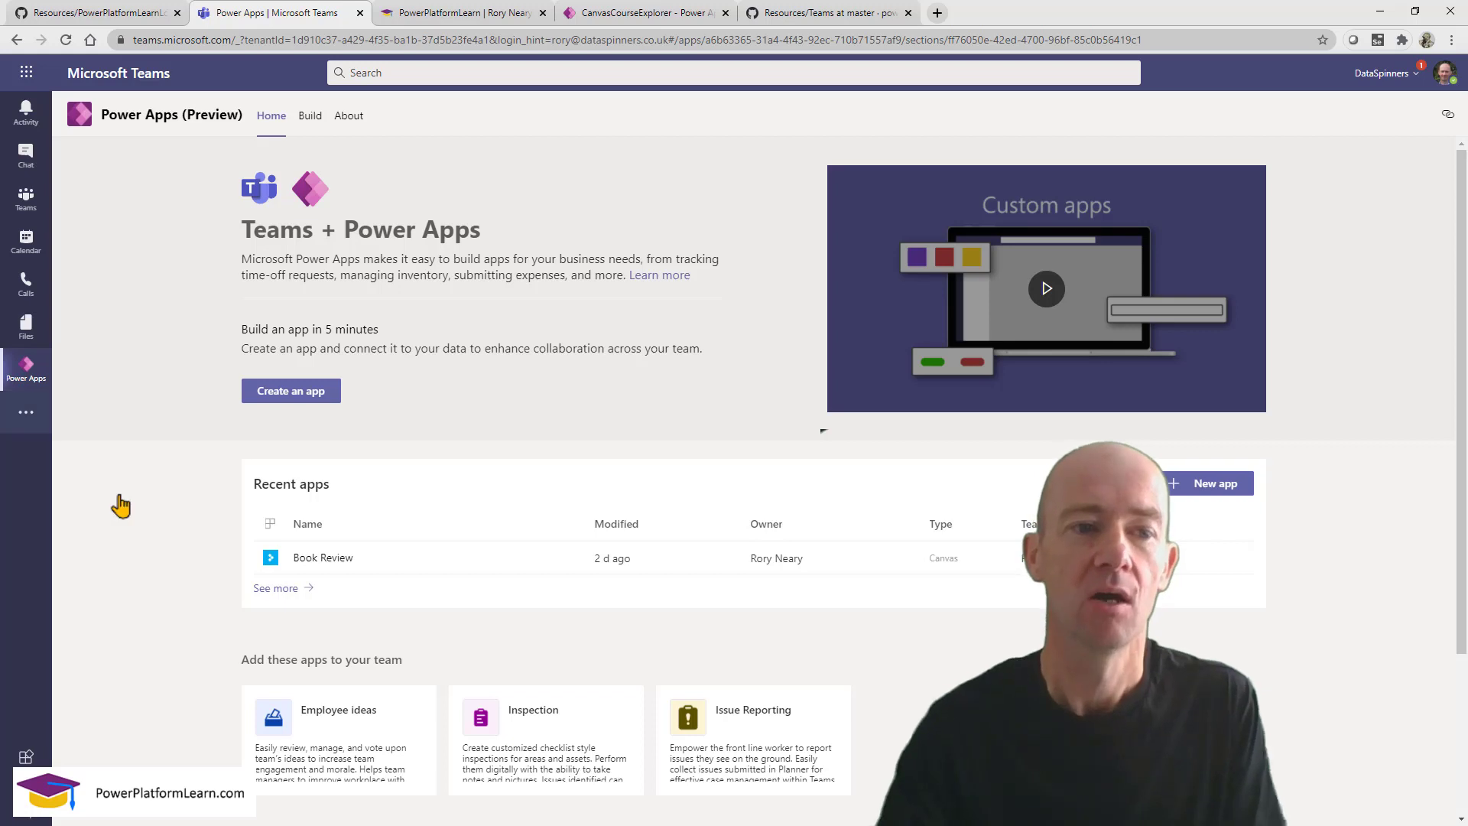
{"action": "left_click", "coordinate": [311, 119]}
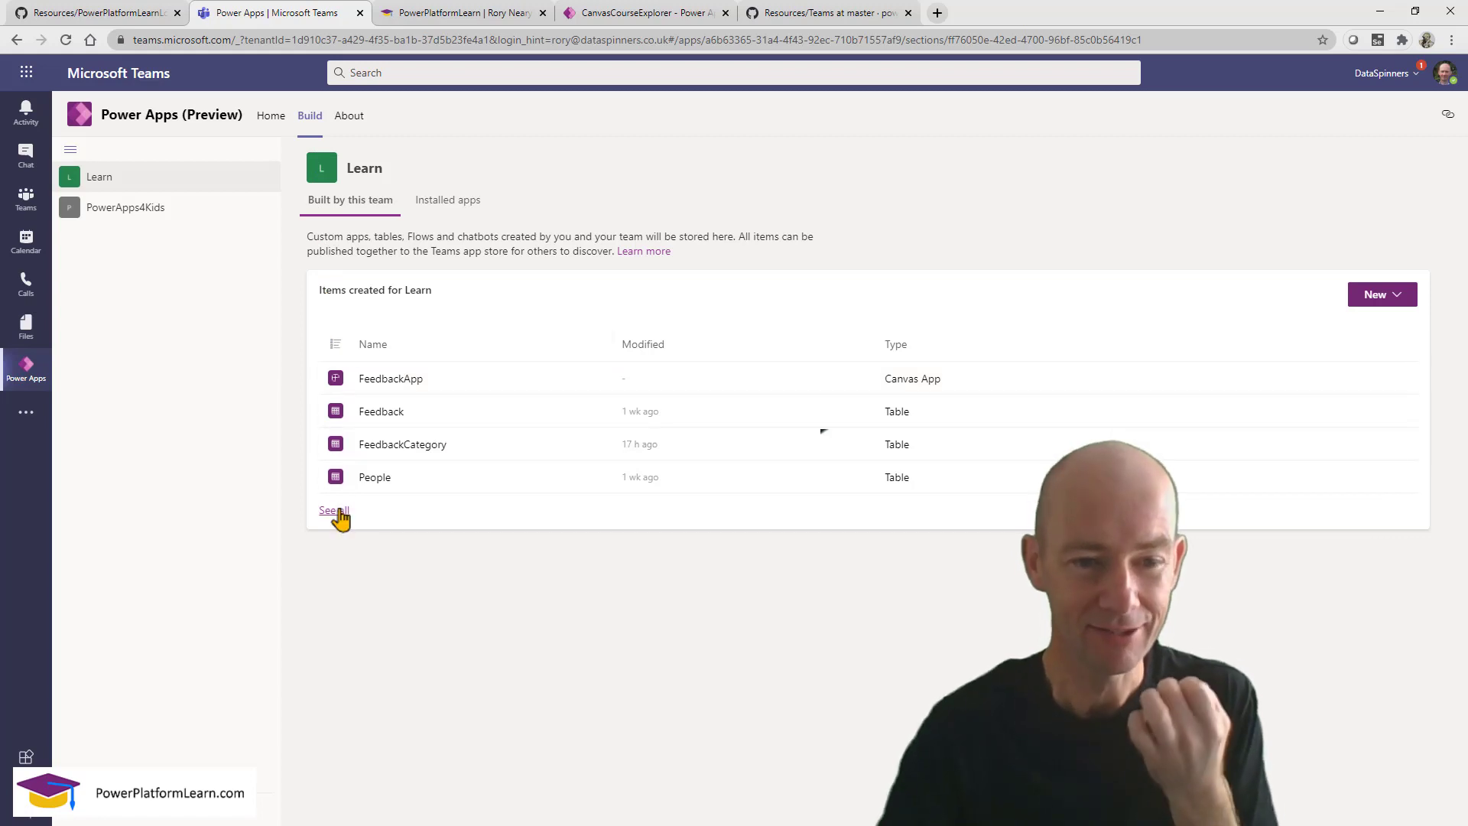
Open FeedbackApp for editing and collapse scrHome's controls in Tree view.
{"action": "left_click", "coordinate": [376, 385]}
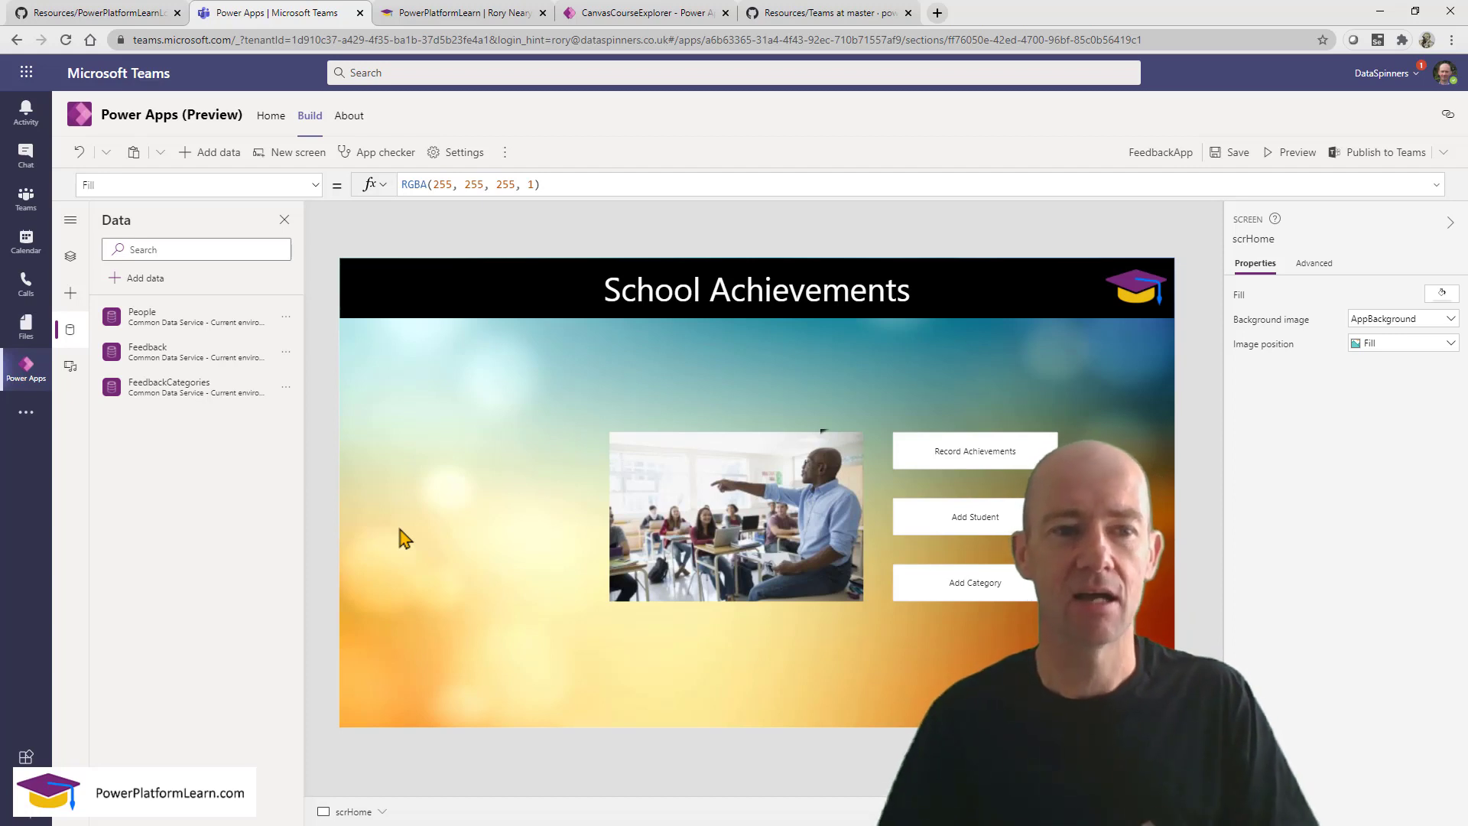
{"action": "left_click", "coordinate": [69, 257]}
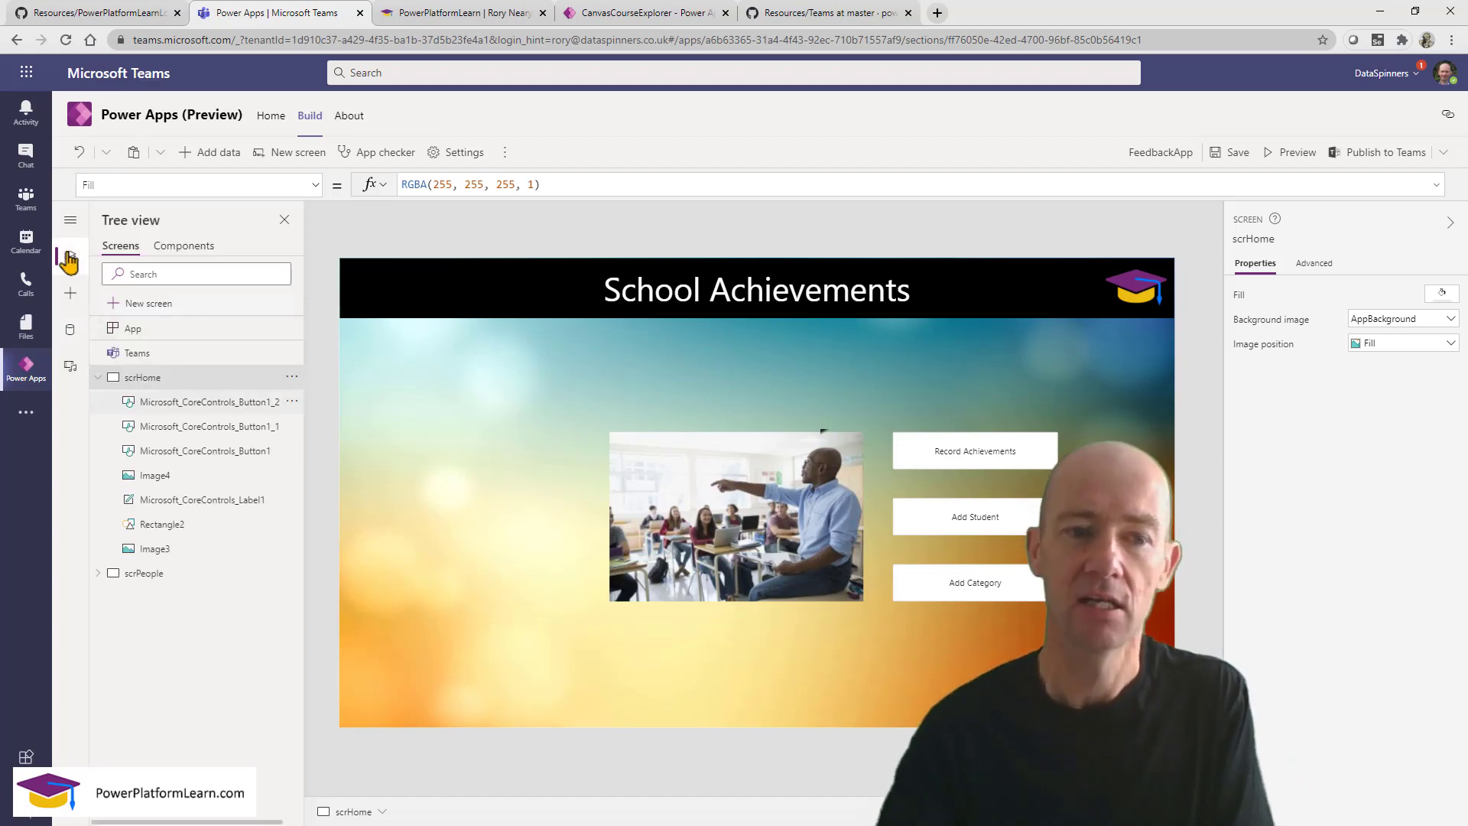
{"action": "left_click", "coordinate": [97, 378]}
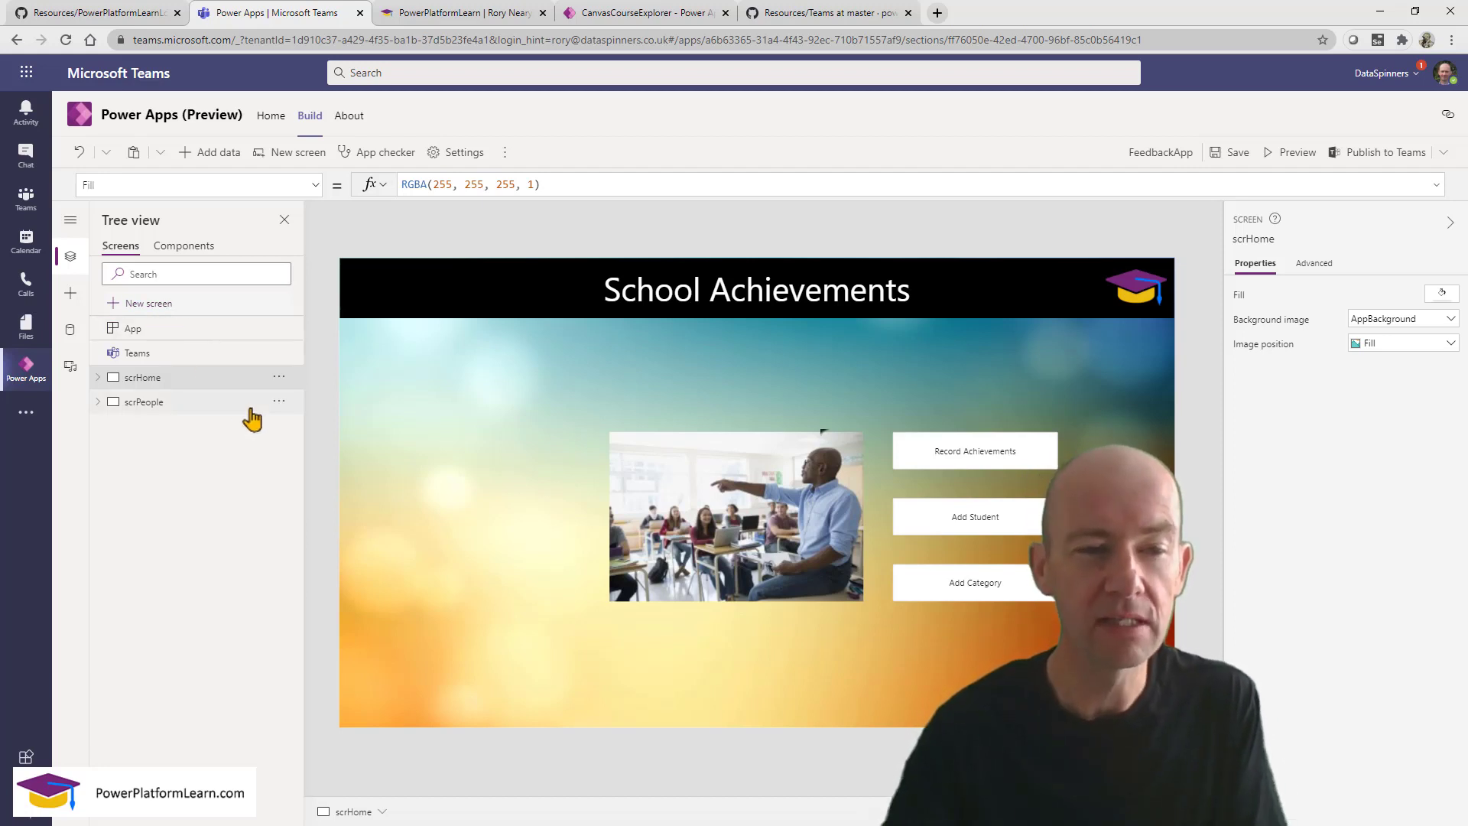
Add a blank Screen1, then delete it again.
{"action": "left_click", "coordinate": [279, 377]}
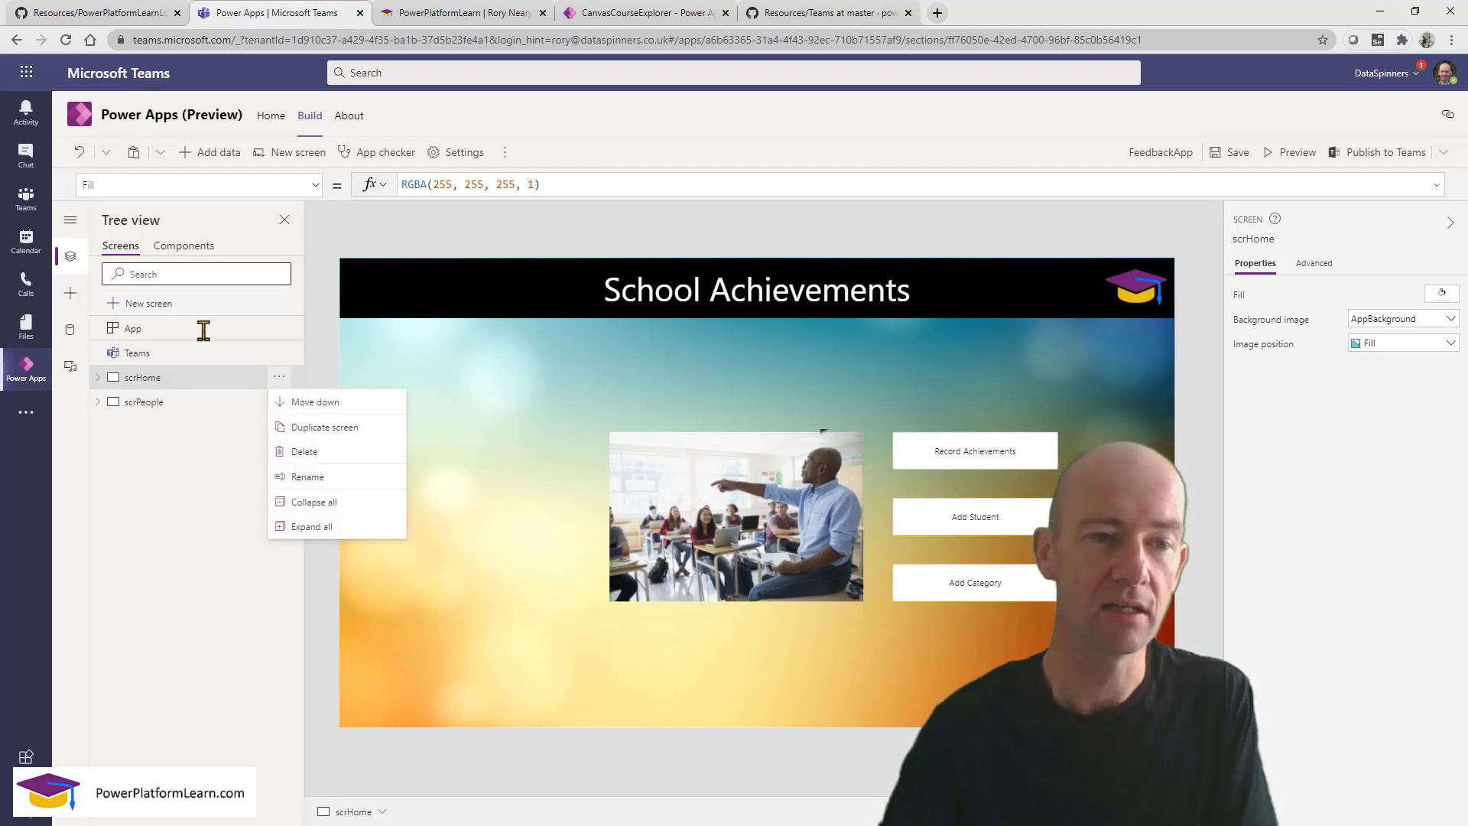
{"action": "left_click", "coordinate": [157, 305]}
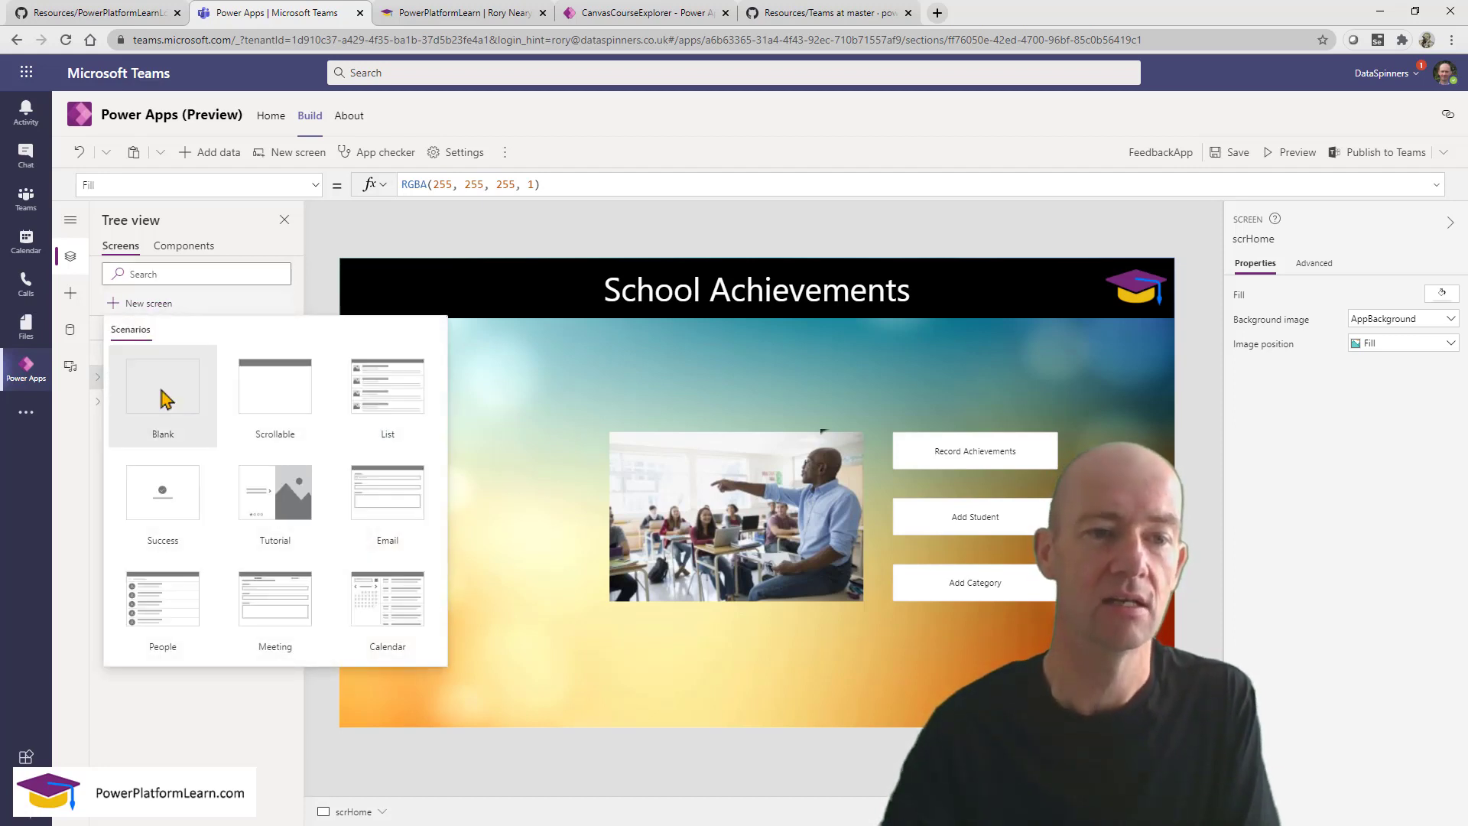
{"action": "left_click", "coordinate": [167, 398]}
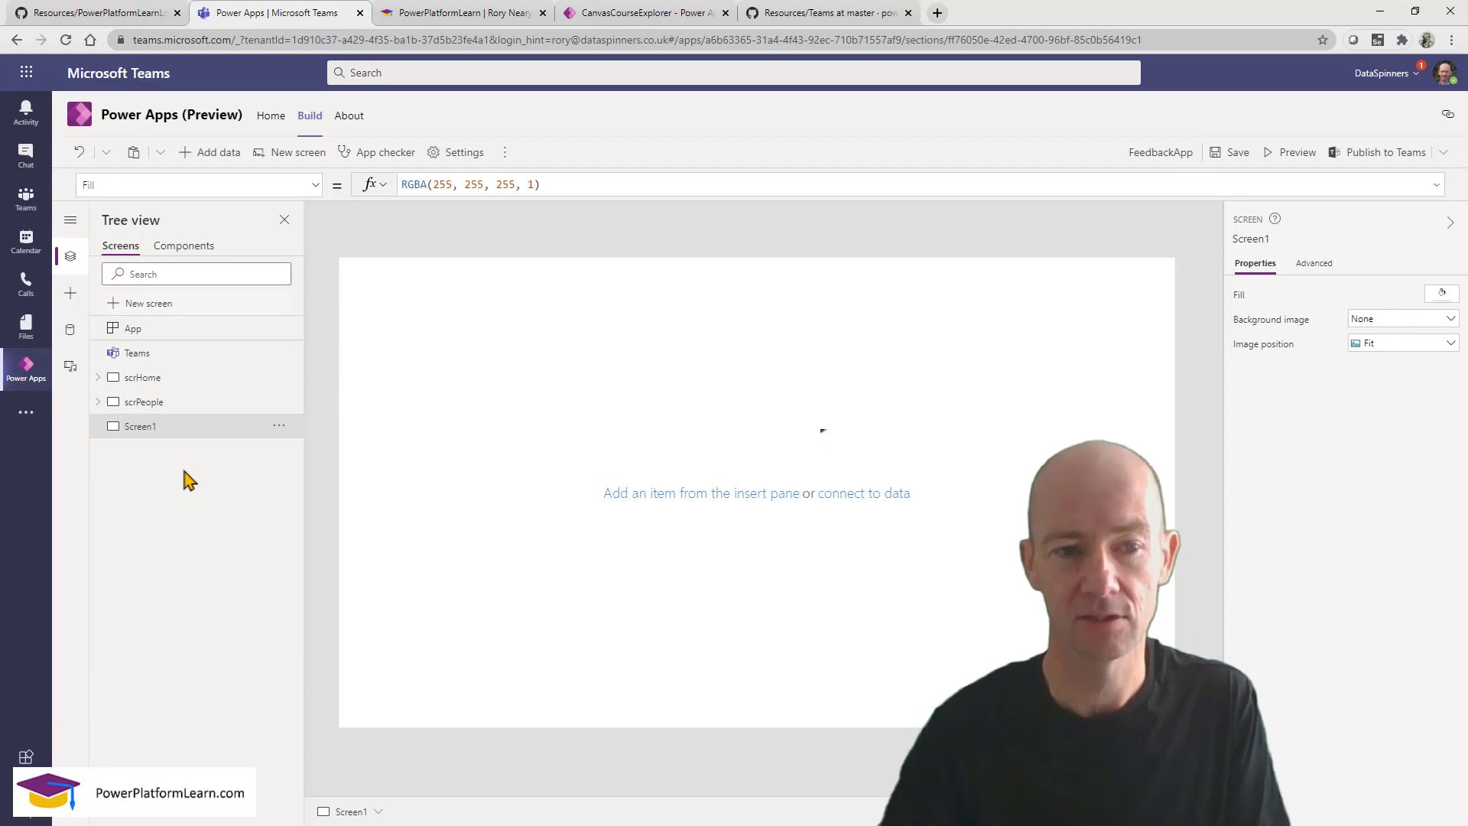
{"action": "left_click", "coordinate": [278, 426]}
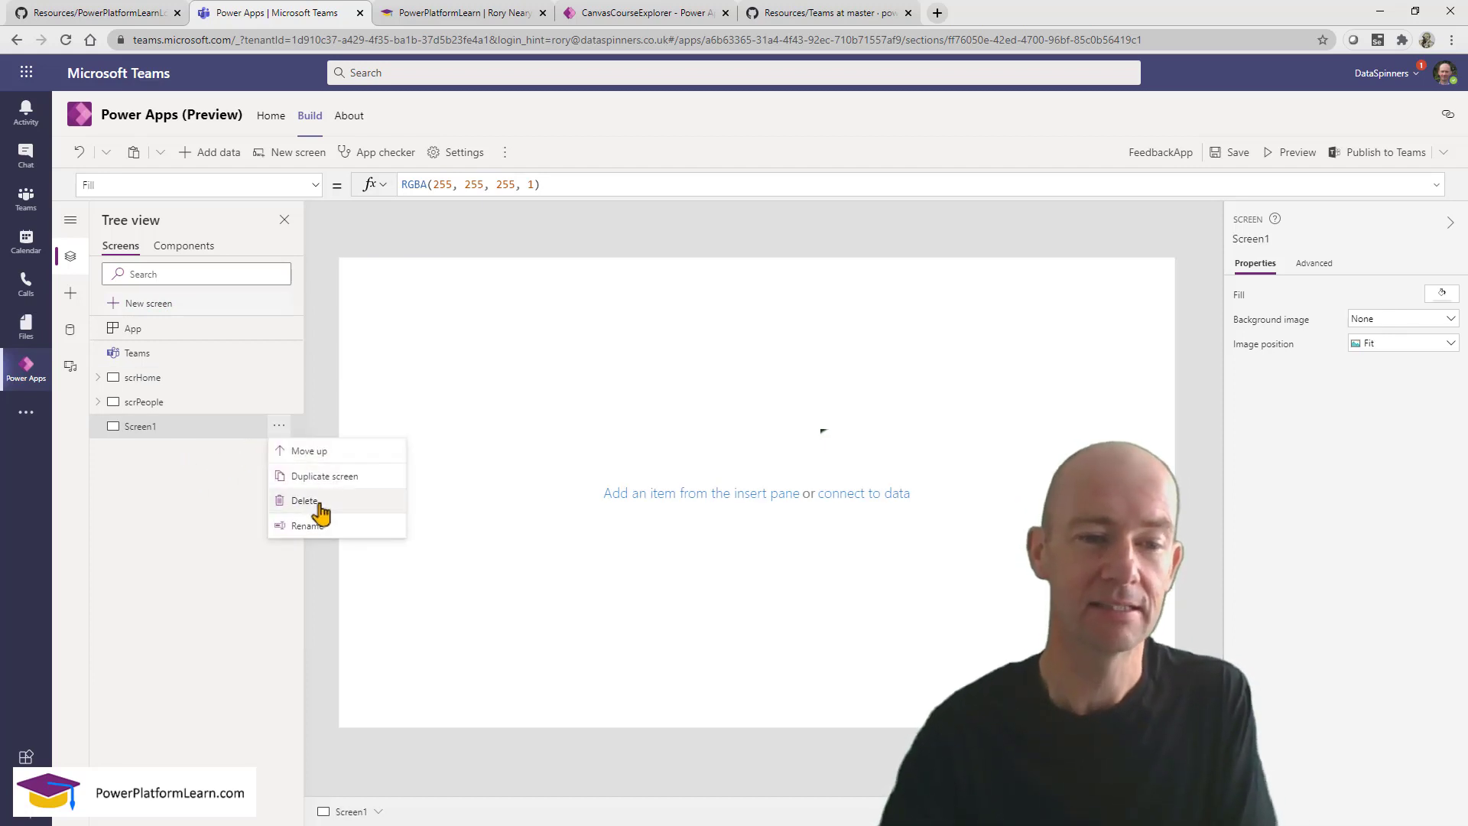
{"action": "left_click", "coordinate": [318, 502]}
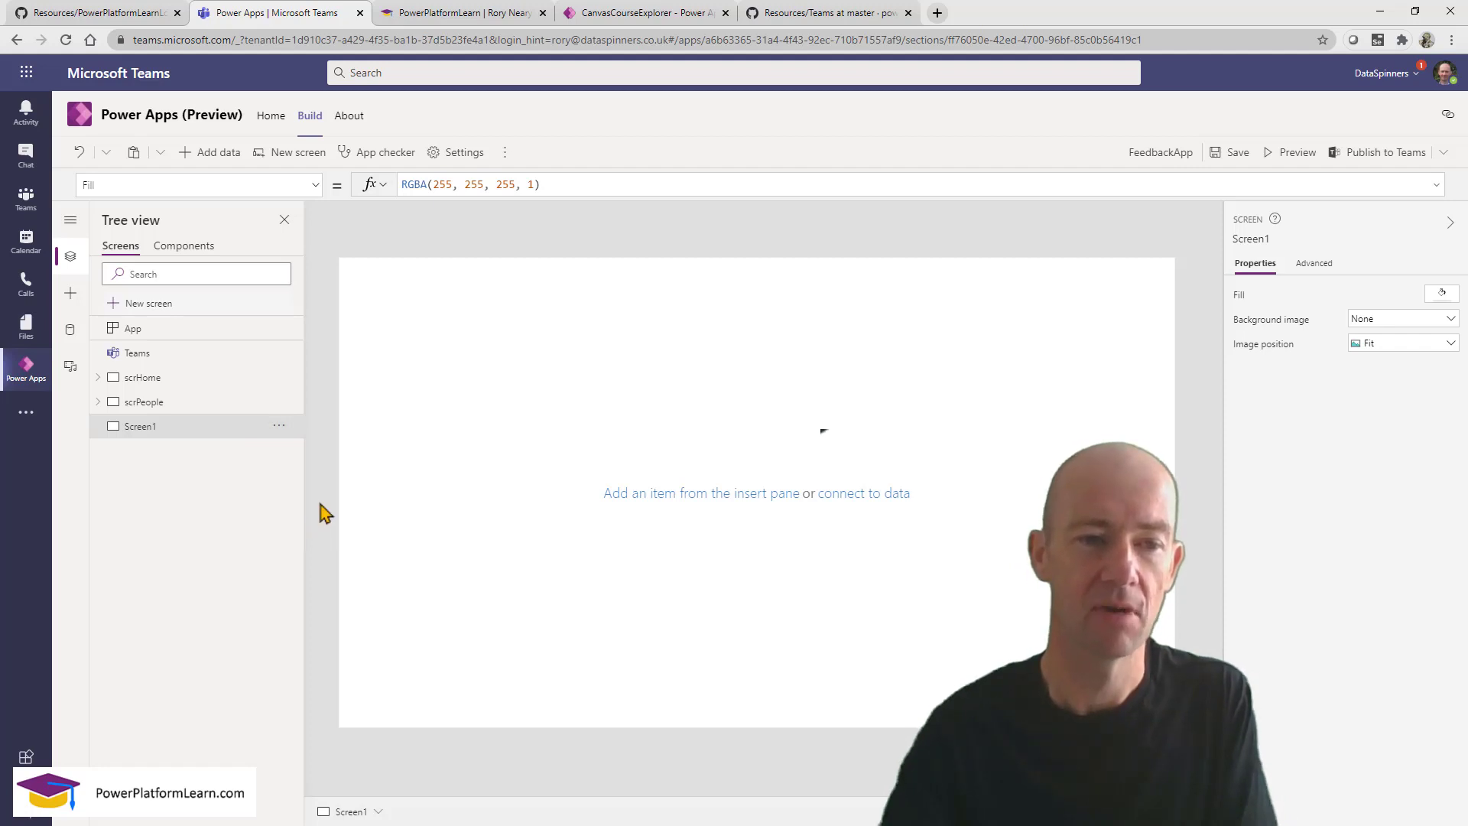
Duplicate scrHome to create the scrHome_1 screen.
{"action": "left_click", "coordinate": [257, 380]}
{"action": "left_click", "coordinate": [279, 377]}
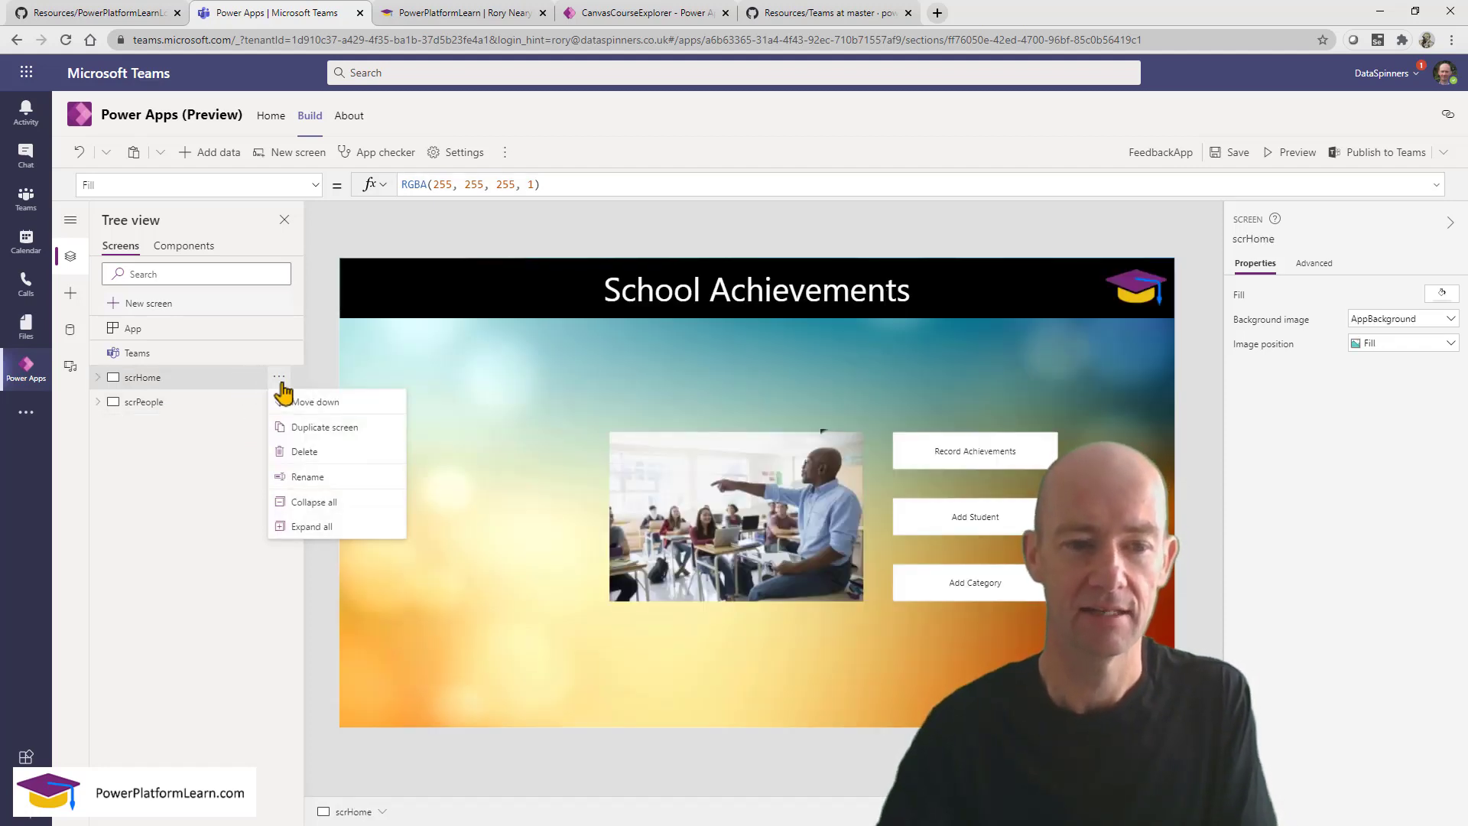
{"action": "left_click", "coordinate": [318, 427]}
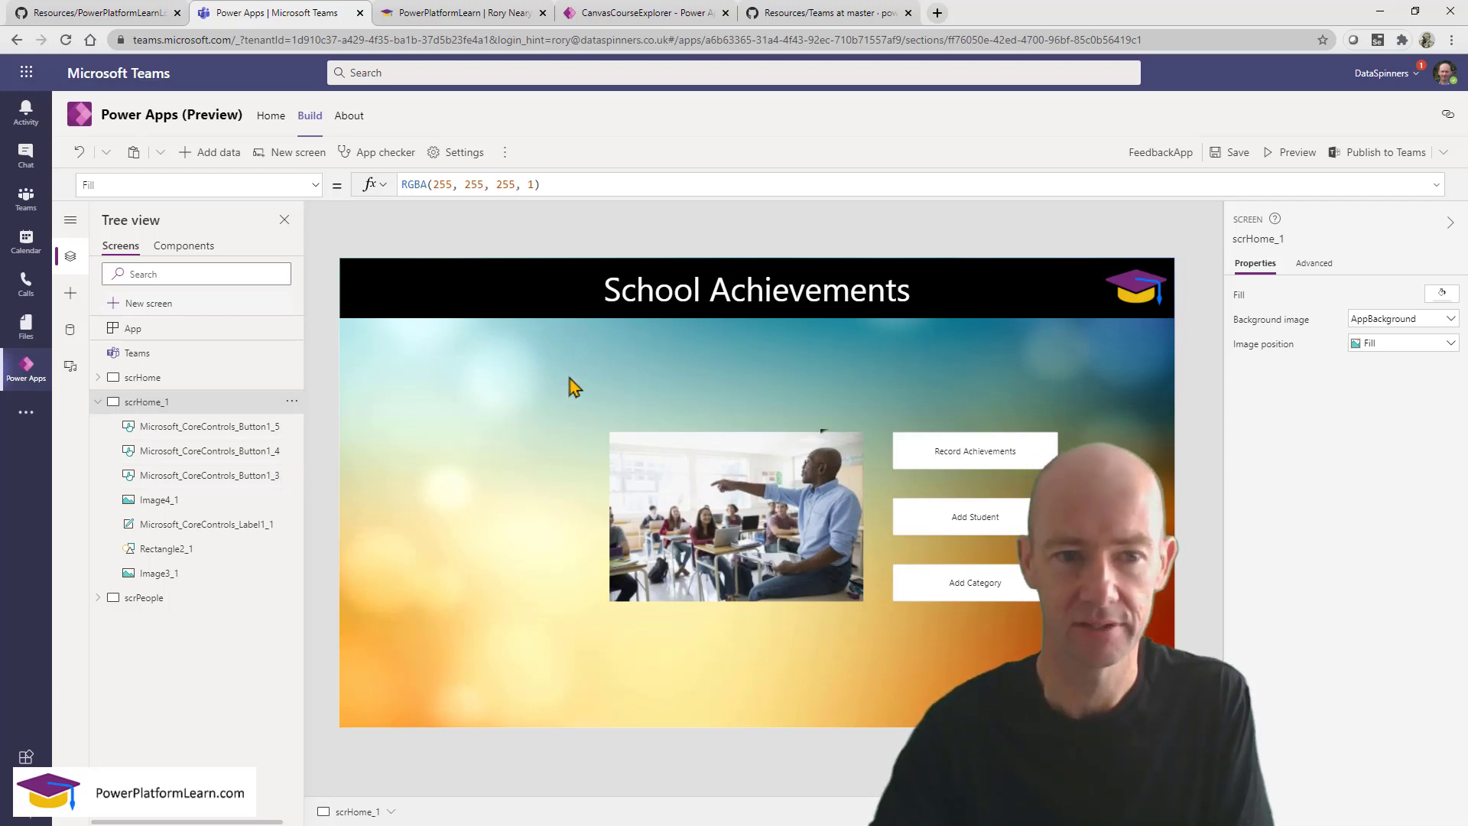
Delete the classroom photo and three buttons from scrHome_1, check the title label's name, then show scrPeople.
{"action": "left_click_drag", "start_coordinate": [567, 368], "coordinate": [1007, 659]}
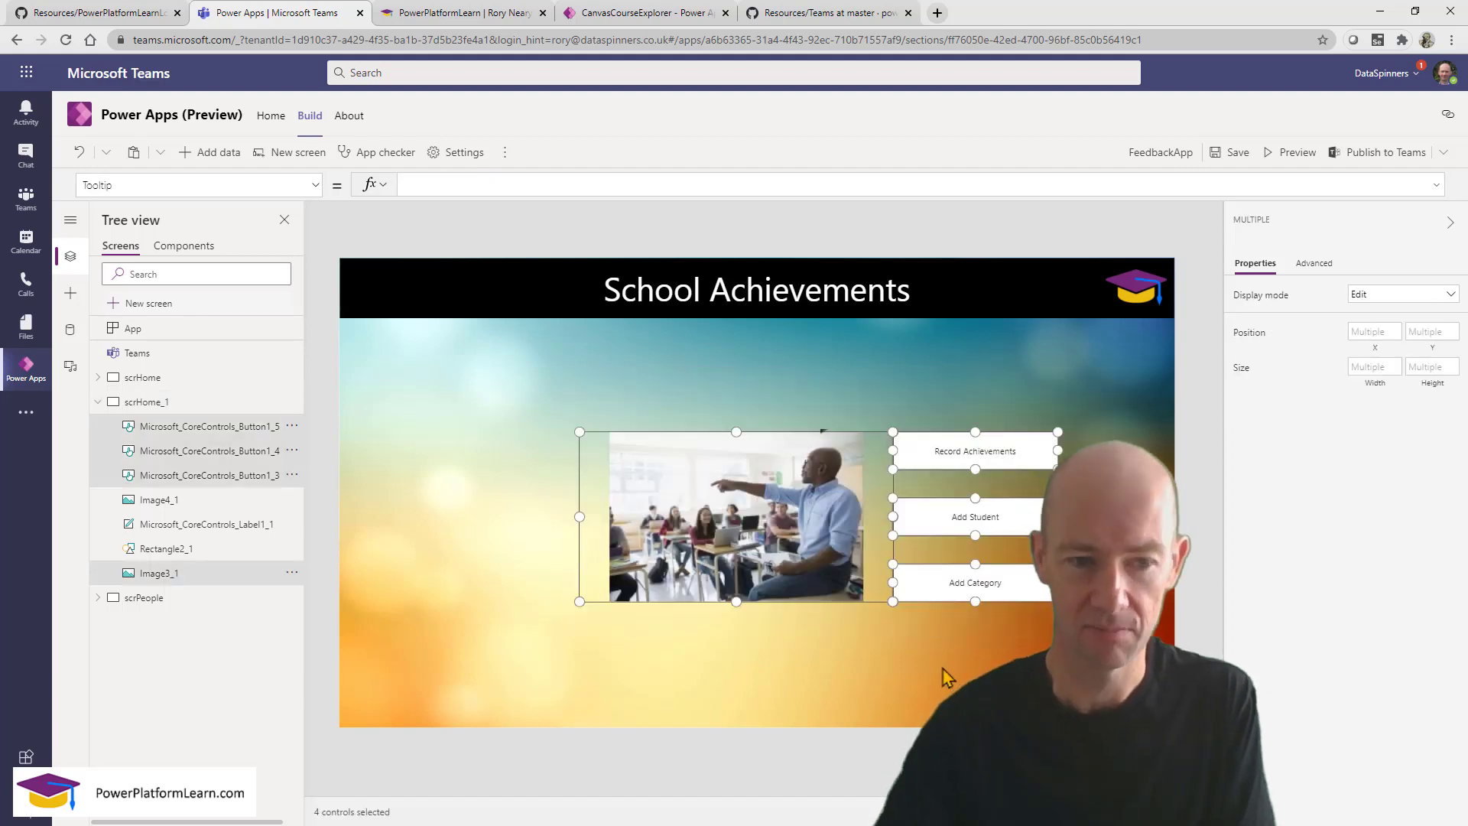
{"action": "key", "text": "Delete"}
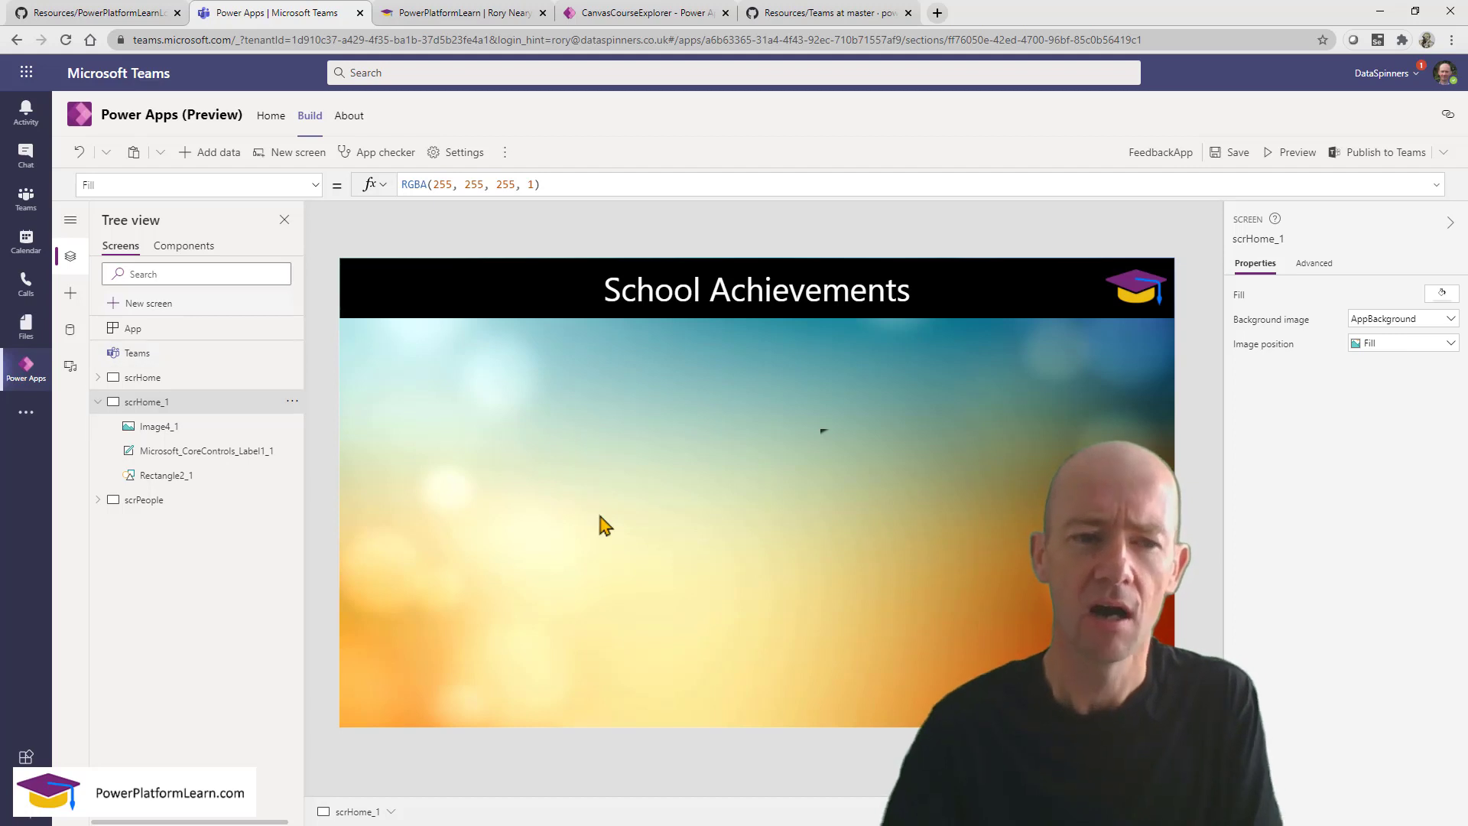
{"action": "left_click", "coordinate": [244, 451]}
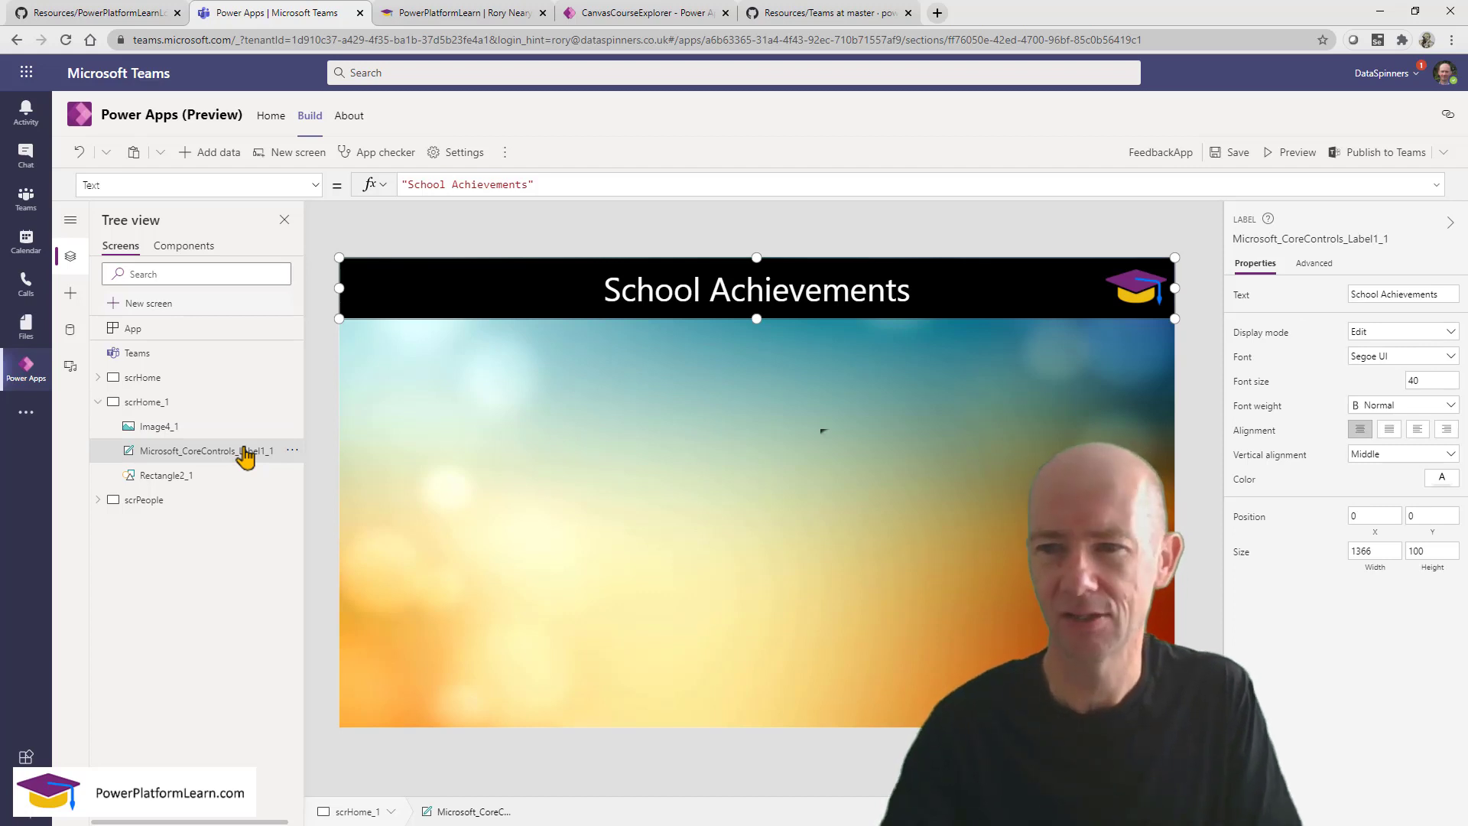
{"action": "left_click", "coordinate": [1391, 245]}
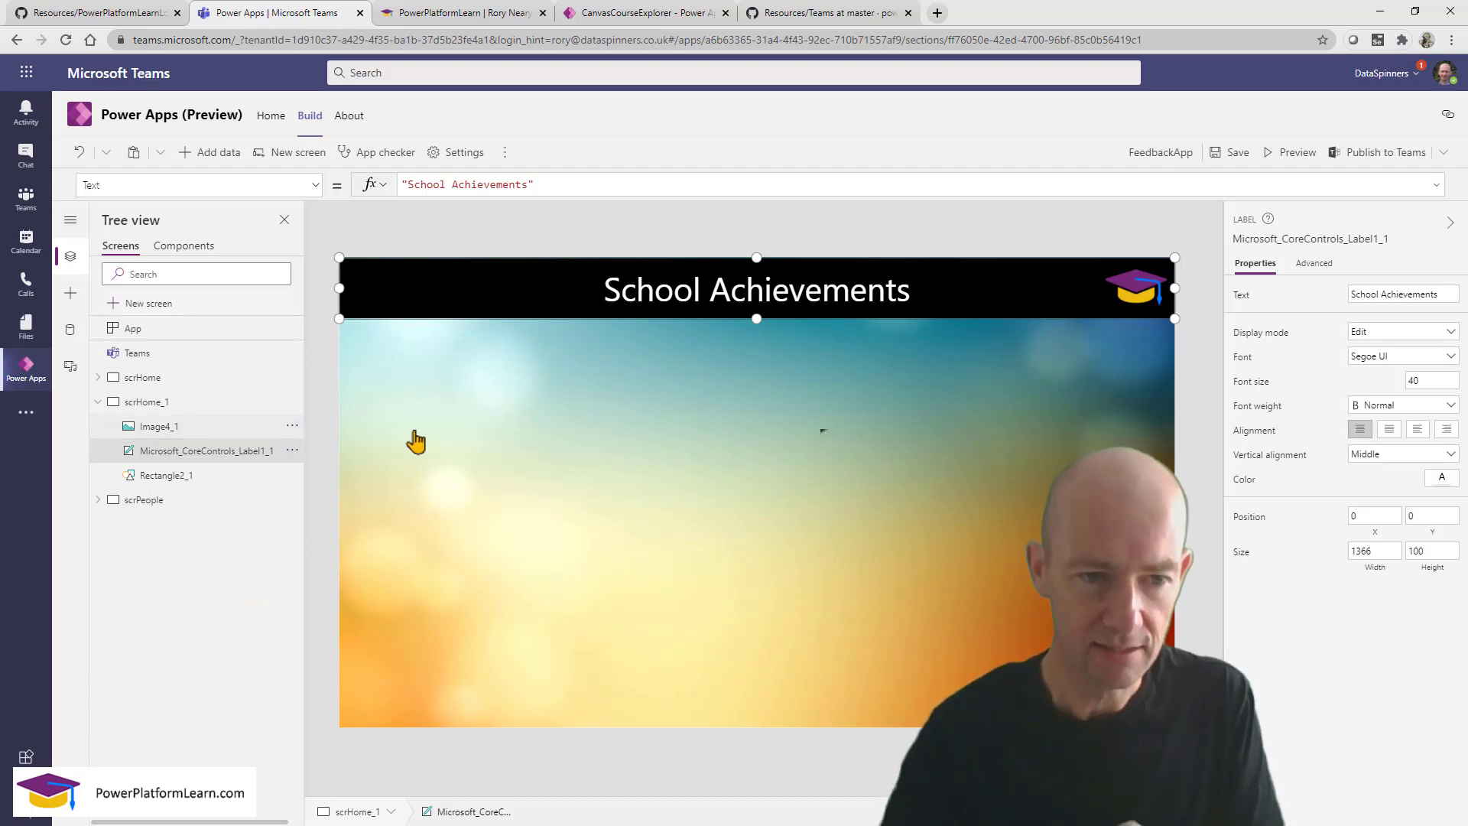
{"action": "left_click", "coordinate": [198, 501]}
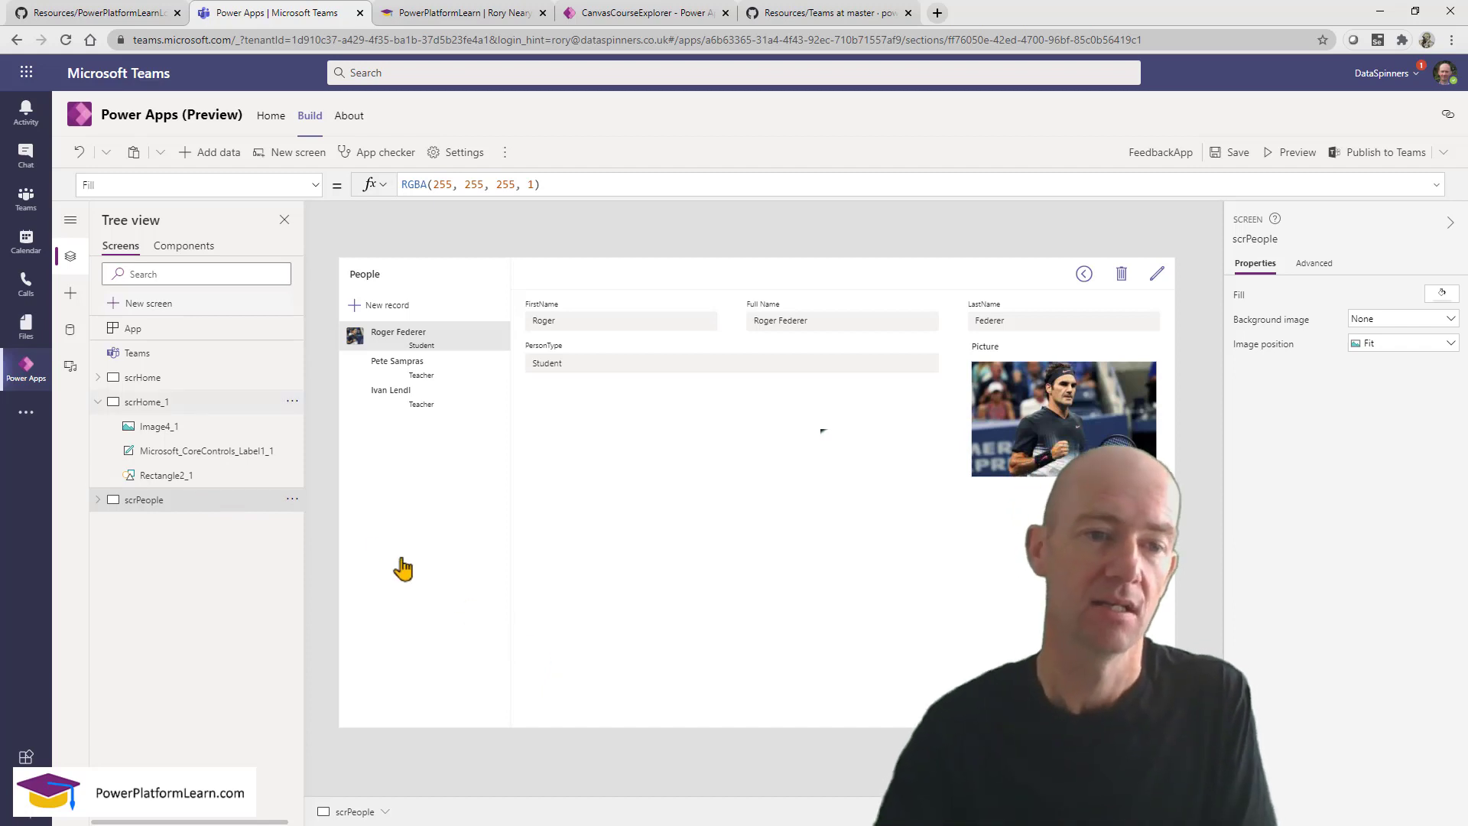
Rename the scrHome_1 screen to scrAchievements in the properties pane.
{"action": "left_click", "coordinate": [168, 405]}
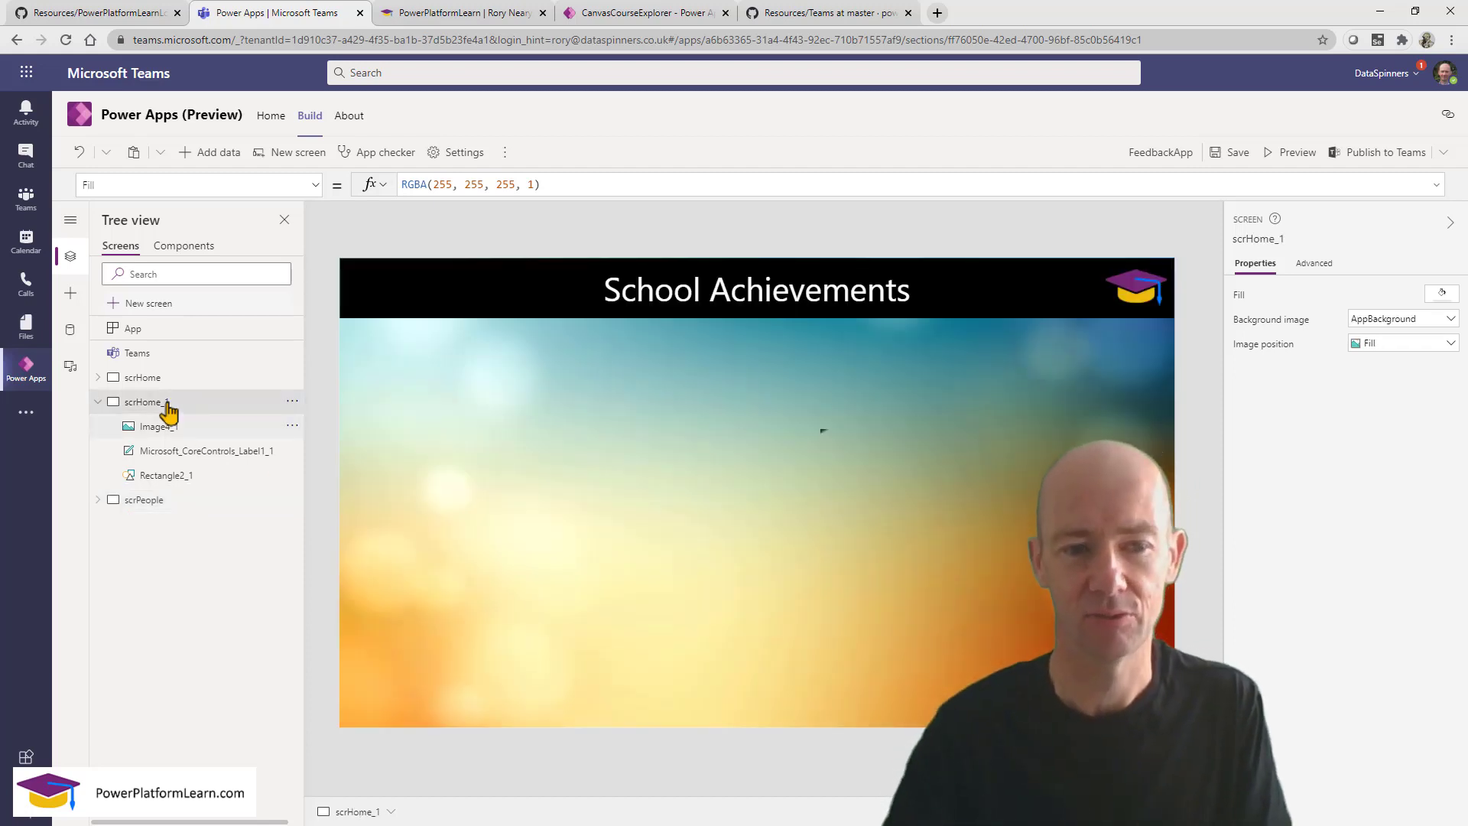
{"action": "left_click", "coordinate": [1298, 242]}
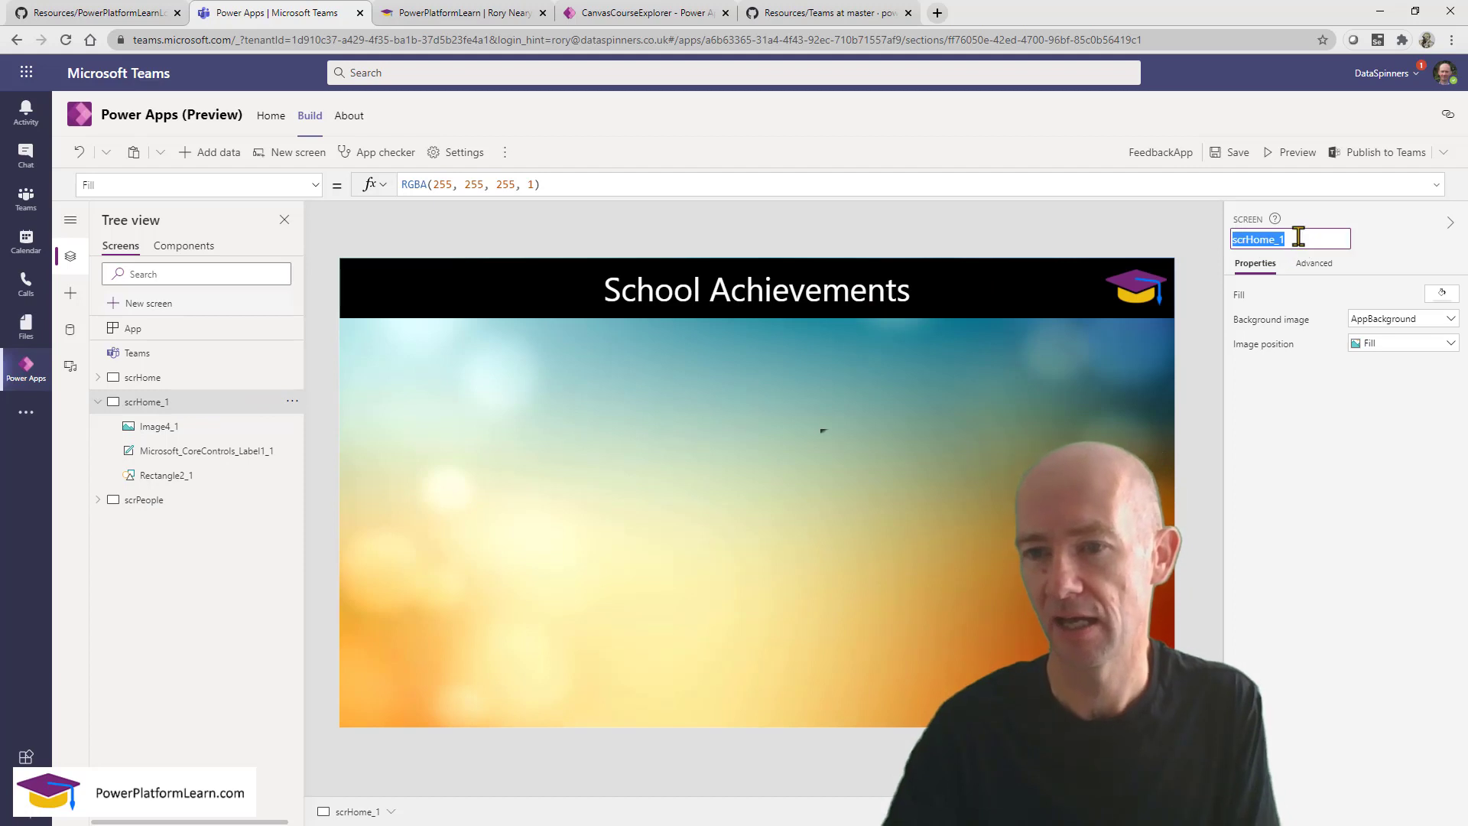
{"action": "type", "text": "scrAchievements"}
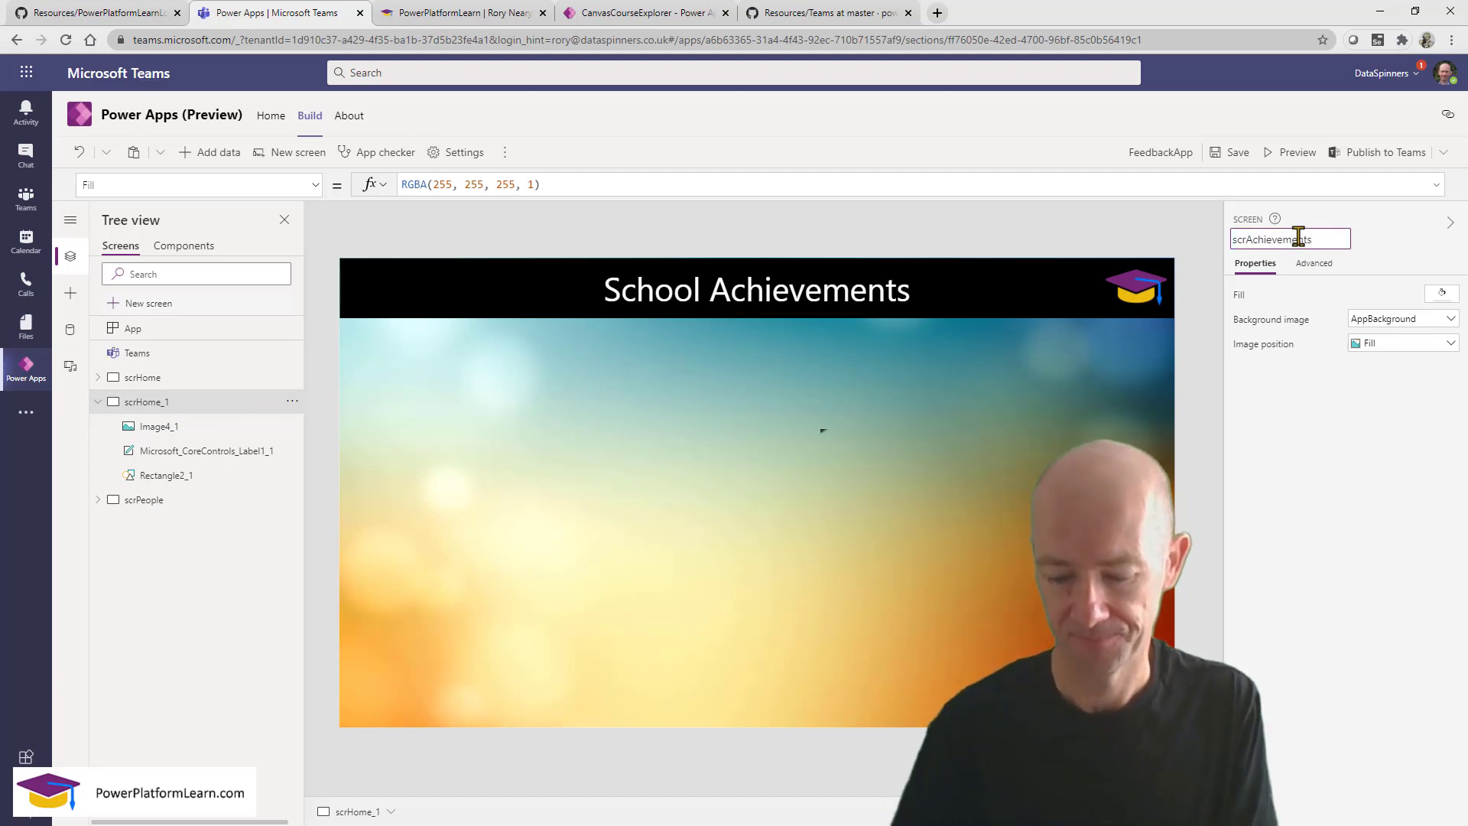
{"action": "key", "text": "Return"}
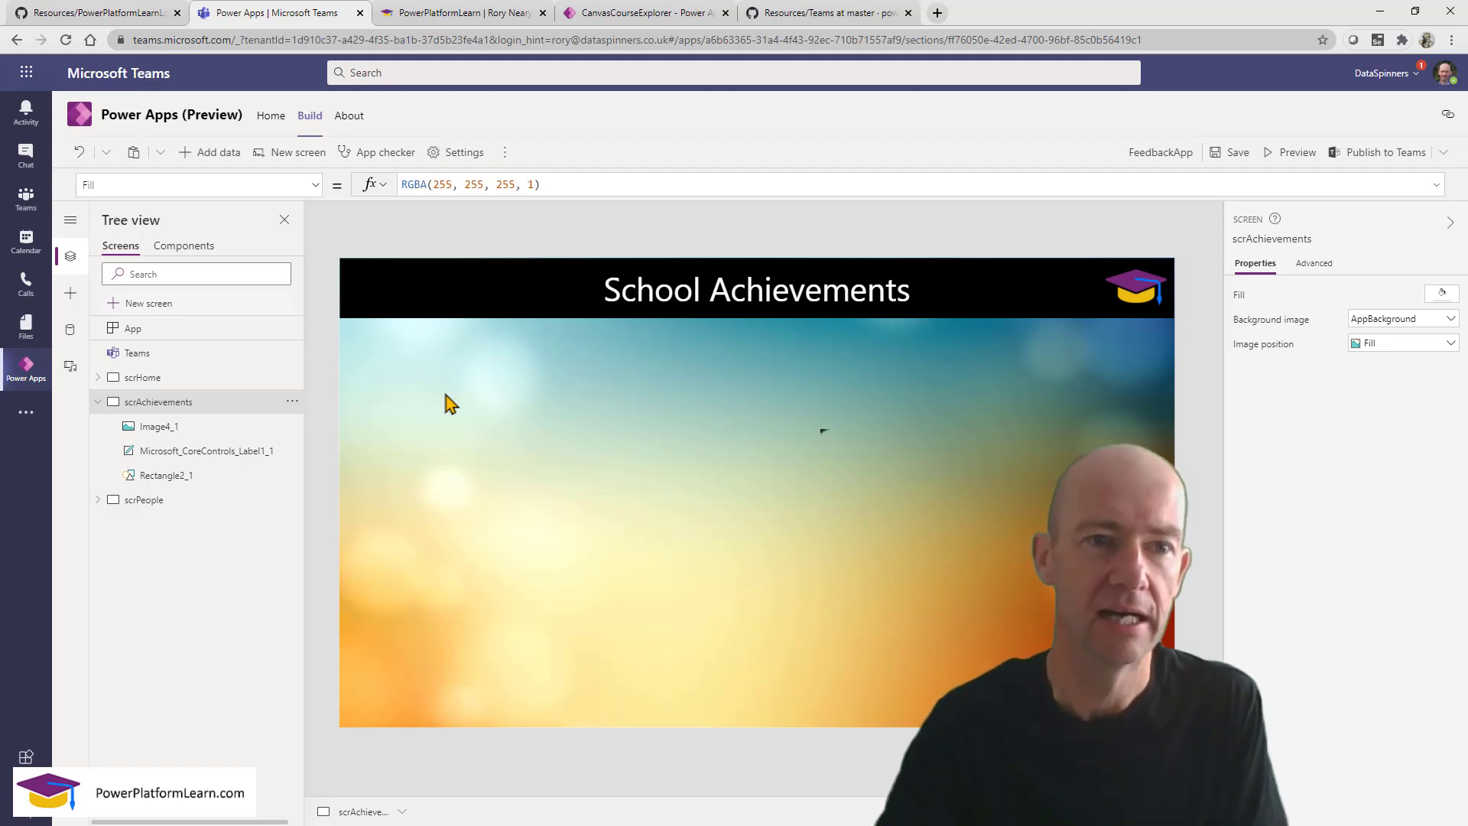
Insert a vertical gallery that uses the Feedback table as its data.
{"action": "left_click", "coordinate": [69, 298]}
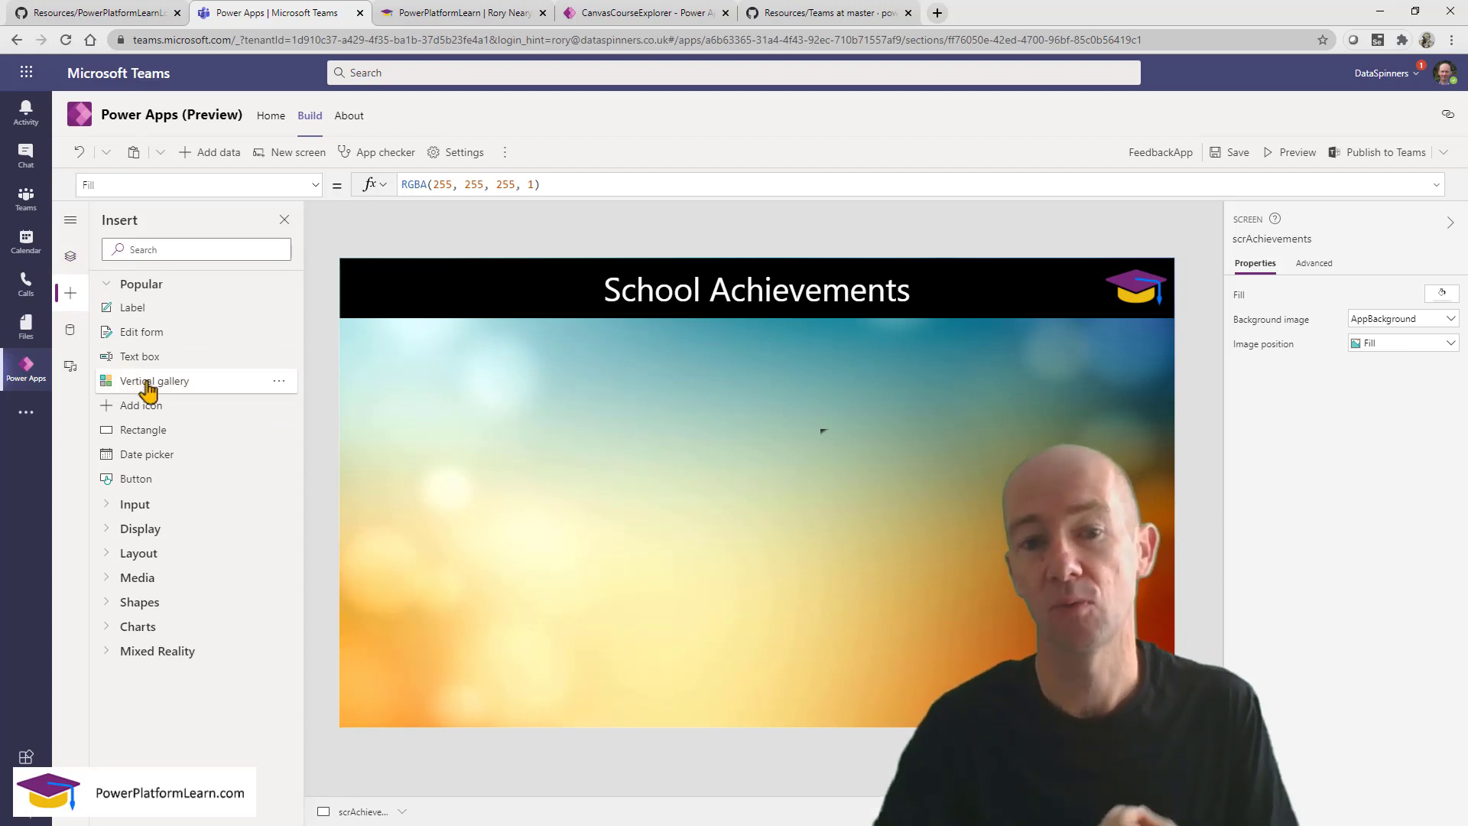
{"action": "left_click", "coordinate": [147, 386]}
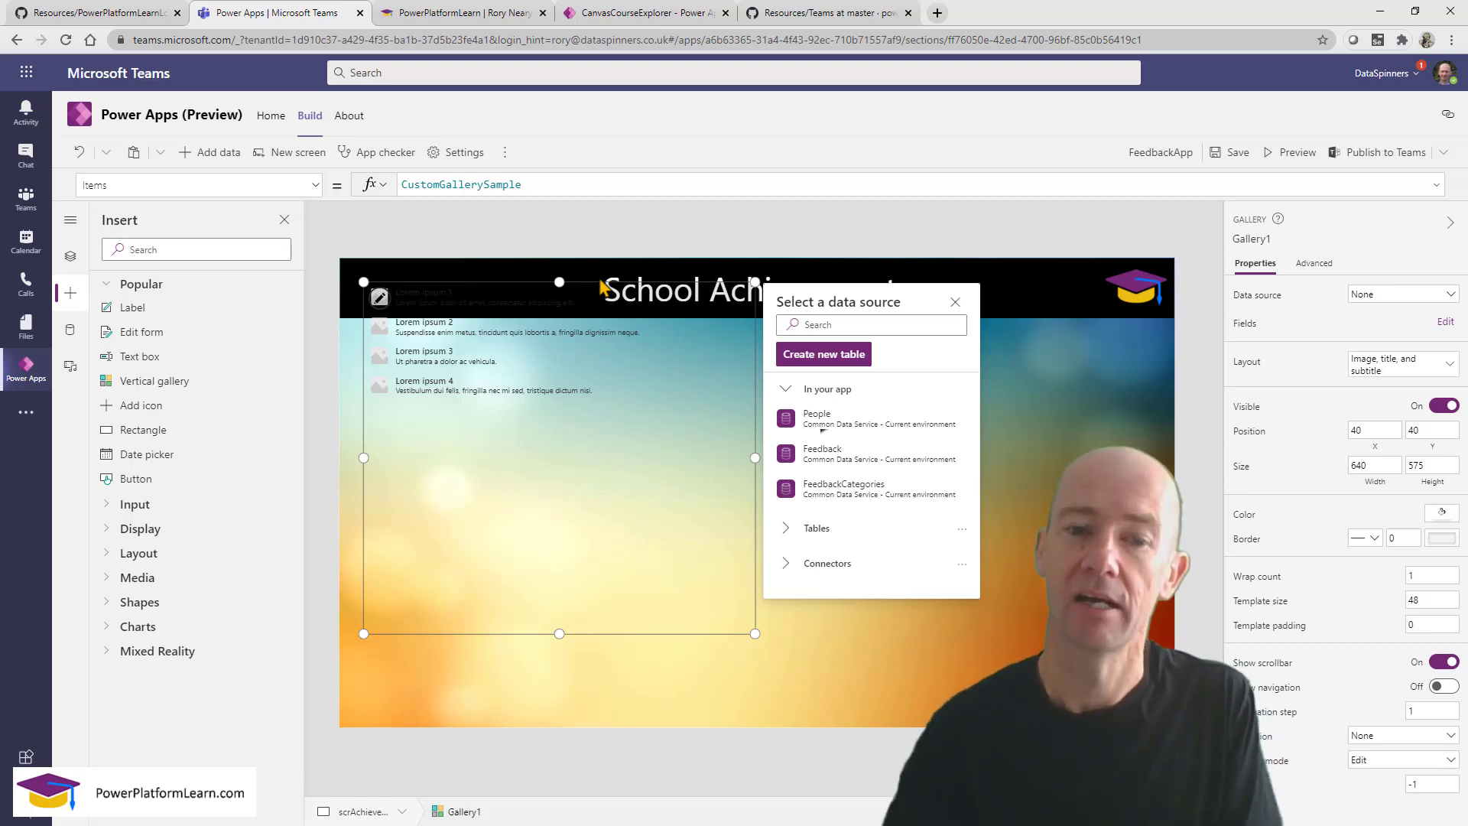
{"action": "mouse_move", "coordinate": [869, 464]}
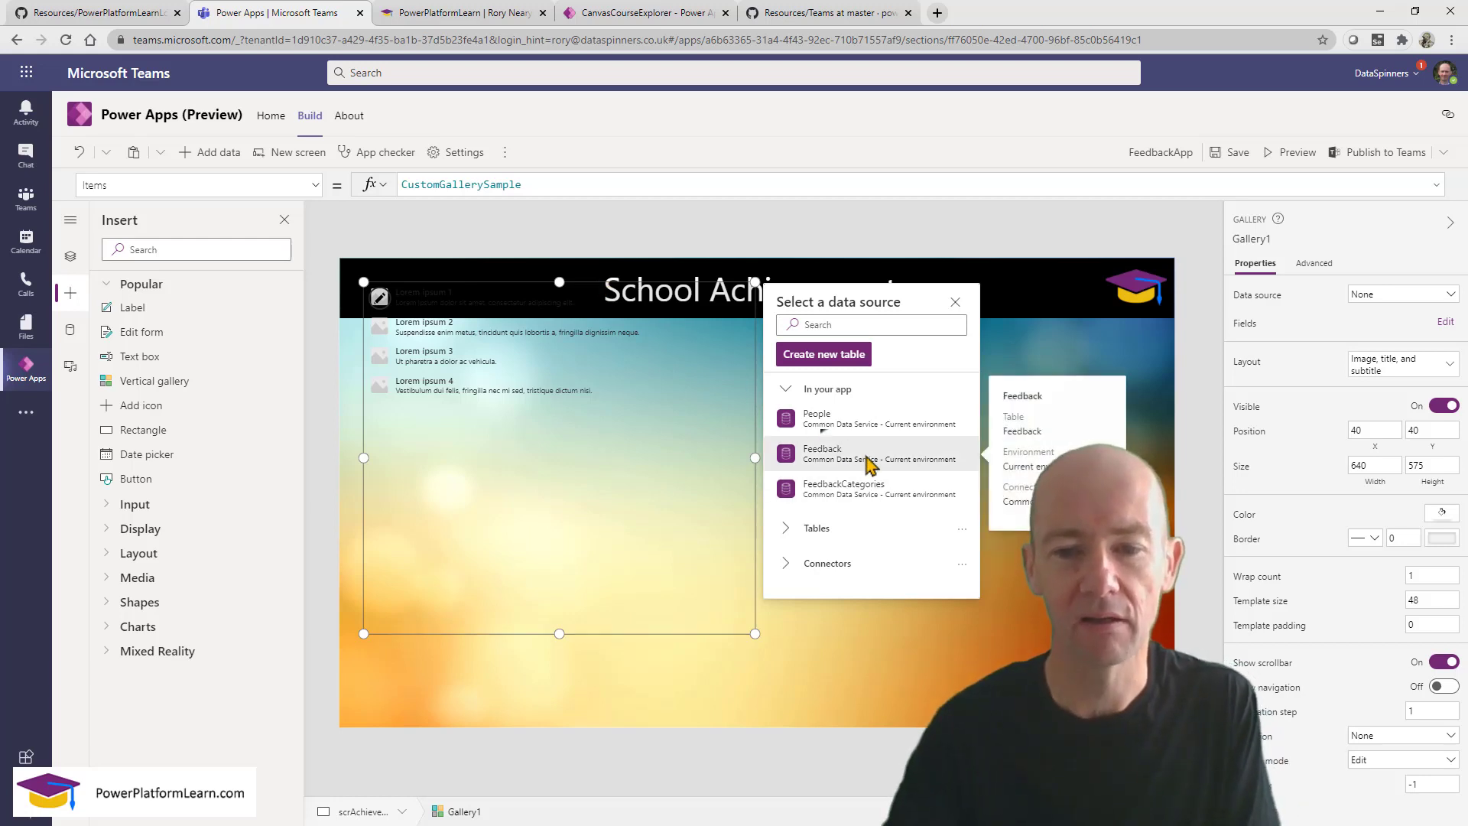
{"action": "left_click", "coordinate": [868, 458]}
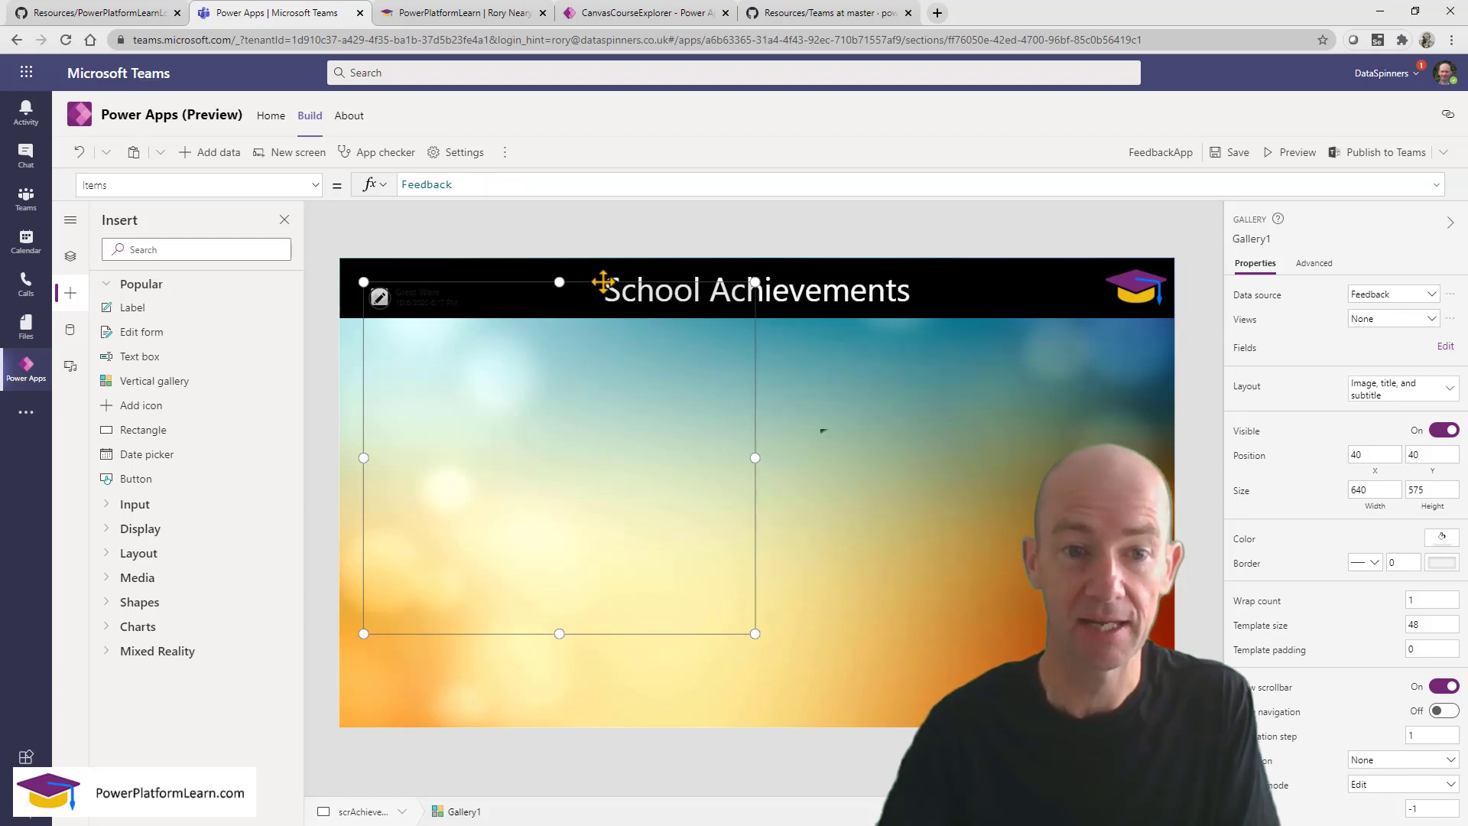
Move the gallery to the left edge, narrow it, and extend it to Y 100, height 625.
{"action": "left_click_drag", "start_coordinate": [601, 282], "coordinate": [575, 349]}
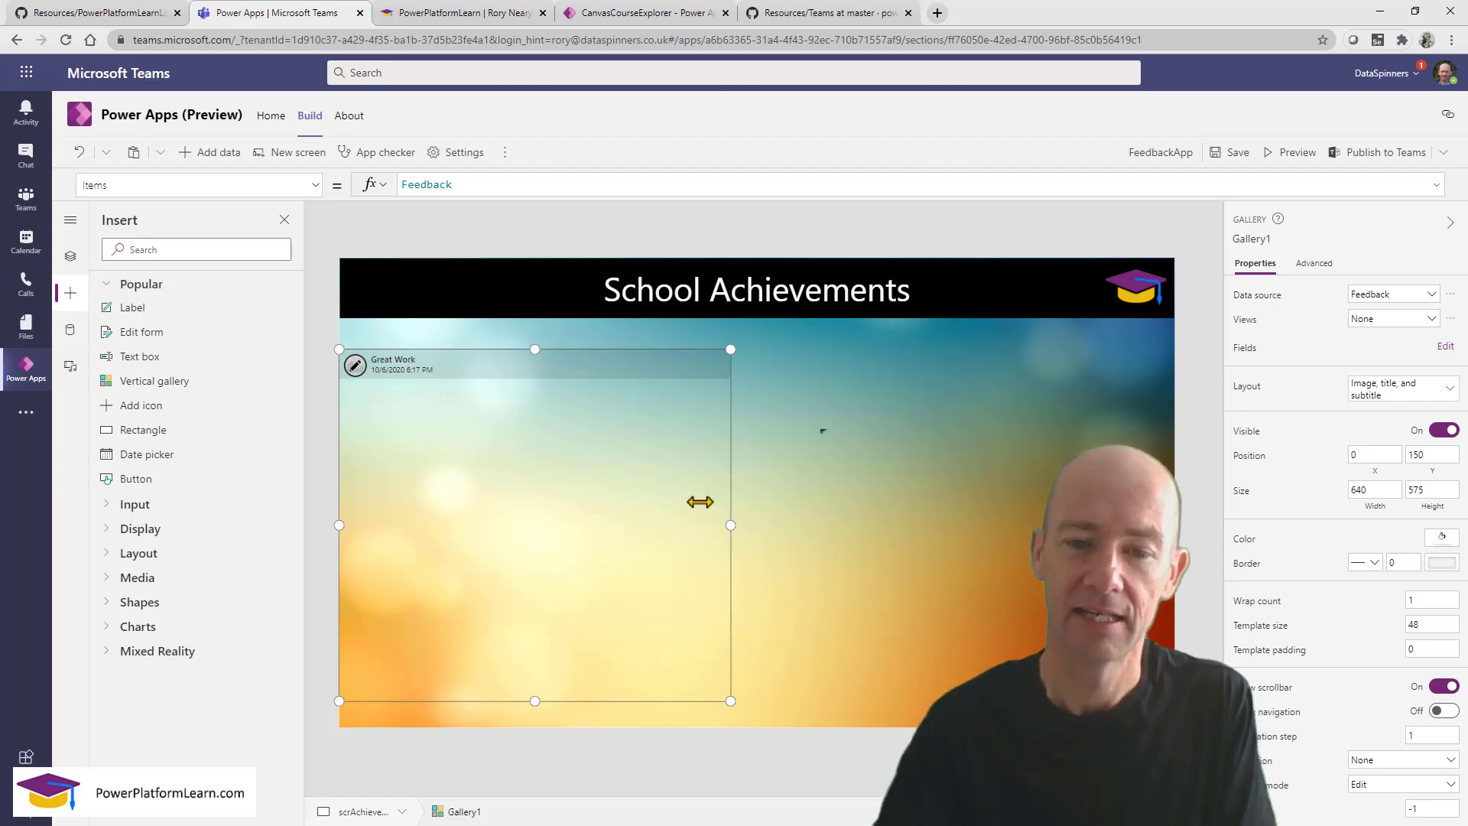
{"action": "left_click_drag", "start_coordinate": [730, 525], "coordinate": [522, 509]}
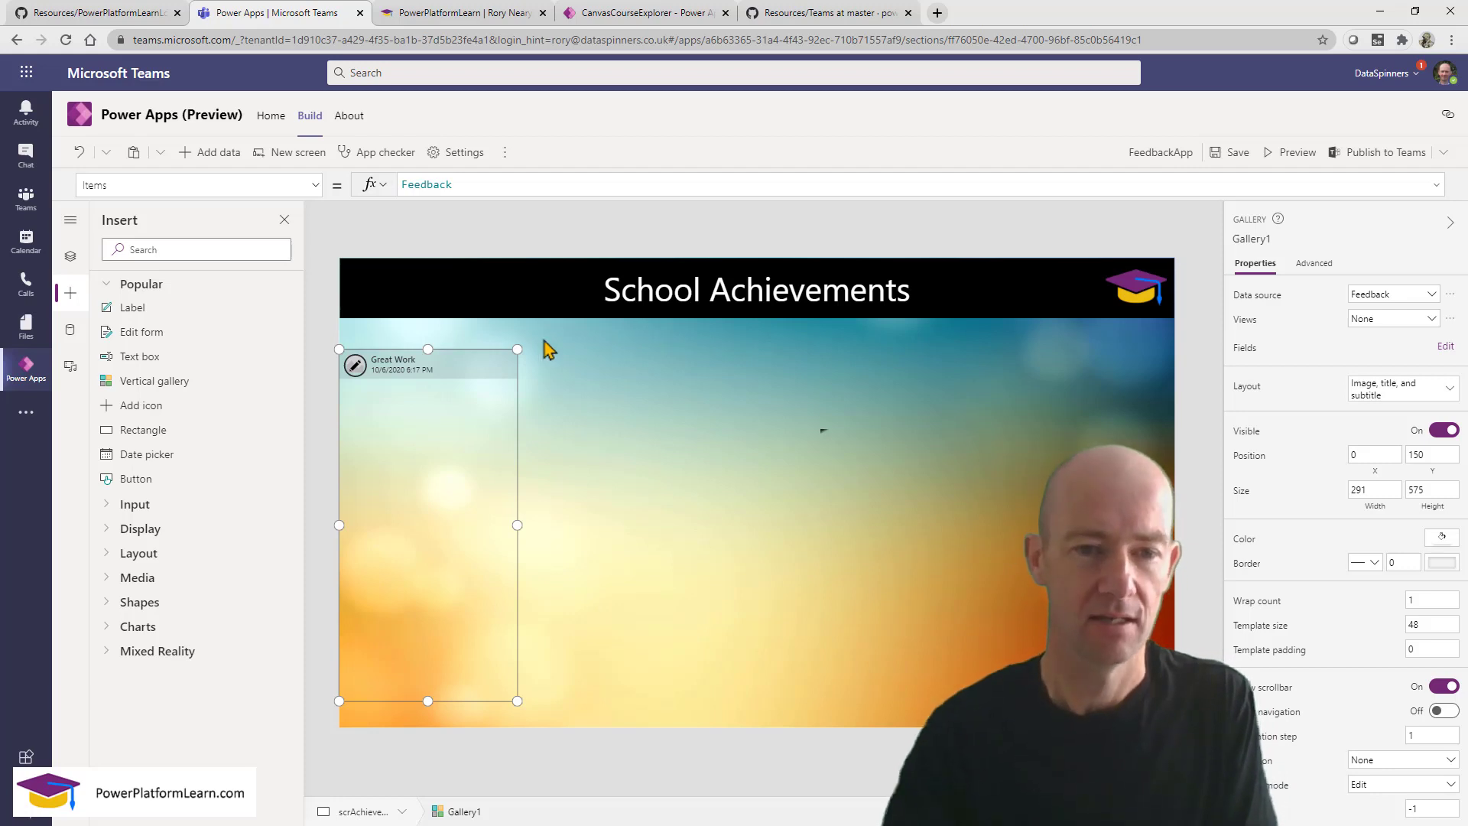
{"action": "left_click_drag", "start_coordinate": [428, 348], "coordinate": [423, 318]}
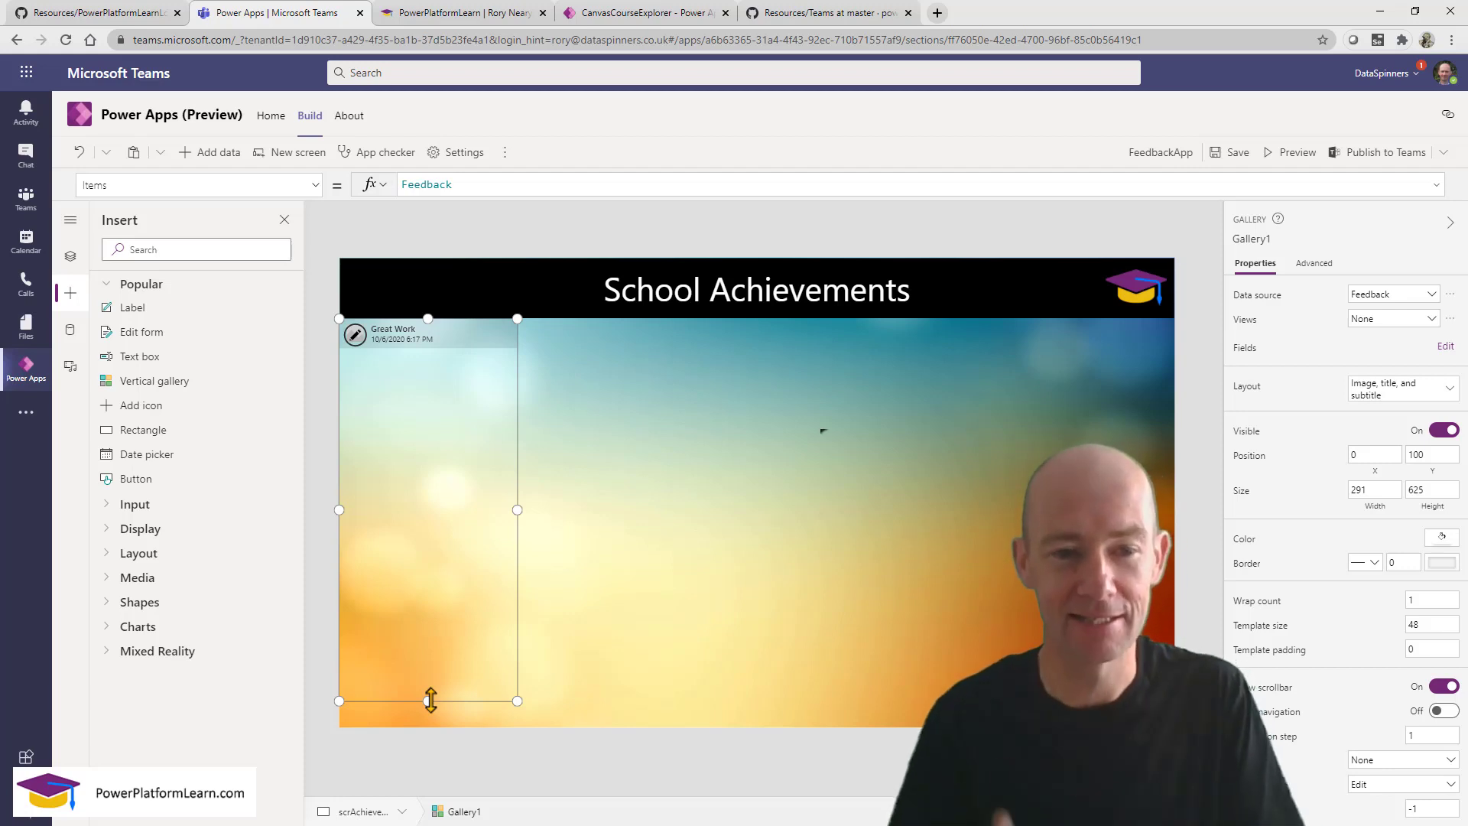
Select Rectangle3 inside Gallery1 and send it to the back behind the row's image and labels.
{"action": "left_click", "coordinate": [473, 348]}
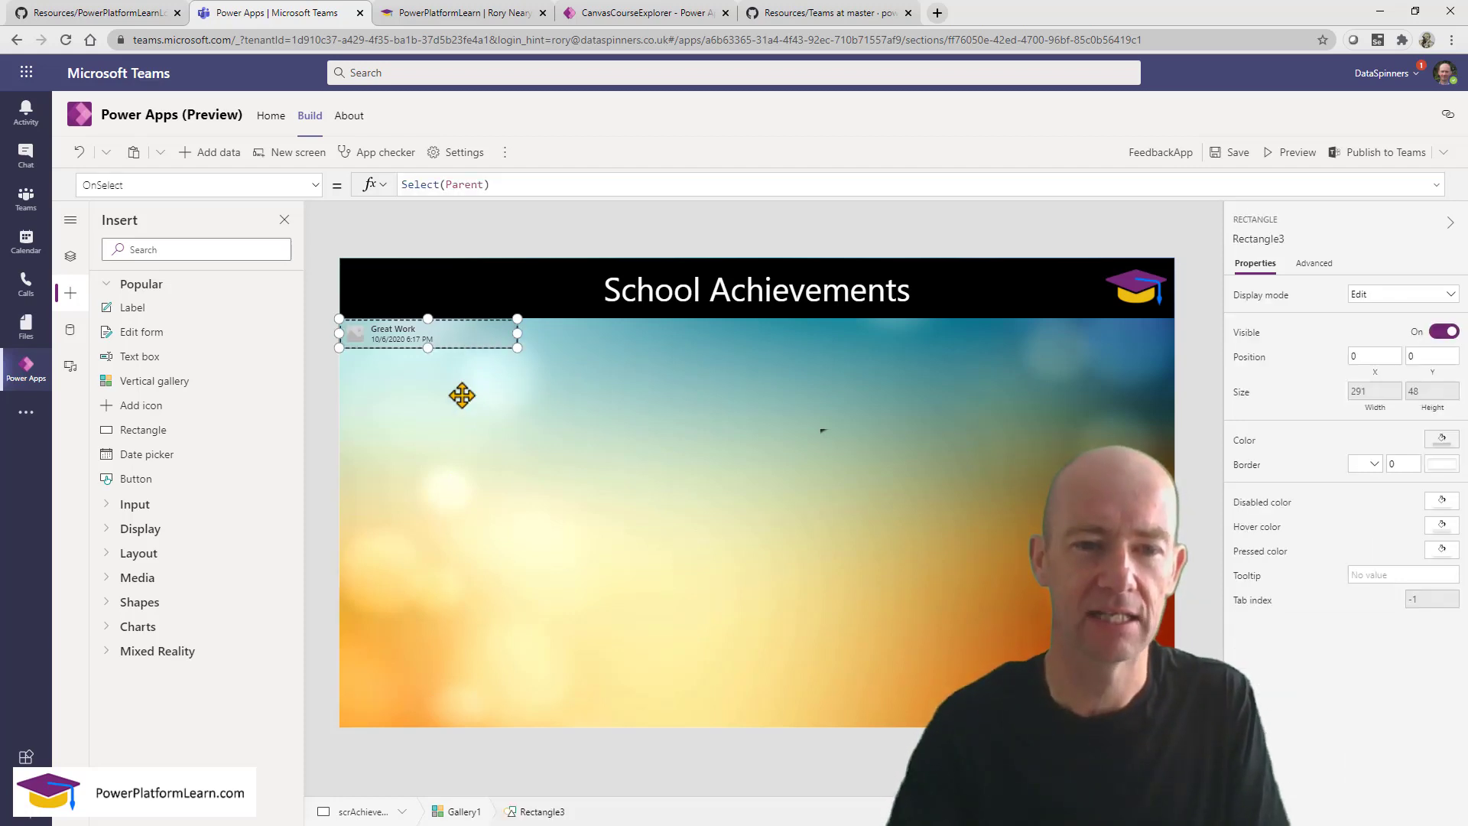
{"action": "left_click", "coordinate": [462, 421]}
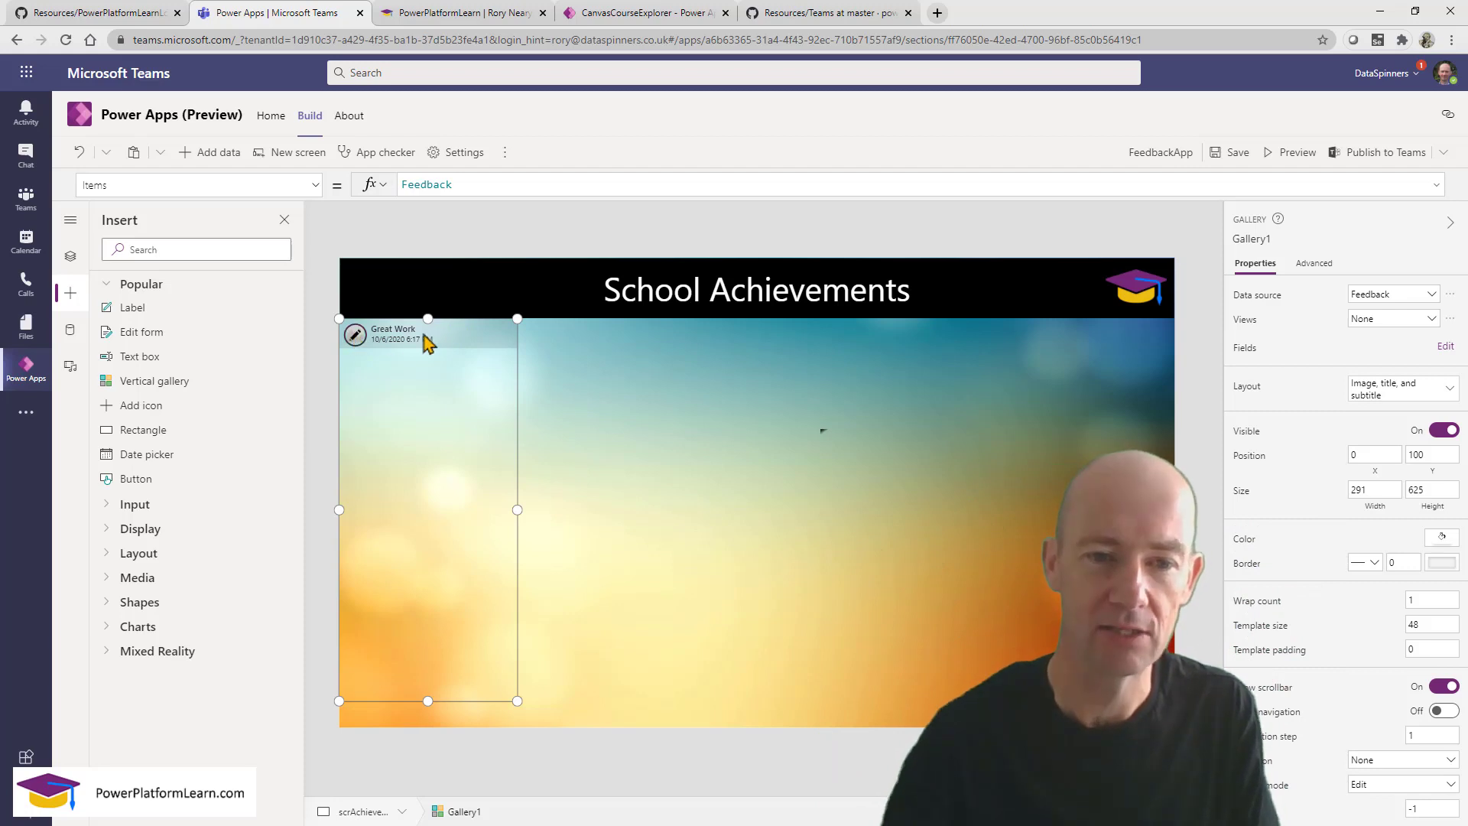
{"action": "left_click", "coordinate": [455, 340]}
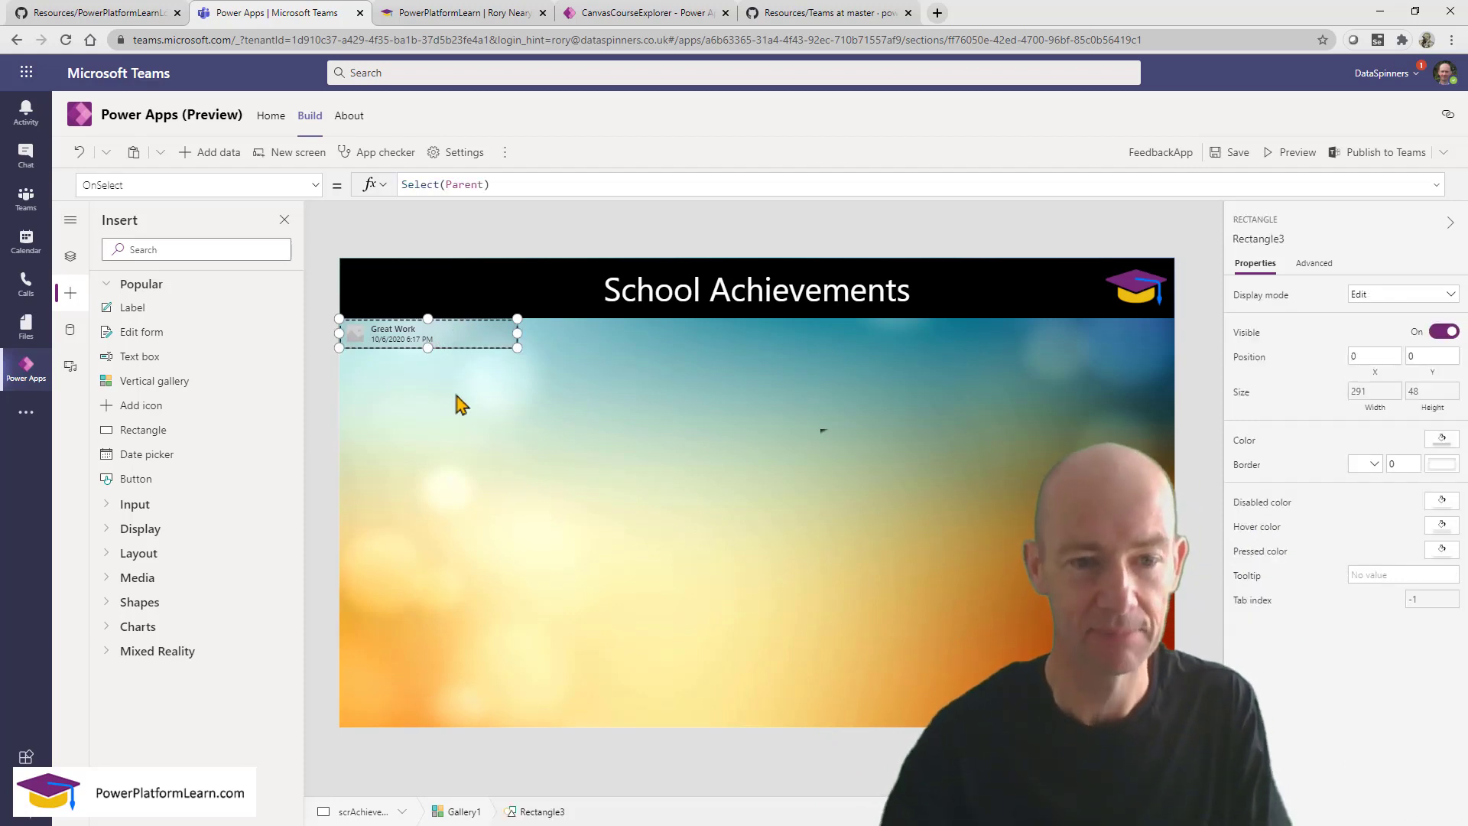
{"action": "left_click", "coordinate": [422, 398]}
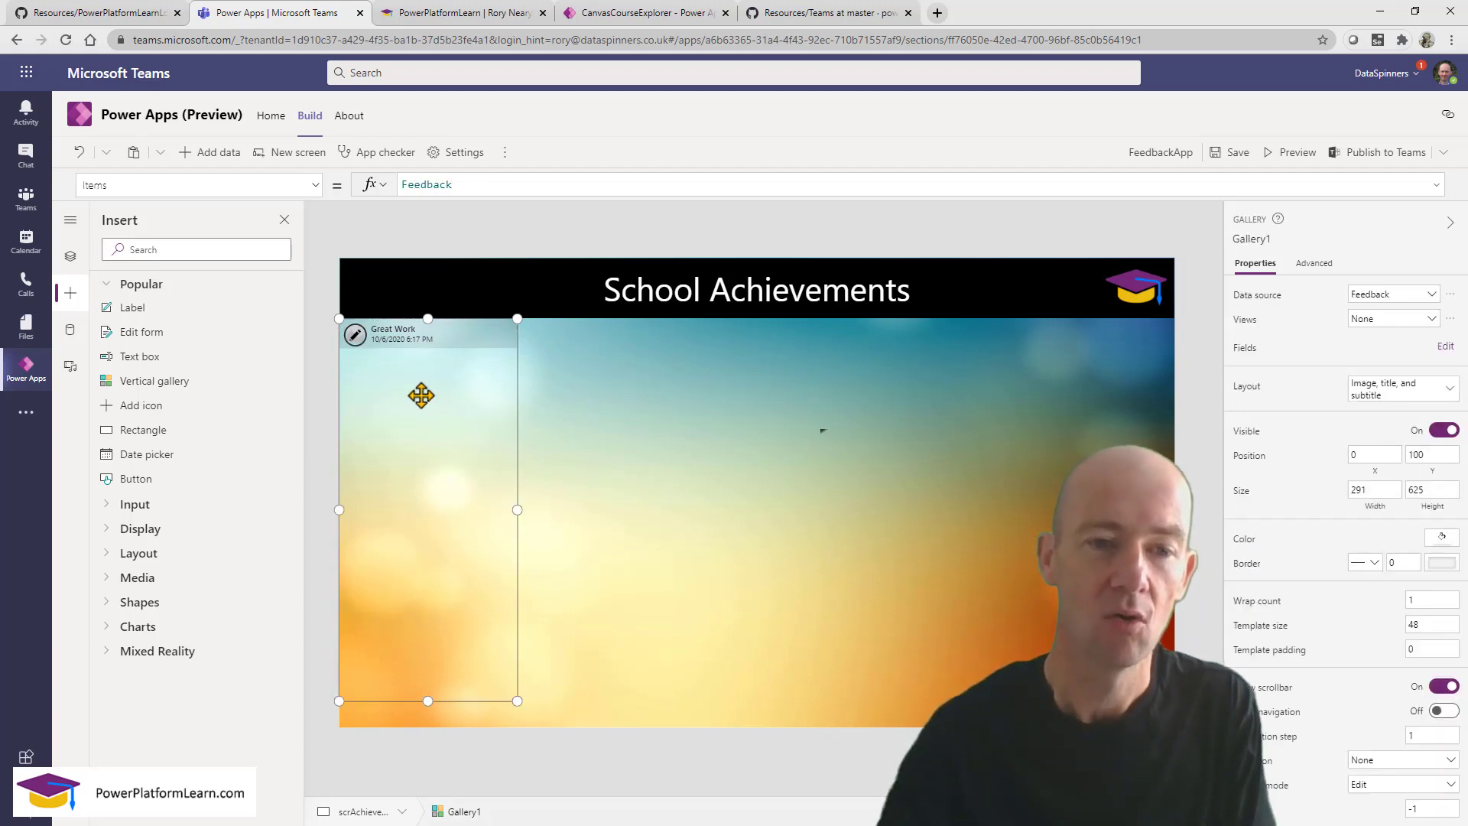
{"action": "left_click", "coordinate": [351, 341]}
{"action": "left_click", "coordinate": [414, 420]}
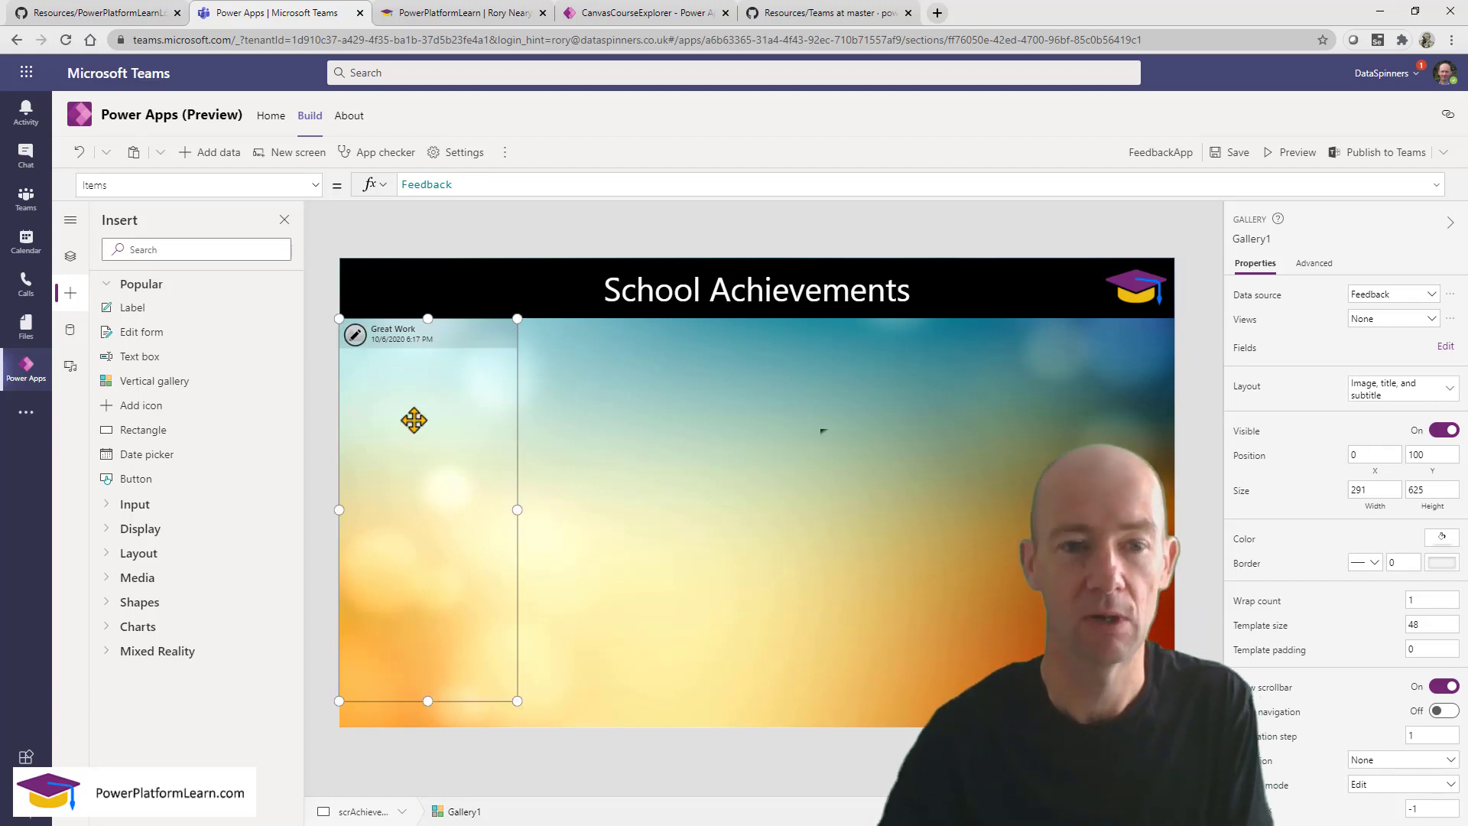
{"action": "left_click", "coordinate": [69, 260]}
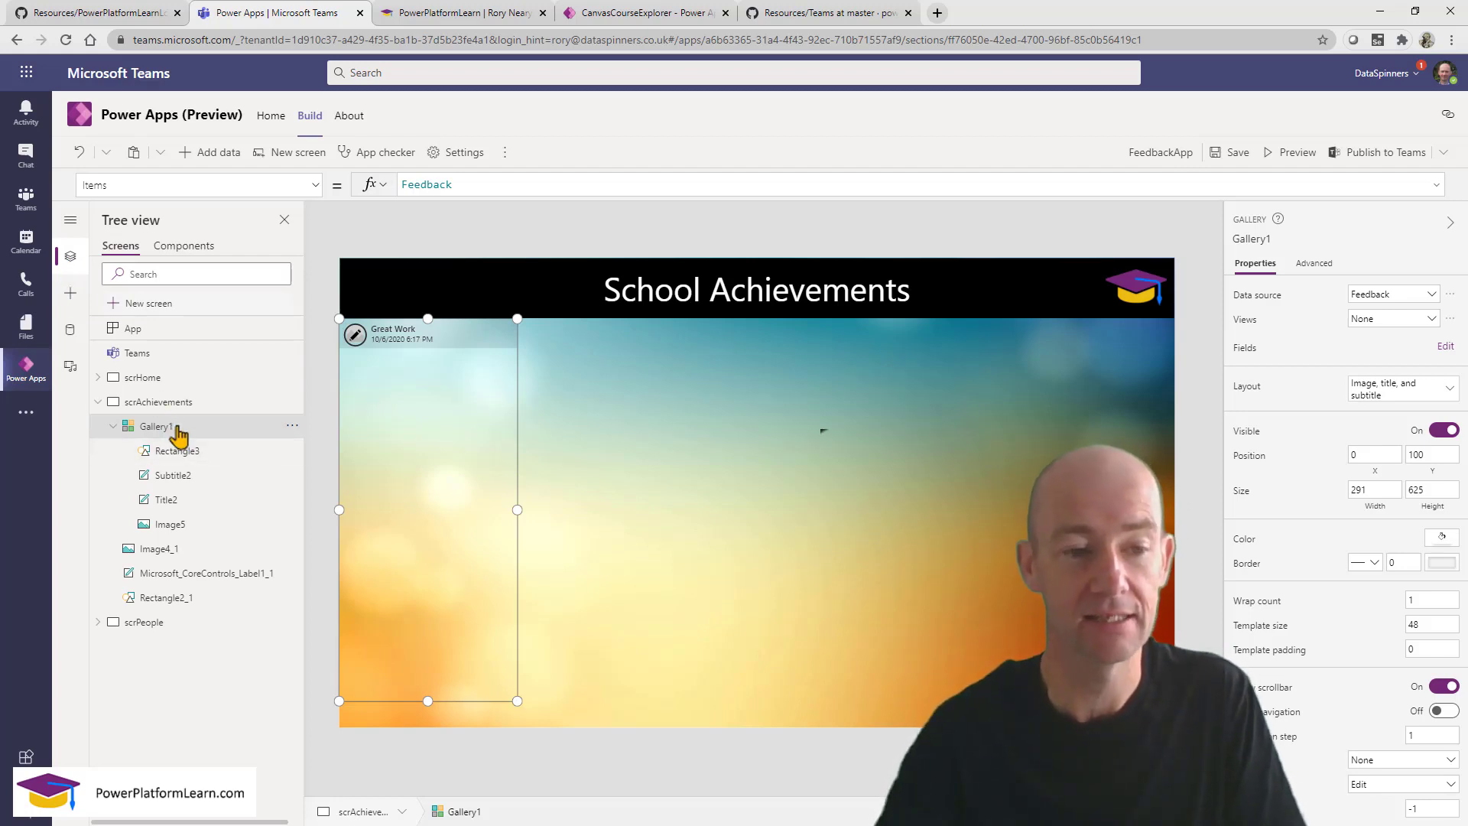
{"action": "left_click", "coordinate": [188, 452]}
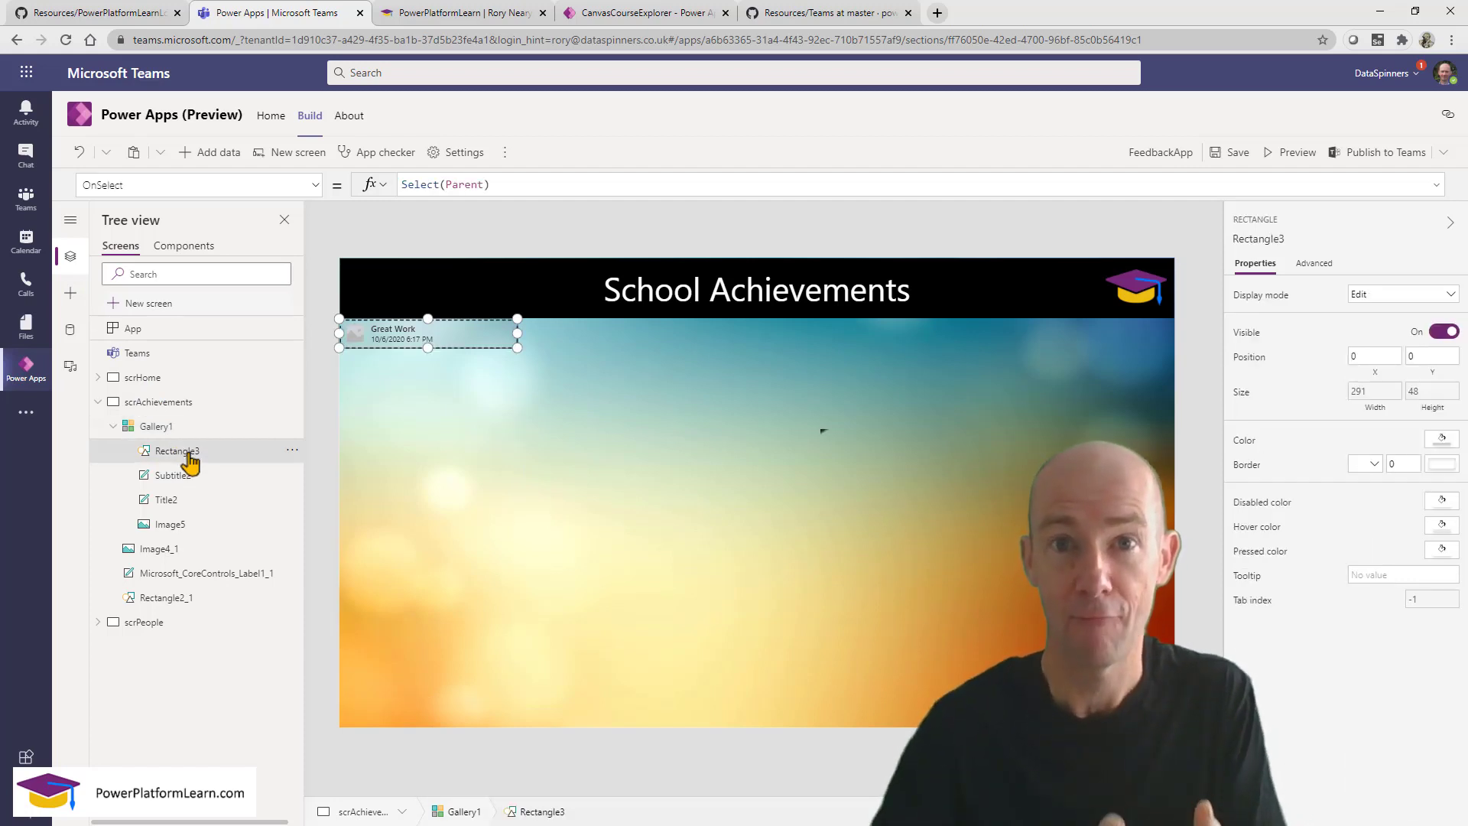
{"action": "right_click", "coordinate": [449, 337]}
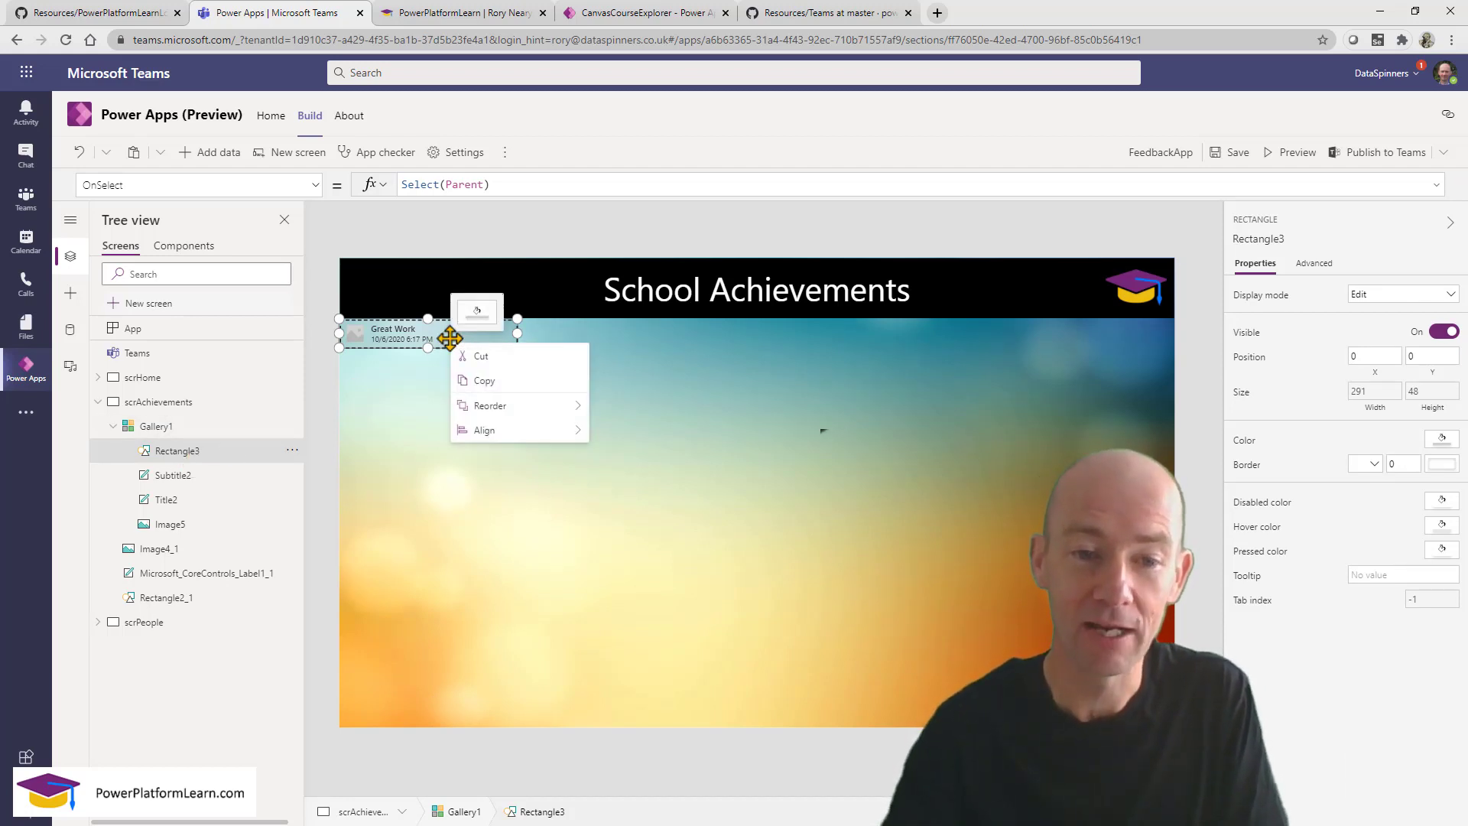
{"action": "mouse_move", "coordinate": [497, 405]}
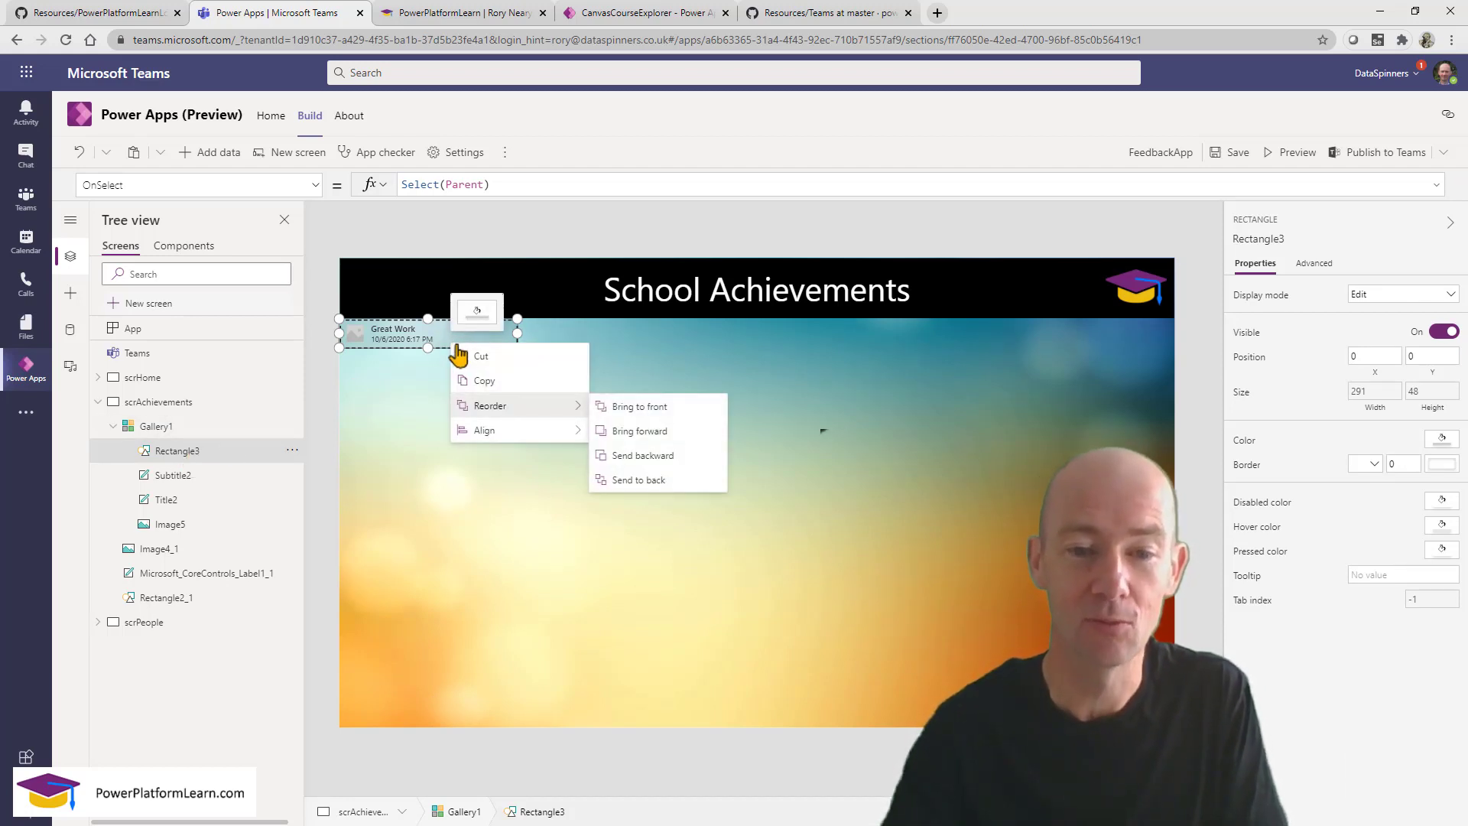
{"action": "left_click", "coordinate": [648, 482]}
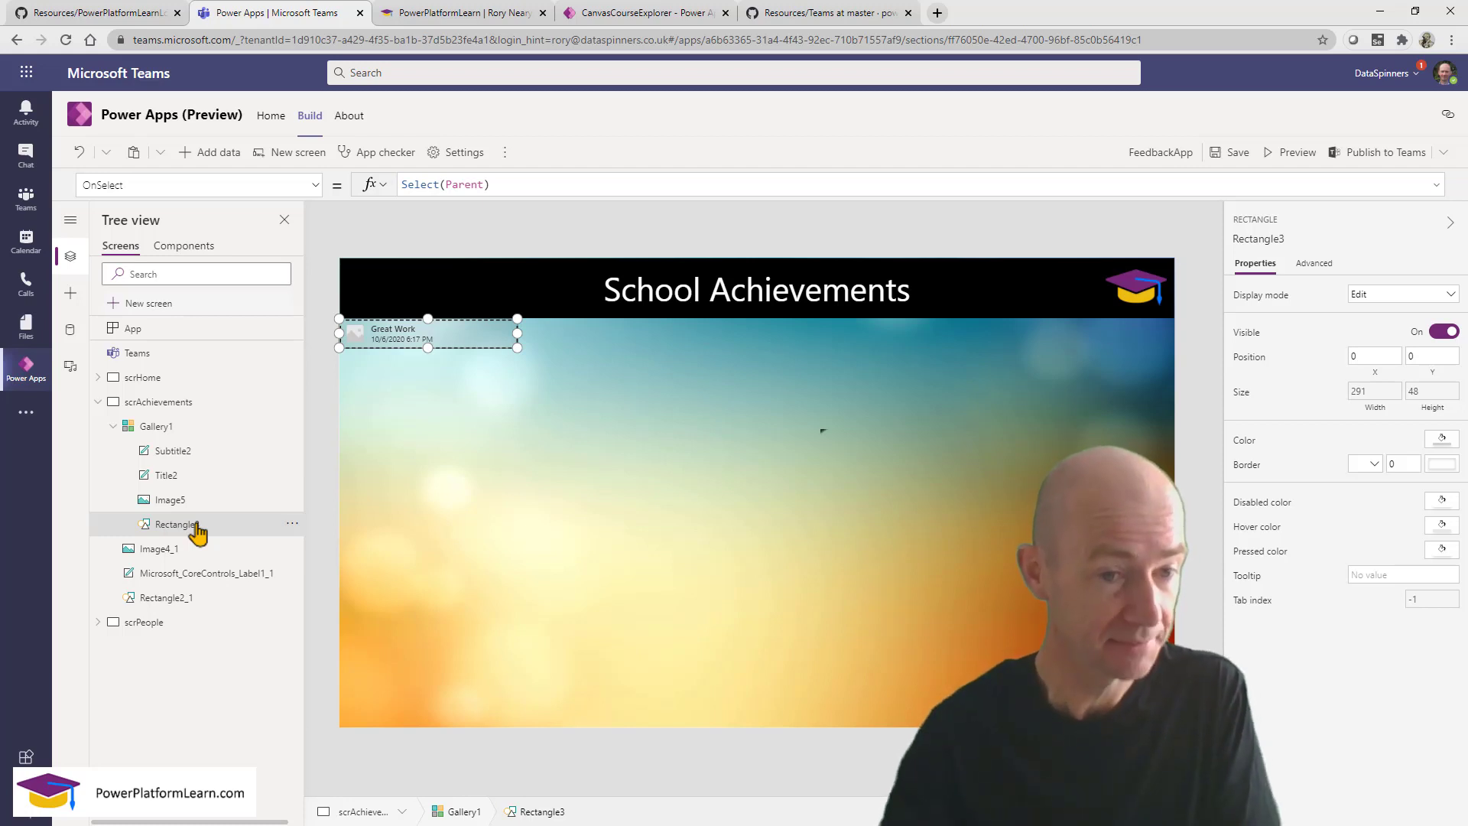
Replace 'Created On' with DateEvent in Subtitle2's Text formula so the row shows 10/3/2020.
{"action": "left_click", "coordinate": [207, 451]}
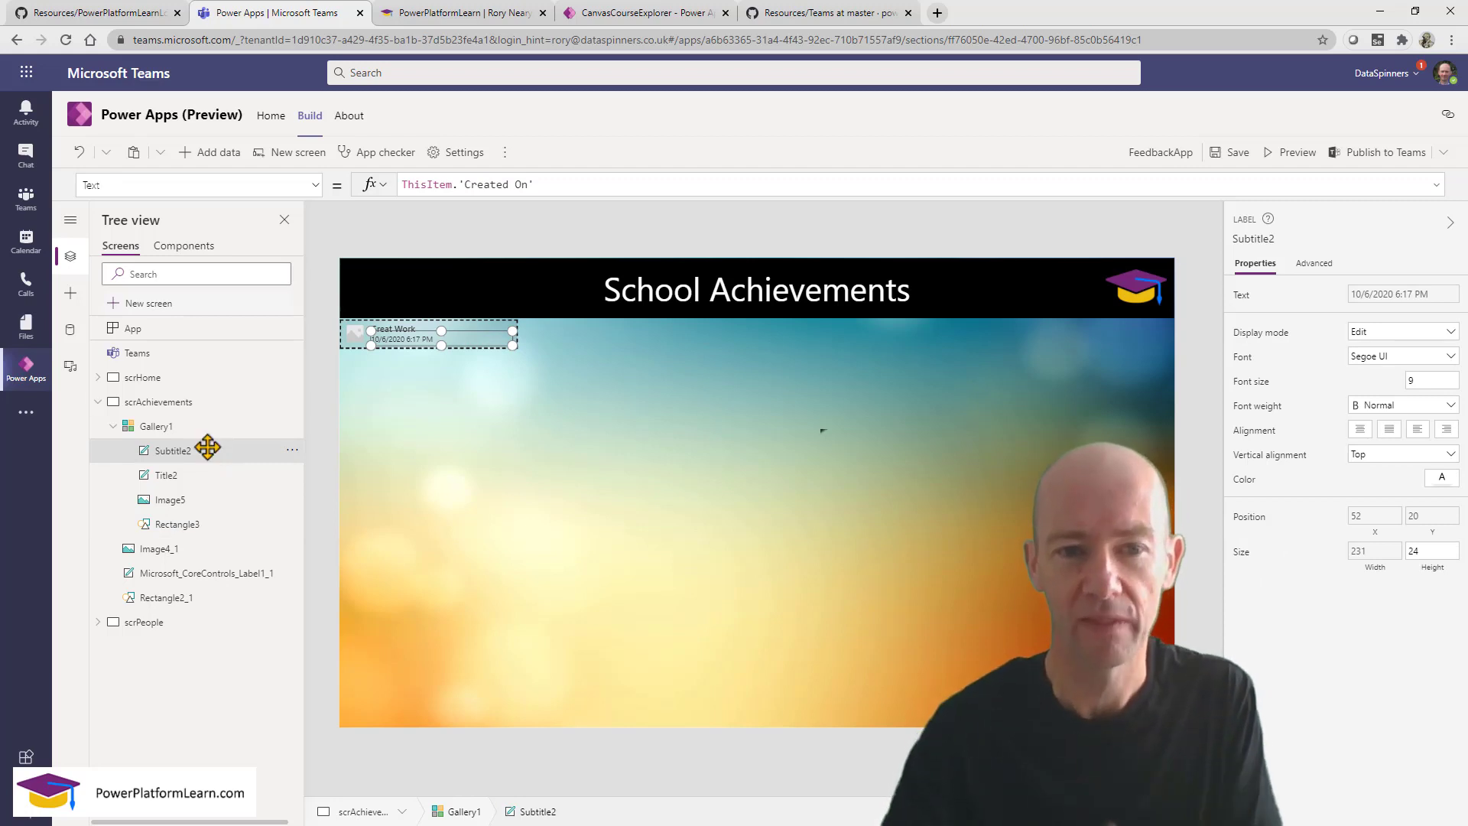
{"action": "double_click", "coordinate": [456, 184]}
{"action": "left_click_drag", "start_coordinate": [459, 187], "coordinate": [565, 184]}
{"action": "type", "text": "f"}
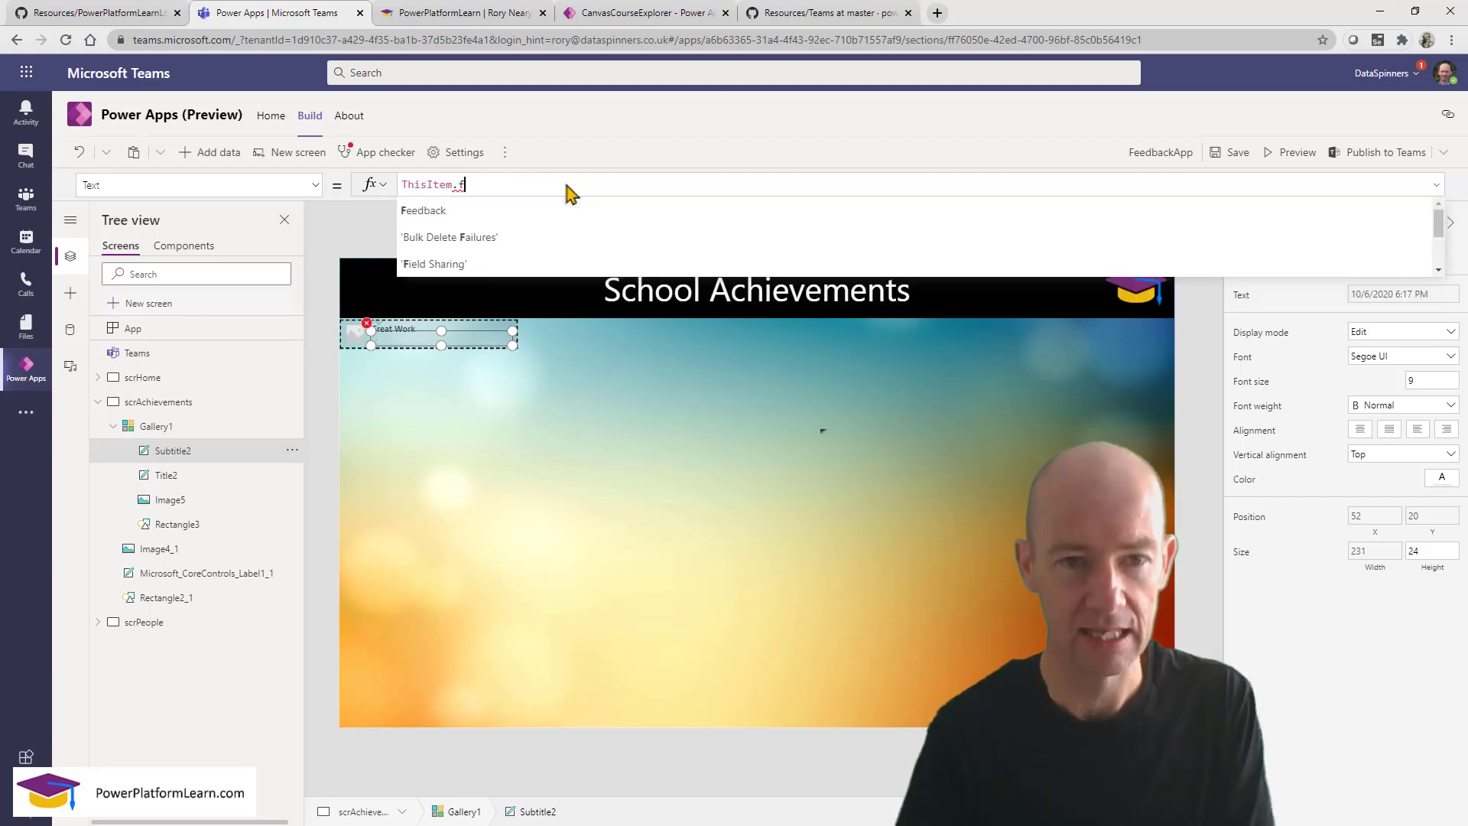
{"action": "key", "text": "BackSpace"}
{"action": "type", "text": "date"}
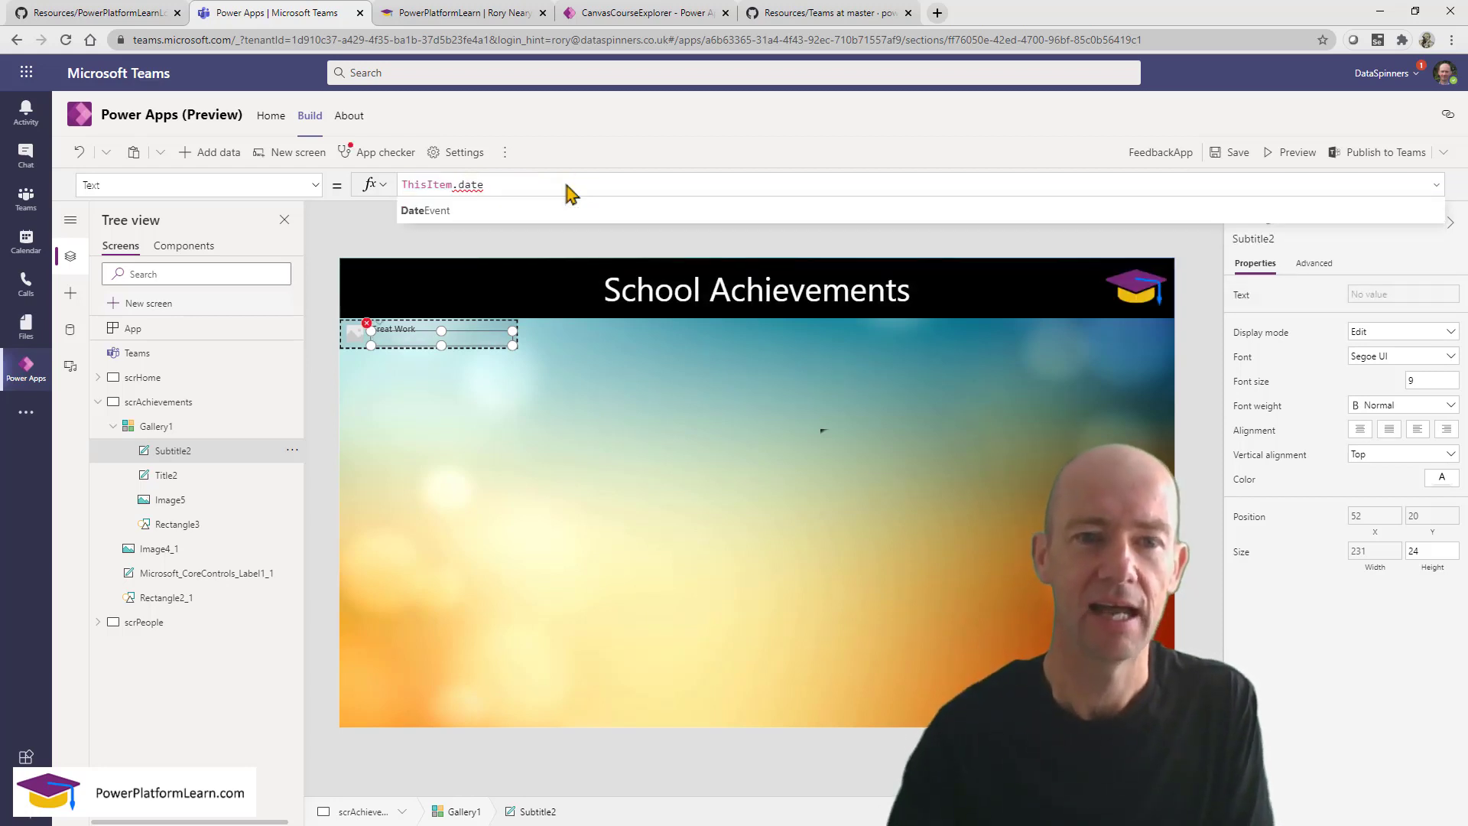
{"action": "left_click", "coordinate": [544, 211]}
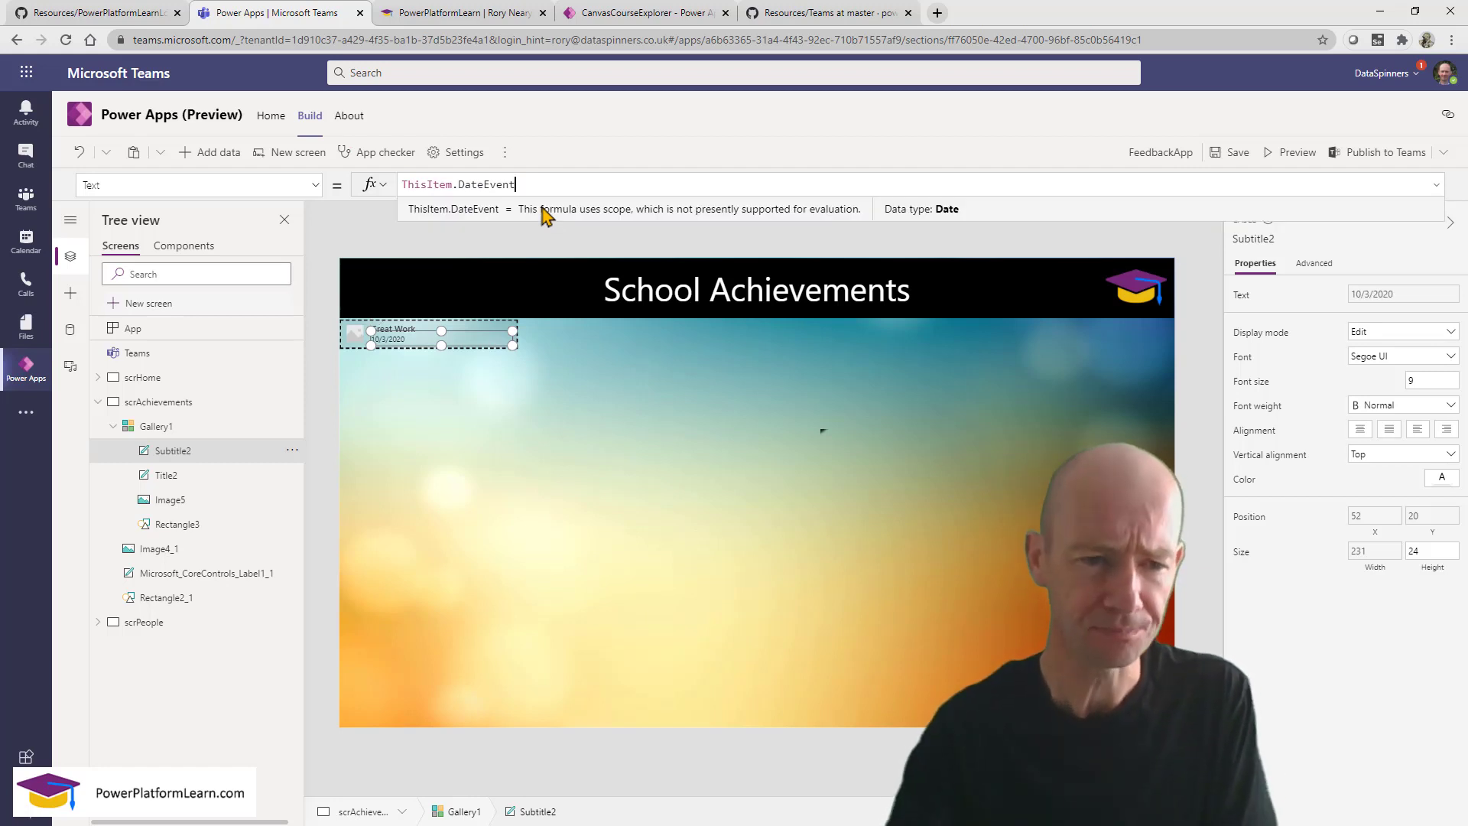
{"action": "left_click", "coordinate": [204, 505]}
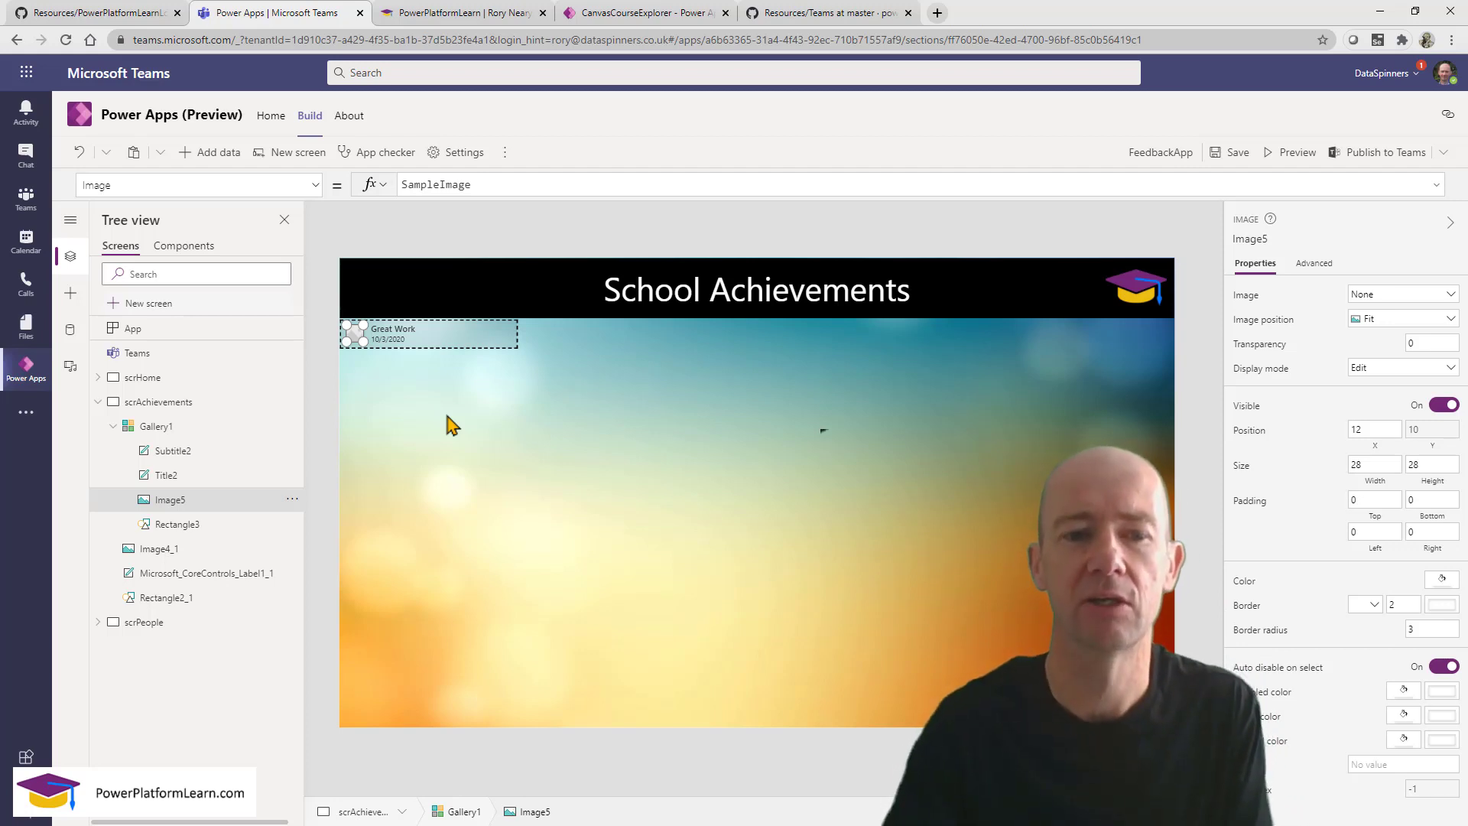
Narrow the Title2 label and shift it to the right in the row.
{"action": "left_click", "coordinate": [427, 338]}
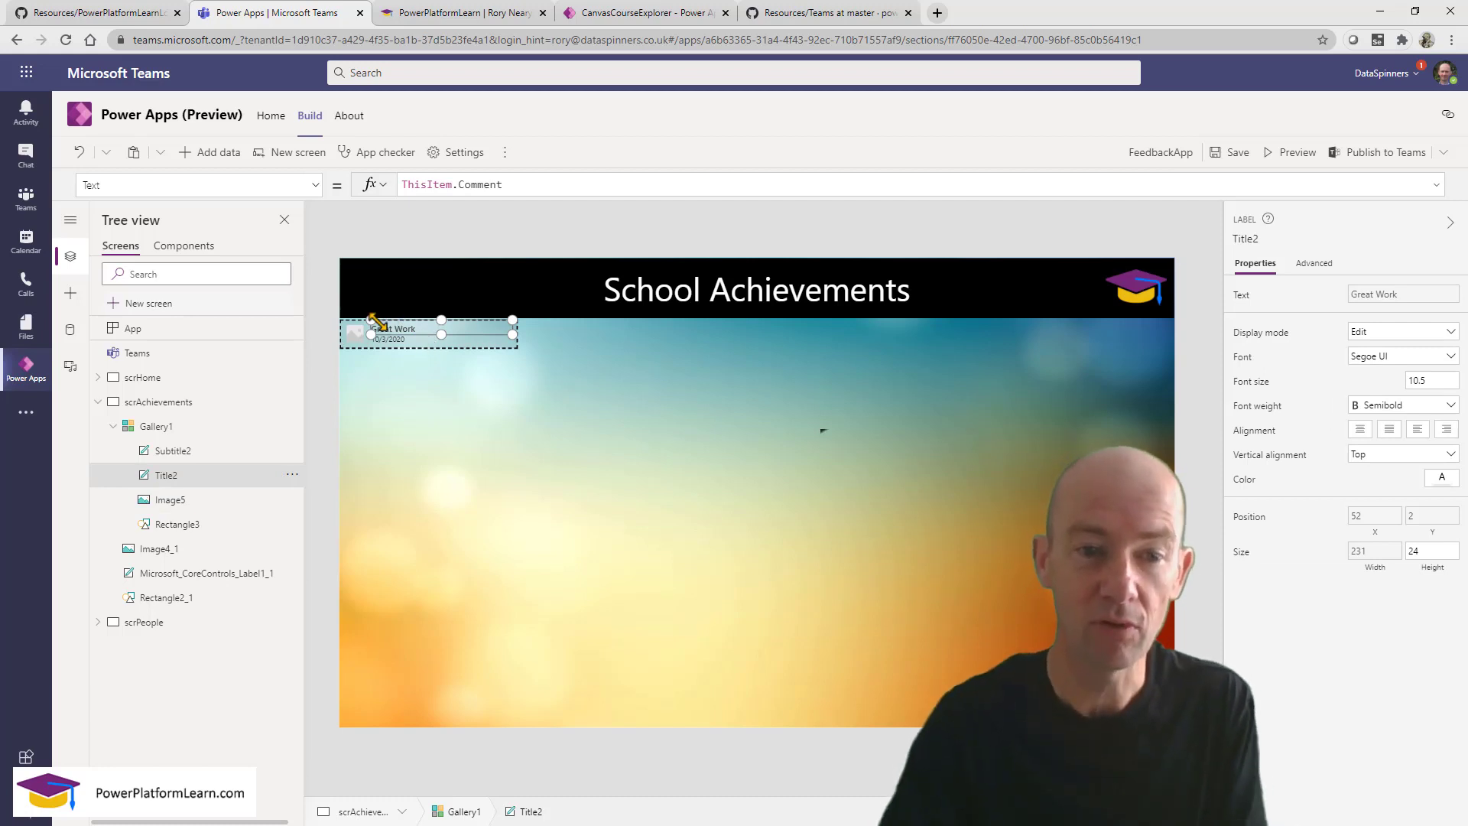
{"action": "left_click_drag", "start_coordinate": [373, 320], "coordinate": [431, 321]}
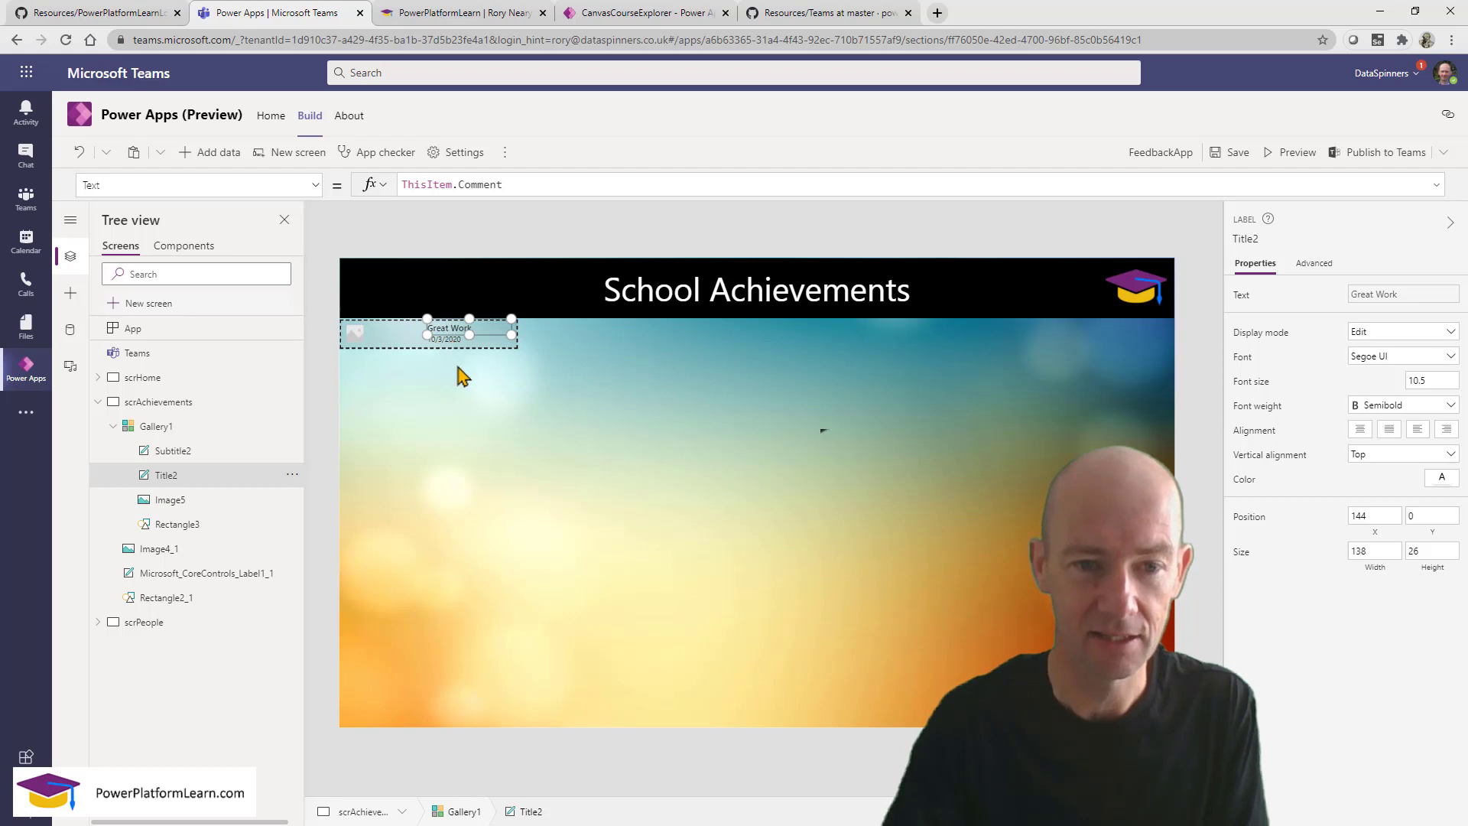
{"action": "left_click", "coordinate": [457, 365]}
Move the Subtitle2 date label left and paste a copy of Title2 as Title2_1.
{"action": "left_click", "coordinate": [450, 341]}
{"action": "mouse_move", "coordinate": [450, 336]}
{"action": "left_mouse_down"}
{"action": "mouse_move", "coordinate": [422, 337]}
{"action": "mouse_move", "coordinate": [455, 337]}
{"action": "mouse_move", "coordinate": [443, 347]}
{"action": "left_mouse_up"}
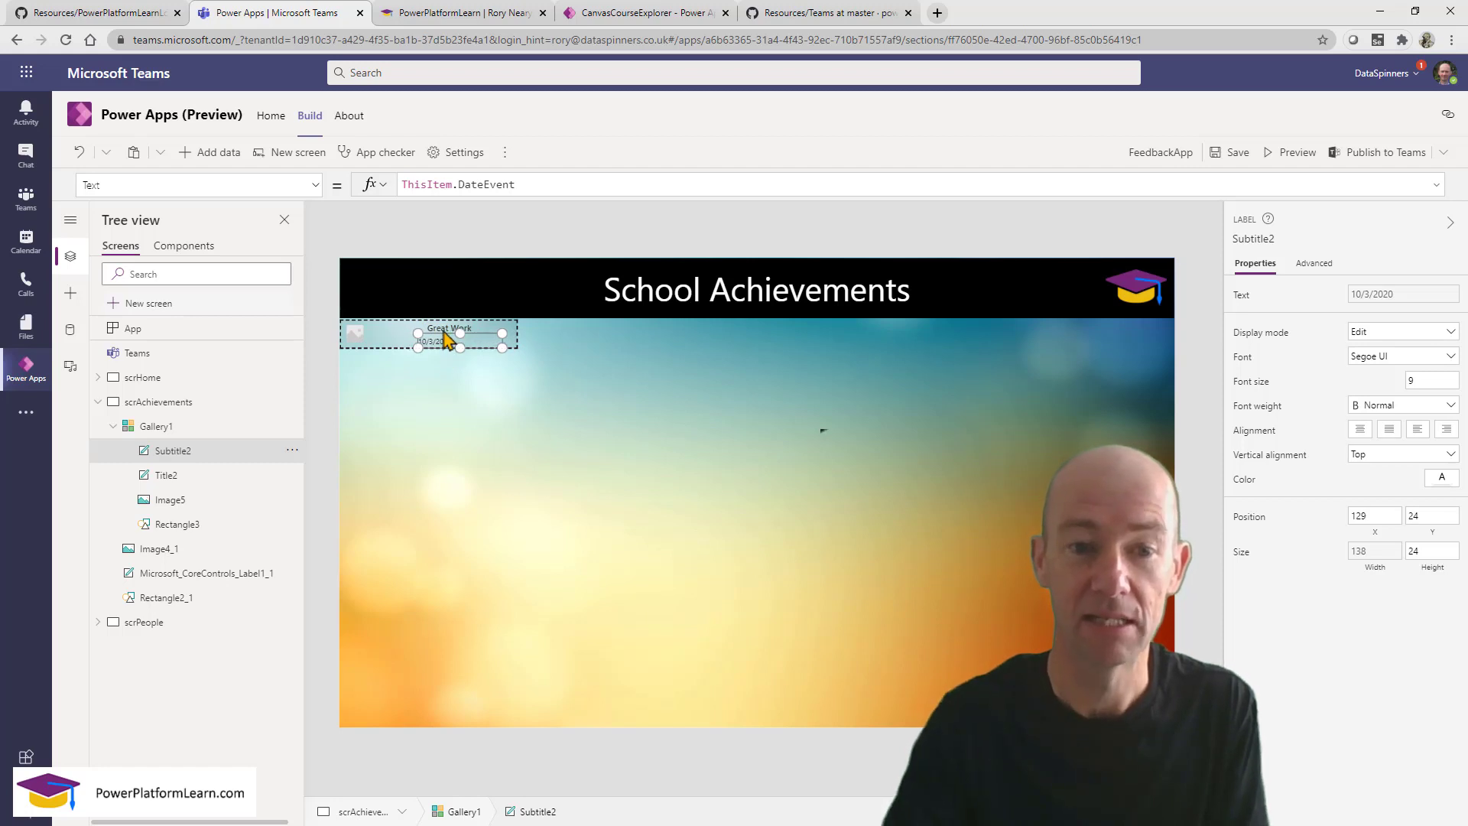
{"action": "left_click", "coordinate": [442, 329]}
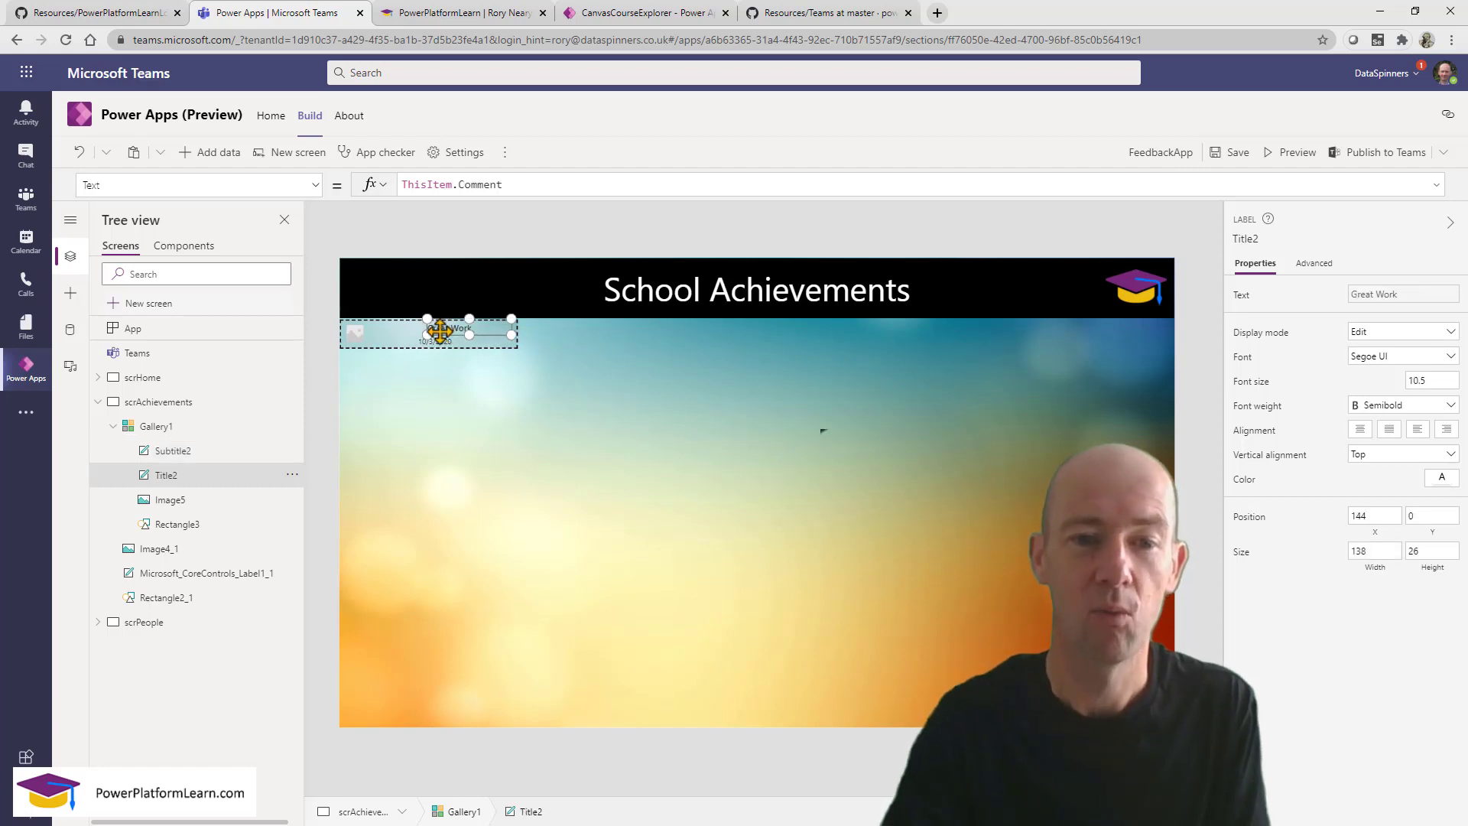
{"action": "key", "text": "ctrl+v"}
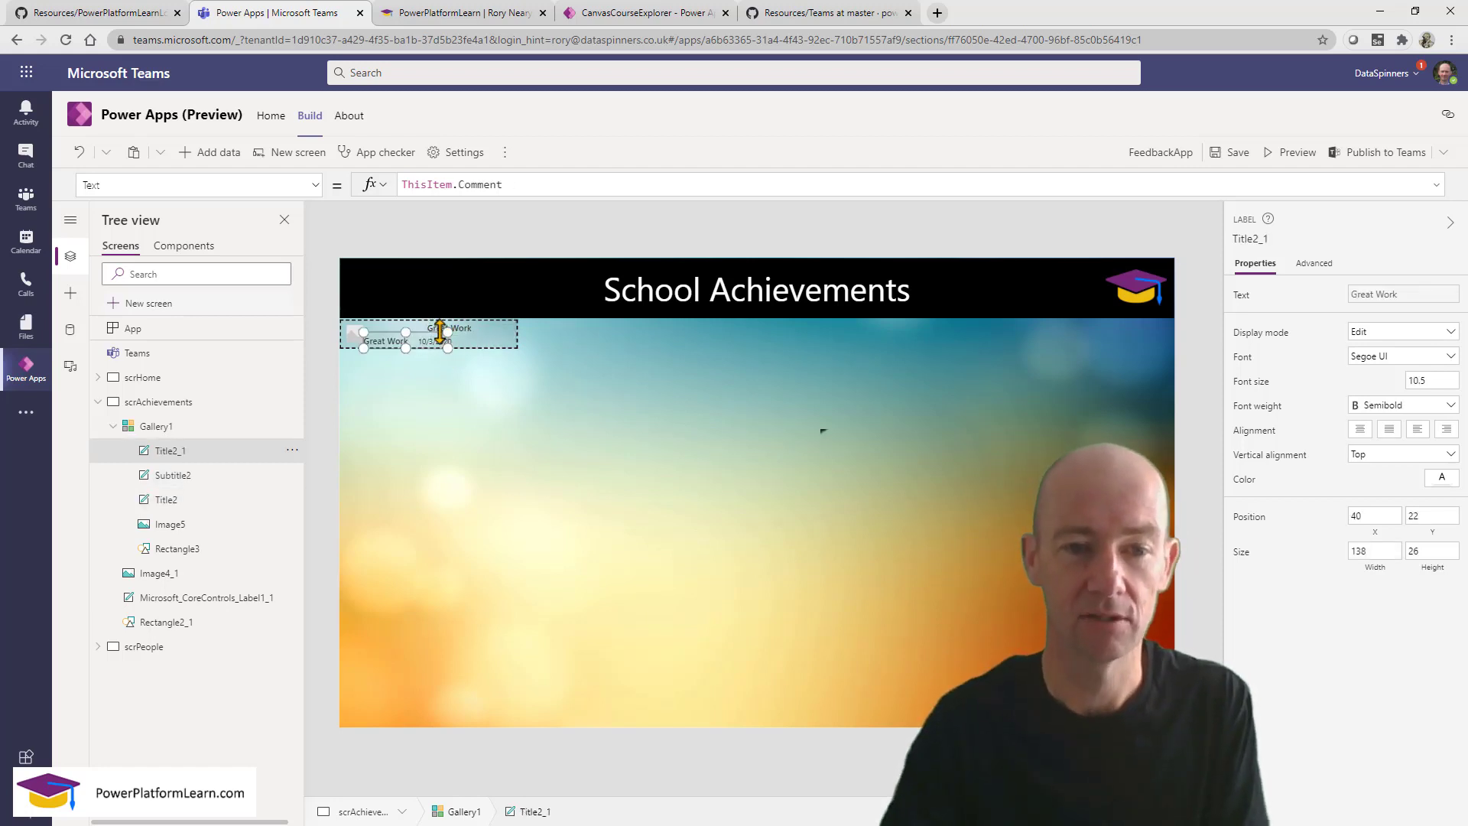
Move Title2_1 to the row's top and change its formula from ThisItem.Comment to ThisItem.Student.
{"action": "left_click_drag", "start_coordinate": [395, 332], "coordinate": [426, 334]}
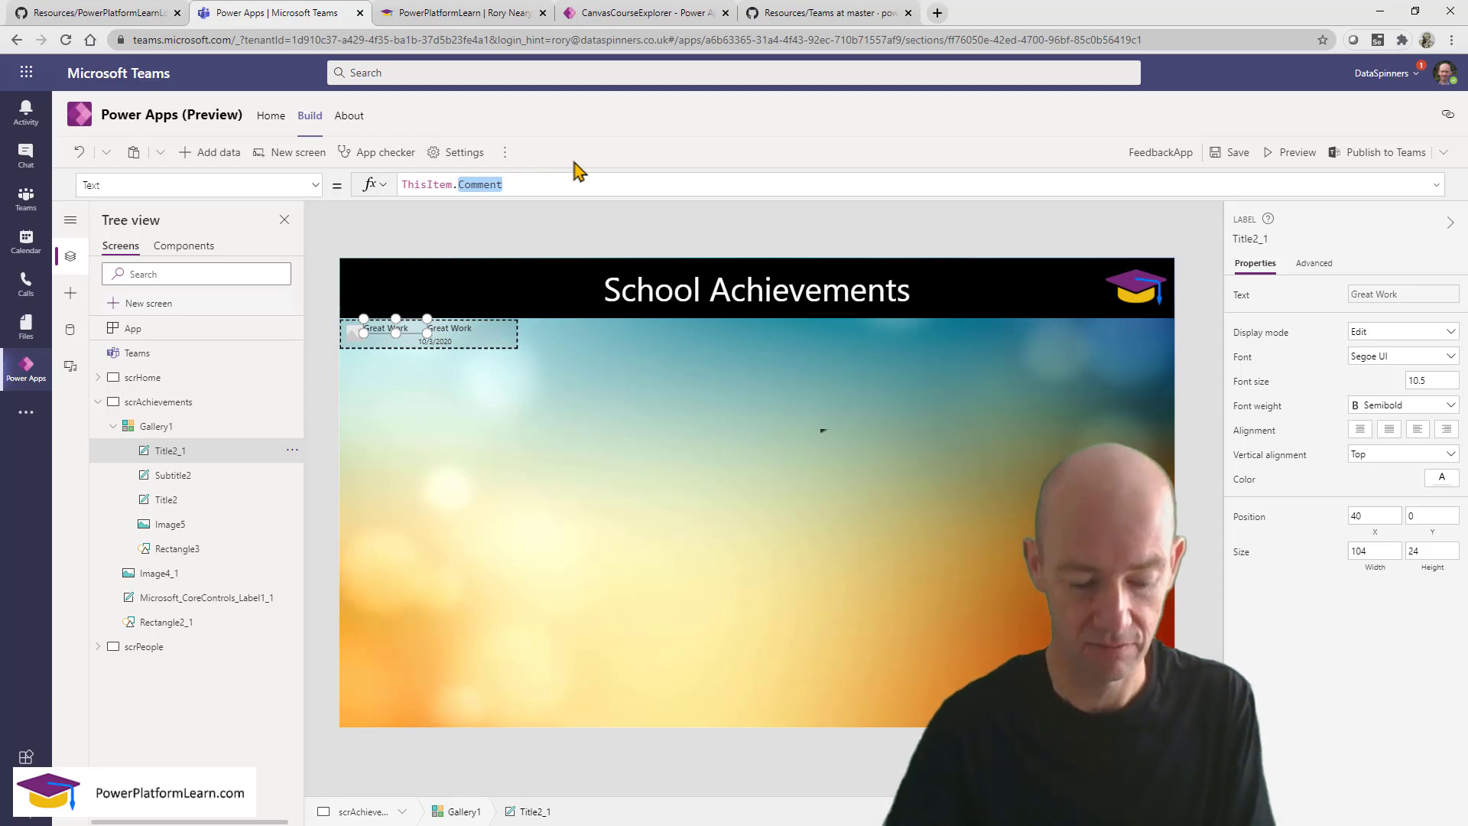
{"action": "key", "text": "BackSpace"}
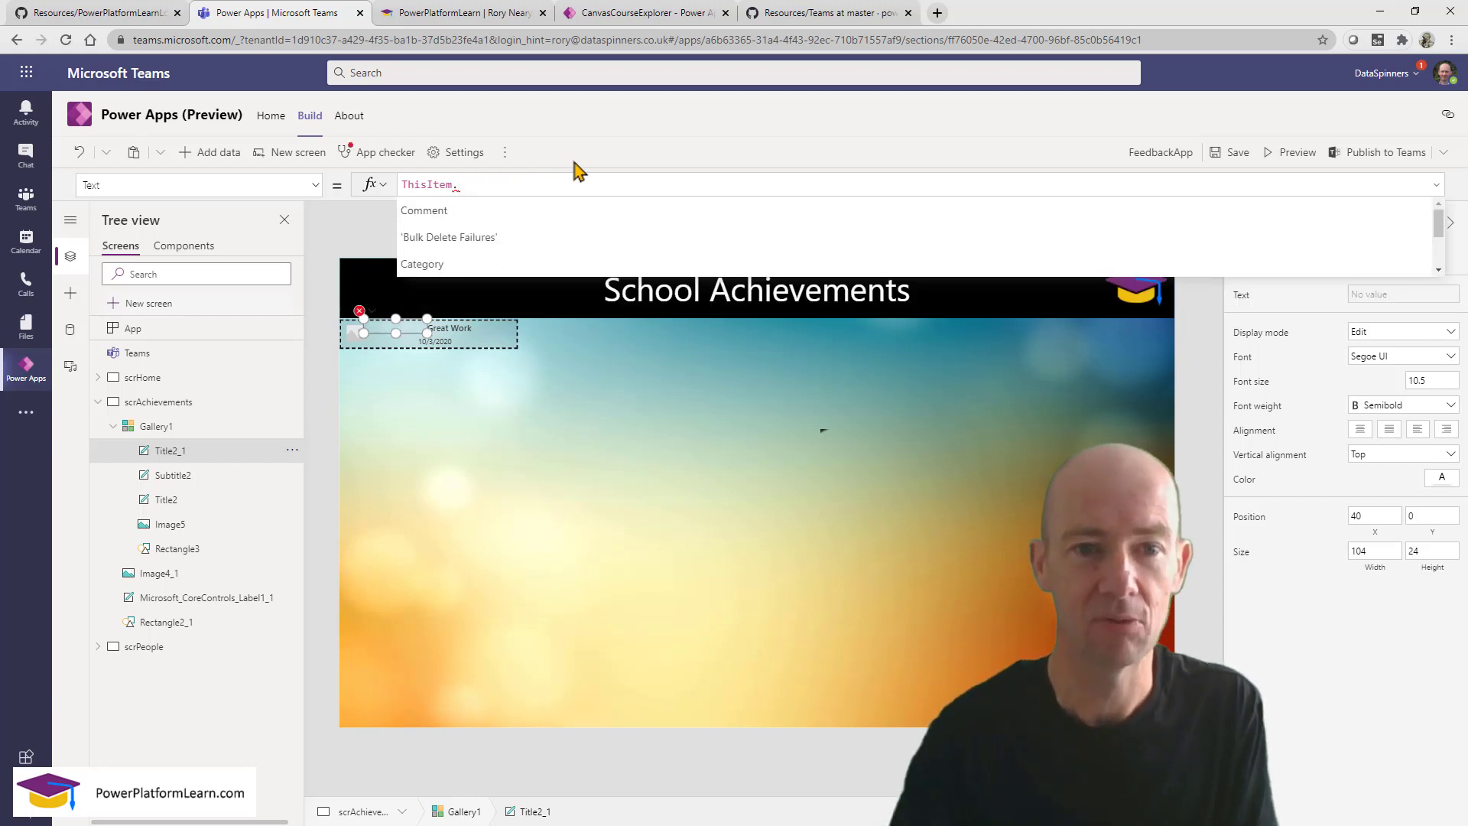
{"action": "left_click_drag", "start_coordinate": [1443, 229], "coordinate": [1448, 256]}
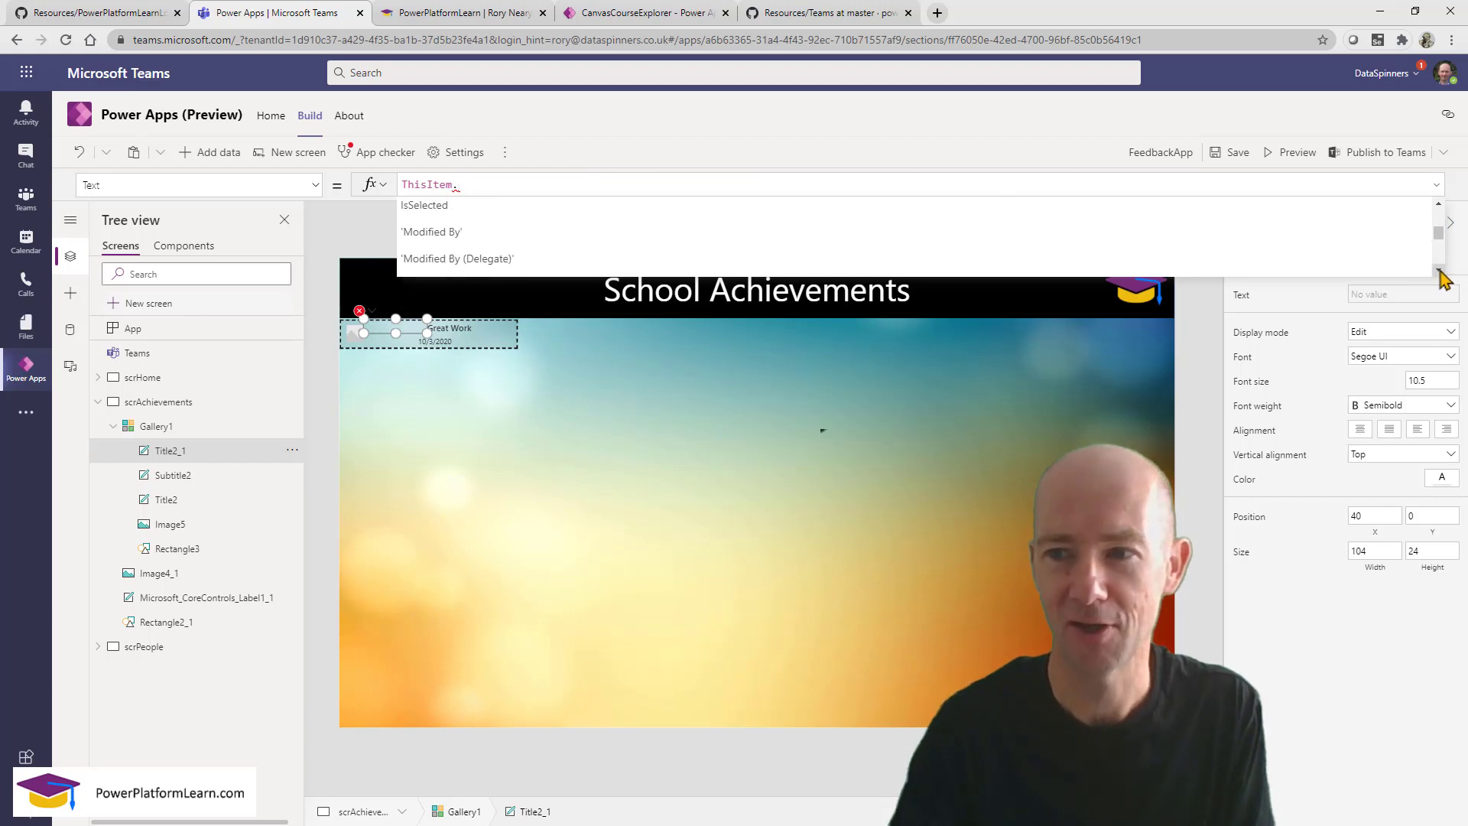
{"action": "left_click", "coordinate": [1439, 273]}
{"action": "left_click", "coordinate": [1439, 272]}
{"action": "left_click", "coordinate": [1438, 271]}
{"action": "left_click", "coordinate": [1439, 271]}
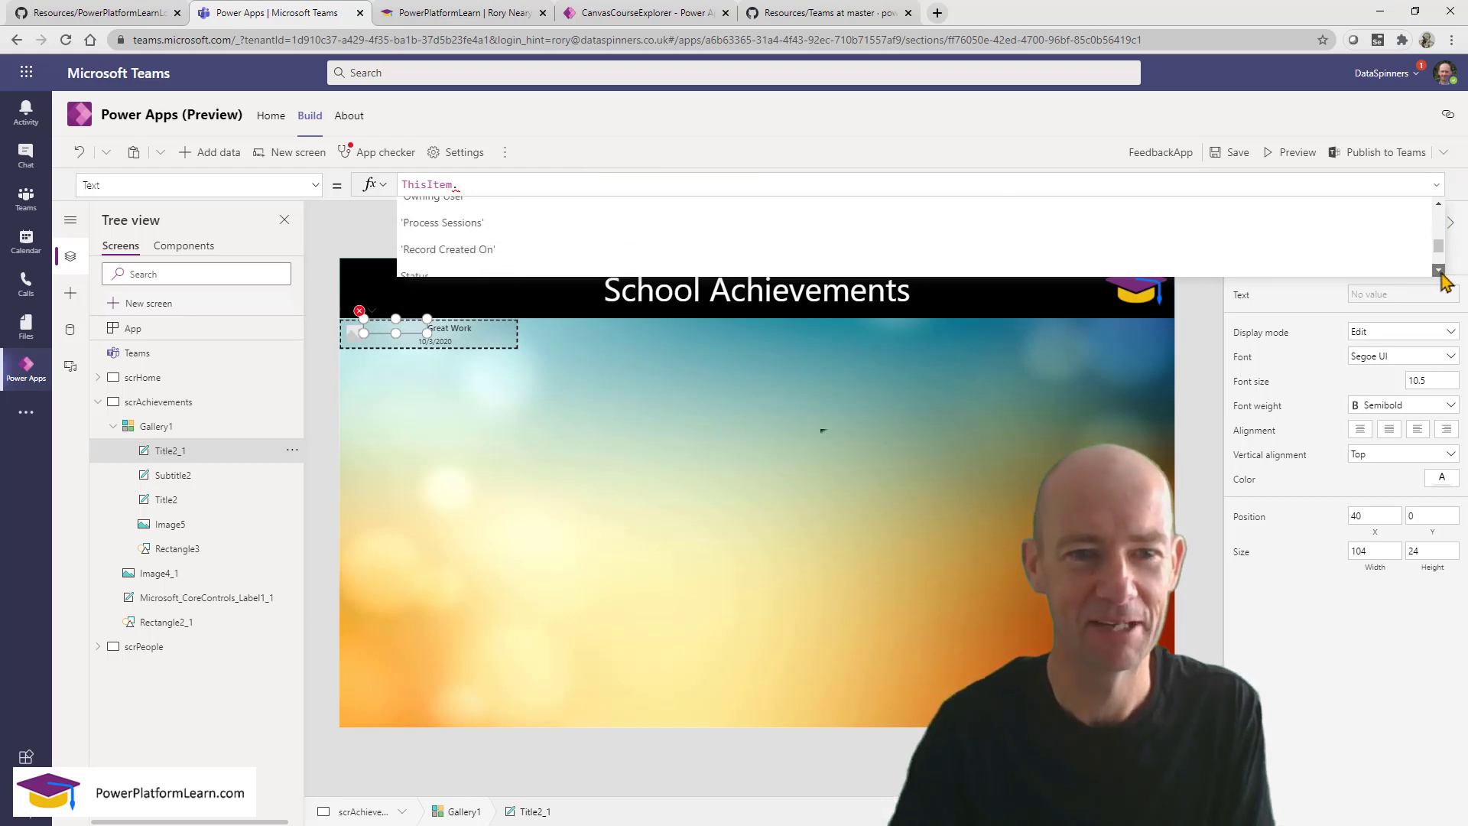
{"action": "left_click", "coordinate": [1439, 272]}
{"action": "left_click_drag", "start_coordinate": [1442, 247], "coordinate": [1440, 208]}
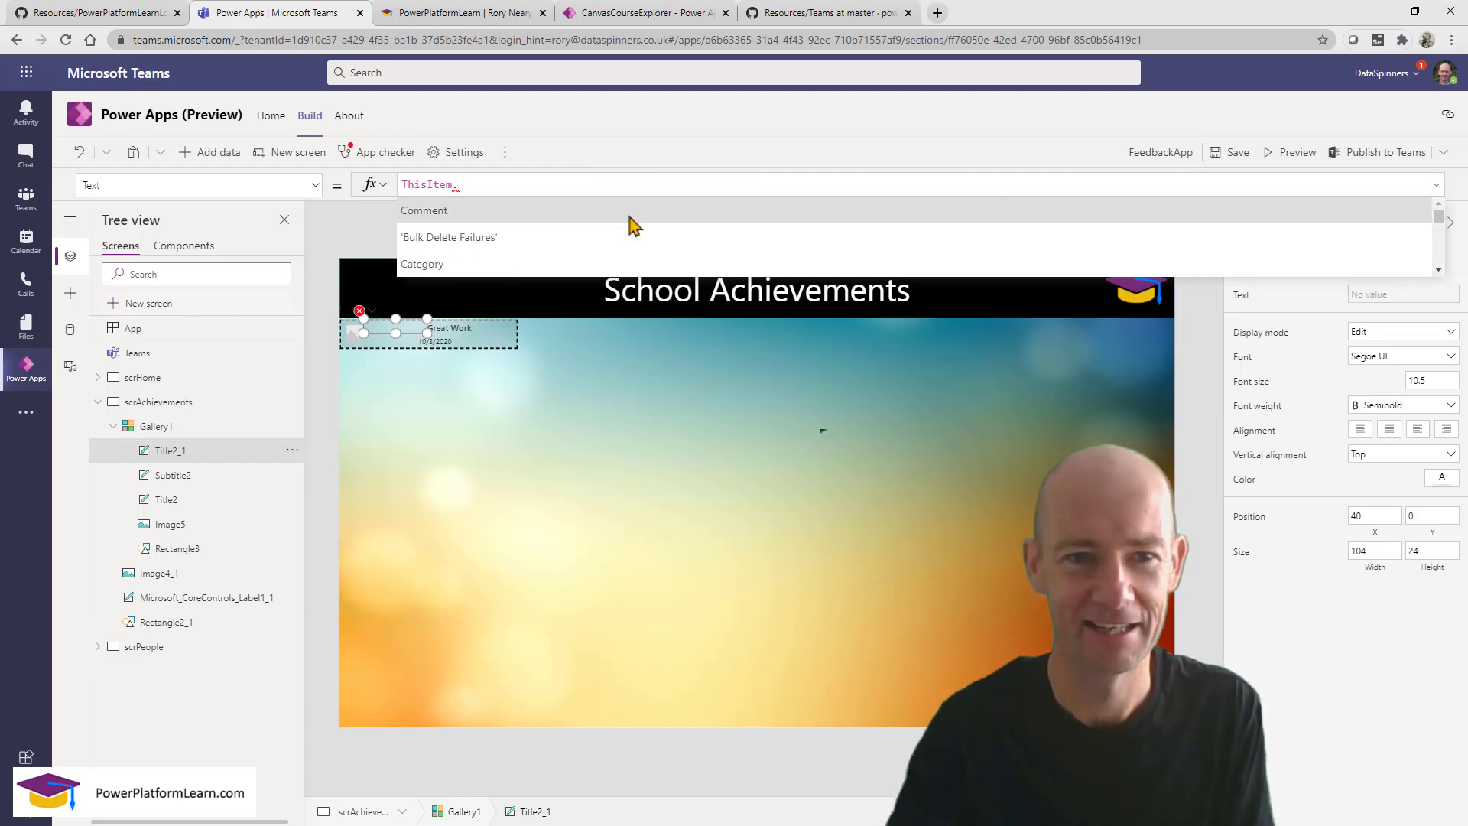
{"action": "scroll", "coordinate": [536, 227], "scroll_direction": "down", "scroll_amount": 4}
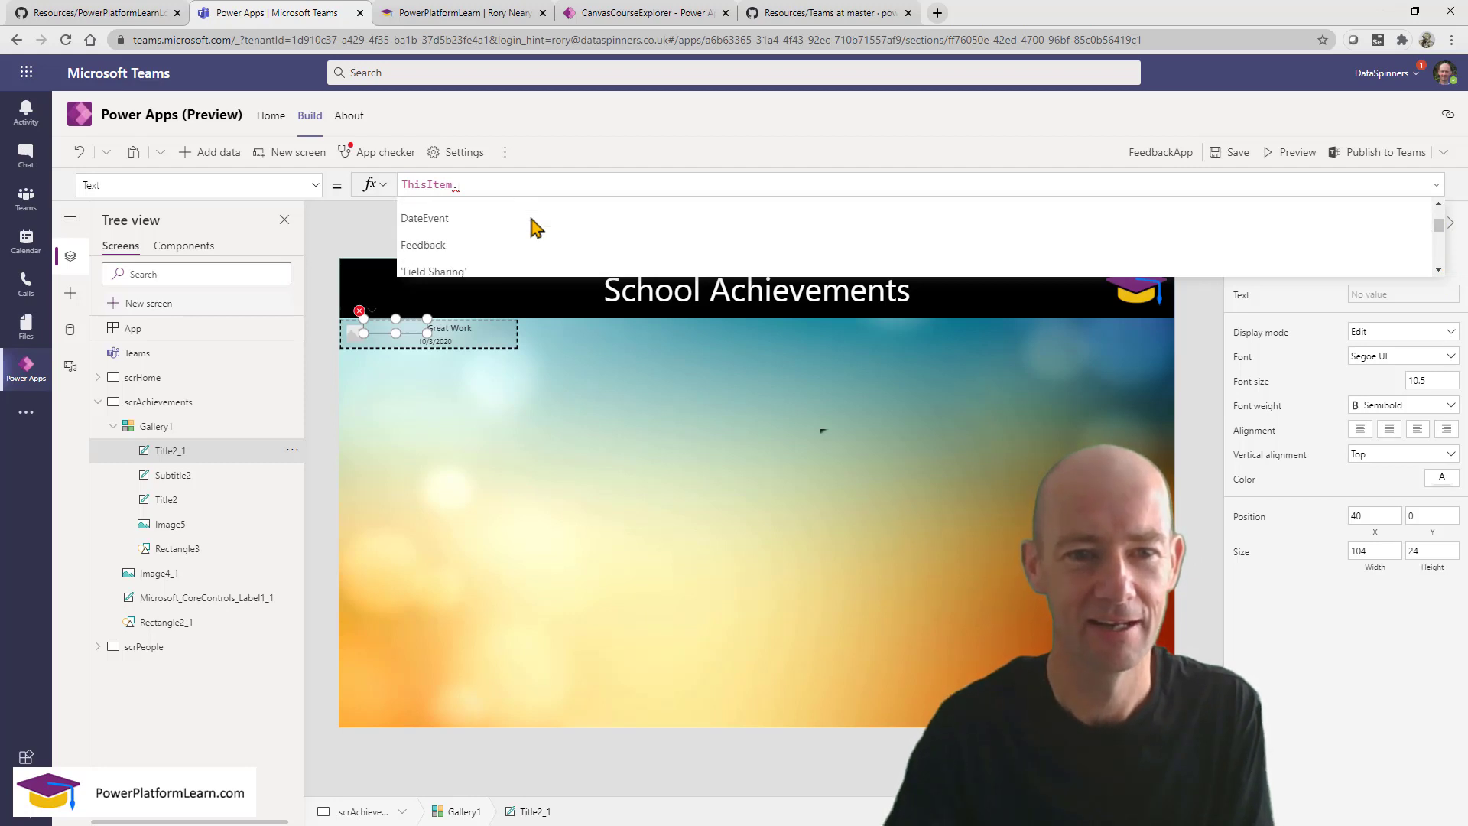
{"action": "scroll", "coordinate": [536, 227], "scroll_direction": "down", "scroll_amount": 2}
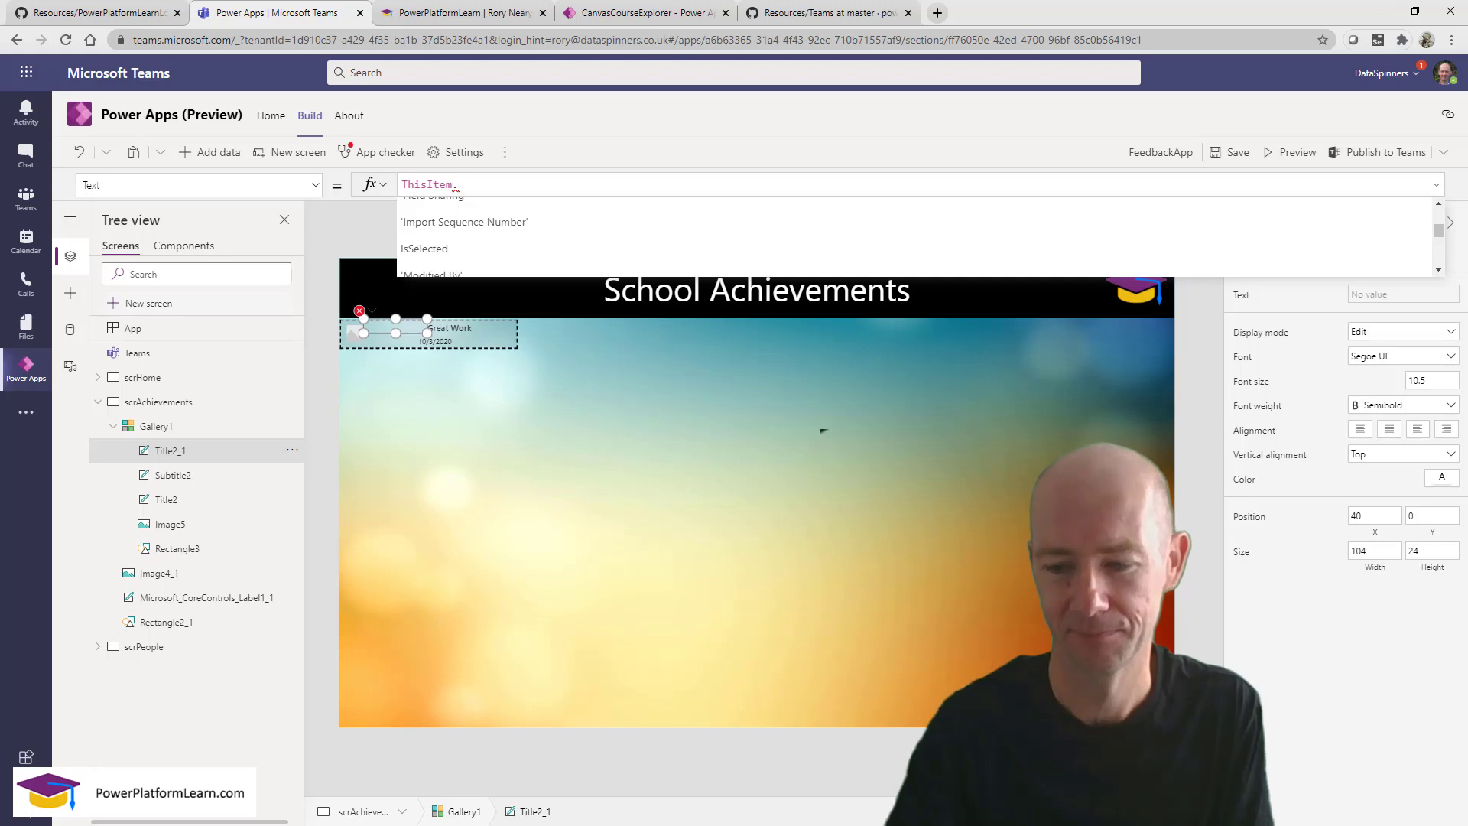
{"action": "scroll", "coordinate": [535, 237], "scroll_direction": "down", "scroll_amount": 4}
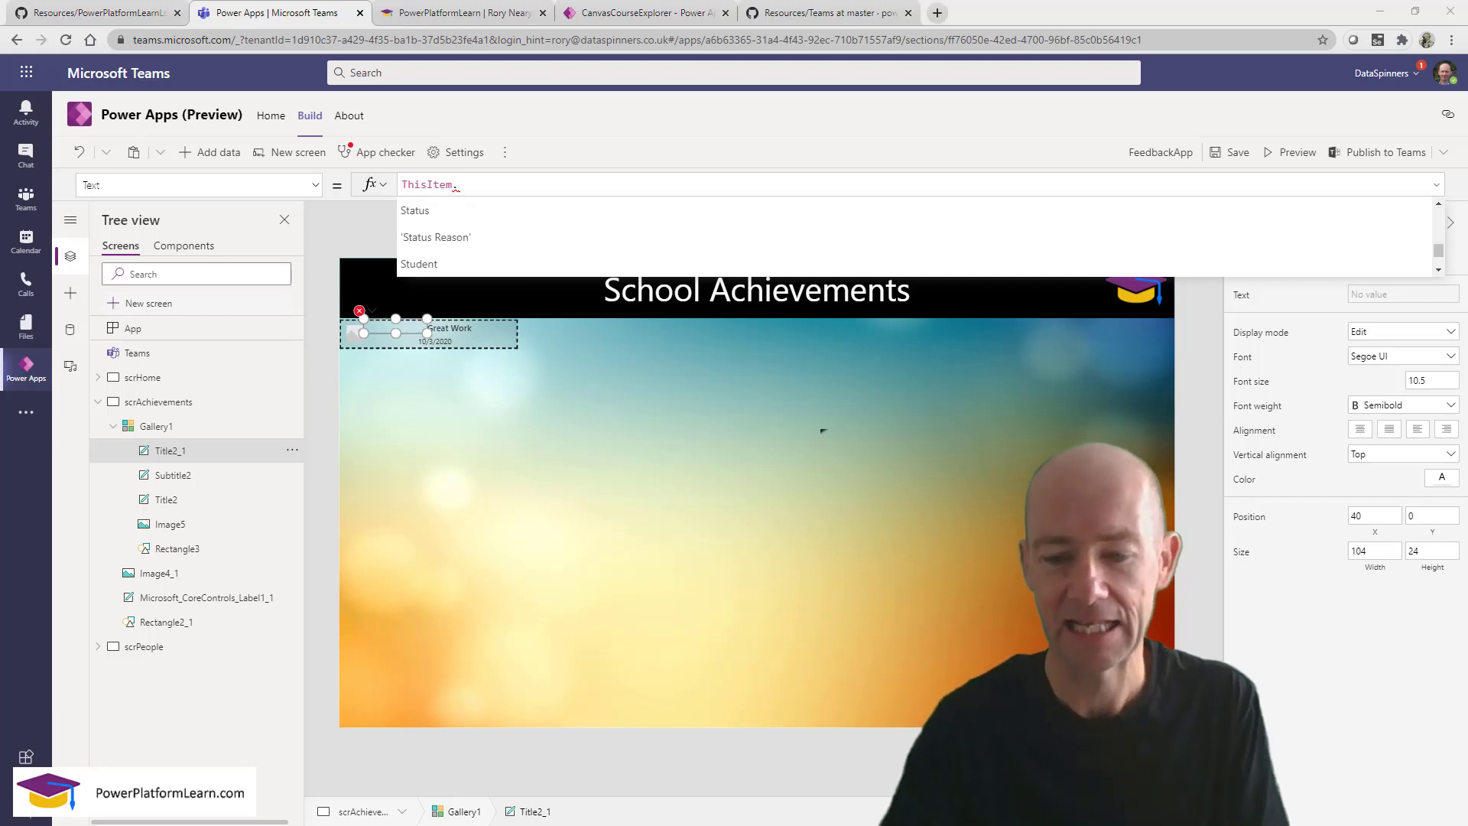
{"action": "left_click", "coordinate": [434, 263]}
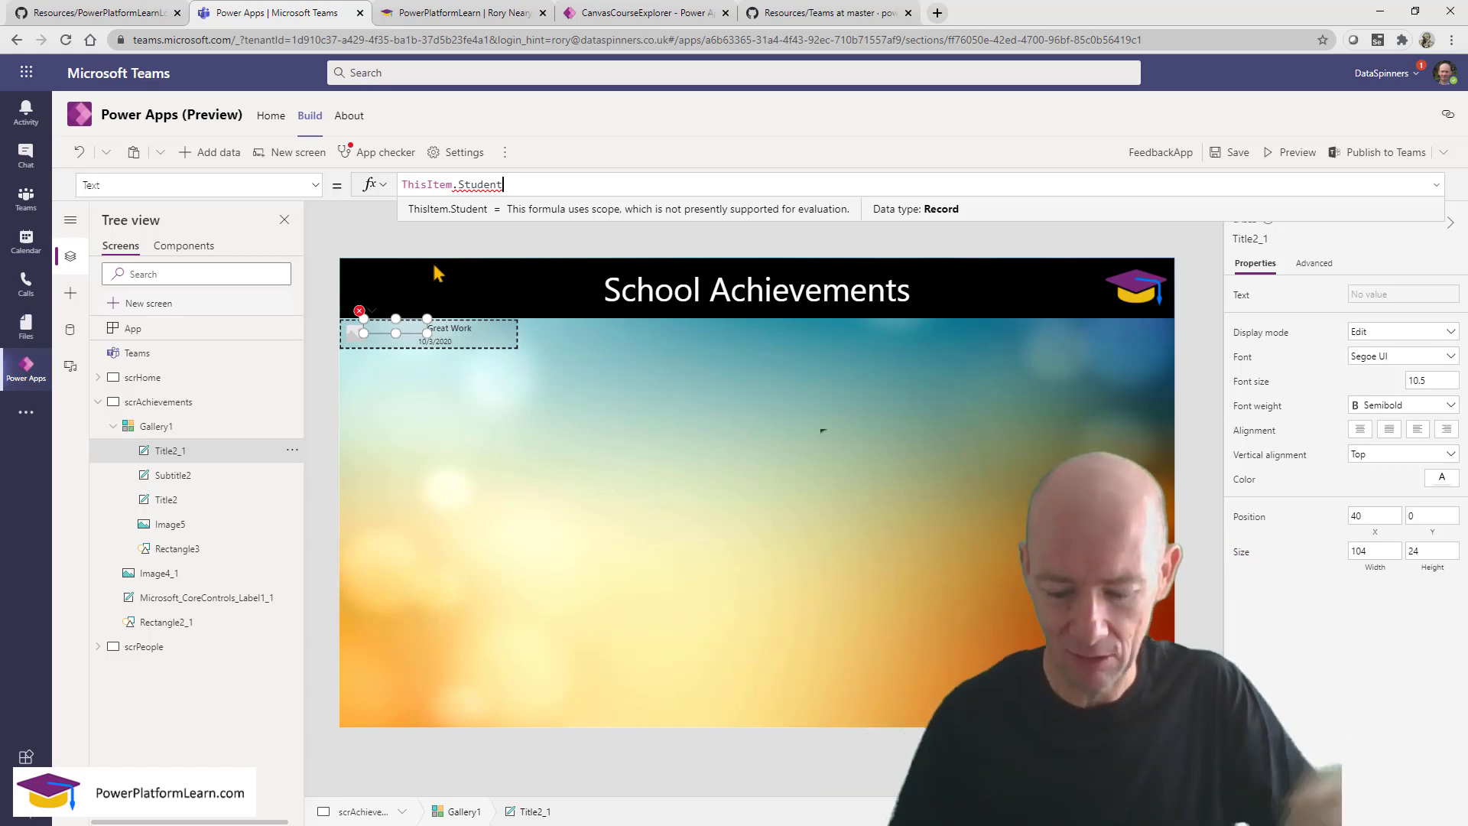
Set the Title2_1 label's Text formula to ThisItem.Student.FirstName.
{"action": "type", "text": "."}
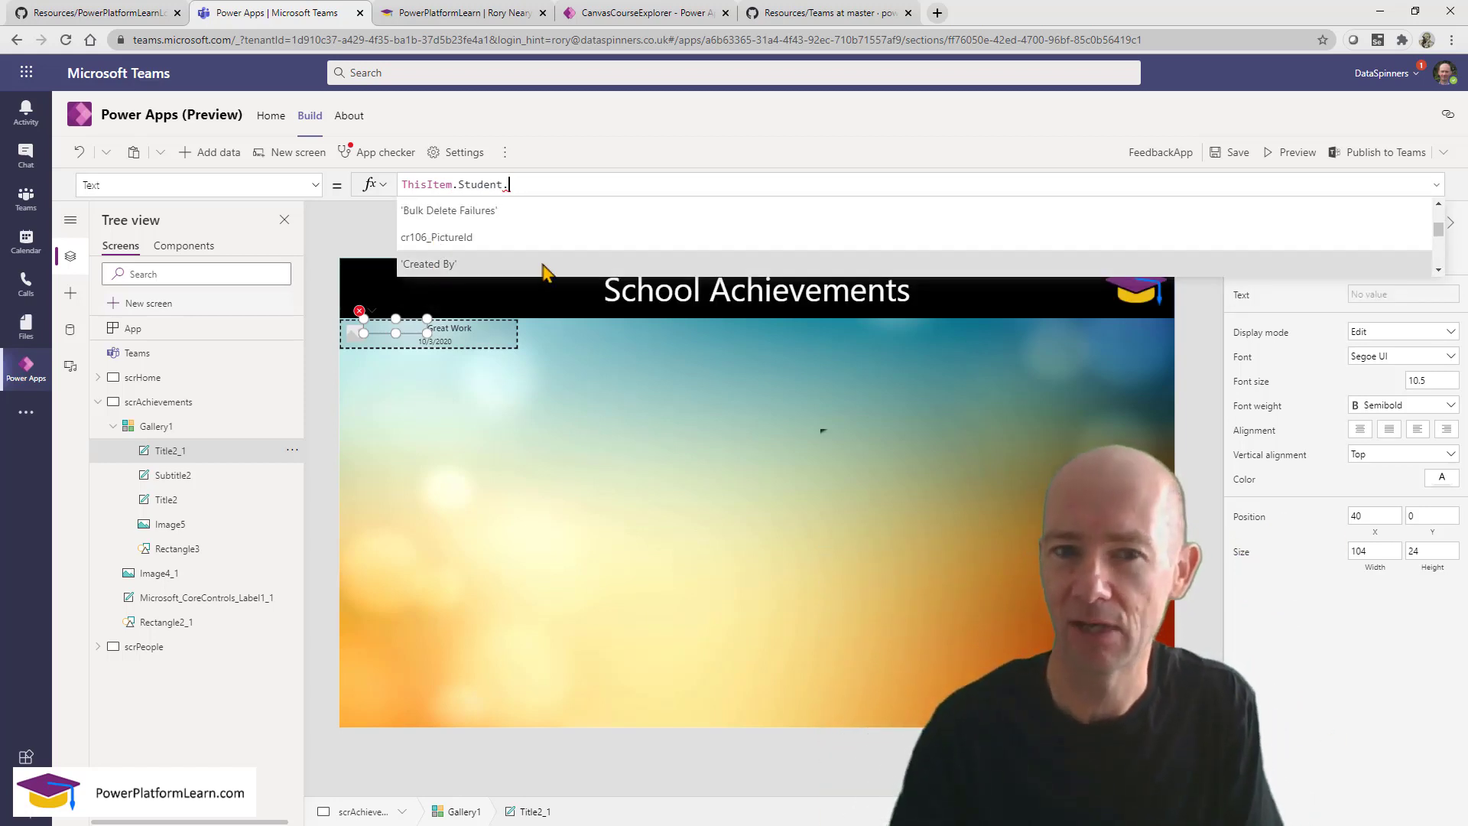
{"action": "left_click", "coordinate": [1438, 271]}
{"action": "left_click", "coordinate": [1438, 270]}
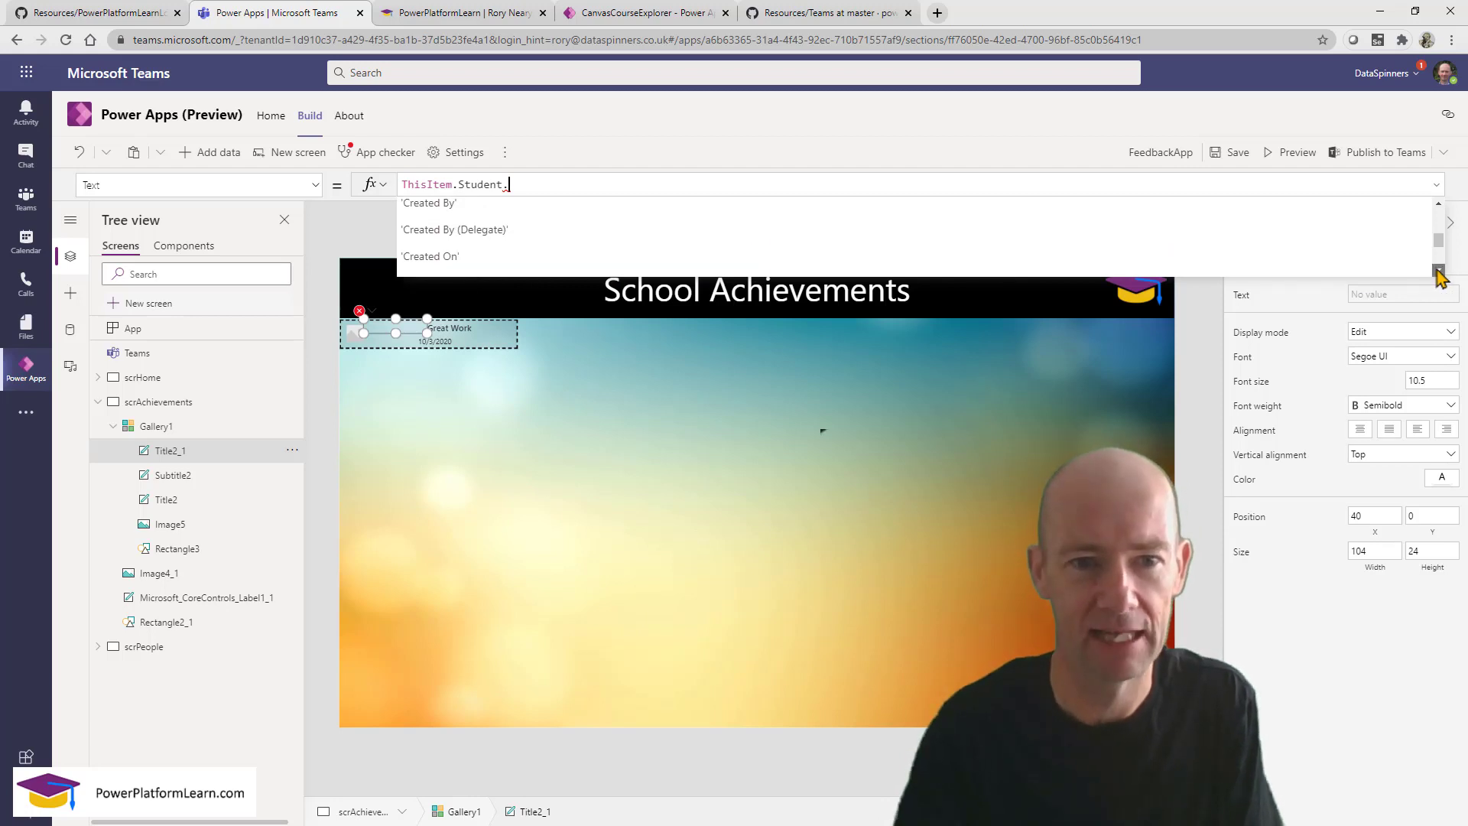
{"action": "left_click", "coordinate": [1438, 271]}
{"action": "left_click", "coordinate": [1438, 270]}
{"action": "left_click", "coordinate": [1438, 271]}
{"action": "left_click", "coordinate": [1438, 271]}
{"action": "left_click", "coordinate": [1438, 271]}
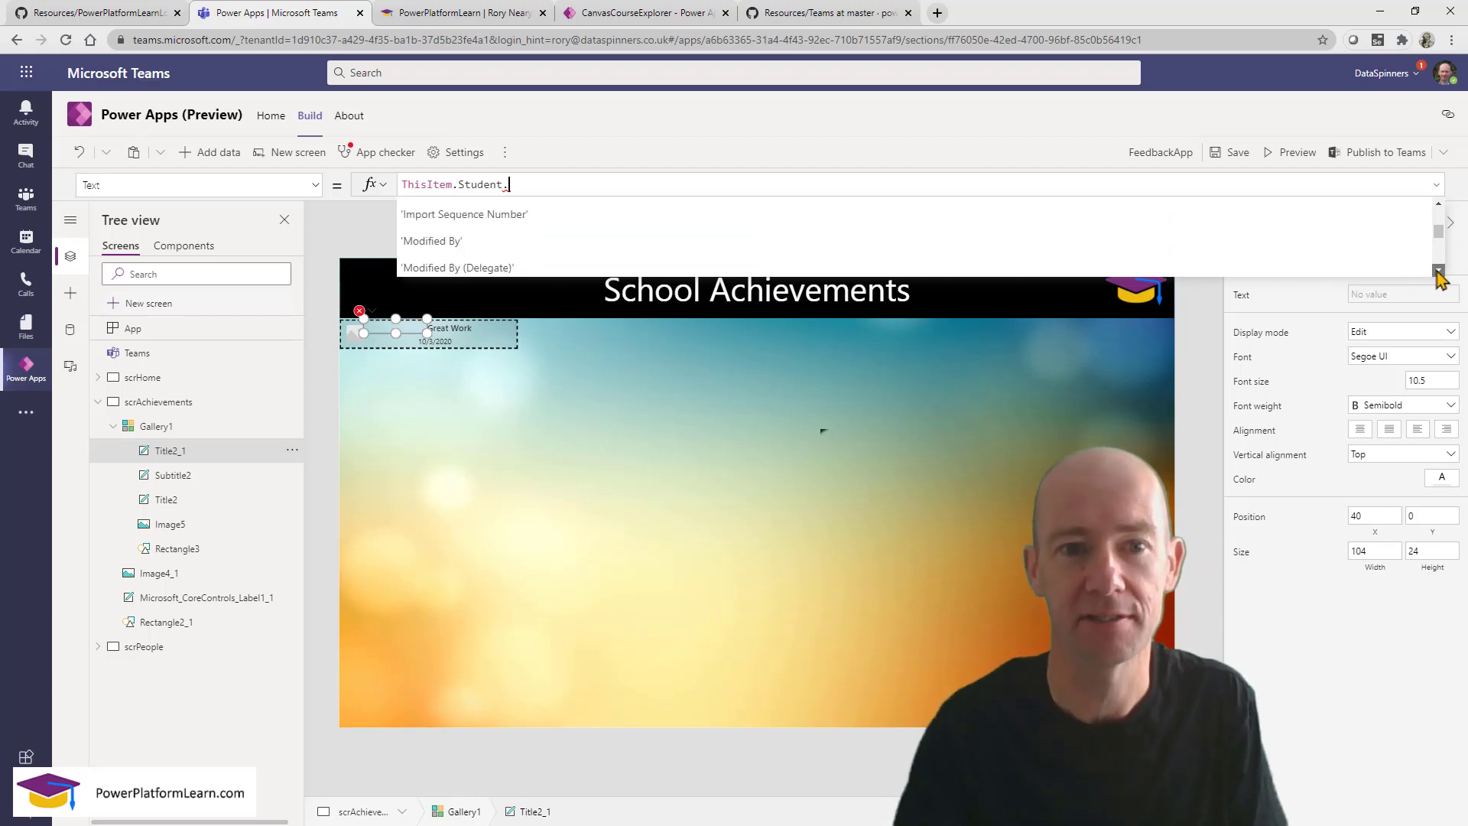
{"action": "left_click", "coordinate": [1438, 271]}
{"action": "left_click", "coordinate": [1438, 270]}
{"action": "left_click", "coordinate": [1438, 270]}
{"action": "left_click", "coordinate": [1438, 271]}
{"action": "left_click", "coordinate": [1438, 270]}
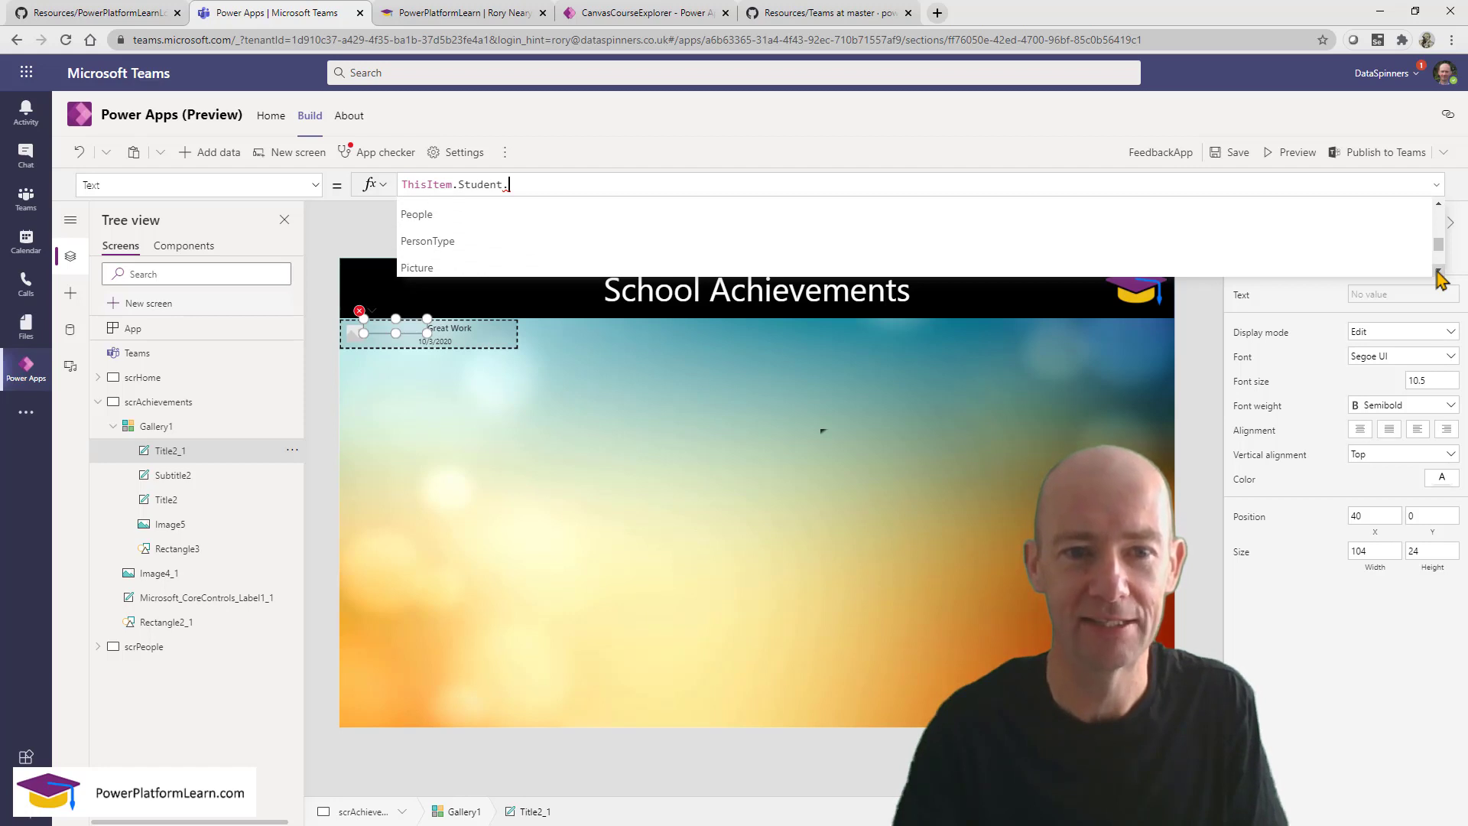
{"action": "left_click", "coordinate": [1438, 271]}
{"action": "left_click", "coordinate": [1438, 271]}
{"action": "left_click", "coordinate": [1438, 270]}
{"action": "left_click", "coordinate": [1438, 271]}
{"action": "left_click", "coordinate": [1438, 270]}
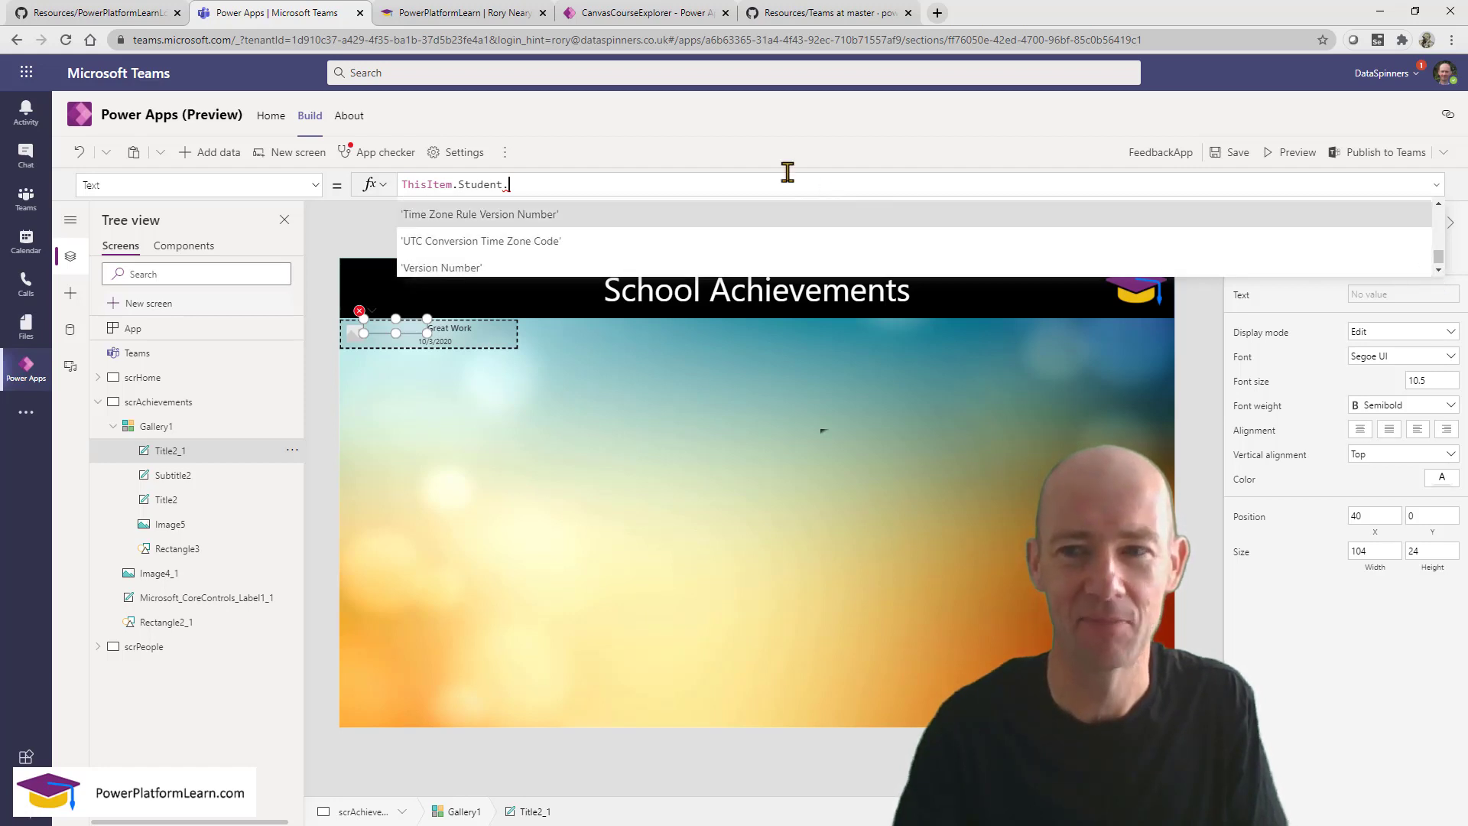
{"action": "type", "text": "fir"}
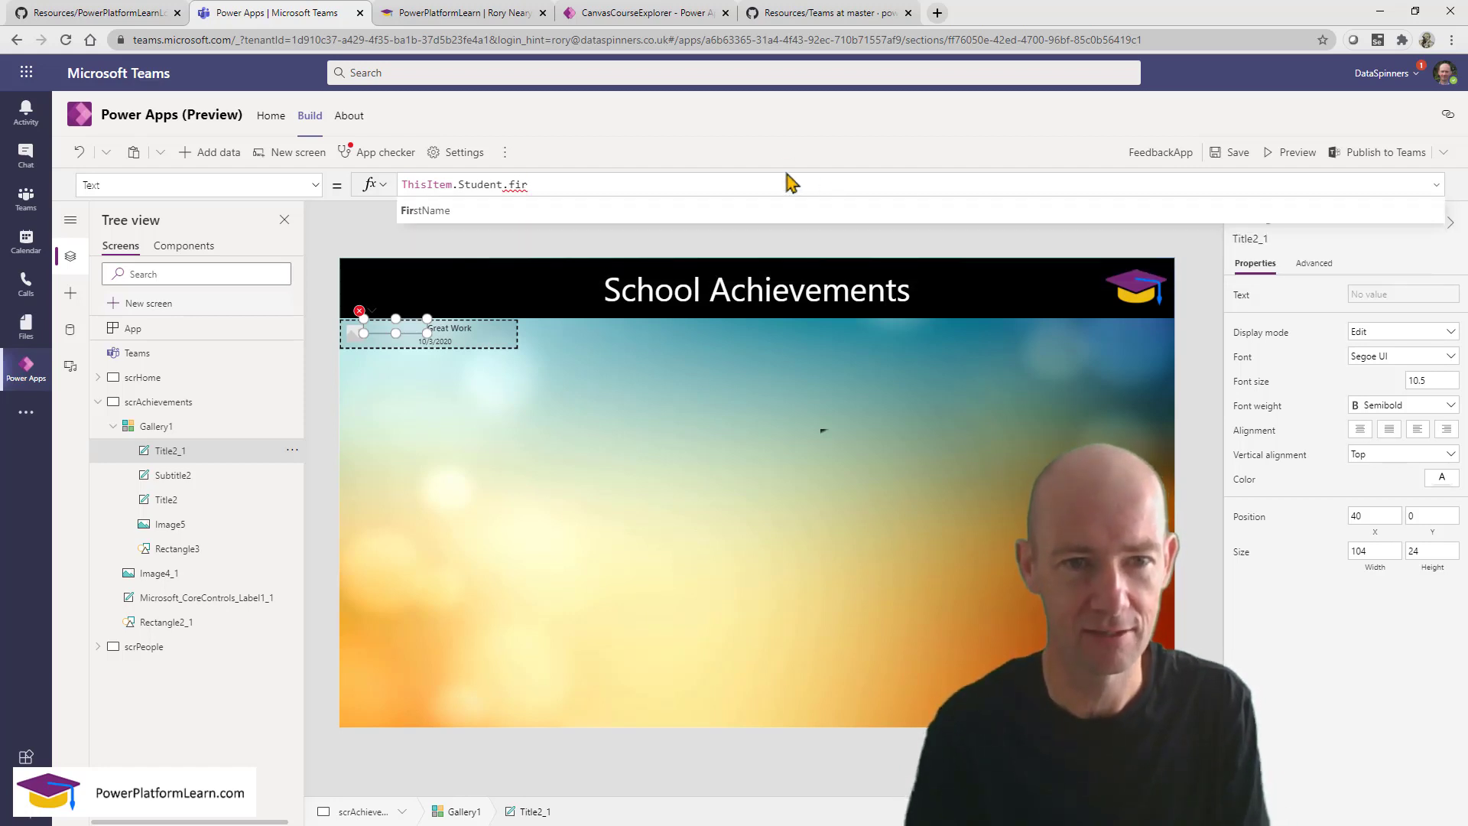
{"action": "left_click", "coordinate": [642, 216]}
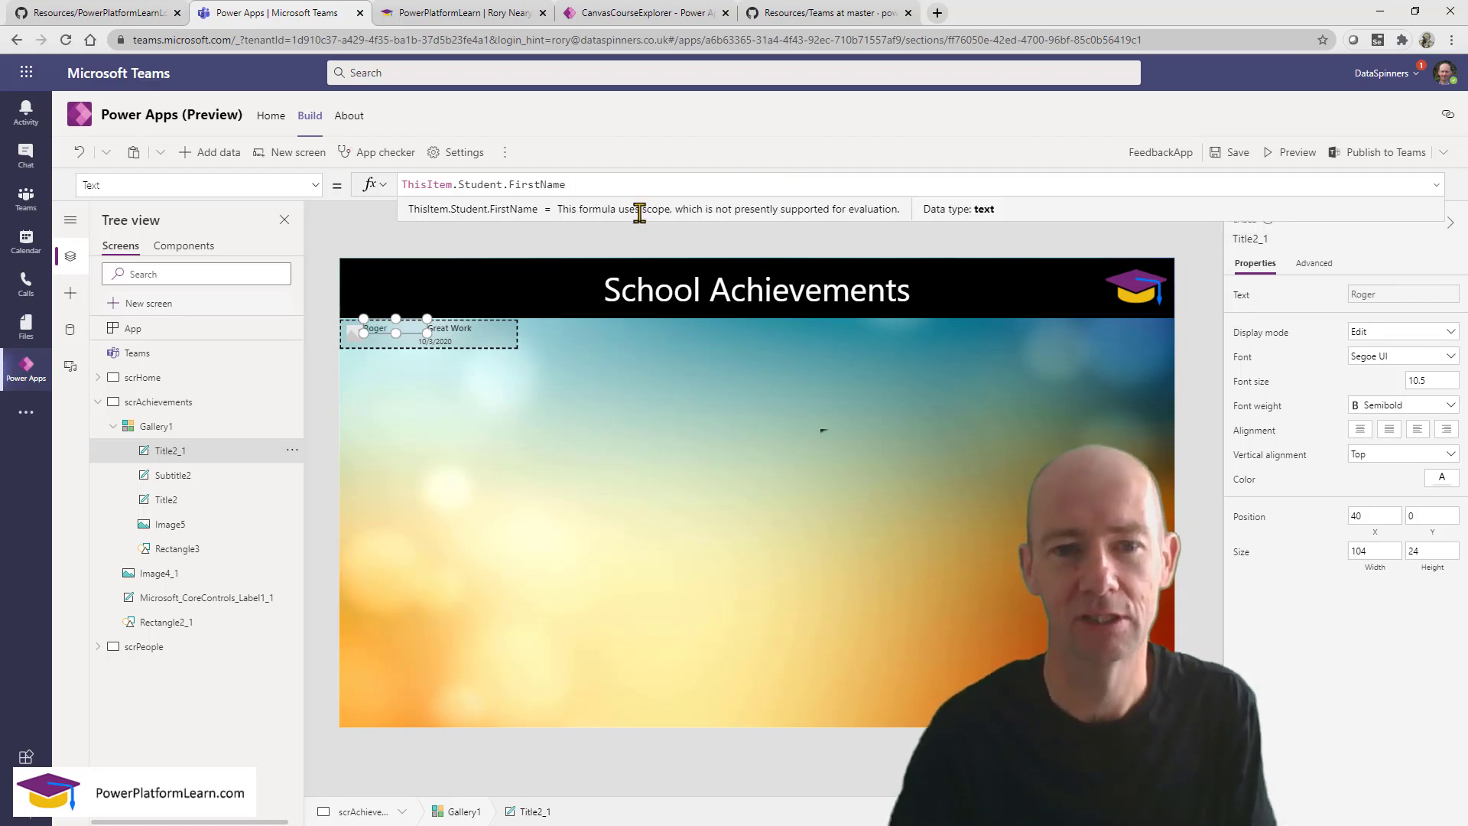
Extend the label formula to FirstName & " " & LastName to show the full name.
{"action": "triple_click", "coordinate": [591, 185]}
{"action": "key", "text": "ctrl+c"}
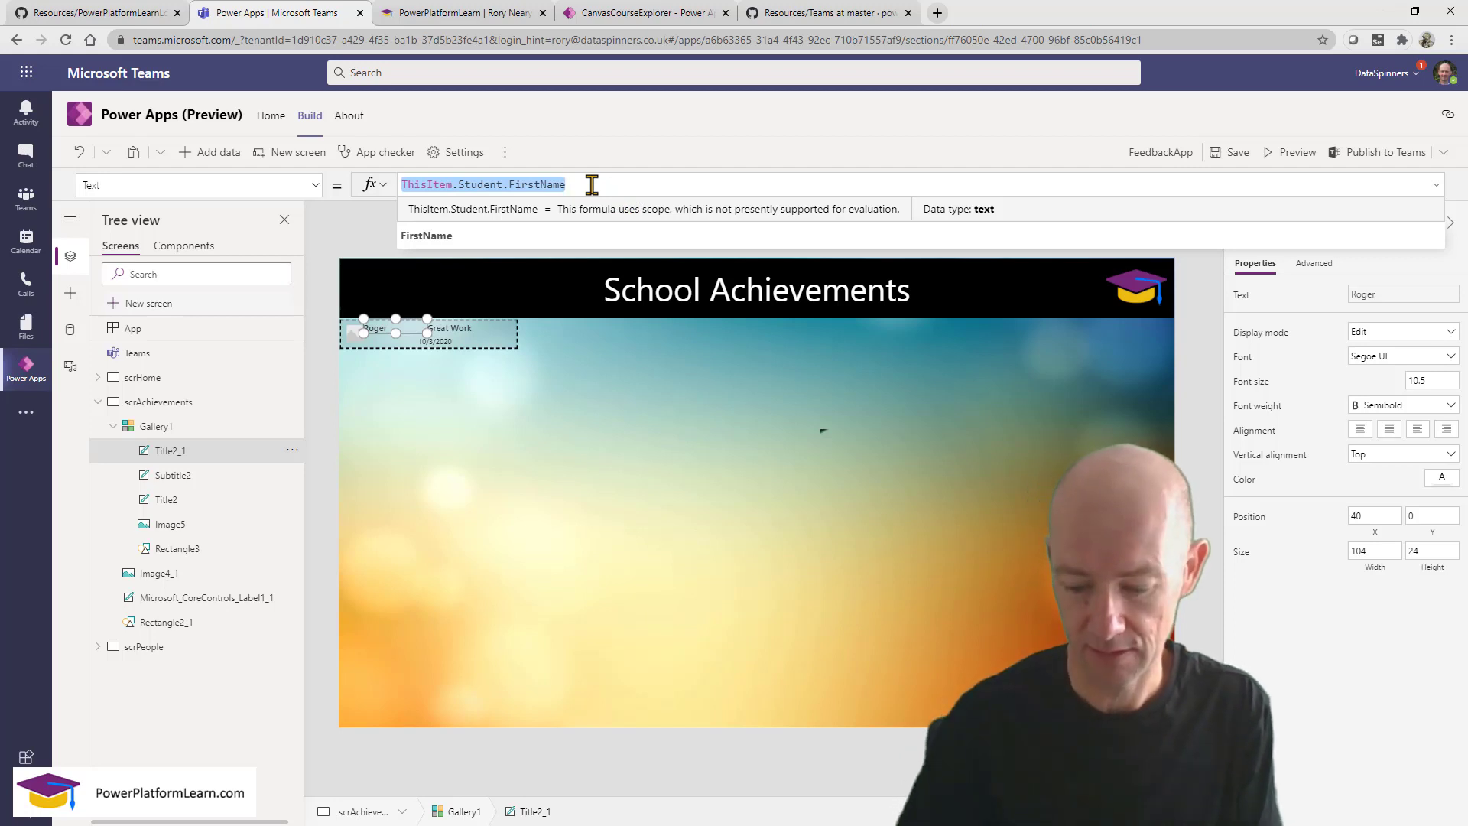
{"action": "left_click", "coordinate": [591, 185]}
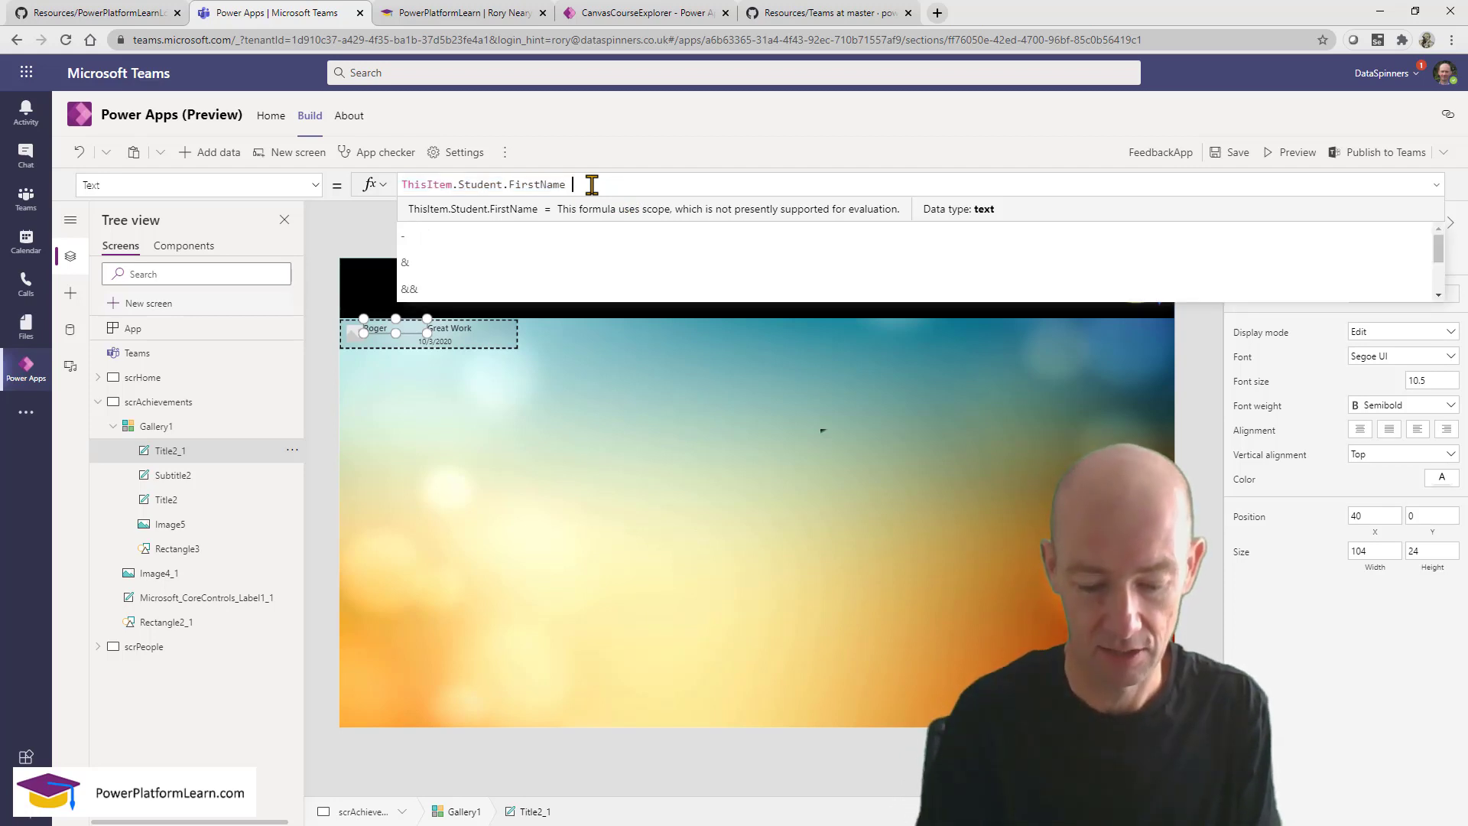
{"action": "type", "text": "&"}
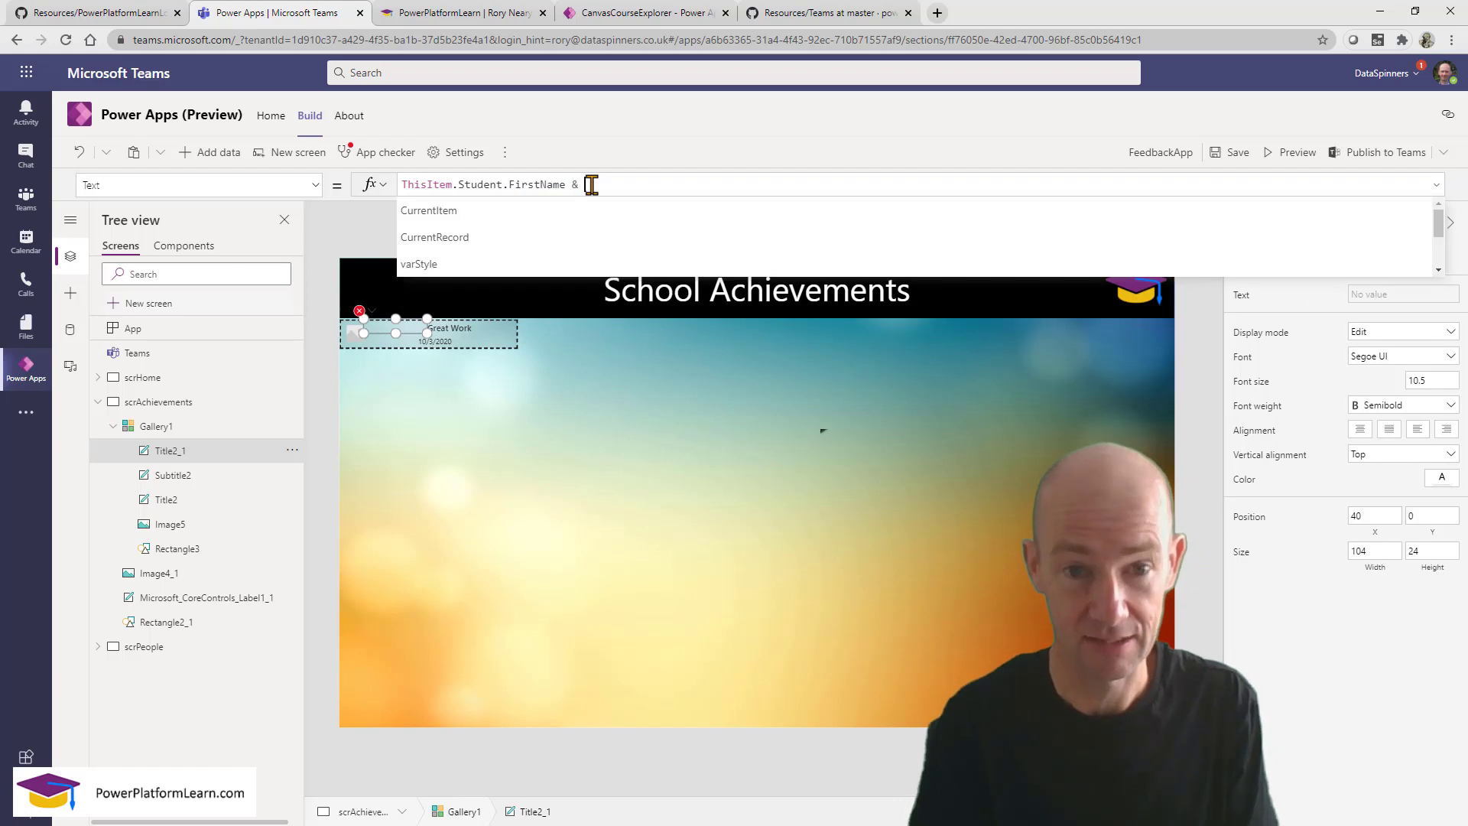
{"action": "key", "text": "ctrl+v"}
{"action": "double_click", "coordinate": [718, 184]}
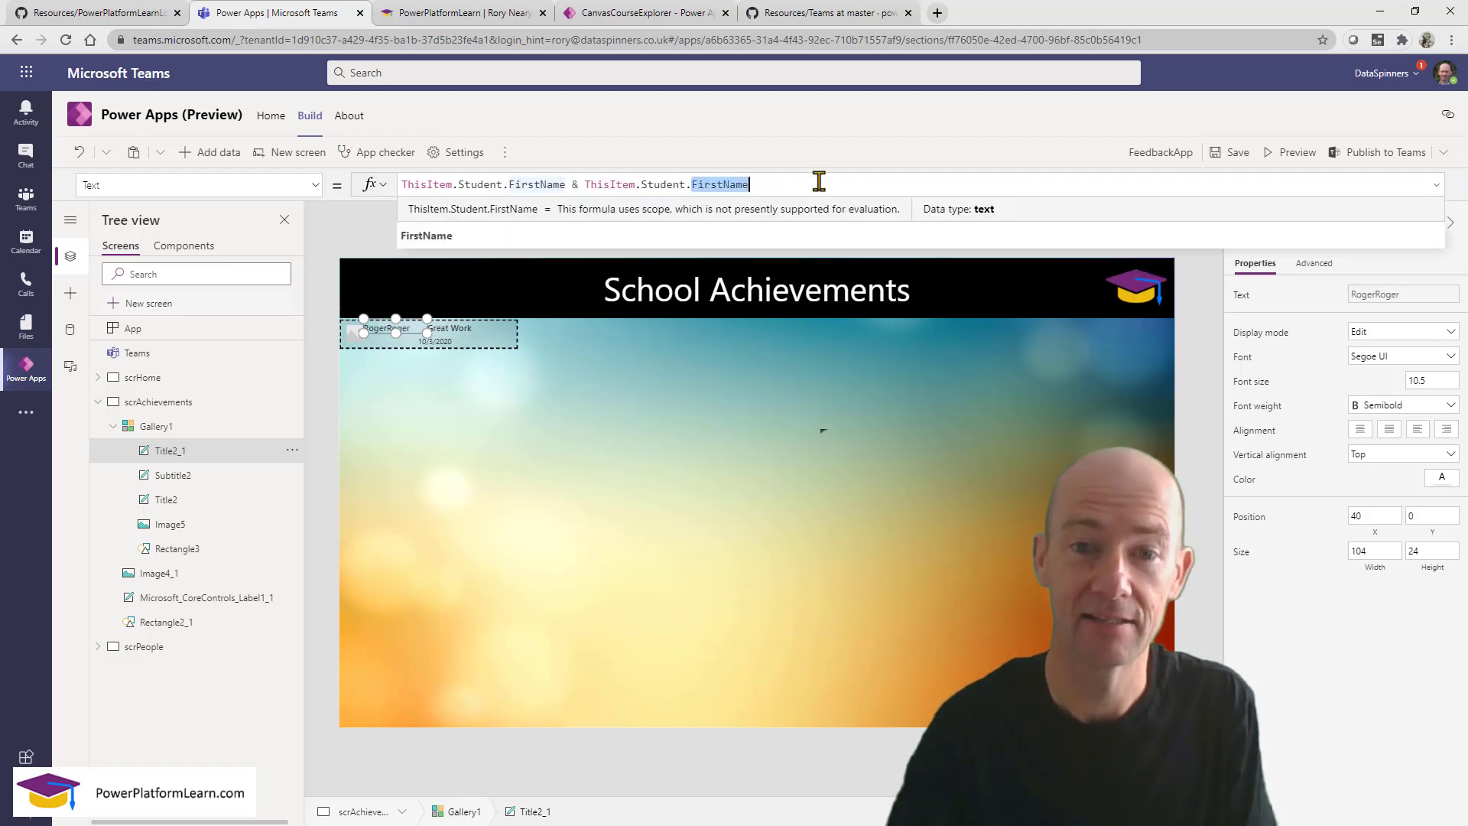
{"action": "type", "text": "Las"}
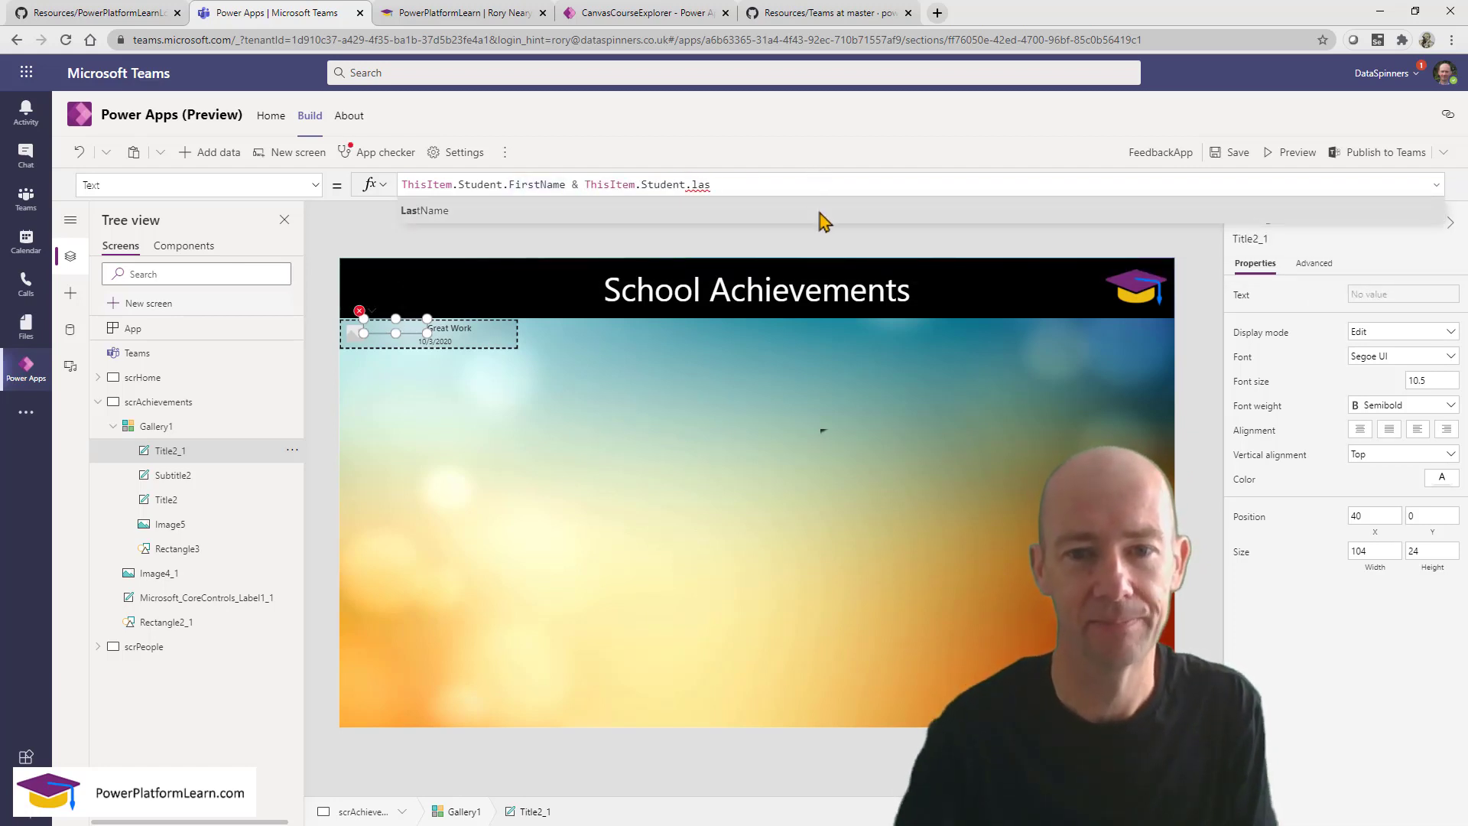
{"action": "left_click", "coordinate": [818, 214]}
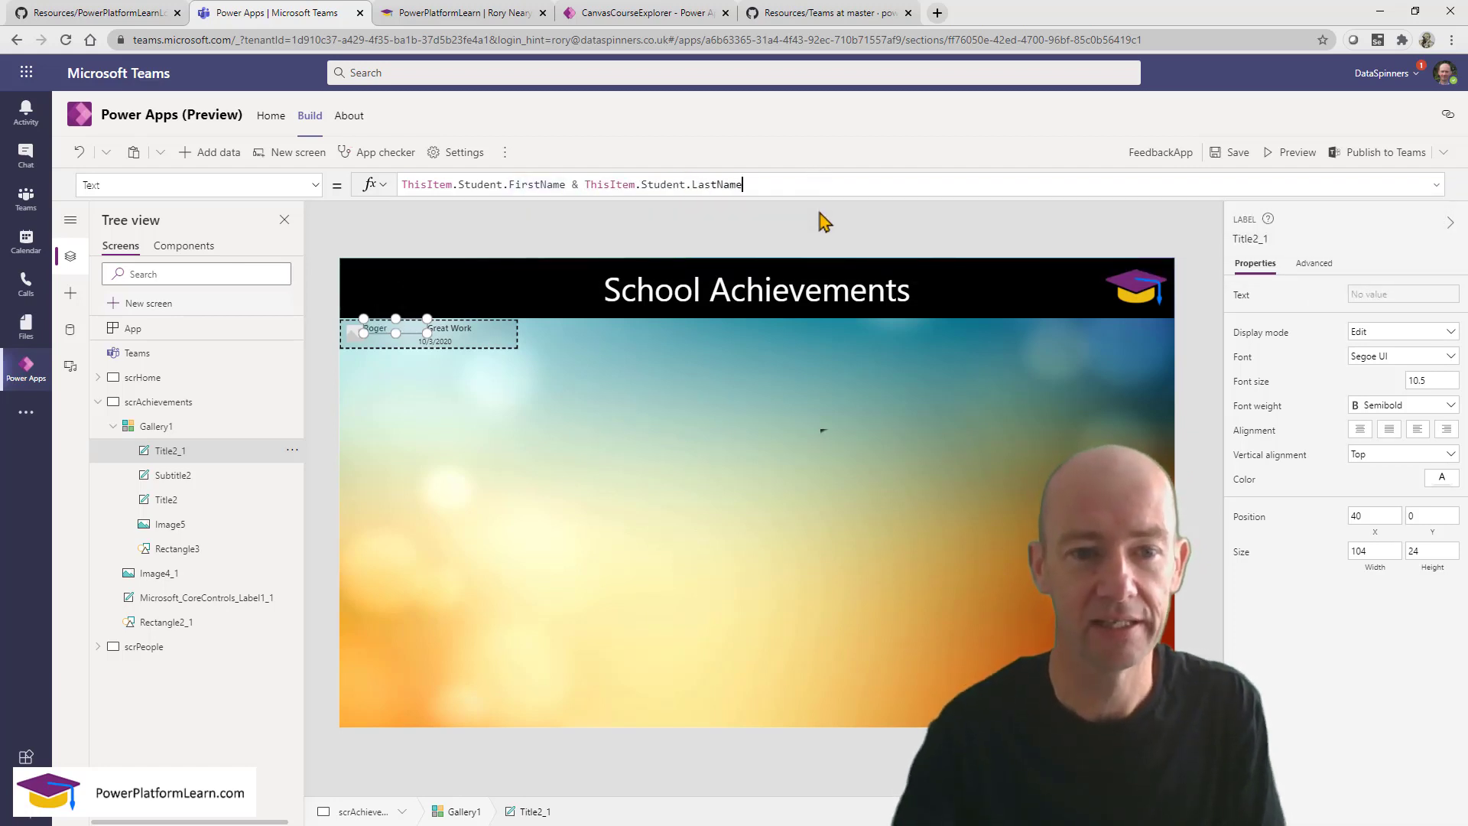
{"action": "left_click", "coordinate": [578, 182]}
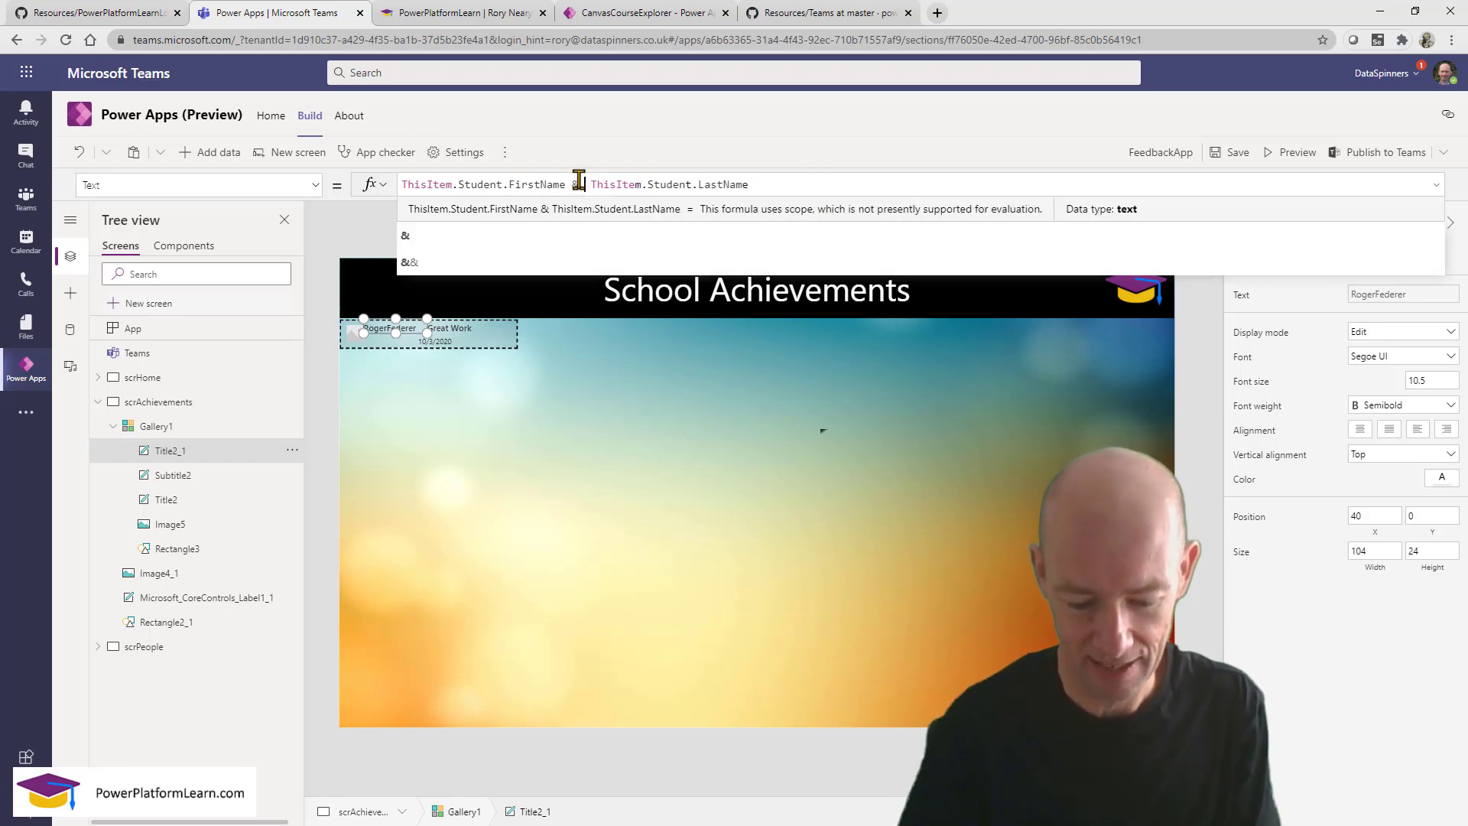
{"action": "type", "text": "\" "}
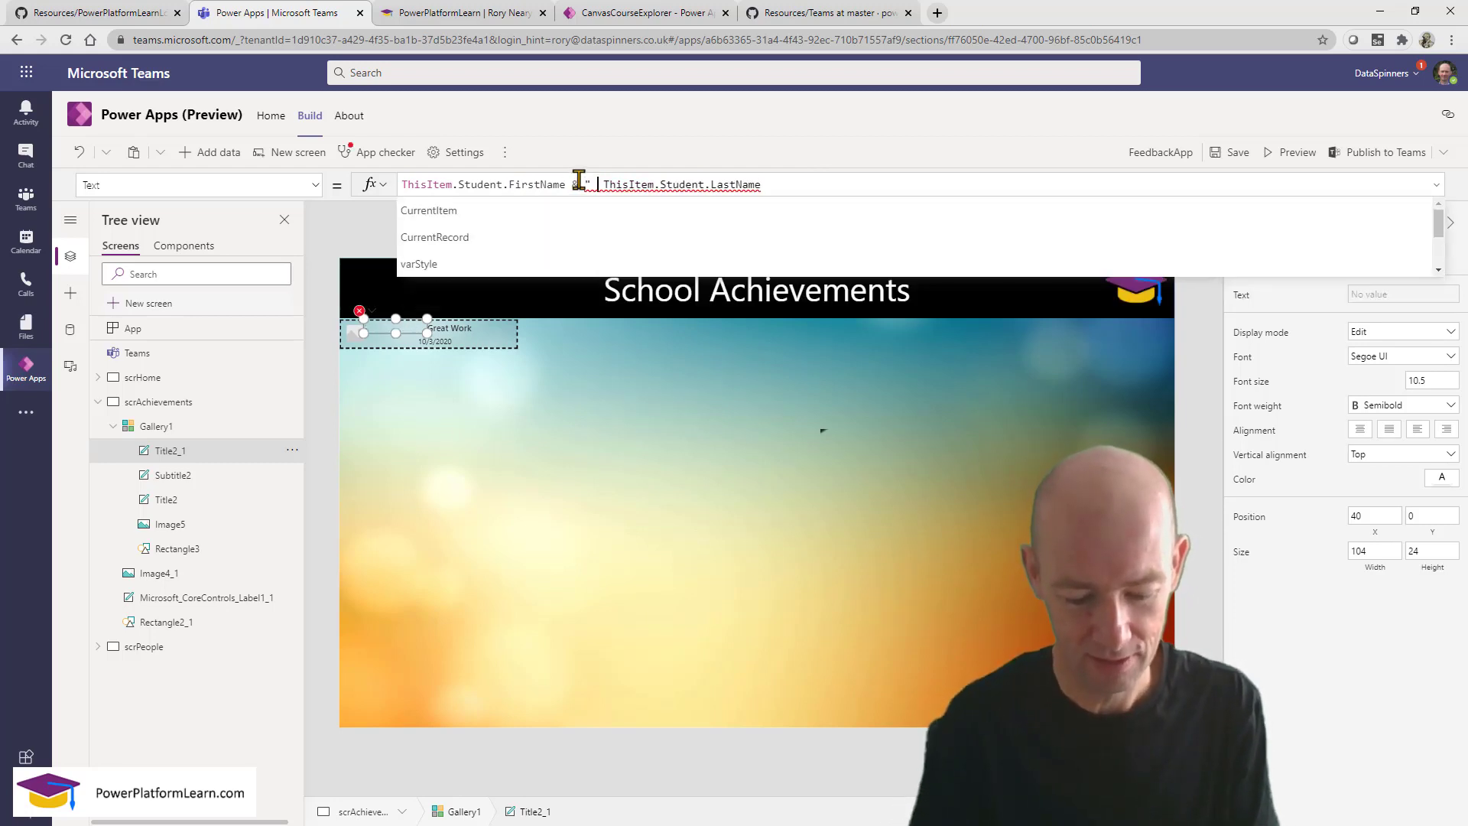
{"action": "type", "text": "\" "}
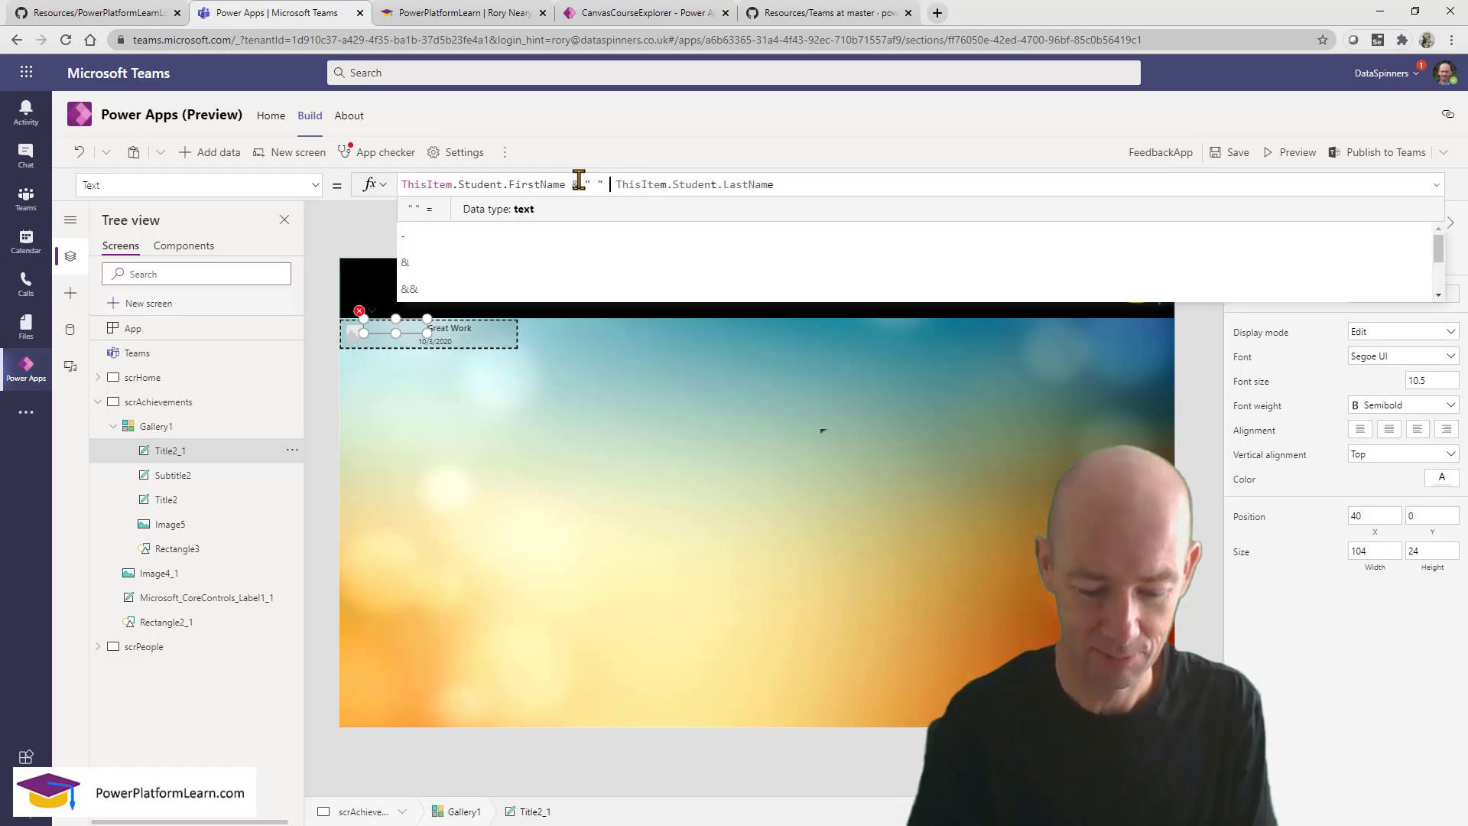
{"action": "type", "text": "&"}
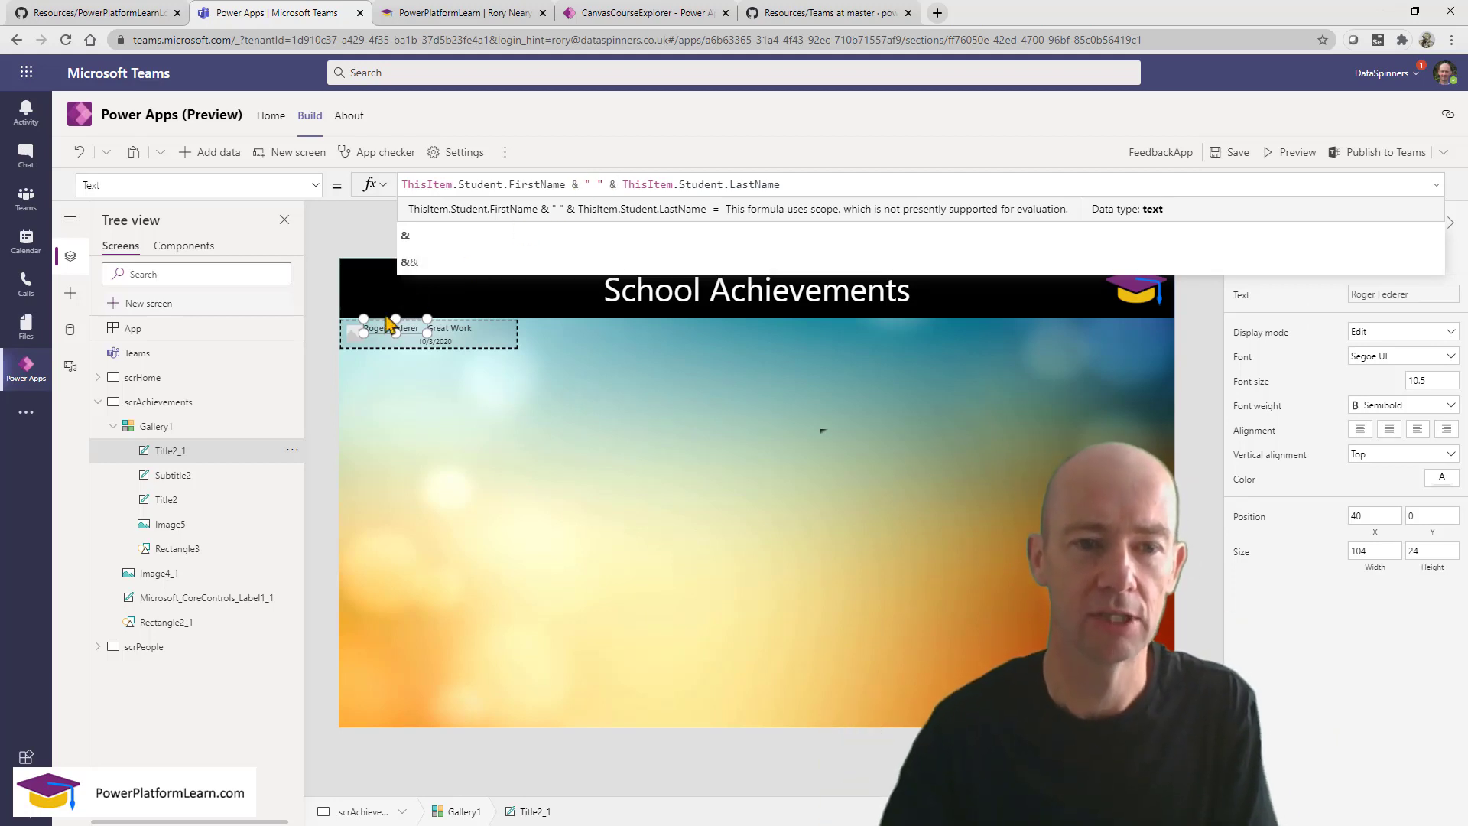
{"action": "left_click", "coordinate": [353, 335]}
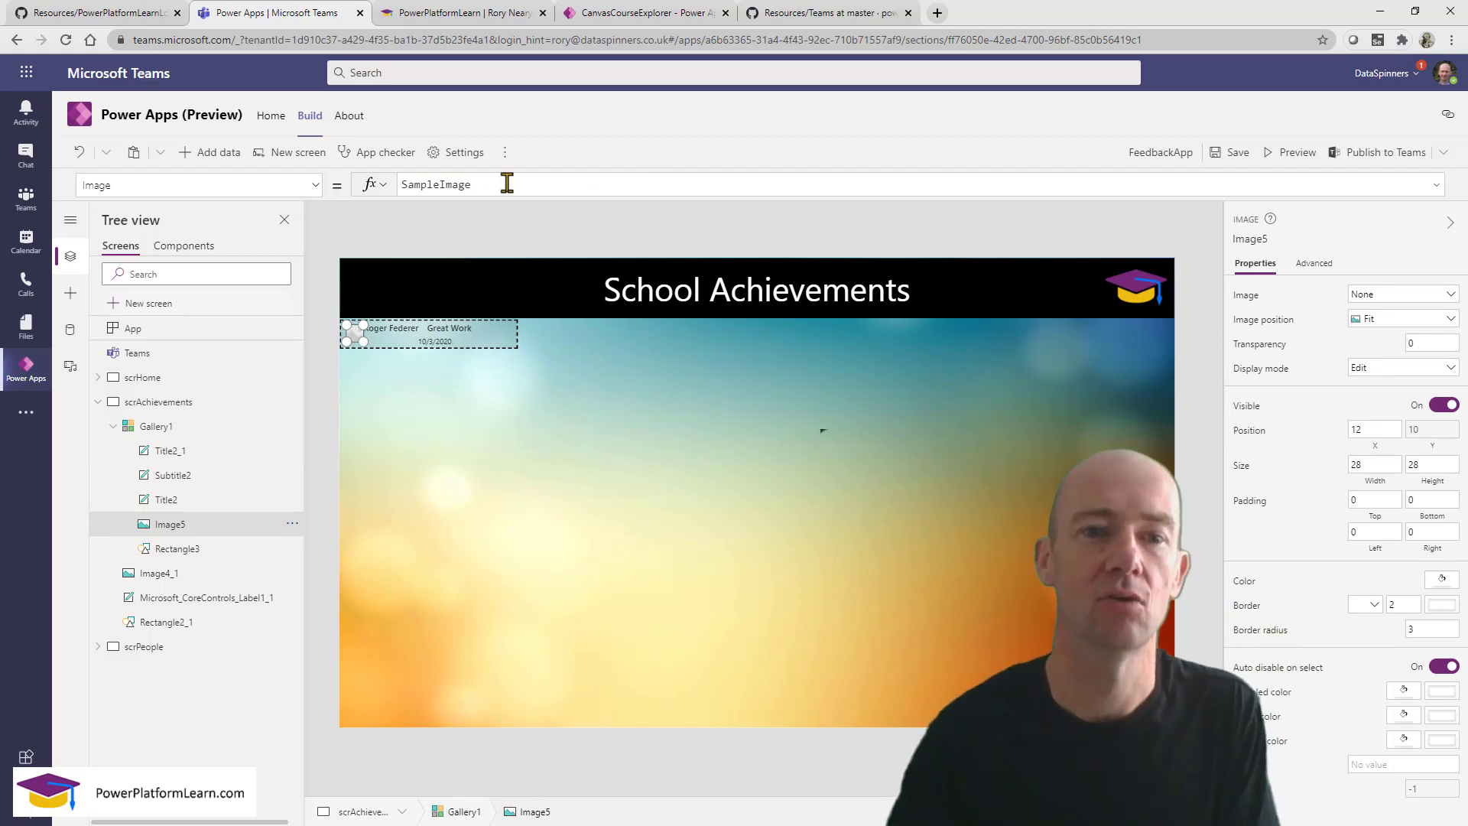
Replace Image5's SampleImage formula with ThisItem.Student.Picture.
{"action": "double_click", "coordinate": [419, 184]}
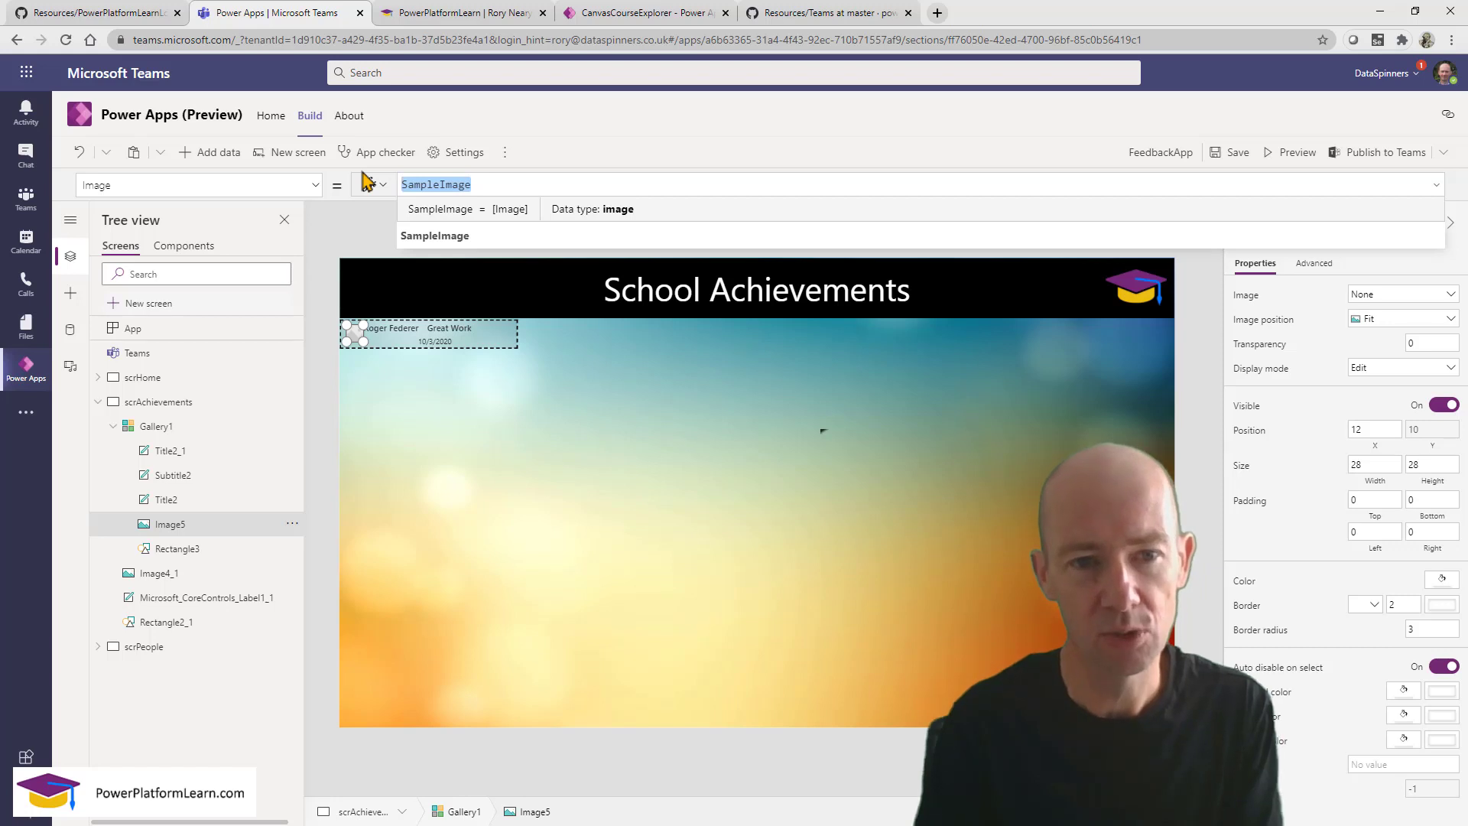
{"action": "type", "text": "this"}
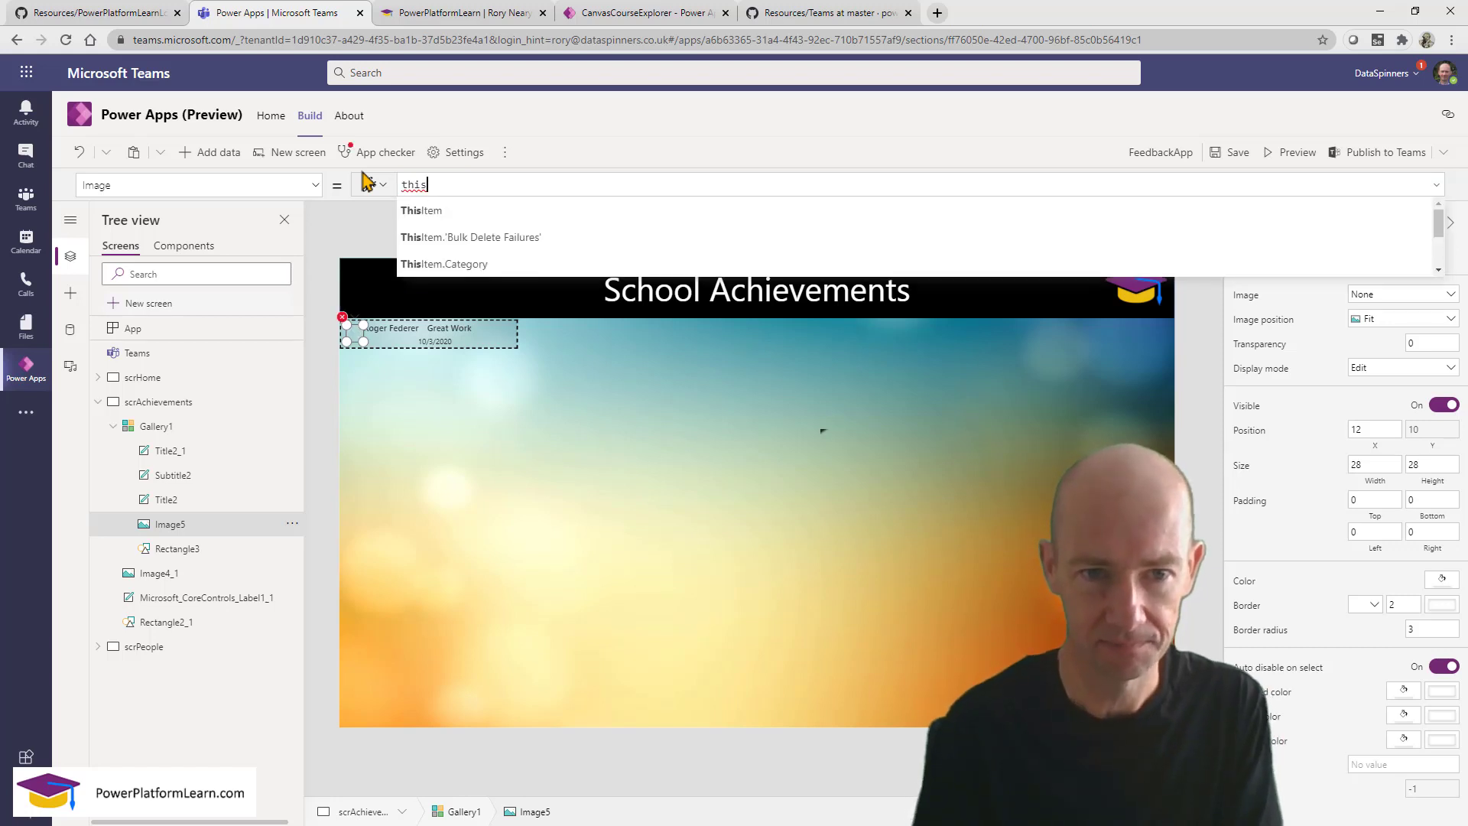
{"action": "left_click", "coordinate": [475, 213]}
{"action": "type", "text": ".stu"}
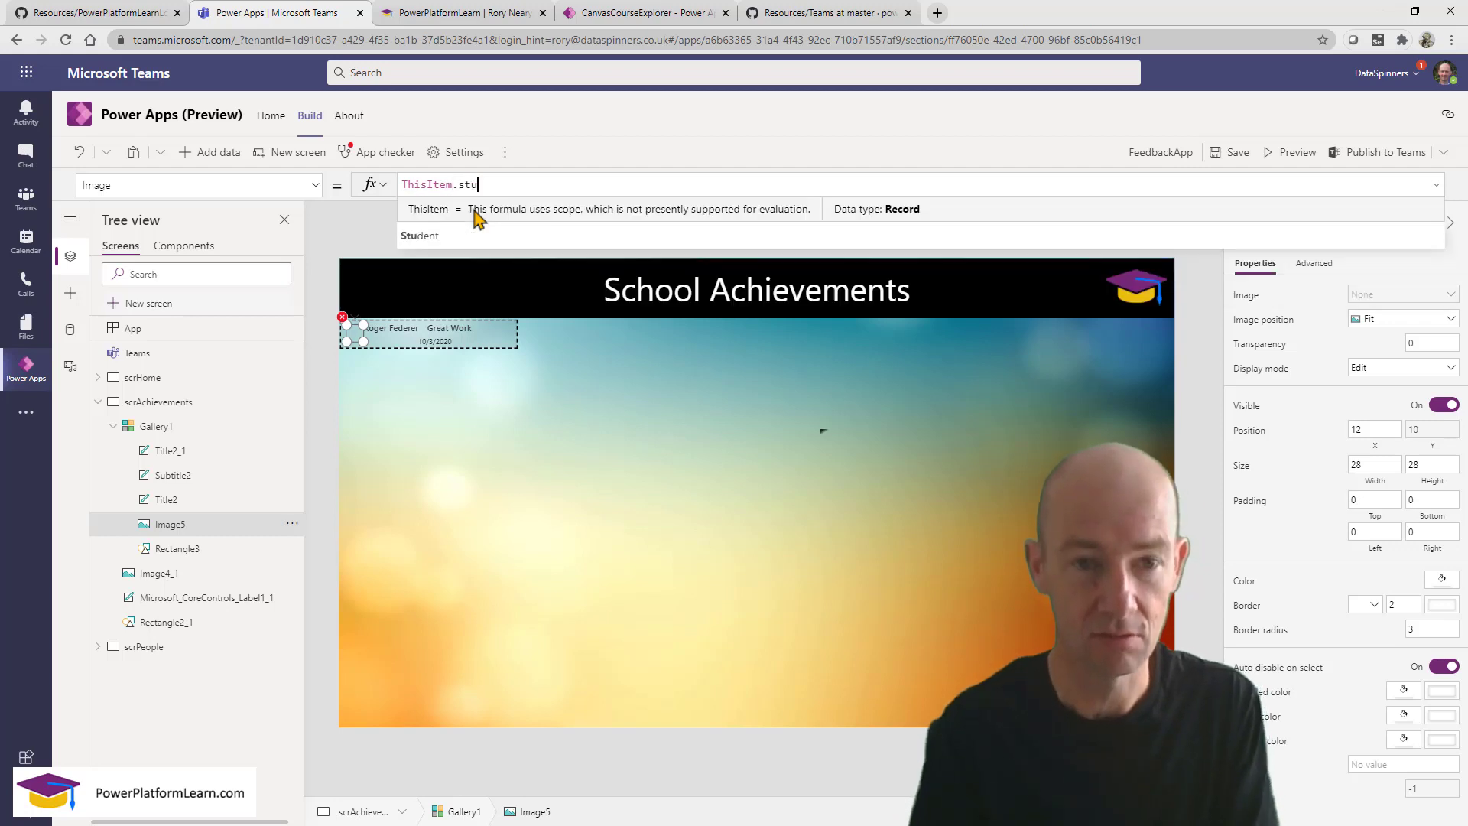
{"action": "left_click", "coordinate": [464, 217]}
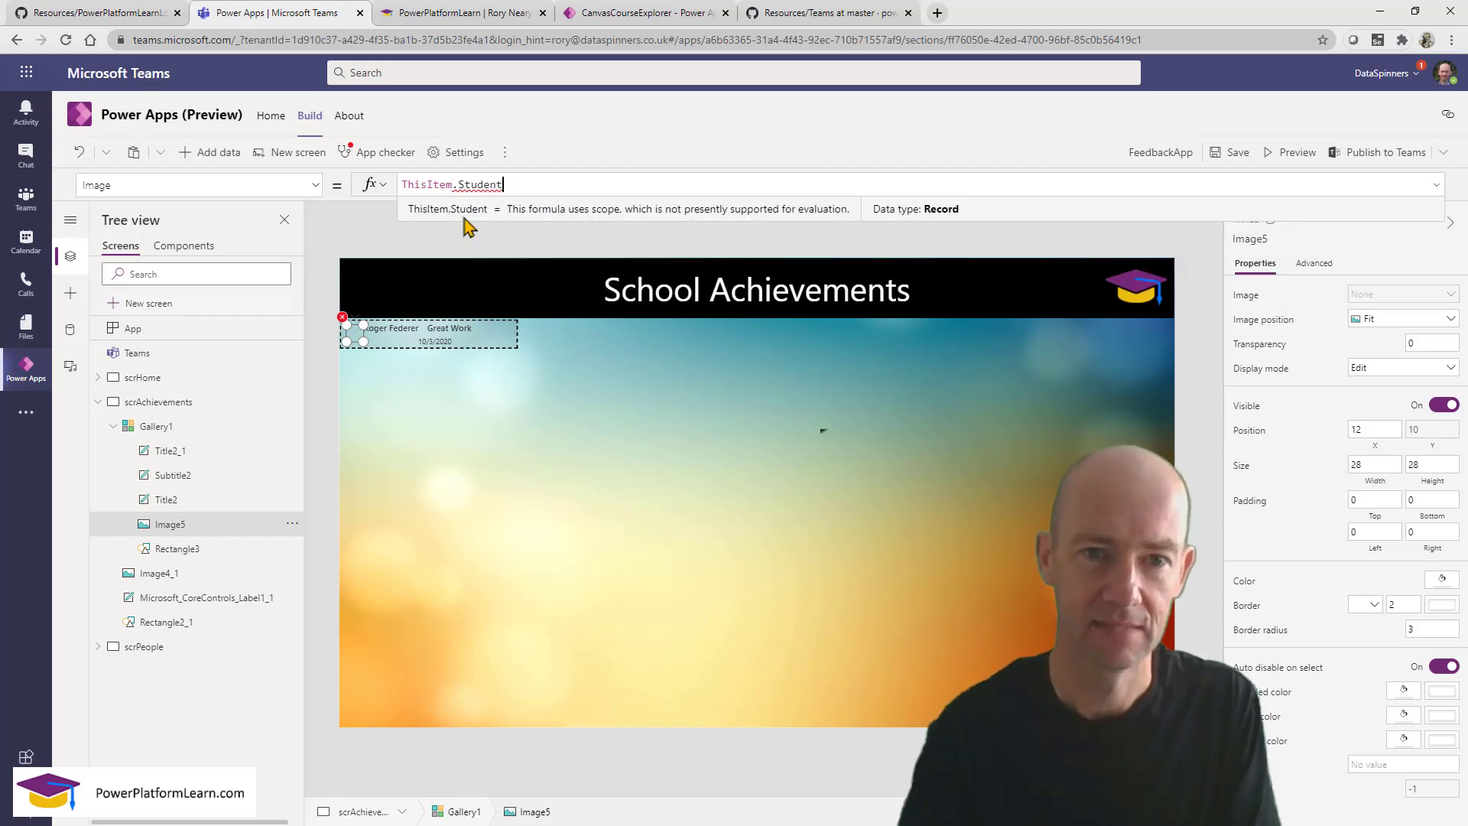
{"action": "type", "text": "."}
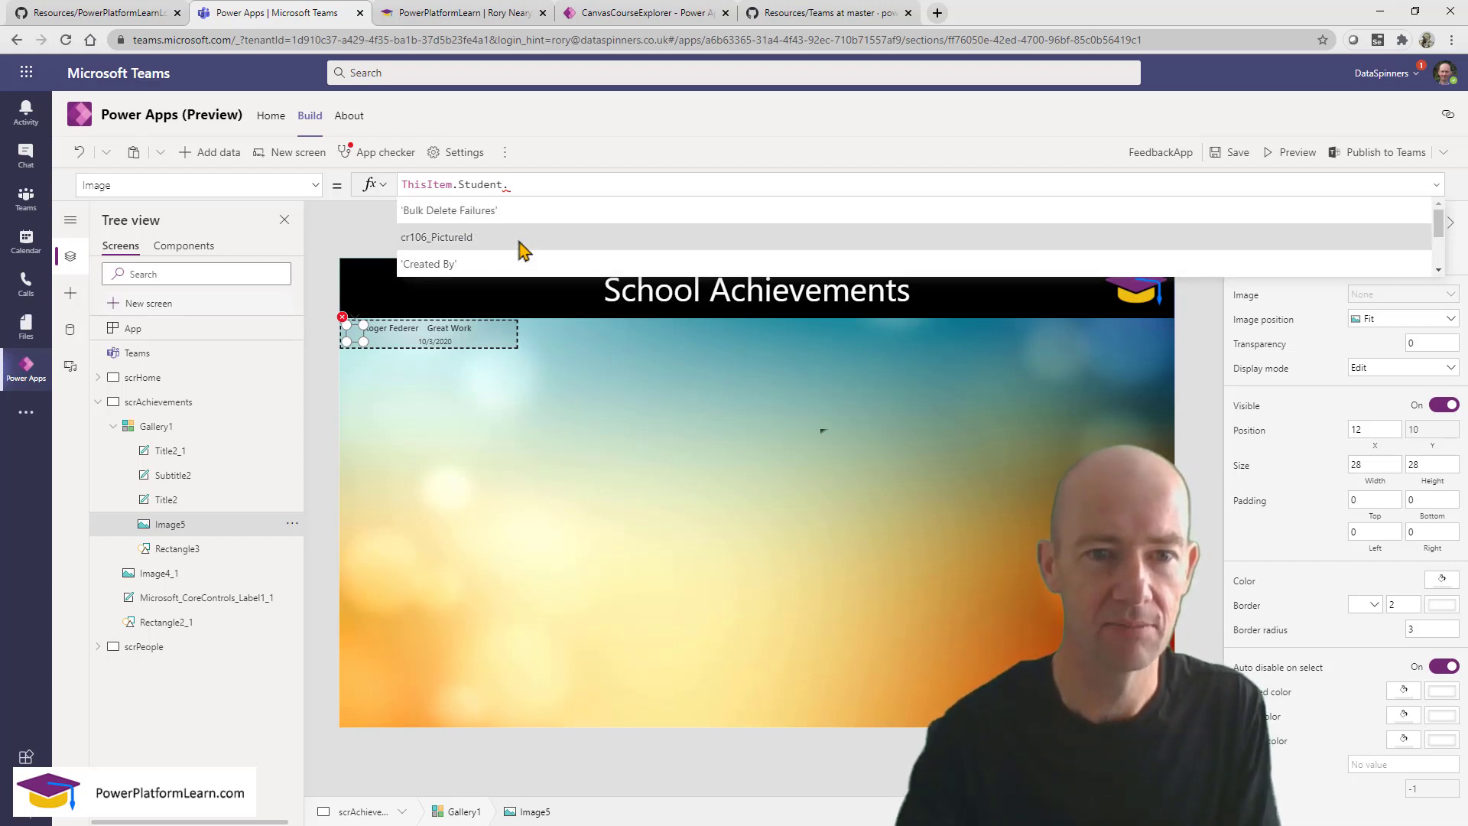
{"action": "type", "text": "im"}
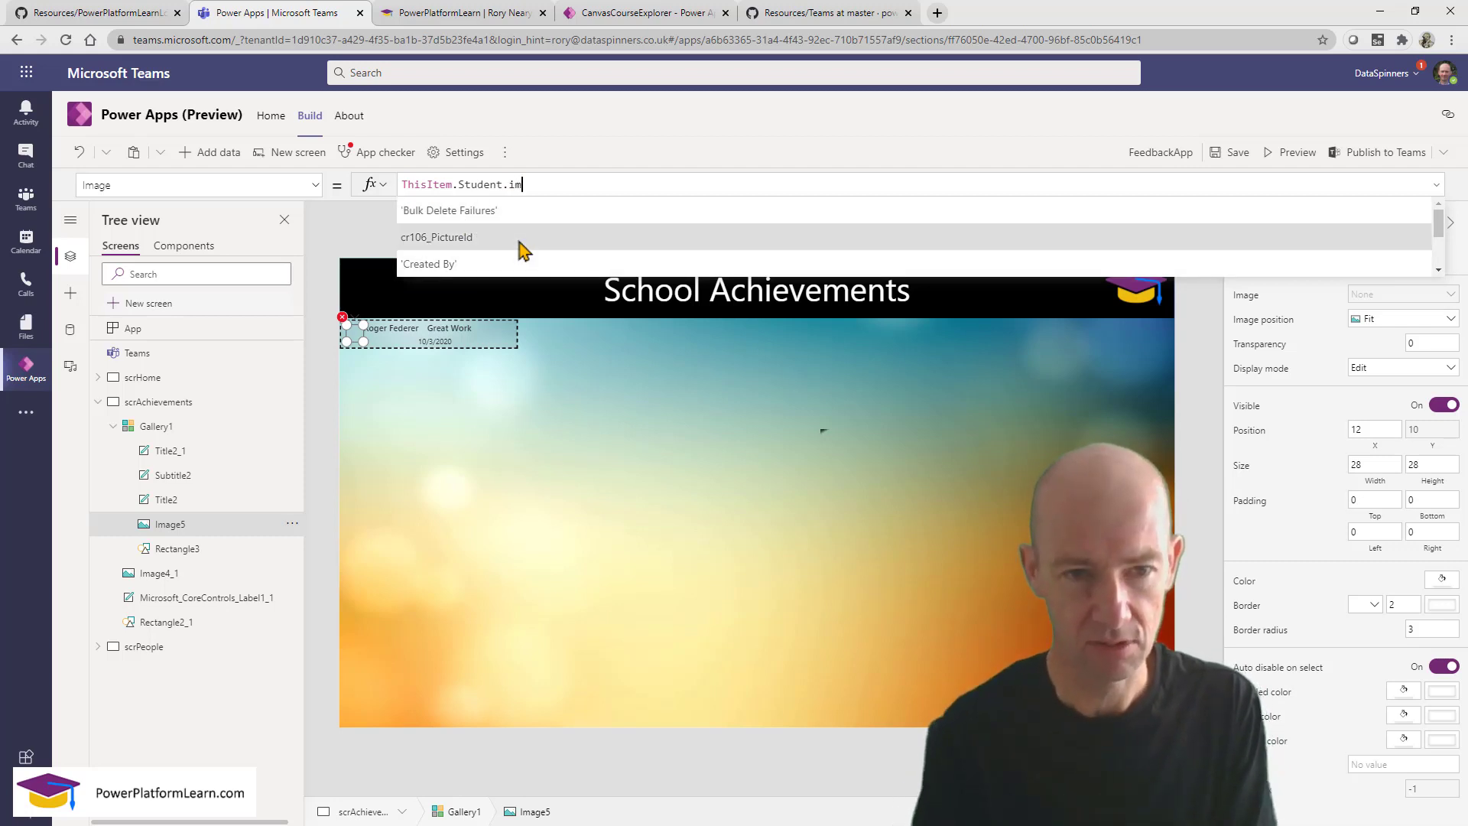
{"action": "key", "text": "BackSpace"}
{"action": "key", "text": "BackSpace"}
{"action": "type", "text": "pi"}
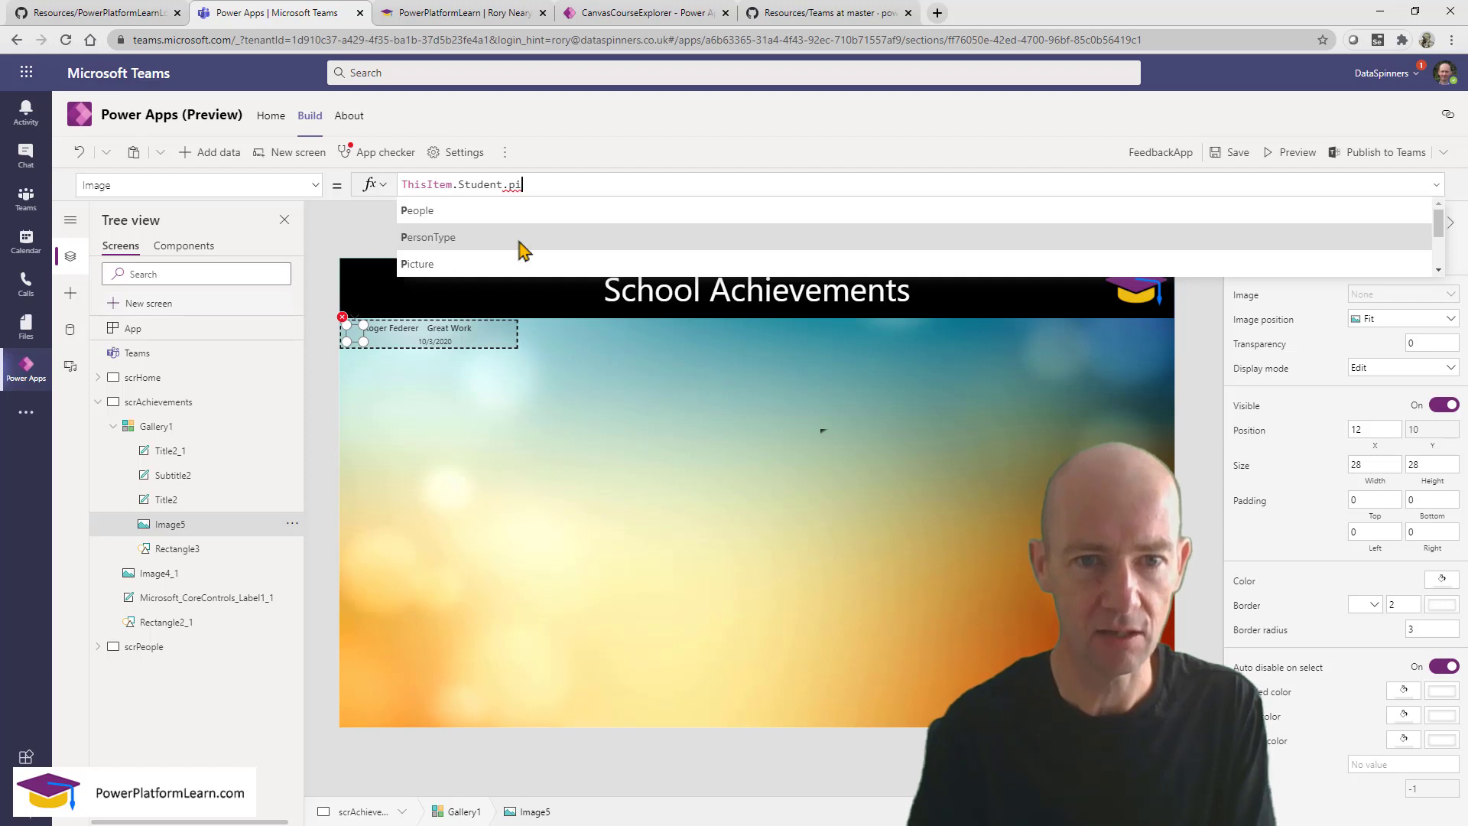
{"action": "left_click", "coordinate": [524, 213]}
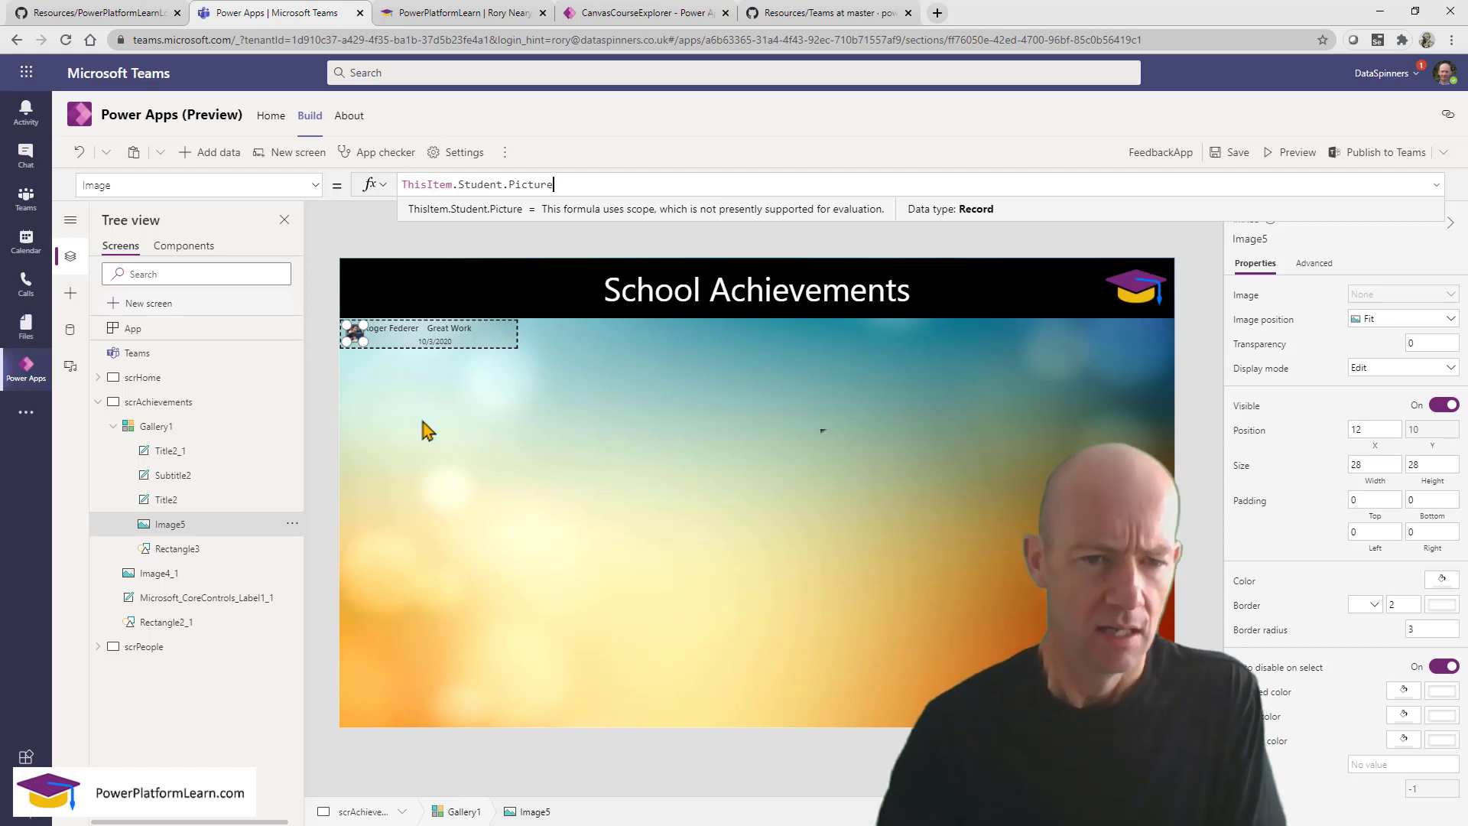
{"action": "left_click", "coordinate": [444, 386]}
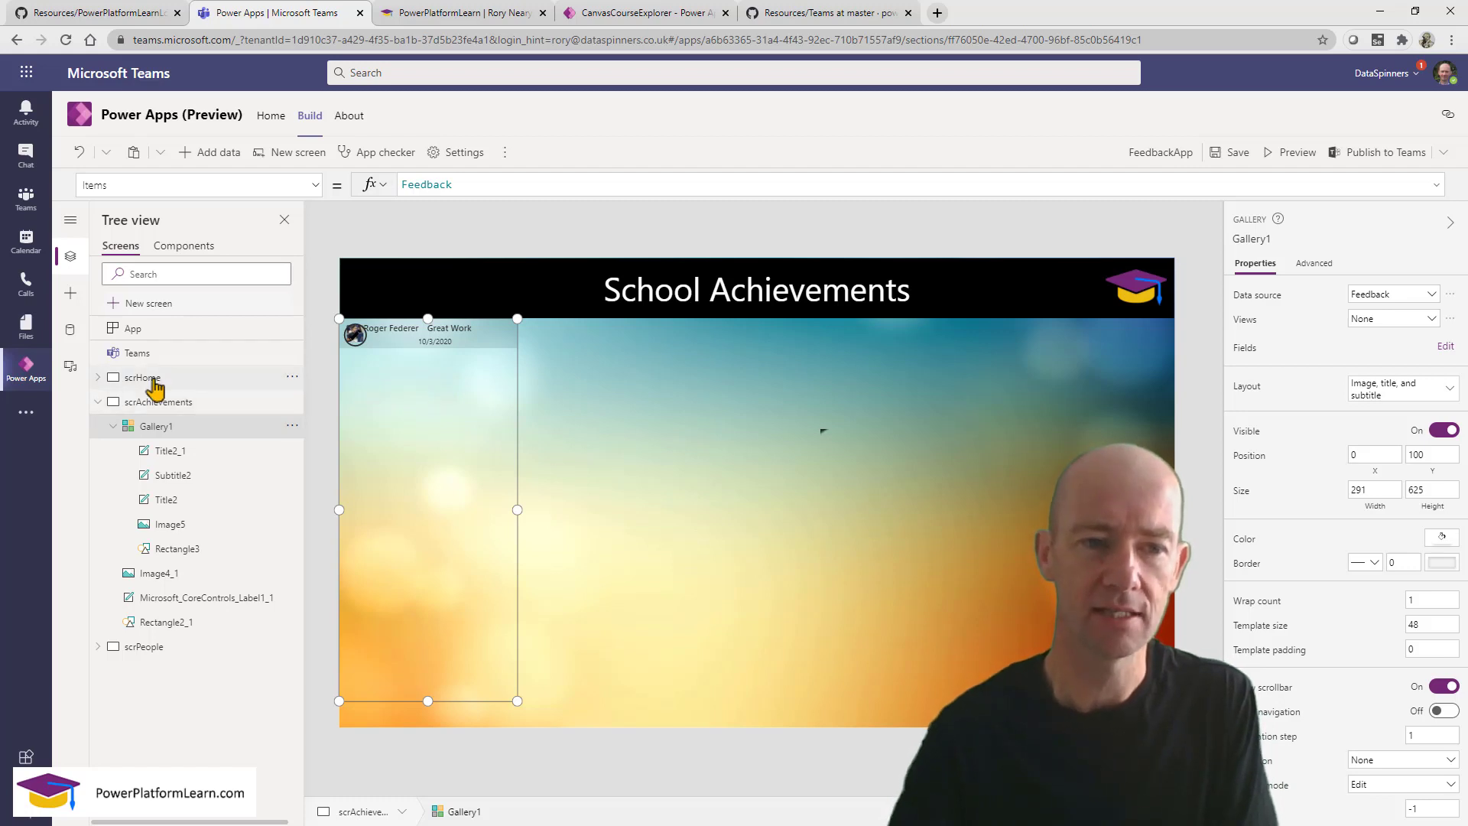
Preview the app from scrHome and start a new record on the People screen.
{"action": "left_click", "coordinate": [253, 367]}
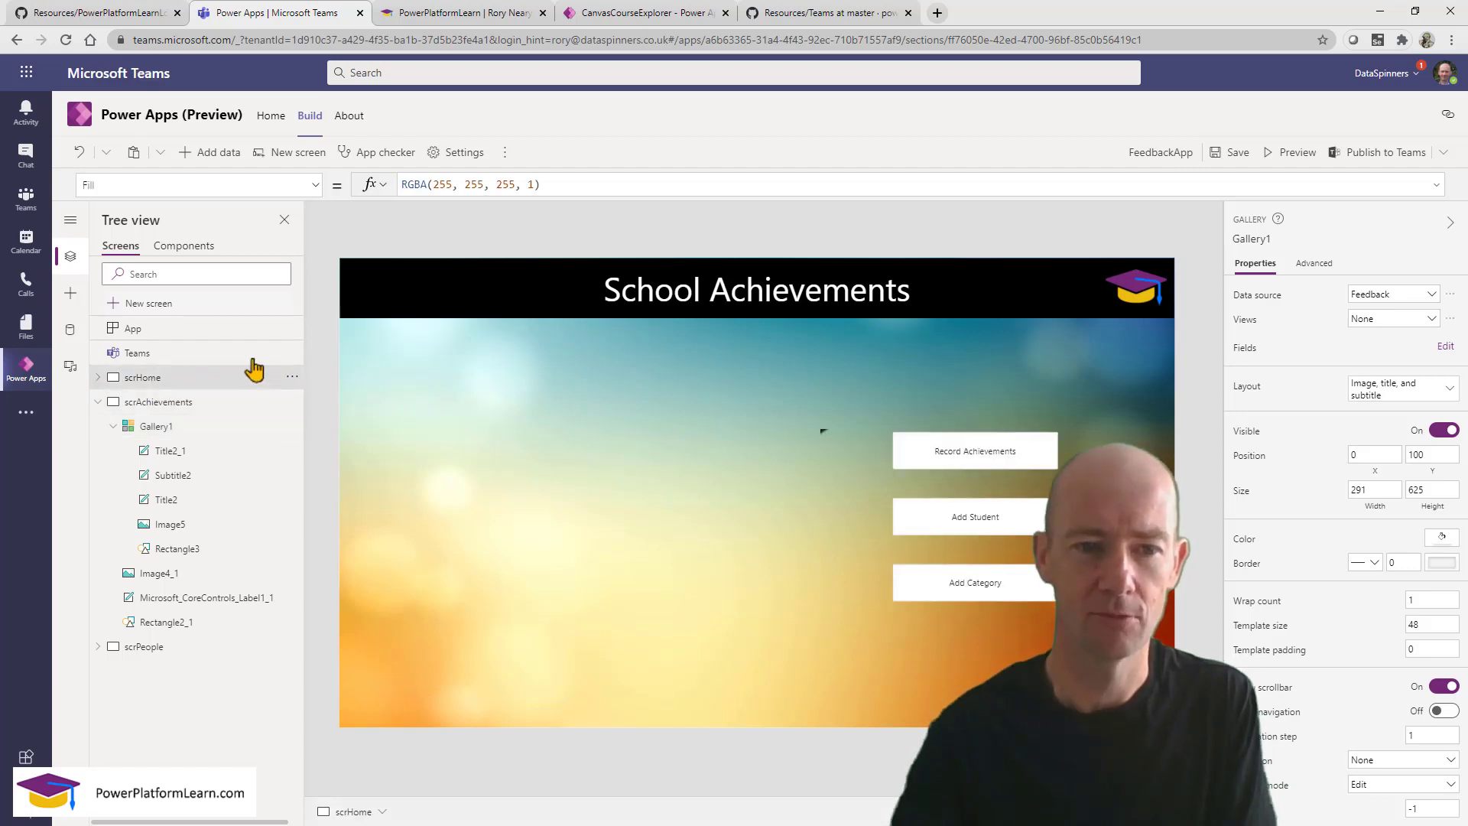
{"action": "left_click", "coordinate": [1297, 155]}
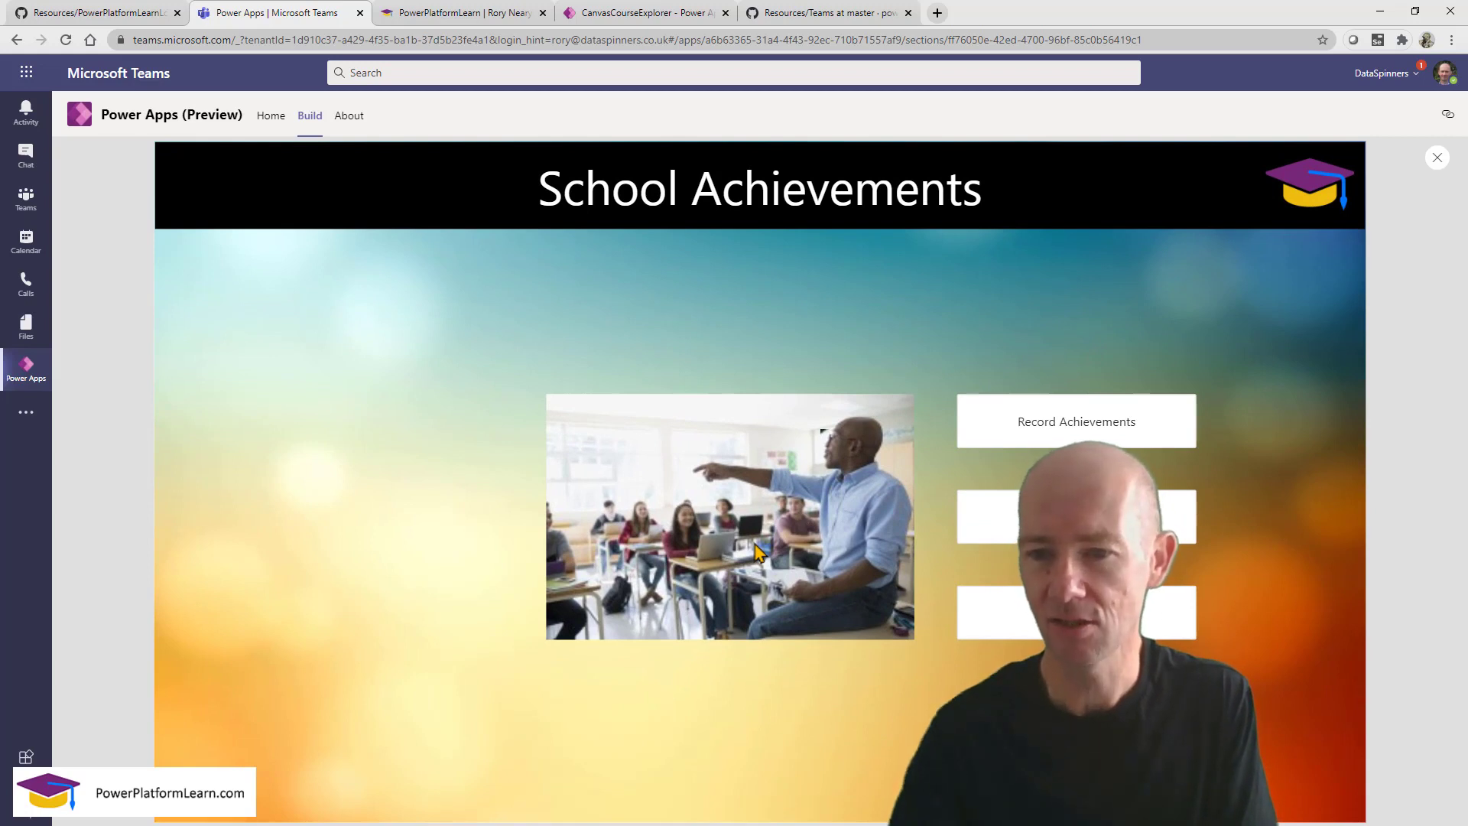
{"action": "left_click", "coordinate": [1086, 517]}
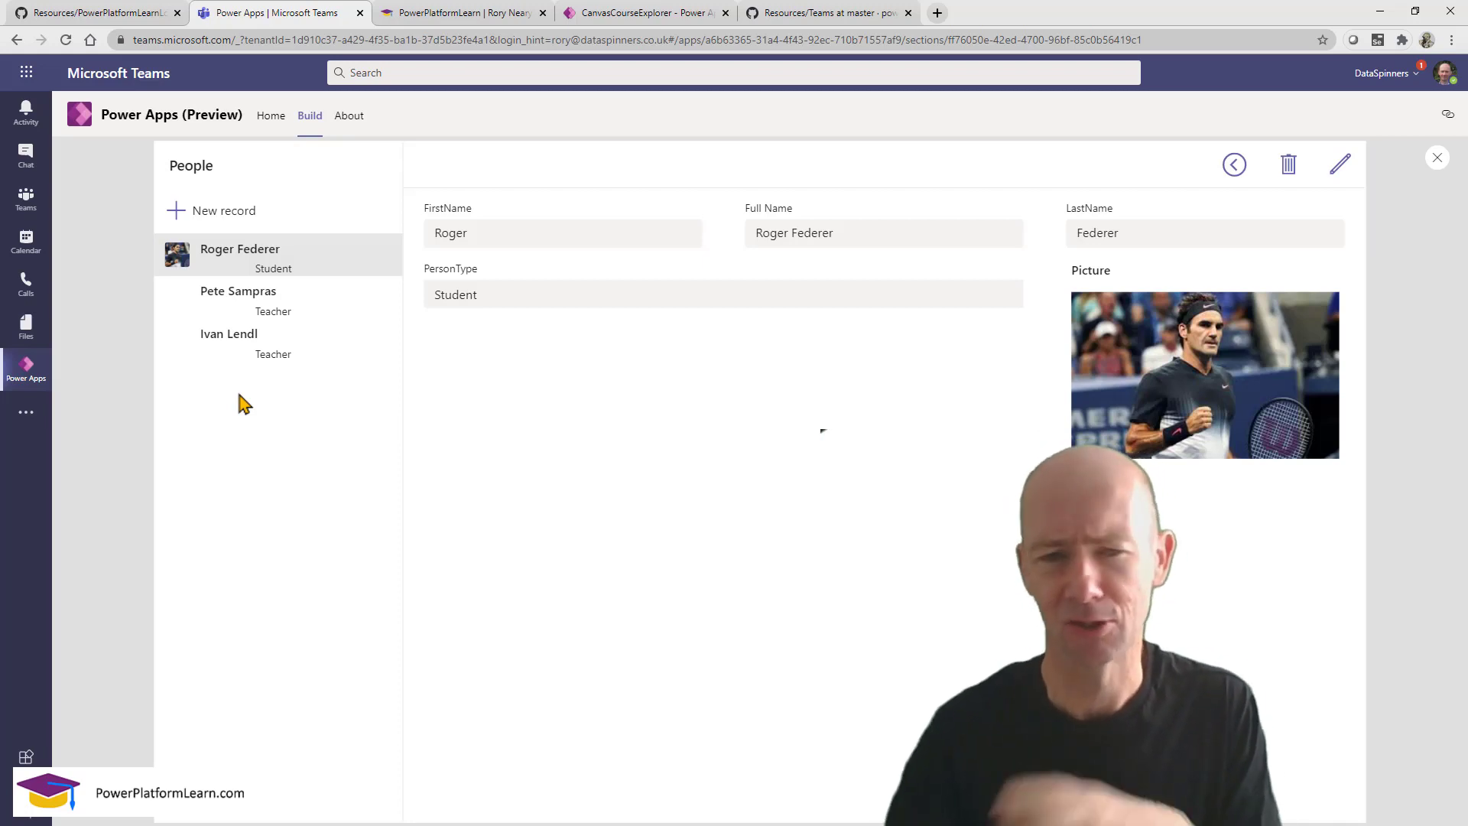
{"action": "left_click", "coordinate": [236, 214]}
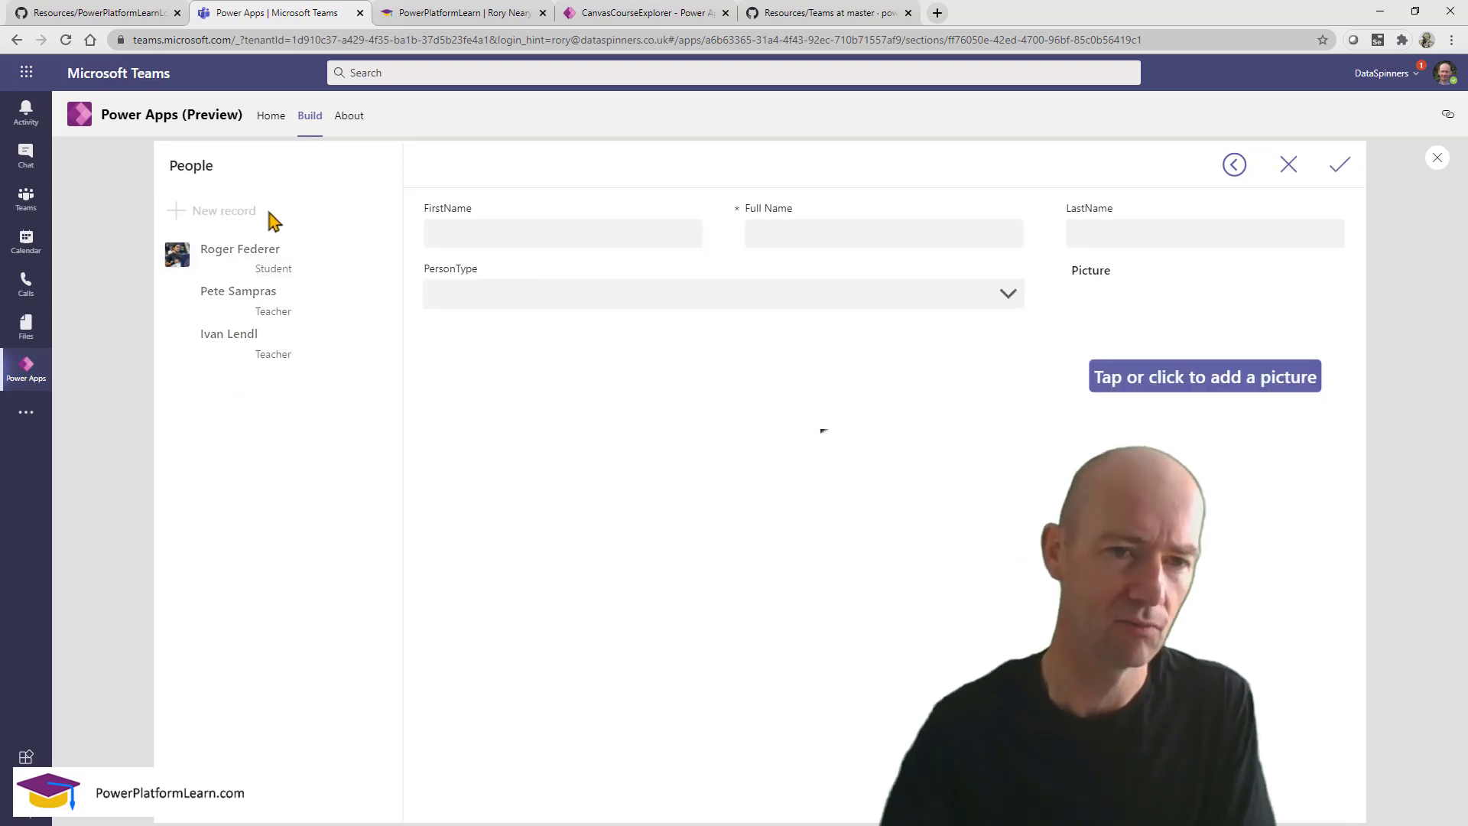
Enter the new person's first name, last name and full name.
{"action": "left_click", "coordinate": [556, 233]}
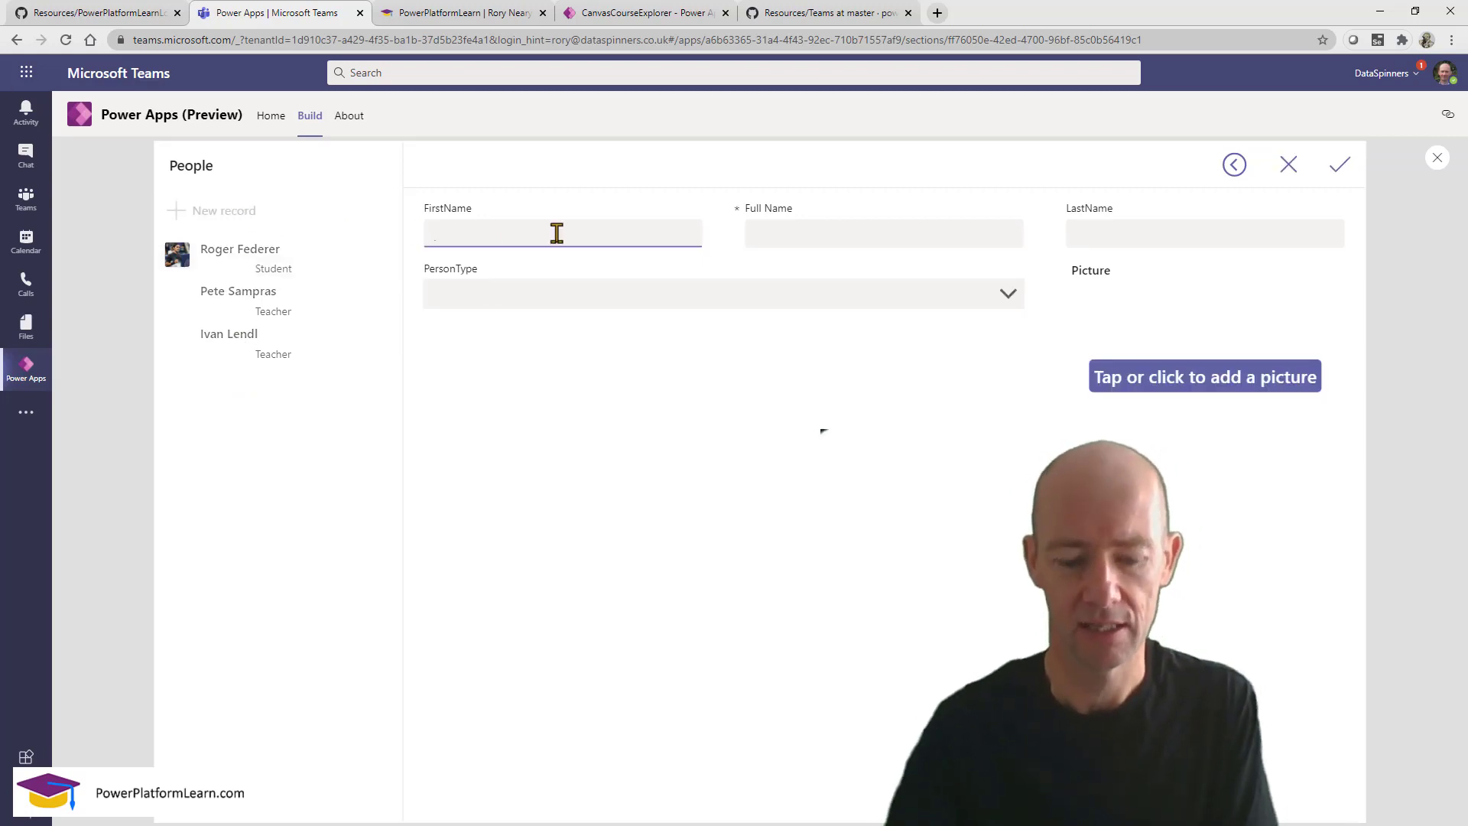
{"action": "type", "text": "Novak"}
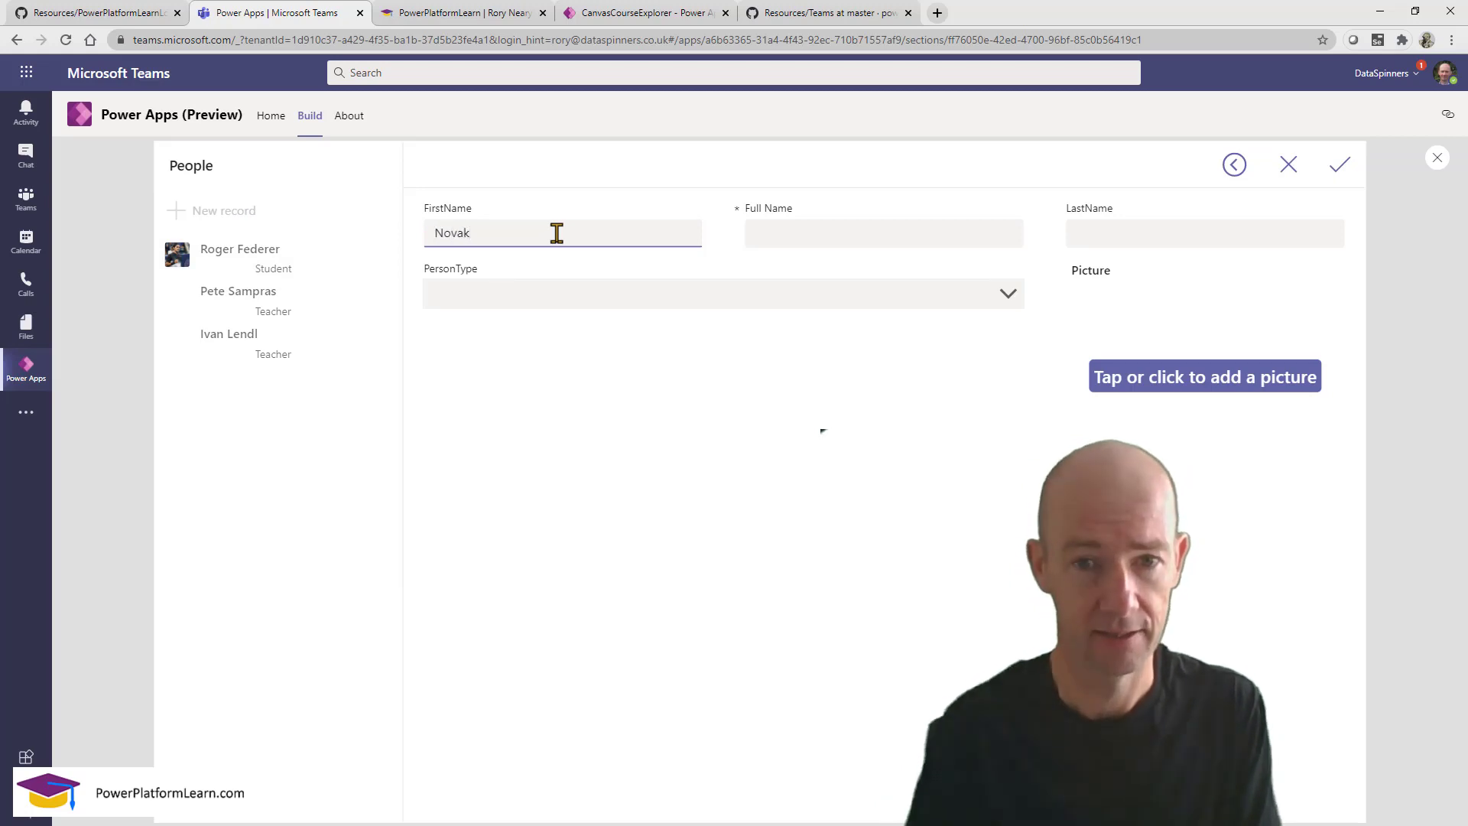
{"action": "key", "text": "Tab"}
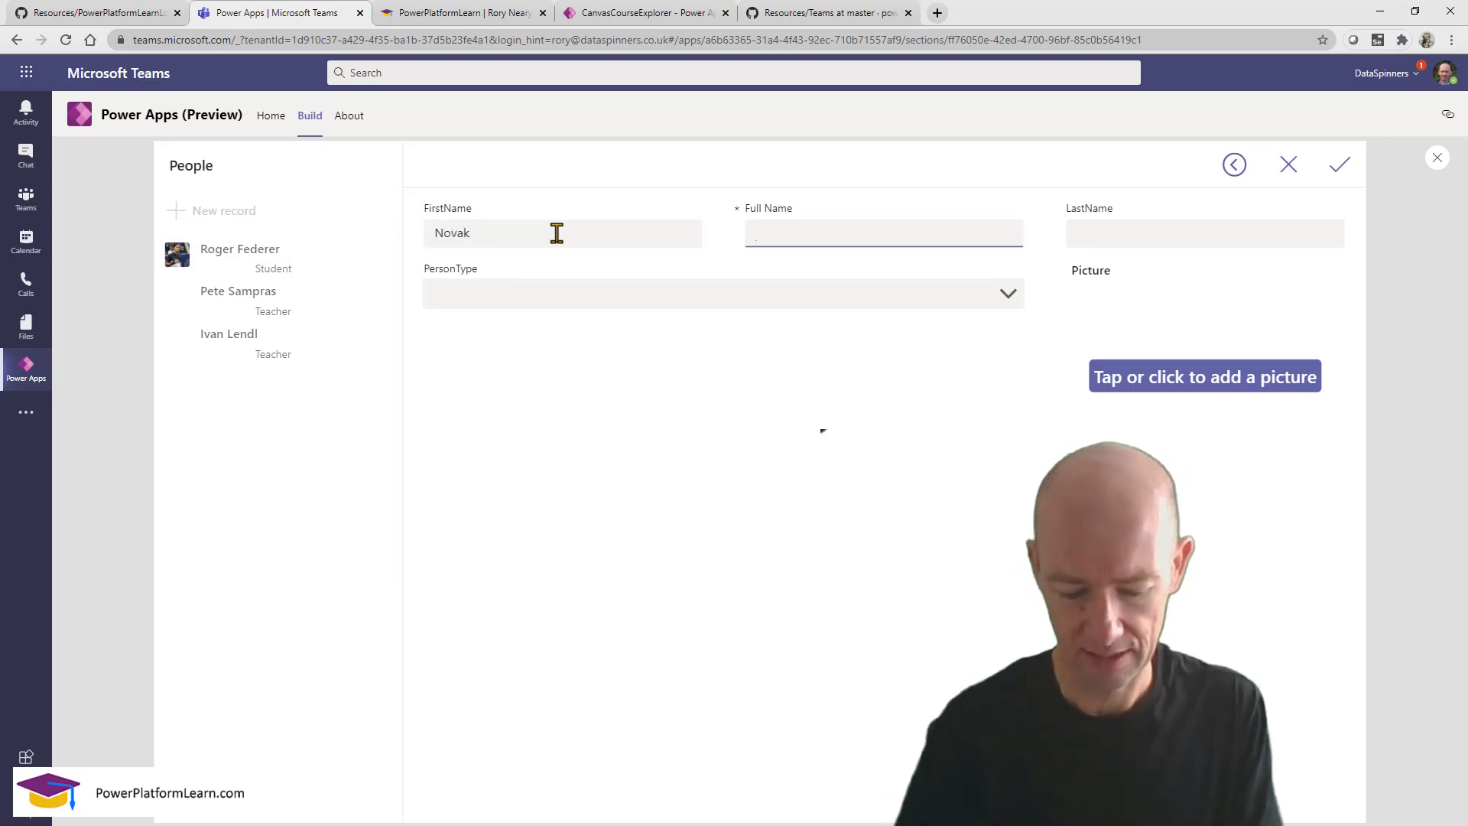
{"action": "type", "text": "Dj"}
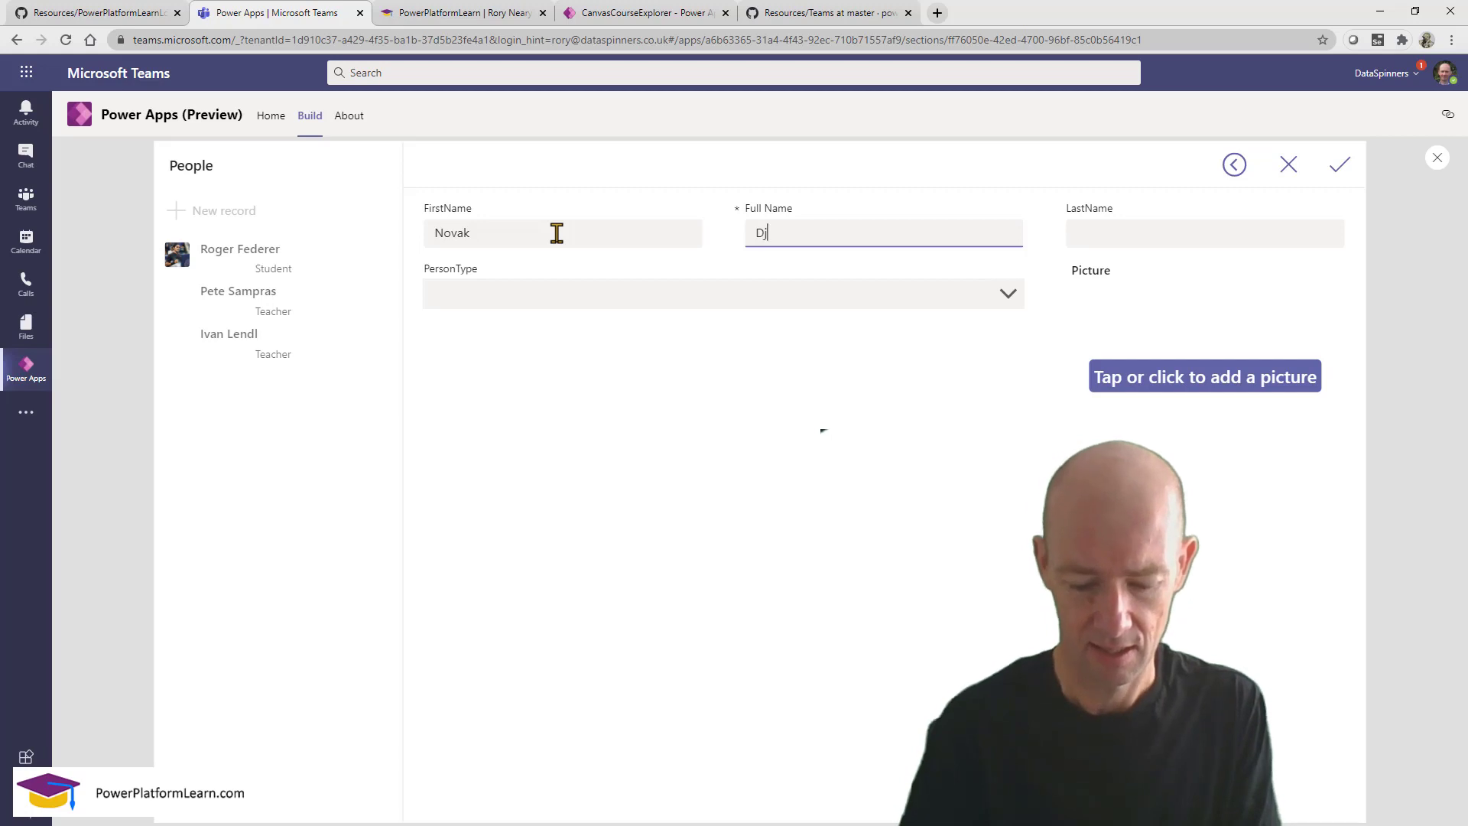
{"action": "type", "text": "okovic"}
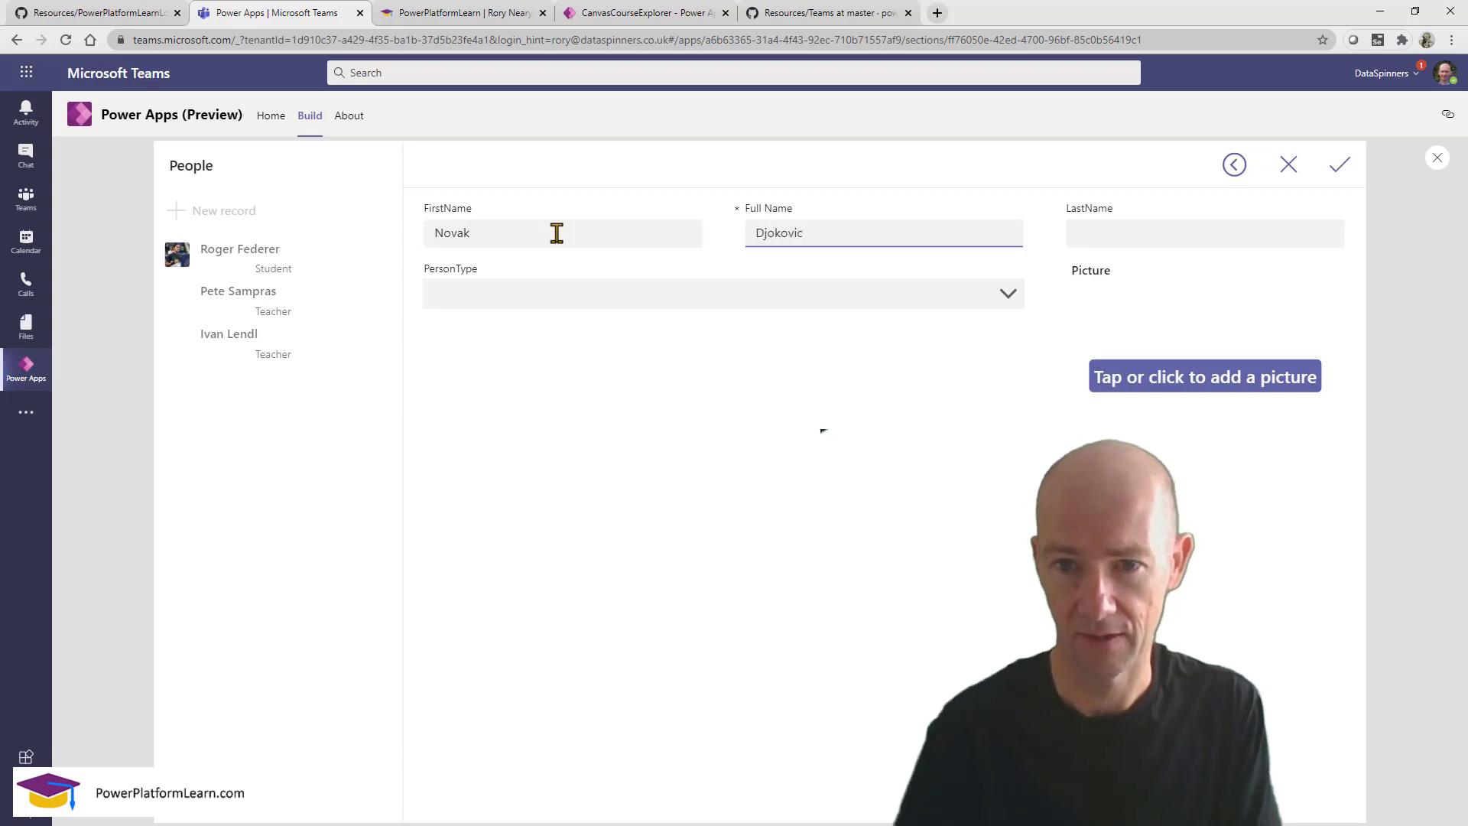
{"action": "left_click_drag", "start_coordinate": [816, 235], "coordinate": [734, 246]}
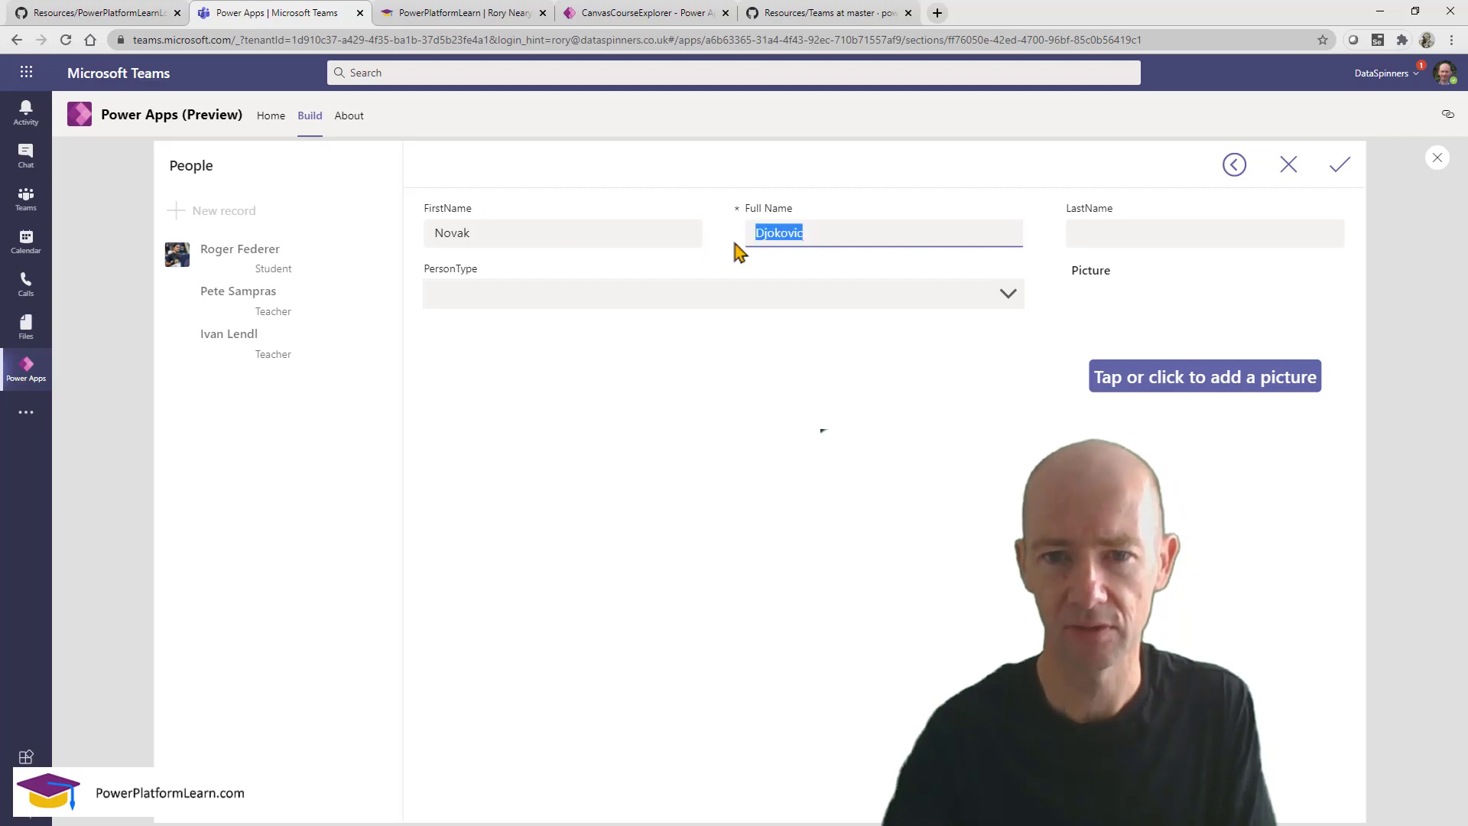
{"action": "key", "text": "ctrl+x"}
{"action": "left_click", "coordinate": [1140, 234]}
{"action": "key", "text": "ctrl+v"}
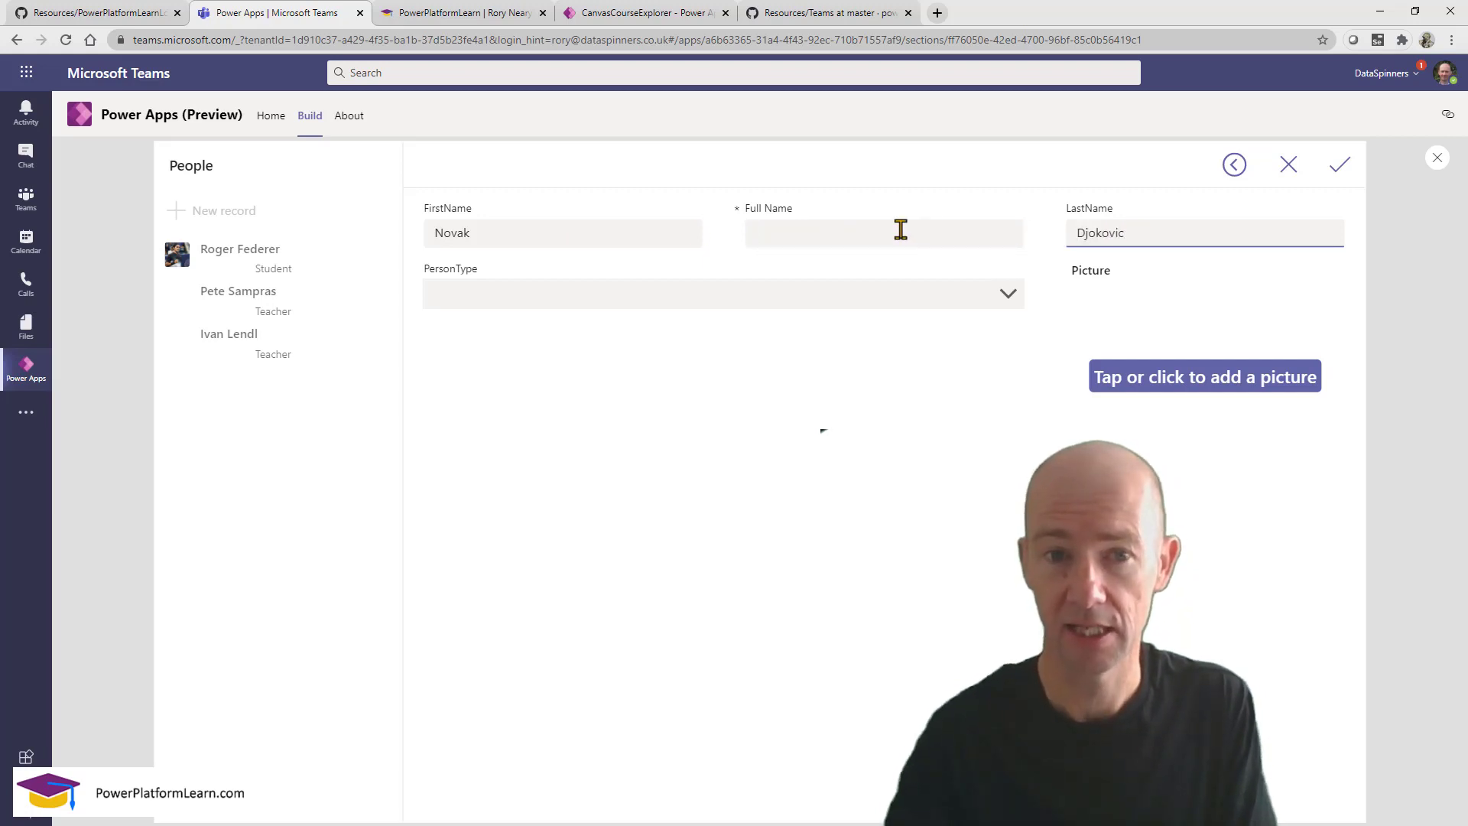
{"action": "left_click", "coordinate": [841, 231]}
{"action": "type", "text": "Novak"}
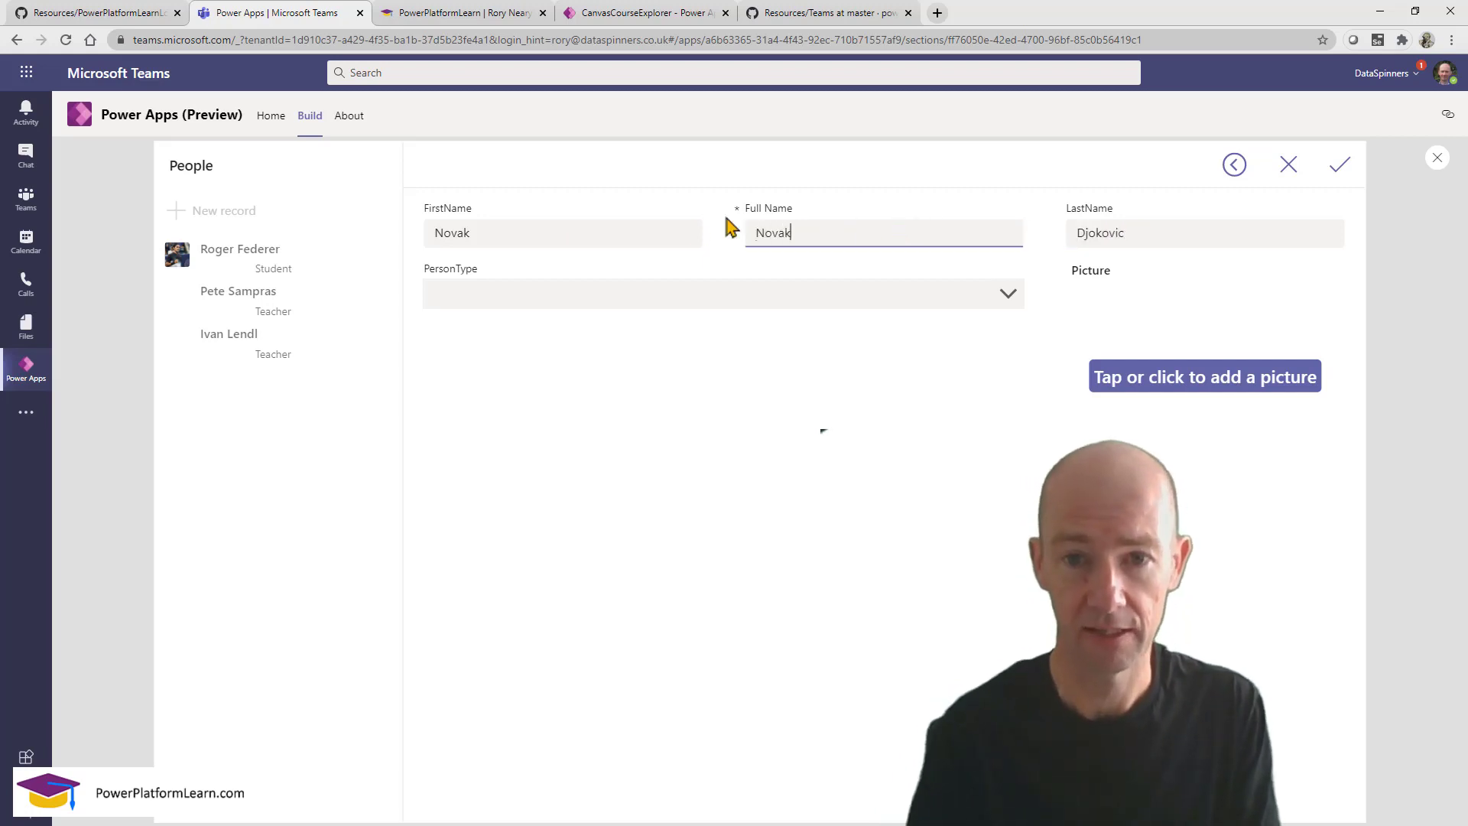
{"action": "type", "text": " Djo"}
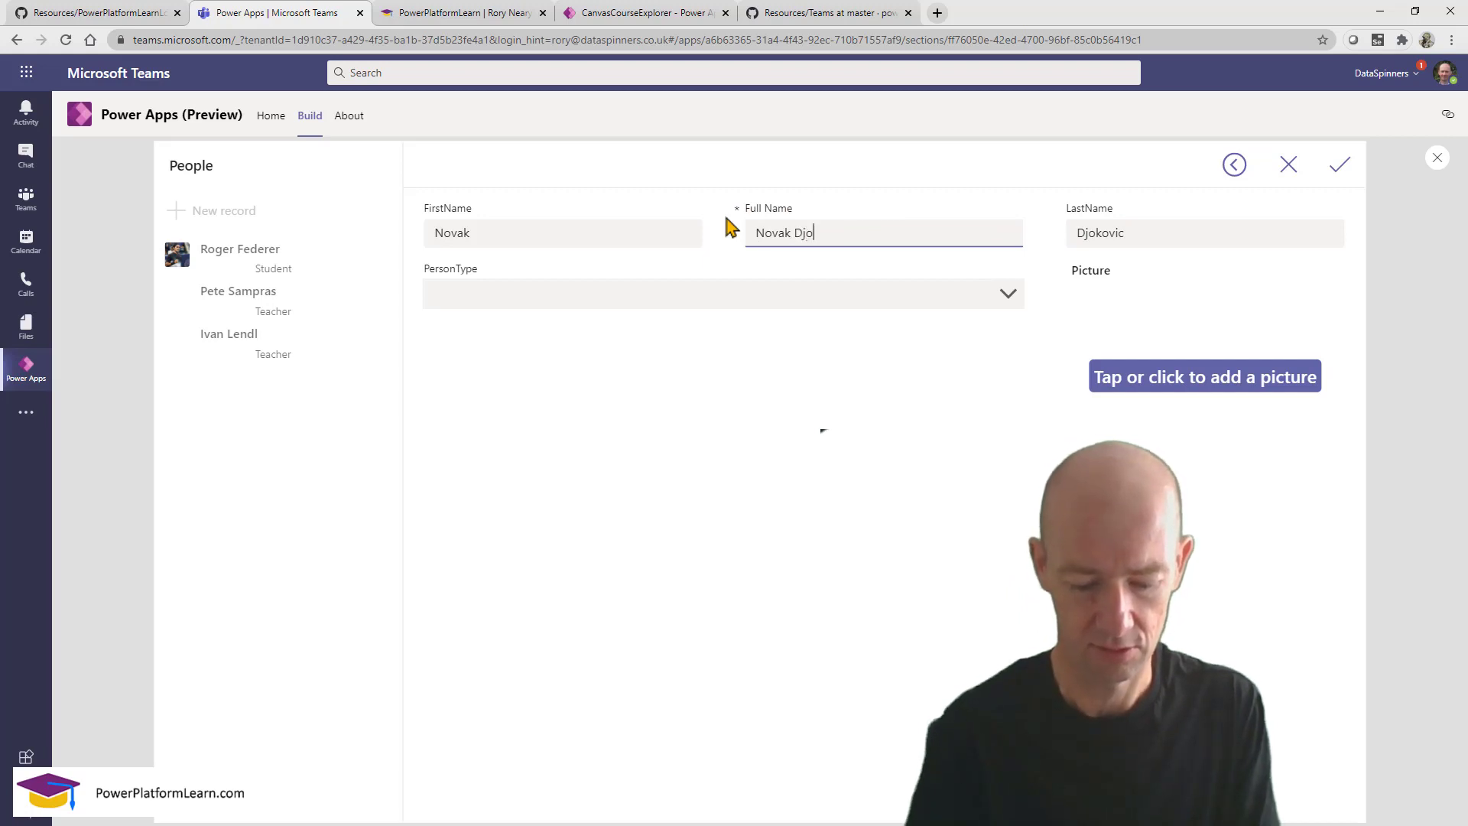
{"action": "type", "text": "kovic"}
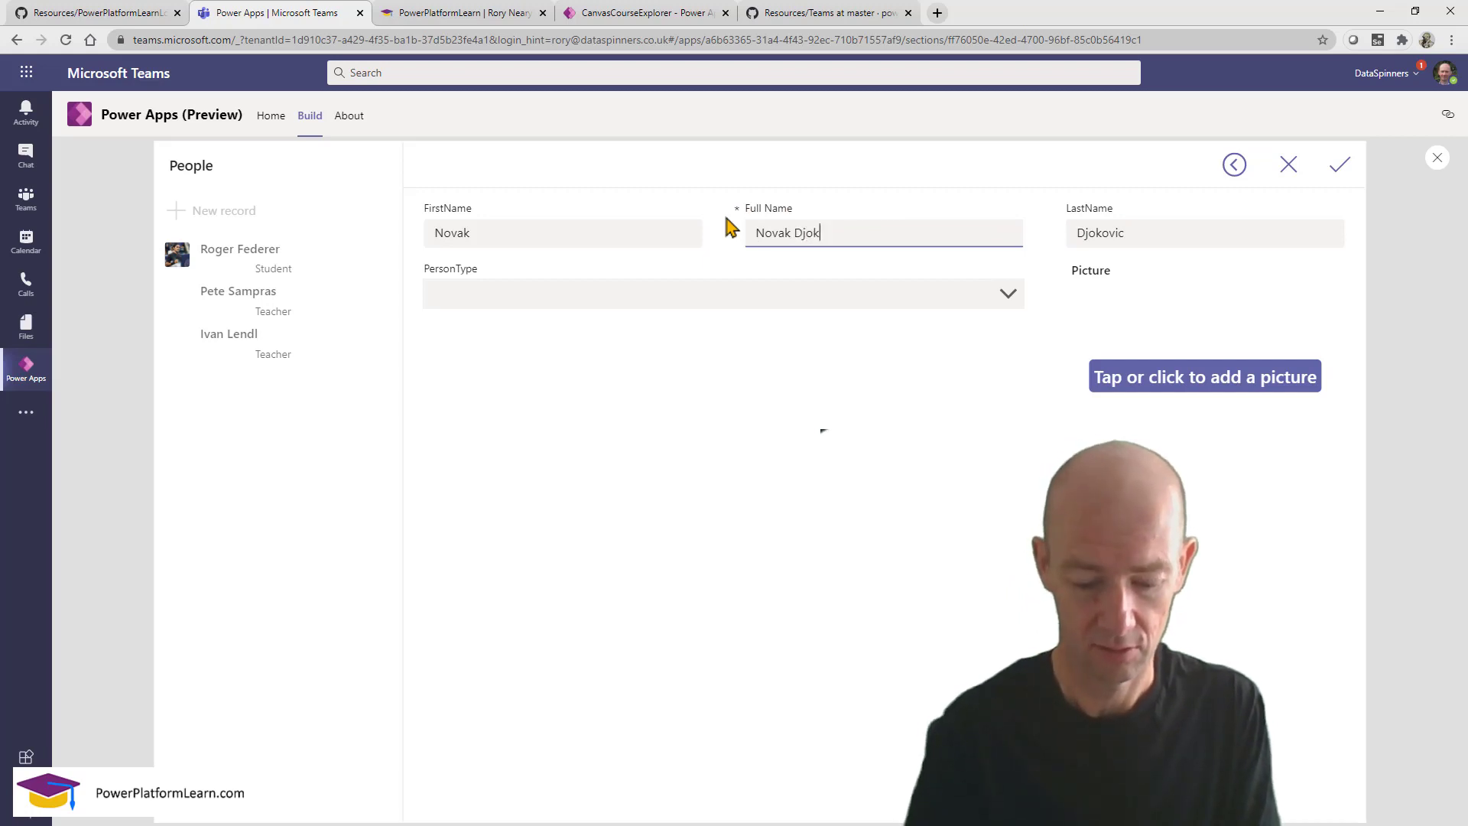
Set the person type to Student, attach a photo, and save the record.
{"action": "left_click", "coordinate": [813, 290]}
{"action": "left_click", "coordinate": [672, 302]}
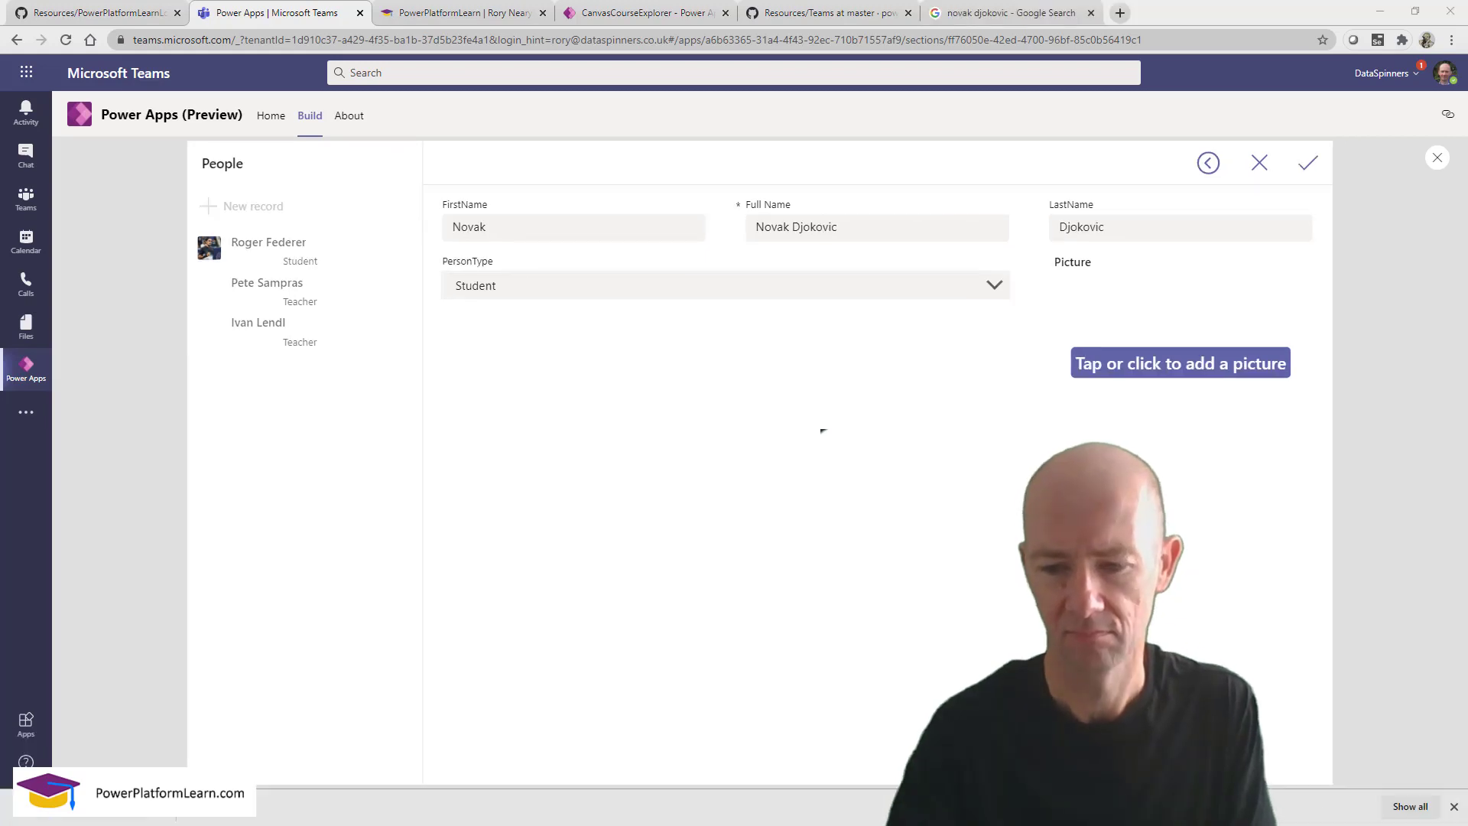
{"action": "left_click", "coordinate": [1157, 375]}
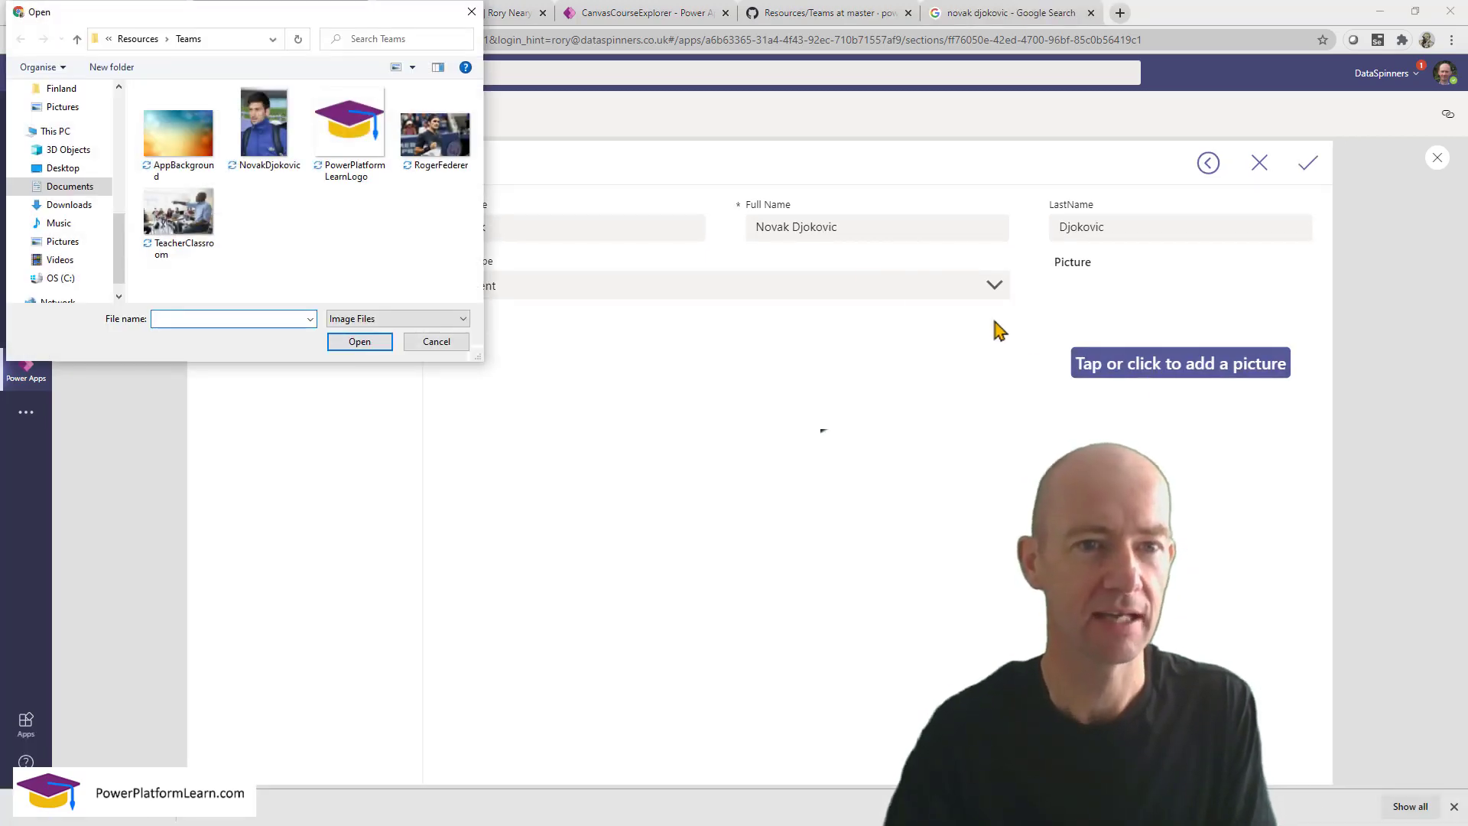
{"action": "left_click", "coordinate": [260, 123]}
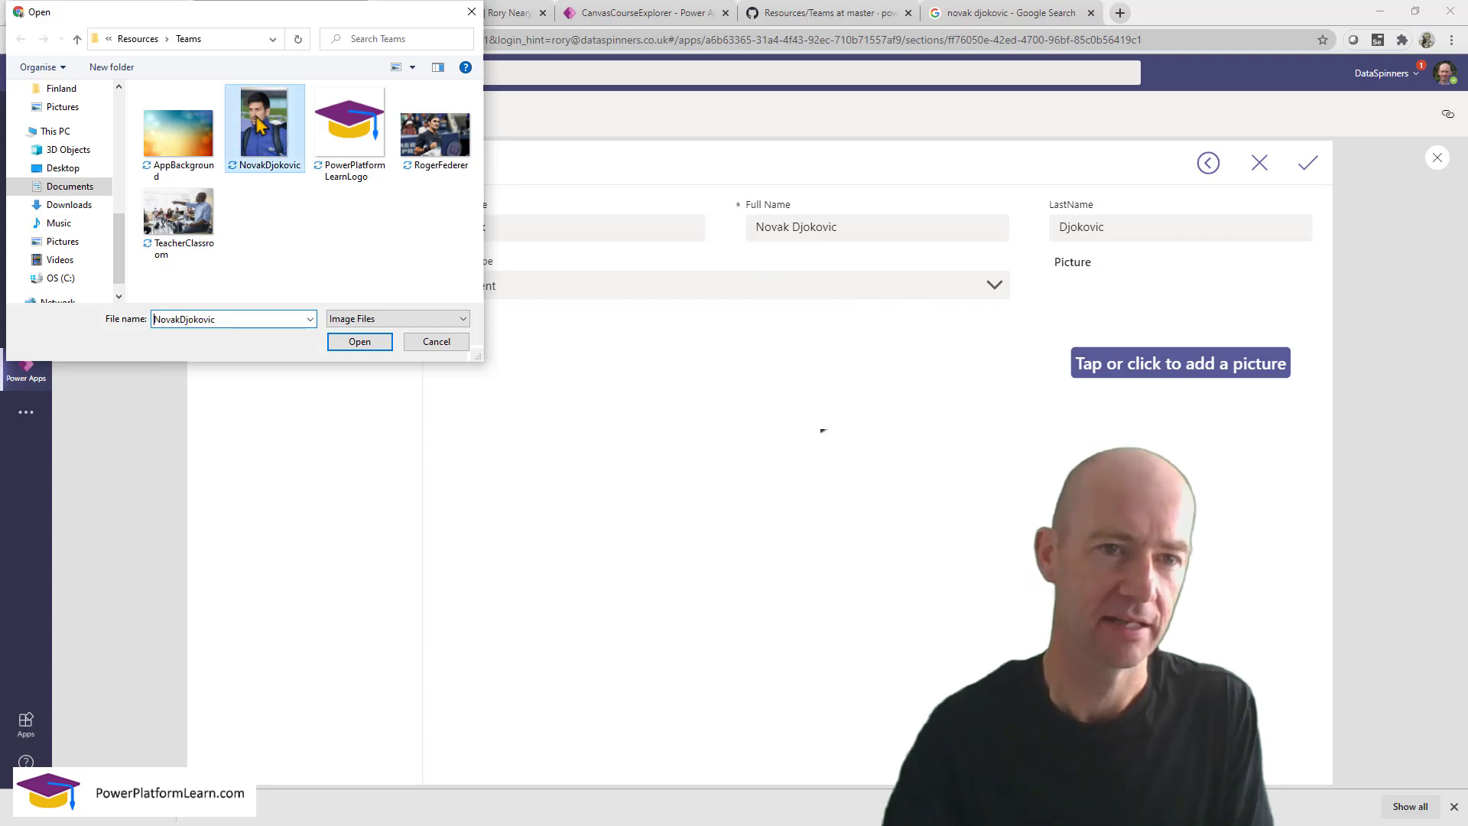
{"action": "left_click", "coordinate": [360, 344]}
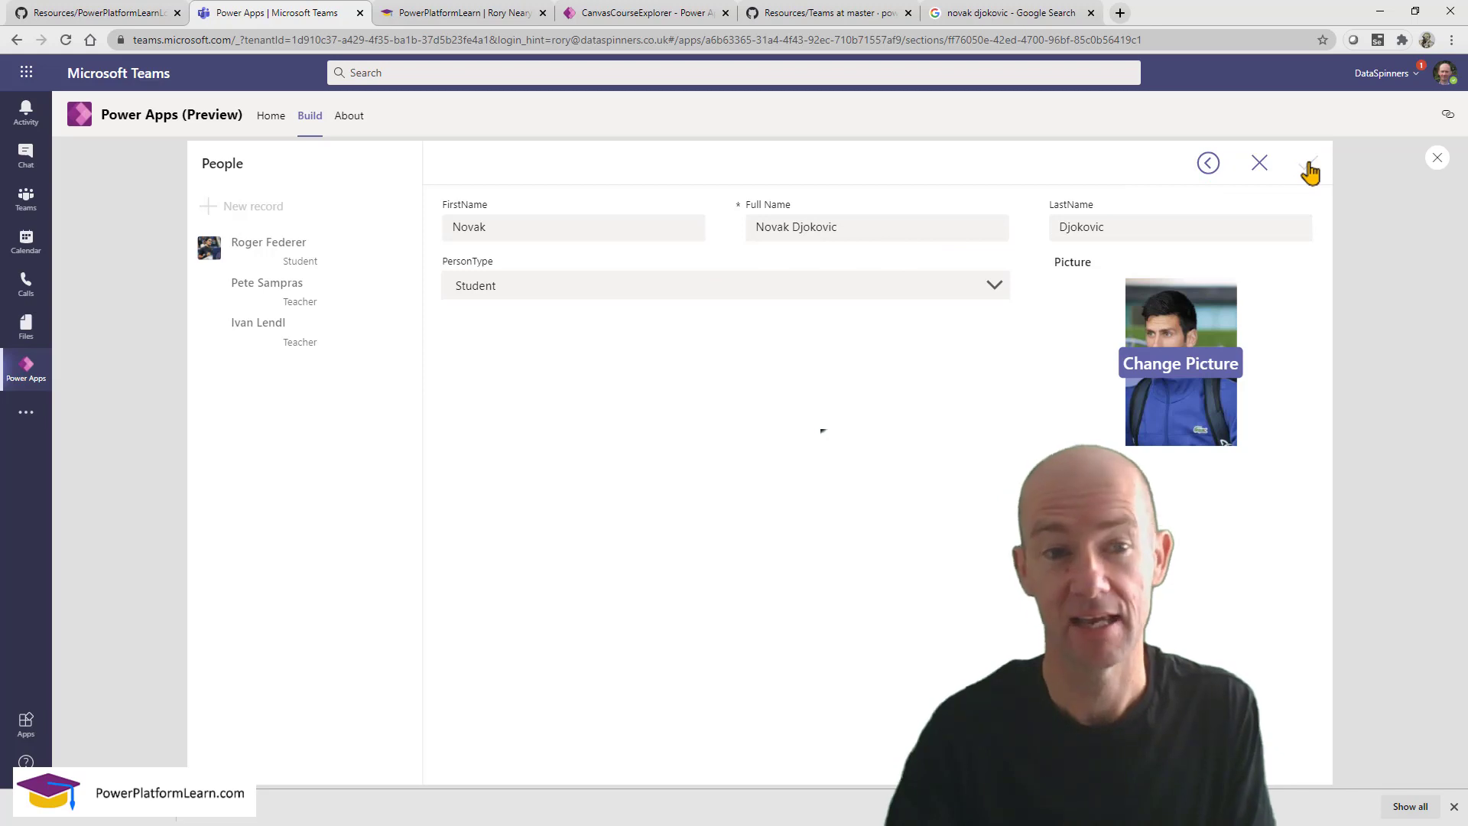
{"action": "left_click", "coordinate": [1308, 170]}
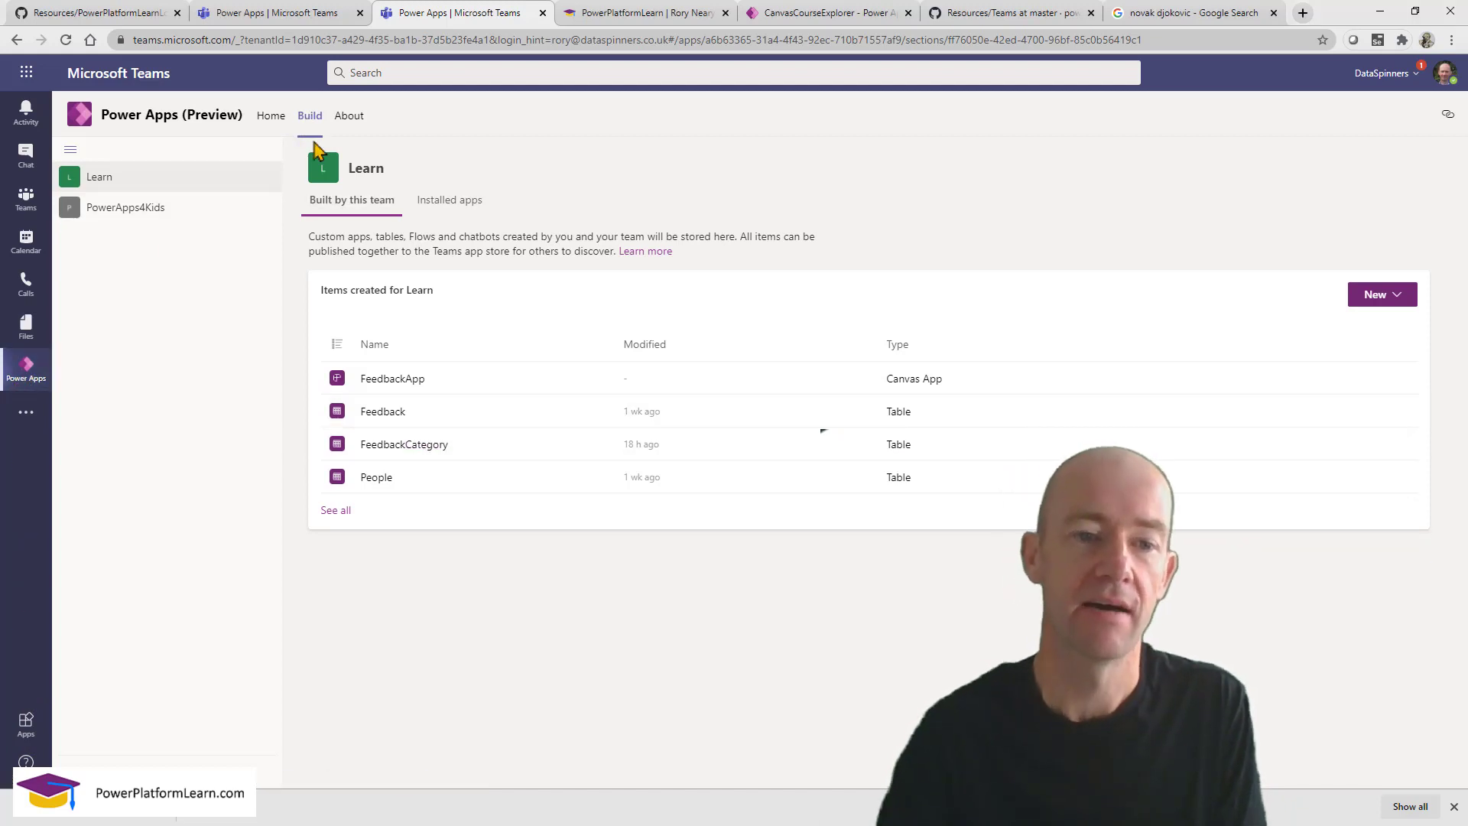
Open the Feedback table from the Learn team's Build list to see its columns.
{"action": "left_click", "coordinate": [381, 413]}
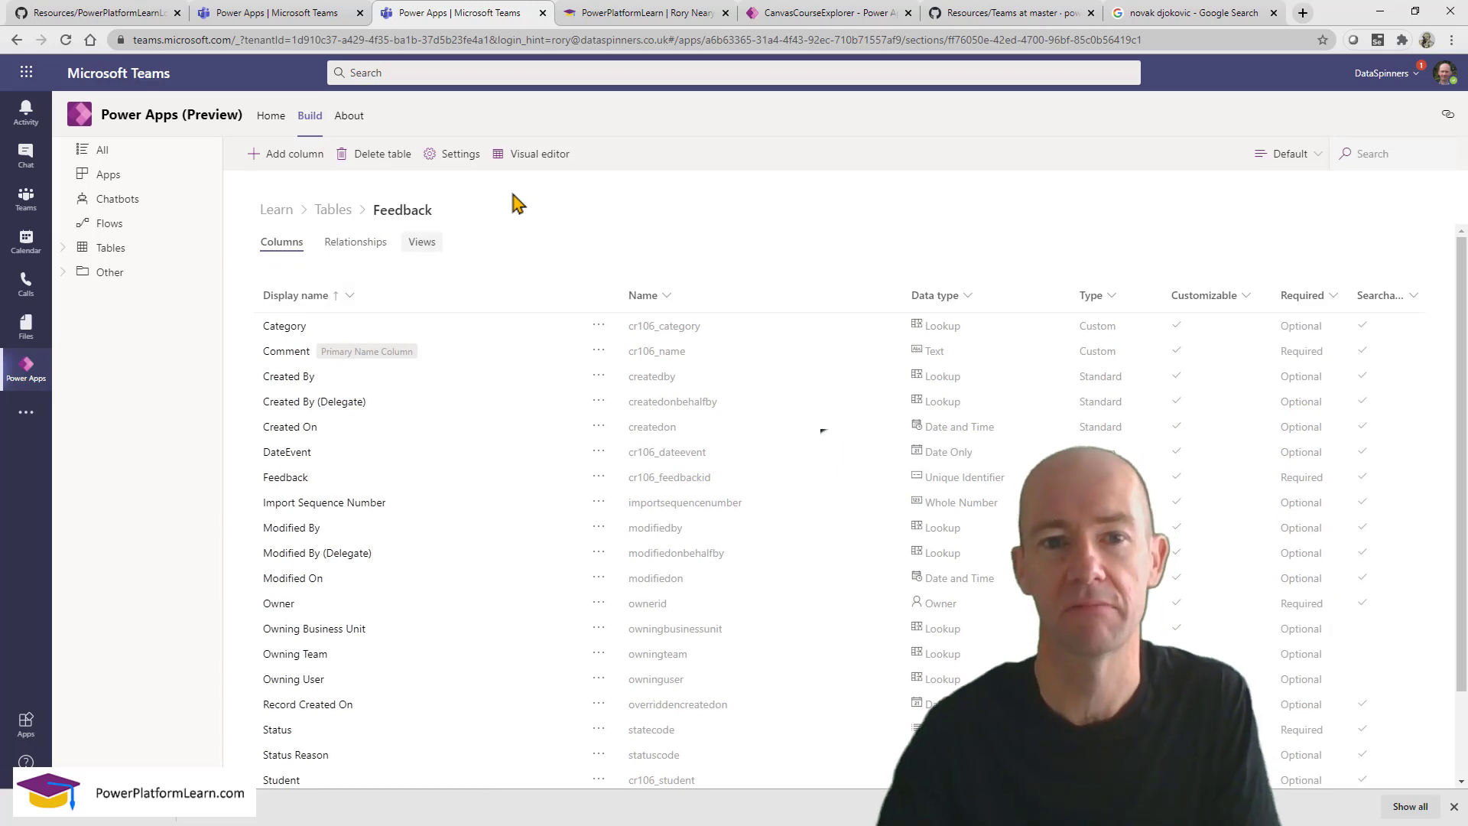
In the Feedback grid, add a row with comment 'Wonderful pictures' dated 9/28/2020.
{"action": "left_click", "coordinate": [544, 162]}
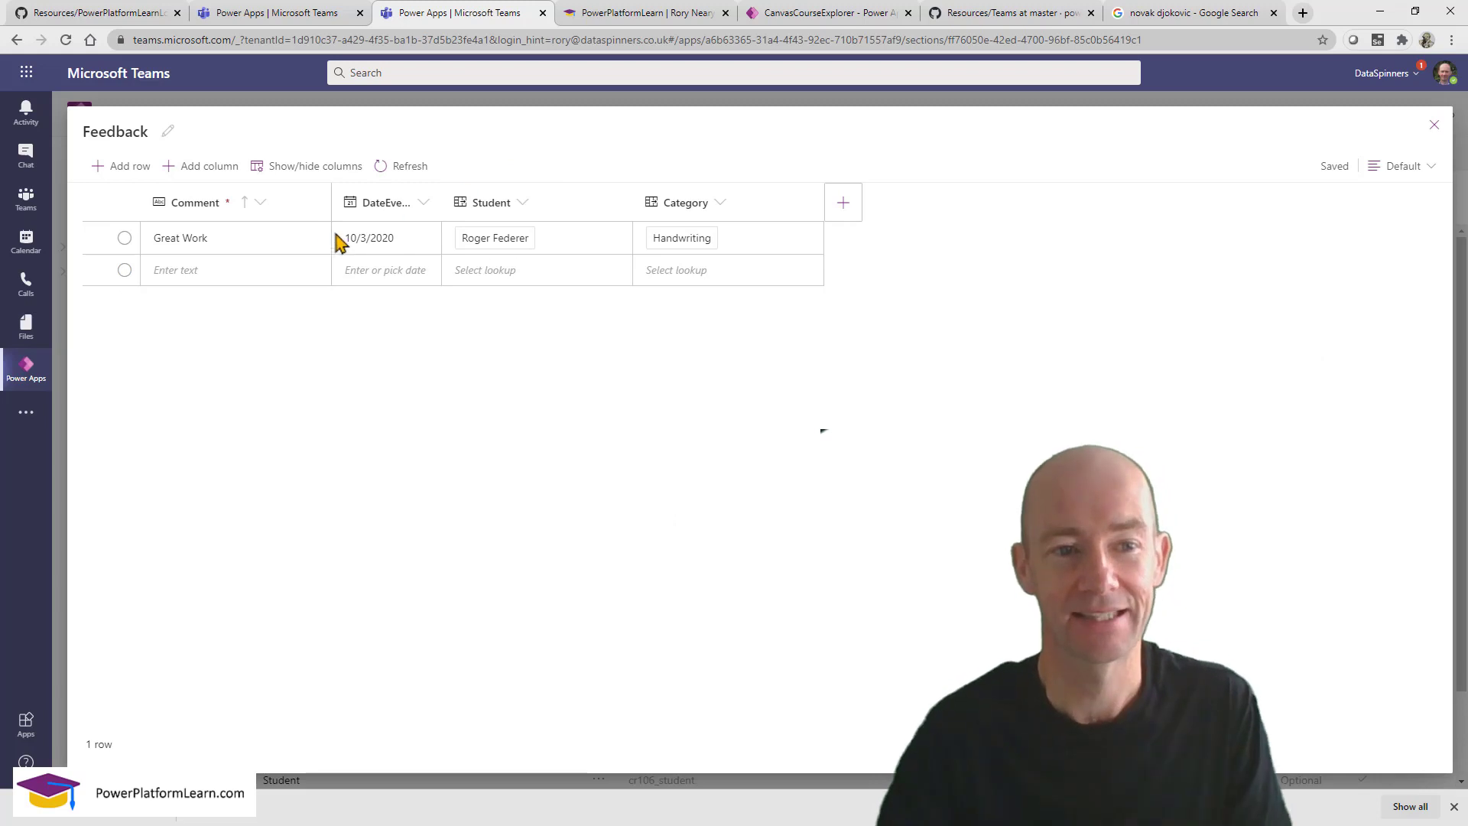
{"action": "left_click", "coordinate": [237, 273]}
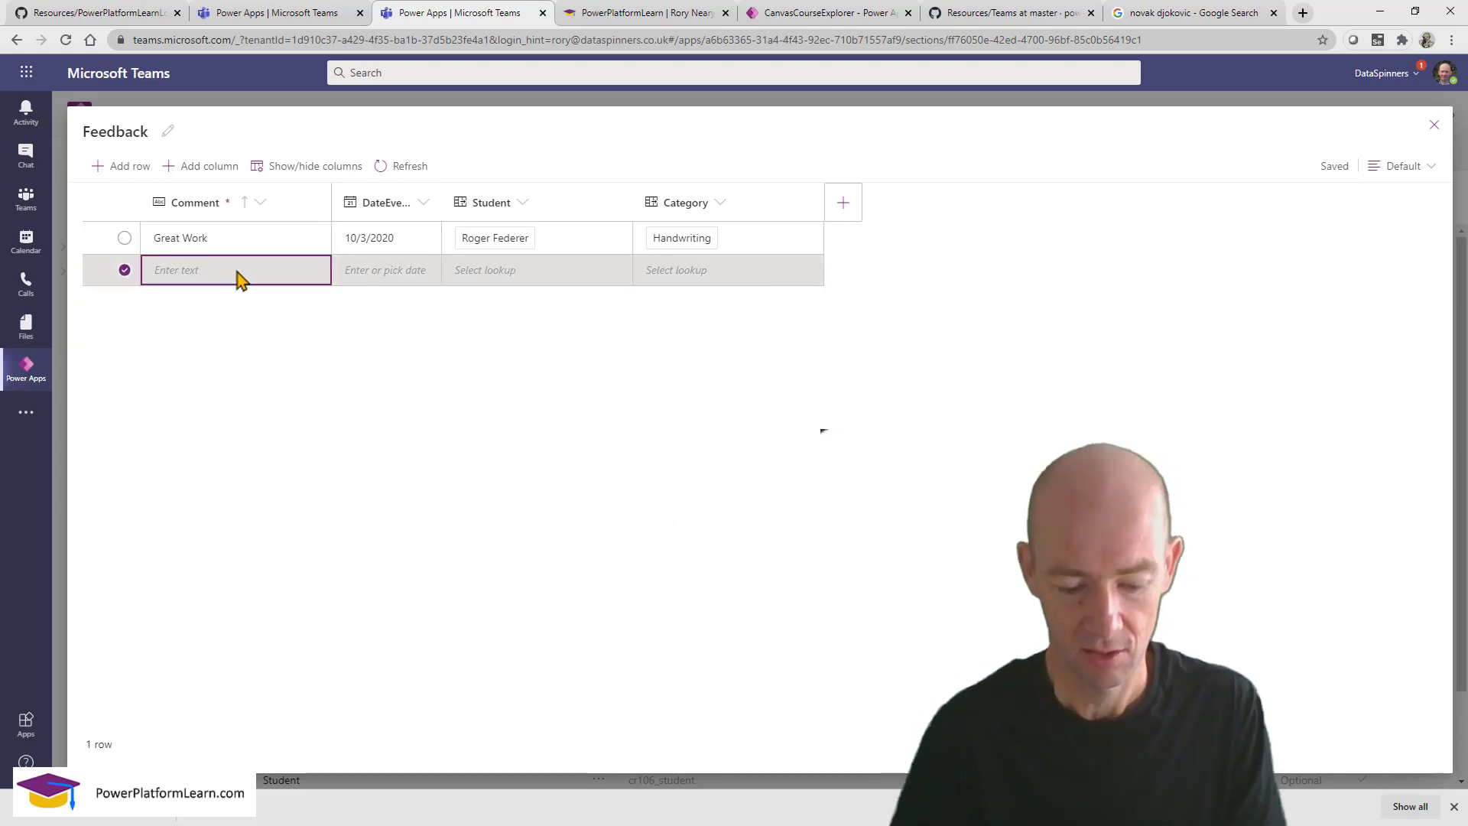
{"action": "type", "text": "Wonderful pictures"}
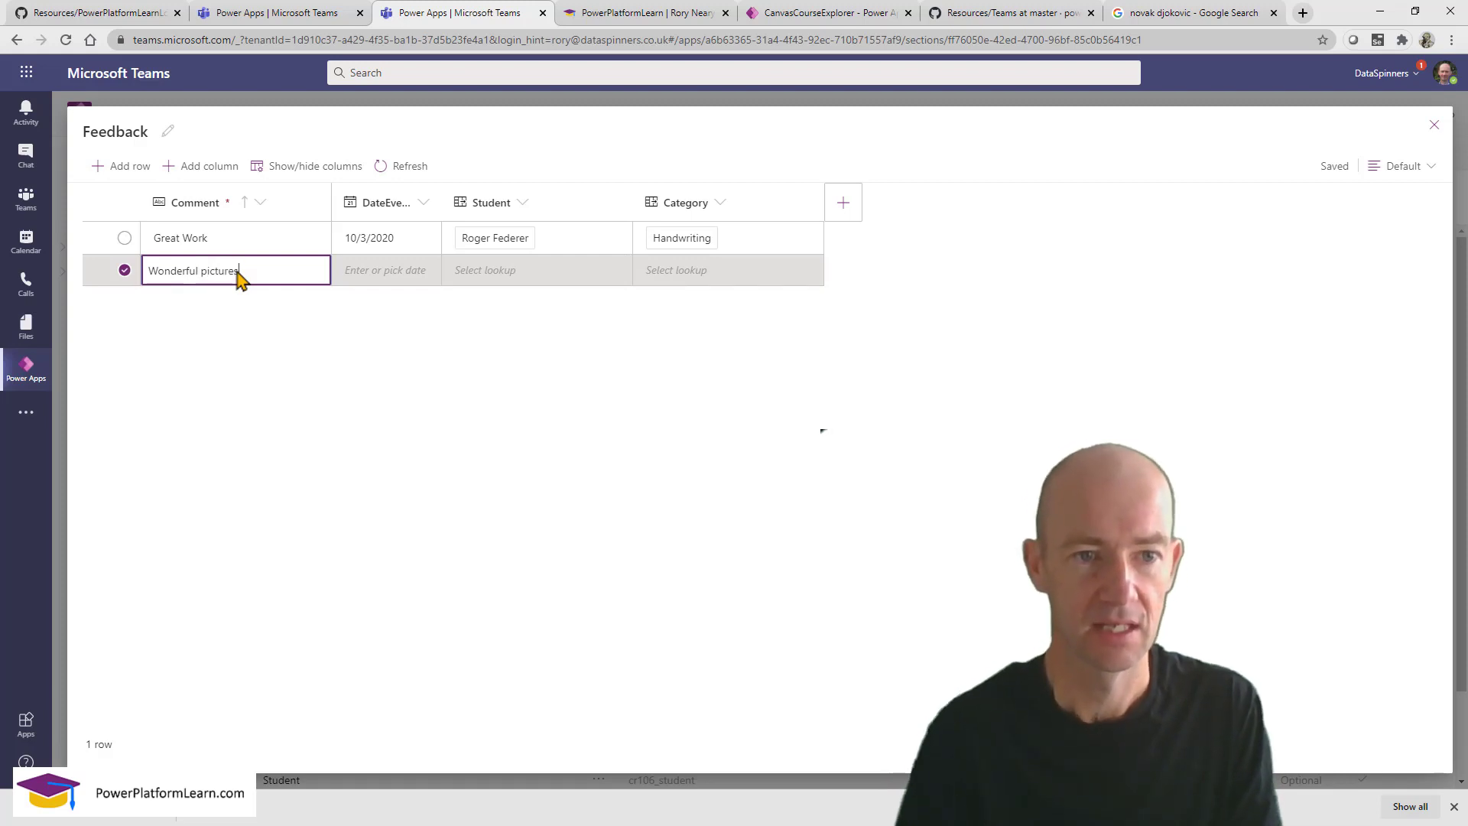
{"action": "left_click", "coordinate": [386, 281]}
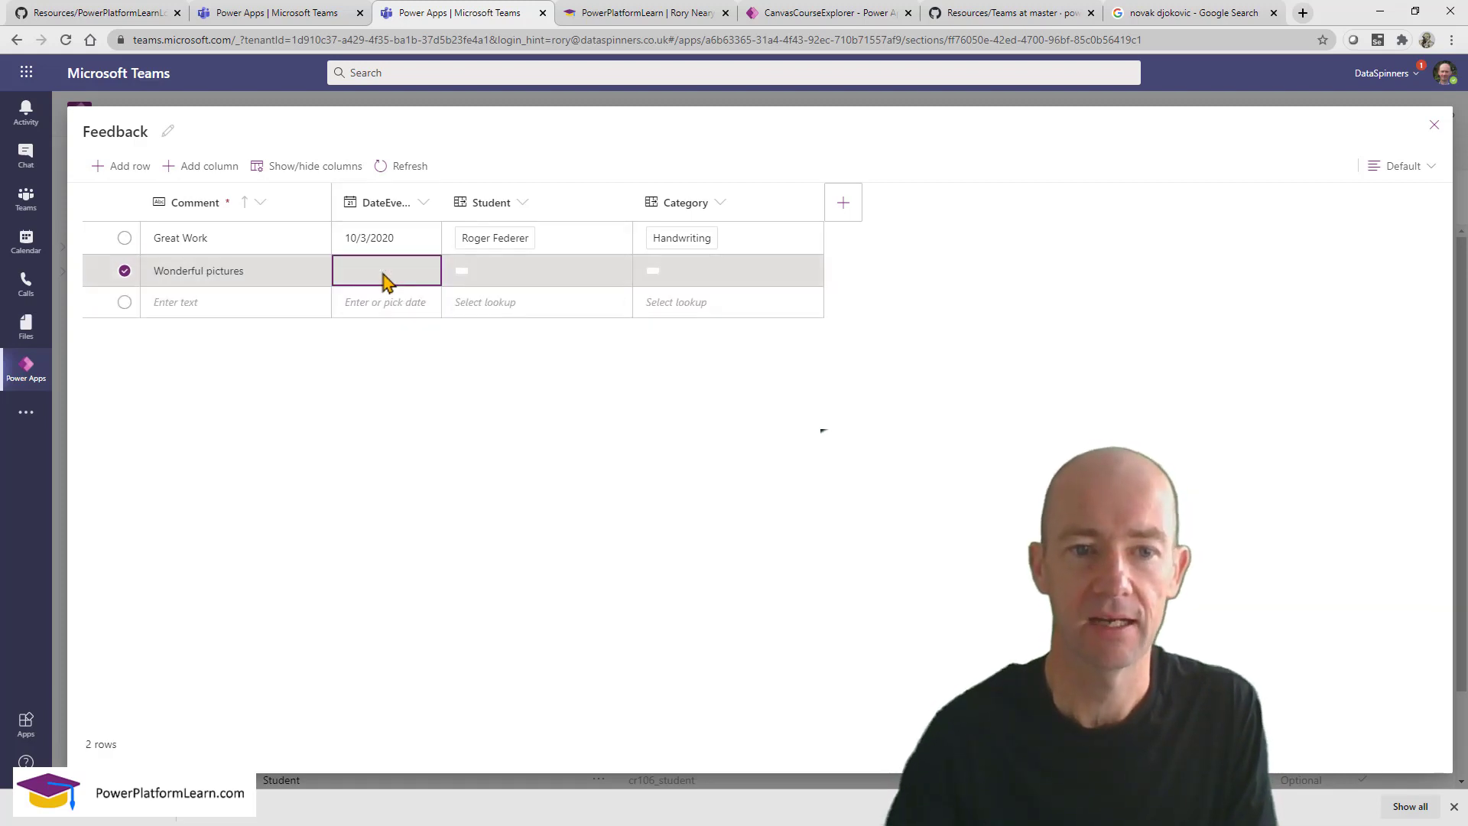
{"action": "left_click", "coordinate": [397, 279]}
{"action": "left_click", "coordinate": [427, 273]}
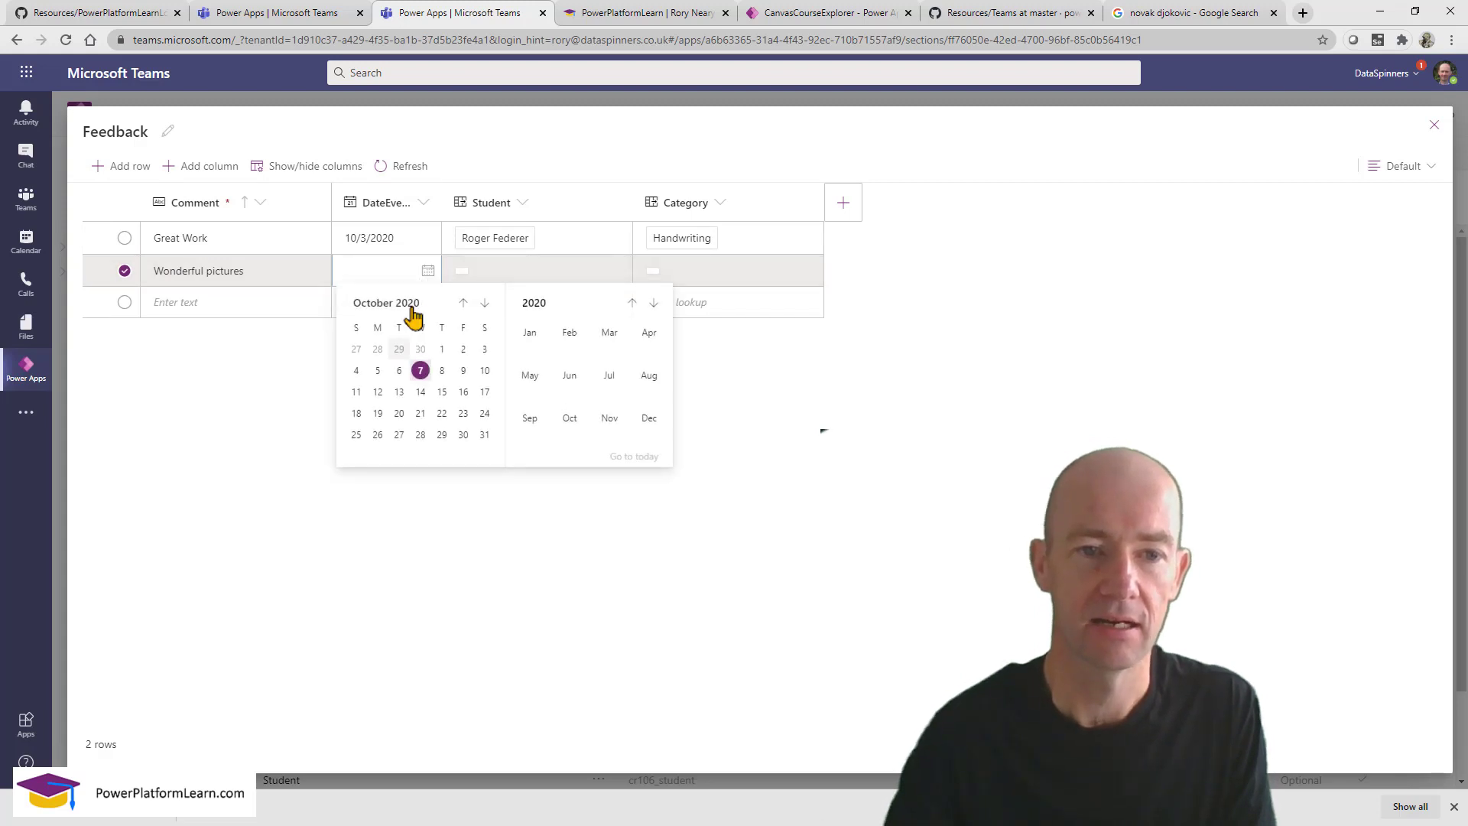
{"action": "left_click", "coordinate": [378, 349]}
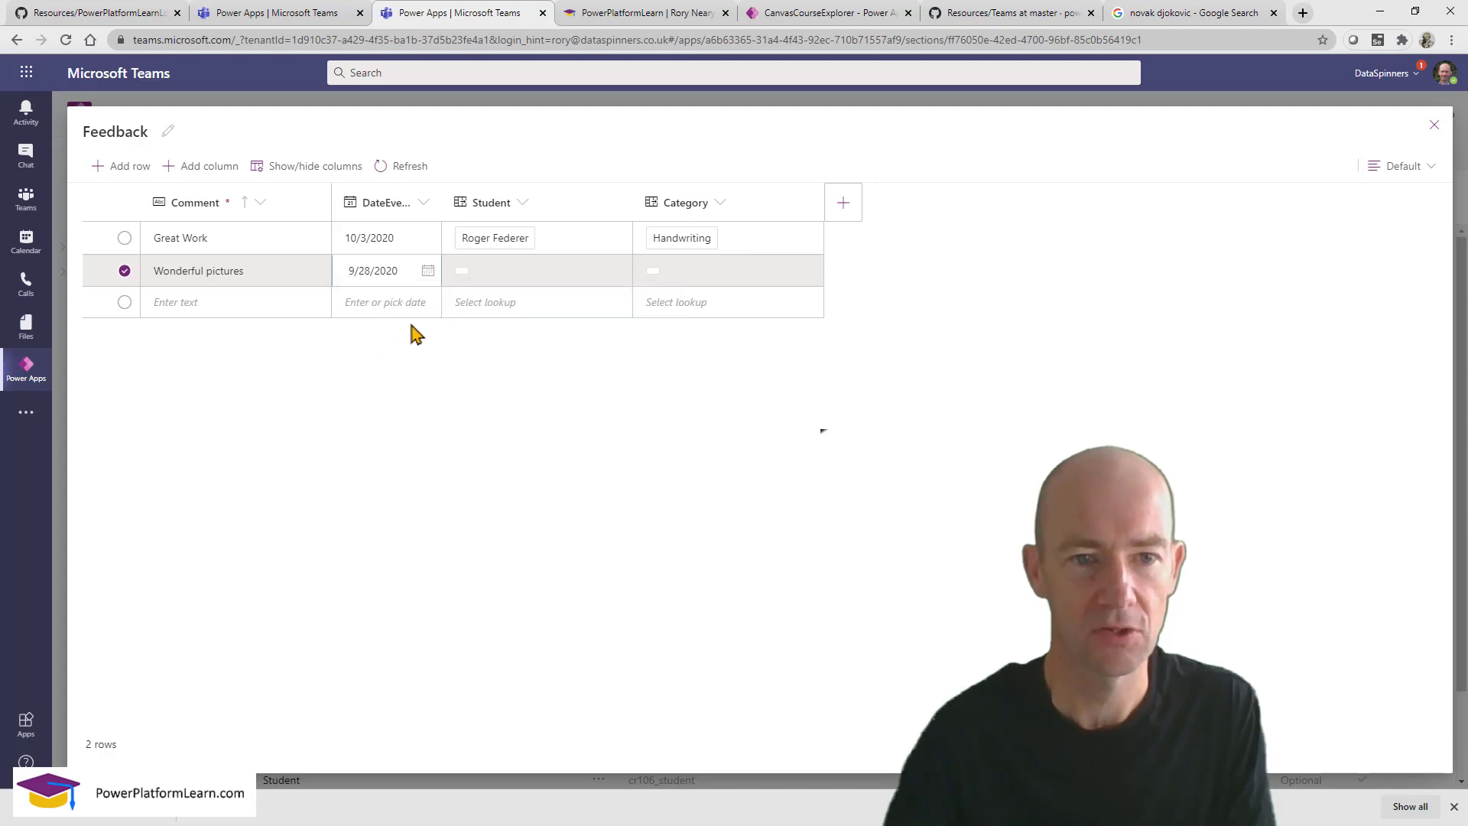
Link the row to the new student, set its category to Participation, and save it.
{"action": "left_click", "coordinate": [484, 277]}
{"action": "left_click", "coordinate": [484, 277]}
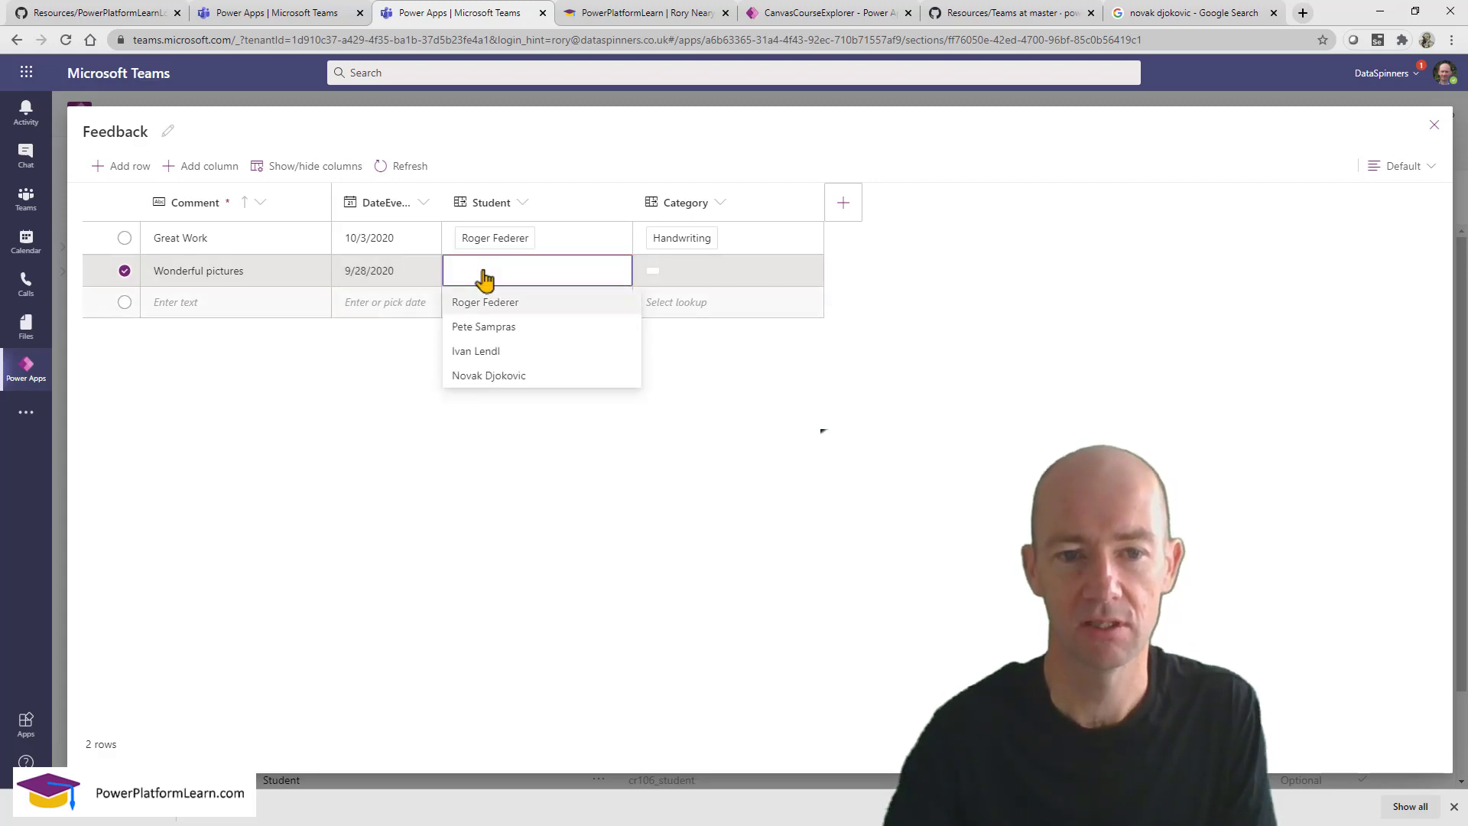
{"action": "left_click", "coordinate": [506, 375]}
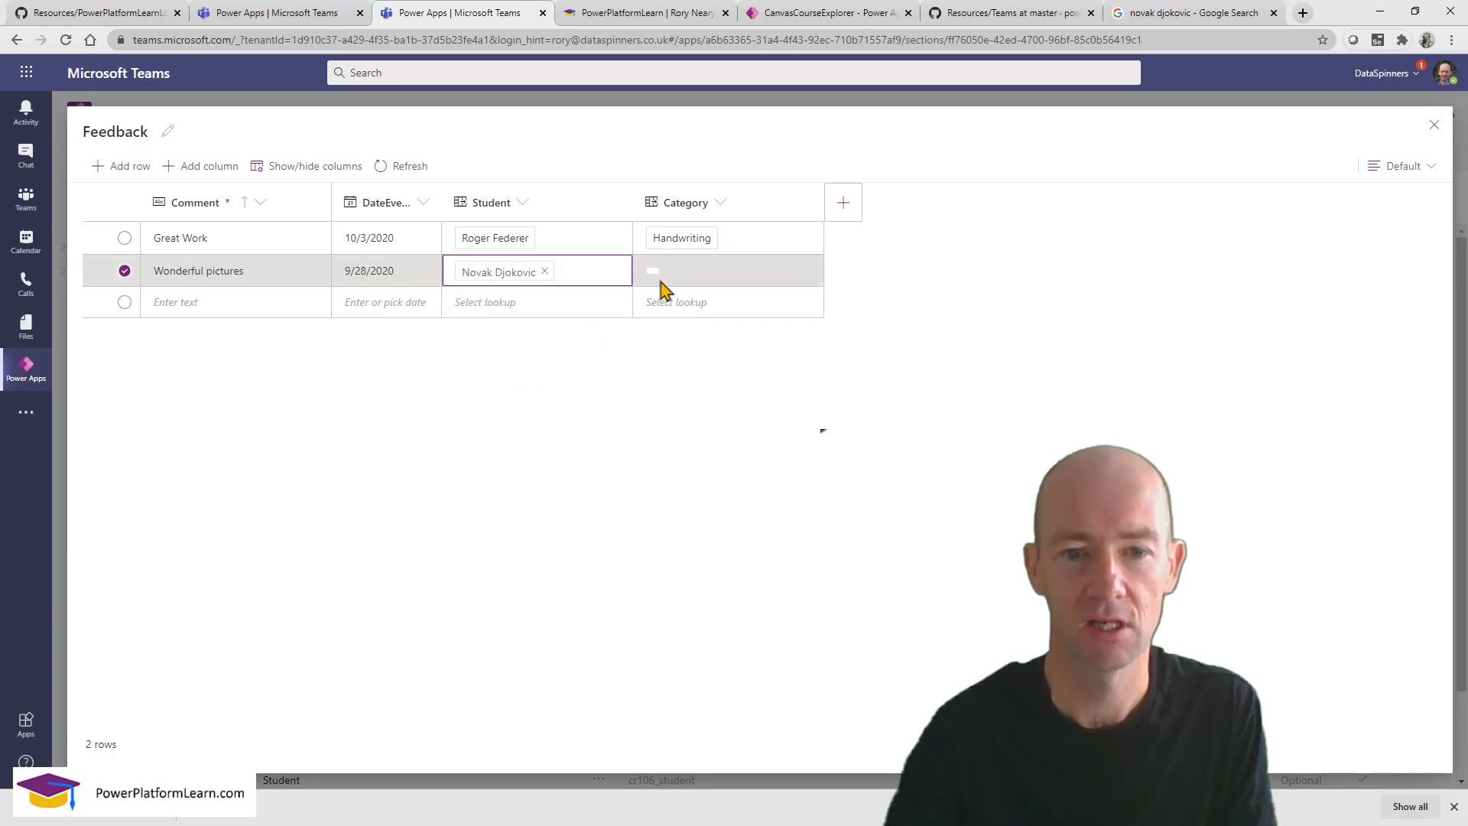
{"action": "left_click", "coordinate": [688, 277]}
{"action": "left_click", "coordinate": [685, 275]}
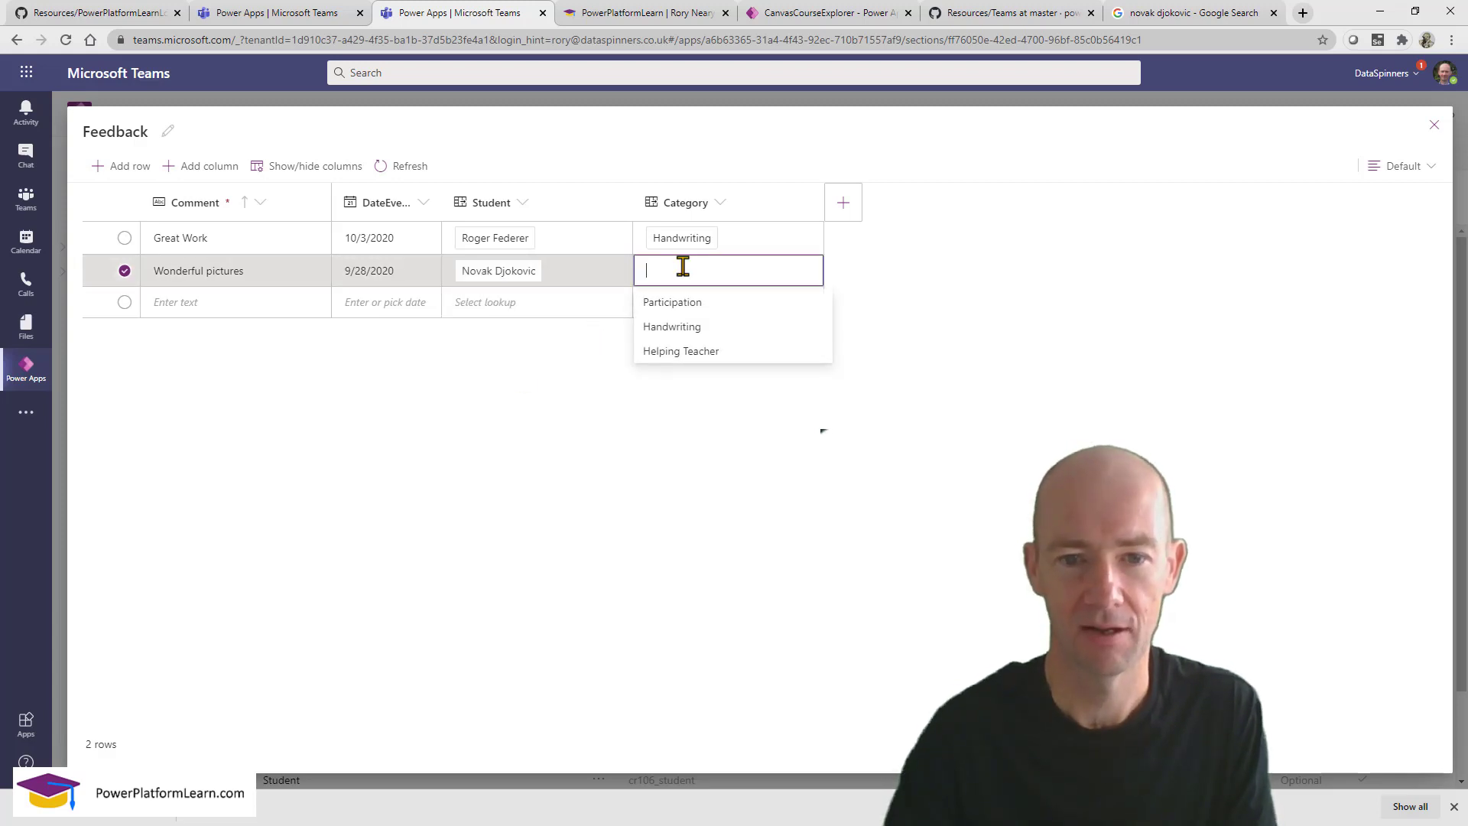
{"action": "left_click", "coordinate": [677, 302]}
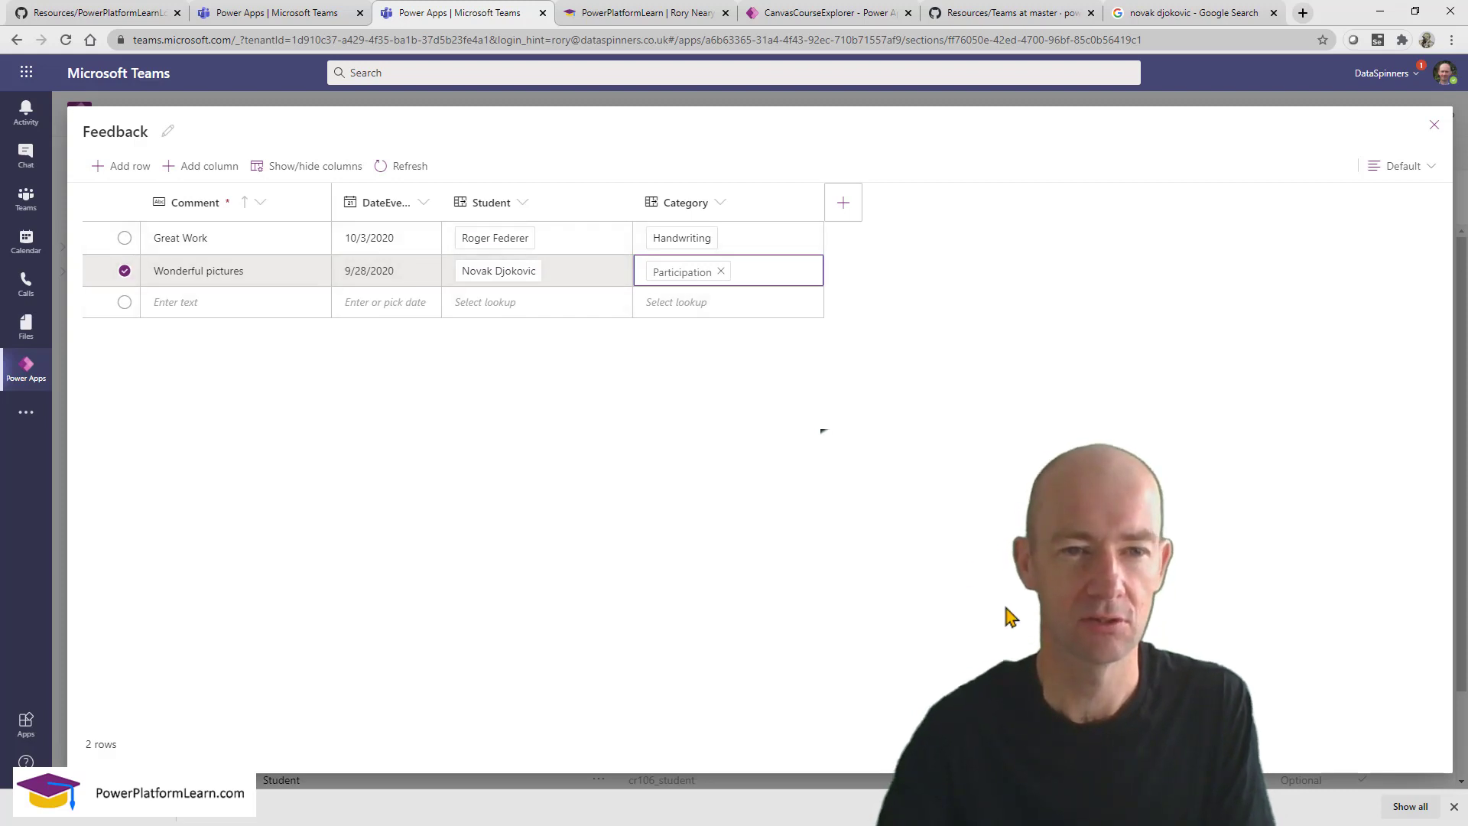
{"action": "left_click", "coordinate": [730, 309]}
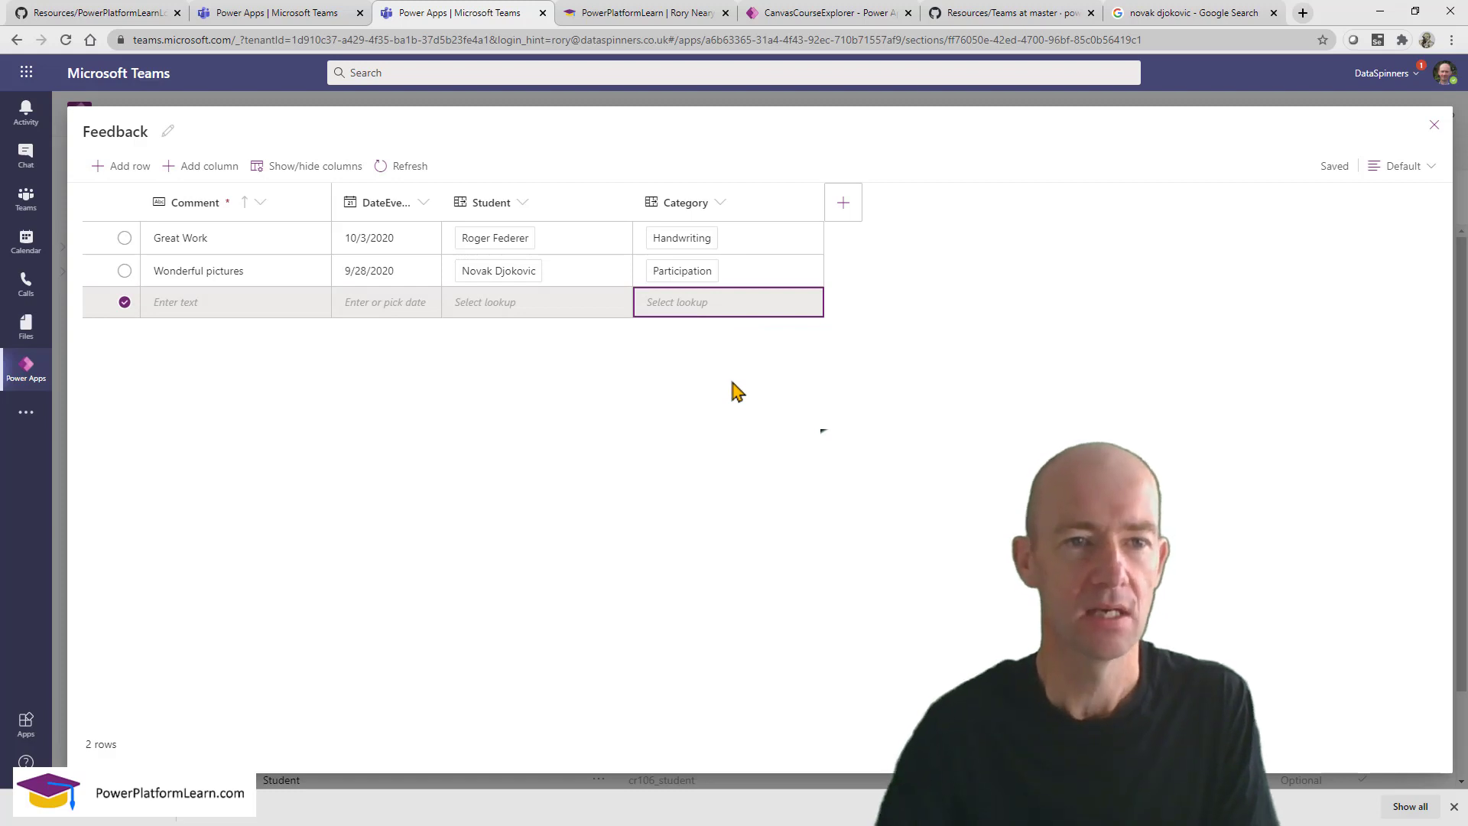
{"action": "left_click", "coordinate": [305, 19]}
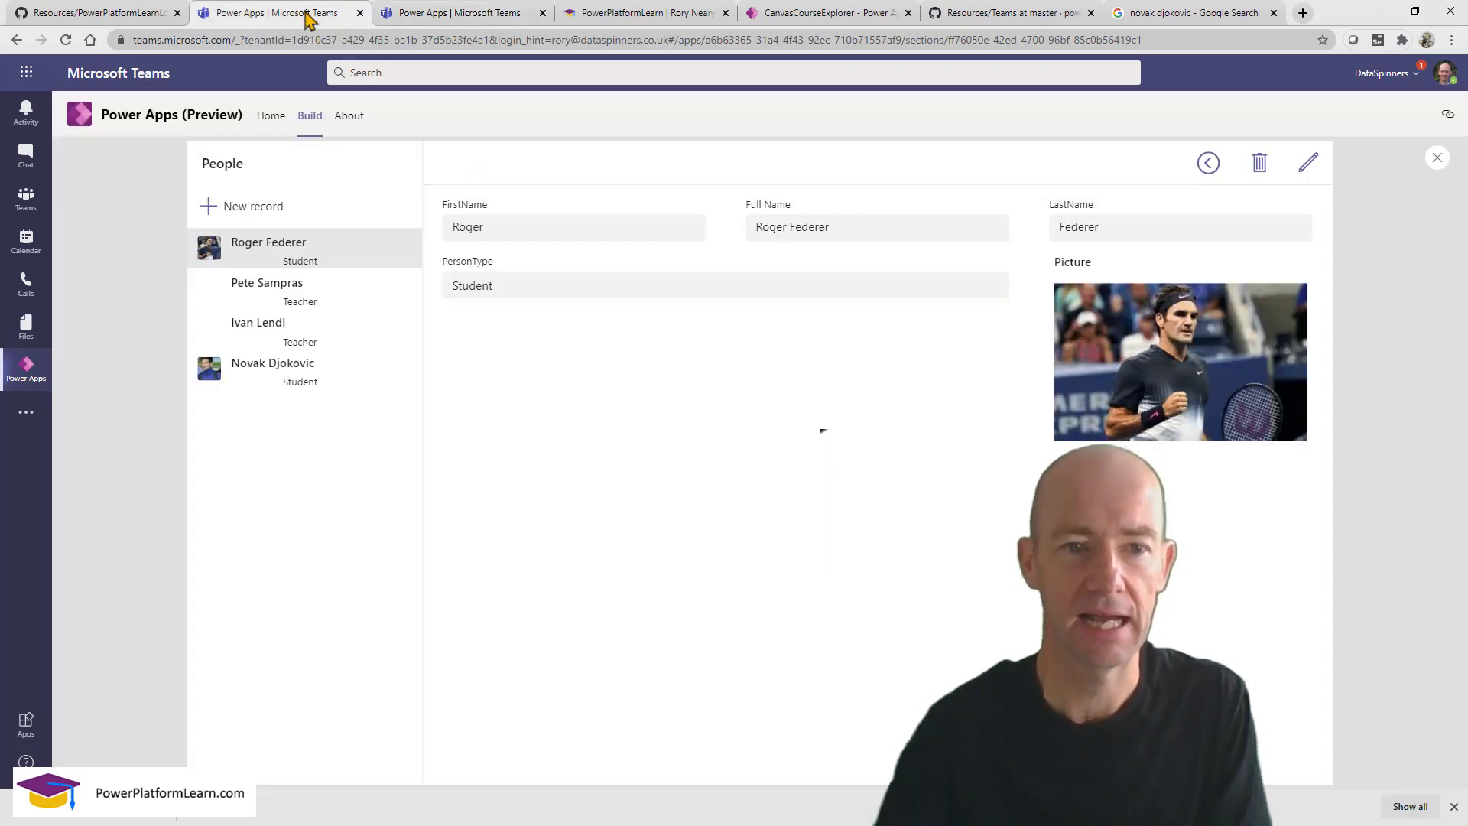
Check the People screen in preview, then close the preview back to the editor.
{"action": "left_click", "coordinate": [1208, 162]}
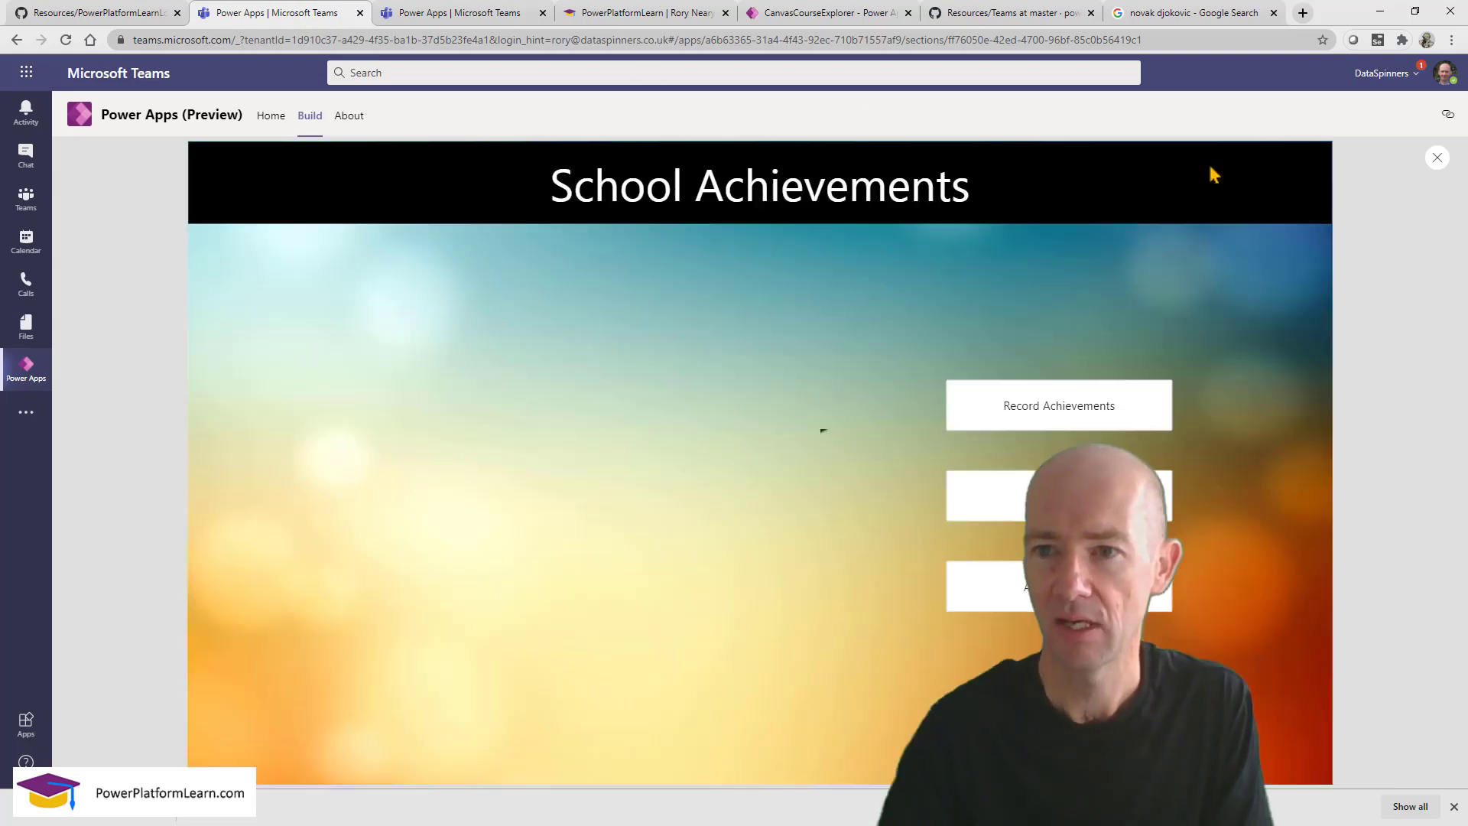
{"action": "left_click", "coordinate": [1016, 413]}
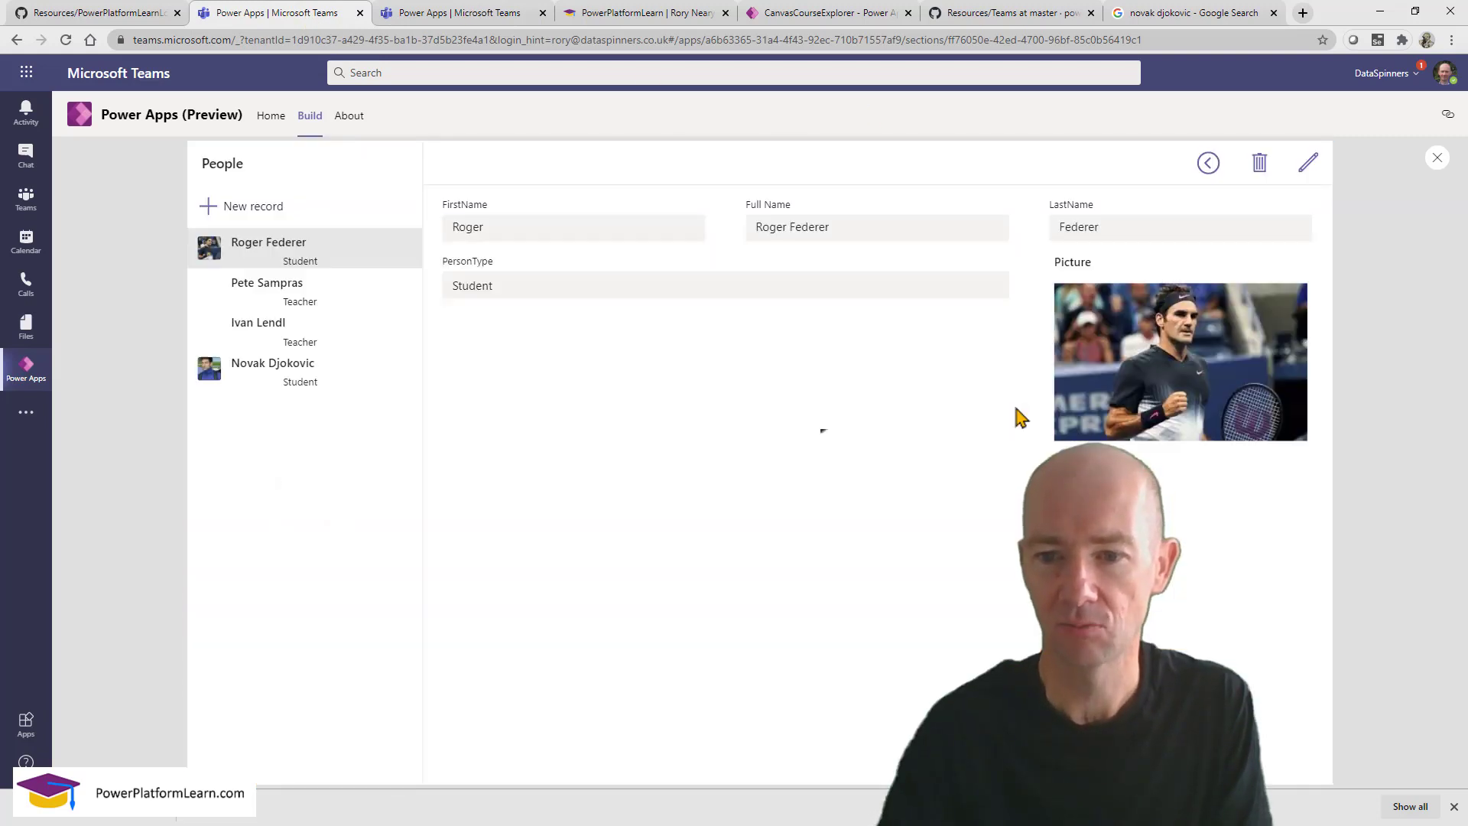
{"action": "left_click", "coordinate": [1206, 163]}
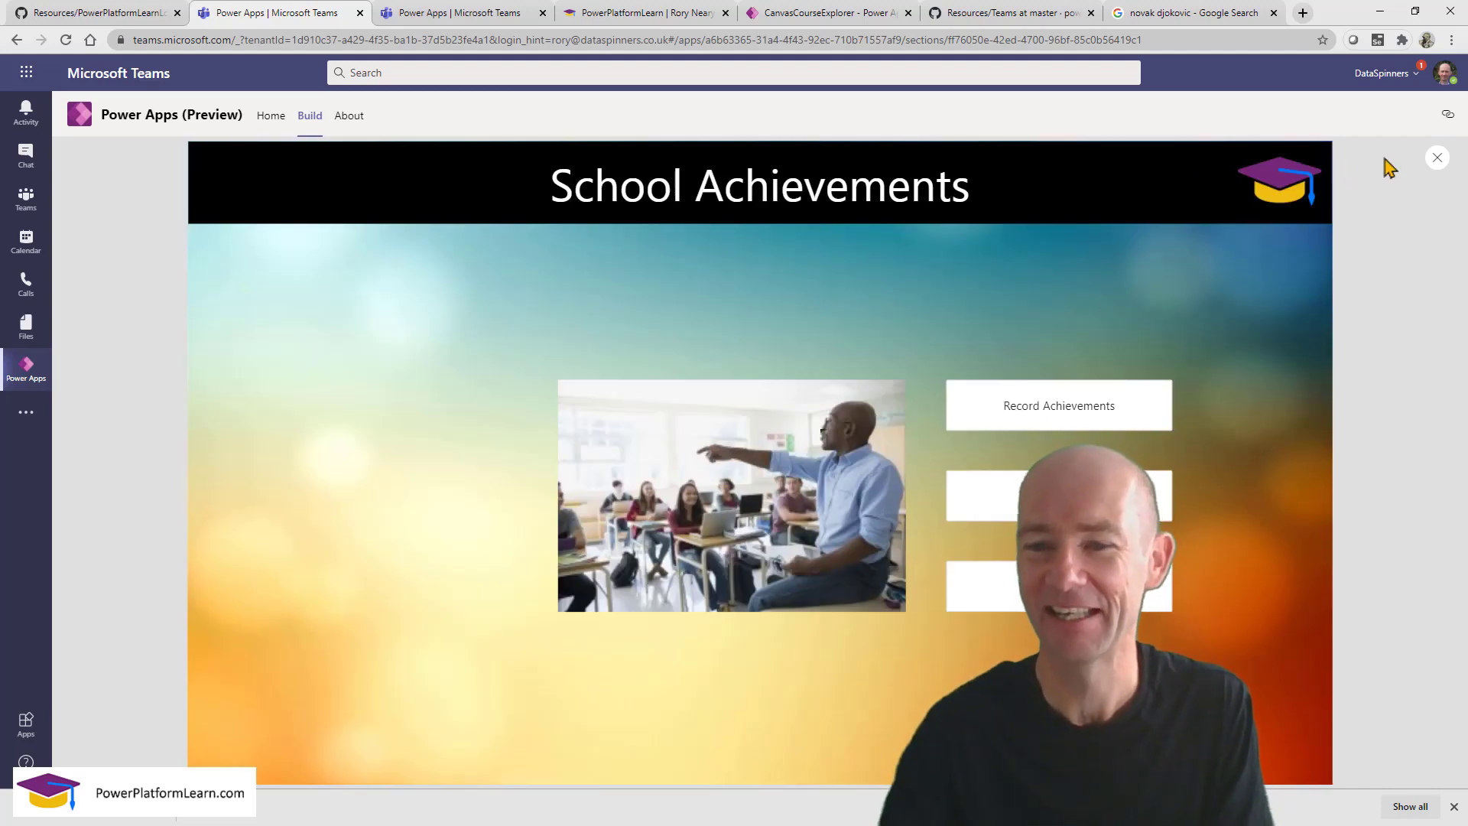
{"action": "left_click", "coordinate": [1437, 159]}
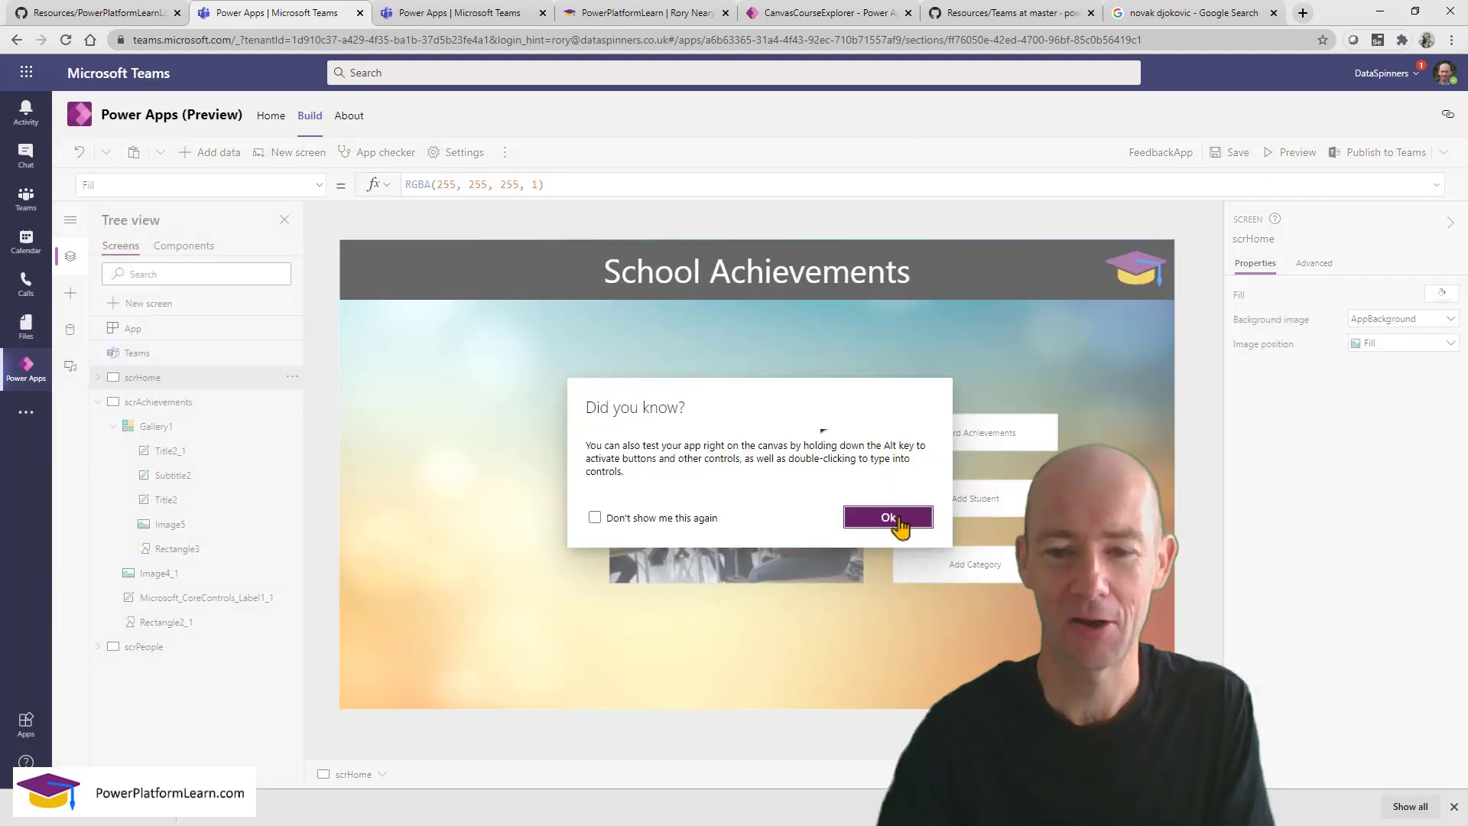
{"action": "left_click", "coordinate": [891, 518]}
Change the Record Achievements button's OnSelect to Navigate(scrAchievements).
{"action": "left_click", "coordinate": [932, 448]}
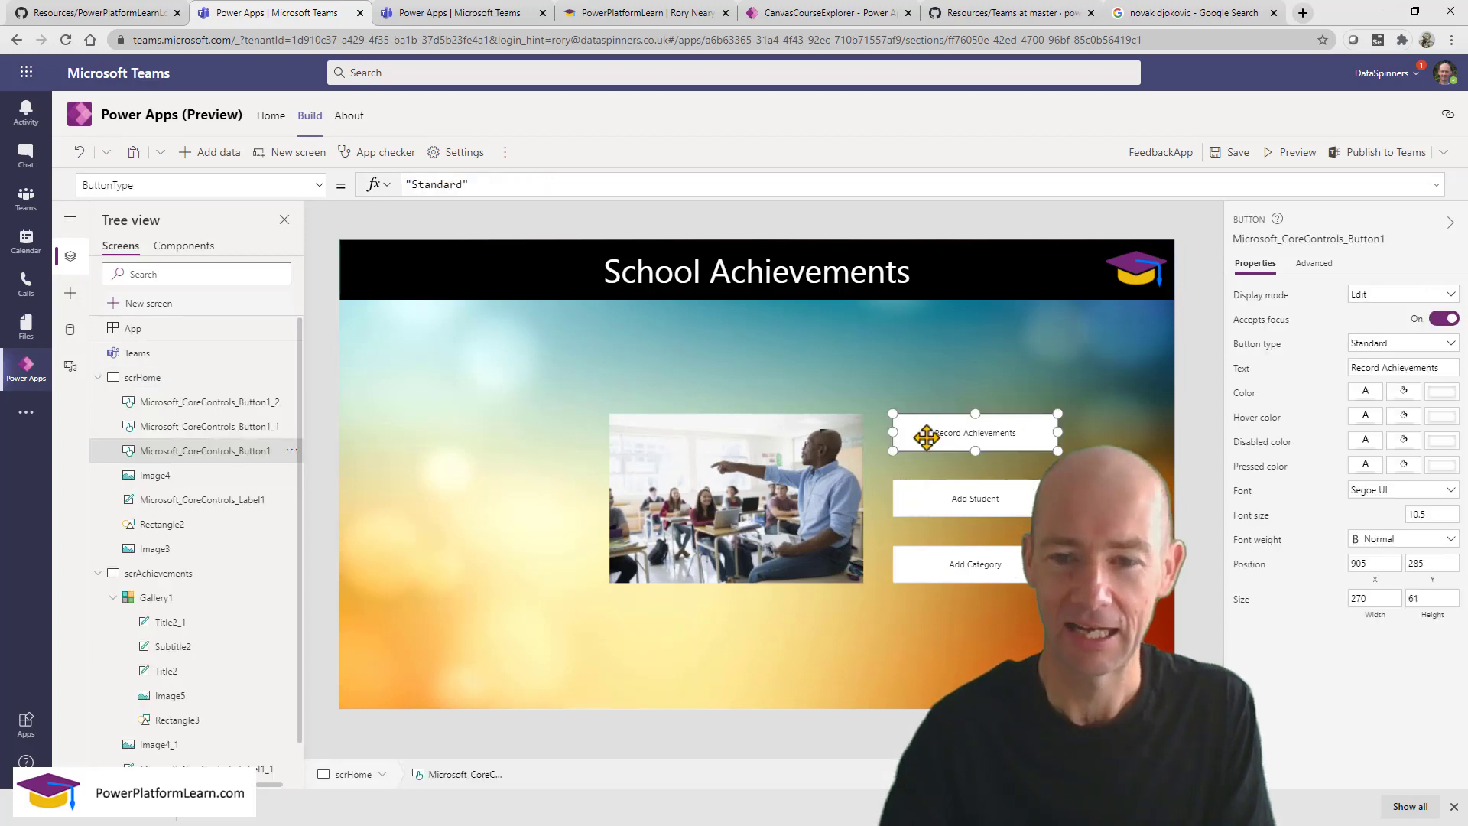
{"action": "left_click", "coordinate": [202, 182]}
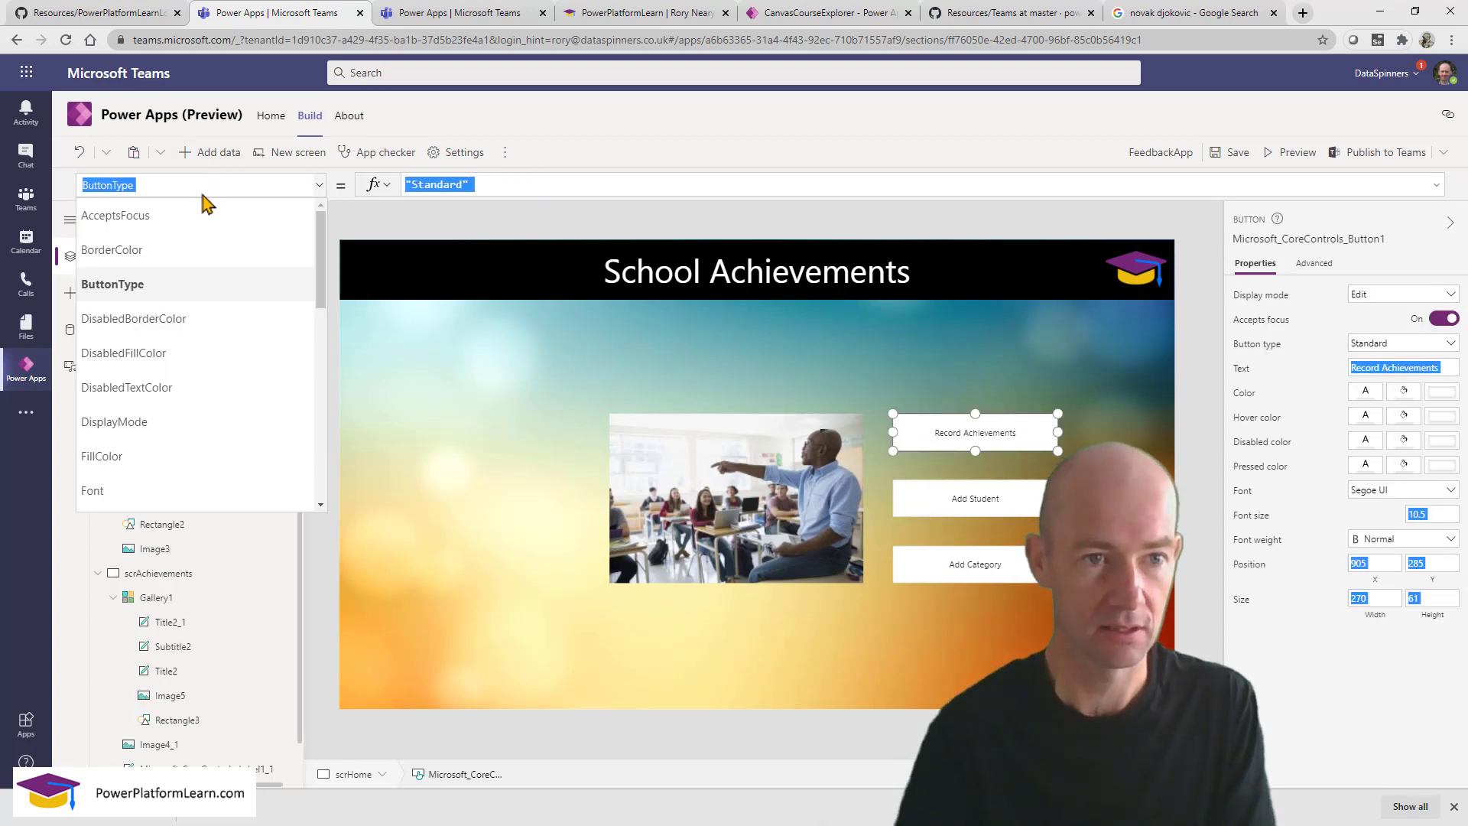
{"action": "type", "text": "OnSelect"}
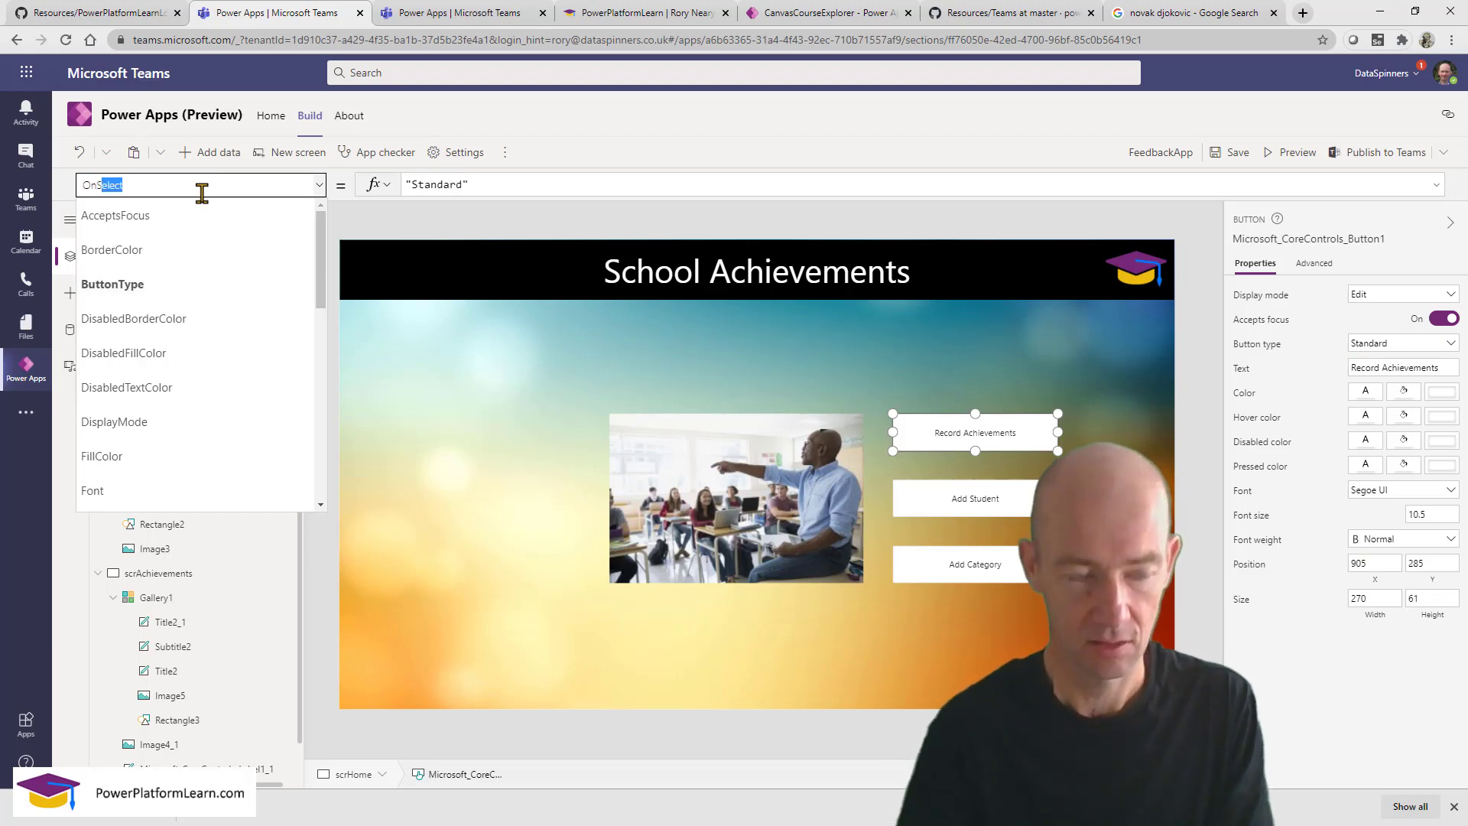
{"action": "type", "text": "scrPeople)"}
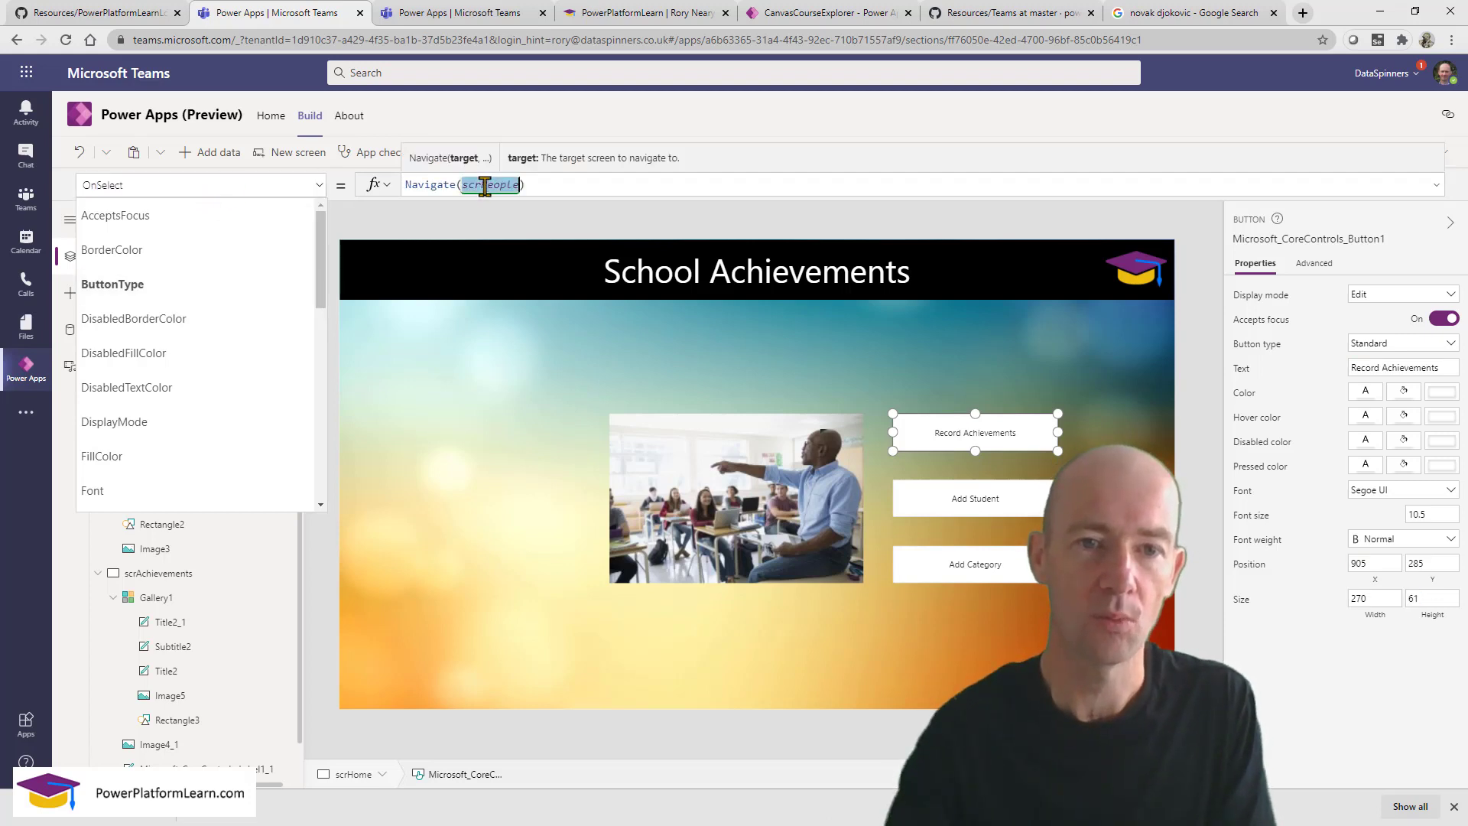
{"action": "double_click", "coordinate": [484, 186]}
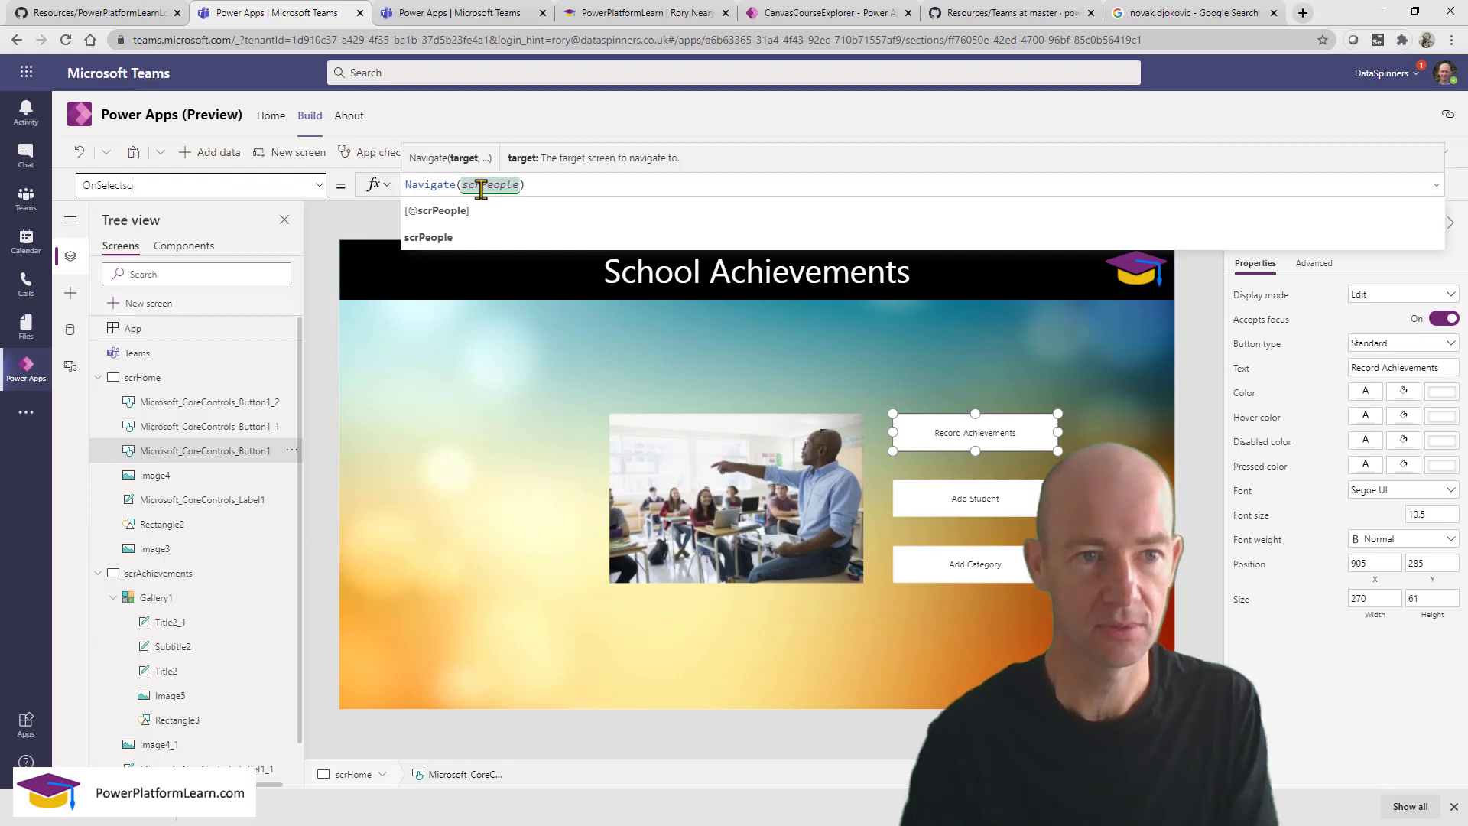
{"action": "type", "text": "scrAchievements"}
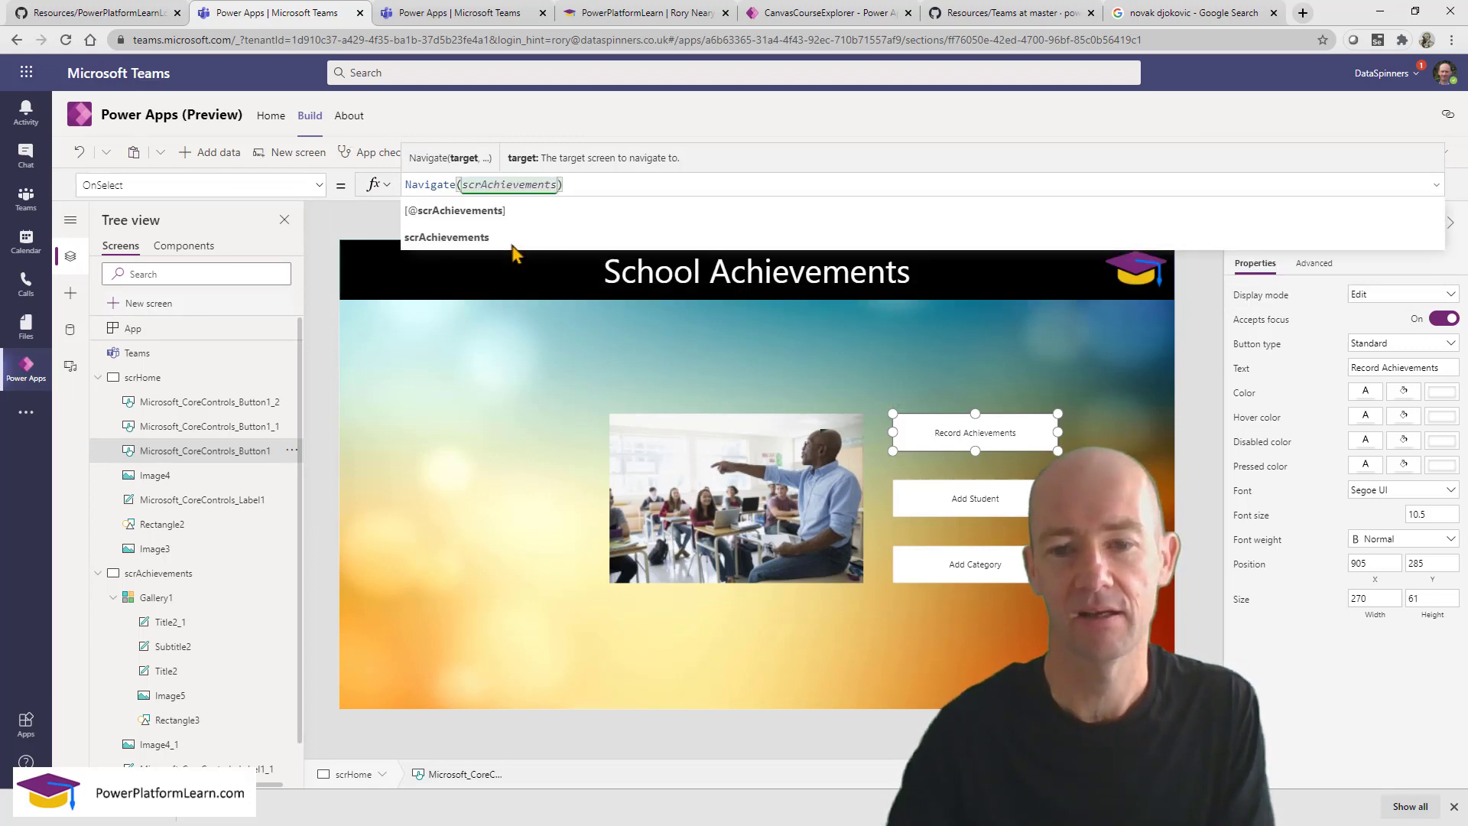
{"action": "left_click", "coordinate": [1461, 190]}
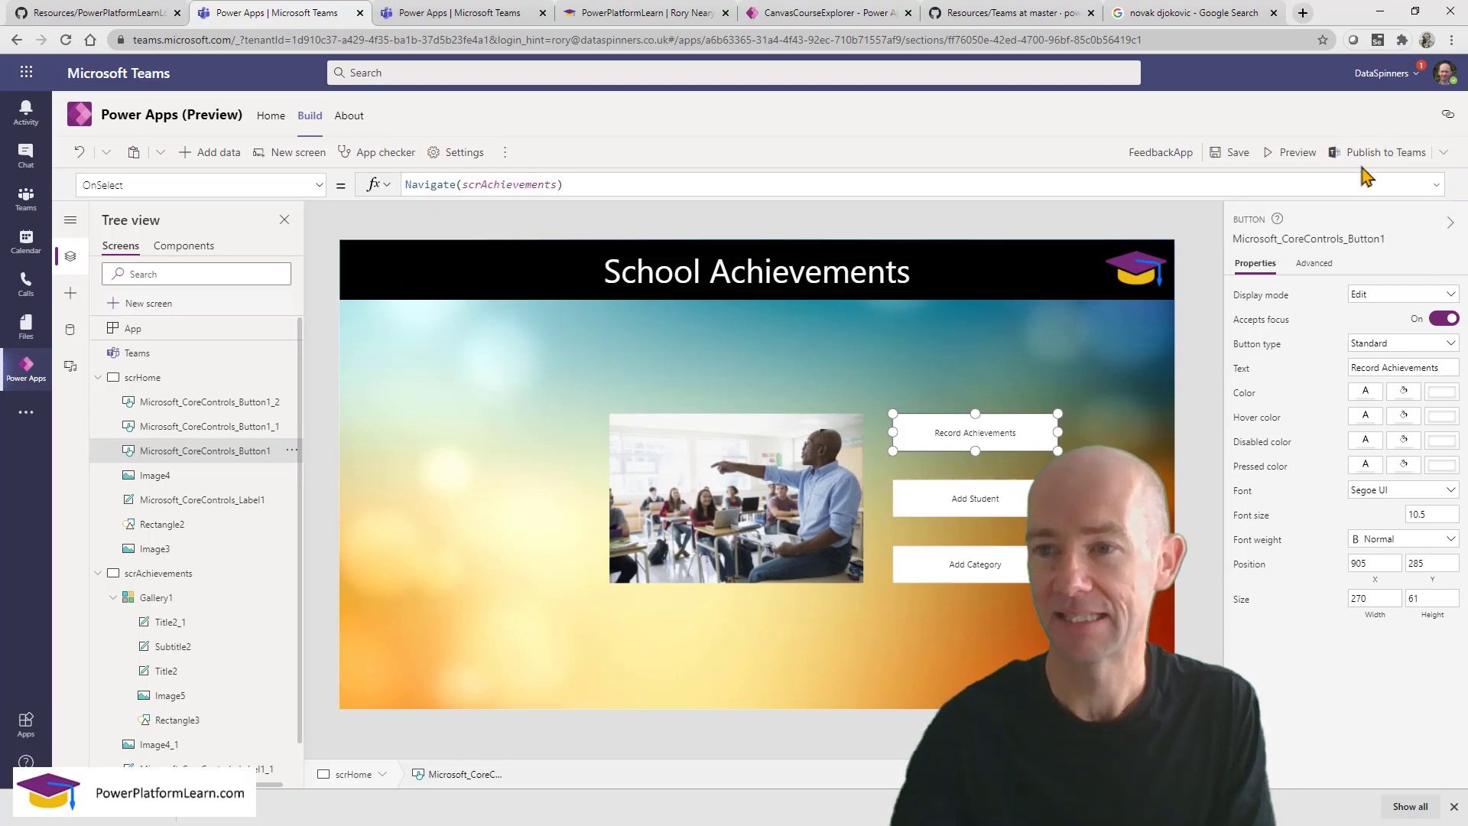
Preview the app and confirm Record Achievements opens the achievements screen.
{"action": "left_click", "coordinate": [1274, 156]}
{"action": "key", "text": "ctrl+2"}
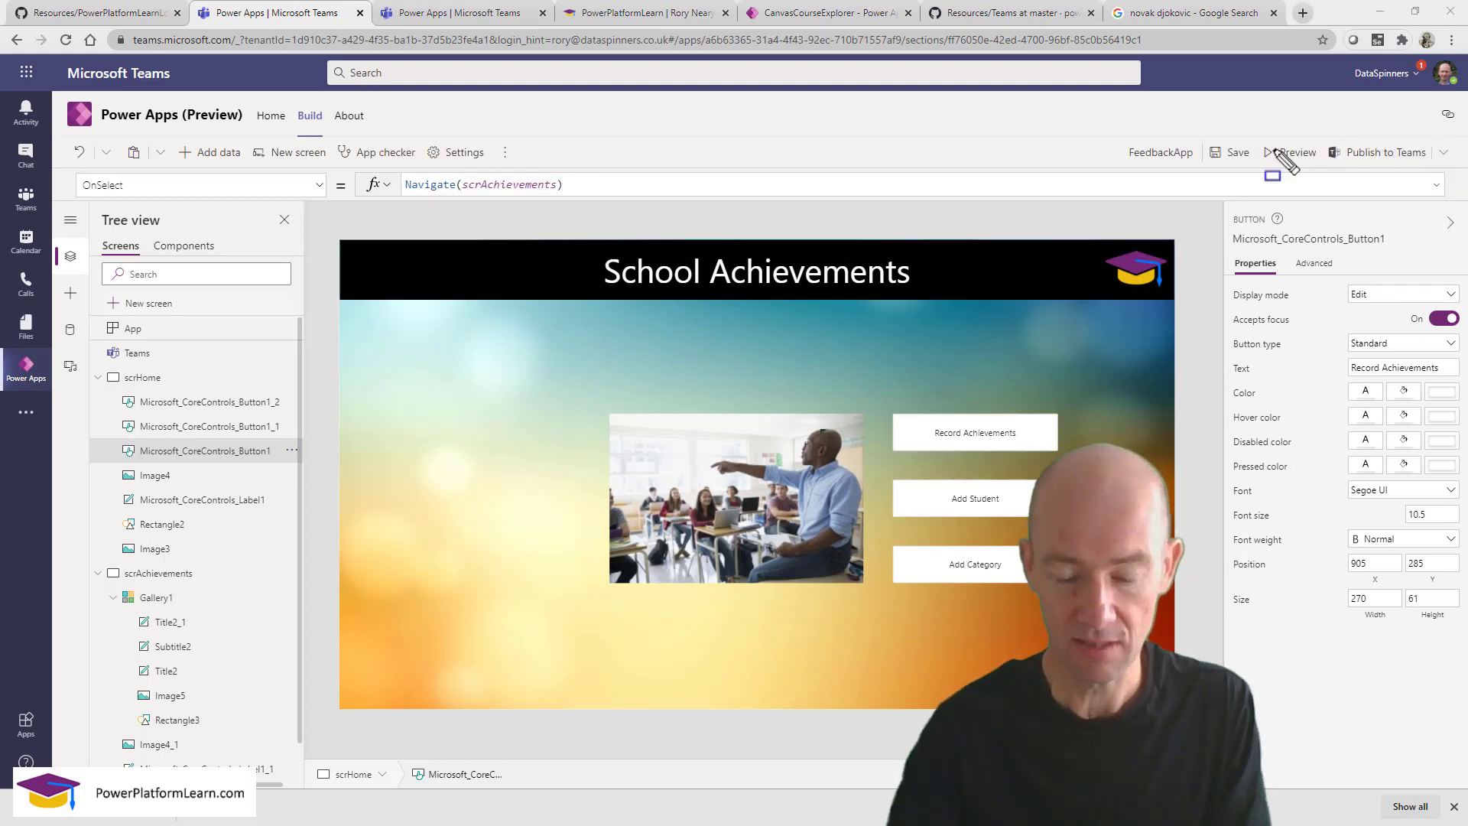
{"action": "left_click_drag", "start_coordinate": [1251, 128], "coordinate": [1330, 170]}
{"action": "key", "text": "Escape"}
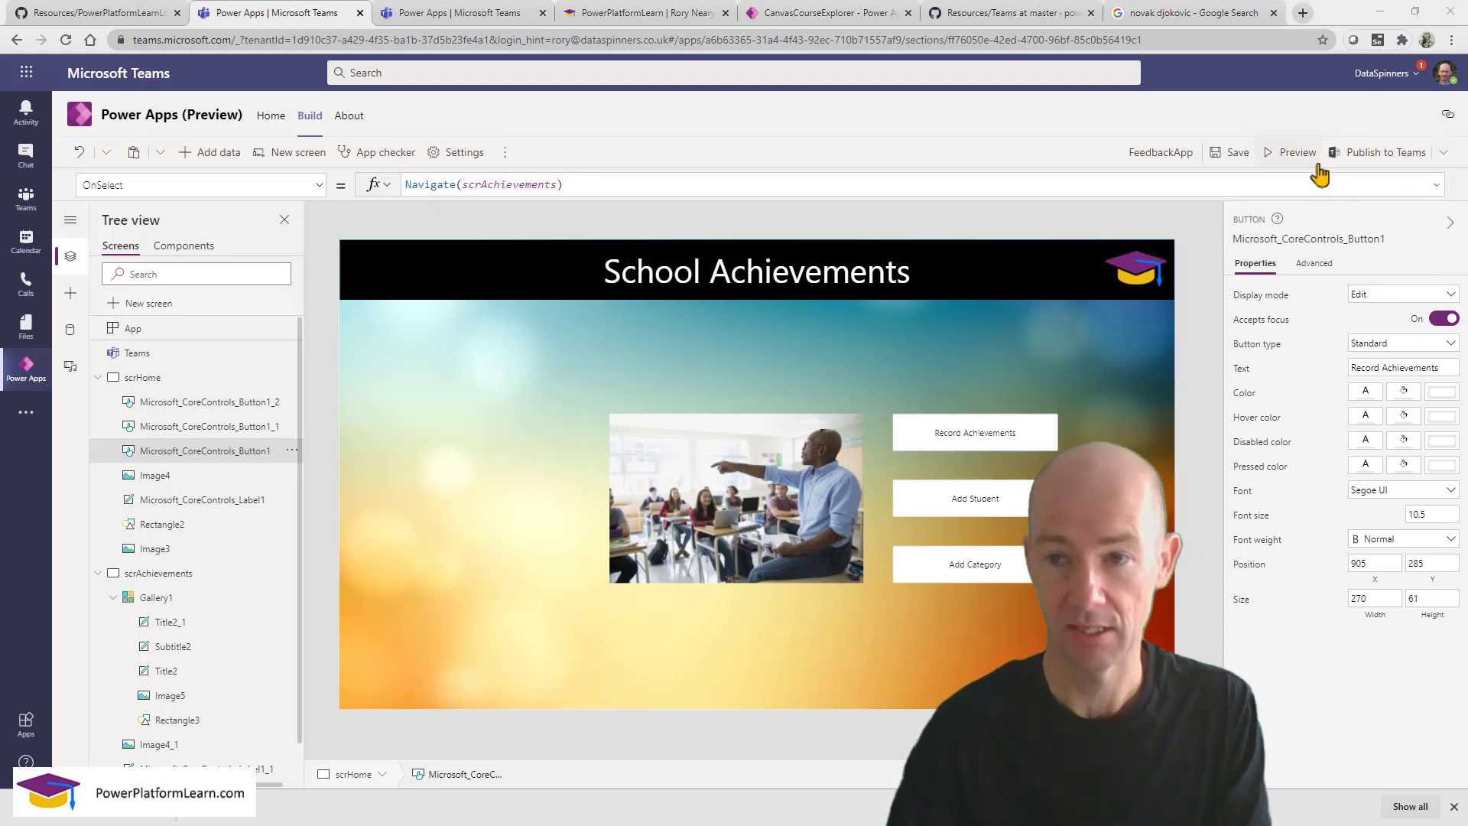
{"action": "left_click", "coordinate": [1292, 152]}
{"action": "left_click", "coordinate": [1075, 414]}
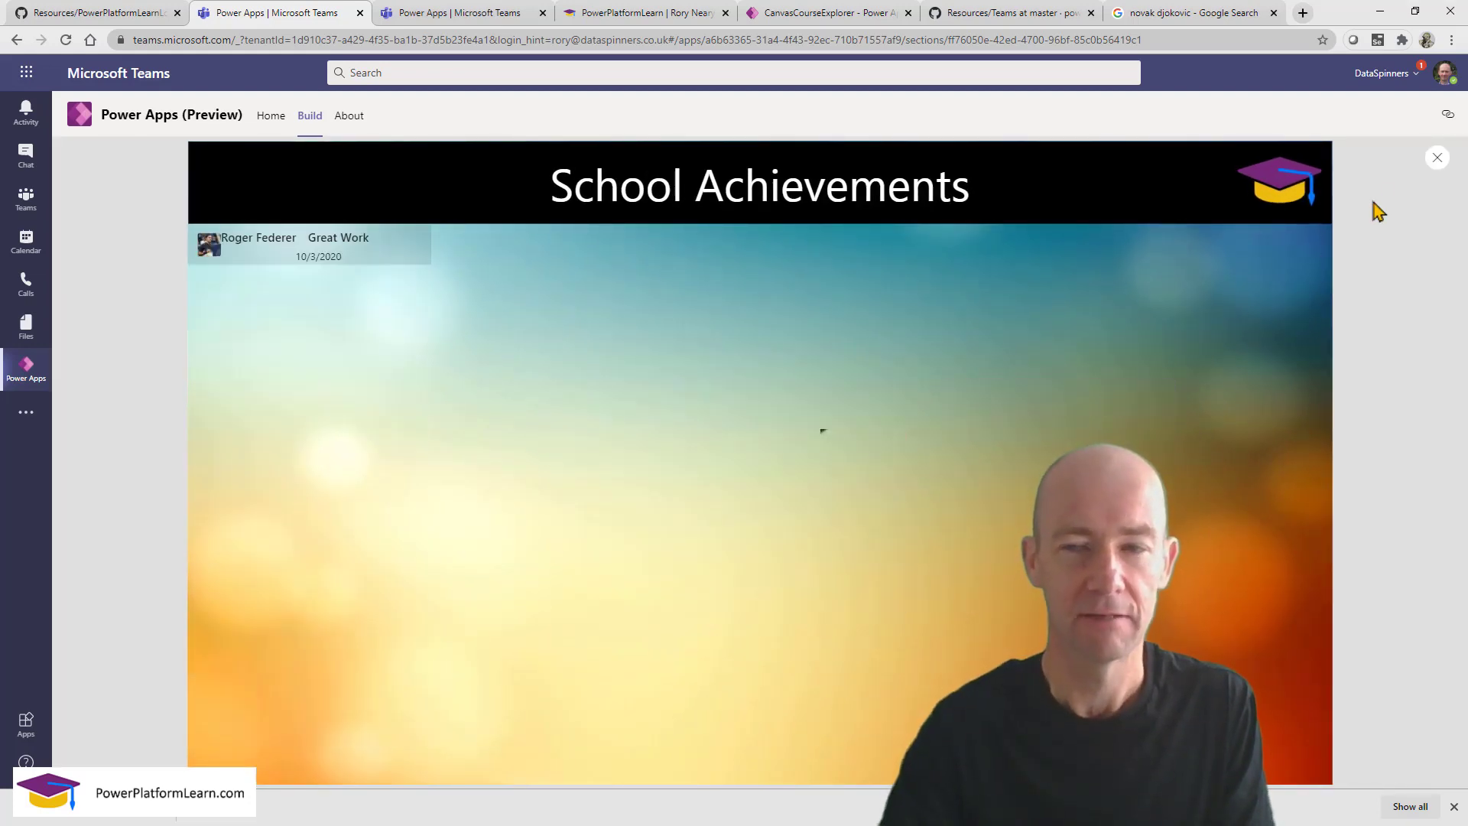
Close the preview and insert a new icon at the top-left of the scrAchievements header.
{"action": "left_click", "coordinate": [1438, 162]}
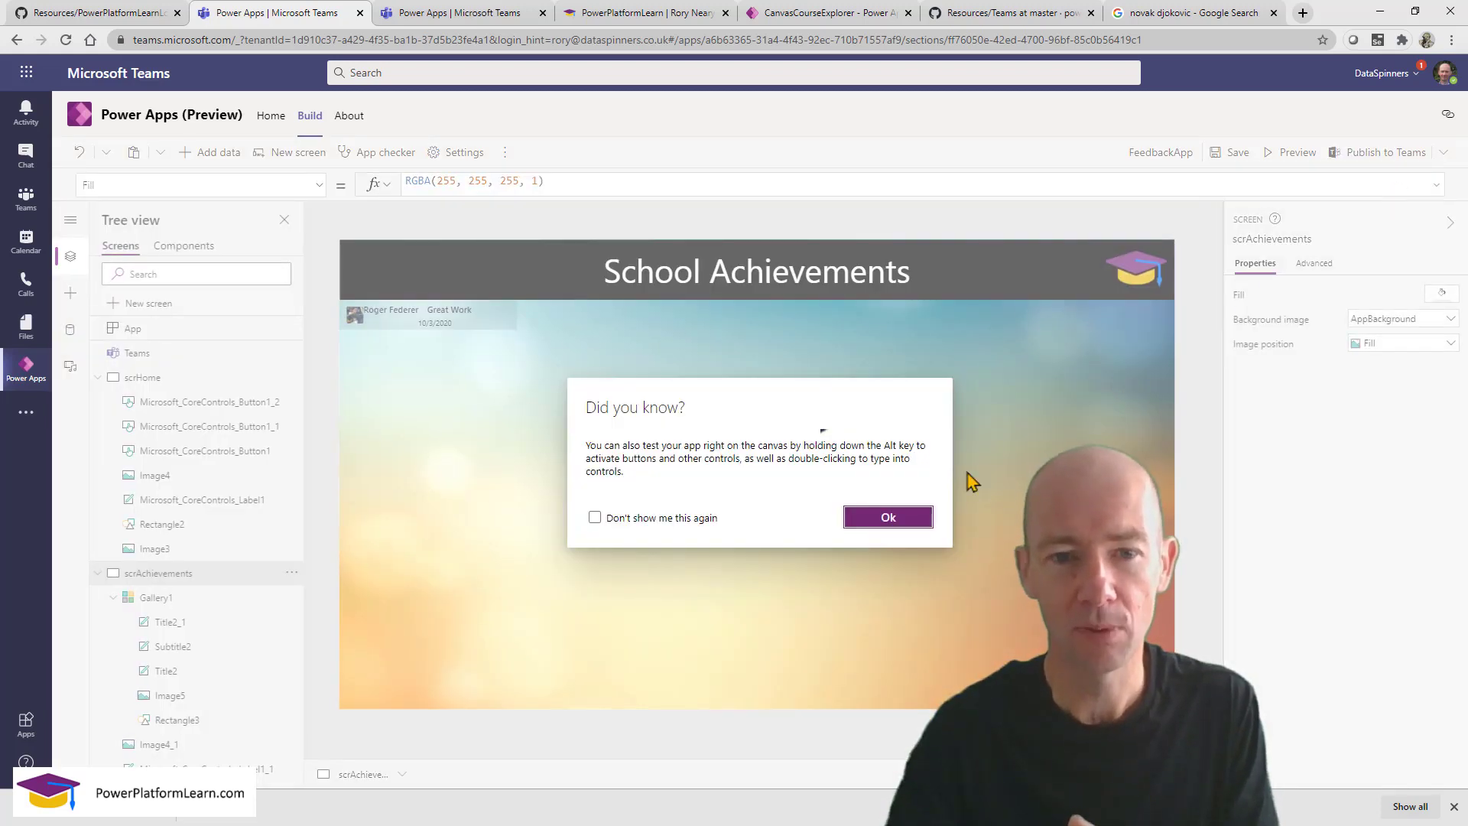
{"action": "left_click", "coordinate": [887, 518]}
{"action": "left_click", "coordinate": [437, 337]}
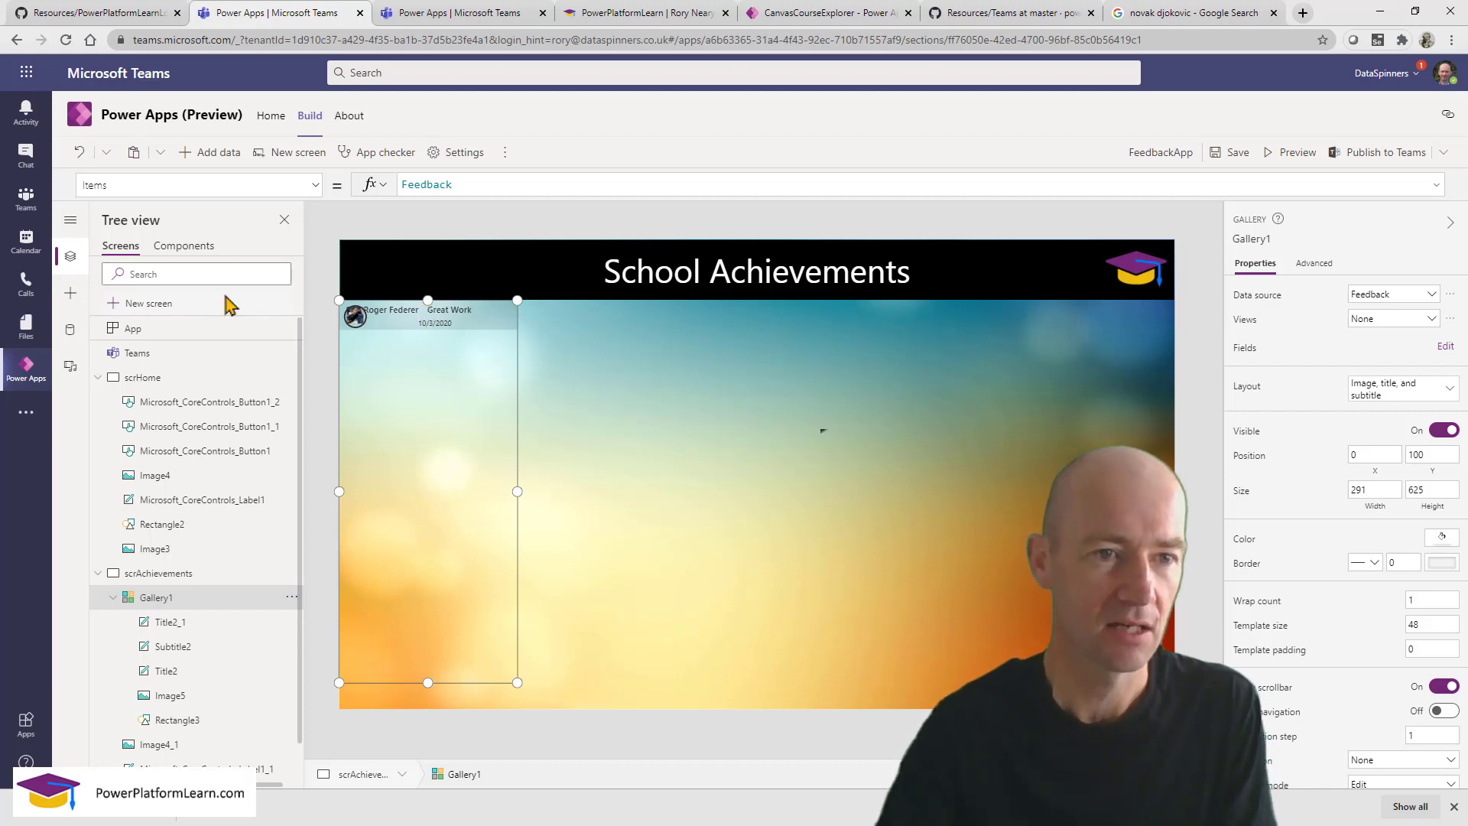
{"action": "left_click", "coordinate": [70, 298]}
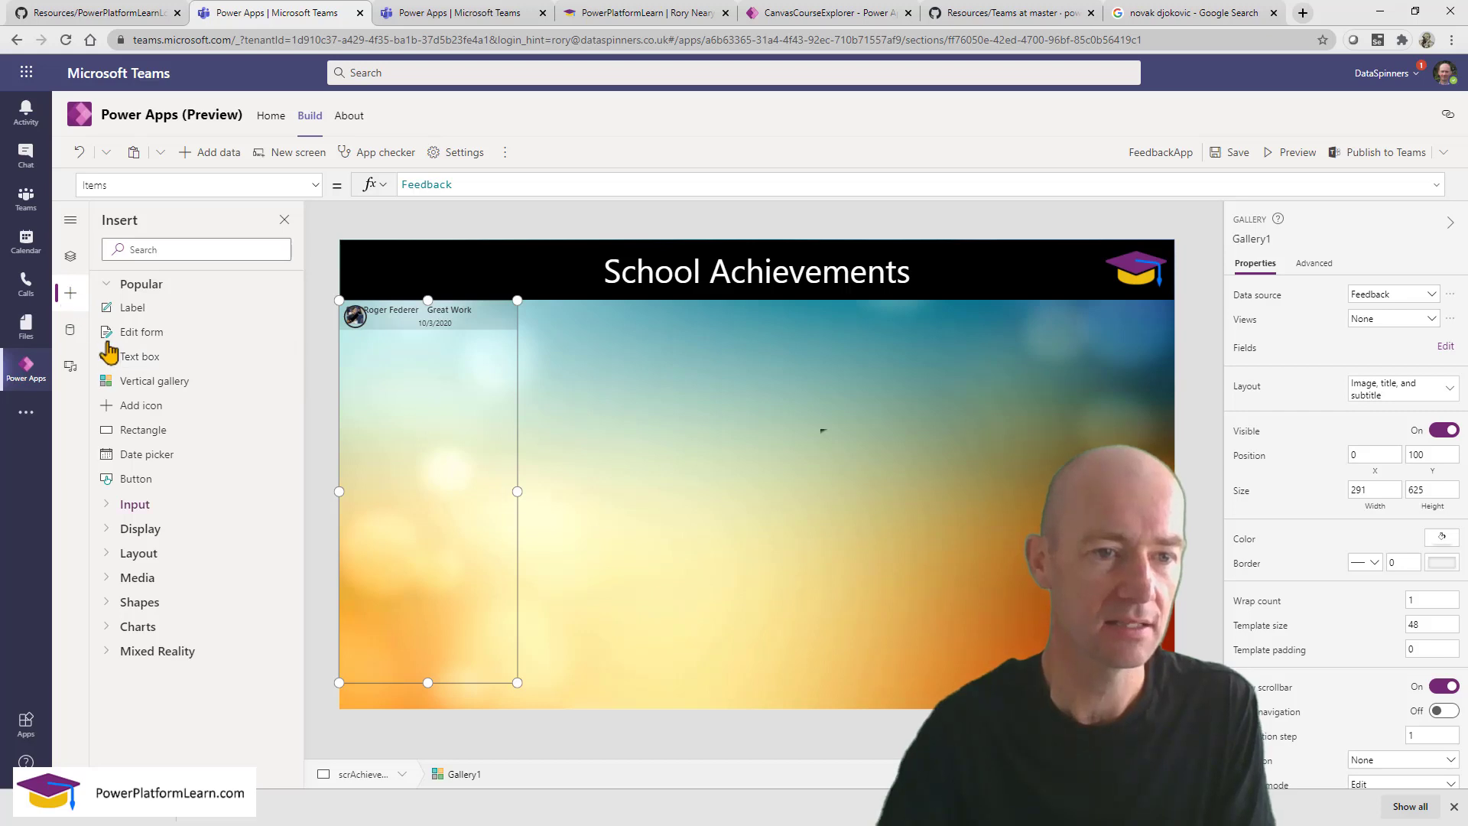
{"action": "left_click", "coordinate": [157, 409]}
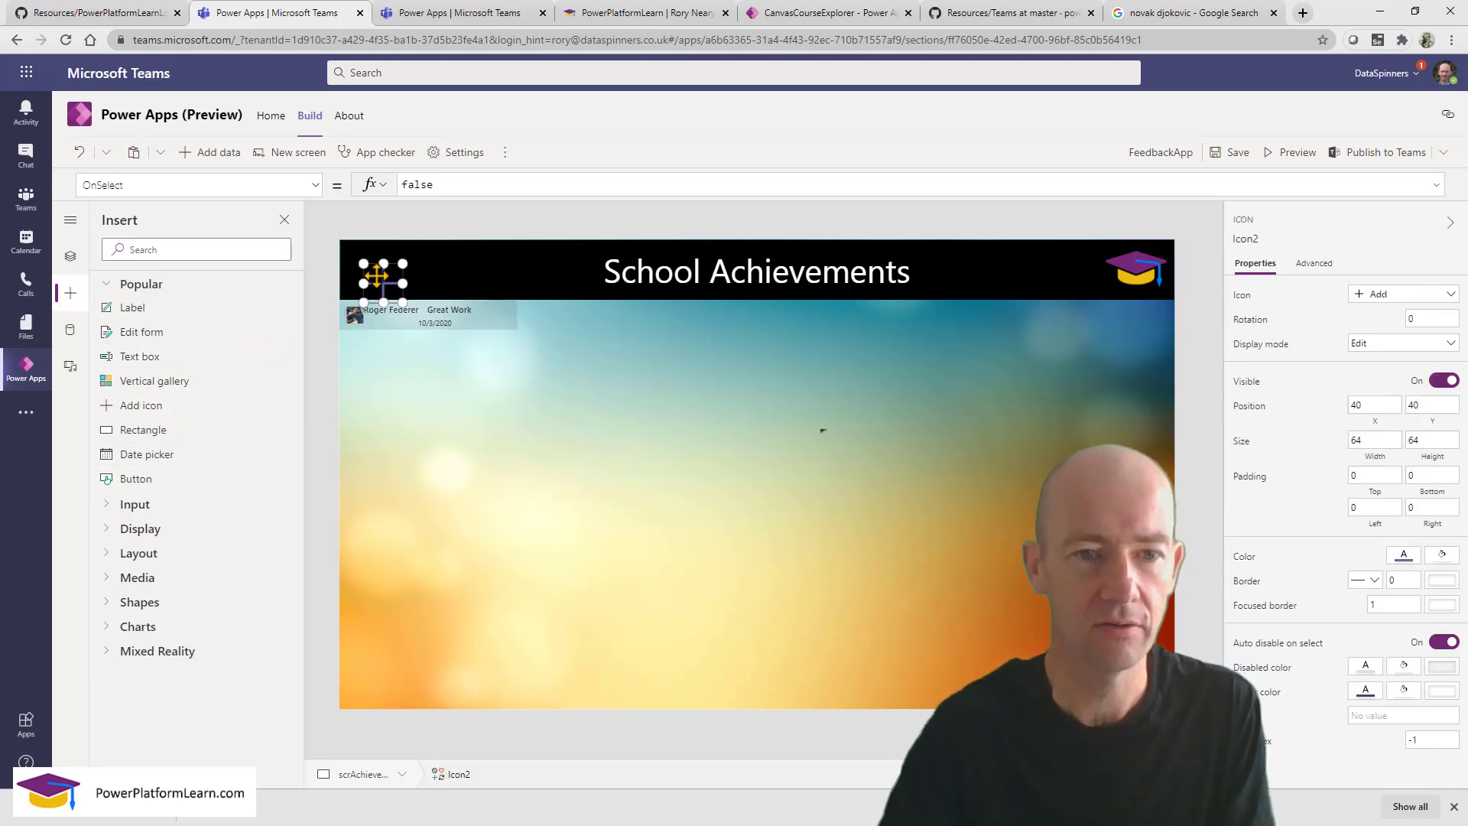
{"action": "left_click_drag", "start_coordinate": [376, 269], "coordinate": [370, 255]}
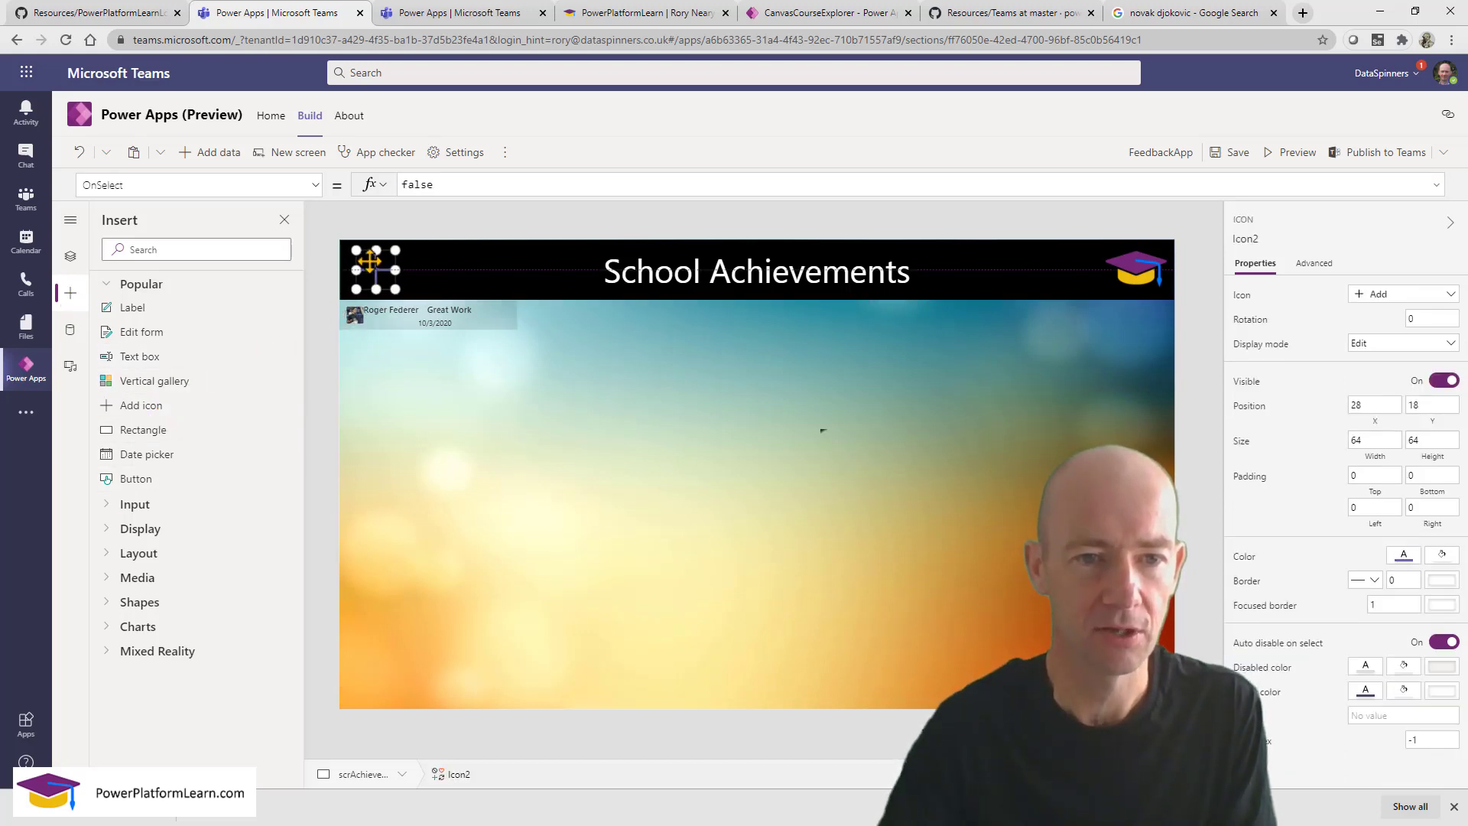
{"action": "left_click", "coordinate": [1399, 294]}
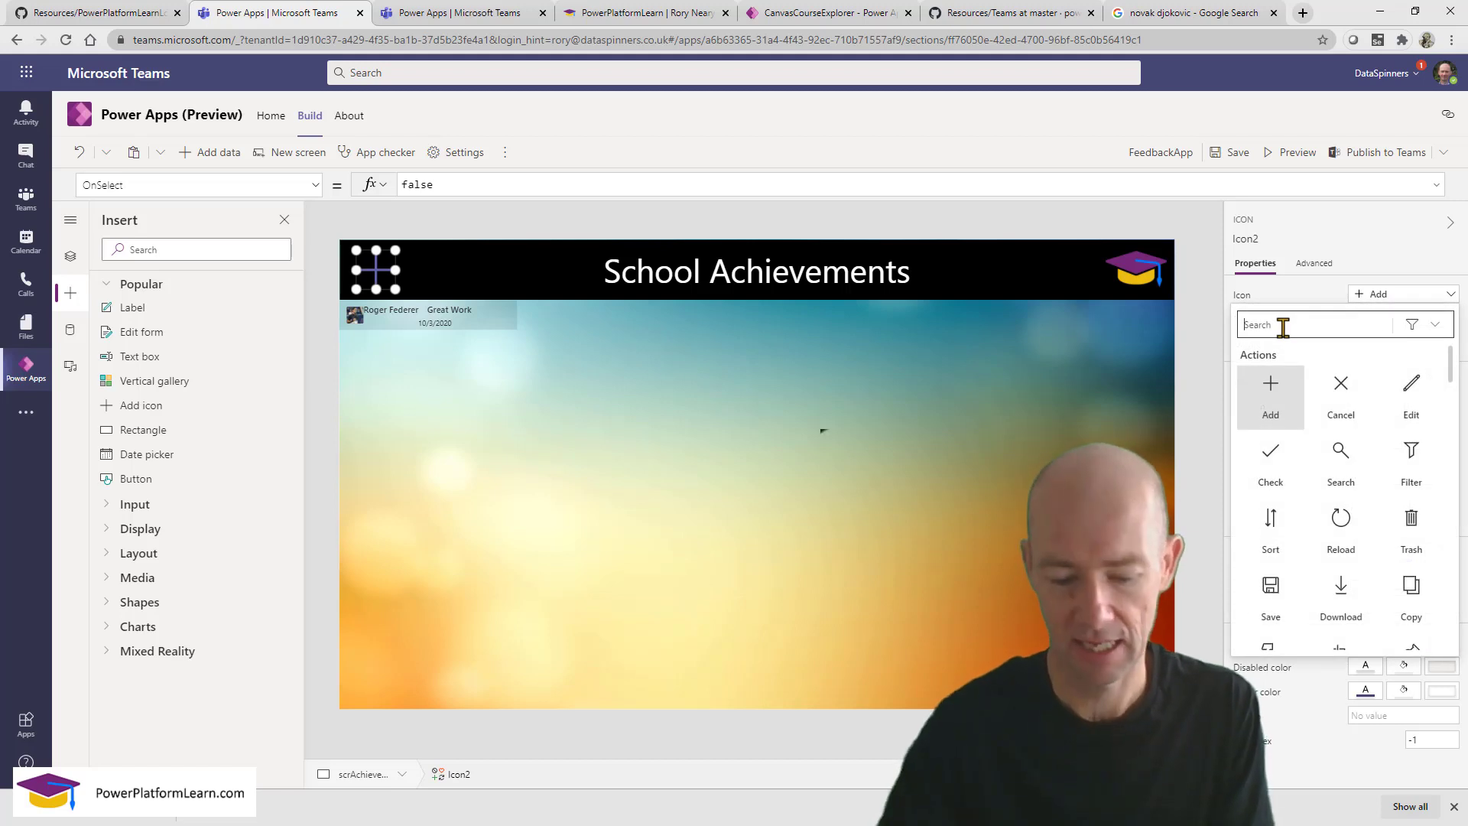
Make Icon2 the Reload symbol with its OnSelect set to Refresh(Feedback).
{"action": "type", "text": "ref"}
{"action": "key", "text": "BackSpace"}
{"action": "key", "text": "BackSpace"}
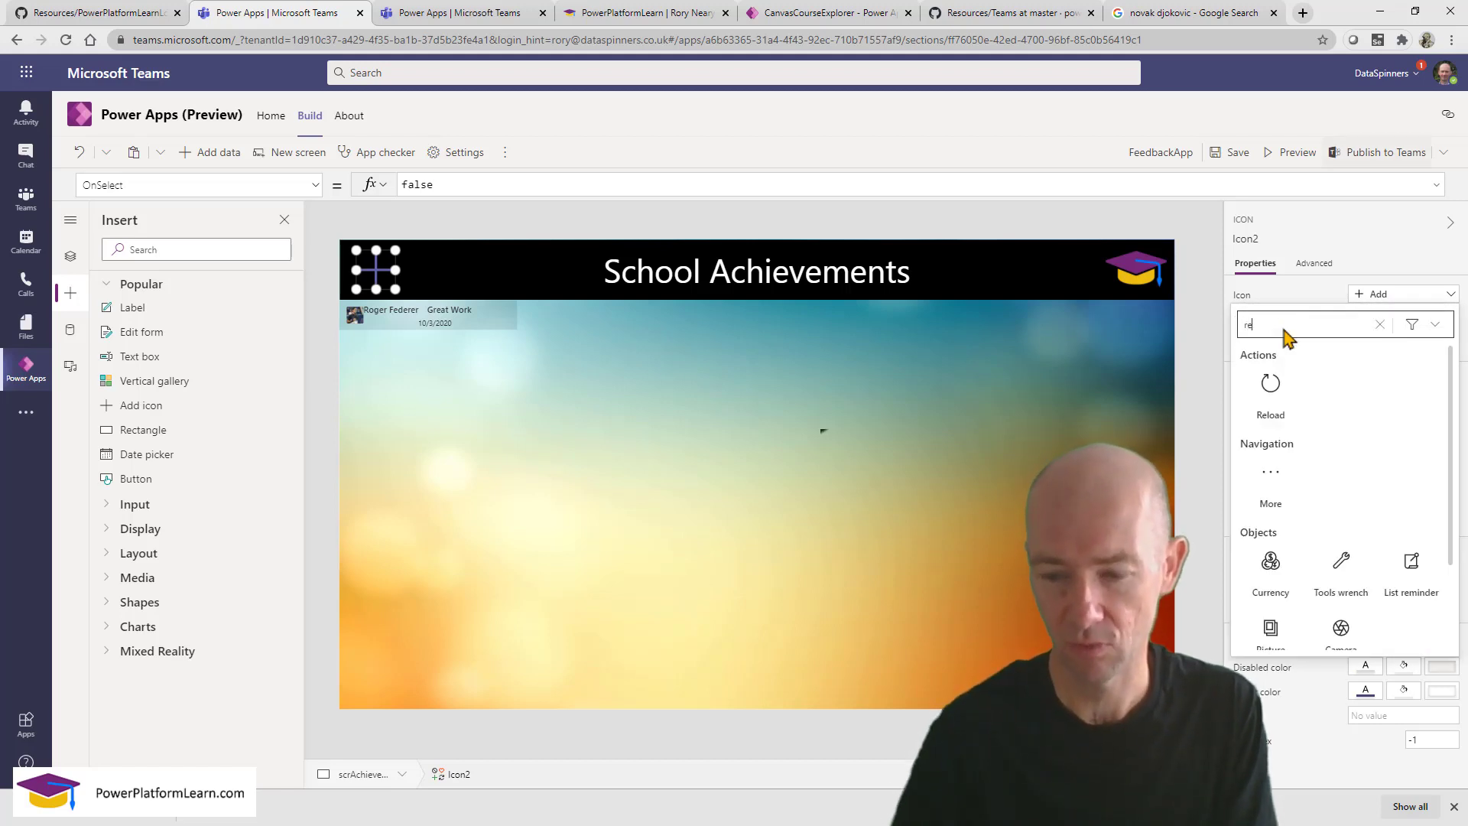
{"action": "left_click", "coordinate": [1279, 401]}
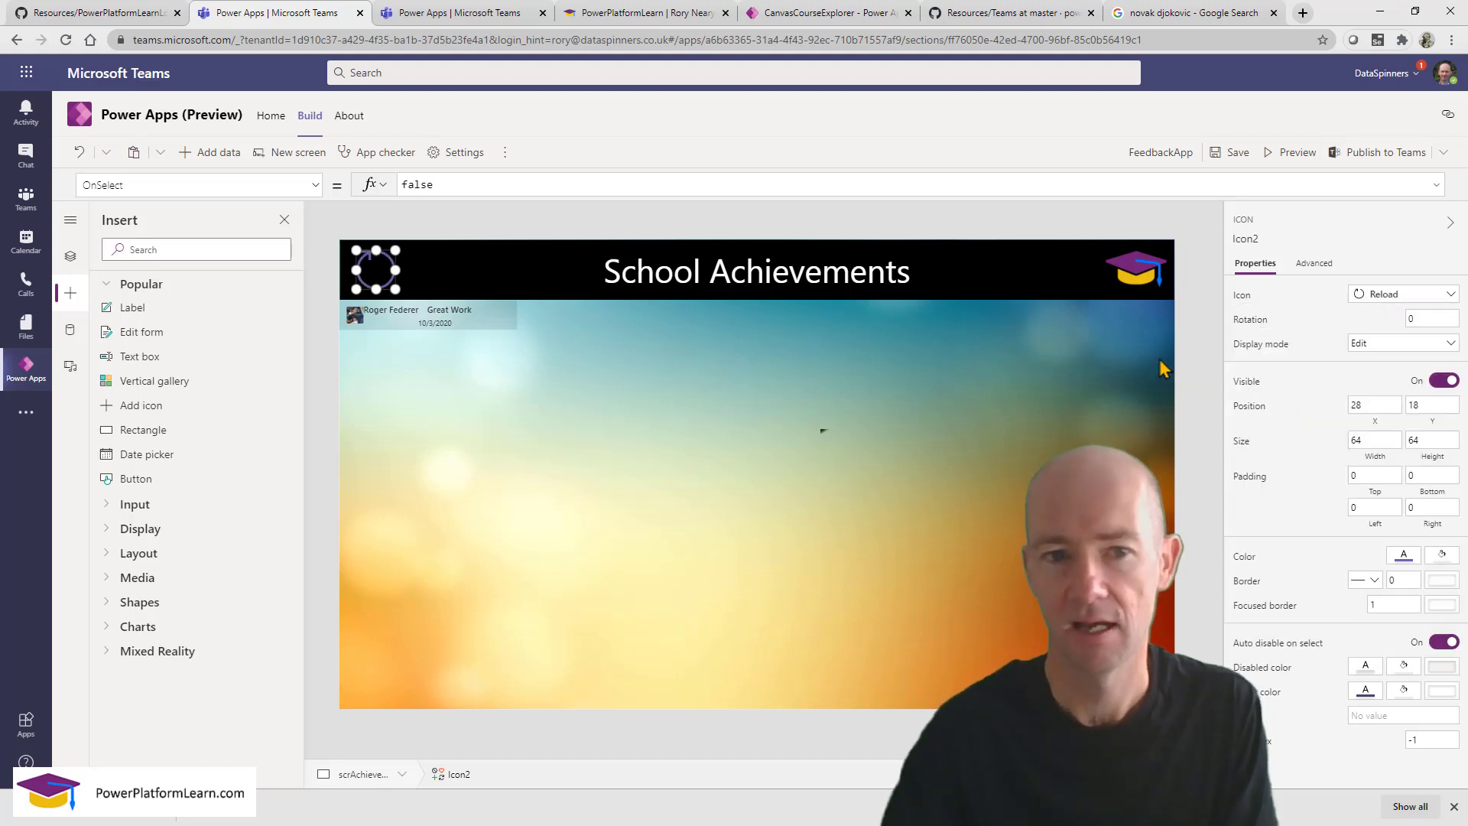
{"action": "double_click", "coordinate": [458, 182]}
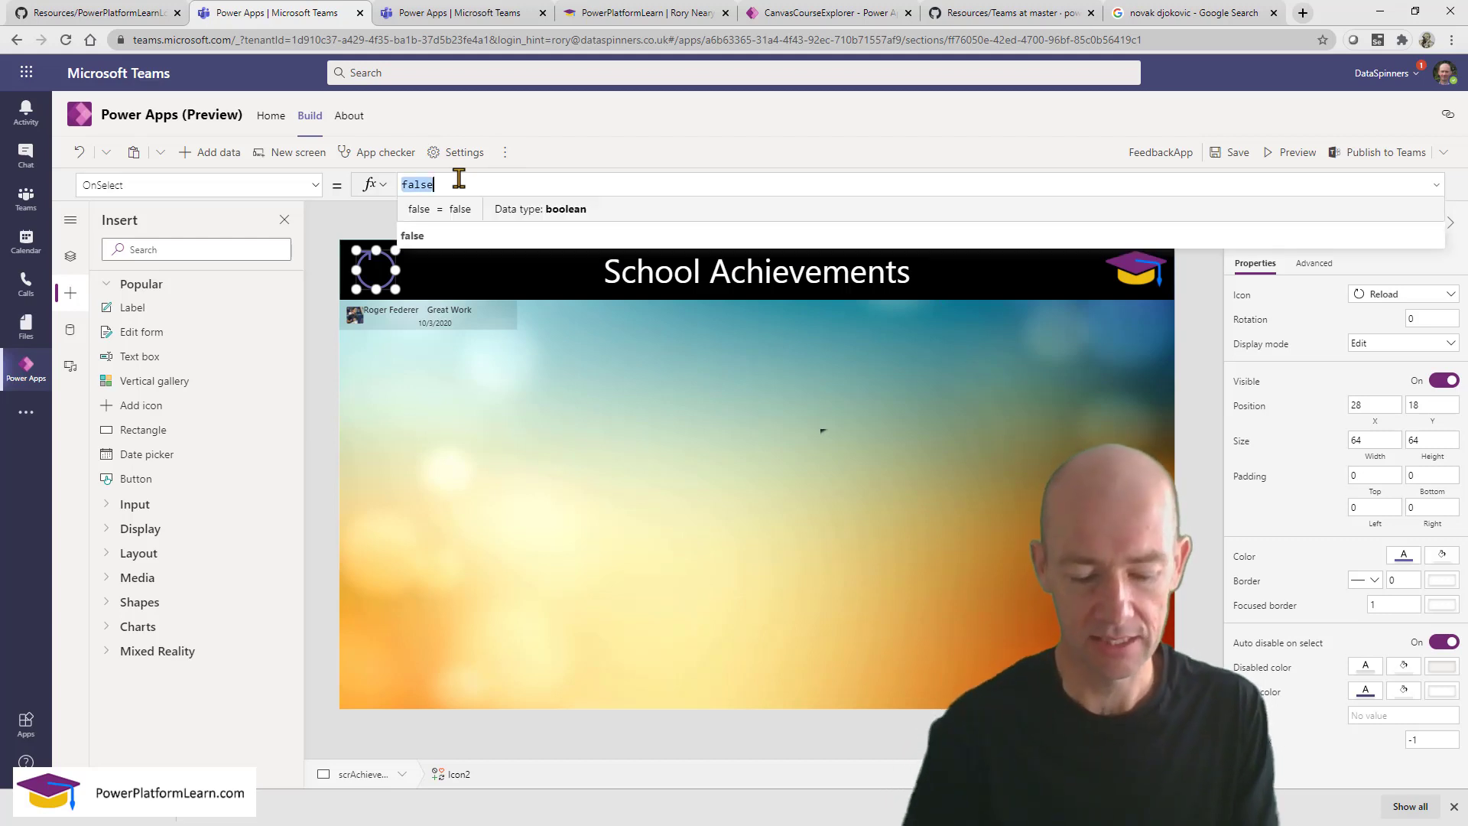
{"action": "type", "text": "refr"}
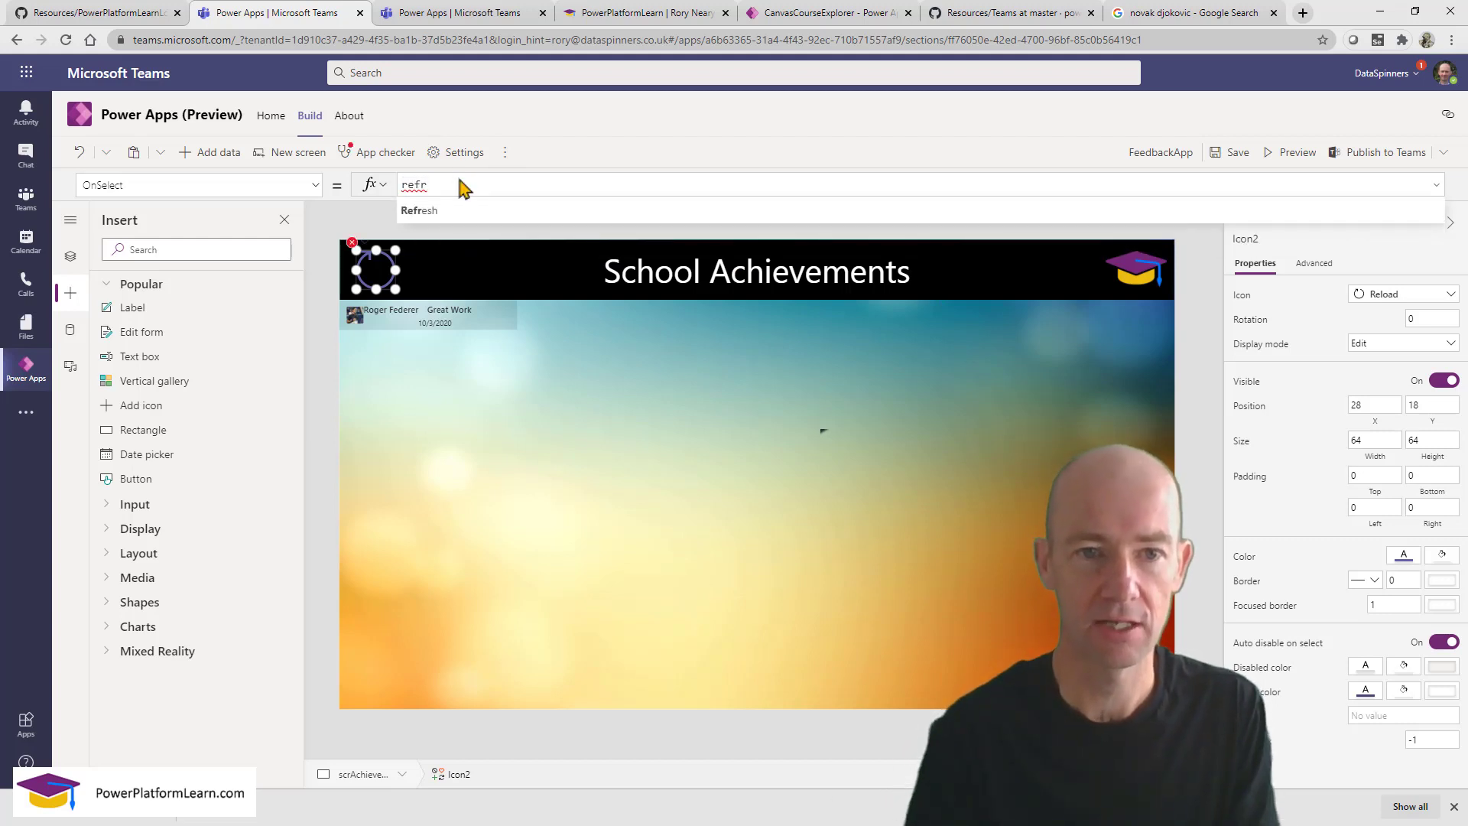
{"action": "left_click", "coordinate": [432, 213]}
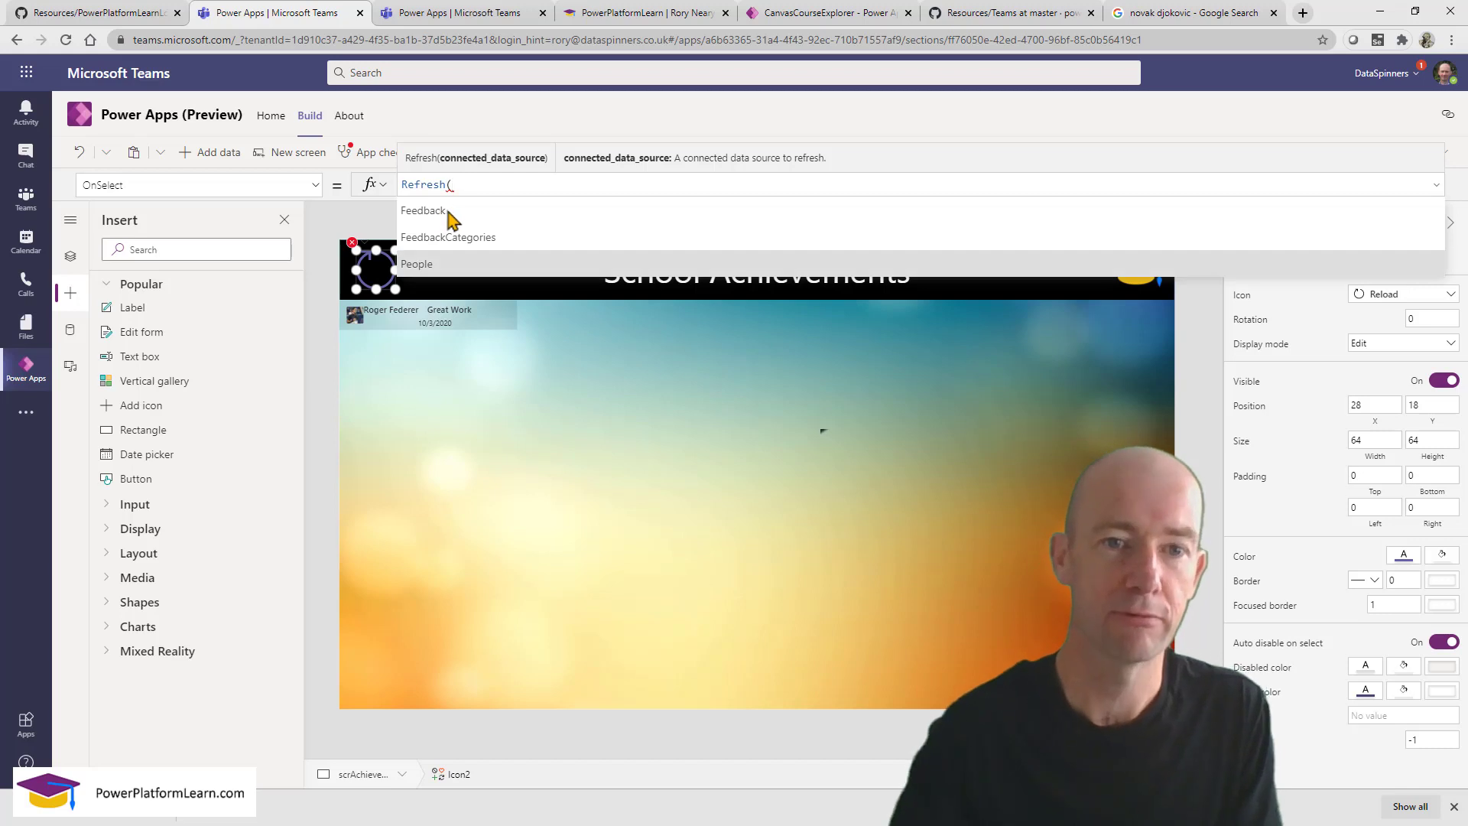
{"action": "left_click", "coordinate": [538, 218]}
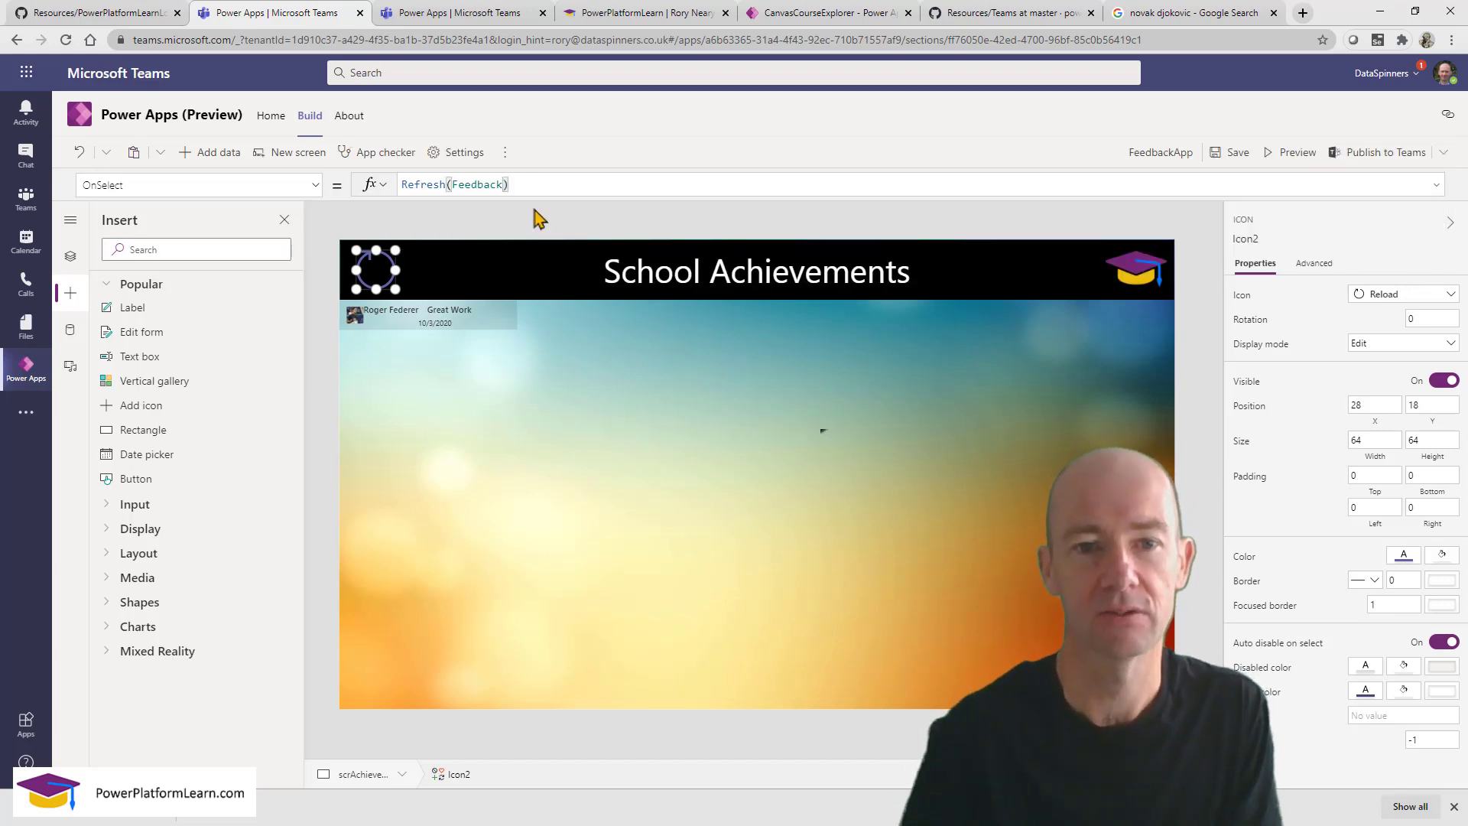
{"action": "left_click", "coordinate": [470, 371]}
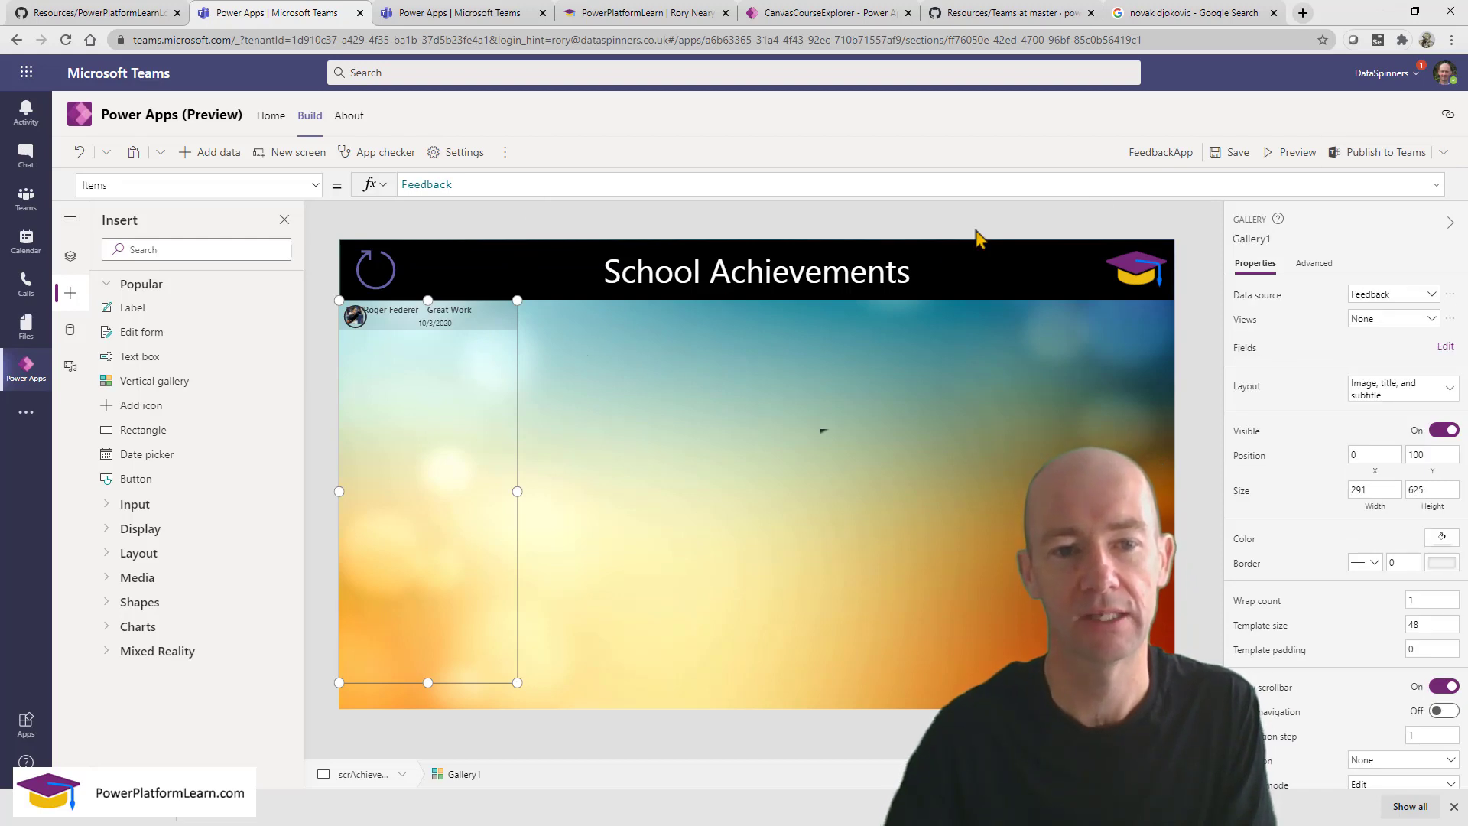
Press the reload icon in preview to show the 'Wonderful pictures' 9/28/2020 row, then return to editing.
{"action": "left_click", "coordinate": [1282, 157]}
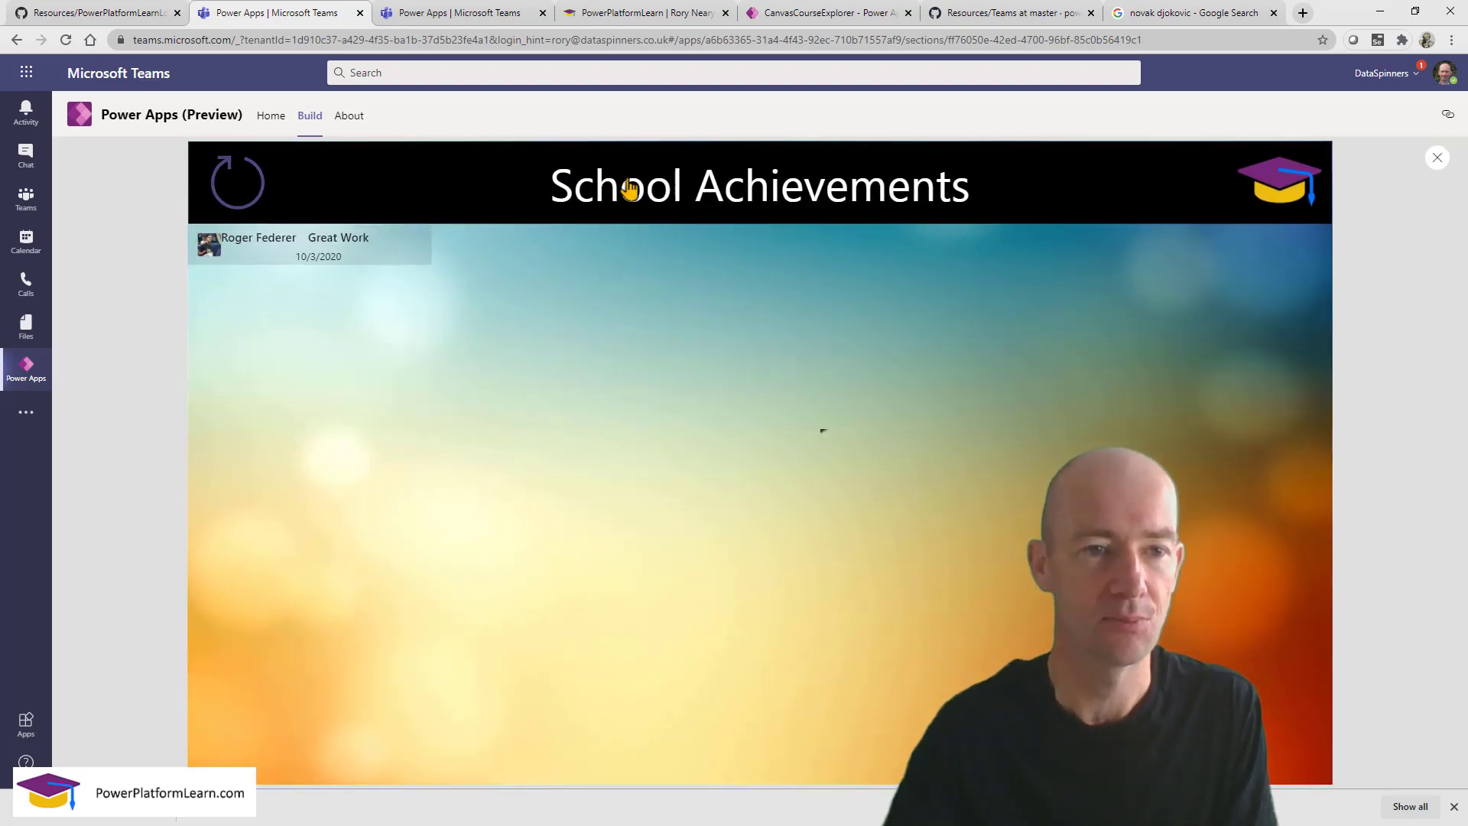
{"action": "left_click", "coordinate": [238, 203]}
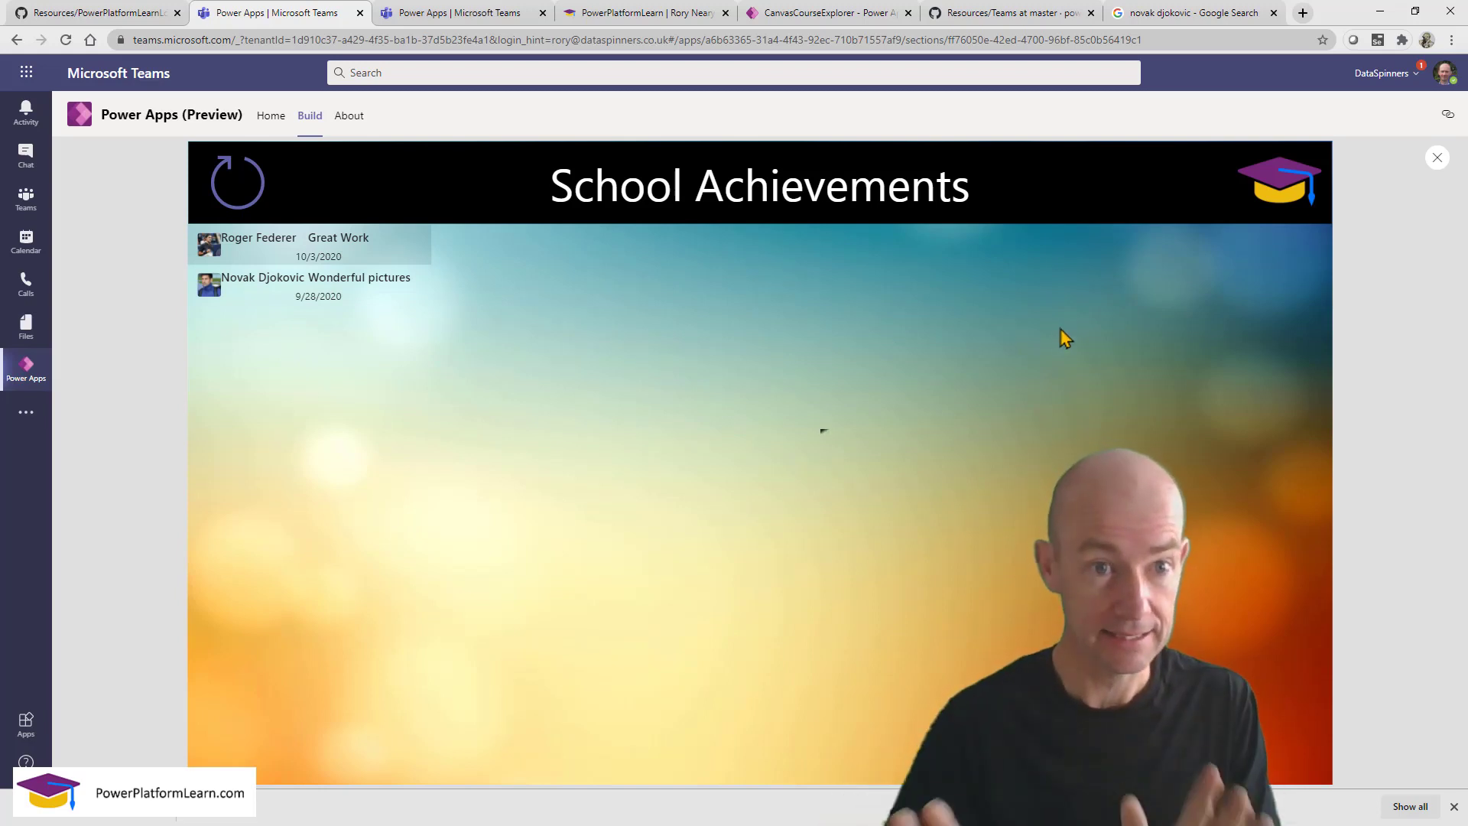
{"action": "left_click", "coordinate": [1436, 158]}
{"action": "left_click", "coordinate": [876, 520]}
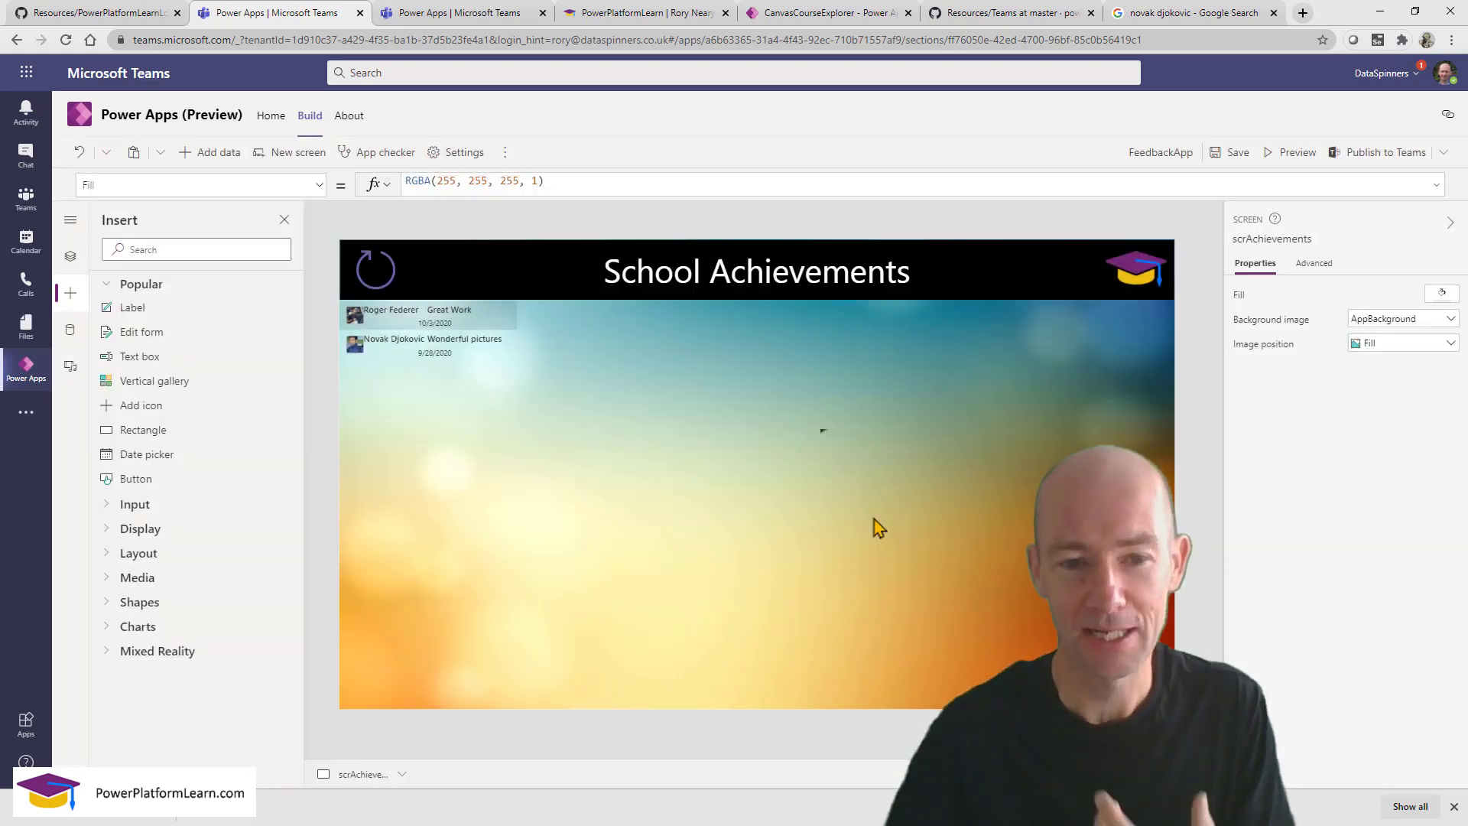
{"action": "left_click", "coordinate": [442, 405]}
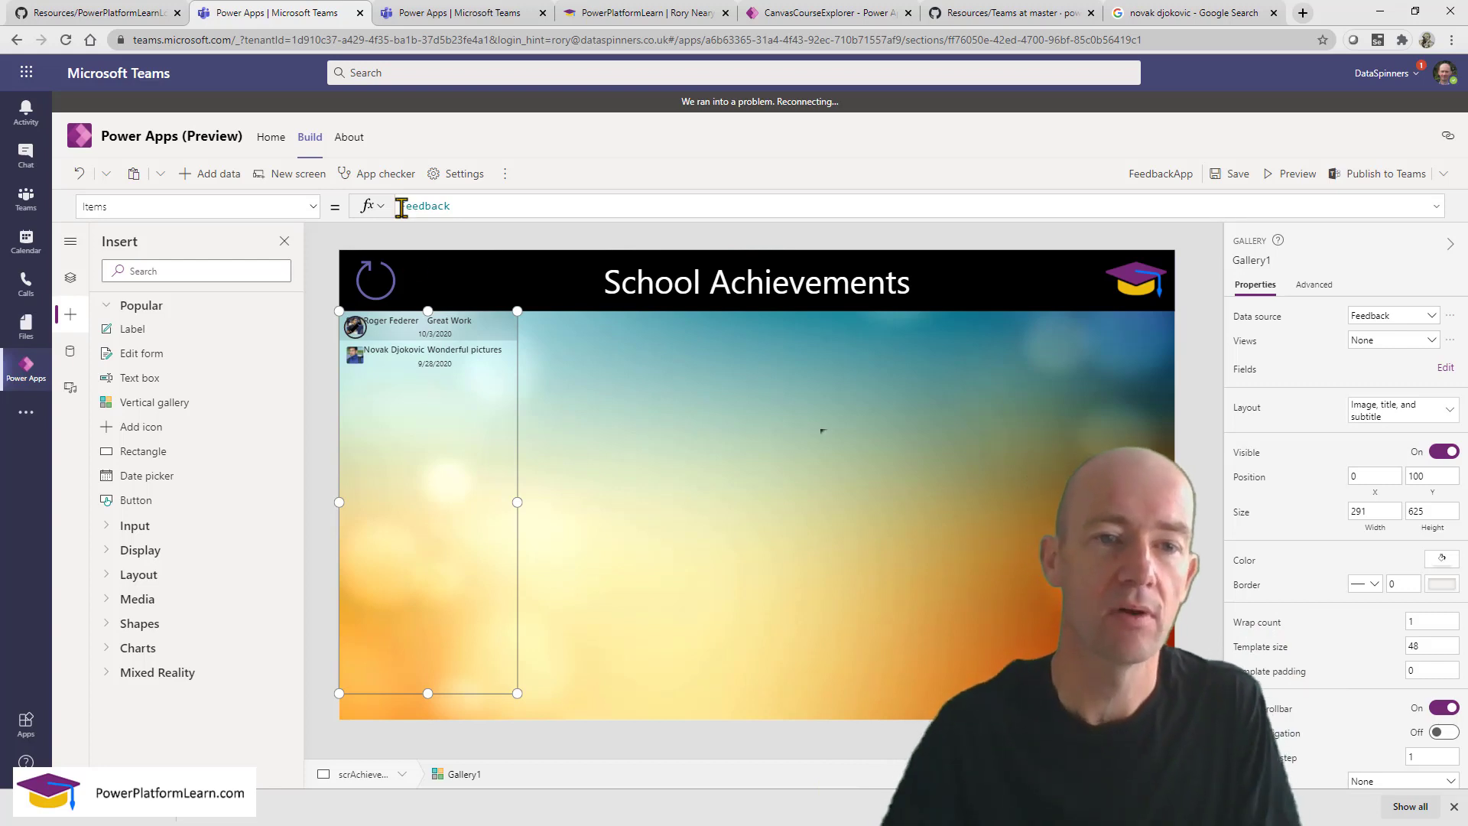
Set Gallery1's Items to Sort(Feedback, DateEvent, Descending).
{"action": "left_click_drag", "start_coordinate": [401, 208], "coordinate": [458, 200]}
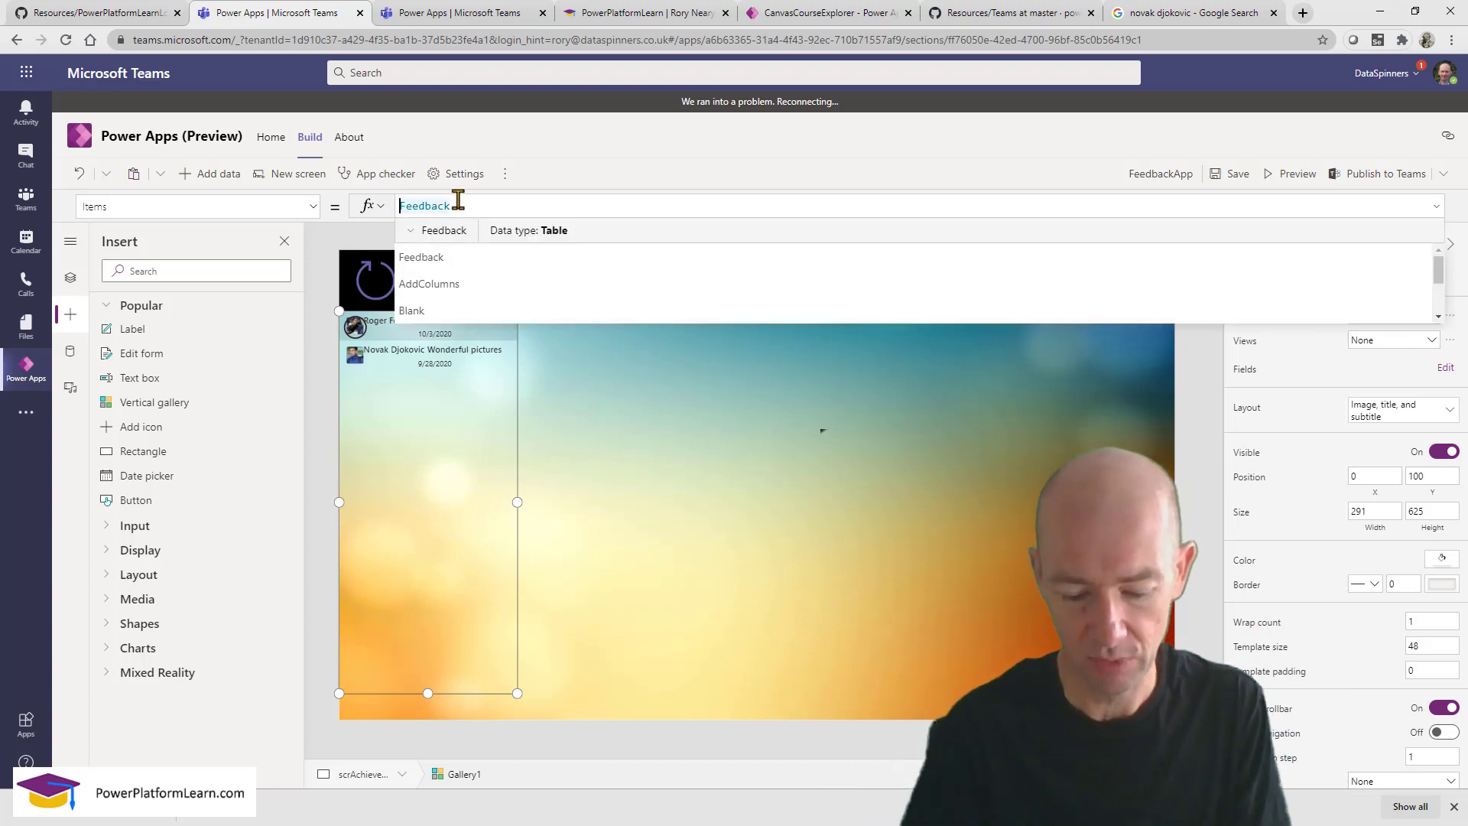
{"action": "type", "text": "Sort"}
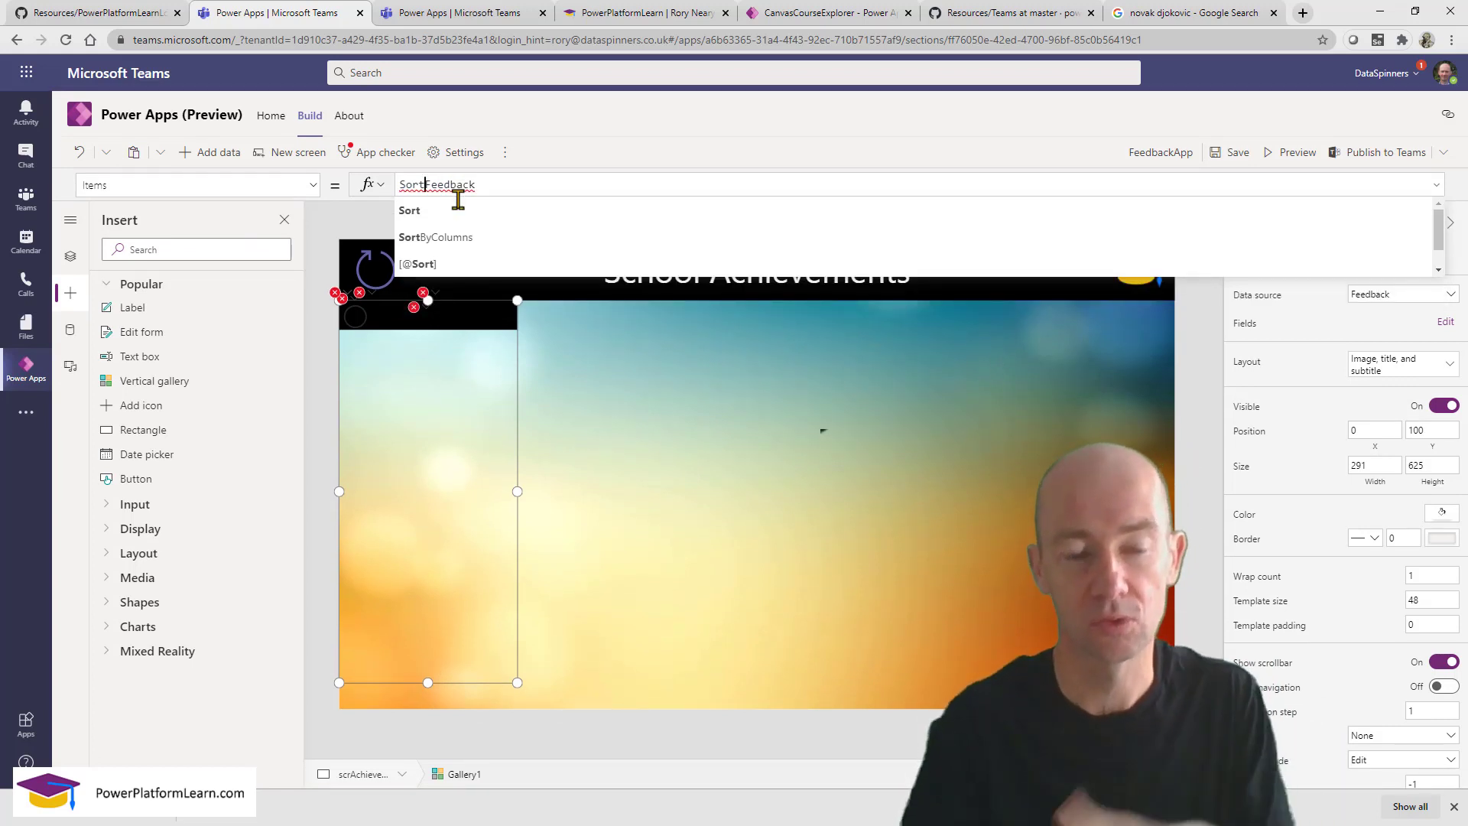
{"action": "type", "text": "("}
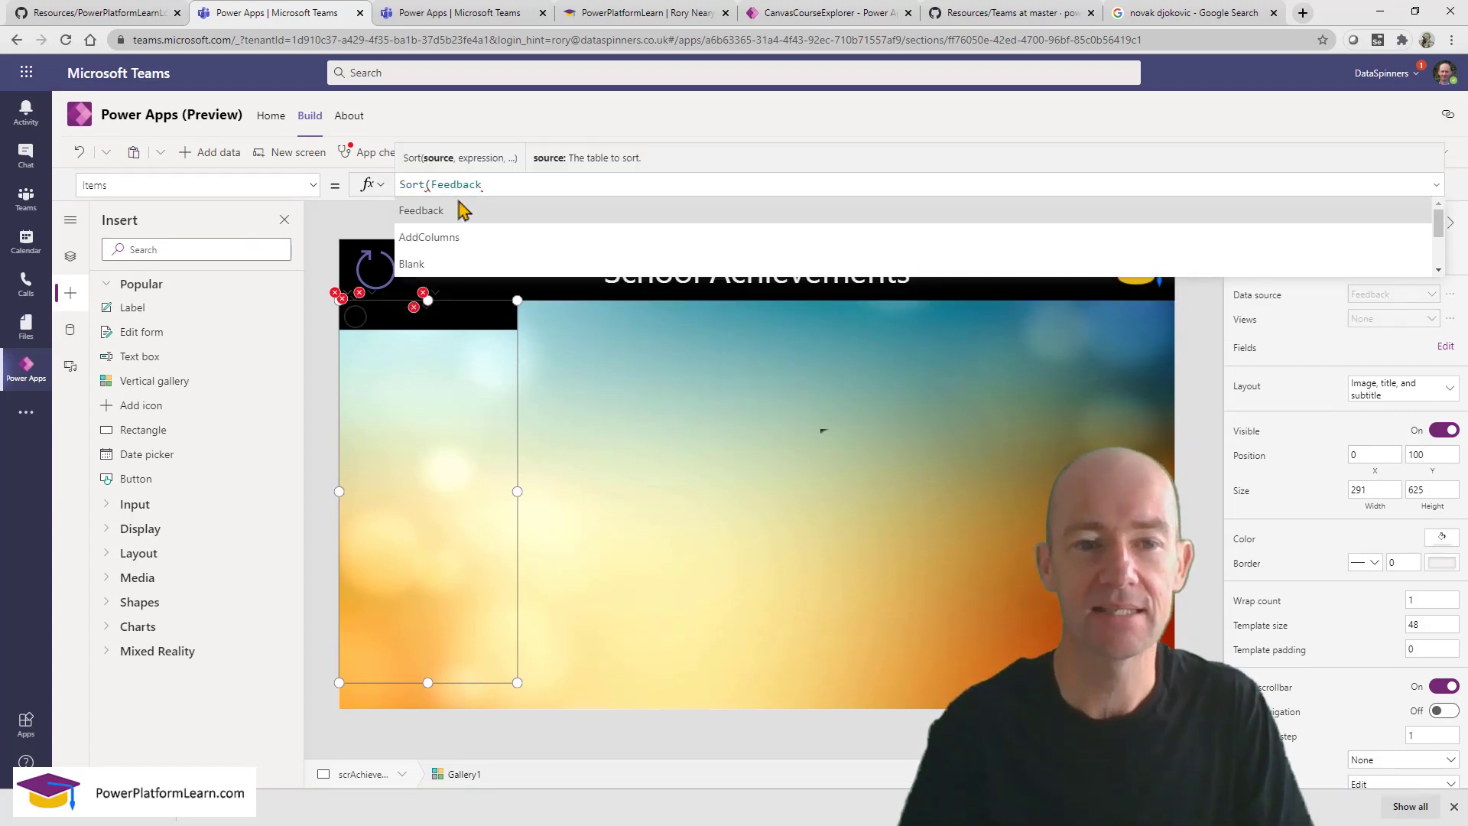
{"action": "left_click", "coordinate": [499, 182]}
{"action": "type", "text": ", "}
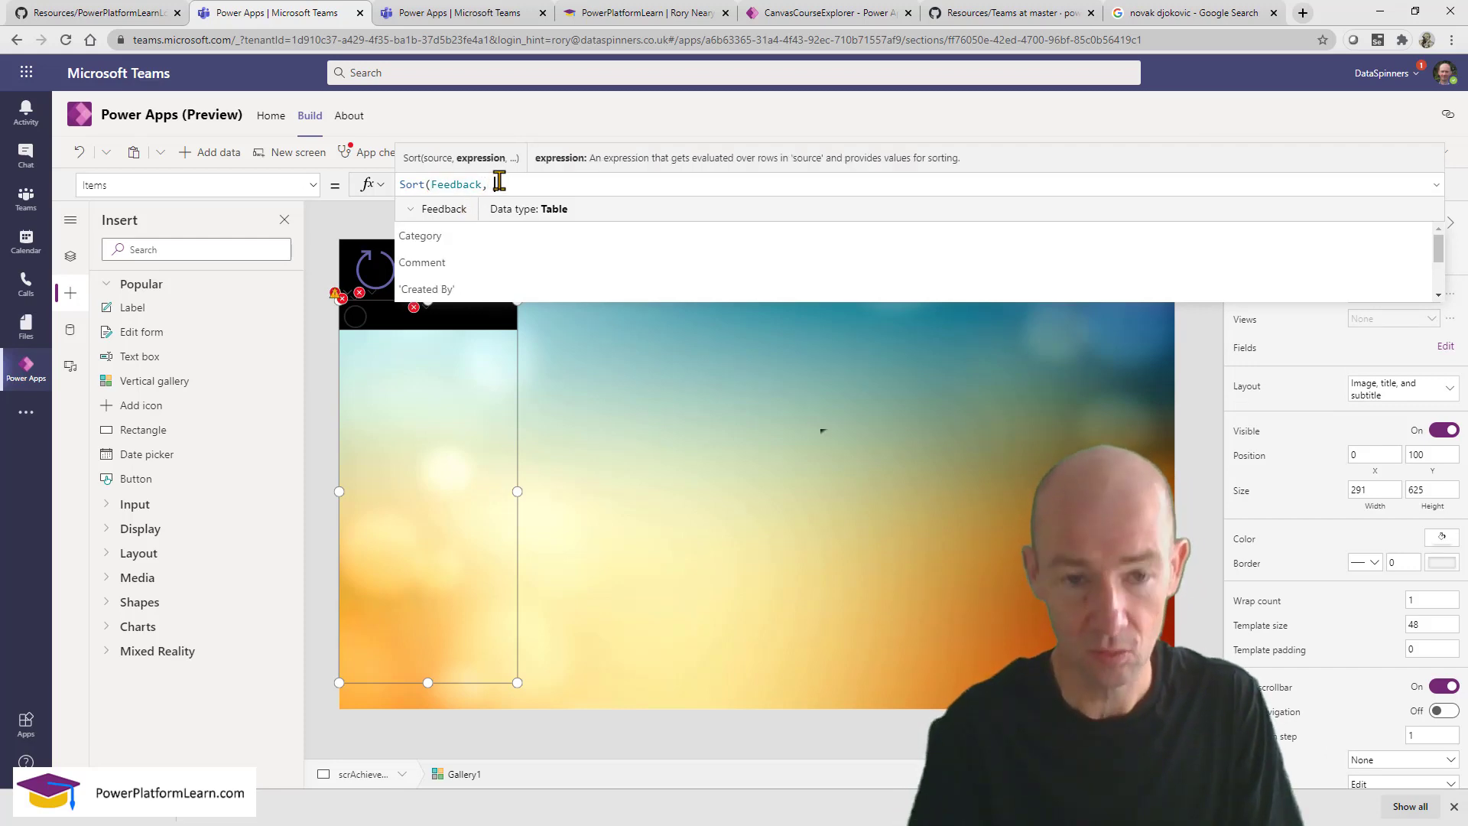
{"action": "type", "text": "Datee"}
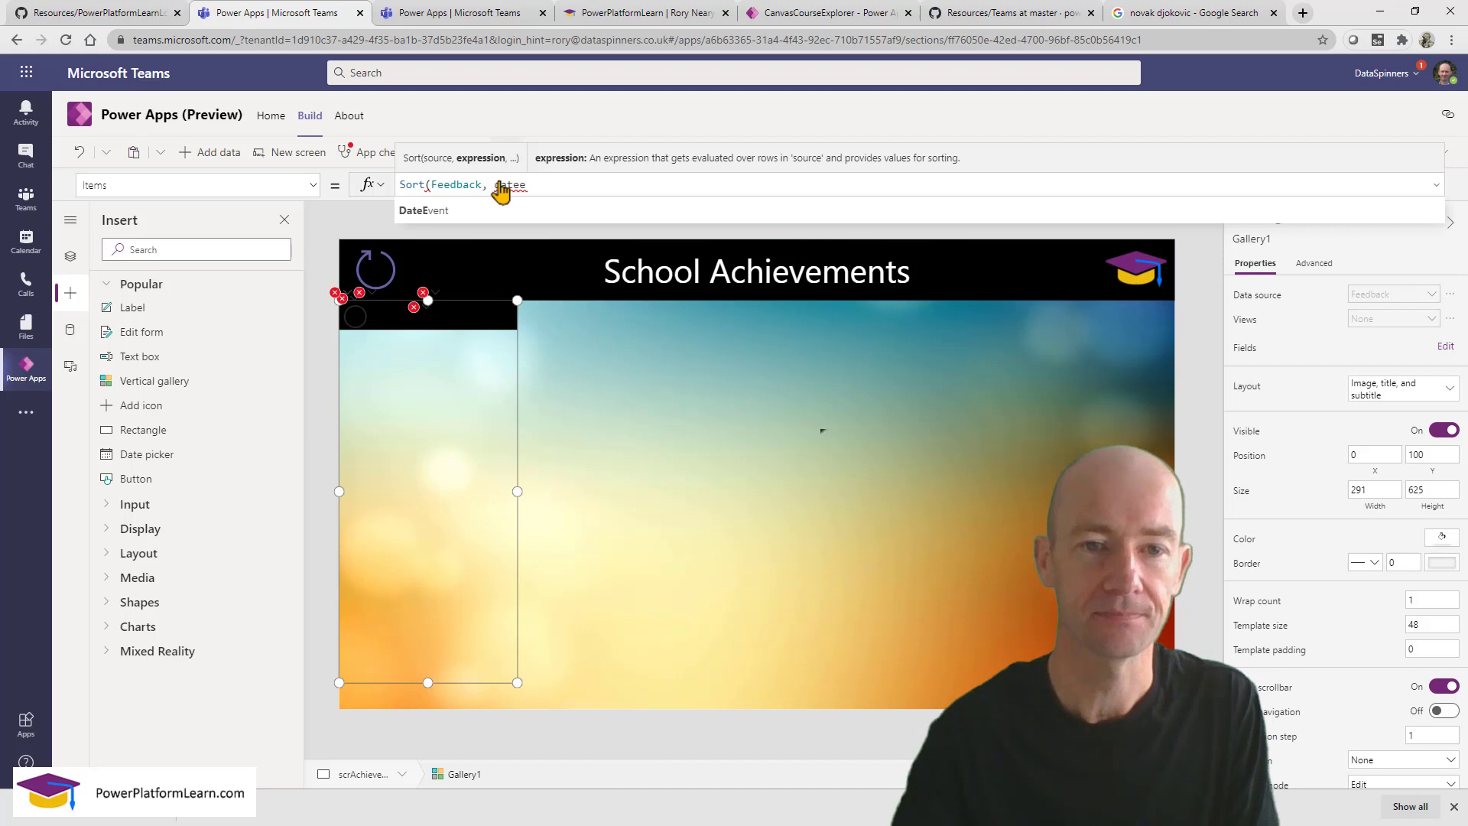
{"action": "left_click", "coordinate": [470, 217]}
{"action": "type", "text": ", "}
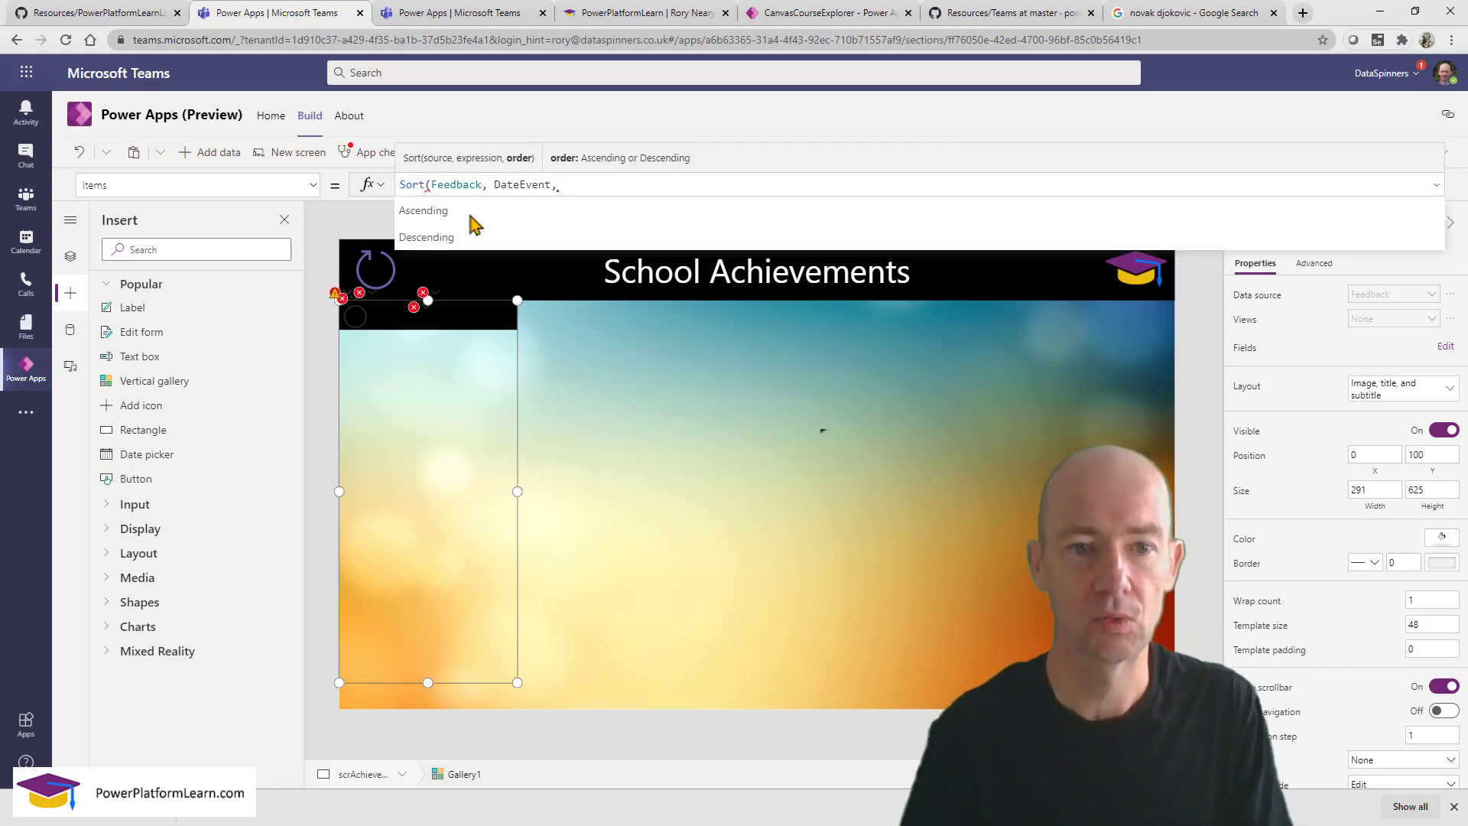
{"action": "type", "text": "desc"}
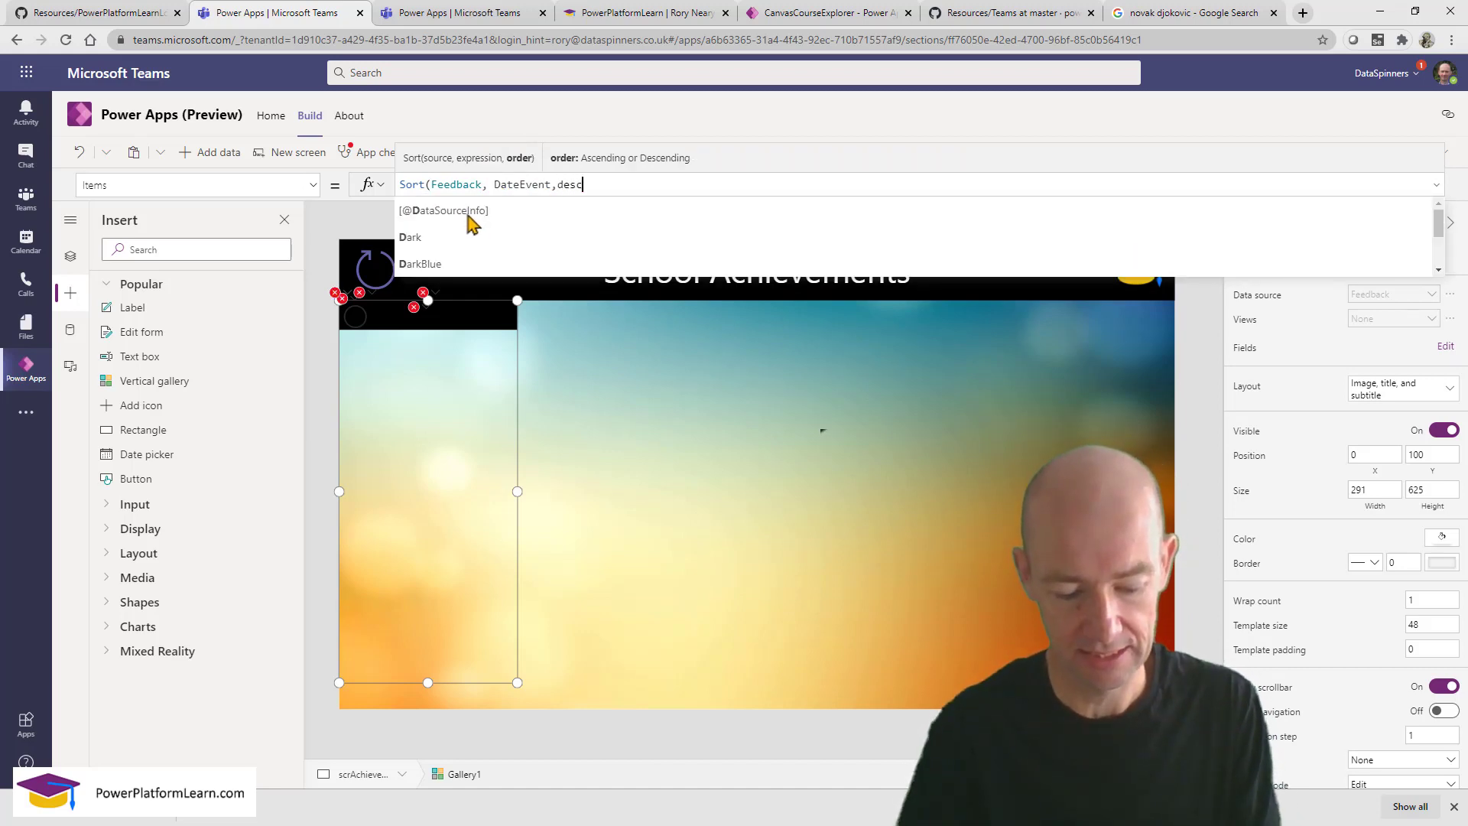
{"action": "left_click", "coordinate": [467, 216]}
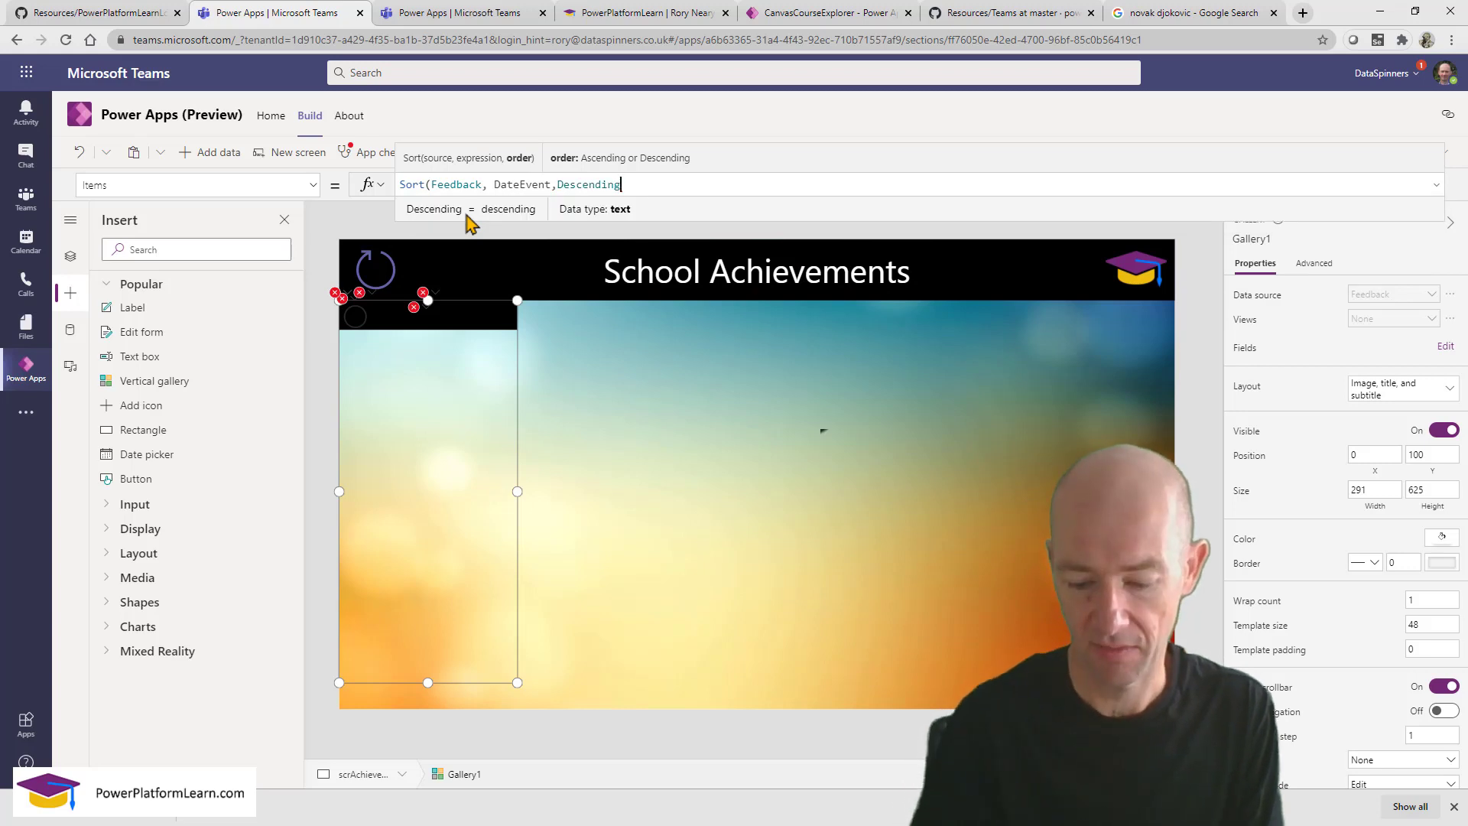
{"action": "type", "text": ")"}
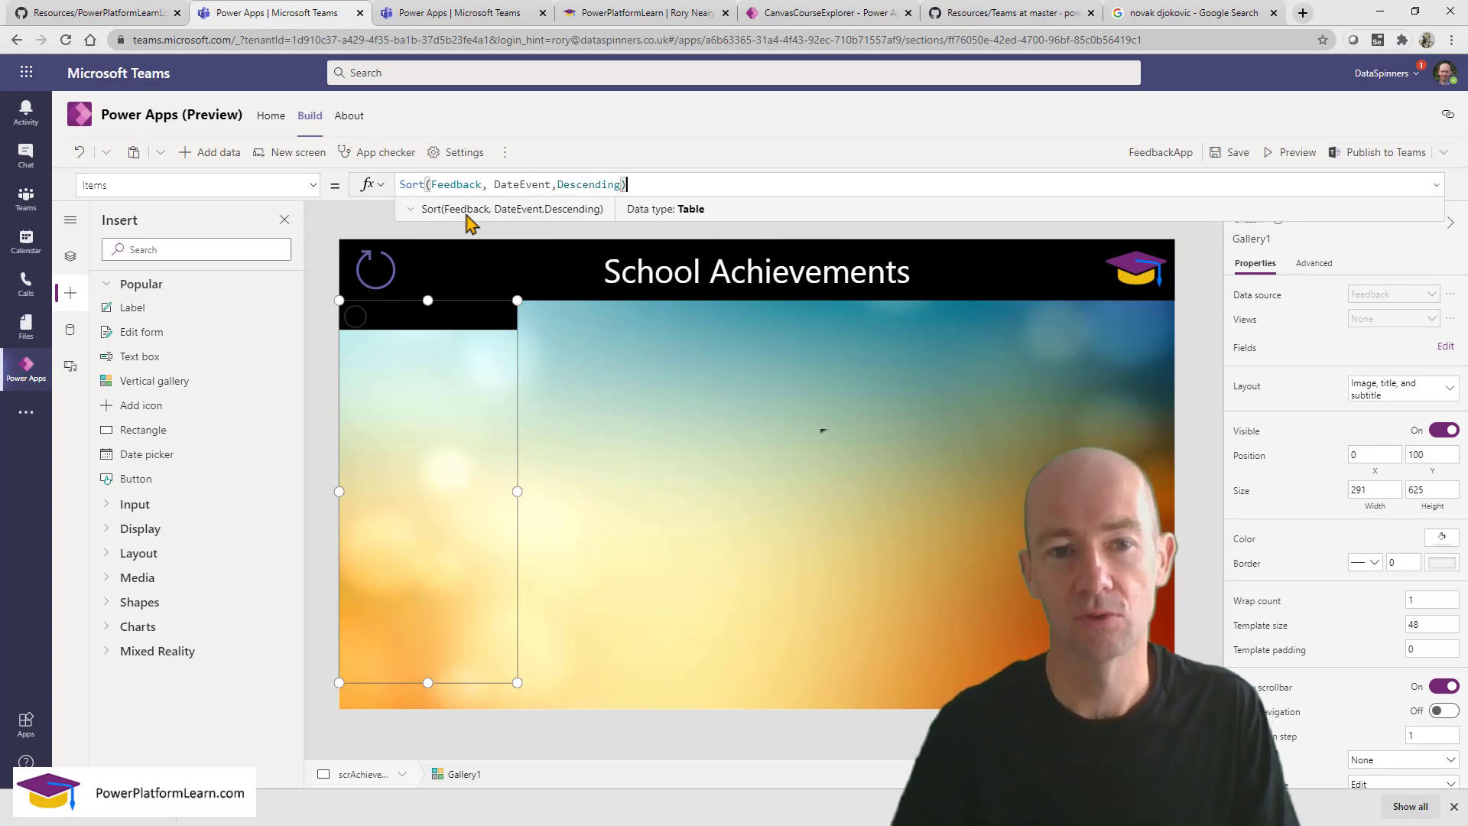
Try Ascending order, then switch the sort back to Descending.
{"action": "double_click", "coordinate": [591, 185]}
{"action": "type", "text": "asc"}
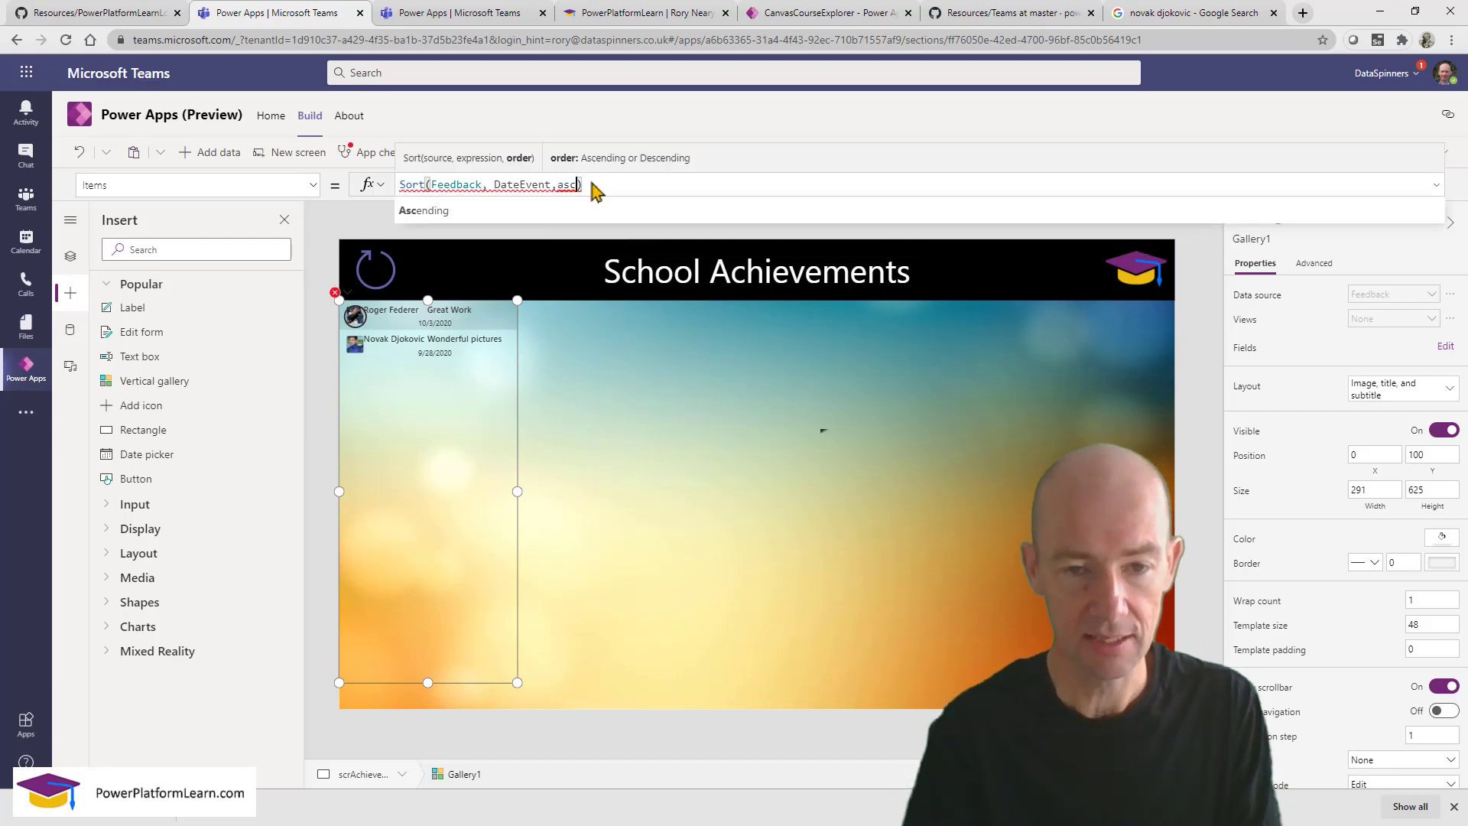
{"action": "left_click", "coordinate": [549, 200]}
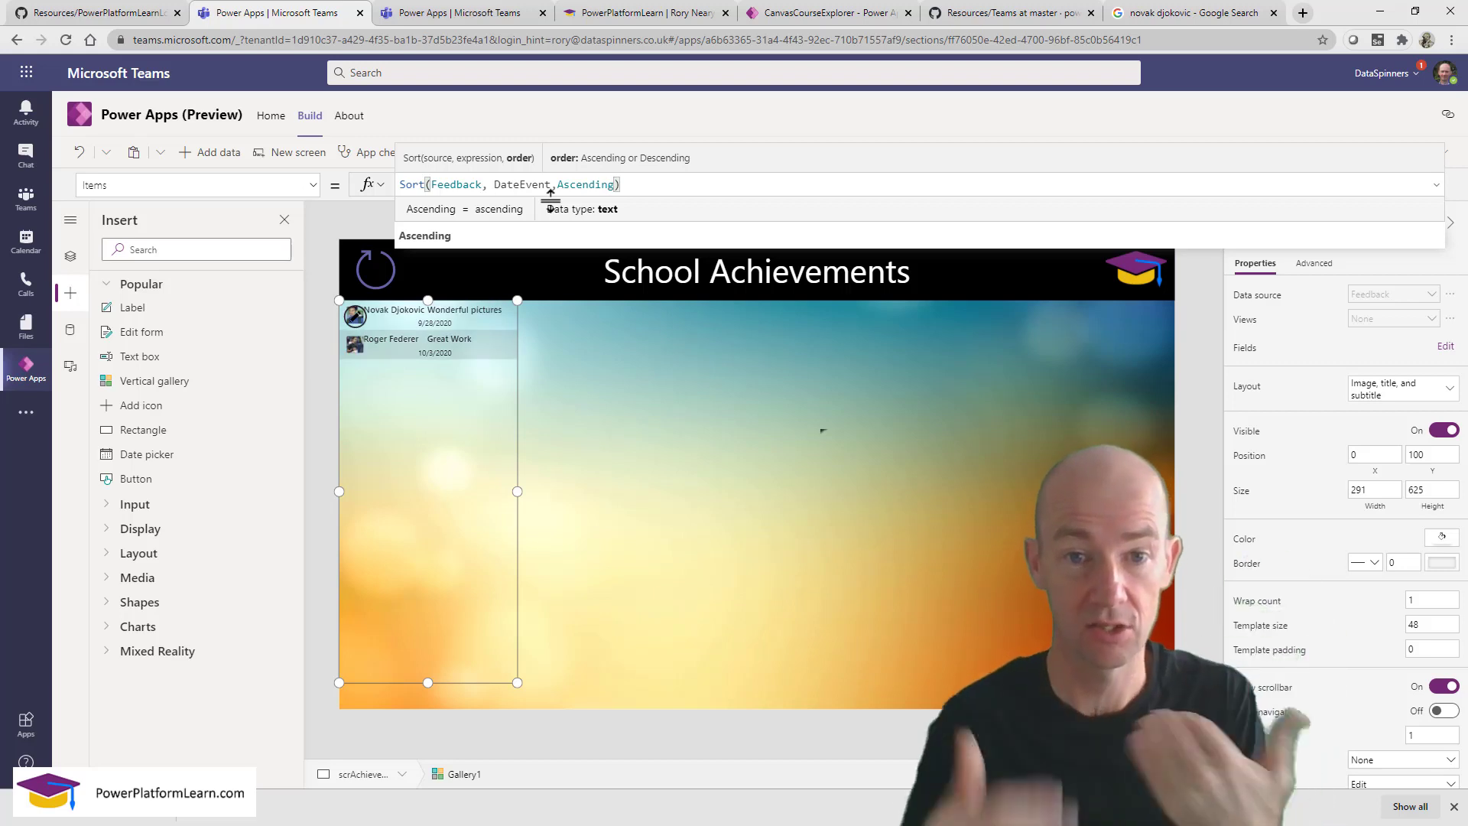
{"action": "double_click", "coordinate": [592, 184]}
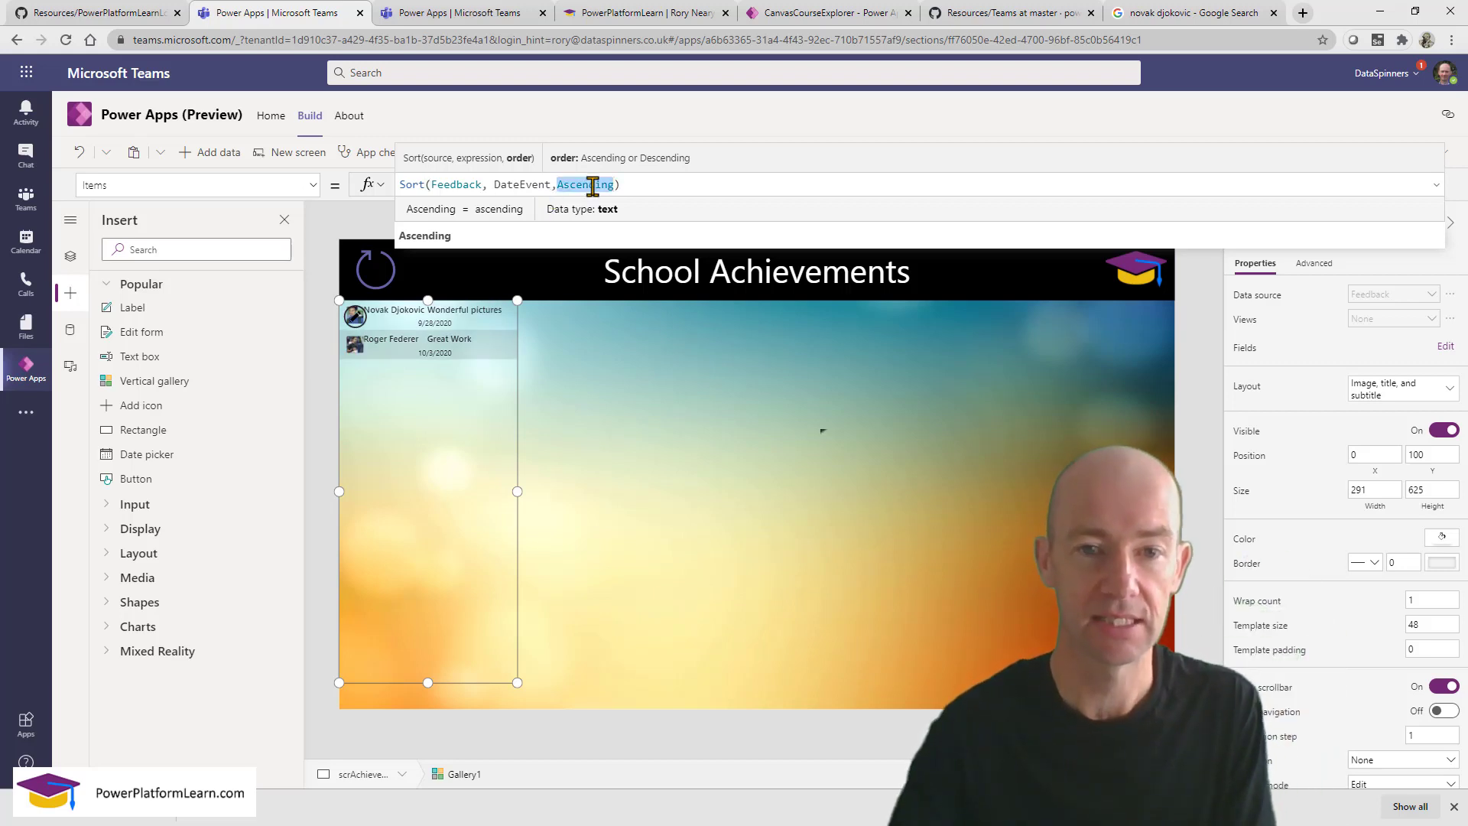
{"action": "type", "text": "Des"}
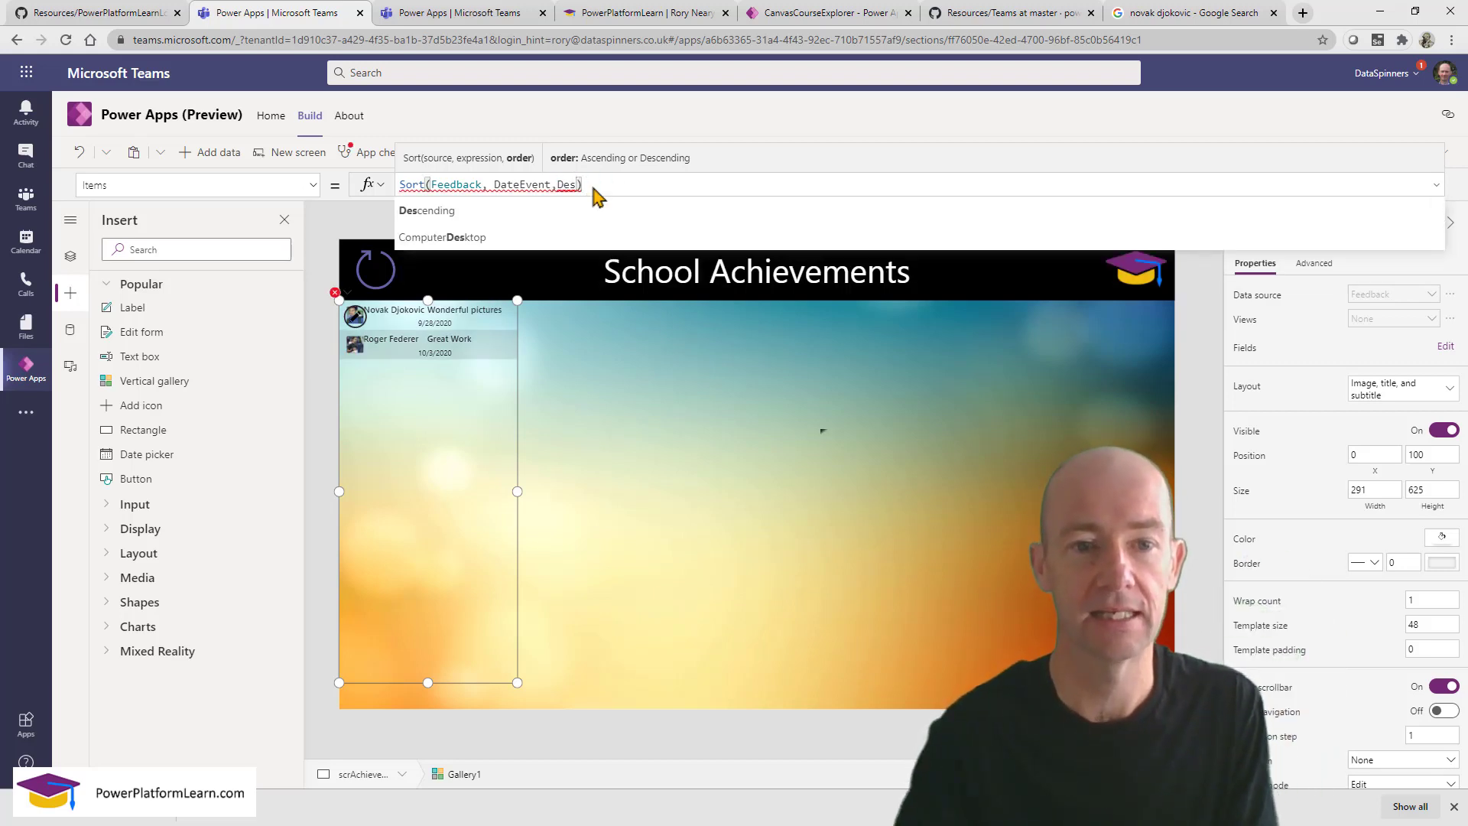
{"action": "left_click", "coordinate": [595, 210]}
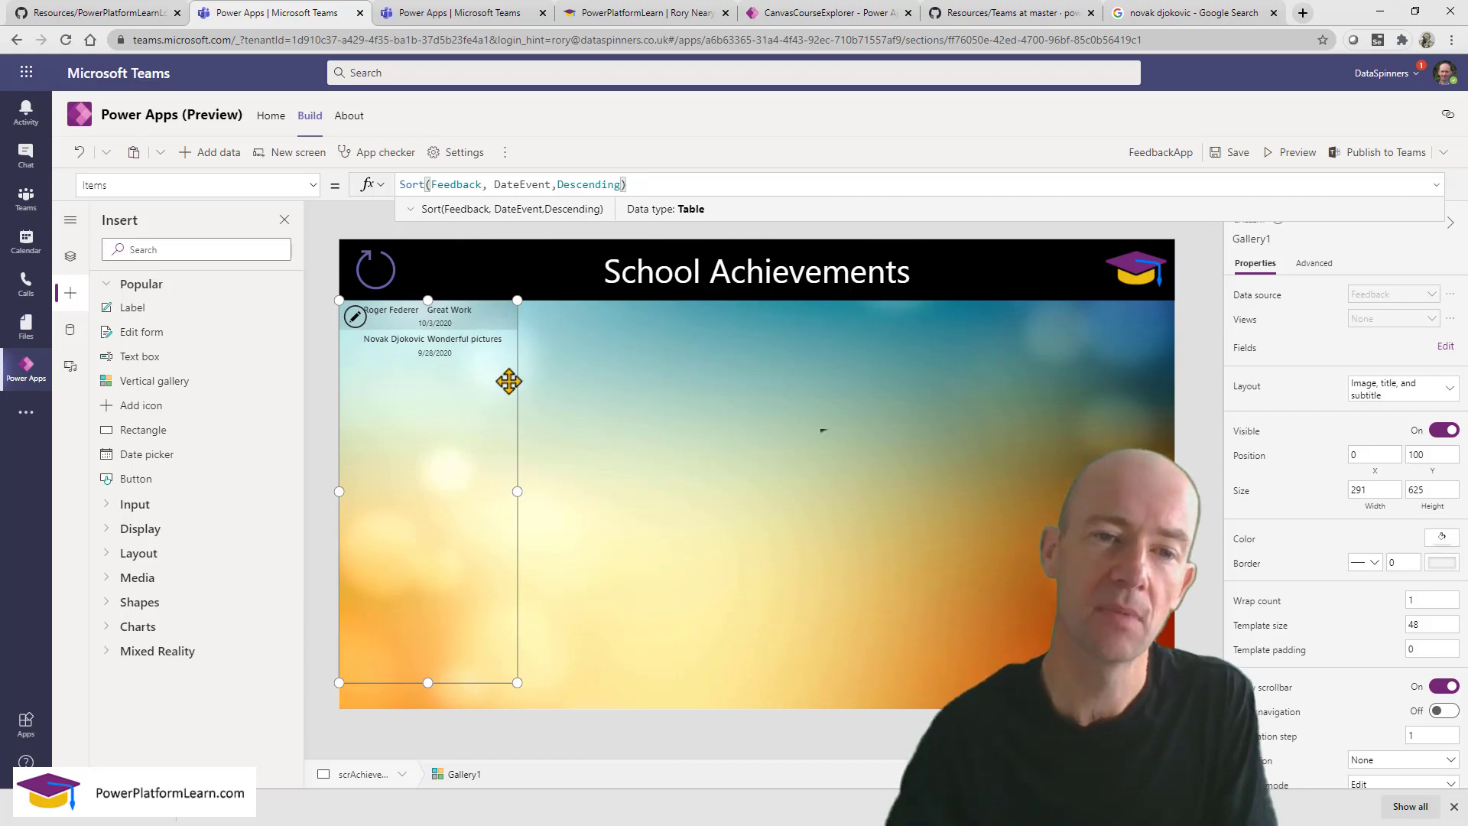
{"action": "left_click", "coordinate": [559, 463]}
Set Subtitle2's Text to Text(ThisItem.DateEvent, "[$-en-US]ddd dd mmm yyyy"), showing dates like Sat 03 Oct 2020.
{"action": "left_click", "coordinate": [433, 330]}
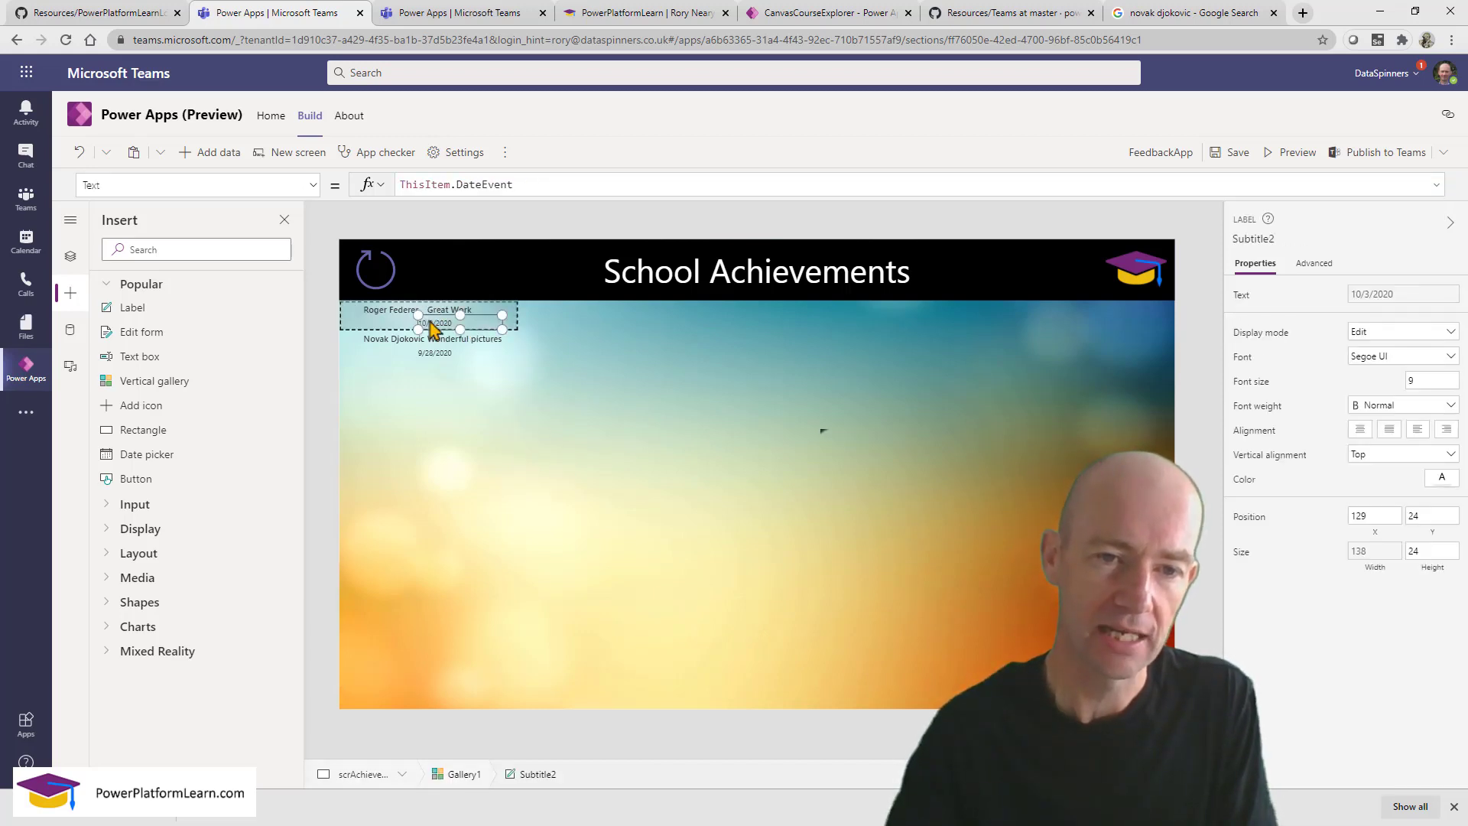
{"action": "left_click", "coordinate": [399, 184]}
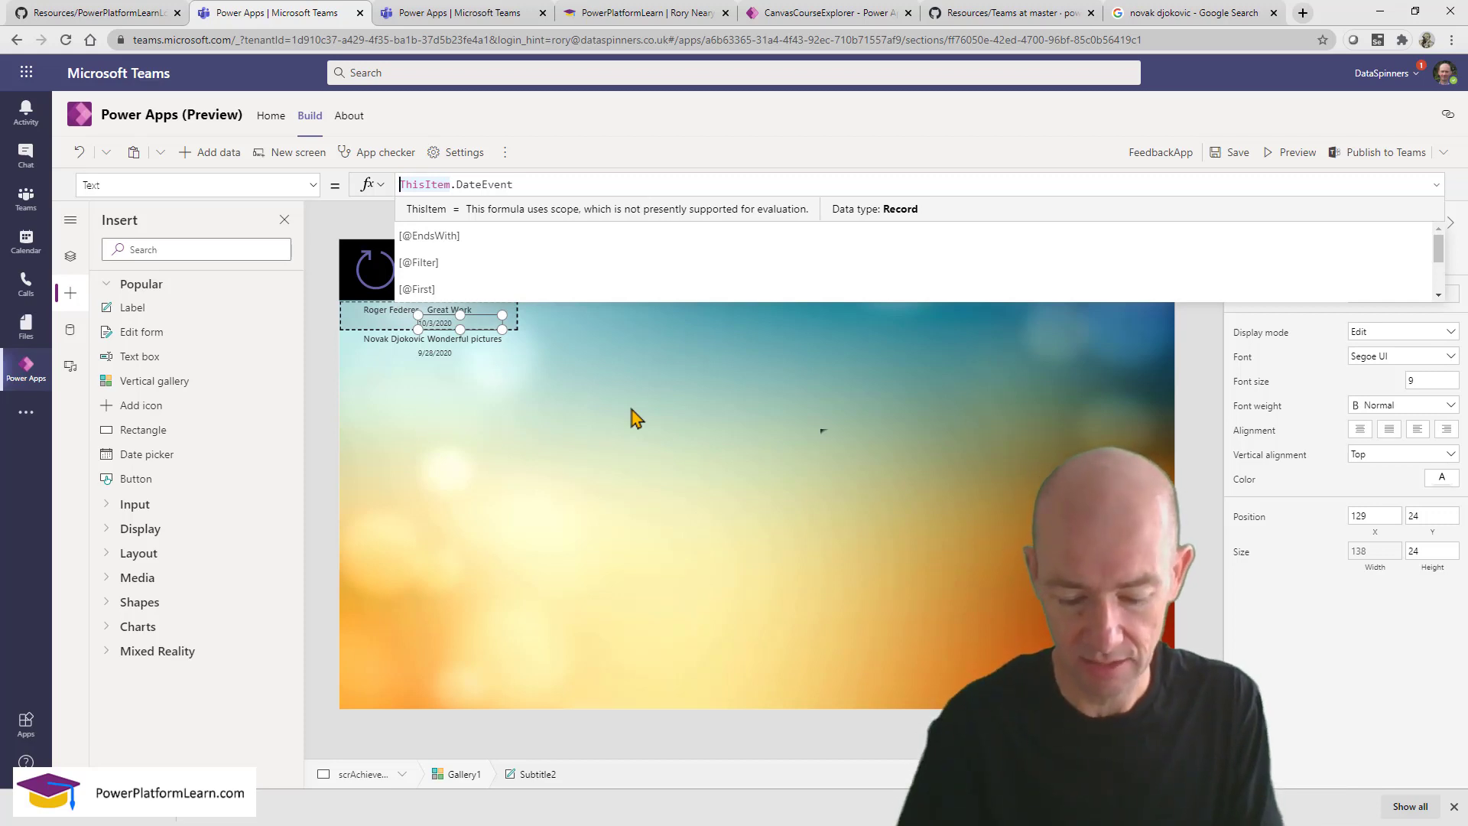
{"action": "type", "text": "Text"}
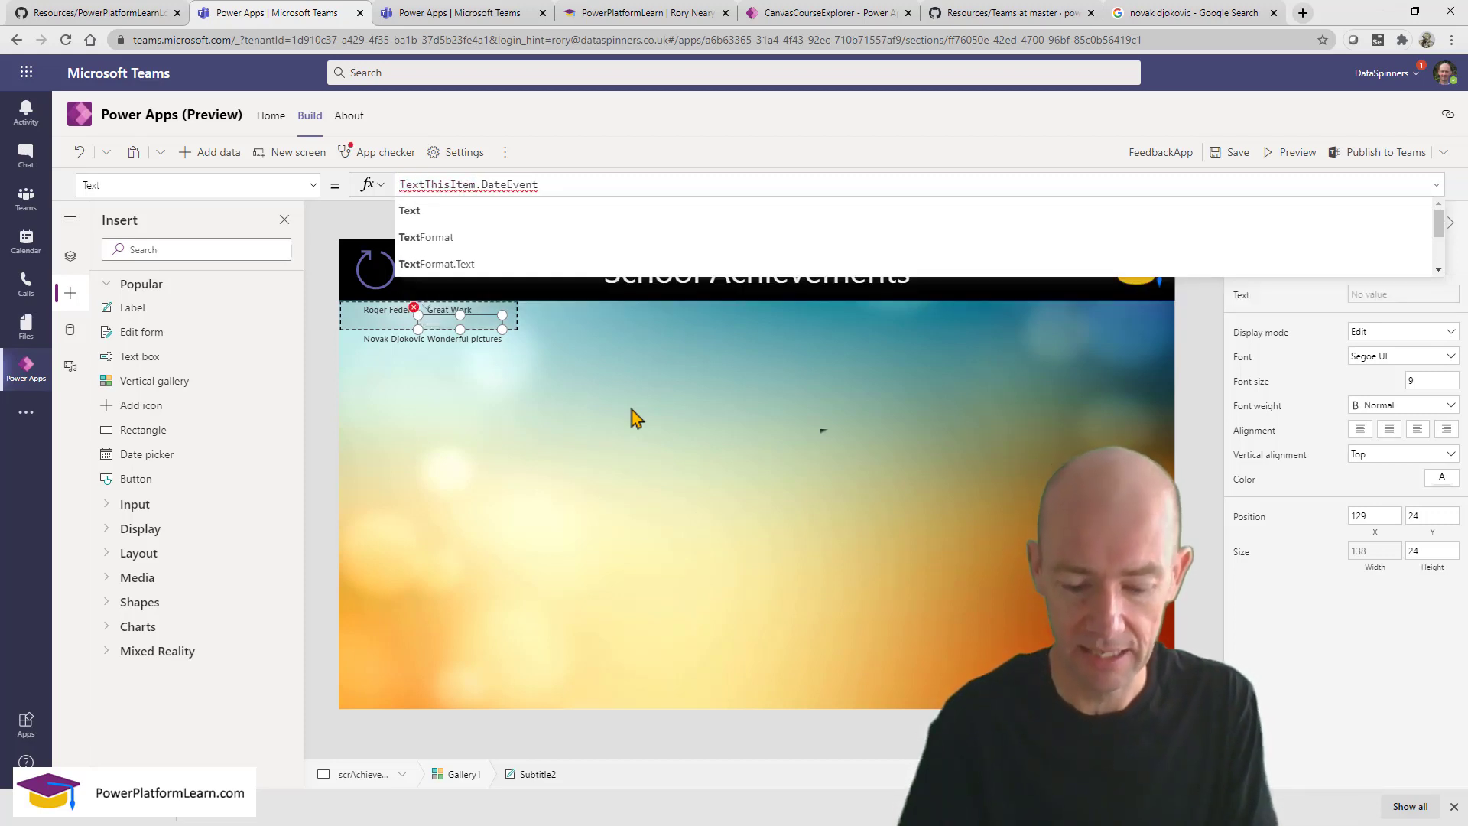
{"action": "type", "text": "(ThisItem.DateEvent"}
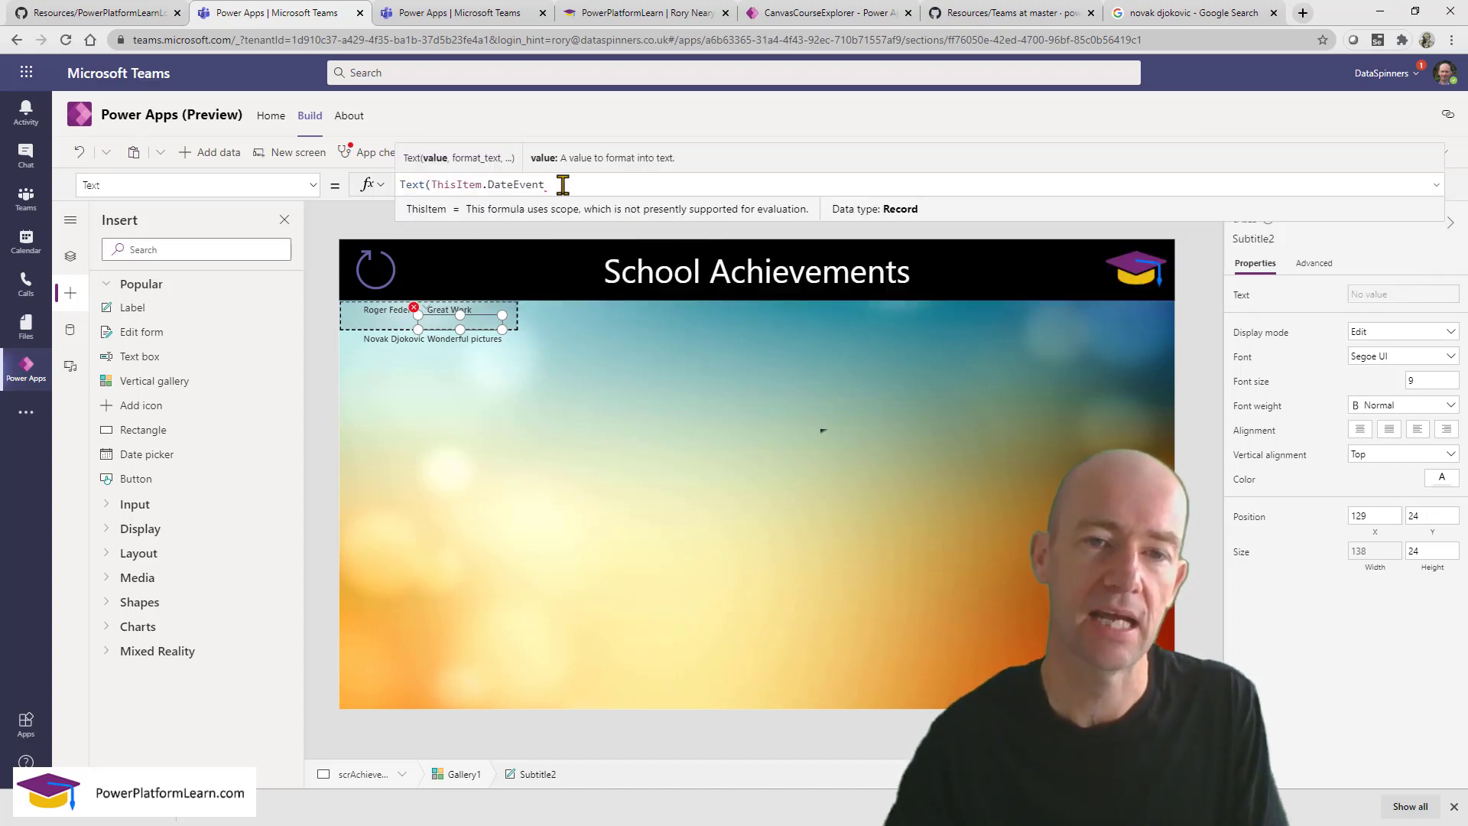
{"action": "type", "text": ", "}
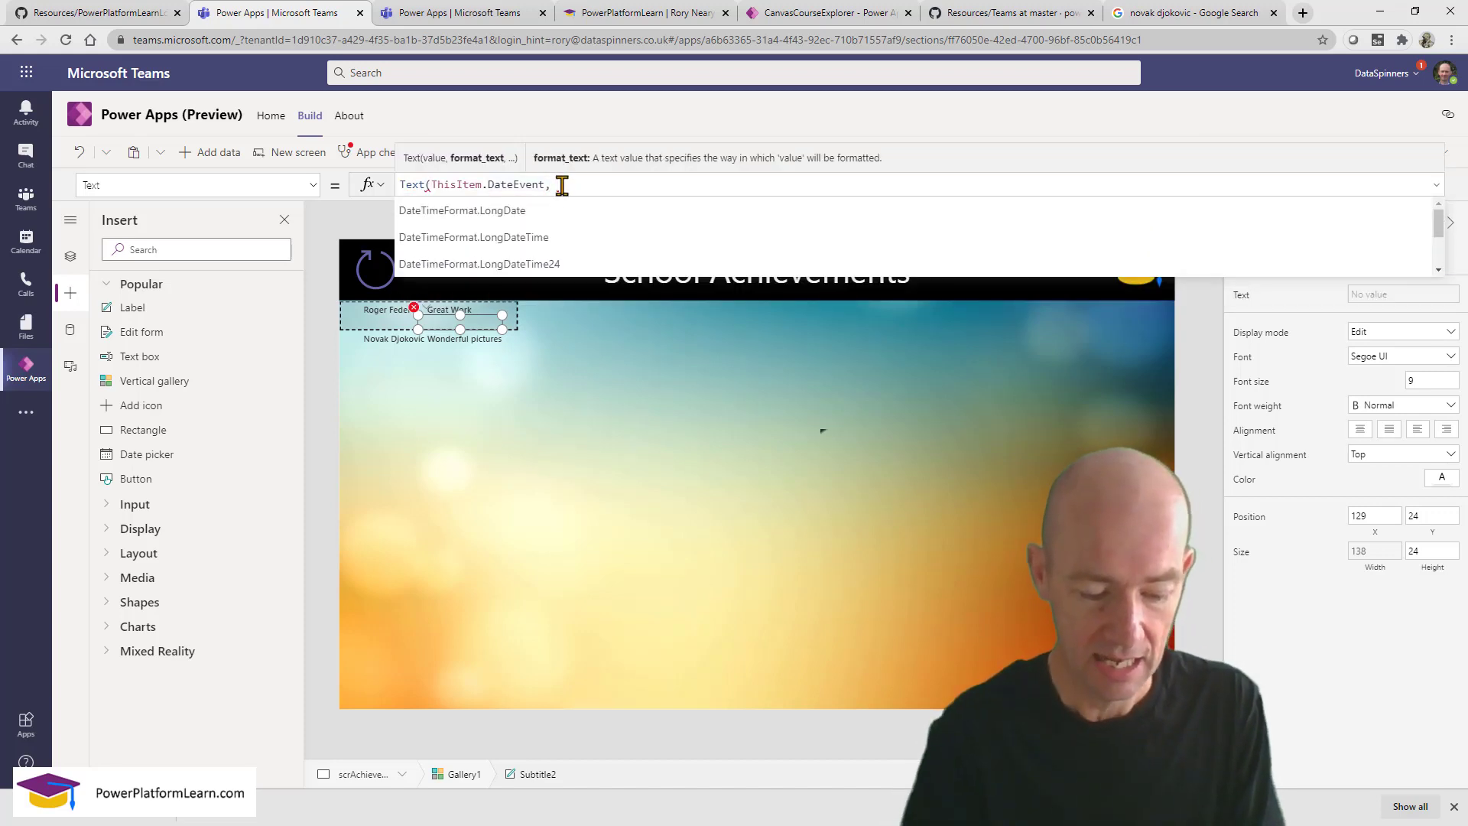
{"action": "type", "text": "\""}
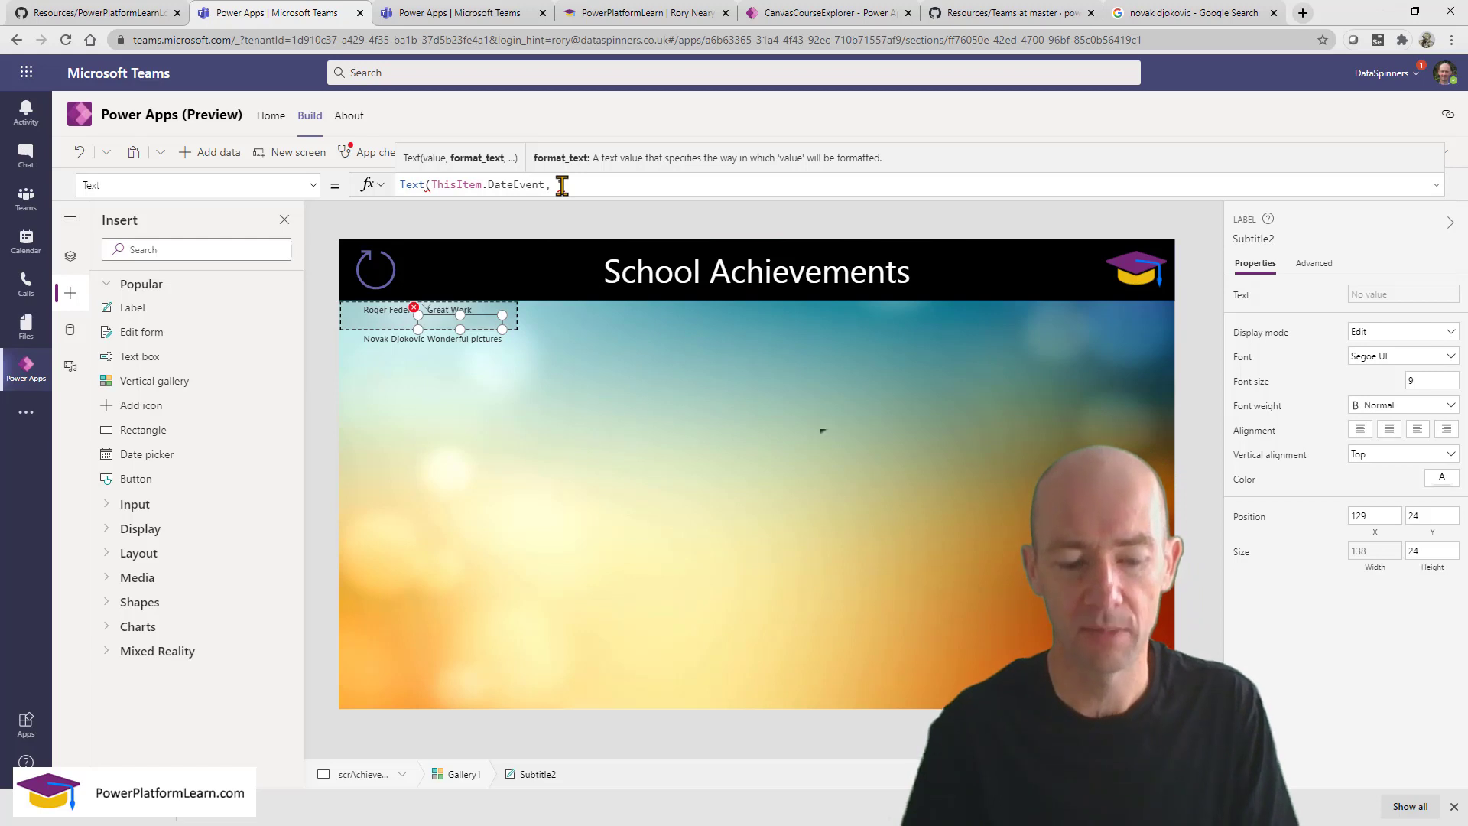
{"action": "type", "text": "dd"}
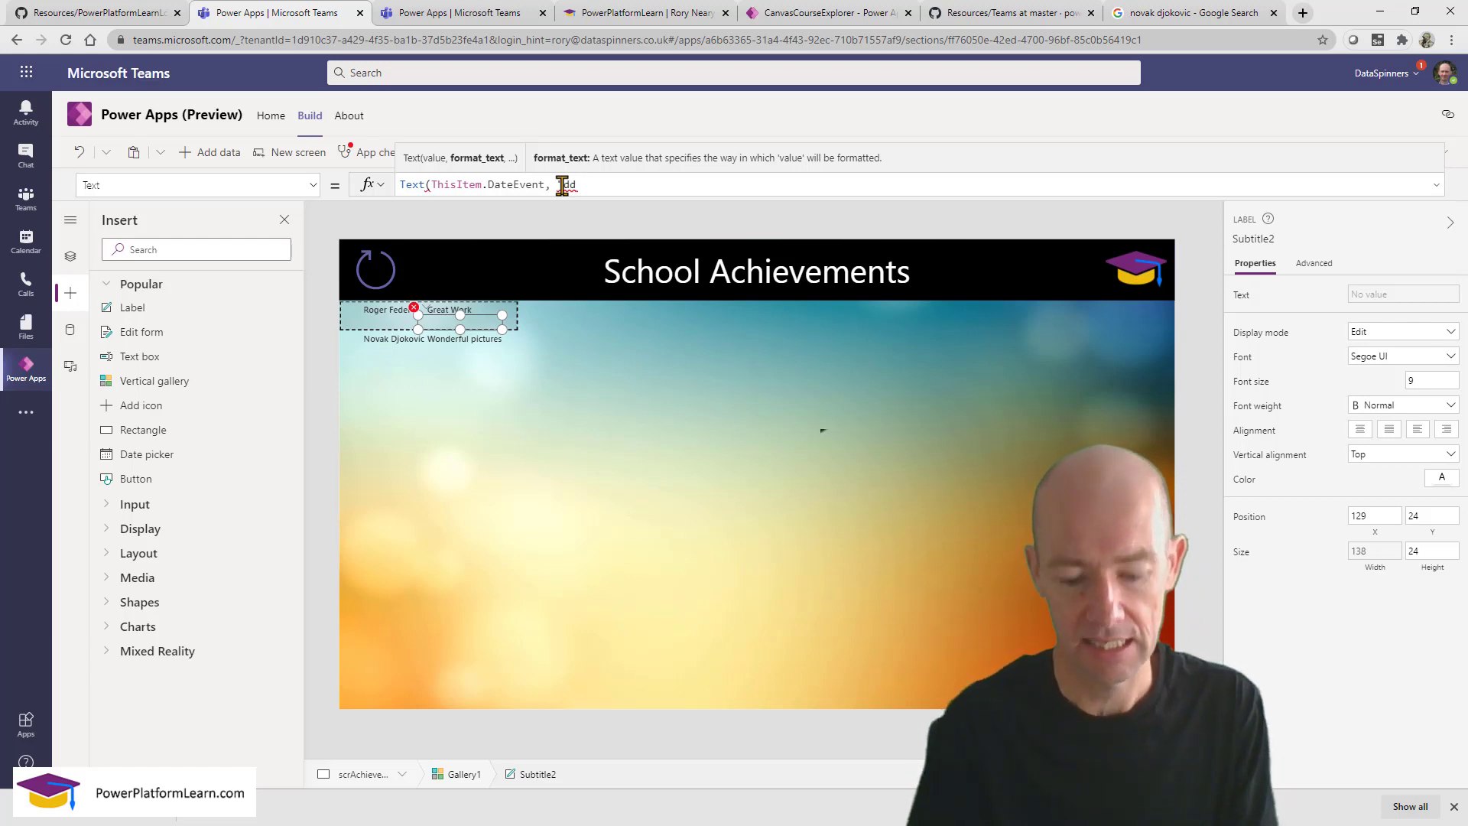
{"action": "type", "text": "mmyy"}
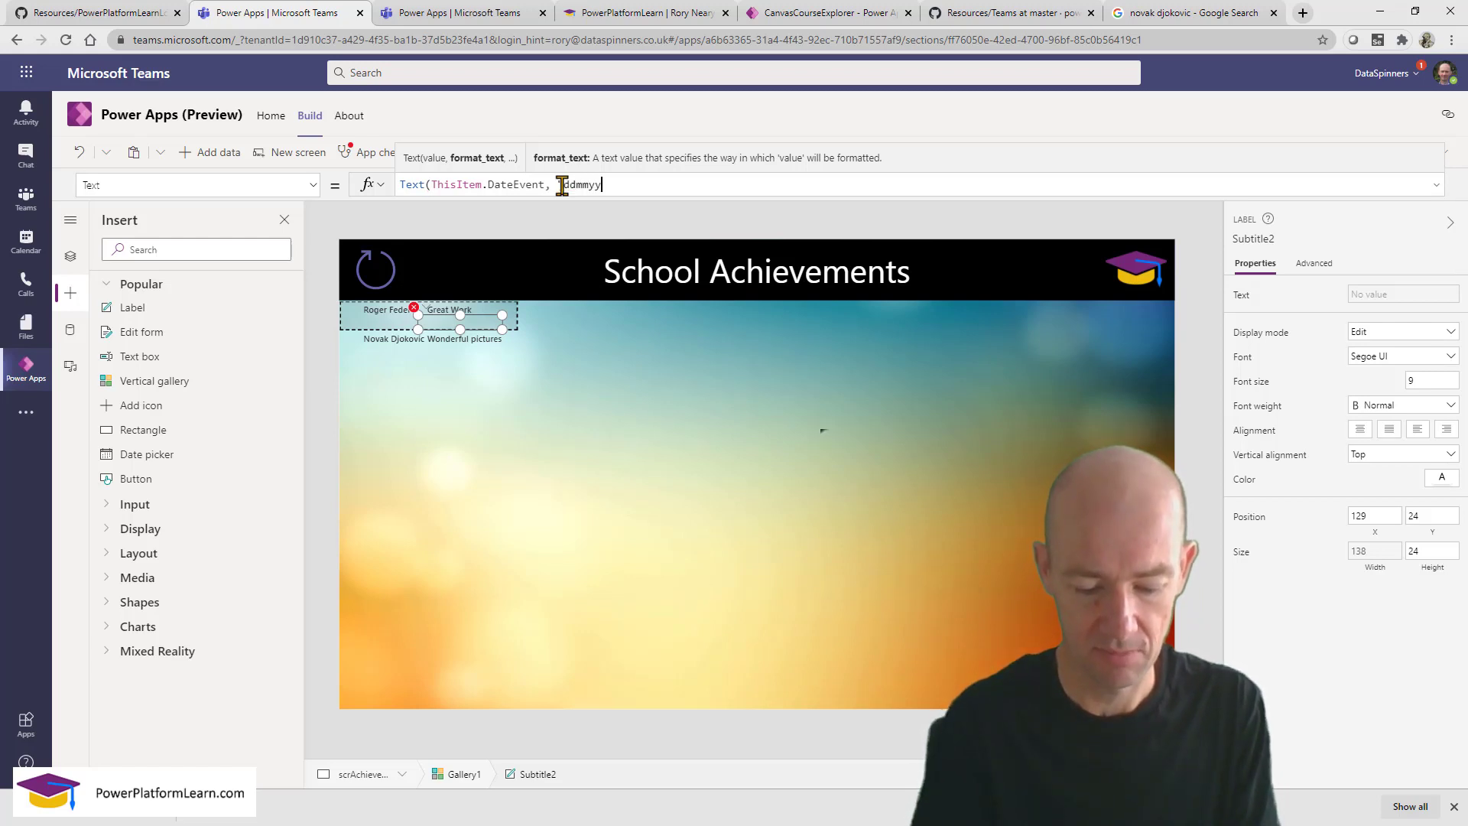
{"action": "type", "text": "yy\""}
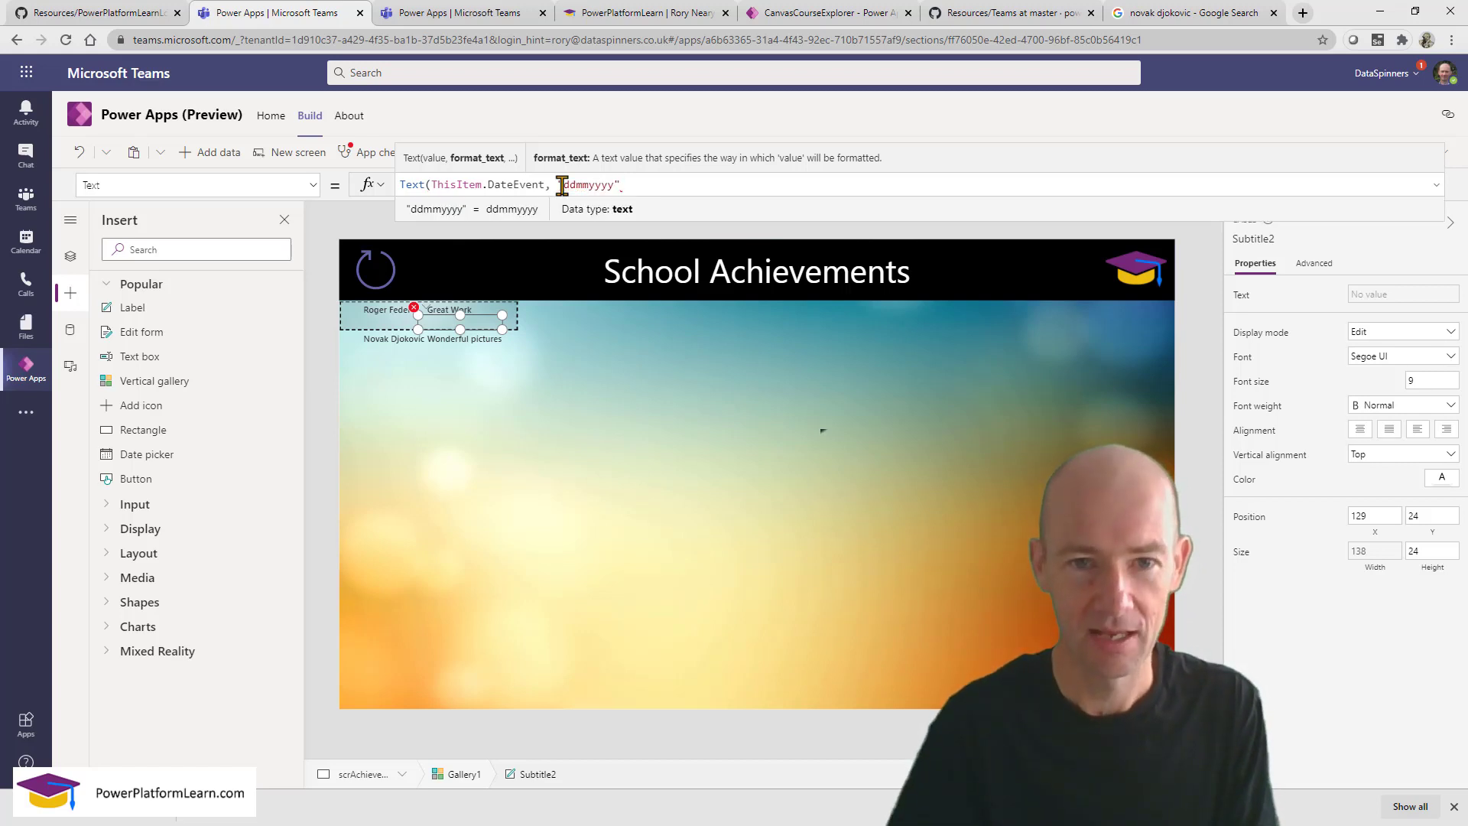
{"action": "type", "text": ")"}
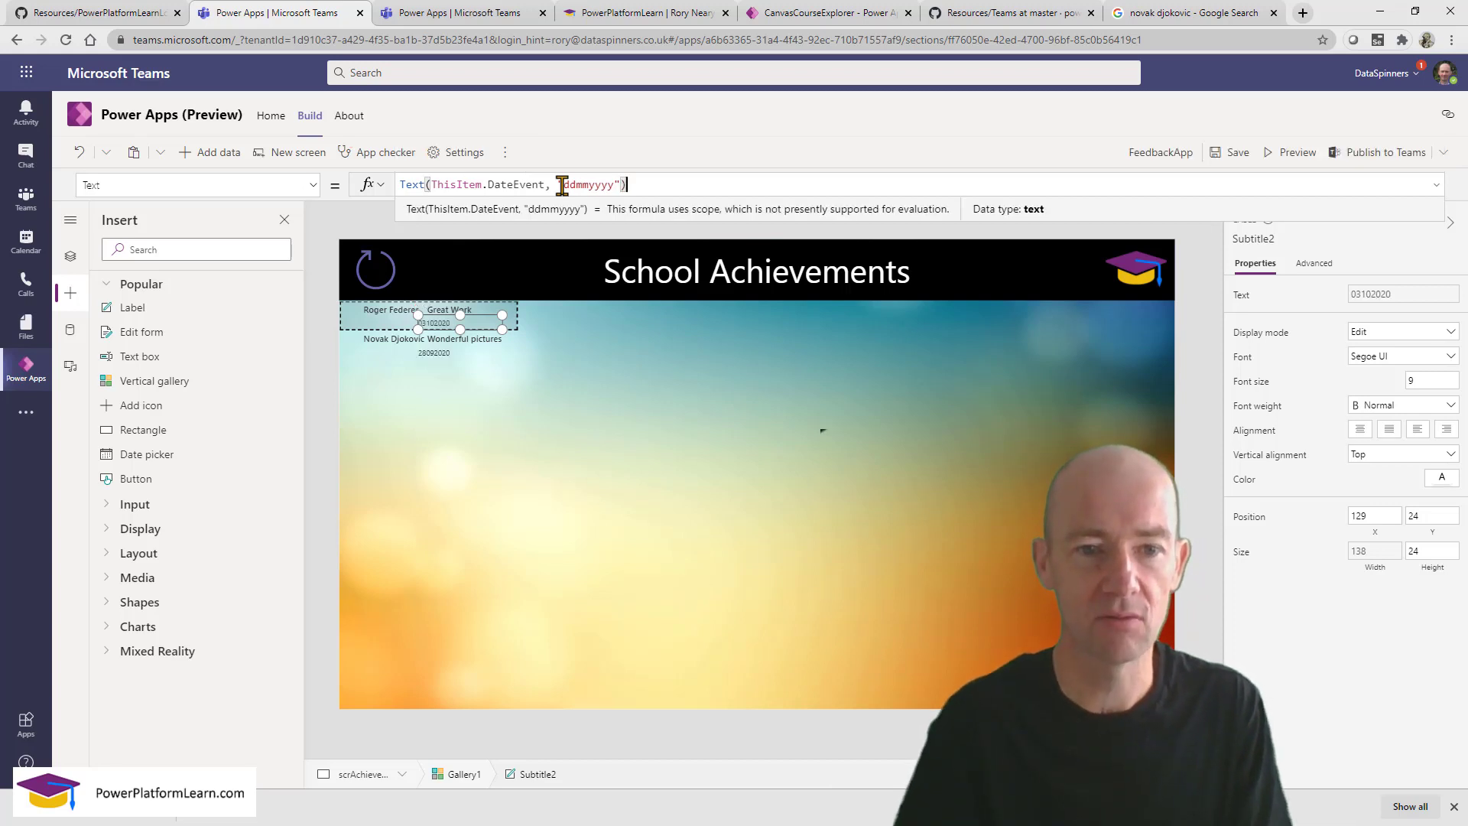
{"action": "left_click", "coordinate": [575, 184]}
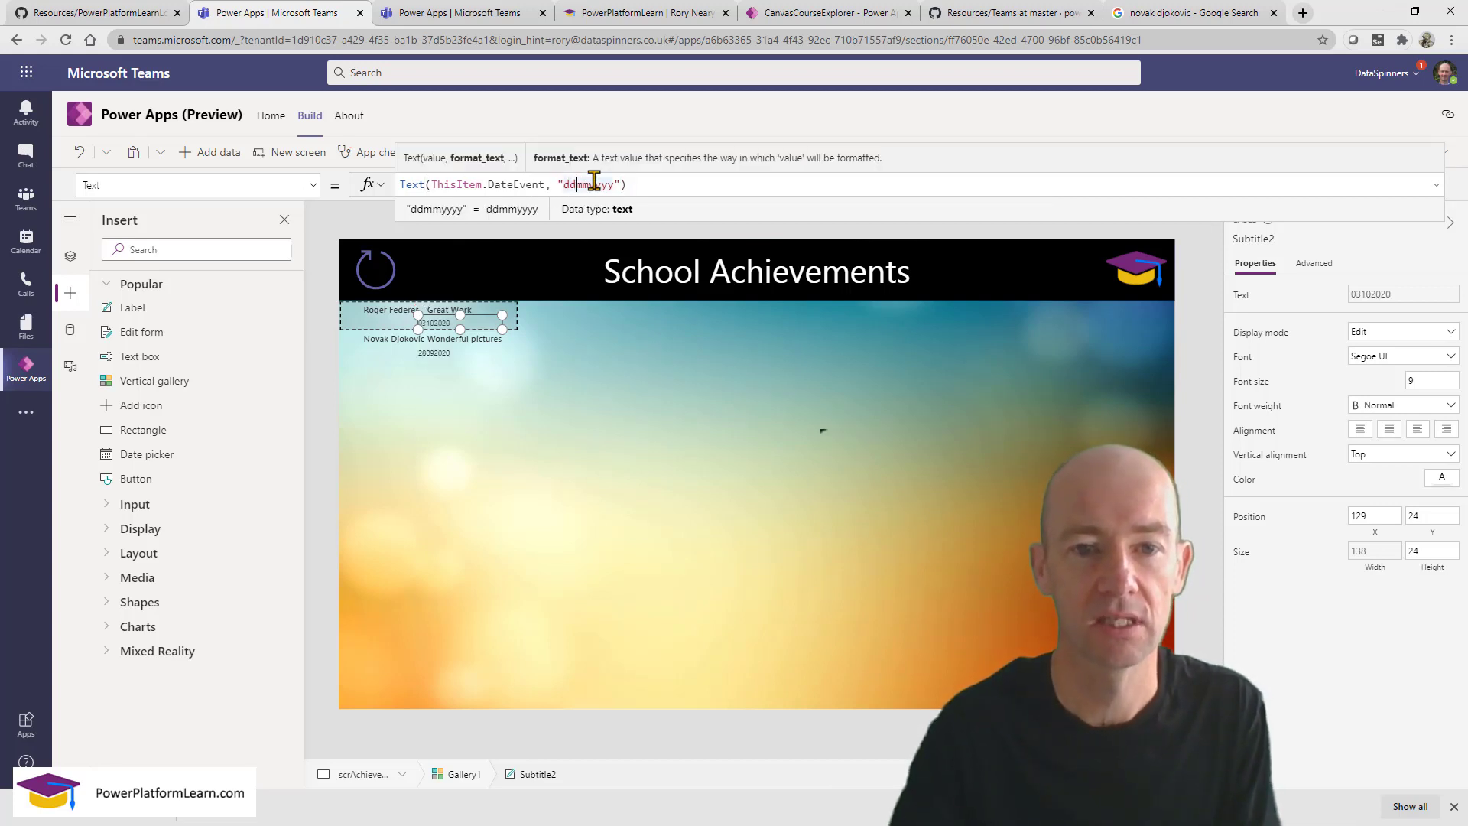
{"action": "left_click", "coordinate": [593, 184]}
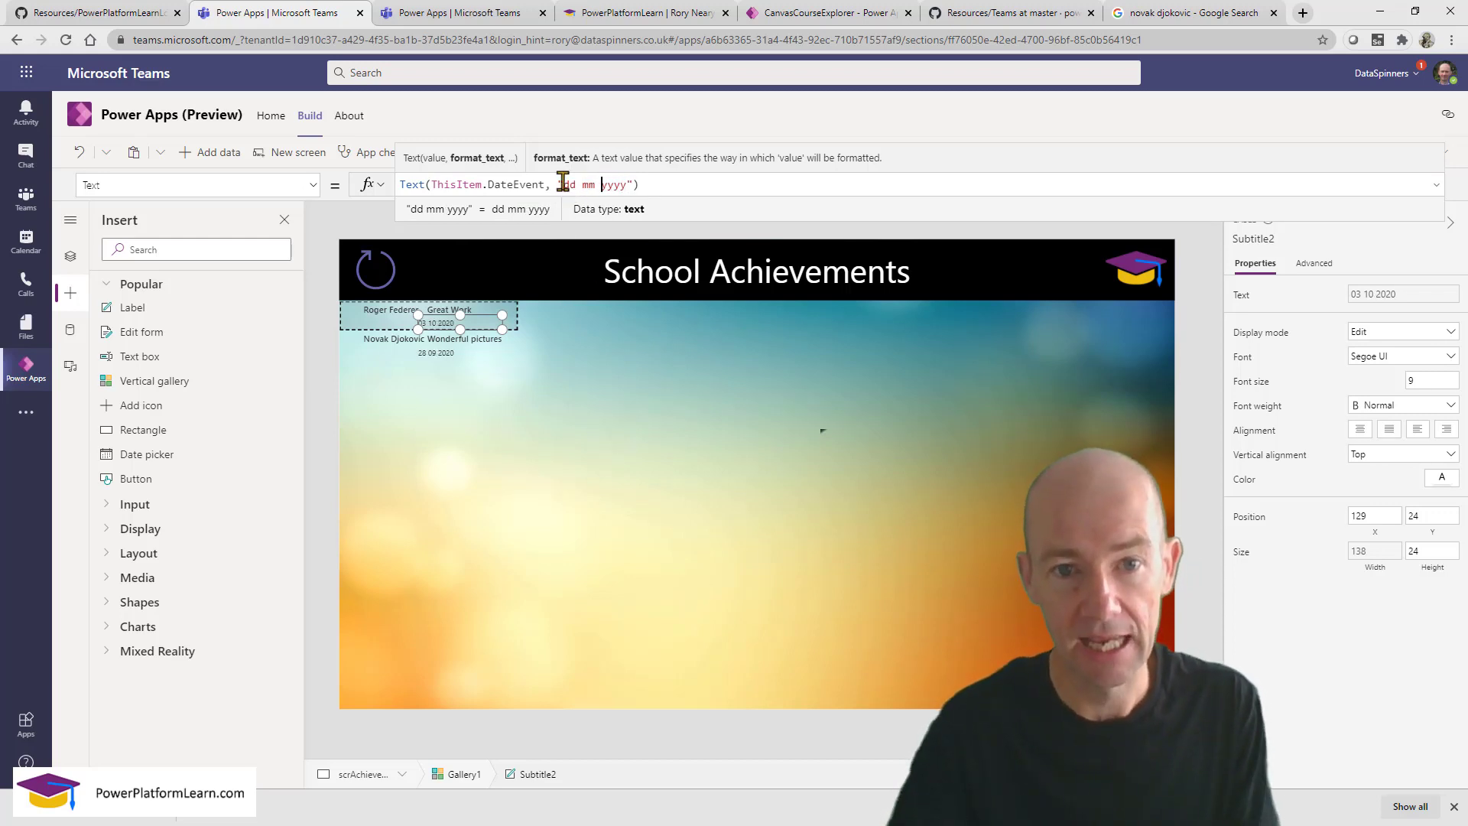
{"action": "type", "text": "ddd dd"}
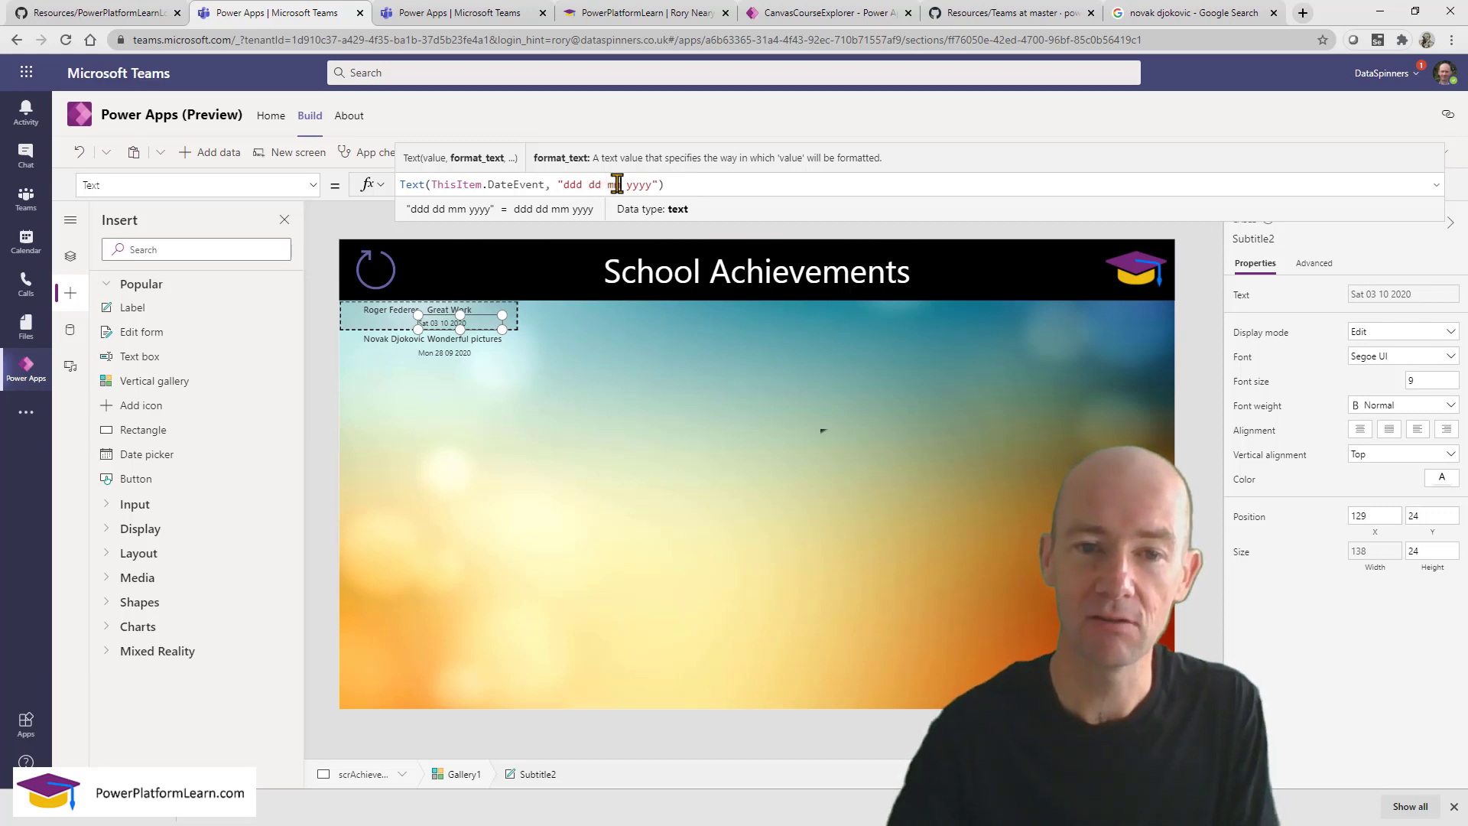
{"action": "type", "text": "m"}
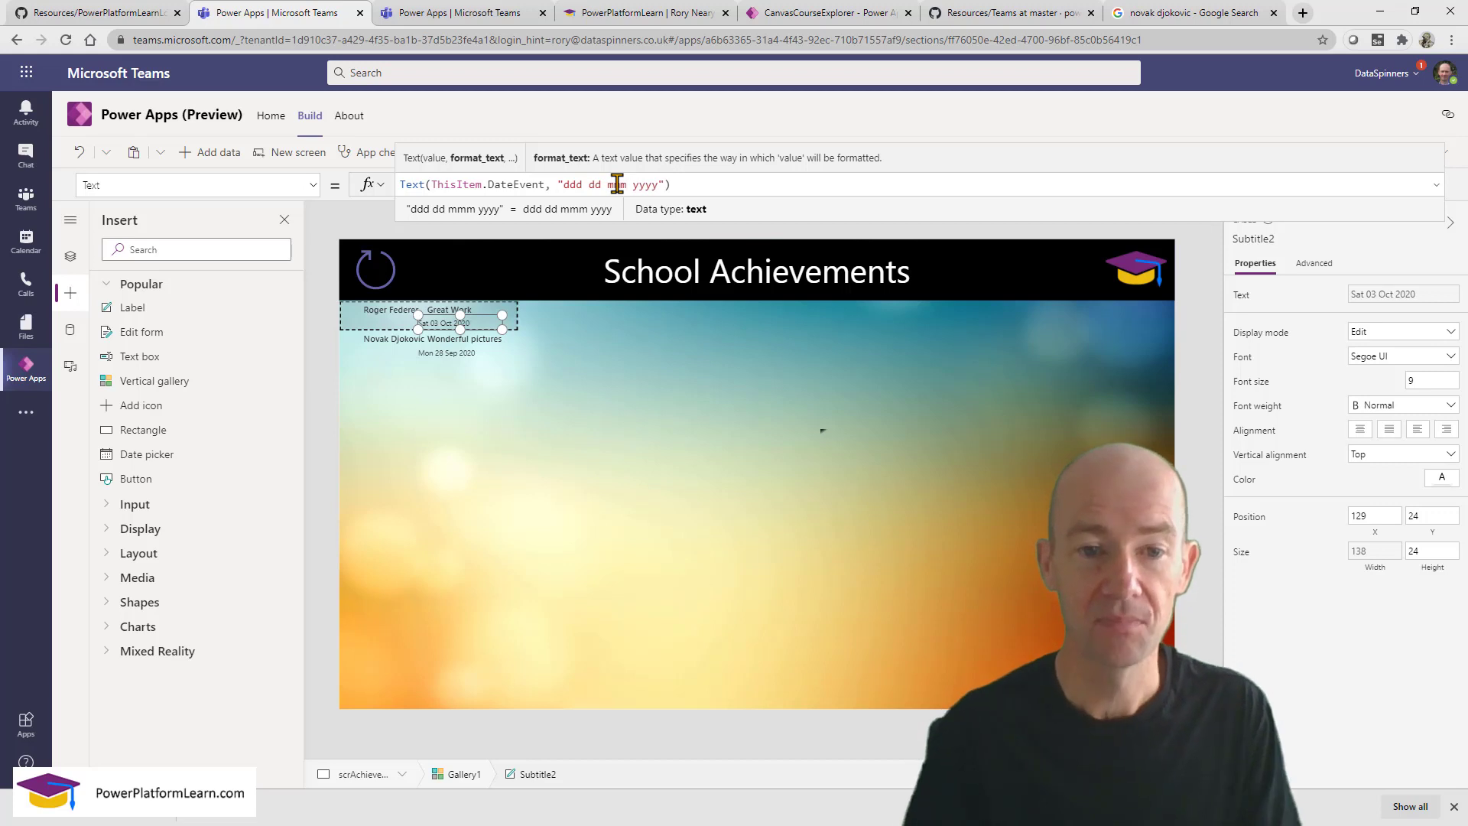
{"action": "left_click", "coordinate": [671, 185]}
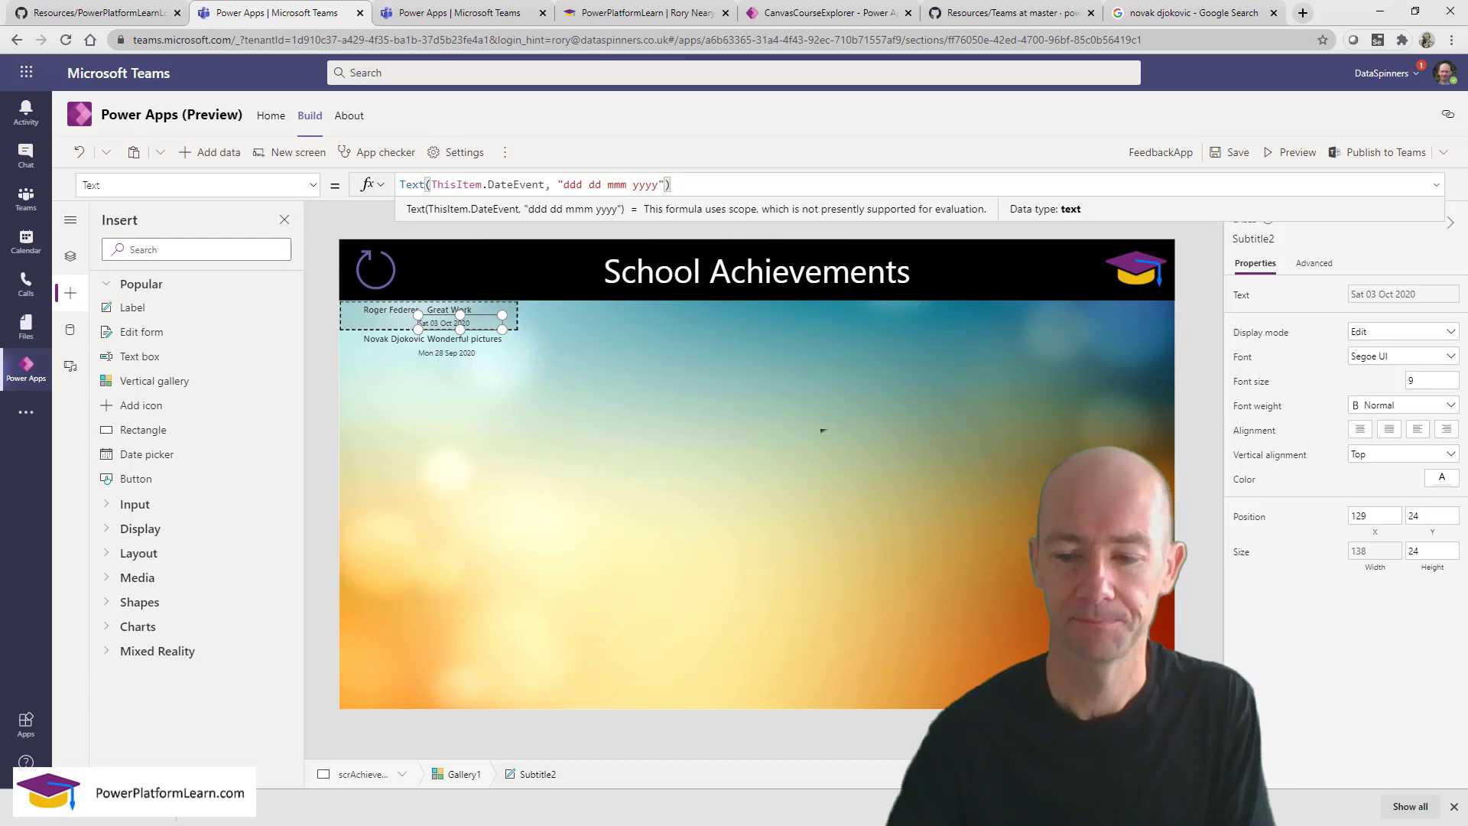
{"action": "type", "text": "[$-en-US]"}
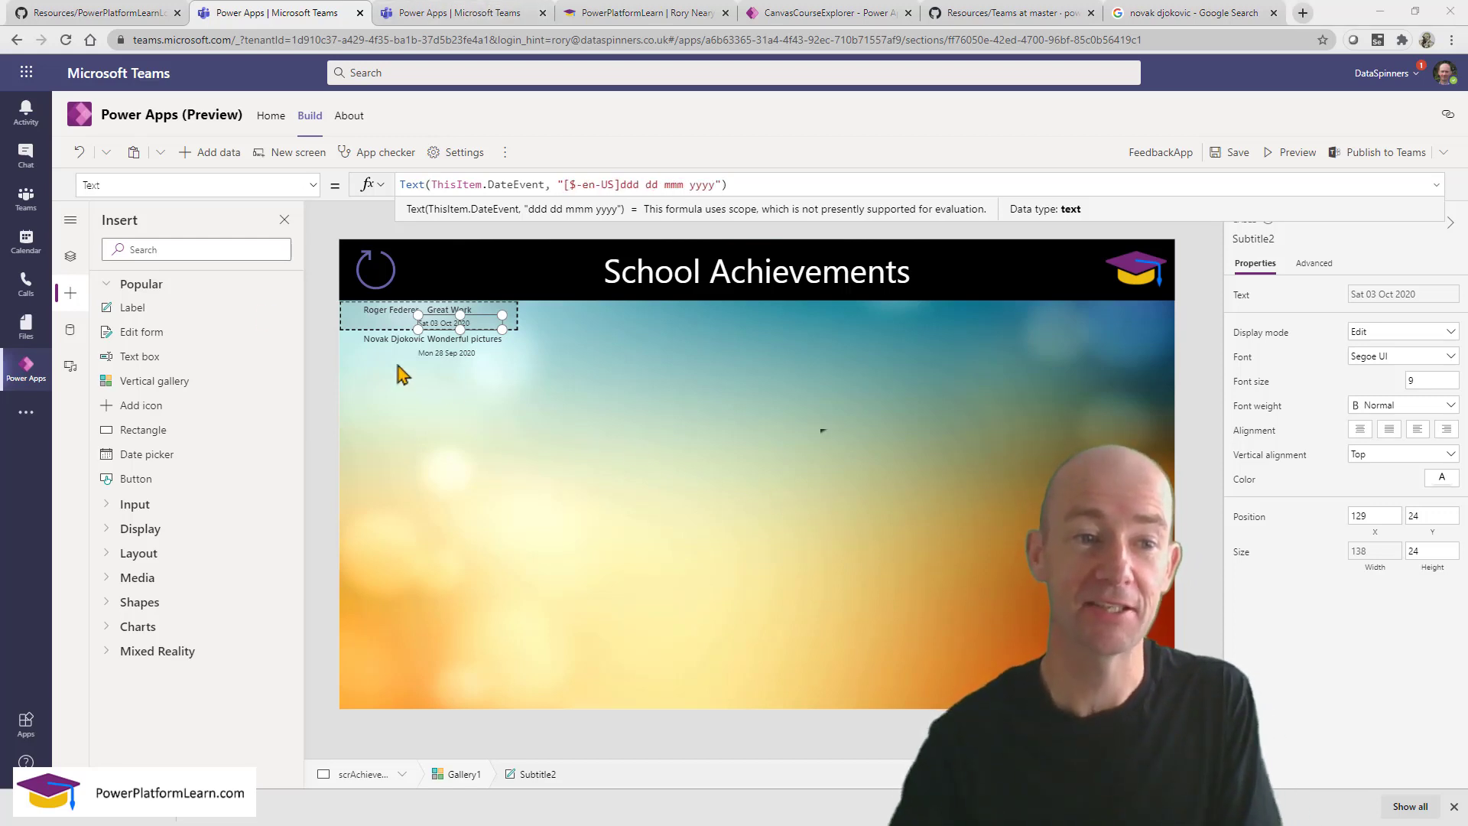
{"action": "left_click", "coordinate": [71, 261]}
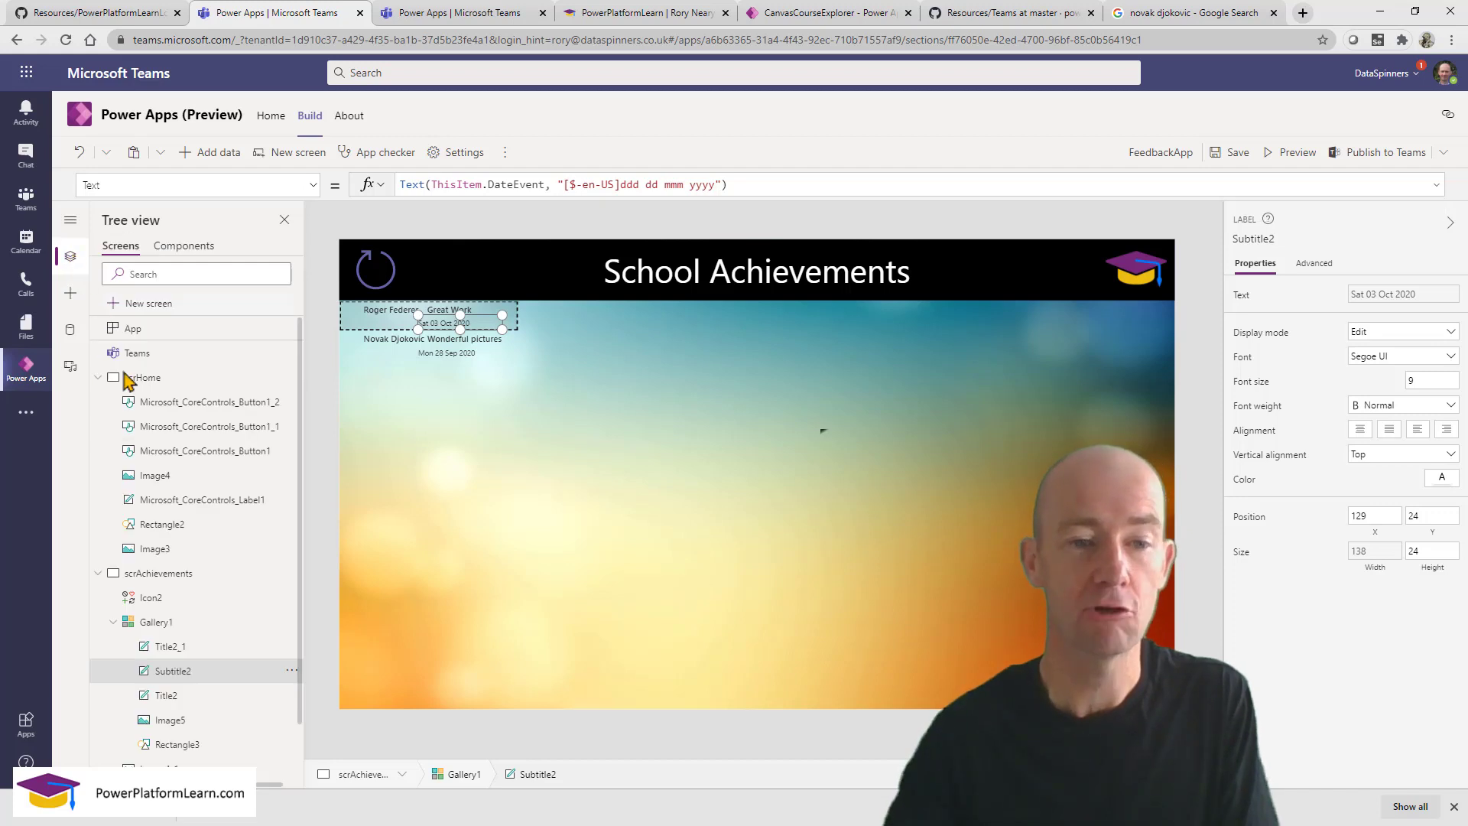
Inspect Rectangle3, Image5 and Gallery1 on scrAchievements, then preview and refresh so row photos appear.
{"action": "left_click", "coordinate": [207, 575]}
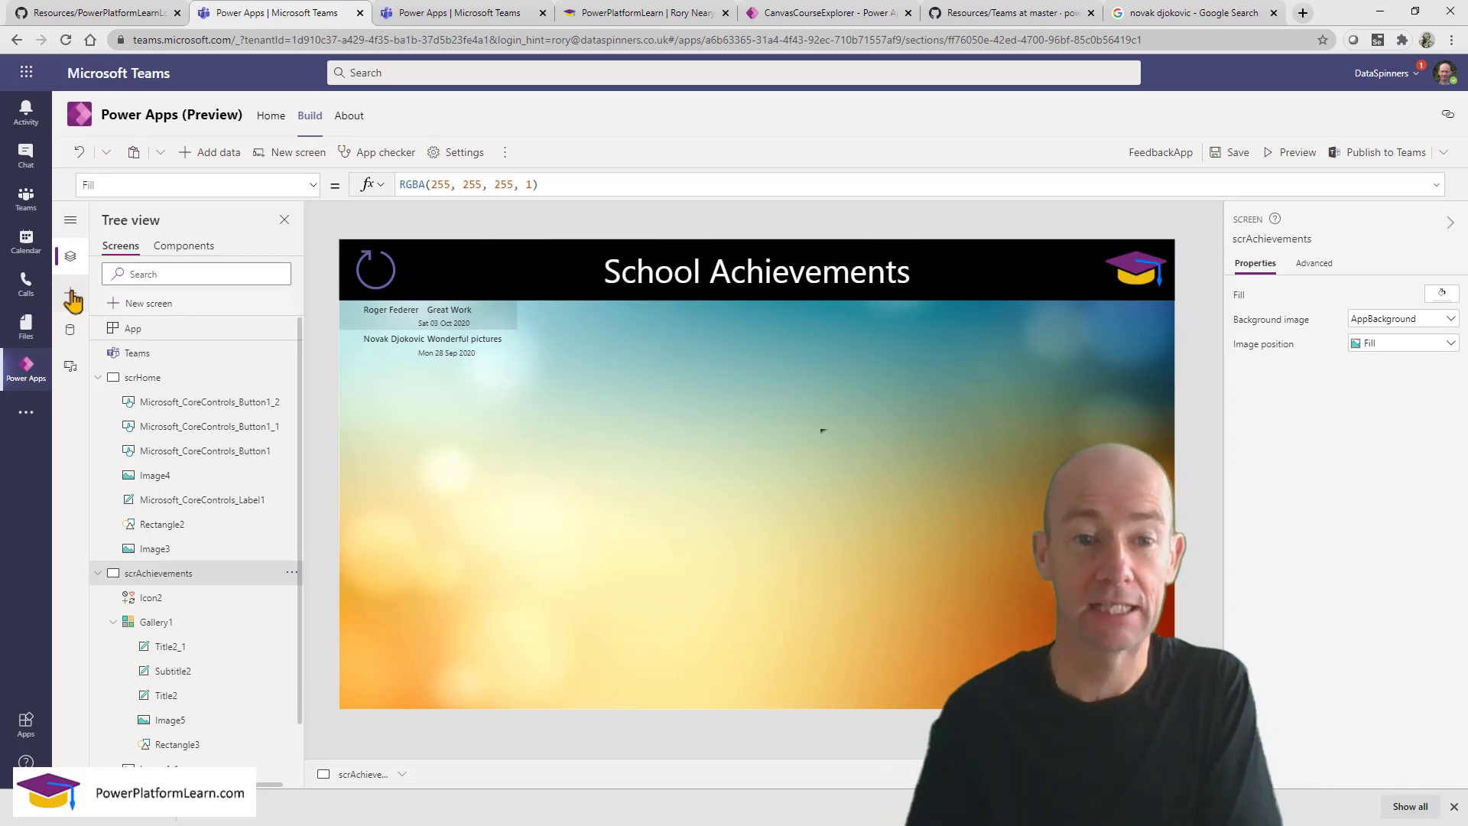
{"action": "left_click", "coordinate": [474, 567]}
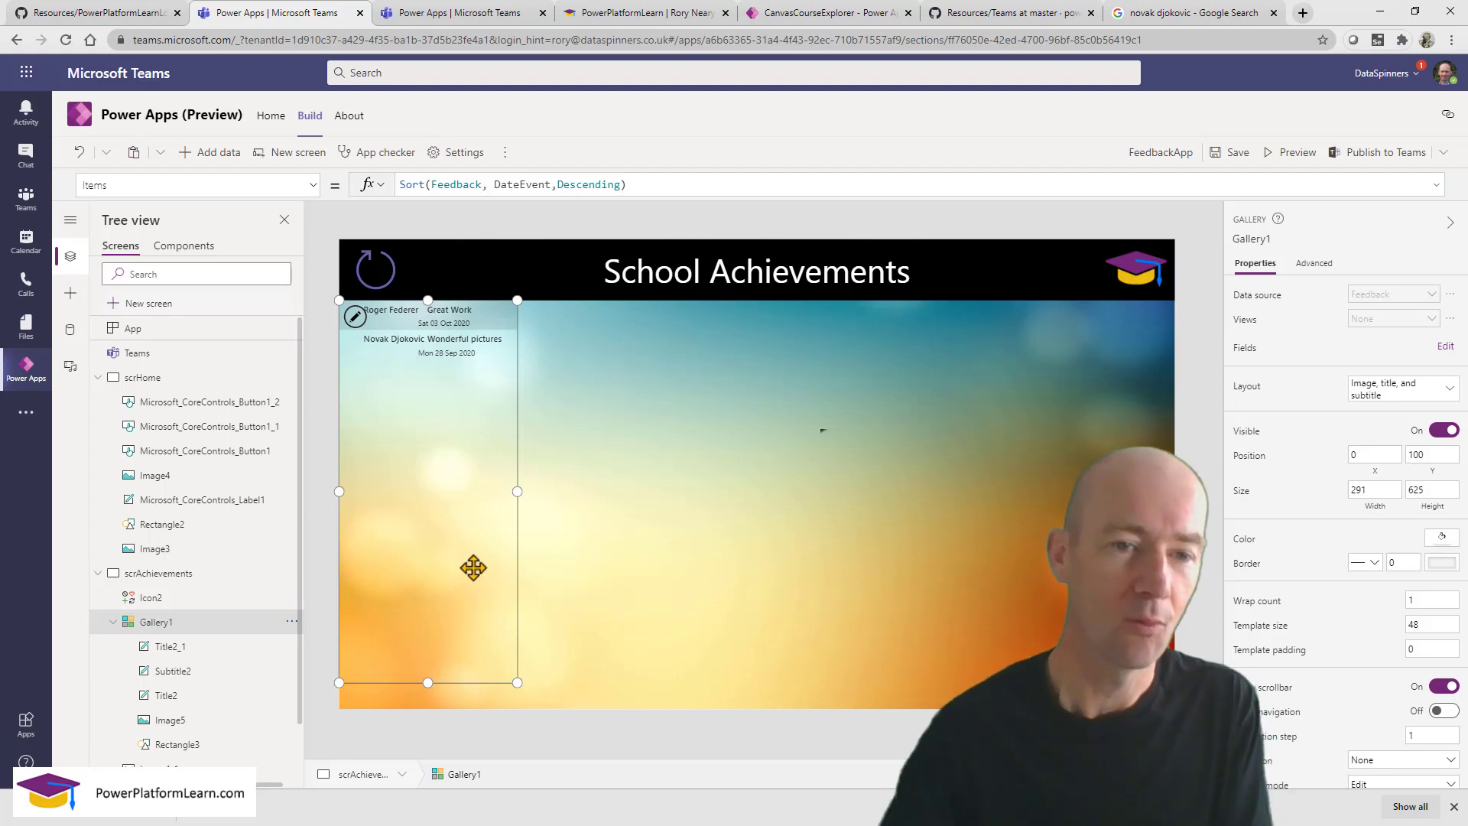
{"action": "left_click", "coordinate": [370, 331]}
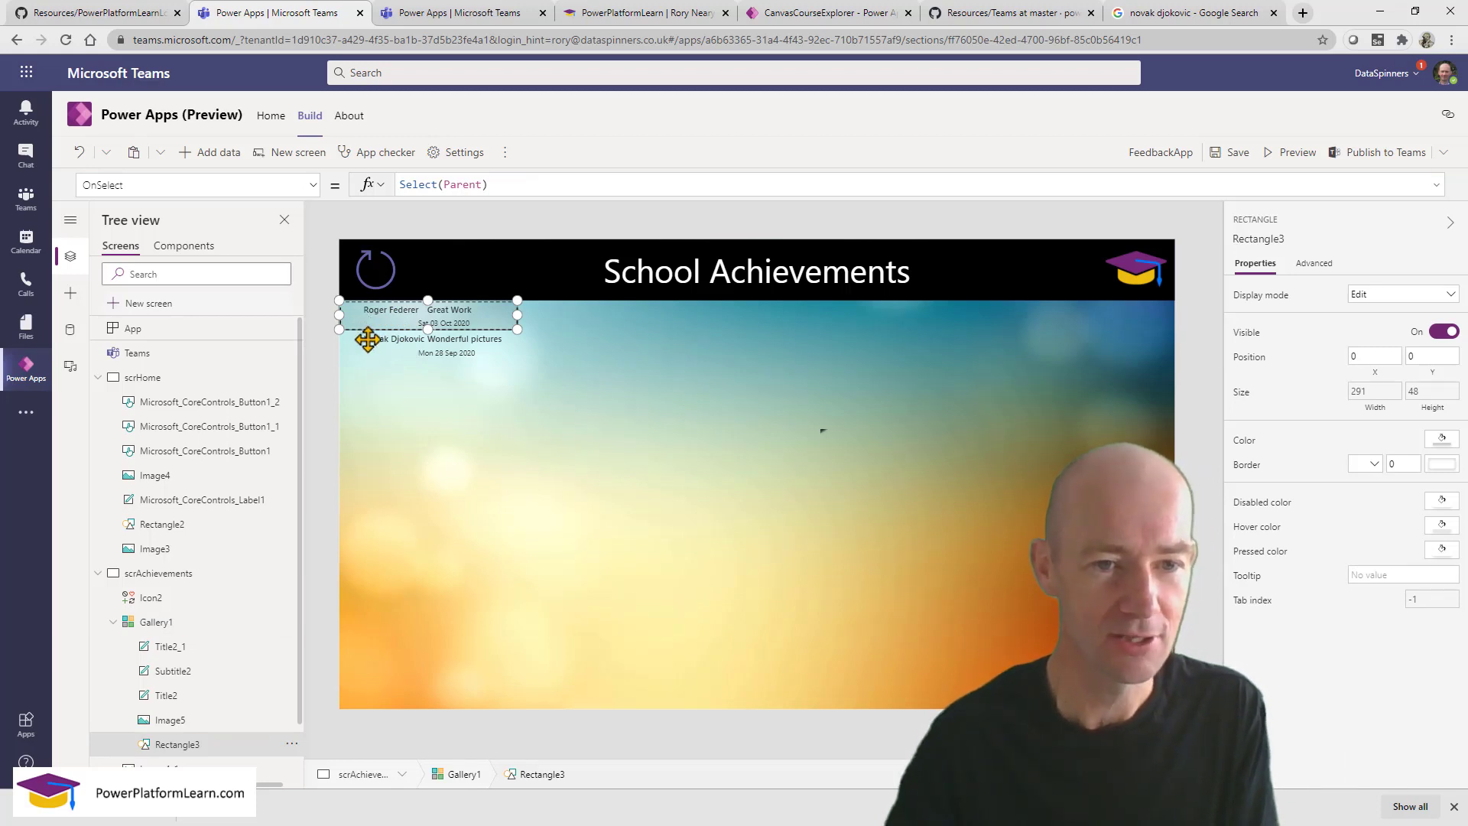
{"action": "left_click", "coordinate": [371, 345]}
{"action": "left_click", "coordinate": [386, 317]}
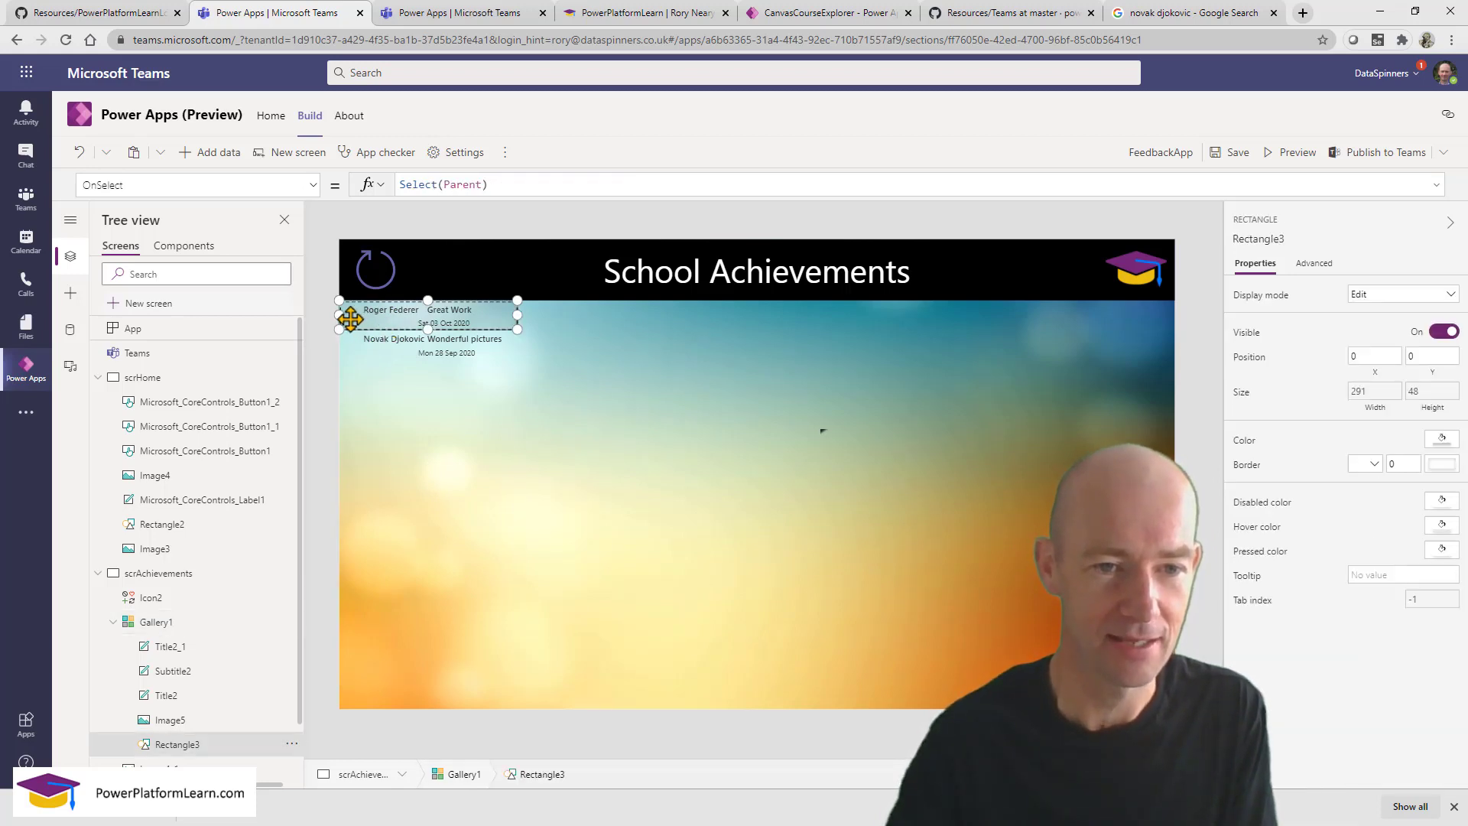
{"action": "left_click", "coordinate": [207, 720]}
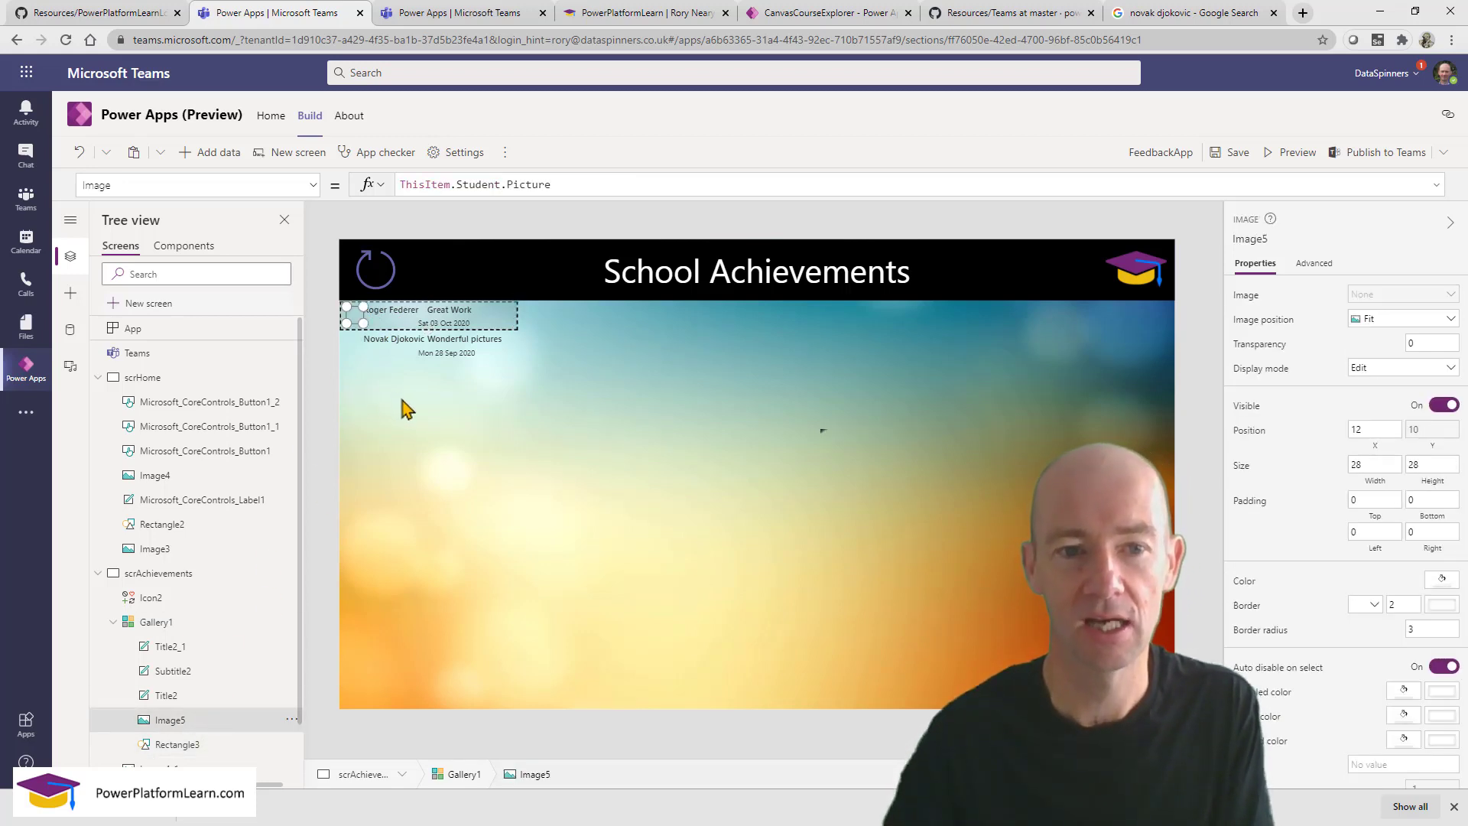
{"action": "left_click", "coordinate": [403, 409]}
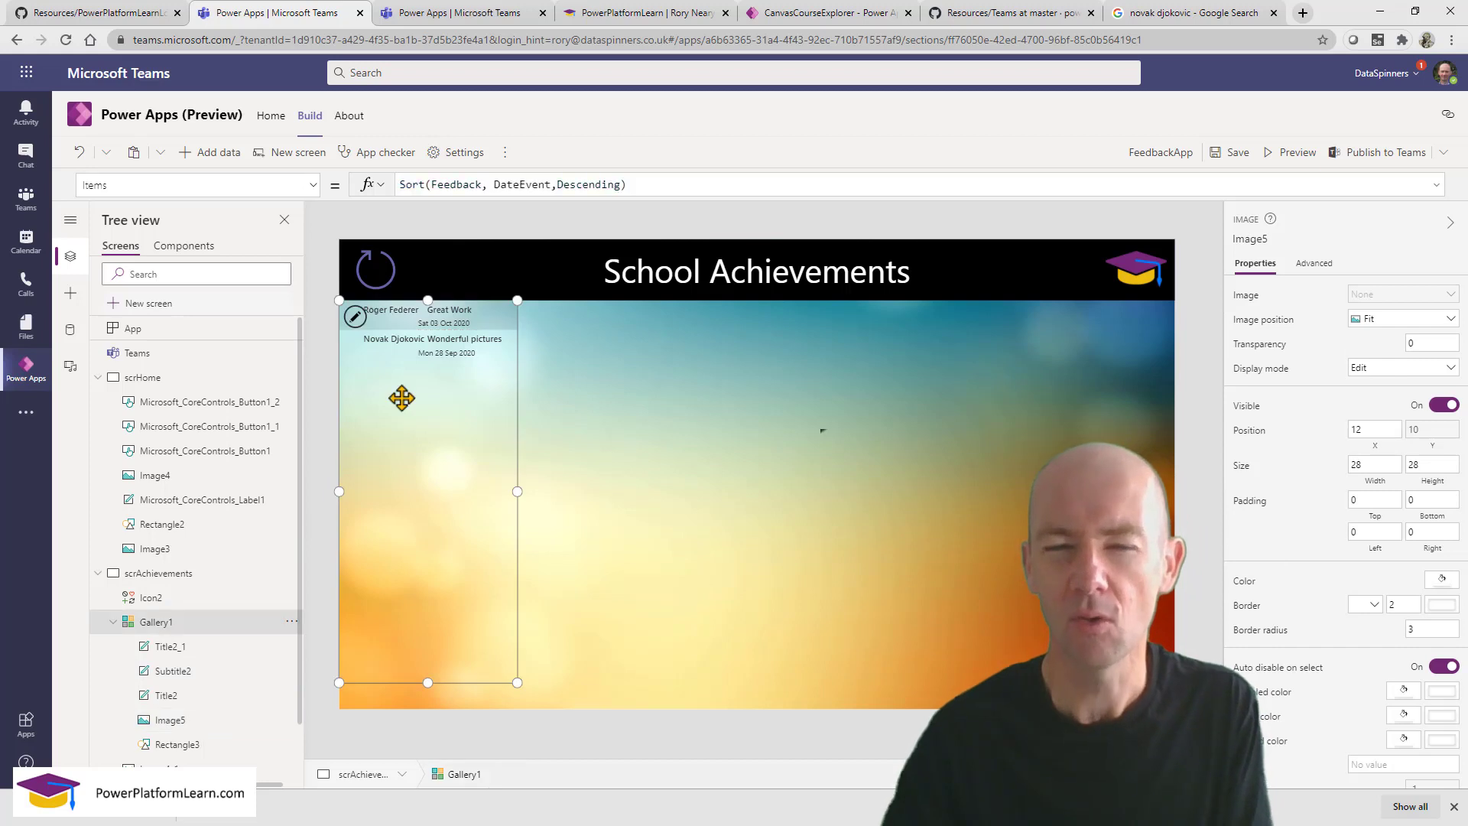
{"action": "left_click", "coordinate": [1292, 152]}
{"action": "left_click", "coordinate": [250, 185]}
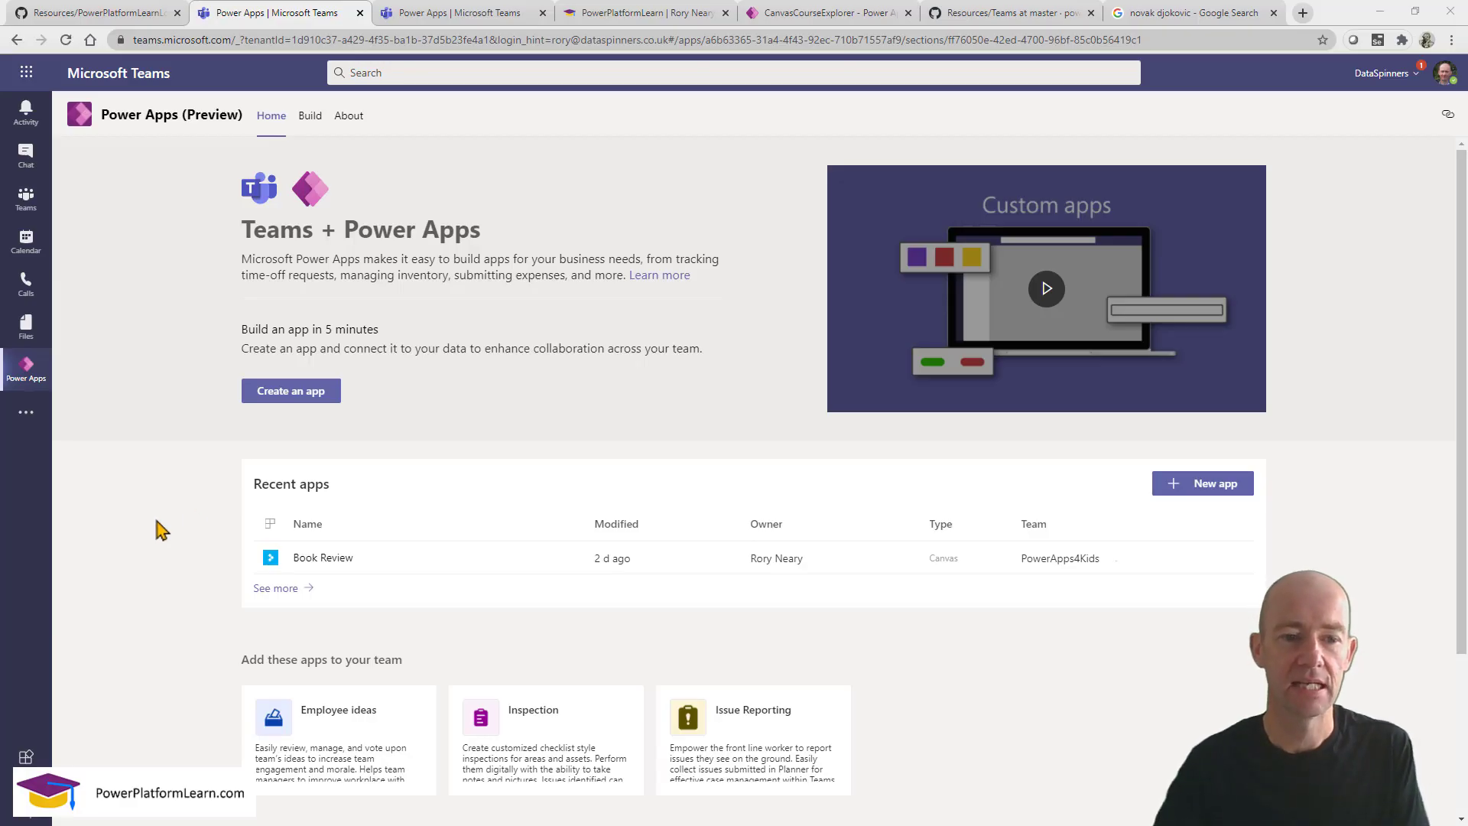
Open FeedbackApp from Build and return to the Feedback table's data grid.
{"action": "left_click", "coordinate": [310, 116]}
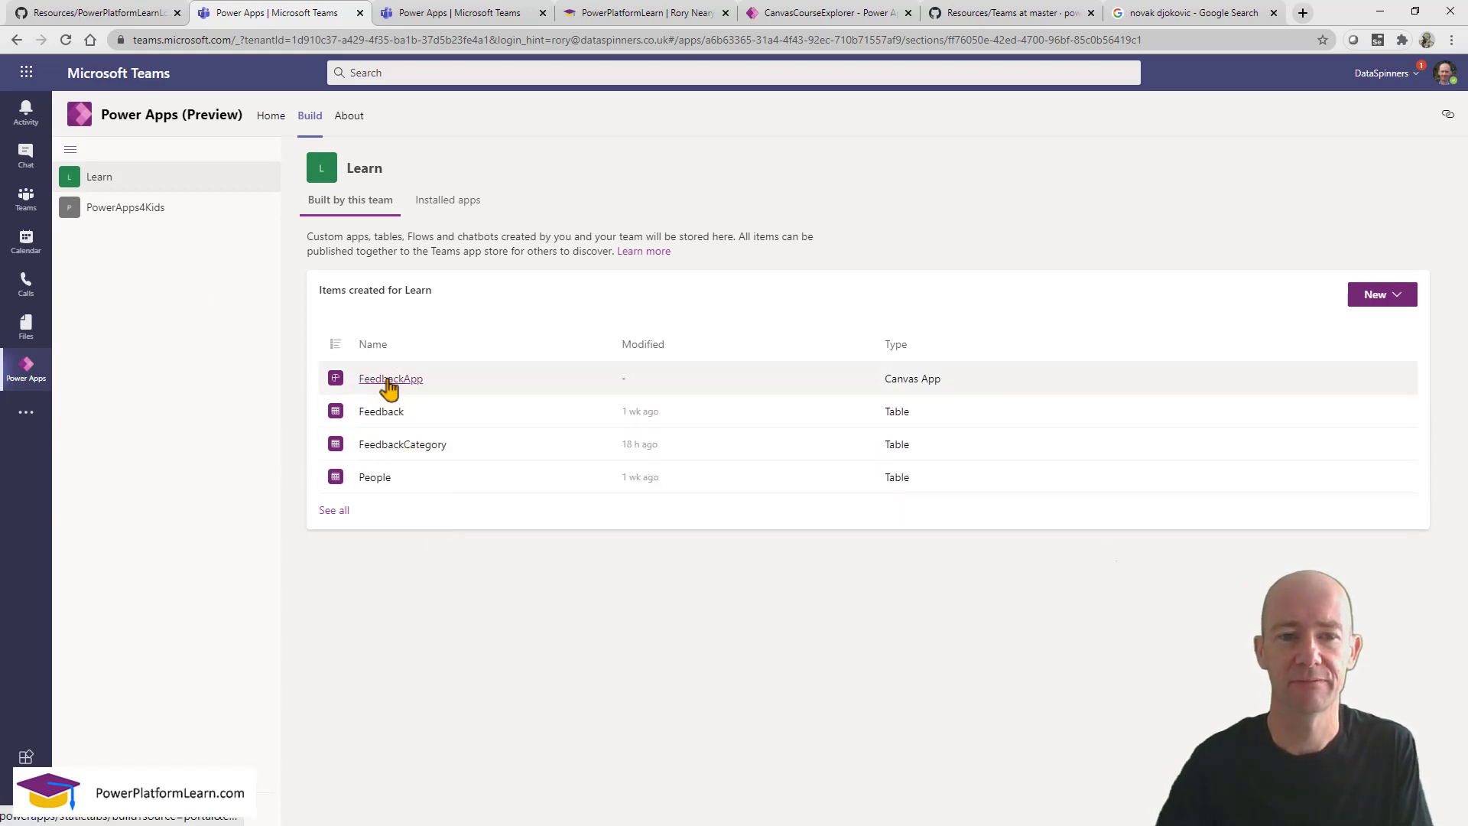
{"action": "left_click", "coordinate": [390, 380]}
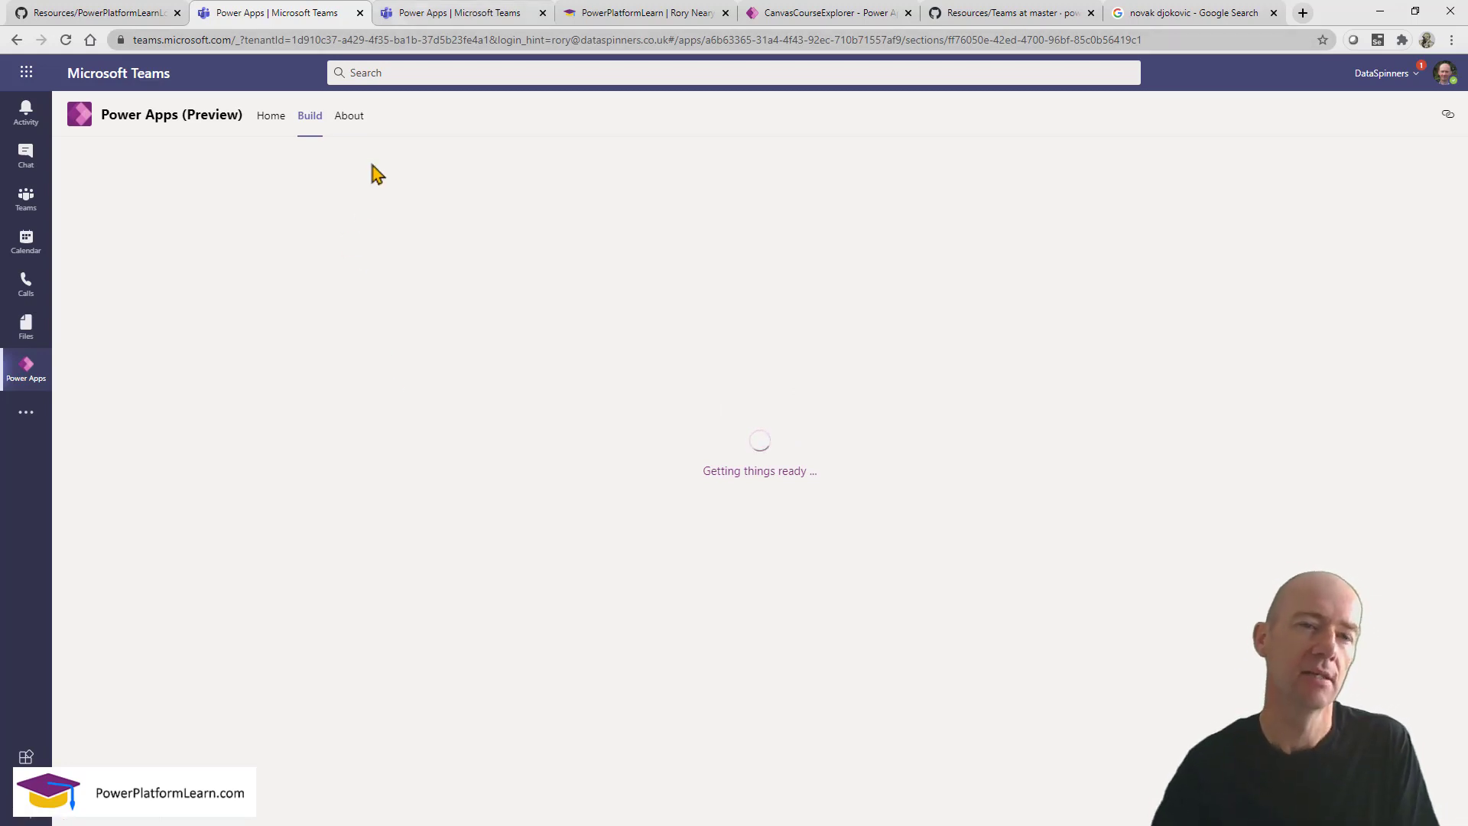
{"action": "left_click", "coordinate": [413, 15]}
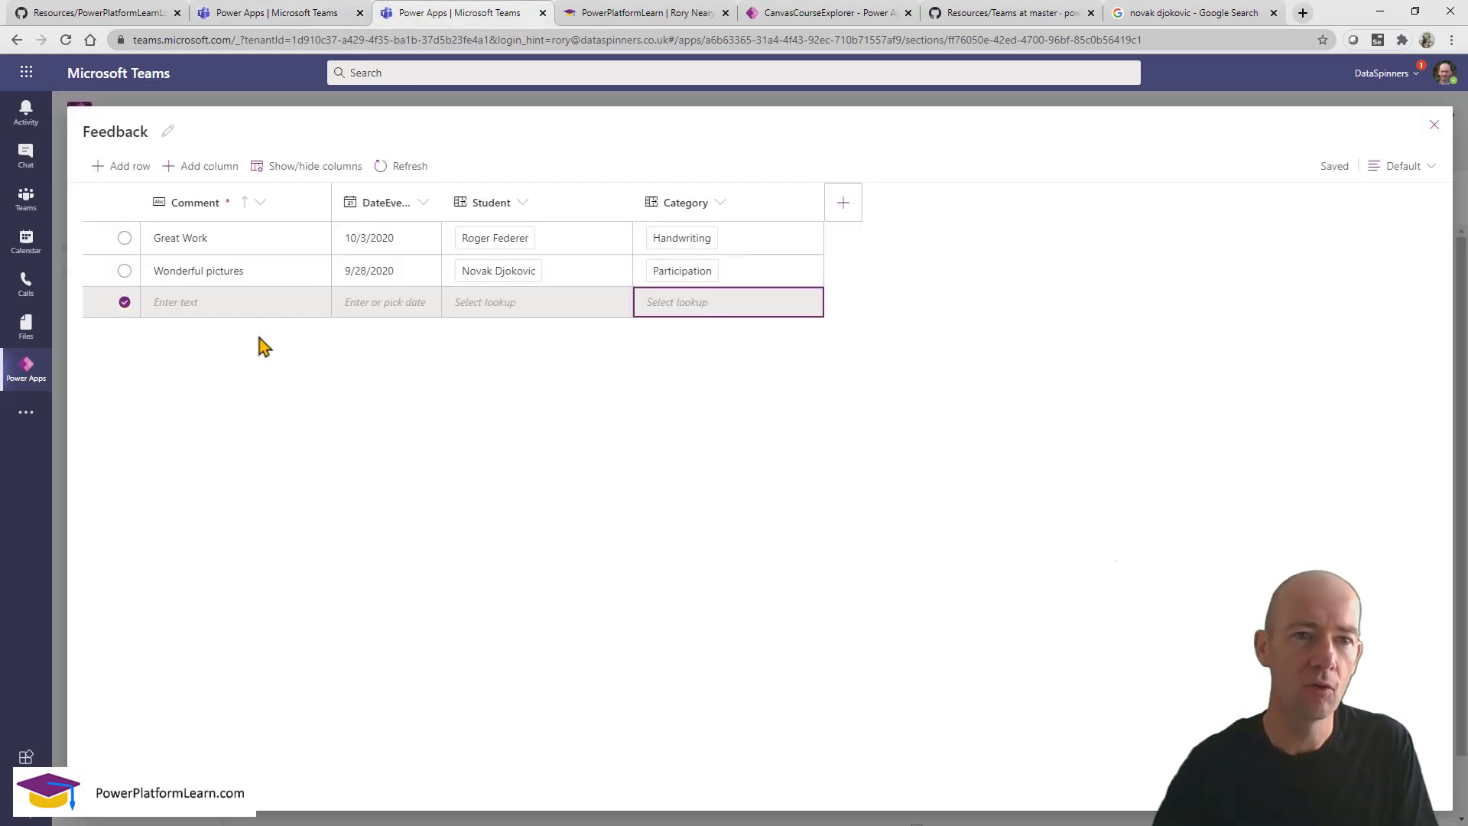
Add a Feedback row 'Handwriting improvement' dated 9/23/2020 for the chosen student, category Handwriting.
{"action": "left_click", "coordinate": [237, 303]}
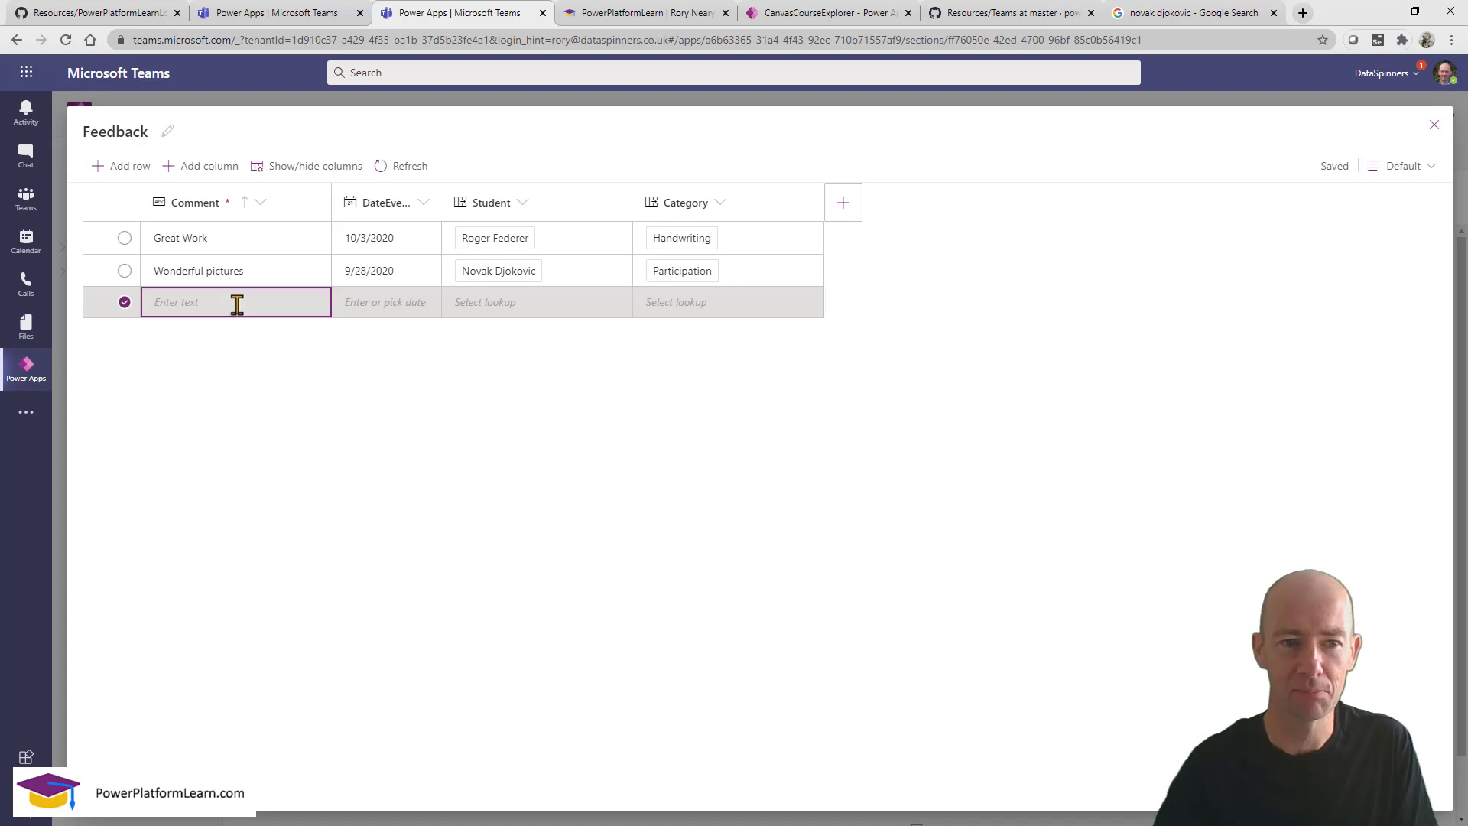
{"action": "left_click", "coordinate": [237, 305]}
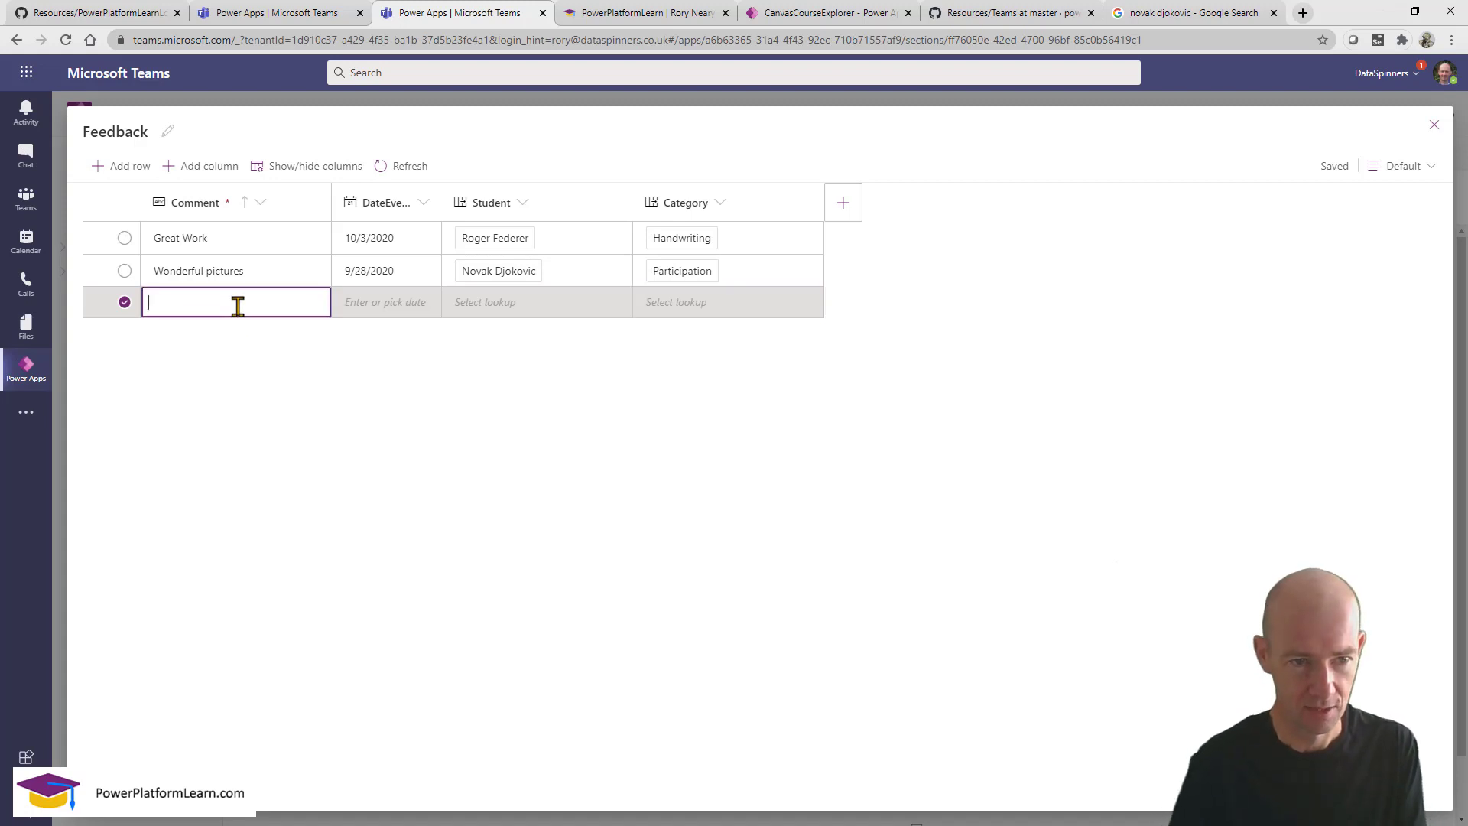
{"action": "type", "text": "H"}
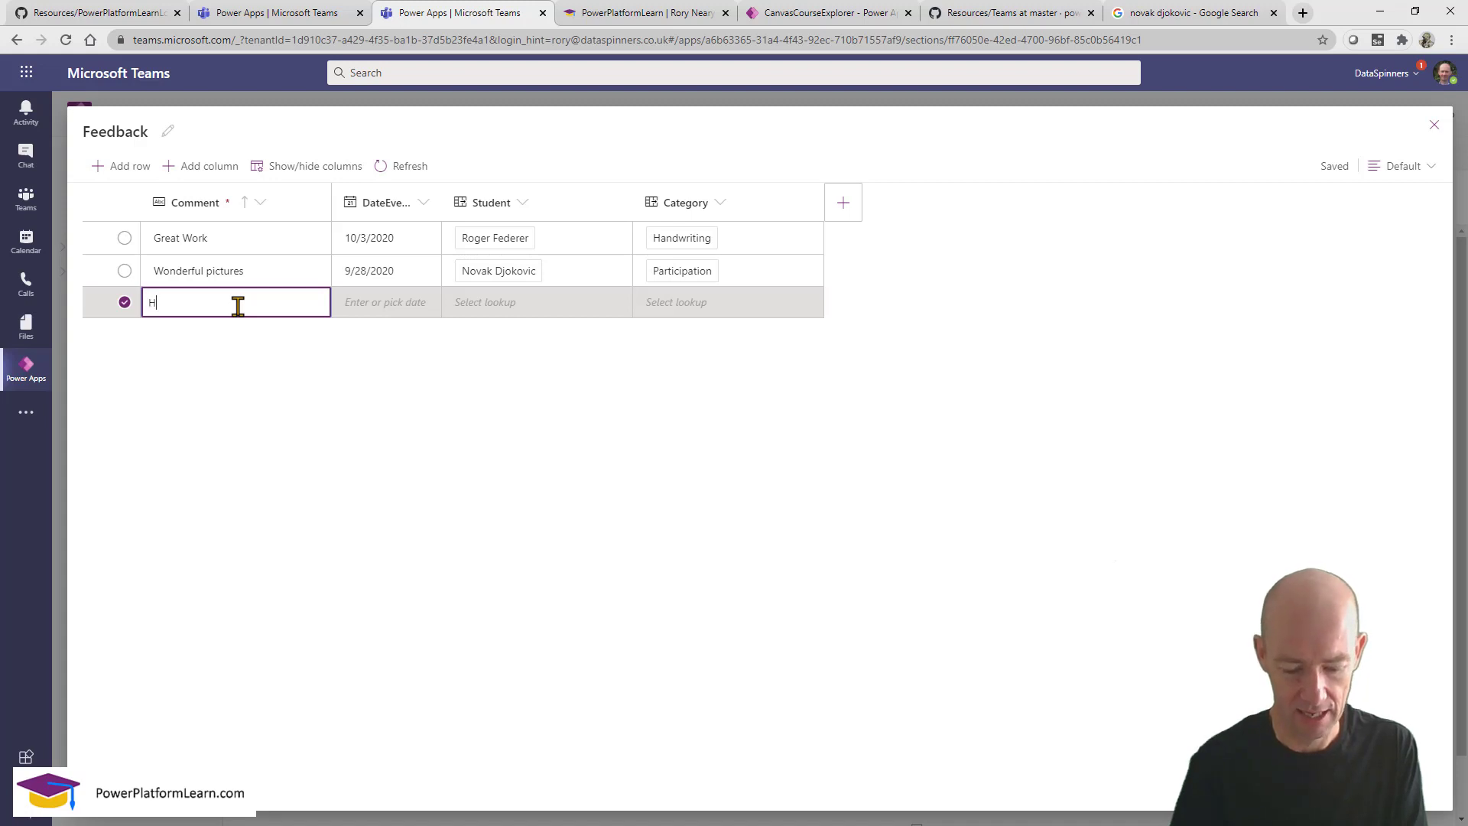
{"action": "type", "text": "andw"}
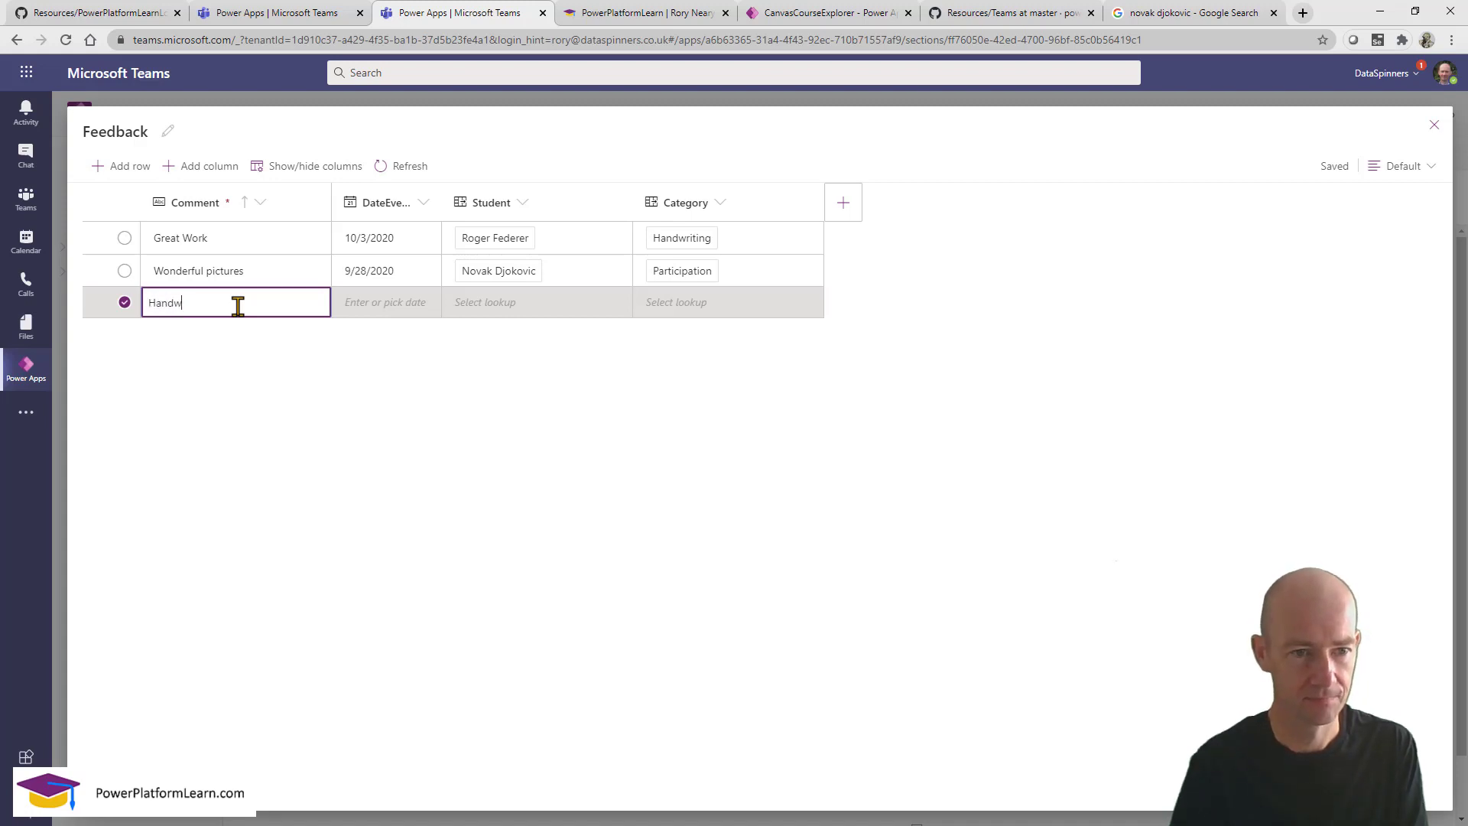
{"action": "type", "text": "riting impro"}
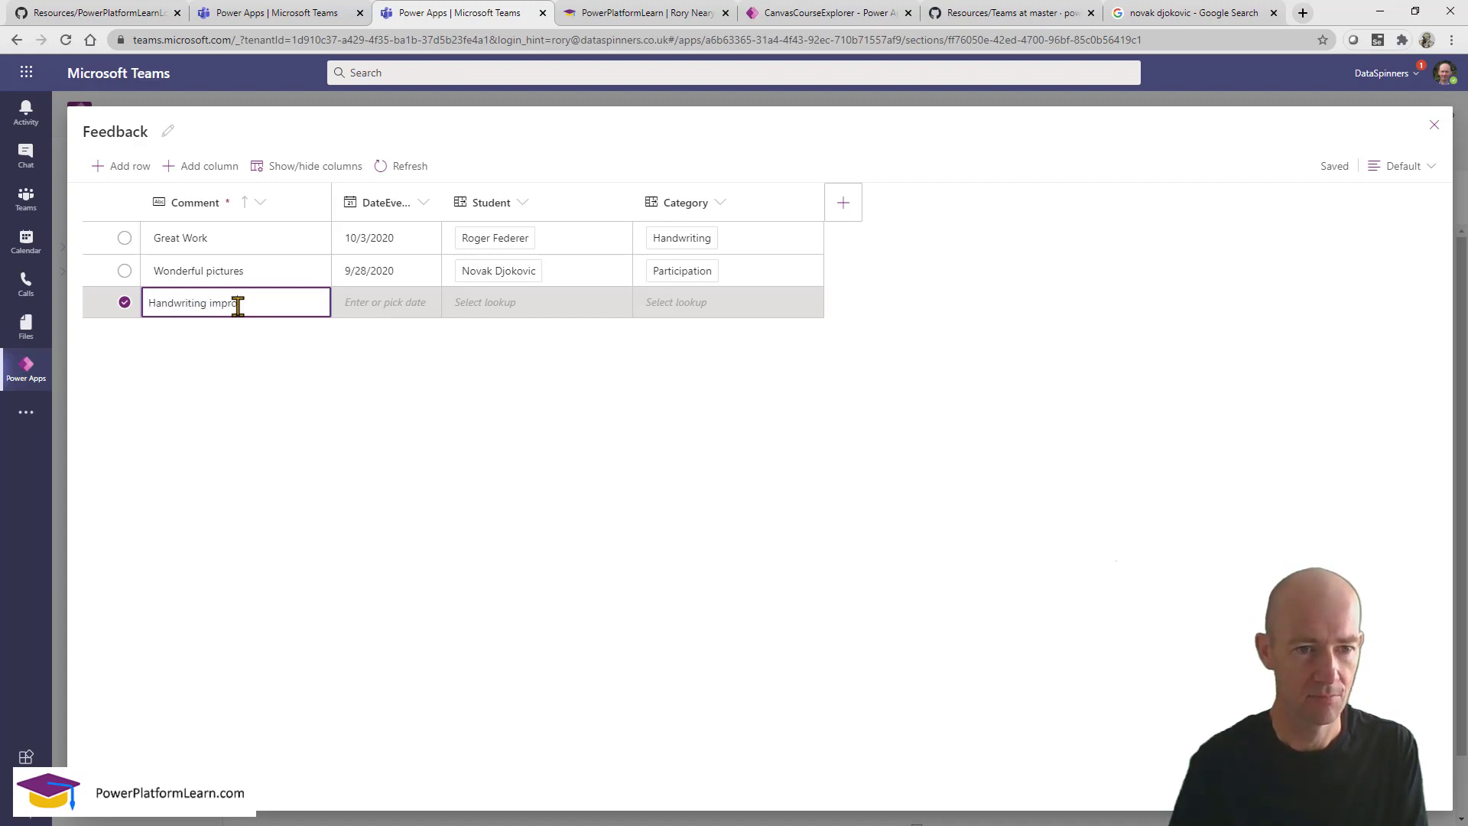
{"action": "type", "text": "vement"}
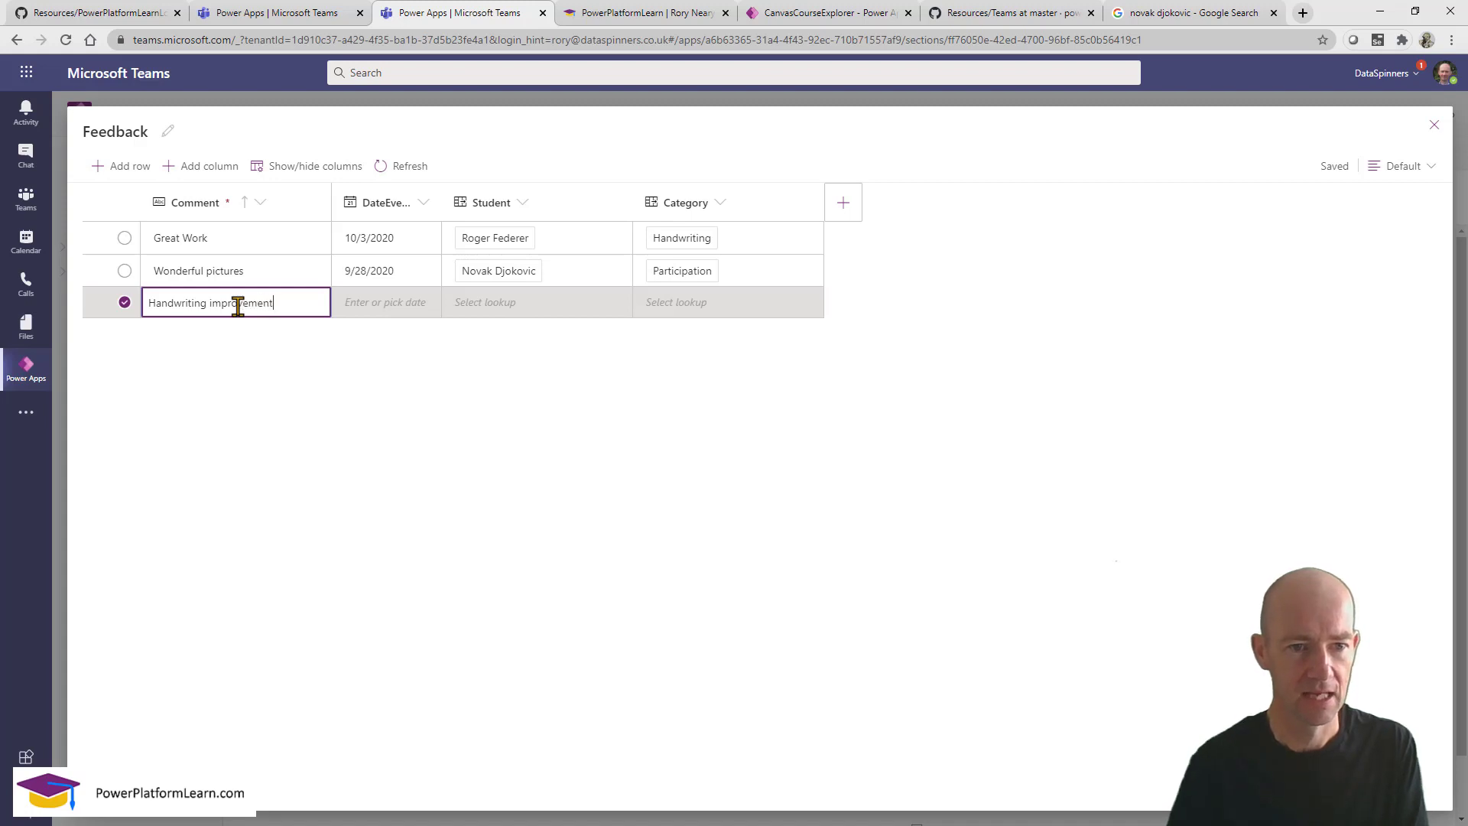
{"action": "left_click", "coordinate": [372, 310]}
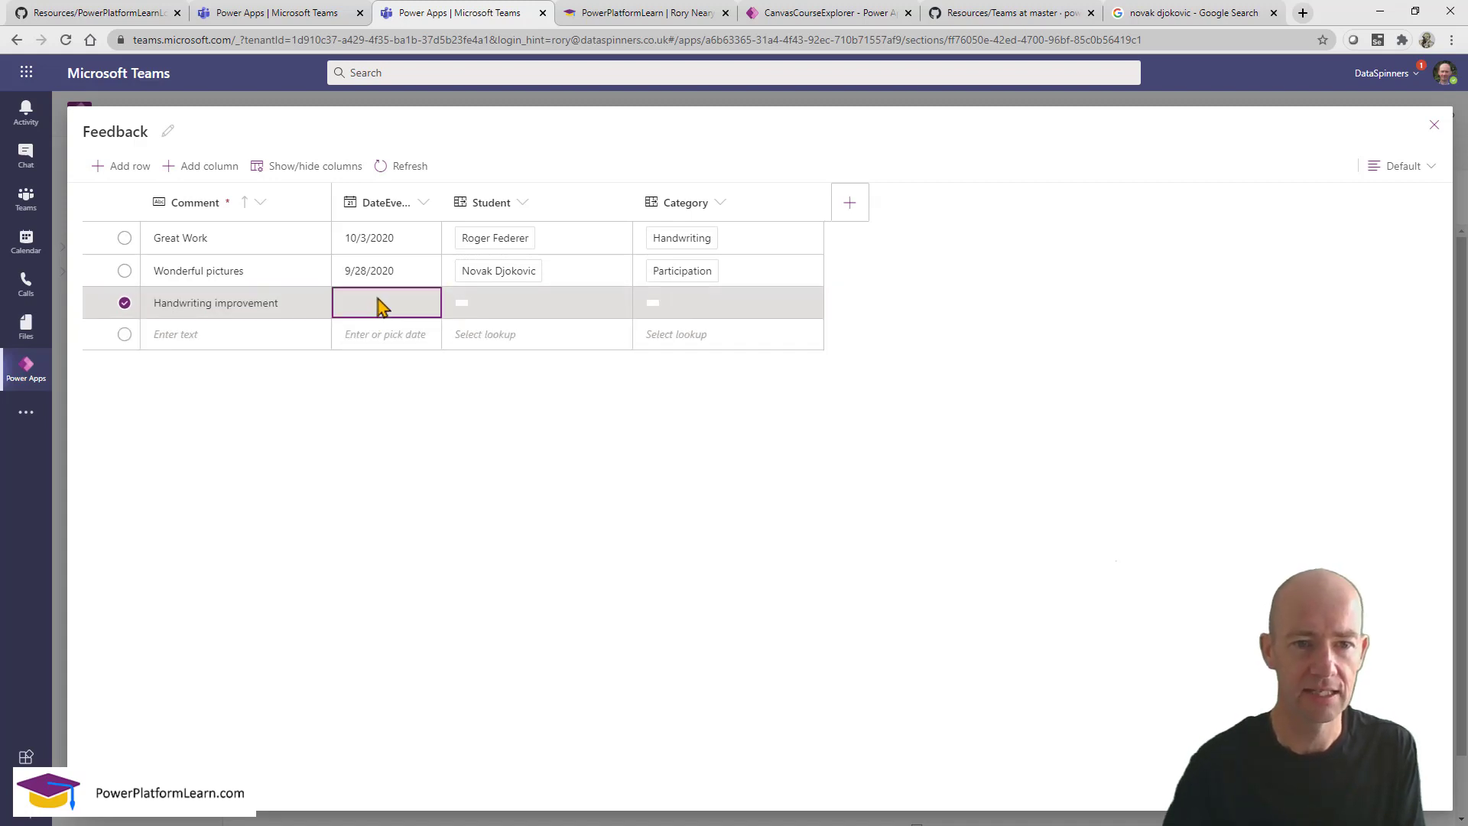
{"action": "left_click", "coordinate": [384, 303]}
{"action": "left_click", "coordinate": [428, 303]}
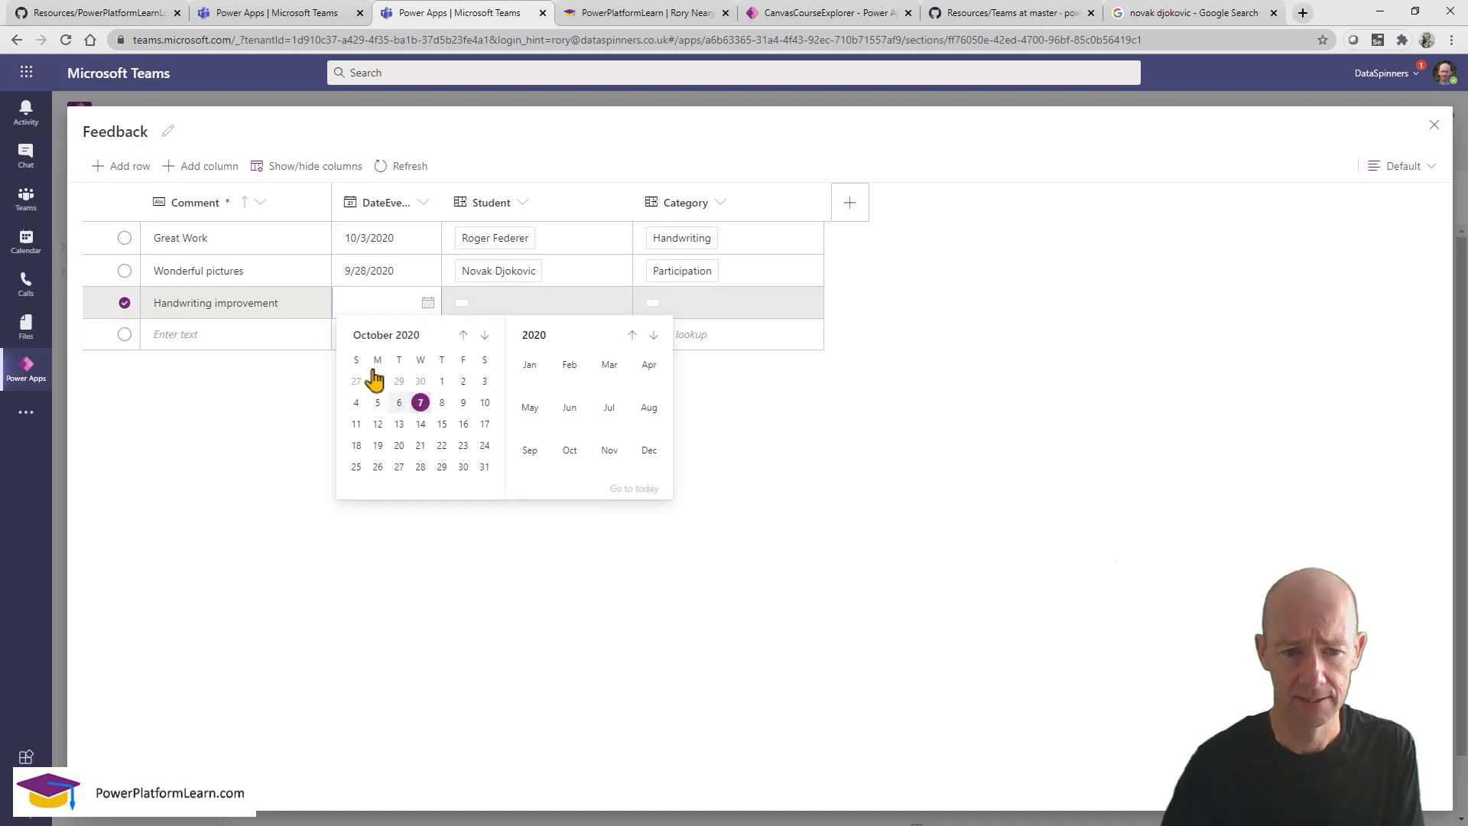
{"action": "left_click", "coordinate": [463, 336]}
{"action": "left_click", "coordinate": [421, 445]}
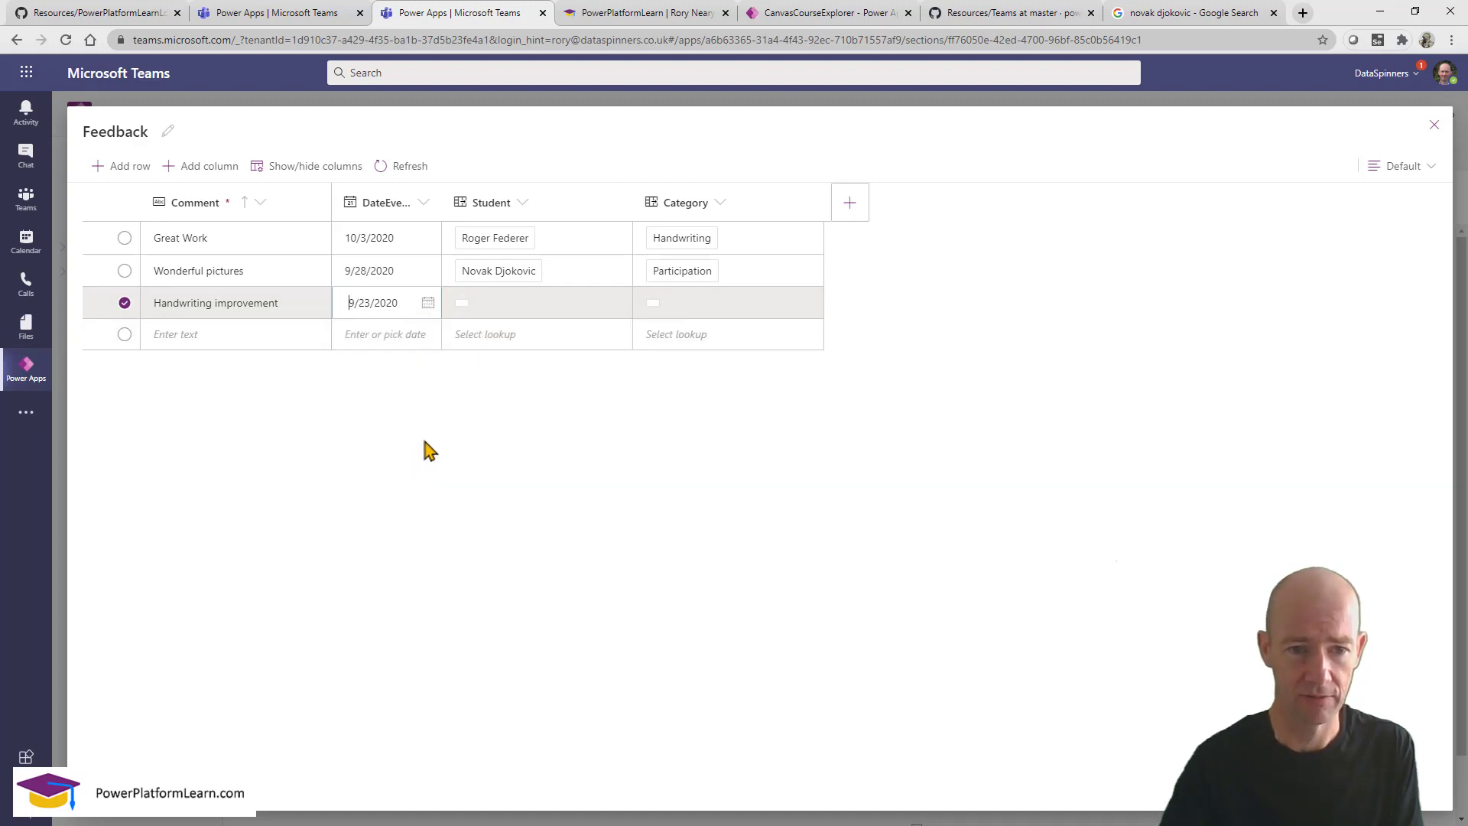
{"action": "left_click", "coordinate": [492, 309]}
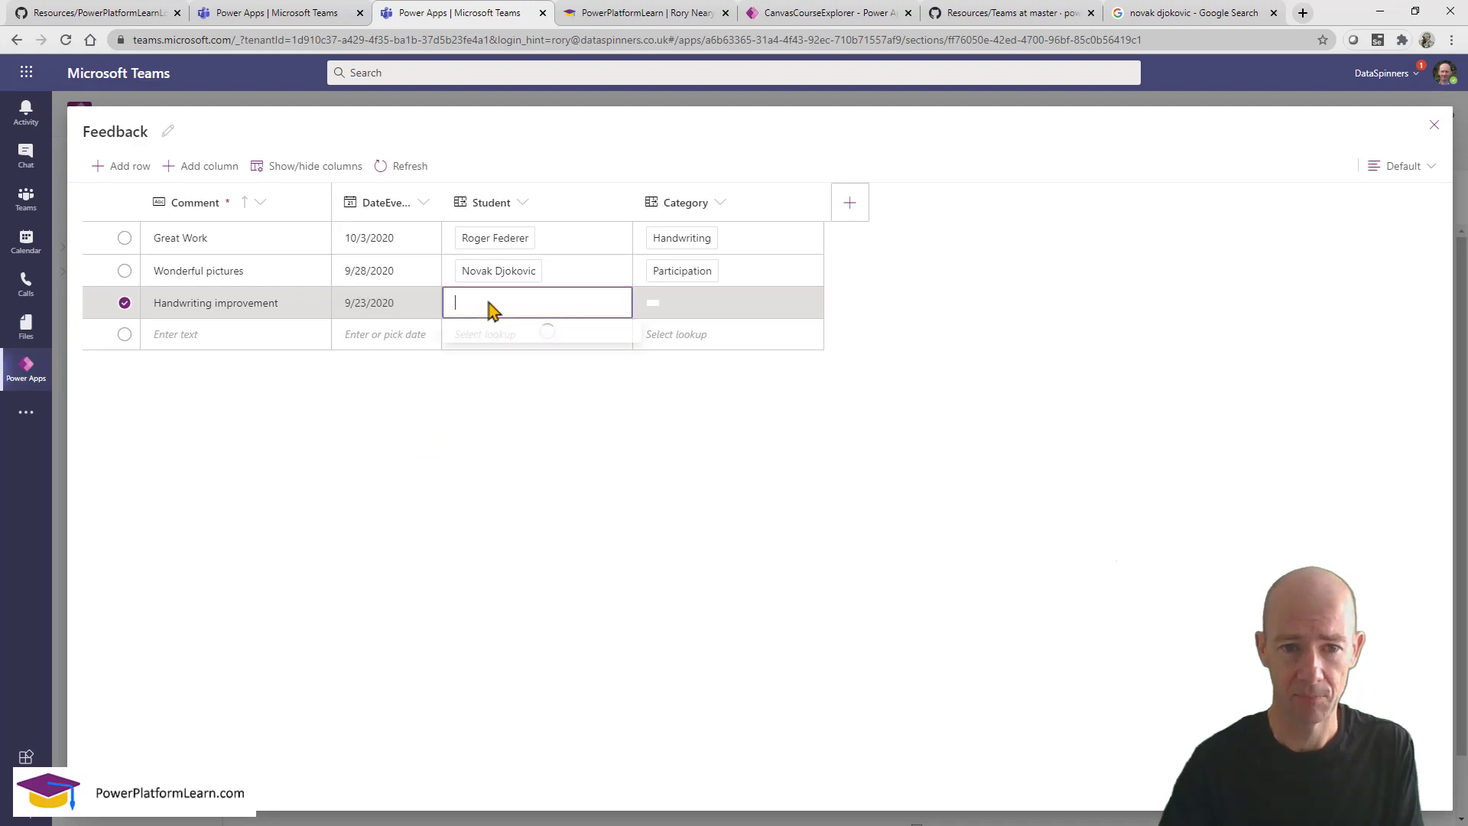
{"action": "left_click", "coordinate": [501, 341]}
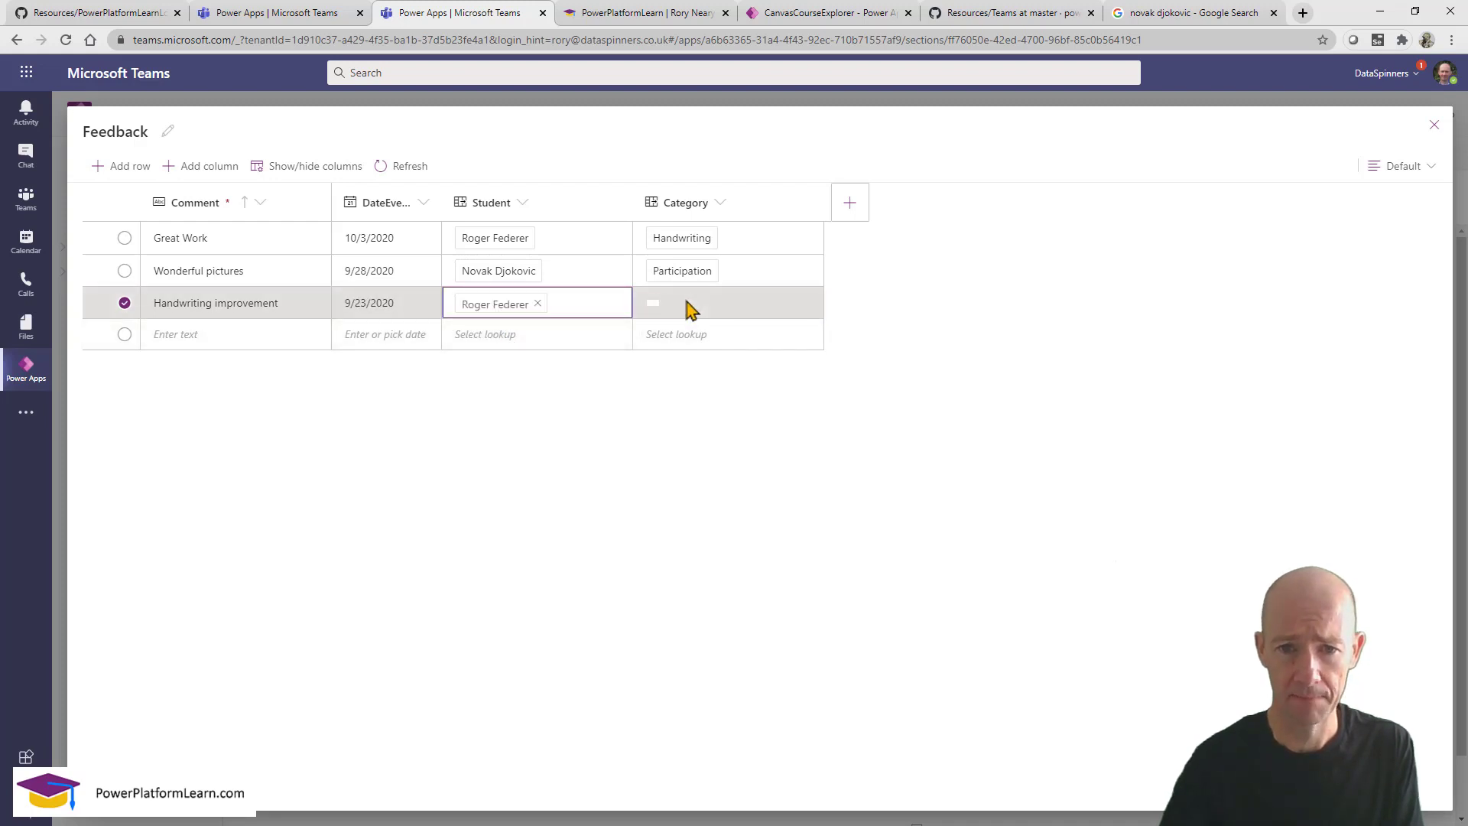
{"action": "left_click", "coordinate": [688, 306]}
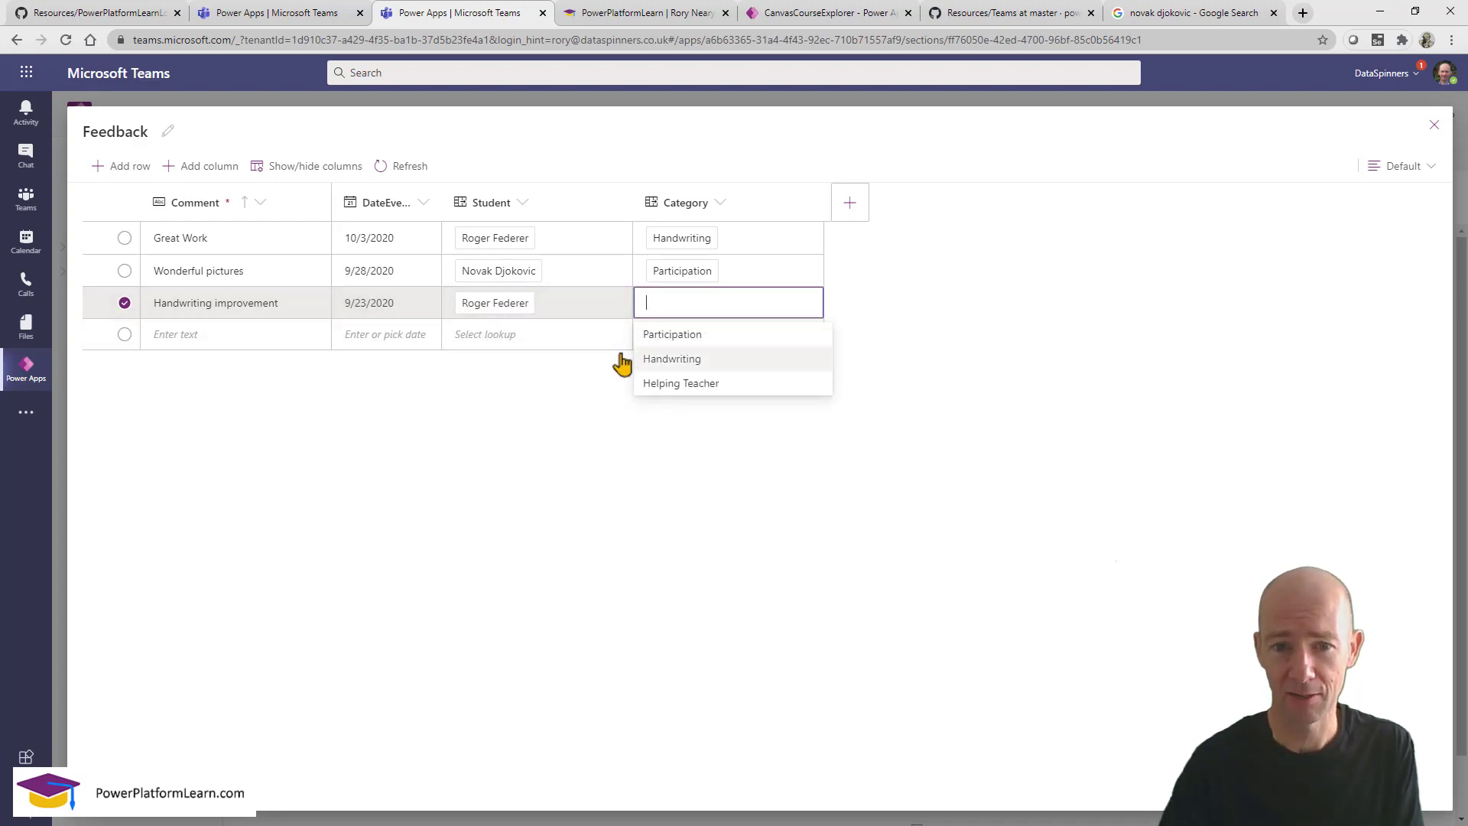
{"action": "left_click", "coordinate": [662, 367]}
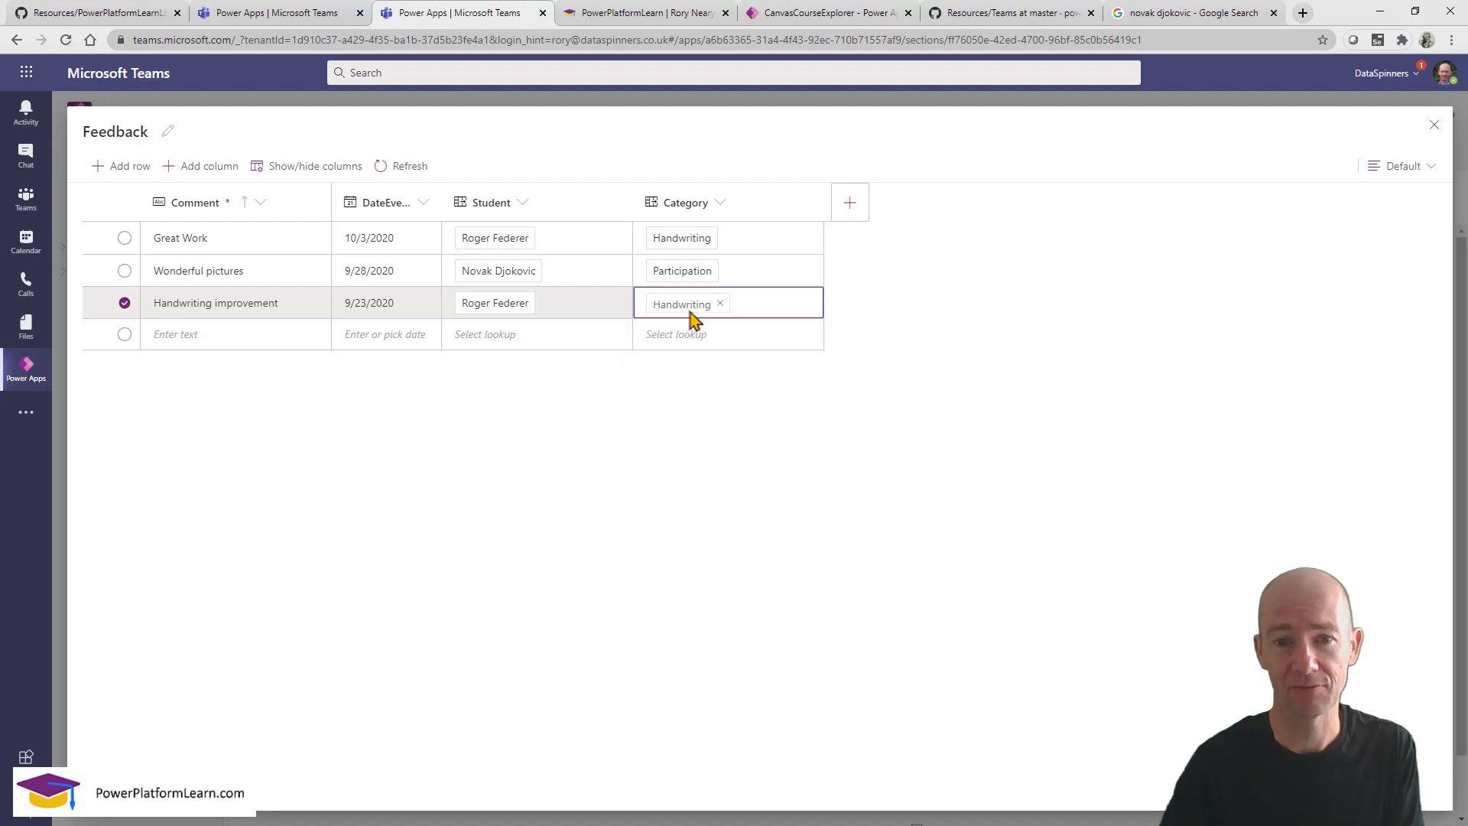
Change the Great Work row's Category to Participation.
{"action": "left_click", "coordinate": [733, 238]}
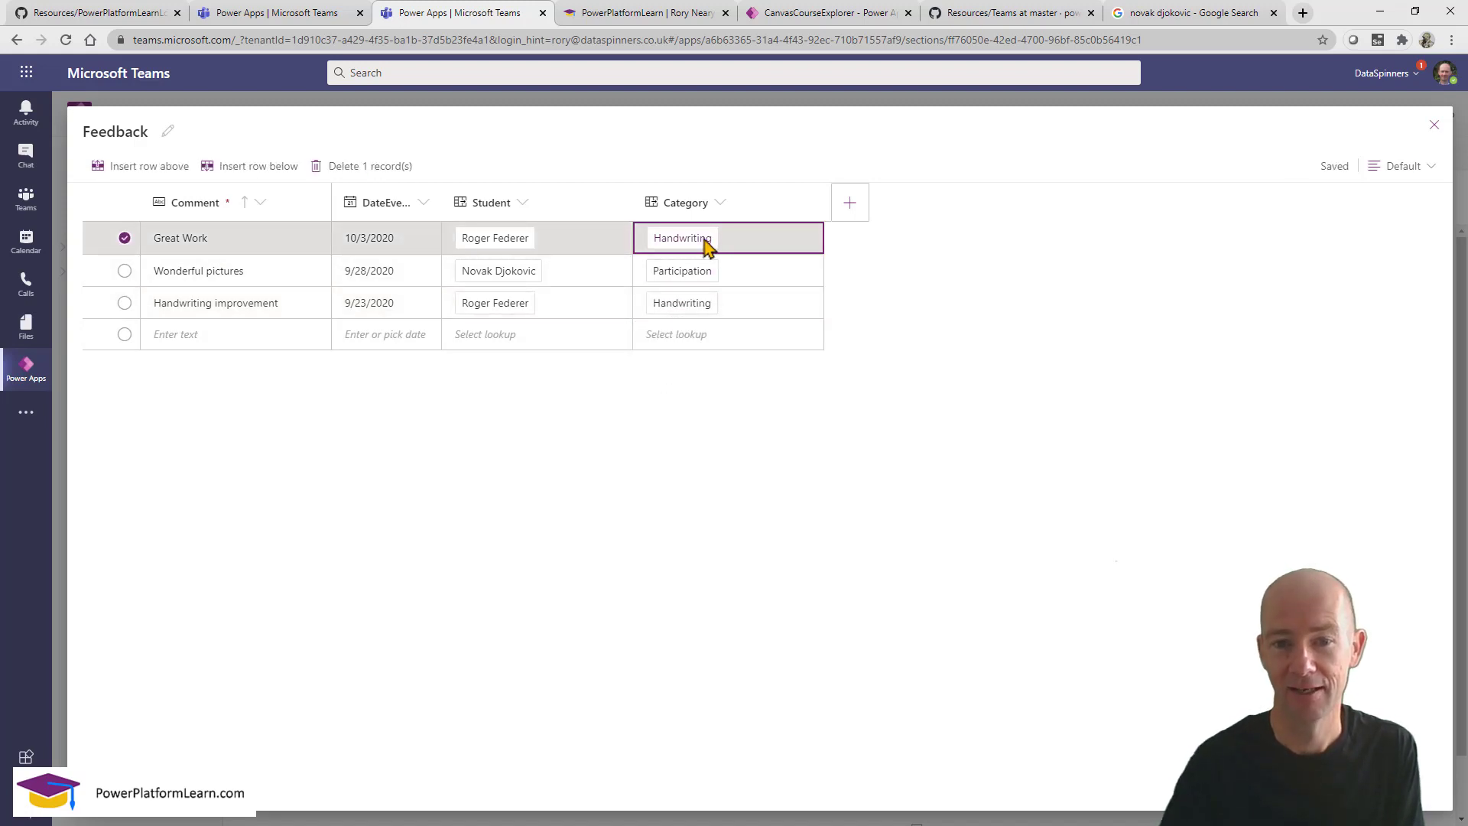
{"action": "left_click", "coordinate": [706, 242]}
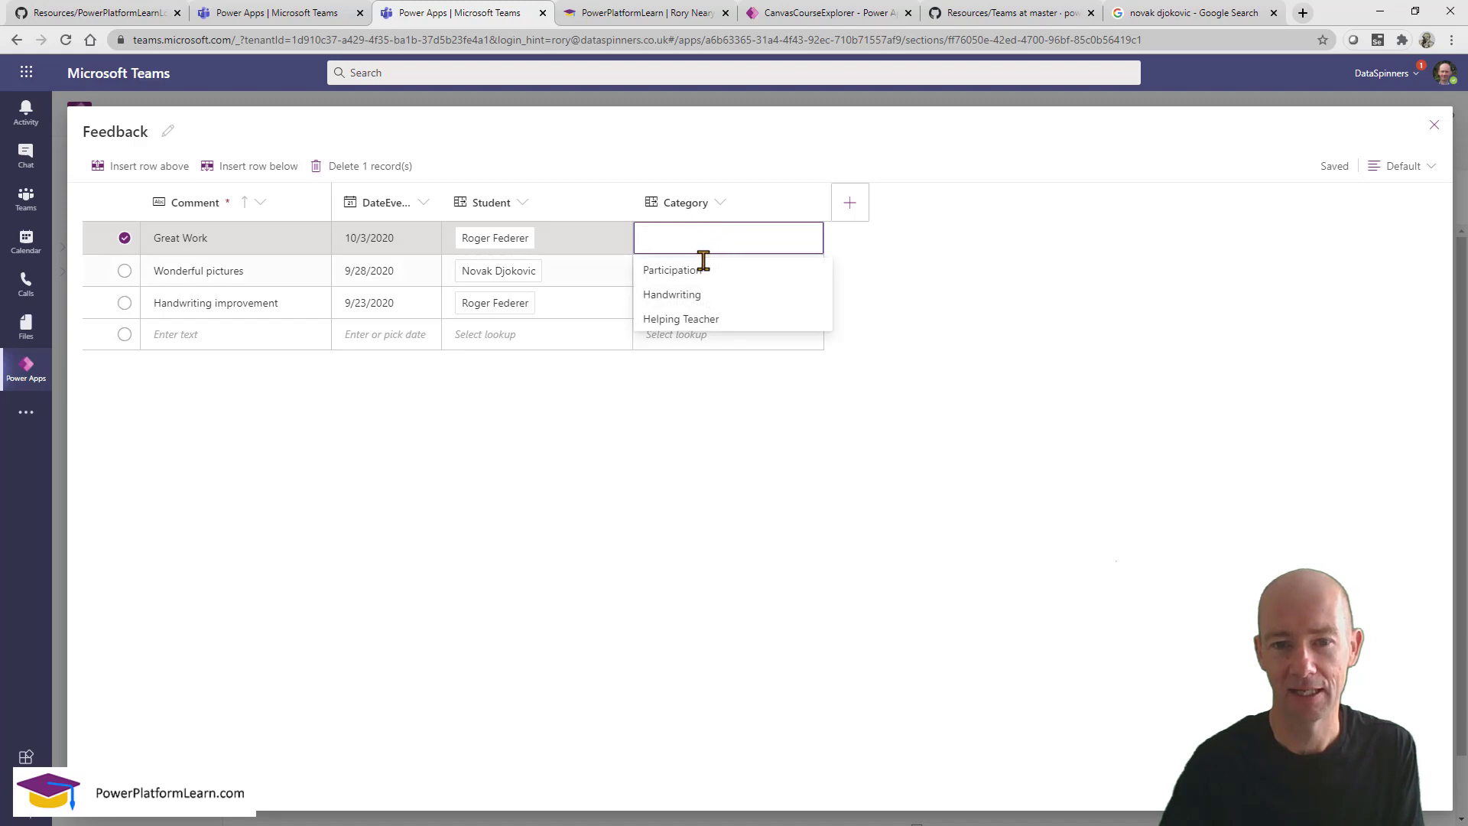
{"action": "left_click", "coordinate": [698, 272]}
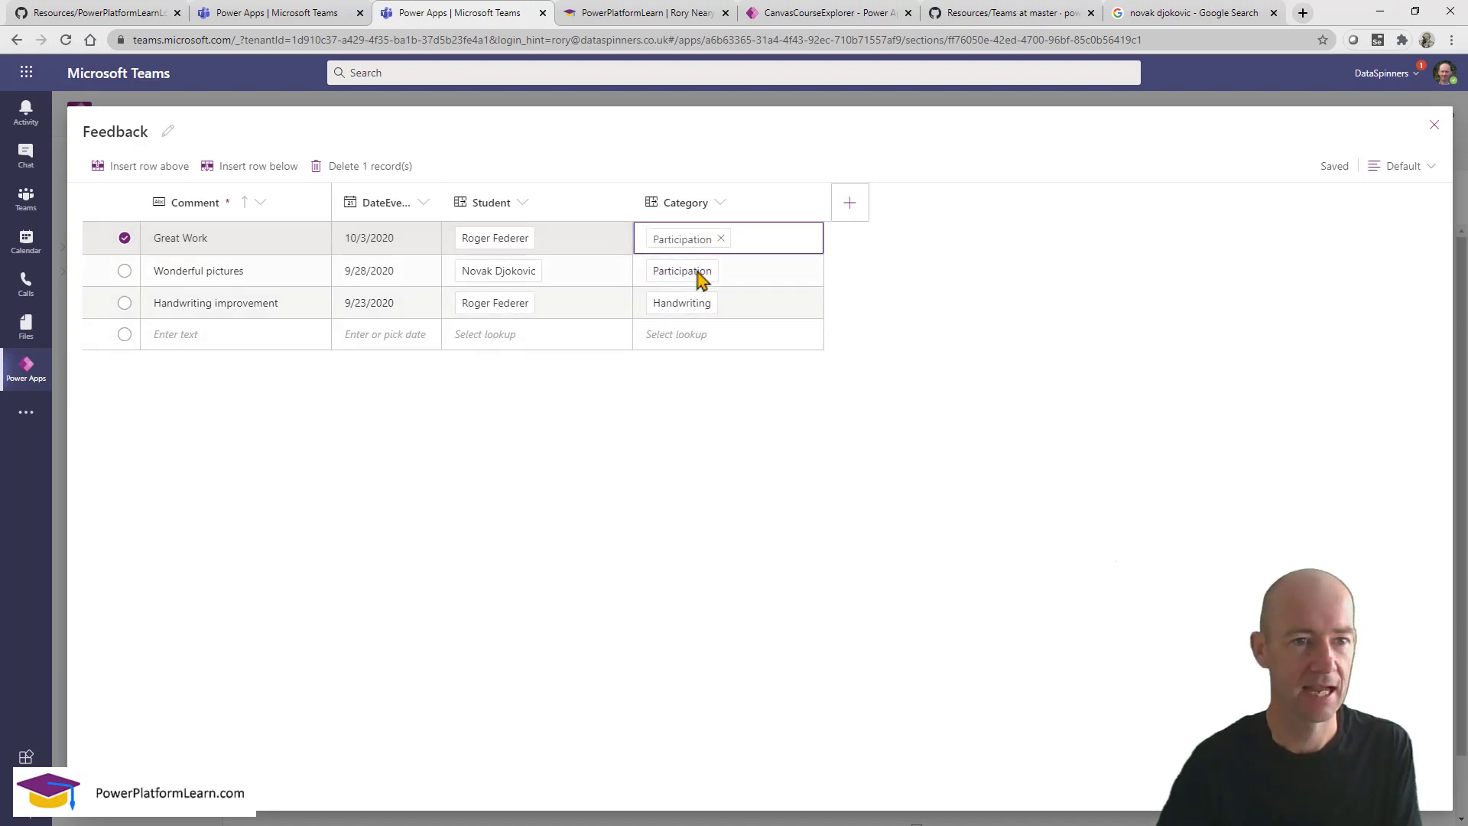
{"action": "left_click", "coordinate": [734, 335]}
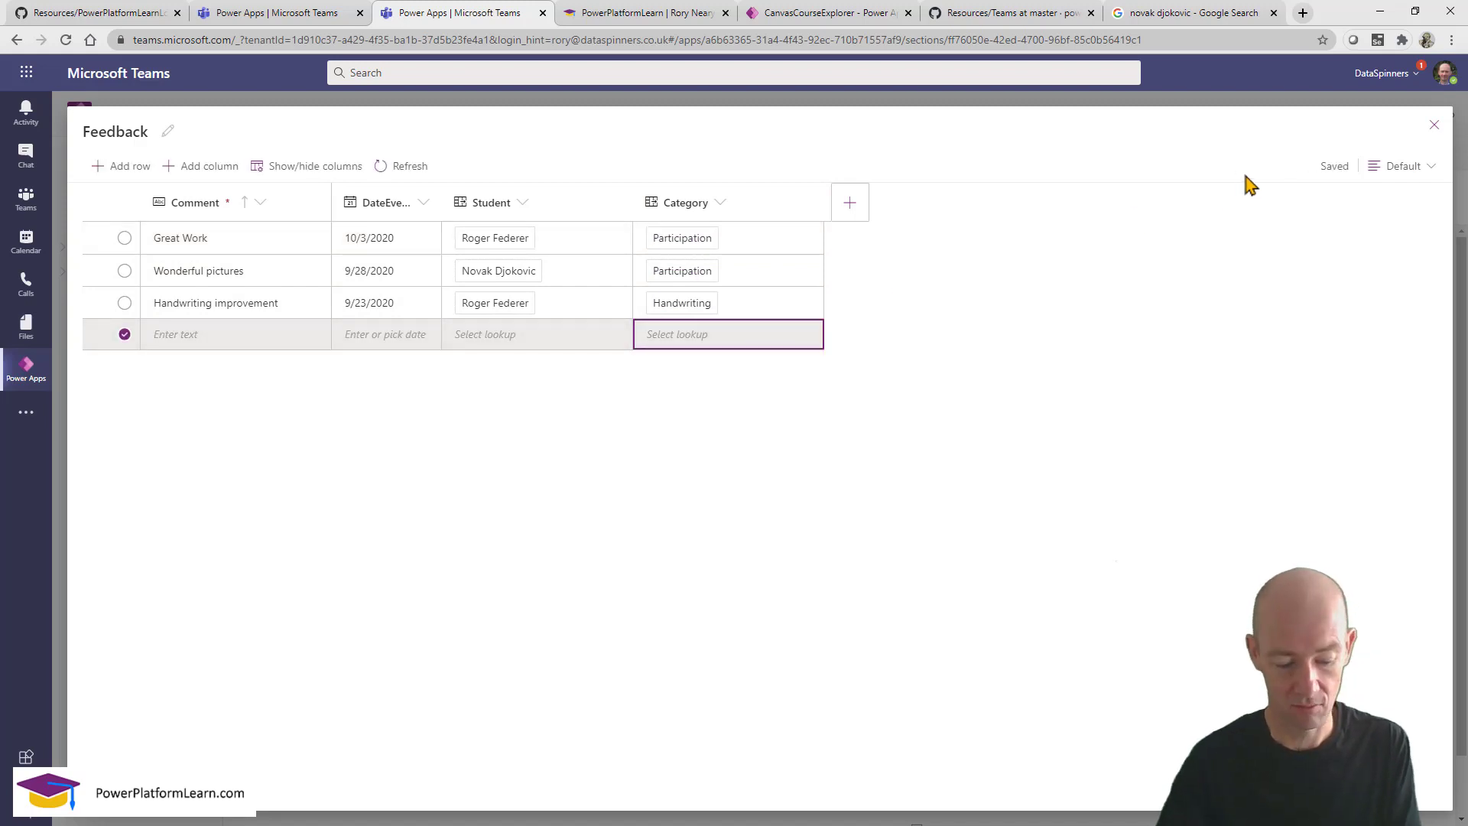
{"action": "left_click_drag", "start_coordinate": [1285, 134], "coordinate": [1367, 214]}
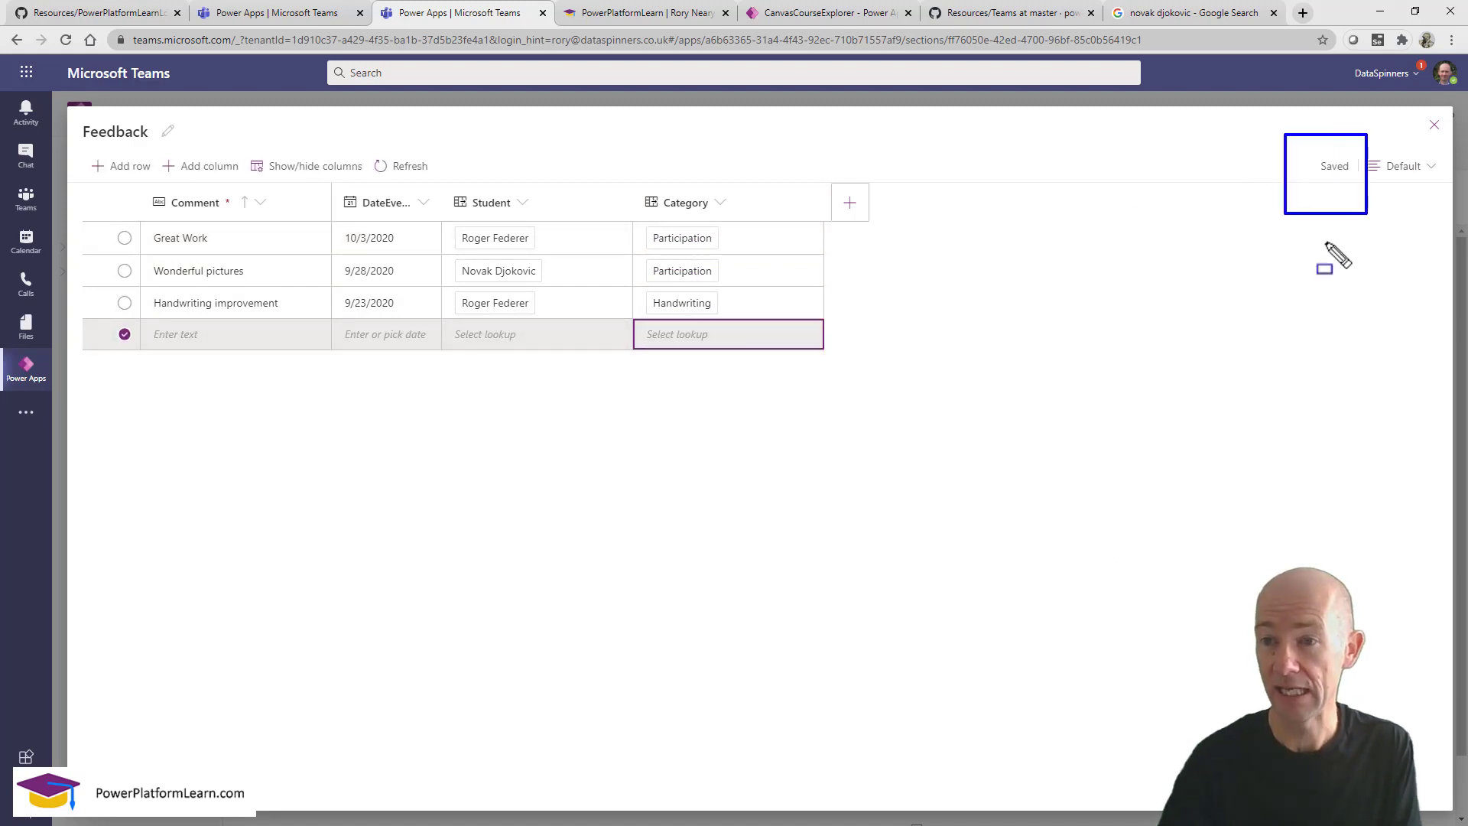
{"action": "key", "text": "Escape"}
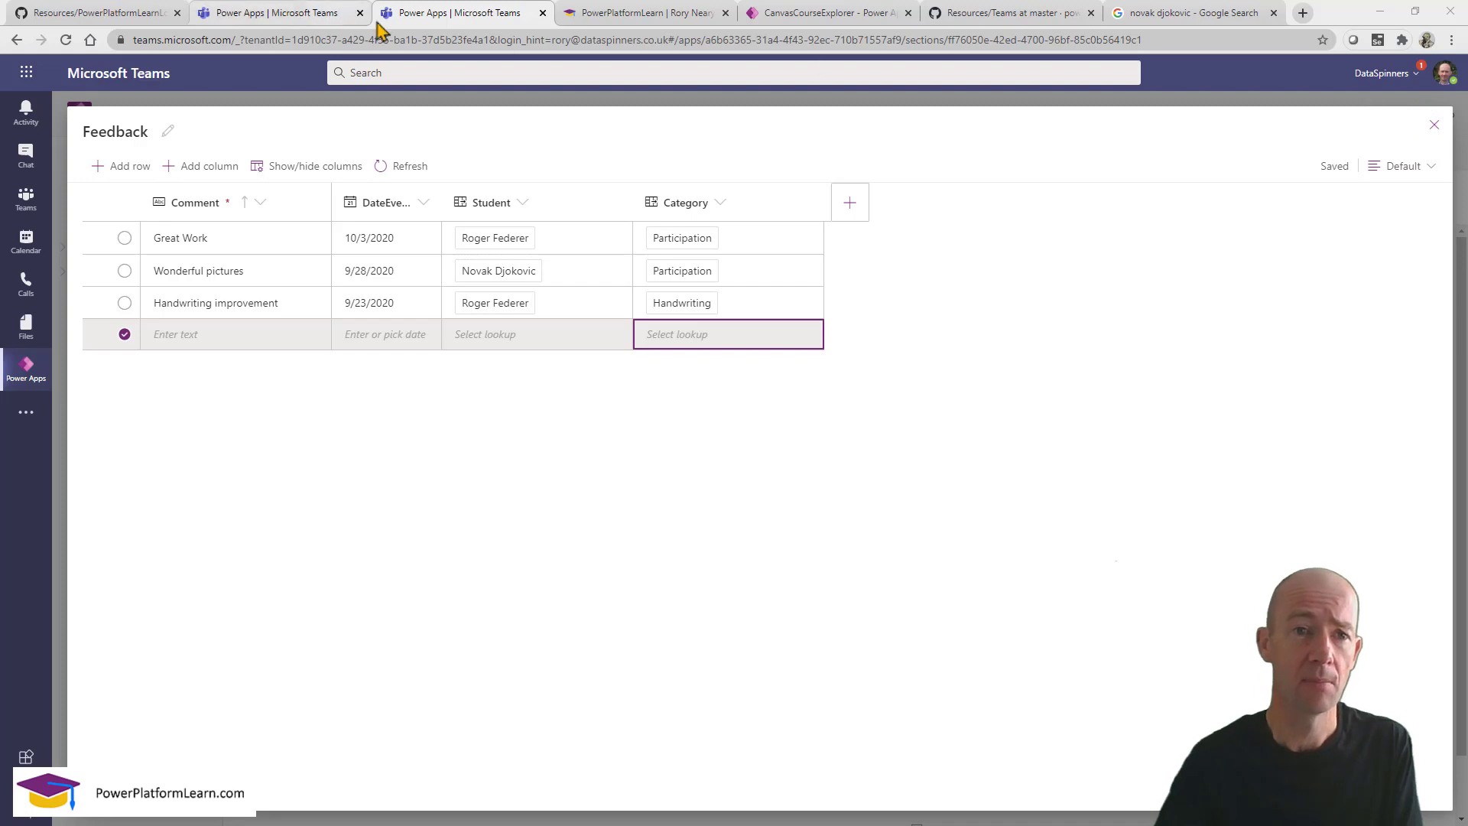
Back in the app editor, open scrAchievements from Tree view and select Gallery1.
{"action": "left_click", "coordinate": [312, 22]}
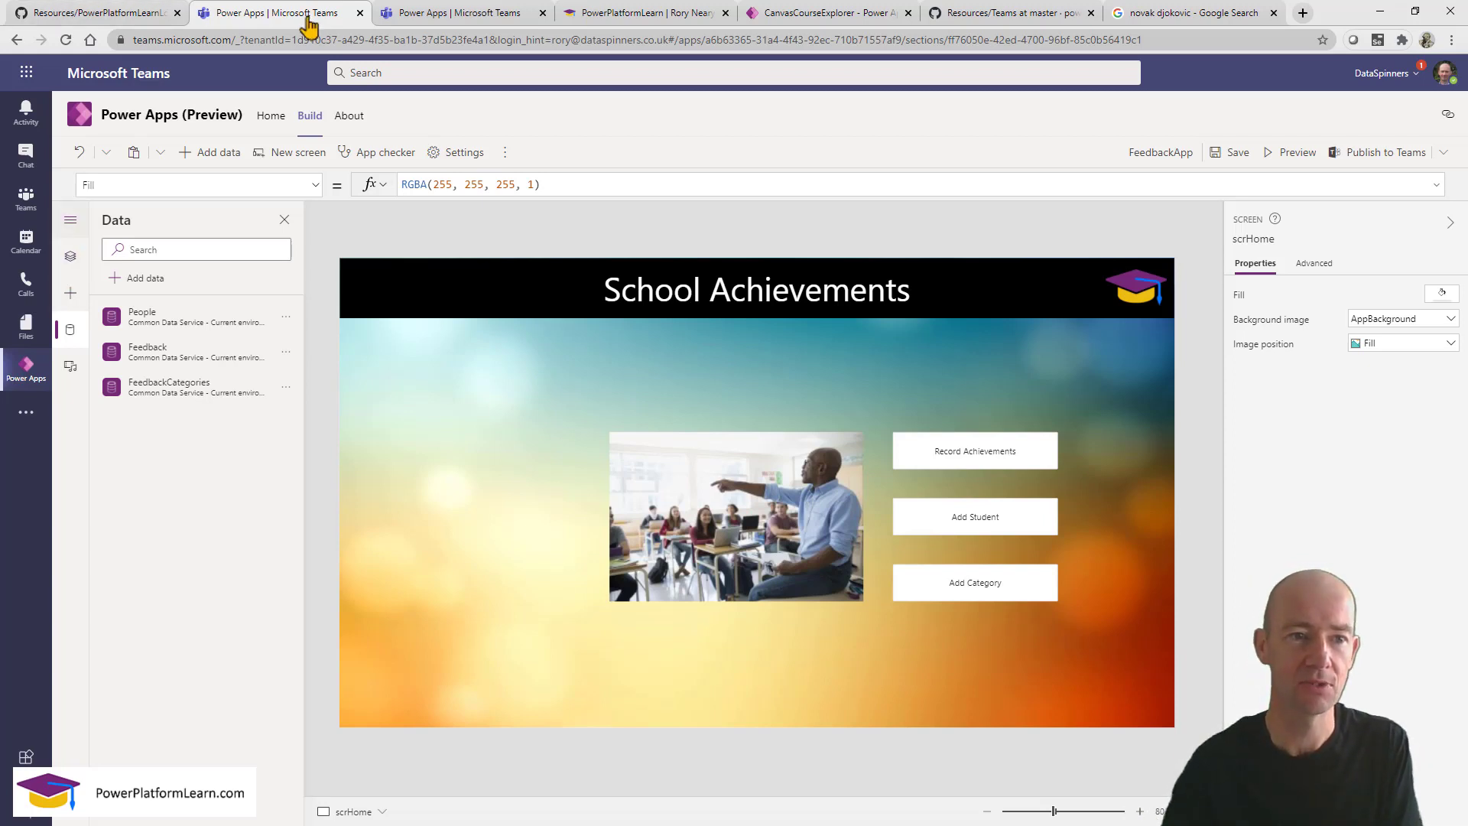
{"action": "left_click", "coordinate": [71, 258]}
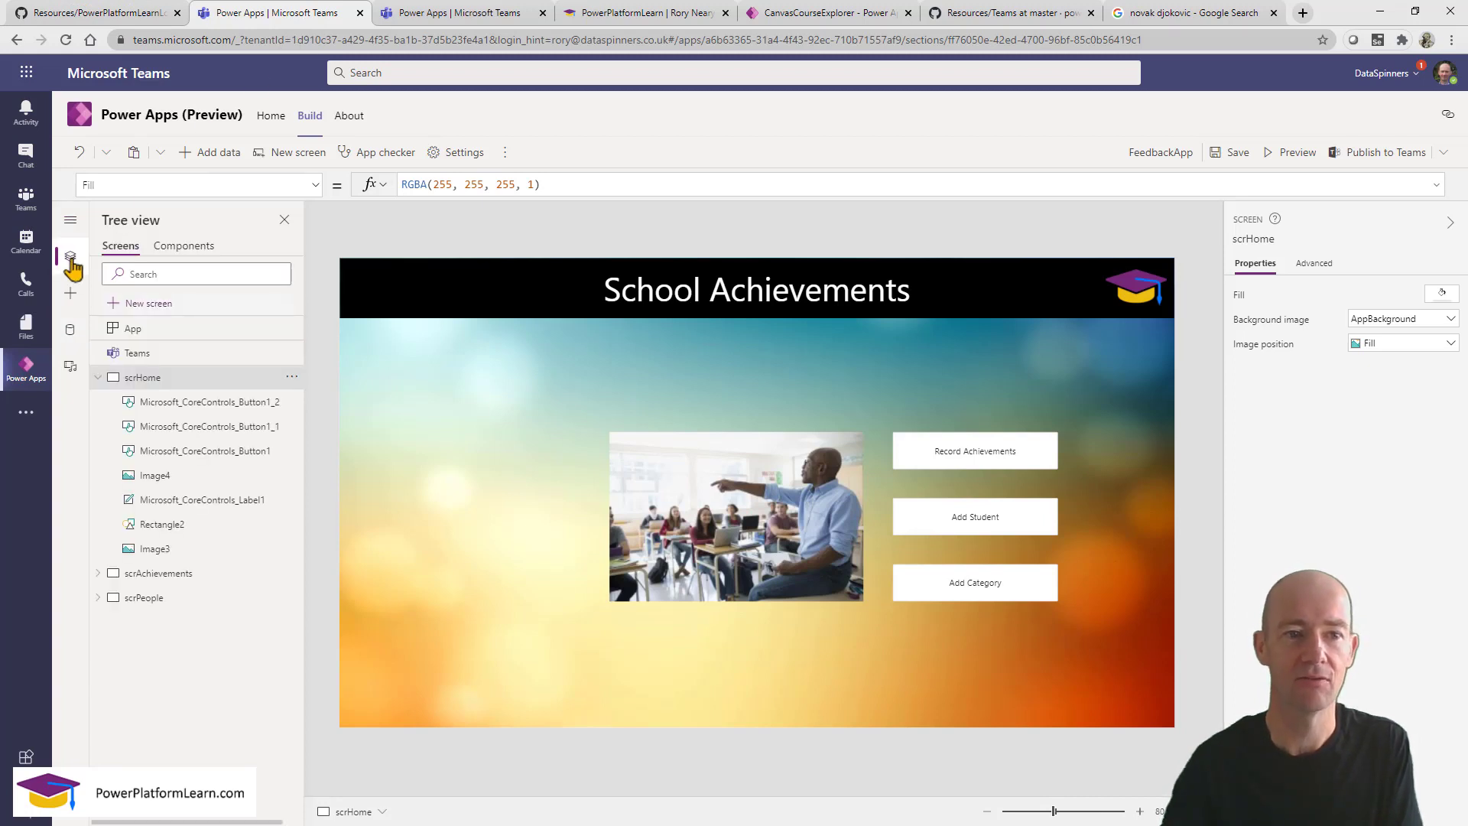
{"action": "left_click", "coordinate": [97, 377]}
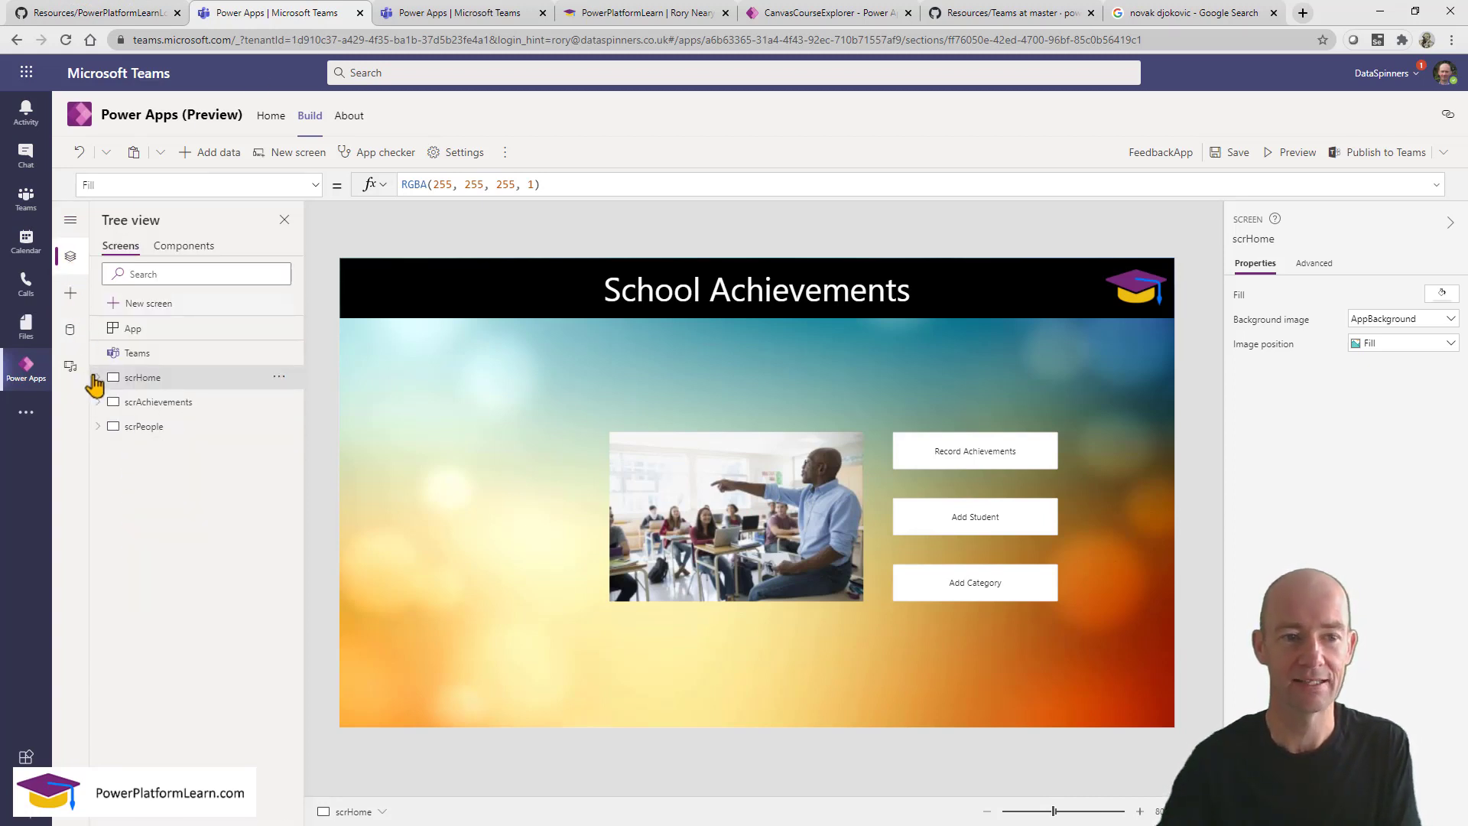
{"action": "left_click", "coordinate": [171, 406]}
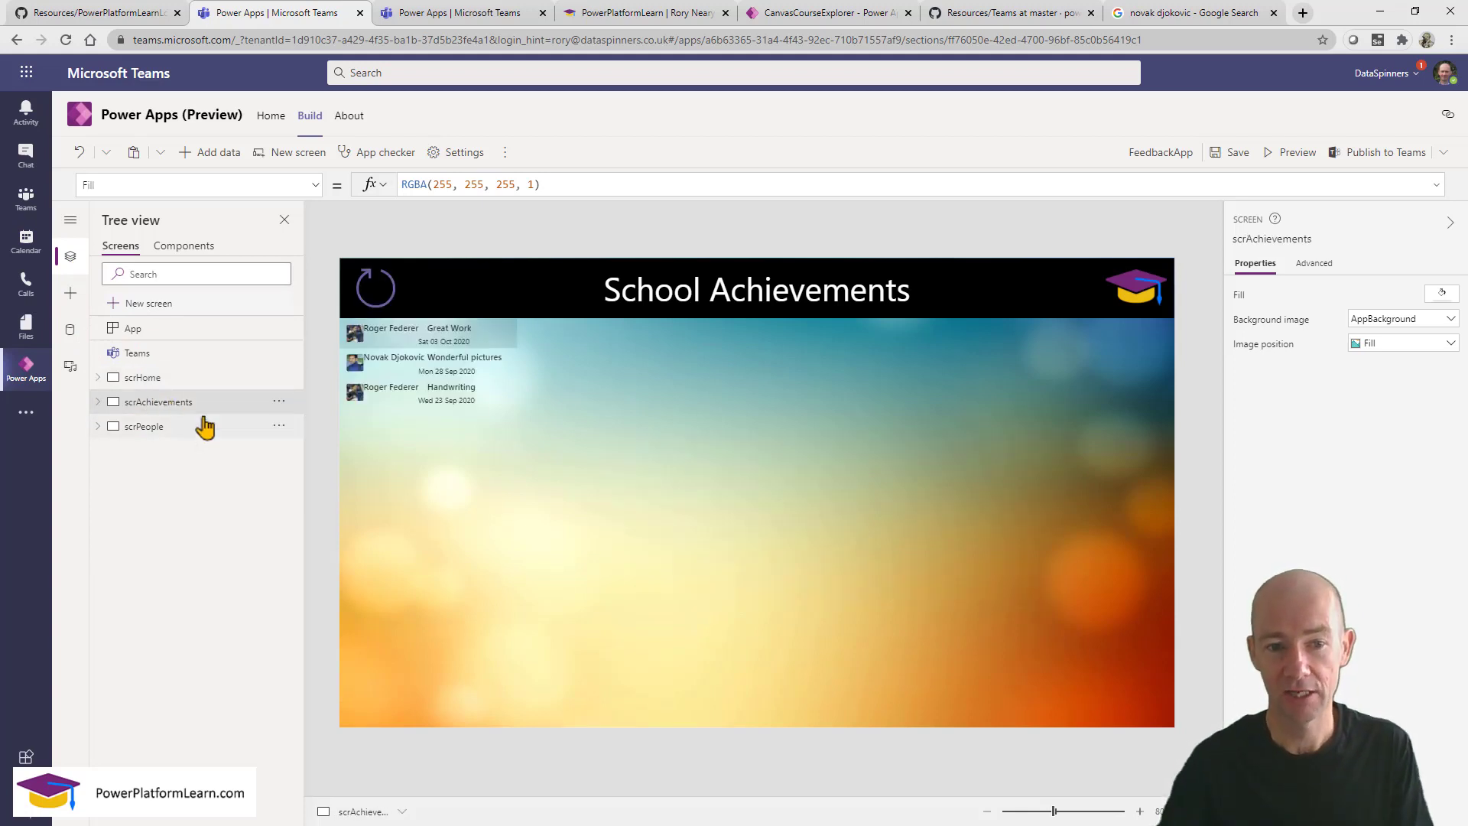
{"action": "left_click", "coordinate": [433, 529]}
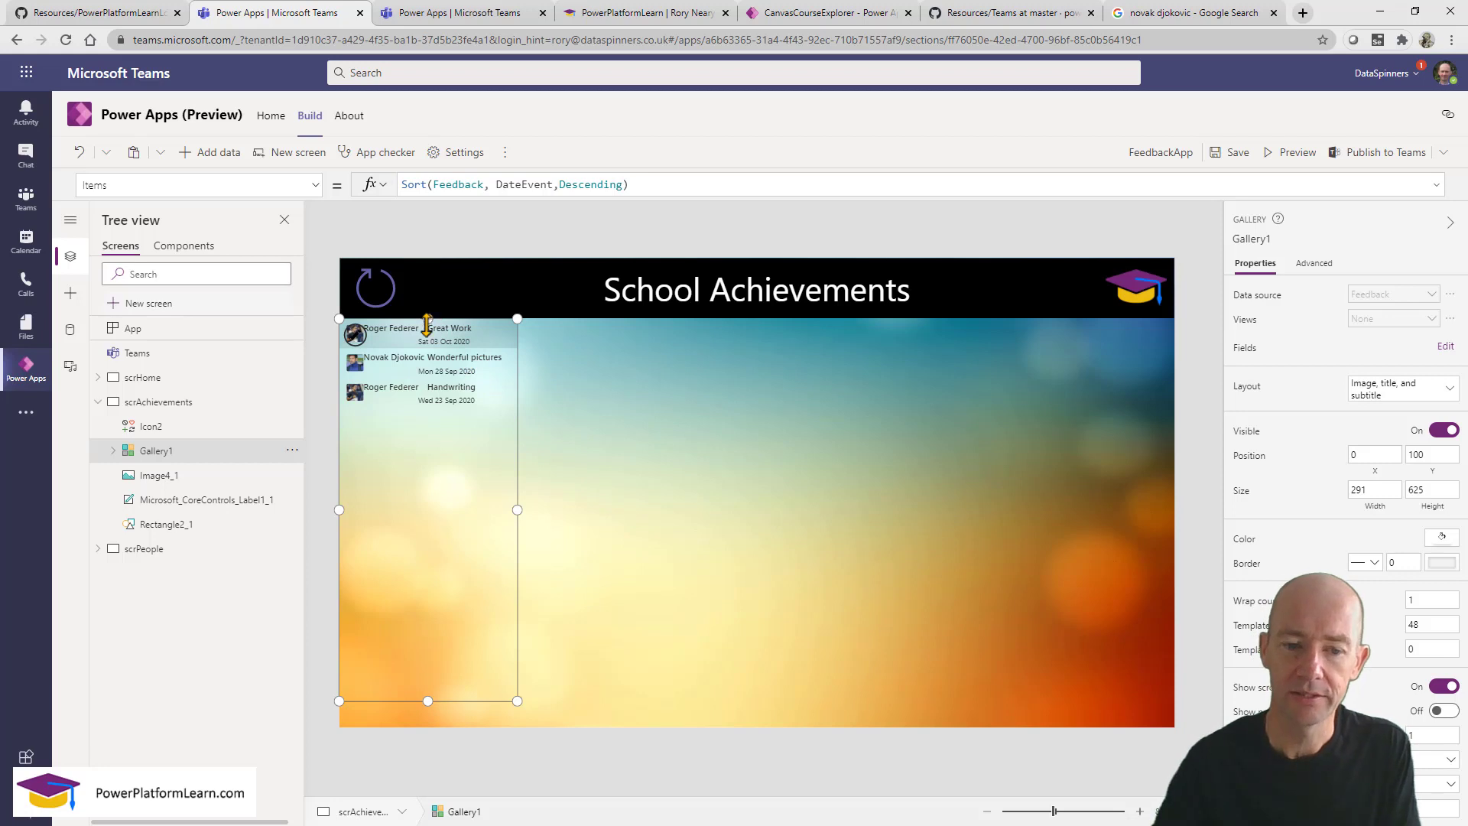
Lower Gallery1's top to Y 130 and stretch its bottom to the screen edge (height 638).
{"action": "left_click_drag", "start_coordinate": [427, 318], "coordinate": [428, 336]}
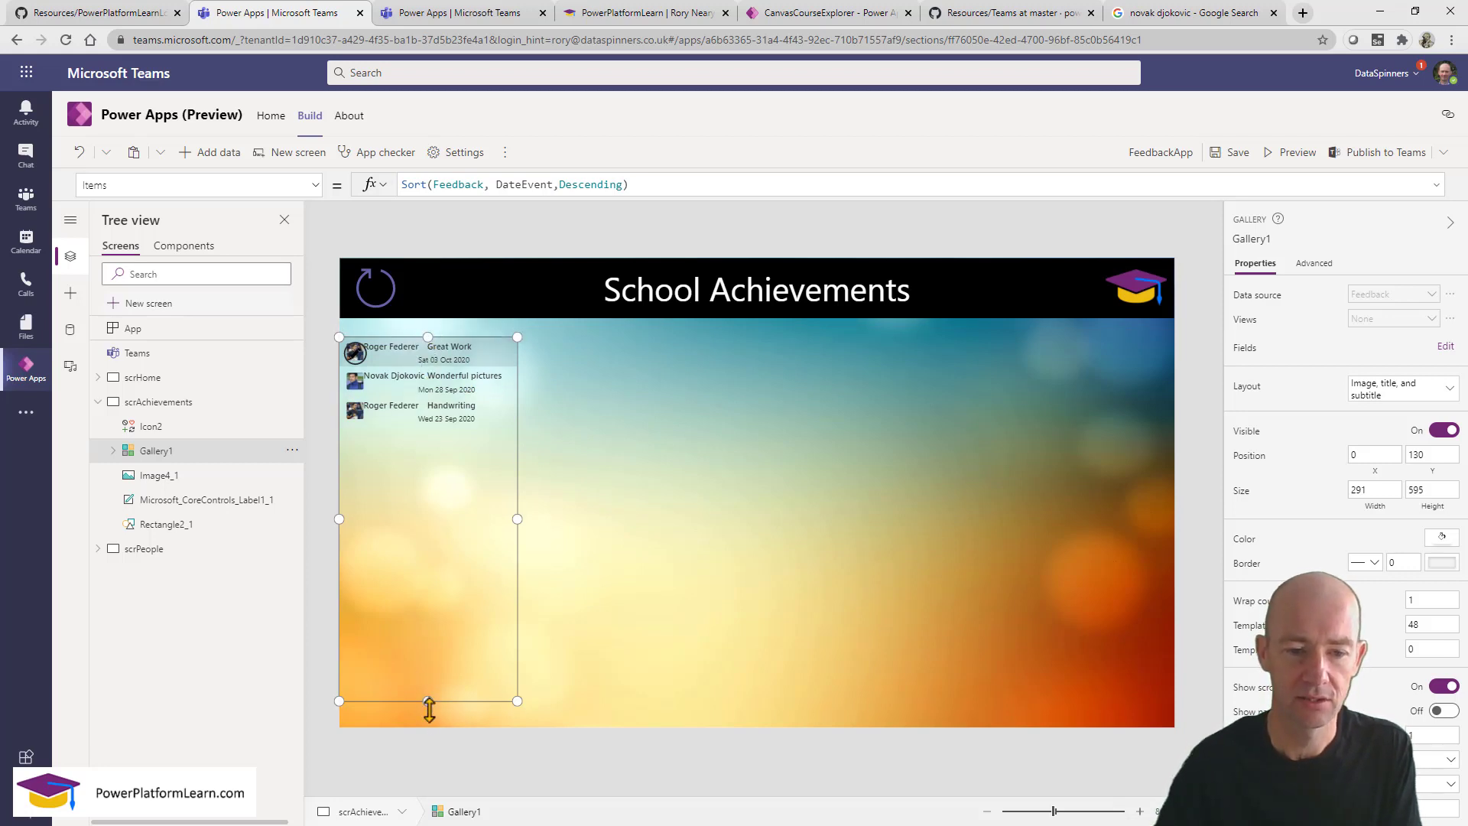
{"action": "left_click_drag", "start_coordinate": [429, 701], "coordinate": [431, 728]}
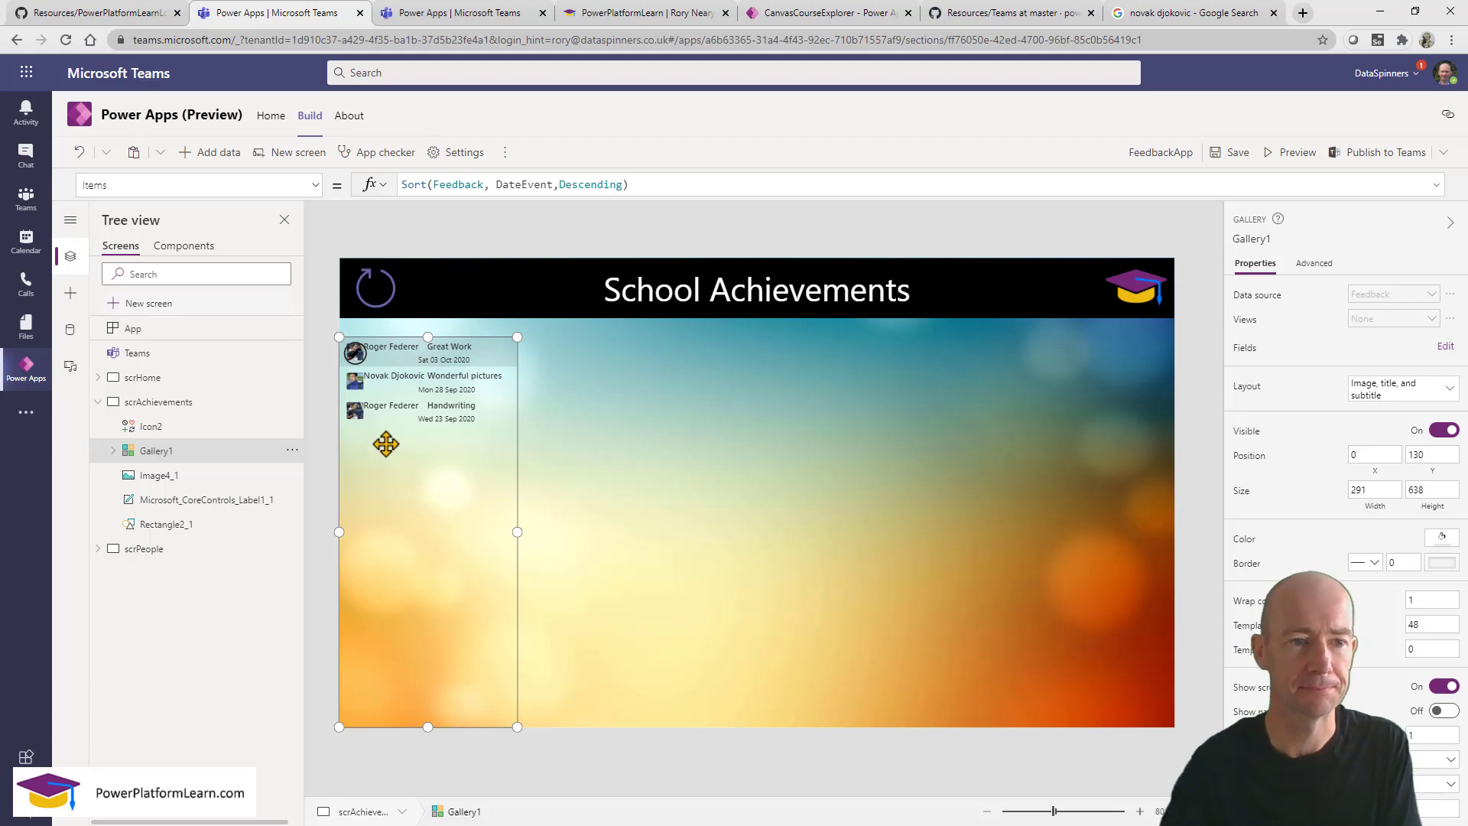
Insert an edit form on scrAchievements and set its Data source to Feedback.
{"action": "left_click", "coordinate": [70, 296]}
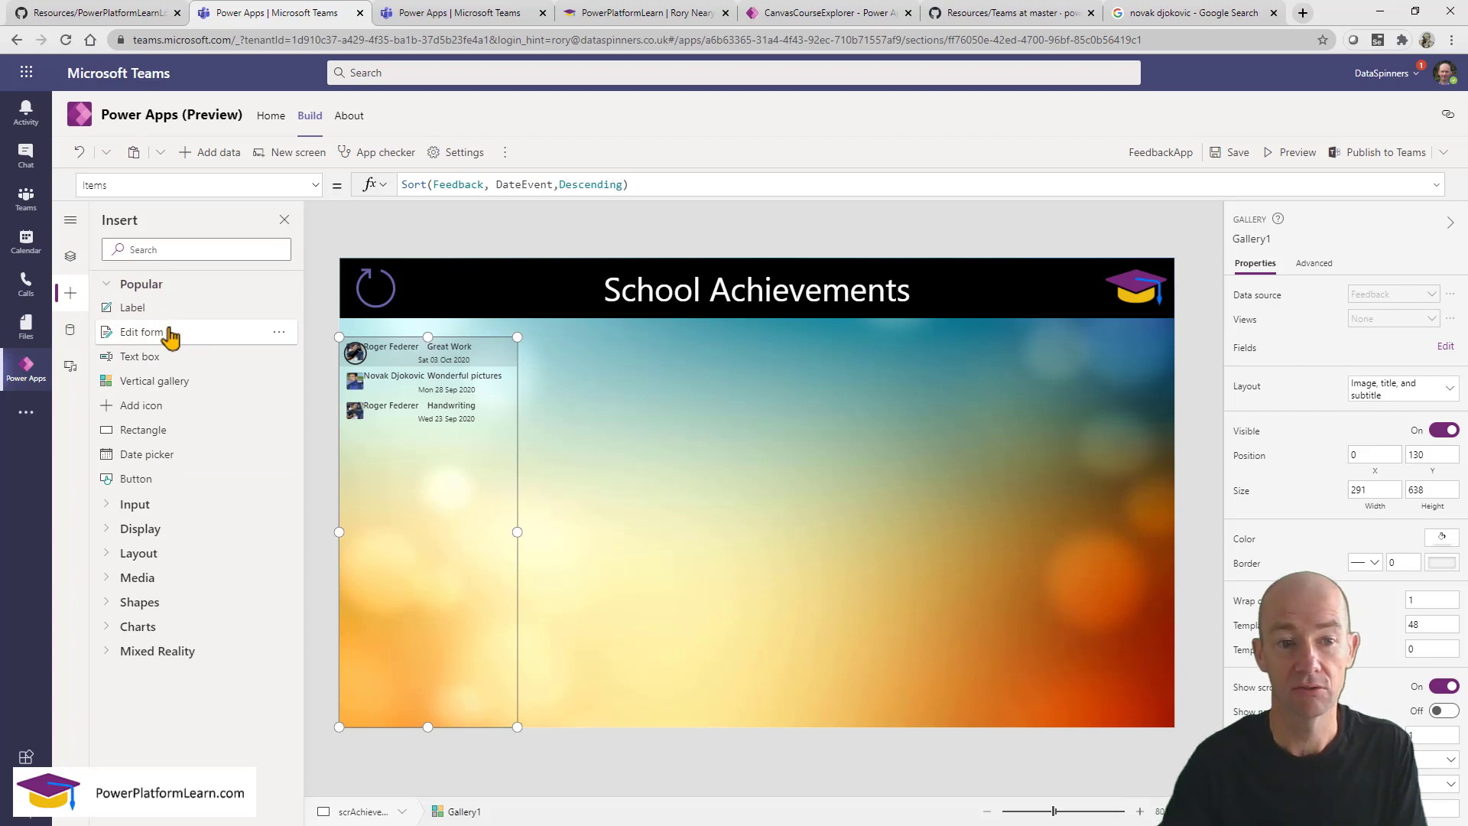
{"action": "left_click_drag", "start_coordinate": [169, 335], "coordinate": [670, 382]}
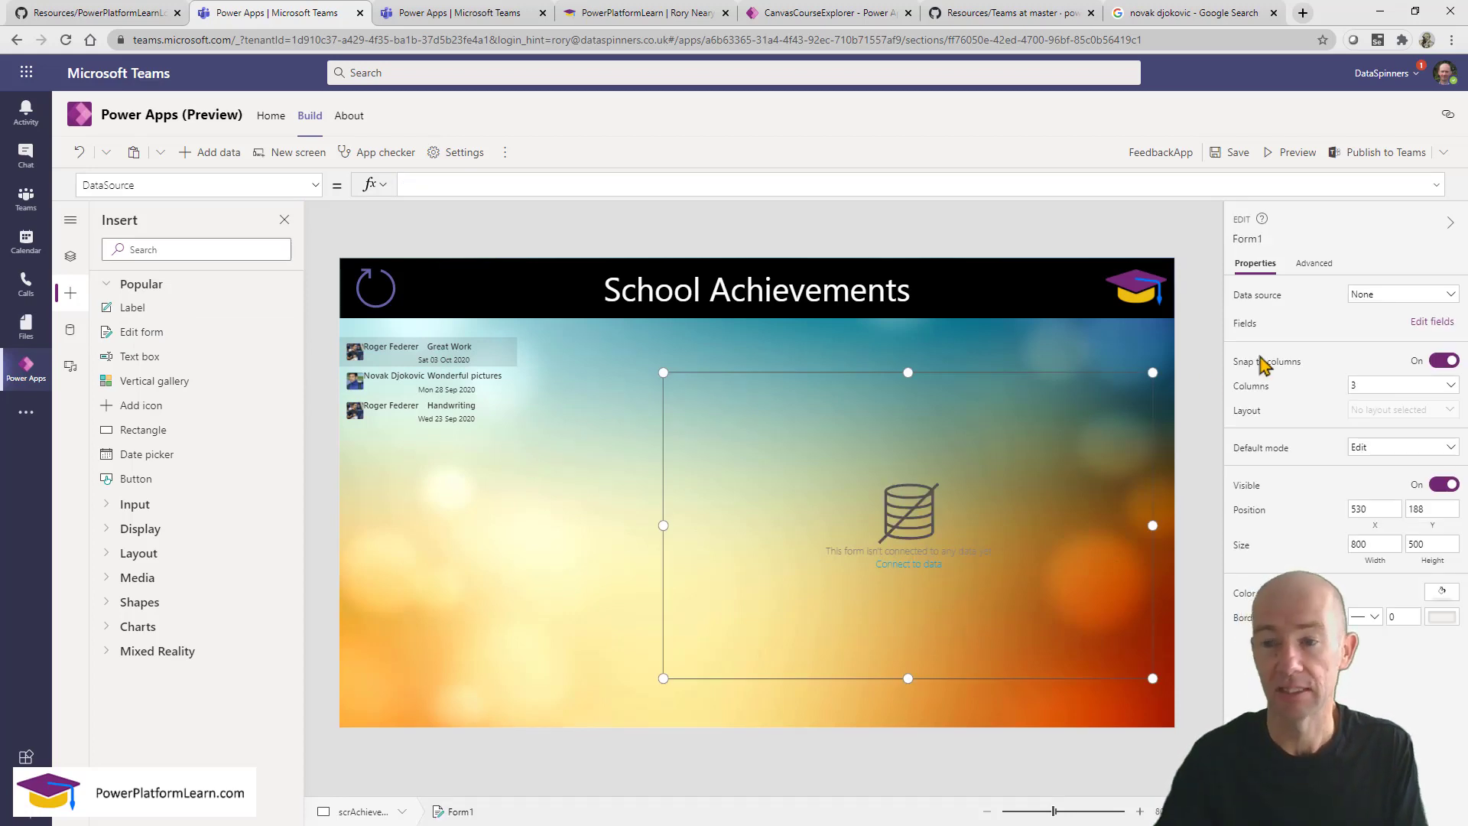
{"action": "left_click", "coordinate": [1443, 298]}
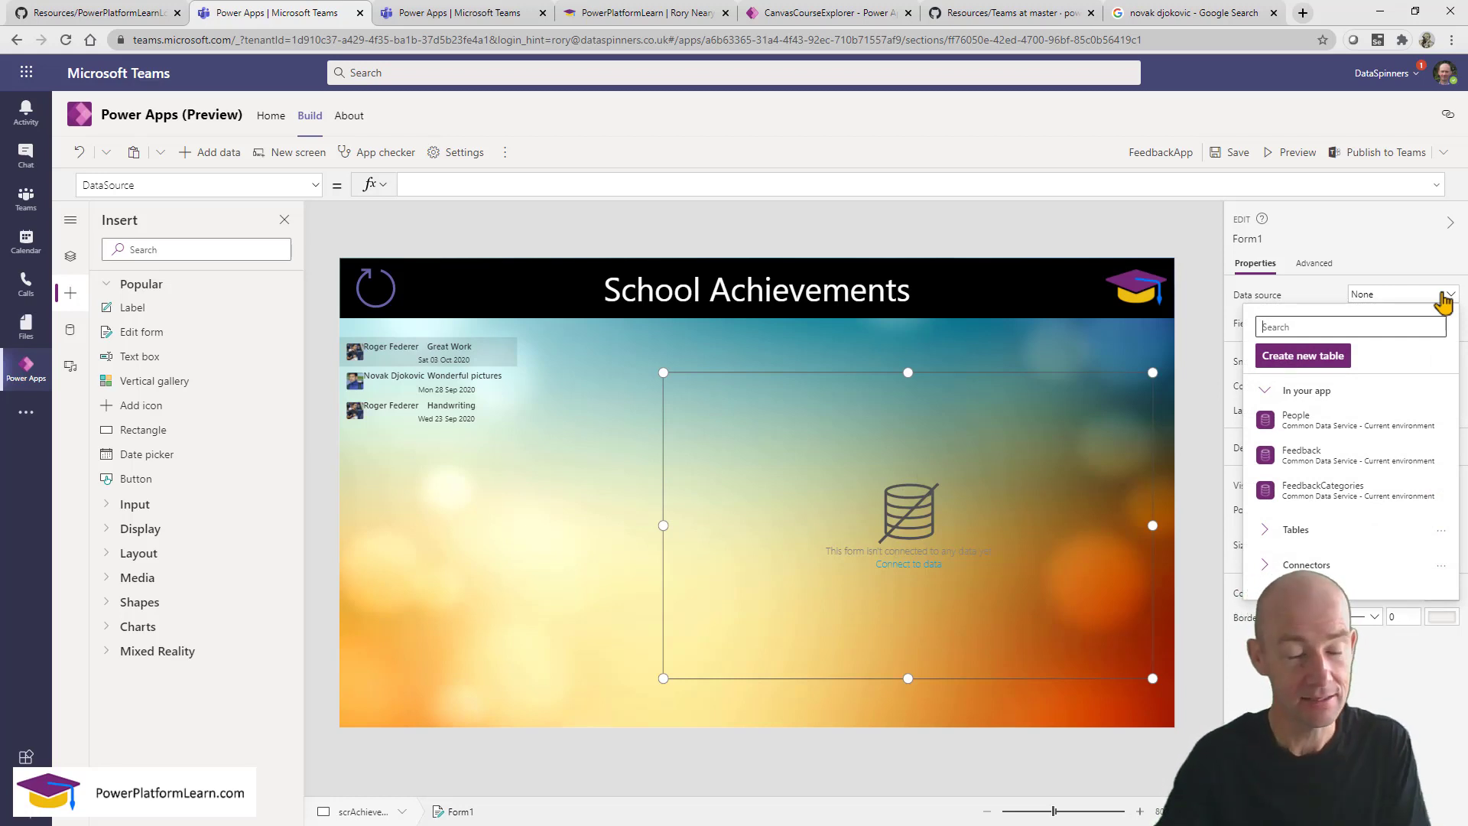
{"action": "mouse_move", "coordinate": [1330, 463]}
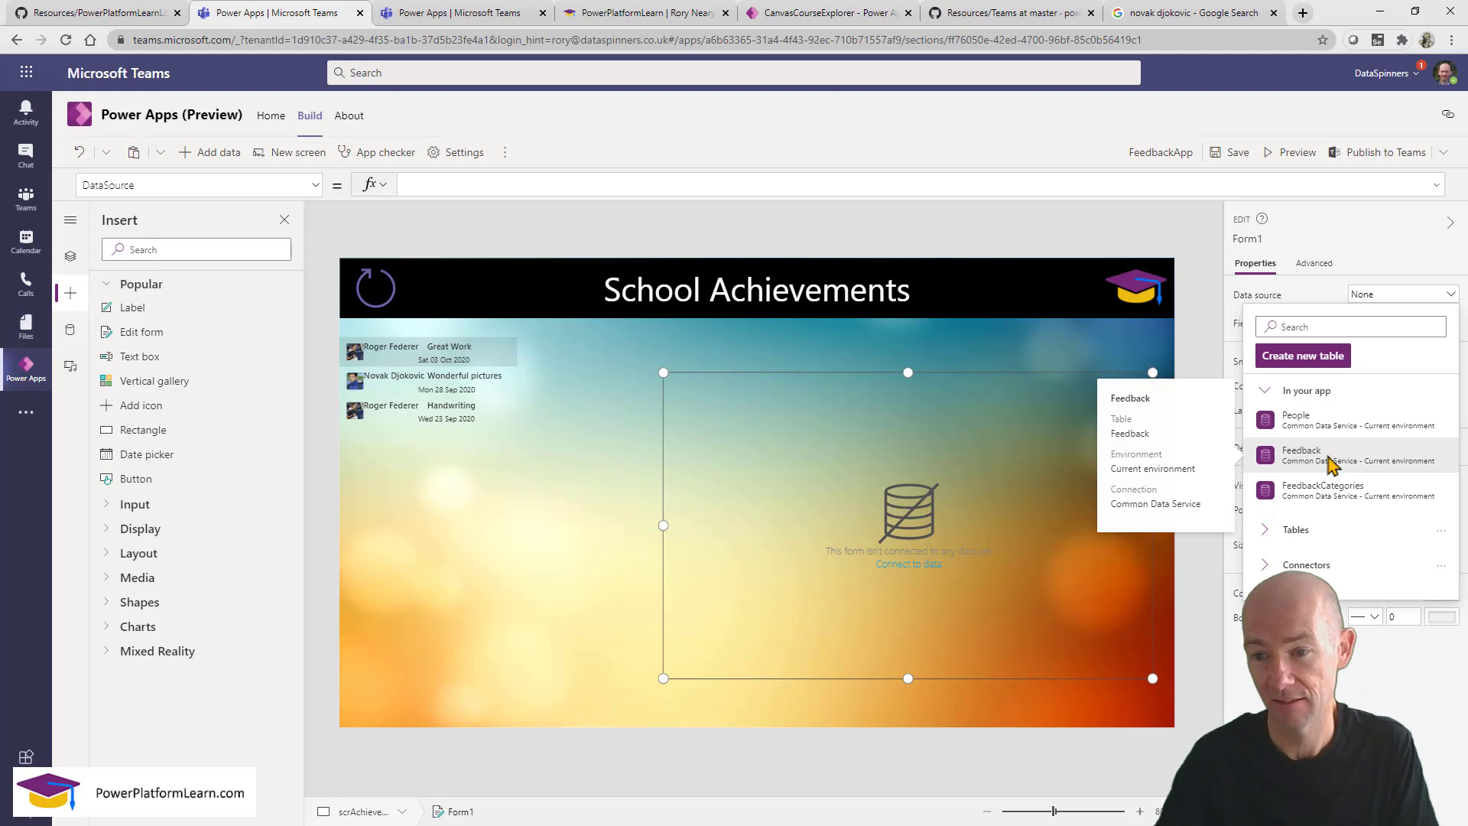
{"action": "left_click", "coordinate": [1330, 459]}
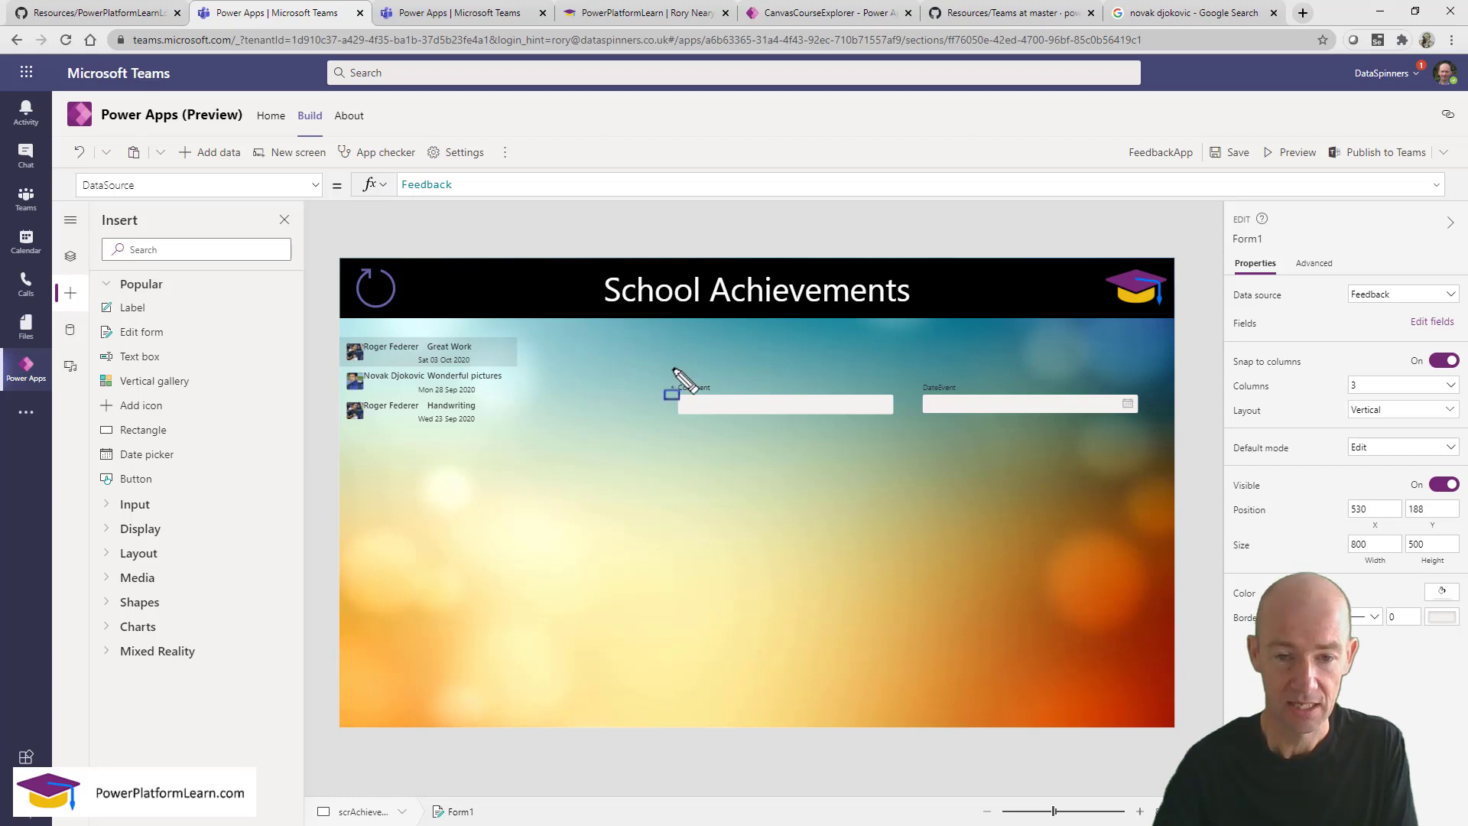
Select Form1's Comment card and open its Edit fields pane.
{"action": "left_click_drag", "start_coordinate": [674, 383], "coordinate": [711, 415]}
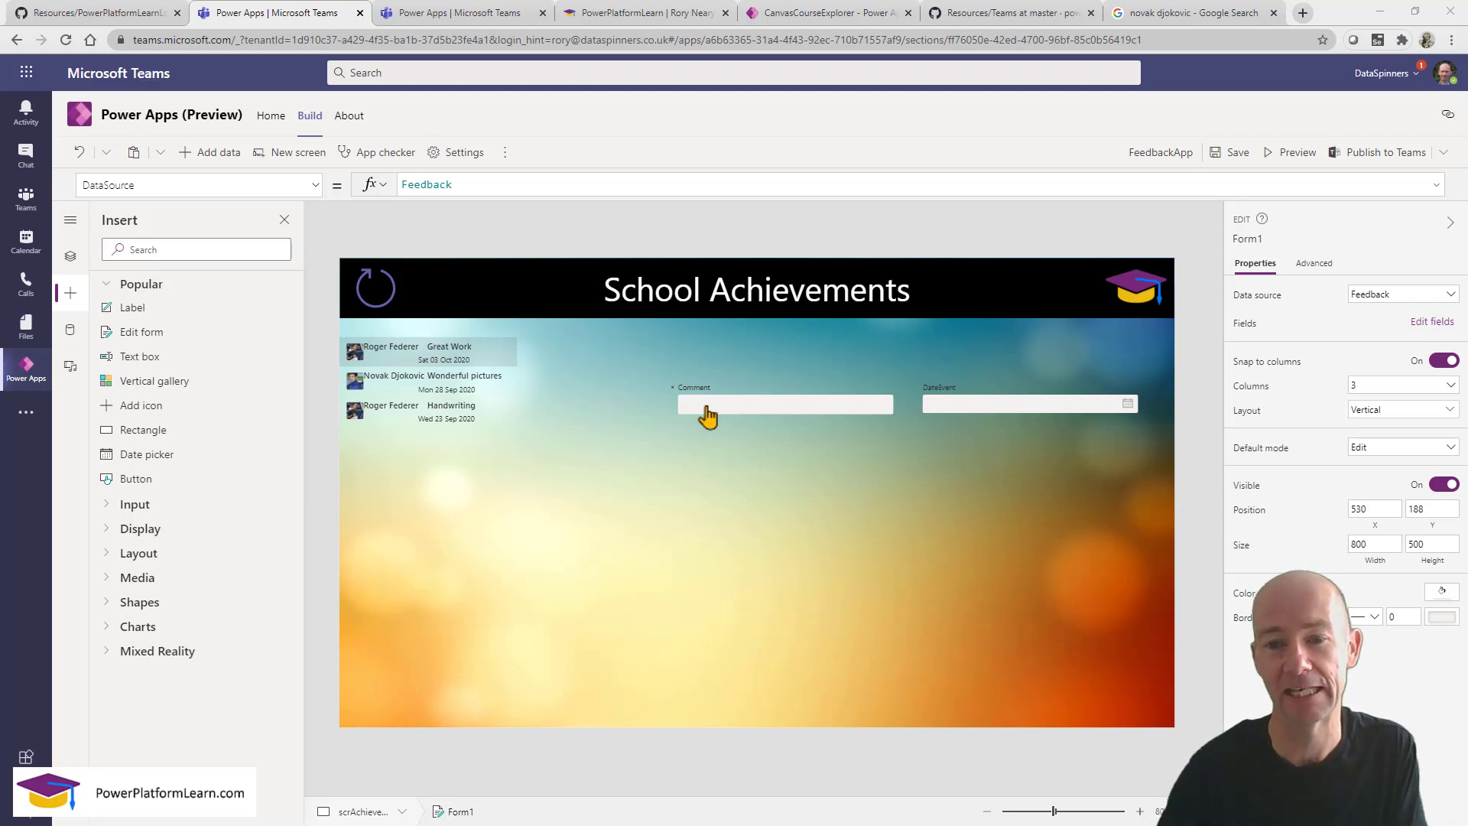
{"action": "left_click", "coordinate": [1427, 322]}
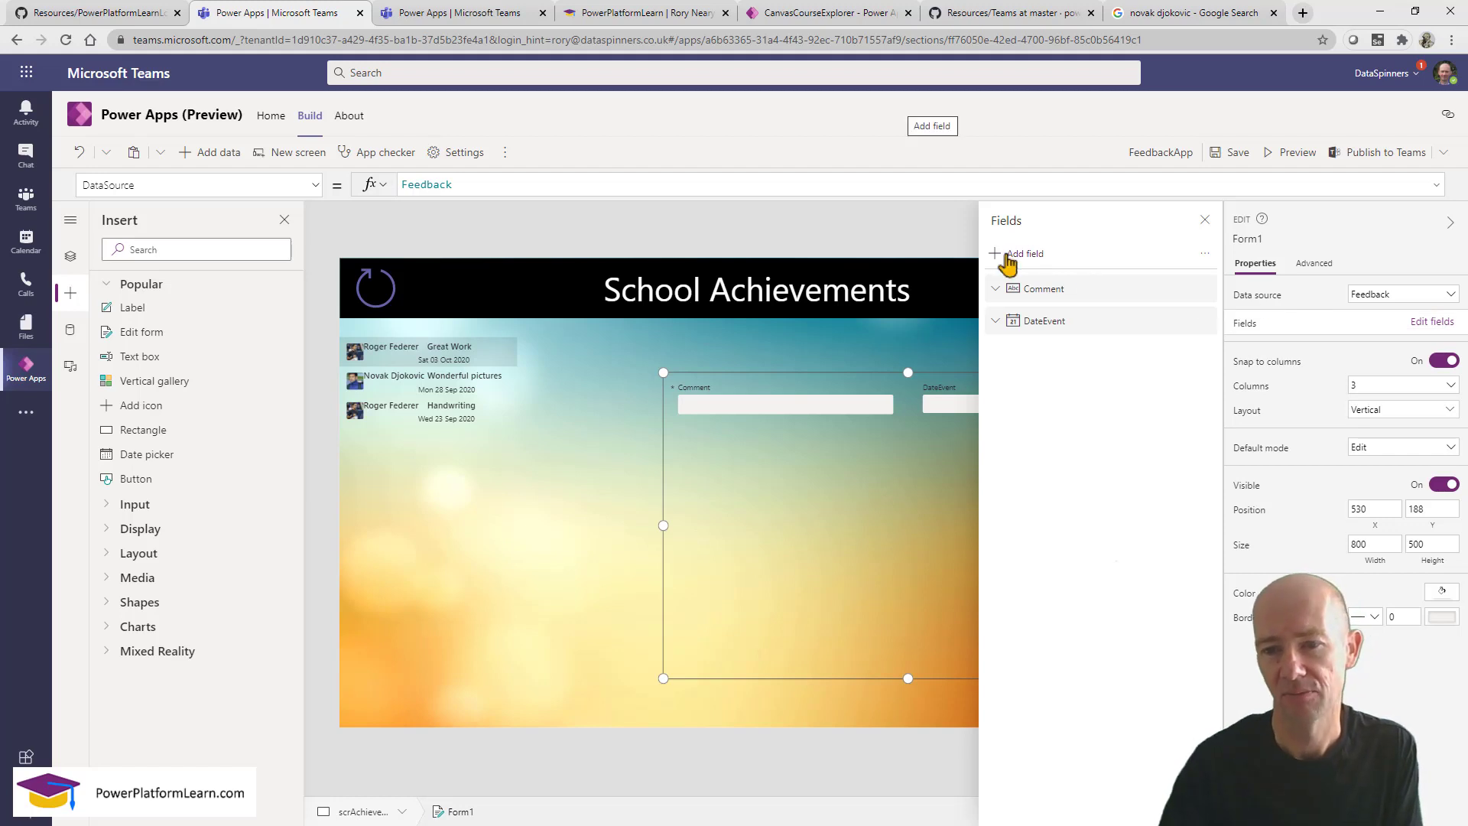
{"action": "key", "text": "Escape"}
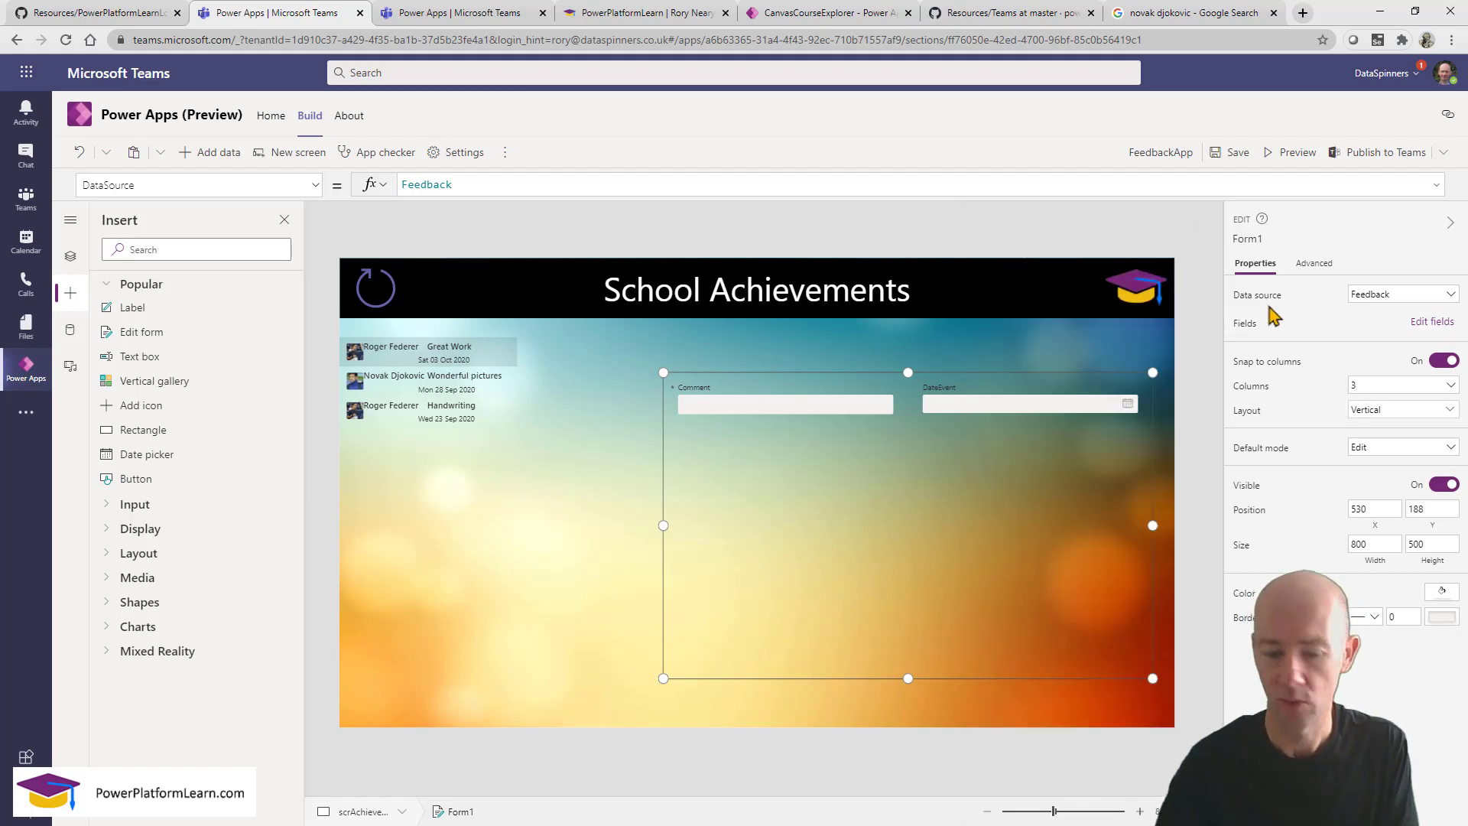
{"action": "key", "text": "ctrl+alt+r"}
{"action": "left_click_drag", "start_coordinate": [1206, 302], "coordinate": [1461, 353]}
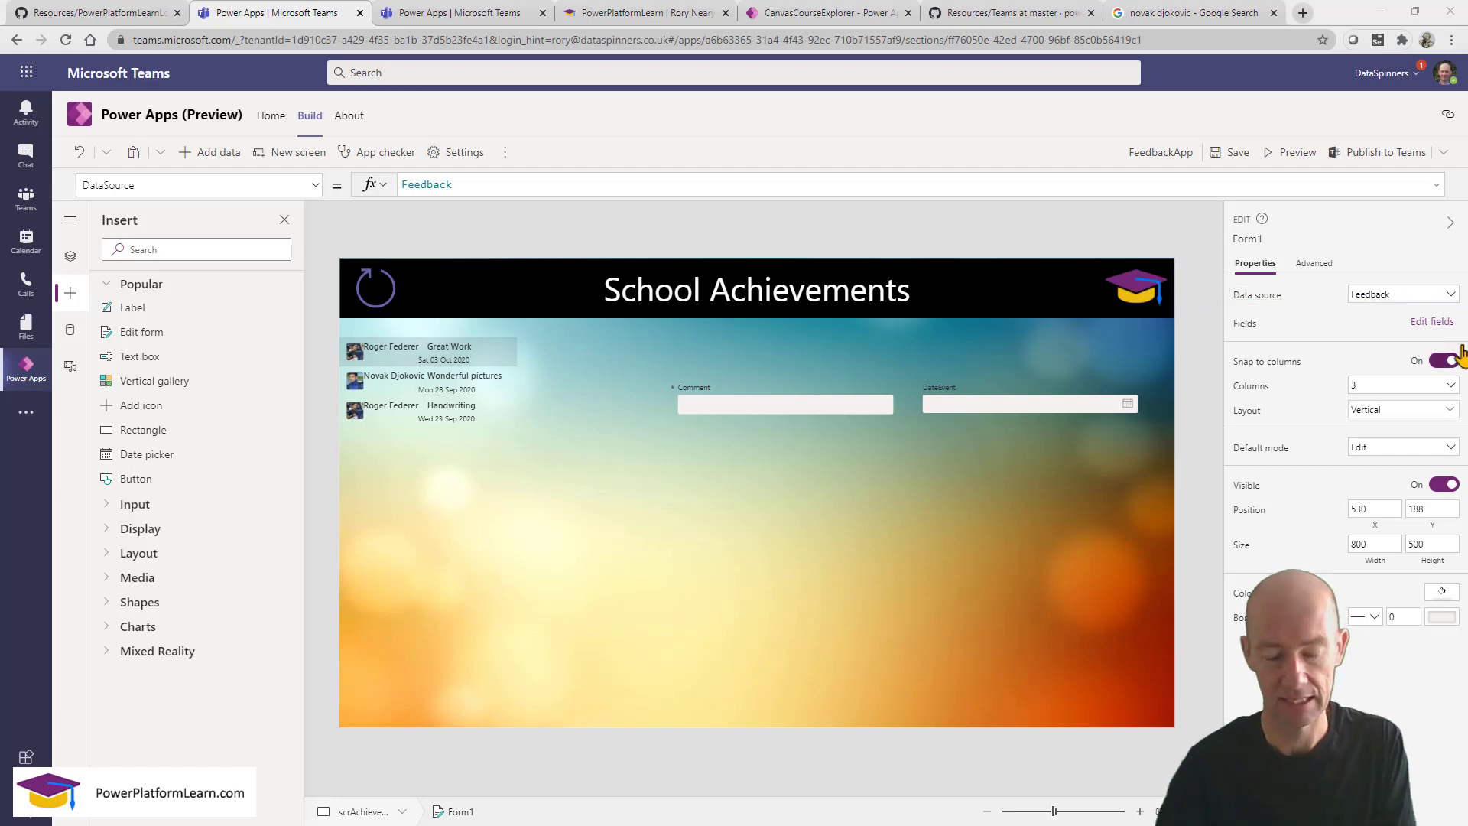
{"action": "left_click", "coordinate": [1429, 323]}
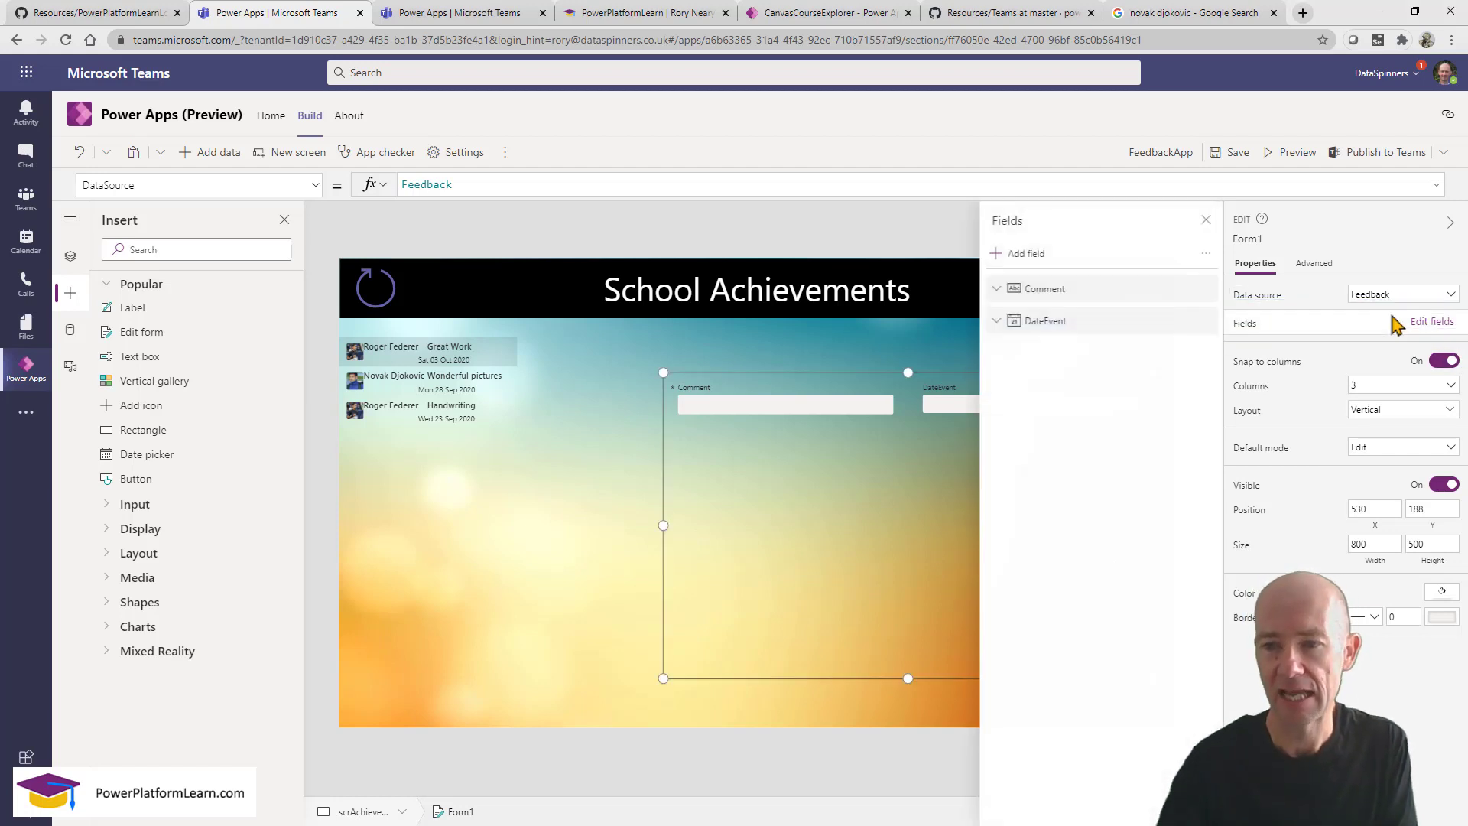
Add the Category and Student fields to Form1 and close the Fields pane.
{"action": "left_click", "coordinate": [1021, 255]}
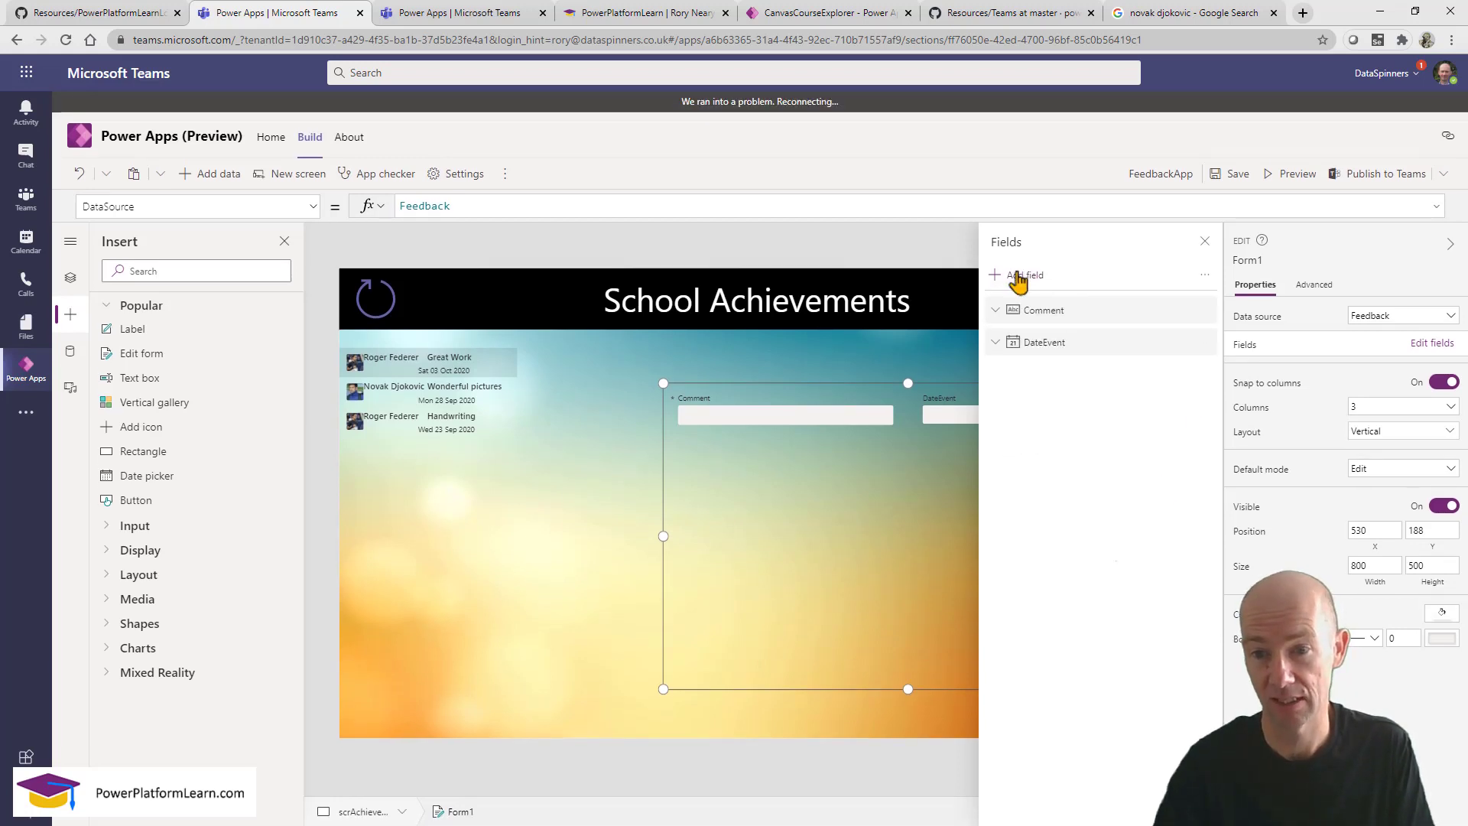
{"action": "left_click", "coordinate": [1022, 277]}
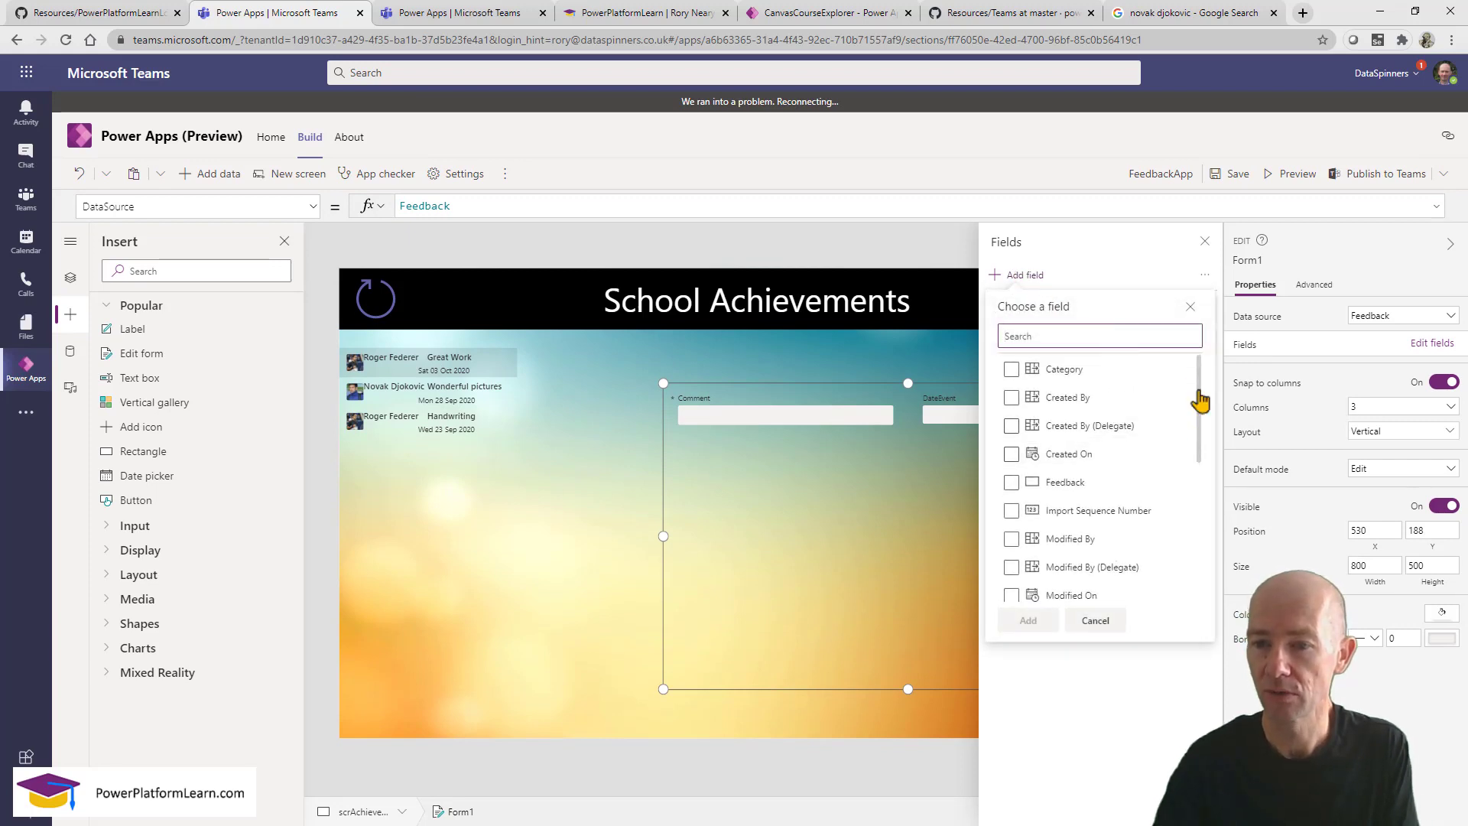
{"action": "left_click_drag", "start_coordinate": [1202, 410], "coordinate": [1202, 549]}
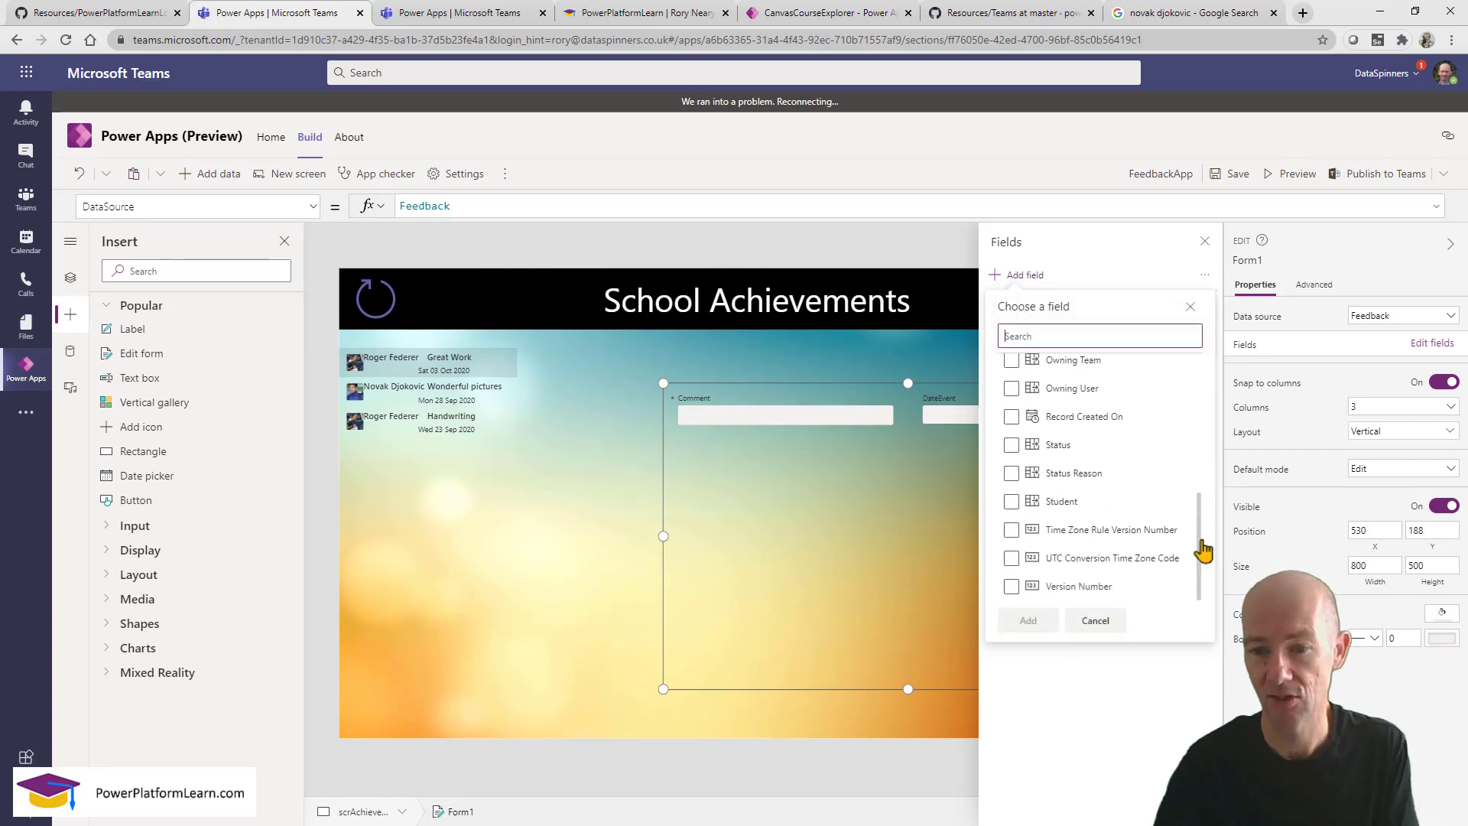
{"action": "left_click", "coordinate": [1012, 502]}
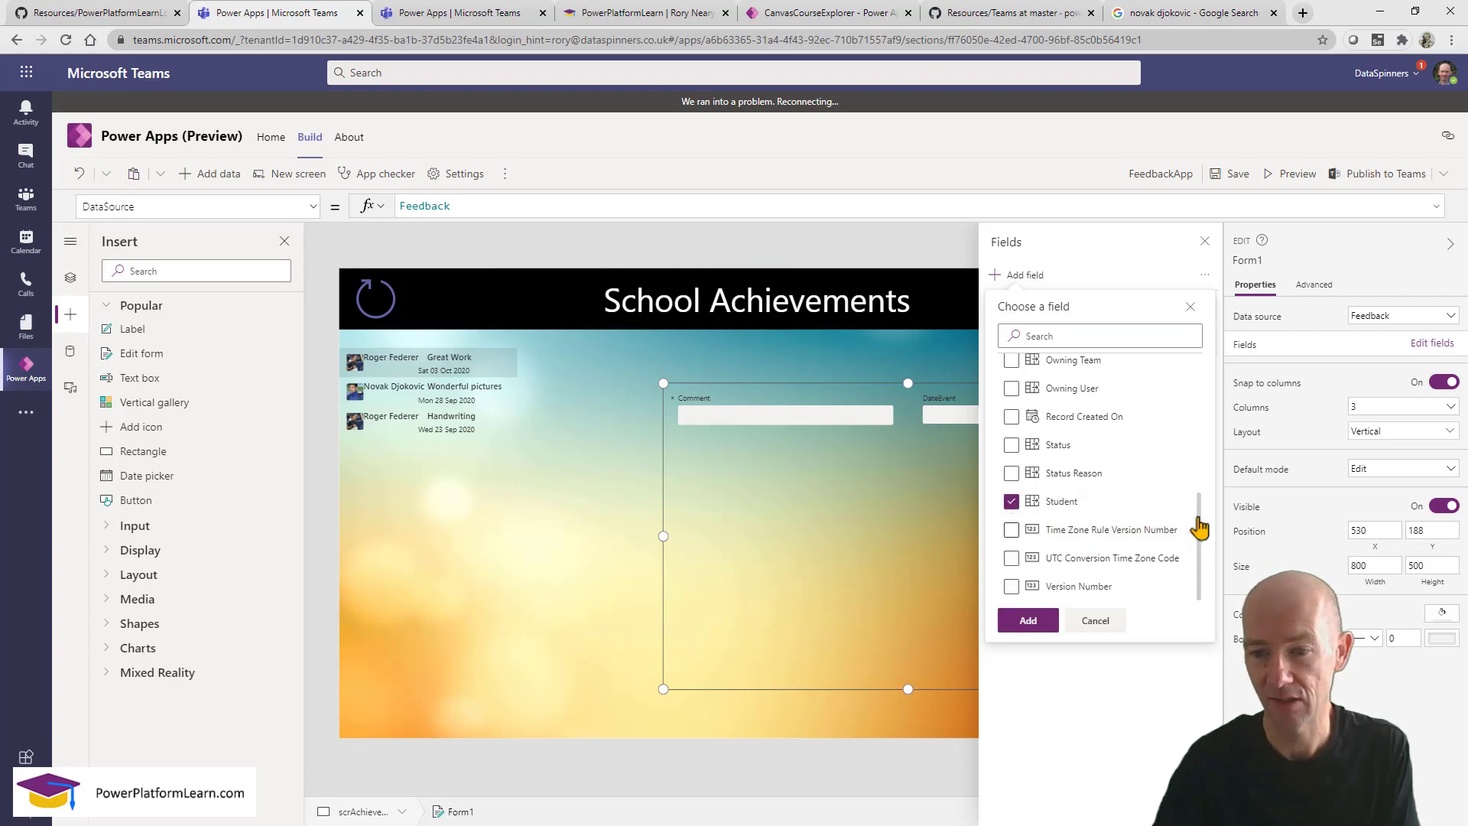
{"action": "left_click_drag", "start_coordinate": [1199, 527], "coordinate": [1198, 367]}
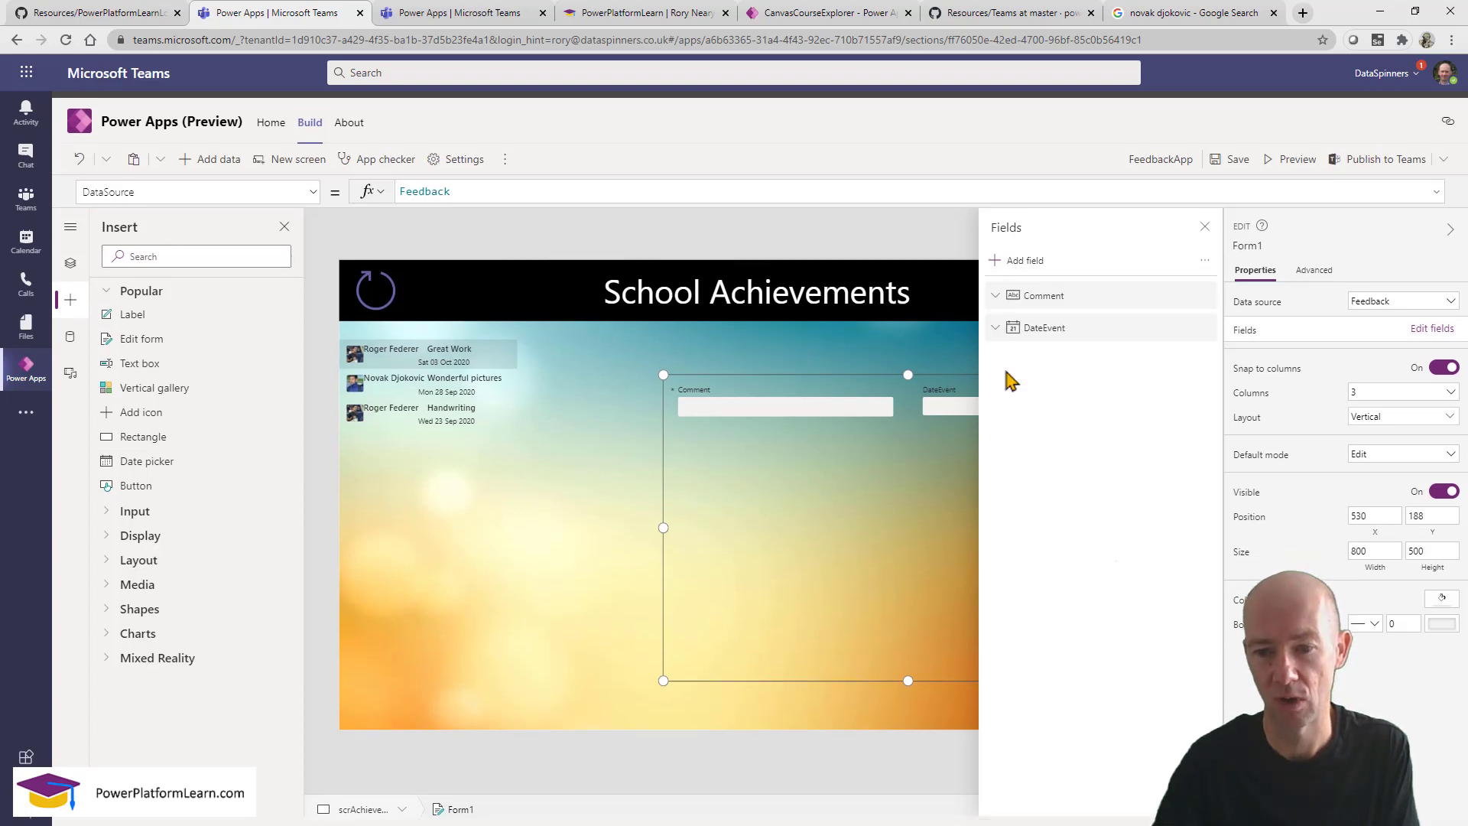
{"action": "left_click", "coordinate": [1021, 253]}
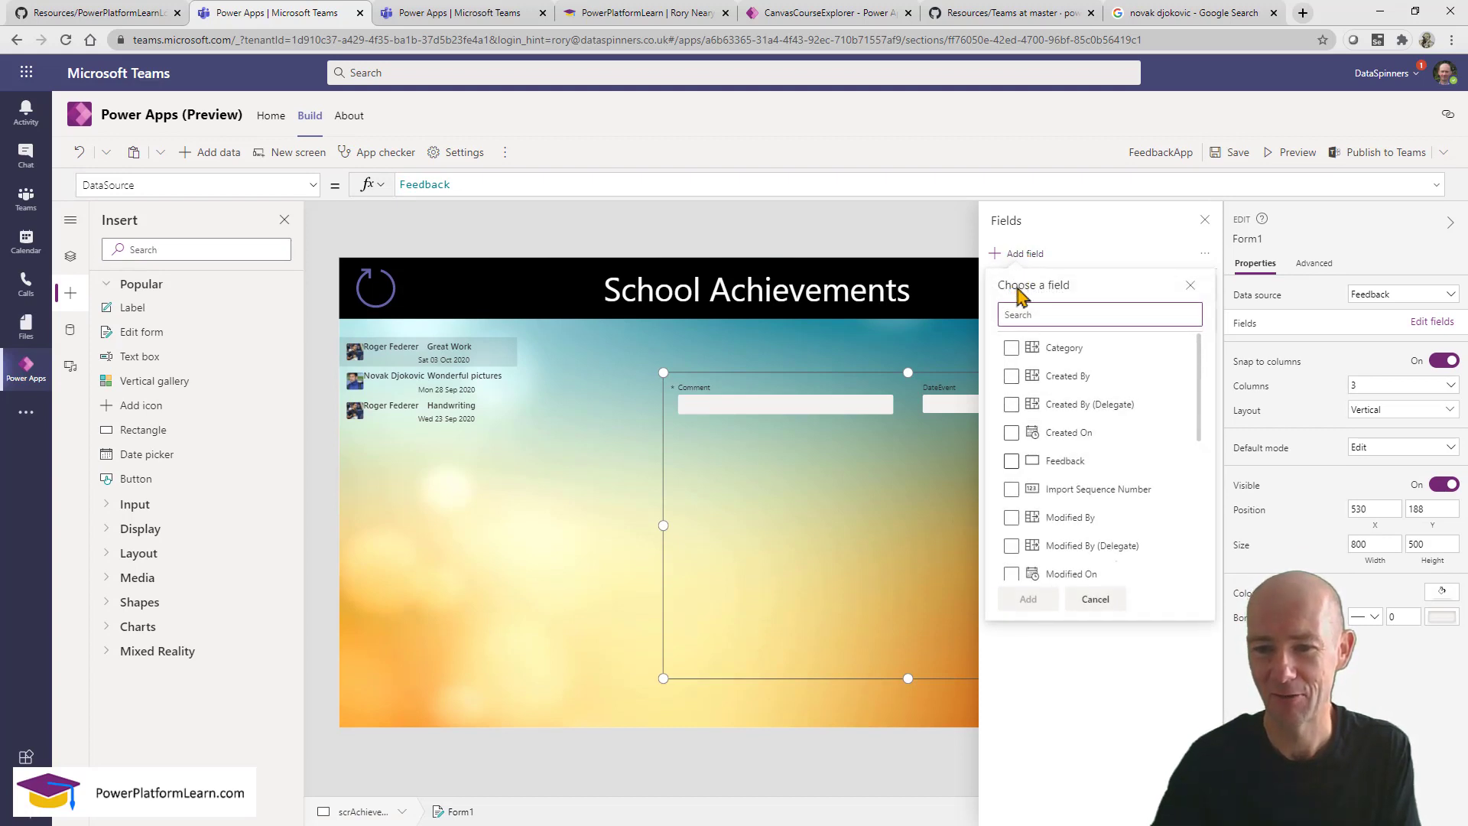
{"action": "left_click", "coordinate": [1011, 348]}
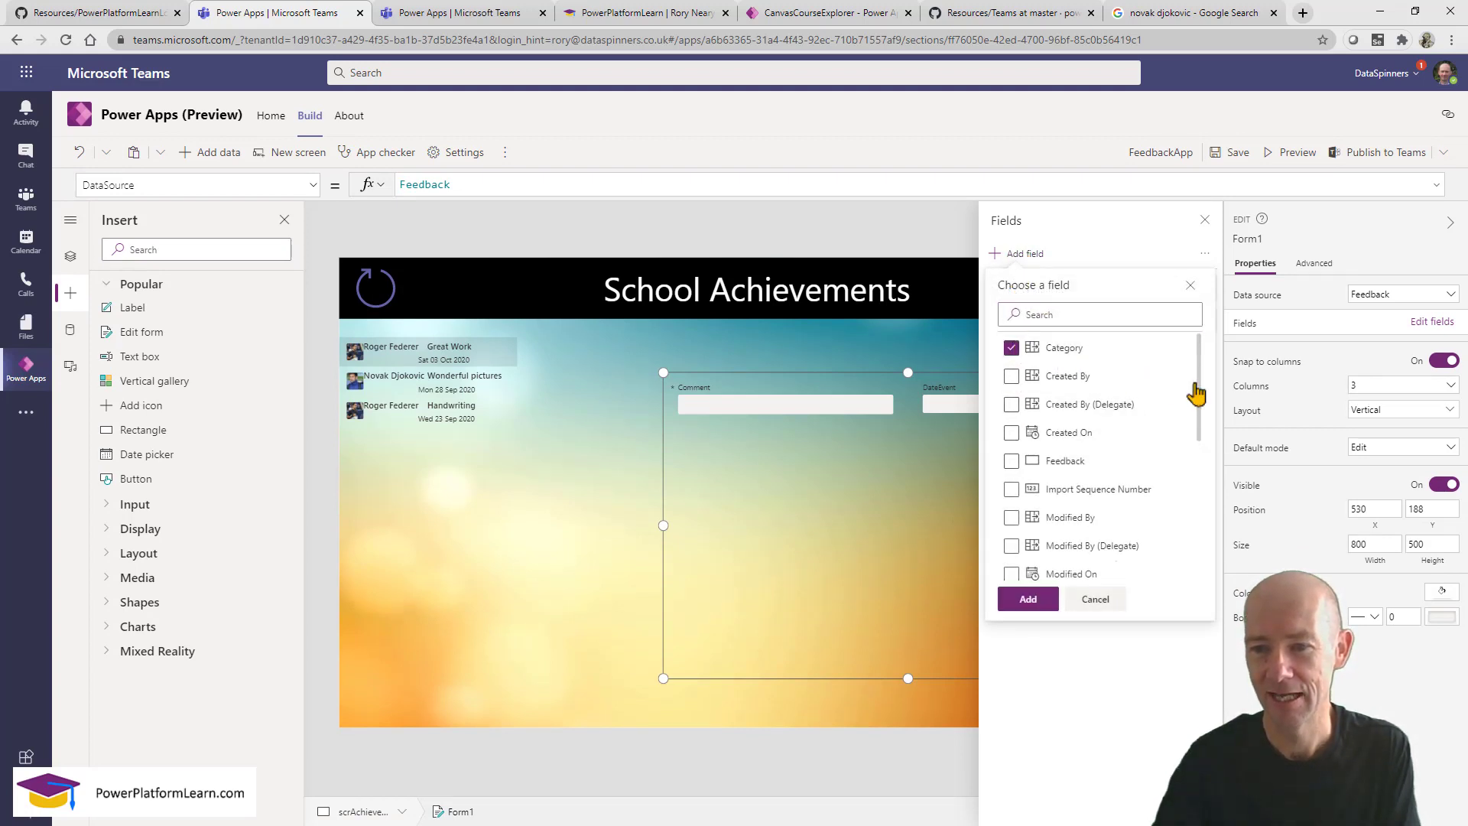
{"action": "left_click_drag", "start_coordinate": [1198, 400], "coordinate": [1200, 543]}
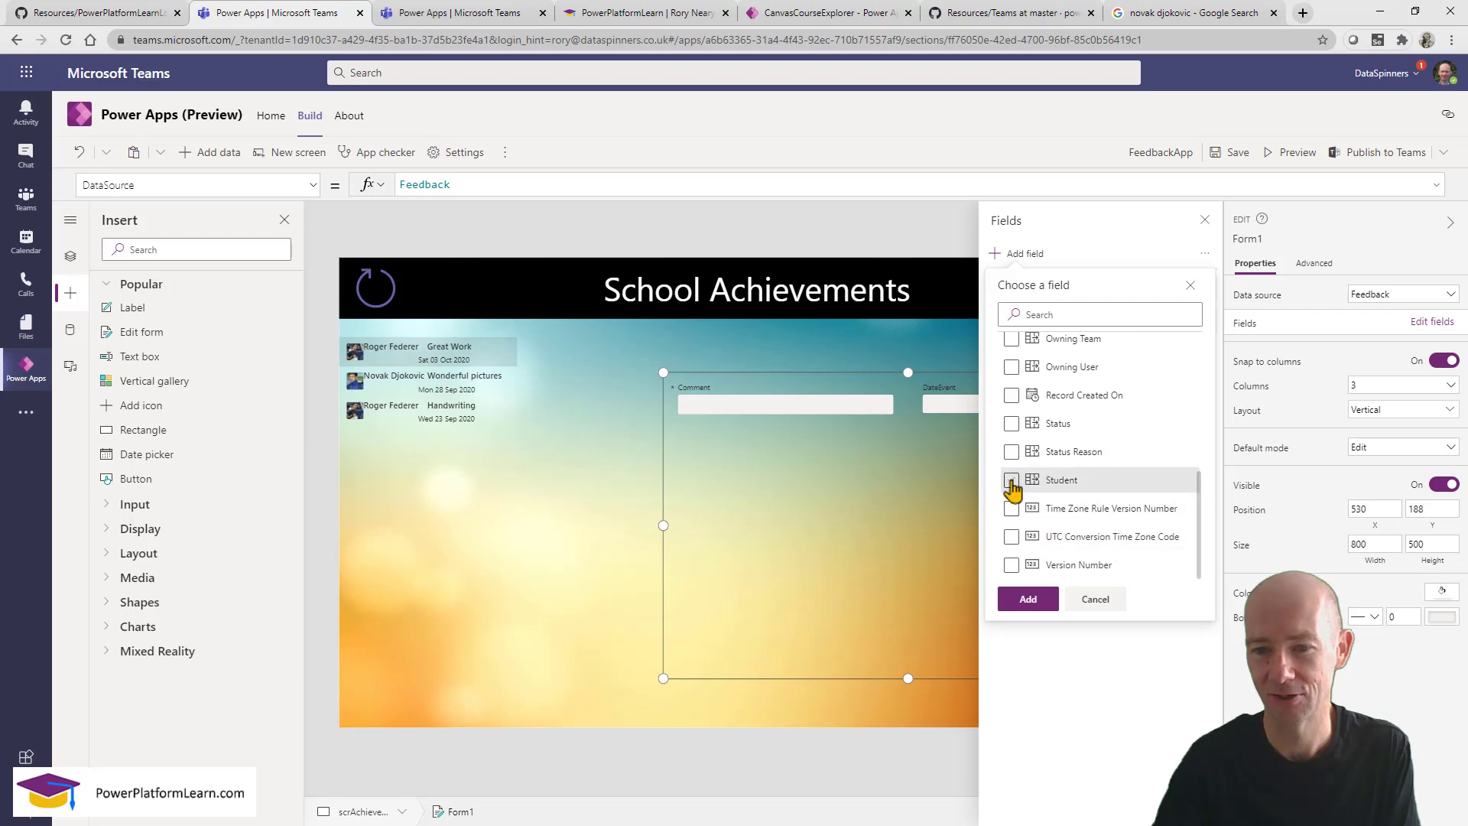
{"action": "left_click", "coordinate": [1011, 479]}
{"action": "left_click", "coordinate": [1028, 598]}
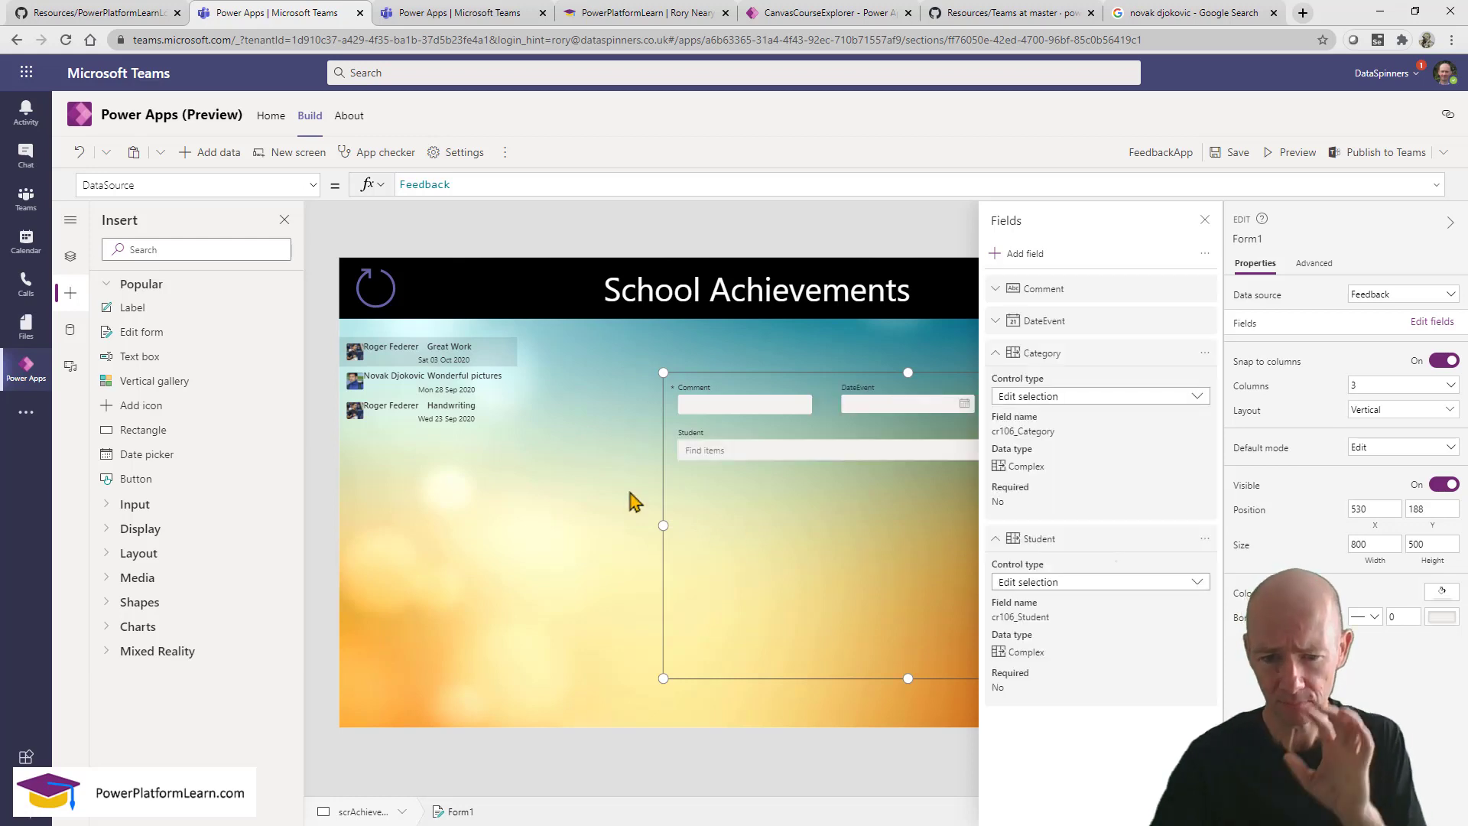
{"action": "left_click", "coordinate": [1204, 221]}
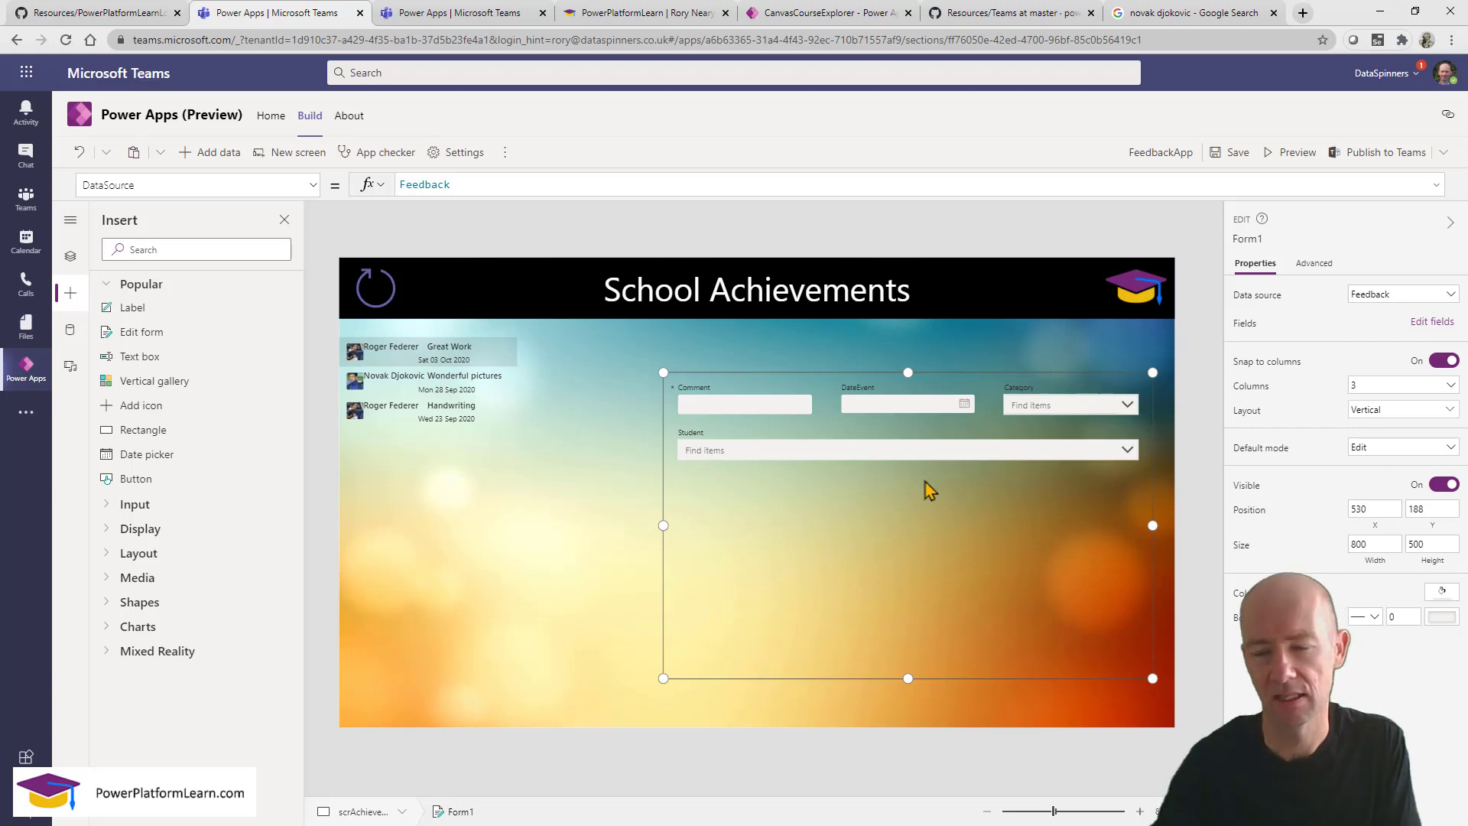
Order Form1's fields Student, DateEvent, Category, Comment, then select the Student card.
{"action": "left_click", "coordinate": [1430, 324]}
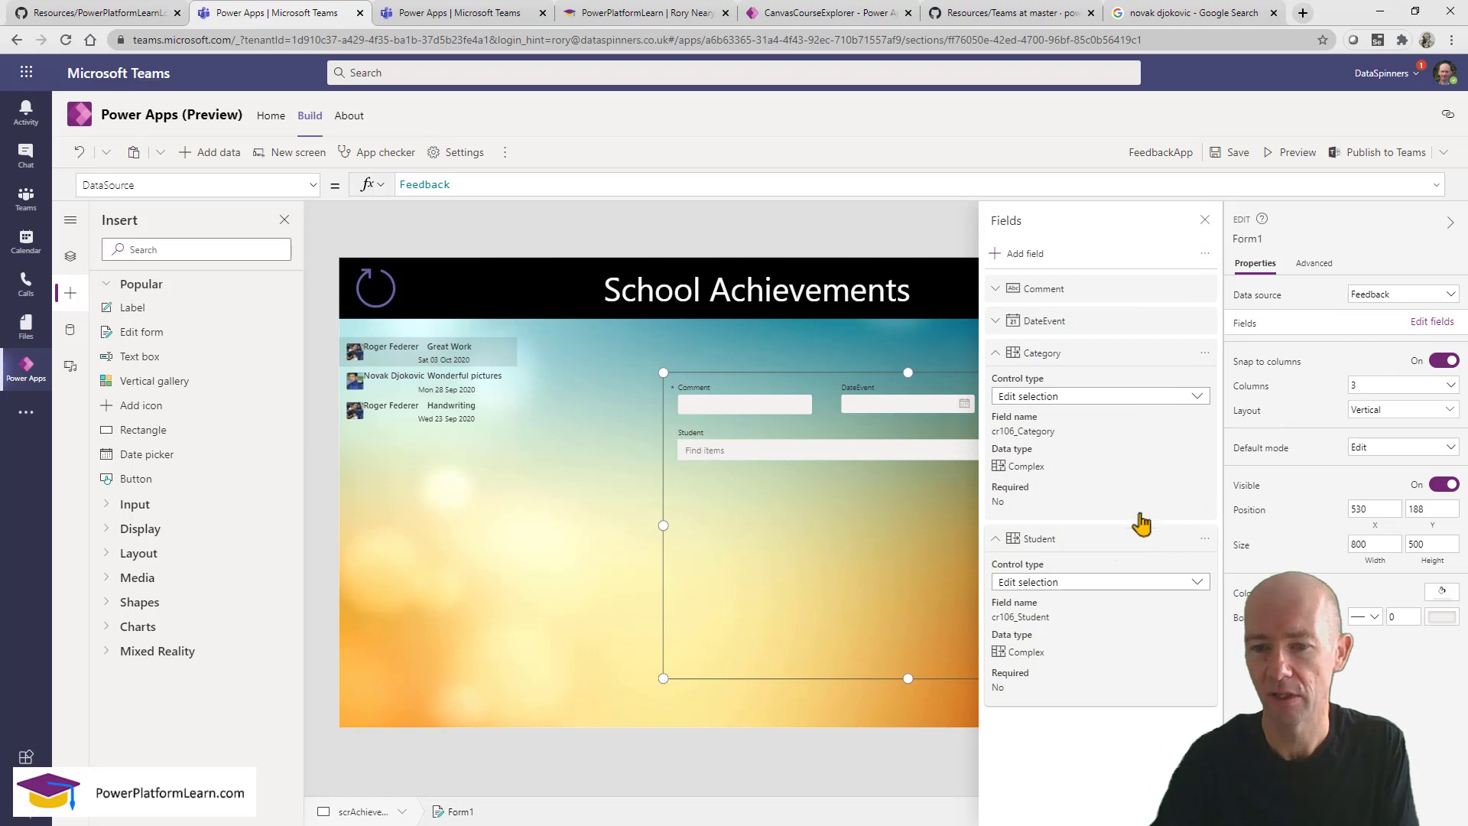
{"action": "left_click_drag", "start_coordinate": [1139, 525], "coordinate": [1128, 367]}
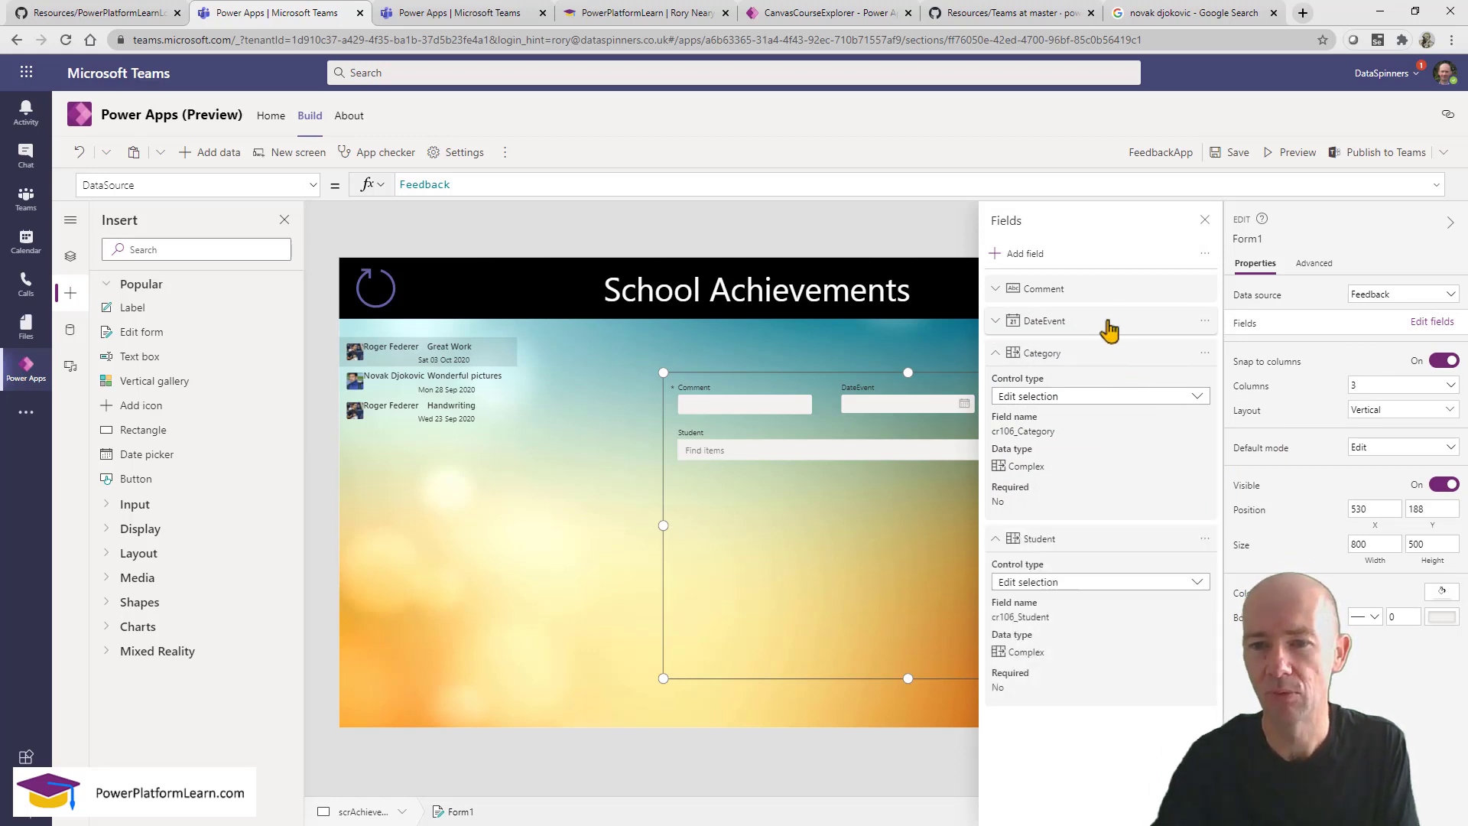
{"action": "left_click_drag", "start_coordinate": [1090, 292], "coordinate": [1130, 520]}
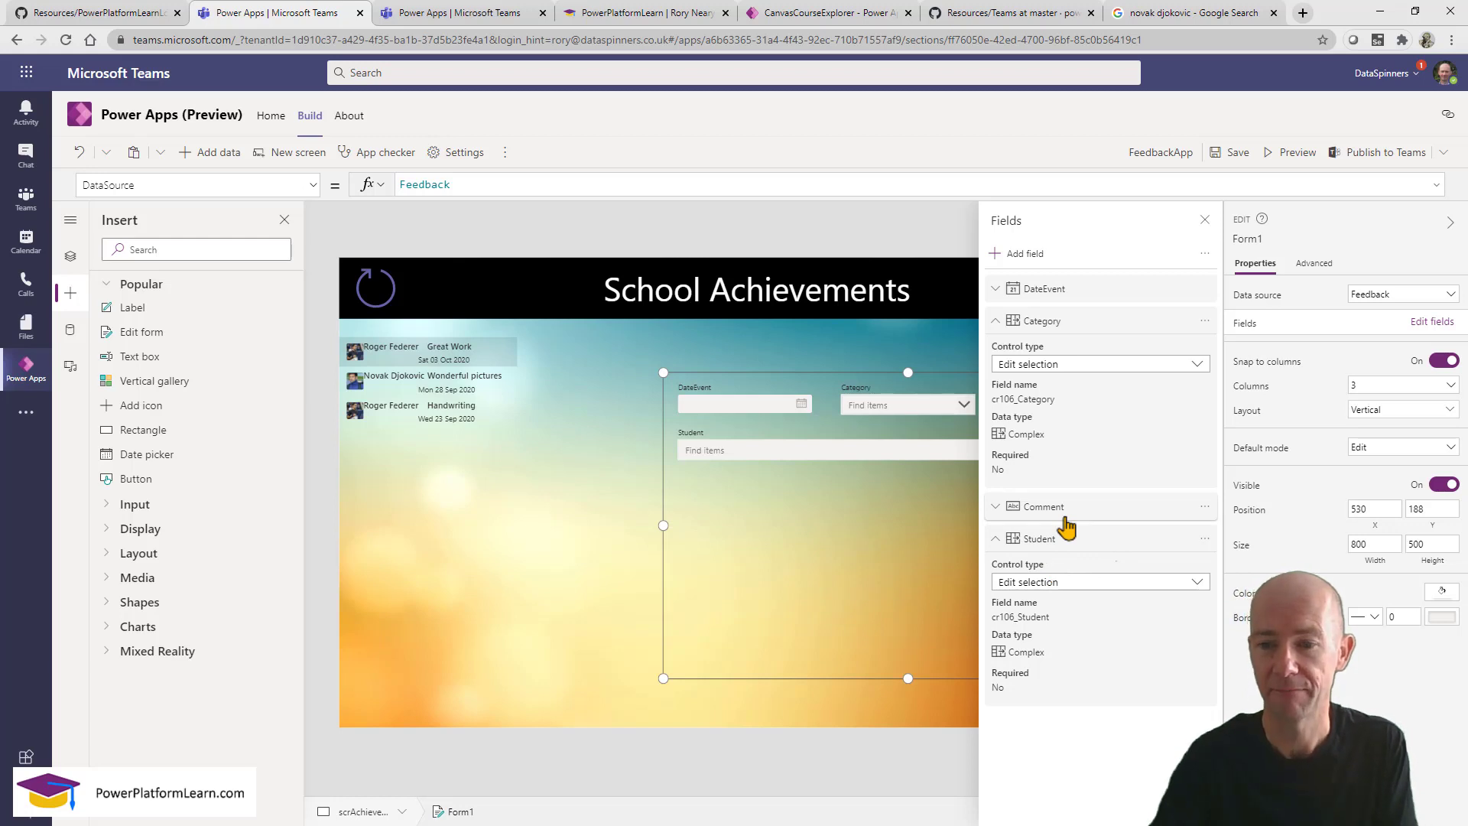
{"action": "left_click_drag", "start_coordinate": [1062, 539], "coordinate": [1055, 293]}
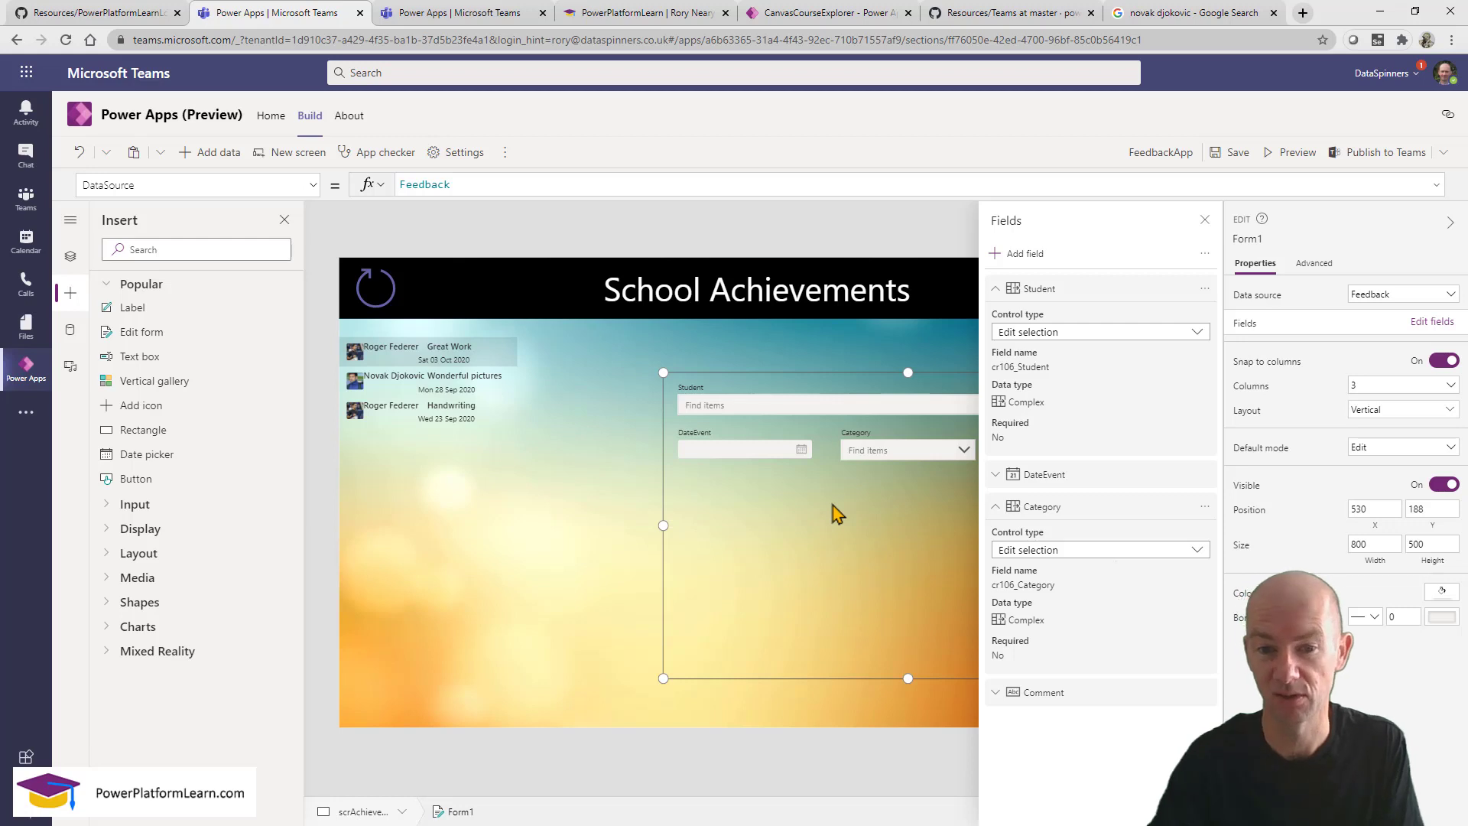
{"action": "left_click", "coordinate": [1205, 220]}
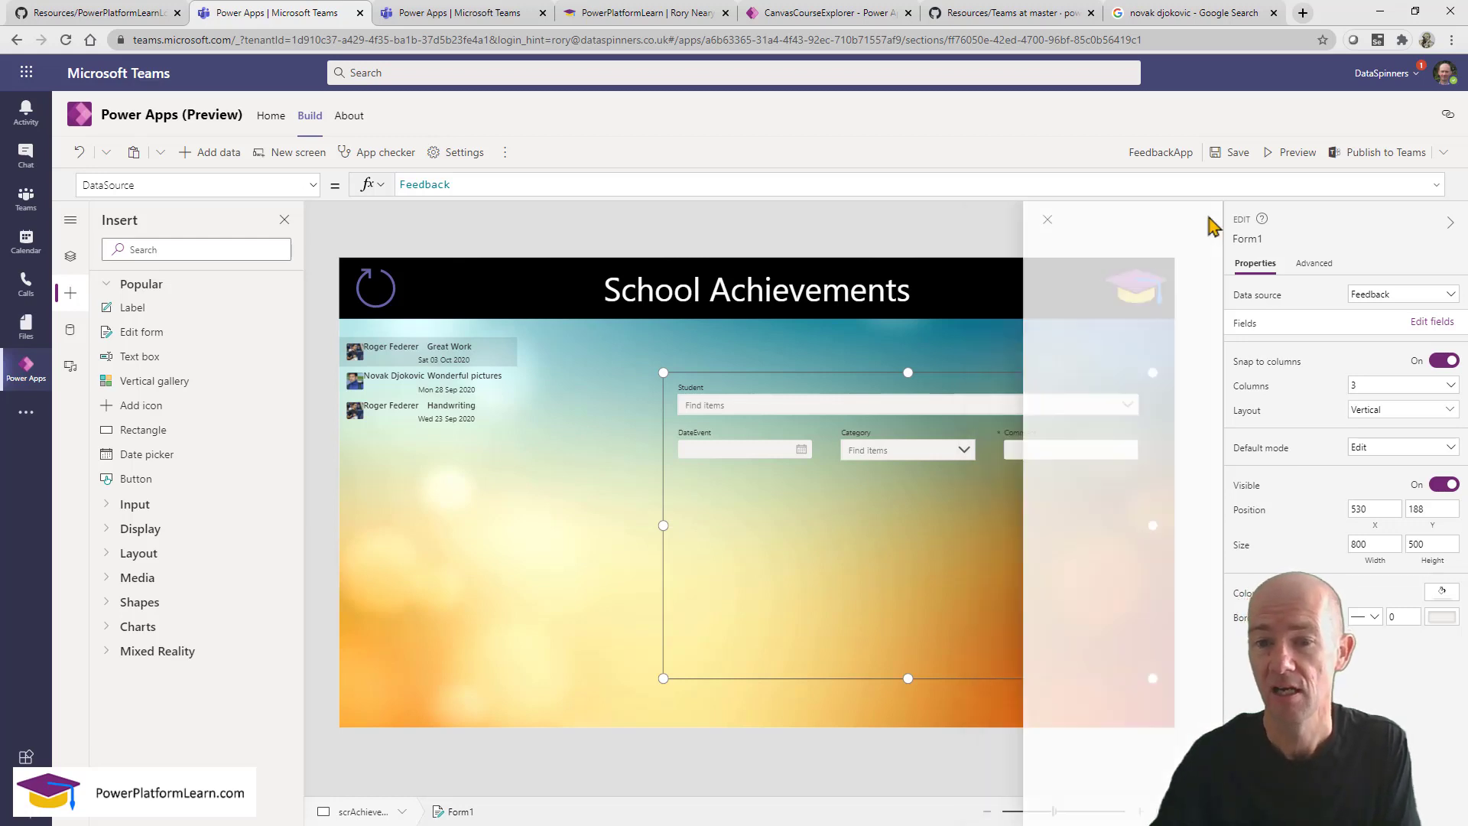
{"action": "left_click", "coordinate": [937, 428]}
{"action": "left_click", "coordinate": [1081, 411]}
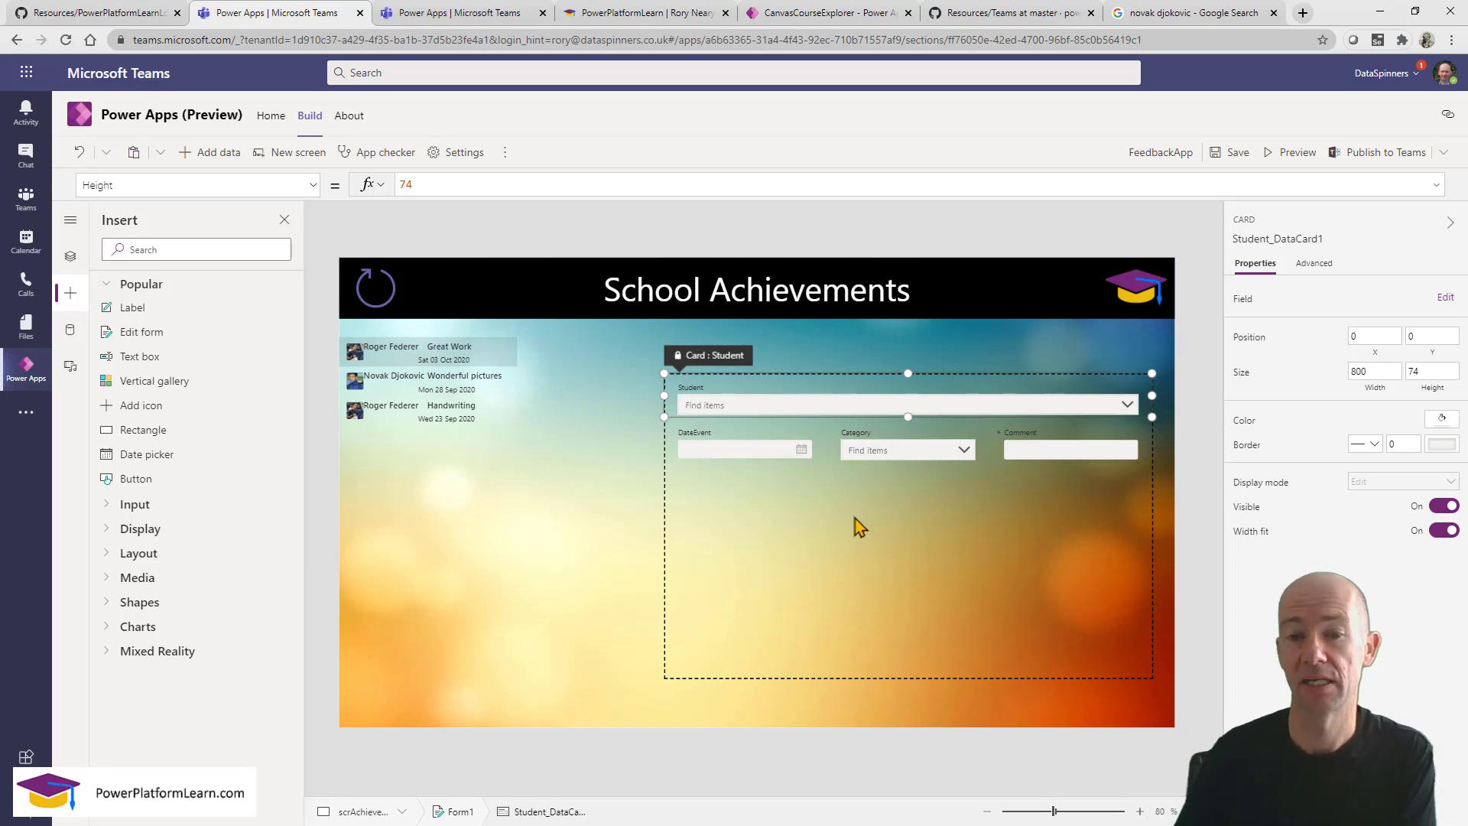
{"action": "left_click", "coordinate": [1438, 531]}
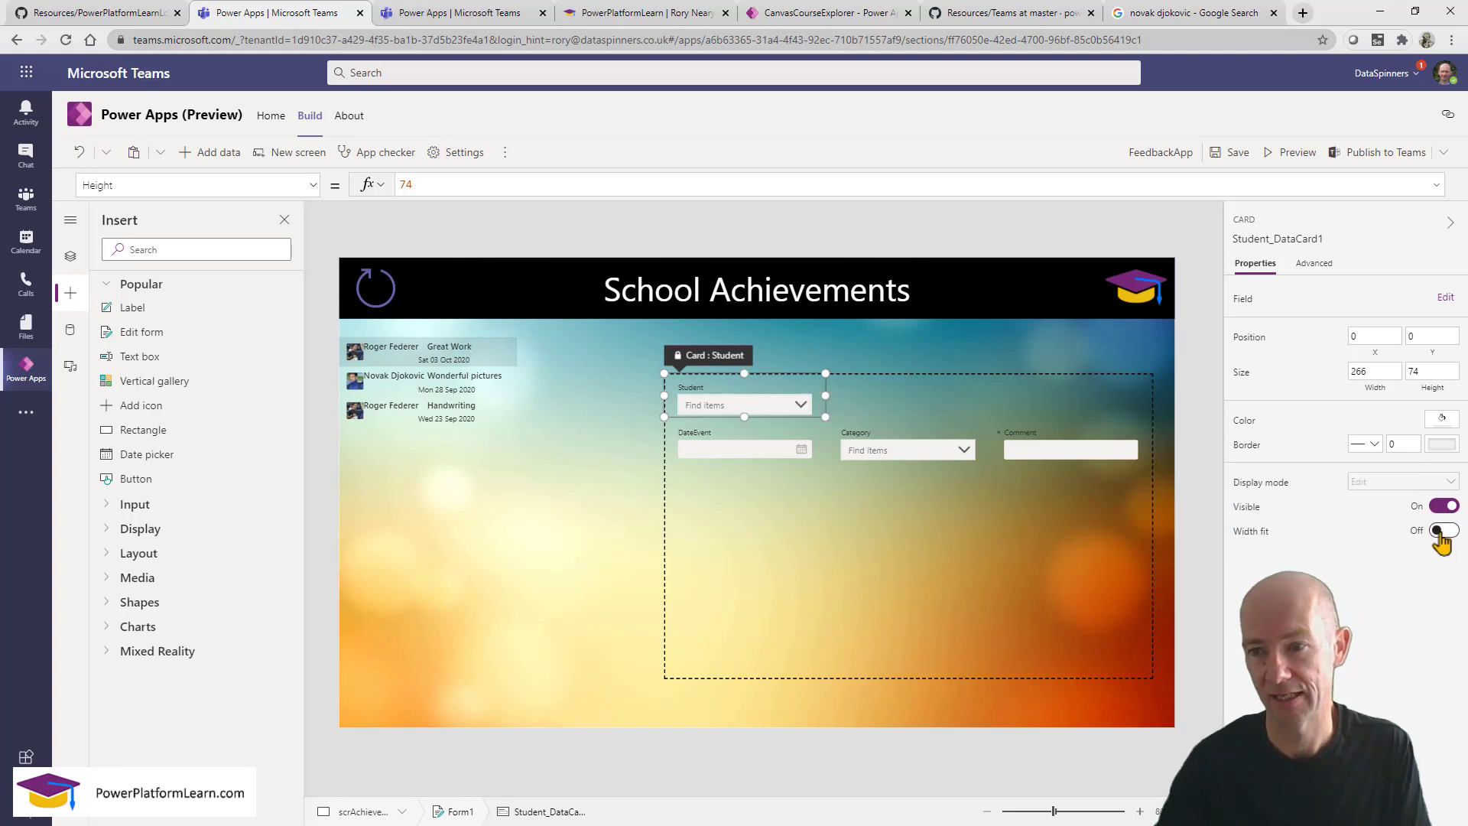
{"action": "left_click", "coordinate": [1438, 532]}
{"action": "left_click", "coordinate": [1438, 531]}
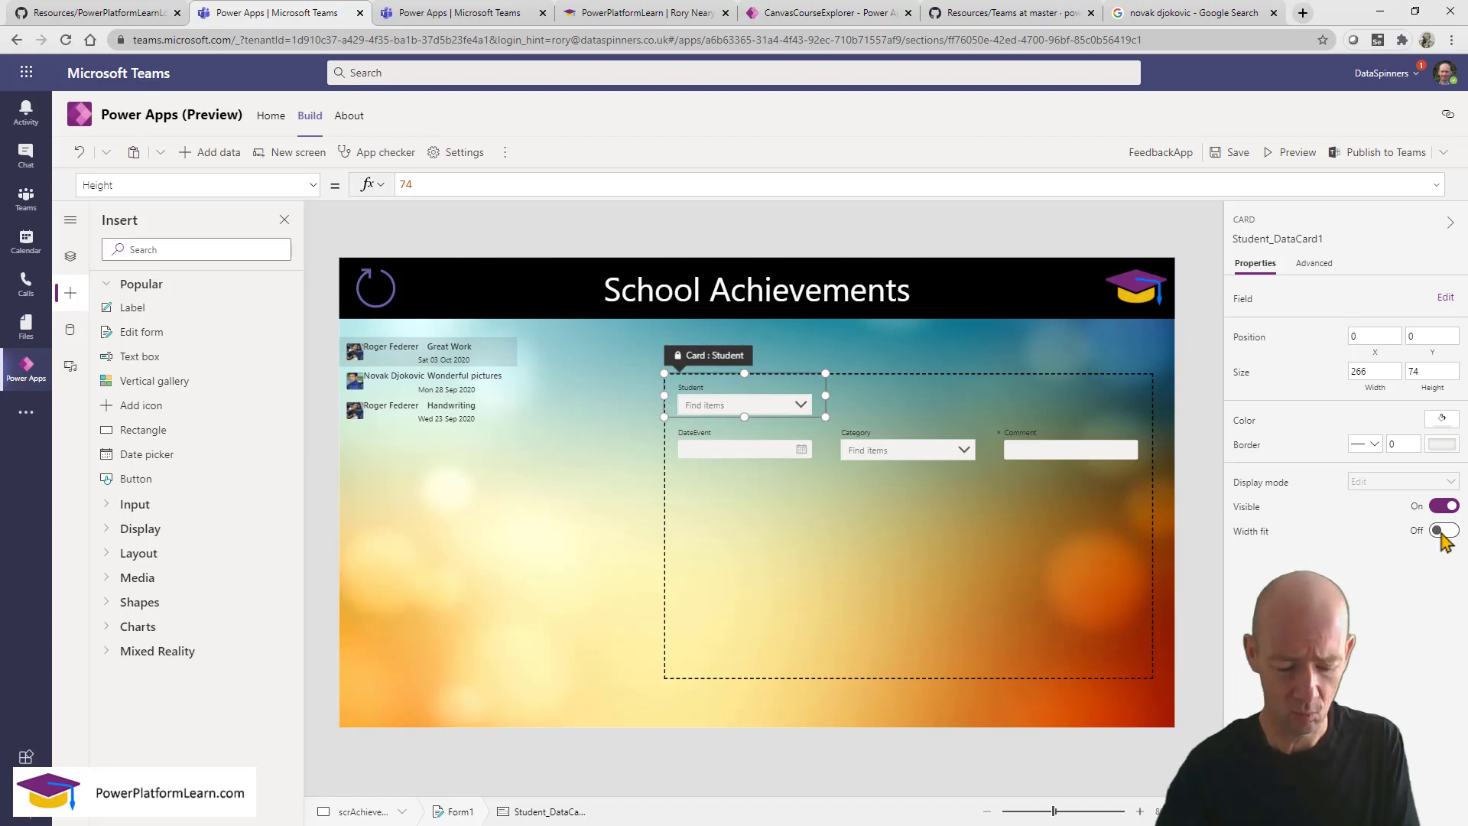
{"action": "key", "text": "ctrl+2"}
{"action": "mouse_move", "coordinate": [649, 350]}
{"action": "left_mouse_down"}
{"action": "mouse_move", "coordinate": [810, 406]}
{"action": "mouse_move", "coordinate": [1098, 432]}
{"action": "mouse_move", "coordinate": [1163, 421]}
{"action": "left_mouse_up"}
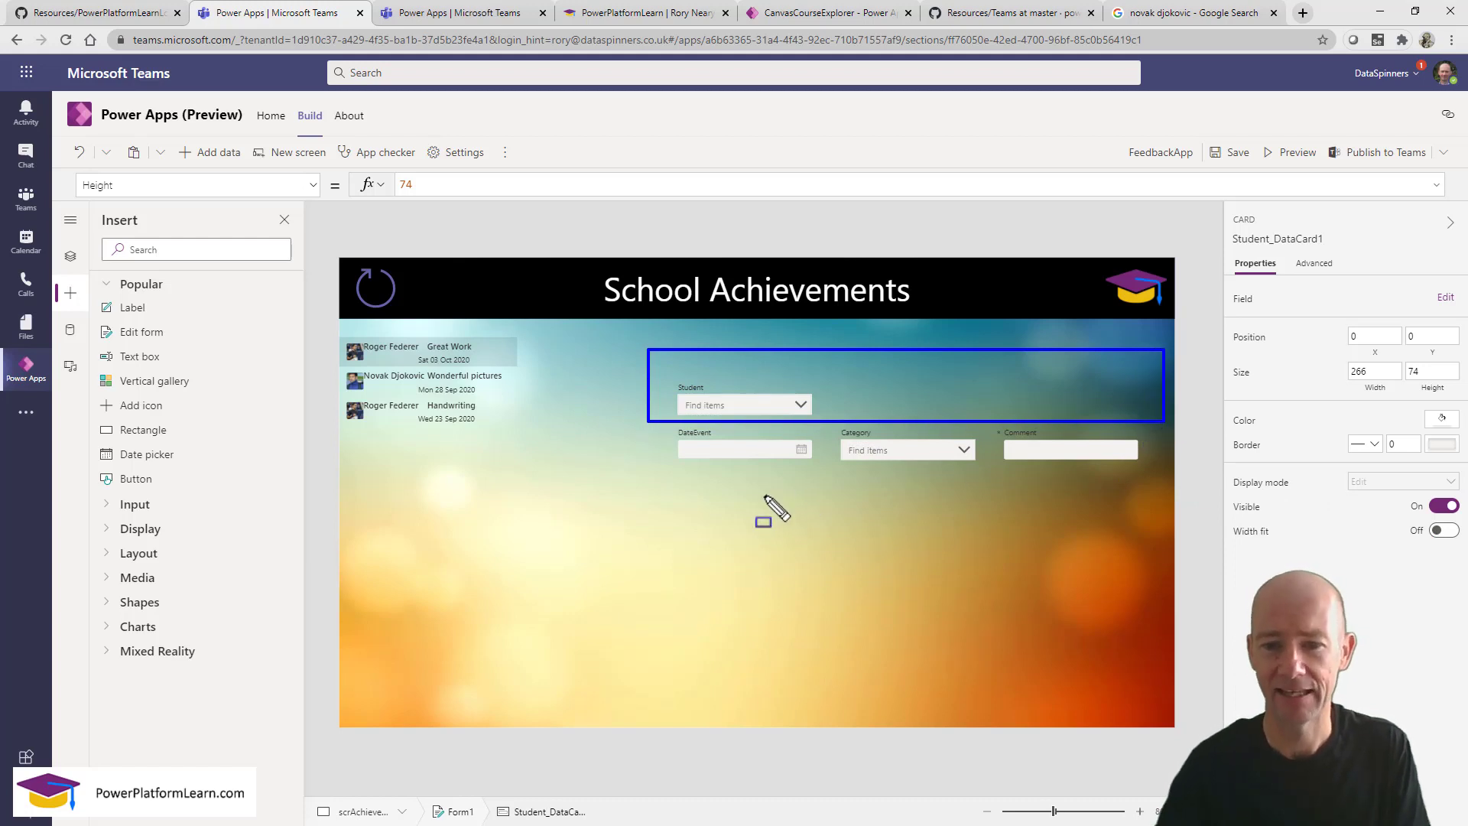
{"action": "key", "text": "Escape"}
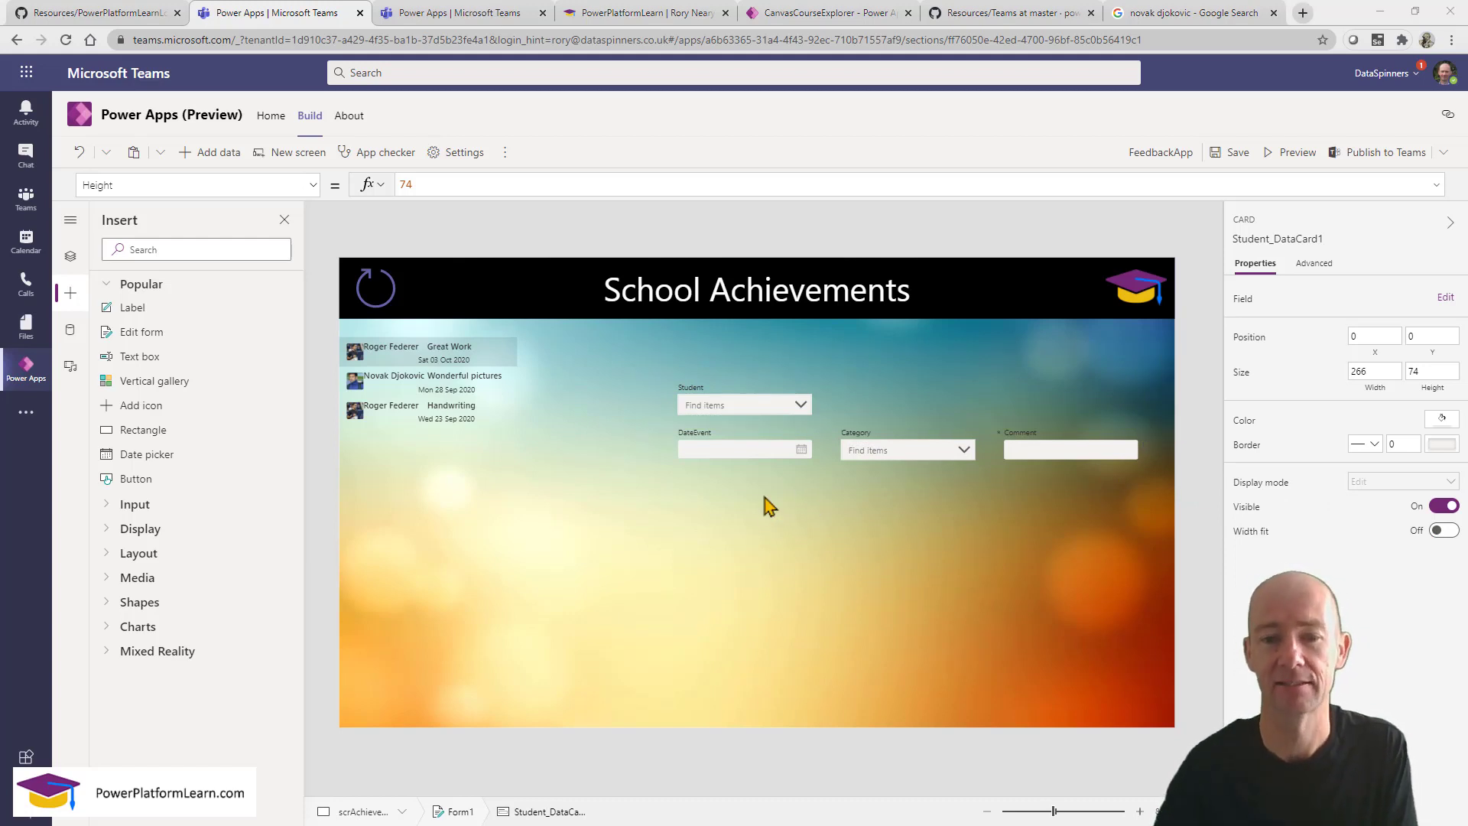
{"action": "left_click", "coordinate": [816, 491]}
{"action": "left_click", "coordinate": [753, 444]}
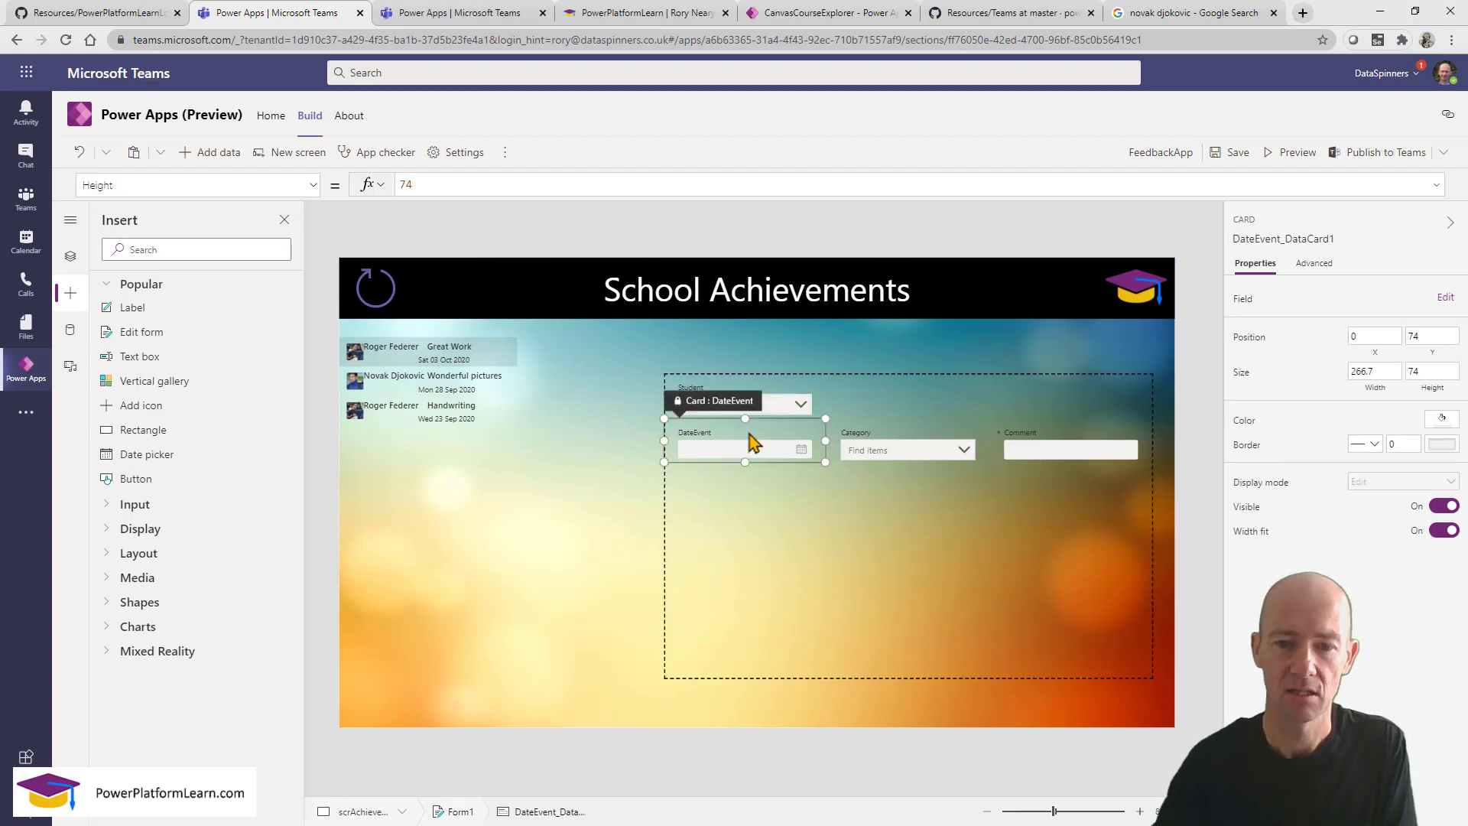
{"action": "left_click", "coordinate": [313, 185]}
{"action": "left_click_drag", "start_coordinate": [318, 311], "coordinate": [306, 476]}
{"action": "left_click", "coordinate": [245, 496]}
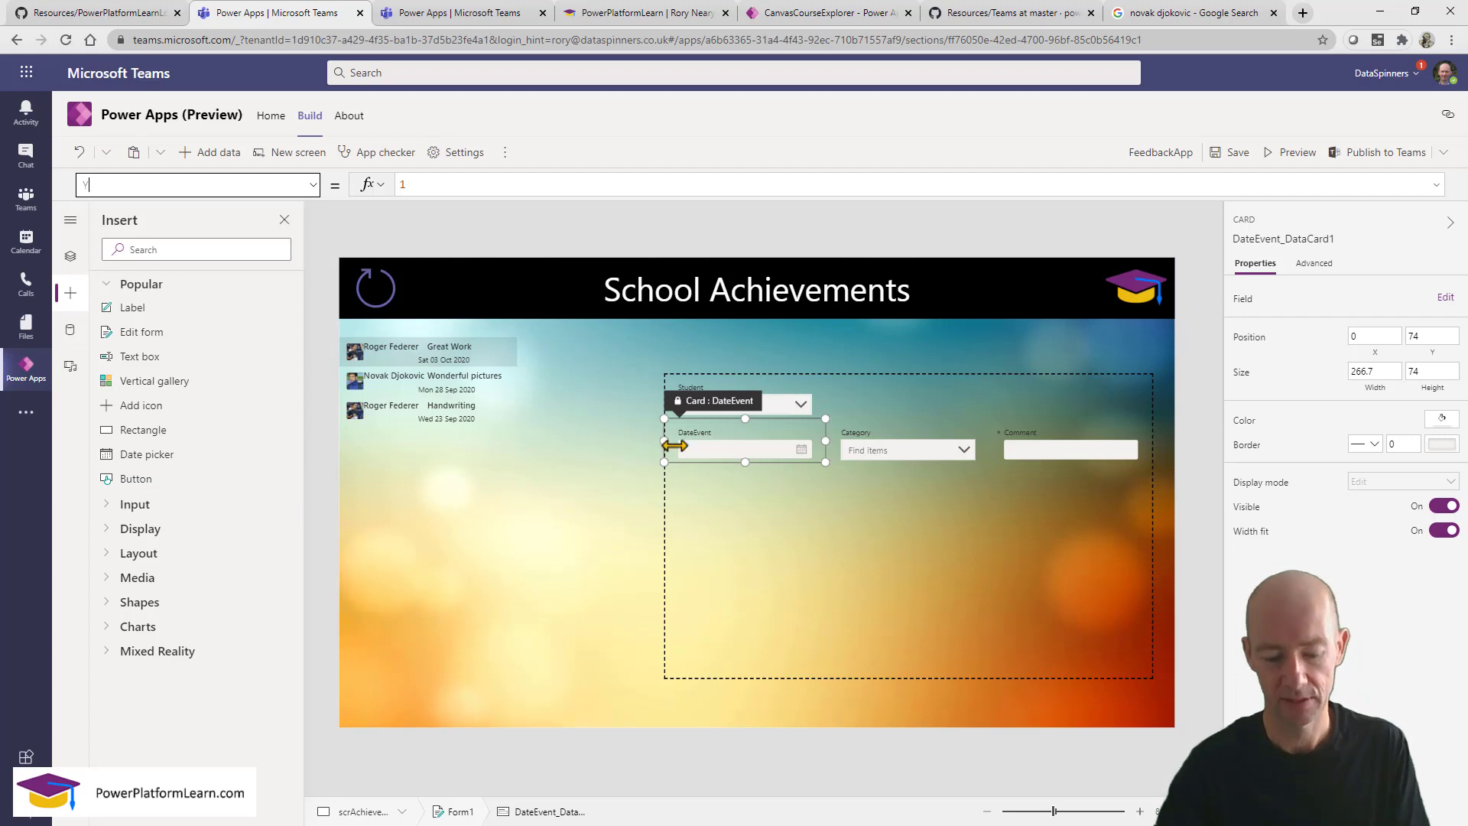
{"action": "key", "text": "ctrl+2"}
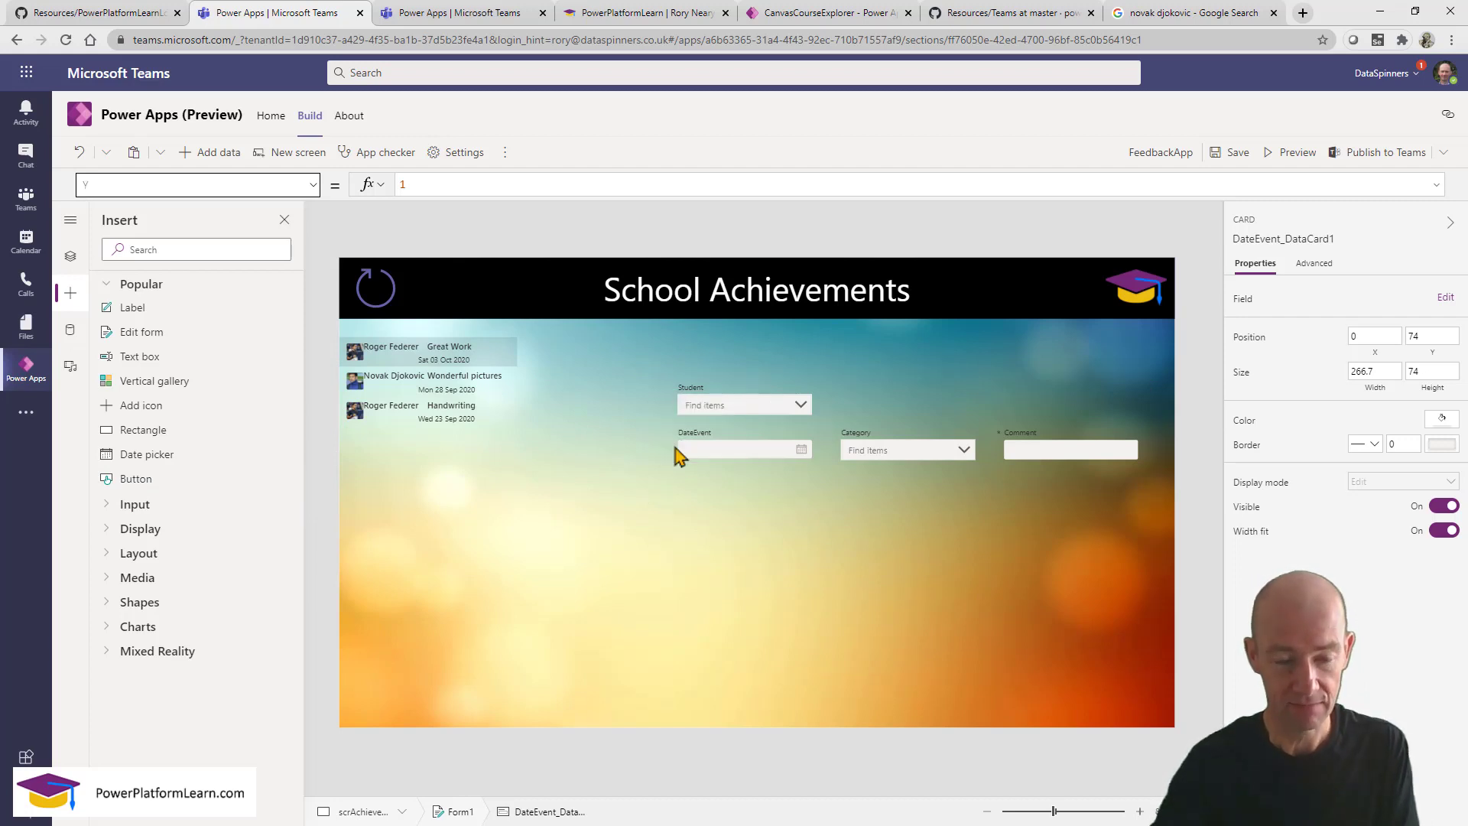
{"action": "mouse_move", "coordinate": [620, 368]}
{"action": "left_mouse_down"}
{"action": "mouse_move", "coordinate": [708, 600]}
{"action": "mouse_move", "coordinate": [652, 413]}
{"action": "mouse_move", "coordinate": [676, 428]}
{"action": "mouse_move", "coordinate": [631, 450]}
{"action": "mouse_move", "coordinate": [674, 482]}
{"action": "left_mouse_up"}
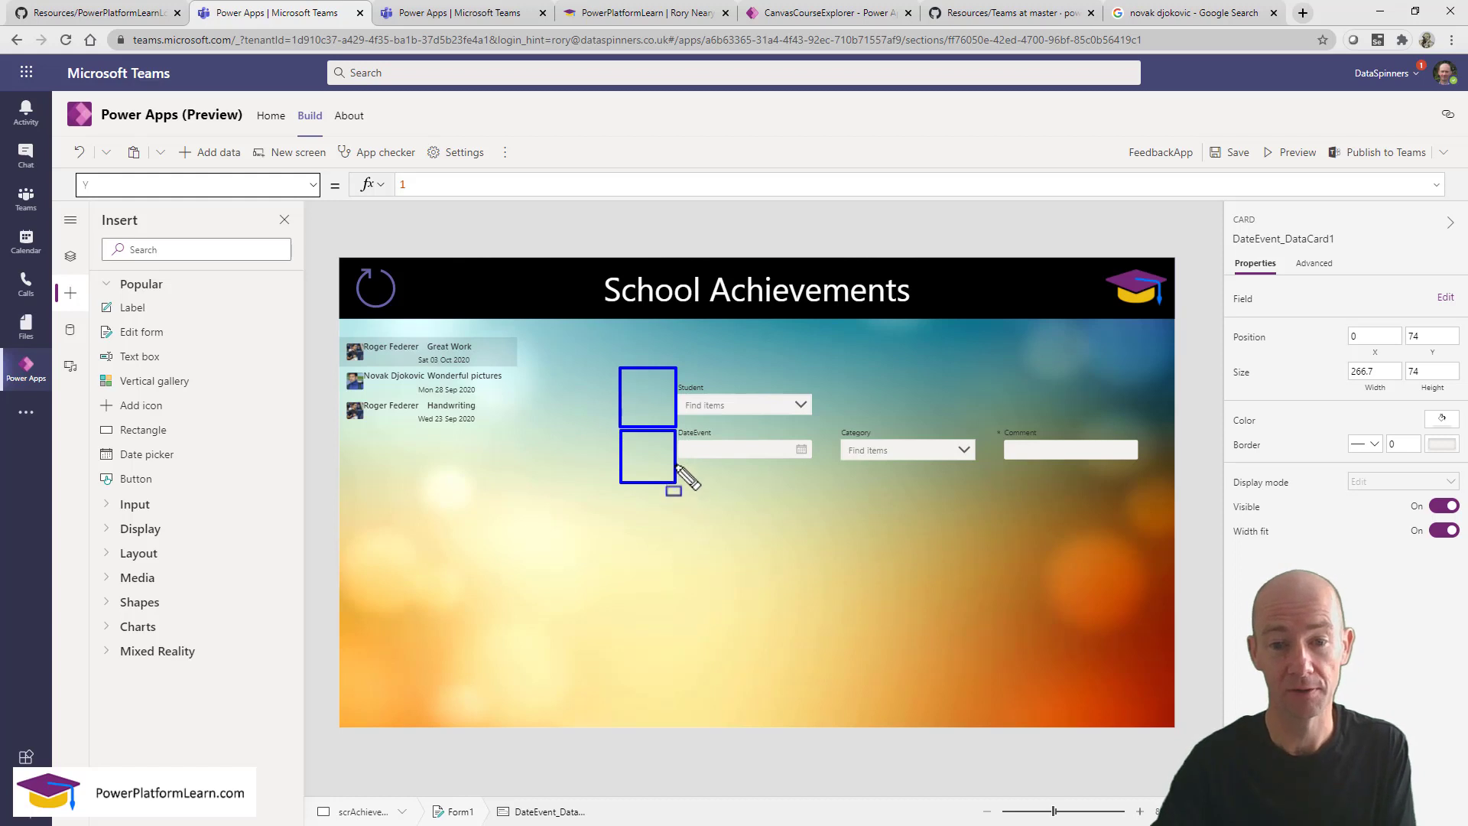
{"action": "mouse_move", "coordinate": [678, 322]}
{"action": "left_mouse_down"}
{"action": "mouse_move", "coordinate": [738, 370]}
{"action": "mouse_move", "coordinate": [852, 348]}
{"action": "mouse_move", "coordinate": [960, 380]}
{"action": "mouse_move", "coordinate": [991, 367]}
{"action": "mouse_move", "coordinate": [1168, 382]}
{"action": "mouse_move", "coordinate": [1152, 375]}
{"action": "left_mouse_up"}
{"action": "key", "text": "Escape"}
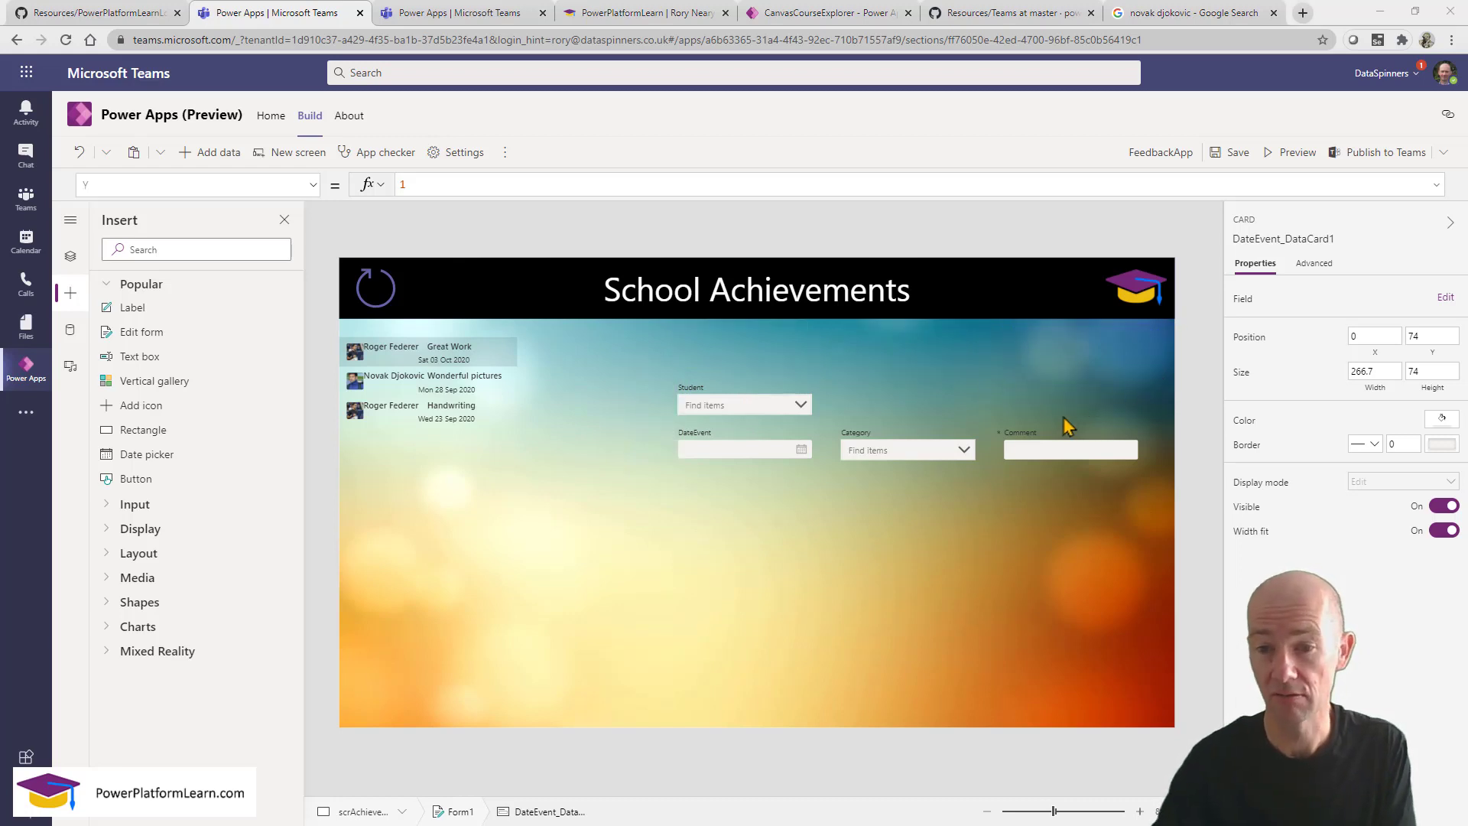
{"action": "left_click", "coordinate": [1033, 441]}
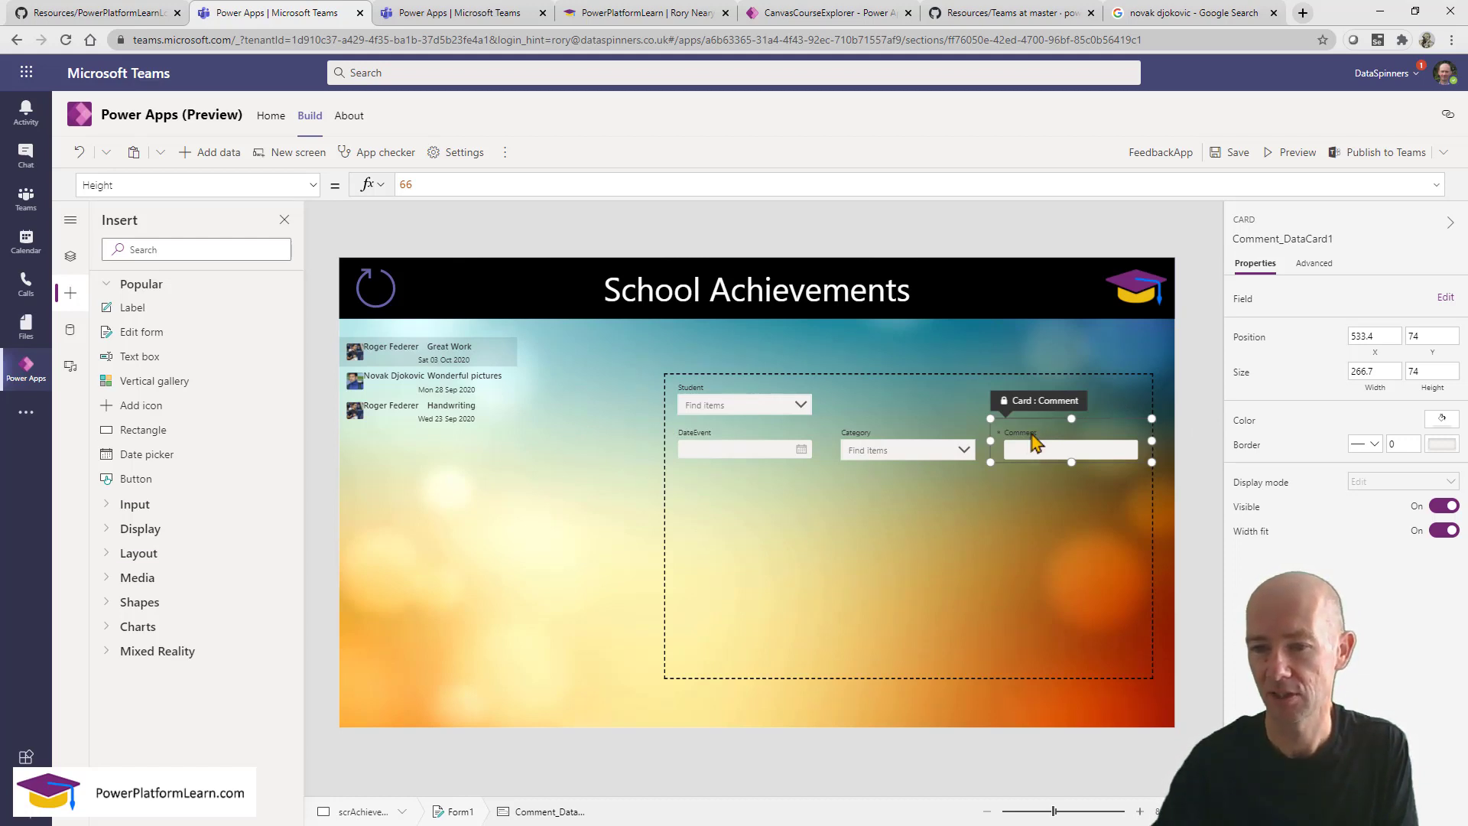
{"action": "left_click", "coordinate": [313, 185]}
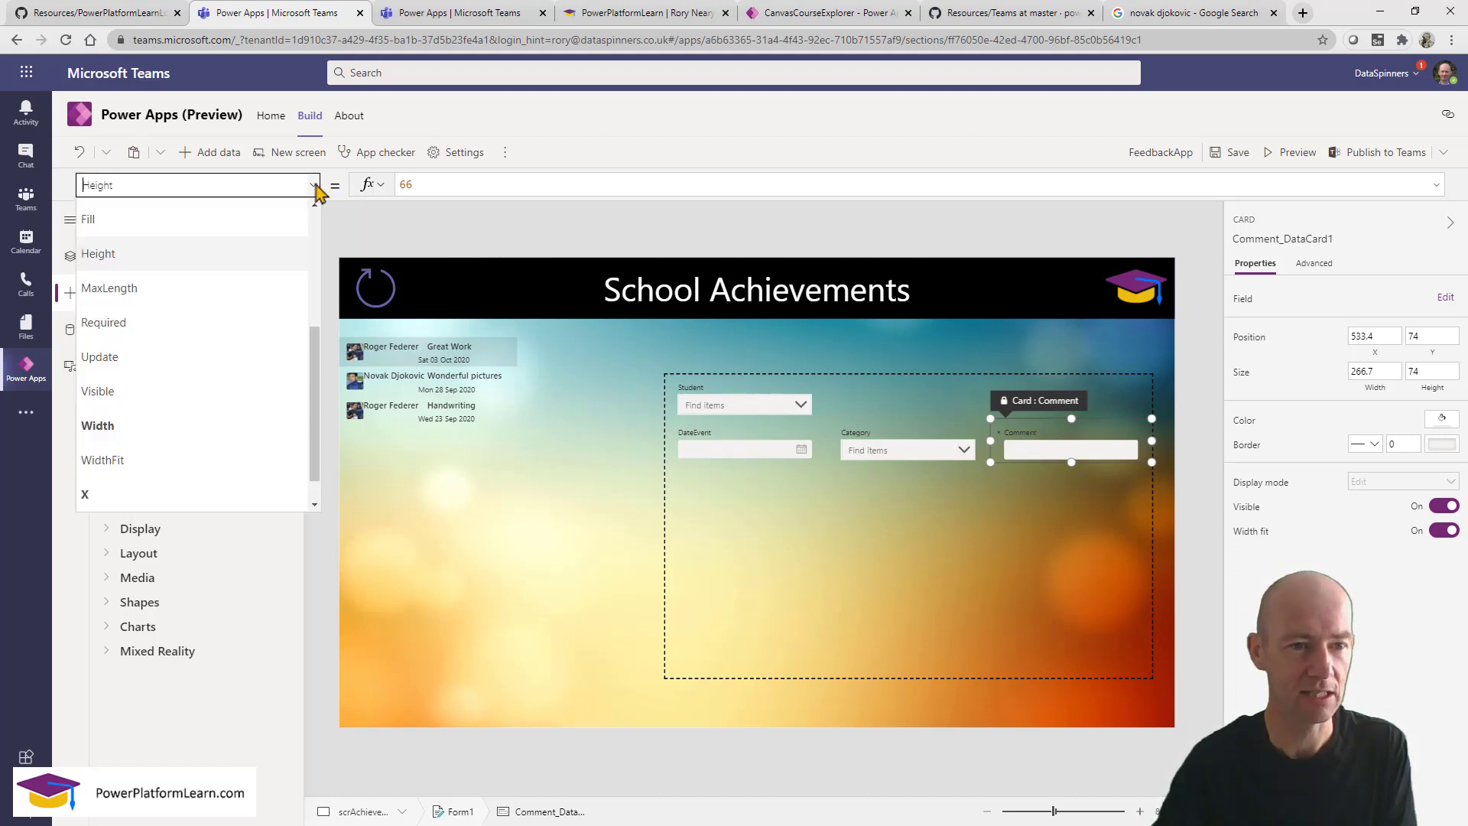
{"action": "scroll", "coordinate": [229, 429], "scroll_direction": "down", "scroll_amount": 1}
{"action": "left_click", "coordinate": [213, 475]}
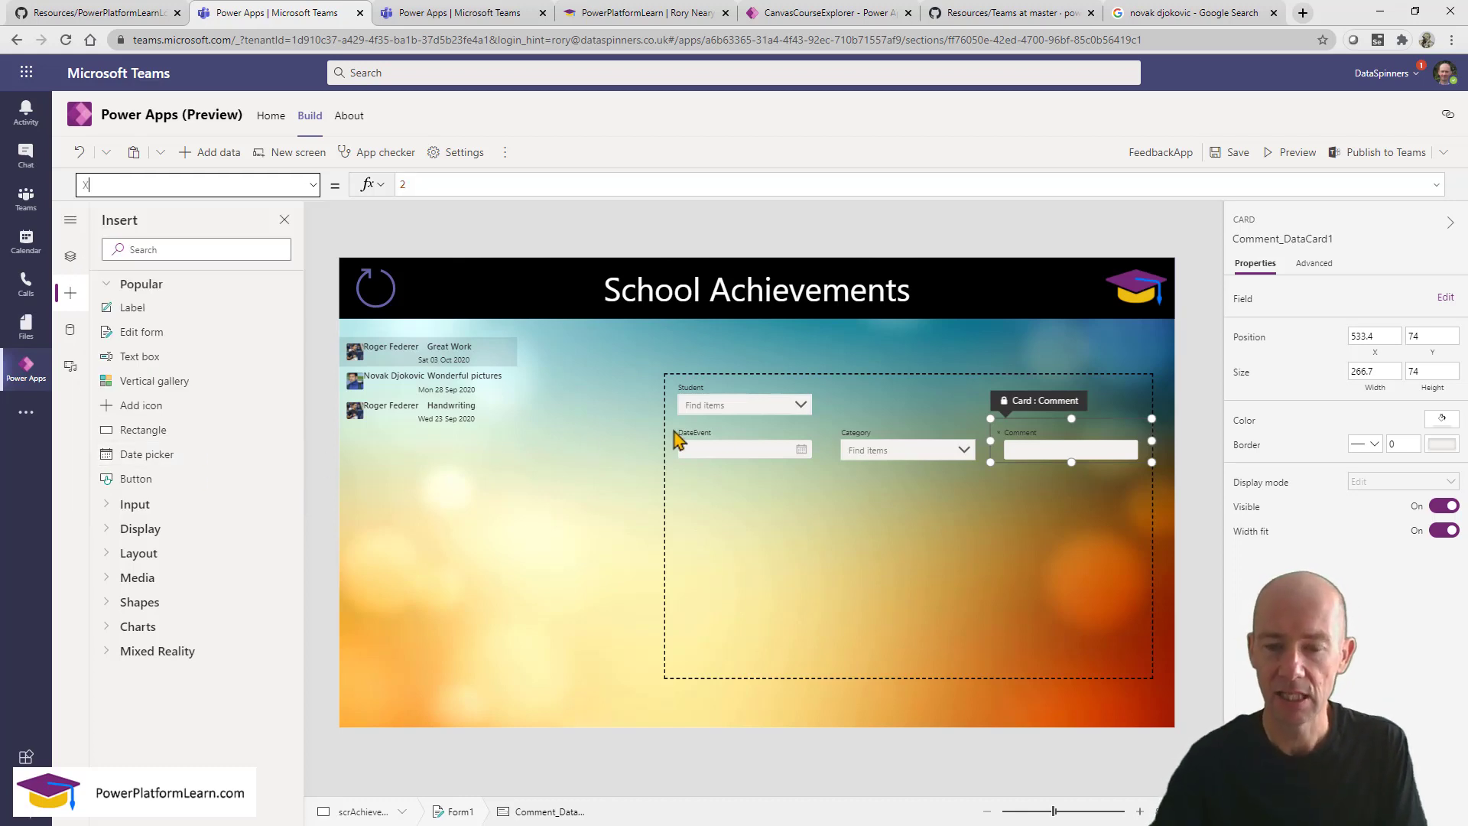
{"action": "left_click", "coordinate": [814, 435]}
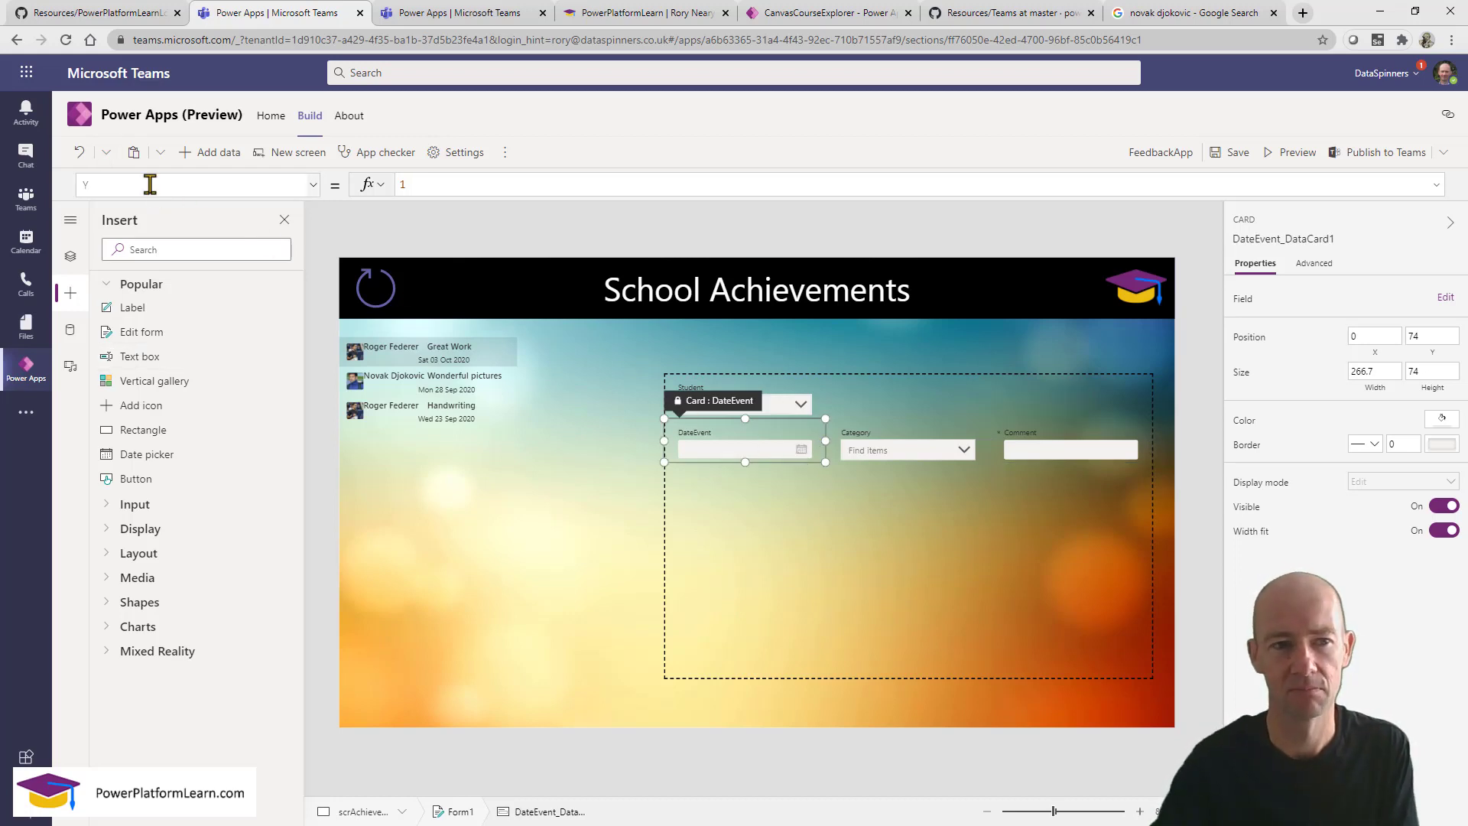
Set the DateEvent card's Y to 0 and turn its Width fit Off.
{"action": "left_click_drag", "start_coordinate": [150, 184], "coordinate": [50, 177]}
{"action": "left_click_drag", "start_coordinate": [442, 182], "coordinate": [354, 190]}
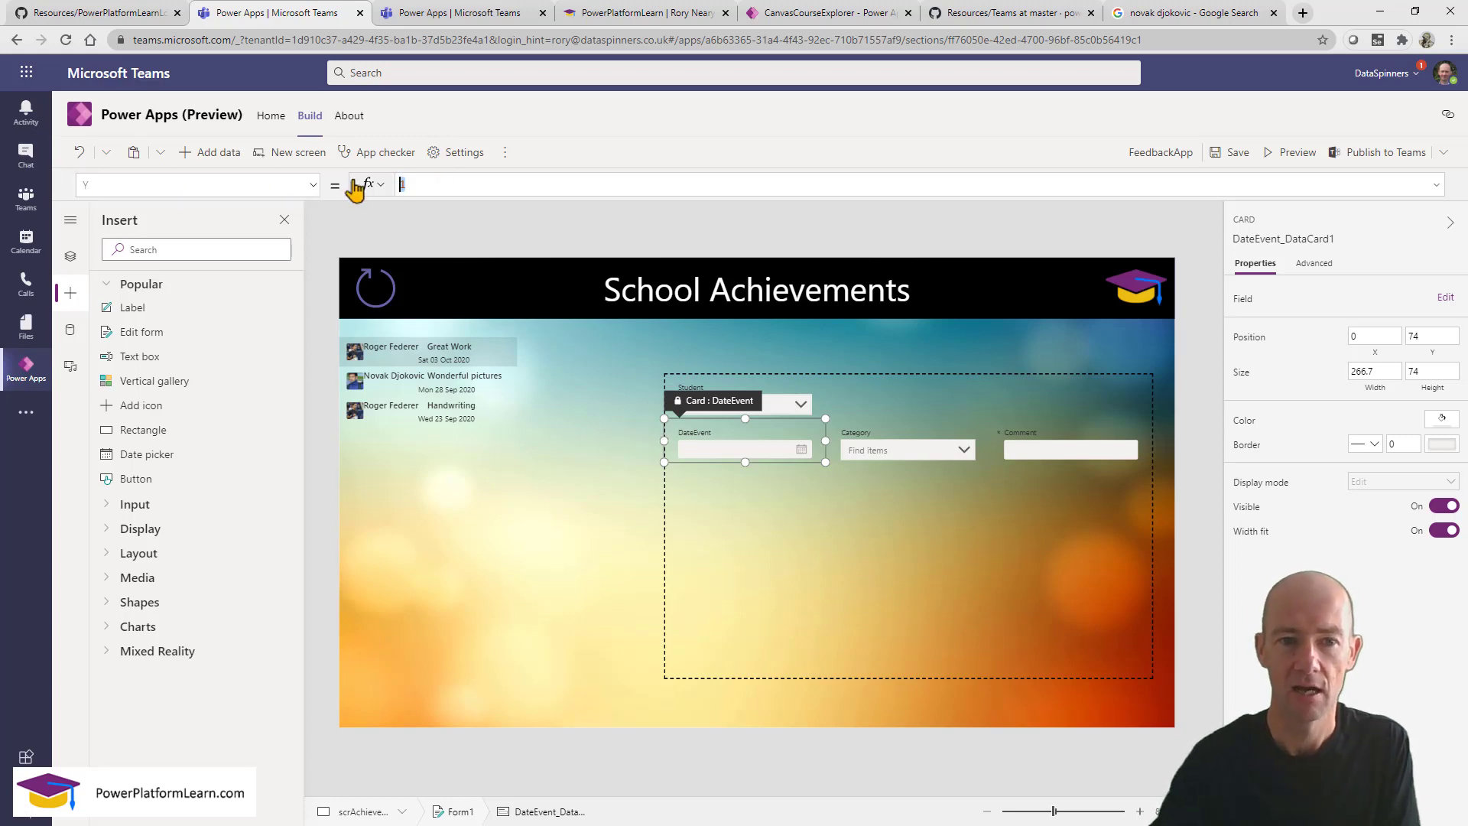
{"action": "type", "text": "0"}
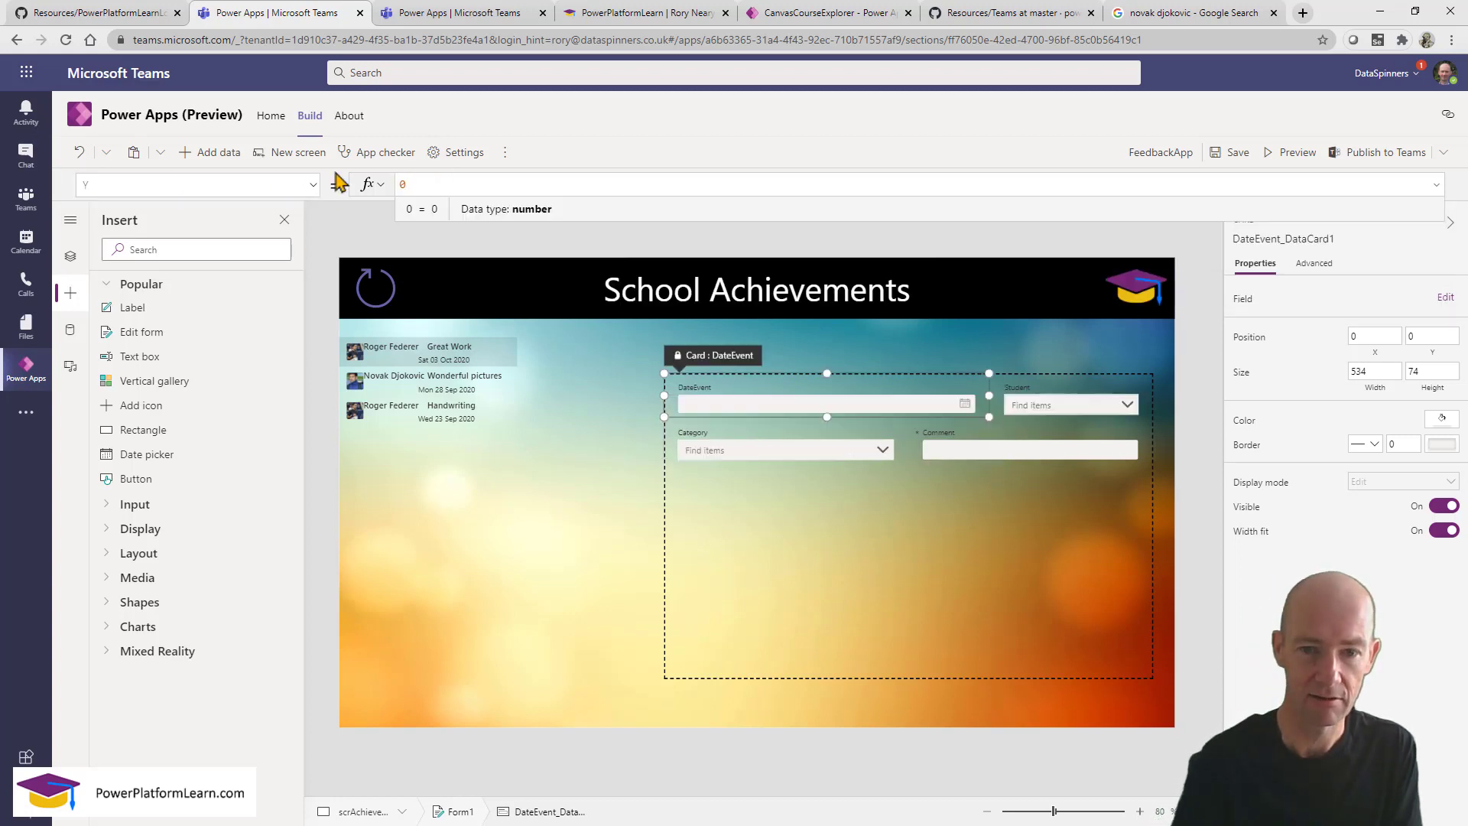
{"action": "left_click", "coordinate": [148, 184]}
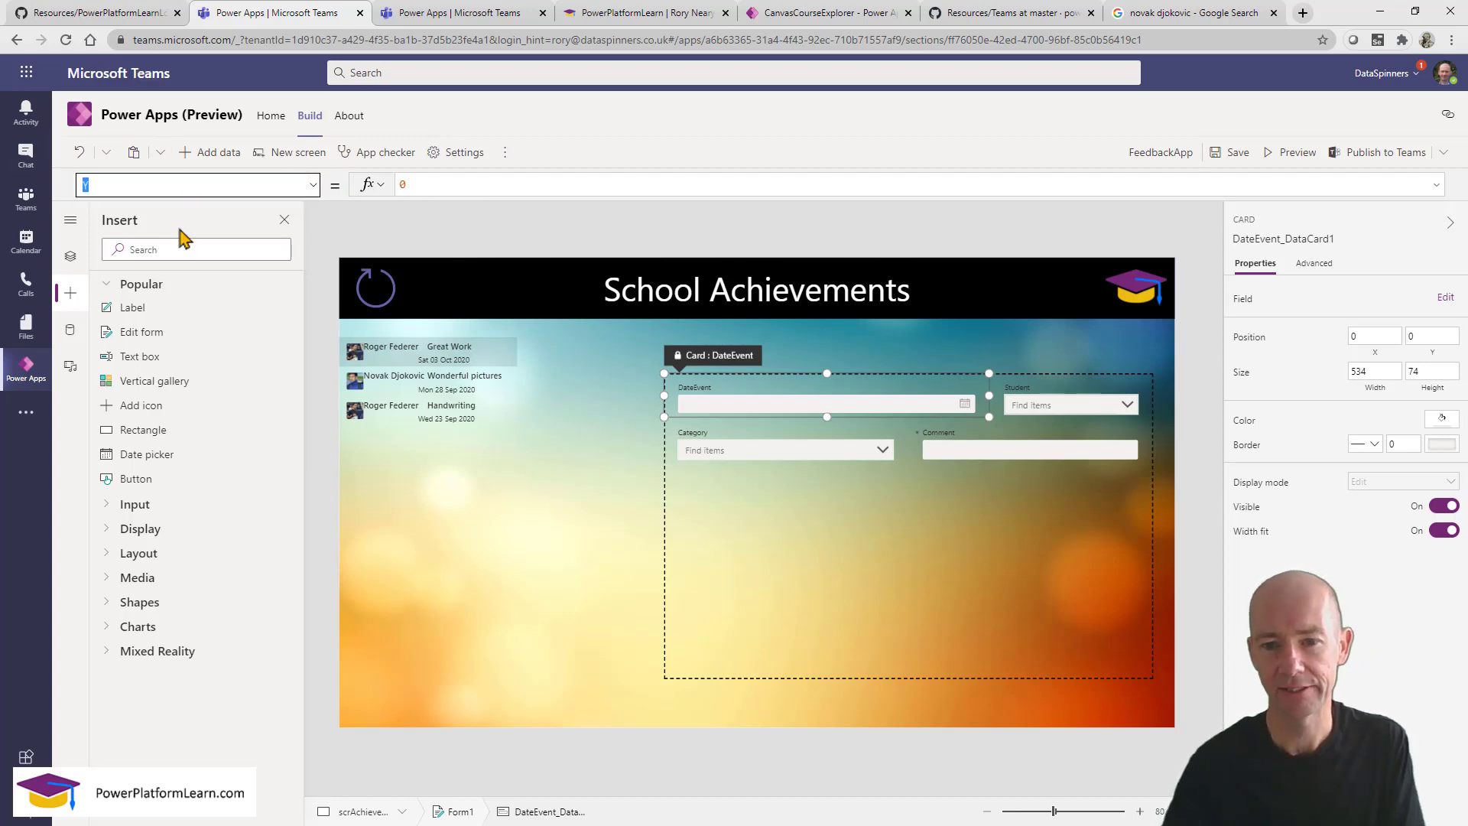
{"action": "left_click", "coordinate": [1441, 535]}
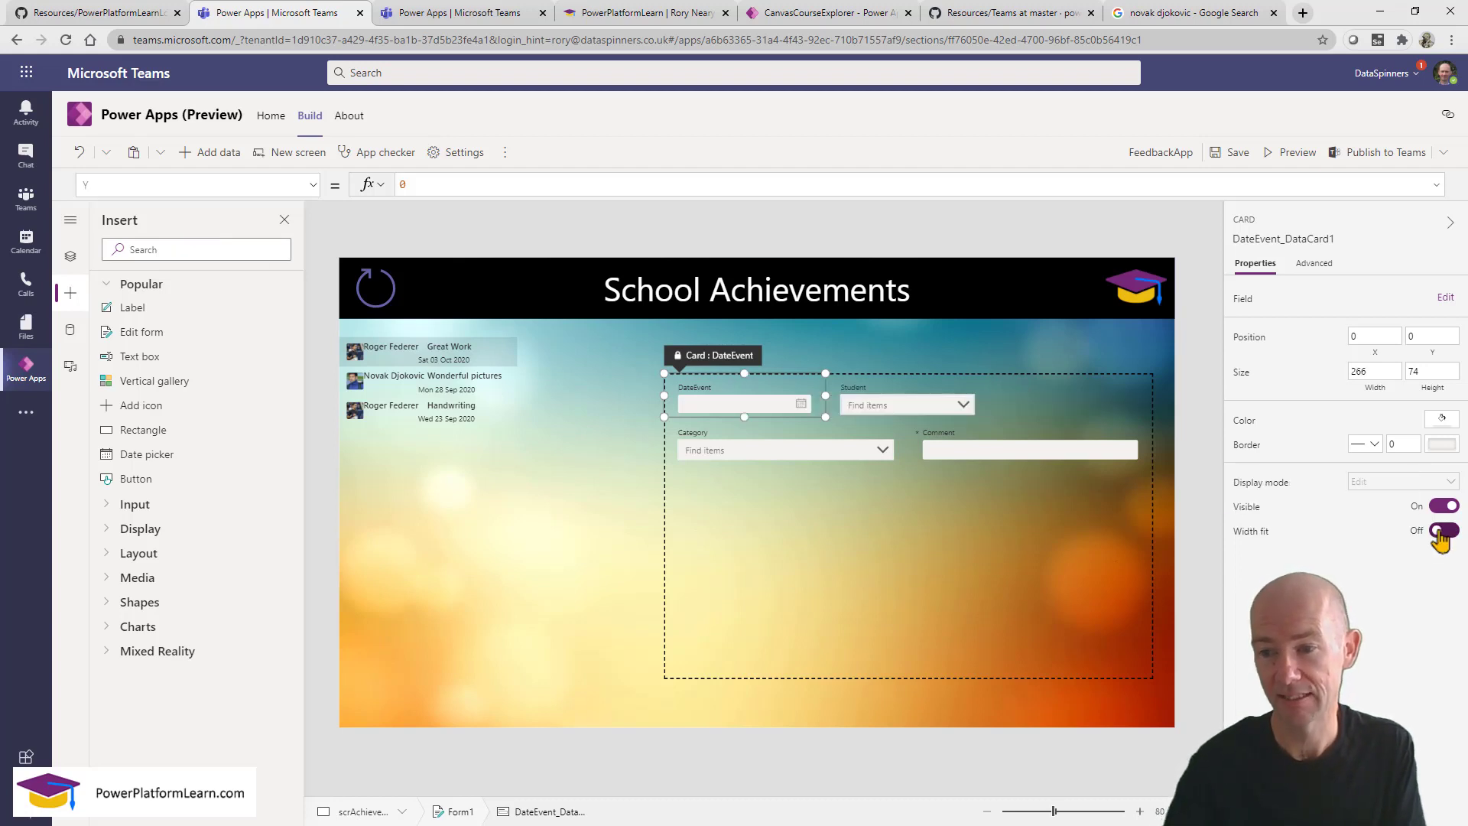
{"action": "left_click", "coordinate": [150, 184]}
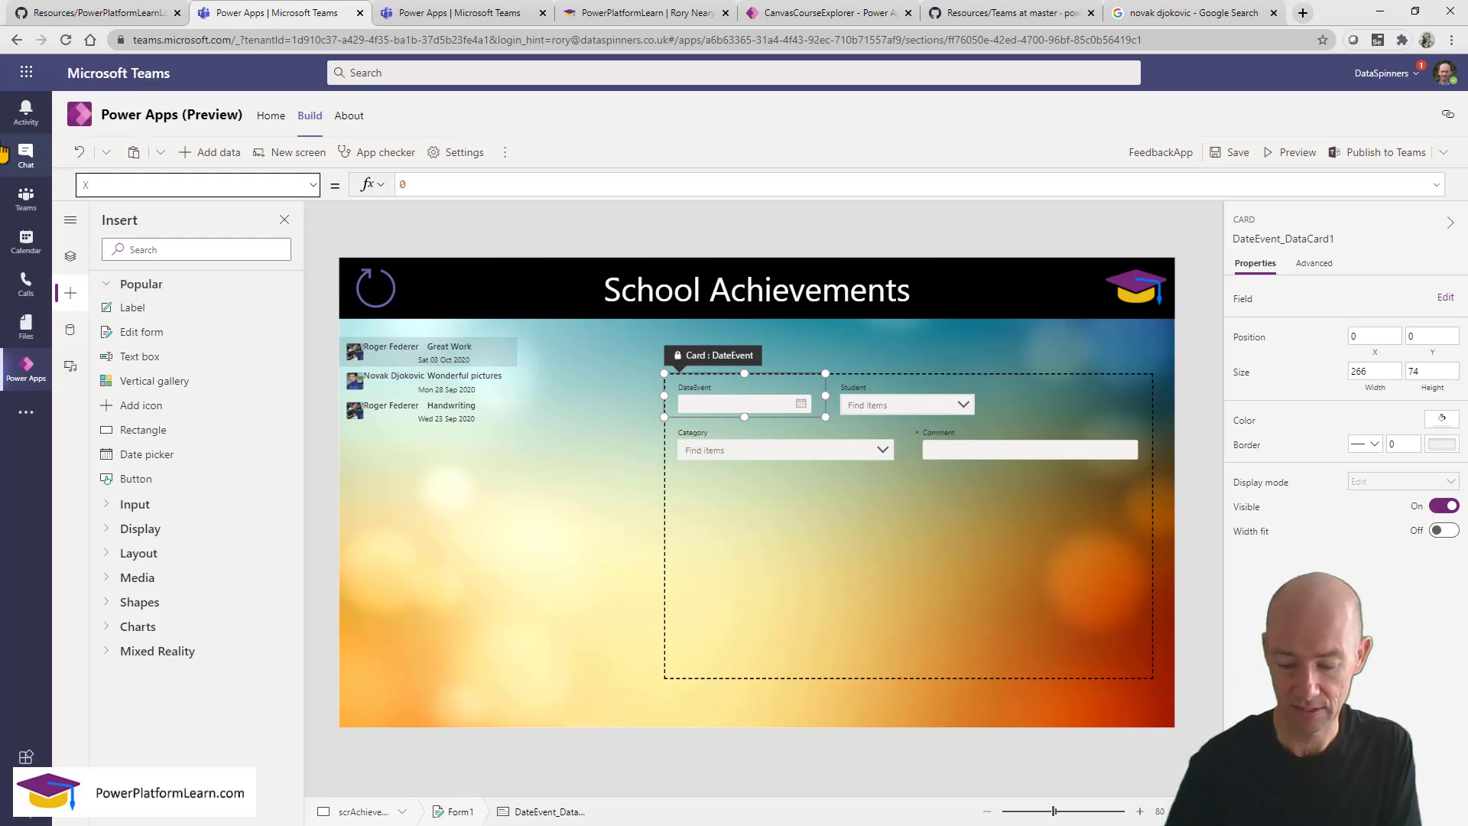
Check the Student card's X value against the DateEvent card's position.
{"action": "left_click", "coordinate": [901, 395]}
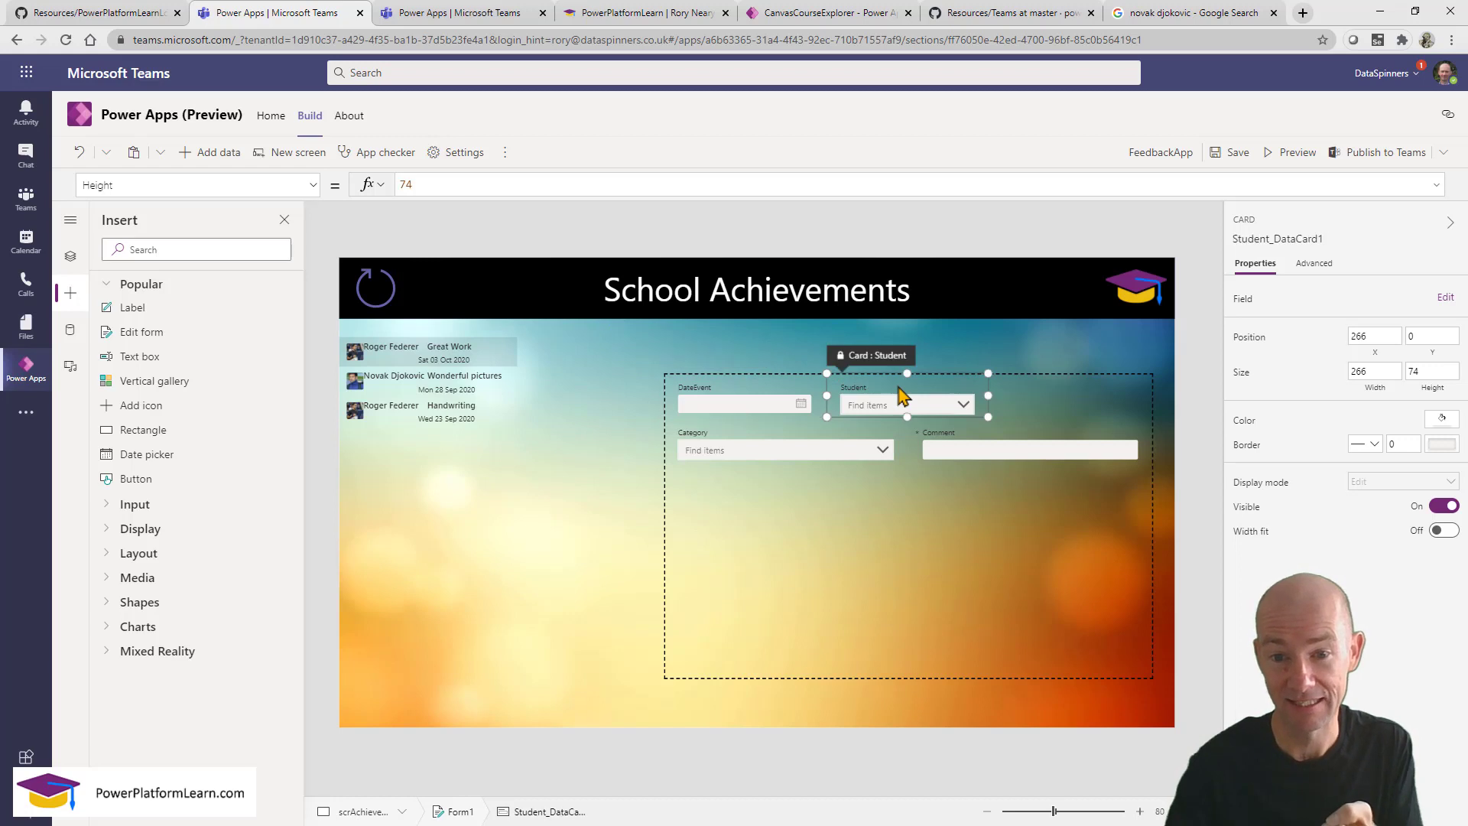
{"action": "left_click", "coordinate": [128, 183]}
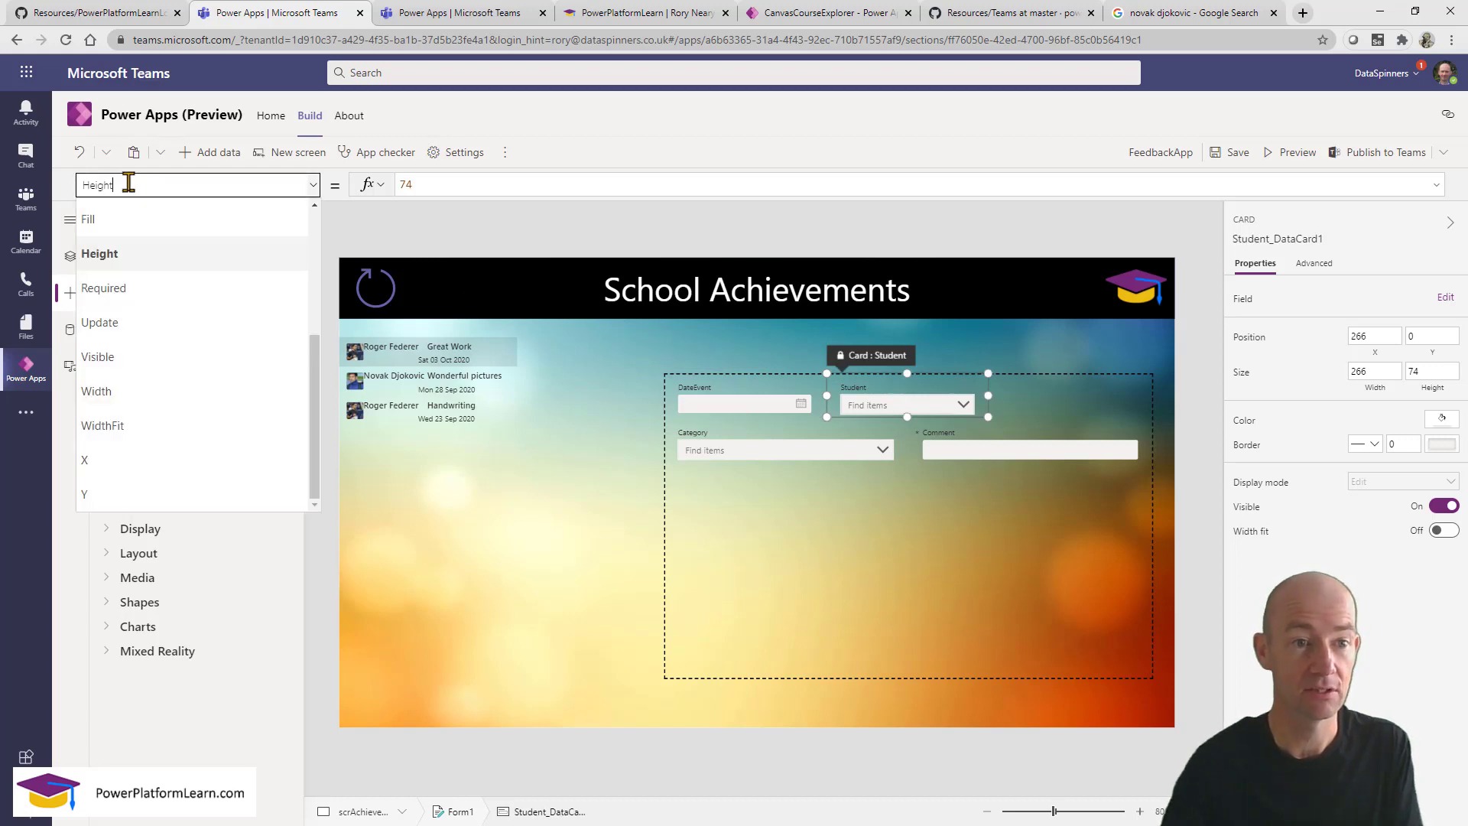
{"action": "type", "text": "X"}
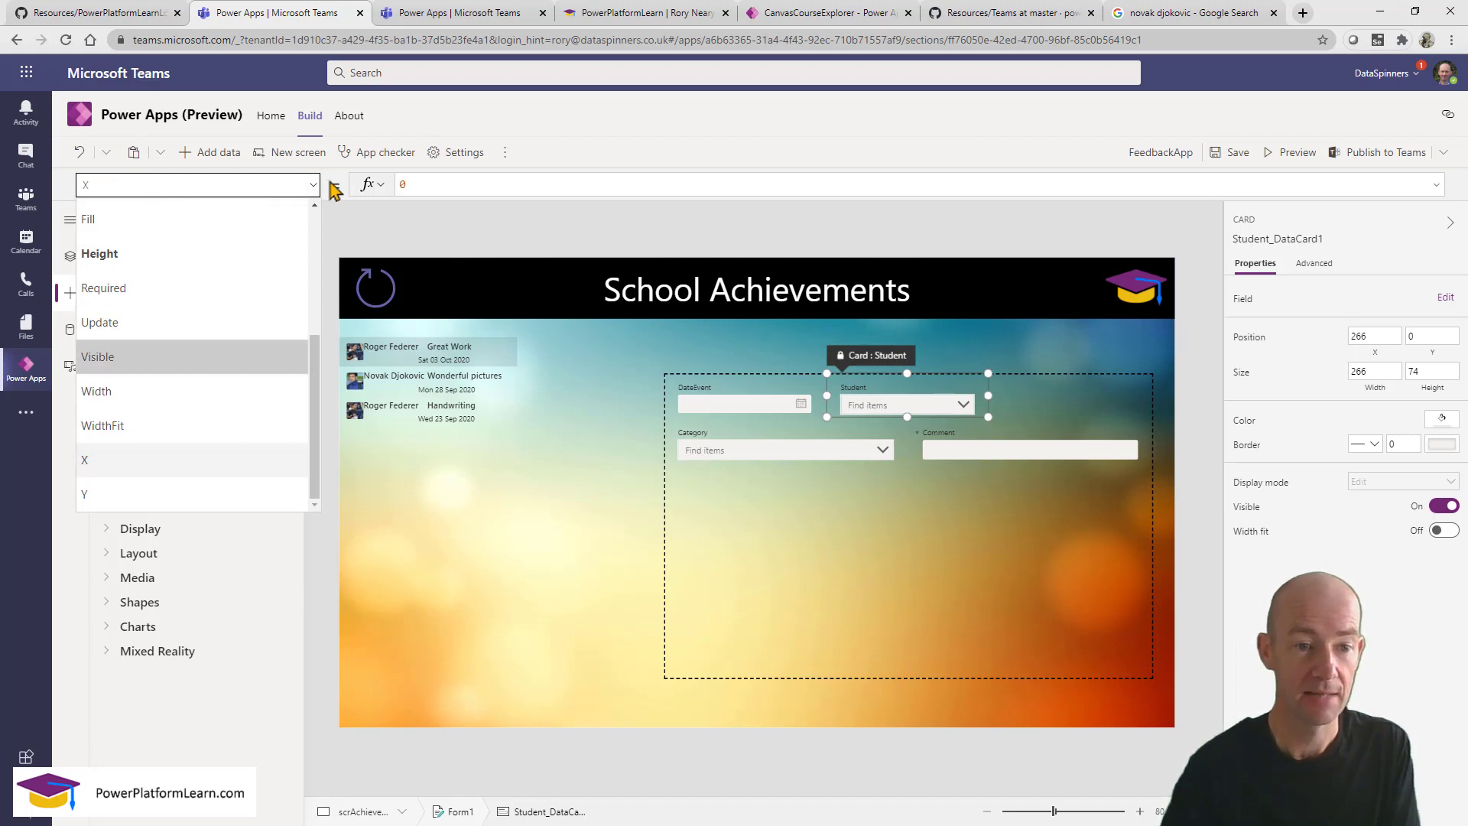
{"action": "left_click", "coordinate": [460, 179]}
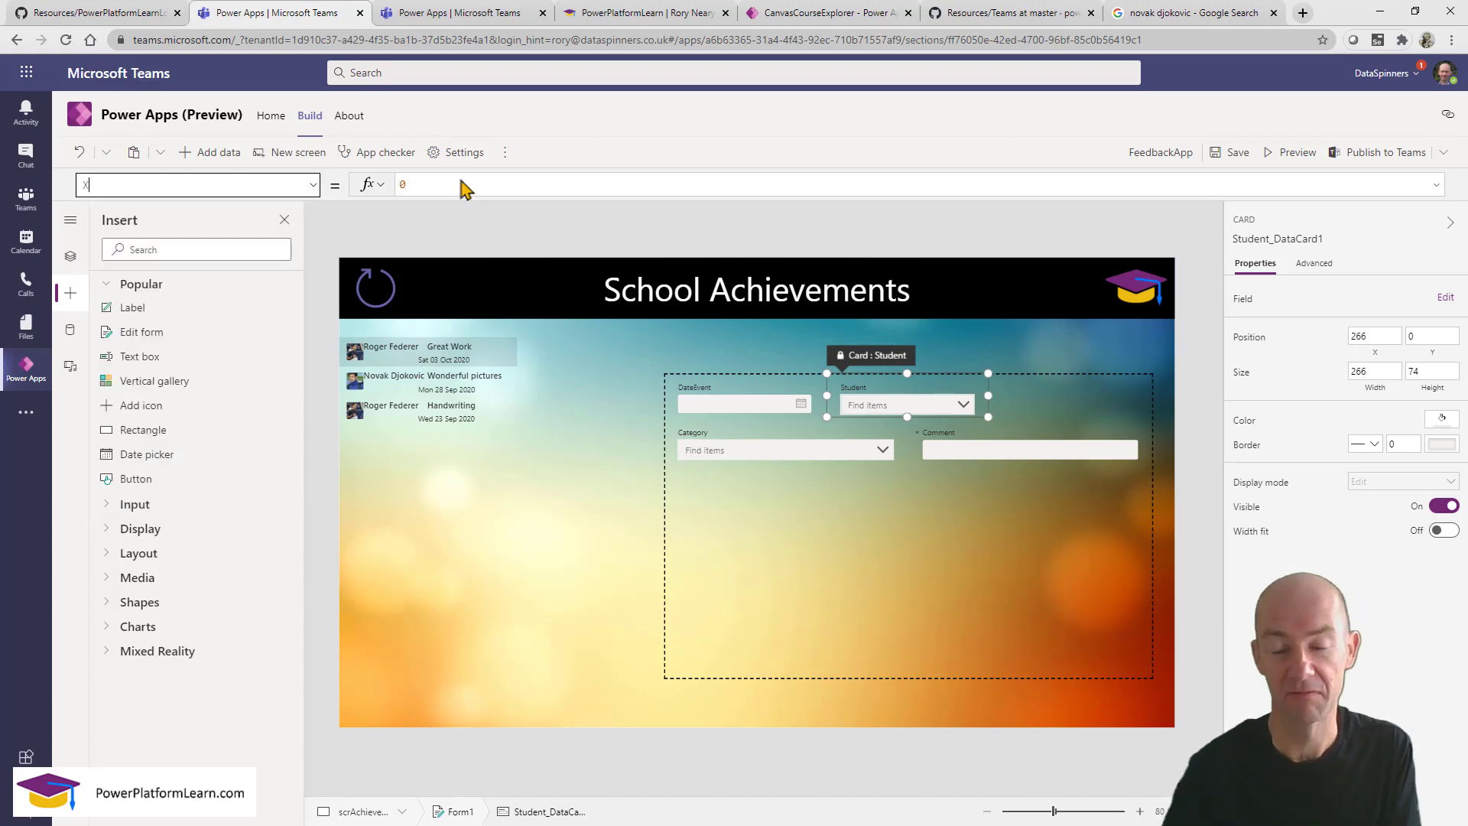
{"action": "left_click", "coordinate": [738, 393]}
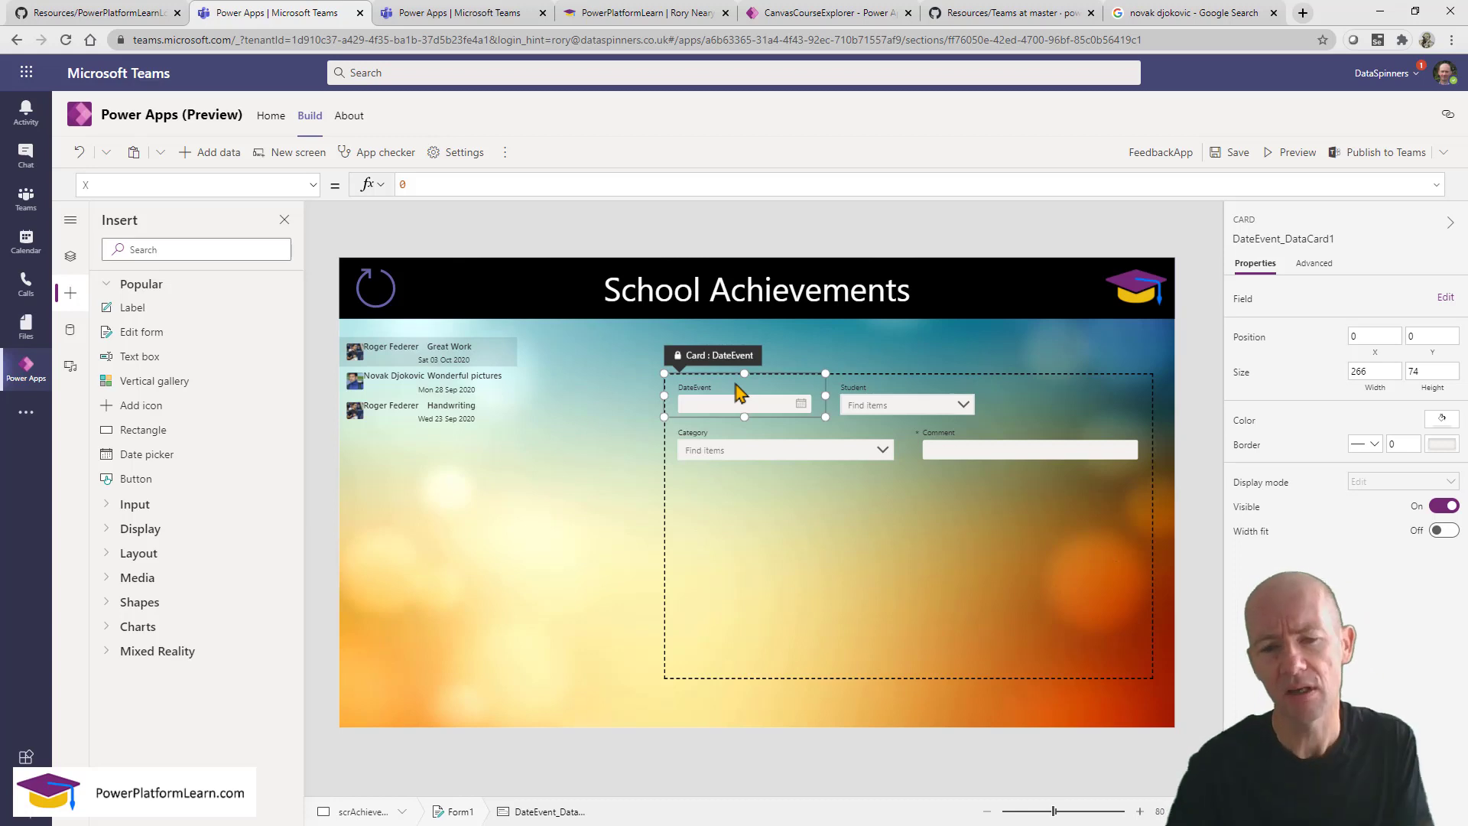
{"action": "left_click", "coordinate": [877, 394]}
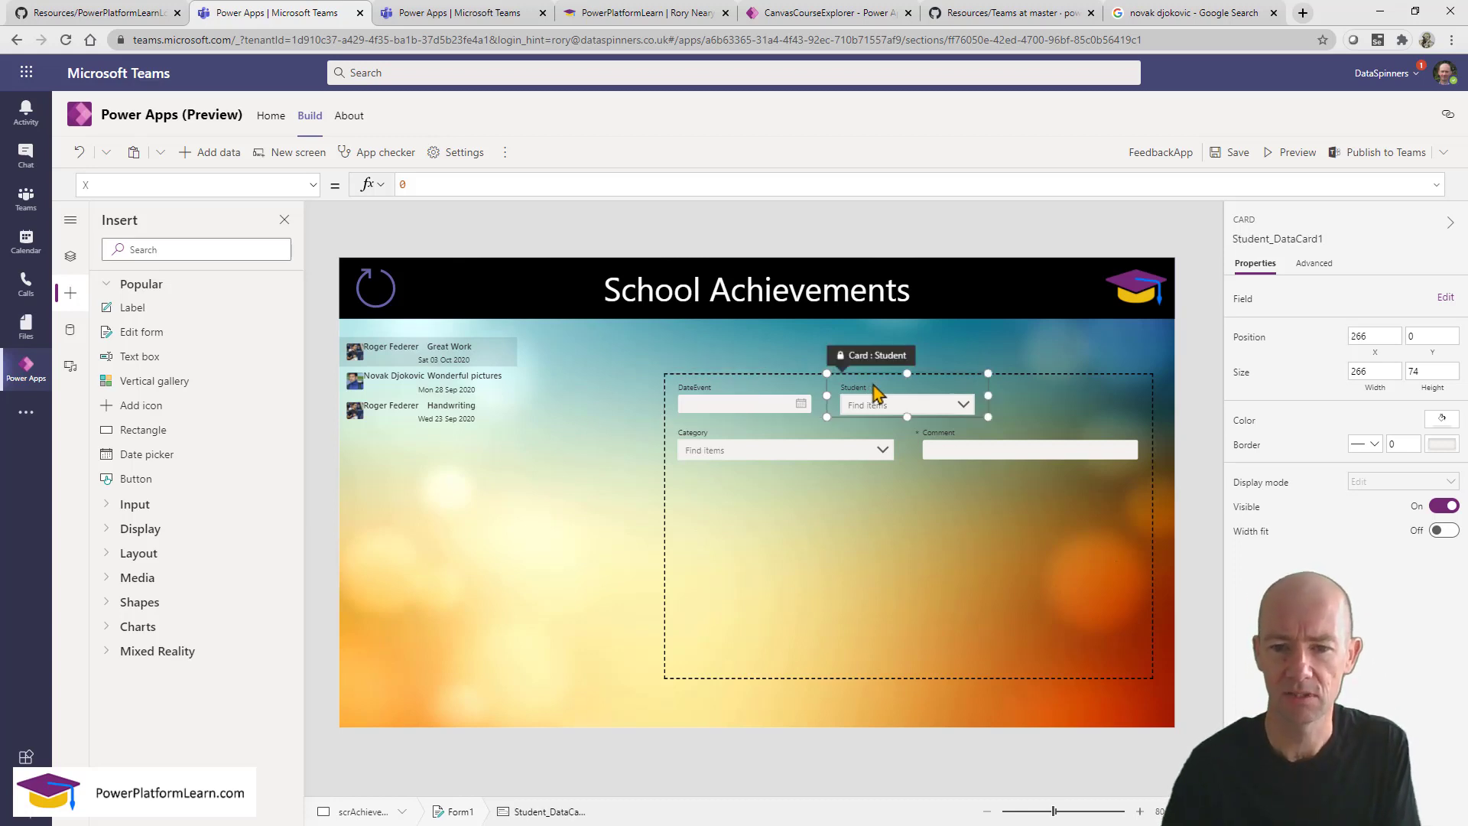
Set the Category card's Y to 0 in the formula bar.
{"action": "left_click", "coordinate": [757, 444]}
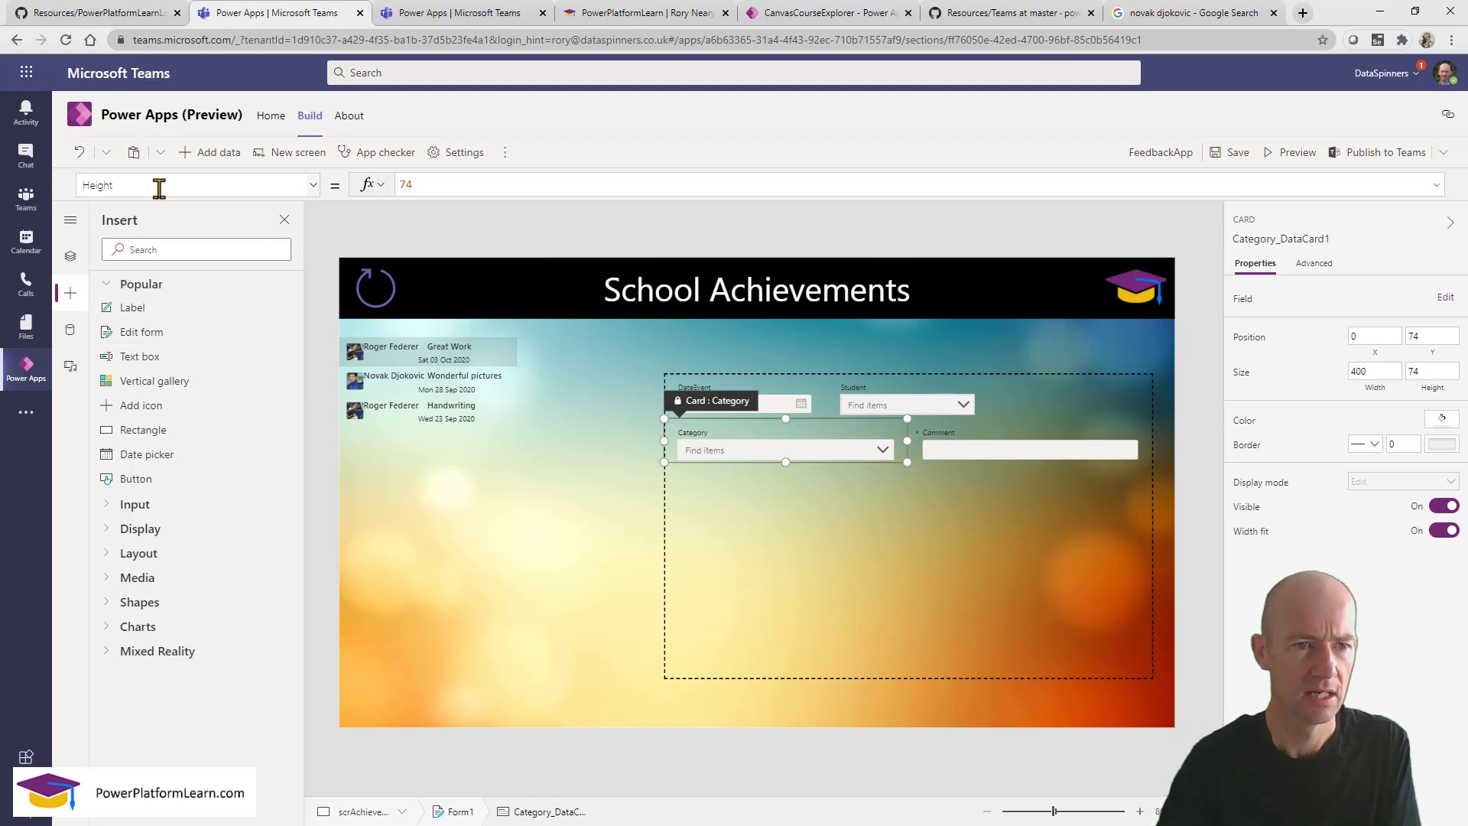
{"action": "left_click", "coordinate": [157, 185]}
{"action": "type", "text": "Y"}
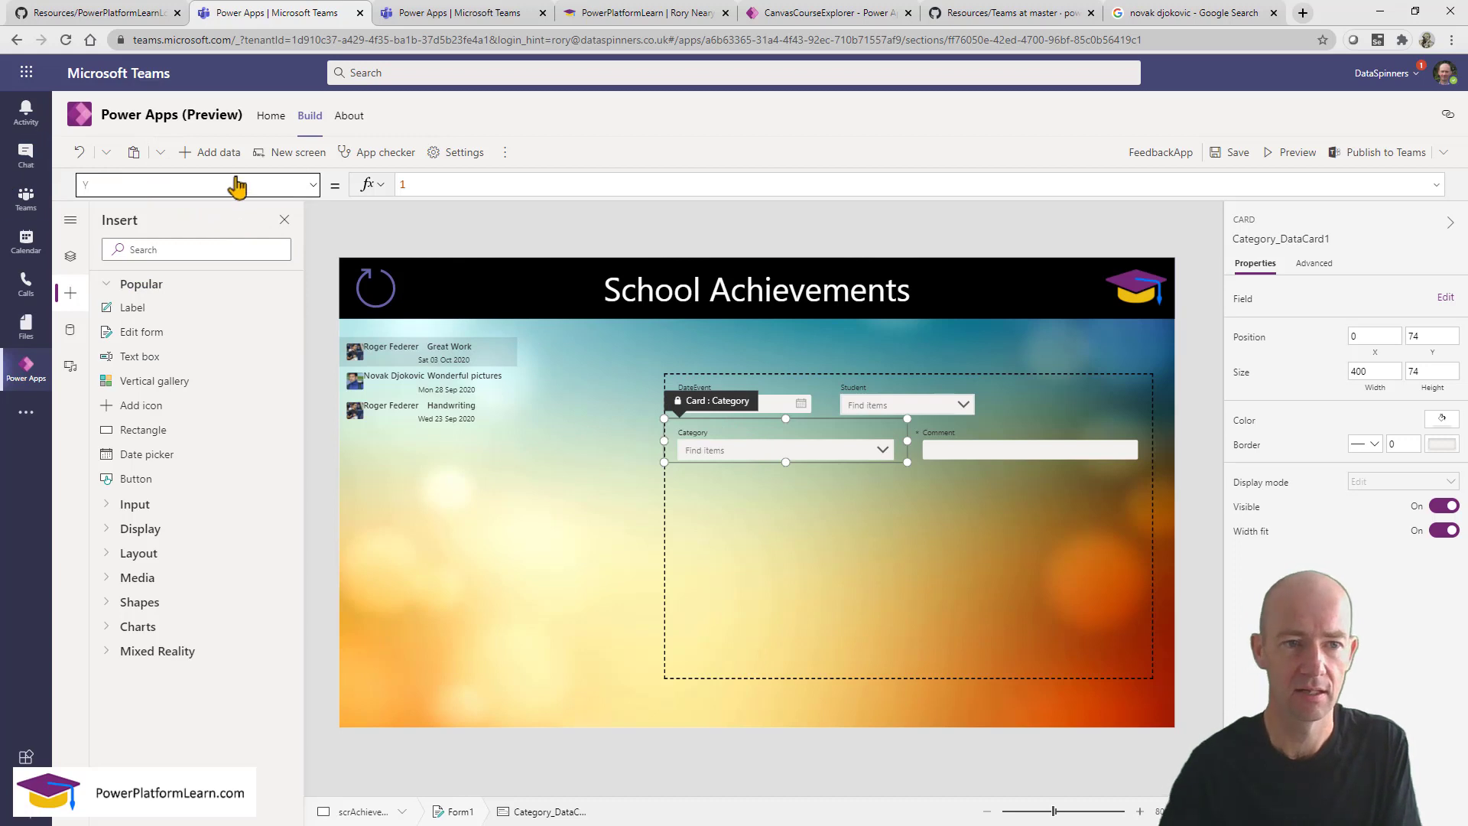
{"action": "left_click", "coordinate": [407, 181]}
{"action": "type", "text": "0"}
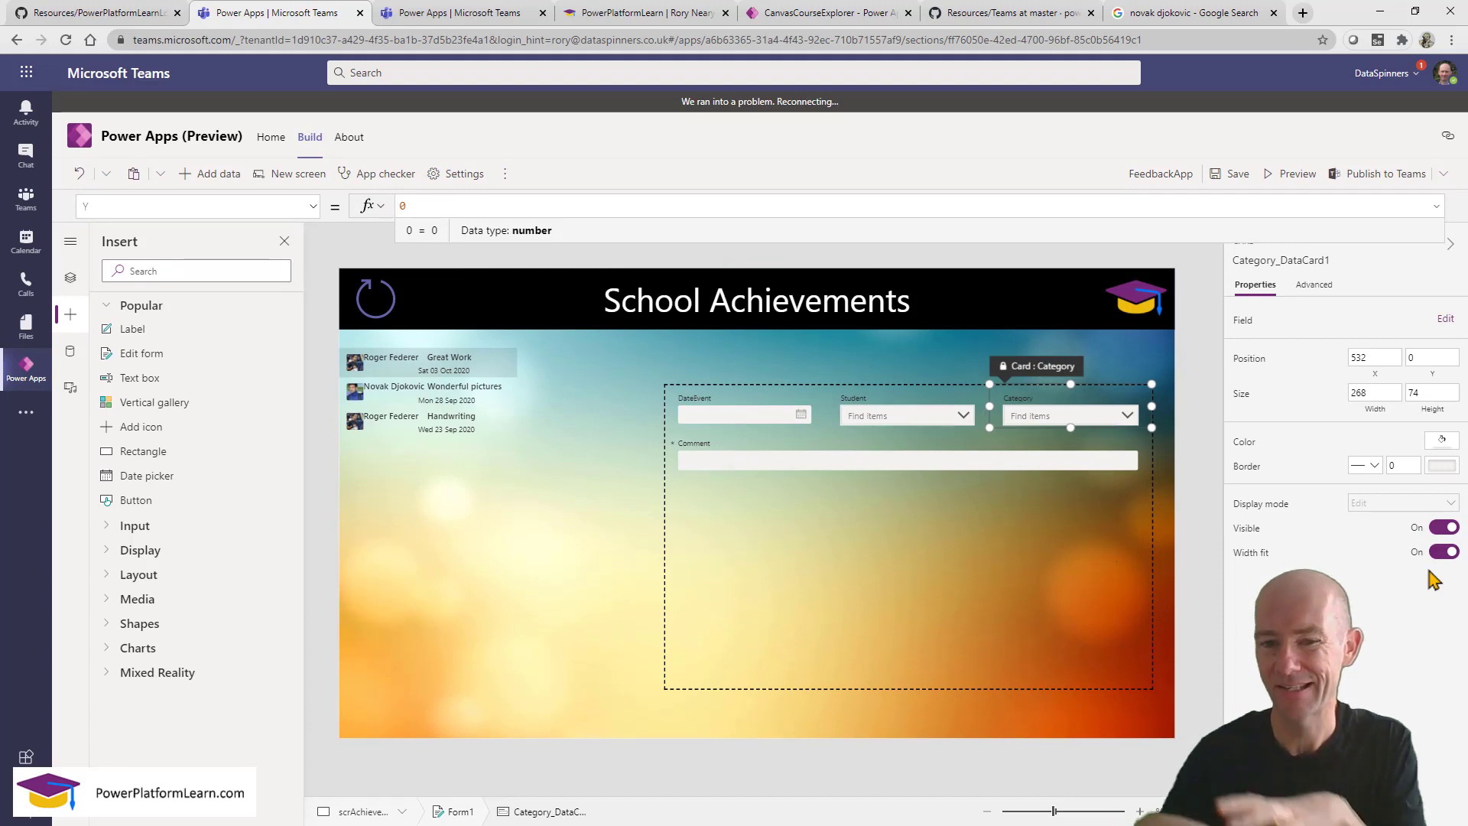
Stretch the Comment card down to make it 800 by 241.
{"action": "left_click", "coordinate": [776, 464]}
{"action": "left_click", "coordinate": [774, 463]}
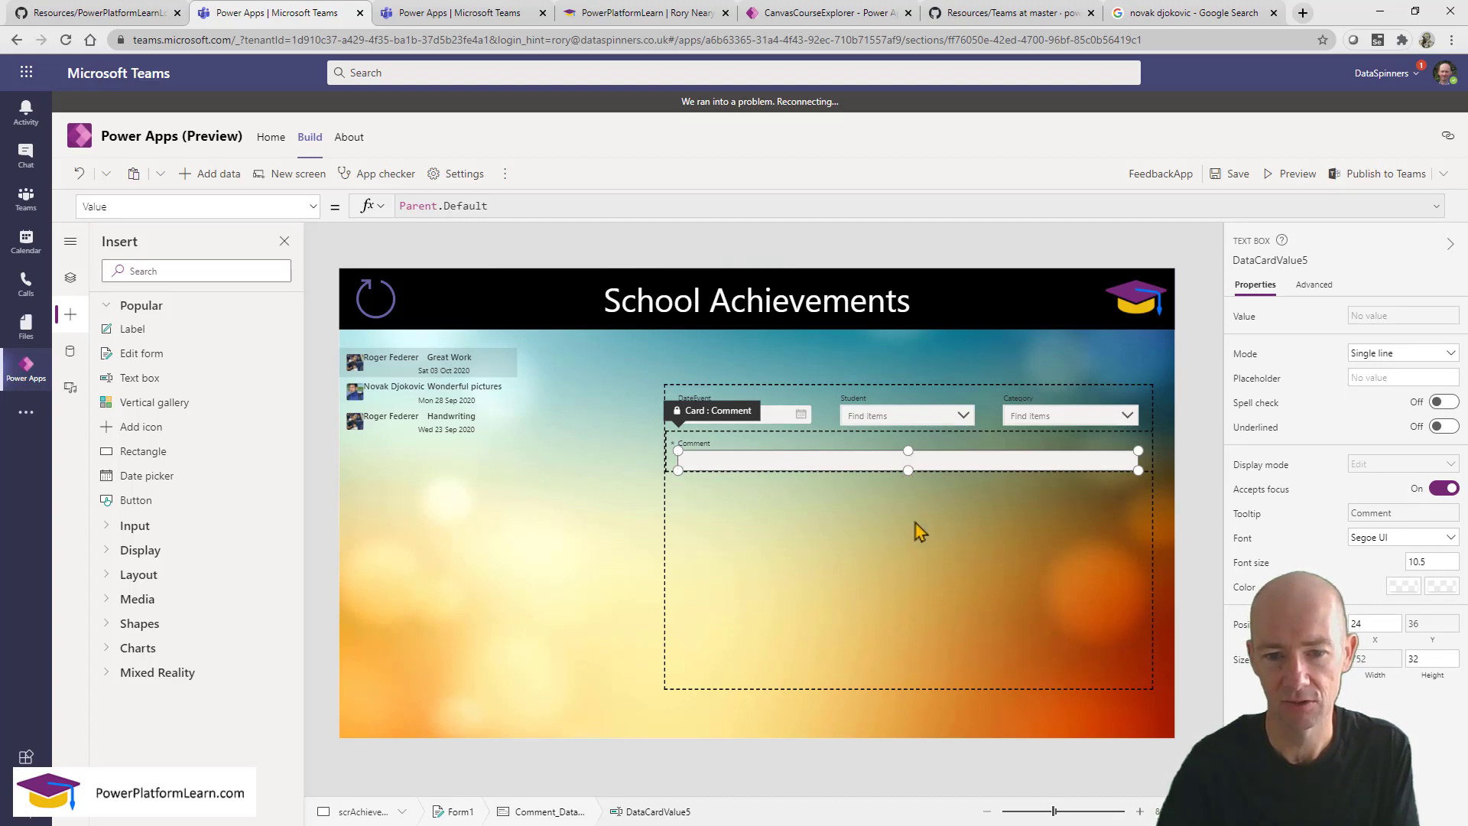
{"action": "left_click", "coordinate": [1146, 463]}
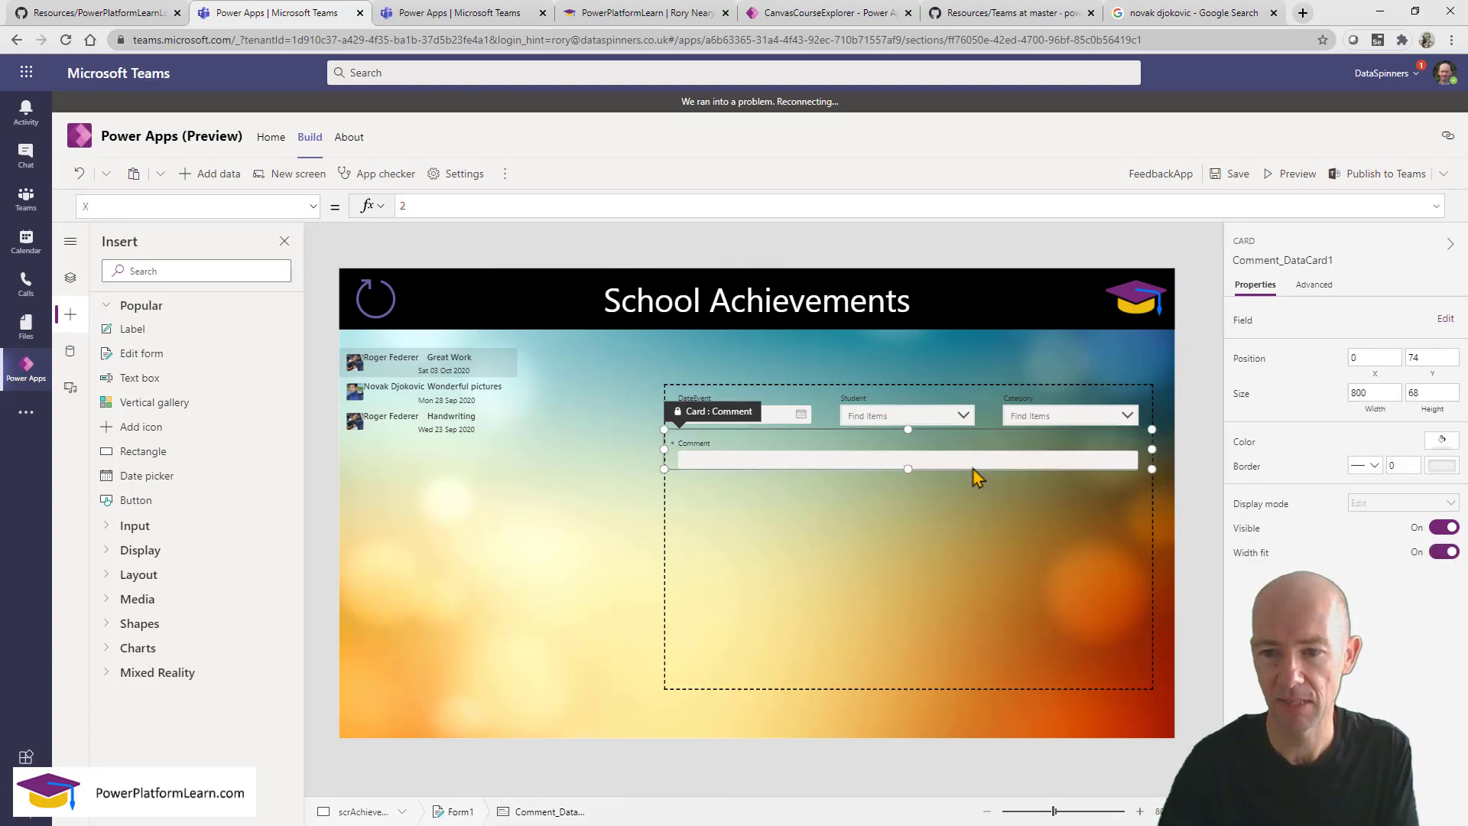
{"action": "left_click_drag", "start_coordinate": [907, 466], "coordinate": [920, 577]}
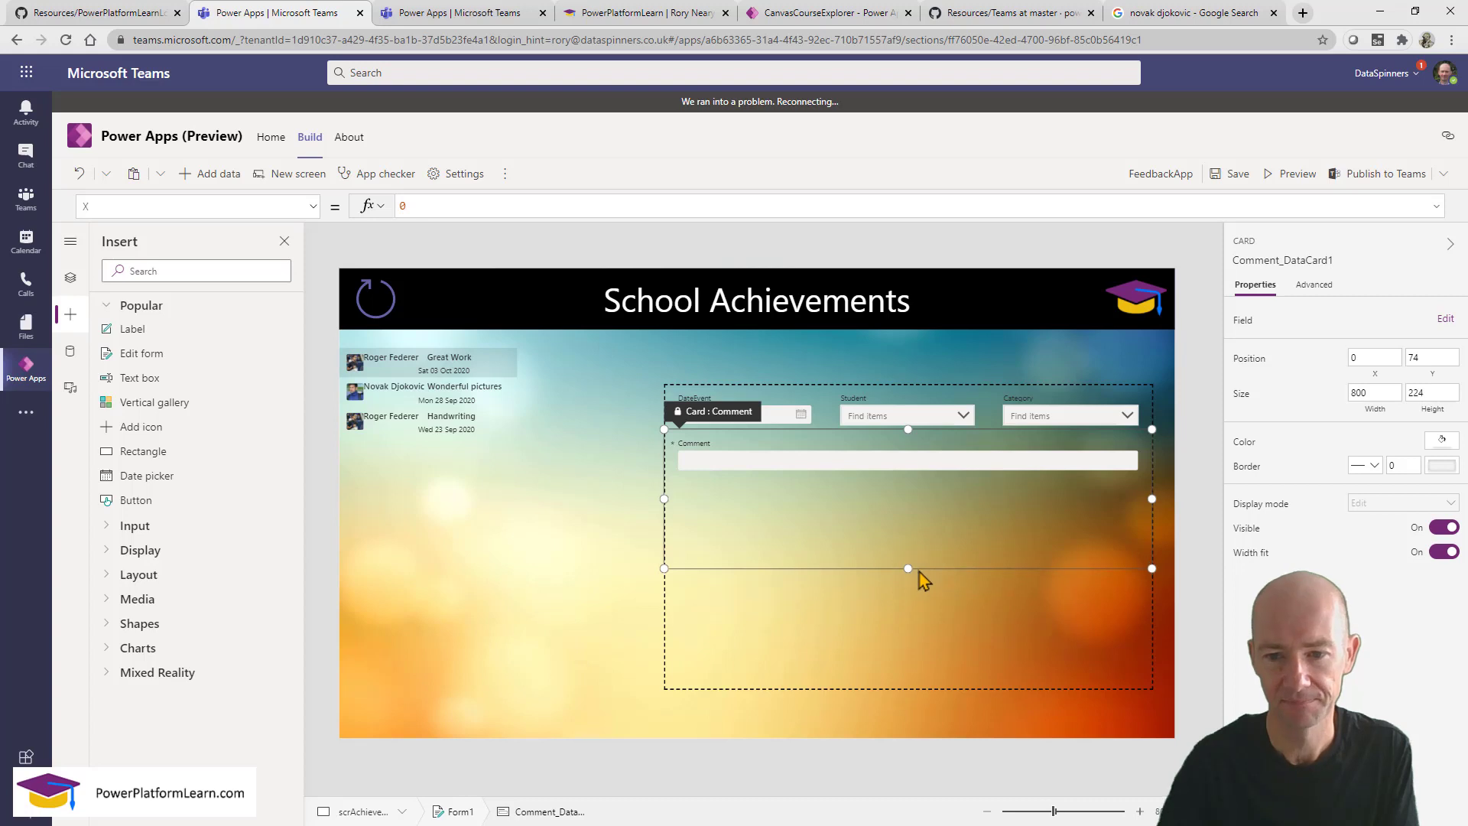
Enlarge the Comment text box inside the card to 752 by 154.
{"action": "left_click", "coordinate": [869, 448]}
{"action": "left_click_drag", "start_coordinate": [908, 458], "coordinate": [917, 534]}
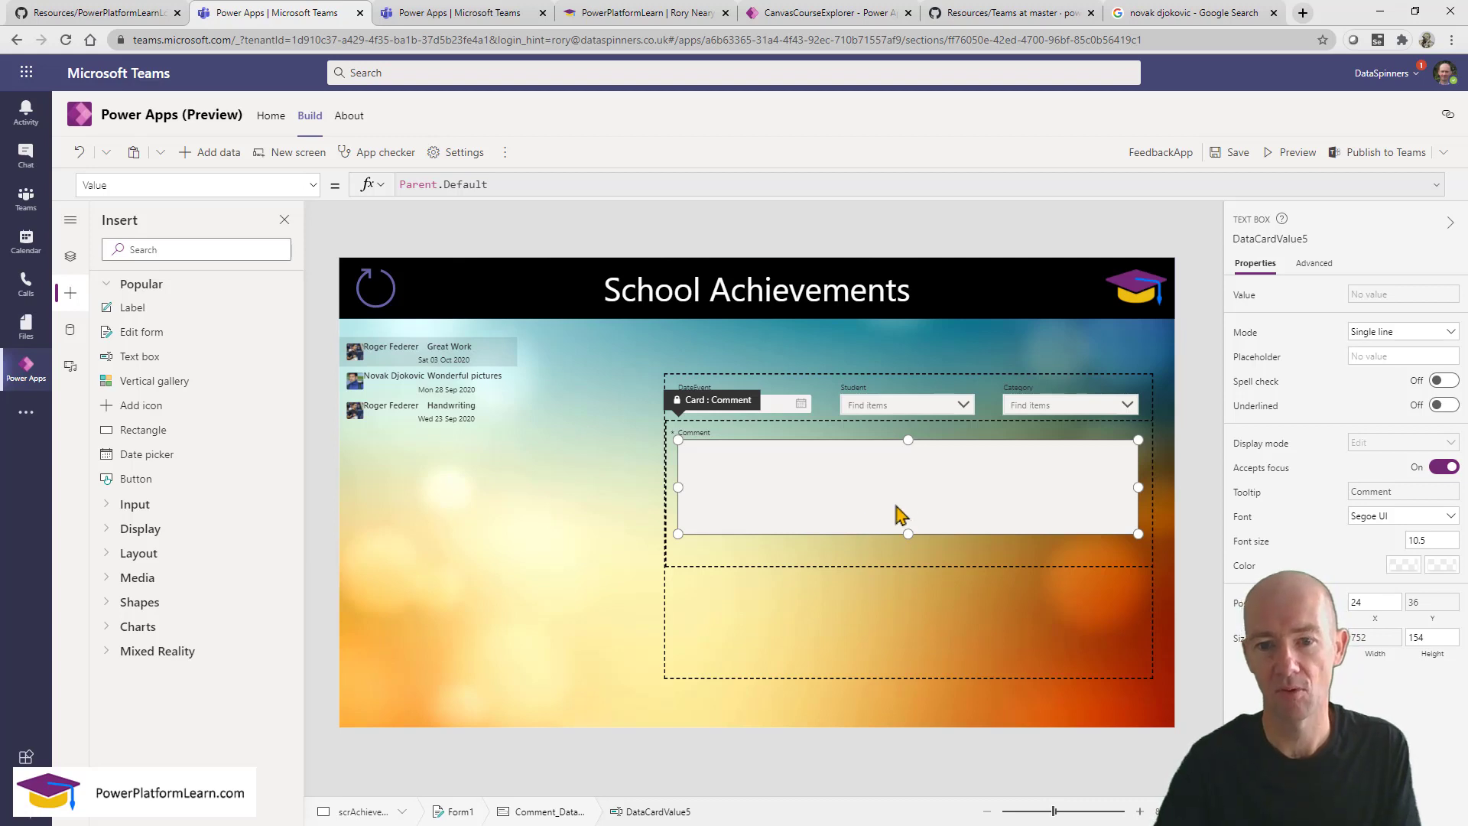
{"action": "left_click", "coordinate": [1177, 573]}
{"action": "left_click", "coordinate": [970, 506]}
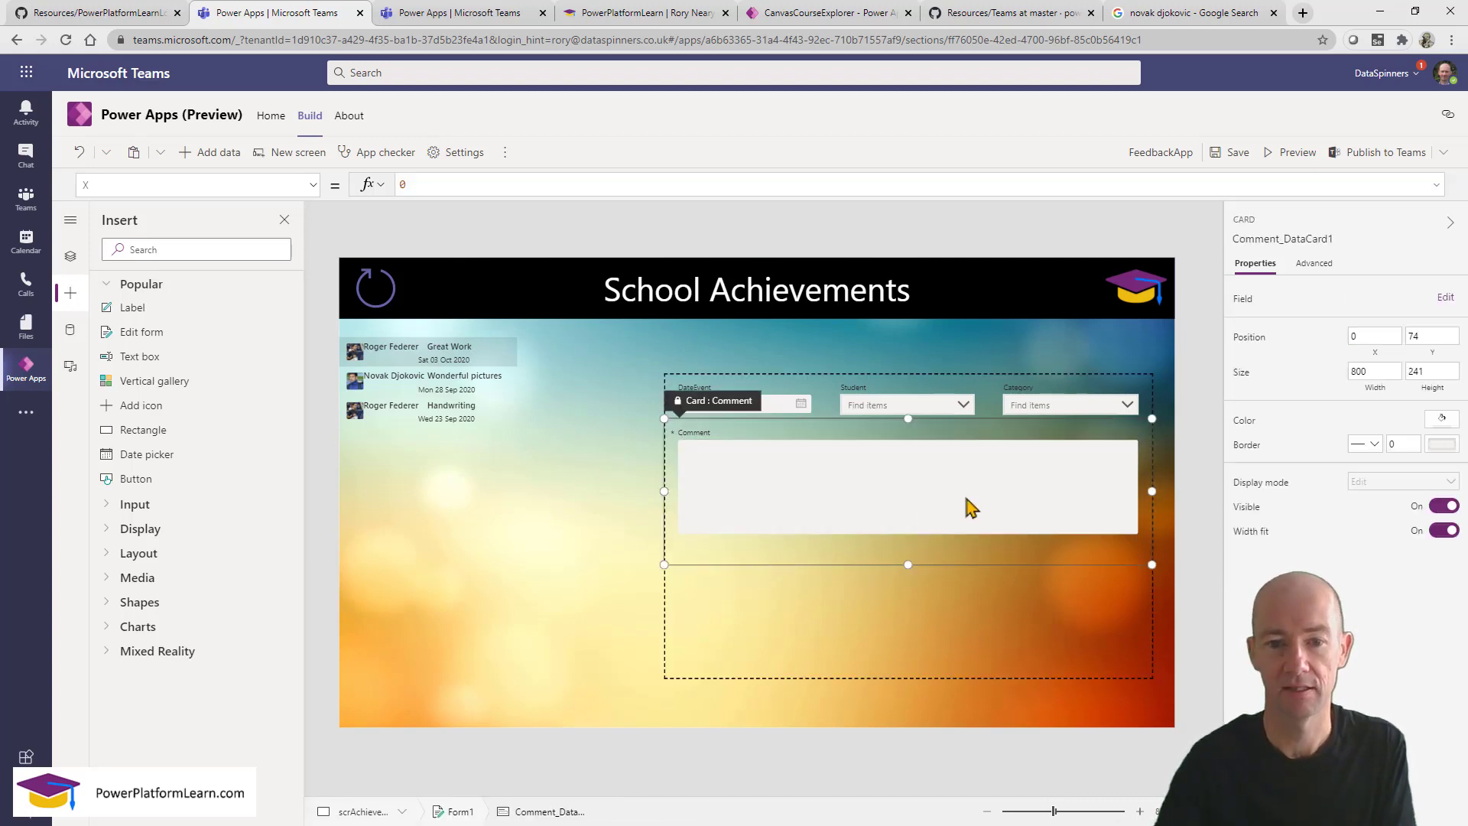
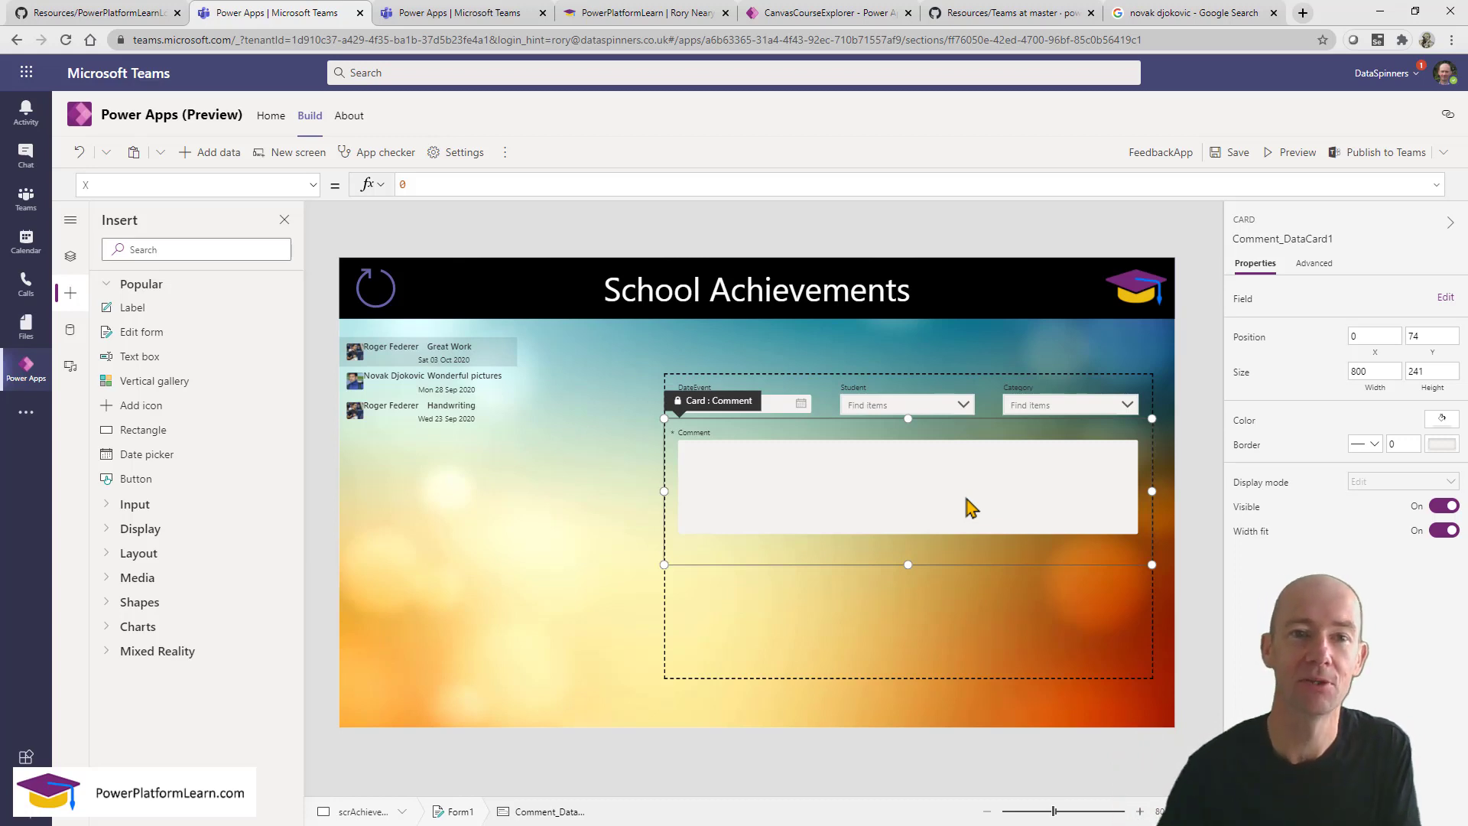
In the Feedback table, raise the Comment column's Max length from 100 to 200.
{"action": "left_click", "coordinate": [440, 19]}
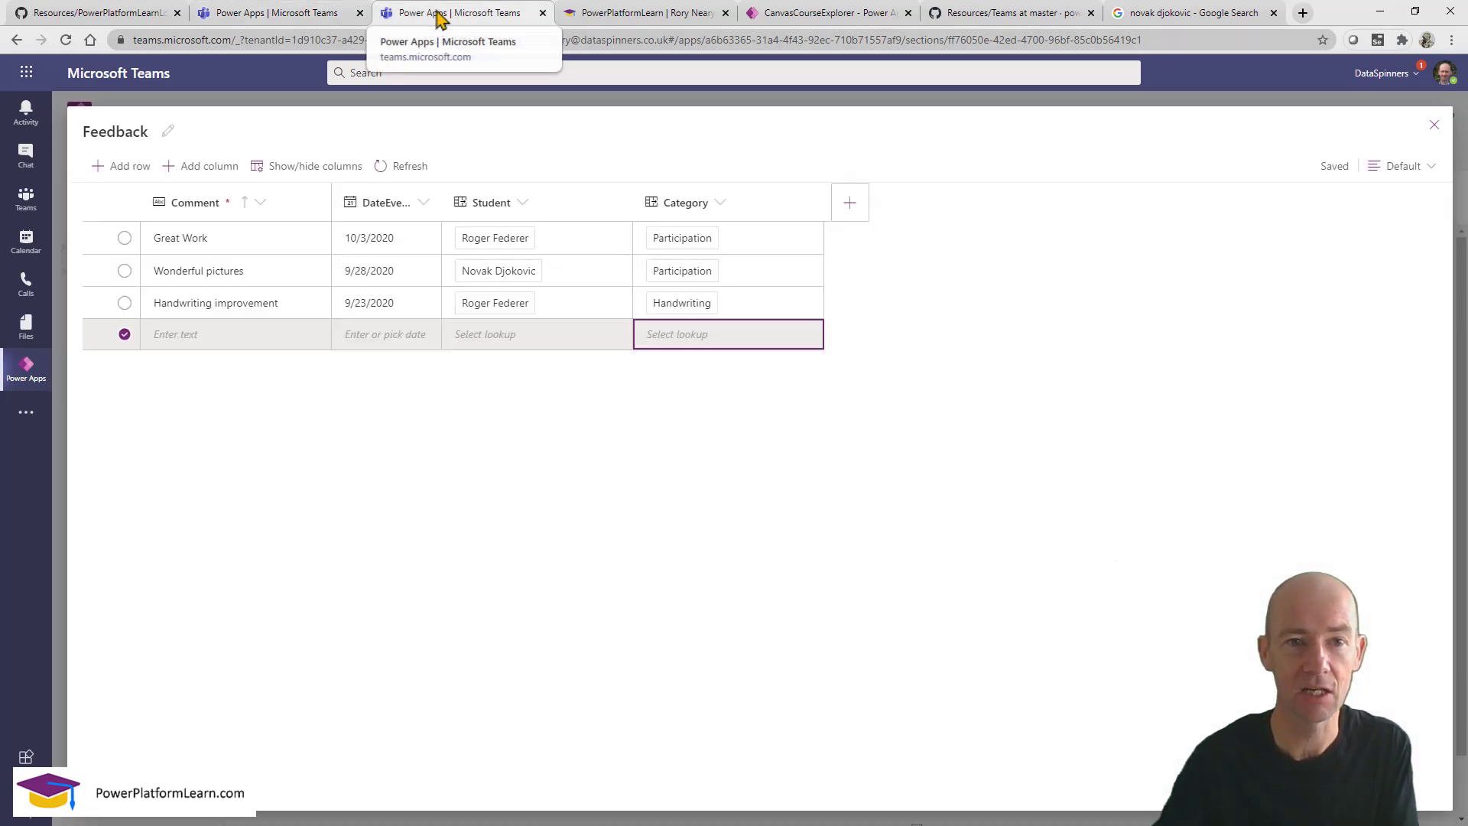
{"action": "left_click", "coordinate": [1433, 127]}
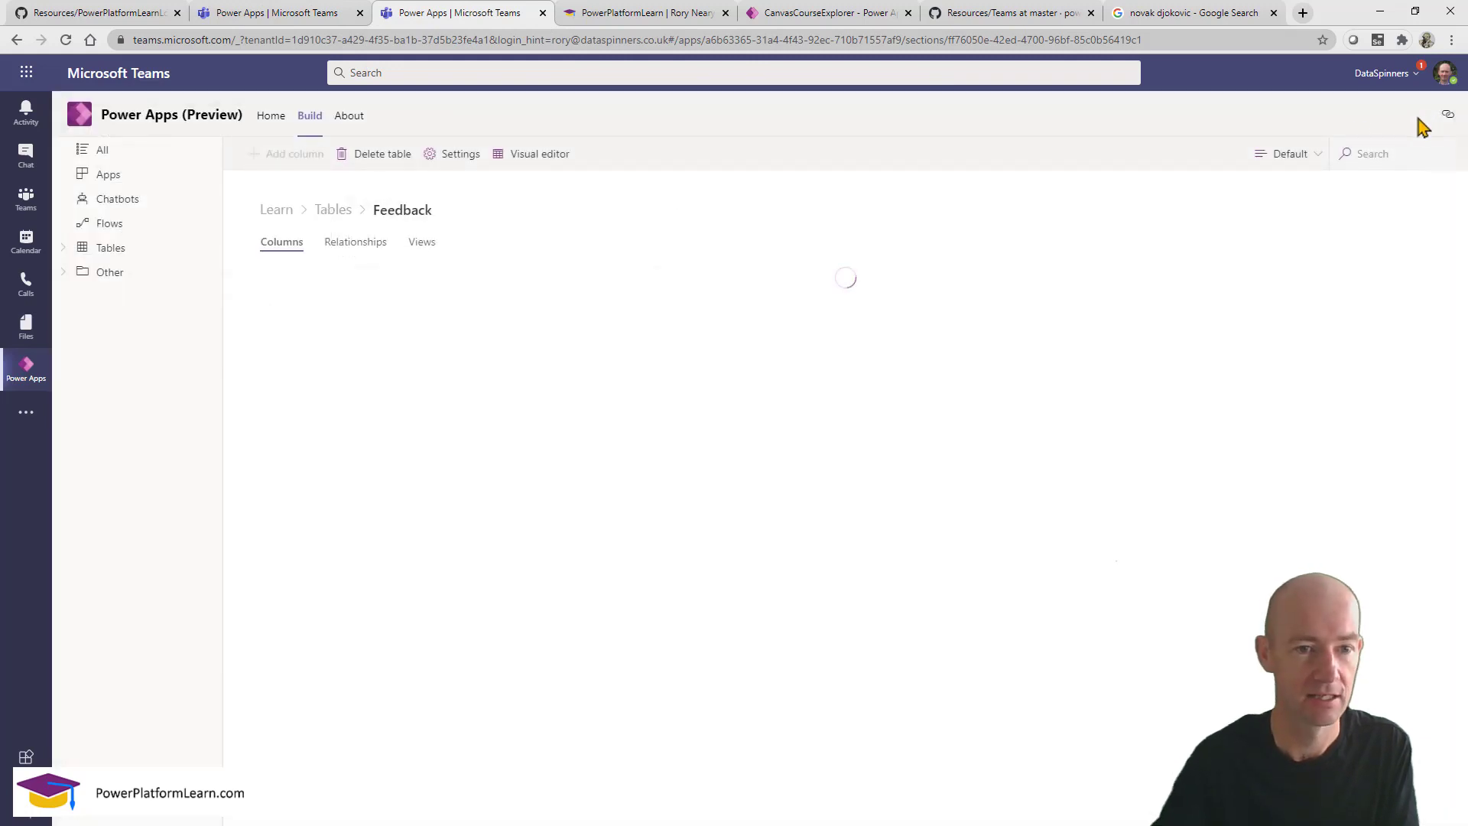
{"action": "left_click", "coordinate": [107, 252]}
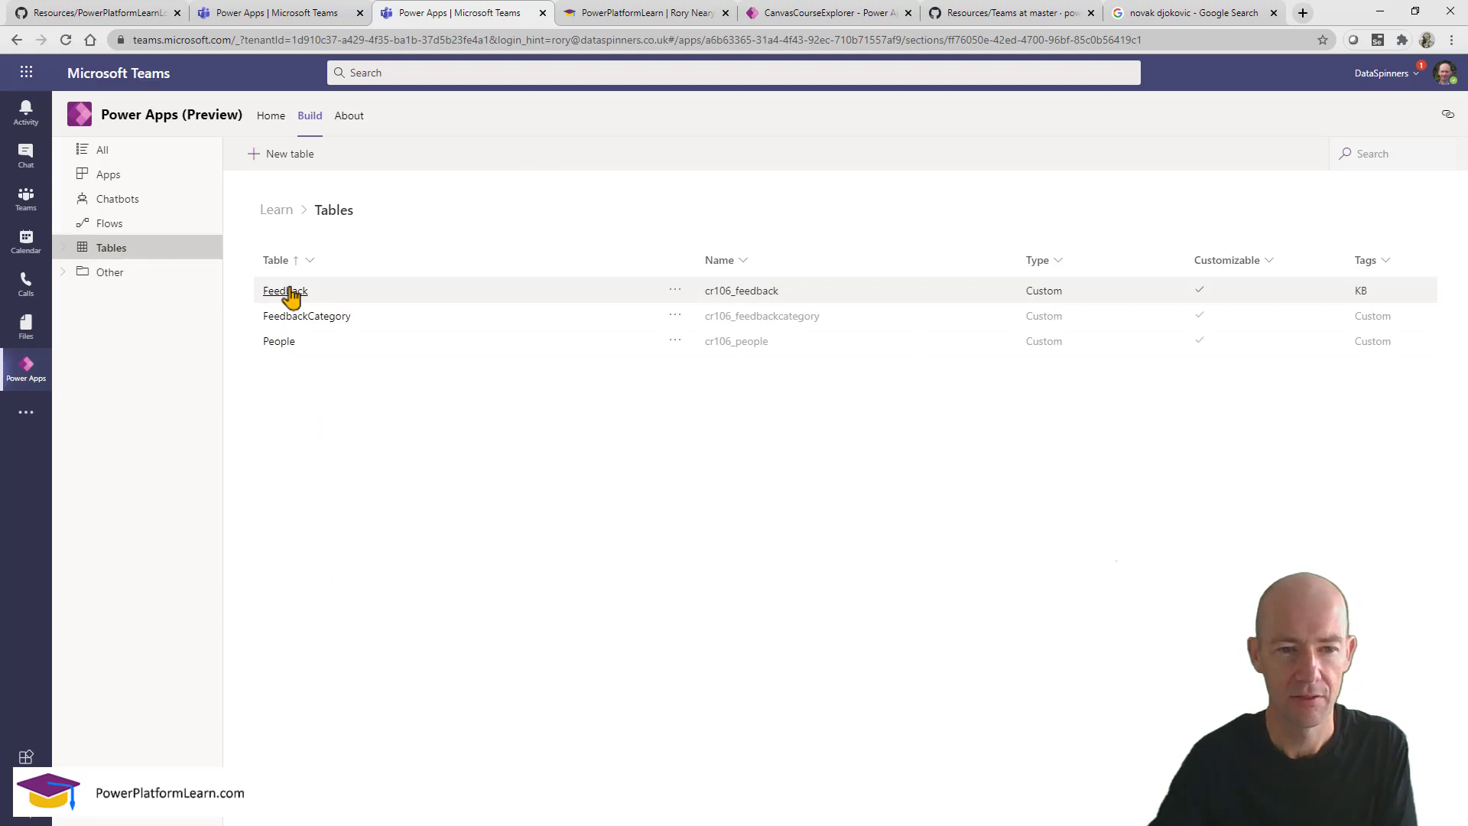
{"action": "left_click", "coordinate": [287, 291]}
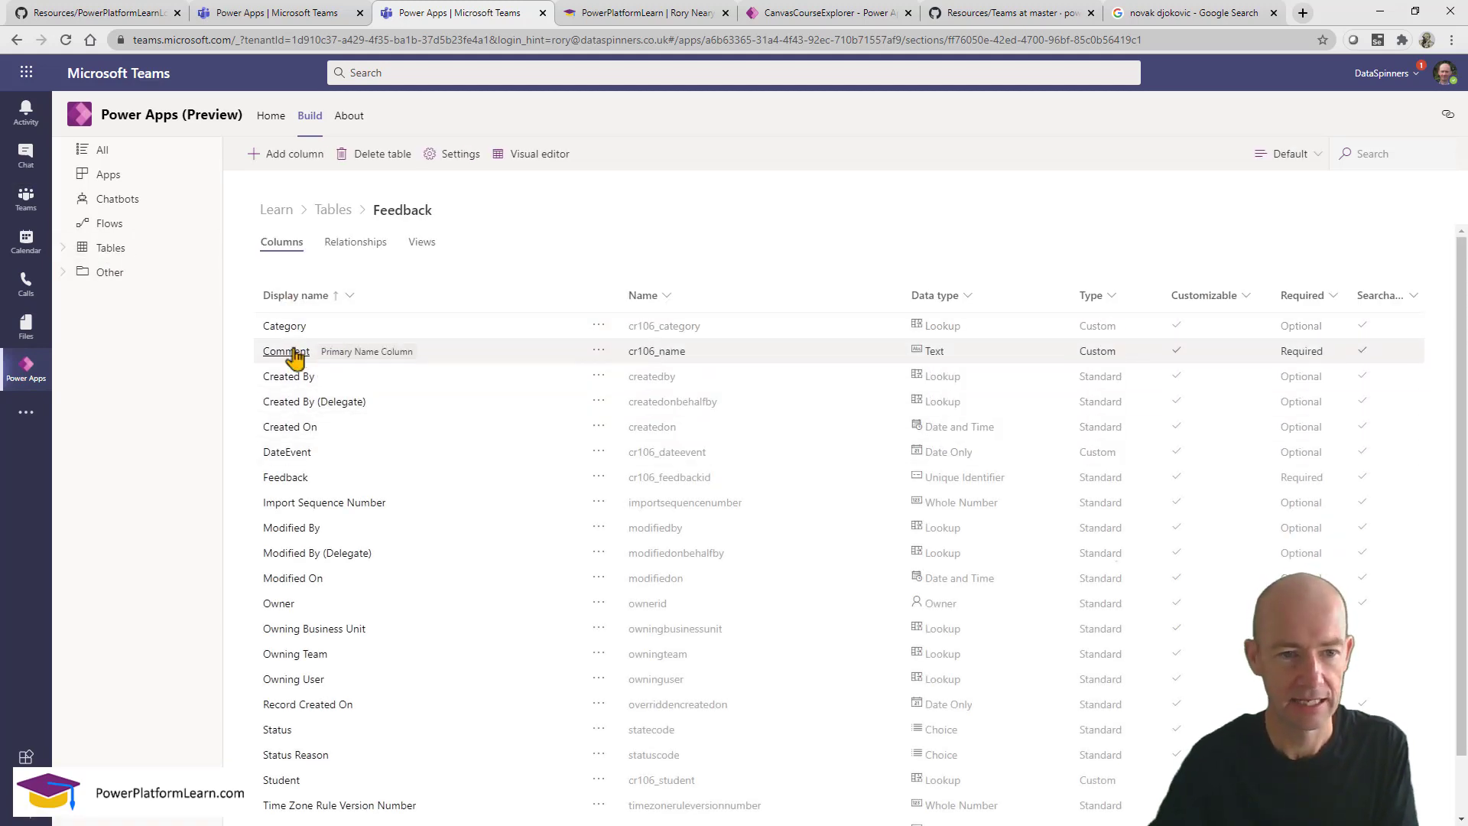
{"action": "left_click", "coordinate": [293, 352]}
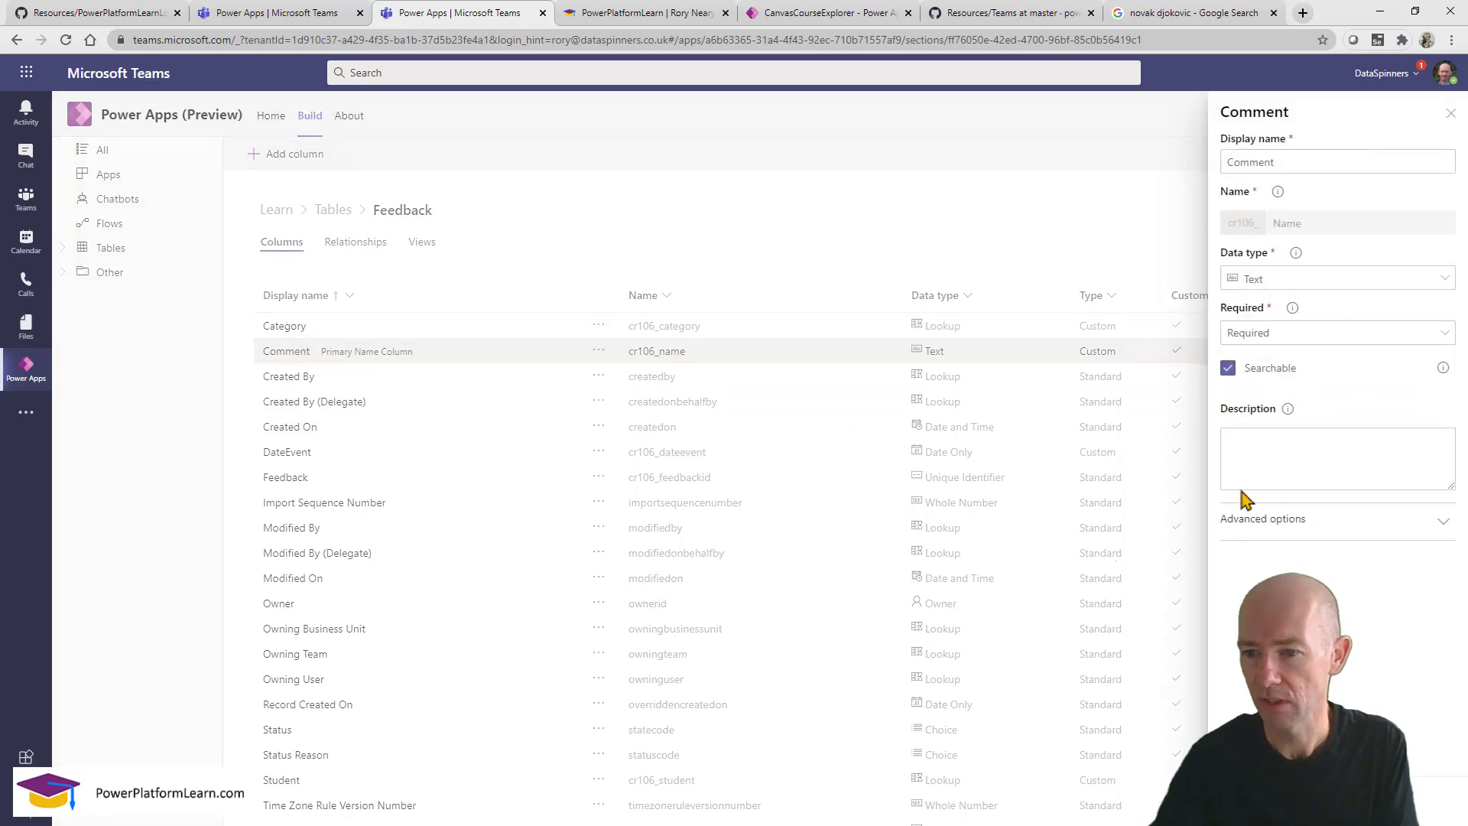
{"action": "left_click", "coordinate": [1399, 519]}
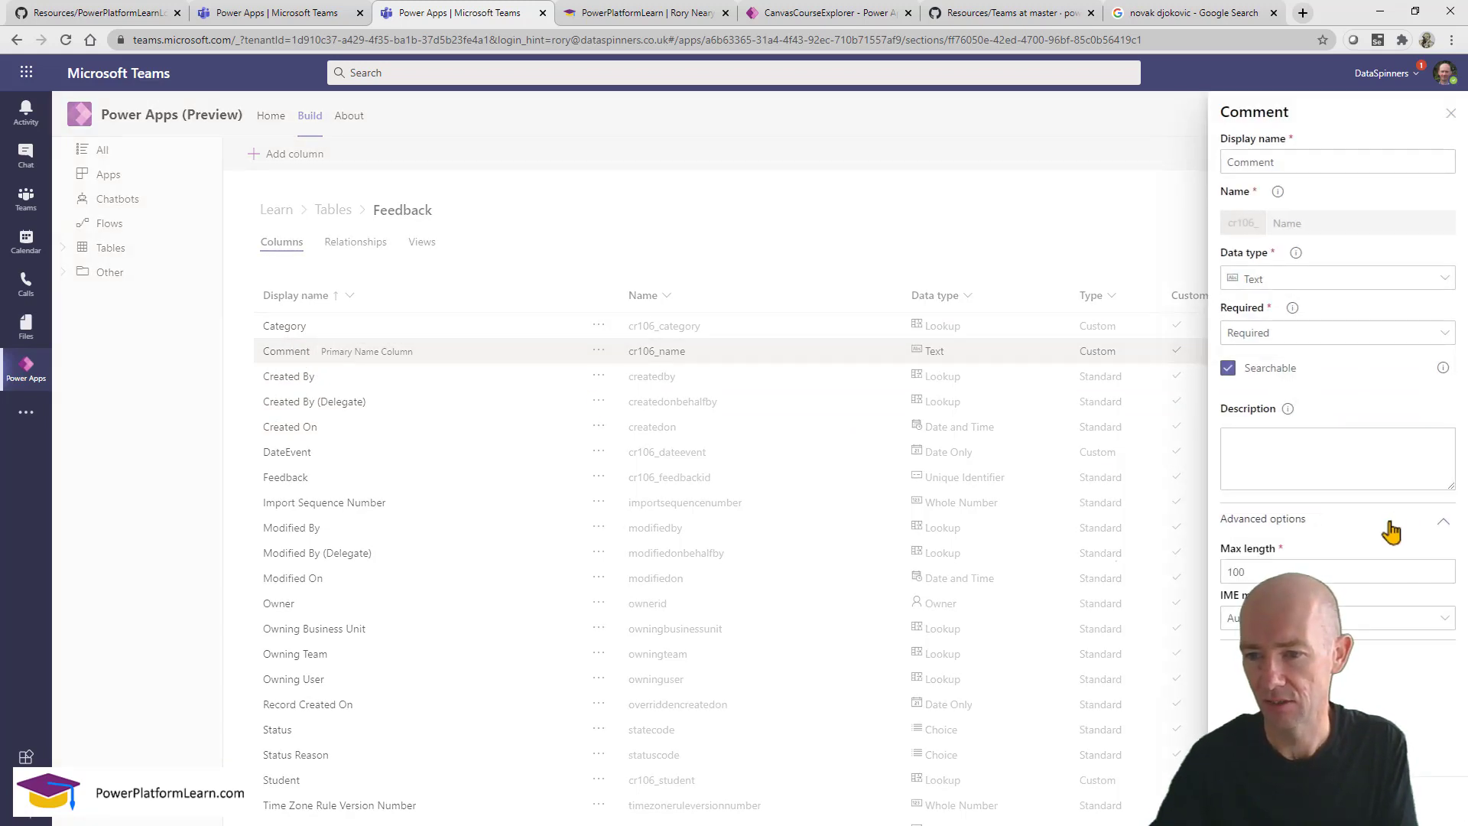
{"action": "double_click", "coordinate": [1330, 572]}
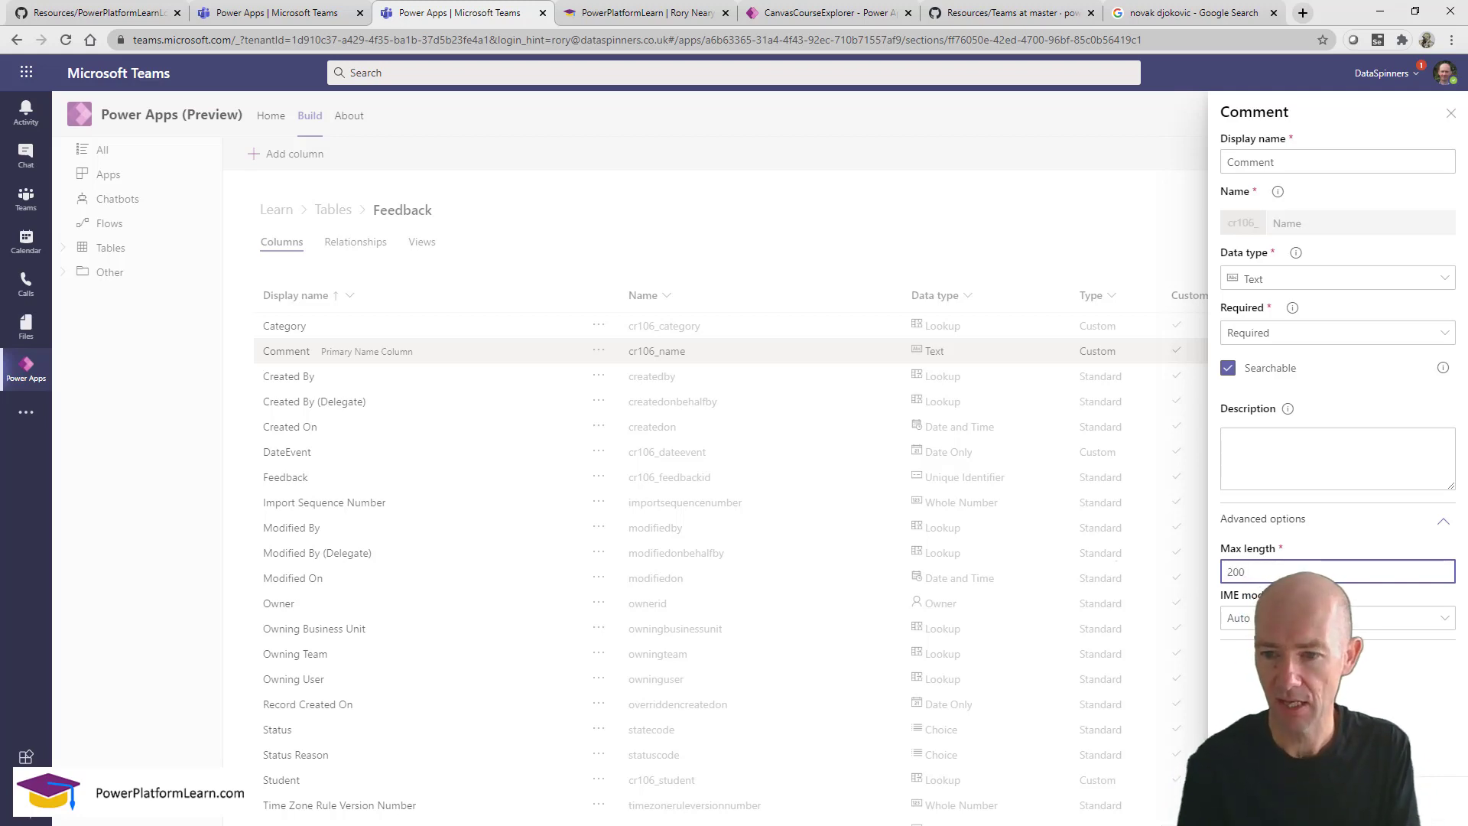
{"action": "left_click", "coordinate": [1254, 800]}
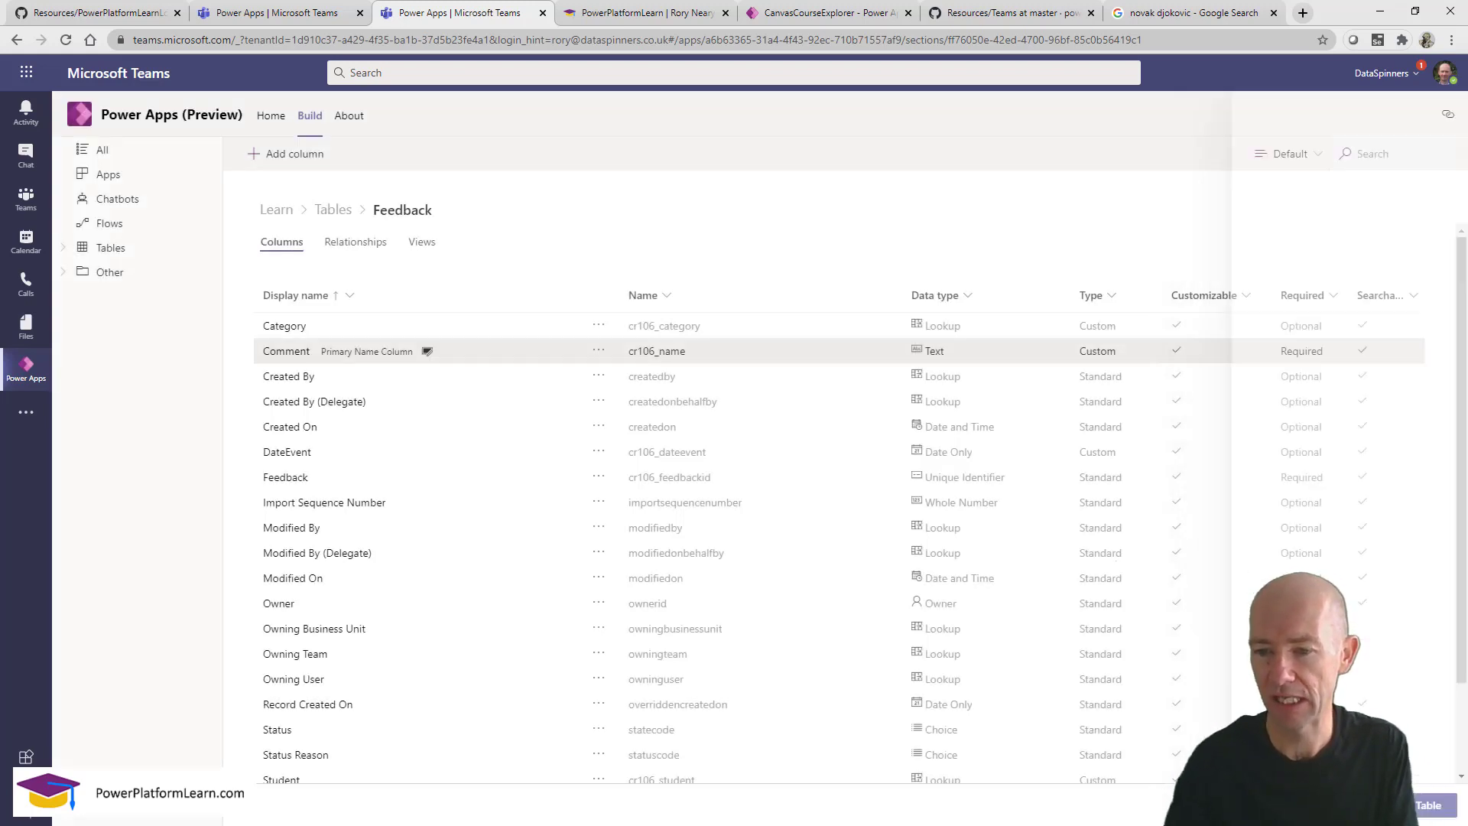
Reopen the Comment column and change its max length from 200 to 500.
{"action": "left_click", "coordinate": [598, 350]}
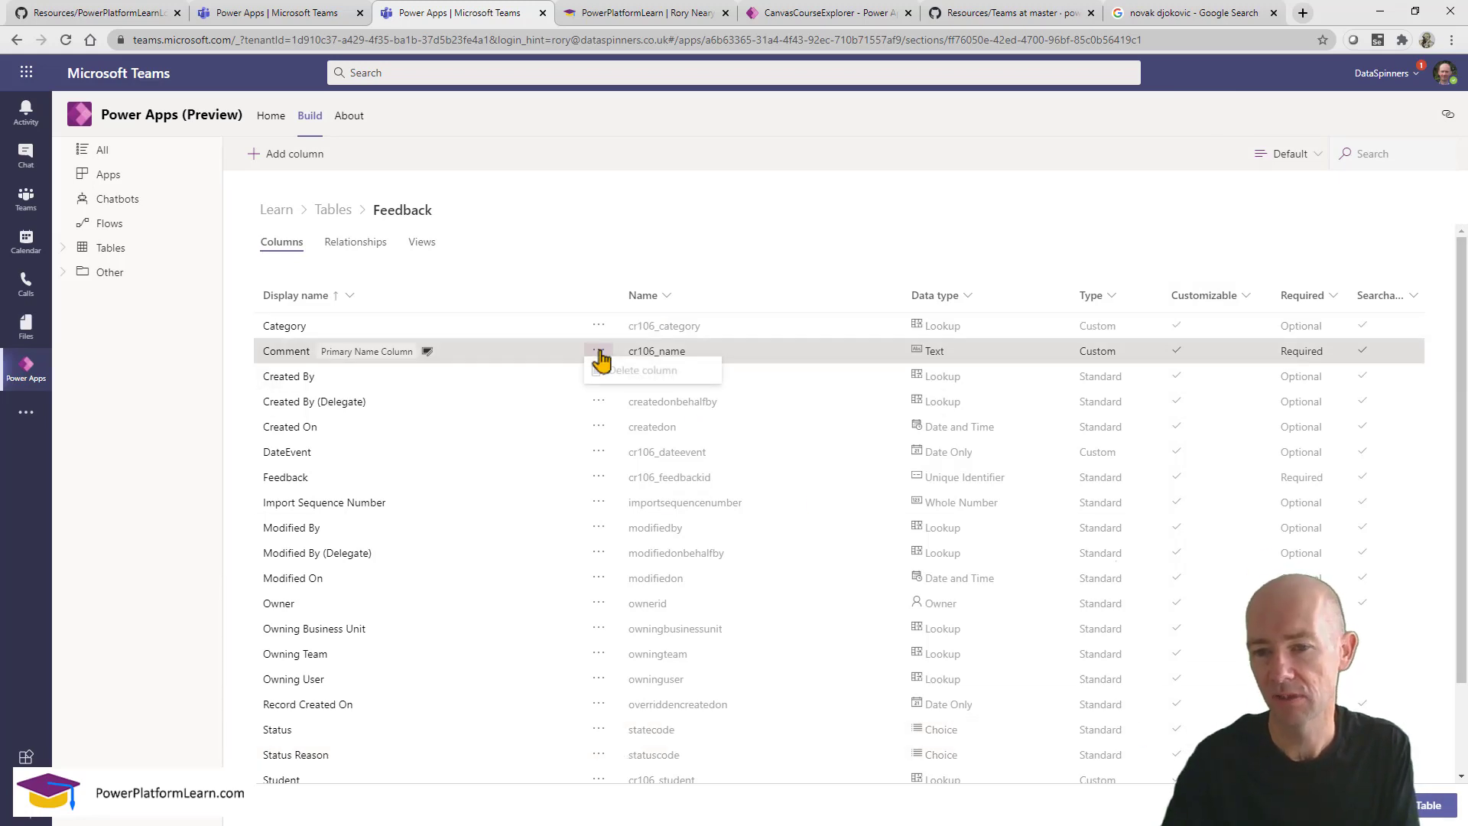
{"action": "left_click", "coordinate": [348, 356]}
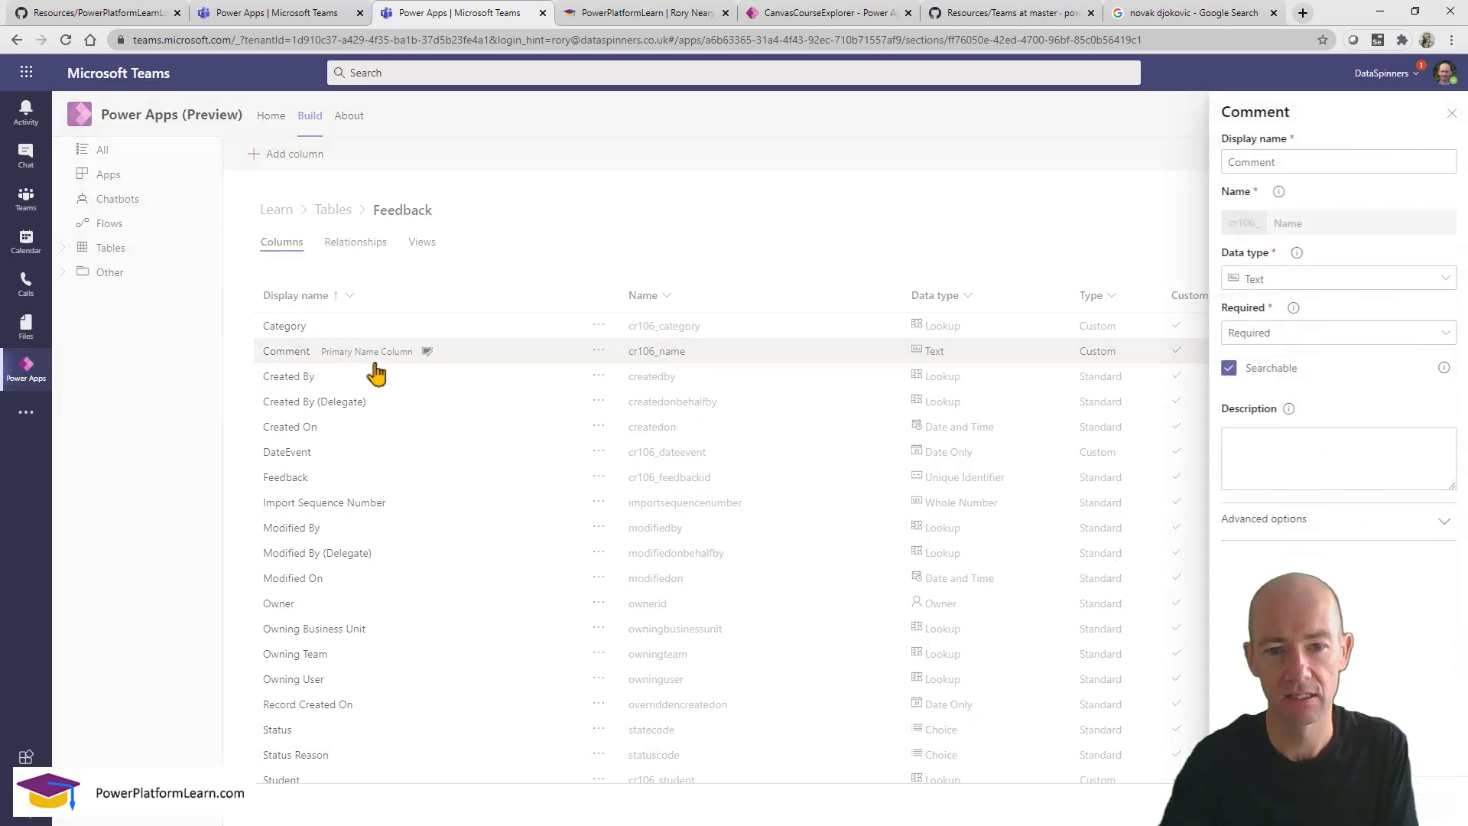
{"action": "left_click", "coordinate": [1349, 521]}
{"action": "left_click_drag", "start_coordinate": [1349, 575], "coordinate": [1161, 575]}
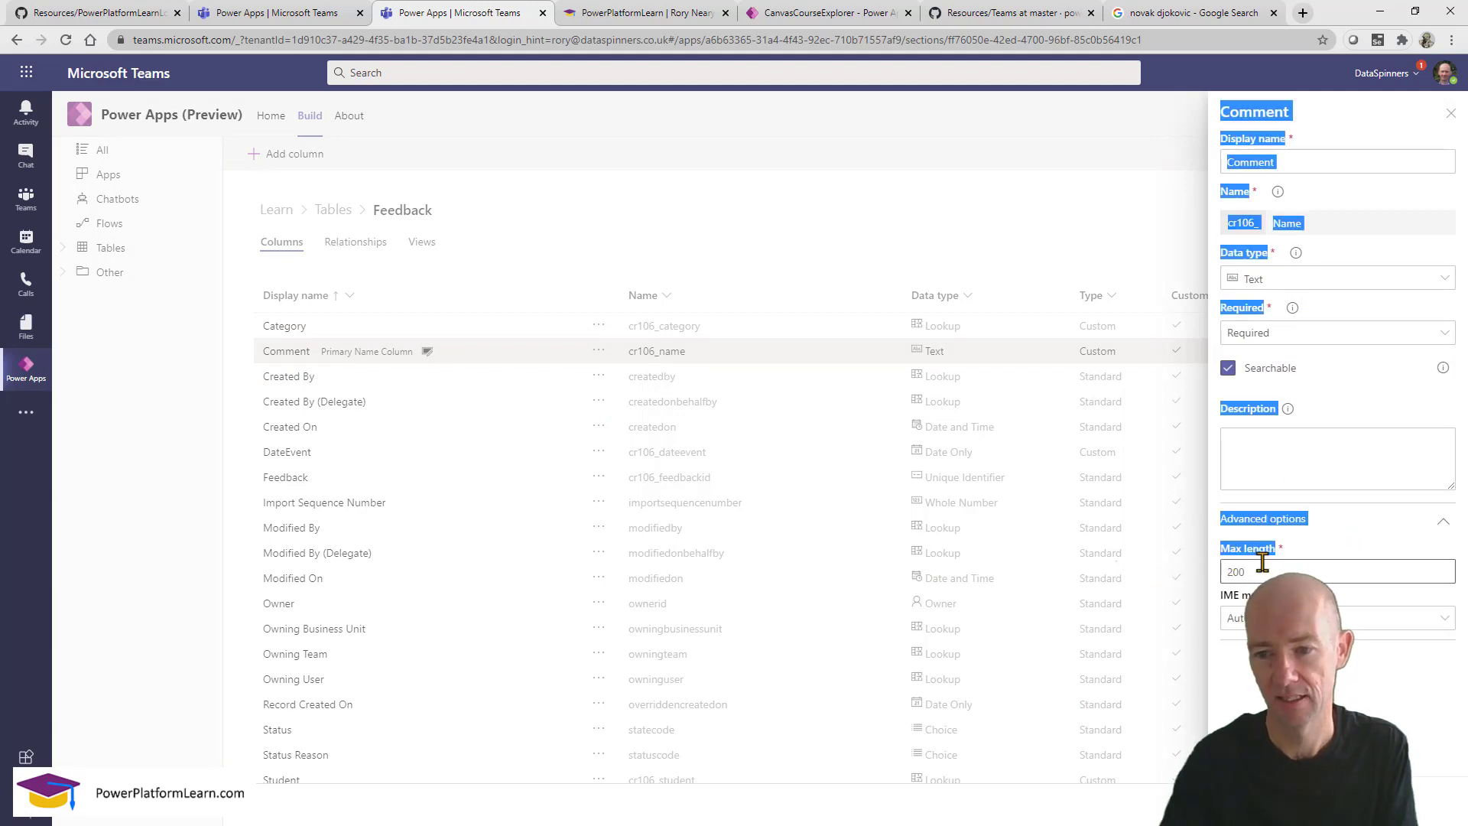
{"action": "double_click", "coordinate": [1240, 572]}
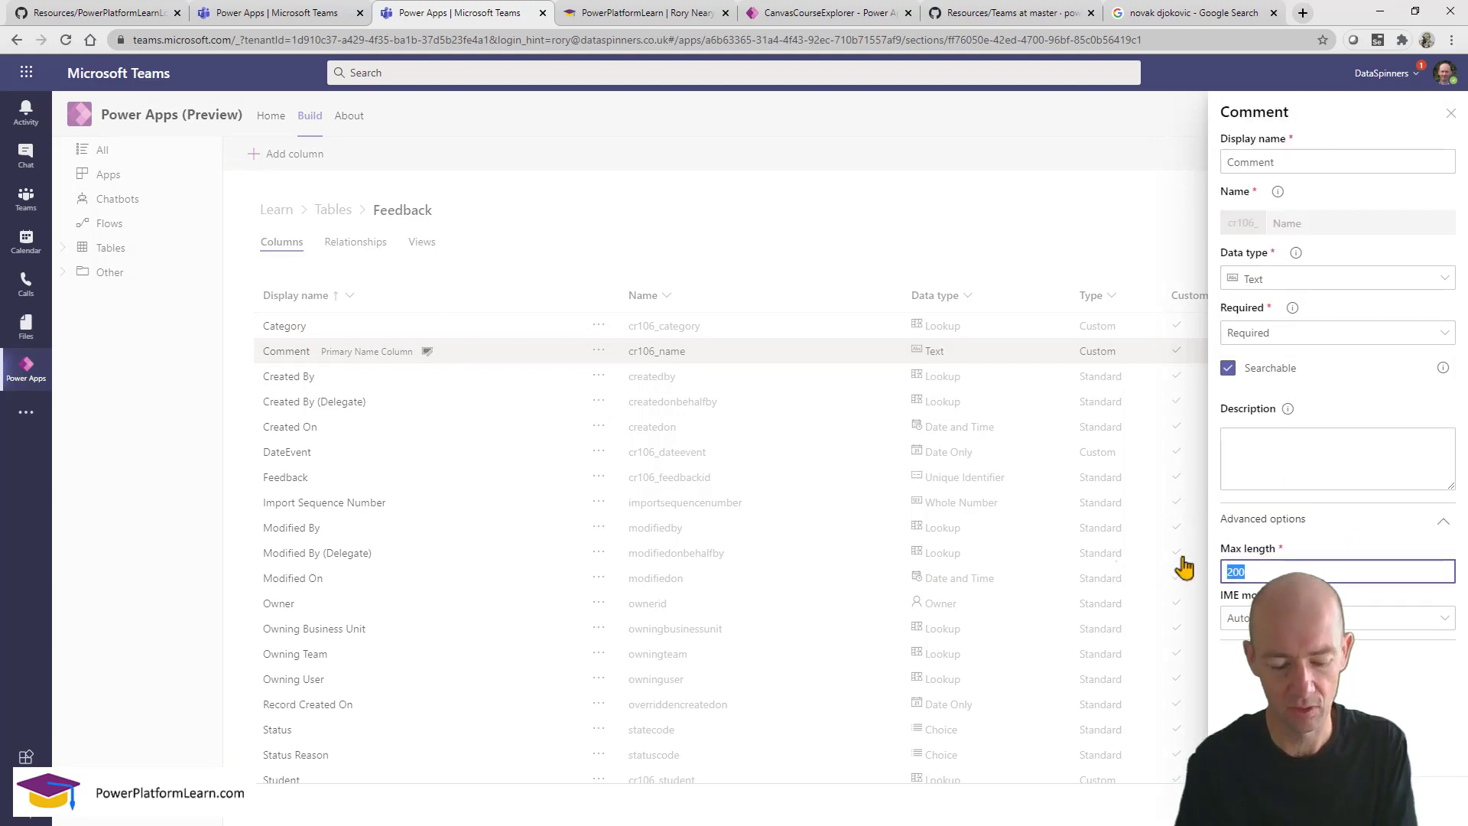
{"action": "left_click", "coordinate": [1252, 800]}
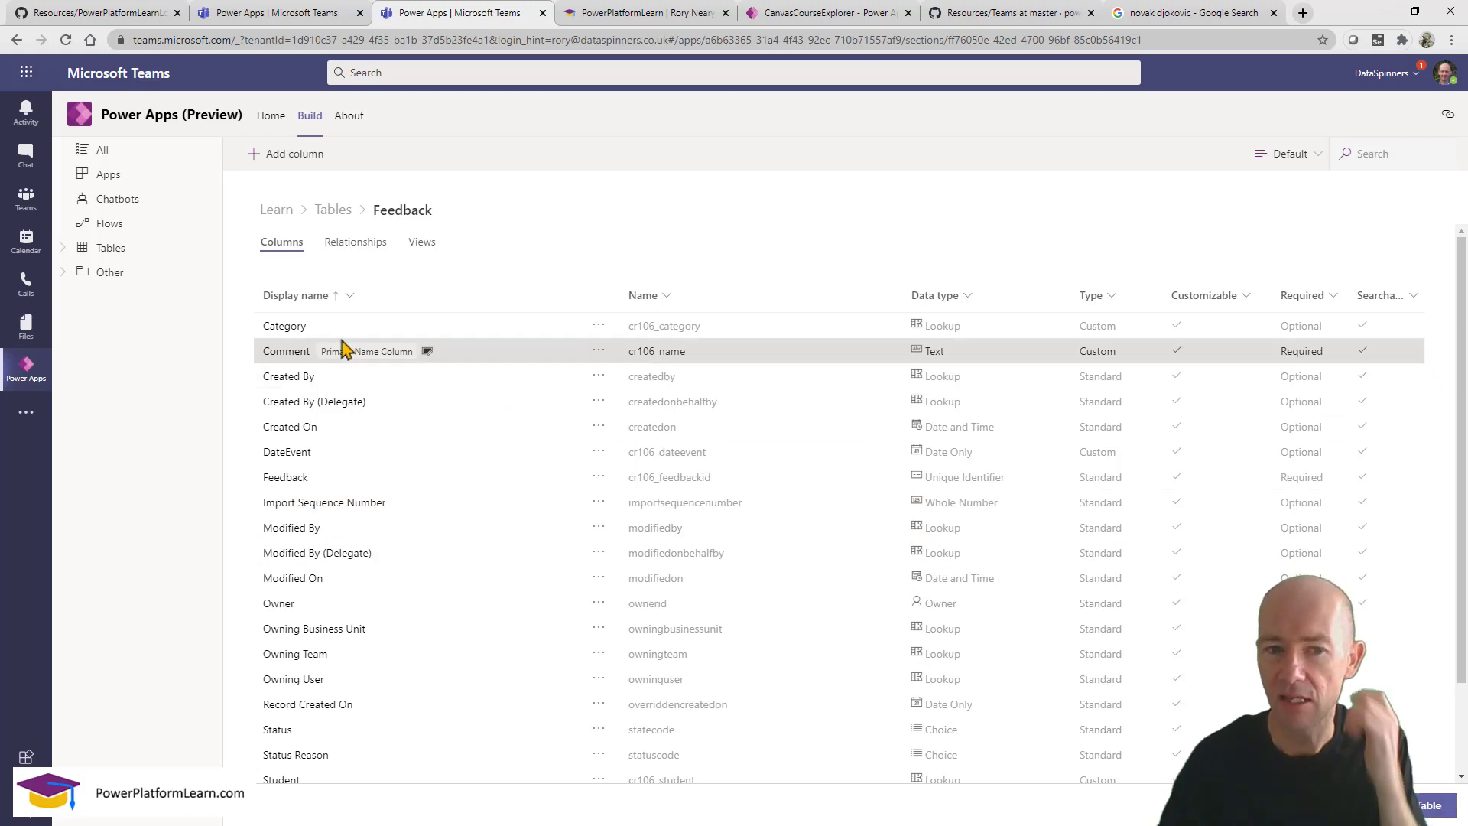
Lower the Comment max length to 45 and save the Feedback table.
{"action": "left_click", "coordinate": [308, 357]}
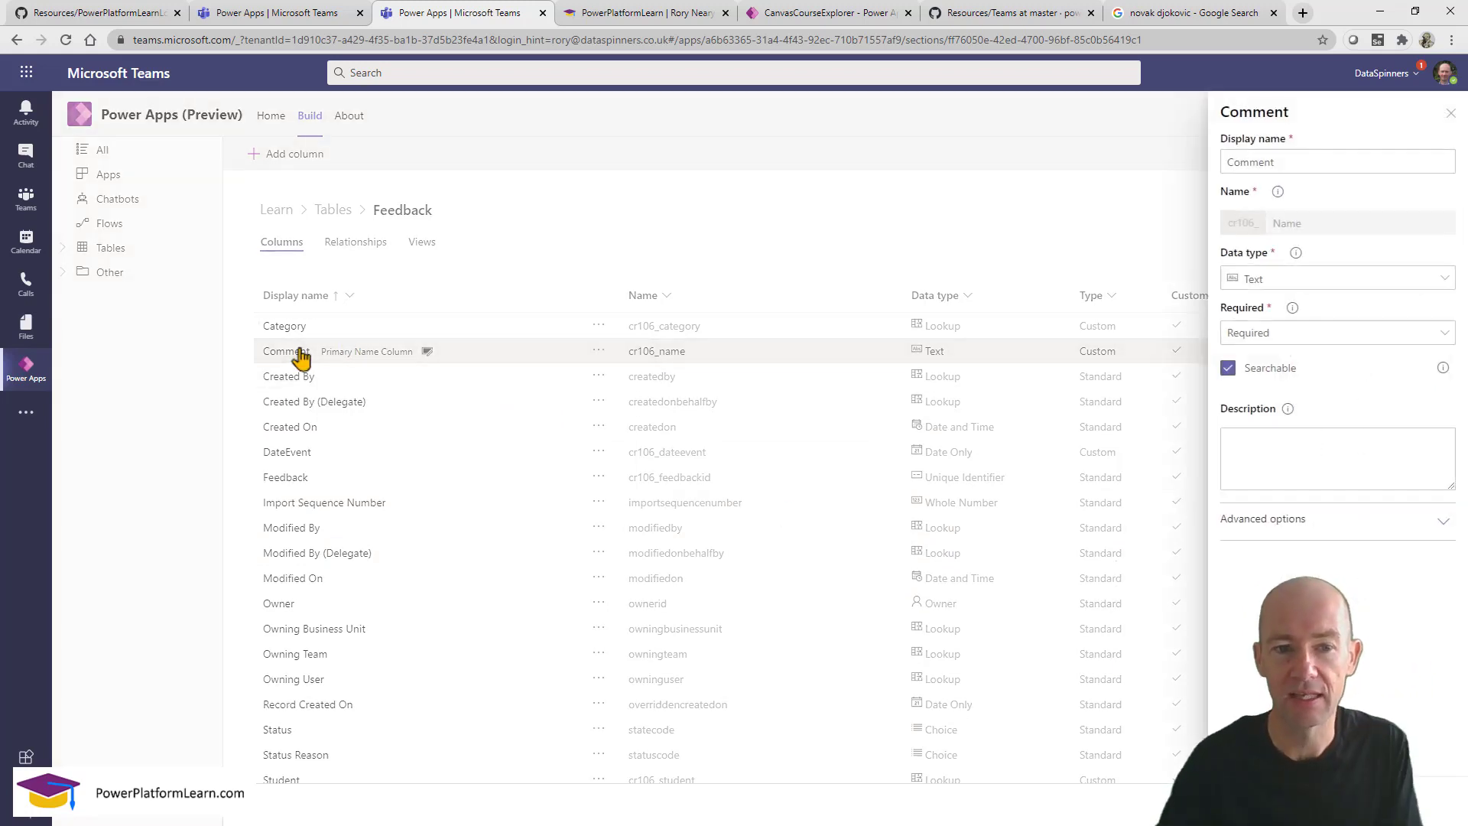
{"action": "left_click", "coordinate": [1304, 519]}
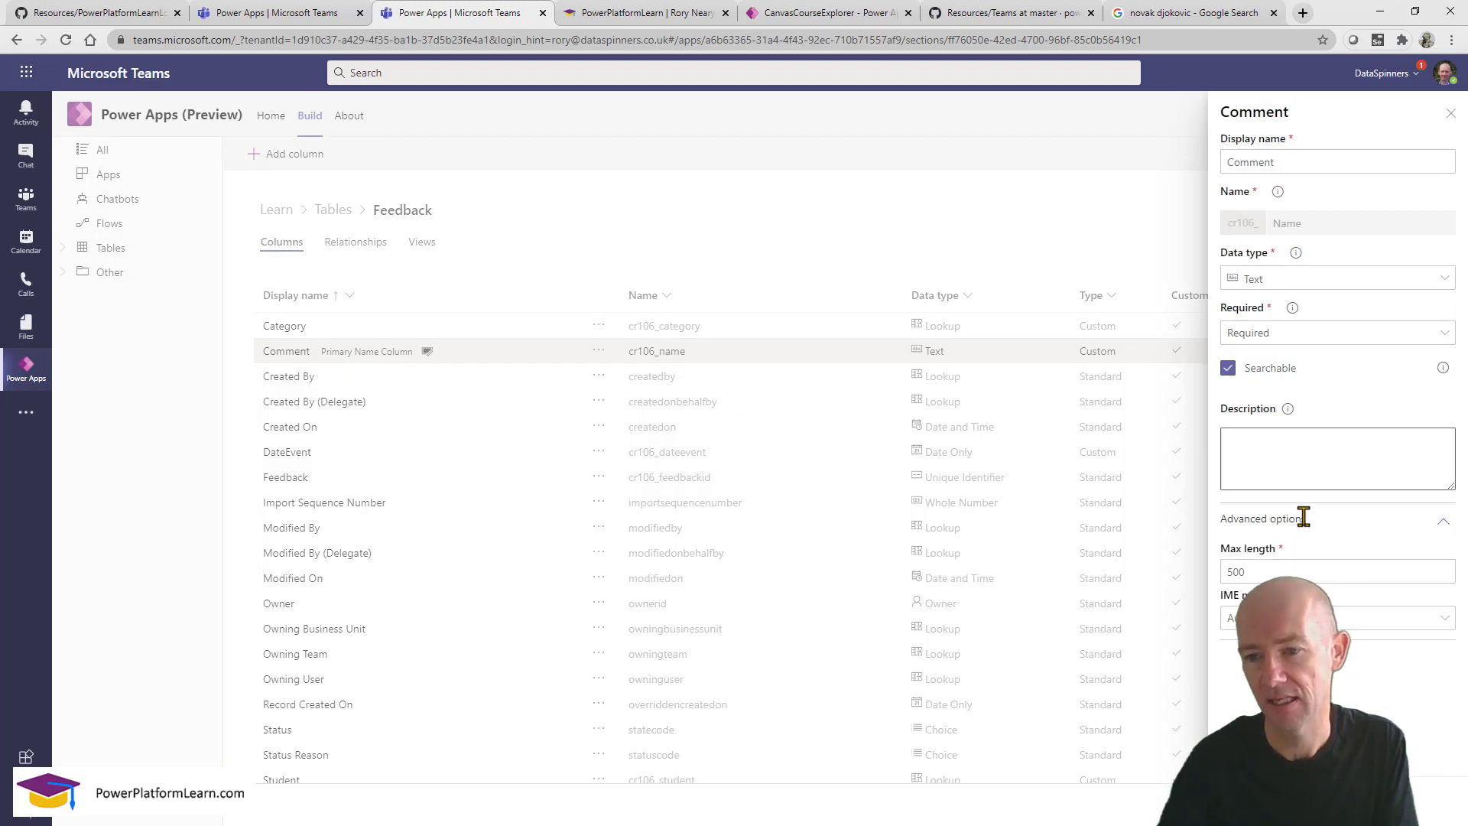
{"action": "left_click_drag", "start_coordinate": [1264, 572], "coordinate": [1180, 570]}
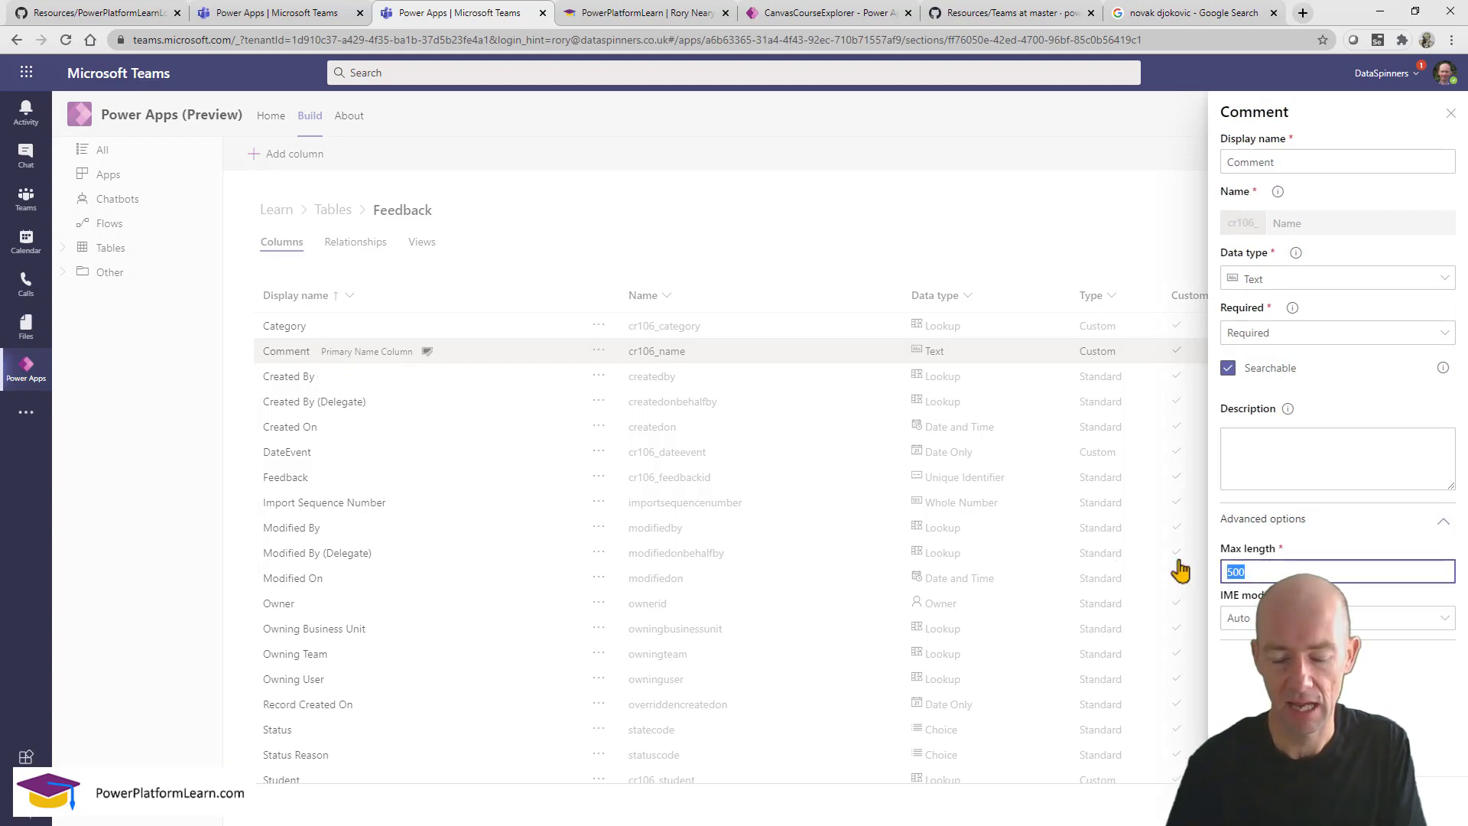
{"action": "type", "text": "45"}
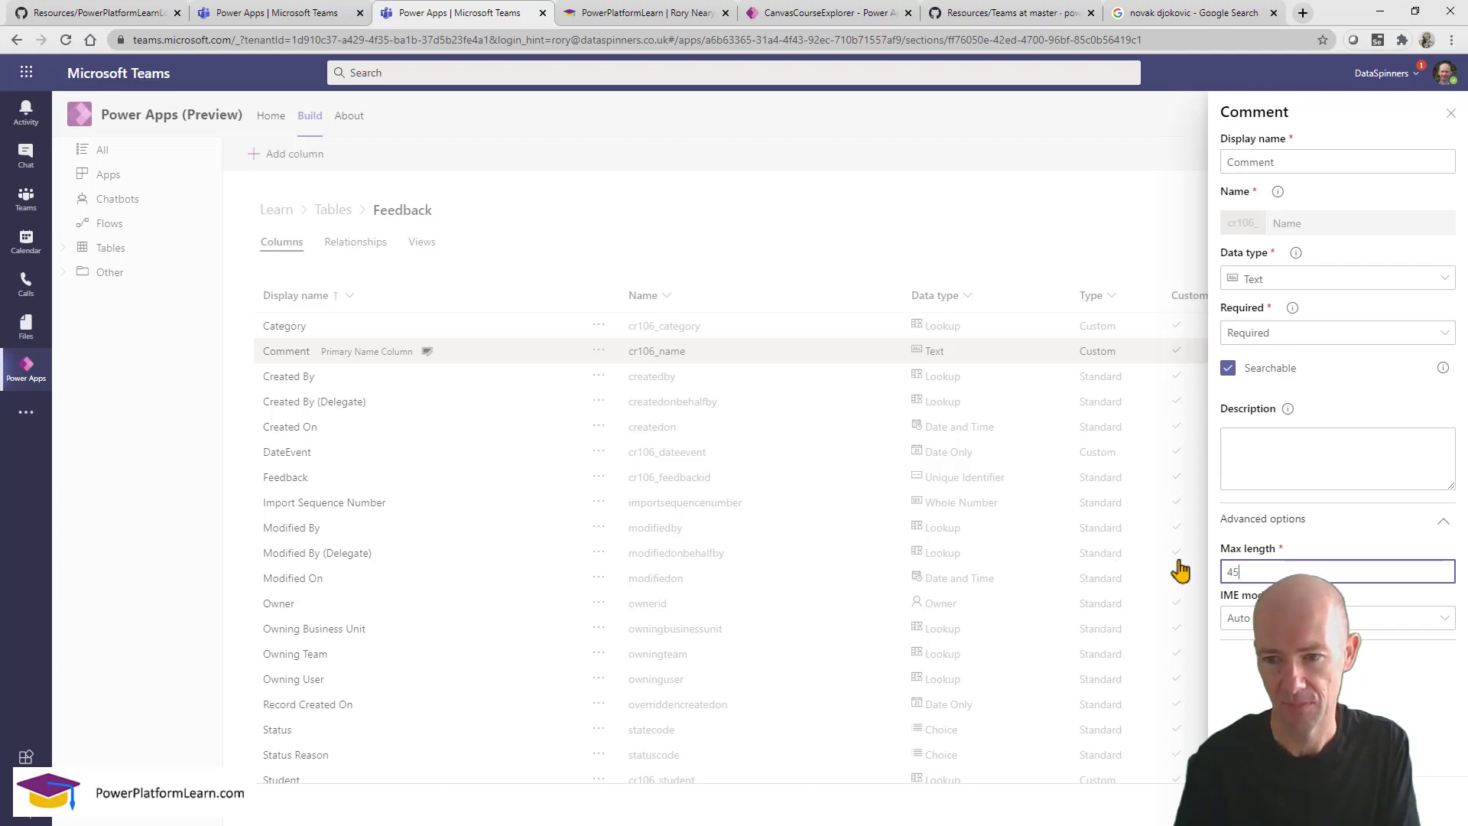
{"action": "left_click", "coordinate": [1256, 801]}
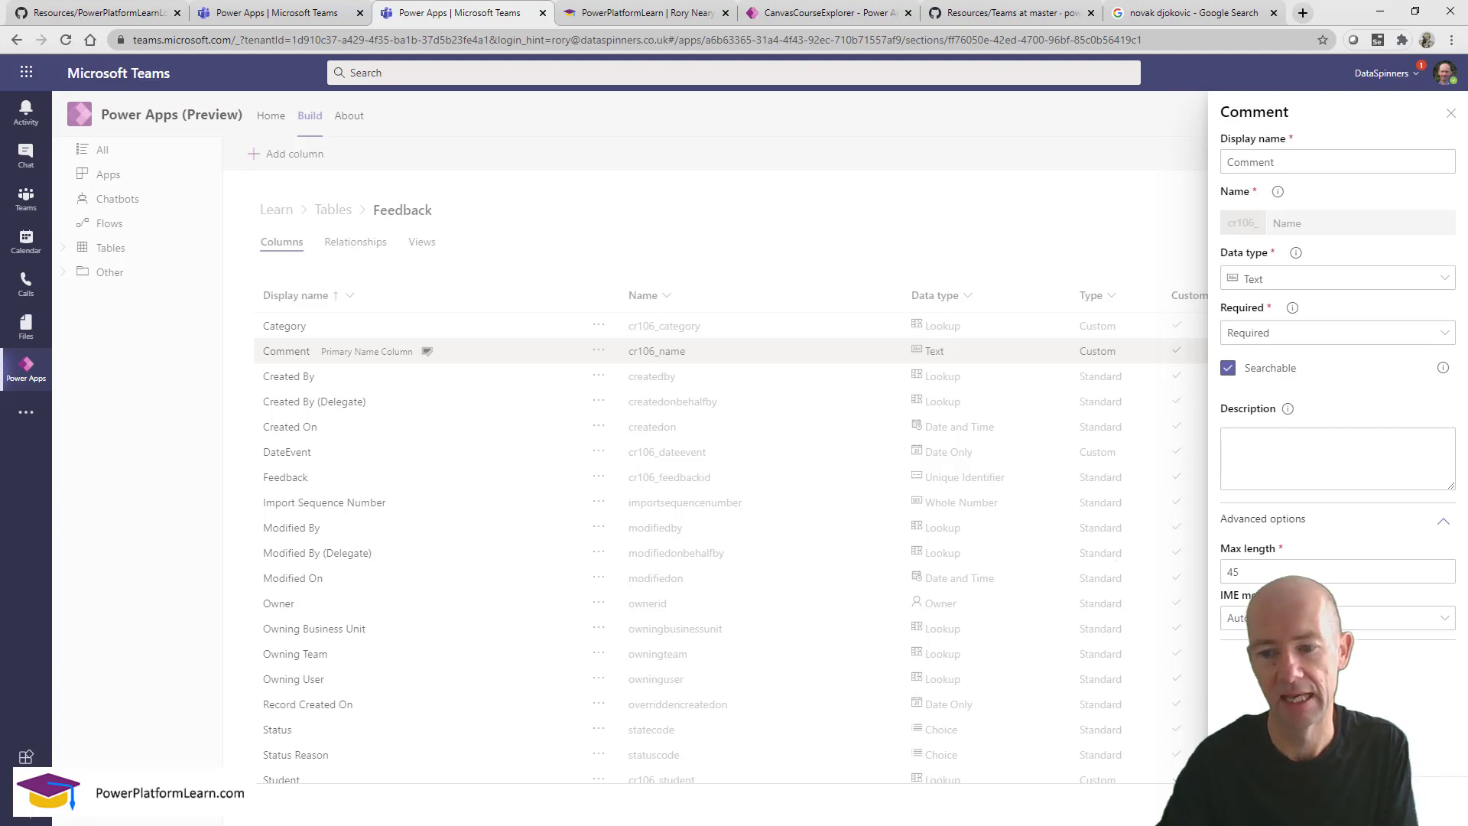
{"action": "left_click", "coordinate": [1256, 800]}
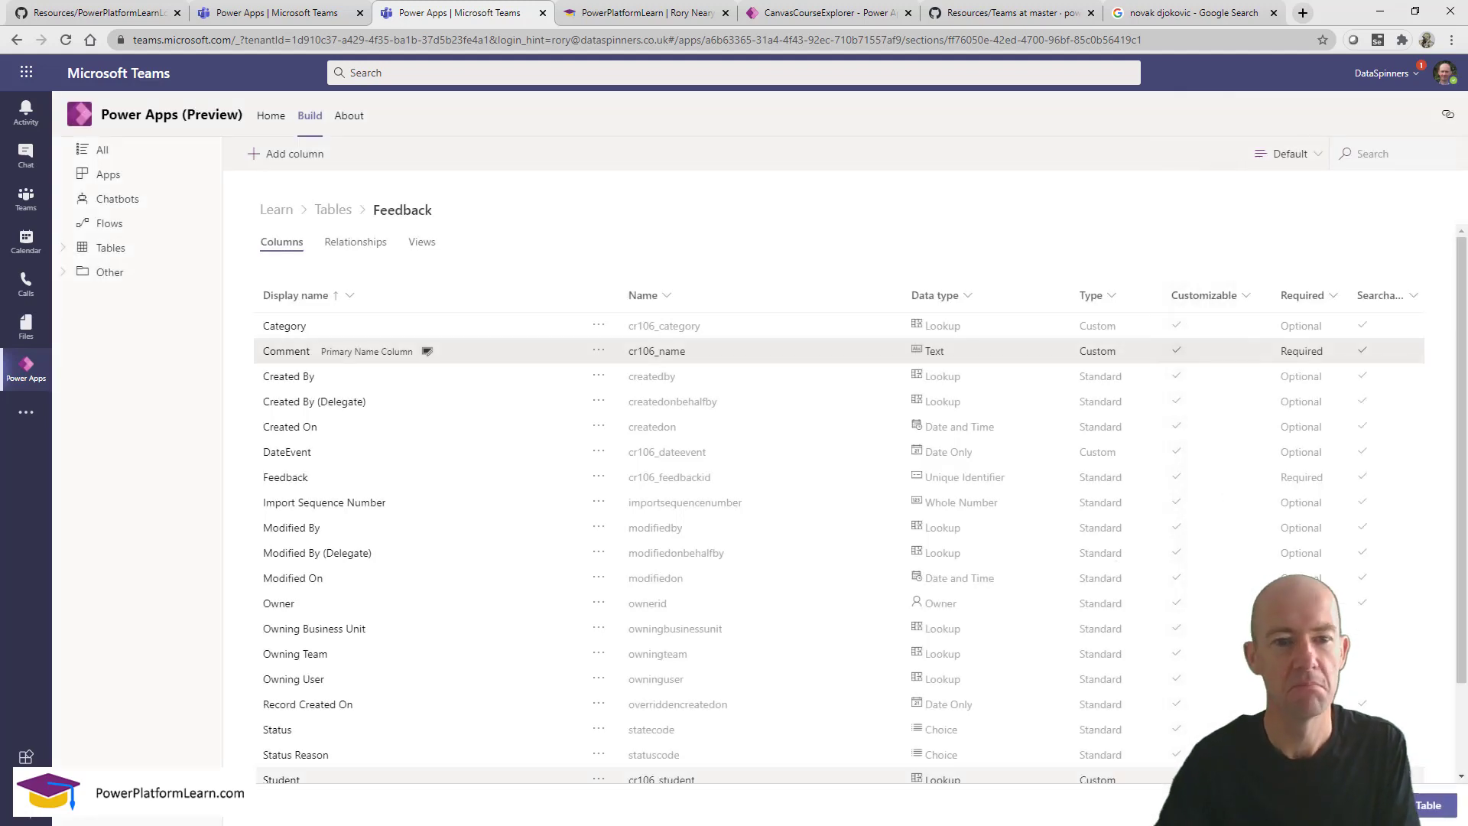
{"action": "left_click", "coordinate": [1422, 806]}
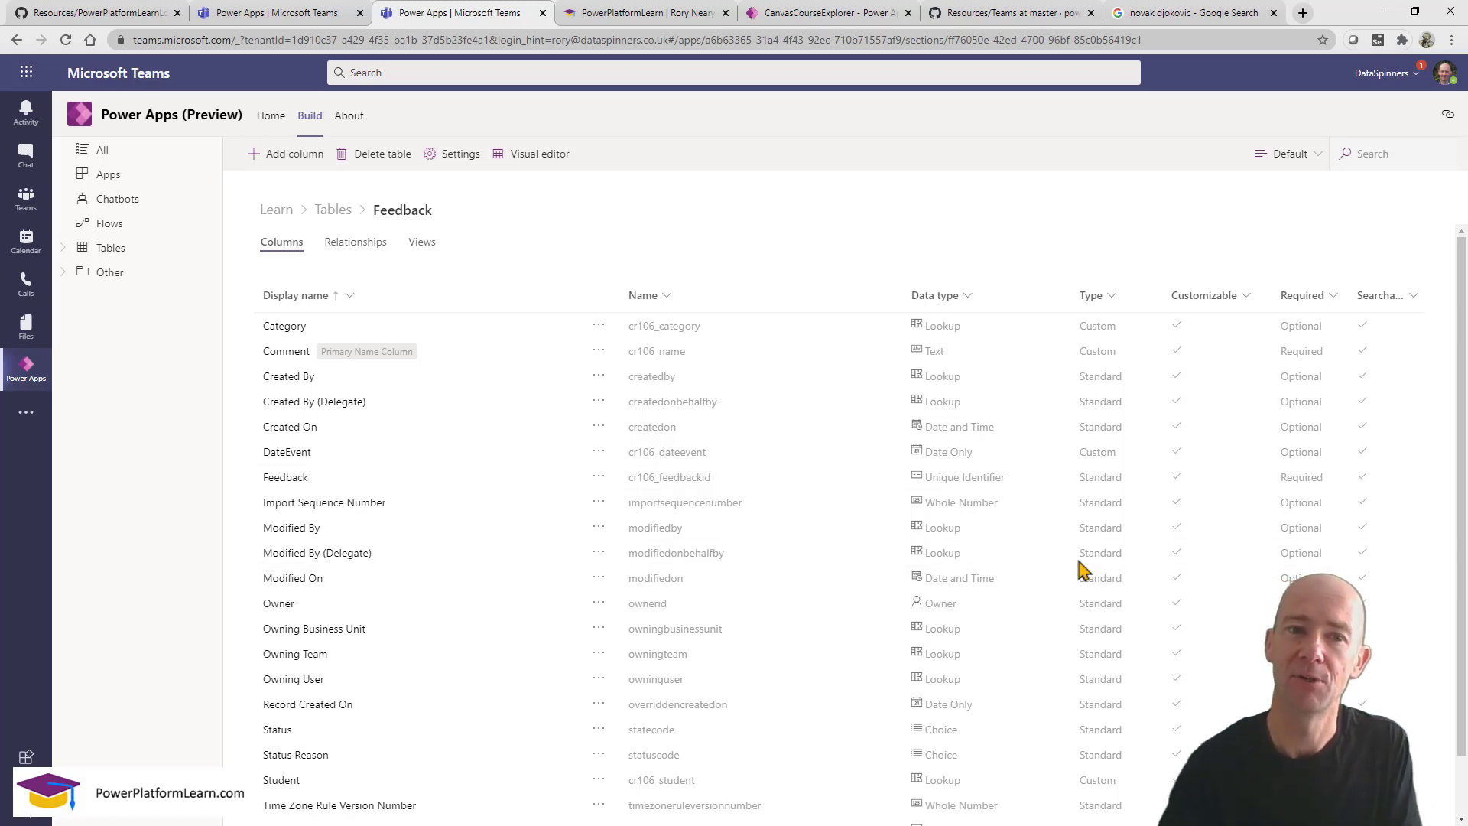
Return to the School Achievements editor and check the Comment text box and card.
{"action": "left_click", "coordinate": [300, 17]}
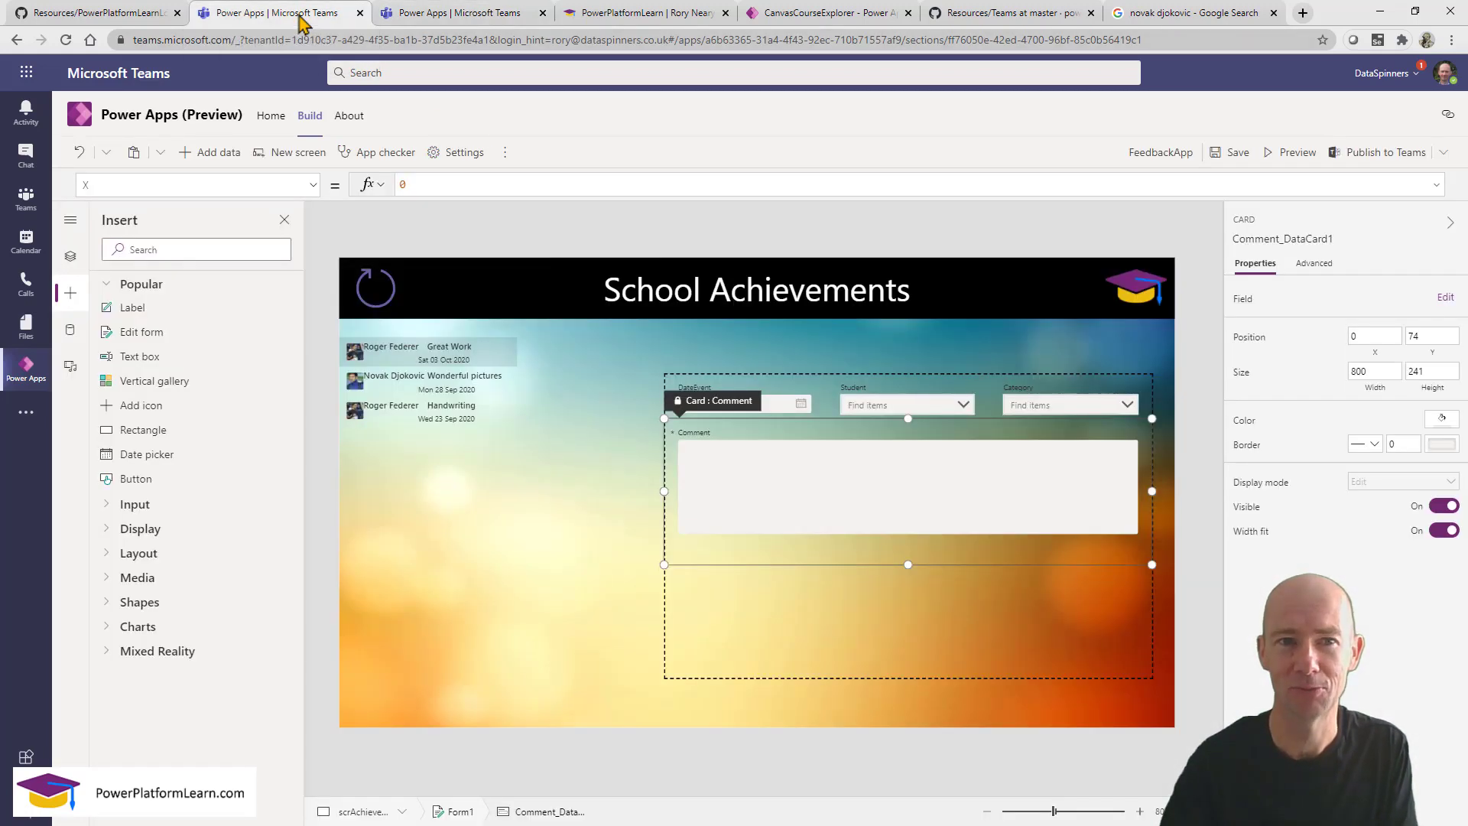
{"action": "left_click", "coordinate": [753, 498]}
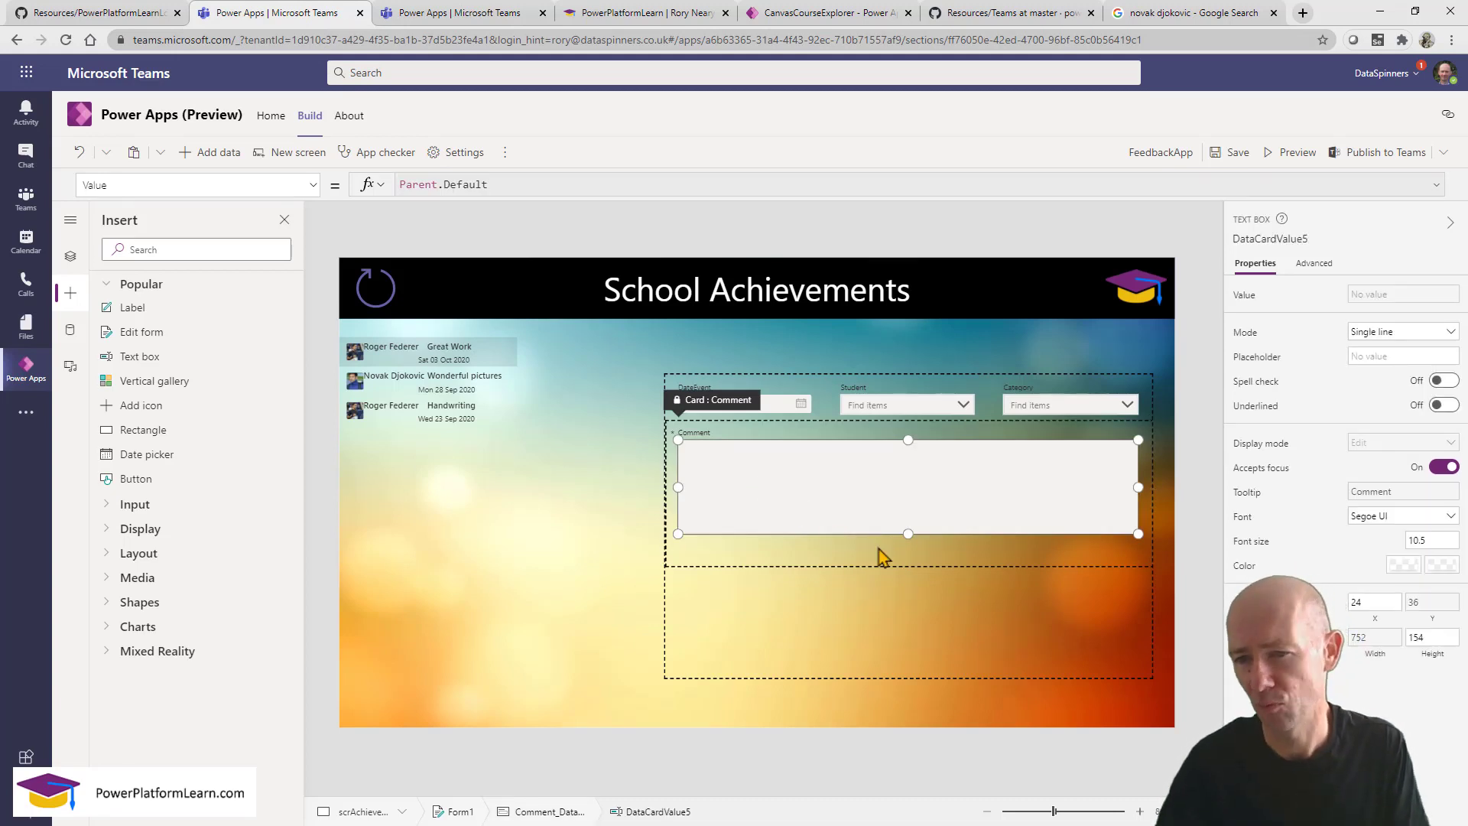
{"action": "left_click", "coordinate": [879, 557]}
{"action": "left_click", "coordinate": [881, 511]}
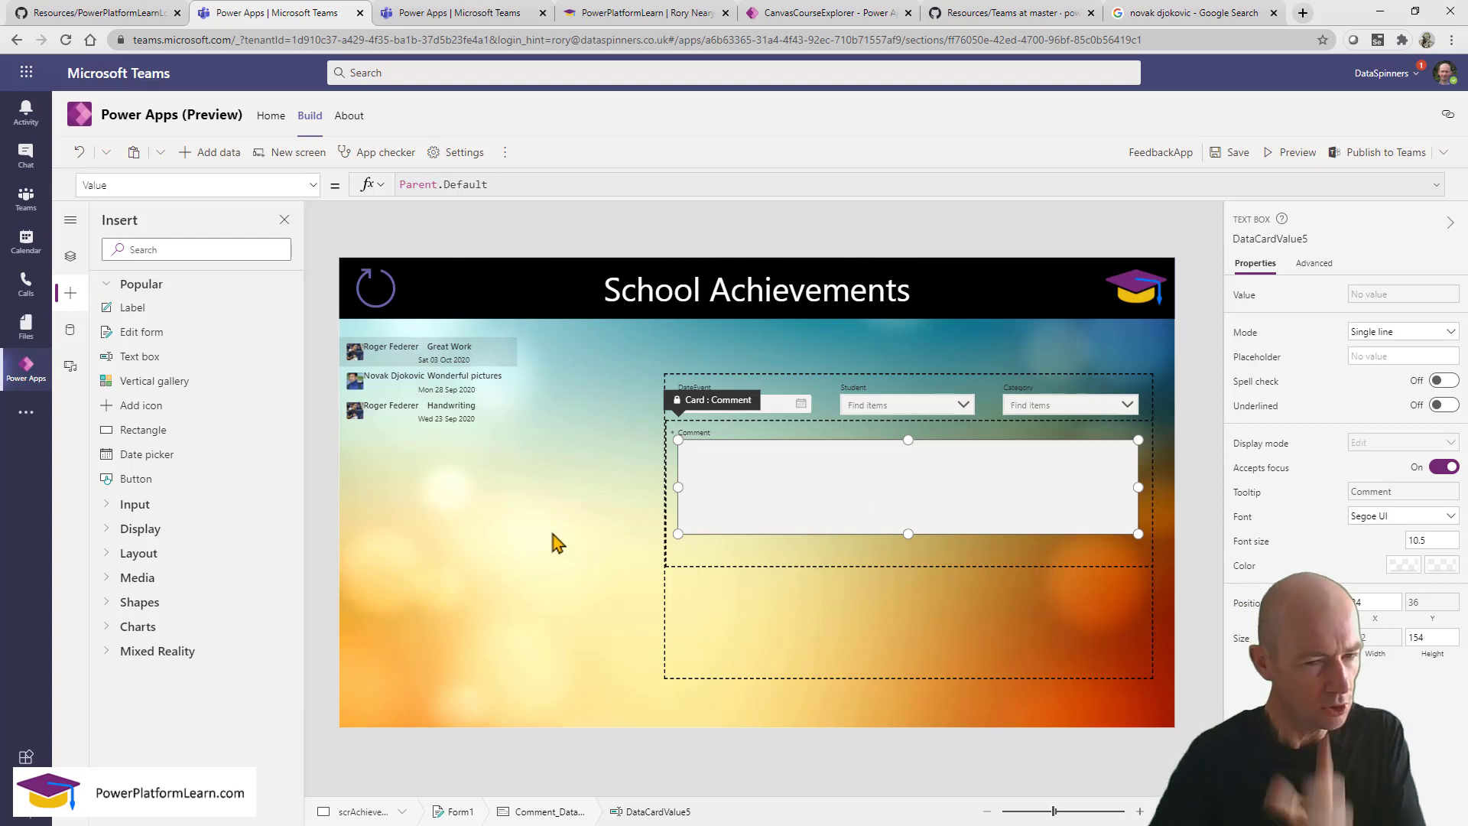
{"action": "left_click", "coordinate": [615, 539]}
Preview the app, then exit preview and dismiss the tip.
{"action": "left_click", "coordinate": [1292, 155]}
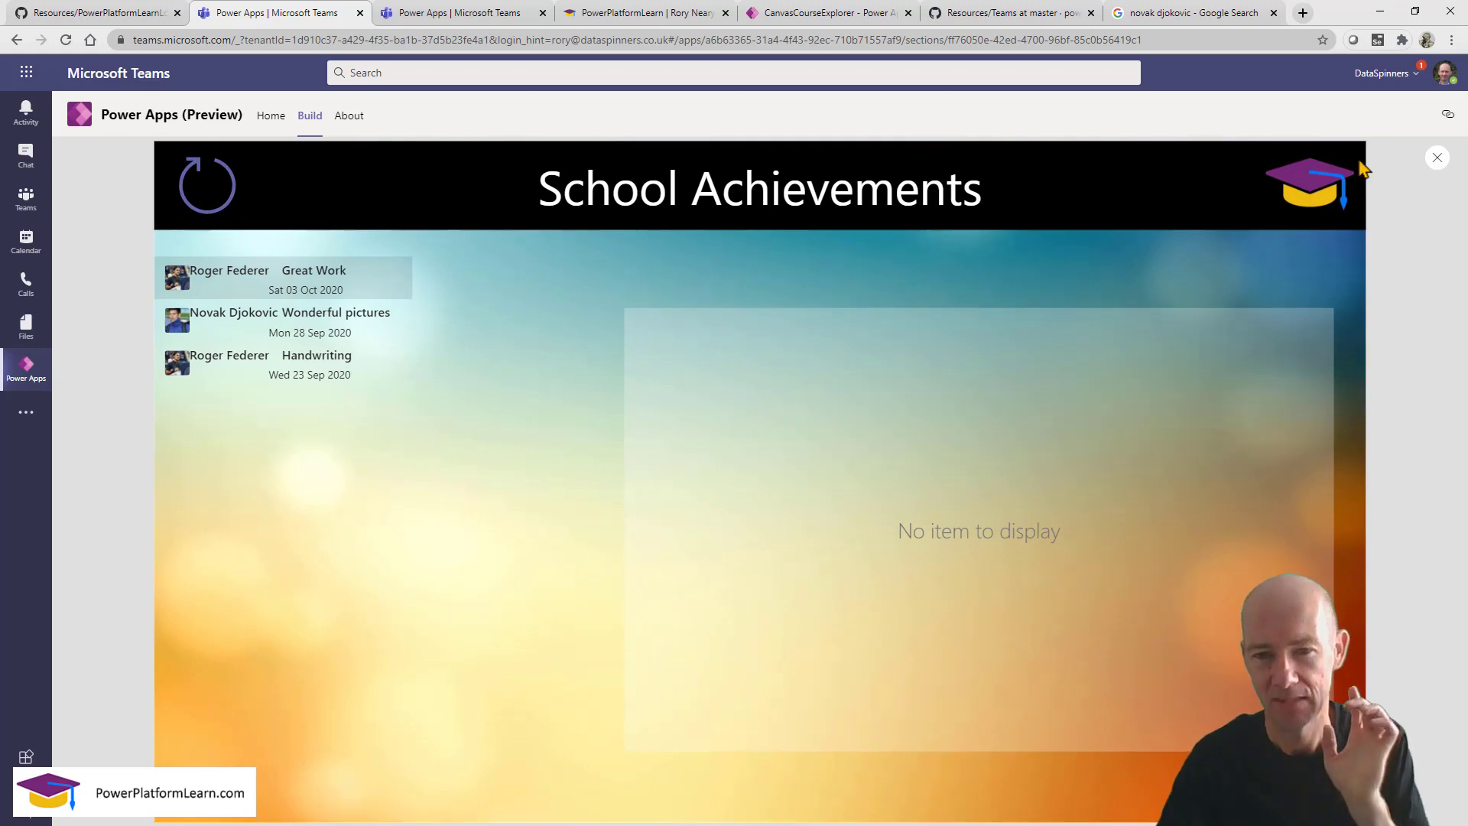
{"action": "left_click", "coordinate": [1438, 158]}
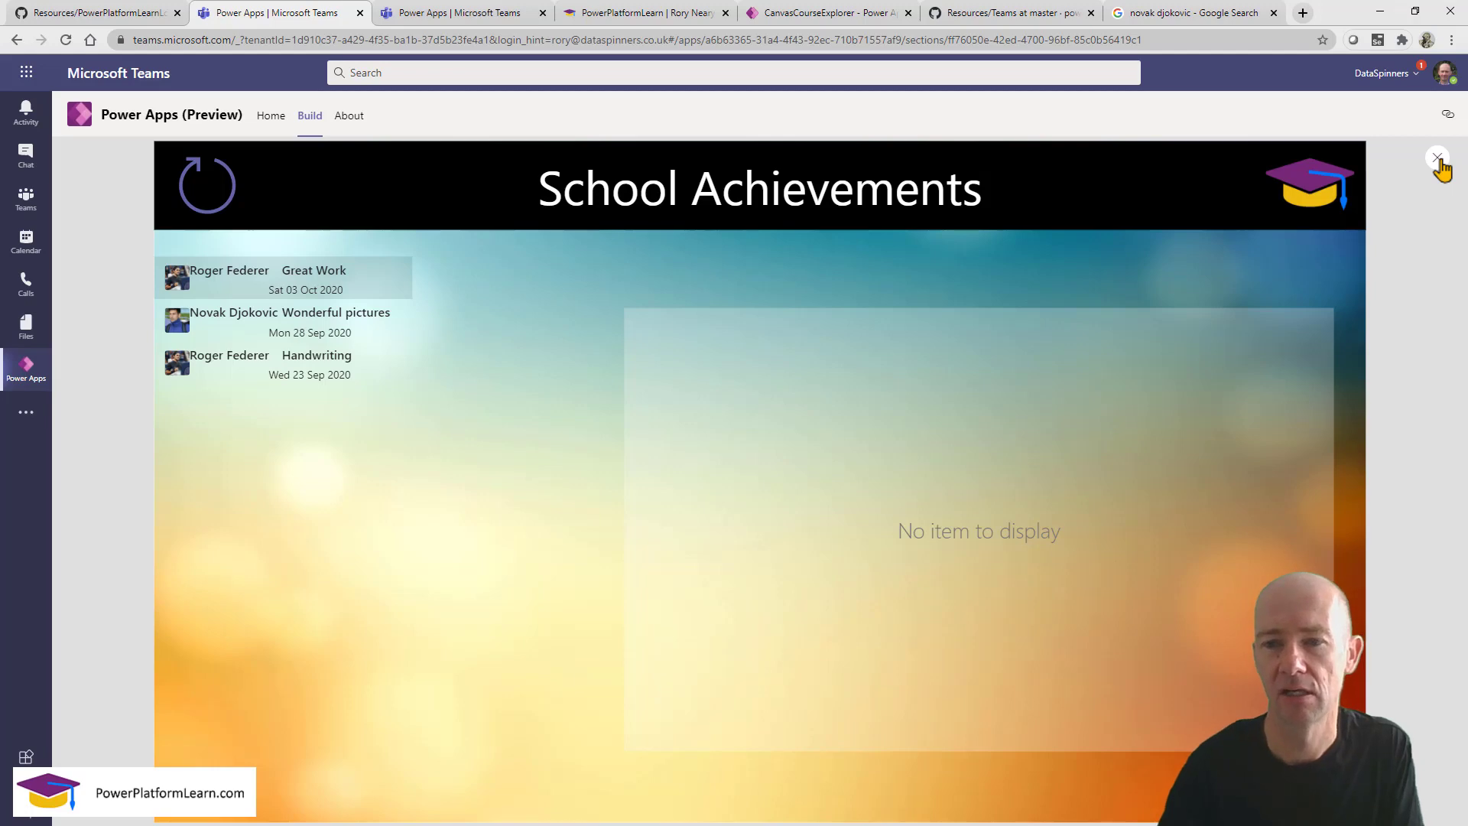
{"action": "left_click", "coordinate": [893, 537]}
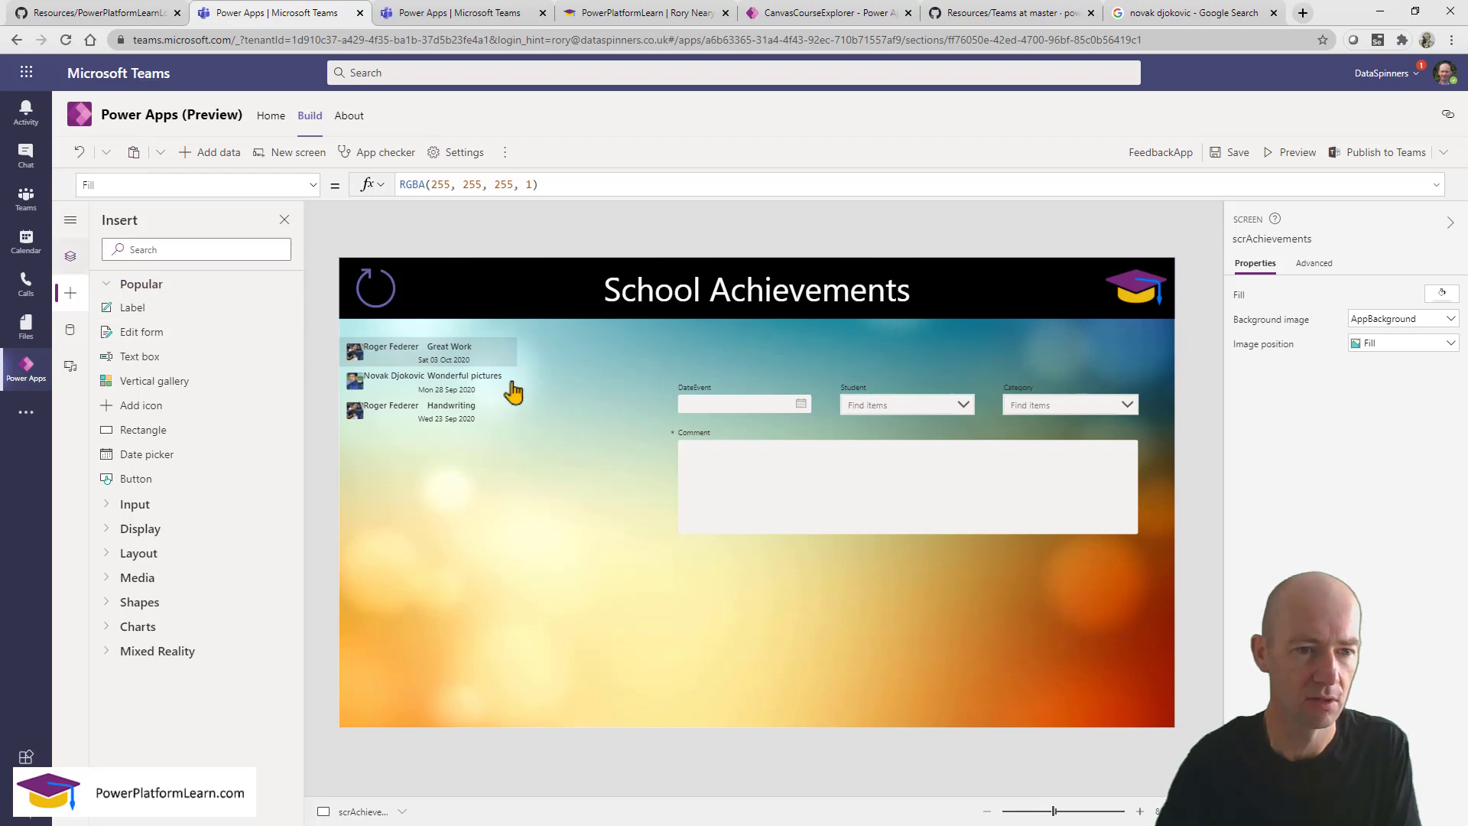
Insert an Add icon and move it to the screen's top right.
{"action": "left_click", "coordinate": [141, 405]}
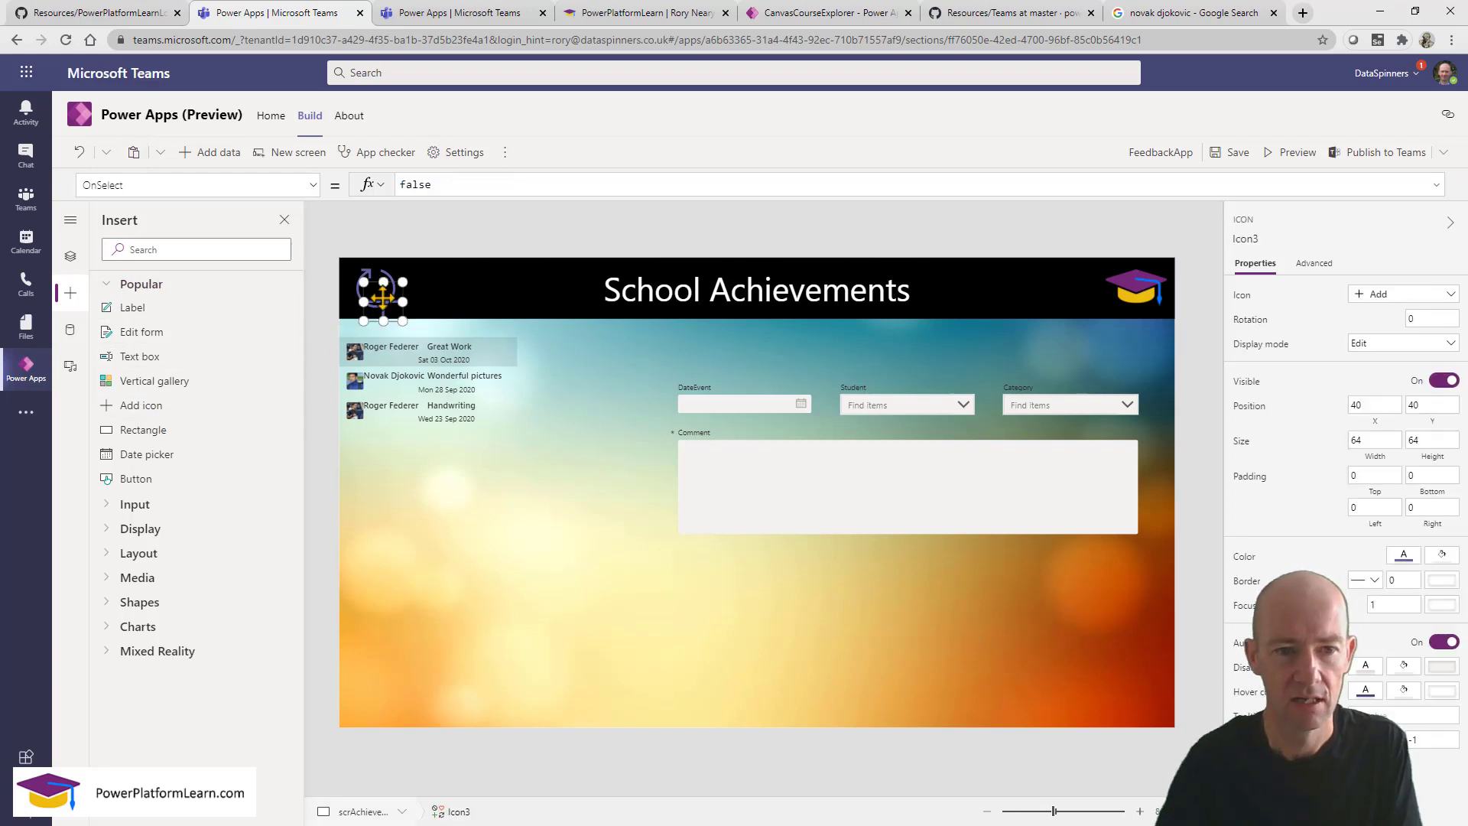
{"action": "left_click_drag", "start_coordinate": [382, 302], "coordinate": [1116, 347]}
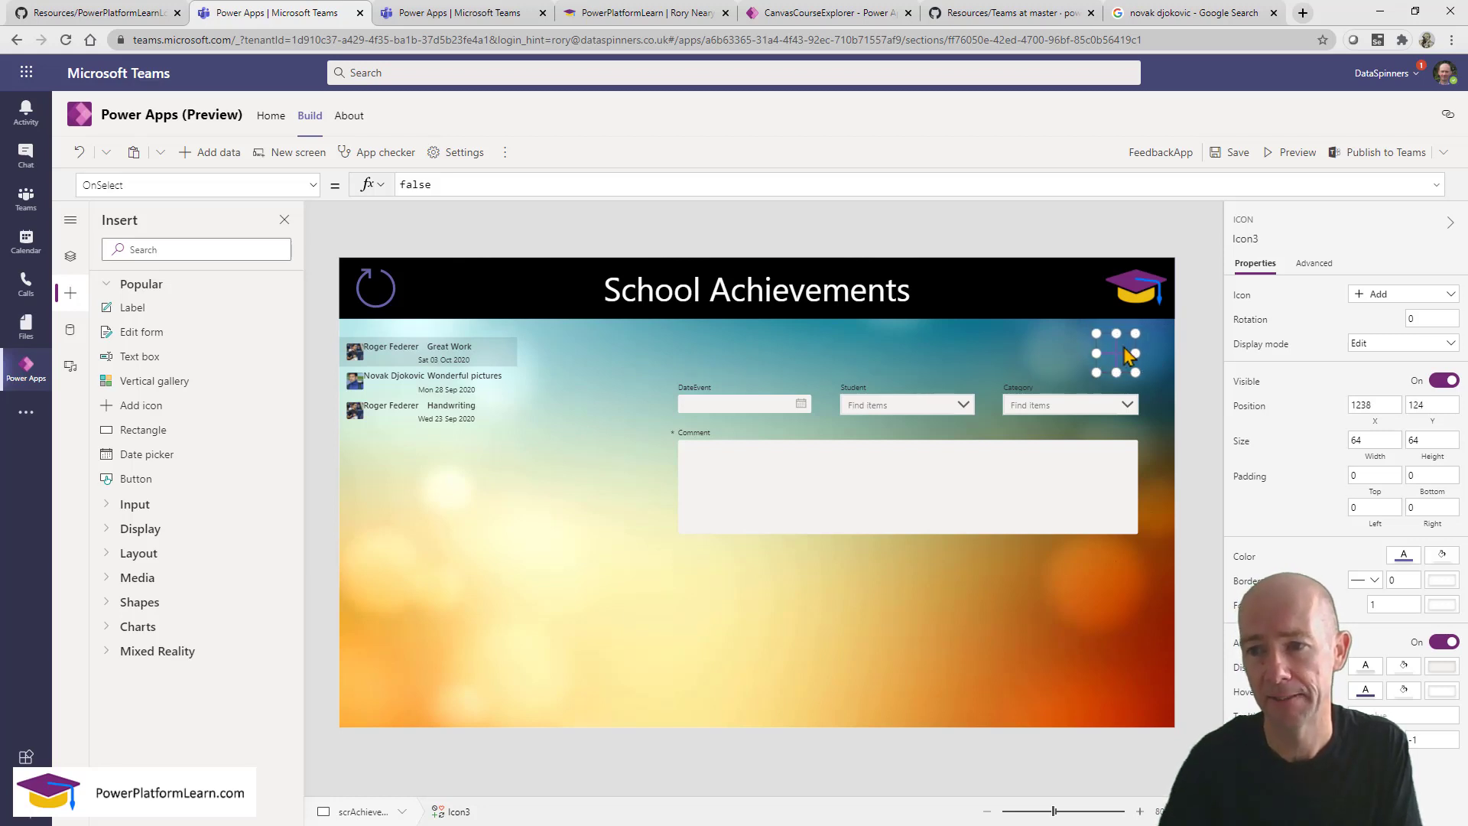
{"action": "left_click", "coordinate": [1379, 299]}
{"action": "left_click", "coordinate": [1379, 300]}
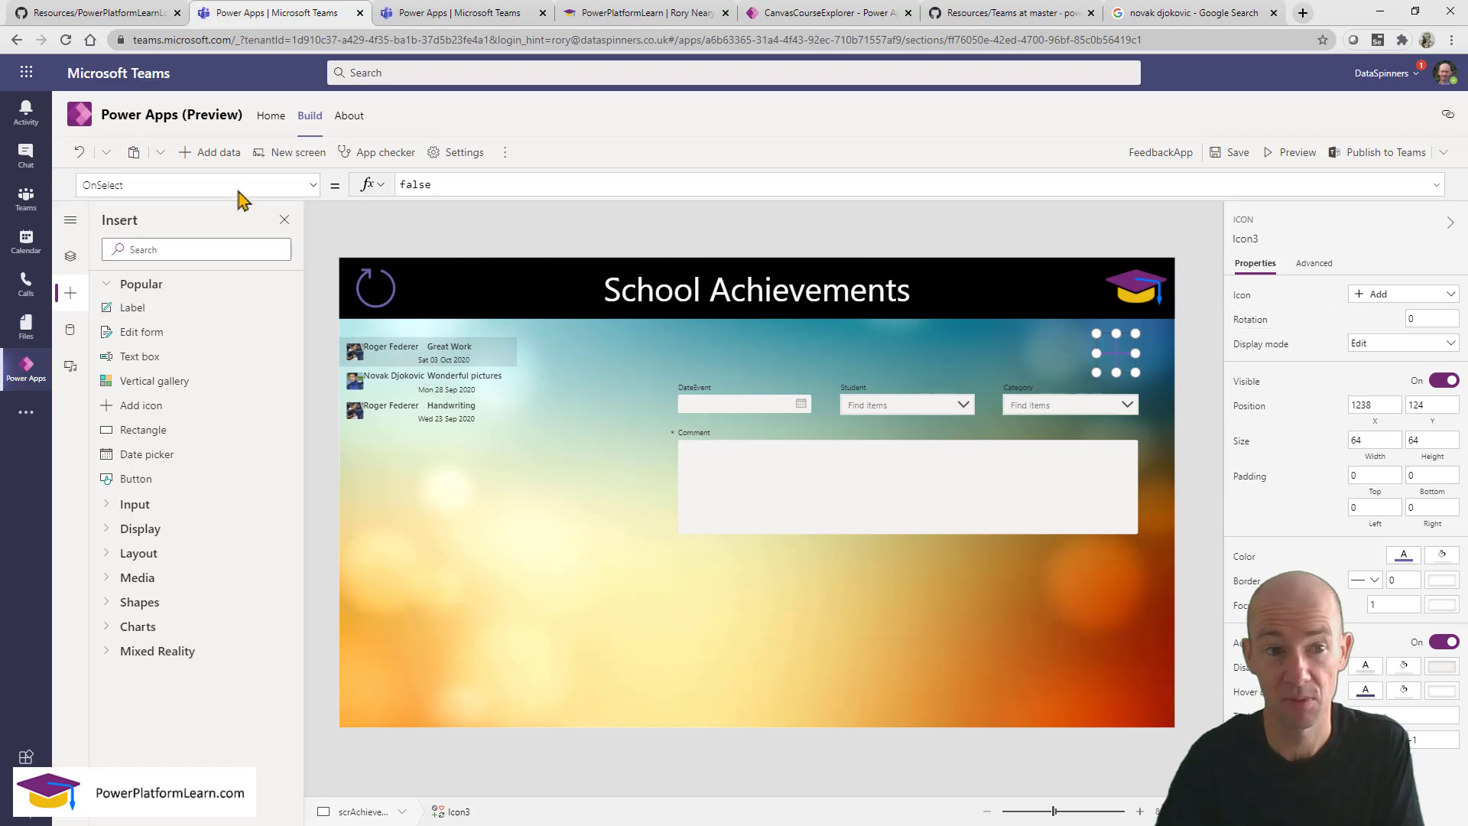
Change the plus icon's Fill from RGBA(0, 0, 0, 0) to White.
{"action": "left_click", "coordinate": [108, 189]}
{"action": "type", "text": "Fil"}
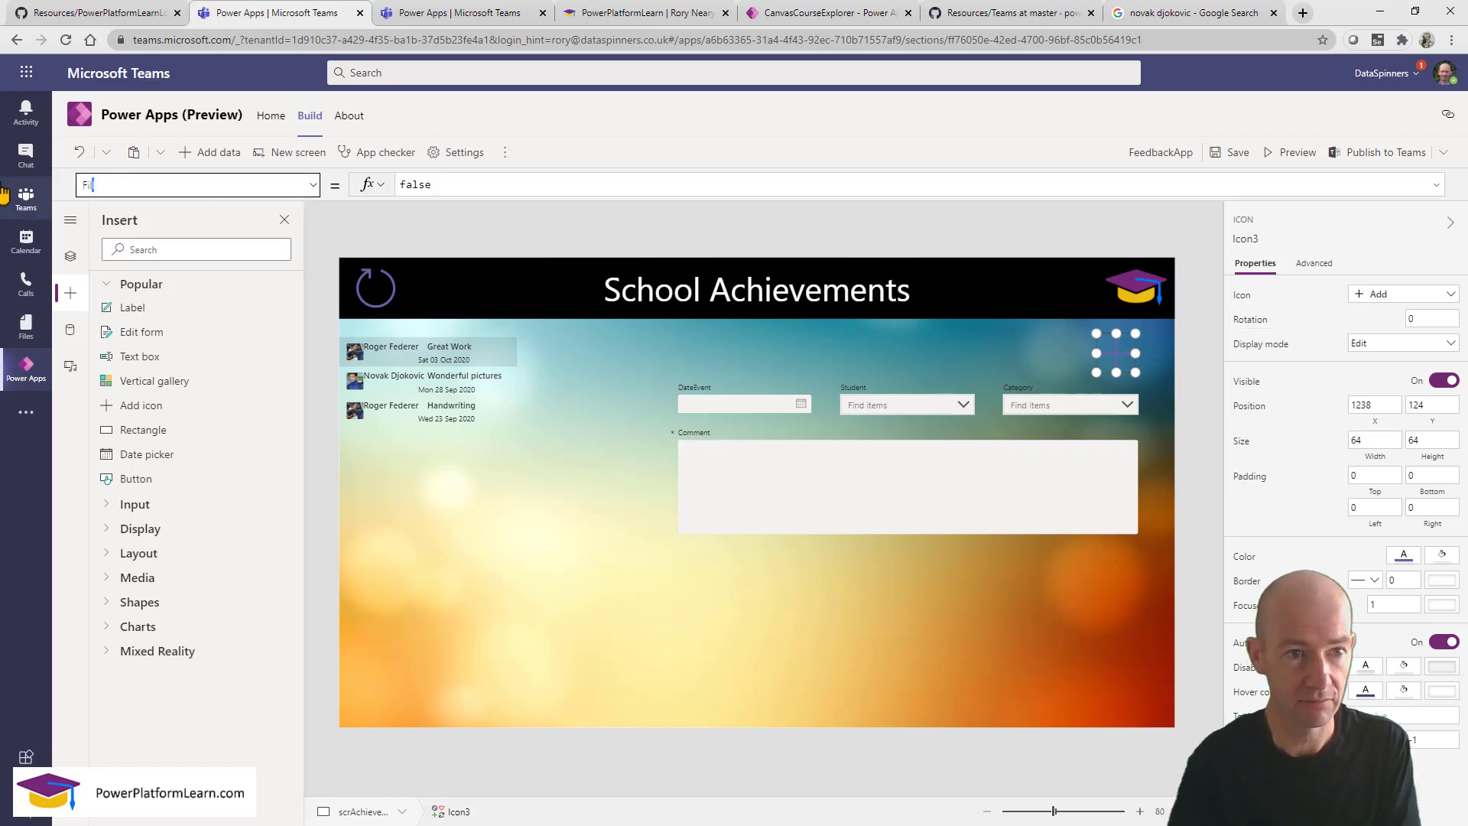
{"action": "type", "text": "l"}
{"action": "key", "text": "Return"}
{"action": "left_click", "coordinate": [525, 184]}
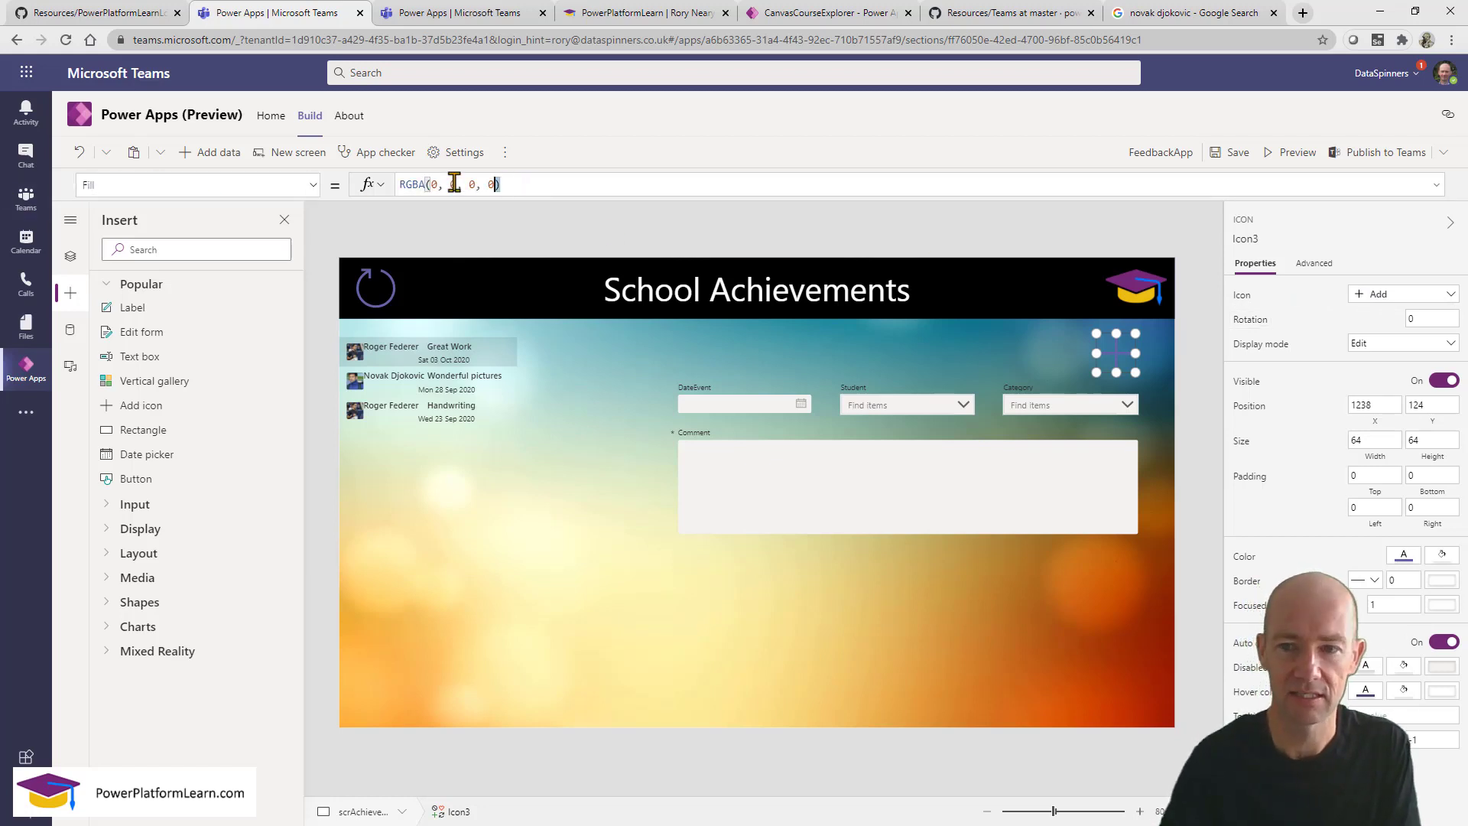
{"action": "key", "text": "ctrl+a"}
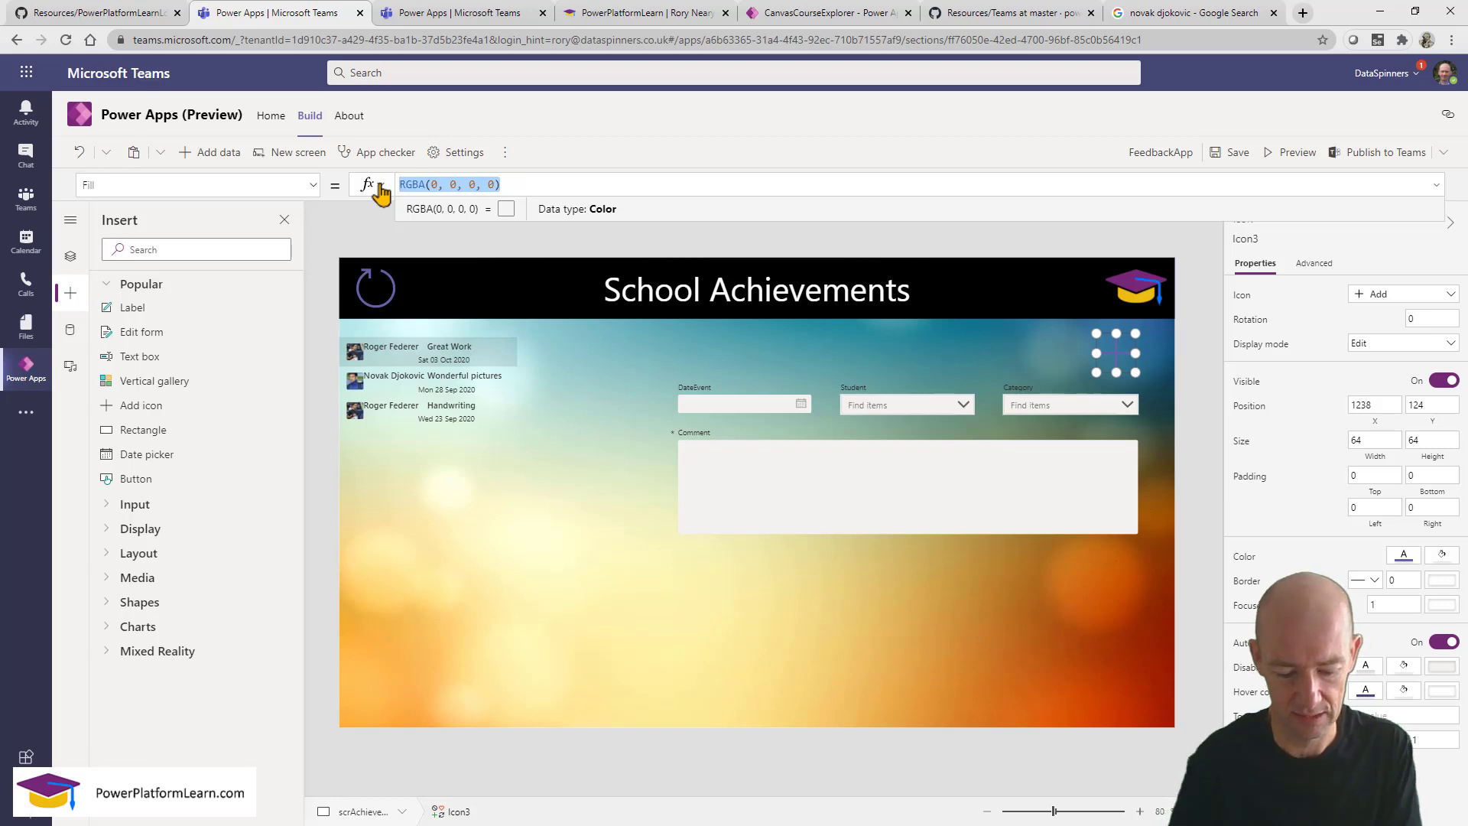
{"action": "type", "text": "White"}
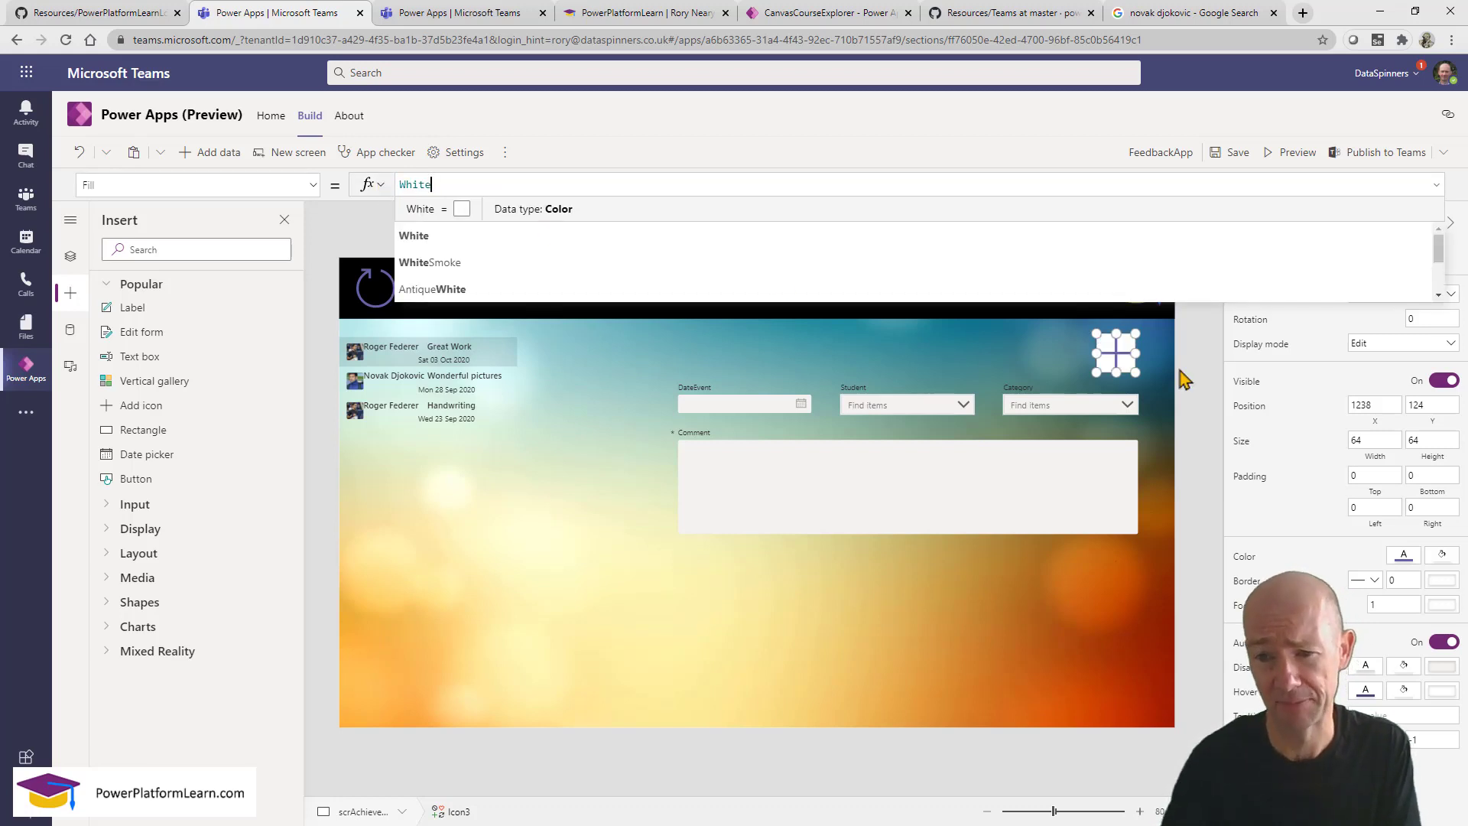
{"action": "left_click", "coordinate": [1117, 366]}
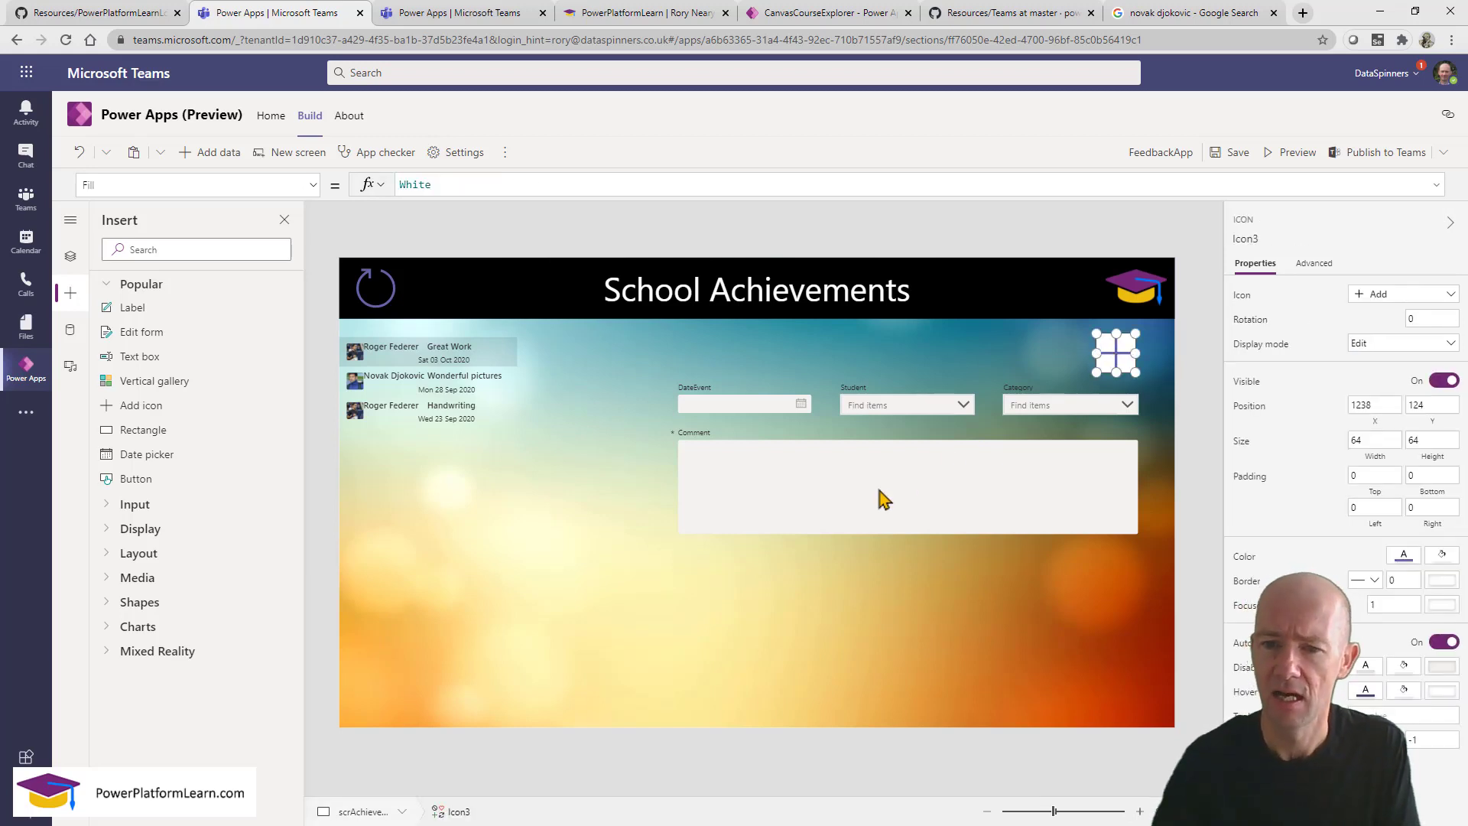
{"action": "left_click", "coordinate": [1181, 425]}
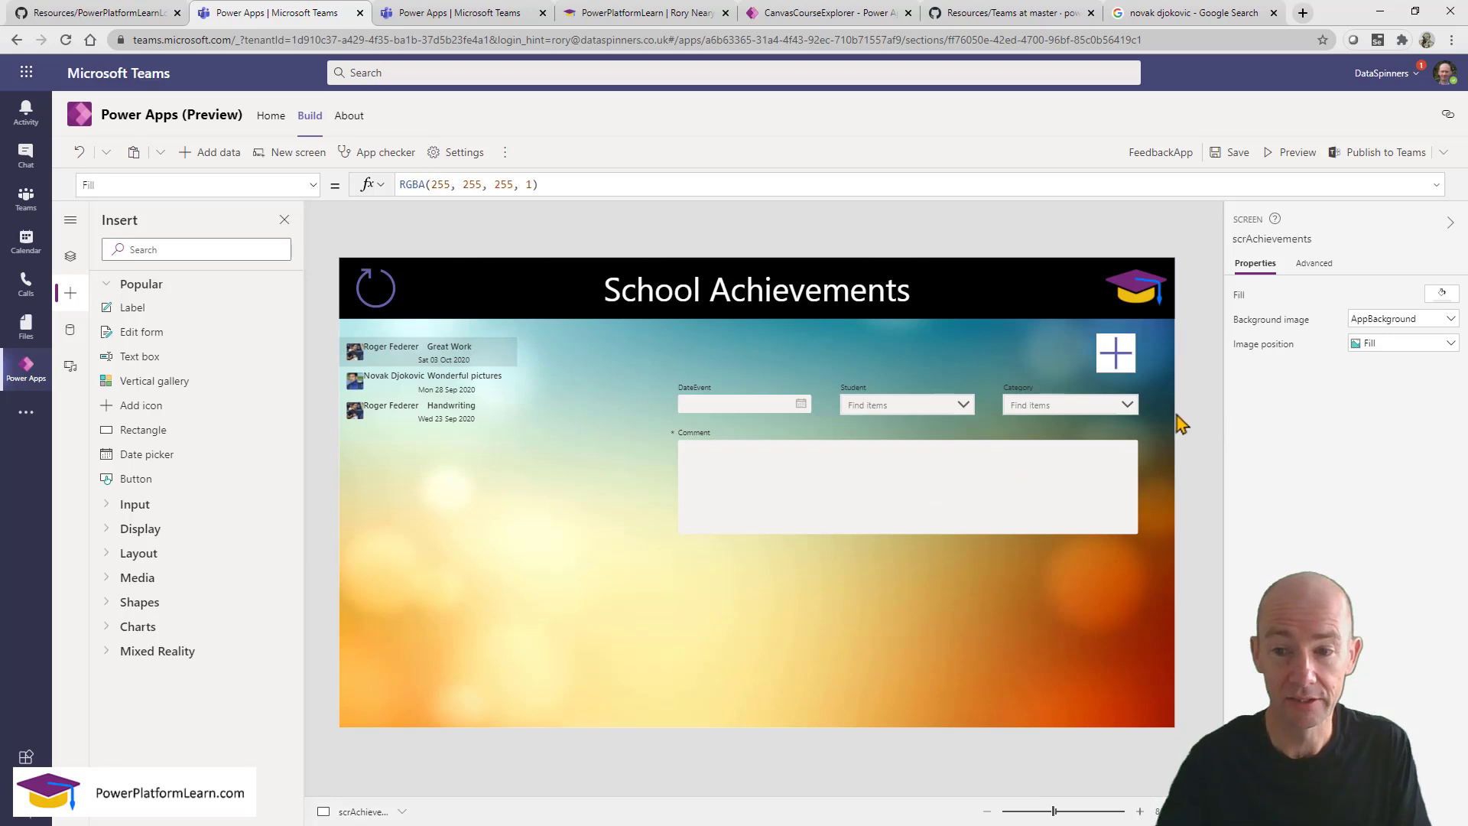
{"action": "left_click", "coordinate": [1124, 367]}
{"action": "left_click", "coordinate": [136, 182]}
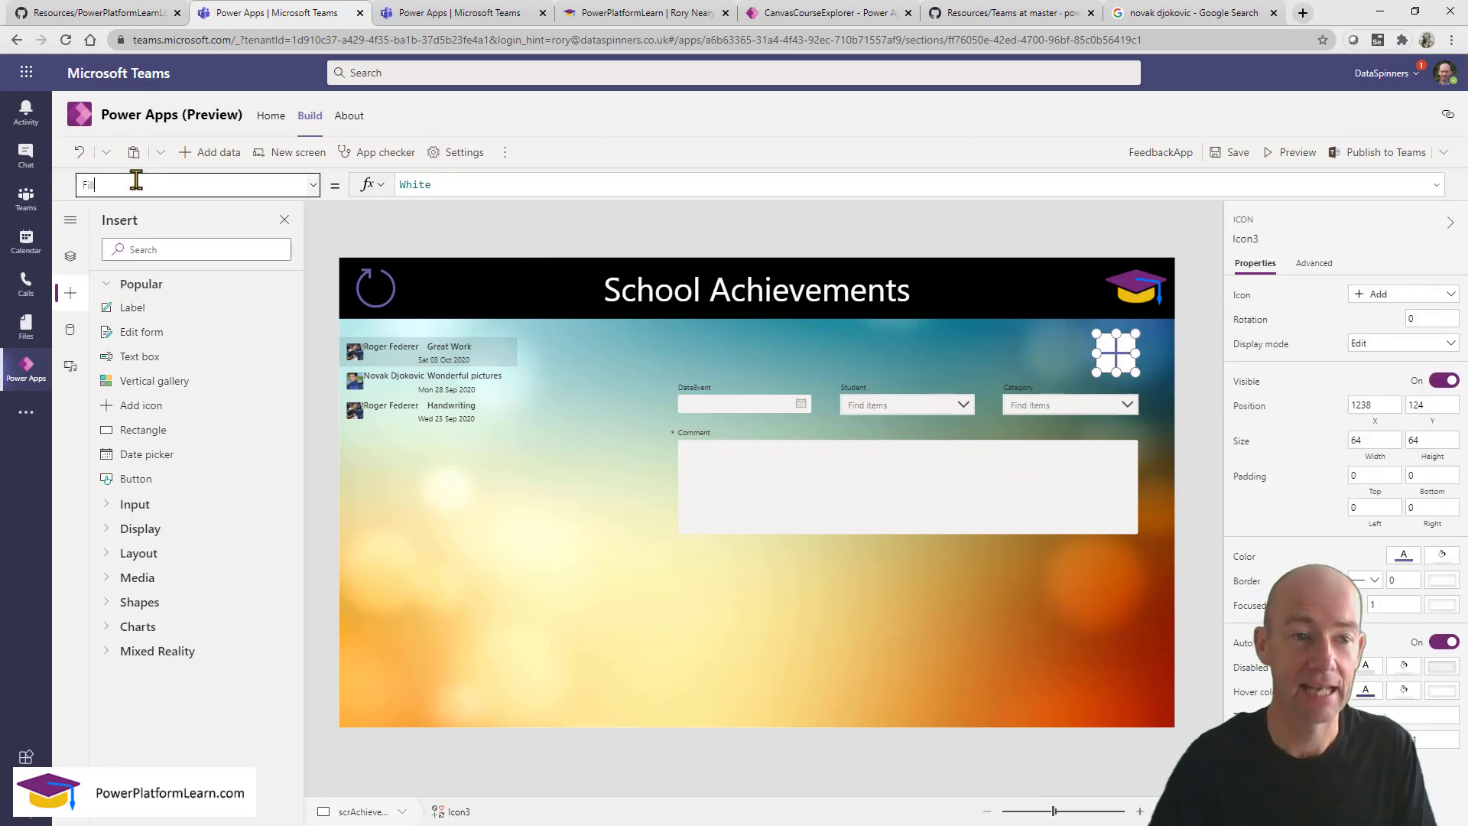
{"action": "left_click_drag", "start_coordinate": [136, 181], "coordinate": [33, 165]}
Start the plus icon's OnSelect formula with the NewForm function.
{"action": "type", "text": "OnSelect"}
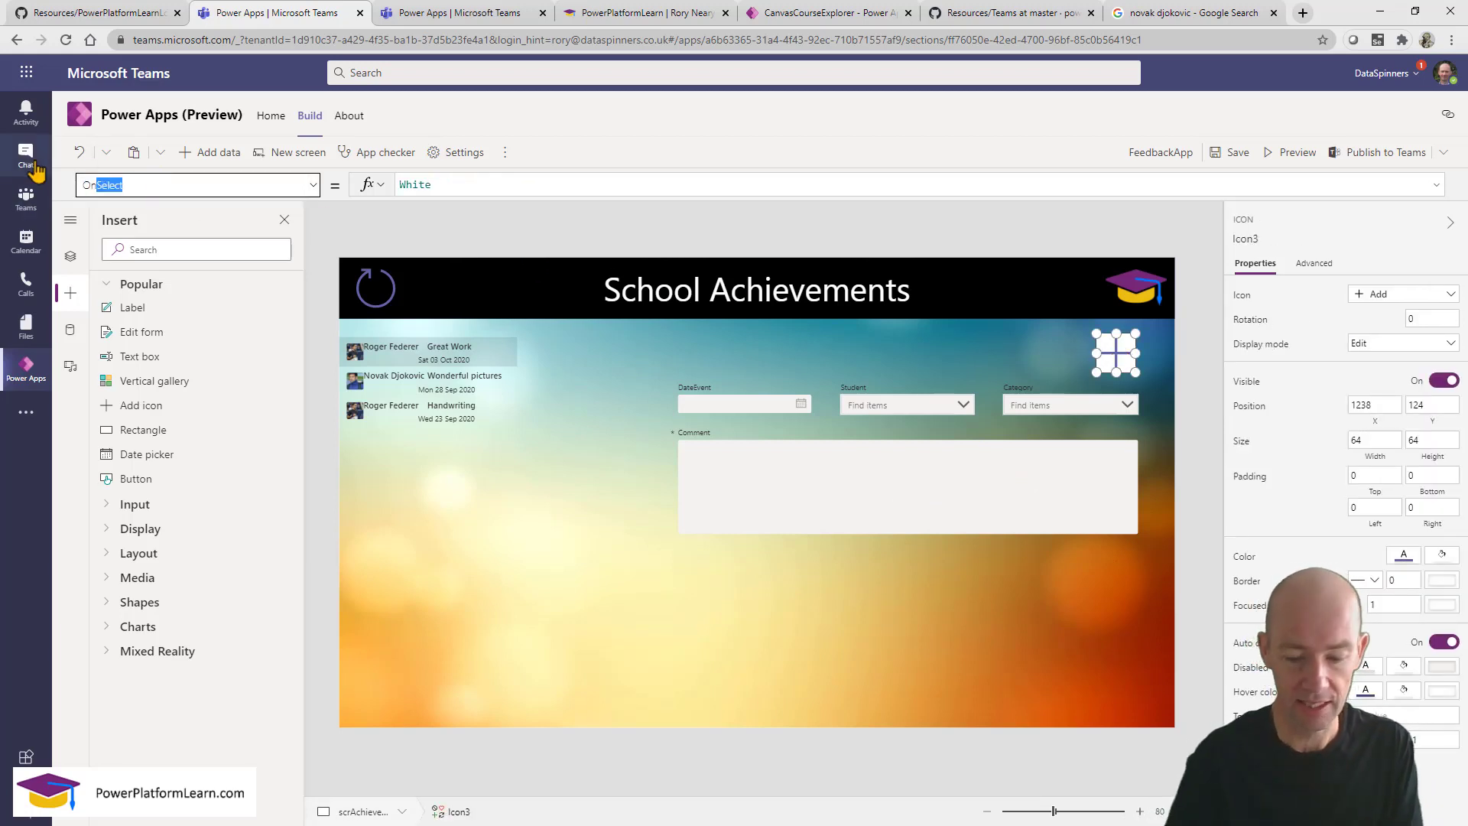
{"action": "key", "text": "Return"}
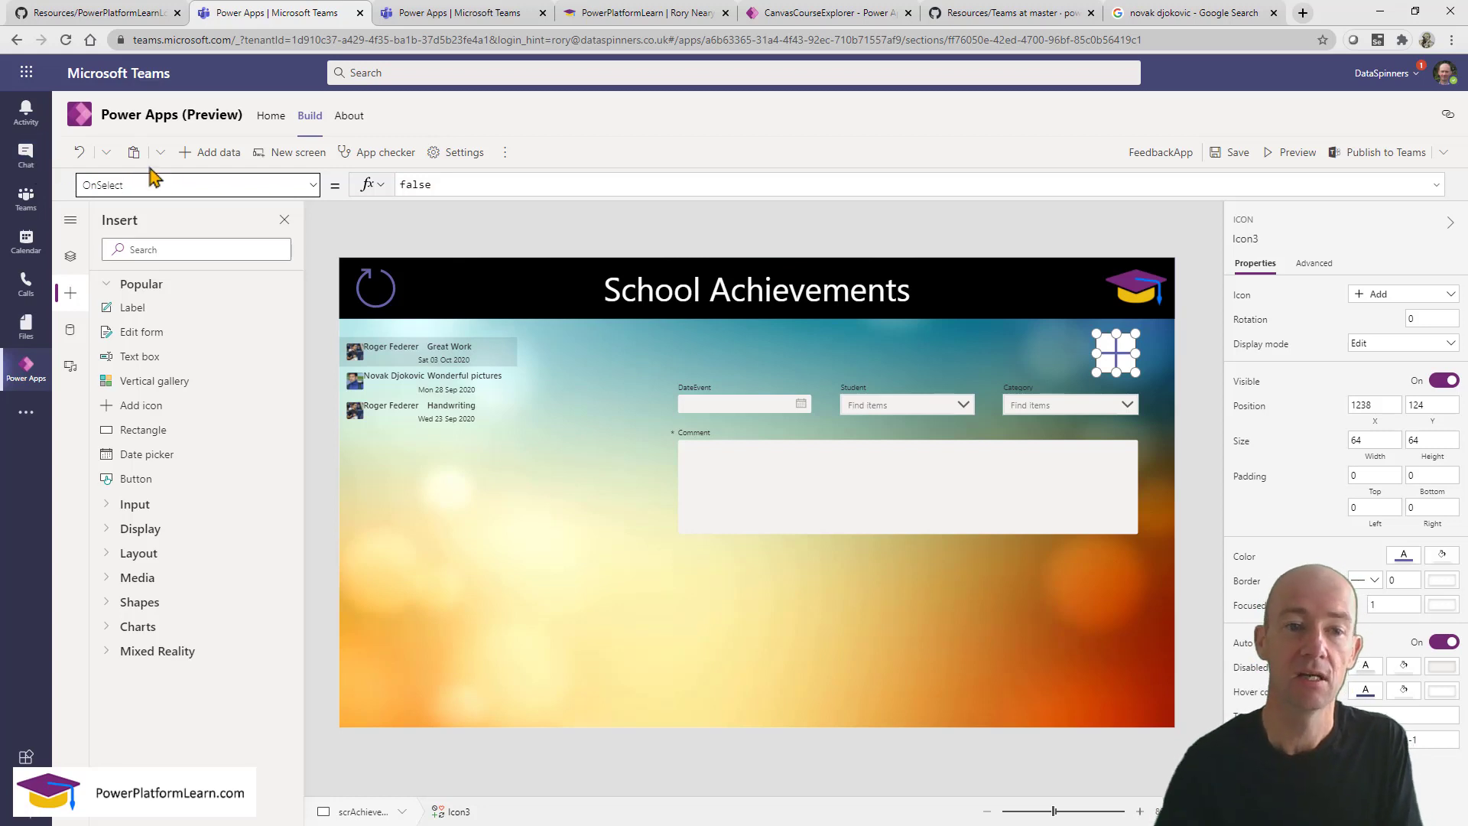
{"action": "left_click", "coordinate": [440, 184]}
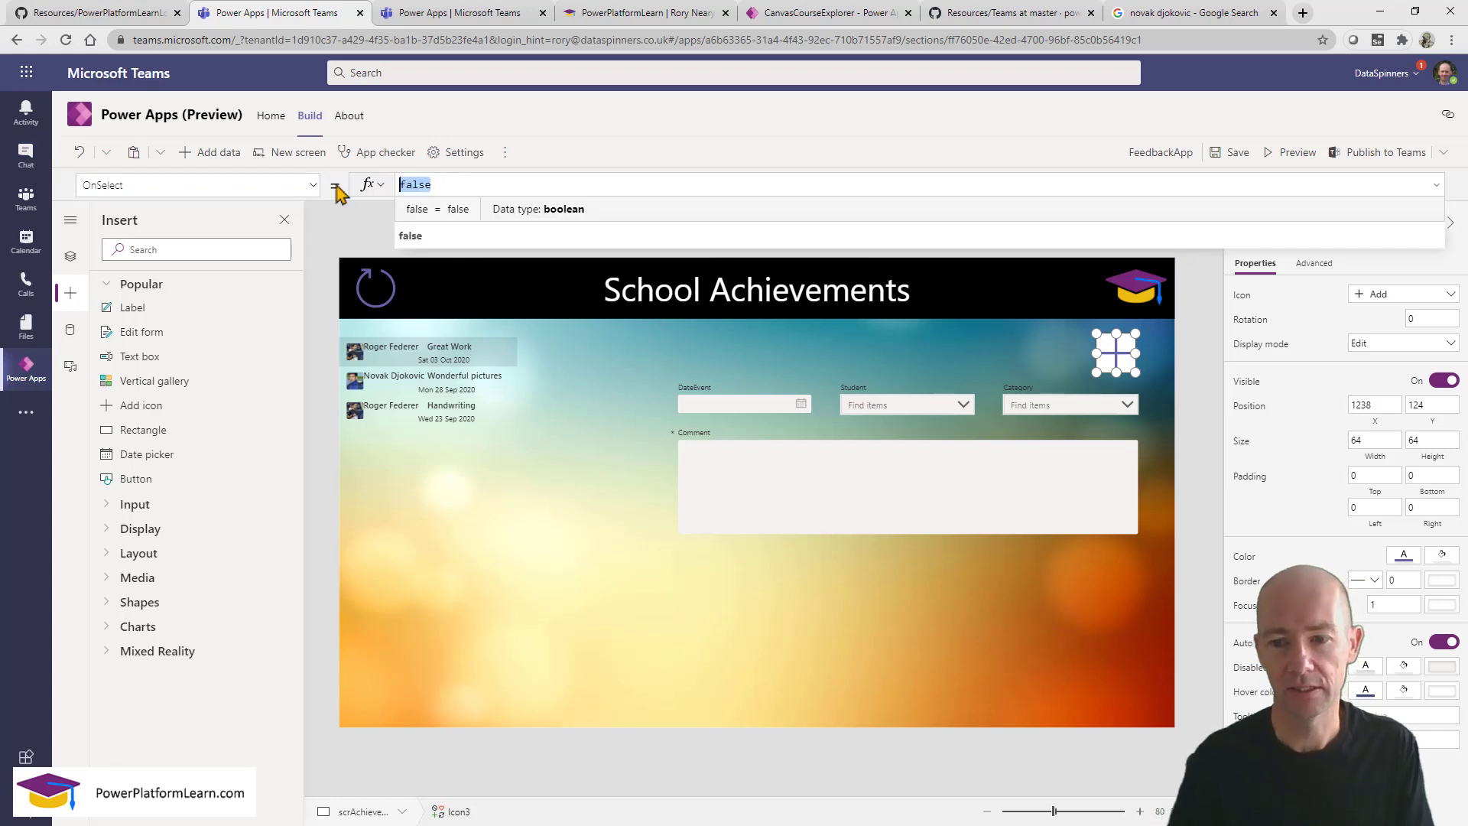
{"action": "type", "text": "new"}
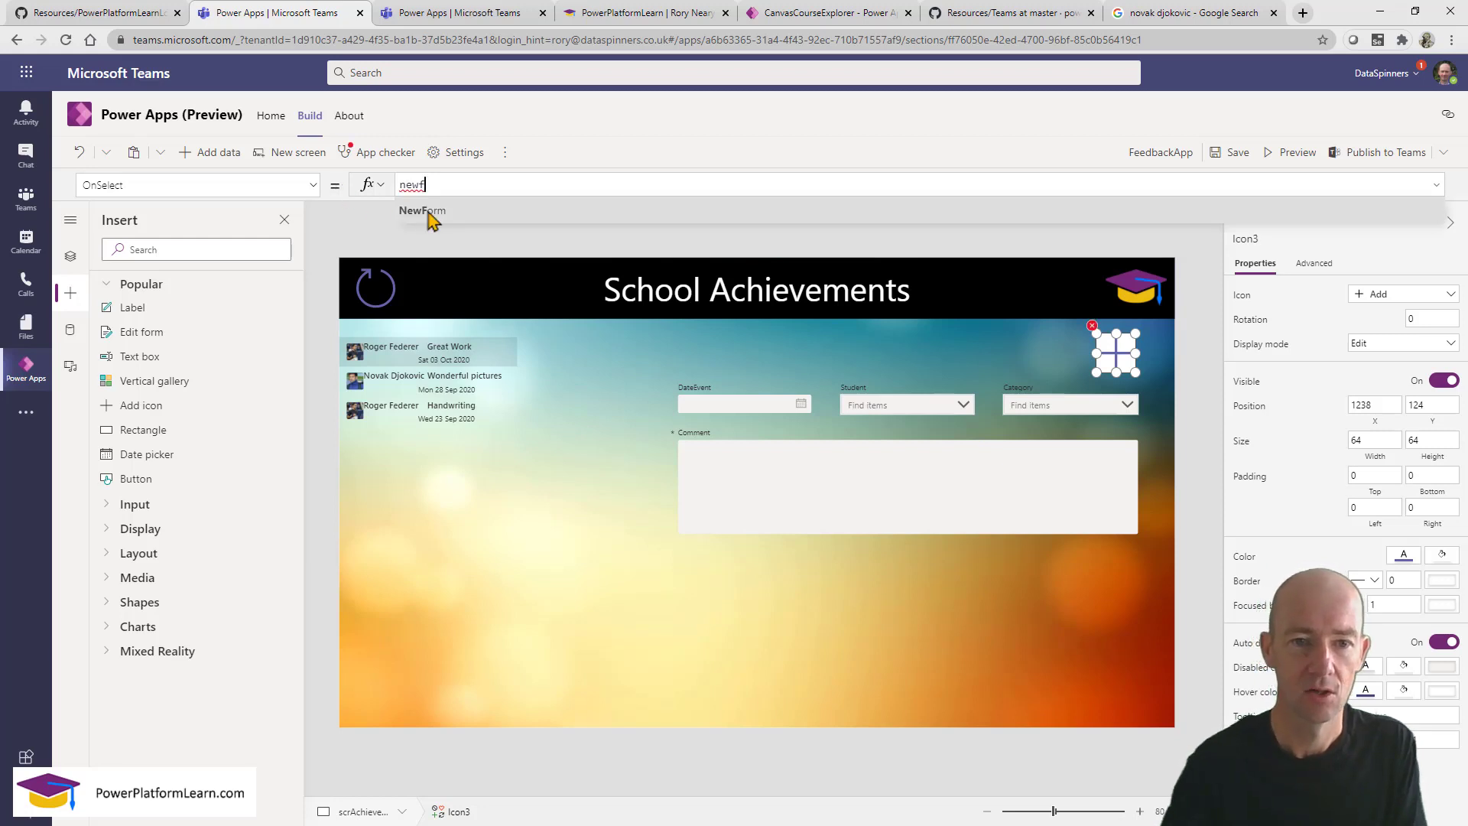
{"action": "type", "text": "f"}
{"action": "left_click", "coordinate": [429, 214]}
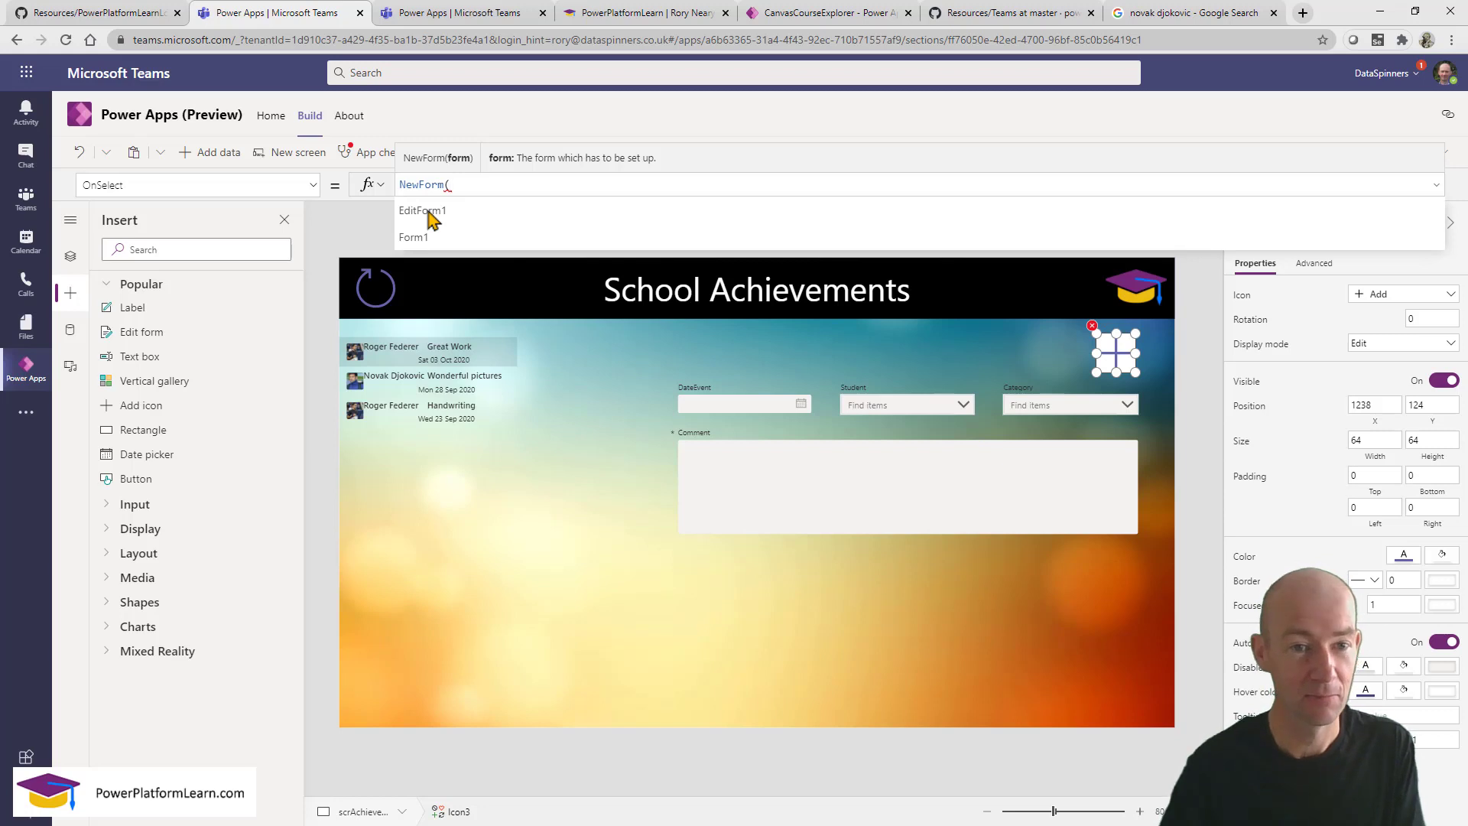
Rename the form to frmFeedback.
{"action": "left_click", "coordinate": [933, 574]}
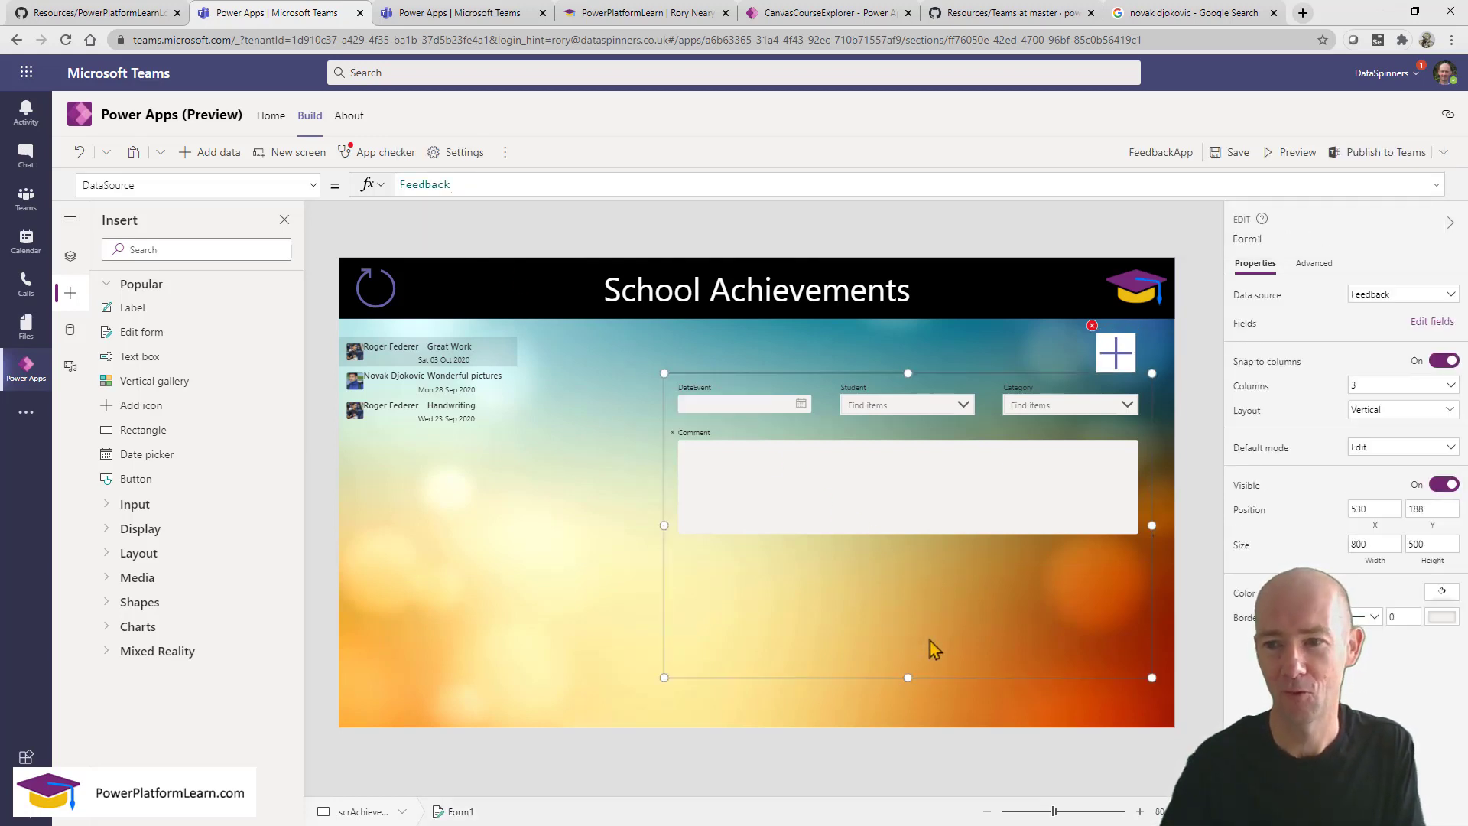
{"action": "left_click", "coordinate": [1274, 239]}
{"action": "type", "text": "f"}
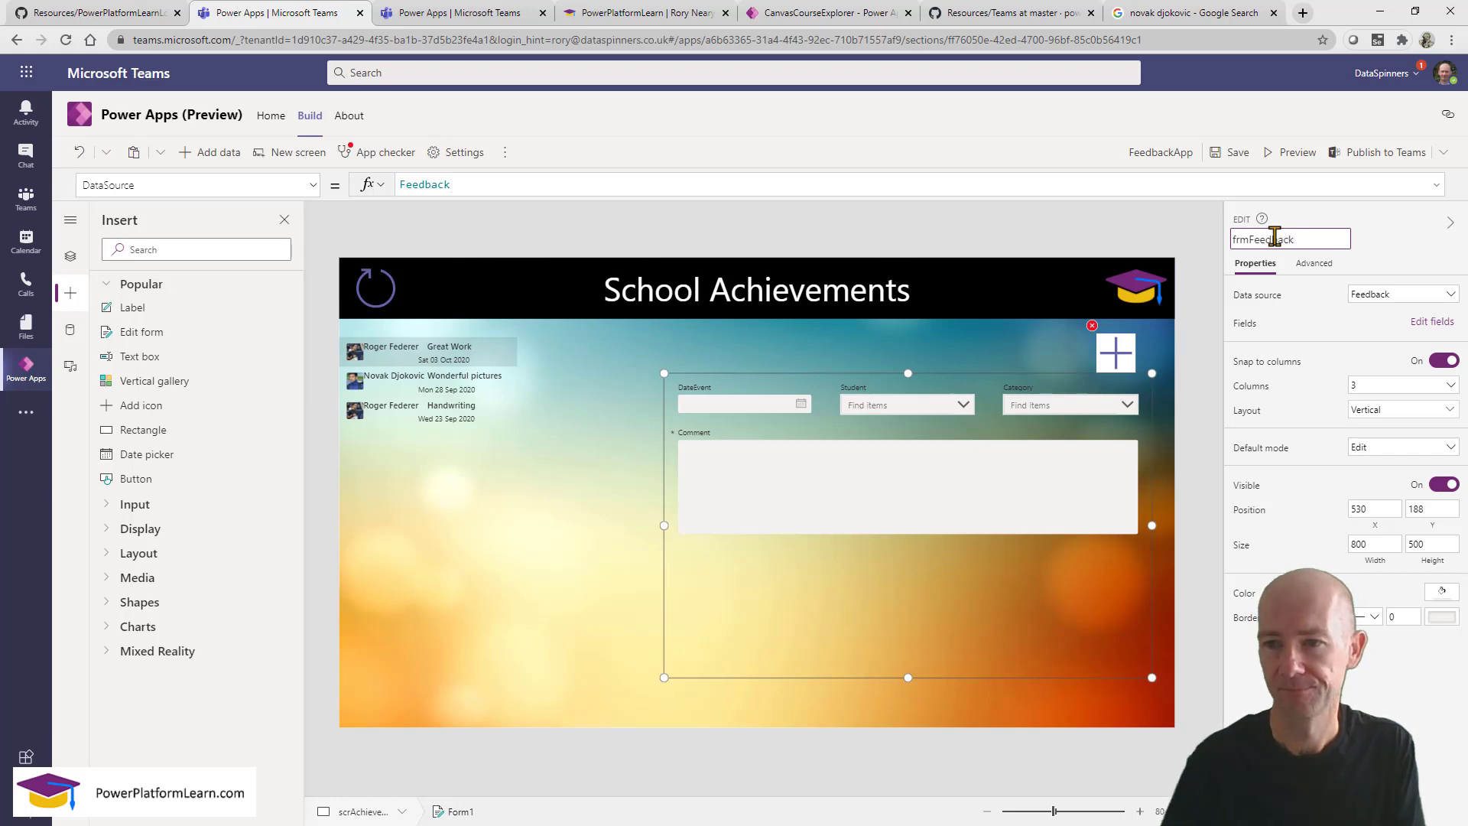
{"action": "type", "text": "rmFeedback"}
{"action": "key", "text": "Return"}
Complete the icon's OnSelect as NewForm(frmFeedback).
{"action": "left_click", "coordinate": [1116, 353]}
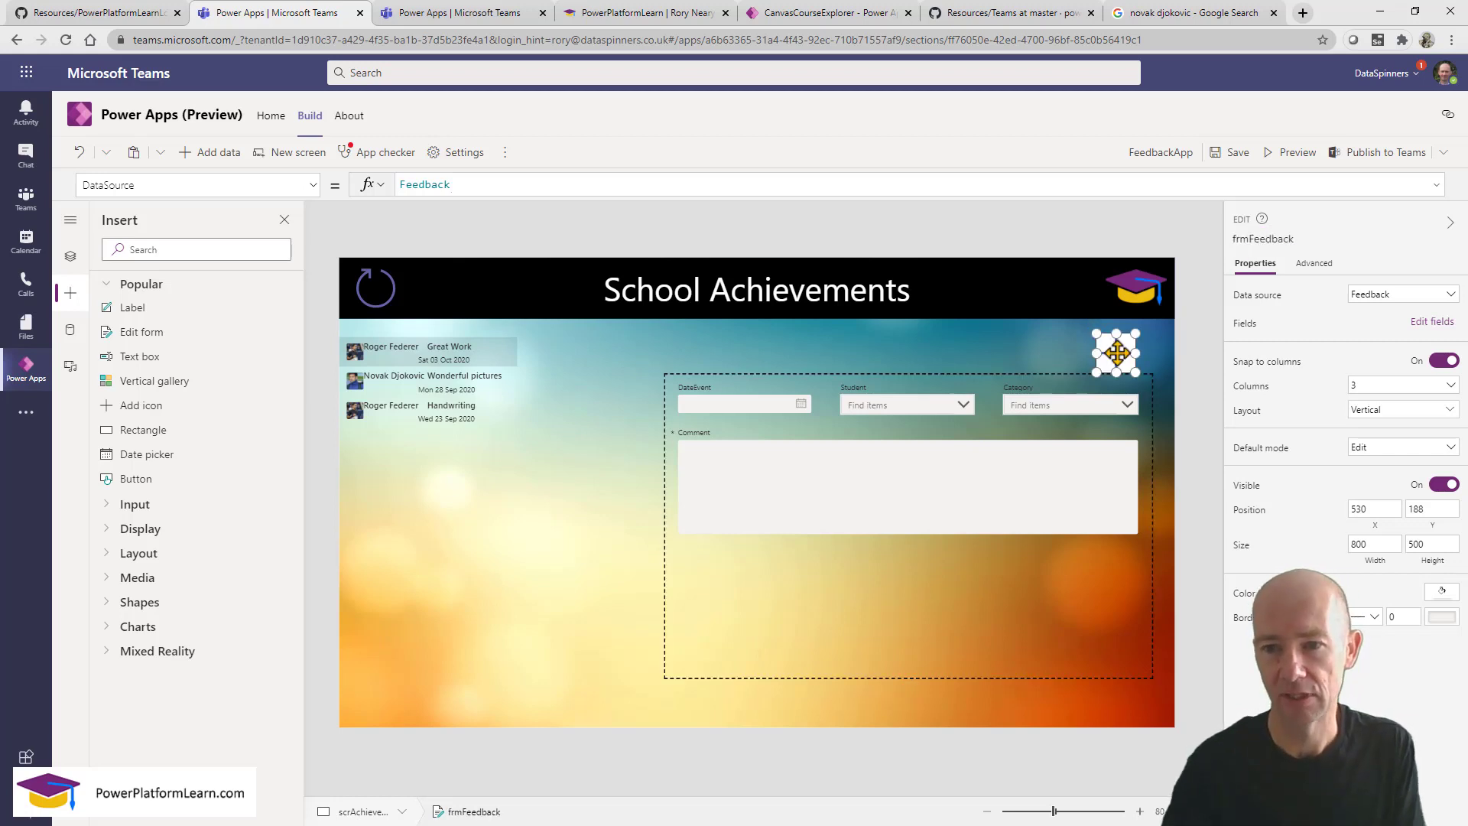
{"action": "left_click", "coordinate": [507, 187]}
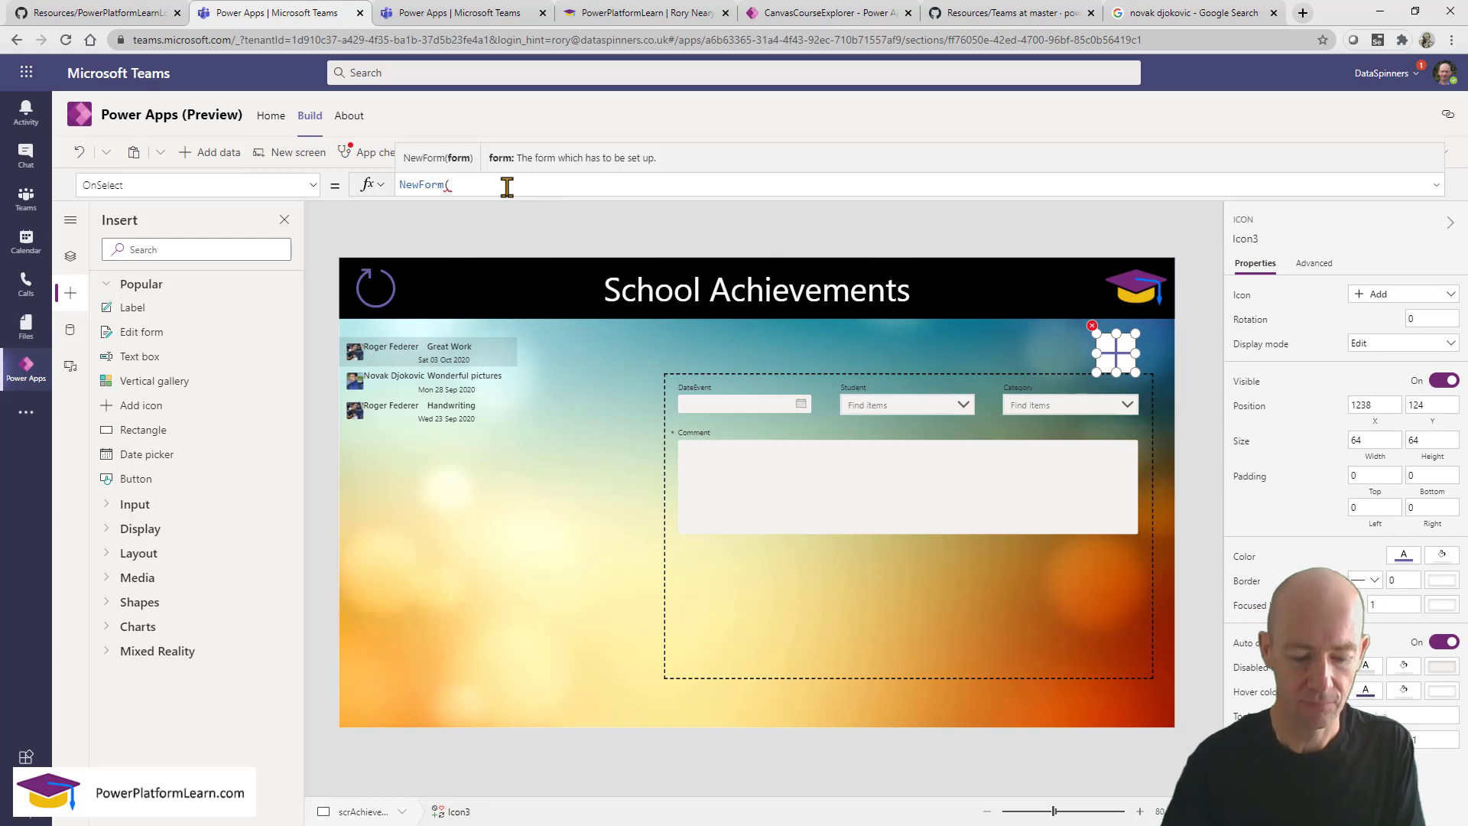
{"action": "type", "text": "frm"}
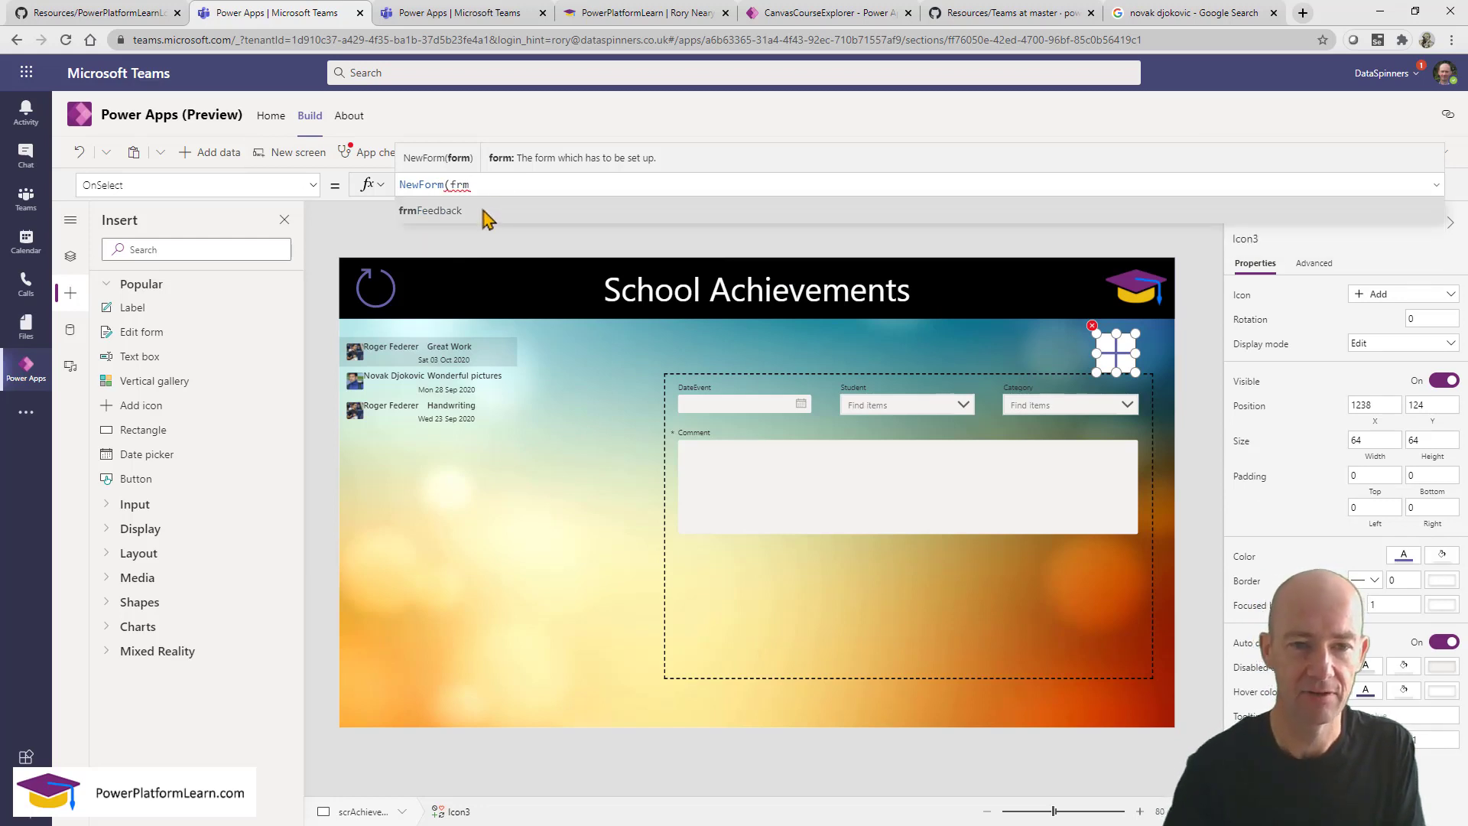
{"action": "left_click", "coordinate": [484, 213]}
{"action": "type", "text": ")"}
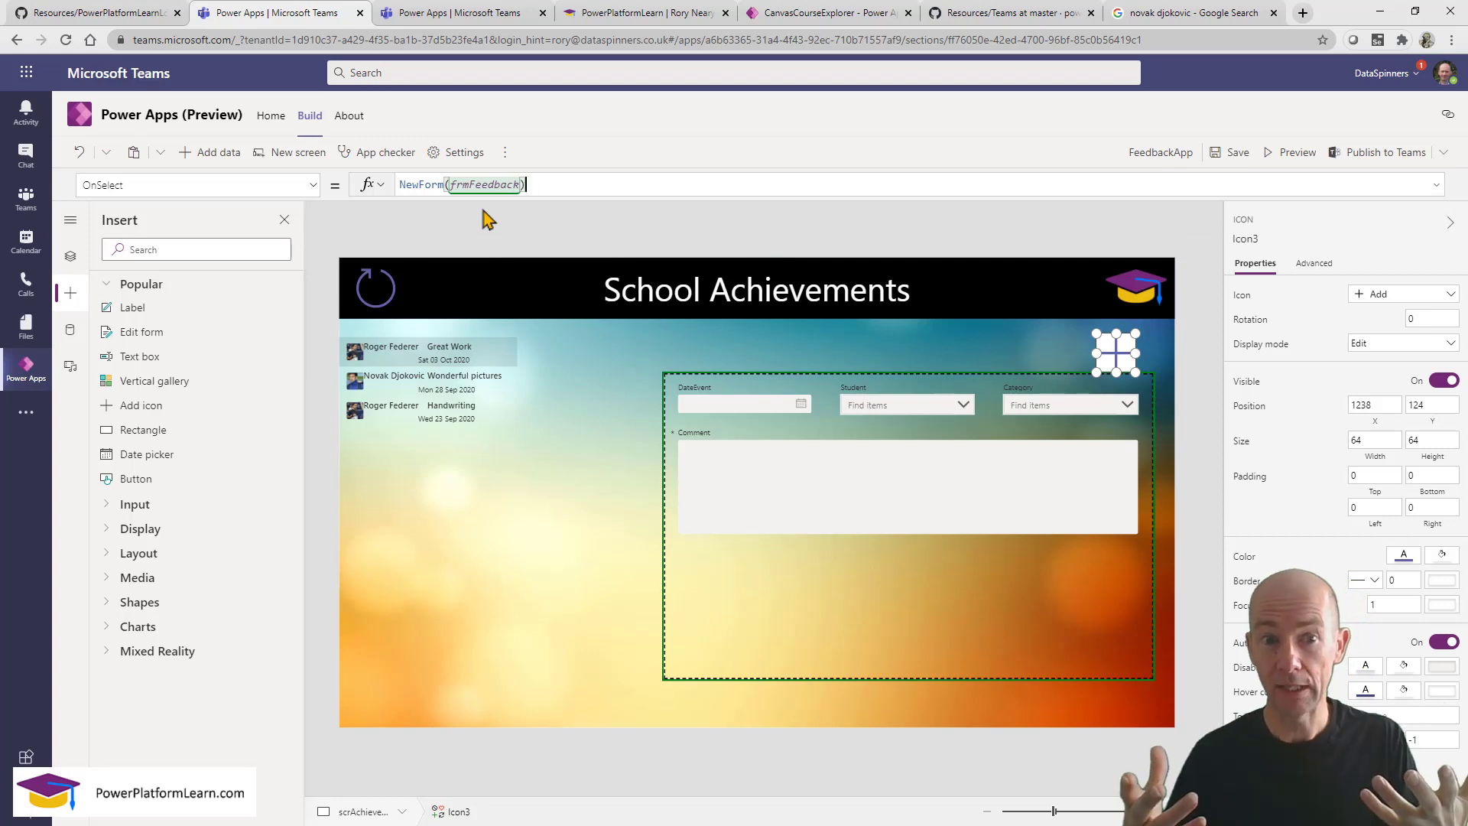
{"action": "left_click", "coordinate": [736, 394]}
{"action": "left_click", "coordinate": [730, 390]}
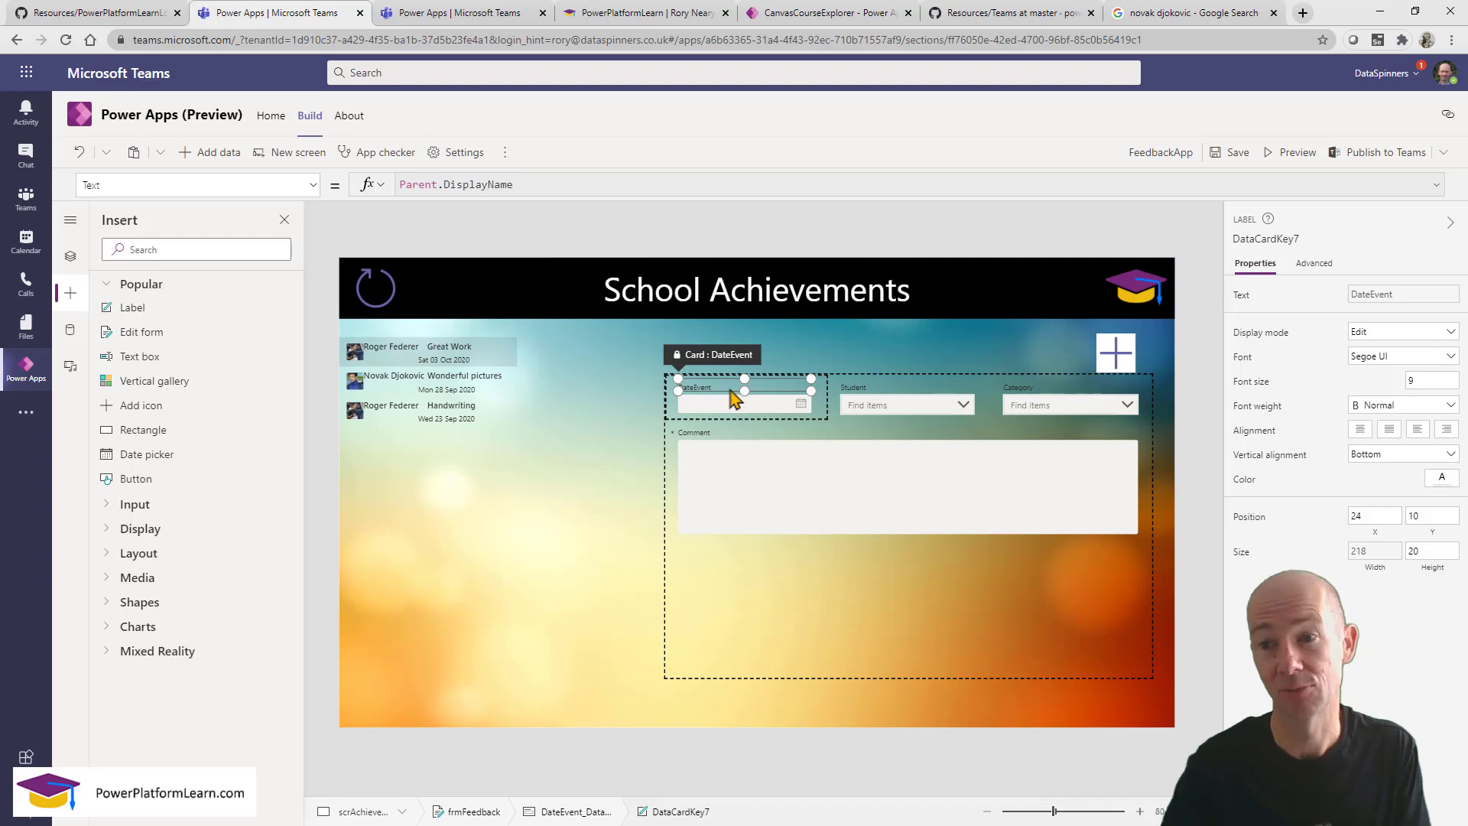
Replace the DateEvent label's Text formula with "Event Date".
{"action": "left_click", "coordinate": [1321, 263]}
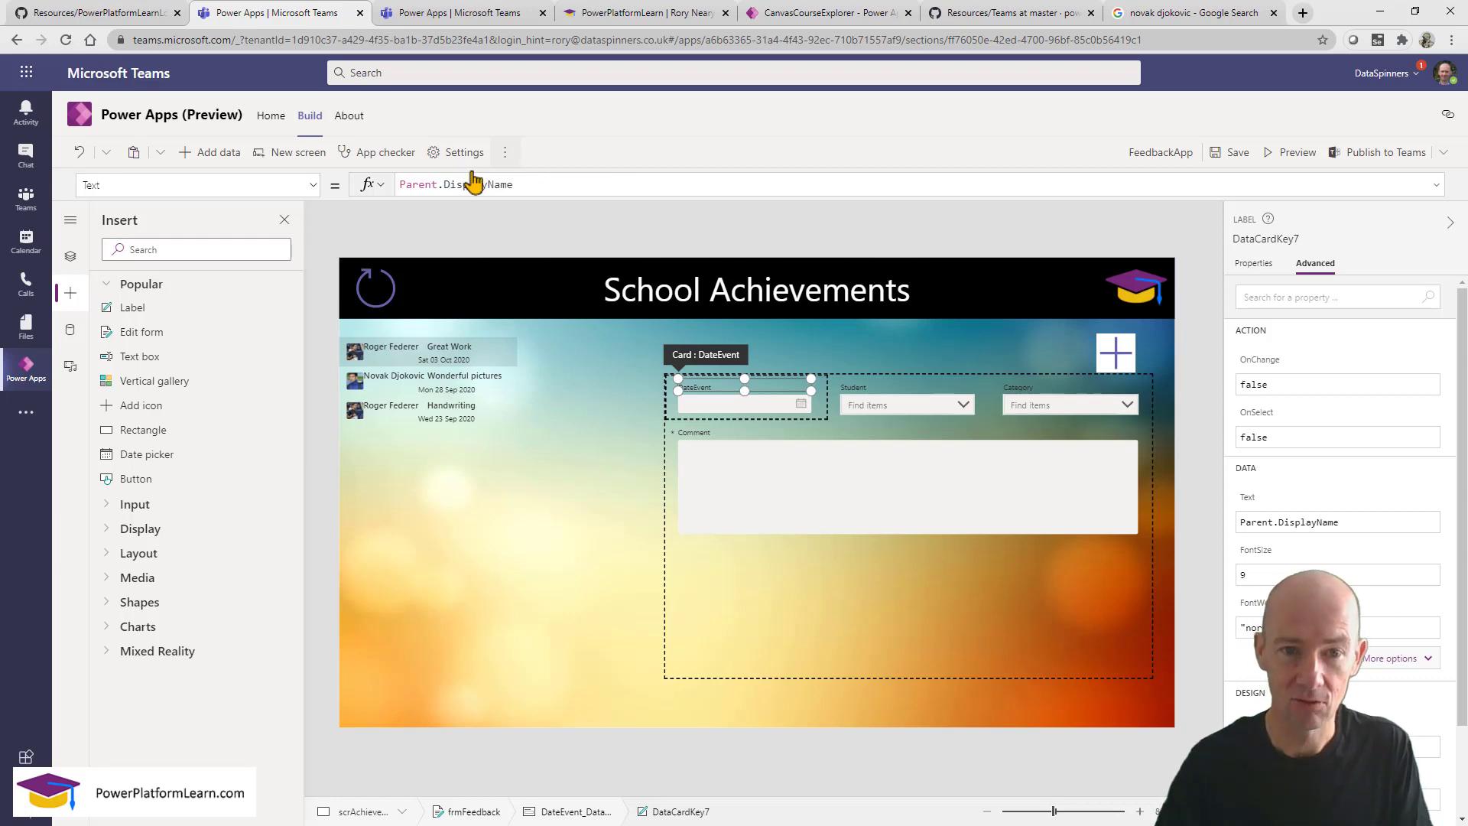
{"action": "left_click", "coordinate": [551, 184]}
{"action": "left_click_drag", "start_coordinate": [551, 185], "coordinate": [393, 186]}
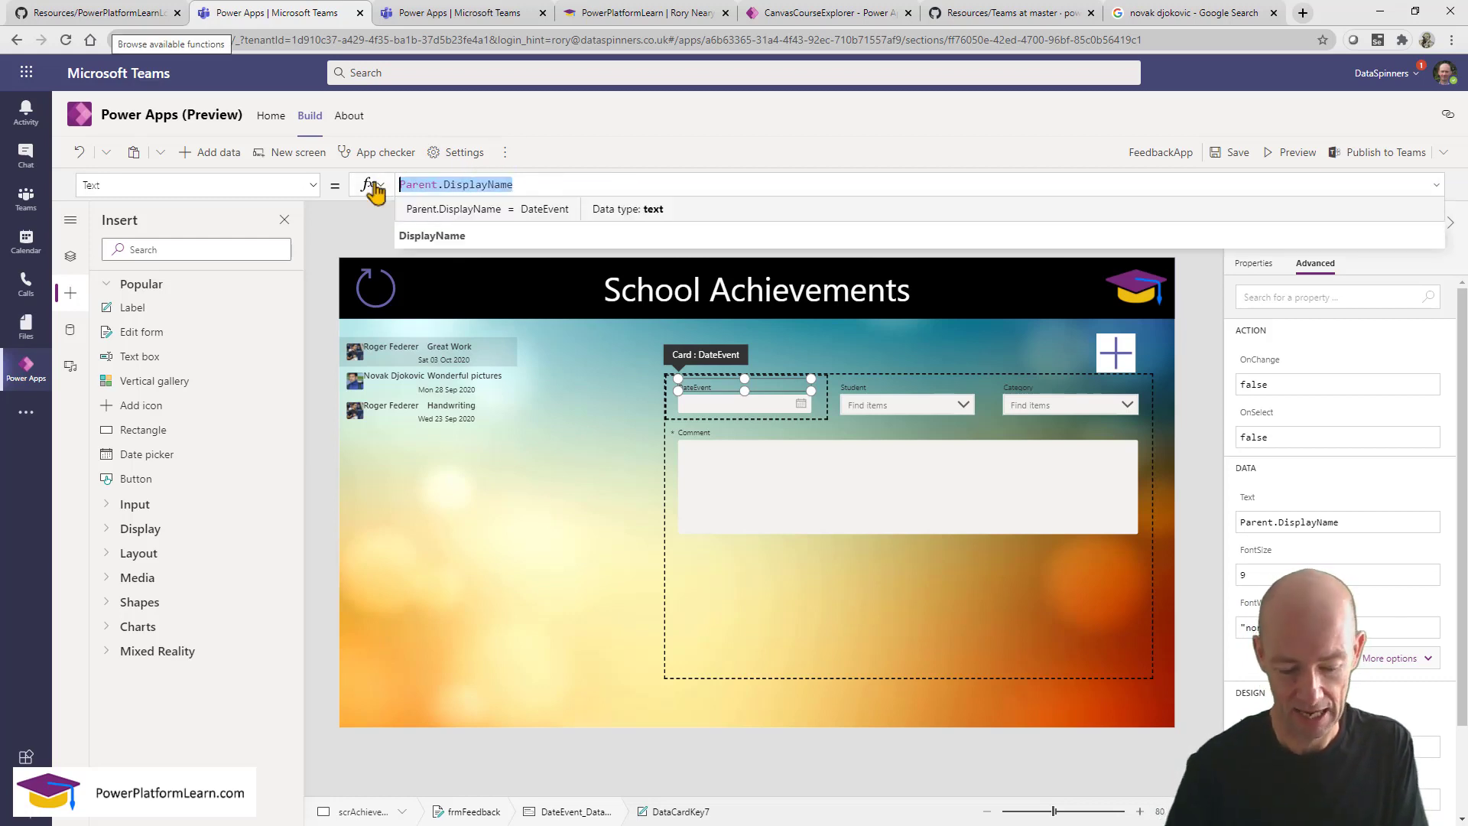
{"action": "type", "text": "\""}
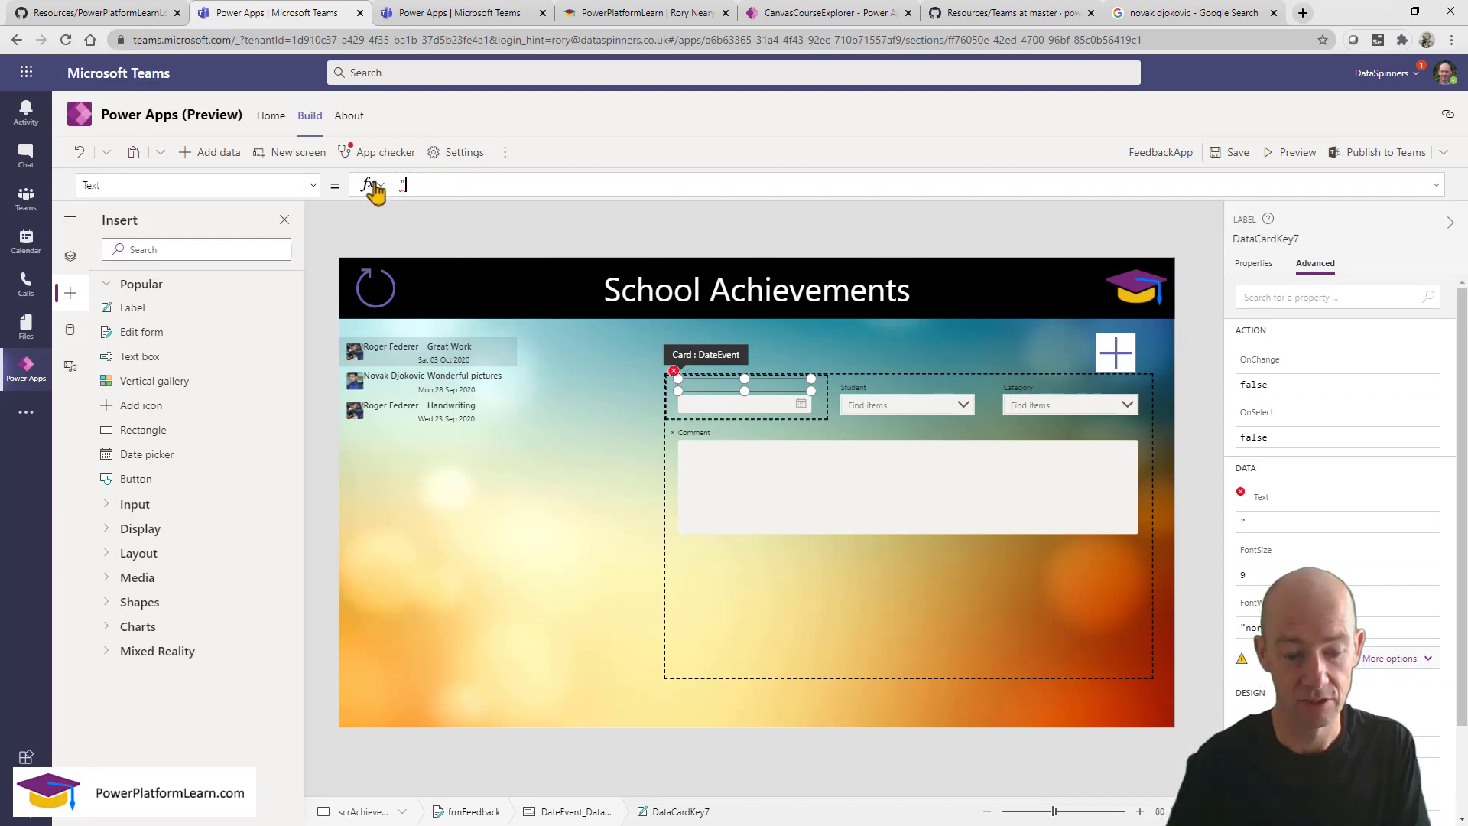
{"action": "type", "text": "Eve"}
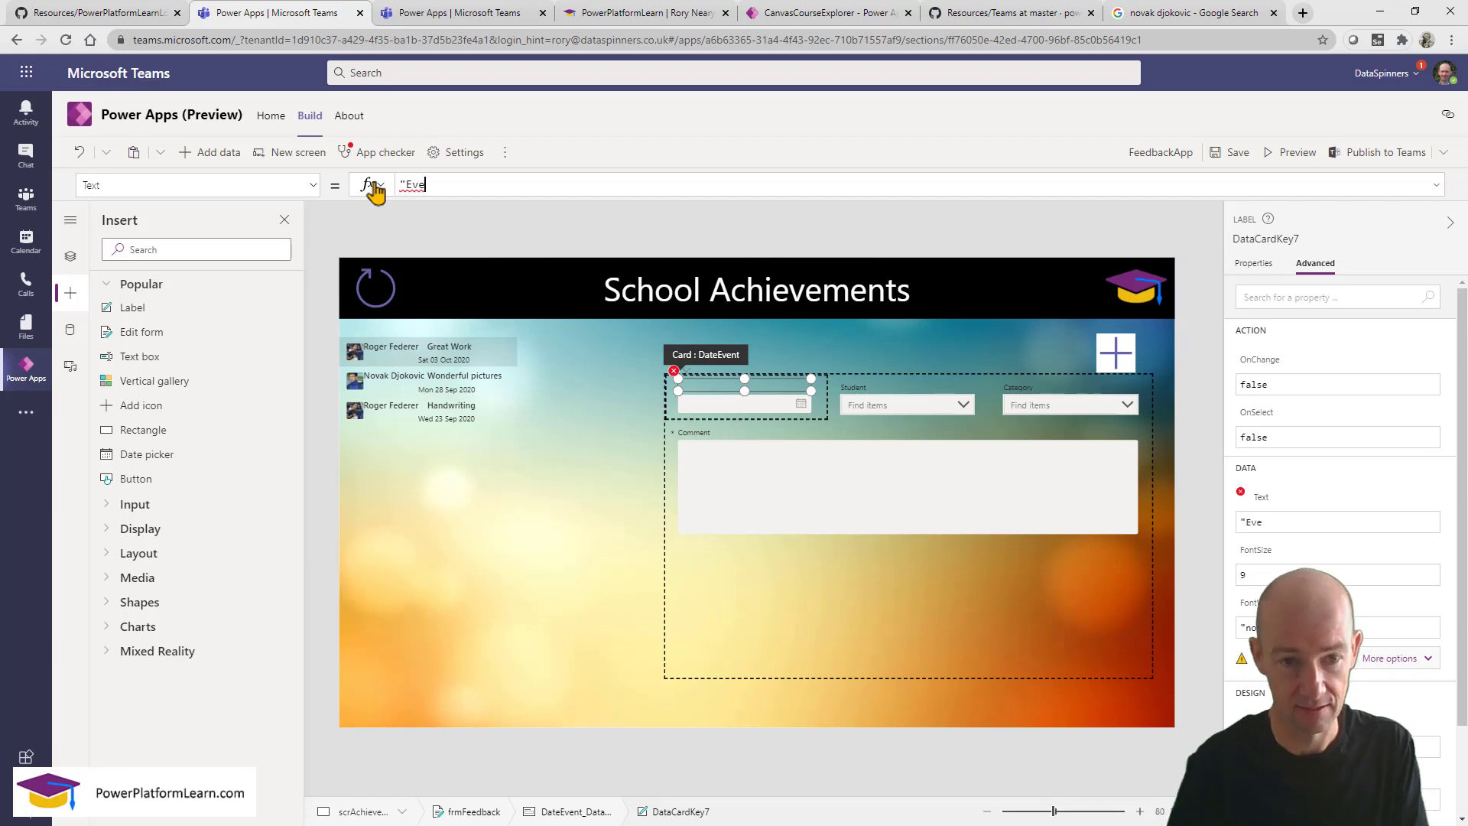
{"action": "type", "text": "nt Date\""}
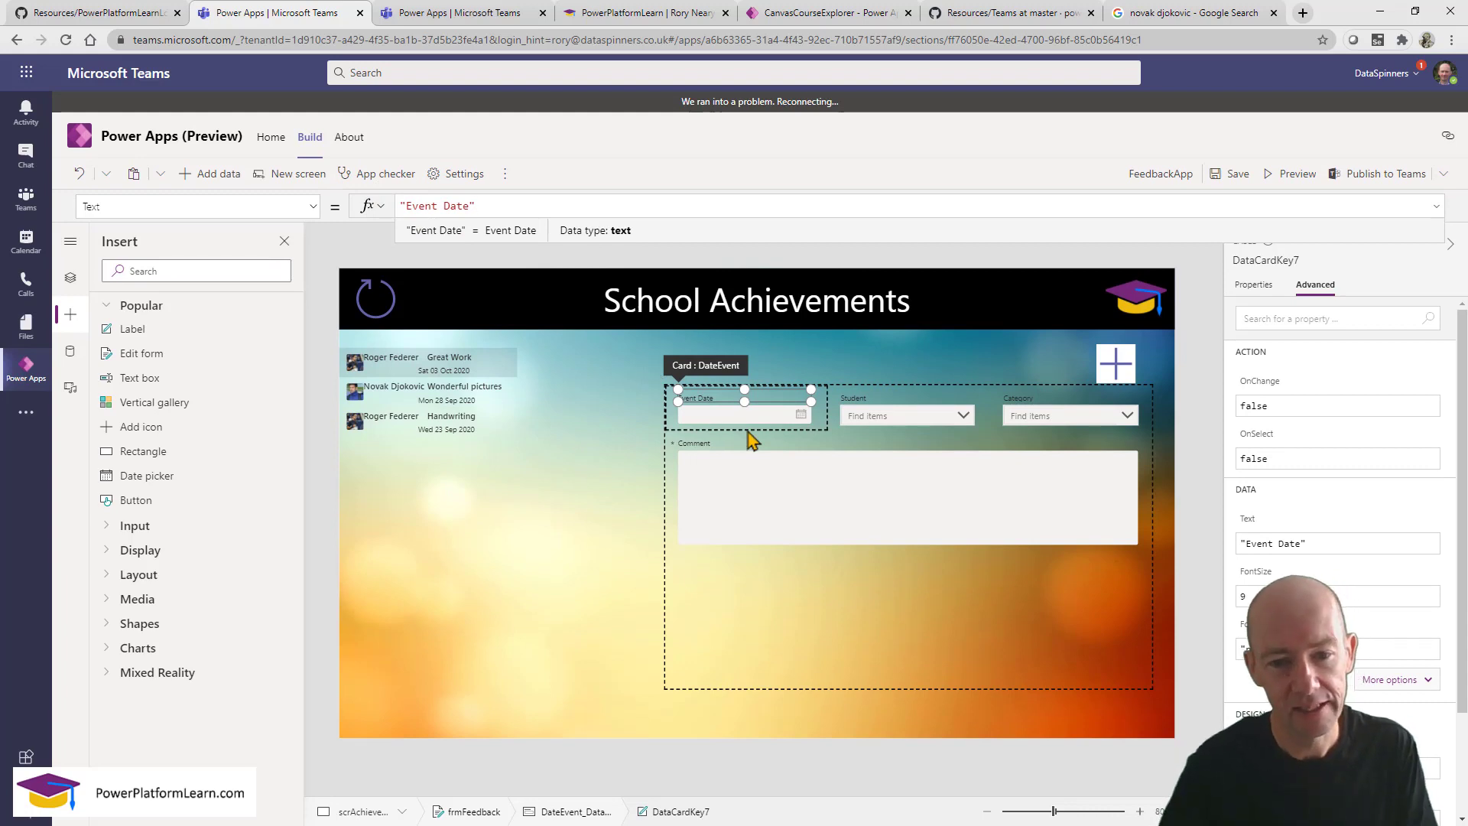
In preview, start a new entry and set the Event Date to 8 September 2020.
{"action": "left_click", "coordinate": [1290, 176]}
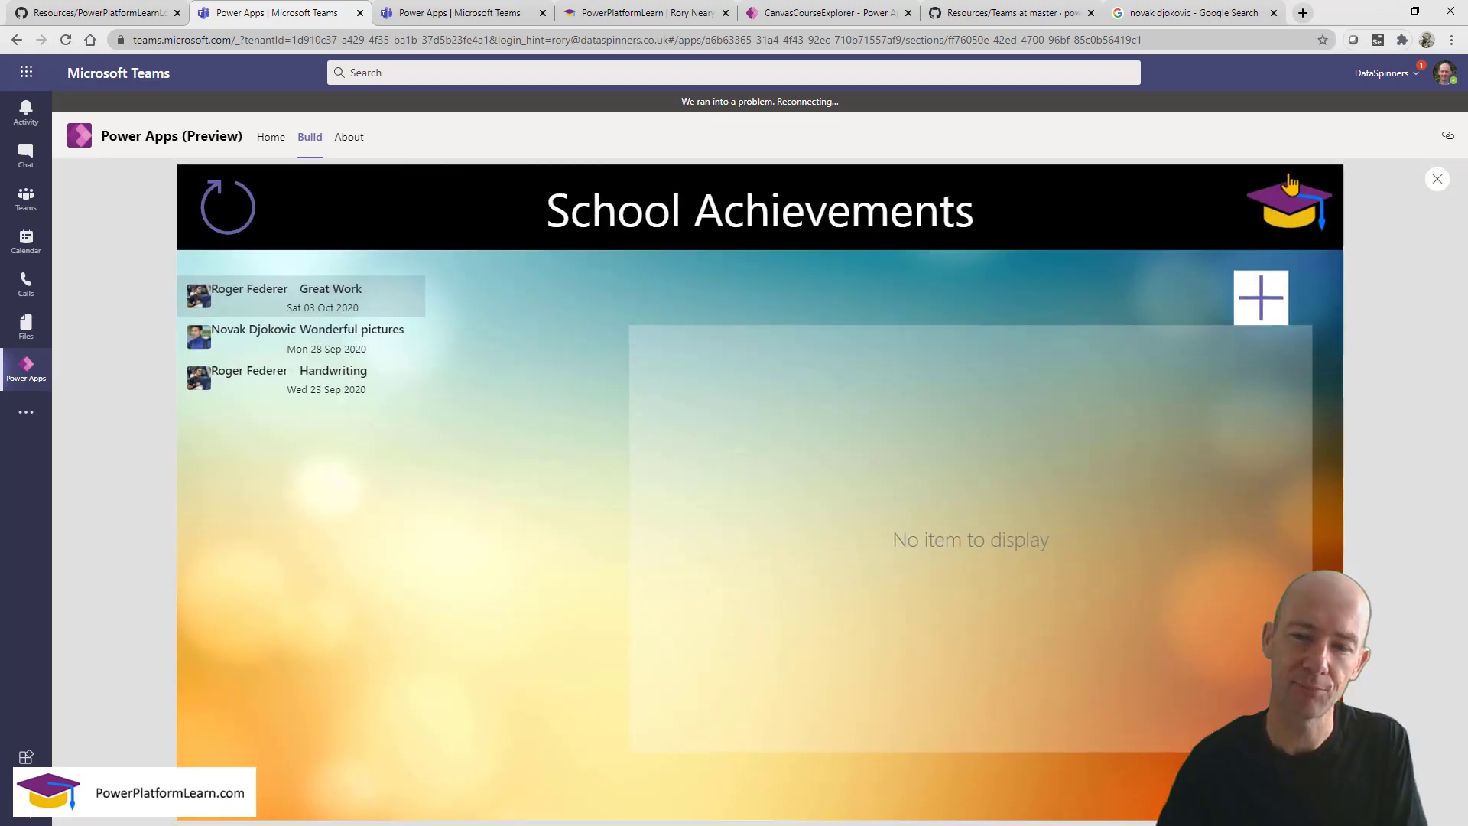
{"action": "left_click", "coordinate": [1264, 298]}
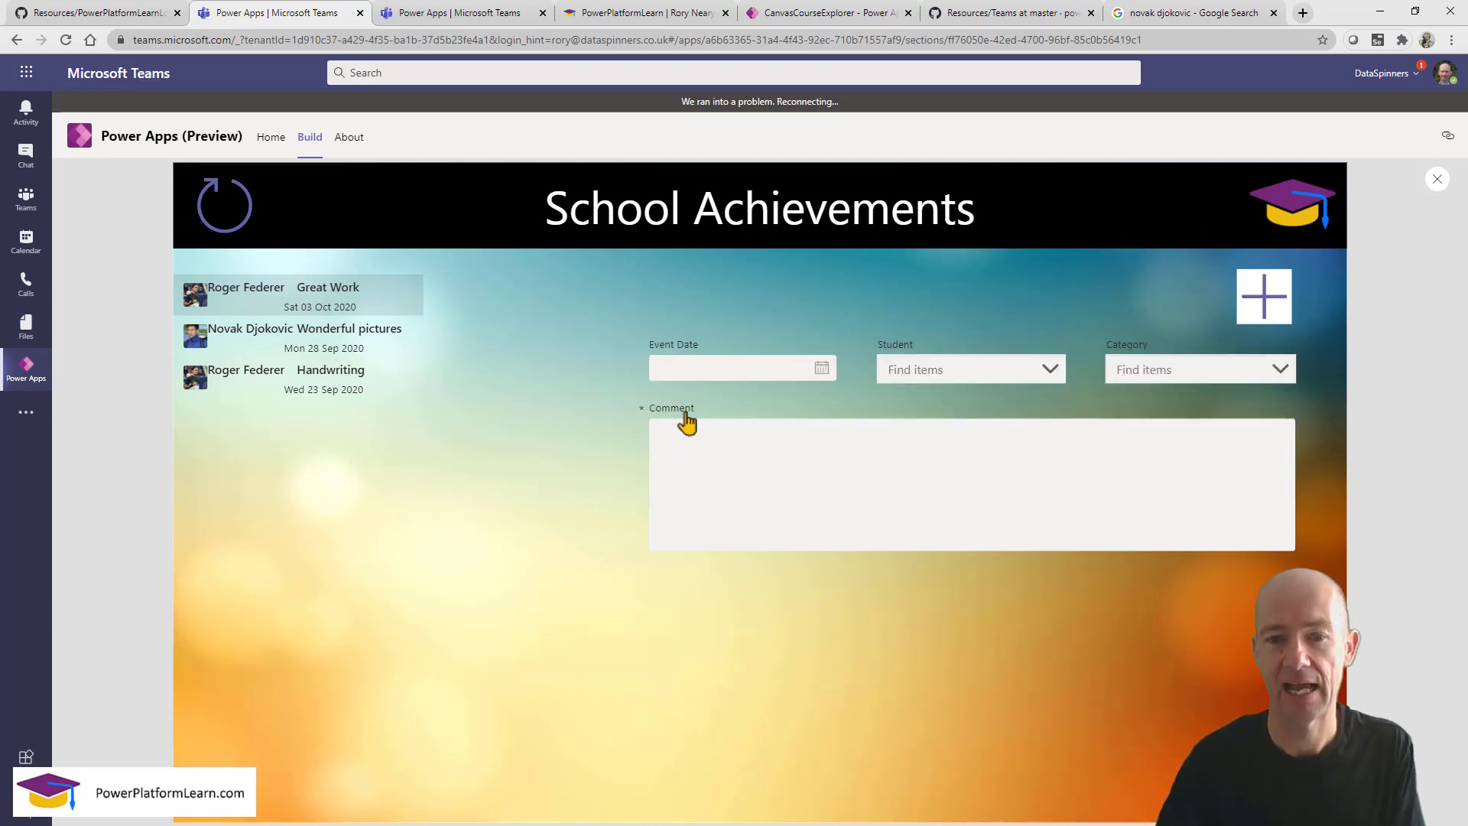
{"action": "left_click", "coordinate": [821, 369]}
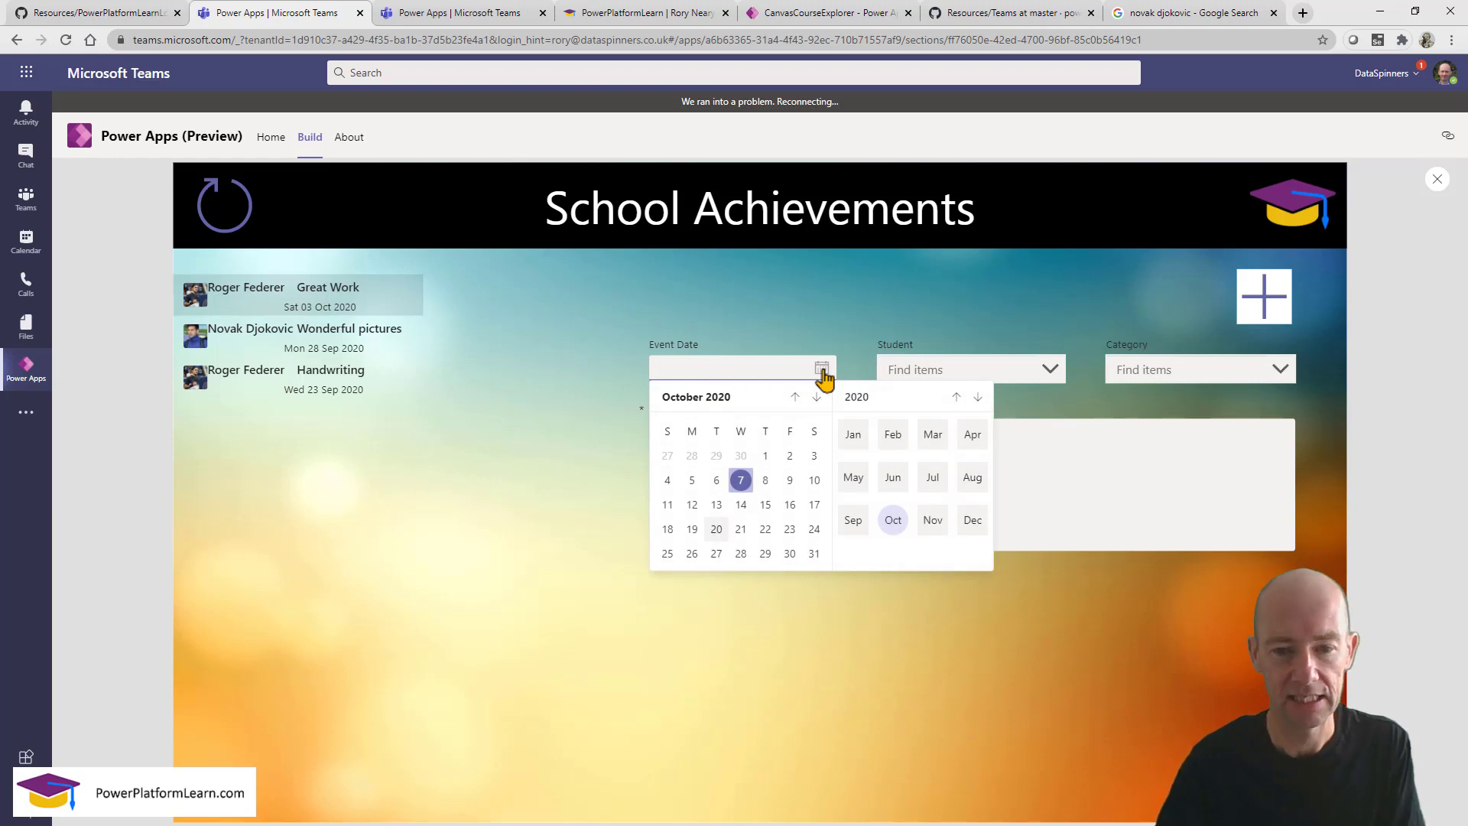
{"action": "left_click", "coordinate": [796, 397]}
{"action": "left_click", "coordinate": [826, 355]}
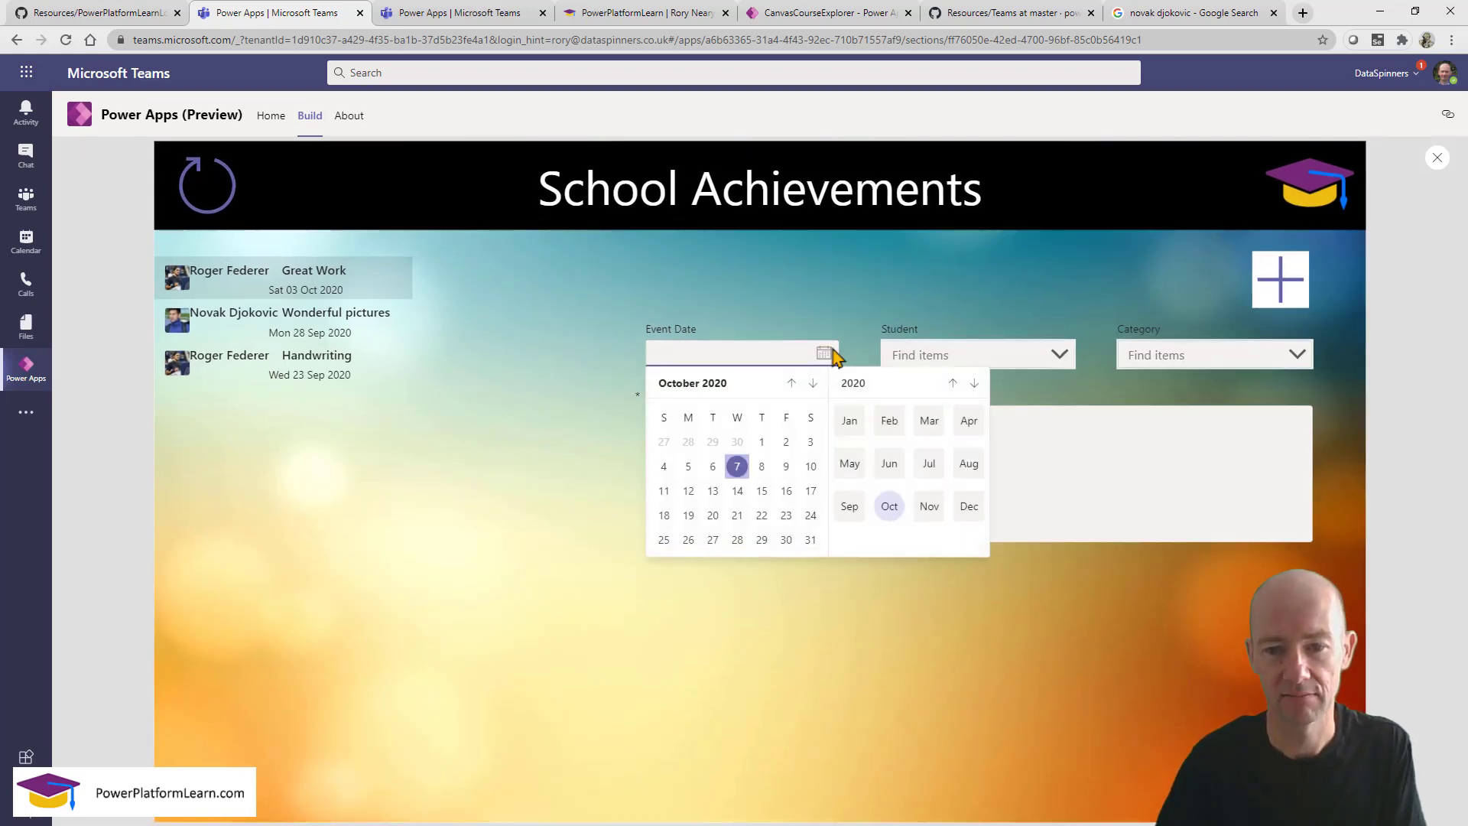
{"action": "left_click", "coordinate": [791, 383]}
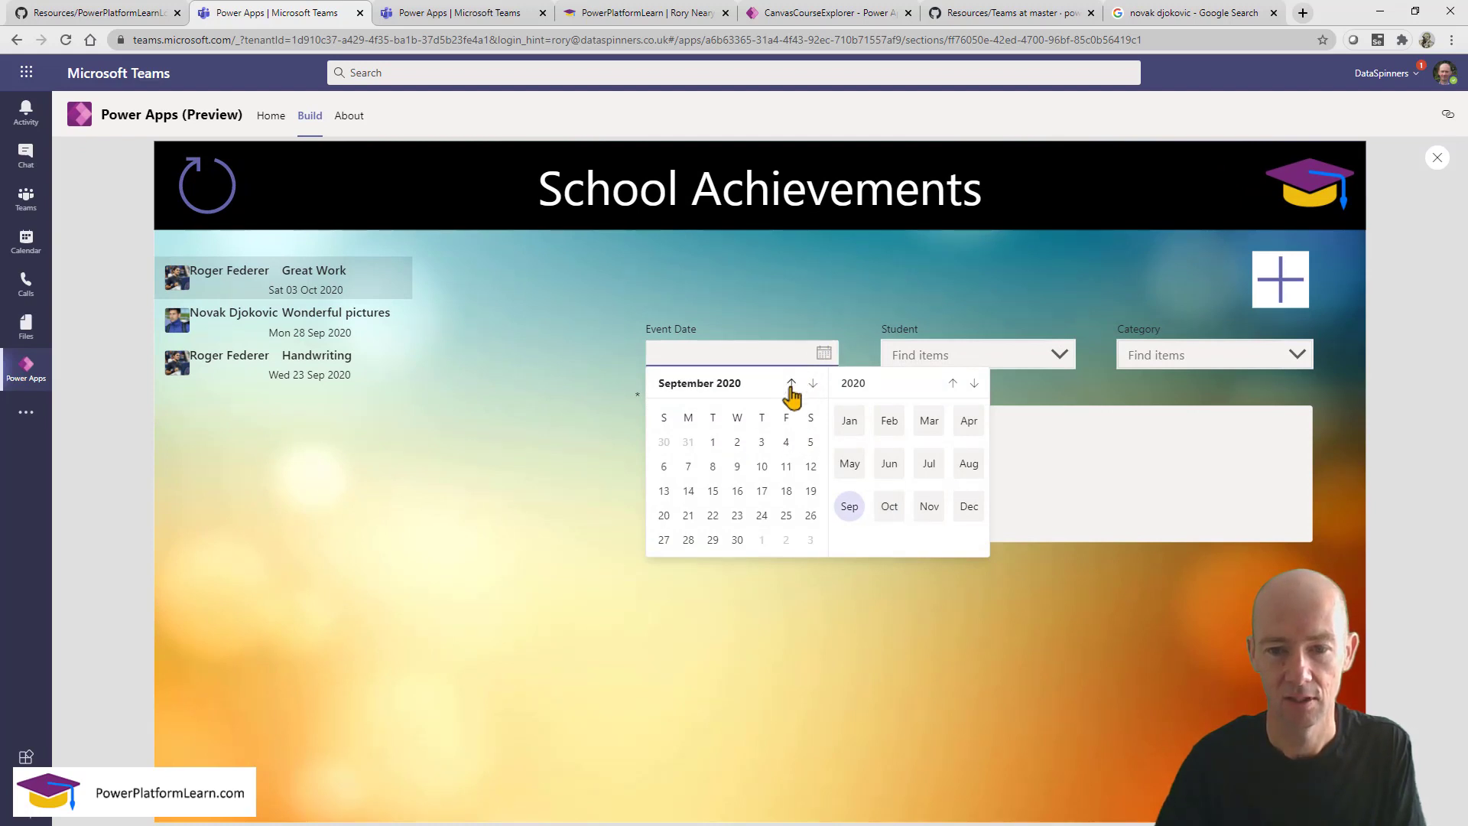
{"action": "left_click", "coordinate": [712, 468]}
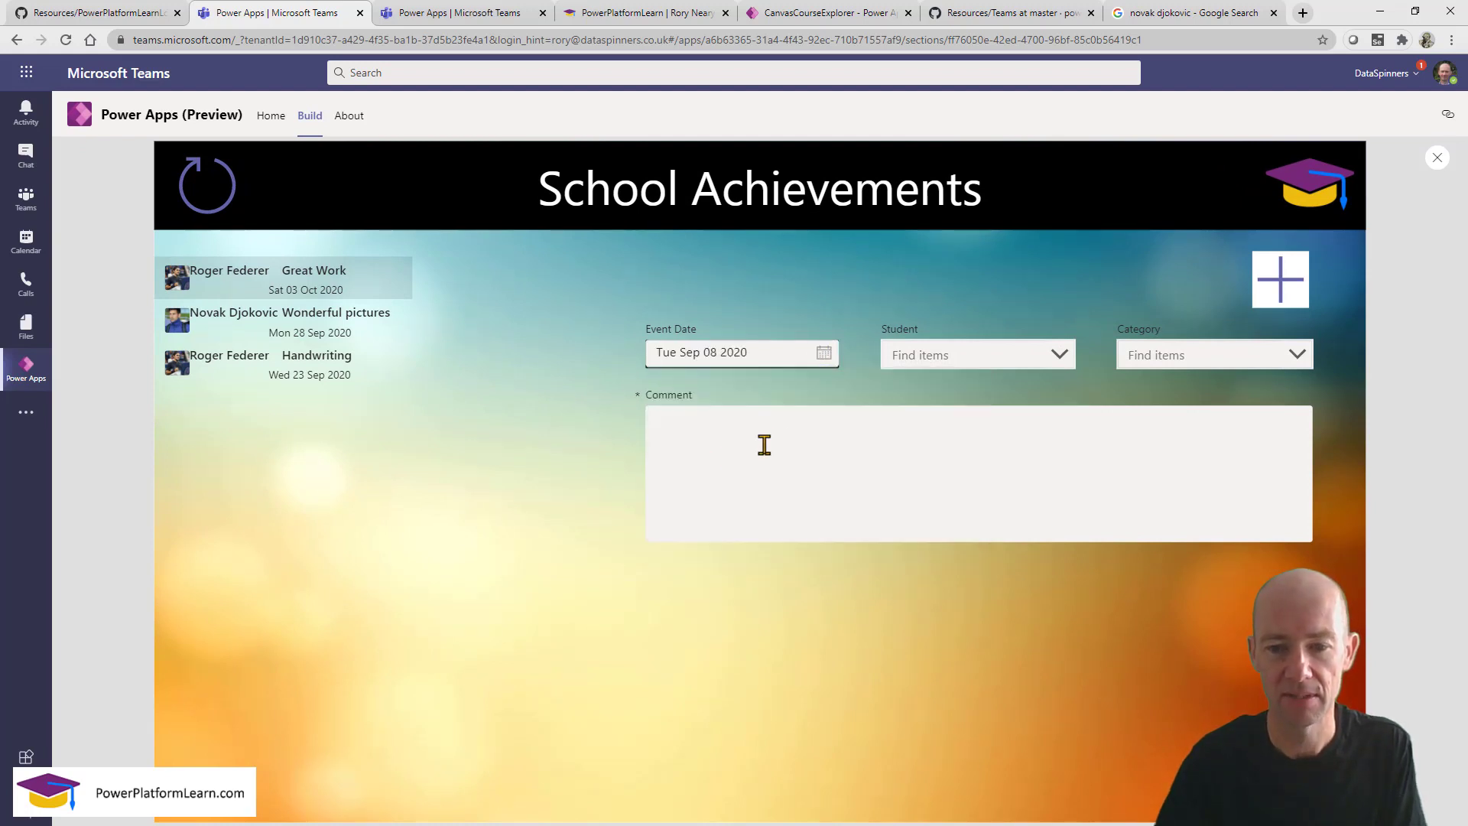
Choose a student and the Helping Teacher category, enter comment 'I loved that apple', and exit preview.
{"action": "left_click", "coordinate": [1022, 354]}
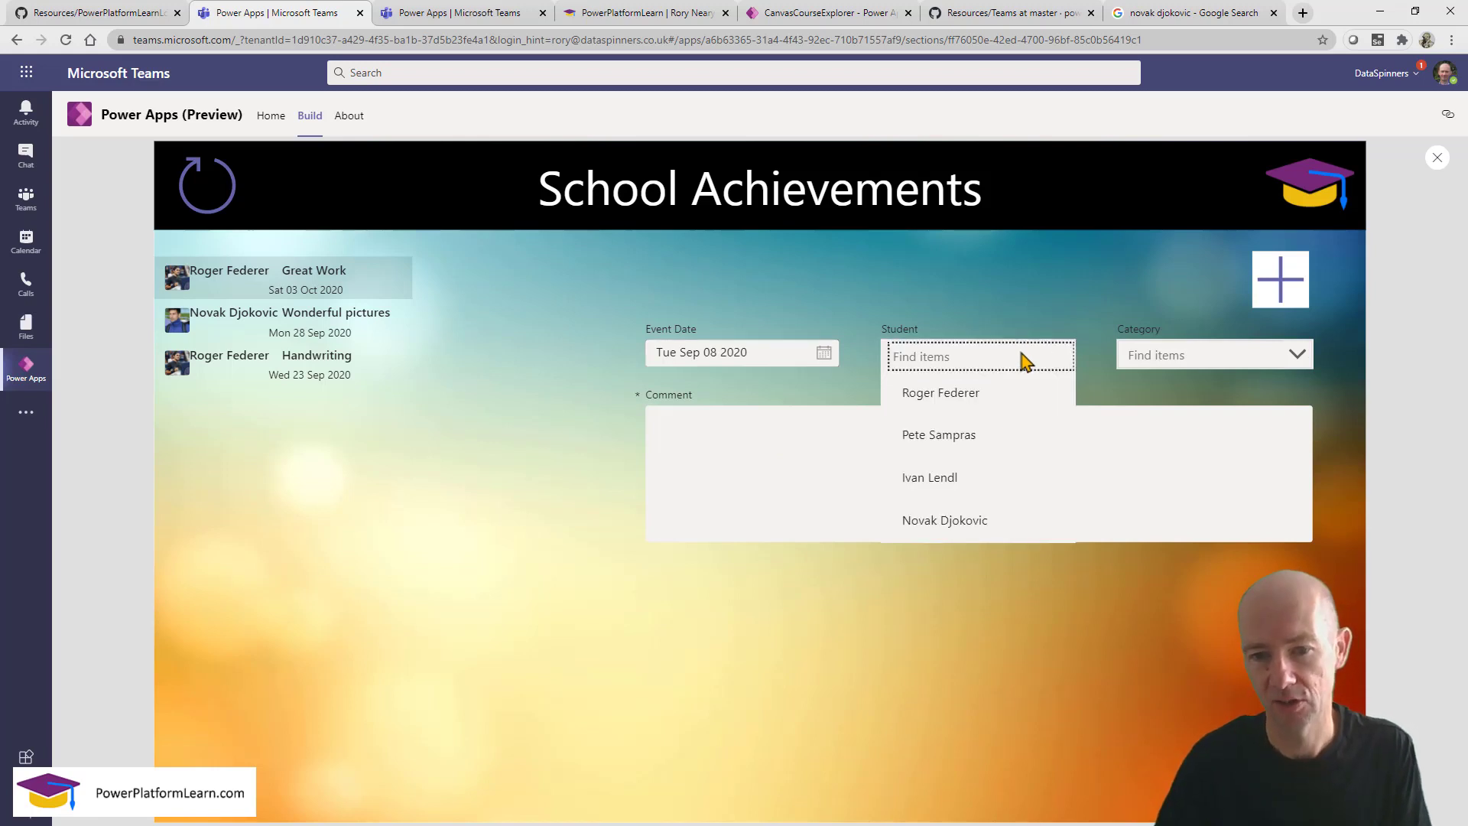
{"action": "left_click", "coordinate": [948, 519]}
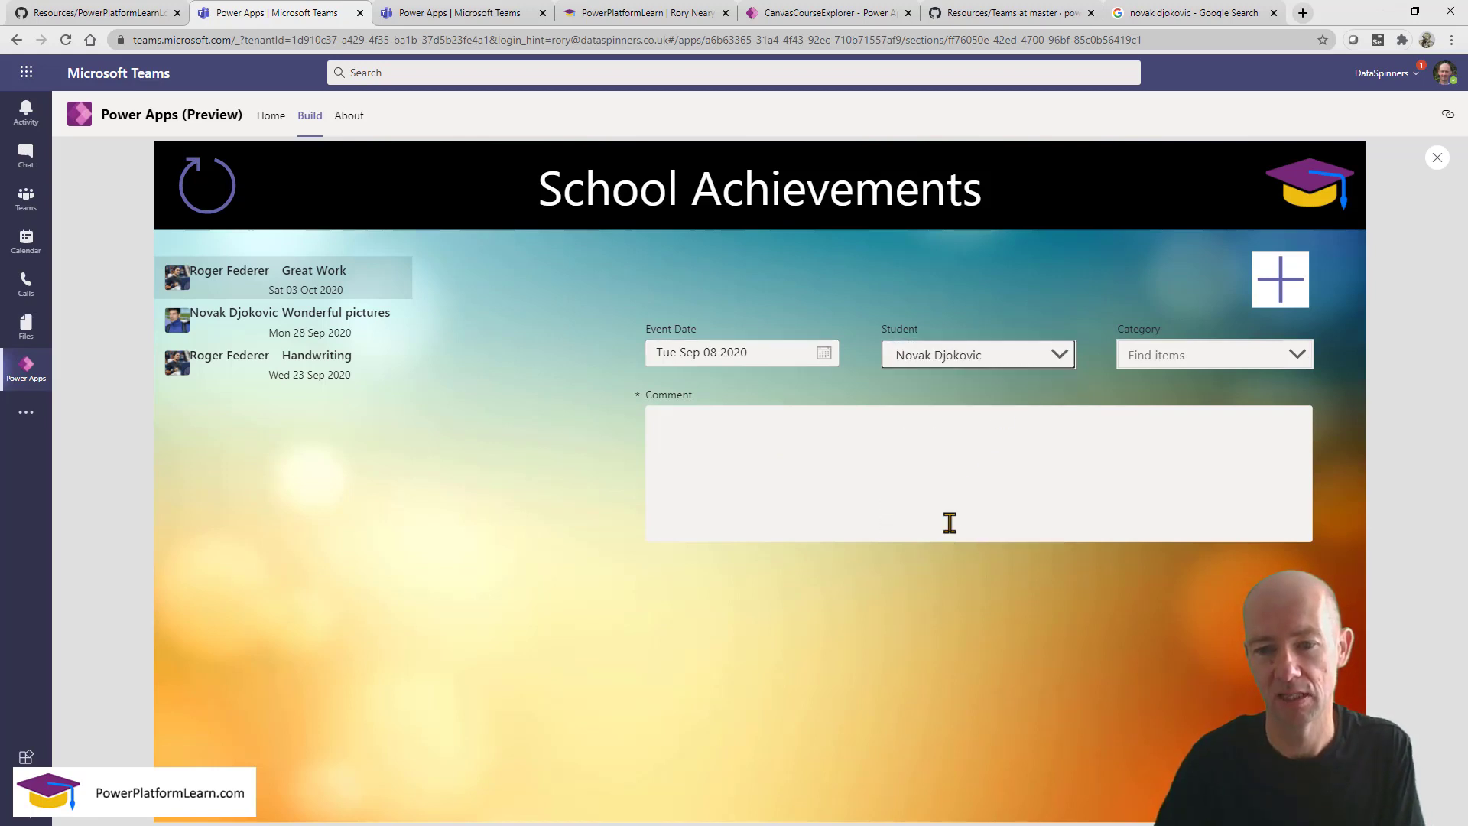
{"action": "left_click", "coordinate": [1189, 355]}
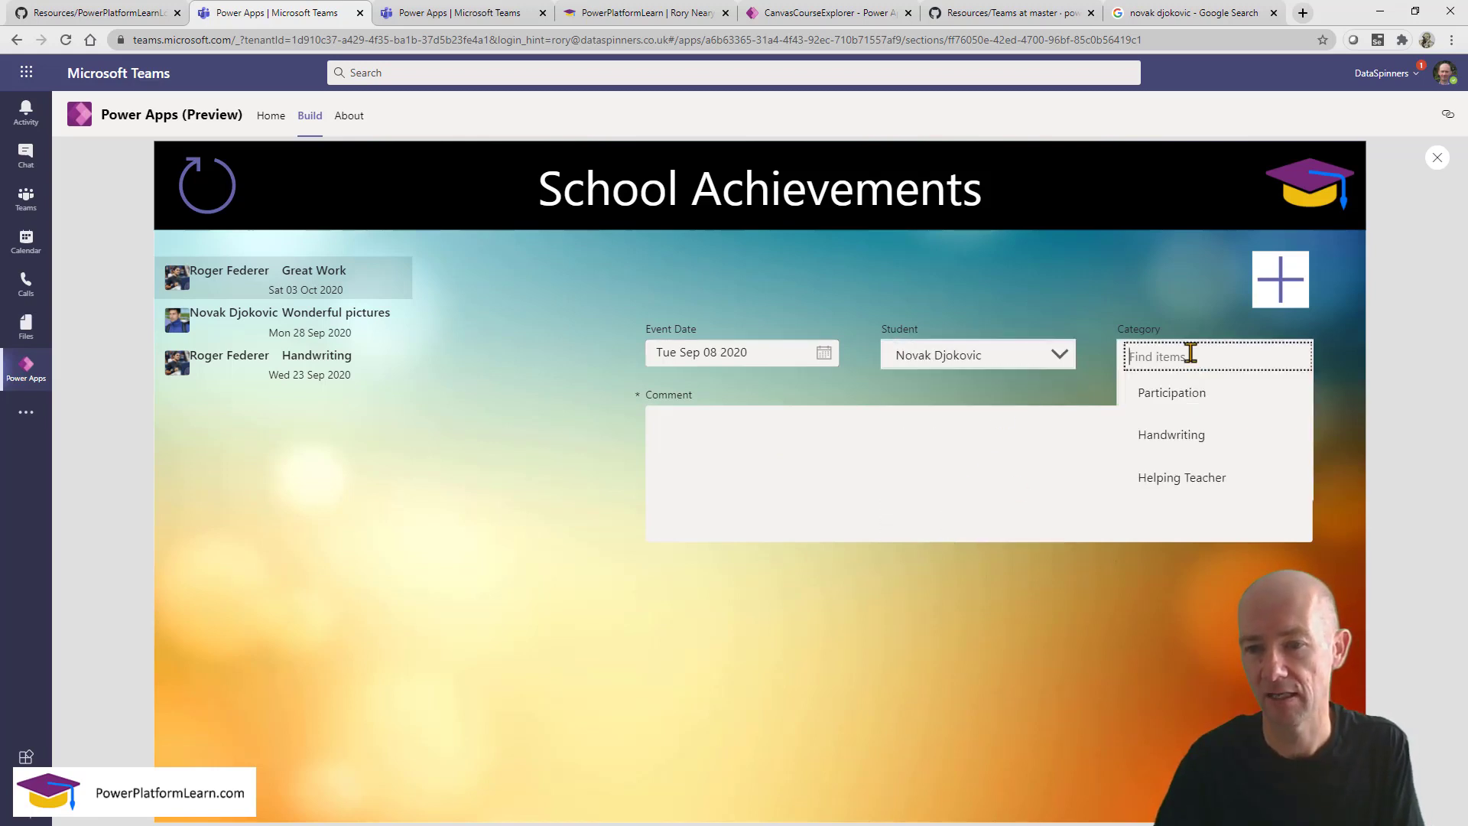
{"action": "left_click", "coordinate": [1185, 480]}
{"action": "left_click", "coordinate": [922, 474]}
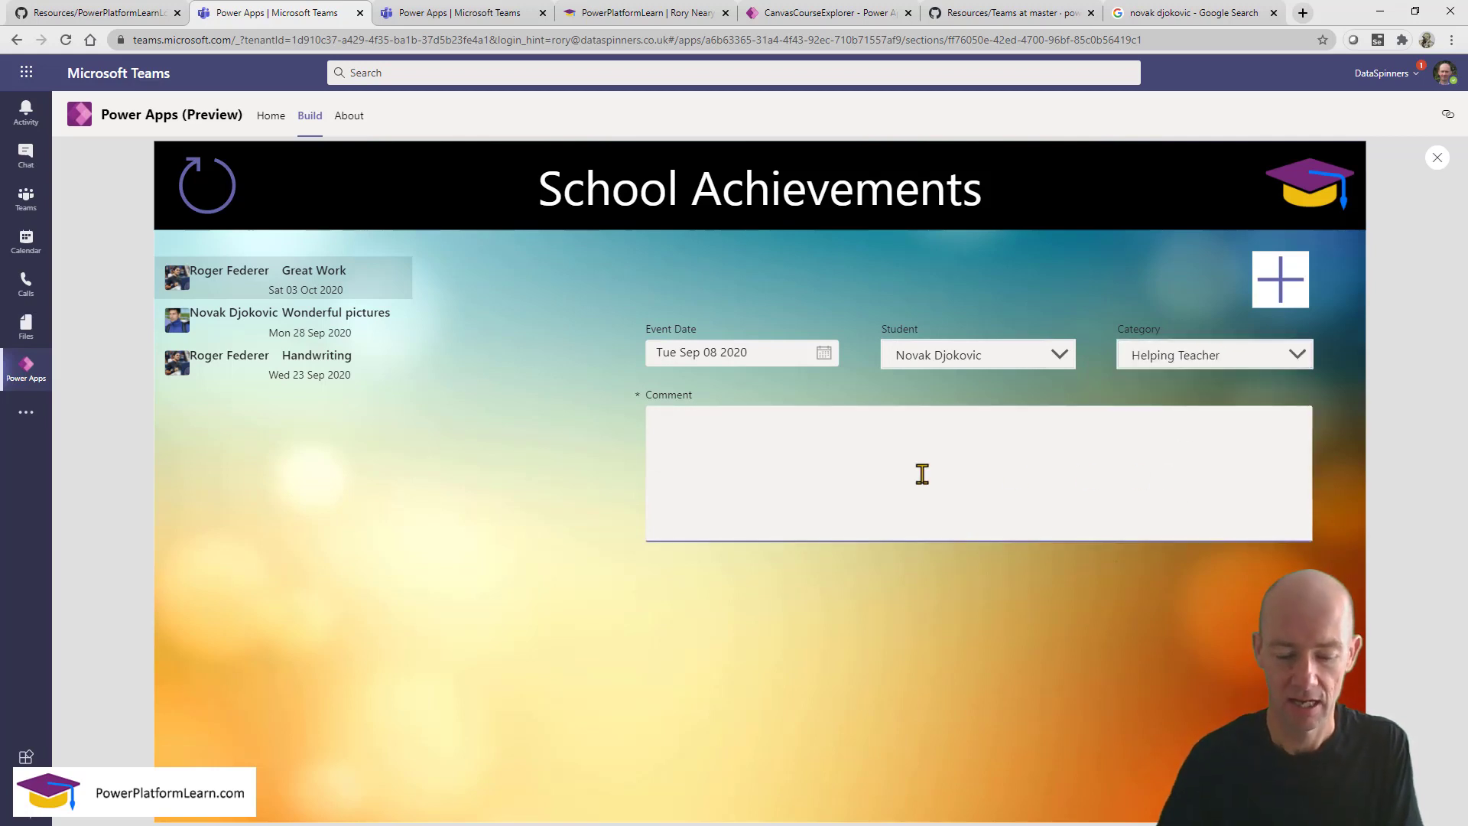
{"action": "type", "text": "Great"}
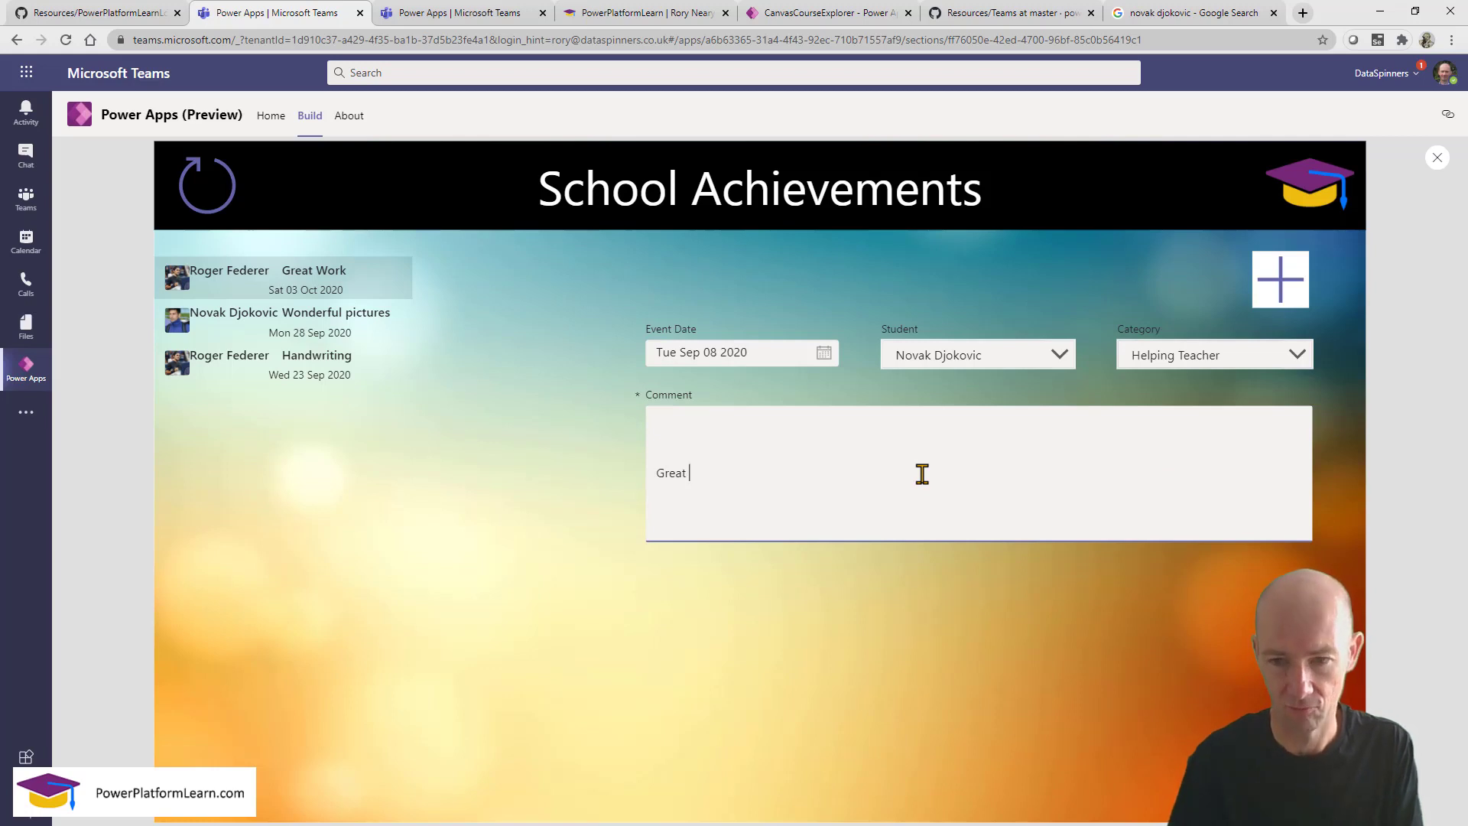
{"action": "key", "text": "BackSpace"}
{"action": "key", "text": "BackSpace"}
{"action": "key", "text": "BackSpace"}
{"action": "key", "text": "BackSpace"}
{"action": "key", "text": "BackSpace"}
{"action": "key", "text": "BackSpace"}
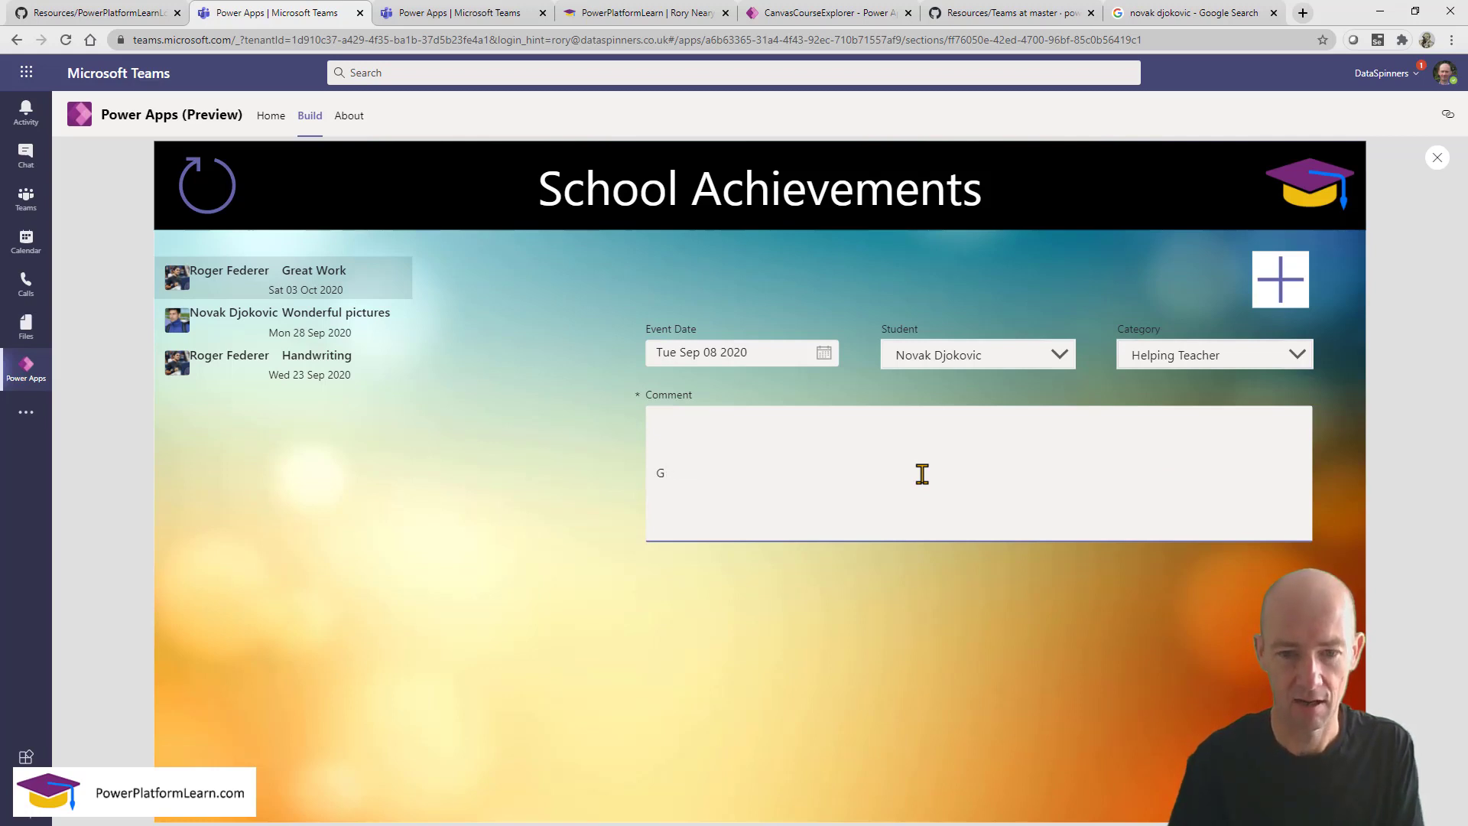
{"action": "type", "text": "I loved that apple"}
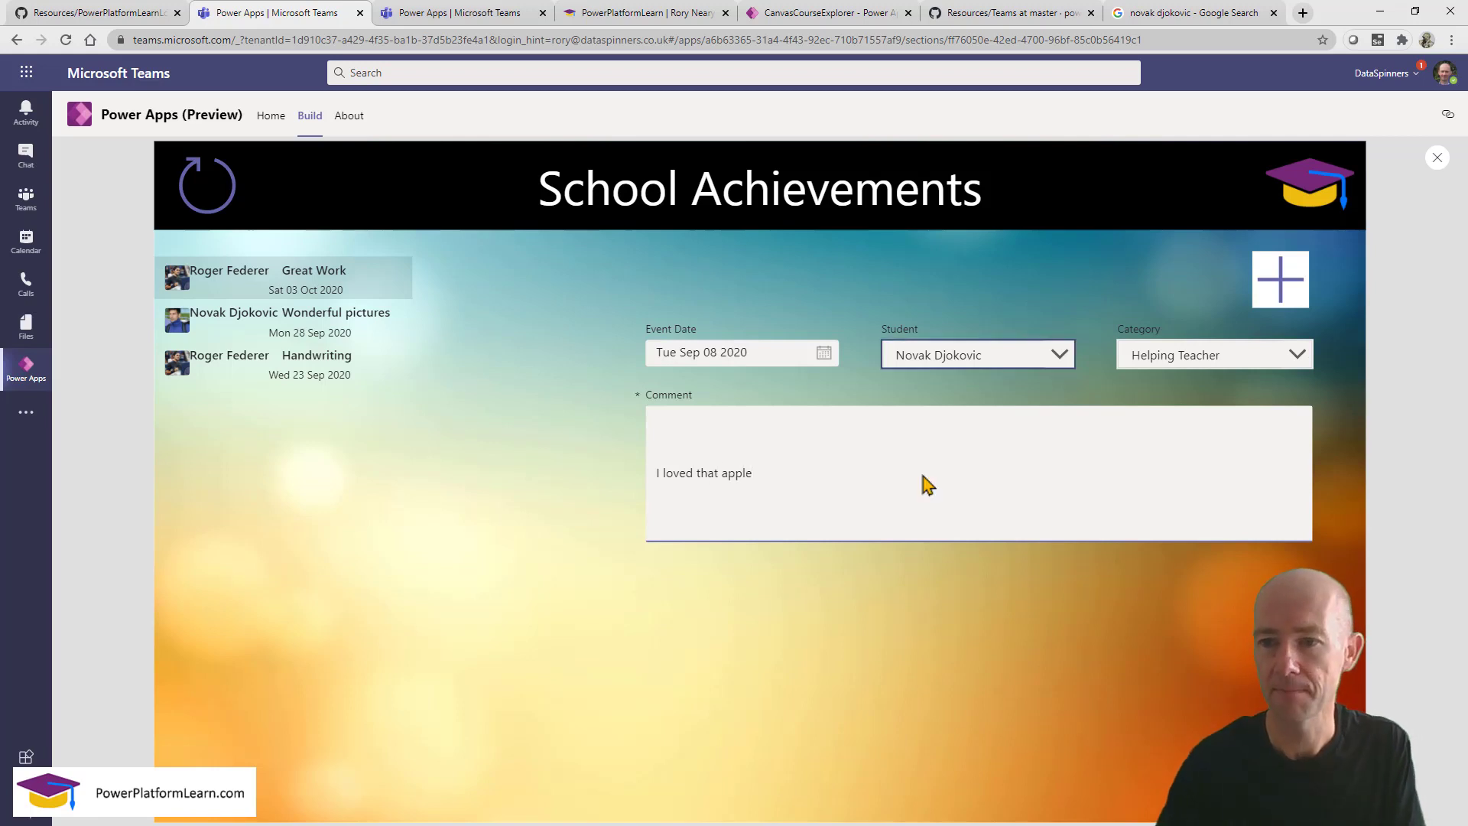
{"action": "left_click", "coordinate": [1438, 161]}
Add a custom card to frmFeedback through its Edit fields options.
{"action": "left_click", "coordinate": [877, 539]}
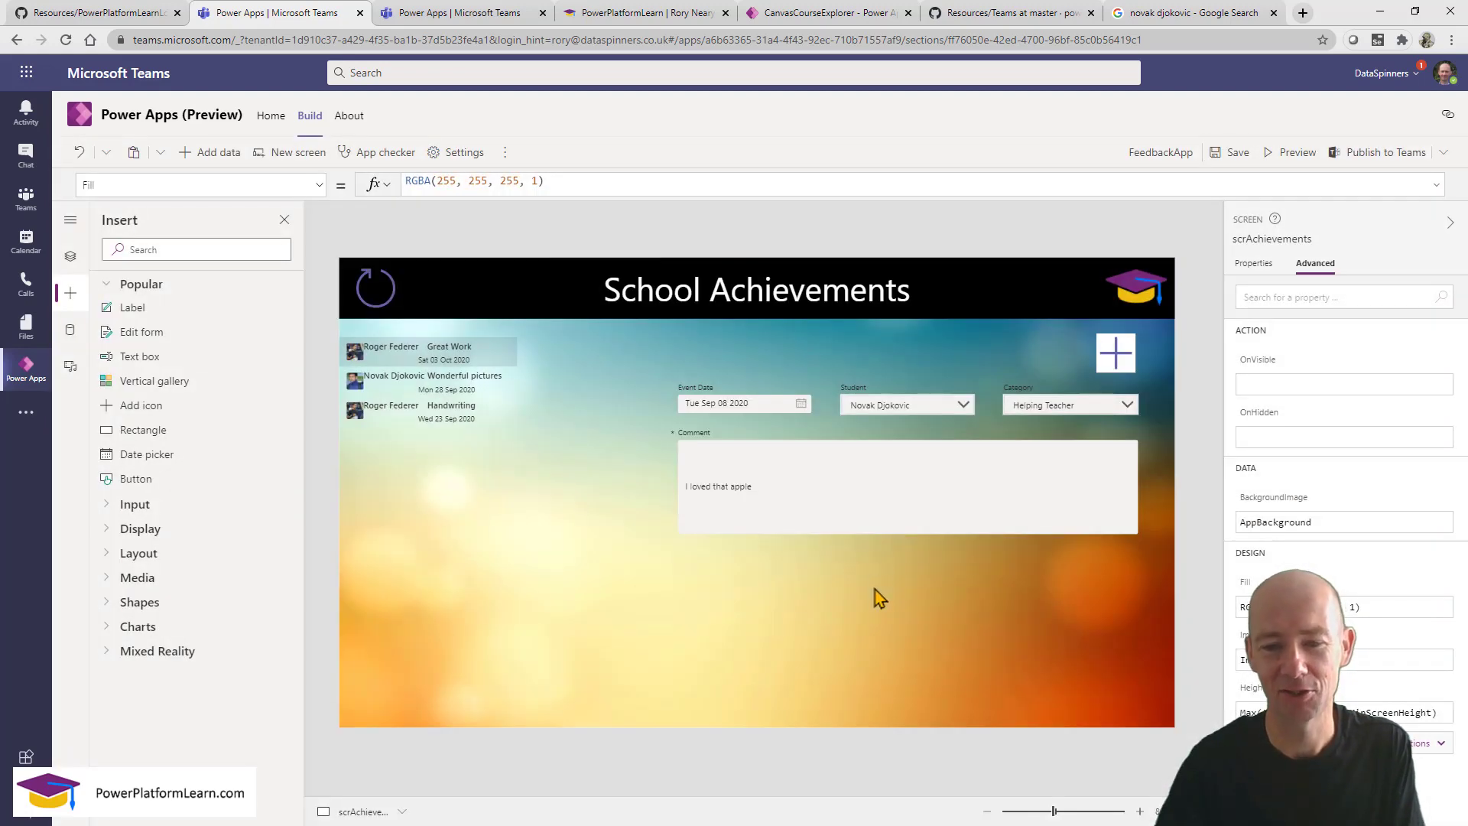
{"action": "left_click", "coordinate": [874, 597]}
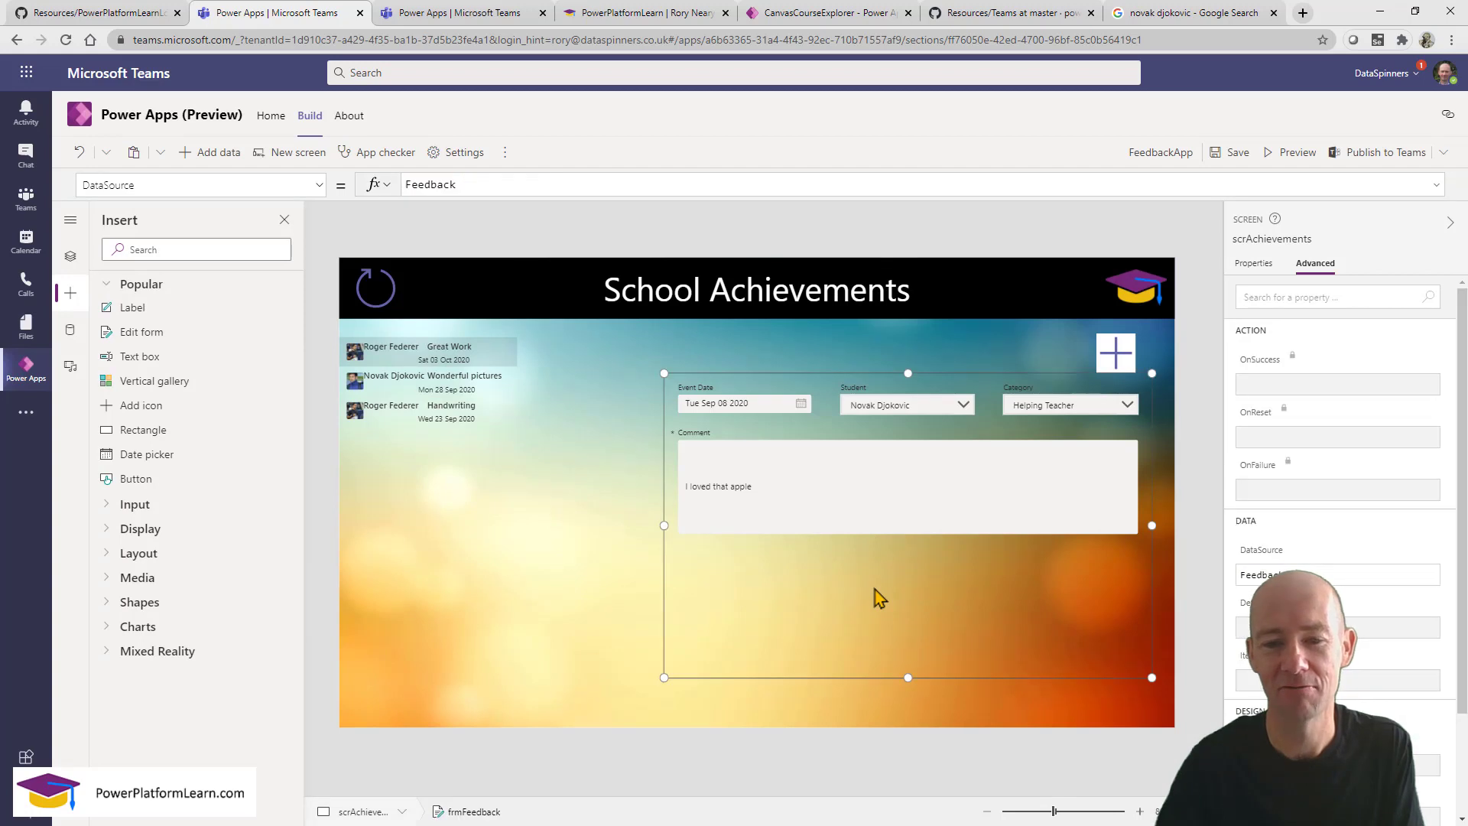
{"action": "left_click", "coordinate": [1254, 263]}
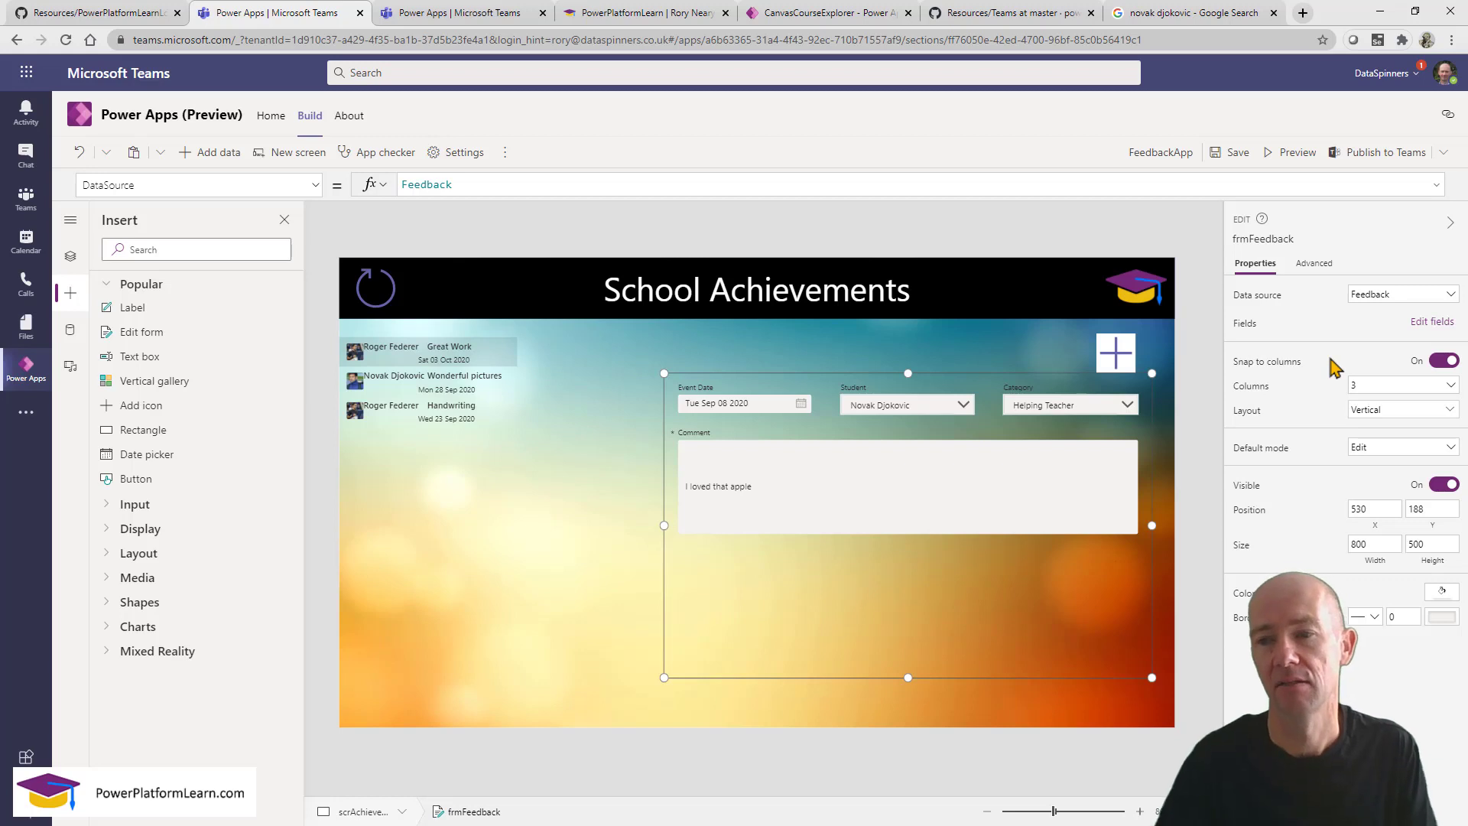
{"action": "left_click", "coordinate": [1426, 322]}
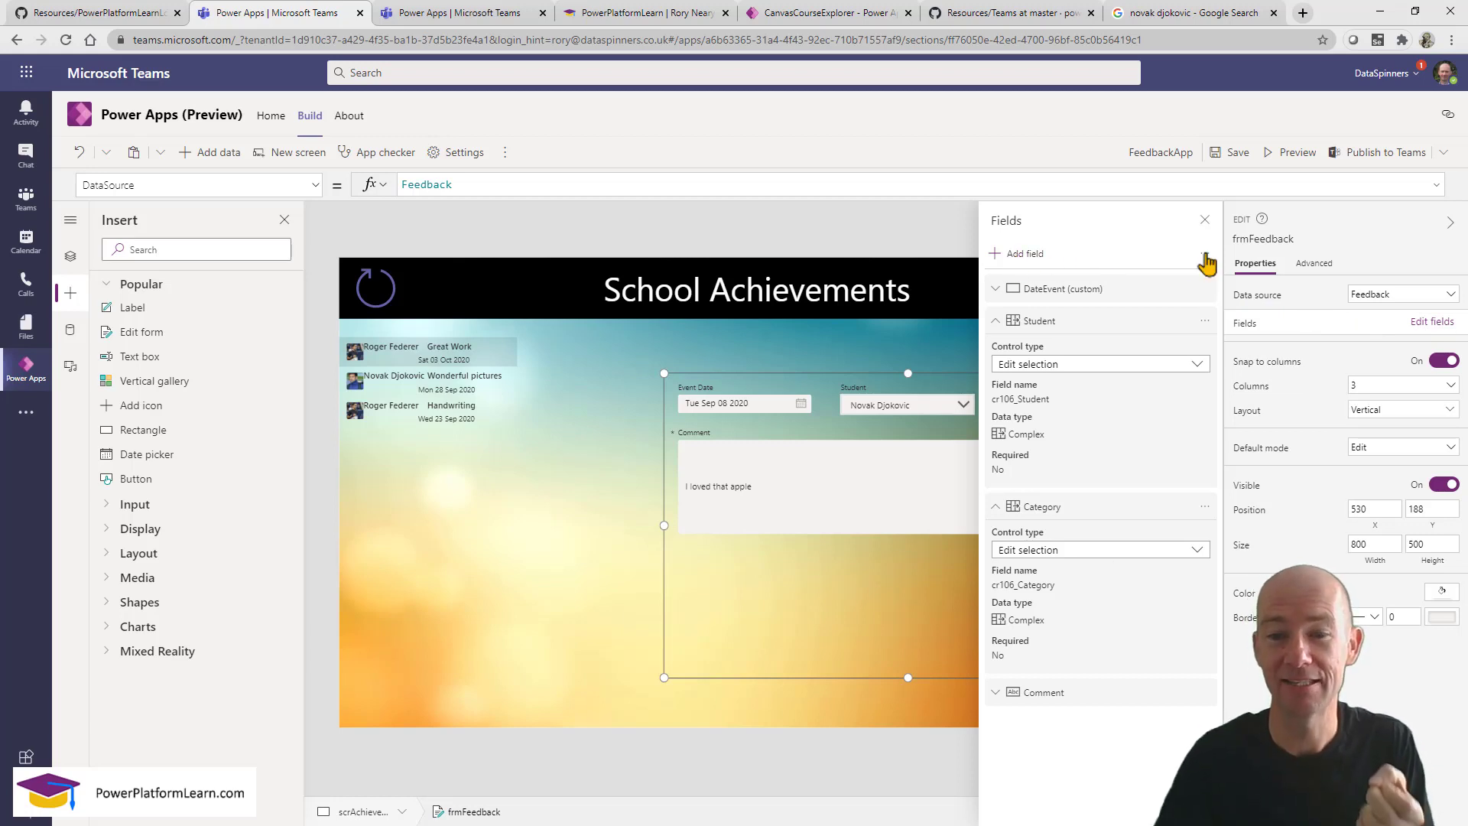
{"action": "left_click", "coordinate": [1206, 260]}
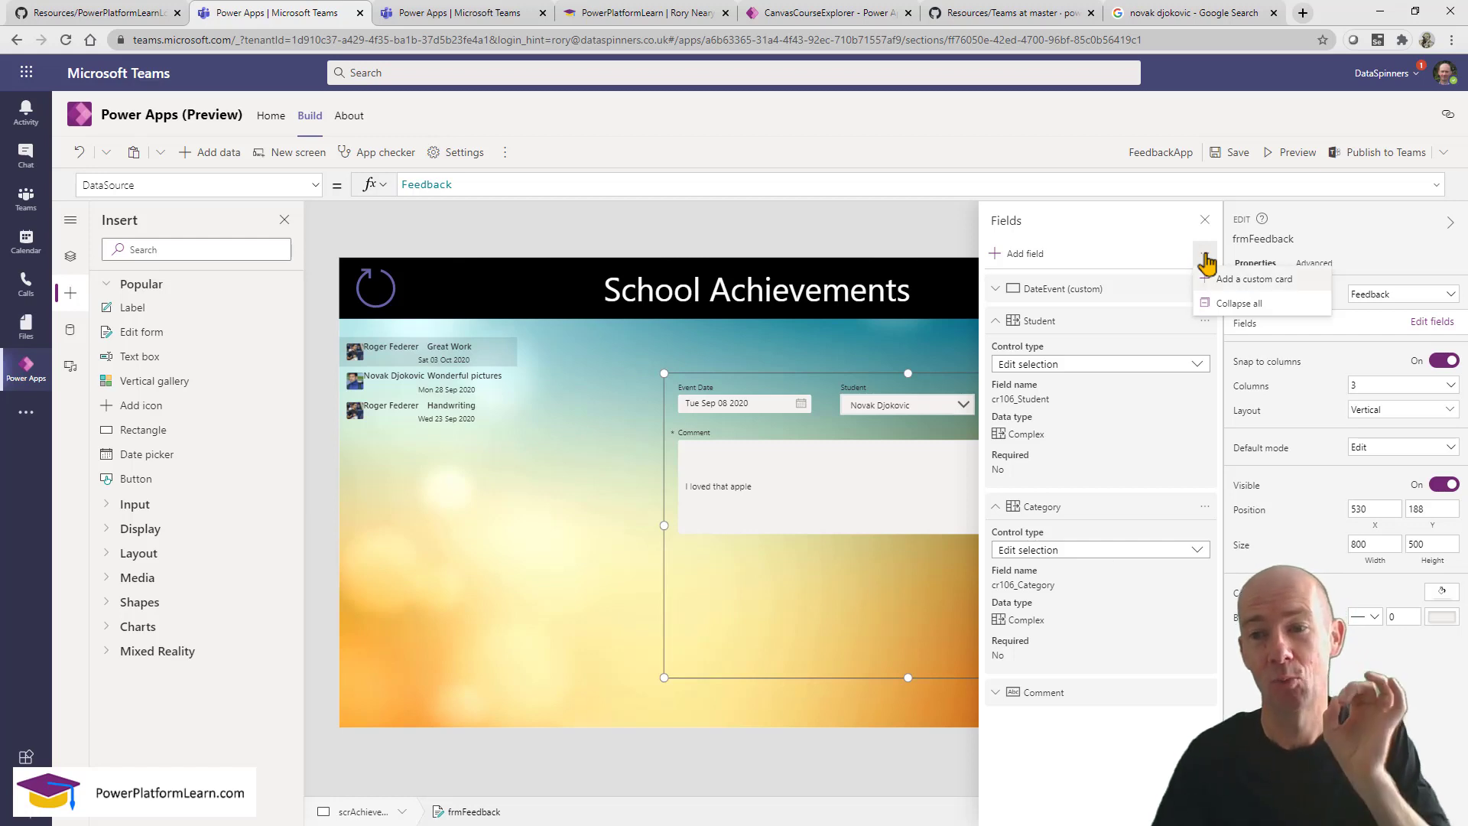
{"action": "left_click", "coordinate": [1221, 282]}
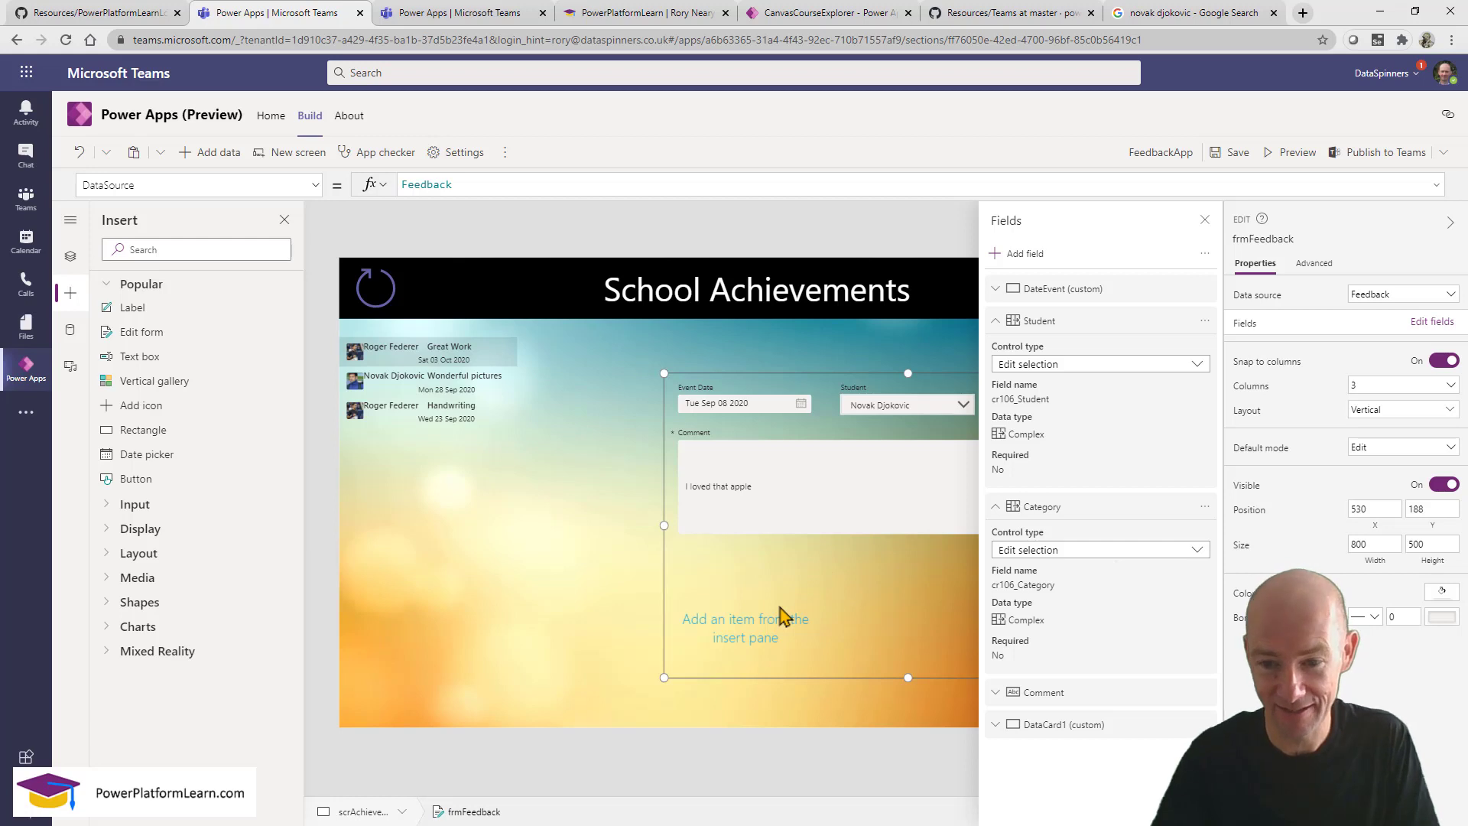
{"action": "left_click", "coordinate": [1205, 219]}
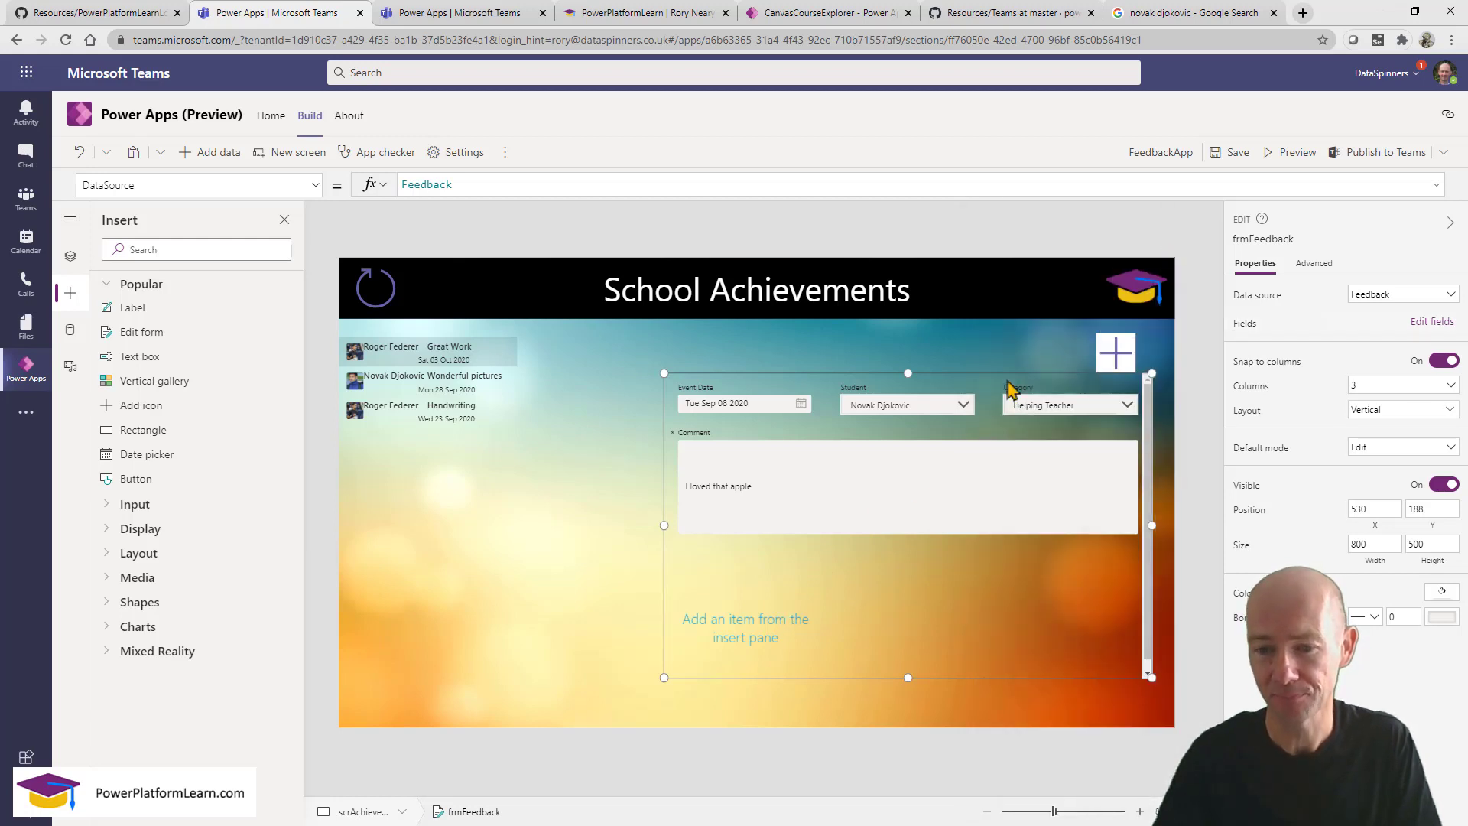
Turn on Width fit for DataCard1 and drag a Button into it.
{"action": "left_click", "coordinate": [718, 633]}
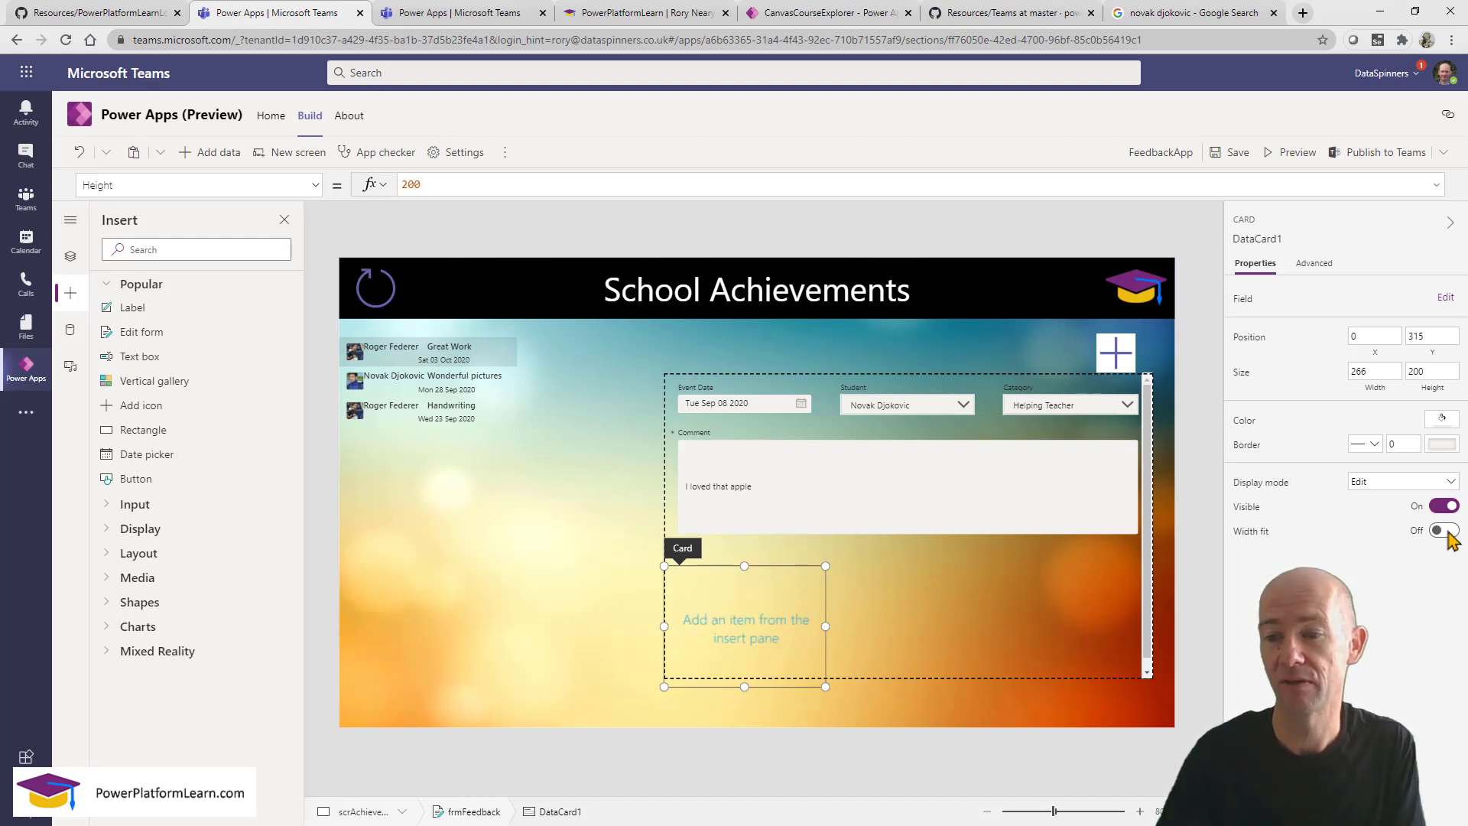
{"action": "left_click", "coordinate": [1447, 534]}
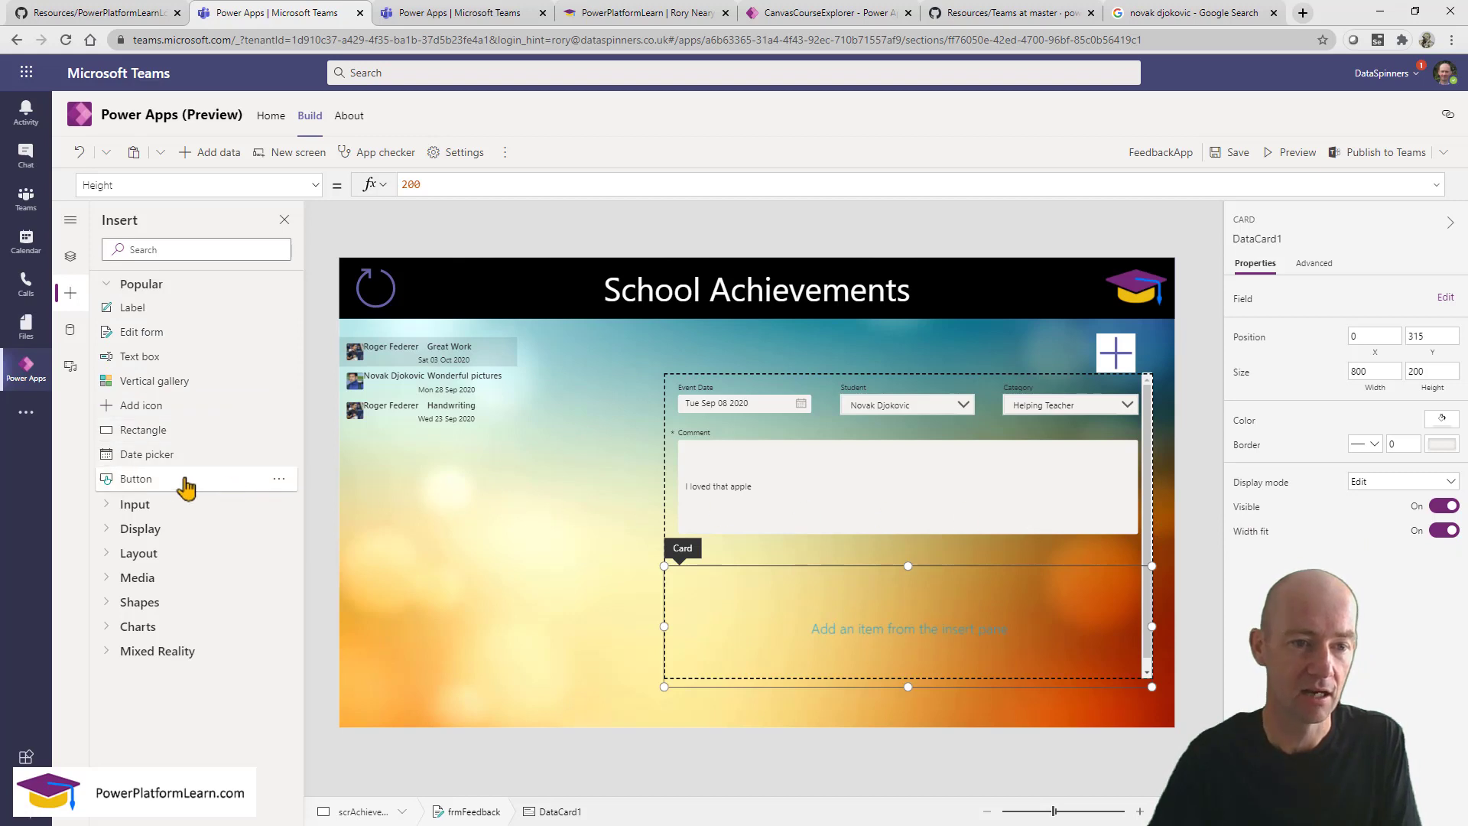
{"action": "left_click_drag", "start_coordinate": [162, 486], "coordinate": [888, 627]}
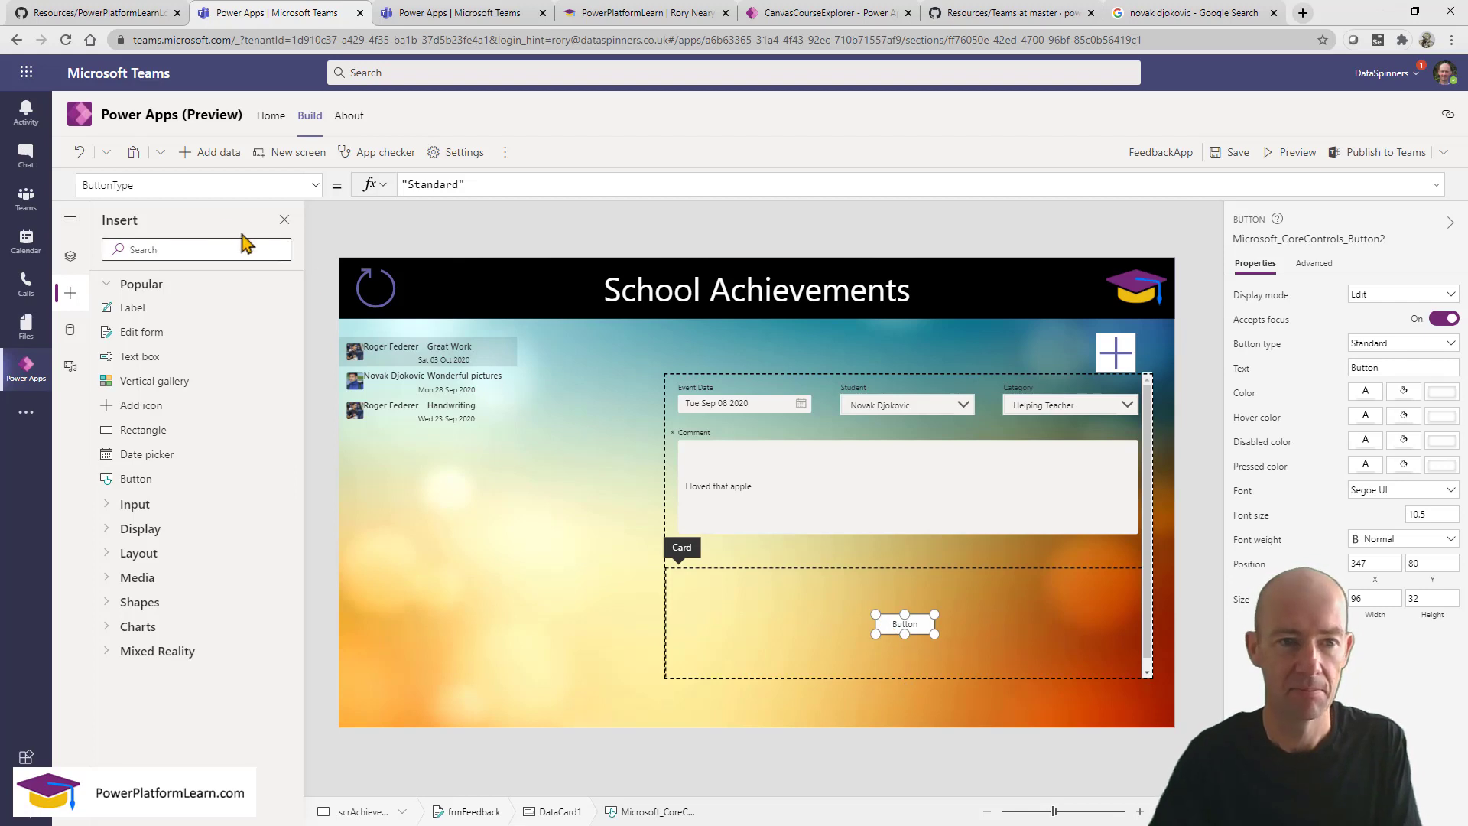
Set the button's Fill to LightGray.
{"action": "left_click", "coordinate": [160, 185]}
{"action": "type", "text": "FillColor"}
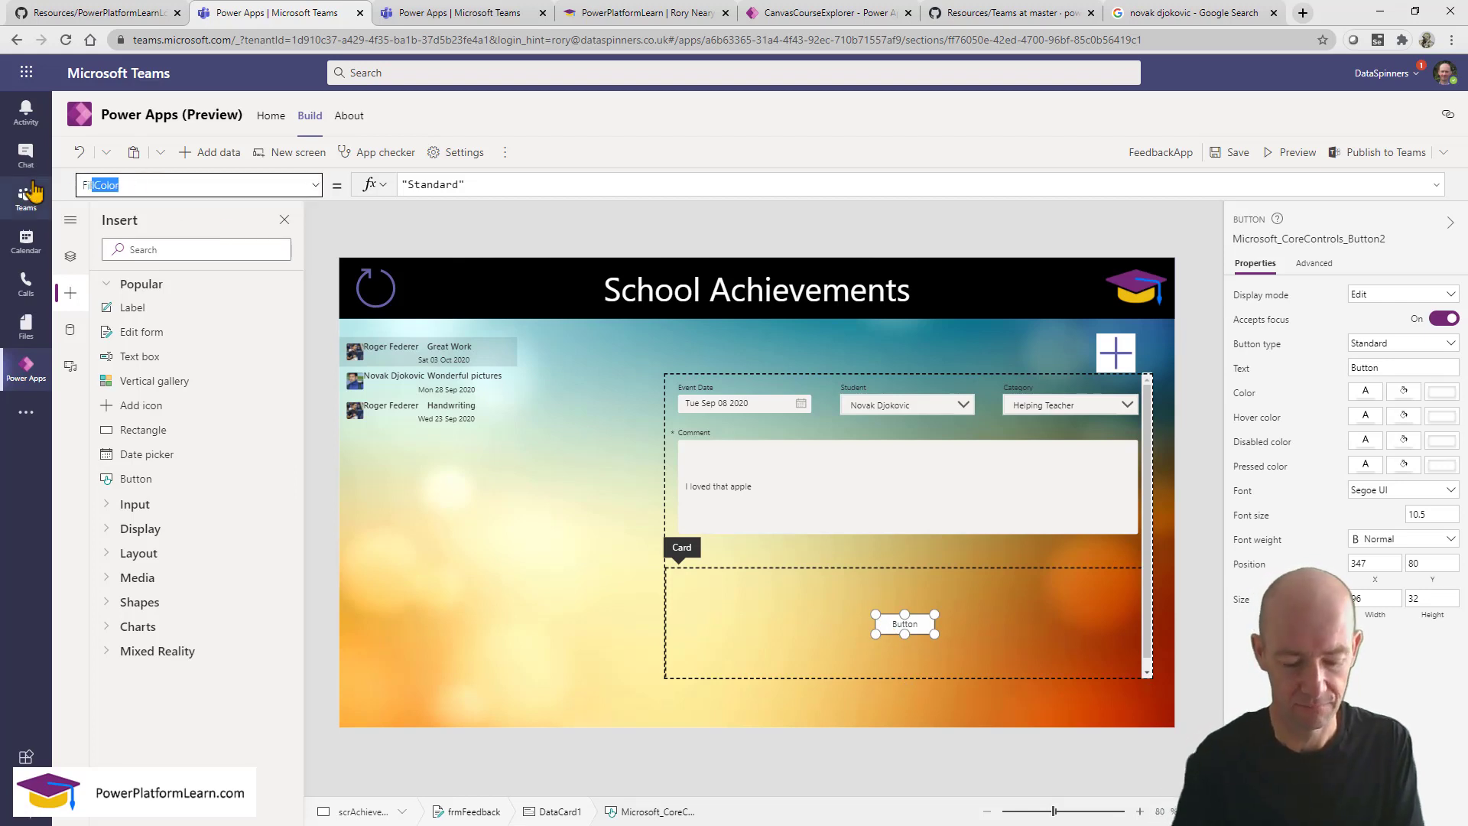
{"action": "key", "text": "Return"}
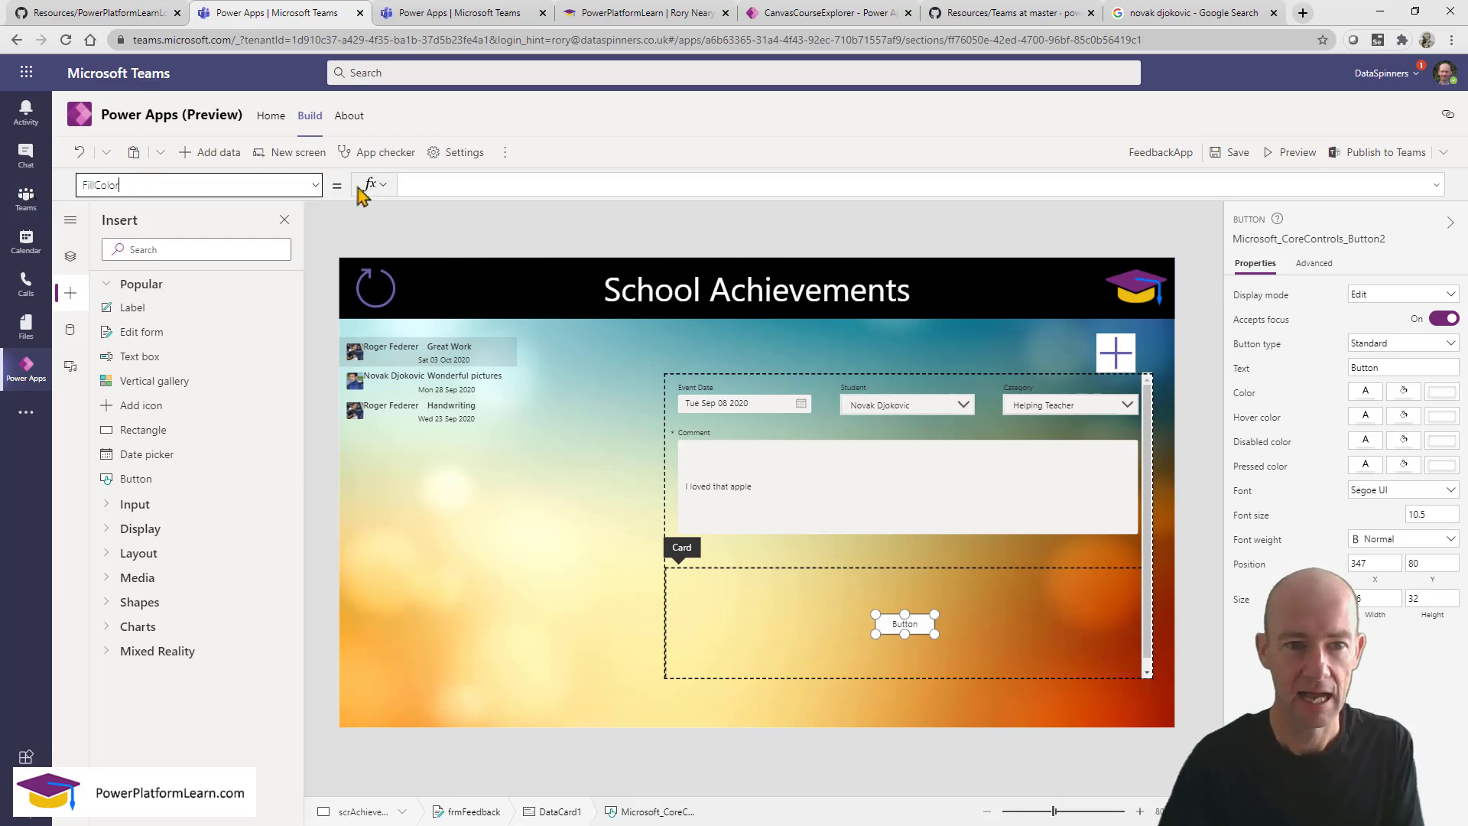
{"action": "left_click", "coordinate": [450, 186]}
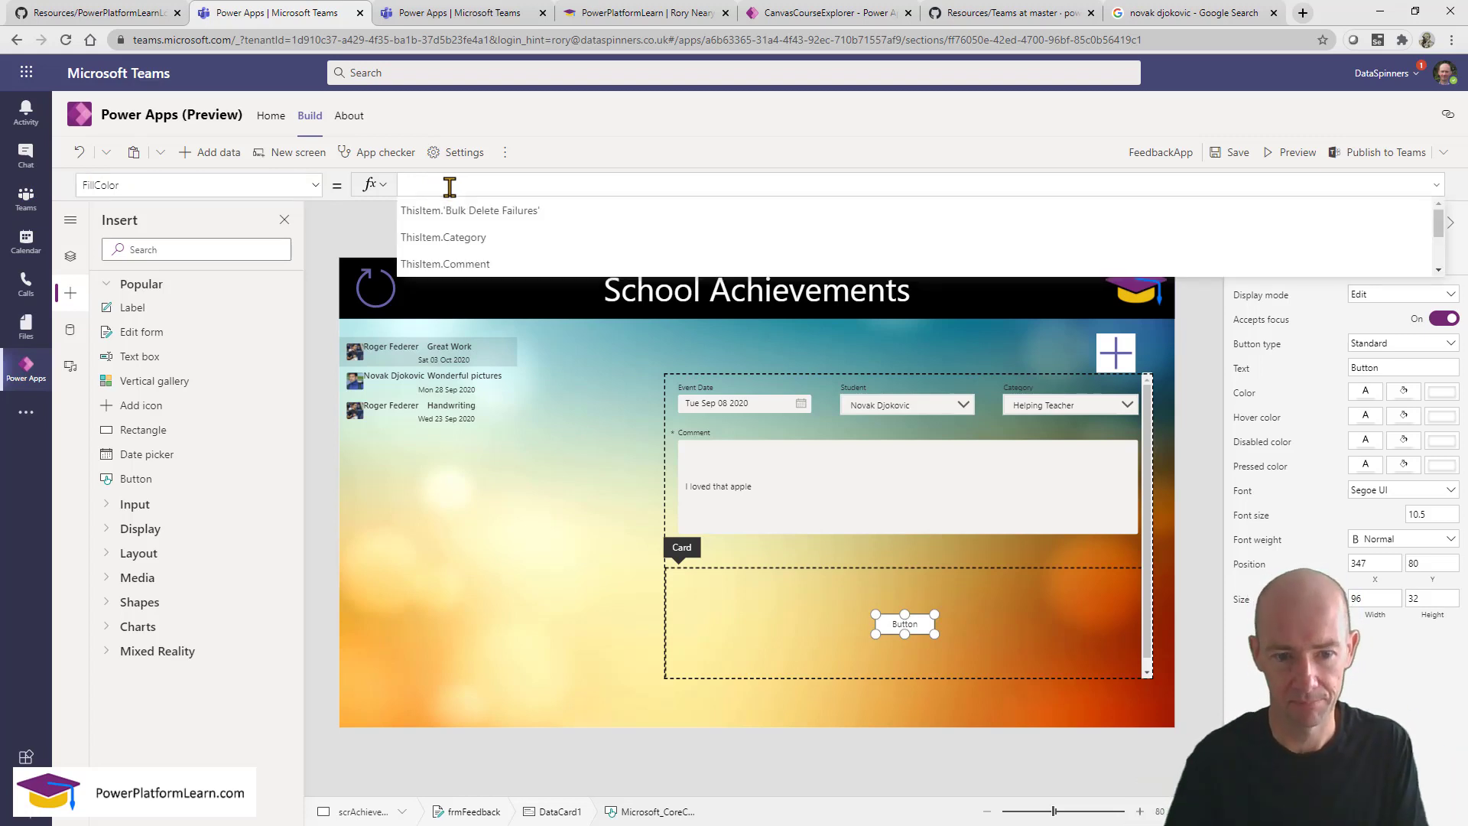
{"action": "type", "text": "Blue"}
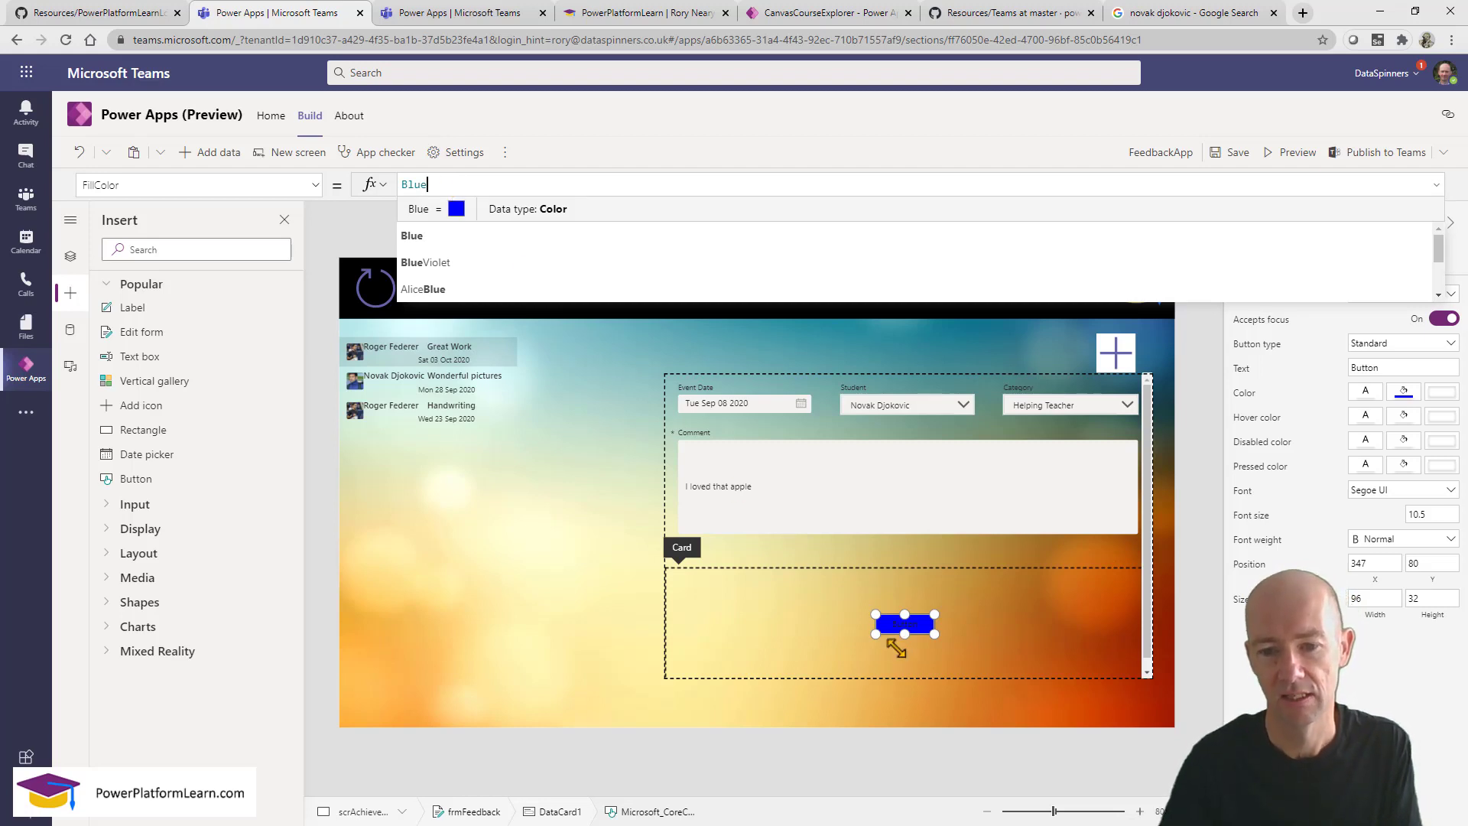
{"action": "key", "text": "ctrl+a"}
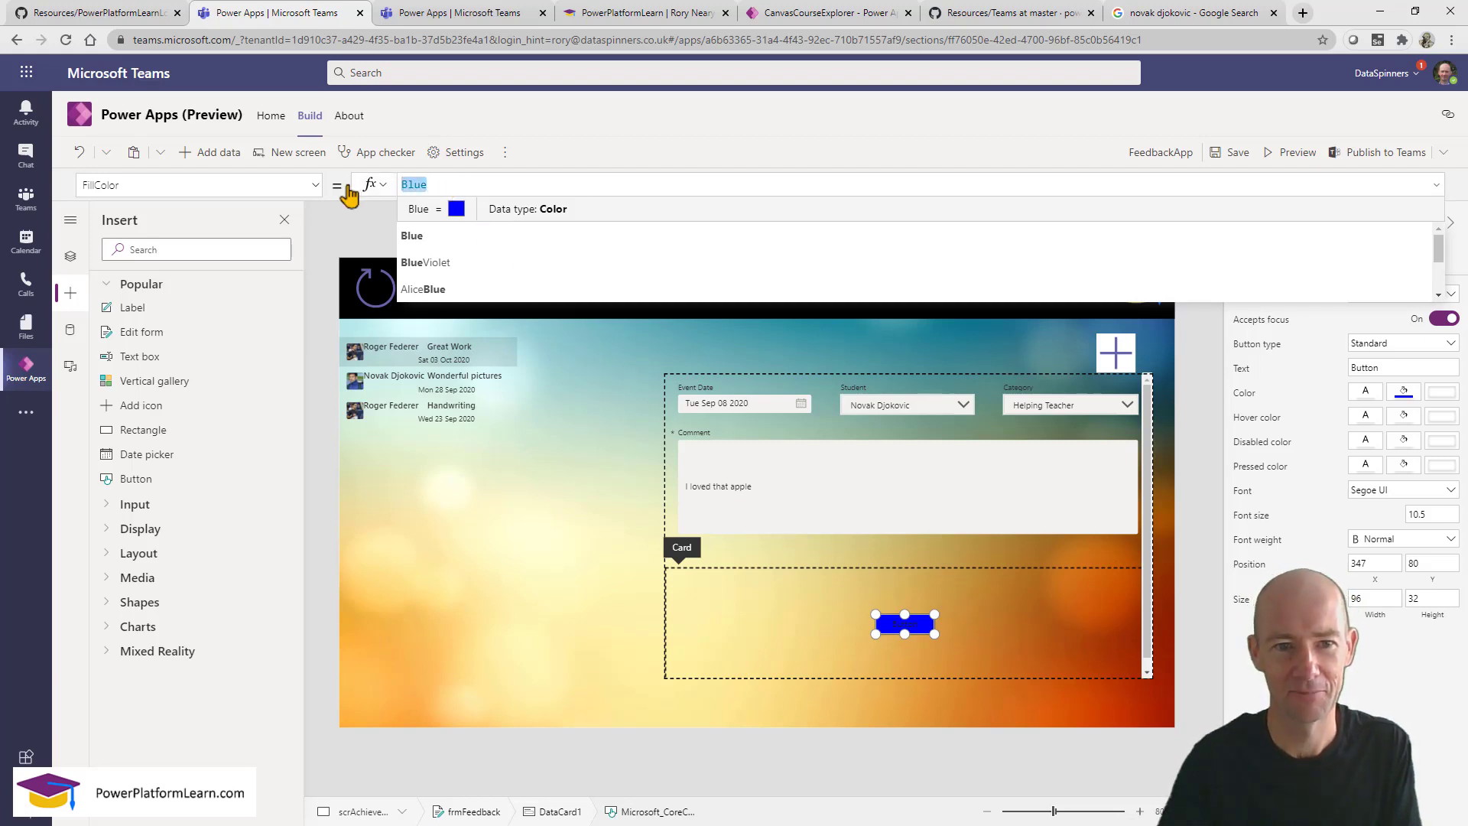
{"action": "type", "text": "LightGray"}
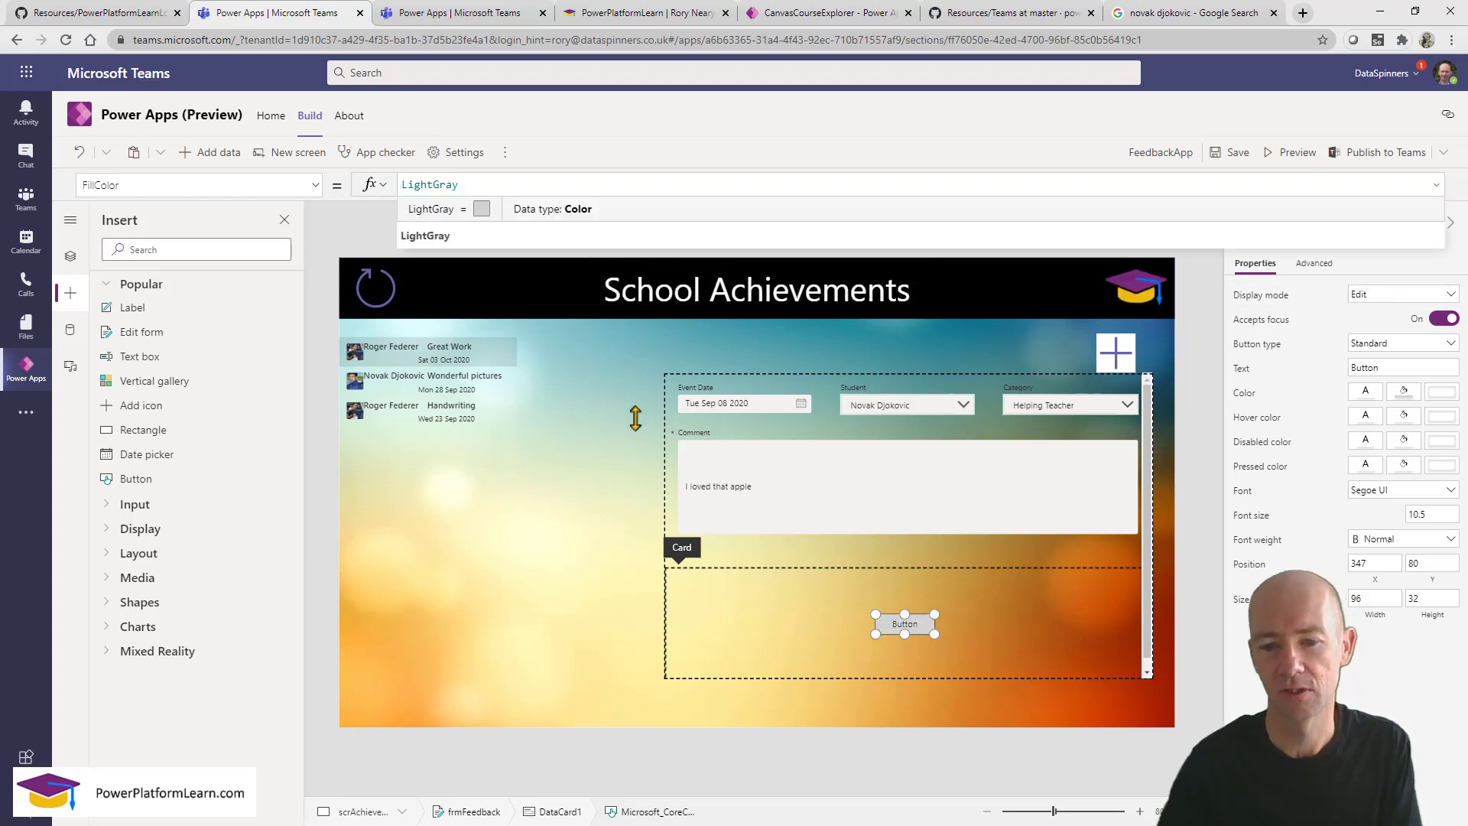
Enlarge the button, label it Submit and set its font size to 40.
{"action": "left_click_drag", "start_coordinate": [874, 614], "coordinate": [787, 581]}
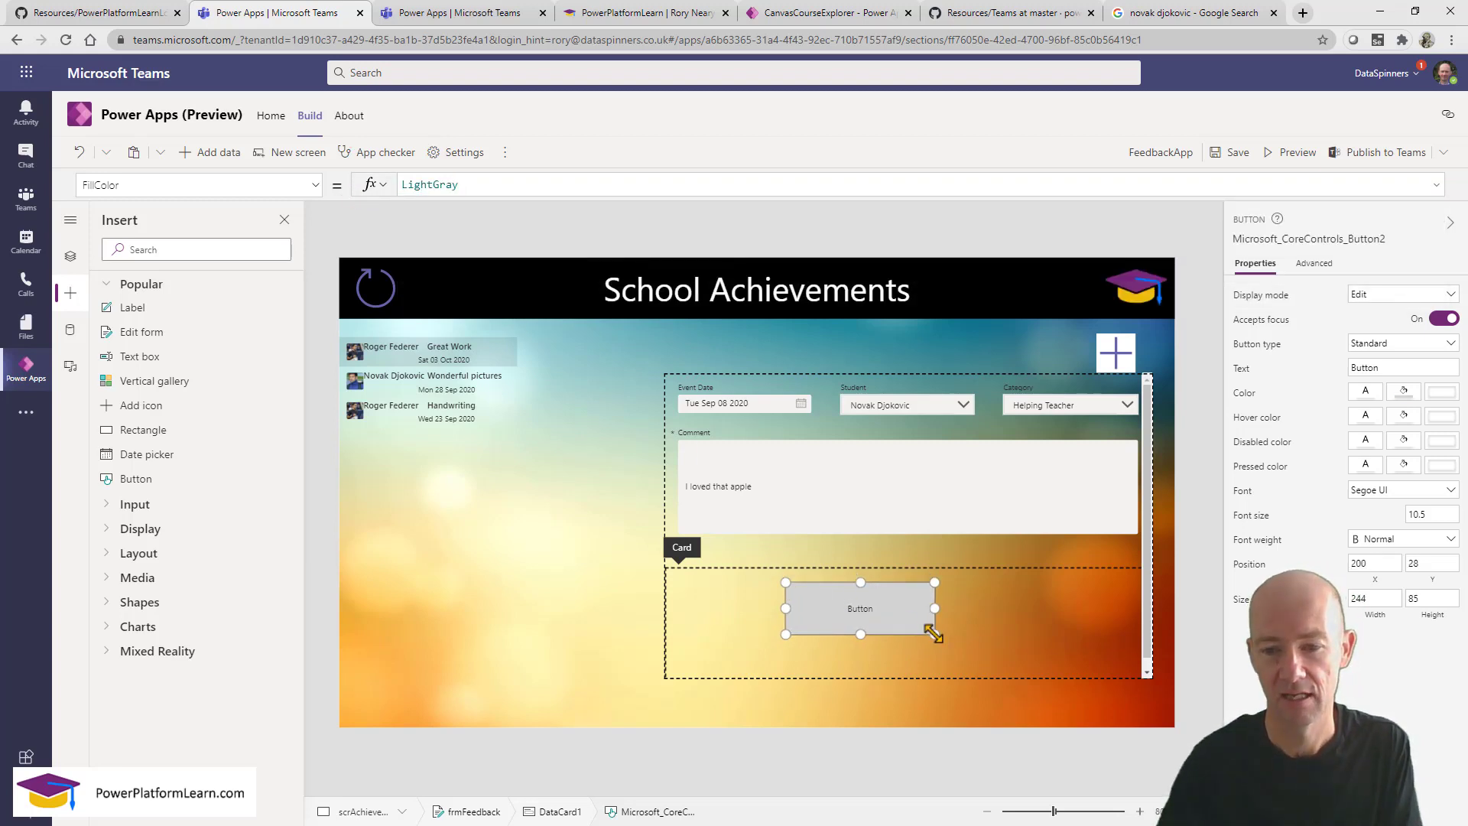
{"action": "left_click_drag", "start_coordinate": [934, 633], "coordinate": [1032, 654]}
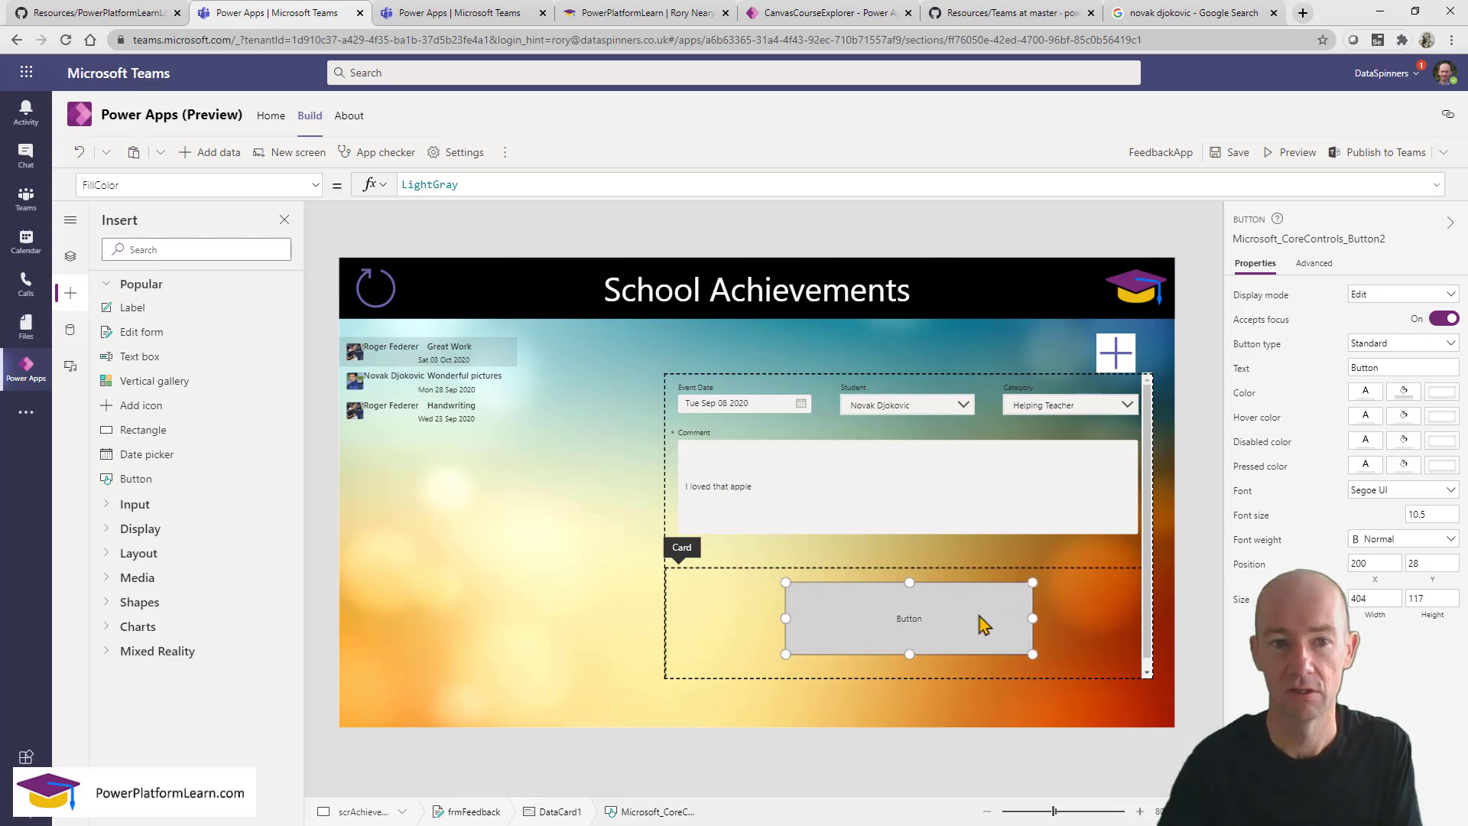
{"action": "left_click", "coordinate": [1388, 368]}
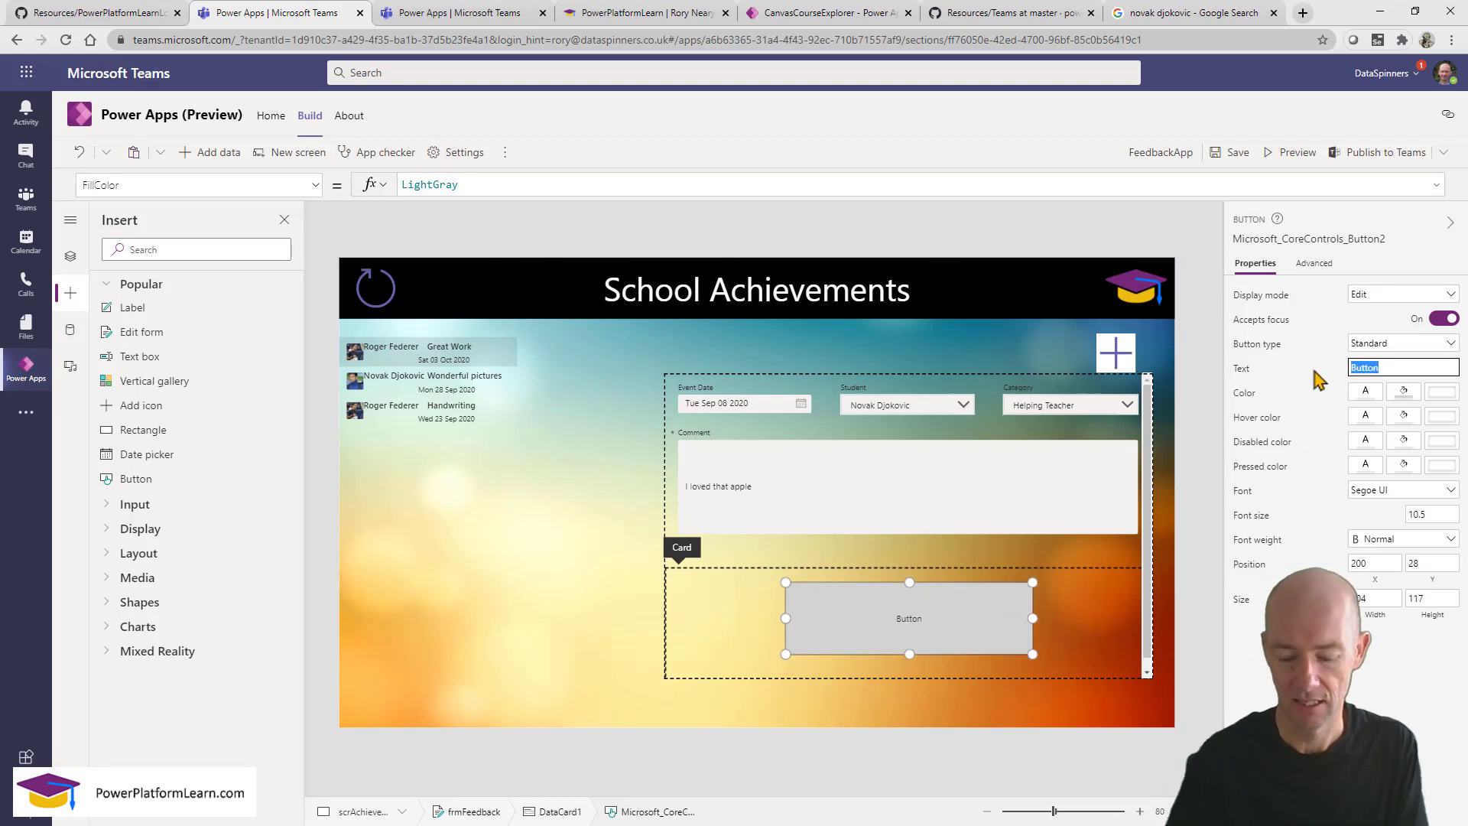
{"action": "type", "text": "Submit"}
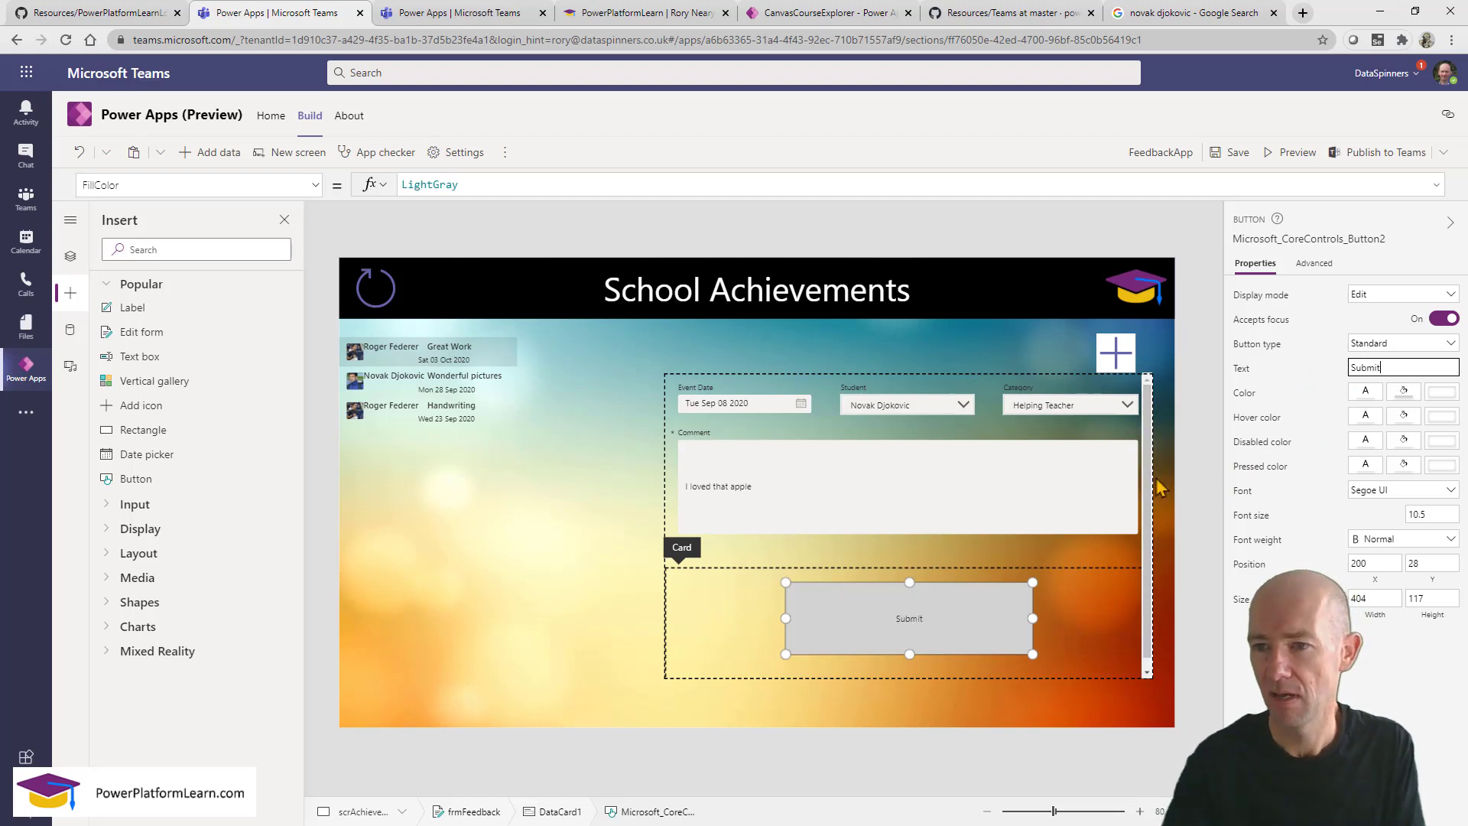
{"action": "left_click", "coordinate": [947, 627]}
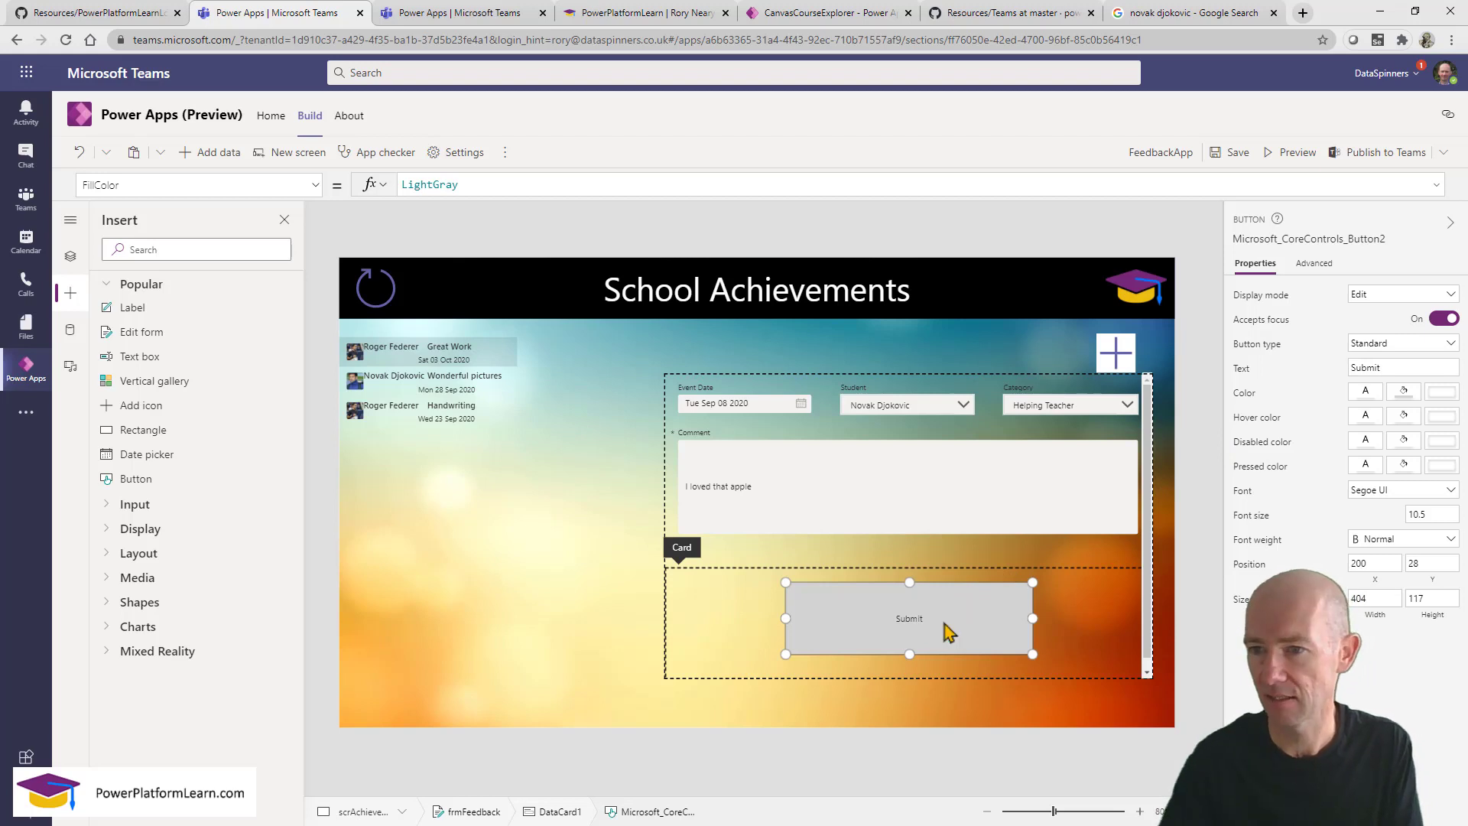
{"action": "left_click", "coordinate": [1432, 512]}
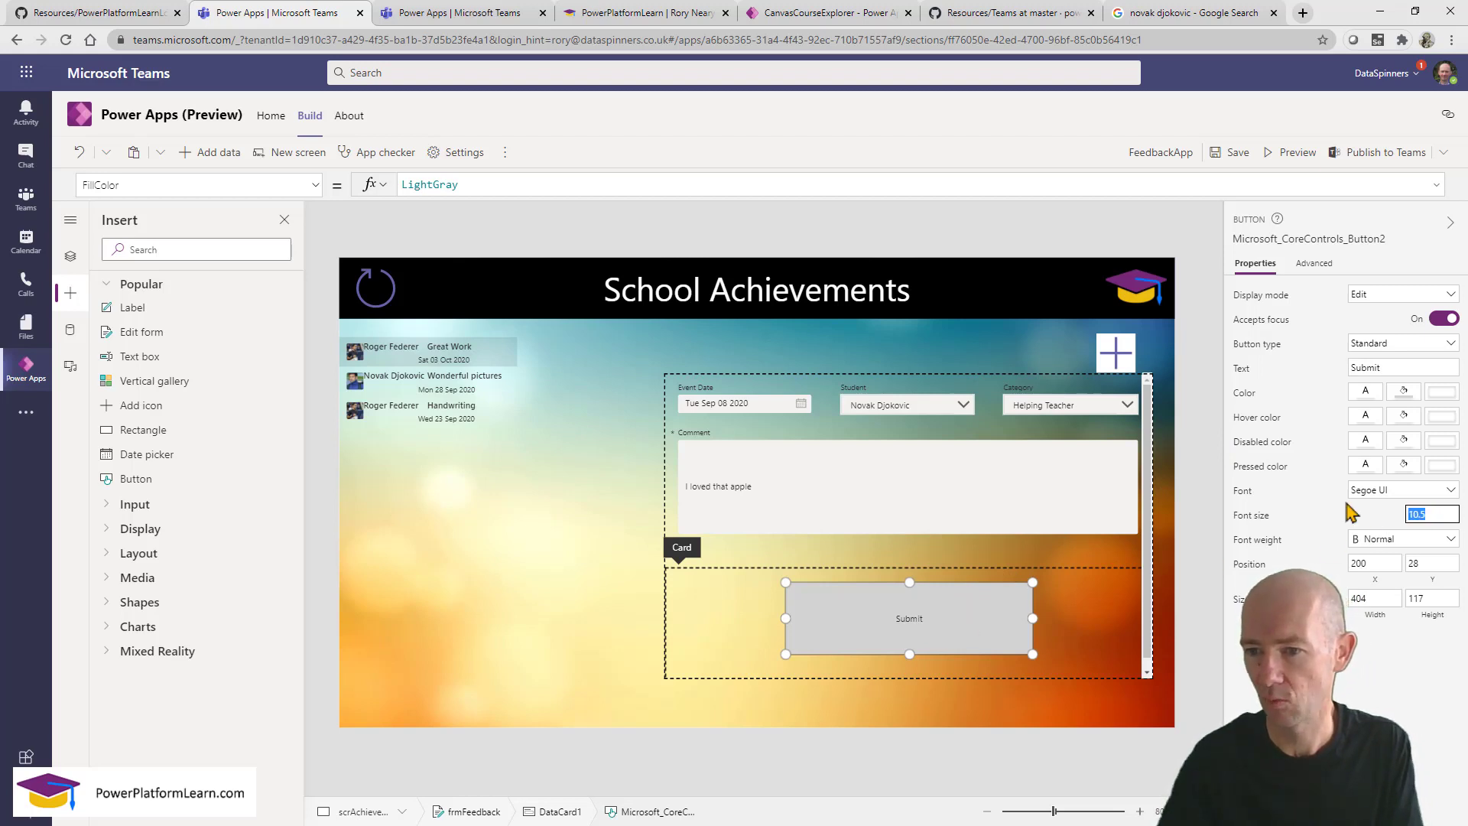
{"action": "type", "text": "40"}
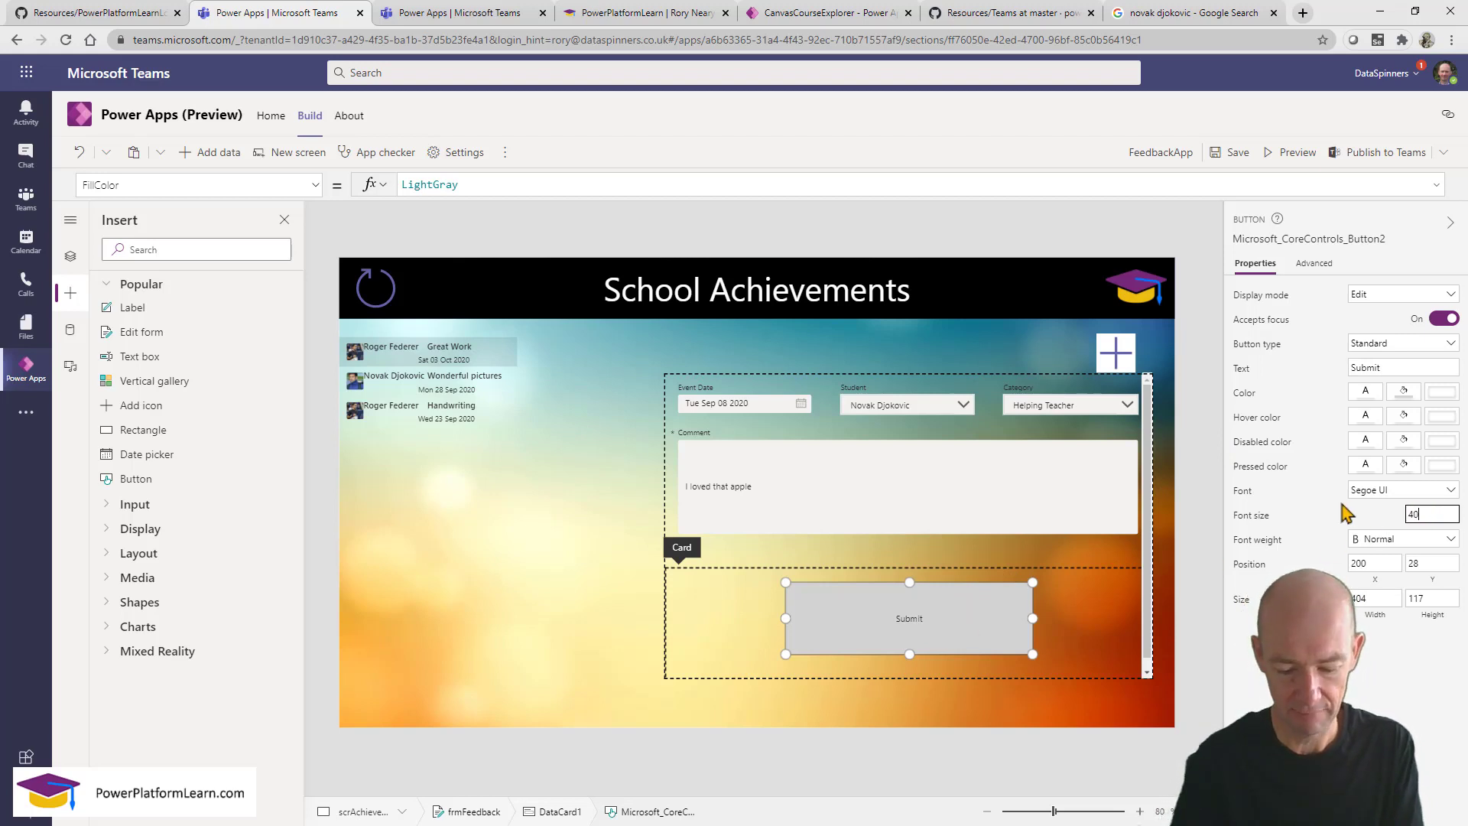
{"action": "left_click", "coordinate": [1049, 571]}
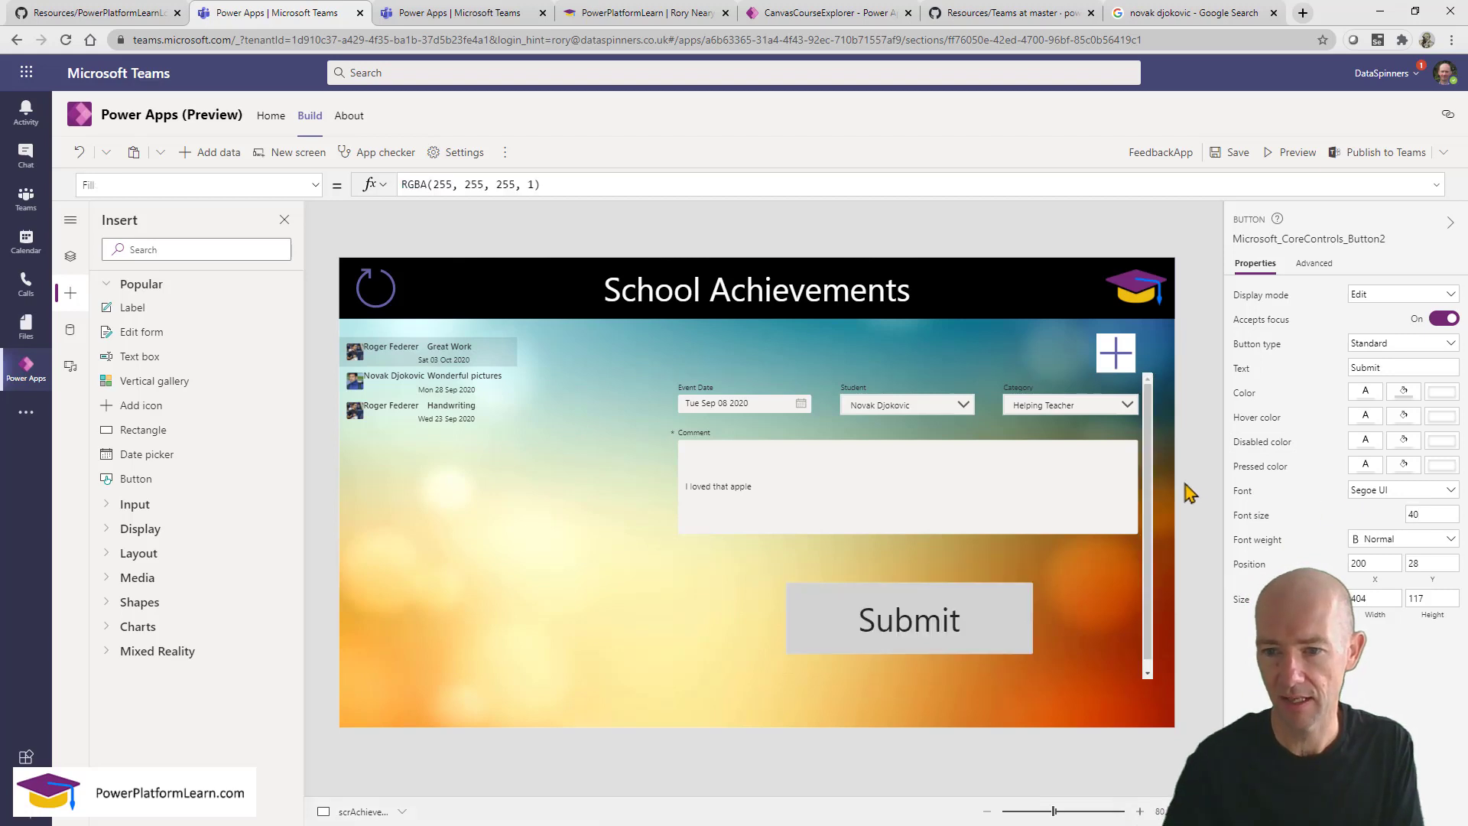
Set the Submit button's OnSelect to SubmitForm(frmFeedback).
{"action": "left_click", "coordinate": [934, 630]}
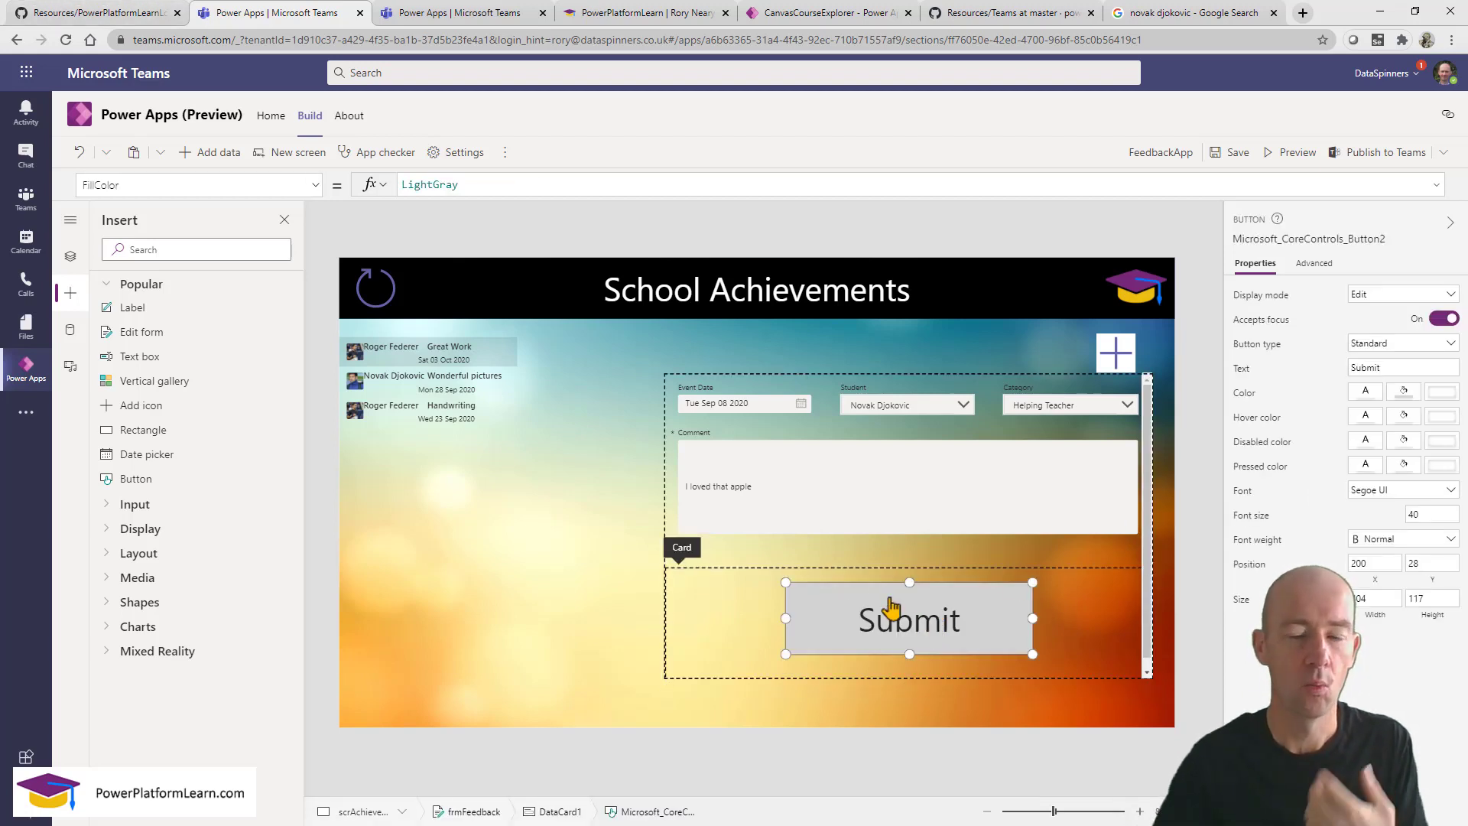
{"action": "left_click", "coordinate": [167, 184]}
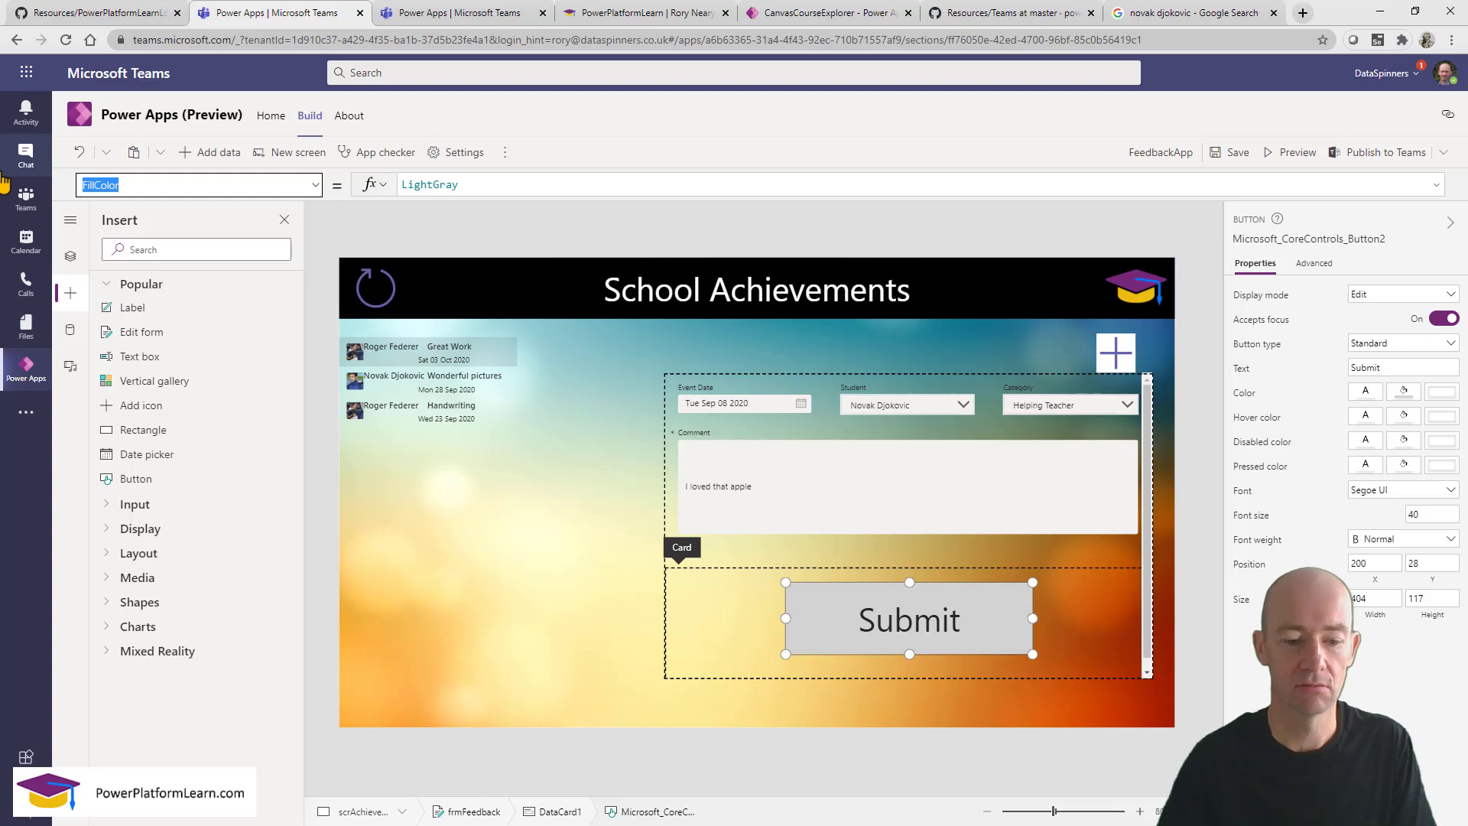
{"action": "type", "text": "OnSelect"}
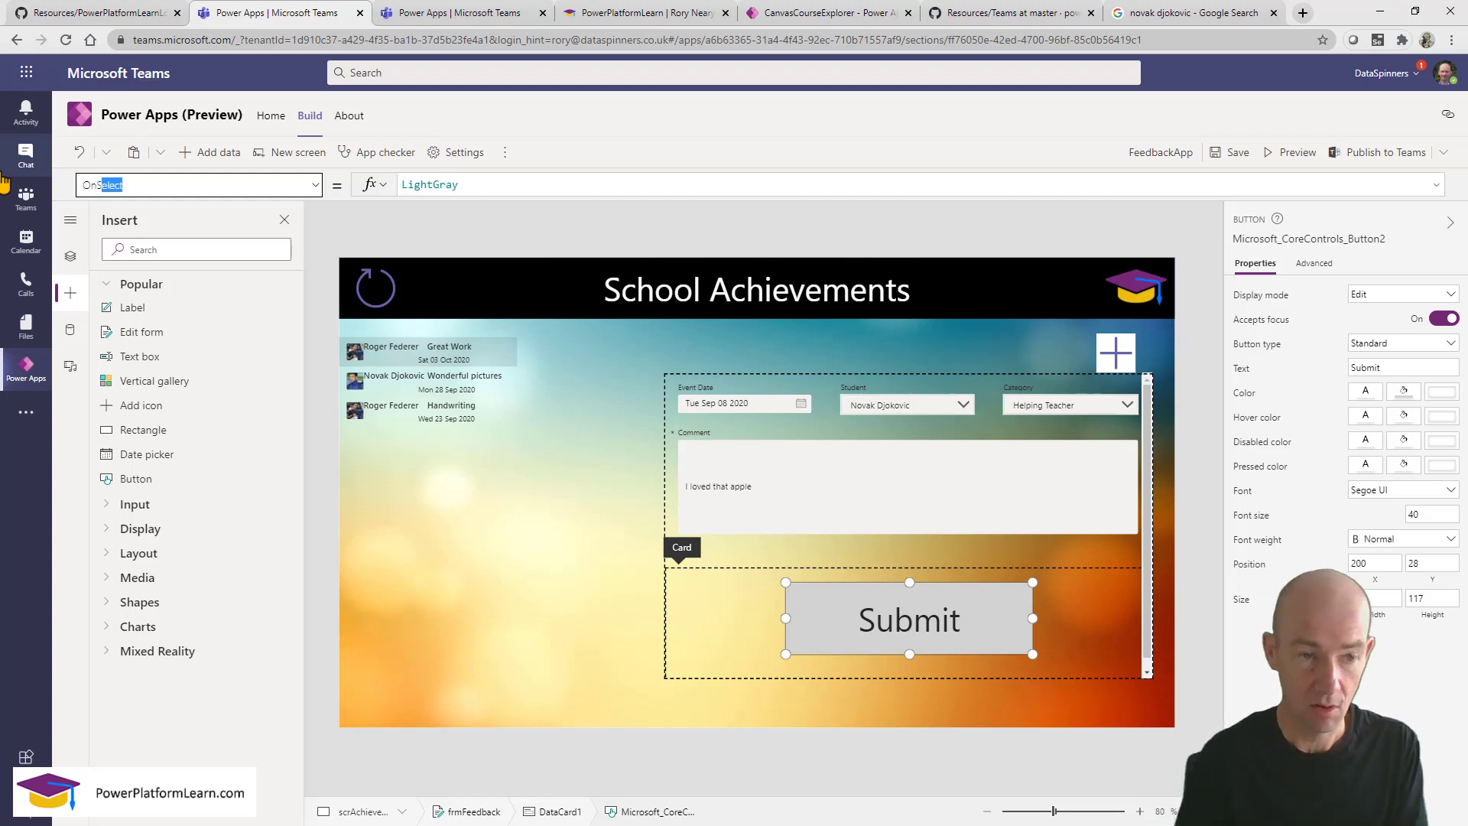
{"action": "key", "text": "Return"}
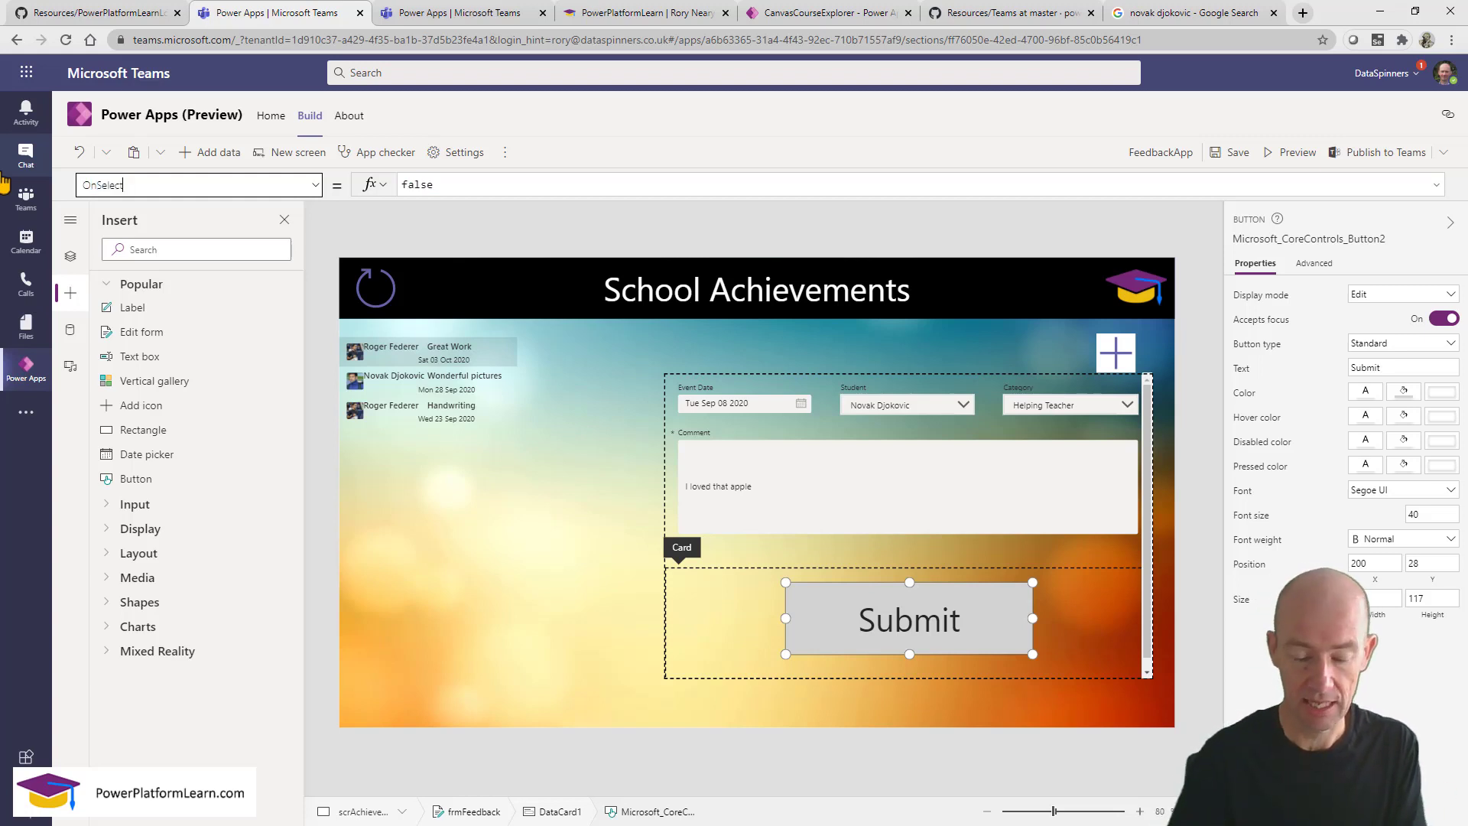
{"action": "left_click", "coordinate": [467, 183]}
{"action": "type", "text": "subm"}
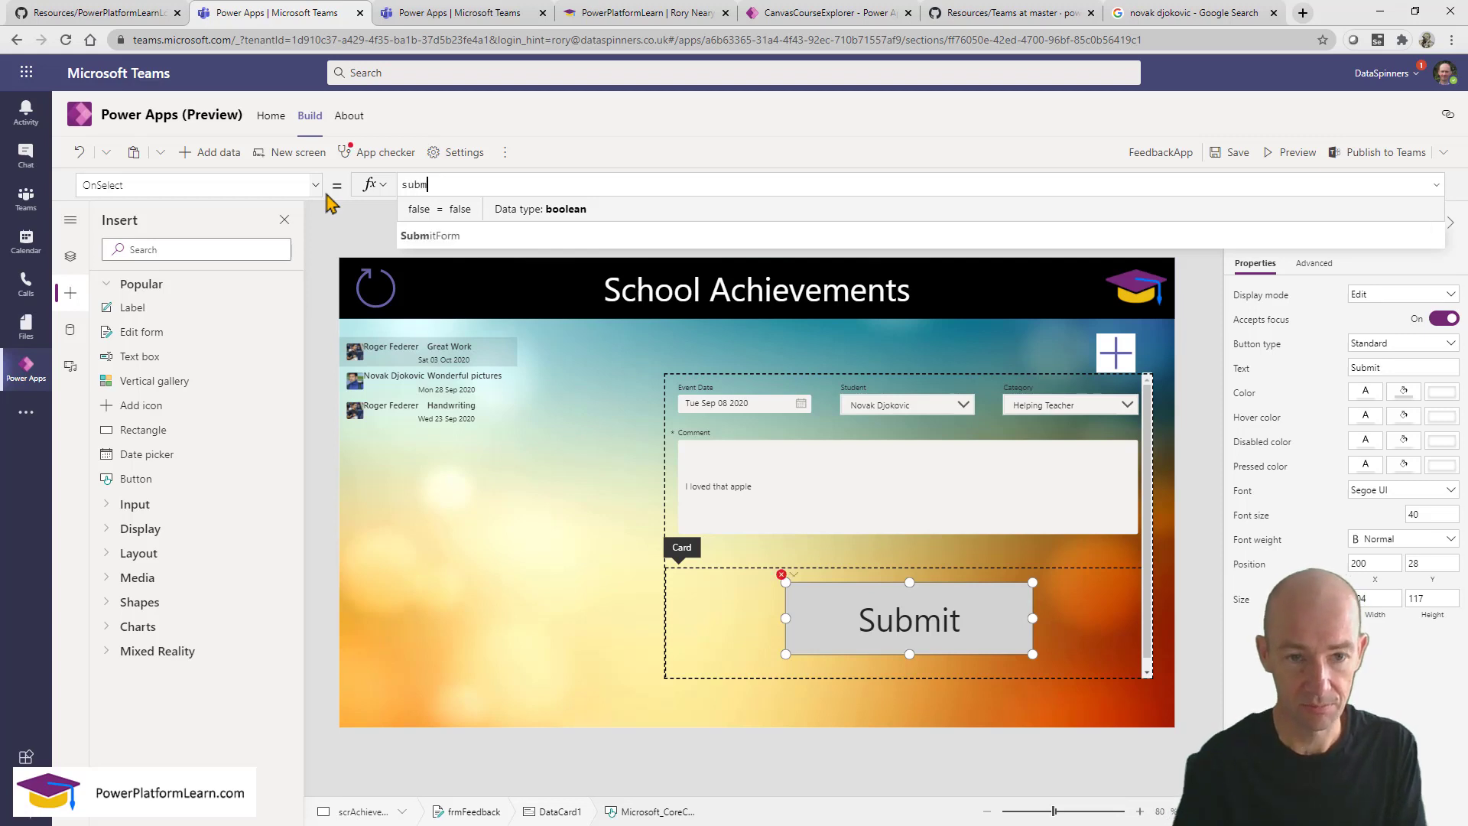
{"action": "left_click", "coordinate": [475, 228]}
{"action": "type", "text": "frmFeedback"}
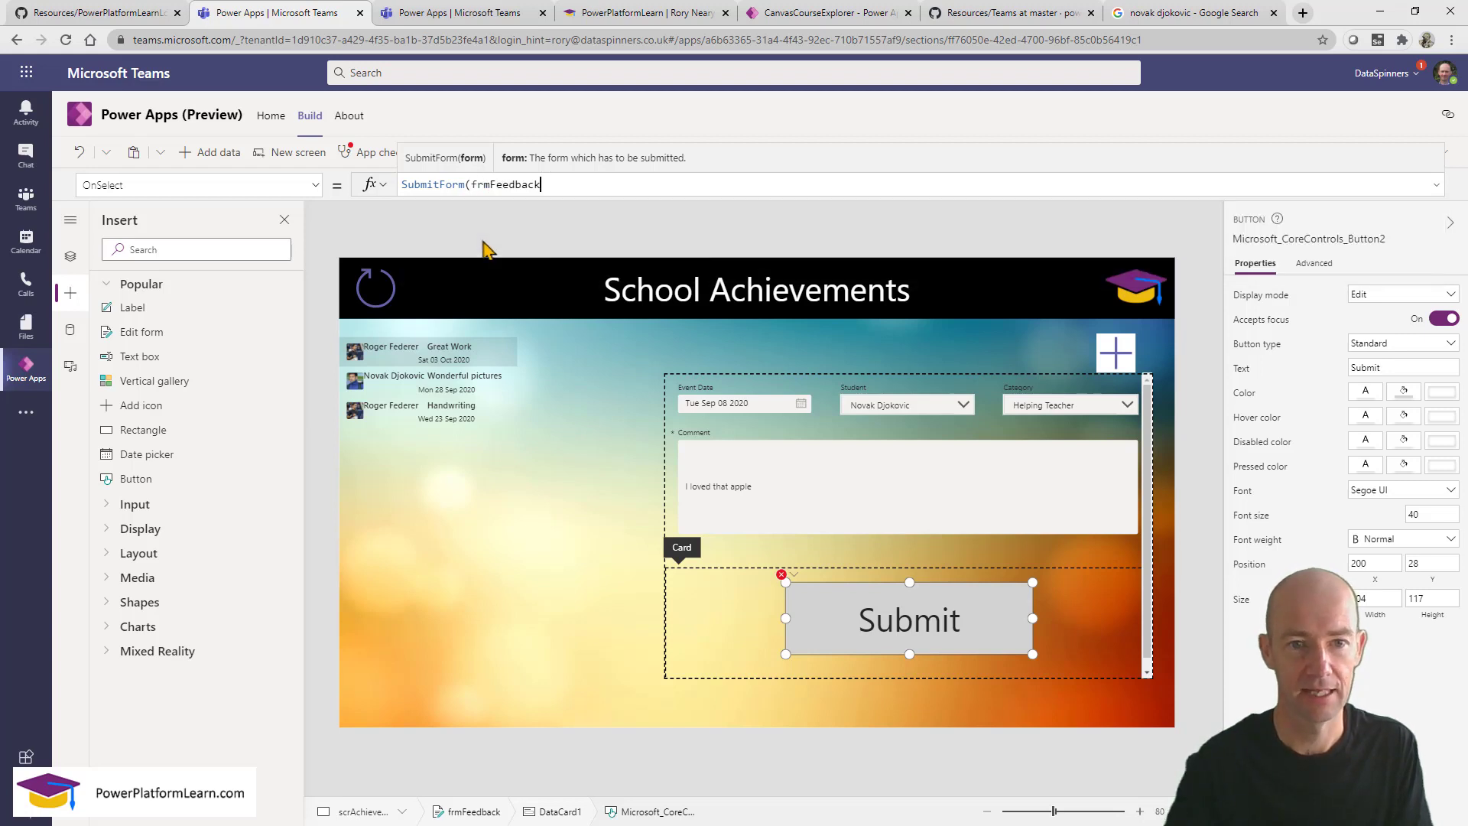
{"action": "left_click", "coordinate": [487, 244]}
{"action": "type", "text": ")"}
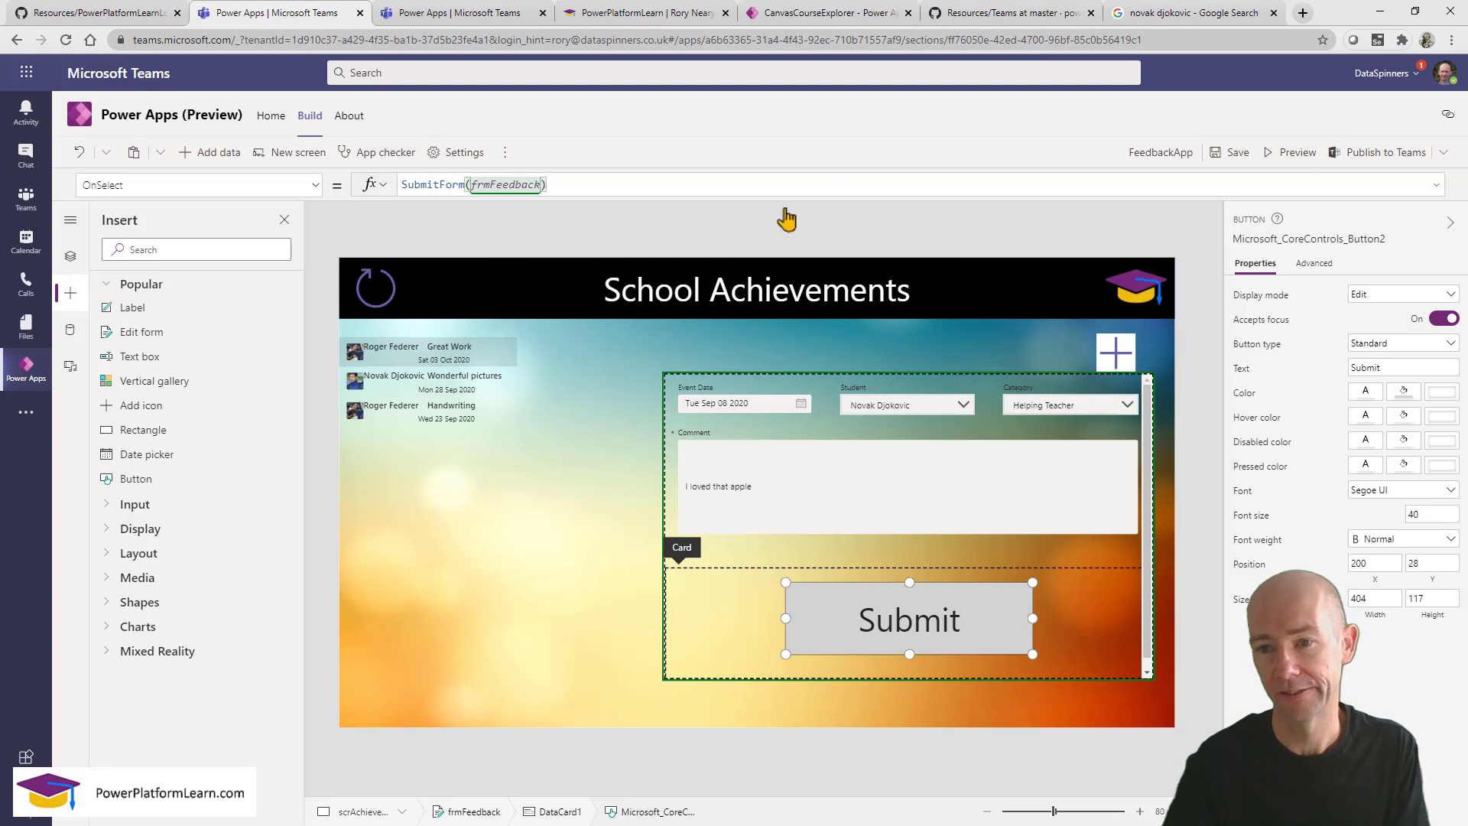
Run the app in preview and submit the feedback entry from the form.
{"action": "left_click", "coordinate": [1291, 153]}
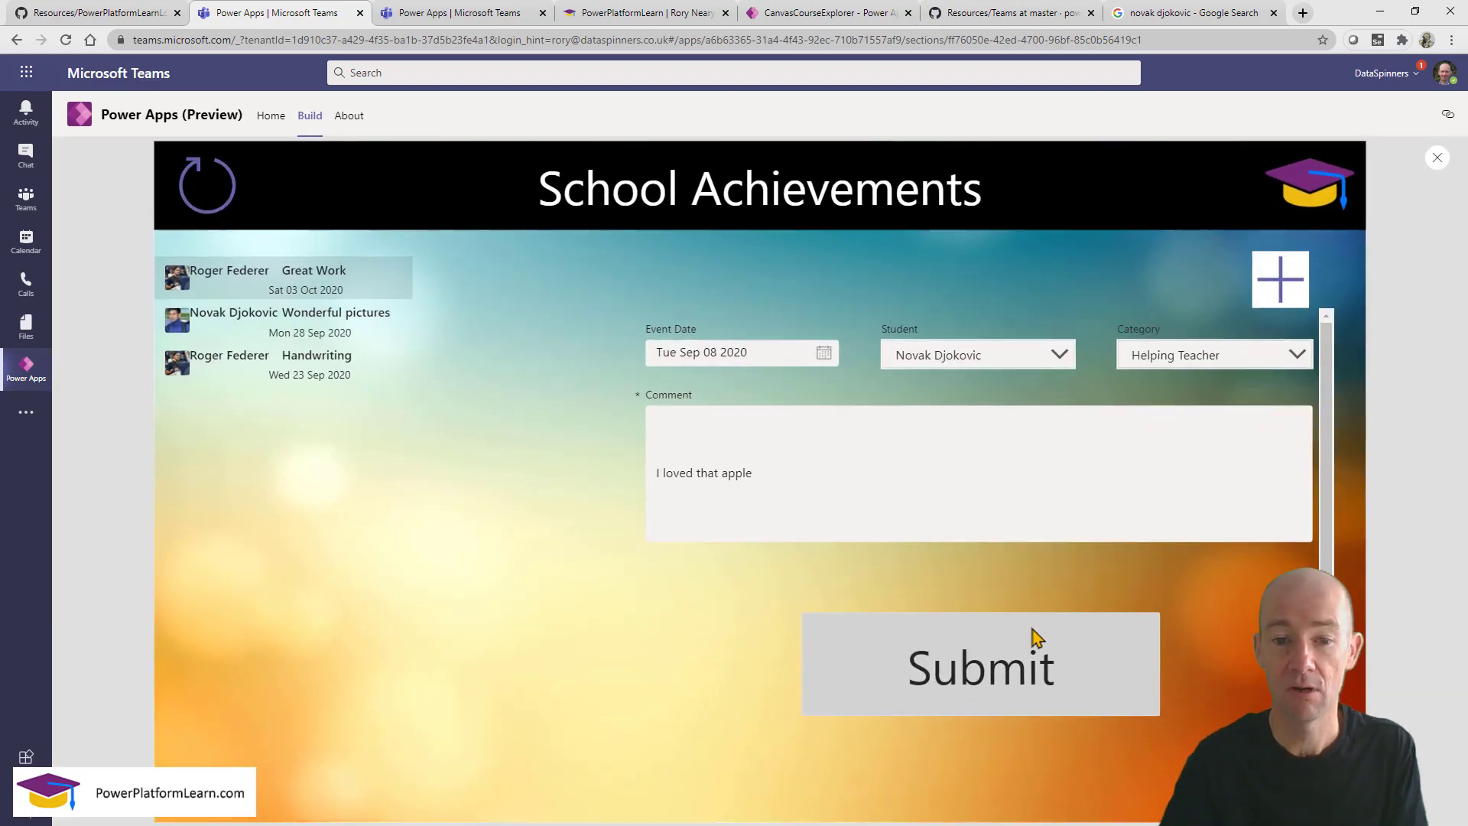
{"action": "left_click", "coordinate": [1002, 697]}
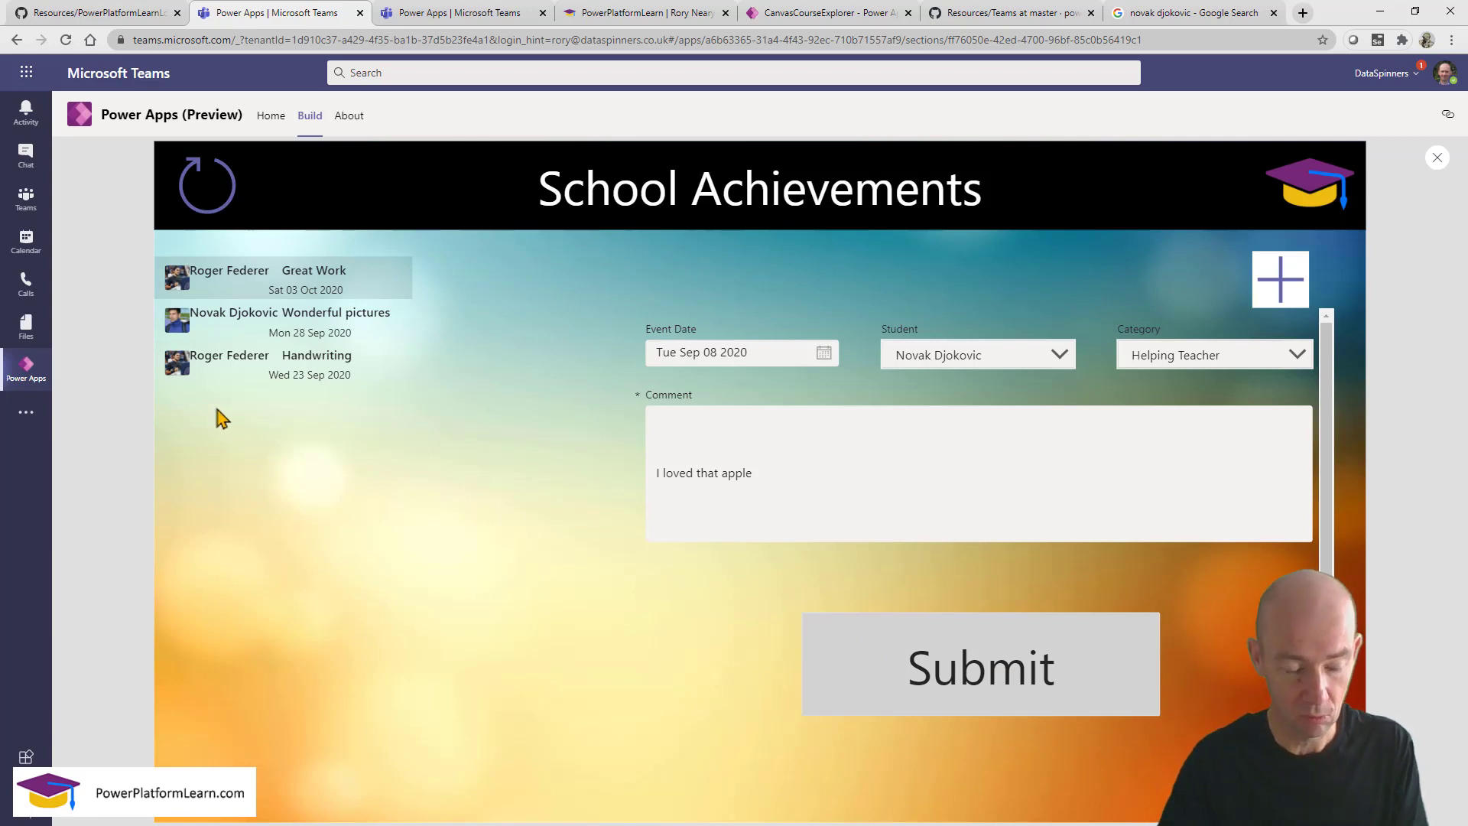
{"action": "left_click_drag", "start_coordinate": [145, 244], "coordinate": [451, 415]}
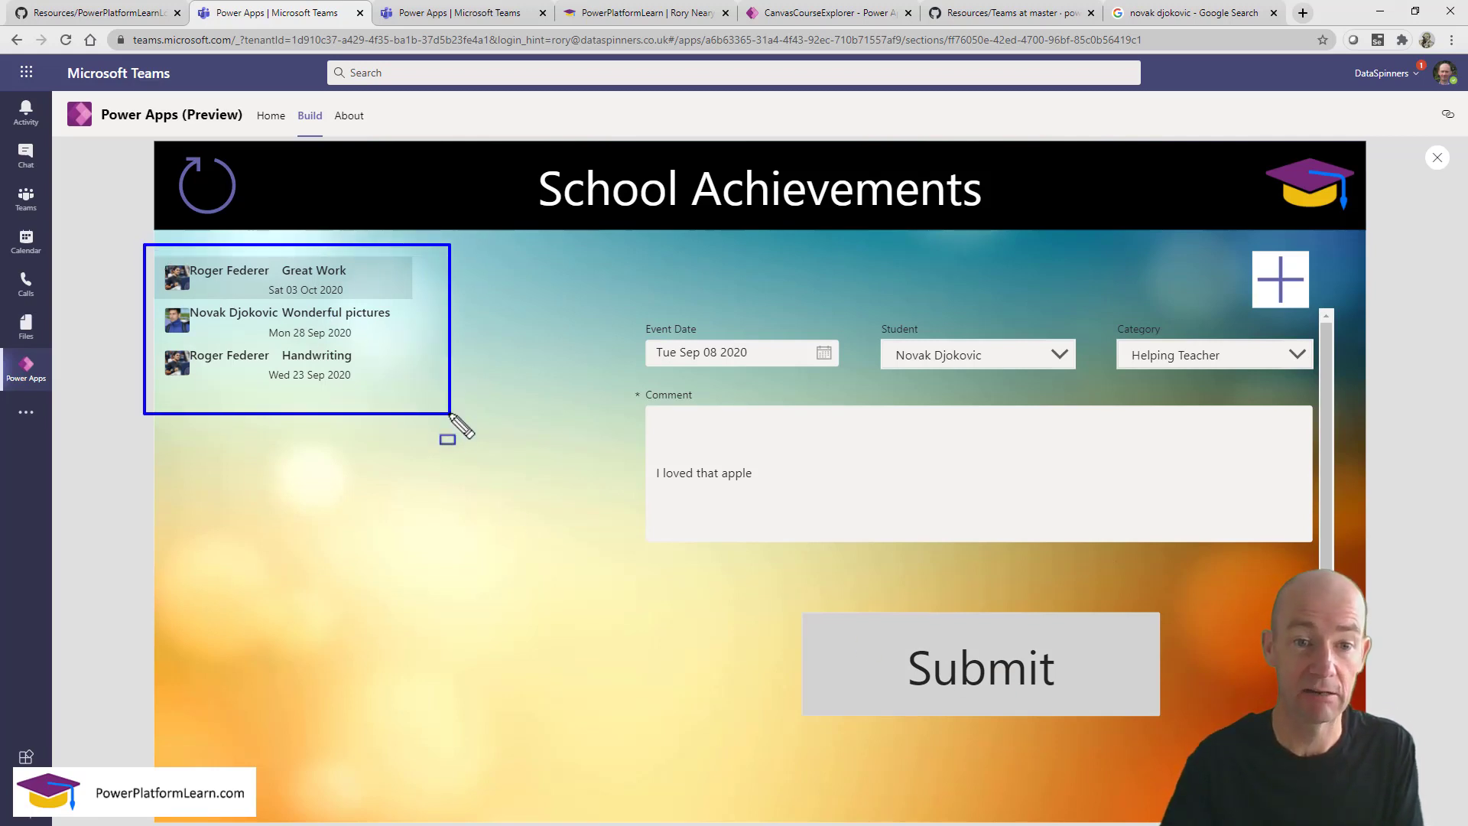
{"action": "key", "text": "Escape"}
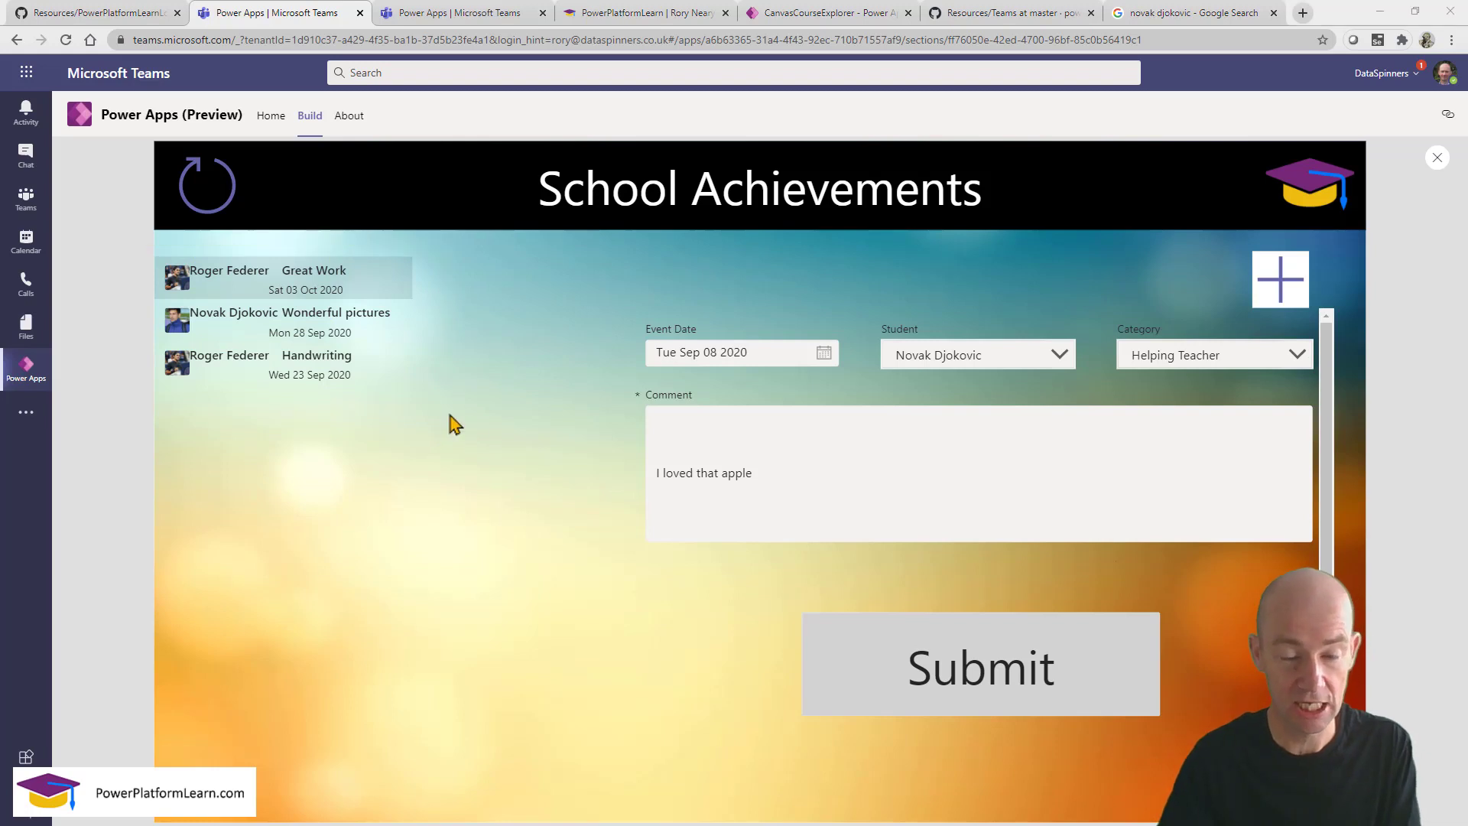
{"action": "left_click", "coordinate": [982, 685]}
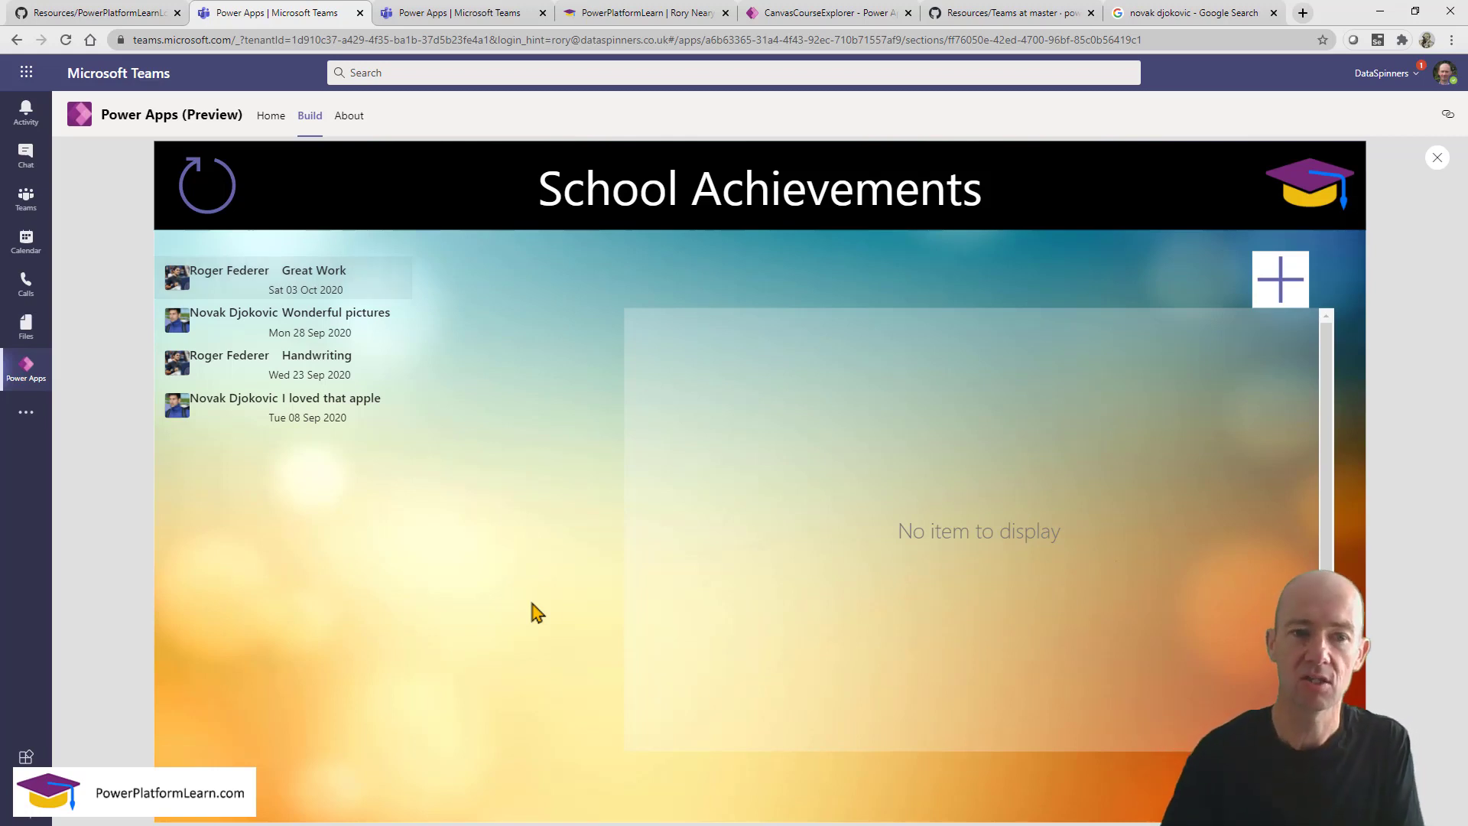
Check the Wonderful pictures, I loved that apple and Handwriting entries in the gallery.
{"action": "left_click", "coordinate": [240, 337]}
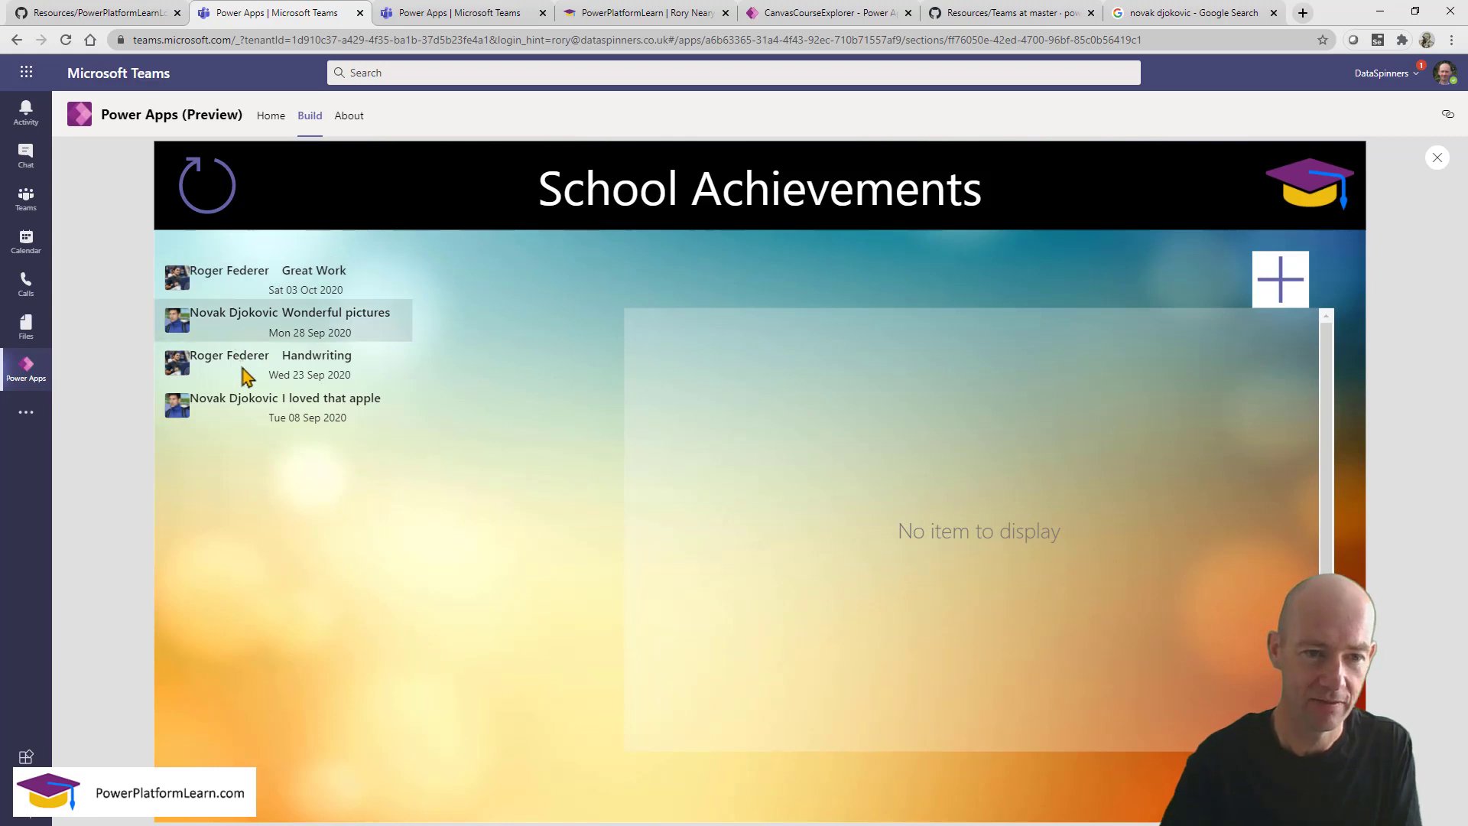
{"action": "left_click", "coordinate": [259, 410]}
{"action": "left_click", "coordinate": [243, 376]}
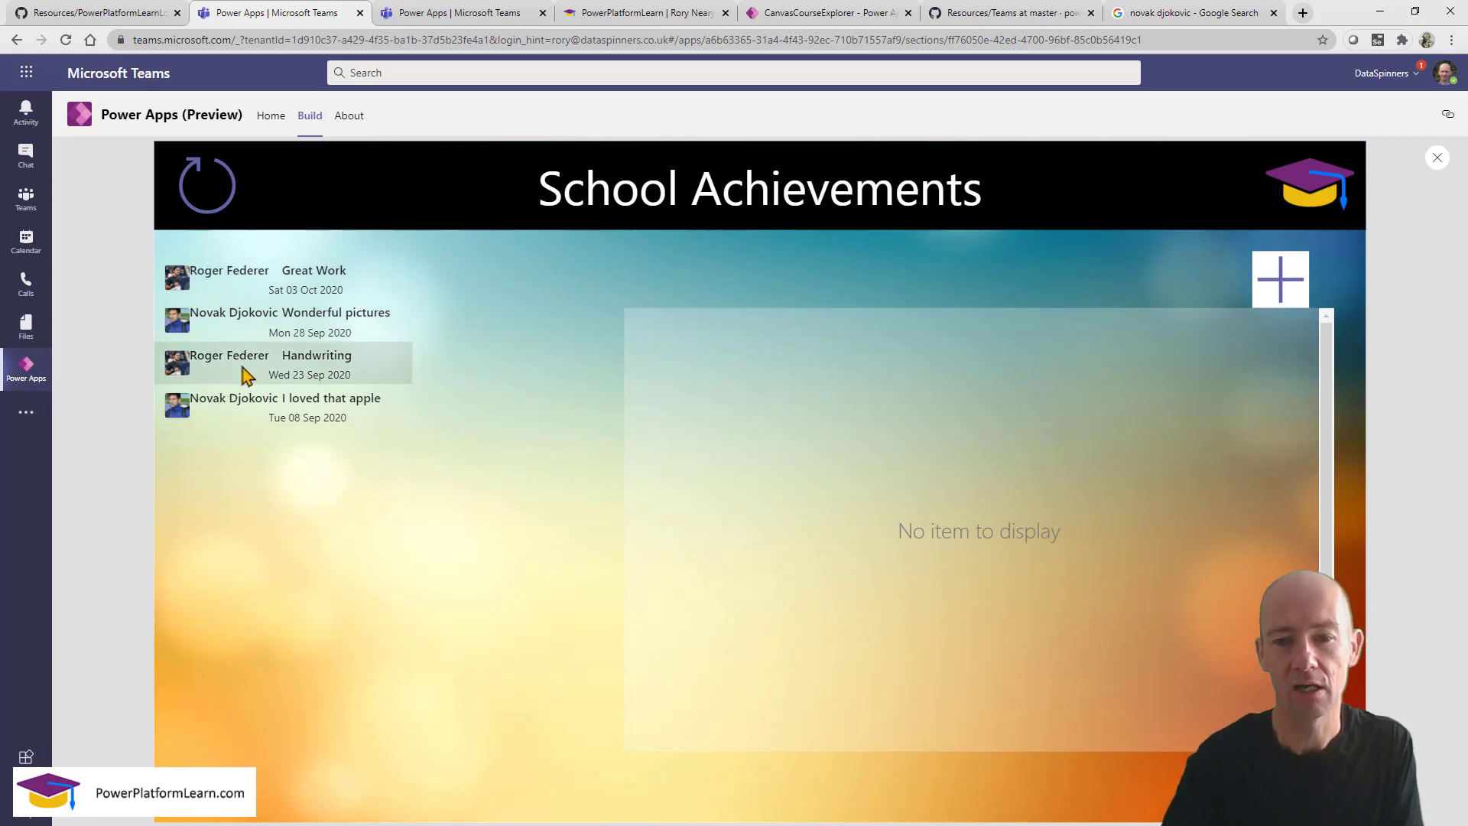
{"action": "left_click_drag", "start_coordinate": [564, 265], "coordinate": [1063, 497]}
{"action": "mouse_move", "coordinate": [1385, 649]}
{"action": "left_mouse_down"}
{"action": "mouse_move", "coordinate": [1391, 785]}
{"action": "mouse_move", "coordinate": [1338, 767]}
{"action": "left_mouse_up"}
{"action": "key", "text": "Escape"}
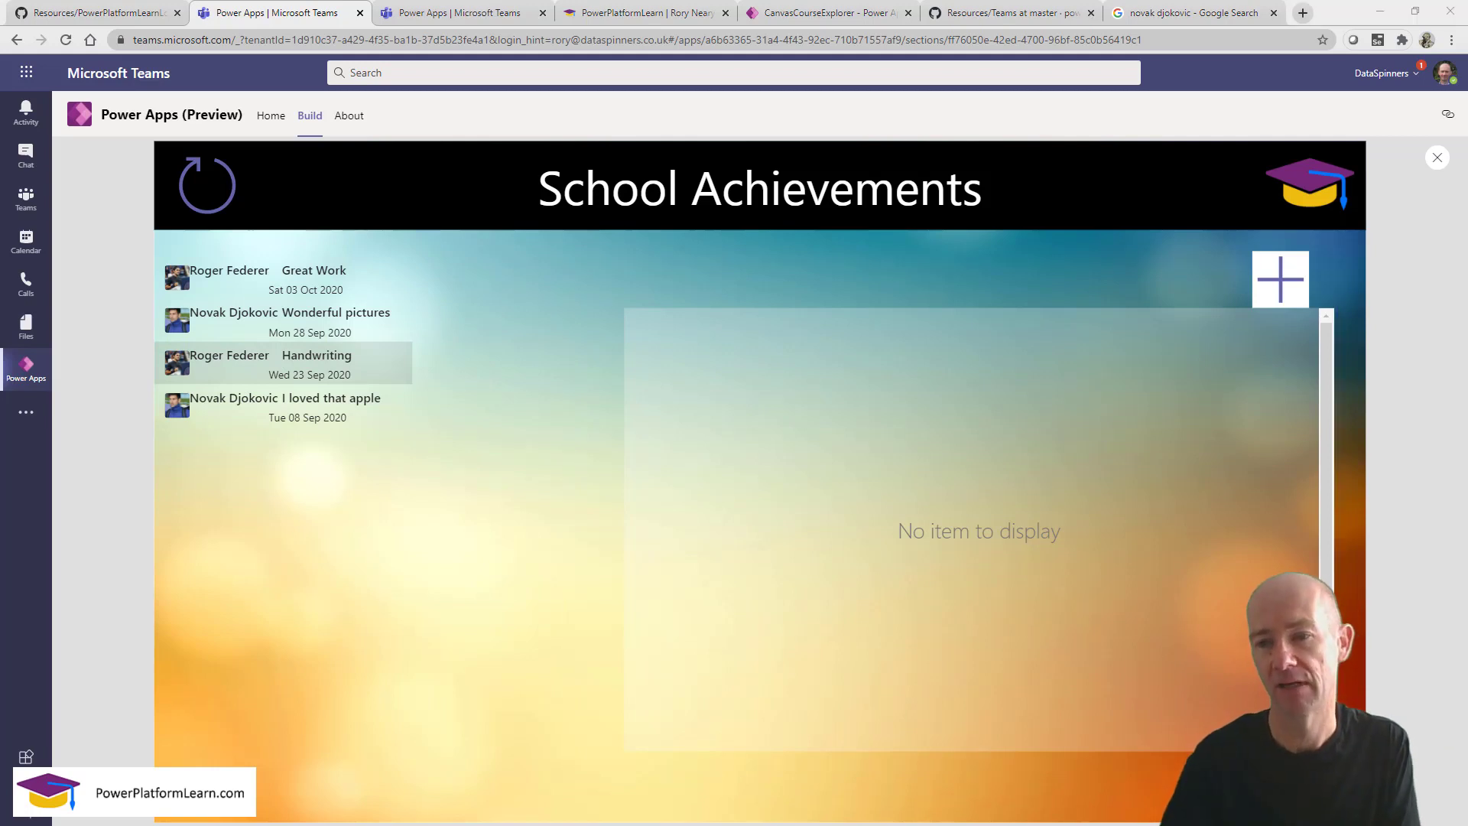
Return to the editor, dismiss the tip, and select the frmFeedback form's Item property.
{"action": "left_click", "coordinate": [1436, 158]}
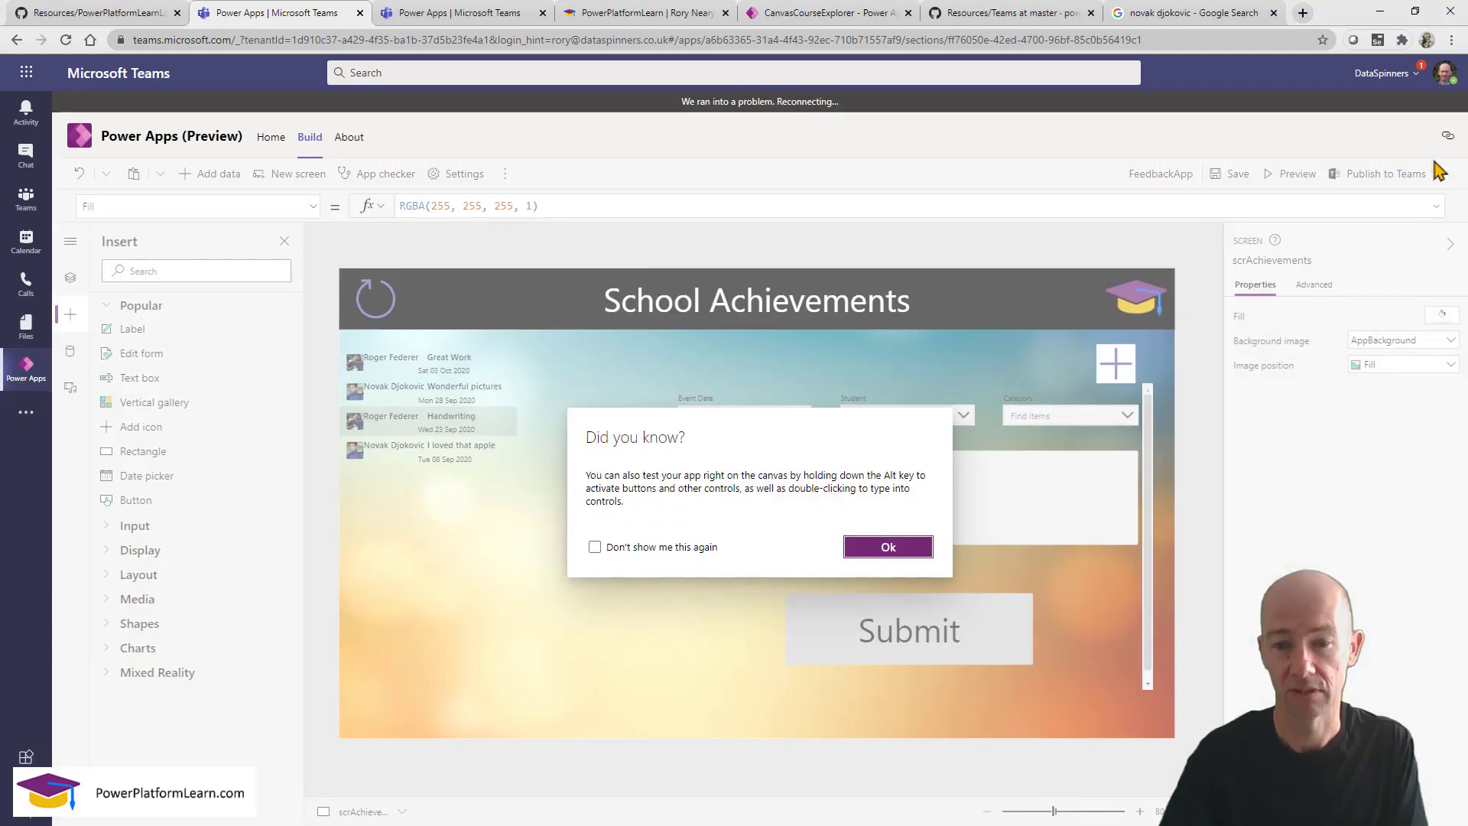
{"action": "left_click", "coordinate": [595, 547]}
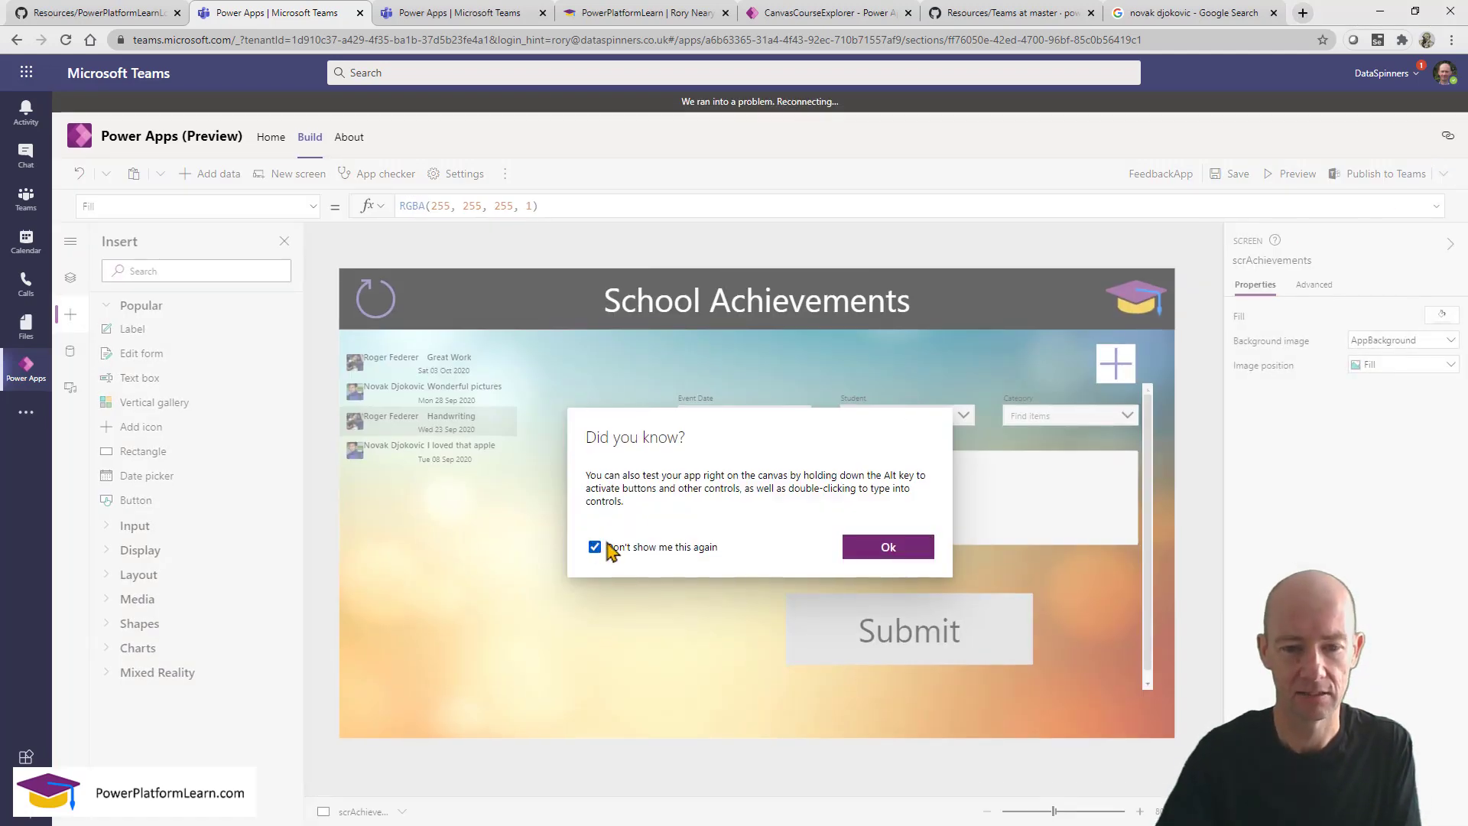
{"action": "left_click", "coordinate": [889, 547]}
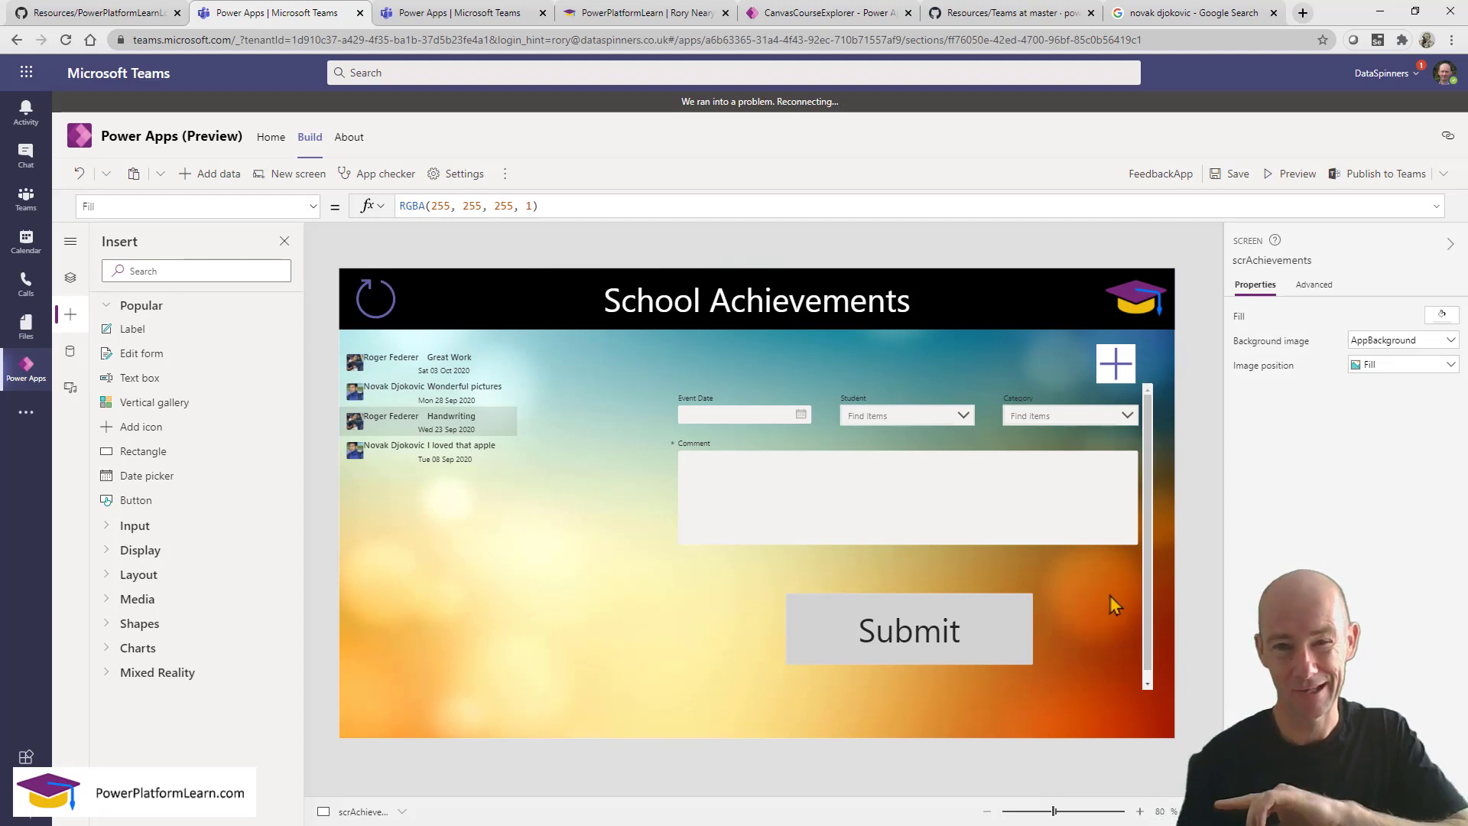
{"action": "left_click", "coordinate": [1062, 593]}
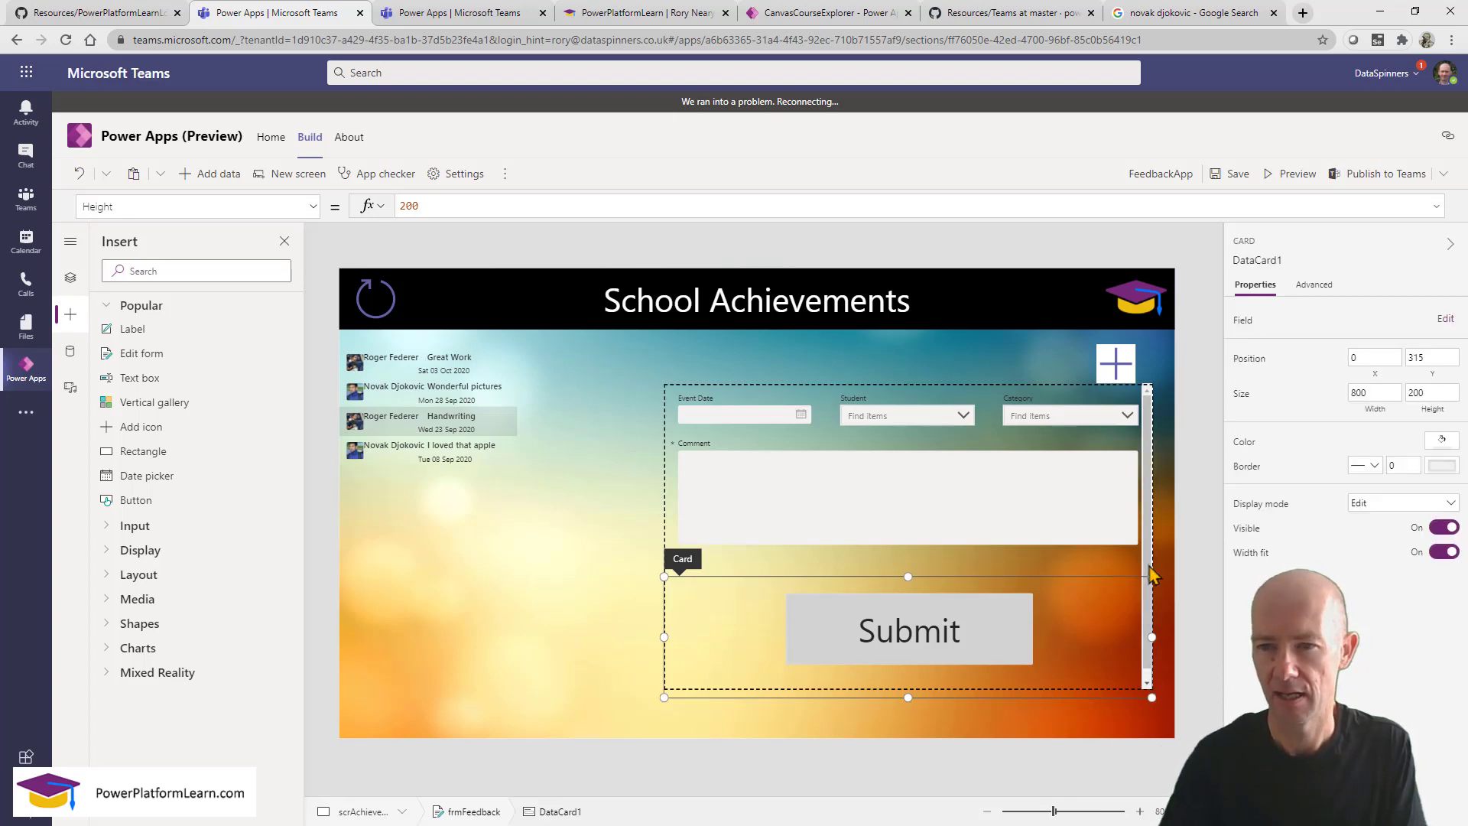
{"action": "left_click", "coordinate": [1149, 454]}
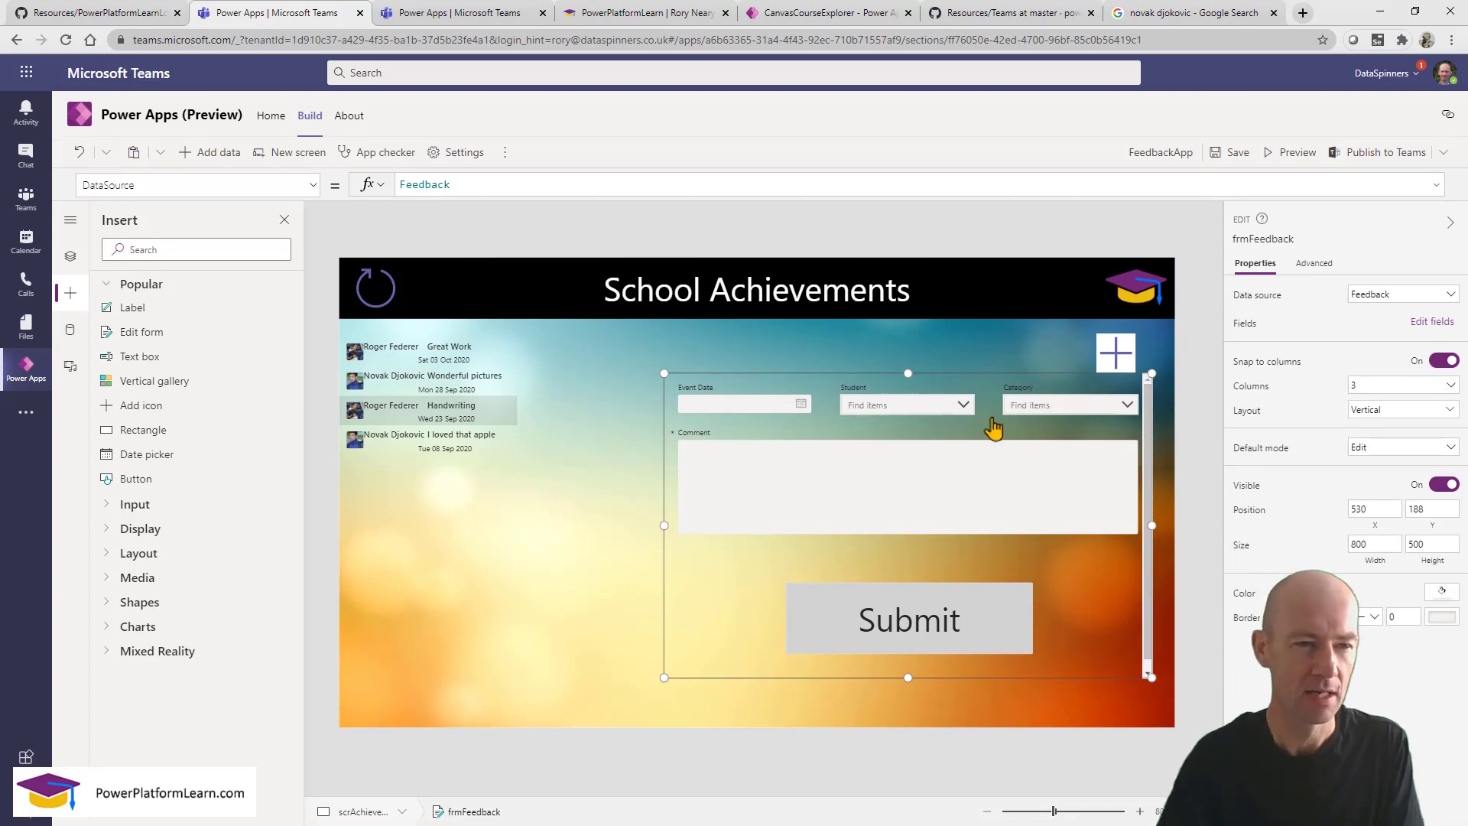
{"action": "left_click", "coordinate": [71, 257]}
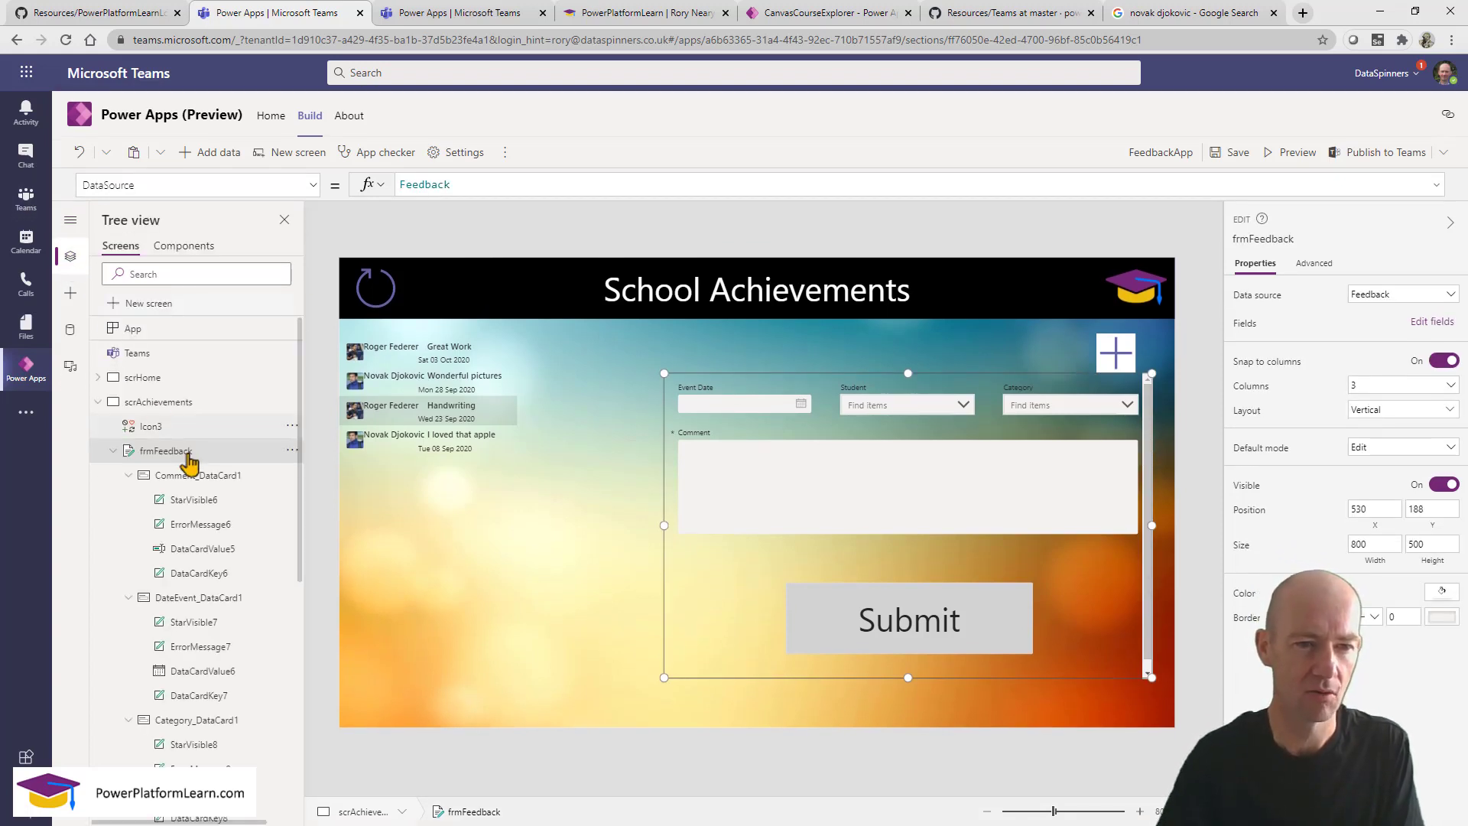
{"action": "left_click", "coordinate": [312, 187]}
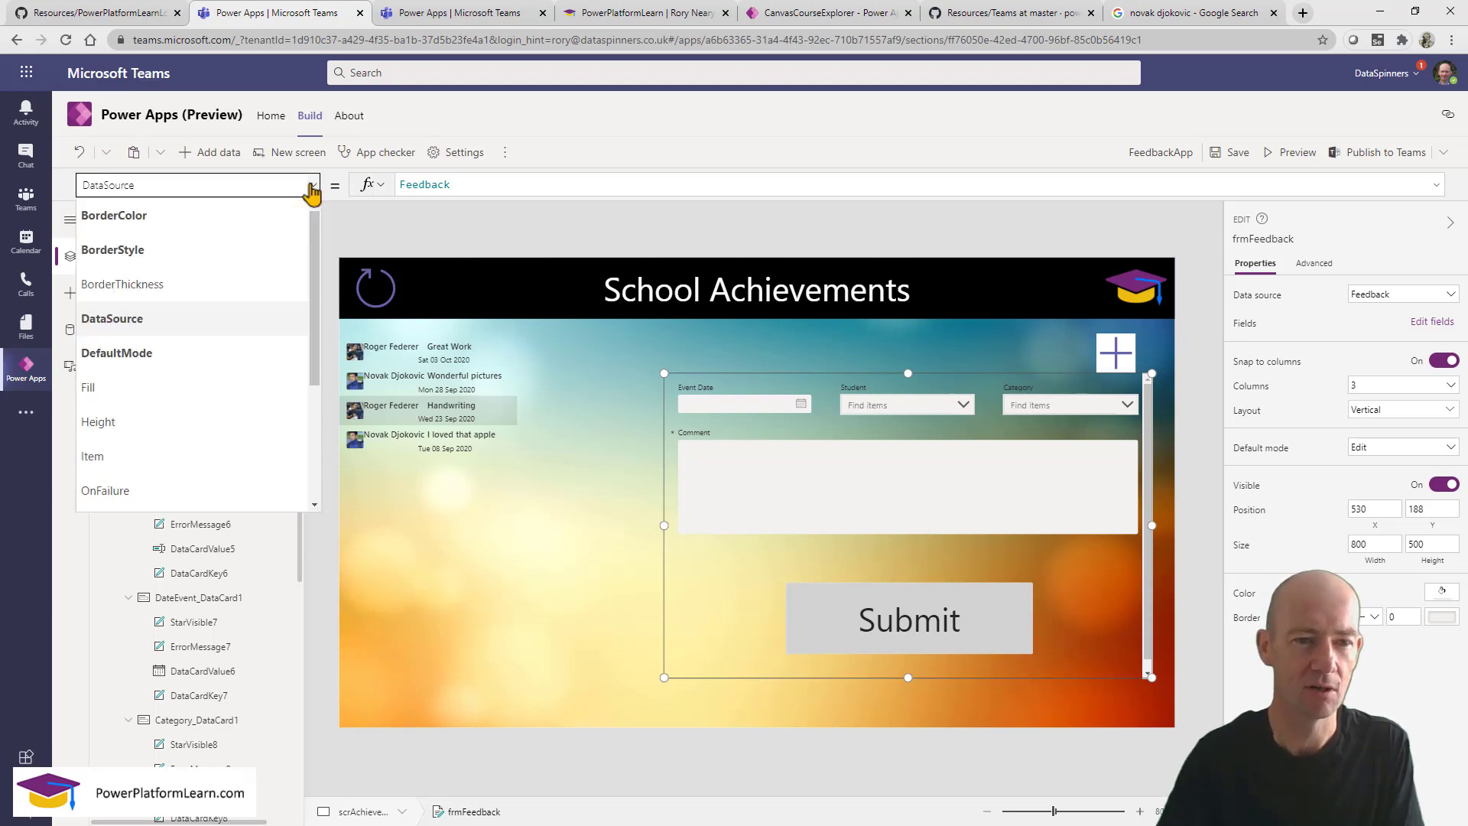
{"action": "left_click", "coordinate": [243, 458]}
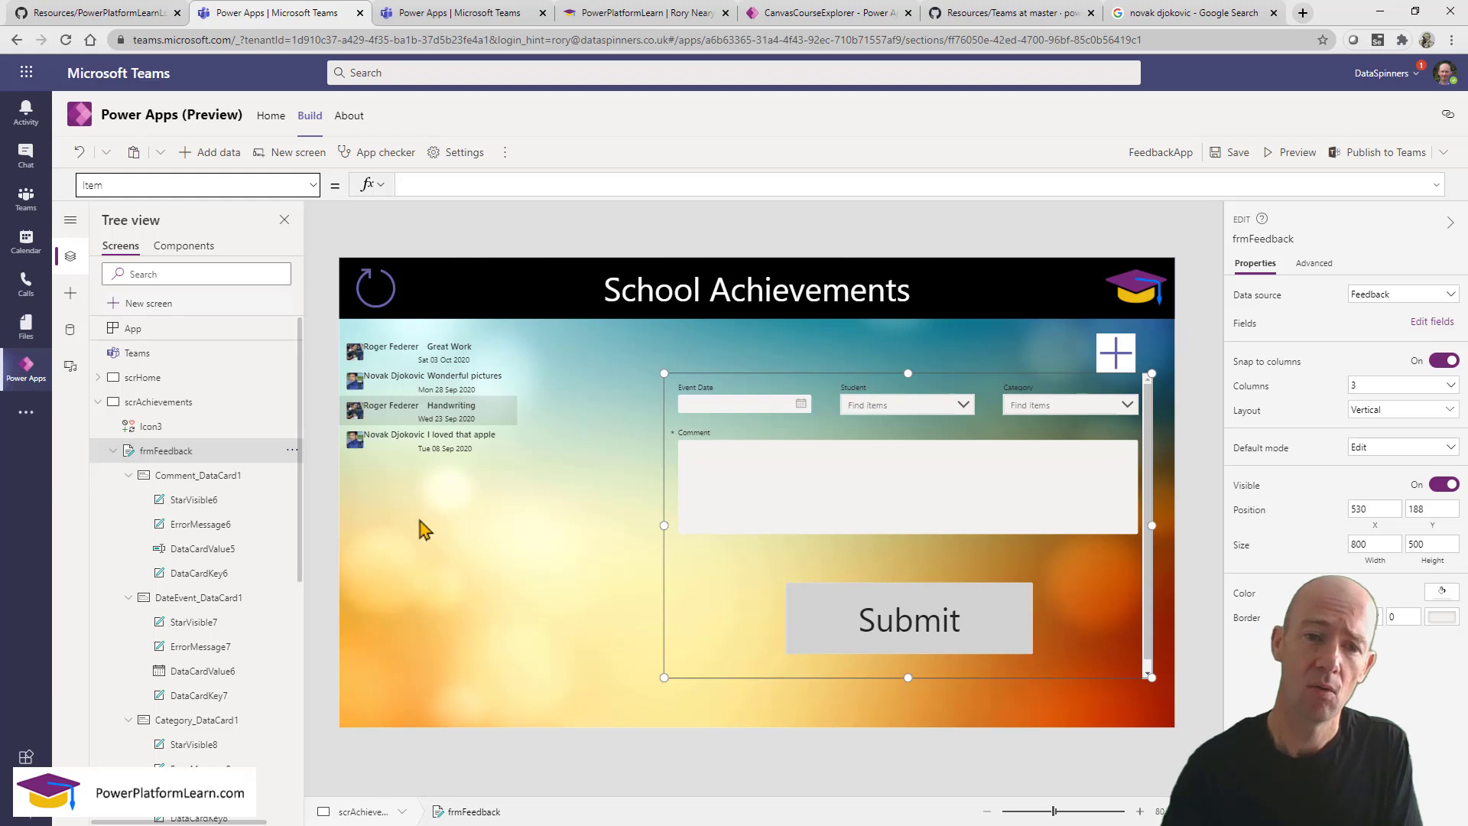
Change the feedback gallery's name from Gallery1 to galFeedback.
{"action": "left_click", "coordinate": [460, 539]}
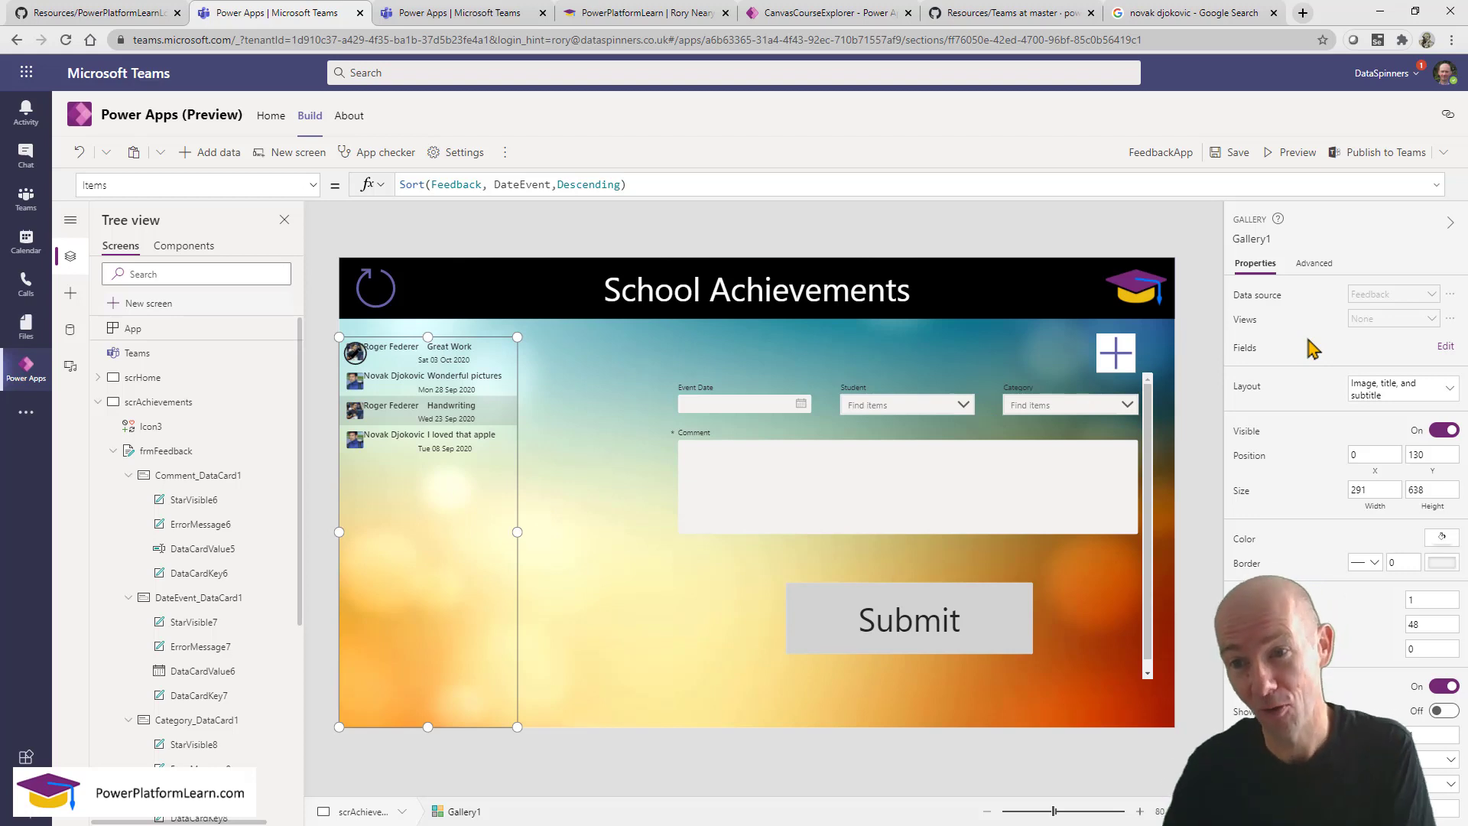
{"action": "left_click", "coordinate": [1278, 239]}
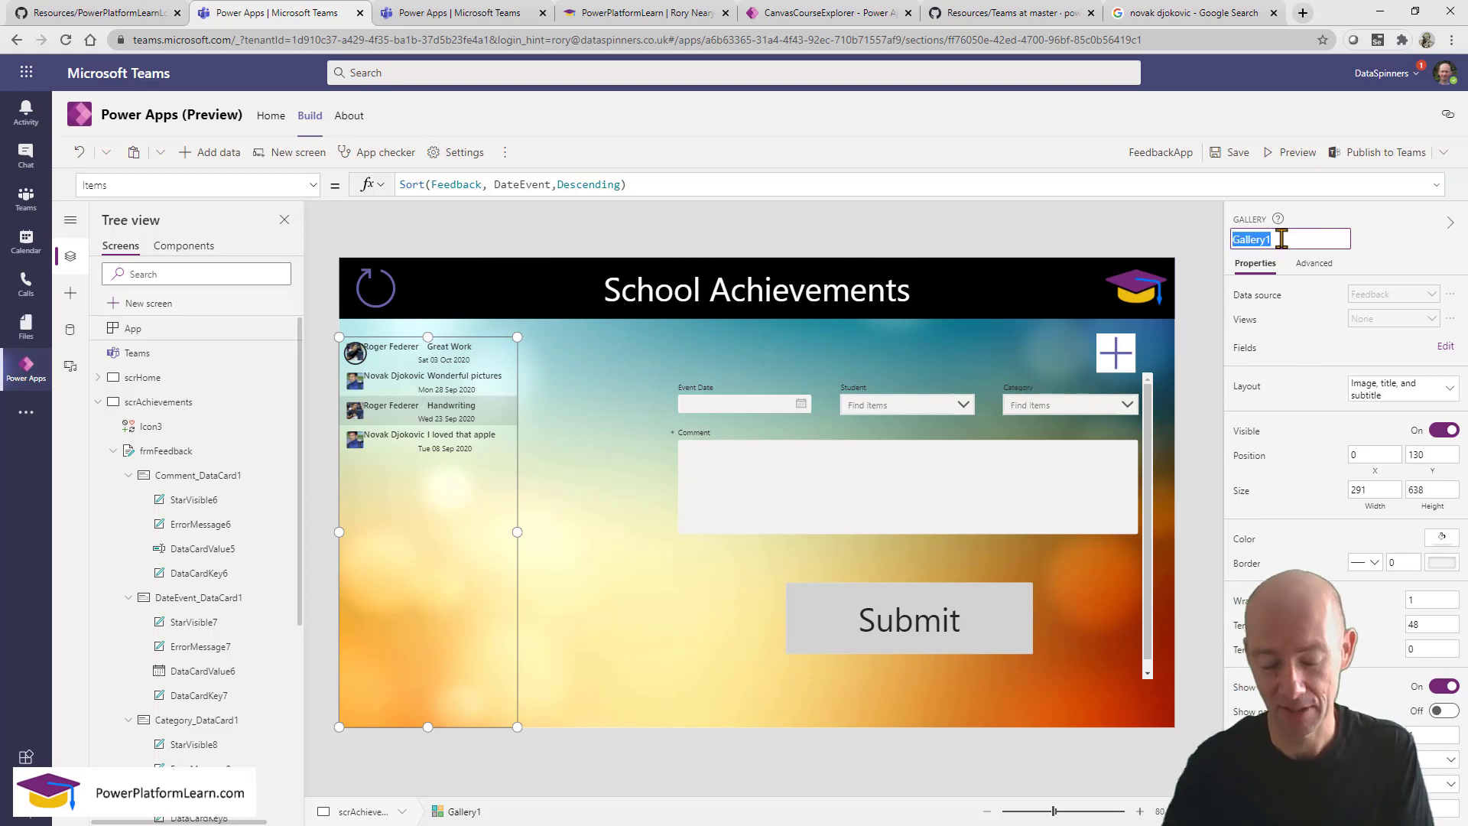
{"action": "type", "text": "gla"}
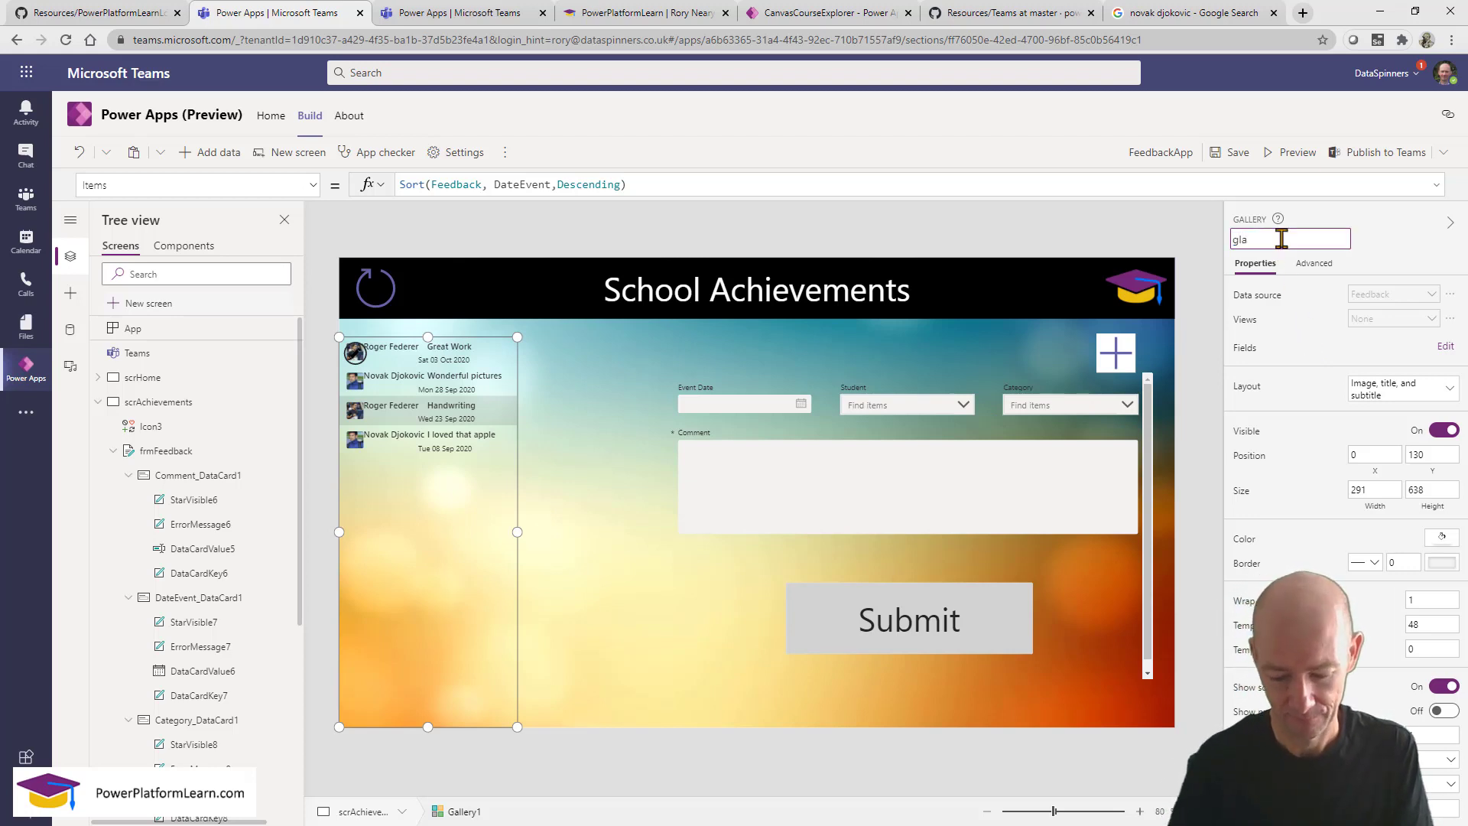
{"action": "type", "text": "Feedback"}
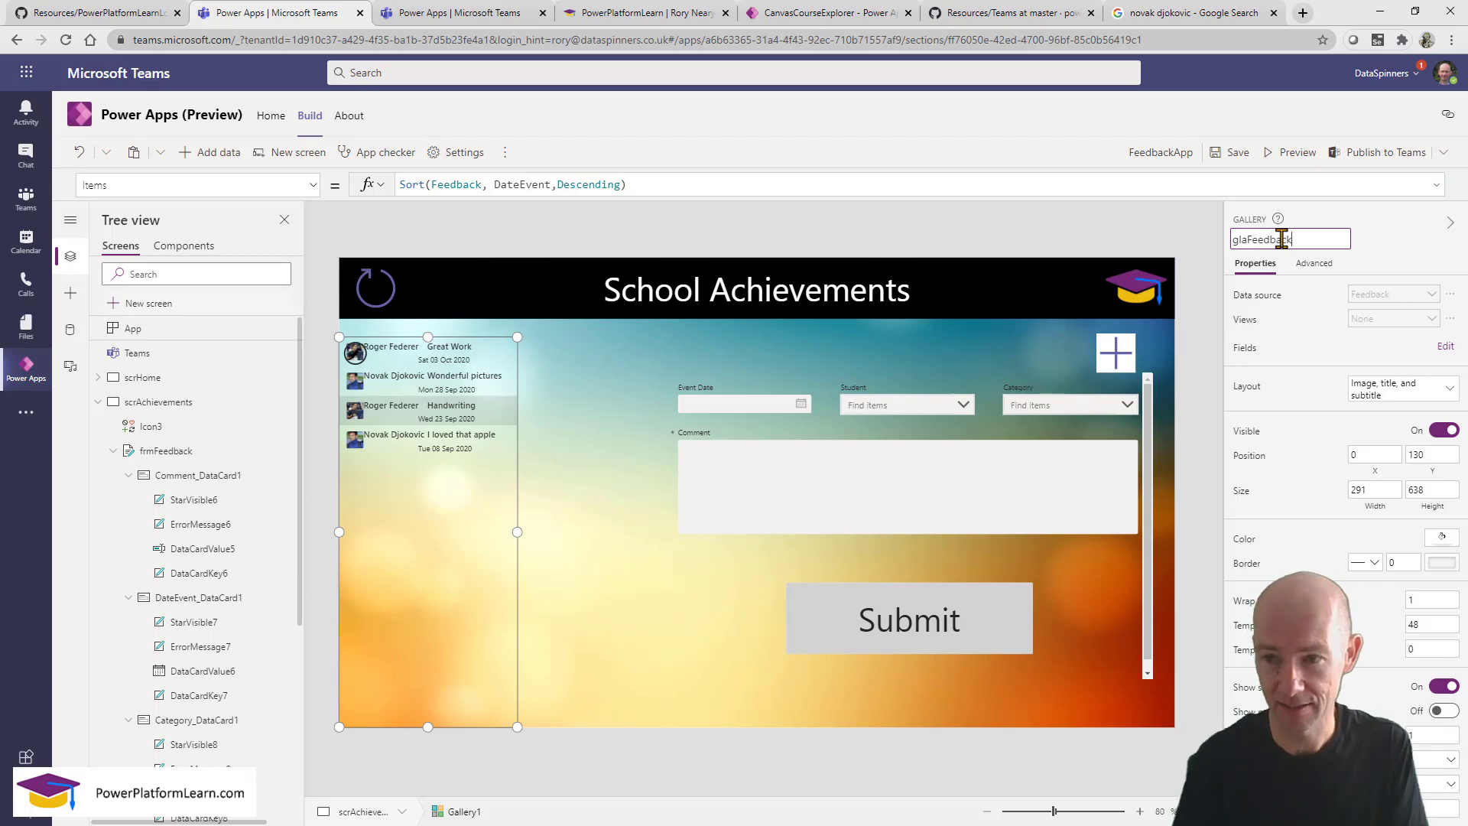
{"action": "key", "text": "BackSpace"}
{"action": "key", "text": "BackSpace"}
{"action": "key", "text": "BackSpace"}
{"action": "key", "text": "BackSpace"}
{"action": "key", "text": "BackSpace"}
{"action": "key", "text": "BackSpace"}
{"action": "key", "text": "BackSpace"}
{"action": "key", "text": "BackSpace"}
{"action": "key", "text": "BackSpace"}
{"action": "key", "text": "BackSpace"}
{"action": "type", "text": "al"}
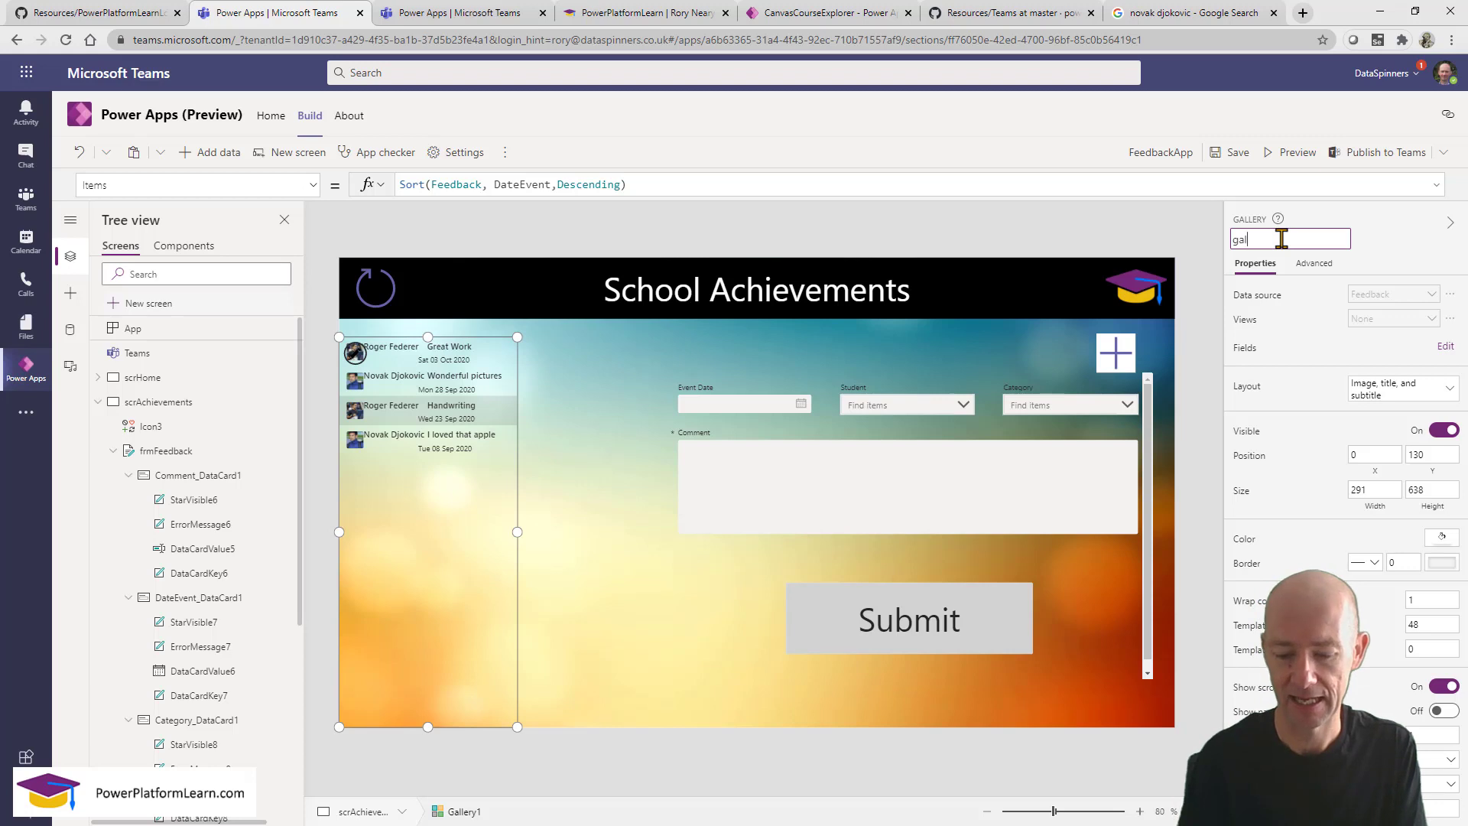
{"action": "type", "text": "Feedback"}
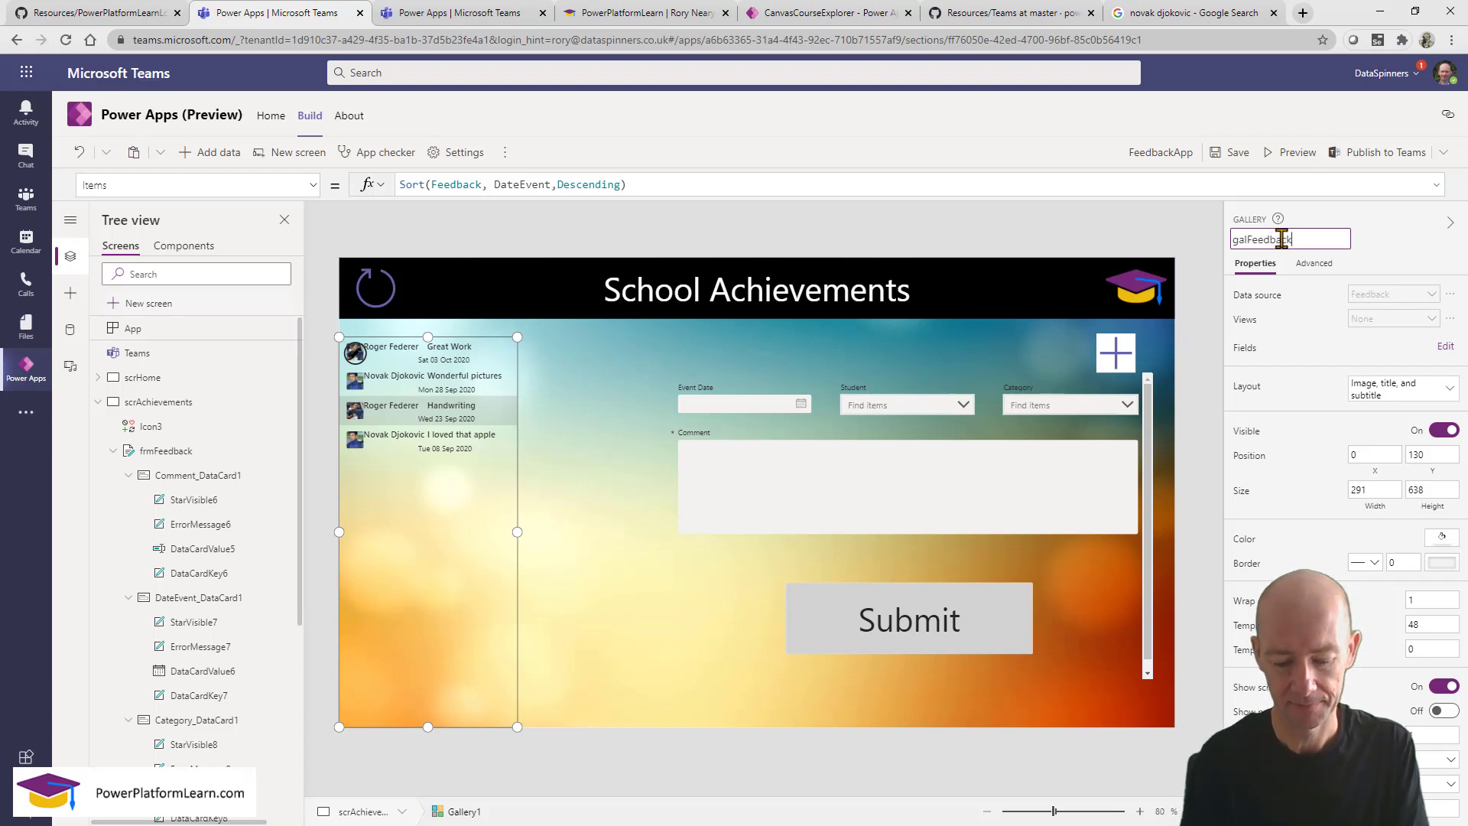
{"action": "key", "text": "Return"}
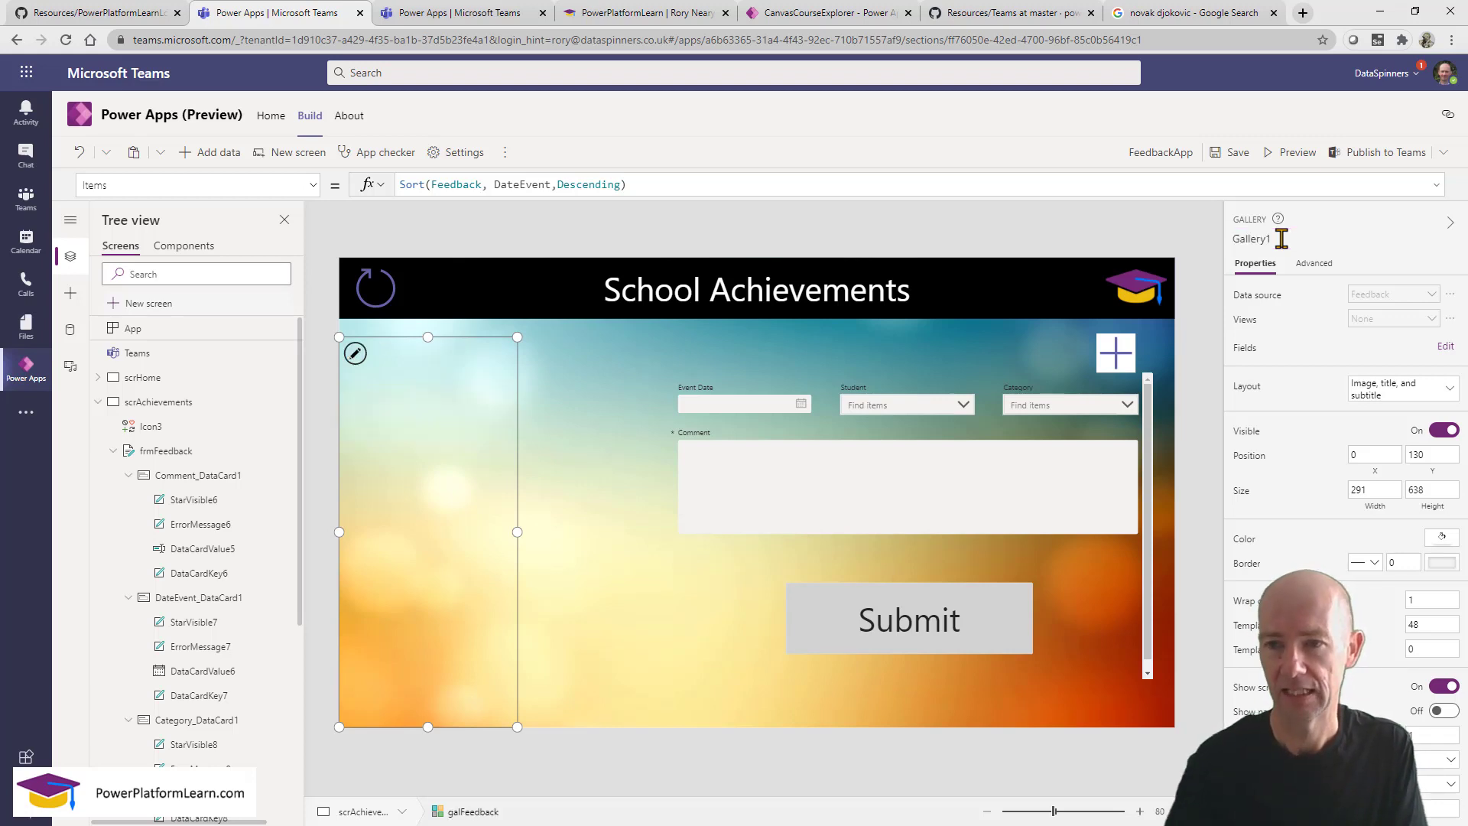
Set the frmFeedback form's Item formula to galFeedback.Selected.
{"action": "left_click", "coordinate": [985, 646]}
{"action": "left_click", "coordinate": [985, 646]}
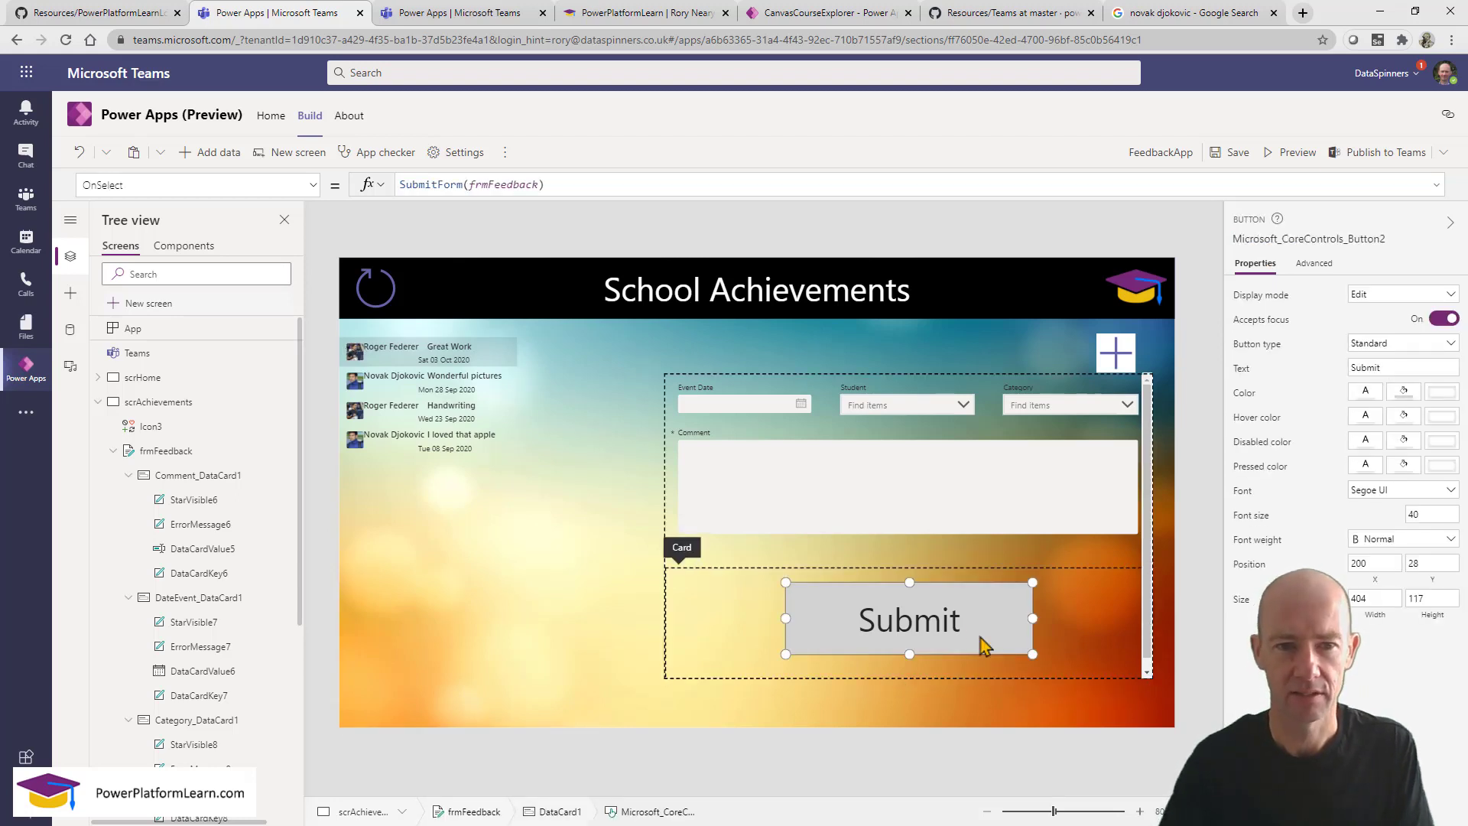
{"action": "left_click", "coordinate": [1149, 629]}
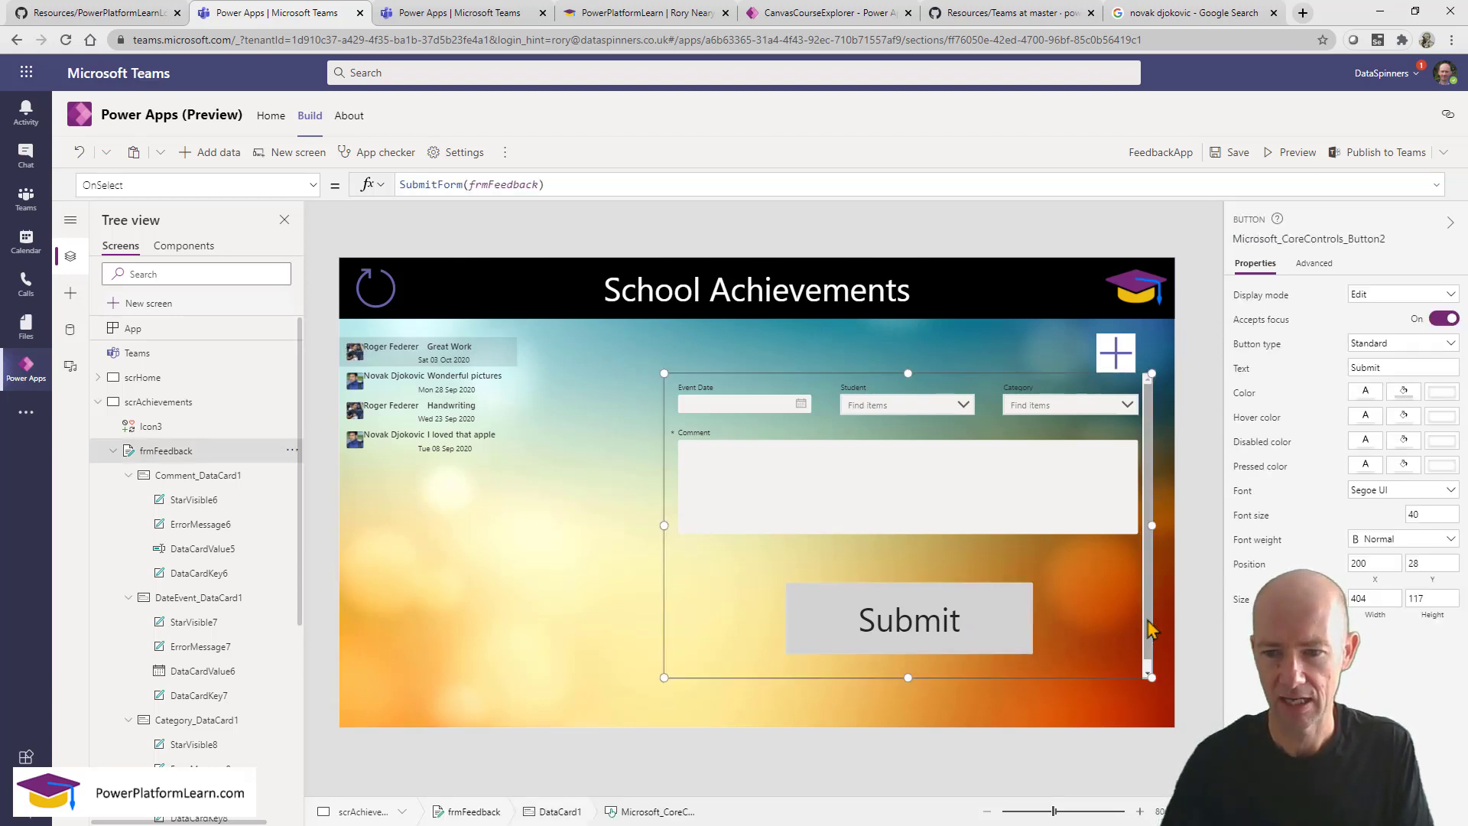
{"action": "left_click", "coordinate": [436, 190]}
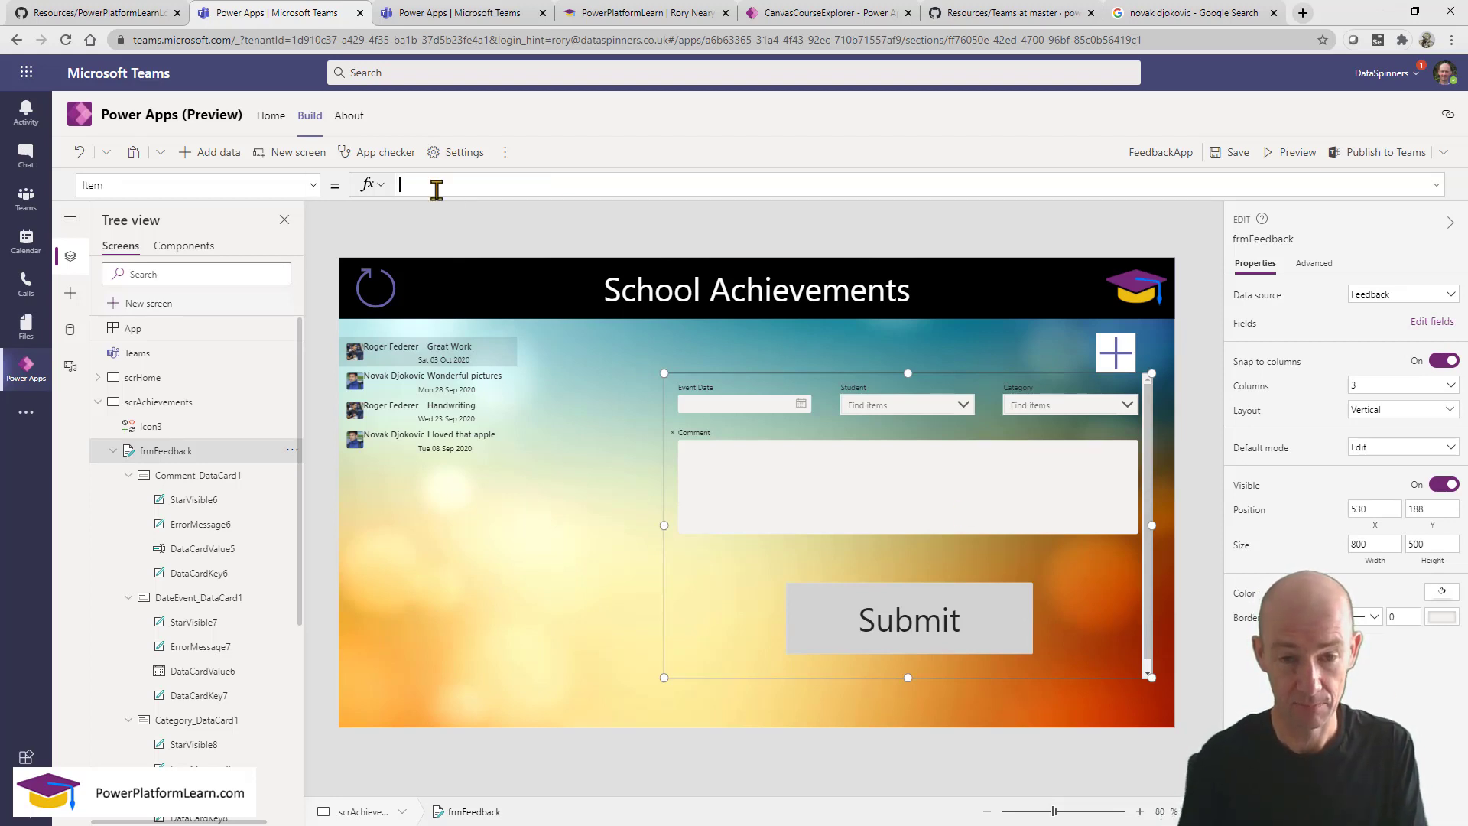
{"action": "type", "text": "gal"}
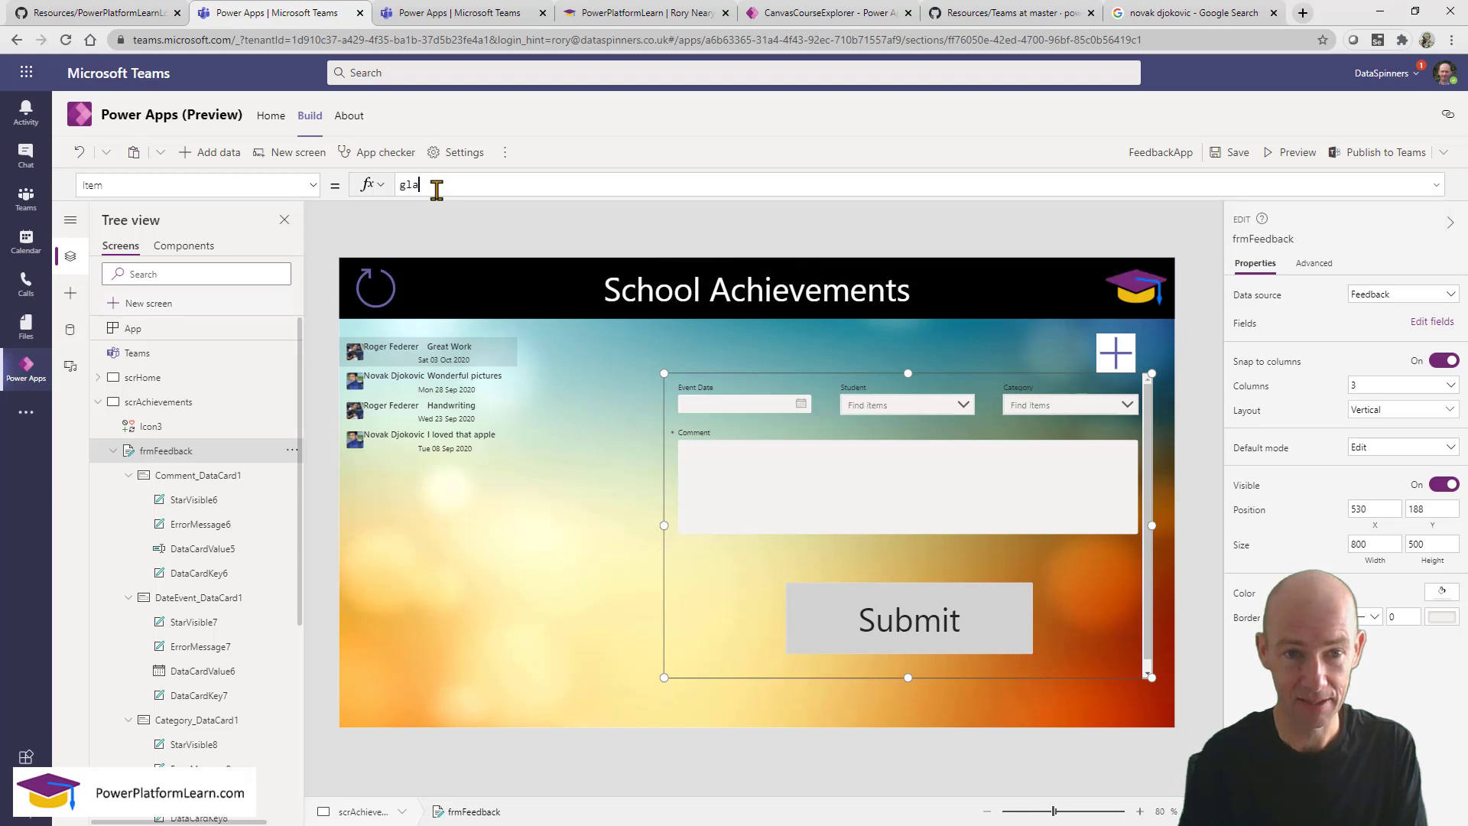
{"action": "type", "text": "F"}
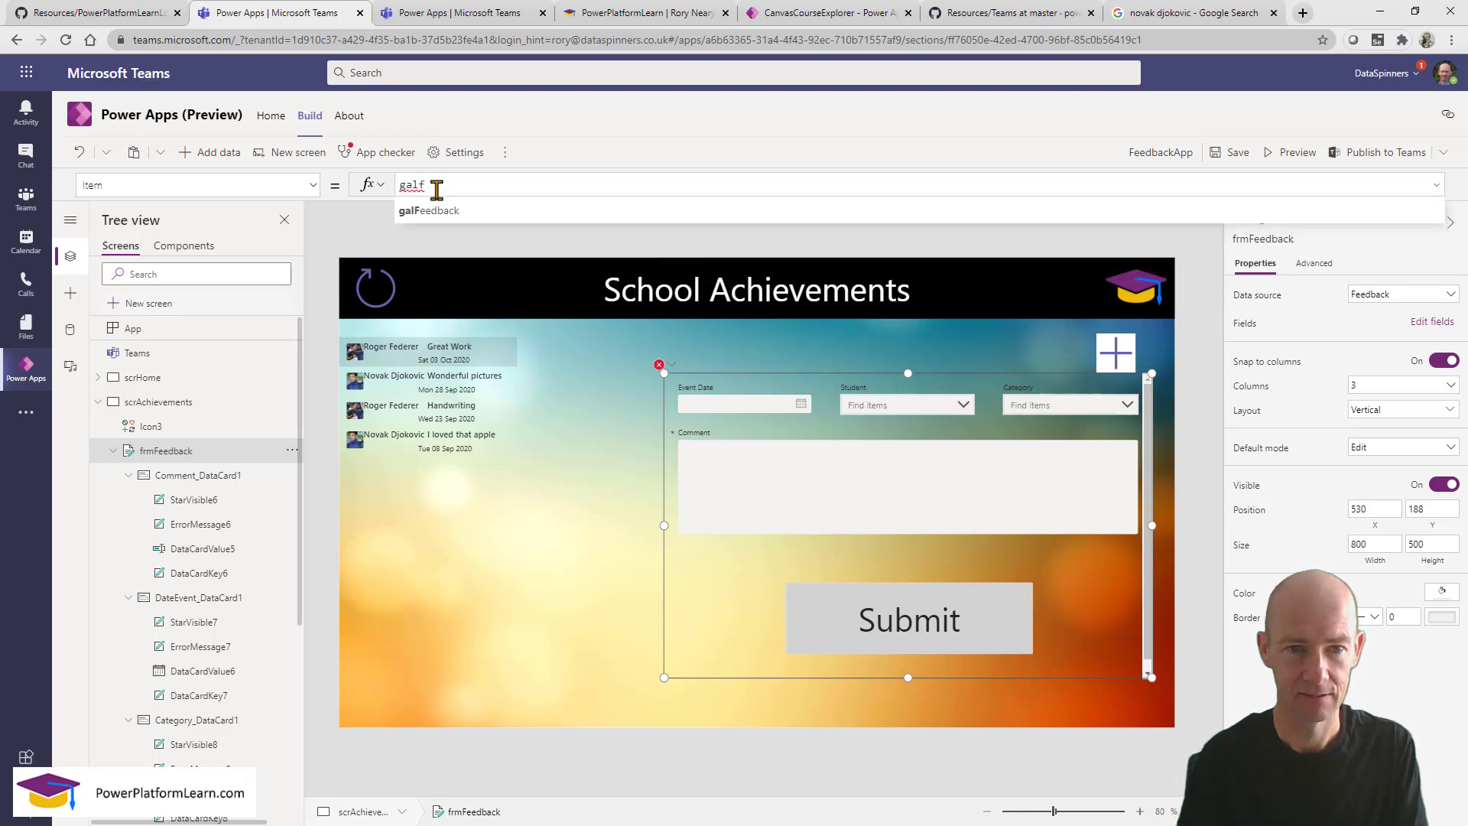
{"action": "left_click", "coordinate": [469, 213]}
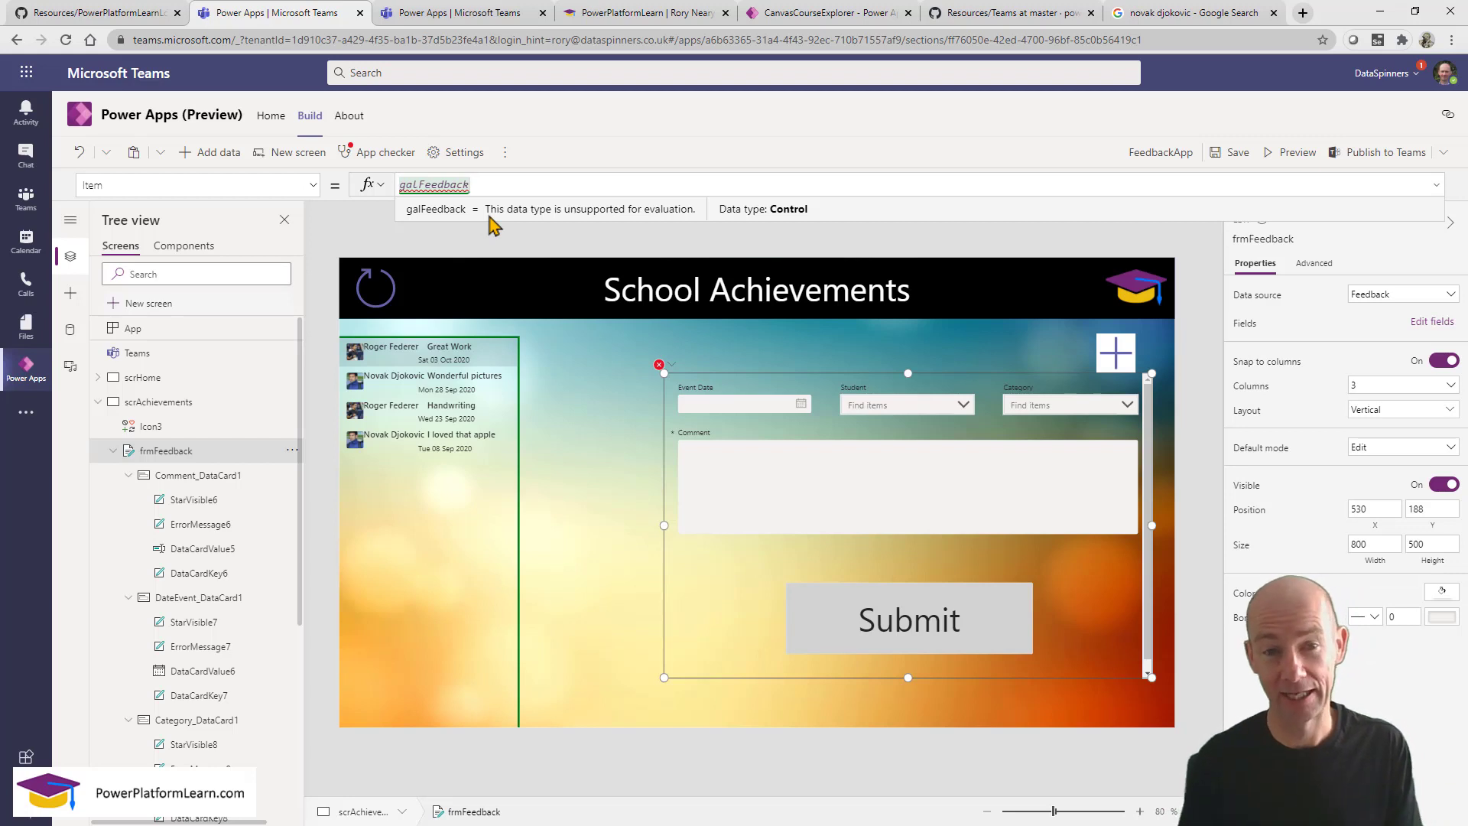
{"action": "type", "text": ".sel"}
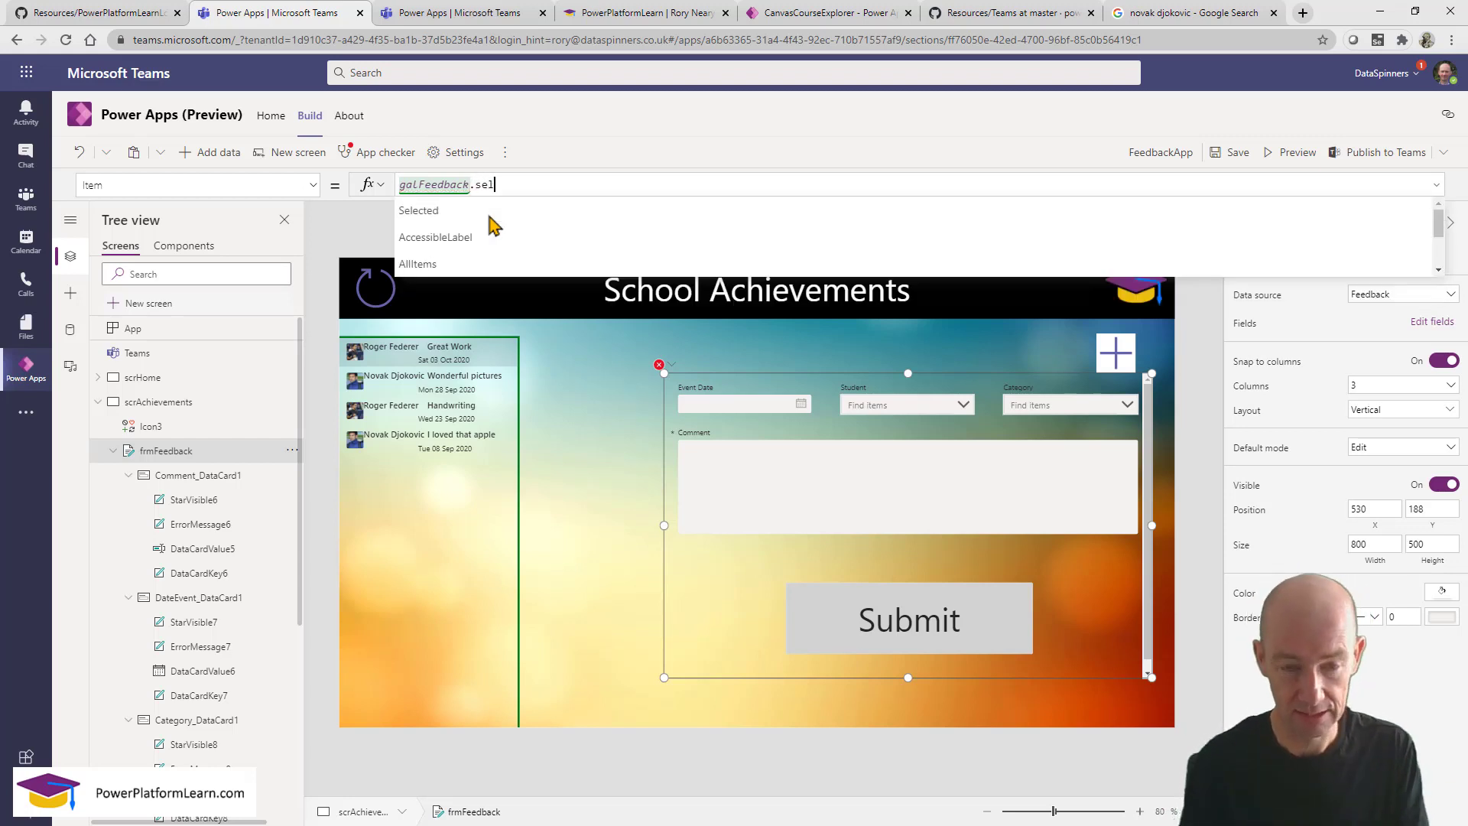
{"action": "left_click", "coordinate": [493, 221]}
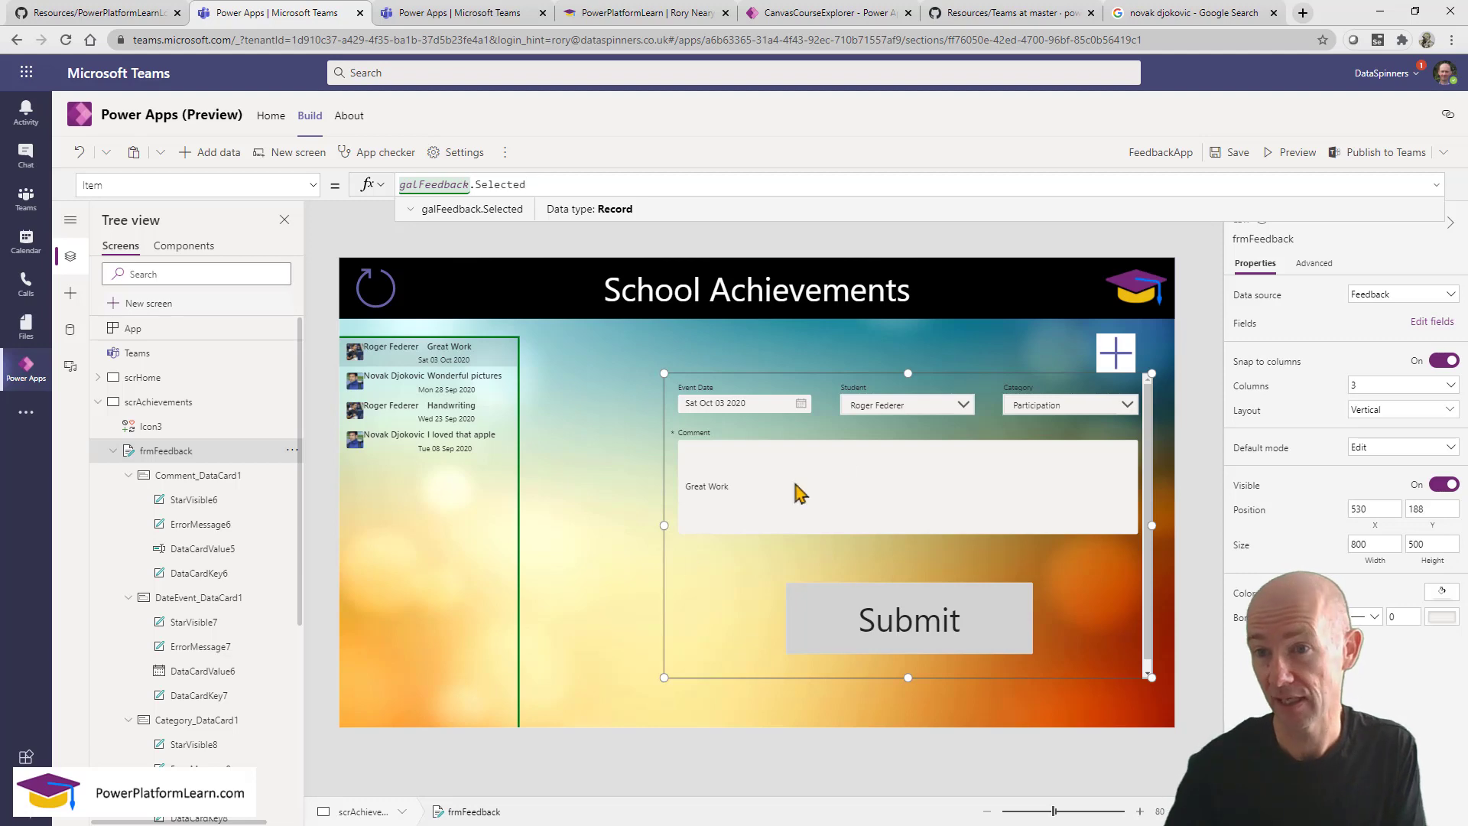
Preview the app and load the Wonderful pictures, I loved that apple and Handwriting entries.
{"action": "left_click", "coordinate": [1294, 152]}
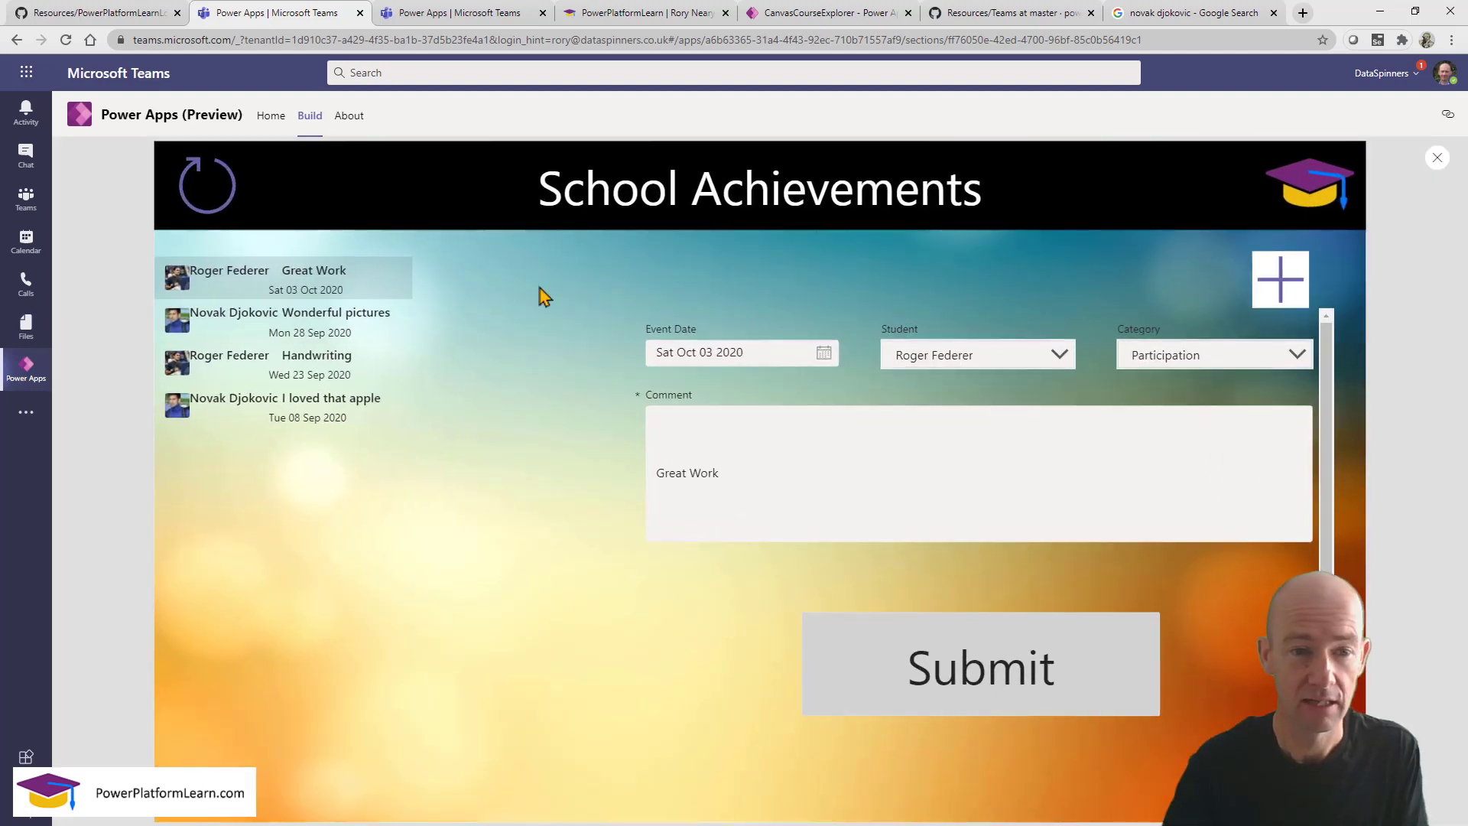
{"action": "left_click", "coordinate": [356, 331]}
{"action": "left_click", "coordinate": [355, 374]}
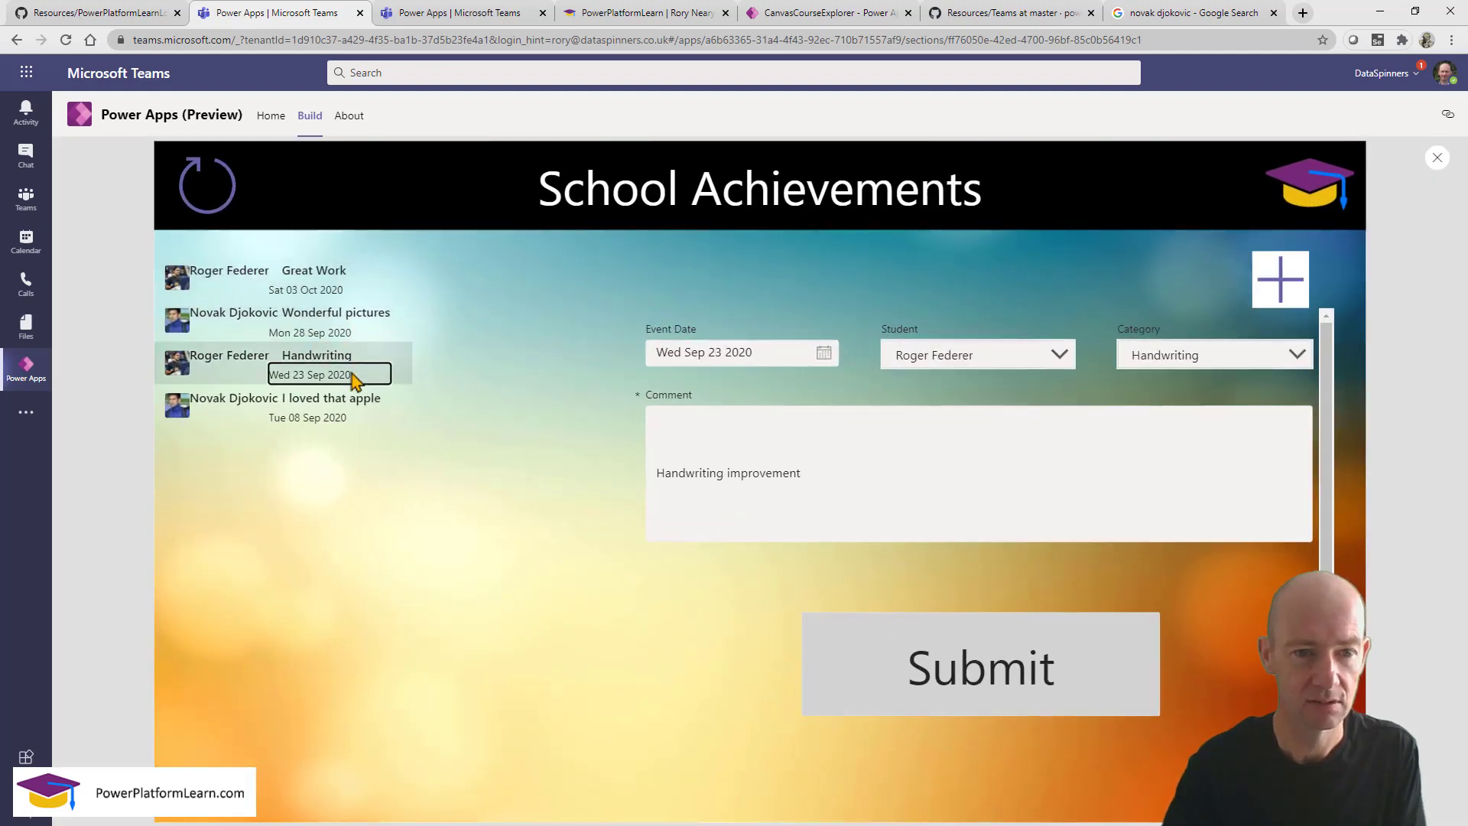
{"action": "left_click", "coordinate": [353, 418]}
{"action": "left_click", "coordinate": [355, 375]}
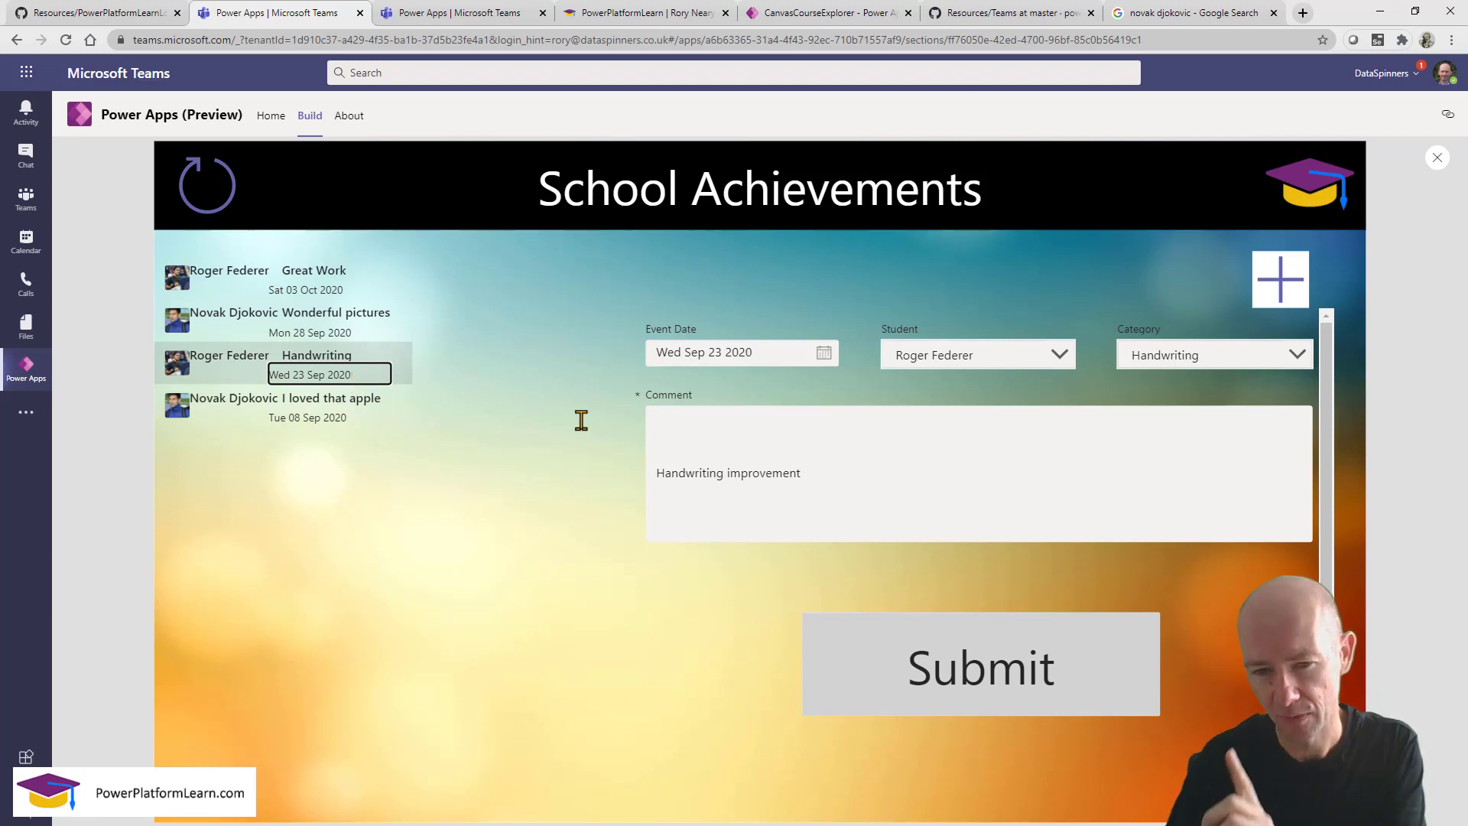
Change the Handwriting comment to '123 Handwriting improvement test123', submit it, and close the preview.
{"action": "left_click", "coordinate": [876, 483]}
{"action": "type", "text": "test123"}
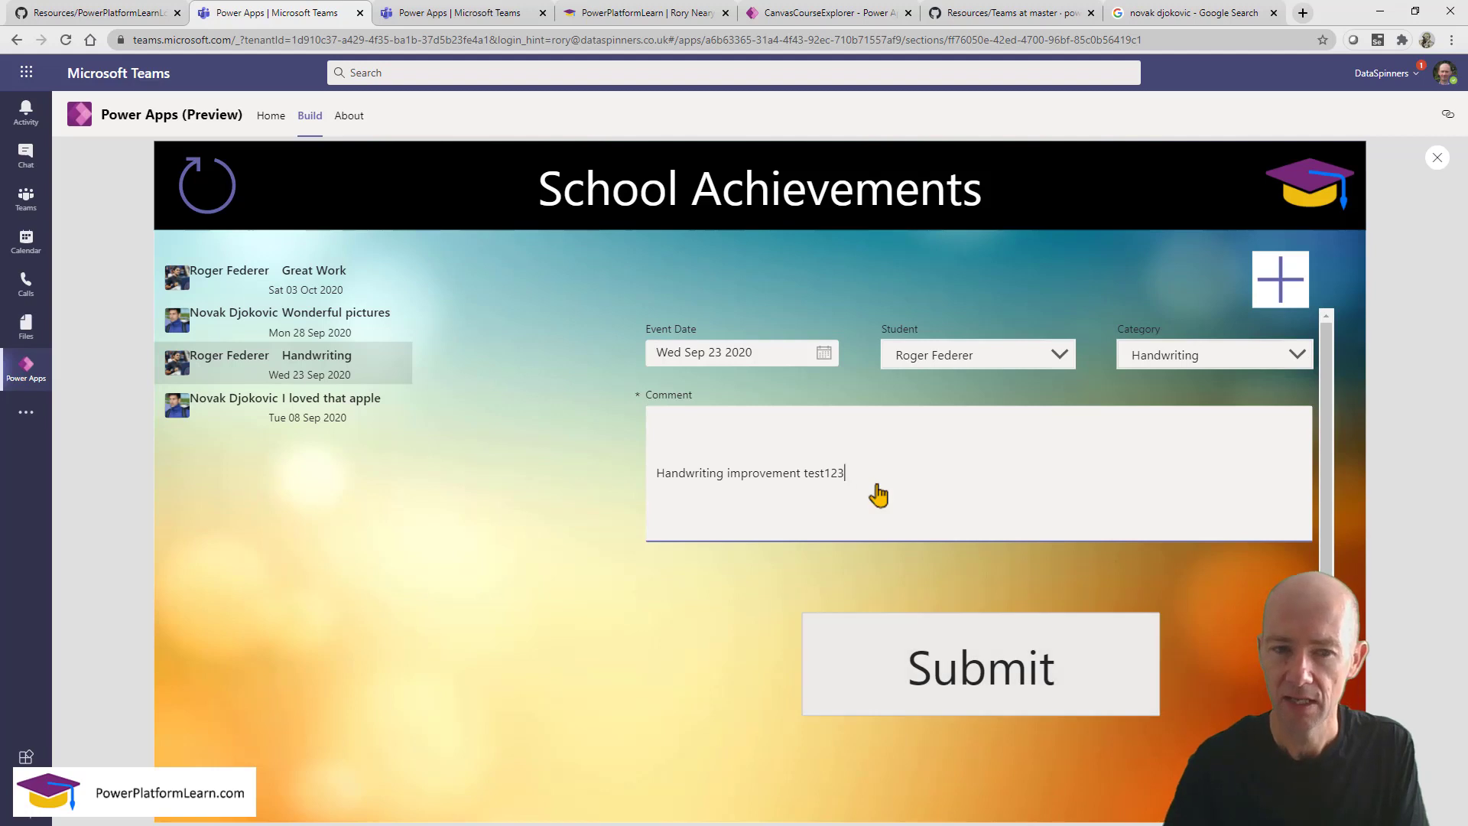
{"action": "left_click", "coordinate": [965, 673]}
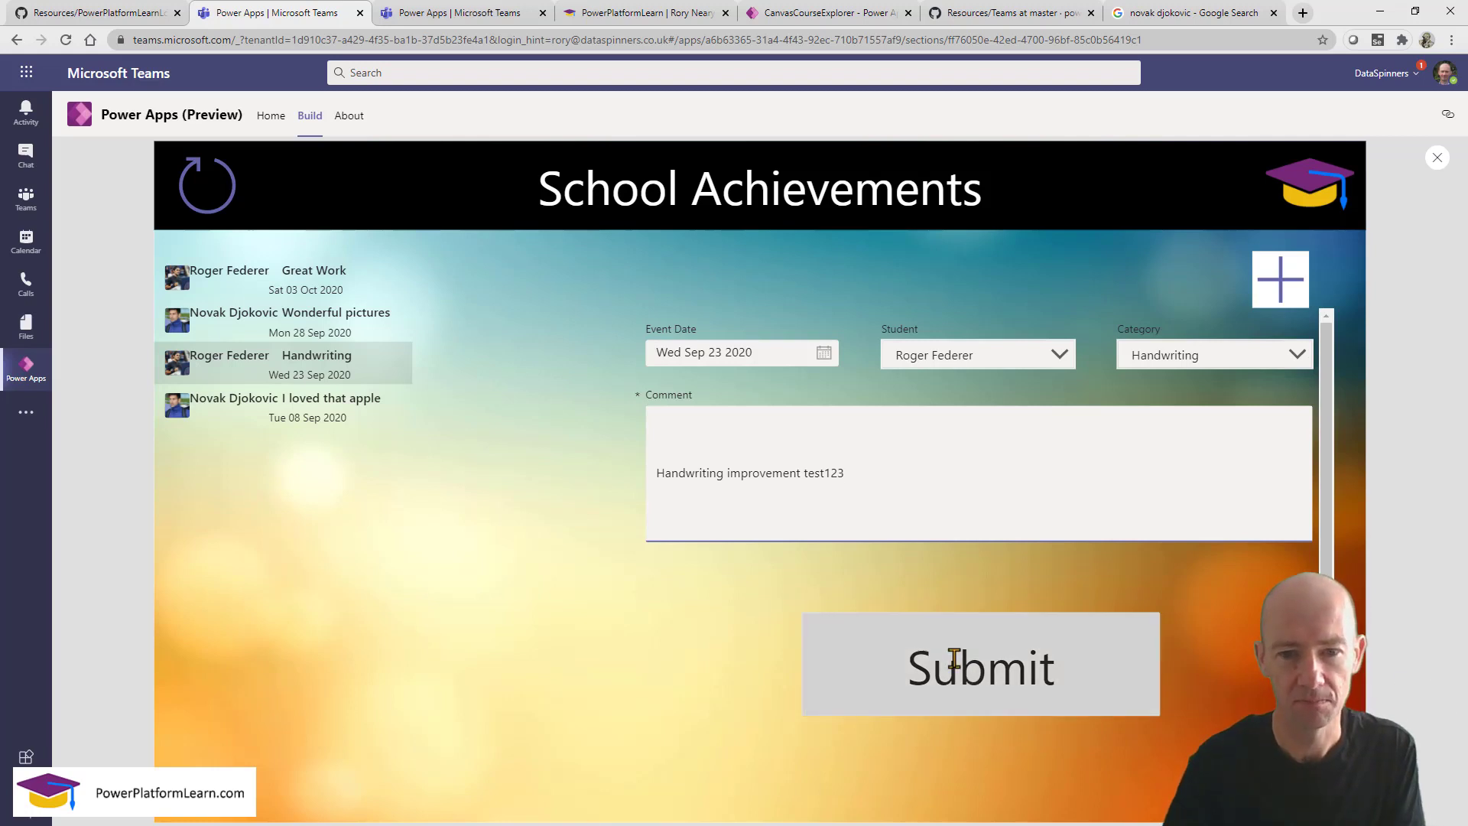
{"action": "left_click", "coordinate": [657, 472]}
{"action": "type", "text": "123"}
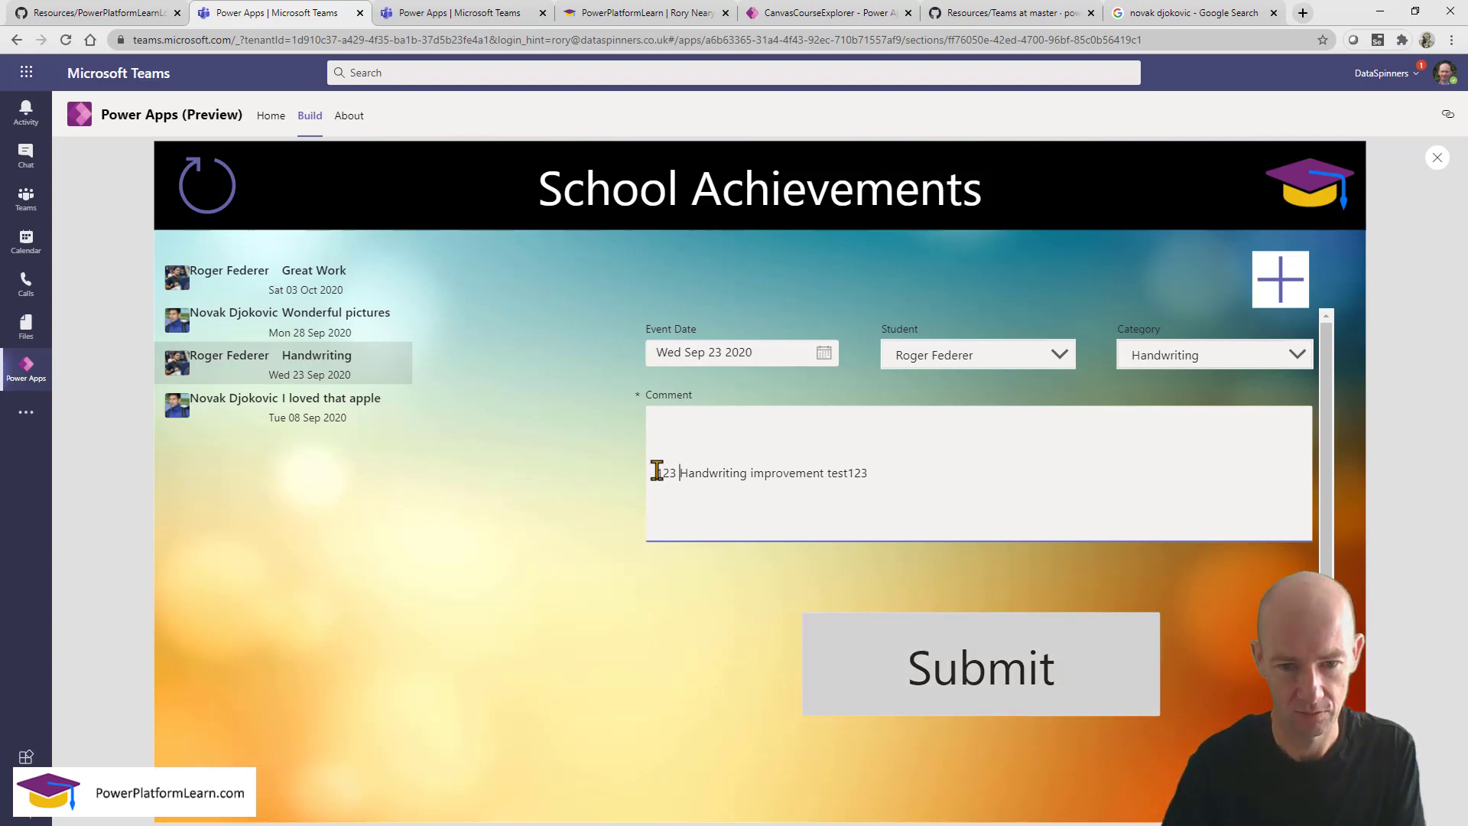
{"action": "left_click", "coordinate": [812, 670]}
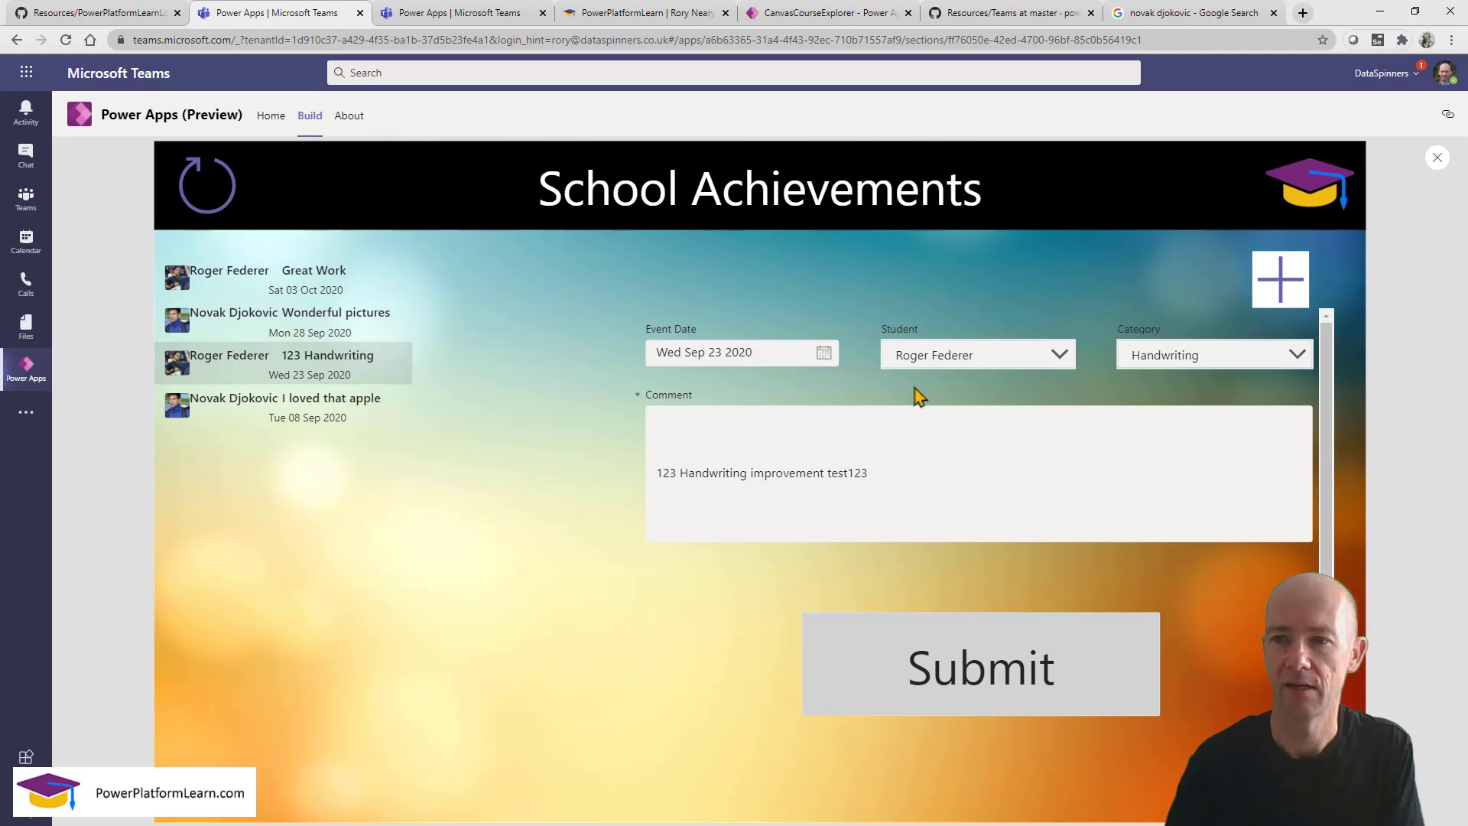
{"action": "left_click", "coordinate": [1438, 157]}
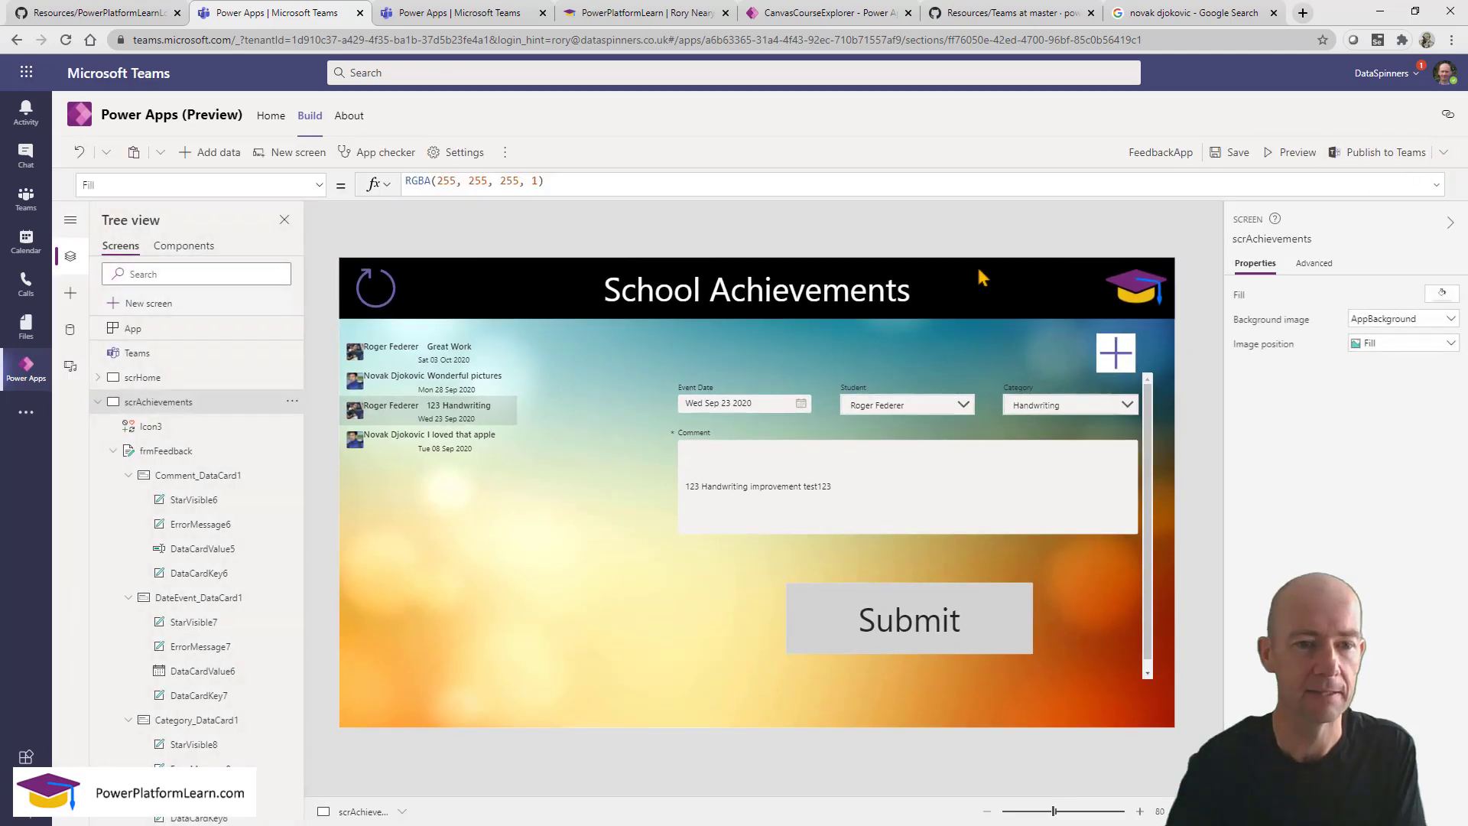
Change the gallery title label's Text from ThisItem.Comment to ThisItem.Category.
{"action": "left_click", "coordinate": [450, 399]}
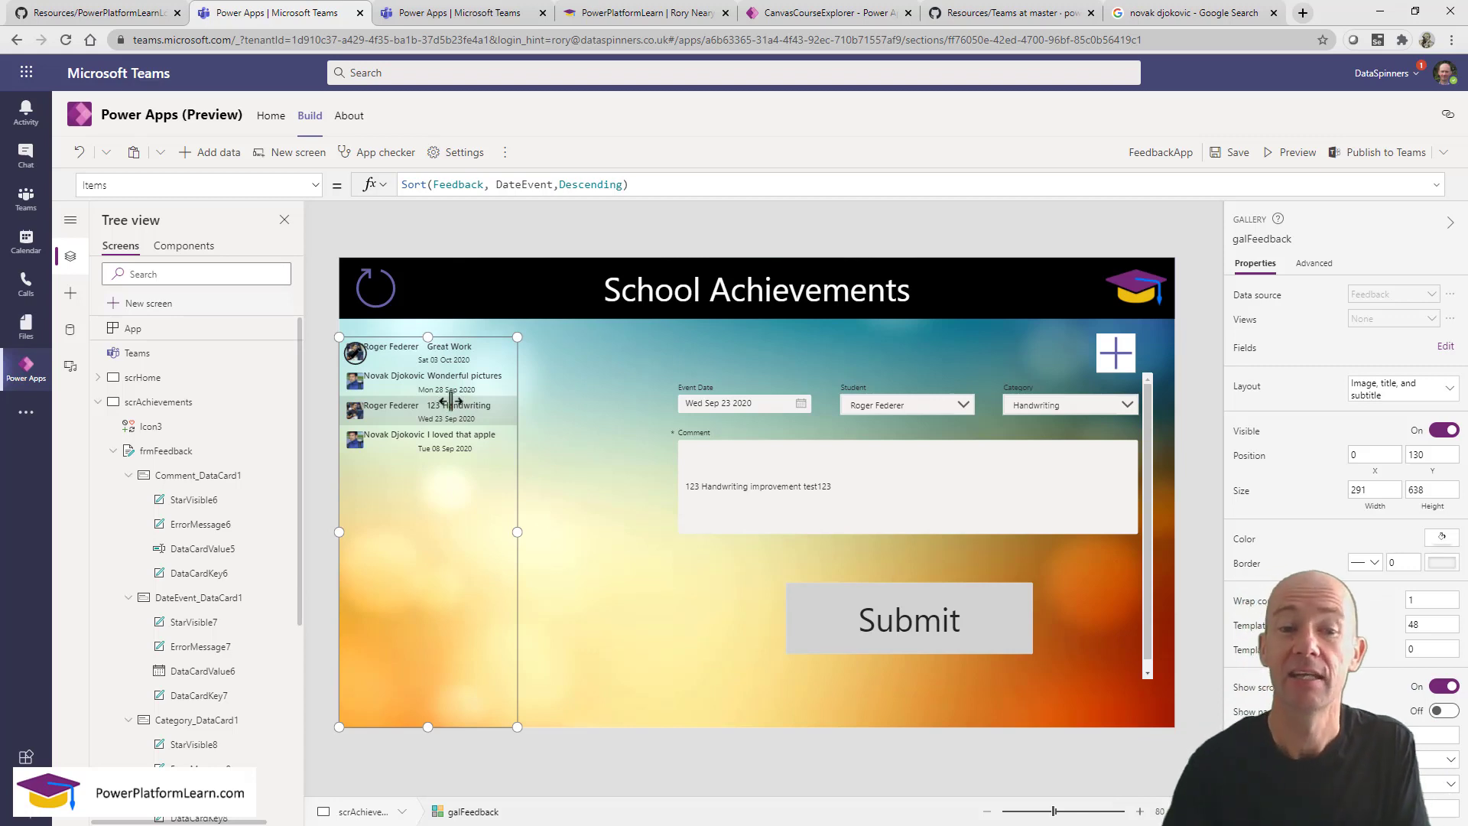
{"action": "left_click", "coordinate": [447, 349]}
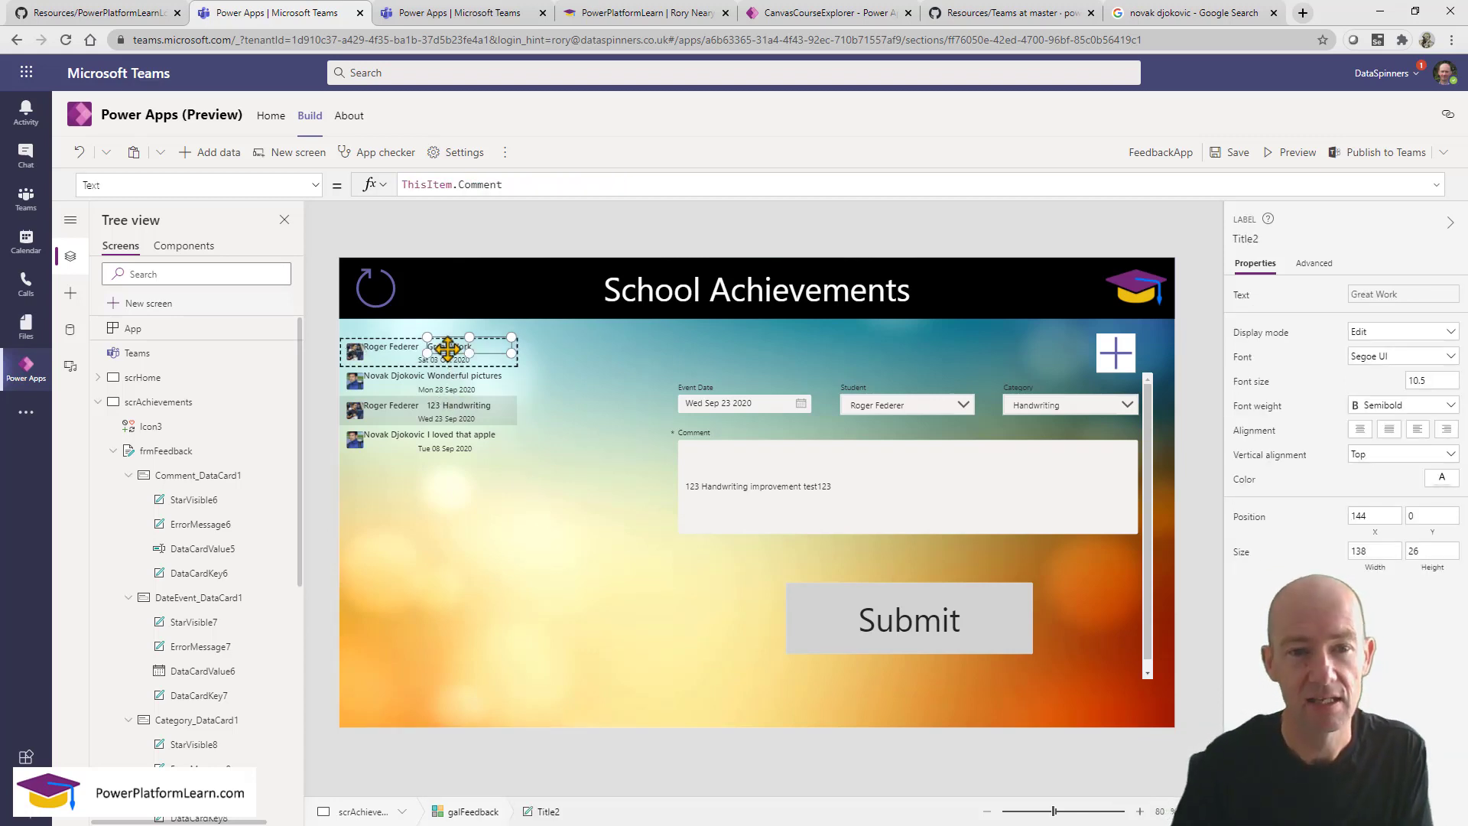
{"action": "left_click_drag", "start_coordinate": [456, 184], "coordinate": [510, 184]}
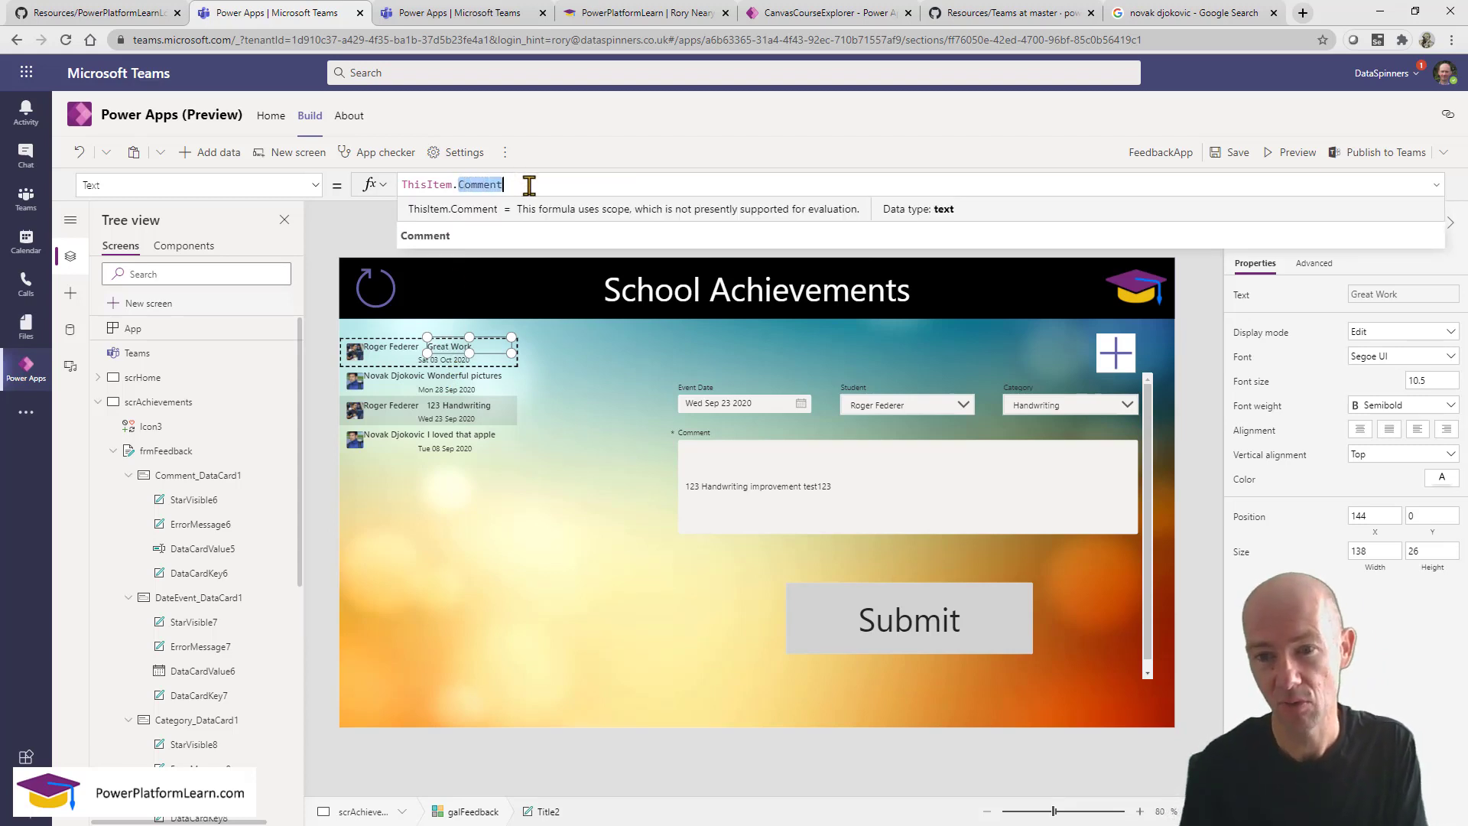
{"action": "type", "text": "cat"}
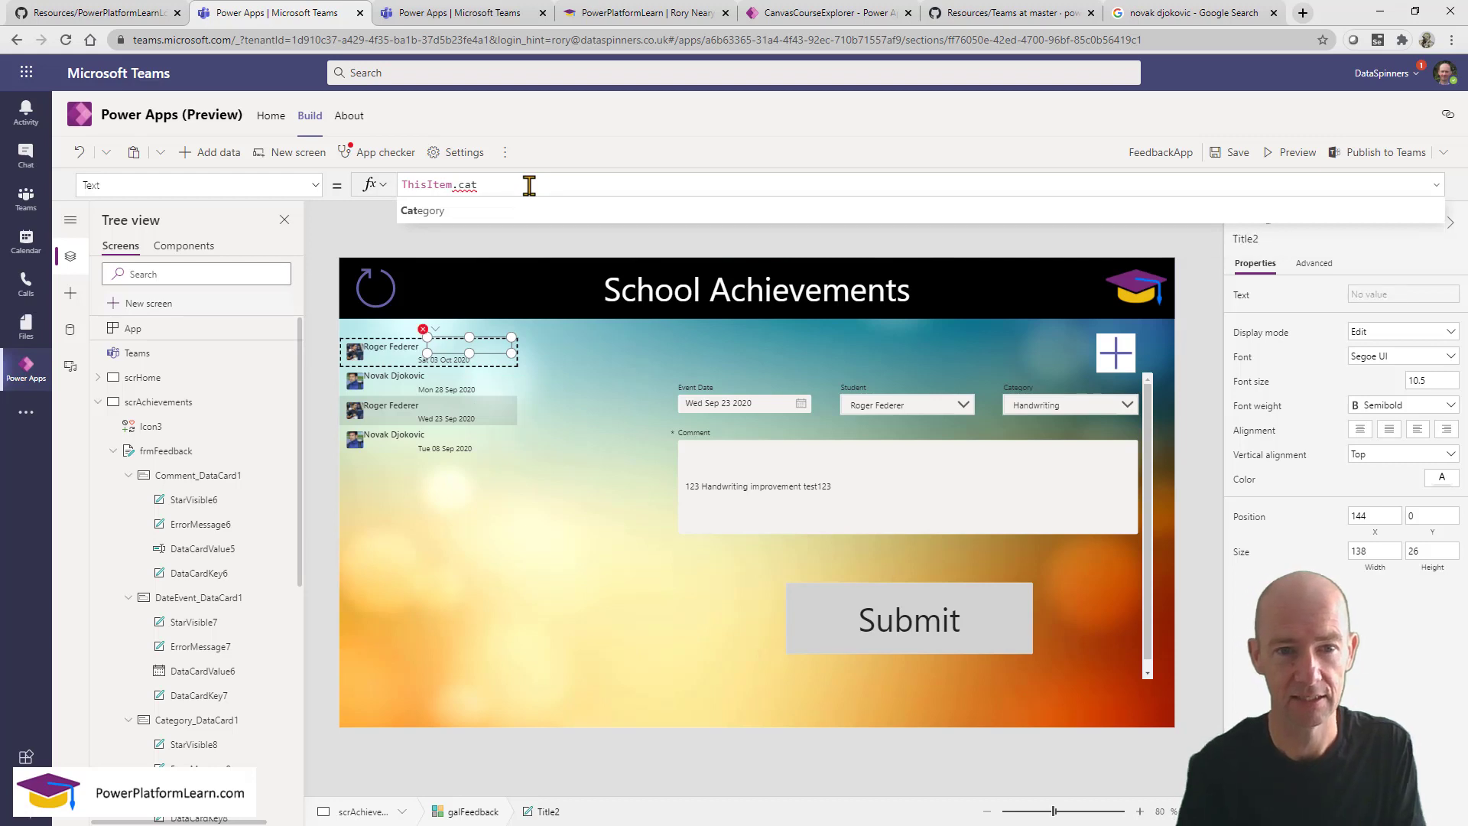
{"action": "key", "text": "Tab"}
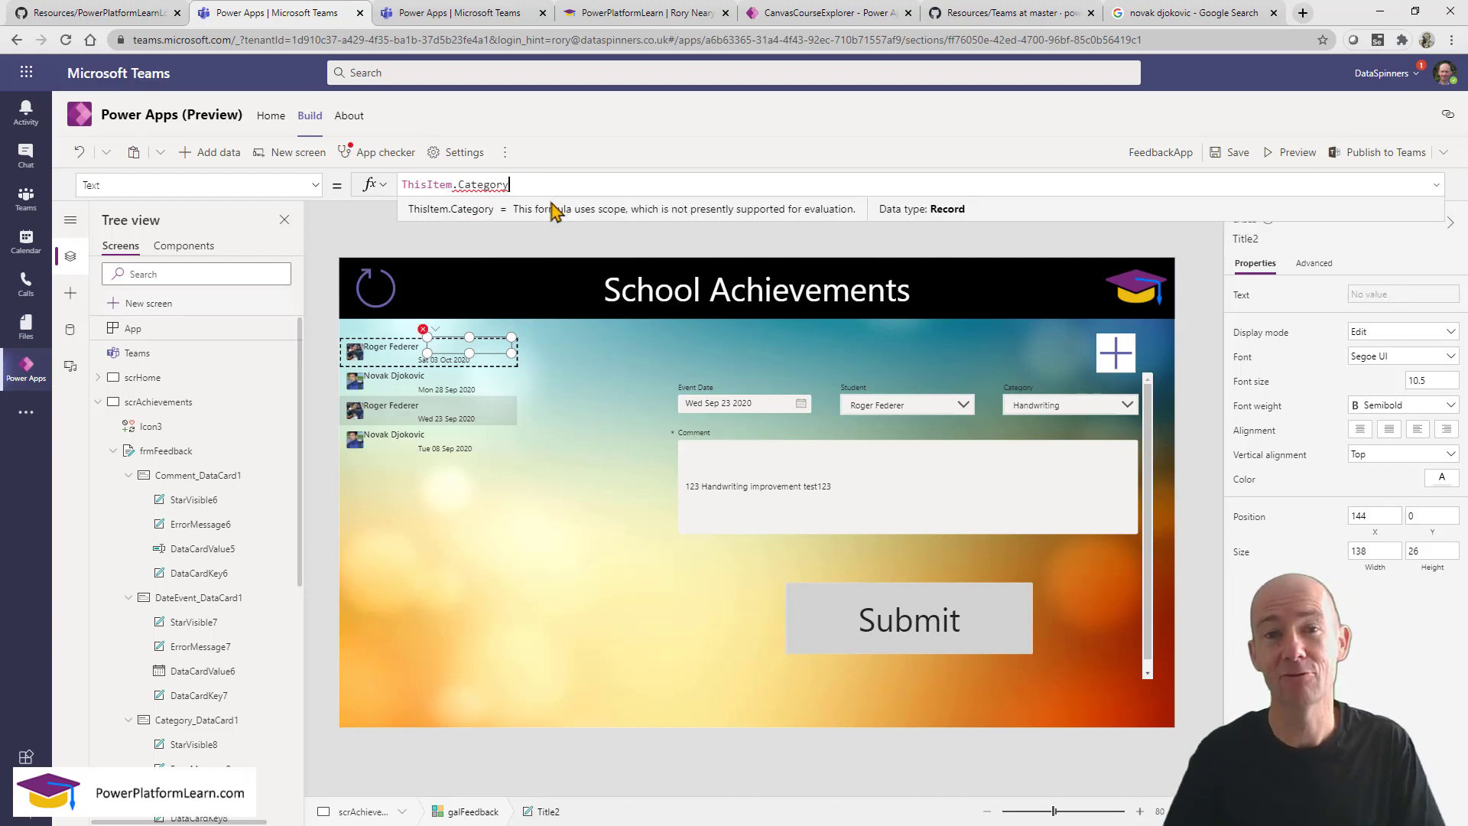
{"action": "right_click", "coordinate": [534, 165]}
Open the FeedbackCategory table from the Feedback table's browser tab.
{"action": "left_click", "coordinate": [451, 14]}
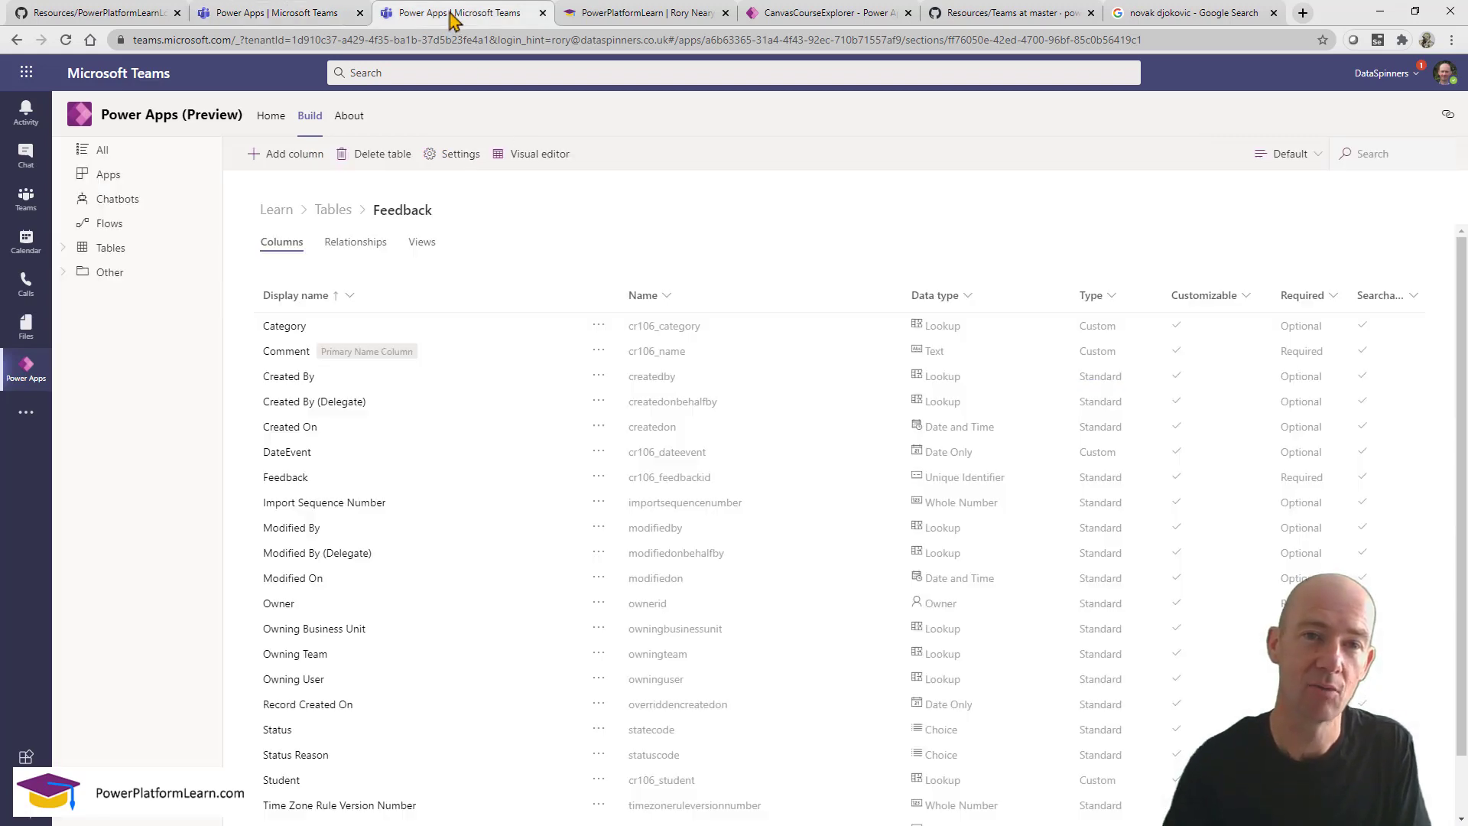
{"action": "left_click", "coordinate": [333, 211]}
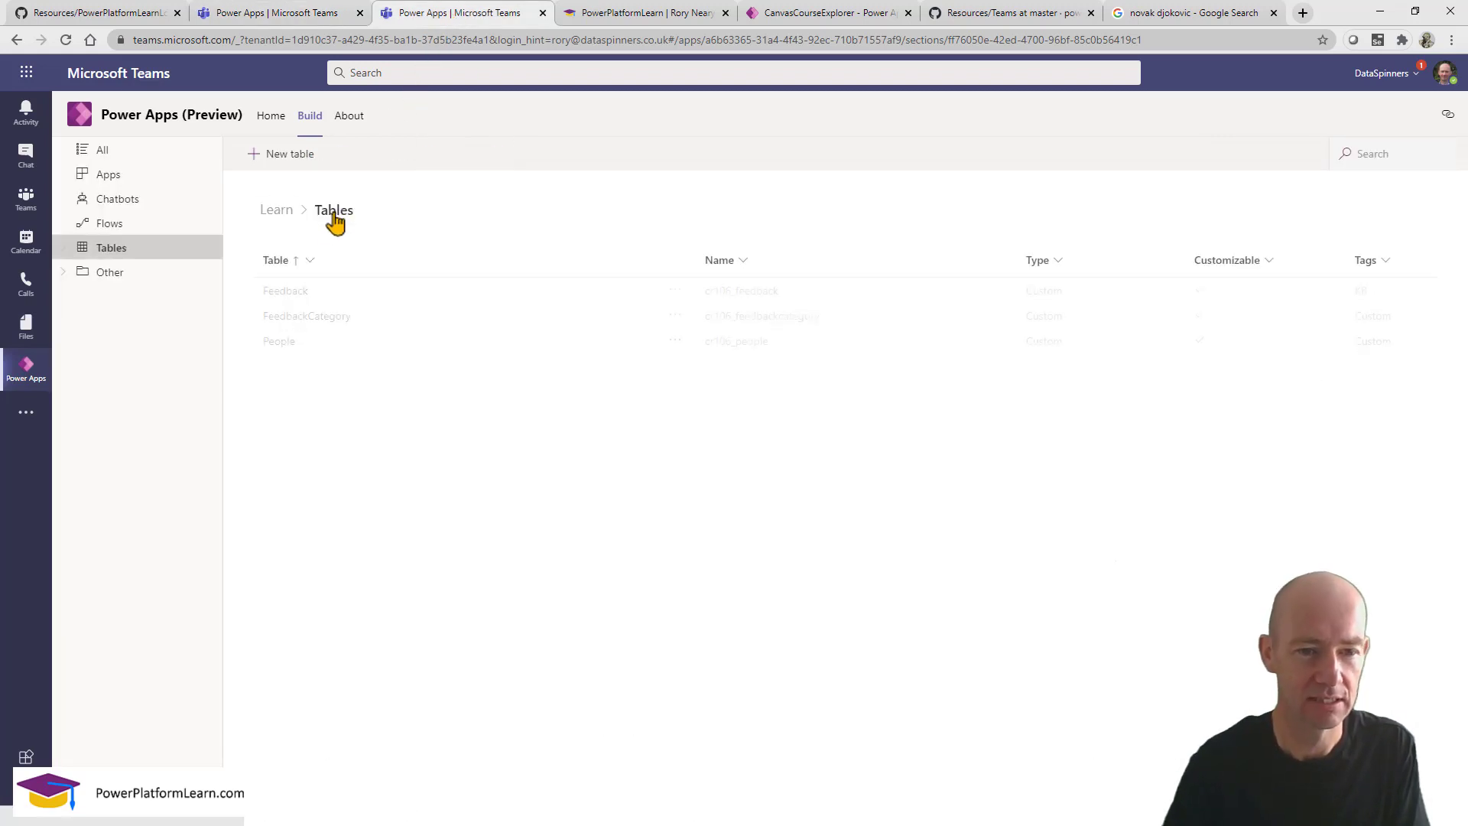
{"action": "left_click", "coordinate": [309, 320]}
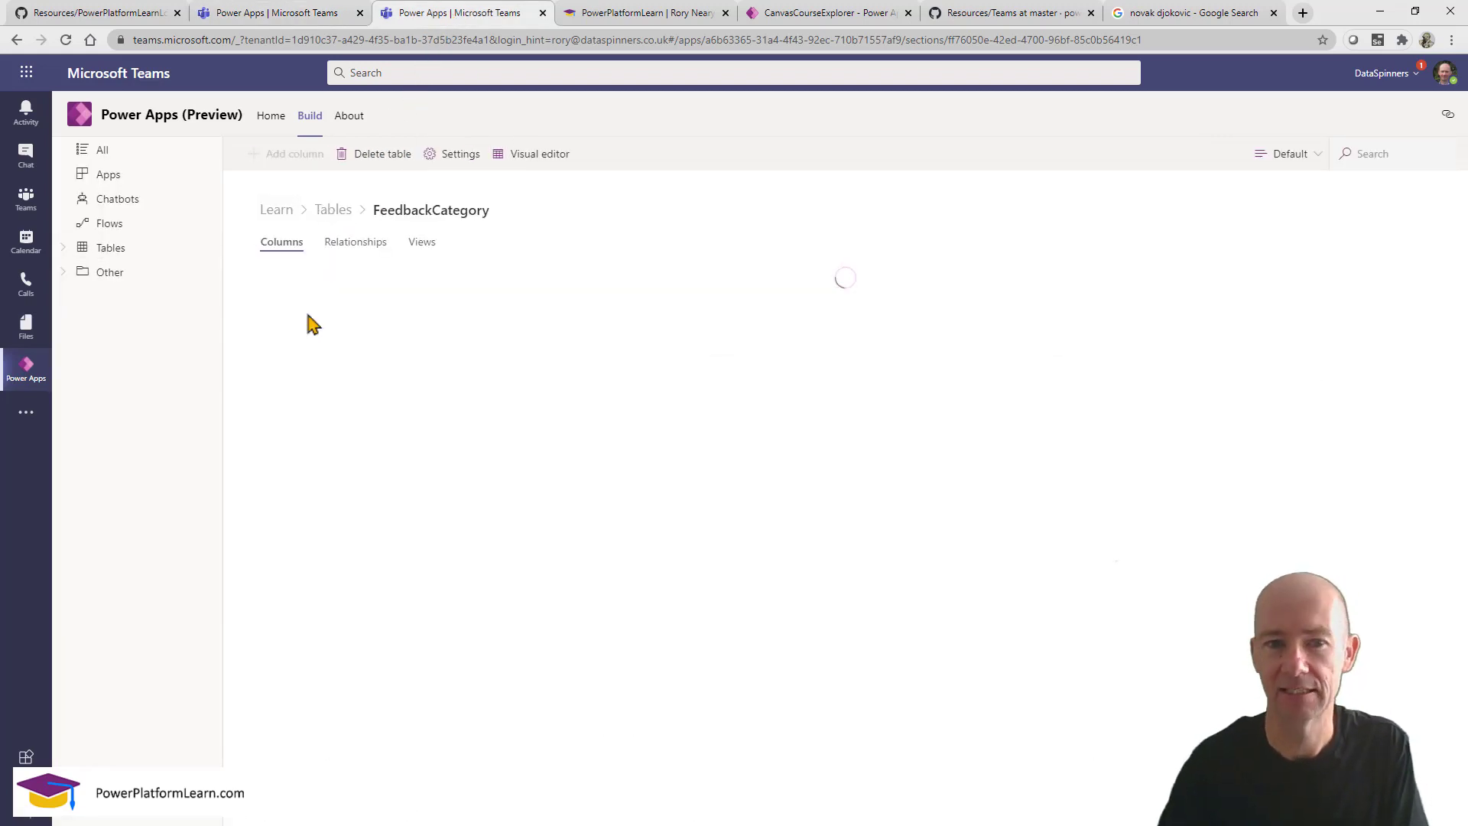
Switch the column view to Custom to list Name and Points, then return to the studio.
{"action": "left_click", "coordinate": [1312, 156]}
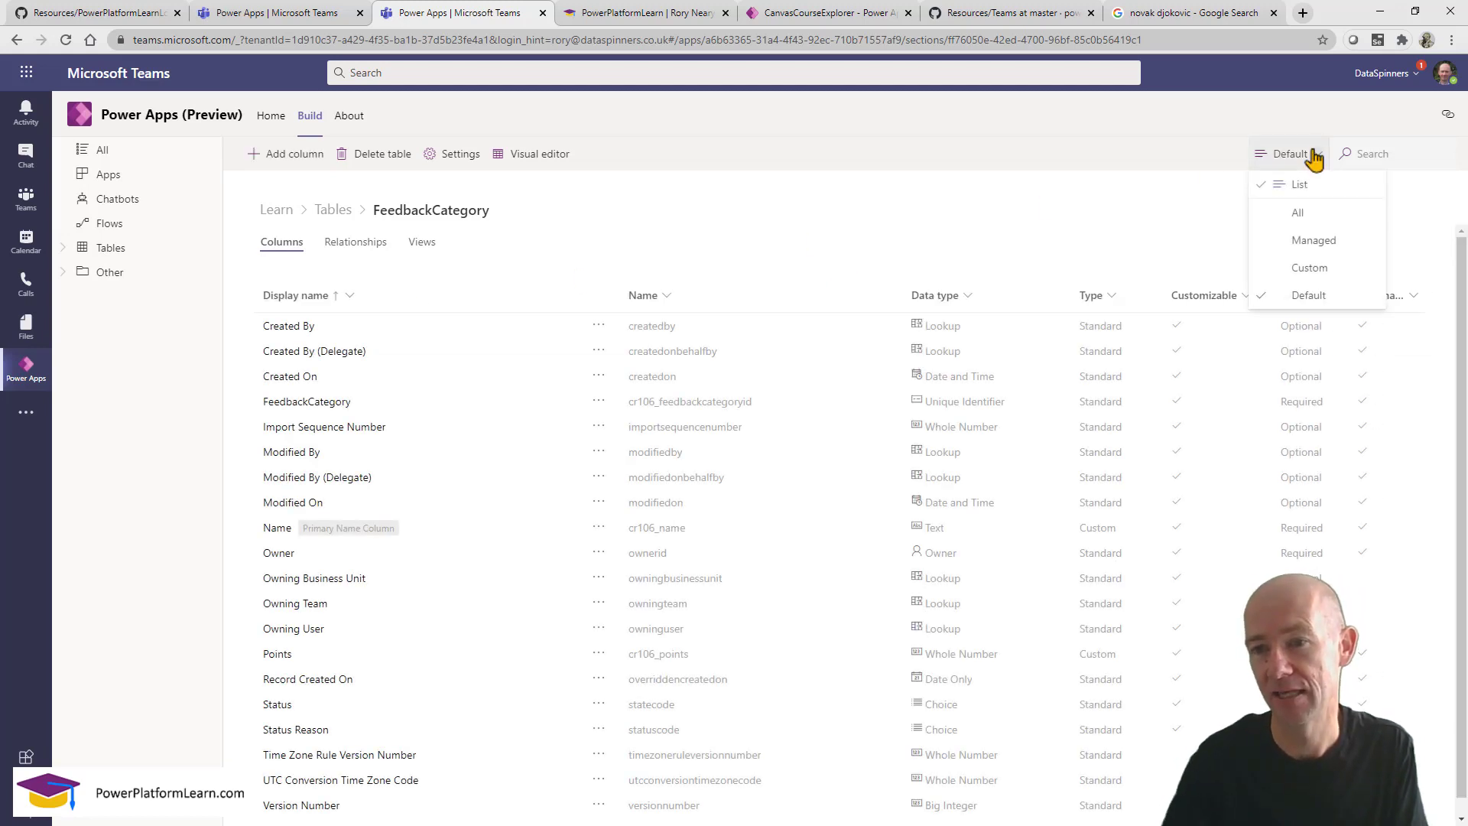
{"action": "left_click", "coordinate": [1330, 267]}
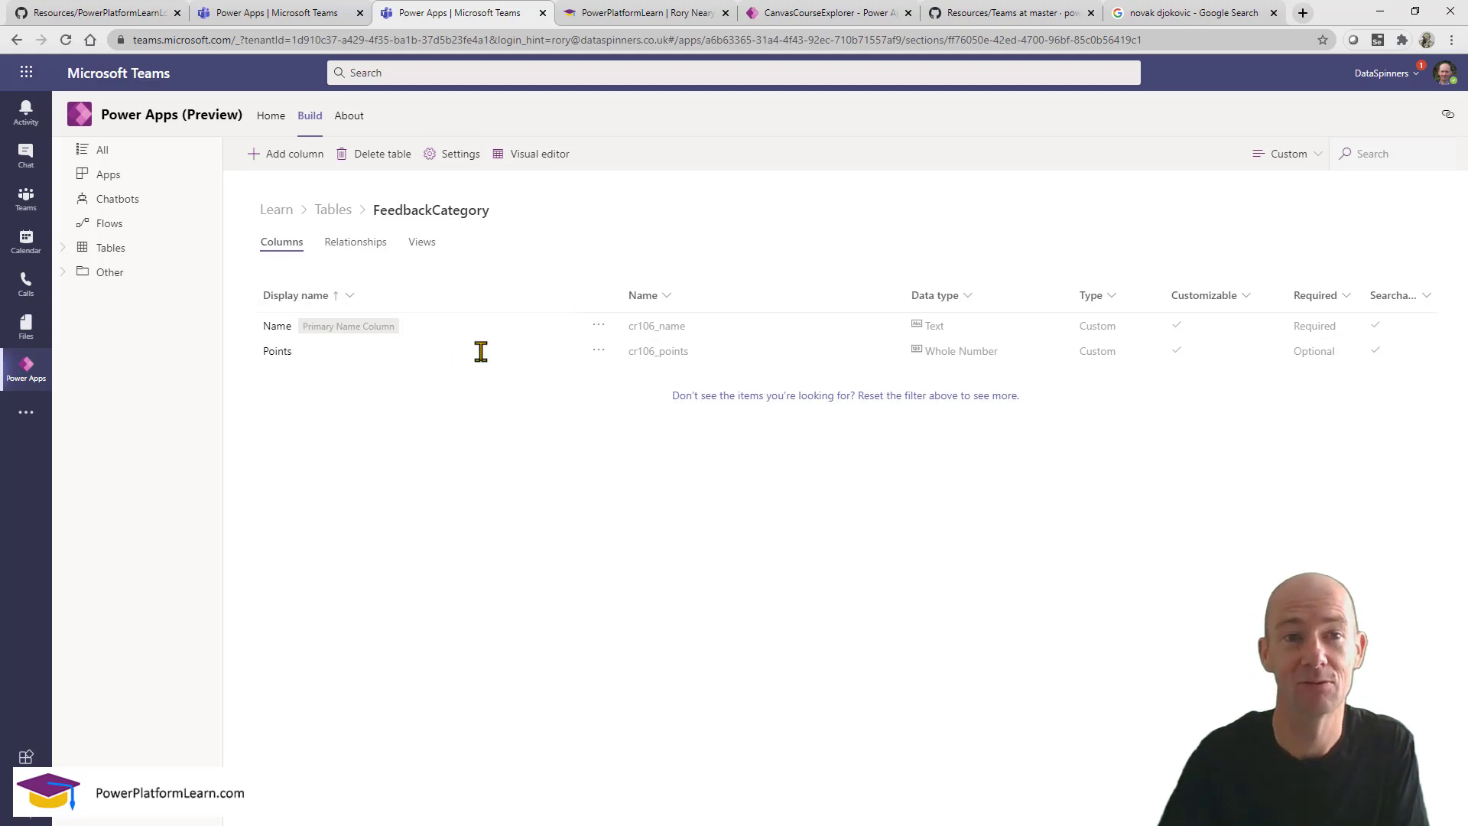
{"action": "left_click", "coordinate": [1292, 157]}
{"action": "left_click", "coordinate": [1277, 154]}
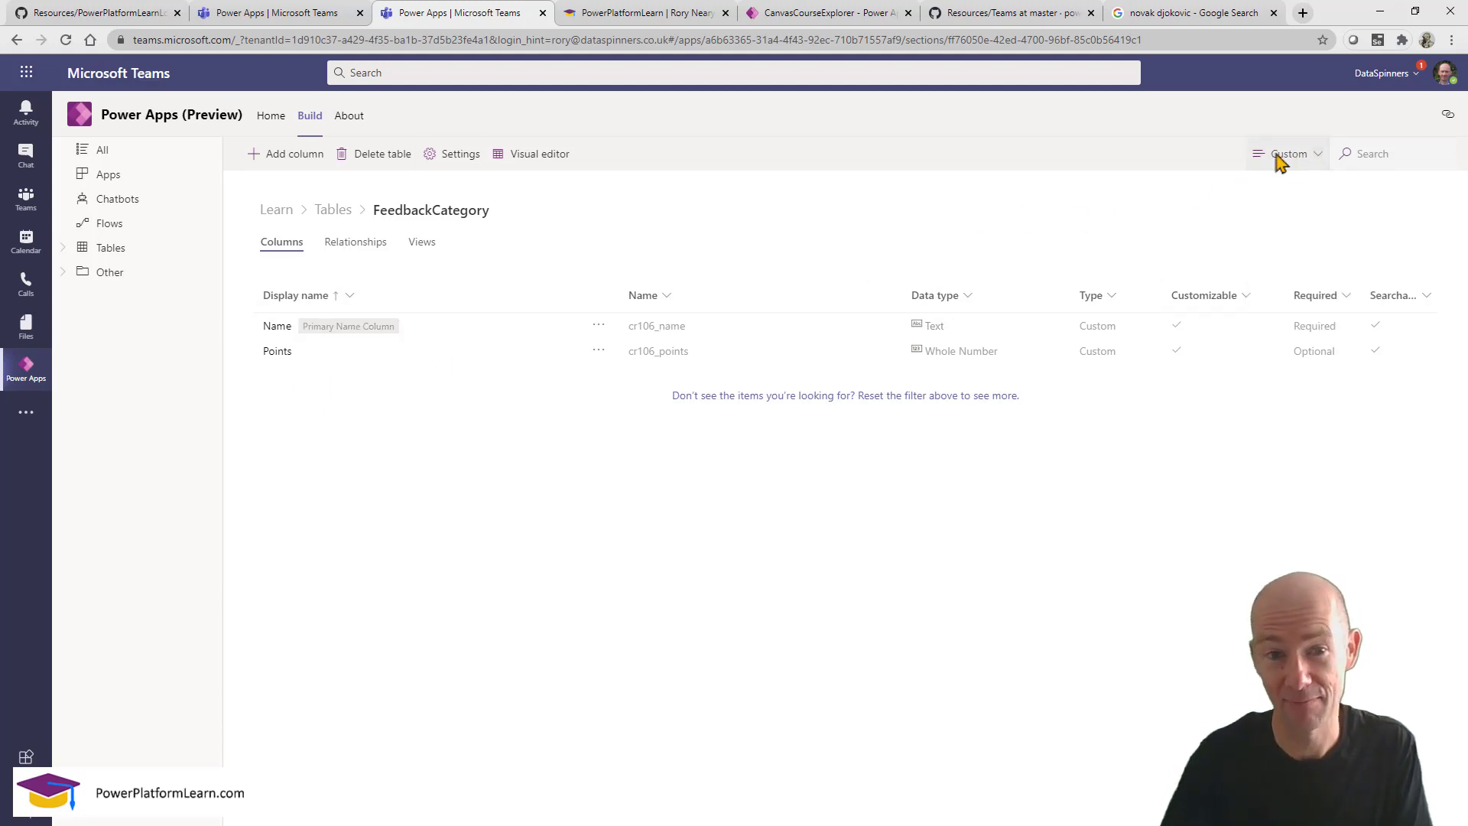
{"action": "left_click", "coordinate": [306, 19]}
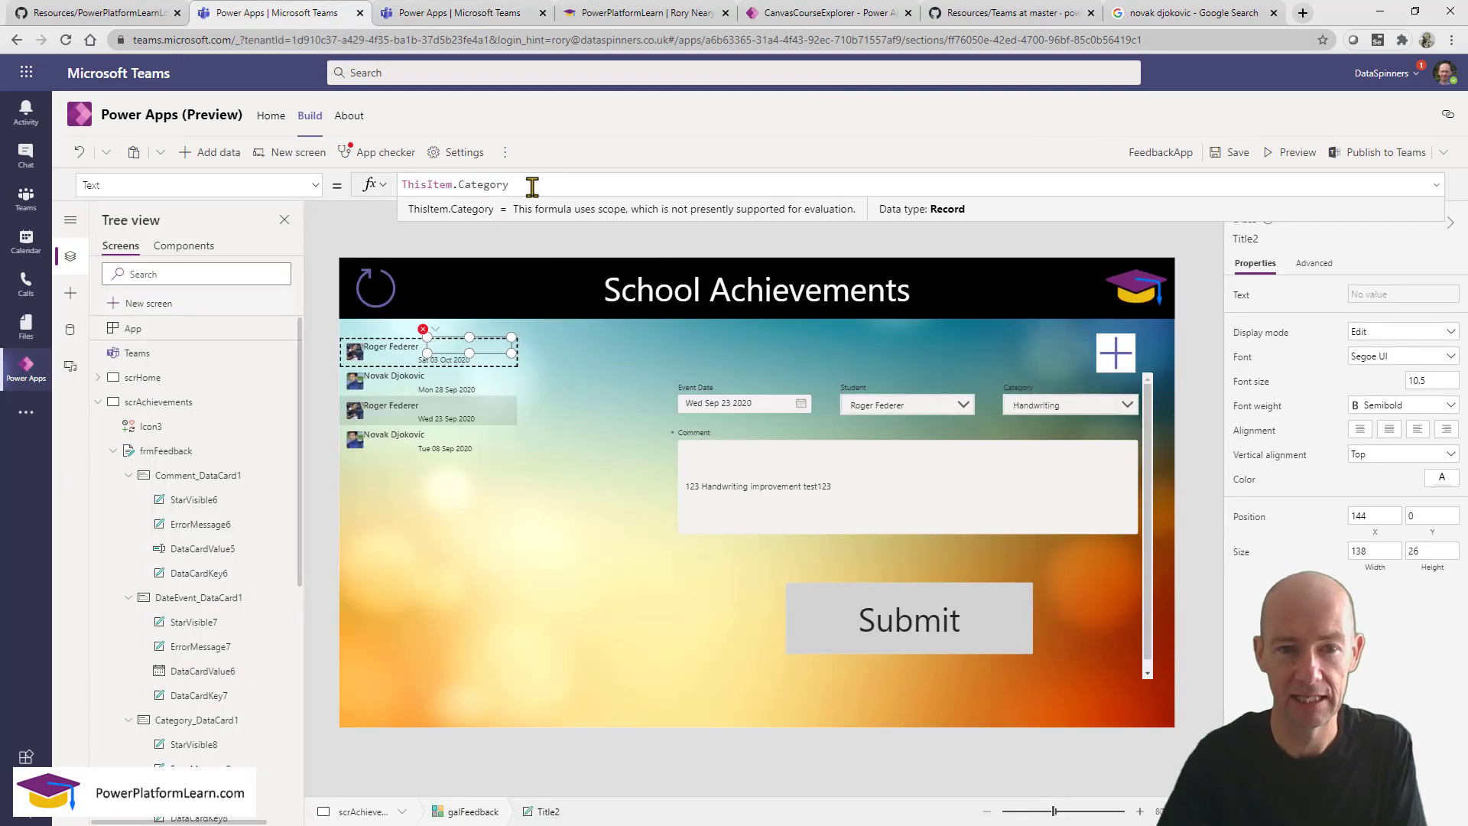
Set the gallery title to ThisItem.Category.Name, then preview and load the 28 Sep Participation entry.
{"action": "type", "text": "."}
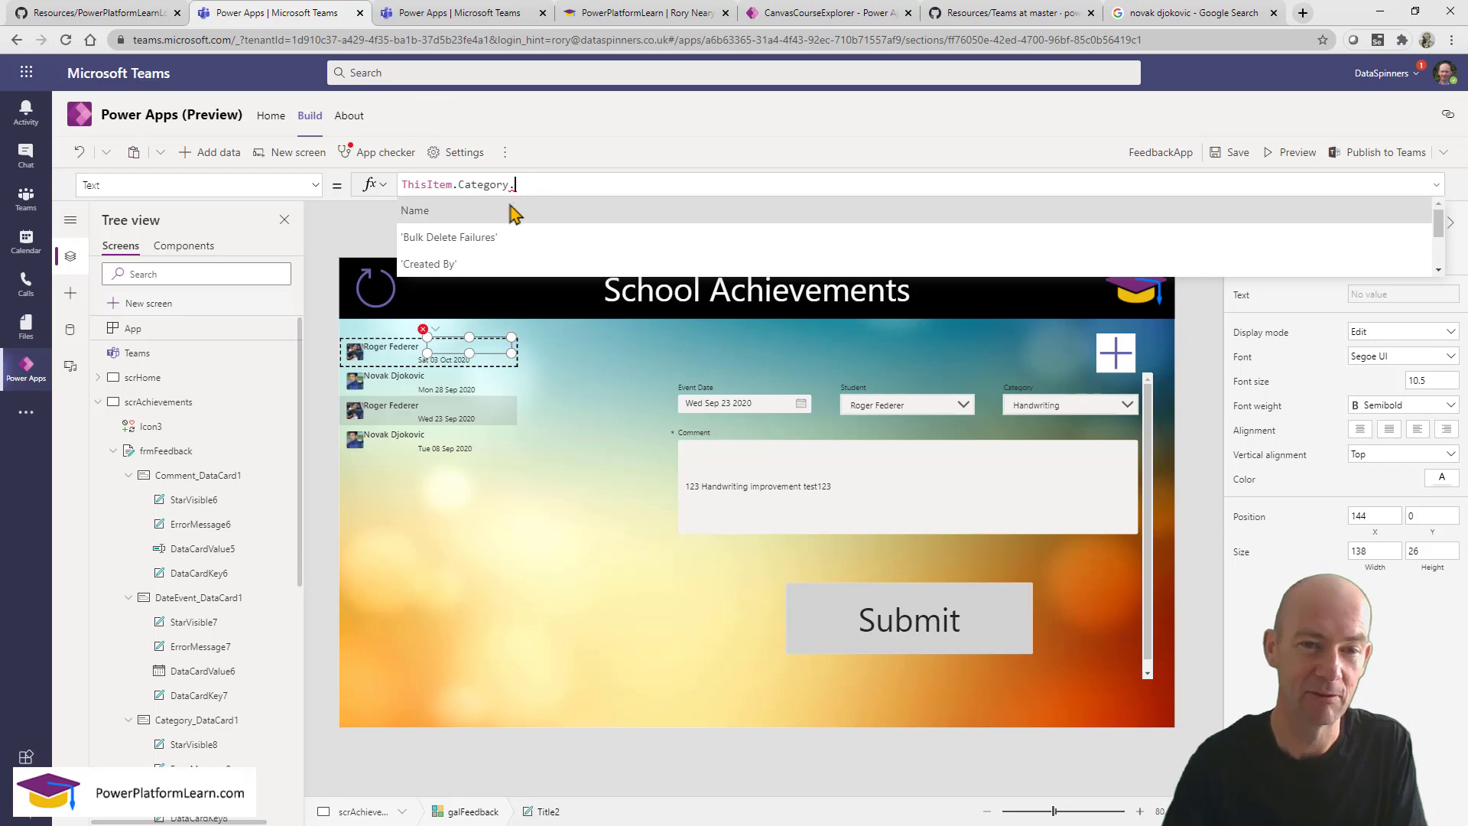
{"action": "left_click", "coordinate": [511, 211]}
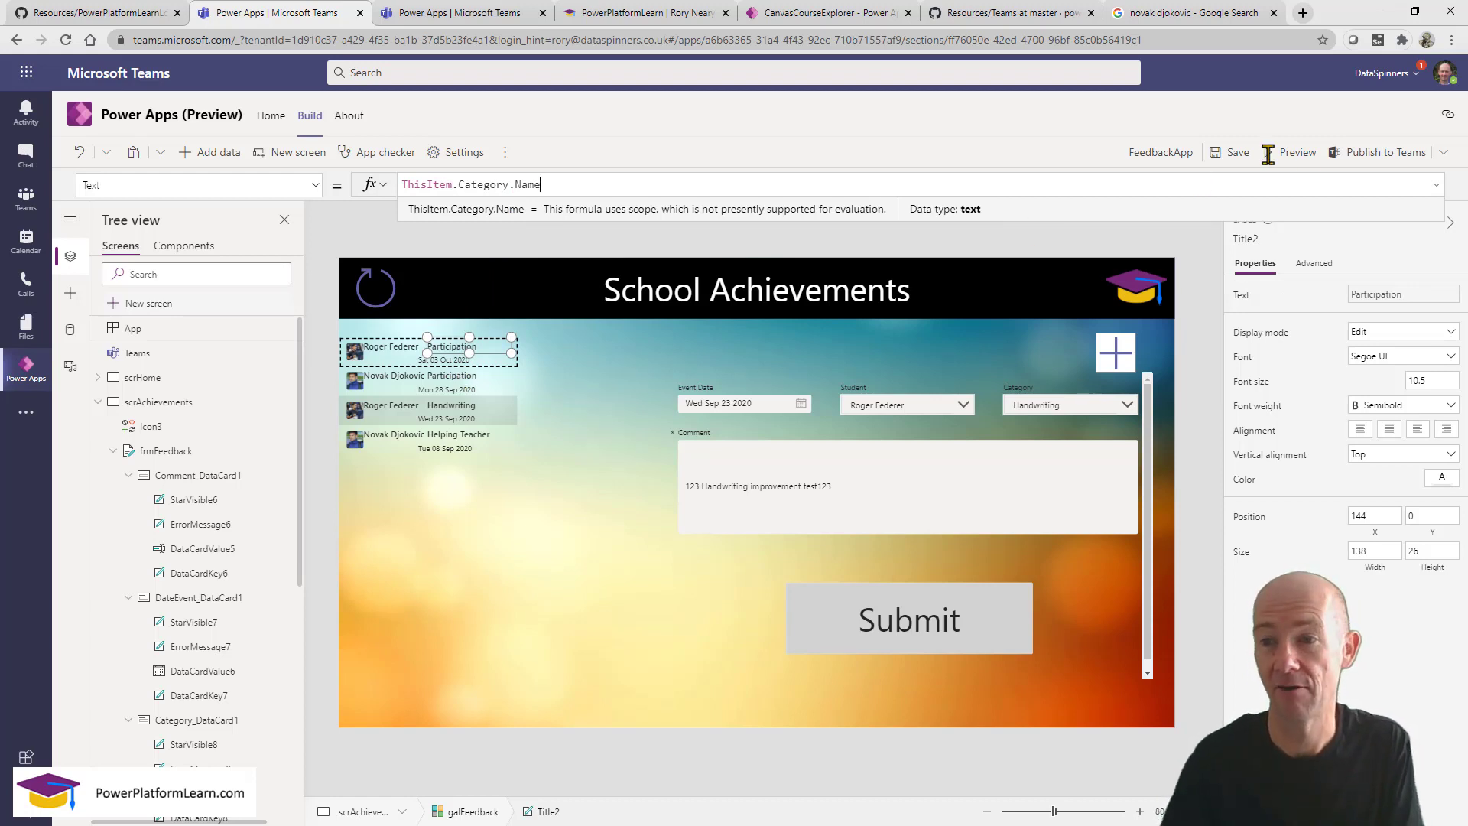
{"action": "left_click", "coordinate": [1292, 152]}
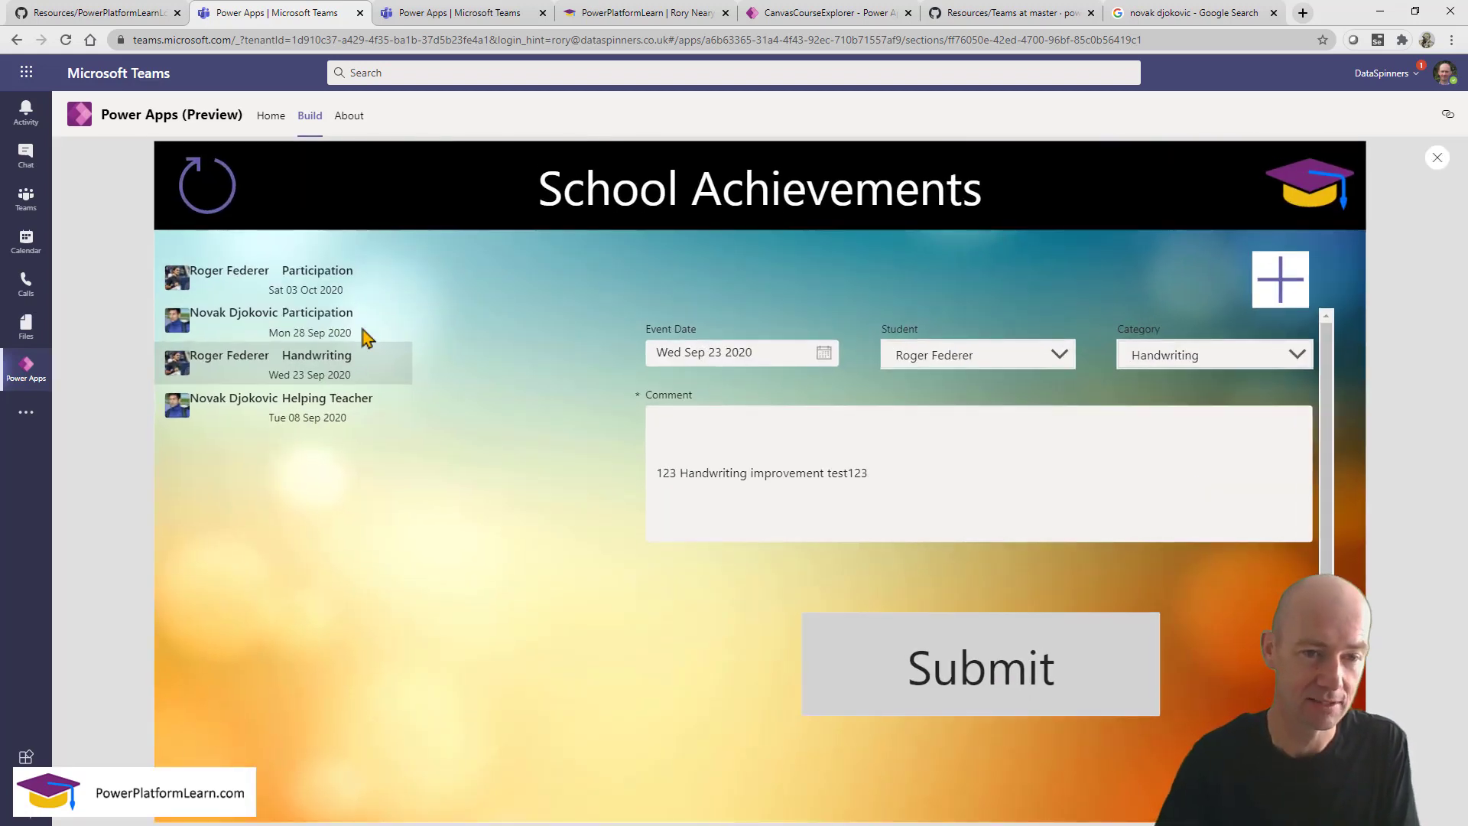
{"action": "left_click", "coordinate": [366, 336]}
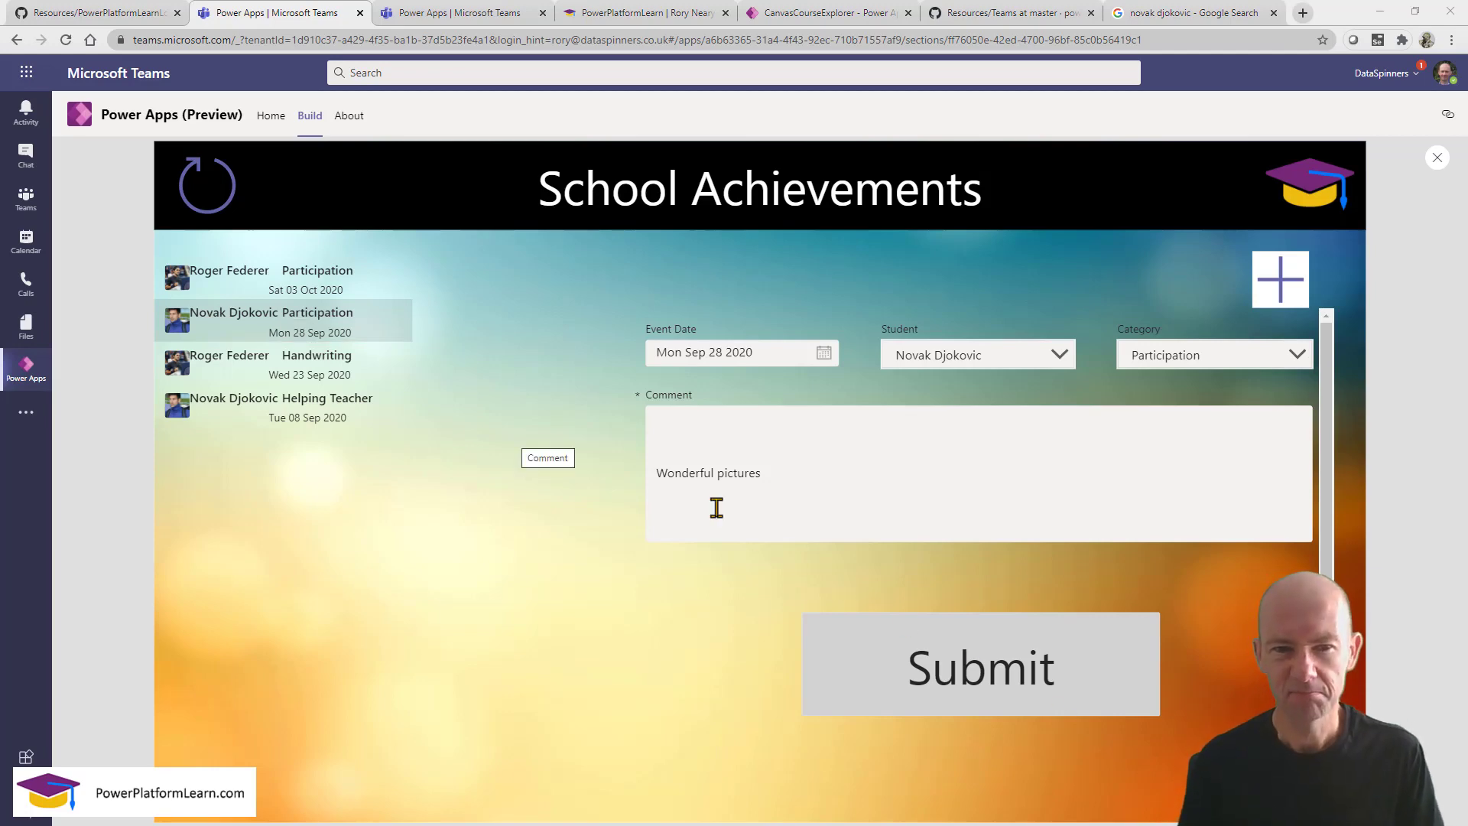
{"action": "left_click", "coordinate": [1437, 158]}
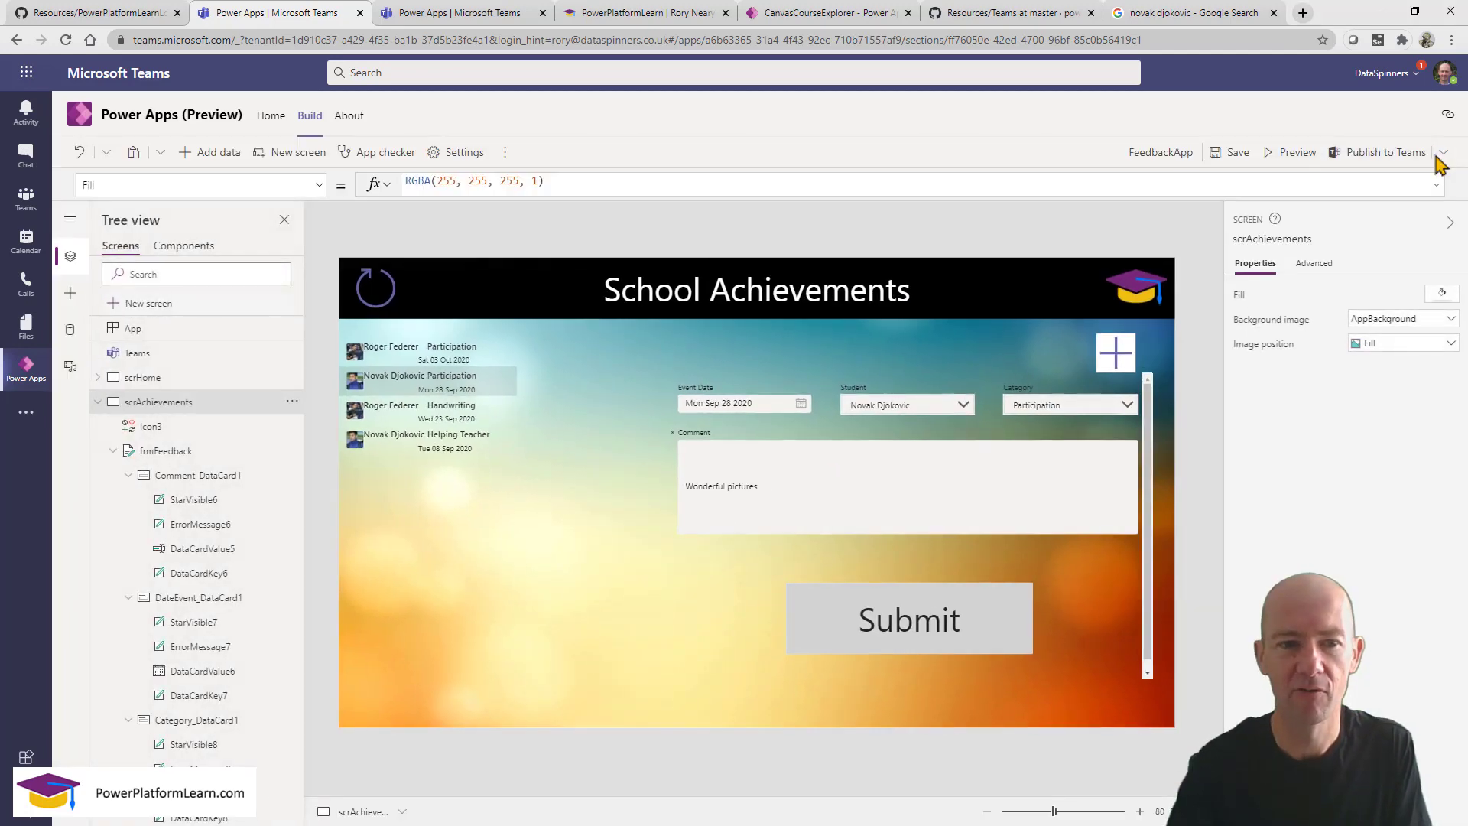
{"action": "left_click", "coordinate": [453, 606]}
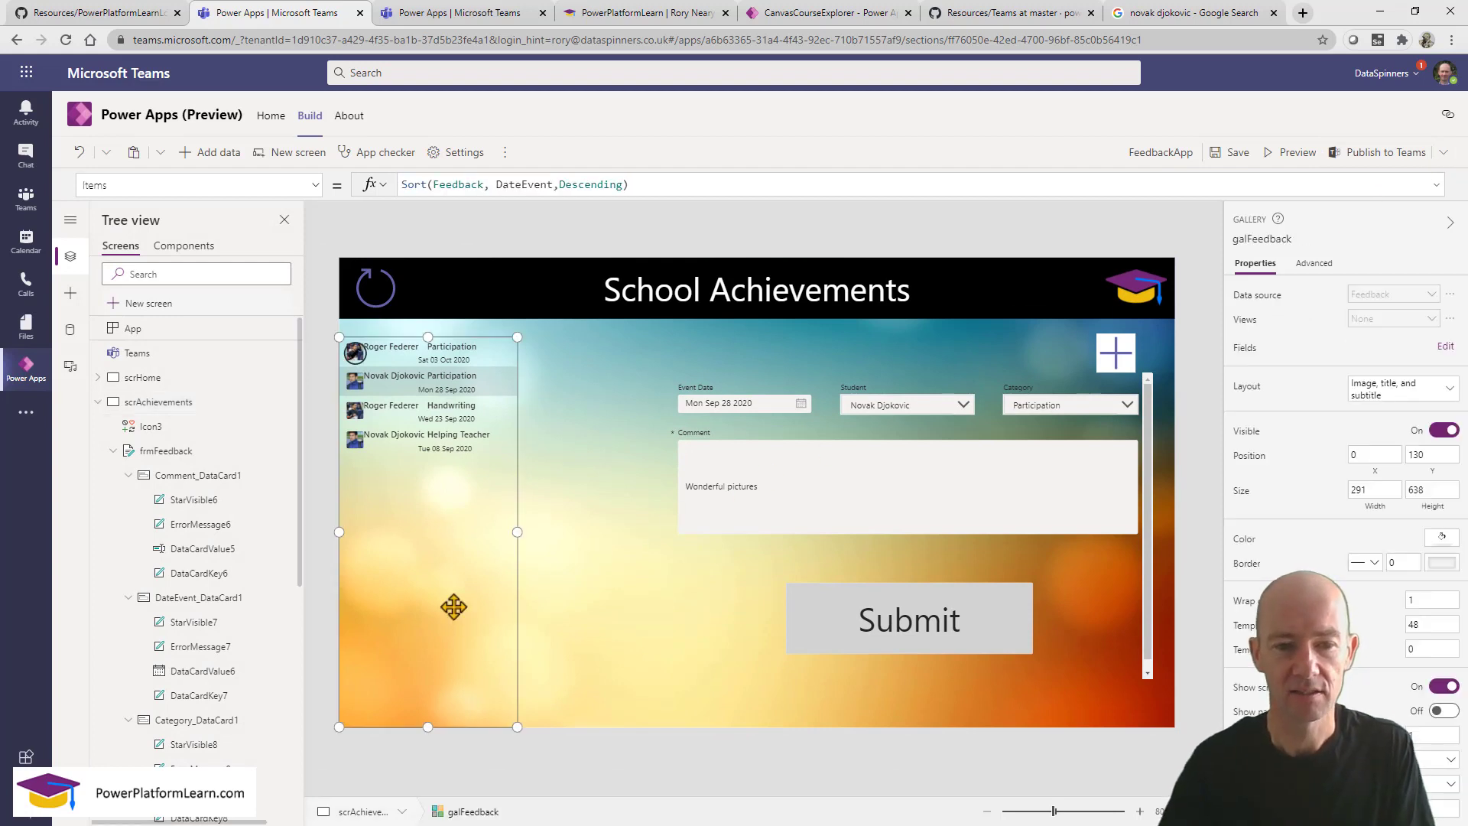
{"action": "left_click", "coordinate": [727, 649]}
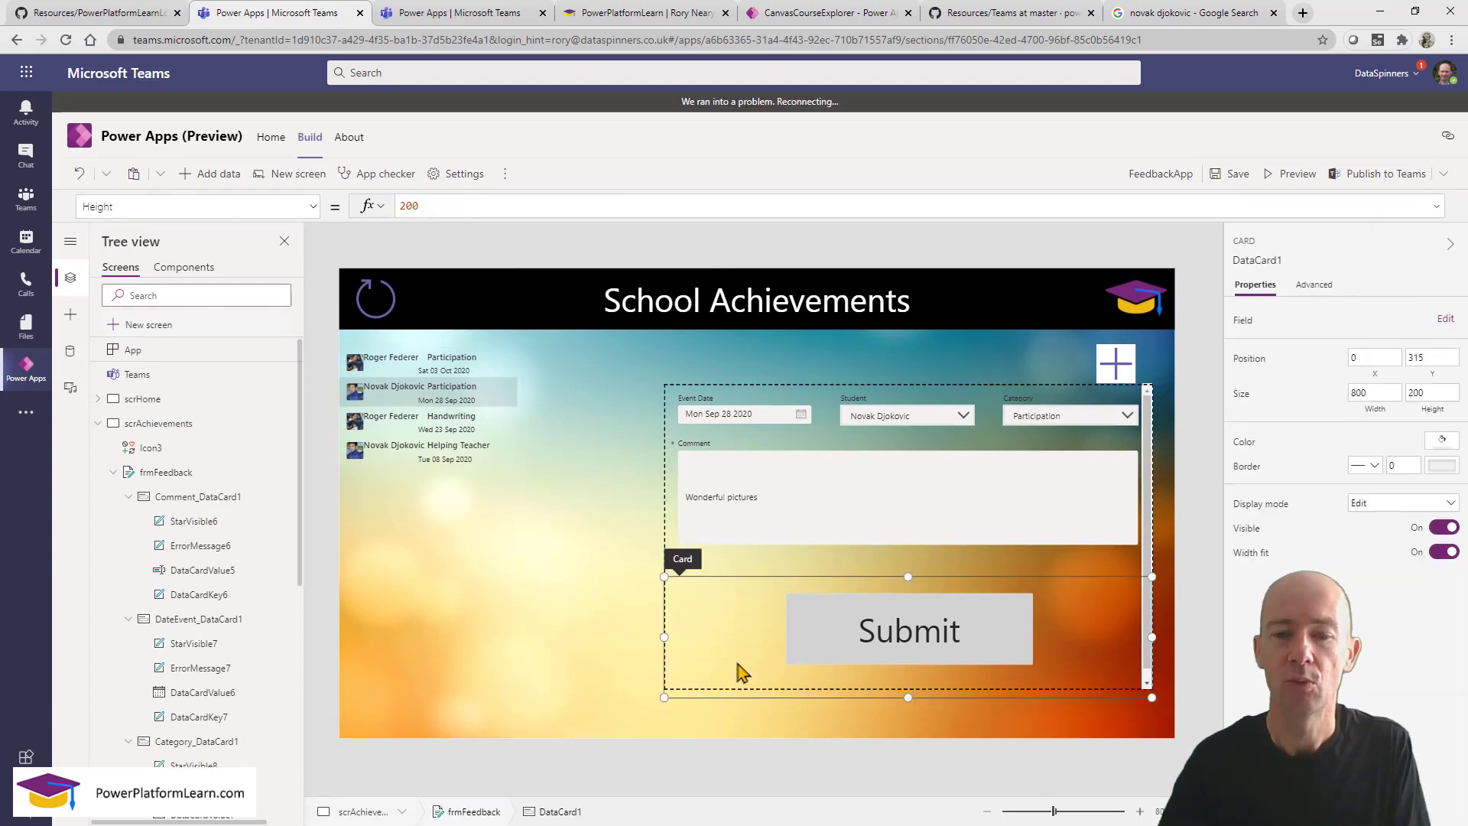
{"action": "left_click", "coordinate": [1149, 520]}
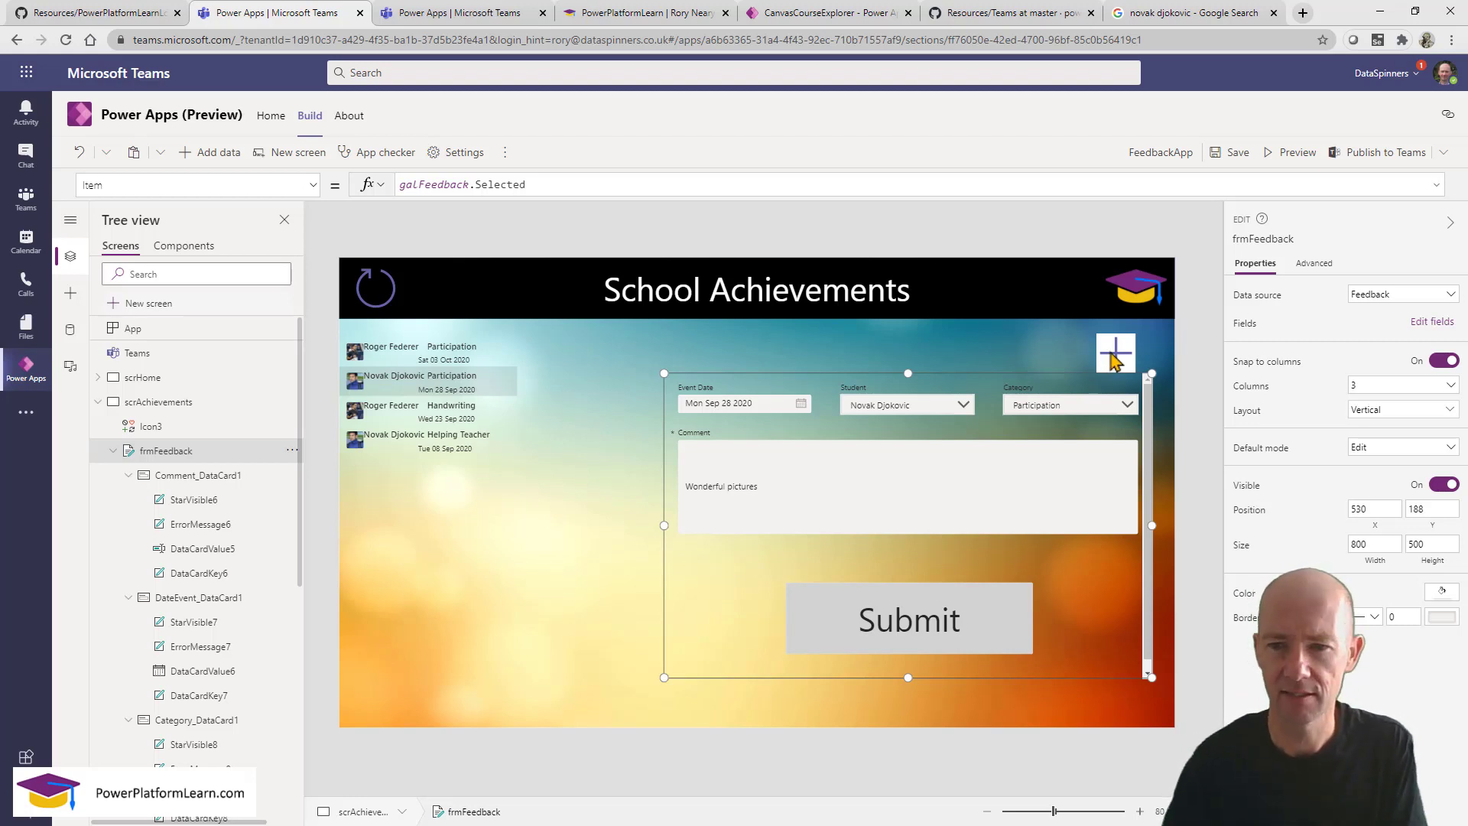
Duplicate the + icon and move the copy to its left.
{"action": "left_click", "coordinate": [1115, 358]}
{"action": "key", "text": "ctrl+c"}
{"action": "key", "text": "ctrl+v"}
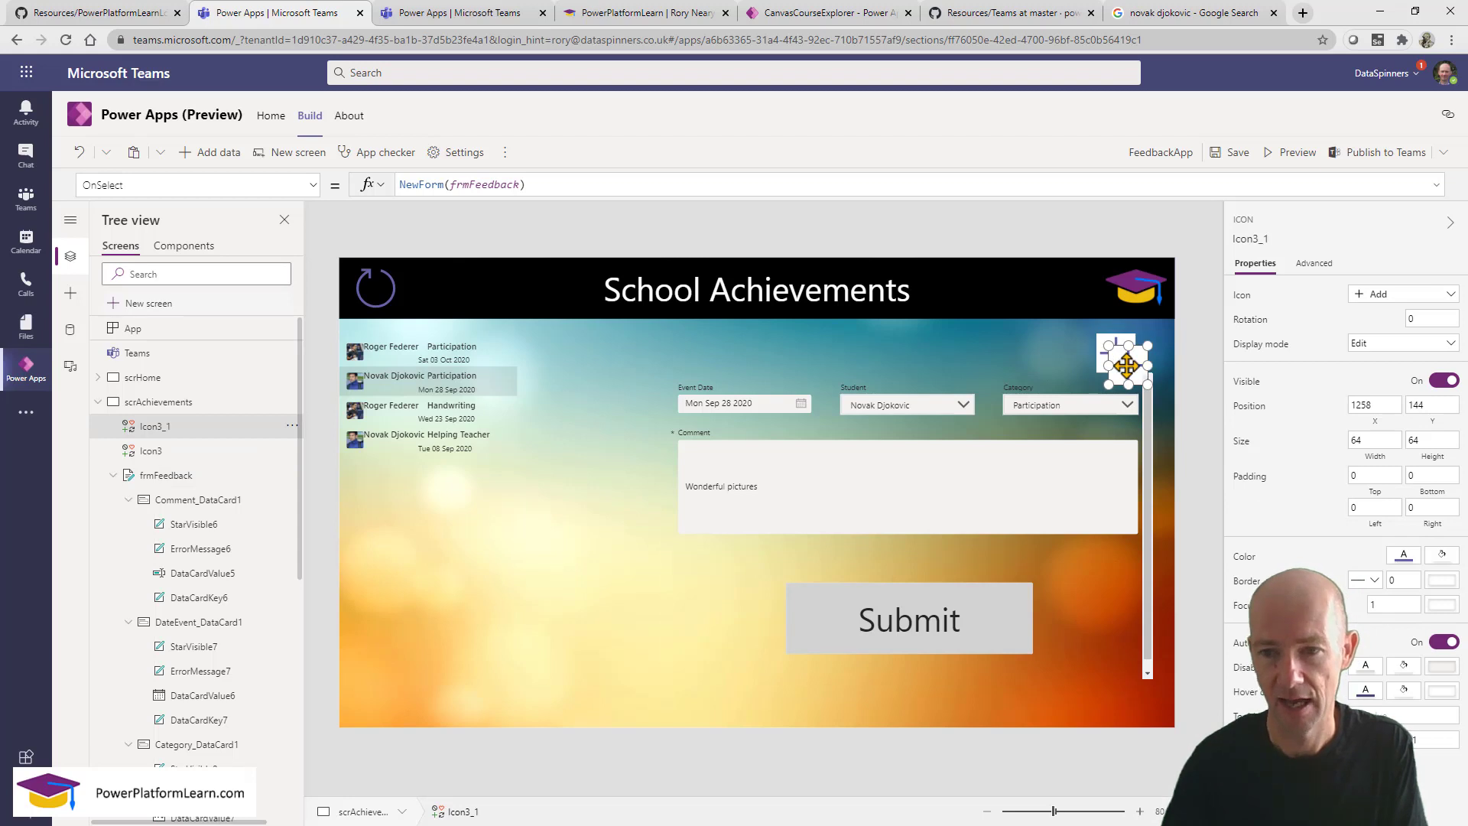
{"action": "left_click_drag", "start_coordinate": [1121, 358], "coordinate": [1047, 355]}
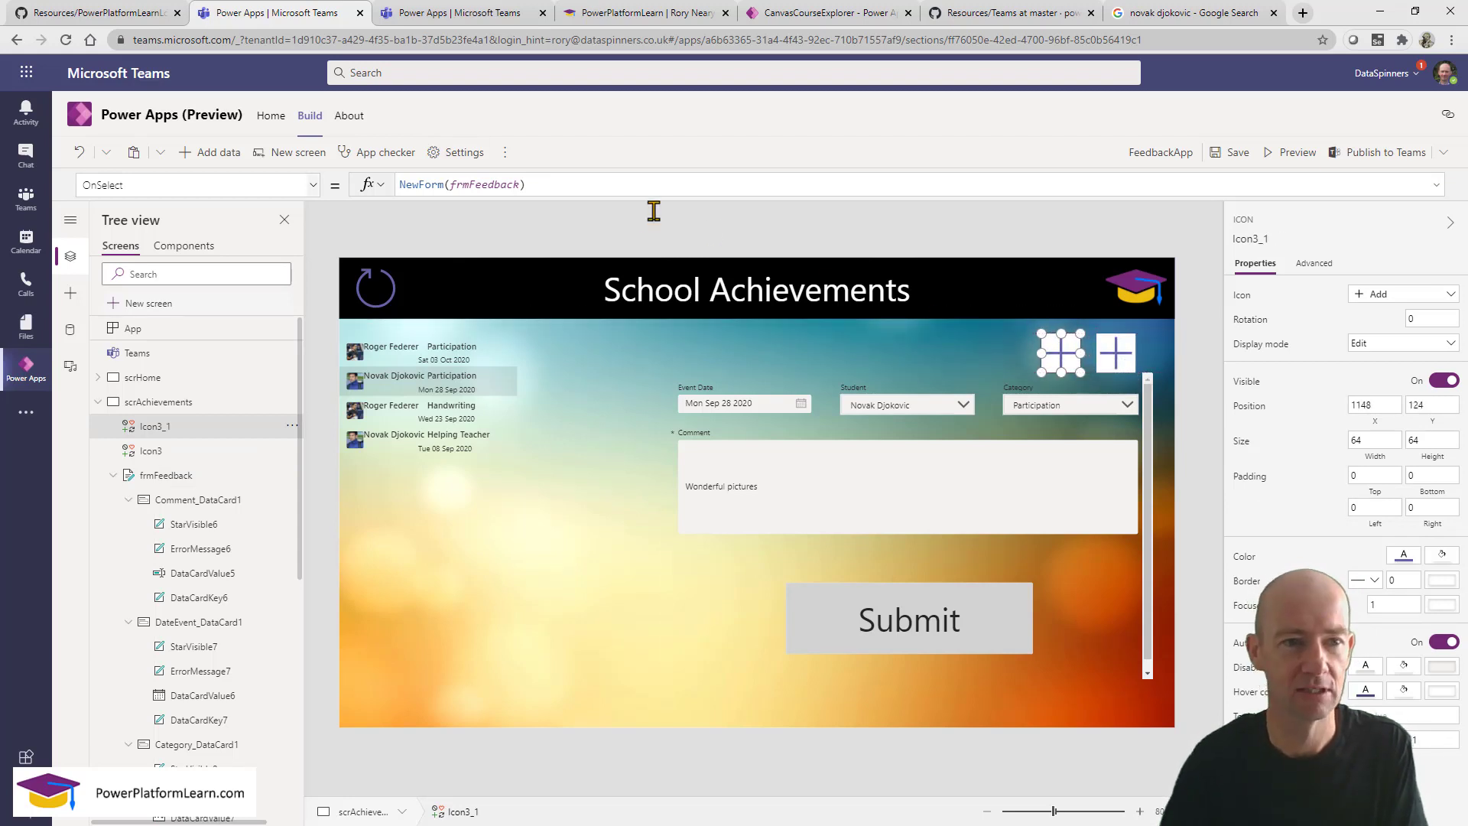
Set the duplicate icon's OnSelect to Back() and its Icon to the Back arrow.
{"action": "left_click_drag", "start_coordinate": [585, 187], "coordinate": [320, 172]}
{"action": "type", "text": "Back("}
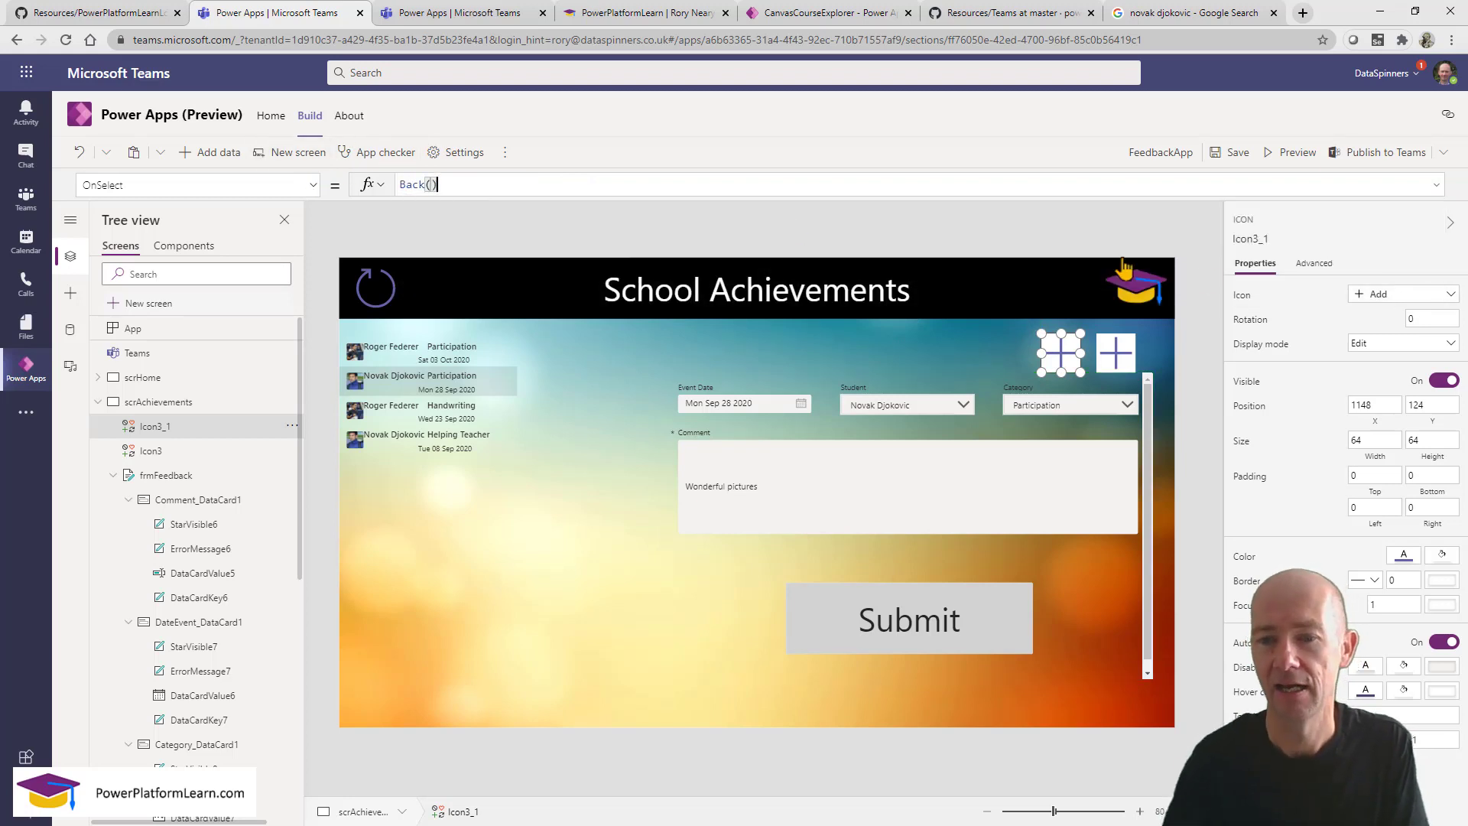
{"action": "left_click", "coordinate": [1388, 294]}
{"action": "type", "text": "back"}
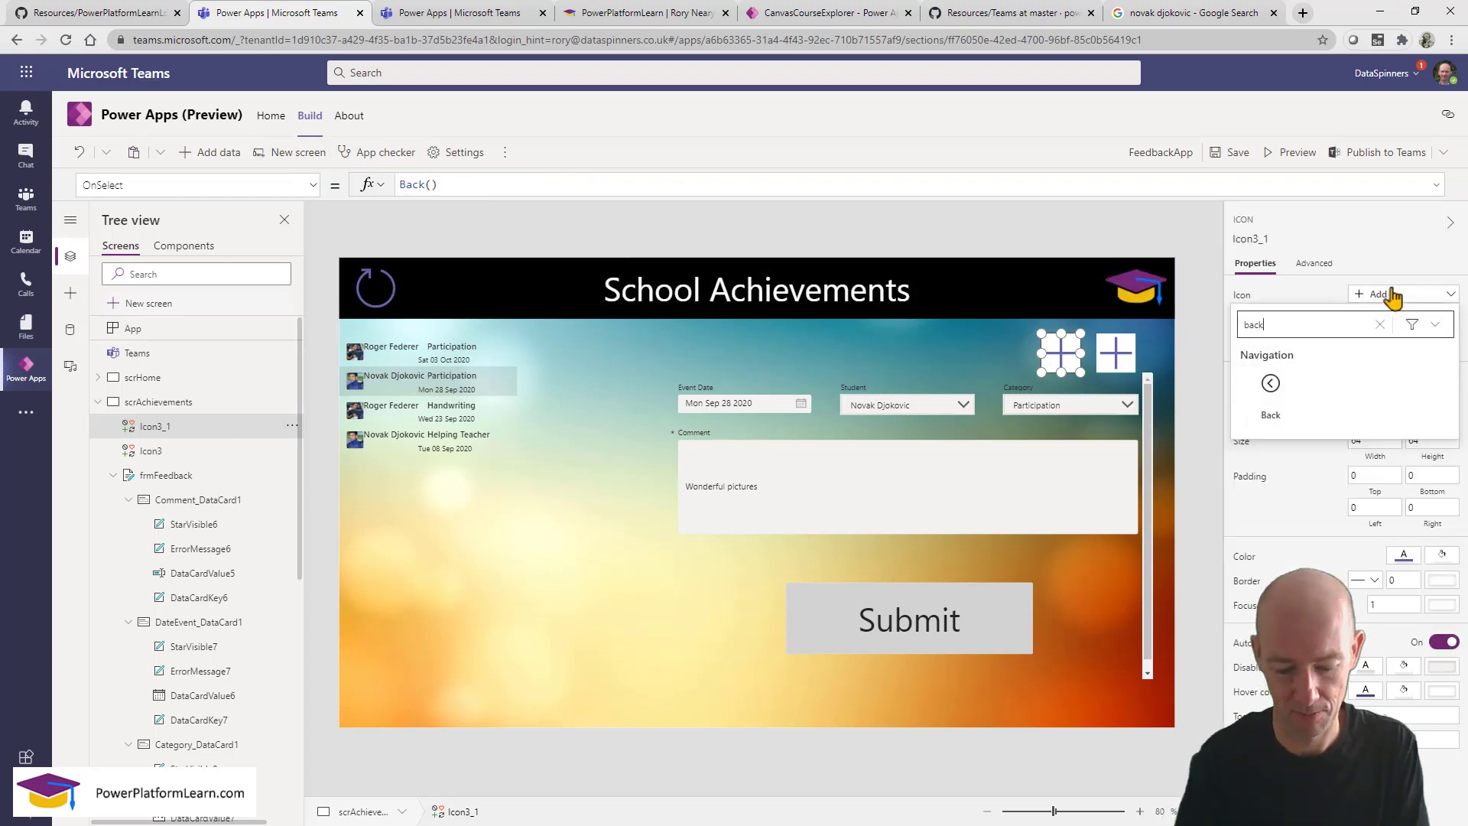
{"action": "left_click", "coordinate": [1272, 384]}
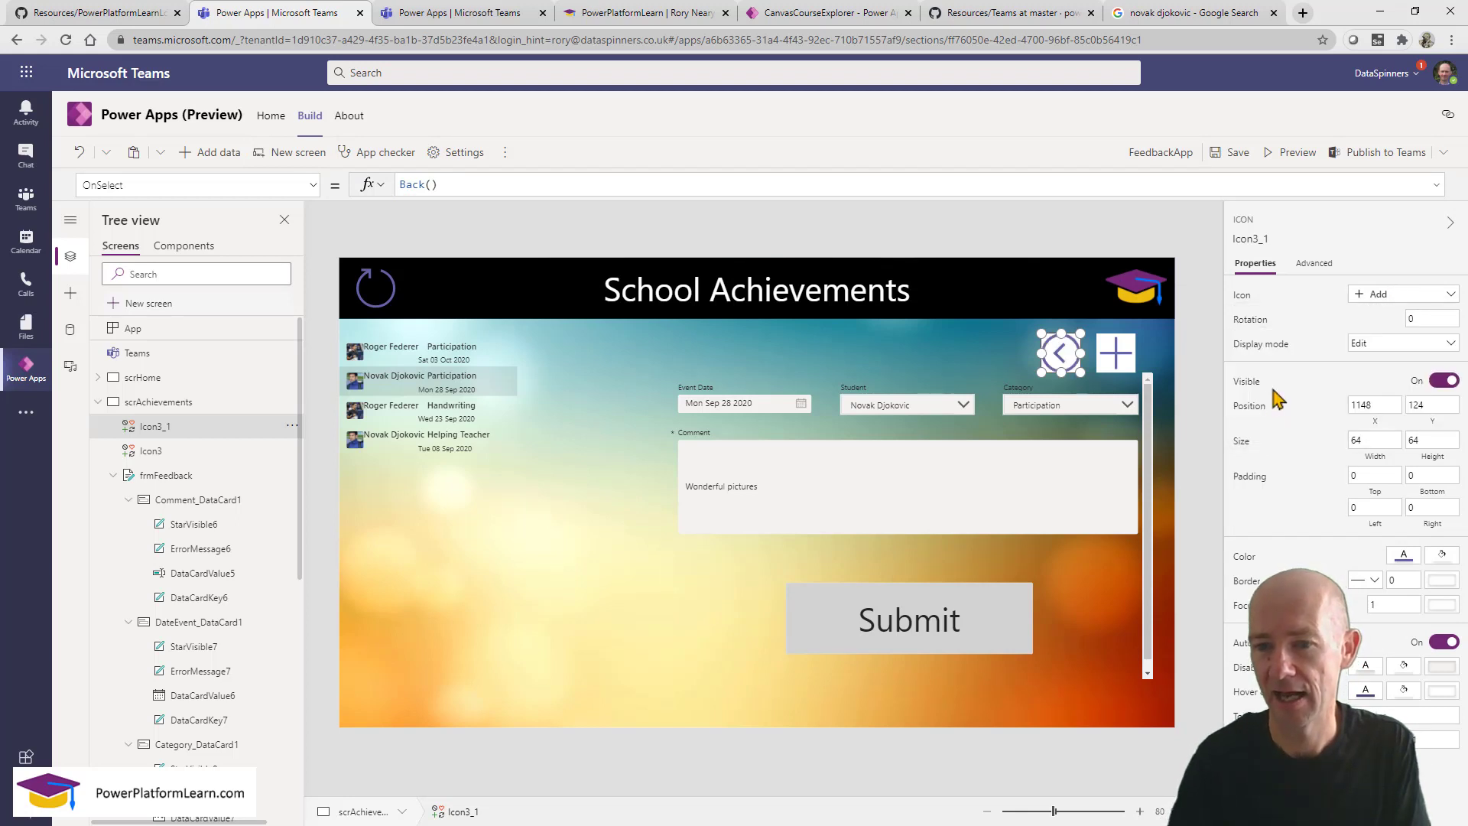
{"action": "left_click", "coordinate": [1185, 466]}
{"action": "left_click", "coordinate": [1065, 350]}
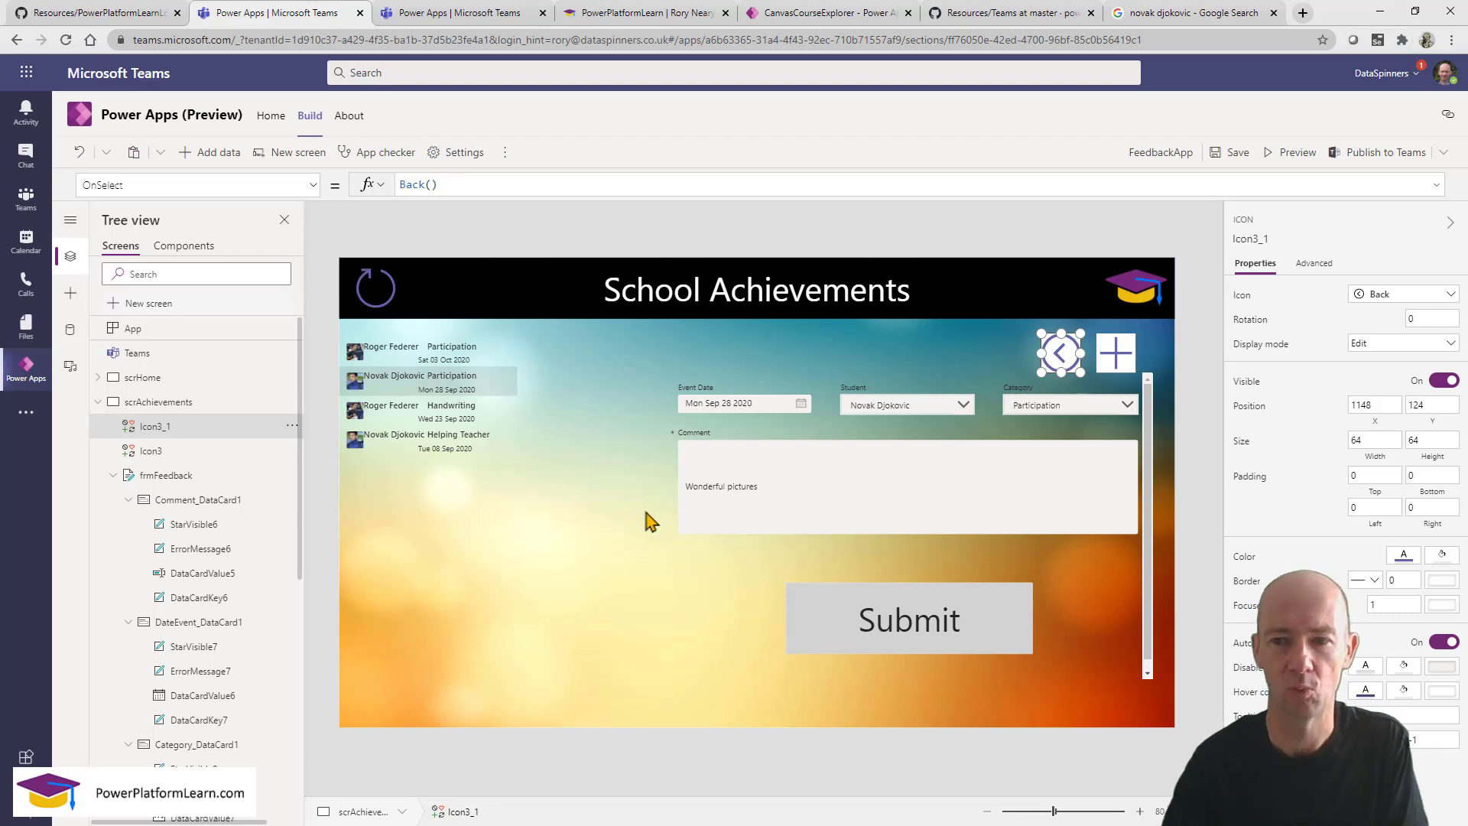
Preview from scrHome and test Record Achievements, the back arrow and the + new-record icon.
{"action": "left_click", "coordinate": [143, 382]}
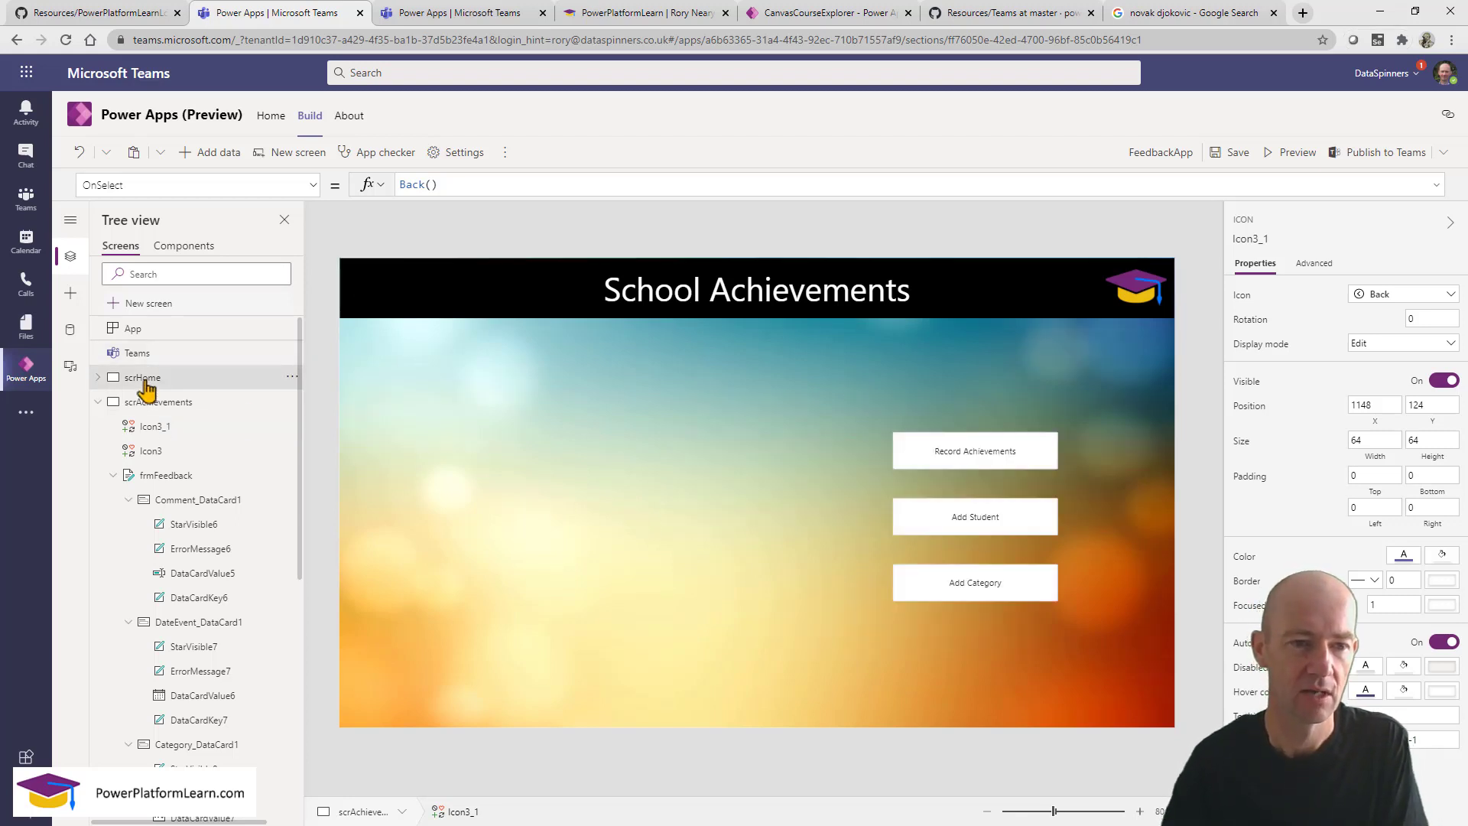
{"action": "left_click", "coordinate": [1296, 152]}
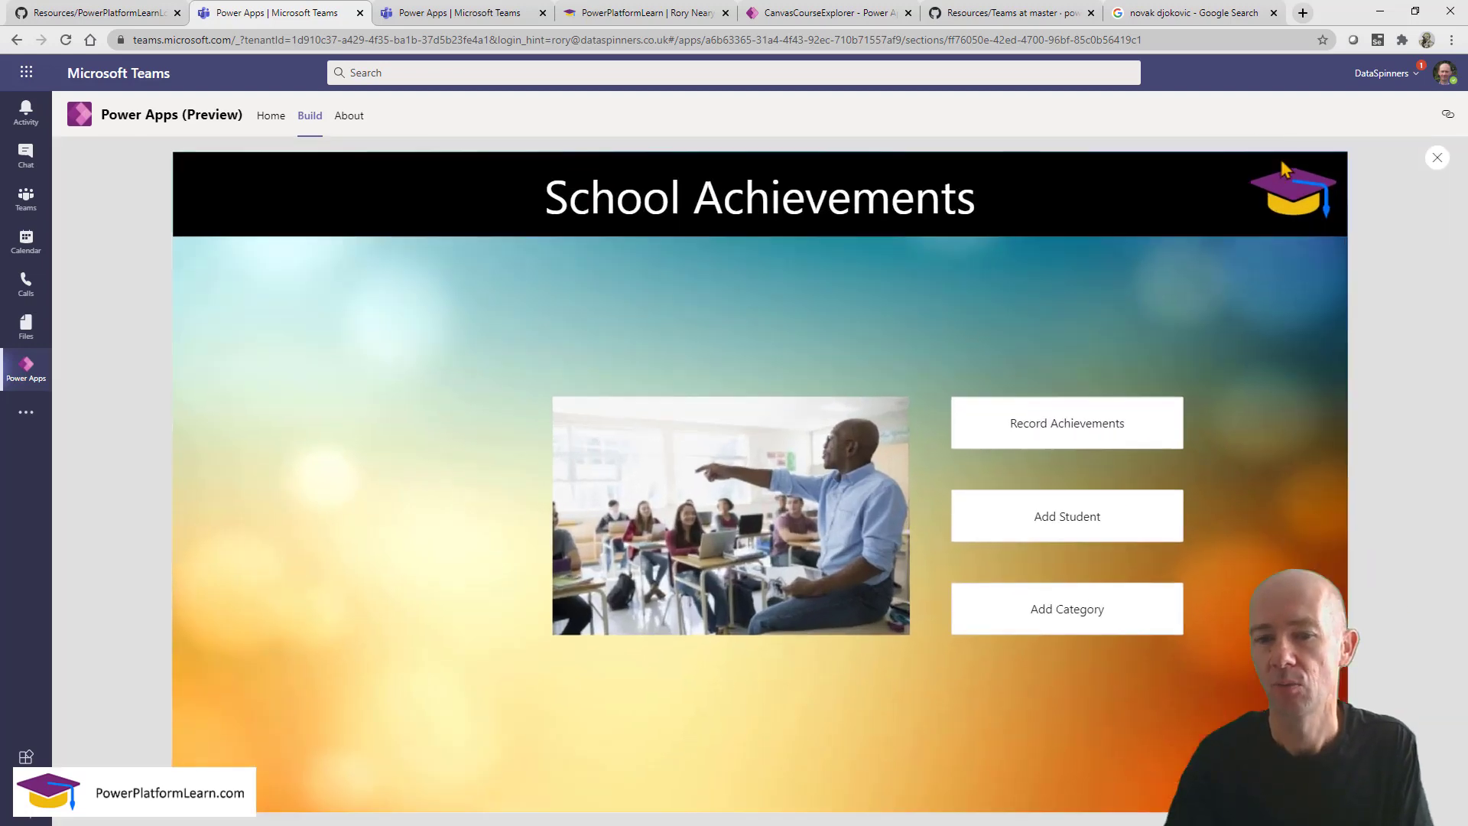
{"action": "left_click", "coordinate": [1048, 421]}
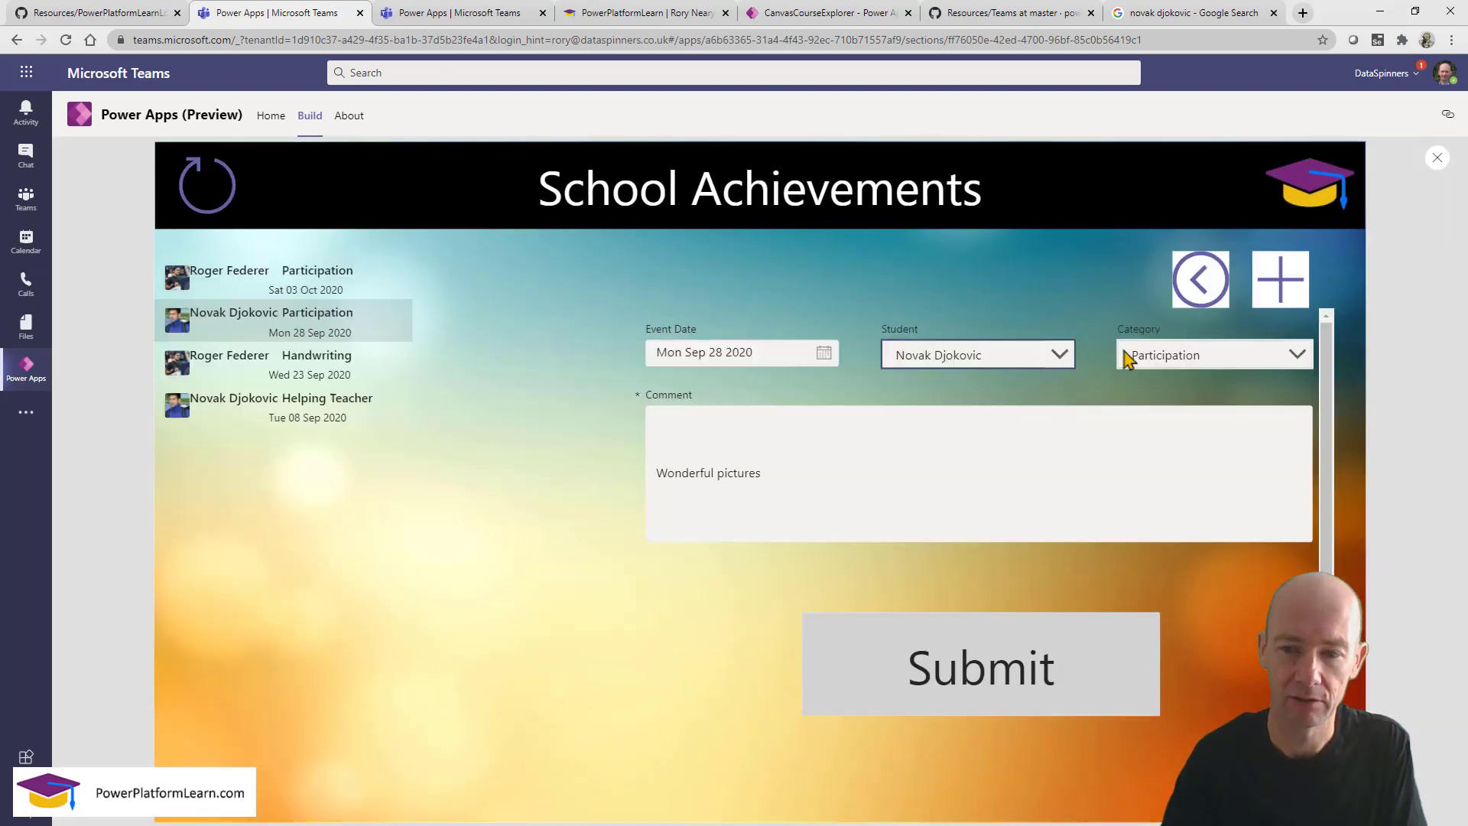
{"action": "left_click", "coordinate": [1202, 291]}
{"action": "left_click", "coordinate": [1081, 425]}
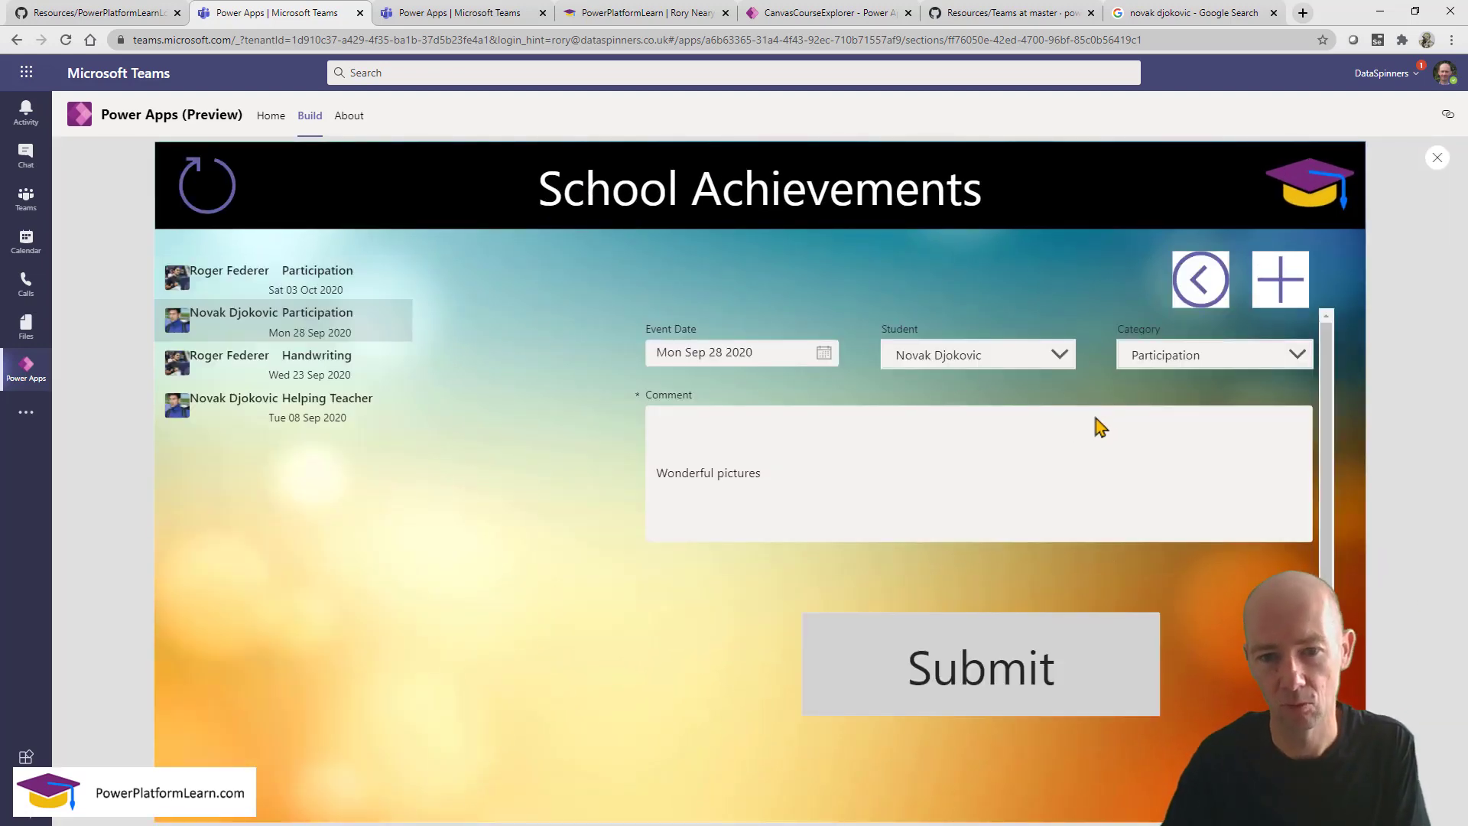
{"action": "left_click", "coordinate": [1280, 291]}
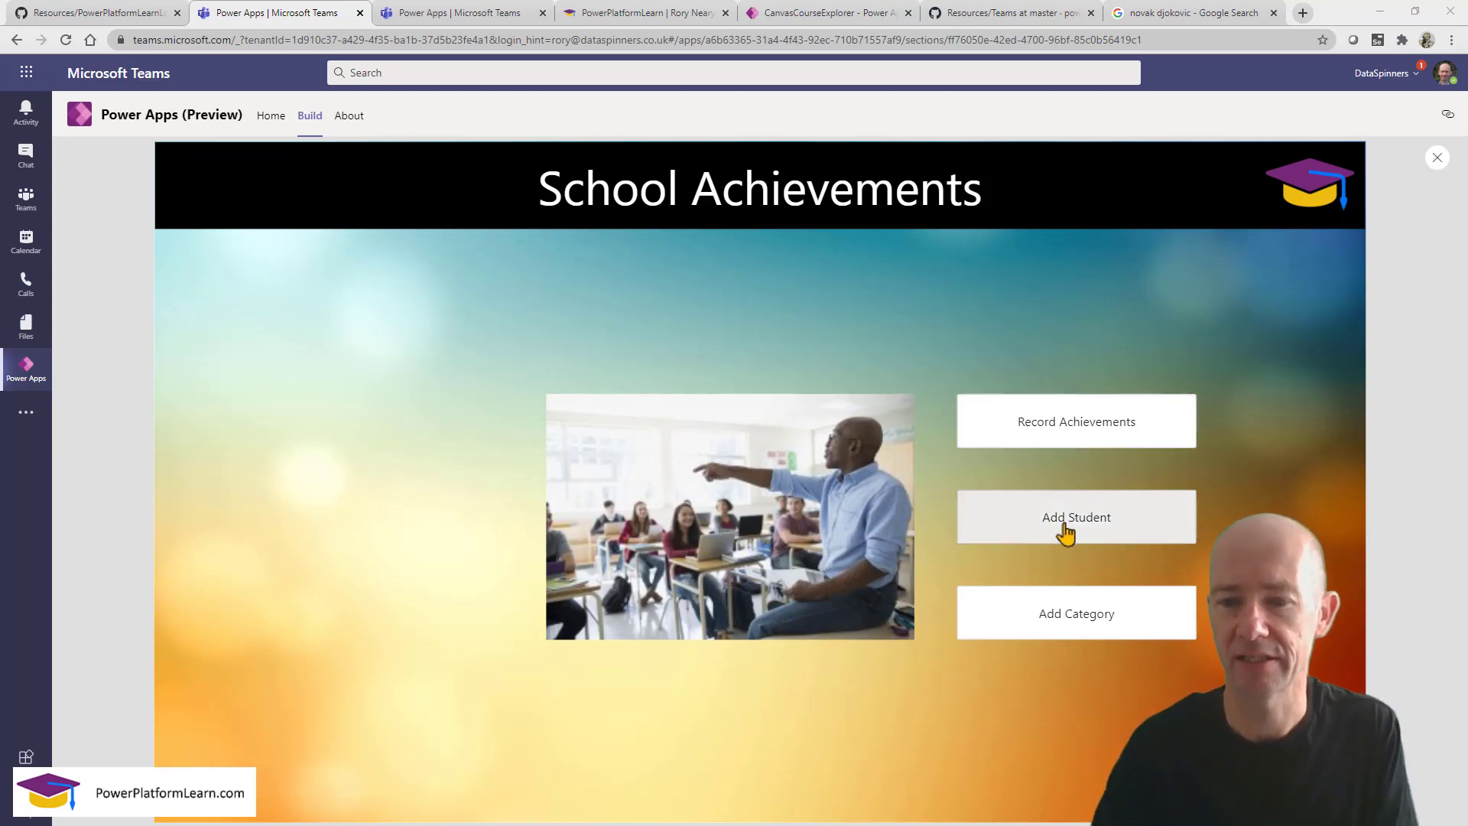
Open the Add Student screen, then close the preview.
{"action": "left_click", "coordinate": [1066, 533]}
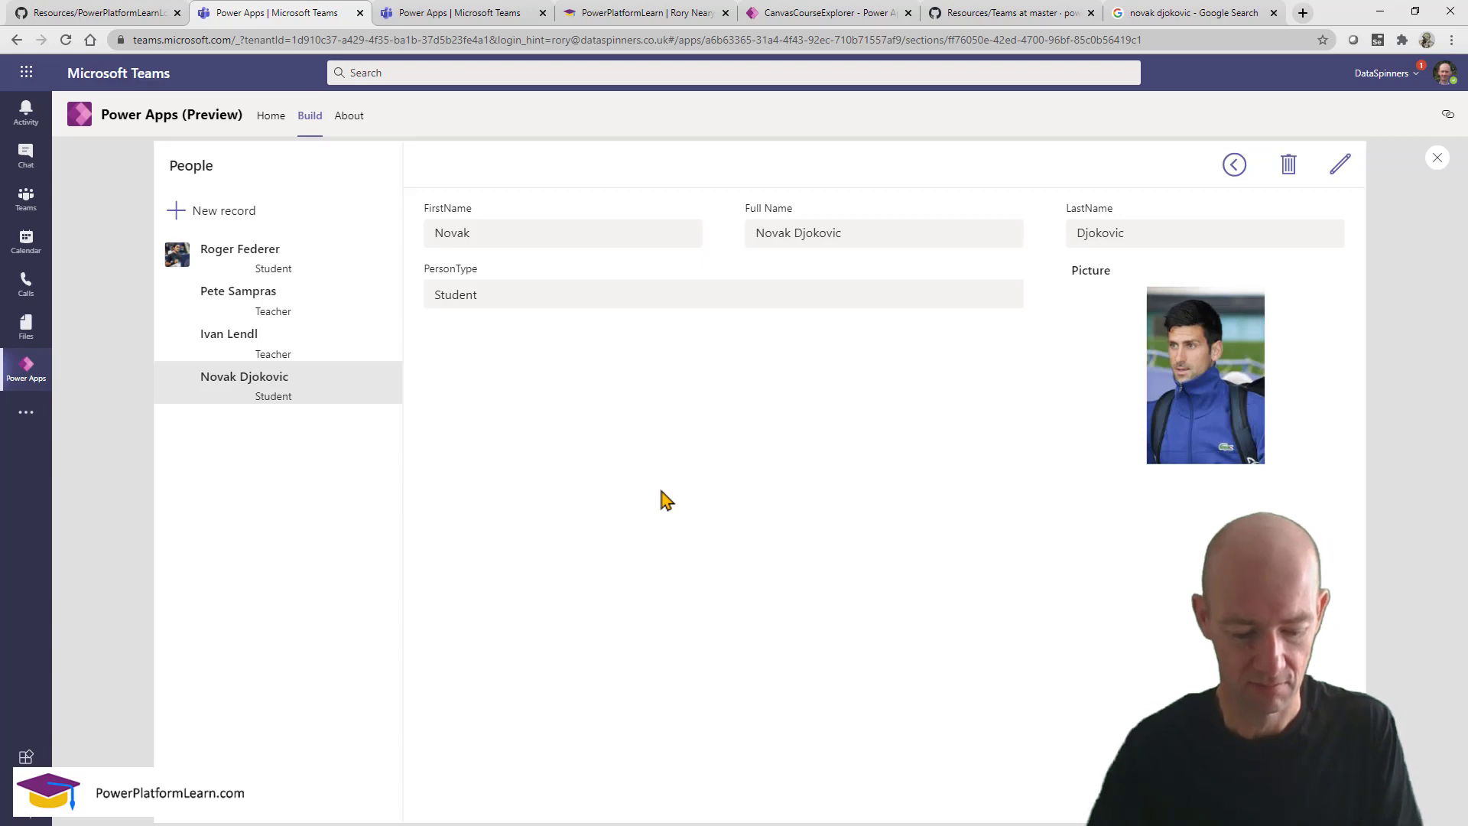
{"action": "mouse_move", "coordinate": [157, 147]}
{"action": "left_mouse_down"}
{"action": "mouse_move", "coordinate": [328, 295]}
{"action": "mouse_move", "coordinate": [428, 474]}
{"action": "mouse_move", "coordinate": [379, 472]}
{"action": "left_mouse_up"}
{"action": "mouse_move", "coordinate": [409, 144]}
{"action": "left_mouse_down"}
{"action": "mouse_move", "coordinate": [1465, 536]}
{"action": "mouse_move", "coordinate": [1366, 525]}
{"action": "left_mouse_up"}
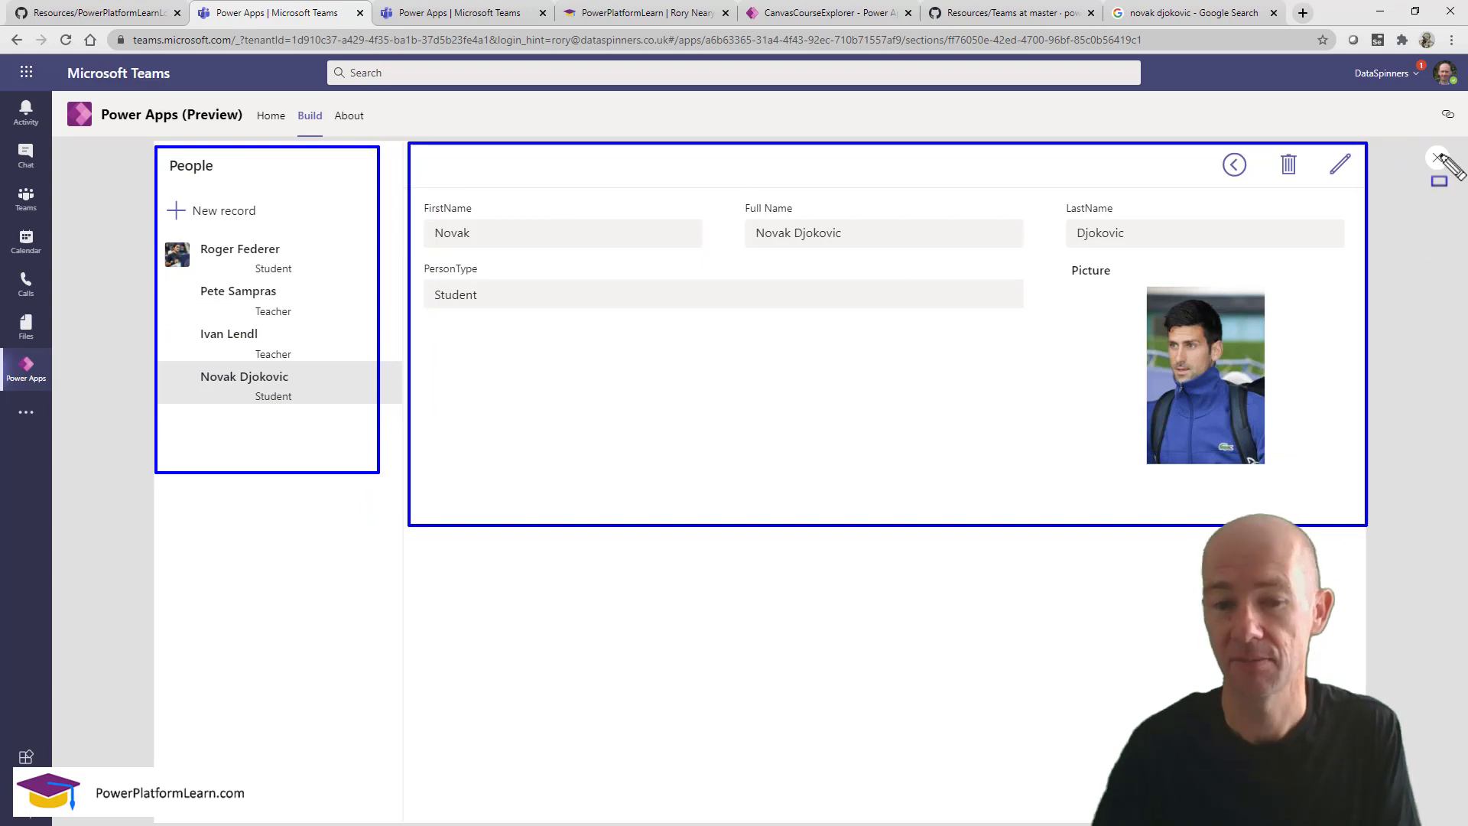
{"action": "key", "text": "Escape"}
{"action": "left_click", "coordinate": [1437, 157]}
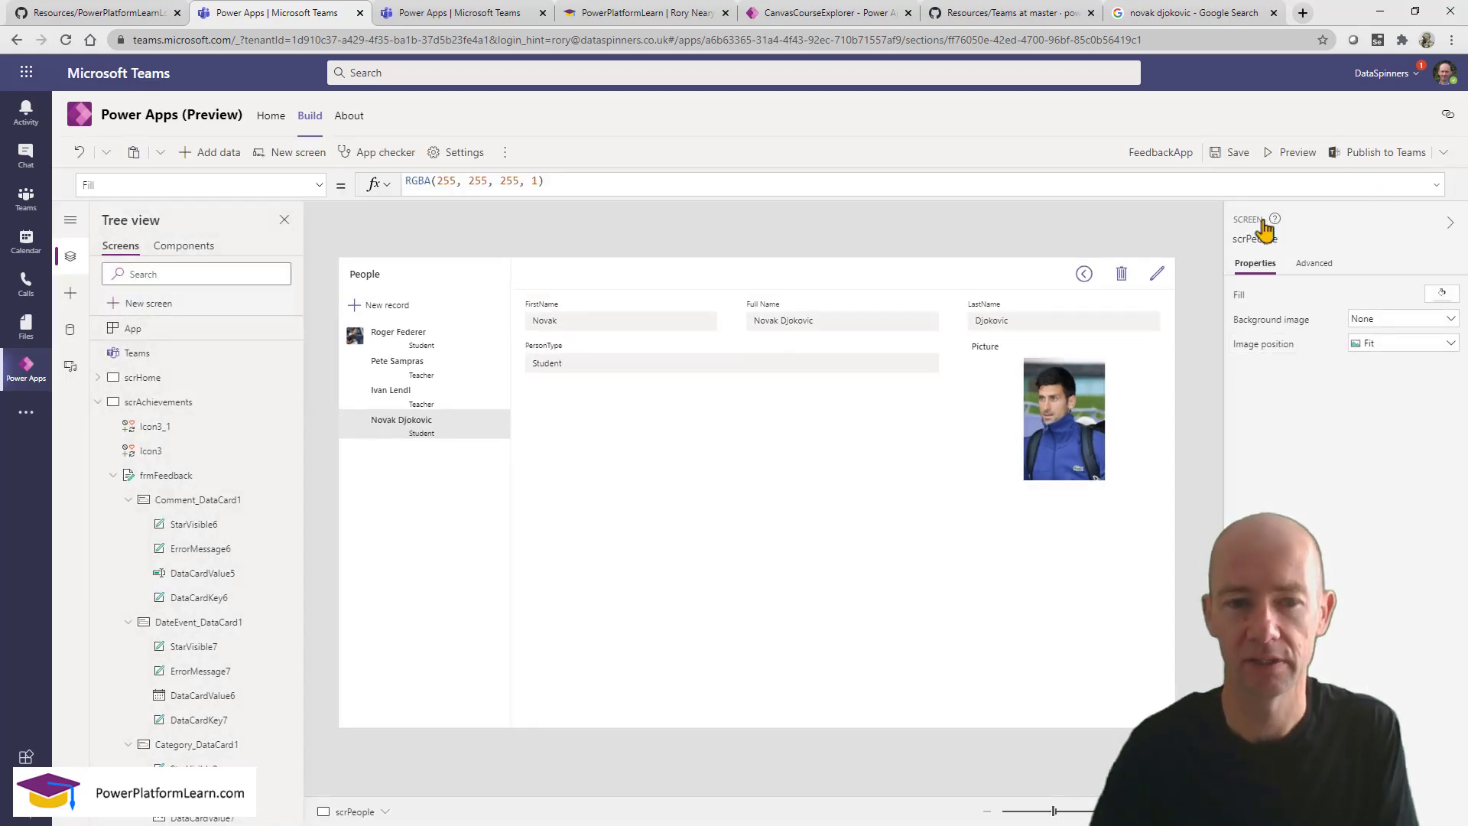
Open scrAchievements from the home screen and collapse its node in the Tree view.
{"action": "left_click", "coordinate": [1084, 274], "text": "alt"}
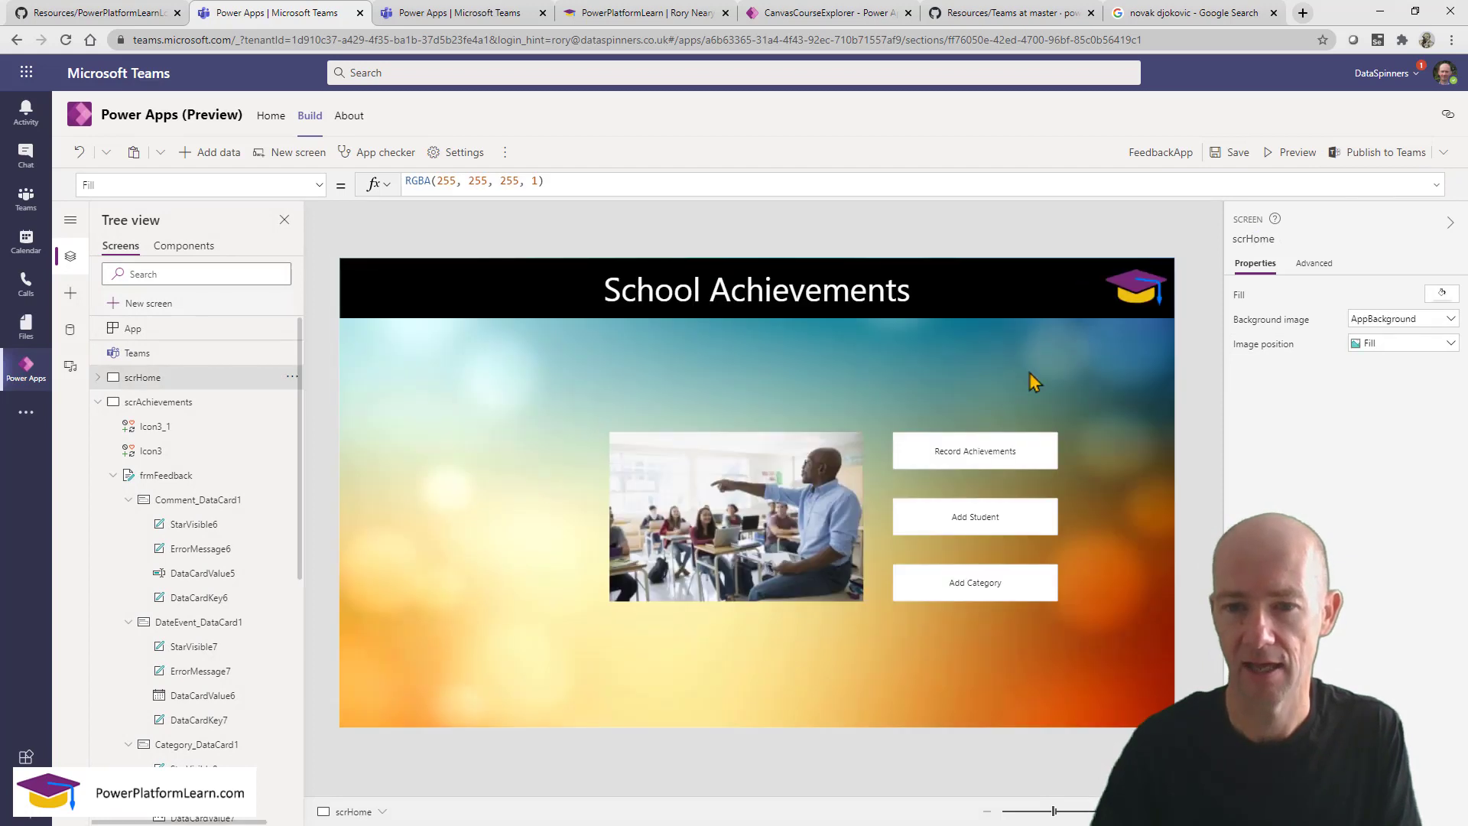
{"action": "left_click", "coordinate": [982, 463], "text": "alt"}
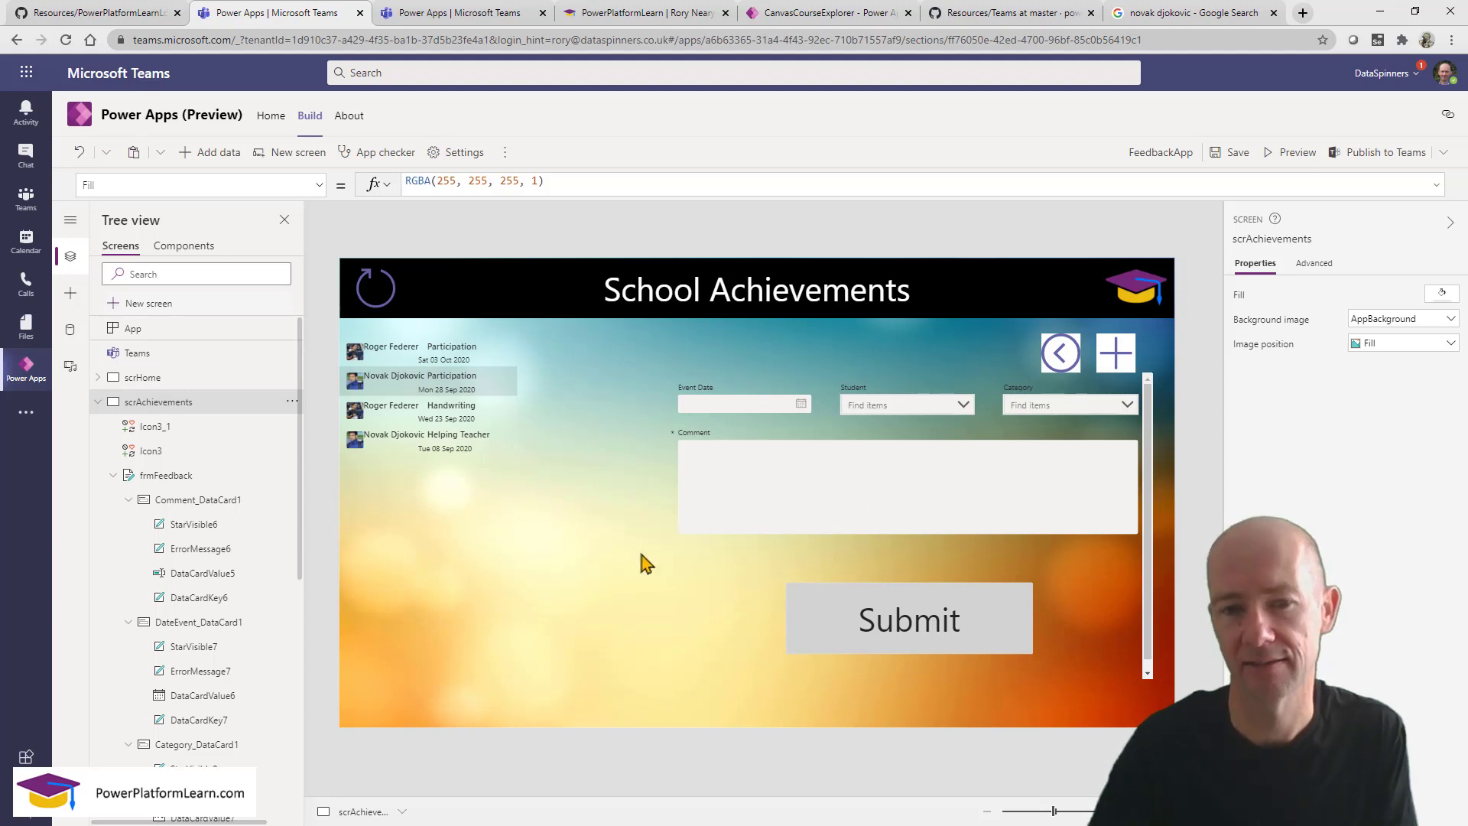
{"action": "left_click", "coordinate": [98, 402]}
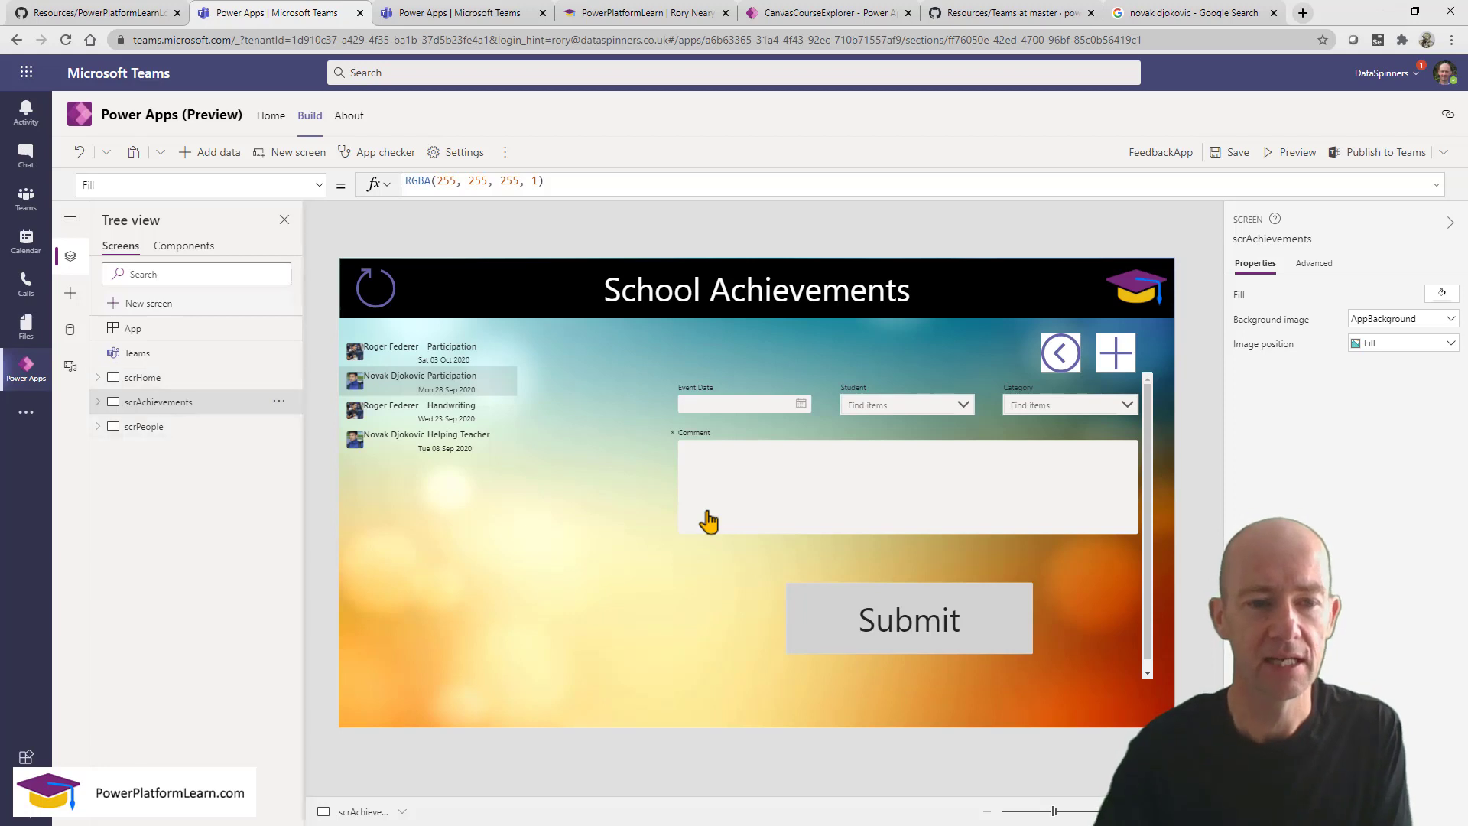
Duplicate the scrAchievements screen from Tree view and select the copy, scrAchievements_1.
{"action": "left_click", "coordinate": [279, 402]}
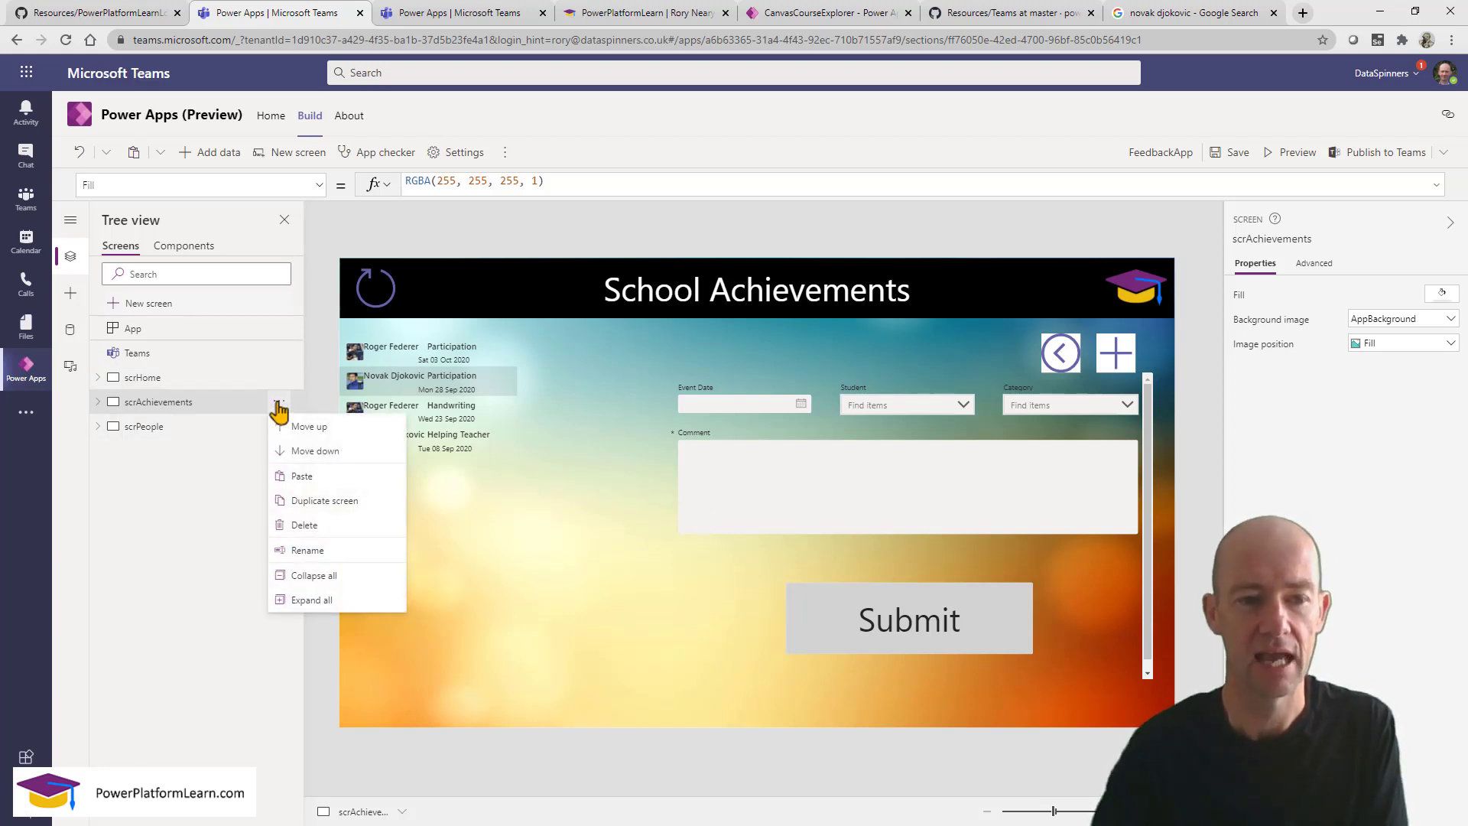
{"action": "left_click", "coordinate": [329, 502]}
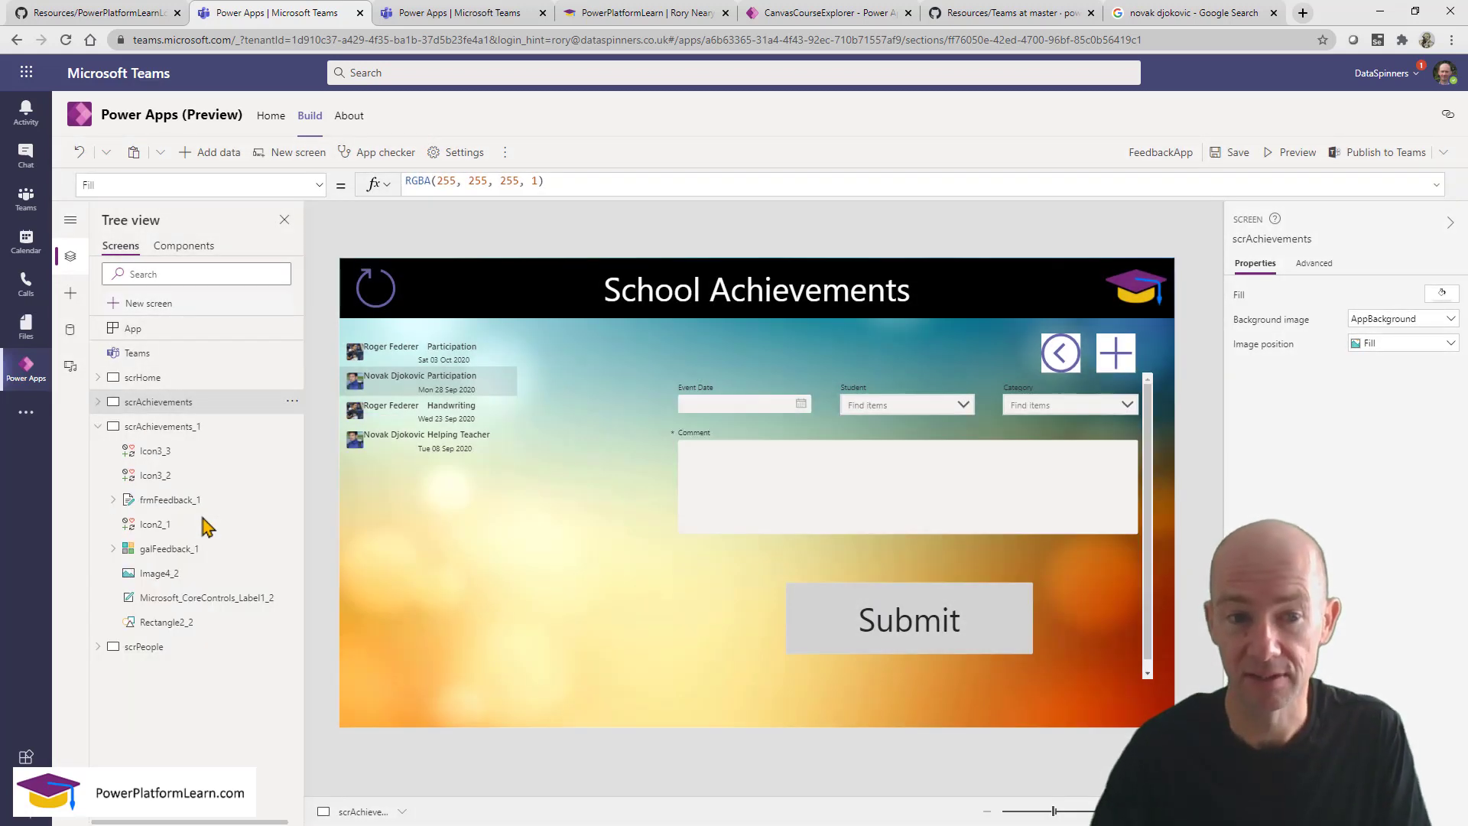
{"action": "left_click", "coordinate": [184, 428]}
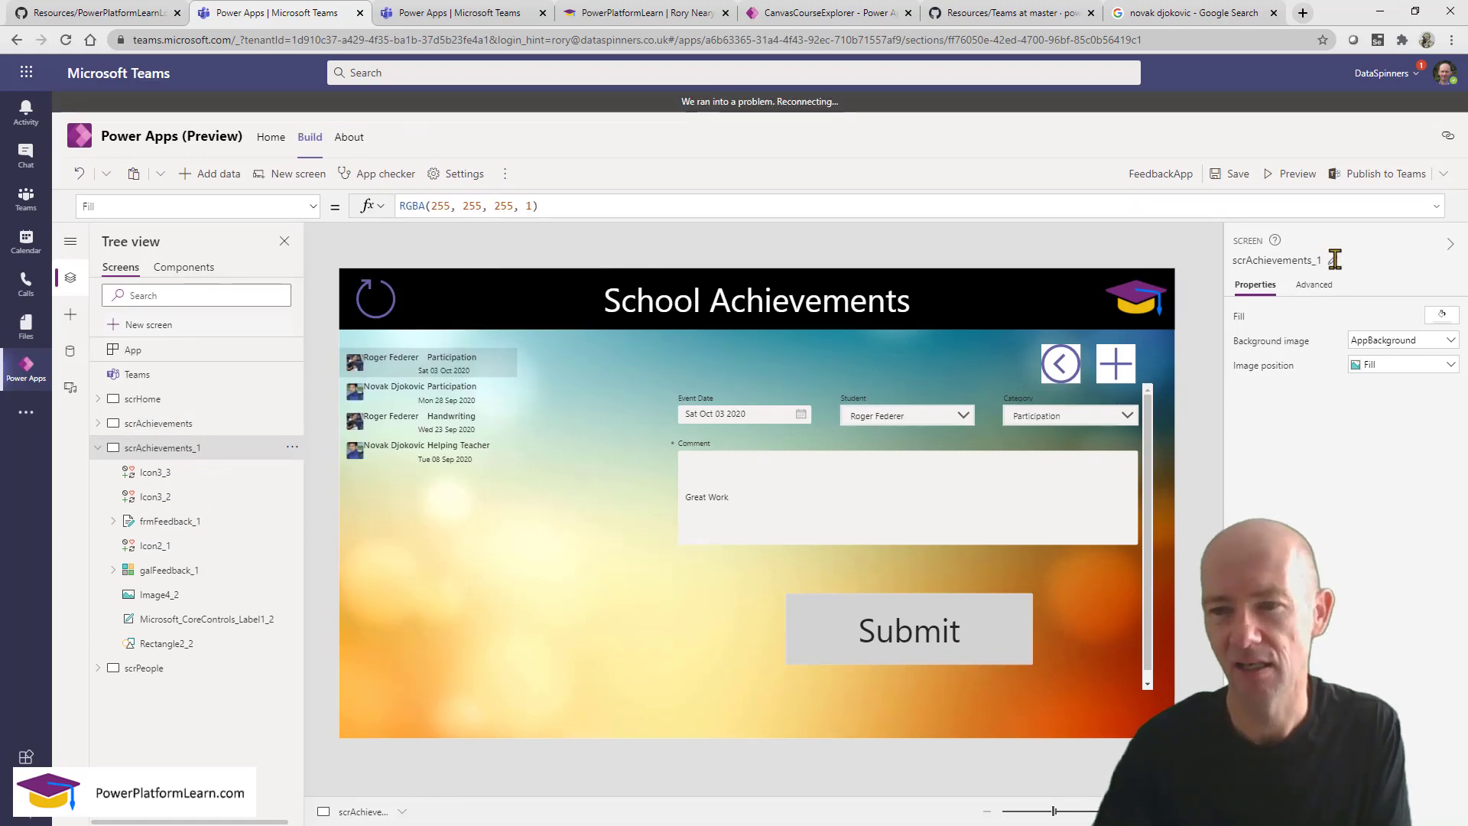
Rename the duplicated screen from scrAchievements_1 to scrCategories.
{"action": "left_click", "coordinate": [1334, 268]}
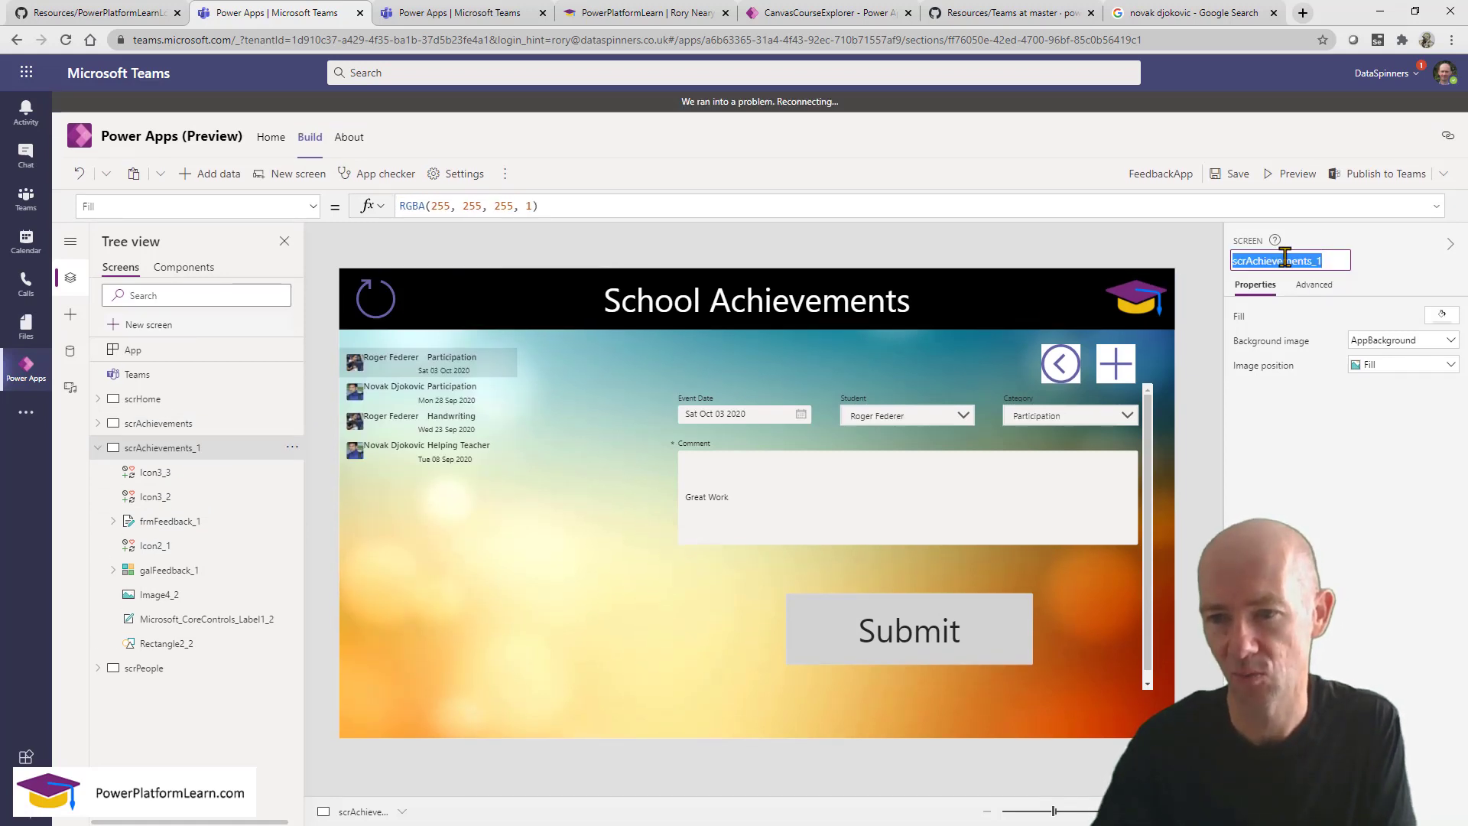
{"action": "left_click", "coordinate": [1246, 259]}
{"action": "left_click", "coordinate": [1328, 262], "text": "shift"}
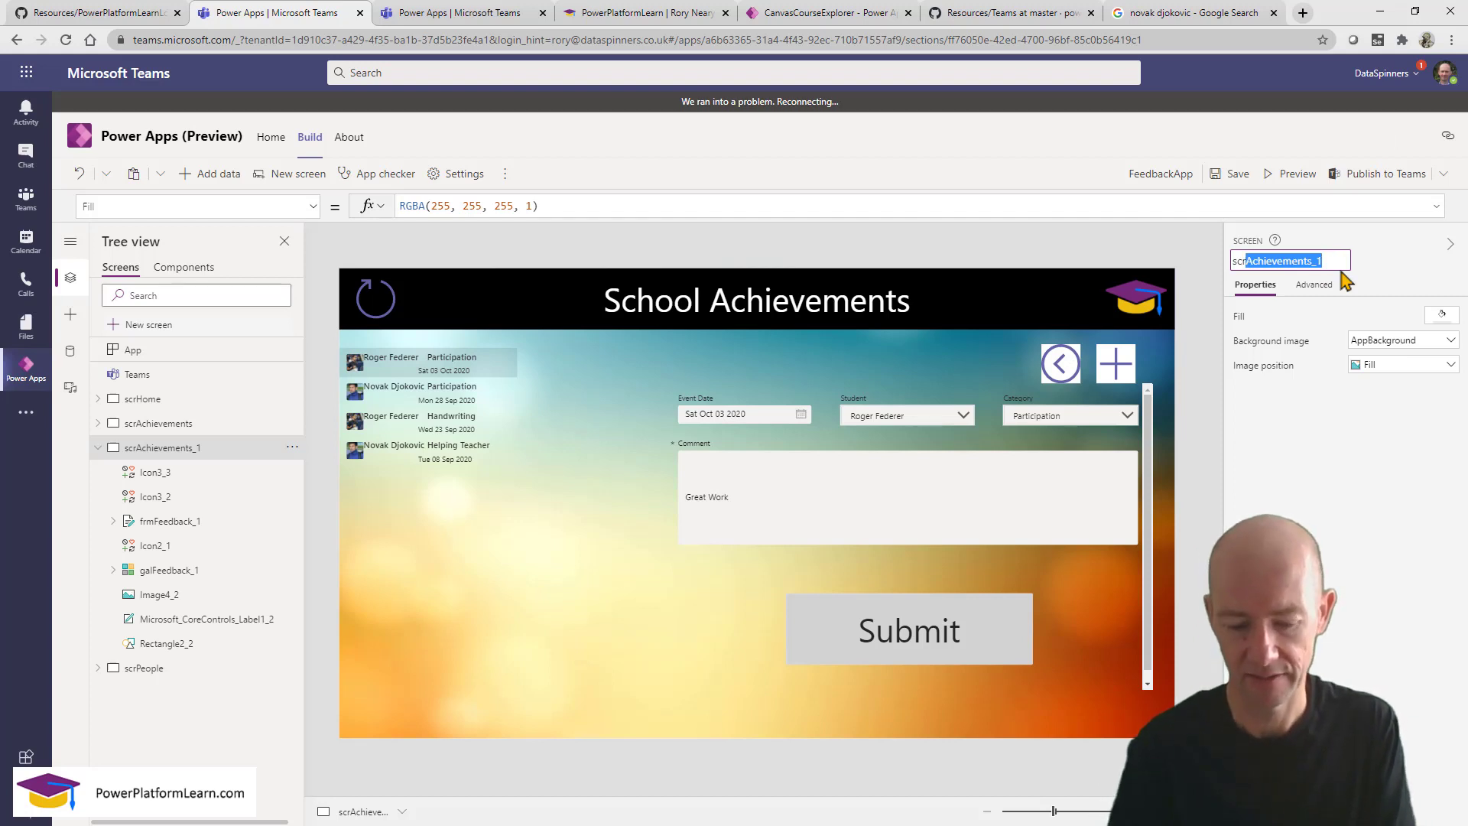
{"action": "type", "text": "Catge"}
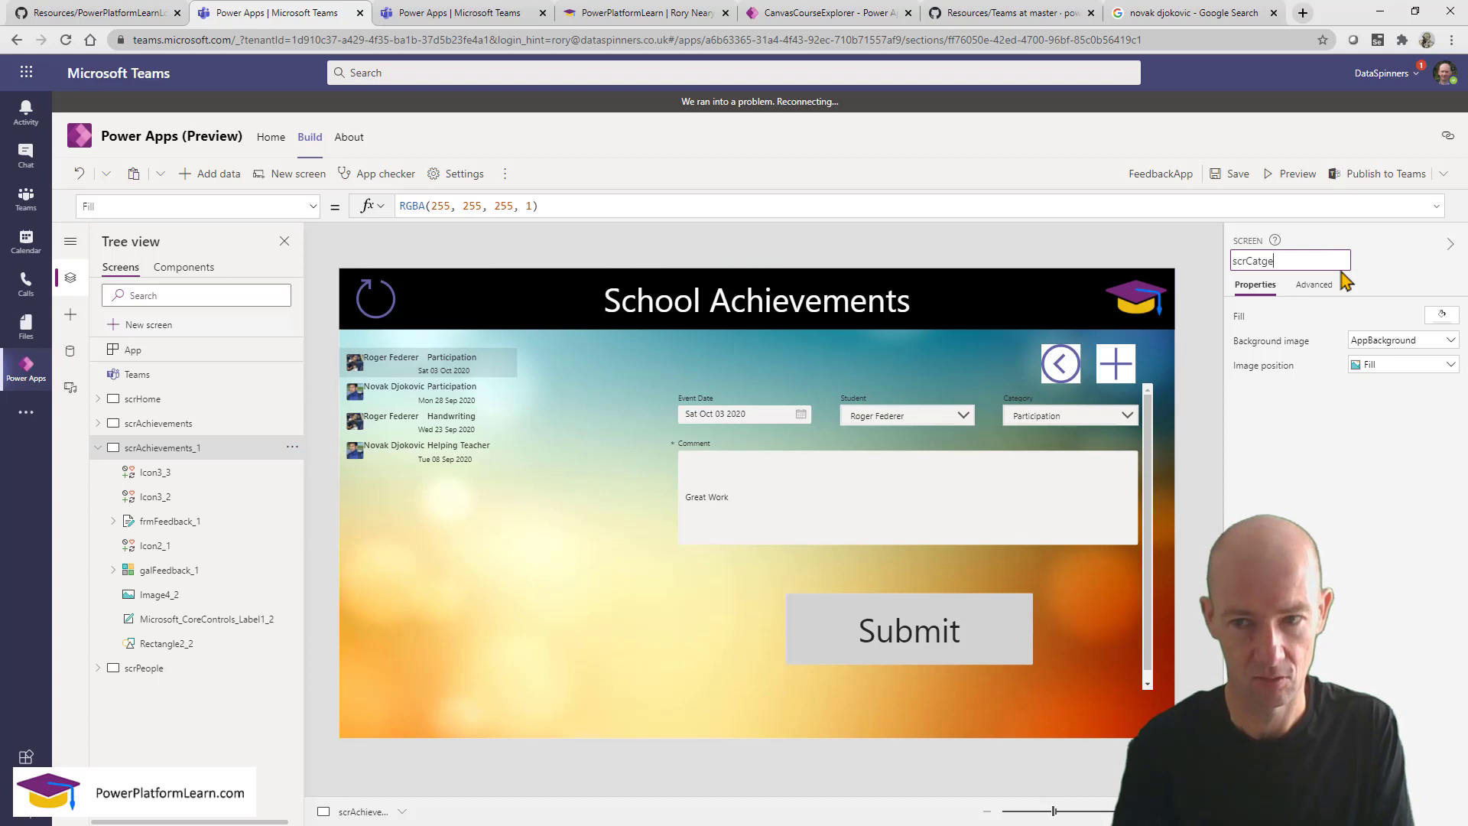
{"action": "key", "text": "BackSpace"}
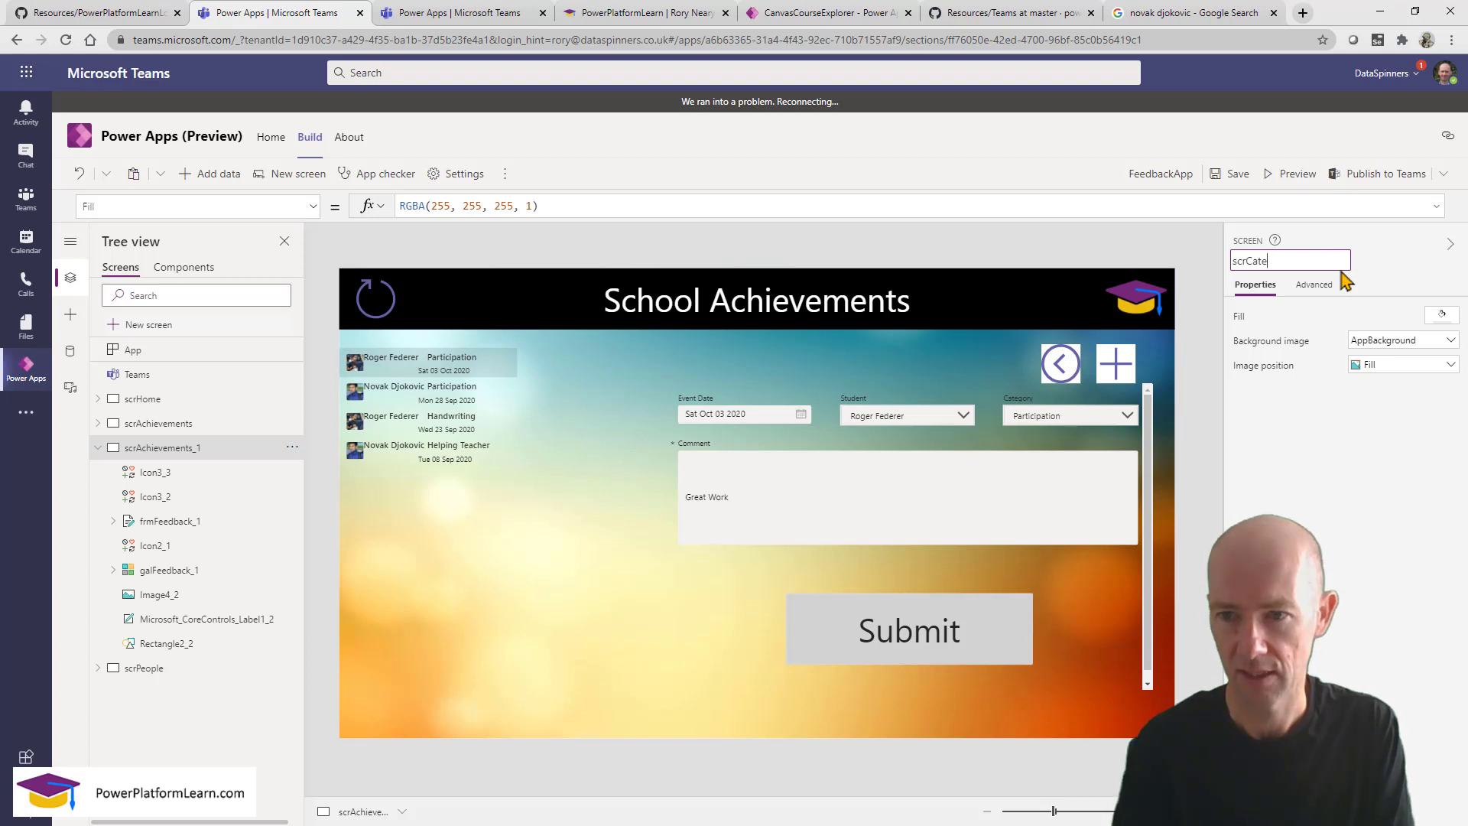
{"action": "type", "text": "gorie"}
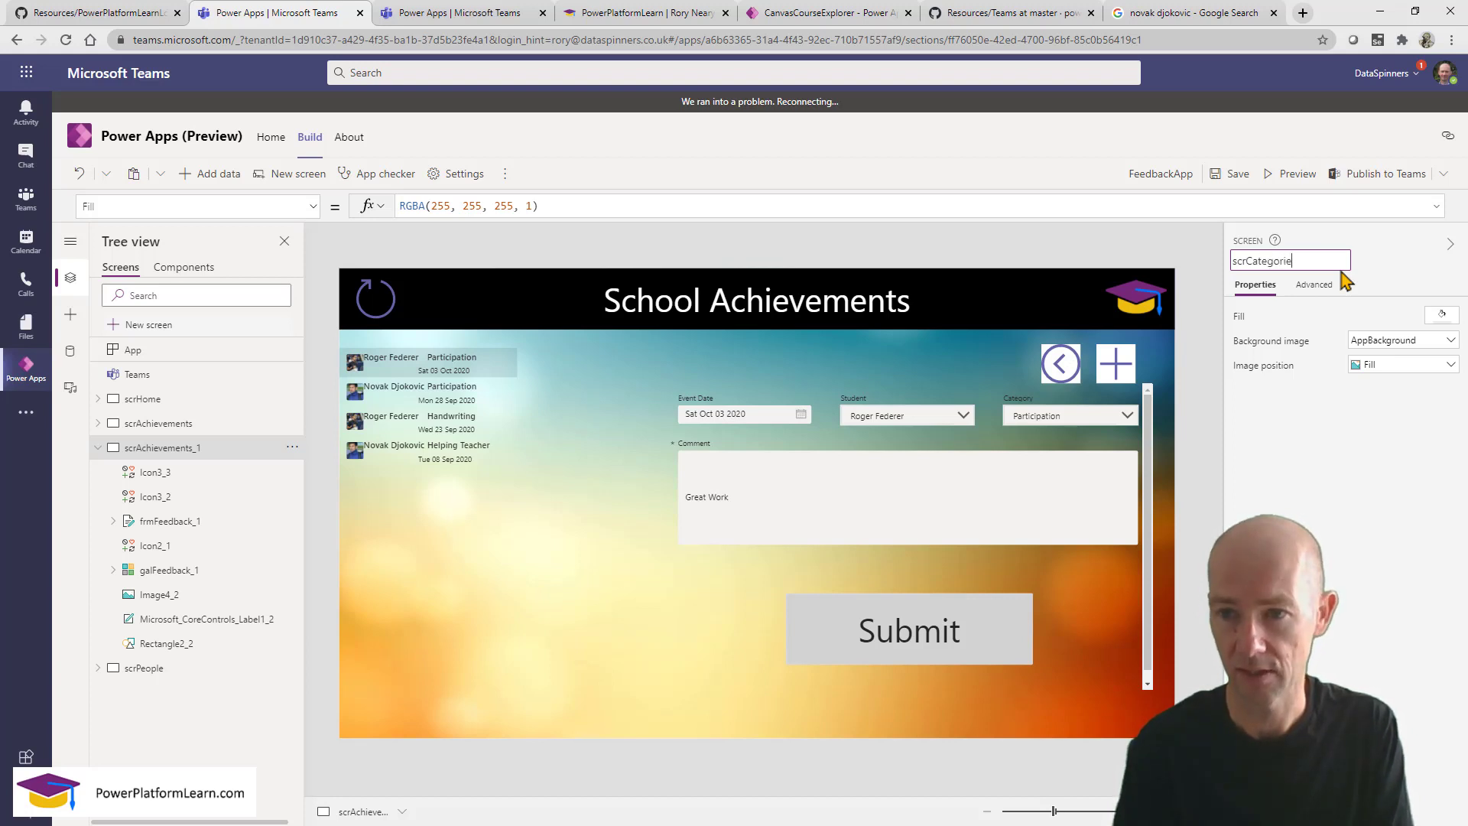
{"action": "type", "text": "s"}
{"action": "left_click", "coordinate": [281, 705]}
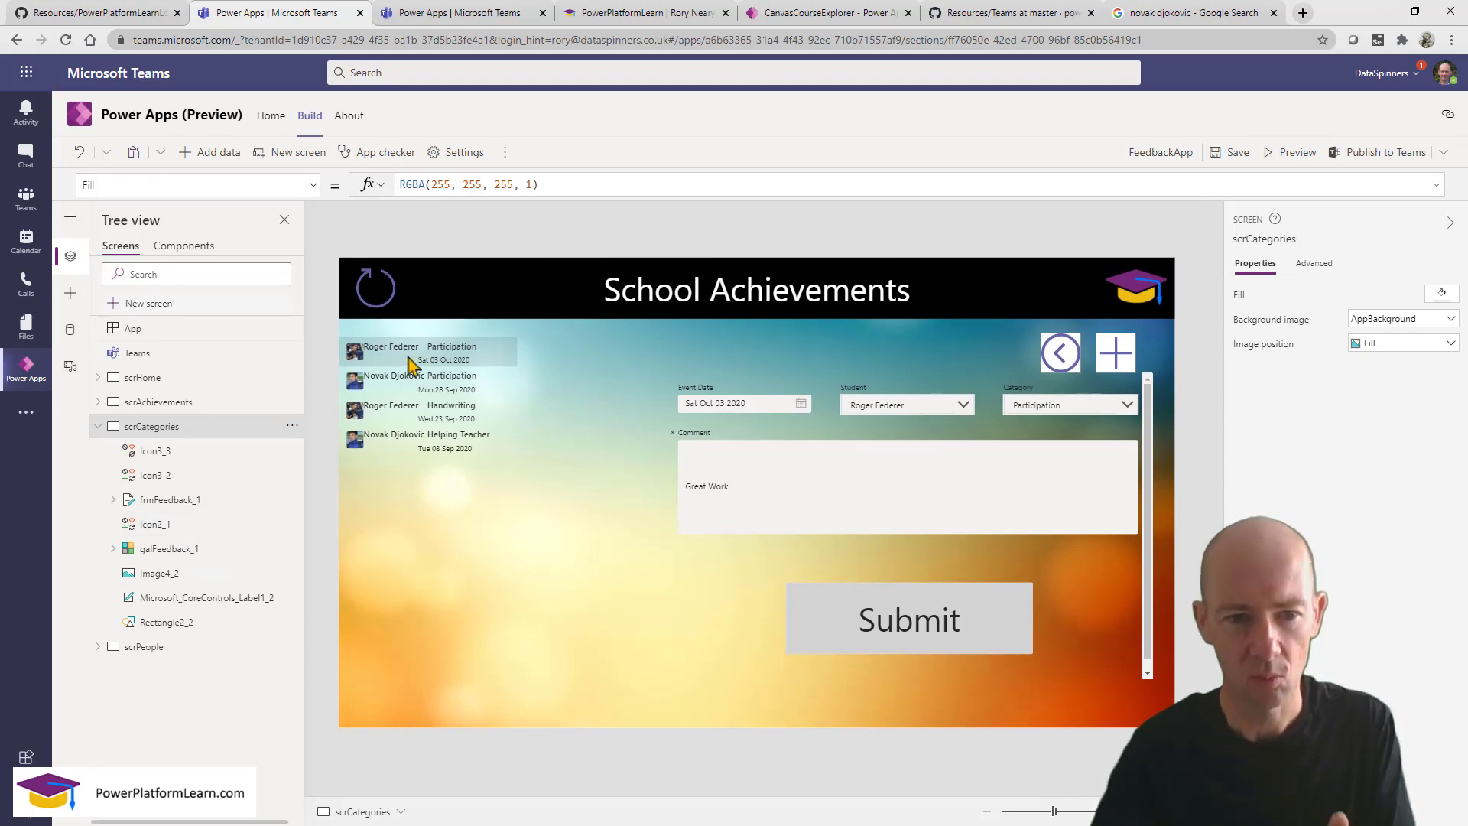
Replace galFeedback_1's Items formula Sort(Feedback, DateEvent, Descending) with just FeedbackCategories.
{"action": "left_click", "coordinate": [467, 565]}
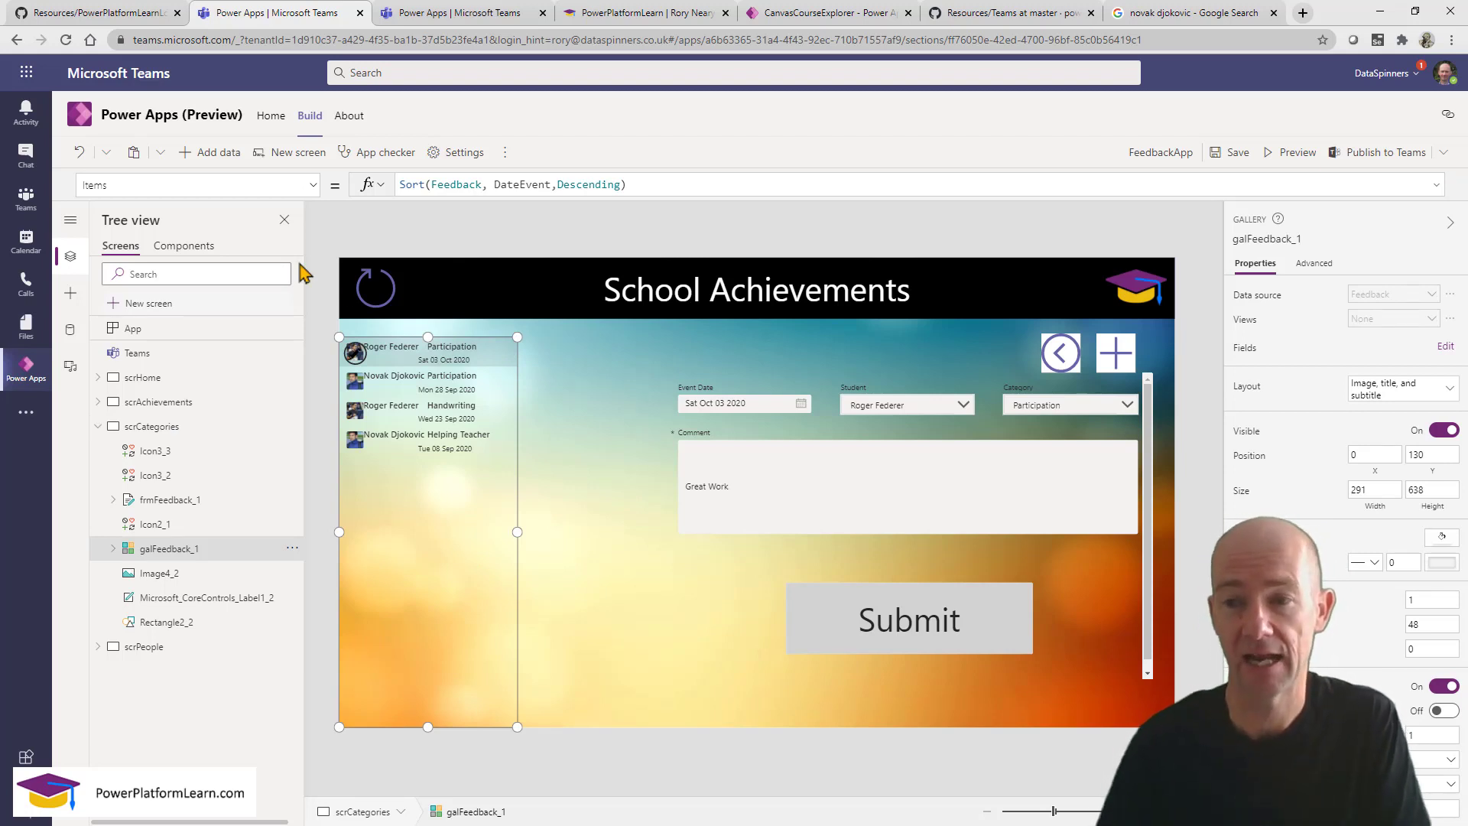
{"action": "double_click", "coordinate": [451, 184]}
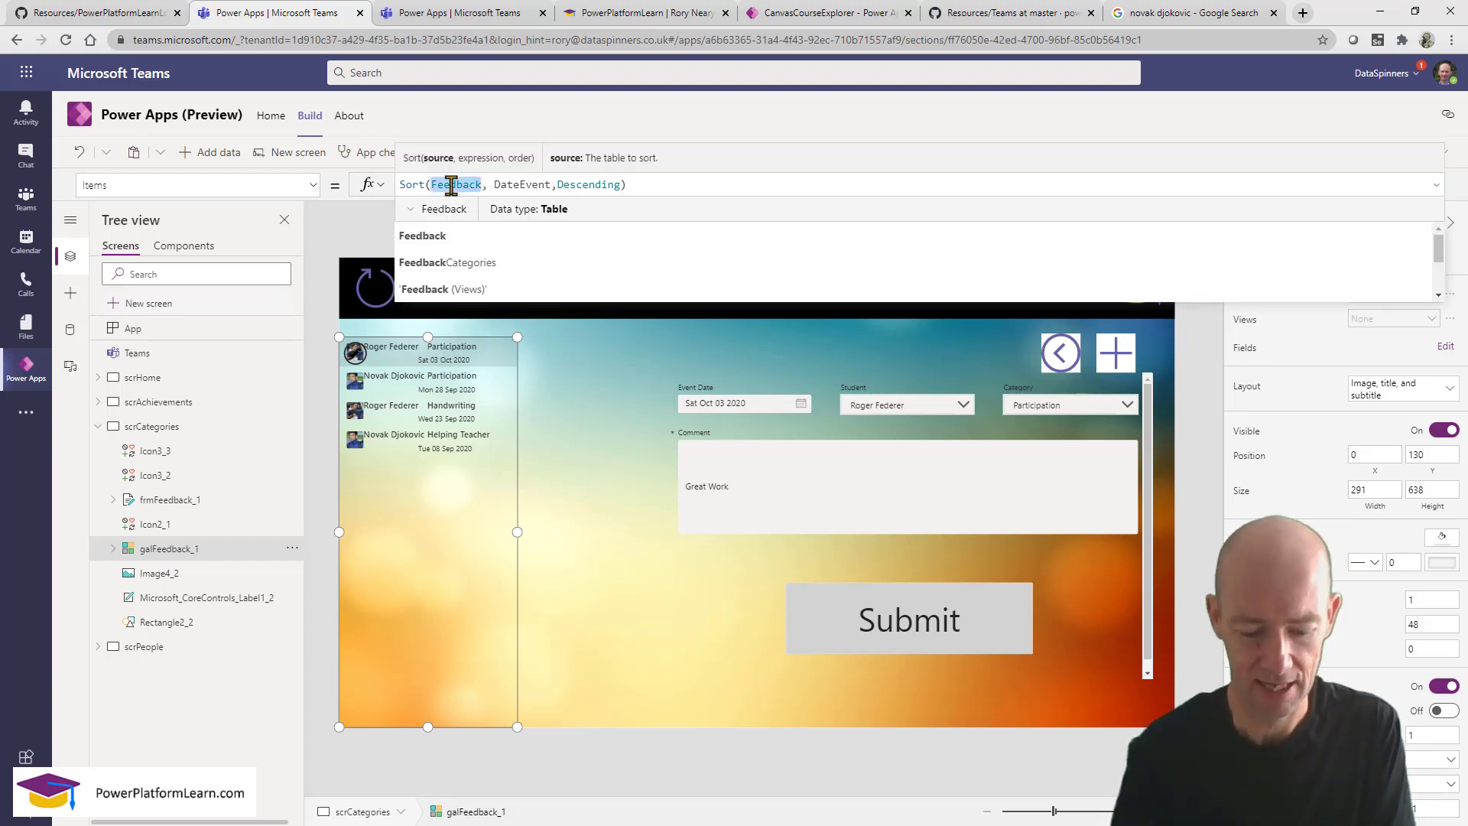
{"action": "type", "text": "cat"}
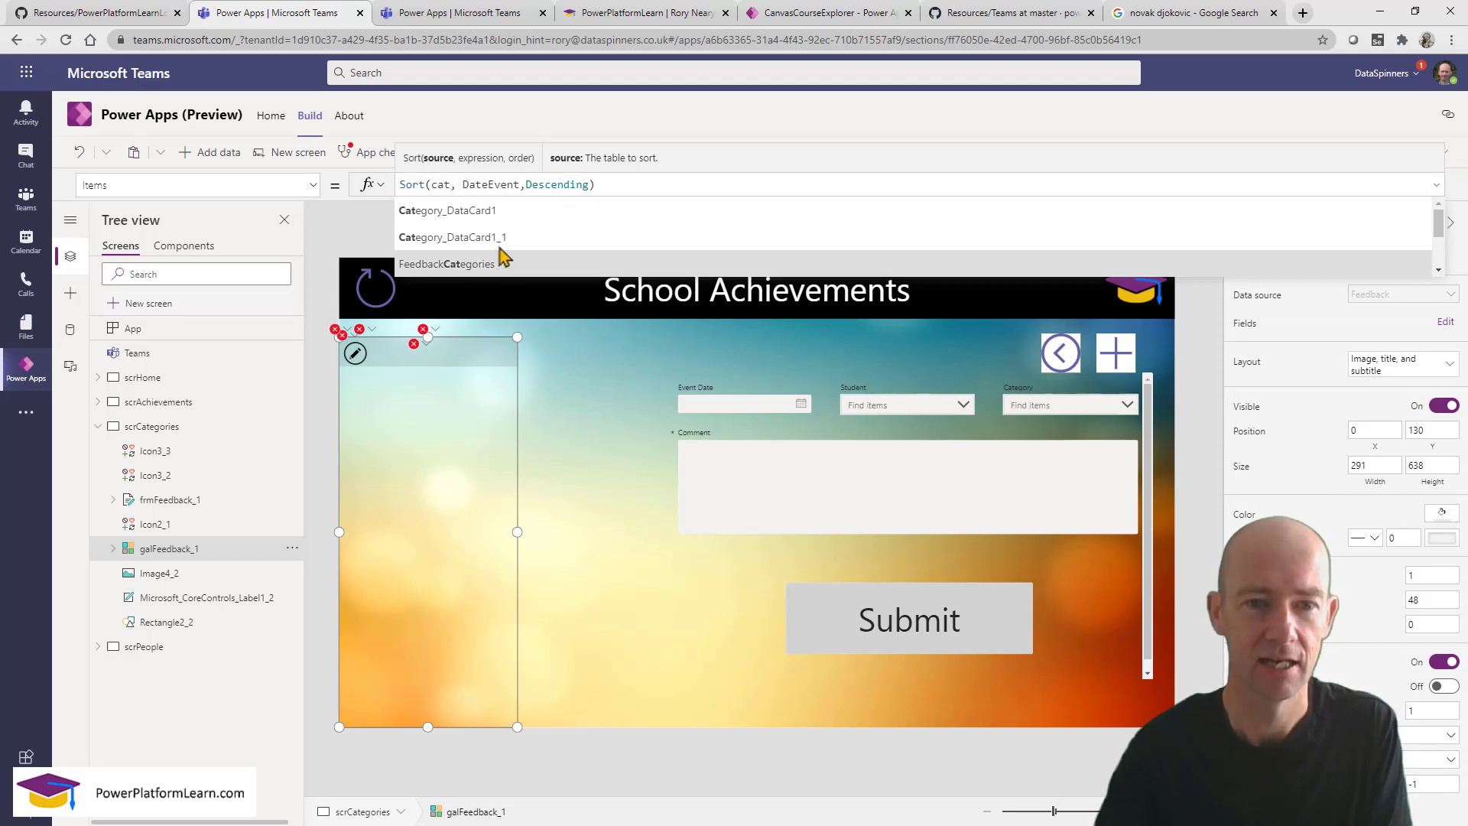
{"action": "left_click", "coordinate": [503, 260]}
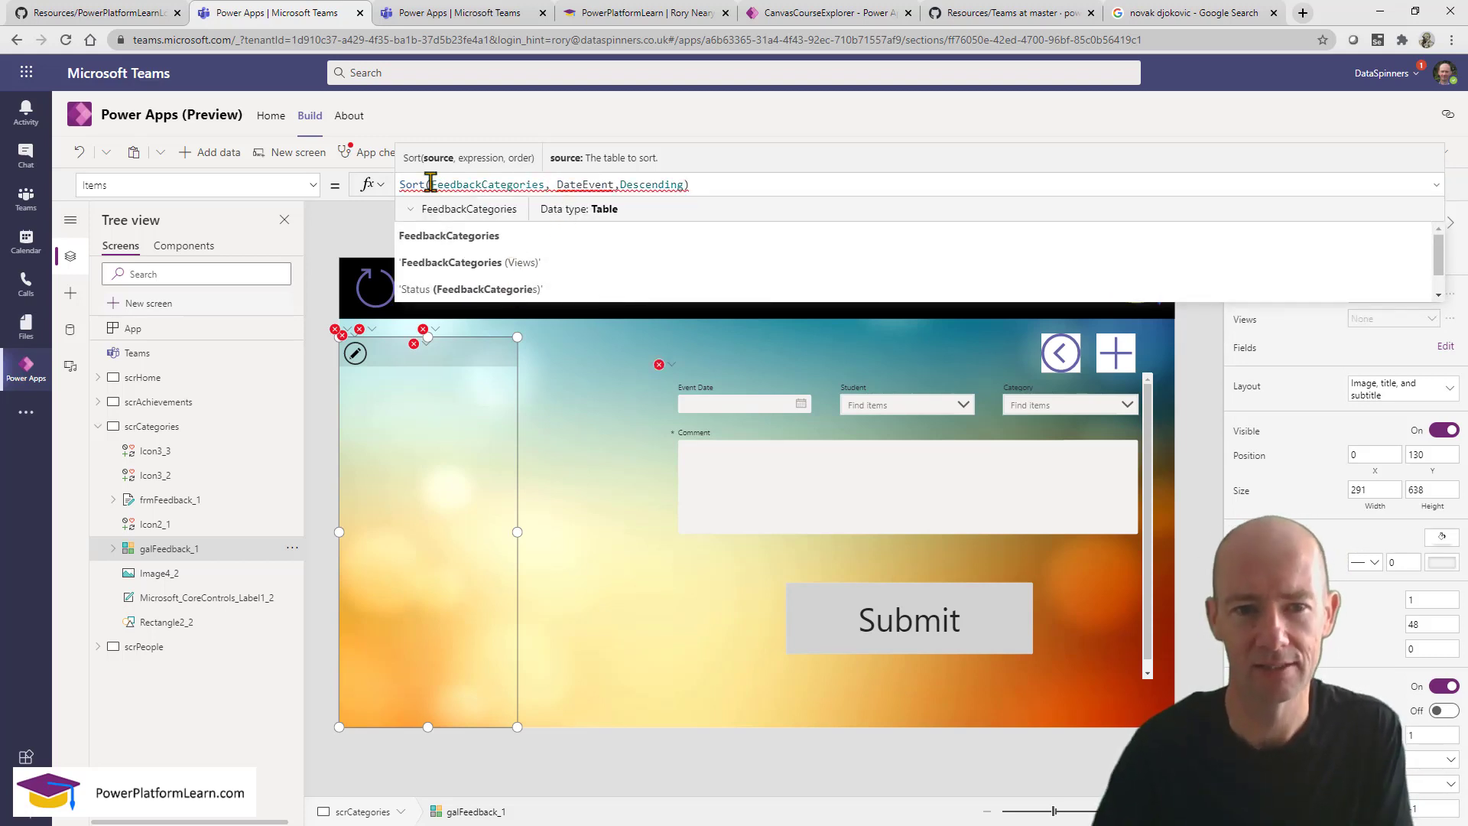
{"action": "left_click_drag", "start_coordinate": [431, 184], "coordinate": [378, 186]}
{"action": "key", "text": "BackSpace"}
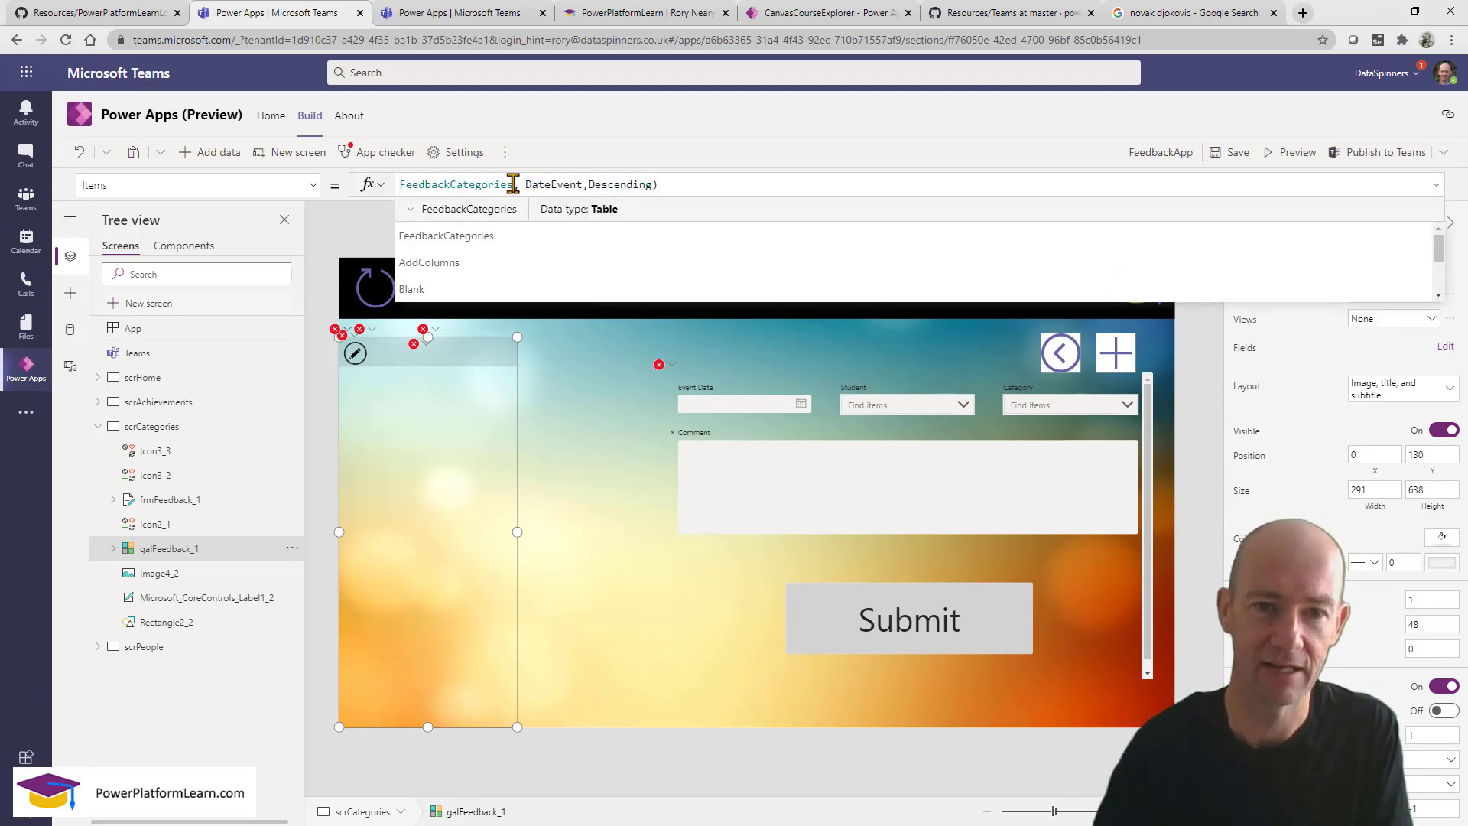
{"action": "left_click_drag", "start_coordinate": [514, 185], "coordinate": [793, 184]}
{"action": "key", "text": "BackSpace"}
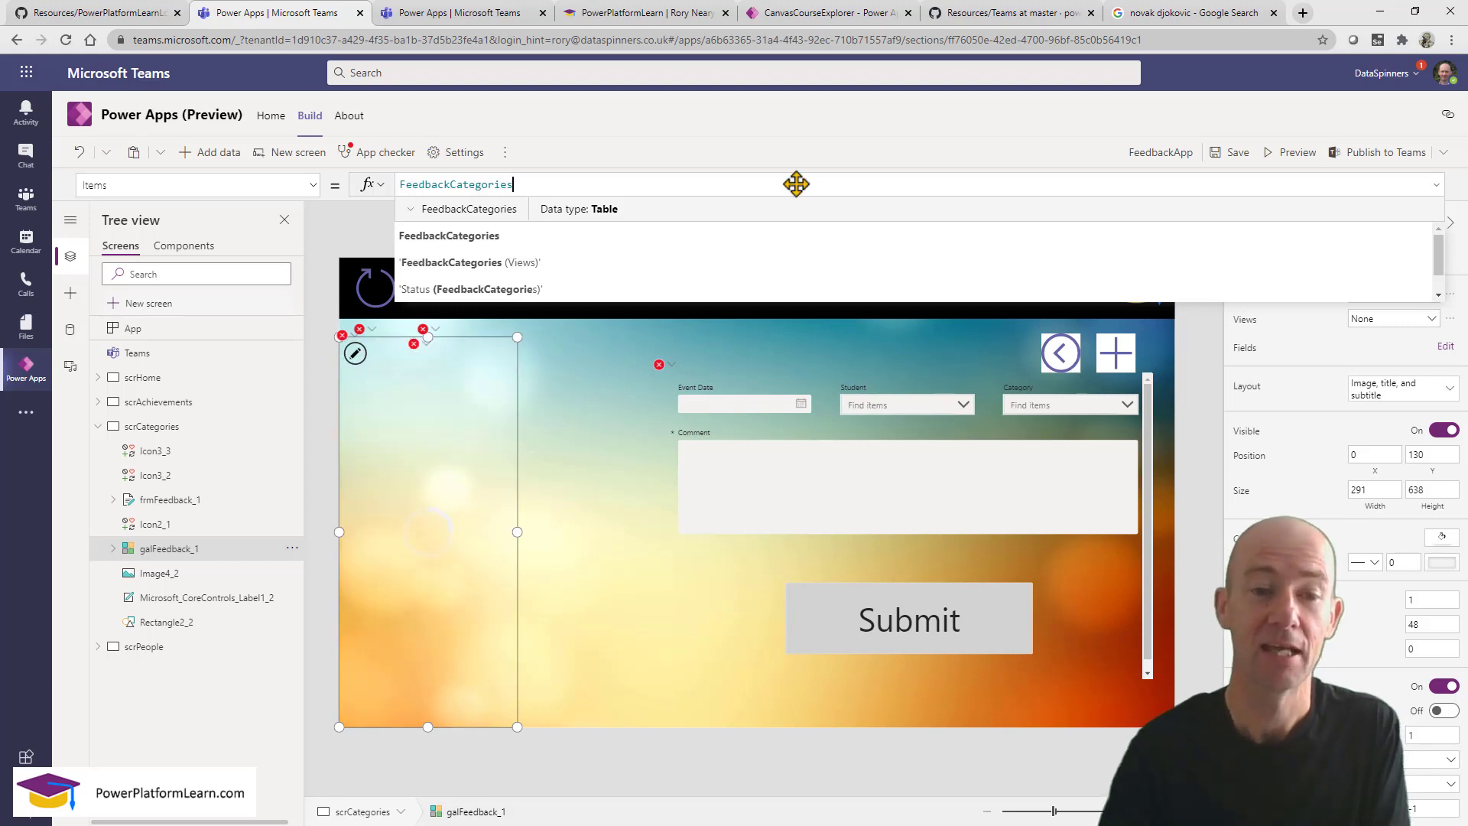
Set the gallery's title label formula to ThisItem.Name to show each category's name.
{"action": "left_click", "coordinate": [370, 341]}
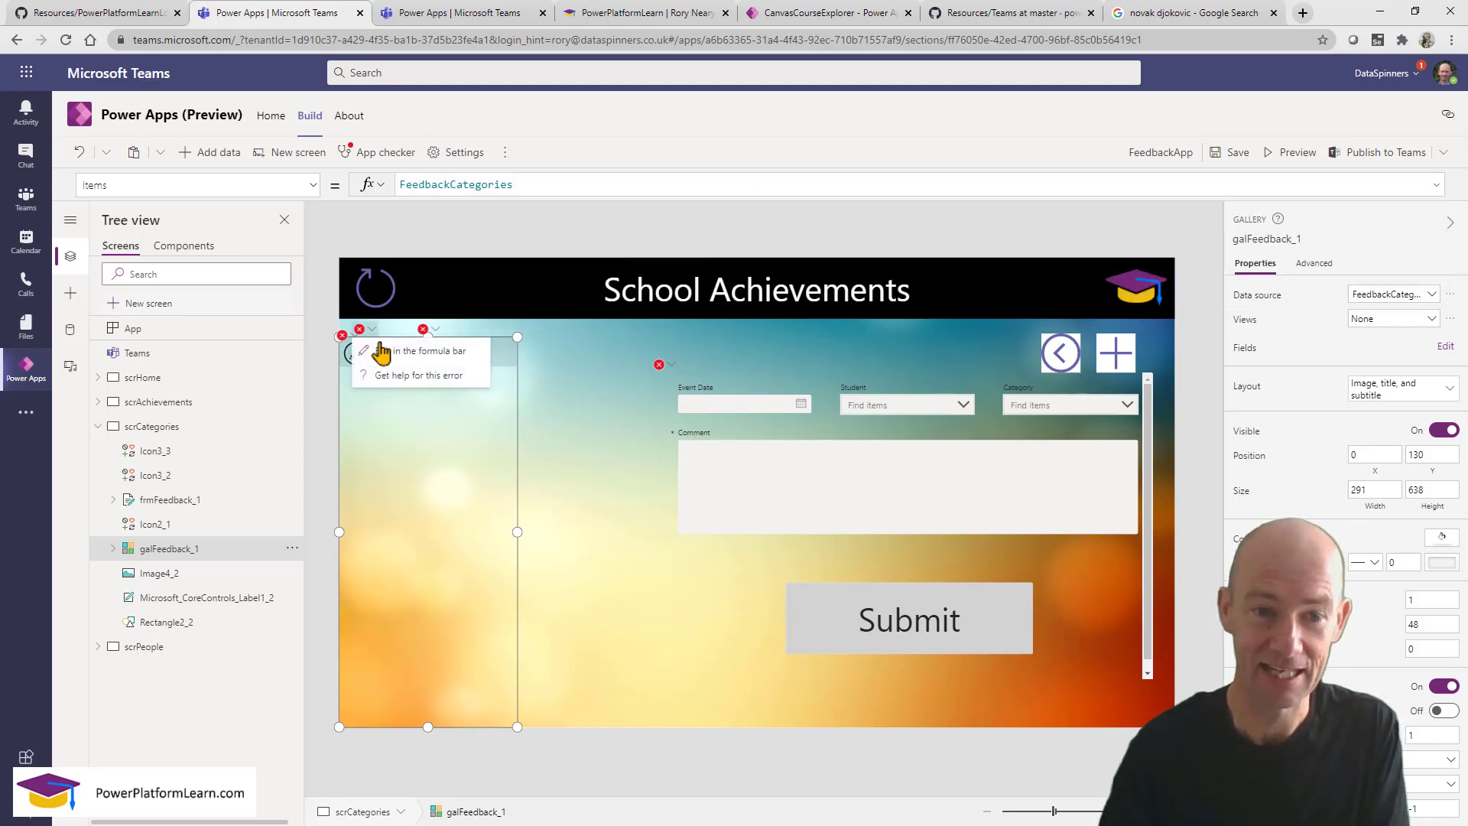
{"action": "left_click", "coordinate": [409, 344]}
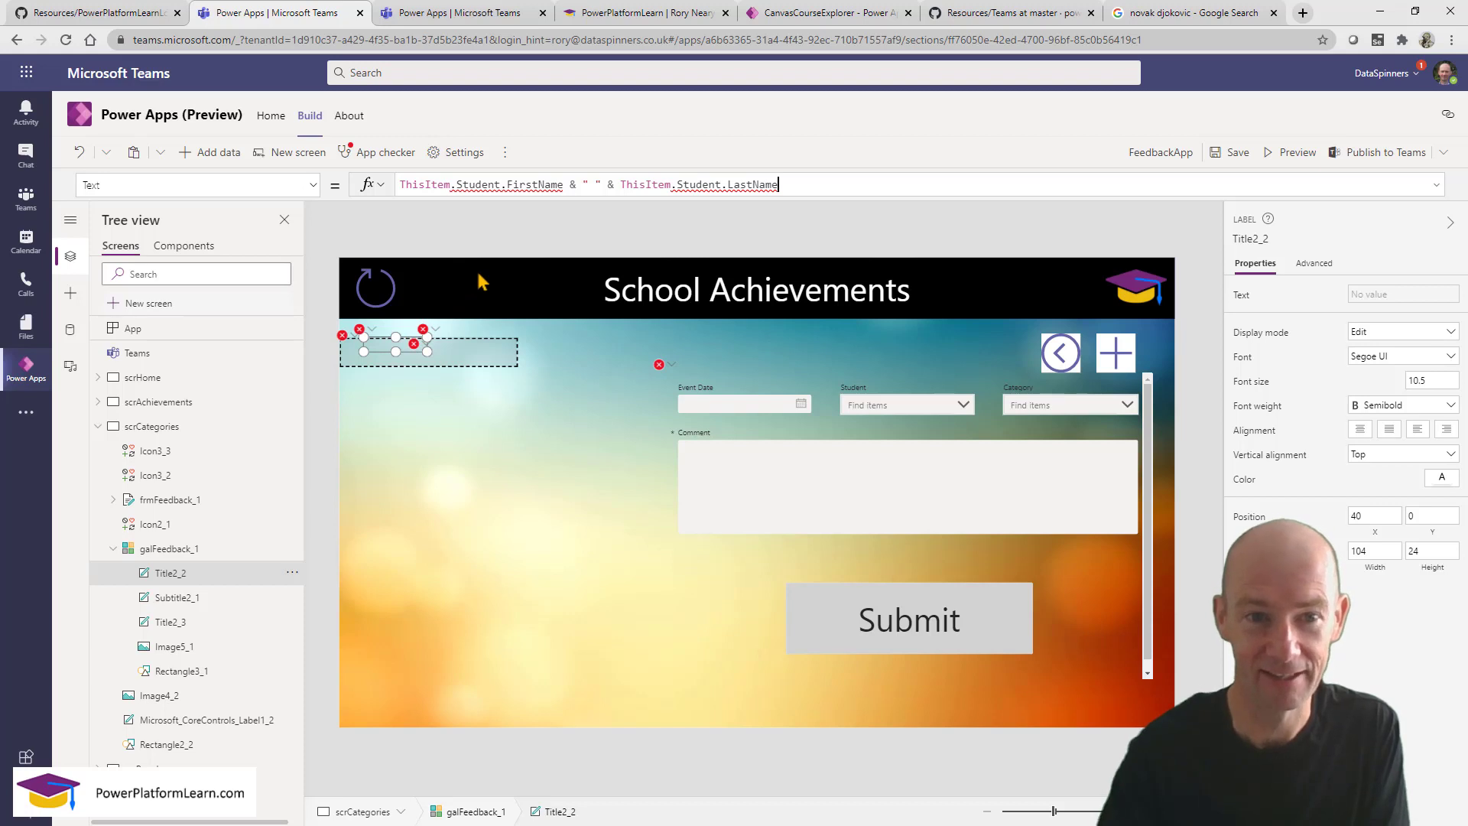
{"action": "left_click", "coordinate": [471, 356]}
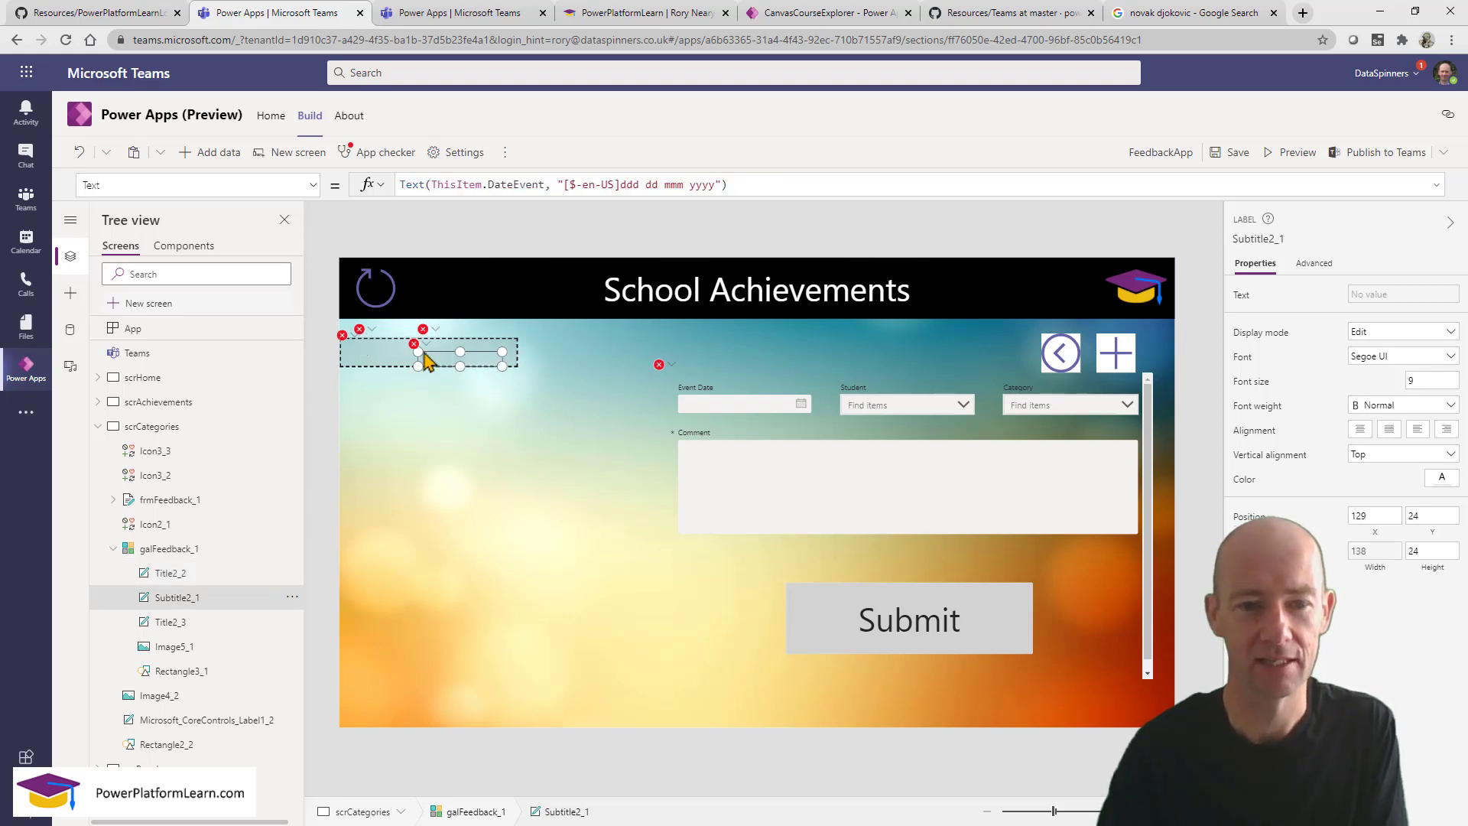
{"action": "left_click", "coordinate": [375, 350]}
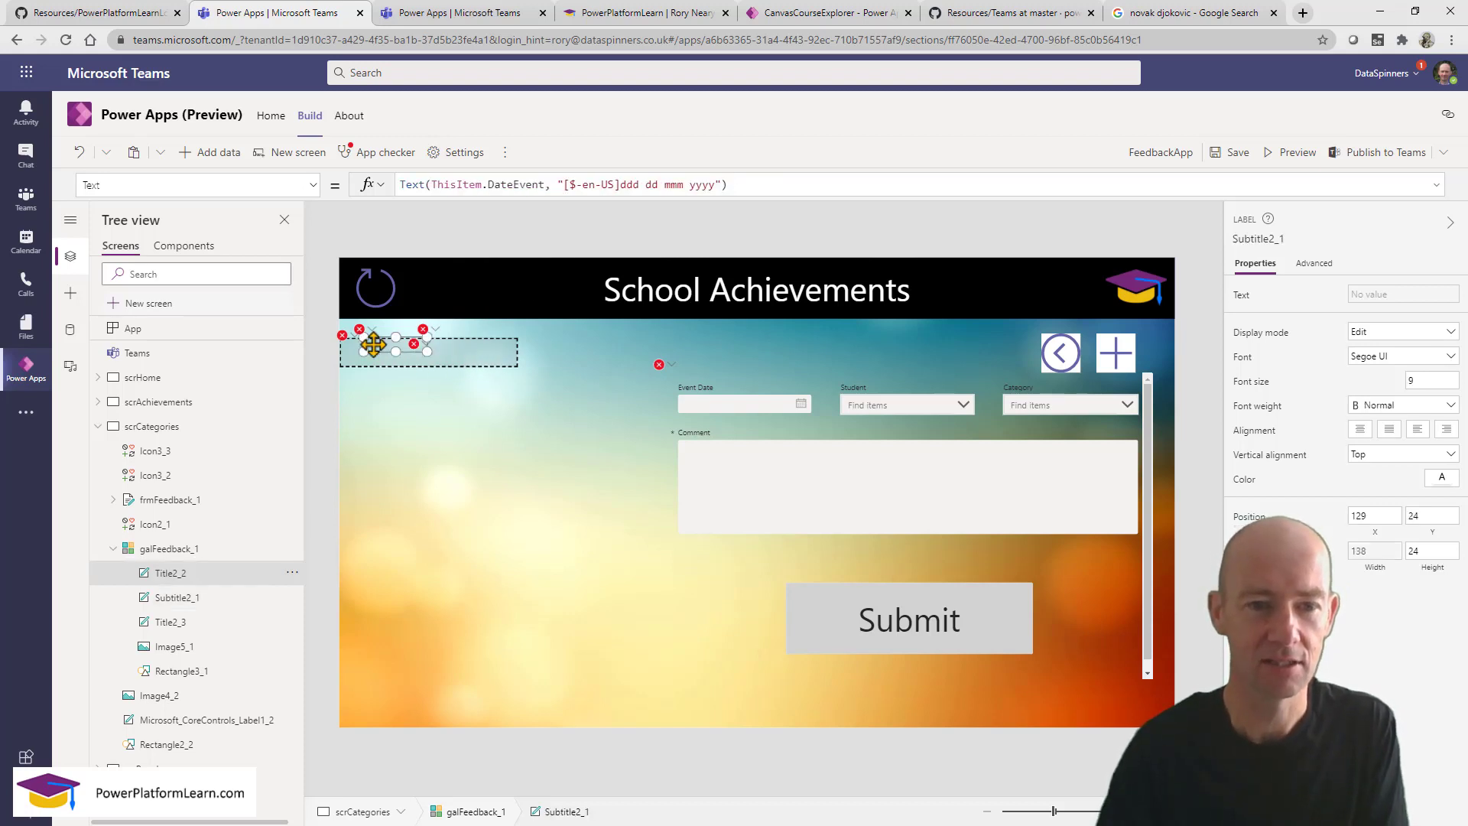
{"action": "left_click", "coordinate": [454, 184]}
{"action": "key", "text": "ctrl+a"}
{"action": "type", "text": "this"}
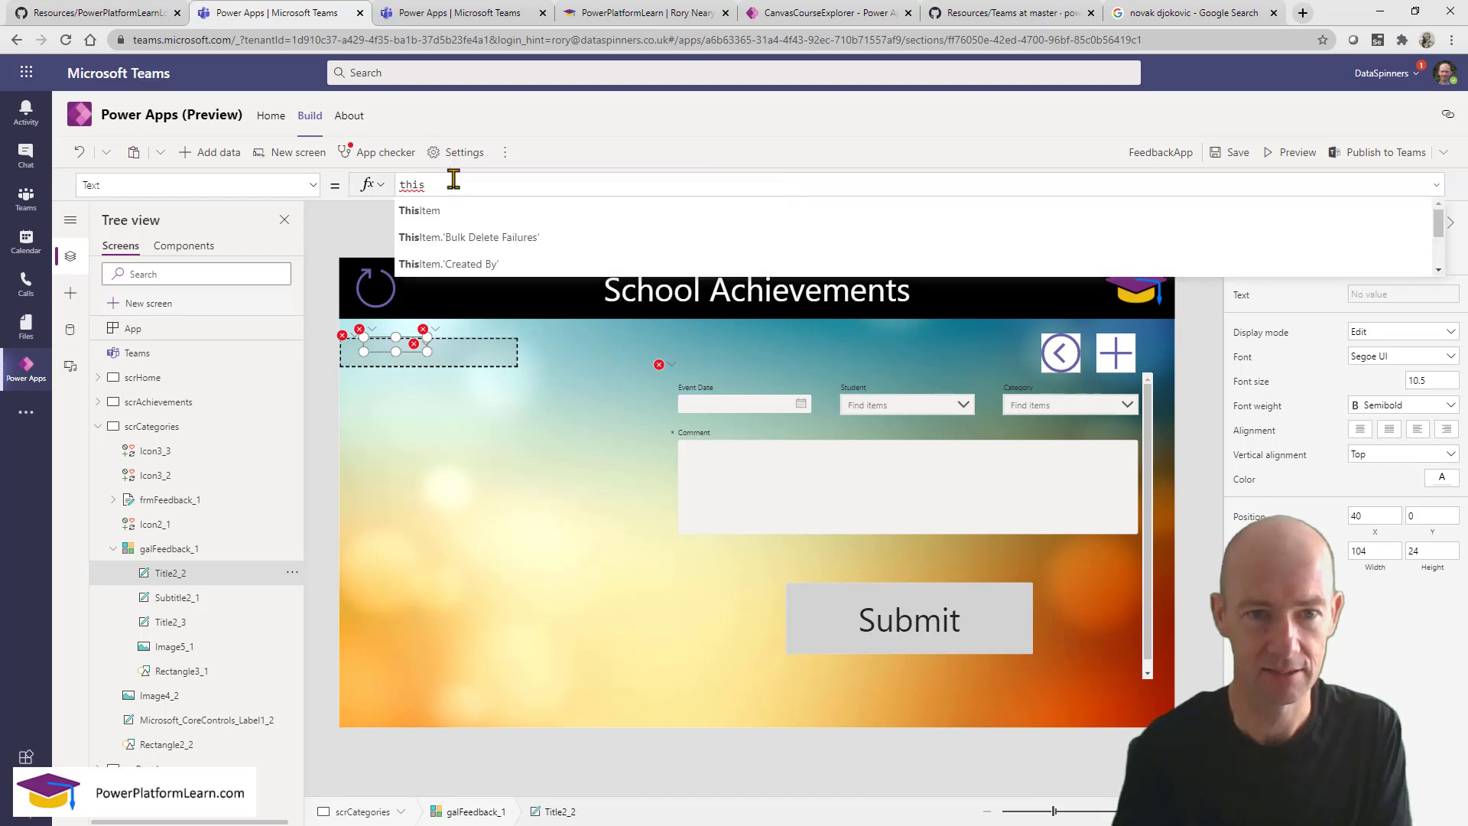
{"action": "left_click", "coordinate": [562, 218]}
{"action": "type", "text": "."}
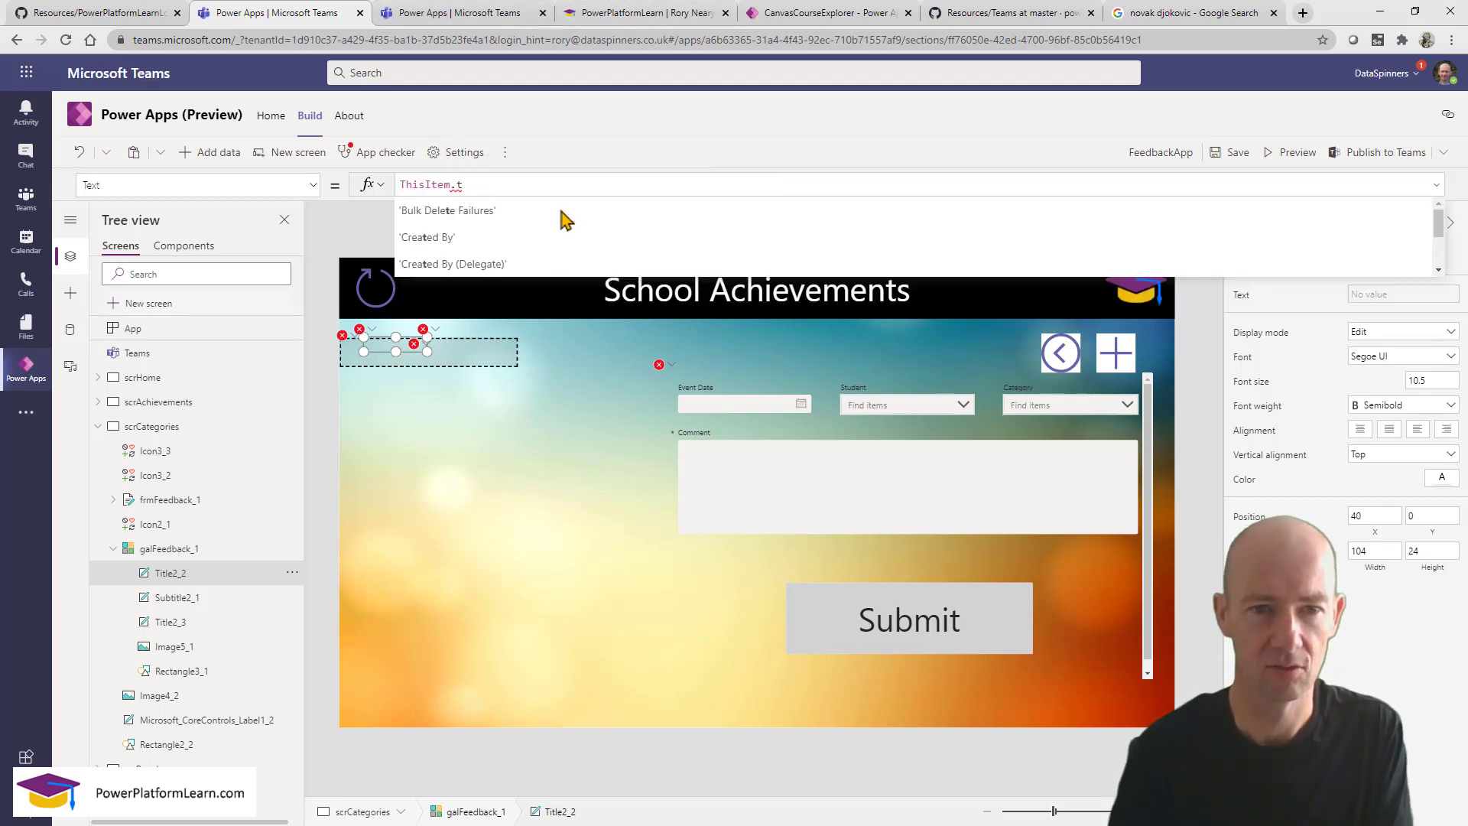
{"action": "type", "text": "n"}
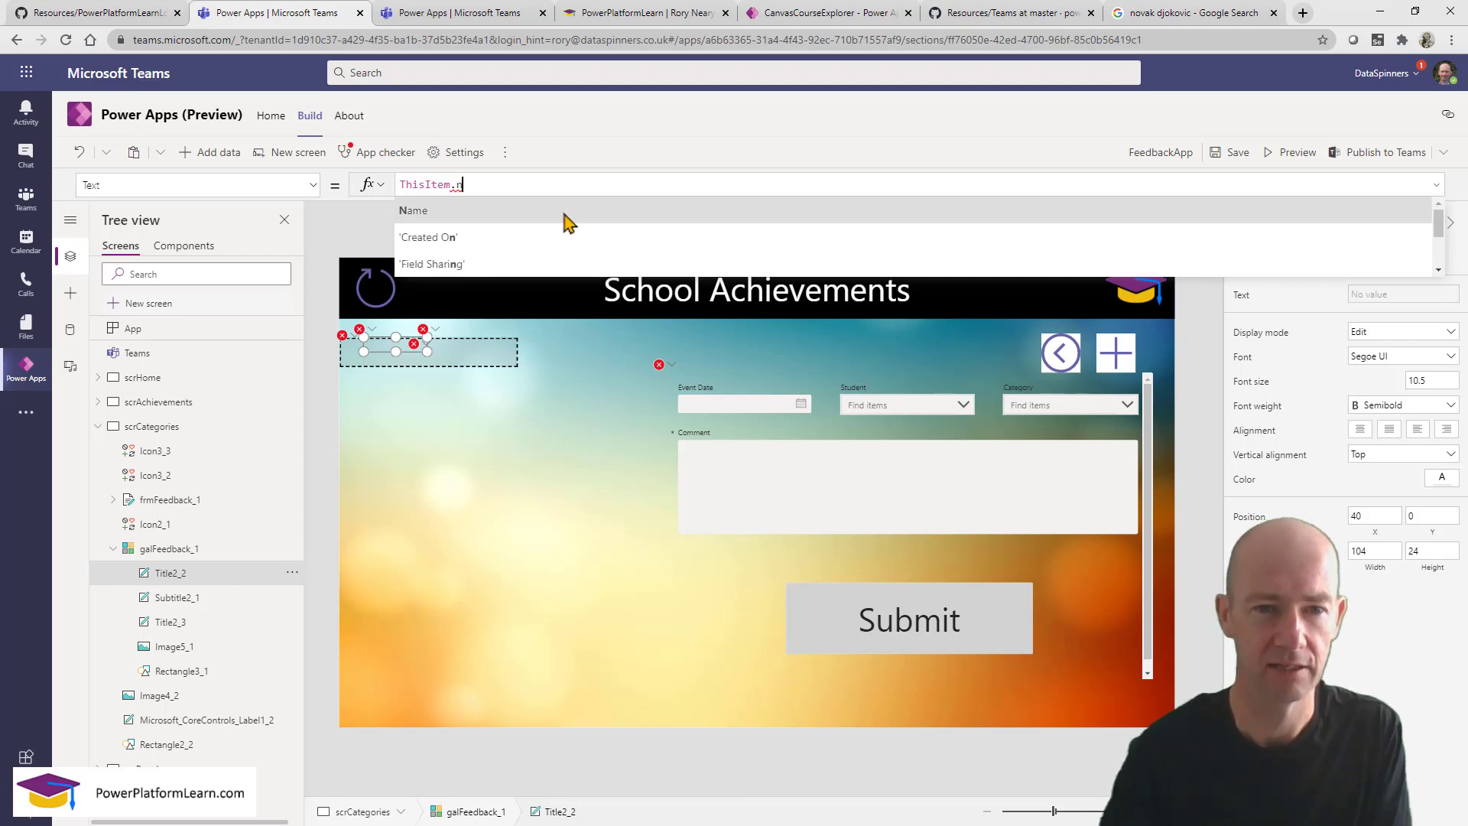
{"action": "left_click", "coordinate": [564, 213]}
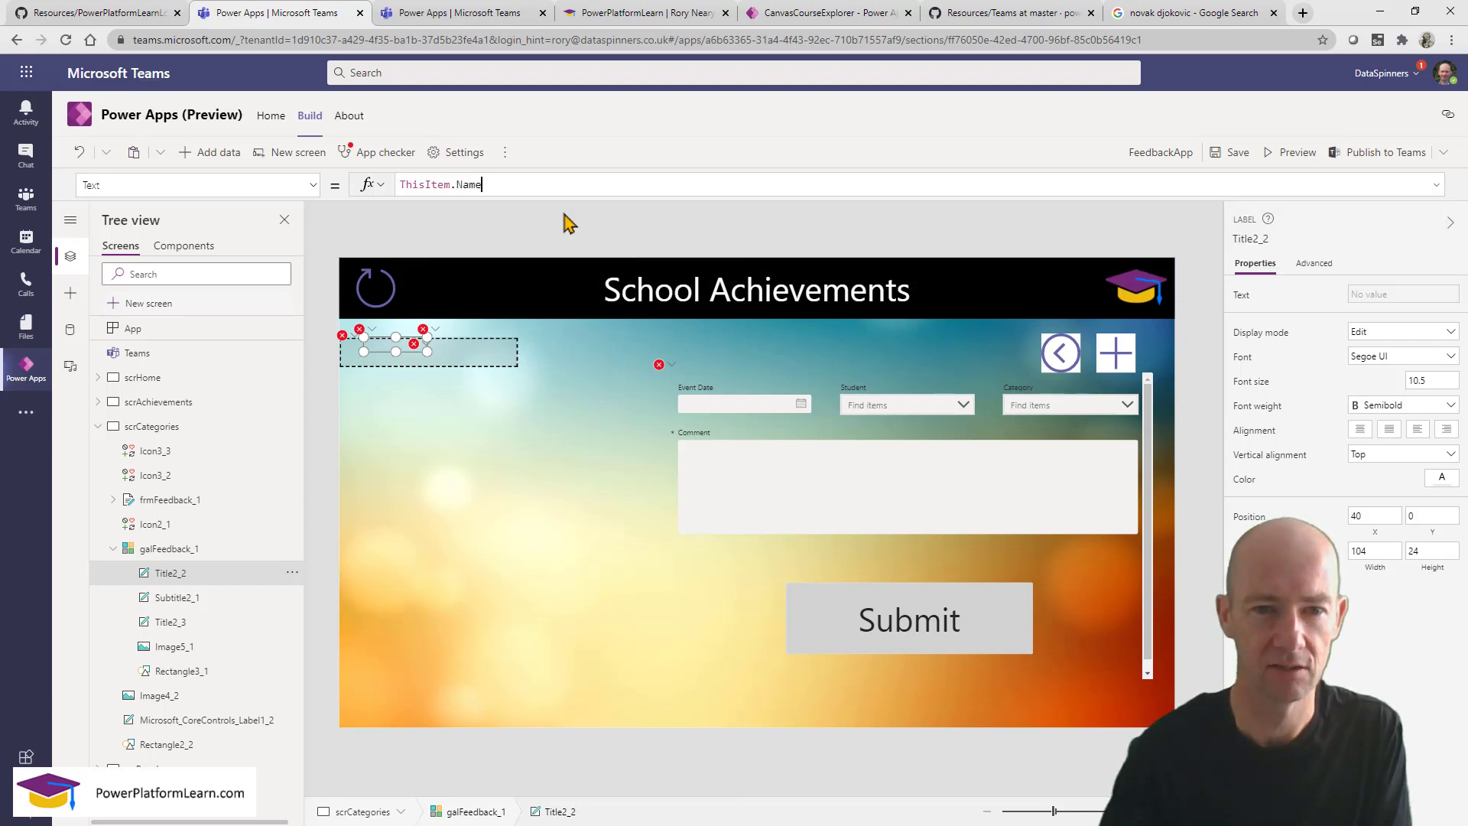
Make the second label show the category's Points and delete the date subtitle label.
{"action": "left_click", "coordinate": [440, 351]}
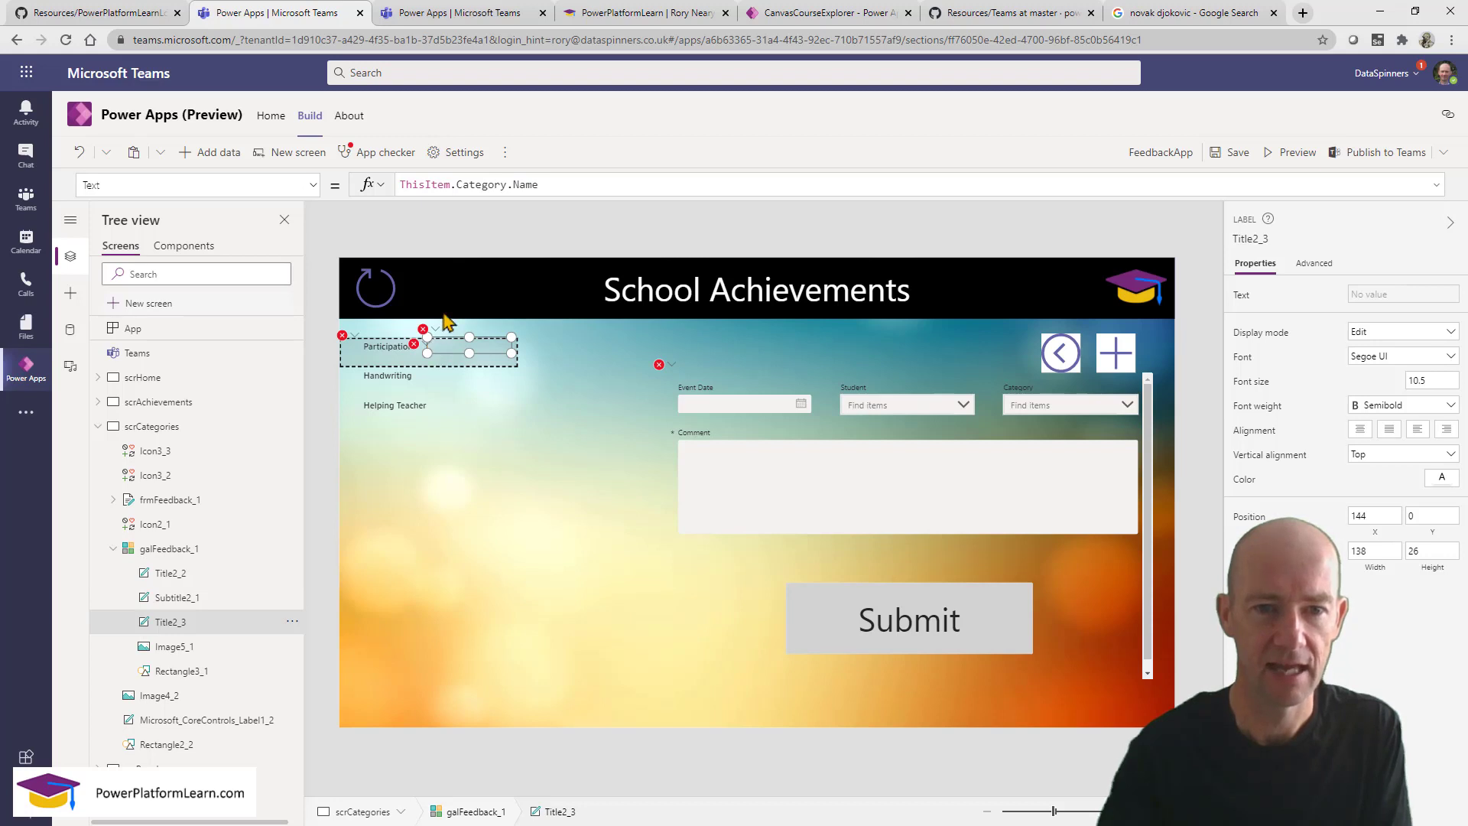
{"action": "left_click", "coordinate": [458, 187]}
{"action": "key", "text": "shift+End"}
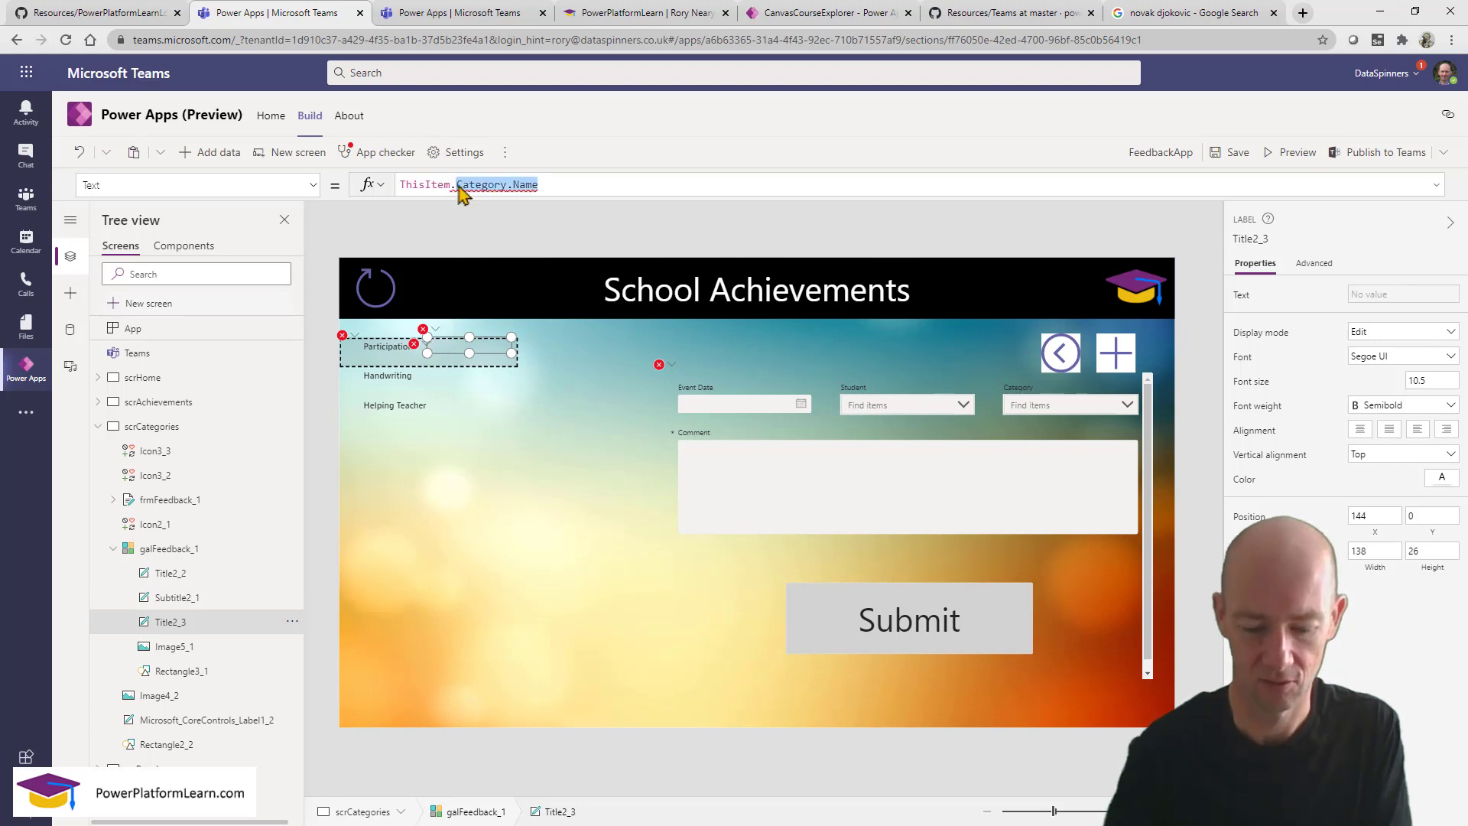
{"action": "type", "text": "Points"}
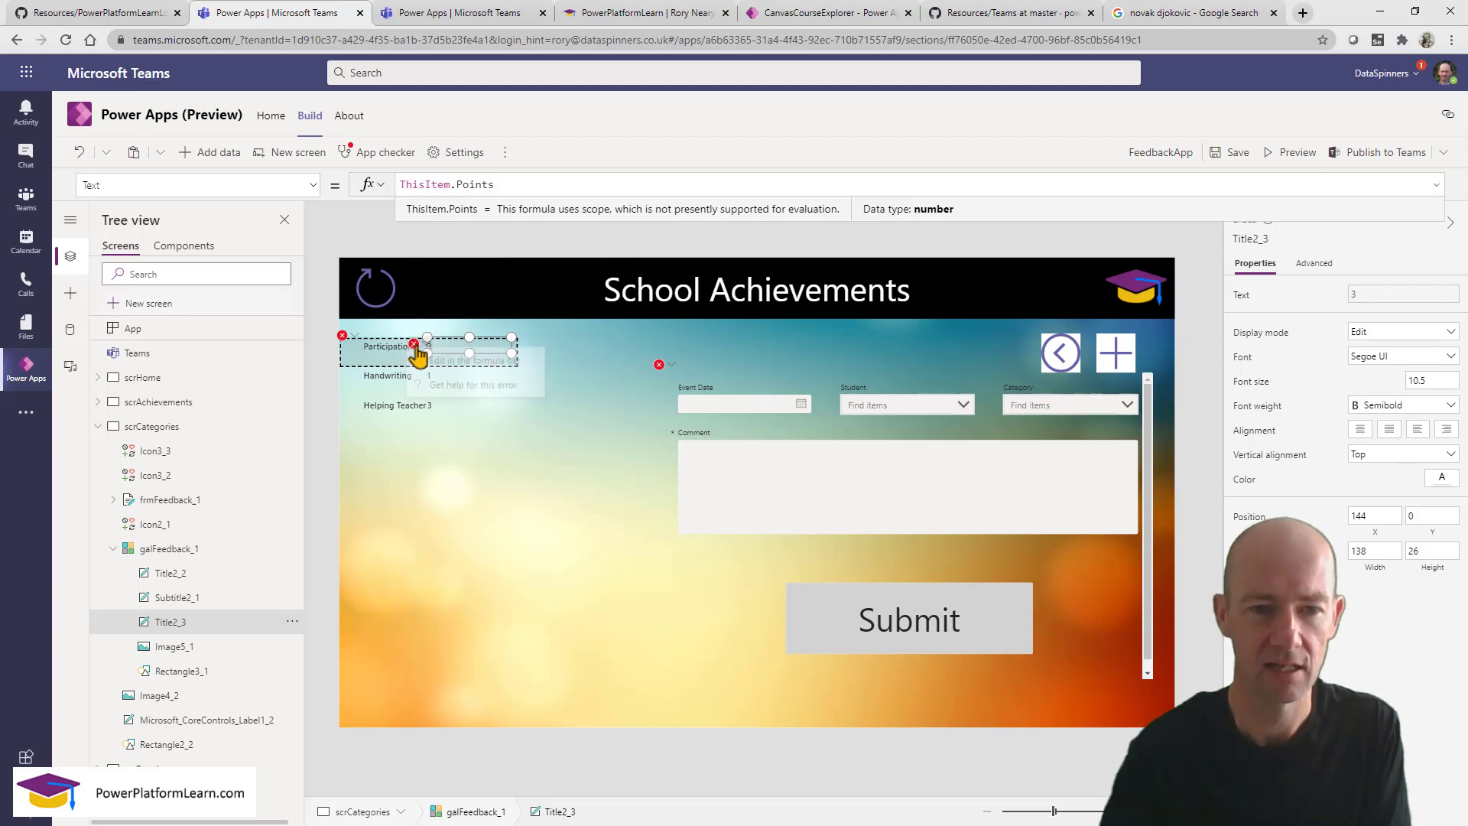
{"action": "left_click", "coordinate": [429, 361]}
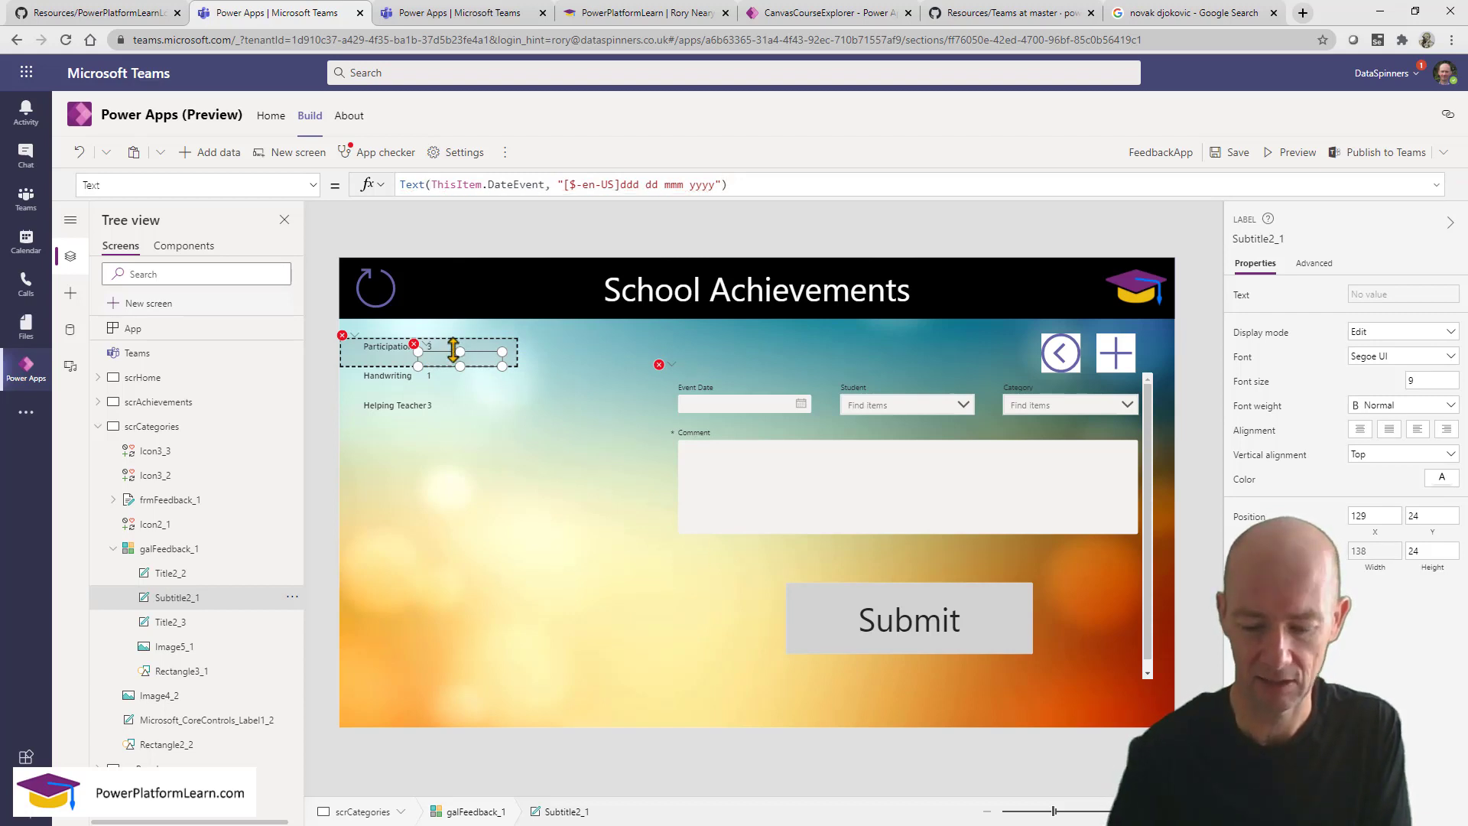
{"action": "key", "text": "Delete"}
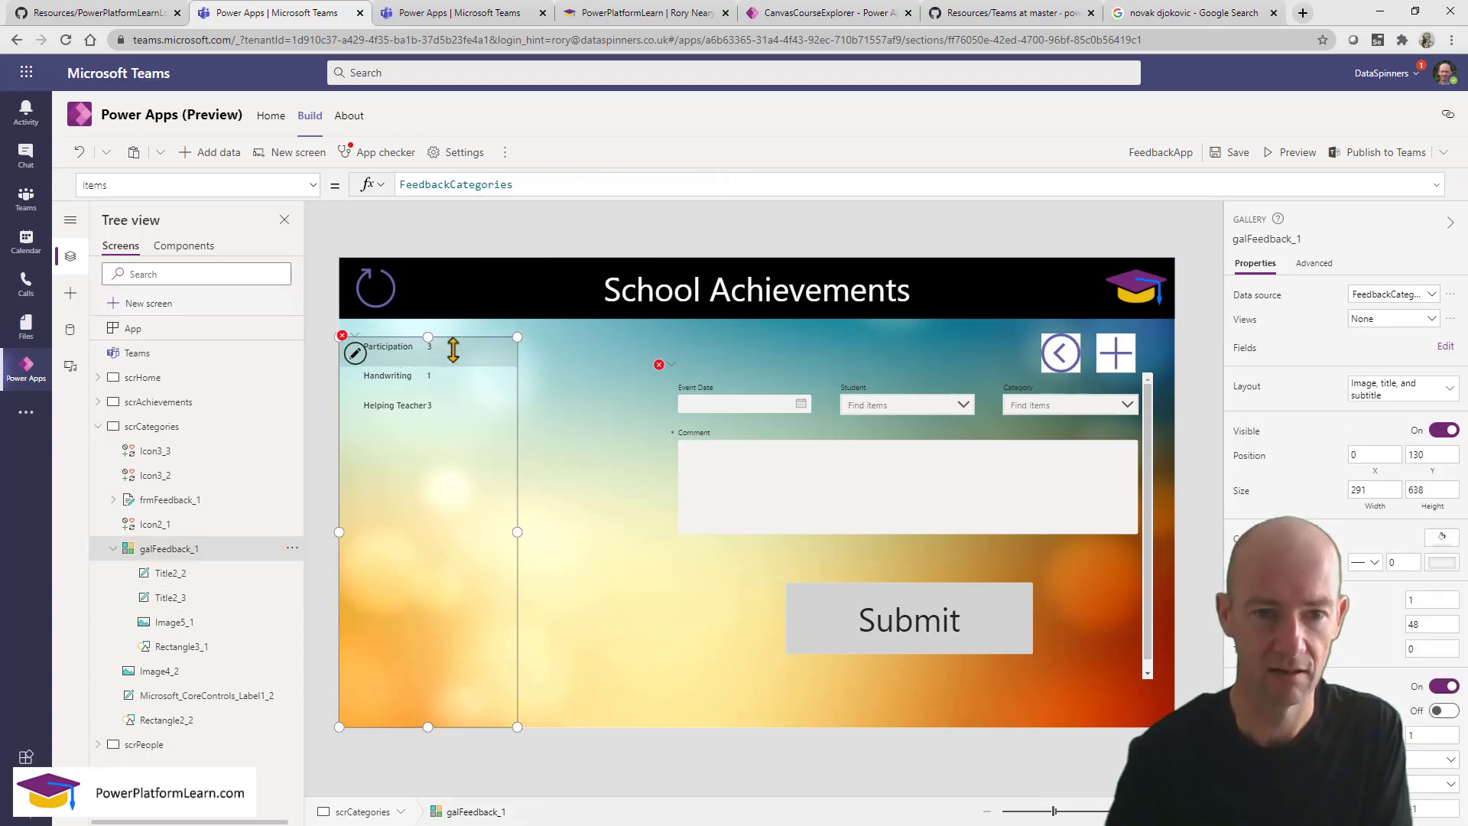
Delete the student picture Image5_1 from the gallery template.
{"action": "left_click", "coordinate": [203, 574]}
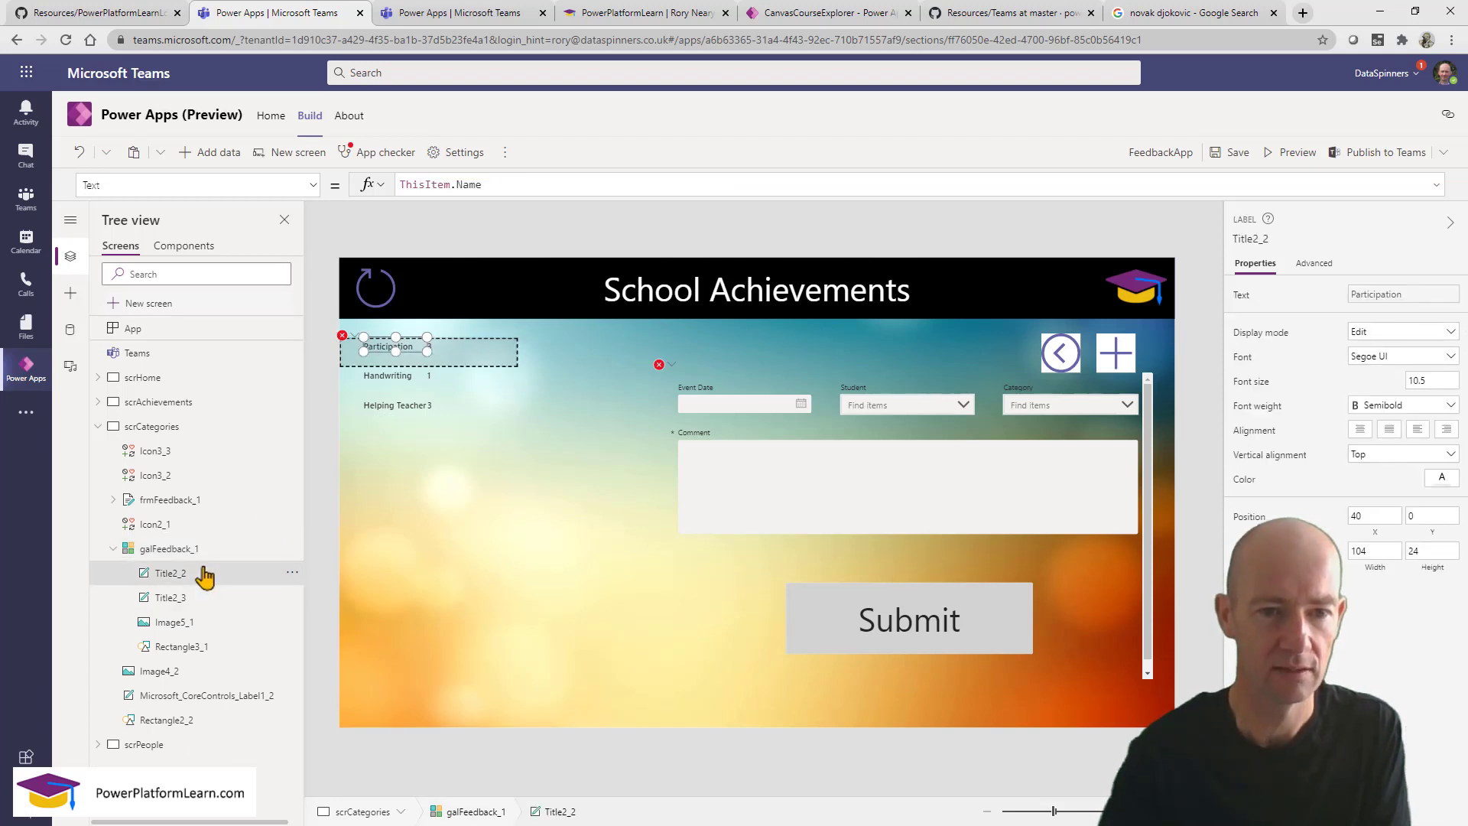
{"action": "left_click", "coordinate": [191, 606]}
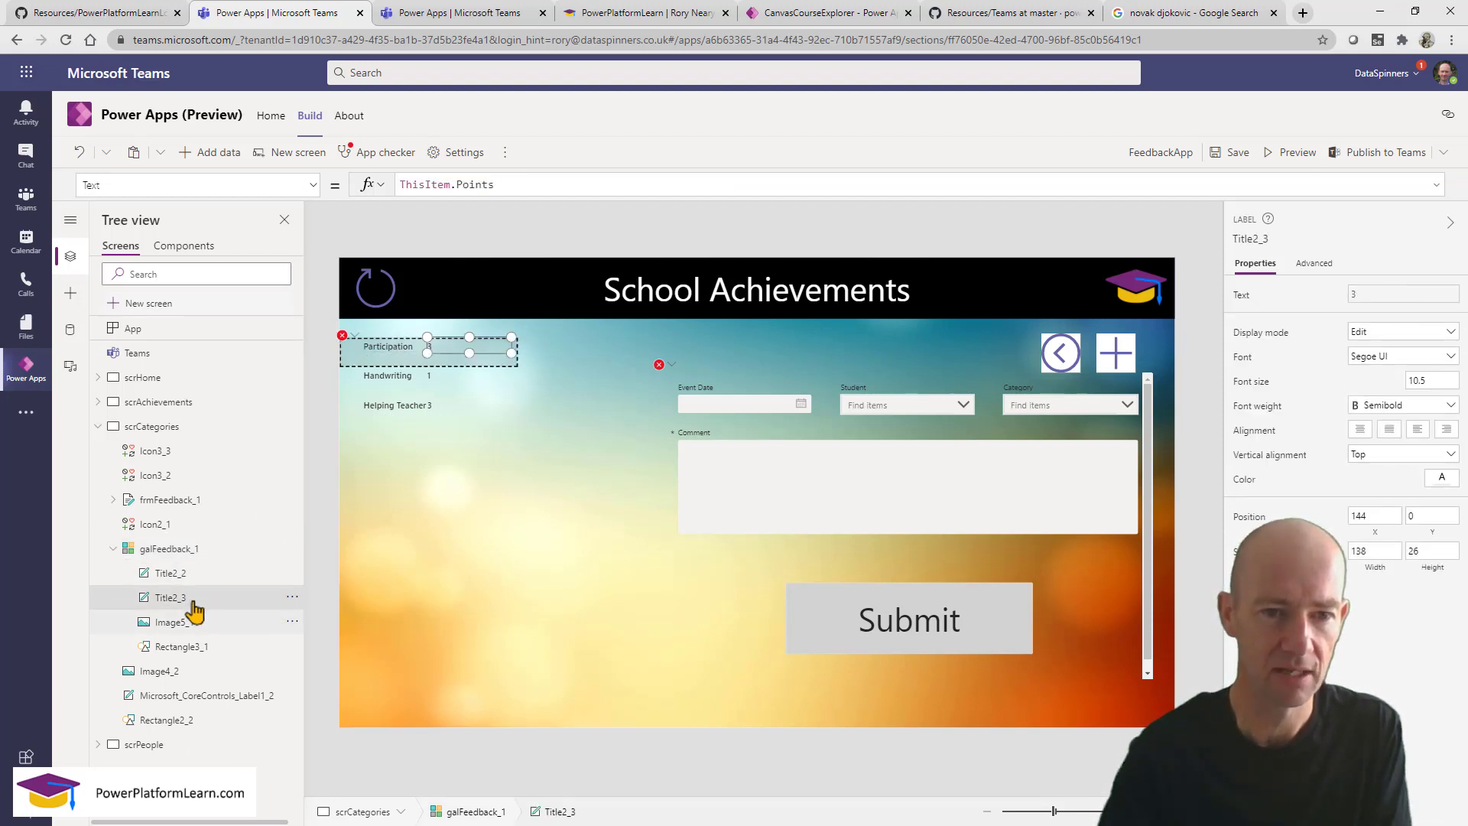
{"action": "left_click", "coordinate": [201, 627]}
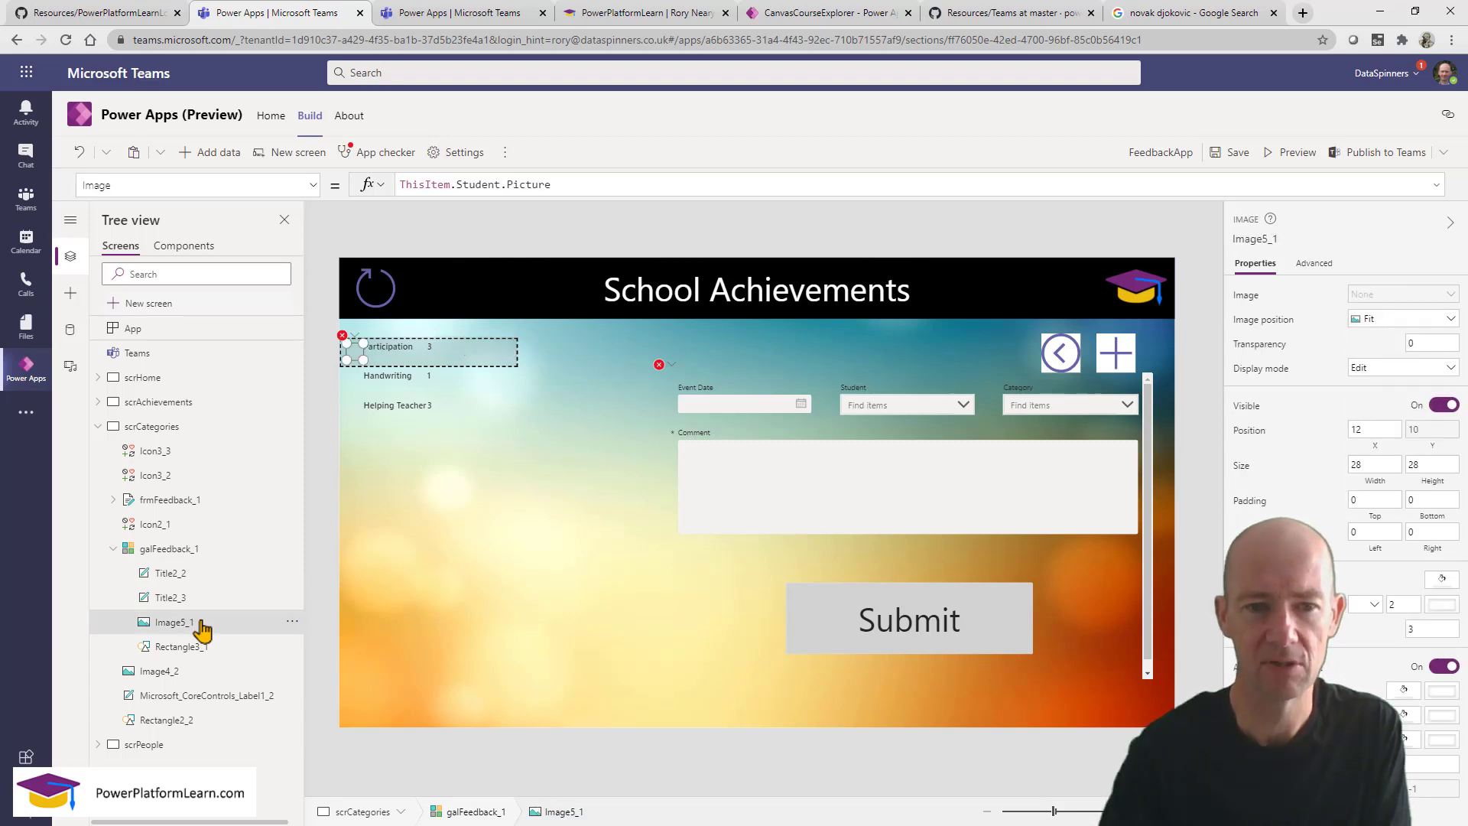
{"action": "left_click", "coordinate": [292, 624]}
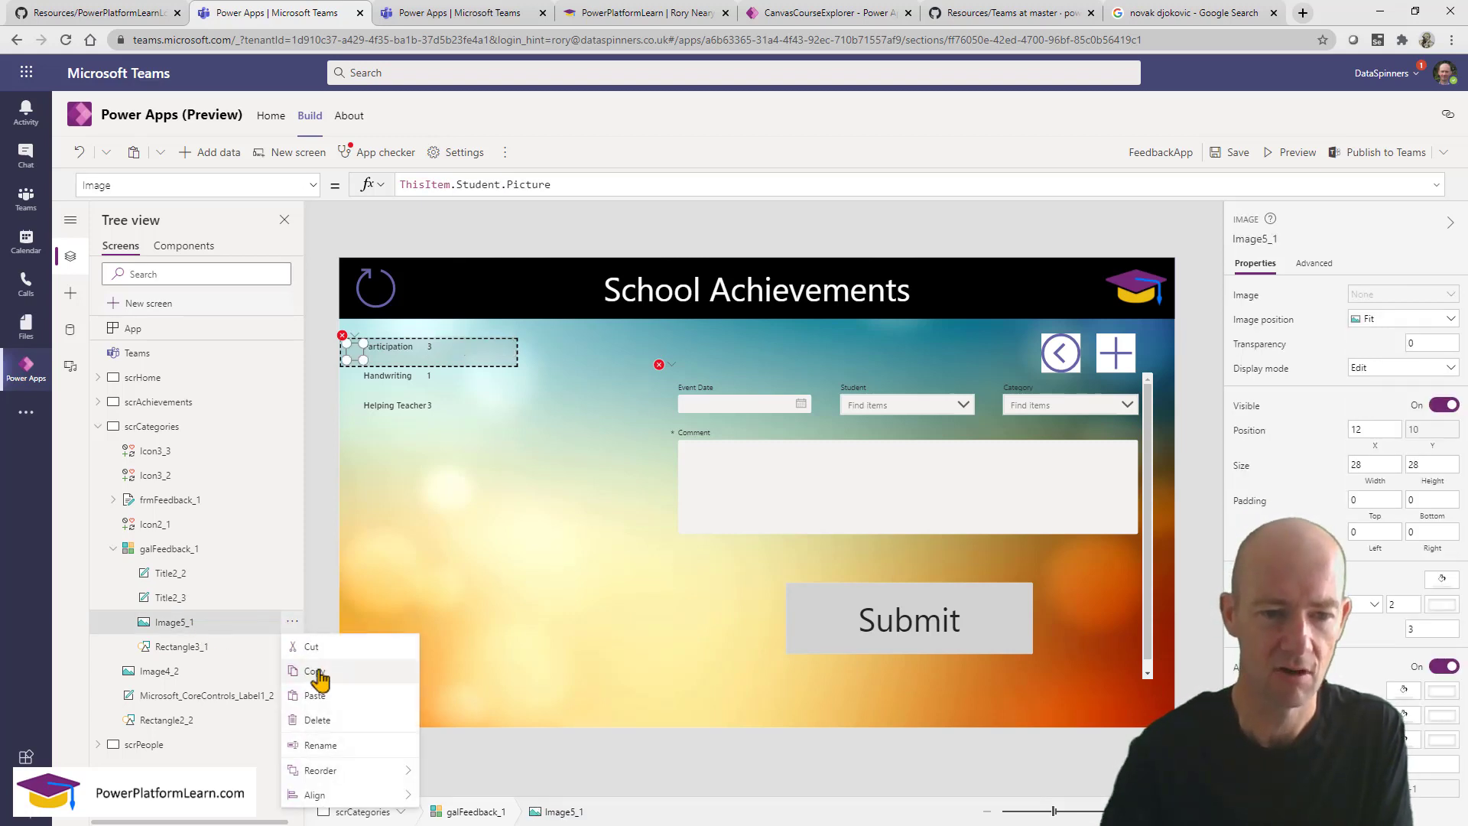
{"action": "left_click", "coordinate": [347, 722]}
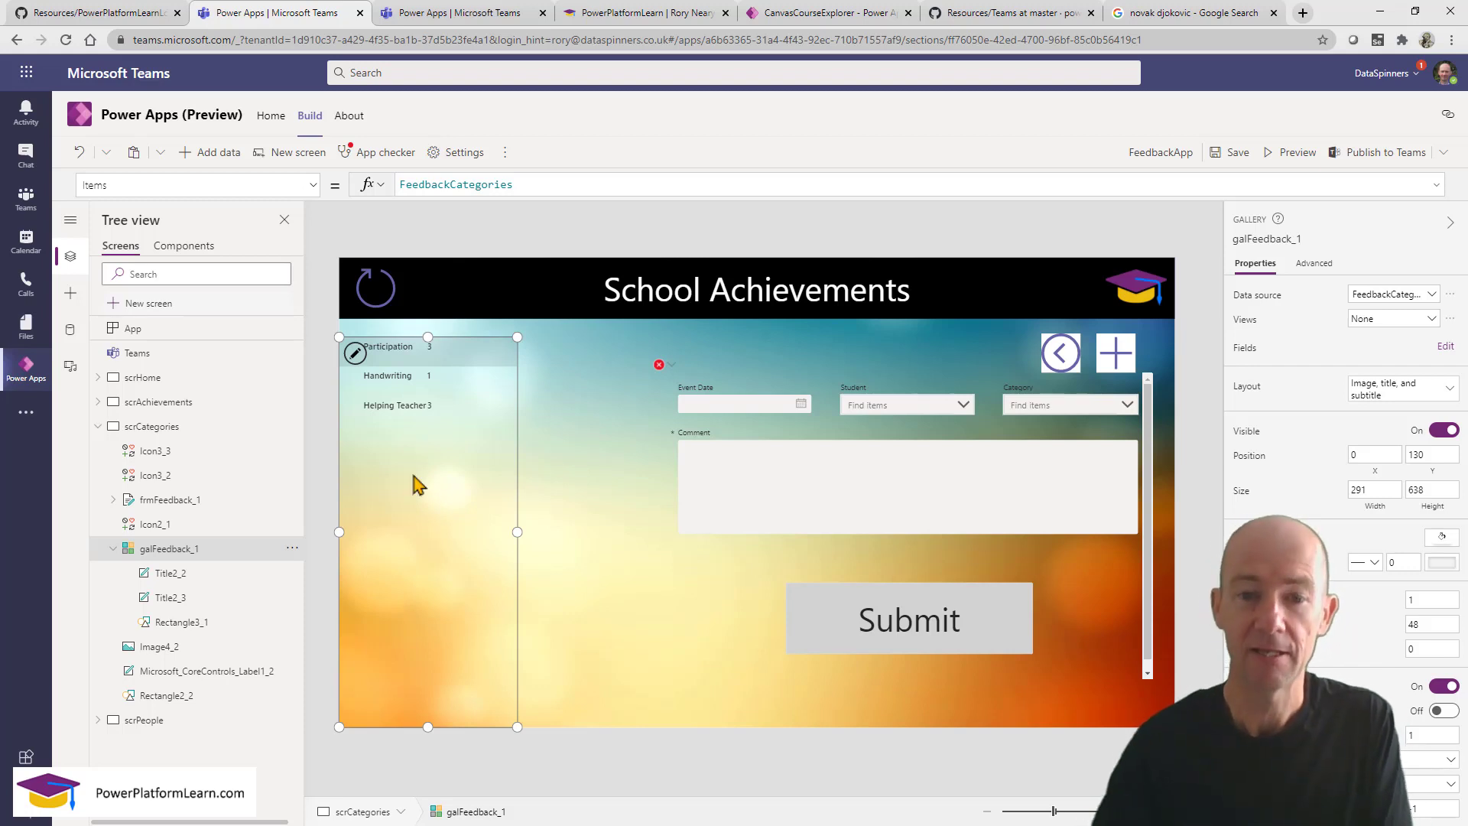
Set frmFeedback_1's Item to galFeedback_1.Selected and its data source to FeedbackCategories, keeping existing cards.
{"action": "left_click", "coordinate": [752, 542]}
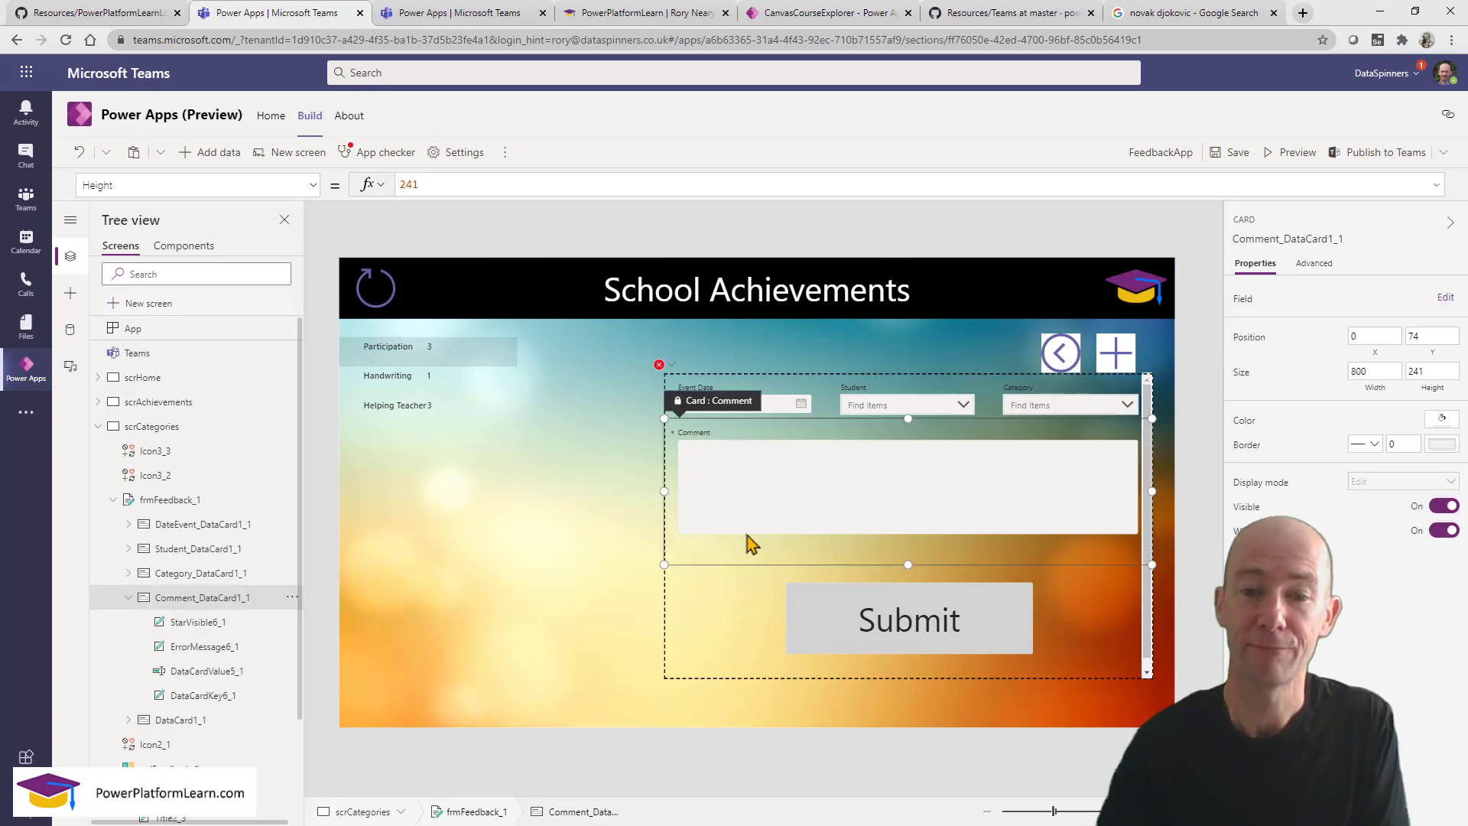
{"action": "left_click", "coordinate": [755, 624]}
{"action": "left_click", "coordinate": [1145, 475]}
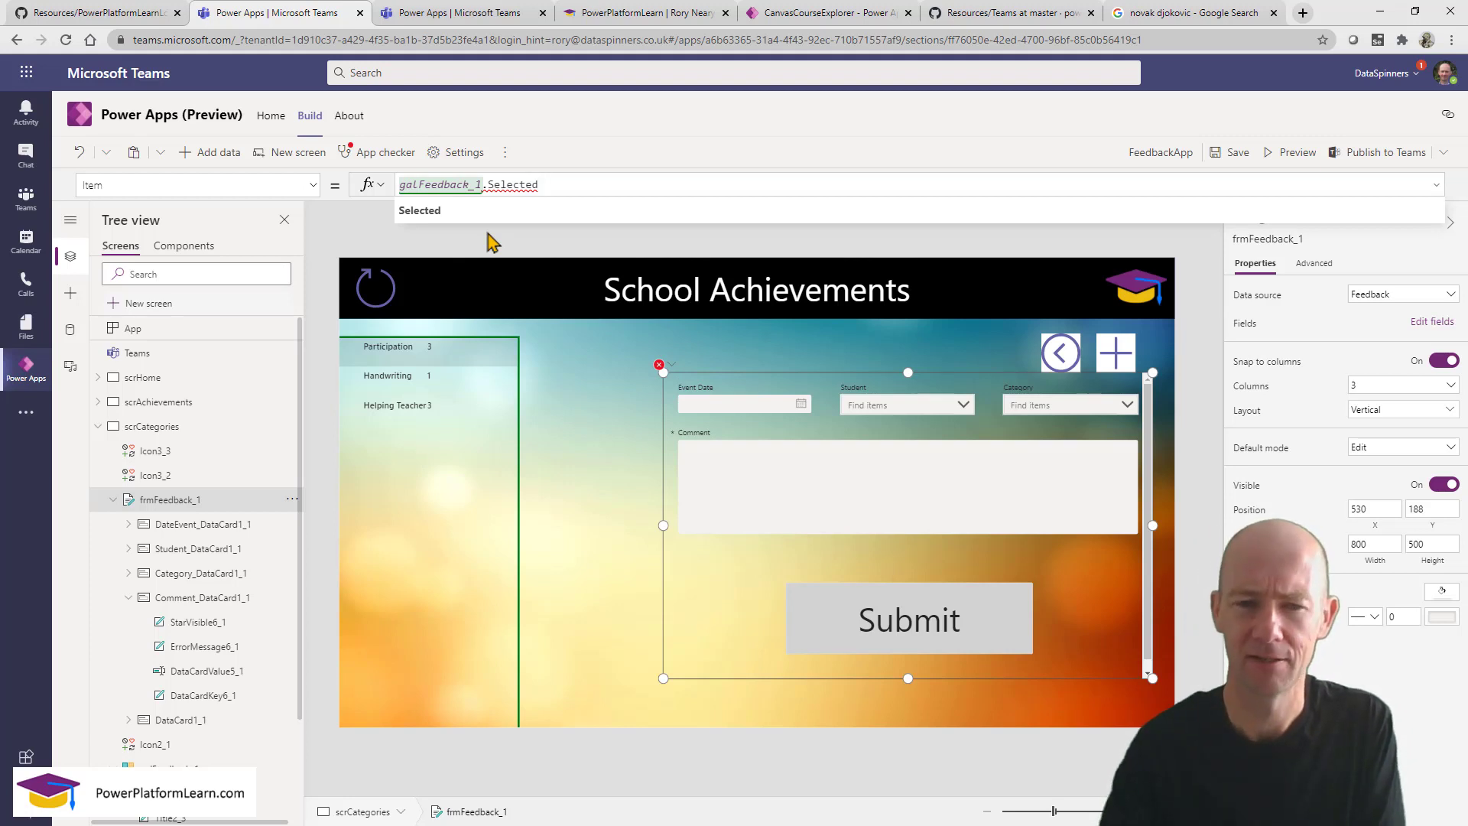
{"action": "left_click", "coordinate": [1146, 528]}
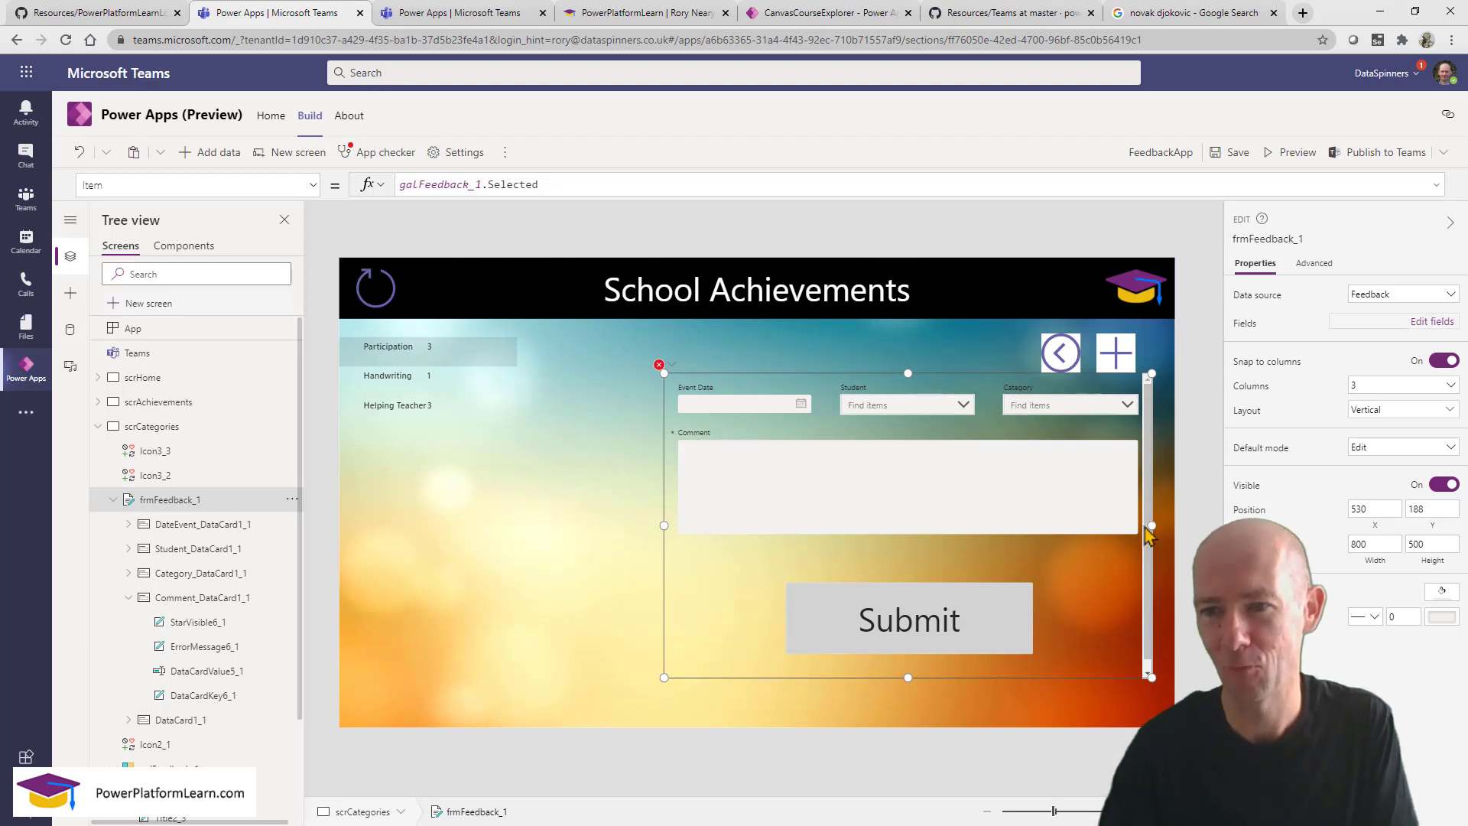
{"action": "left_click", "coordinate": [1396, 298]}
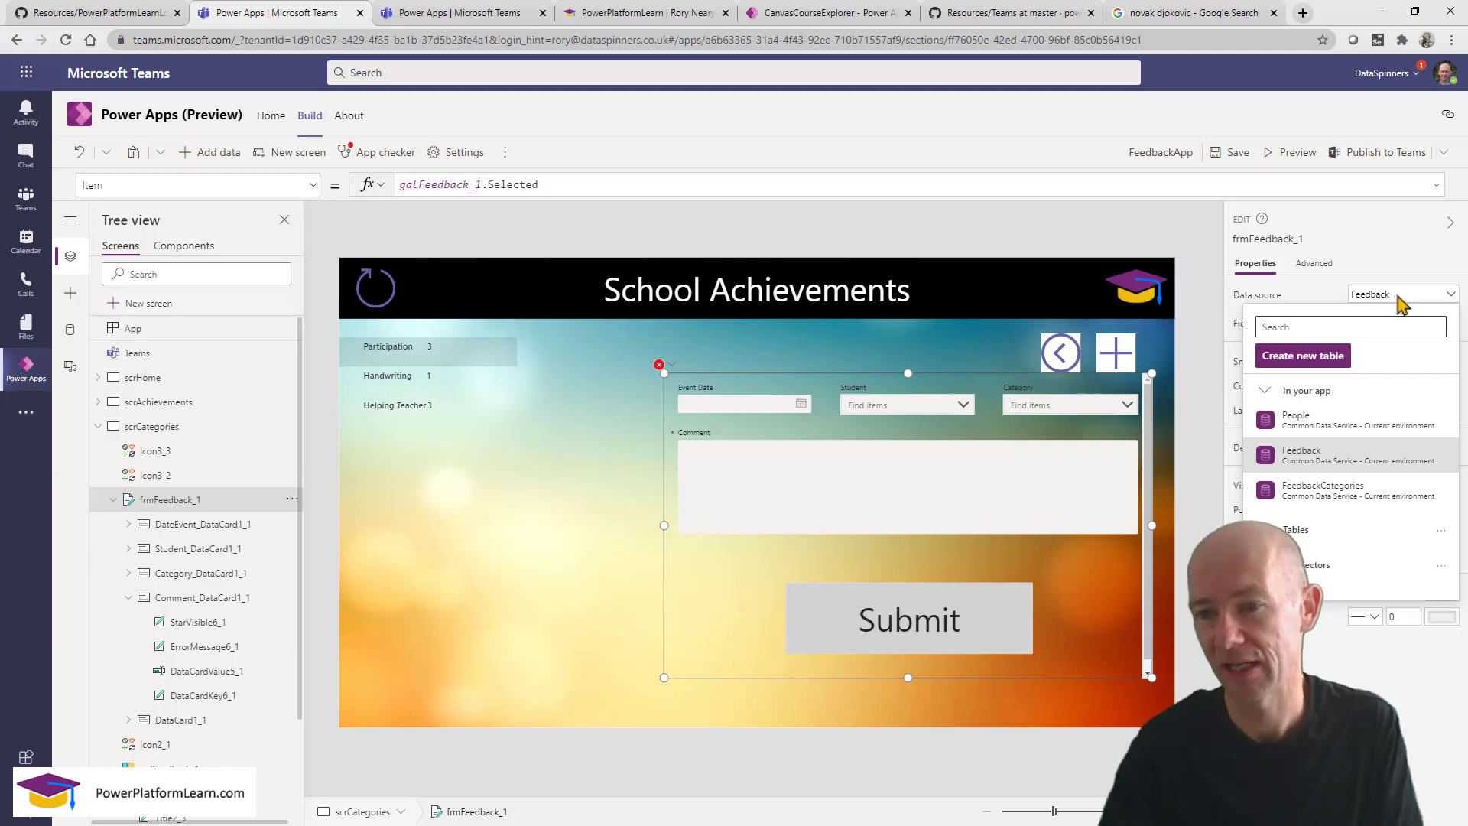
{"action": "left_click", "coordinate": [1340, 500]}
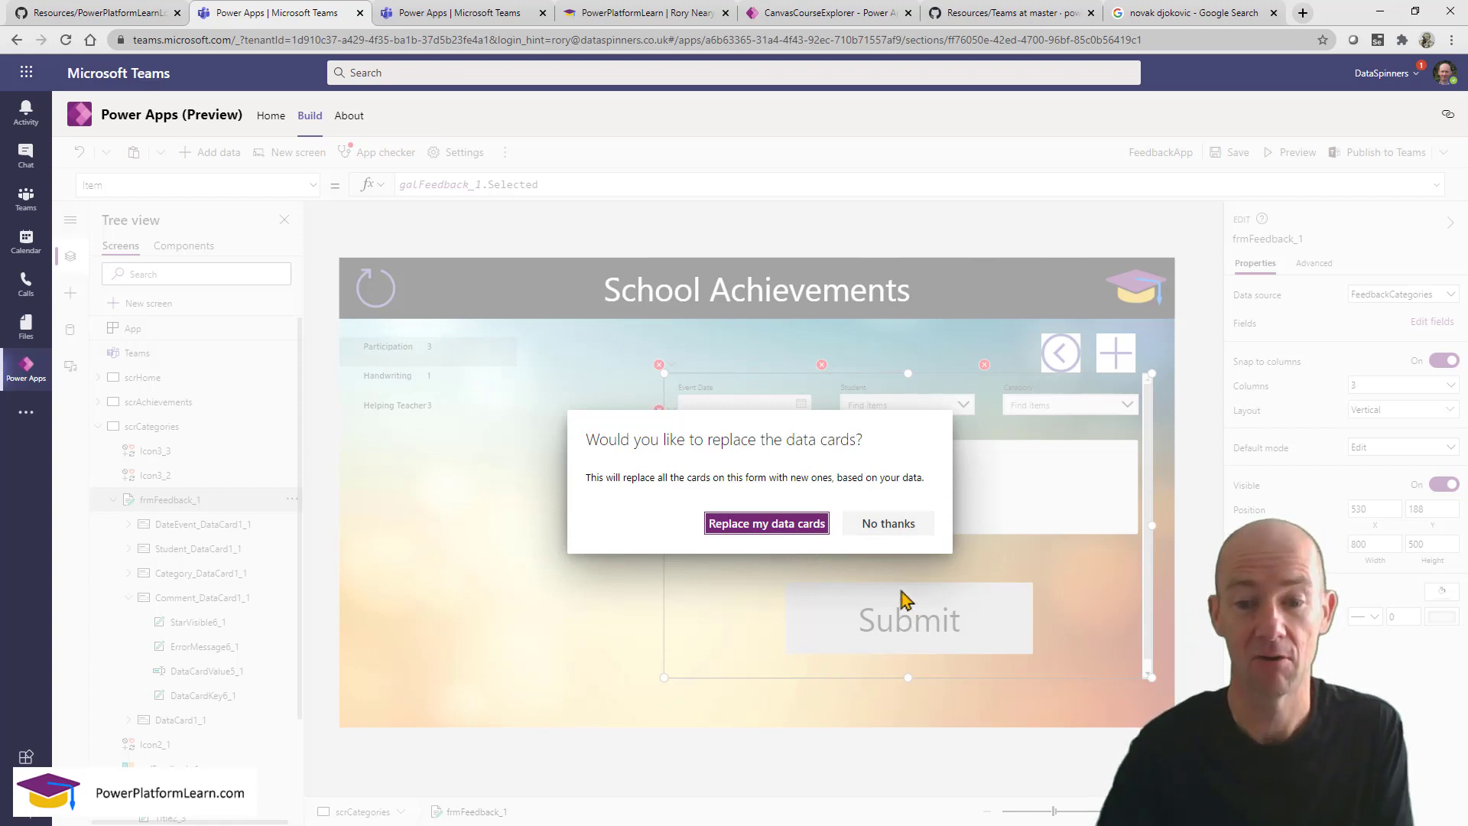
{"action": "left_click", "coordinate": [895, 524]}
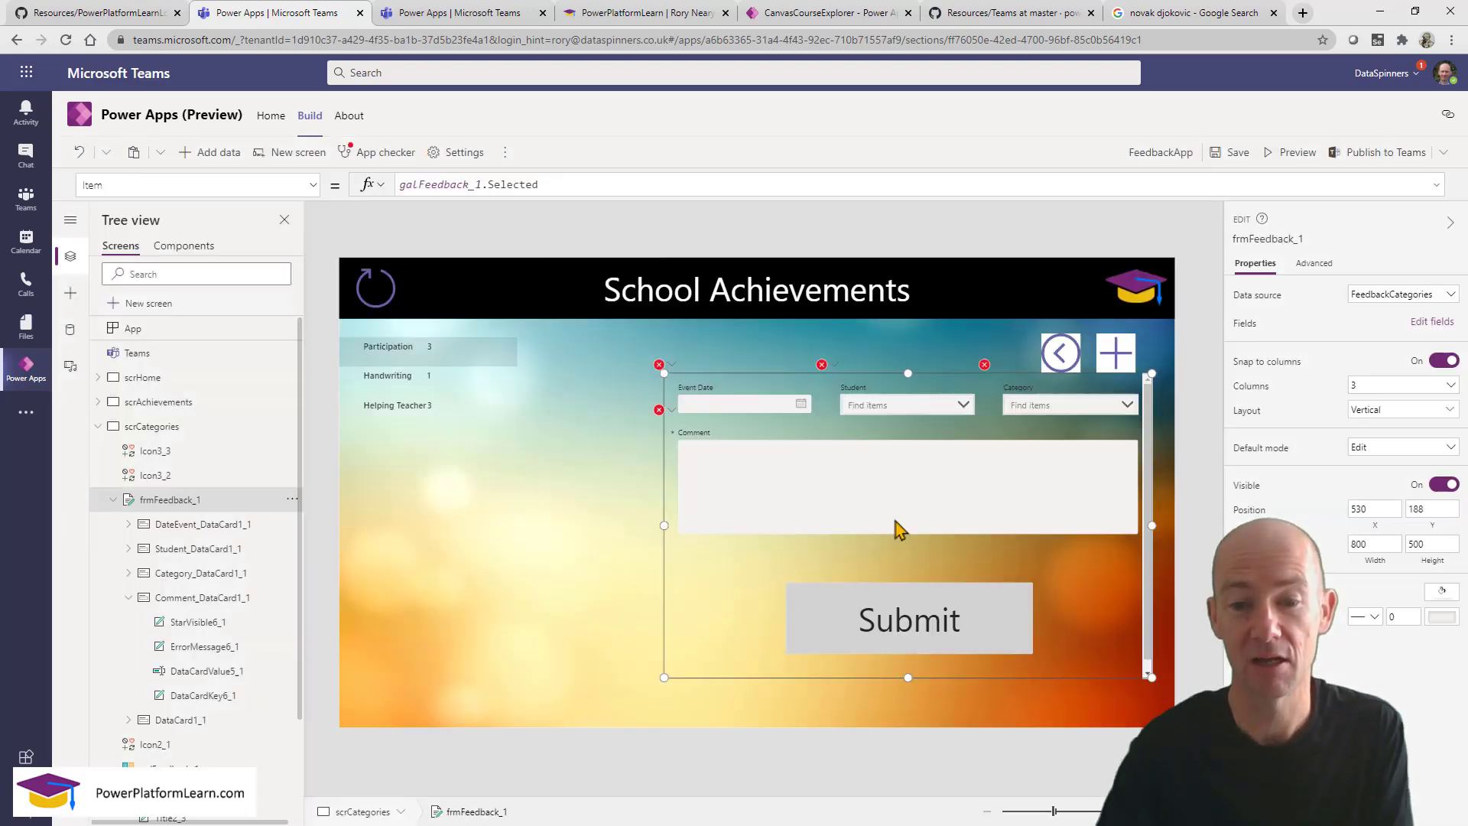
Delete the Event Date, Student, Category and Comment cards from the form.
{"action": "left_click", "coordinate": [820, 420]}
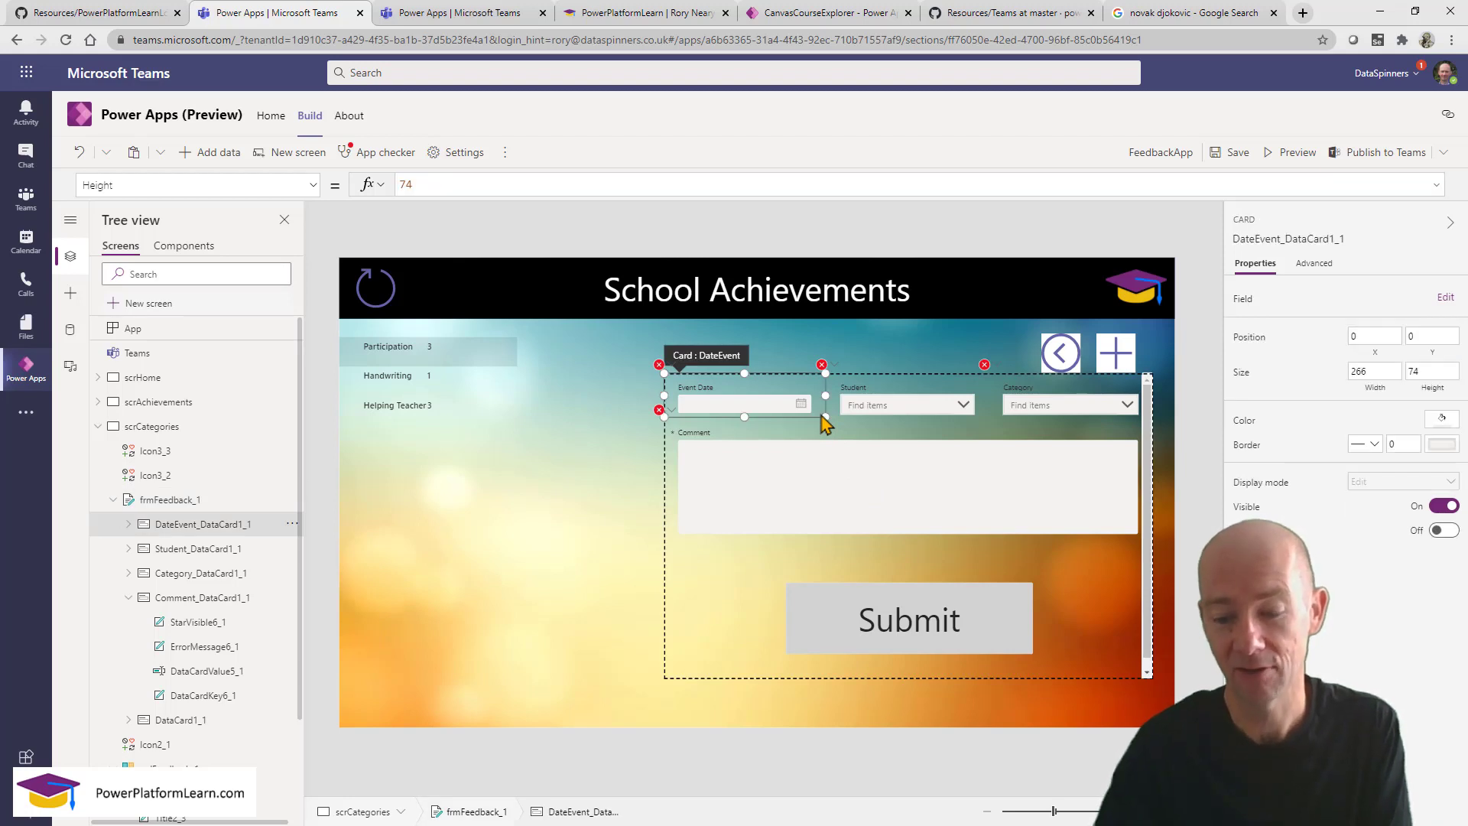
{"action": "key", "text": "Delete"}
{"action": "left_click", "coordinate": [821, 413]}
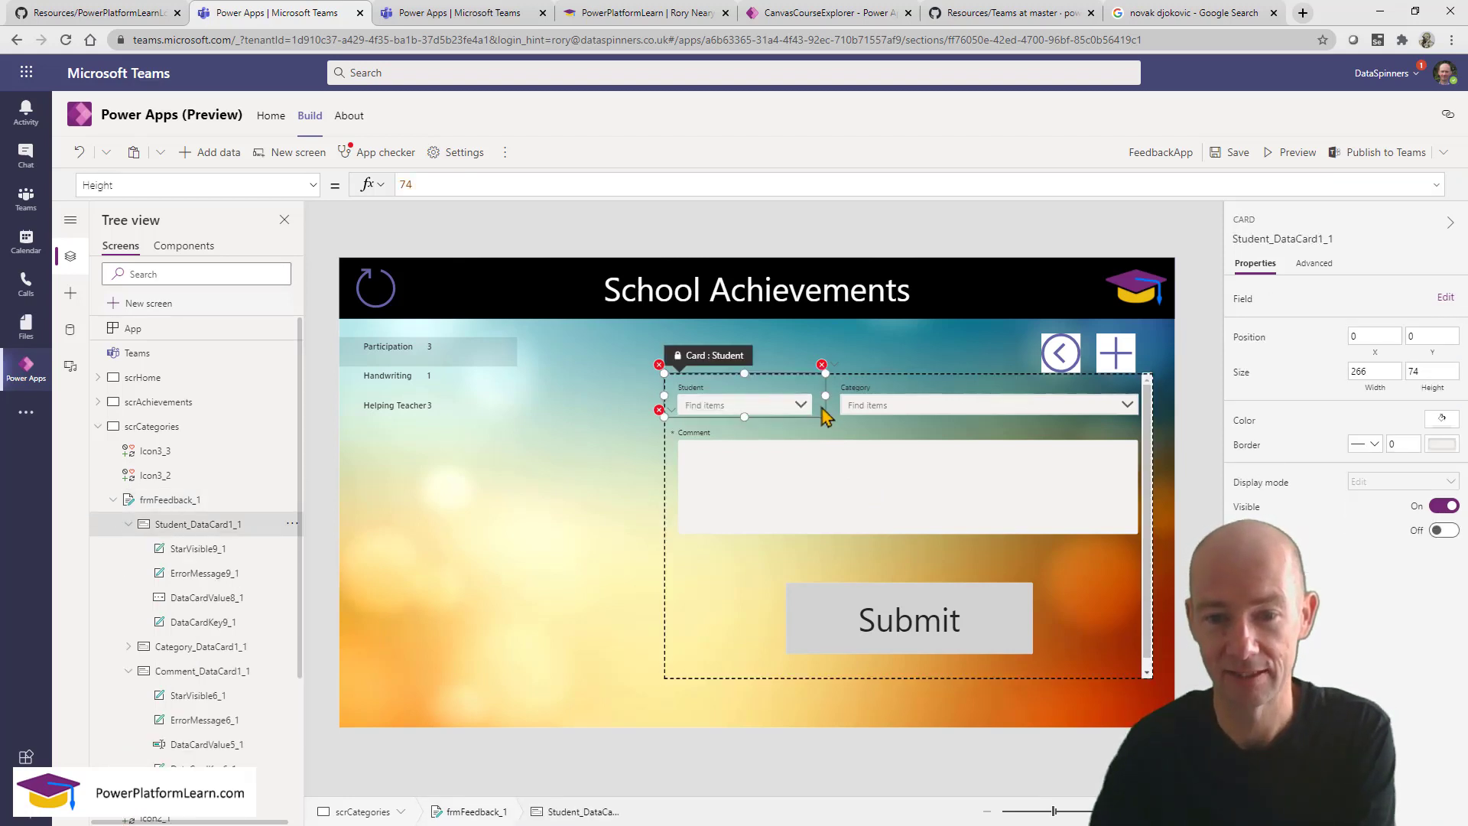
{"action": "key", "text": "Delete"}
{"action": "left_click", "coordinate": [851, 416]}
{"action": "key", "text": "Delete"}
{"action": "left_click", "coordinate": [809, 442]}
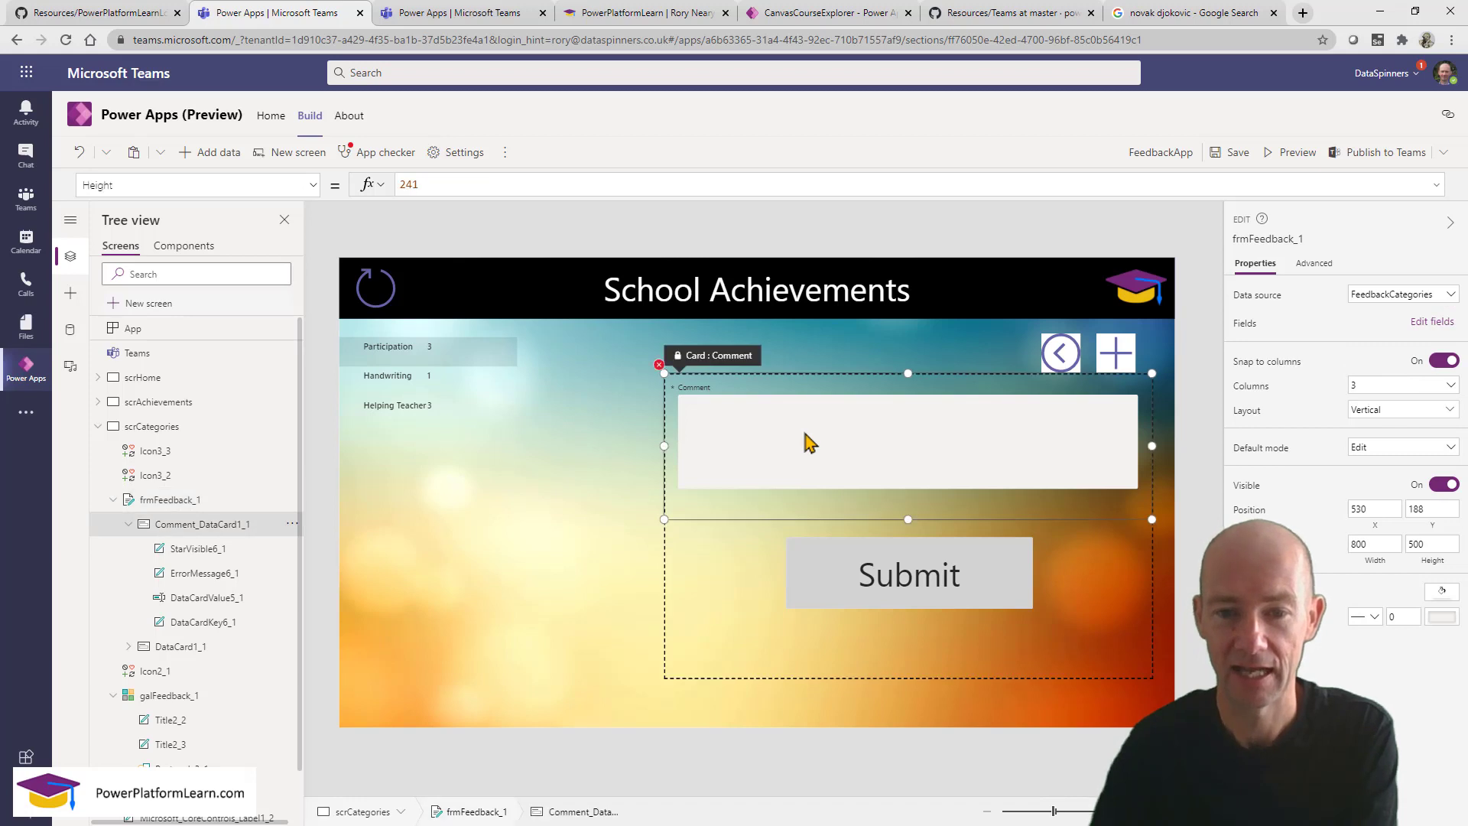
{"action": "key", "text": "Delete"}
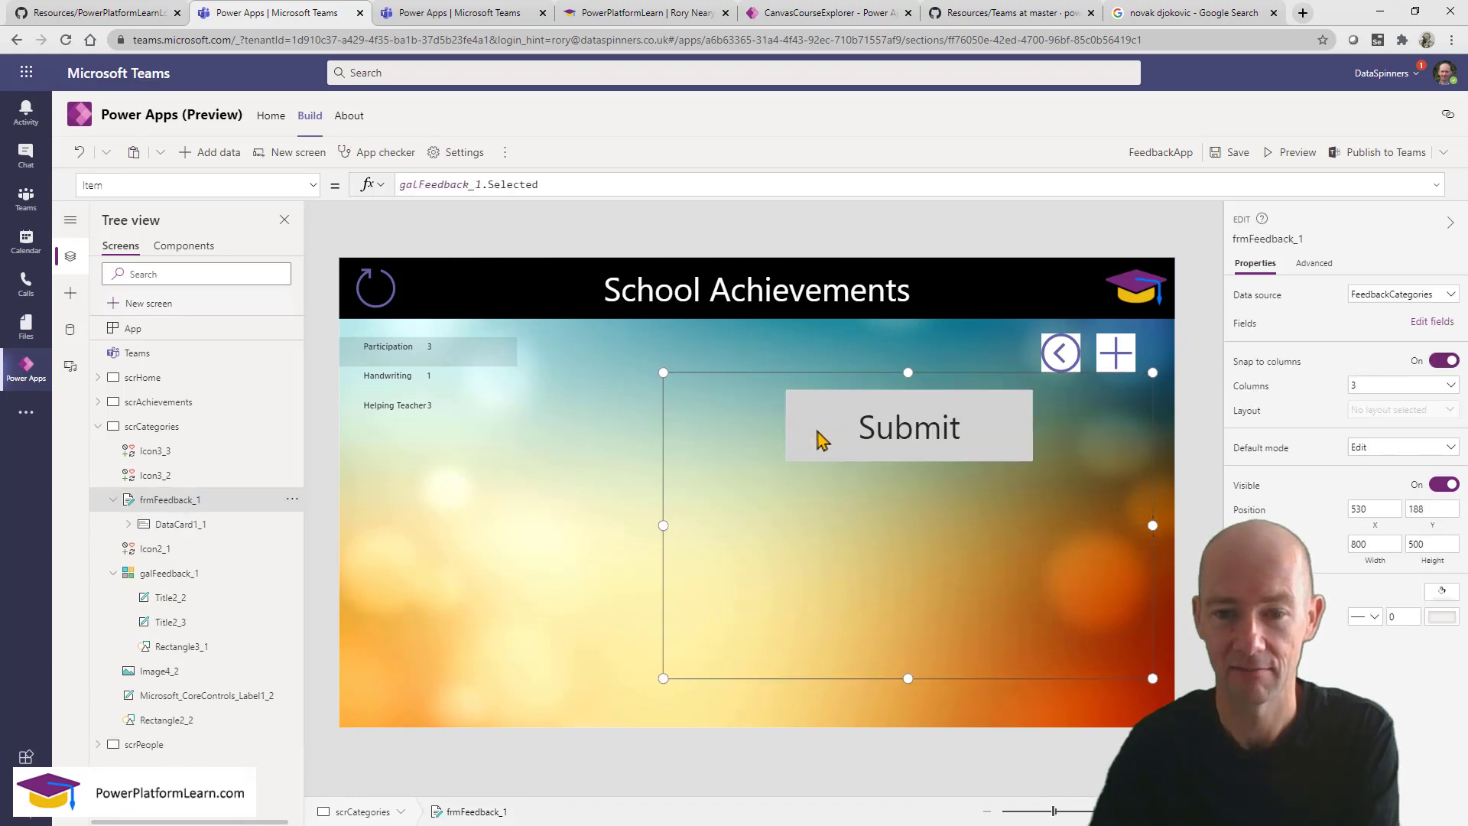
Add the Points and Name fields to the category form.
{"action": "left_click", "coordinate": [1423, 327]}
{"action": "left_click", "coordinate": [1011, 256]}
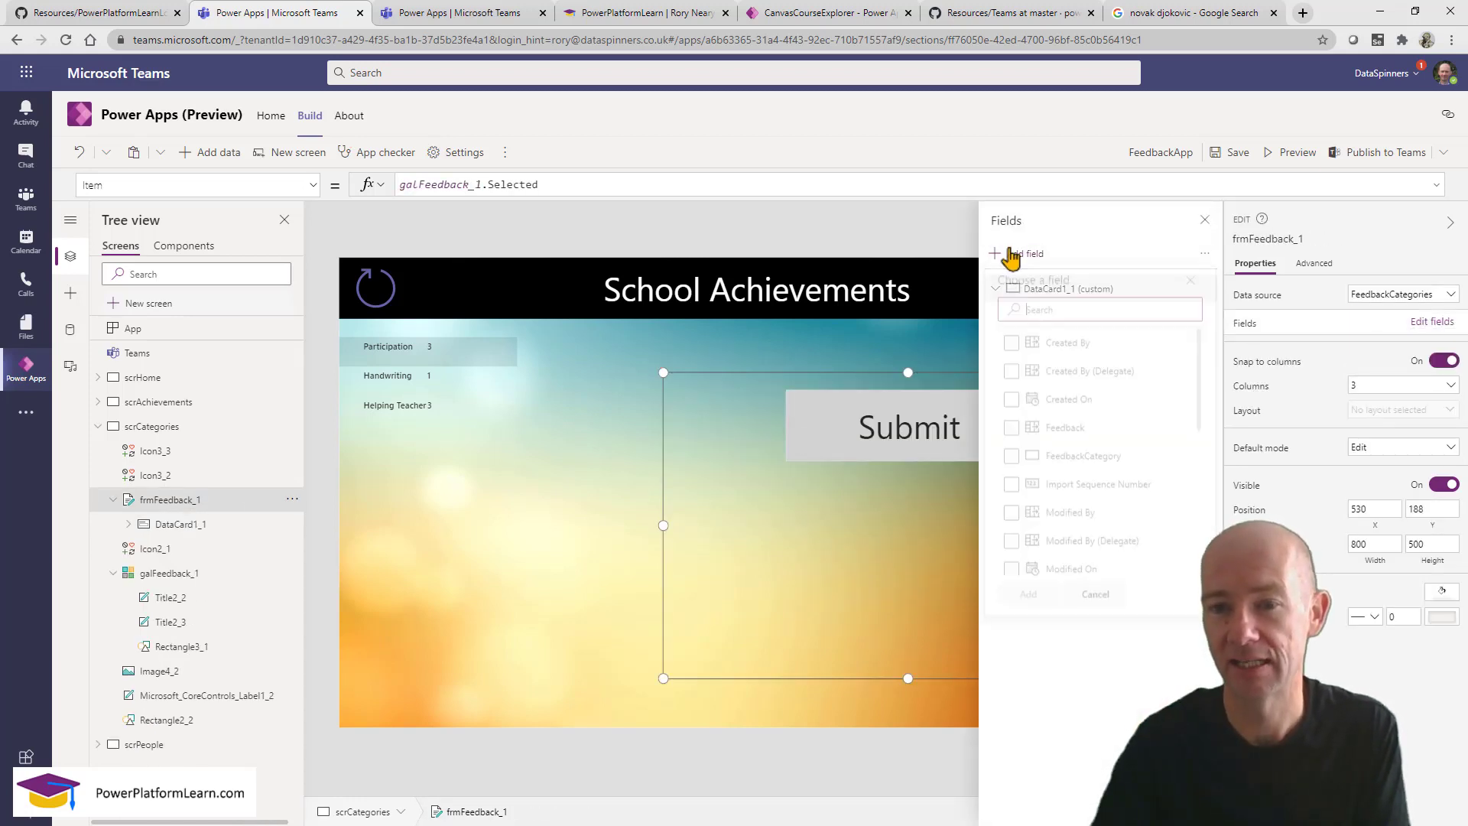
{"action": "key", "text": "Down"}
{"action": "key", "text": "Down"}
{"action": "key", "text": "Down"}
{"action": "key", "text": "Down"}
{"action": "key", "text": "Down"}
{"action": "key", "text": "Down"}
{"action": "key", "text": "Down"}
{"action": "key", "text": "Down"}
{"action": "key", "text": "Down"}
{"action": "key", "text": "Down"}
{"action": "key", "text": "Down"}
{"action": "key", "text": "Down"}
{"action": "key", "text": "Down"}
{"action": "key", "text": "Down"}
{"action": "key", "text": "Down"}
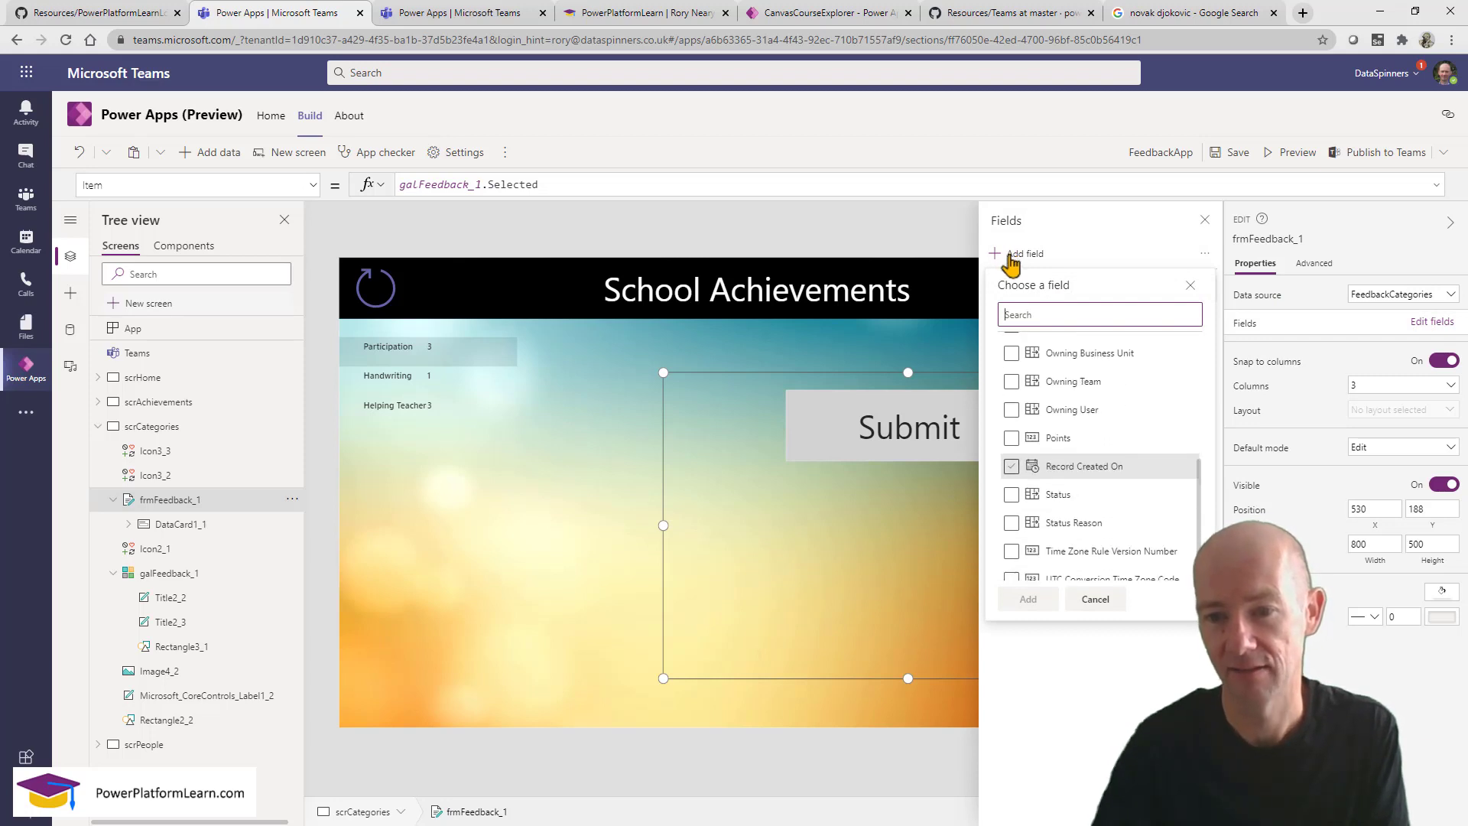
{"action": "key", "text": "Up"}
{"action": "left_click", "coordinate": [1012, 437]}
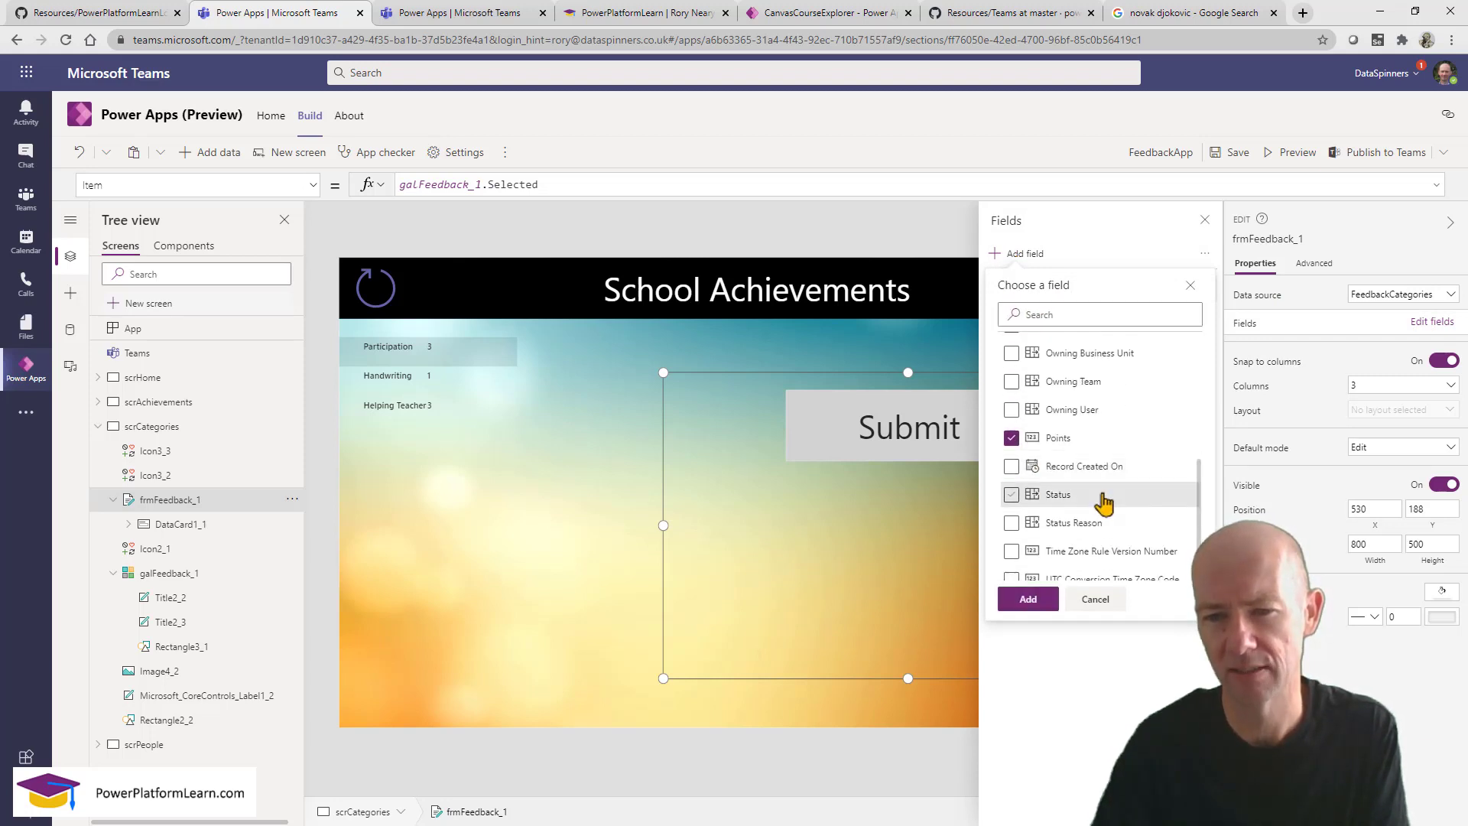
{"action": "scroll", "coordinate": [1101, 504], "scroll_direction": "up", "scroll_amount": 1}
{"action": "scroll", "coordinate": [1103, 501], "scroll_direction": "up", "scroll_amount": 3}
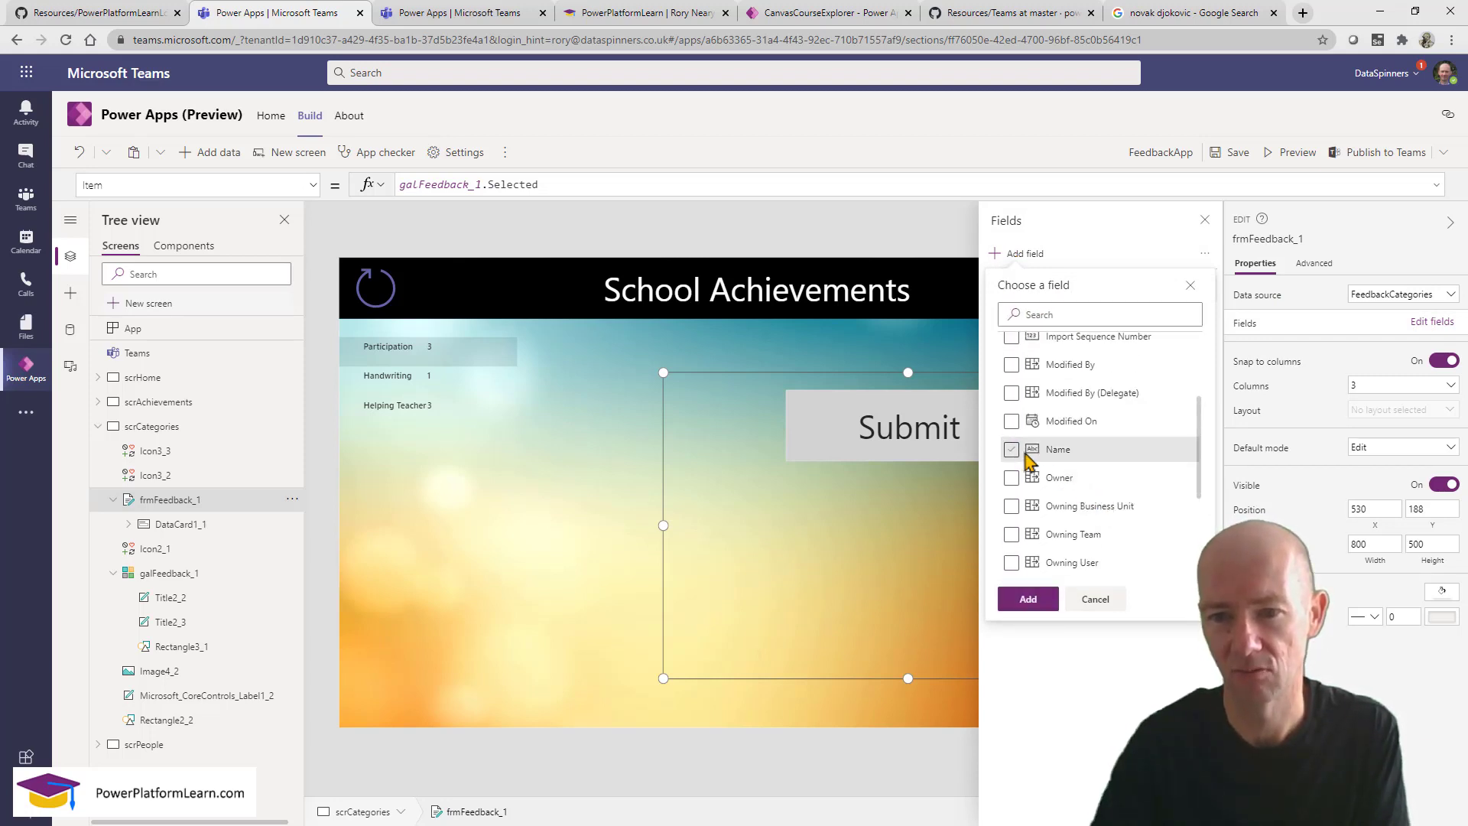
{"action": "left_click", "coordinate": [1011, 449]}
{"action": "left_click", "coordinate": [1028, 599]}
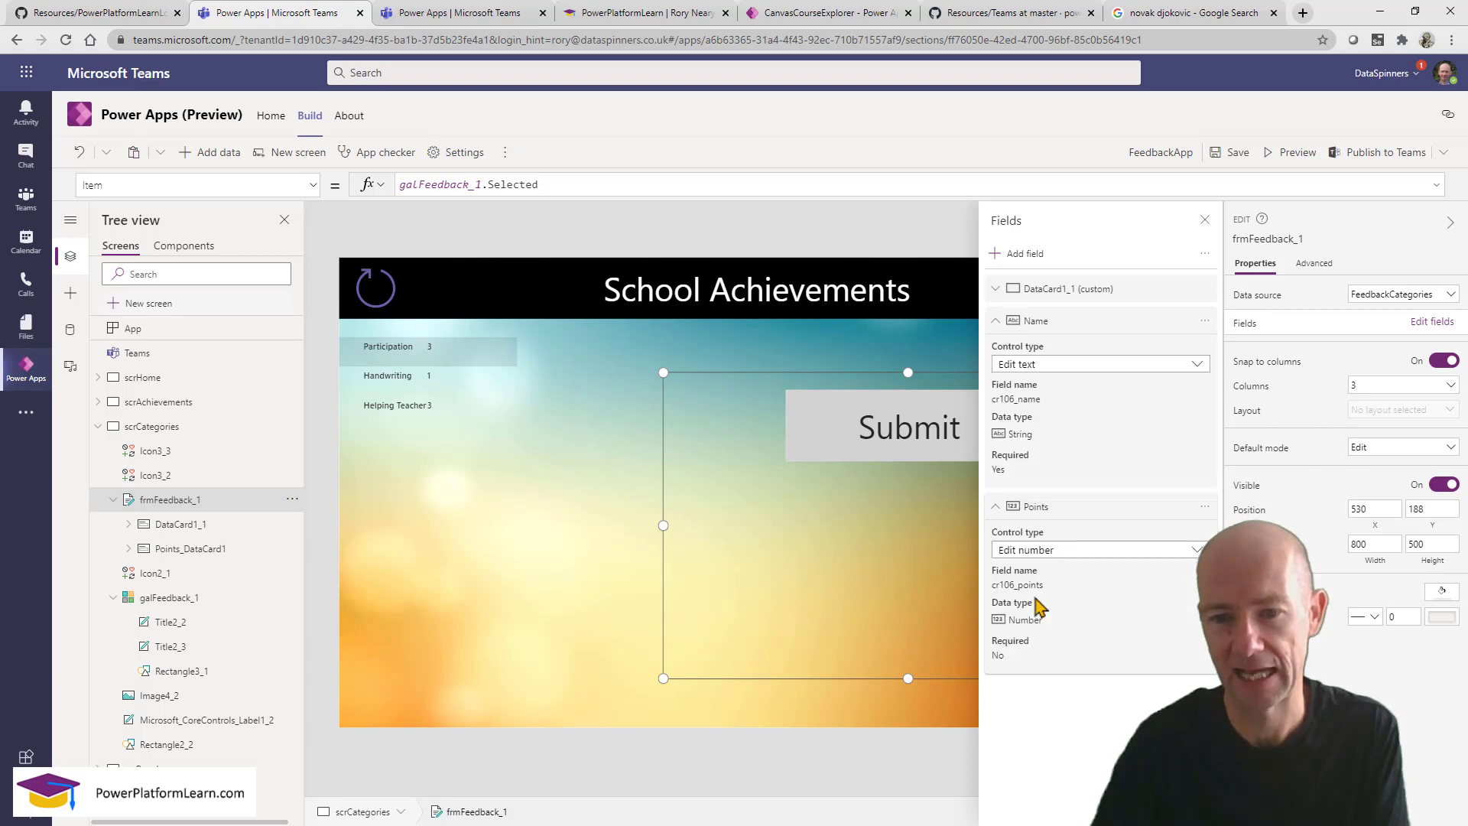
{"action": "left_click", "coordinate": [1205, 221]}
Set the Submit card's Y property to 1 so it sits below the fields.
{"action": "left_click", "coordinate": [806, 454]}
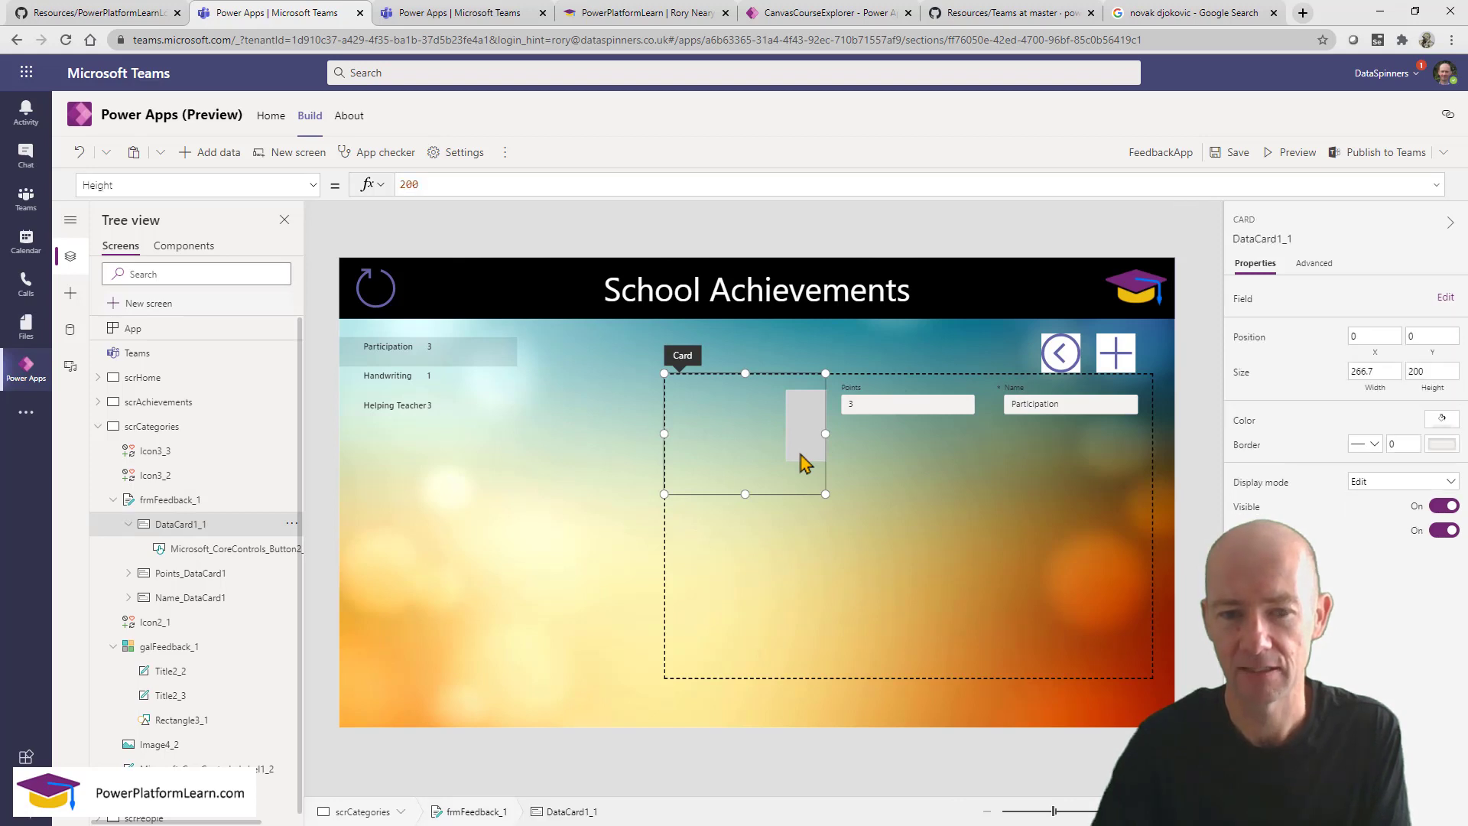
{"action": "left_click", "coordinate": [149, 186]}
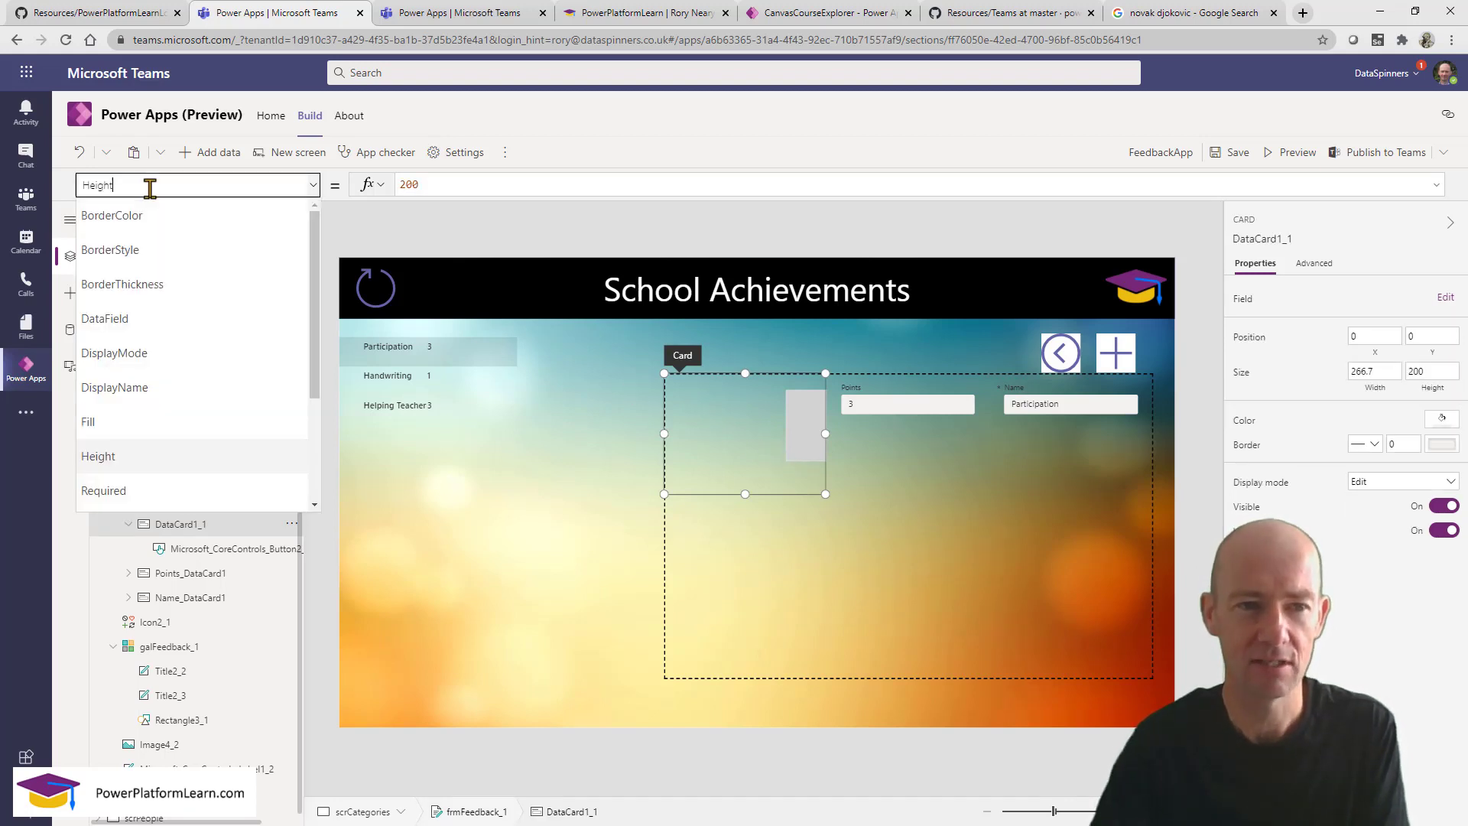
{"action": "type", "text": "Y"}
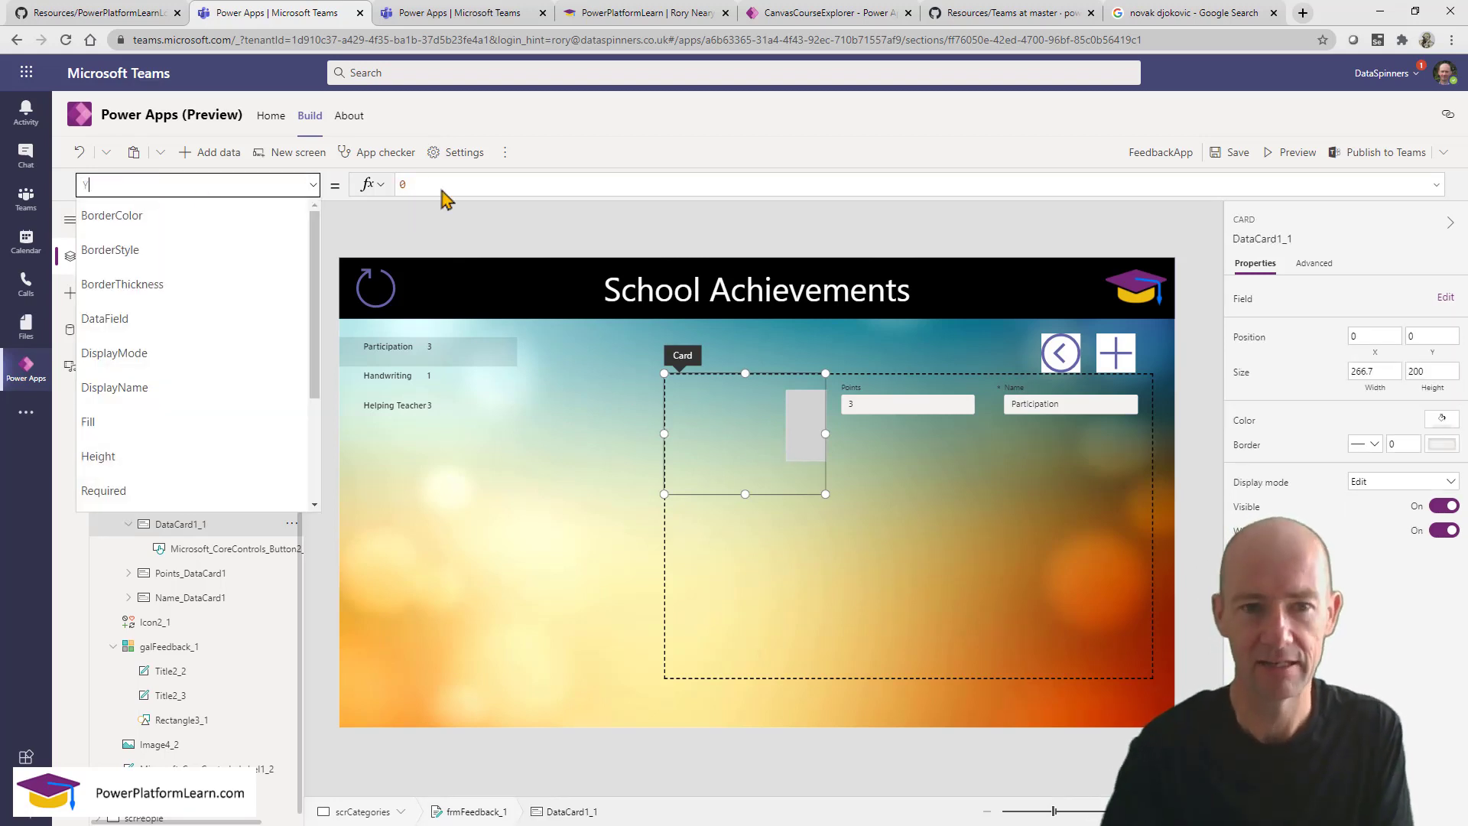
{"action": "left_click", "coordinate": [419, 189]}
{"action": "left_click", "coordinate": [372, 191]}
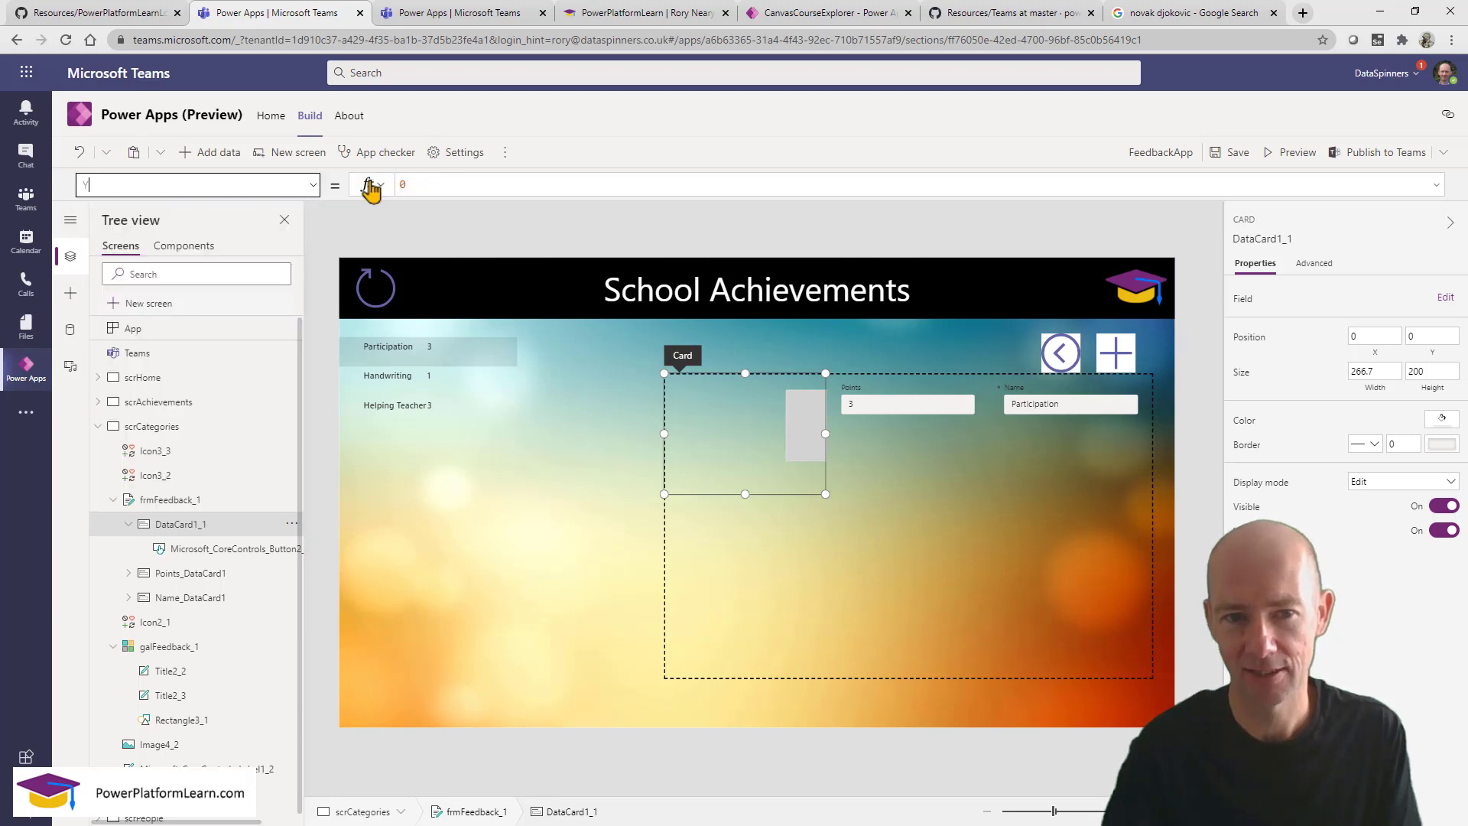
{"action": "left_click", "coordinate": [419, 181]}
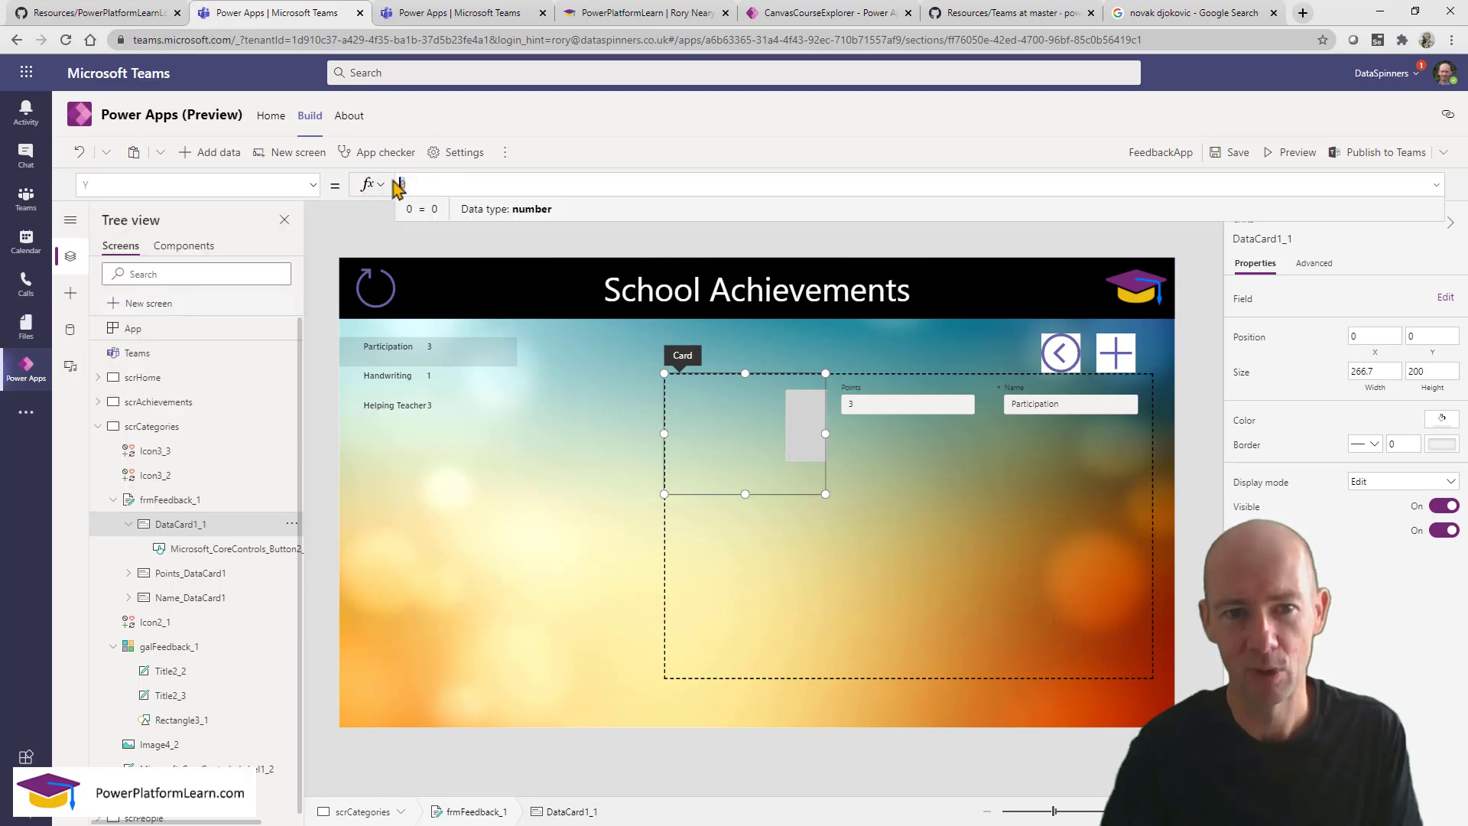
{"action": "type", "text": "1"}
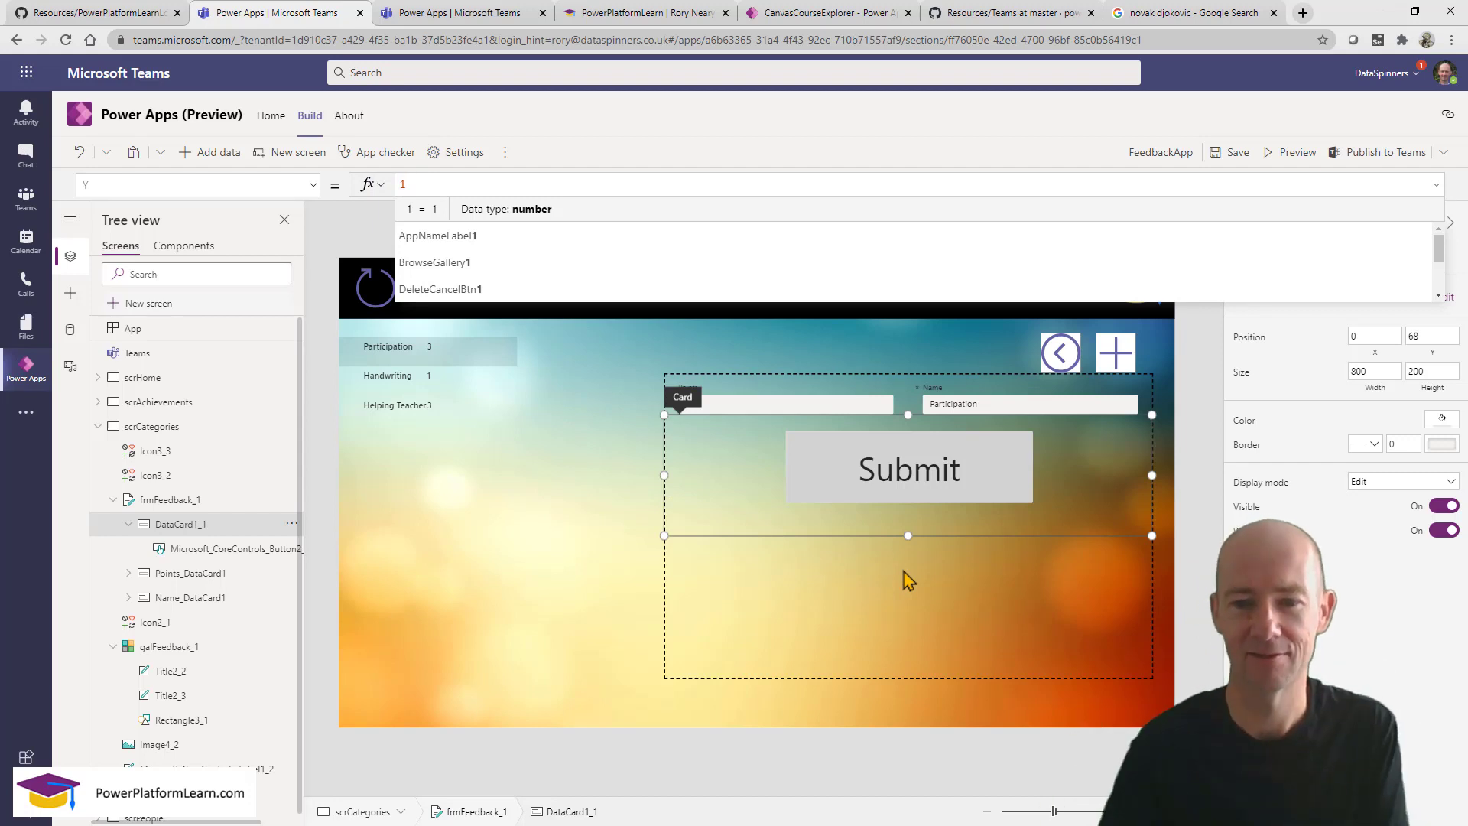
{"action": "left_click", "coordinate": [560, 526]}
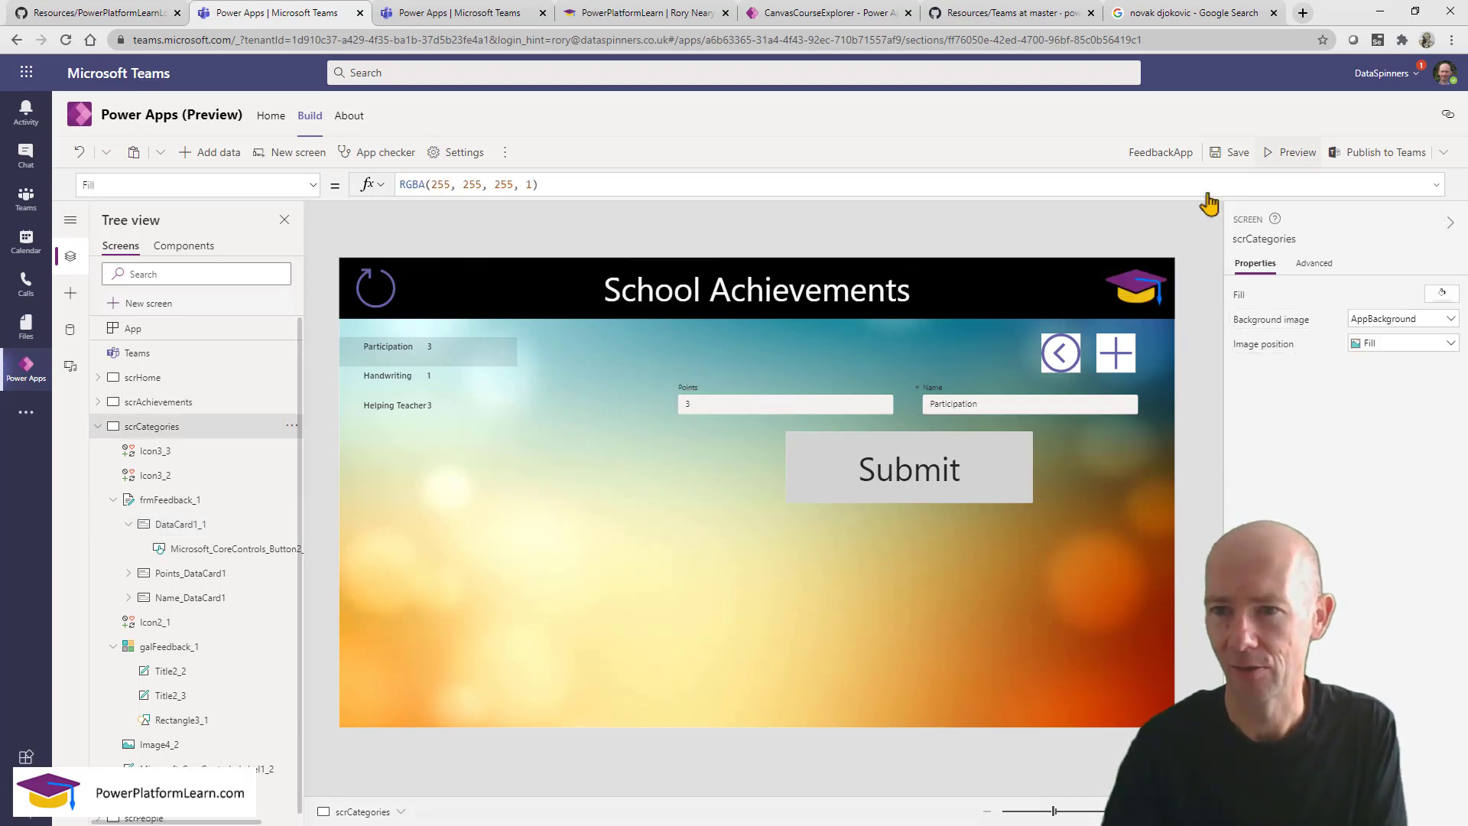
Preview the app, reset the category form with +, and enter 2 in Points.
{"action": "left_click", "coordinate": [1290, 152]}
{"action": "left_click", "coordinate": [1275, 281]}
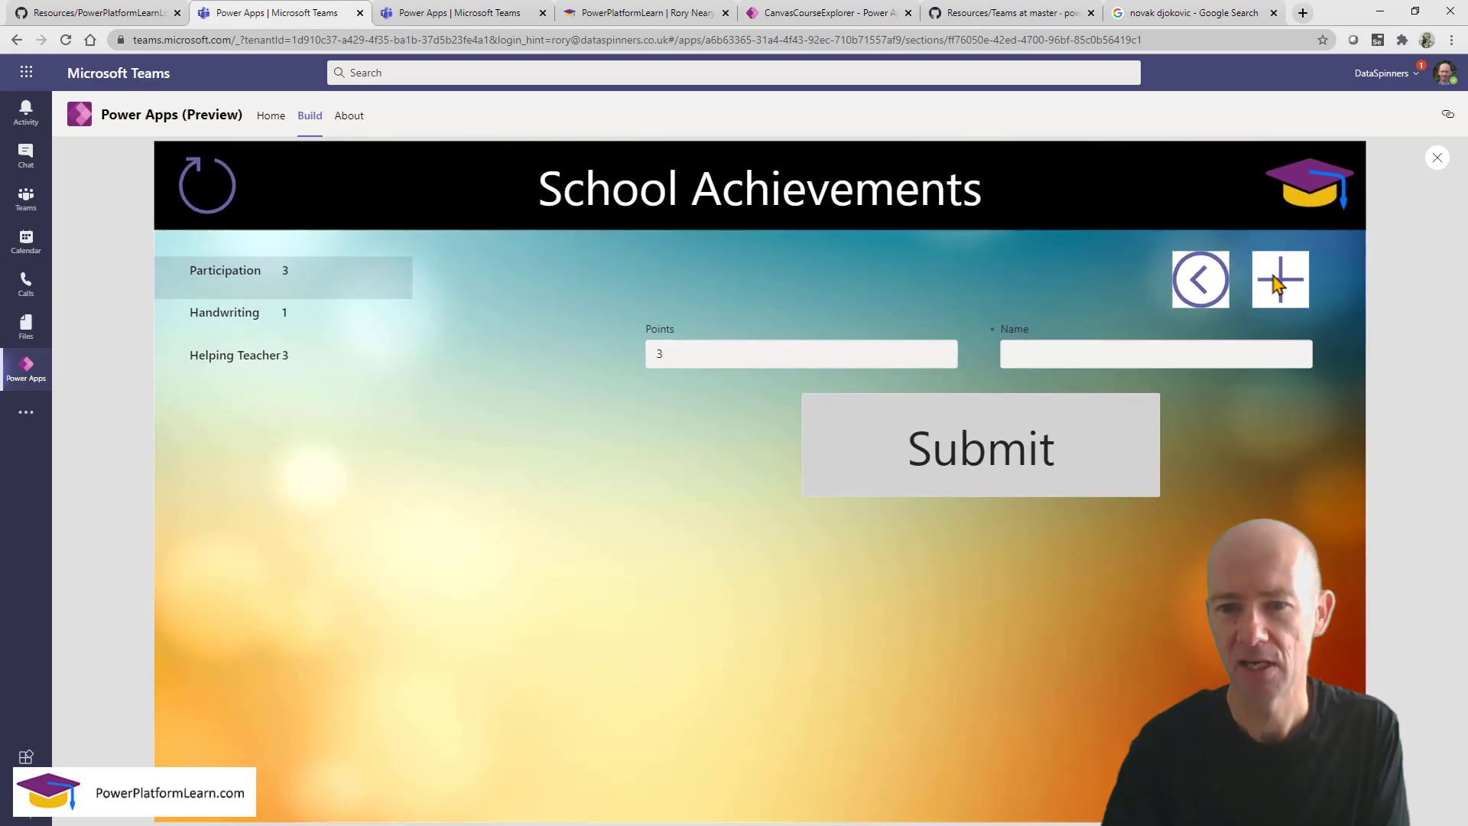
{"action": "left_click", "coordinate": [858, 360]}
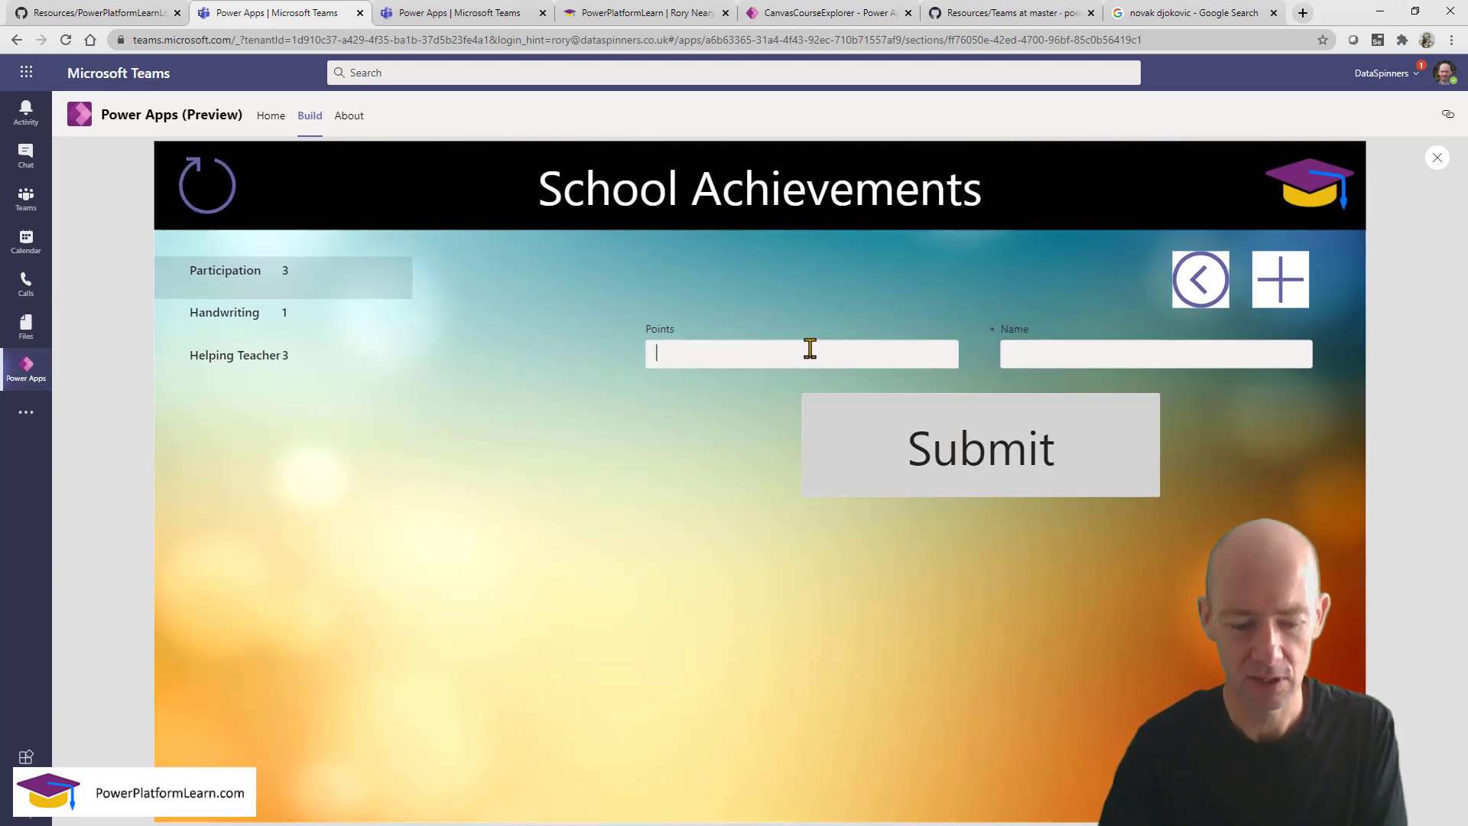
{"action": "type", "text": "2"}
{"action": "left_click", "coordinate": [1049, 353]}
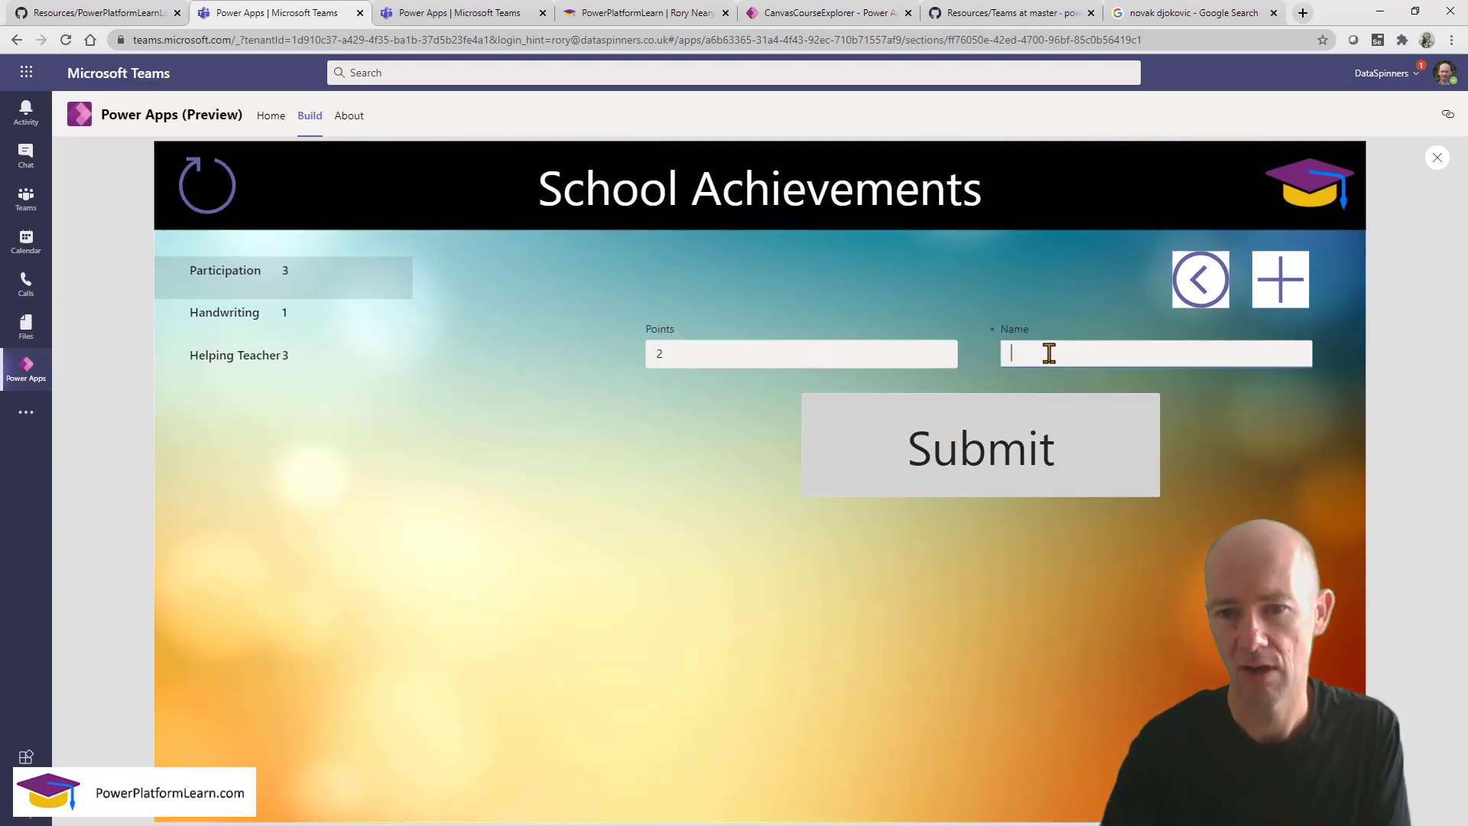
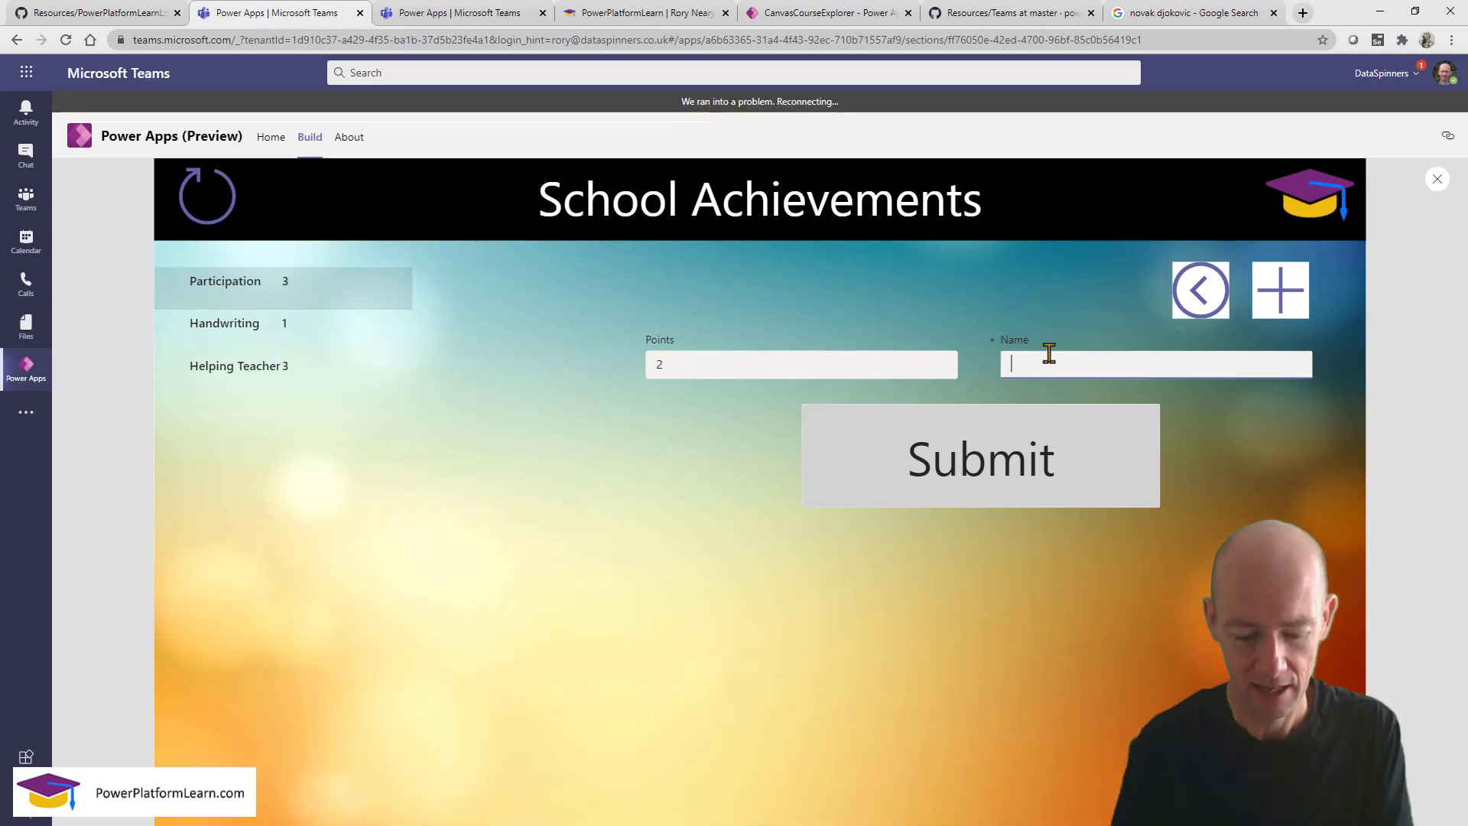
Name the new category 'Helping Classmates' and submit it worth 2 points.
{"action": "type", "text": "Helping Clas"}
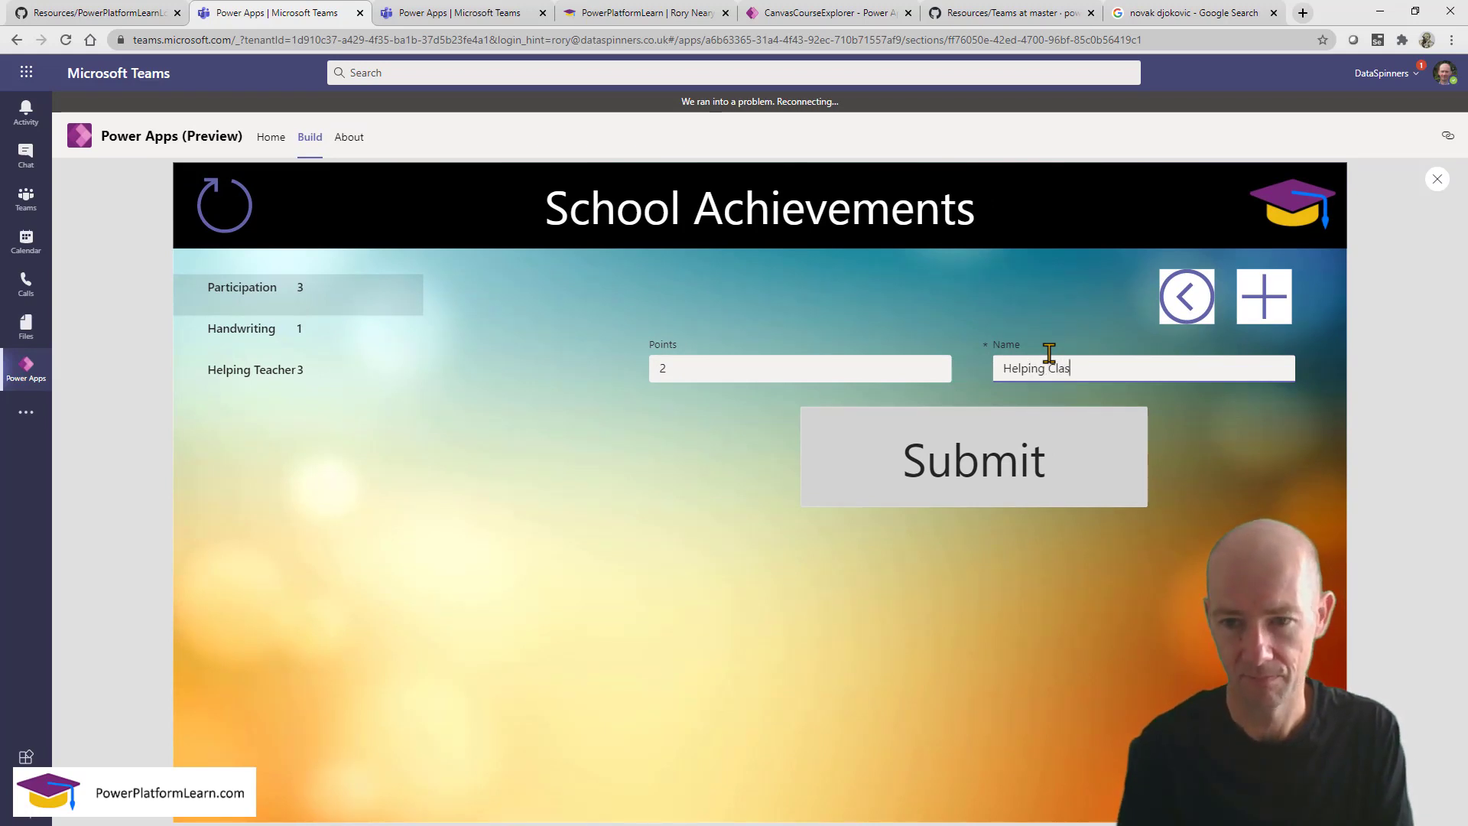
{"action": "type", "text": "smates"}
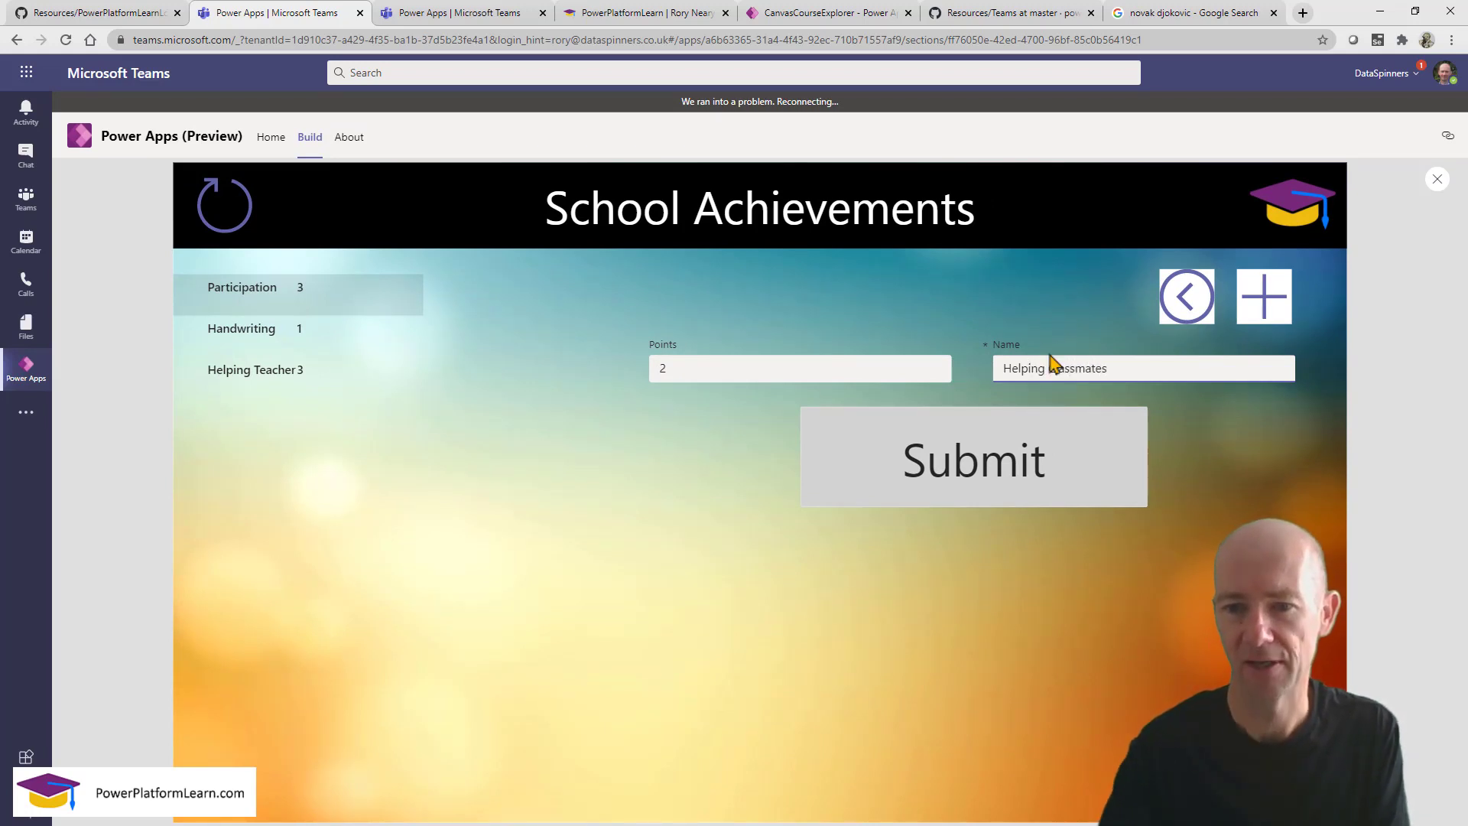
{"action": "left_click", "coordinate": [961, 470]}
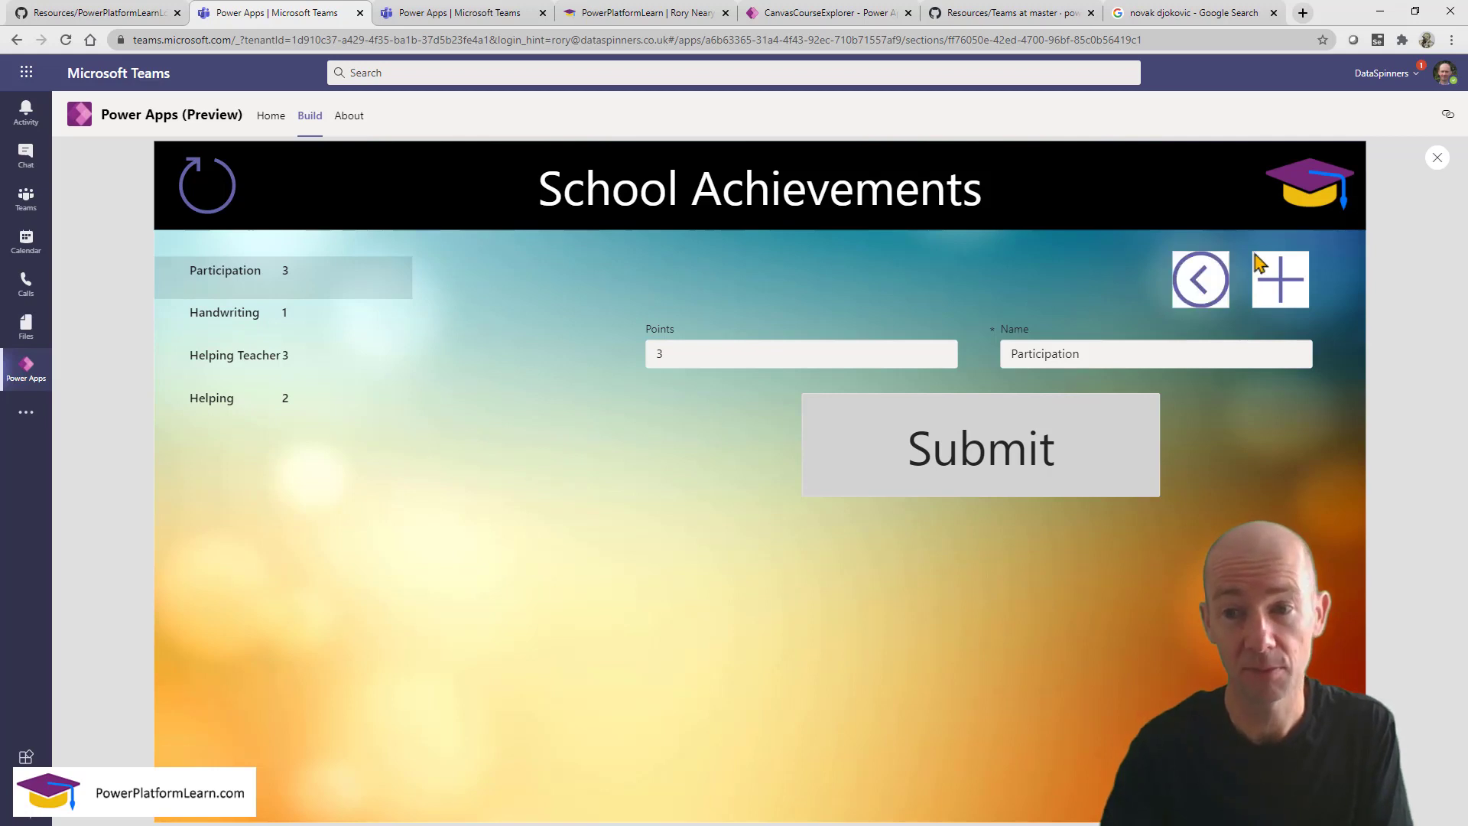
Exit preview and relabel the home screen's Add Category button to 'Categories'.
{"action": "left_click", "coordinate": [1438, 159]}
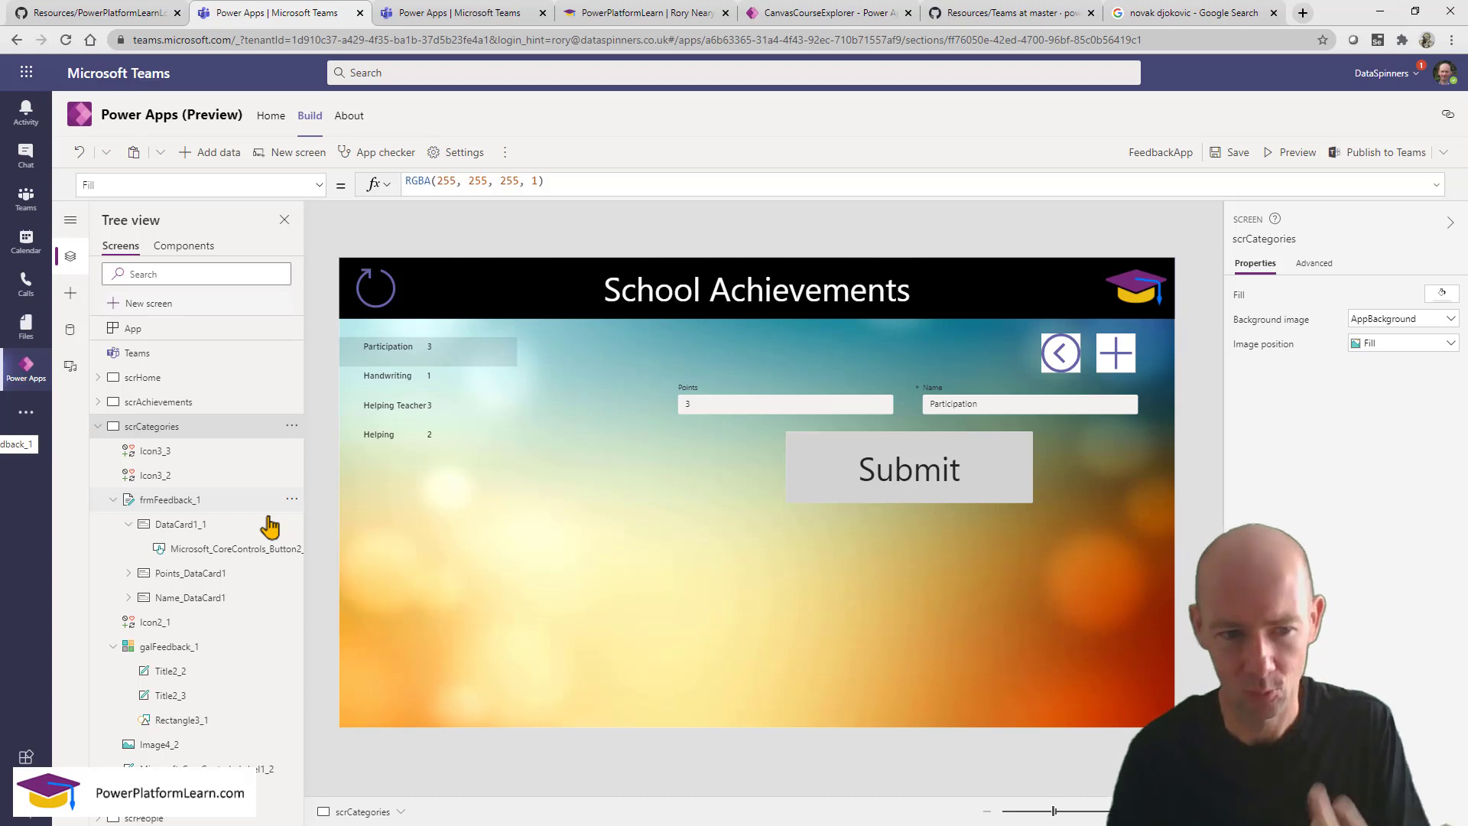
{"action": "left_click", "coordinate": [185, 381]}
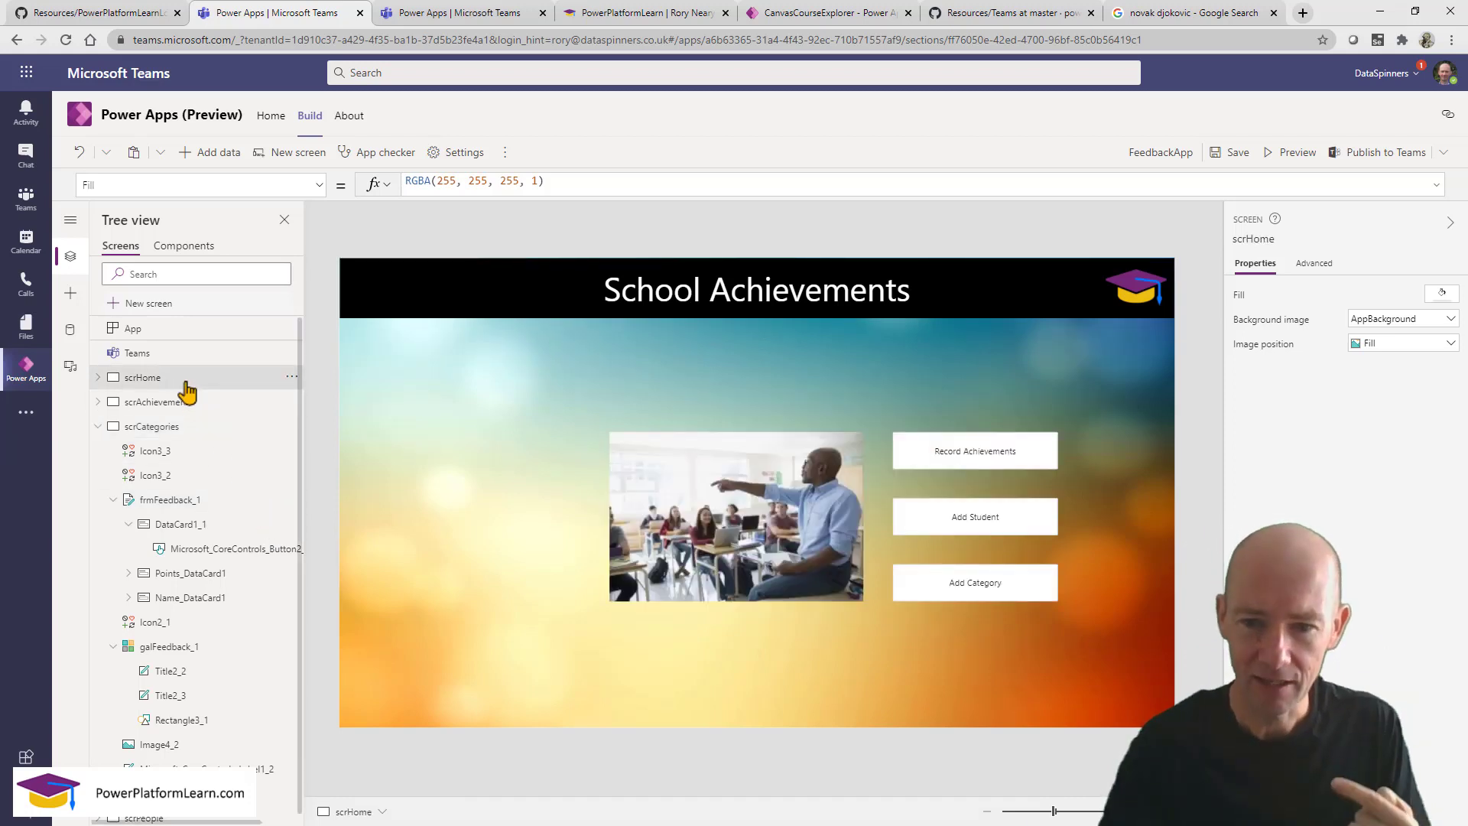
{"action": "left_click", "coordinate": [965, 585]}
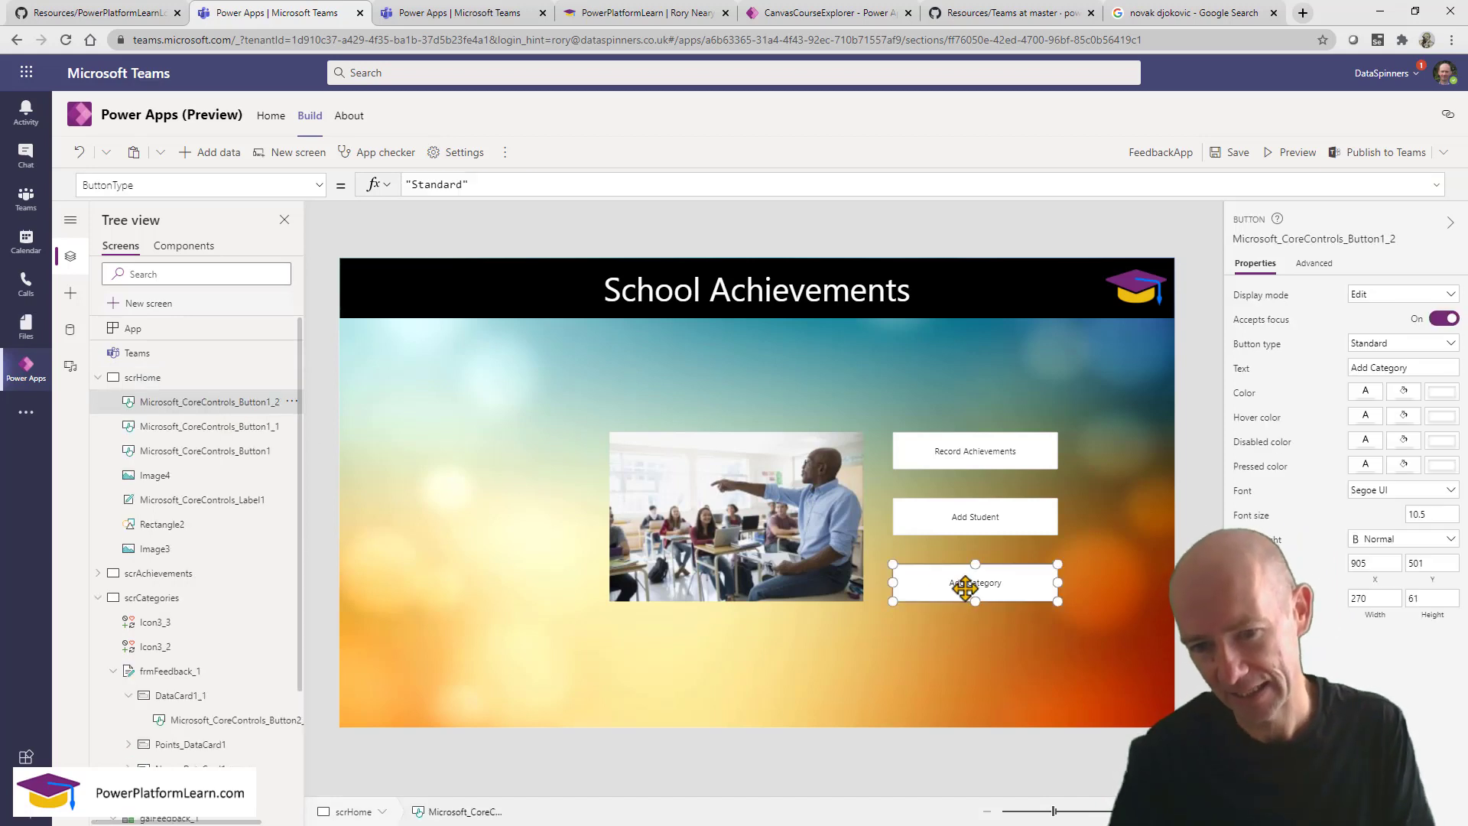
{"action": "left_click", "coordinate": [1410, 368]}
{"action": "key", "text": "ctrl+a"}
{"action": "type", "text": "Categ"}
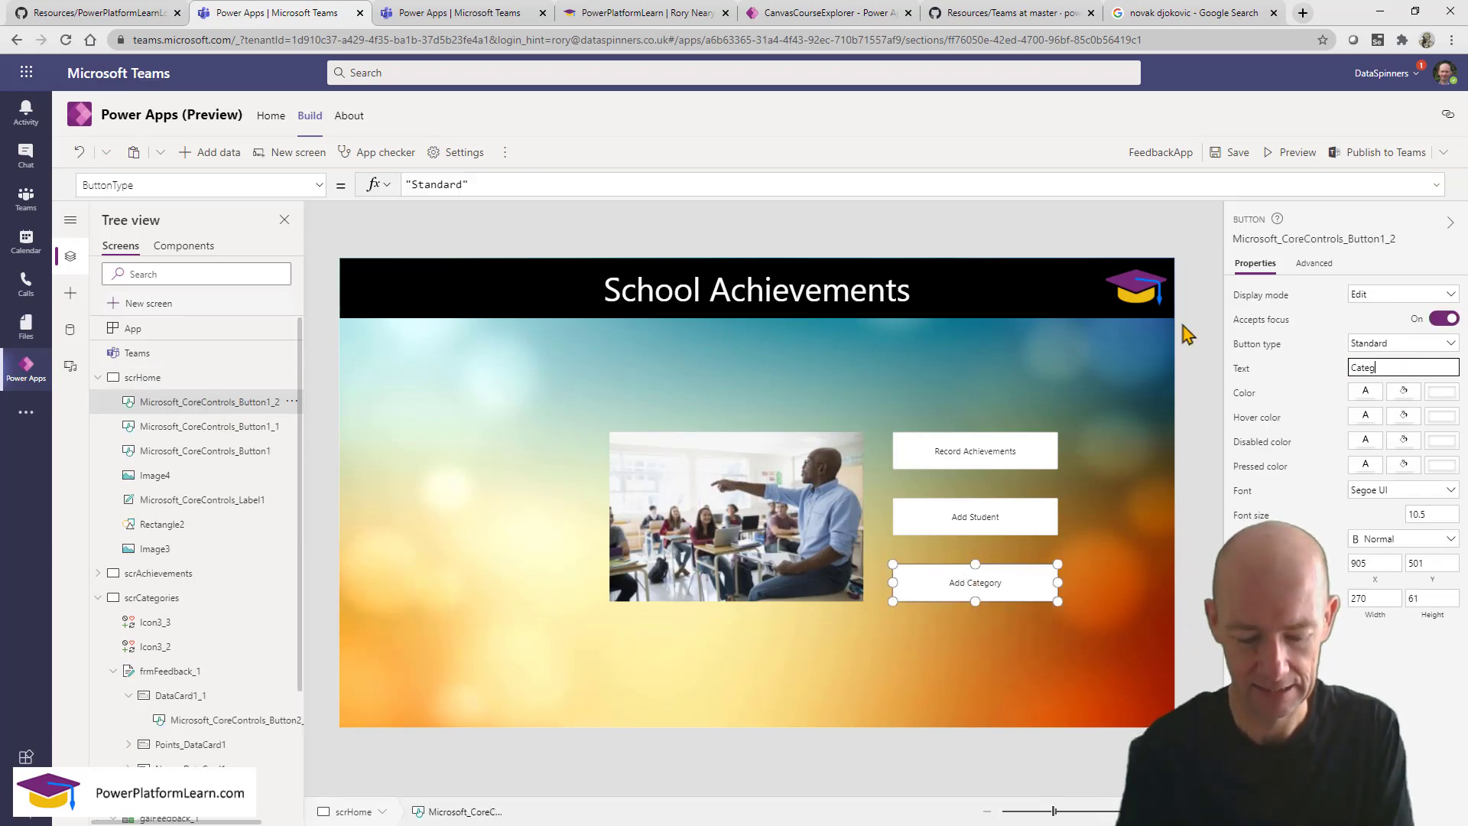
{"action": "type", "text": "ories"}
{"action": "left_click", "coordinate": [974, 678]}
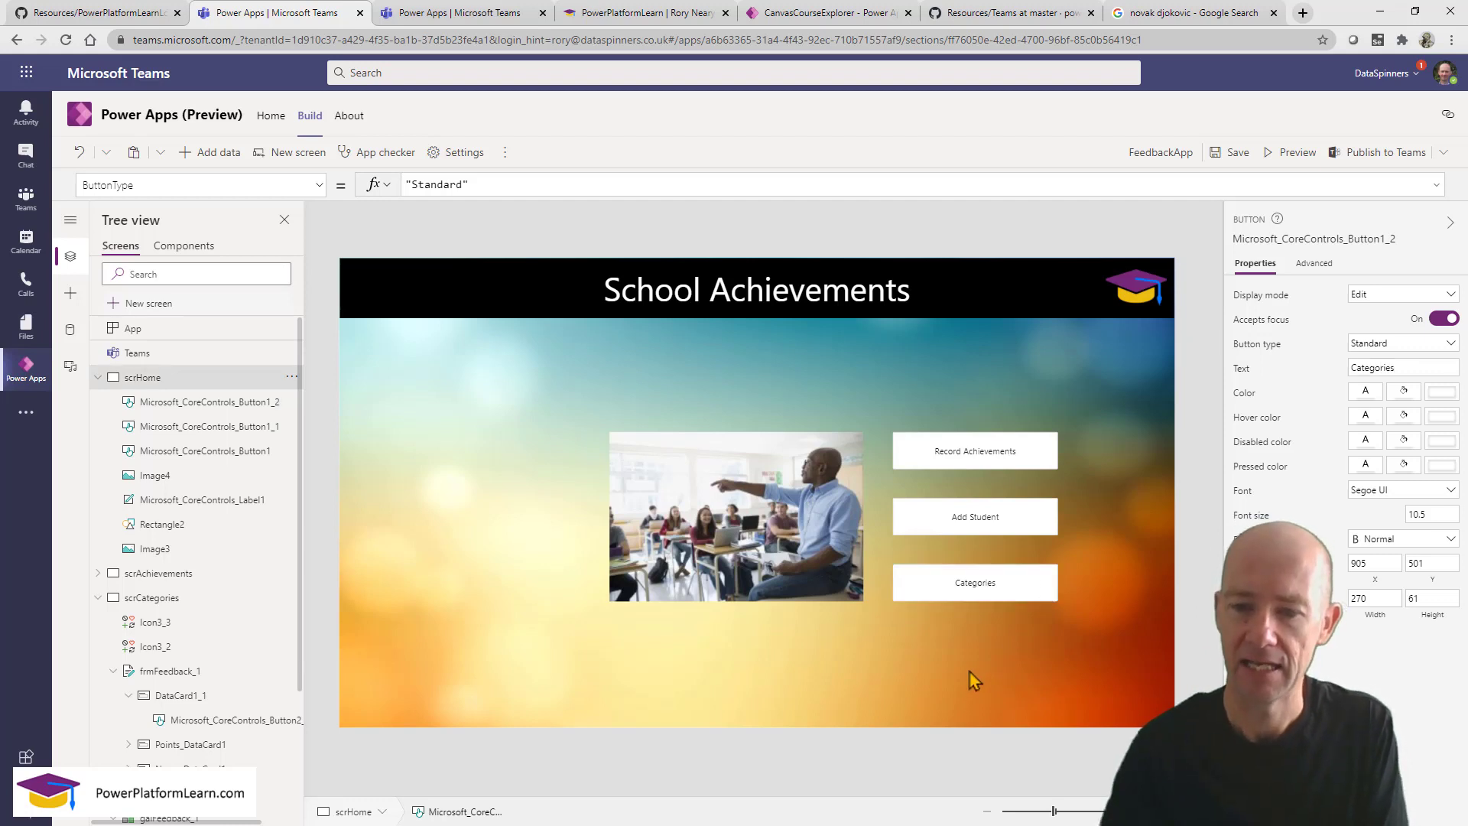
Search the Categories button's property list for its On… properties.
{"action": "left_click", "coordinate": [969, 586]}
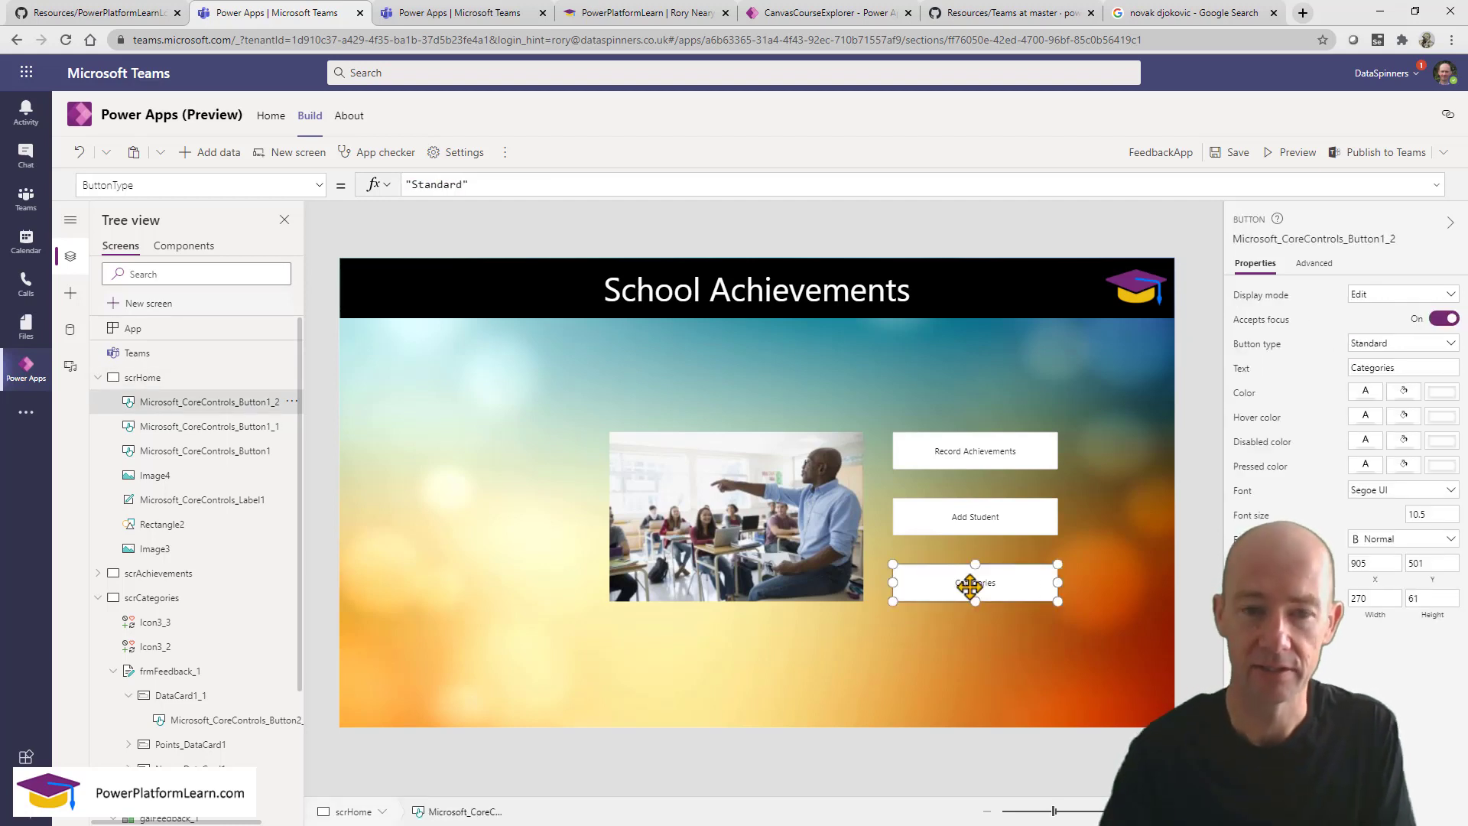
{"action": "left_click", "coordinate": [190, 184]}
{"action": "key", "text": "ctrl+a"}
{"action": "type", "text": "se"}
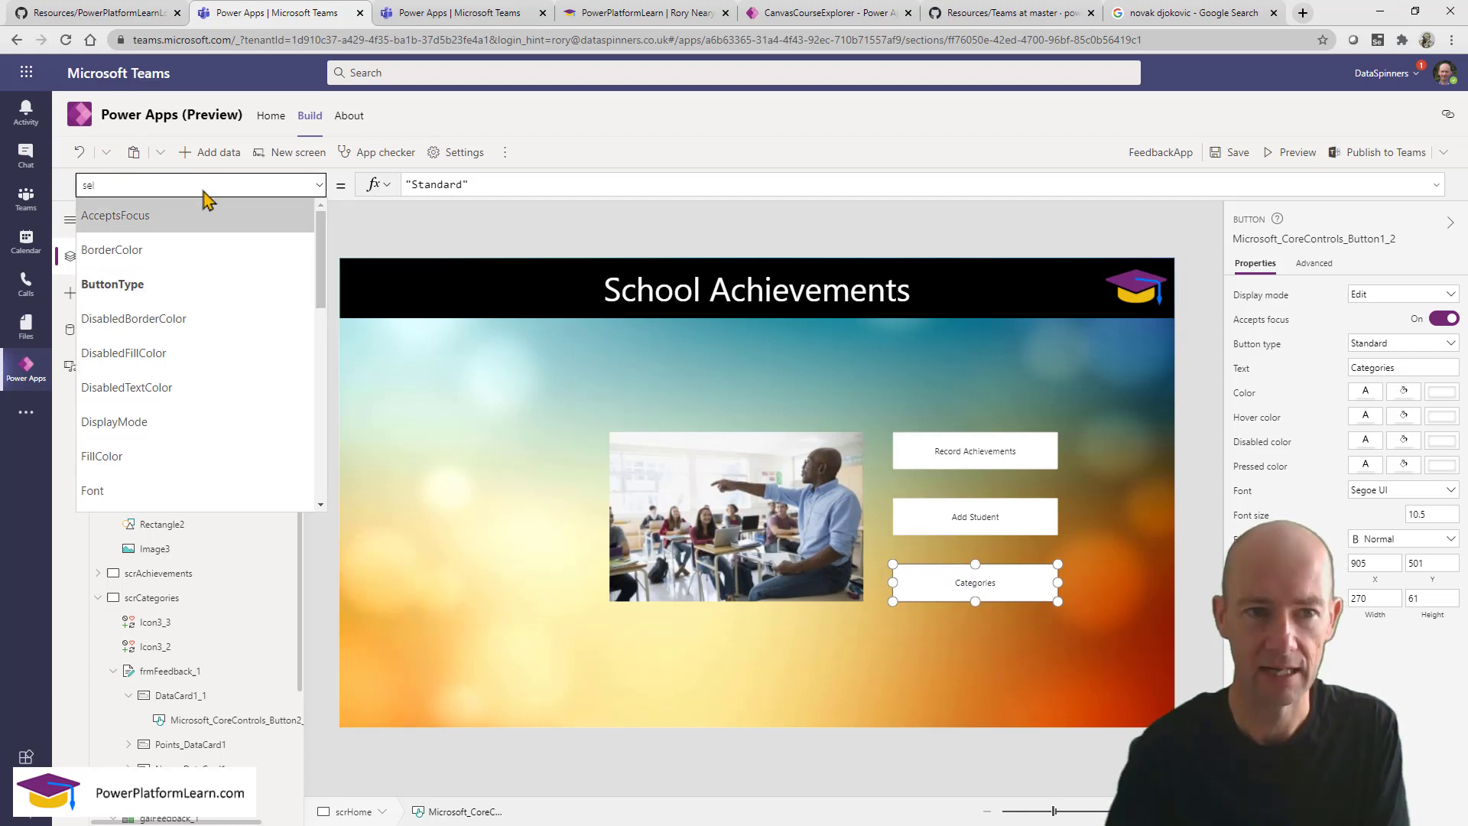
{"action": "key", "text": "ctrl+a"}
{"action": "type", "text": "On"}
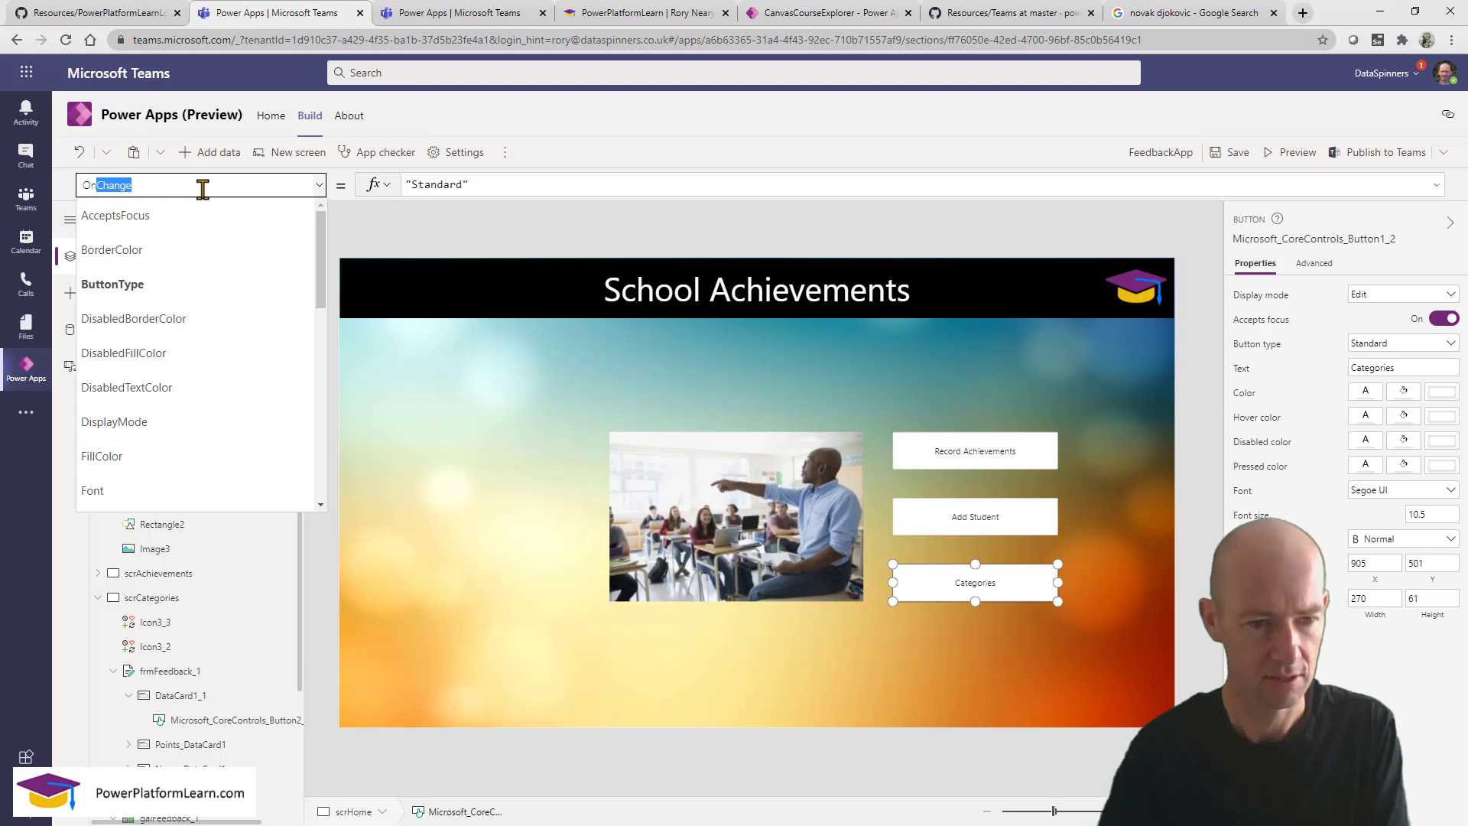
{"action": "key", "text": "Return"}
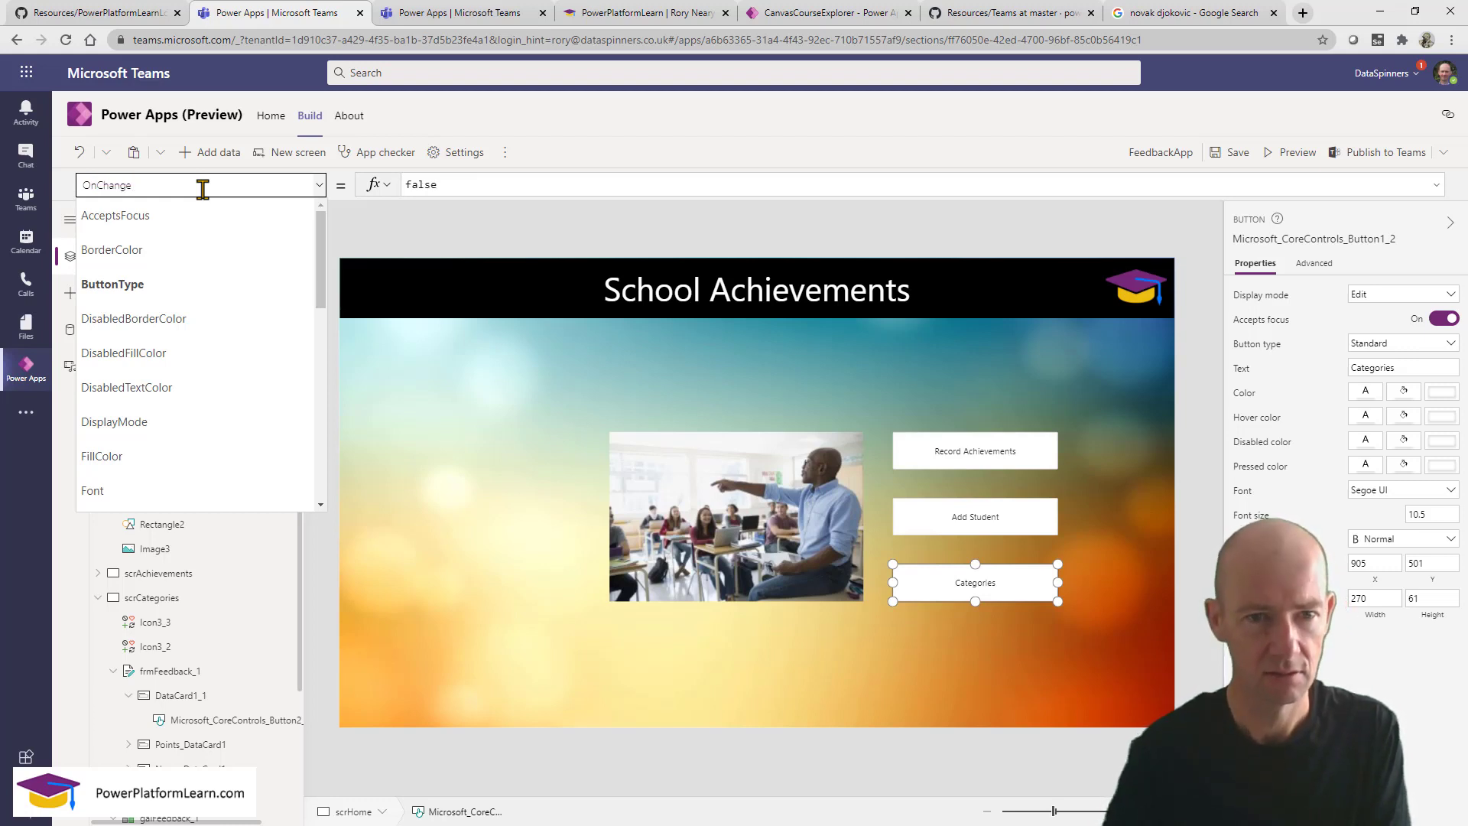
{"action": "left_click", "coordinate": [1024, 655]}
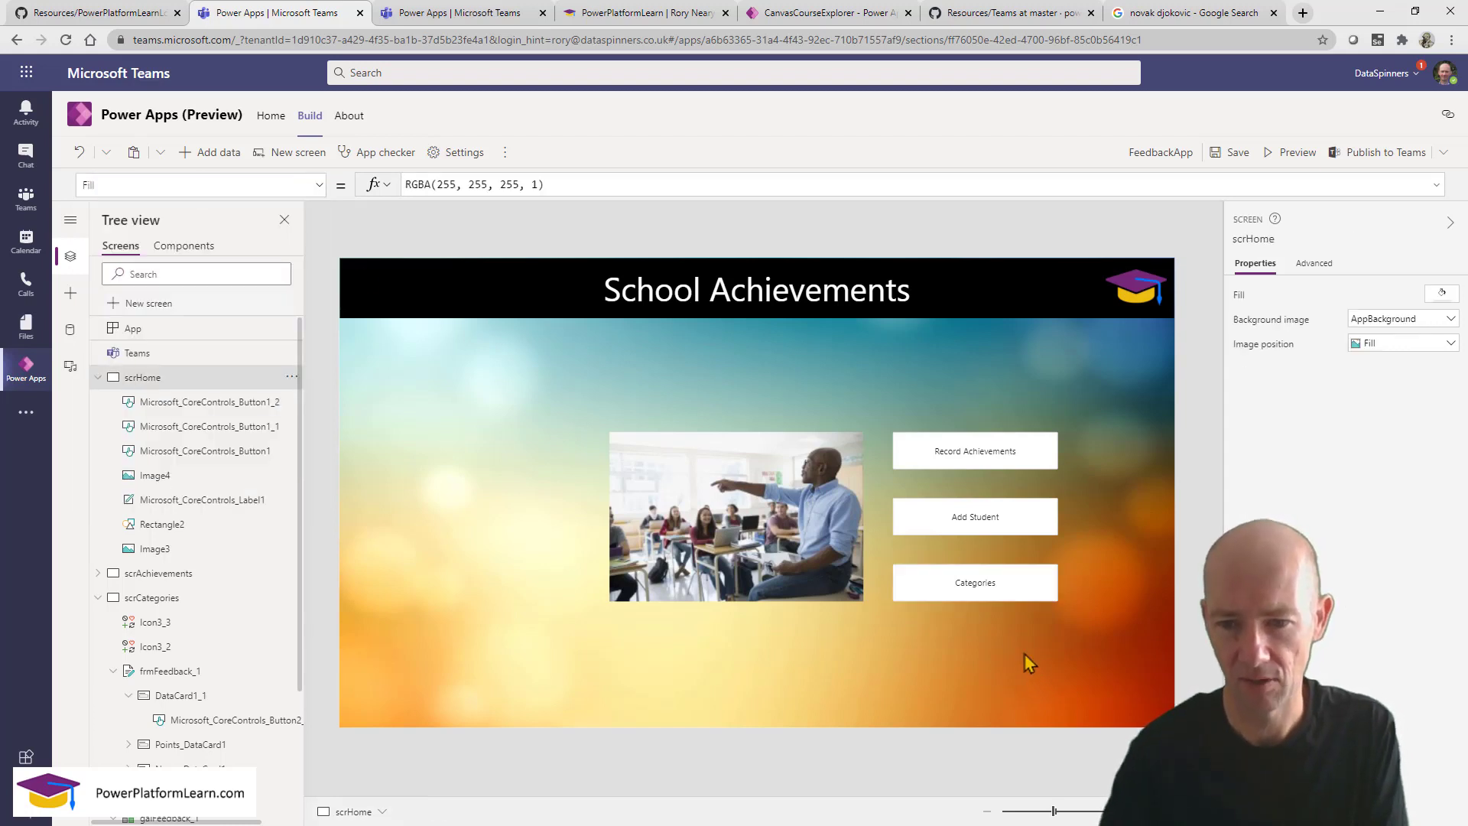
Change the button's OnSelect target from scrPeople to Navigate(scrCategories).
{"action": "left_click", "coordinate": [976, 572]}
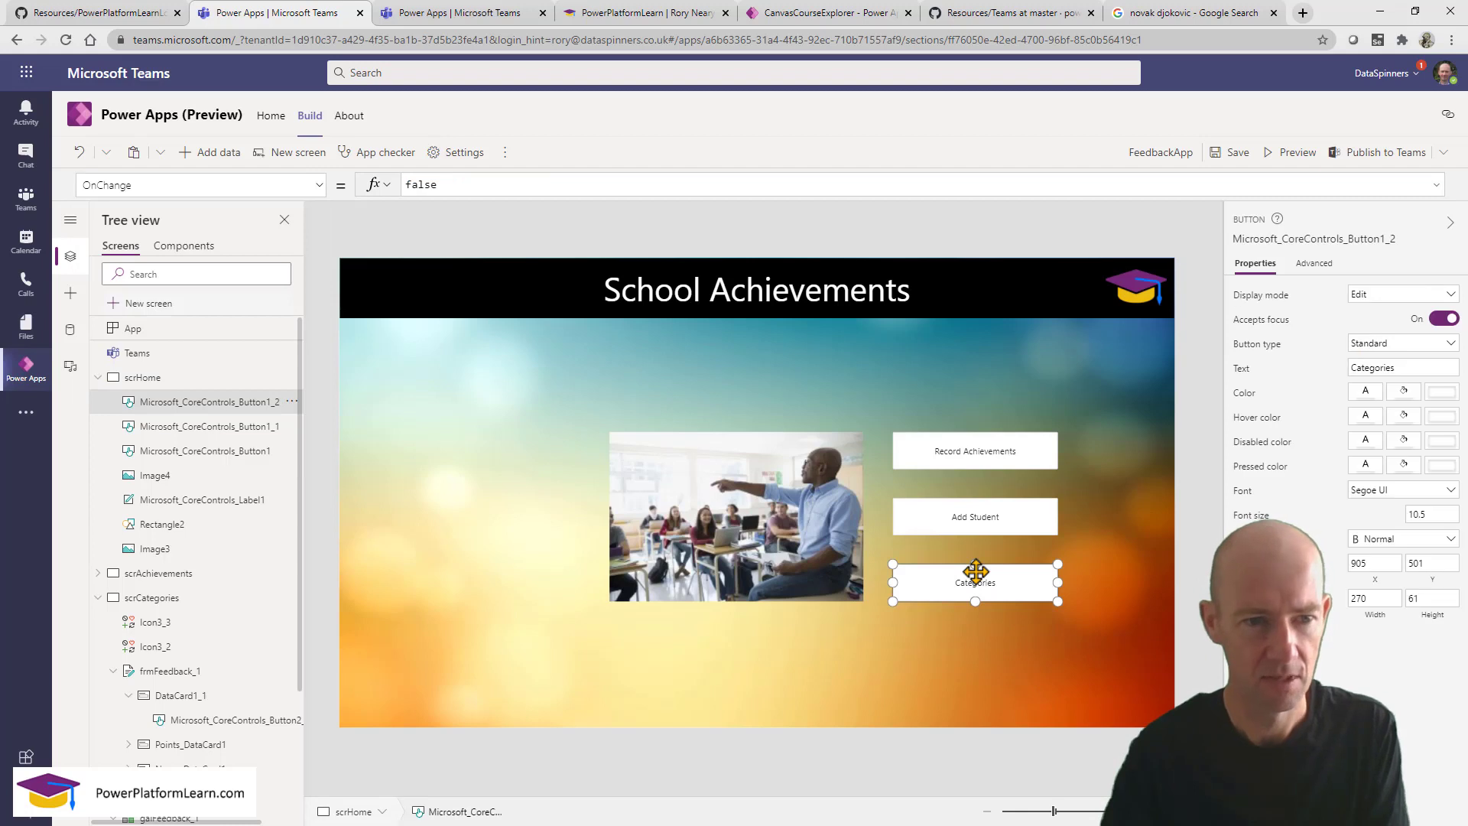
{"action": "left_click", "coordinate": [317, 189]}
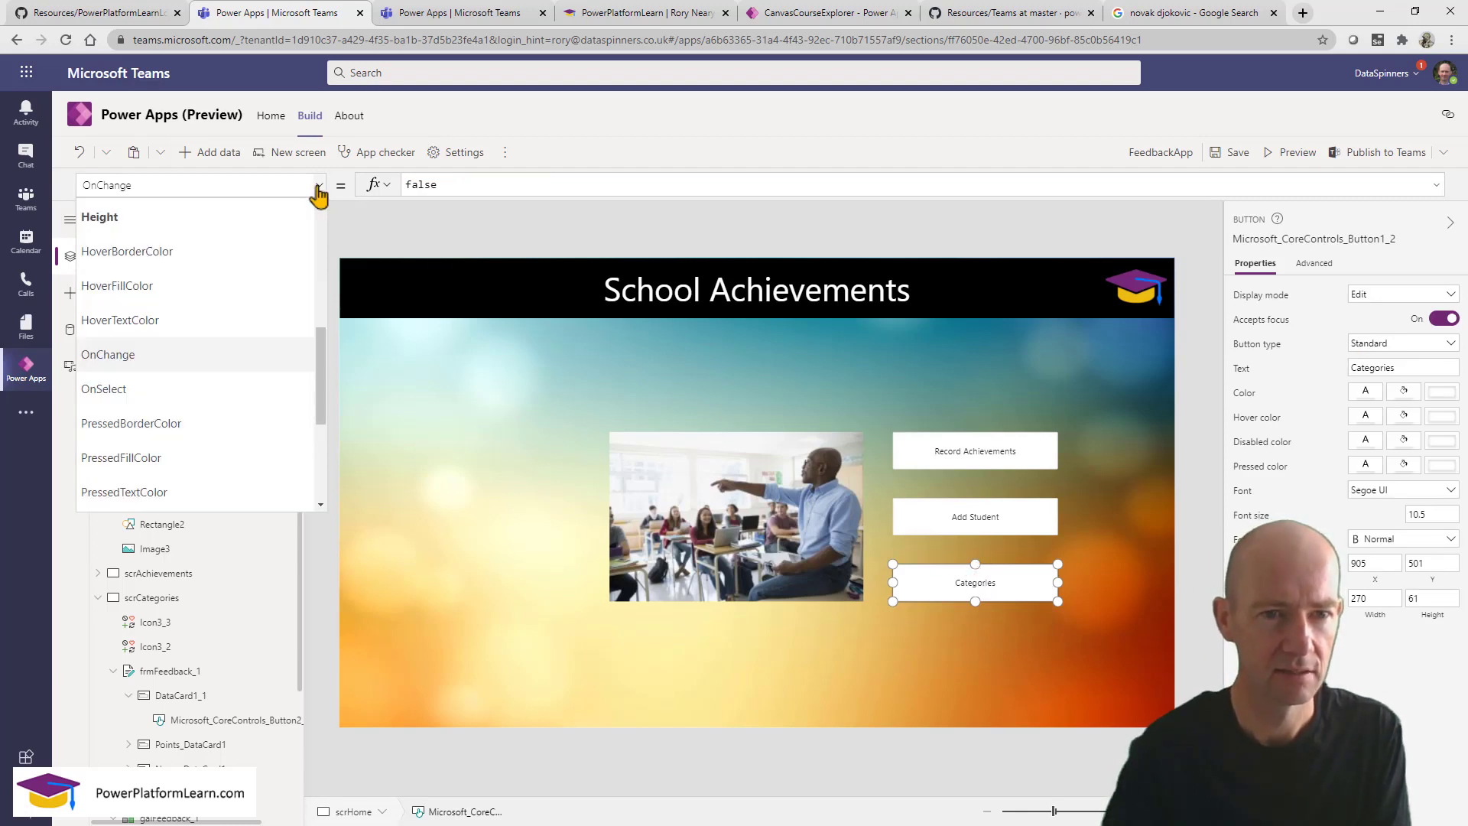
{"action": "left_click", "coordinate": [253, 388]}
{"action": "left_click", "coordinate": [573, 186]}
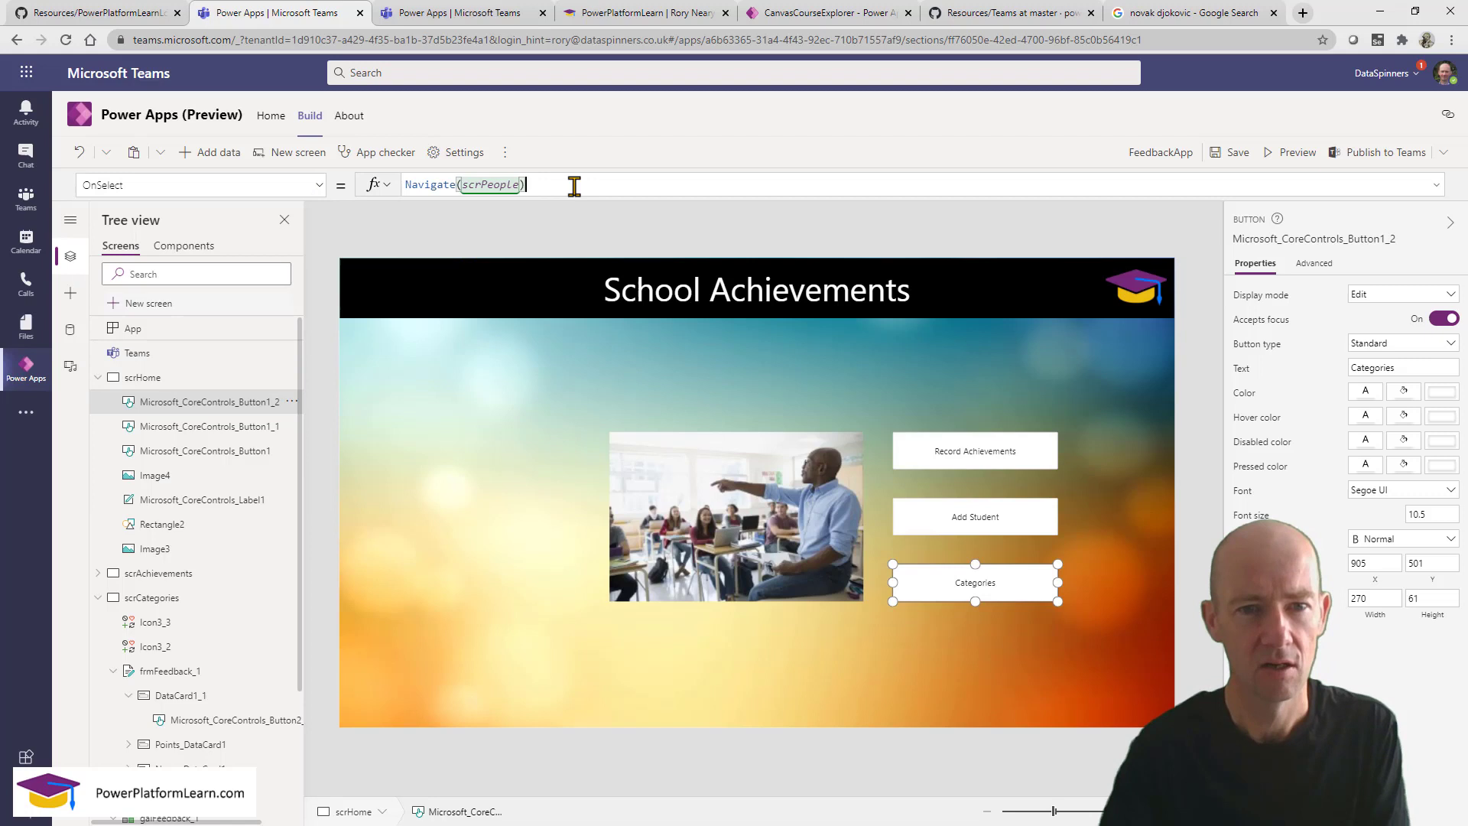
{"action": "double_click", "coordinate": [488, 184]}
{"action": "type", "text": "scr"}
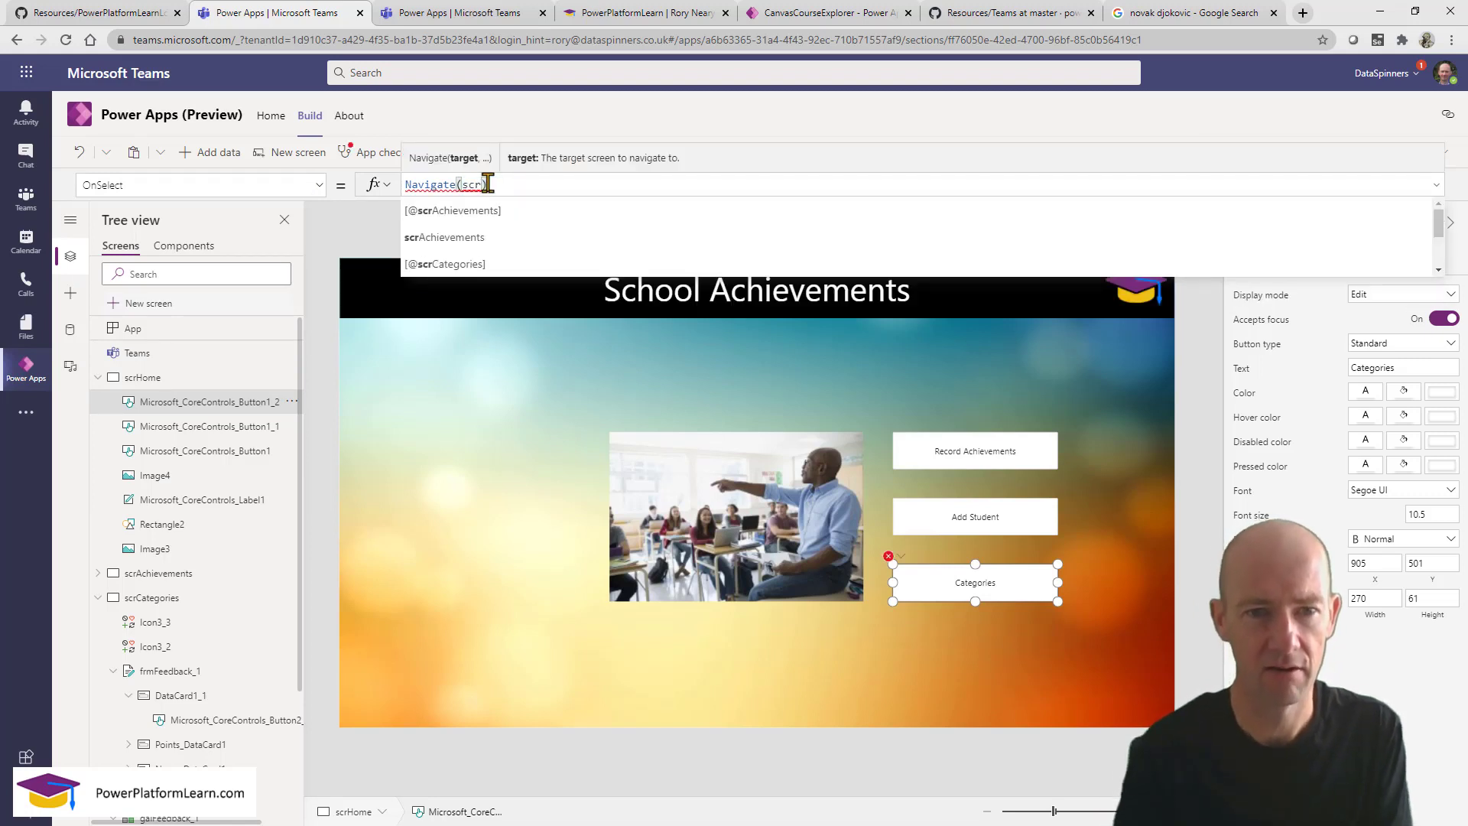
{"action": "scroll", "coordinate": [569, 236], "scroll_direction": "down", "scroll_amount": 1}
{"action": "left_click", "coordinate": [573, 236]}
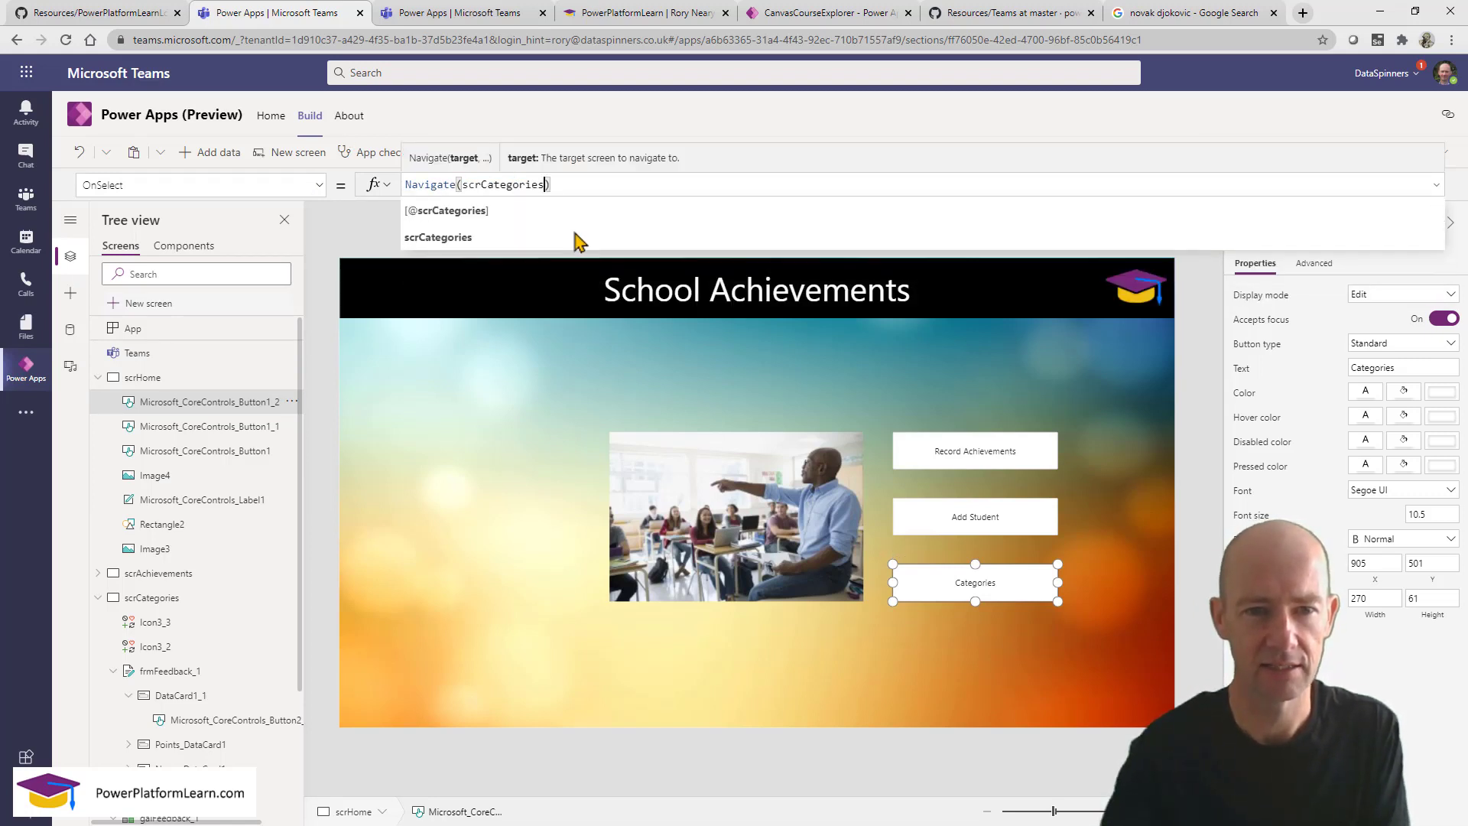
{"action": "left_click", "coordinate": [1093, 549]}
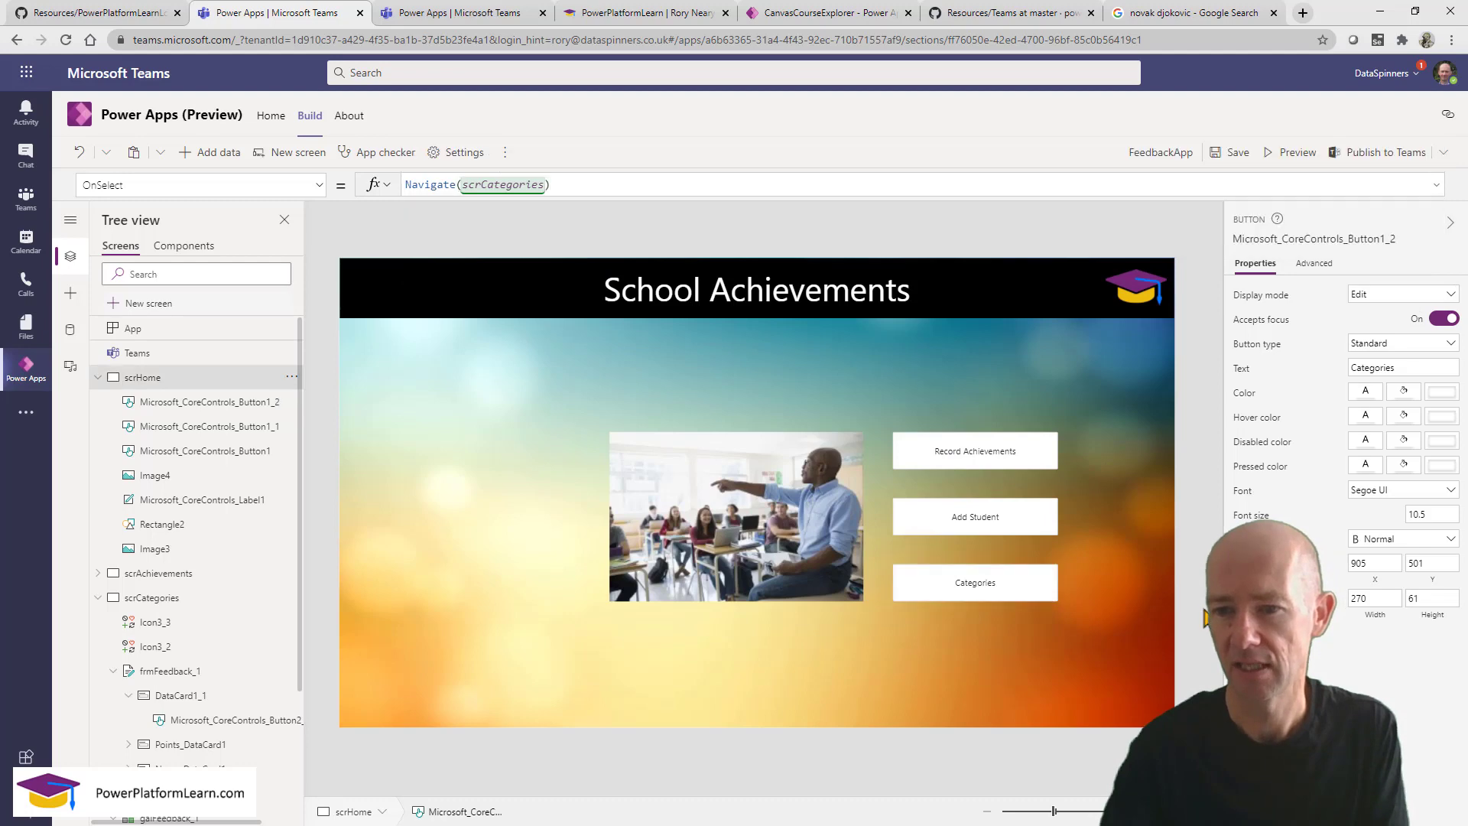
{"action": "left_click", "coordinate": [1293, 155]}
{"action": "left_click", "coordinate": [1078, 617]}
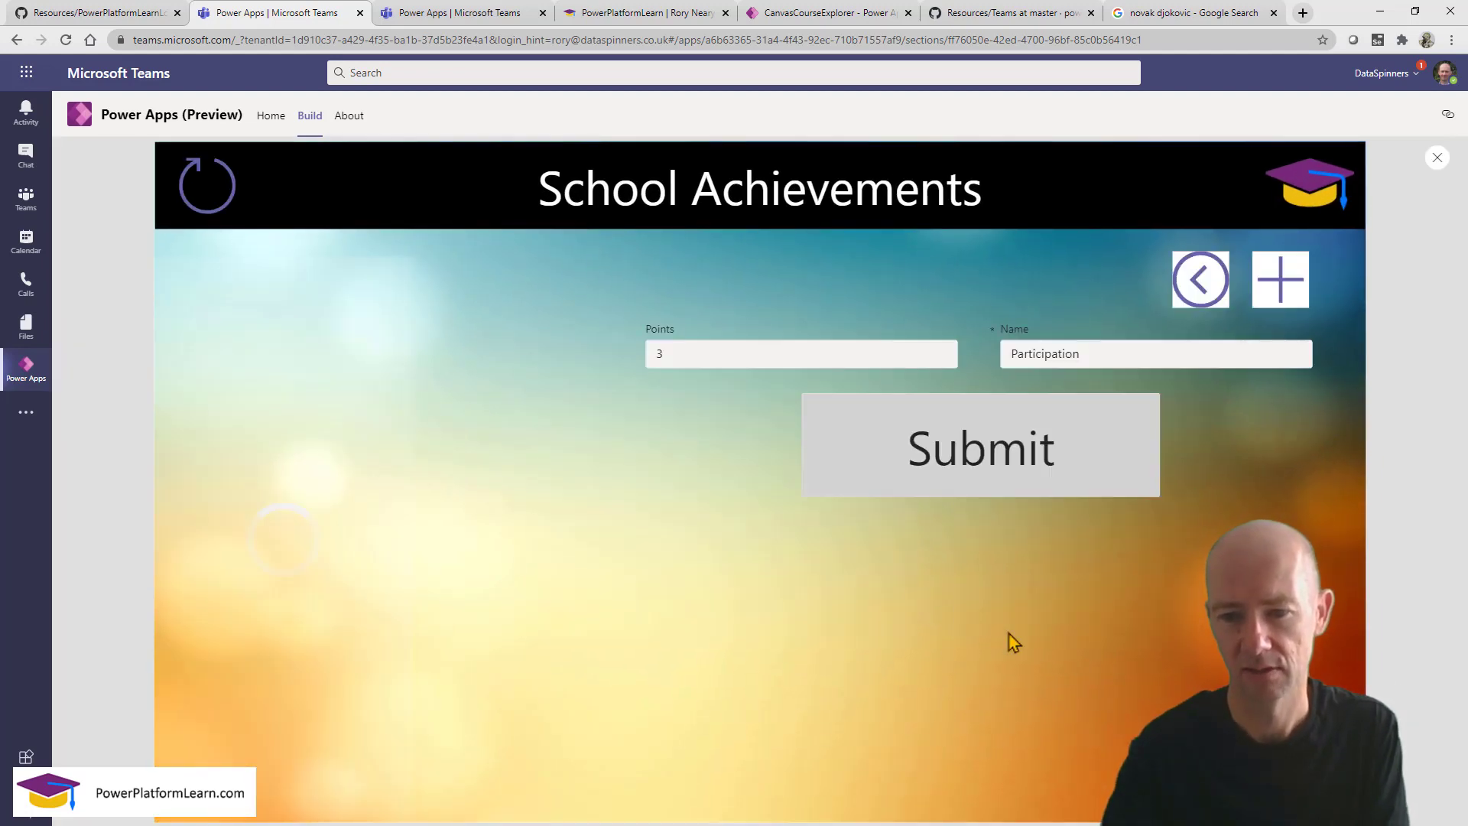
{"action": "left_click", "coordinate": [1197, 283]}
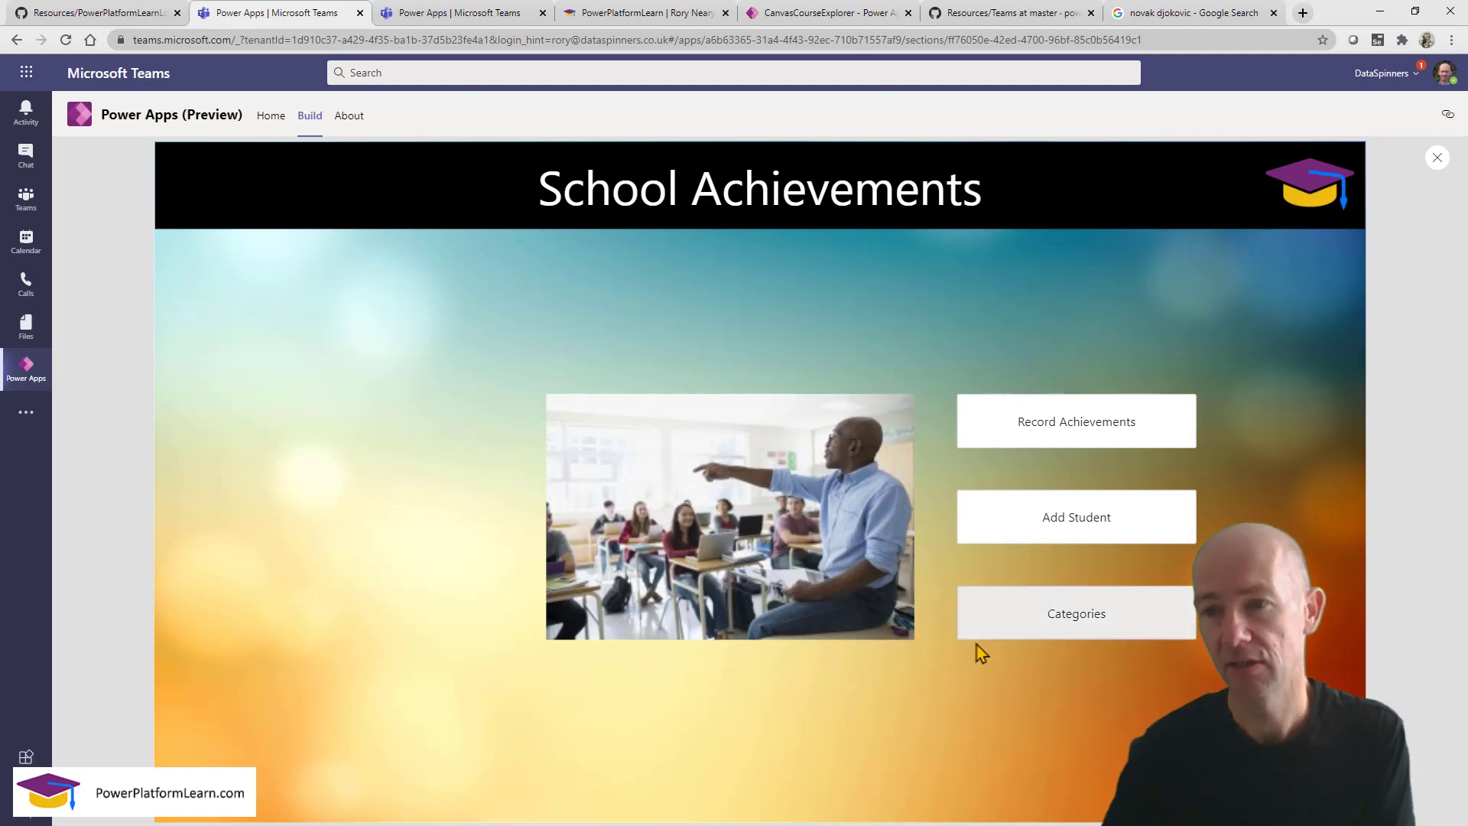
{"action": "left_click", "coordinate": [1438, 160]}
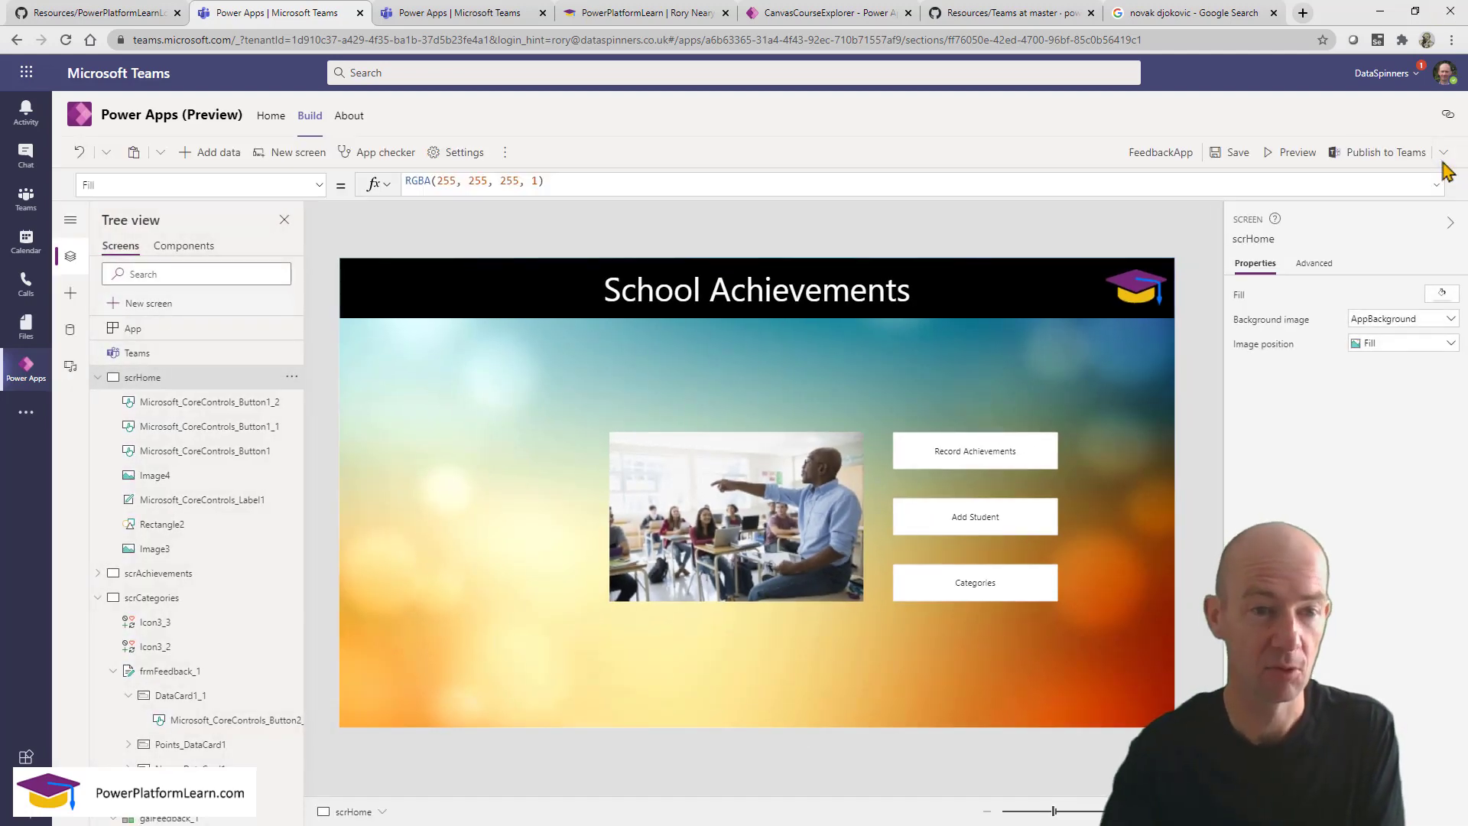
Duplicate the People screen and open the scrPeople_1 copy.
{"action": "left_click", "coordinate": [97, 377]}
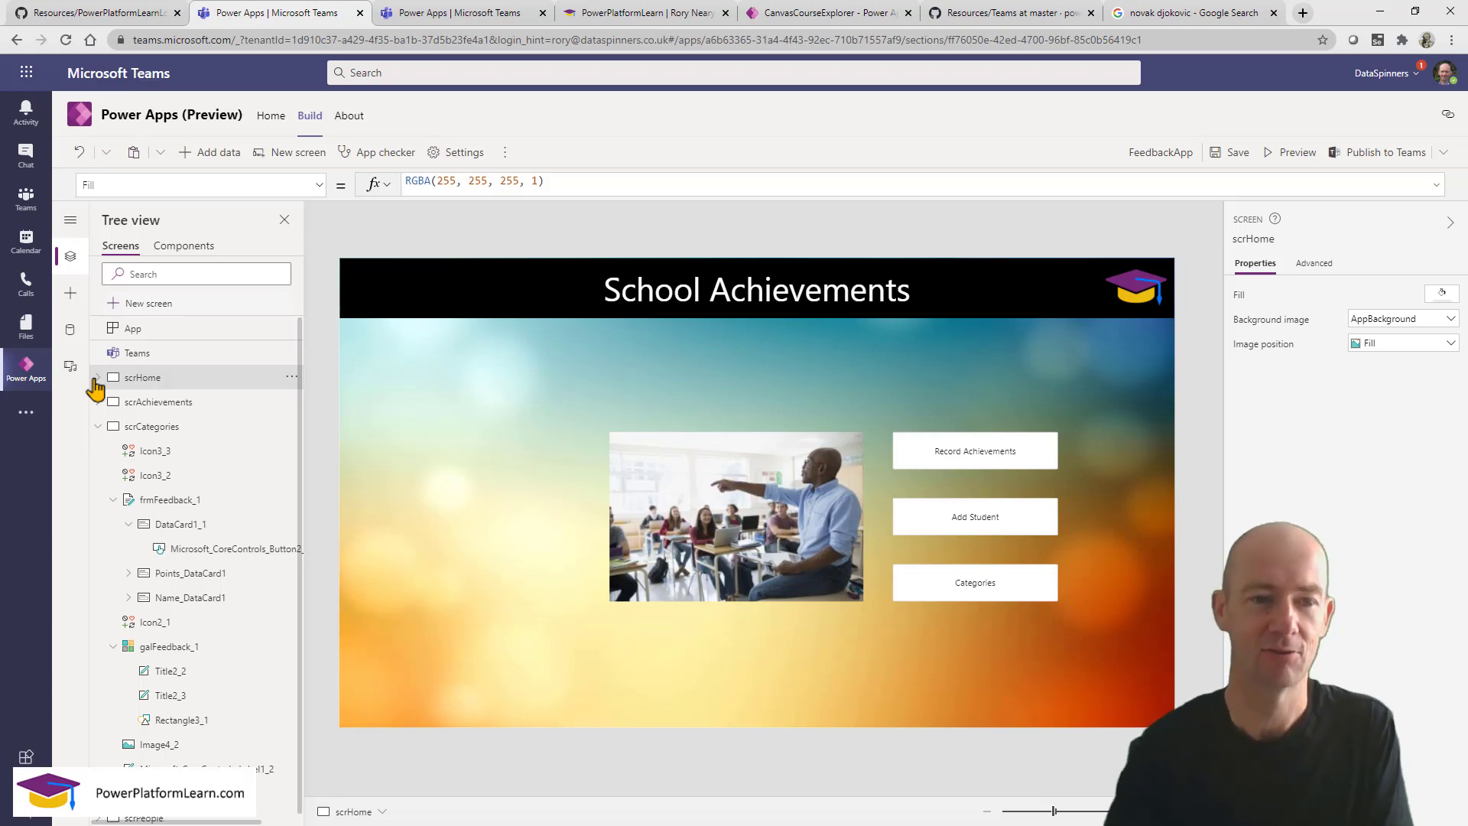
{"action": "left_click", "coordinate": [98, 426]}
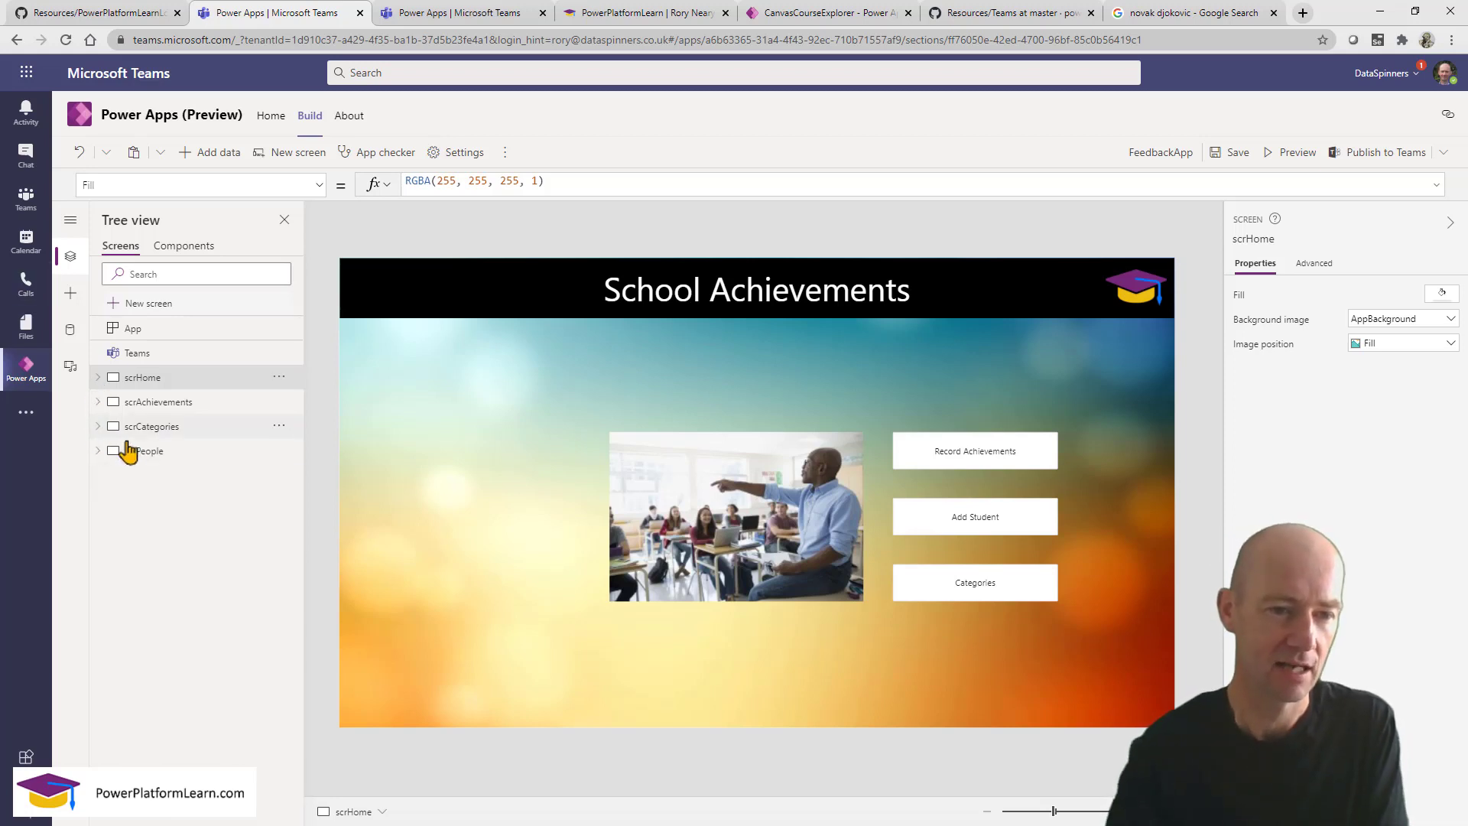
{"action": "left_click", "coordinate": [131, 451]}
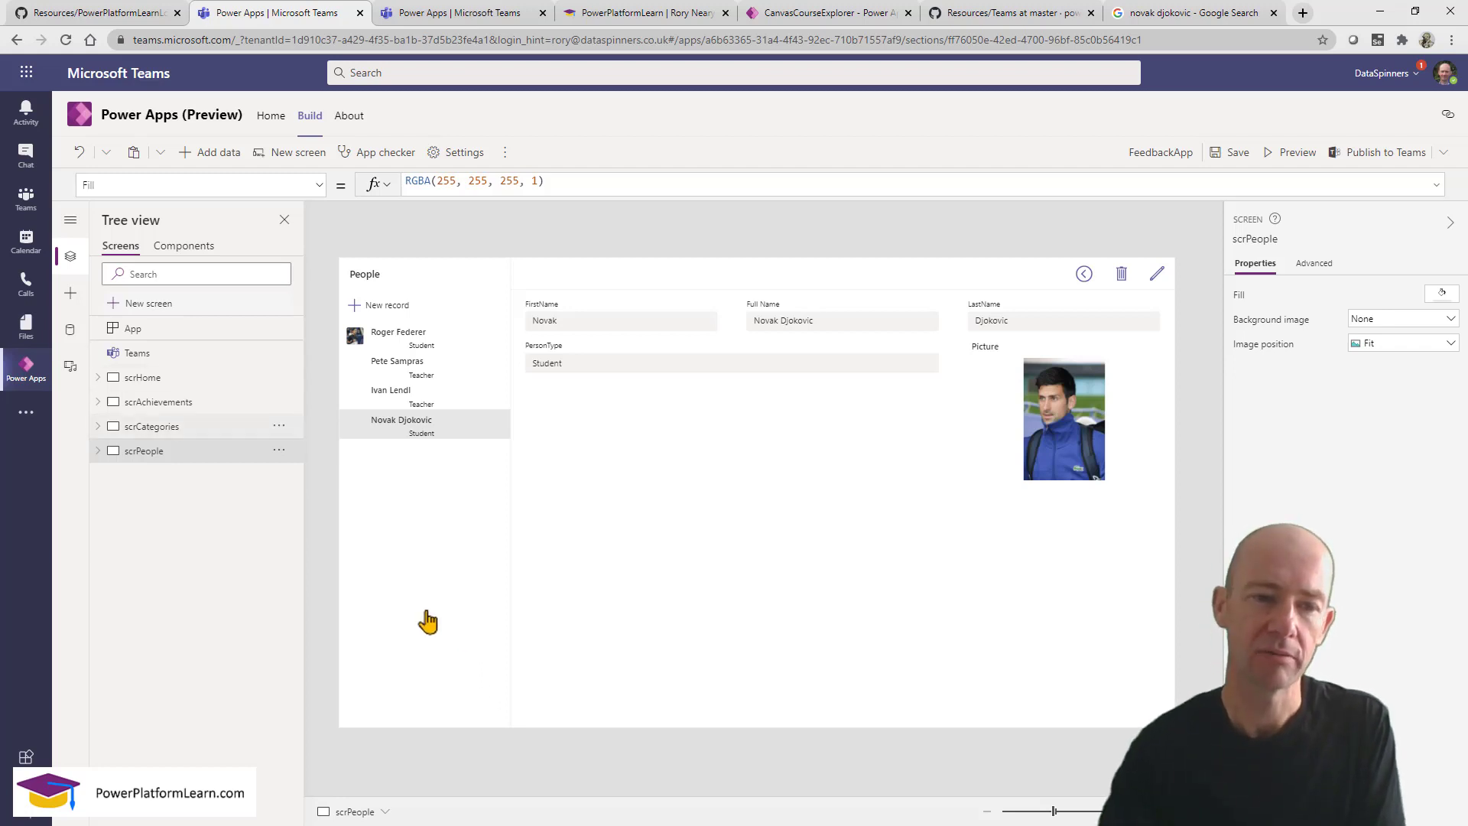
{"action": "left_click", "coordinate": [279, 451]}
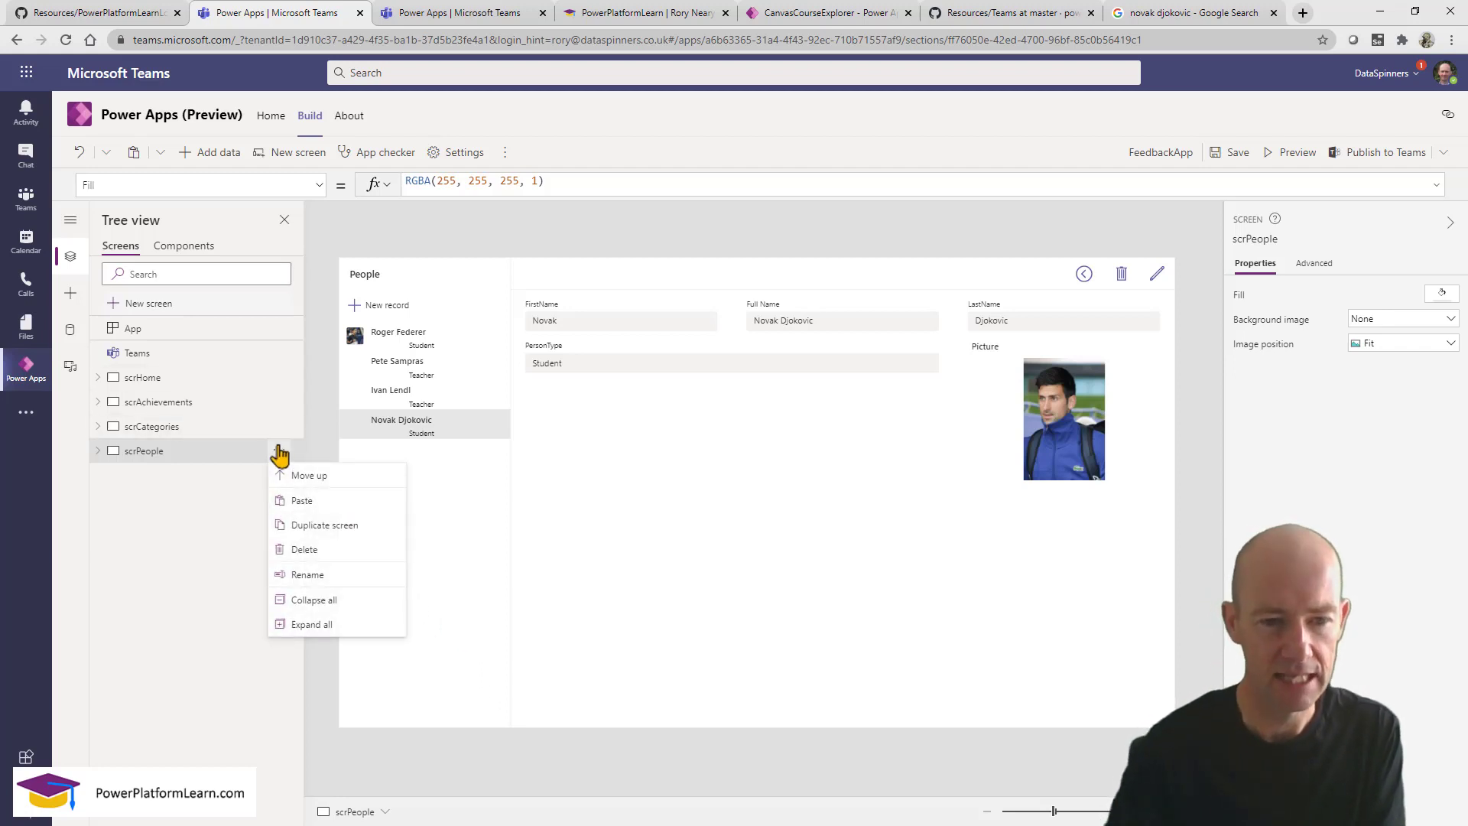
{"action": "left_click", "coordinate": [341, 525]}
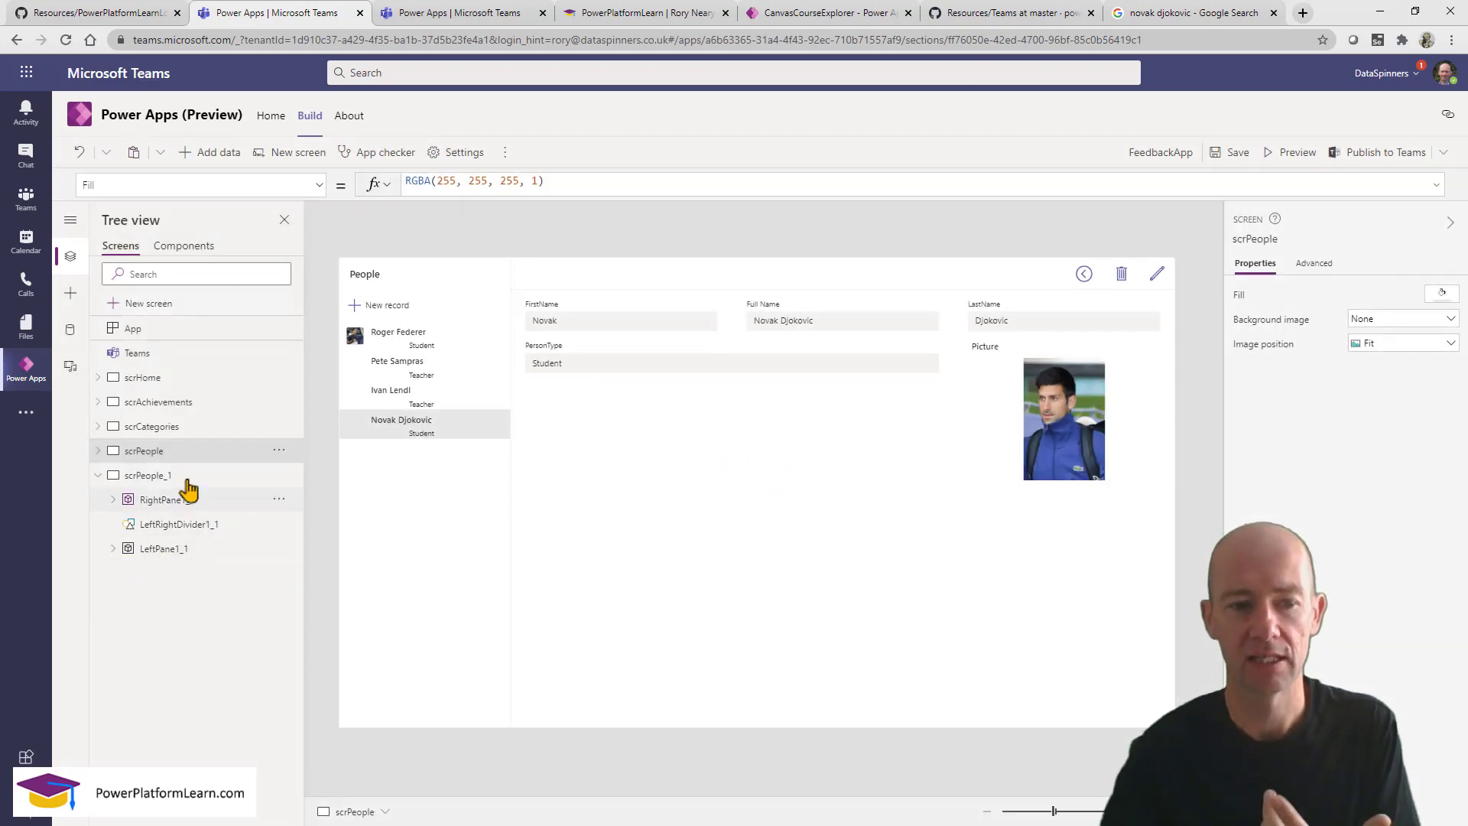
{"action": "left_click", "coordinate": [186, 480]}
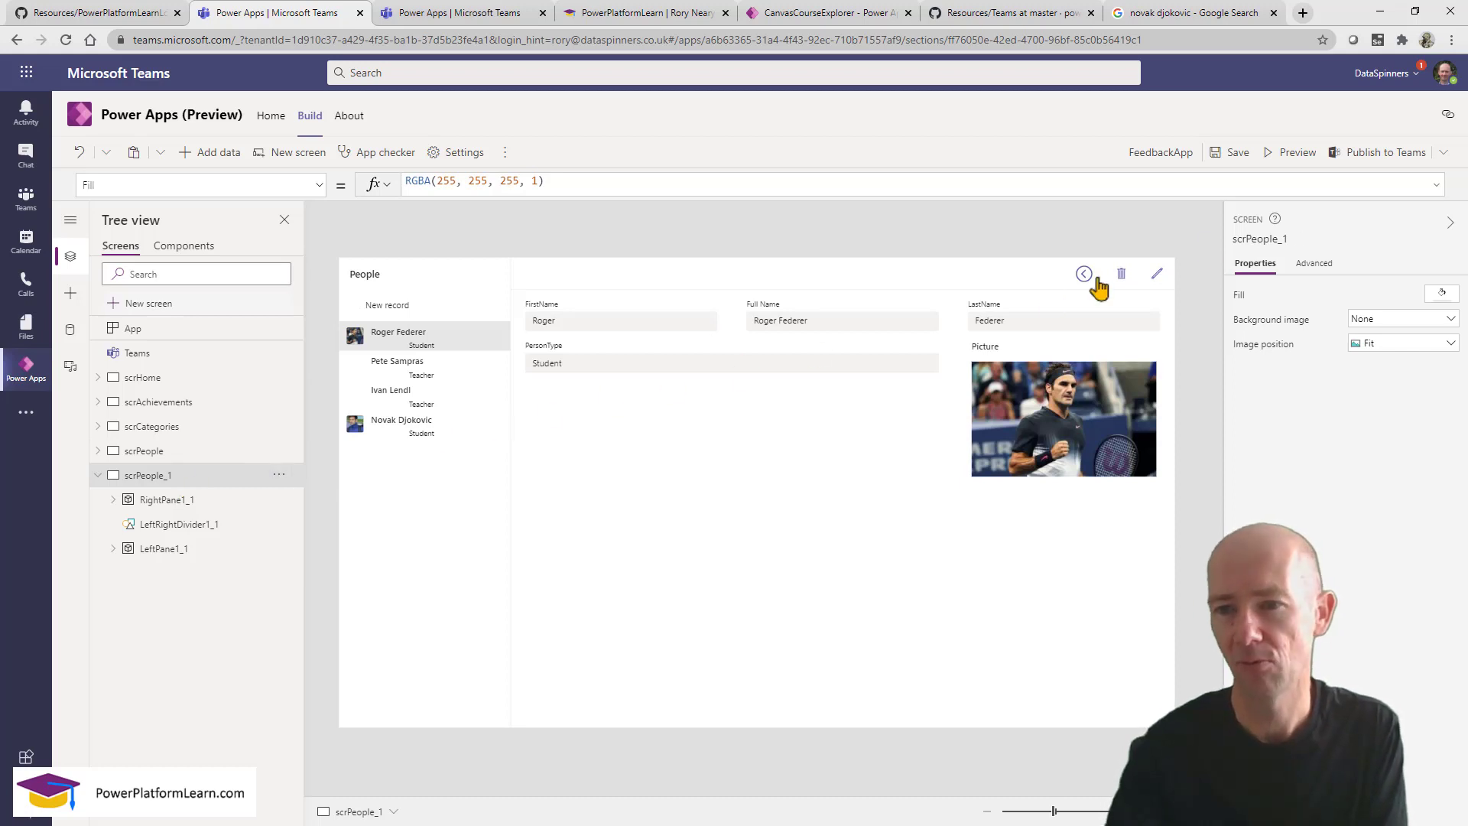
Rename the copied screen to scrAchievementsV2.
{"action": "left_click", "coordinate": [1296, 238]}
{"action": "left_click", "coordinate": [1304, 238]}
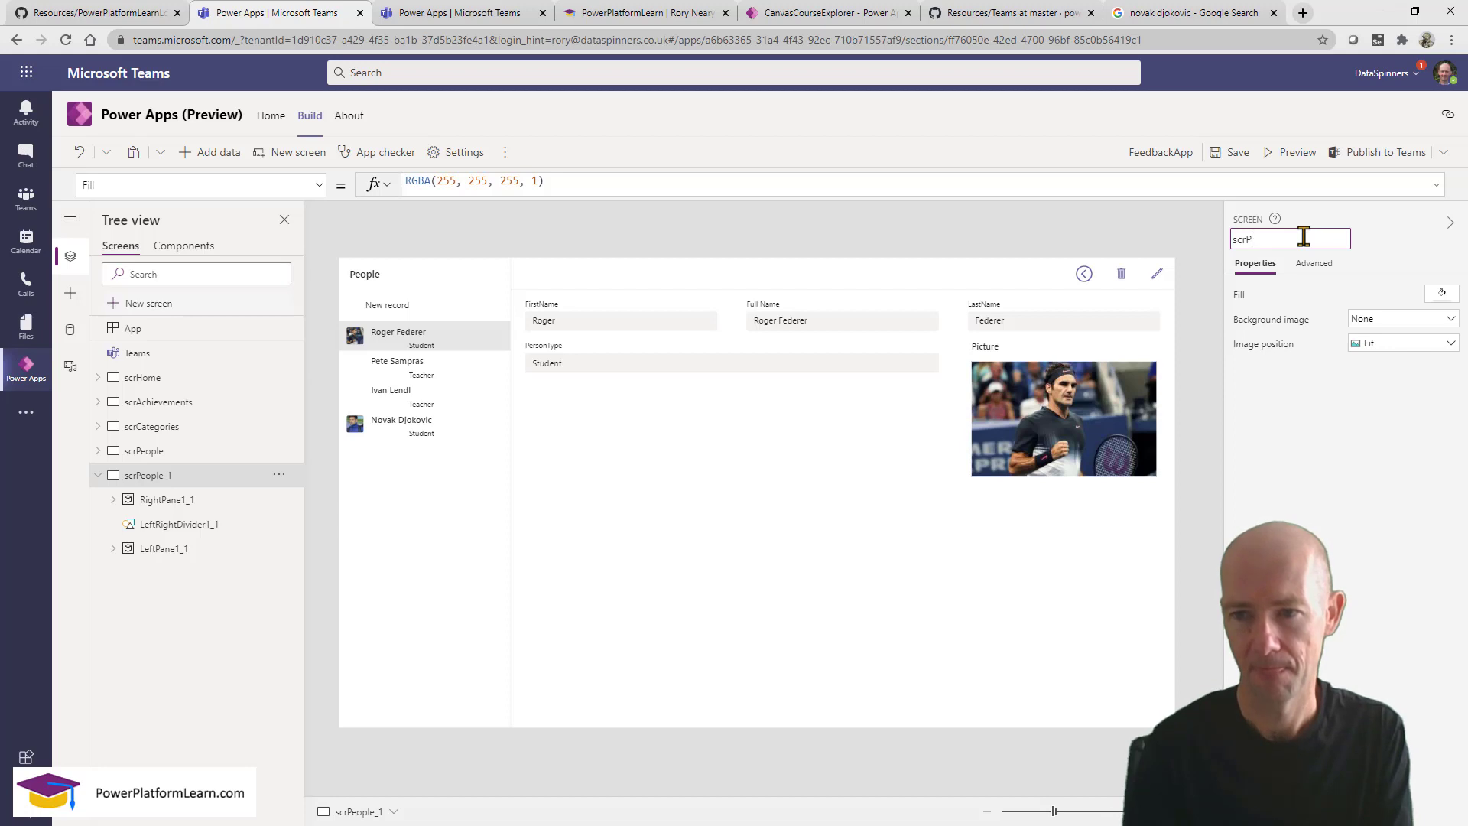
{"action": "type", "text": "Ach"}
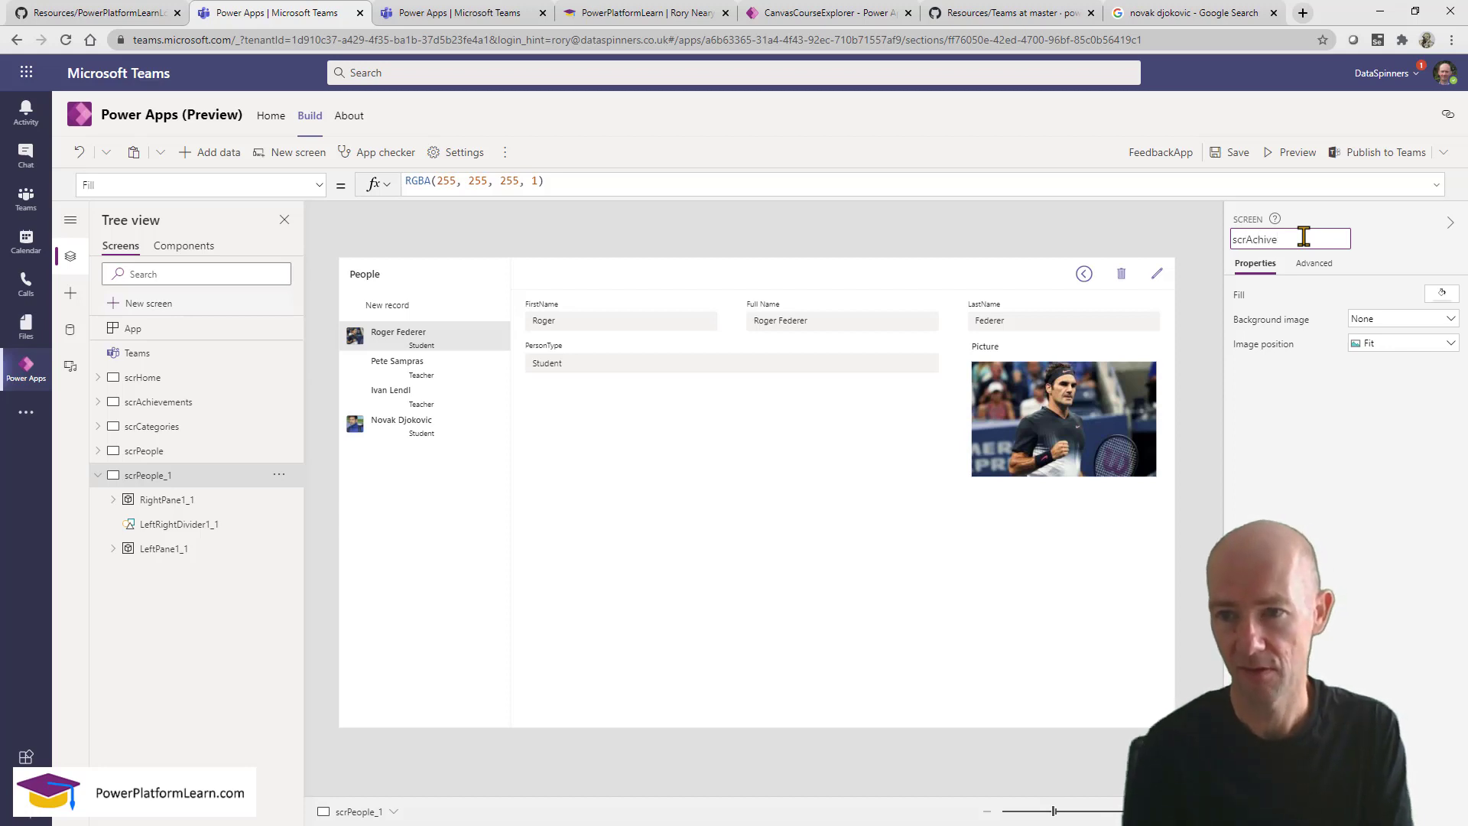
{"action": "type", "text": "ievements"}
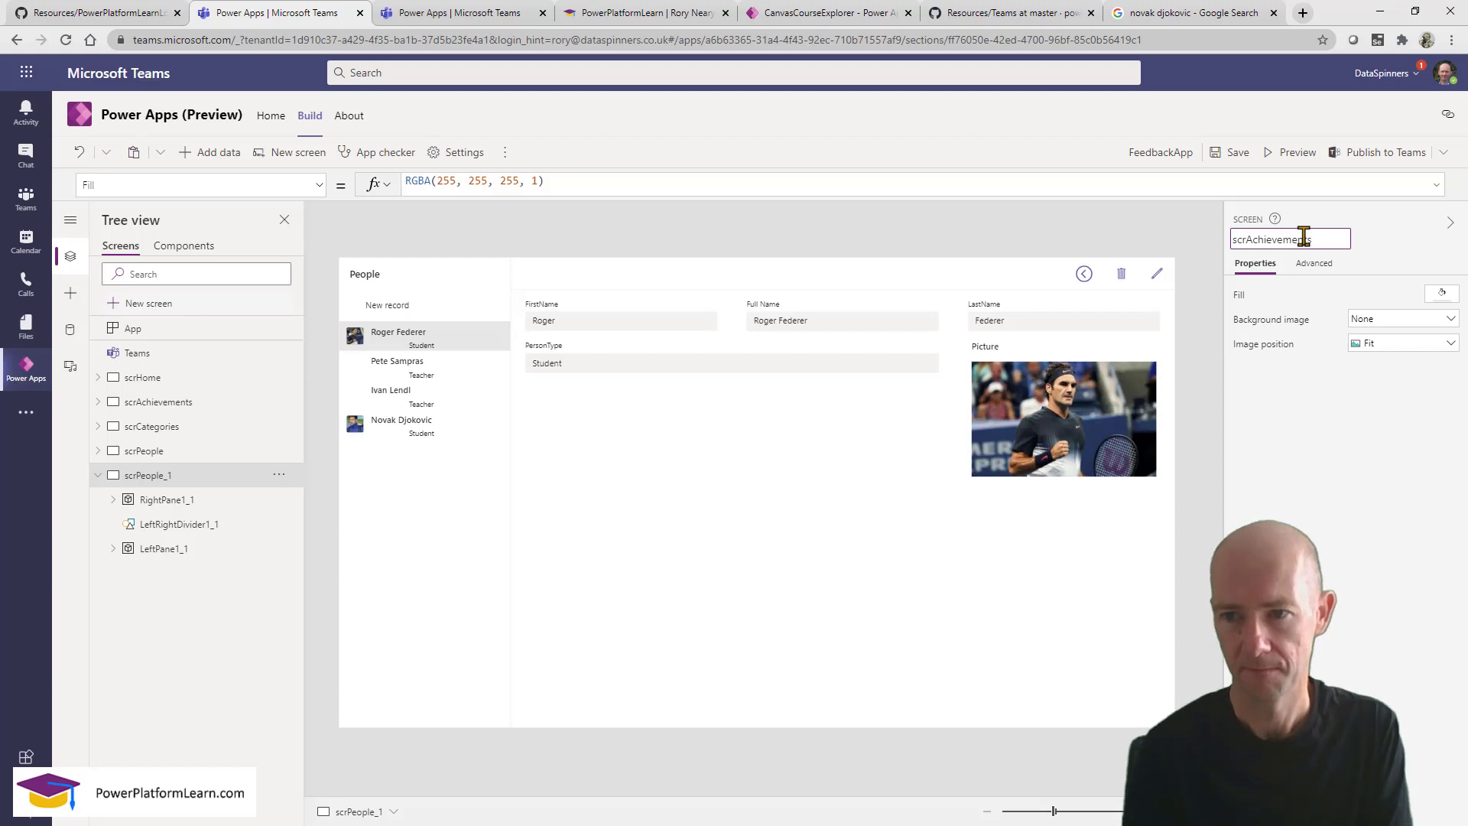
{"action": "type", "text": "V2"}
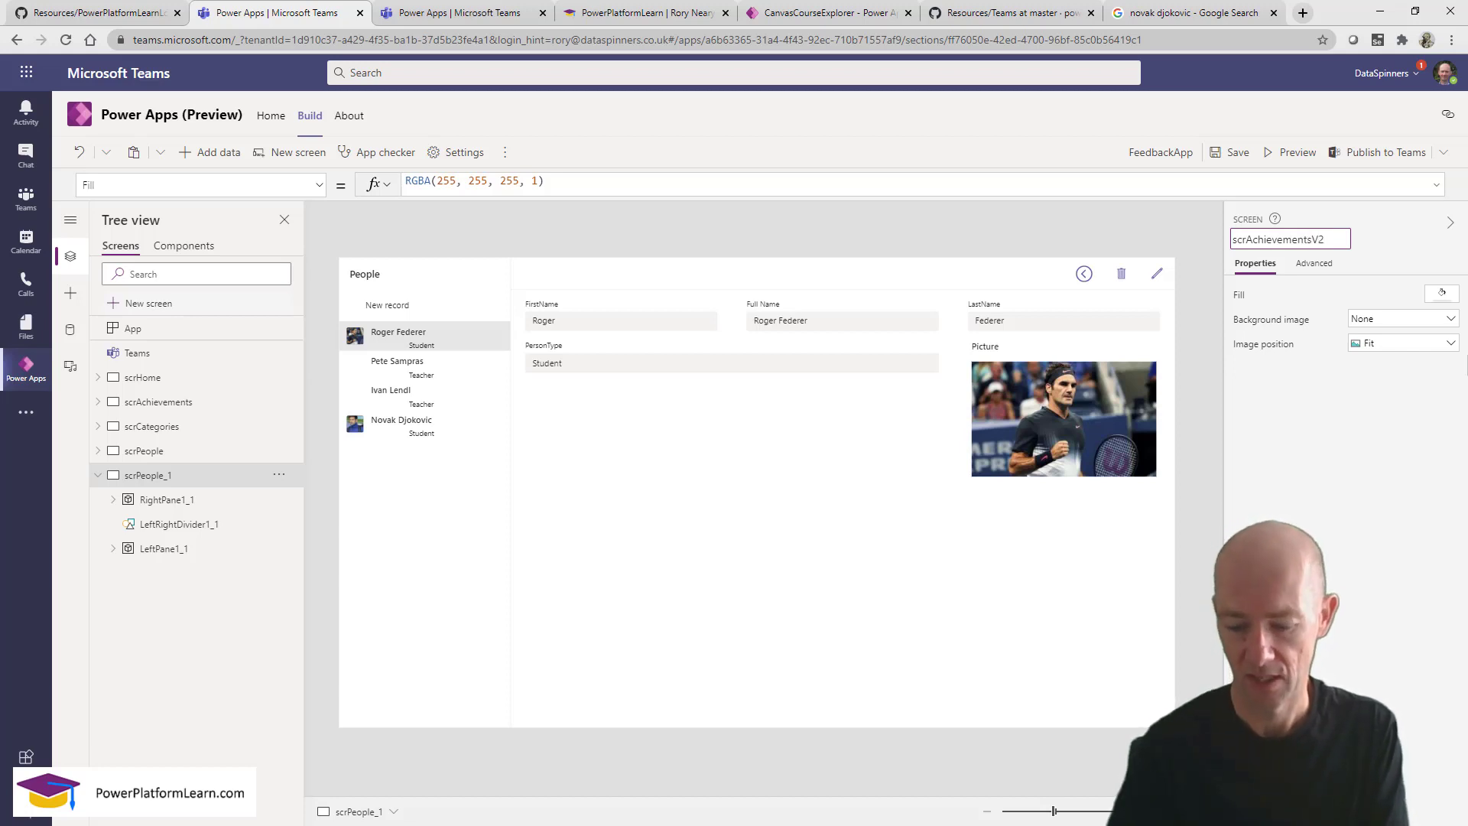
{"action": "key", "text": "Escape"}
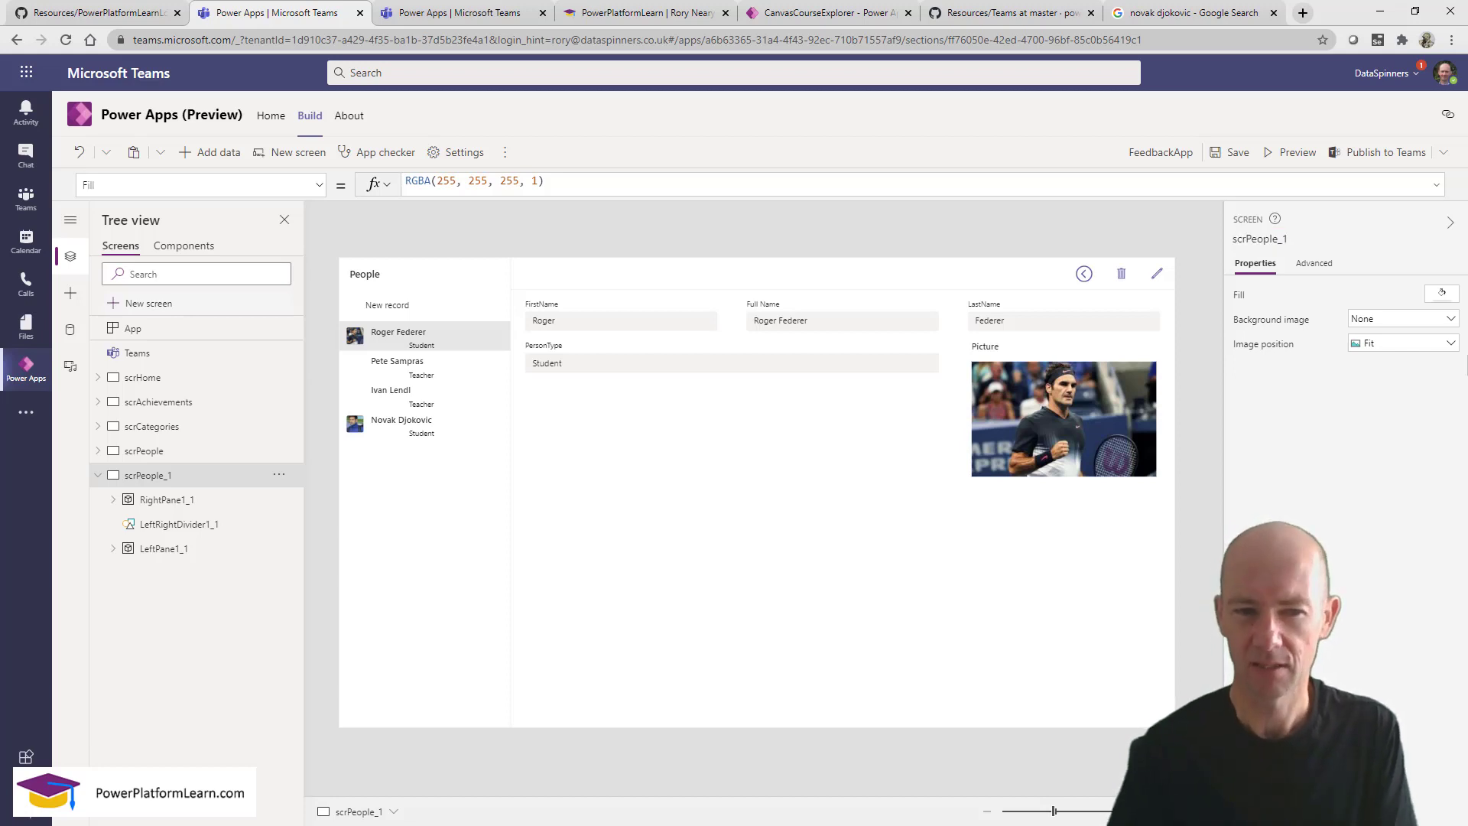
Change the copied browse gallery's Items from People to FeedbackCategories.
{"action": "left_click", "coordinate": [447, 521]}
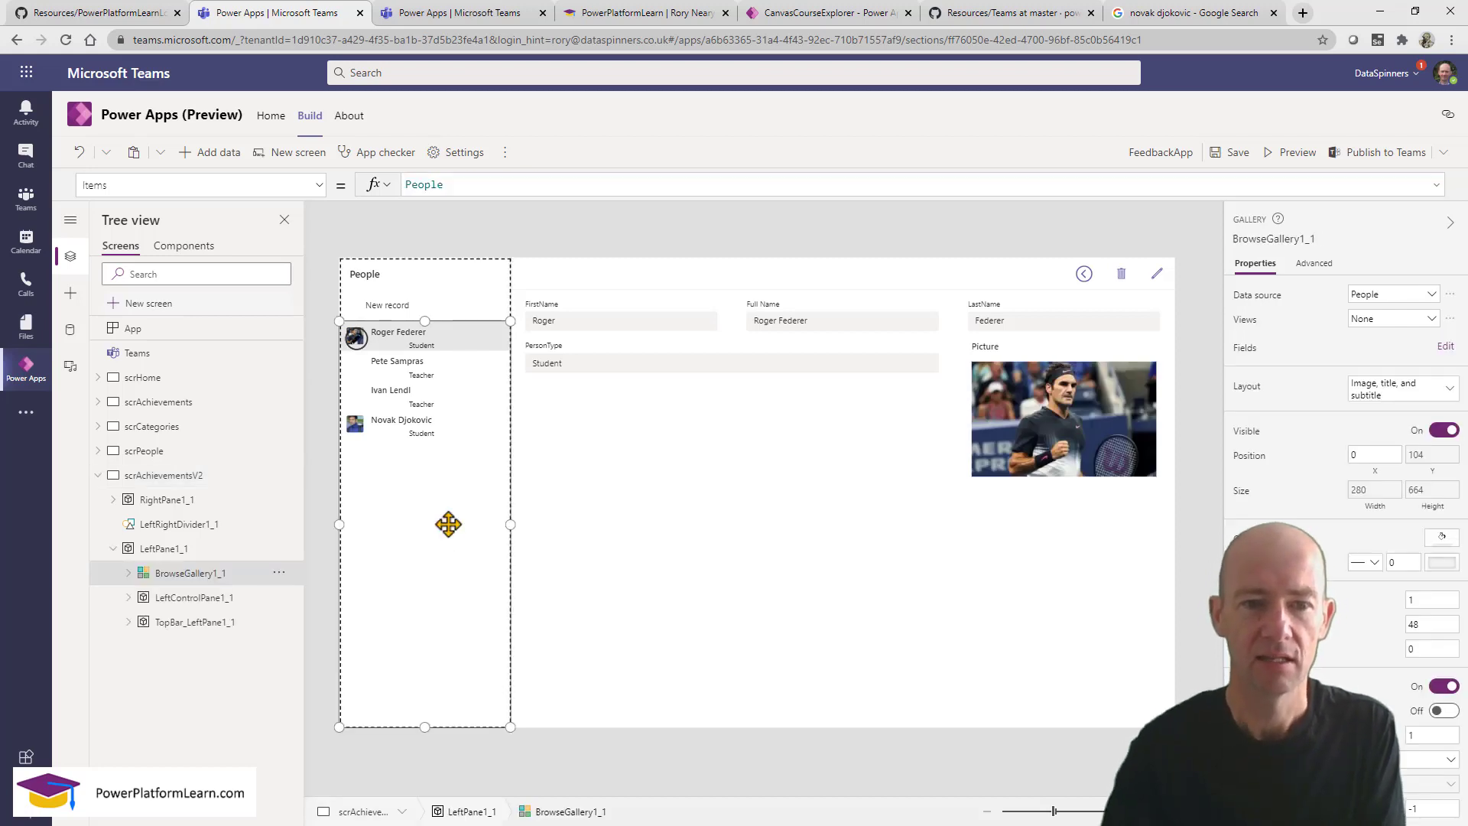
{"action": "double_click", "coordinate": [433, 183]}
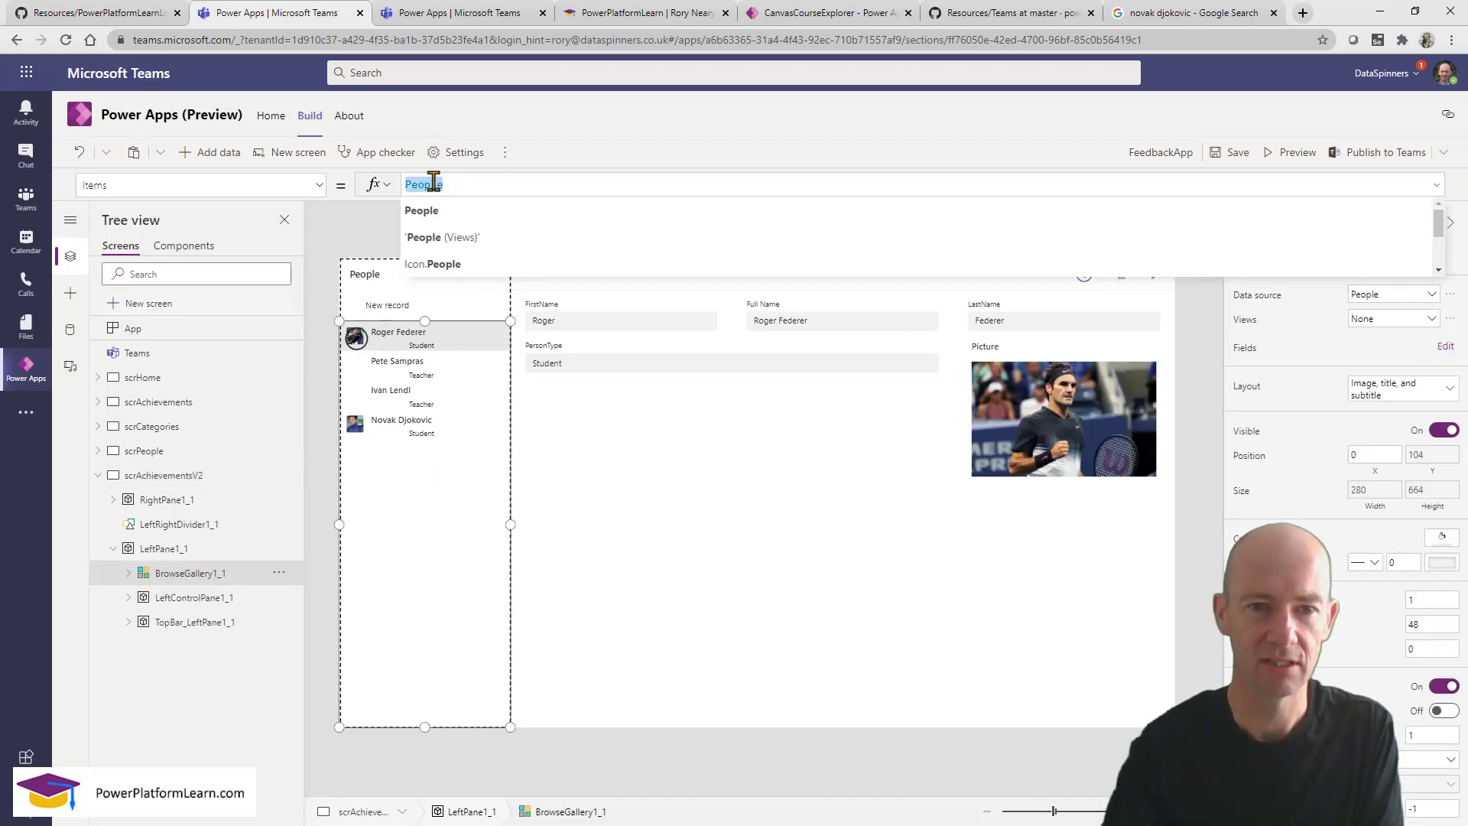
{"action": "type", "text": "a"}
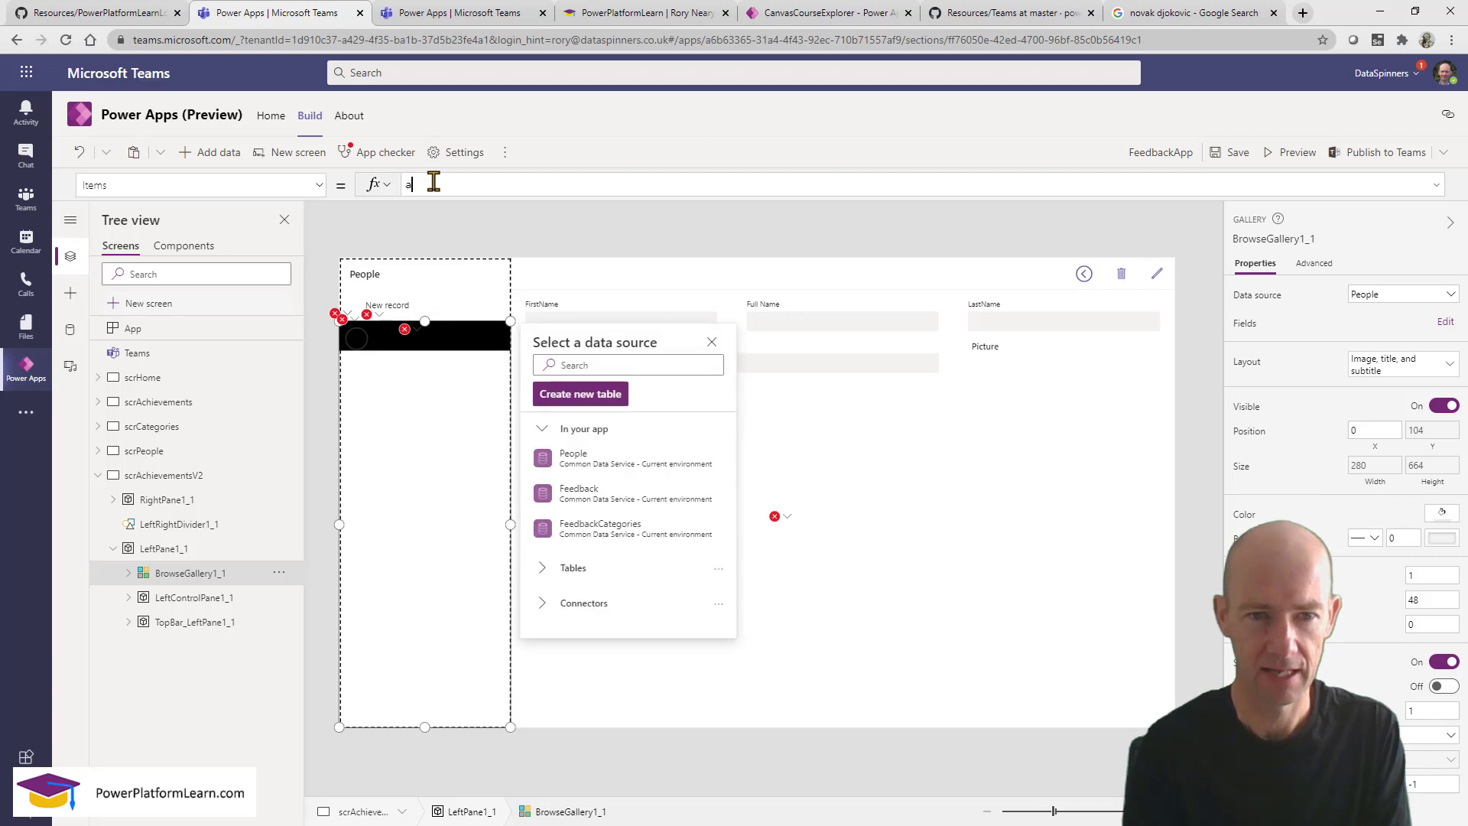
{"action": "type", "text": "ch"}
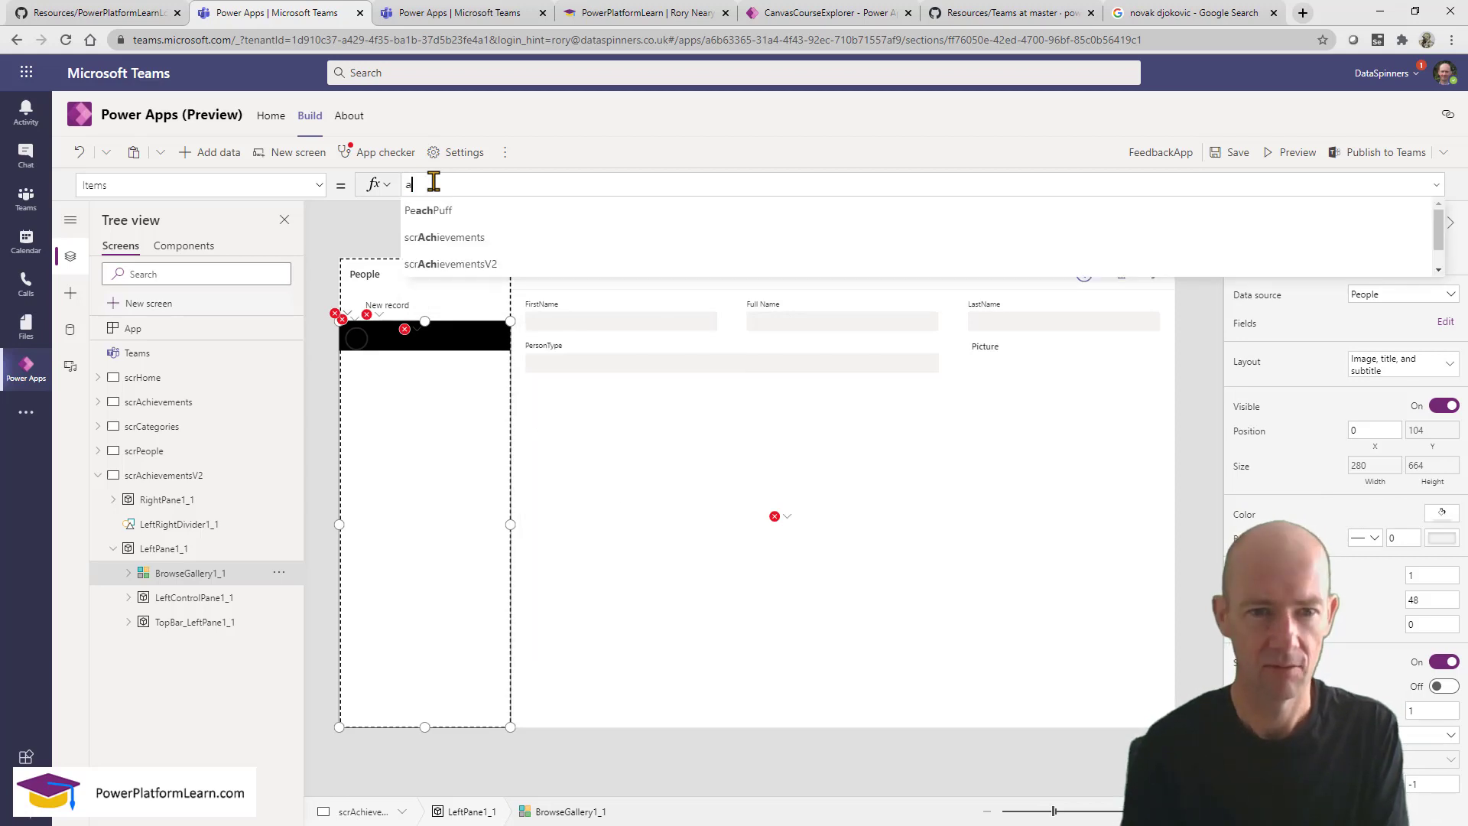
{"action": "key", "text": "BackSpace"}
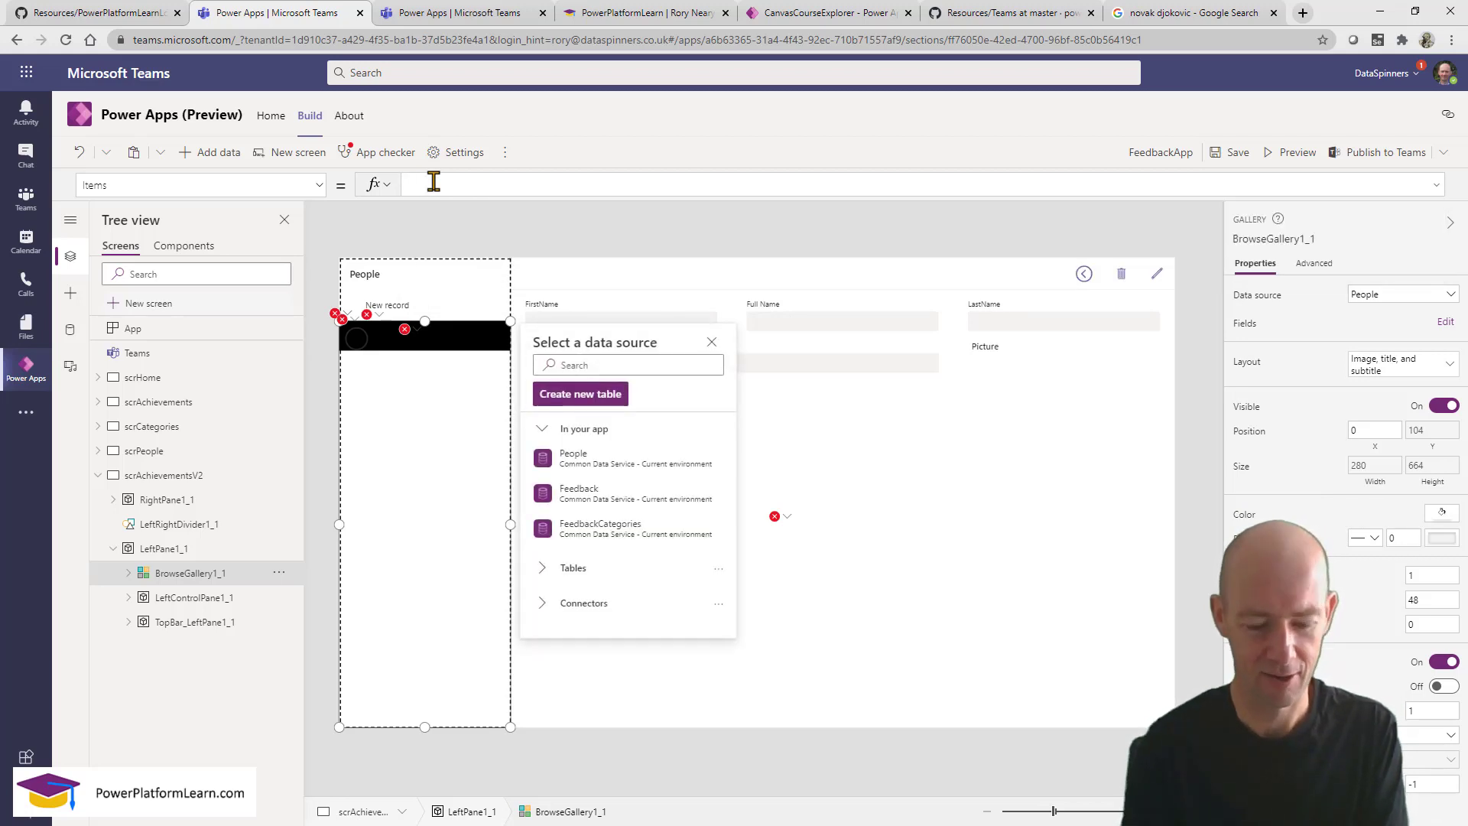
{"action": "type", "text": "ca"}
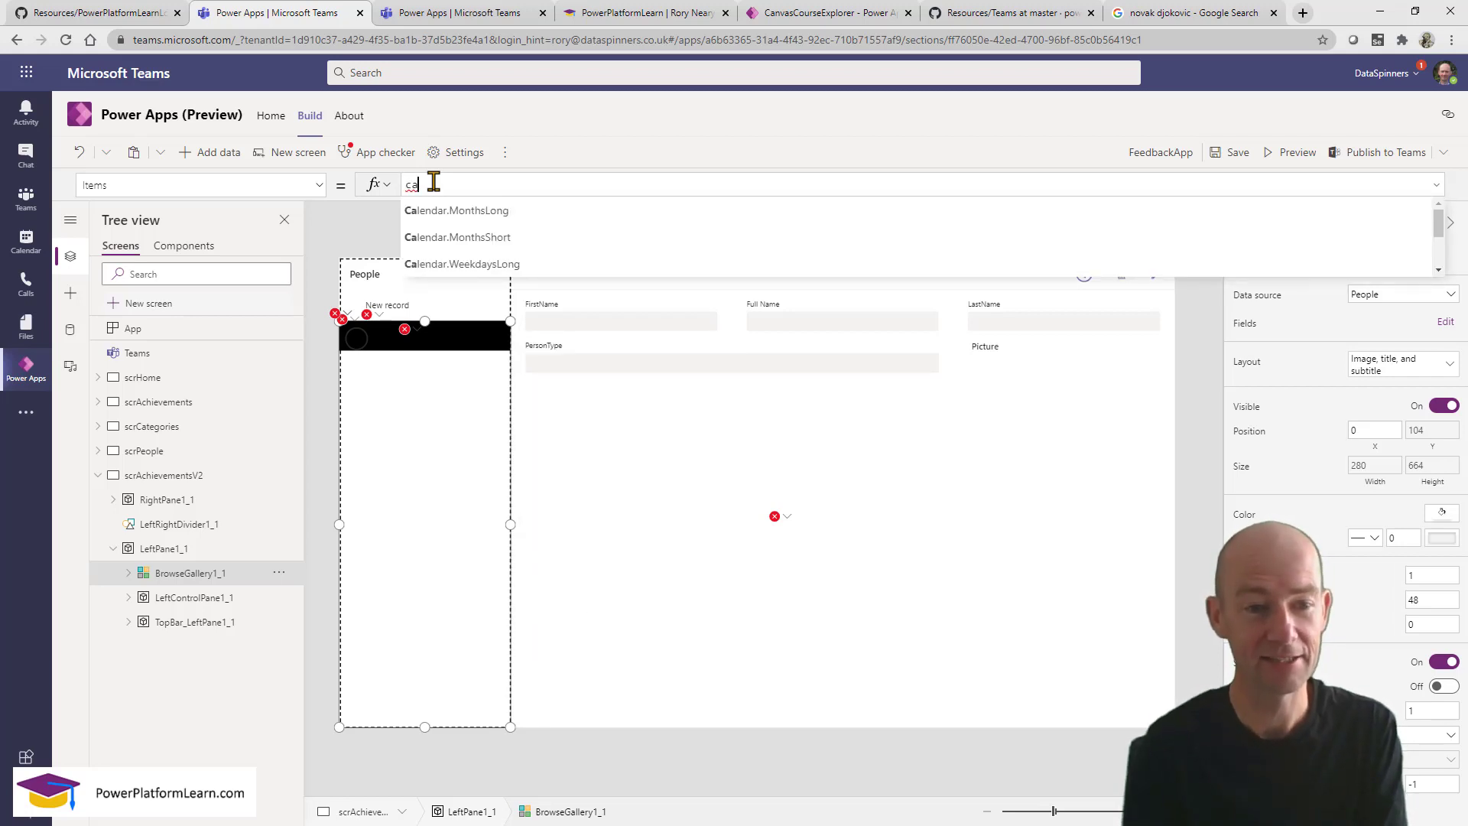
{"action": "type", "text": "t"}
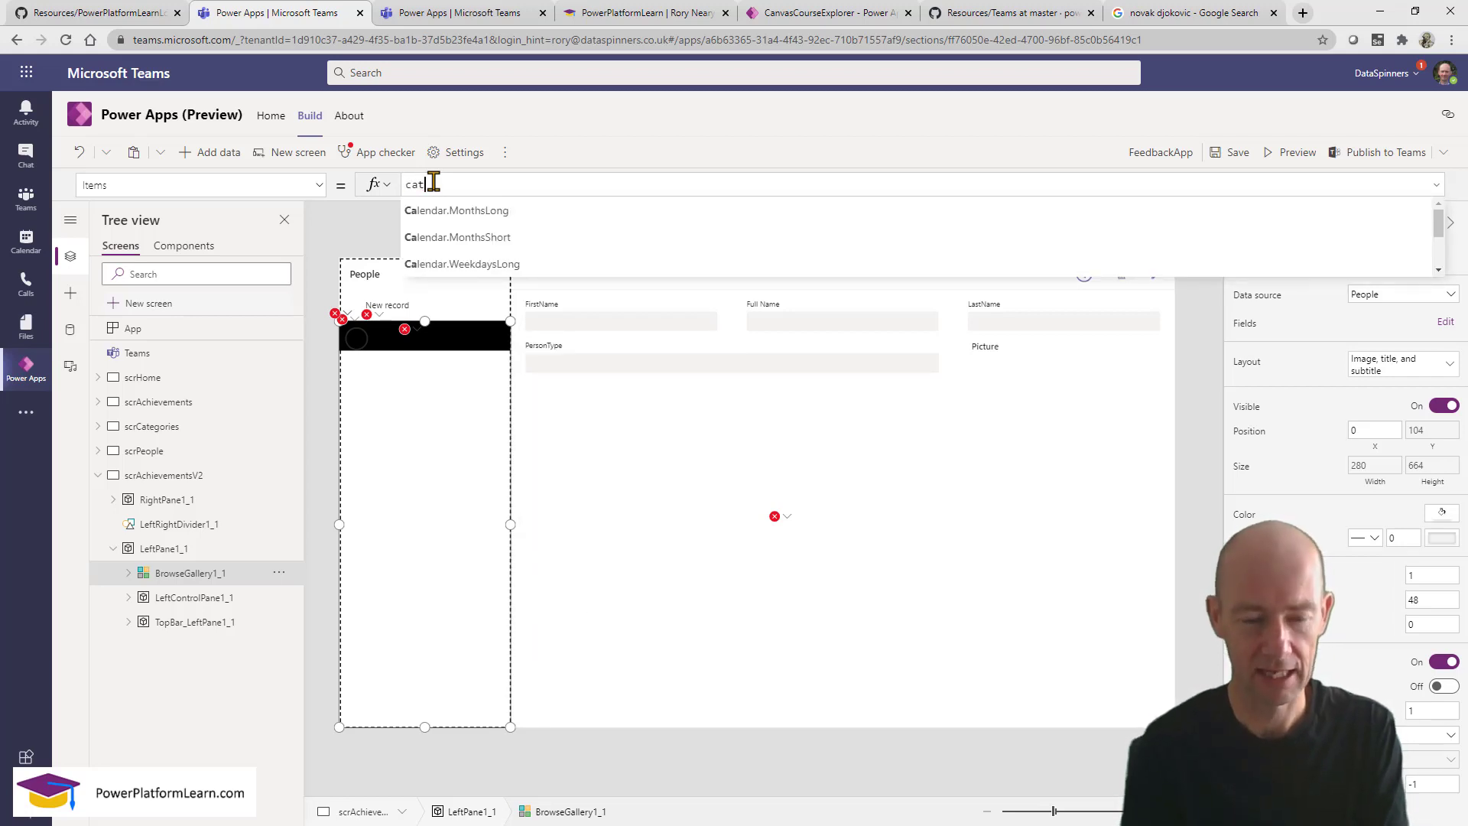
{"action": "type", "text": "egoru"}
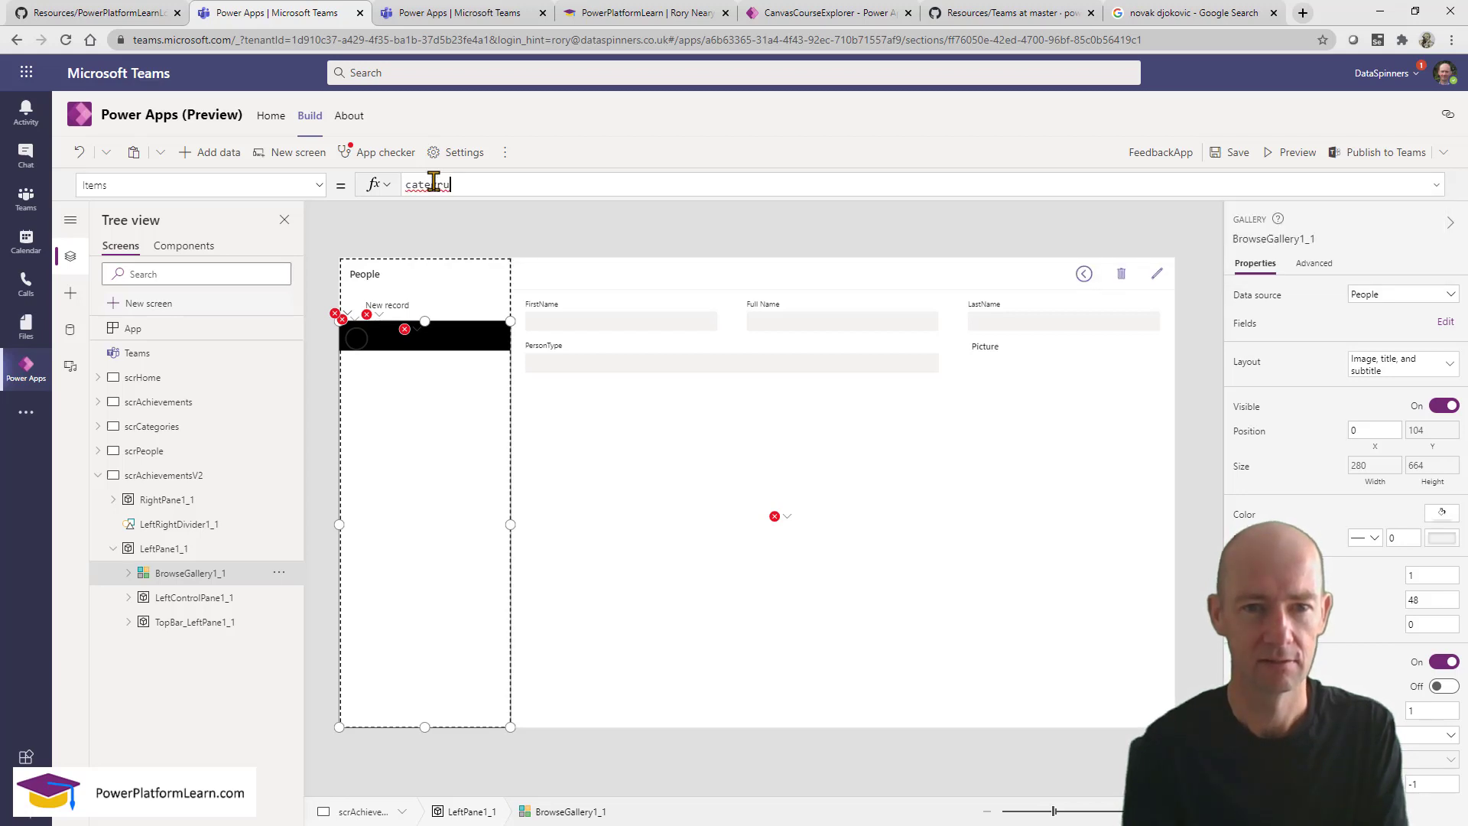
{"action": "key", "text": "BackSpace"}
{"action": "key", "text": "BackSpace"}
{"action": "key", "text": "BackSpace"}
{"action": "key", "text": "BackSpace"}
{"action": "key", "text": "BackSpace"}
{"action": "key", "text": "BackSpace"}
{"action": "key", "text": "BackSpace"}
{"action": "key", "text": "BackSpace"}
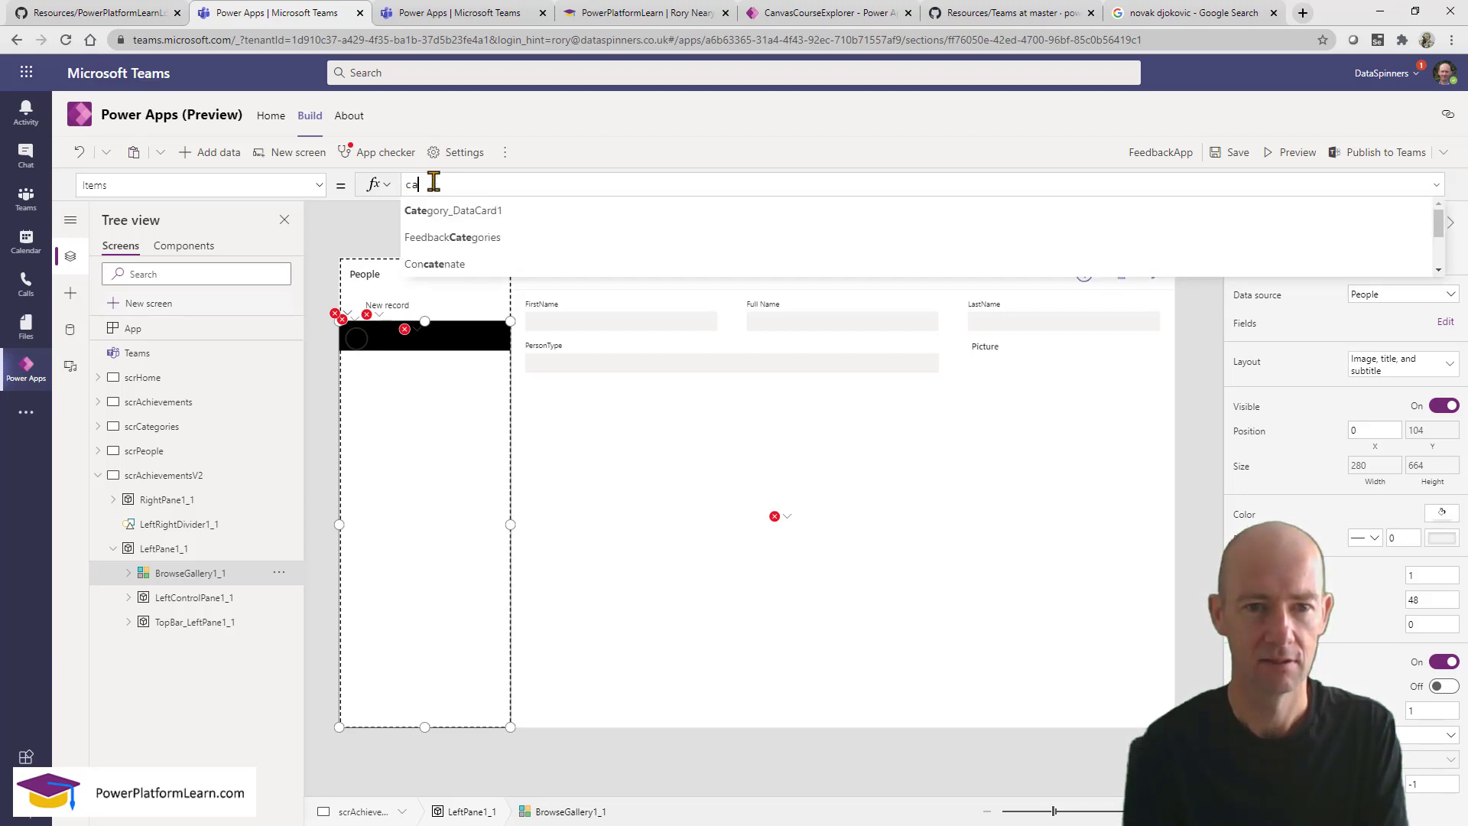
{"action": "type", "text": "feed"}
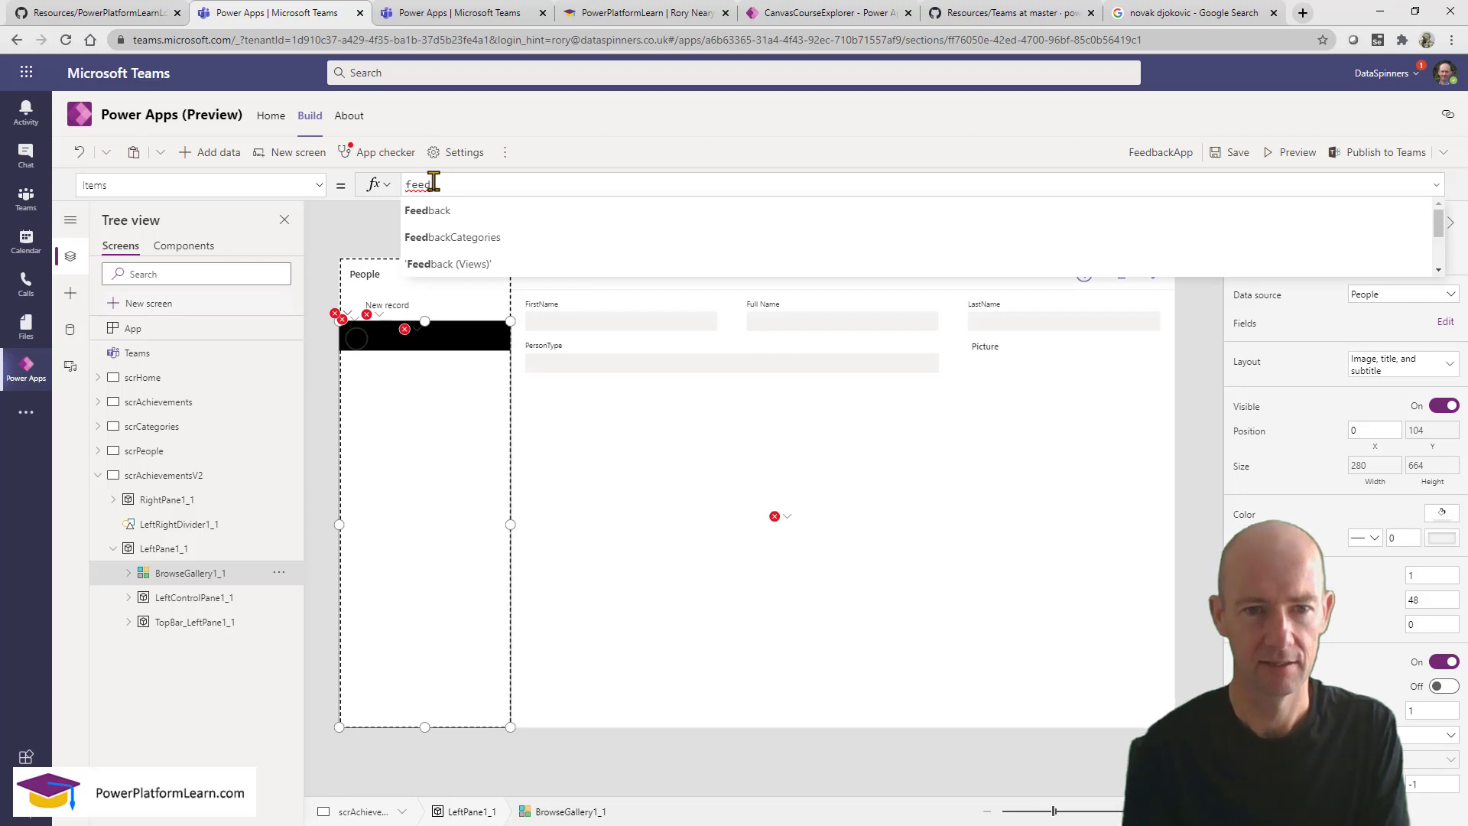
{"action": "left_click", "coordinate": [452, 237]}
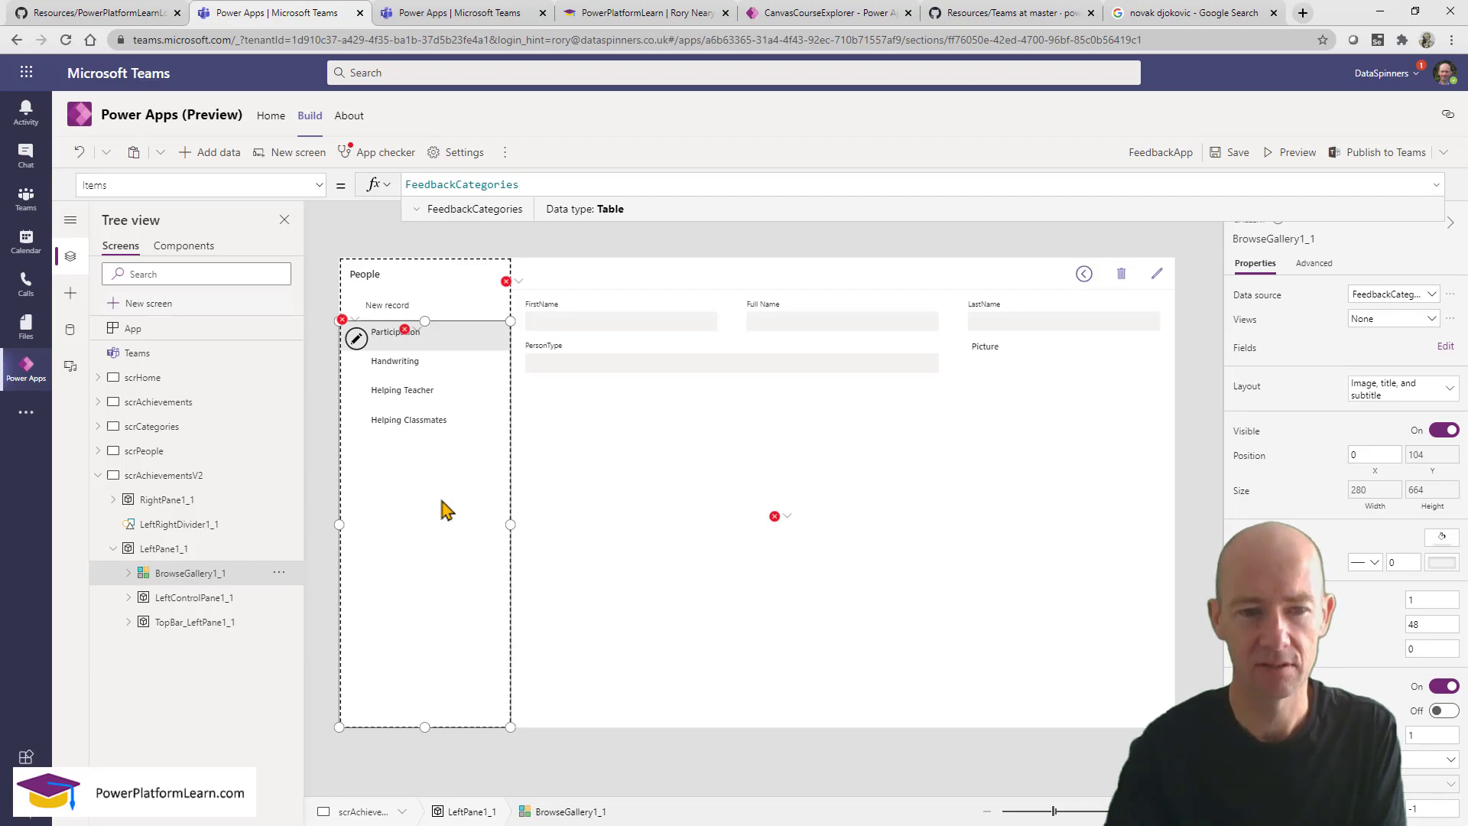
Select the scrAchievementsV2 screen and highlight 'Achievements' in its name.
{"action": "left_click", "coordinate": [239, 478]}
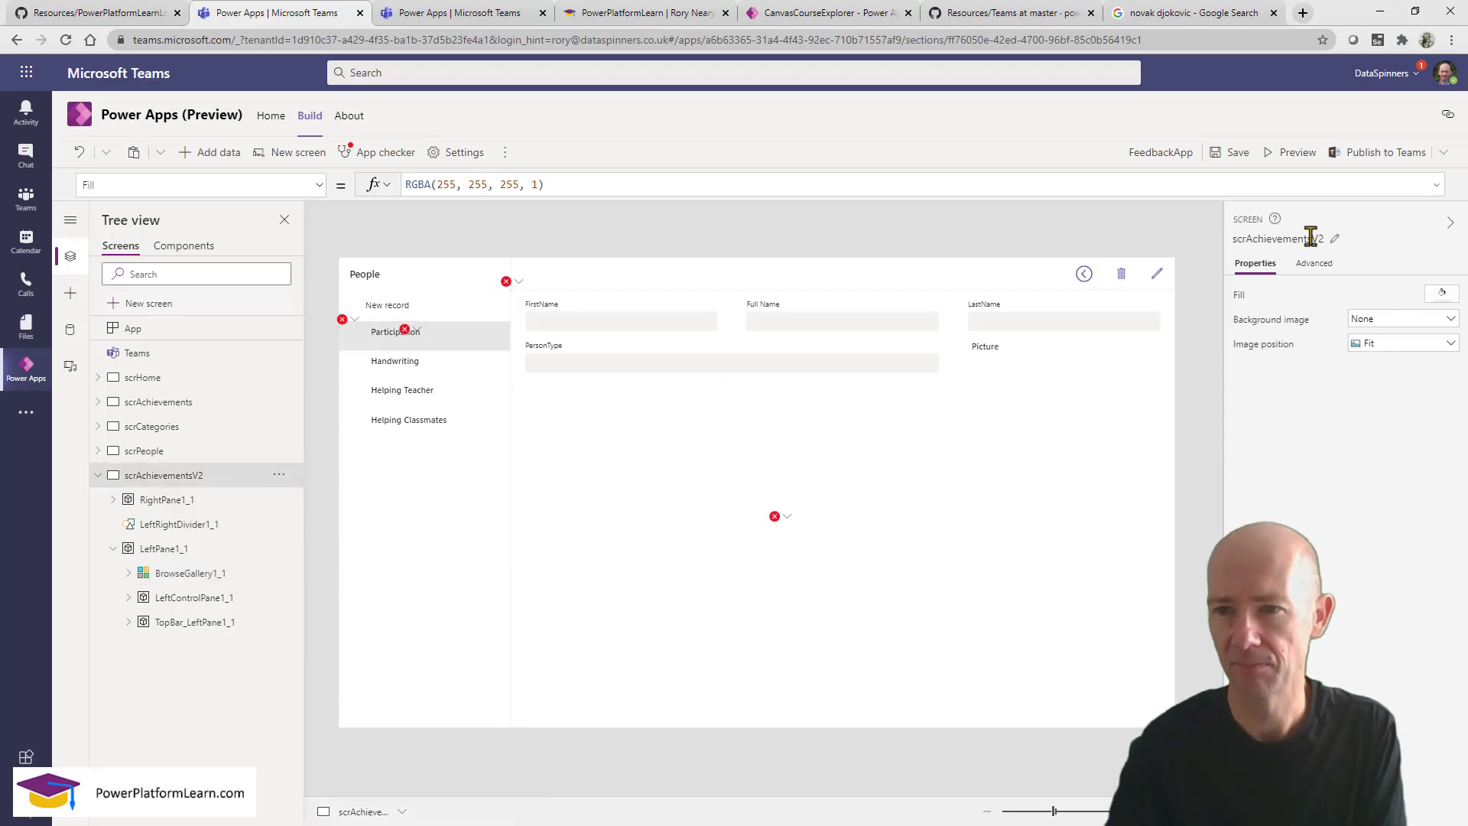
{"action": "left_click", "coordinate": [1310, 238]}
{"action": "left_click_drag", "start_coordinate": [1312, 239], "coordinate": [1245, 238]}
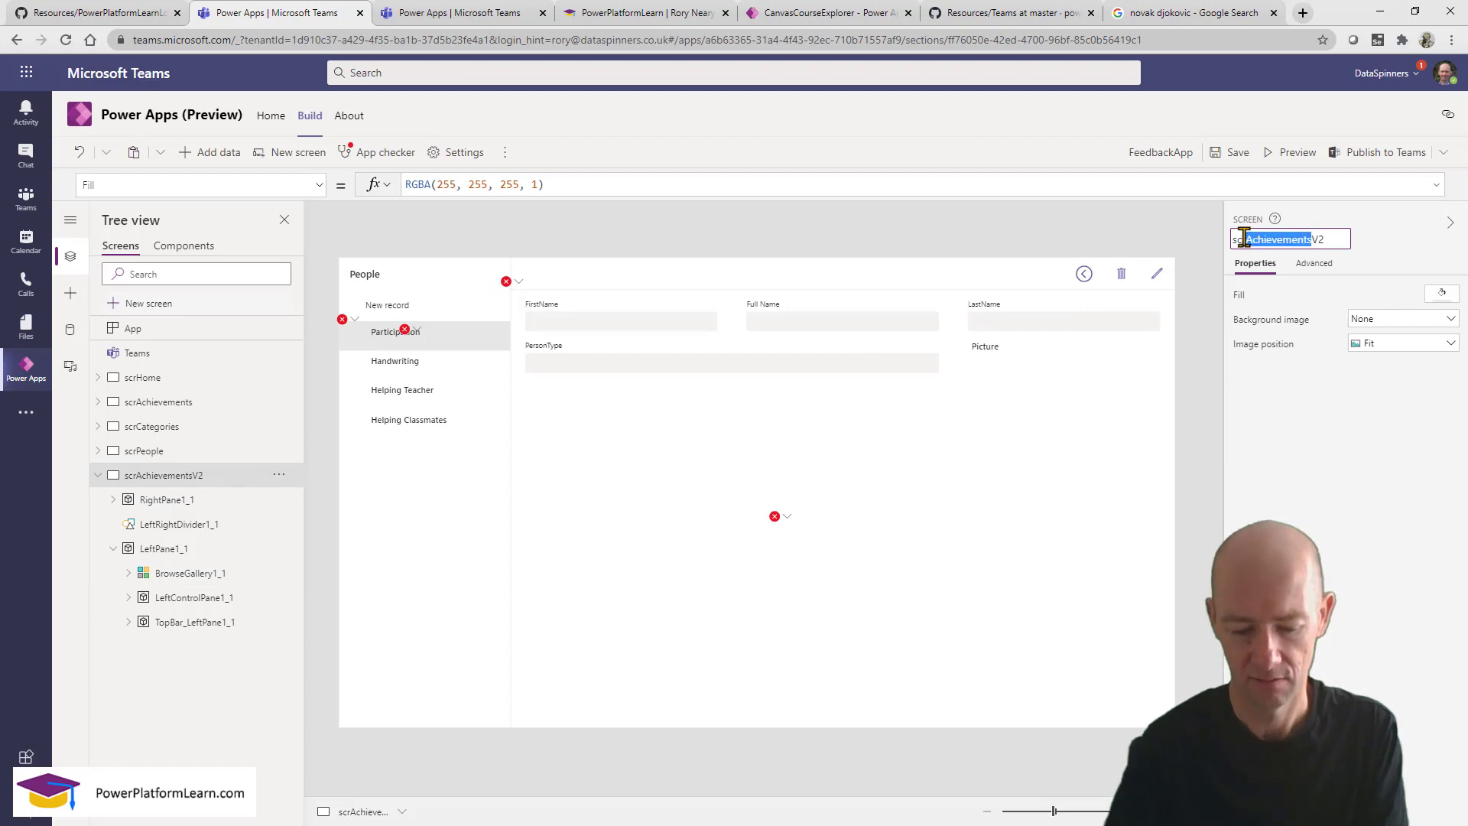
Rename the screen to scrCatV2.
{"action": "type", "text": "Cat"}
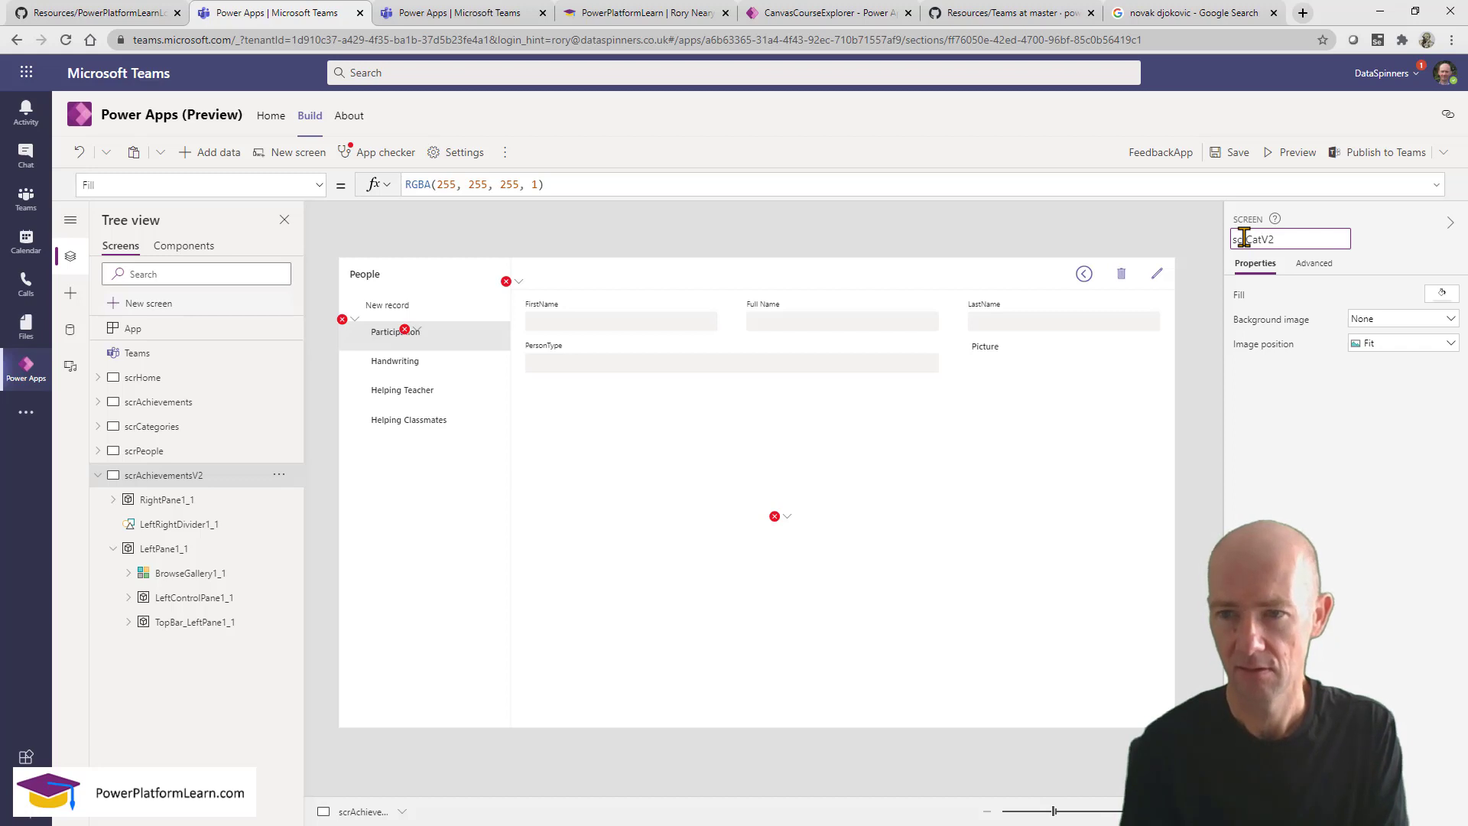
{"action": "left_click", "coordinate": [1245, 240]}
{"action": "type", "text": "r"}
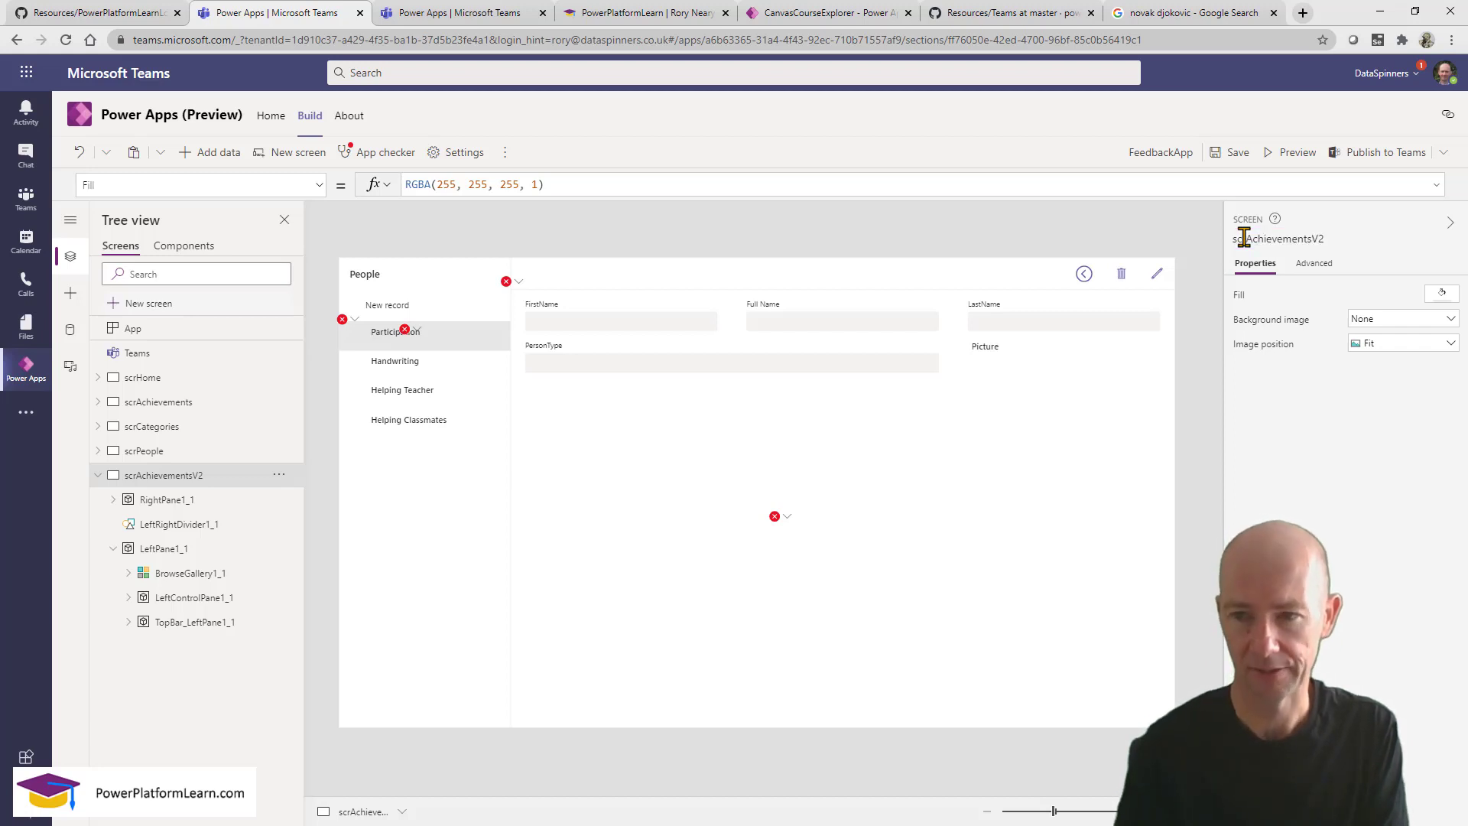
{"action": "key", "text": "Return"}
Change the gallery row subtitle from ThisItem.PersonType to ThisItem.Points.
{"action": "left_click", "coordinate": [433, 510]}
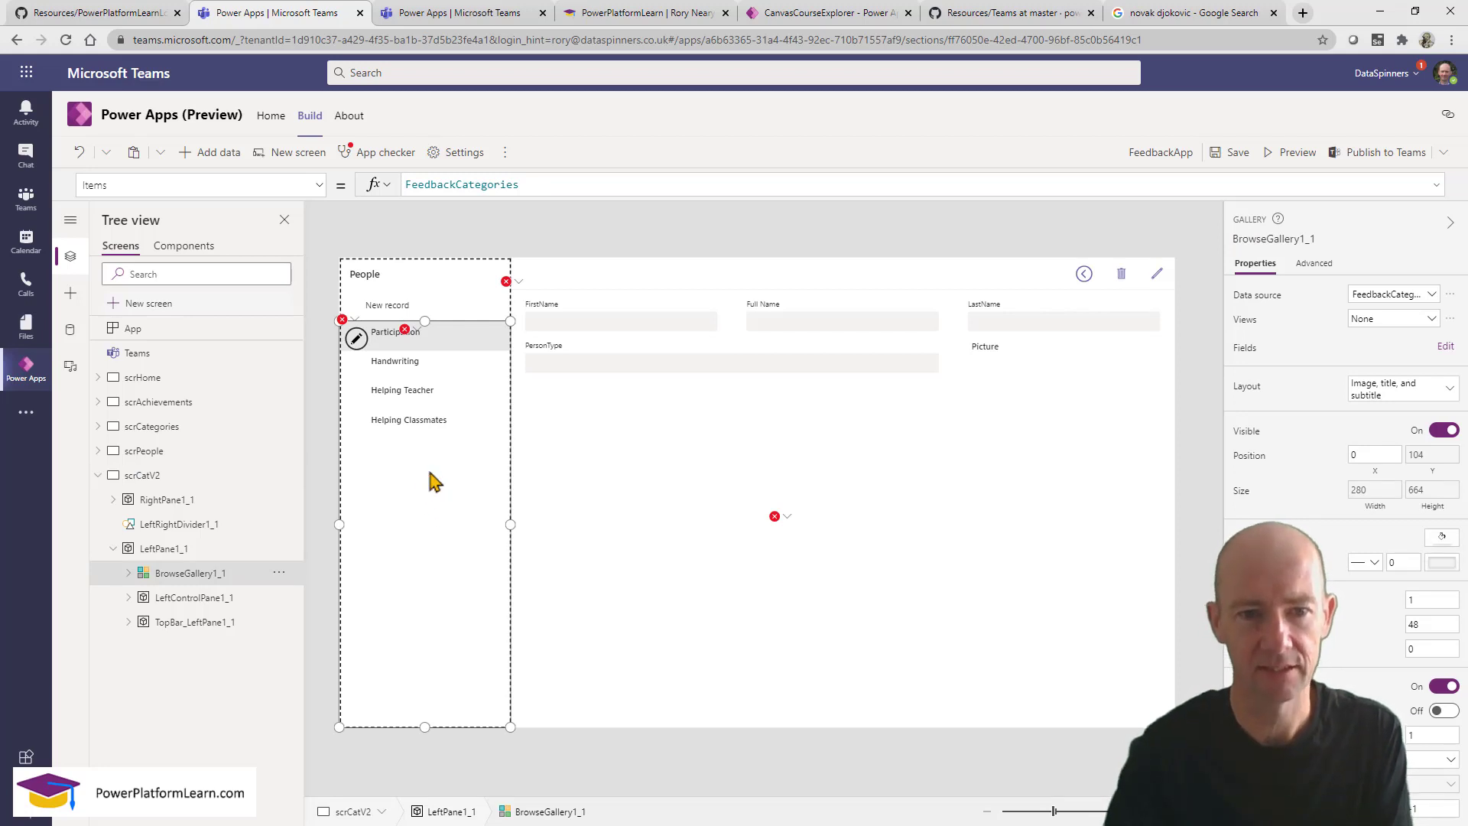
{"action": "left_click", "coordinate": [411, 335]}
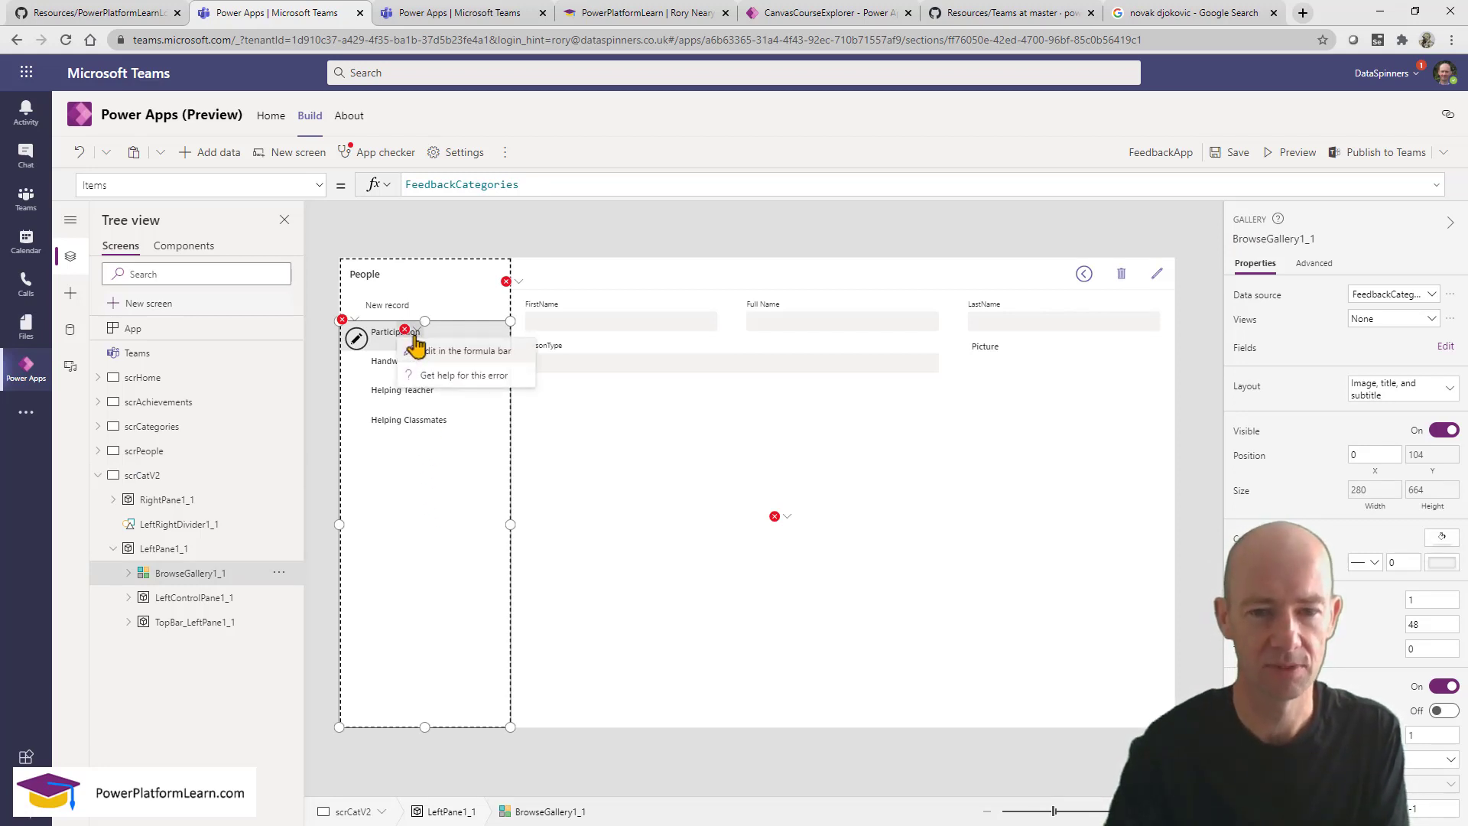
{"action": "left_click", "coordinate": [421, 351]}
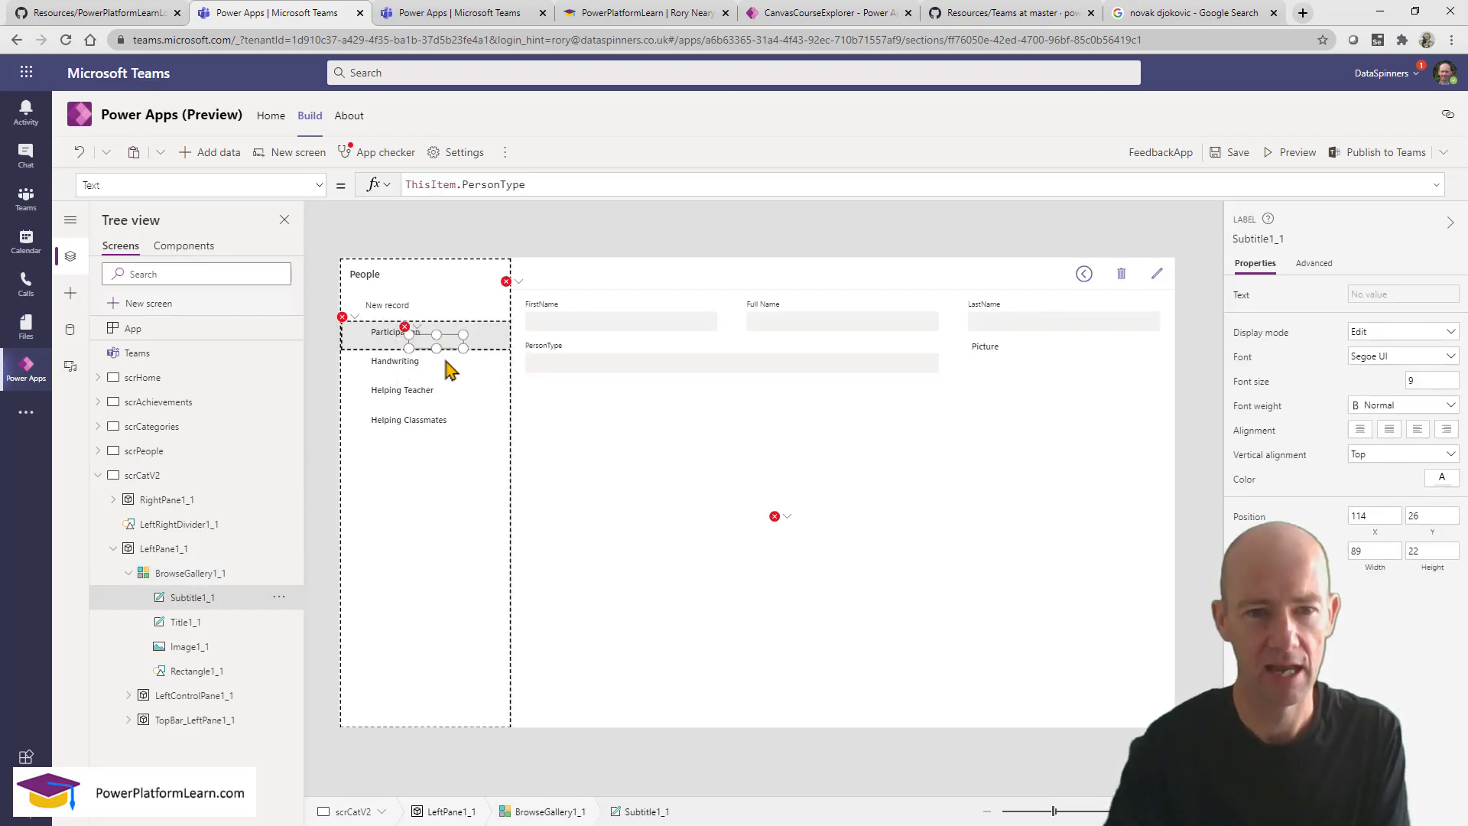
{"action": "double_click", "coordinate": [463, 186]}
{"action": "type", "text": "poi"}
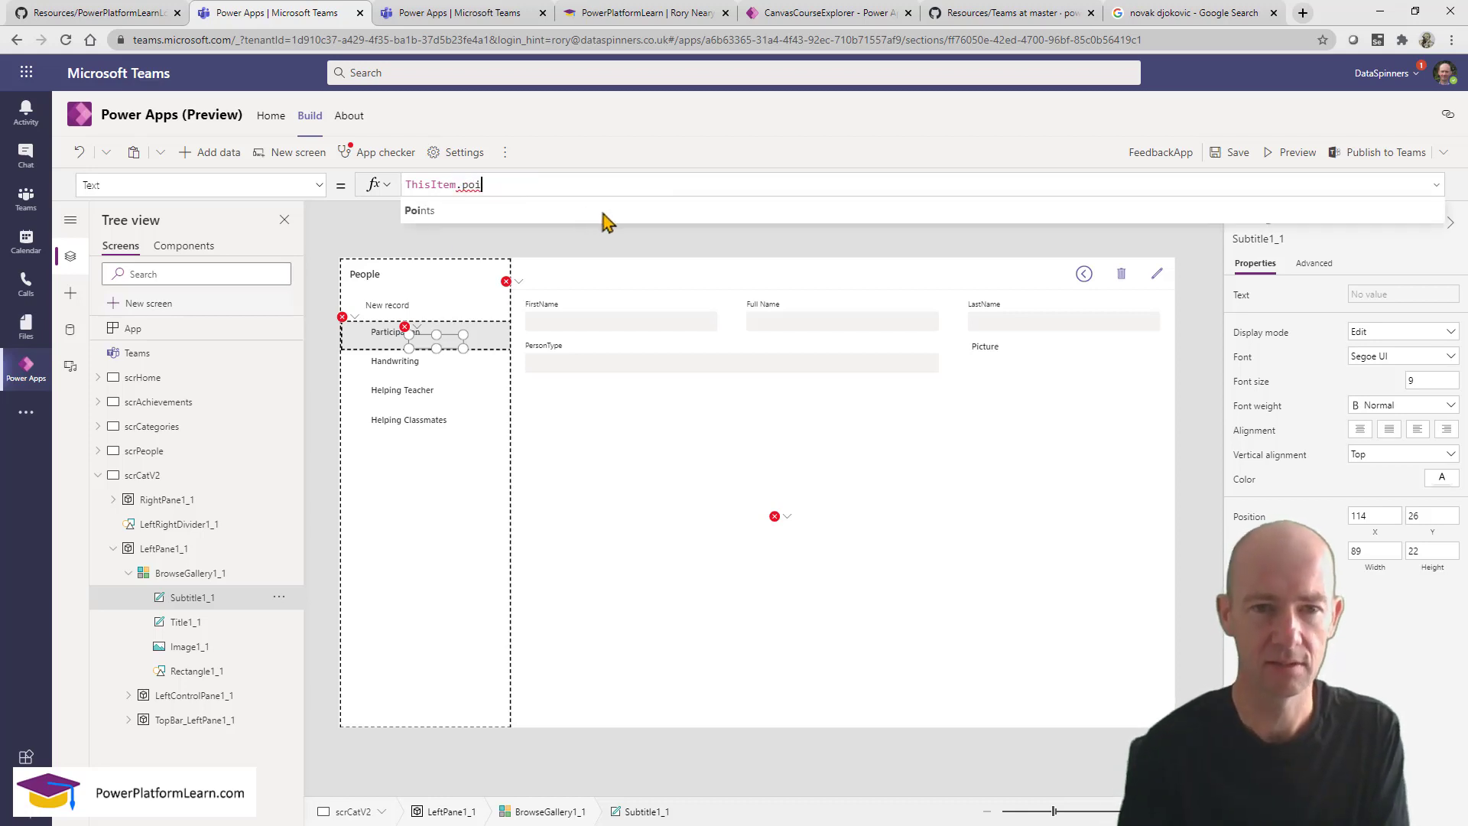
{"action": "left_click", "coordinate": [602, 213]}
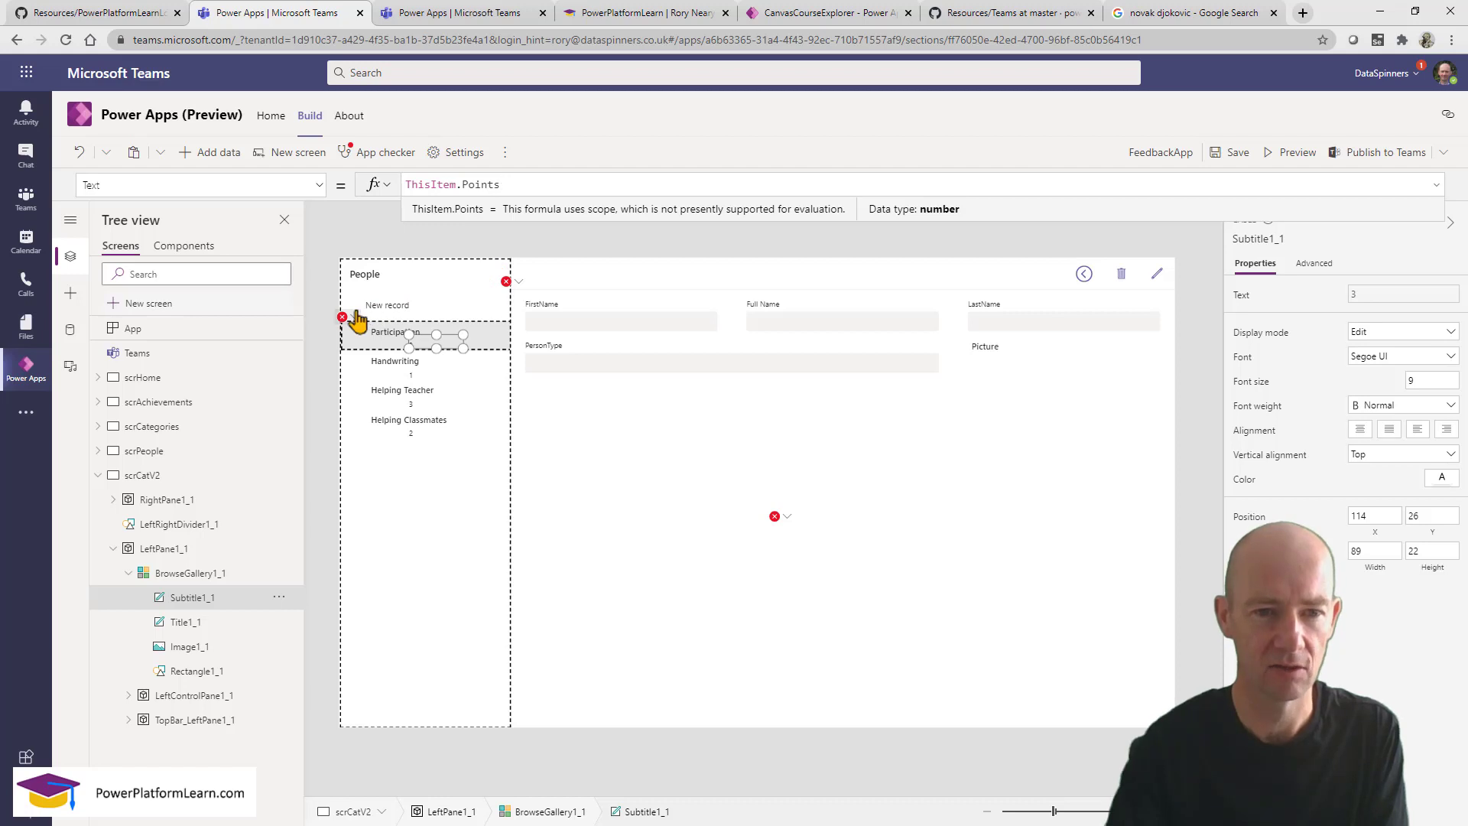
{"action": "left_click", "coordinate": [358, 336]}
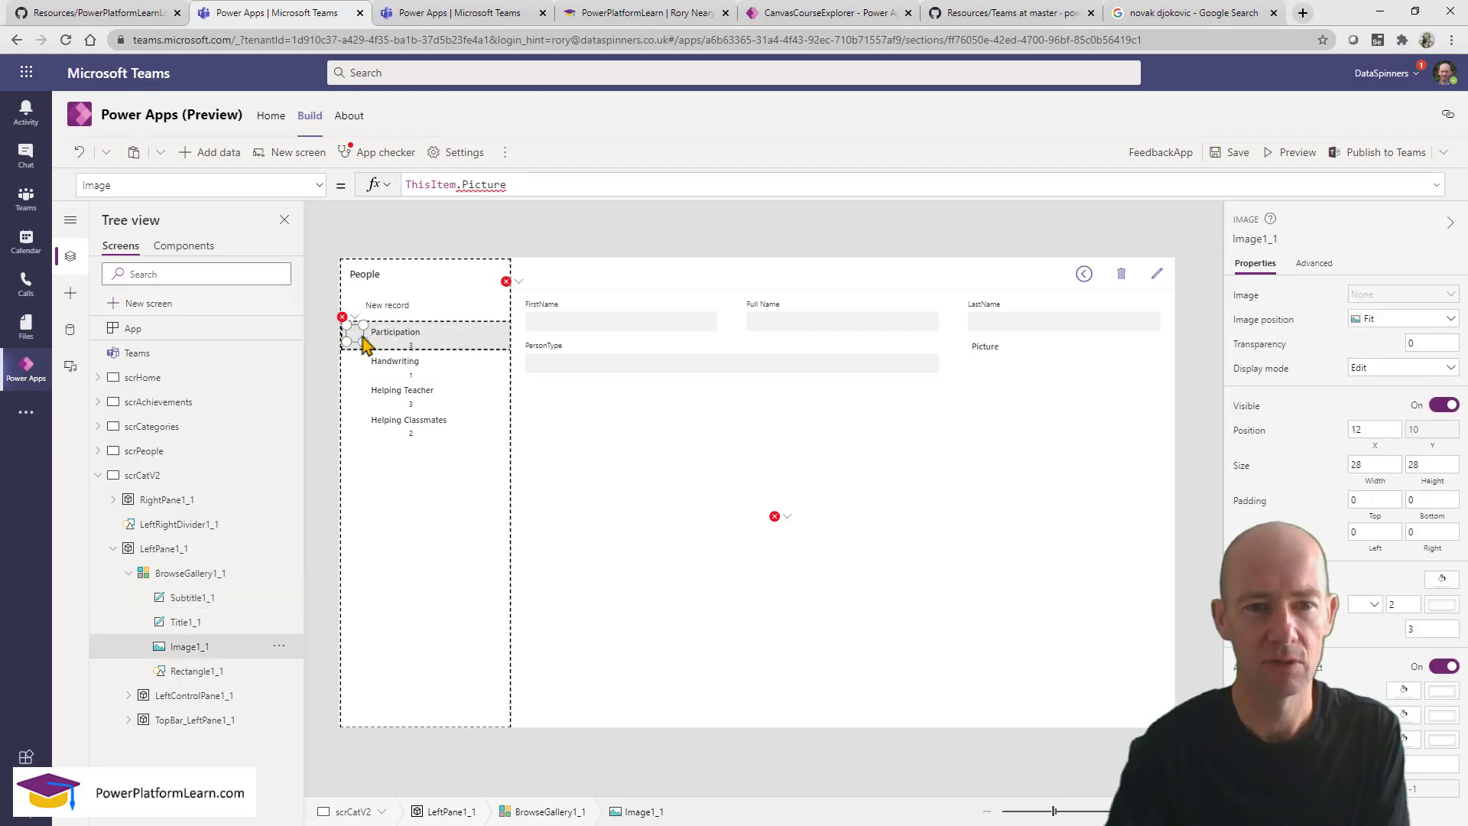
Delete the row image and move the row title to the gallery's left edge.
{"action": "left_click", "coordinate": [279, 646]}
{"action": "left_click", "coordinate": [304, 546]}
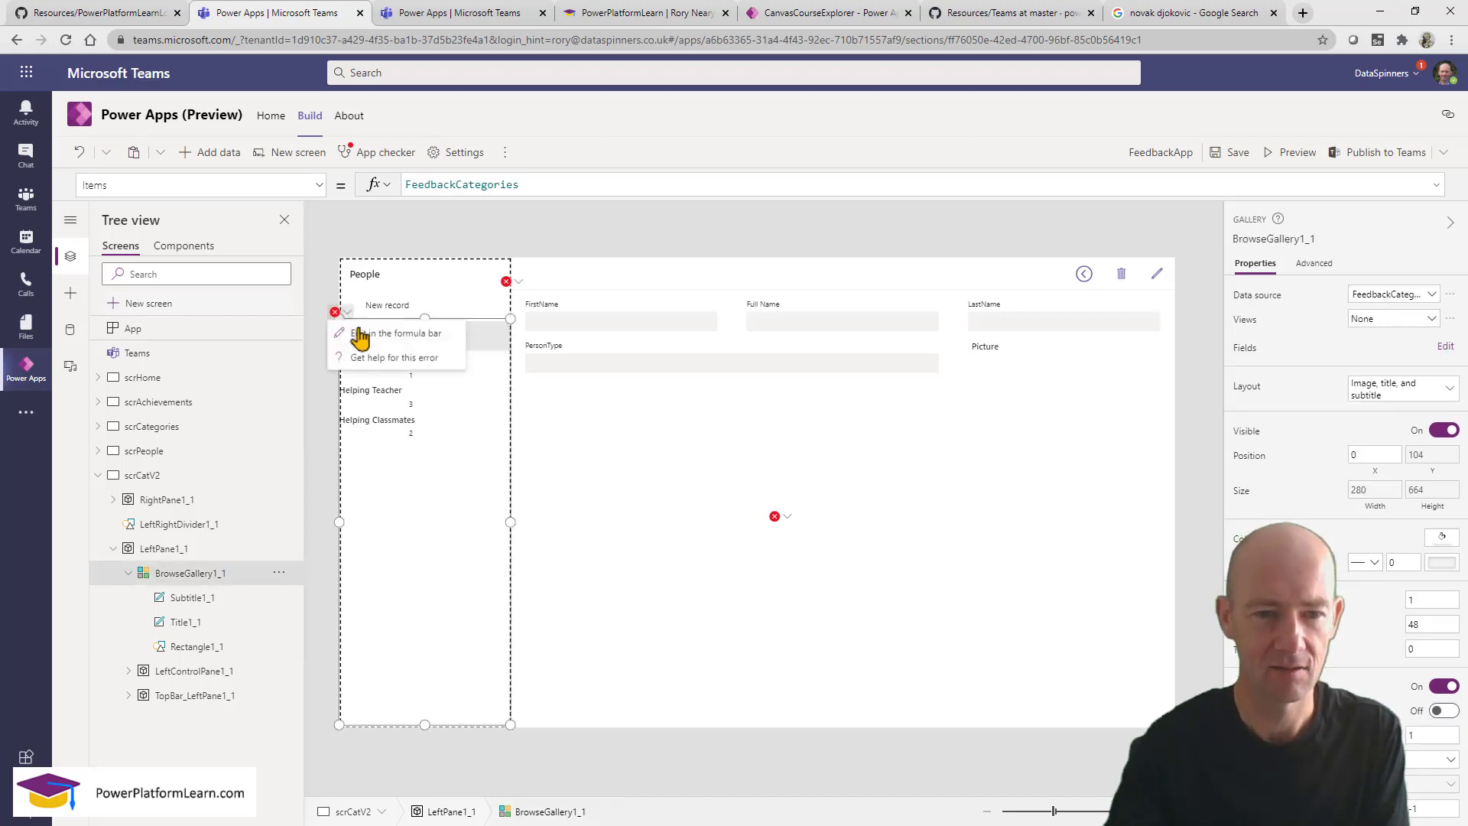
{"action": "left_click", "coordinate": [360, 333]}
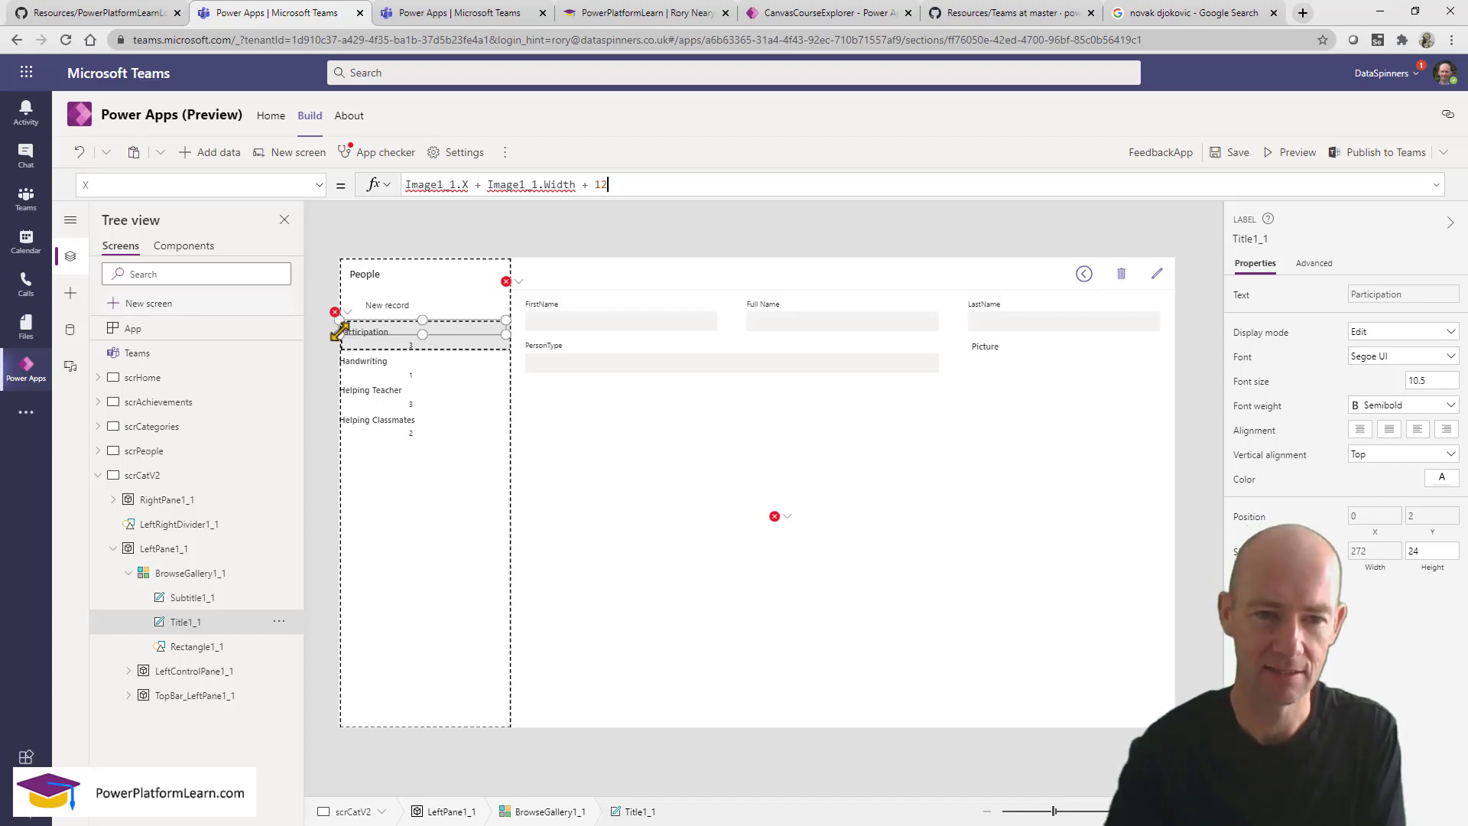
{"action": "mouse_move", "coordinate": [341, 322]}
{"action": "left_mouse_down"}
{"action": "mouse_move", "coordinate": [357, 332]}
{"action": "mouse_move", "coordinate": [339, 350]}
{"action": "mouse_move", "coordinate": [354, 335]}
{"action": "mouse_move", "coordinate": [342, 336]}
{"action": "left_mouse_up"}
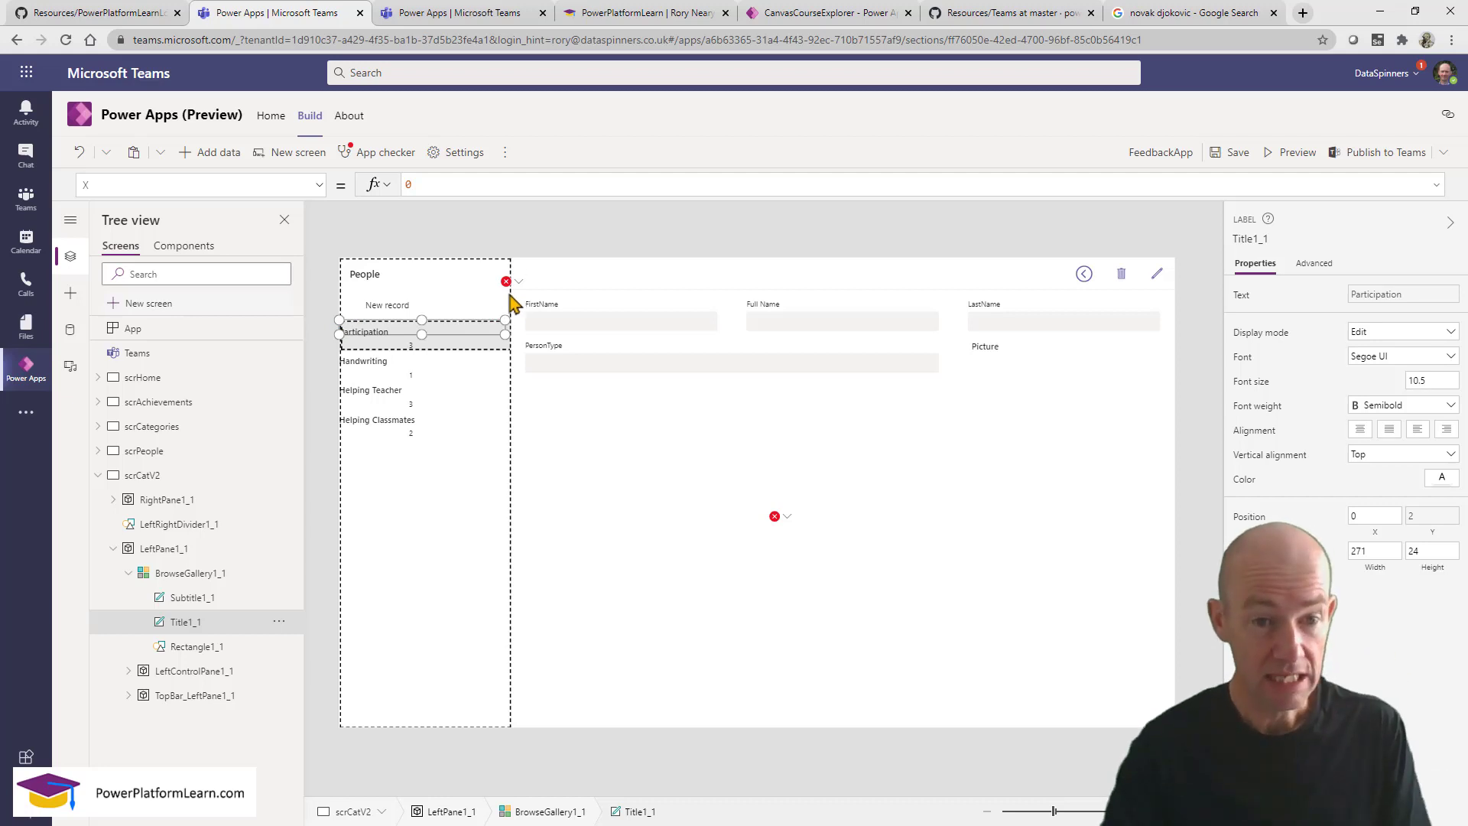
Change the header label text from 'People' to 'Categories'.
{"action": "left_click", "coordinate": [395, 277]}
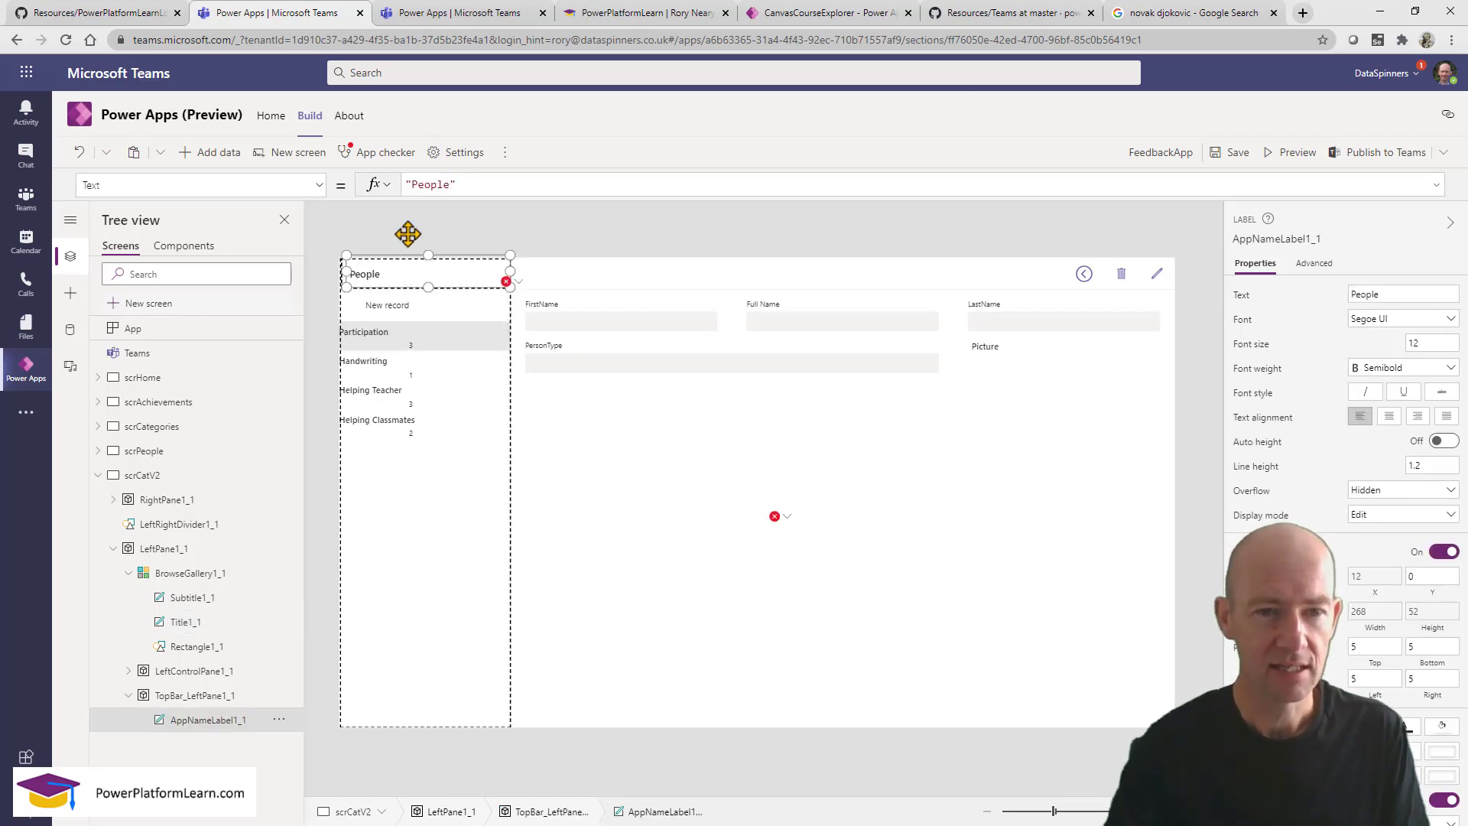
{"action": "double_click", "coordinate": [423, 183]}
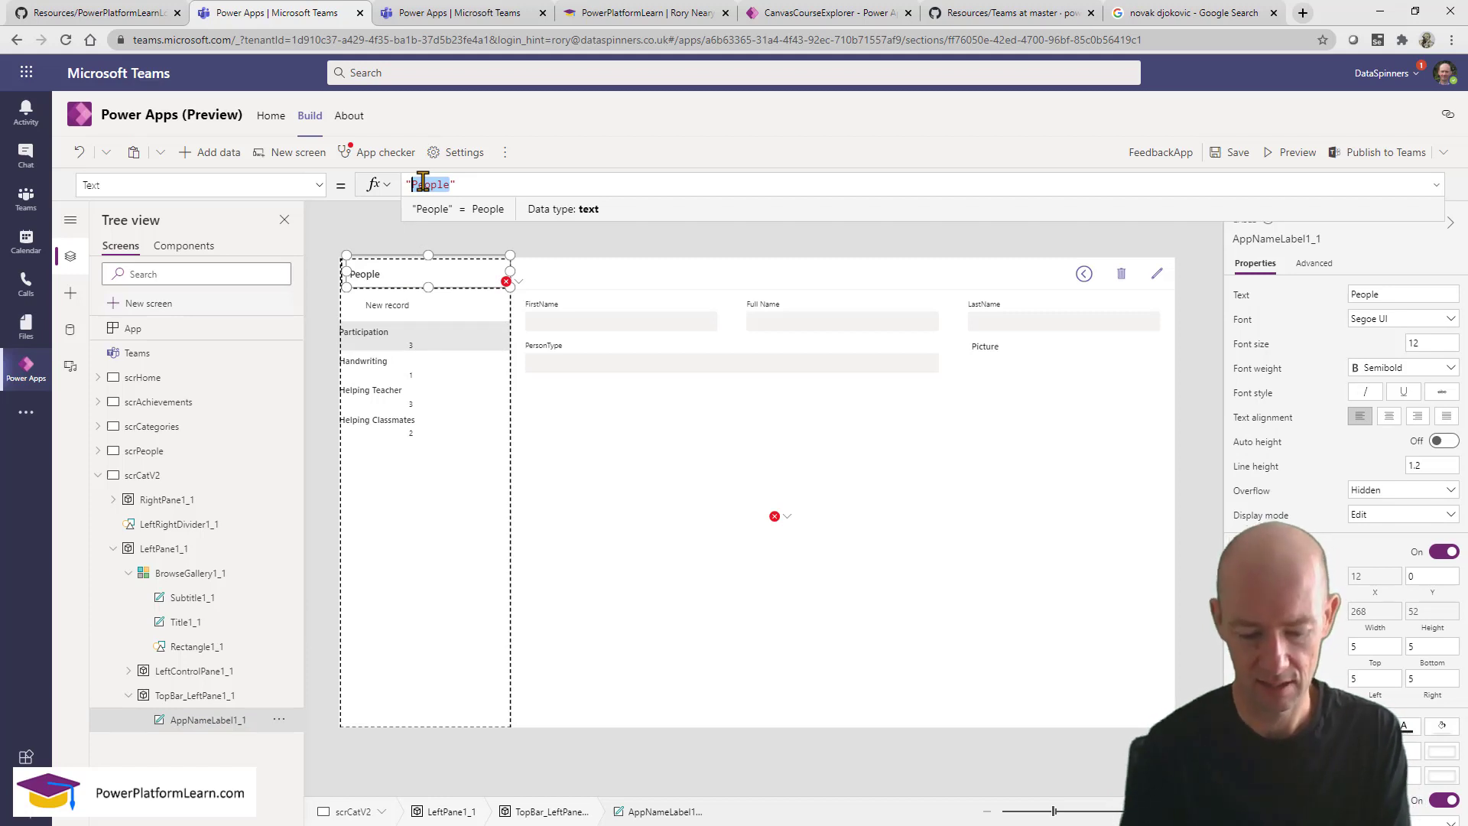
{"action": "type", "text": "Categp"}
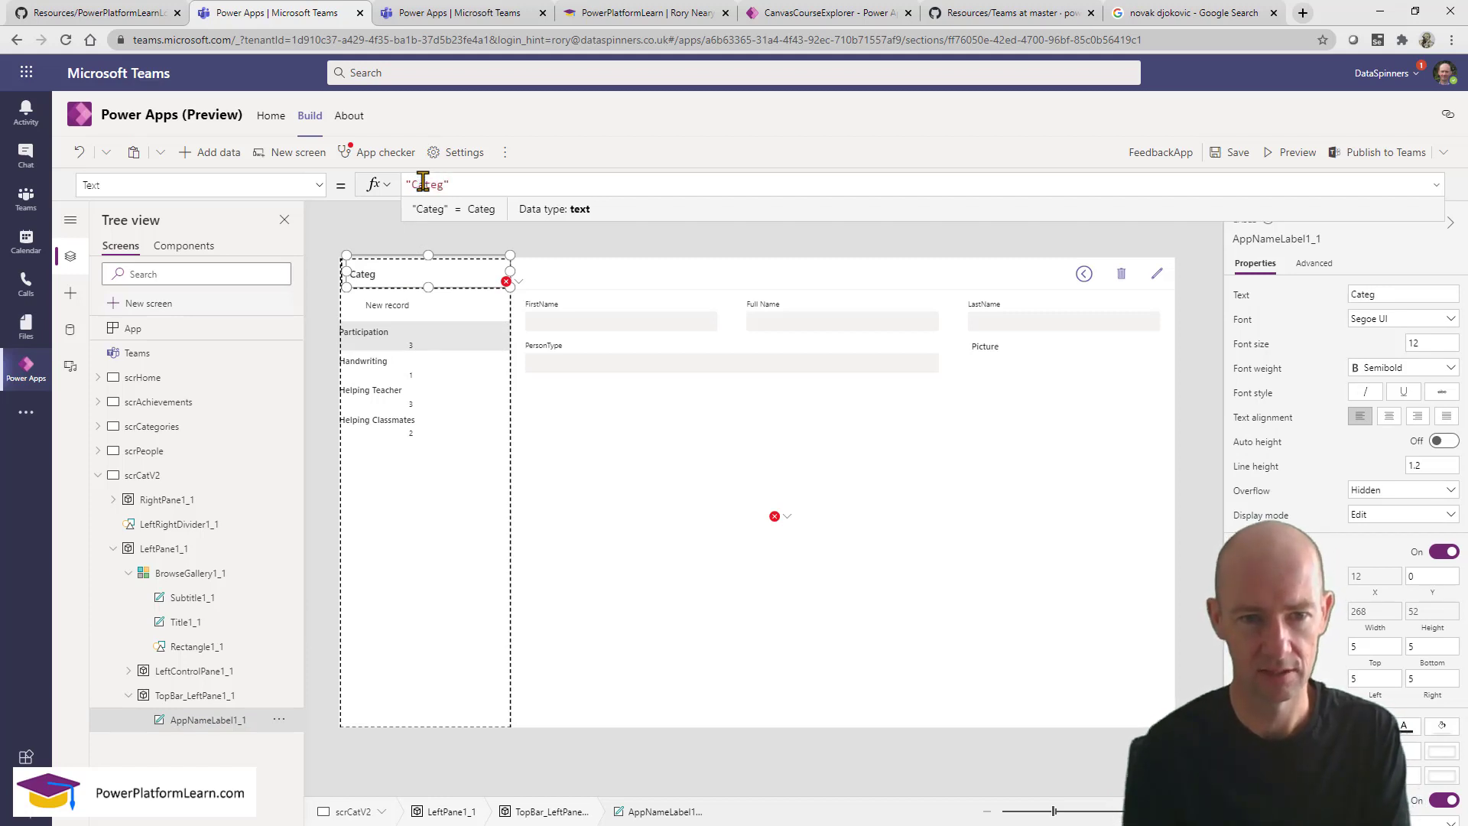
{"action": "key", "text": "BackSpace"}
{"action": "type", "text": "oreis"}
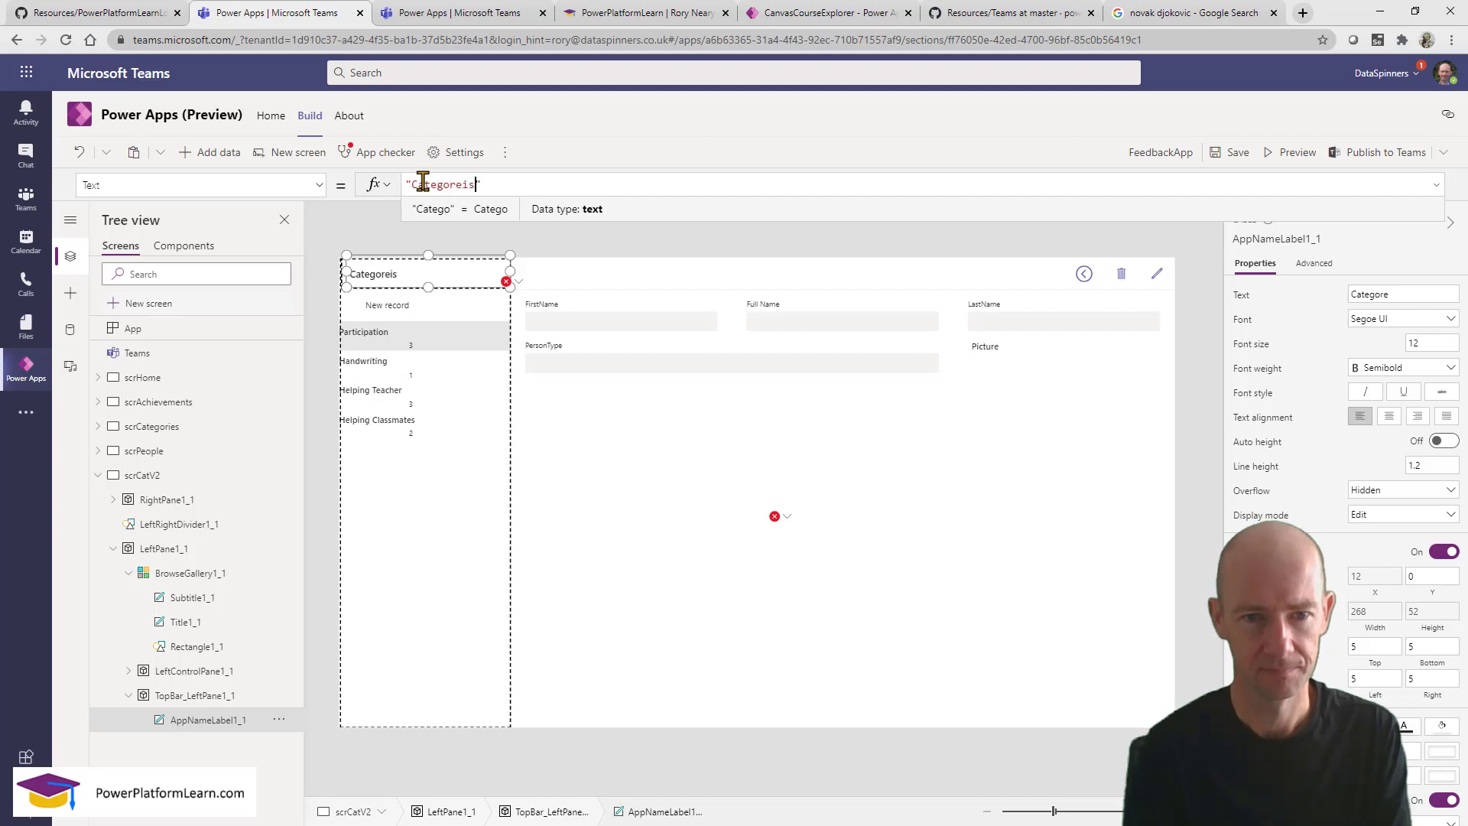
{"action": "key", "text": "BackSpace"}
{"action": "key", "text": "BackSpace"}
{"action": "type", "text": "ies"}
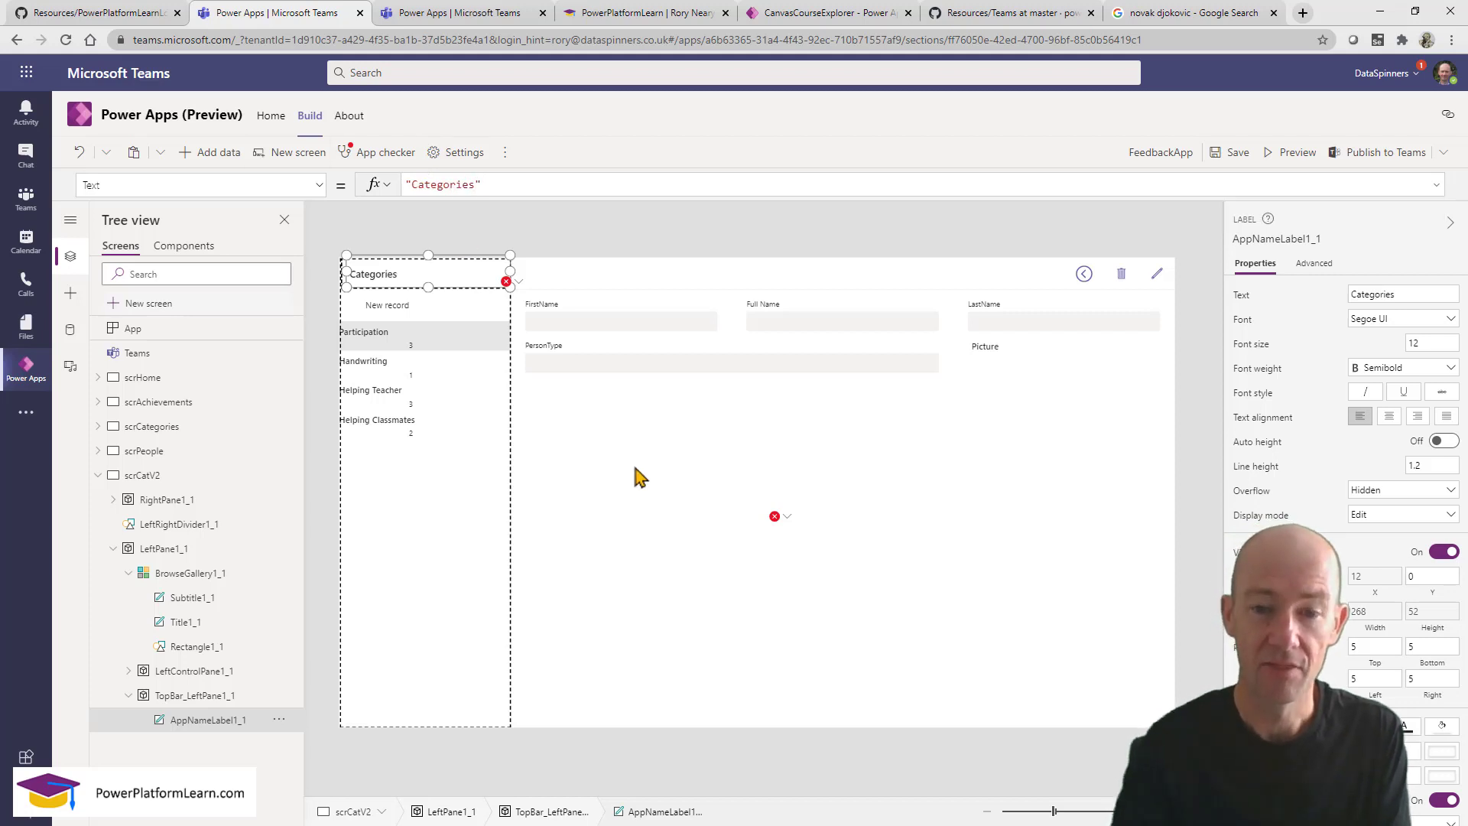
{"action": "left_click", "coordinate": [633, 461]}
{"action": "left_click", "coordinate": [704, 639]}
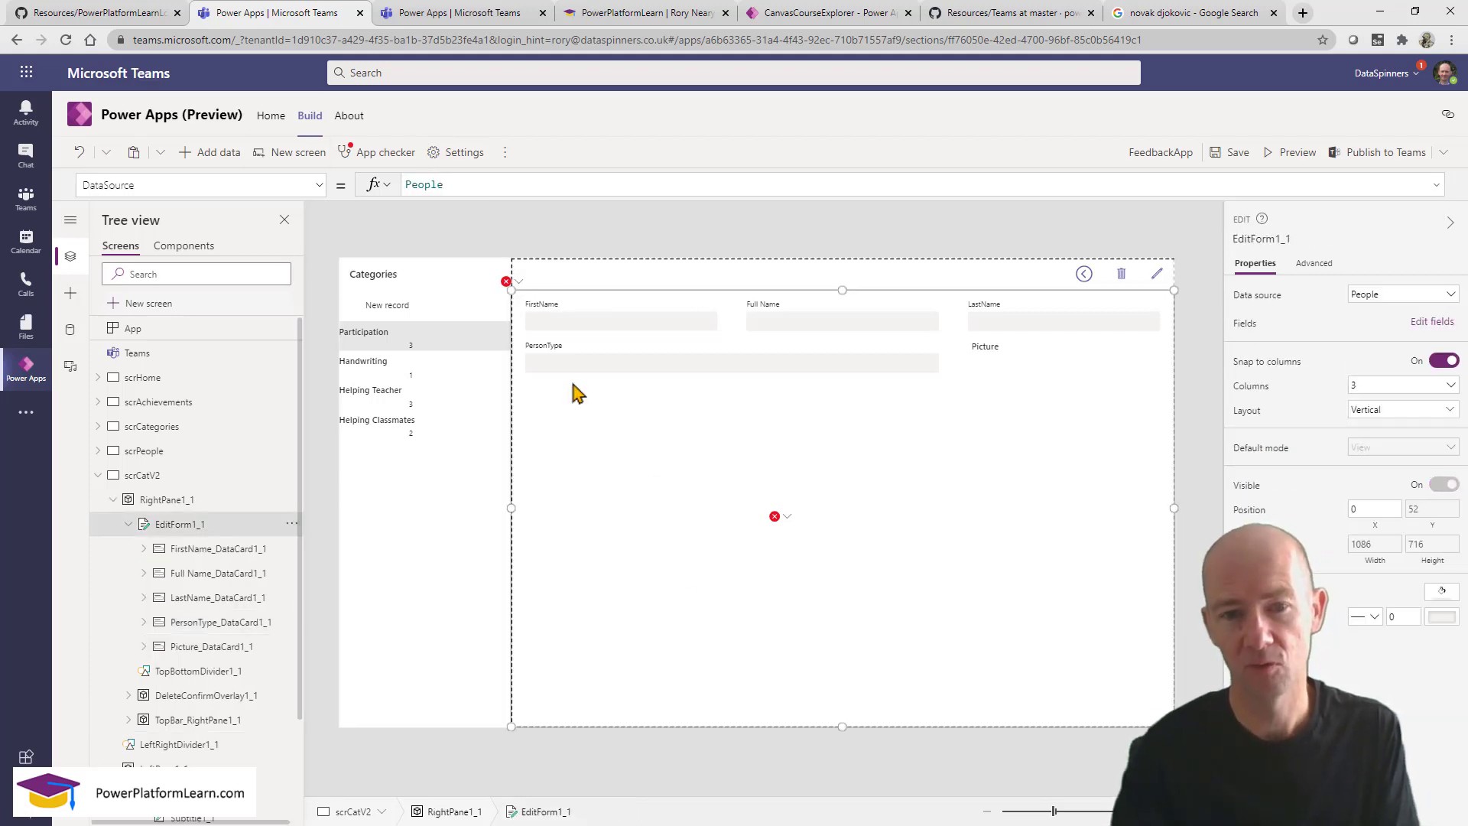
Set the edit form's data source to FeedbackCategories, replace its data cards, and open the erroring formula.
{"action": "left_click", "coordinate": [519, 285]}
{"action": "left_click", "coordinate": [561, 303]}
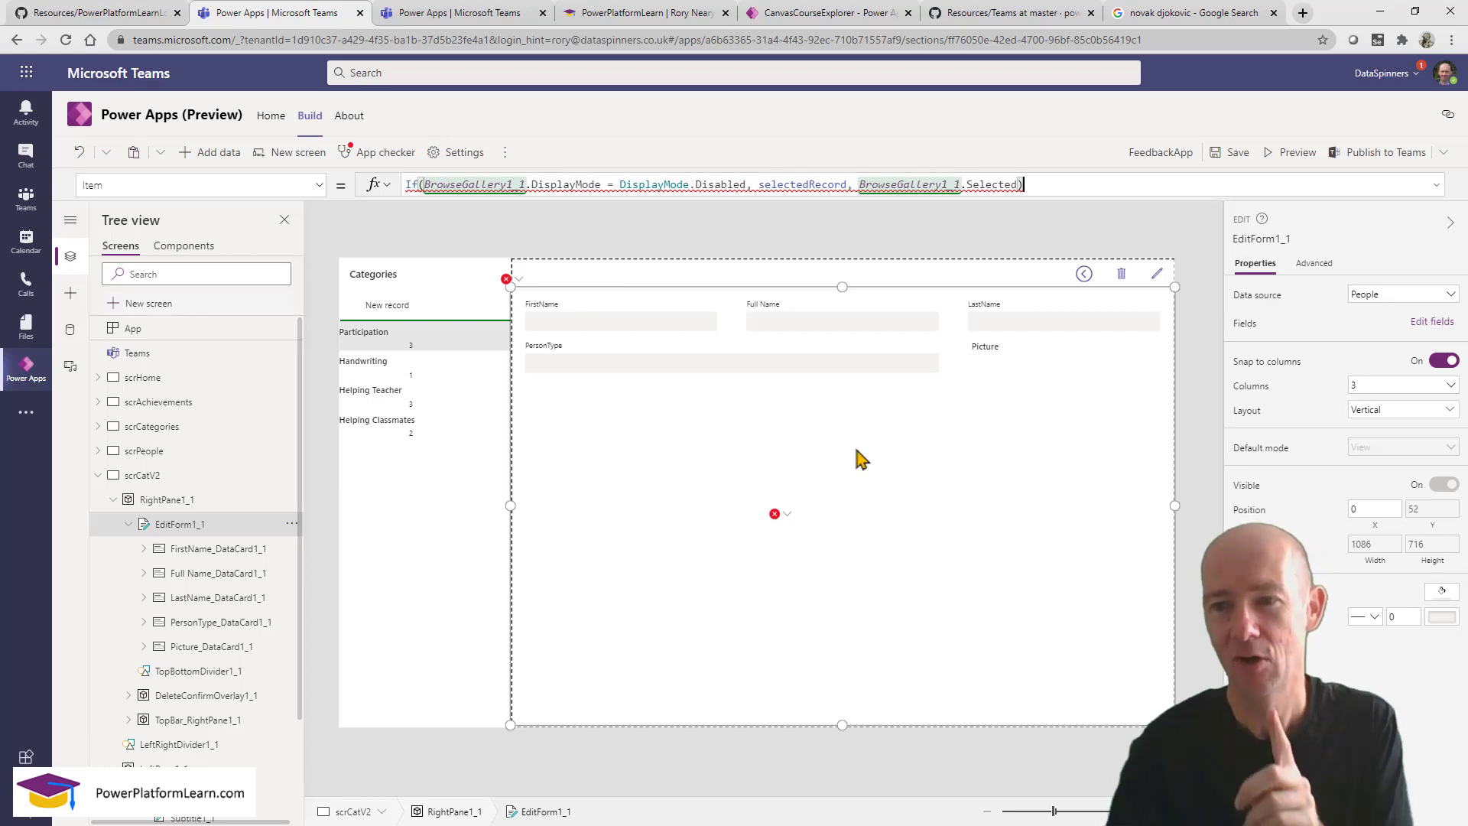
{"action": "left_click", "coordinate": [1407, 297]}
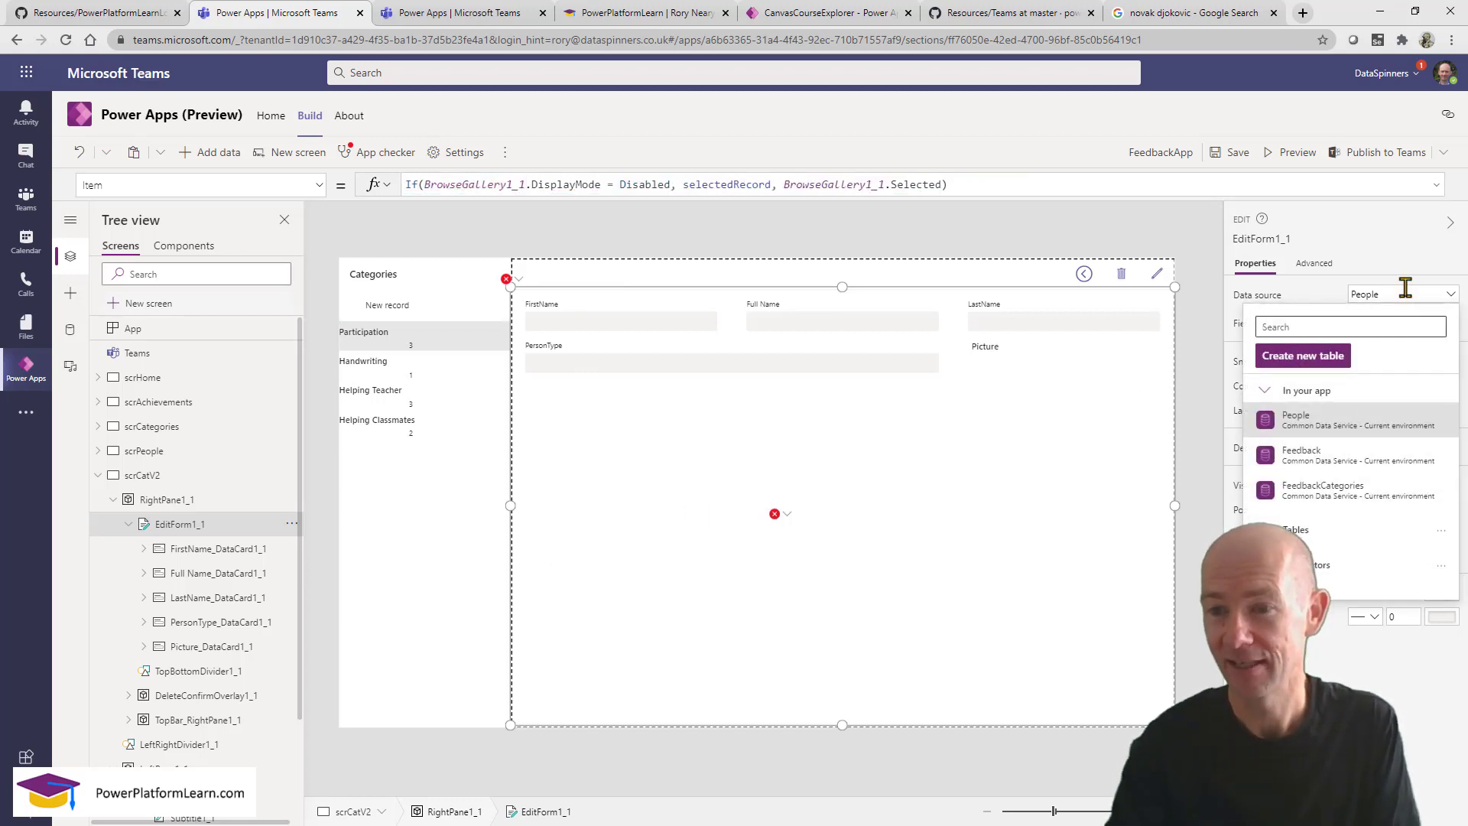
{"action": "left_click", "coordinate": [1335, 494]}
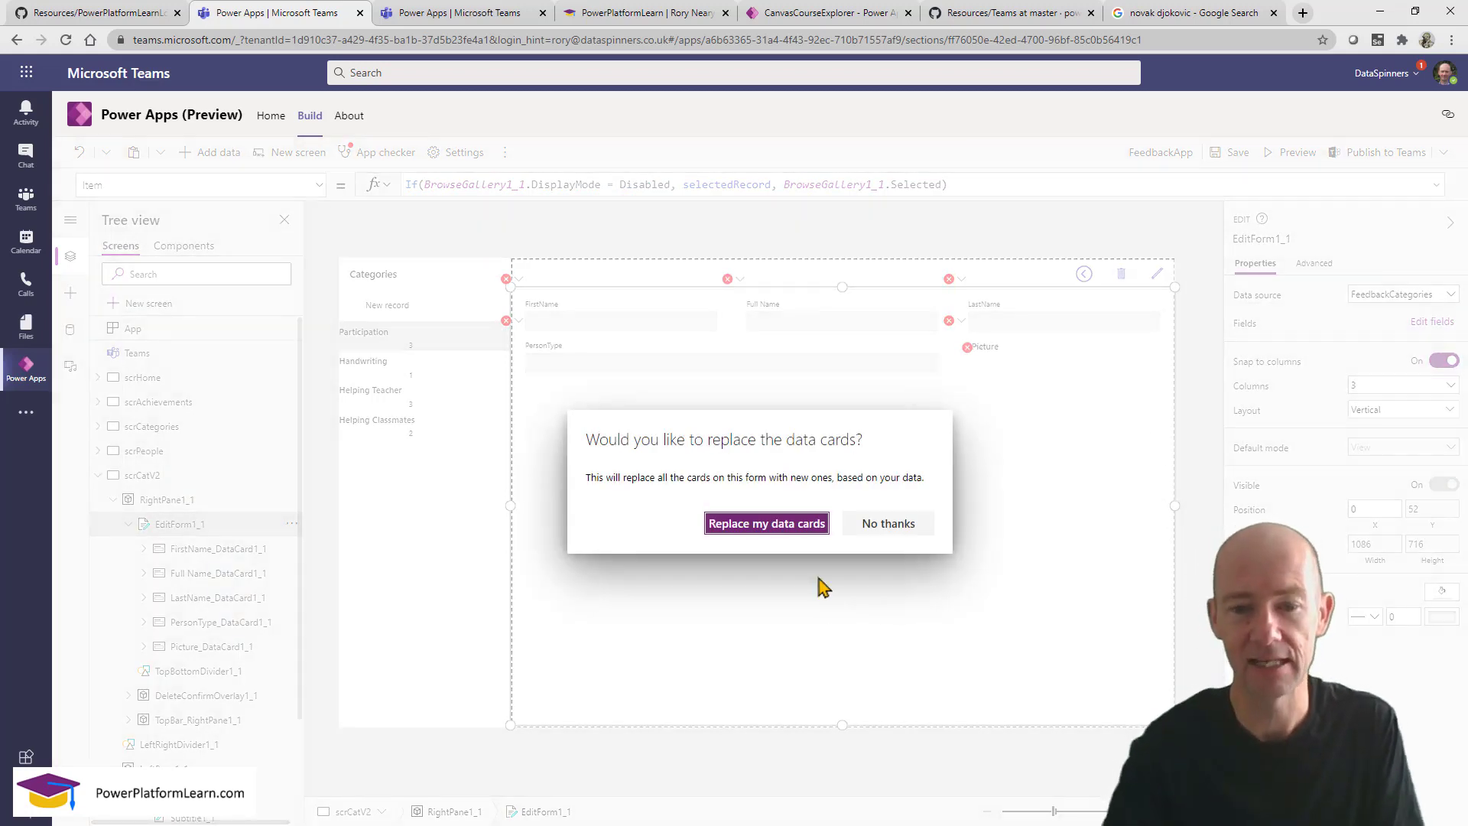
{"action": "left_click", "coordinate": [791, 524]}
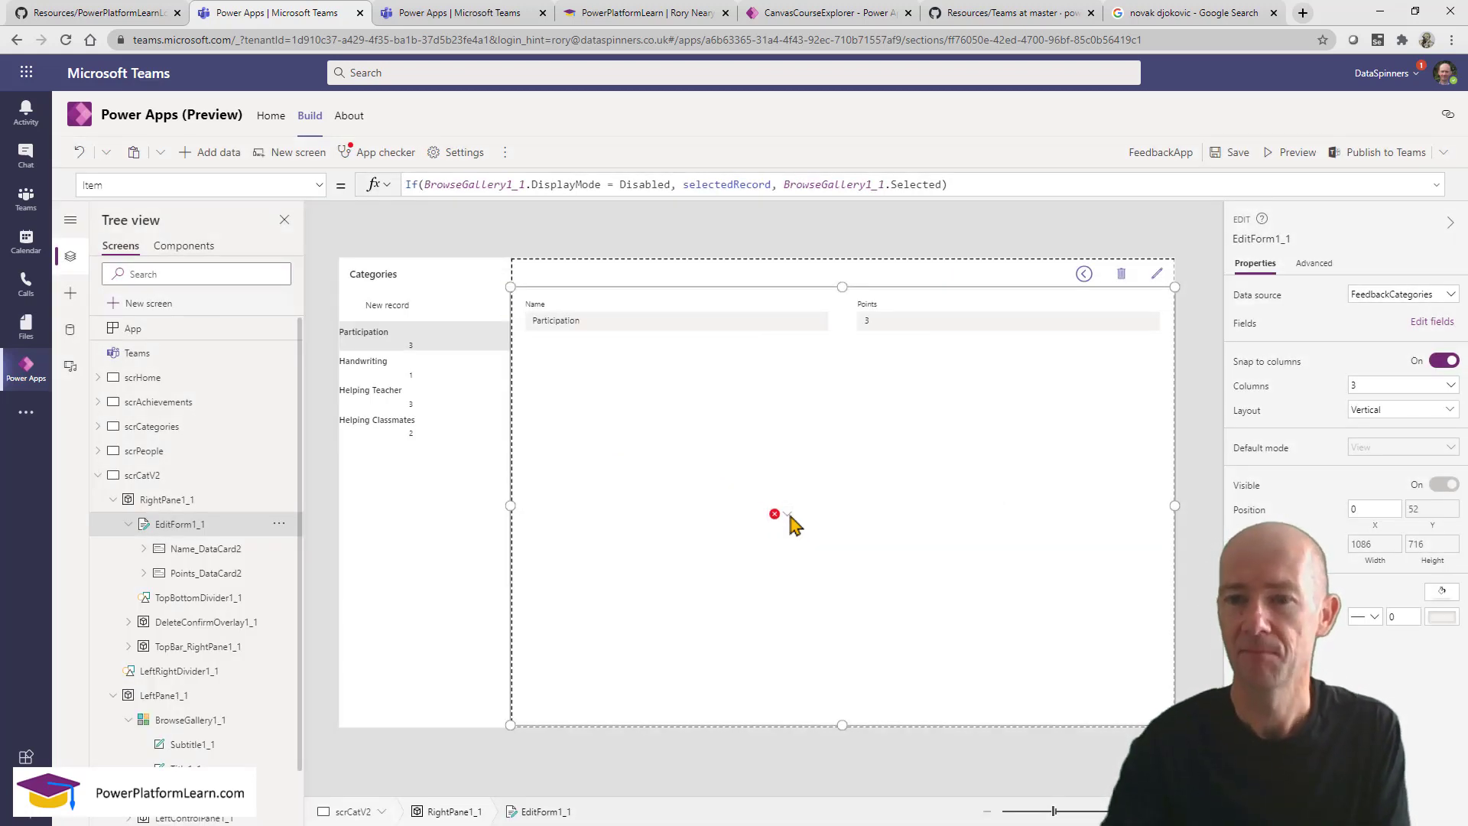
{"action": "left_click", "coordinate": [787, 515]}
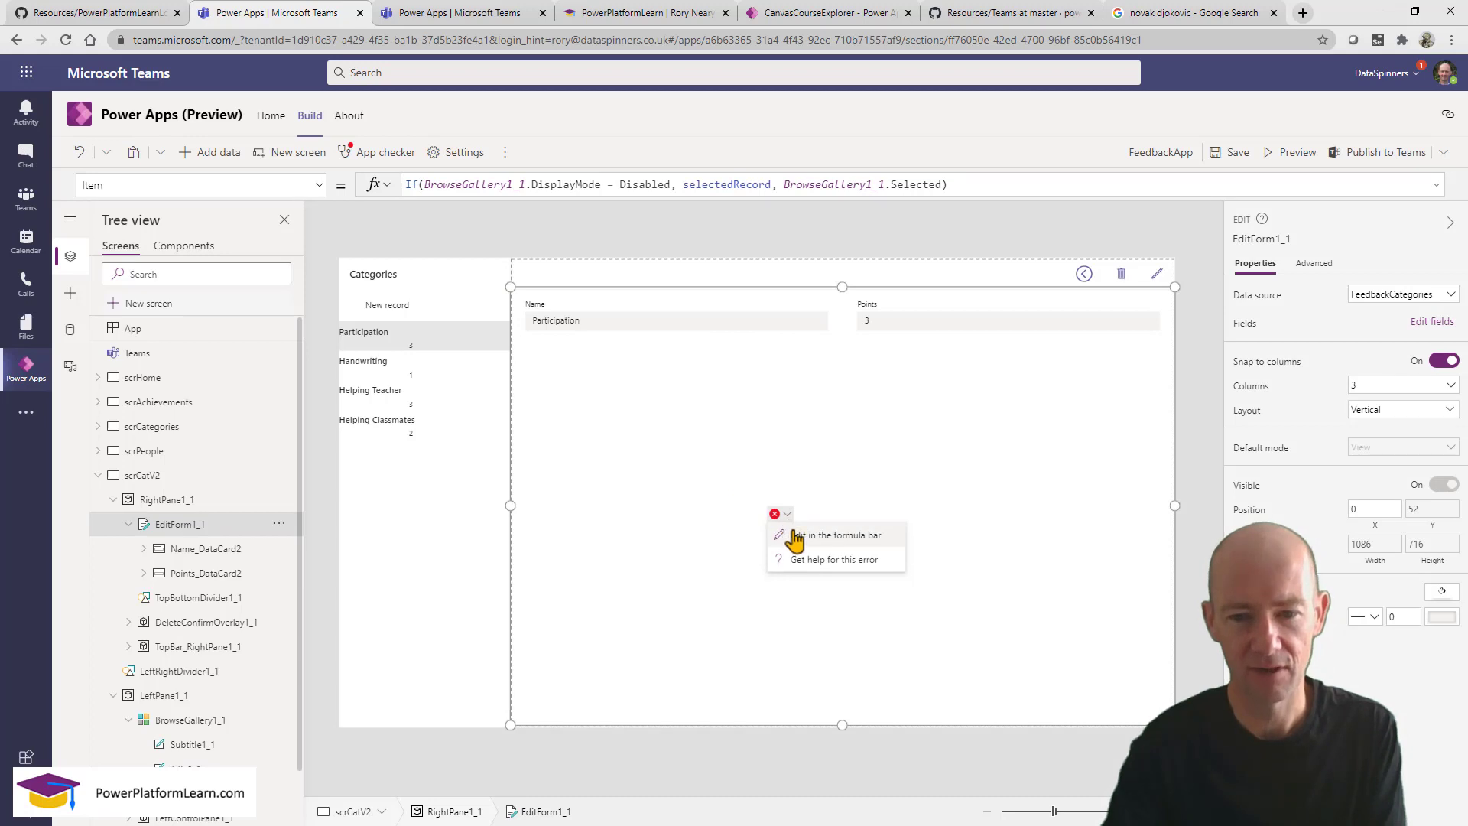
{"action": "left_click", "coordinate": [795, 536]}
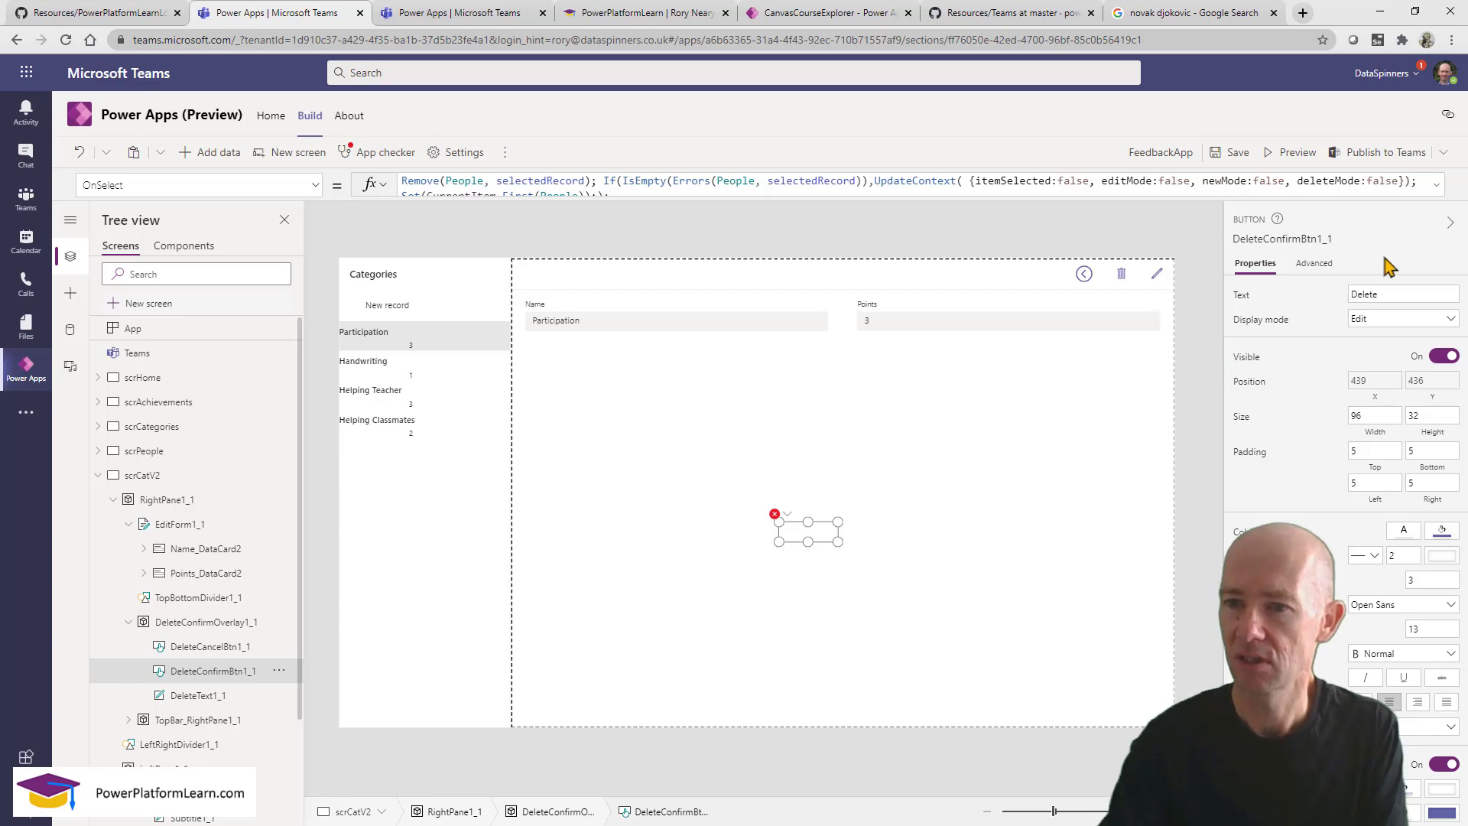
Preview, select Helping Teacher and request deletion, then inspect the confirm button's formula.
{"action": "left_click", "coordinate": [1298, 154]}
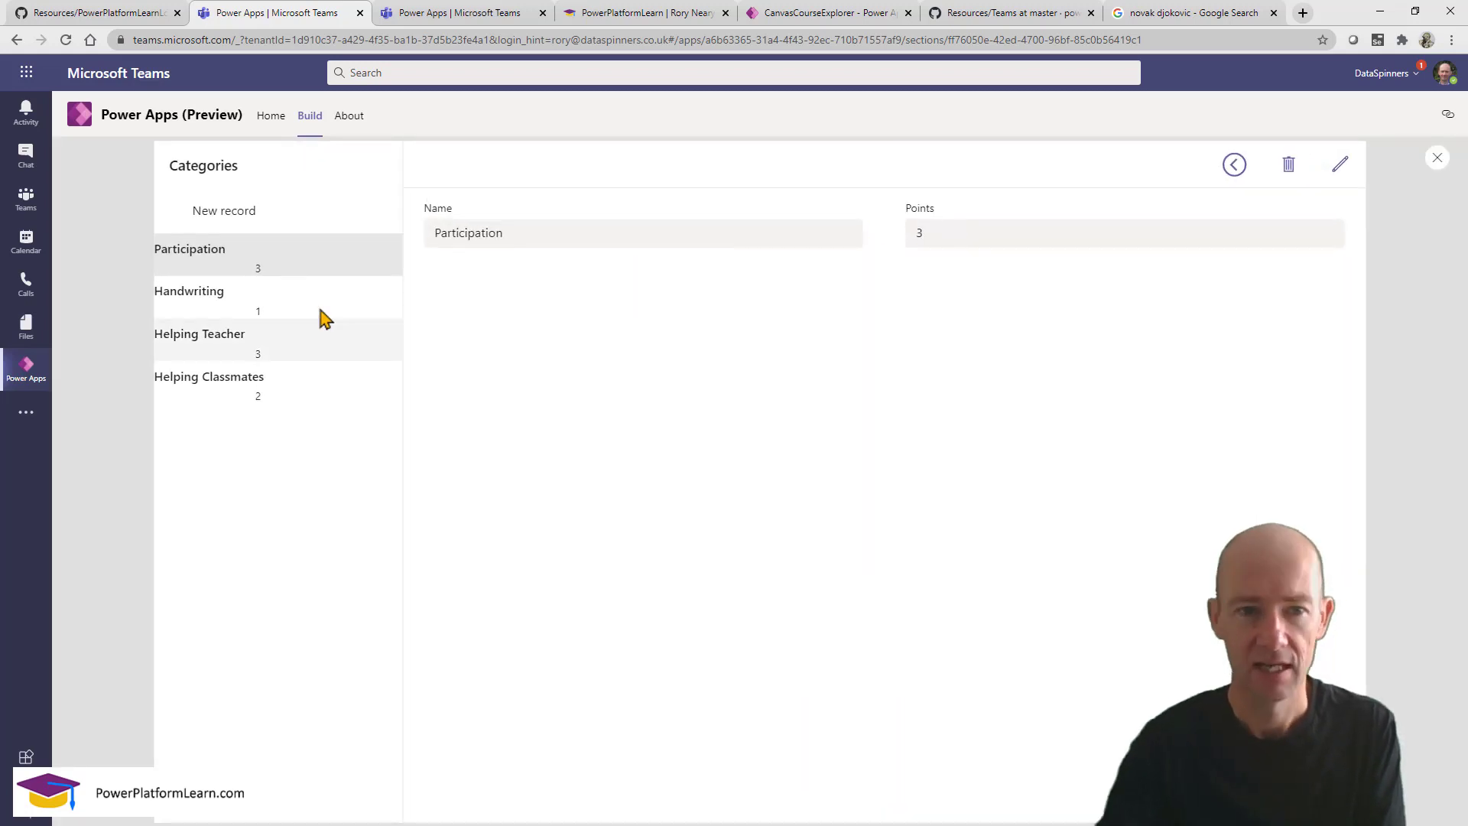
{"action": "left_click", "coordinate": [324, 315]}
{"action": "left_click", "coordinate": [313, 353]}
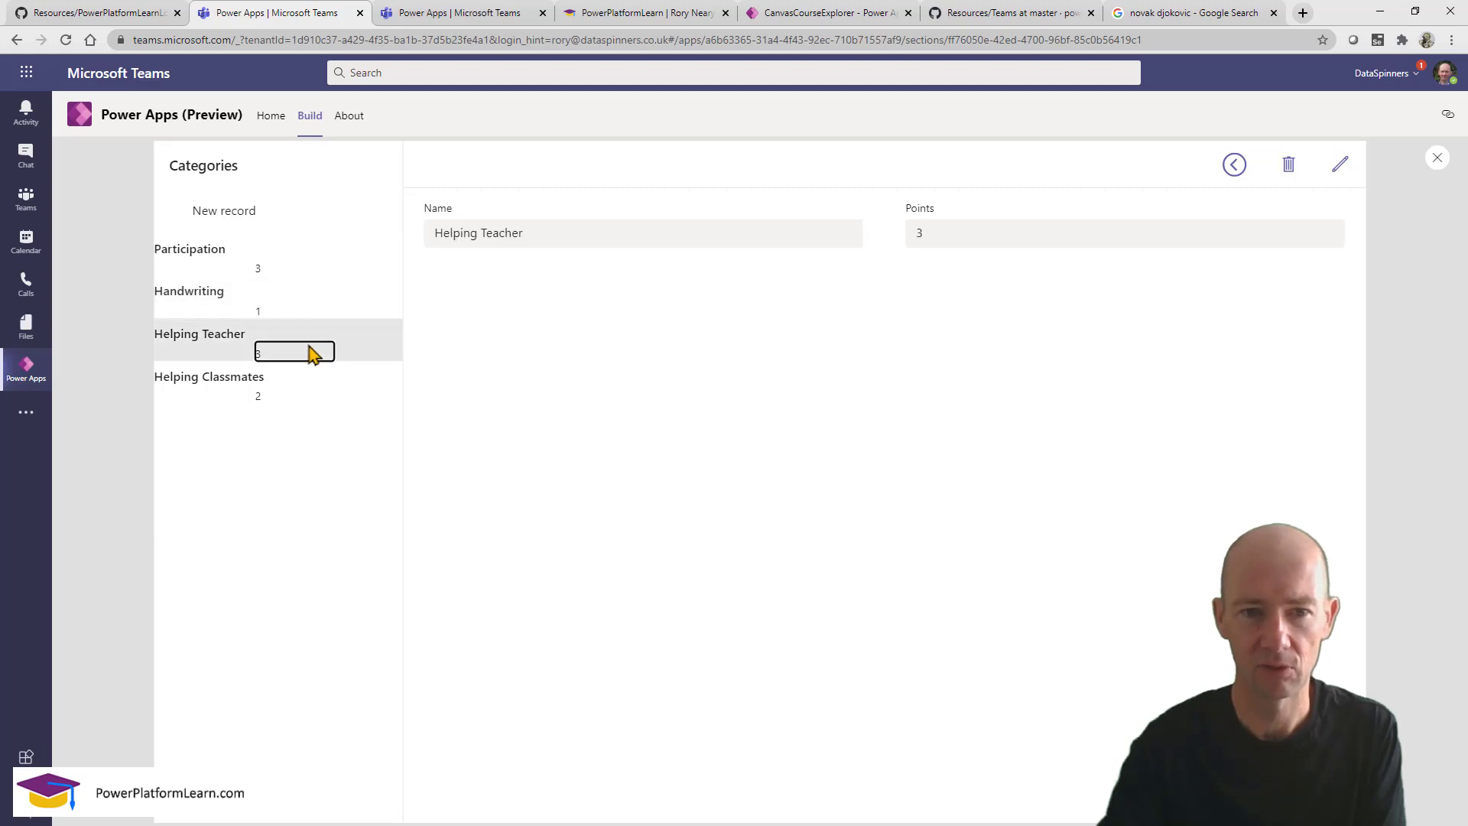
{"action": "left_click", "coordinate": [1289, 168]}
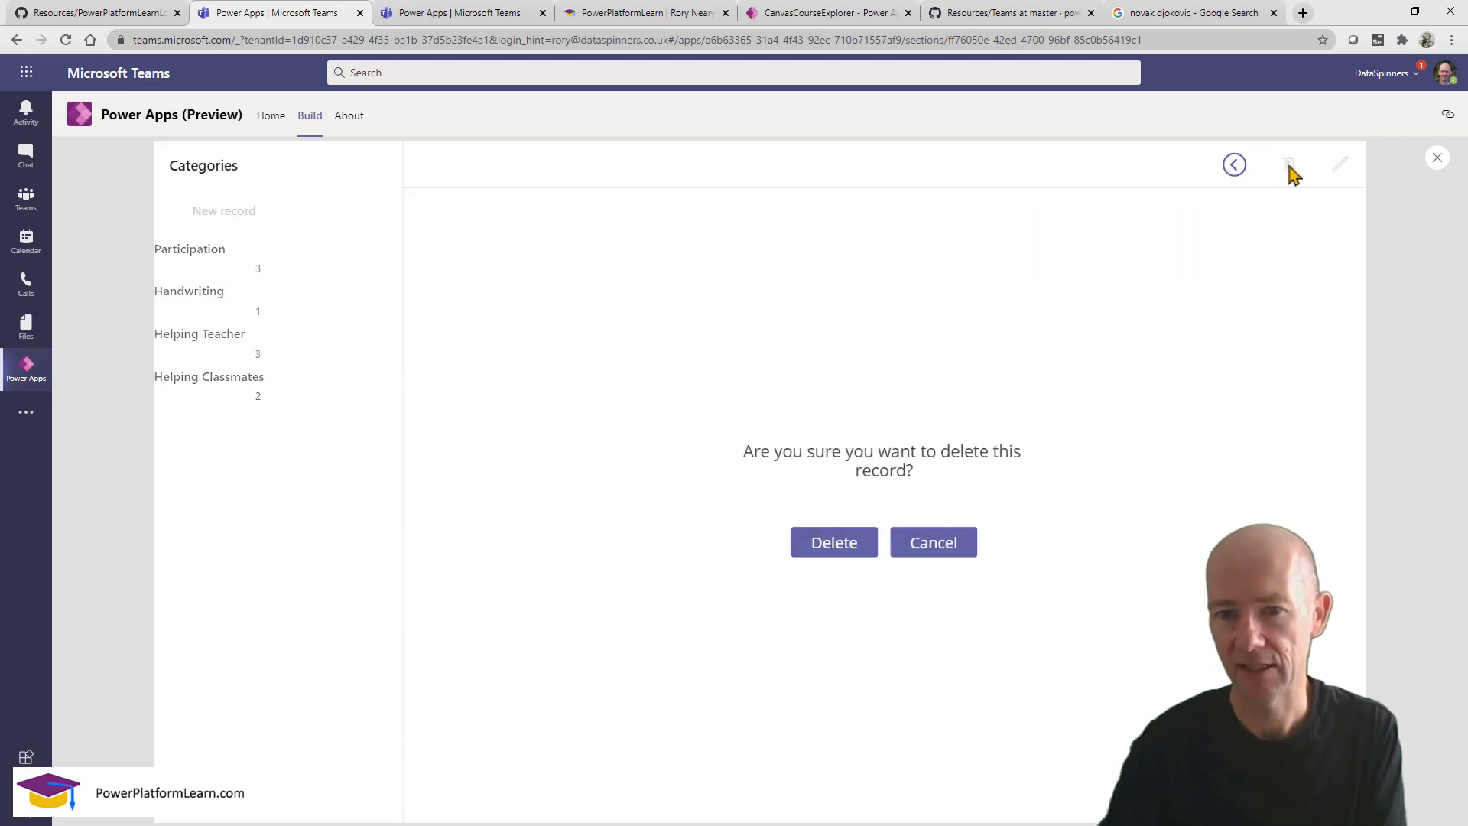
{"action": "left_click", "coordinate": [1436, 162]}
{"action": "left_click", "coordinate": [795, 533]}
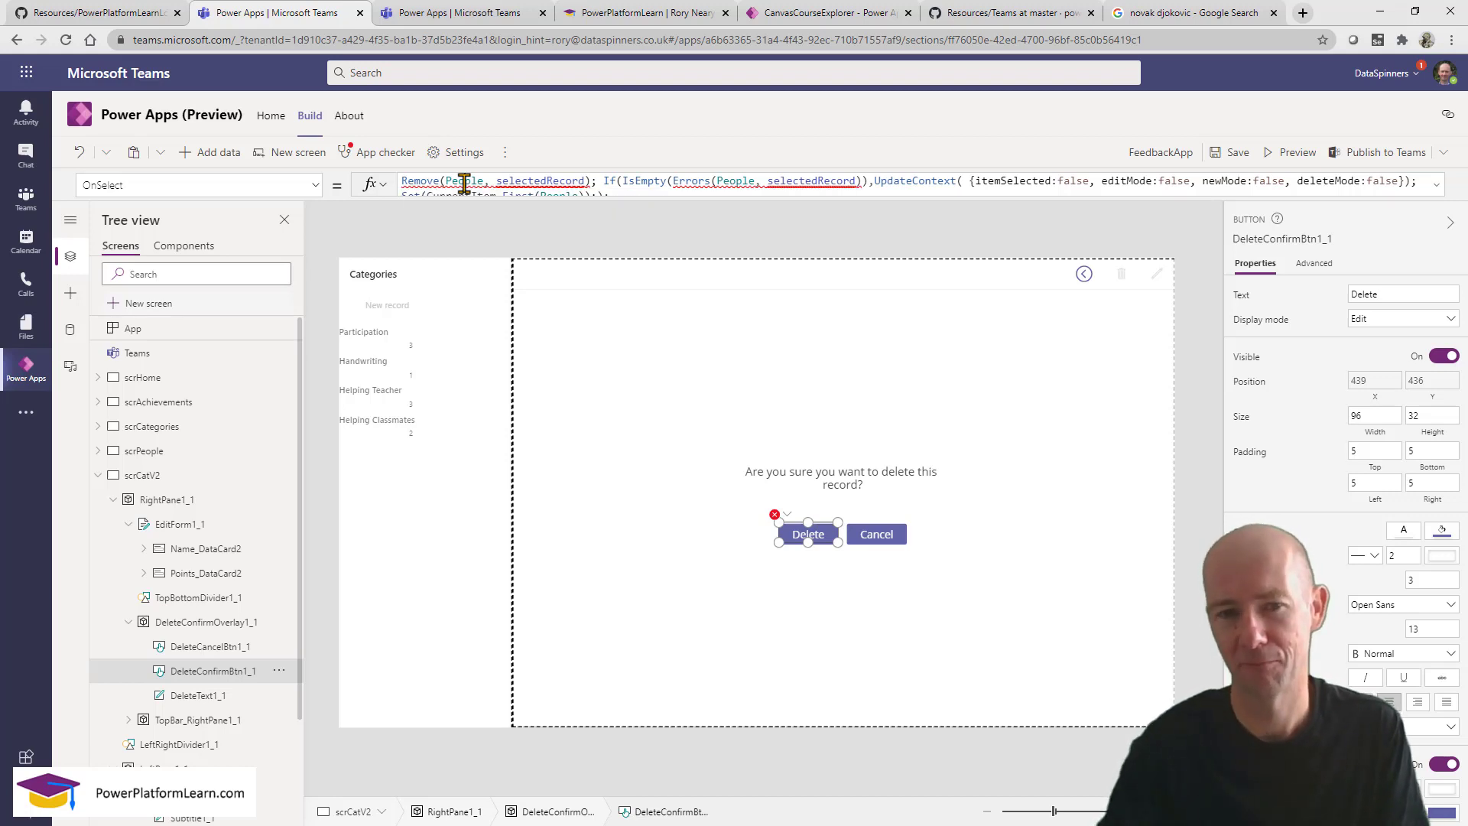
Replace People with FeedbackCategories in both Remove() and Errors() of the confirm button's OnSelect.
{"action": "double_click", "coordinate": [464, 184]}
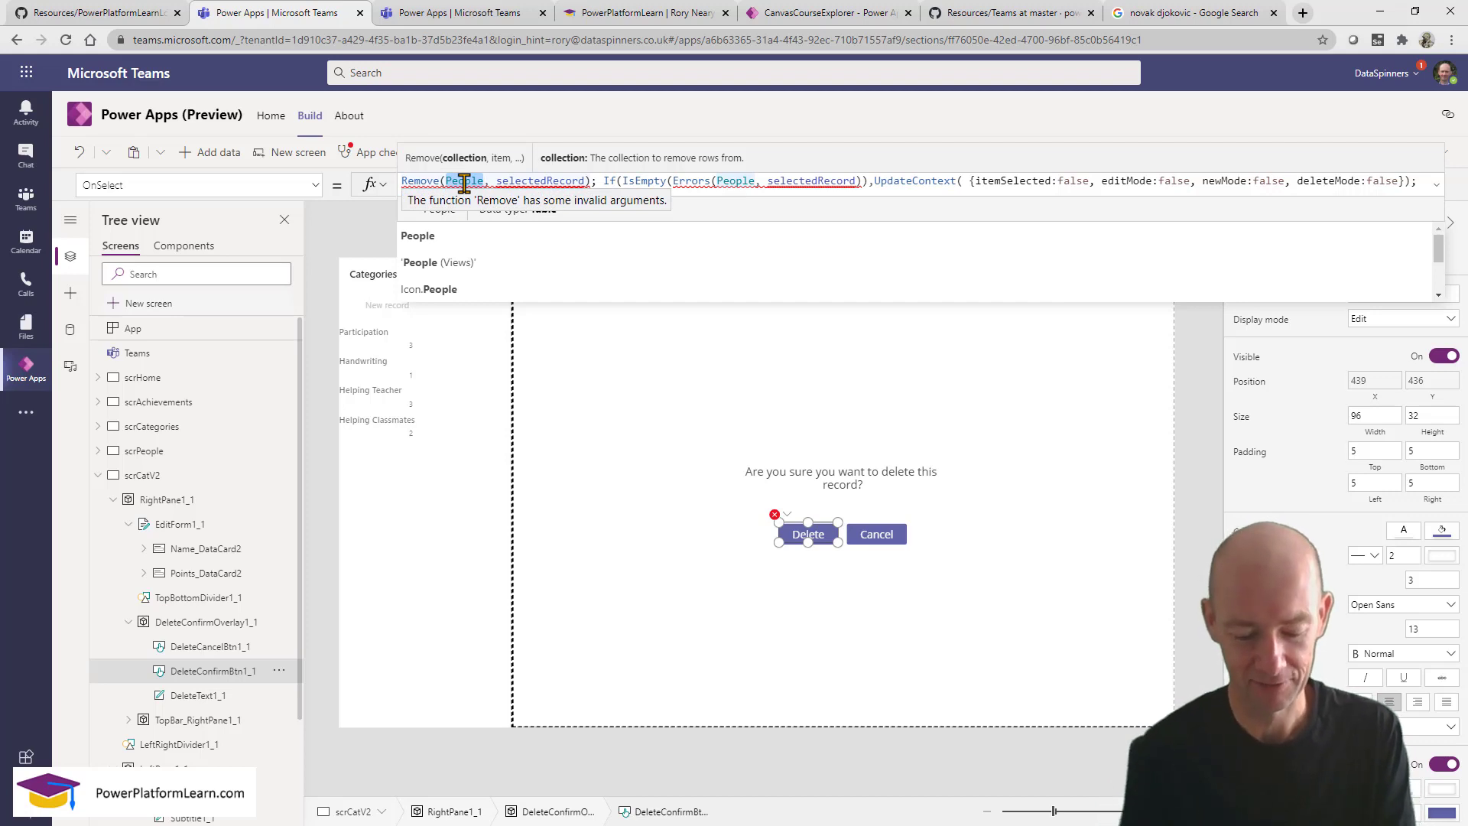
{"action": "type", "text": "fee"}
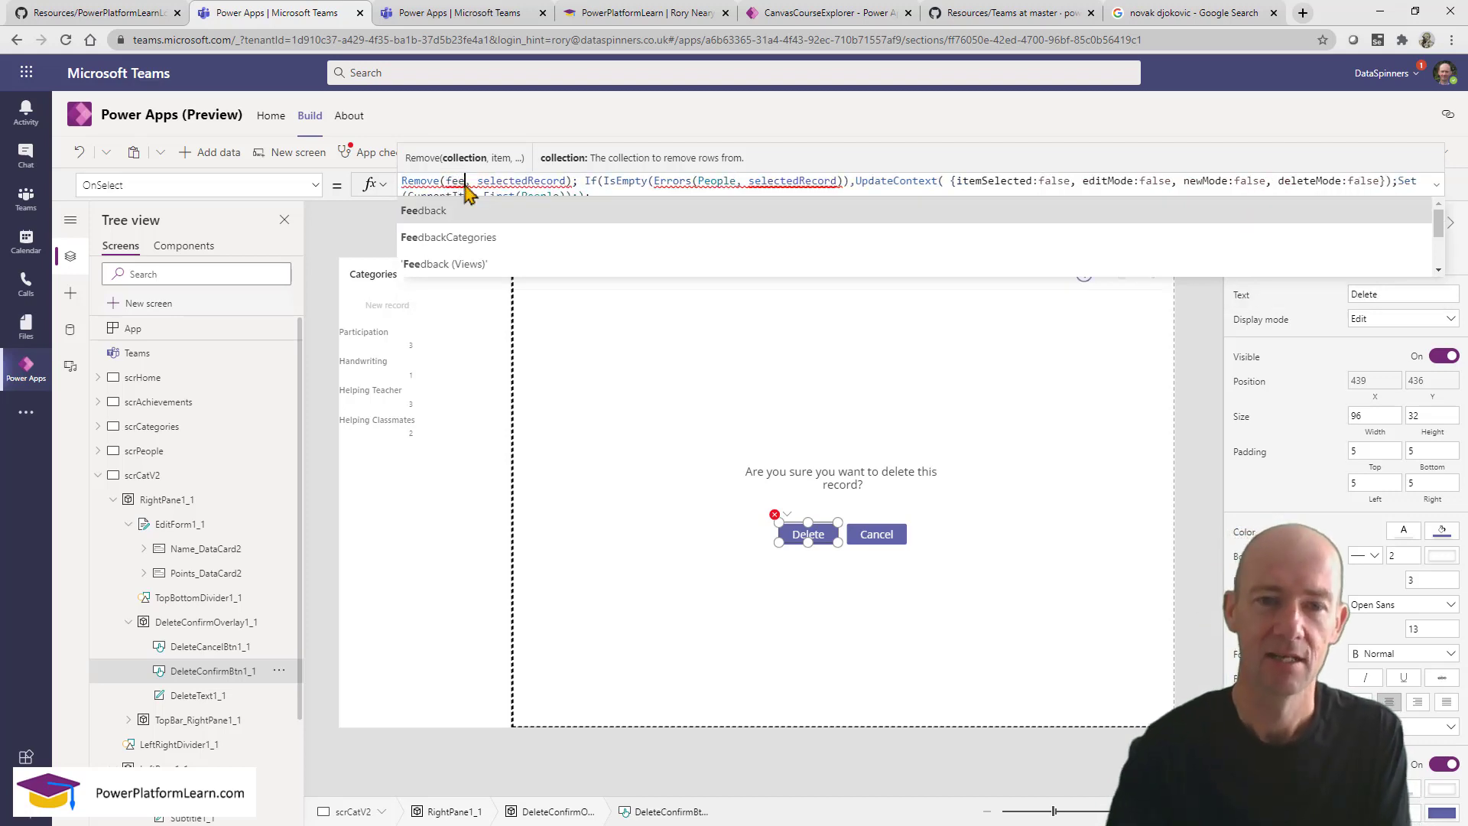
{"action": "left_click", "coordinate": [486, 239]}
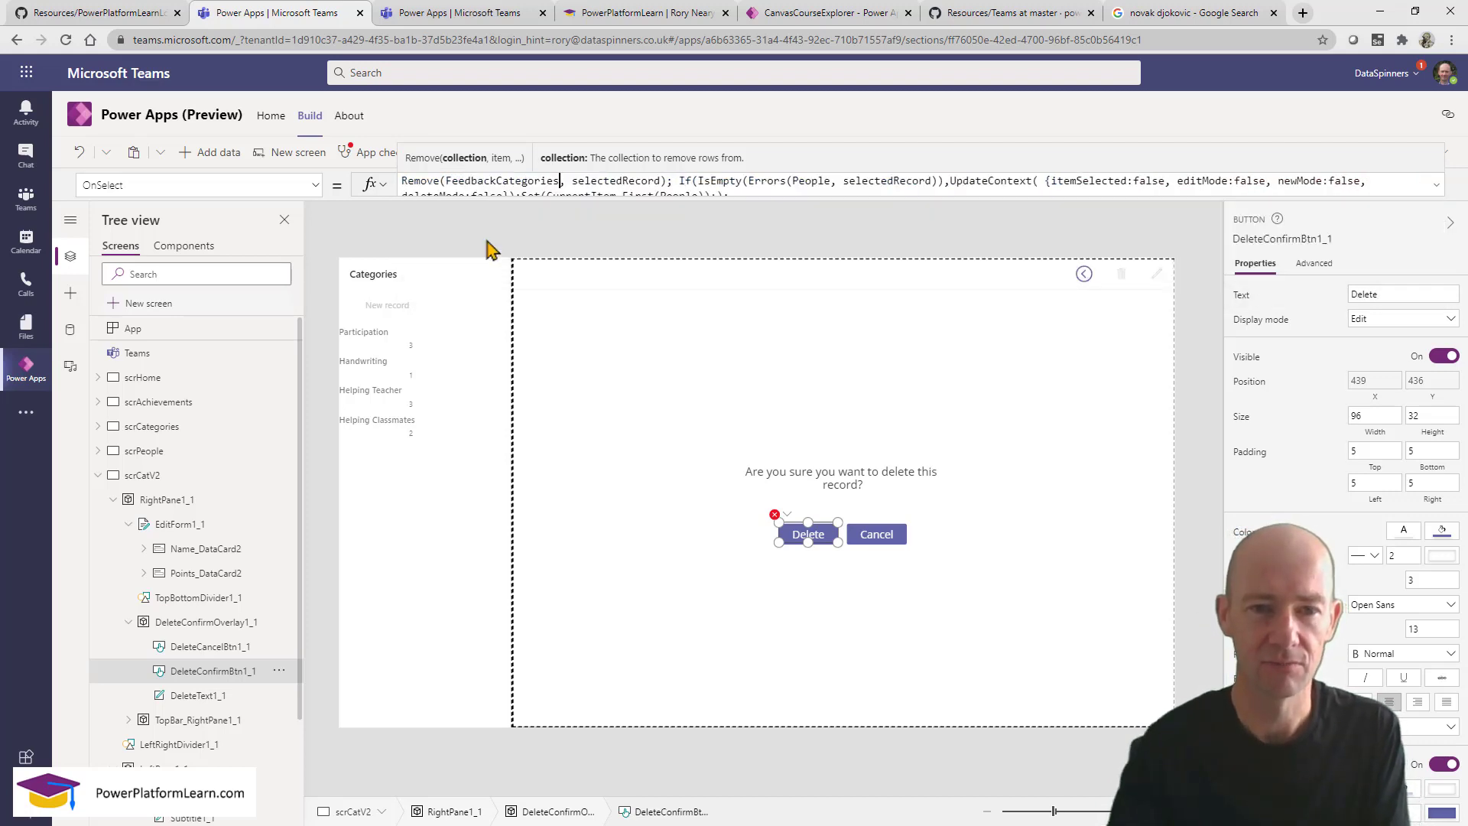
{"action": "double_click", "coordinate": [489, 181]}
{"action": "key", "text": "ctrl+c"}
{"action": "double_click", "coordinate": [811, 181]}
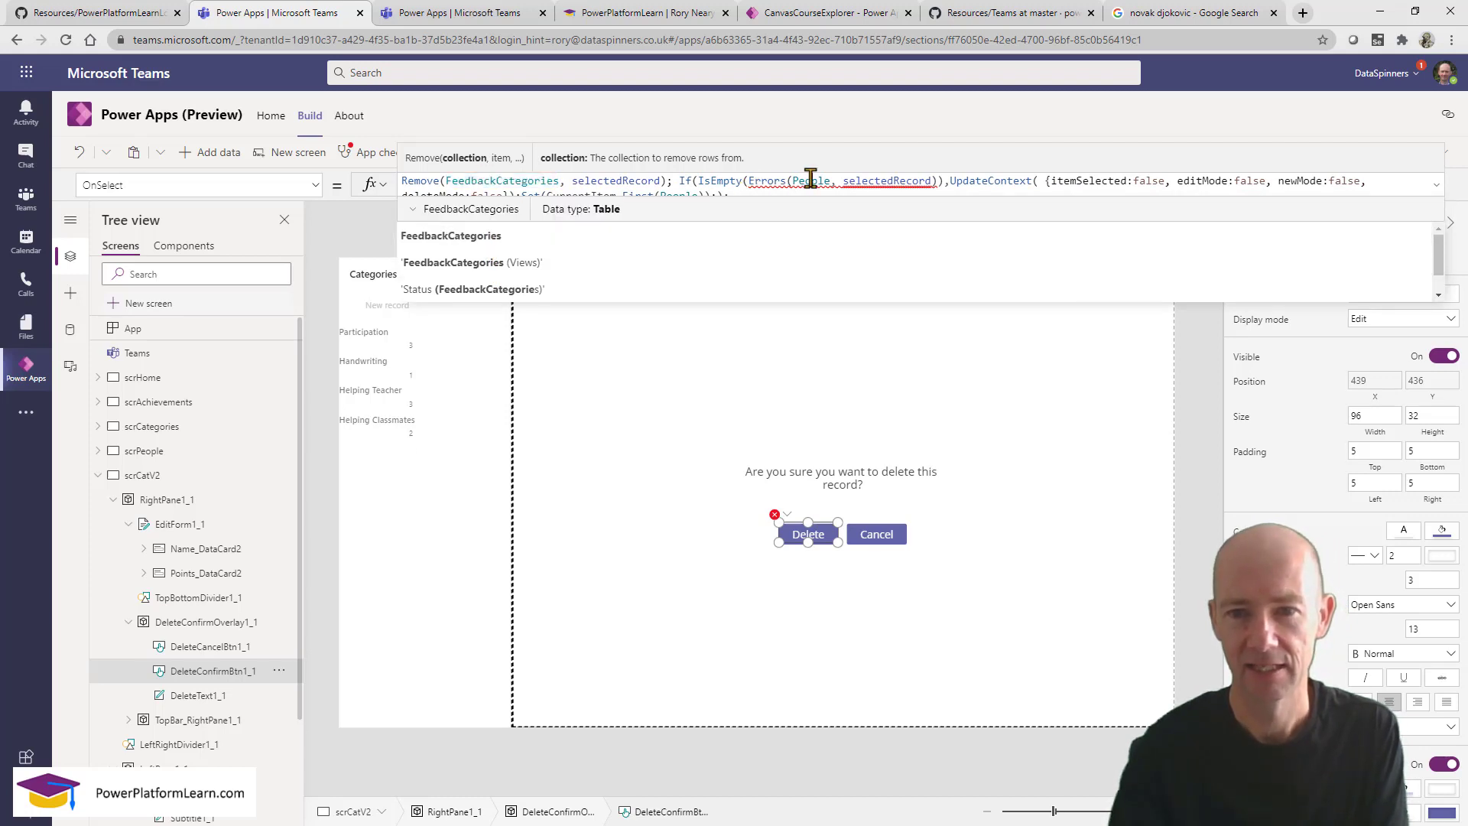
{"action": "key", "text": "ctrl+v"}
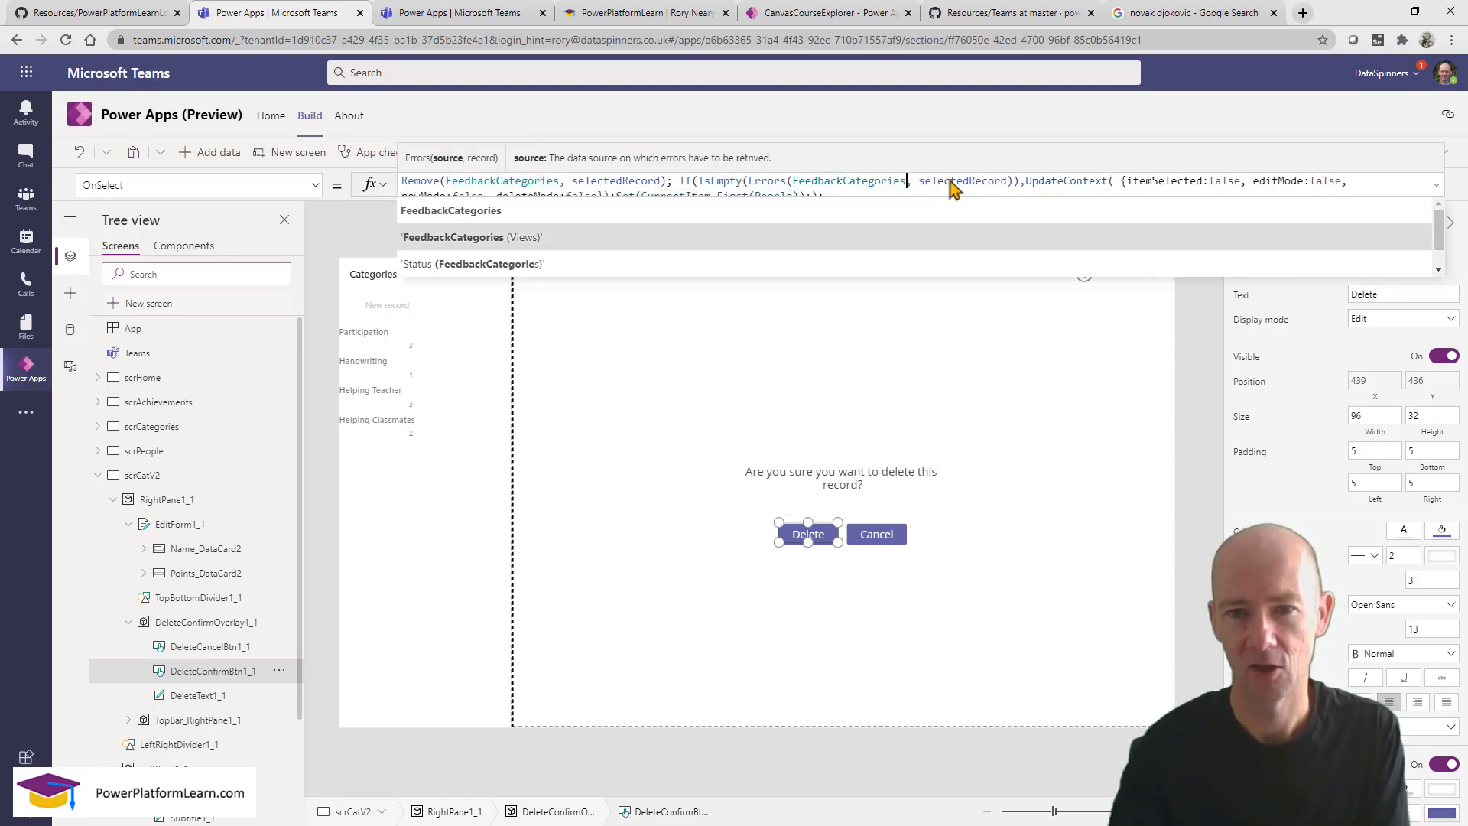
{"action": "left_click", "coordinate": [1435, 186]}
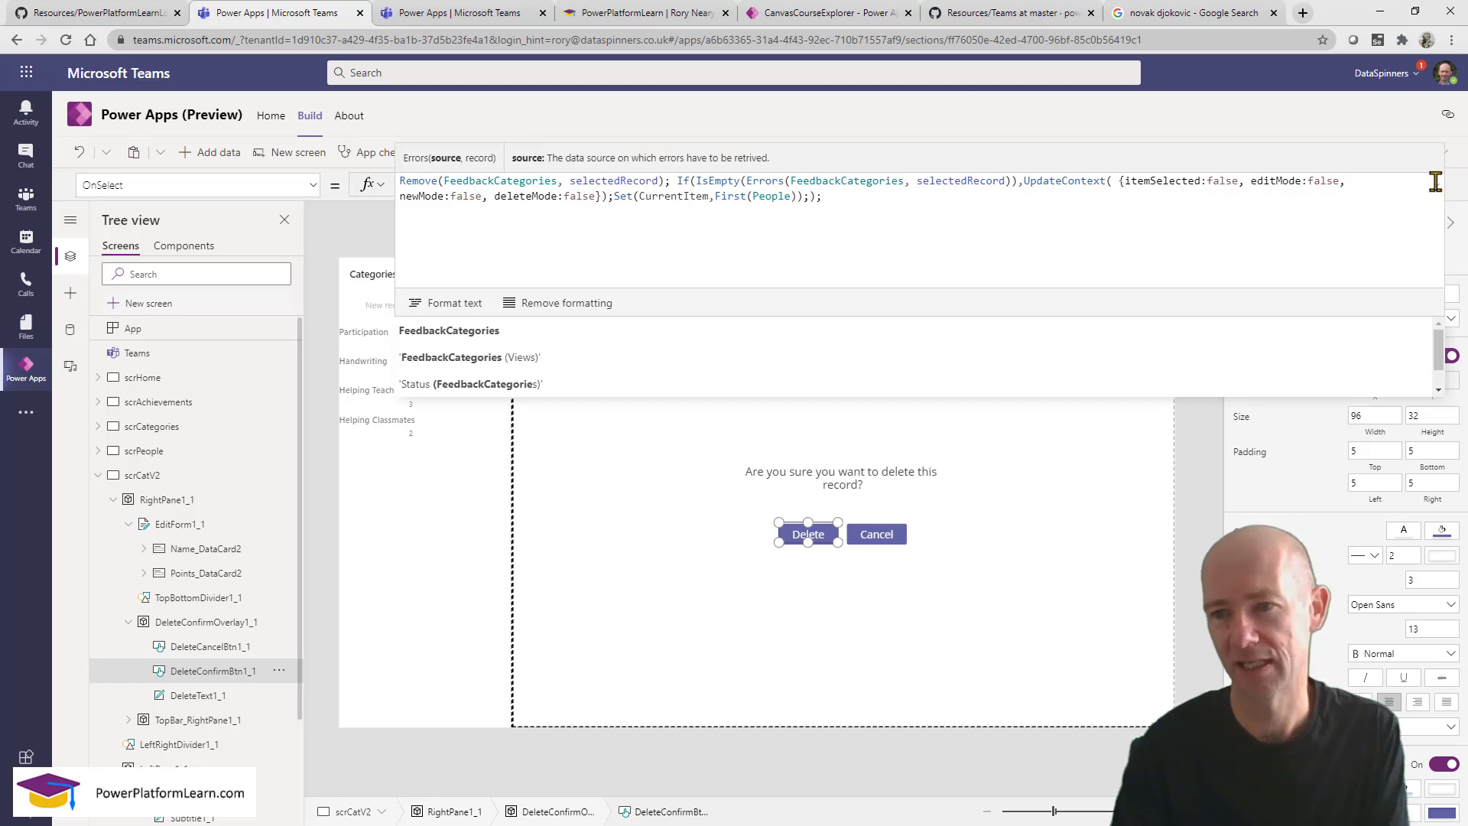
{"action": "left_click", "coordinate": [1437, 190]}
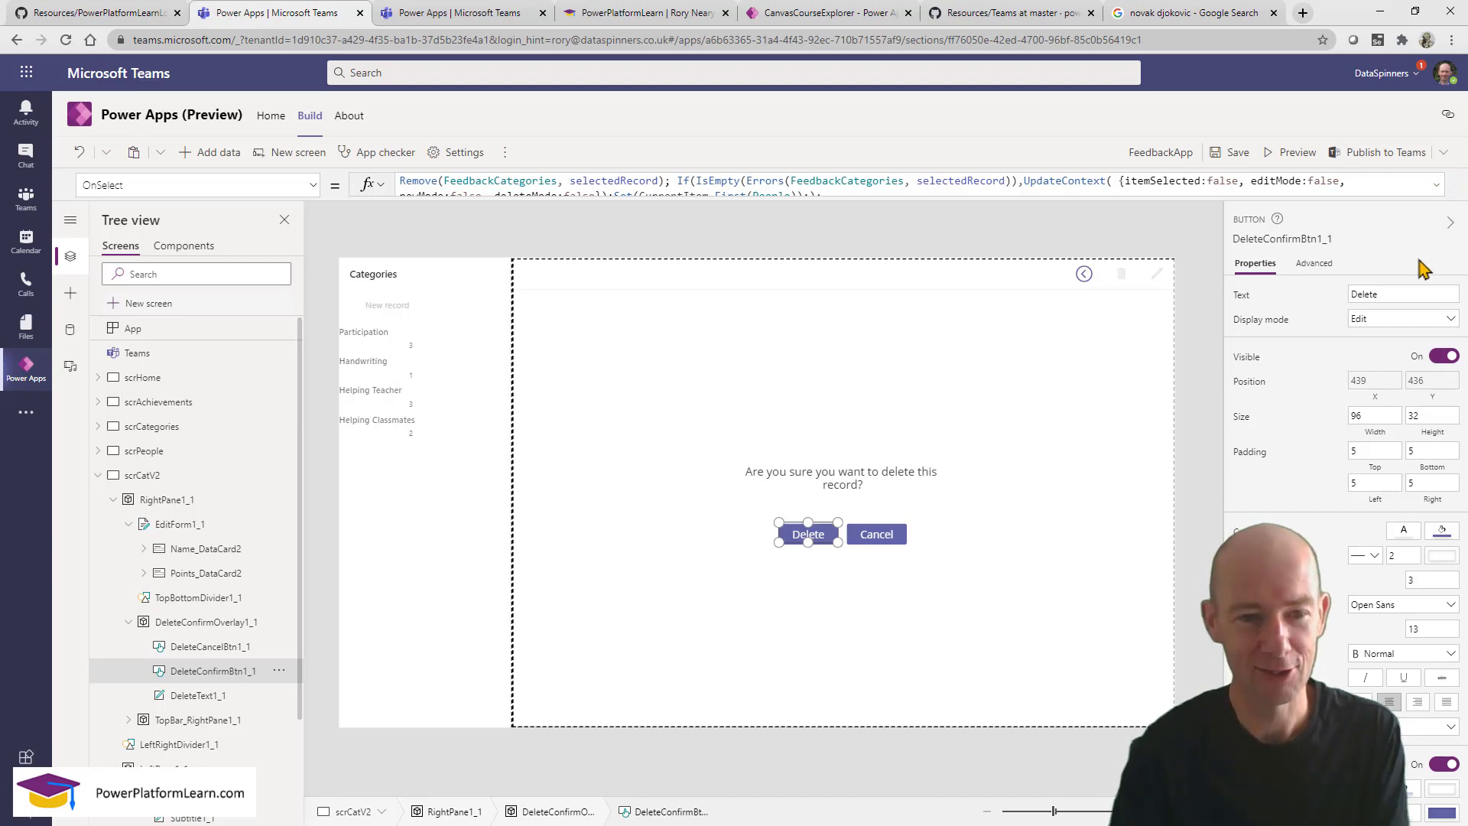
Preview the app, cancel the pending deletion, and check that New record opens a blank form.
{"action": "left_click", "coordinate": [562, 595]}
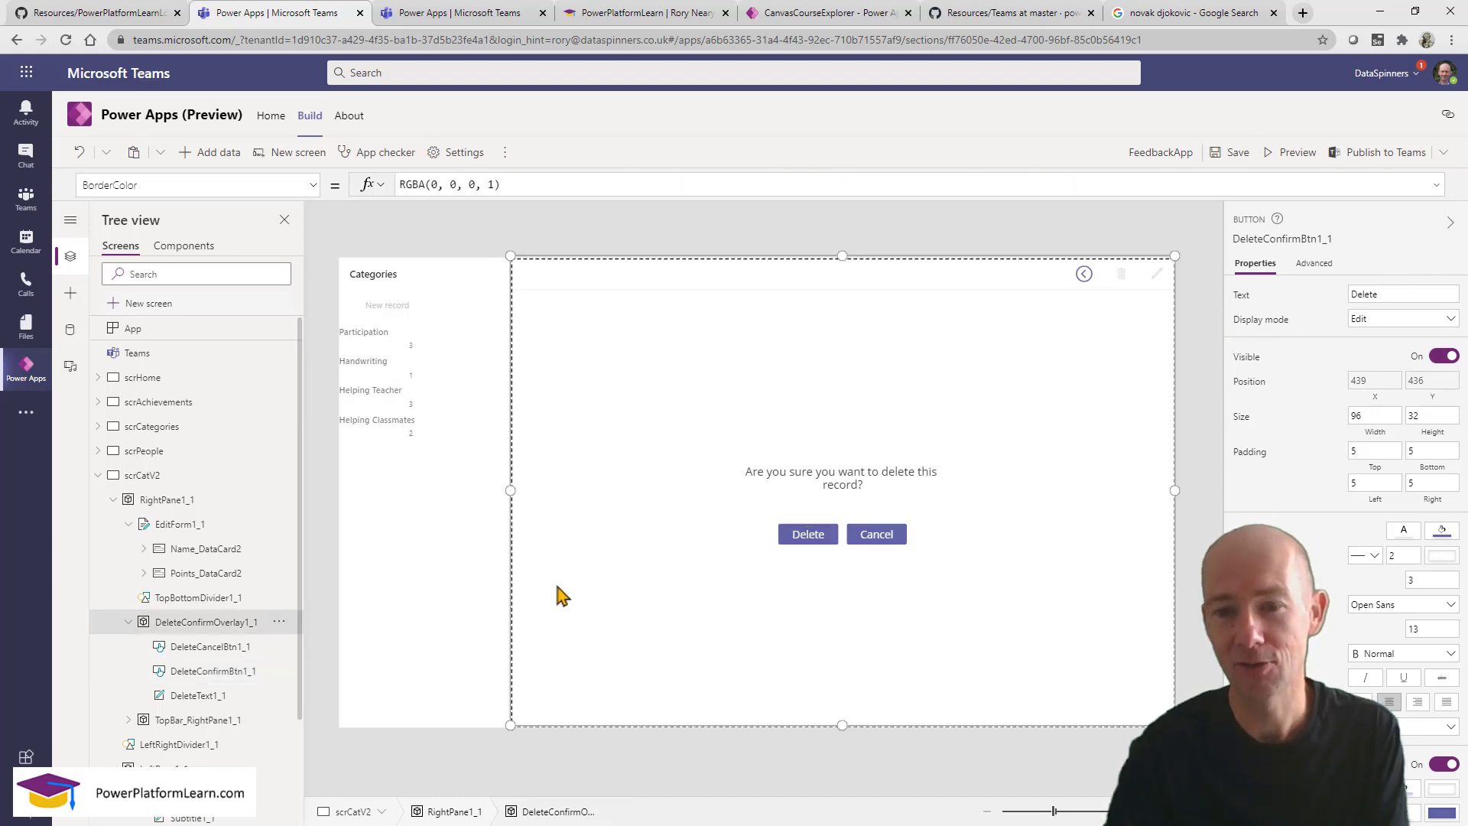
{"action": "left_click", "coordinate": [1293, 157]}
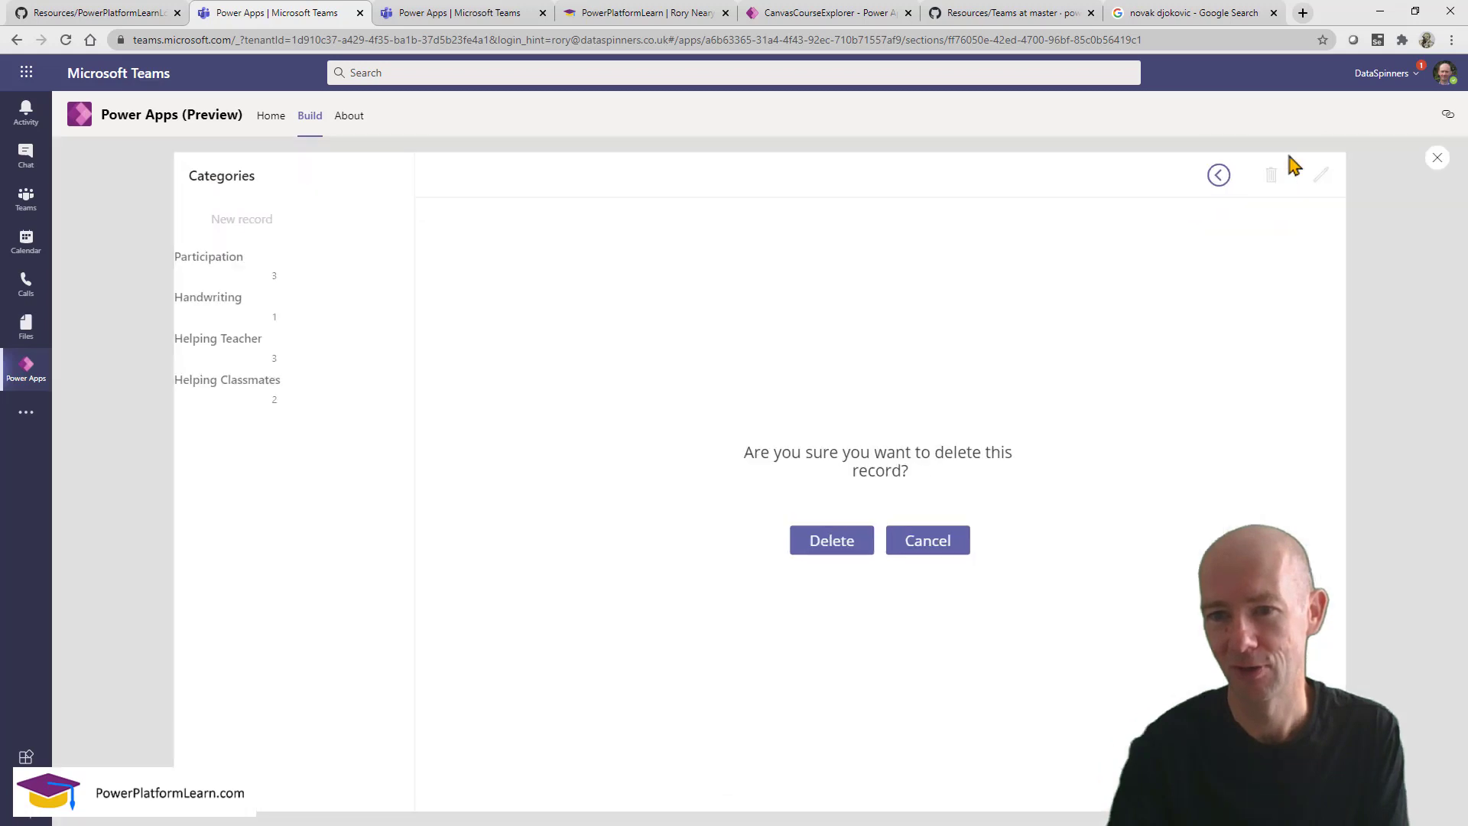
{"action": "left_click", "coordinate": [954, 549]}
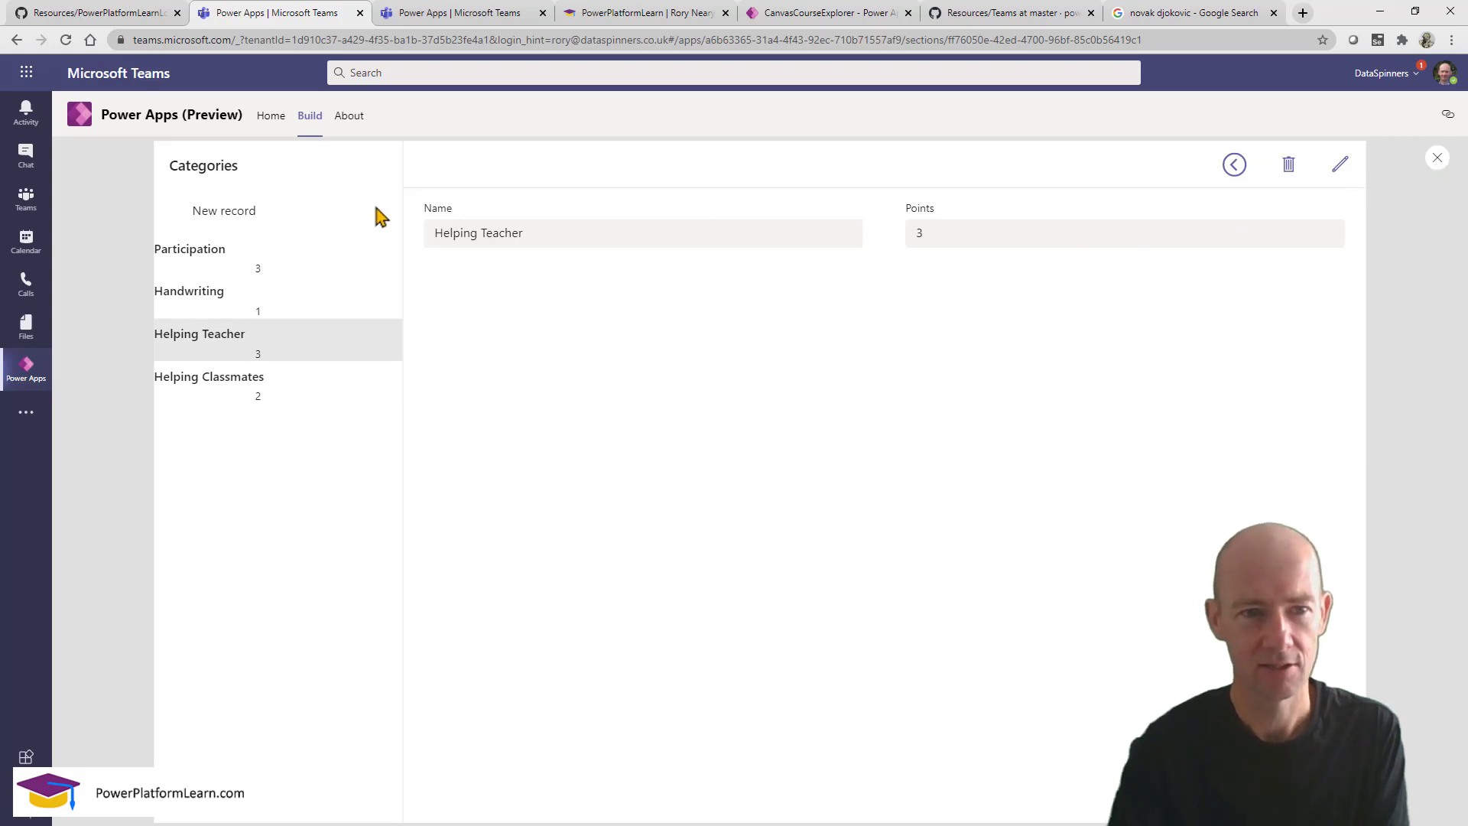
{"action": "left_click", "coordinate": [249, 221]}
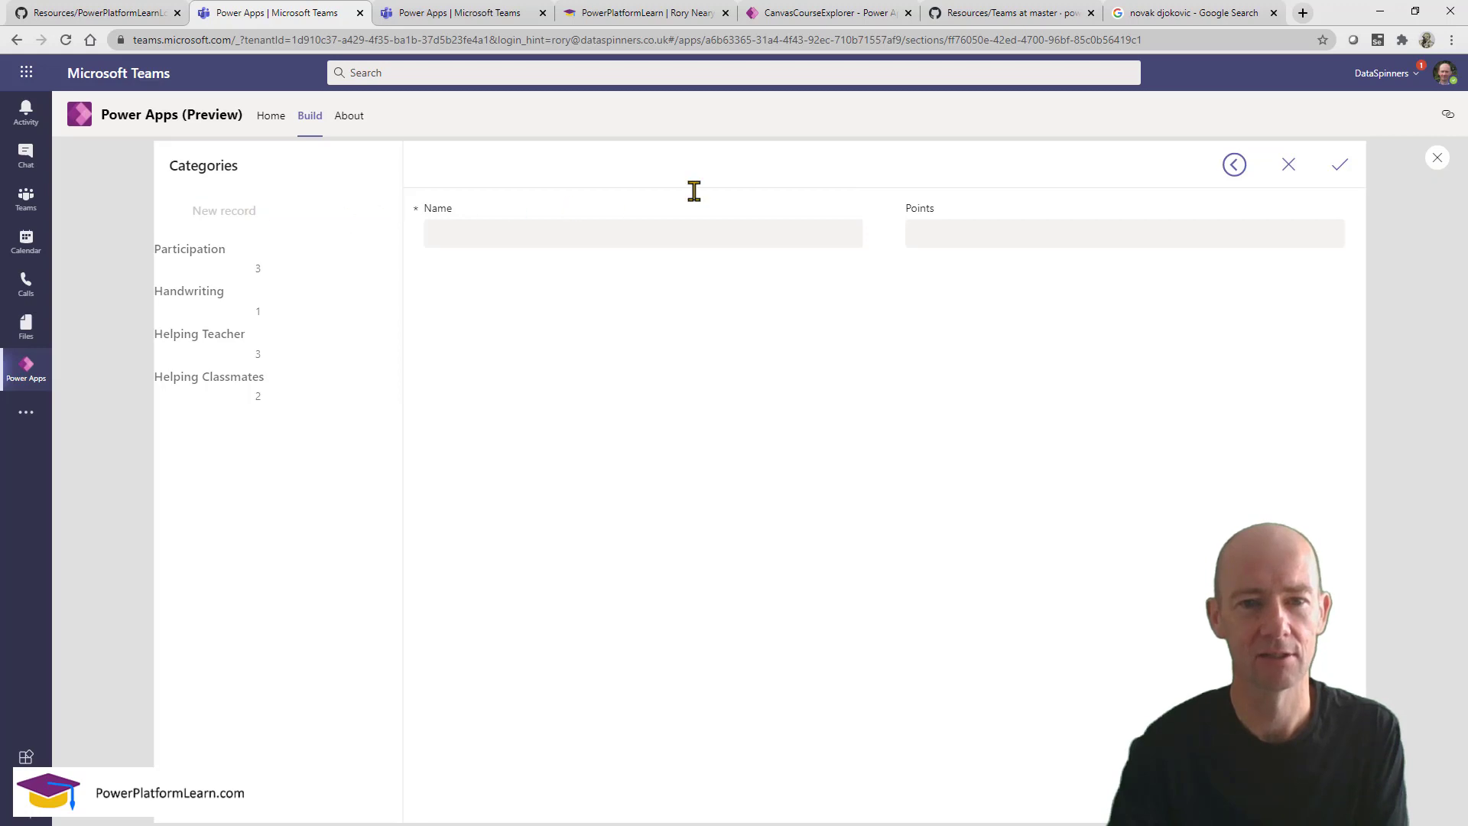
{"action": "left_click", "coordinate": [1437, 158]}
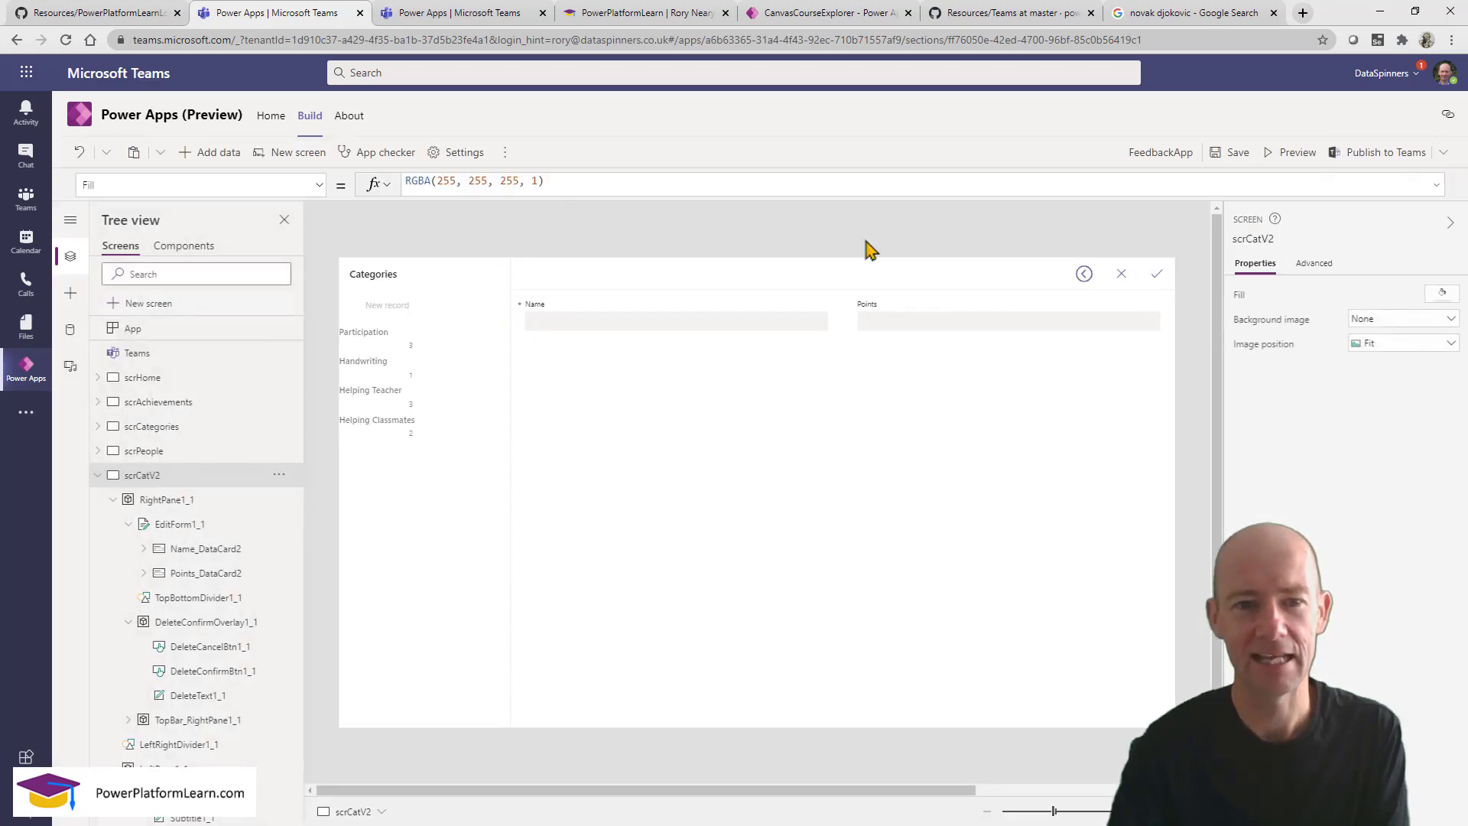
{"action": "left_click", "coordinate": [388, 307]}
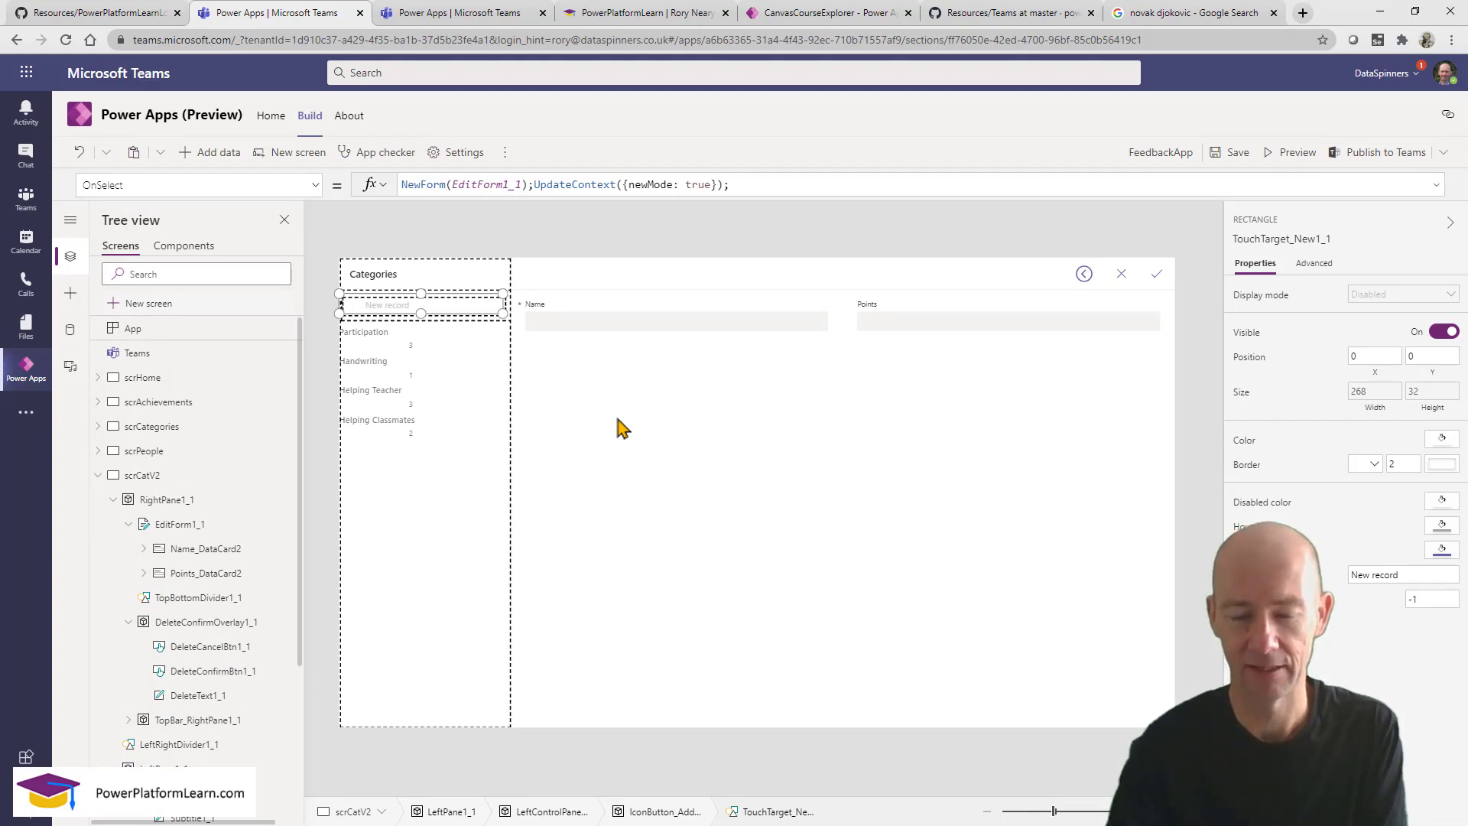
{"action": "left_click", "coordinate": [631, 466]}
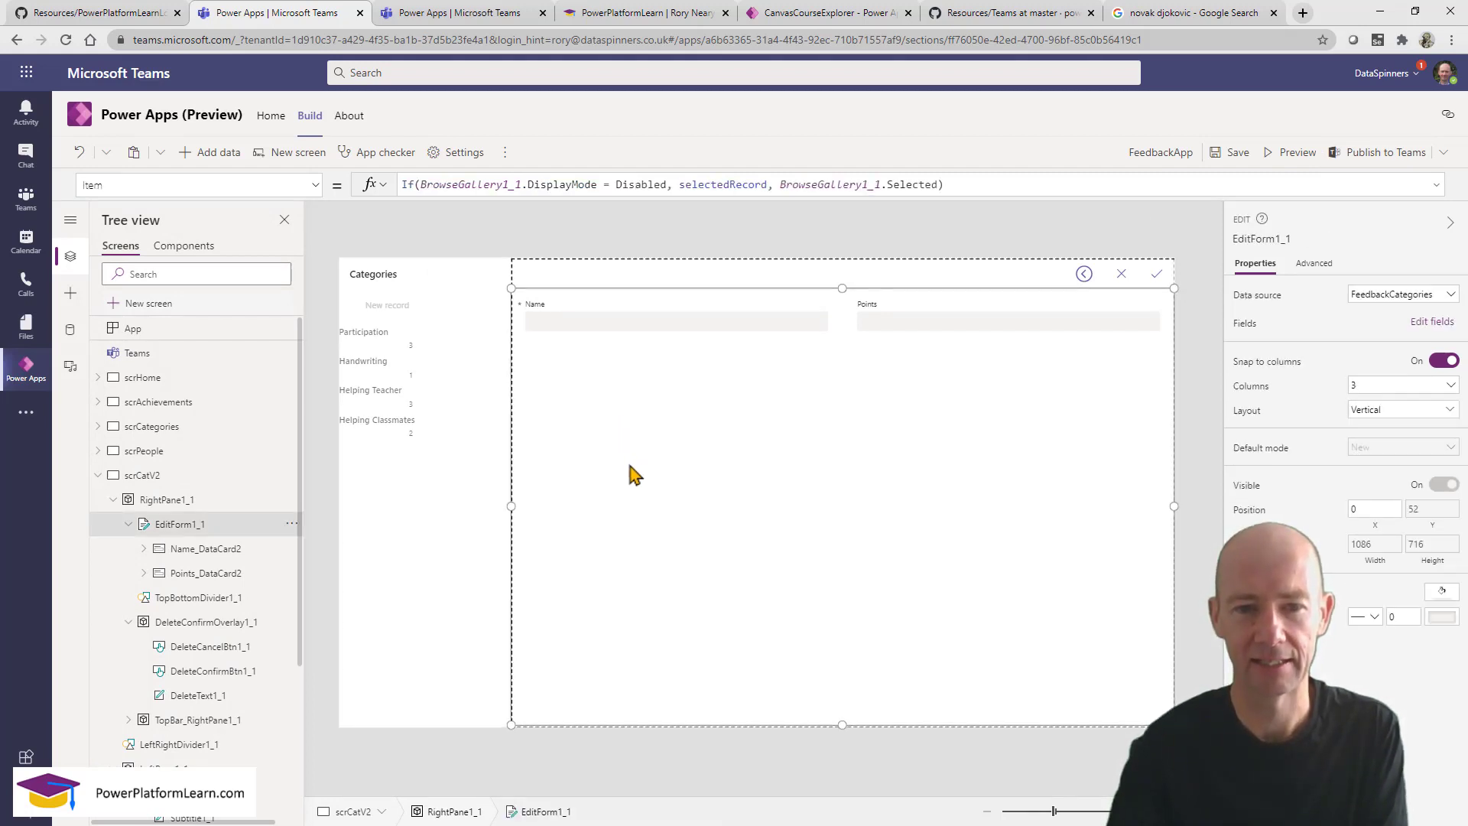
{"action": "left_click", "coordinate": [424, 310]}
{"action": "left_click", "coordinate": [722, 575]}
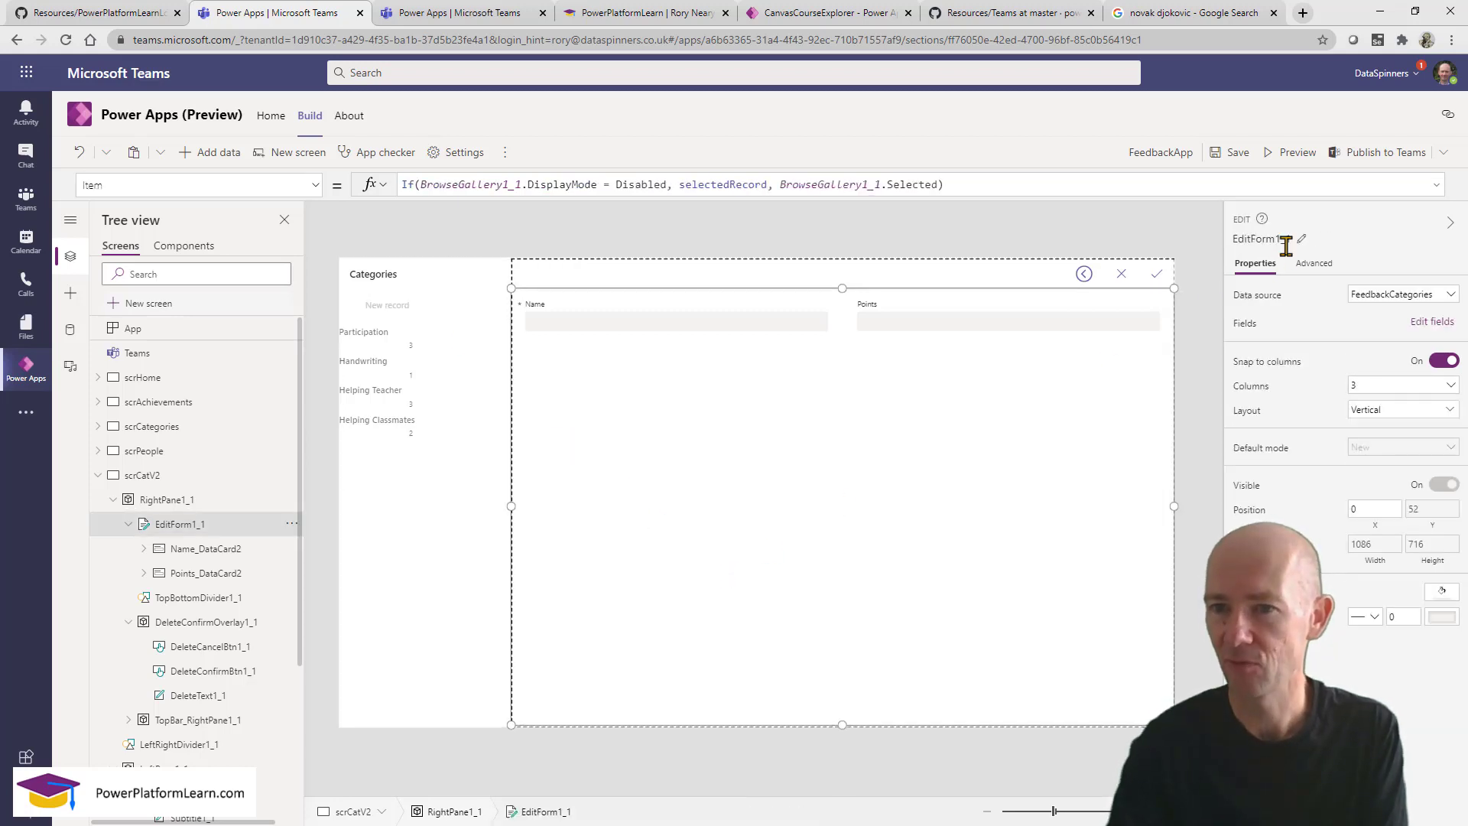
{"action": "left_click", "coordinate": [406, 312]}
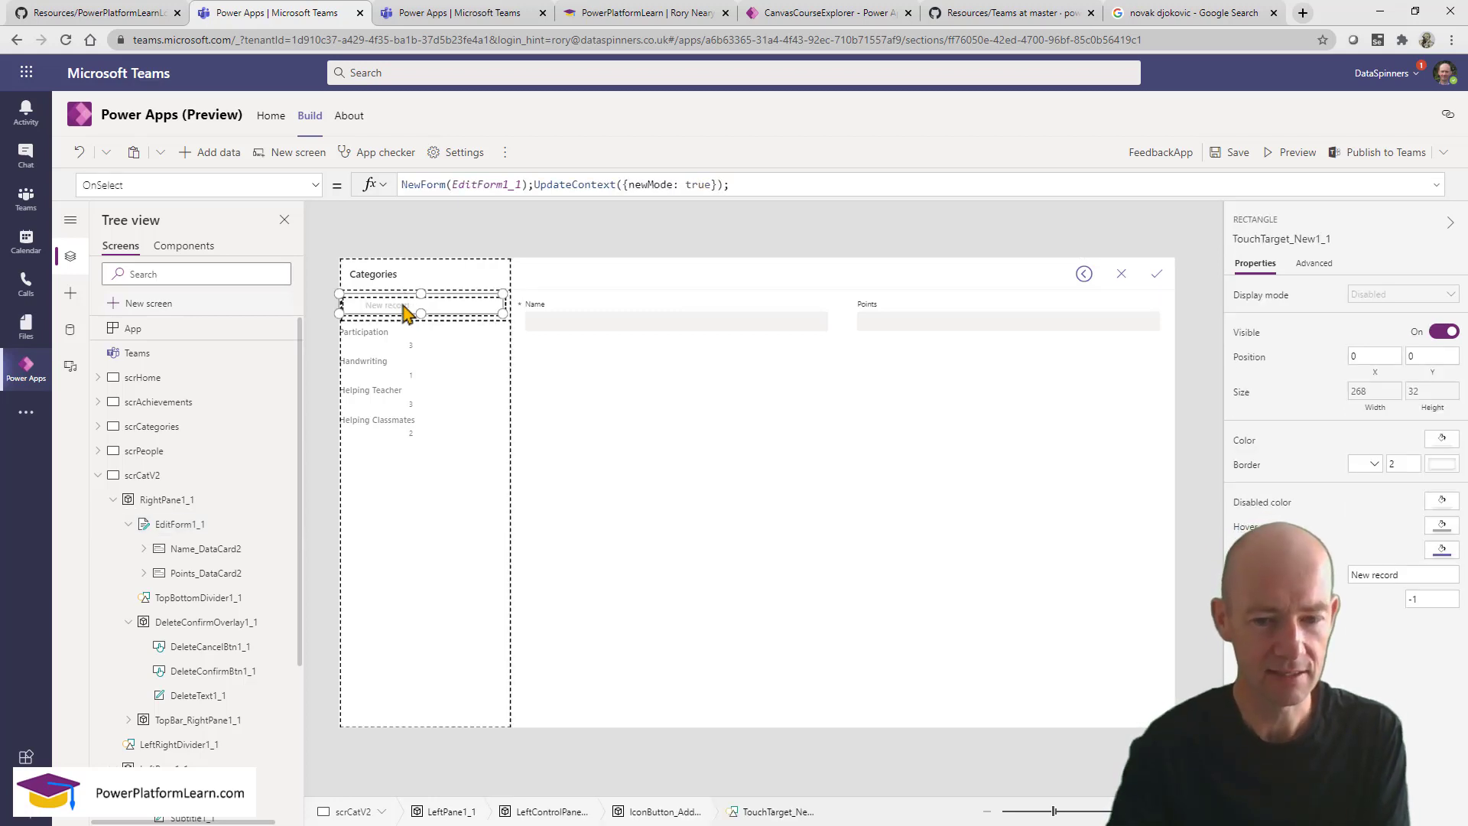
Preview the app and enter a new category named Test123 worth 3 points.
{"action": "left_click", "coordinate": [1292, 155]}
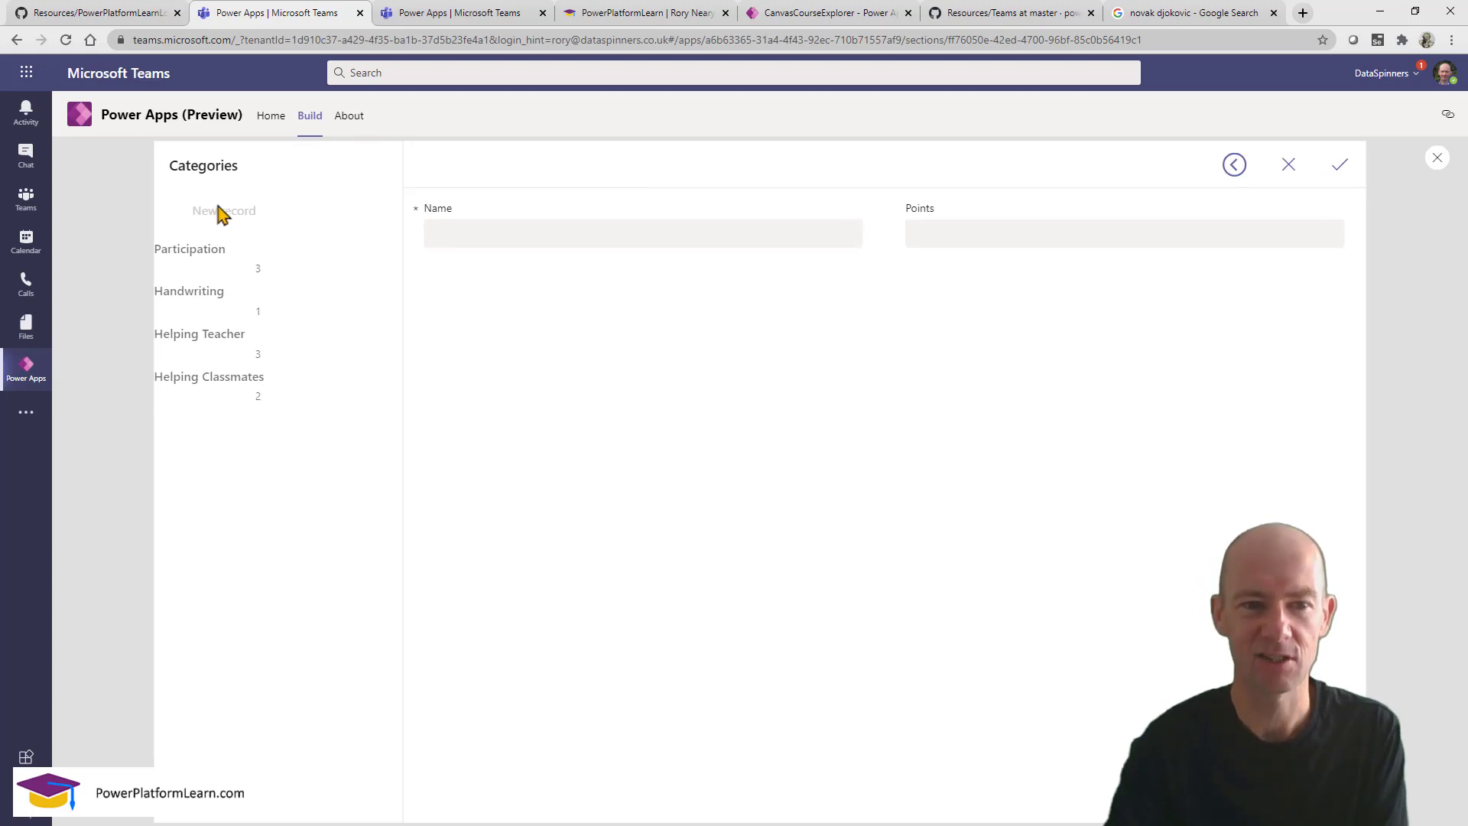
{"action": "left_click", "coordinate": [470, 234]}
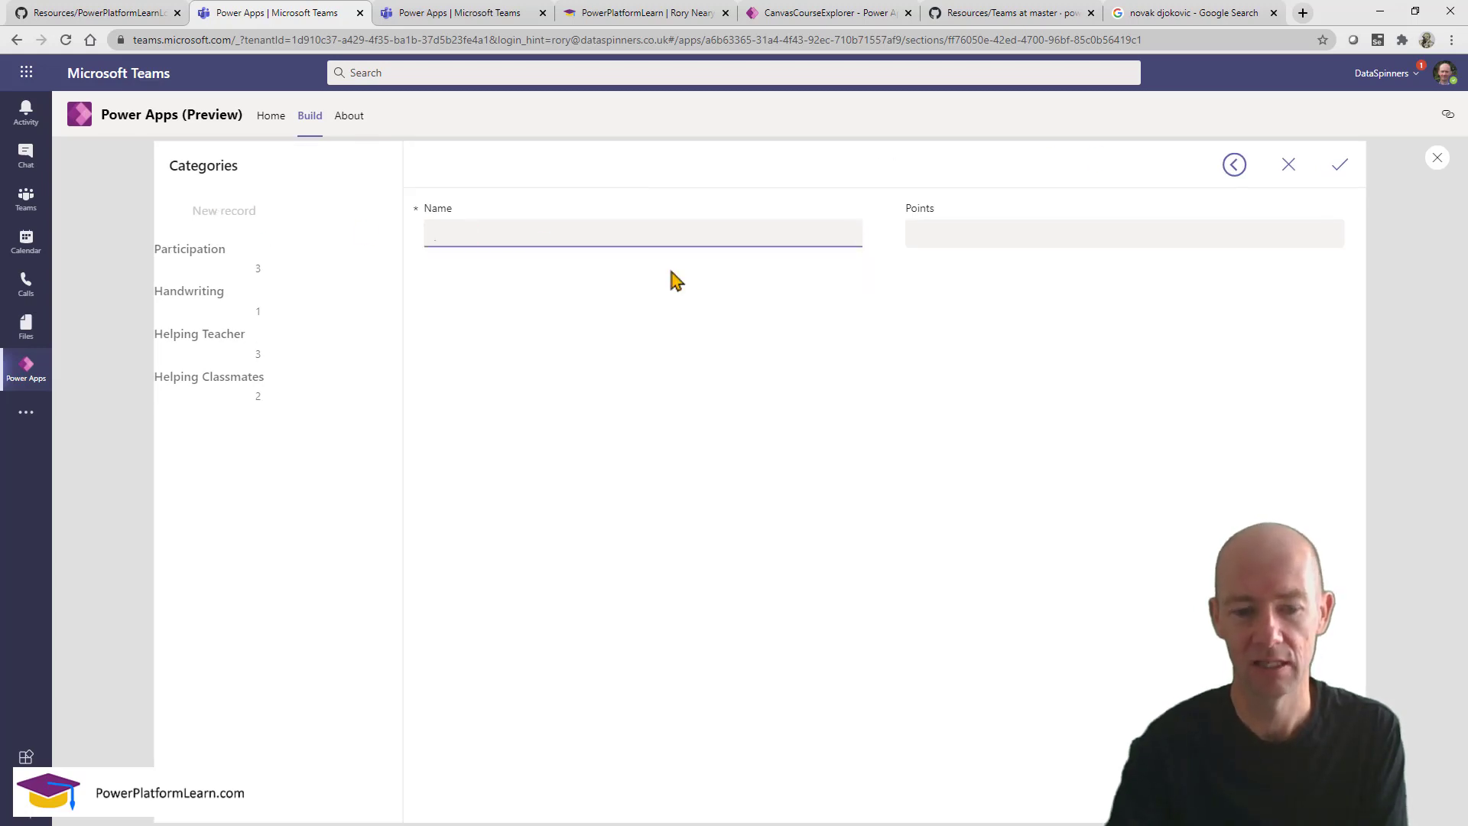
{"action": "type", "text": "Test123"}
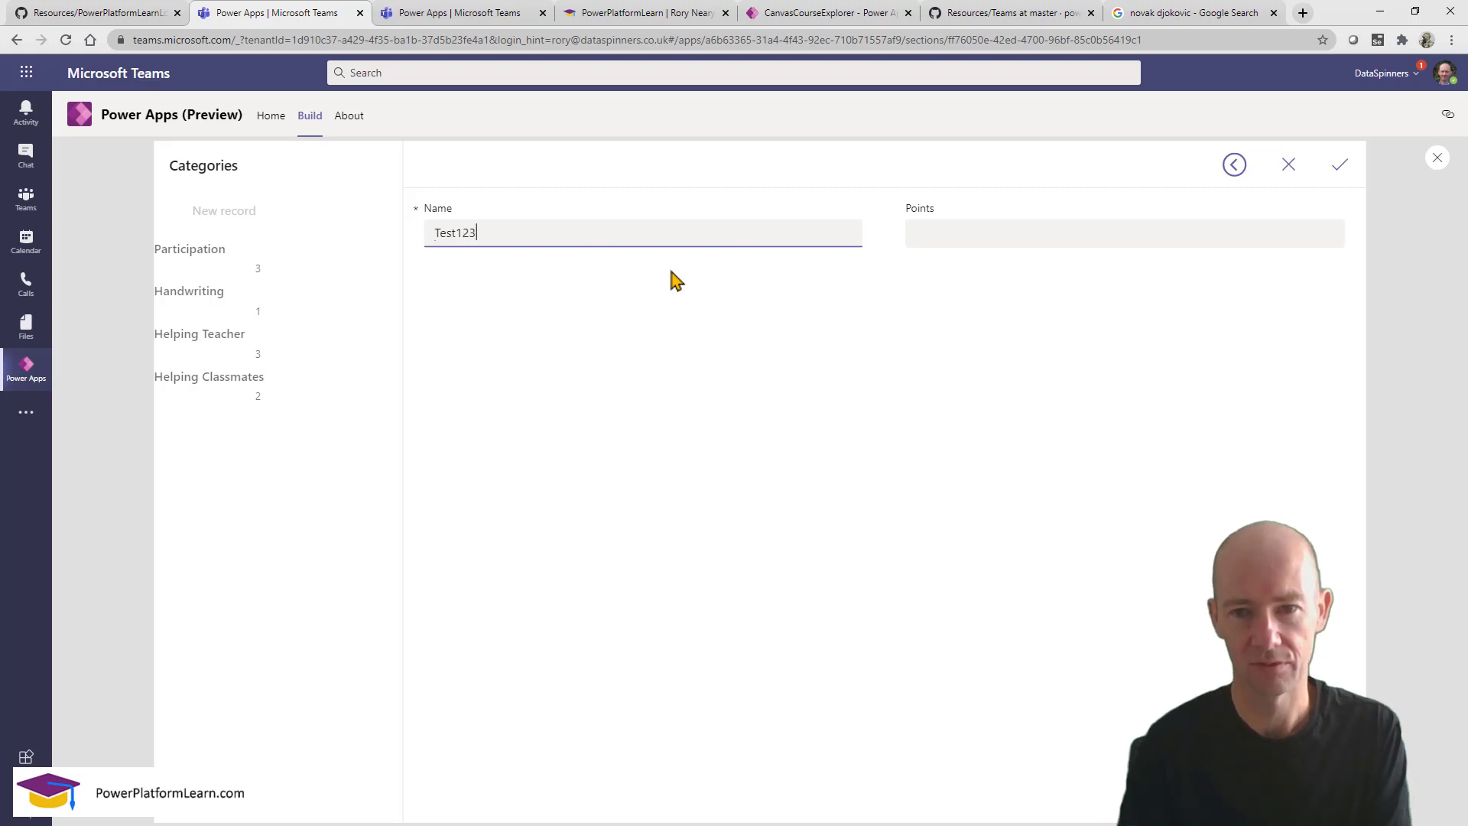
{"action": "left_click", "coordinate": [989, 231]}
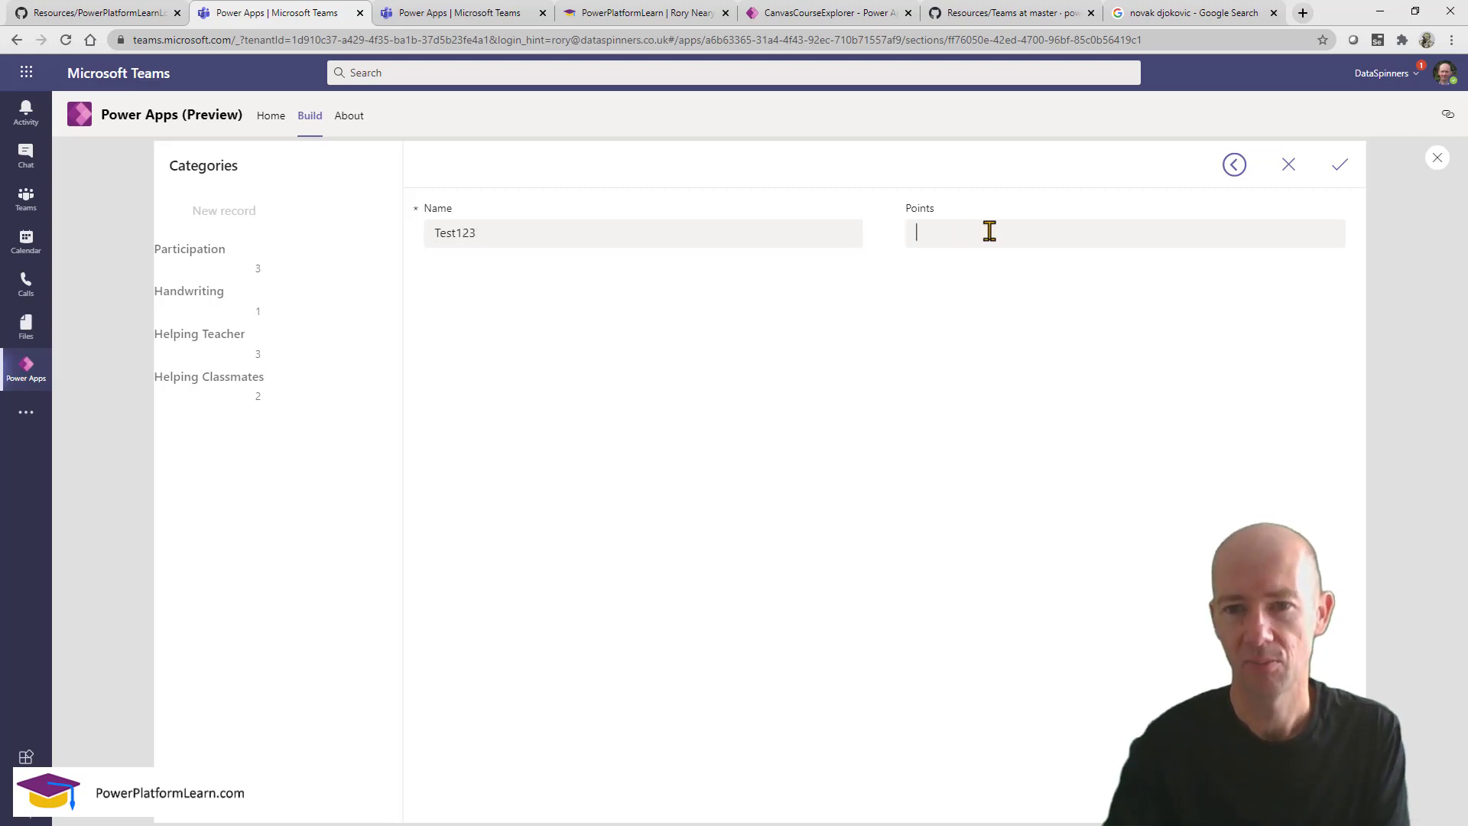
{"action": "type", "text": "3"}
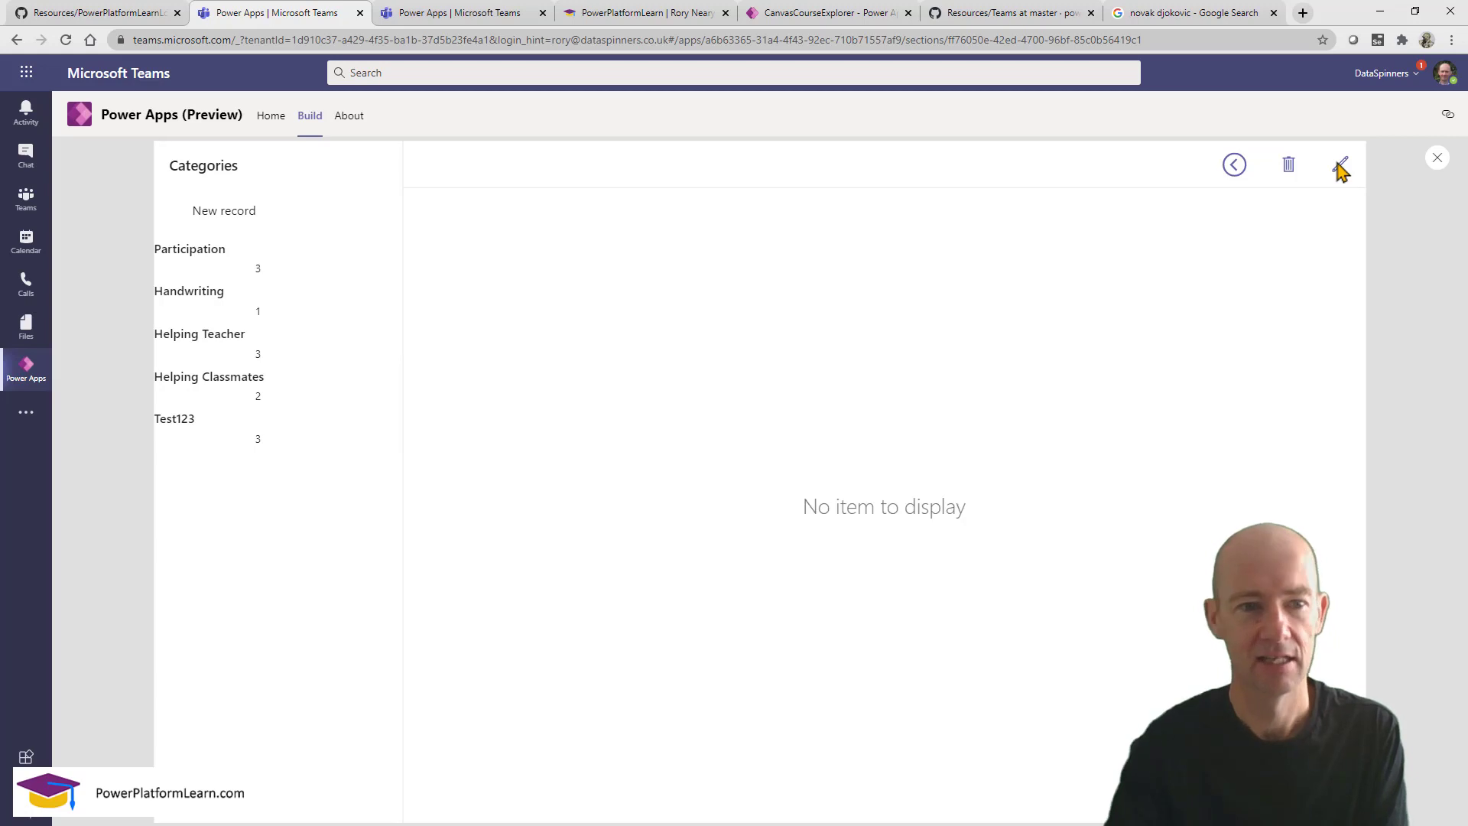
Open the Test123 category in preview and delete it.
{"action": "left_click", "coordinate": [294, 440]}
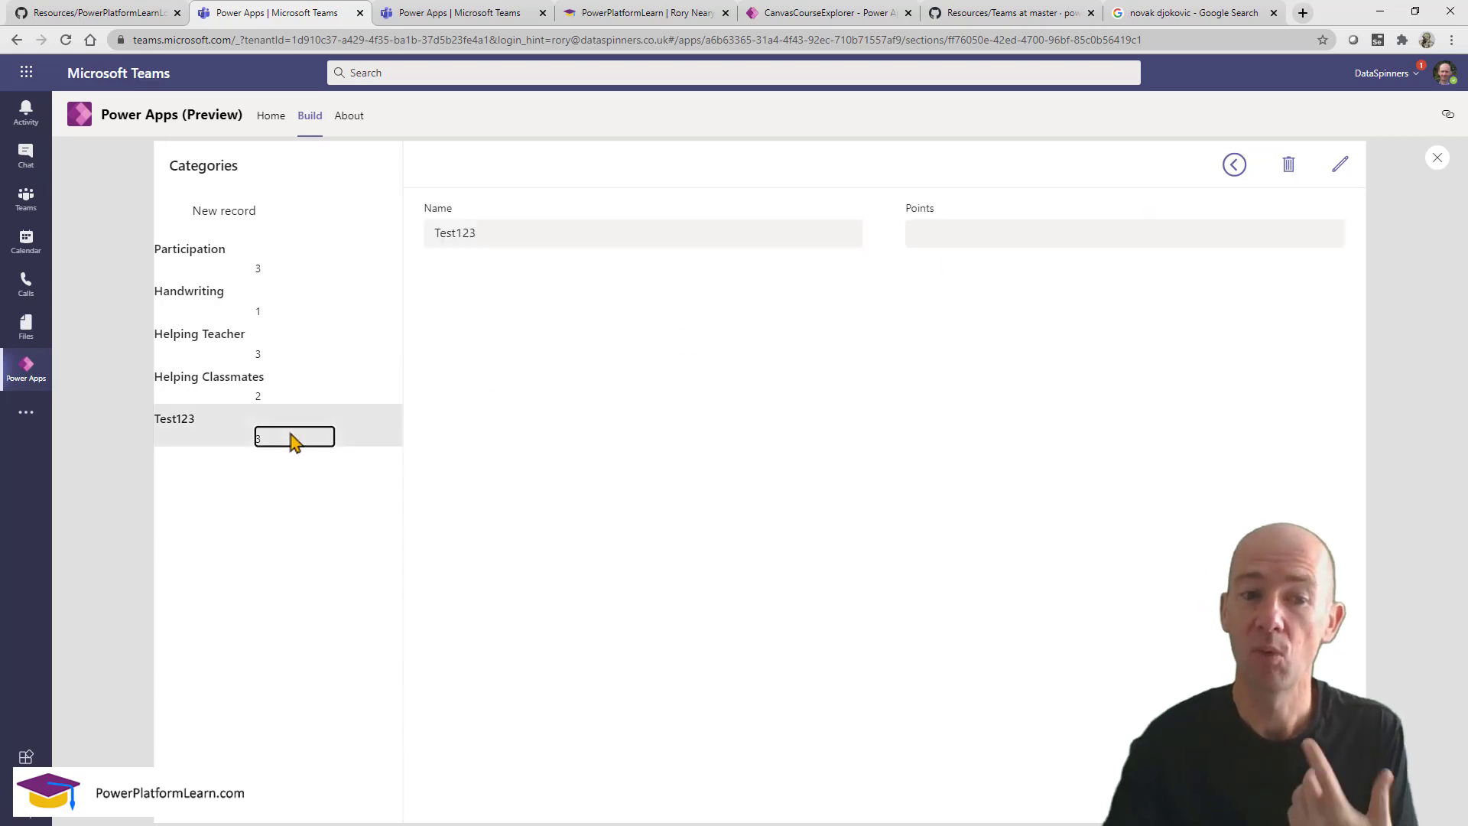
{"action": "left_click", "coordinate": [1290, 168]}
{"action": "left_click", "coordinate": [835, 545]}
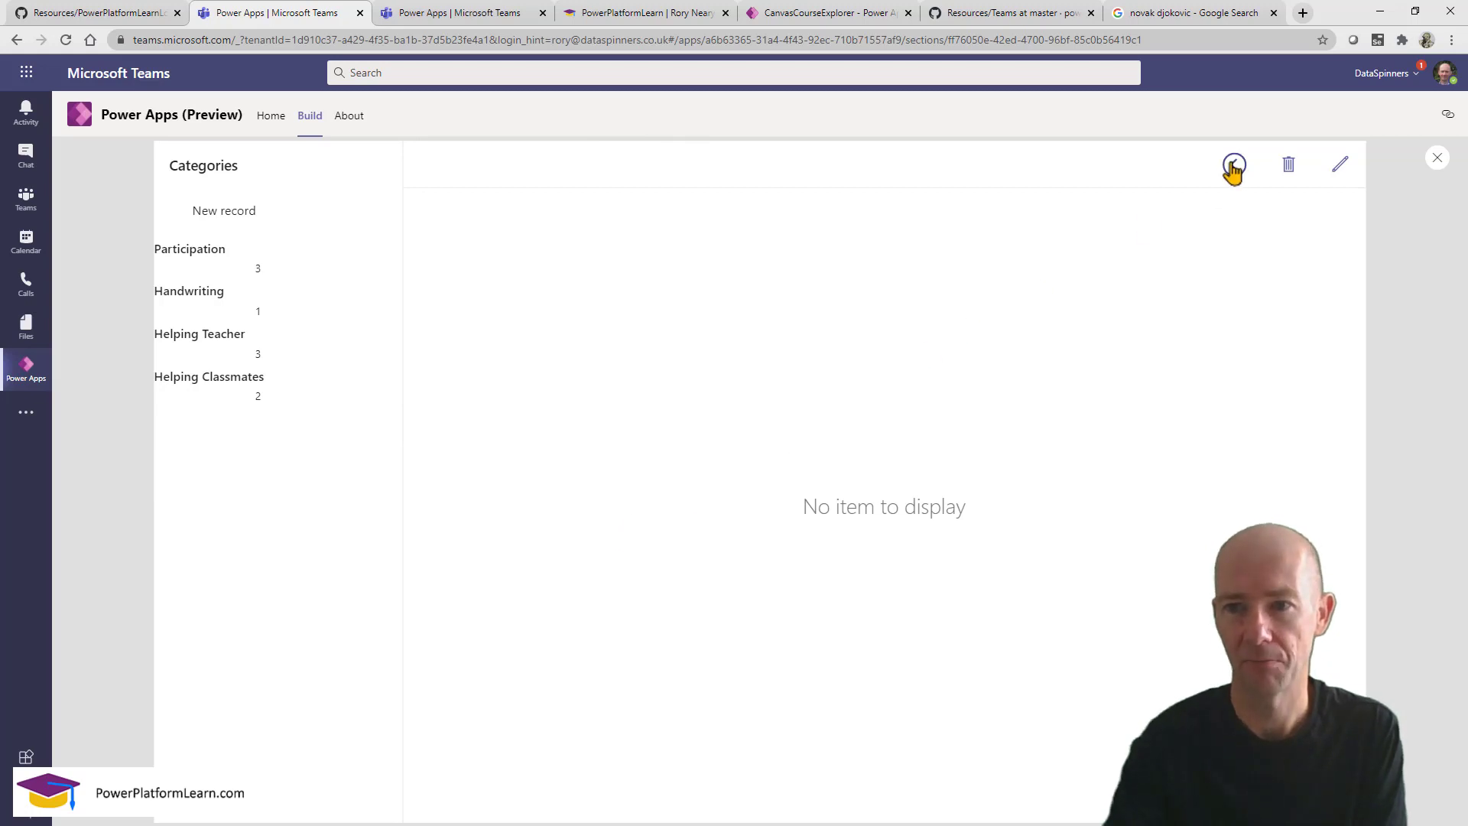
Back in the editor, verify scrHome's Categories button runs Navigate(scrCategories), then preview the app.
{"action": "left_click", "coordinate": [1436, 162]}
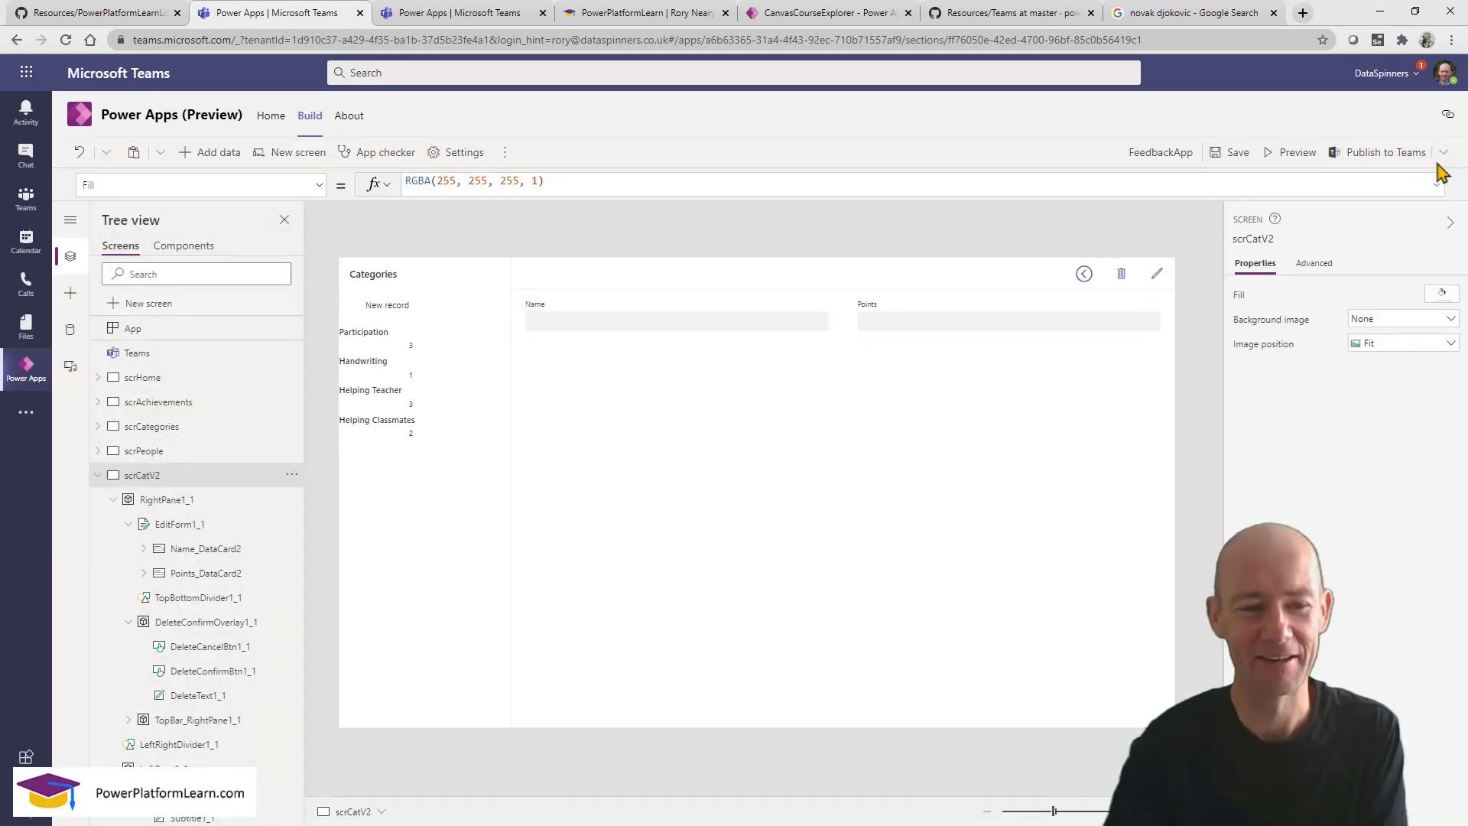
{"action": "left_click", "coordinate": [145, 378]}
{"action": "left_click", "coordinate": [997, 600]}
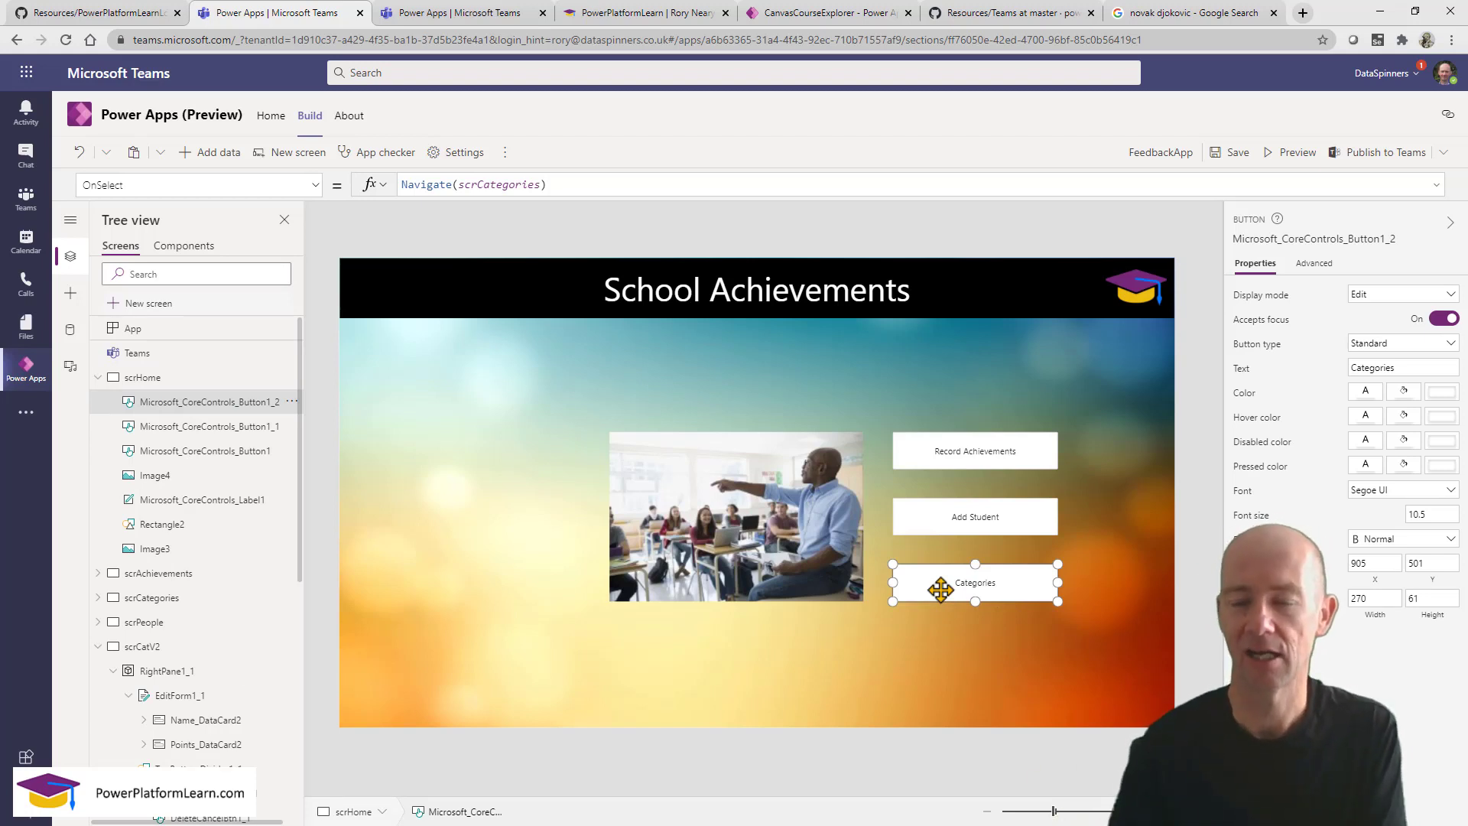
{"action": "left_click", "coordinate": [1292, 153]}
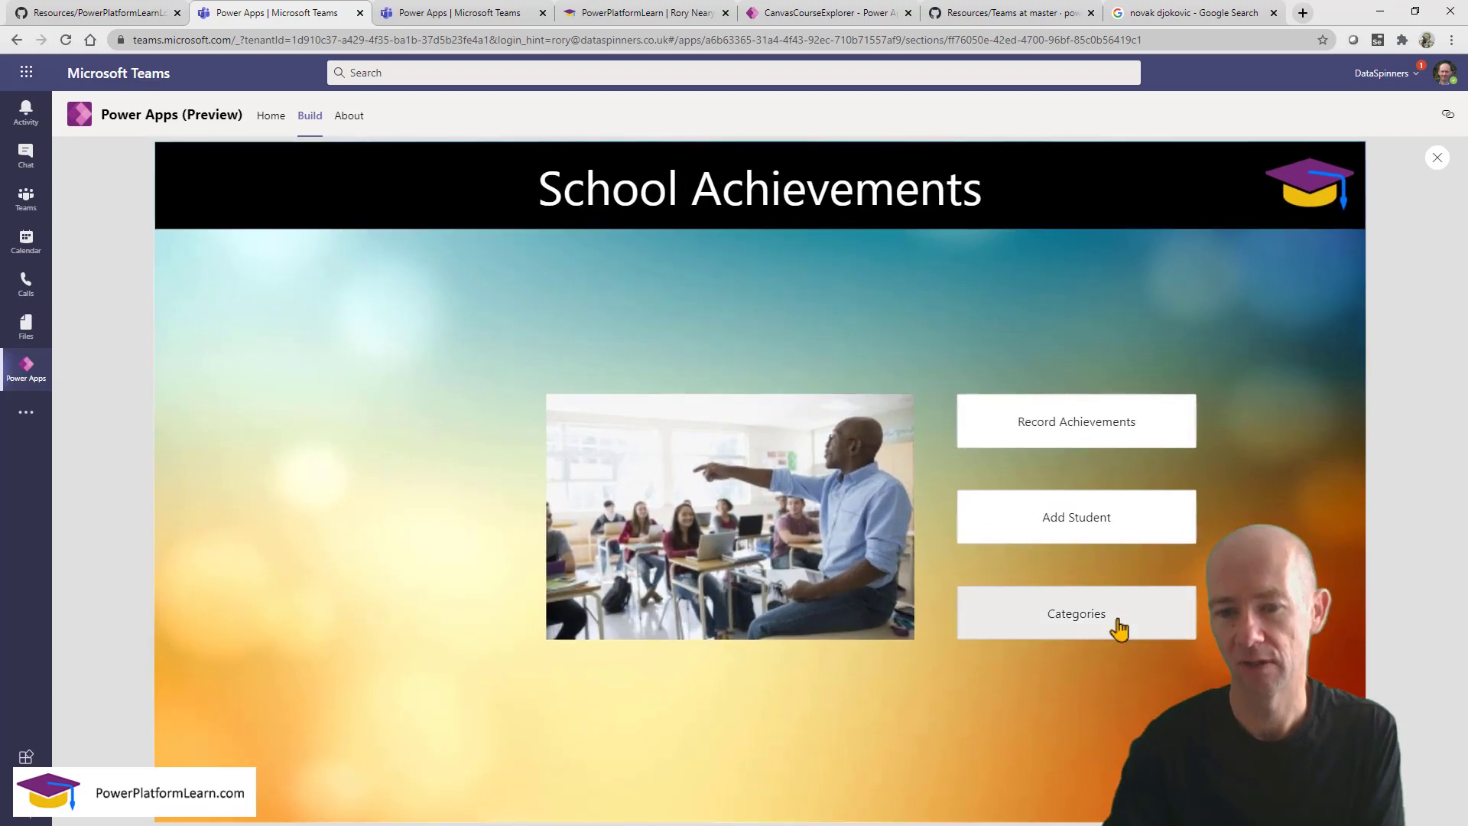
In preview, visit Categories, return home, then open Record Achievements and select the Helping Teacher achievement.
{"action": "left_click", "coordinate": [1108, 621]}
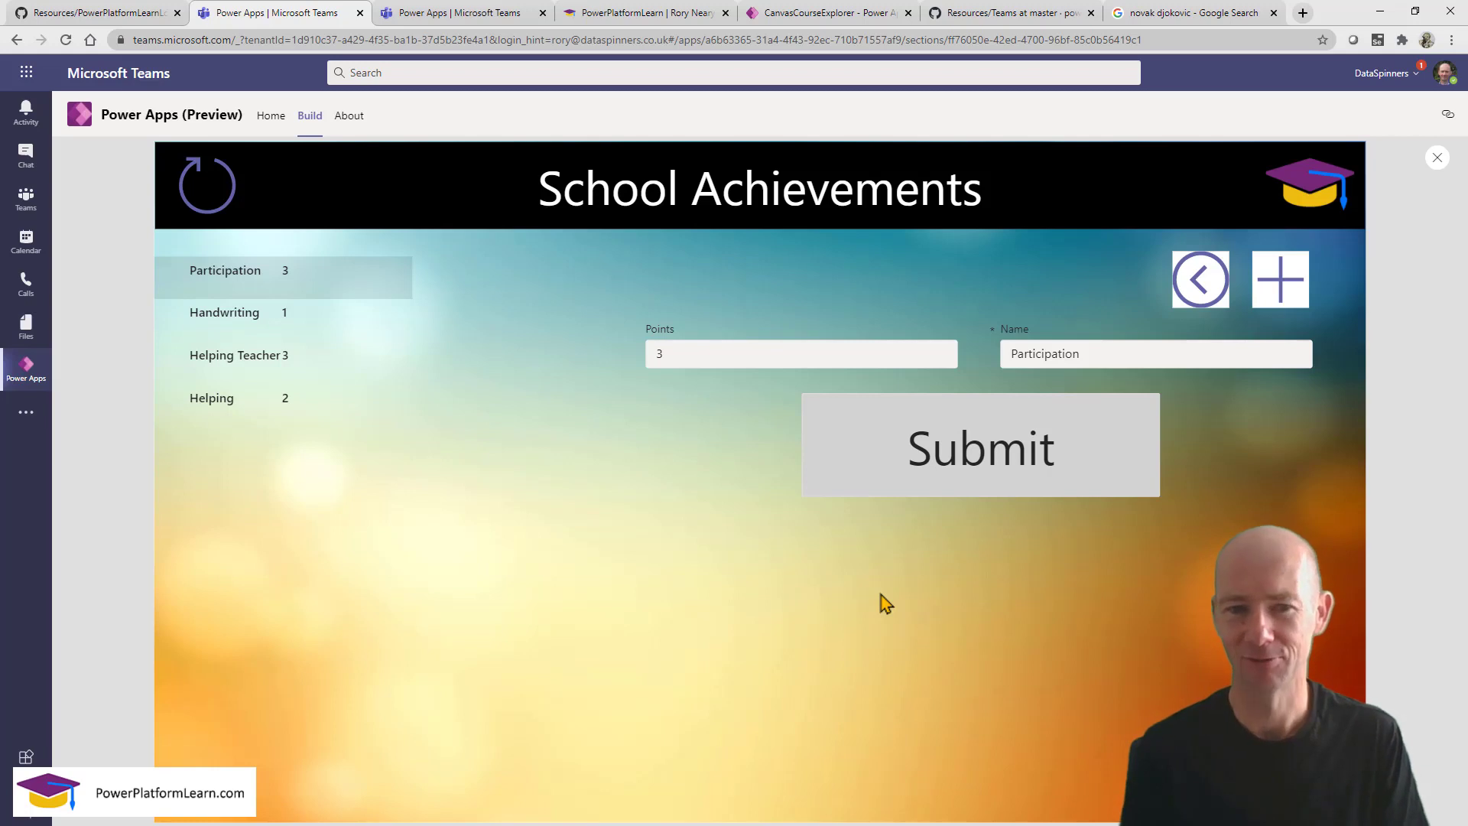
{"action": "left_click", "coordinate": [1200, 279]}
{"action": "left_click", "coordinate": [1049, 425]}
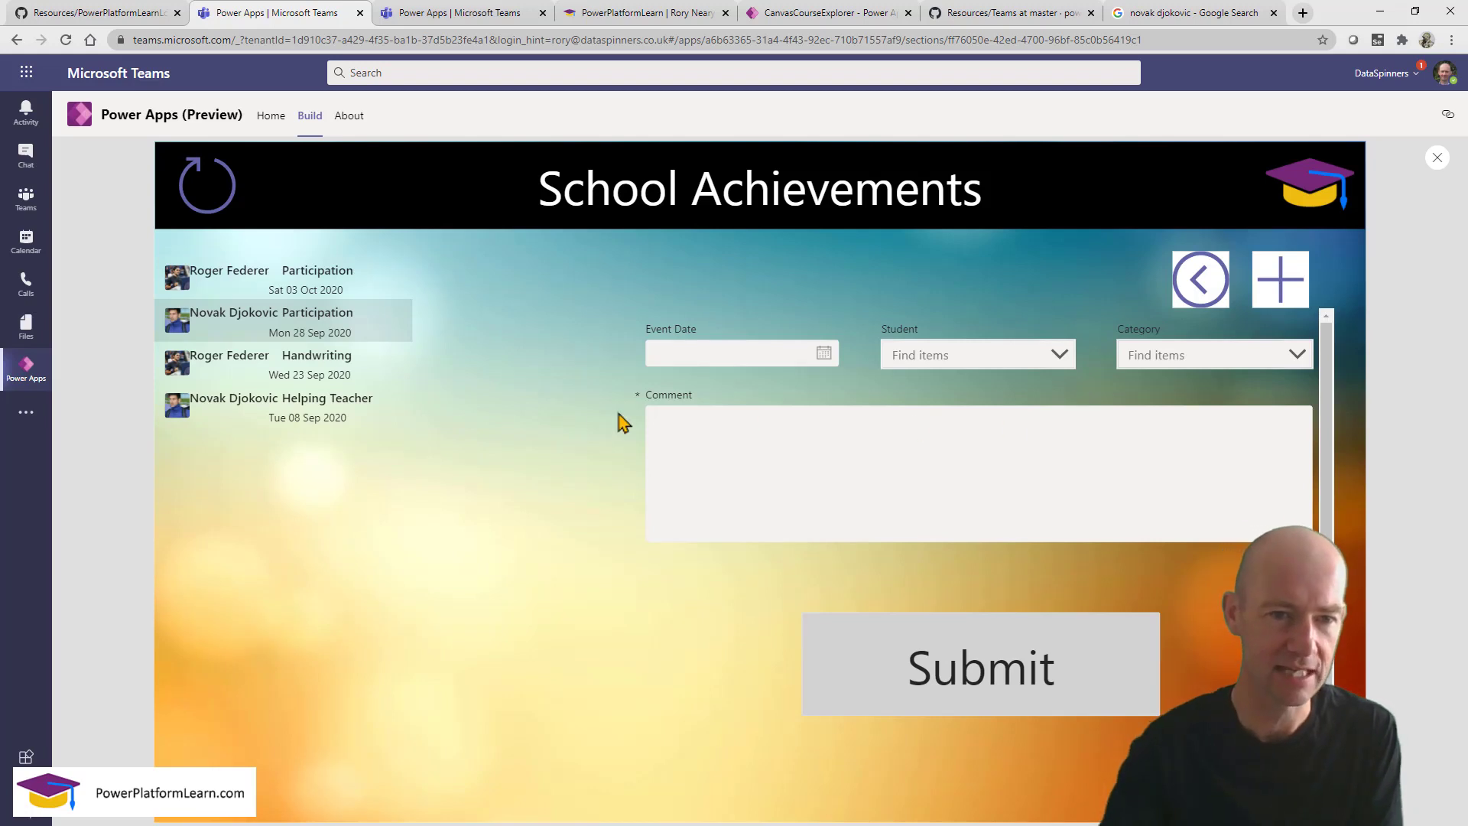
{"action": "left_click", "coordinate": [287, 415]}
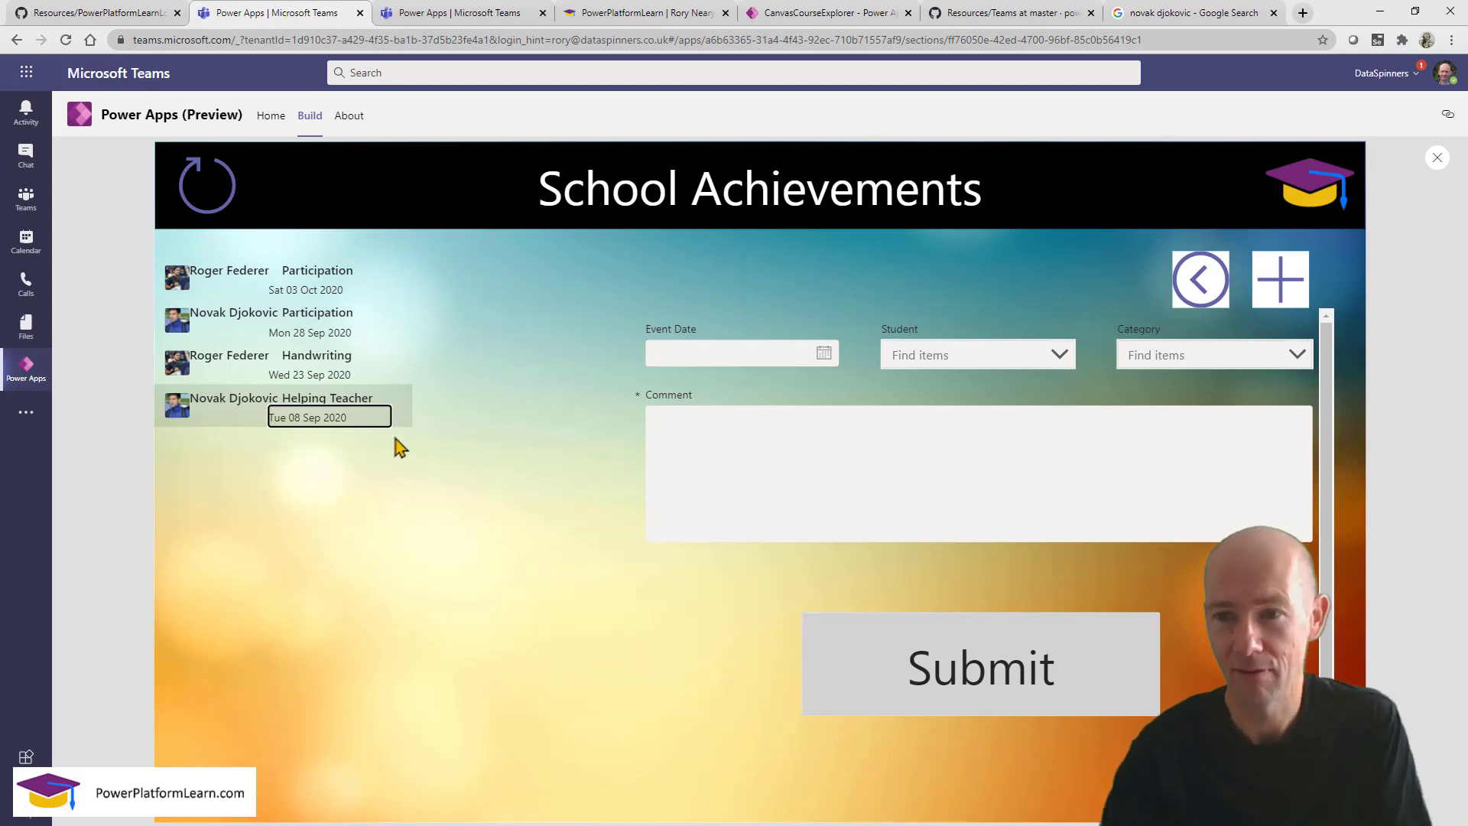
Return to Categories, select Helping Teacher, submit the form, and close the preview.
{"action": "left_click", "coordinate": [1200, 291]}
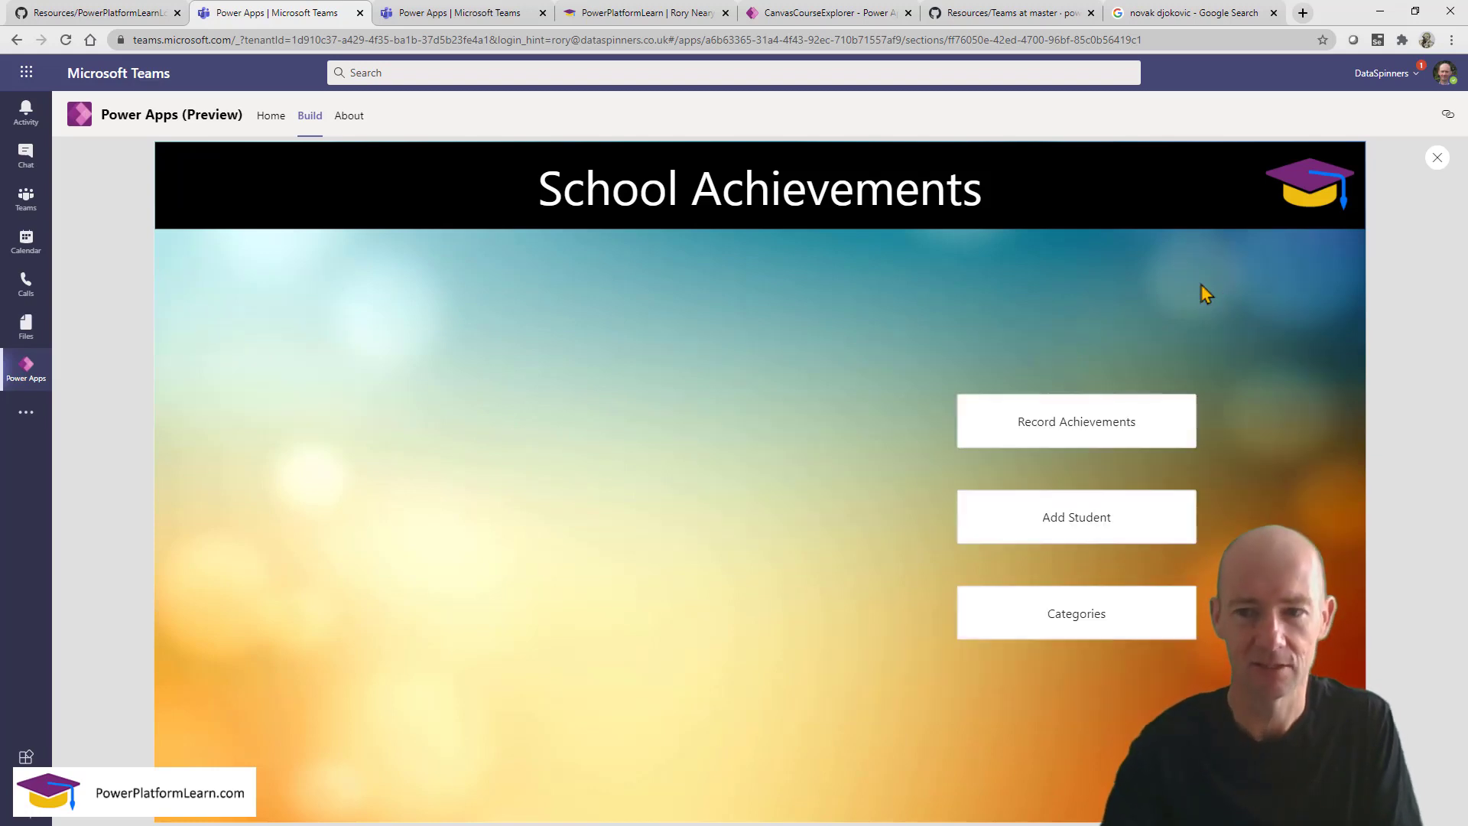
{"action": "left_click", "coordinate": [1104, 631]}
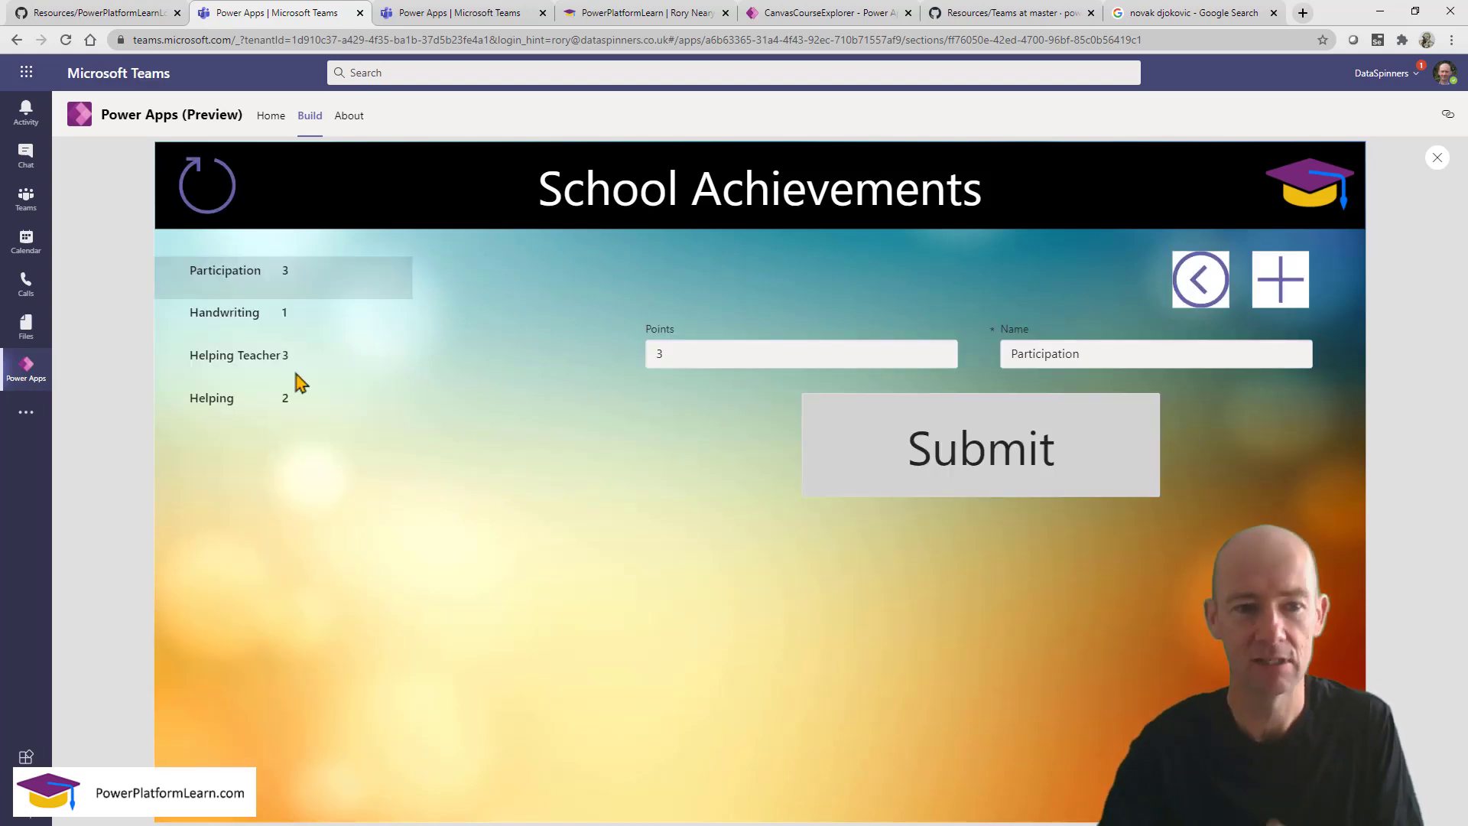
{"action": "left_click", "coordinate": [252, 366]}
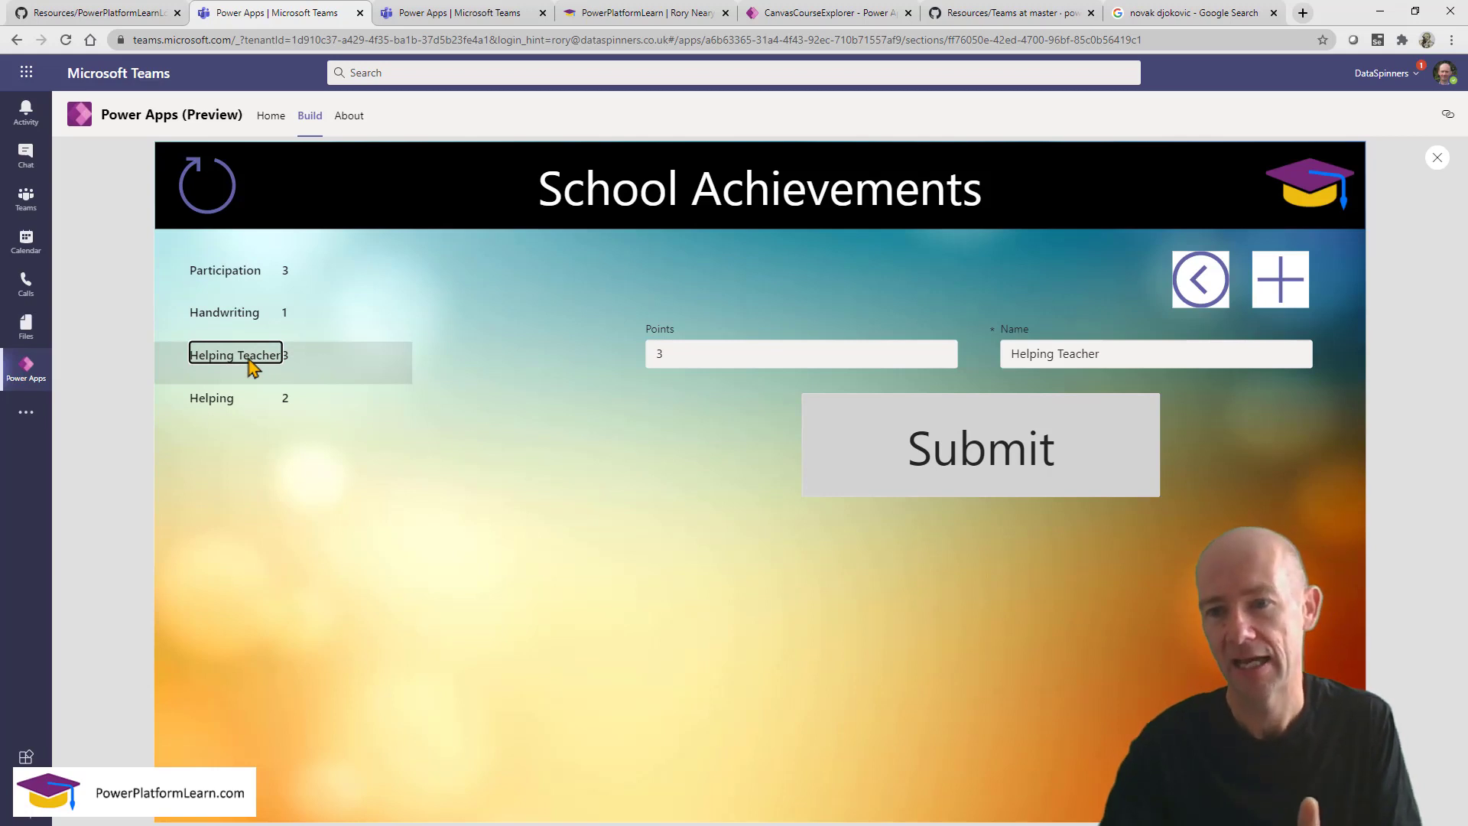
{"action": "left_click", "coordinate": [965, 451]}
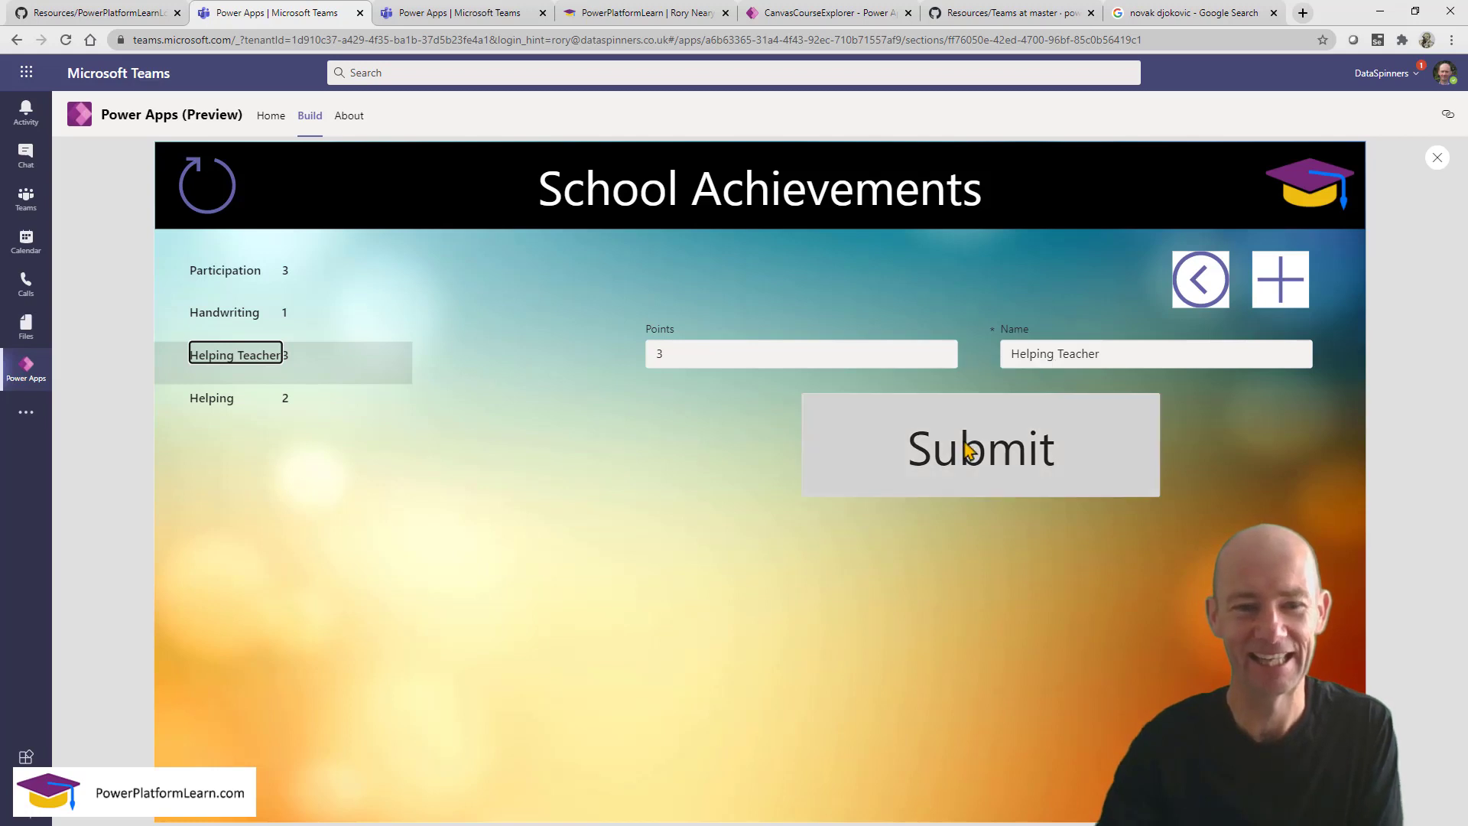
{"action": "left_click", "coordinate": [1438, 159]}
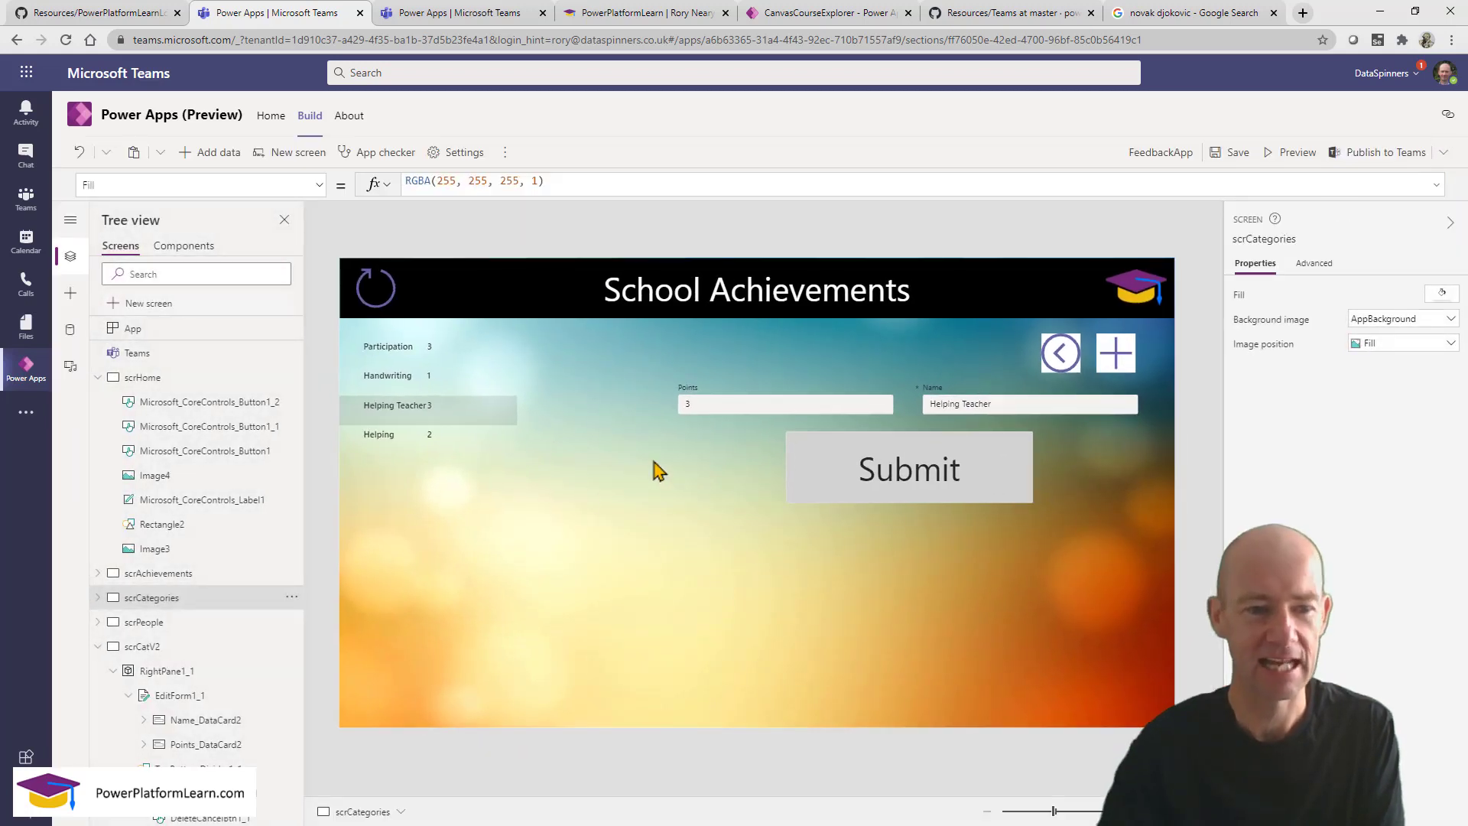
Preview scrCatV2 and delete the Helping Teacher category.
{"action": "left_click", "coordinate": [181, 646]}
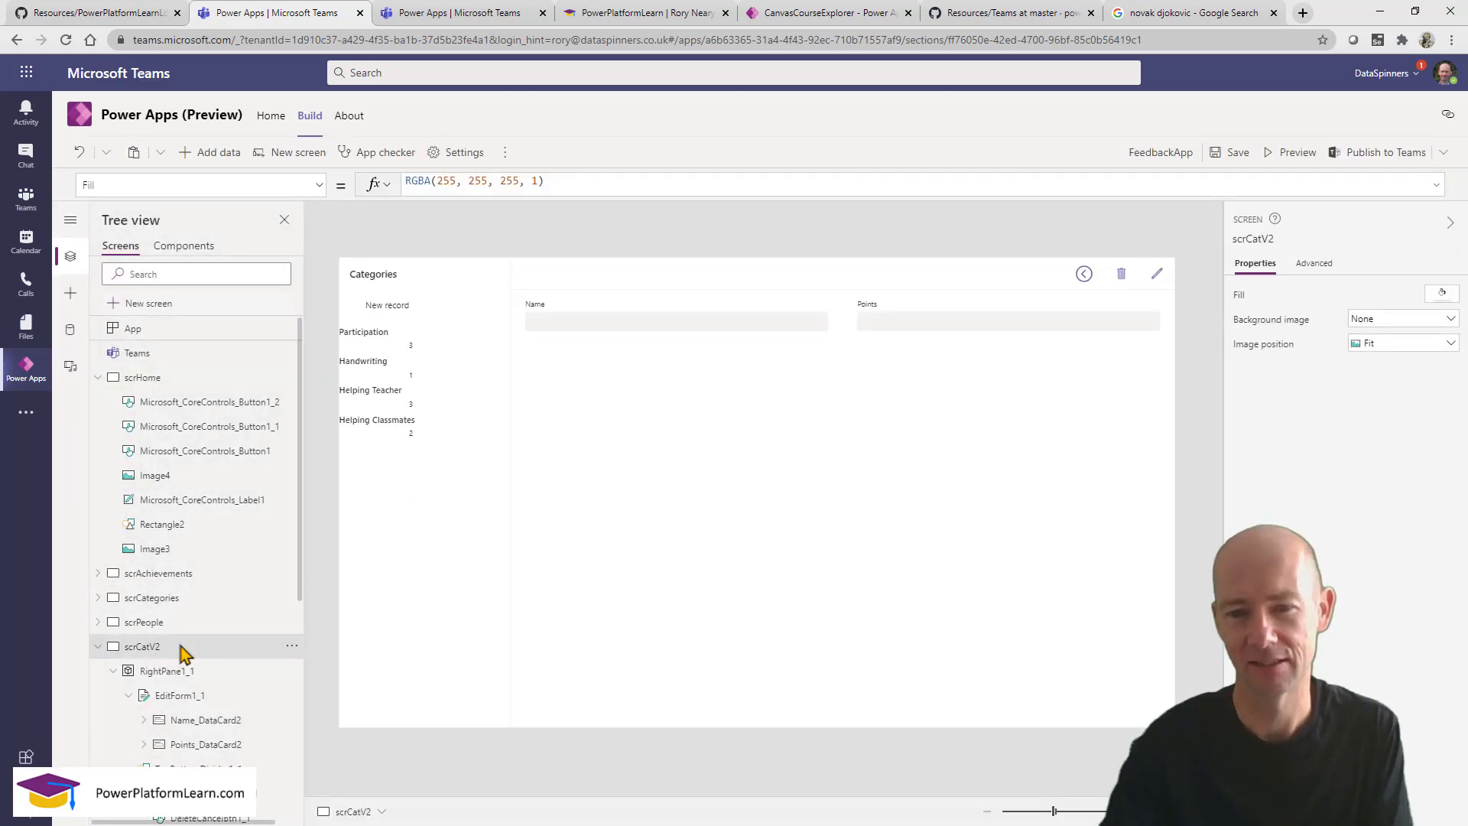
{"action": "left_click", "coordinate": [1294, 153]}
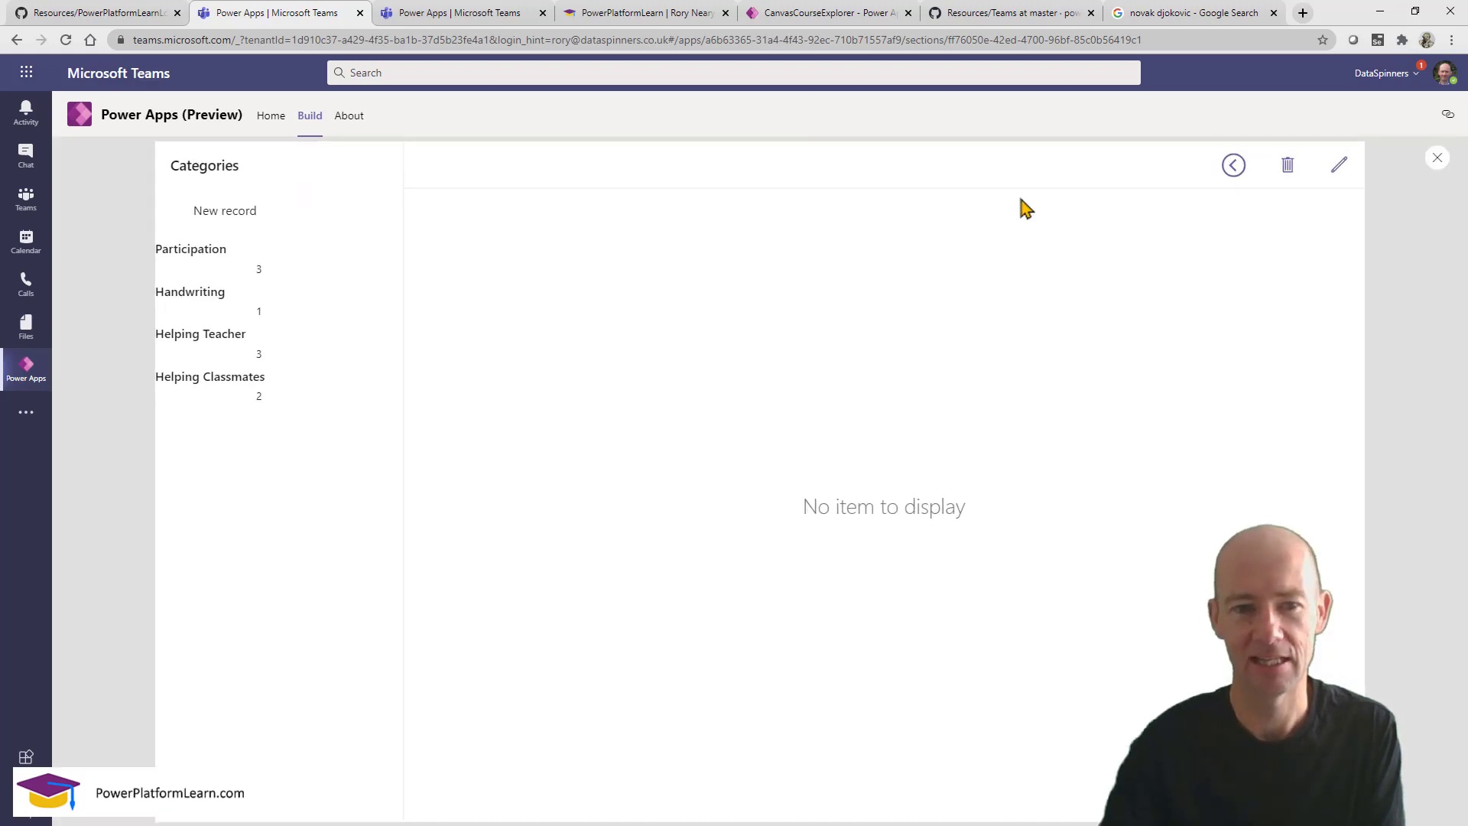
{"action": "left_click", "coordinate": [198, 342]}
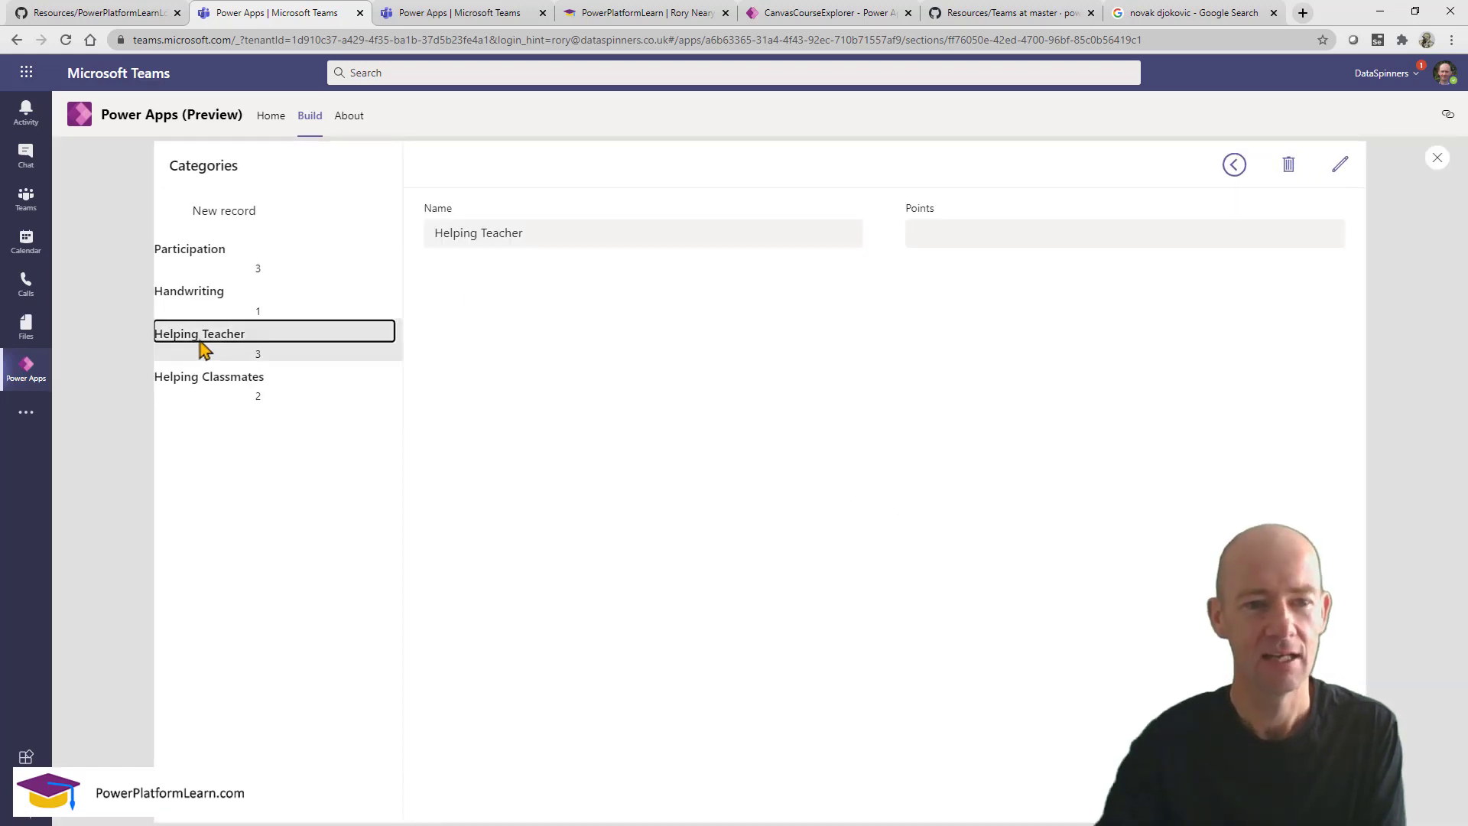
{"action": "left_click", "coordinate": [1289, 169]}
{"action": "left_click", "coordinate": [836, 547]}
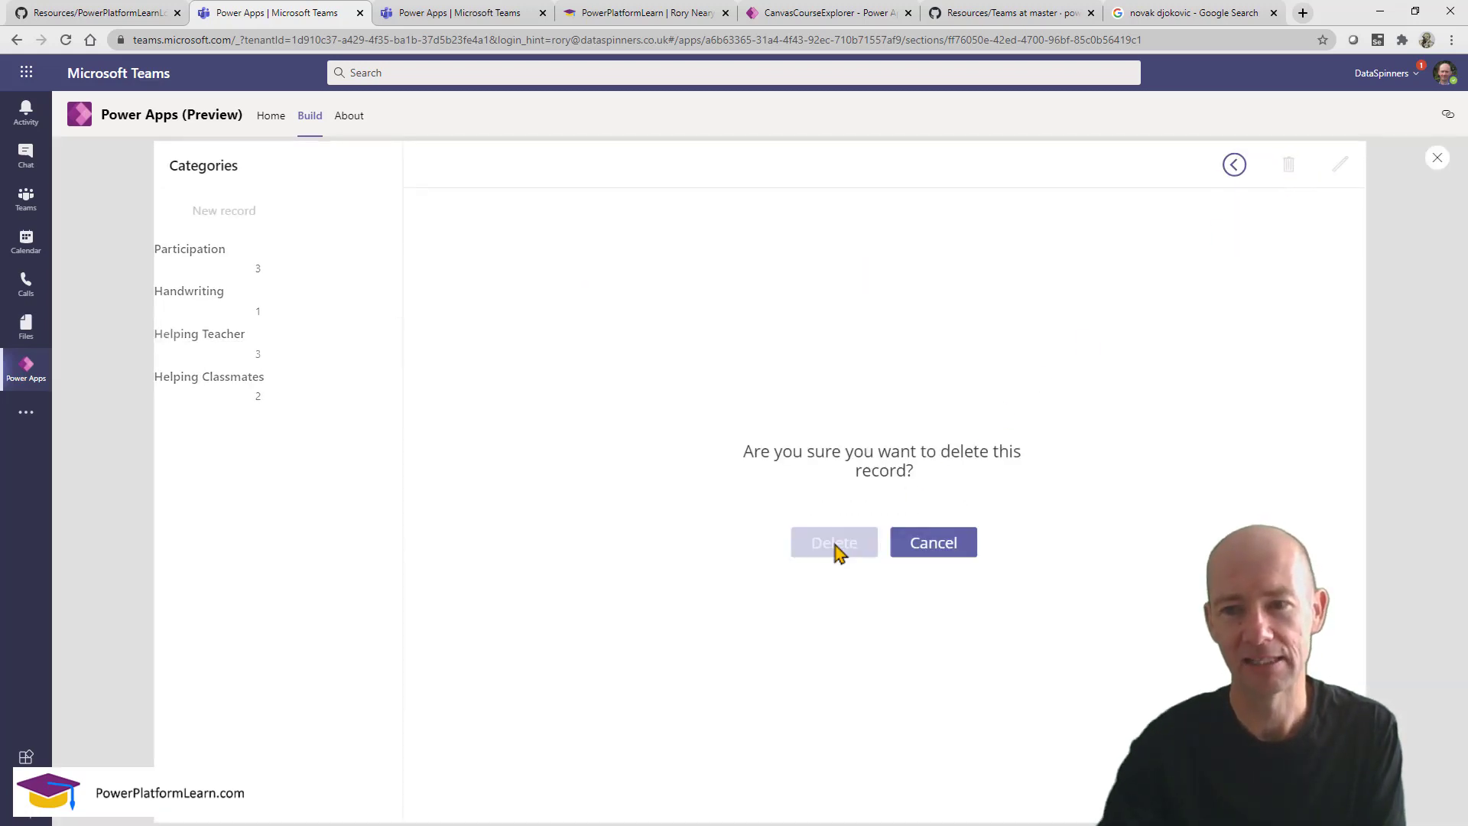
Check the Tue 08 Sep 2020 achievement on the refreshed achievements screen, then close the preview.
{"action": "left_click", "coordinate": [1232, 167]}
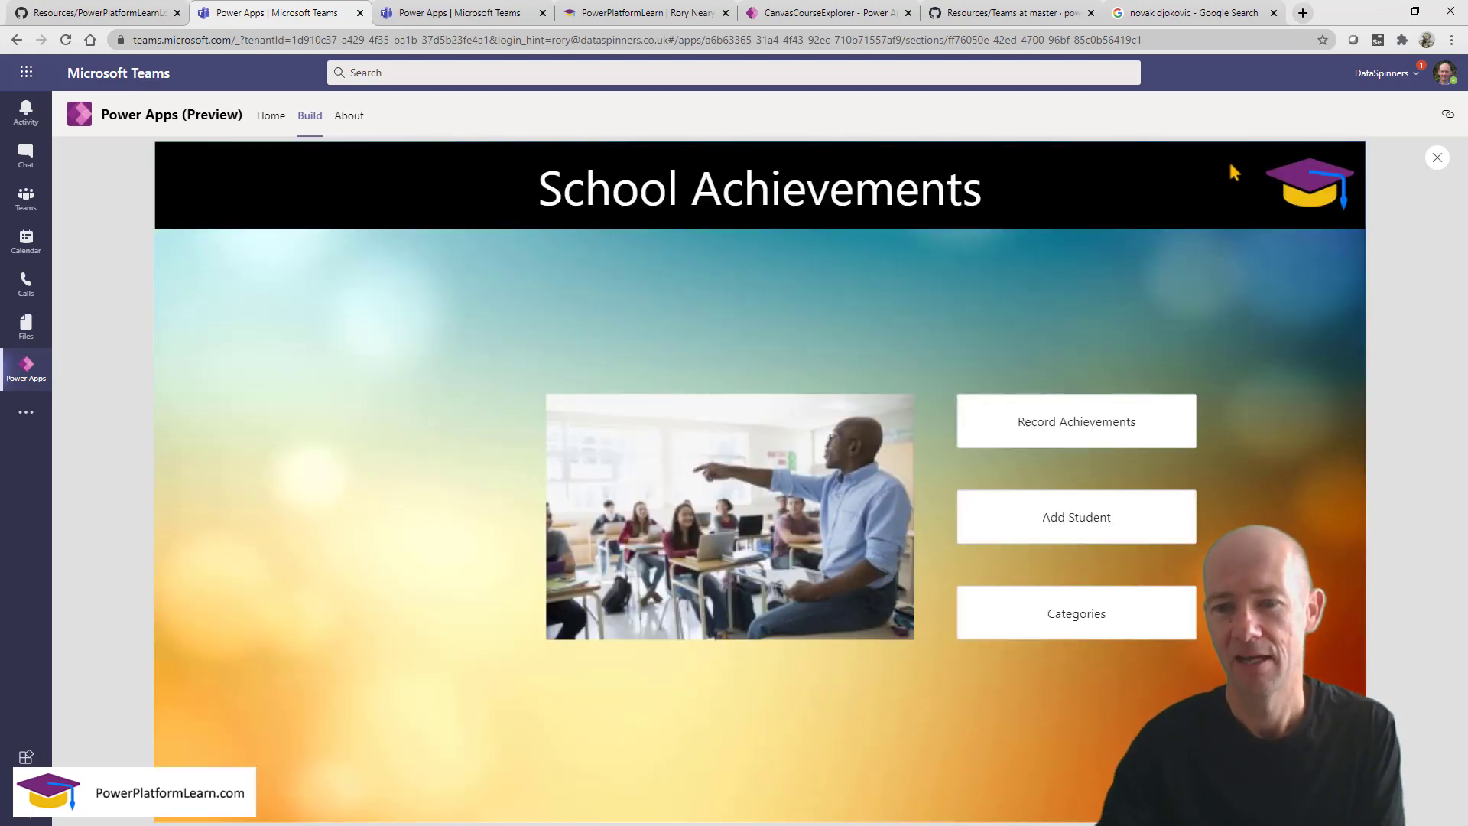
{"action": "left_click", "coordinate": [1037, 424]}
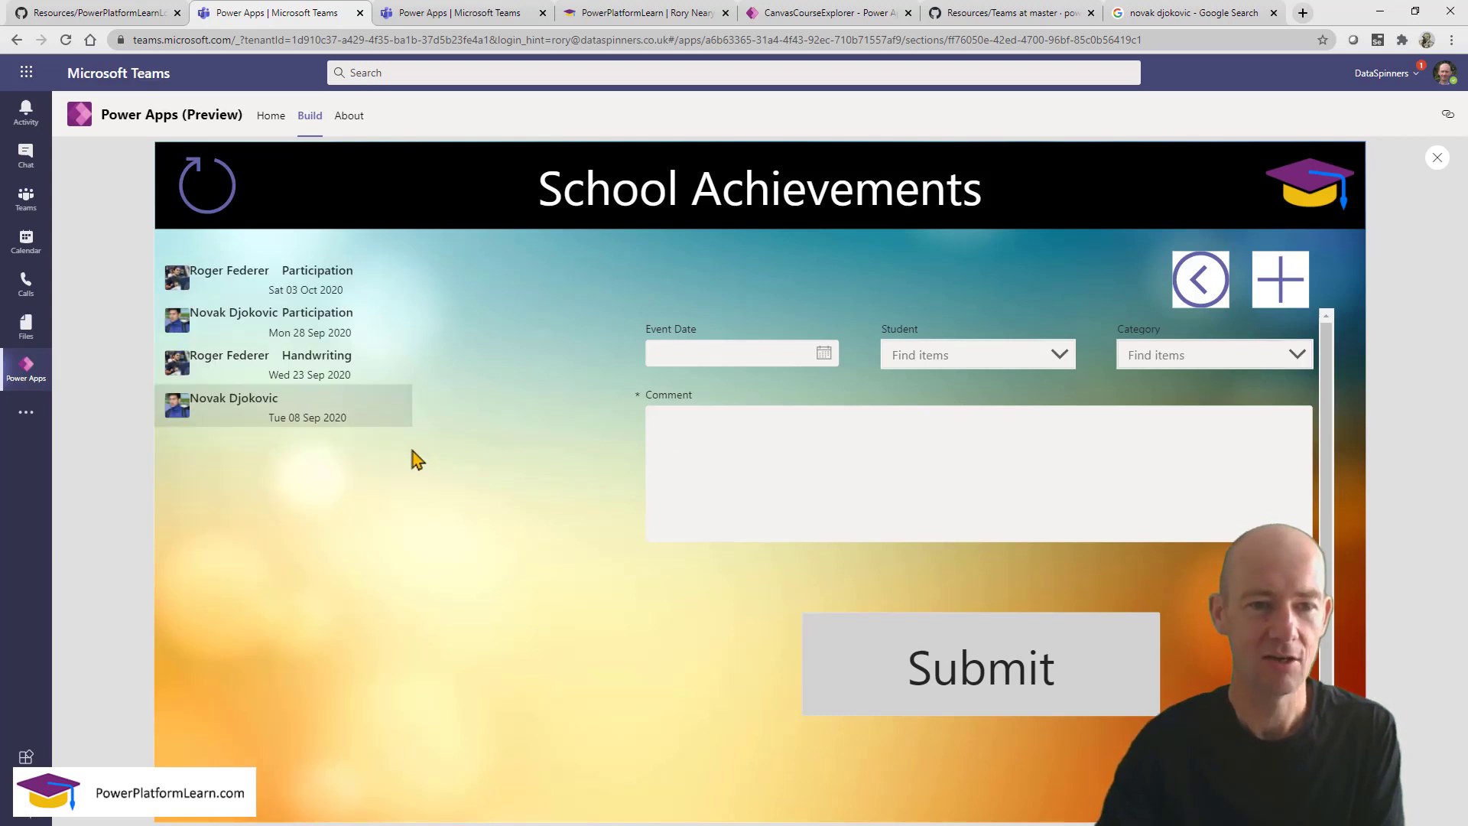
{"action": "left_click", "coordinate": [291, 406]}
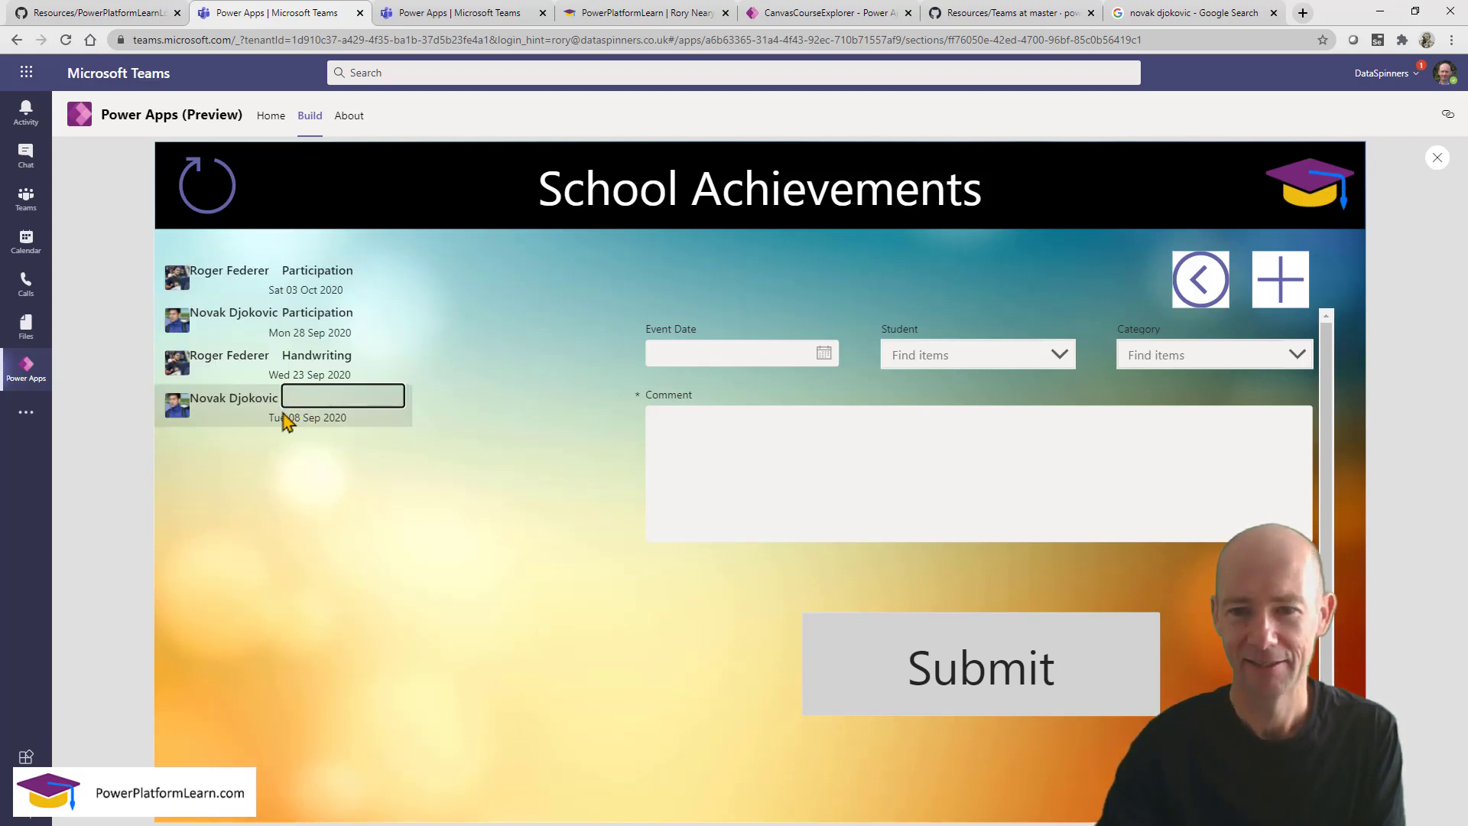
{"action": "left_click", "coordinate": [283, 414]}
{"action": "left_click", "coordinate": [226, 408]}
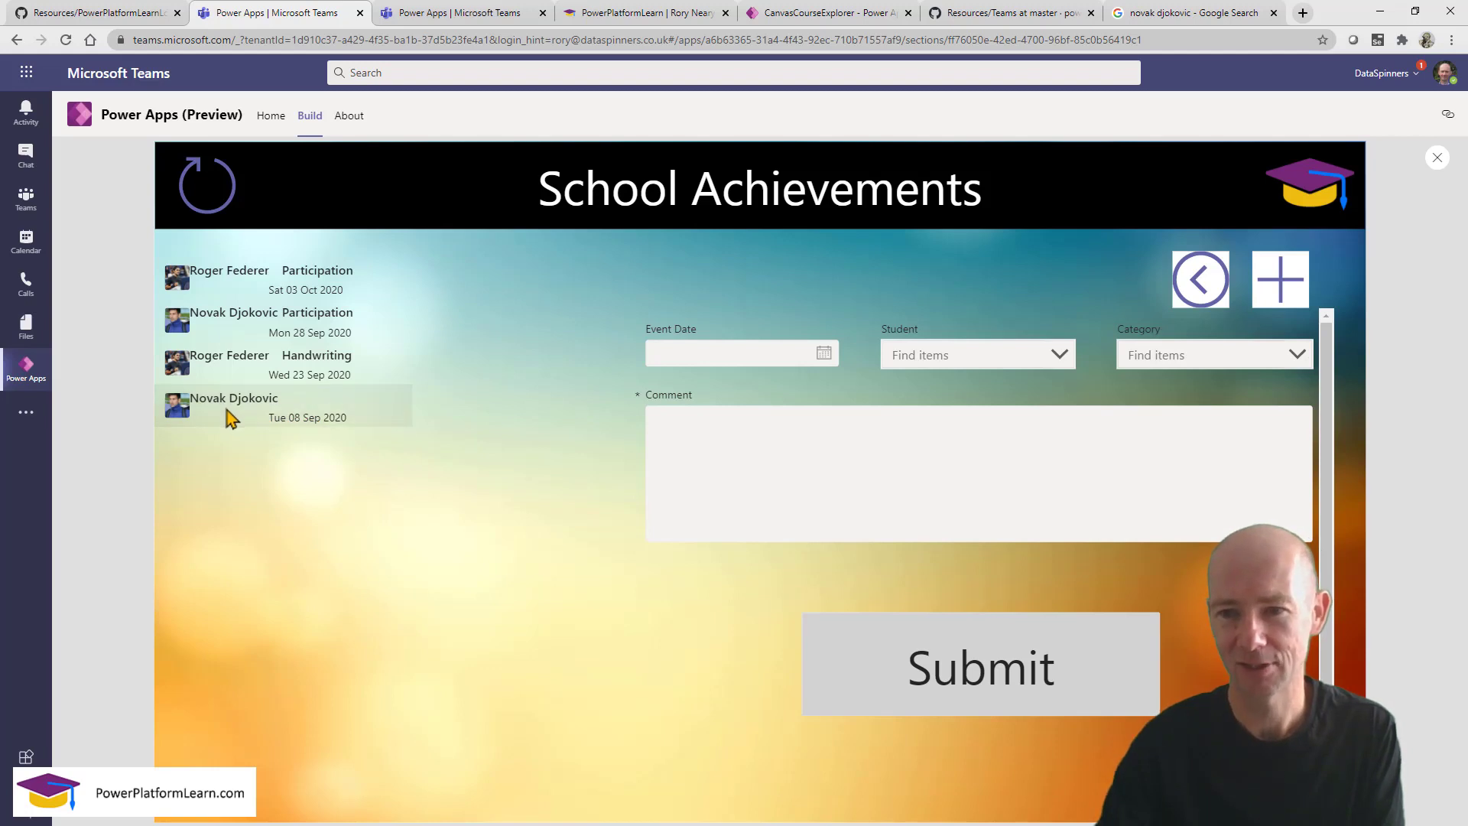
{"action": "left_click", "coordinate": [227, 413]}
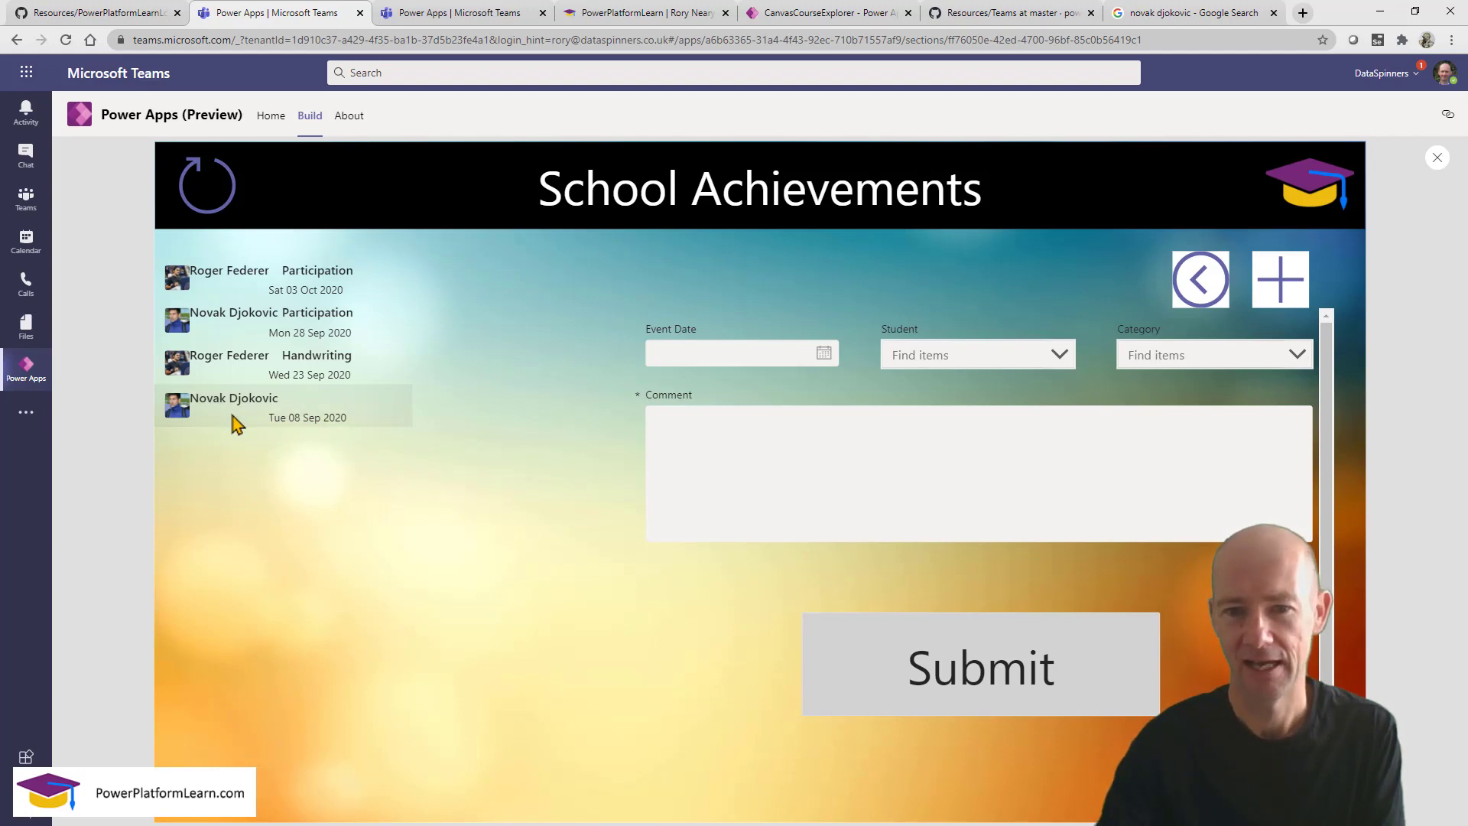
{"action": "left_click", "coordinate": [245, 376]}
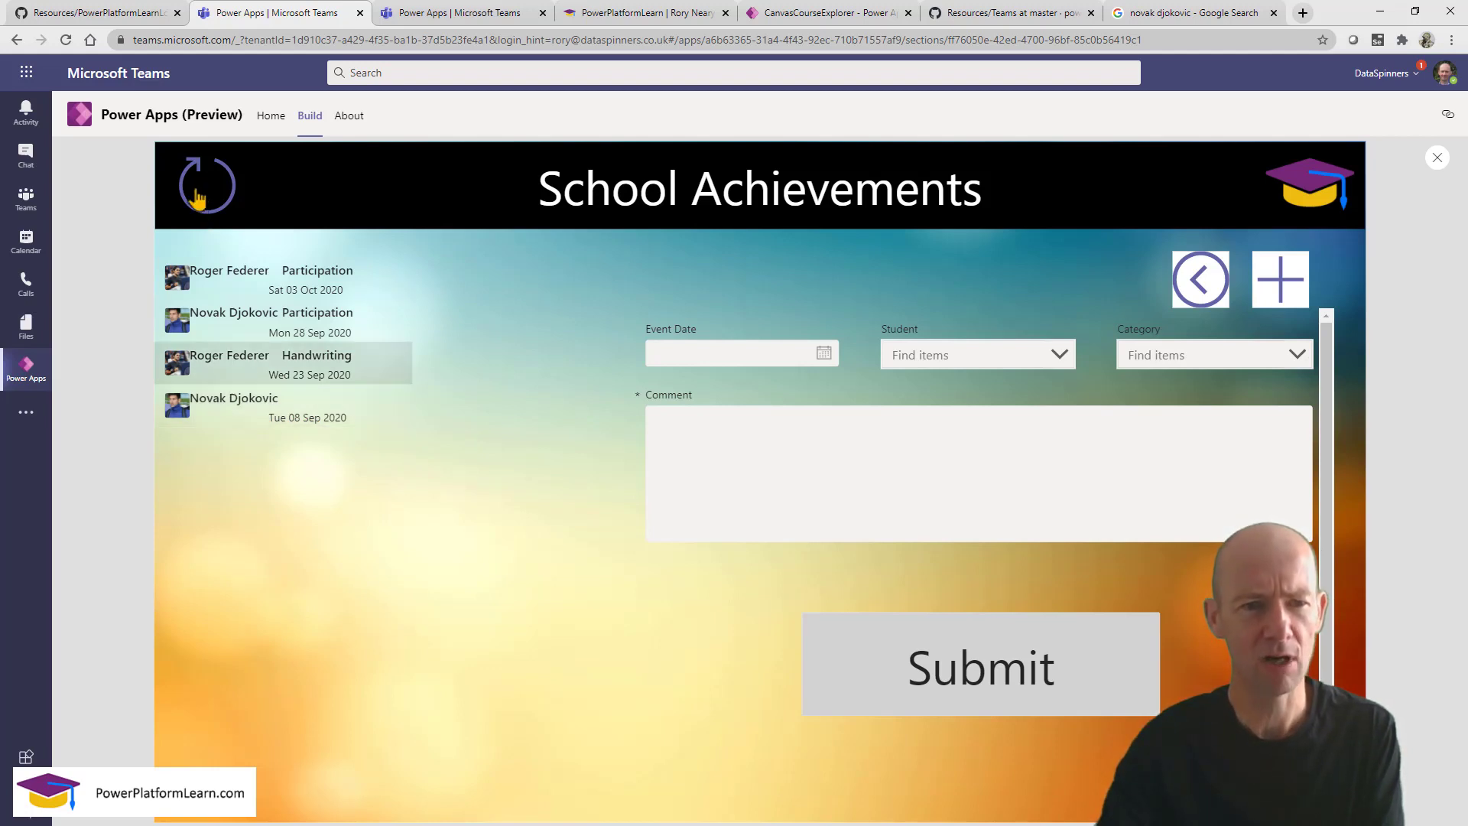
{"action": "left_click", "coordinate": [197, 198]}
{"action": "left_click", "coordinate": [252, 407]}
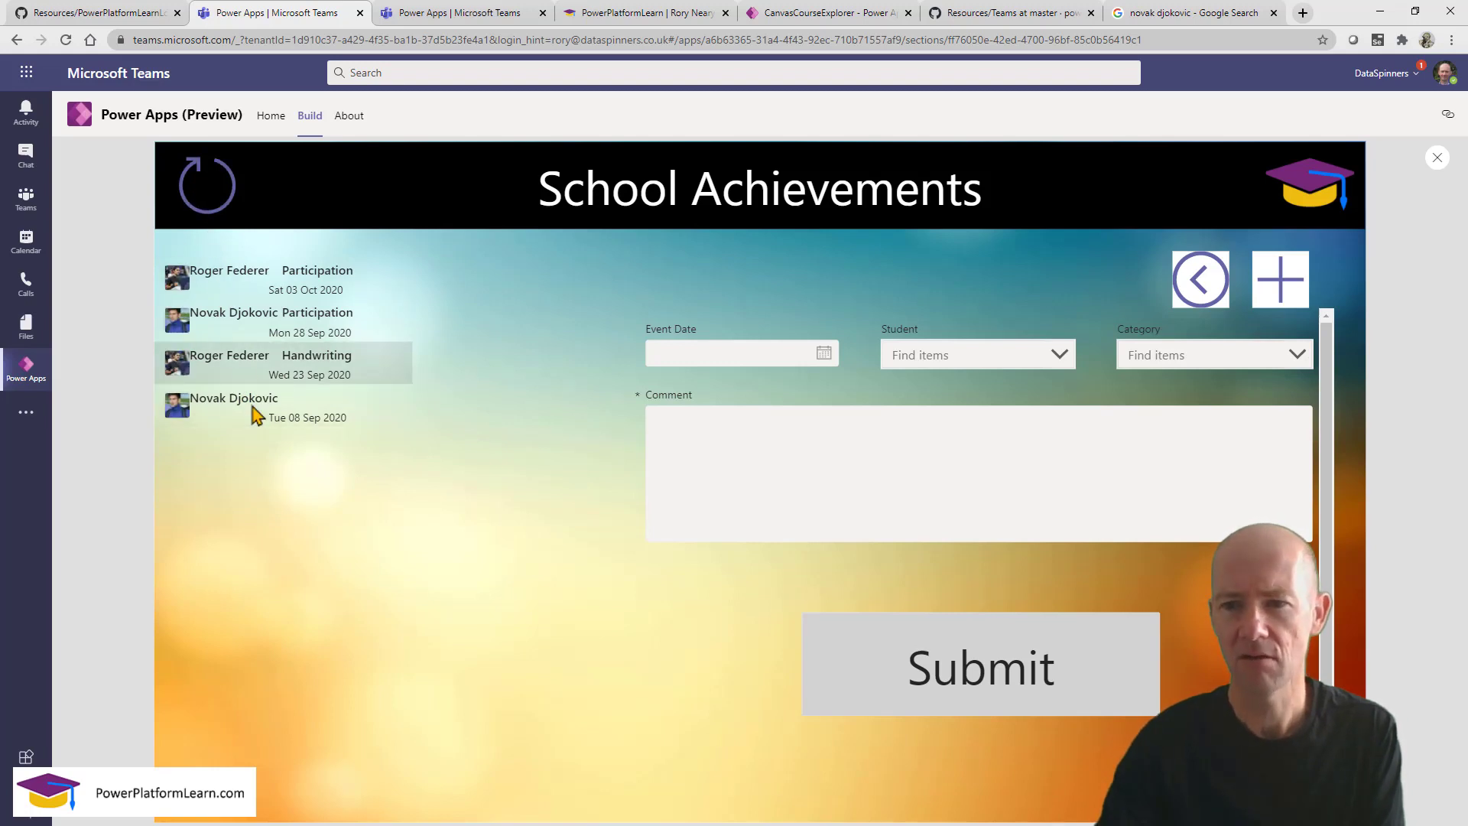
{"action": "left_click", "coordinate": [255, 414]}
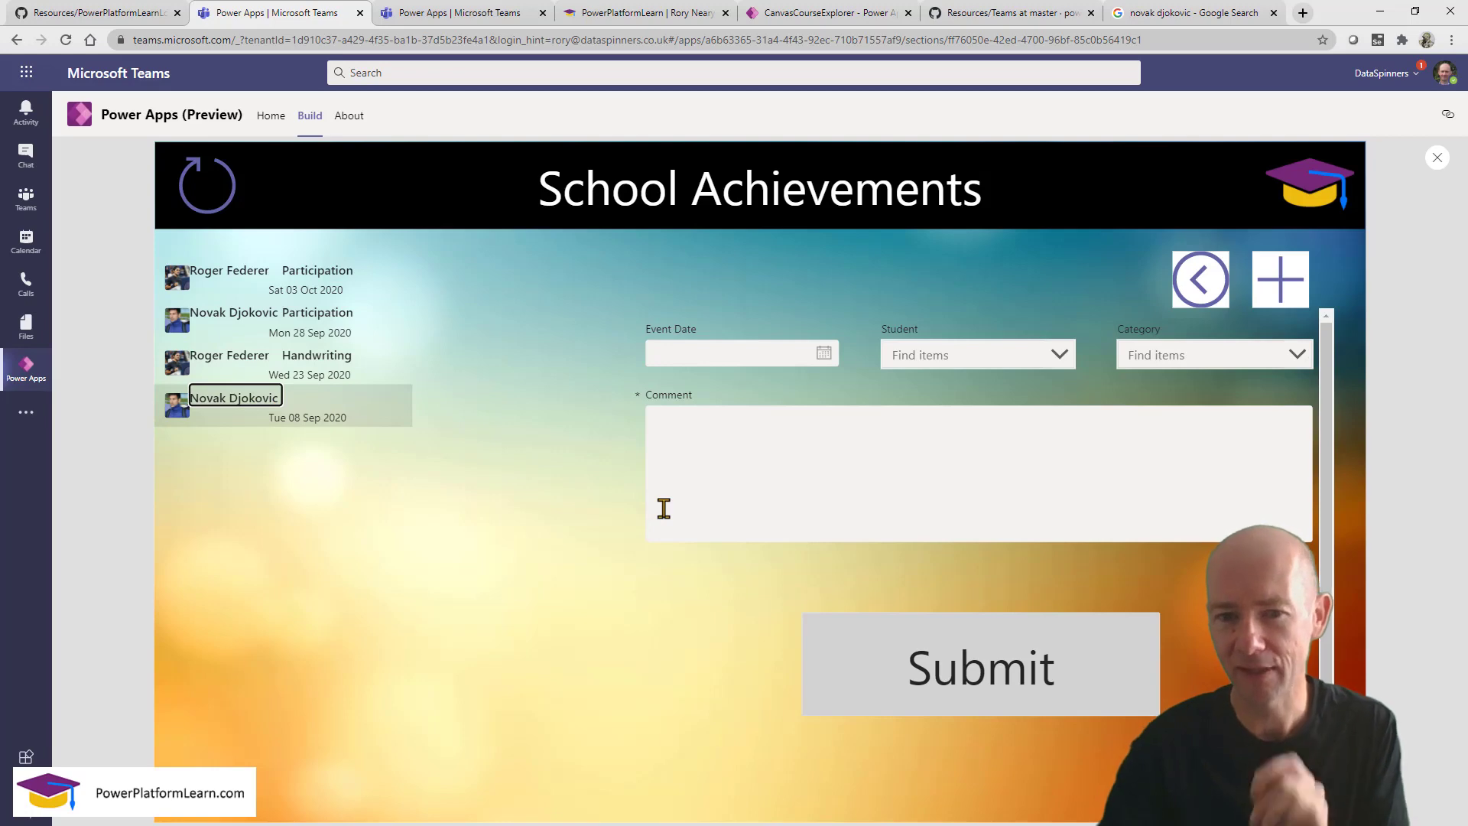
{"action": "left_click", "coordinate": [1440, 159]}
{"action": "left_click", "coordinate": [777, 590]}
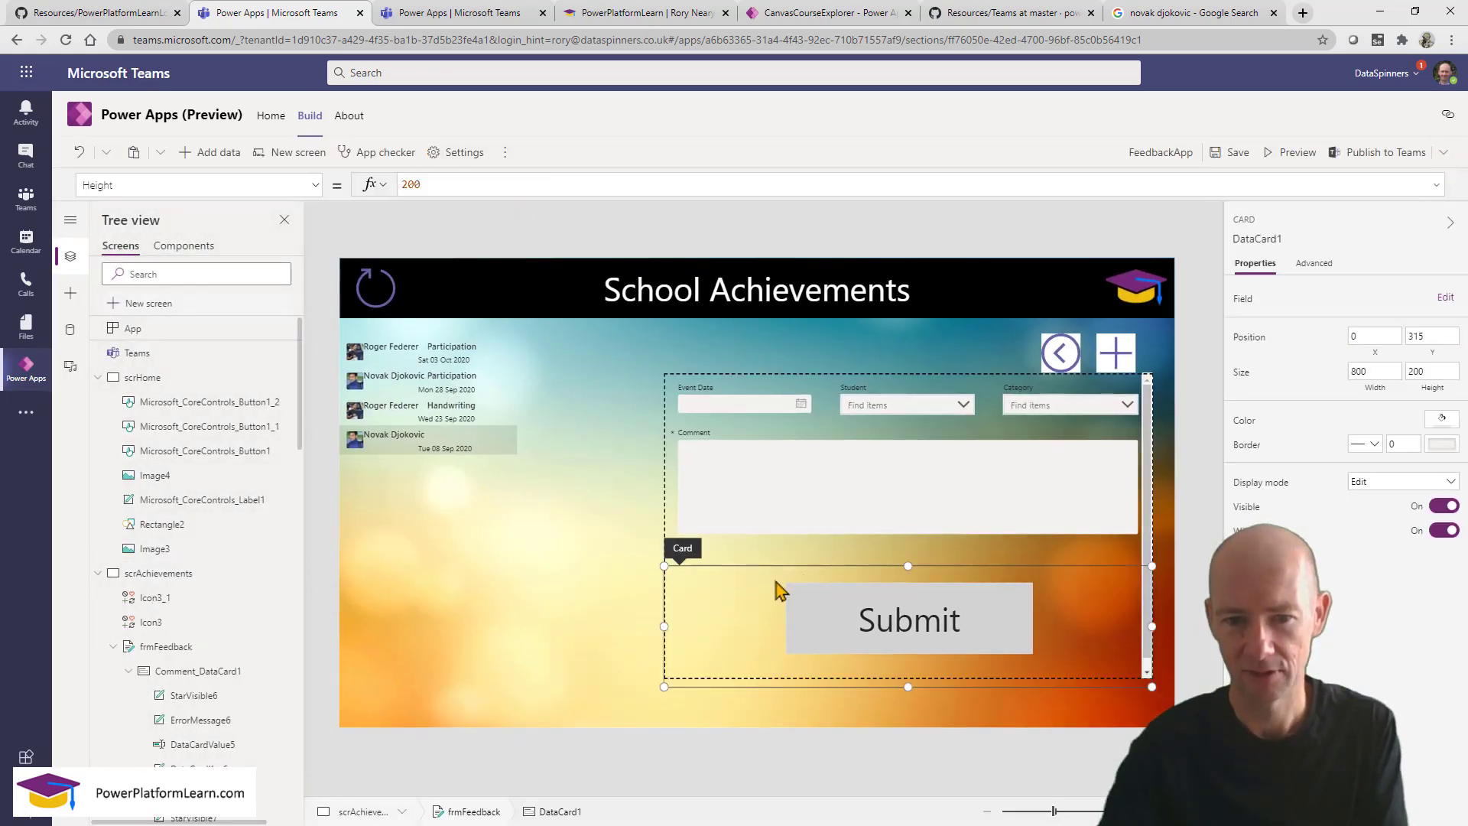
{"action": "left_click", "coordinate": [1148, 518]}
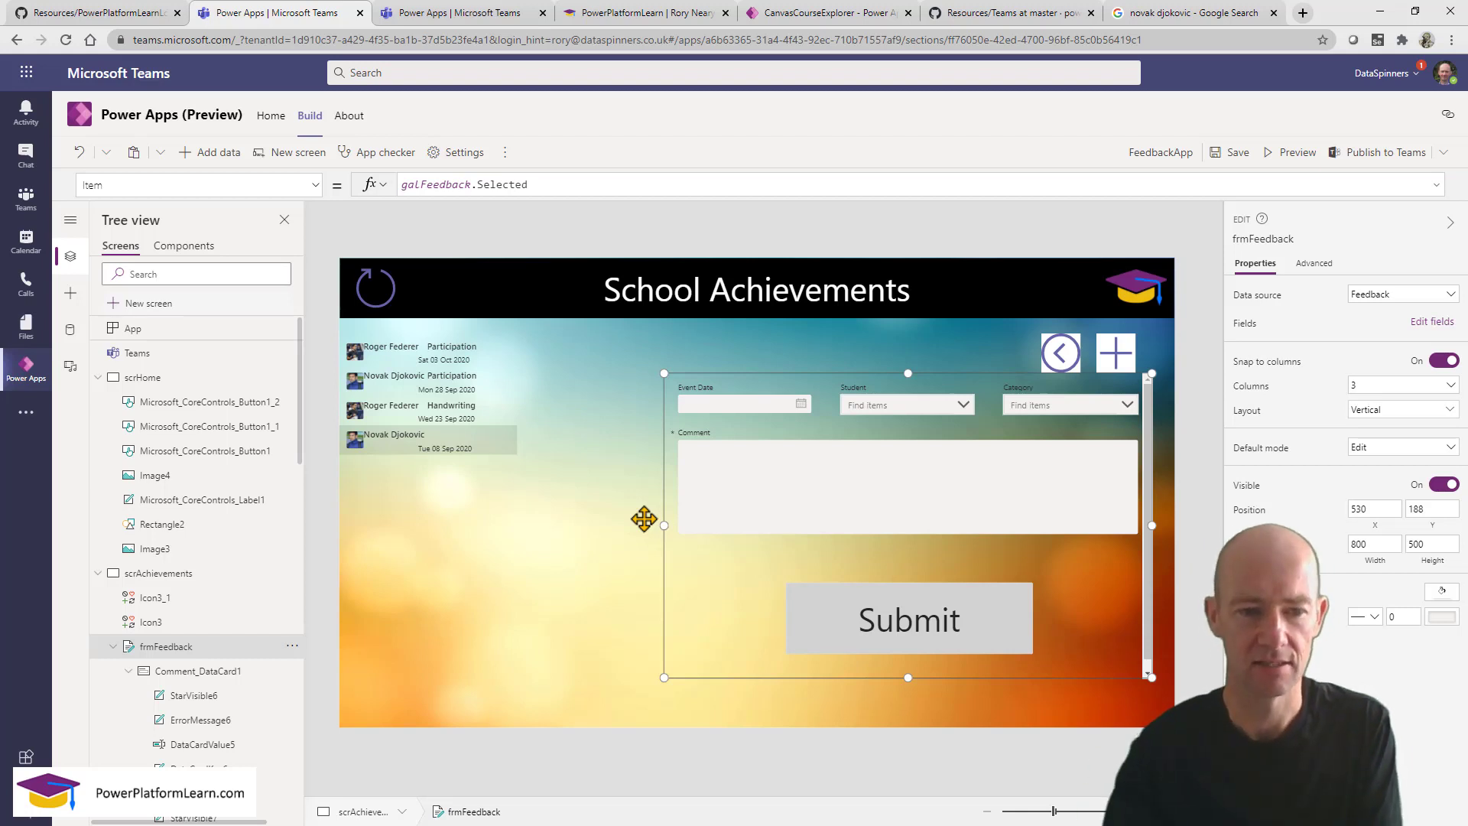
{"action": "left_click", "coordinate": [387, 414]}
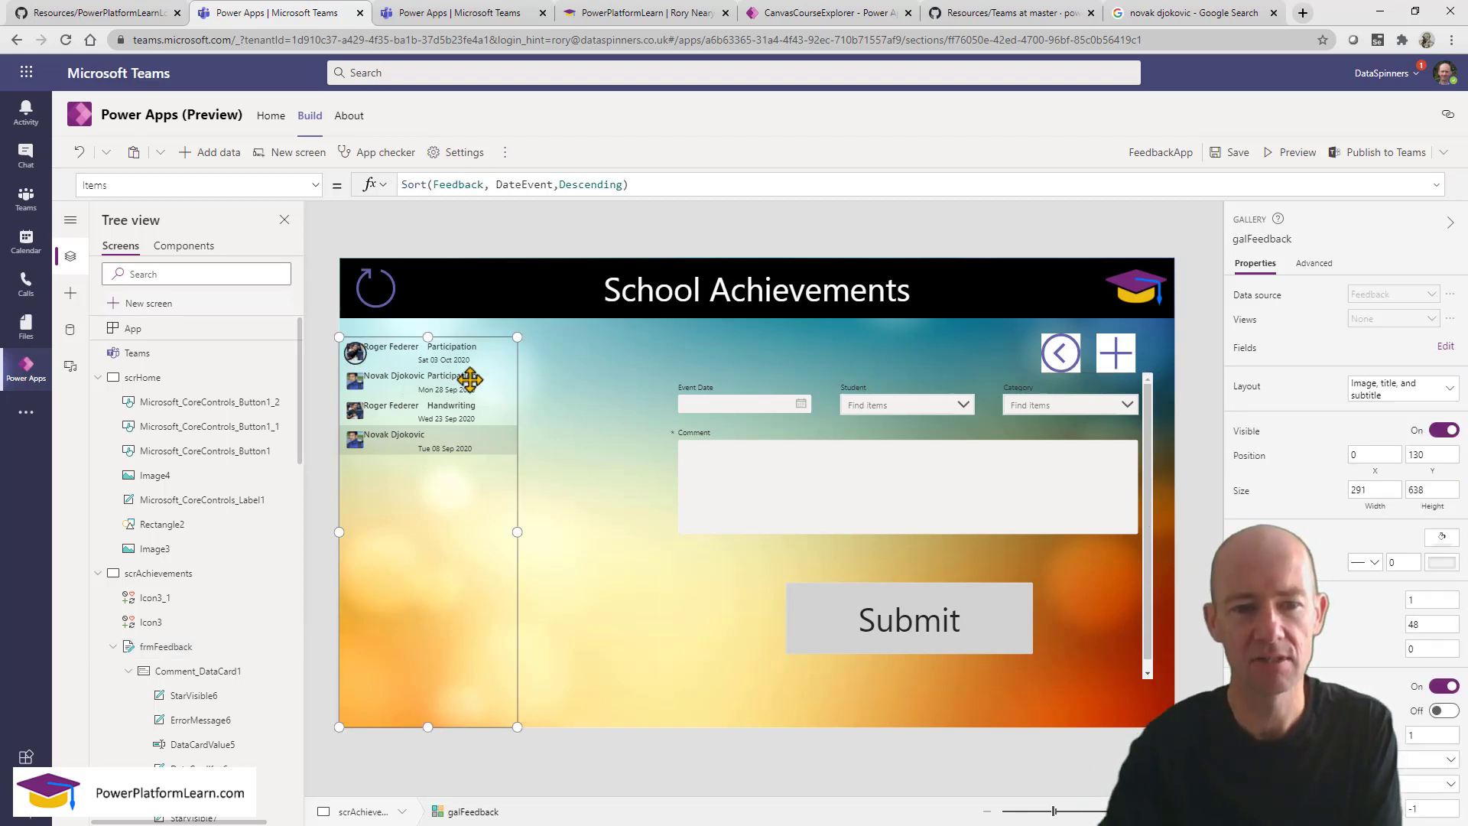
{"action": "left_click", "coordinate": [1298, 152]}
{"action": "left_click", "coordinate": [364, 367]}
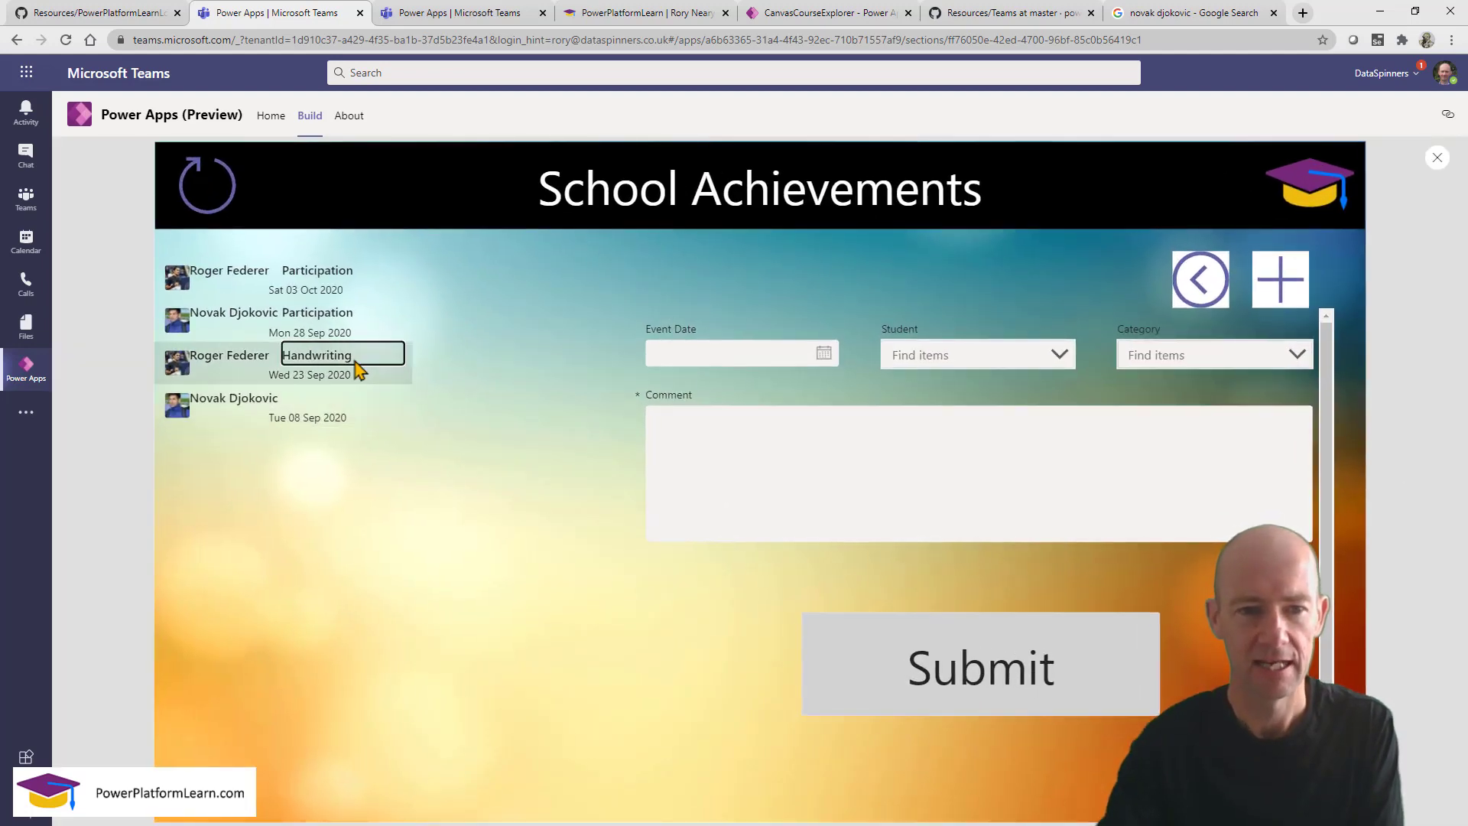
{"action": "left_click", "coordinate": [370, 410]}
{"action": "left_click", "coordinate": [363, 374]}
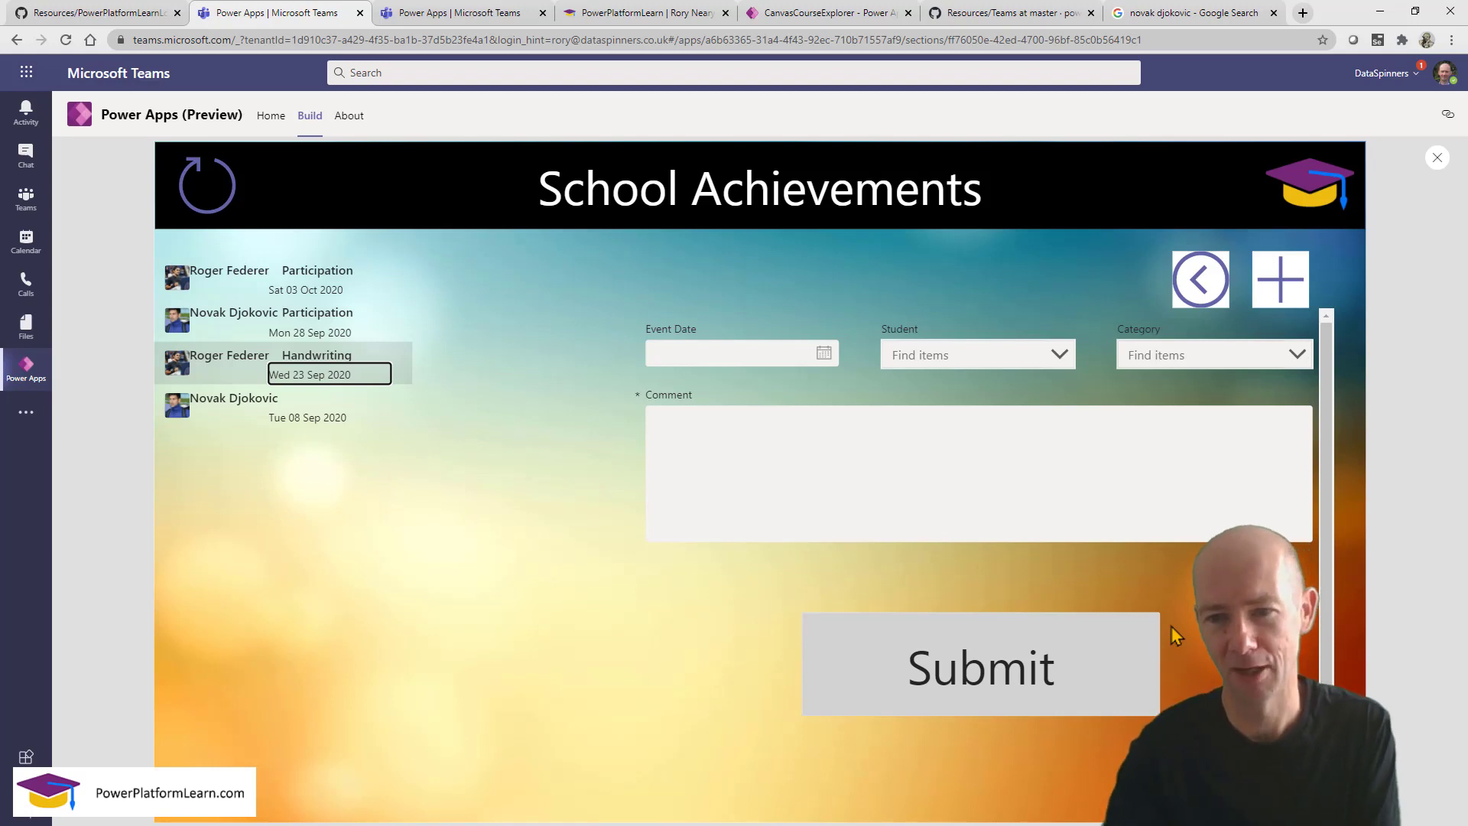
{"action": "left_click", "coordinate": [1437, 158]}
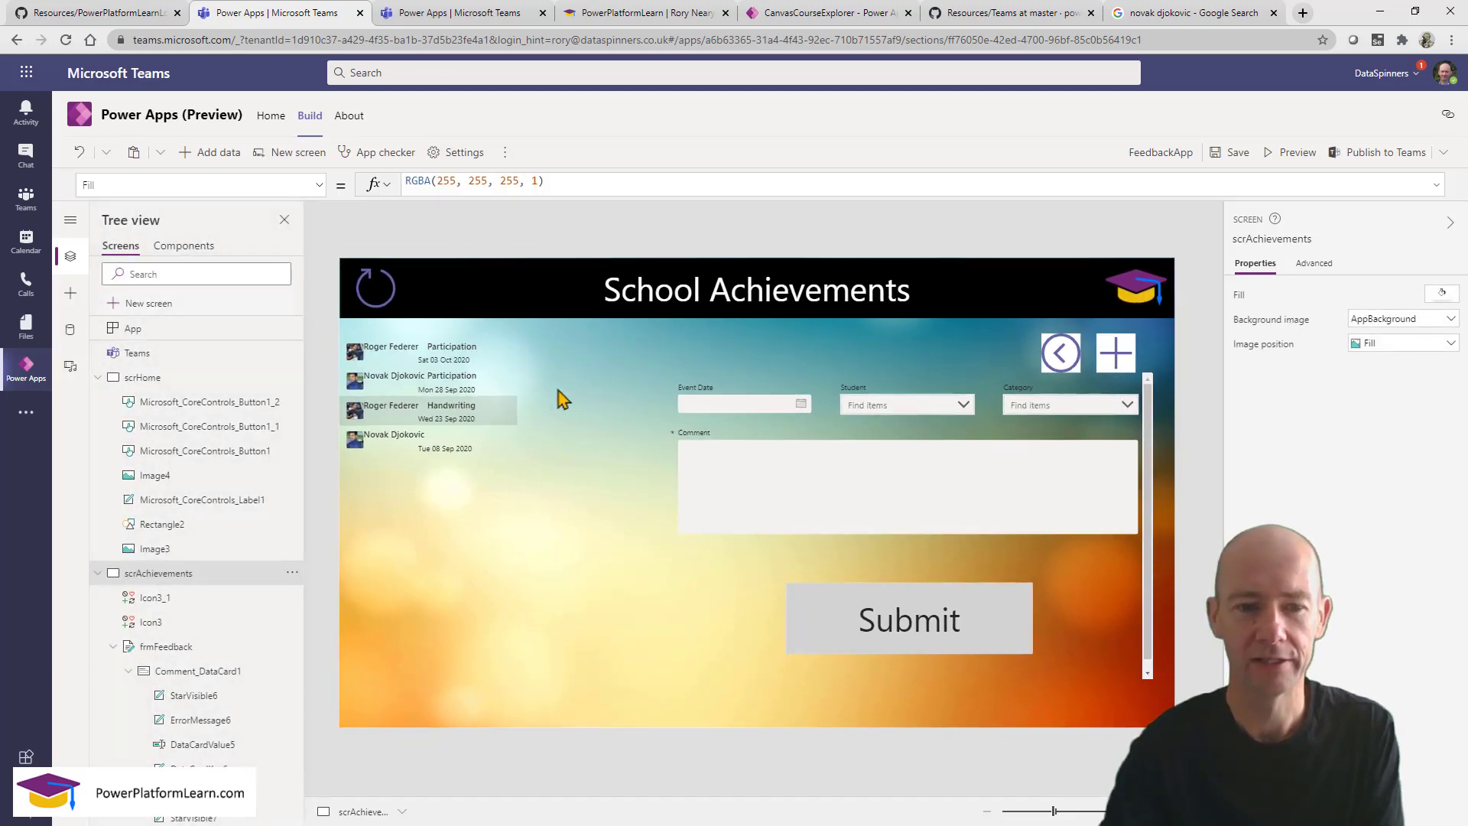
{"action": "left_click", "coordinate": [488, 413]}
{"action": "left_click", "coordinate": [487, 361]}
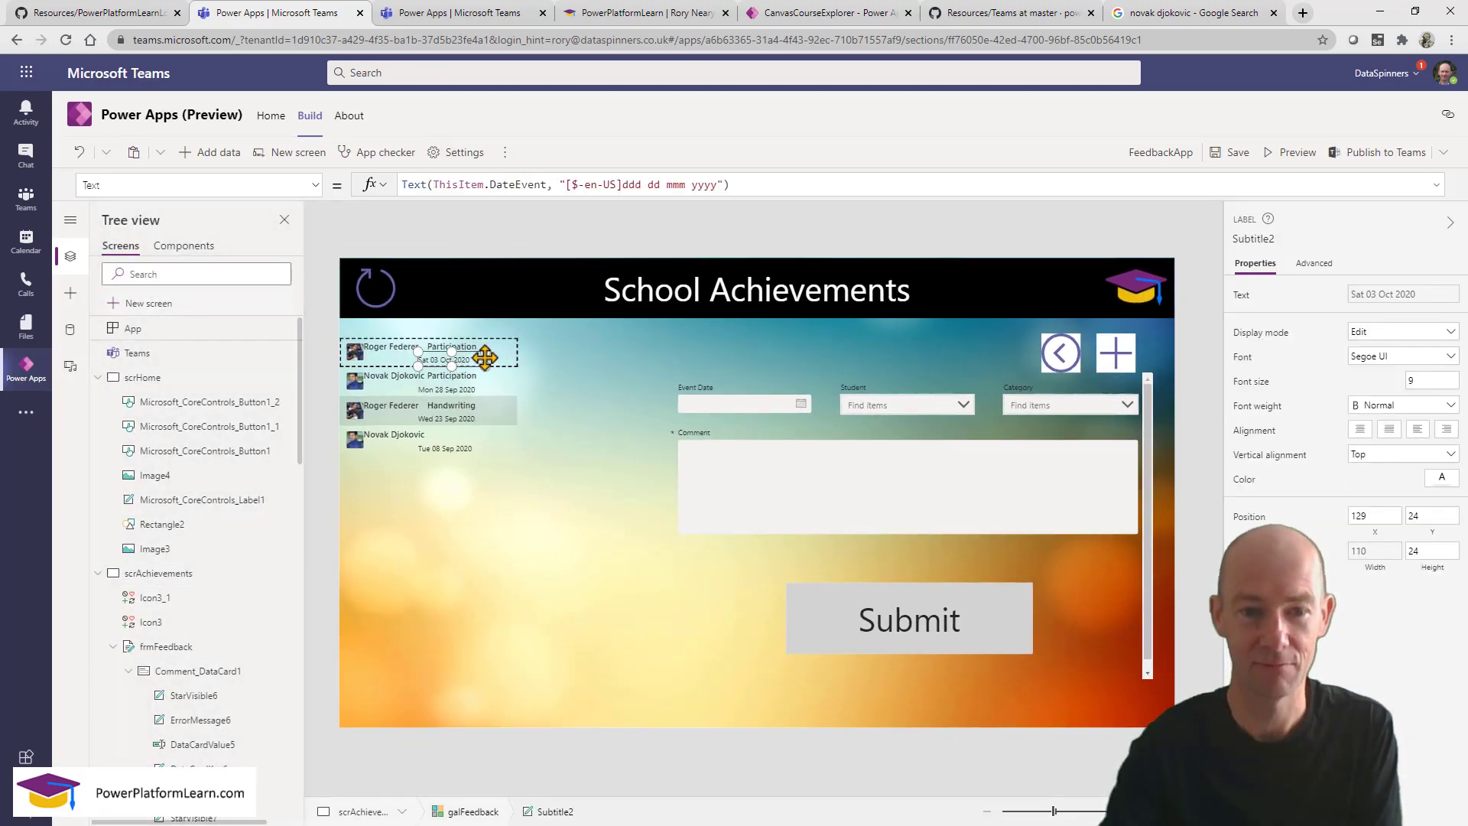
{"action": "left_click", "coordinate": [497, 346]}
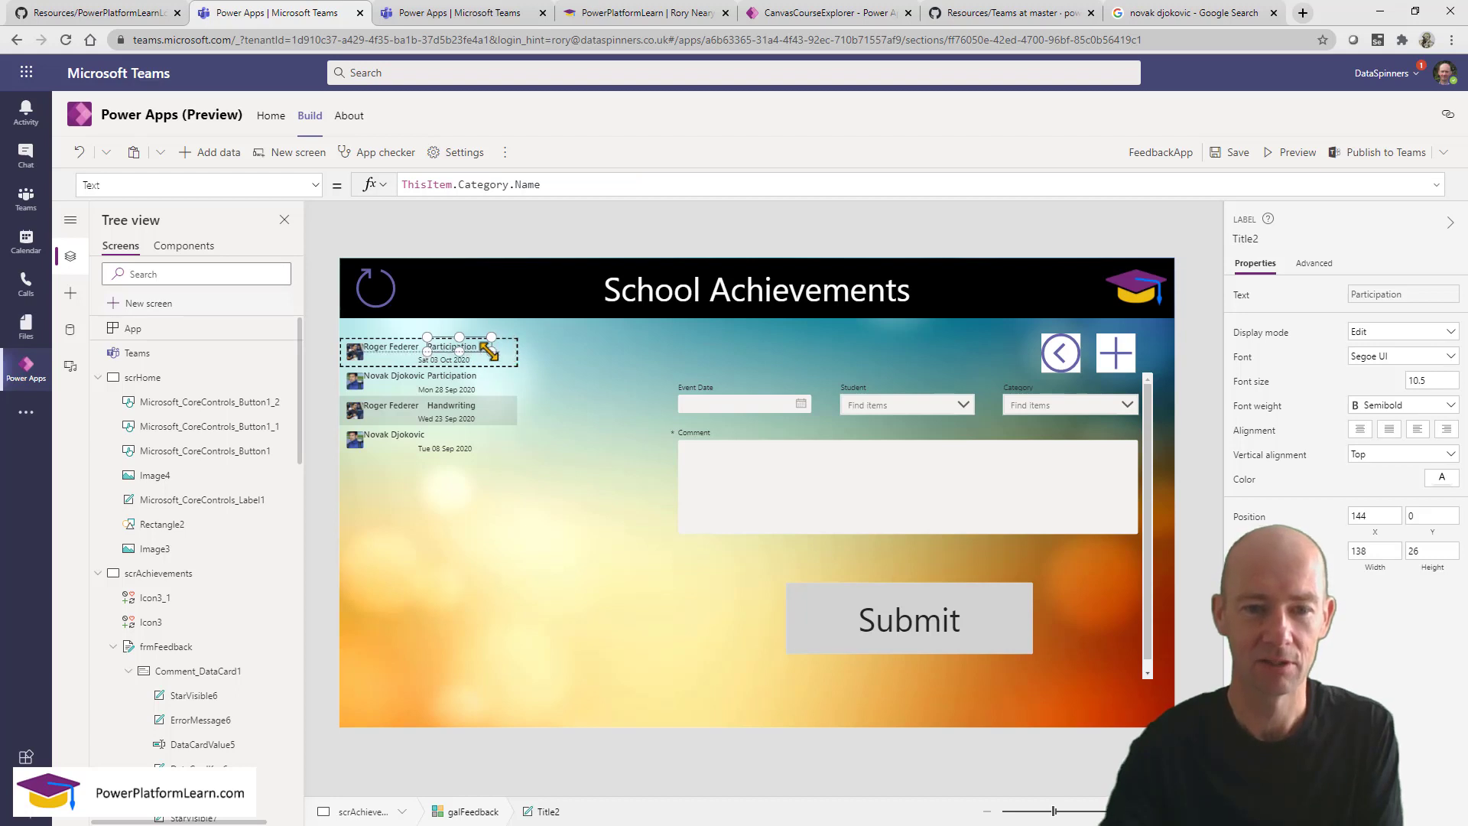
{"action": "left_click", "coordinate": [497, 361]}
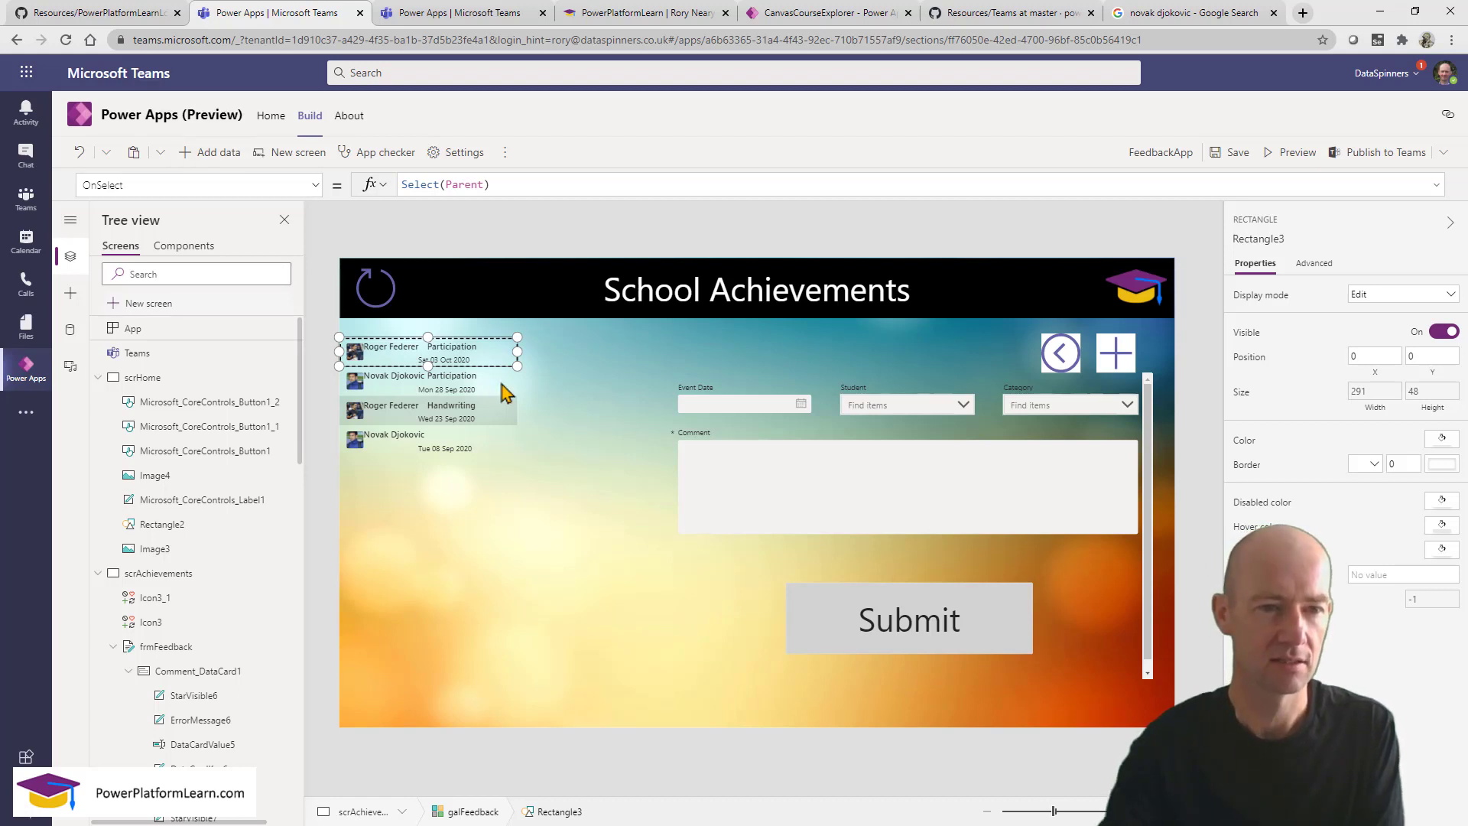
{"action": "left_click", "coordinate": [107, 382]}
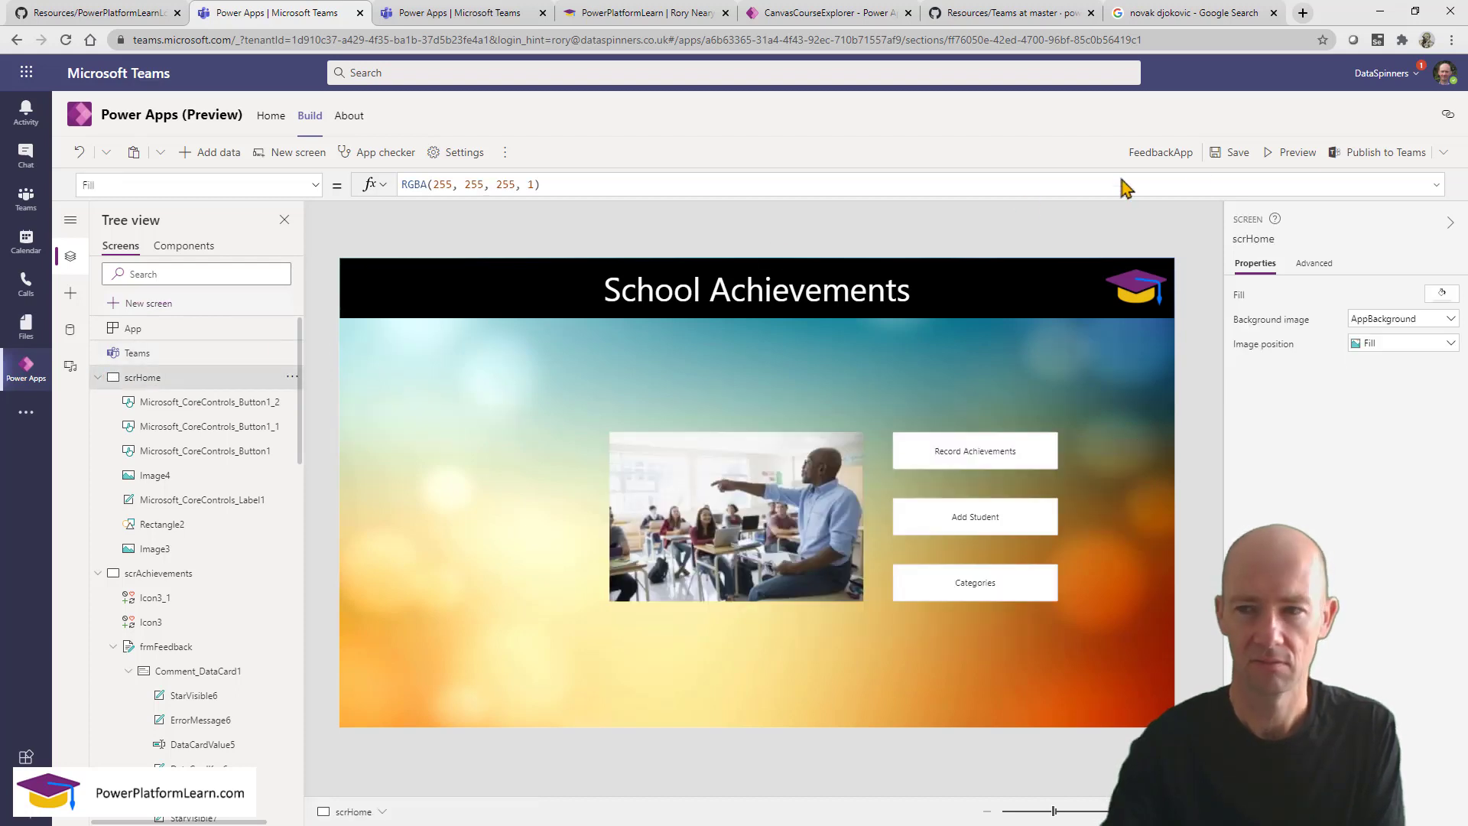
{"action": "left_click", "coordinate": [1293, 152]}
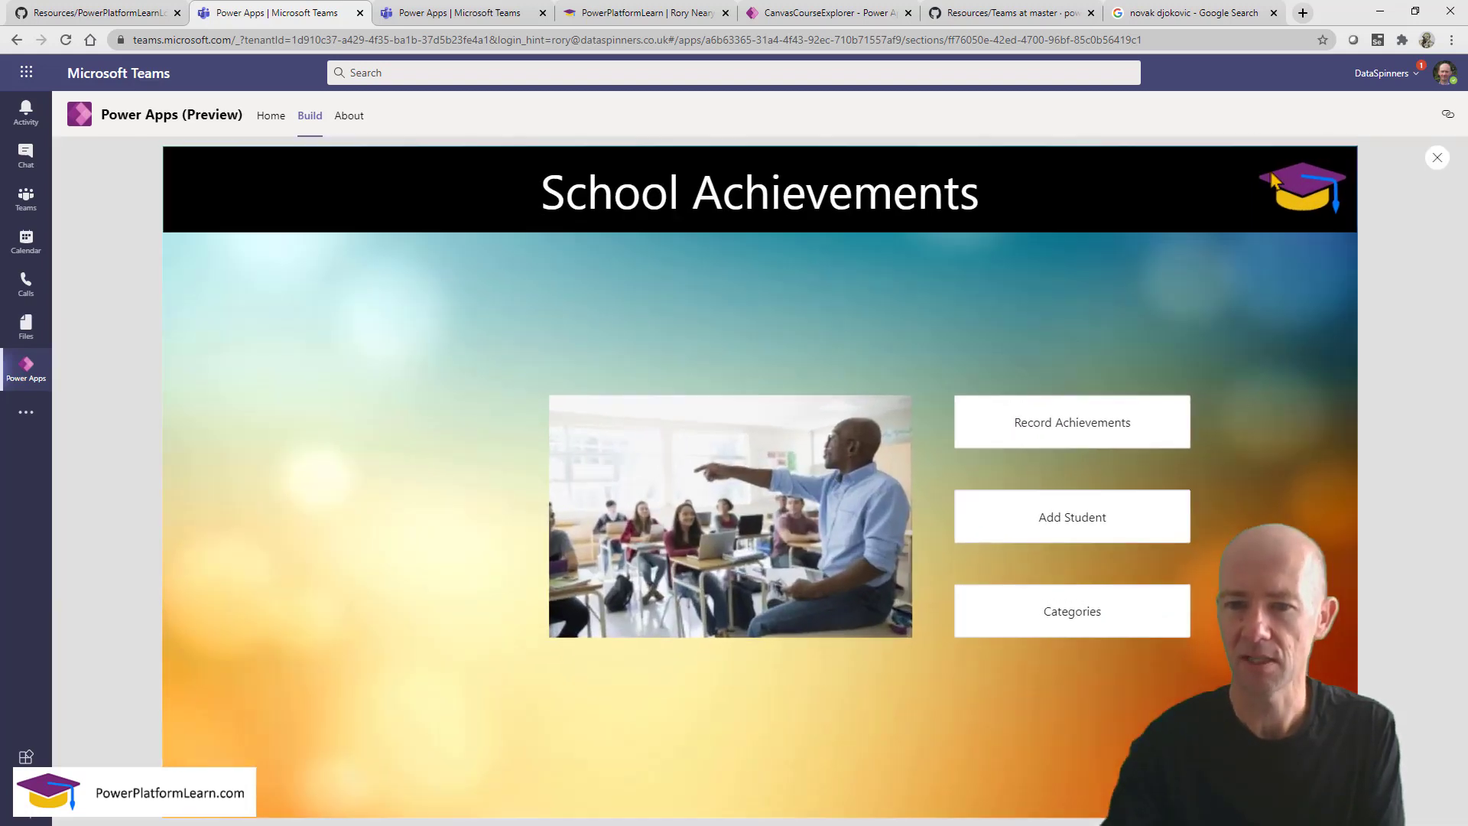
{"action": "left_click", "coordinate": [1016, 432]}
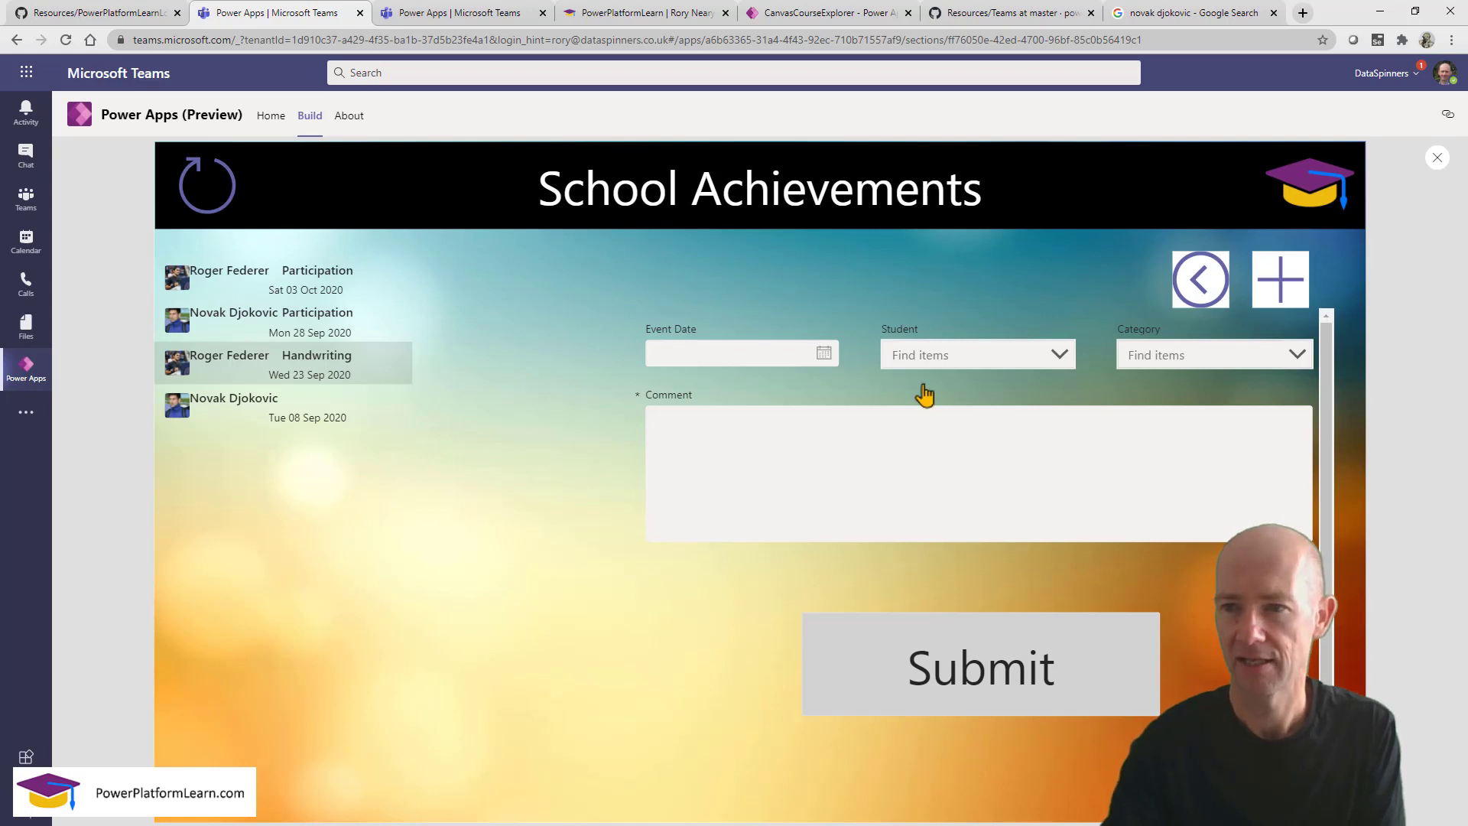
{"action": "key", "text": "ctrl+2"}
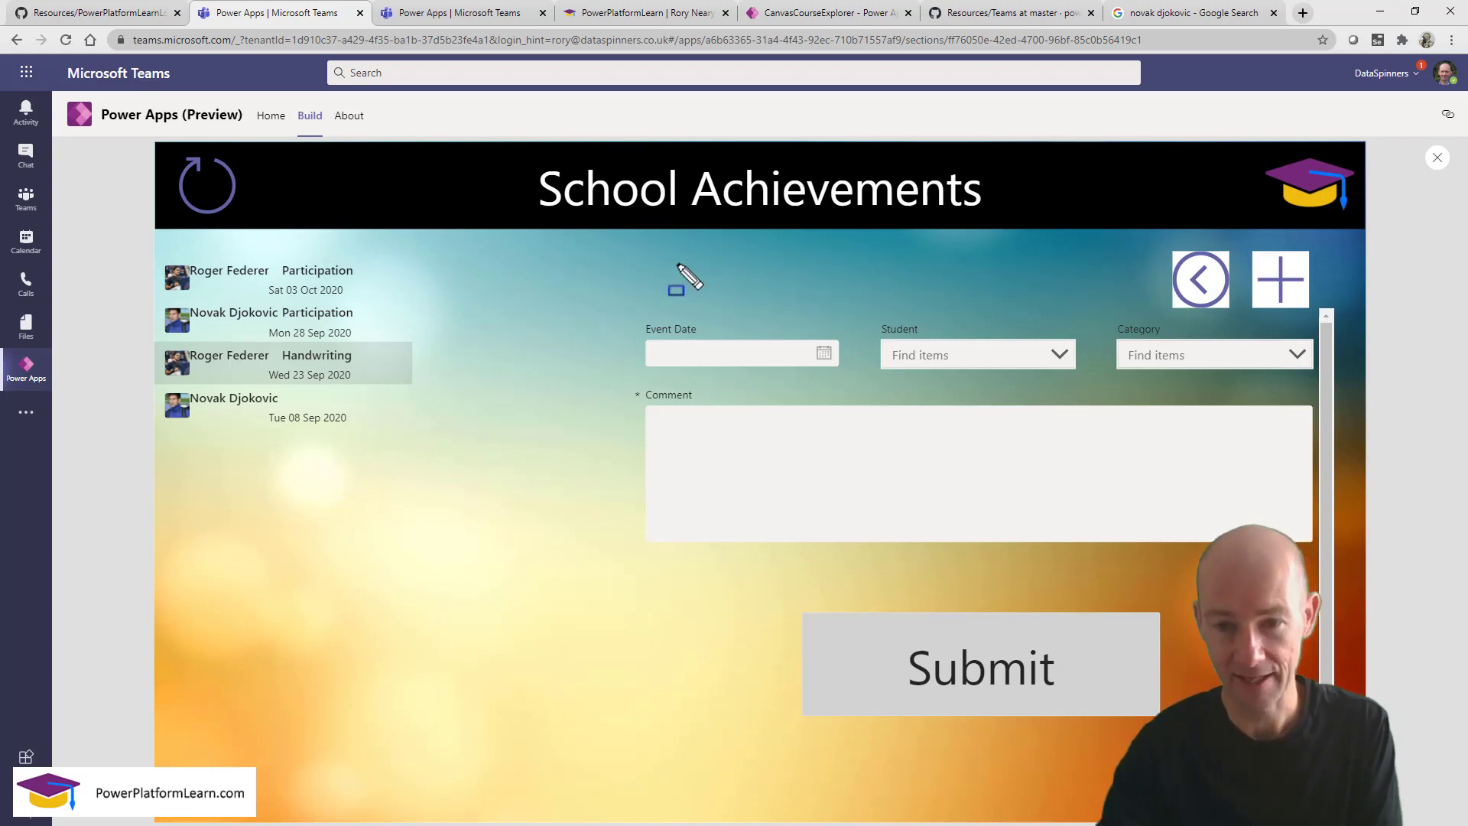
{"action": "mouse_move", "coordinate": [629, 227]}
{"action": "left_mouse_down"}
{"action": "mouse_move", "coordinate": [1386, 708]}
{"action": "mouse_move", "coordinate": [1360, 755]}
{"action": "left_mouse_up"}
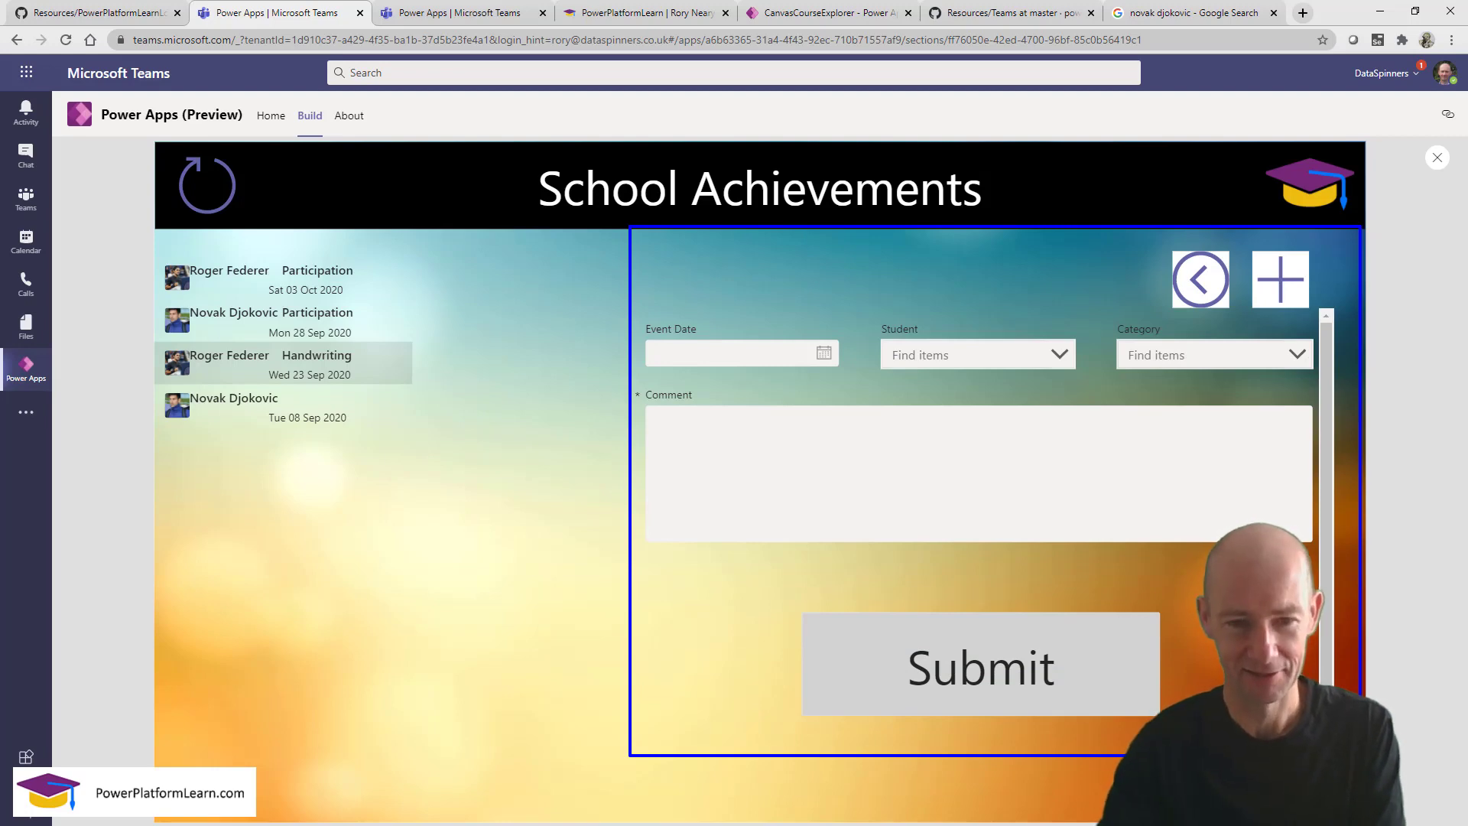
{"action": "key", "text": "Escape"}
Insert a button into the first row template of the achievements gallery.
{"action": "left_click", "coordinate": [1436, 158]}
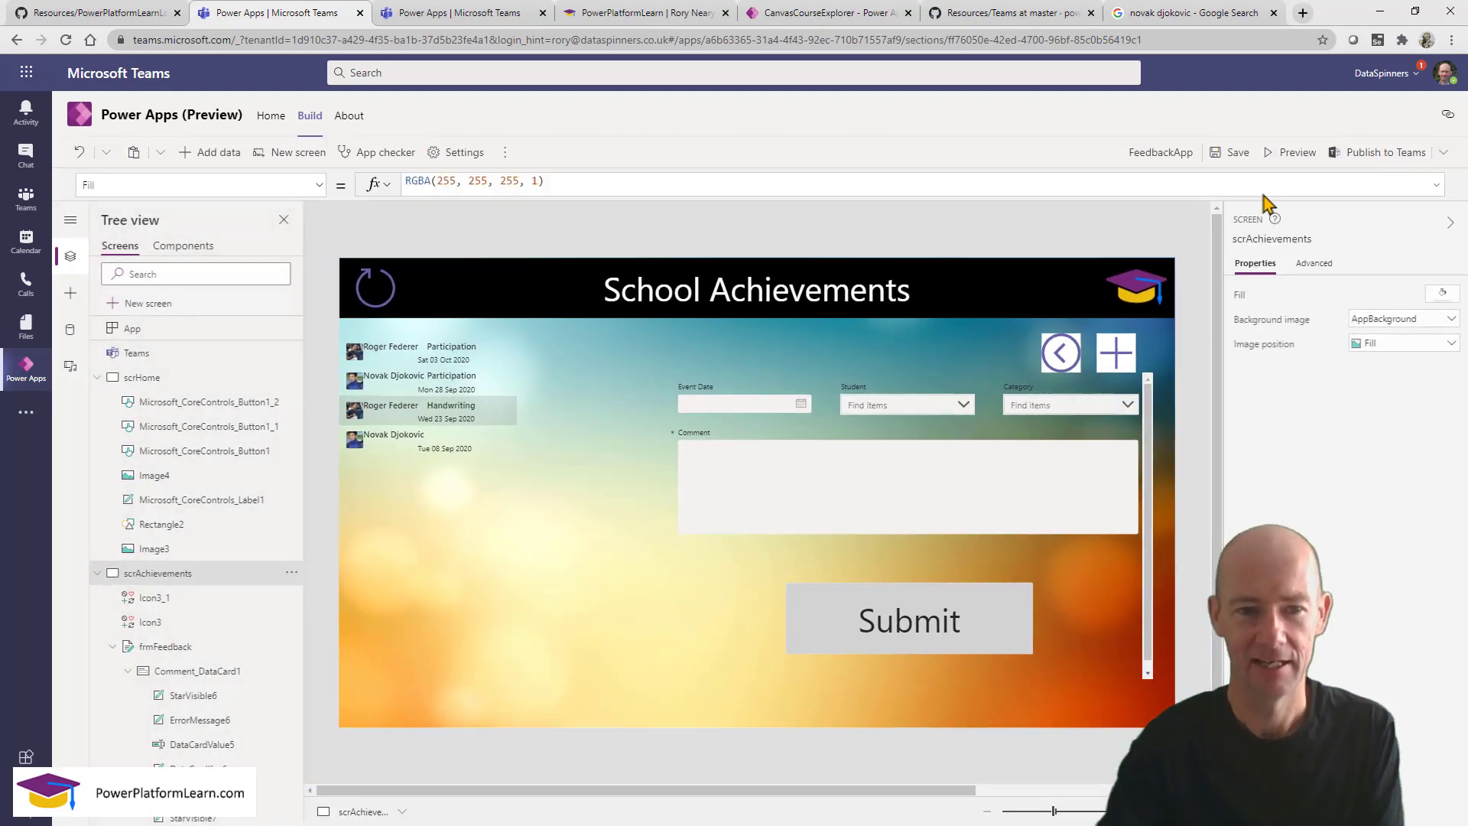
{"action": "left_click", "coordinate": [475, 361]}
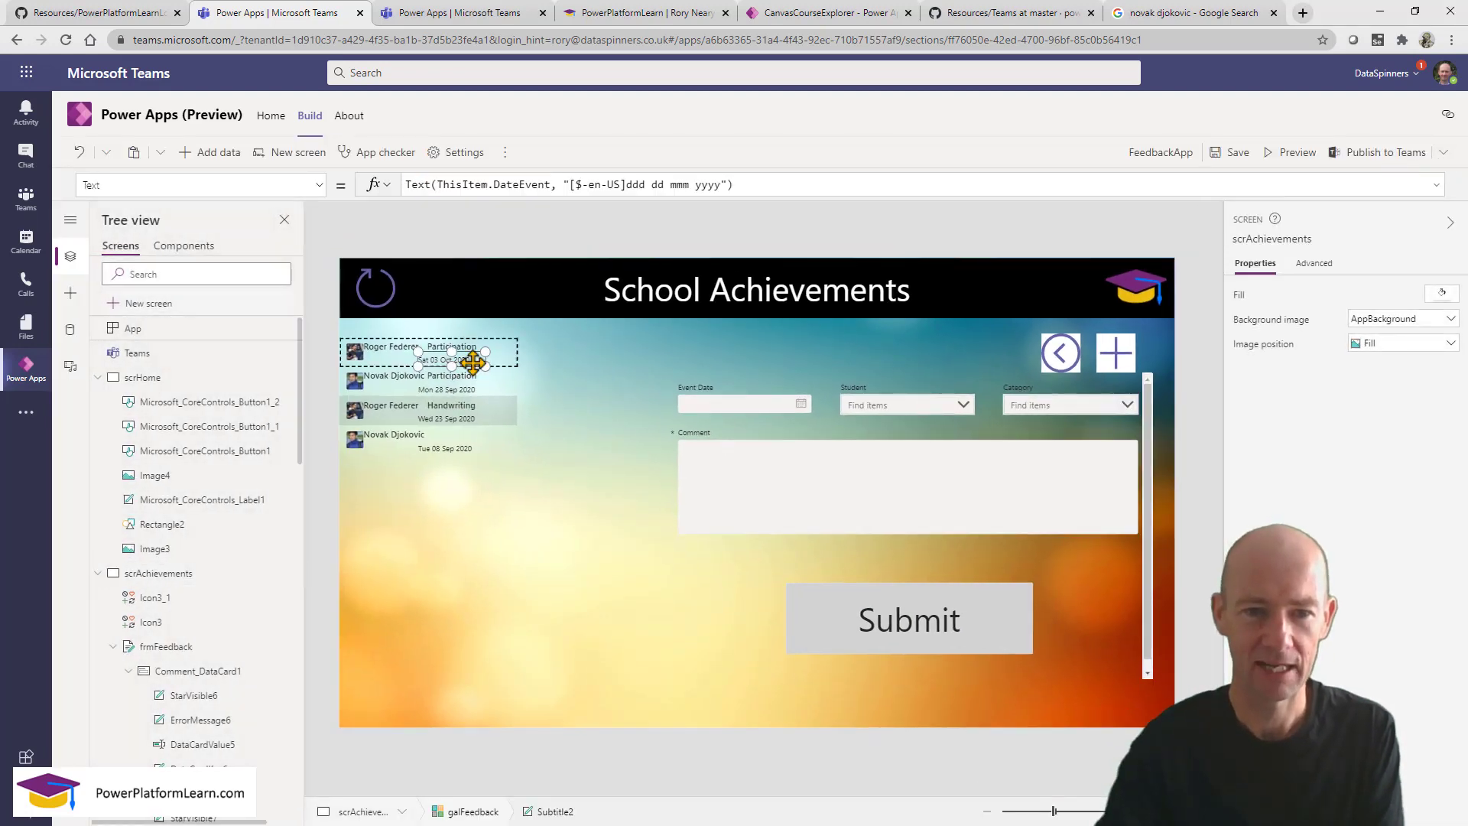
{"action": "left_click", "coordinate": [535, 361]}
{"action": "left_click", "coordinate": [507, 370]}
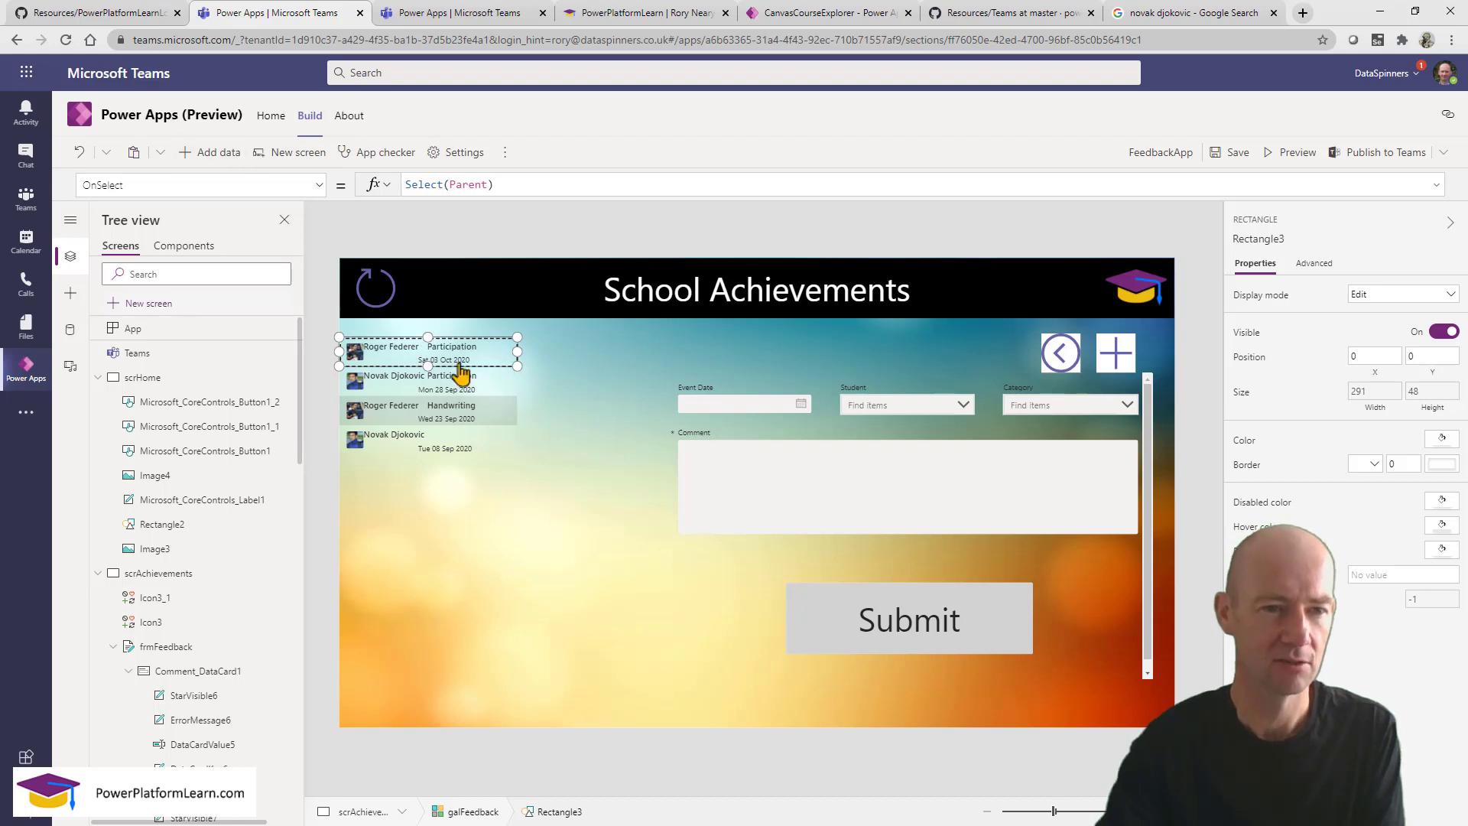
{"action": "left_click", "coordinate": [98, 377]}
{"action": "left_click", "coordinate": [70, 295]}
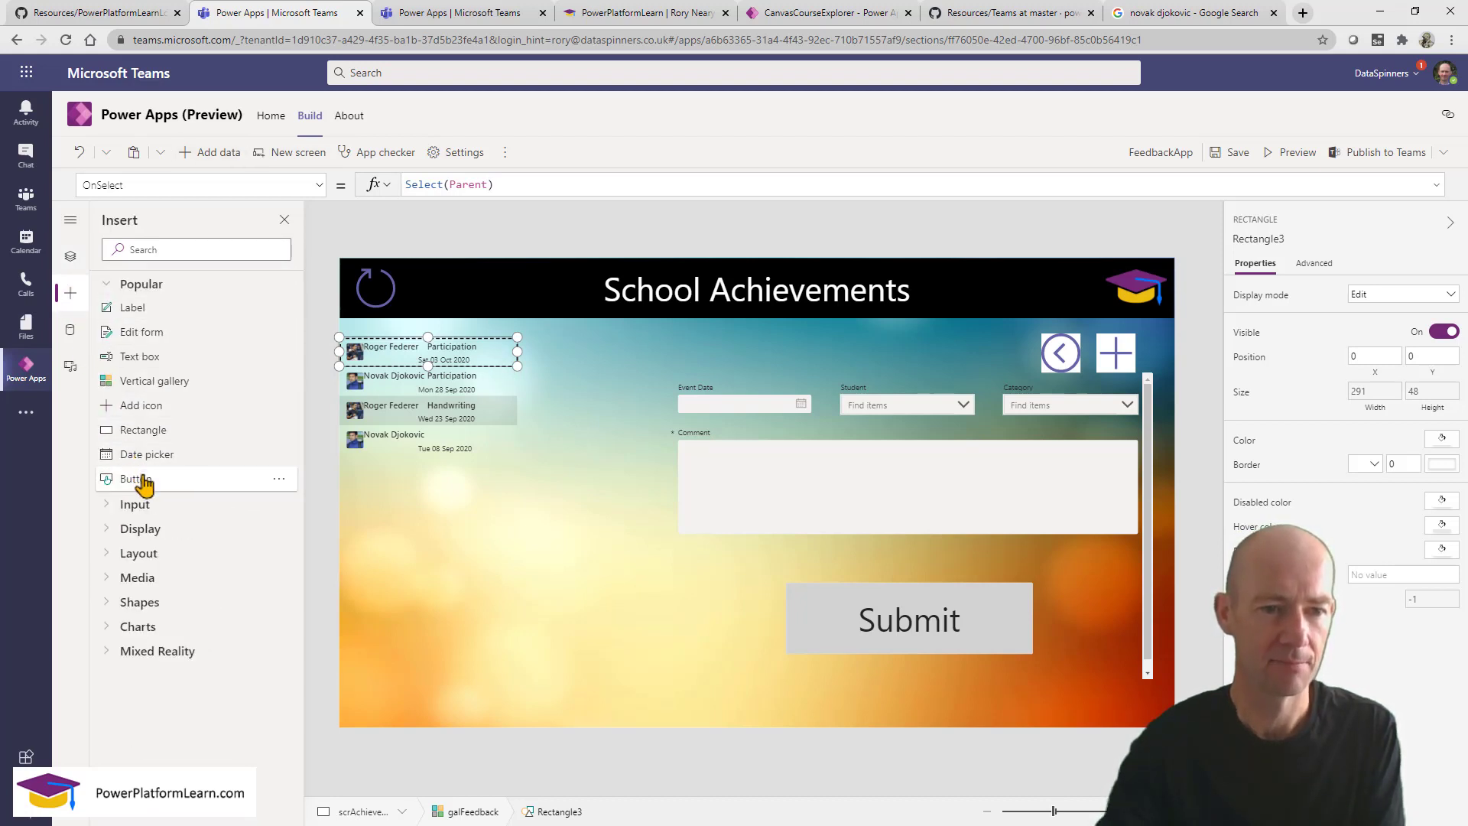
{"action": "left_click_drag", "start_coordinate": [143, 480], "coordinate": [474, 350]}
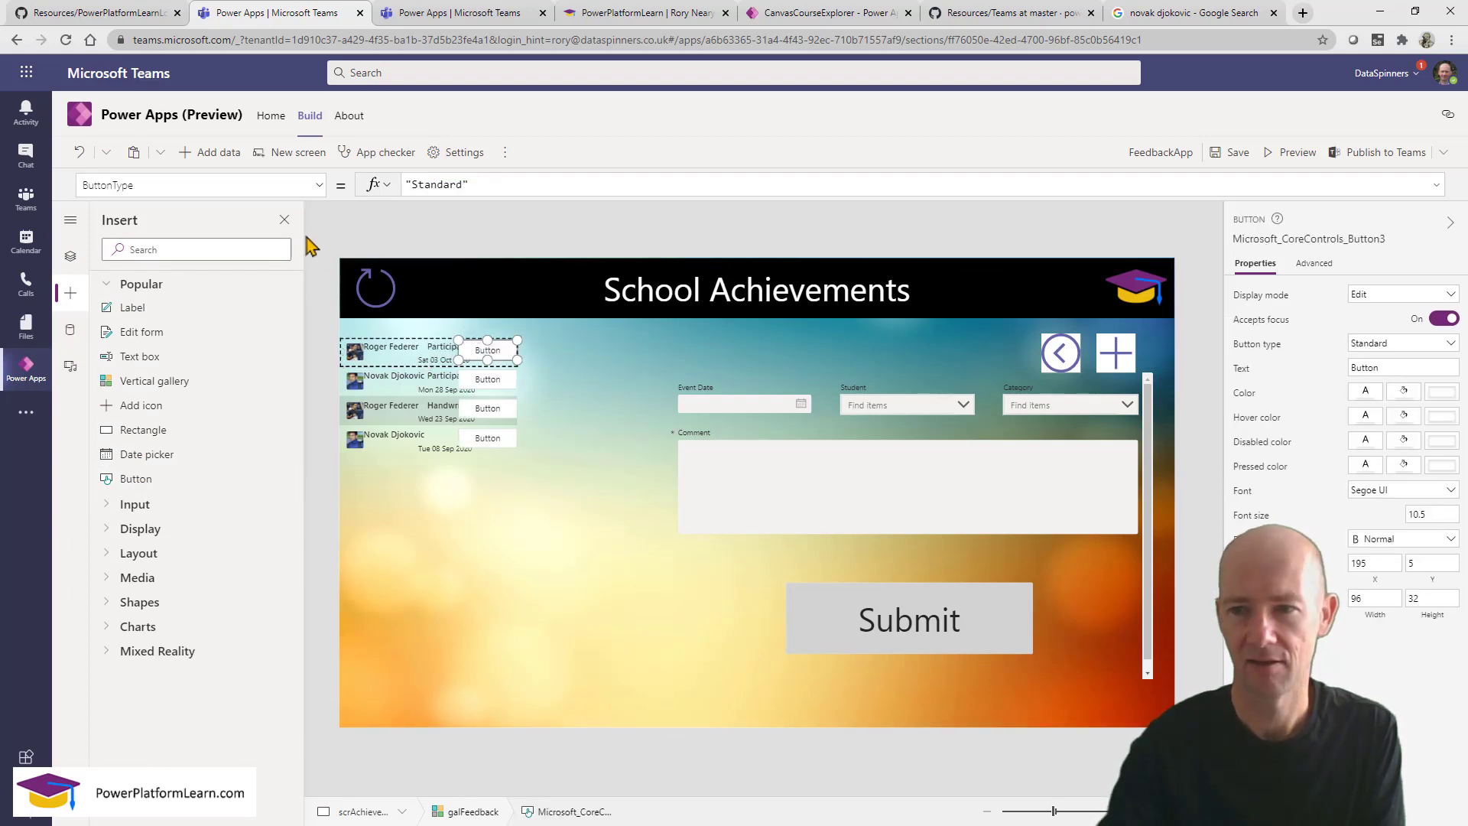
Show the button's OnSelect formula, Select(Parent), and select it for editing.
{"action": "left_click", "coordinate": [226, 184]}
{"action": "type", "text": "OnSelect"}
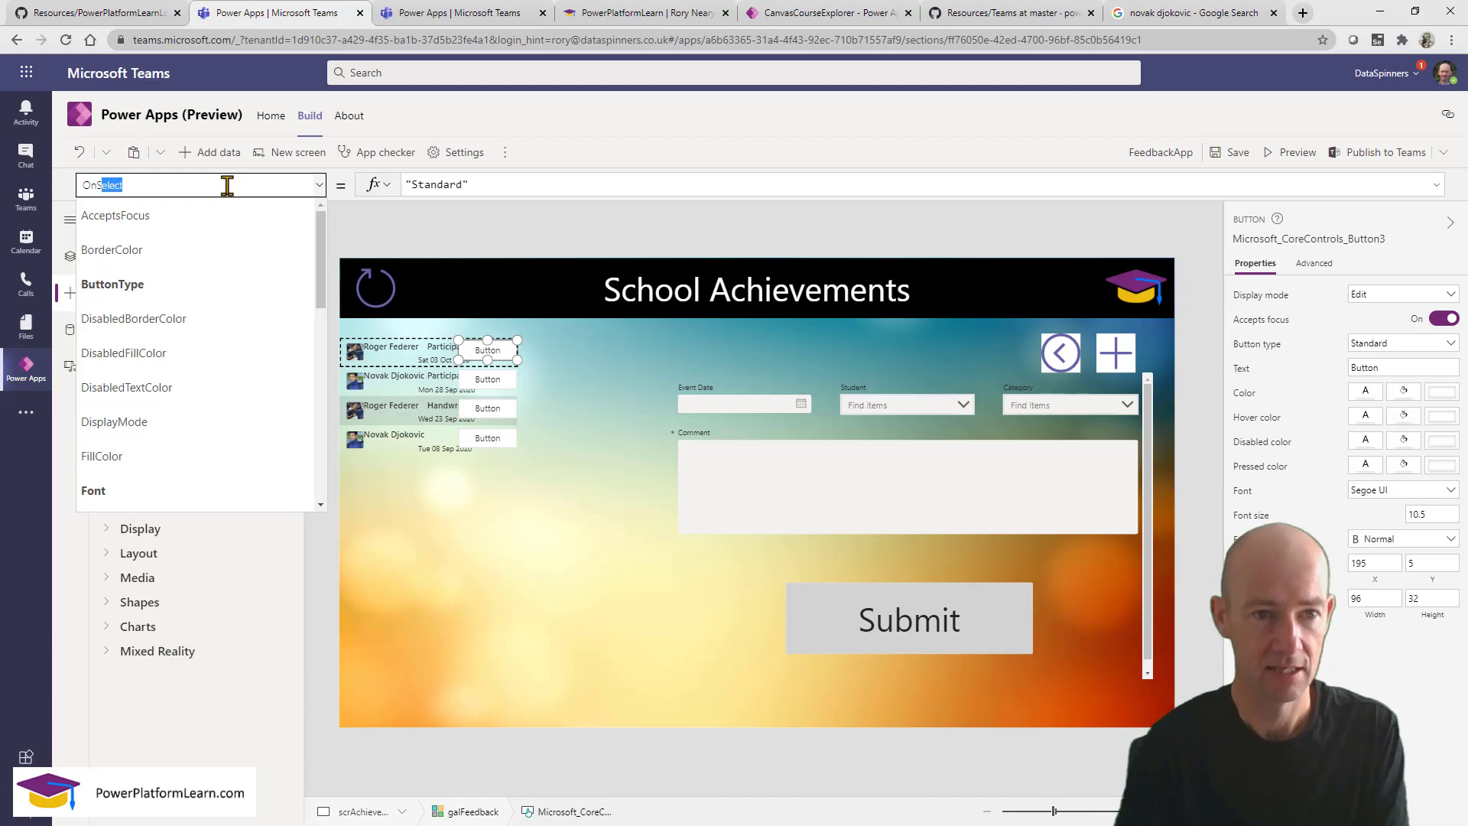
{"action": "key", "text": "Return"}
{"action": "left_click_drag", "start_coordinate": [509, 184], "coordinate": [361, 163]}
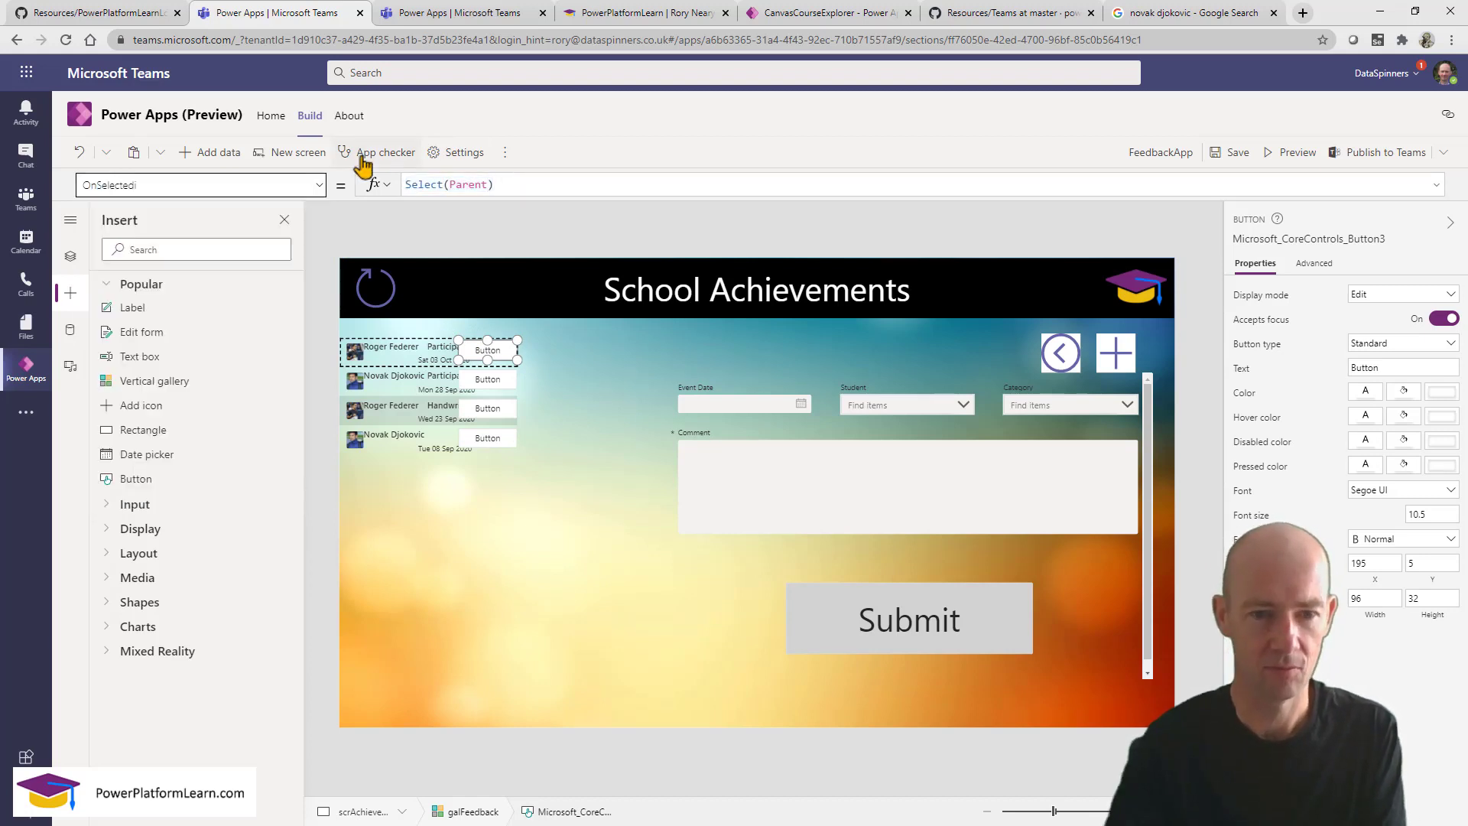
Replace the row button's Select(Parent) formula with EditForm(frmFeedback) and preview the app.
{"action": "triple_click", "coordinate": [515, 186]}
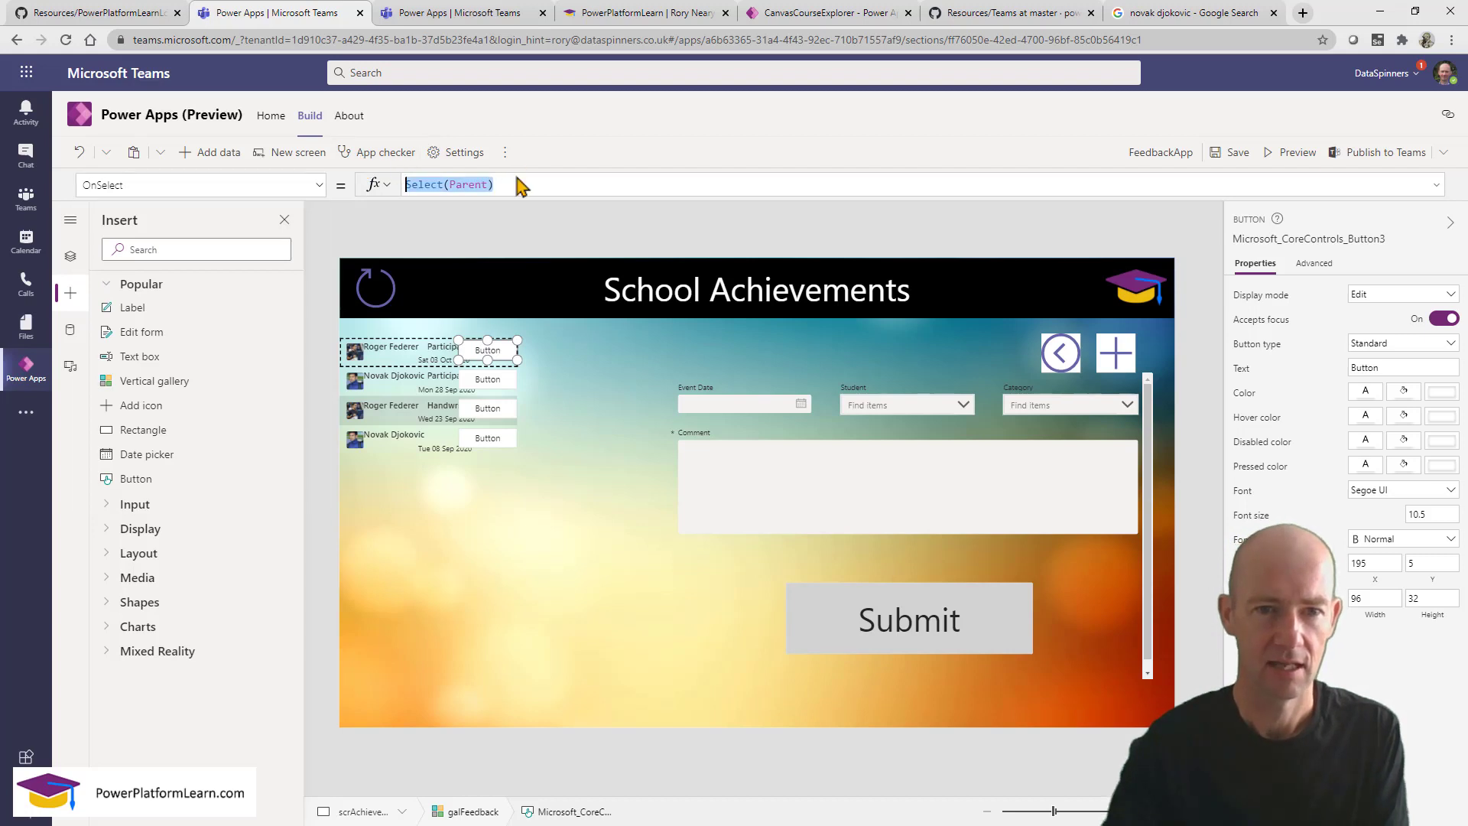
{"action": "type", "text": "ed"}
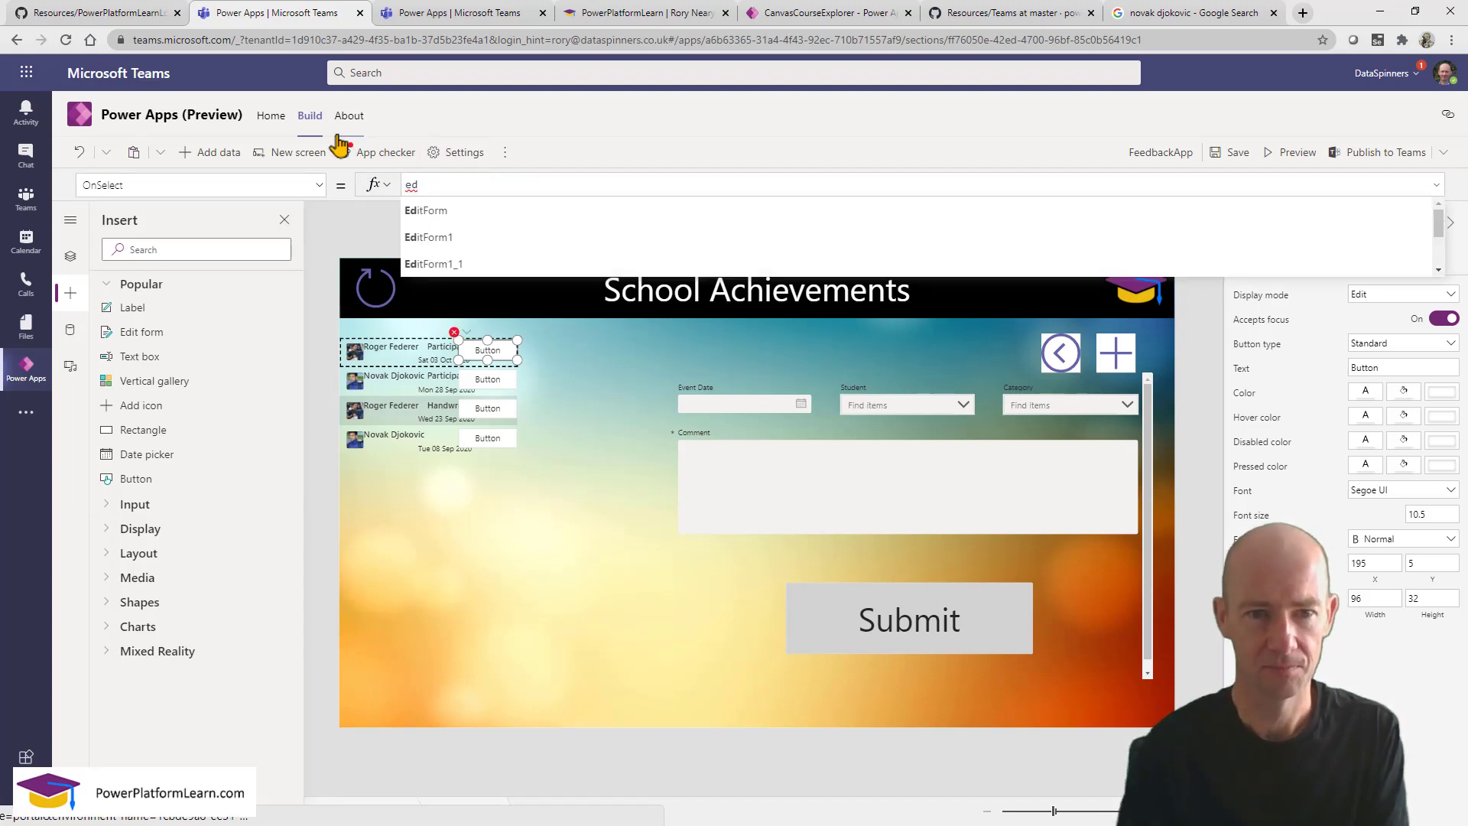
{"action": "left_click", "coordinate": [419, 214]}
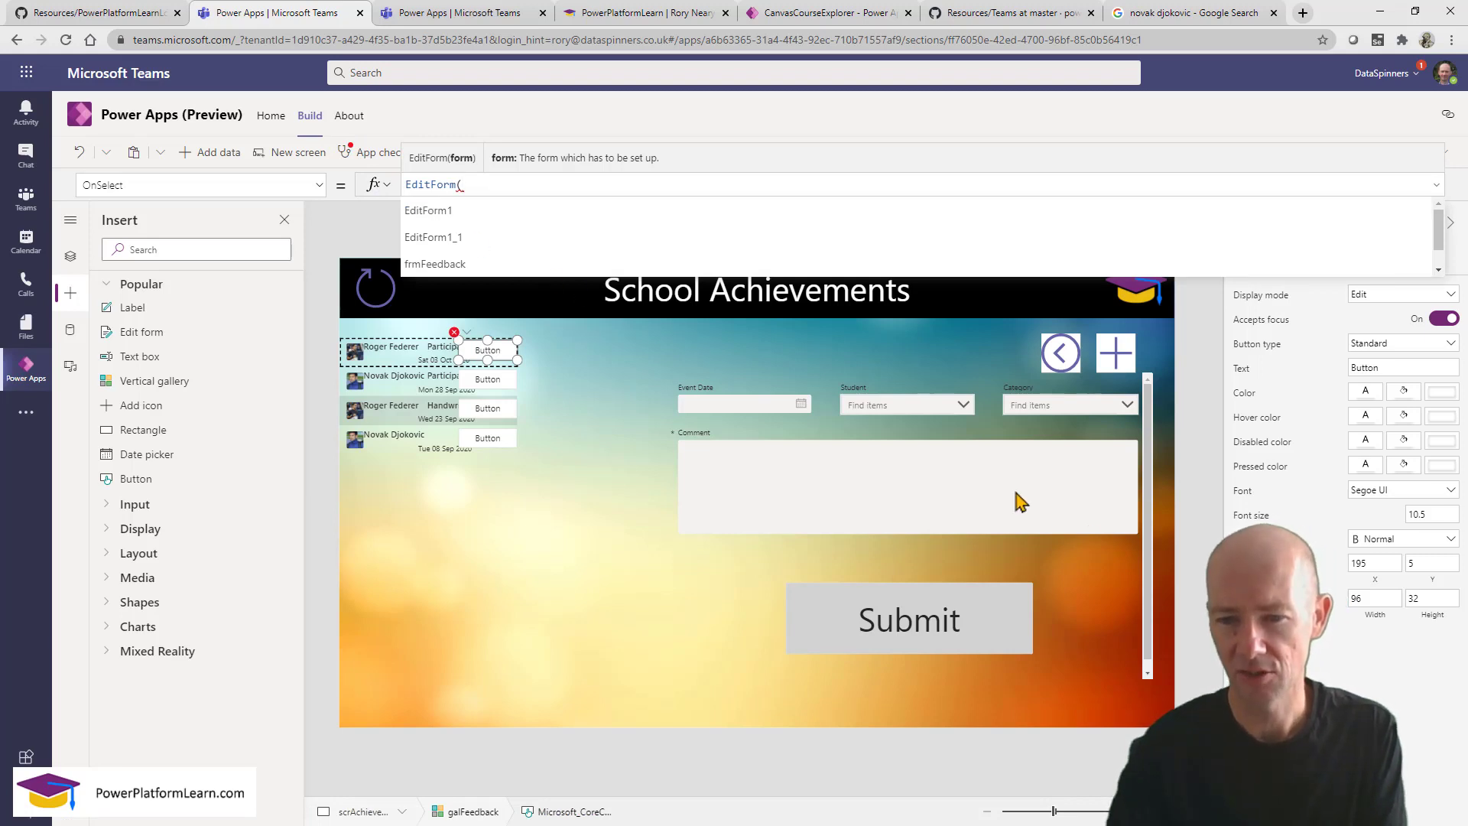
{"action": "left_click", "coordinate": [1152, 564]}
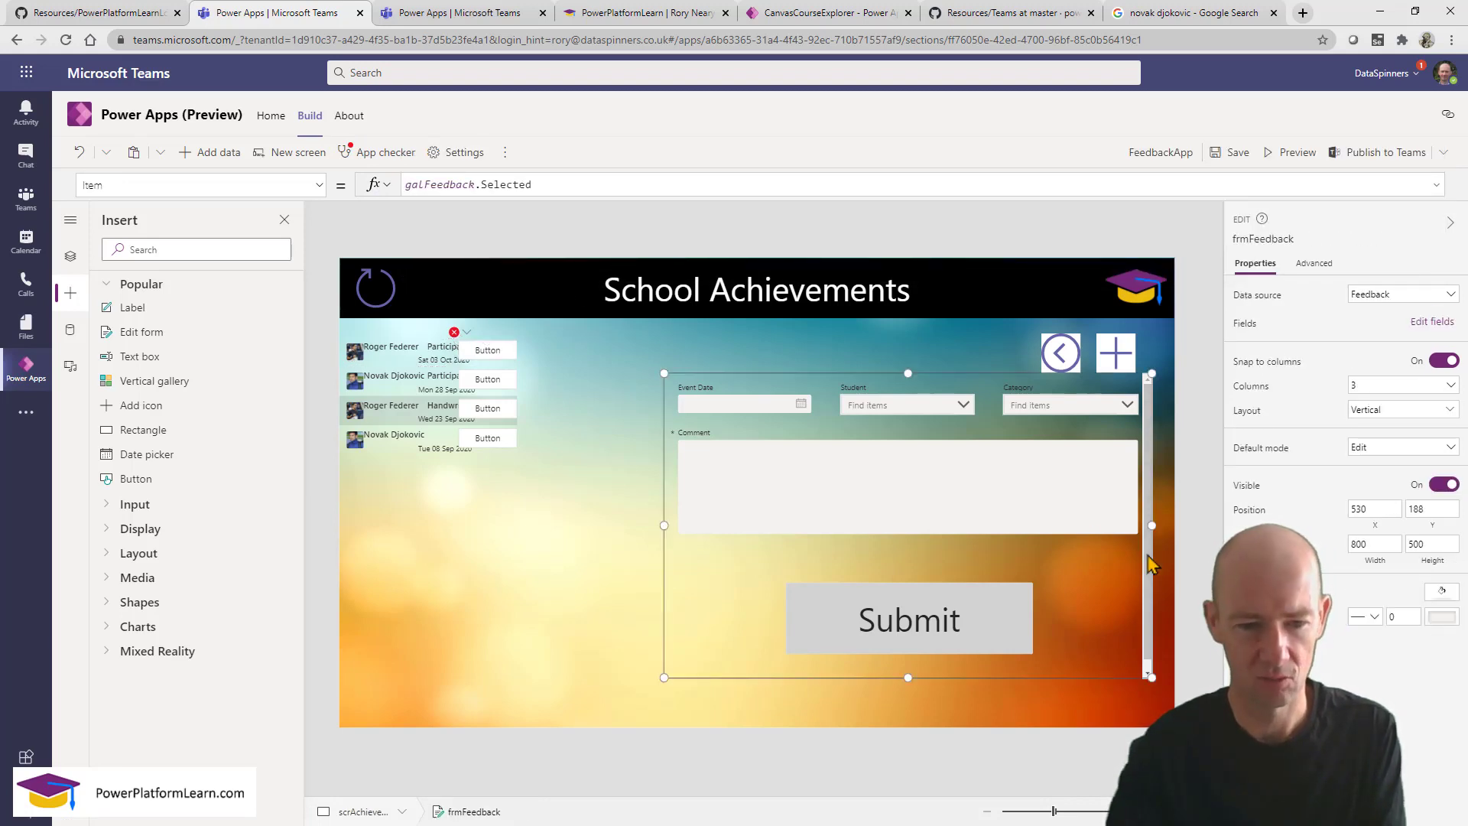
{"action": "left_click", "coordinate": [487, 350]}
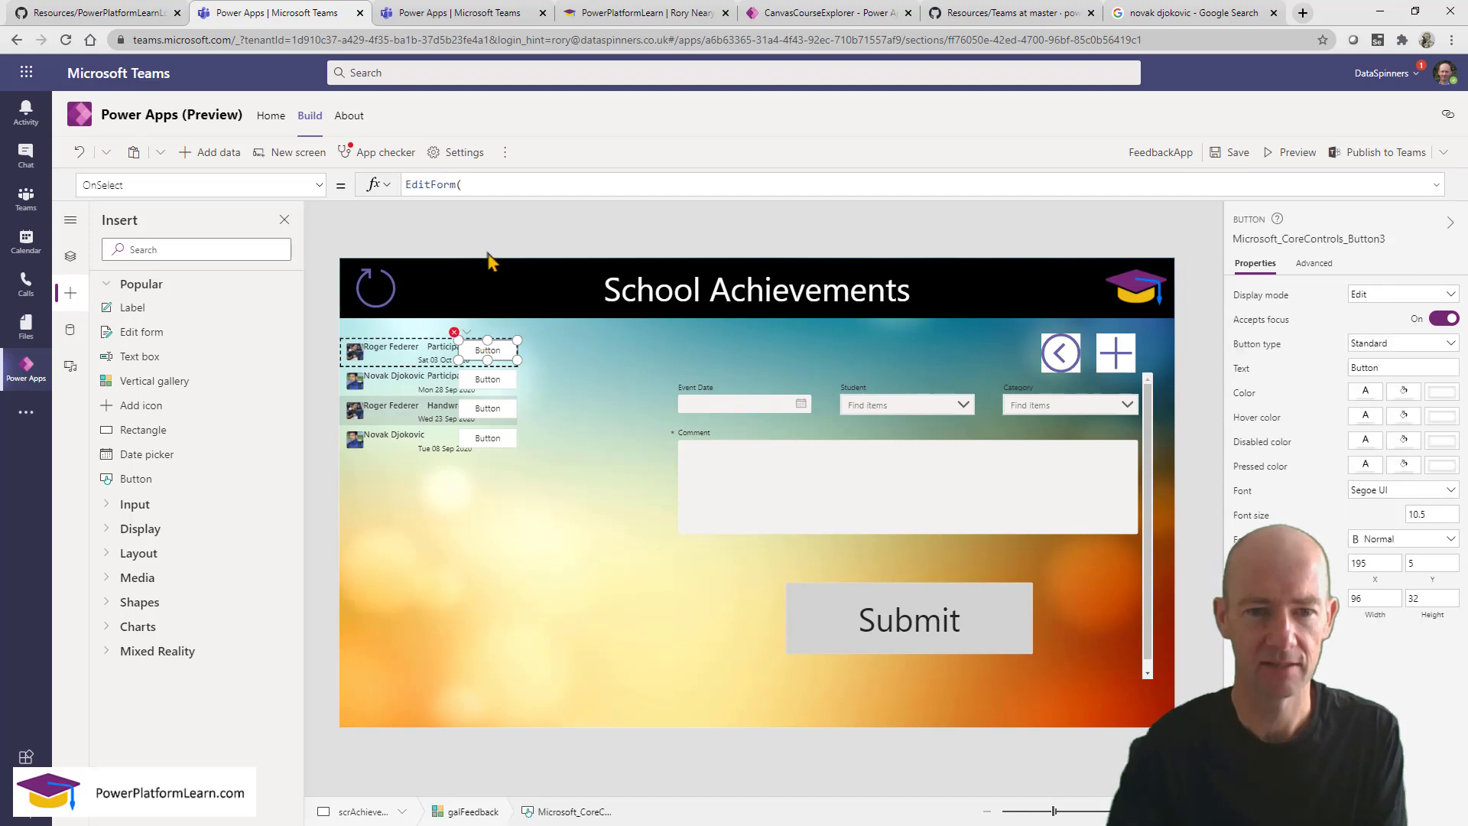
{"action": "left_click", "coordinate": [487, 185]}
{"action": "type", "text": "fro"}
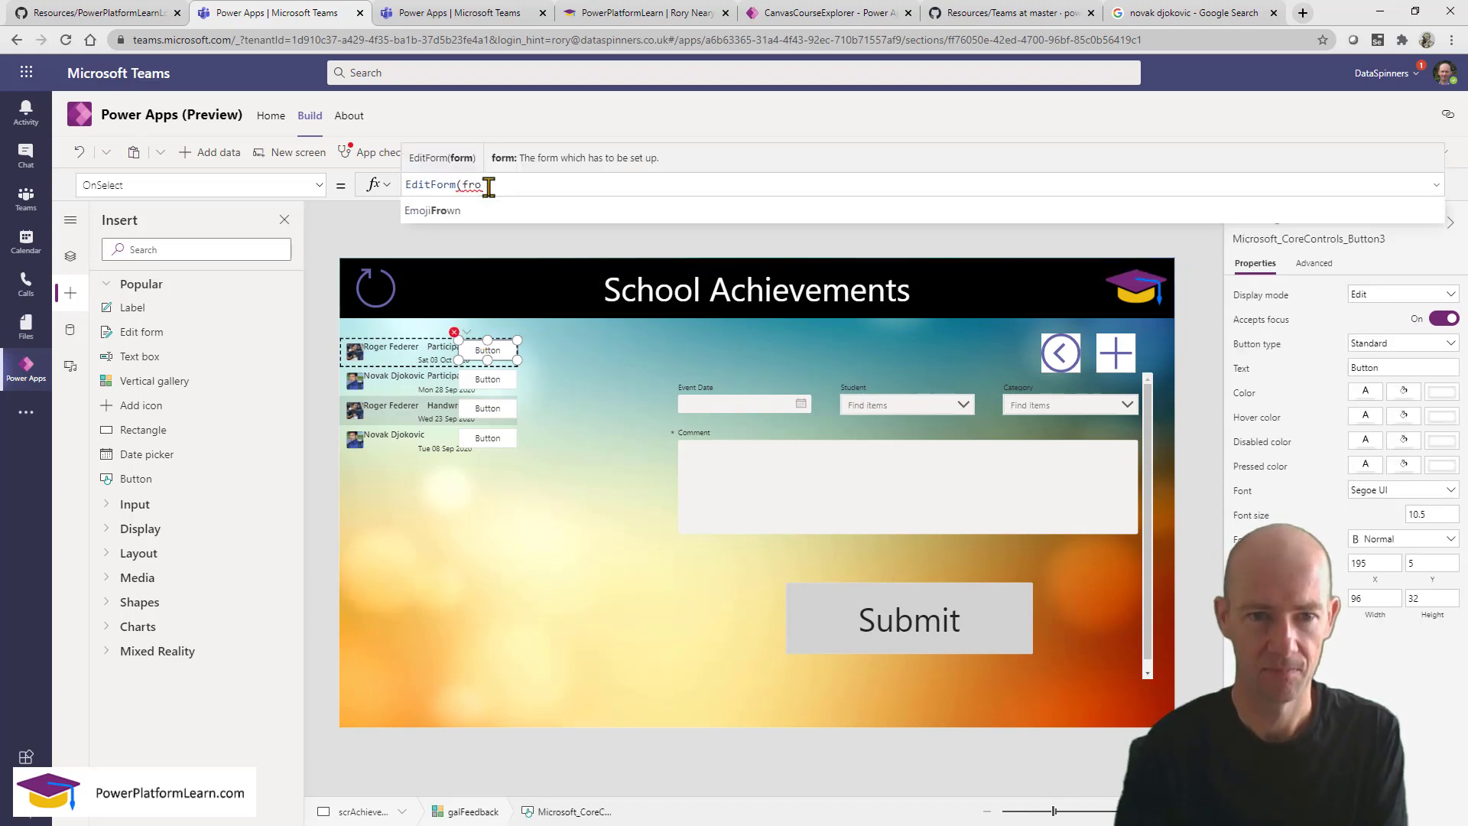
{"action": "key", "text": "BackSpace"}
{"action": "type", "text": "m"}
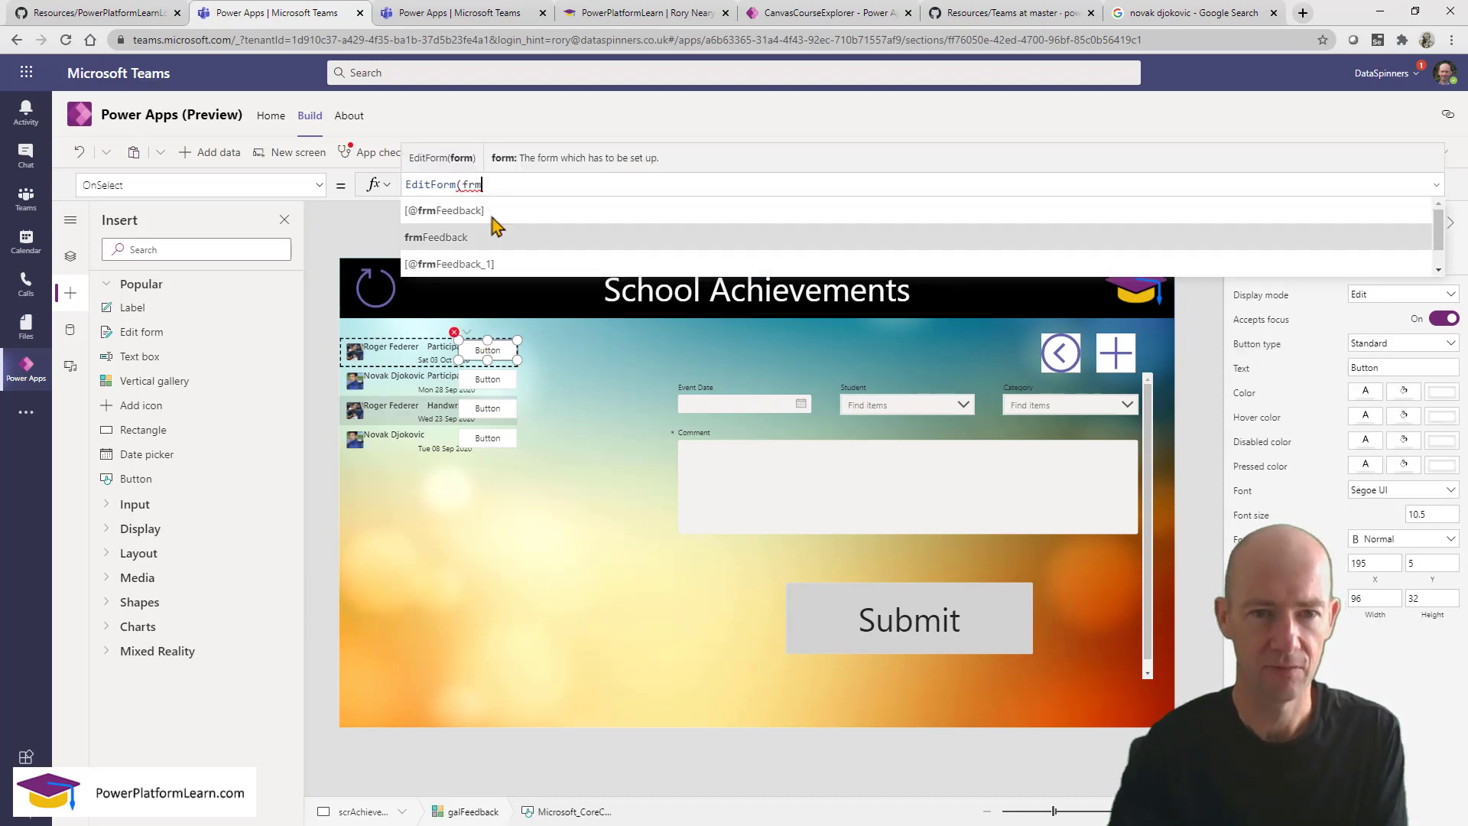
{"action": "left_click", "coordinate": [494, 239]}
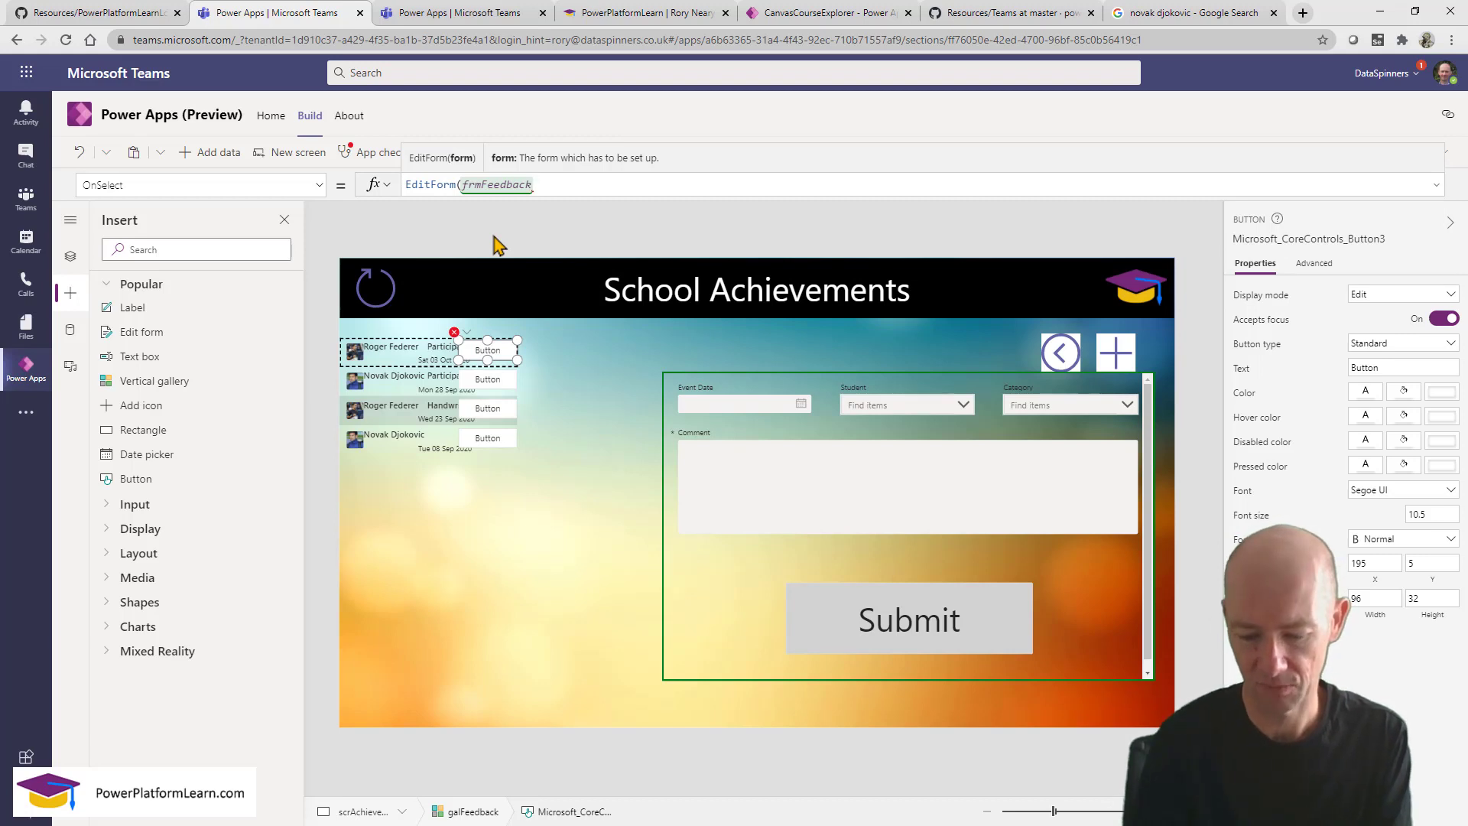
{"action": "type", "text": ")"}
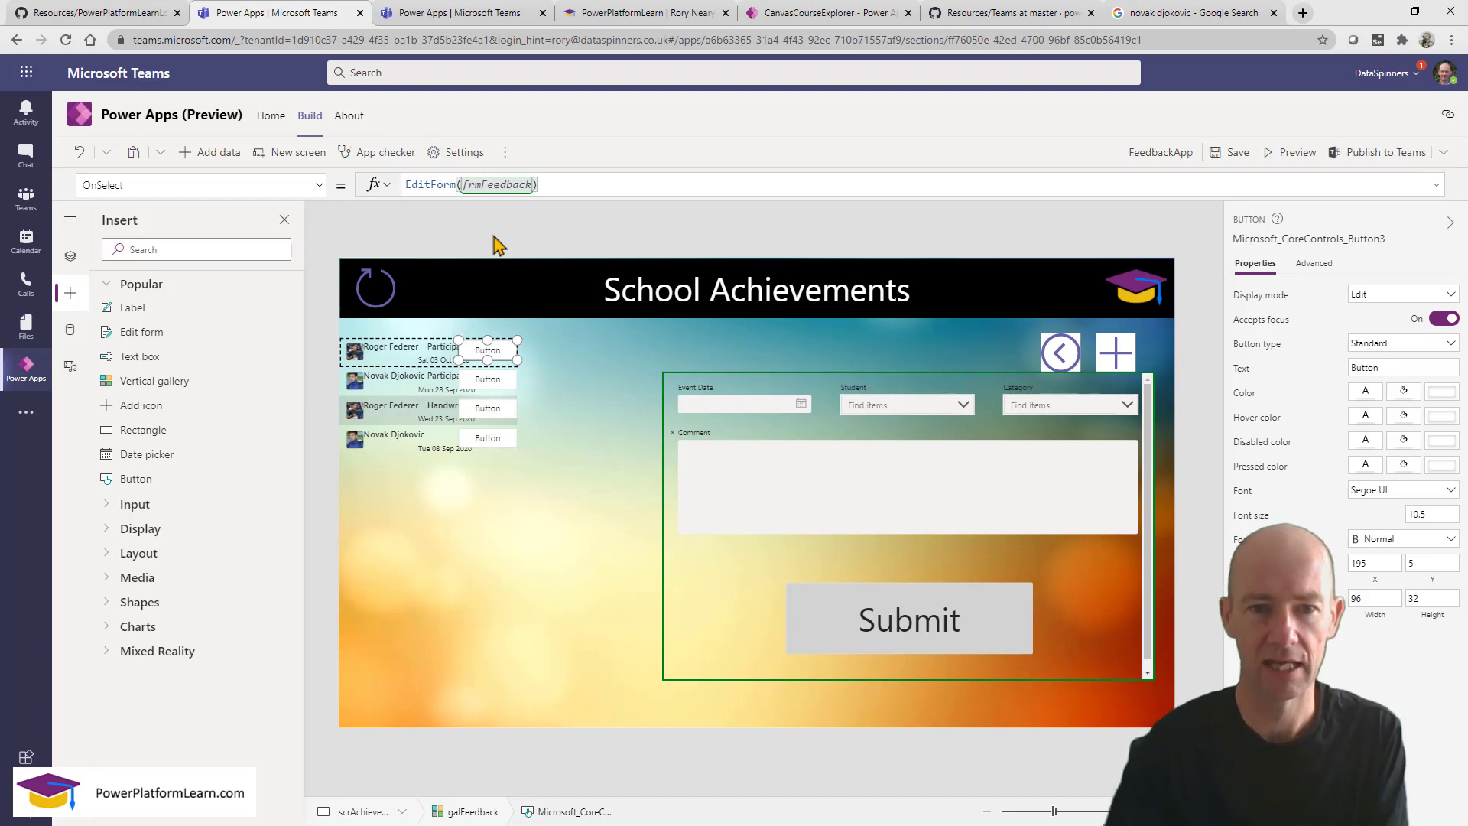
{"action": "left_click", "coordinate": [1294, 153]}
In preview, click the first, second and third row buttons to check each loads its achievement.
{"action": "left_click", "coordinate": [367, 281]}
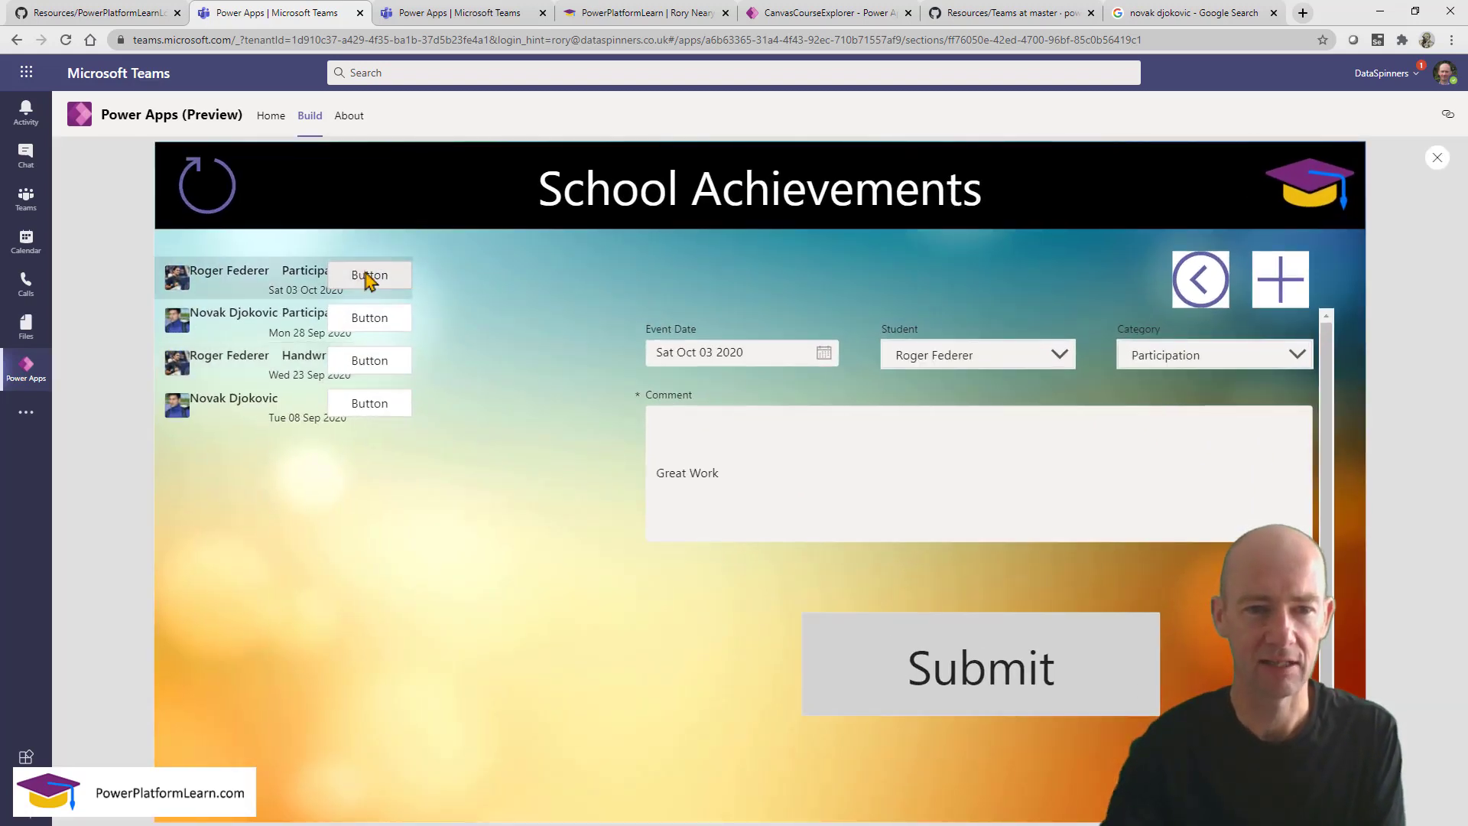
{"action": "left_click", "coordinate": [353, 325]}
{"action": "left_click", "coordinate": [360, 365]}
{"action": "left_click", "coordinate": [360, 321]}
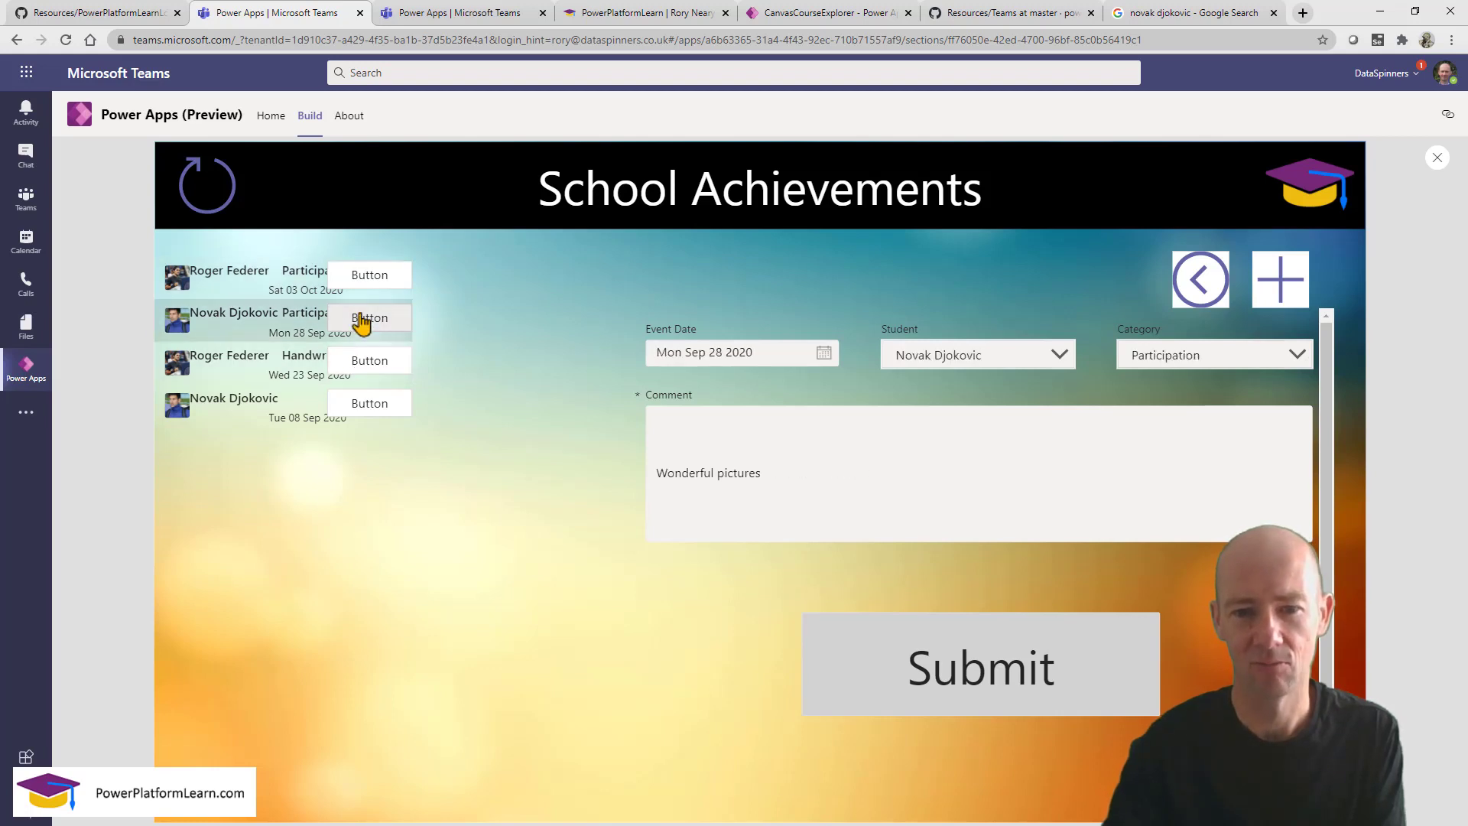
{"action": "left_click", "coordinate": [365, 285]}
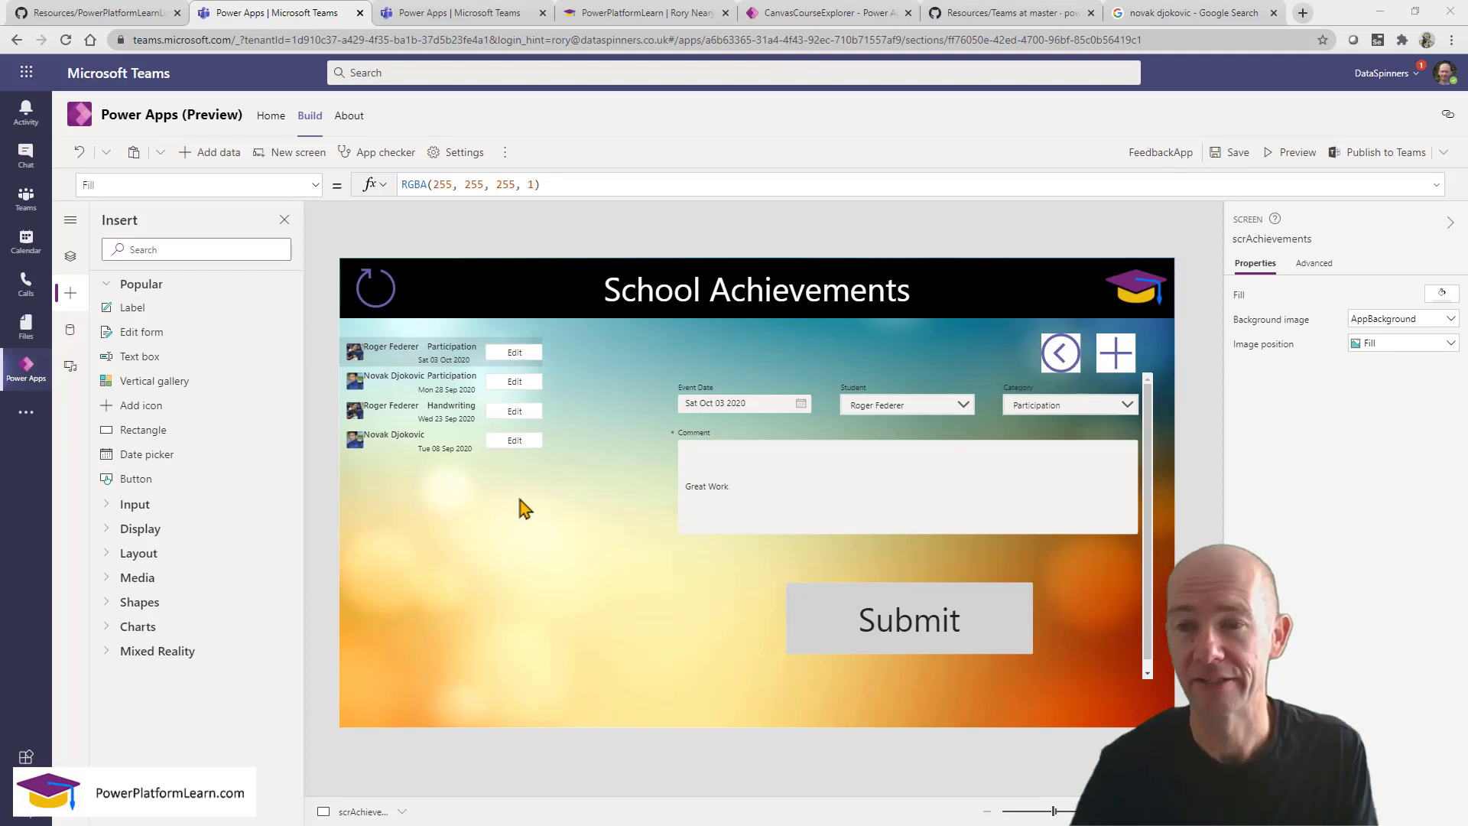
Save the app and publish it to Teams as a tab in the PowerPlatformLearn channel.
{"action": "left_click", "coordinate": [1232, 155]}
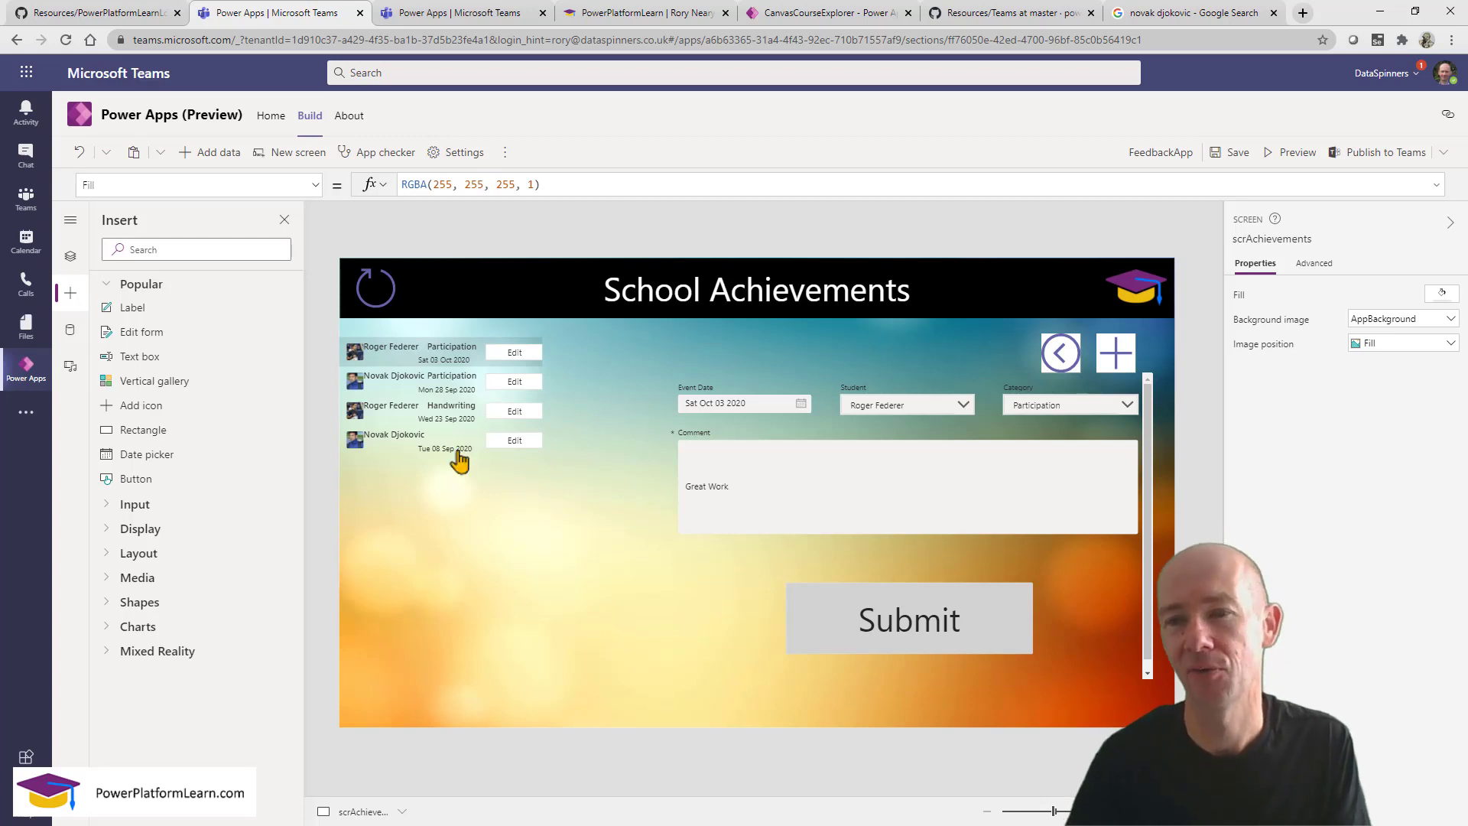
{"action": "left_click", "coordinate": [1363, 155]}
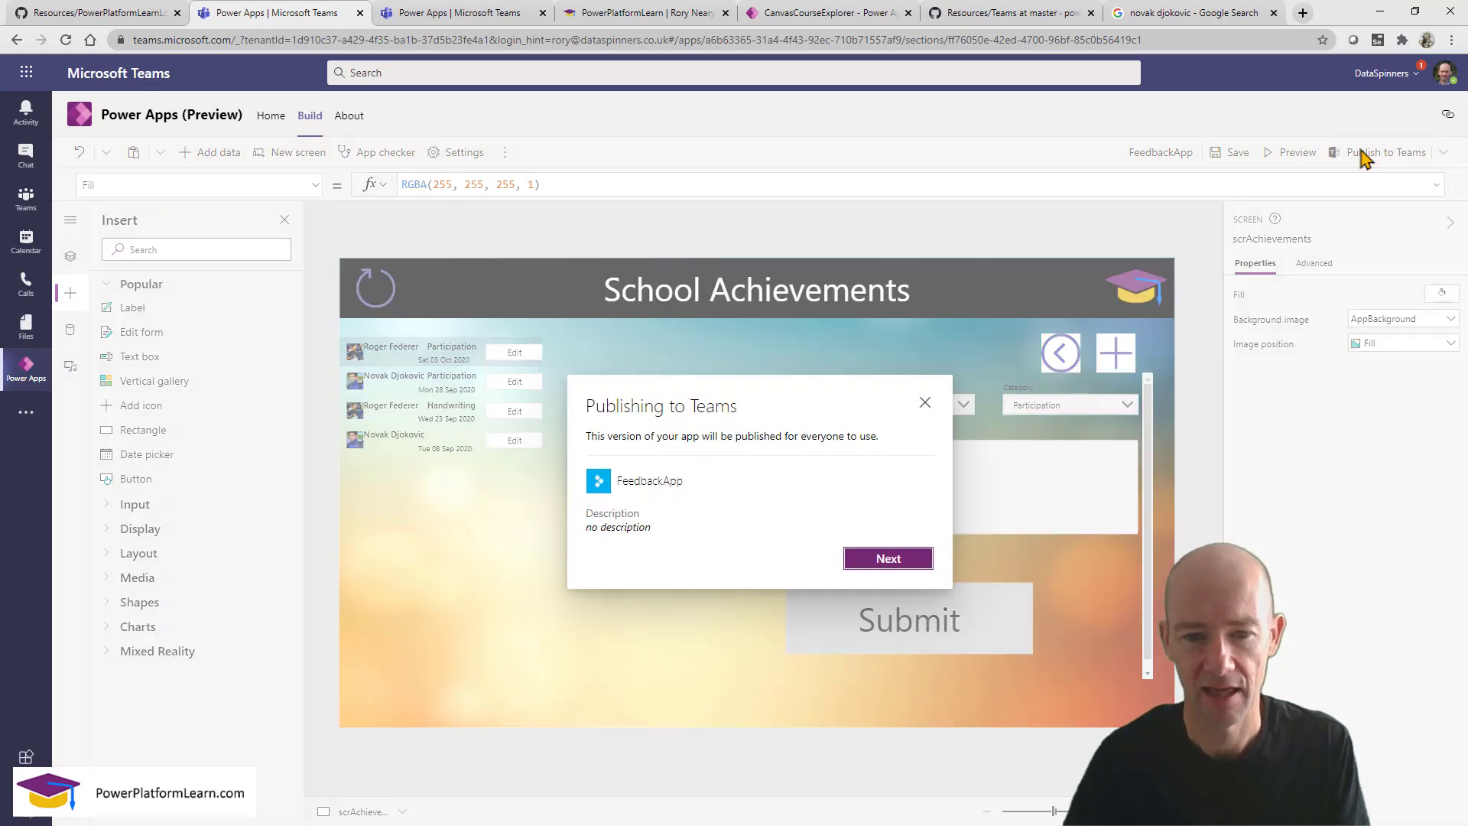
{"action": "left_click", "coordinate": [881, 561]}
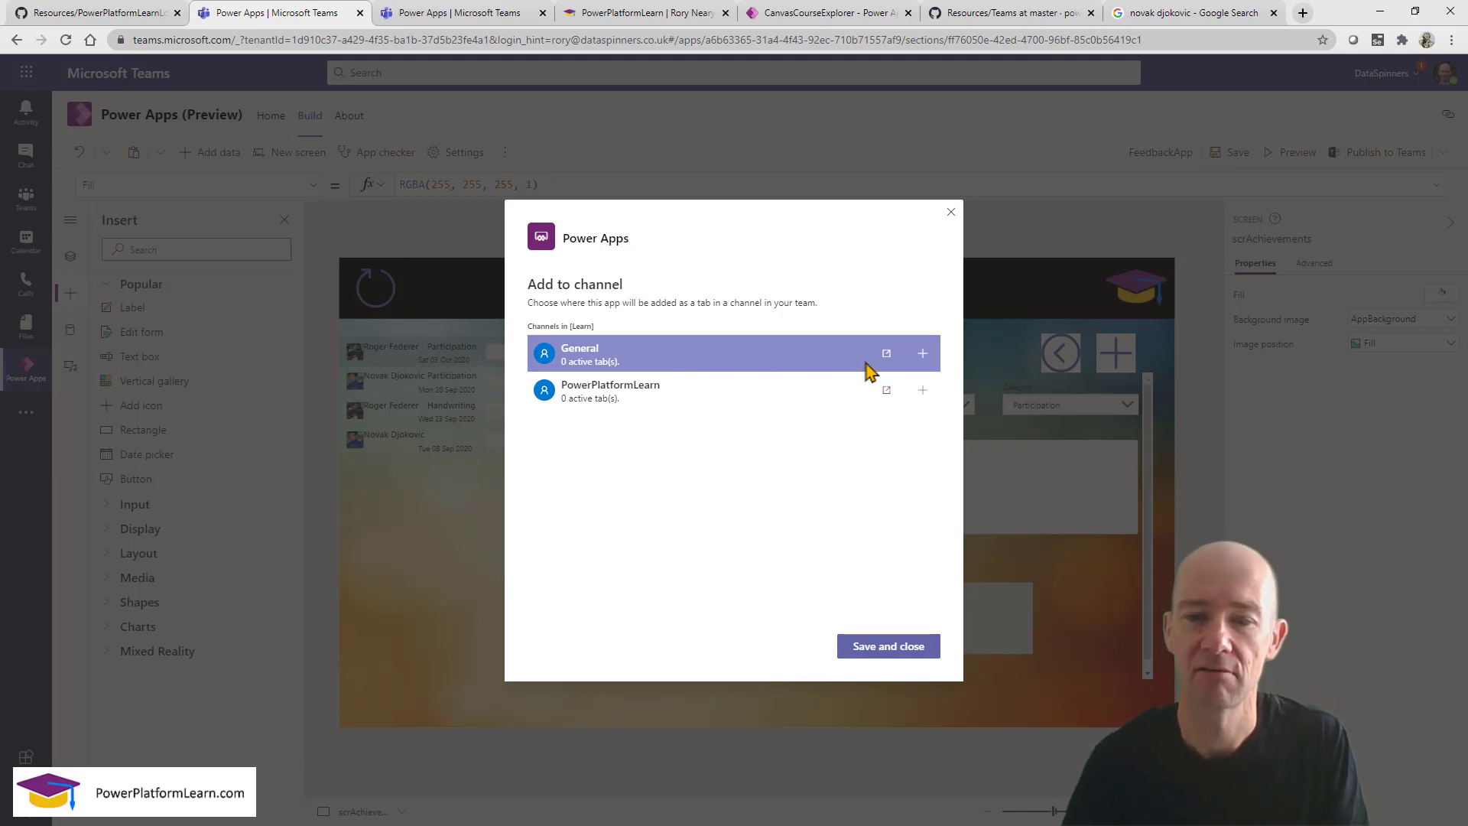
{"action": "left_click", "coordinate": [924, 390]}
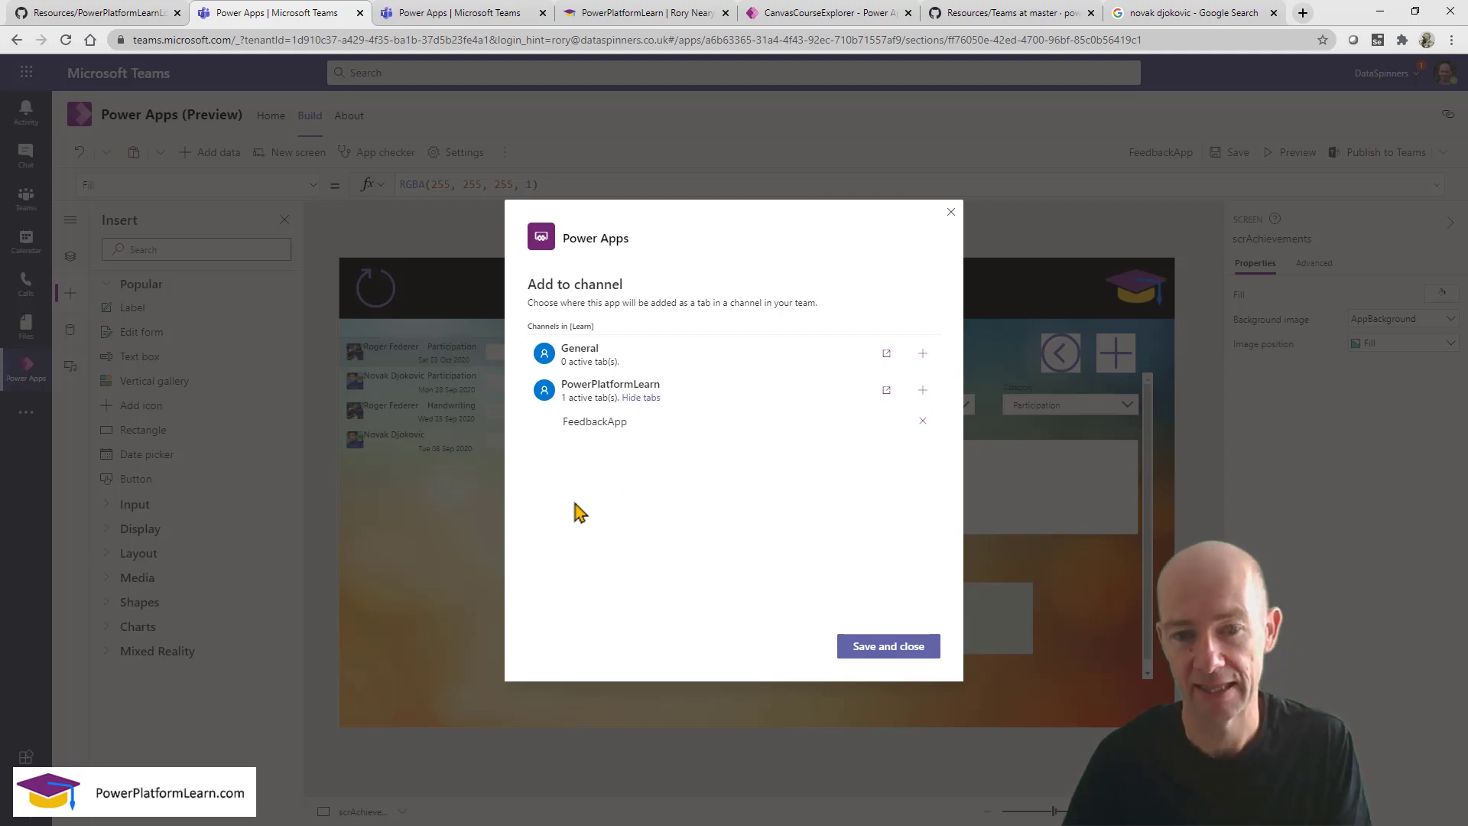
{"action": "left_click", "coordinate": [884, 650]}
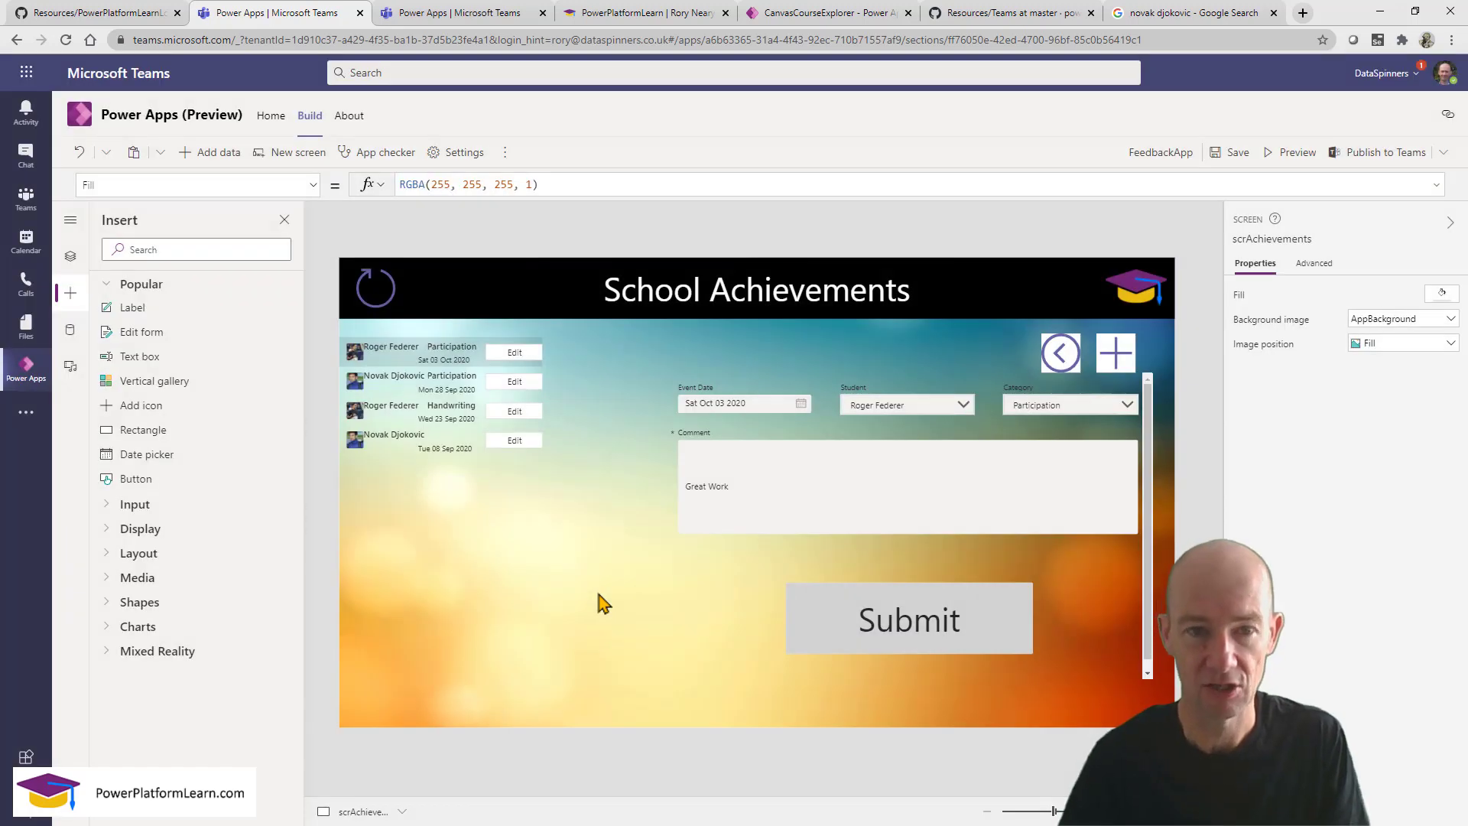
Go to the Learn team's PowerPlatformLearn channel in Teams.
{"action": "left_click", "coordinate": [460, 15]}
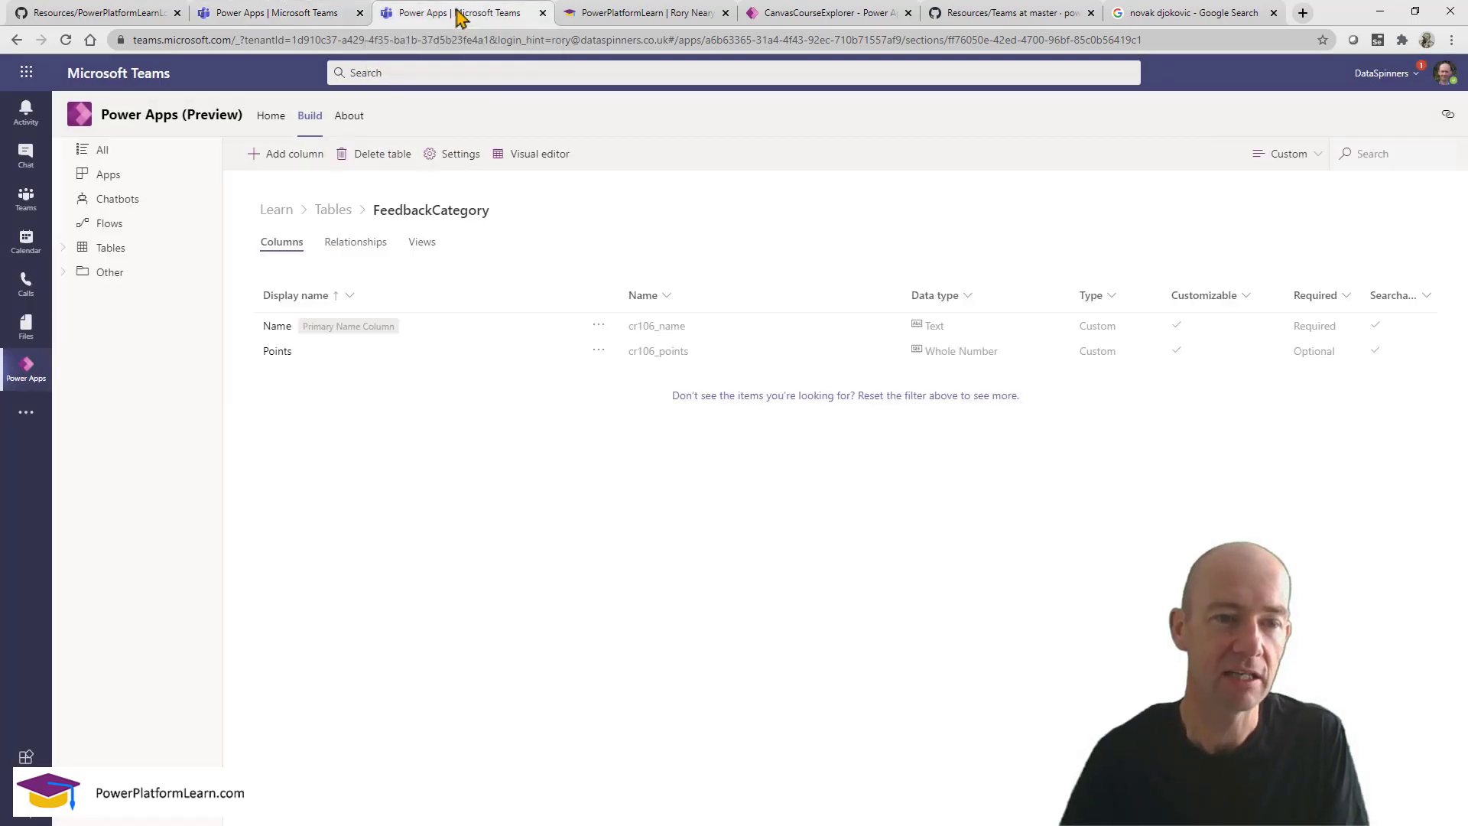
{"action": "left_click", "coordinate": [23, 205]}
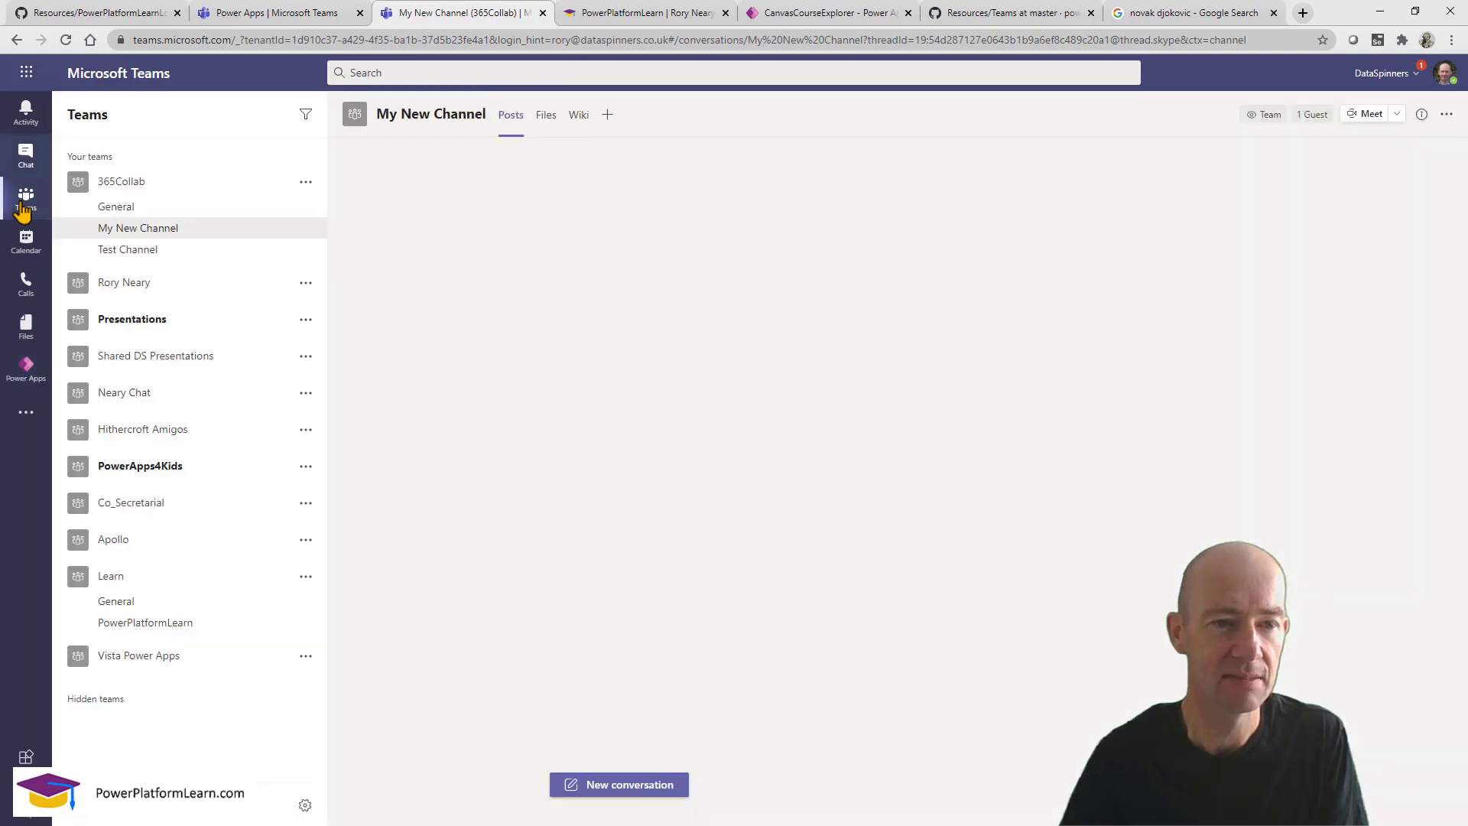
{"action": "left_click", "coordinate": [146, 587]}
{"action": "left_click", "coordinate": [145, 587]}
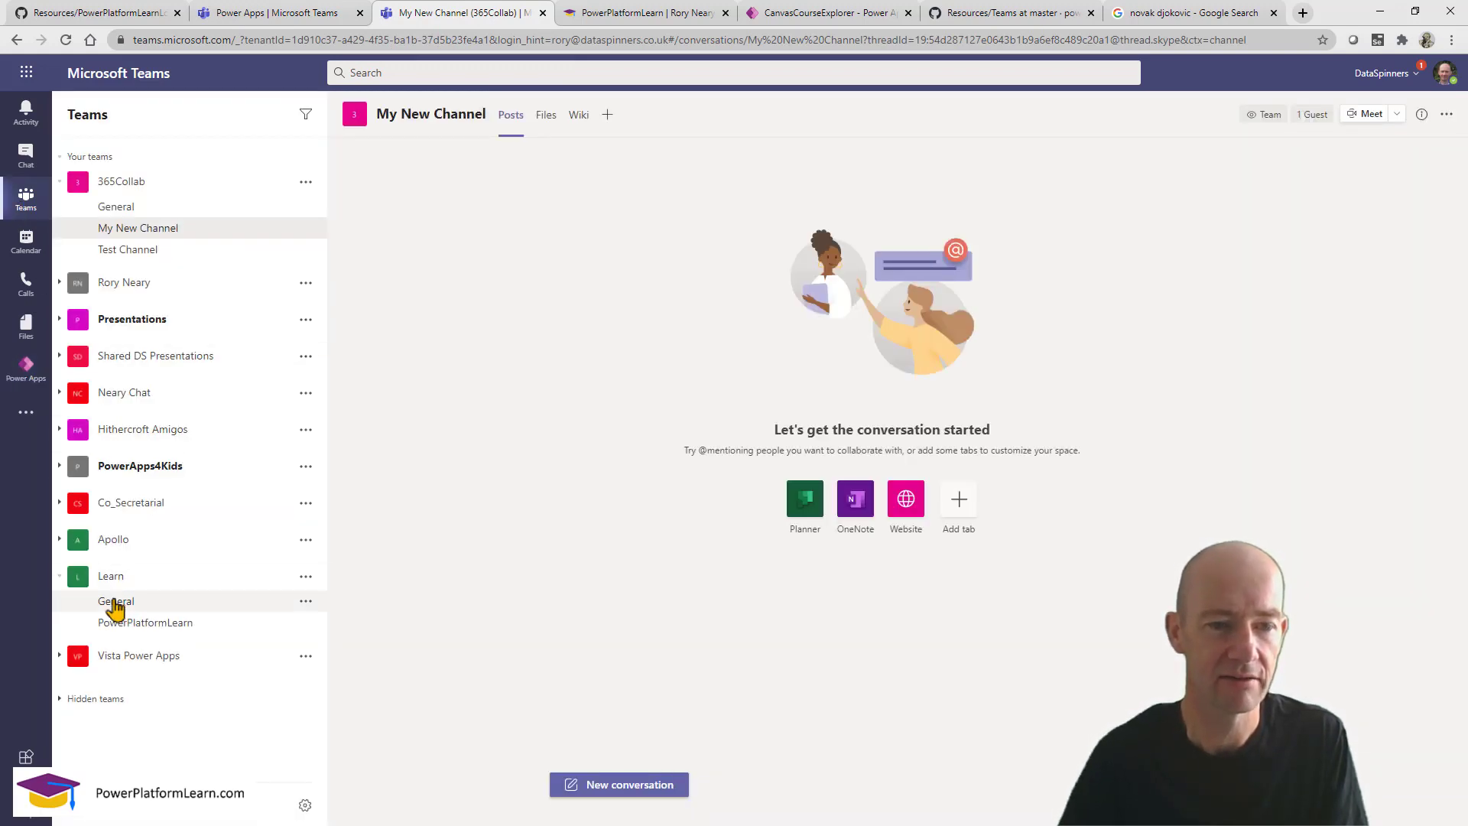
{"action": "left_click", "coordinate": [115, 606]}
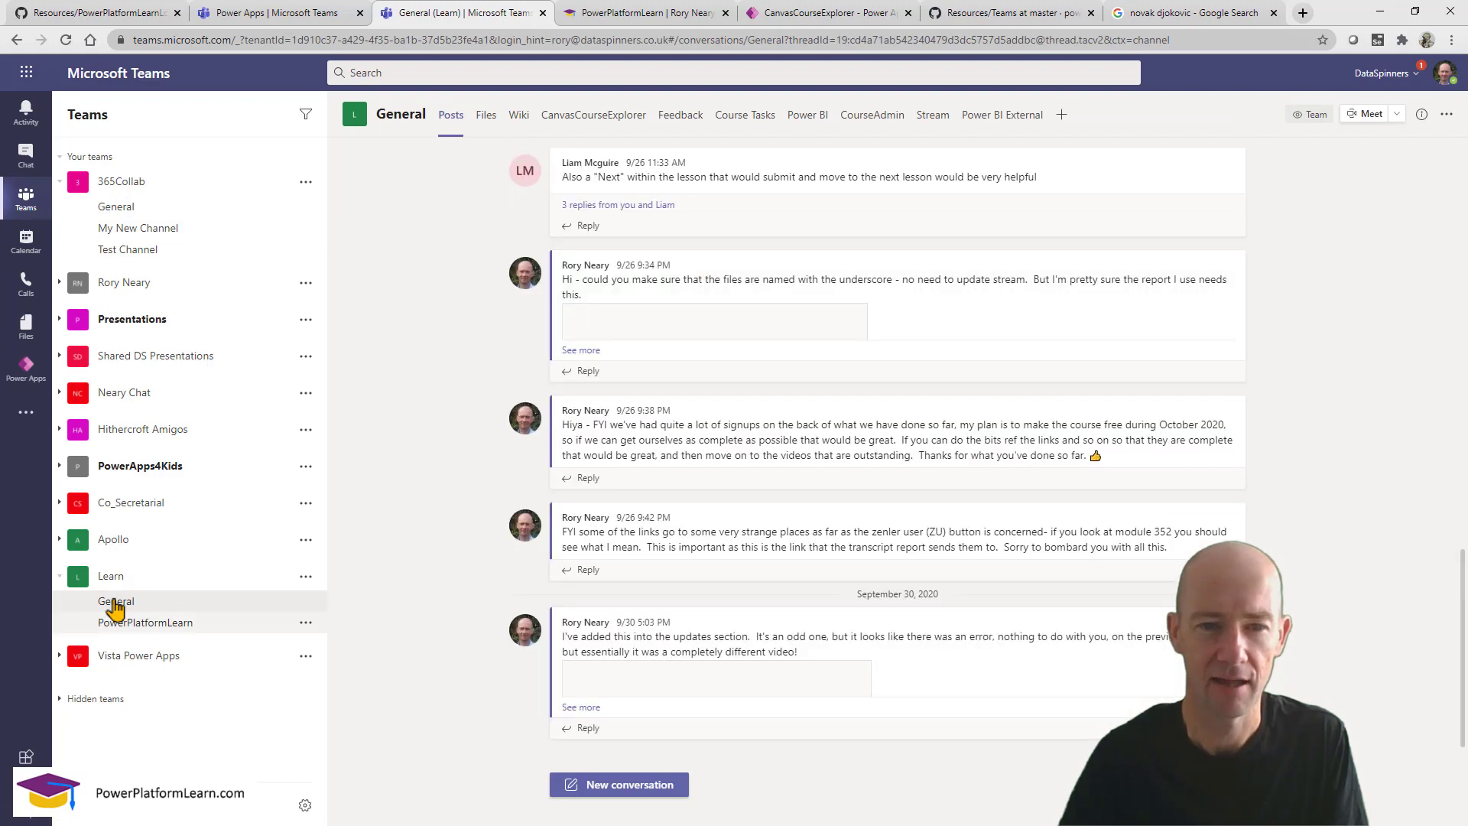
{"action": "left_click", "coordinate": [134, 626]}
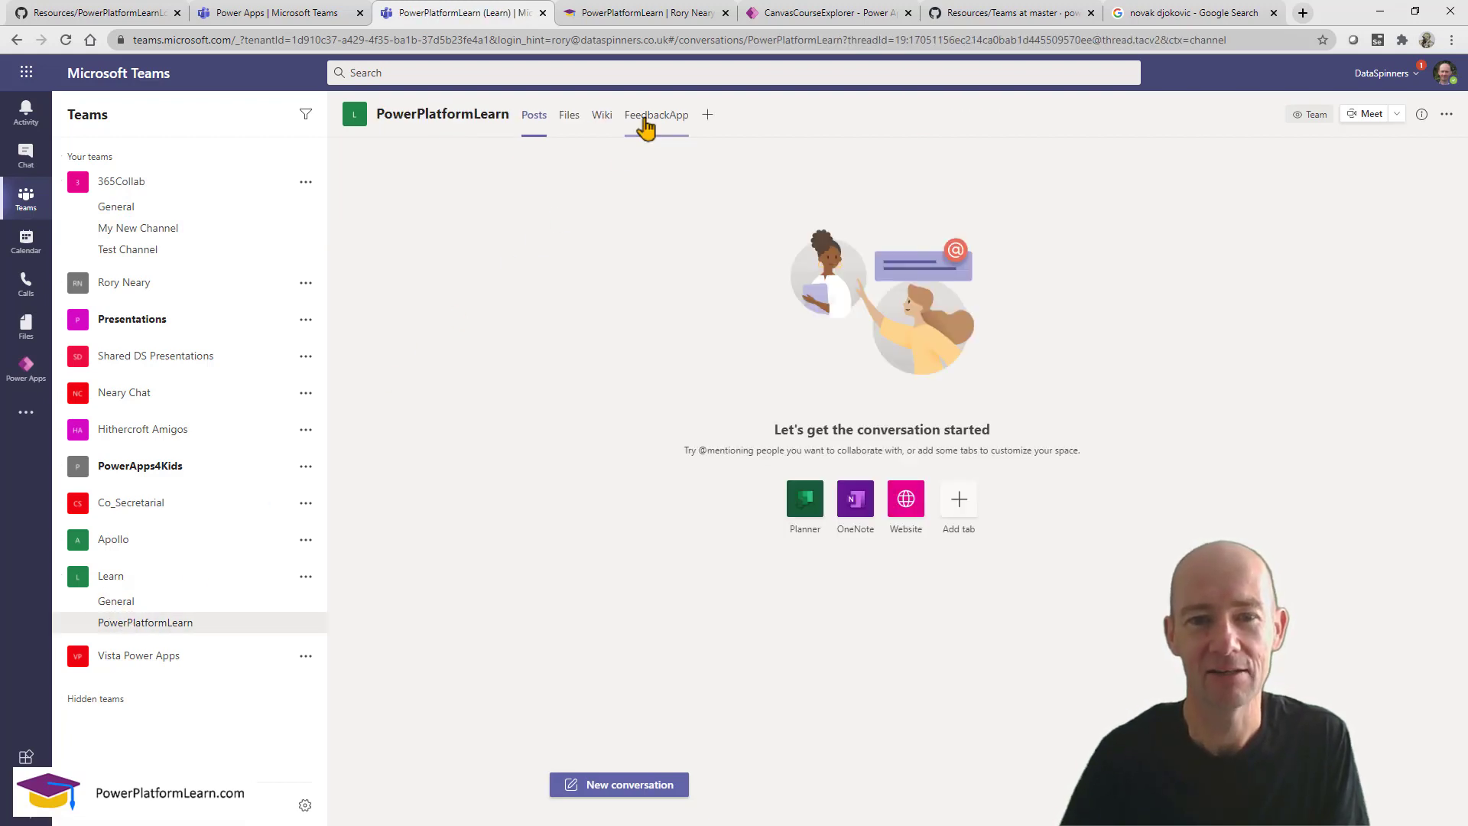
Move the FeedbackApp tab ahead of Wiki and open it to load the app.
{"action": "mouse_move", "coordinate": [646, 121]}
{"action": "left_mouse_down"}
{"action": "mouse_move", "coordinate": [616, 87]}
{"action": "mouse_move", "coordinate": [755, 162]}
{"action": "left_mouse_up"}
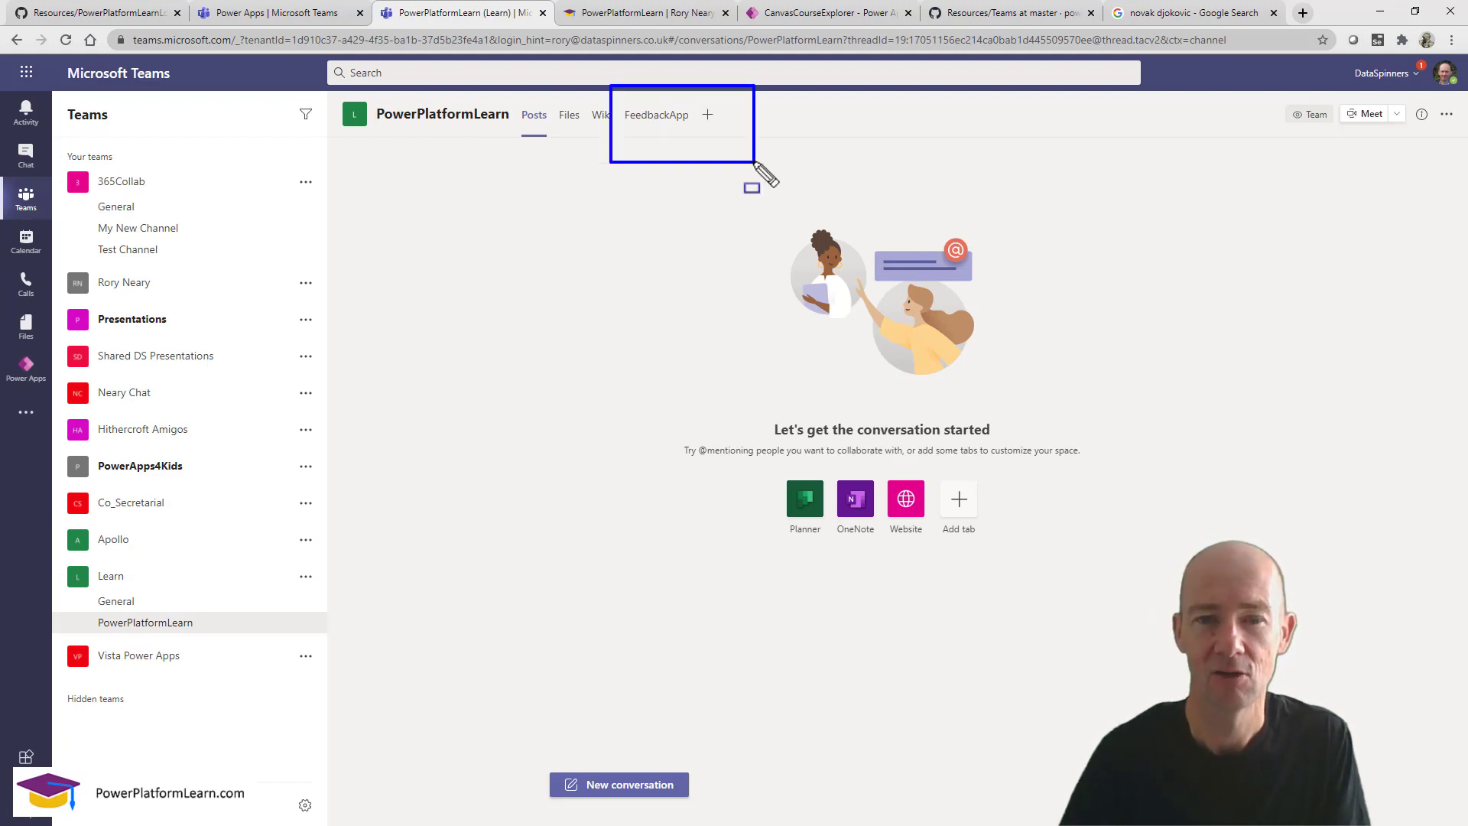
{"action": "key", "text": "Escape"}
{"action": "left_click_drag", "start_coordinate": [664, 113], "coordinate": [586, 122]}
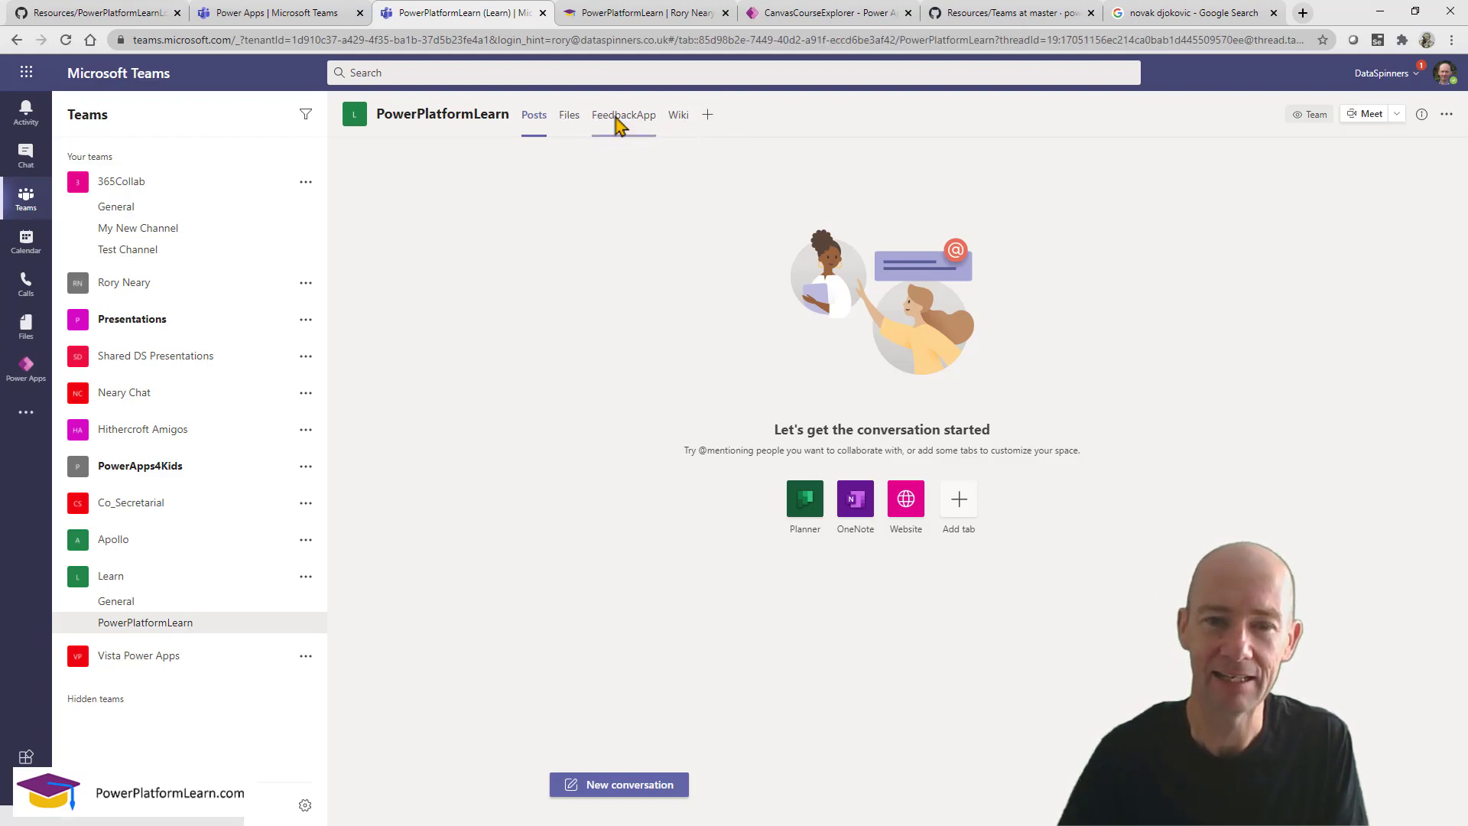
{"action": "left_click", "coordinate": [615, 124]}
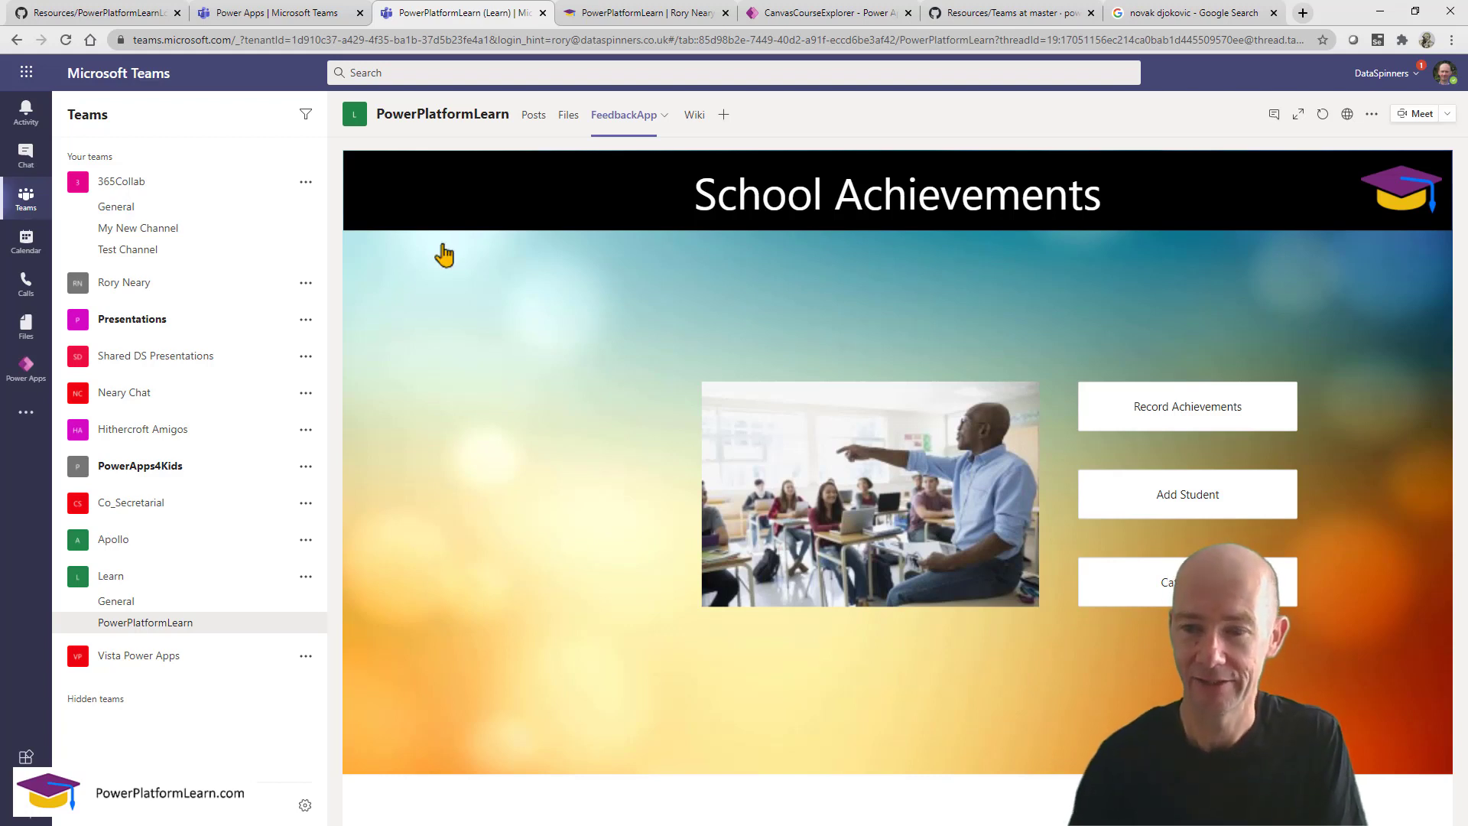
Open a blank new person record from People, check the PersonType choices, then go to Learn's General channel.
{"action": "left_click", "coordinate": [1182, 498]}
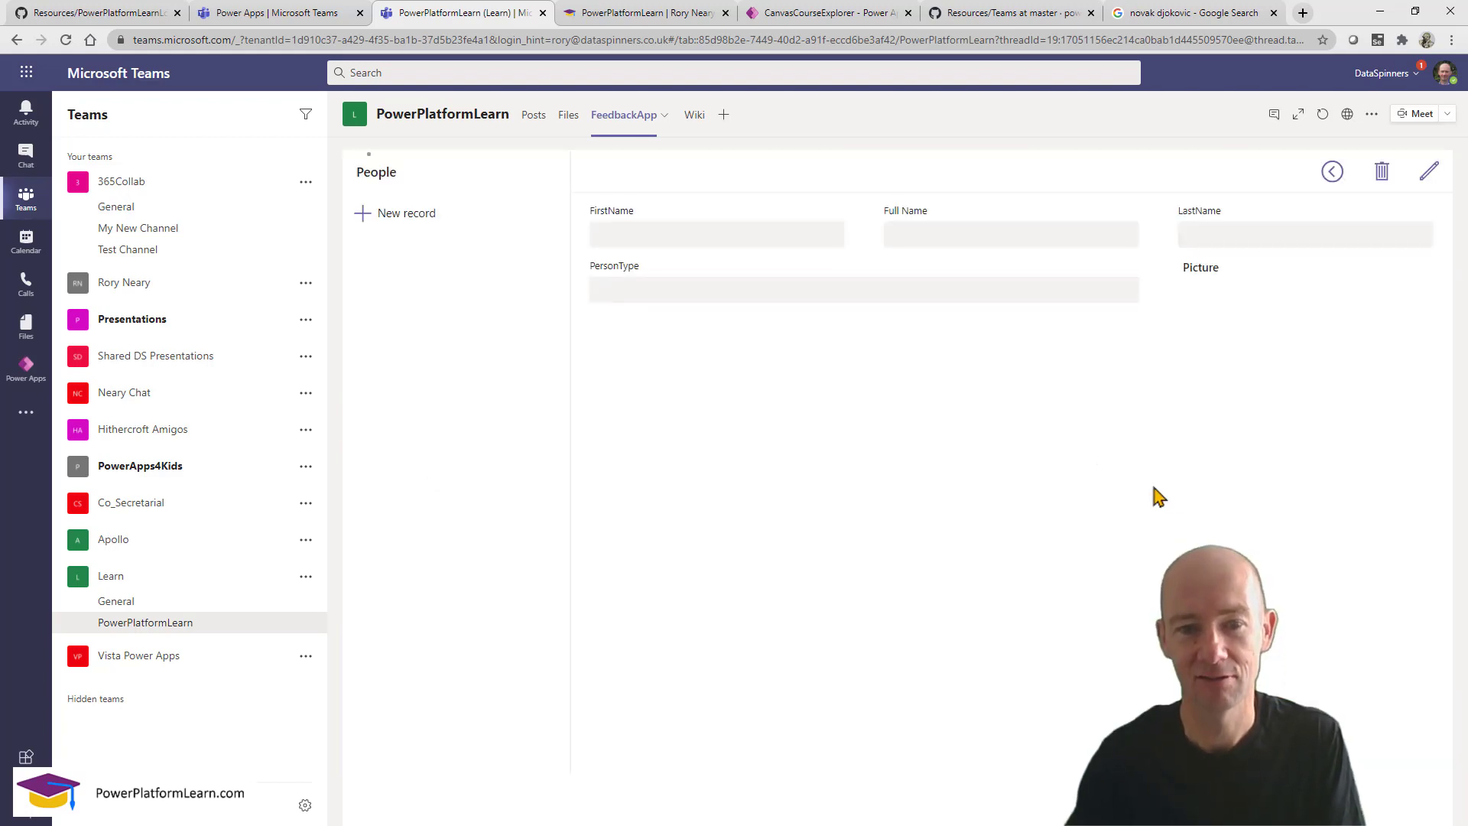
{"action": "left_click", "coordinate": [413, 215]}
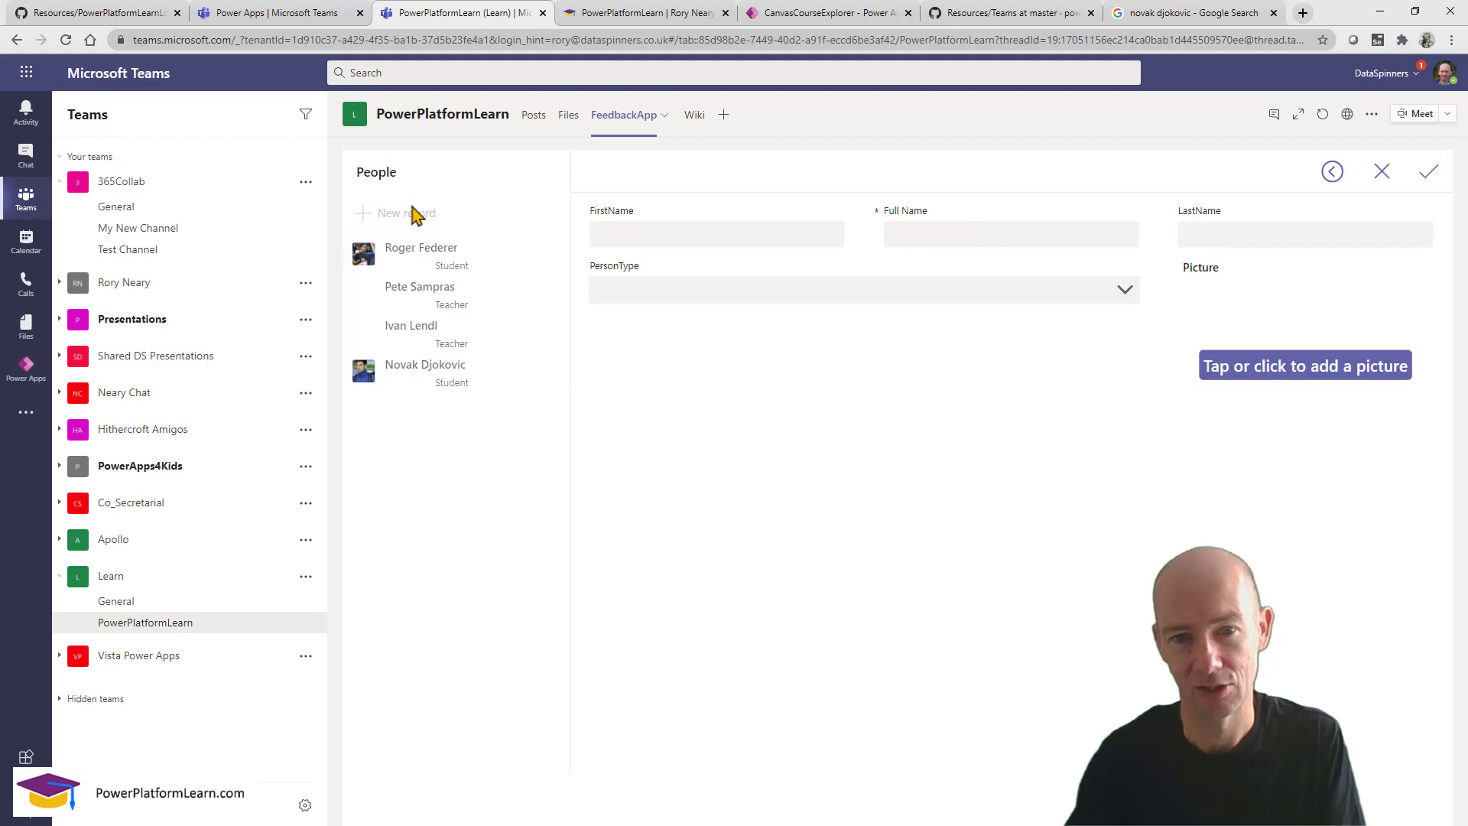
{"action": "left_click", "coordinate": [763, 235]}
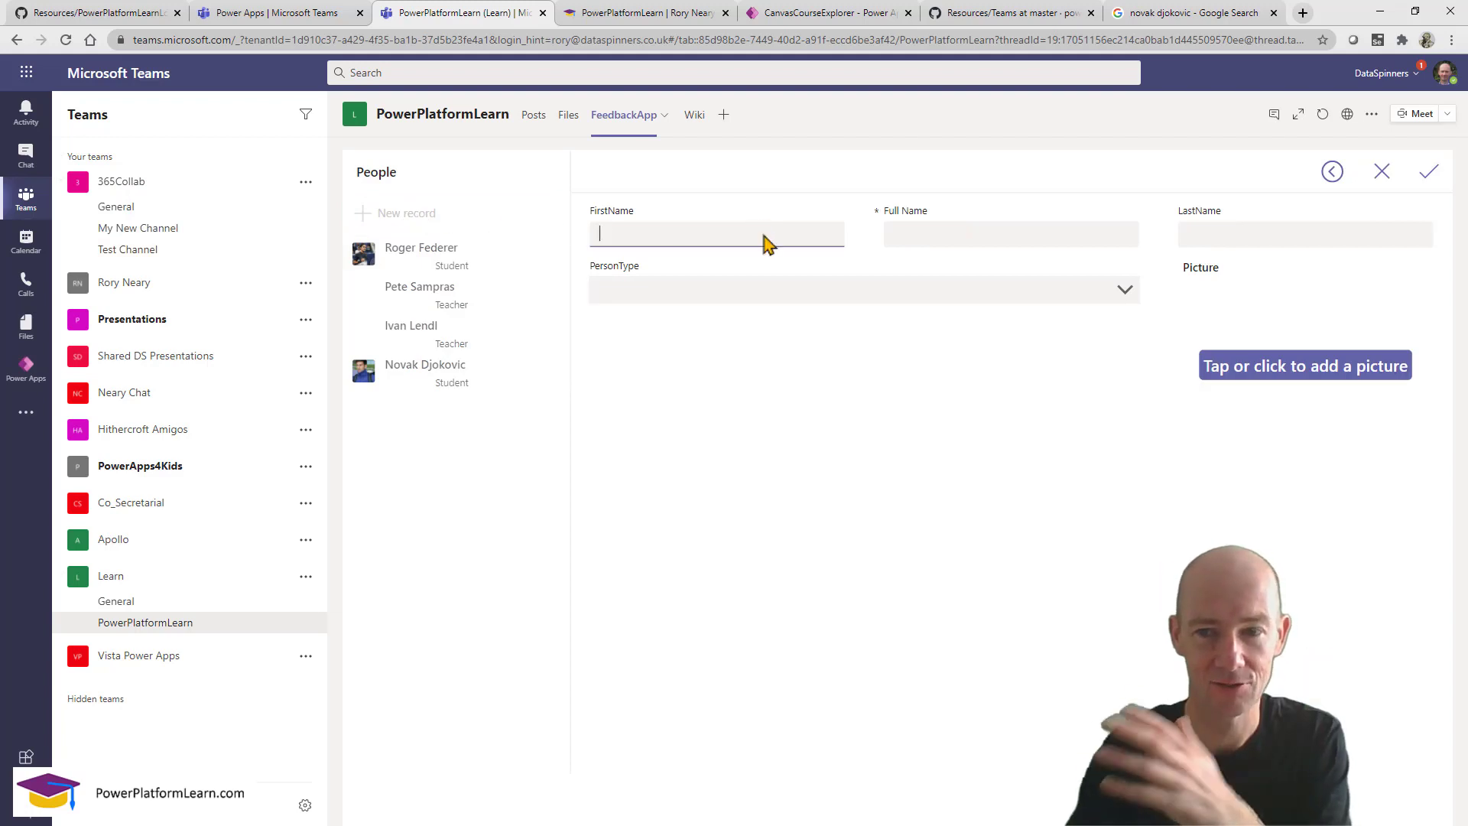
{"action": "left_click", "coordinate": [879, 297]}
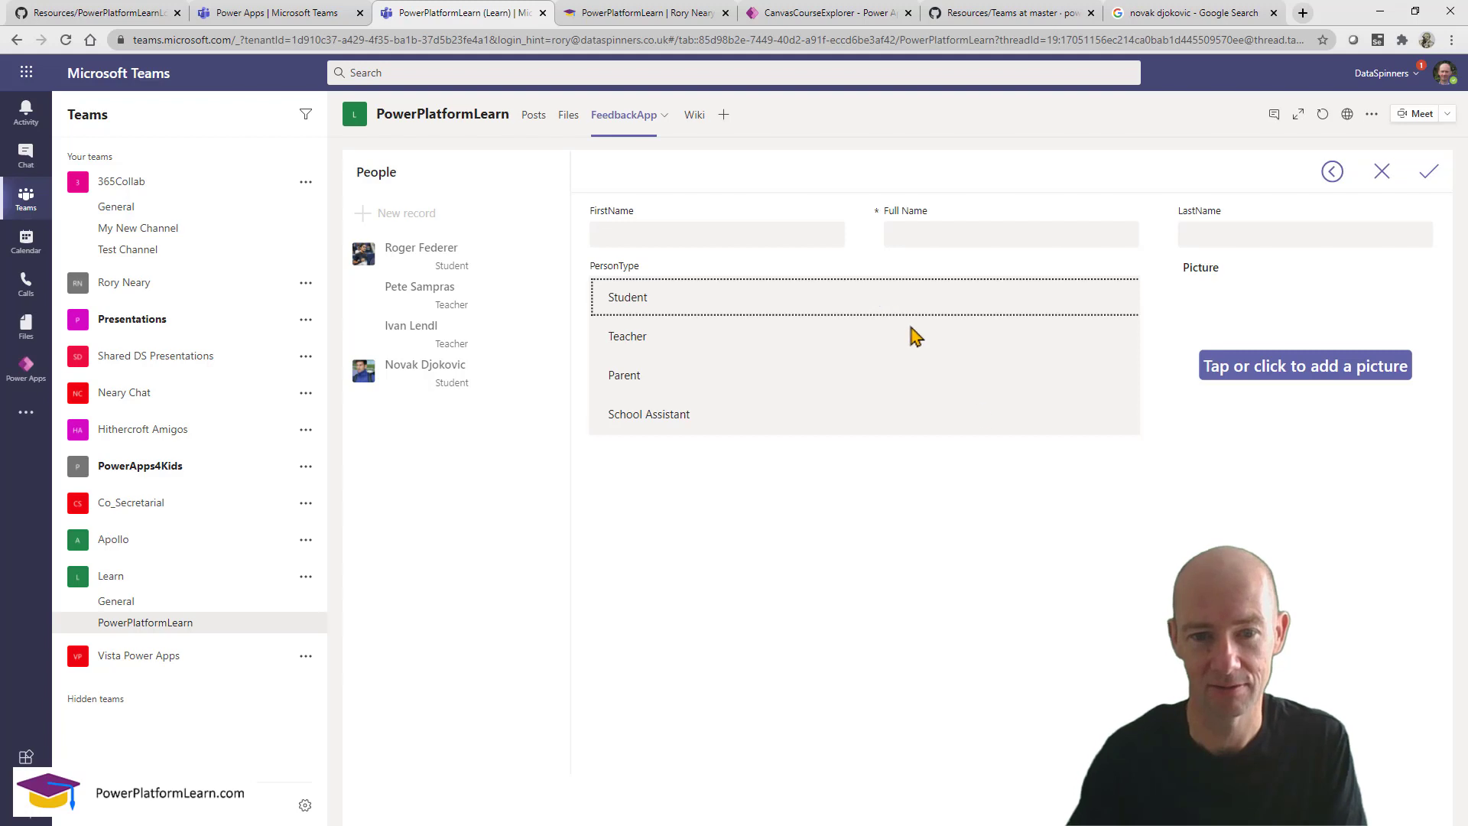
{"action": "left_click", "coordinate": [1147, 607]}
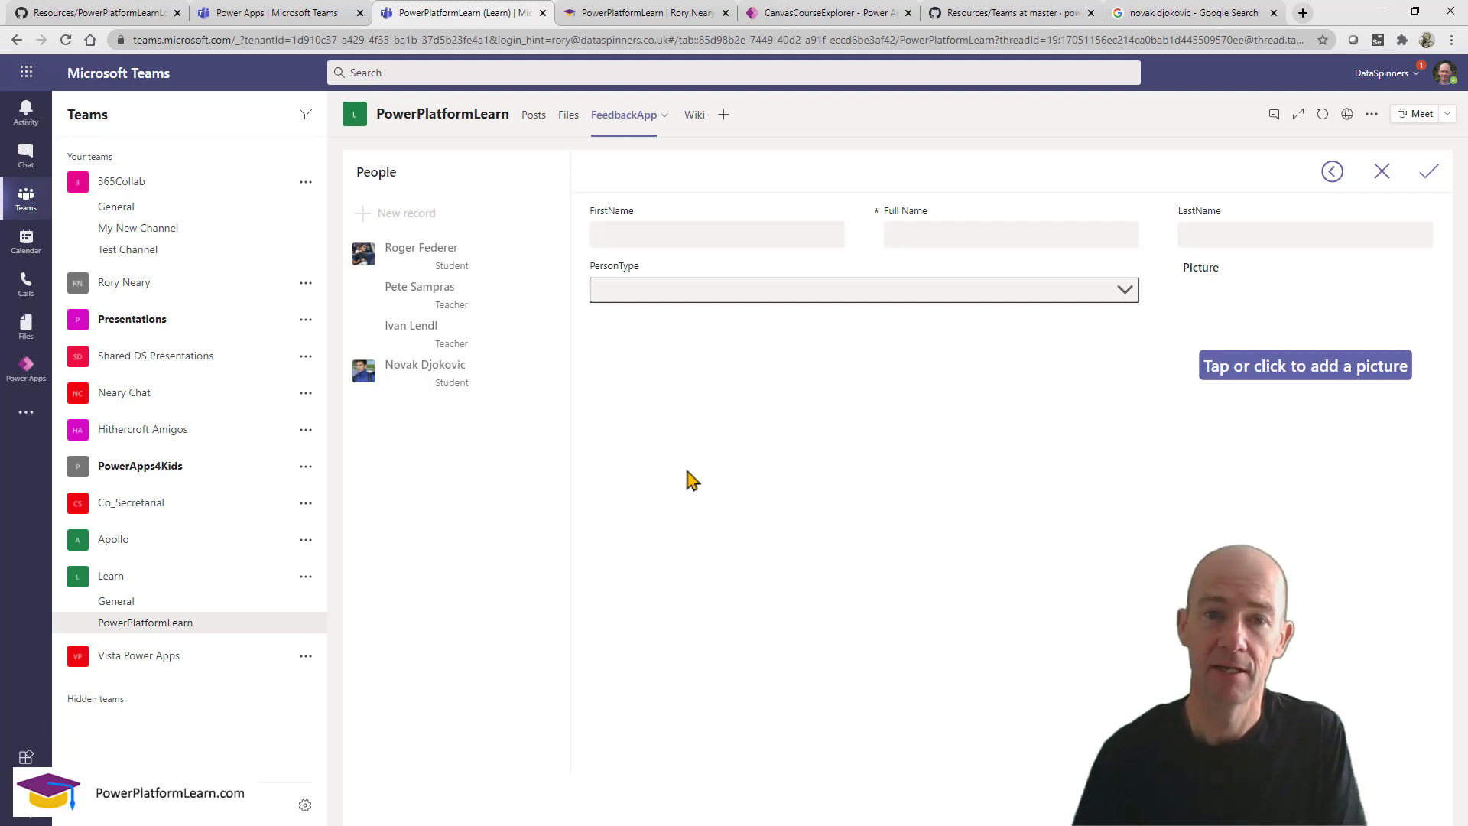
{"action": "left_click", "coordinate": [196, 602]}
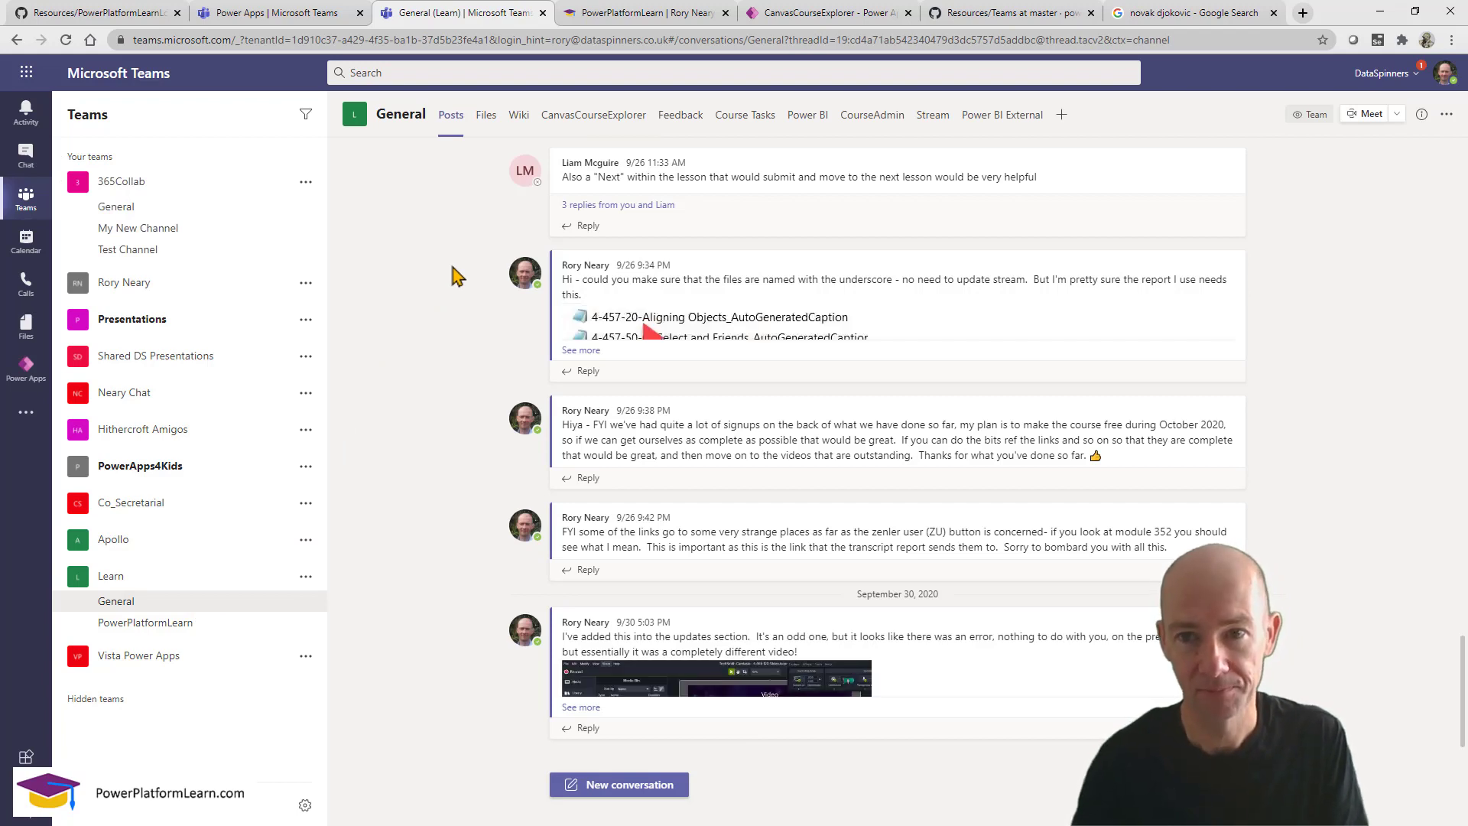
Start publishing the app to Teams and expand PowerPlatformLearn's existing channel tabs.
{"action": "left_click", "coordinate": [305, 16]}
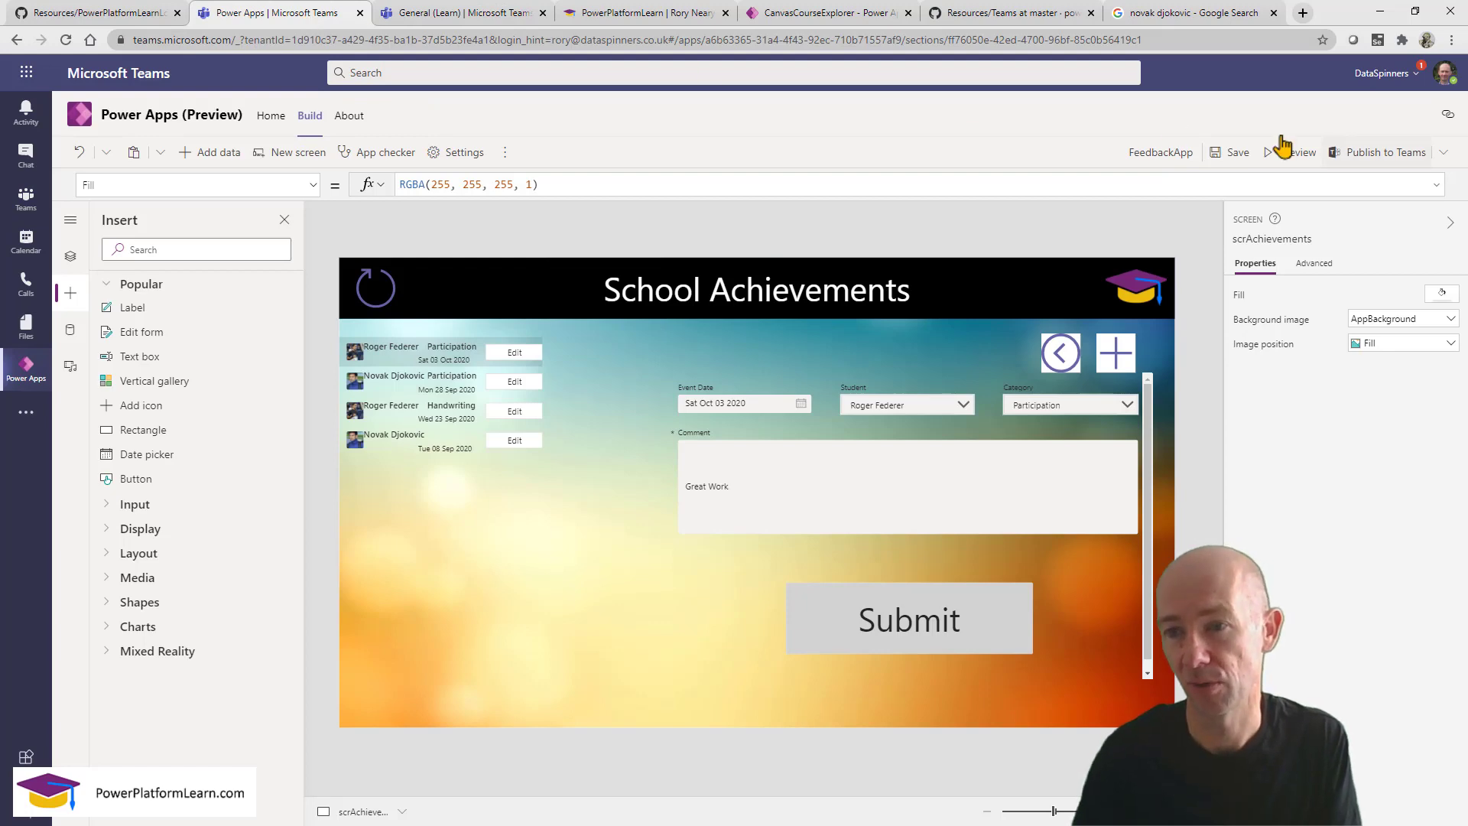
{"action": "left_click", "coordinate": [1367, 156]}
{"action": "left_click", "coordinate": [888, 558]}
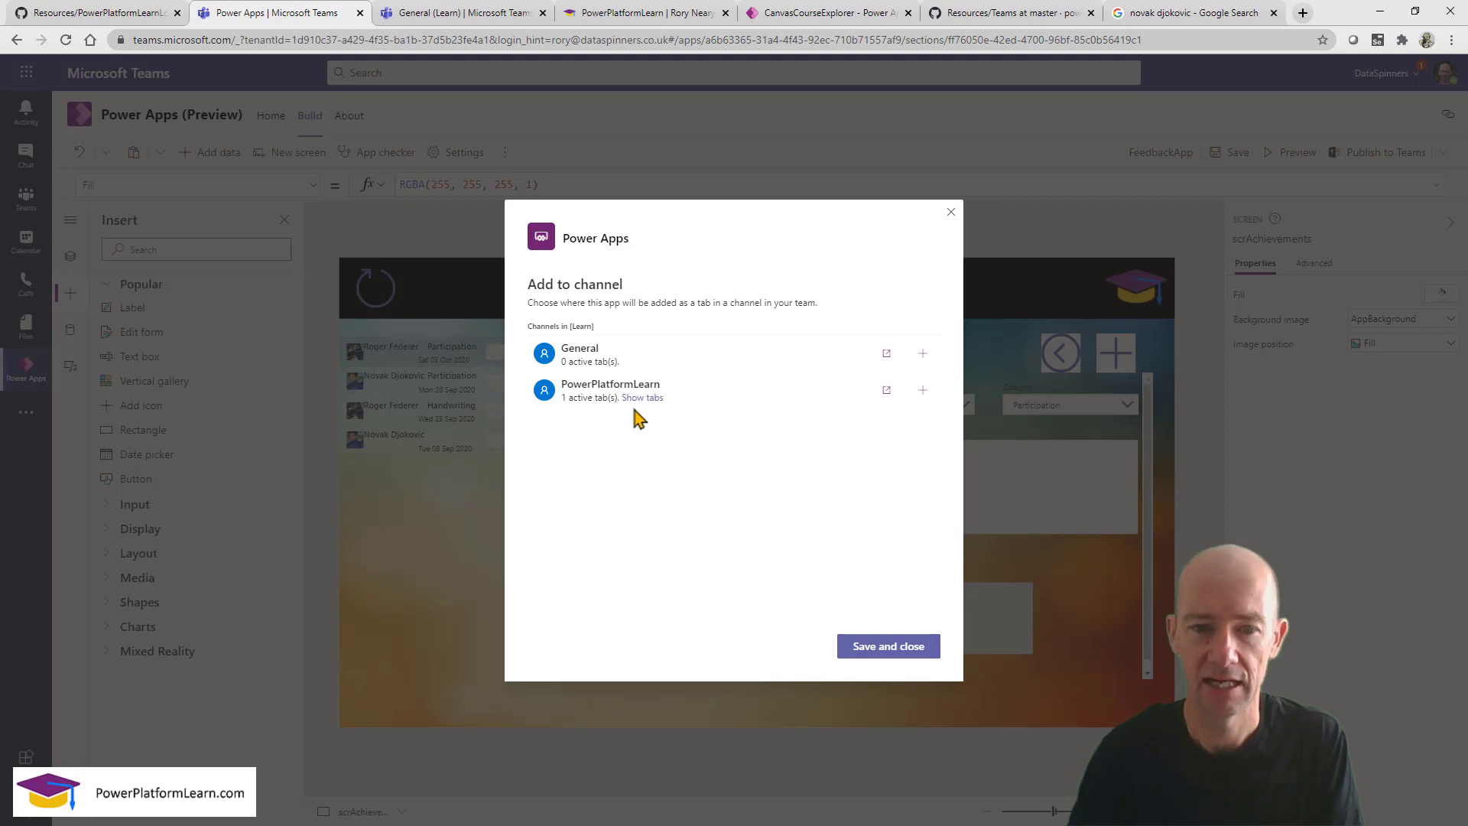
{"action": "left_click", "coordinate": [590, 393]}
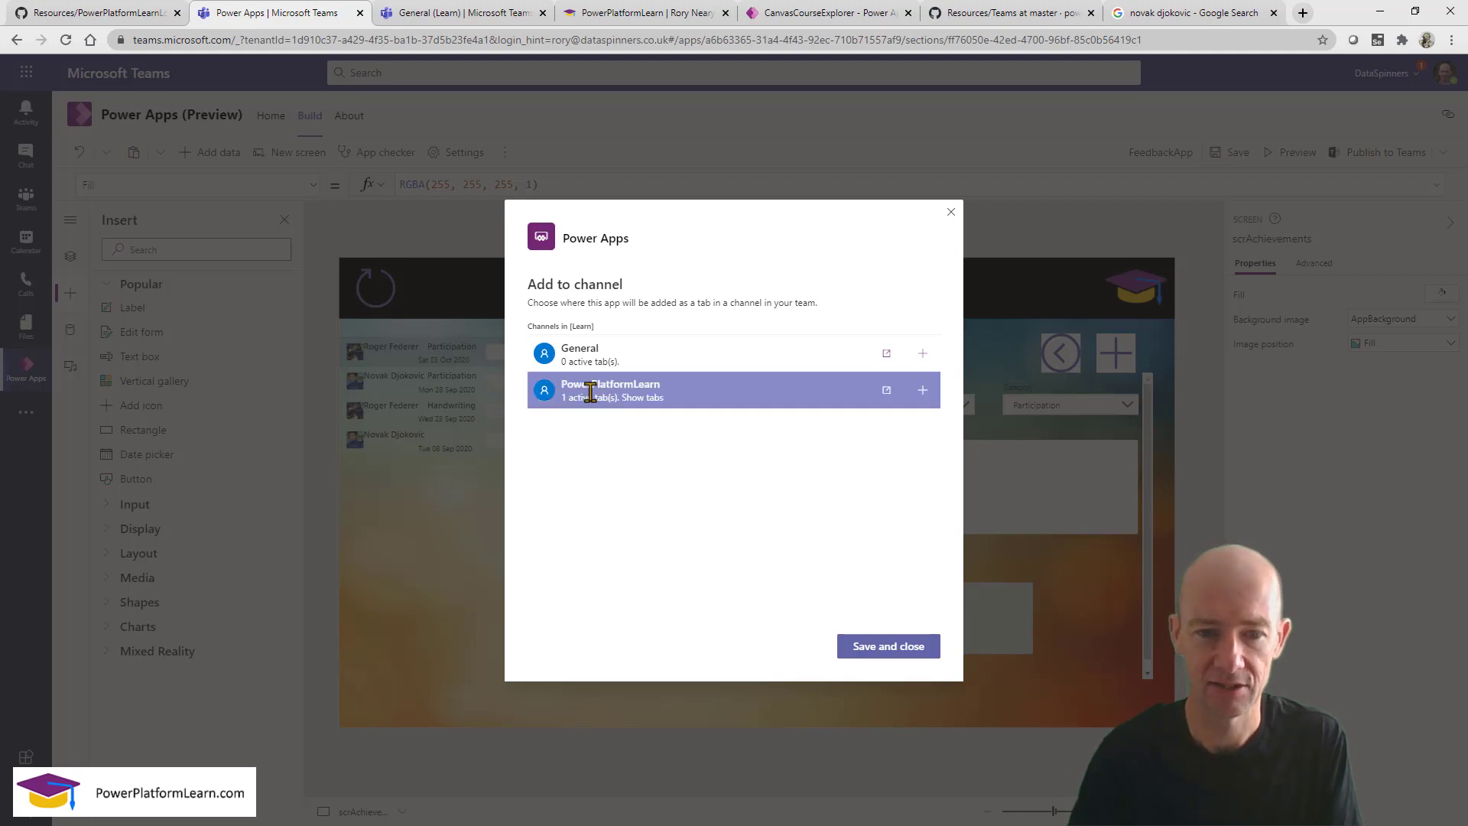
{"action": "left_click", "coordinate": [642, 398]}
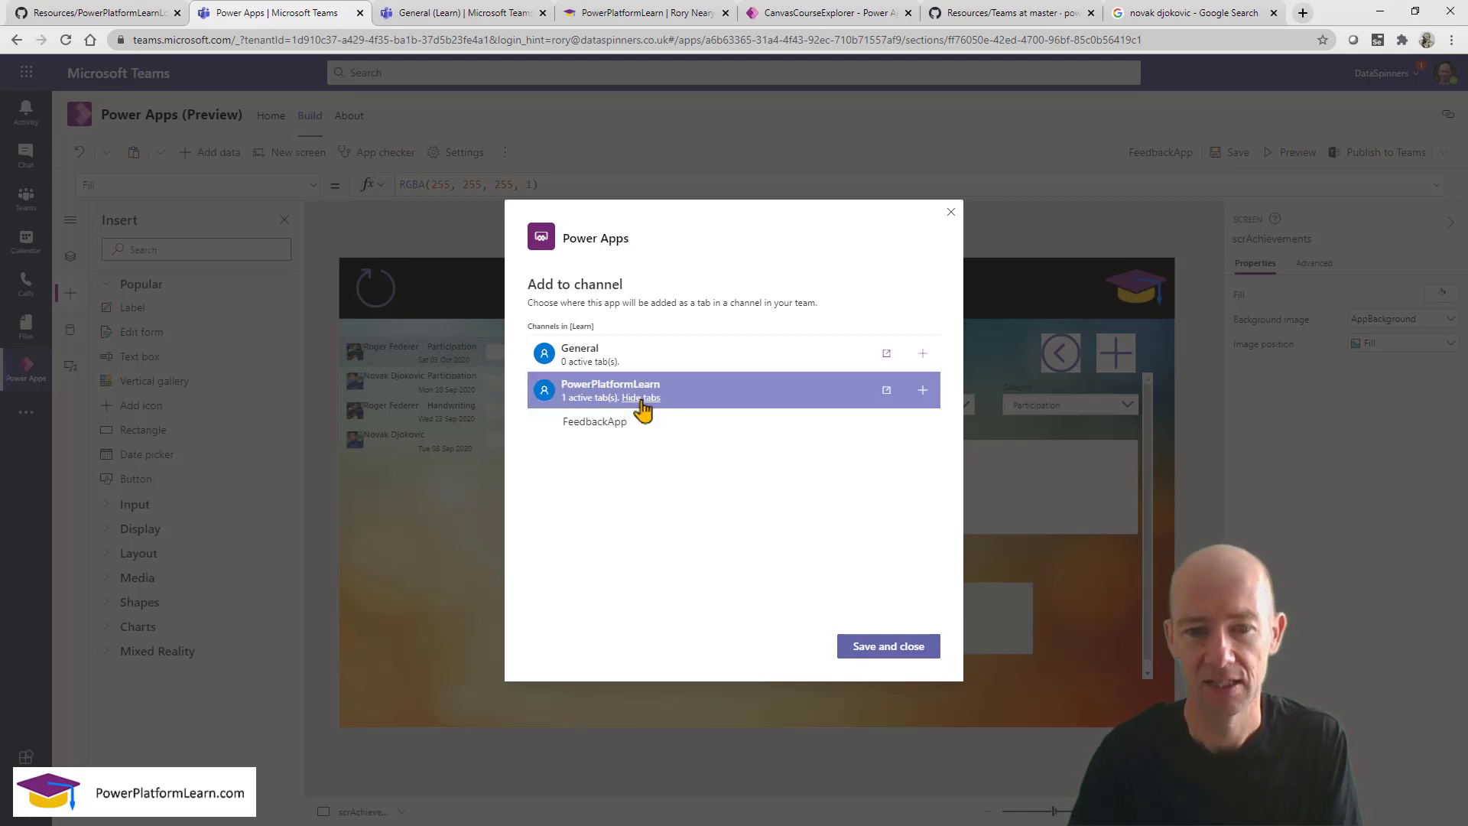
Add FeedbackApp as a tab in the General channel and save the channel choices.
{"action": "right_click", "coordinate": [643, 423]}
{"action": "left_click", "coordinate": [627, 423]}
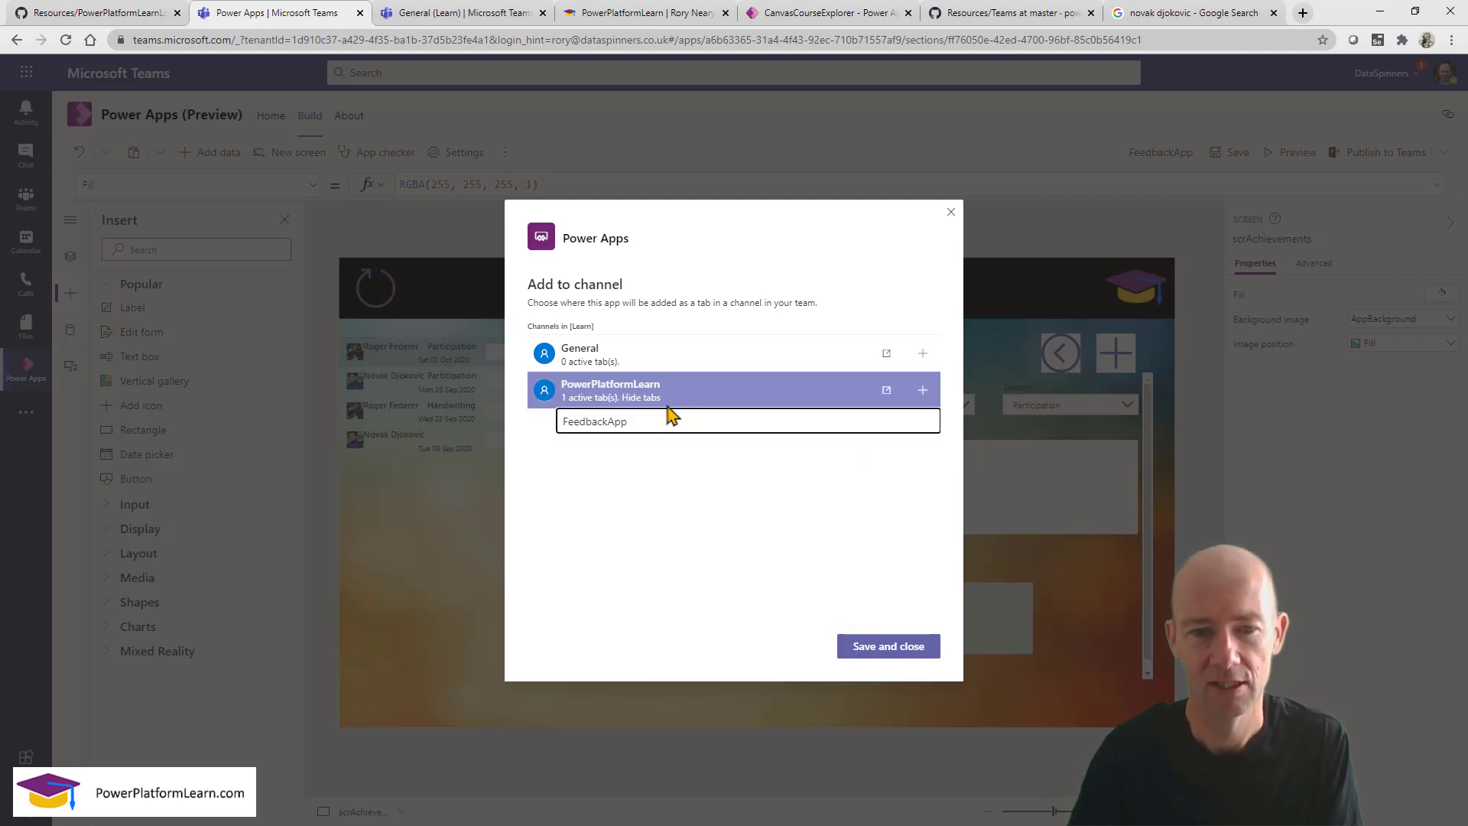
{"action": "left_click", "coordinate": [660, 356]}
{"action": "left_click", "coordinate": [923, 354]}
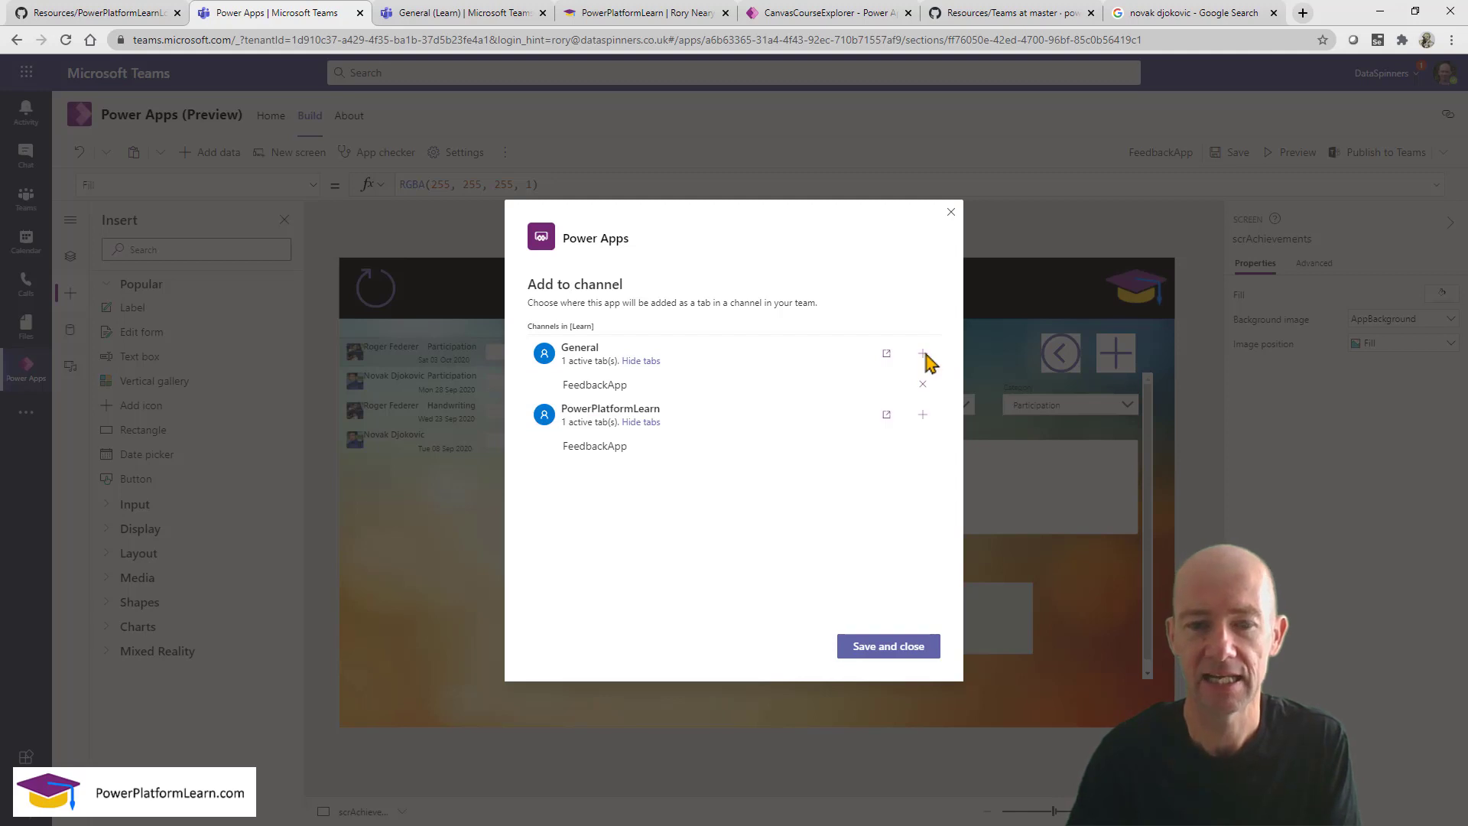
{"action": "left_click", "coordinate": [880, 452]}
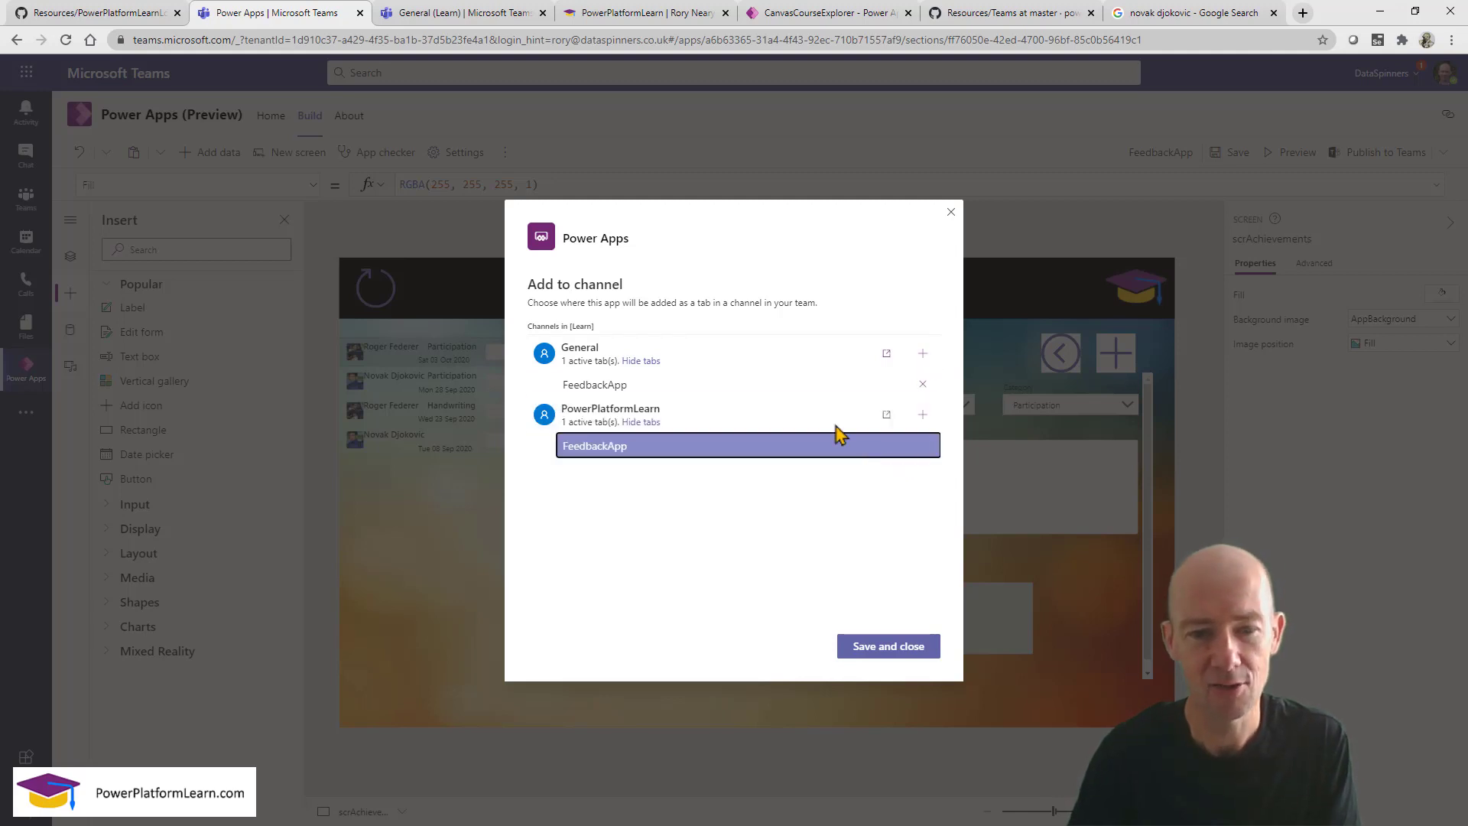
{"action": "left_click", "coordinate": [778, 386]}
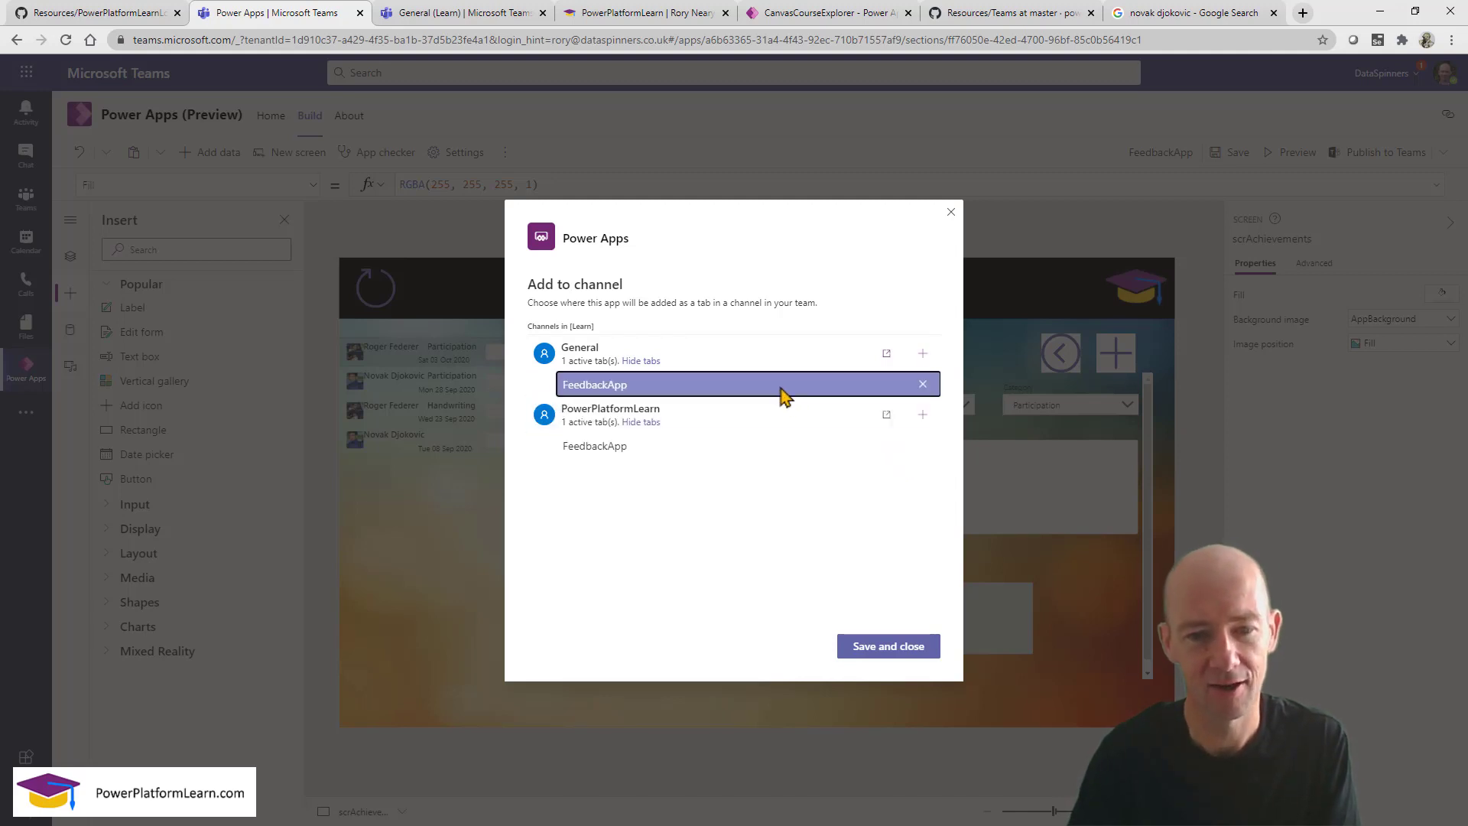
{"action": "left_click", "coordinate": [923, 391]}
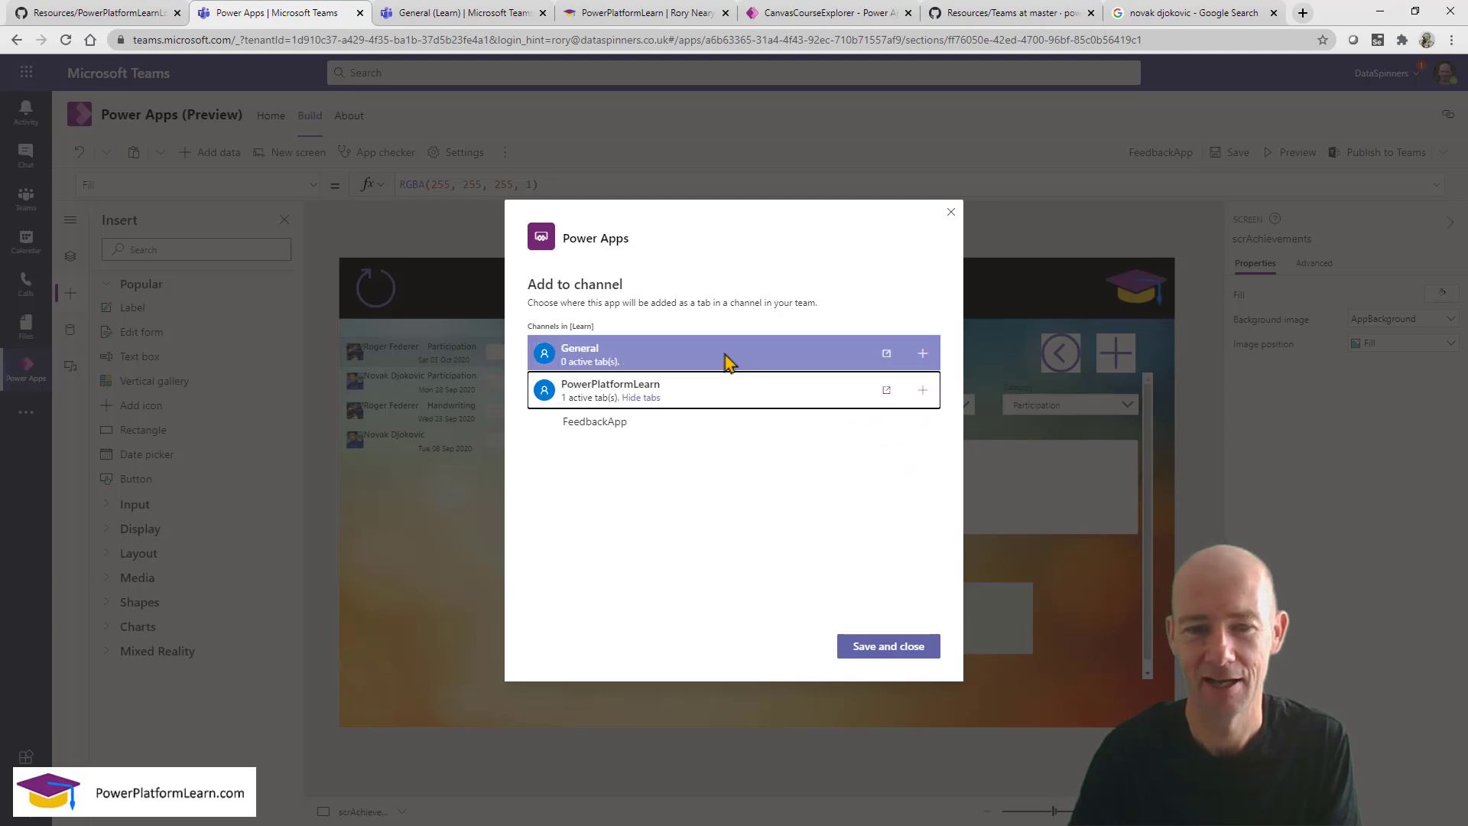
{"action": "left_click", "coordinate": [924, 356]}
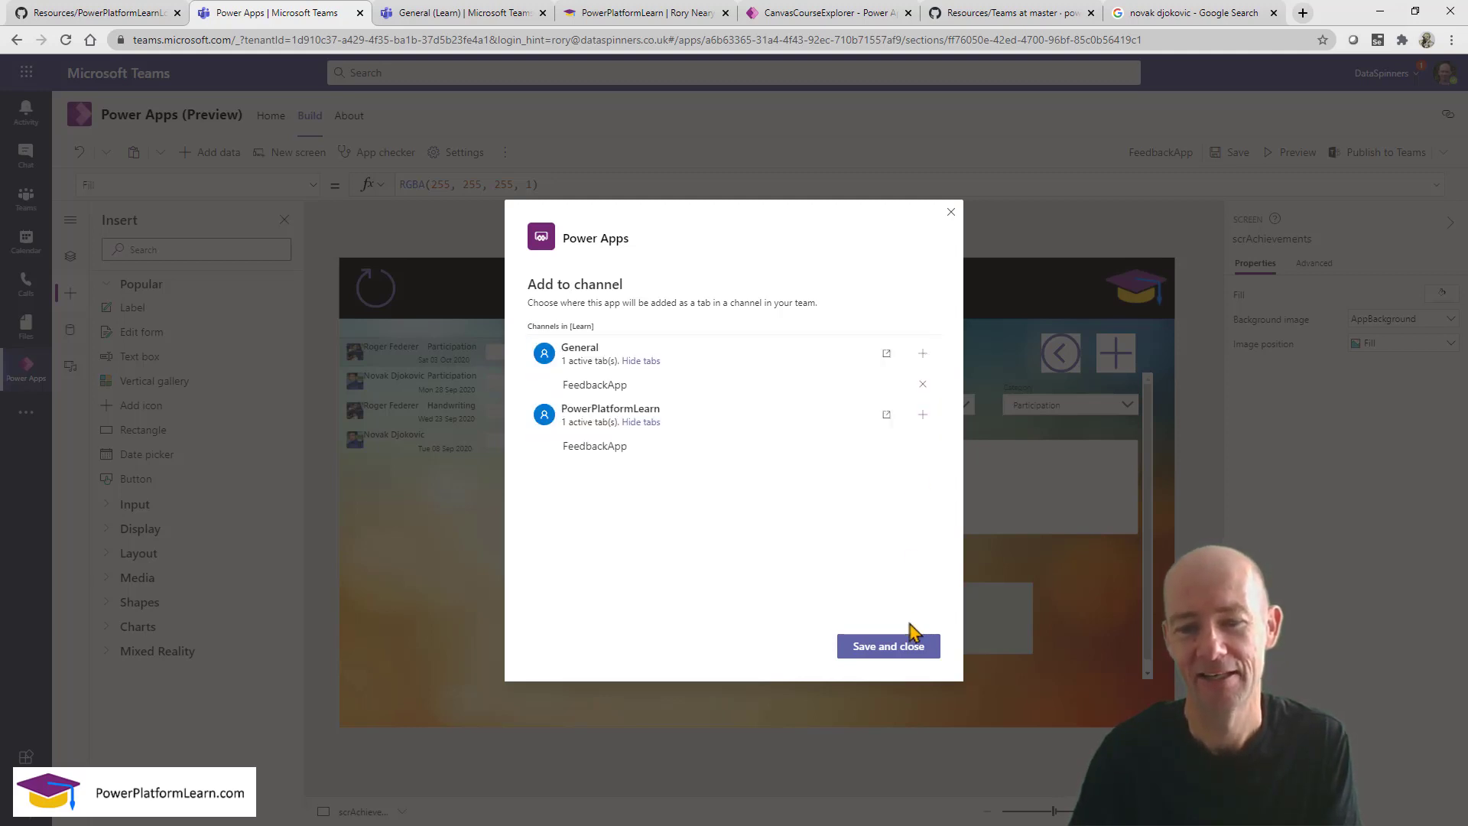
{"action": "left_click", "coordinate": [912, 655]}
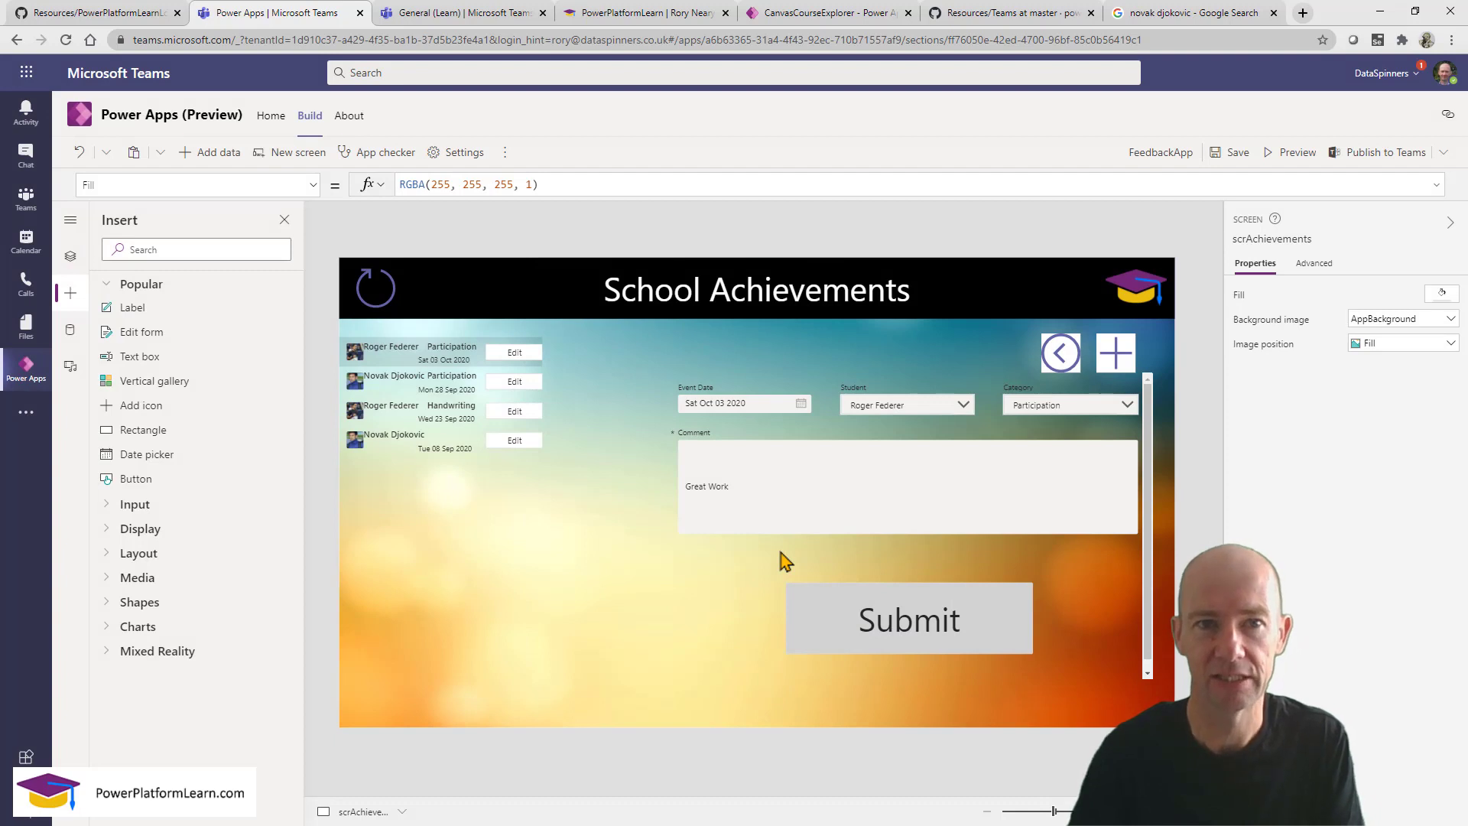
Open the FeedbackApp tab in Learn's General channel and choose Remove from its options.
{"action": "left_click", "coordinate": [452, 13]}
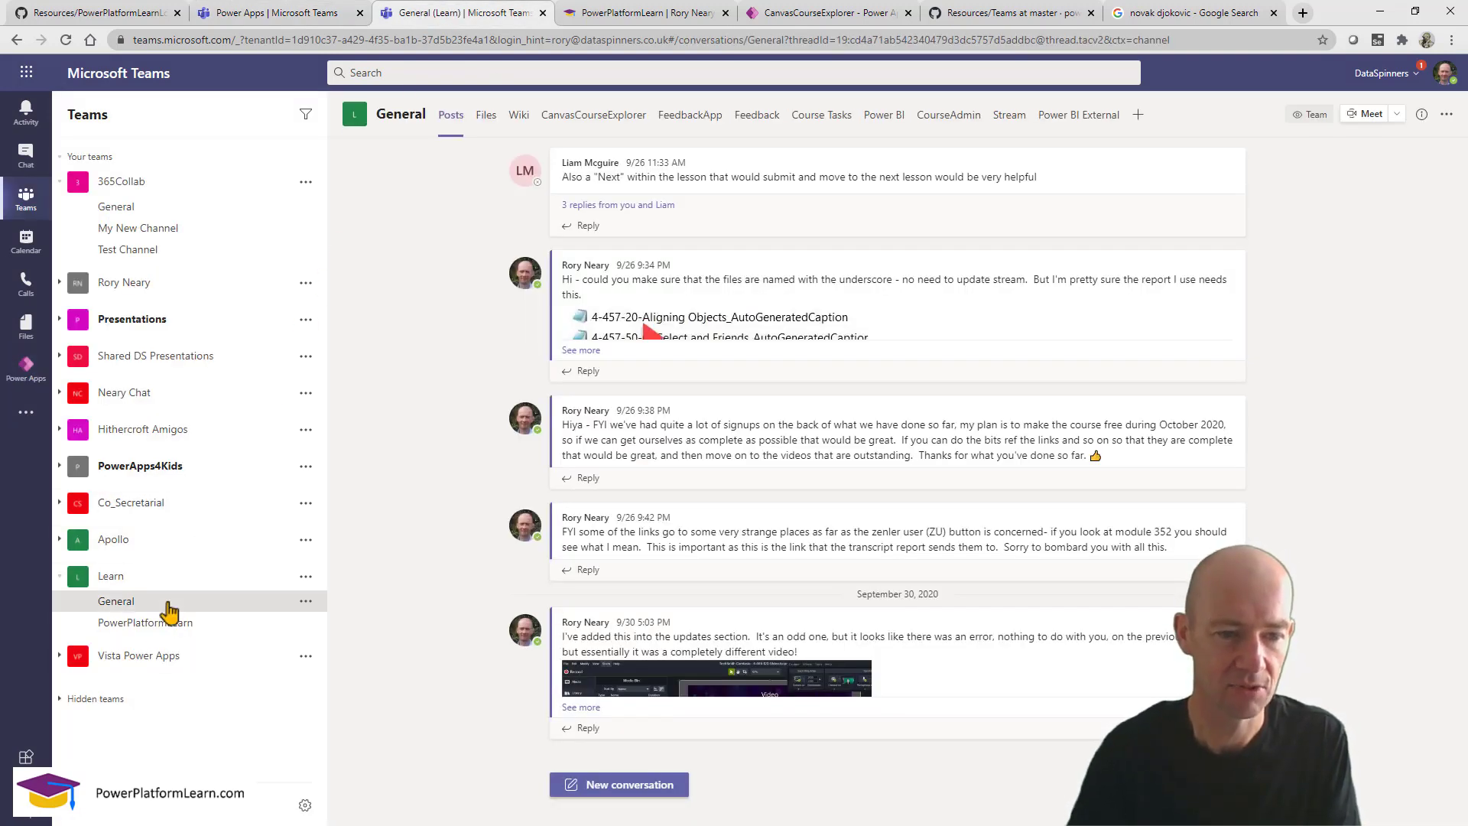
{"action": "left_click", "coordinate": [157, 624]}
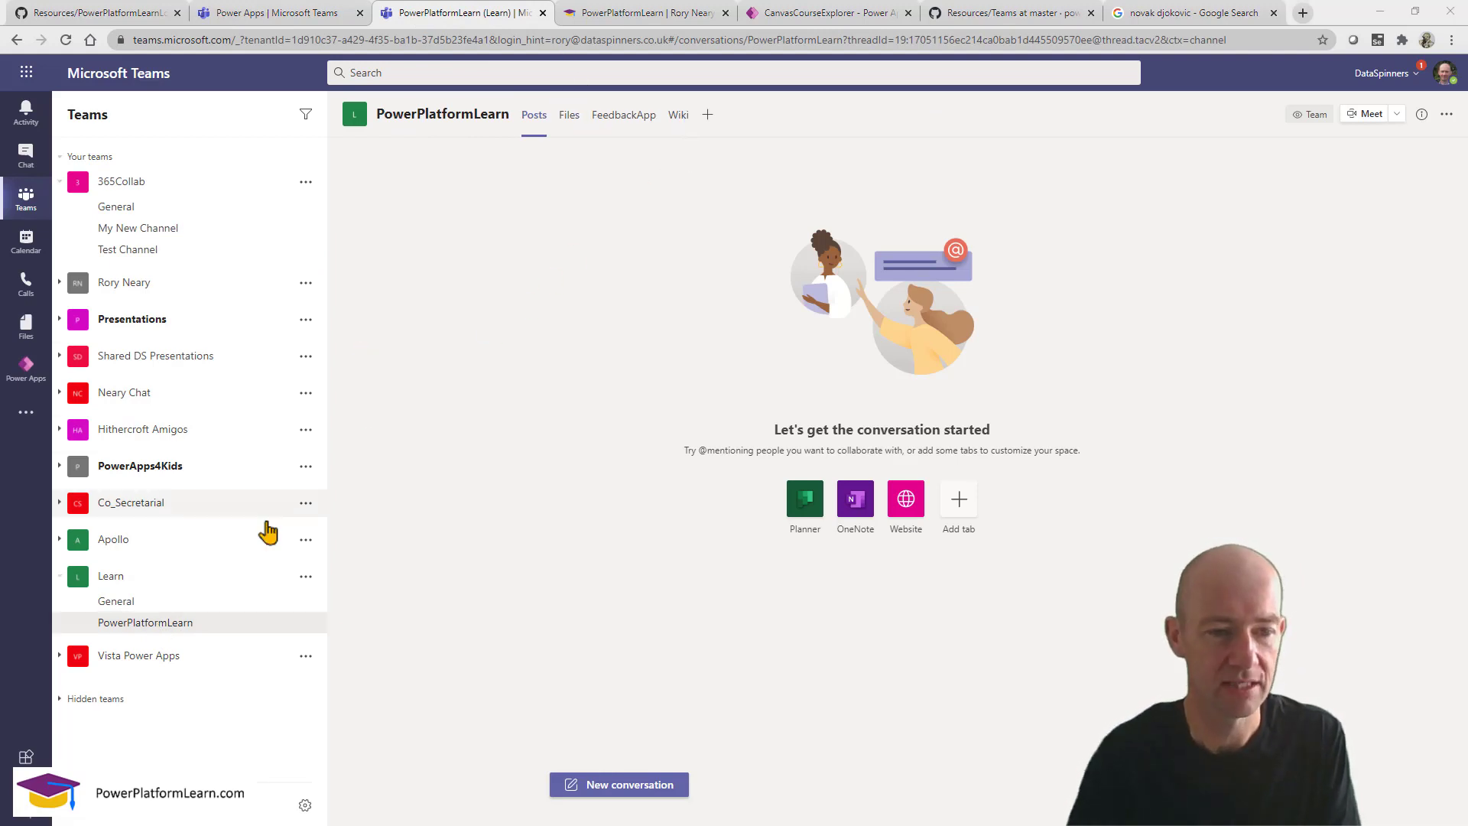
{"action": "left_click", "coordinate": [175, 609]}
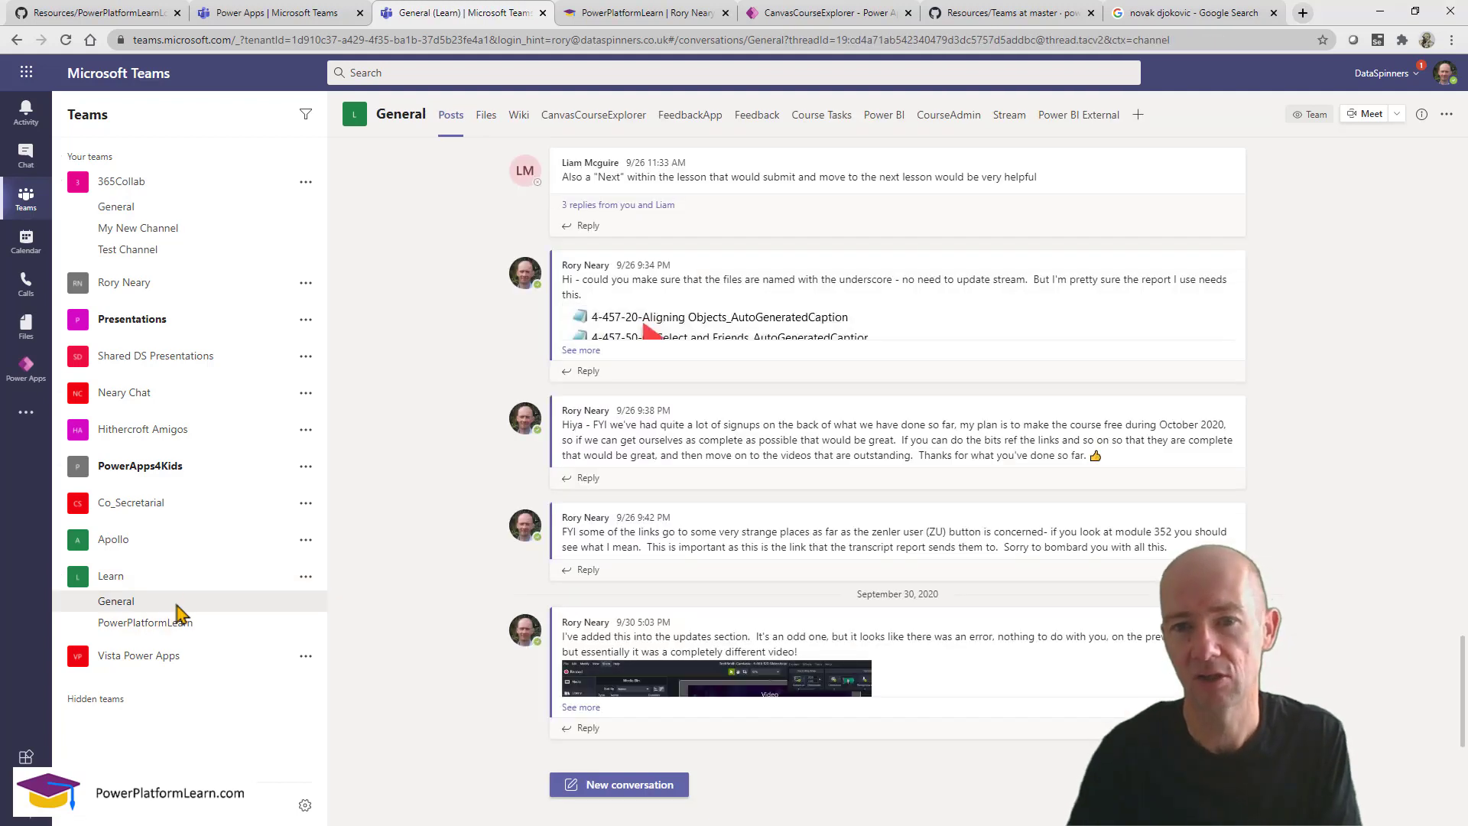
{"action": "left_click", "coordinate": [687, 122]}
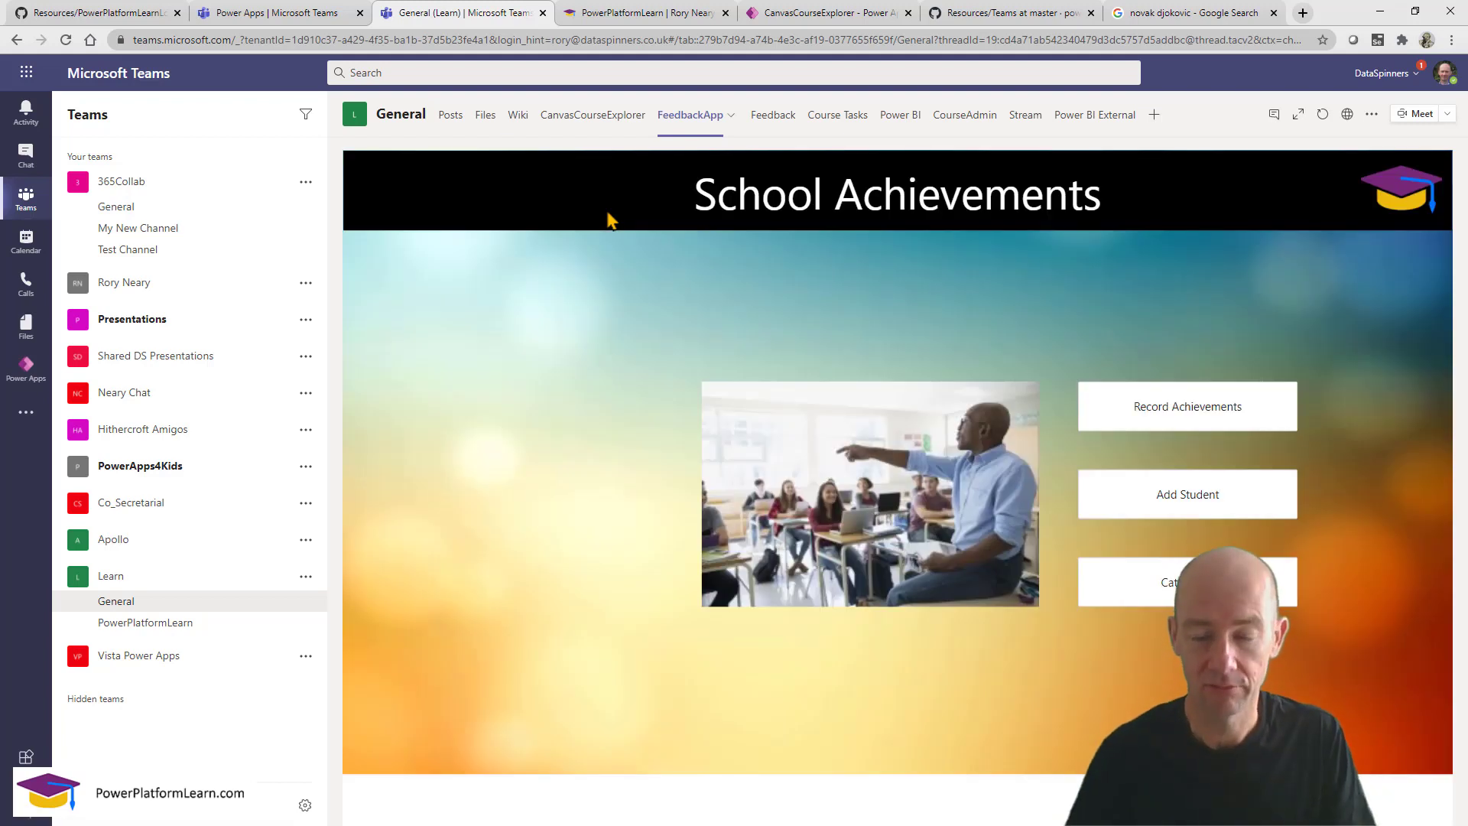
{"action": "left_click", "coordinate": [688, 123]}
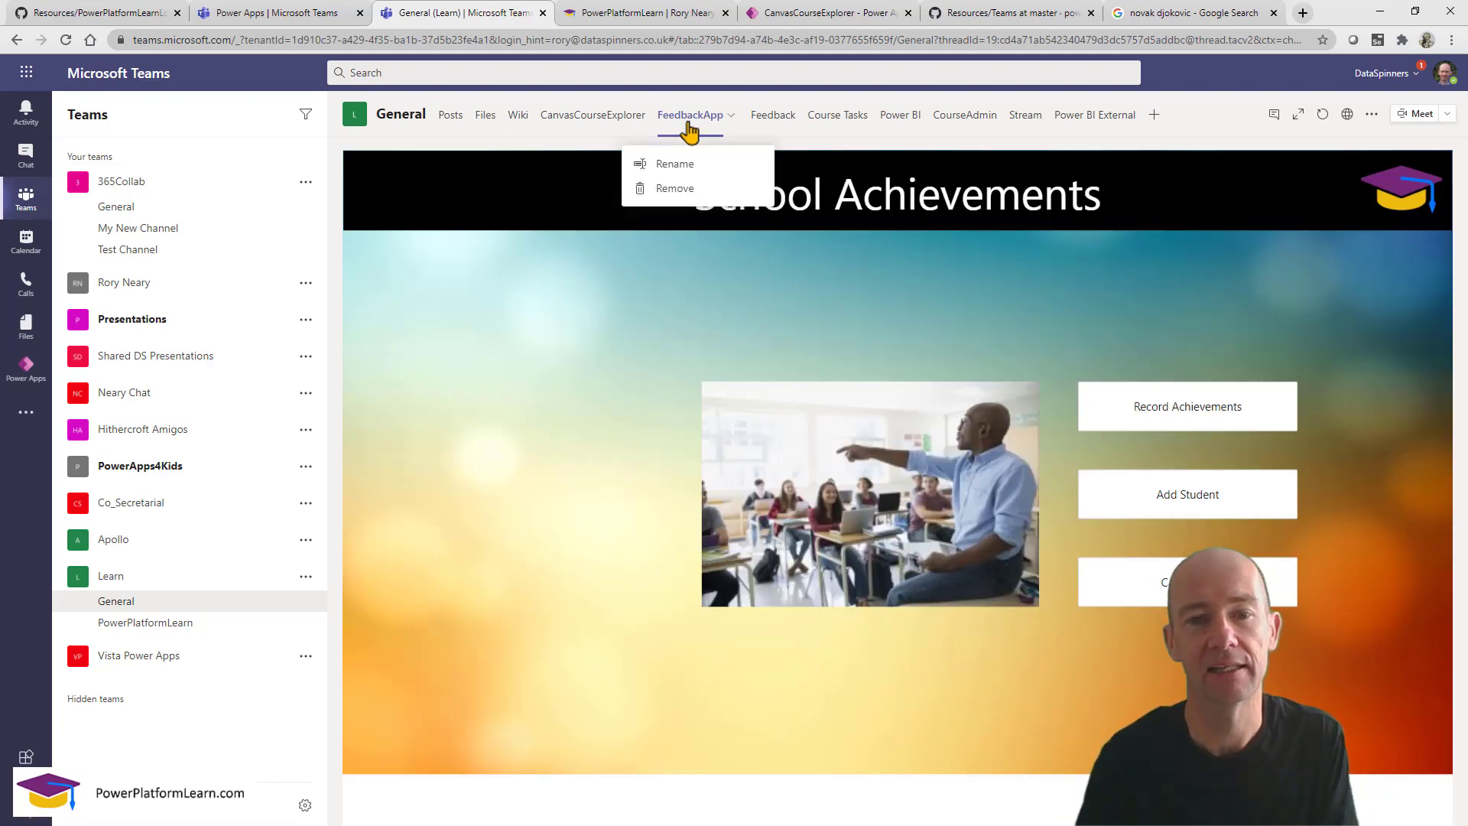
{"action": "left_click", "coordinate": [676, 188]}
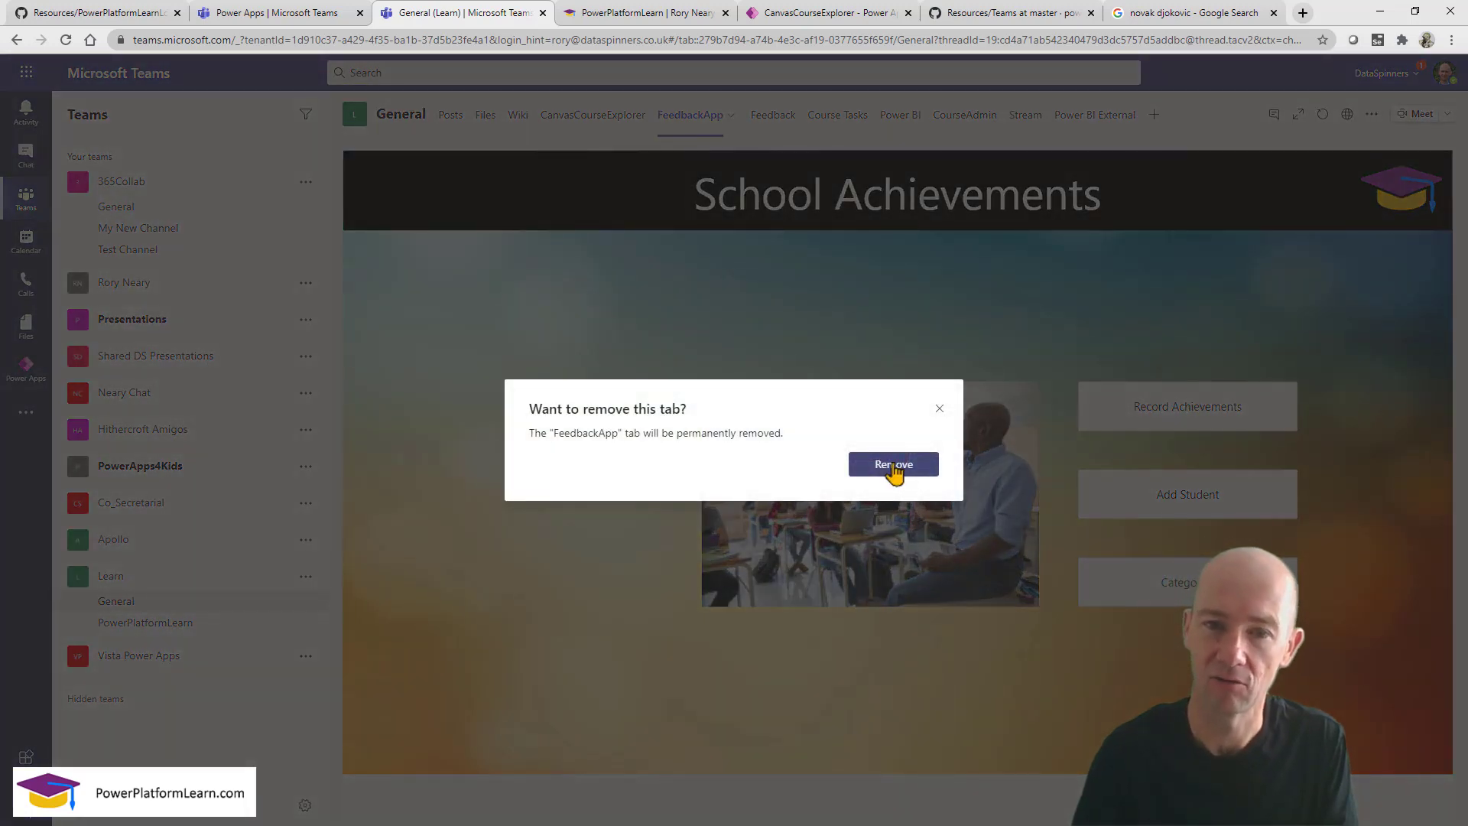
Confirm the tab removal, remove PowerPlatformLearn's FeedbackApp tab too, and return to Power Apps studio.
{"action": "left_click", "coordinate": [892, 467]}
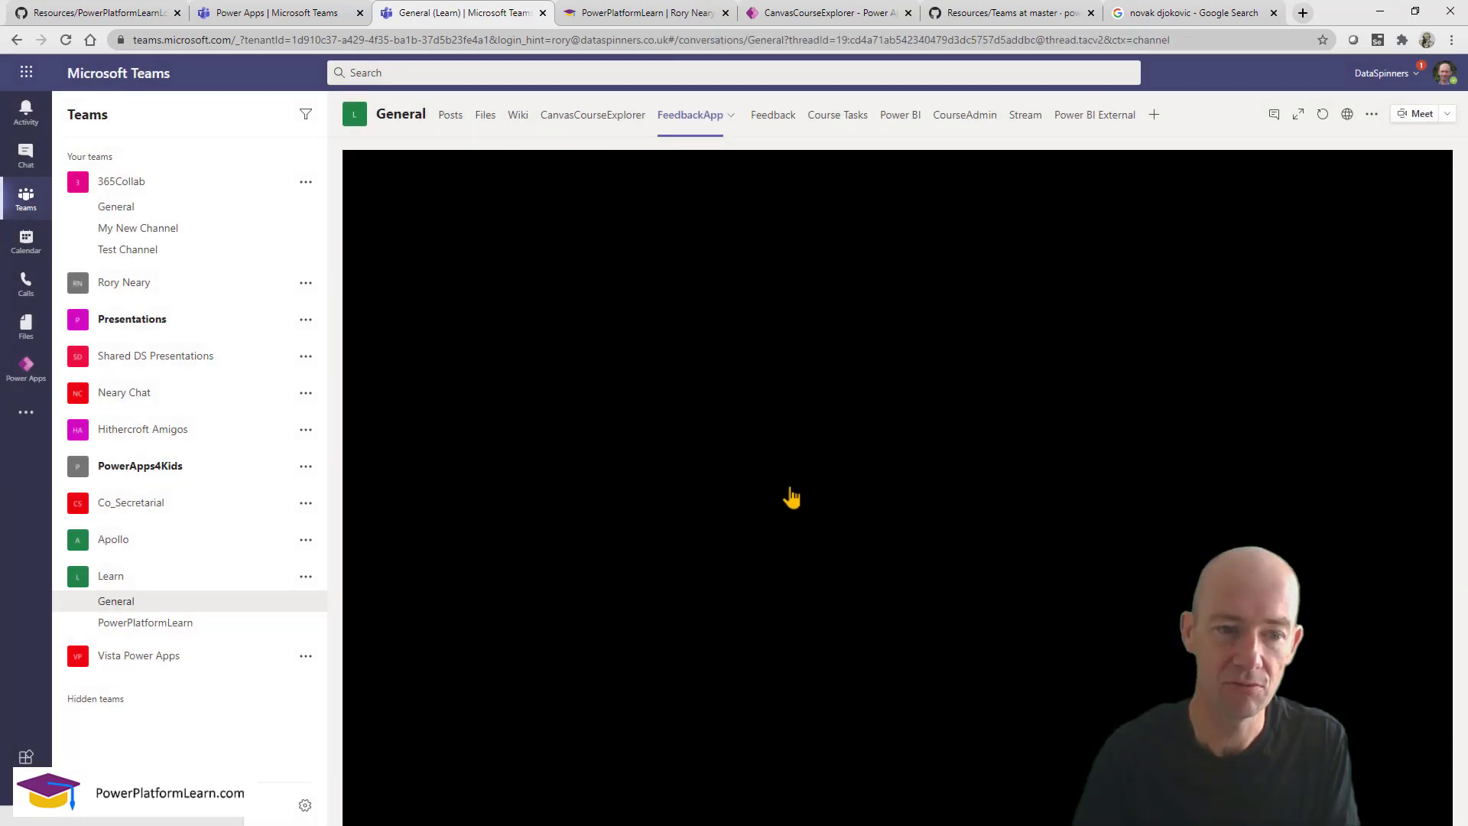
{"action": "left_click", "coordinate": [163, 622]}
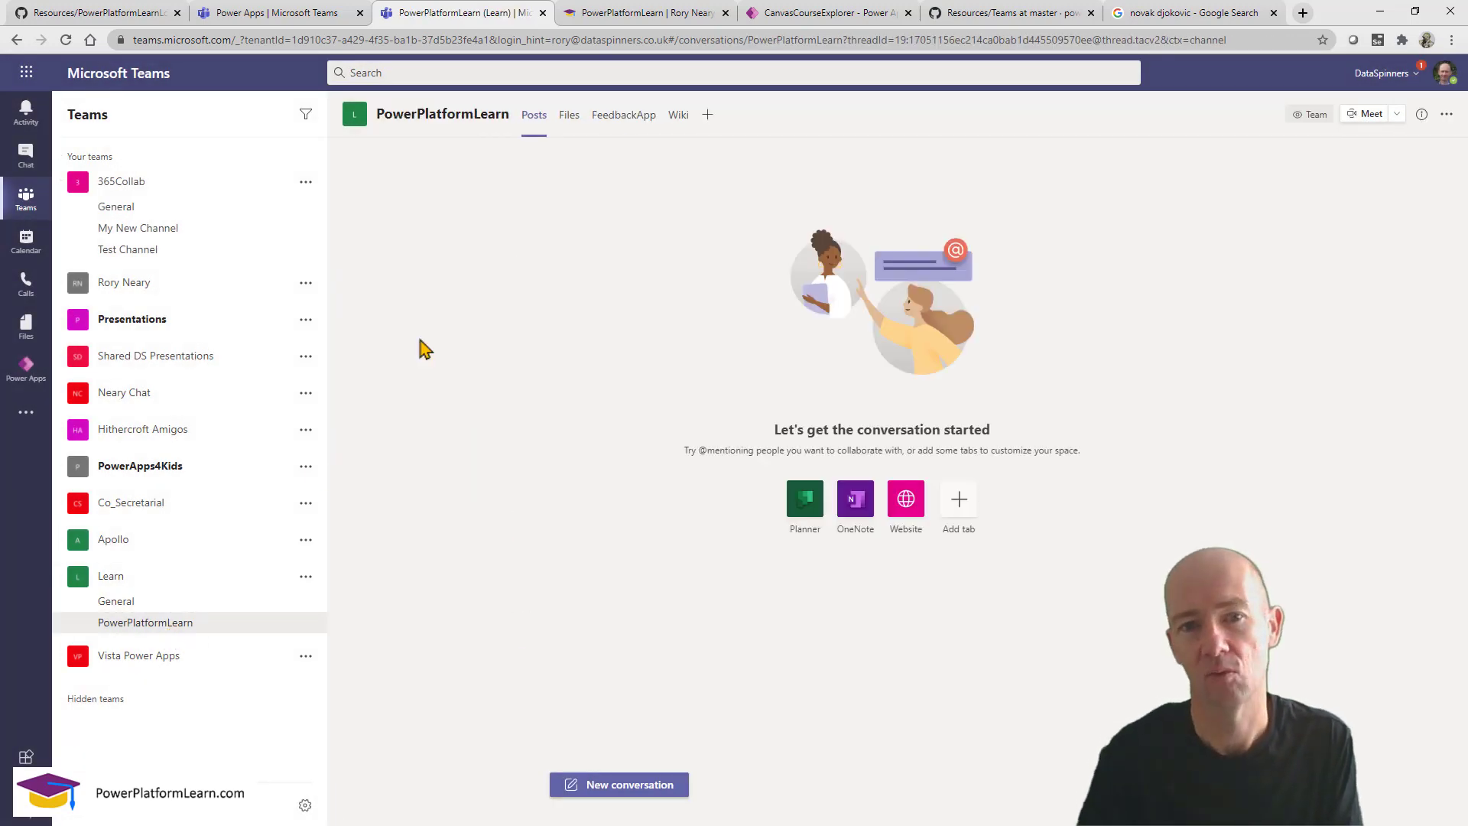
{"action": "left_click", "coordinate": [613, 127]}
{"action": "left_click", "coordinate": [613, 136]}
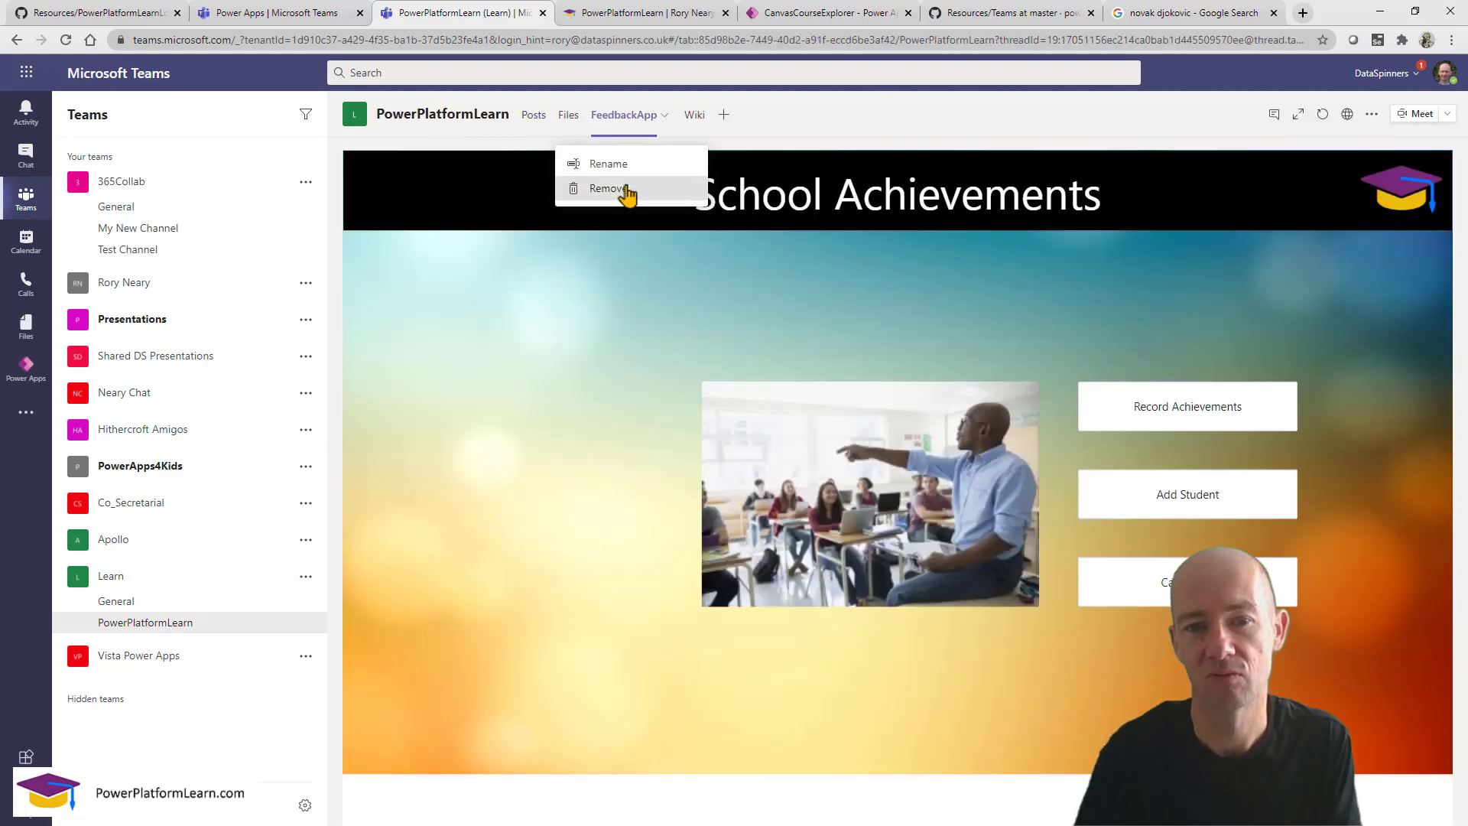
{"action": "left_click", "coordinate": [624, 191]}
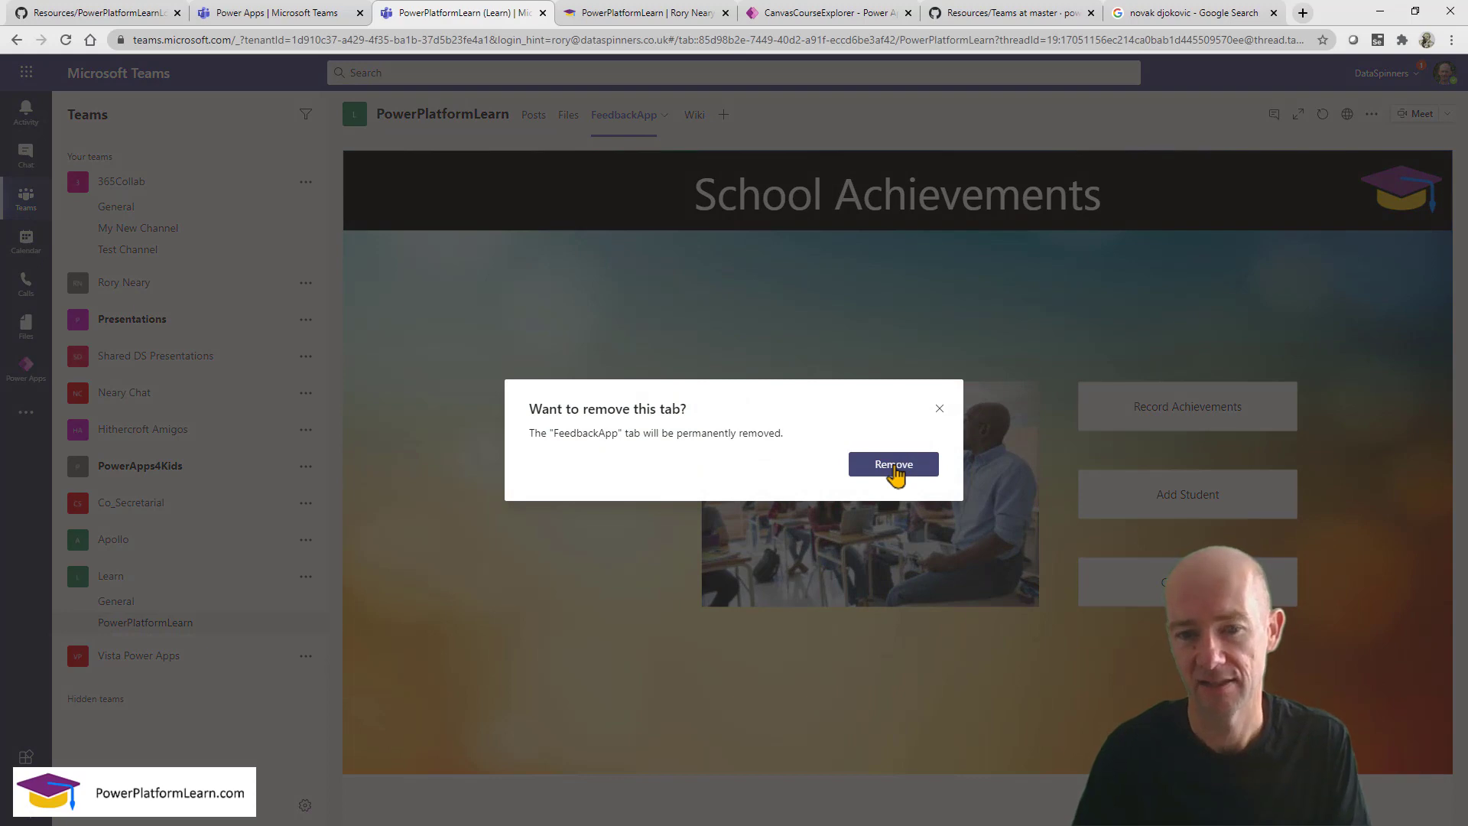
{"action": "left_click", "coordinate": [893, 467]}
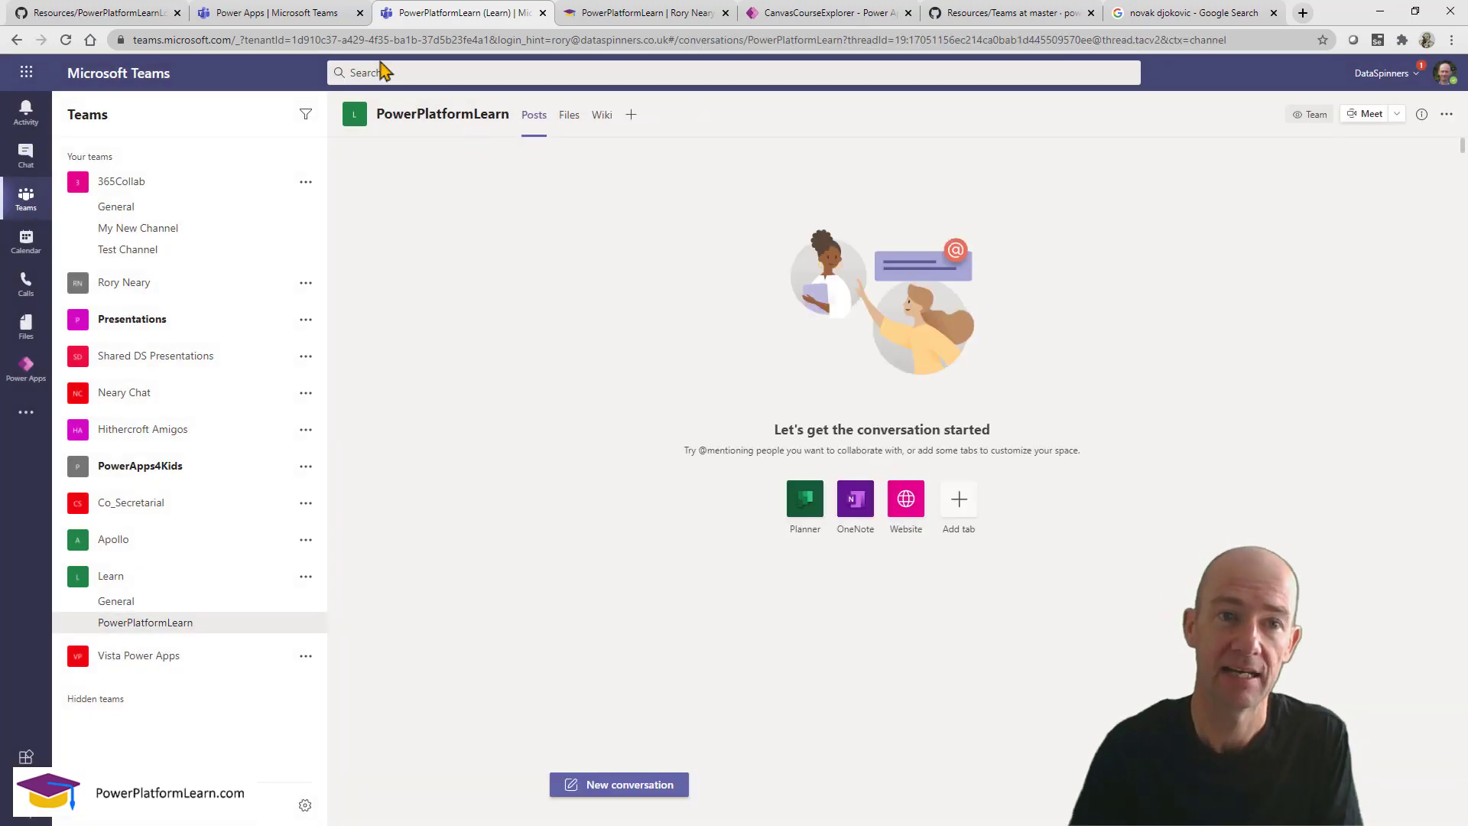
{"action": "left_click", "coordinate": [318, 13]}
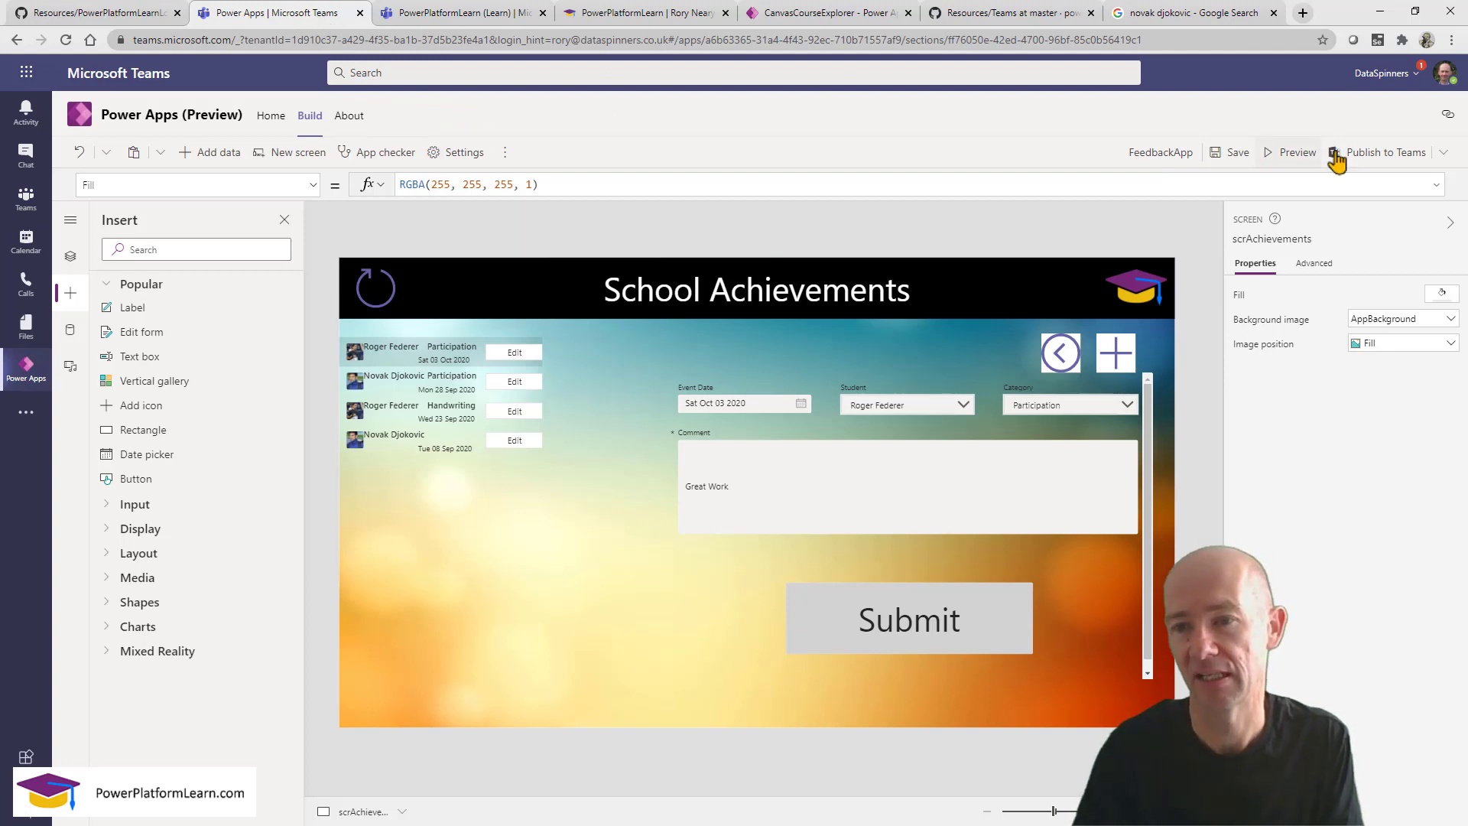
Publish School Achievements to Teams through Publish to Teams and Next.
{"action": "left_click", "coordinate": [1376, 153]}
{"action": "left_click", "coordinate": [872, 558]}
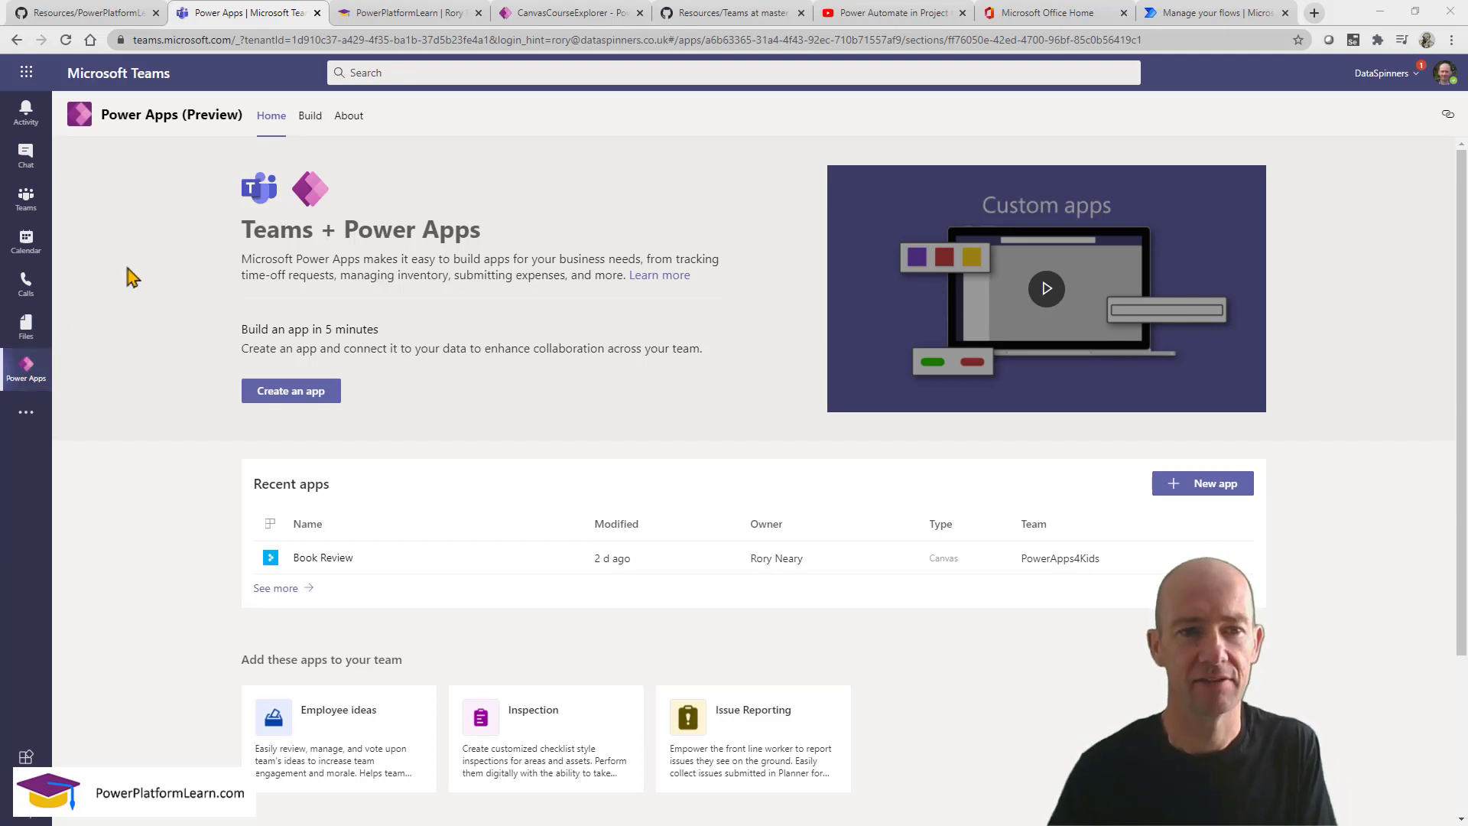
Open the Learn team's People table under Build and filter its columns to Custom only.
{"action": "left_click", "coordinate": [309, 117]}
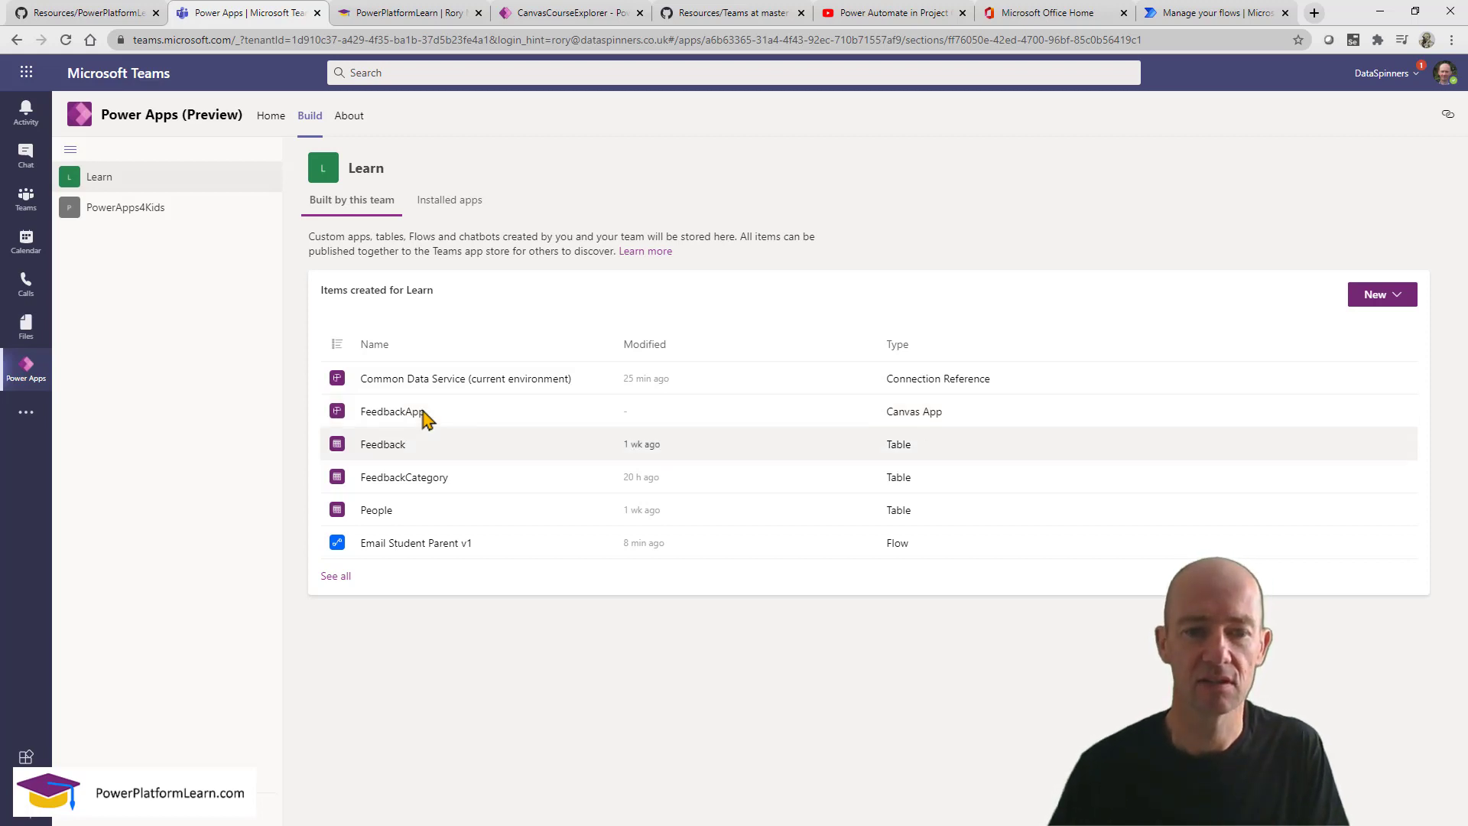
{"action": "left_click", "coordinate": [377, 518]}
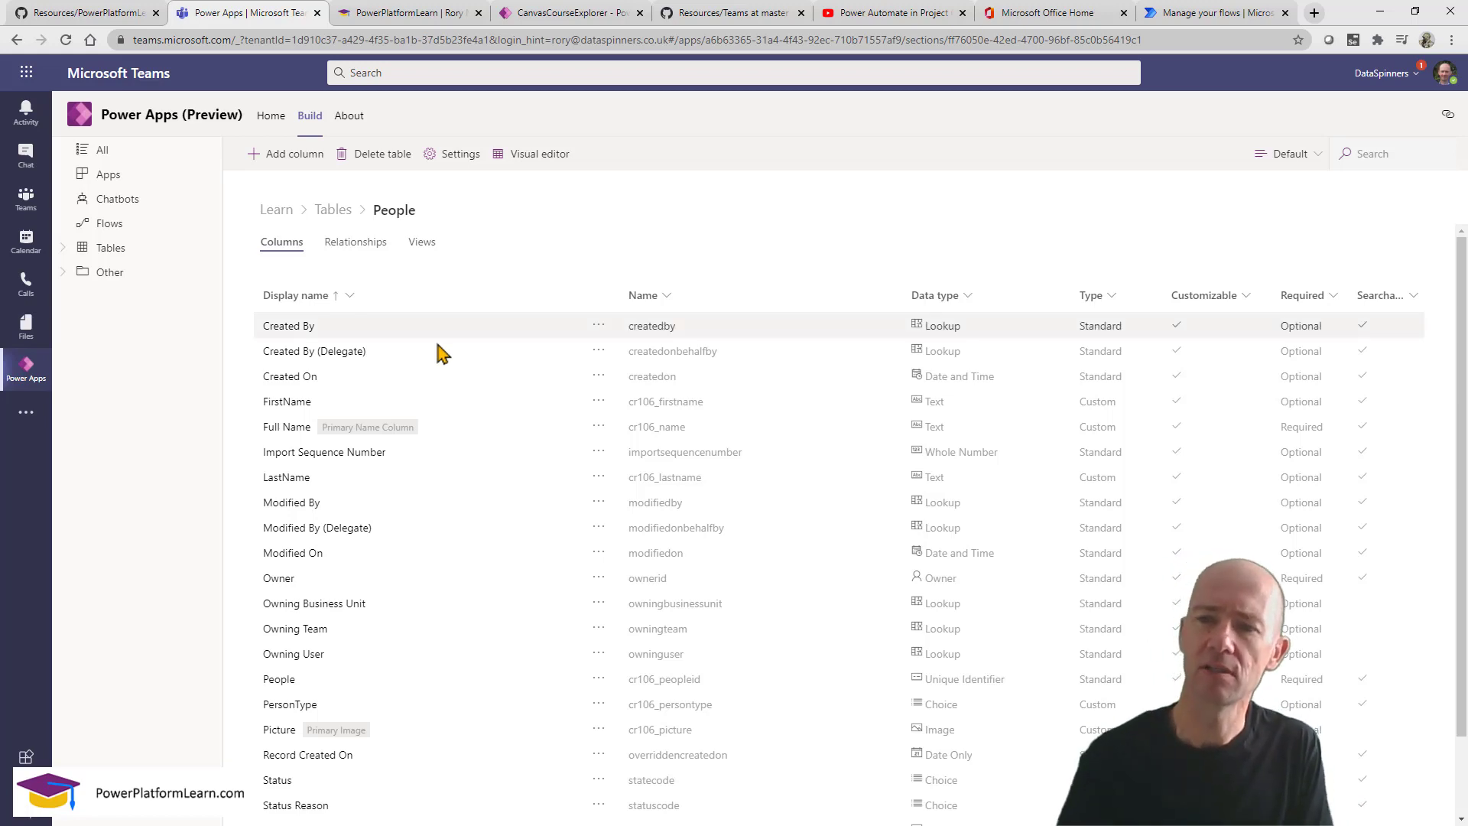
{"action": "left_click", "coordinate": [1295, 154]}
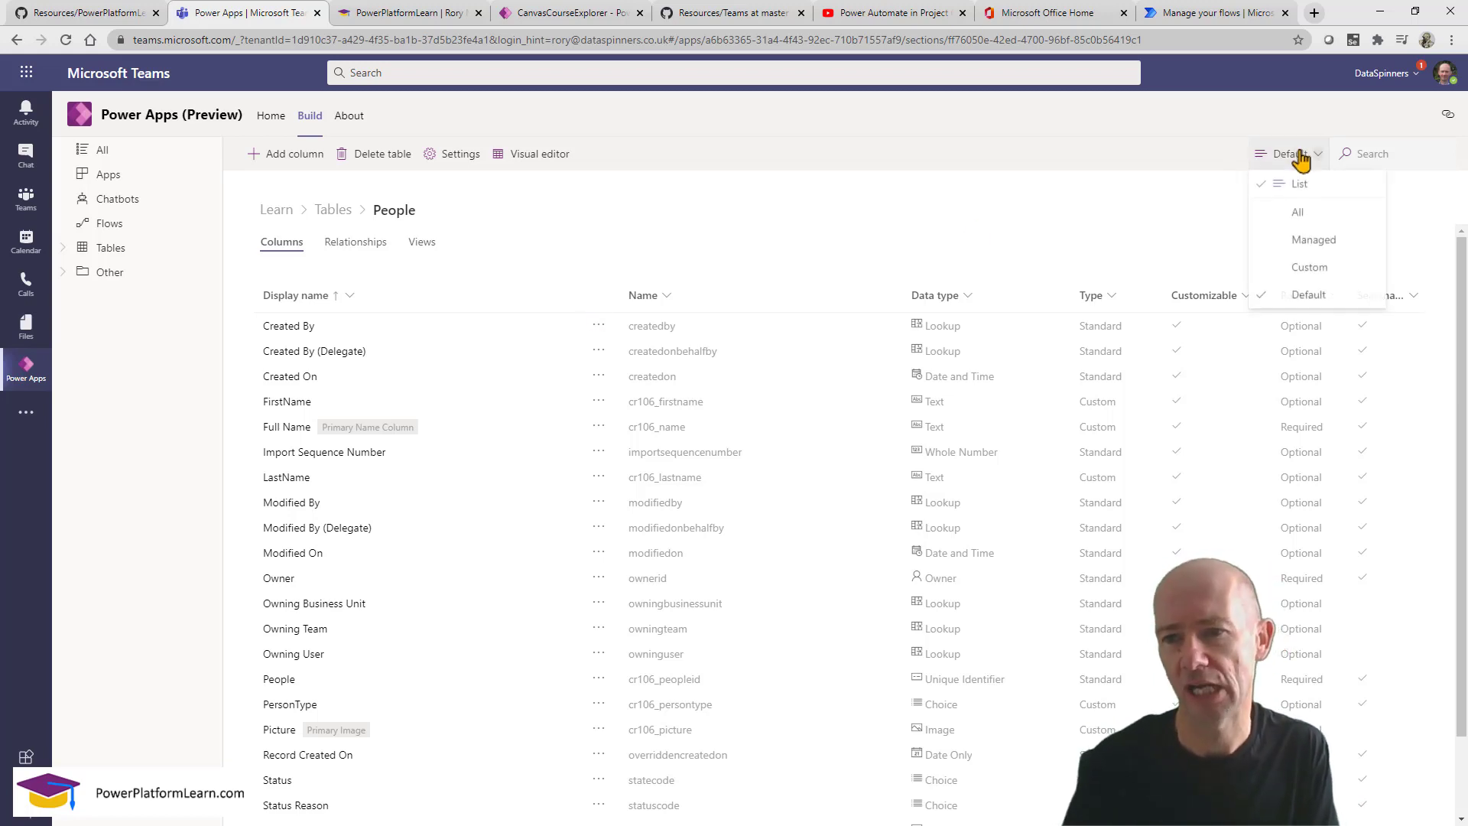
{"action": "left_click", "coordinate": [1309, 269]}
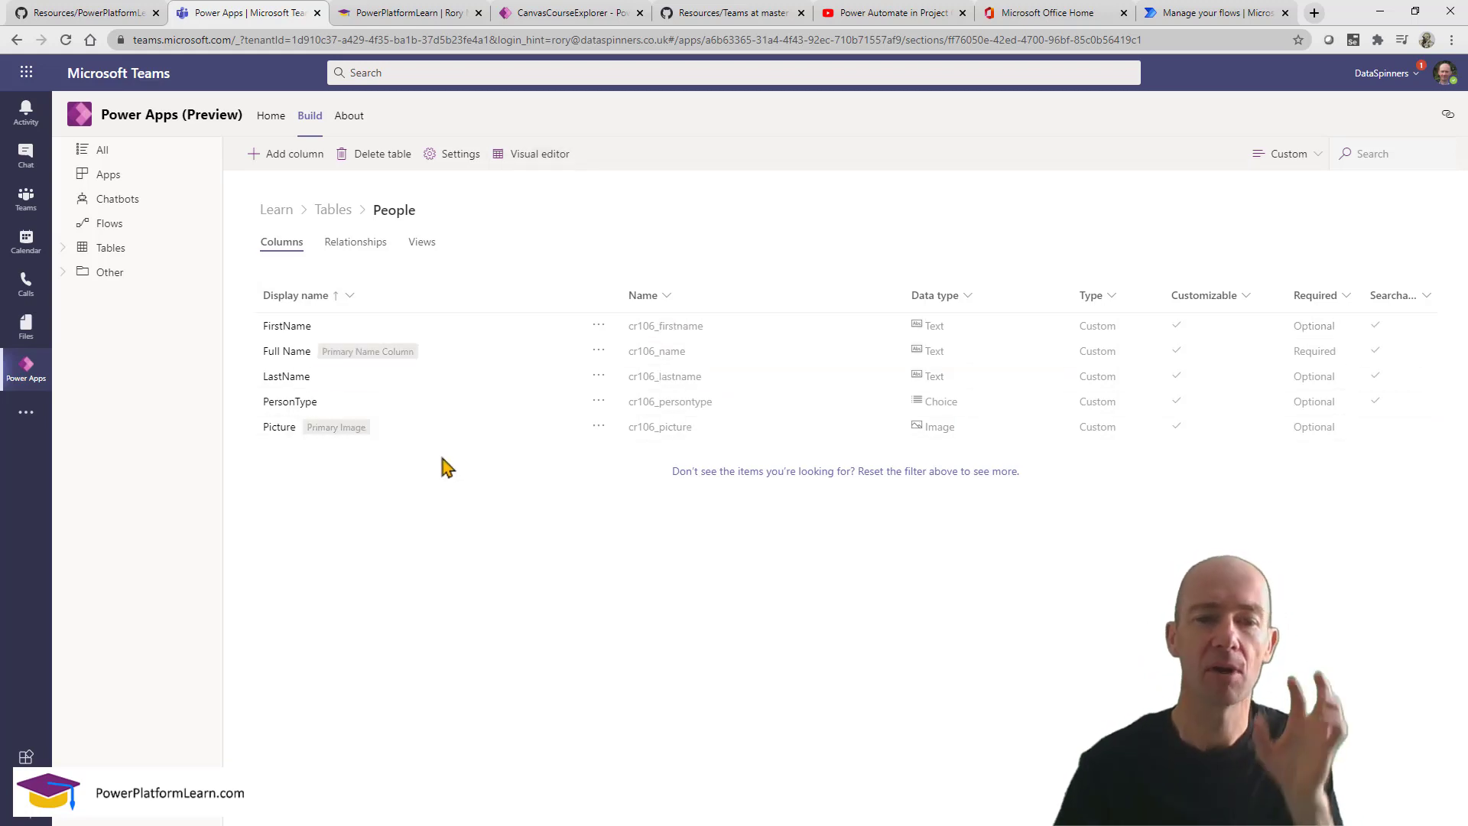
Create a column named CarerEmail with Email data type and Optional requirement.
{"action": "left_click", "coordinate": [284, 155]}
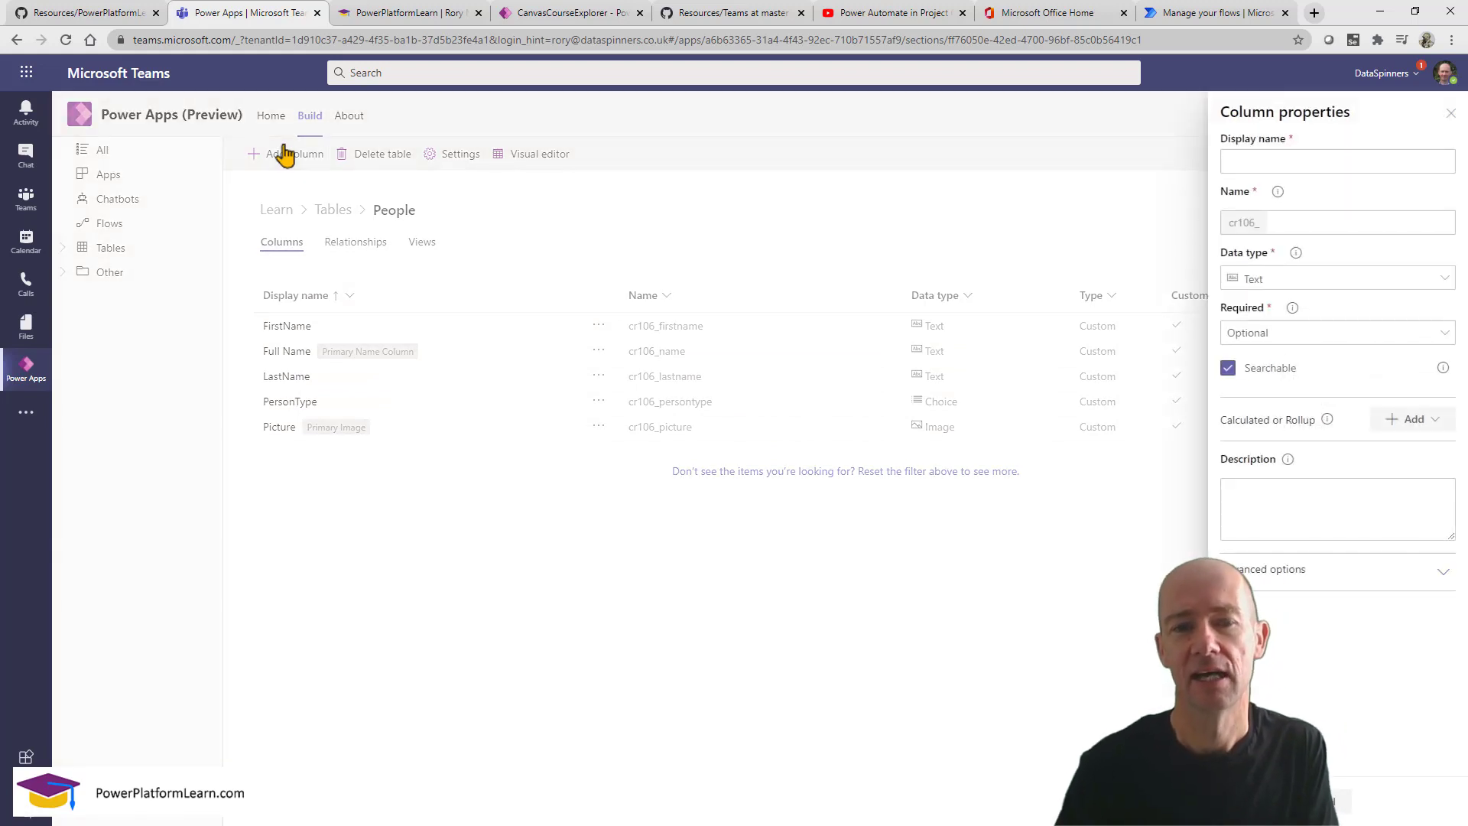
{"action": "left_click", "coordinate": [1298, 157]}
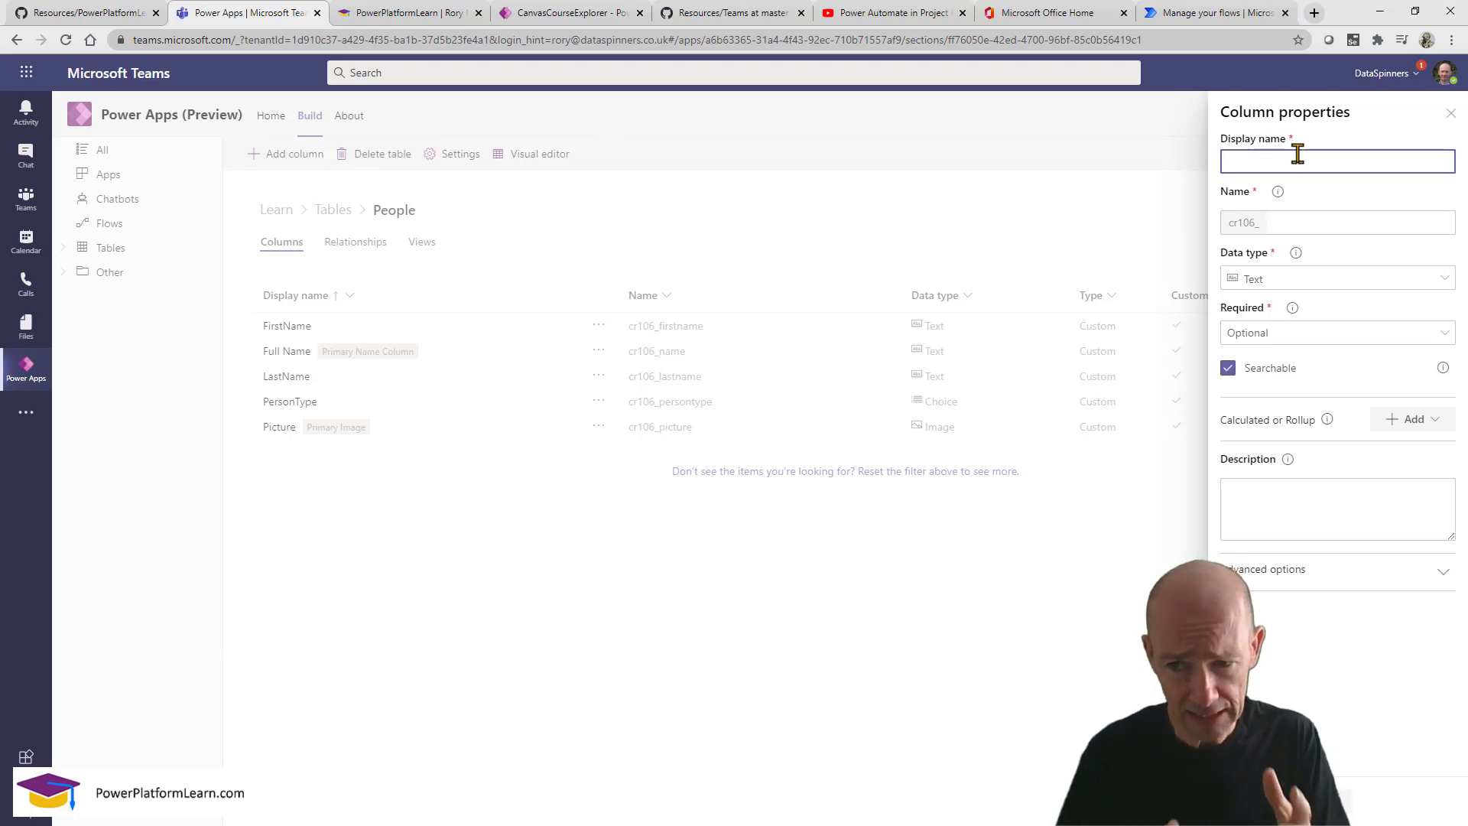
{"action": "left_click", "coordinate": [1432, 280]}
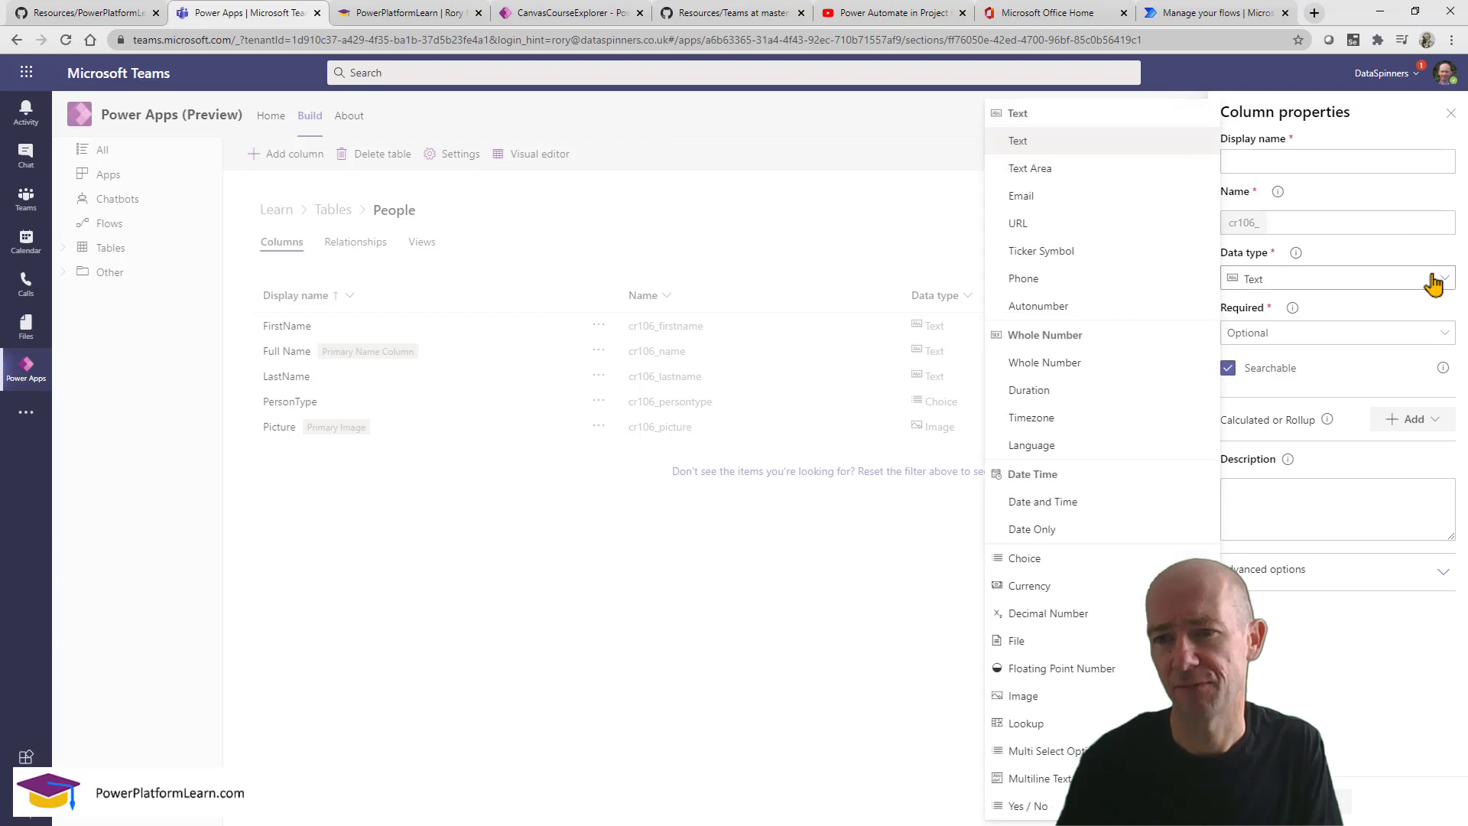
{"action": "left_click", "coordinate": [1046, 200]}
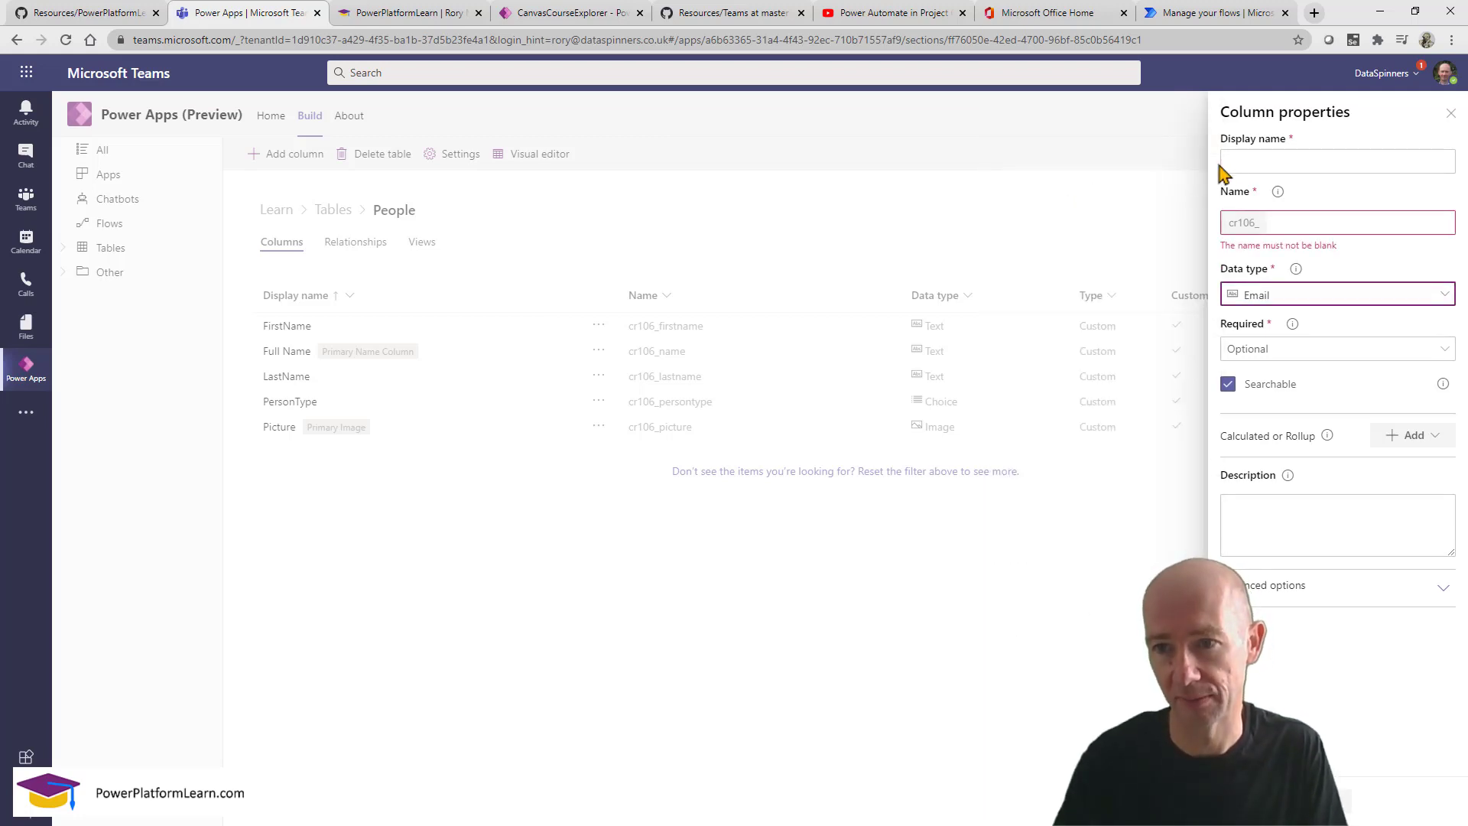
{"action": "left_click", "coordinate": [1257, 158]}
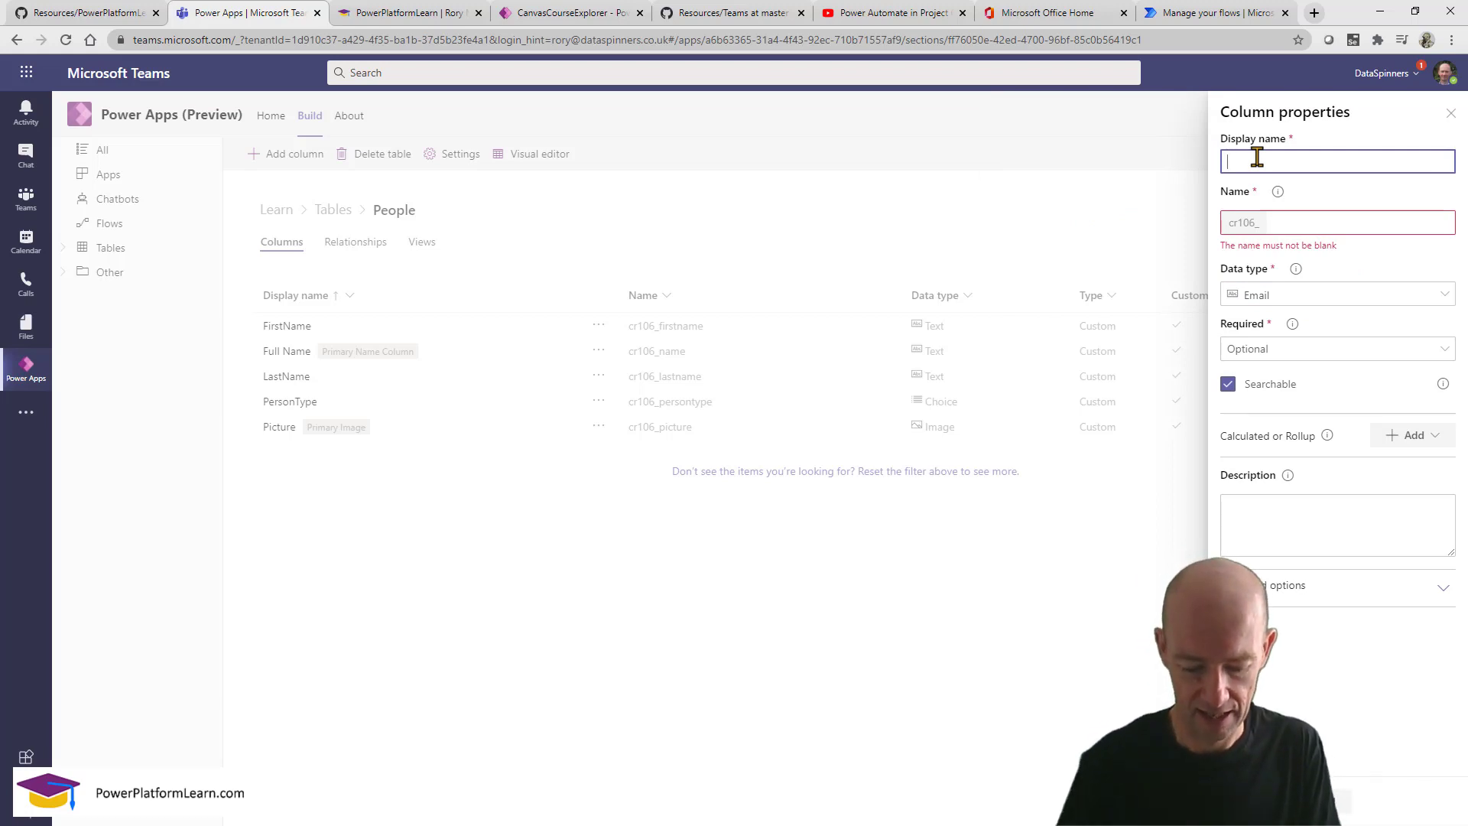
{"action": "type", "text": "Gur"}
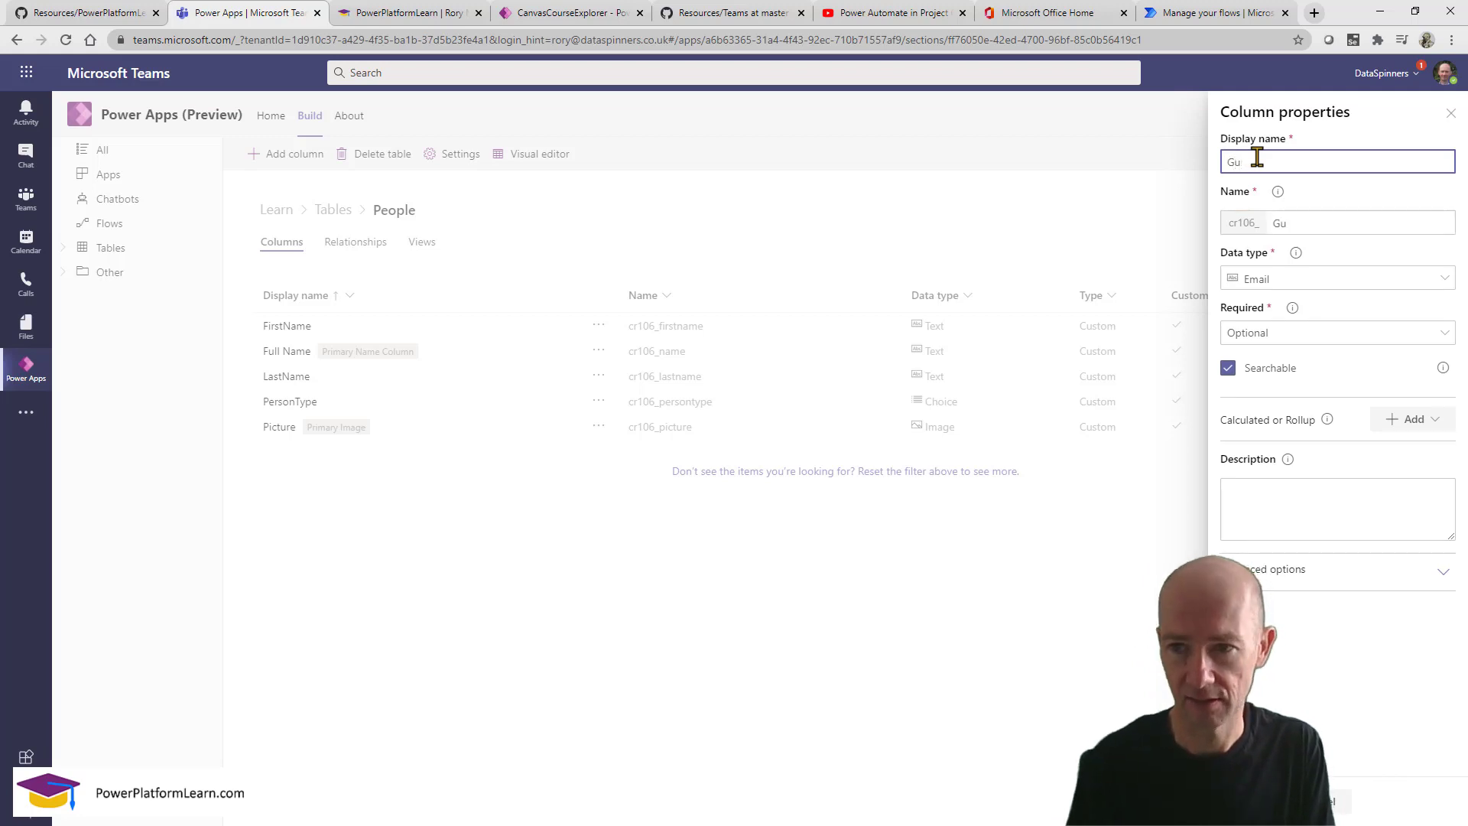
{"action": "key", "text": "BackSpace"}
{"action": "key", "text": "BackSpace"}
{"action": "type", "text": "Car"}
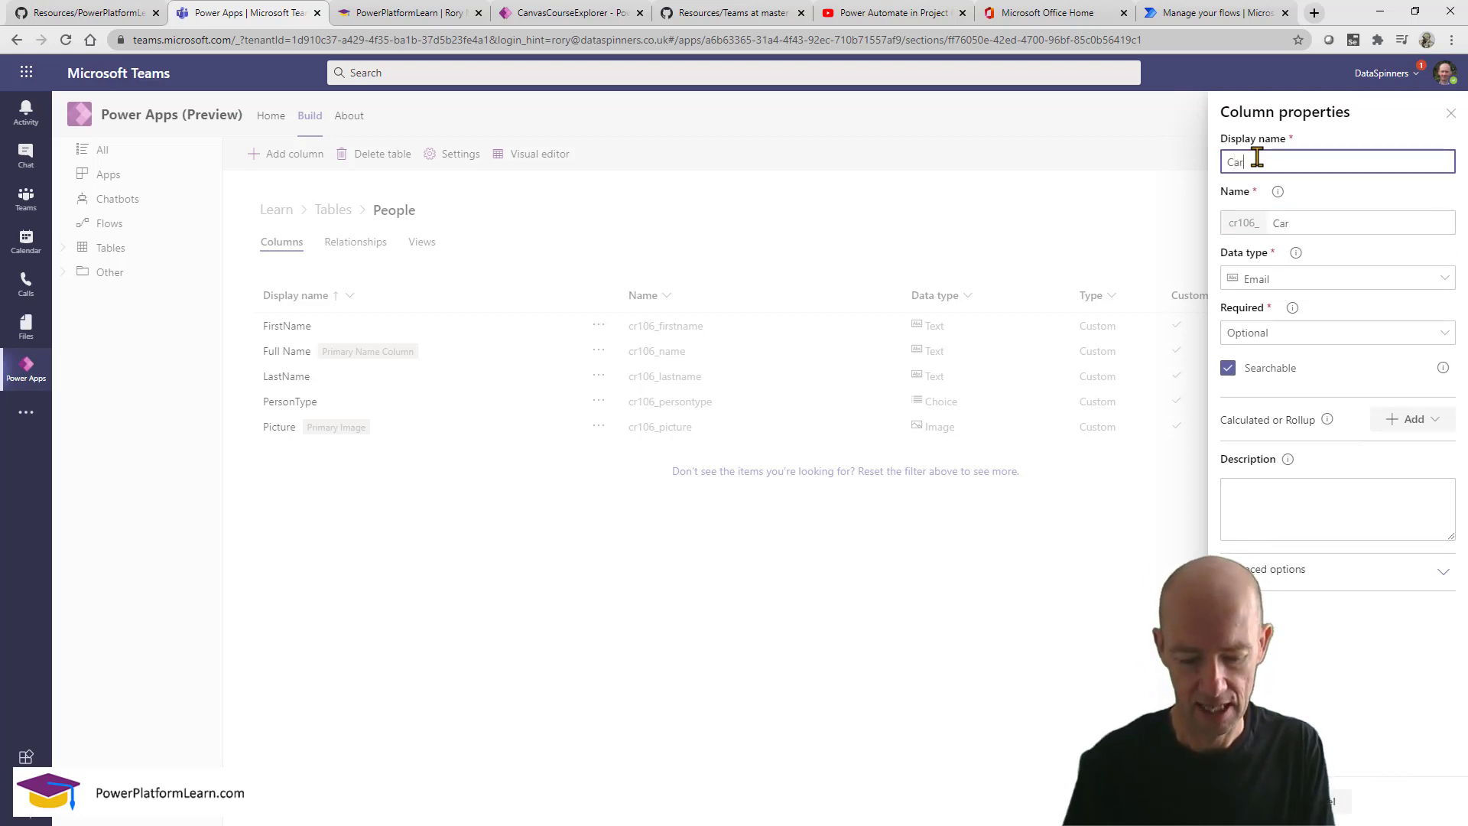
{"action": "type", "text": "erEmail"}
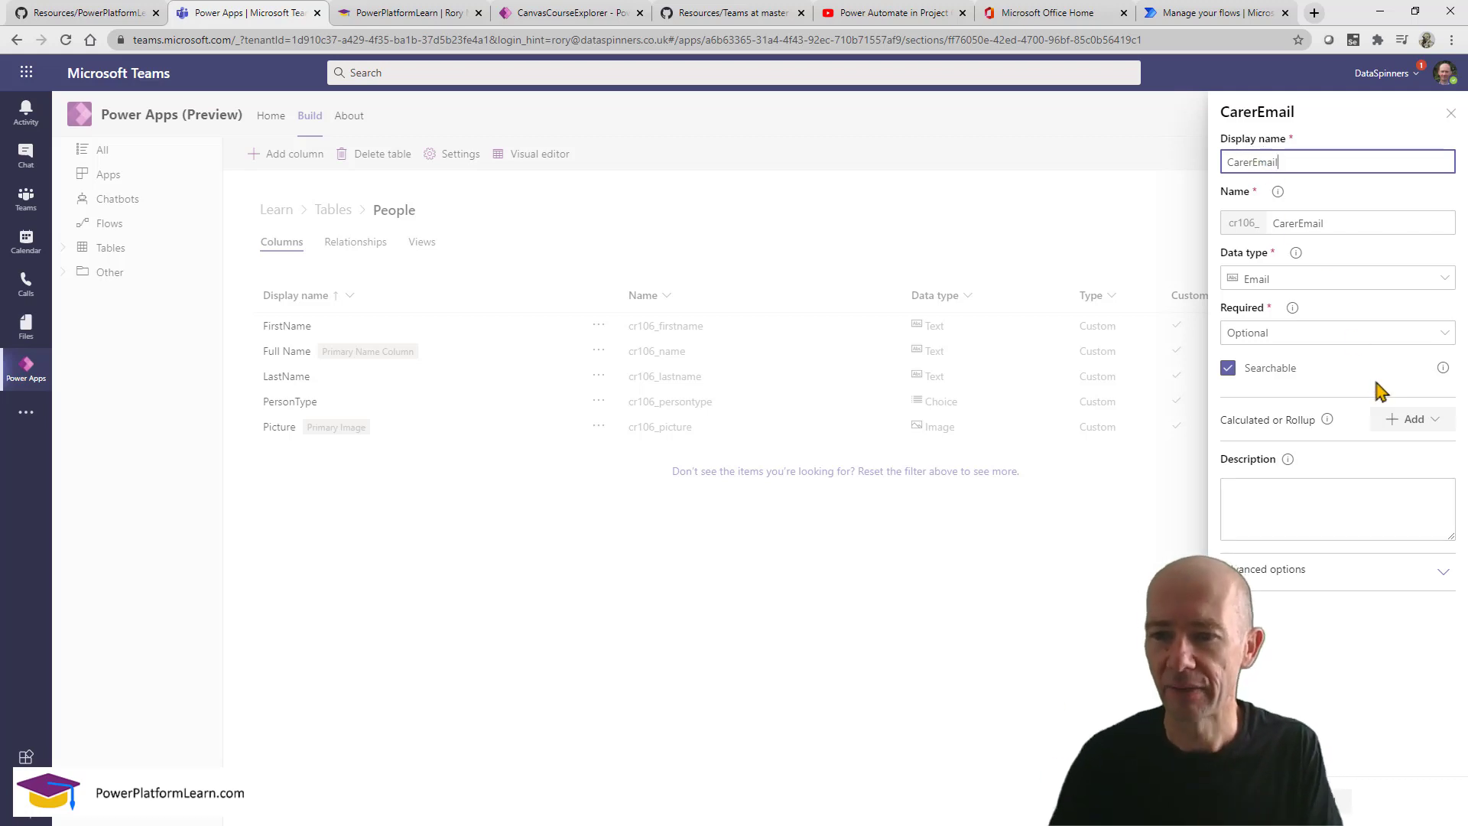
{"action": "left_click", "coordinate": [1388, 337]}
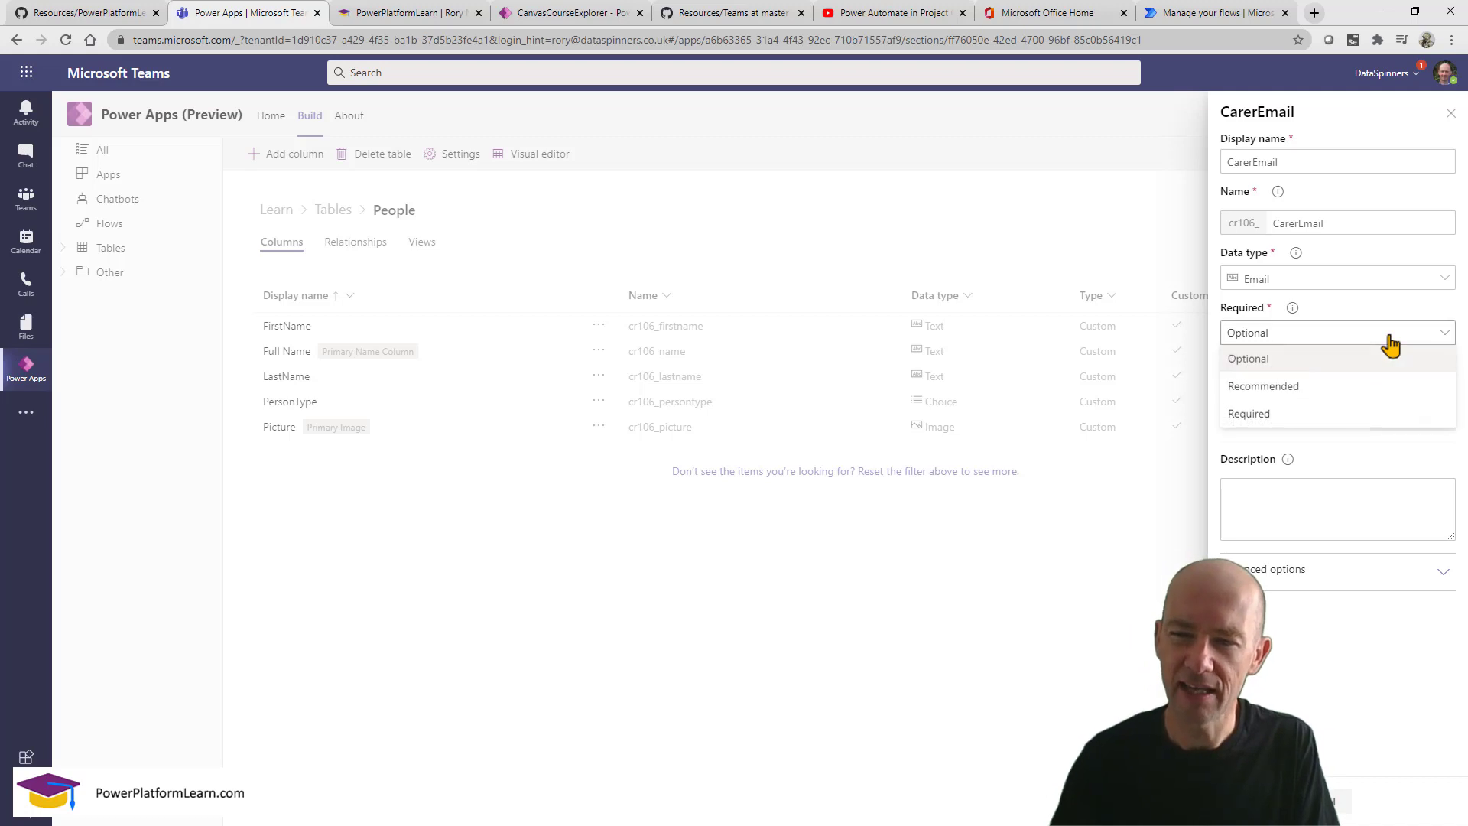
{"action": "left_click", "coordinate": [1392, 339]}
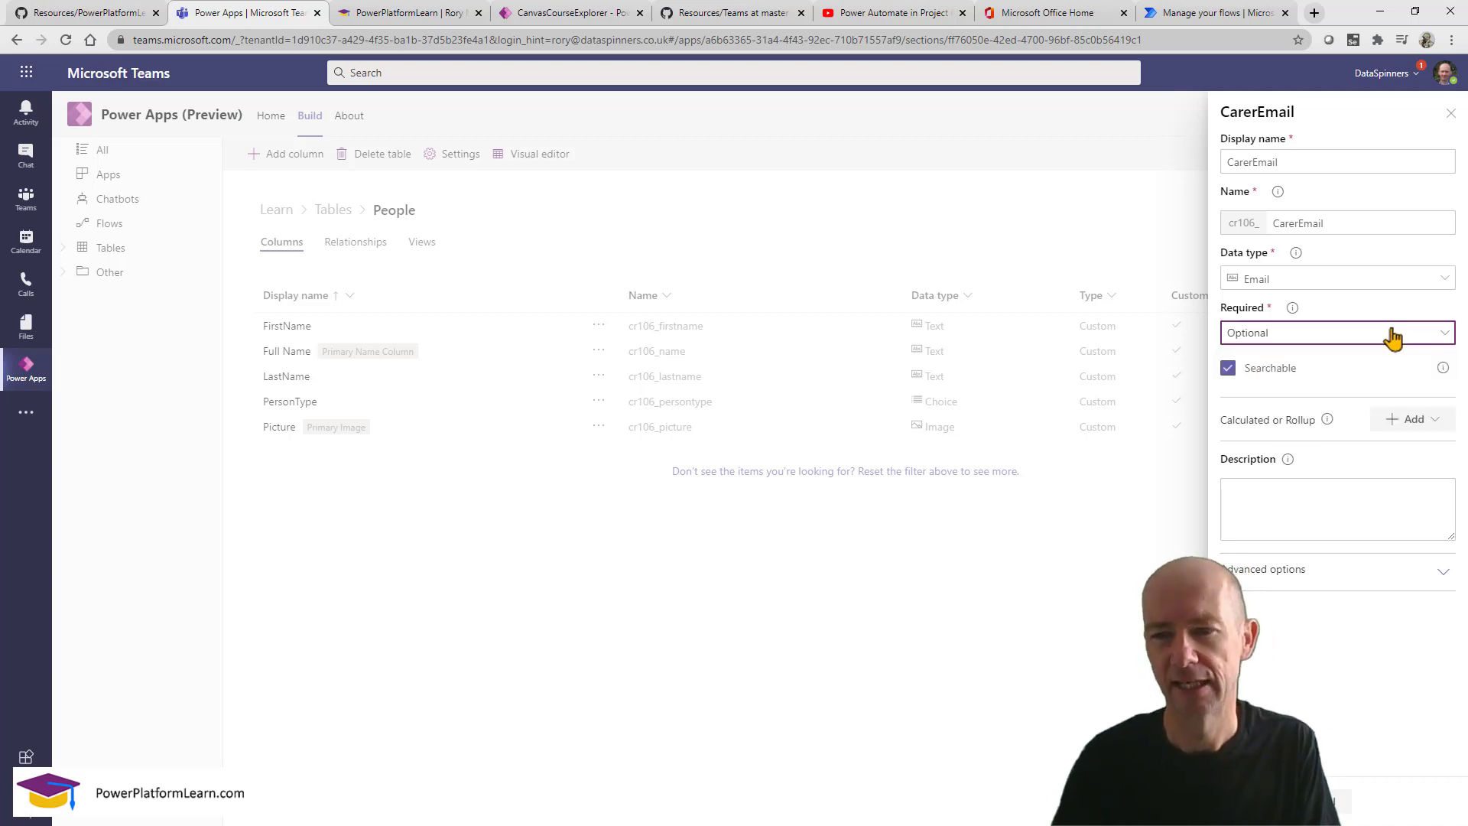
{"action": "left_click", "coordinate": [1392, 340]}
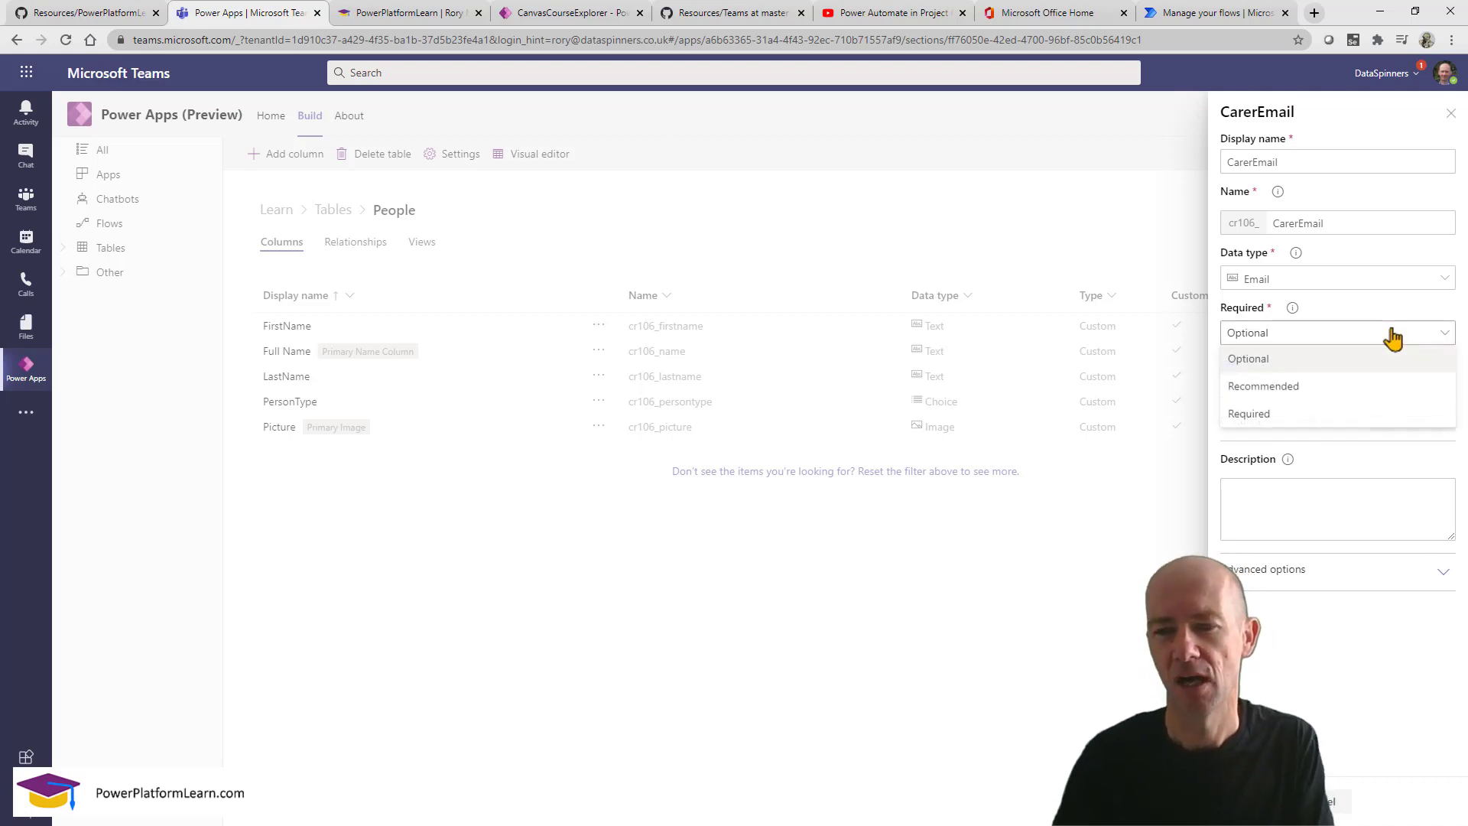
{"action": "left_click", "coordinate": [1345, 343]}
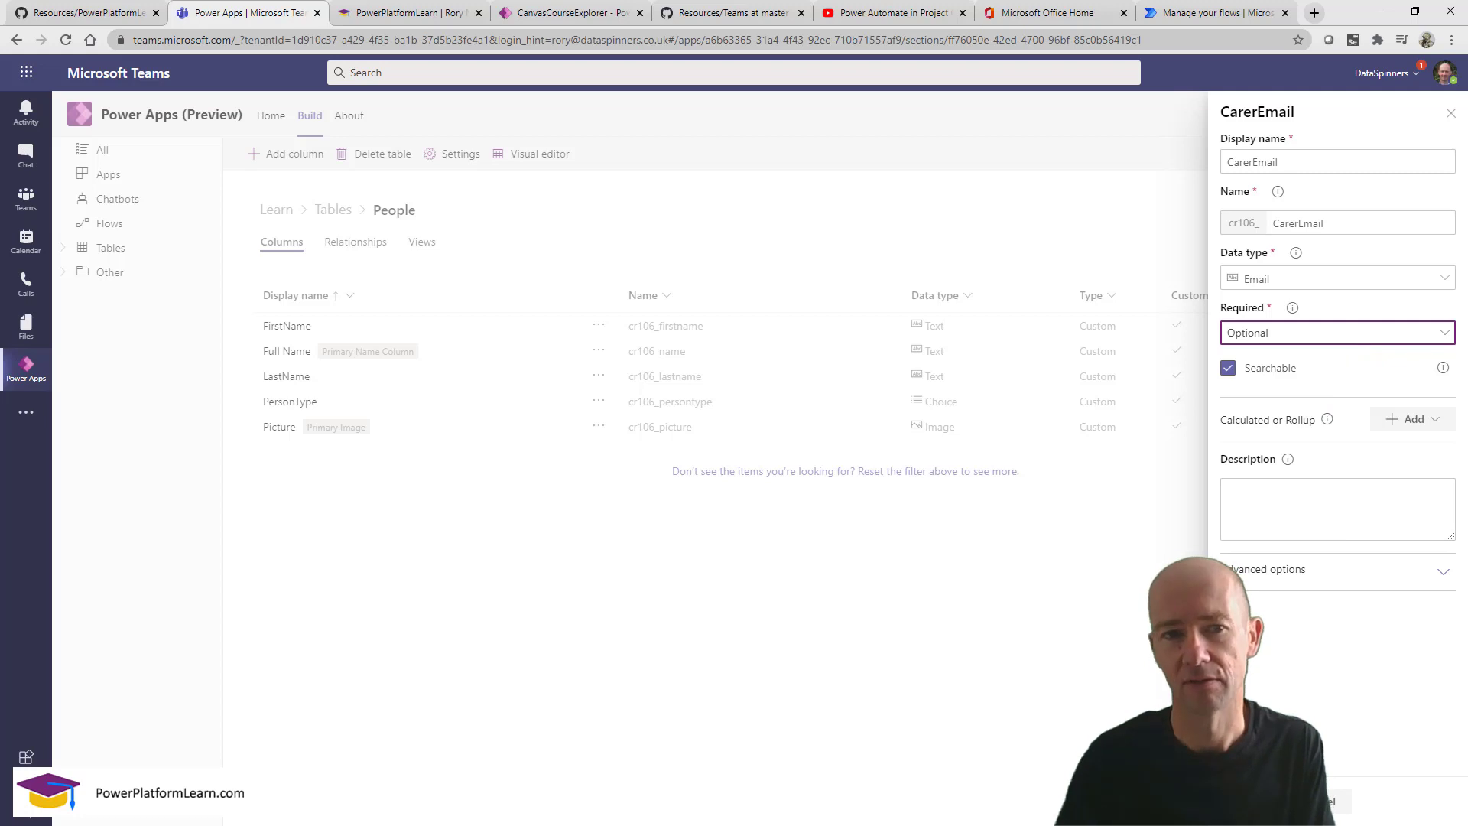
{"action": "left_click", "coordinate": [1252, 801]}
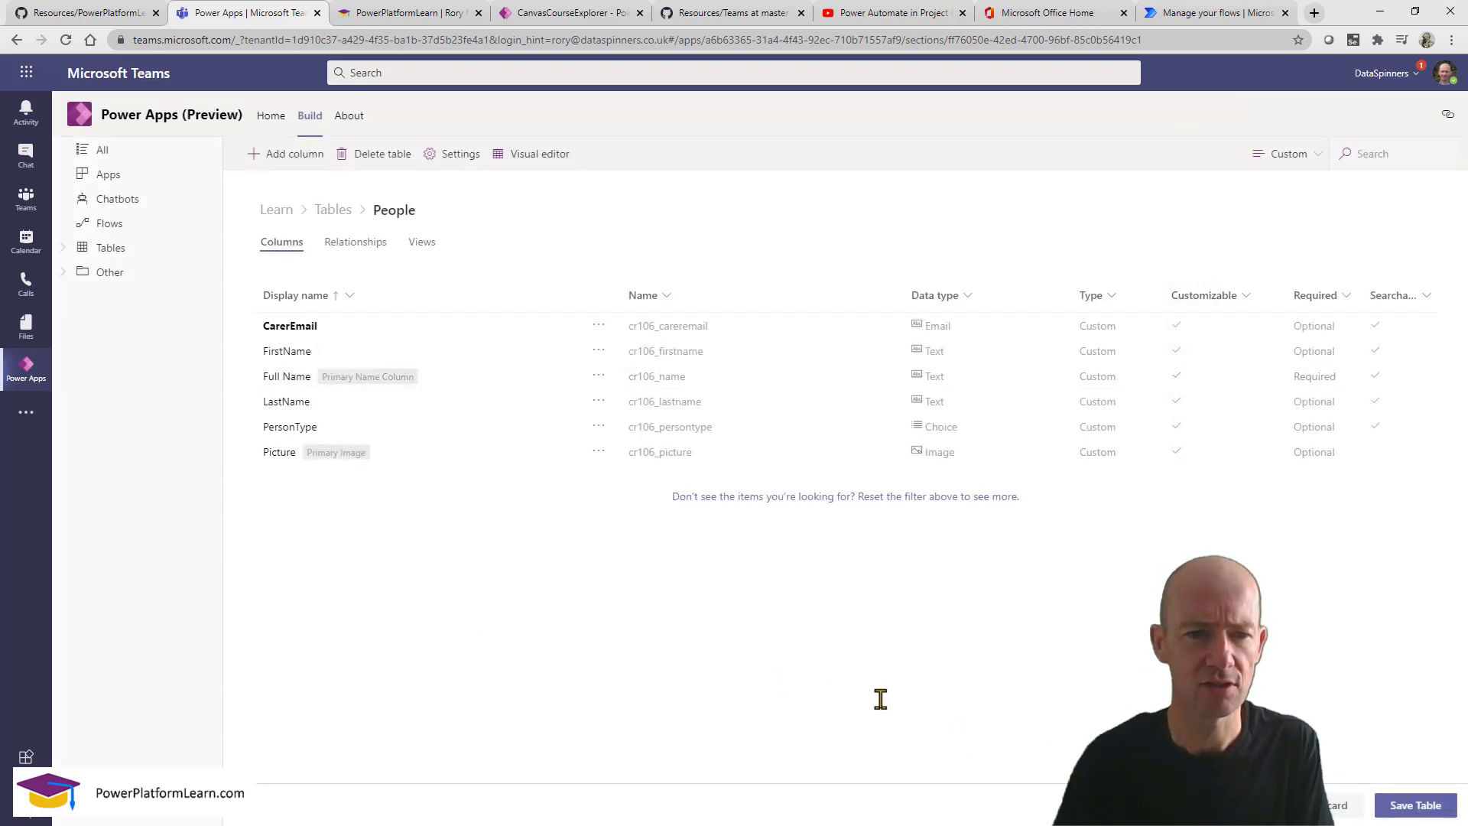
Save the People table, inspect the empty CarerEmail cells in the row editor, then return to Learn.
{"action": "left_click", "coordinate": [1431, 812]}
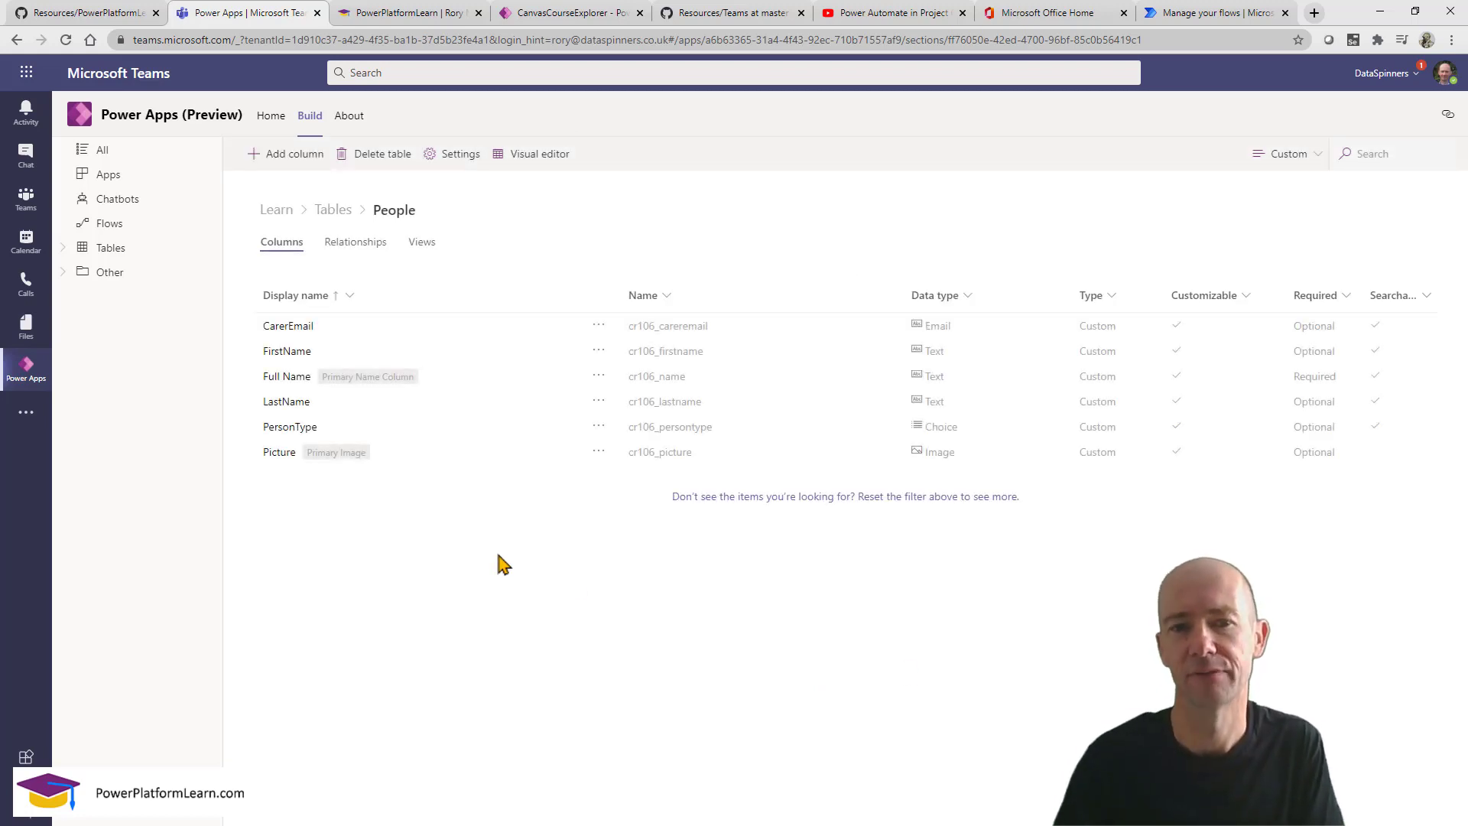
{"action": "left_click", "coordinate": [540, 154]}
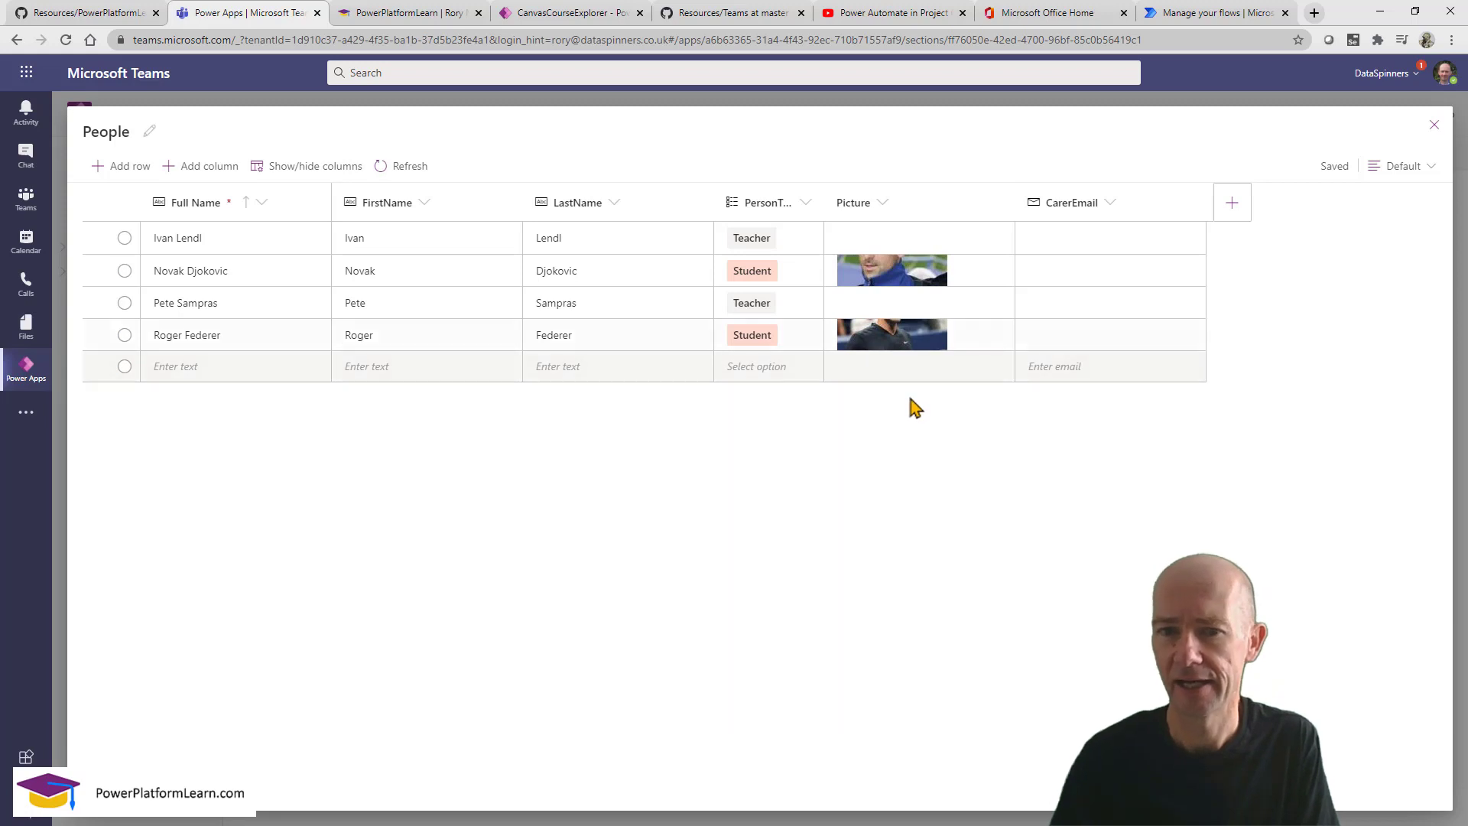
{"action": "left_click", "coordinate": [909, 279]}
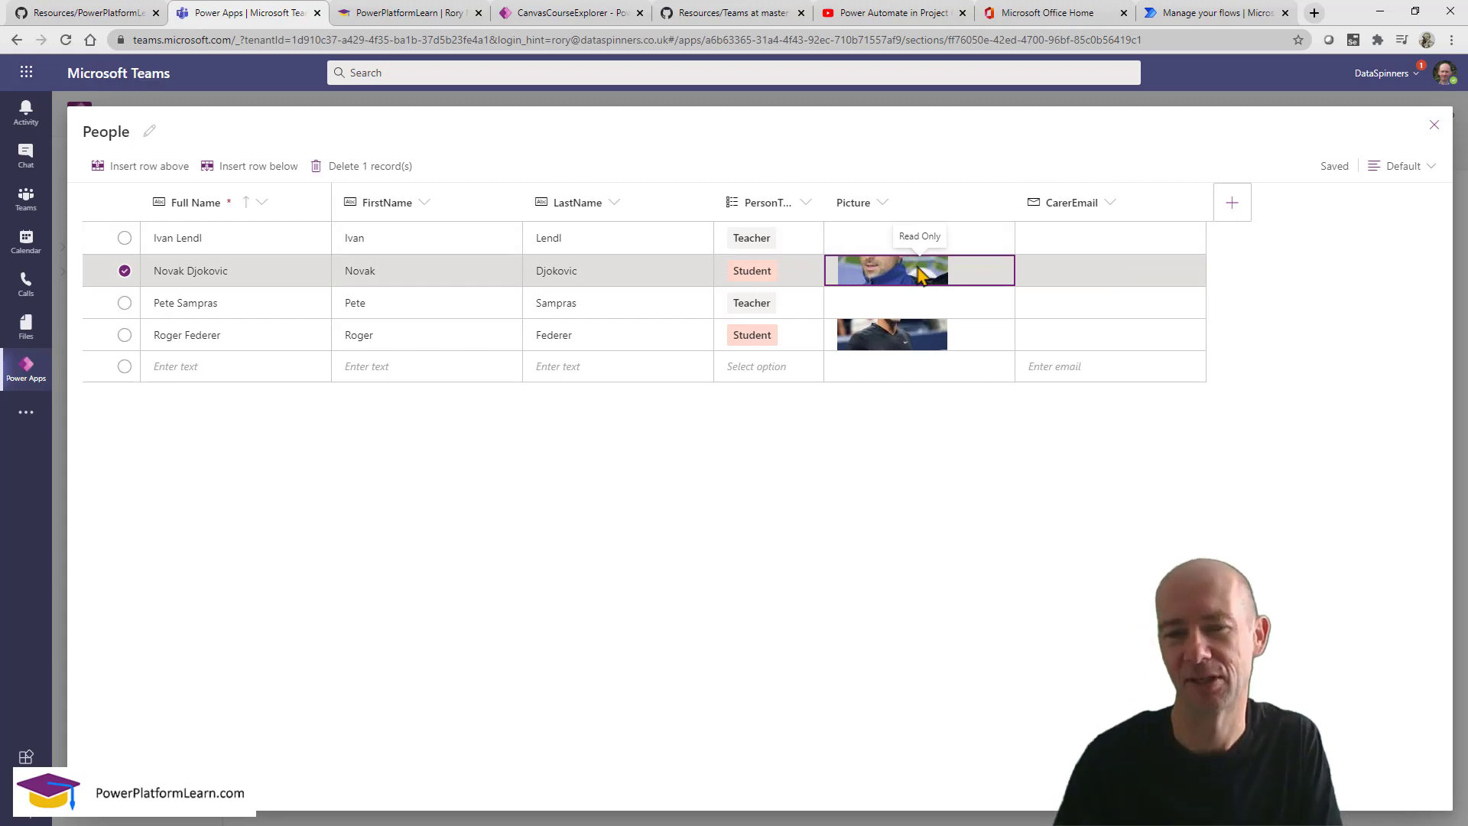
{"action": "left_click", "coordinate": [1069, 276]}
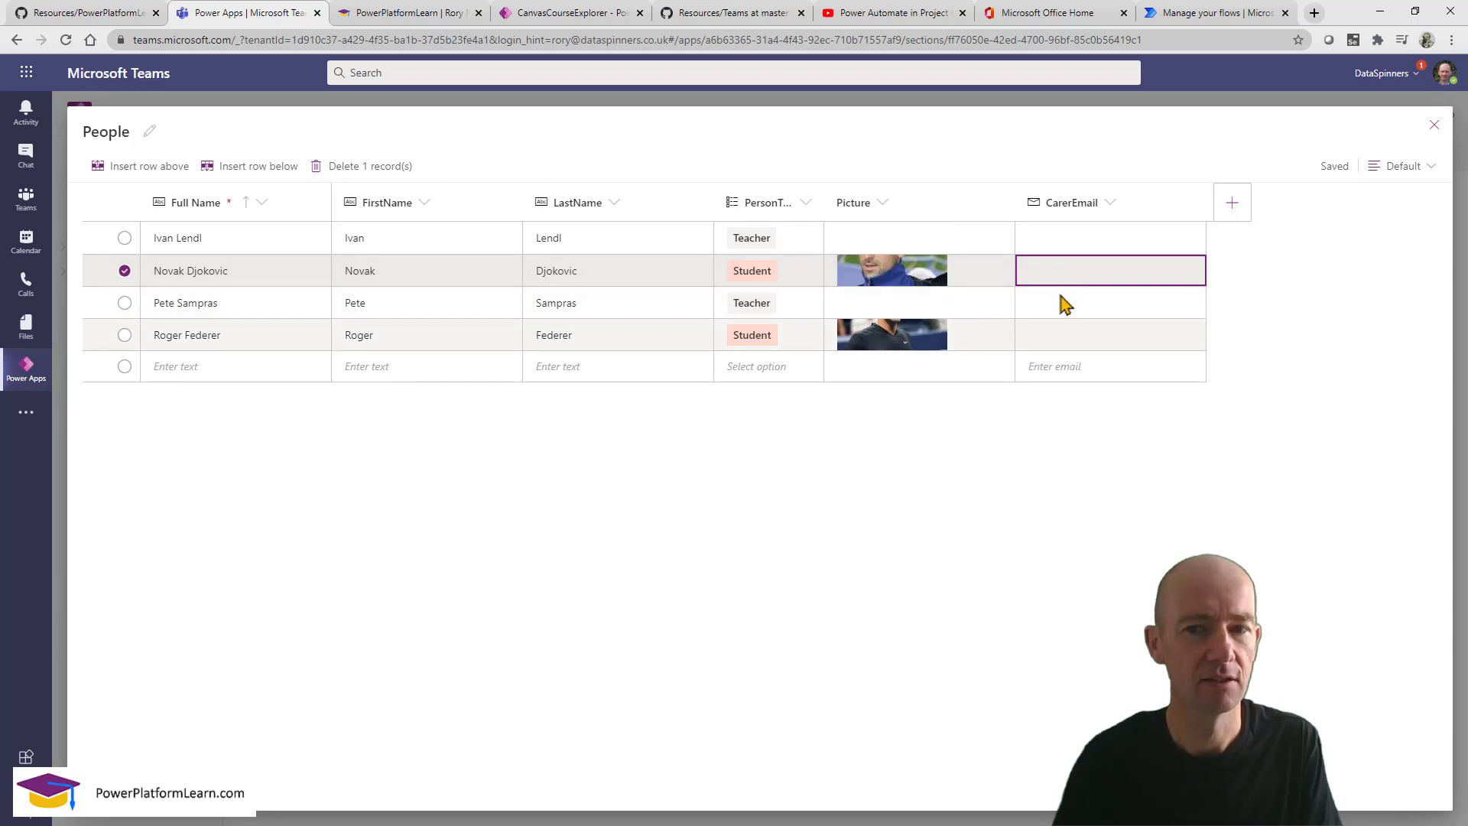
{"action": "left_click", "coordinate": [1056, 342]}
{"action": "left_click", "coordinate": [1055, 341]}
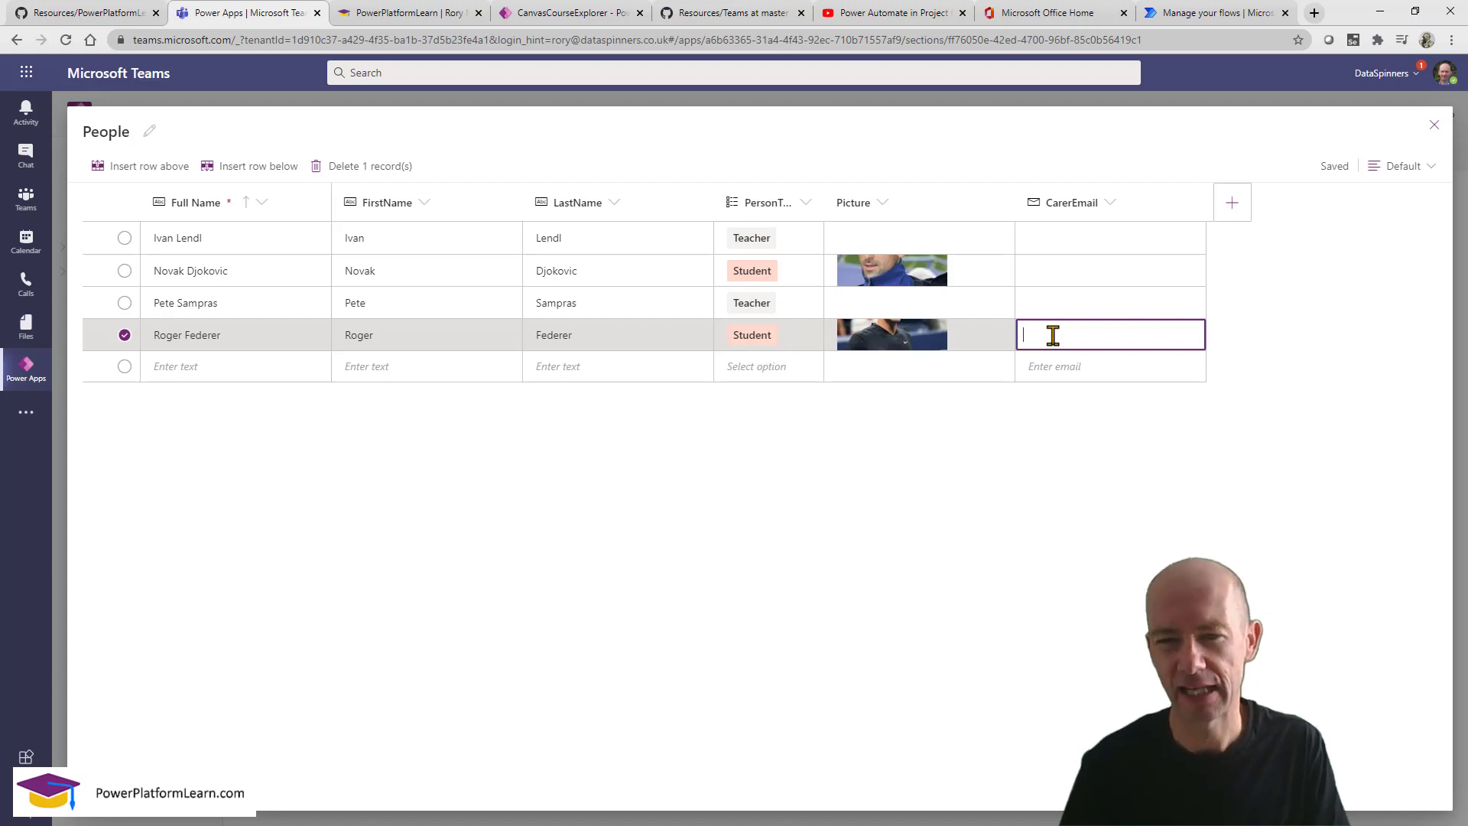
{"action": "key", "text": "Escape"}
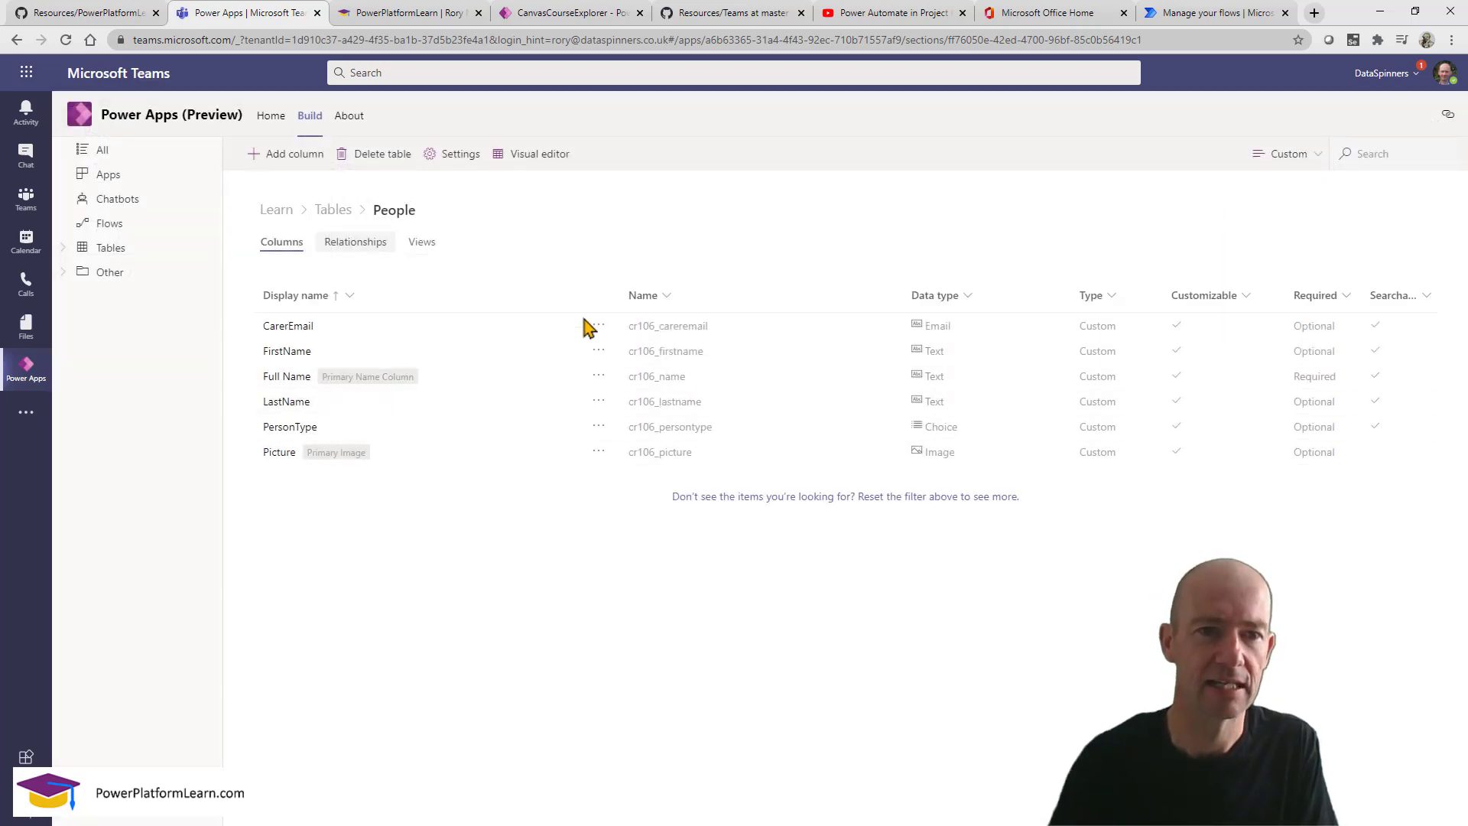
{"action": "left_click", "coordinate": [277, 213]}
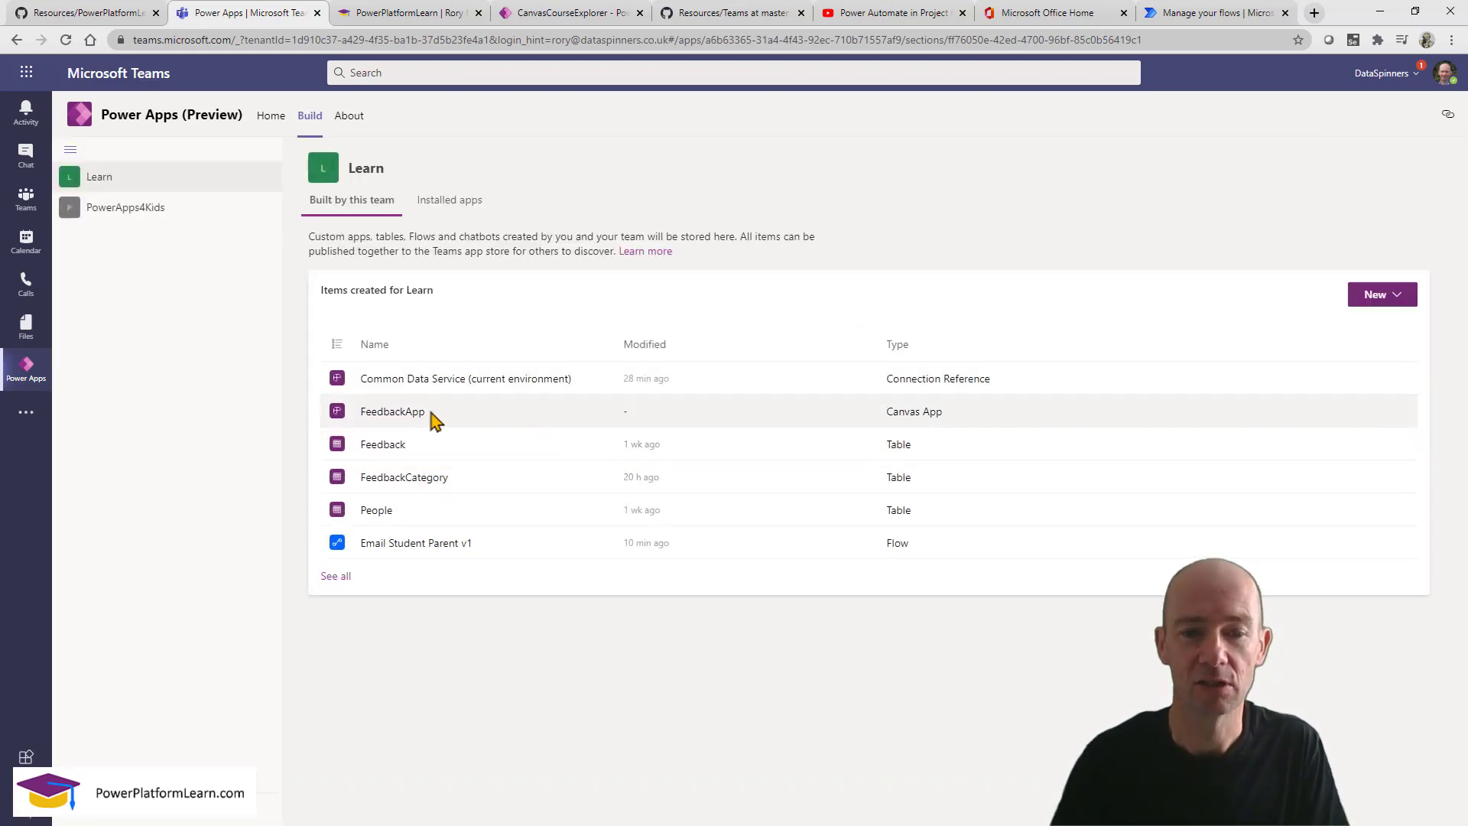
Open FeedbackApp in the editor and preview Roger Federer's record on the People screen.
{"action": "left_click", "coordinate": [393, 411]}
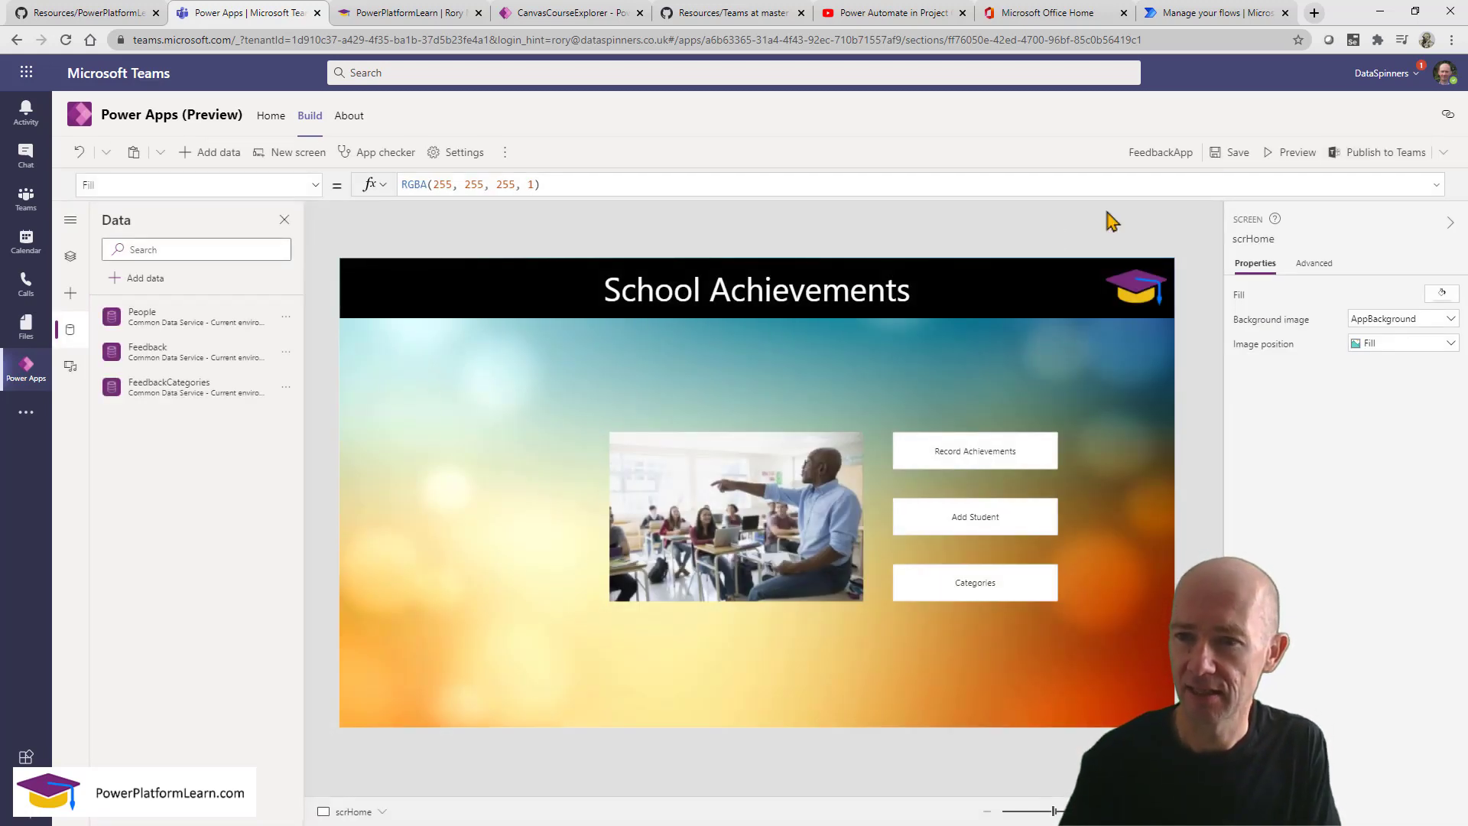
{"action": "left_click", "coordinate": [1300, 154]}
{"action": "left_click", "coordinate": [1058, 540]}
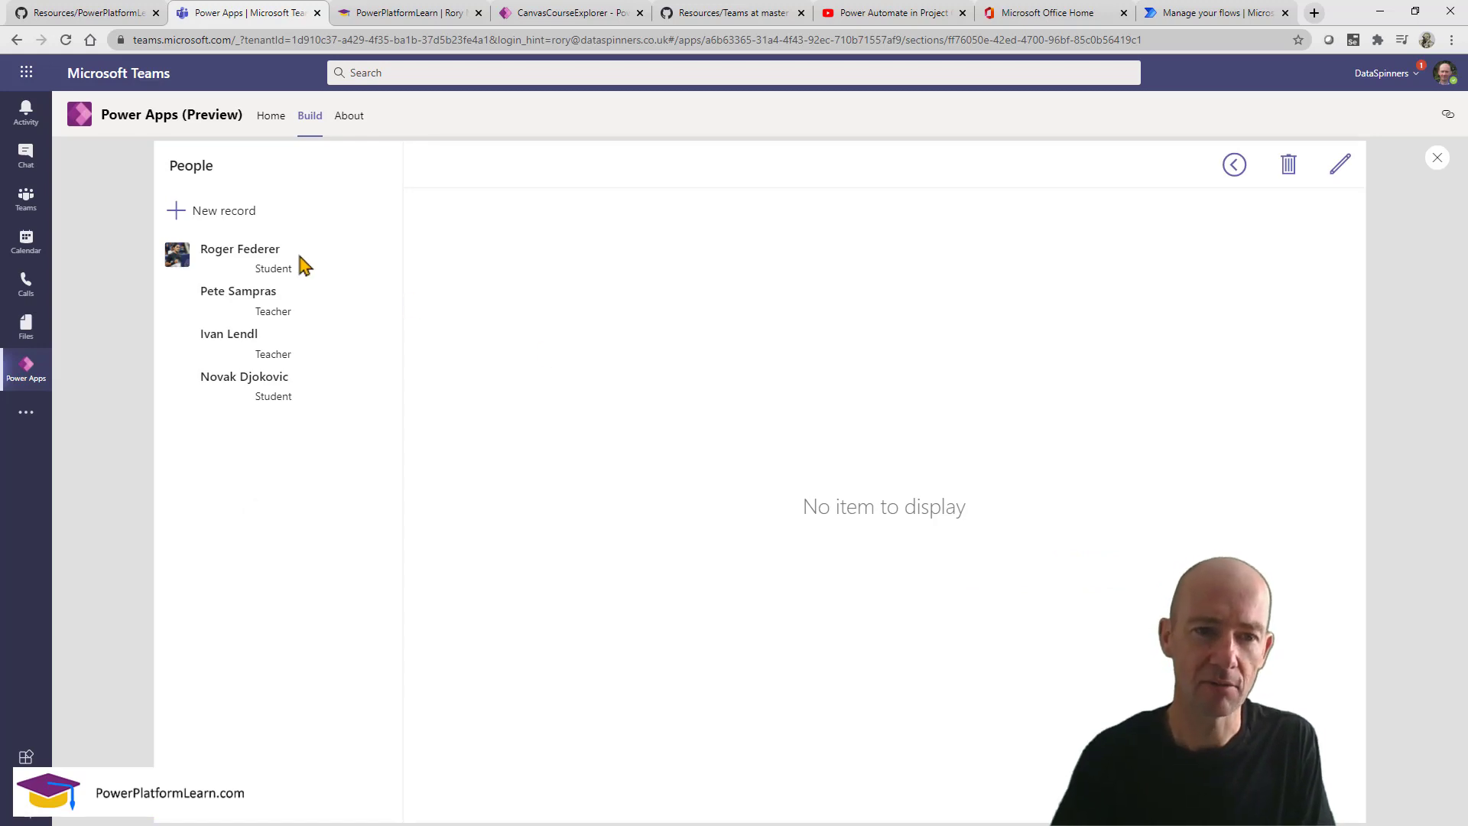
{"action": "left_click", "coordinate": [304, 265]}
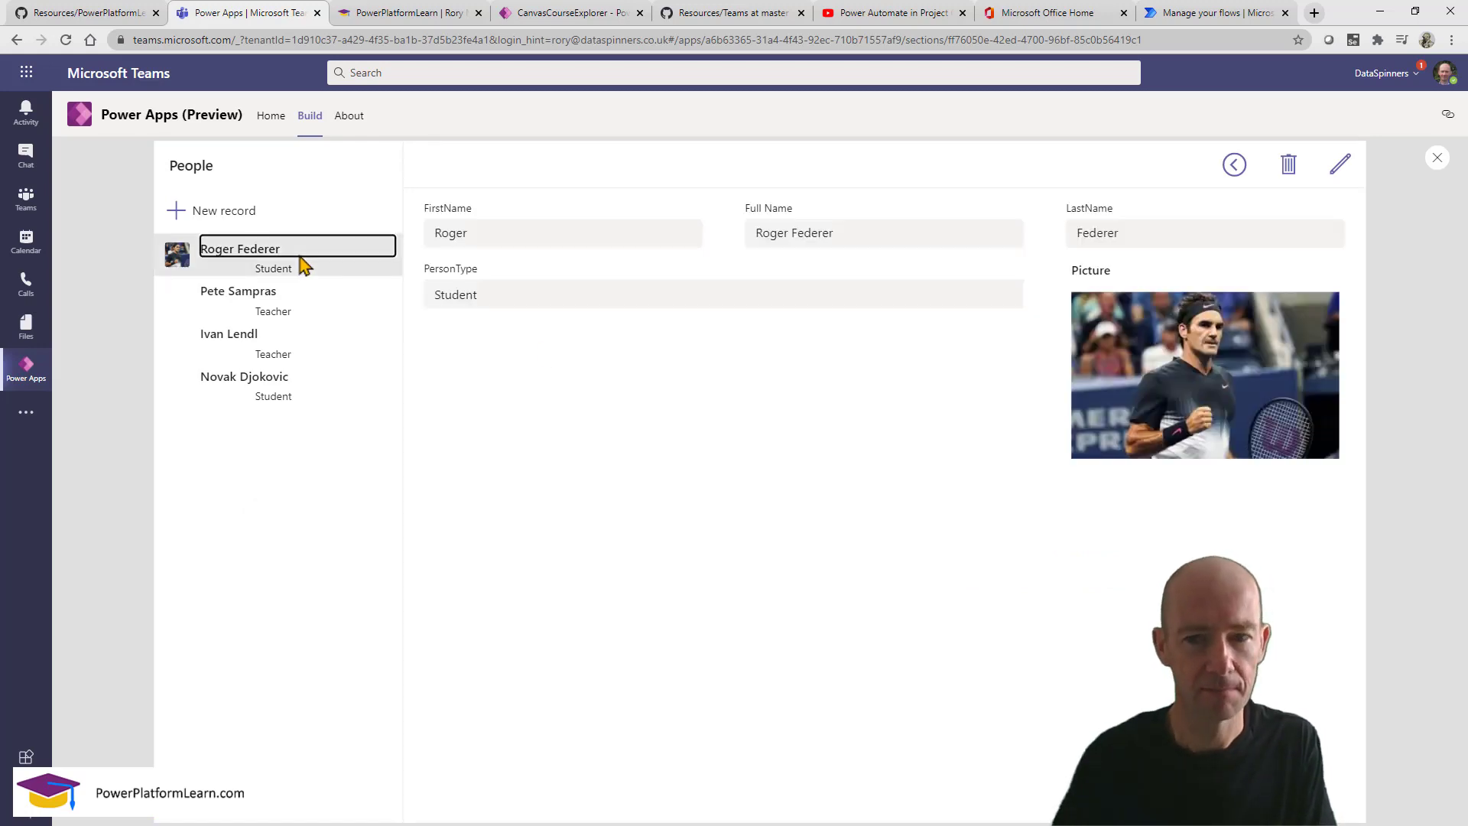
{"action": "left_click", "coordinate": [1437, 159]}
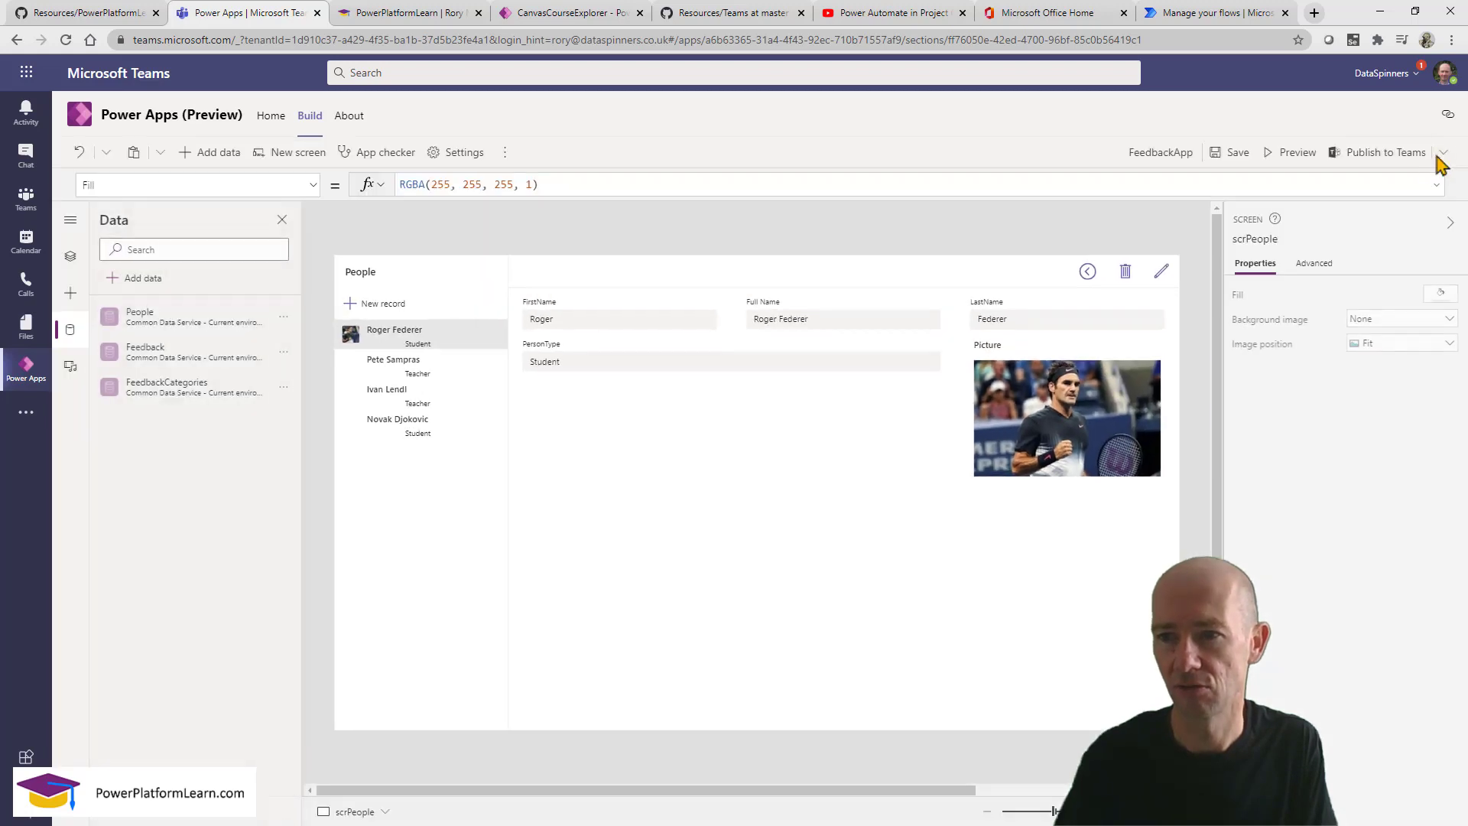
Add the CarerEmail field to EditForm1 on the People screen.
{"action": "left_click", "coordinate": [805, 554]}
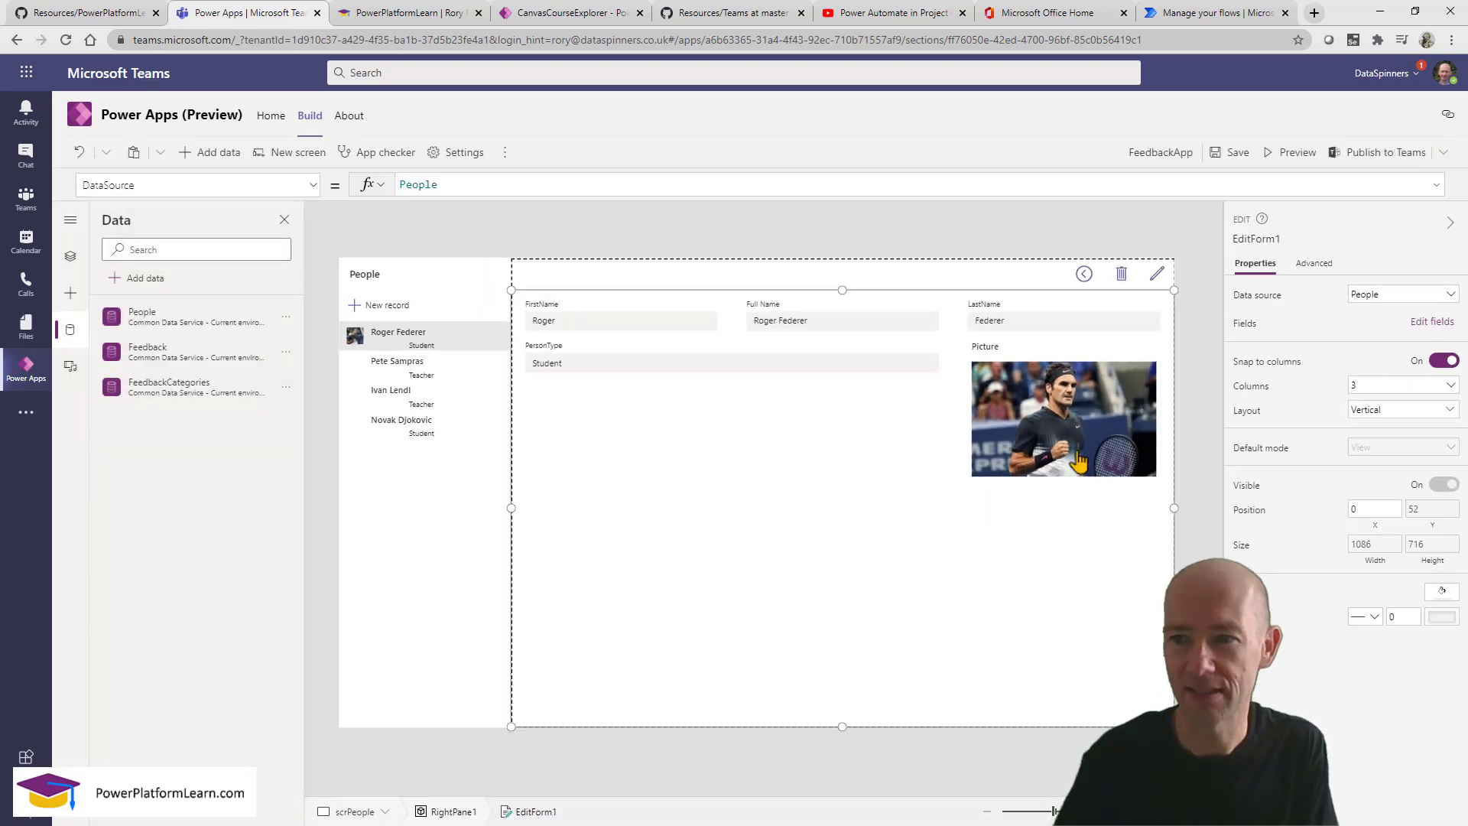
{"action": "left_click", "coordinate": [1429, 324]}
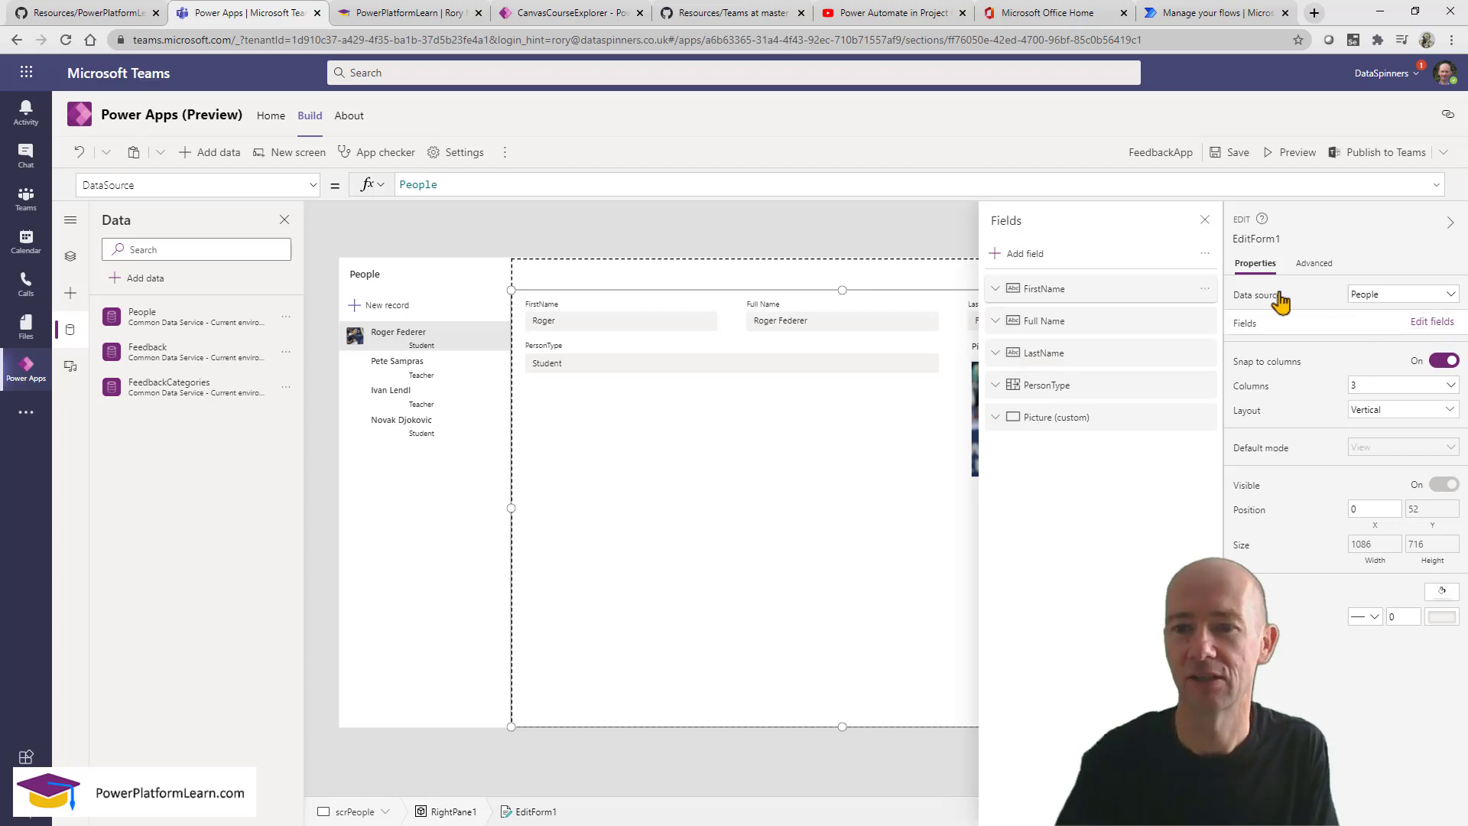
{"action": "left_click", "coordinate": [1024, 255]}
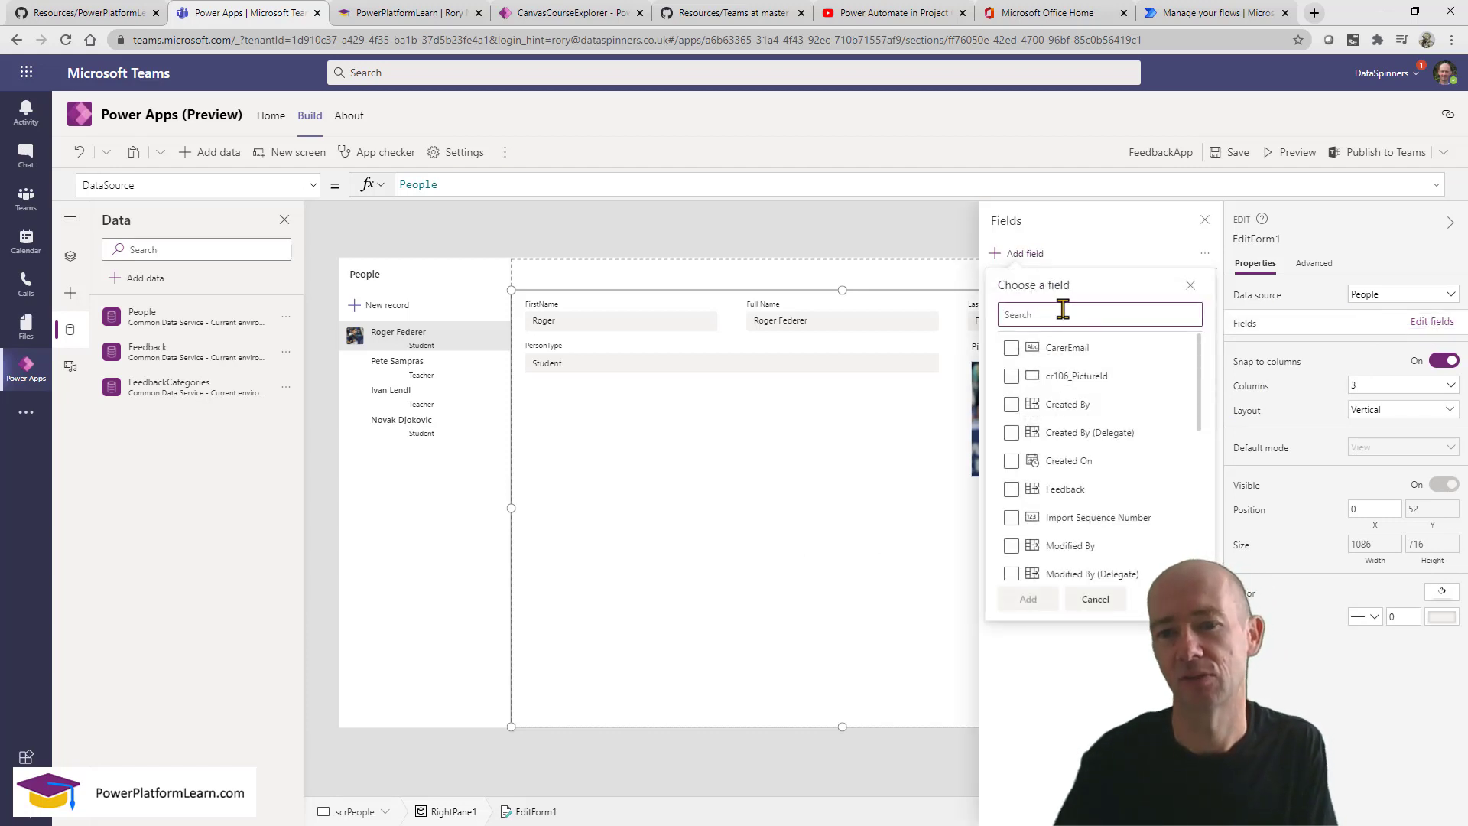
{"action": "type", "text": "em"}
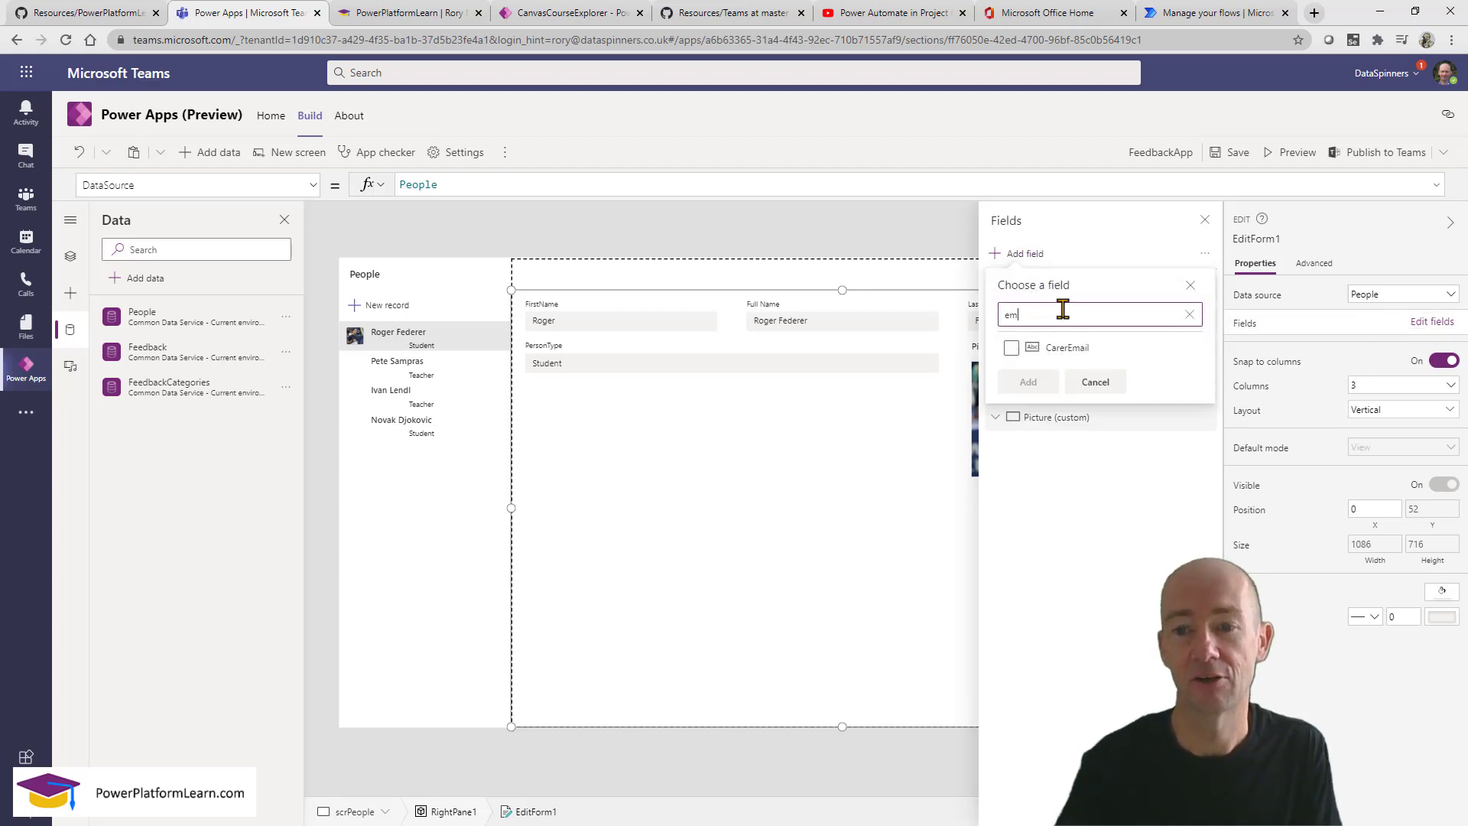
{"action": "left_click", "coordinate": [1010, 349]}
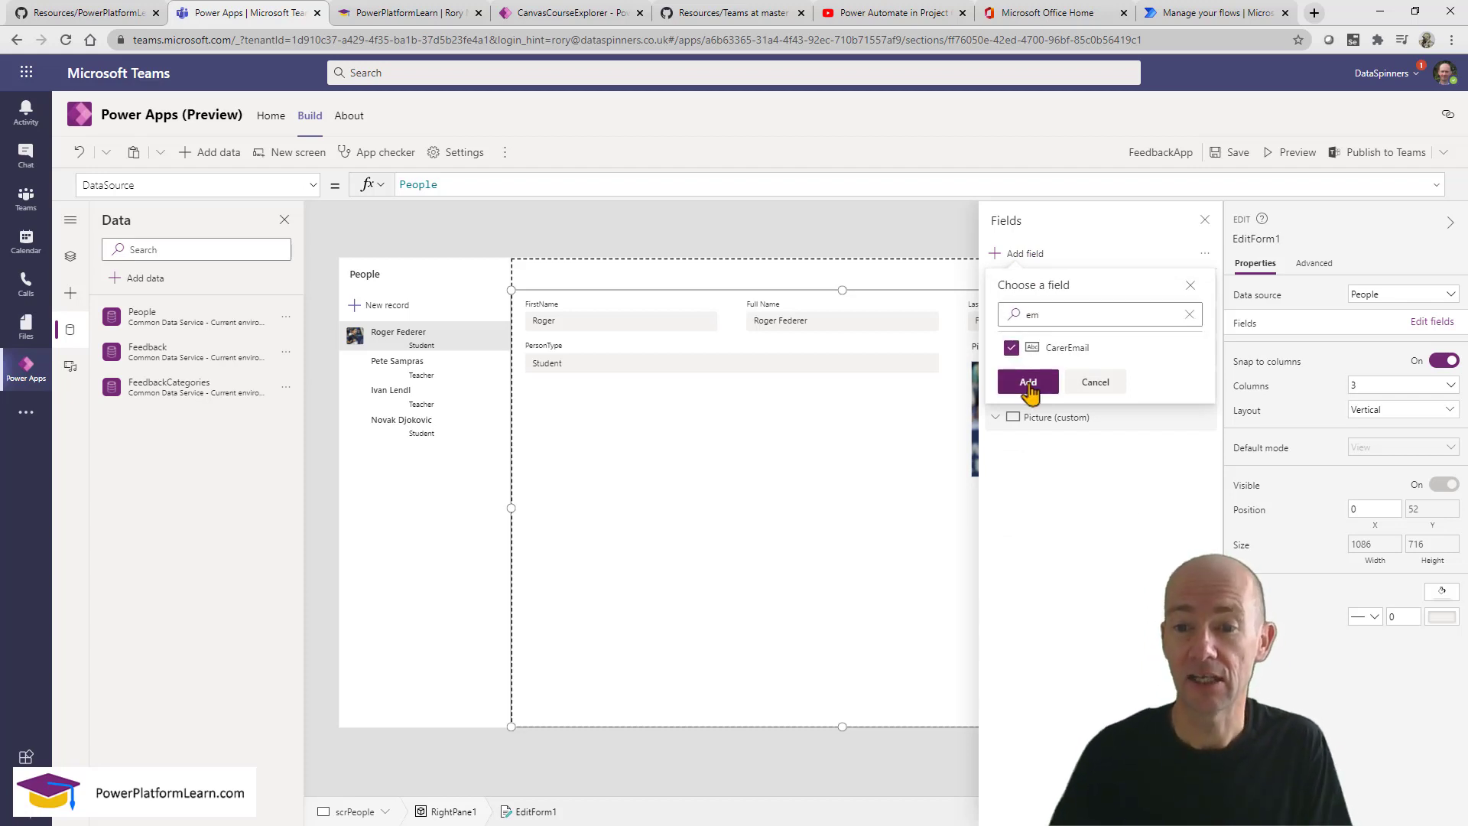
{"action": "left_click", "coordinate": [1024, 382]}
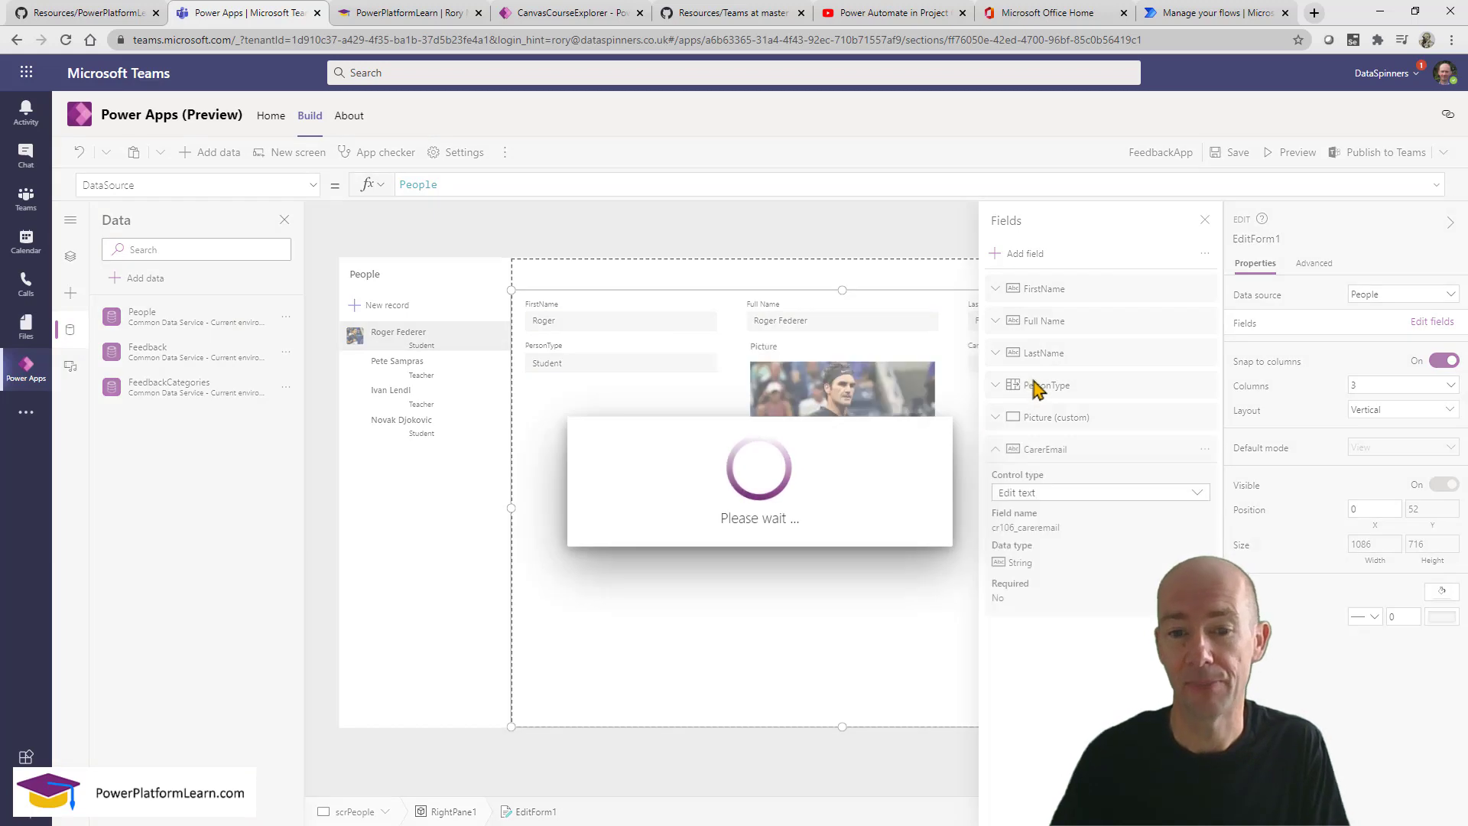
{"action": "left_click", "coordinate": [1208, 223]}
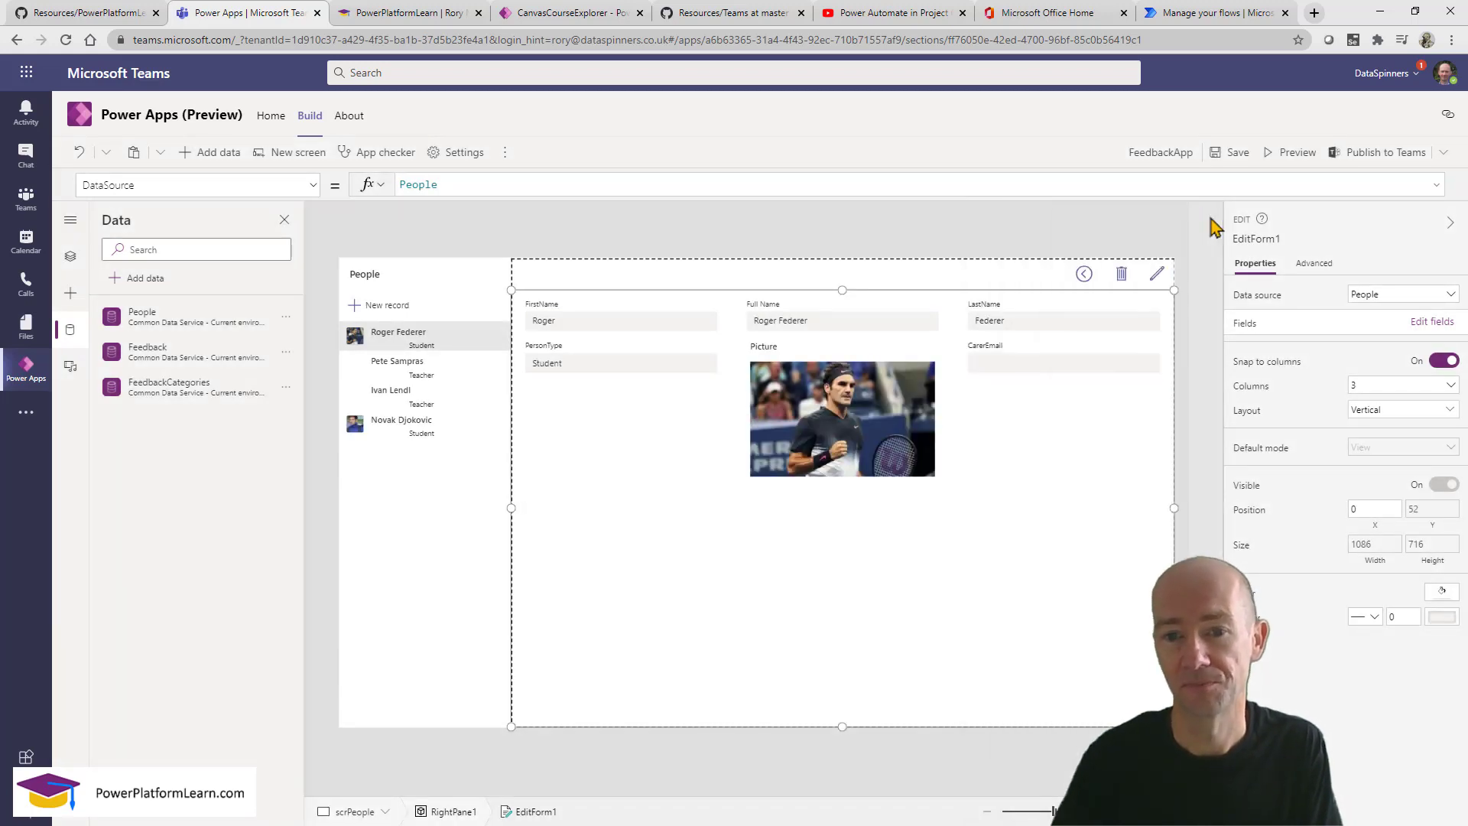
{"action": "left_click", "coordinate": [1019, 372]}
{"action": "left_click", "coordinate": [878, 600]}
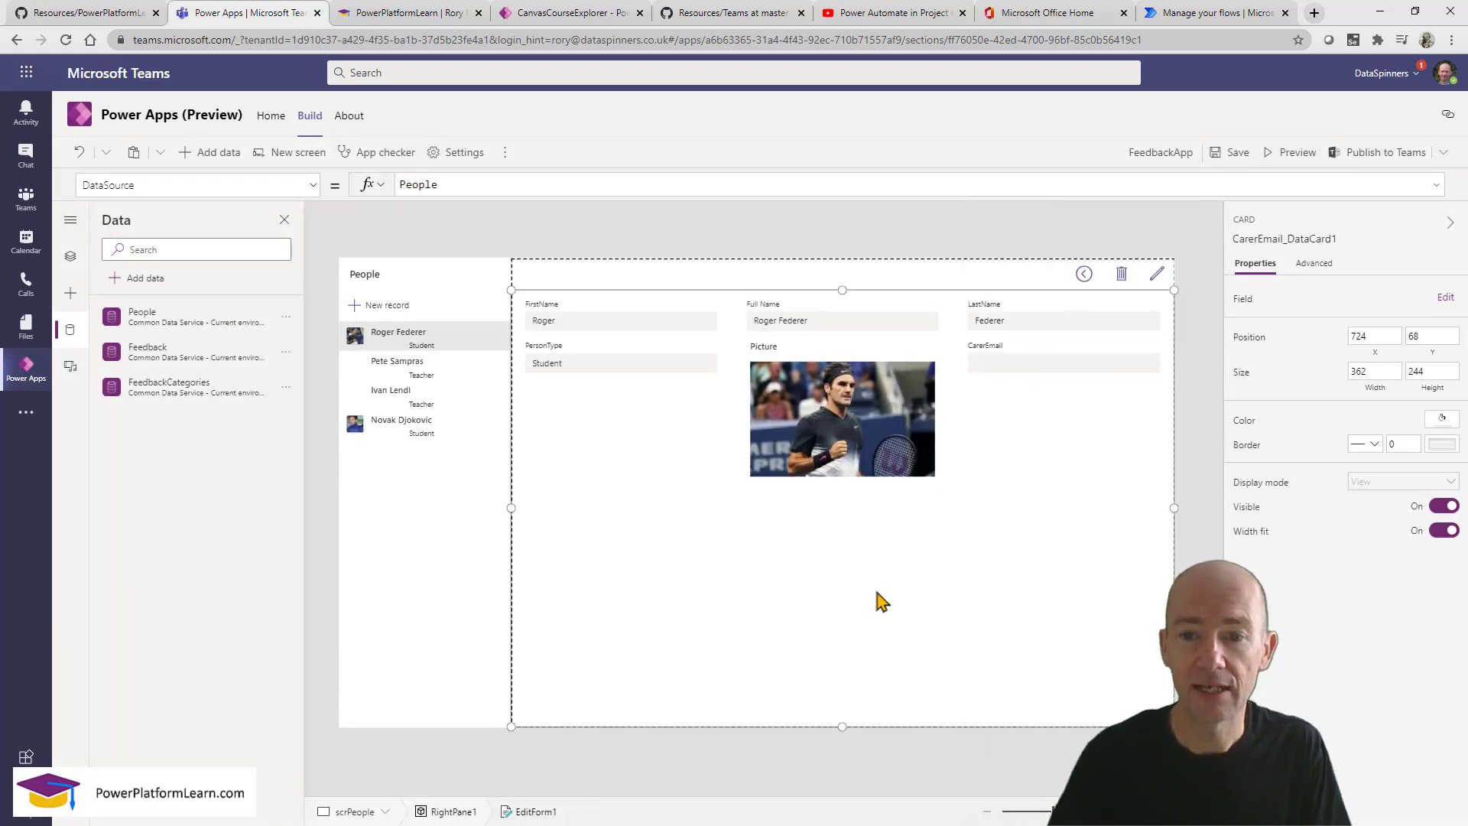
Preview the app and enter a test e-mail address into Roger Federer's CarerEmail field.
{"action": "left_click", "coordinate": [1295, 156]}
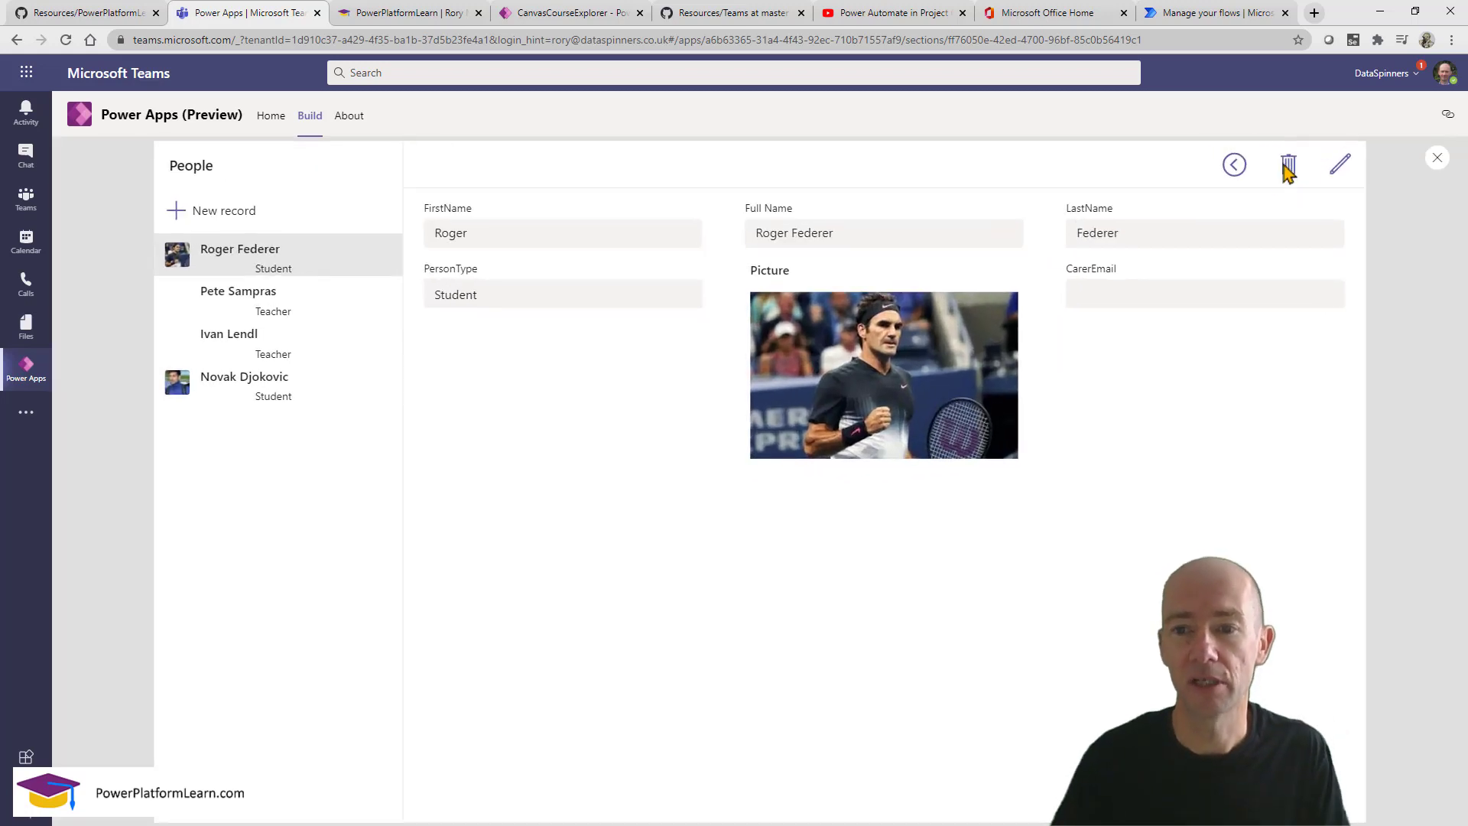
{"action": "left_click", "coordinate": [1148, 294]}
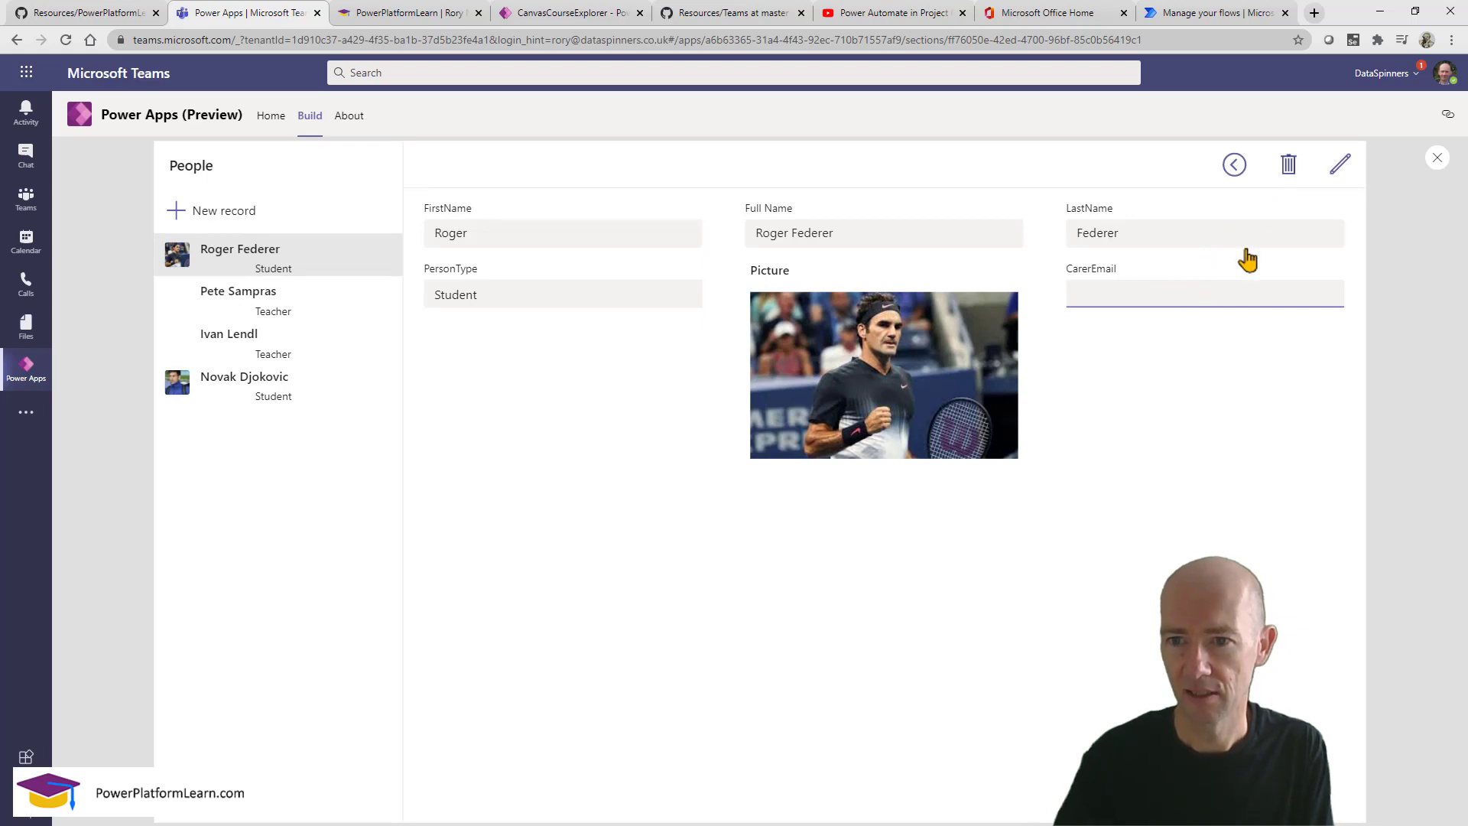
{"action": "left_click", "coordinate": [1339, 167]}
{"action": "left_click", "coordinate": [1215, 295]}
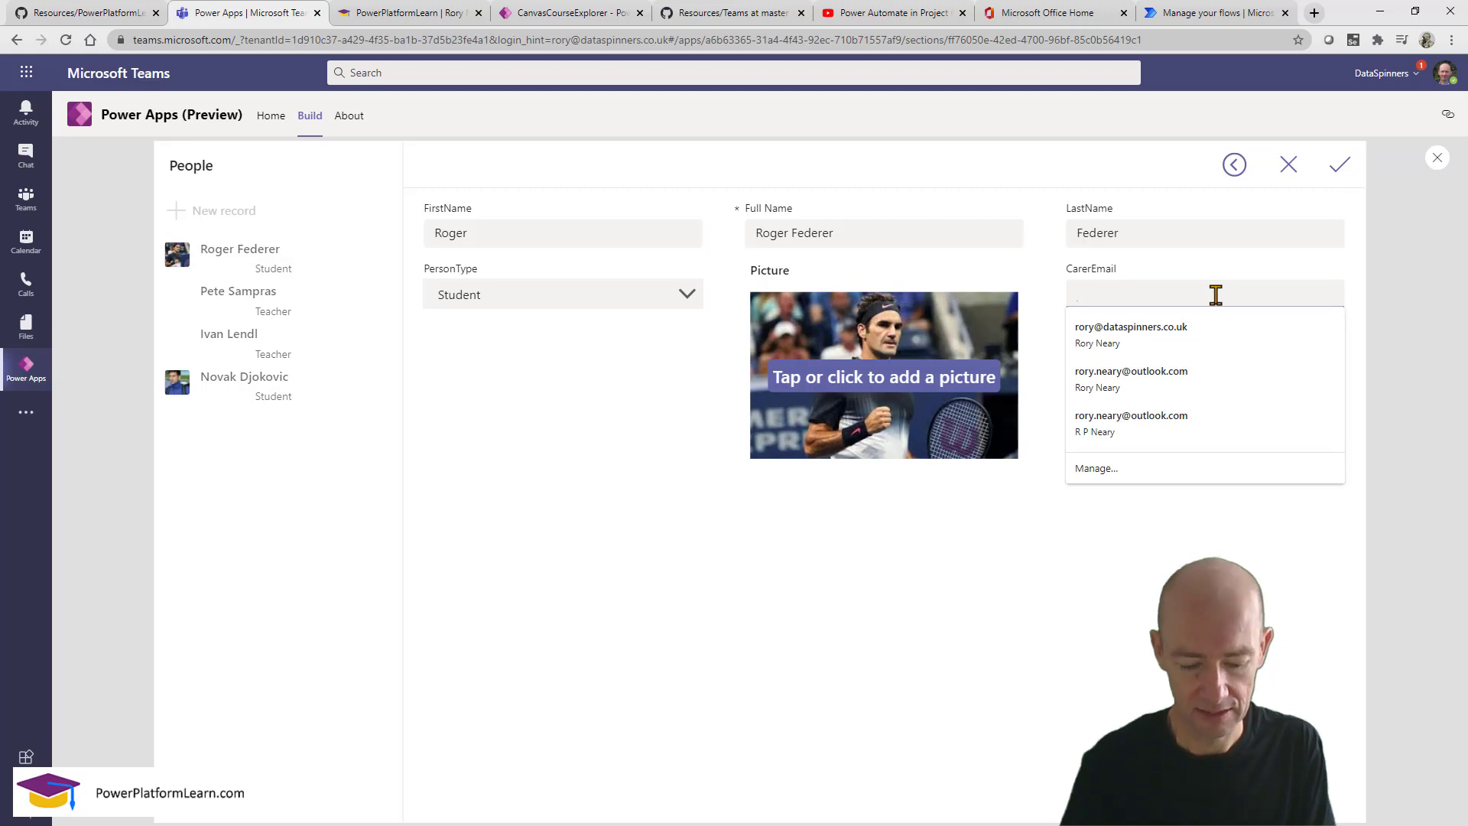
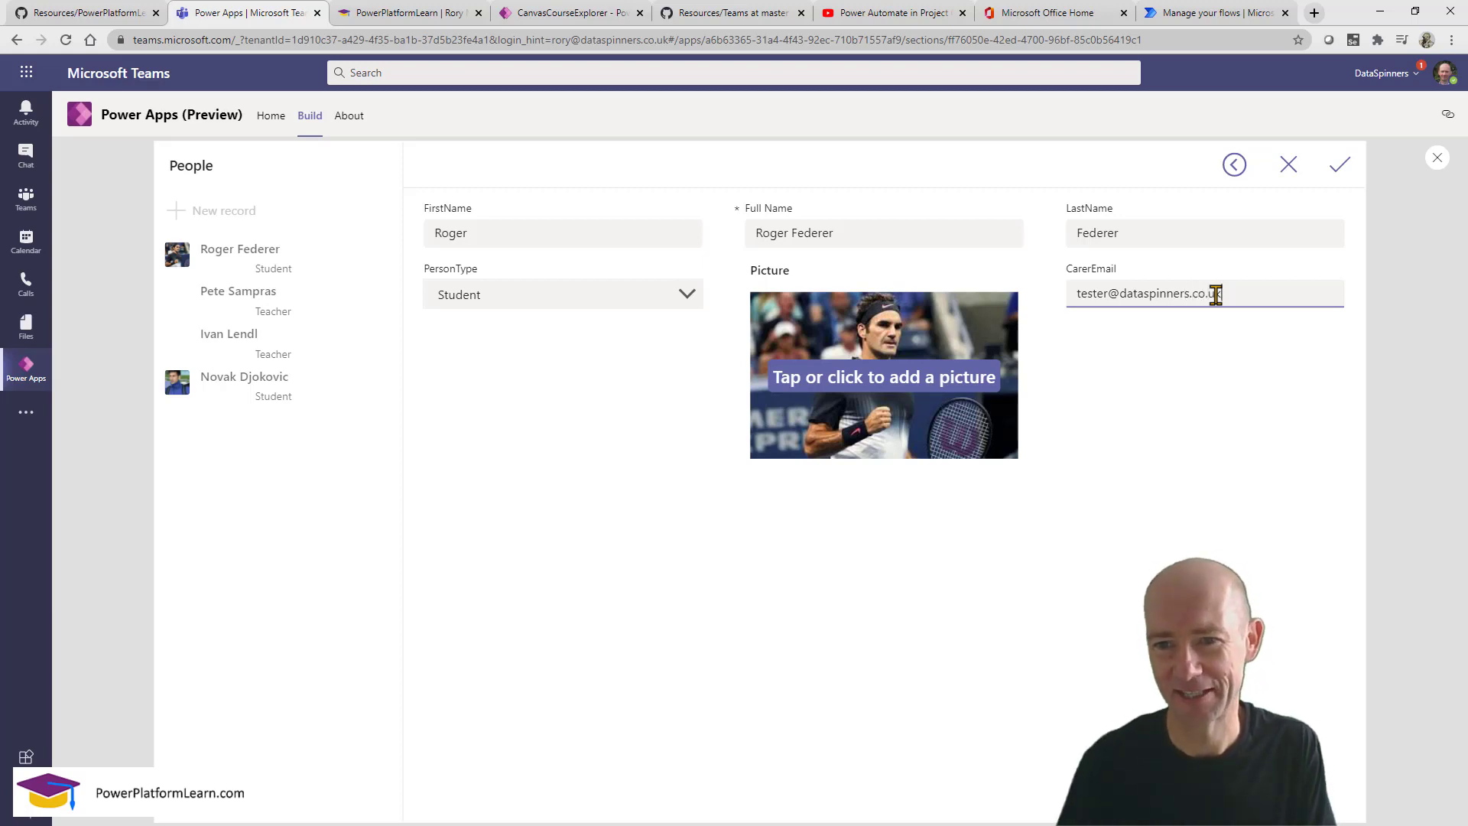
Correct the name part of the carer e-mail, save the record, and close the preview.
{"action": "double_click", "coordinate": [1097, 294]}
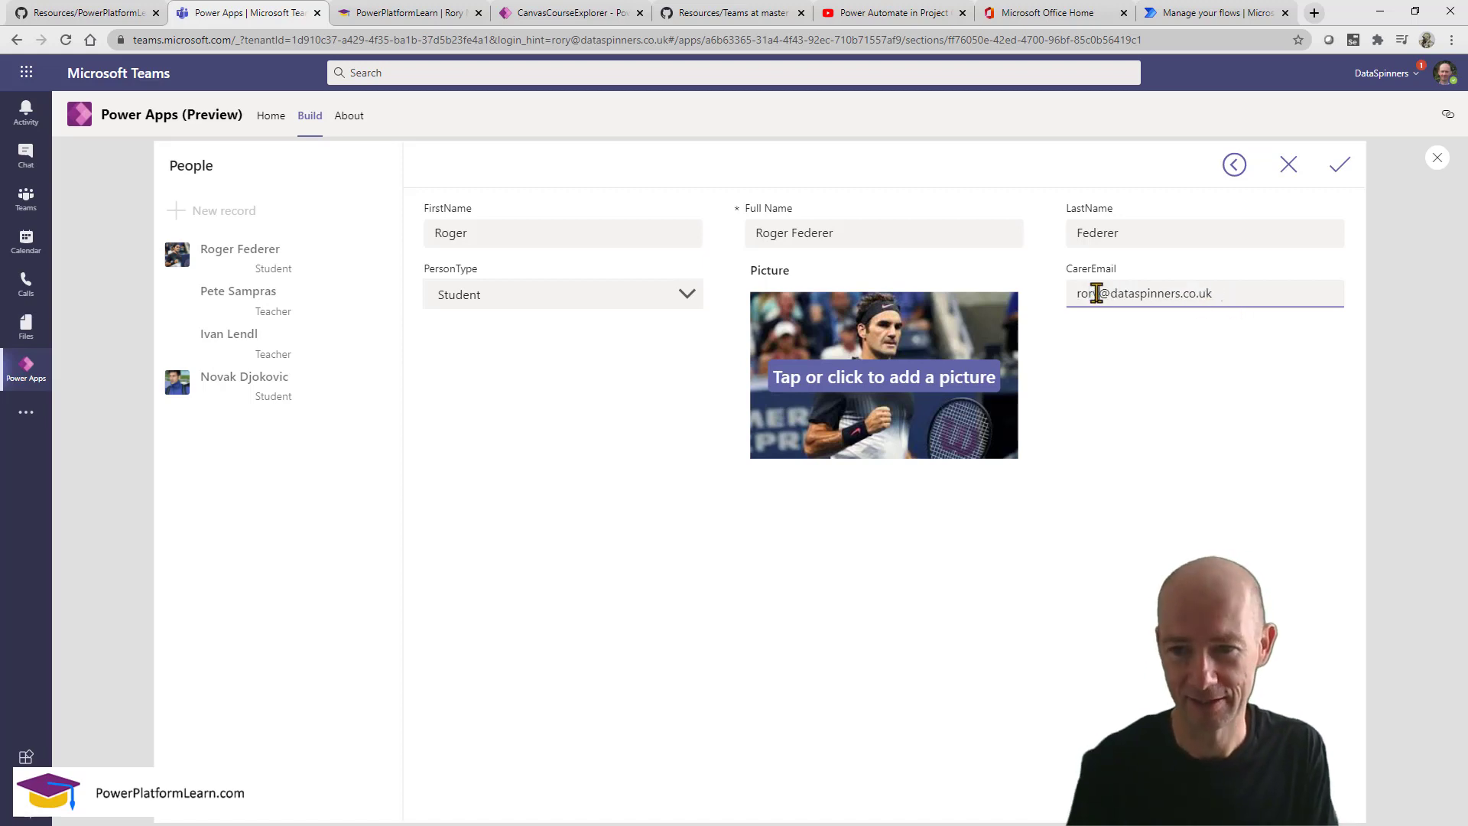
{"action": "left_click", "coordinate": [1339, 169]}
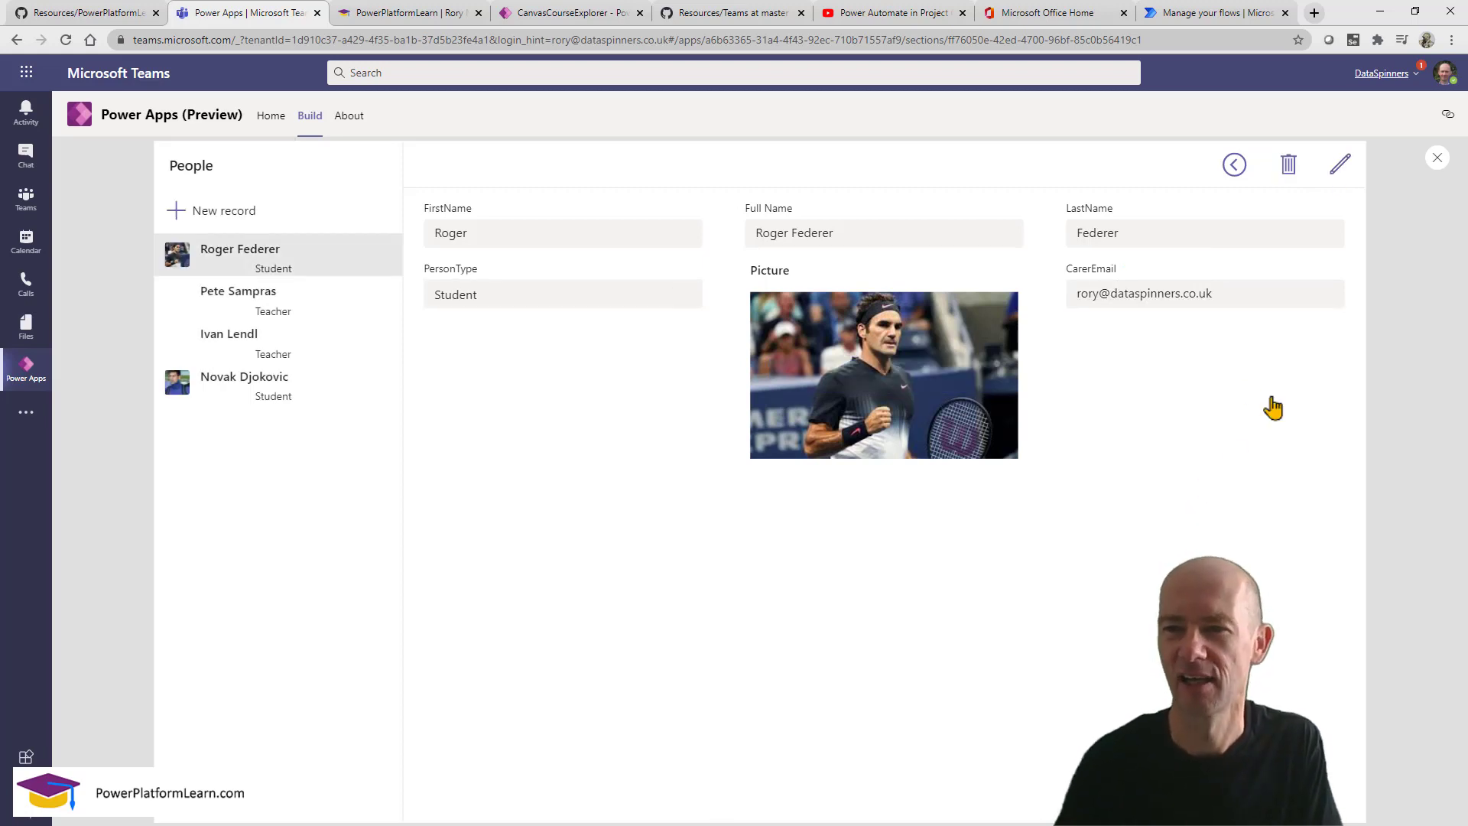
{"action": "left_click", "coordinate": [1437, 157]}
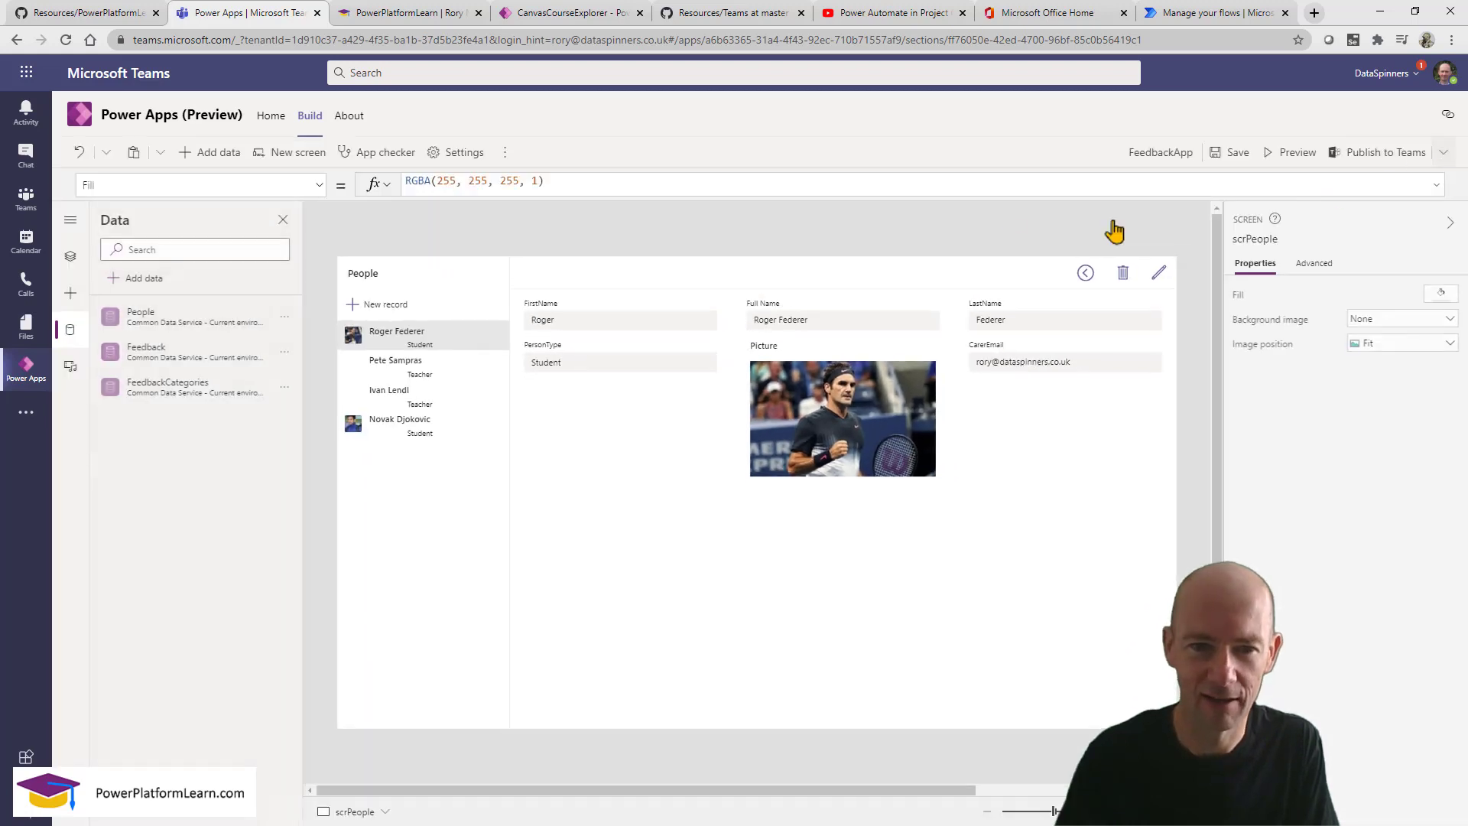
Insert a circle into the People gallery rows and move it to the right end.
{"action": "left_click", "coordinate": [474, 342]}
{"action": "left_click", "coordinate": [473, 396]}
{"action": "left_click", "coordinate": [480, 346]}
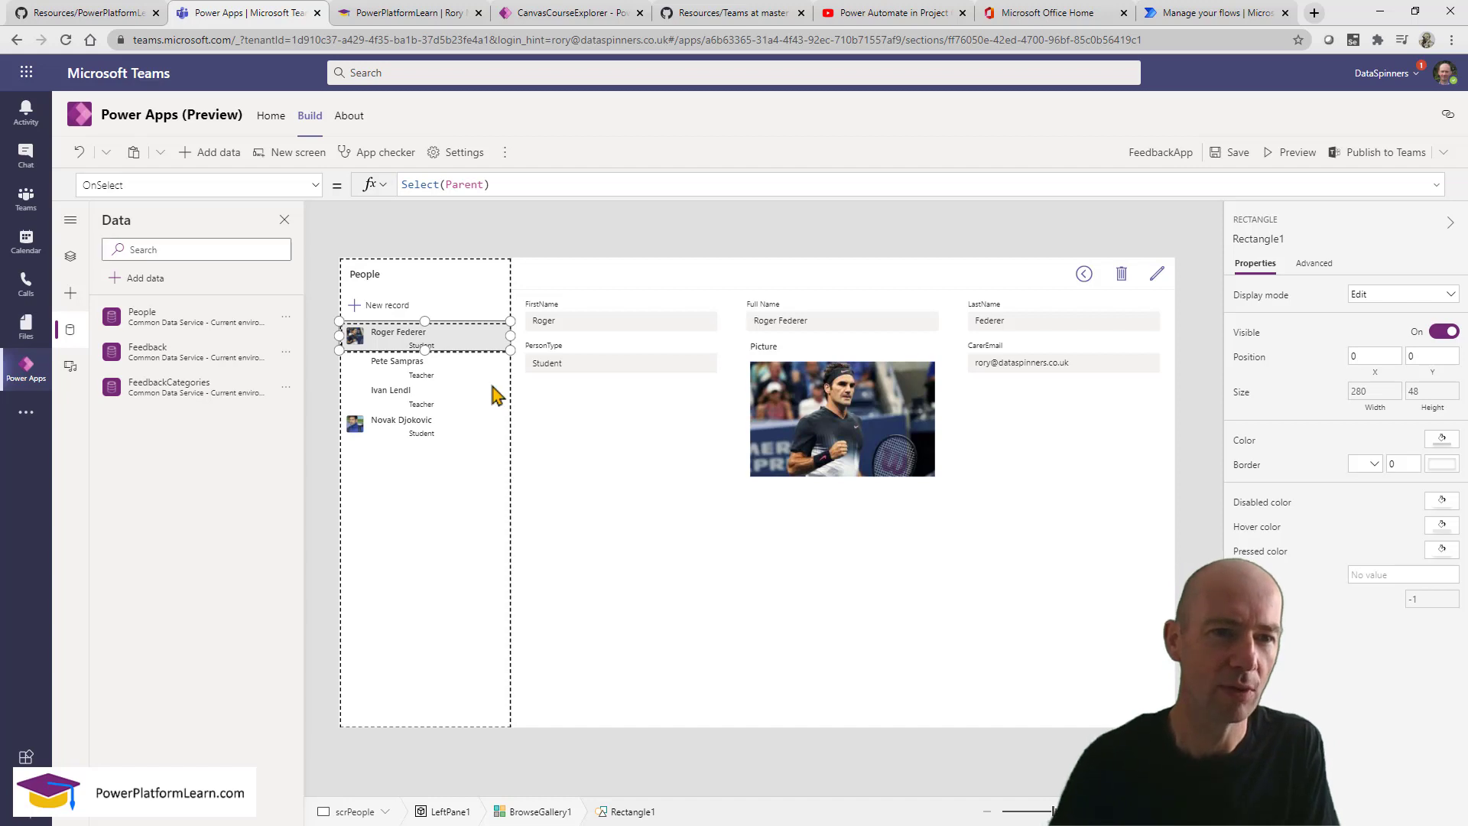
{"action": "left_click", "coordinate": [70, 295]}
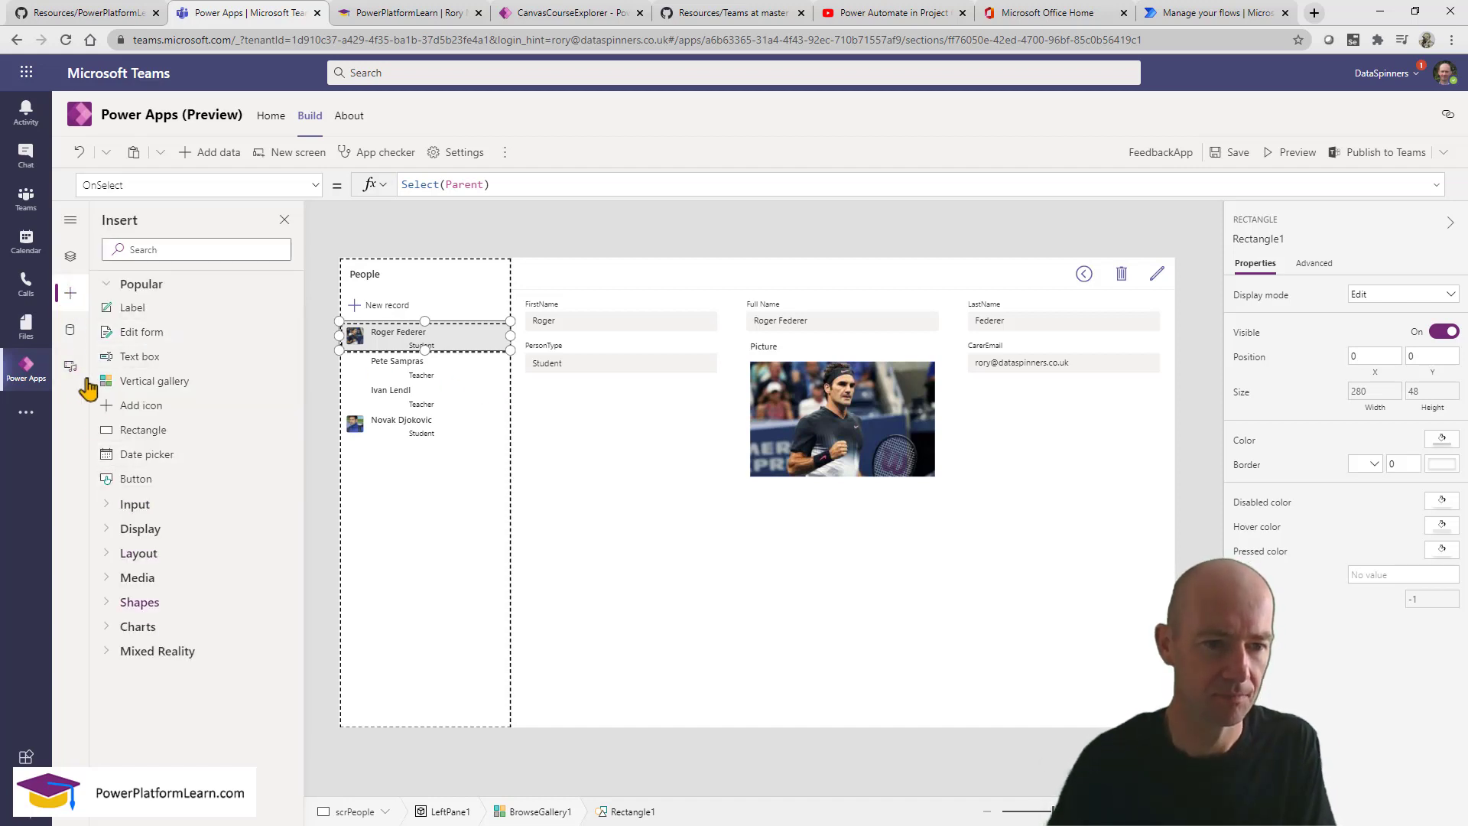
{"action": "left_click", "coordinate": [140, 604]}
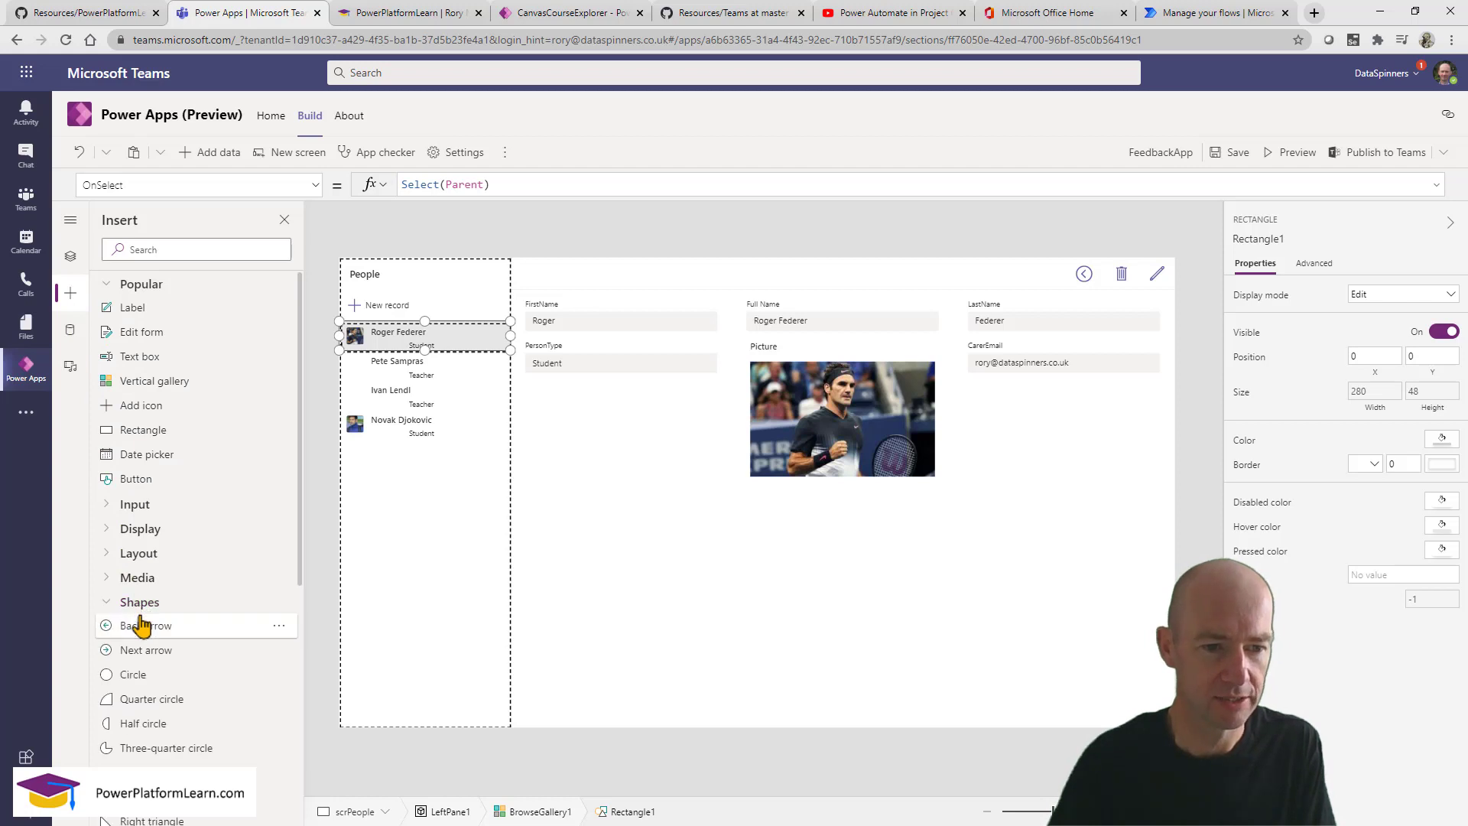
{"action": "left_click", "coordinate": [134, 675]}
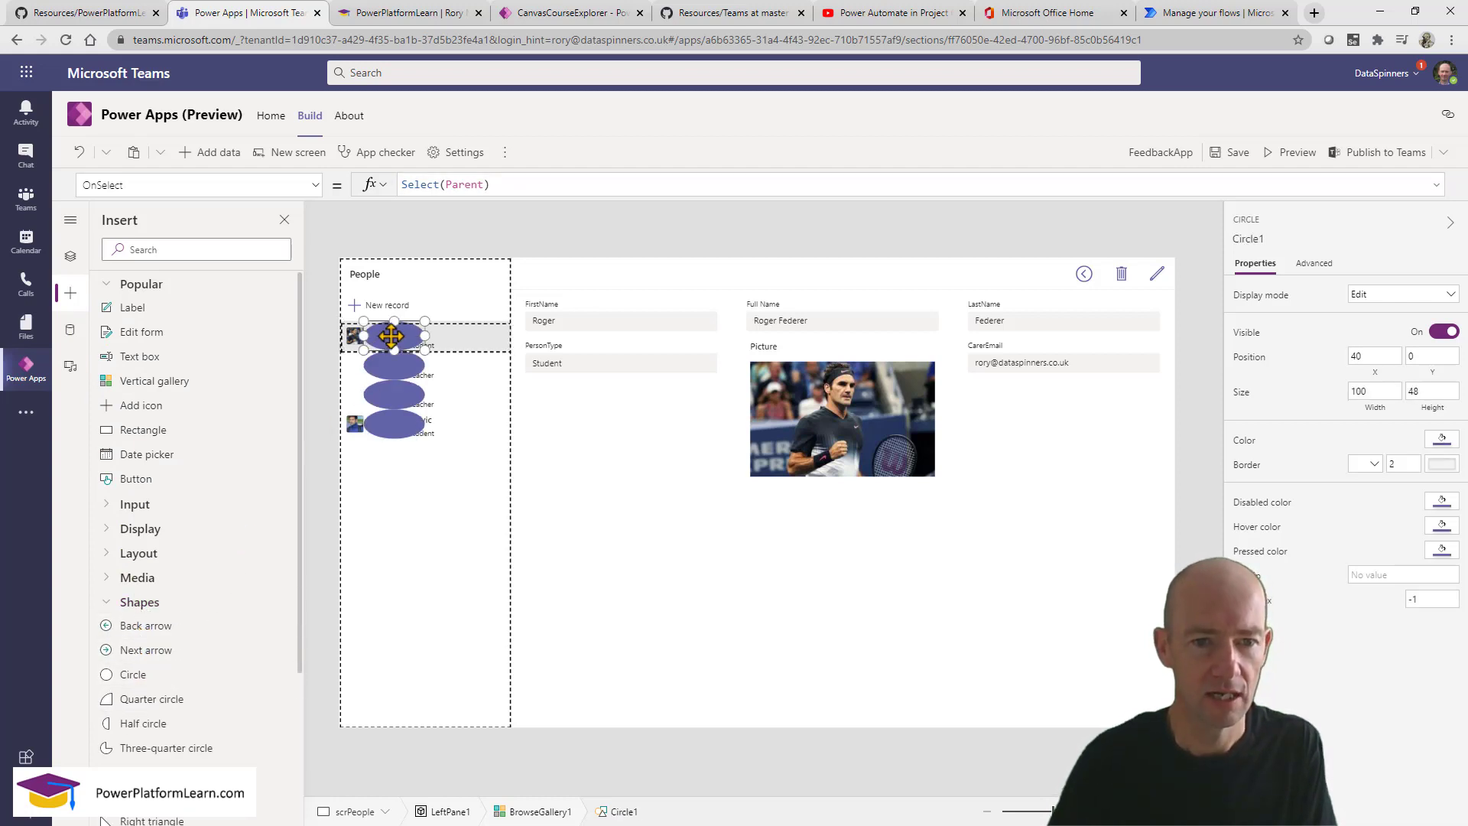
{"action": "left_click_drag", "start_coordinate": [360, 328], "coordinate": [483, 338]}
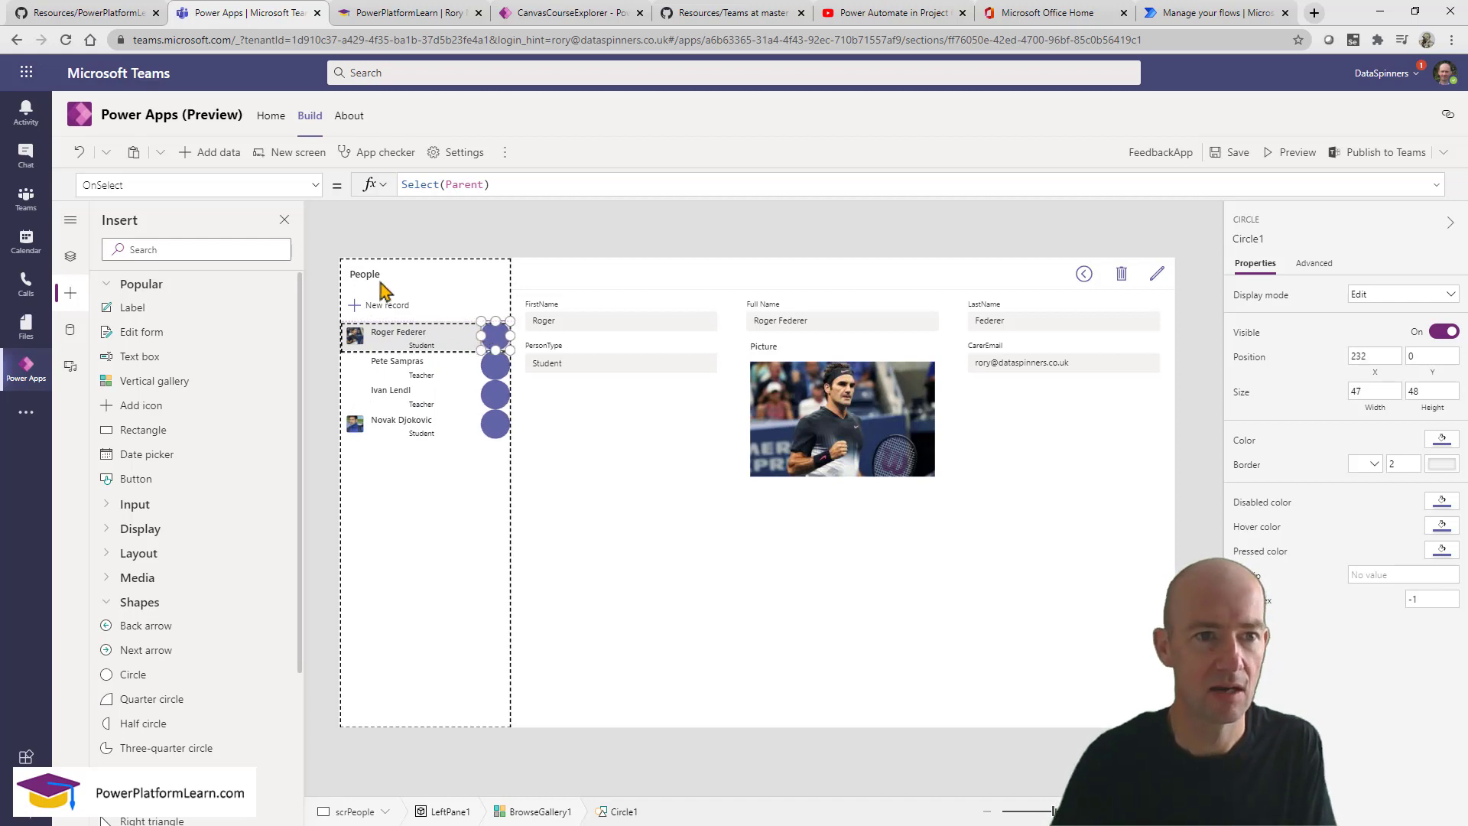
Set the circle's Visible formula to IsBlank of the person's CarerEmail.
{"action": "left_click", "coordinate": [212, 187]}
{"action": "key", "text": "ctrl+a"}
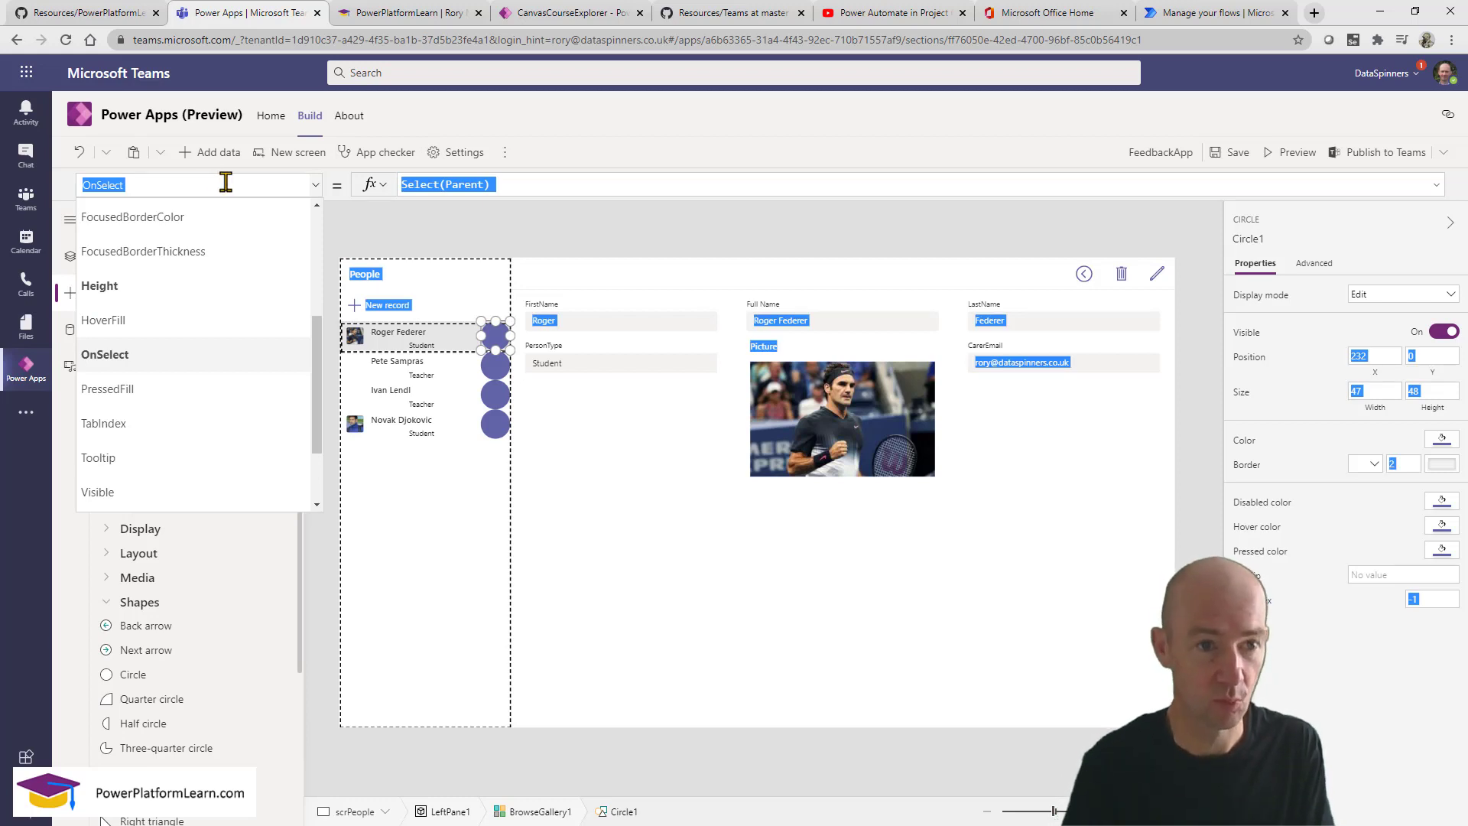
{"action": "left_click", "coordinate": [226, 182]}
{"action": "key", "text": "ctrl+a"}
{"action": "type", "text": "Vis"}
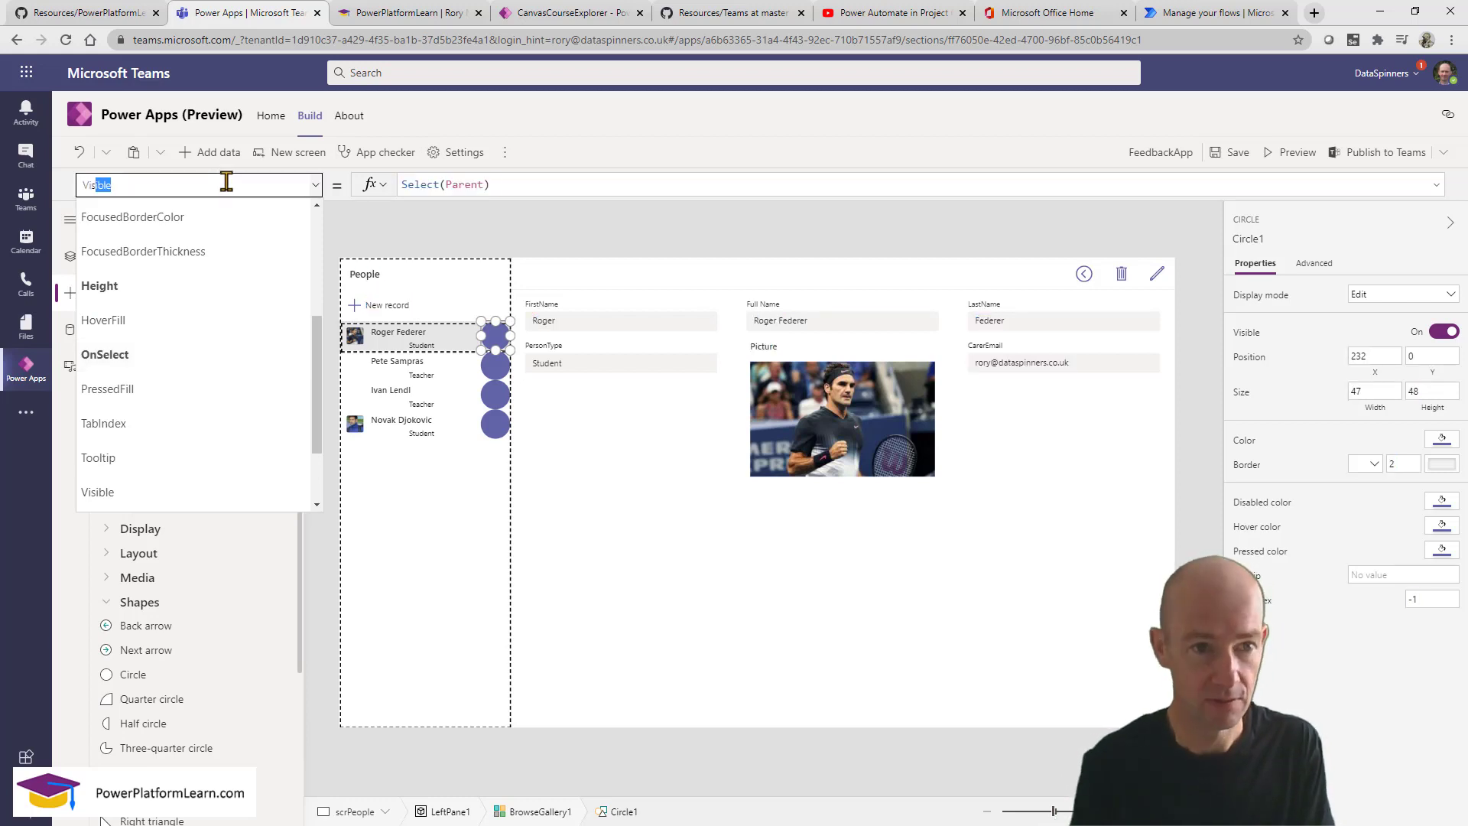
{"action": "key", "text": "Return"}
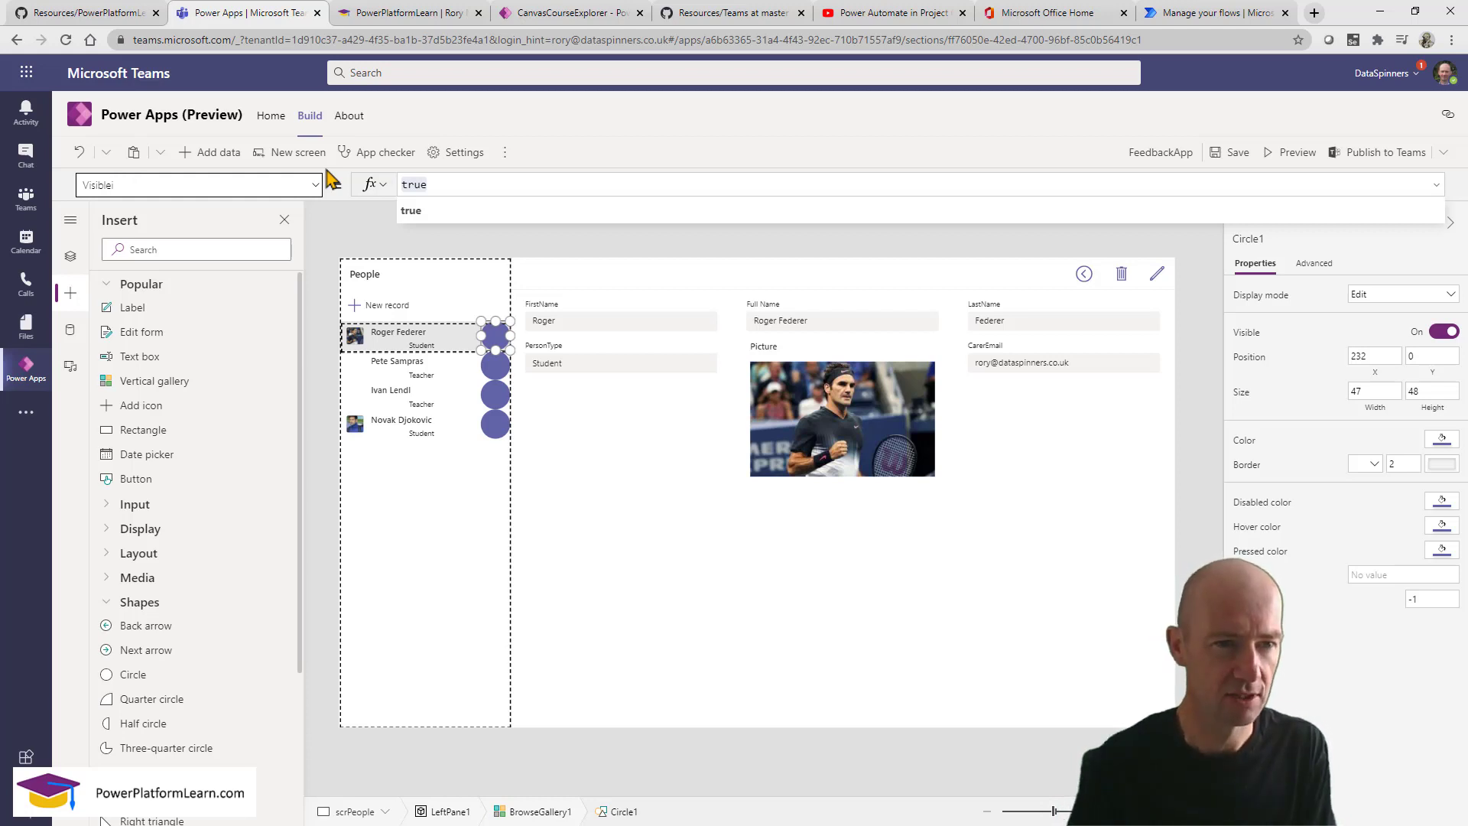
{"action": "left_click", "coordinate": [469, 182]}
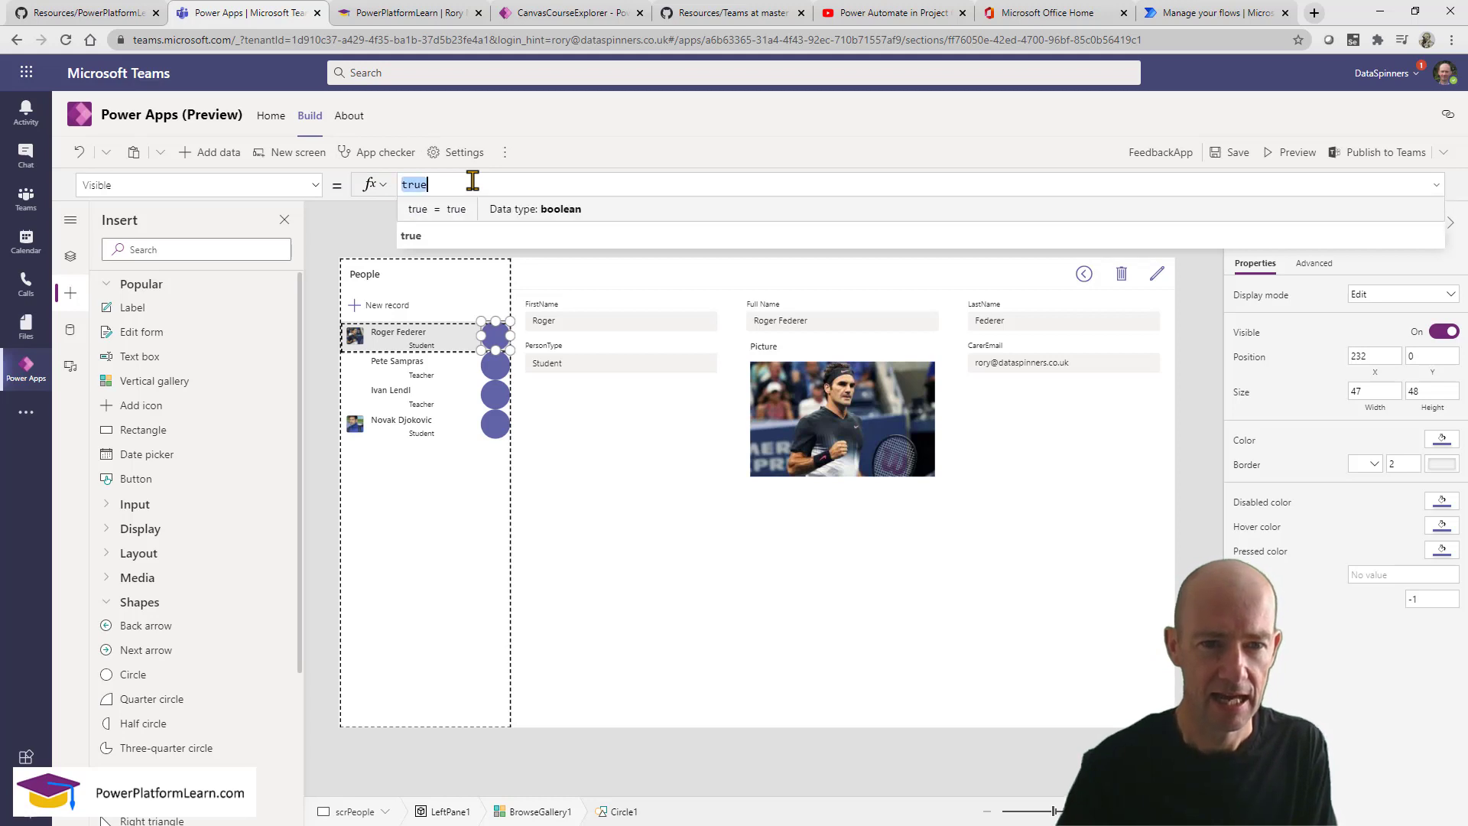
{"action": "type", "text": "isblank"}
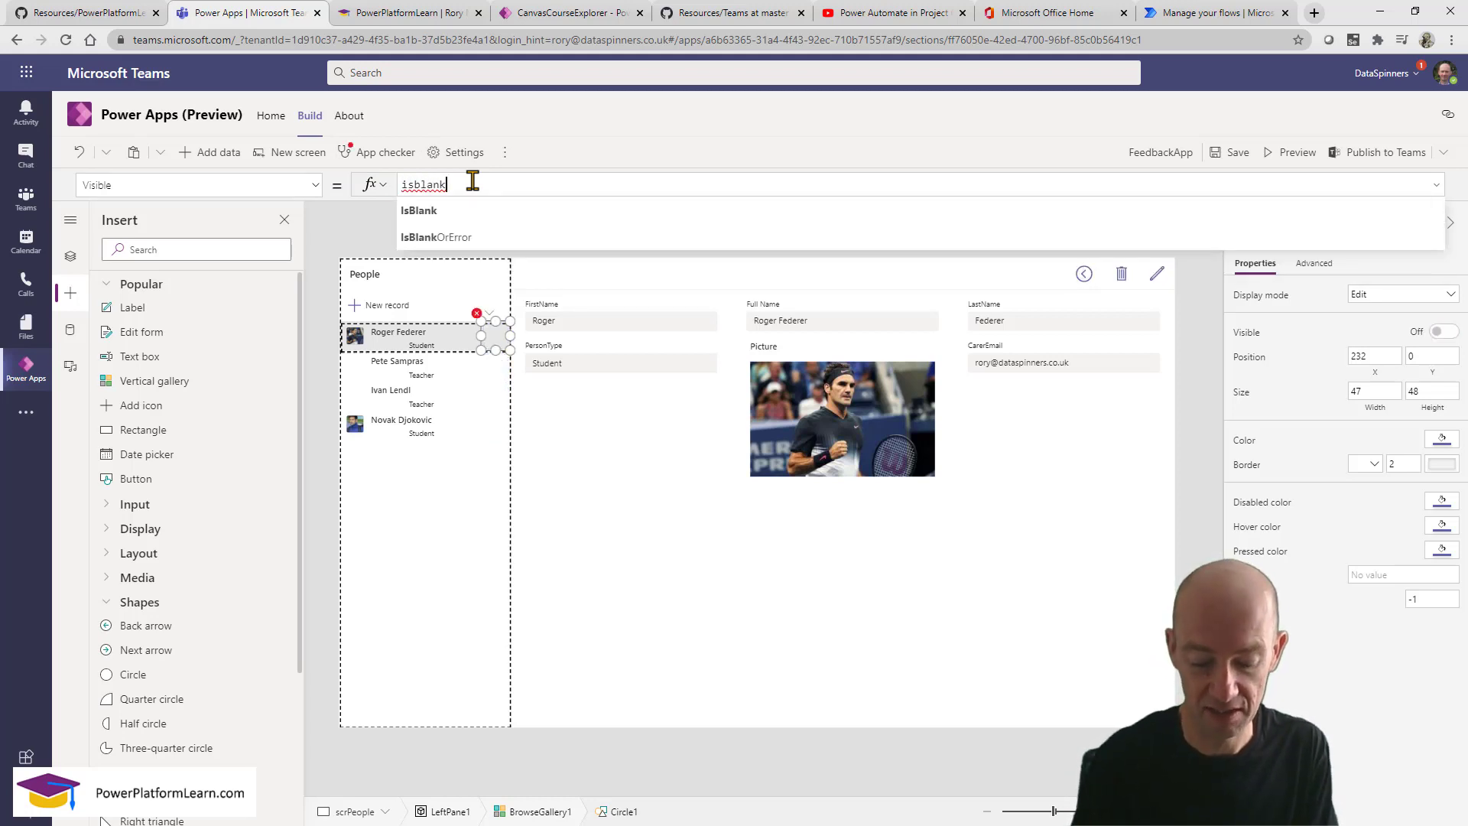
{"action": "type", "text": "("}
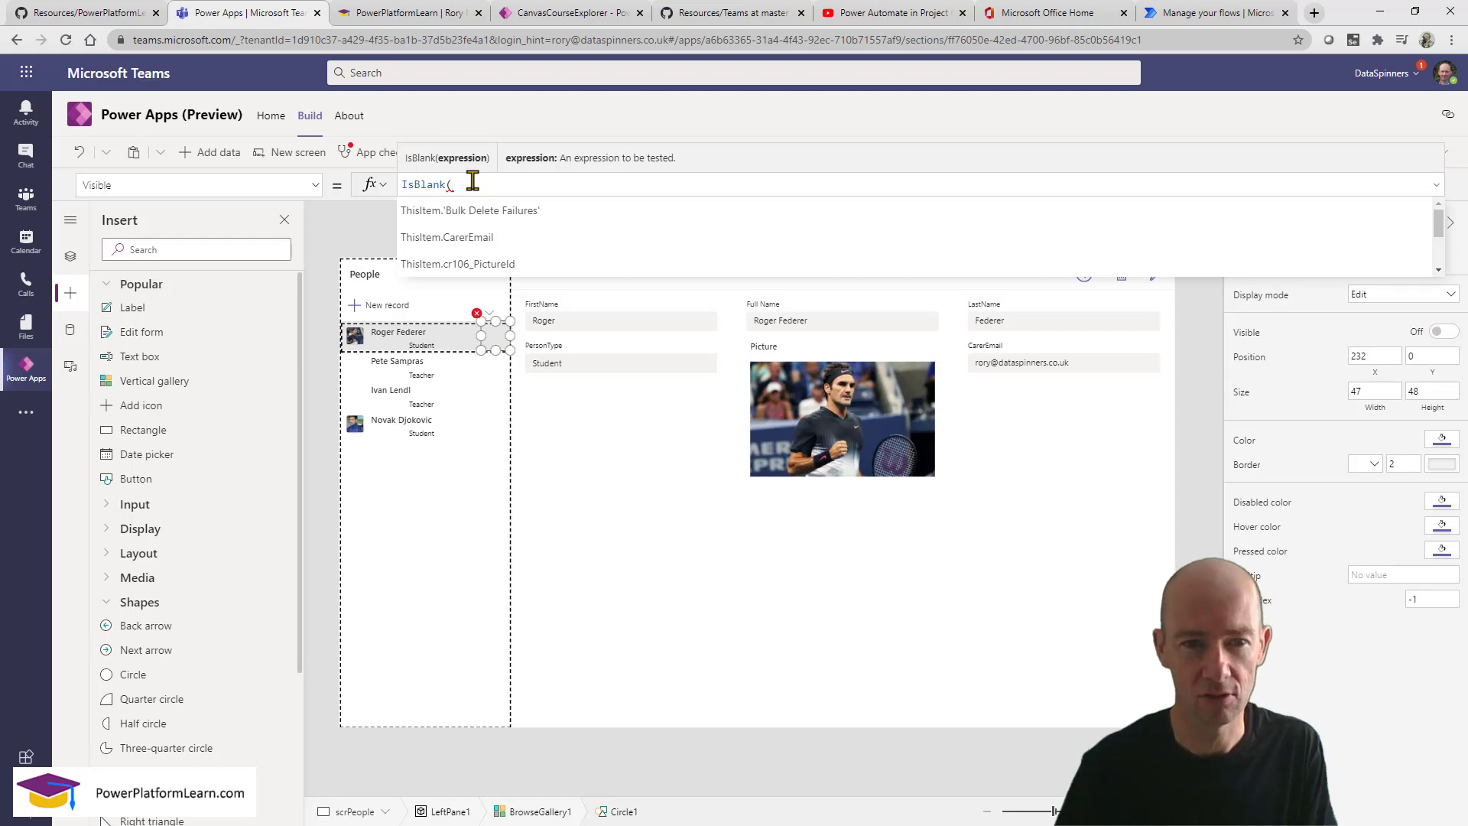
{"action": "left_click", "coordinate": [477, 241]}
{"action": "type", "text": ")"}
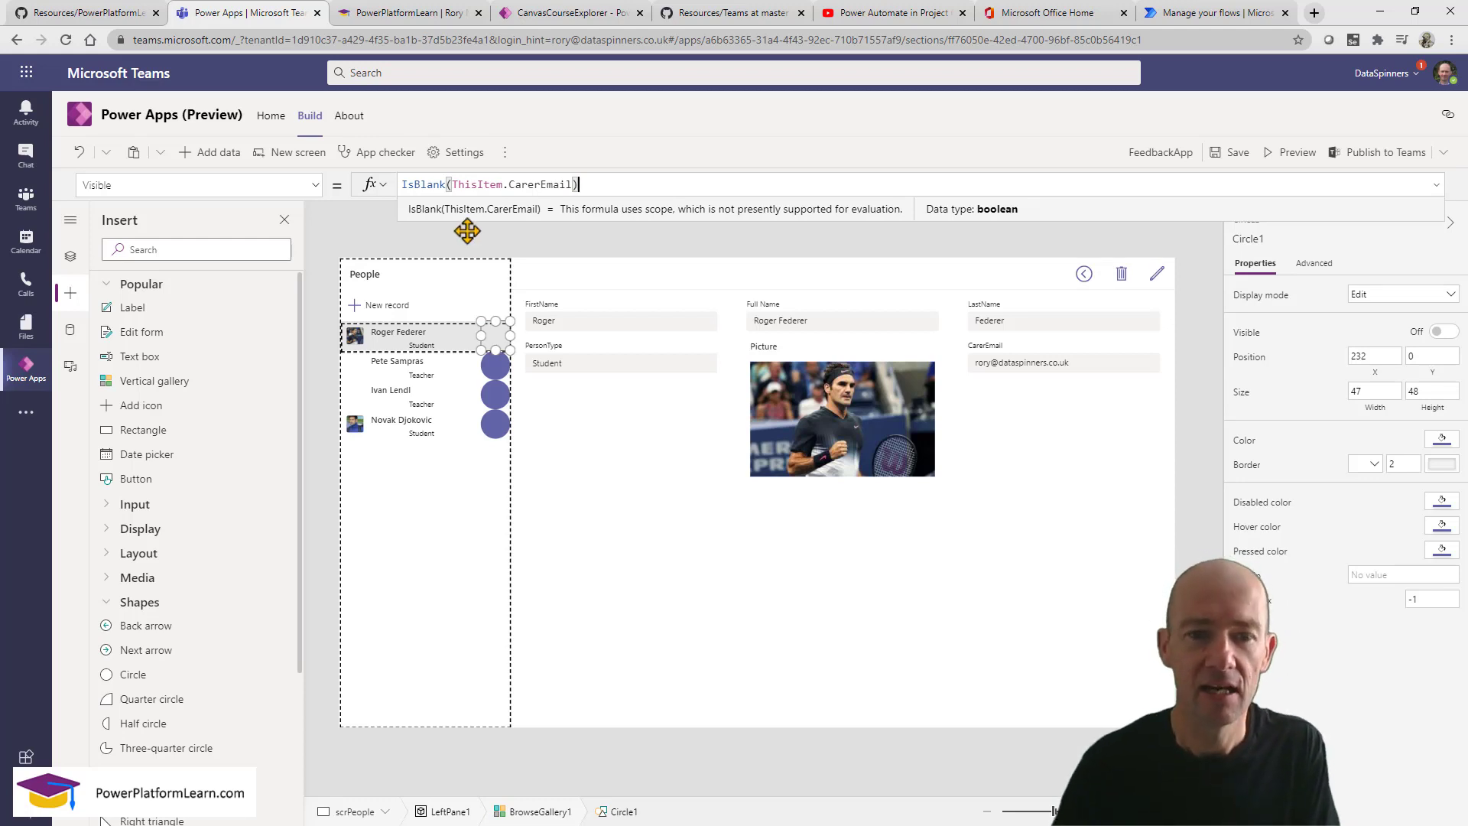
Set the circle's Fill property to Red.
{"action": "left_click", "coordinate": [228, 176]}
{"action": "type", "text": "F"}
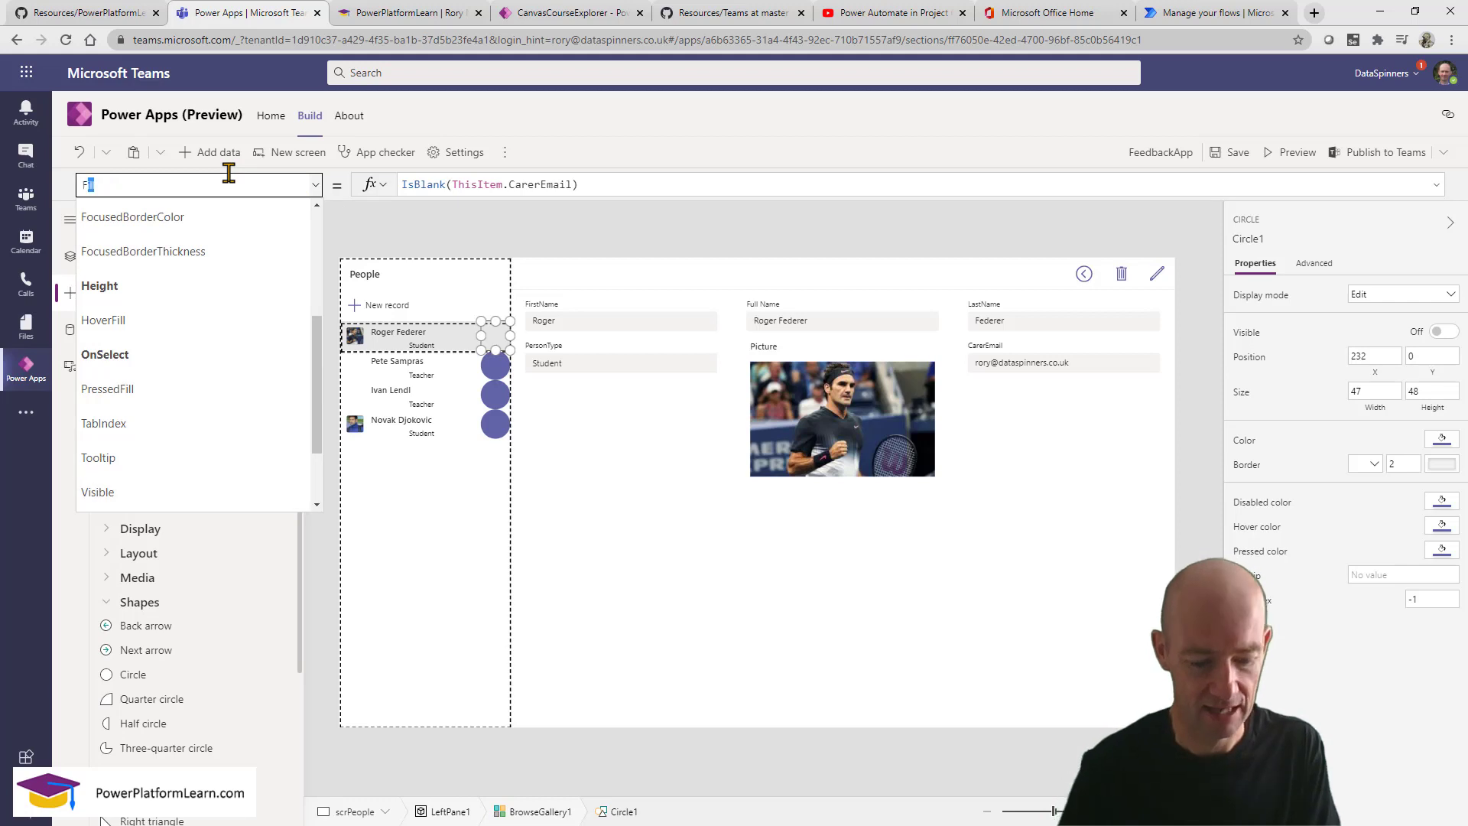
{"action": "type", "text": "ill"}
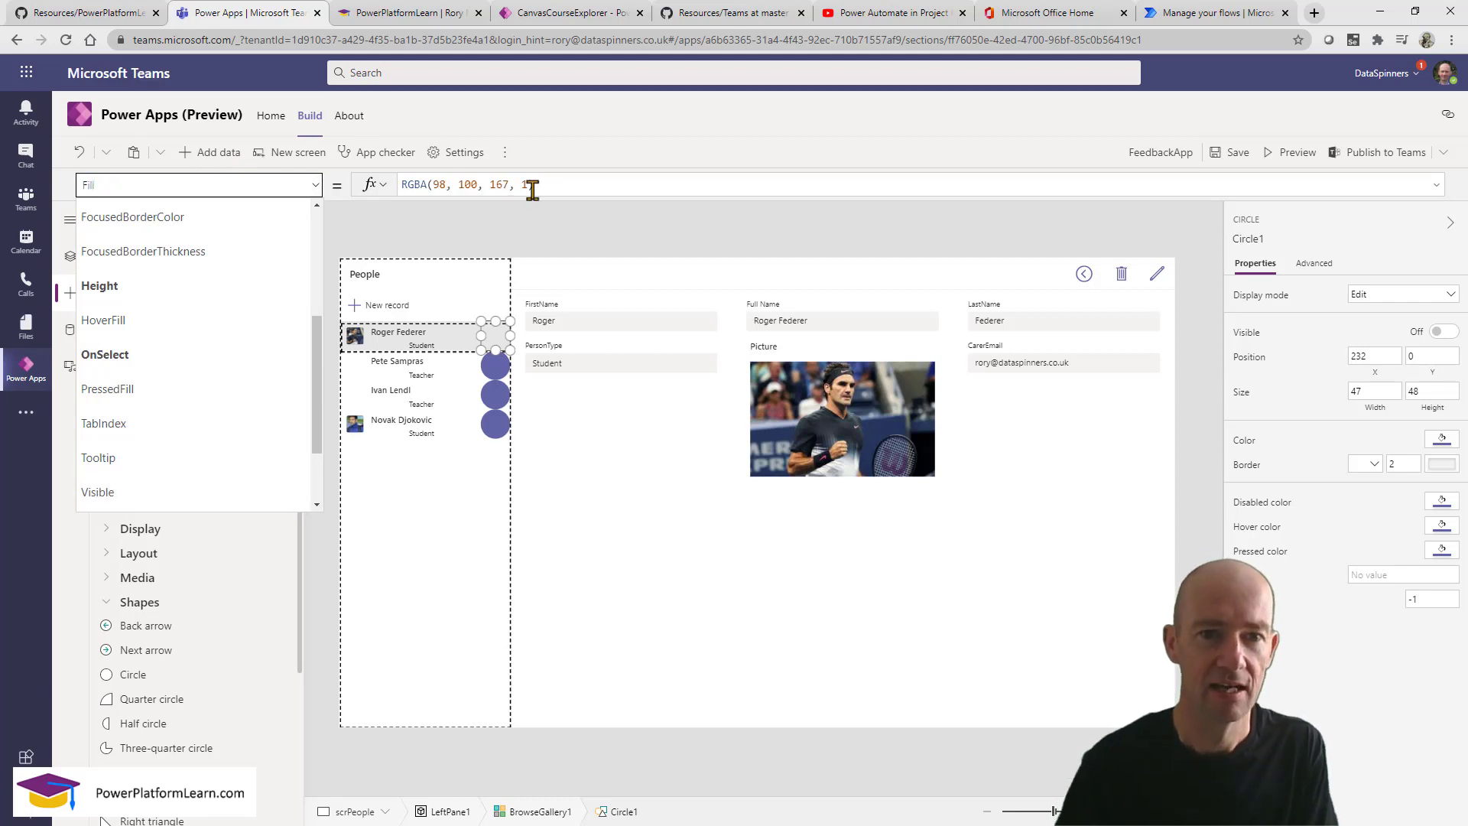
{"action": "key", "text": "Return"}
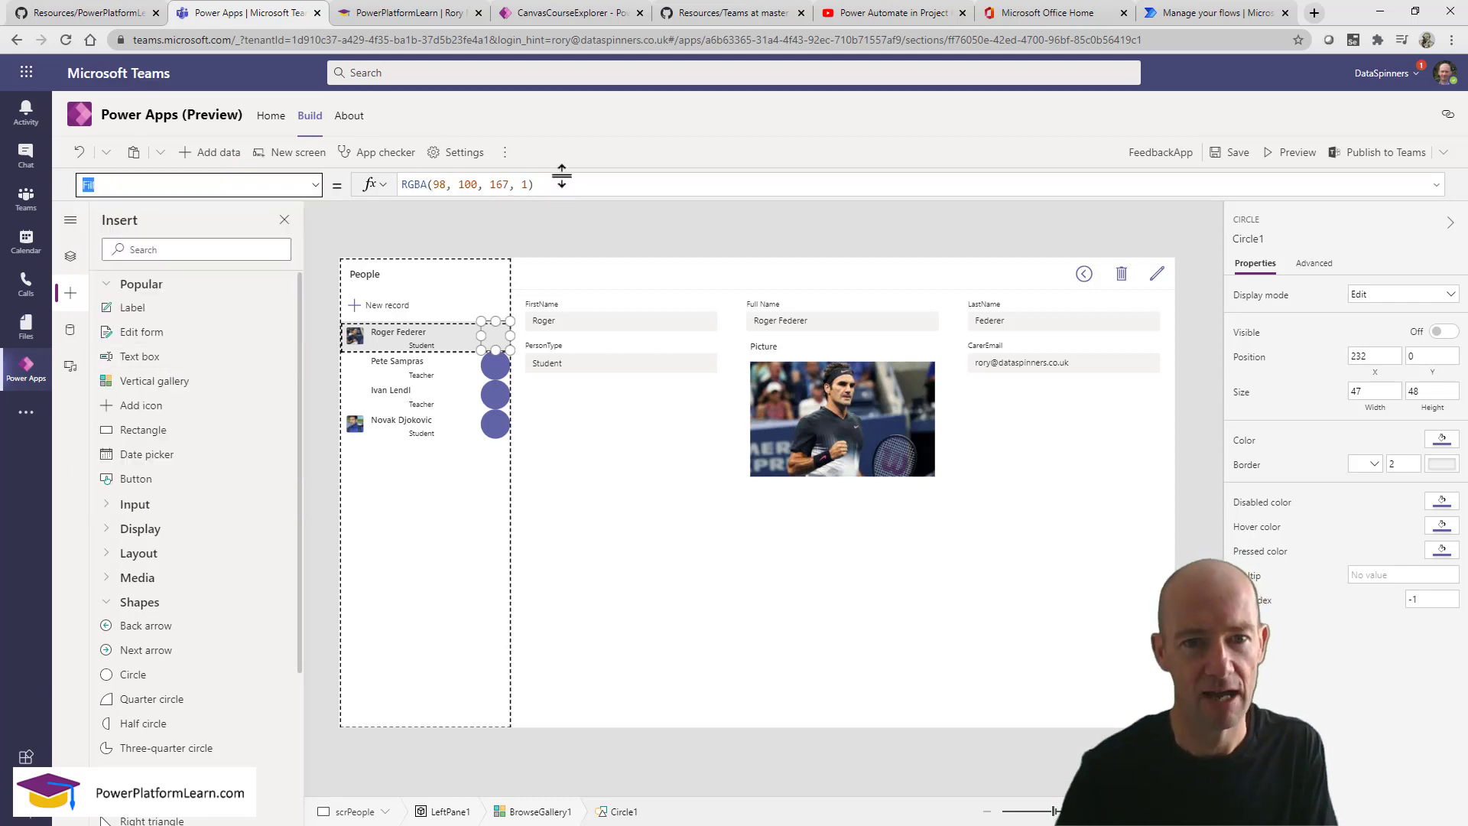
{"action": "left_click", "coordinate": [561, 178]}
{"action": "key", "text": "ctrl+a"}
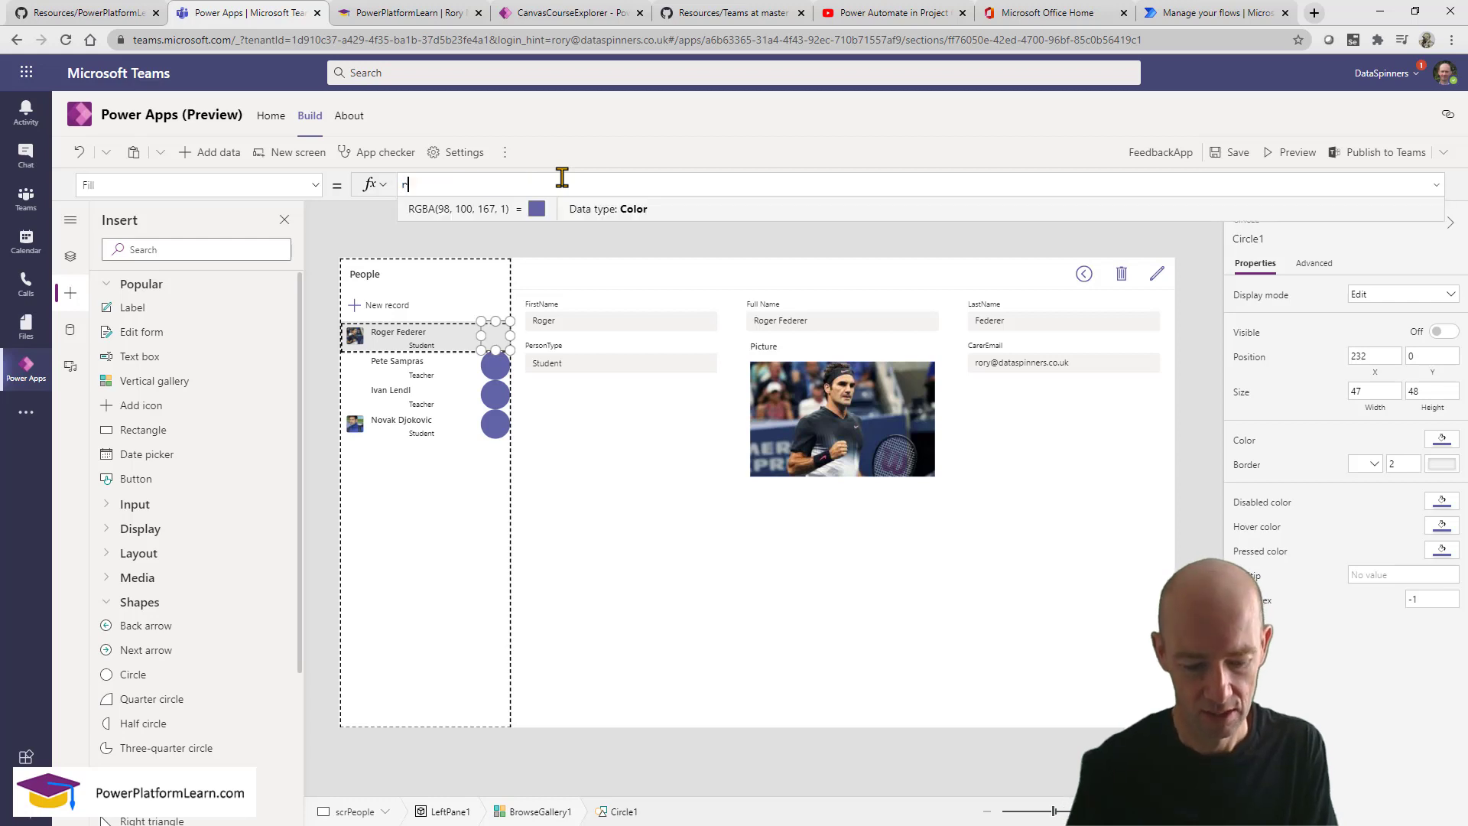
{"action": "type", "text": "red"}
{"action": "left_click", "coordinate": [495, 211]}
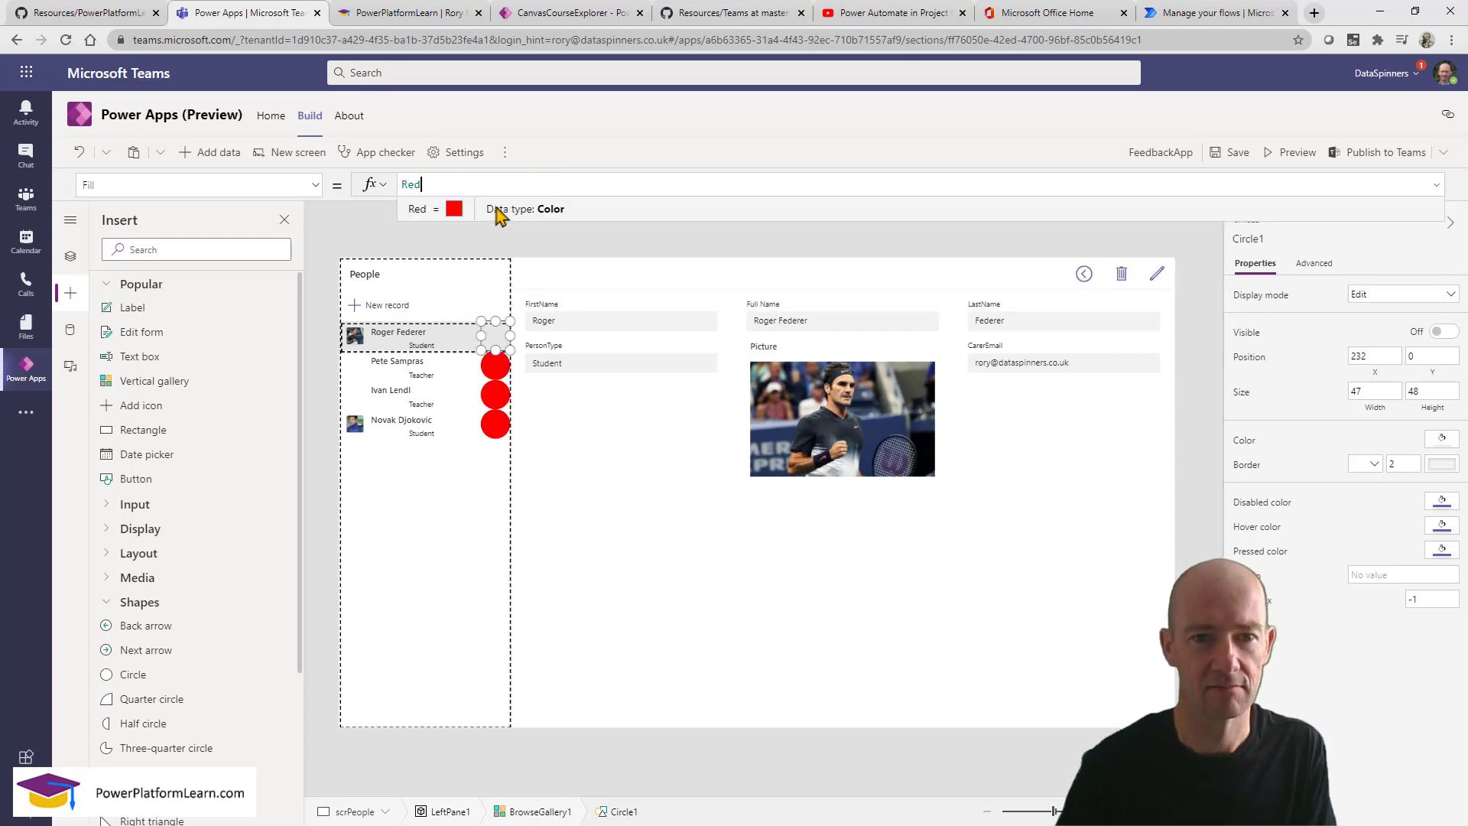
{"action": "left_click", "coordinate": [474, 538]}
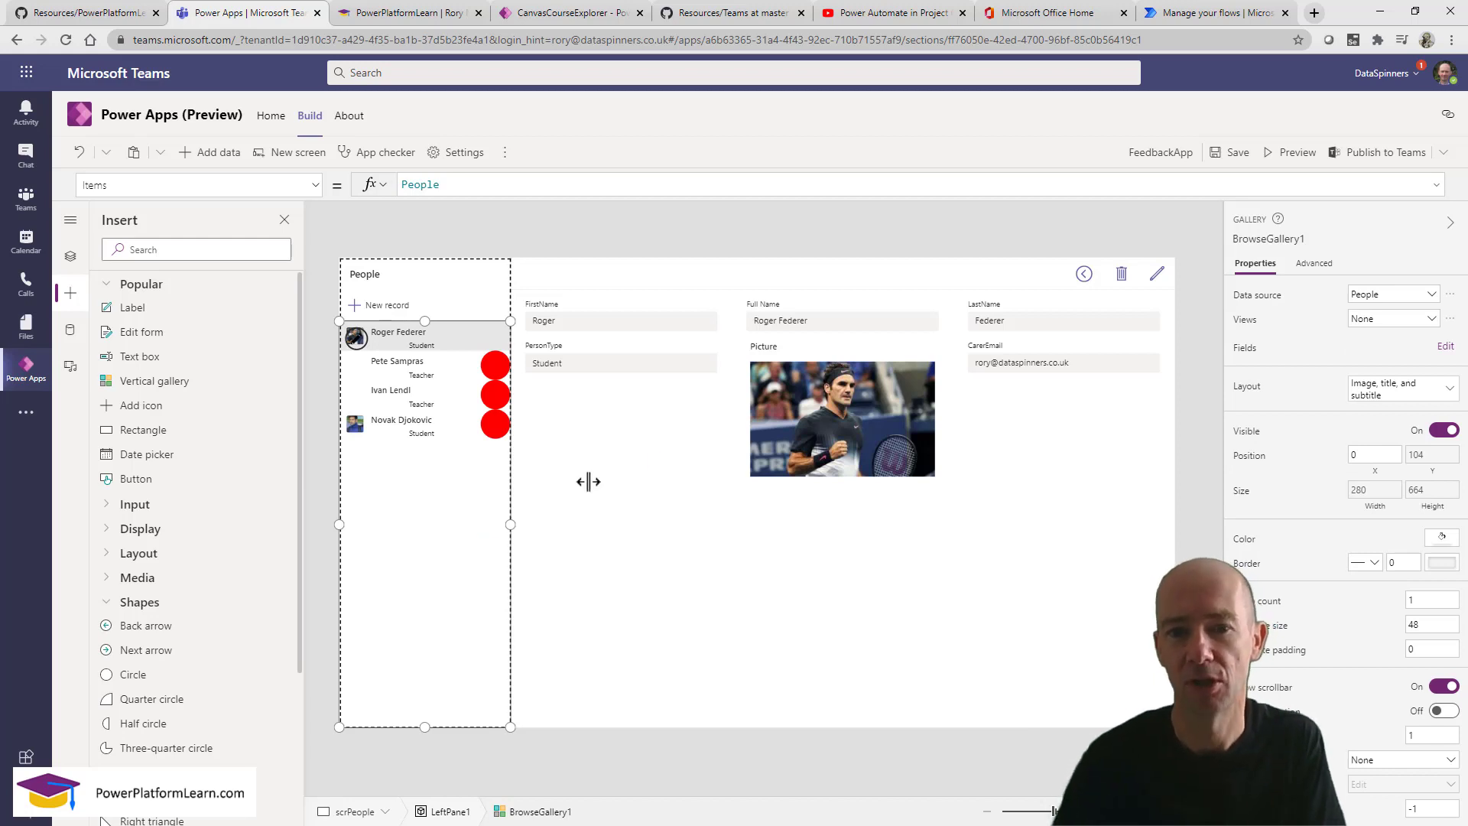
In preview, enter and save a carer e-mail for the last student, then exit preview.
{"action": "left_click", "coordinate": [1292, 152]}
{"action": "left_click", "coordinate": [322, 396]}
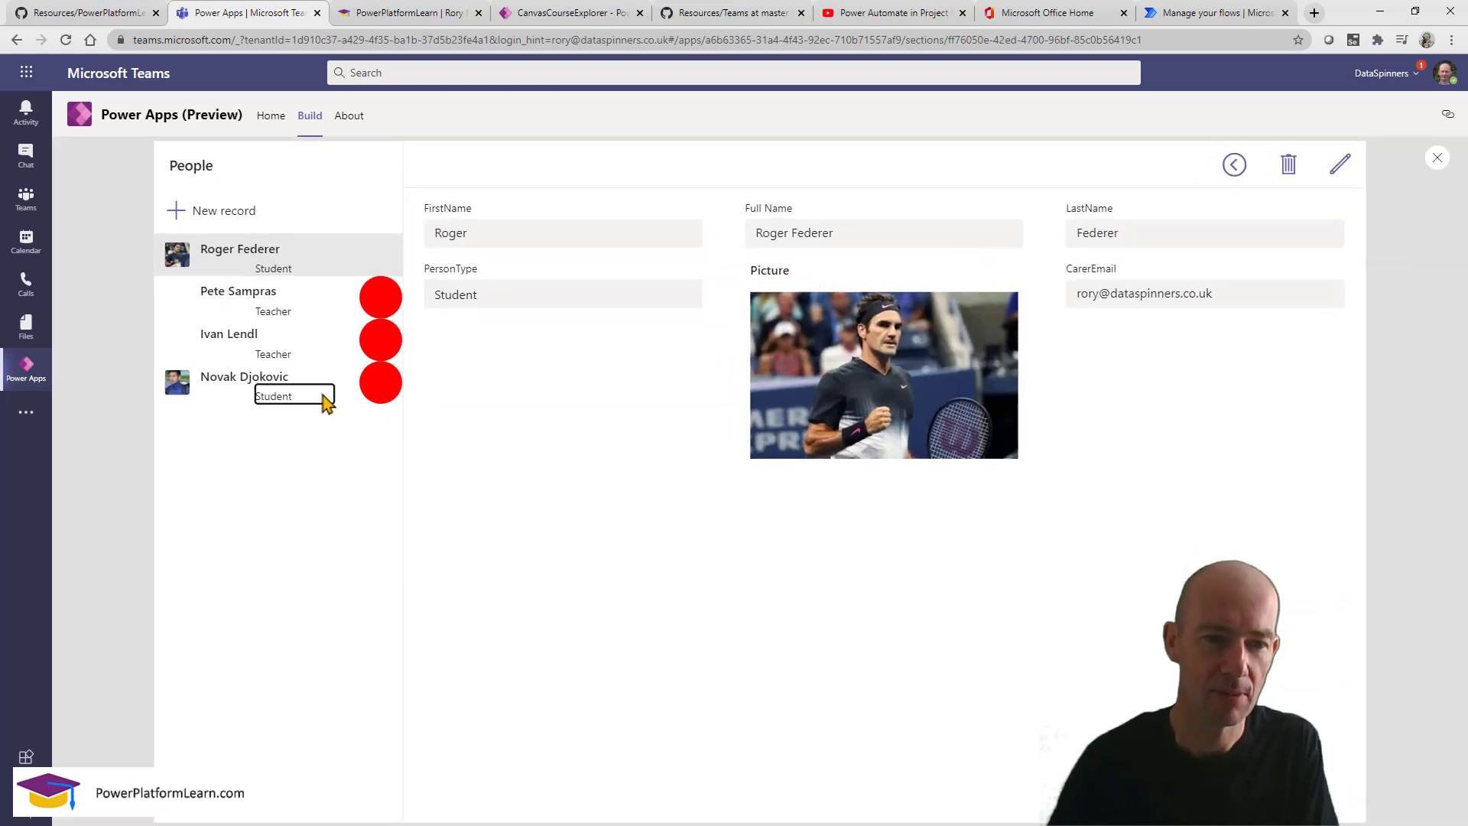
{"action": "left_click", "coordinate": [1340, 169]}
{"action": "left_click", "coordinate": [1147, 293]}
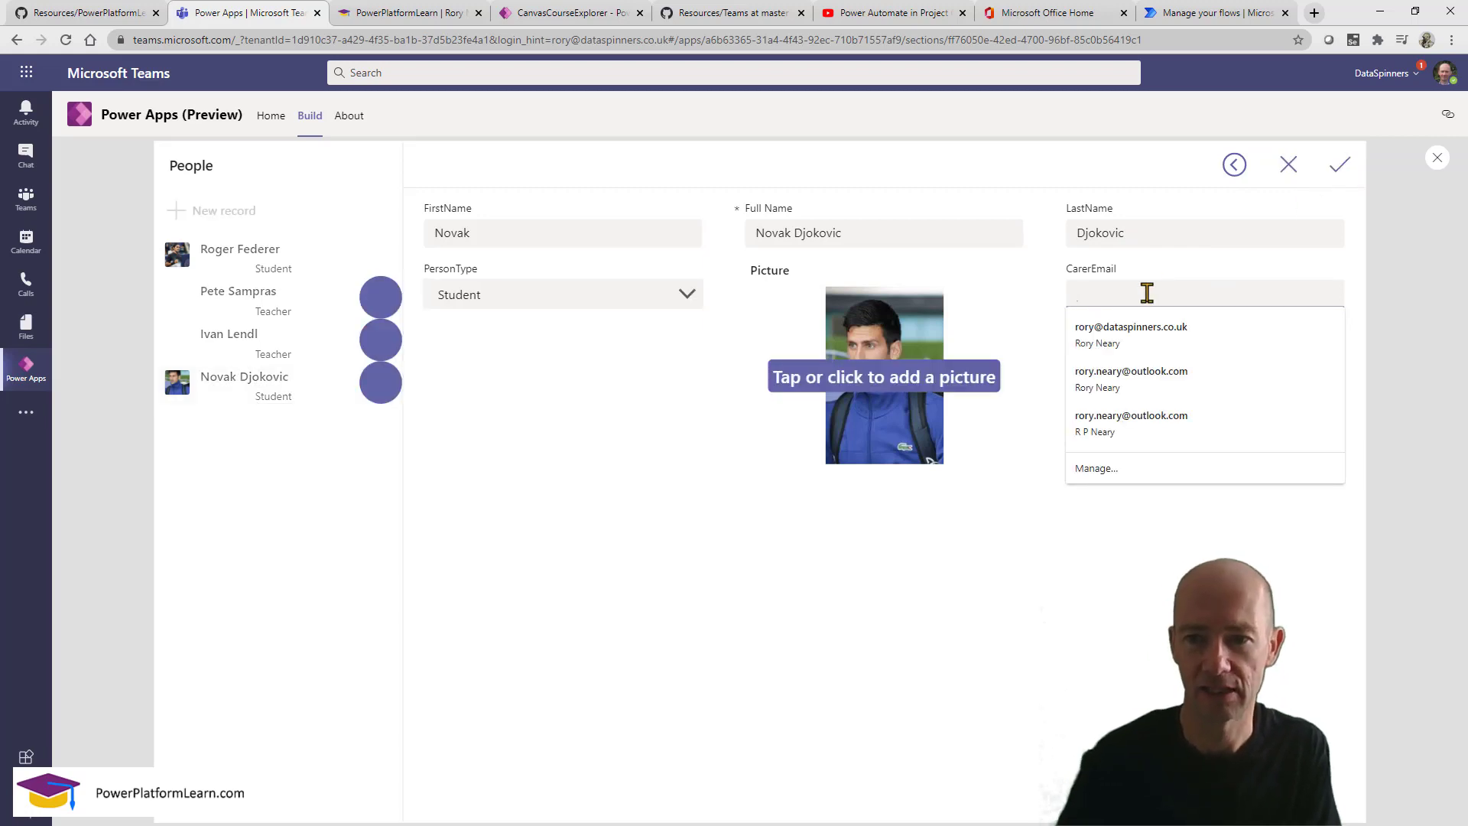
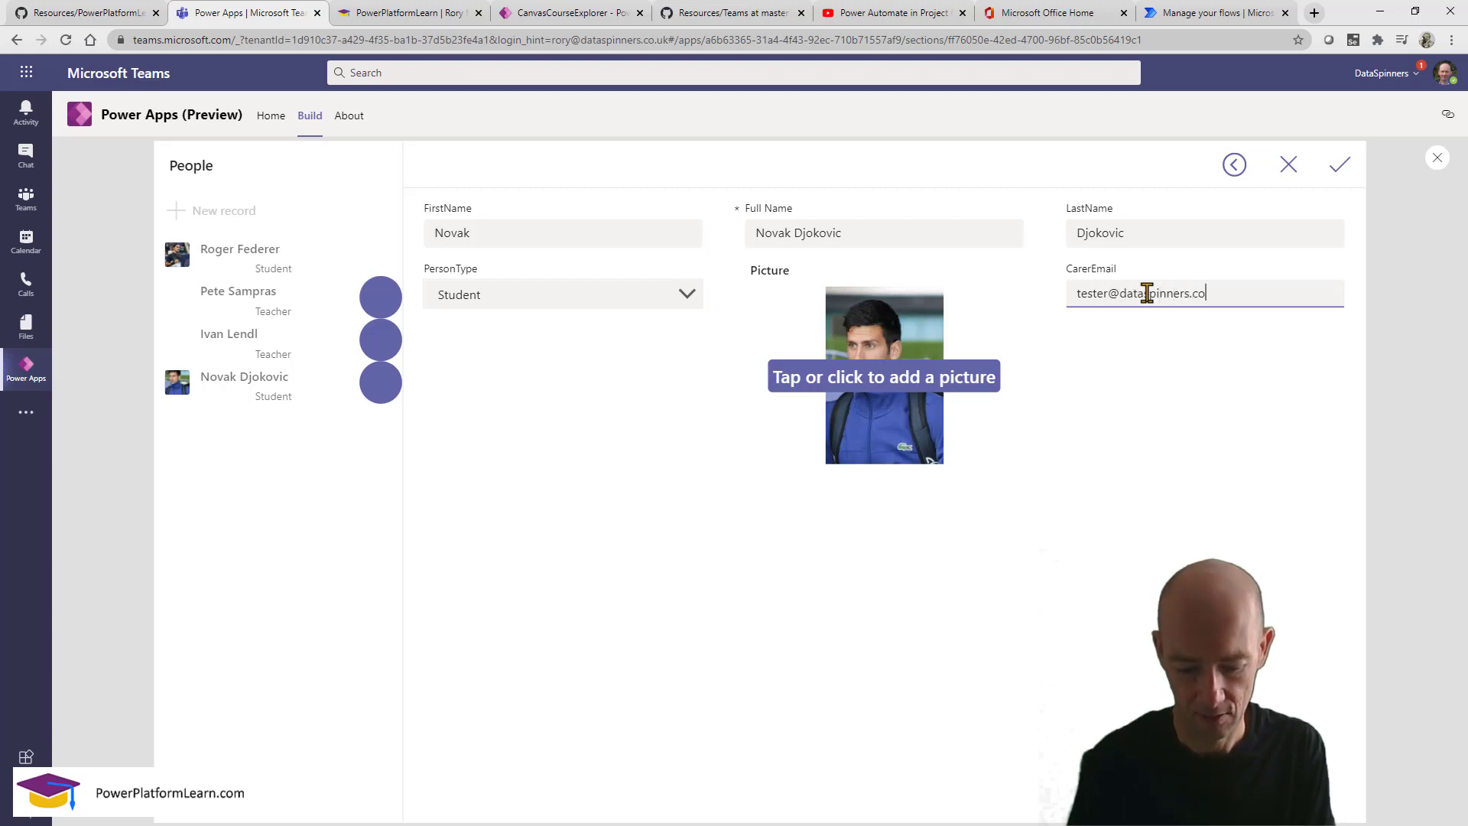
{"action": "left_click", "coordinate": [1337, 170]}
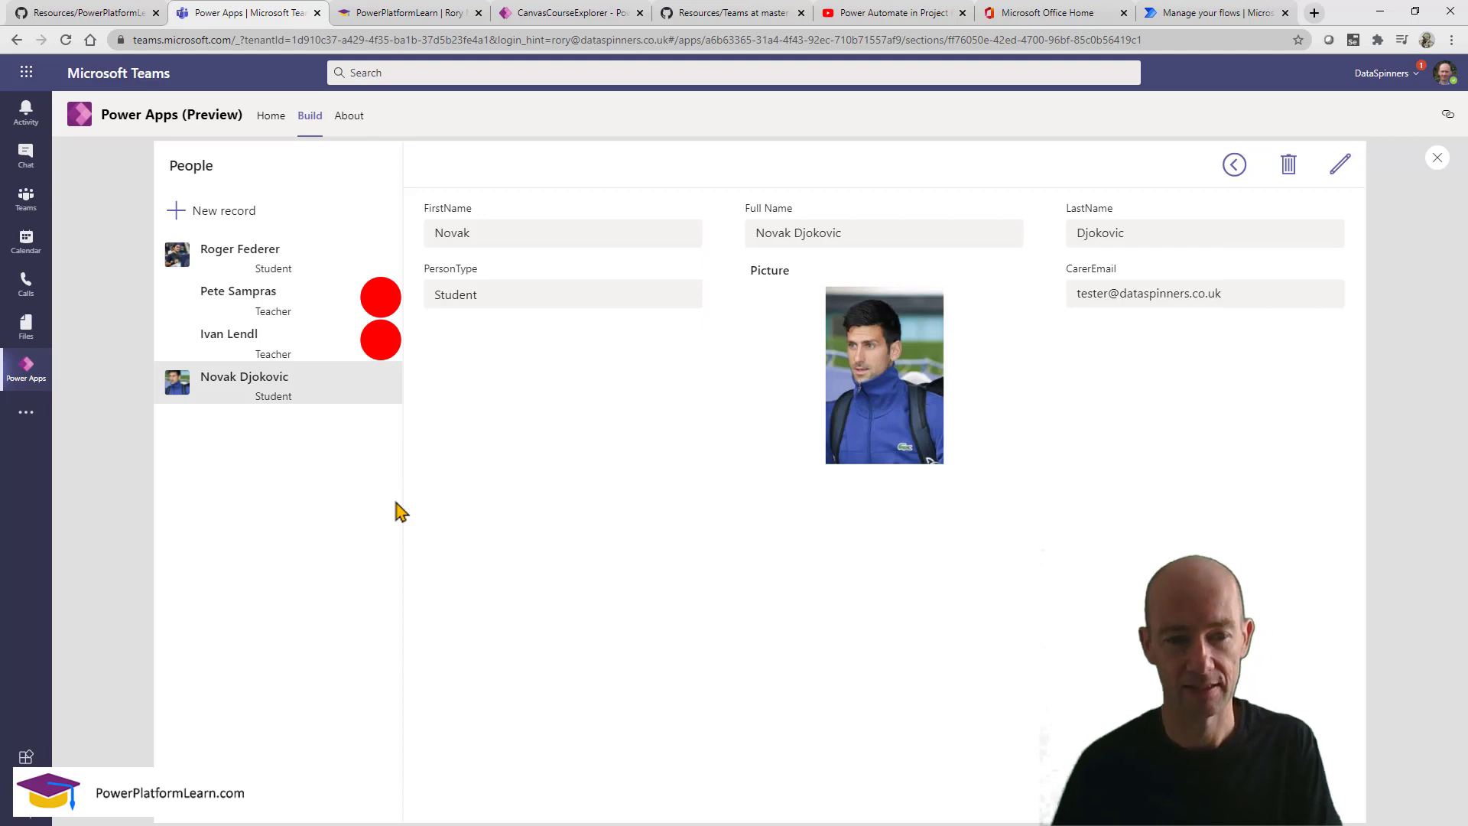
{"action": "left_click", "coordinate": [1437, 159]}
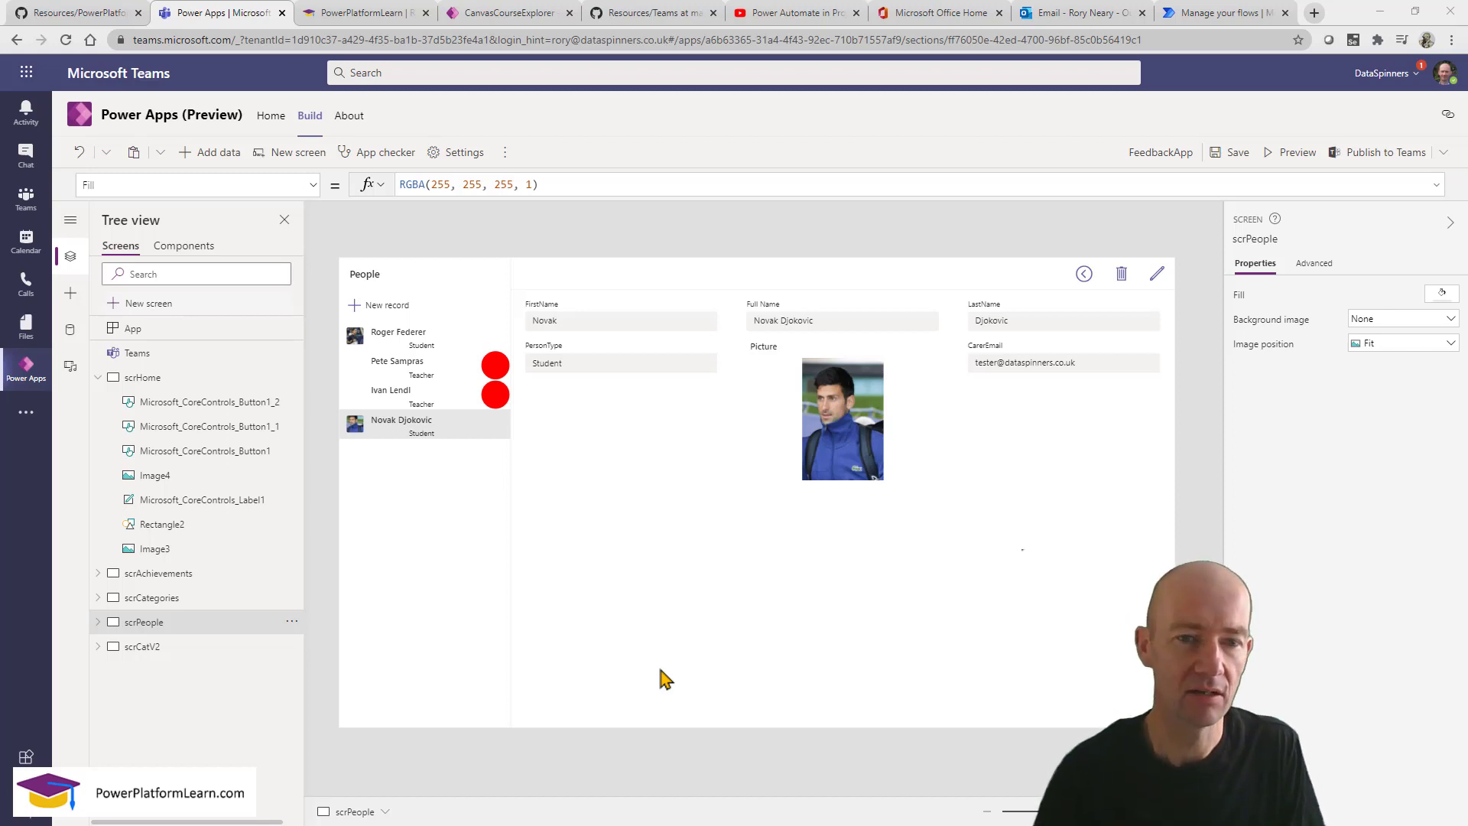
Open scrAchievements and stretch galFeedback to height 638, reaching the screen's bottom edge.
{"action": "left_click", "coordinate": [189, 577]}
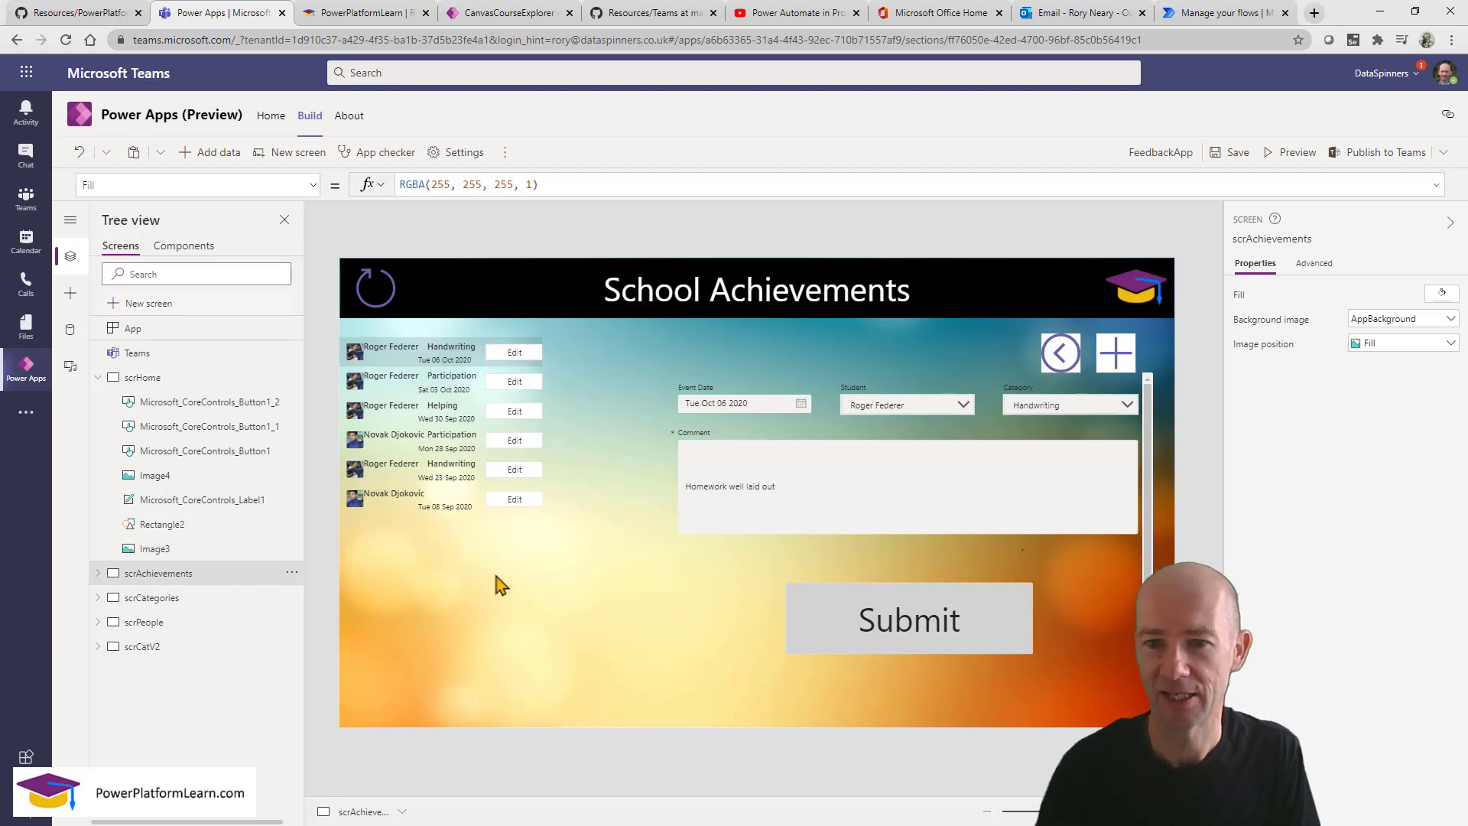
{"action": "left_click", "coordinate": [492, 599]}
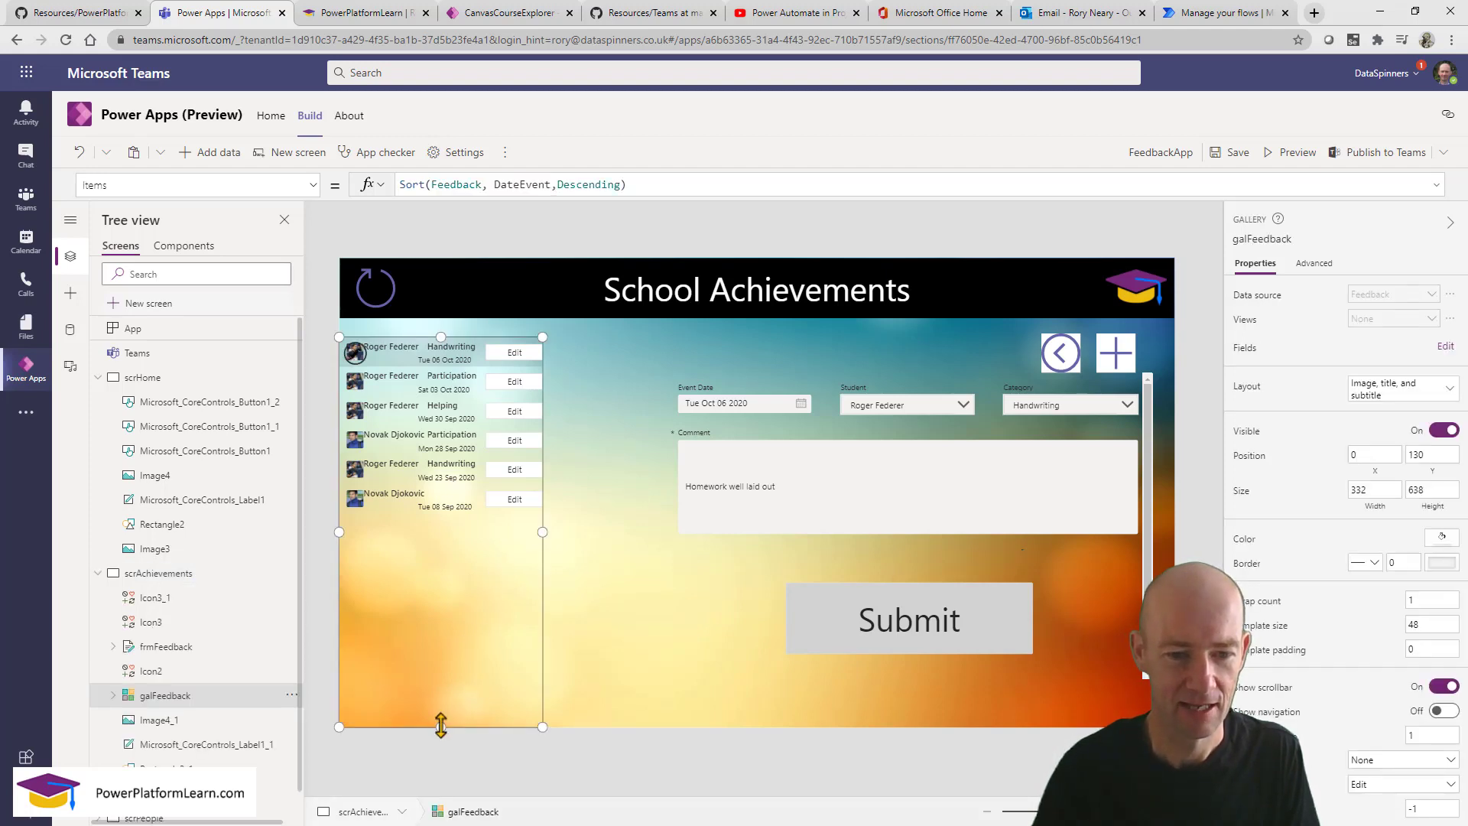
{"action": "left_click_drag", "start_coordinate": [441, 726], "coordinate": [445, 571]}
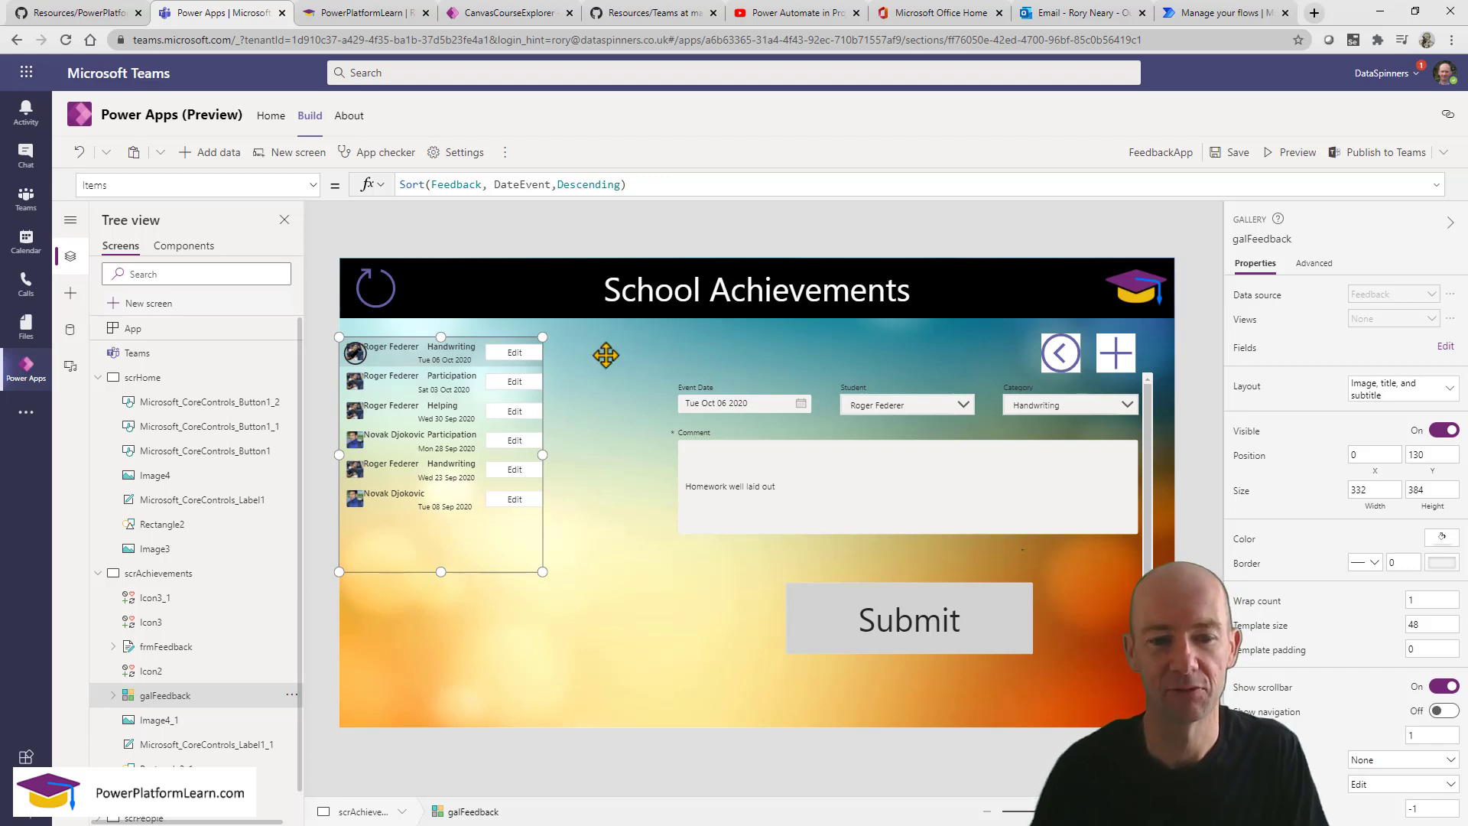
{"action": "left_click_drag", "start_coordinate": [440, 571], "coordinate": [452, 726]}
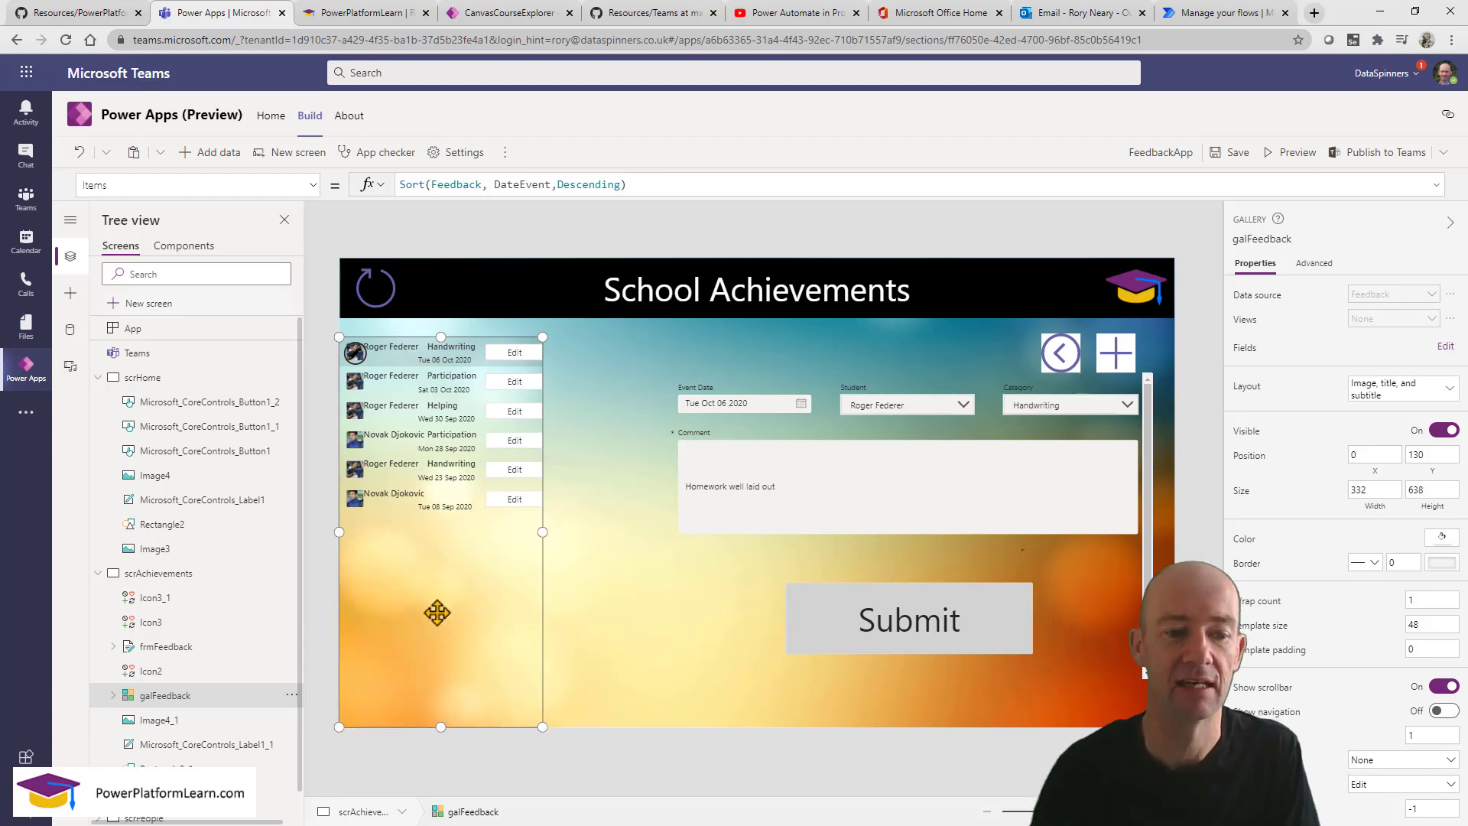
{"action": "left_click", "coordinate": [201, 579]}
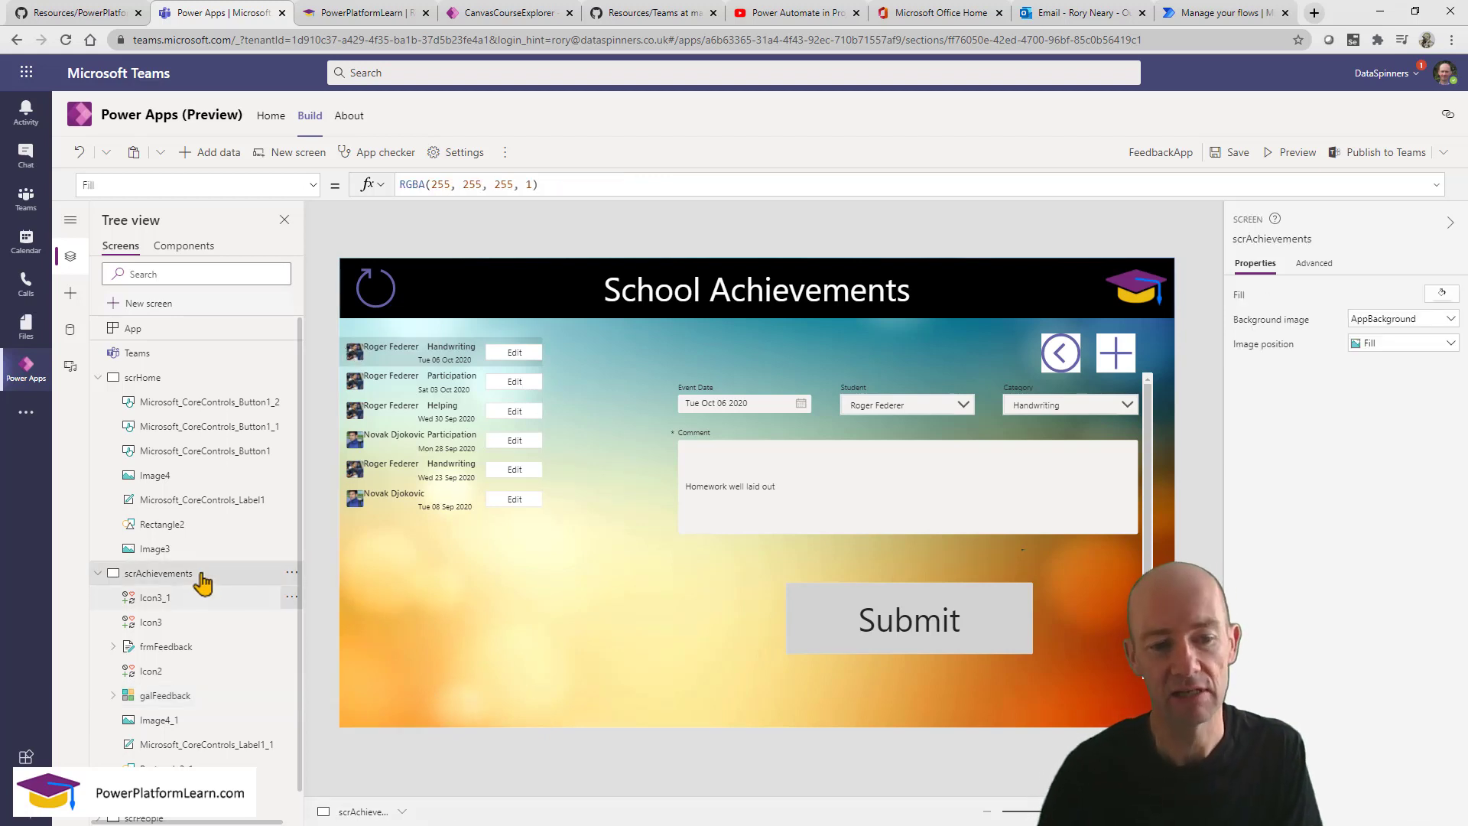
Duplicate the scrAchievements screen as scrAchievements_1.
{"action": "left_click", "coordinate": [292, 573]}
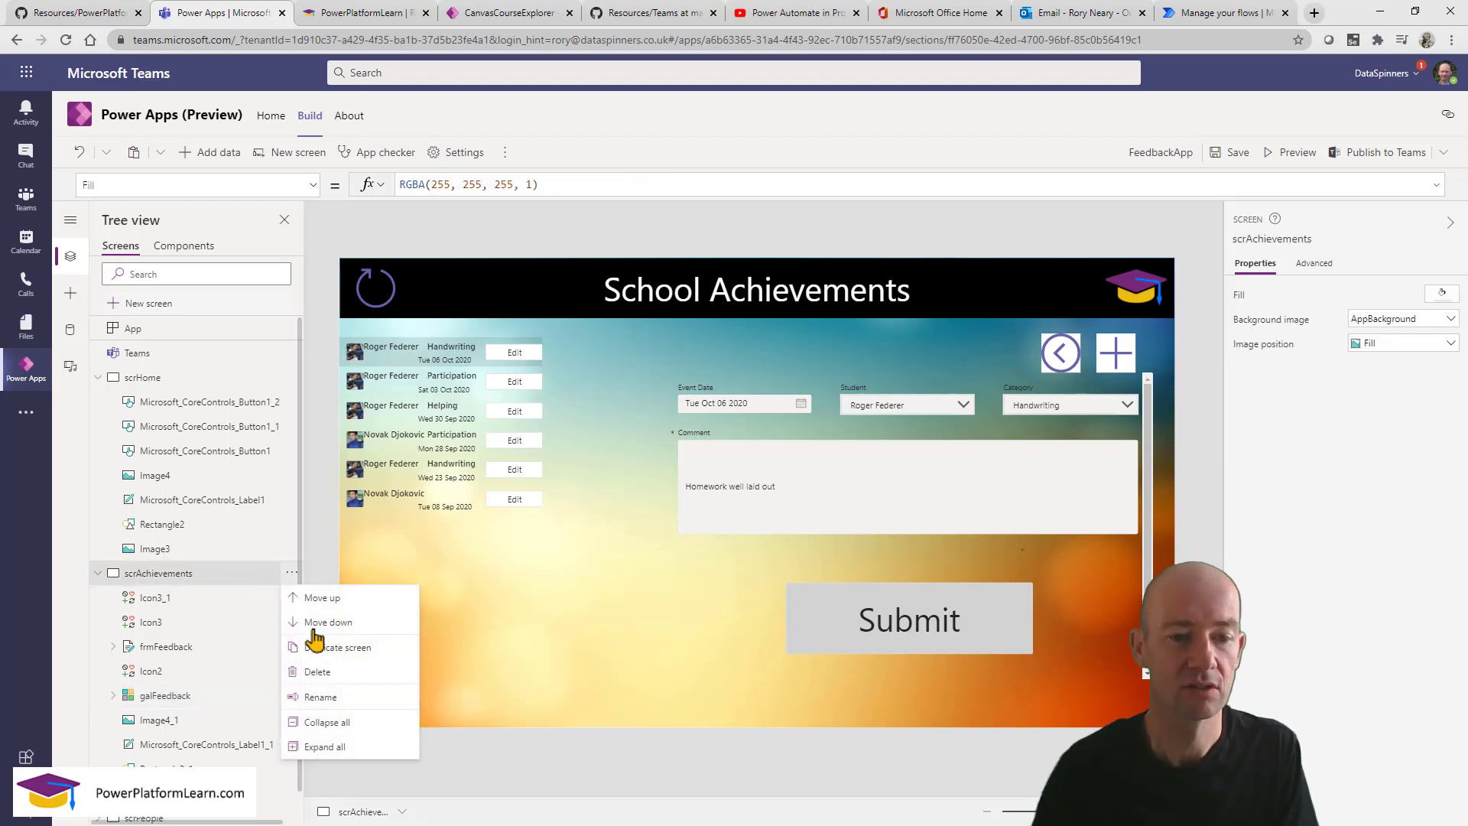
{"action": "left_click", "coordinate": [558, 604]}
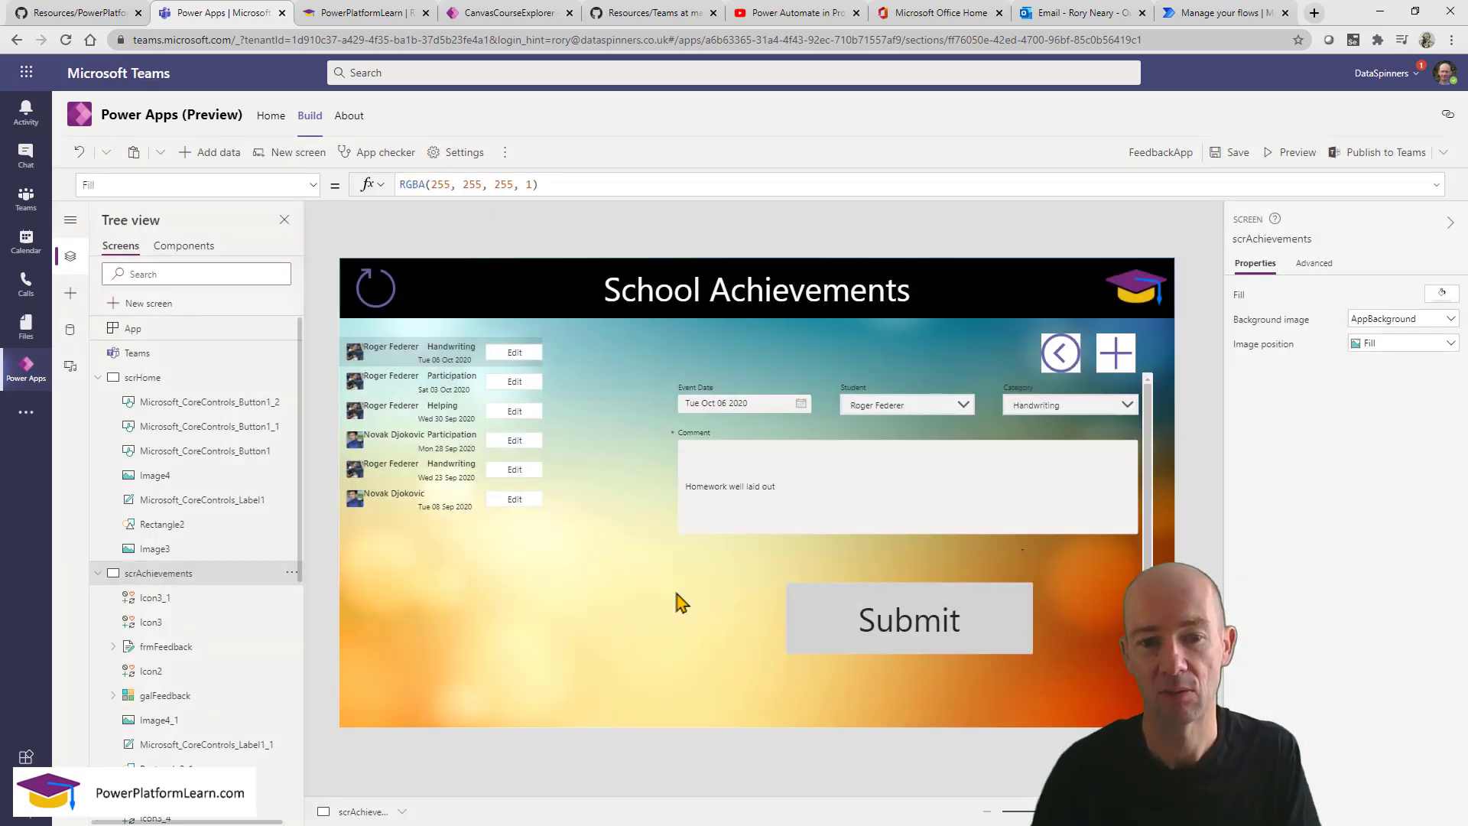
{"action": "scroll", "coordinate": [230, 644], "scroll_direction": "down", "scroll_amount": 2}
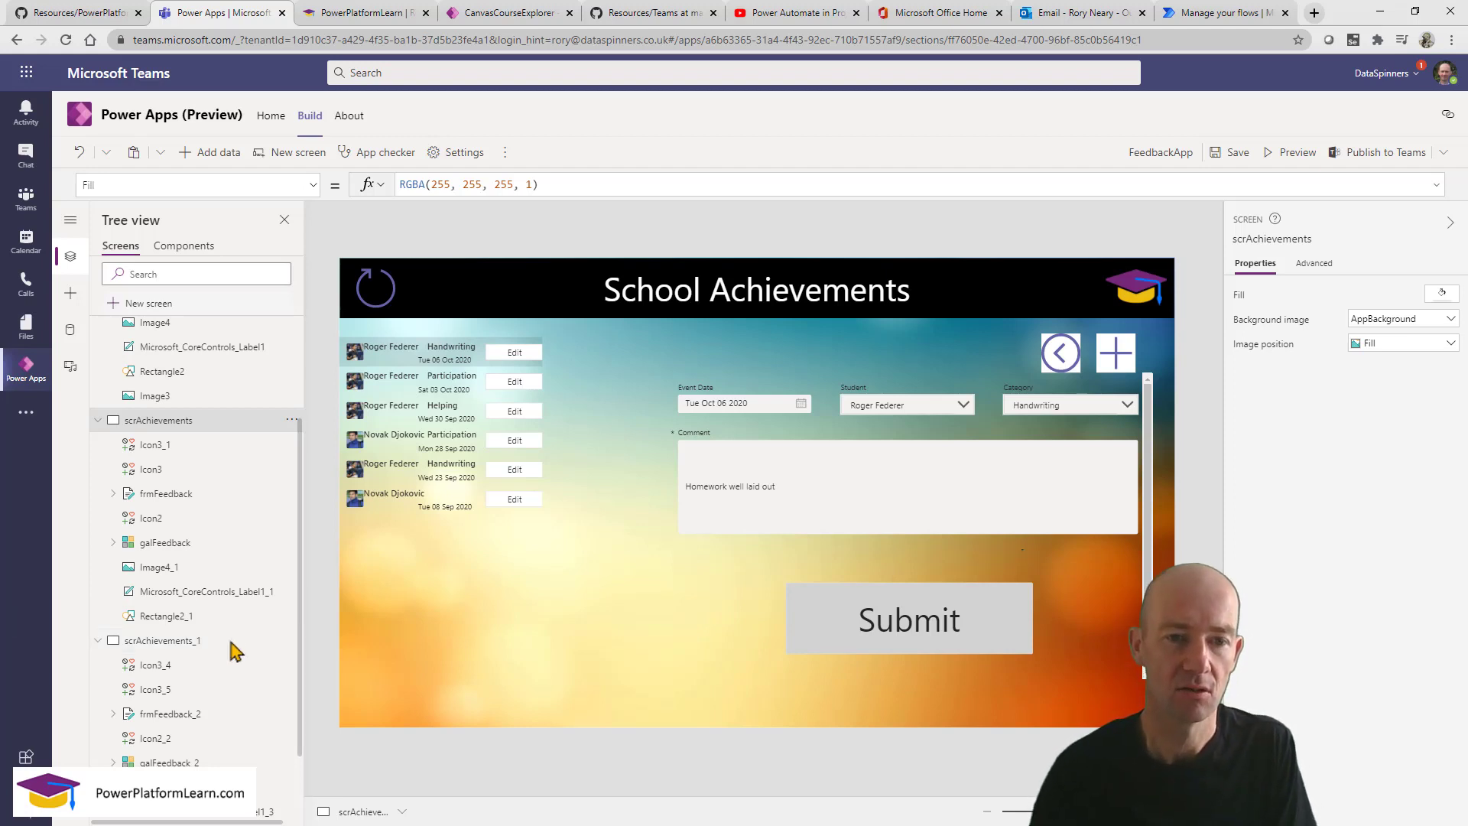
Delete frmFeedback, the add icon, galFeedback and the refresh icon from scrAchievements.
{"action": "left_click", "coordinate": [510, 579]}
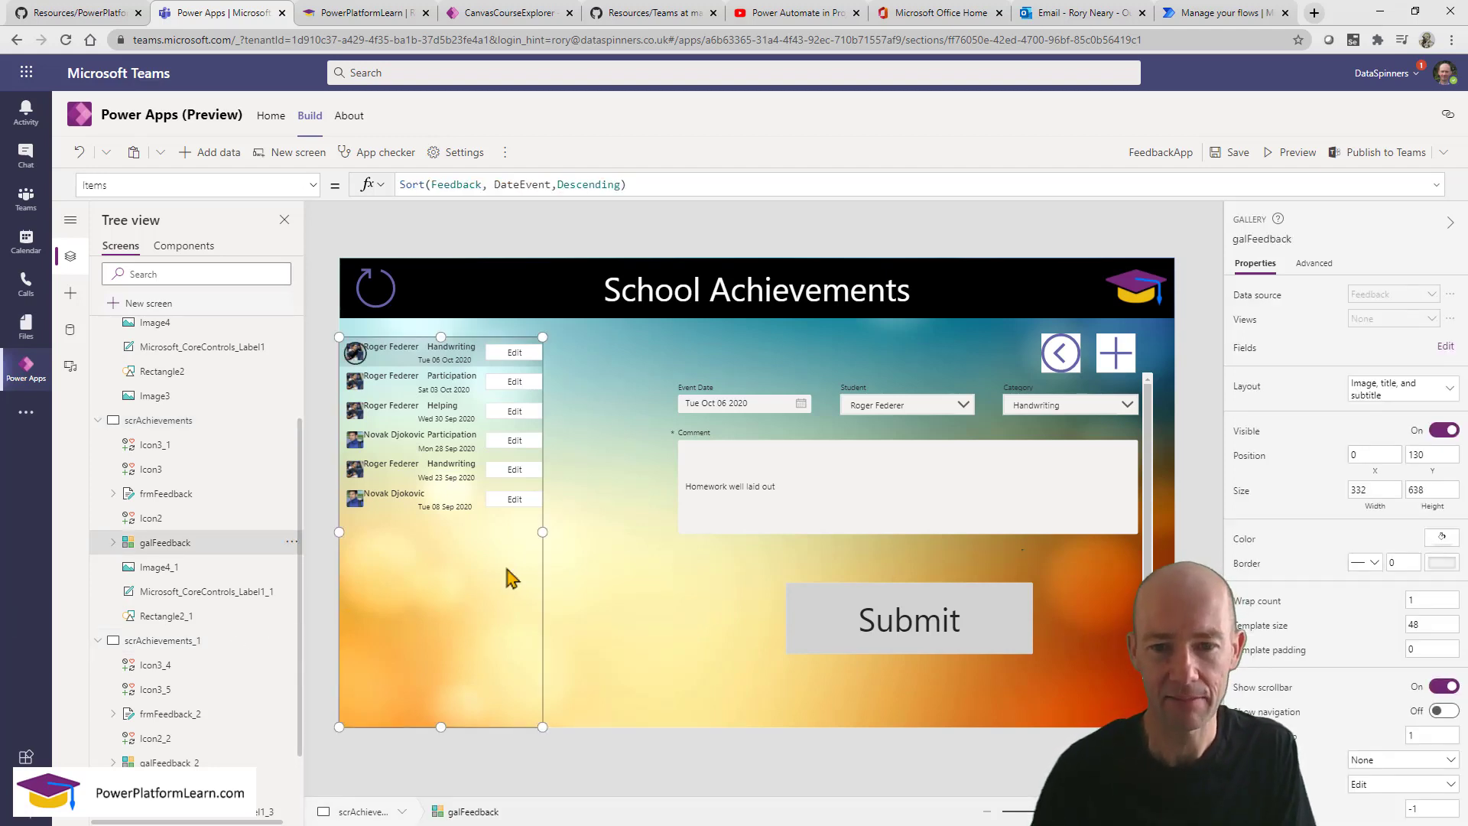
{"action": "left_click_drag", "start_coordinate": [475, 326], "coordinate": [992, 682]}
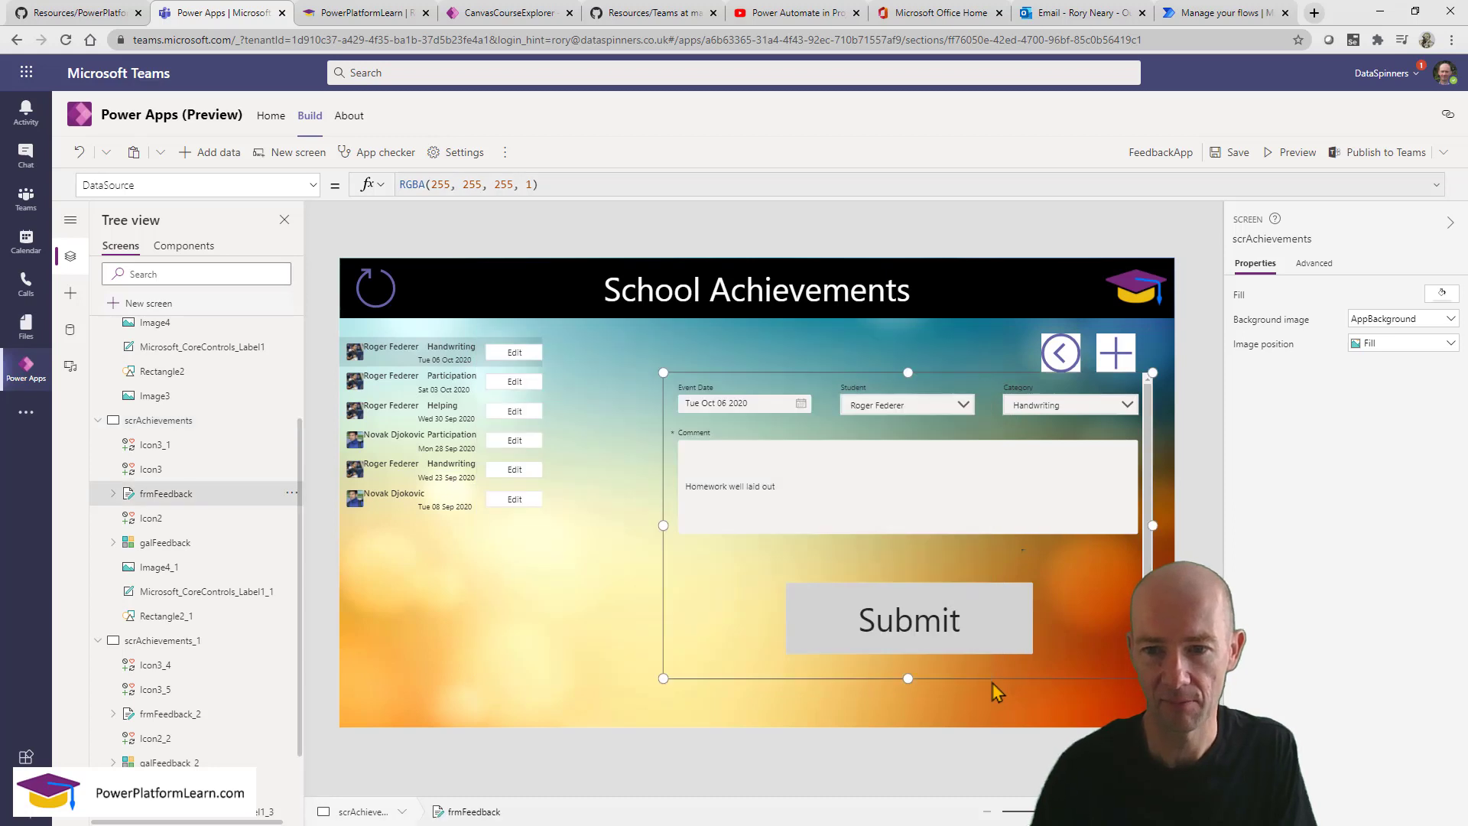
{"action": "key", "text": "Delete"}
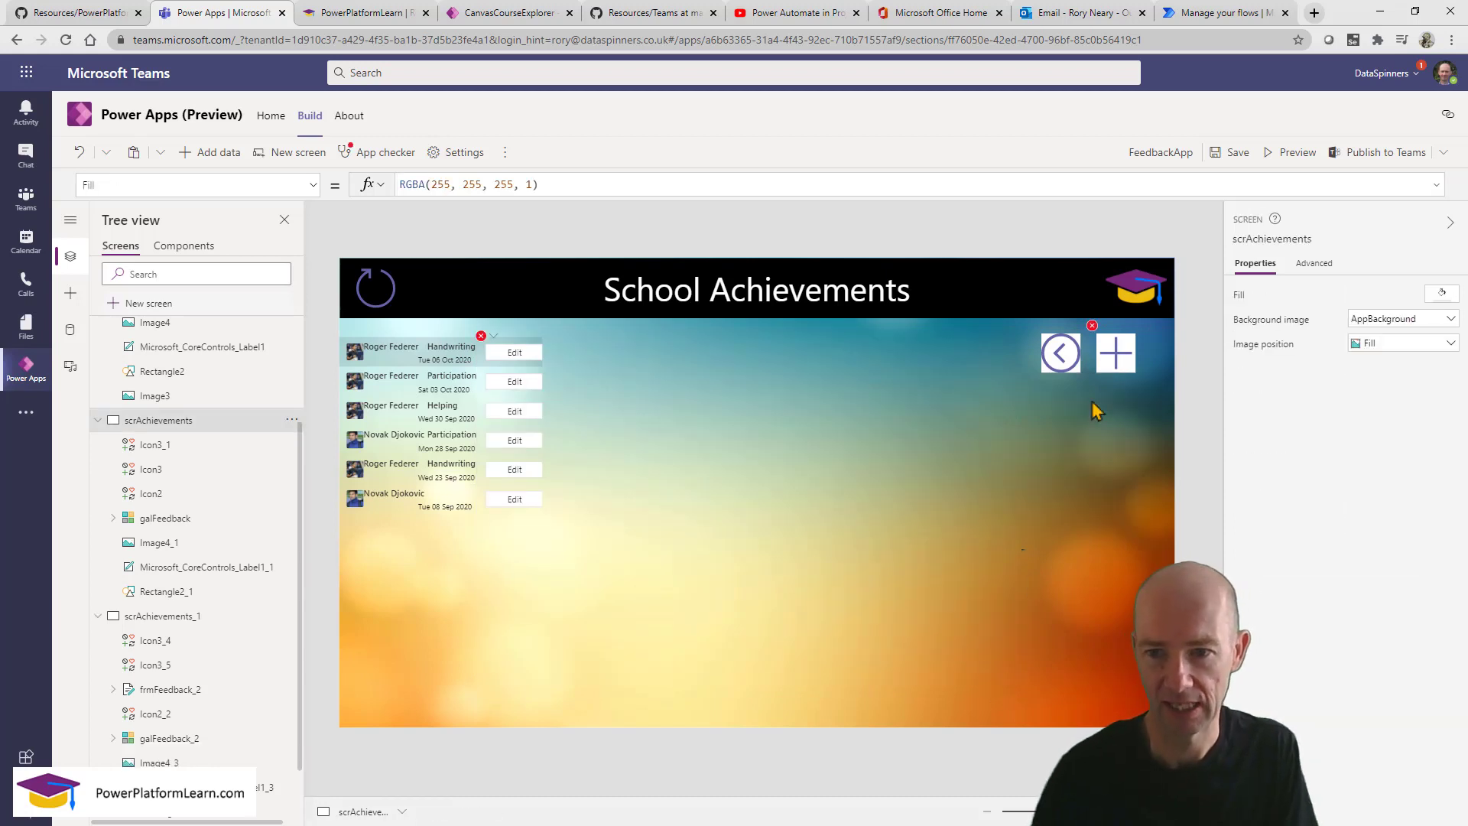
{"action": "left_click", "coordinate": [1113, 353]}
{"action": "key", "text": "Delete"}
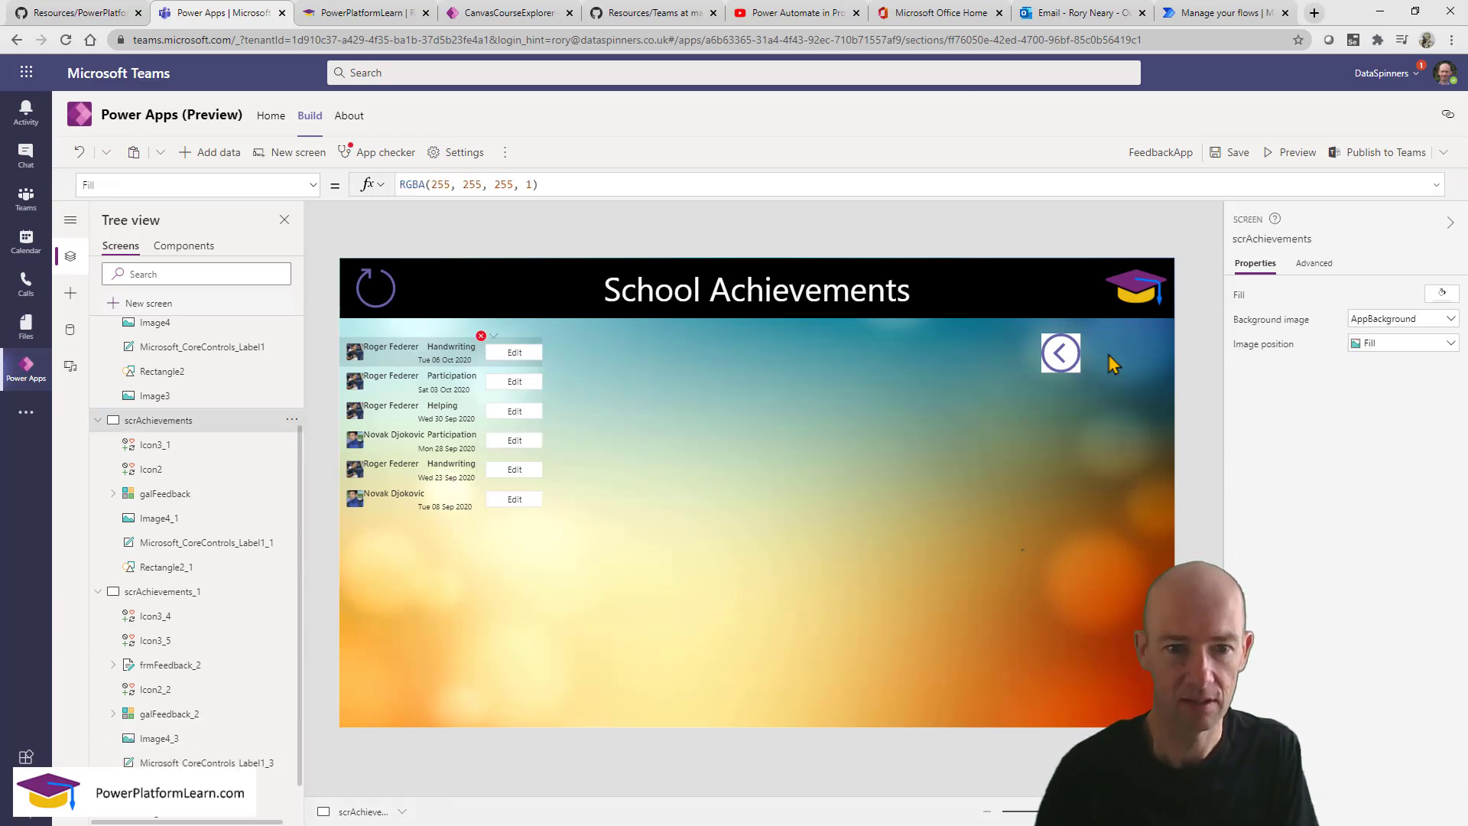
{"action": "left_click", "coordinate": [430, 527]}
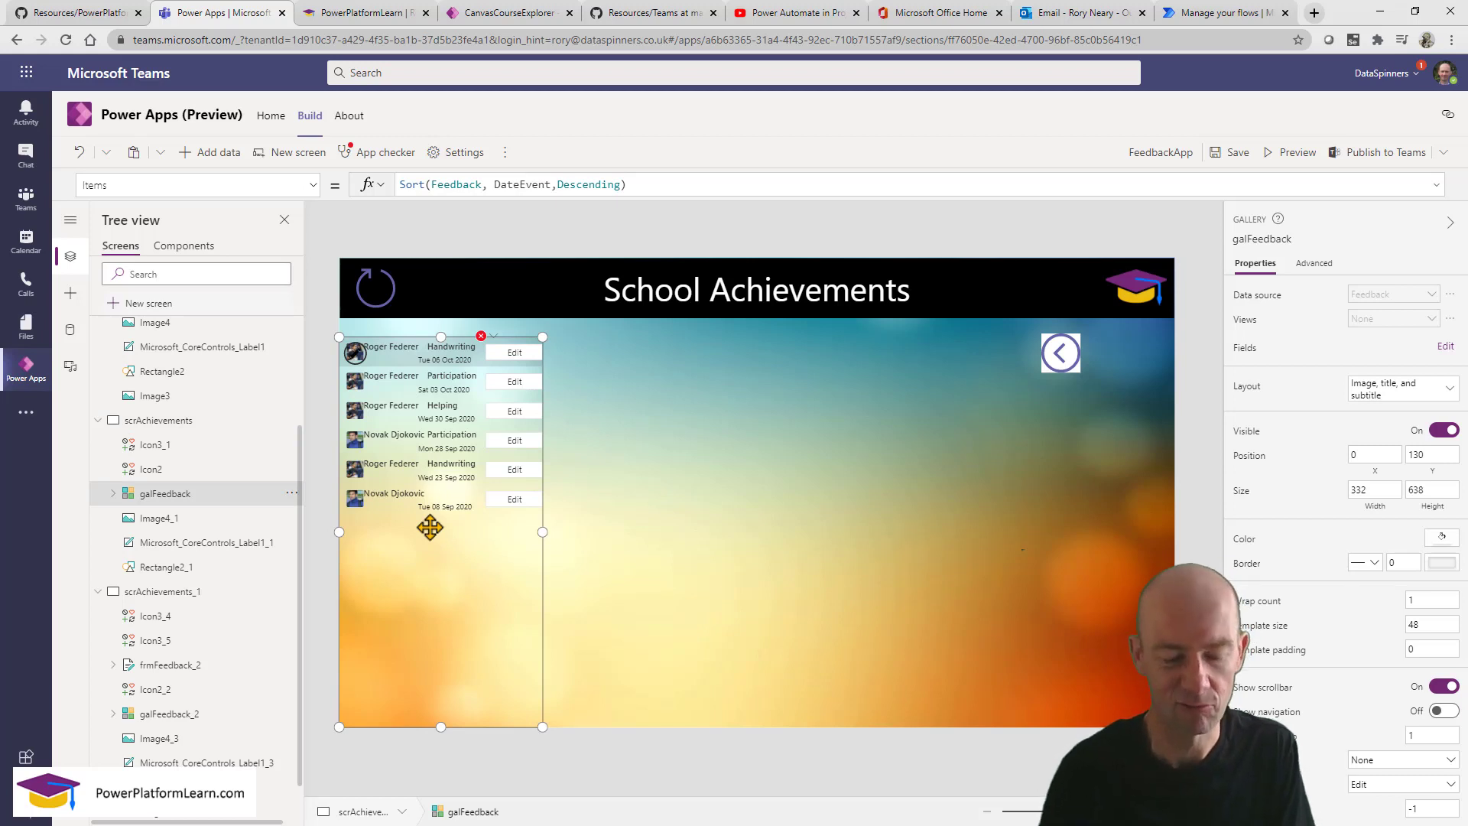
{"action": "key", "text": "Delete"}
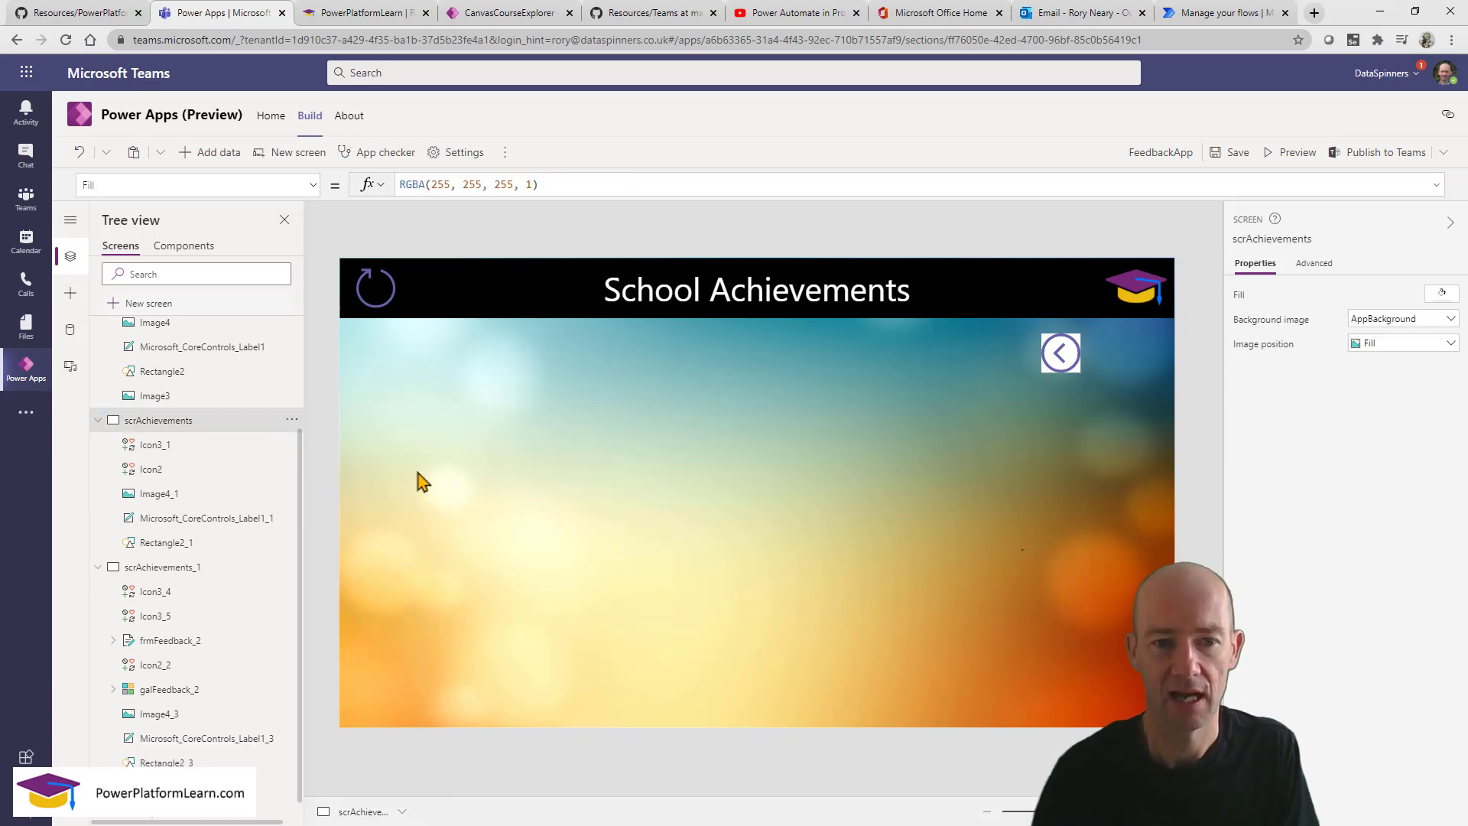
{"action": "left_click", "coordinate": [376, 291]}
{"action": "key", "text": "Delete"}
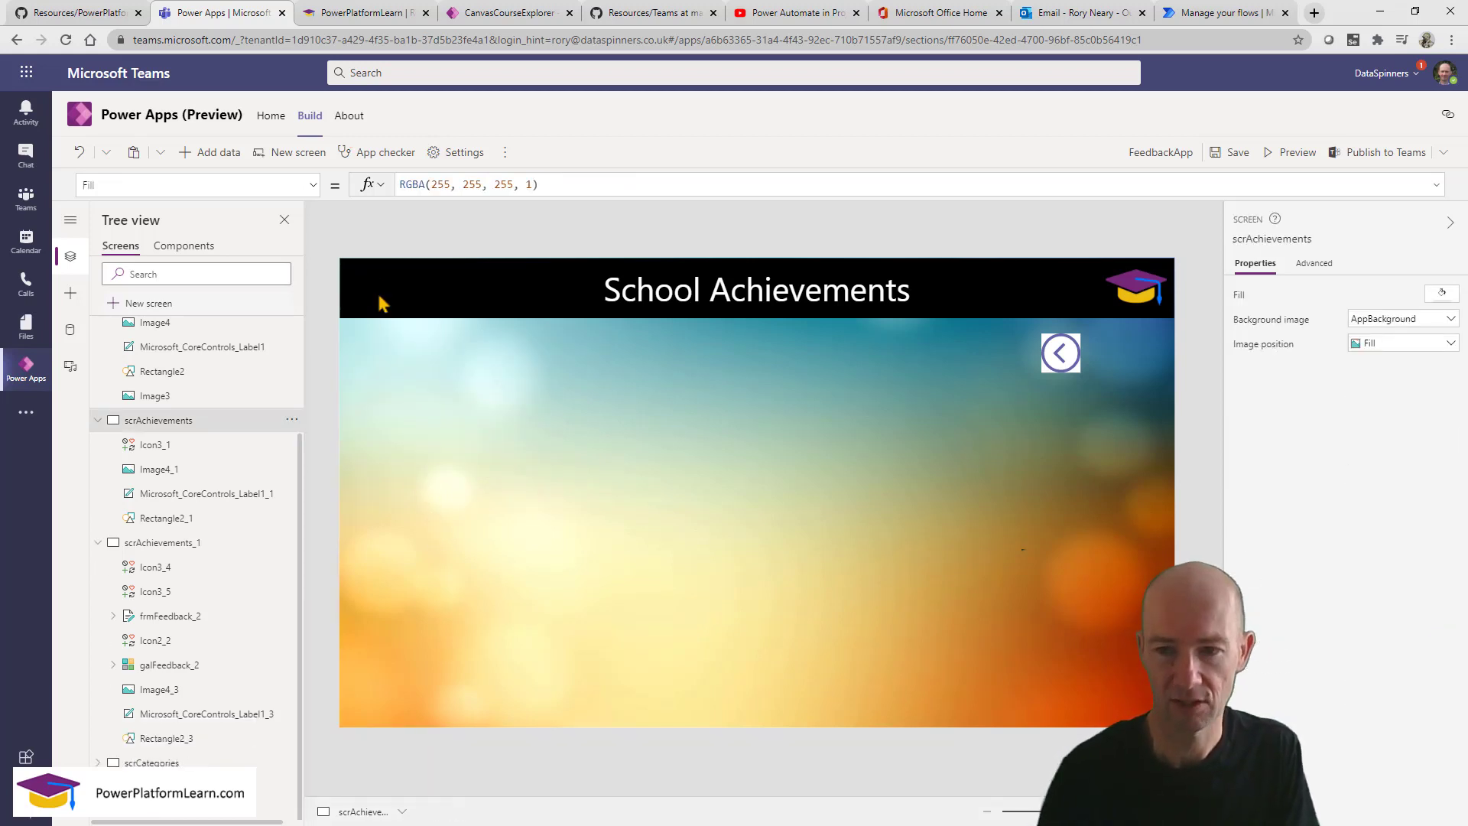
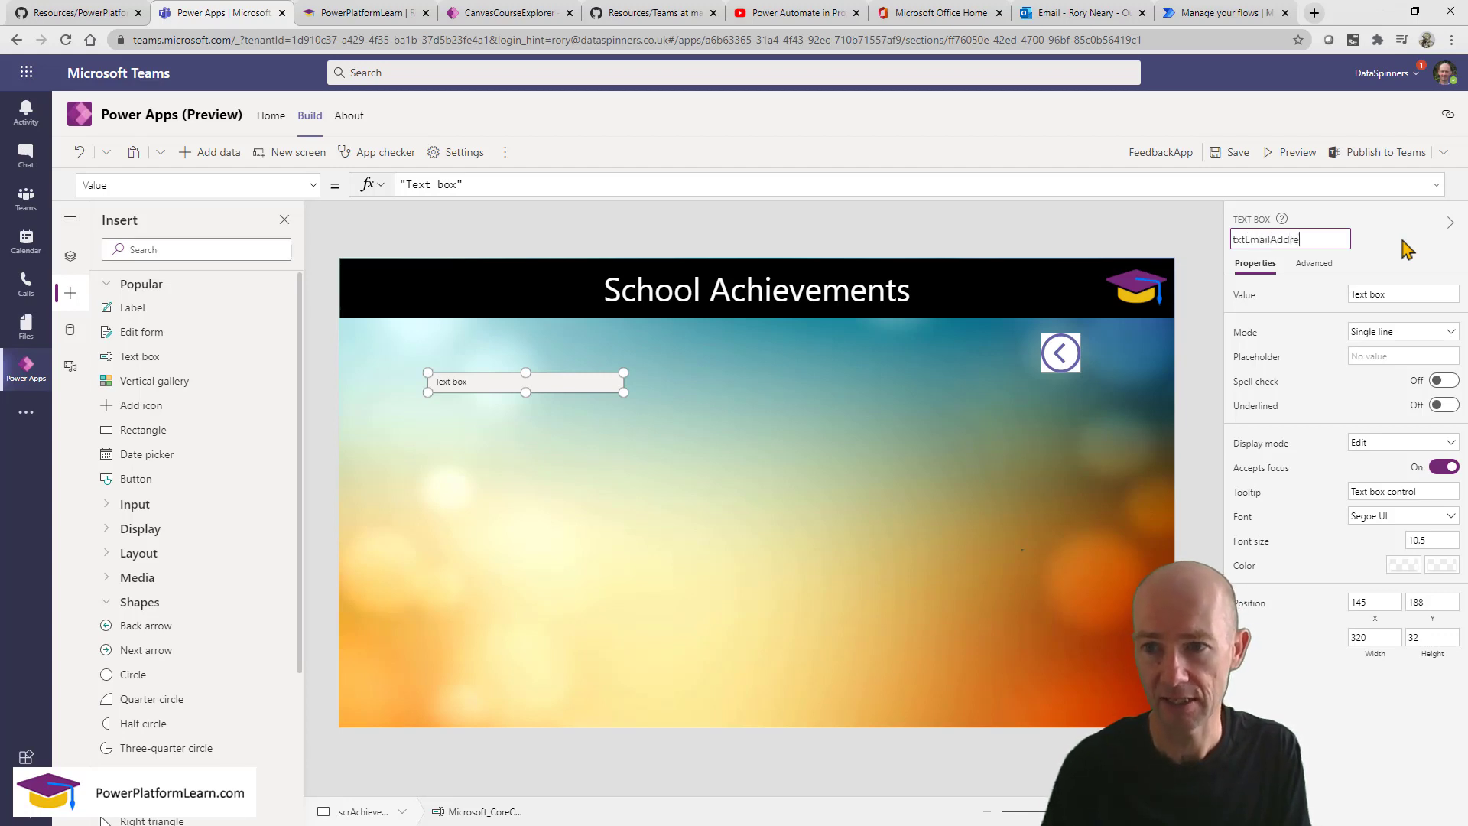
Name the box txtEmailAddress and add a copy below it named txtSubject.
{"action": "key", "text": "Return"}
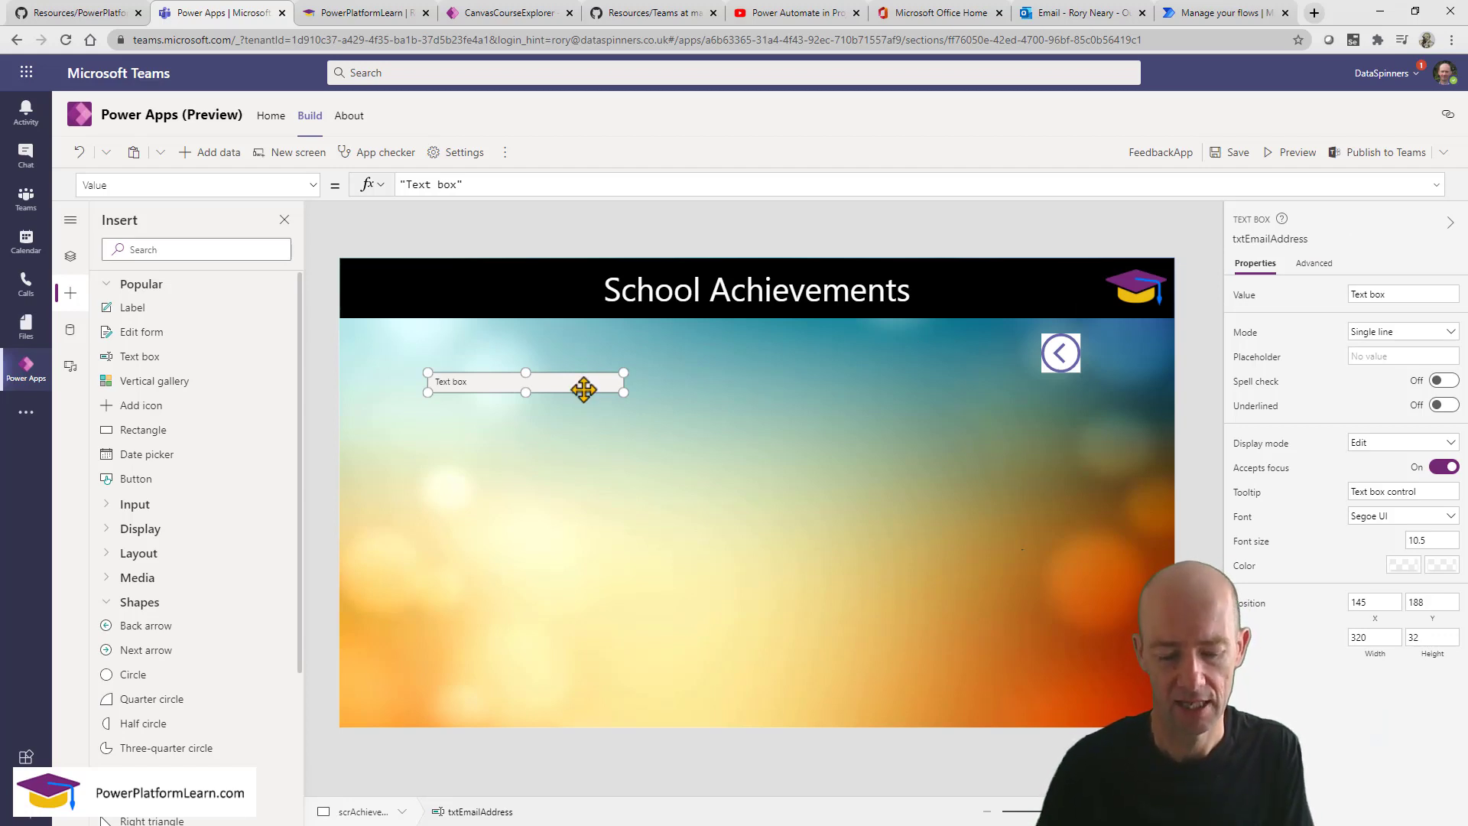
{"action": "key", "text": "ctrl+c"}
{"action": "key", "text": "ctrl+v"}
{"action": "left_click_drag", "start_coordinate": [582, 394], "coordinate": [573, 414]}
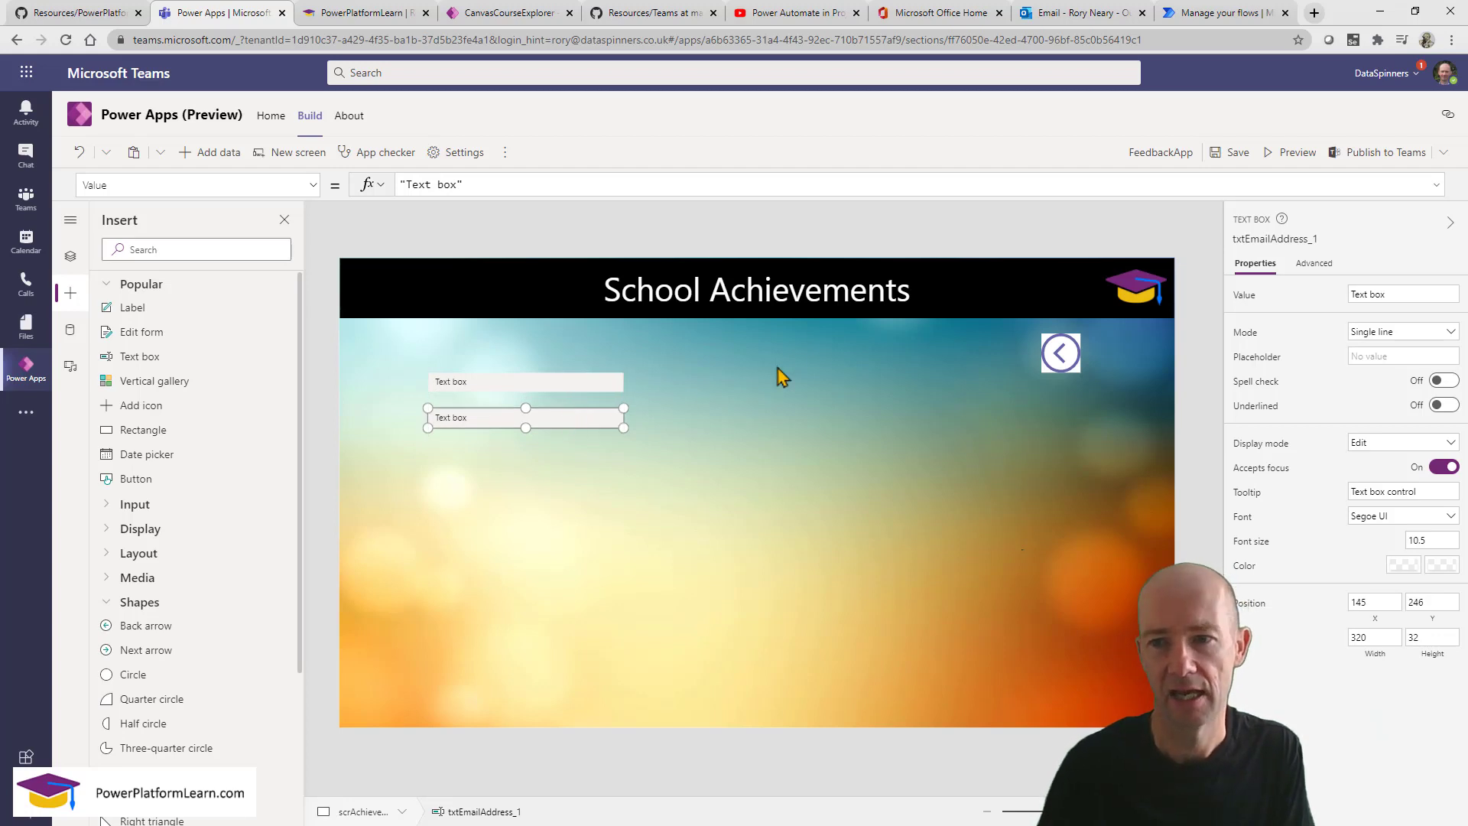
{"action": "left_click", "coordinate": [1330, 239]}
{"action": "type", "text": "txtSubject"}
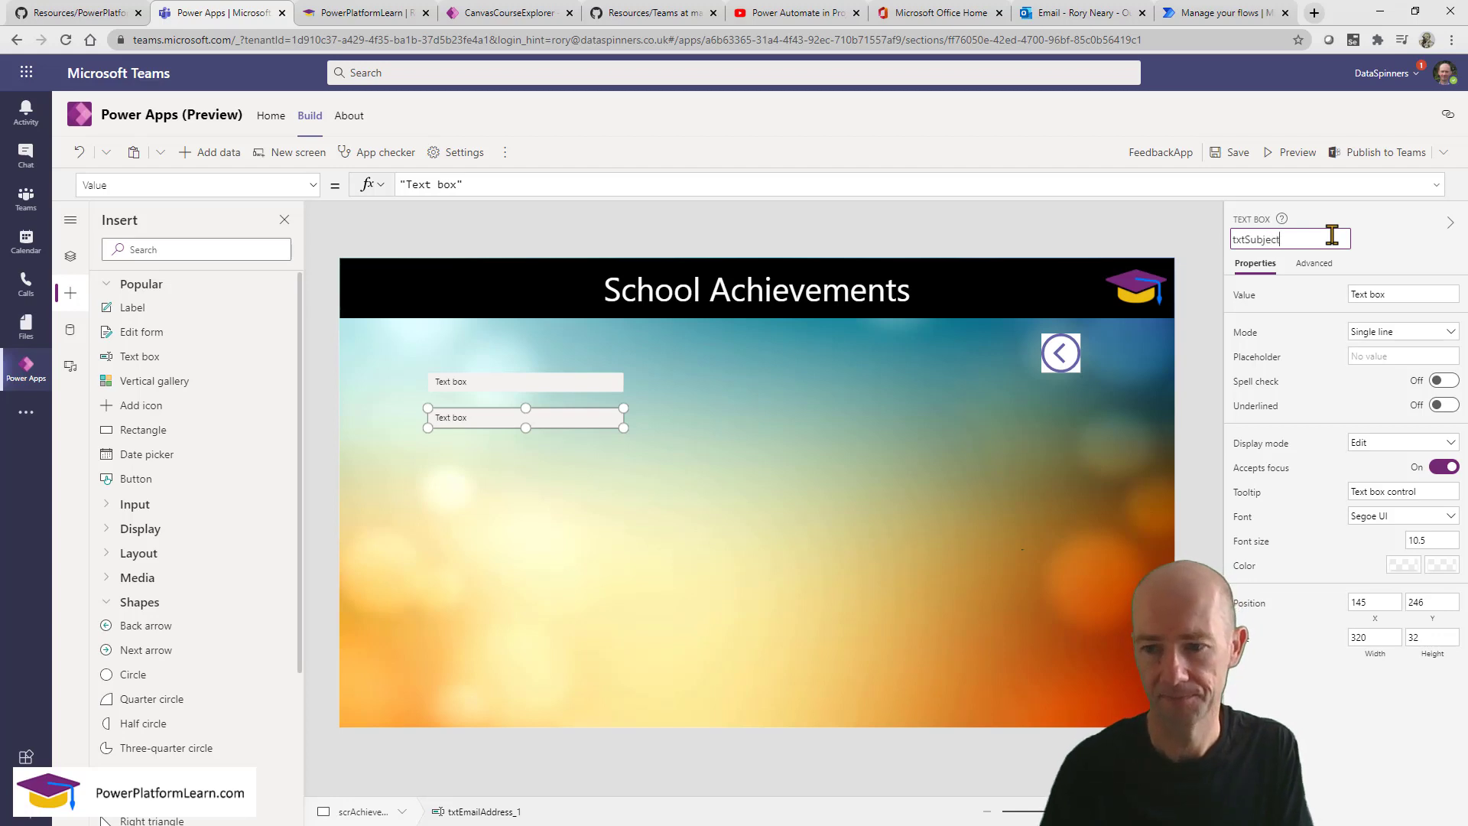
{"action": "key", "text": "Return"}
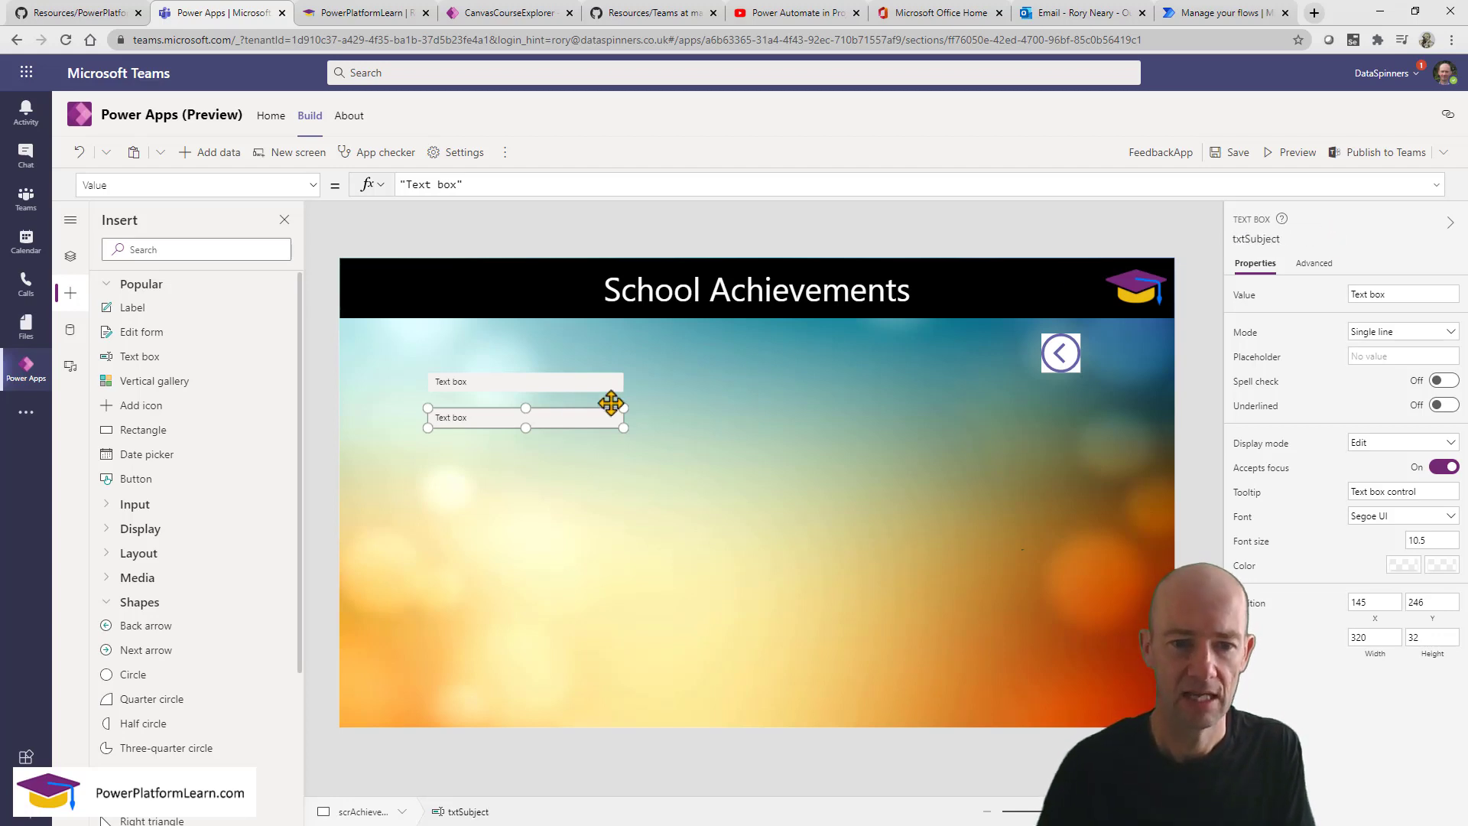
Add a third copy named txtComments below and enlarge it to 926 by 369.
{"action": "key", "text": "ctrl+v"}
{"action": "left_click_drag", "start_coordinate": [544, 431], "coordinate": [533, 451]}
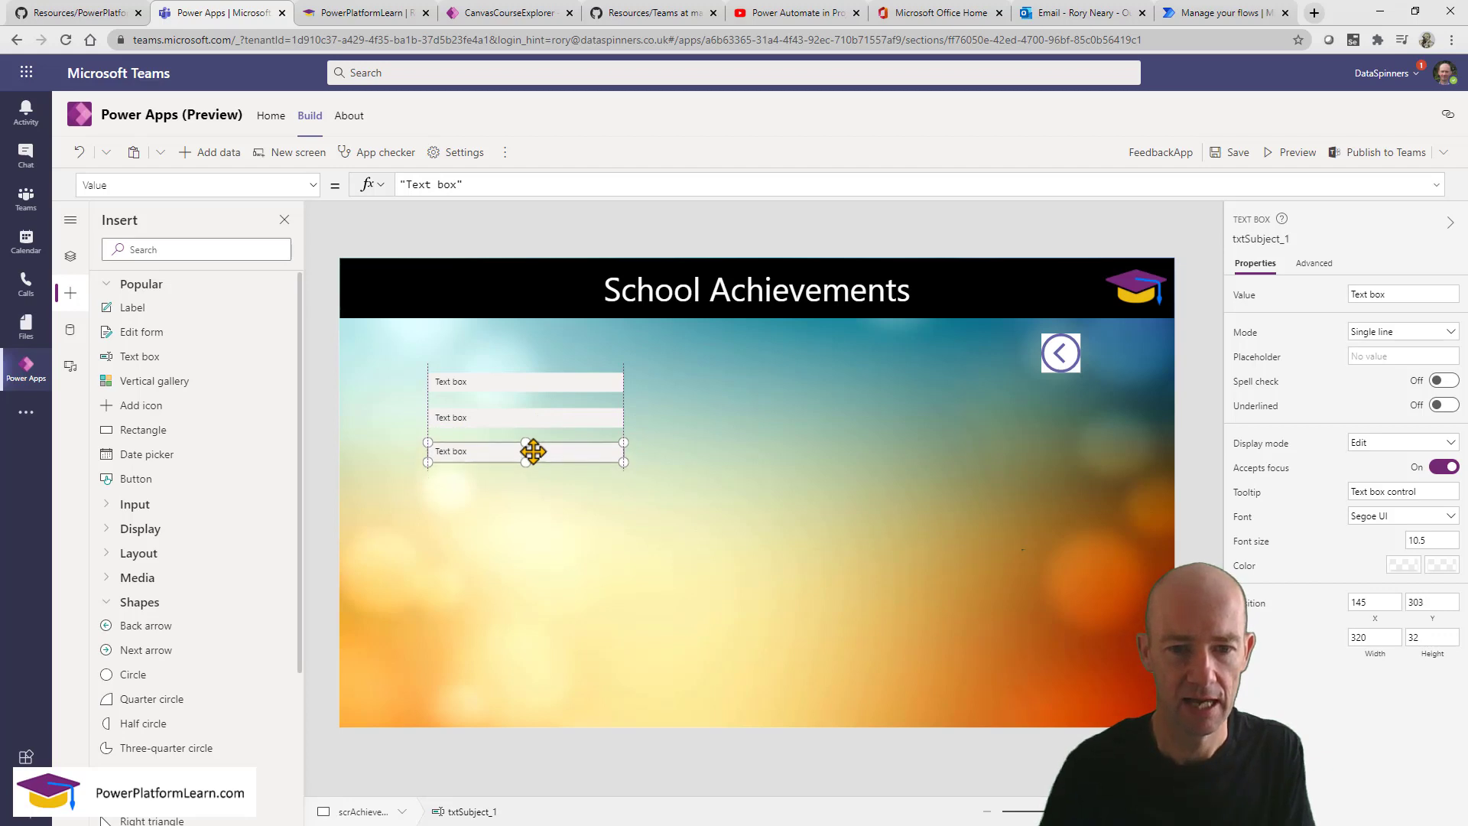
{"action": "left_click", "coordinate": [1298, 238]}
{"action": "type", "text": "txtComments"}
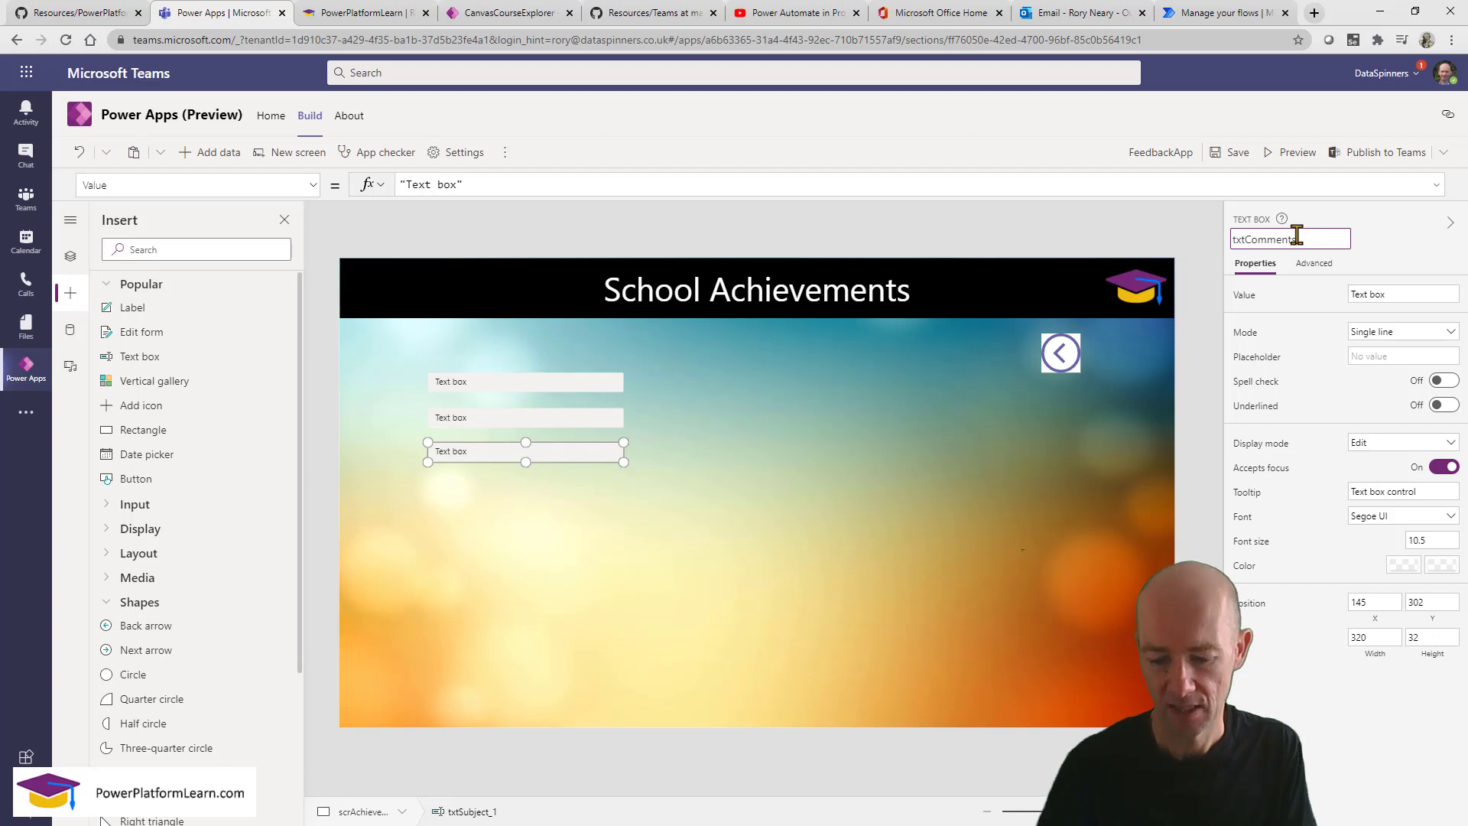
{"action": "key", "text": "Return"}
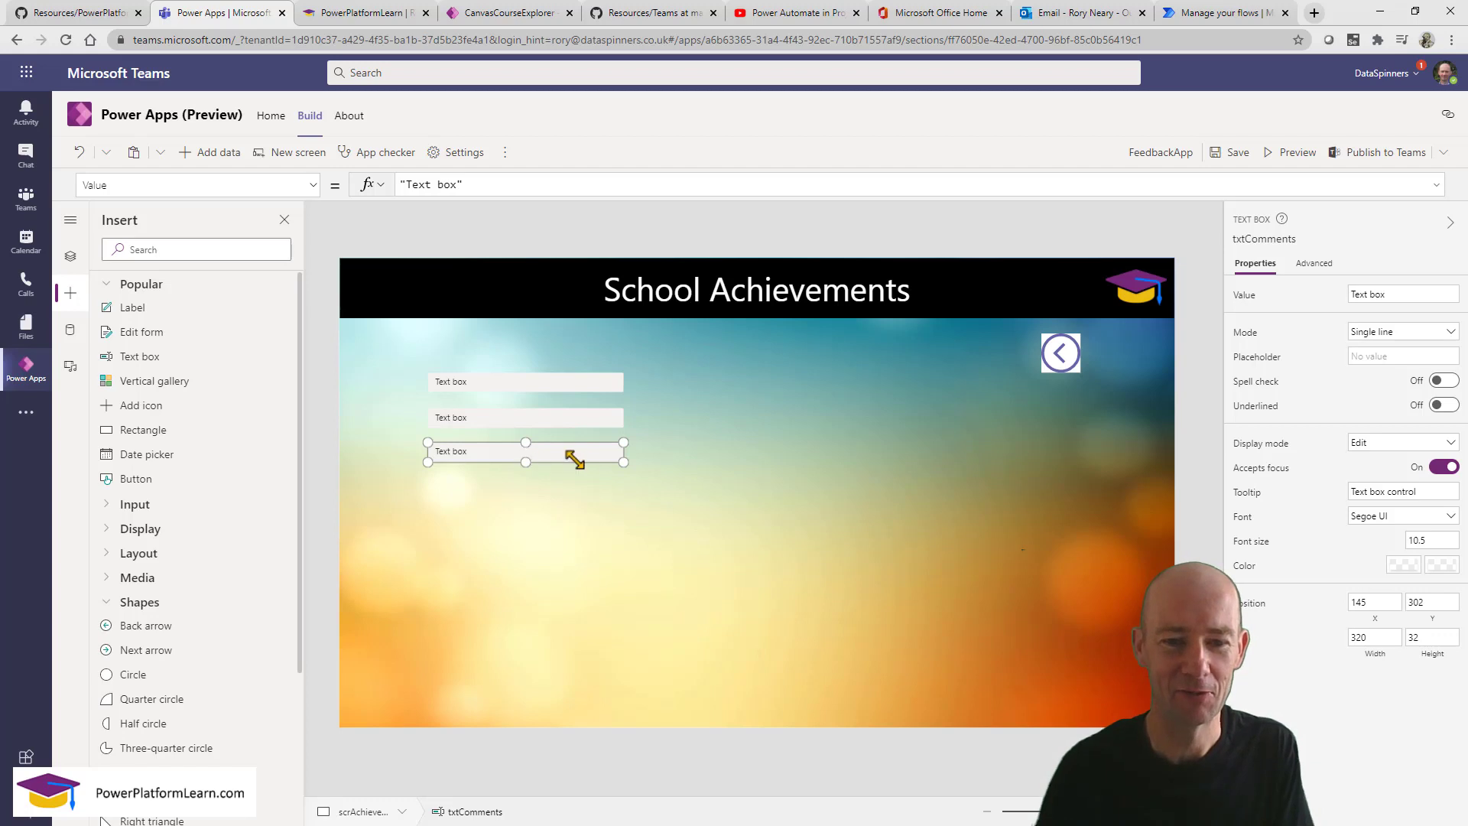
{"action": "left_click_drag", "start_coordinate": [623, 460], "coordinate": [992, 667]}
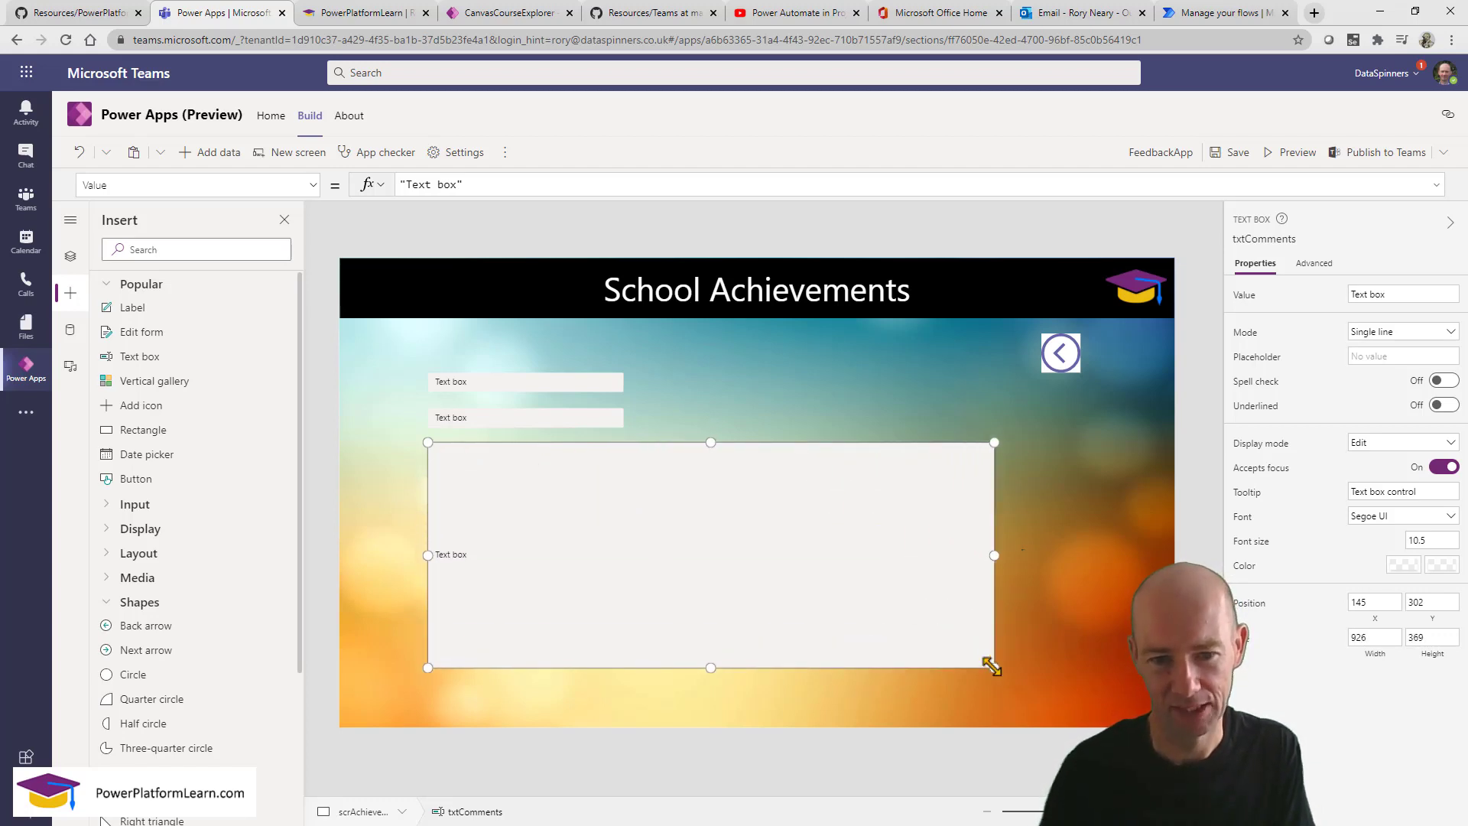
Set txtSubject's default text to "You child has had an achievement".
{"action": "left_click", "coordinate": [572, 419]}
{"action": "left_click", "coordinate": [569, 382]}
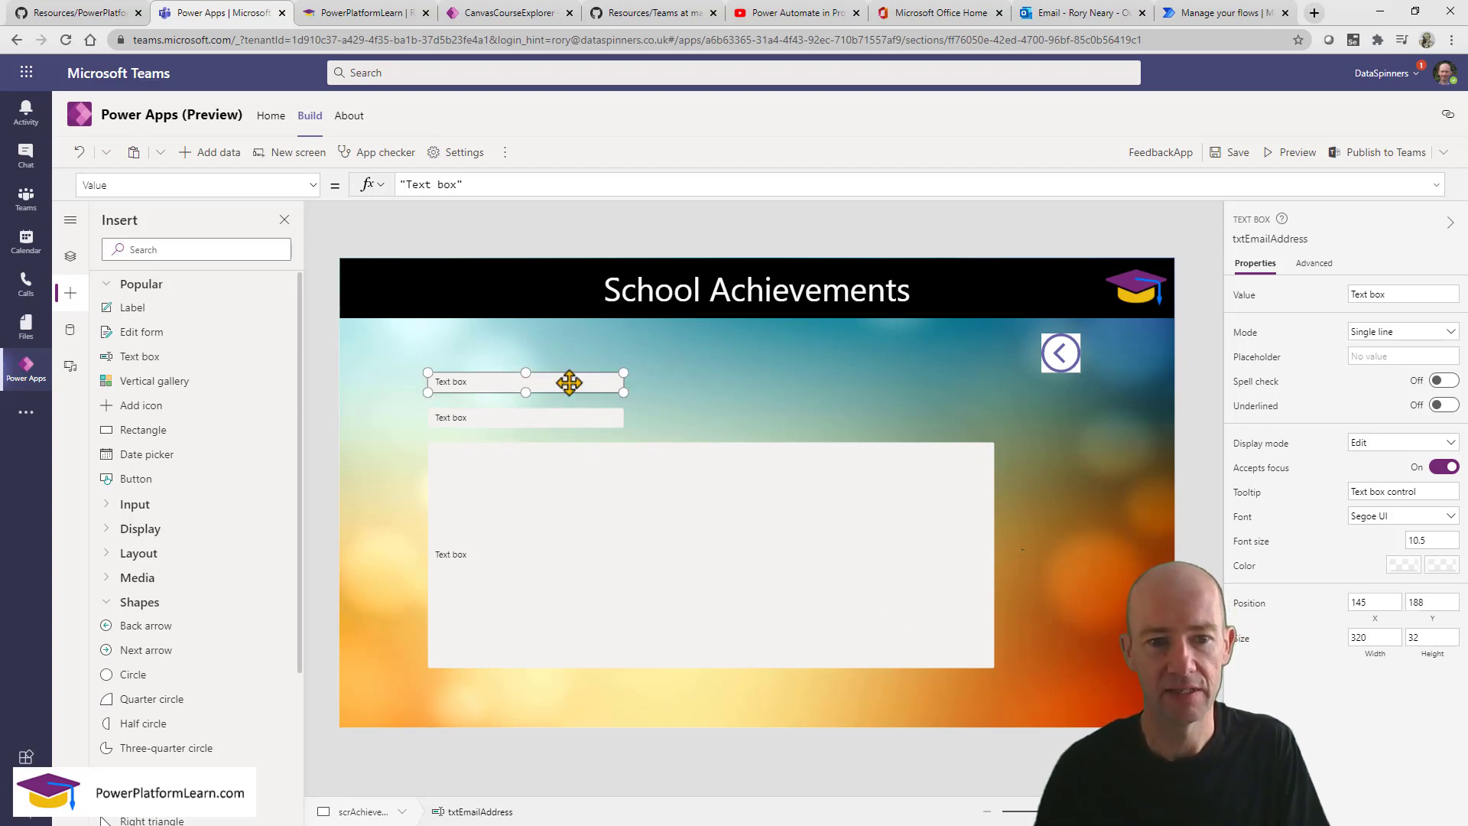
{"action": "left_click", "coordinate": [552, 420]}
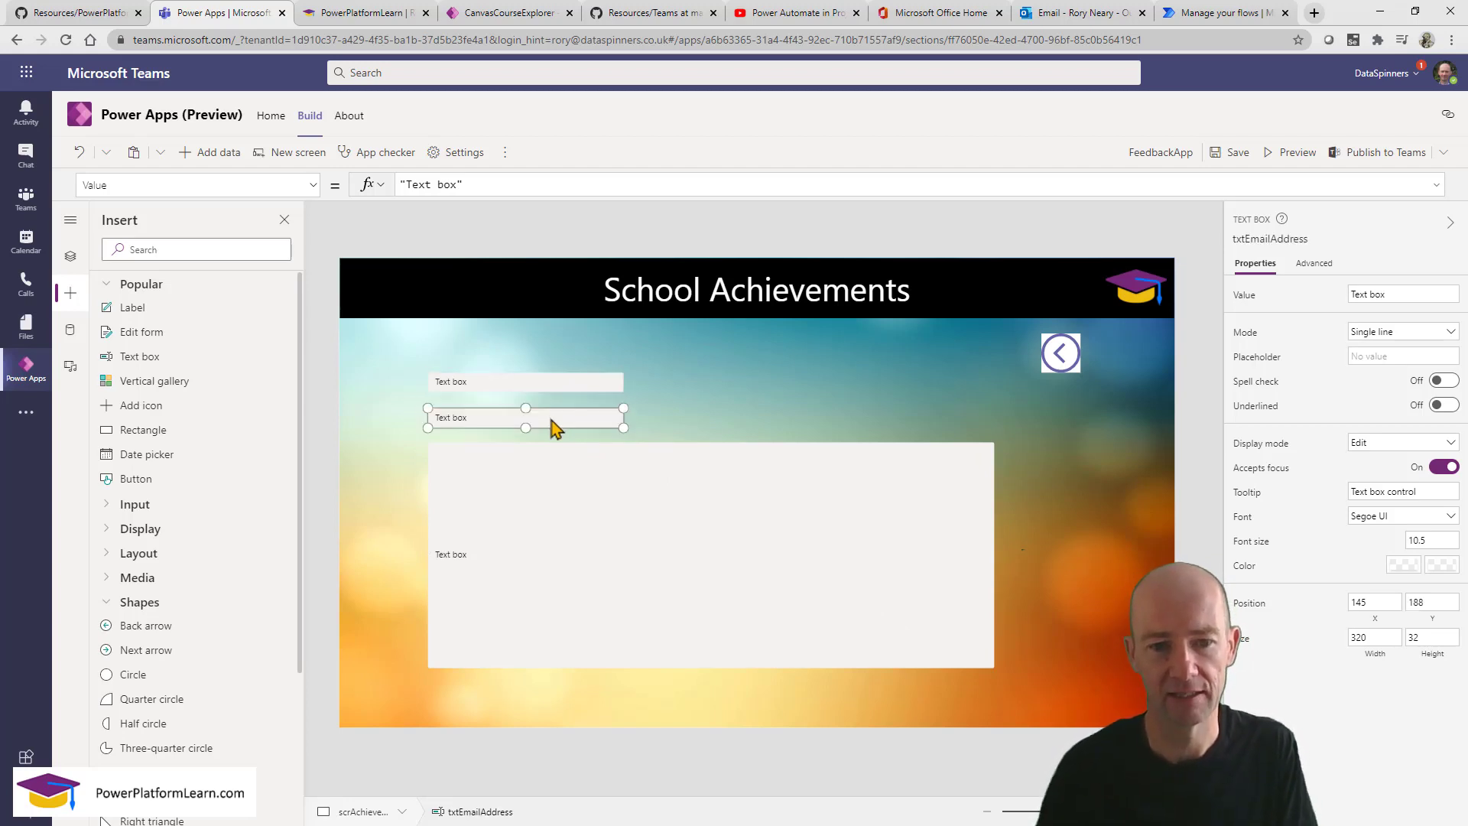
{"action": "left_click", "coordinate": [457, 184]}
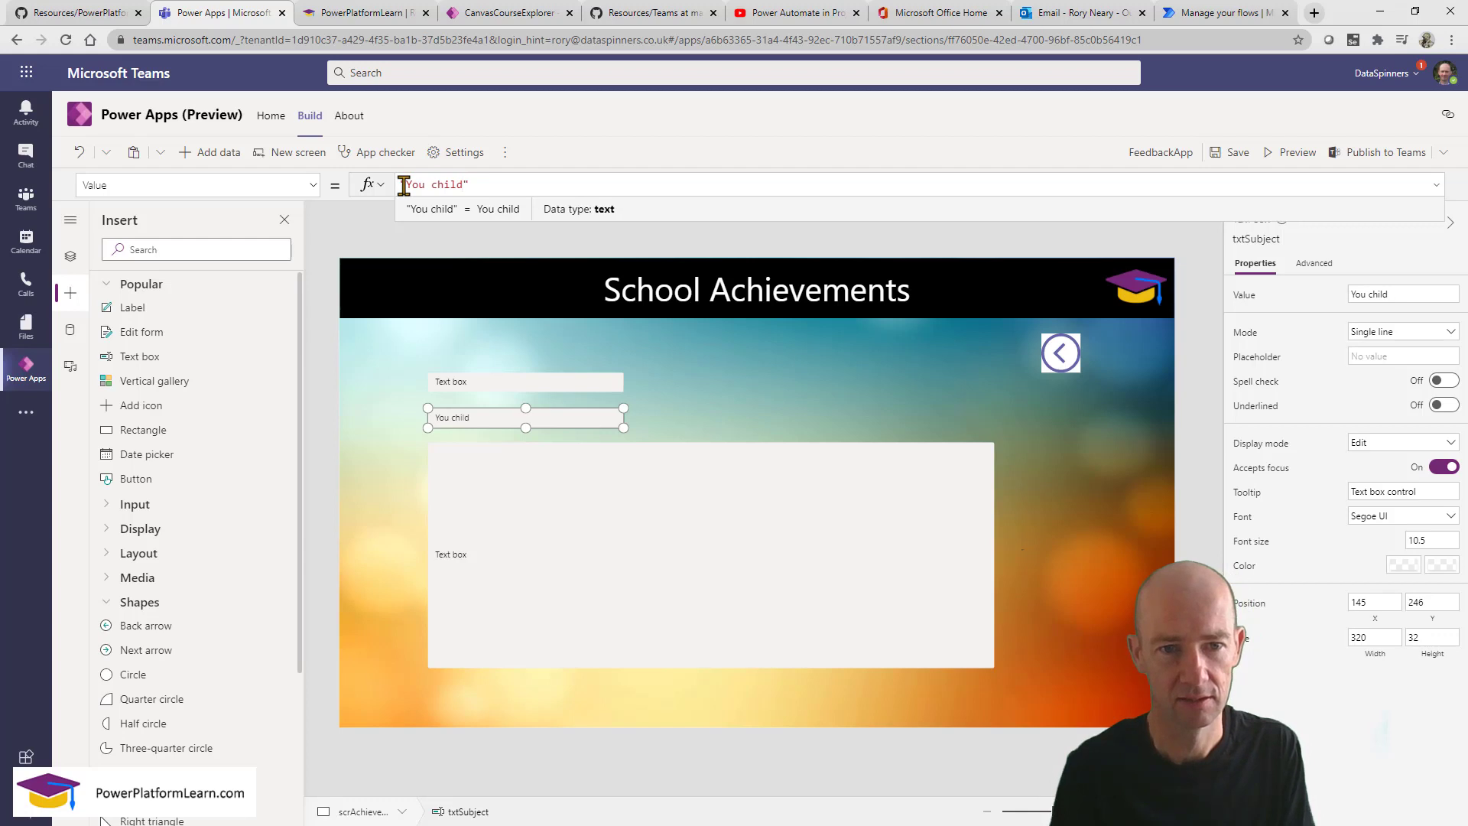
{"action": "type", "text": "\"You child has had an achievement"}
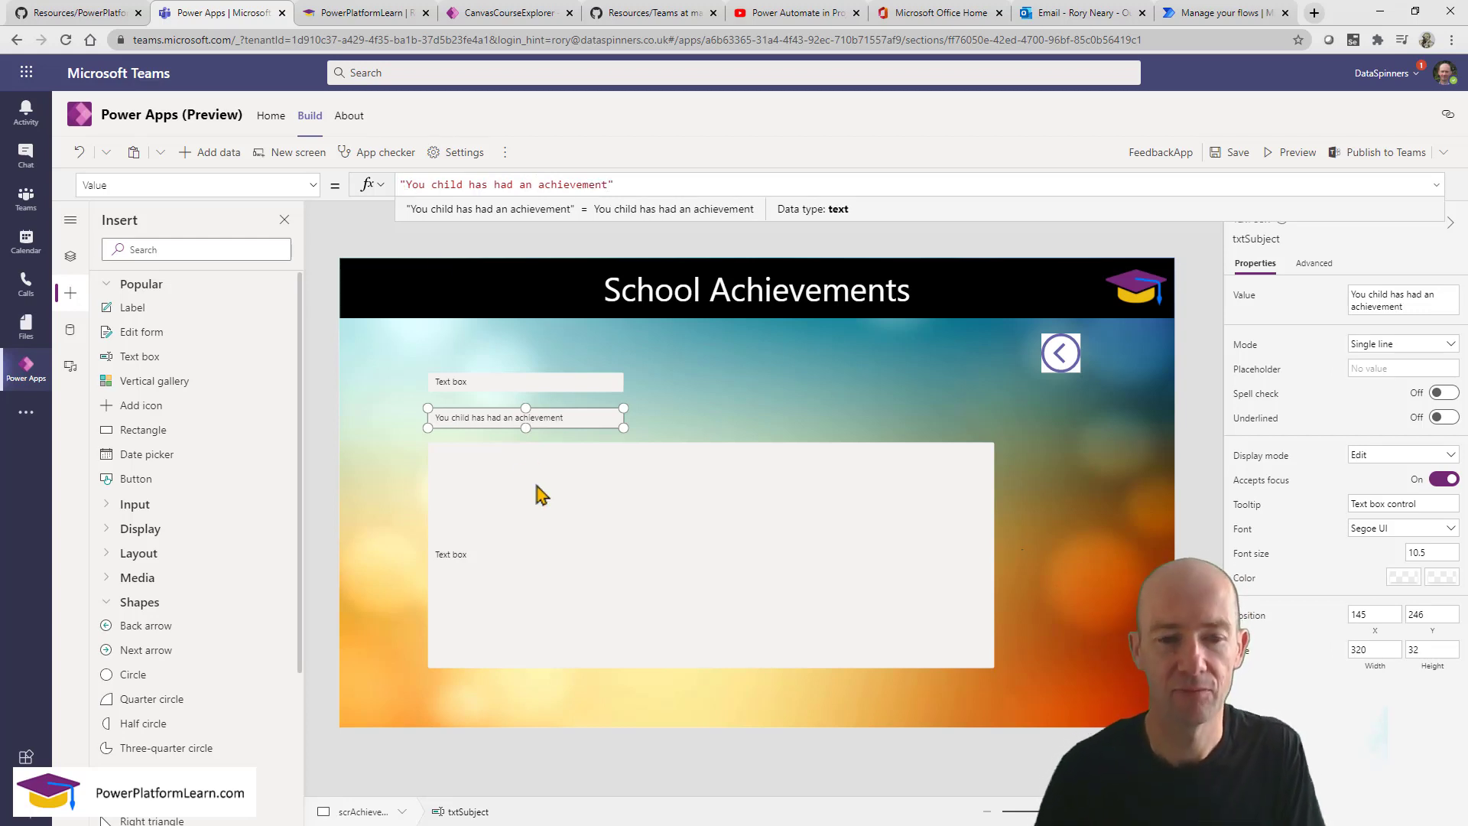
{"action": "left_click", "coordinate": [522, 533]}
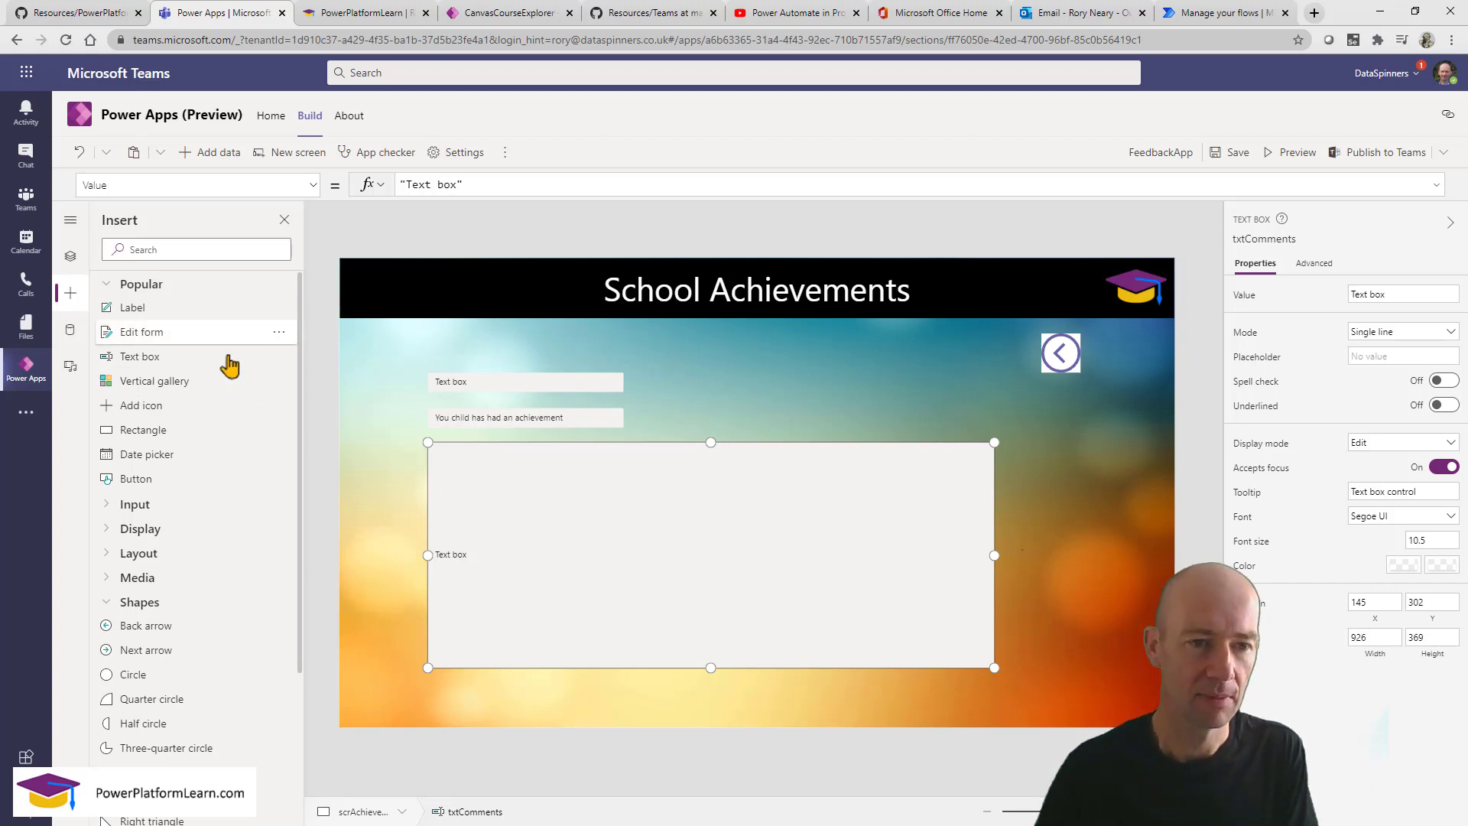
In Tree view, rename the scrAchievements screen to scrEmail.
{"action": "left_click", "coordinate": [71, 258]}
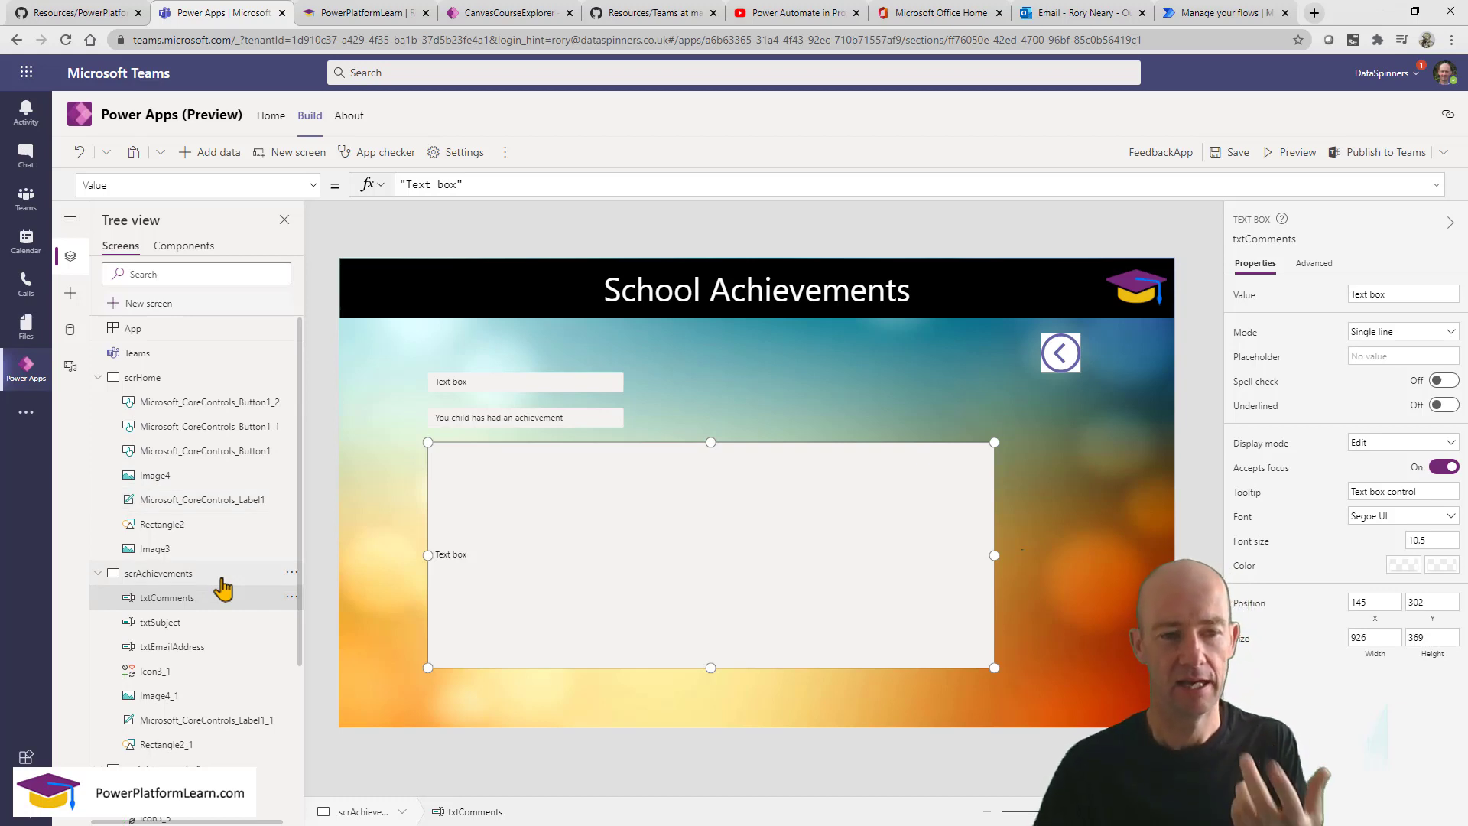
{"action": "scroll", "coordinate": [222, 589], "scroll_direction": "down", "scroll_amount": 3}
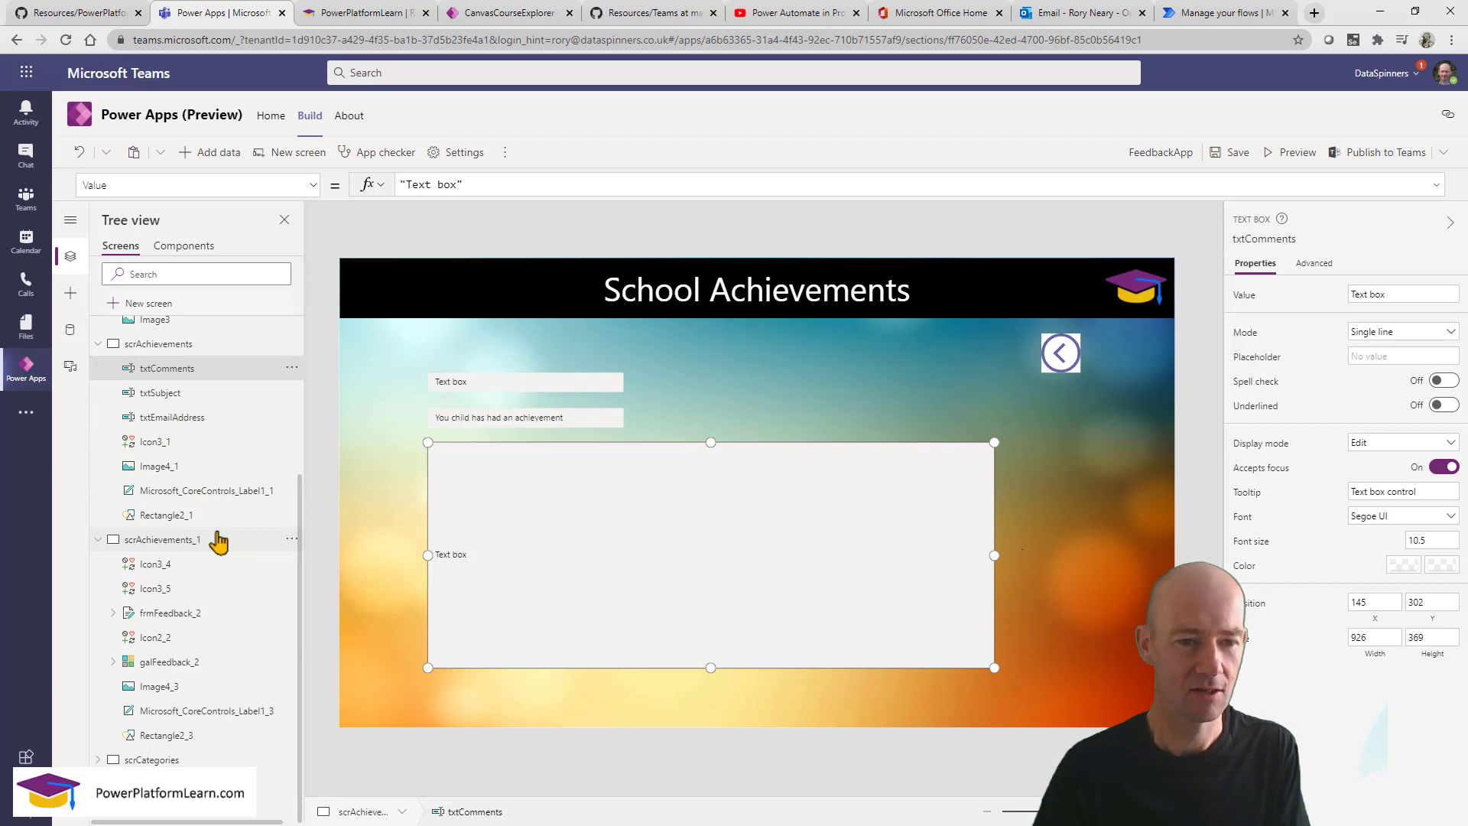
{"action": "left_click", "coordinate": [256, 350]}
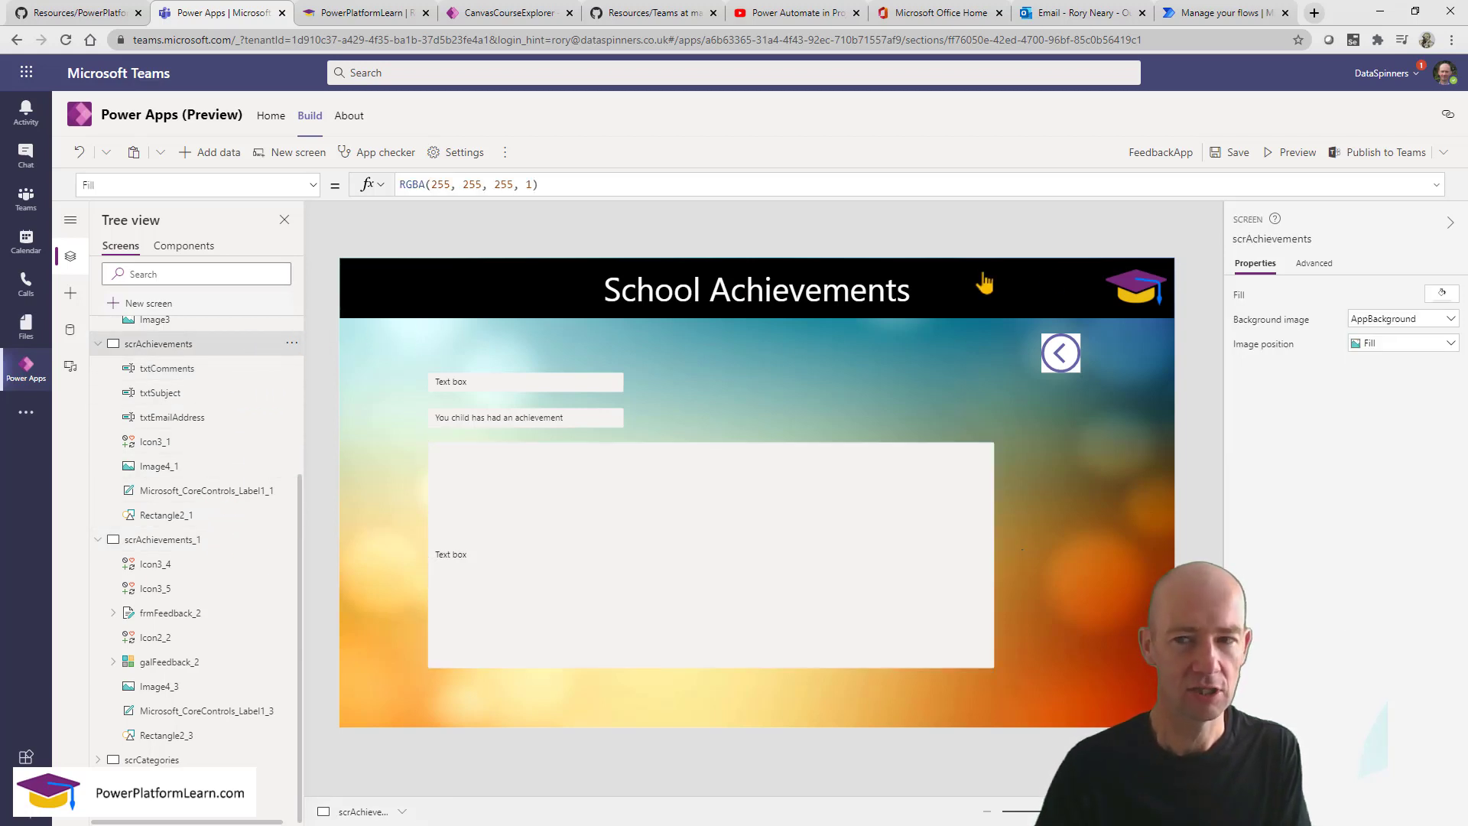
{"action": "left_click", "coordinate": [1324, 243]}
{"action": "left_click", "coordinate": [1315, 240]}
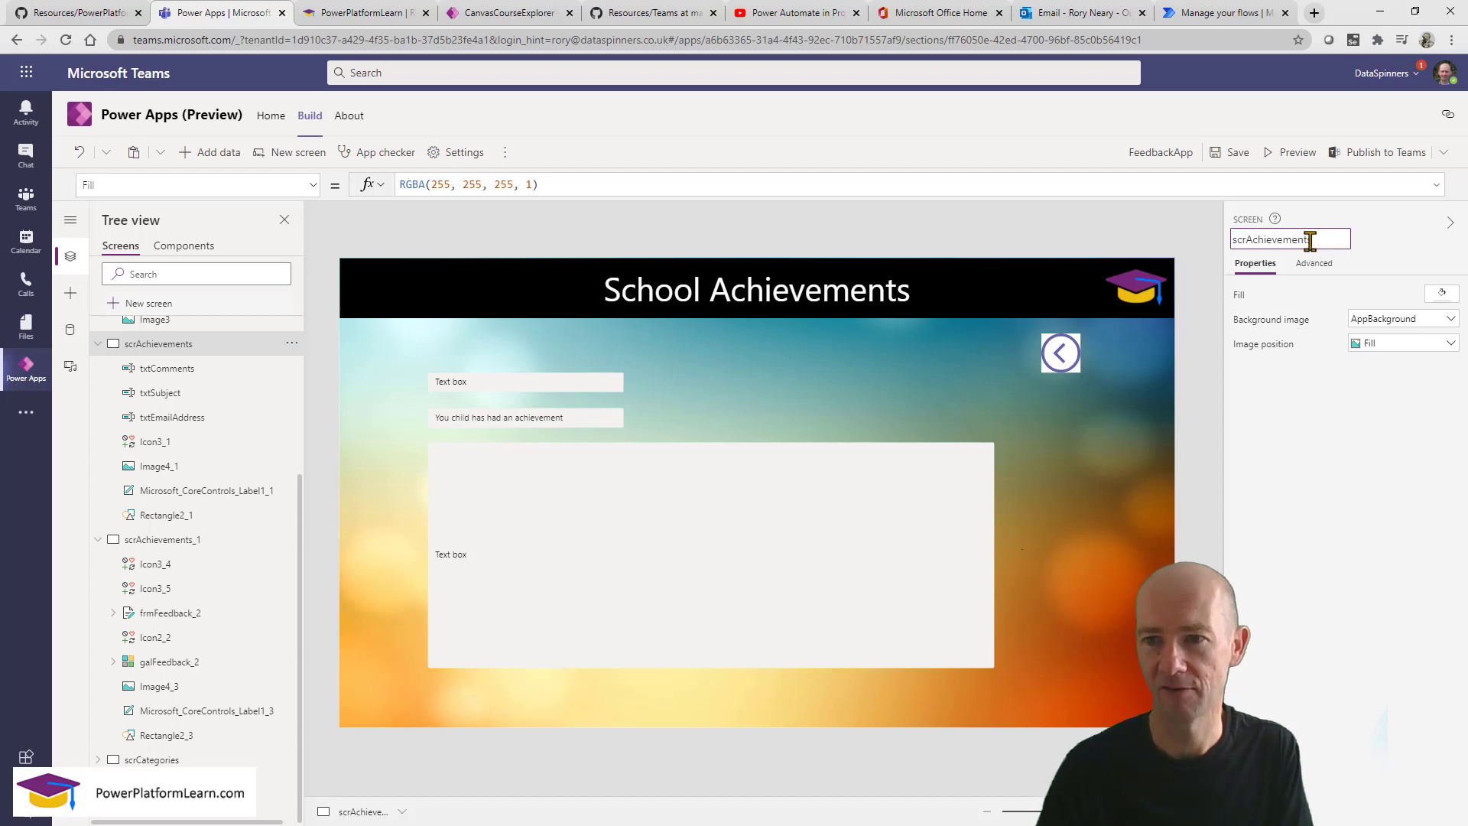
{"action": "left_click_drag", "start_coordinate": [1246, 240], "coordinate": [1350, 236]}
{"action": "type", "text": "E"}
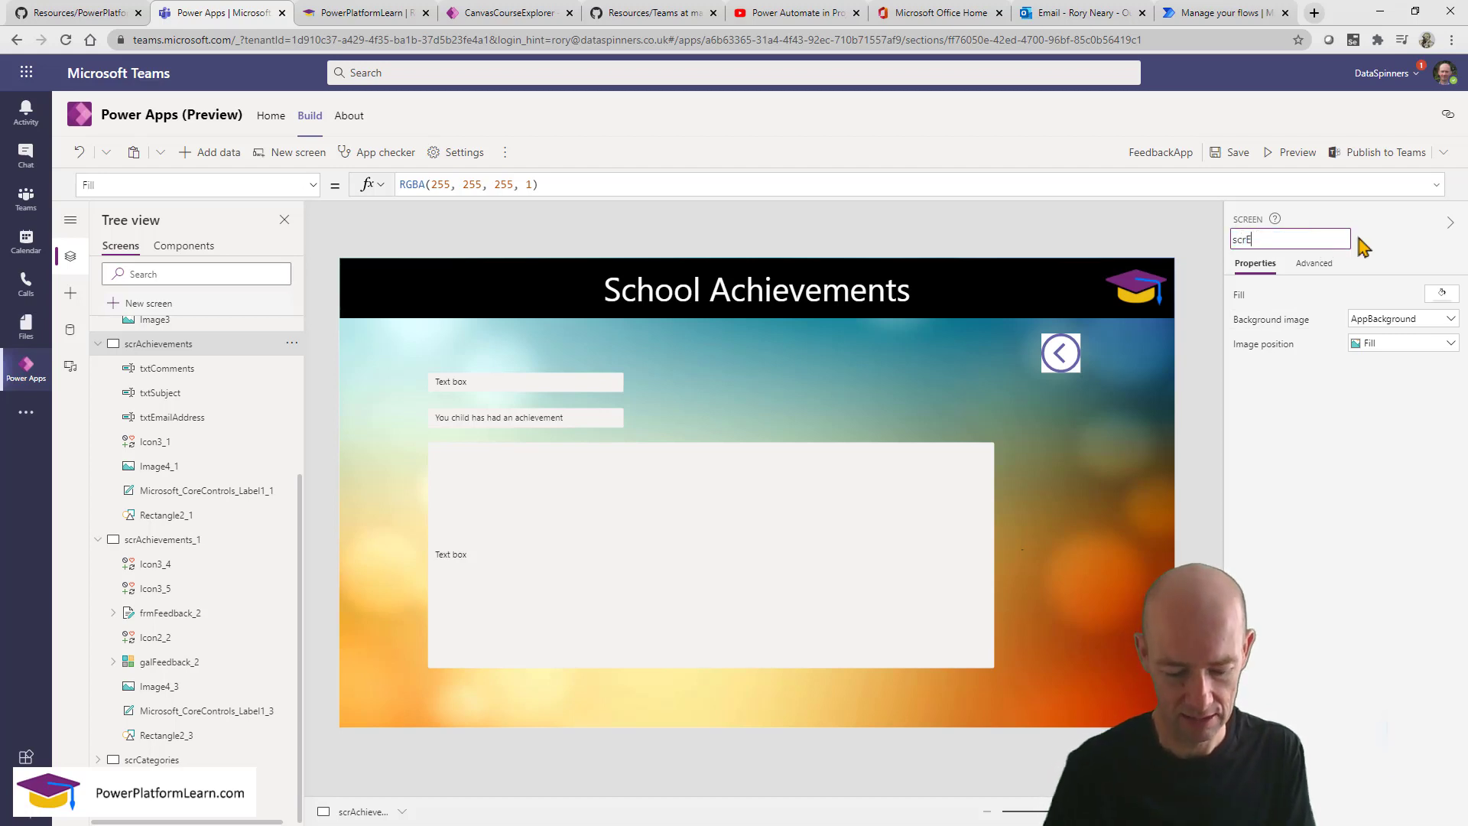
{"action": "key", "text": "Return"}
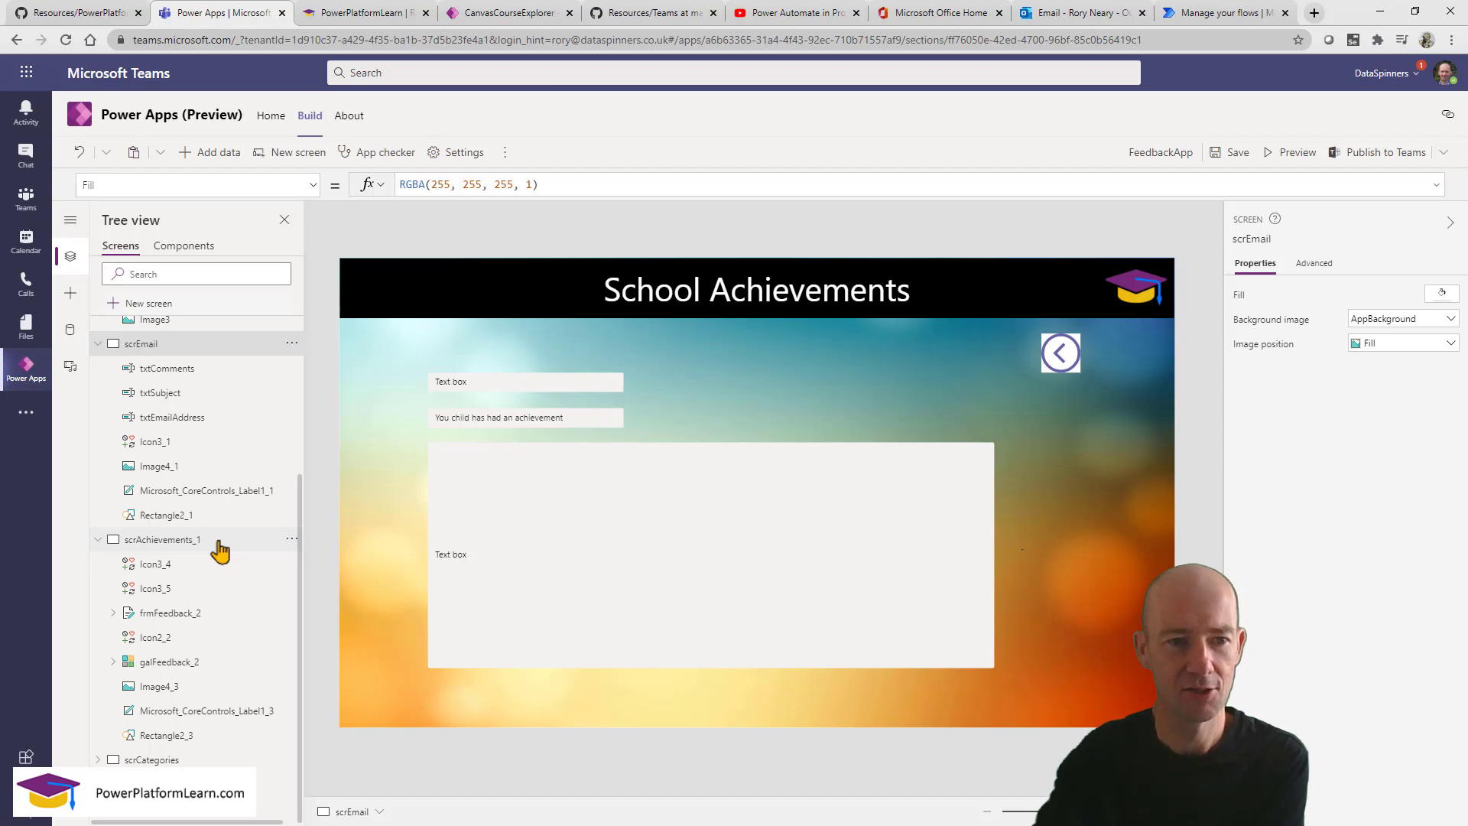
Rename the scrAchievements_1 screen to scrAchievement.
{"action": "left_click", "coordinate": [218, 546]}
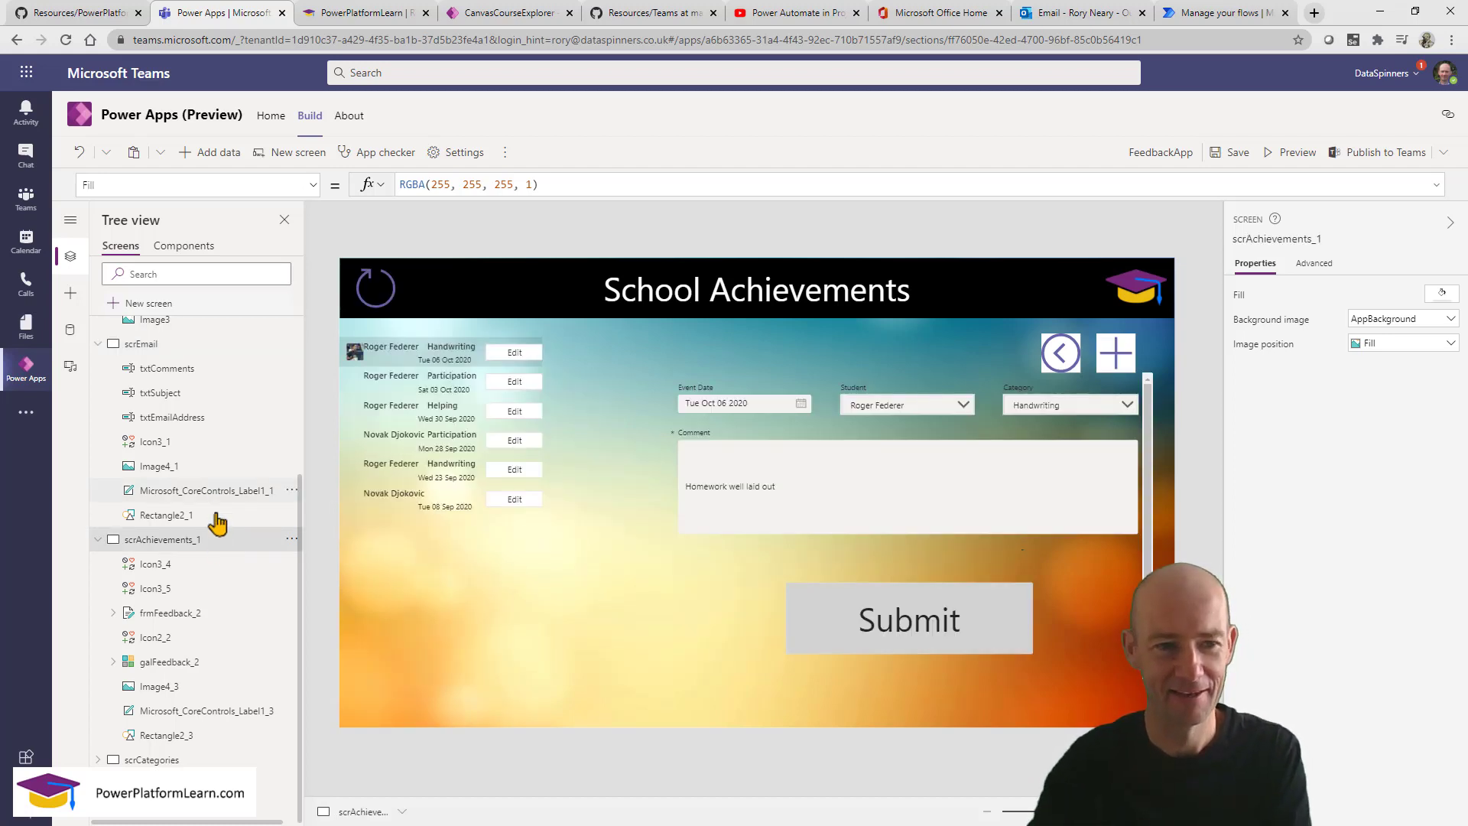
{"action": "left_click", "coordinate": [199, 352]}
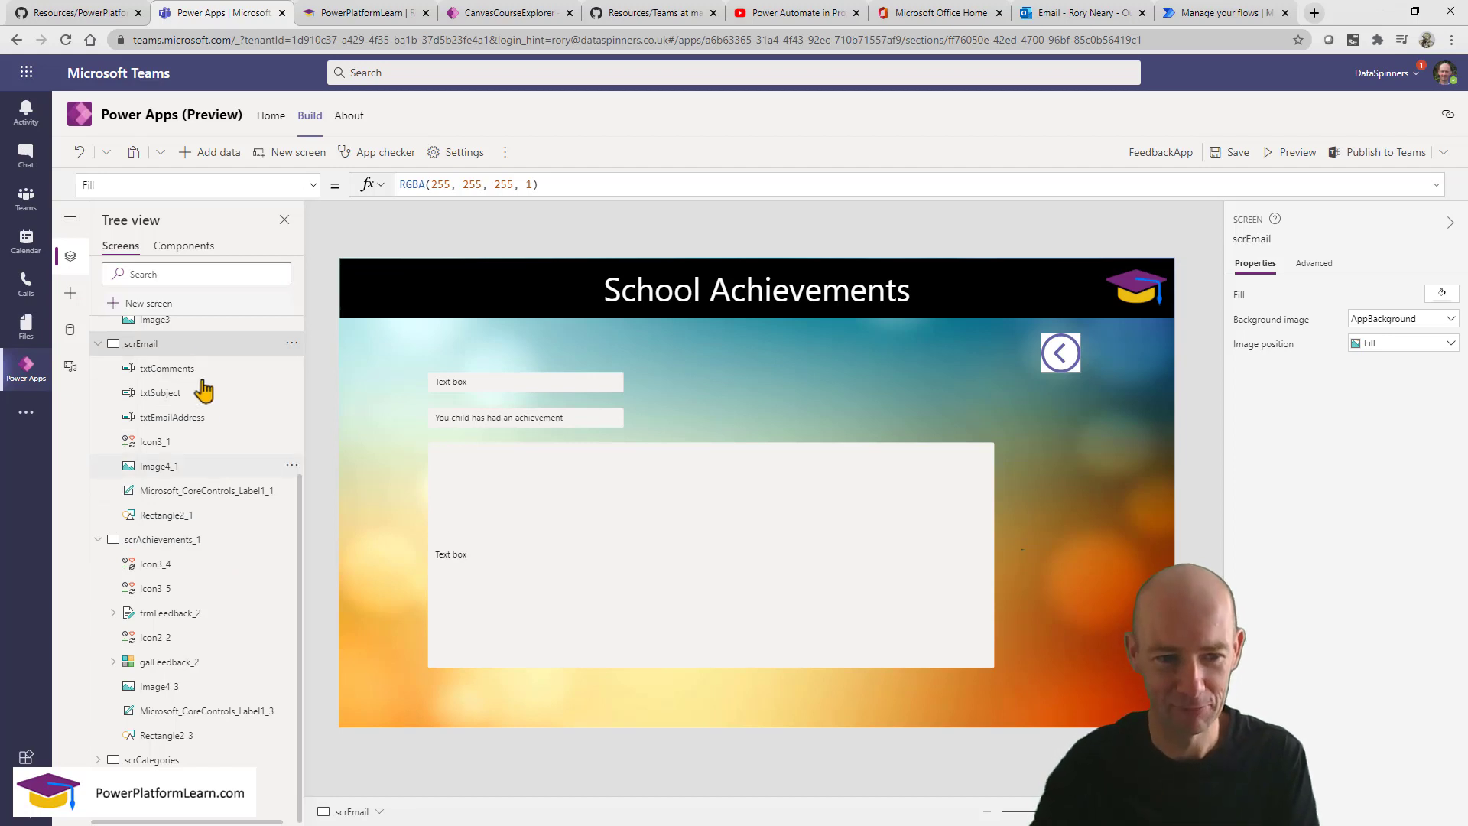
{"action": "left_click", "coordinate": [228, 547]}
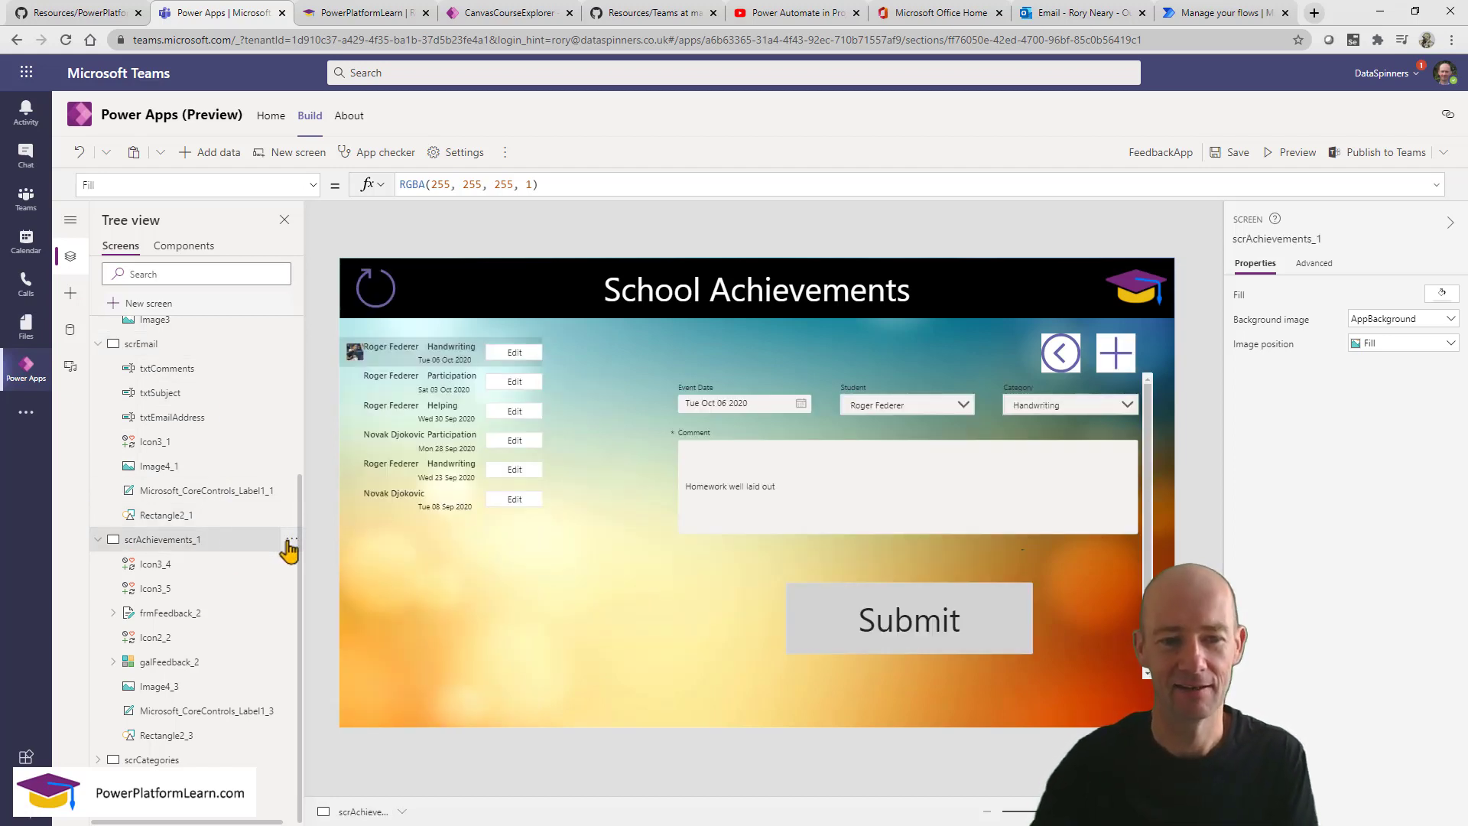
{"action": "left_click", "coordinate": [291, 541]}
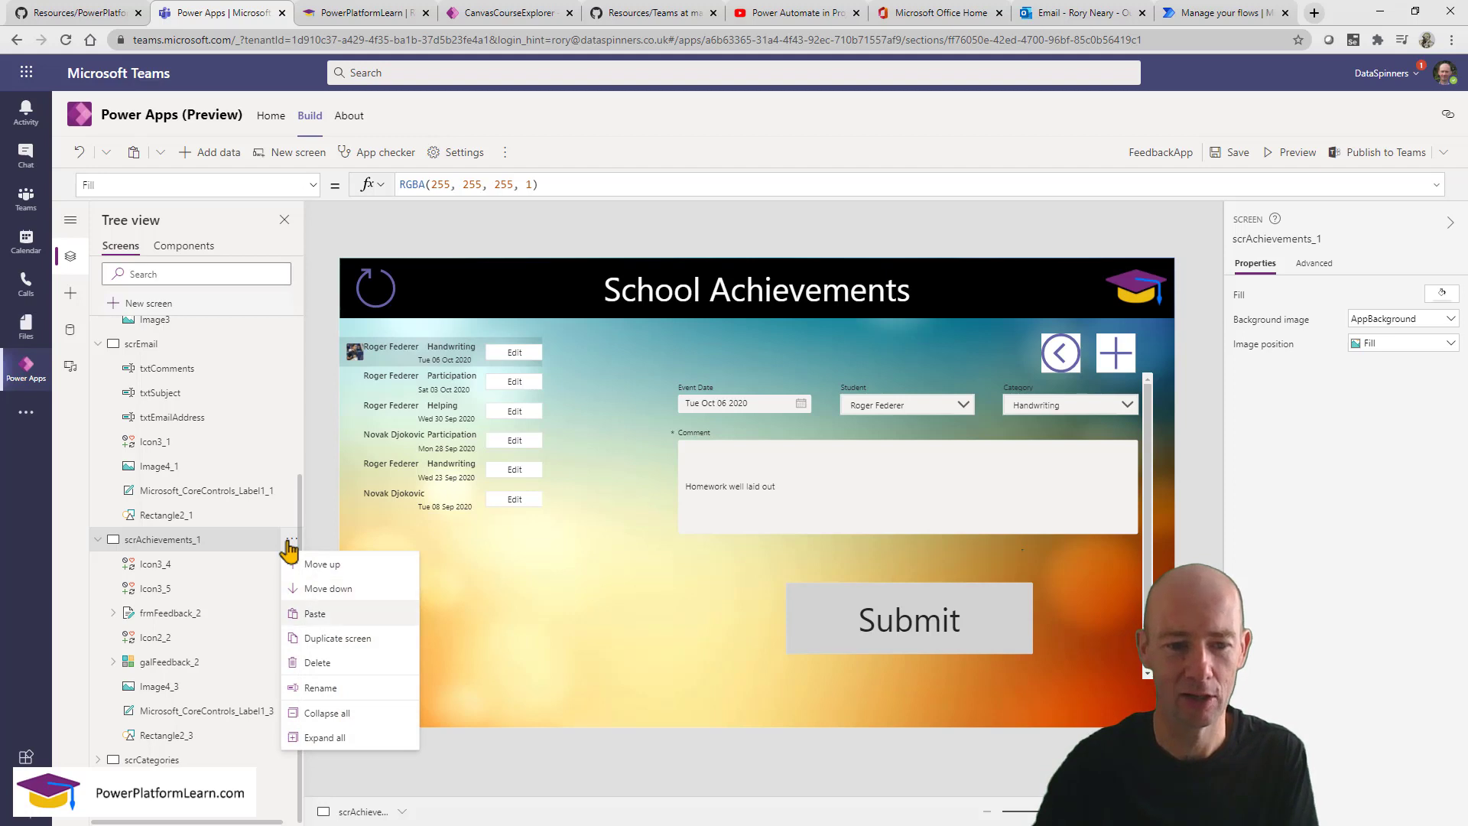
{"action": "left_click", "coordinate": [1338, 236]}
{"action": "left_click", "coordinate": [1341, 233]}
{"action": "key", "text": "BackSpace"}
{"action": "key", "text": "BackSpace"}
{"action": "key", "text": "BackSpace"}
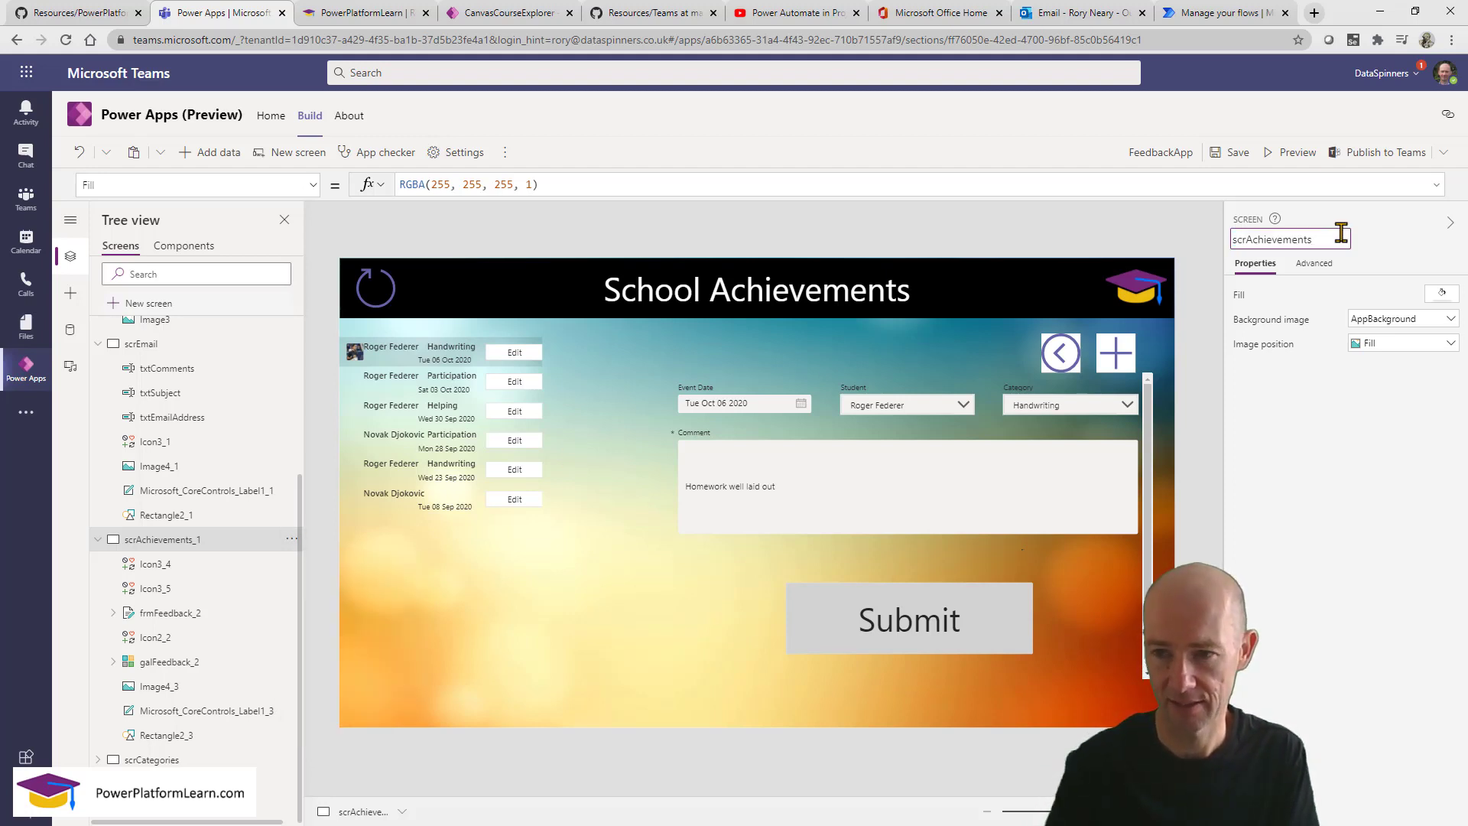
{"action": "key", "text": "Return"}
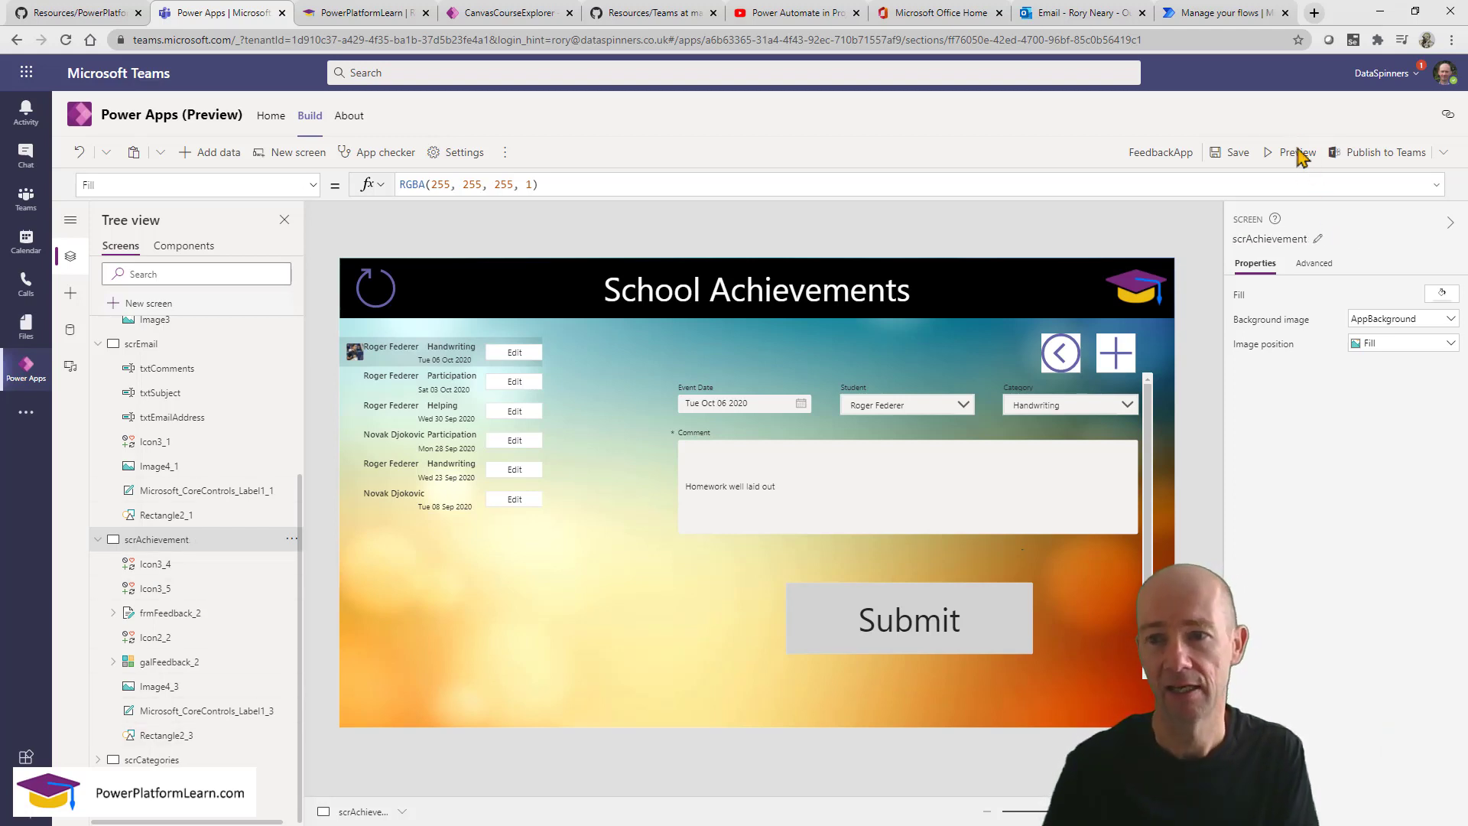
Preview the app from the home screen to test the Record Achievements button.
{"action": "scroll", "coordinate": [180, 383], "scroll_direction": "up", "scroll_amount": 3}
{"action": "left_click", "coordinate": [156, 378]}
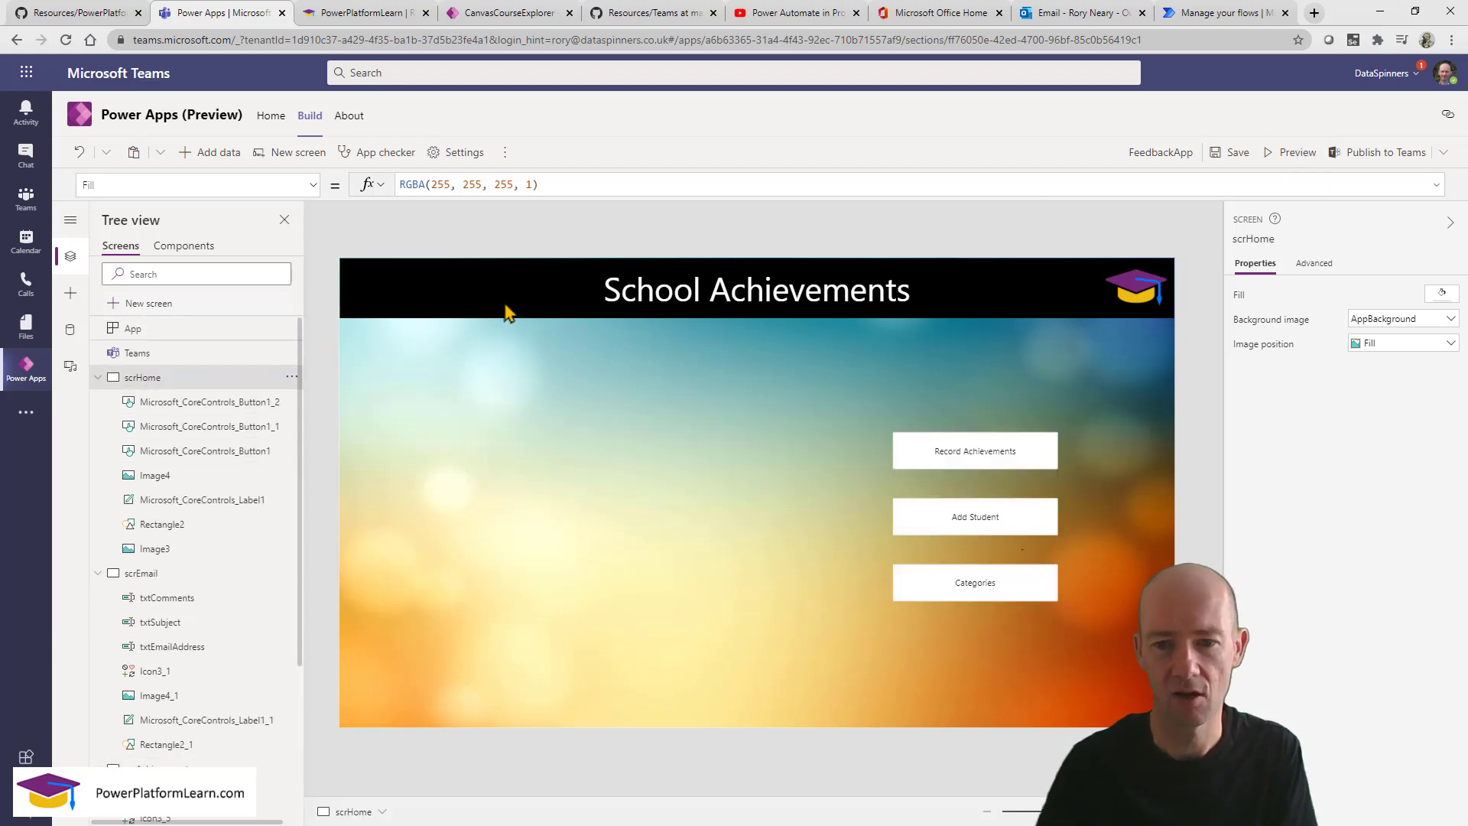
{"action": "left_click", "coordinate": [1290, 153]}
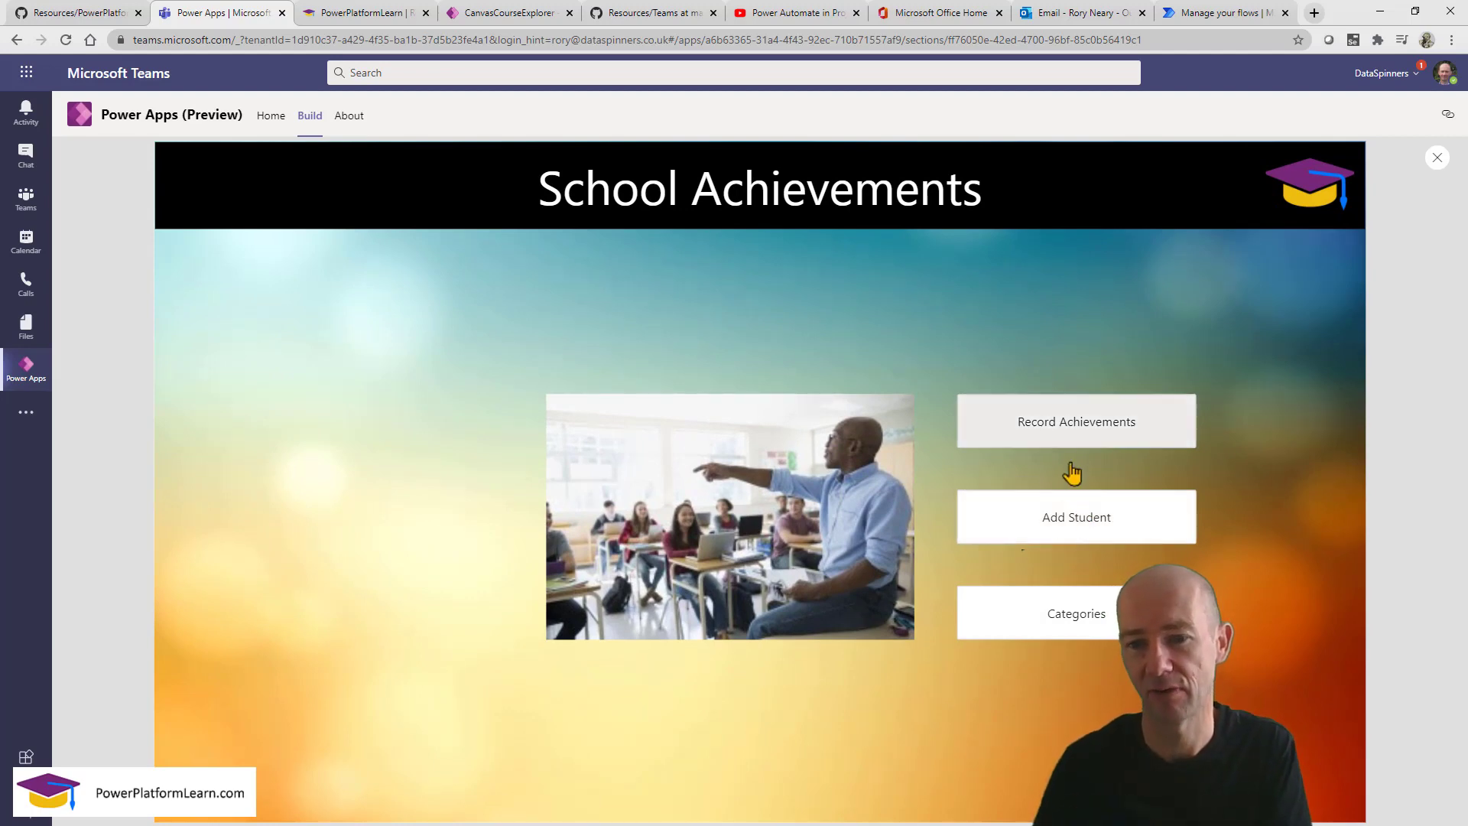
{"action": "left_click", "coordinate": [1078, 421]}
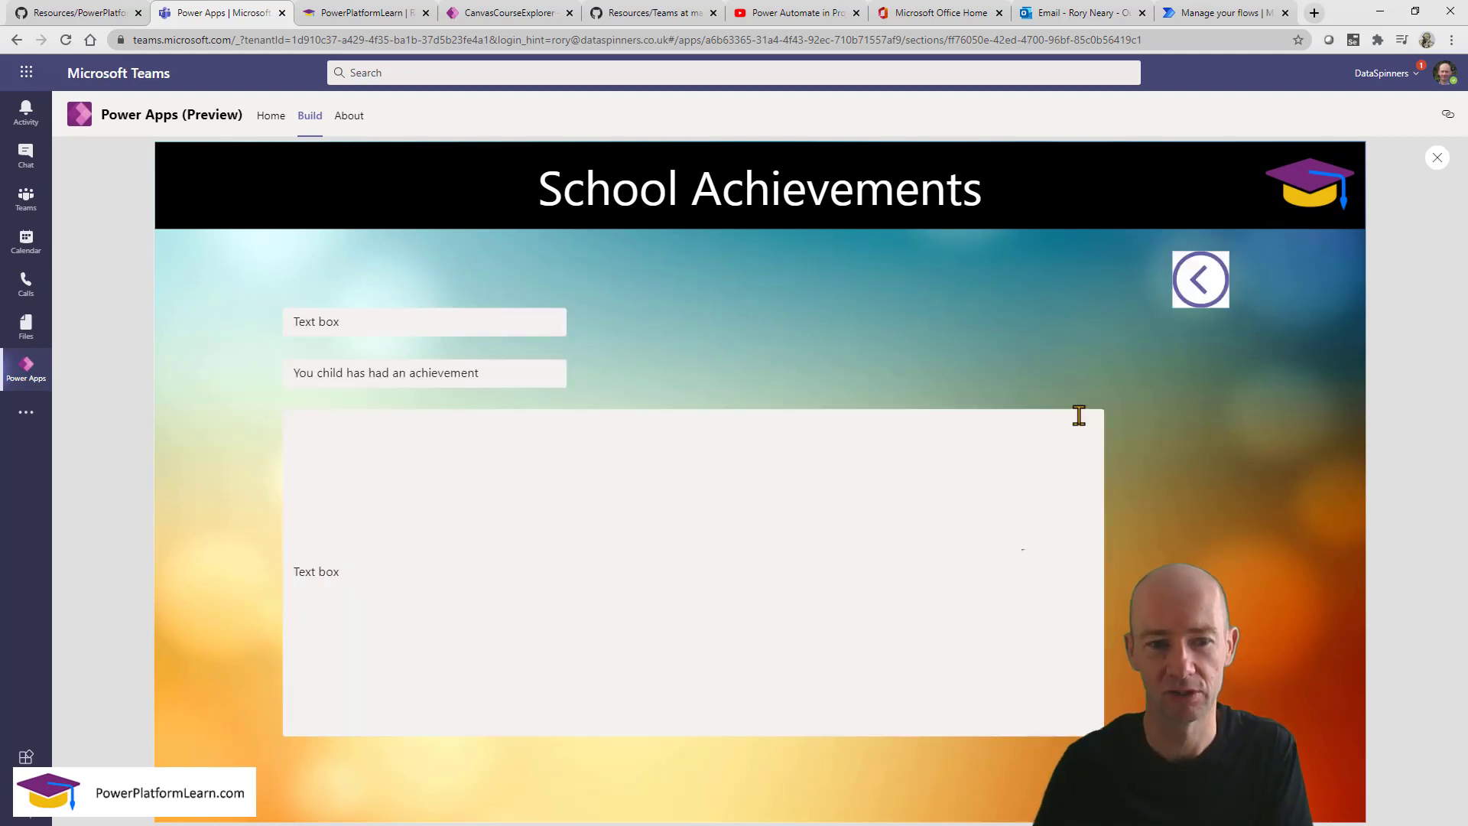
{"action": "left_click", "coordinate": [1437, 157]}
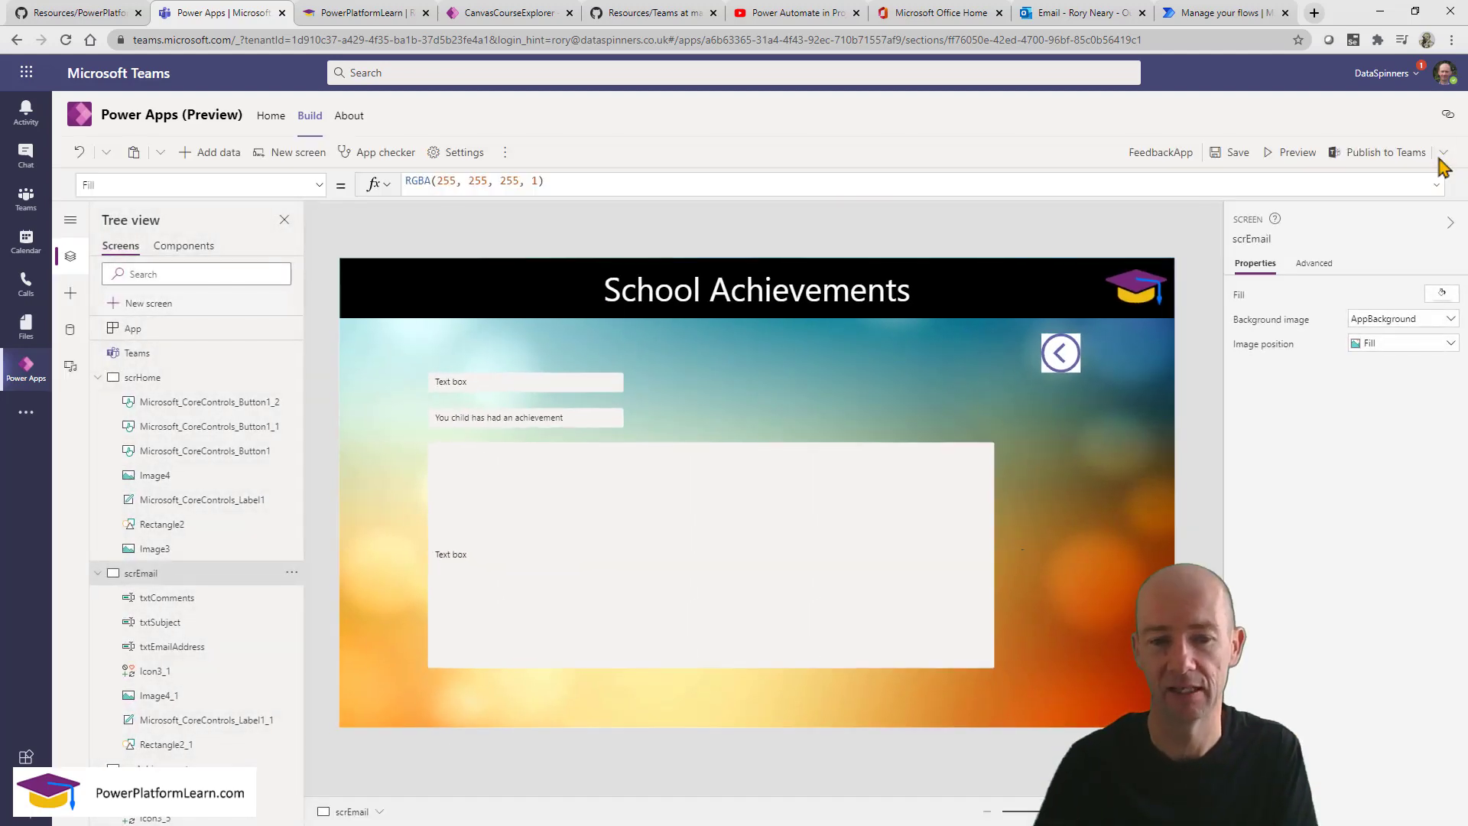
{"action": "left_click", "coordinate": [1290, 152]}
{"action": "left_click", "coordinate": [1201, 284]}
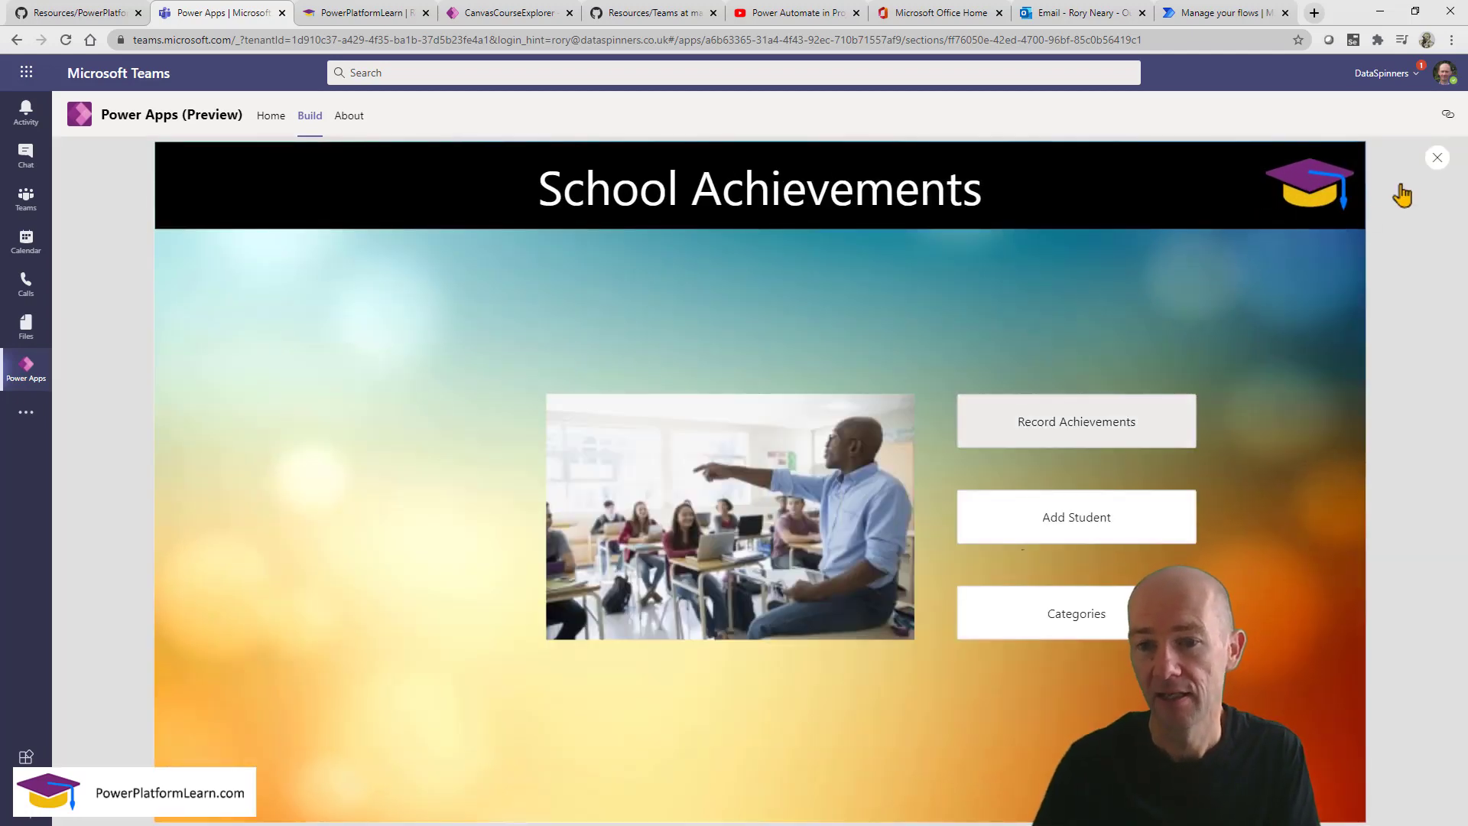
{"action": "left_click", "coordinate": [1438, 157]}
Change the Record Achievements button's OnSelect to Navigate(scrAchievement).
{"action": "left_click", "coordinate": [945, 451]}
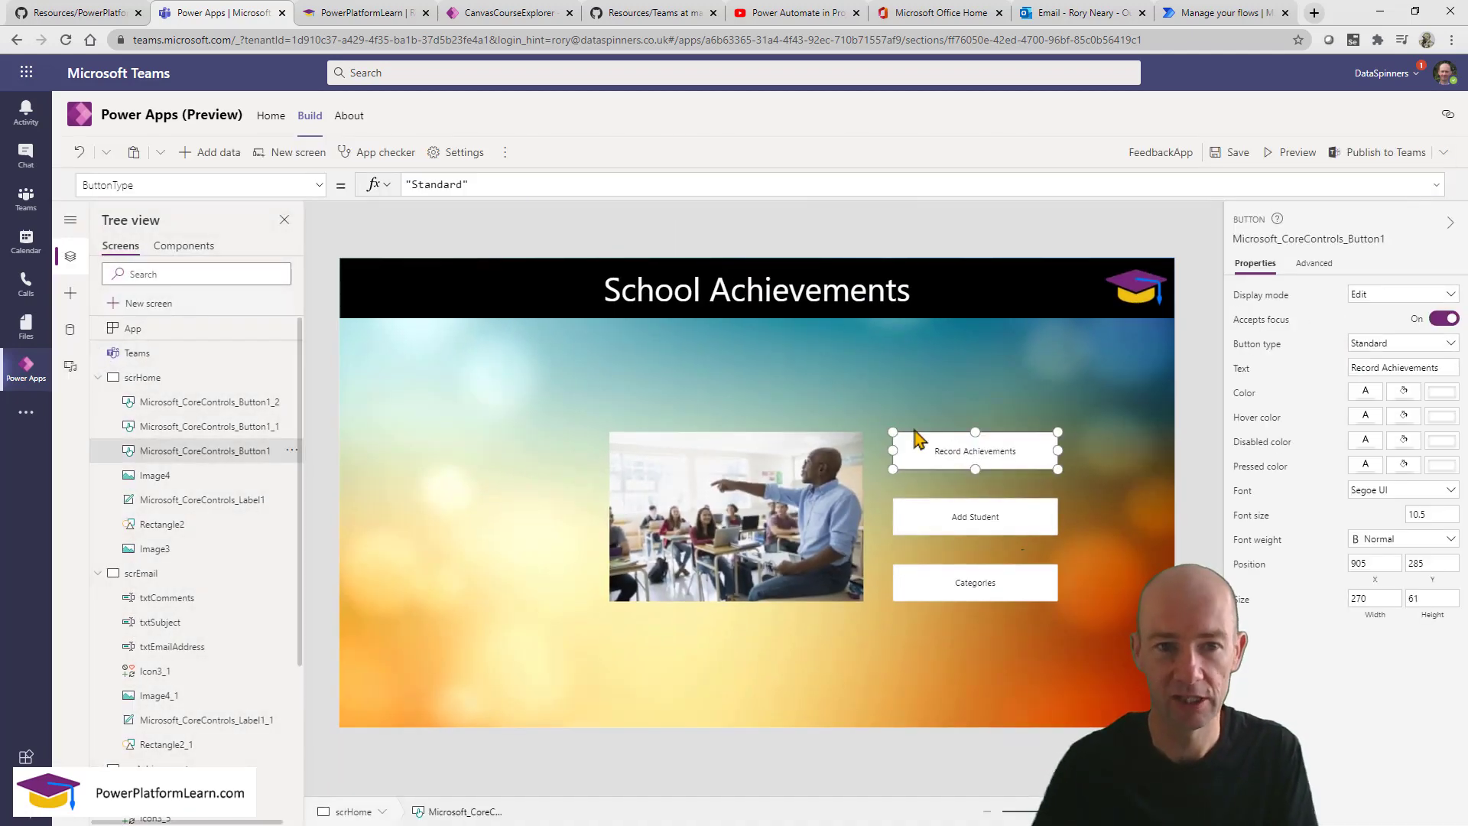
{"action": "left_click", "coordinate": [169, 184]}
{"action": "key", "text": "ctrl+a"}
{"action": "type", "text": "On"}
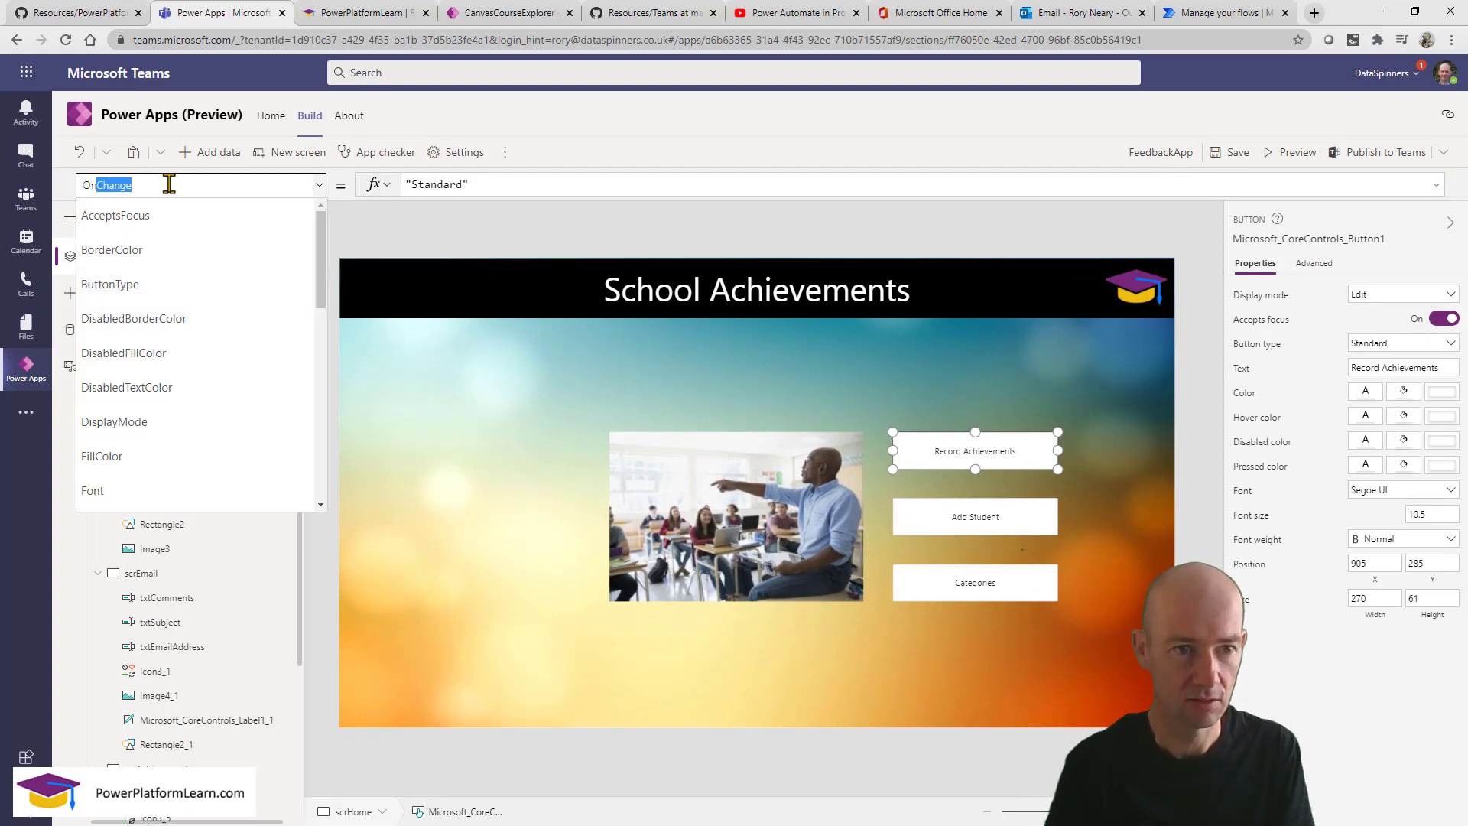
{"action": "type", "text": "Select"}
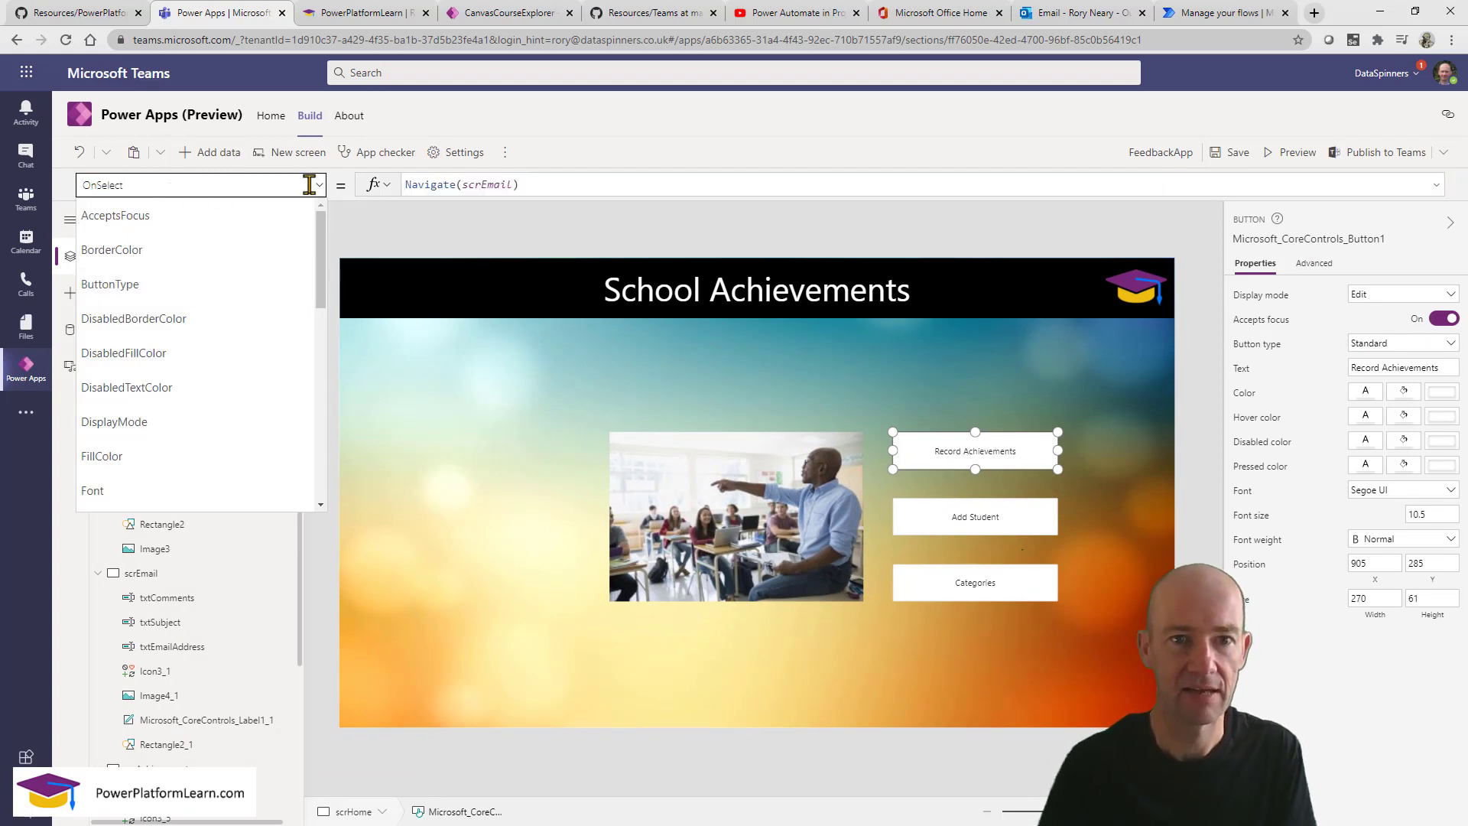
{"action": "left_click", "coordinate": [490, 186]}
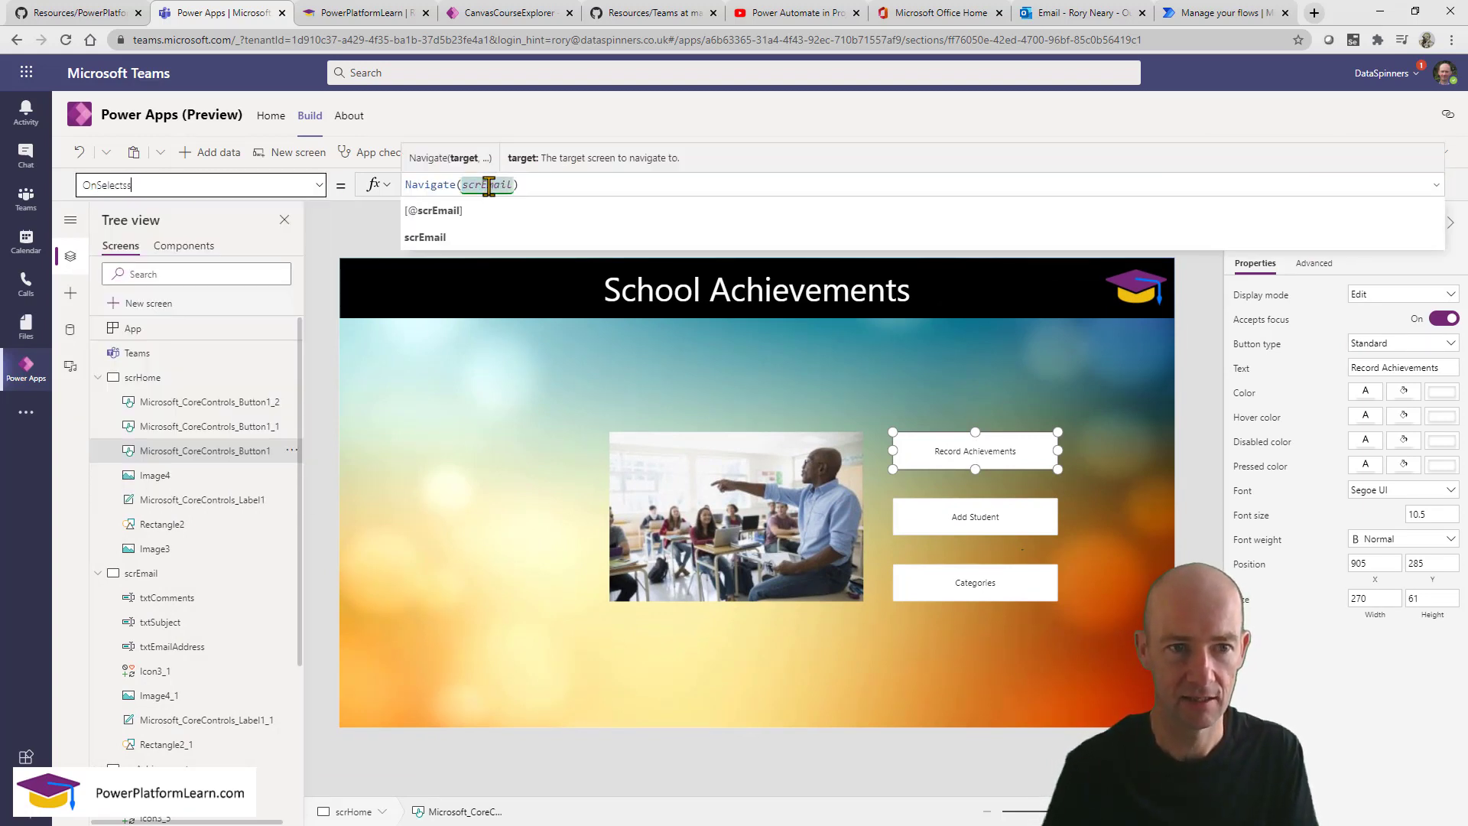
{"action": "double_click", "coordinate": [488, 186]}
{"action": "type", "text": "scr"}
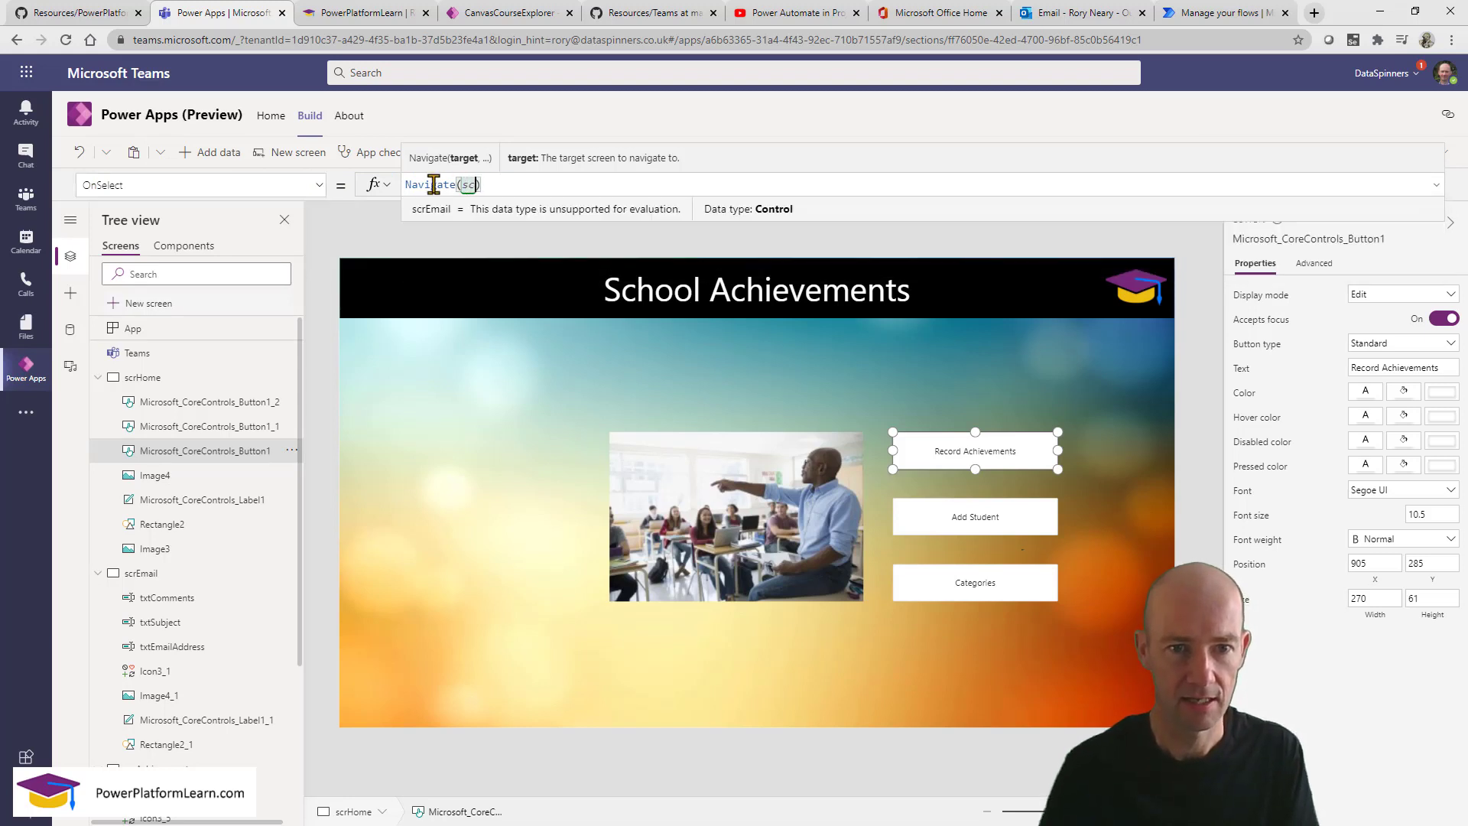
{"action": "left_click", "coordinate": [474, 235]}
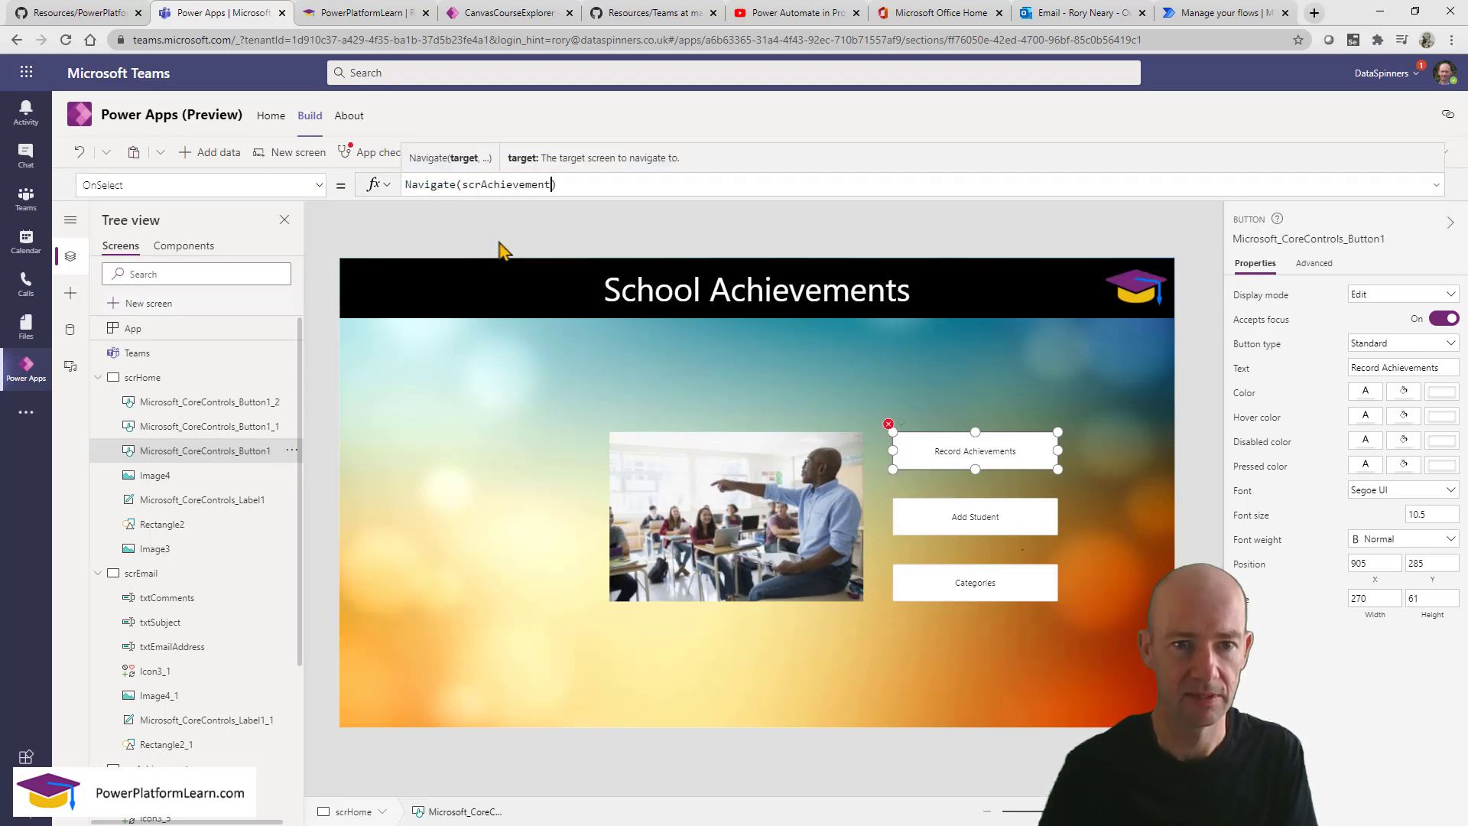
Preview to confirm Record Achievements opens scrAchievement, then nudge the Edit button to the row top.
{"action": "left_click", "coordinate": [1111, 474]}
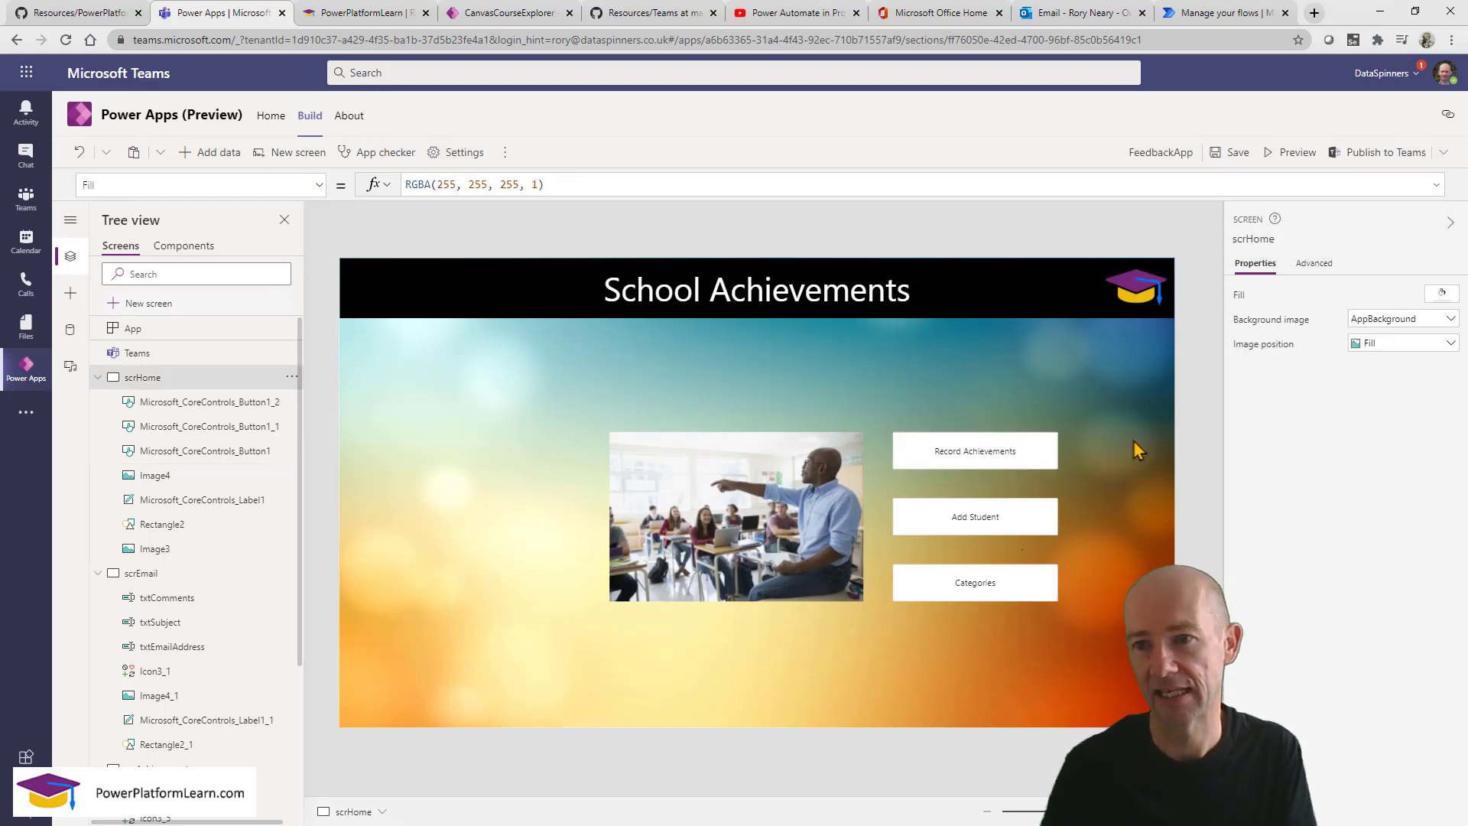
{"action": "left_click", "coordinate": [1284, 157]}
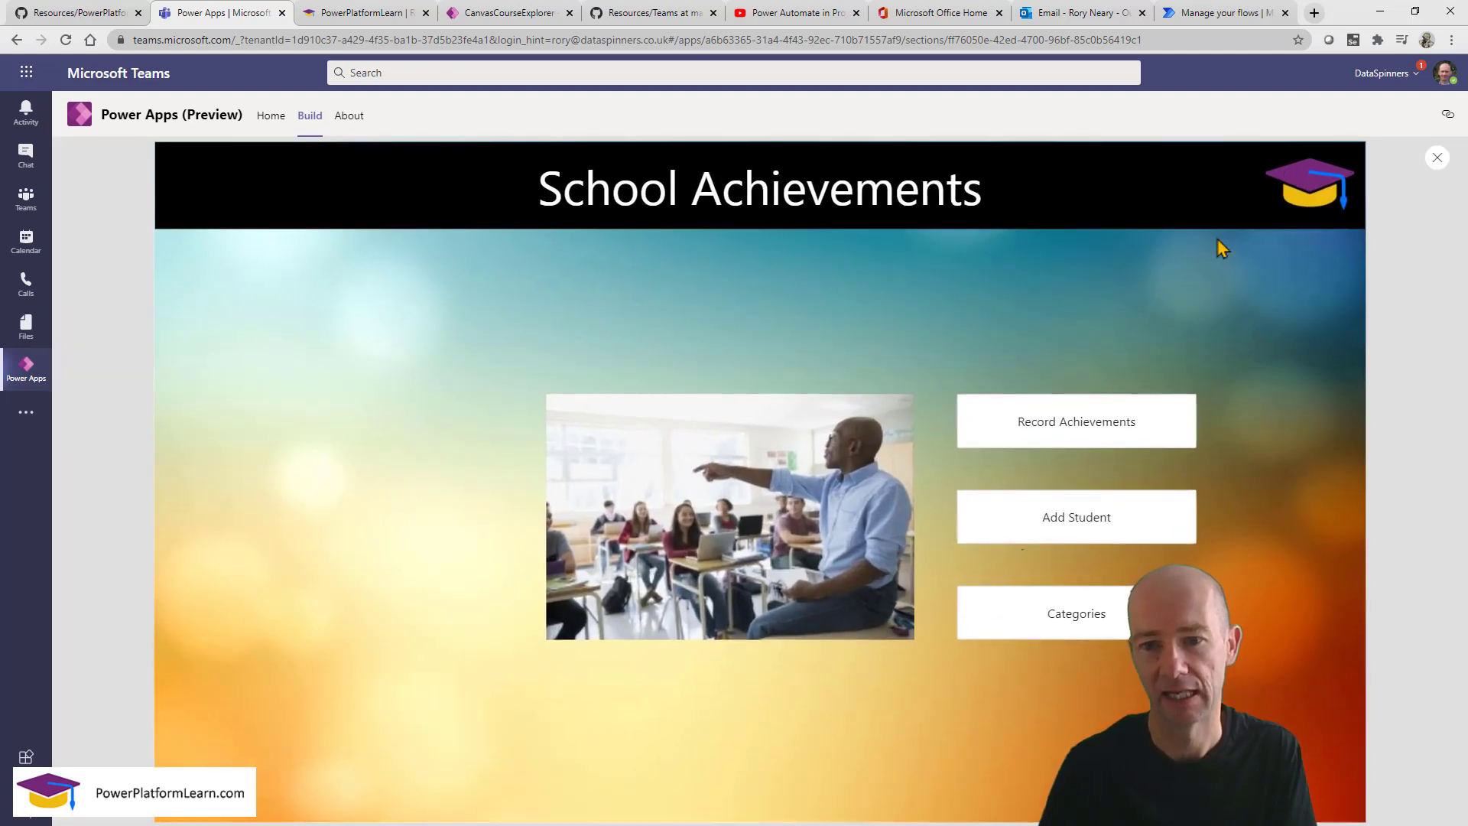
{"action": "left_click", "coordinate": [1078, 430]}
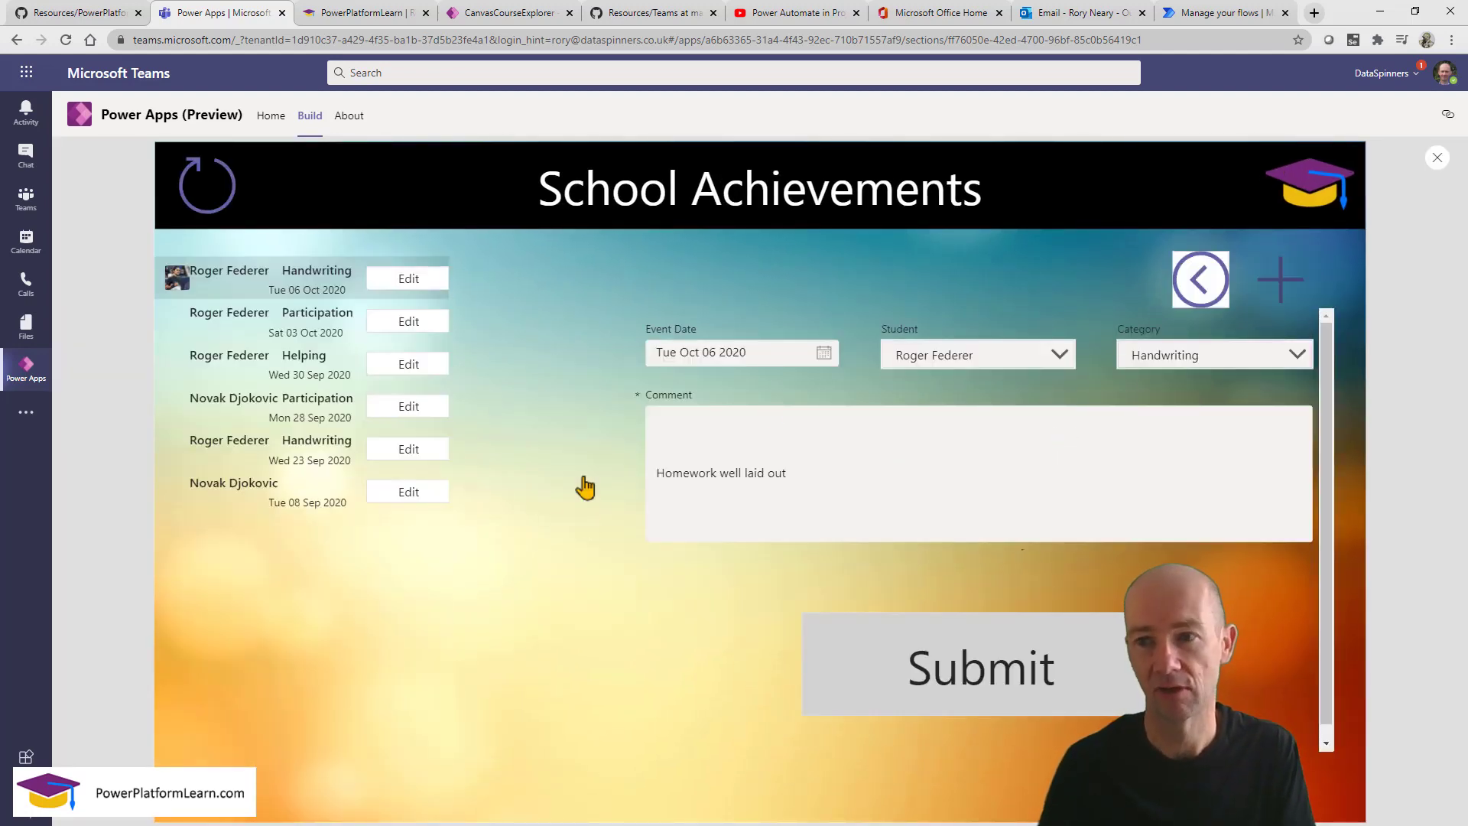
{"action": "left_click", "coordinate": [1438, 157]}
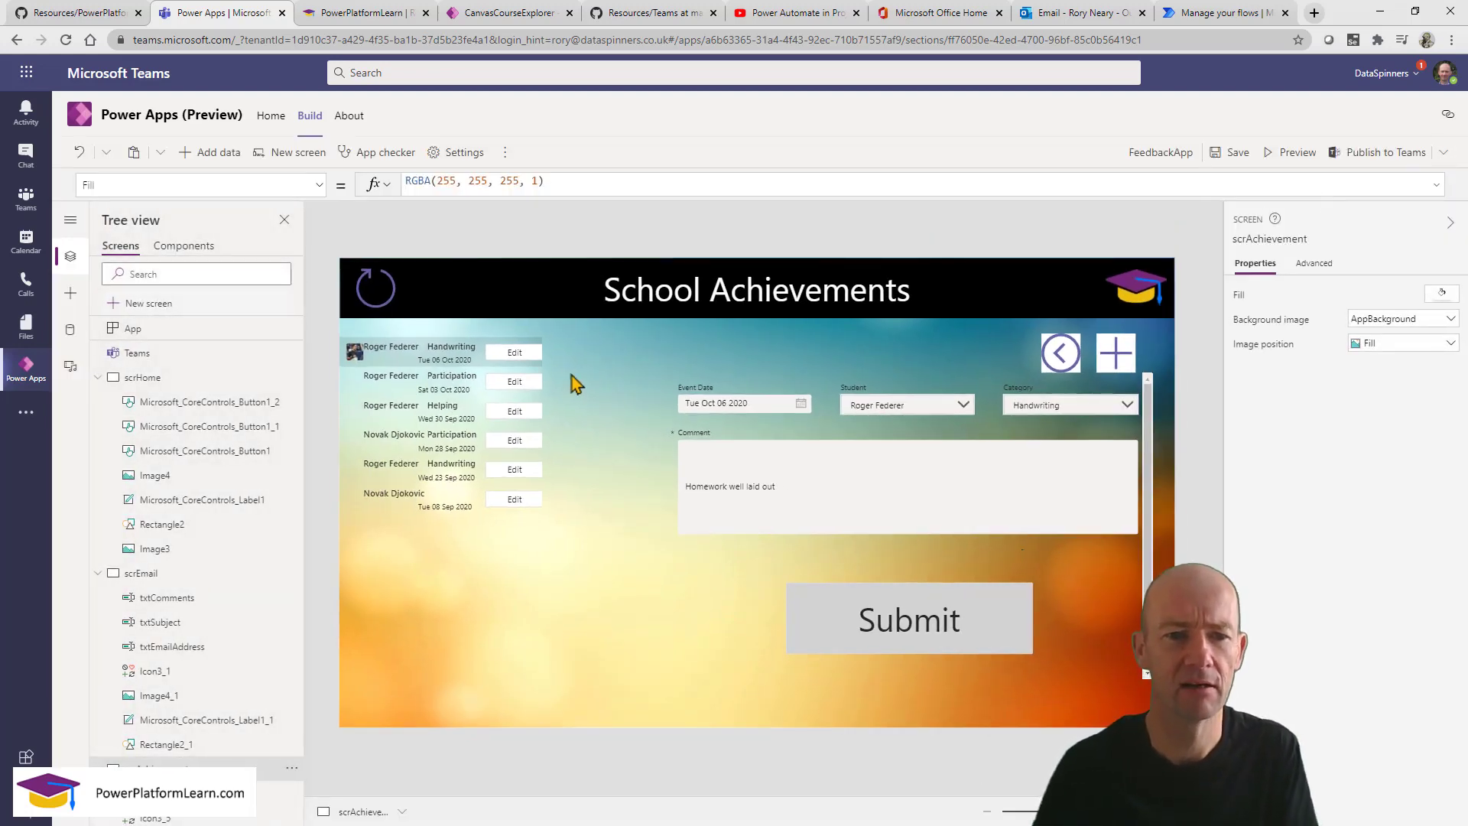
{"action": "left_click_drag", "start_coordinate": [514, 361], "coordinate": [509, 343]}
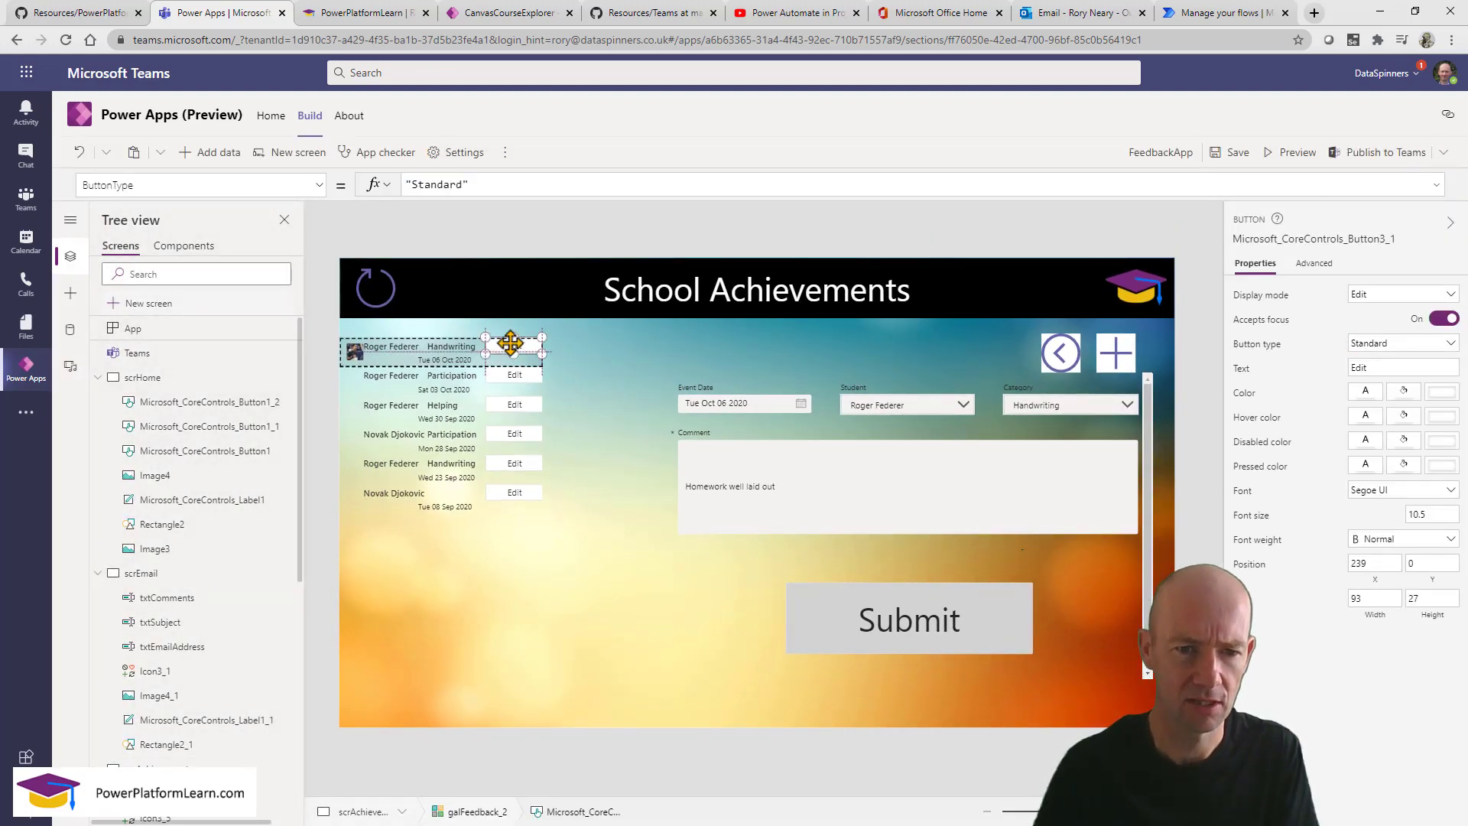
{"action": "left_click", "coordinate": [511, 382]}
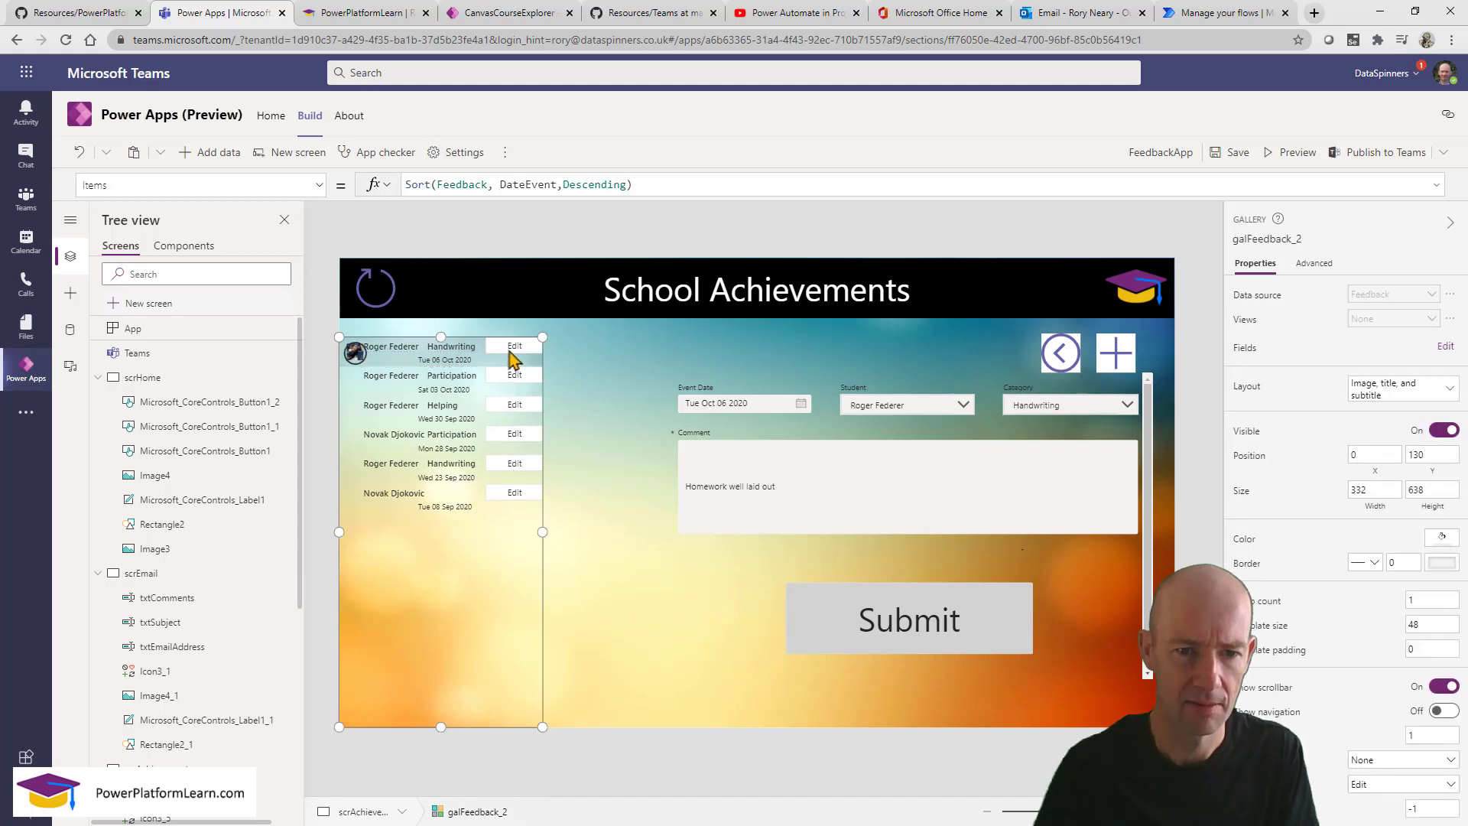
Insert a Button into the first achievements gallery row, under the Edit button.
{"action": "left_click", "coordinate": [513, 350]}
{"action": "left_click", "coordinate": [544, 367]}
{"action": "left_click", "coordinate": [531, 347]}
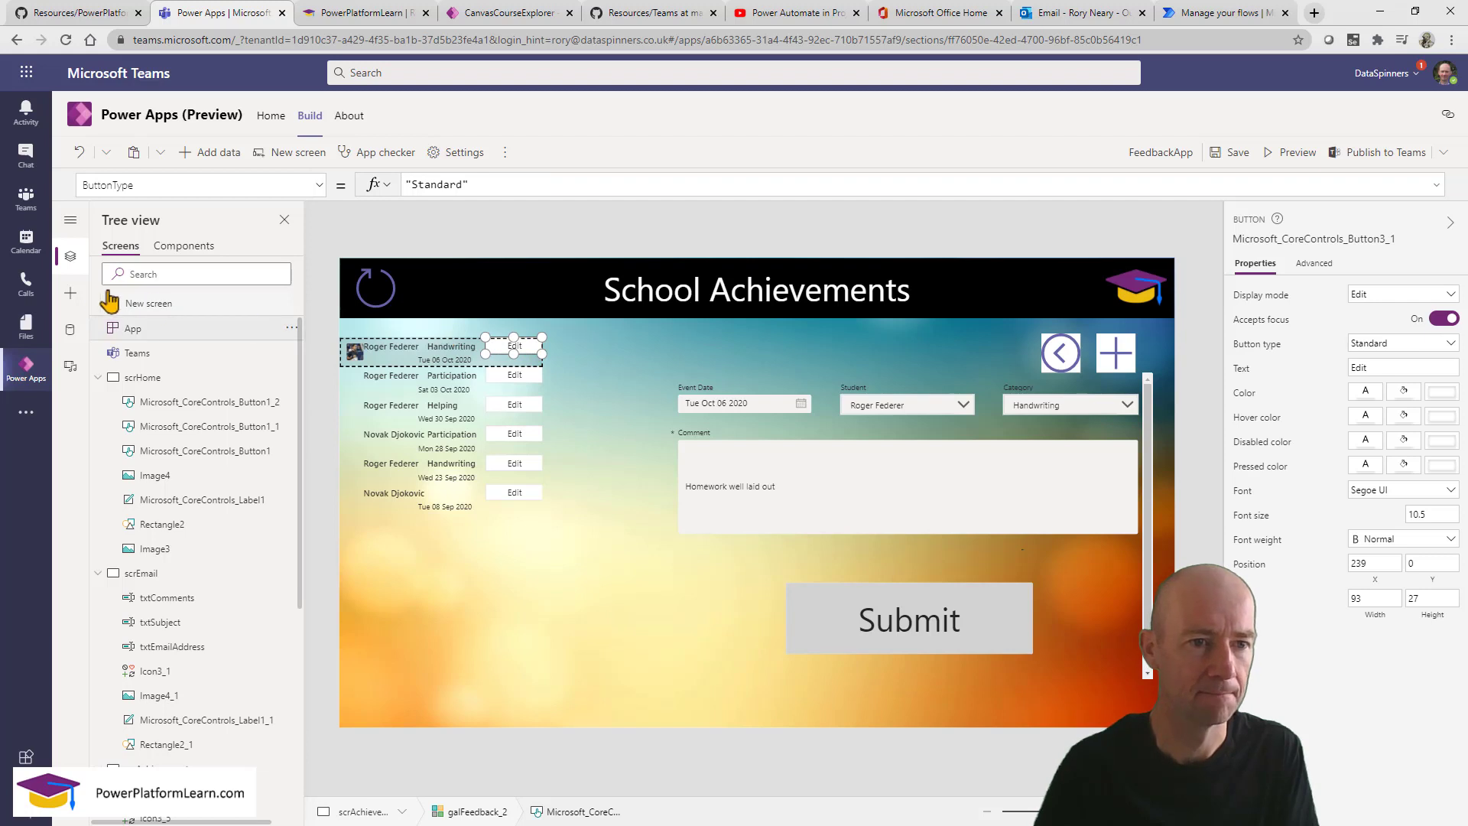
{"action": "left_click", "coordinate": [71, 293]}
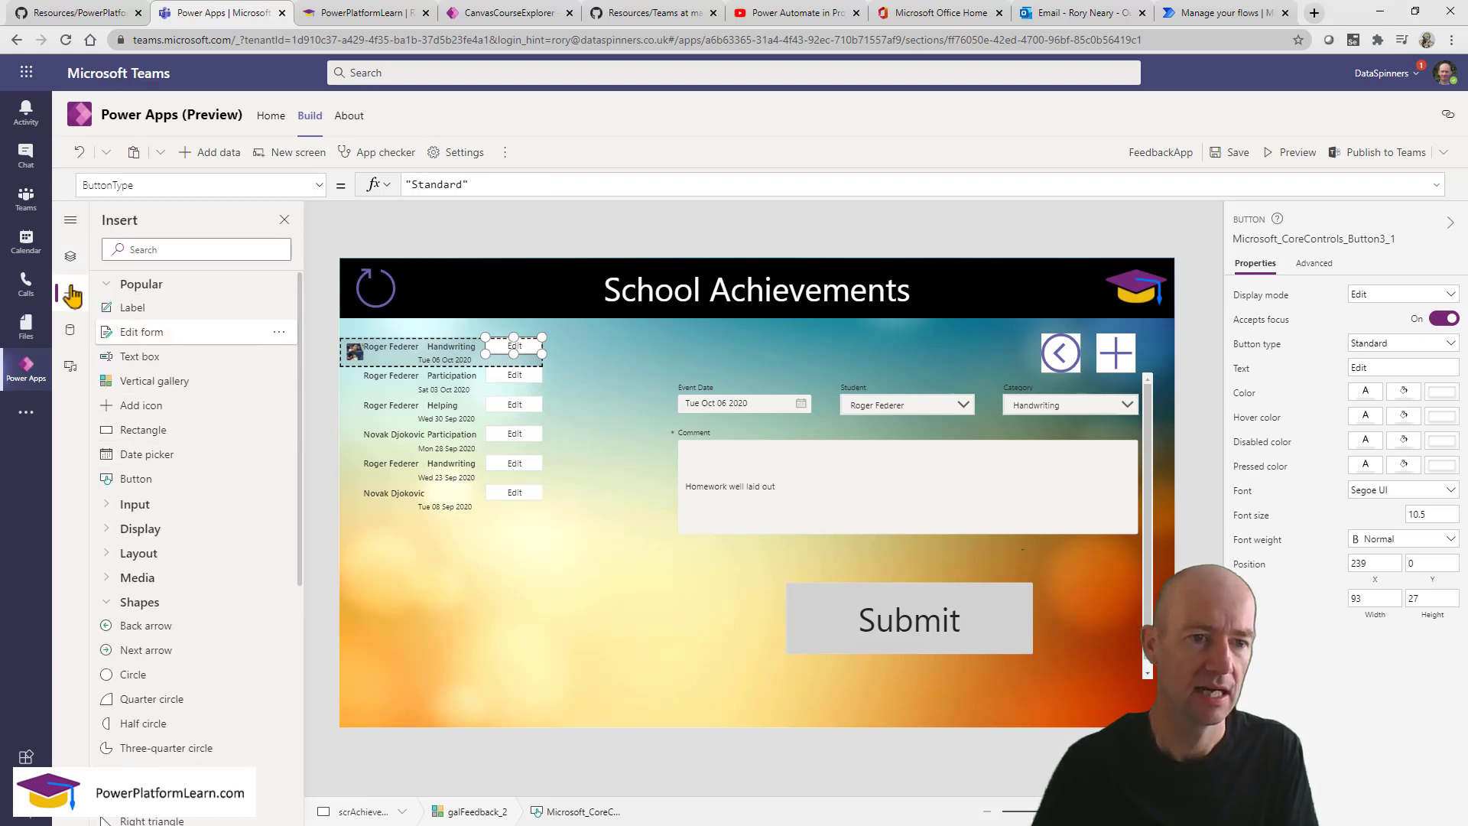
{"action": "left_click_drag", "start_coordinate": [180, 480], "coordinate": [510, 351]}
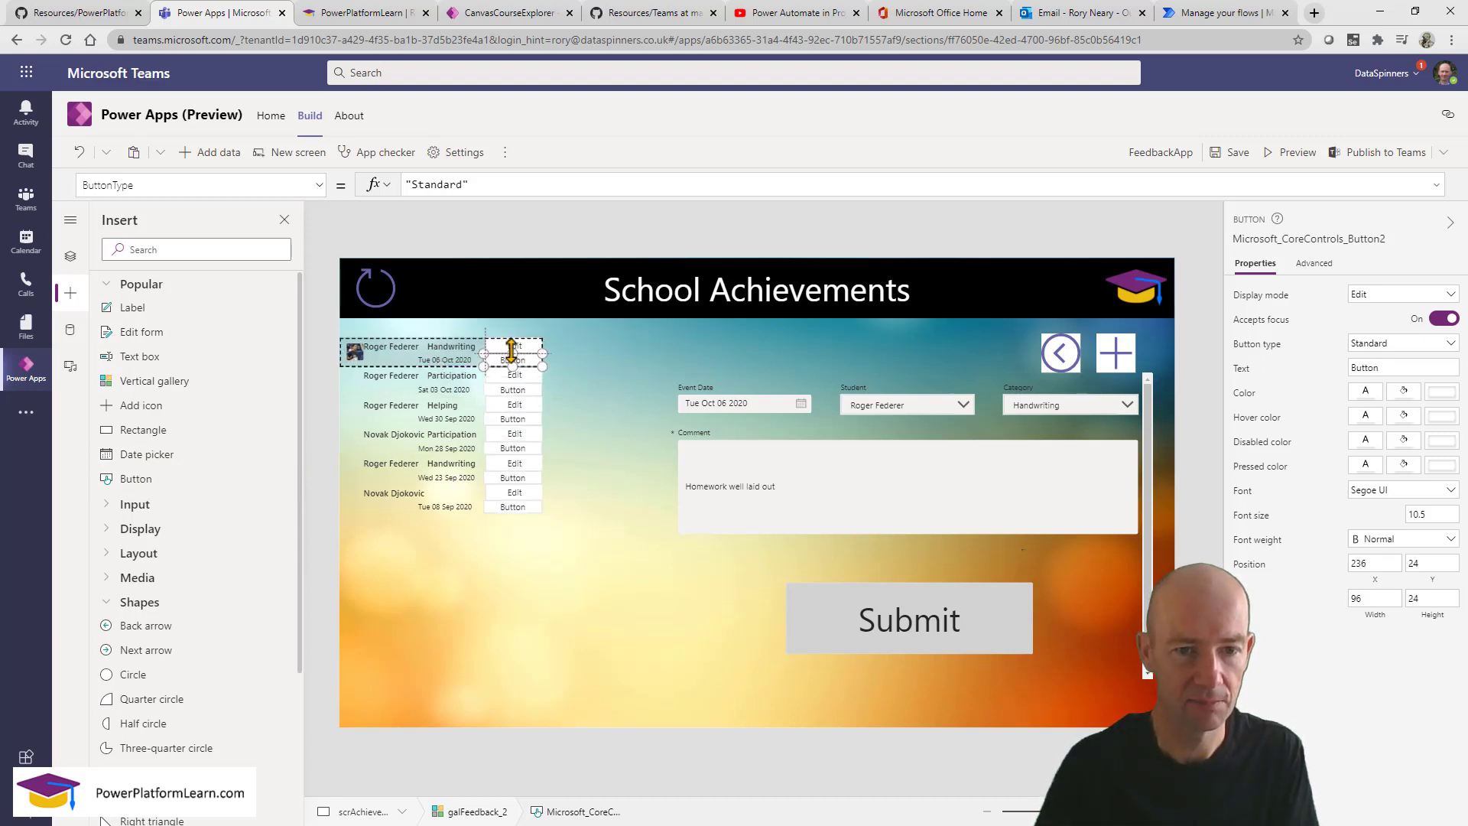
{"action": "left_click", "coordinate": [430, 364]}
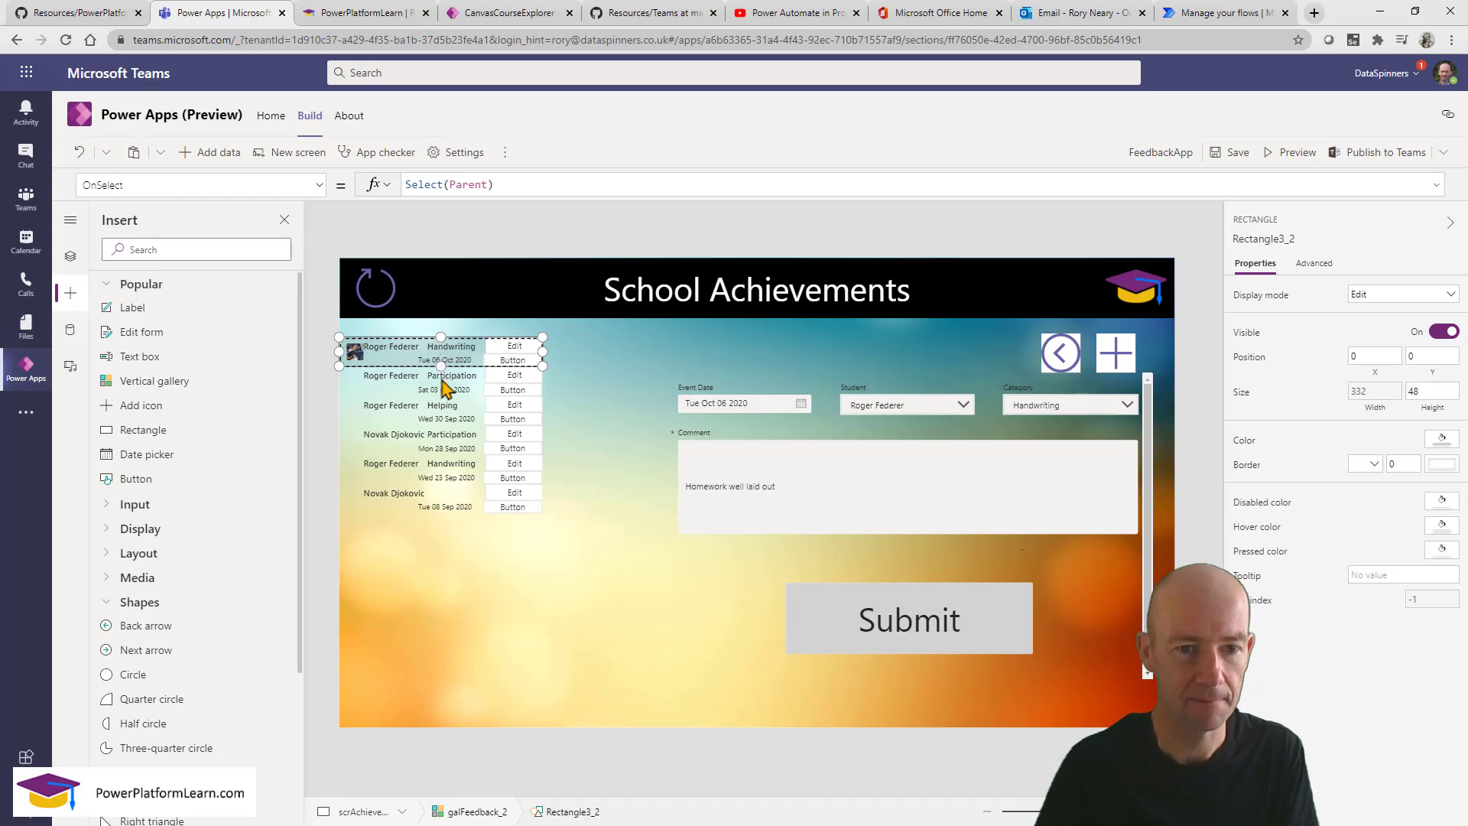
{"action": "left_click", "coordinate": [419, 365]}
{"action": "left_click", "coordinate": [416, 362]}
{"action": "left_click", "coordinate": [422, 357]}
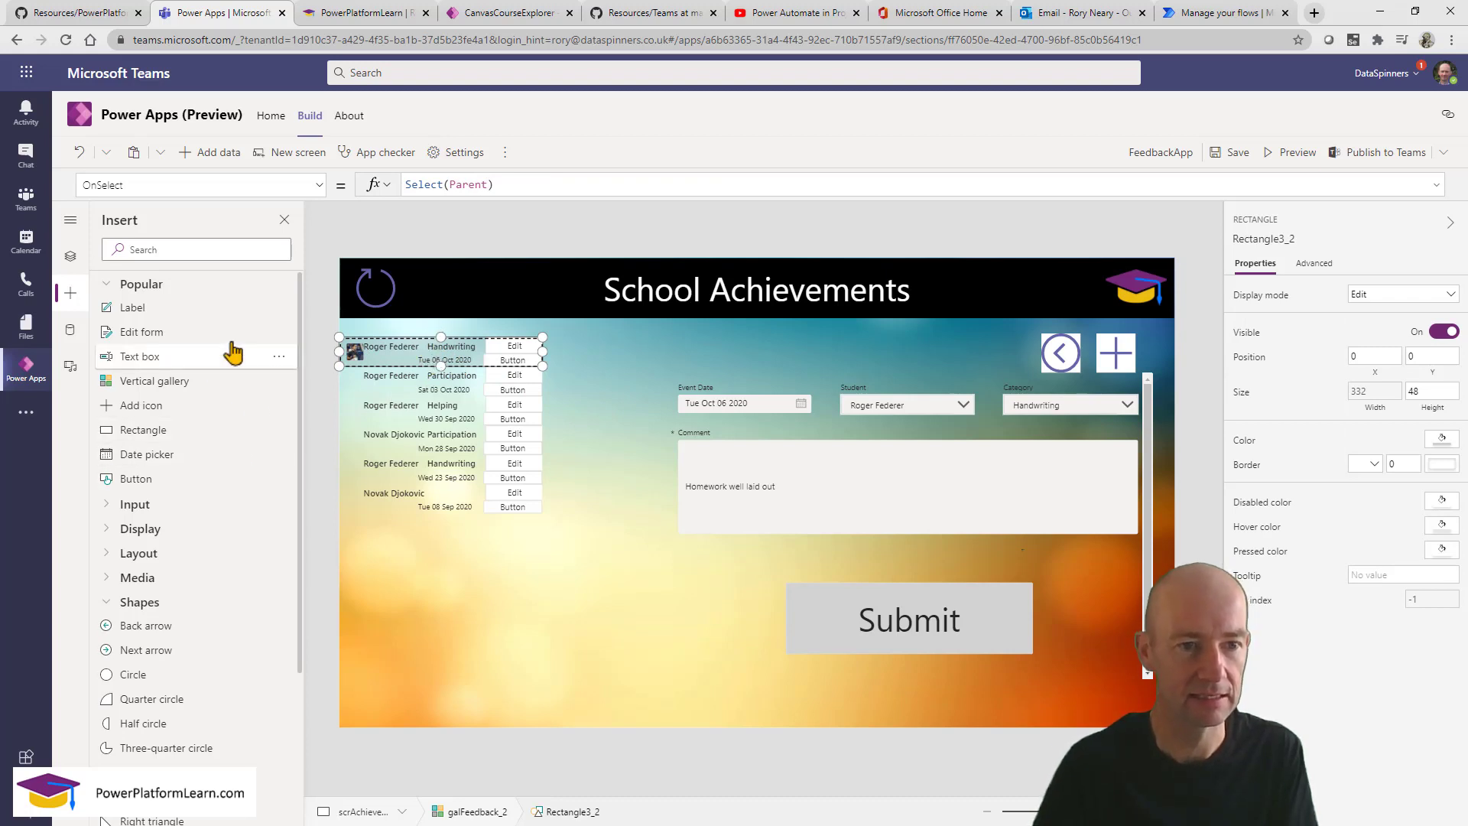
{"action": "left_click", "coordinate": [69, 257]}
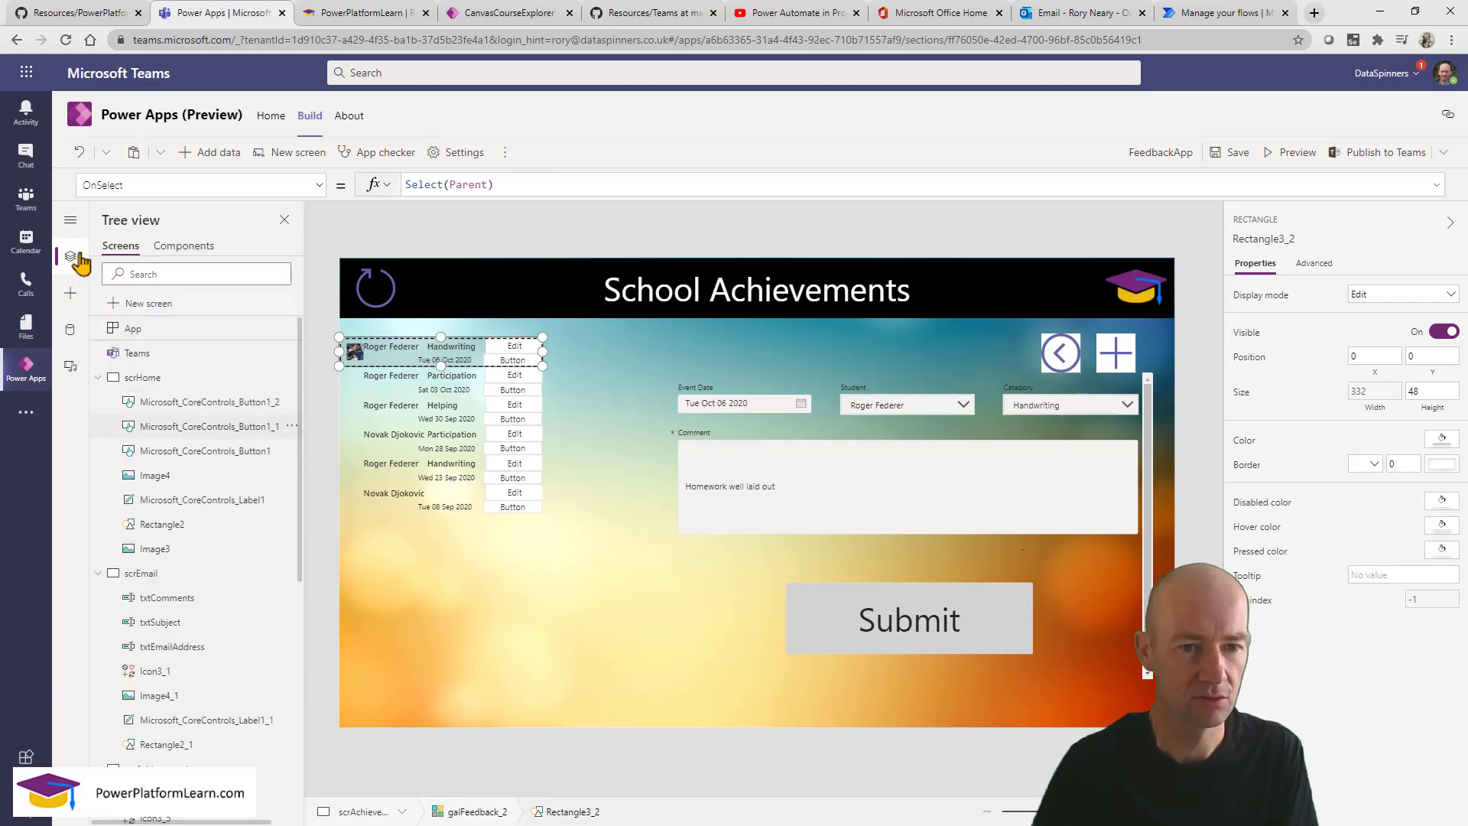
{"action": "left_click", "coordinate": [171, 185]}
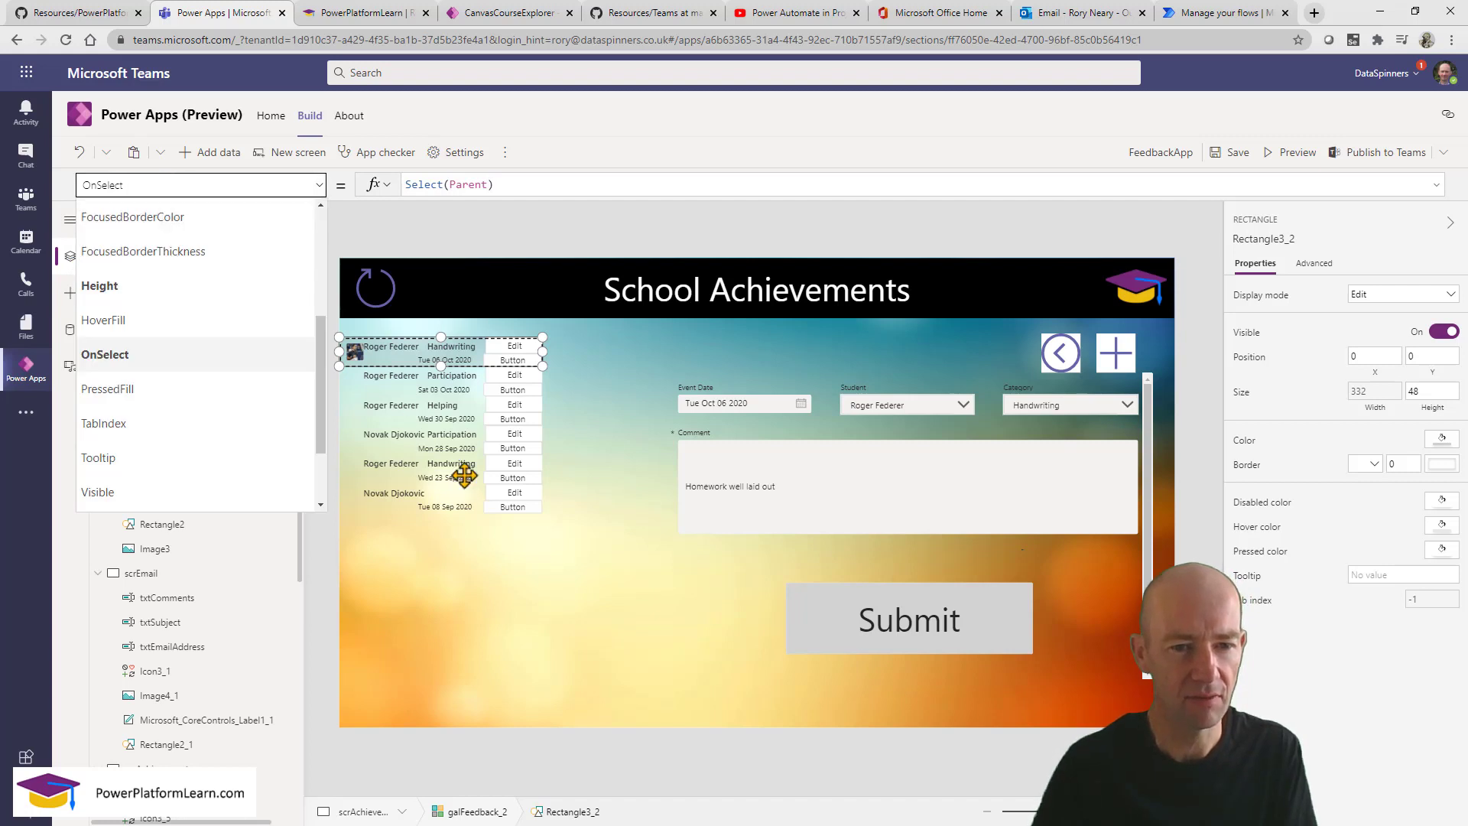
Set the achievements gallery's TemplateSize to 60.
{"action": "left_click", "coordinate": [461, 476]}
{"action": "left_click", "coordinate": [192, 186]}
{"action": "double_click", "coordinate": [191, 186]}
{"action": "type", "text": "TemplateSize"}
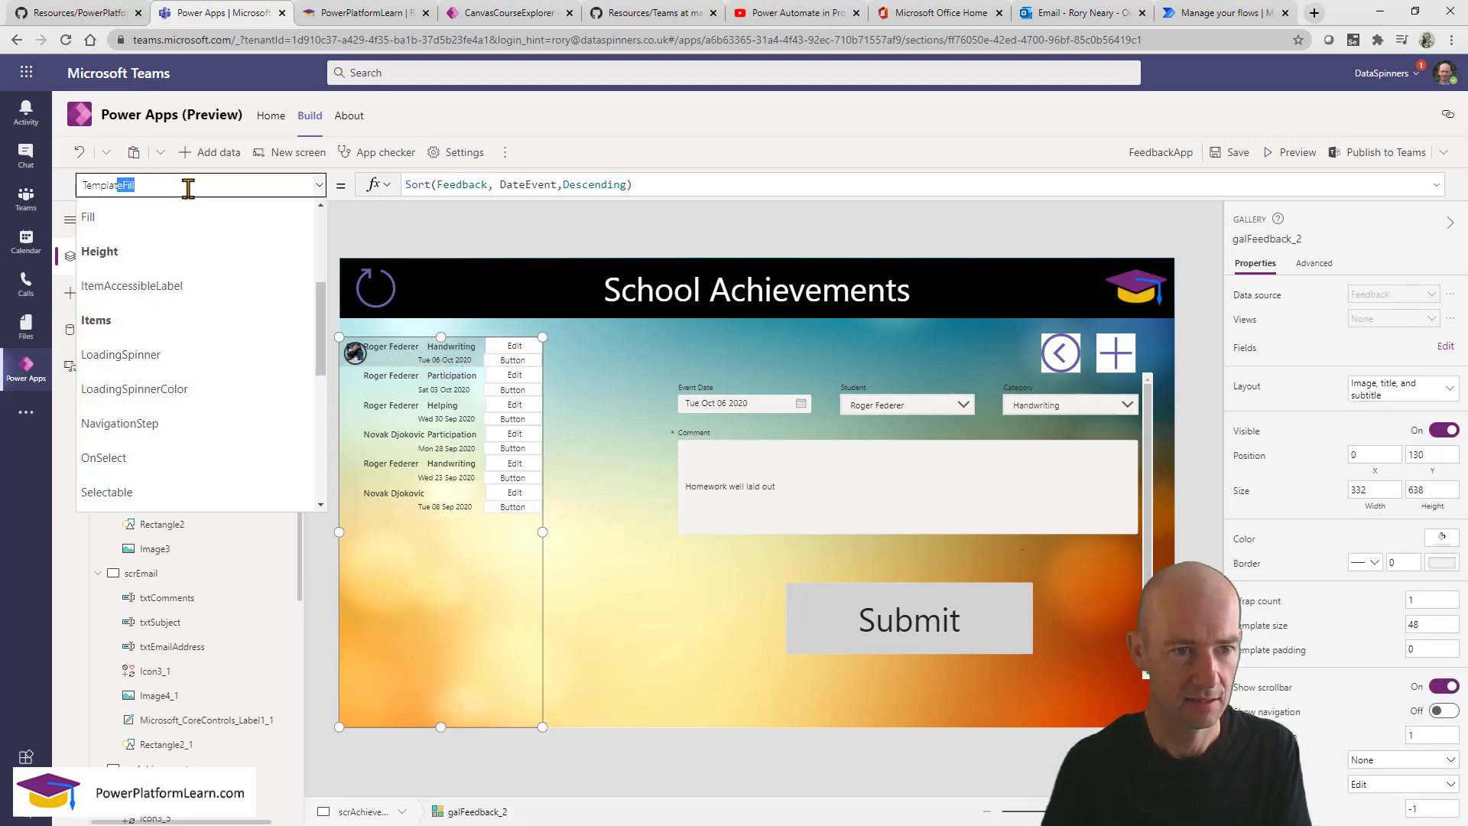
{"action": "key", "text": "Return"}
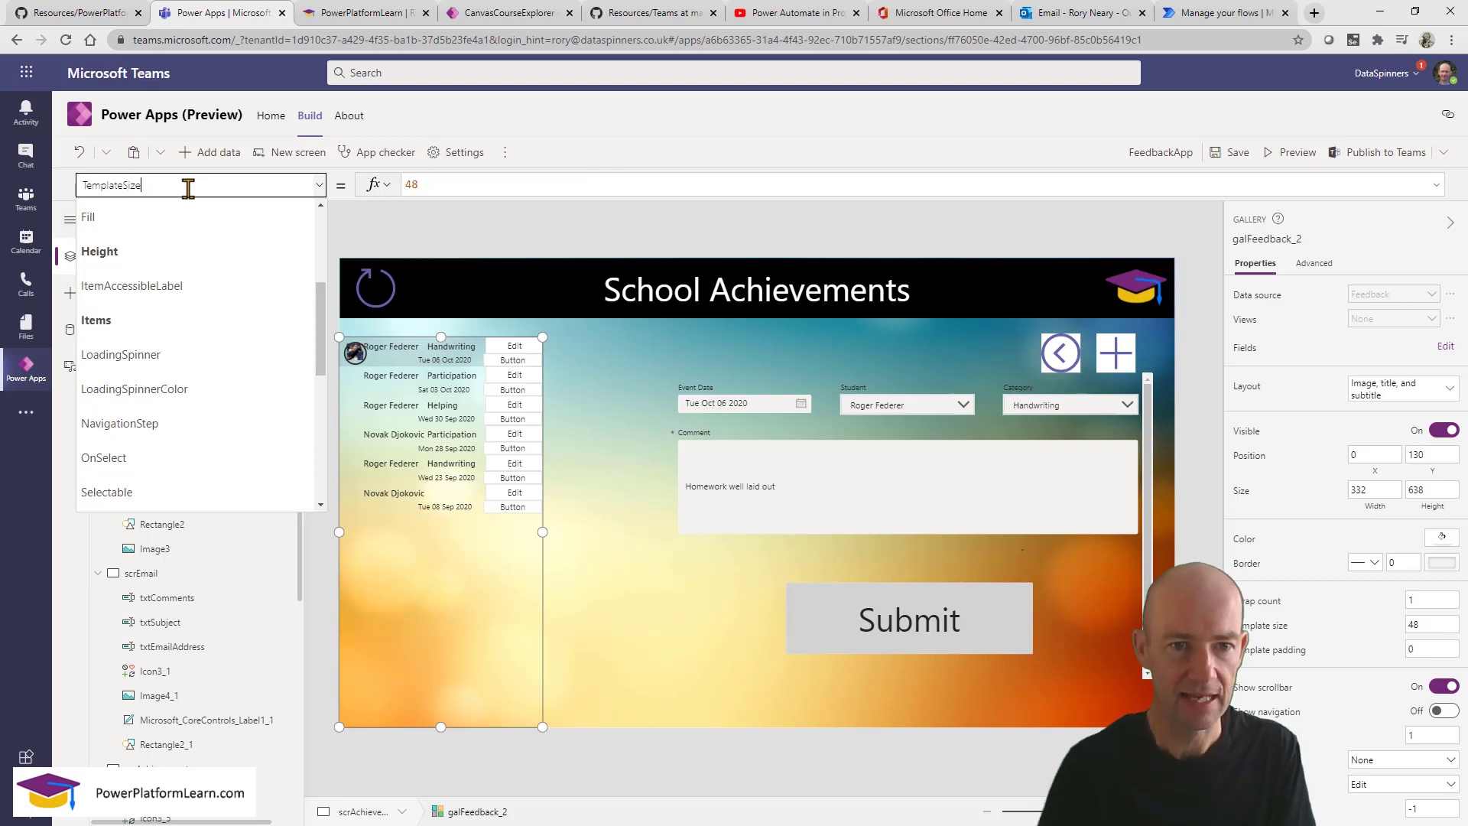
{"action": "left_click_drag", "start_coordinate": [433, 184], "coordinate": [389, 191]}
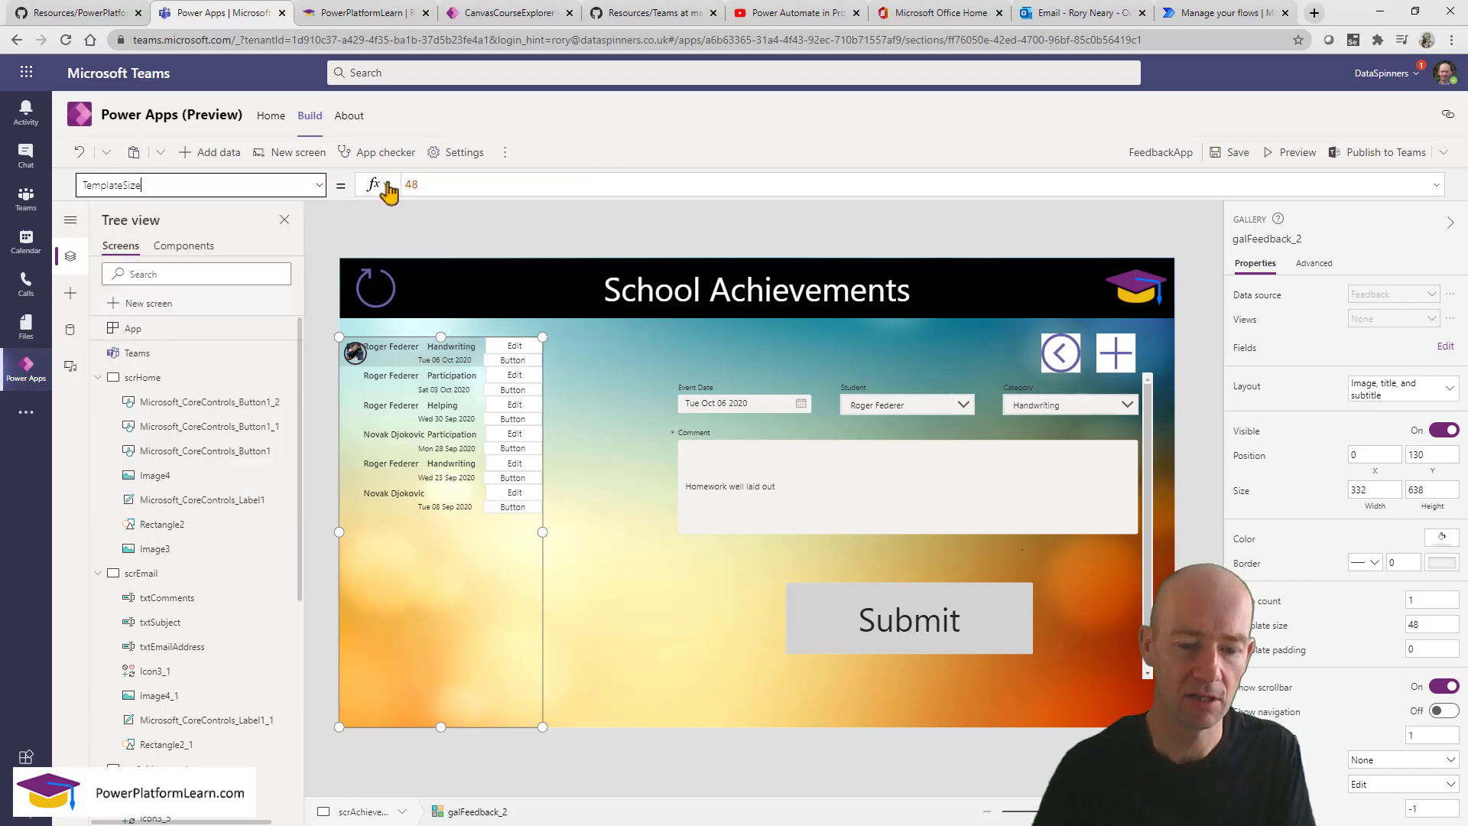
{"action": "type", "text": "60"}
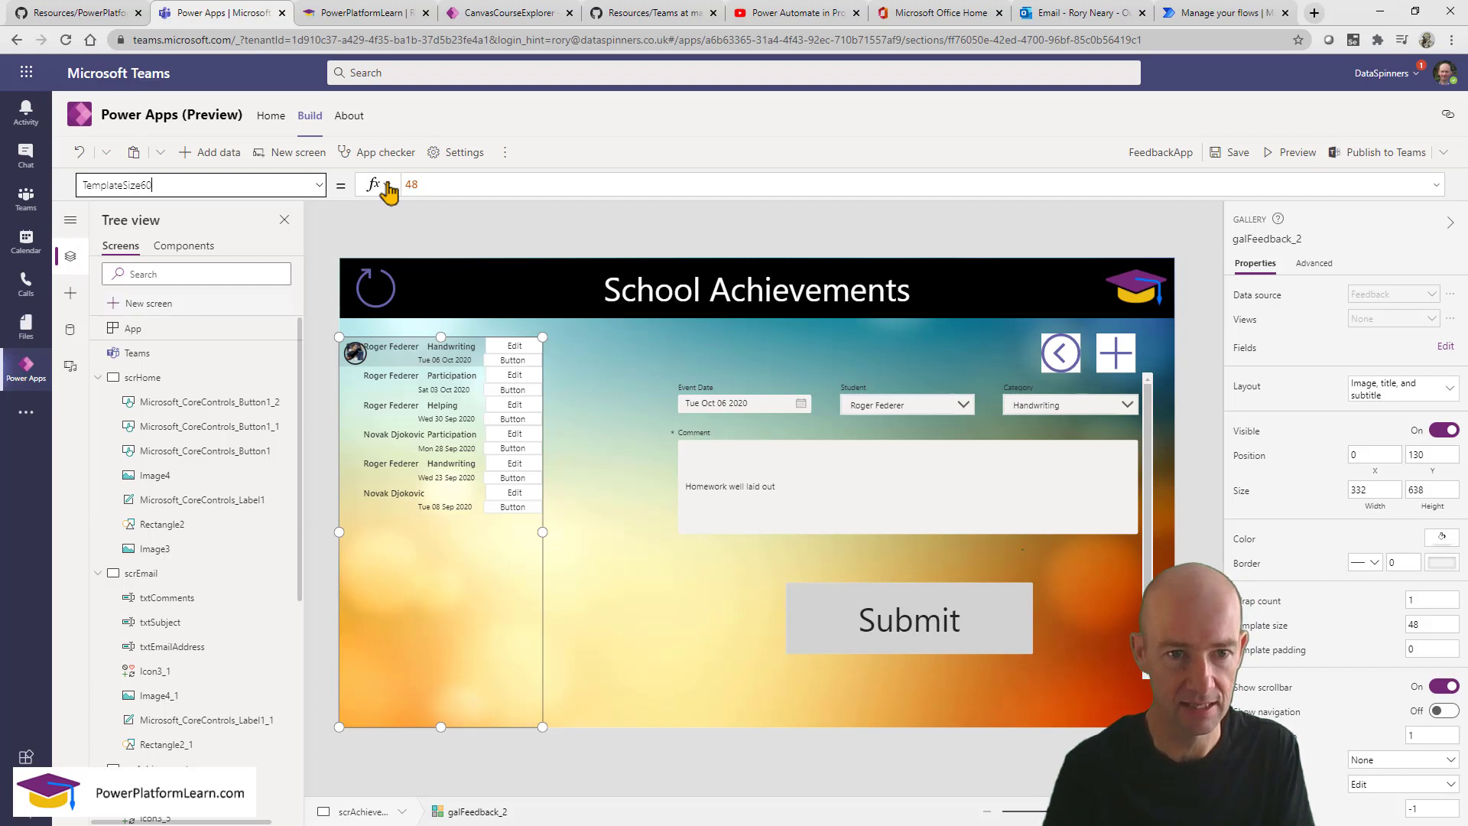
{"action": "key", "text": "BackSpace"}
{"action": "key", "text": "BackSpace"}
{"action": "left_click", "coordinate": [485, 186]}
{"action": "type", "text": "60"}
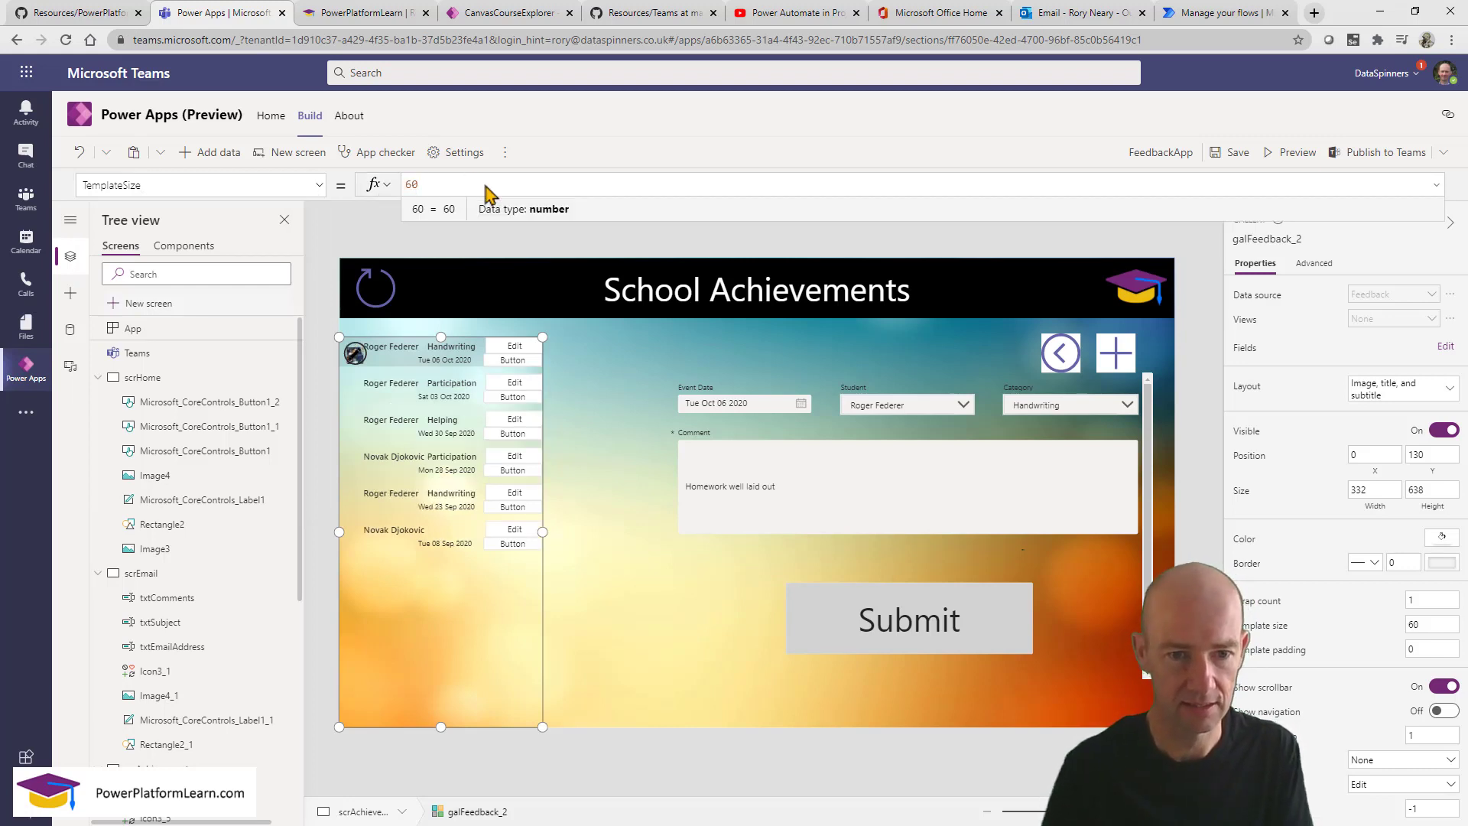
Position and size the new button (93 by 33) beneath Edit in the first row.
{"action": "left_click", "coordinate": [481, 353]}
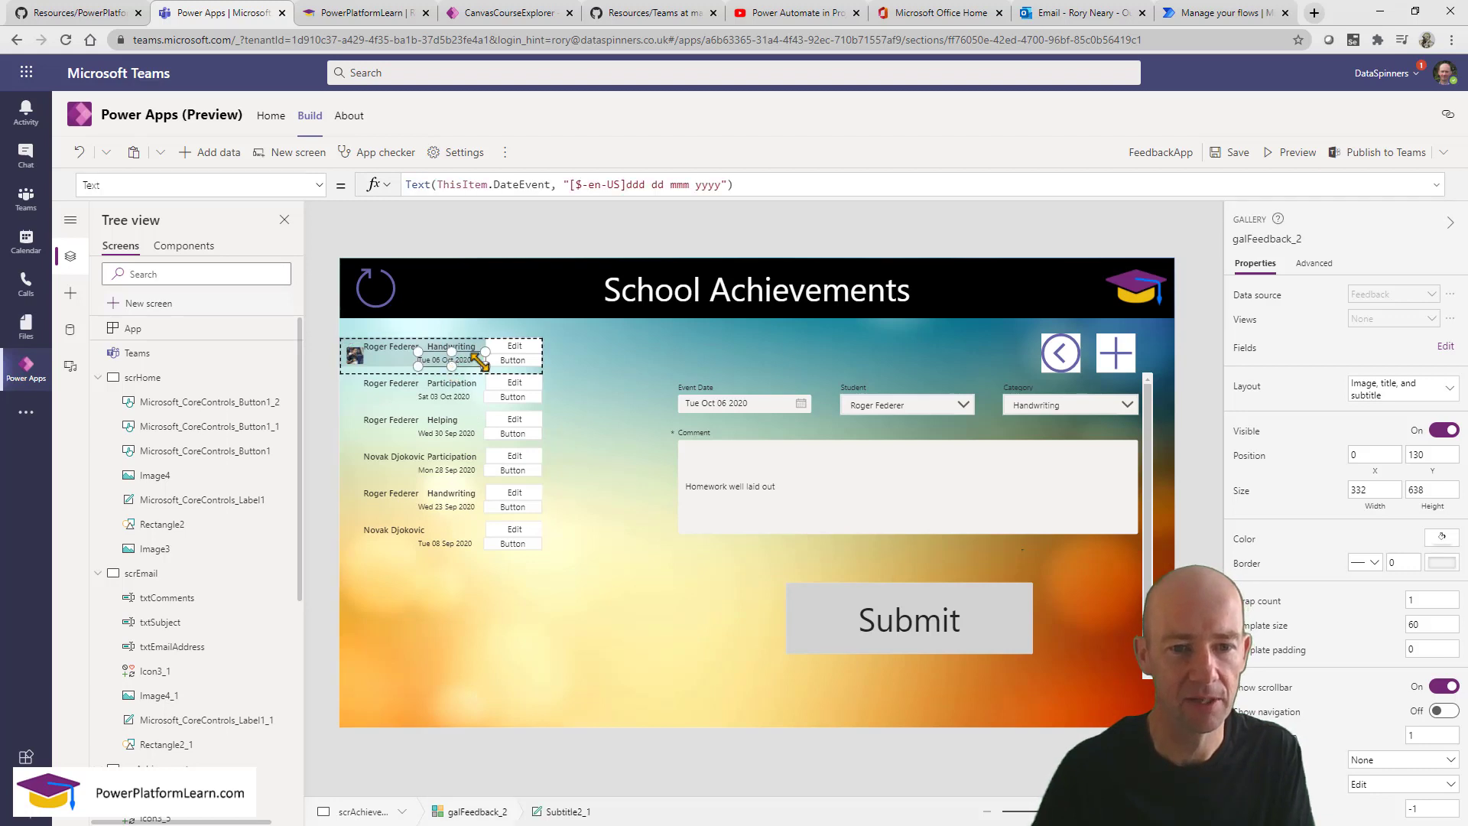
{"action": "left_click", "coordinate": [519, 361]}
{"action": "left_click_drag", "start_coordinate": [520, 361], "coordinate": [521, 368]}
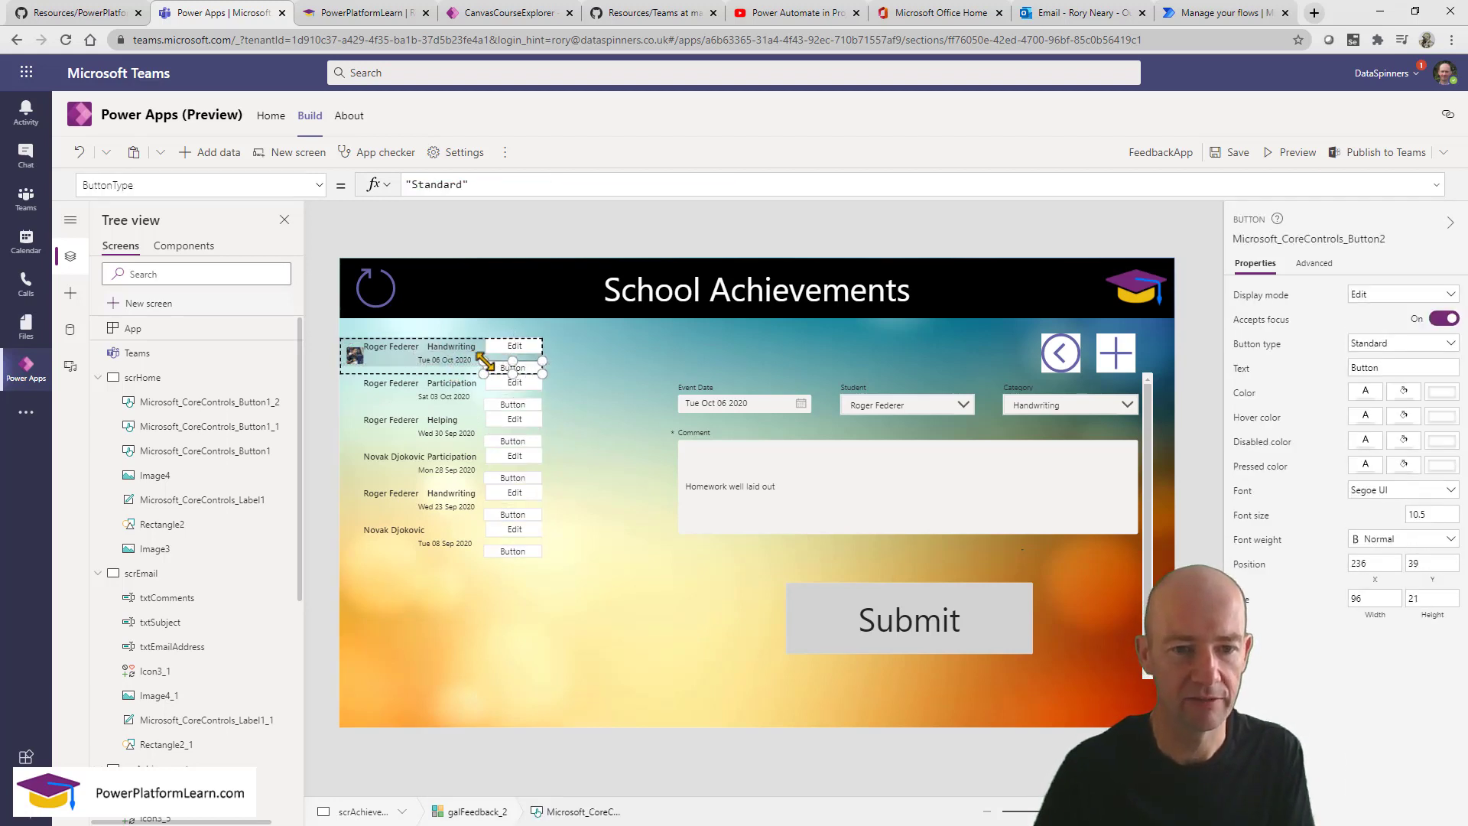
{"action": "left_click_drag", "start_coordinate": [485, 361], "coordinate": [489, 357]}
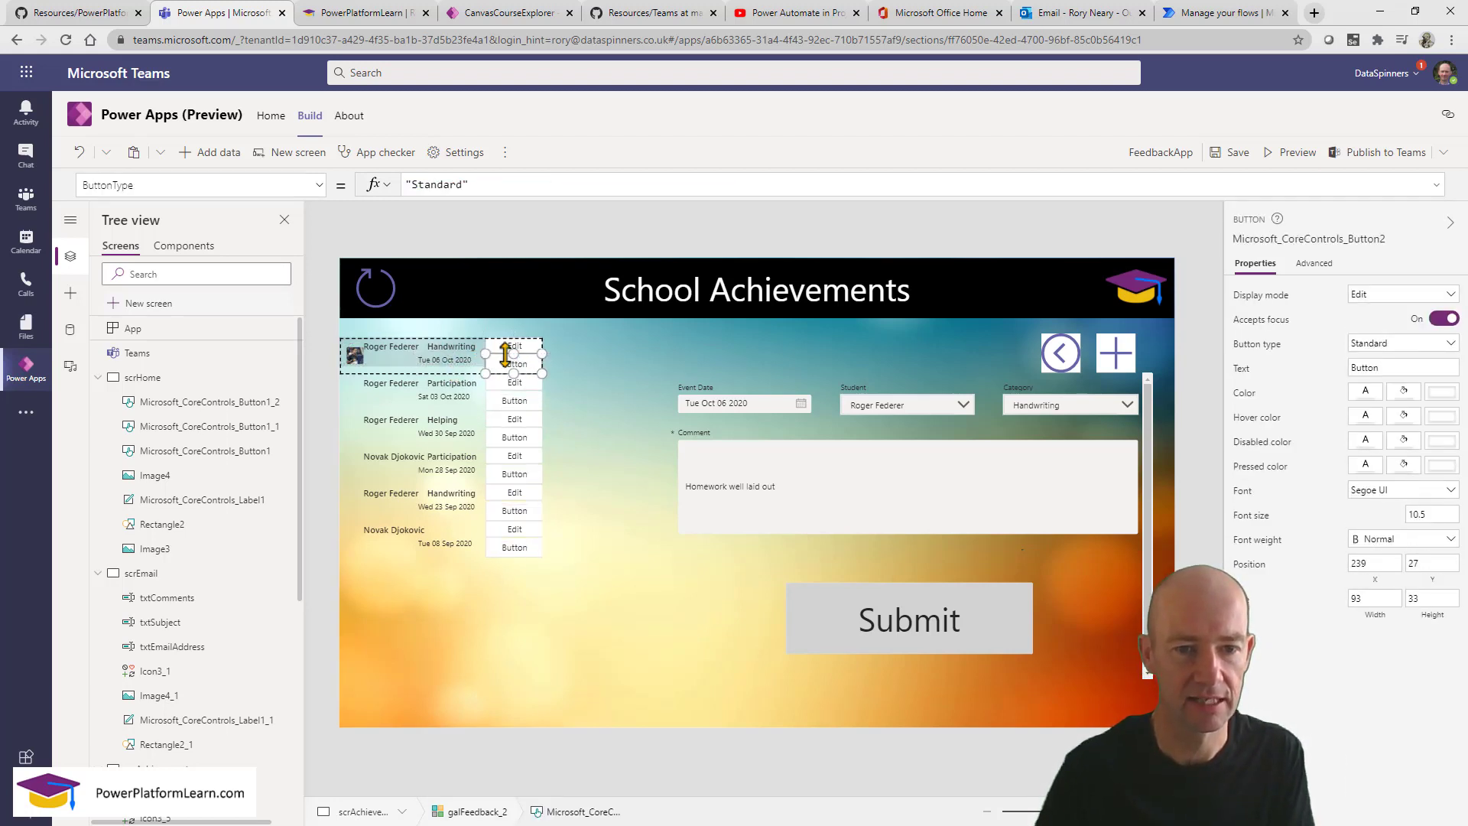
{"action": "left_click_drag", "start_coordinate": [516, 357], "coordinate": [516, 359]}
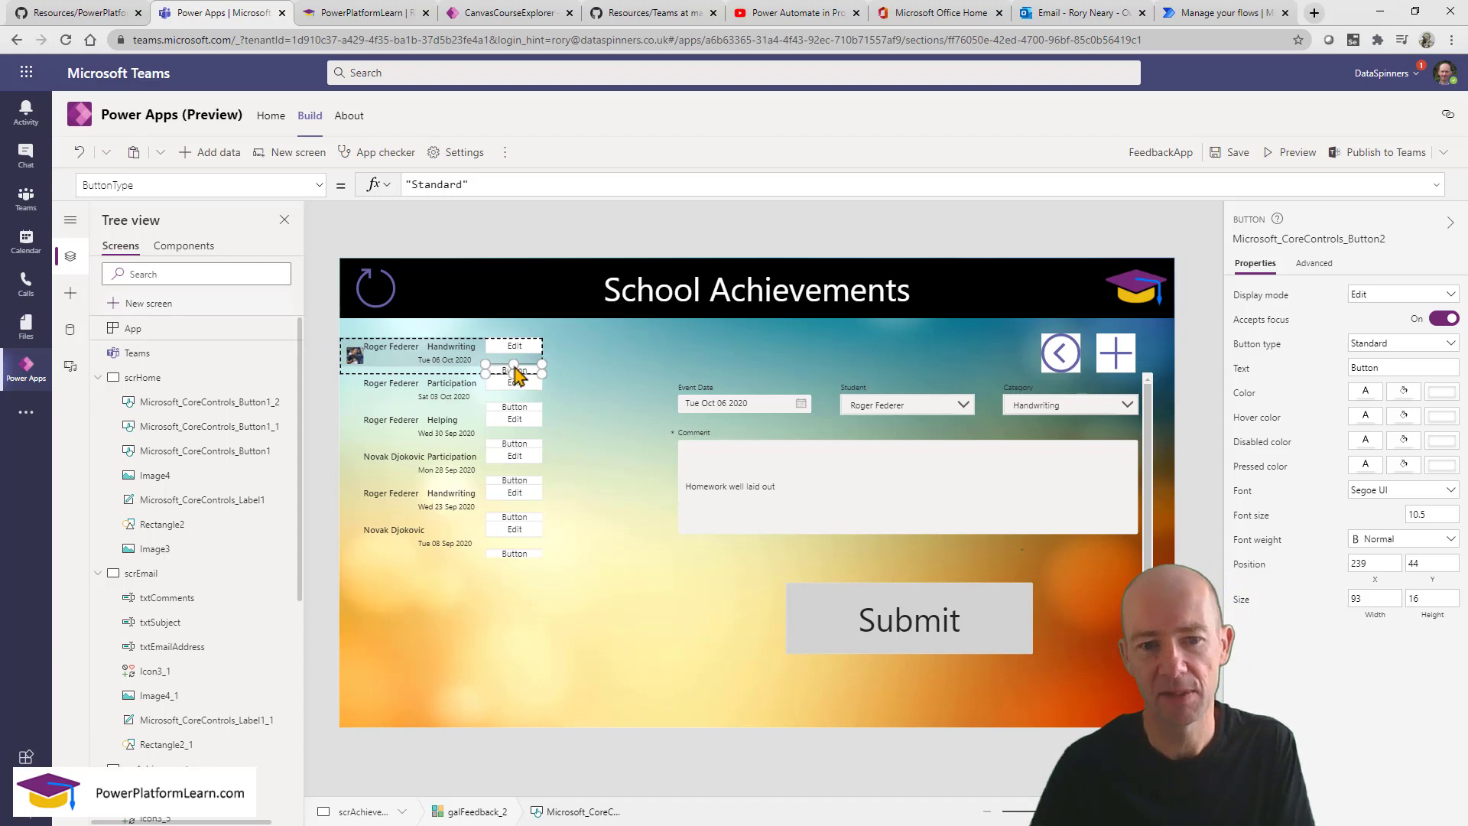
{"action": "left_click_drag", "start_coordinate": [513, 364], "coordinate": [514, 354]}
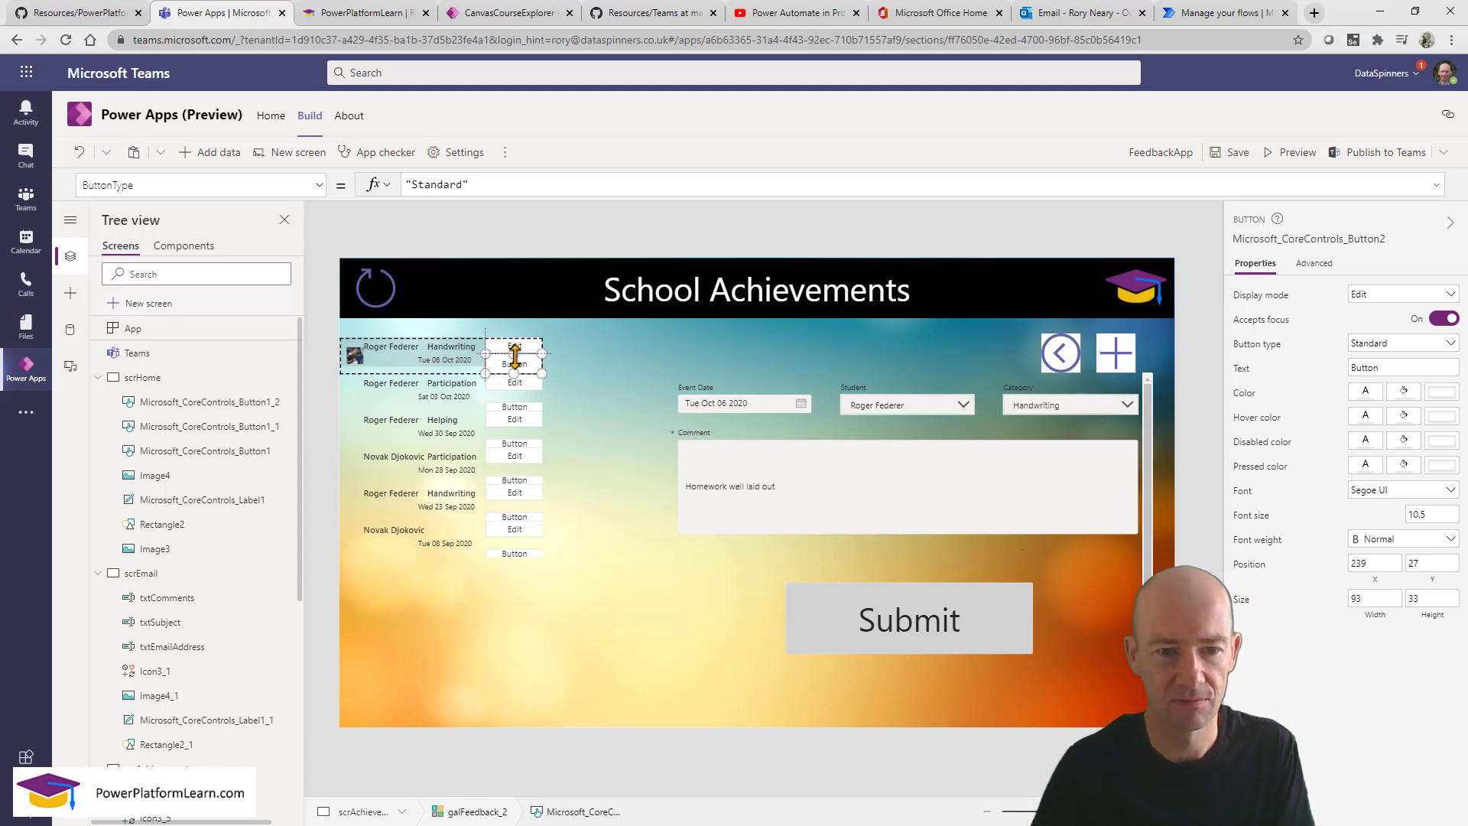
{"action": "left_click", "coordinate": [579, 375]}
{"action": "left_click", "coordinate": [525, 370]}
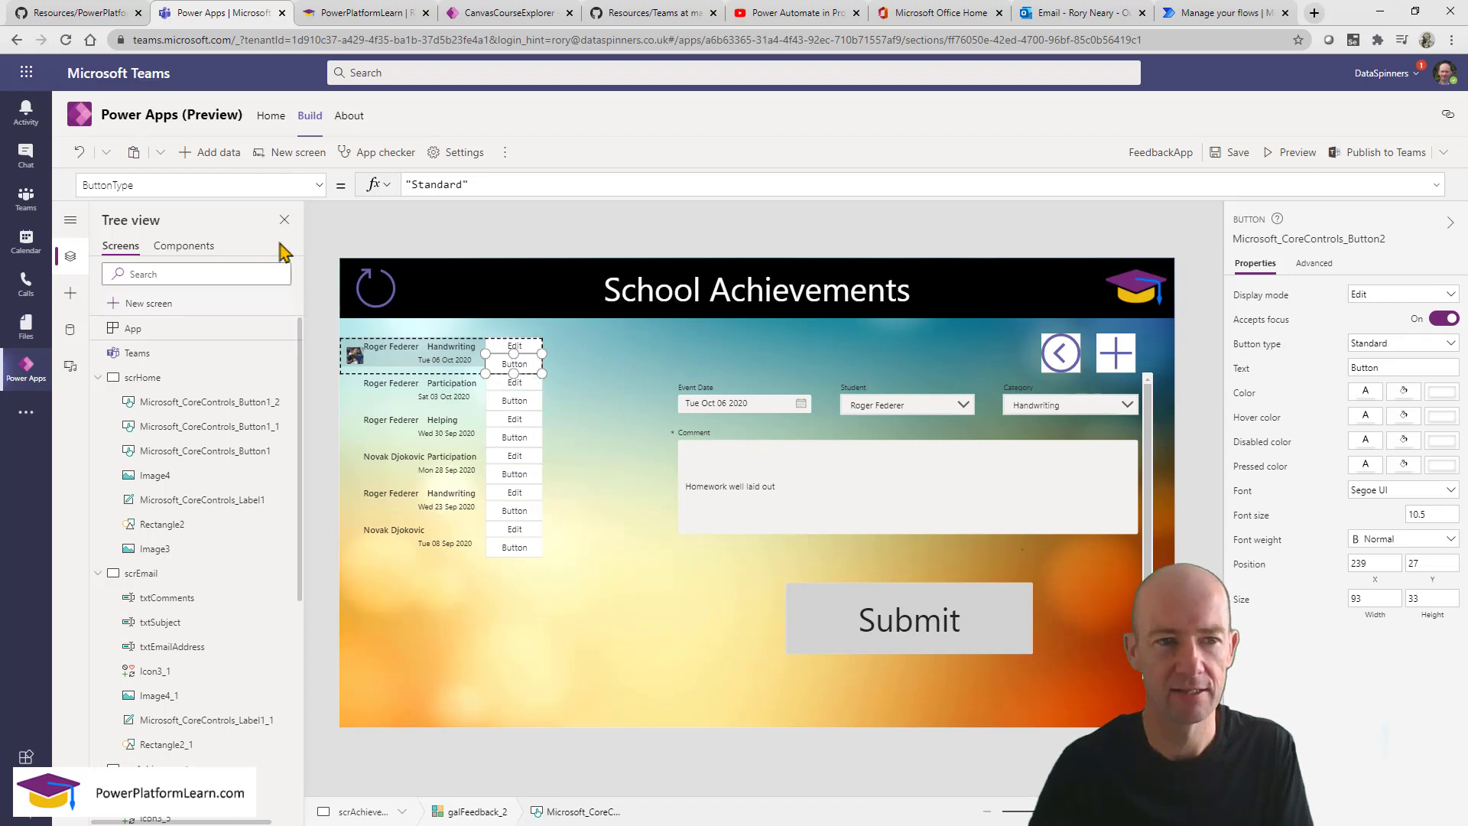
Label the new gallery button "Send Email".
{"action": "left_click", "coordinate": [164, 183]}
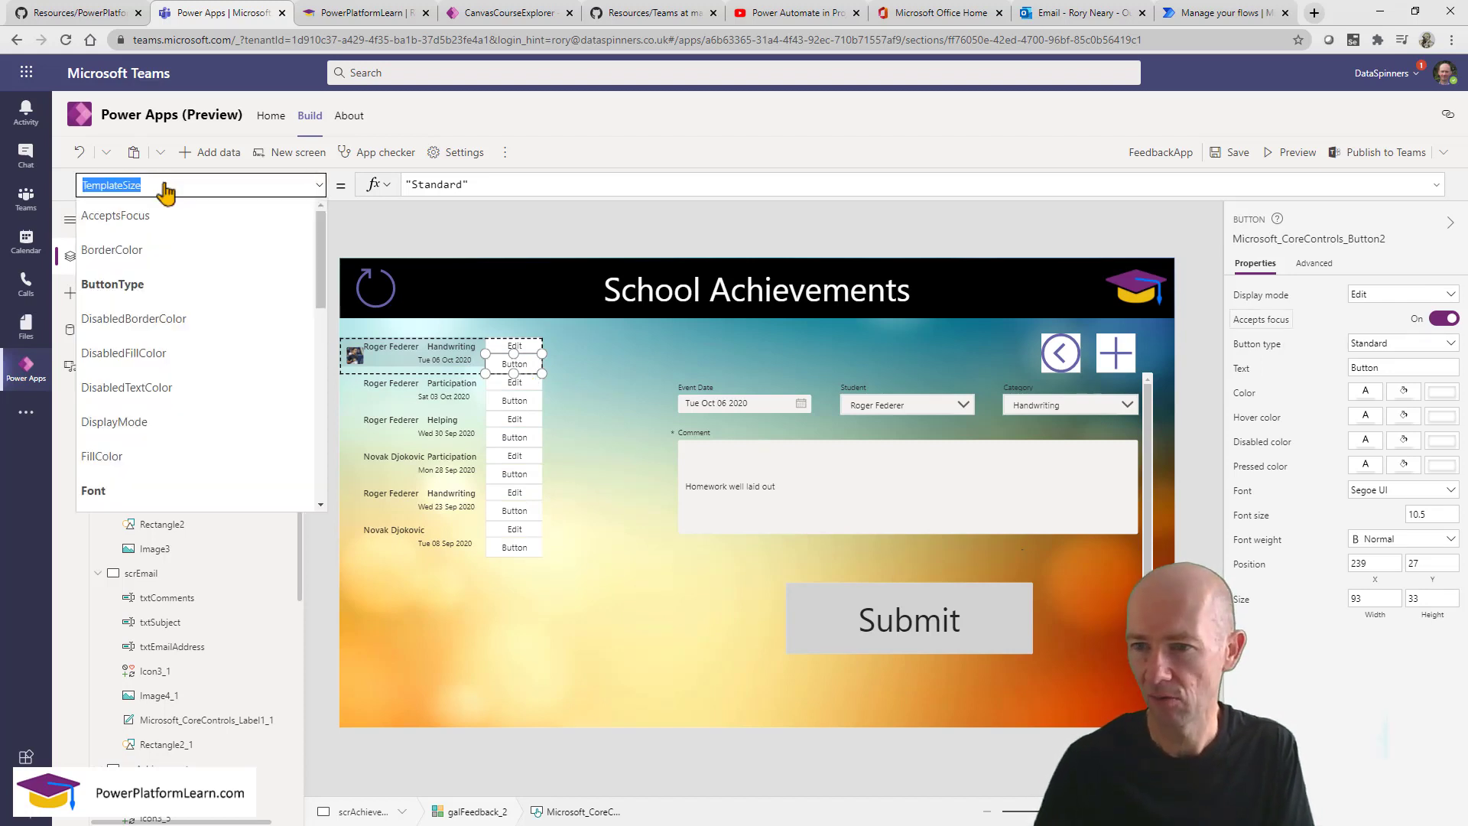
{"action": "left_click_drag", "start_coordinate": [1404, 365], "coordinate": [1337, 355]}
{"action": "type", "text": "Send"}
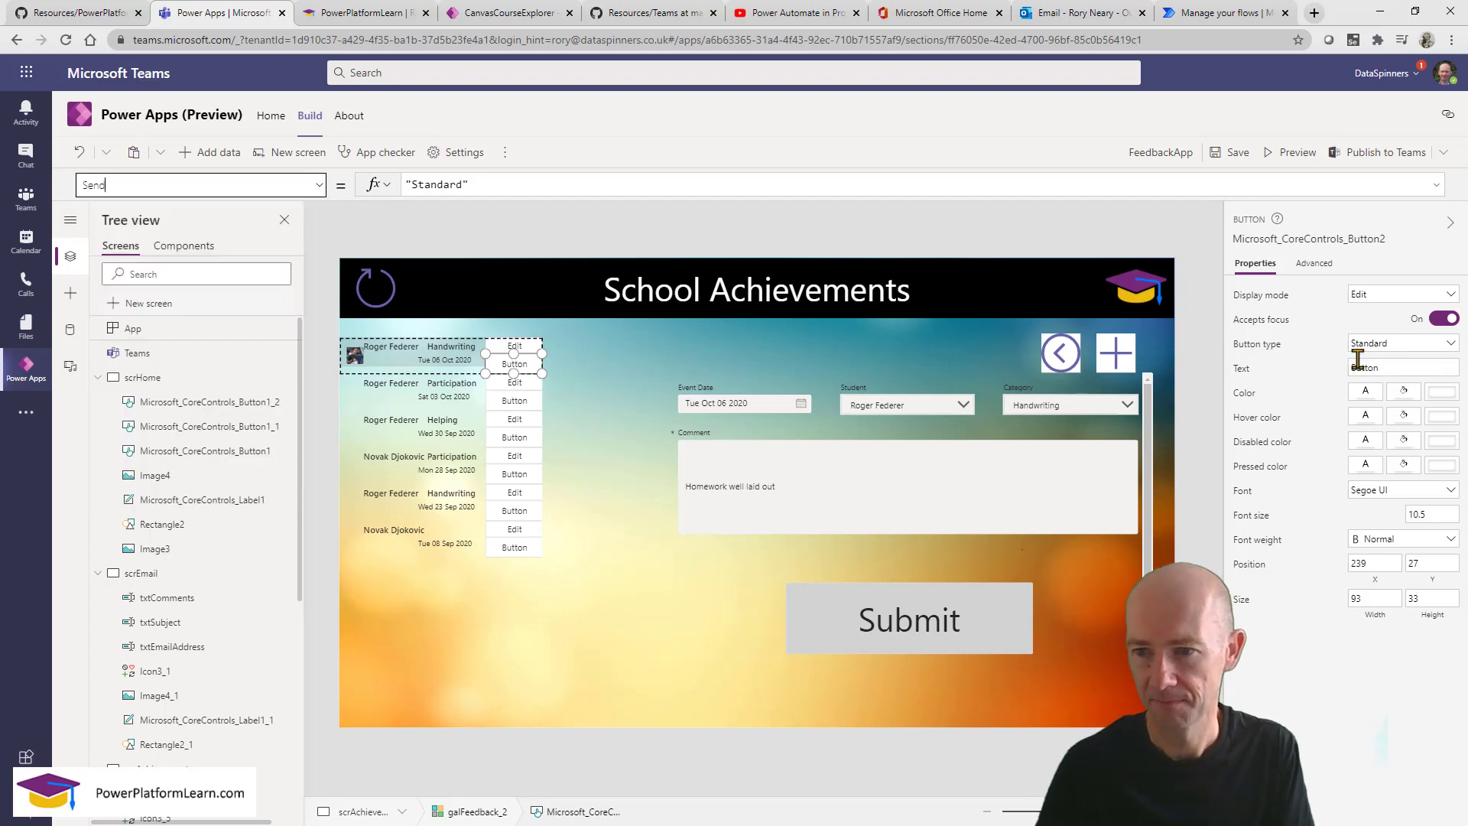
{"action": "left_click_drag", "start_coordinate": [1347, 366], "coordinate": [1396, 372]}
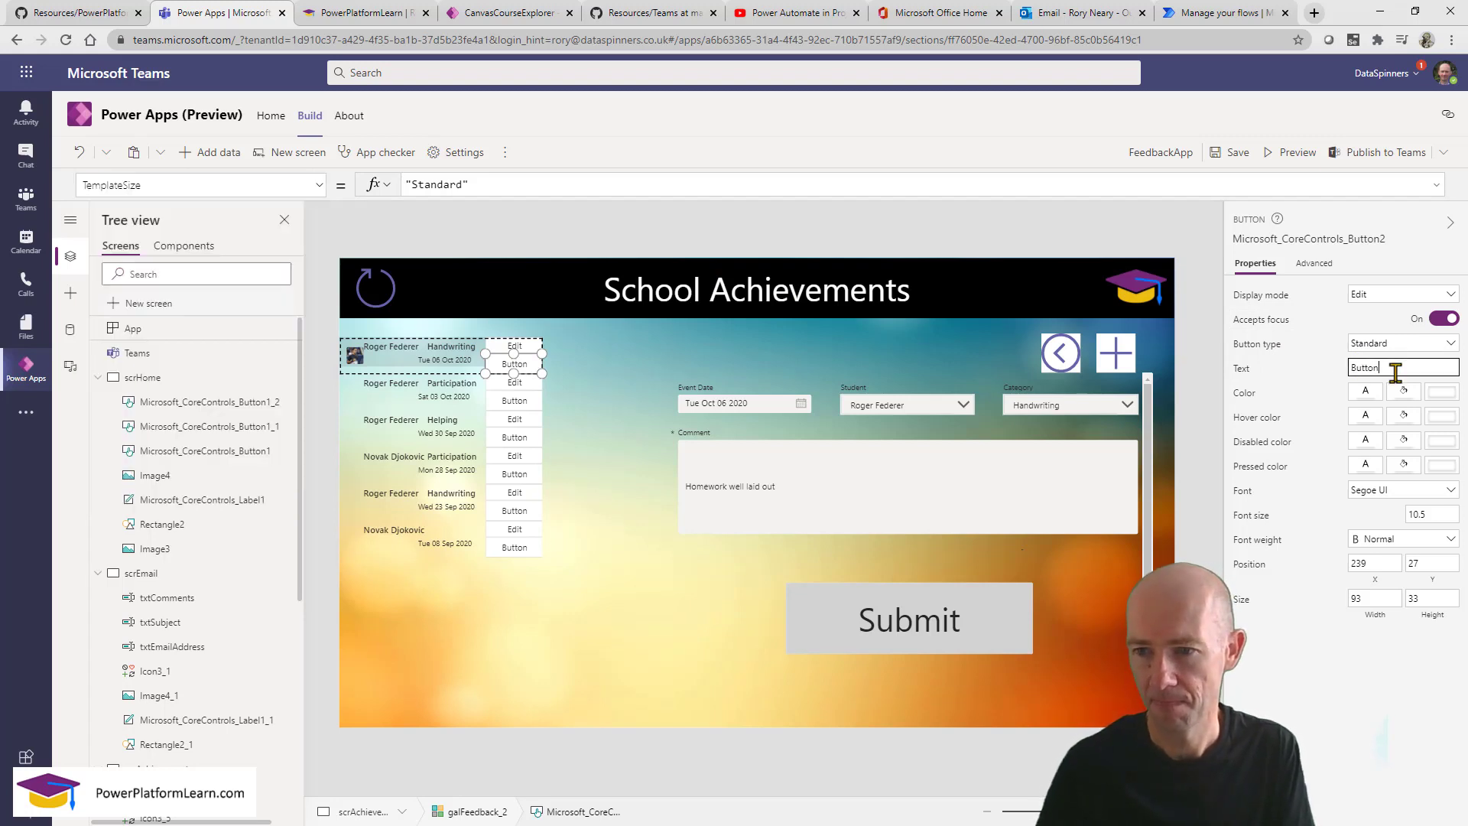
{"action": "type", "text": "Send Email"}
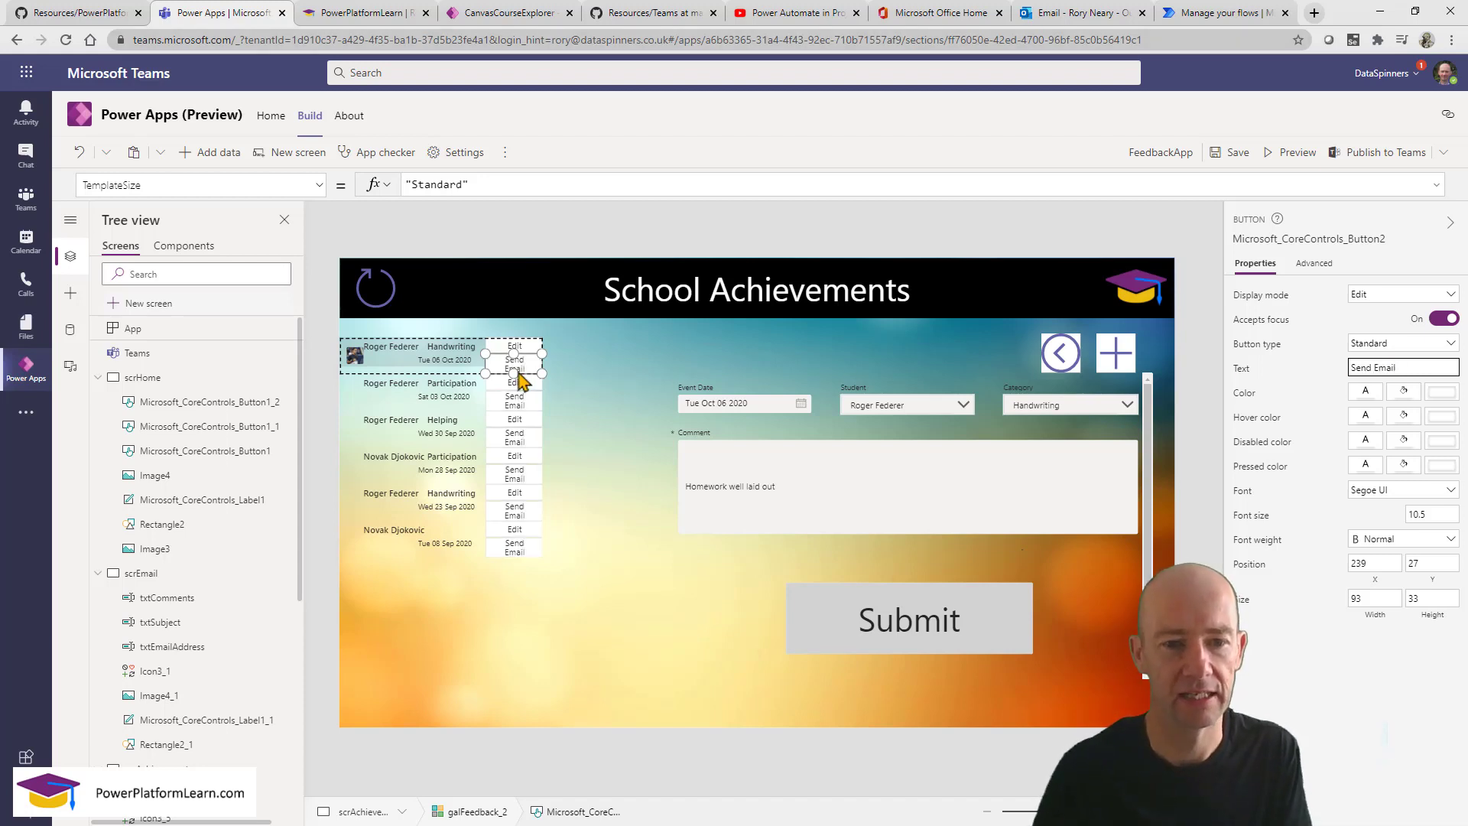
Set the button's OnSelect formula to Navigate(scrEmail).
{"action": "left_click", "coordinate": [204, 181]}
{"action": "type", "text": "OnS"}
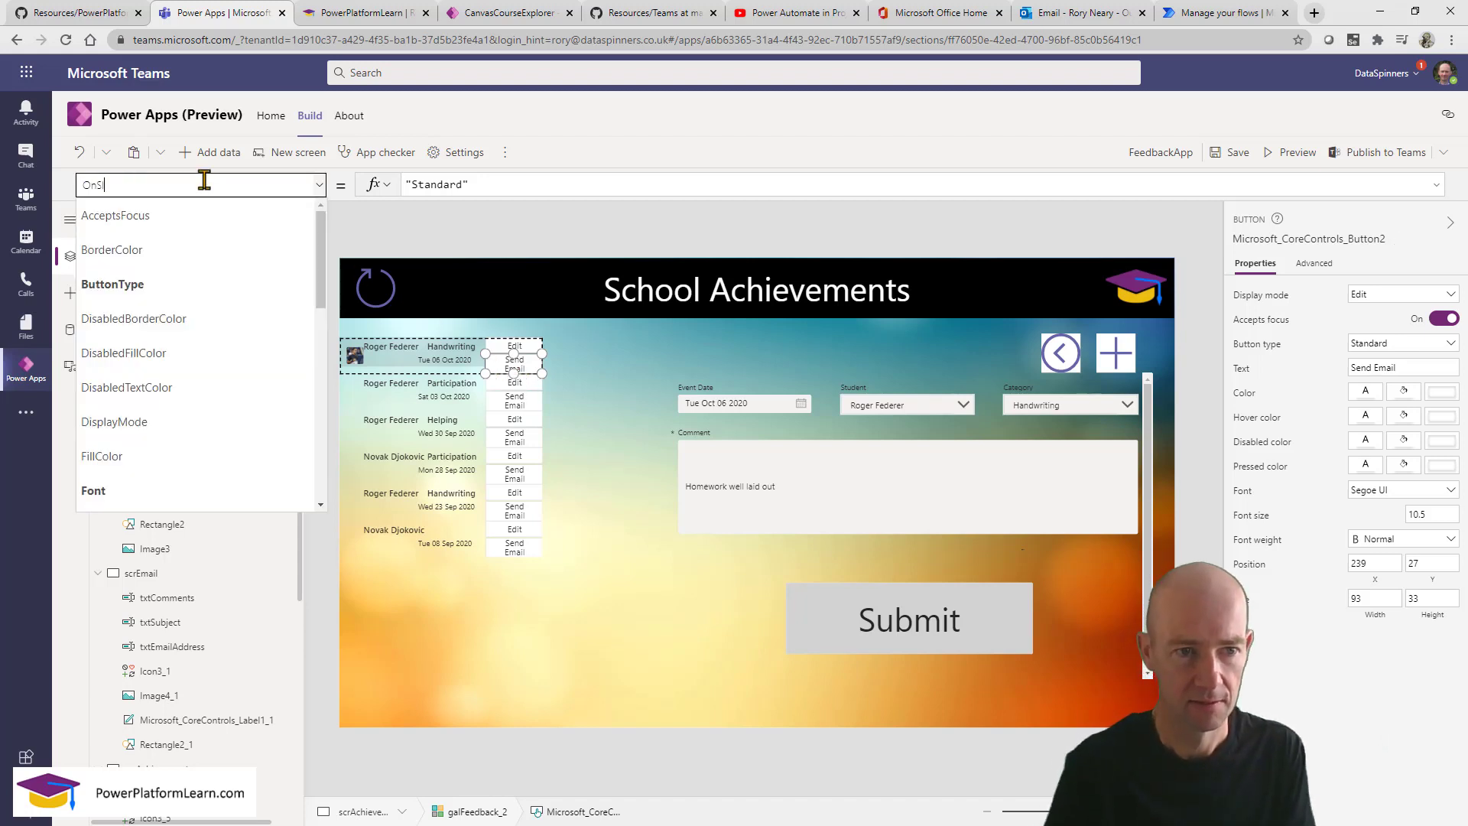
{"action": "type", "text": "elect"}
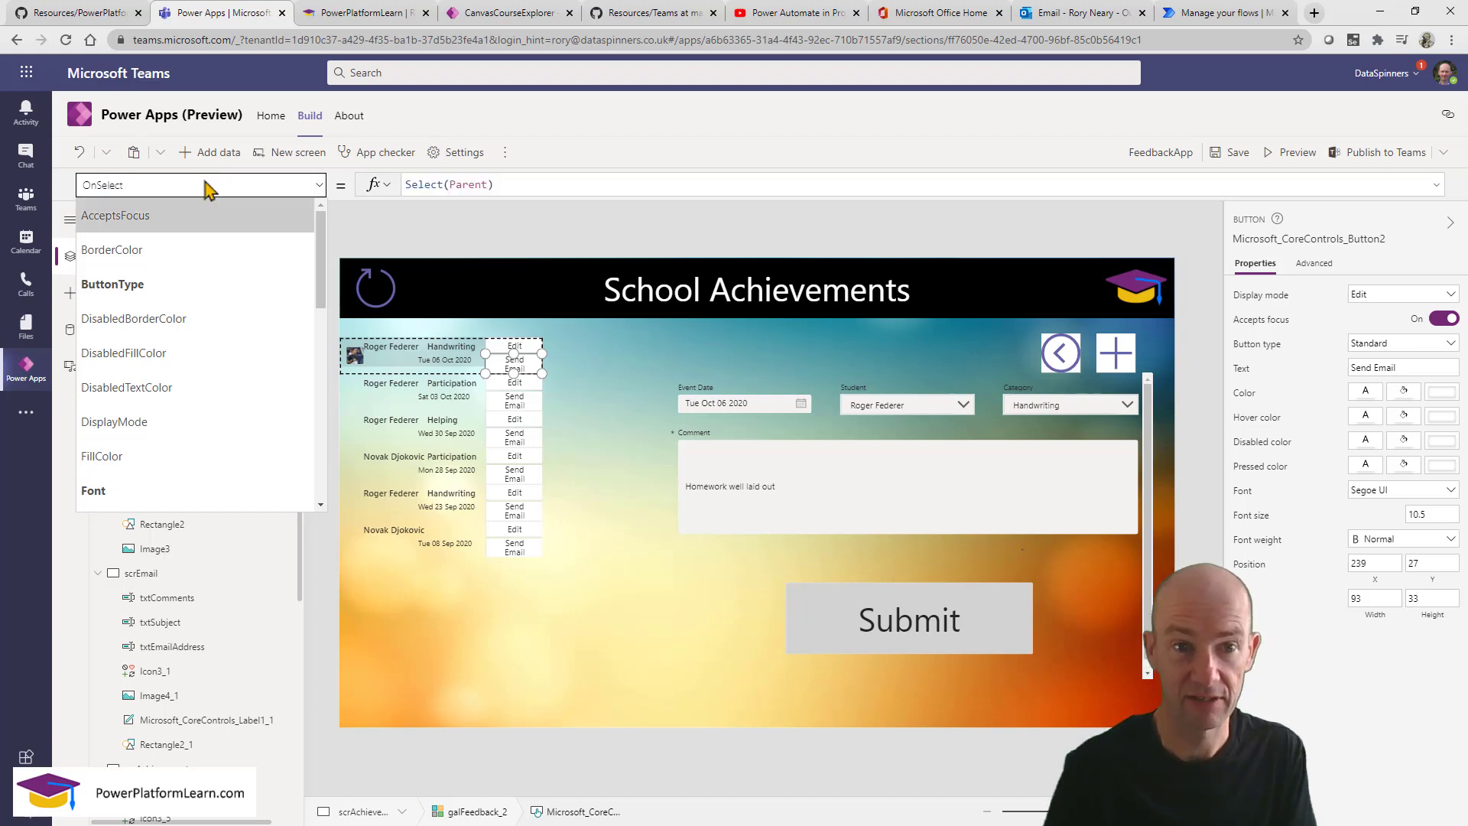
{"action": "left_click", "coordinate": [532, 186]}
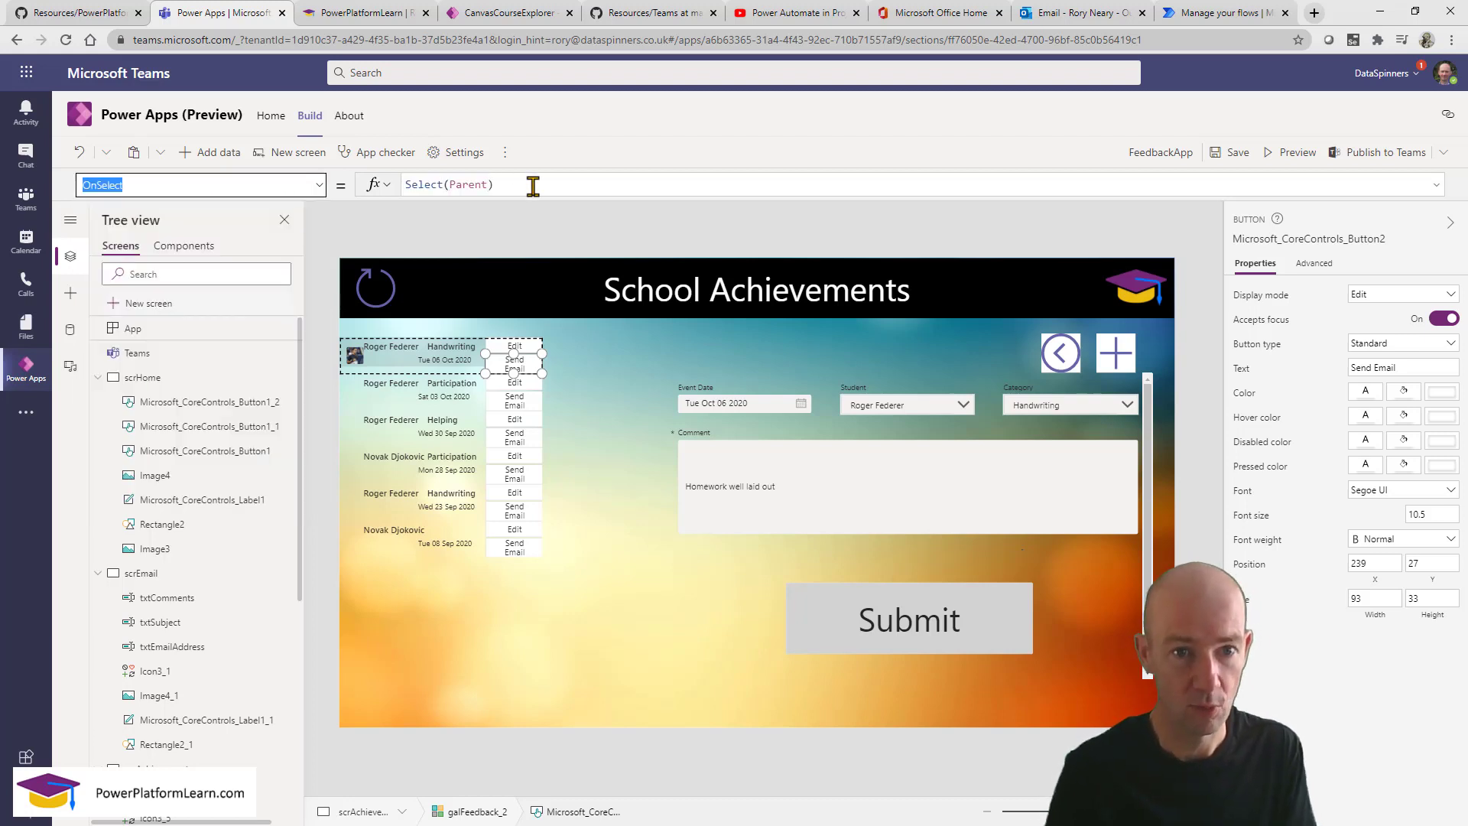
{"action": "key", "text": "ctrl+a"}
{"action": "type", "text": "nav"}
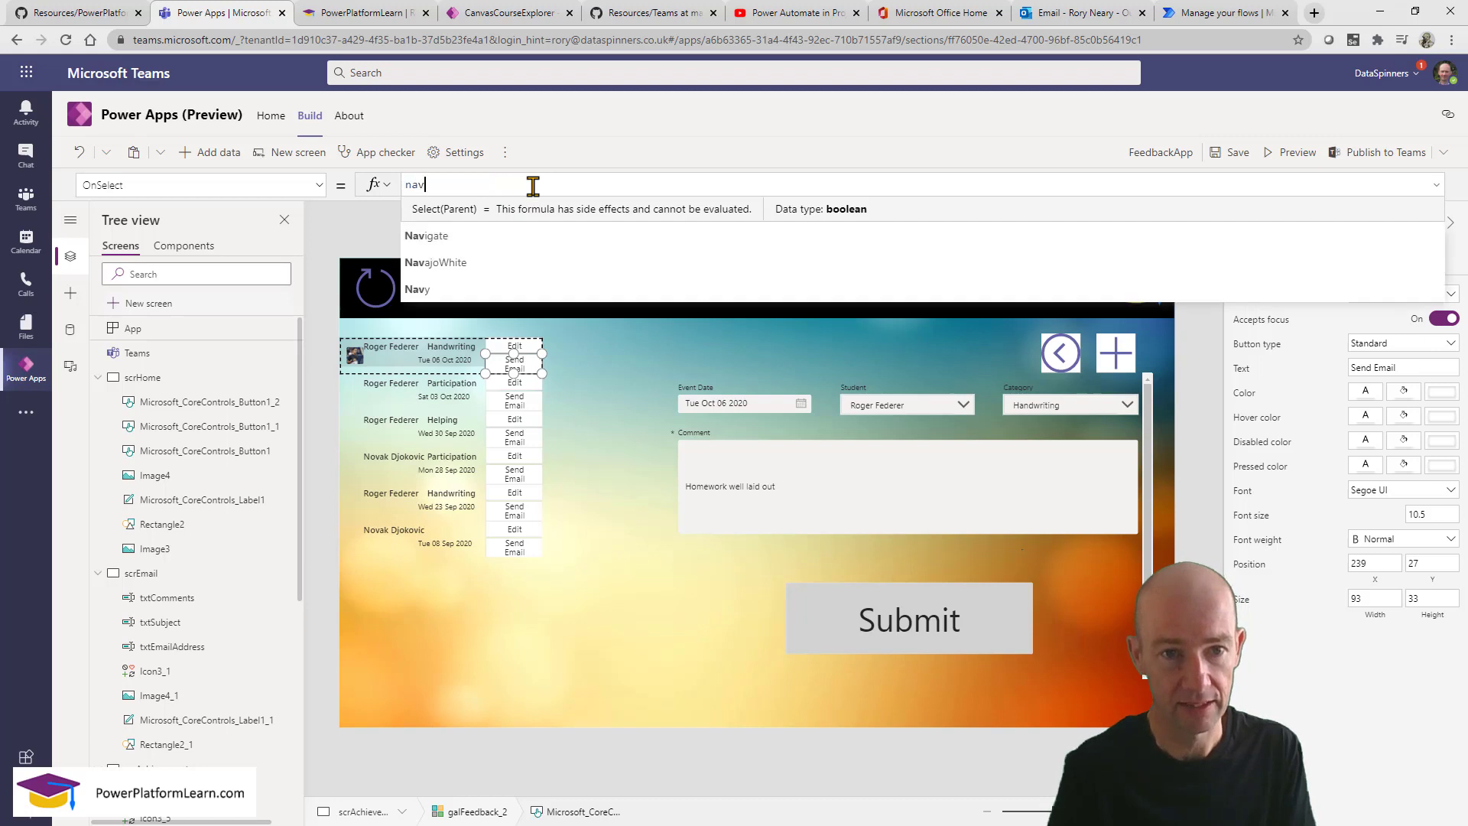
{"action": "type", "text": "igate(scr"}
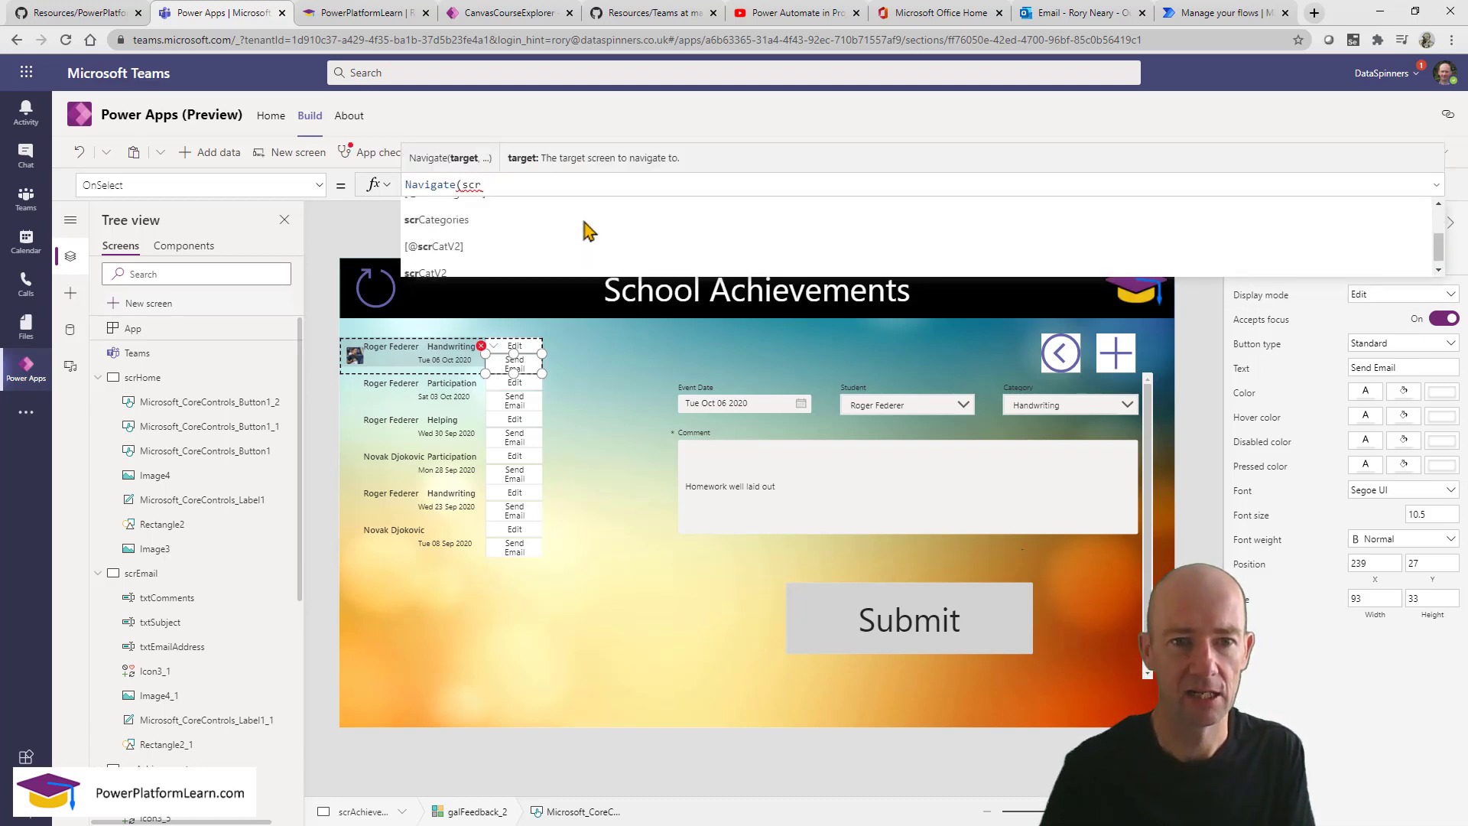
{"action": "type", "text": "Email"}
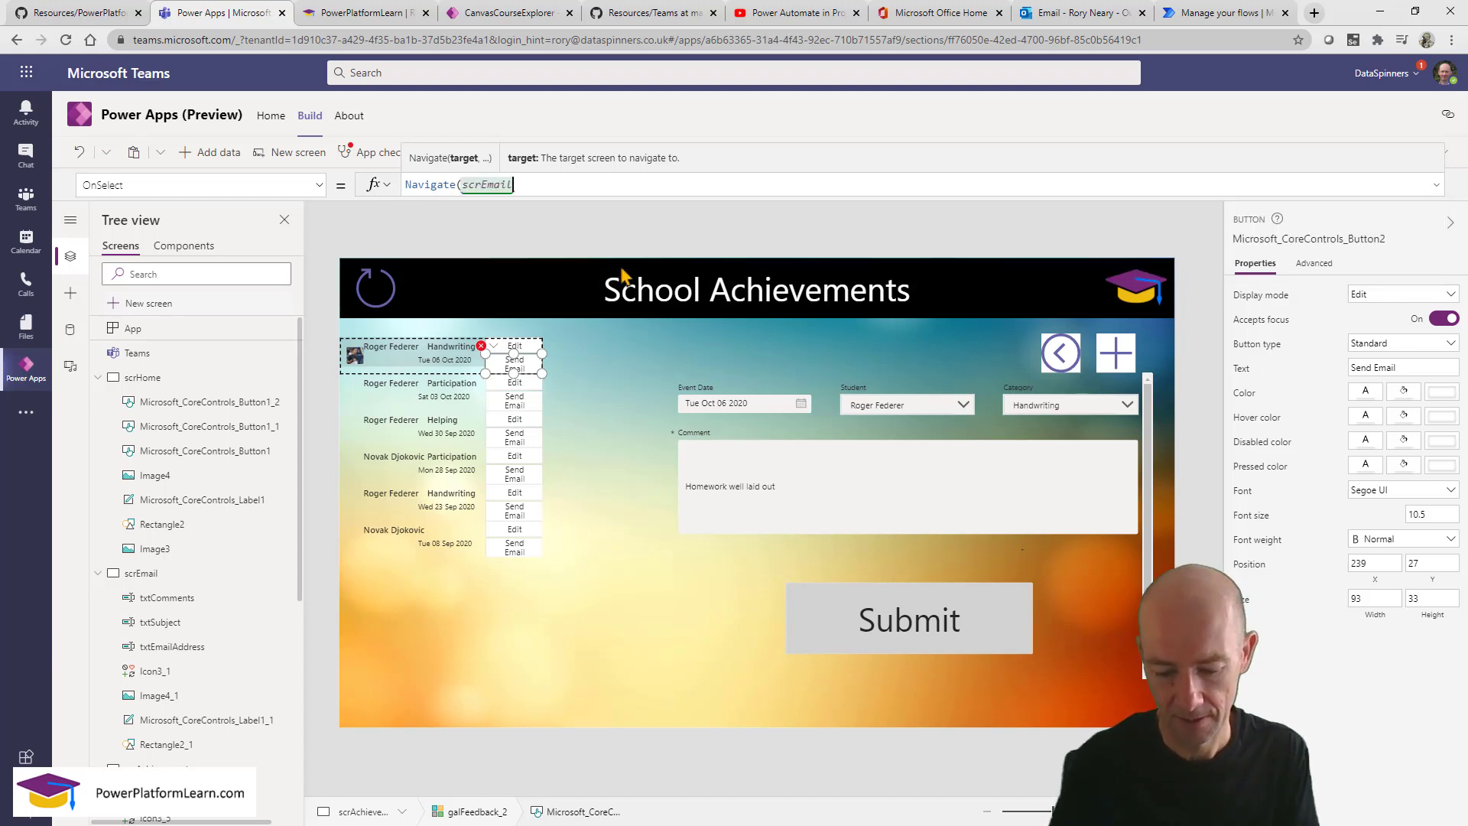
{"action": "type", "text": ")"}
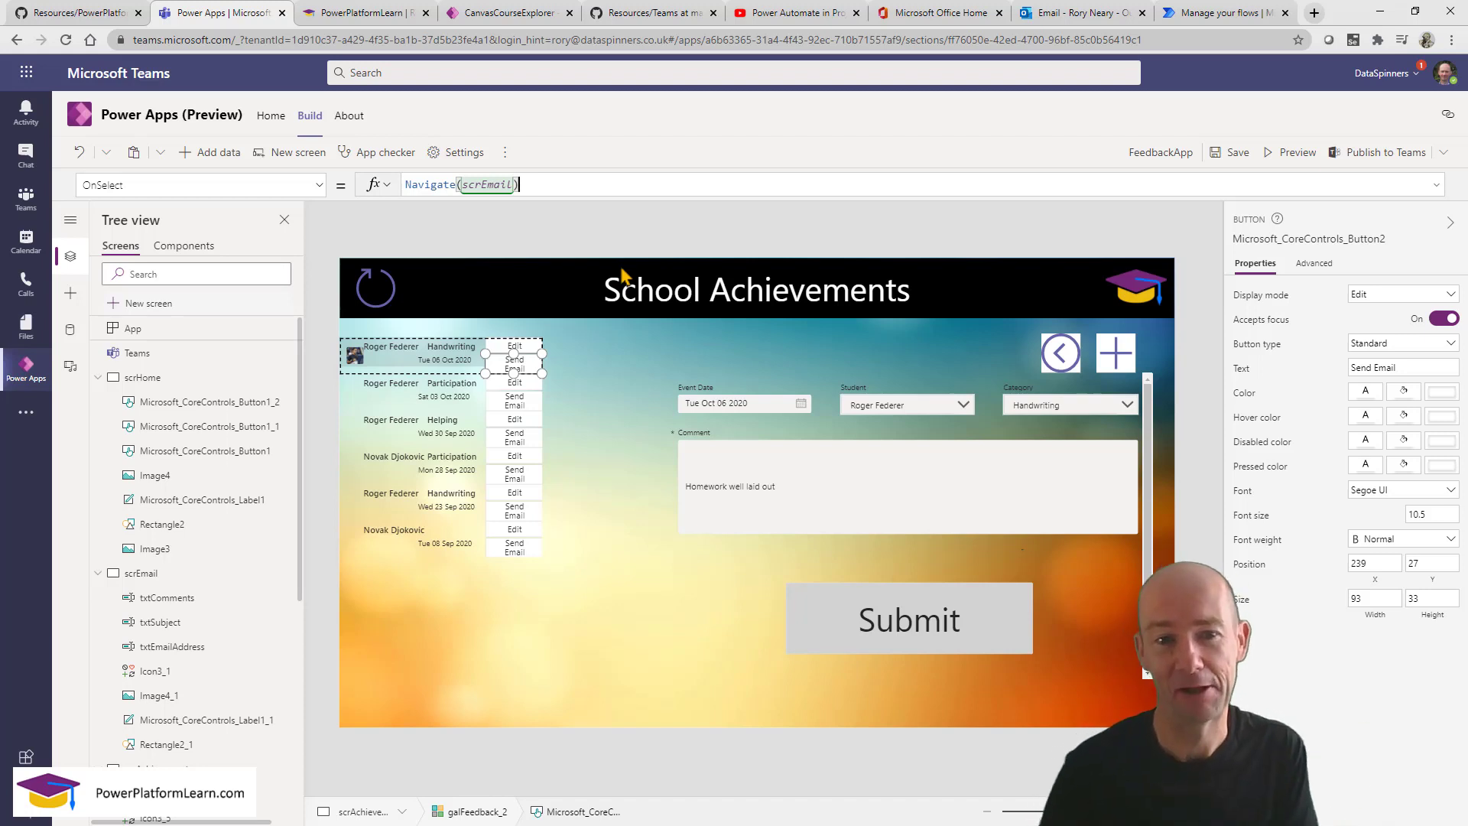
{"action": "left_click", "coordinate": [1285, 158]}
{"action": "left_click", "coordinate": [420, 302]}
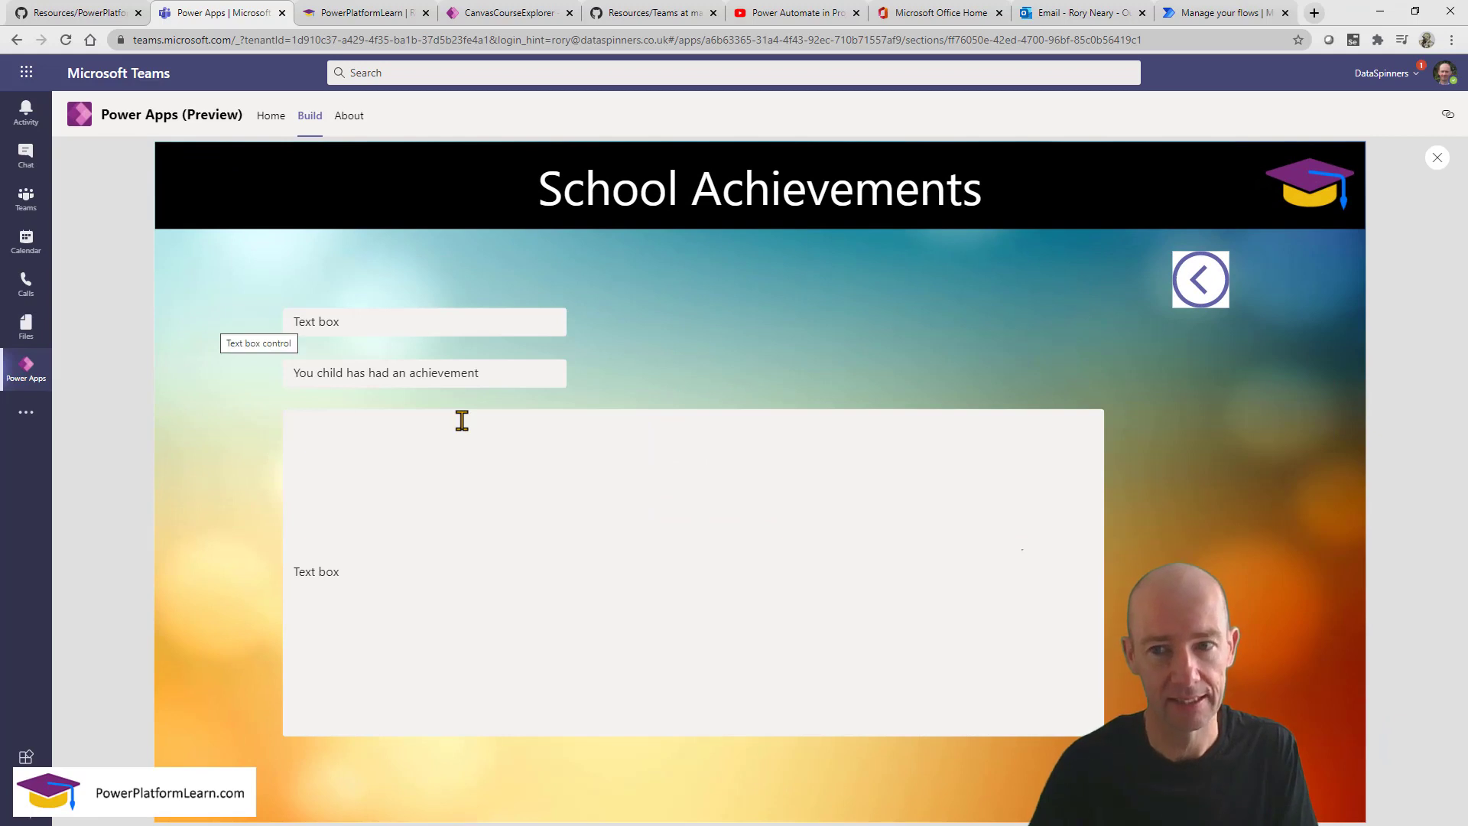
{"action": "left_click", "coordinate": [1437, 157]}
{"action": "left_click", "coordinate": [560, 388]}
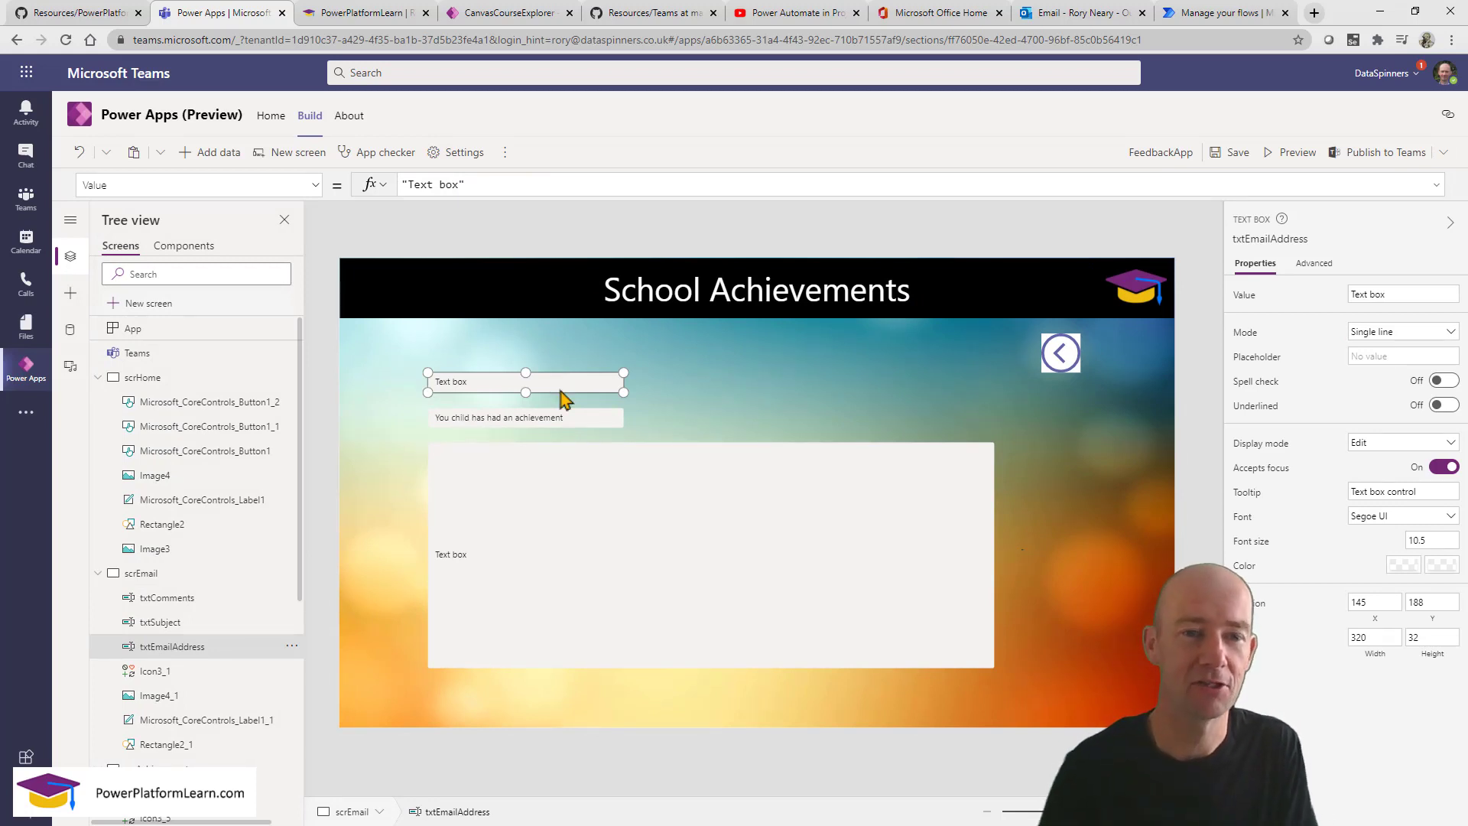
{"action": "left_click", "coordinate": [1299, 154]}
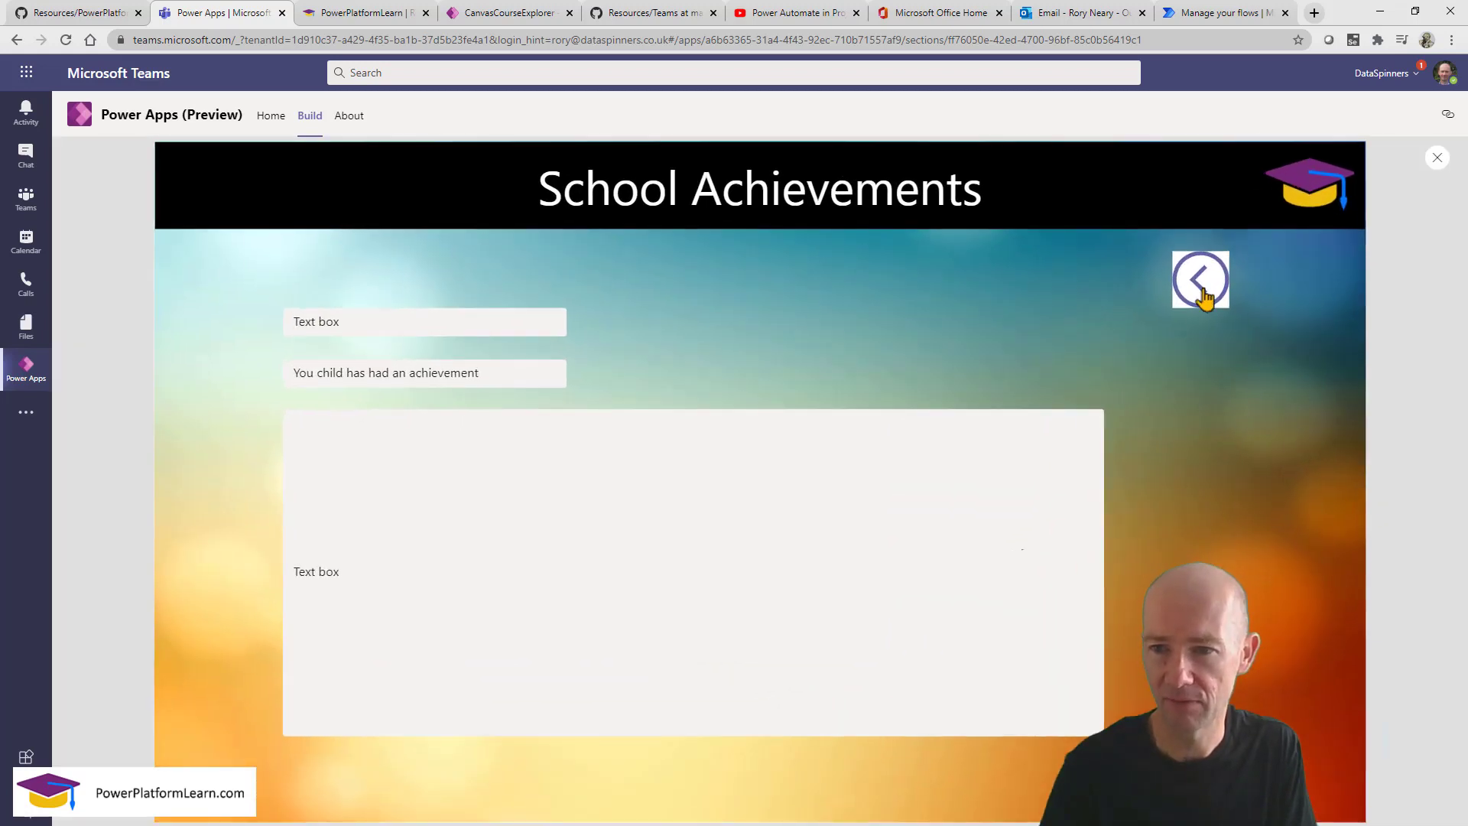
{"action": "left_click", "coordinate": [1202, 289]}
{"action": "left_click", "coordinate": [1437, 159]}
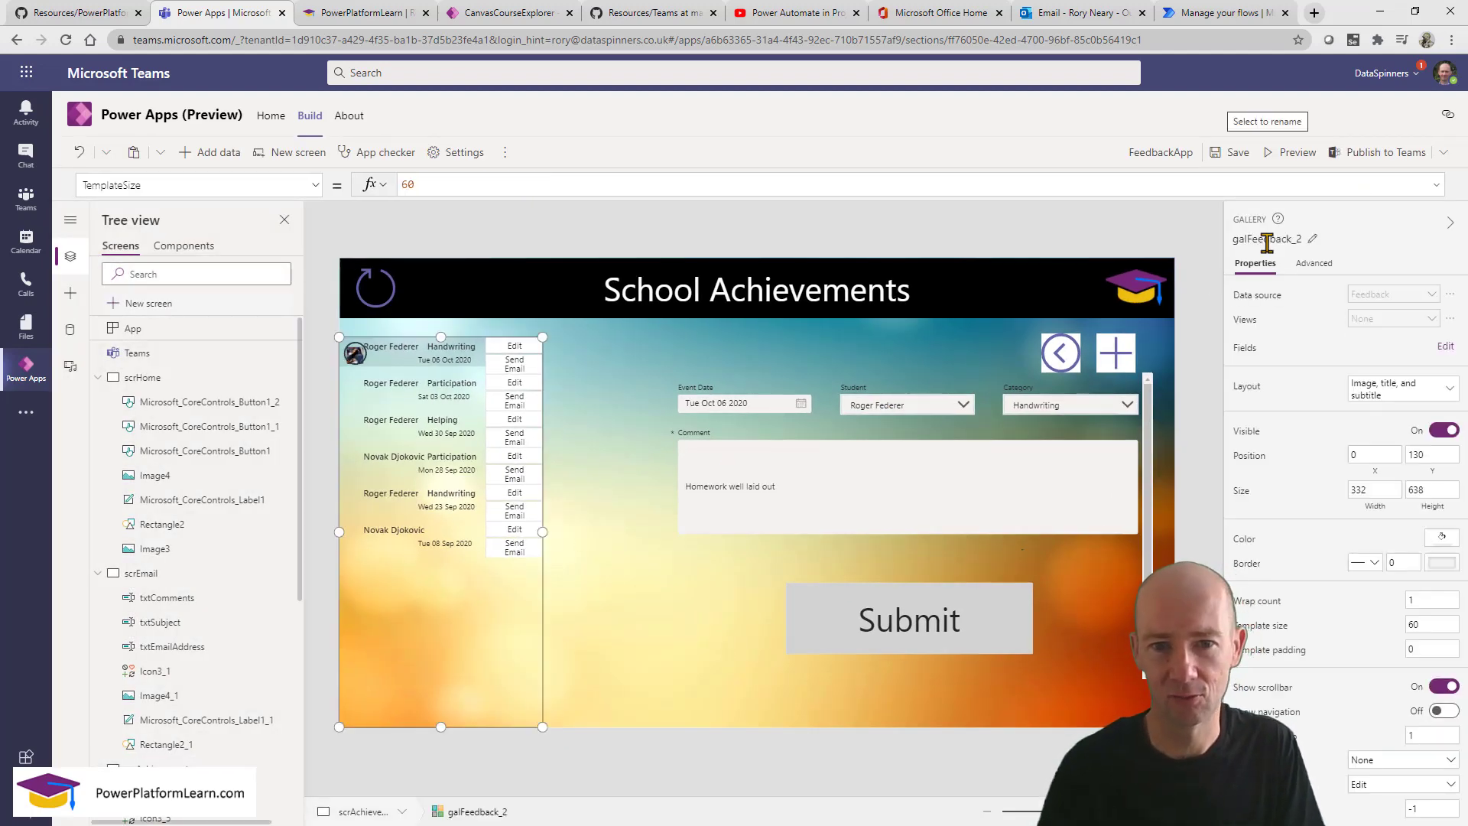
Rename the achievements gallery to galAchievementRecord.
{"action": "left_click", "coordinate": [1311, 240]}
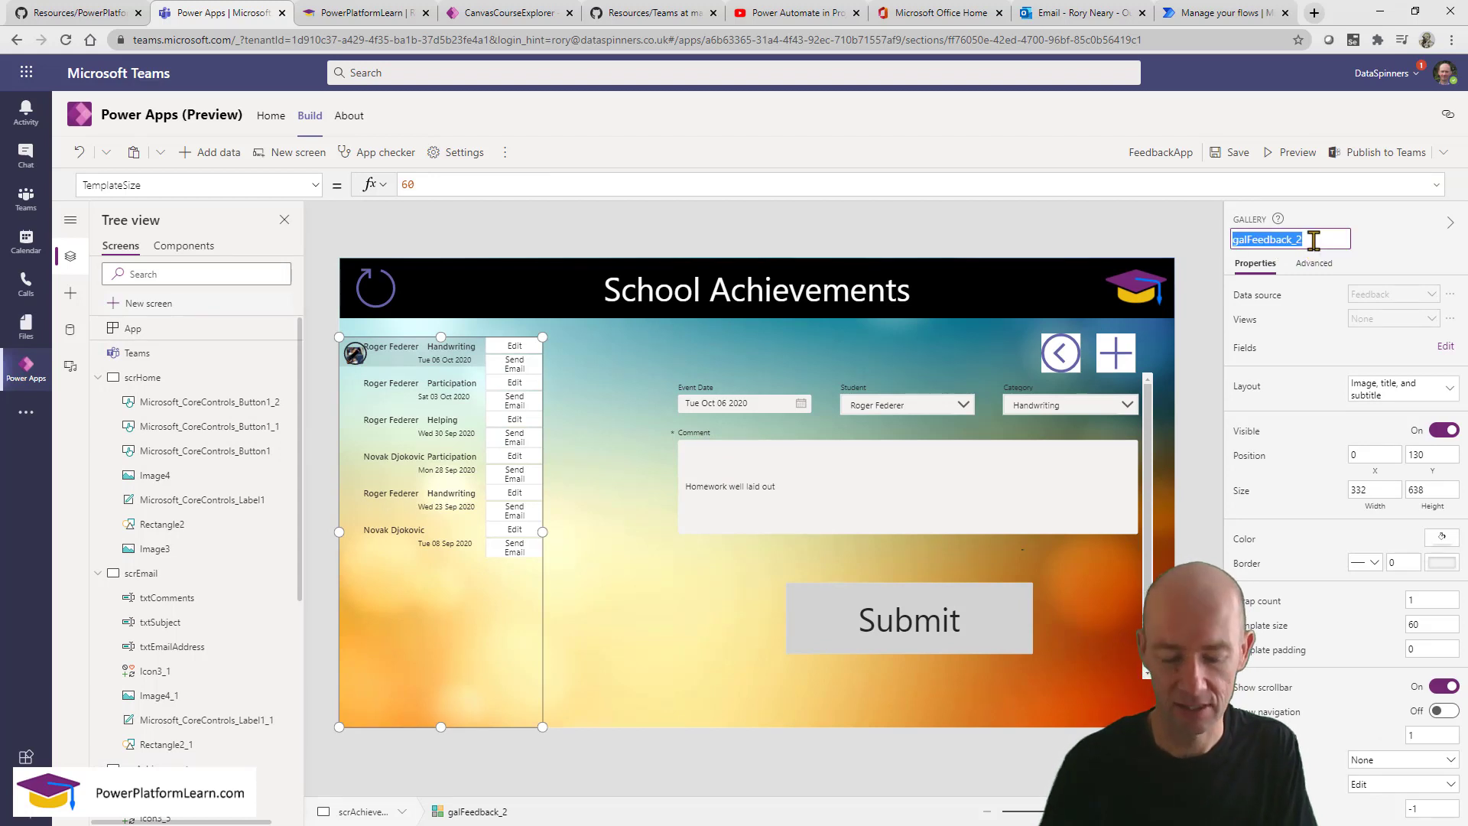
{"action": "type", "text": "galAch"}
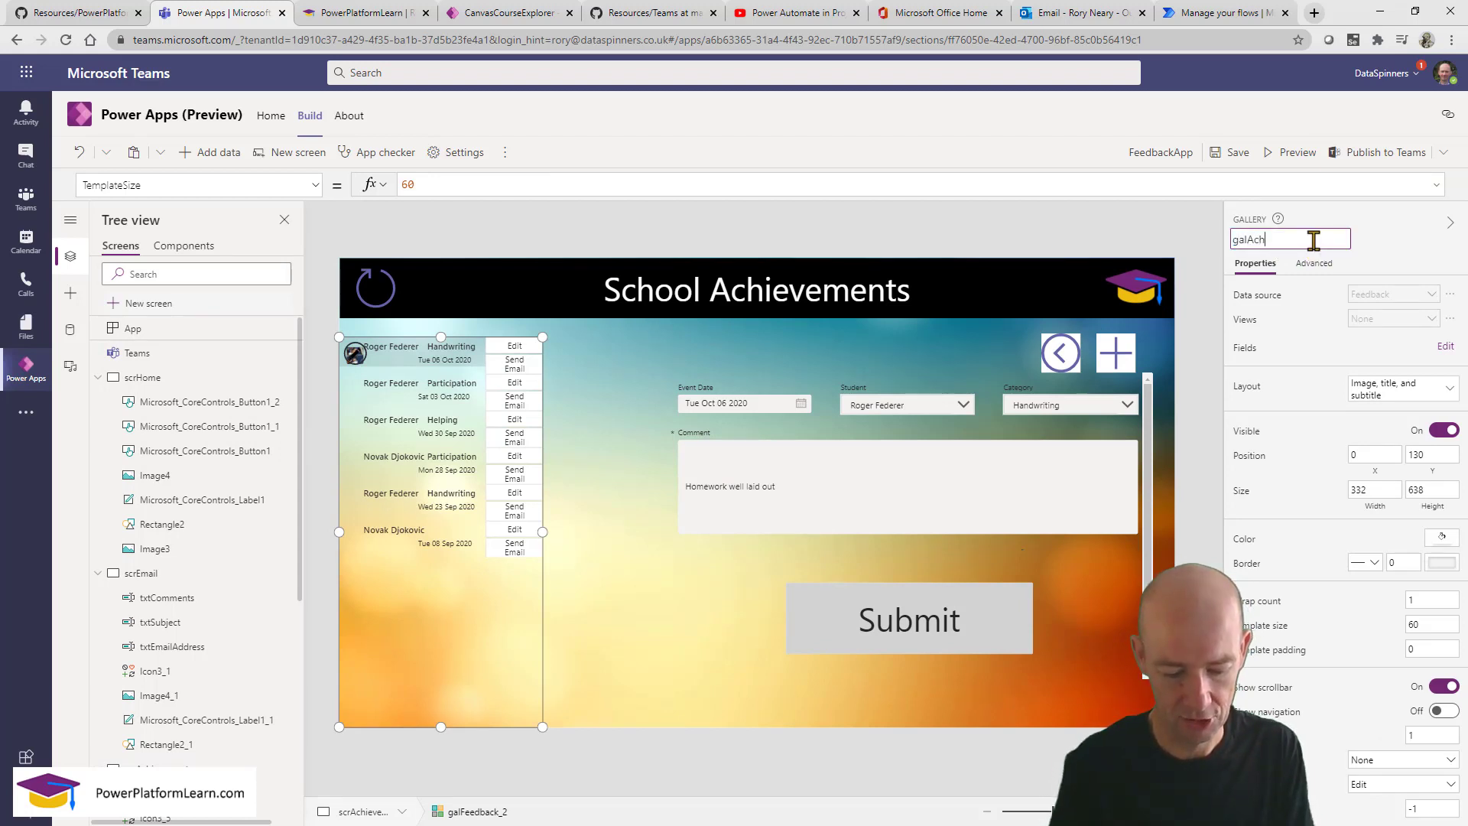
{"action": "type", "text": "ievementRecord"}
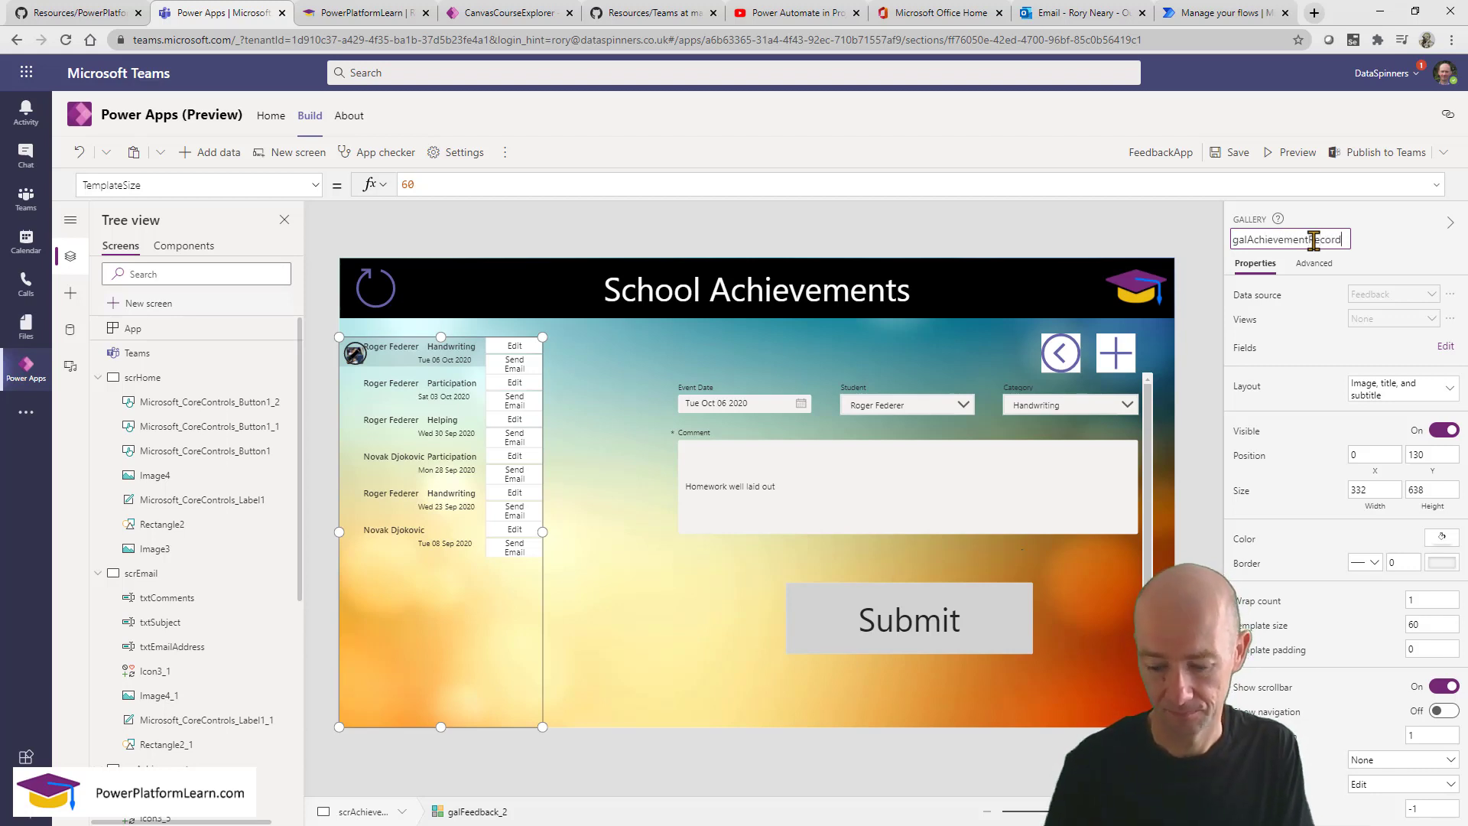
{"action": "key", "text": "Escape"}
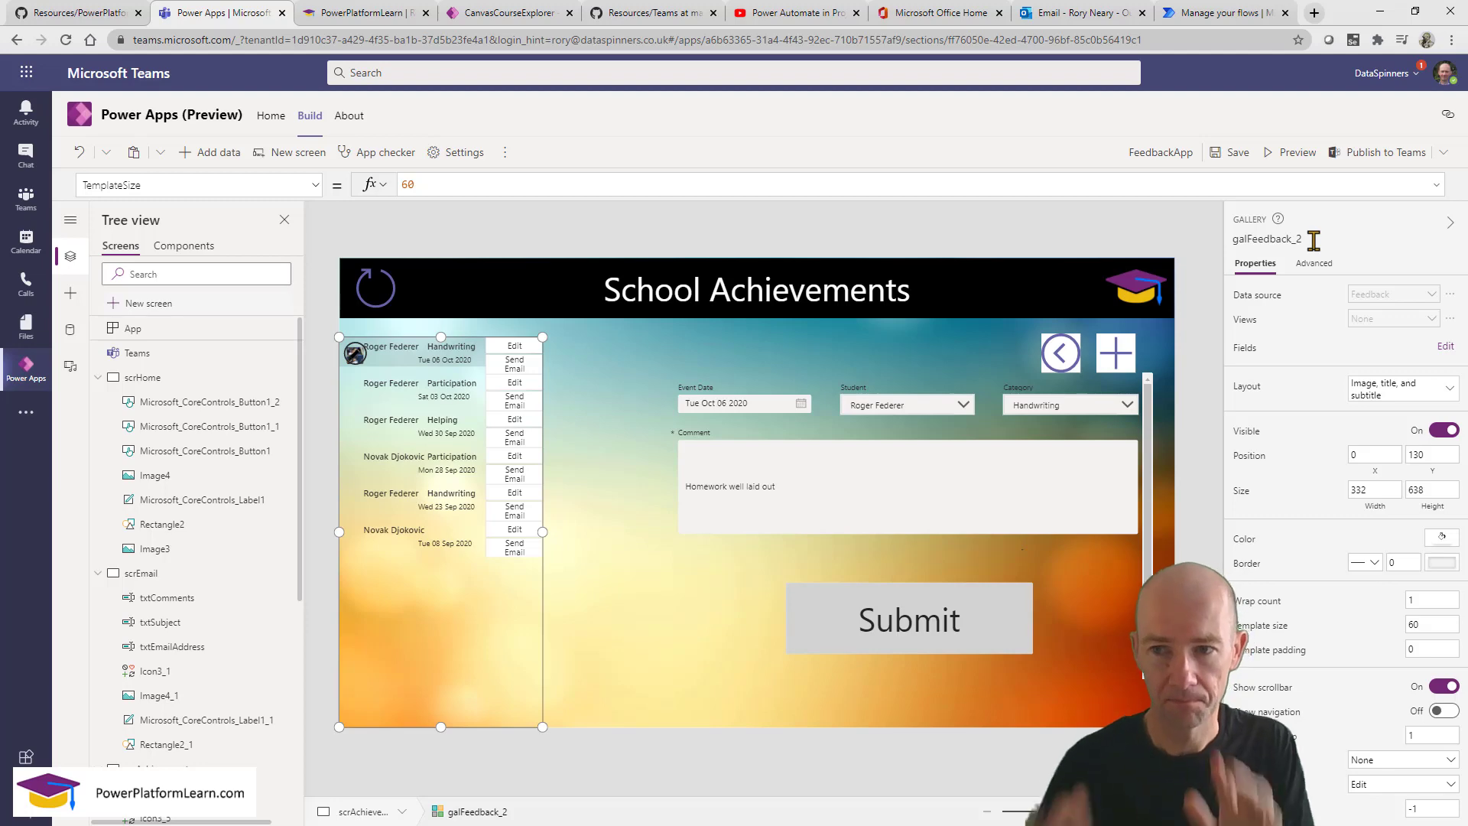
Preview Send Email from the first row, then select txtEmailAddress's Value formula.
{"action": "left_click", "coordinate": [1292, 153]}
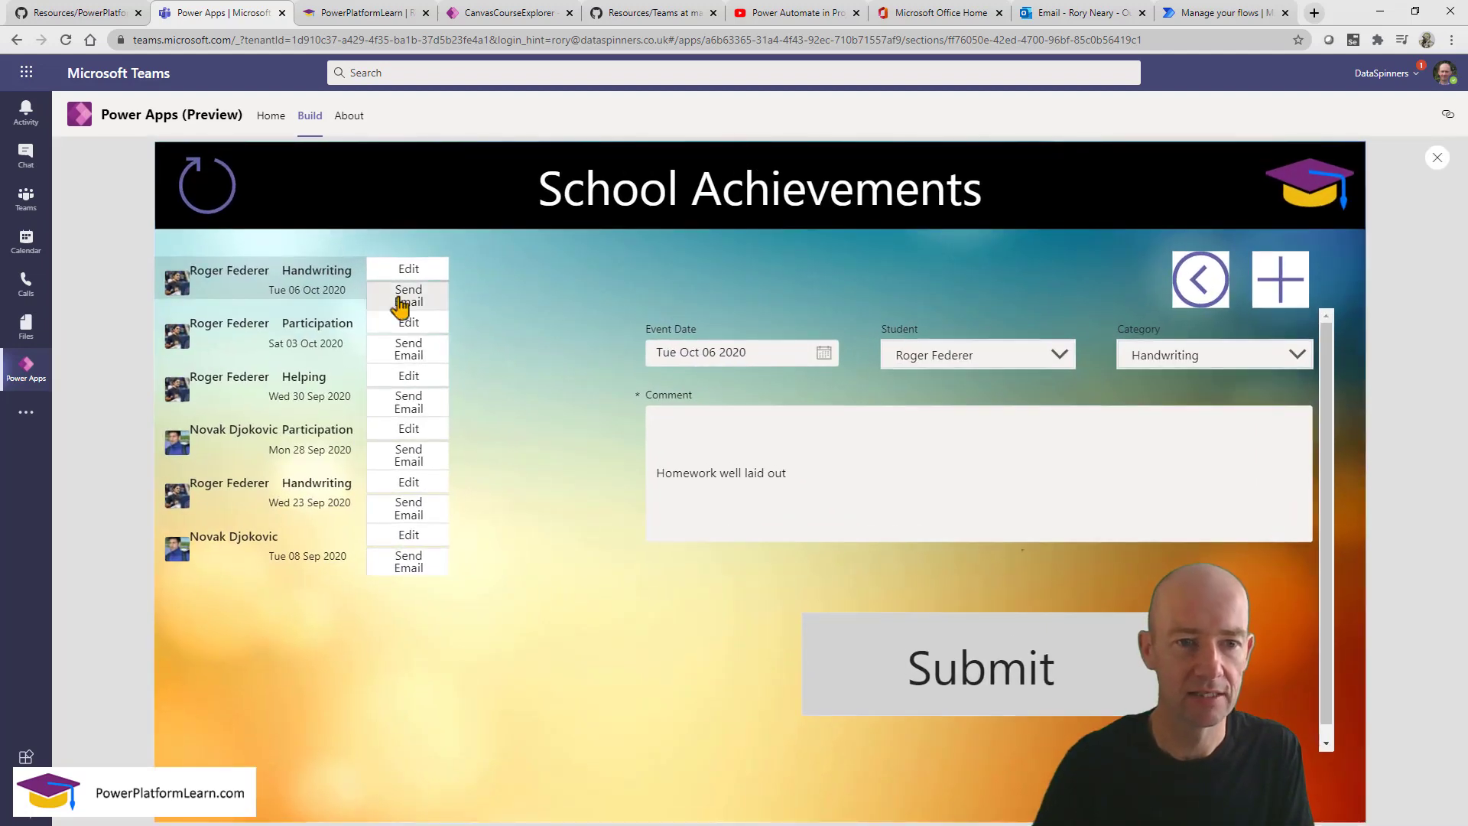
{"action": "left_click", "coordinate": [401, 297]}
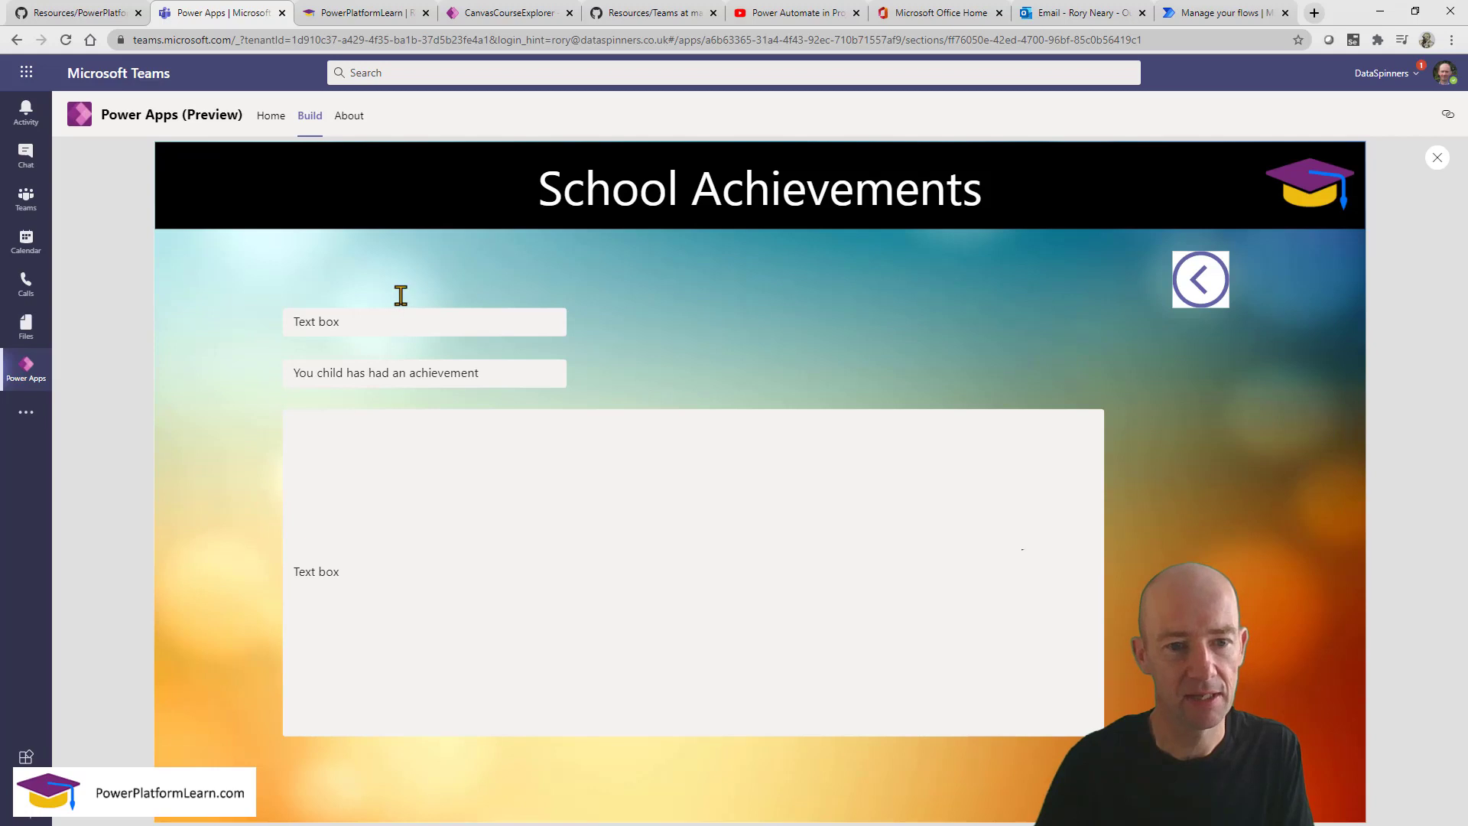
{"action": "left_click", "coordinate": [1437, 158]}
{"action": "left_click", "coordinate": [587, 382]}
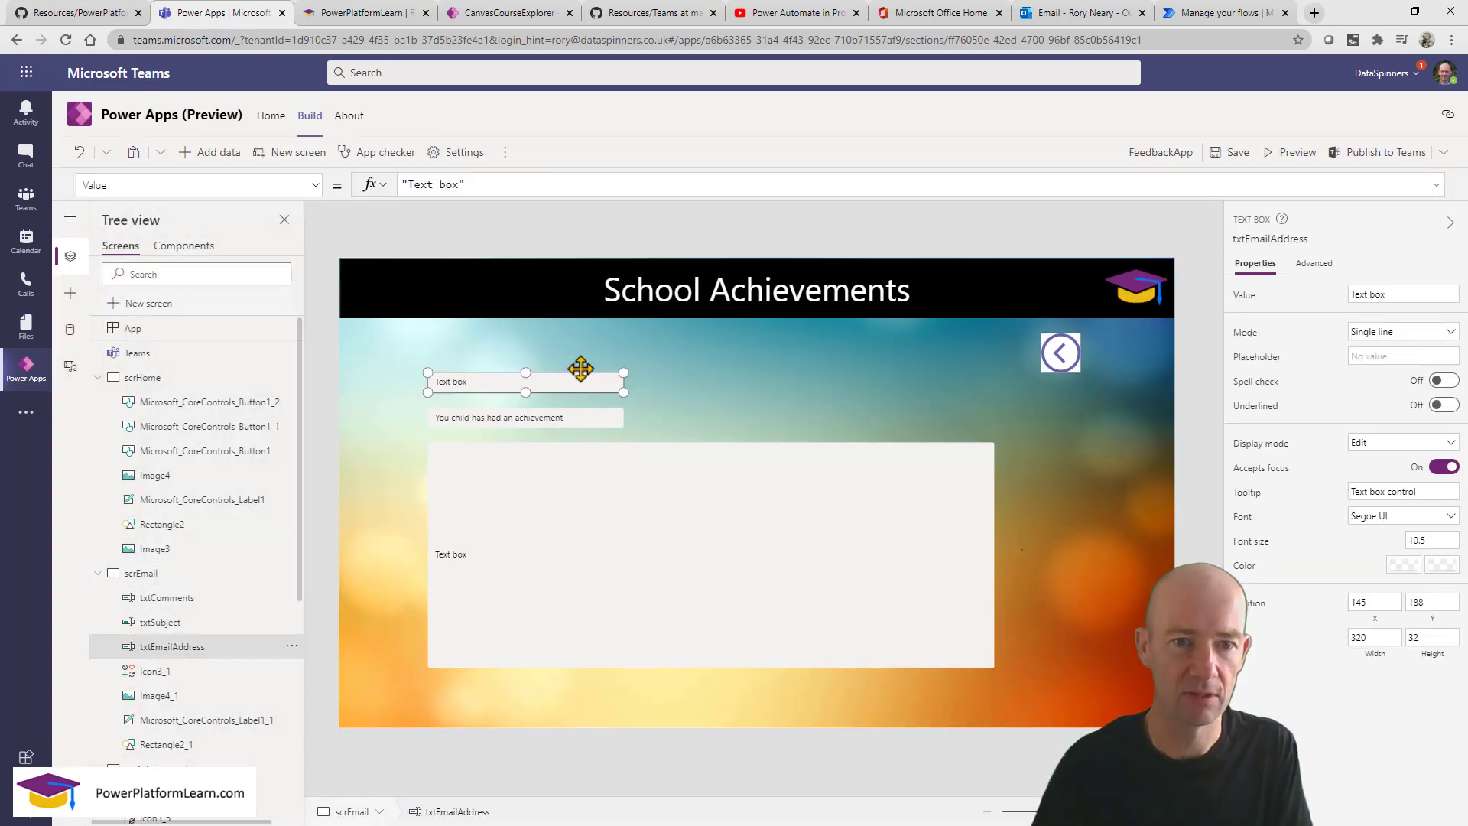
{"action": "triple_click", "coordinate": [491, 183]}
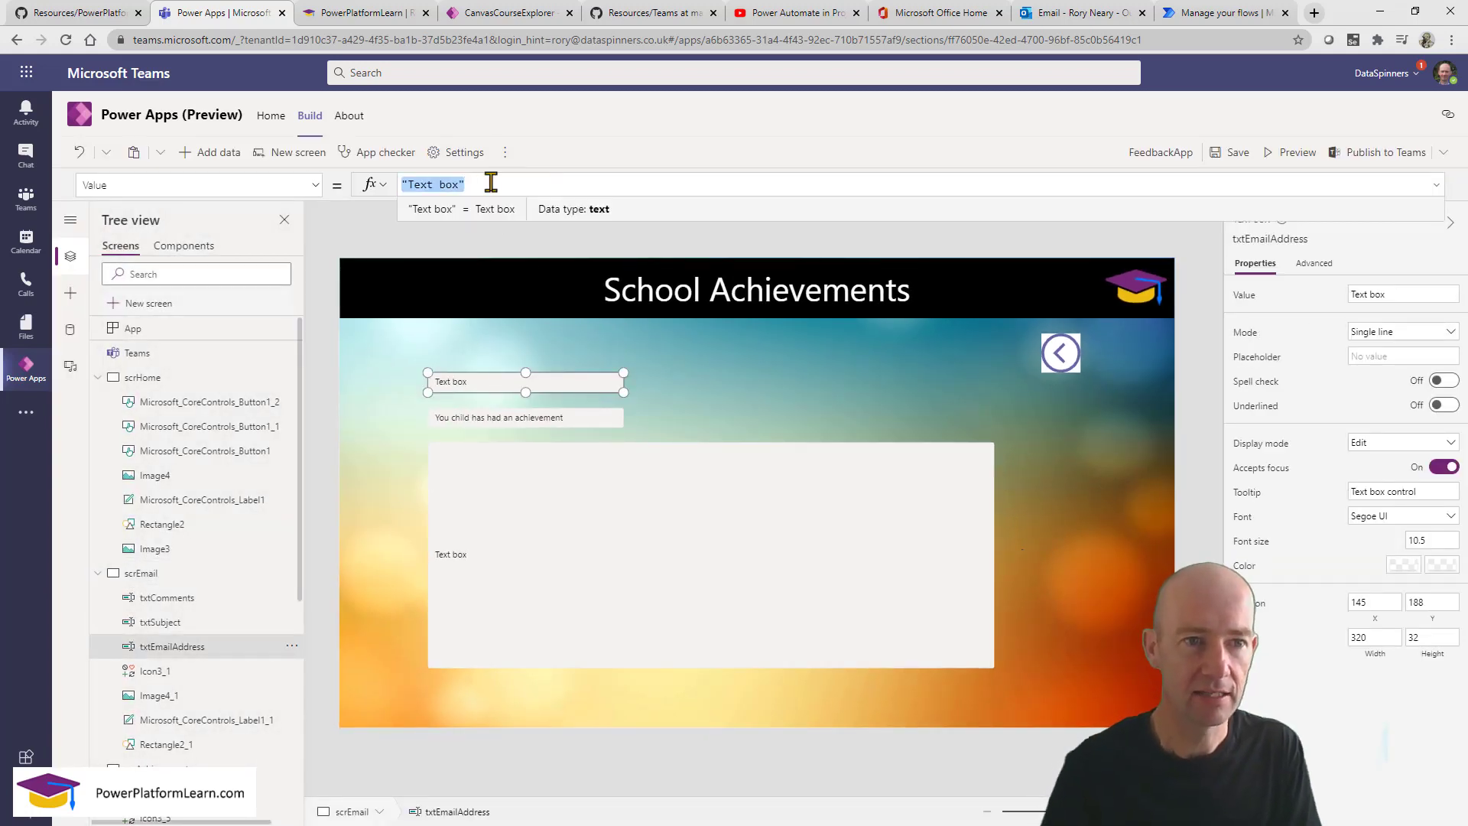
Set txtEmailAddress's Value to galAchievementRecord.Selected.Student.CarerEmail.
{"action": "type", "text": "gala"}
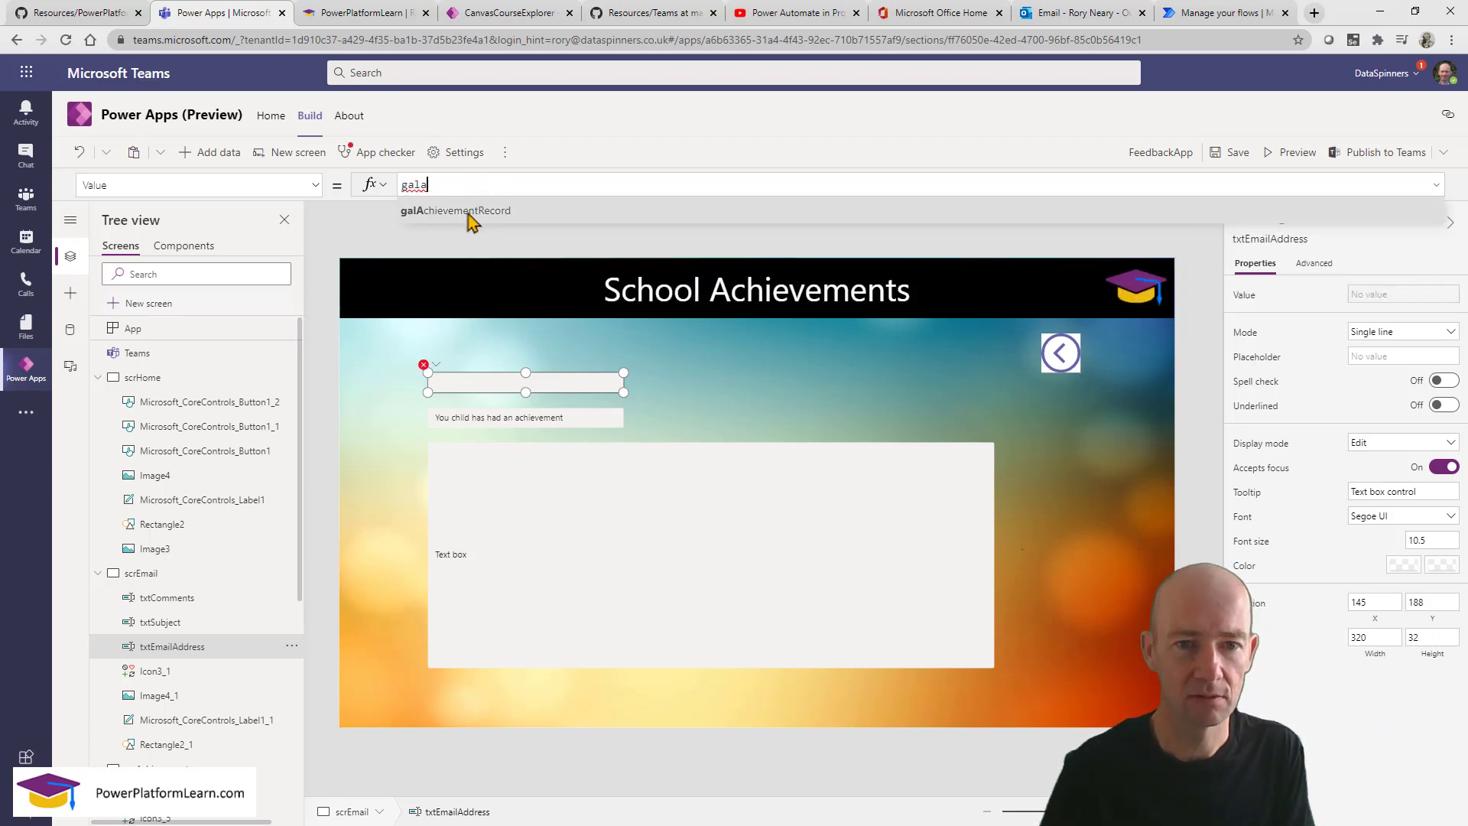
{"action": "left_click", "coordinate": [468, 214]}
{"action": "type", "text": "."}
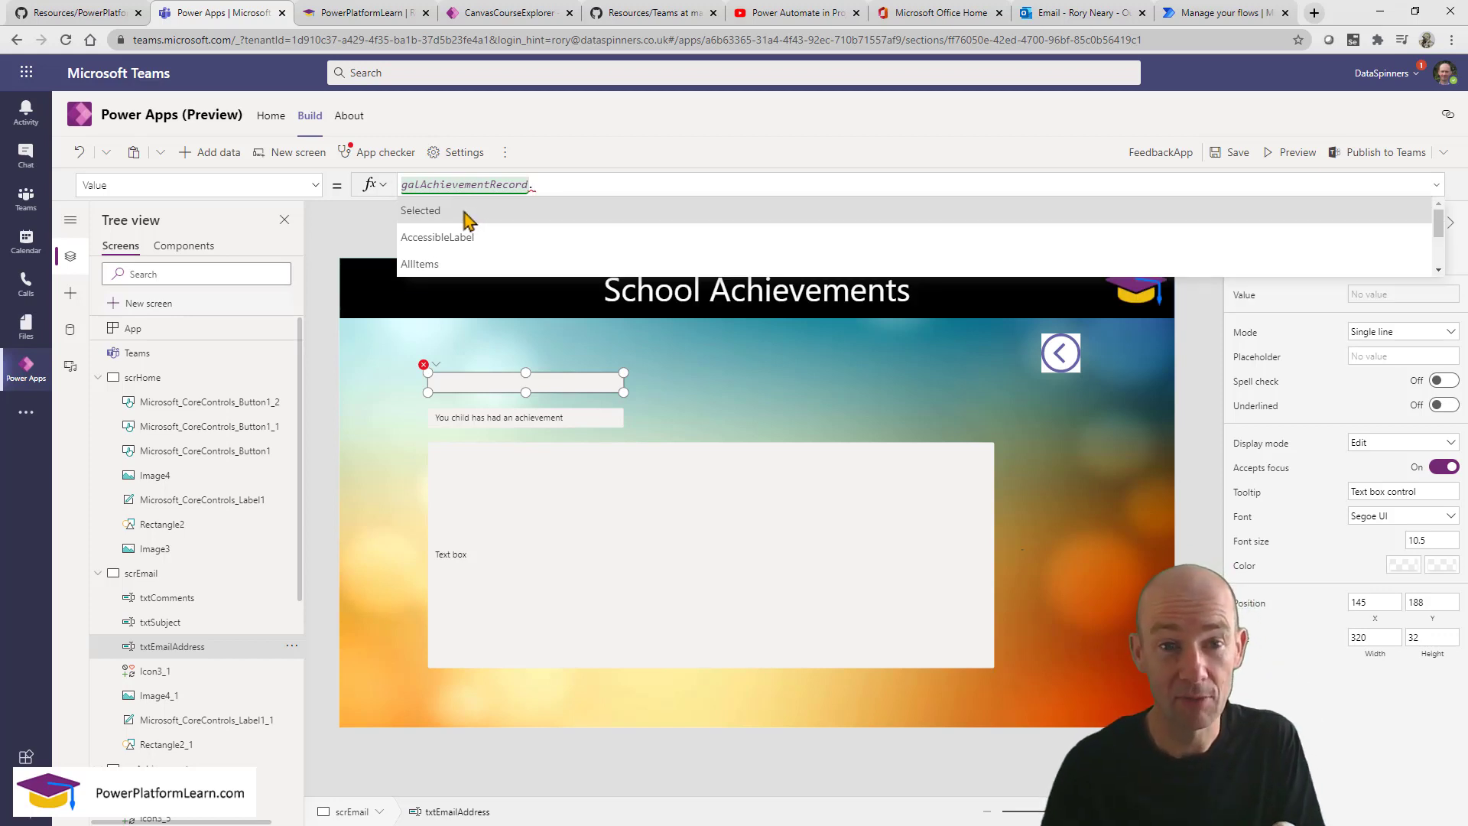
{"action": "left_click", "coordinate": [468, 218]}
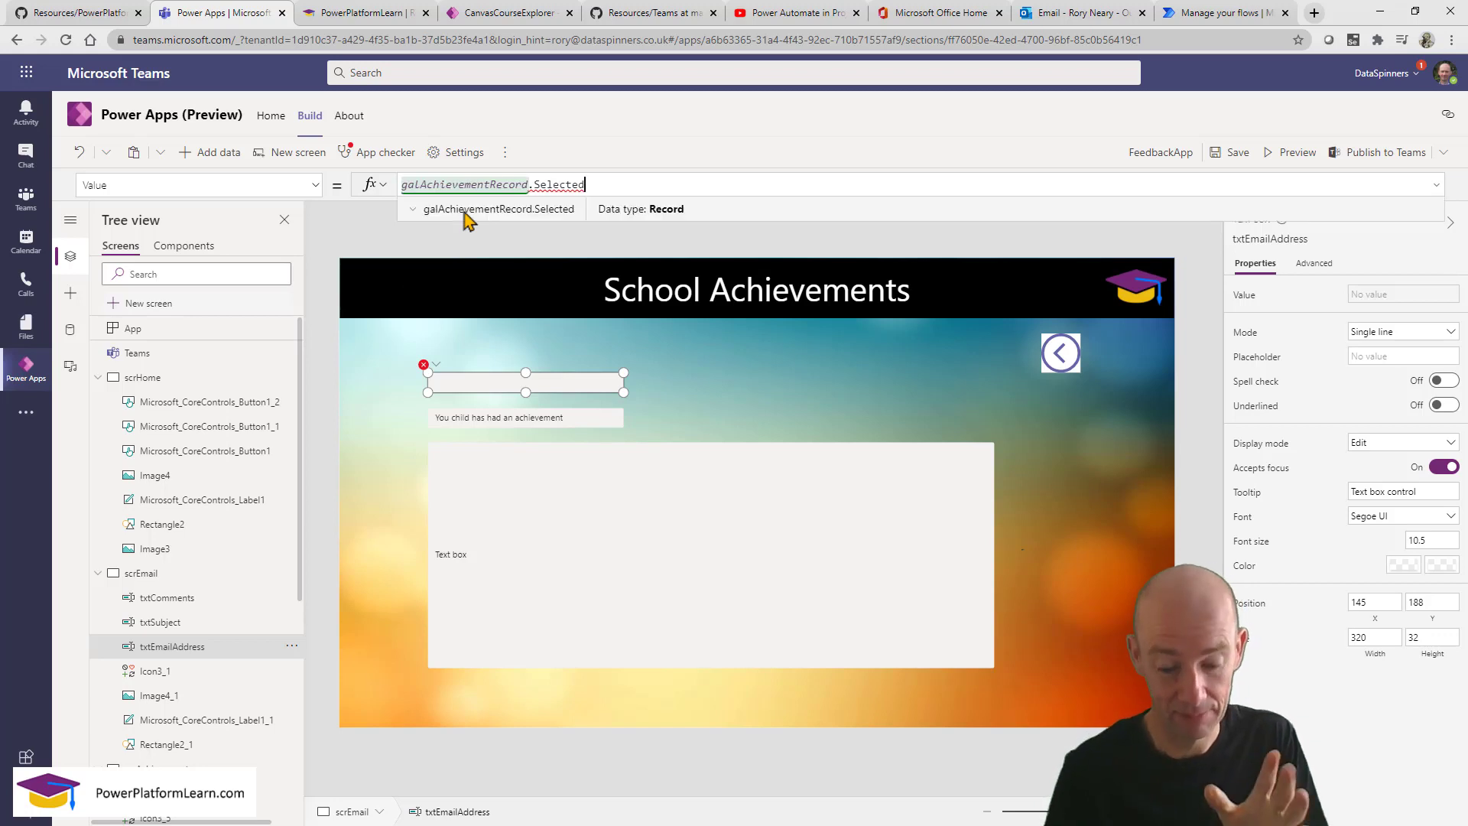
{"action": "type", "text": "."}
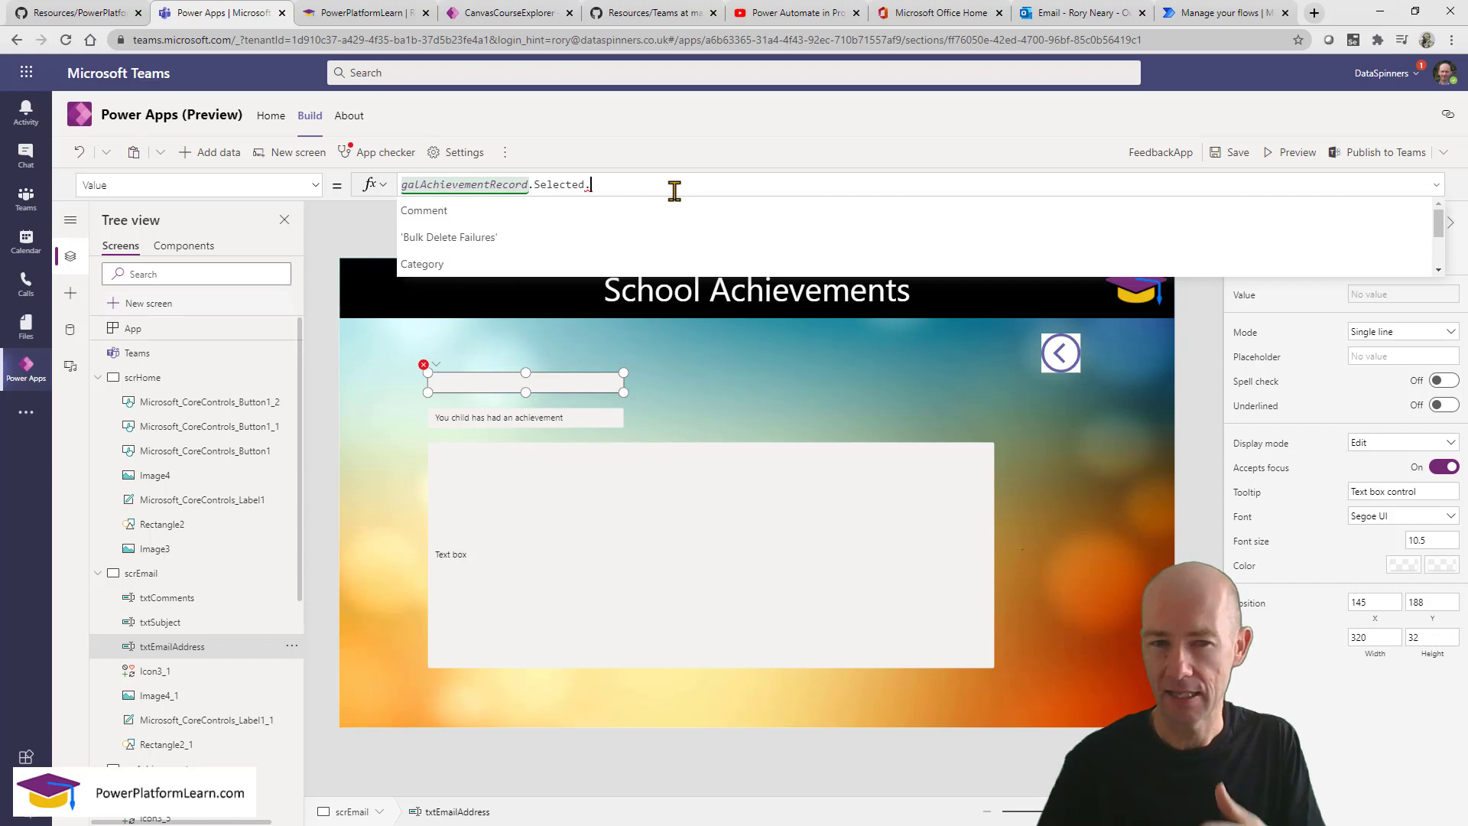
{"action": "type", "text": "pe"}
{"action": "key", "text": "BackSpace"}
{"action": "key", "text": "BackSpace"}
{"action": "type", "text": "st"}
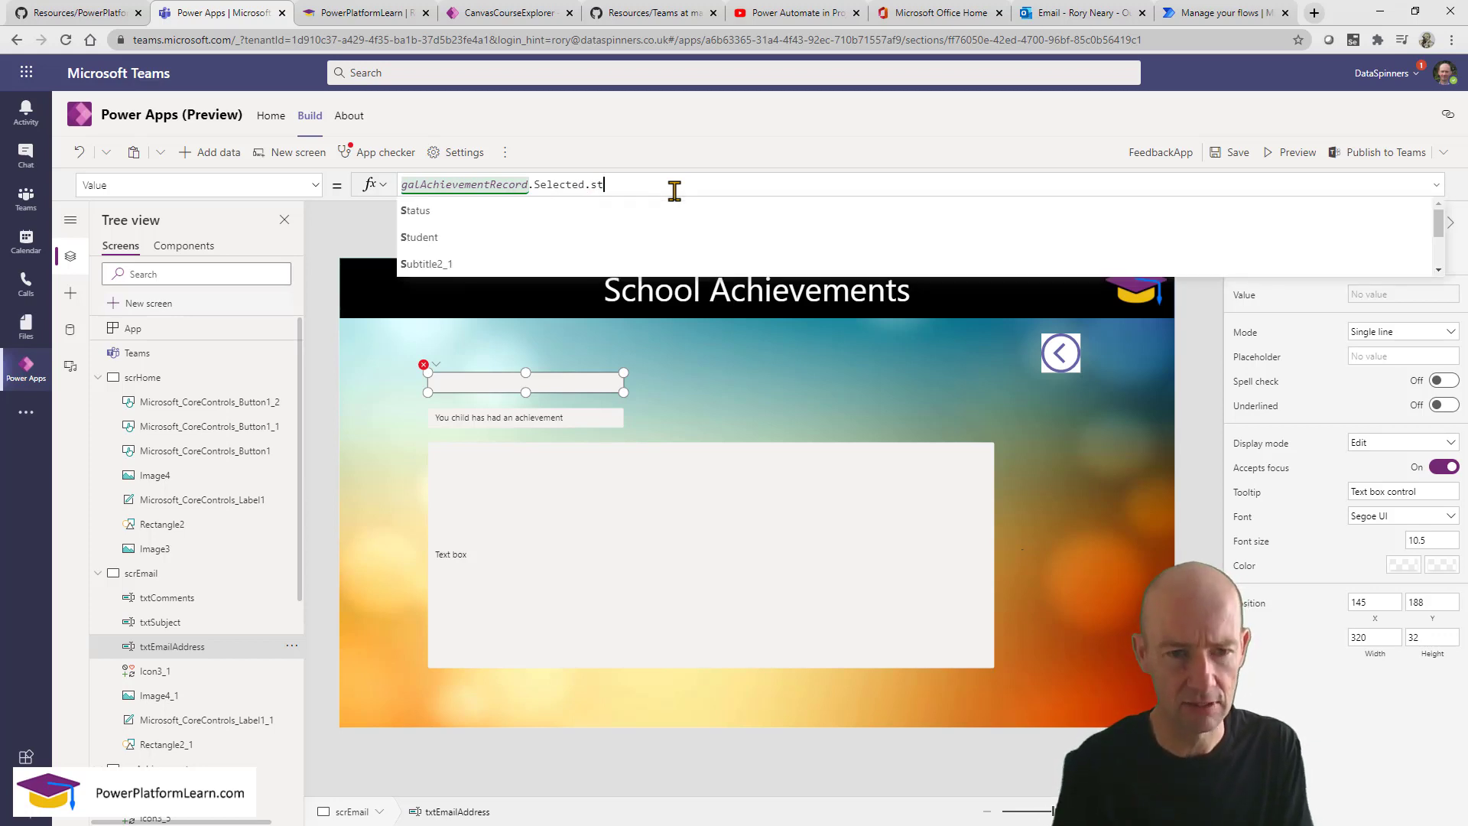
{"action": "left_click", "coordinate": [420, 237]}
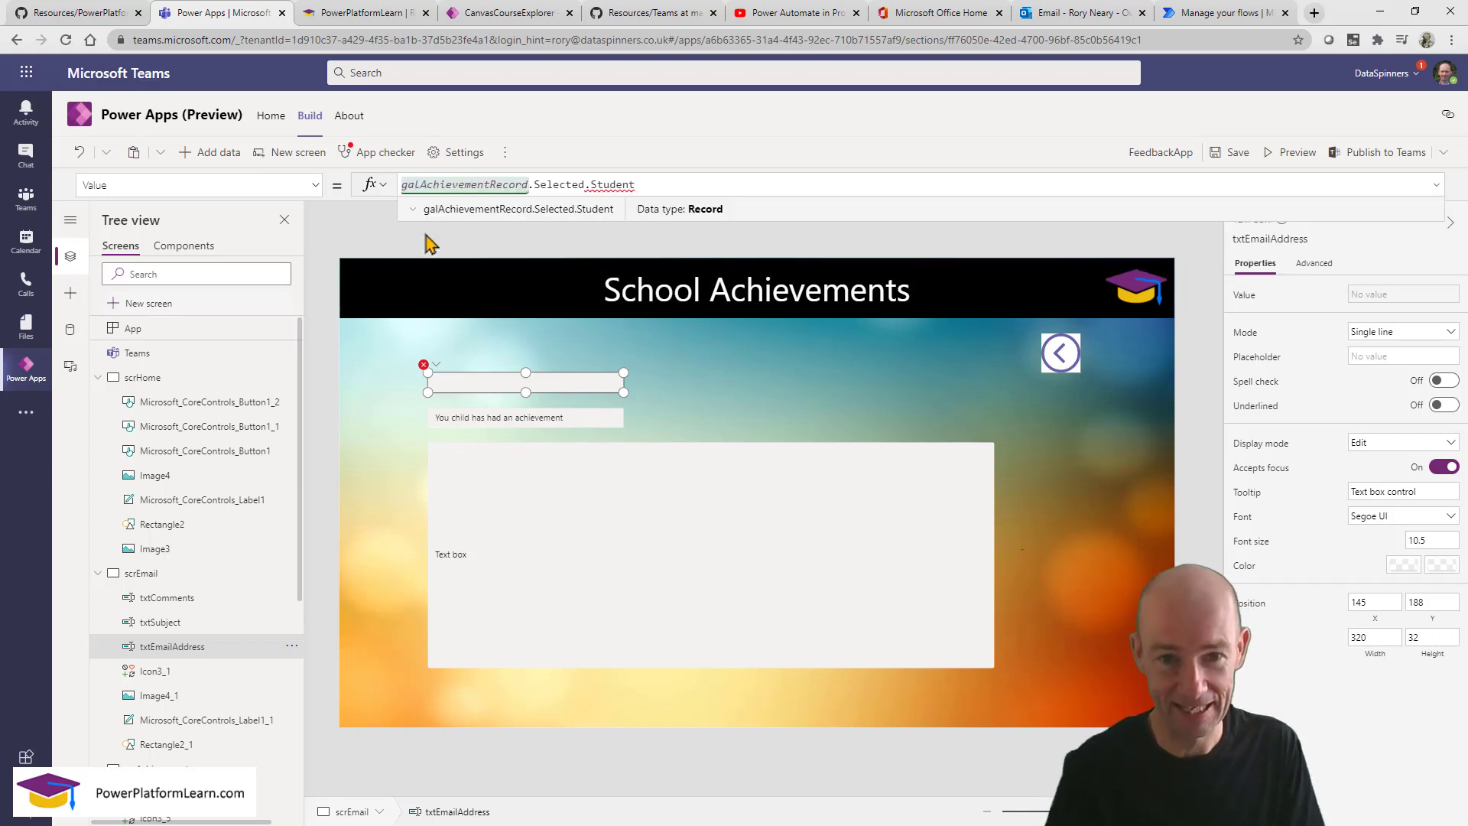
{"action": "type", "text": "."}
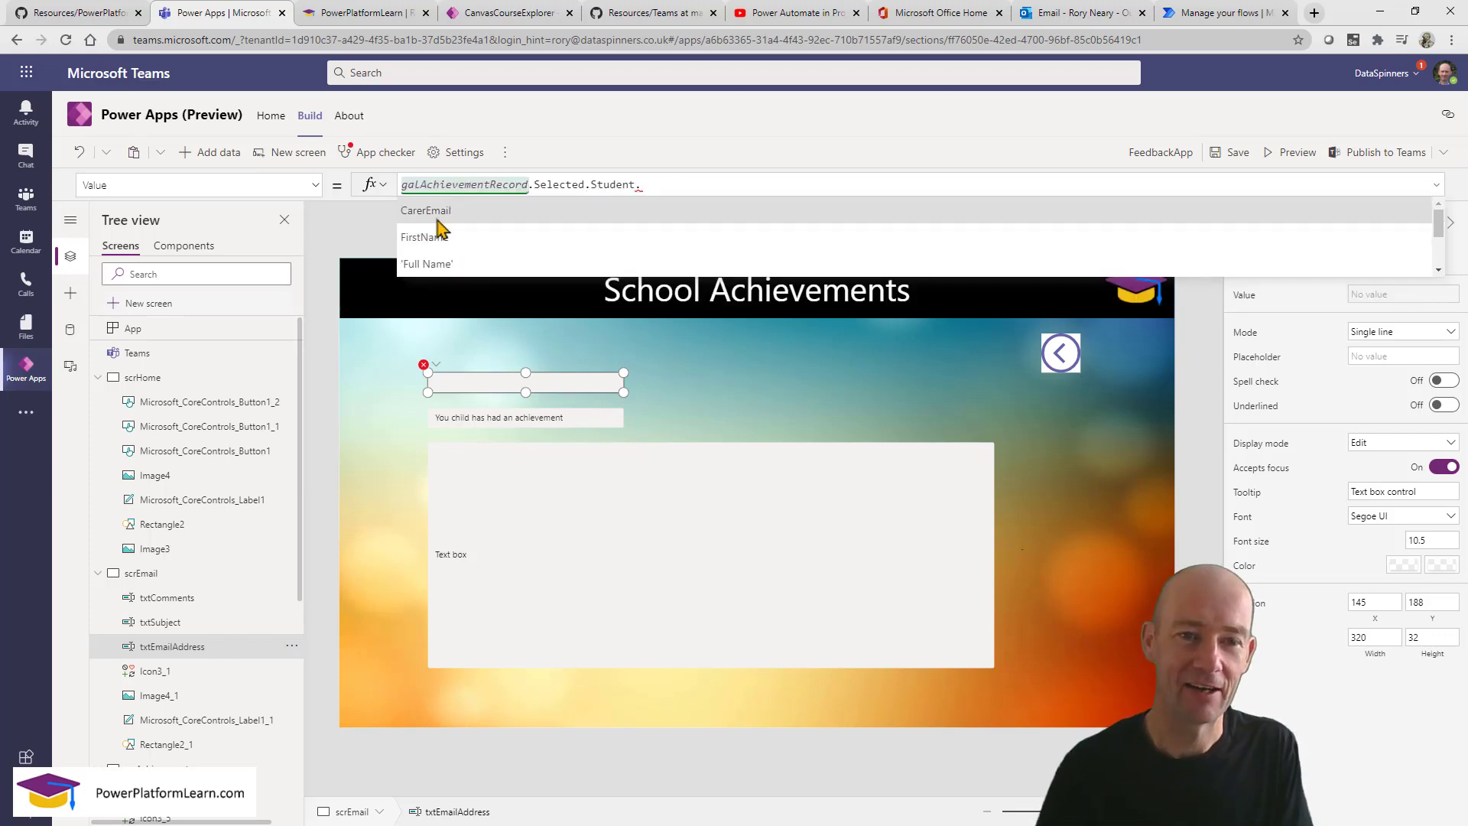
{"action": "left_click", "coordinate": [441, 217]}
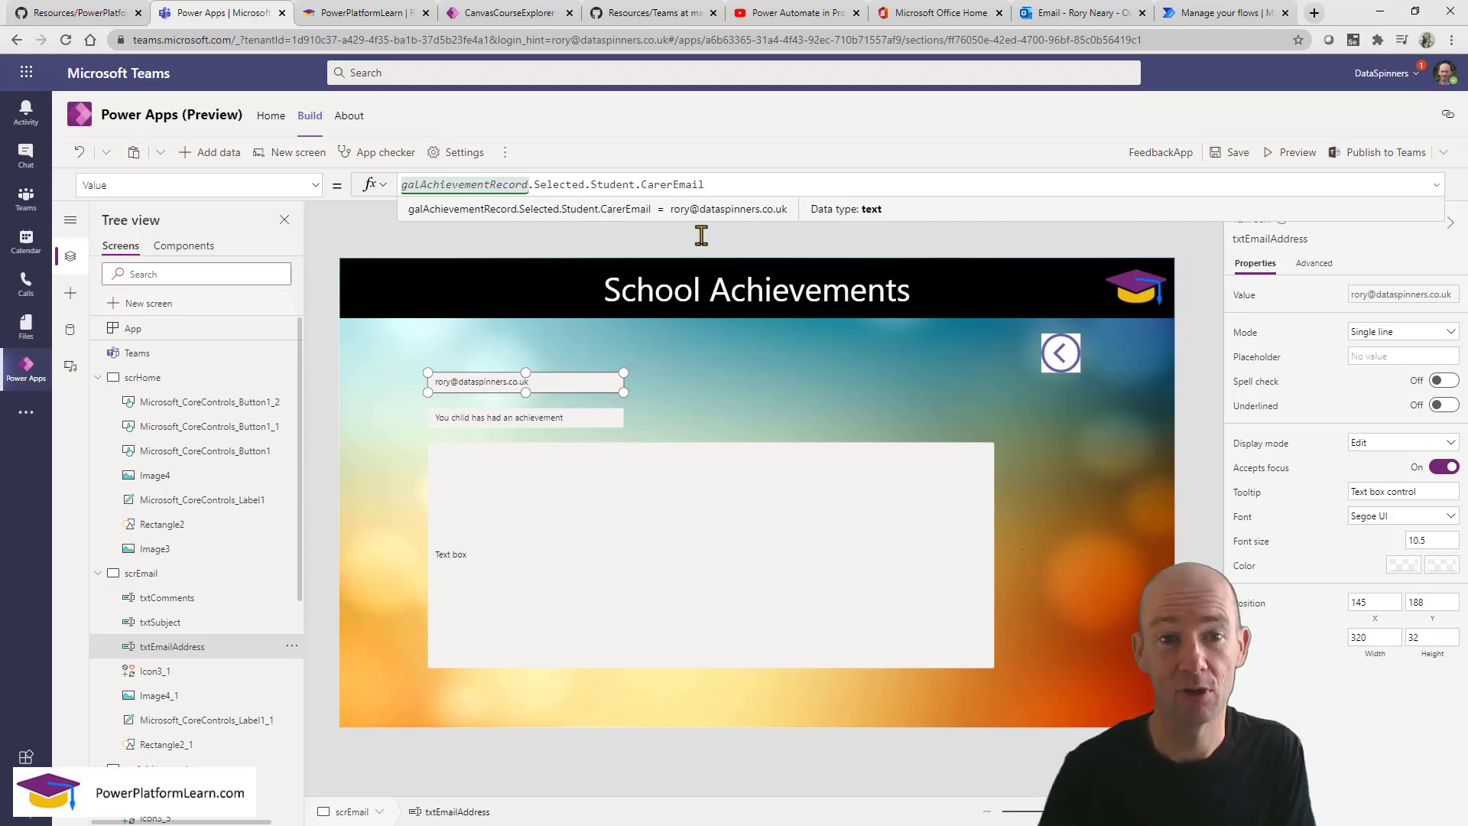
{"action": "left_click", "coordinate": [732, 186]}
{"action": "key", "text": "ctrl+a"}
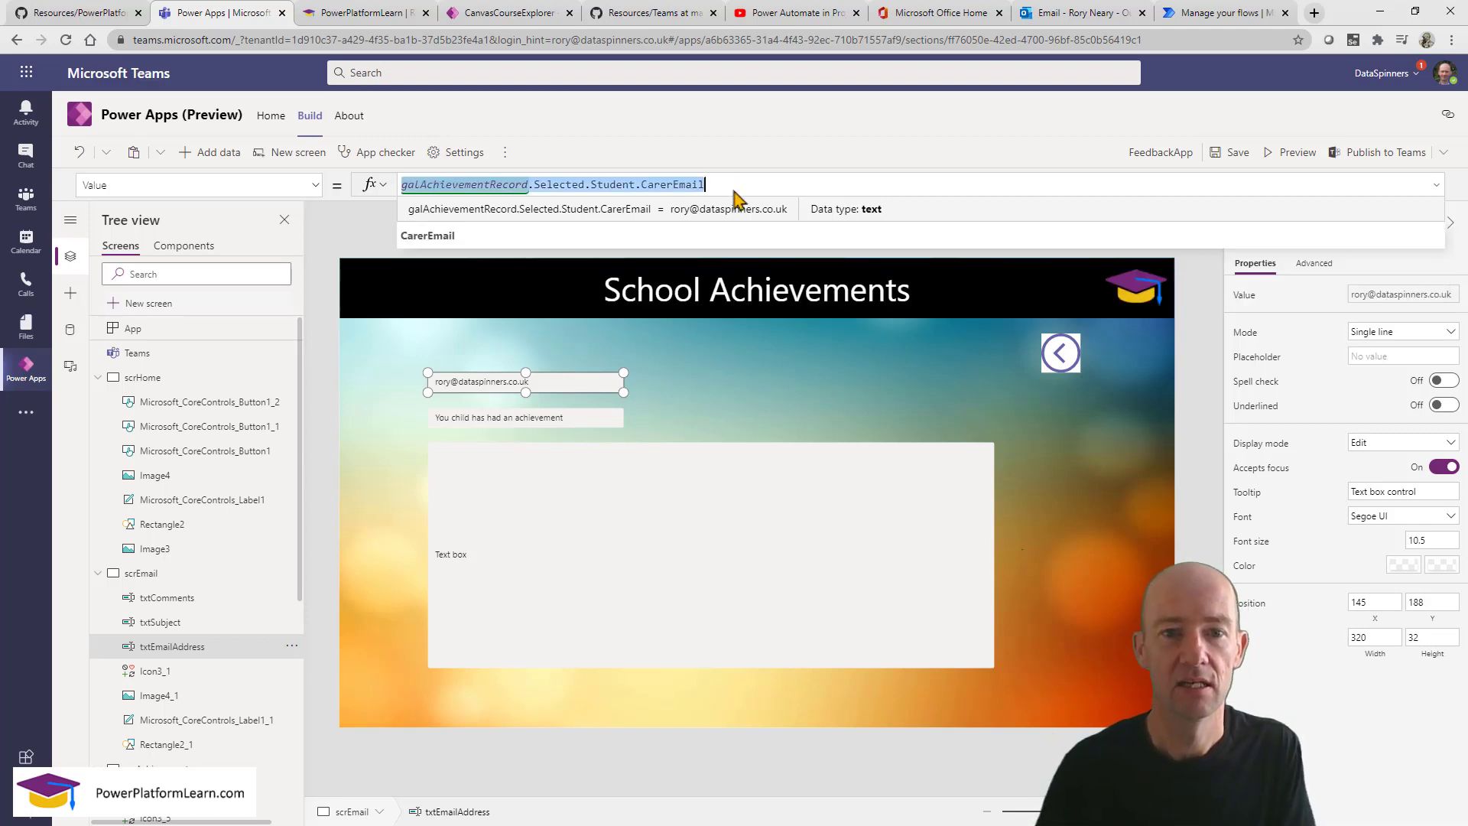
{"action": "left_click", "coordinate": [523, 532]}
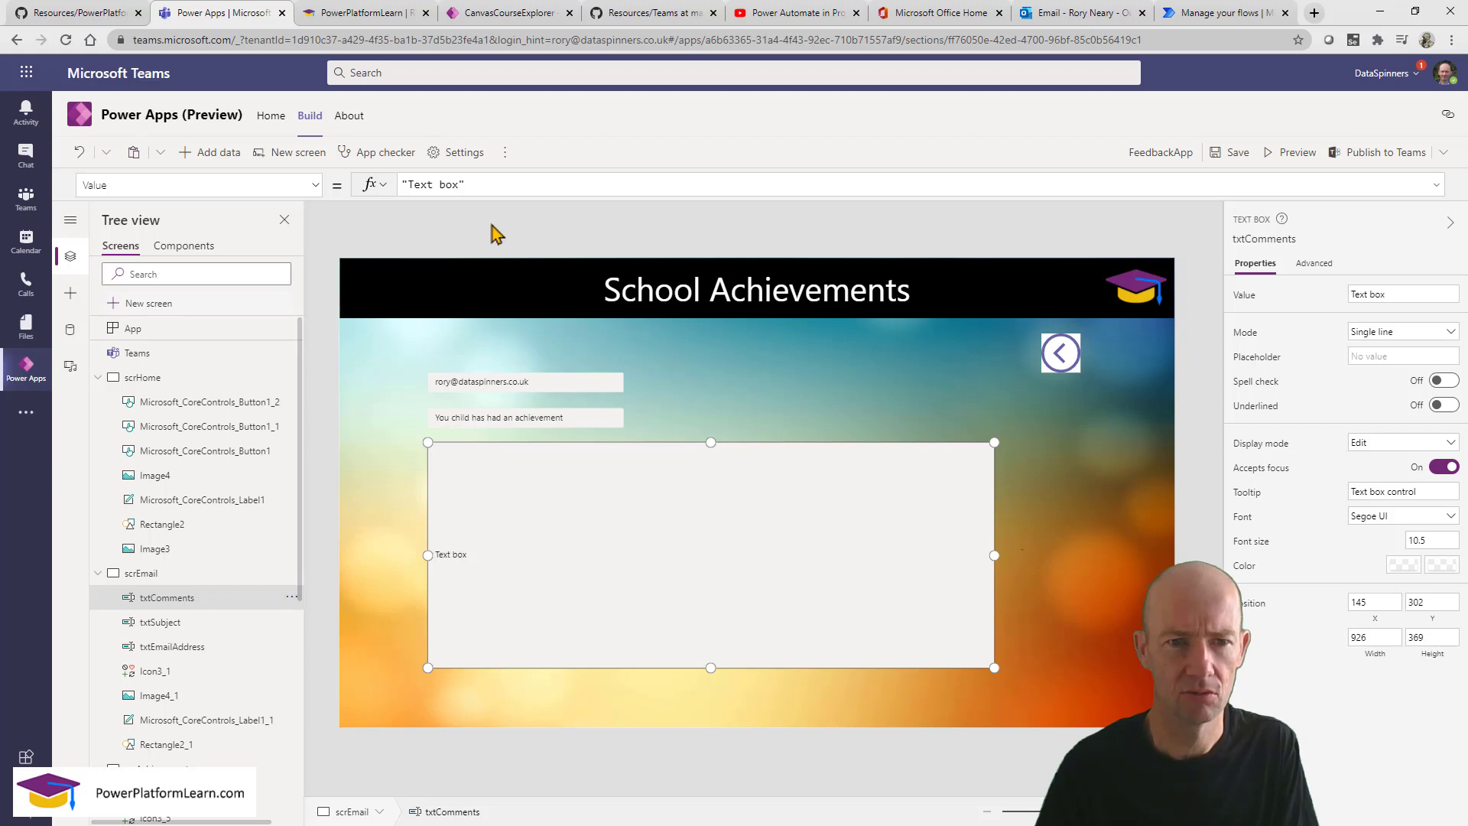
Set txtComments' Value to galAchievementRecord.Selected.Comment.
{"action": "left_click_drag", "start_coordinate": [485, 186], "coordinate": [373, 192]}
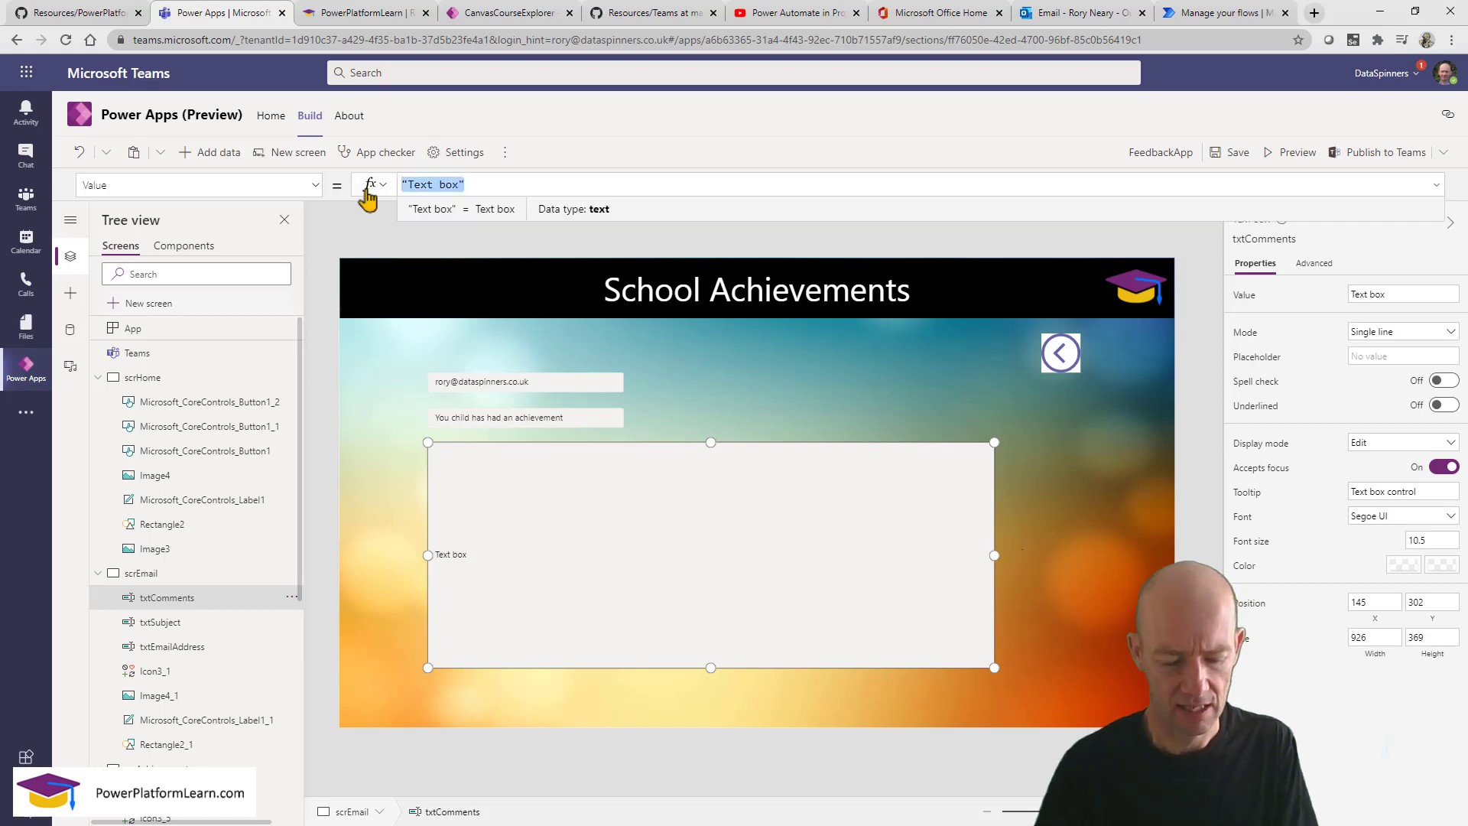
{"action": "type", "text": "gala"}
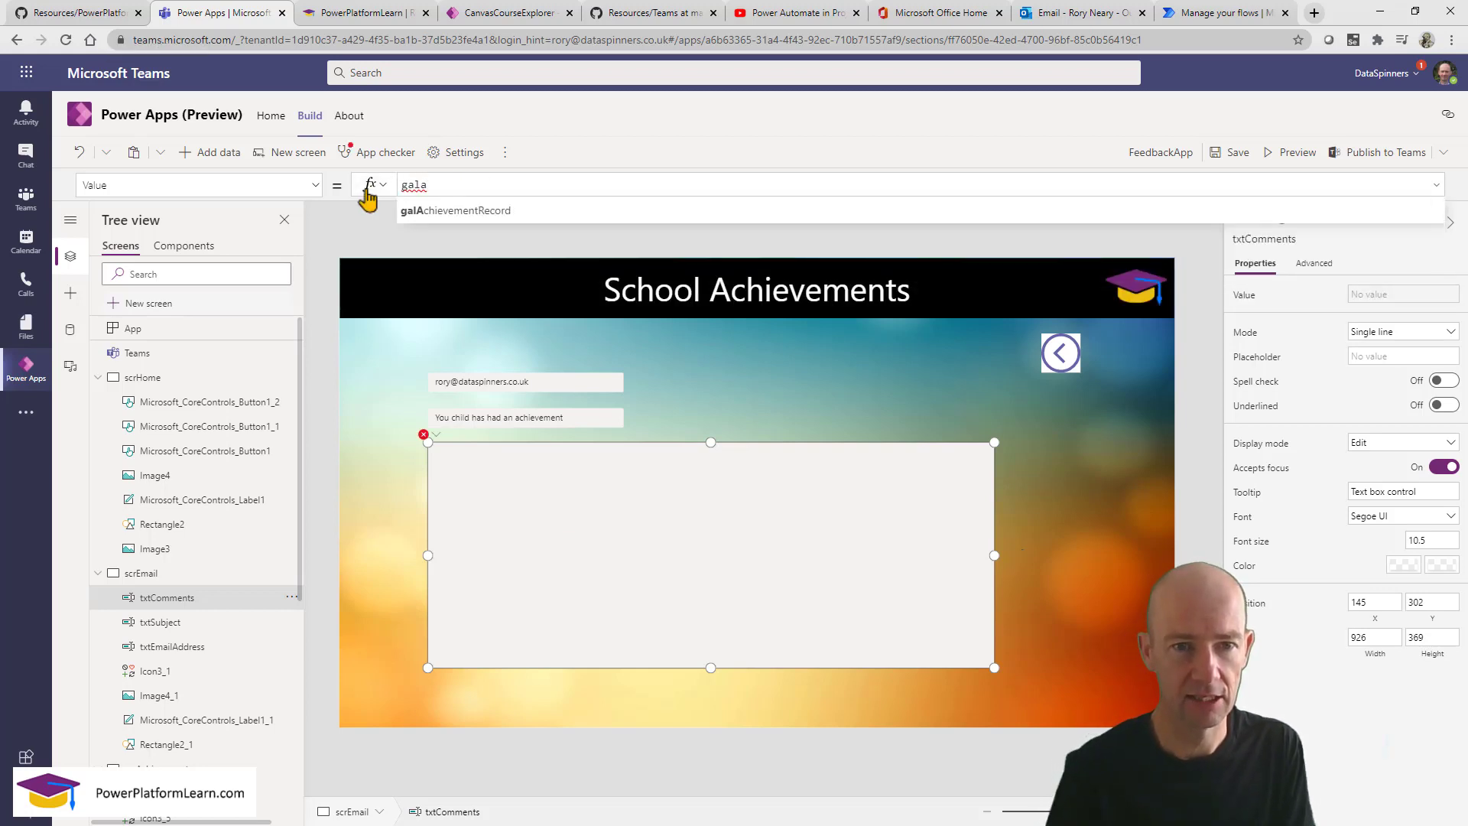
{"action": "left_click", "coordinate": [441, 214]}
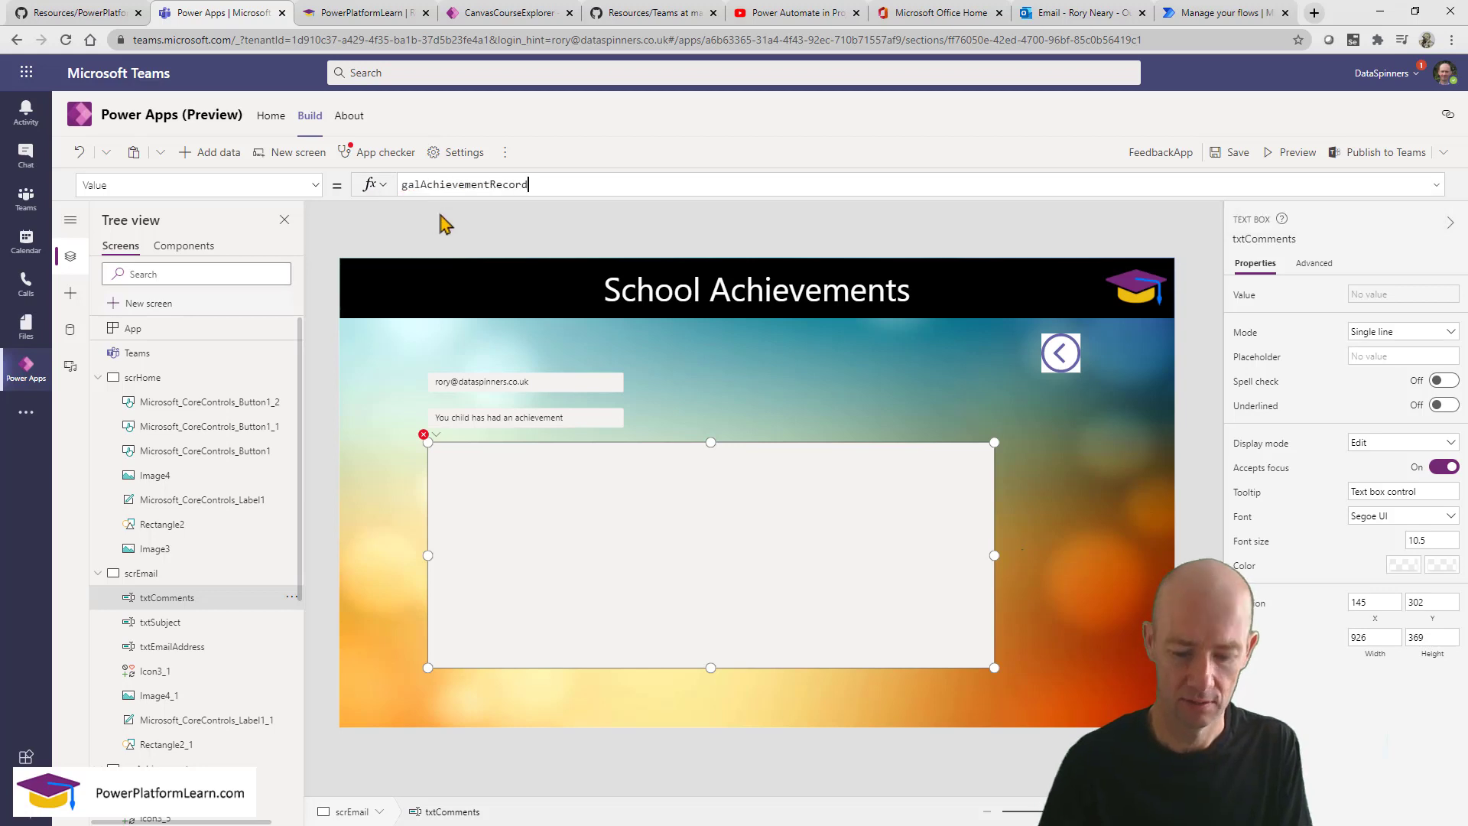
{"action": "type", "text": ".Selected"}
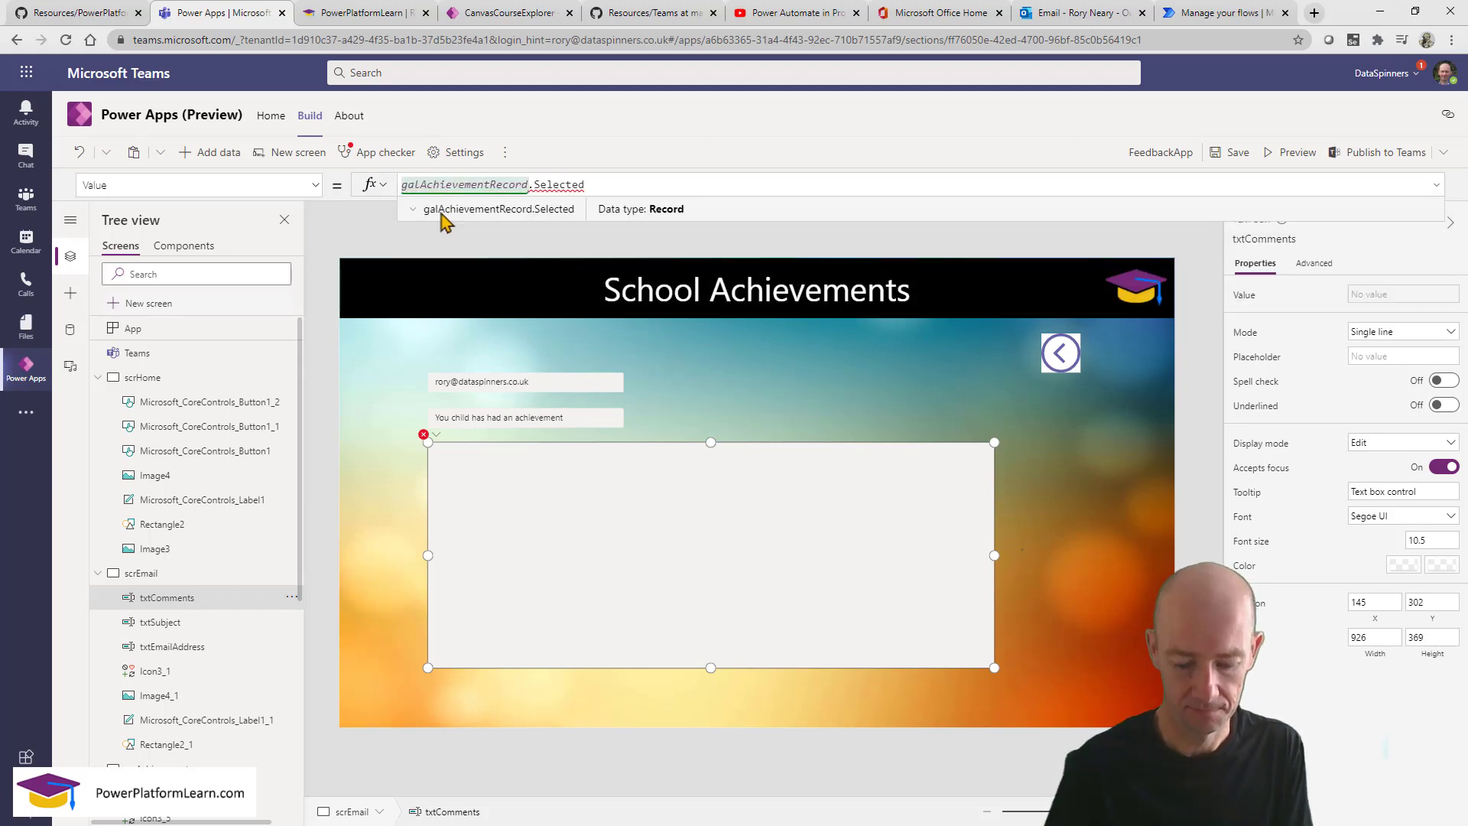
{"action": "type", "text": "."}
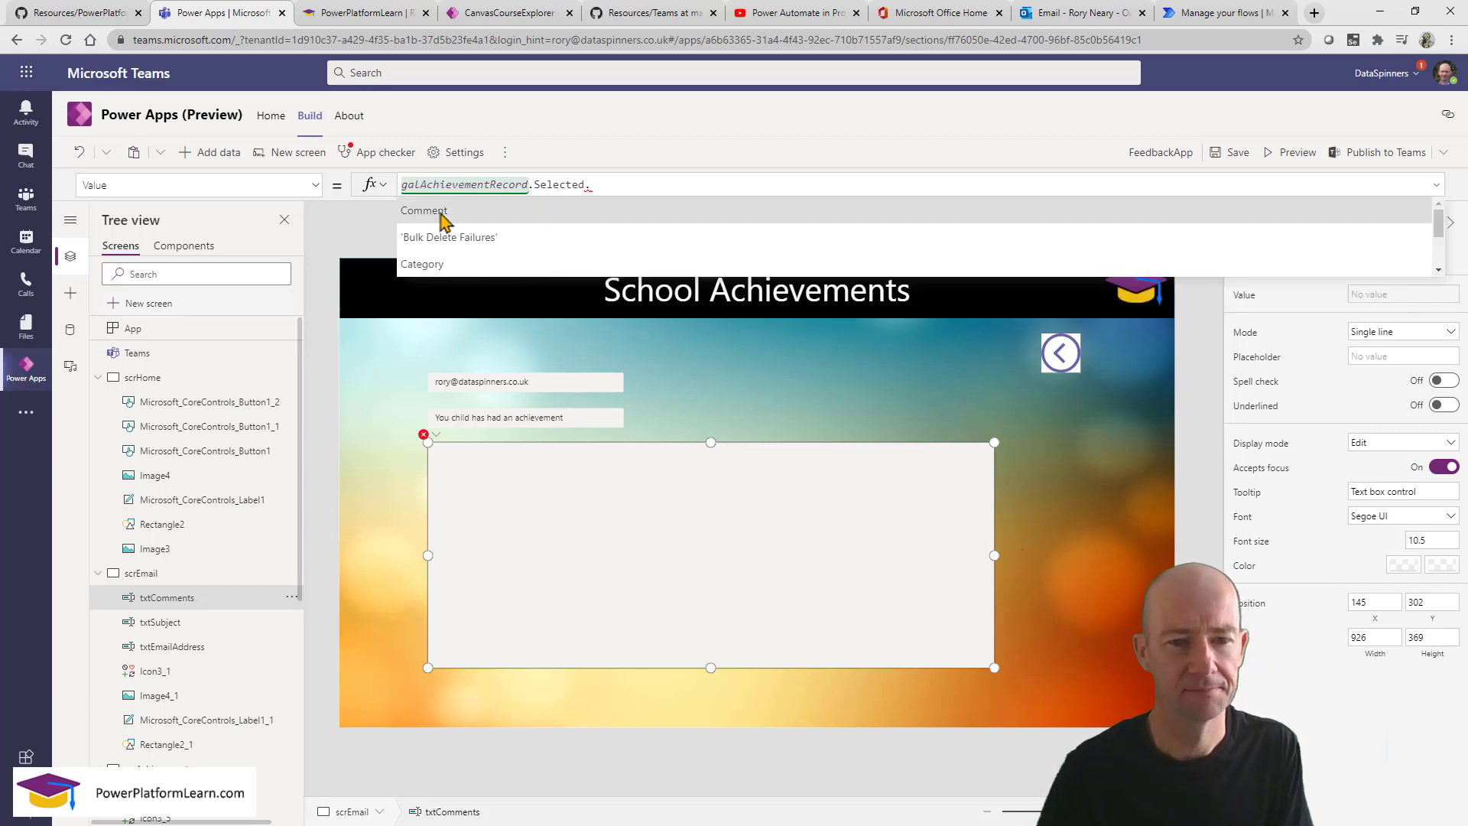
{"action": "left_click", "coordinate": [442, 213]}
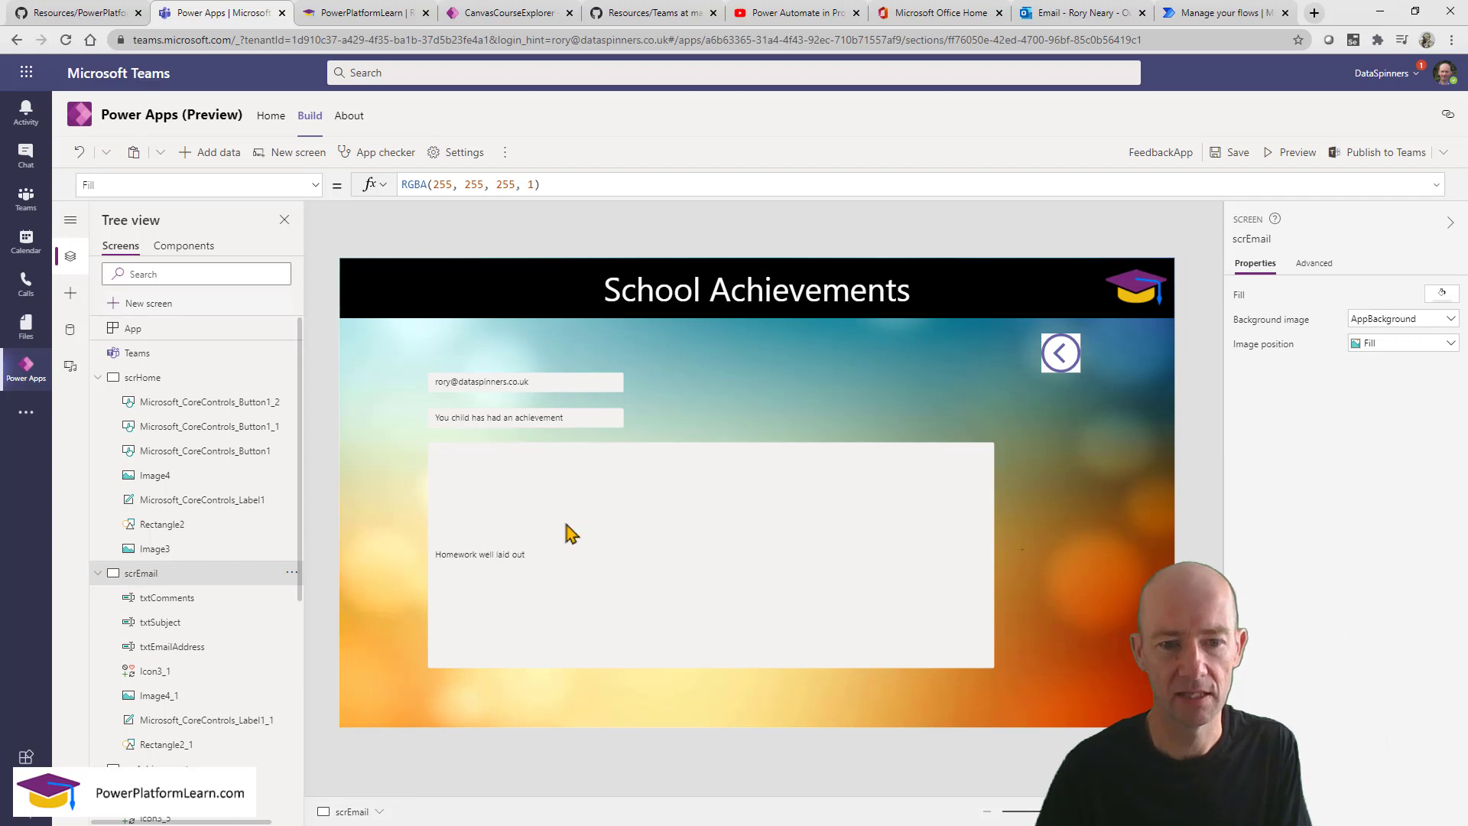
Make txtComments multiline, shorten it from the top, and move txtSubject lower.
{"action": "left_click", "coordinate": [585, 573]}
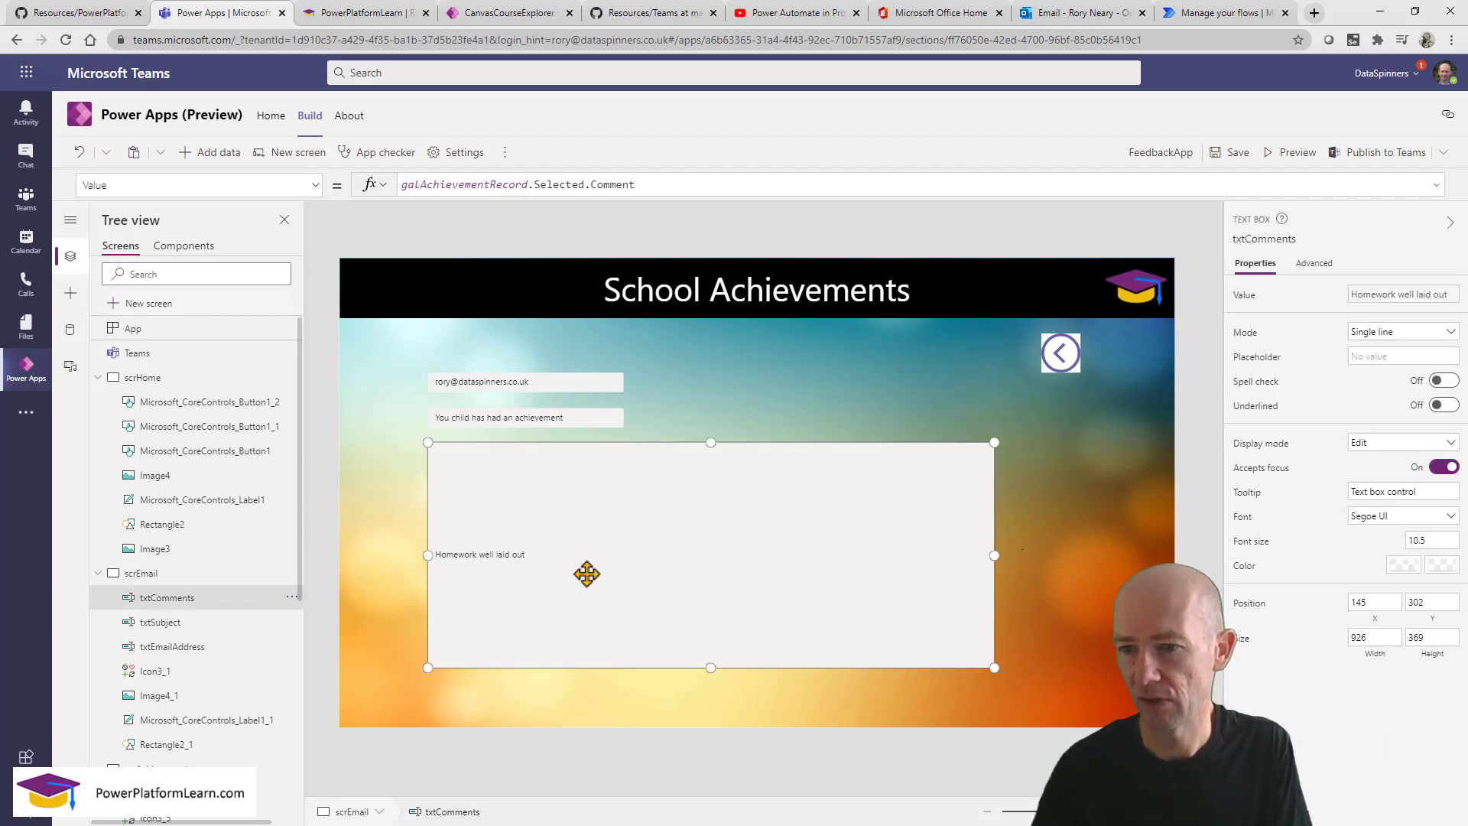
{"action": "left_click", "coordinate": [1430, 336]}
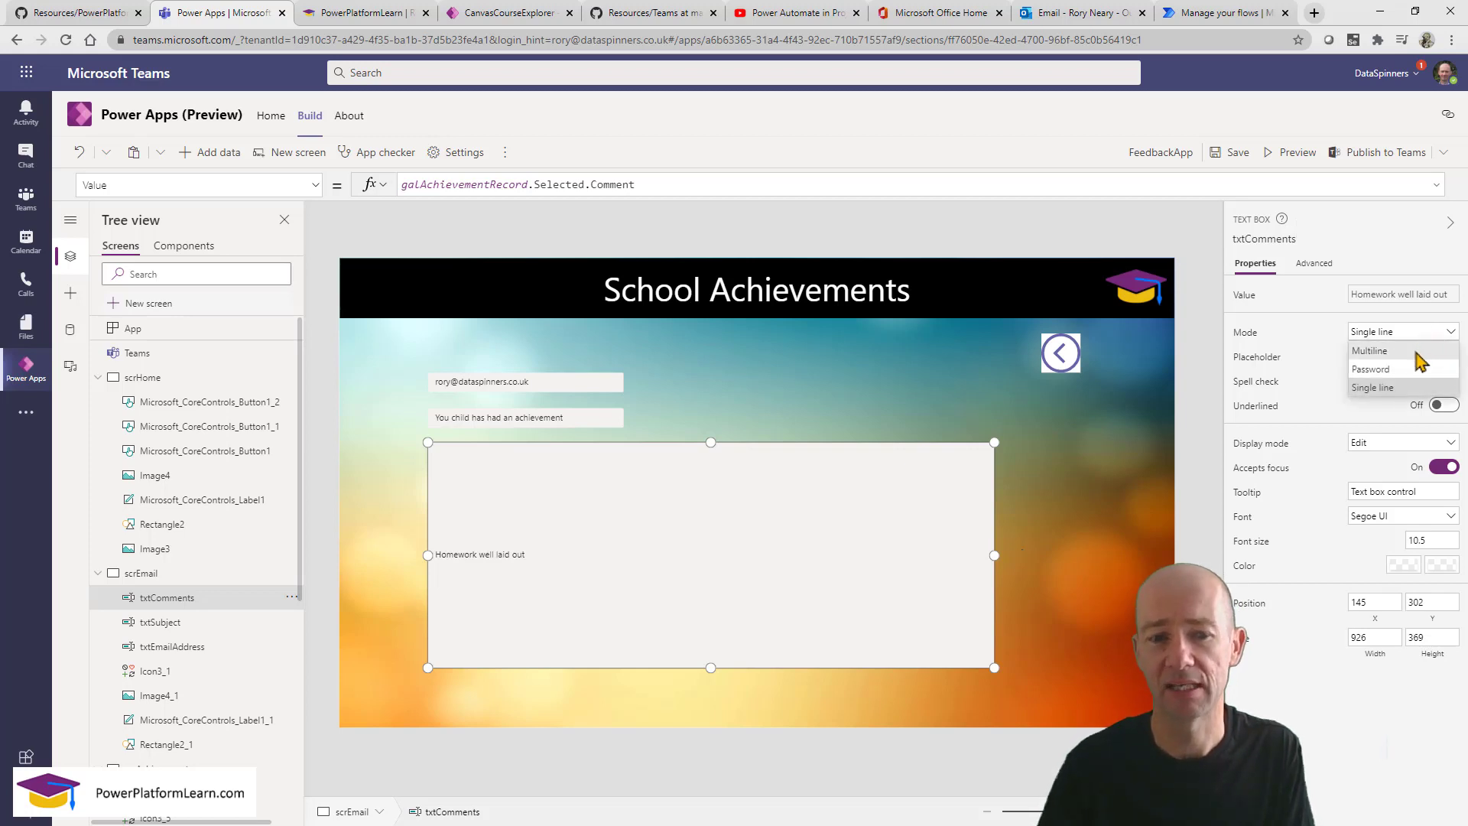
{"action": "left_click", "coordinate": [1420, 352]}
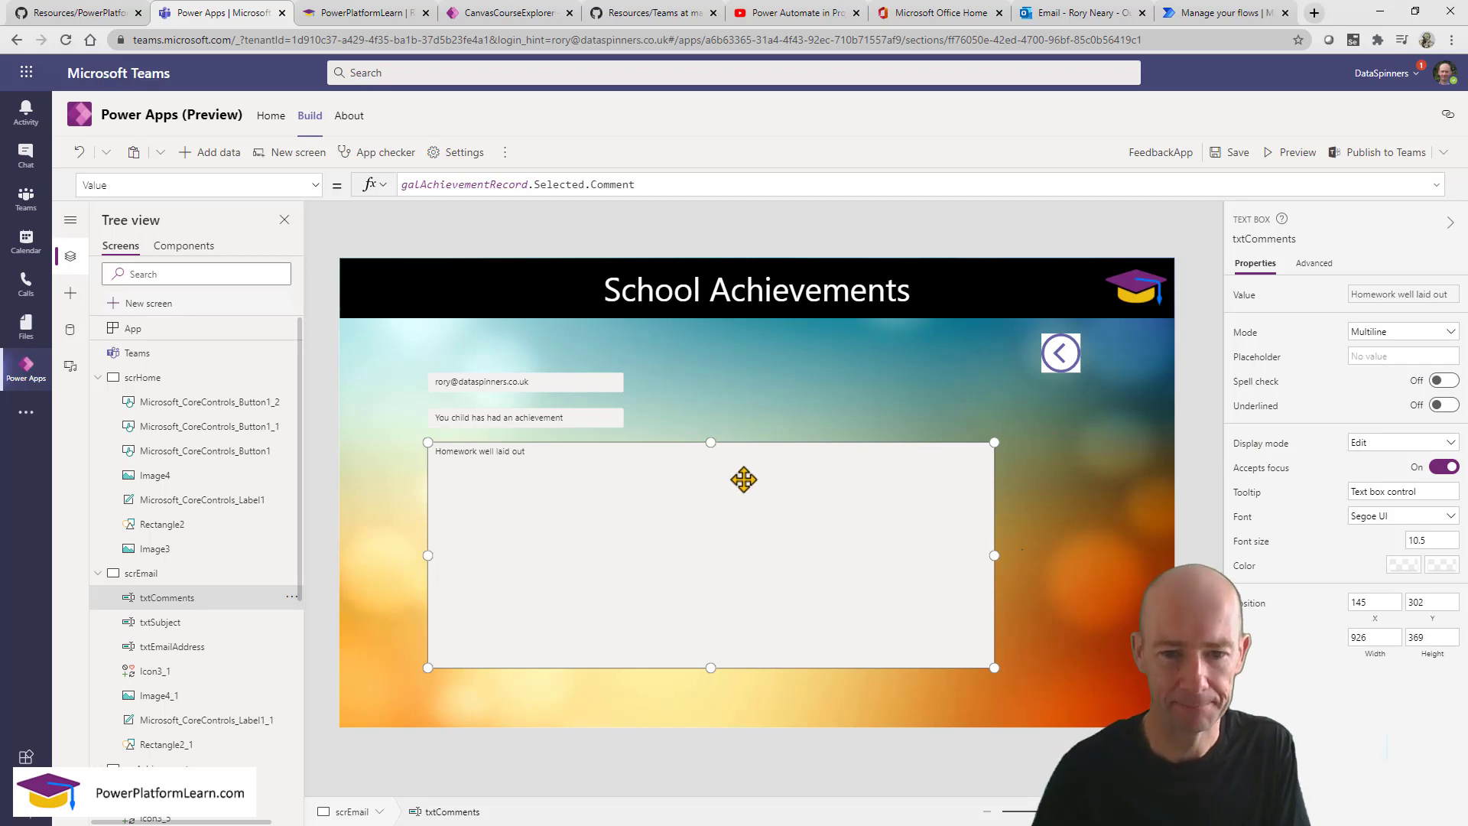
{"action": "left_click_drag", "start_coordinate": [704, 443], "coordinate": [705, 477]}
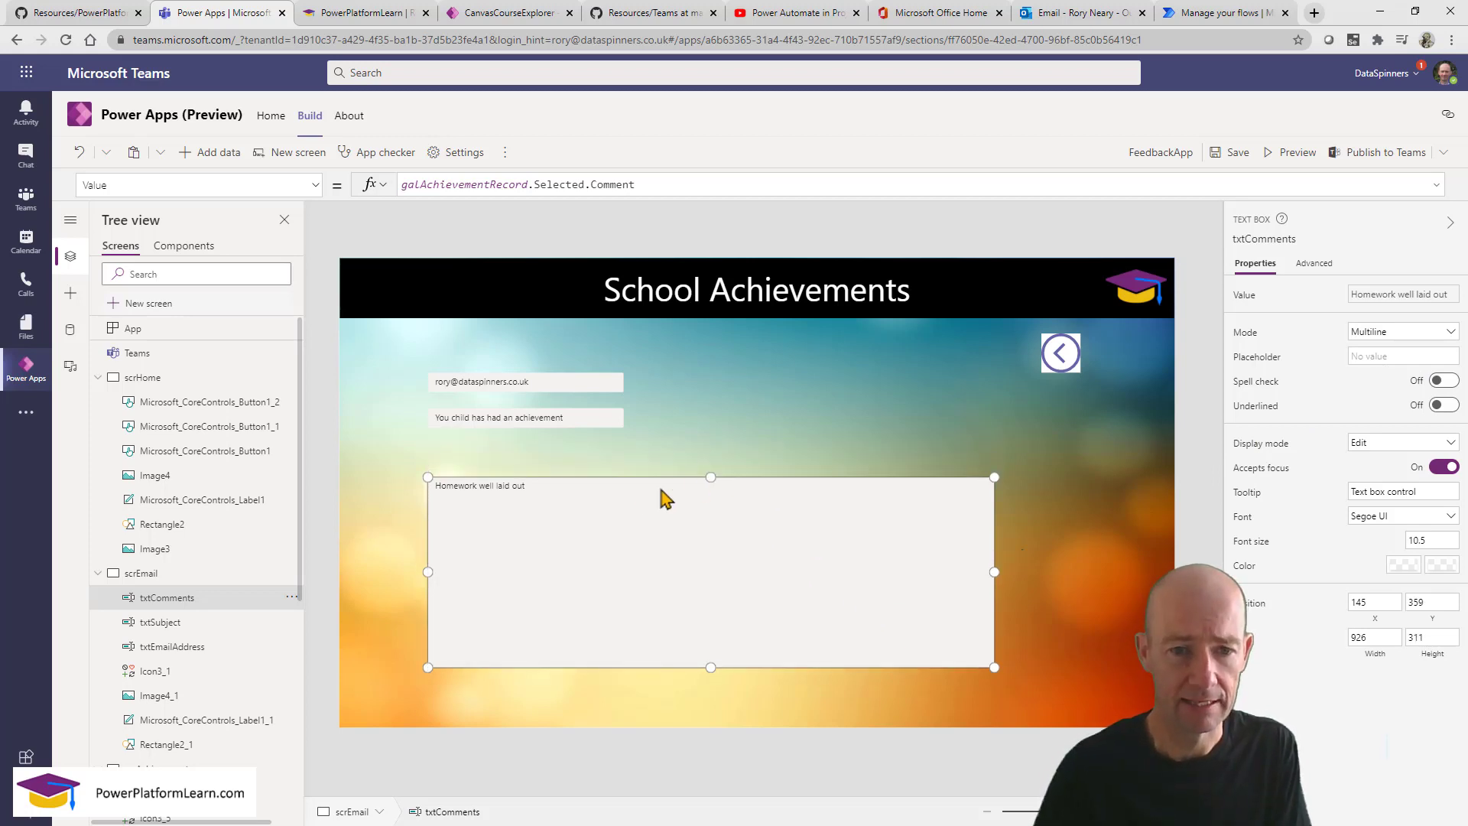
{"action": "left_click_drag", "start_coordinate": [554, 418], "coordinate": [550, 444]}
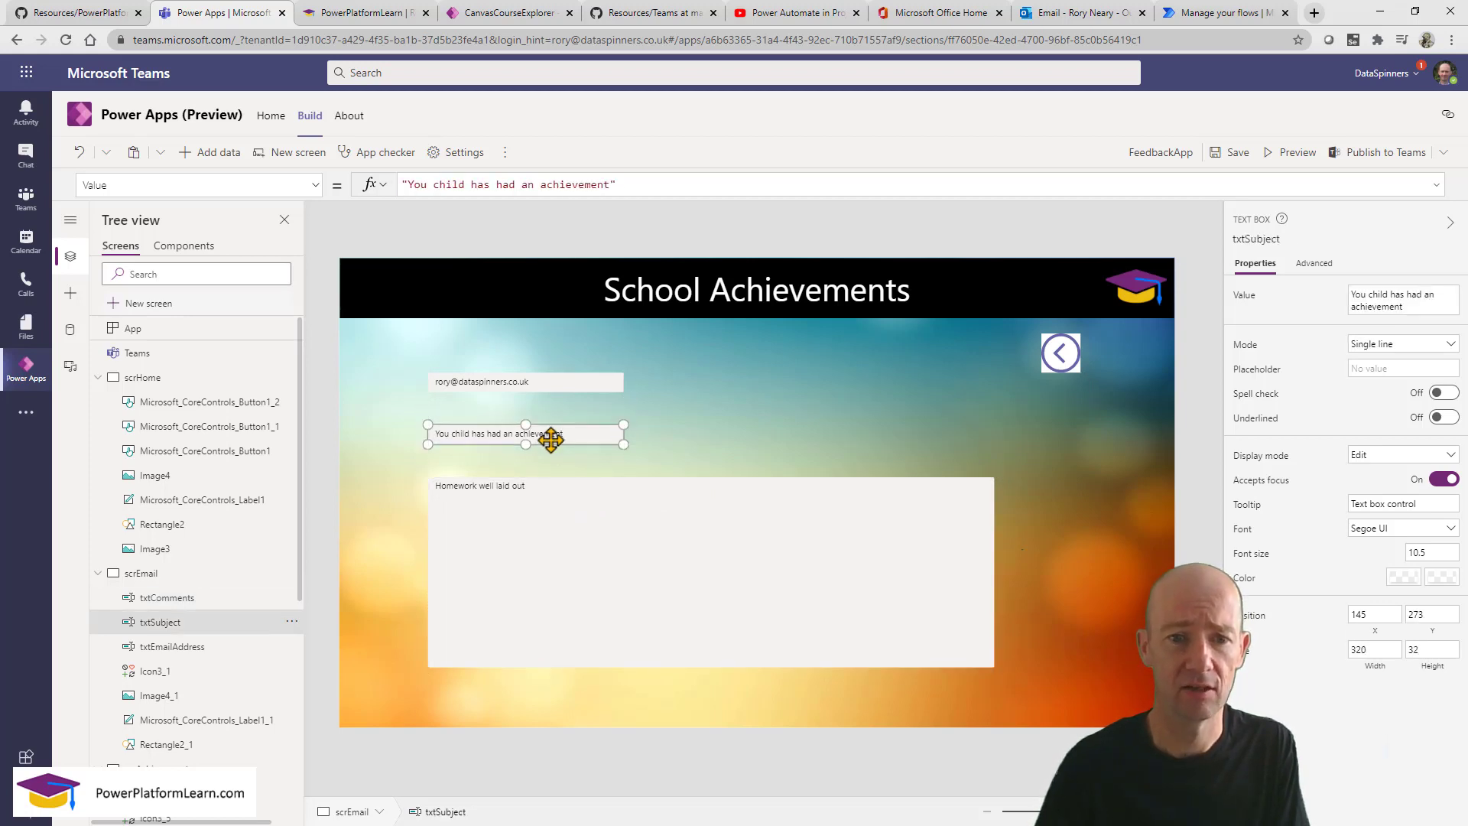
{"action": "left_click", "coordinate": [571, 384]}
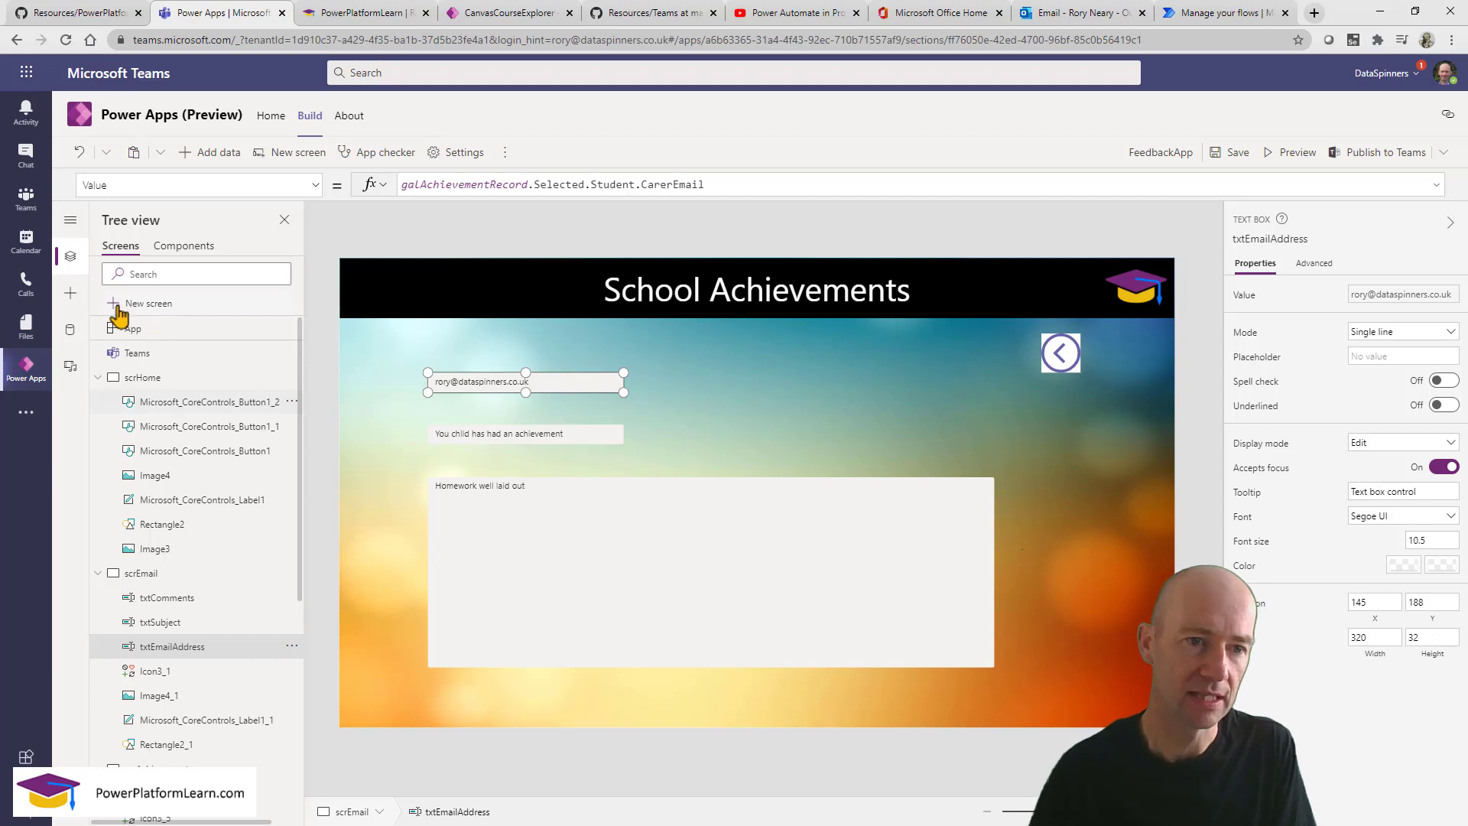
Add an icon, change it to the Send arrow, and place it at the comments box's bottom-right.
{"action": "left_click", "coordinate": [70, 293]}
{"action": "left_click", "coordinate": [171, 251]}
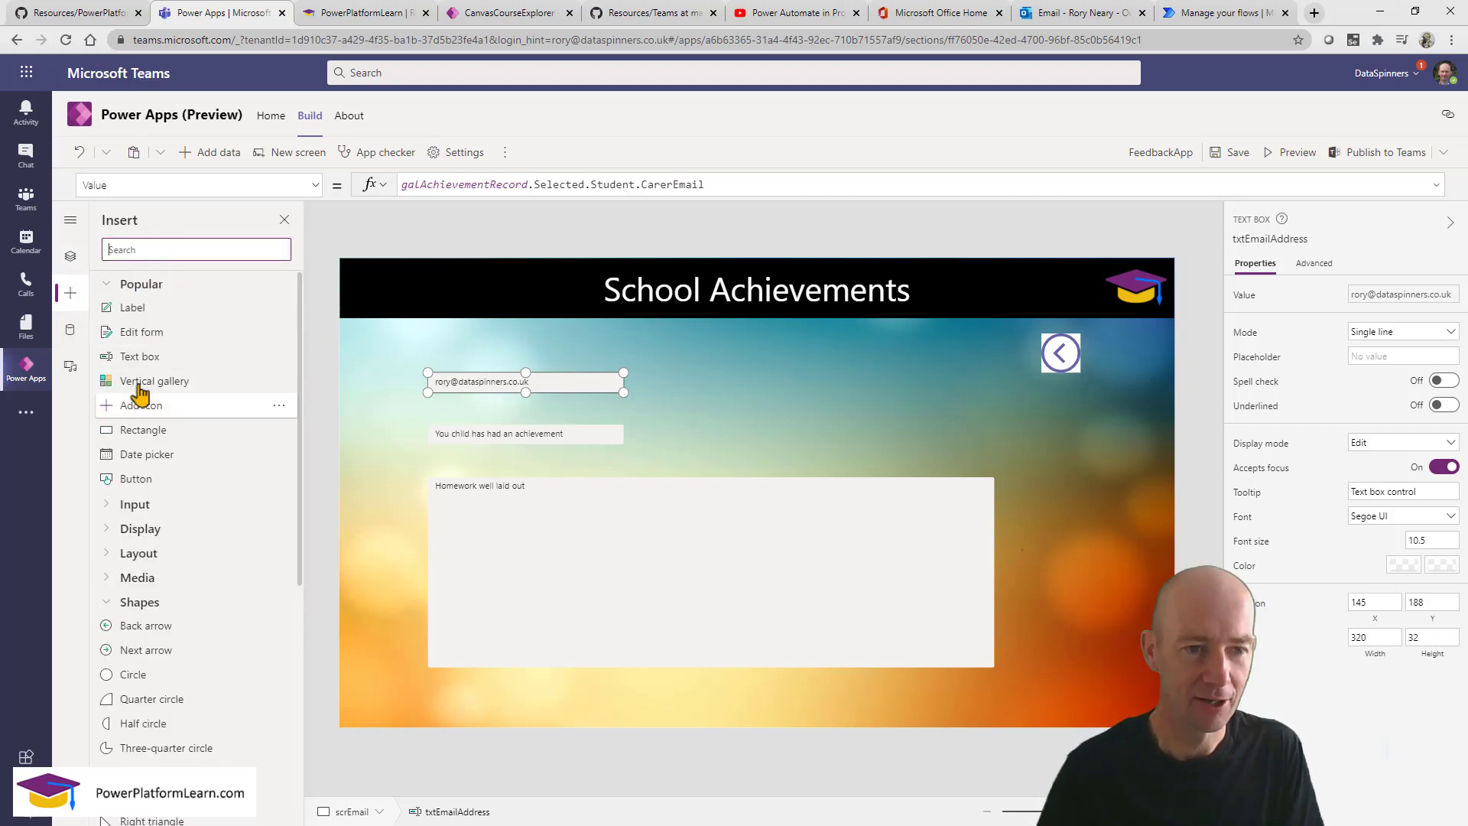
{"action": "left_click_drag", "start_coordinate": [144, 406], "coordinate": [832, 409]}
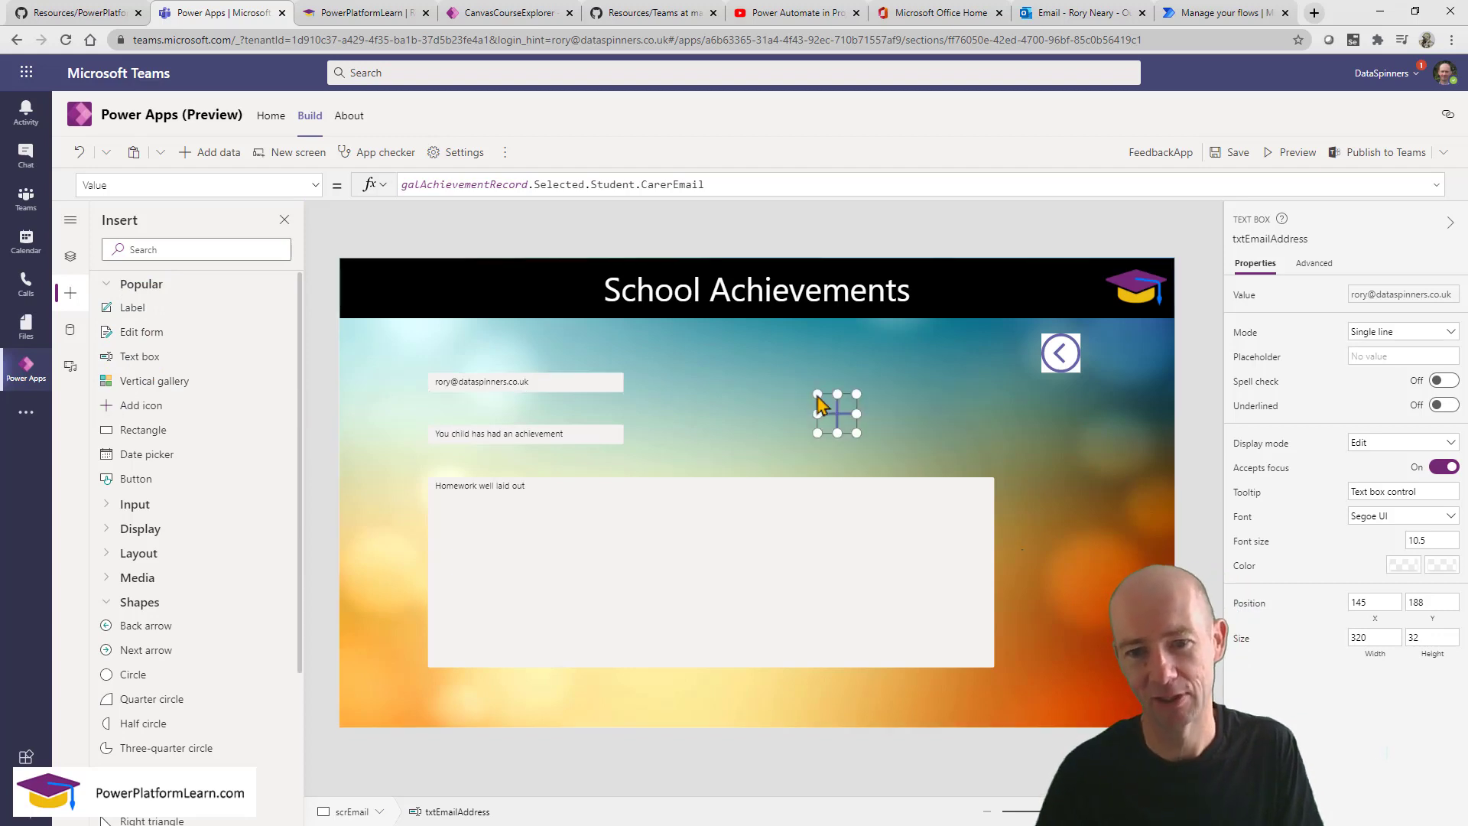
{"action": "left_click", "coordinate": [1391, 297]}
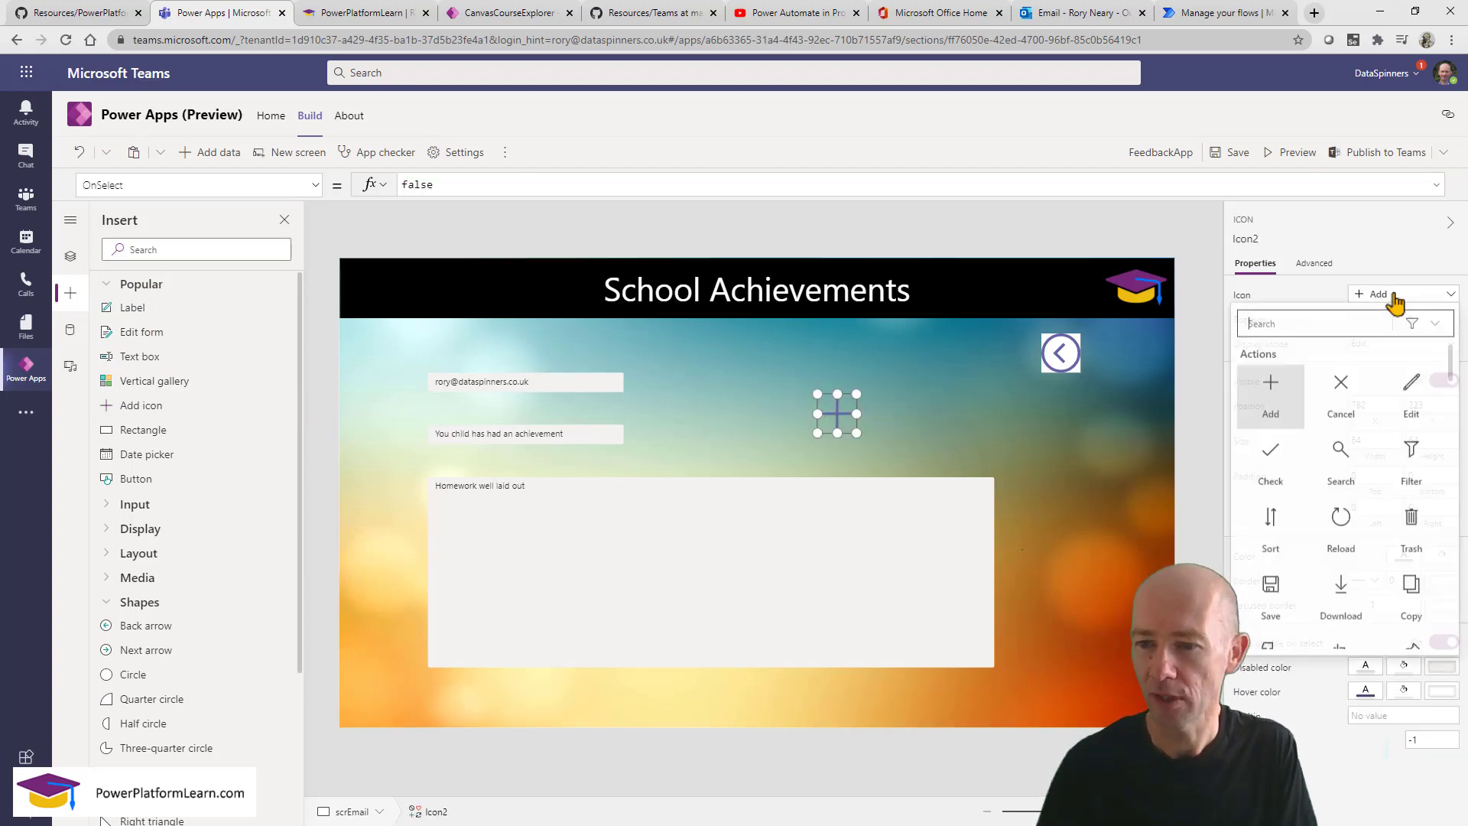
{"action": "type", "text": "em"}
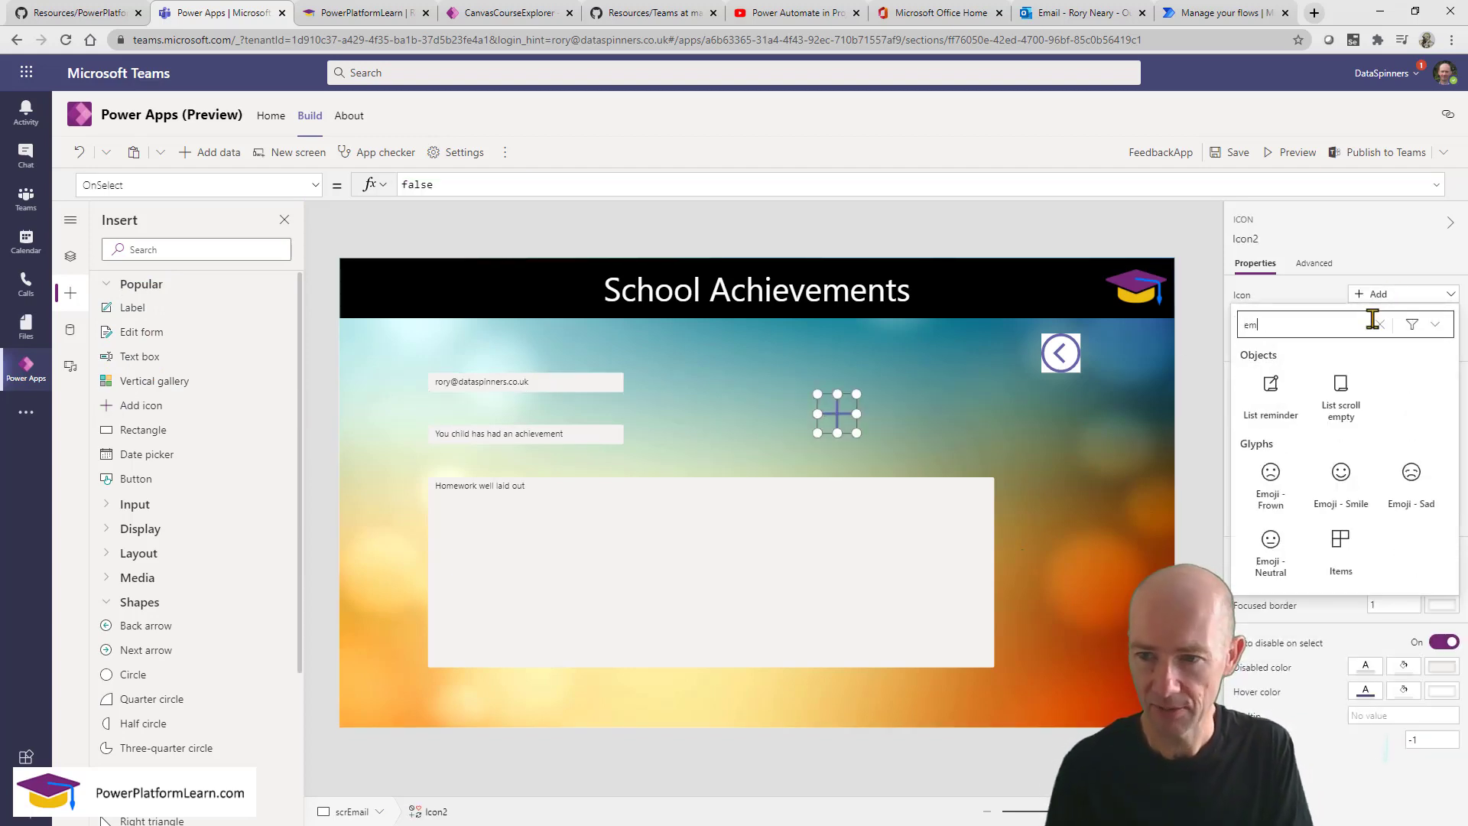
{"action": "key", "text": "BackSpace"}
{"action": "key", "text": "BackSpace"}
{"action": "type", "text": "mai"}
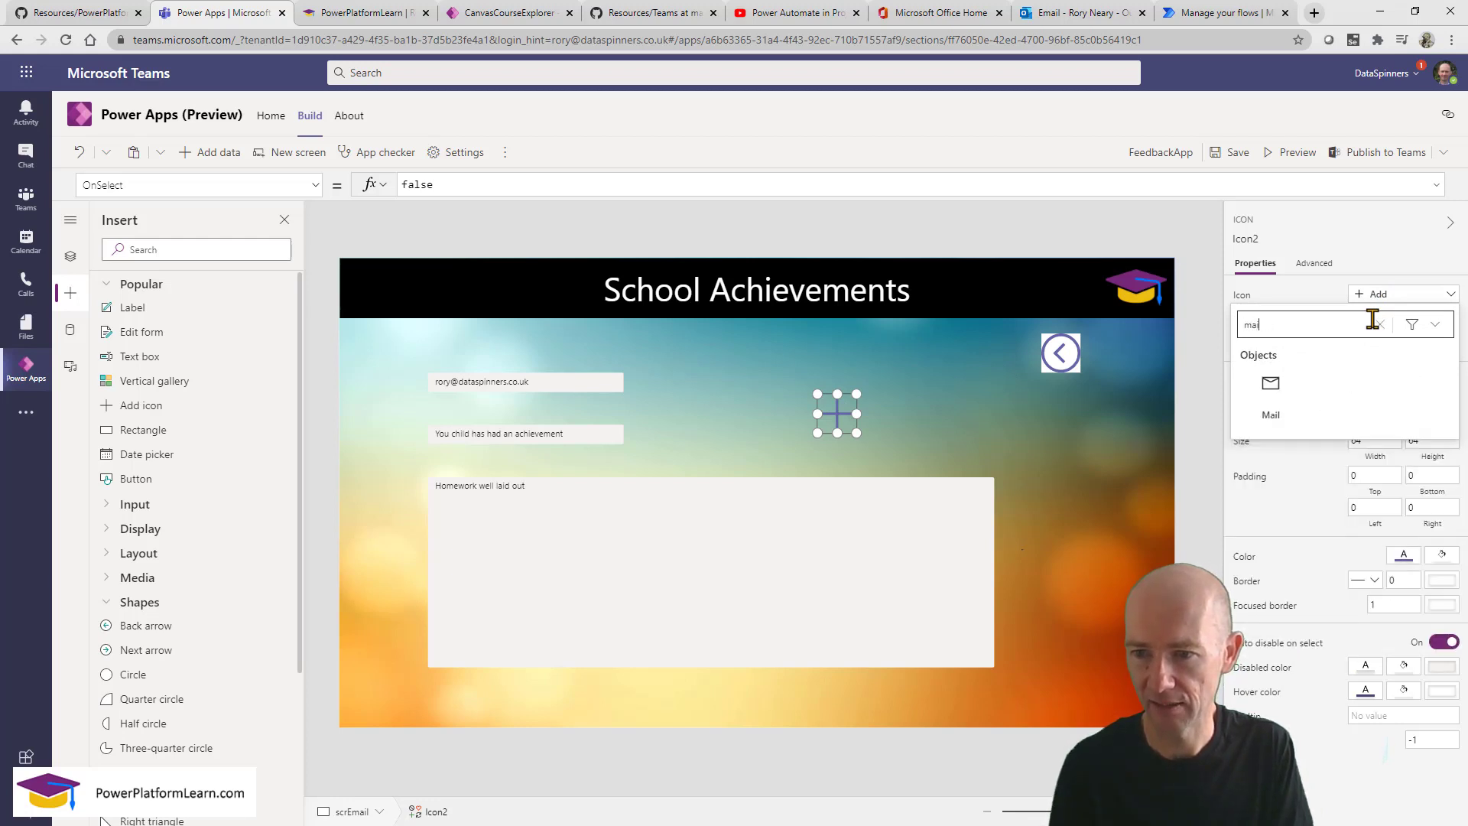
{"action": "key", "text": "BackSpace"}
{"action": "key", "text": "BackSpace"}
{"action": "key", "text": "BackSpace"}
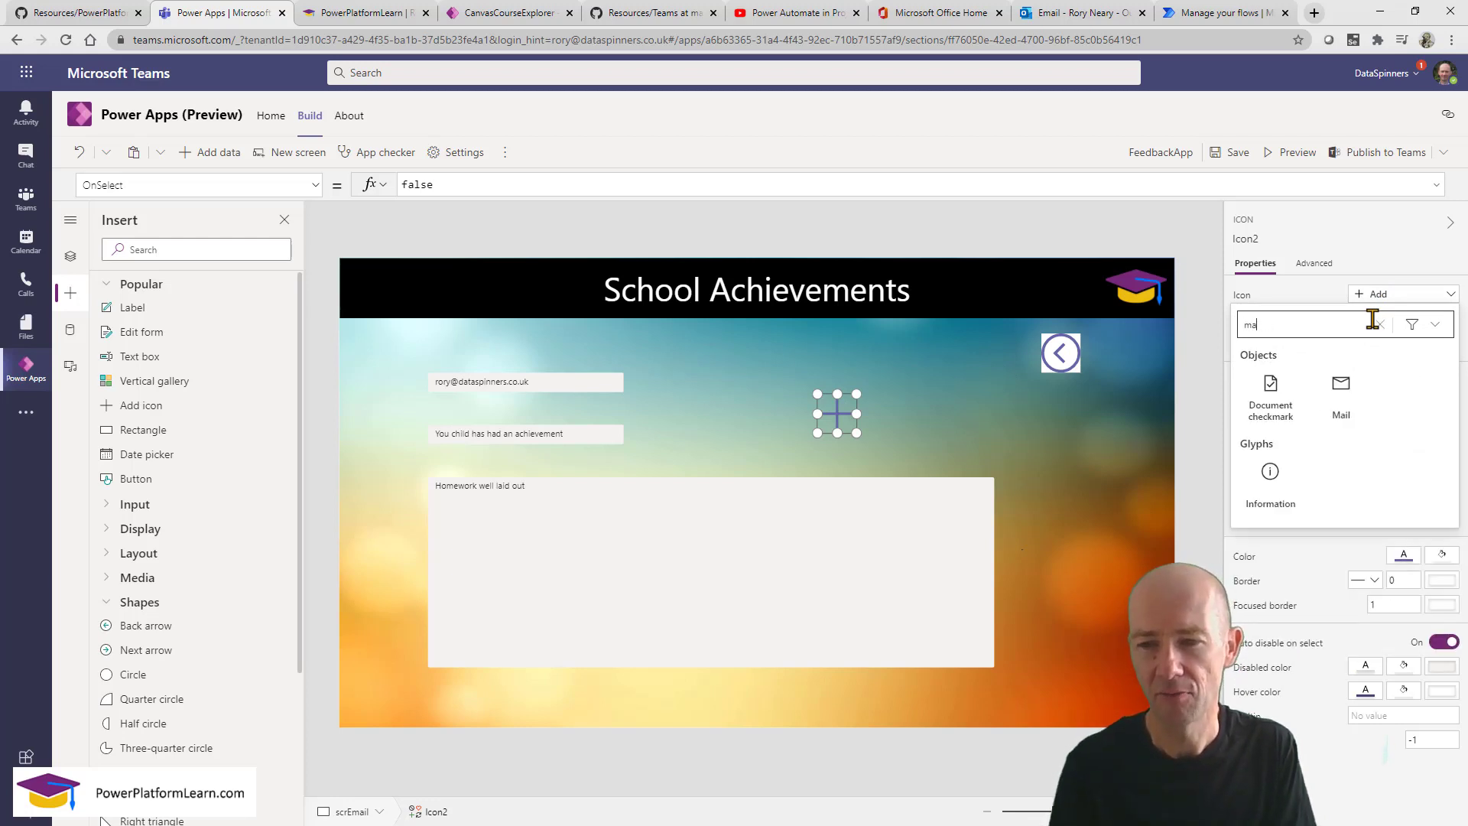
{"action": "type", "text": "sen"}
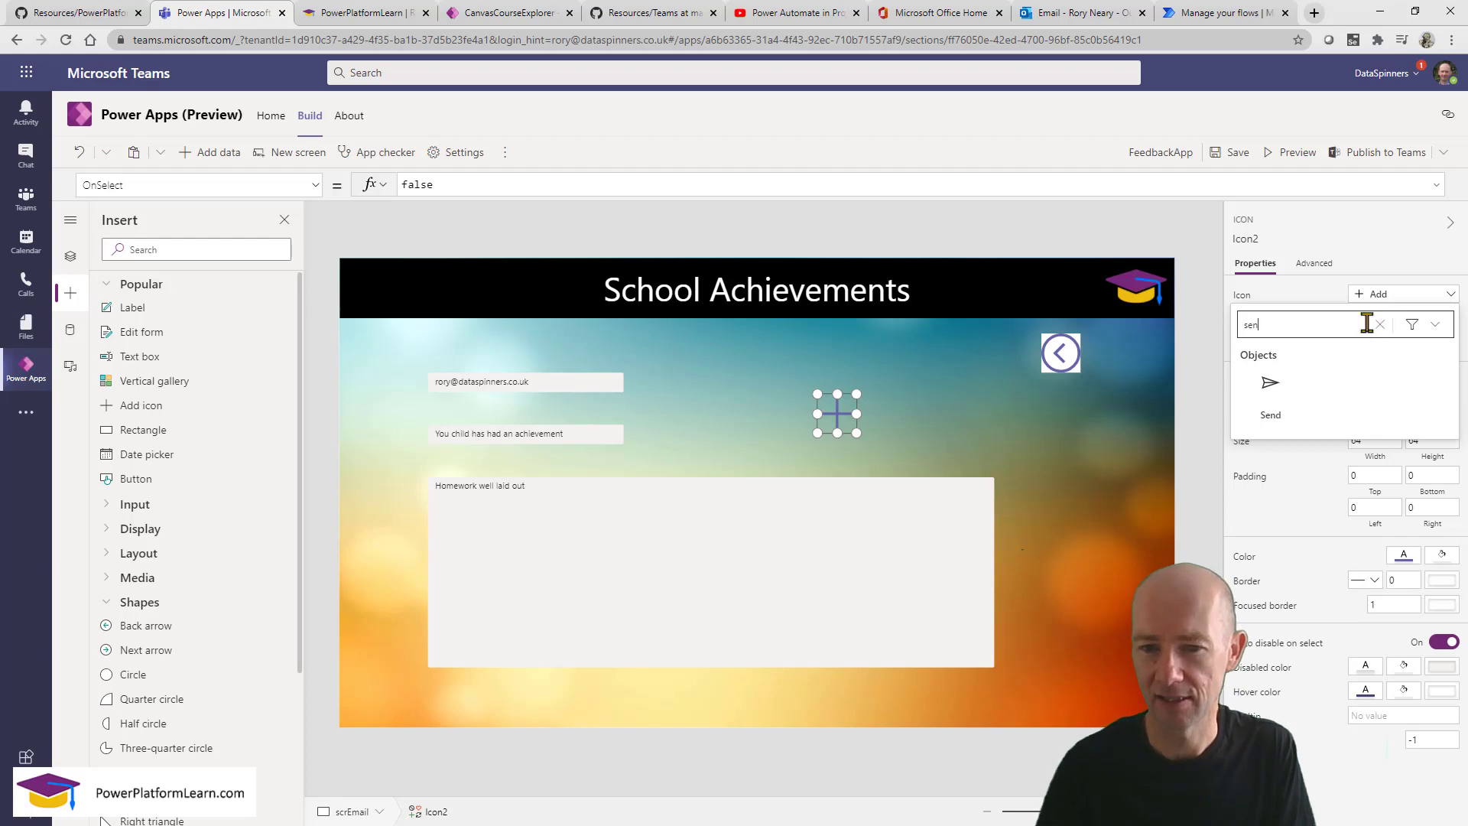
{"action": "left_click", "coordinate": [1272, 390]}
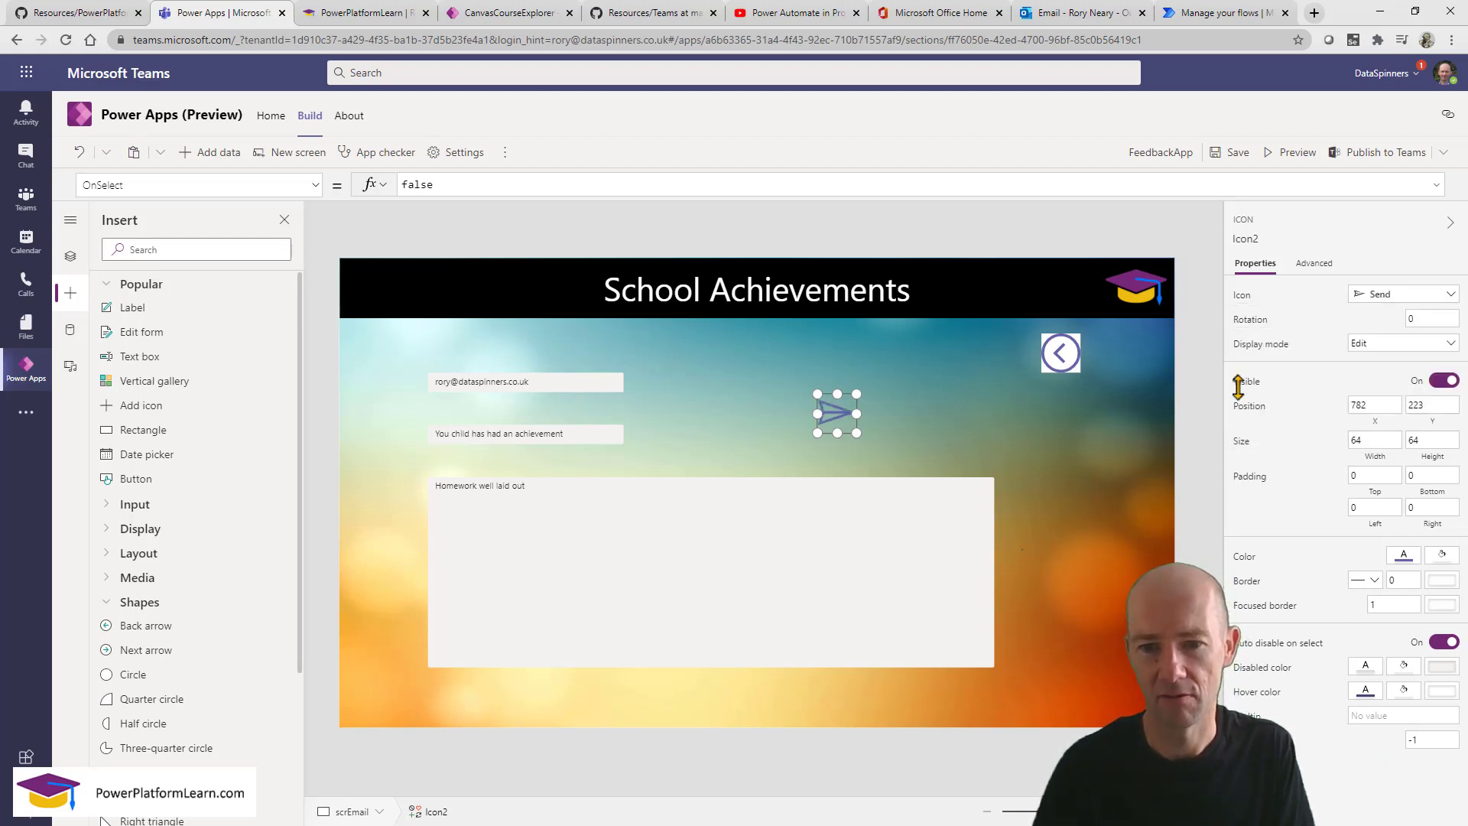
{"action": "left_click_drag", "start_coordinate": [832, 411], "coordinate": [957, 644]}
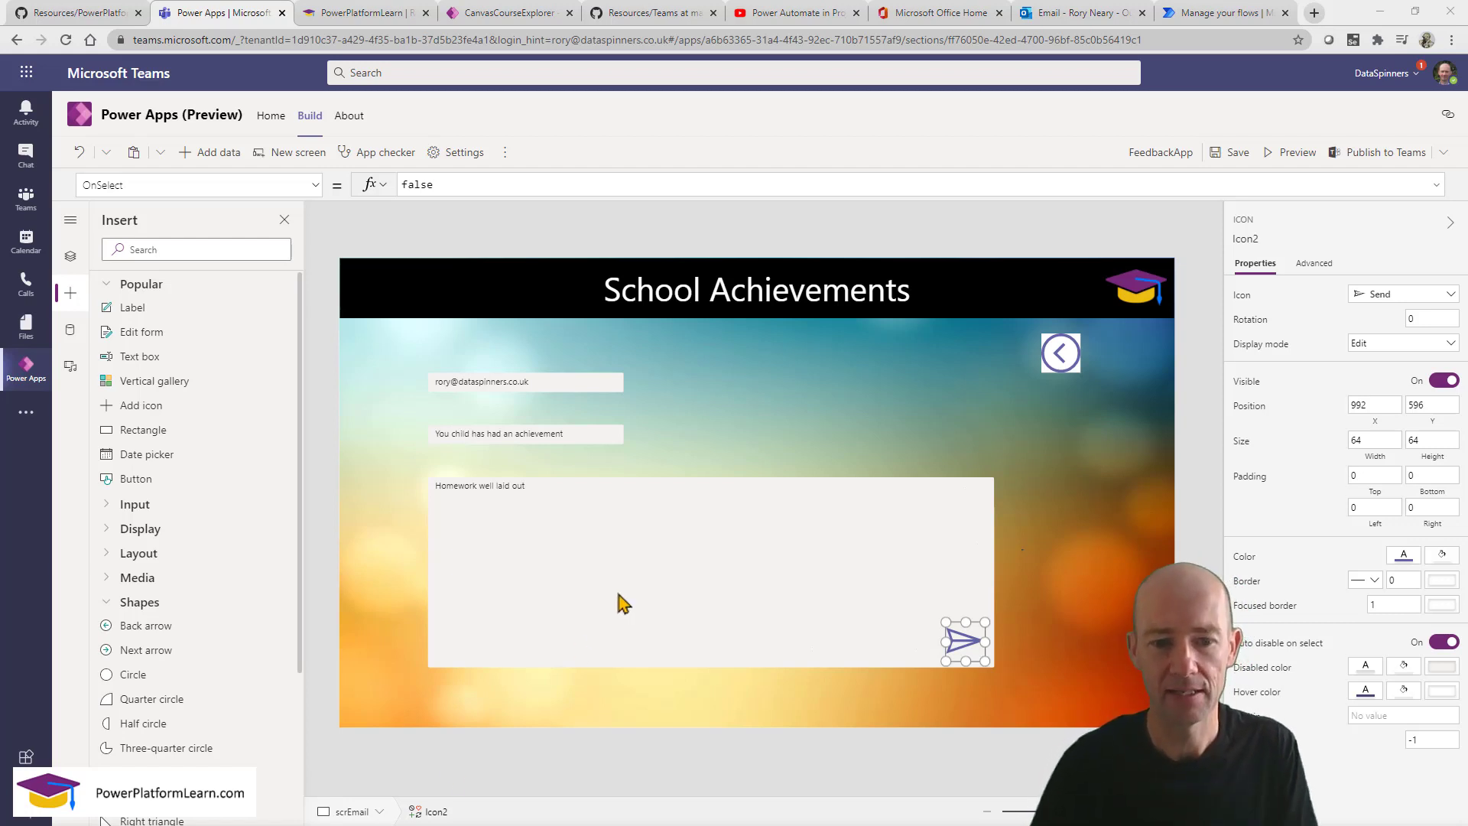
Paste the send-email formula from Notepad into the send icon's OnSelect, replacing false.
{"action": "left_click_drag", "start_coordinate": [535, 825], "coordinate": [550, 202]}
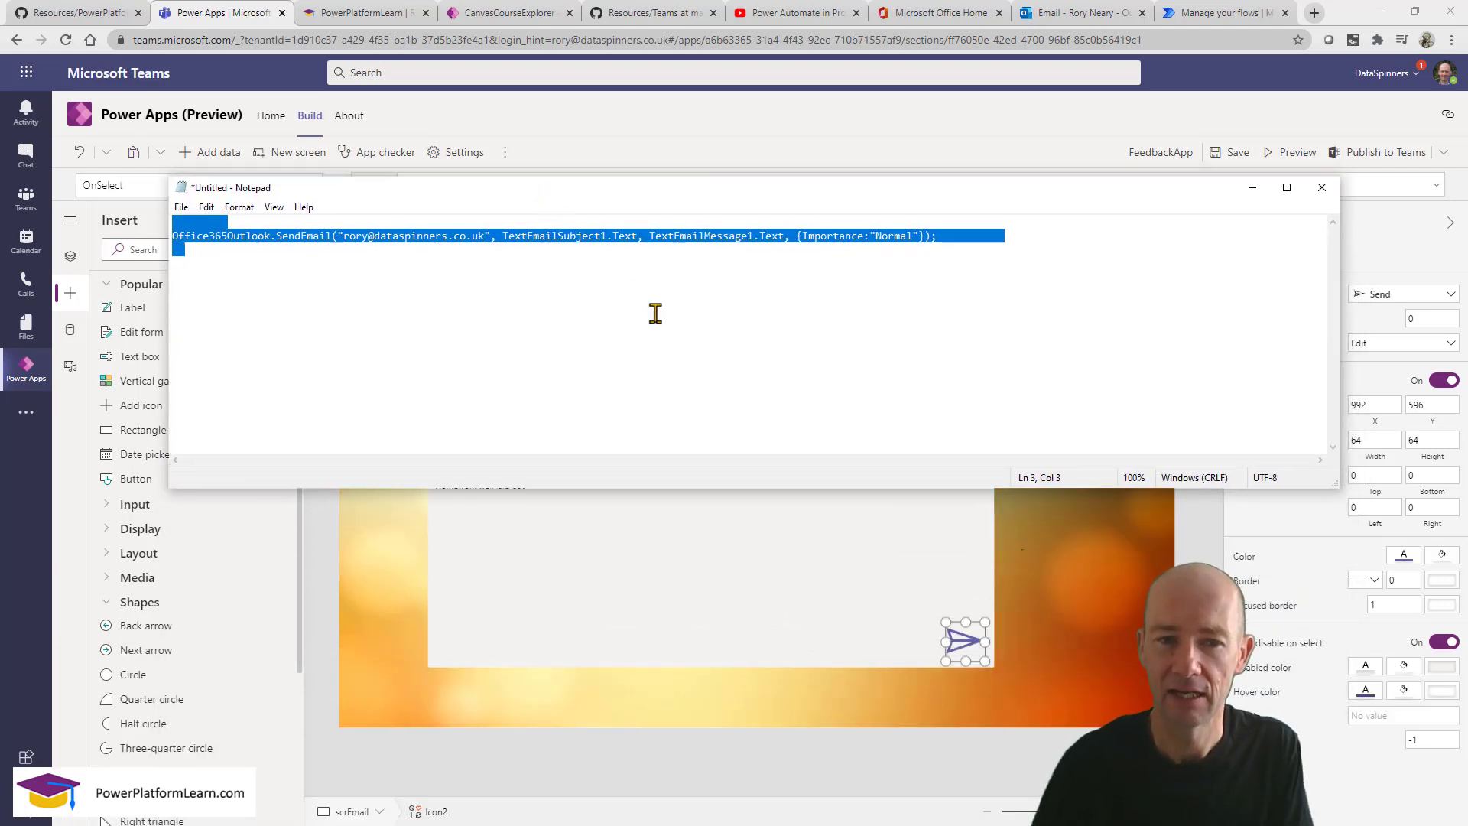
{"action": "left_click", "coordinate": [656, 315]}
{"action": "scroll", "coordinate": [346, 328], "scroll_direction": "up", "scroll_amount": 3}
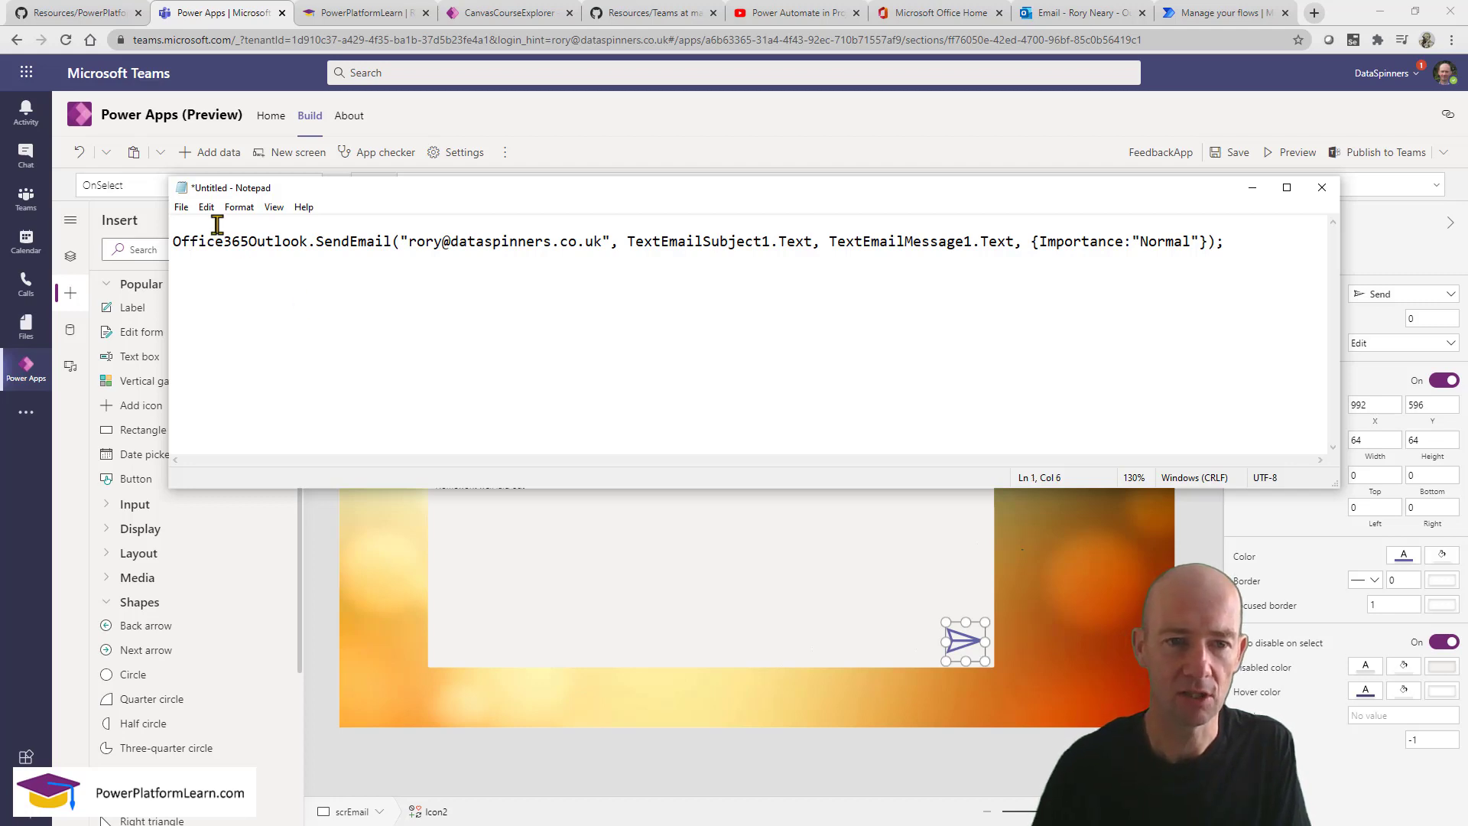
{"action": "left_click", "coordinate": [1249, 239], "text": "shift"}
{"action": "key", "text": "ctrl+c"}
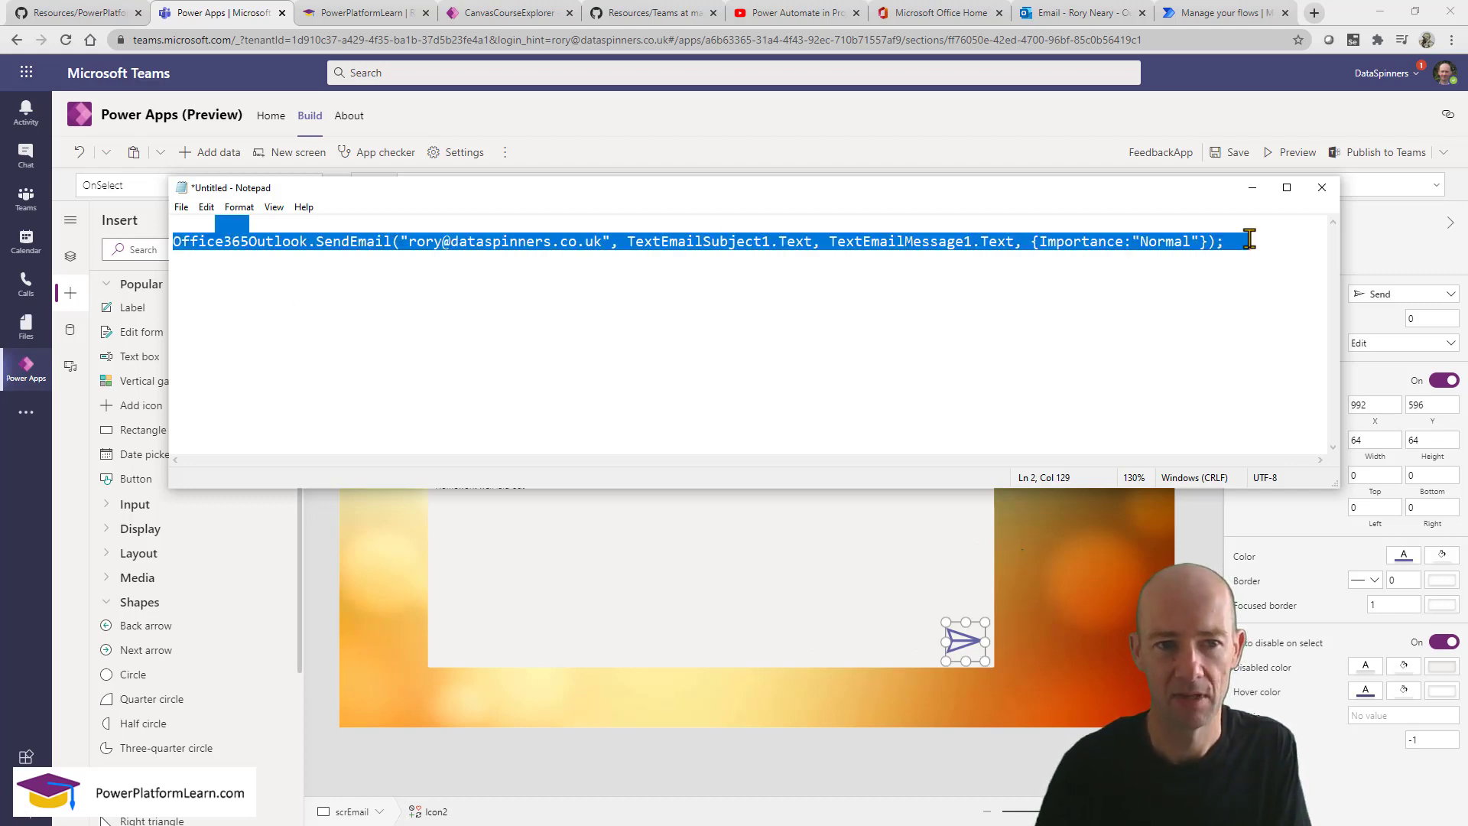
{"action": "left_click", "coordinate": [1252, 187]}
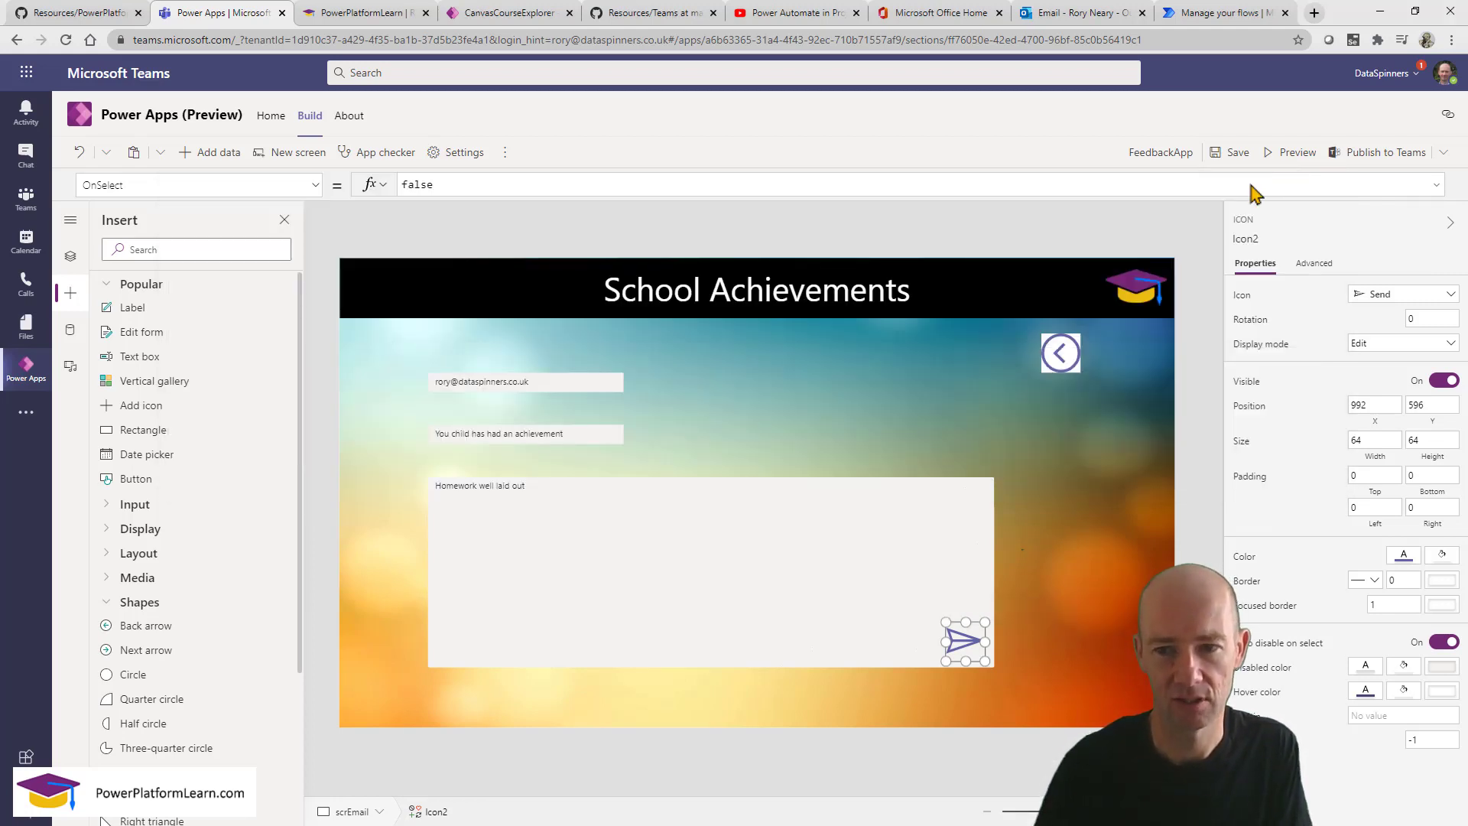
{"action": "left_click", "coordinate": [525, 184]}
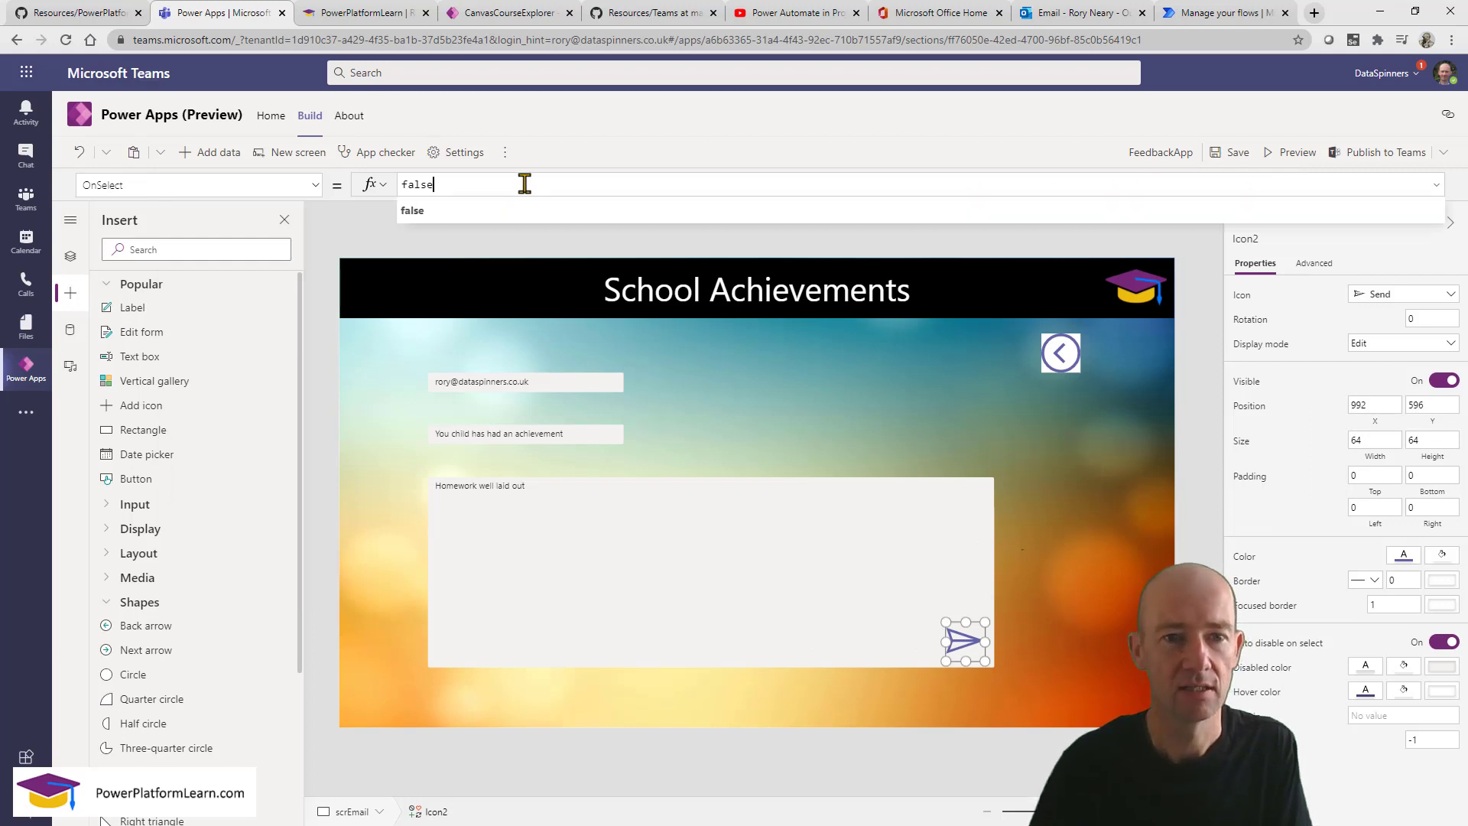
{"action": "key", "text": "ctrl+a"}
{"action": "key", "text": "ctrl+v"}
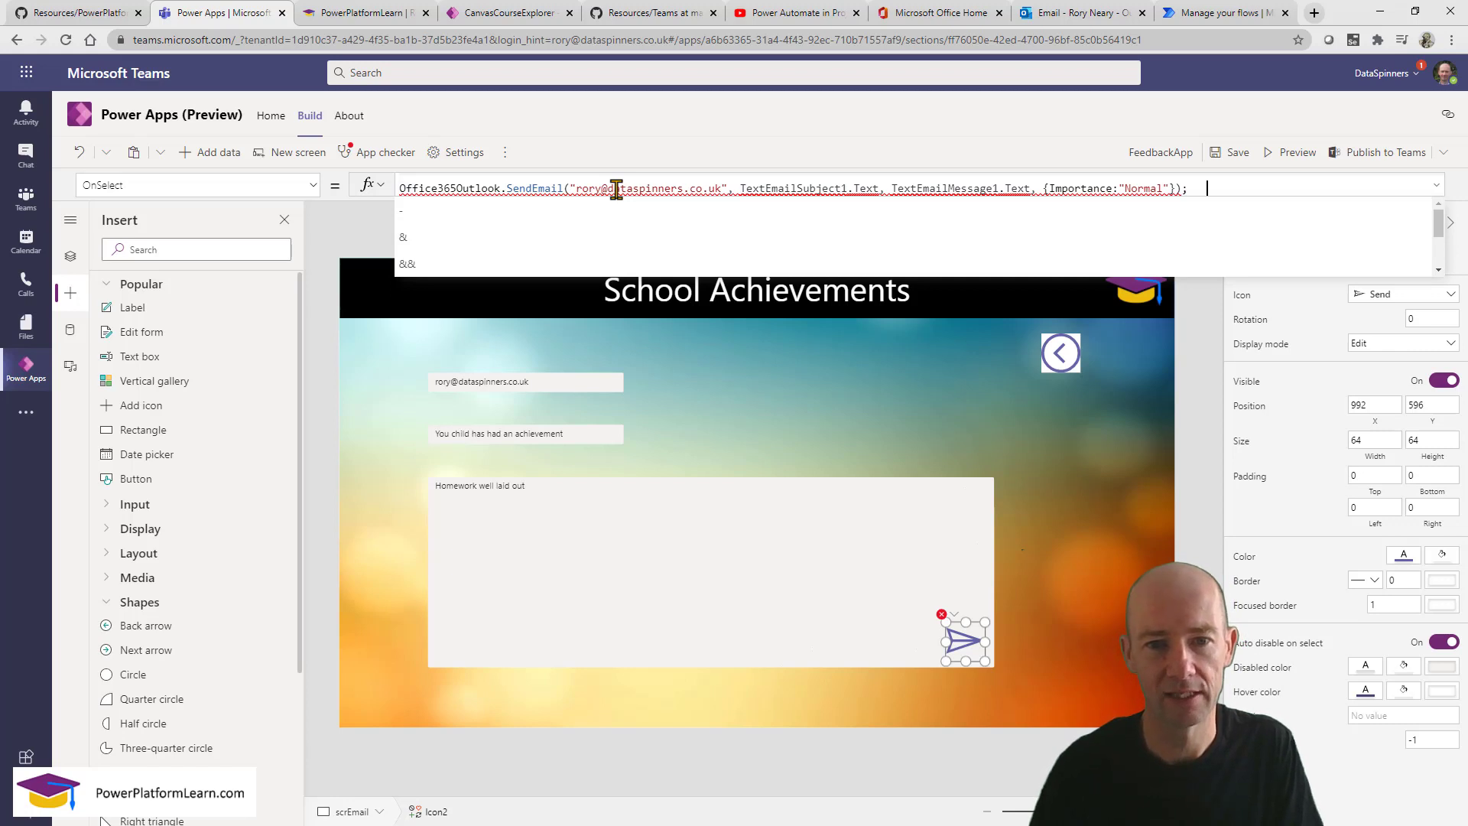
Replace the hard-coded email address argument with txtEmailAddress in the expanded formula bar.
{"action": "left_click", "coordinate": [740, 189]}
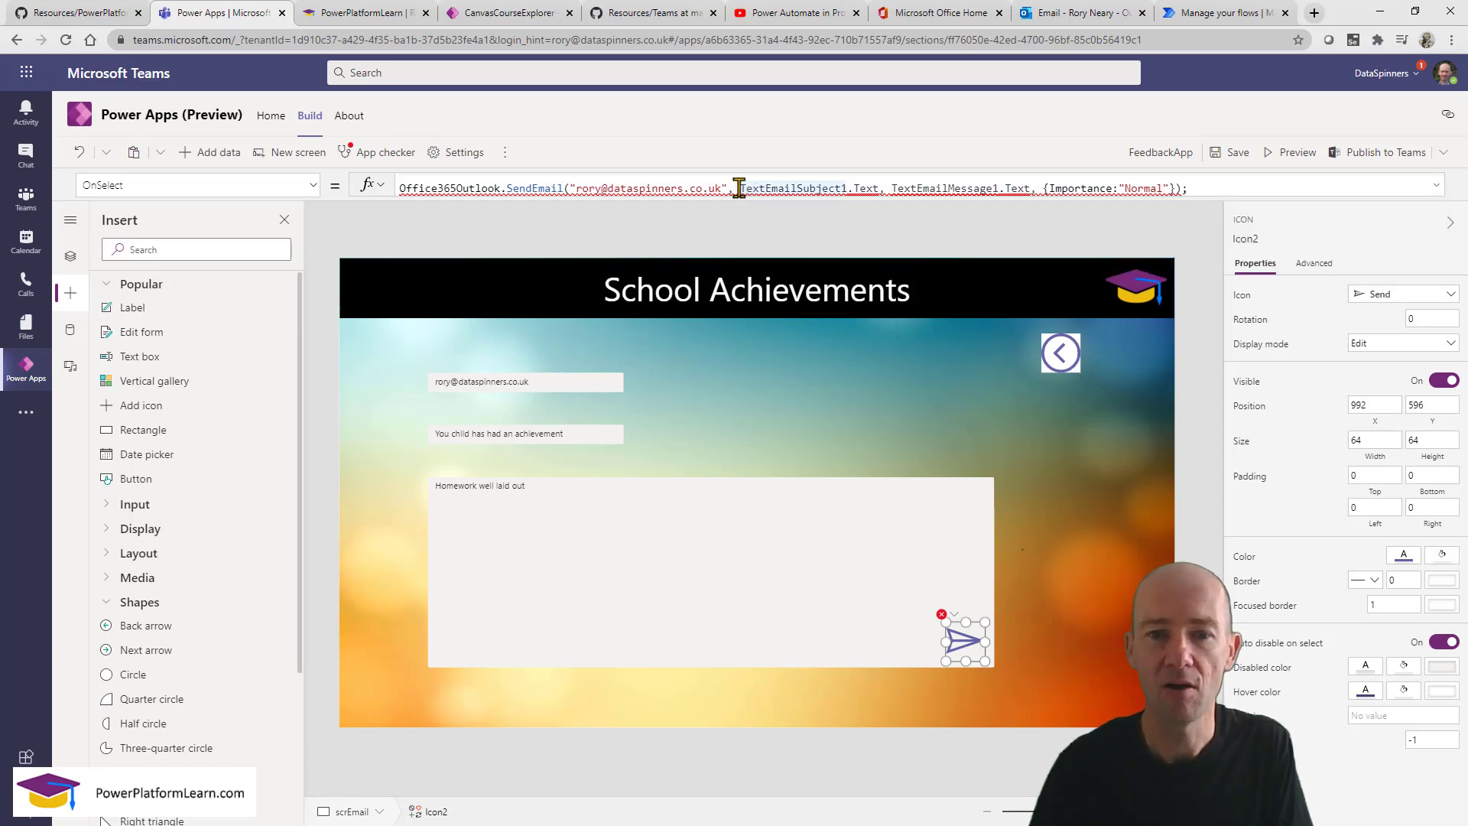
{"action": "left_click", "coordinate": [572, 386]}
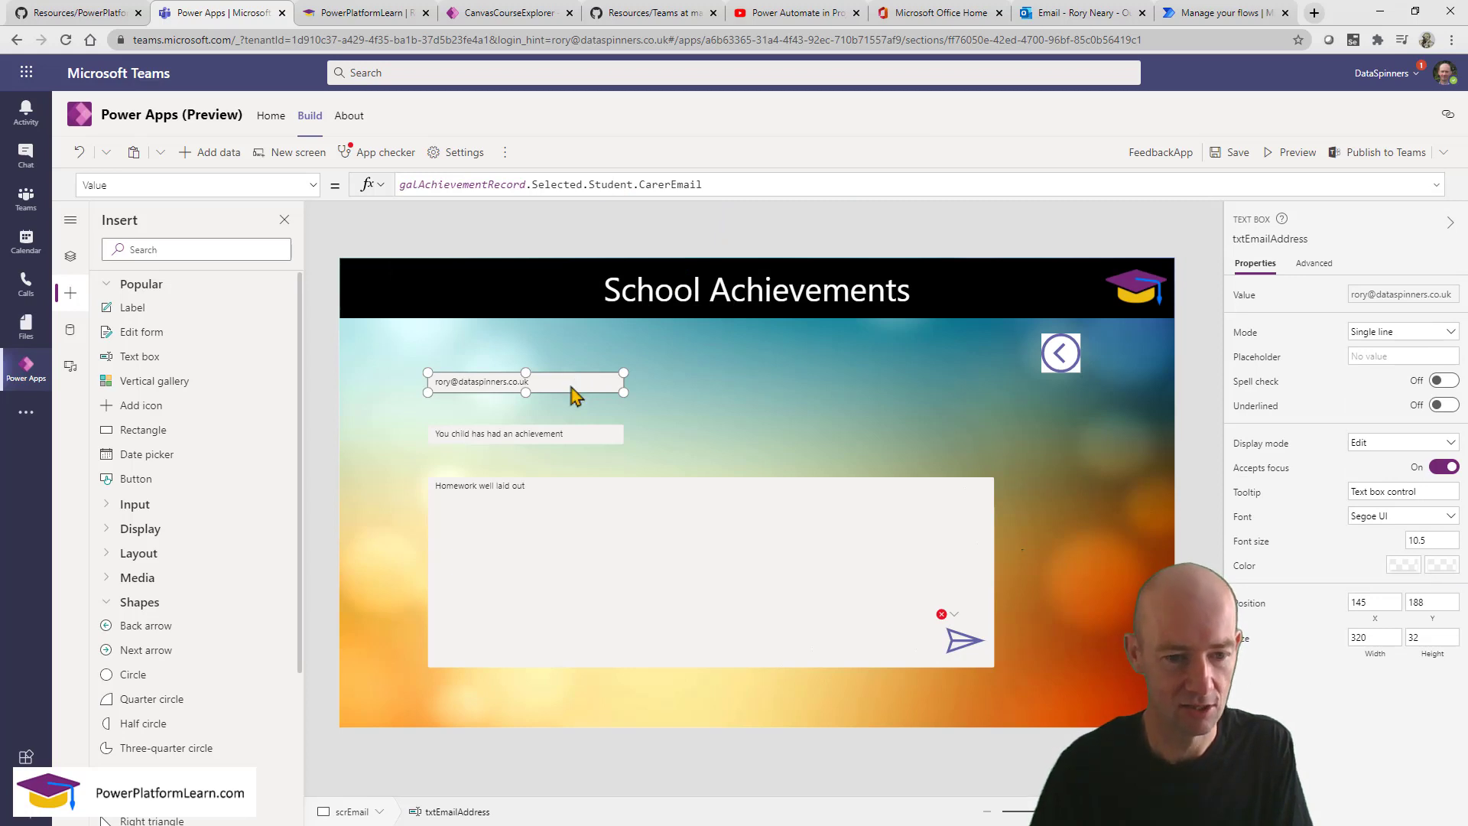
{"action": "left_click", "coordinate": [955, 636]}
{"action": "left_click", "coordinate": [1436, 185]}
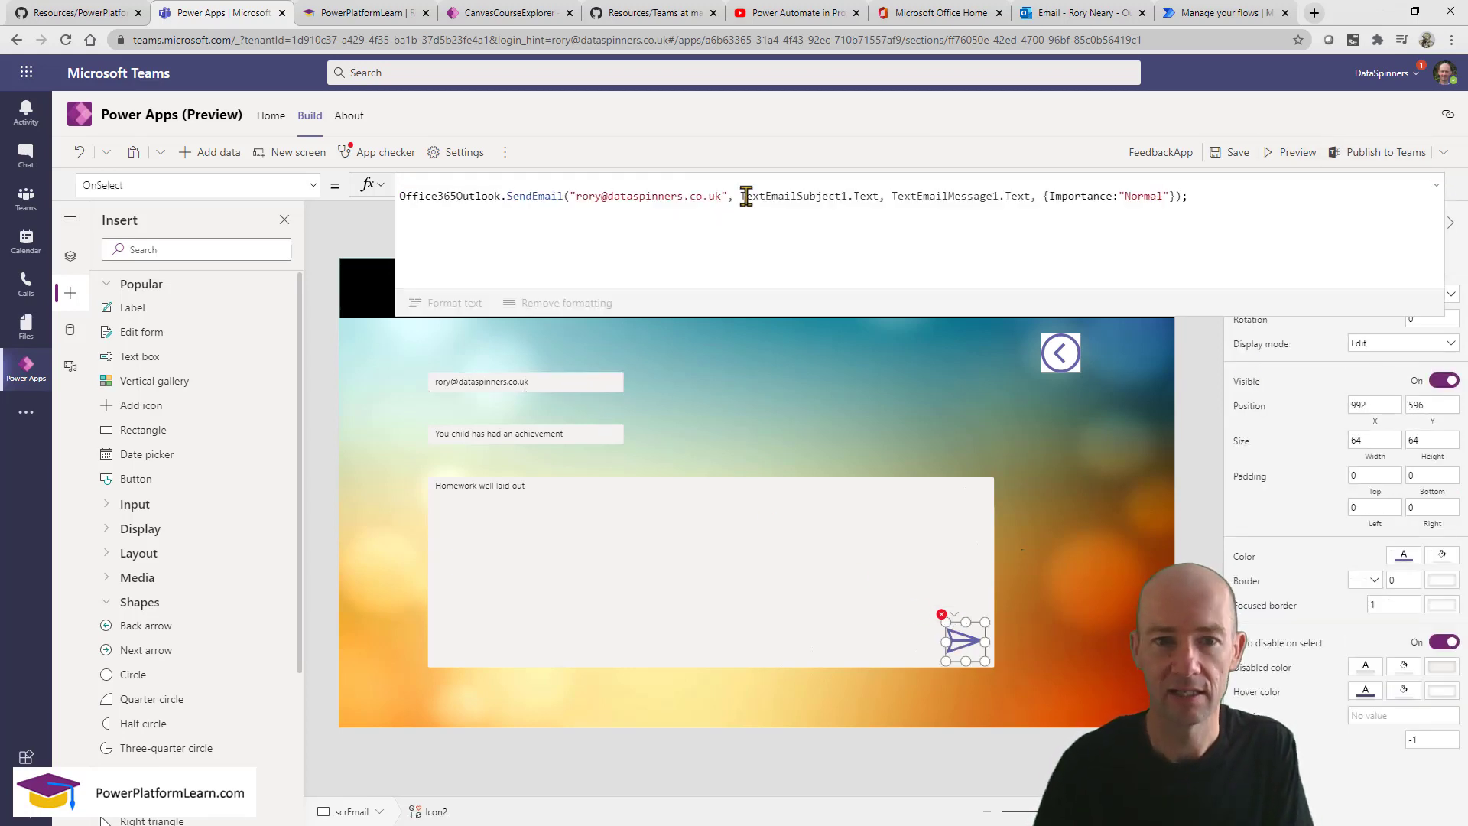
{"action": "left_click_drag", "start_coordinate": [727, 197], "coordinate": [570, 196]}
{"action": "type", "text": "Text"}
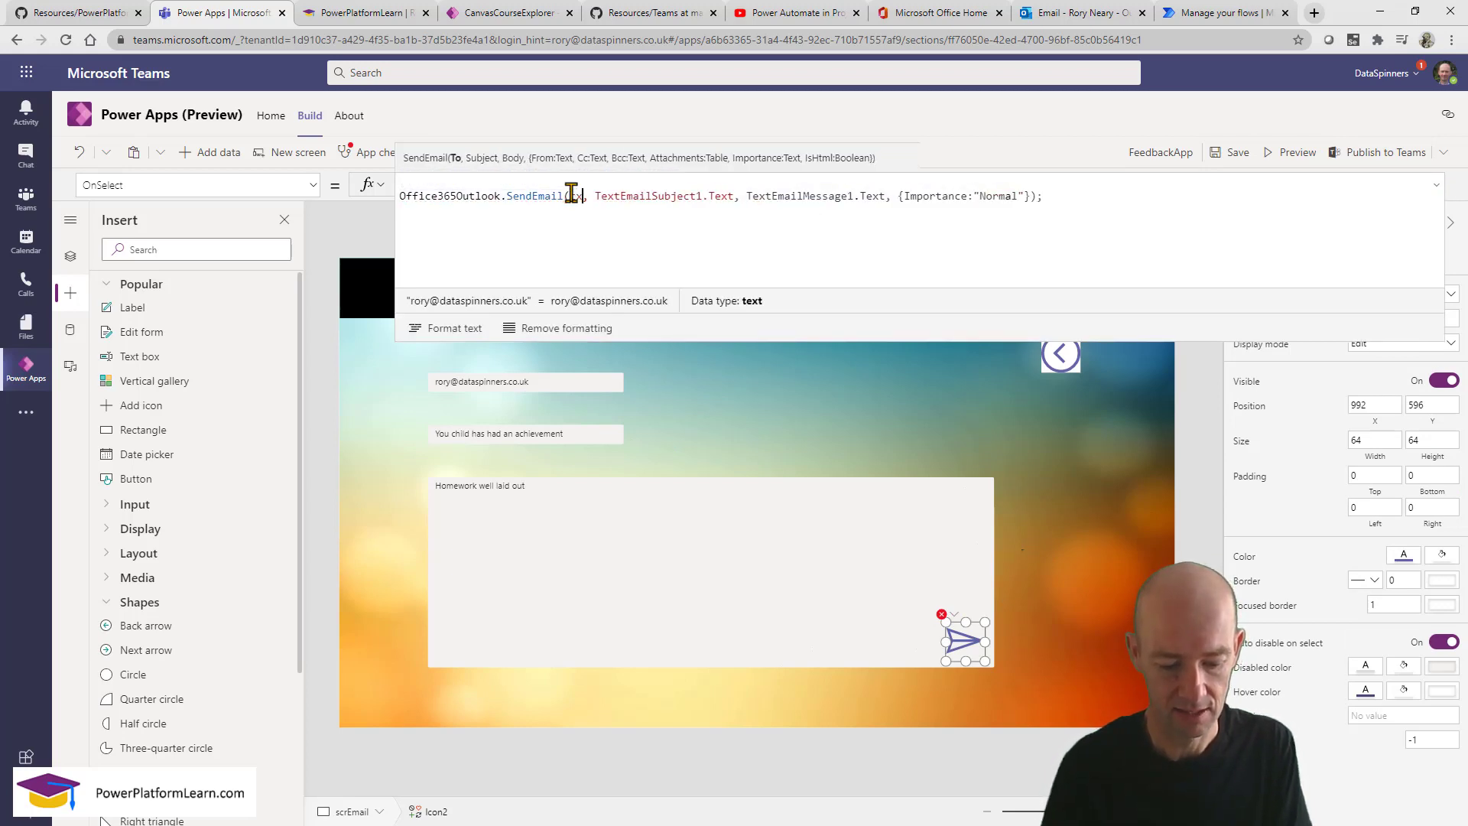
{"action": "key", "text": "BackSpace"}
{"action": "key", "text": "BackSpace"}
{"action": "key", "text": "BackSpace"}
{"action": "key", "text": "BackSpace"}
{"action": "type", "text": "txte"}
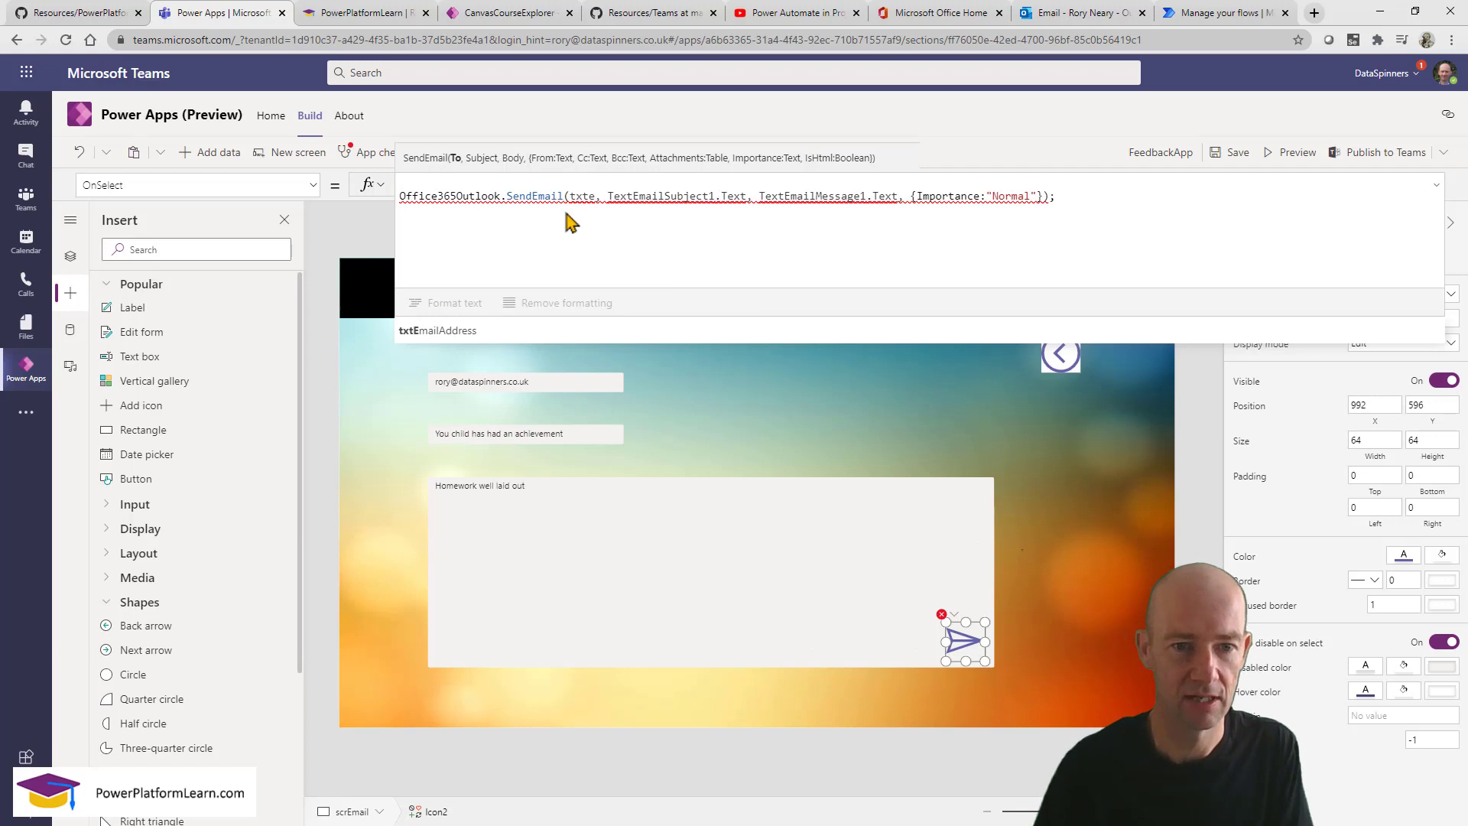
{"action": "left_click", "coordinate": [533, 330]}
{"action": "type", "text": "."}
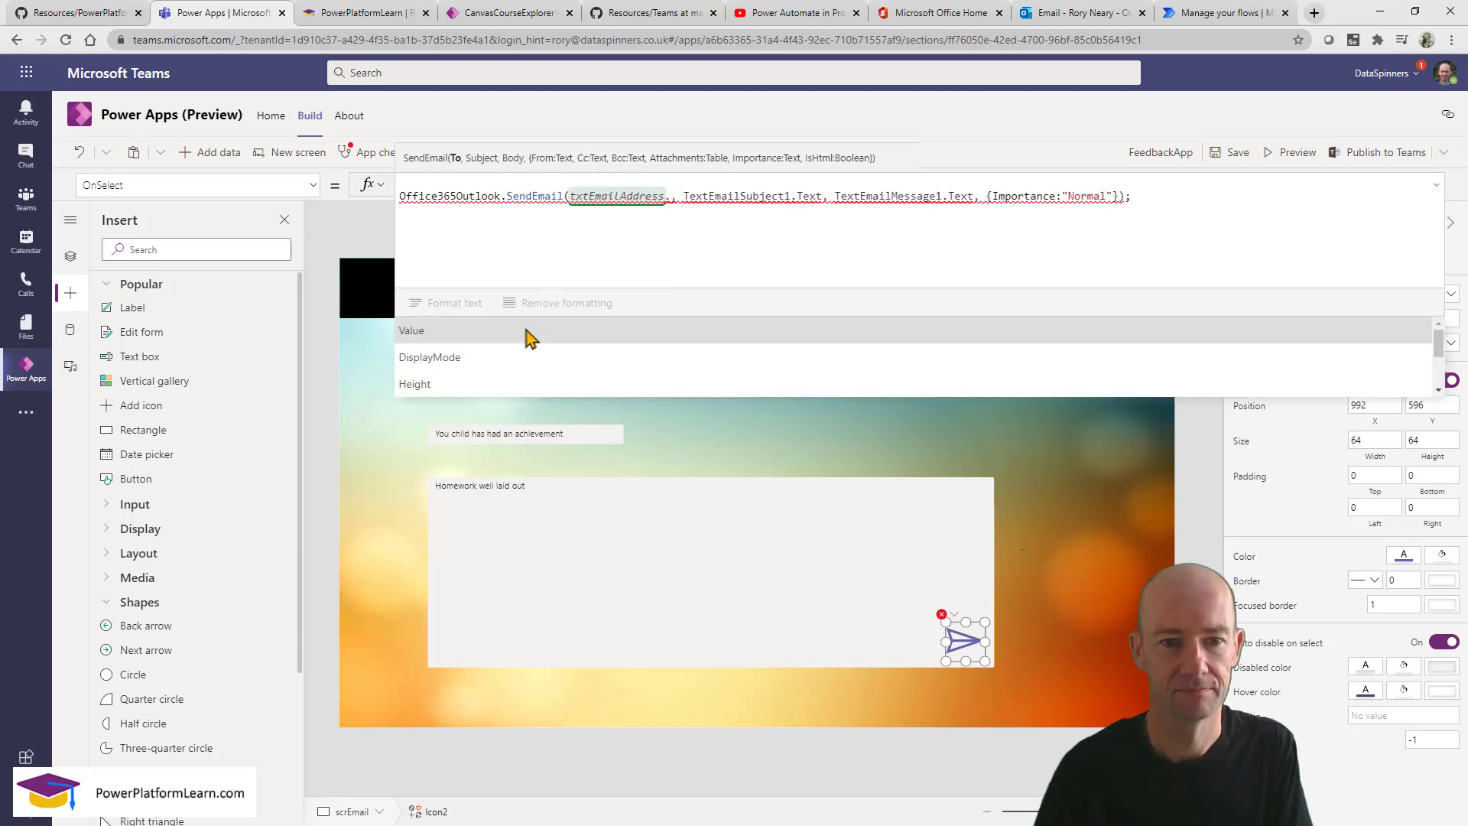
{"action": "left_click", "coordinate": [528, 335]}
Replace the subject argument with txtSubject.Value.
{"action": "left_click", "coordinate": [964, 637]}
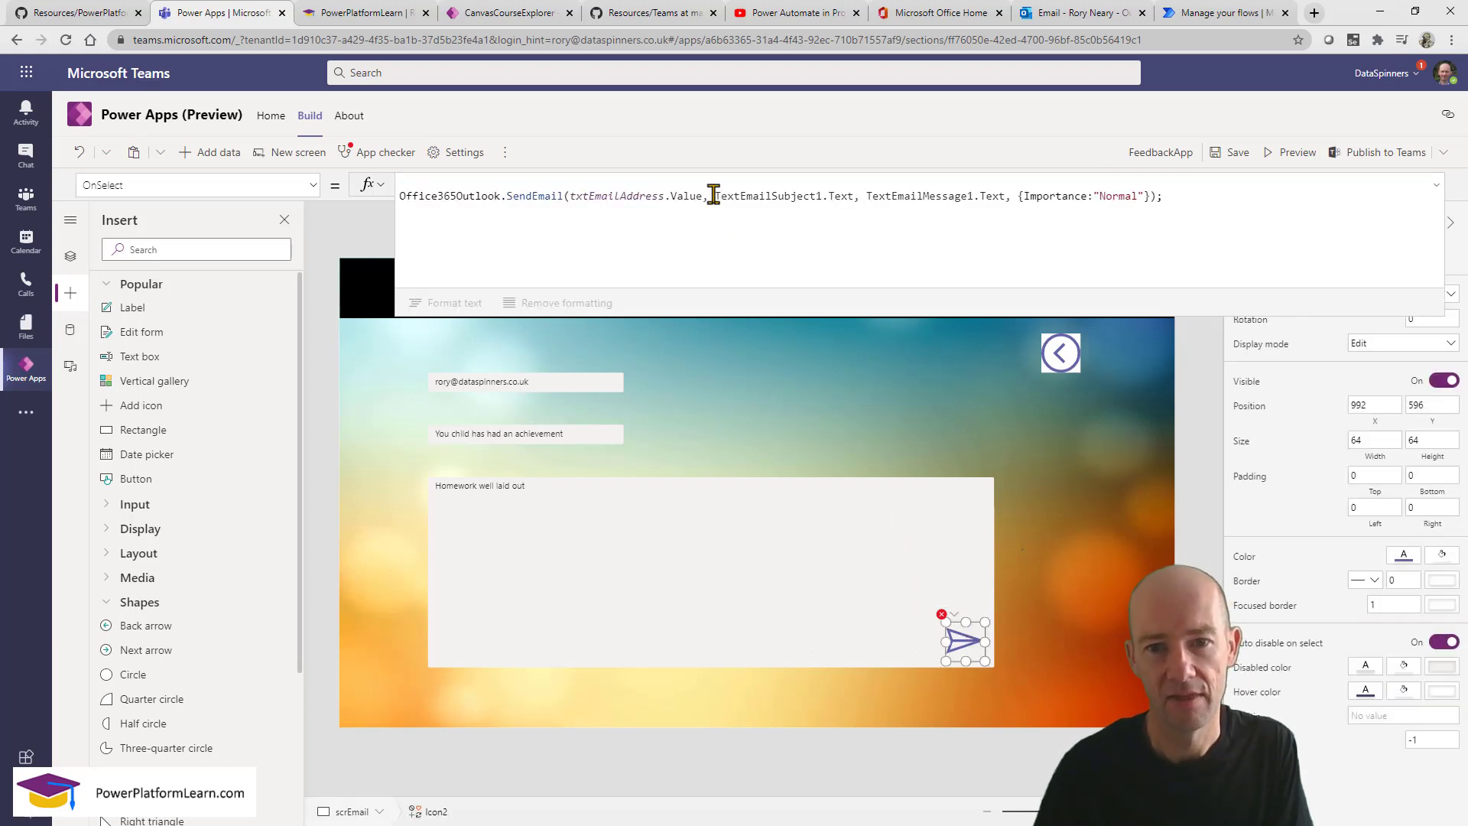
{"action": "left_click", "coordinate": [714, 195]}
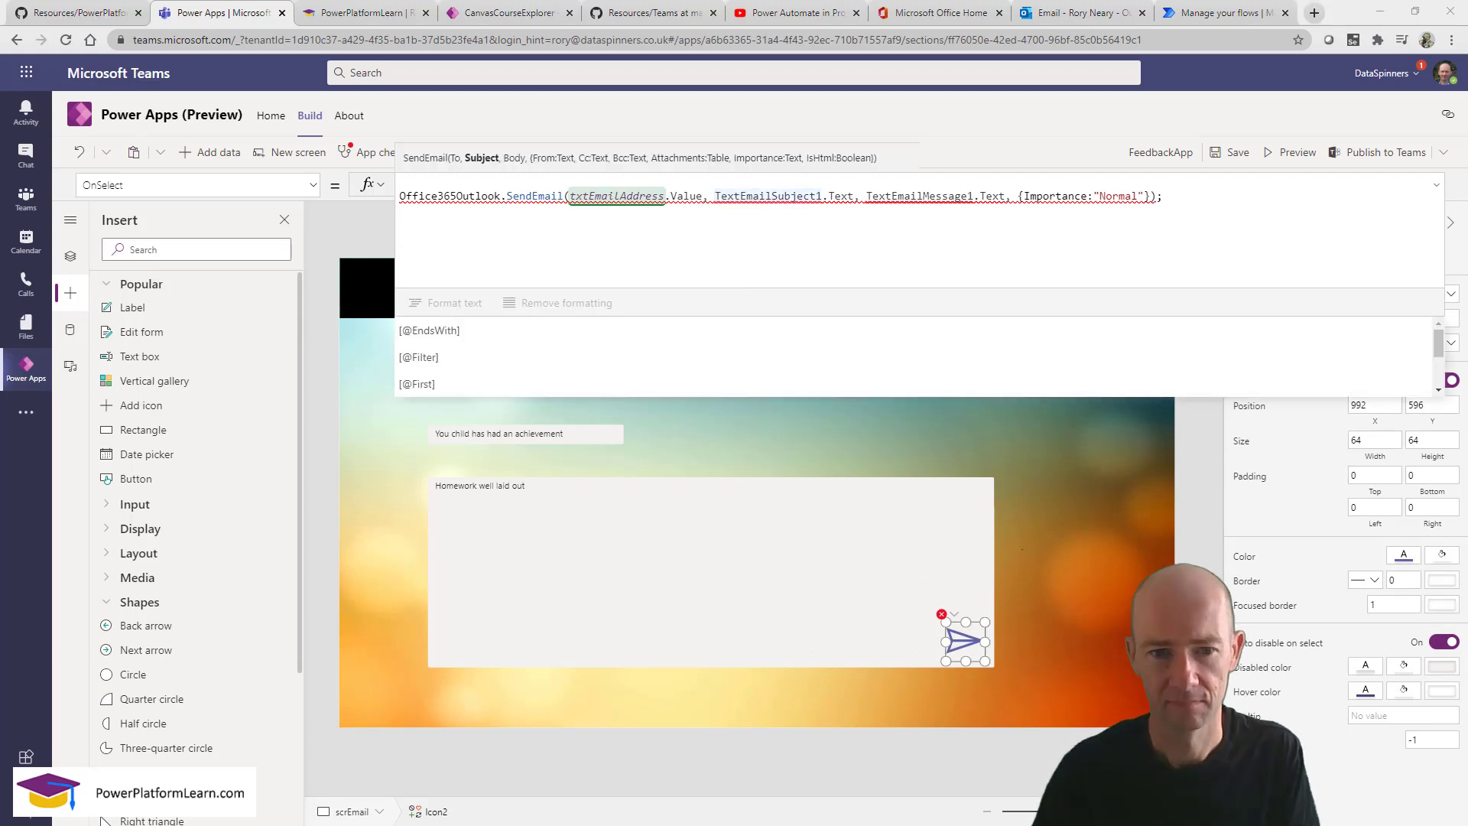
{"action": "left_click", "coordinate": [566, 436]}
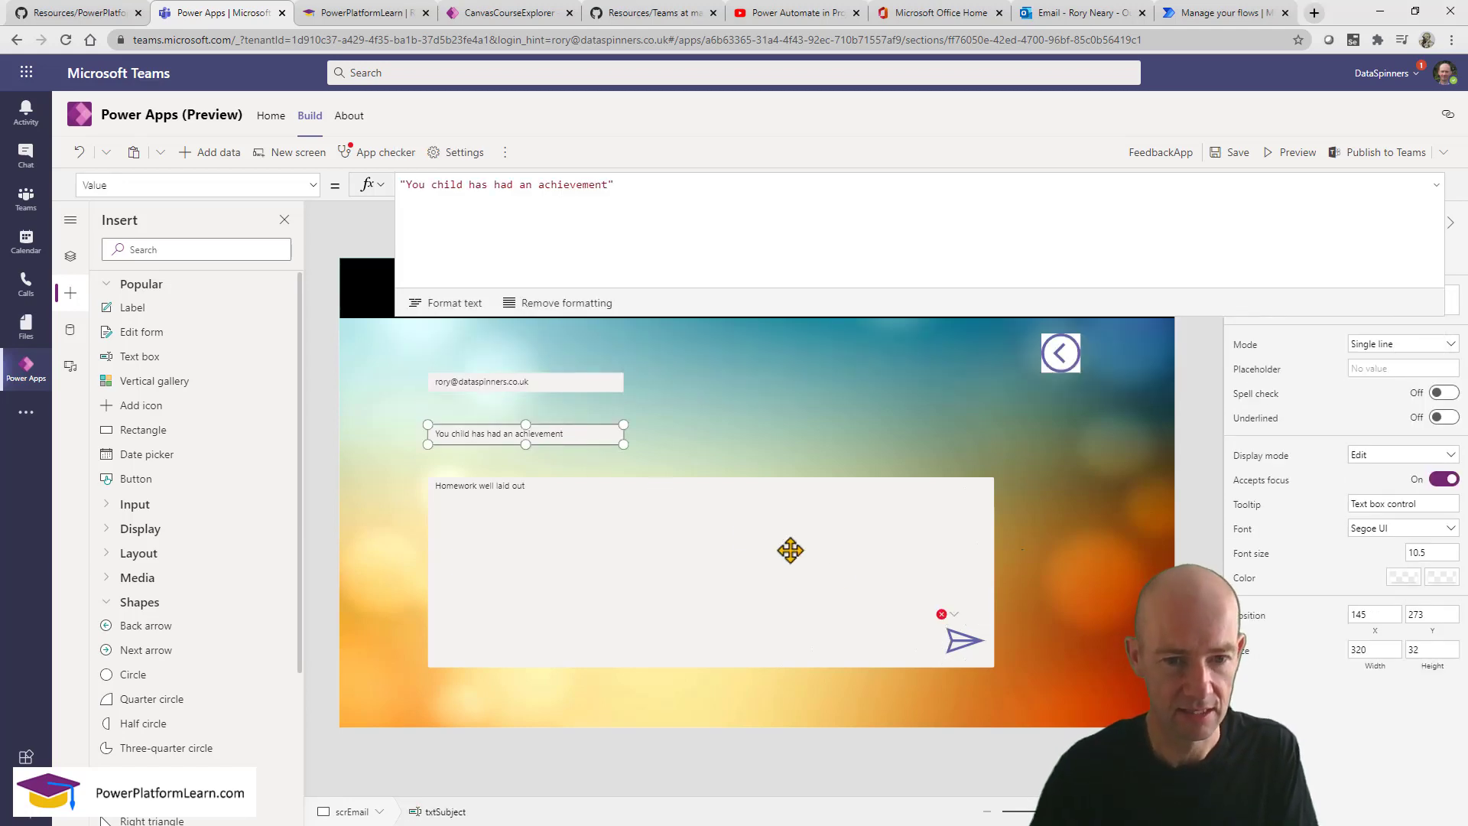
{"action": "left_click", "coordinate": [962, 639]}
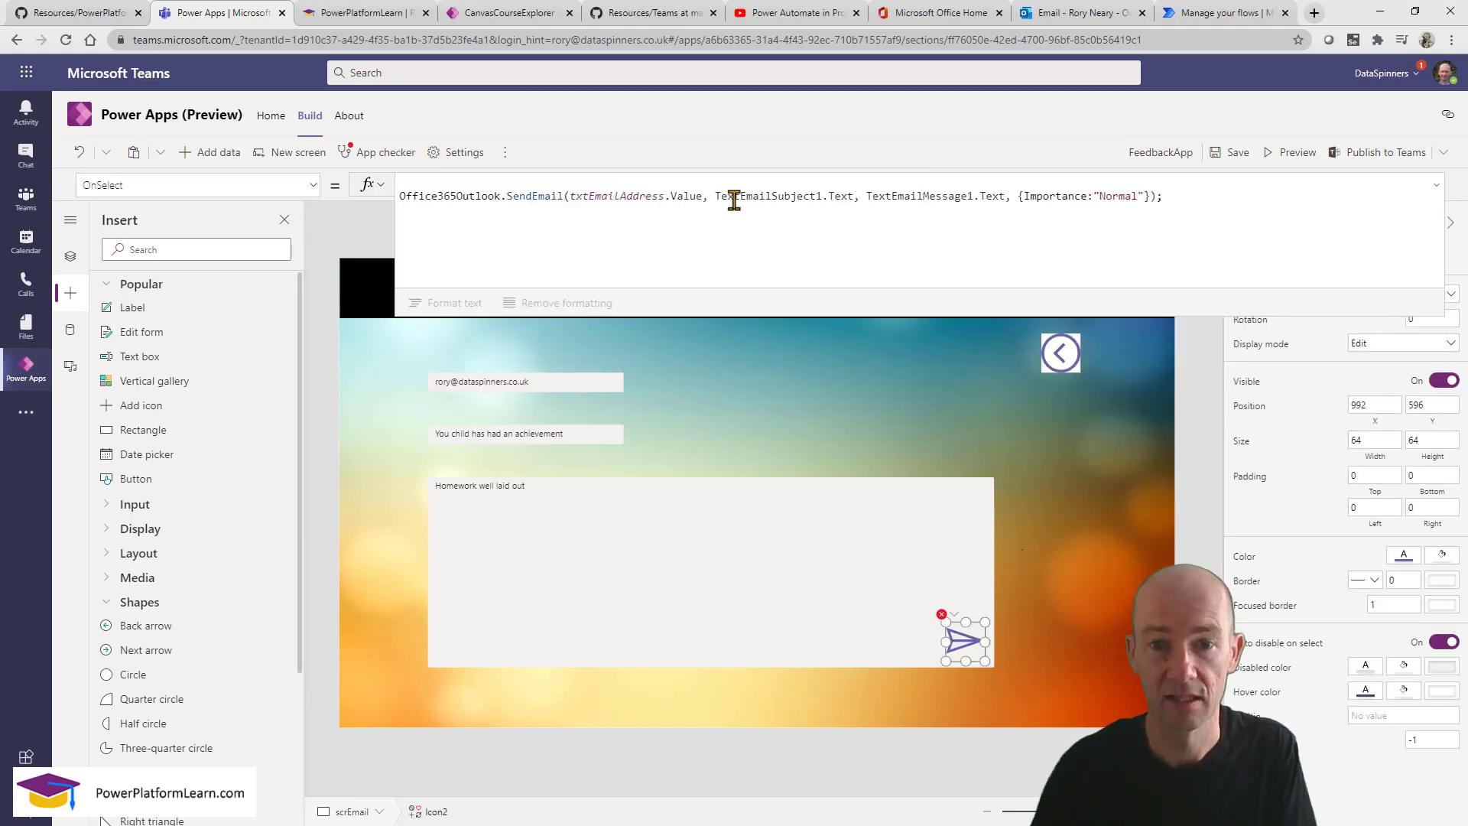
{"action": "left_click_drag", "start_coordinate": [734, 200], "coordinate": [852, 193]}
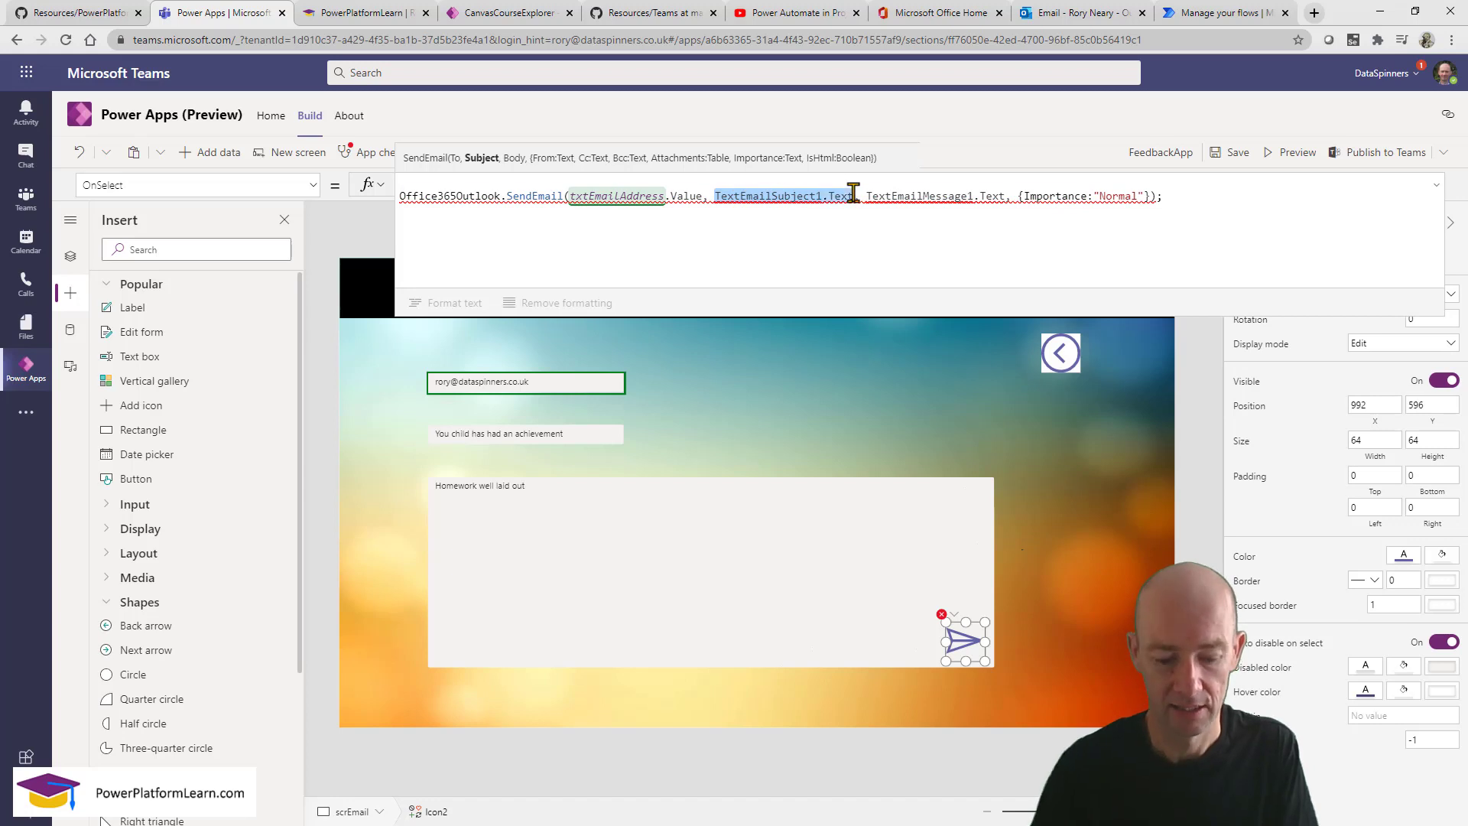
{"action": "type", "text": "txts"}
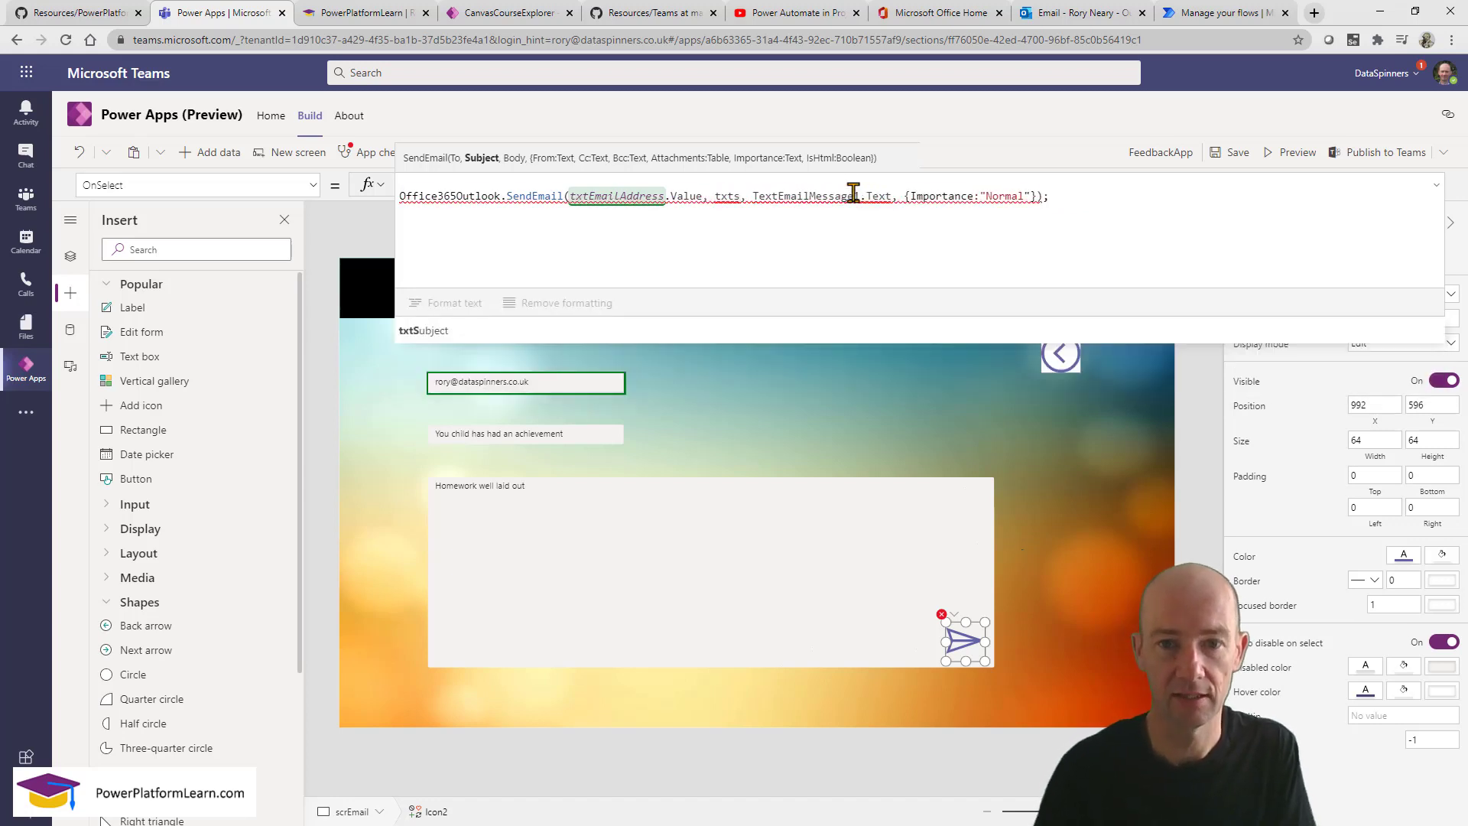
{"action": "left_click", "coordinate": [490, 332]}
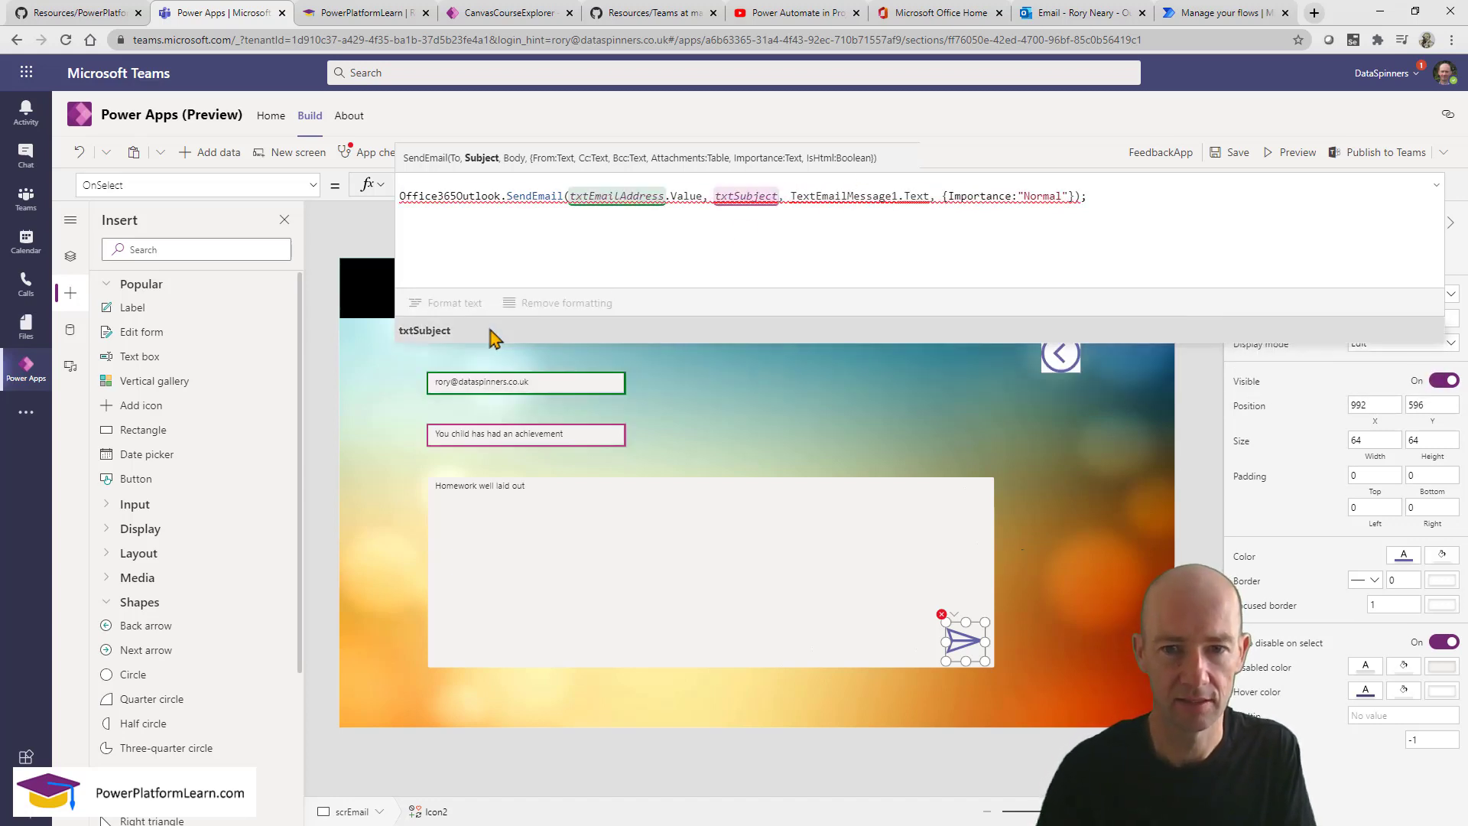
{"action": "type", "text": ".t"}
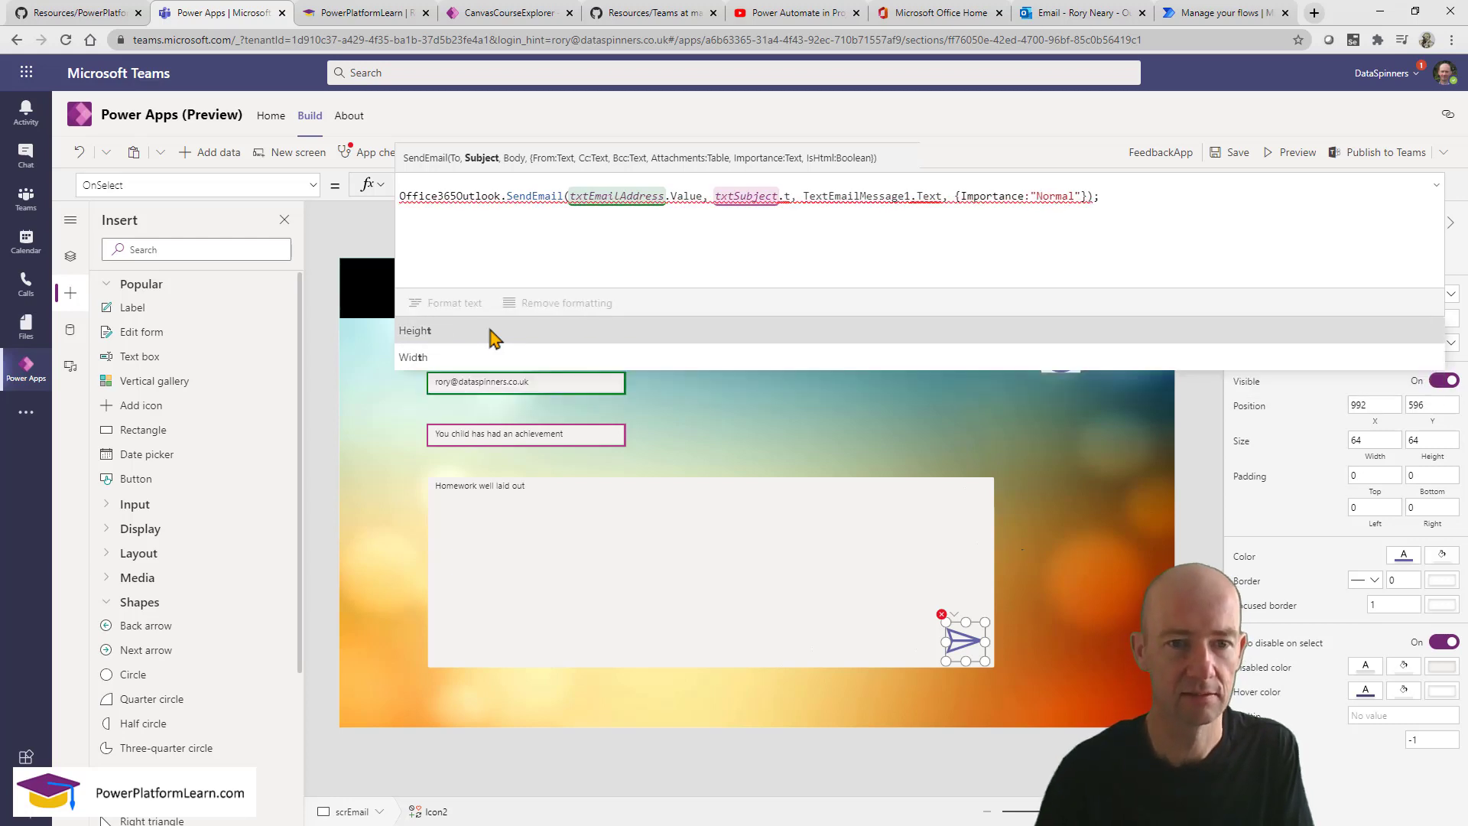
{"action": "type", "text": "t"}
{"action": "key", "text": "BackSpace"}
{"action": "key", "text": "BackSpace"}
{"action": "type", "text": "value"}
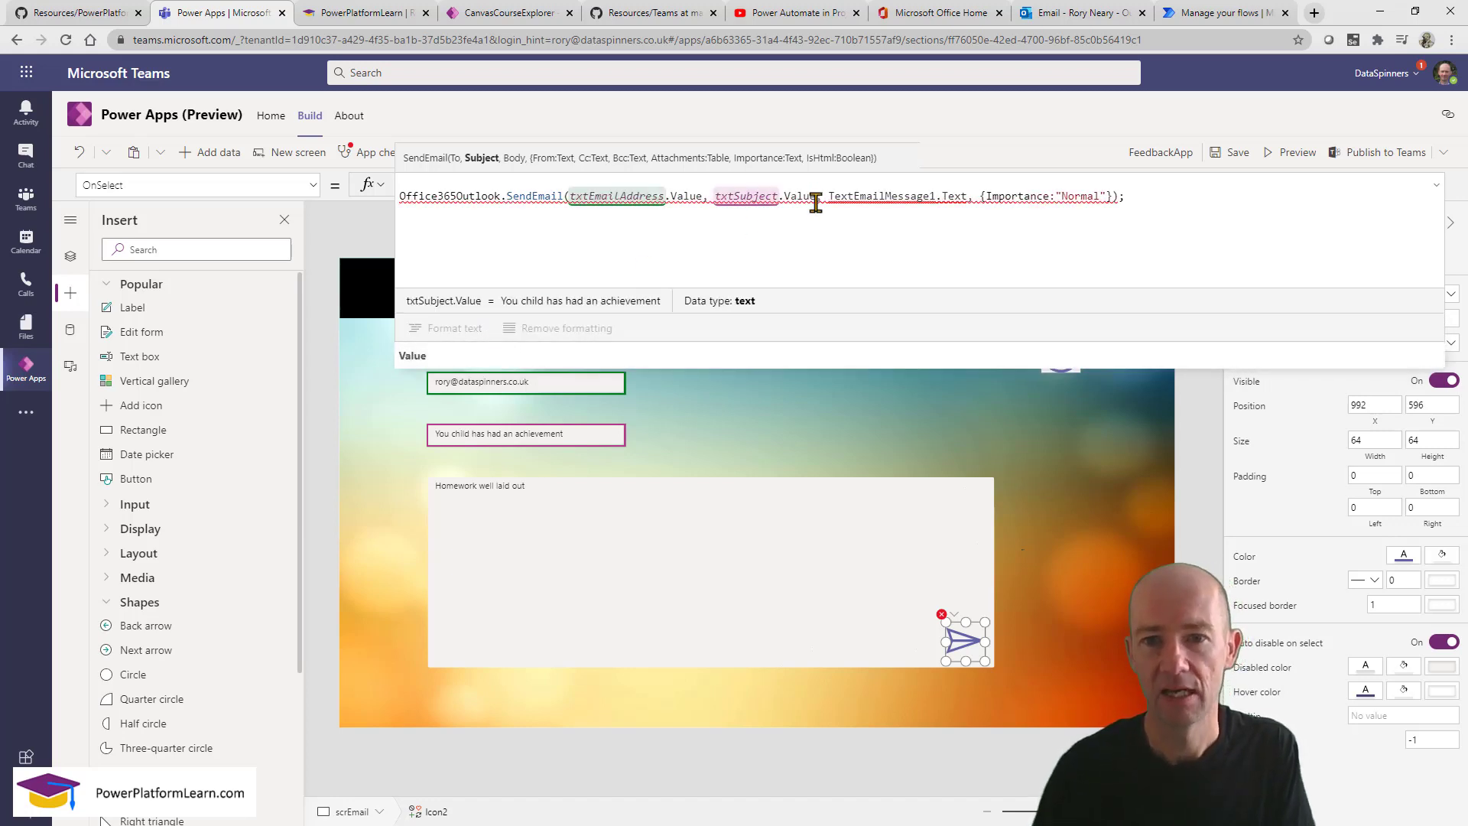
Replace the TextEmailMessage1.Text message argument with txtComments.Value.
{"action": "left_click", "coordinate": [961, 196]}
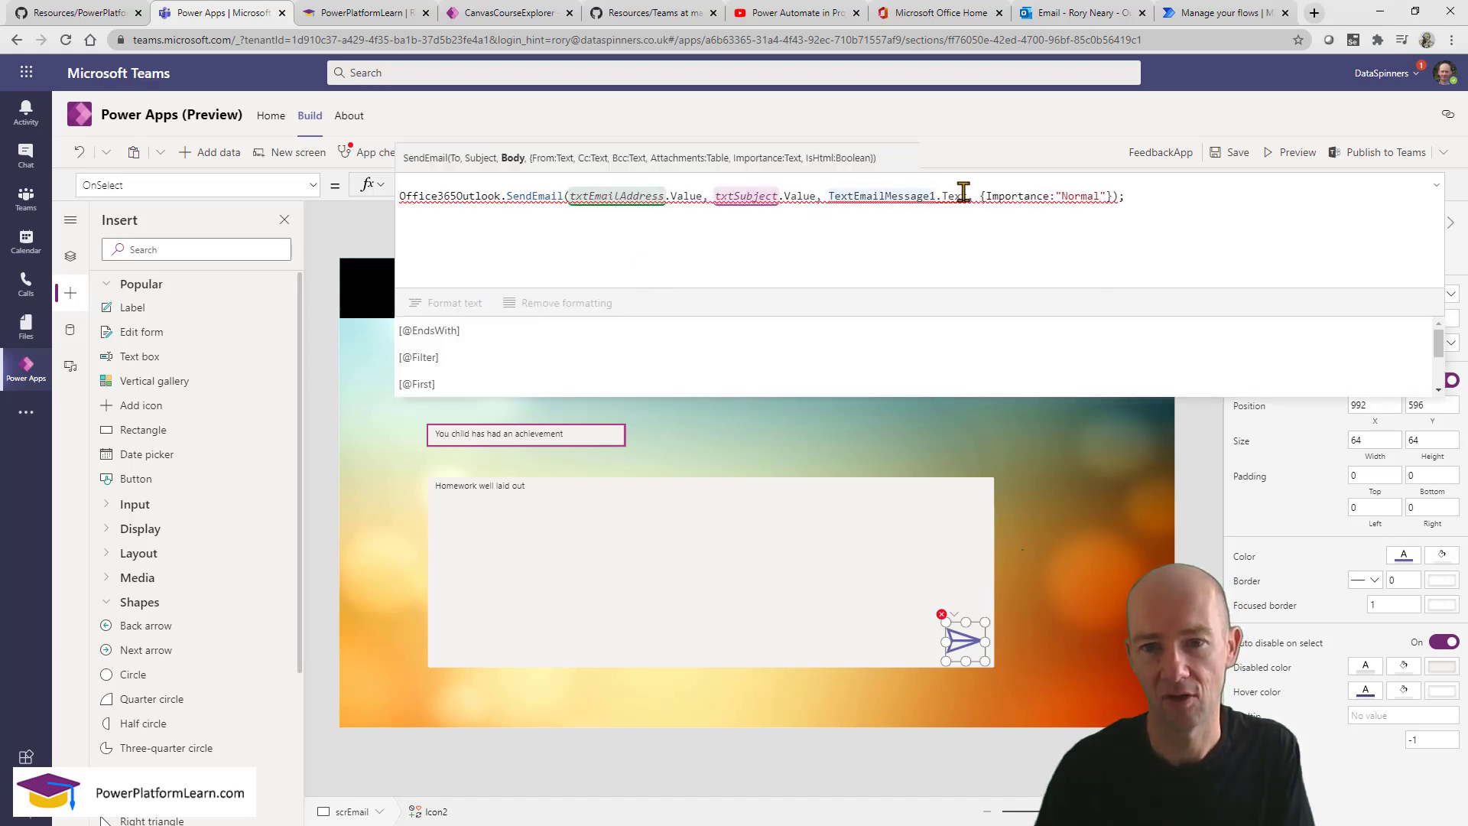
{"action": "double_click", "coordinate": [963, 196]}
{"action": "type", "text": "txtc"}
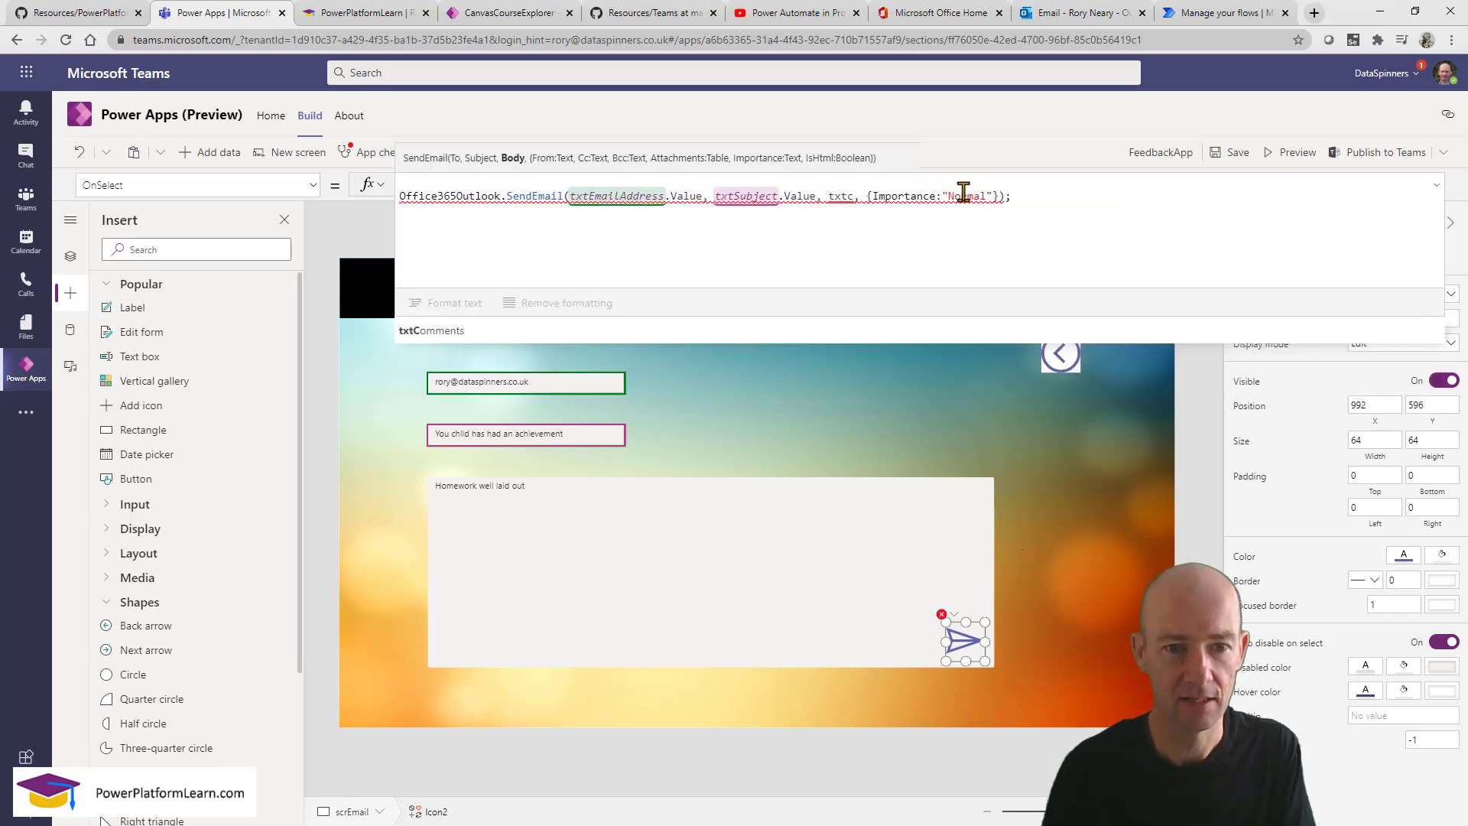
{"action": "left_click", "coordinate": [723, 331]}
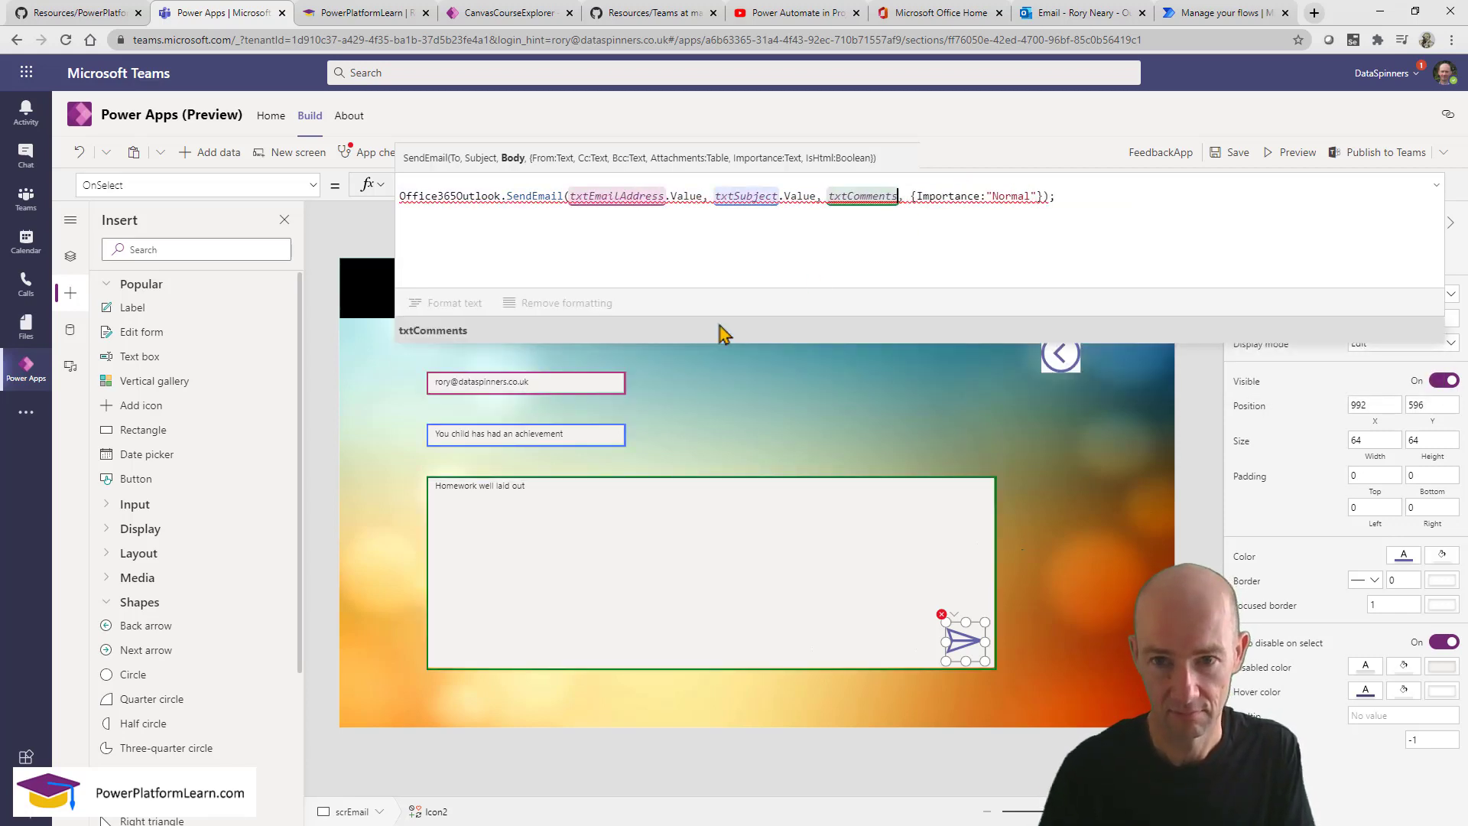
{"action": "type", "text": ".v"}
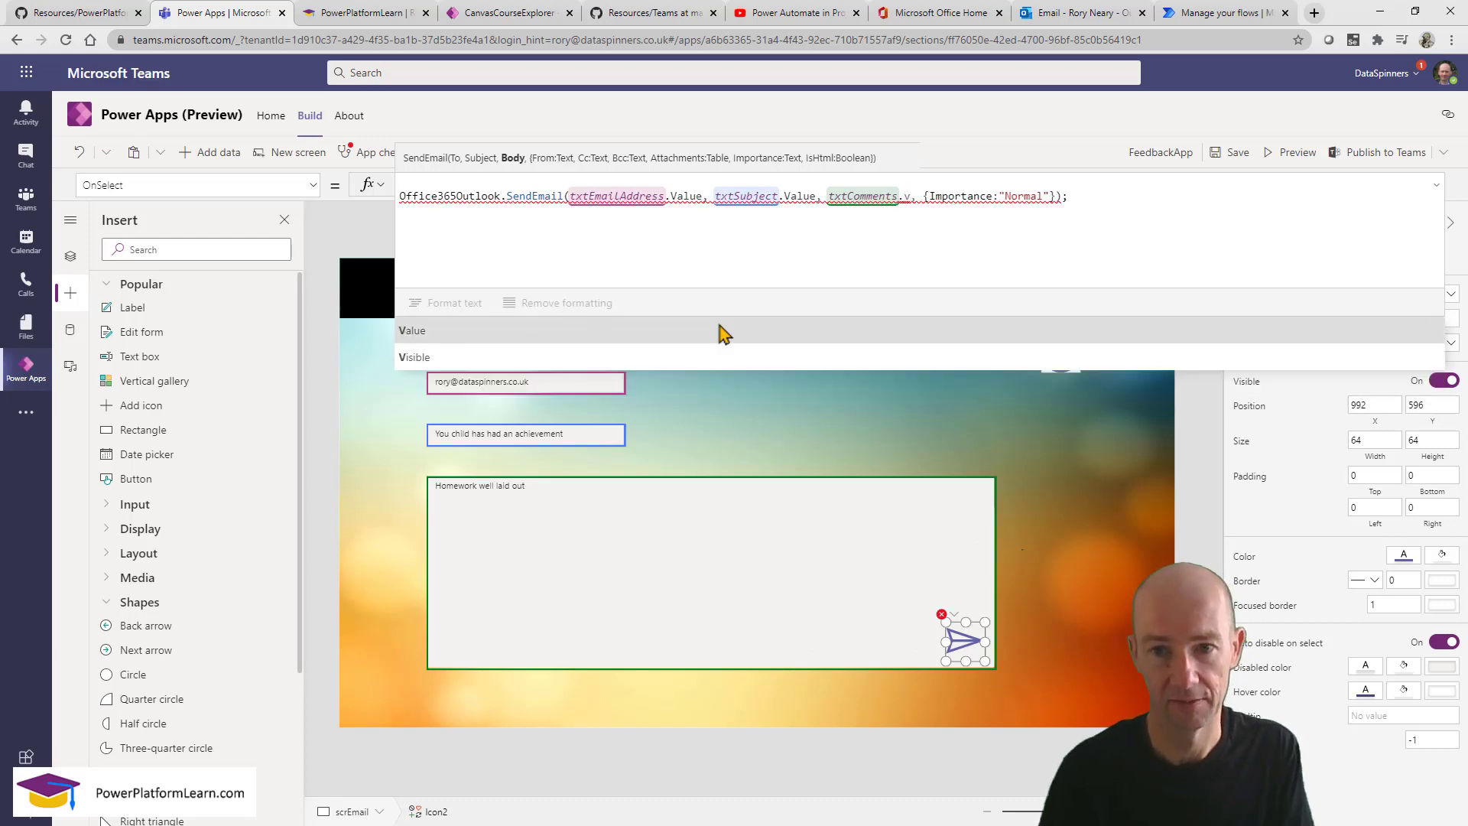
{"action": "left_click", "coordinate": [651, 333]}
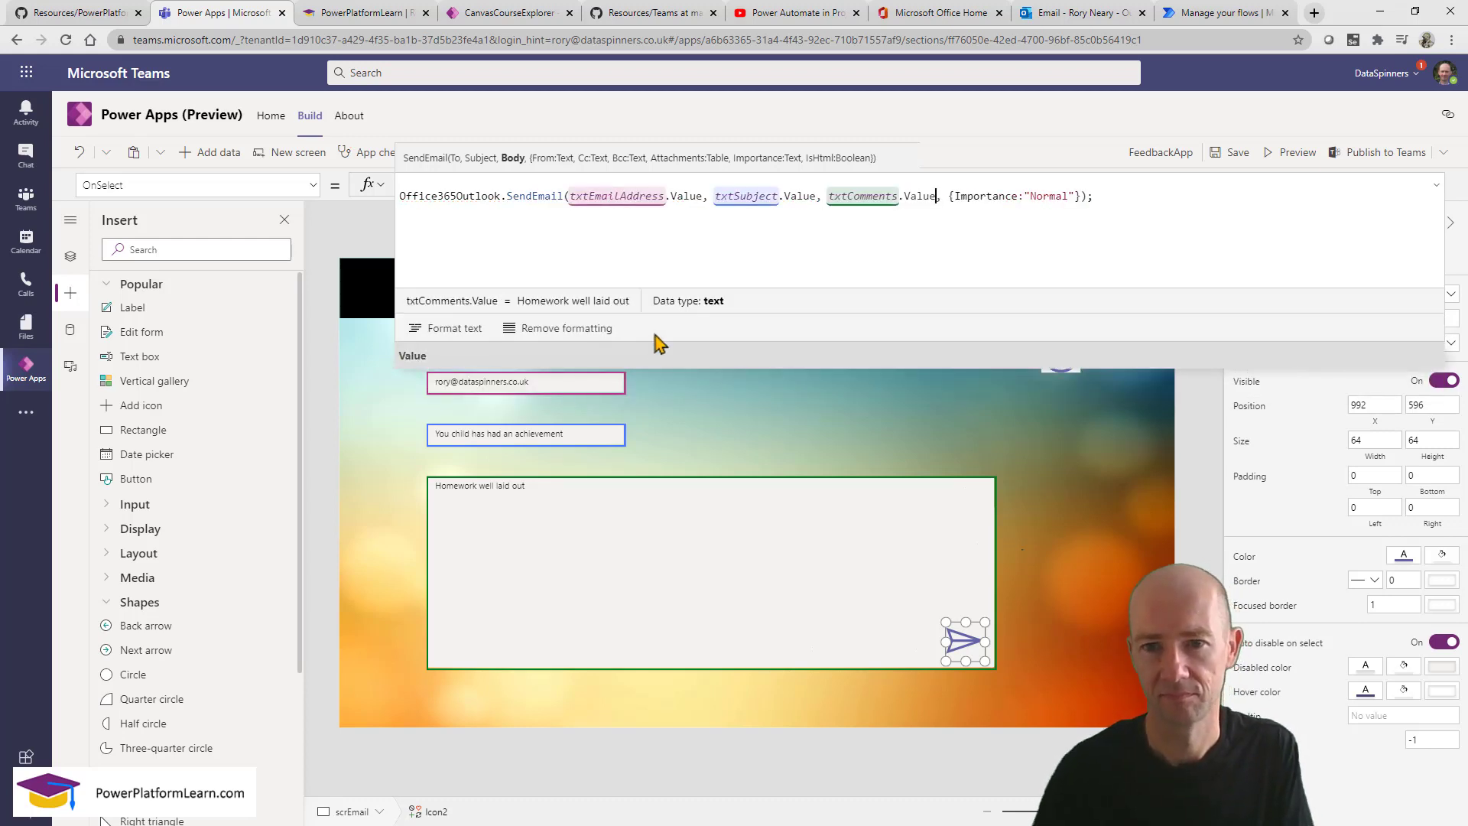
{"action": "left_click", "coordinate": [689, 574]}
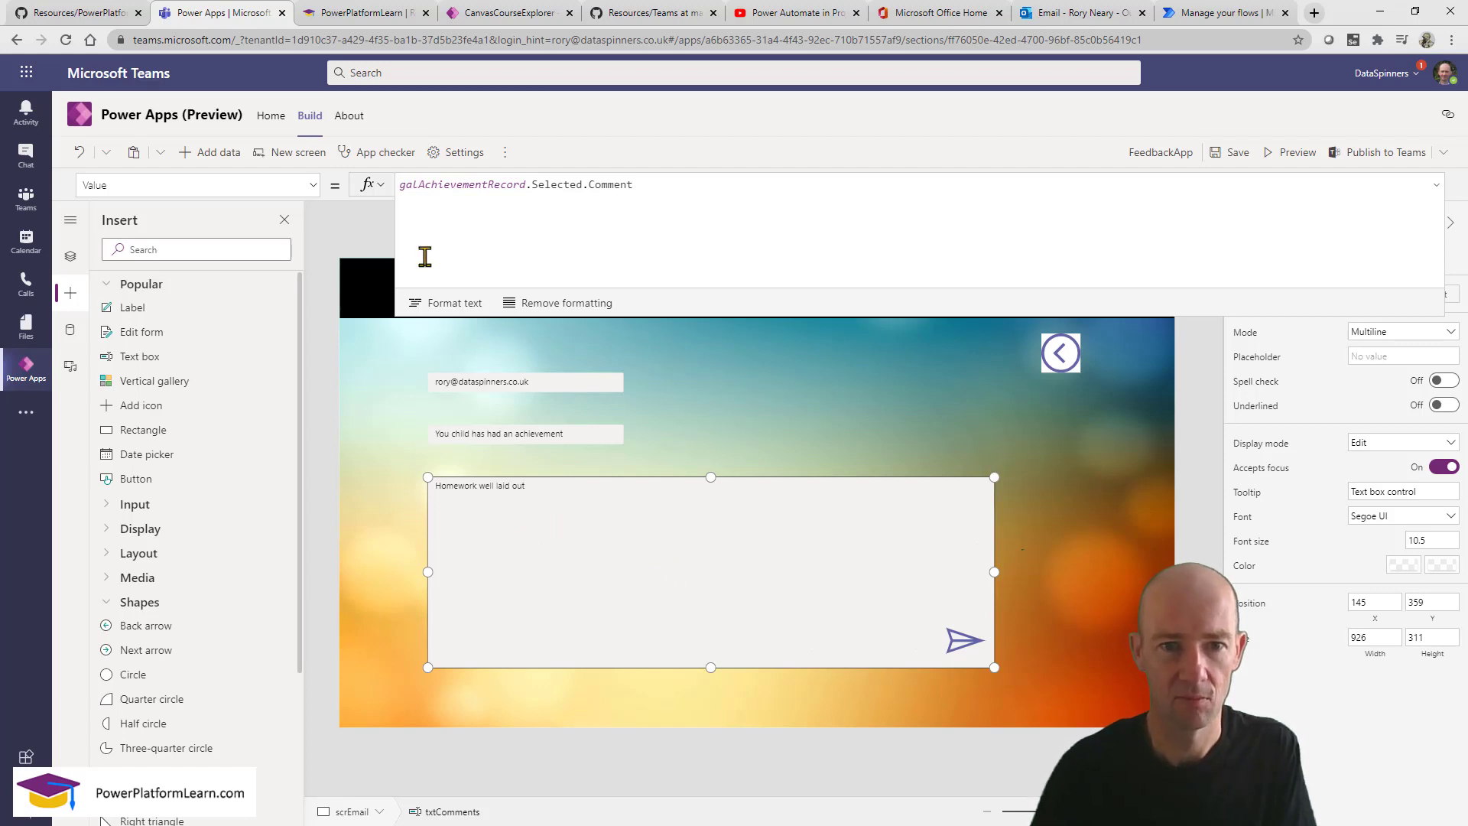
Prefix the comment reference with a greeting sentence and "the achievement is as follows" &.
{"action": "left_click", "coordinate": [399, 187]}
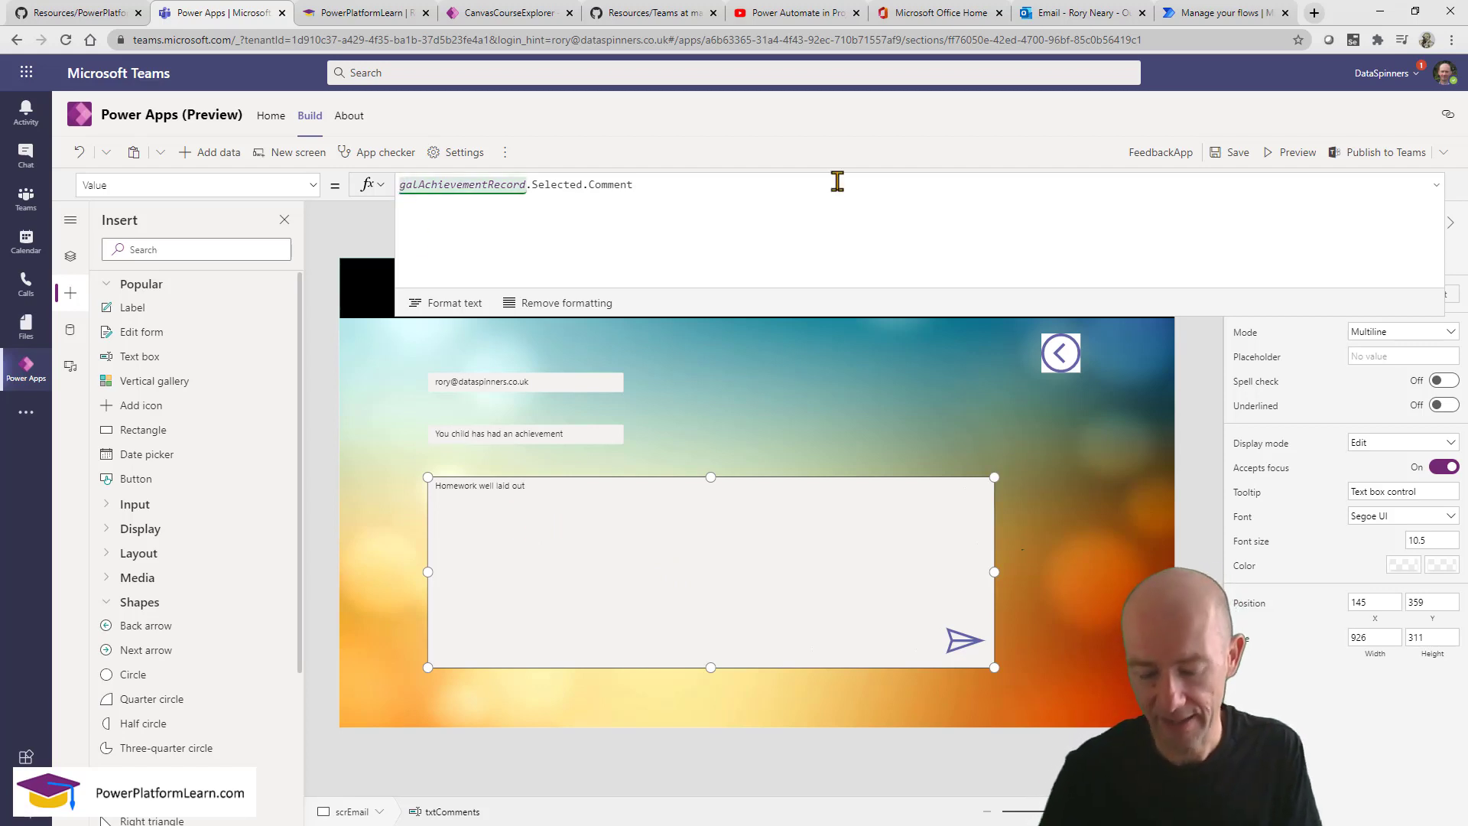
{"action": "key", "text": "Left"}
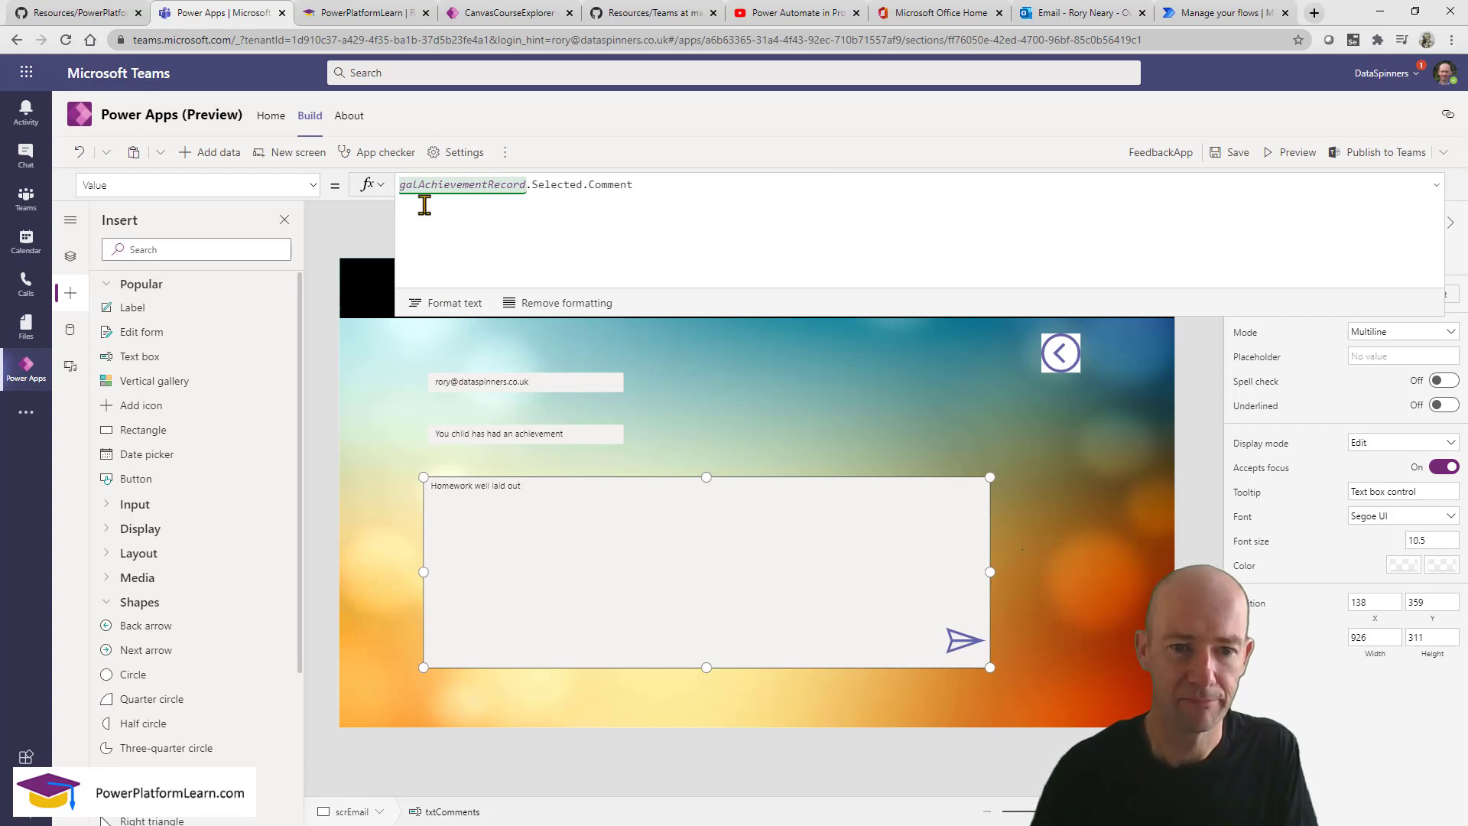
{"action": "double_click", "coordinate": [399, 184]}
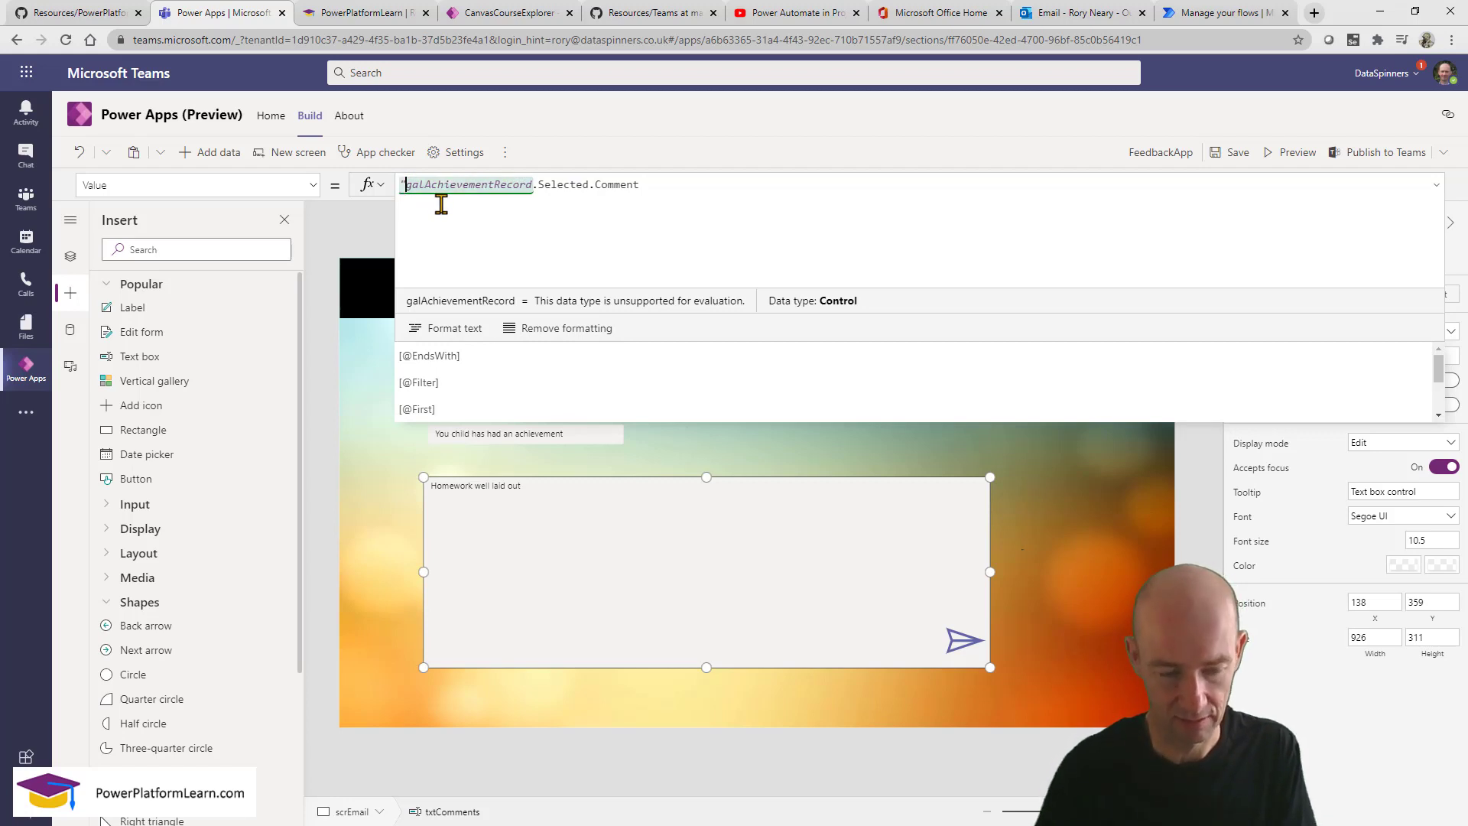
{"action": "type", "text": "\""}
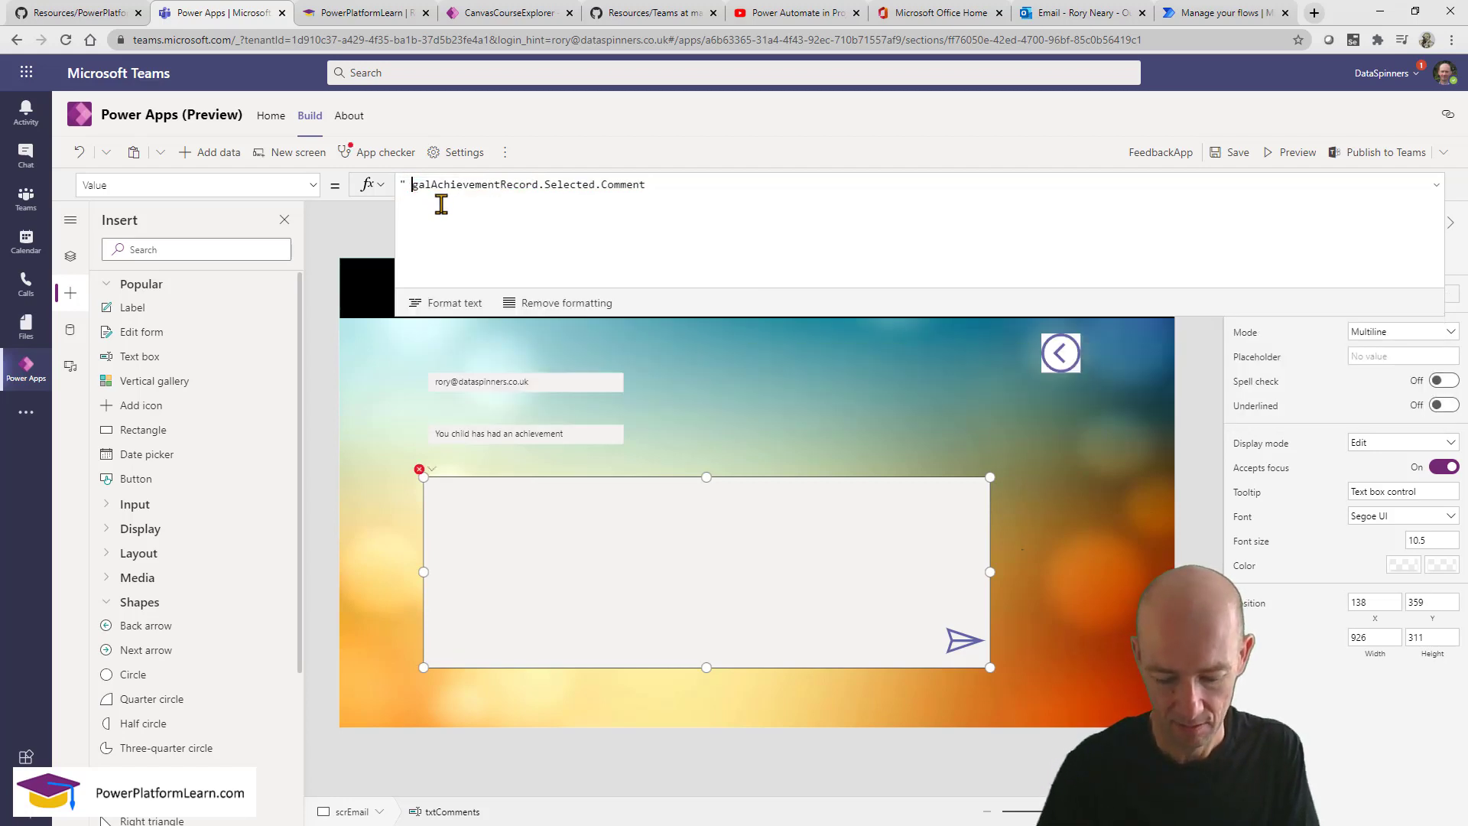
{"action": "type", "text": "We woudl lik"}
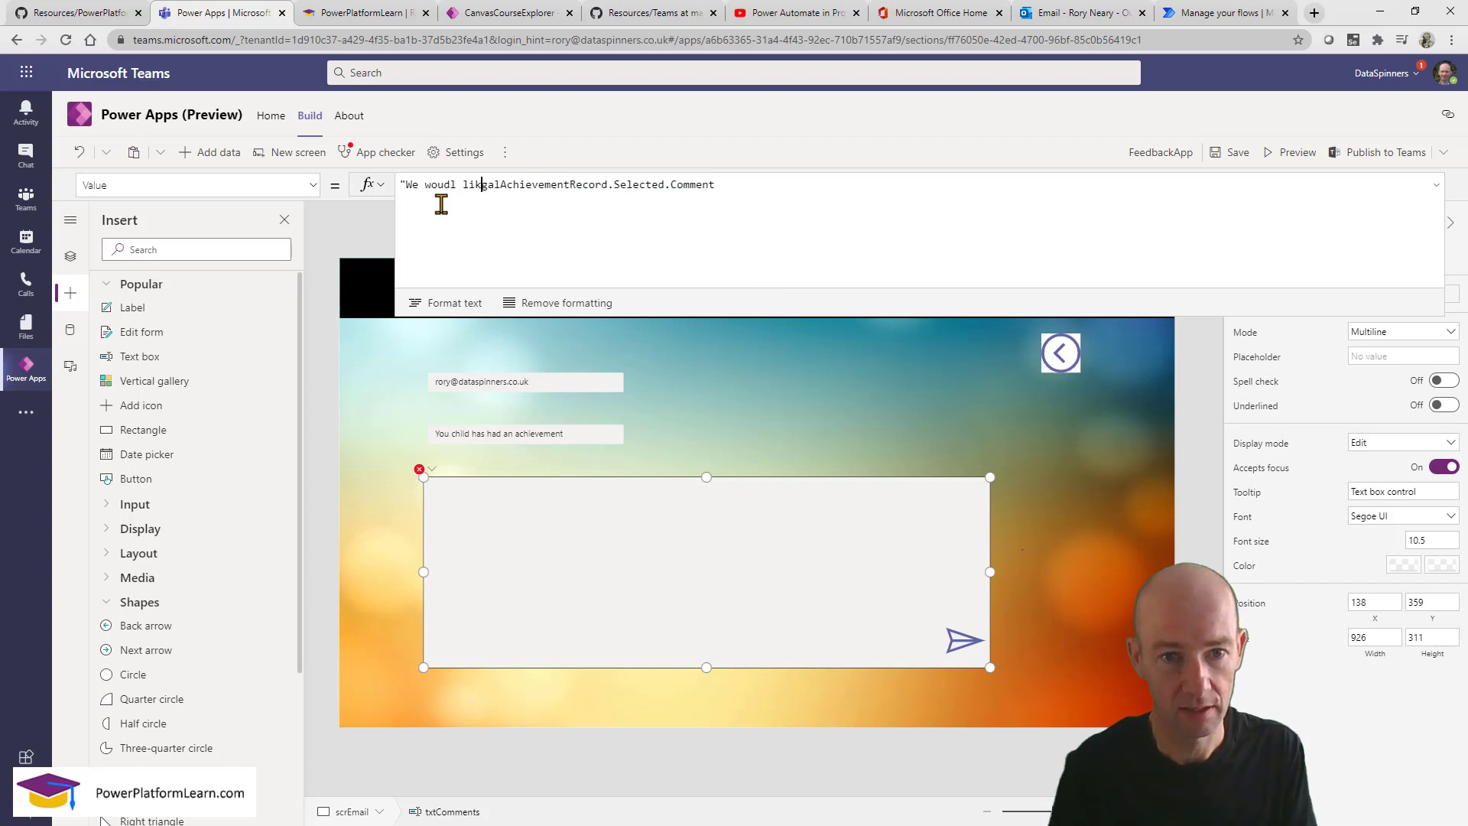
{"action": "type", "text": "to let you kn"}
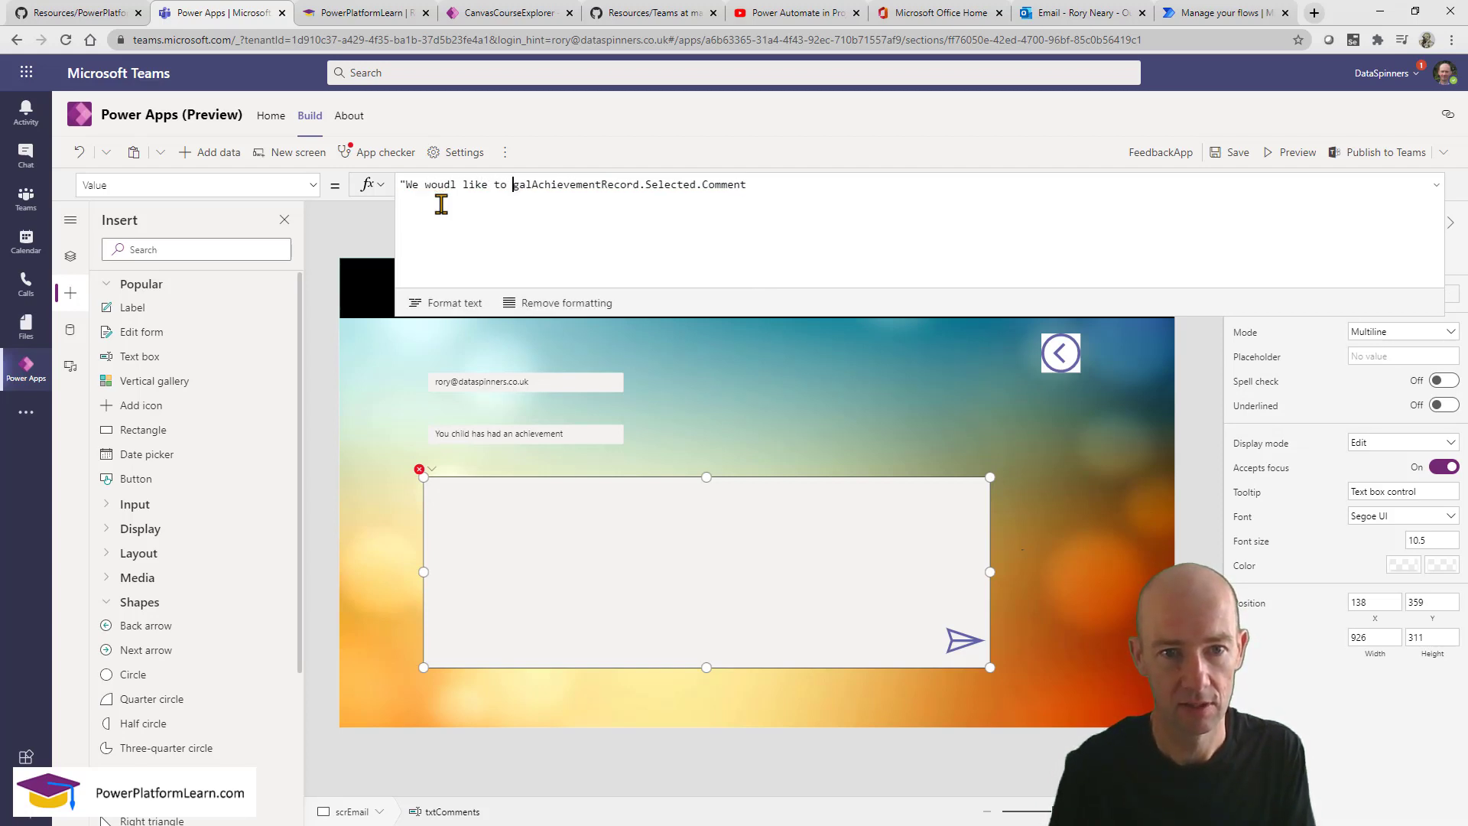
{"action": "type", "text": "wo t"}
{"action": "key", "text": "BackSpace"}
{"action": "key", "text": "BackSpace"}
{"action": "key", "text": "BackSpace"}
{"action": "key", "text": "BackSpace"}
{"action": "type", "text": "ow tha"}
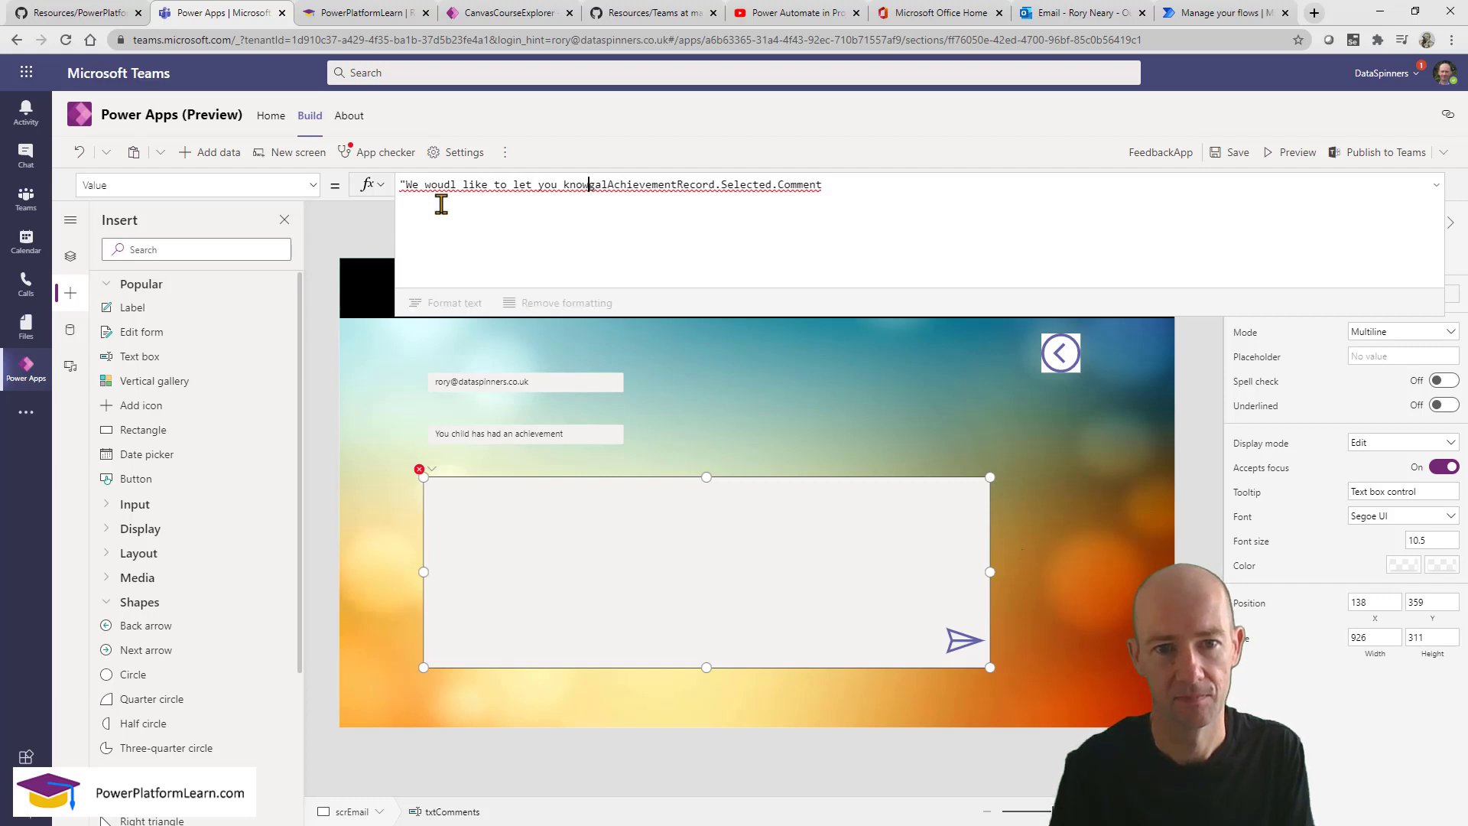
{"action": "type", "text": "t your "}
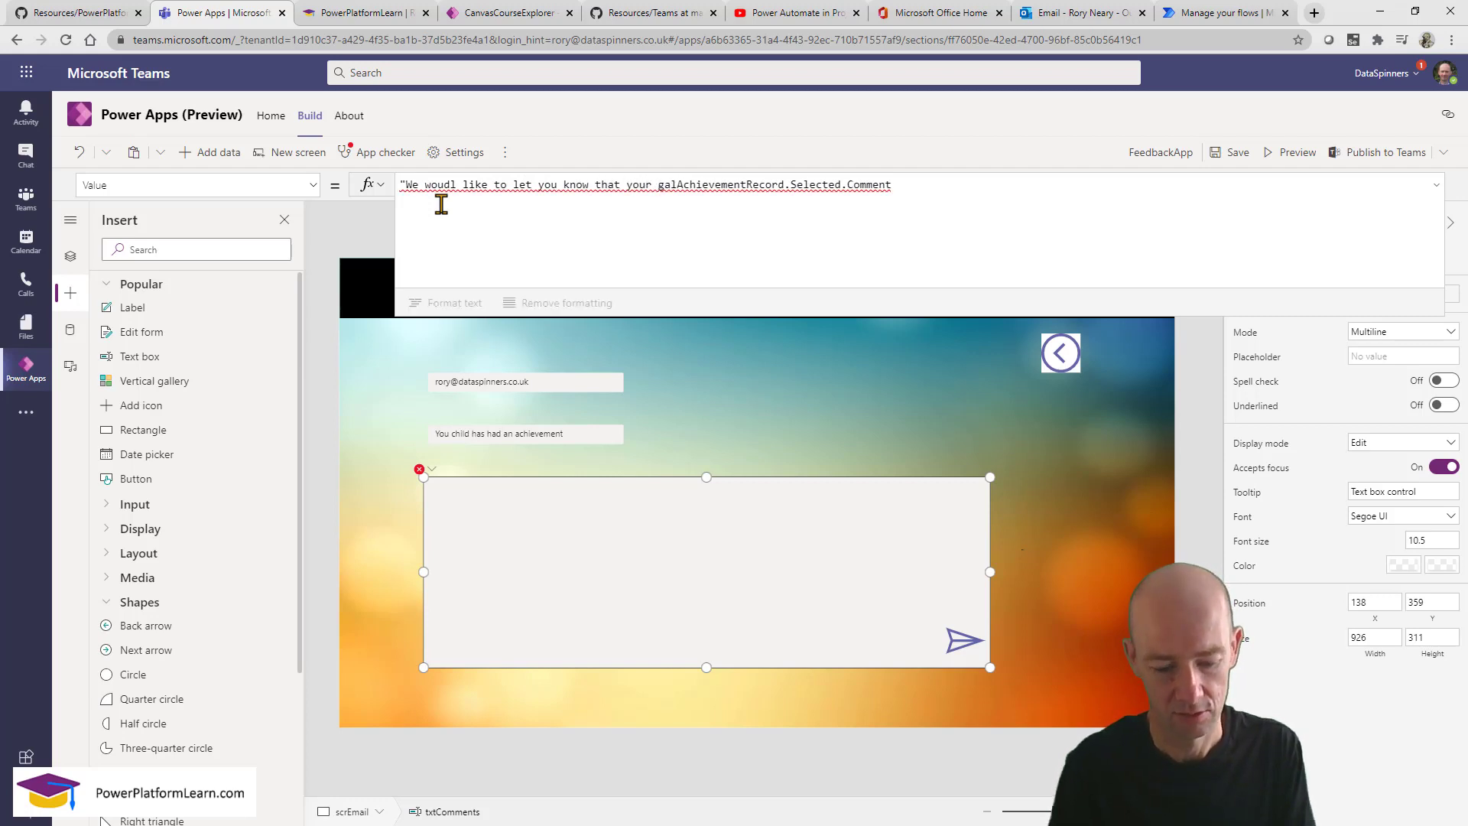
{"action": "type", "text": "child has"}
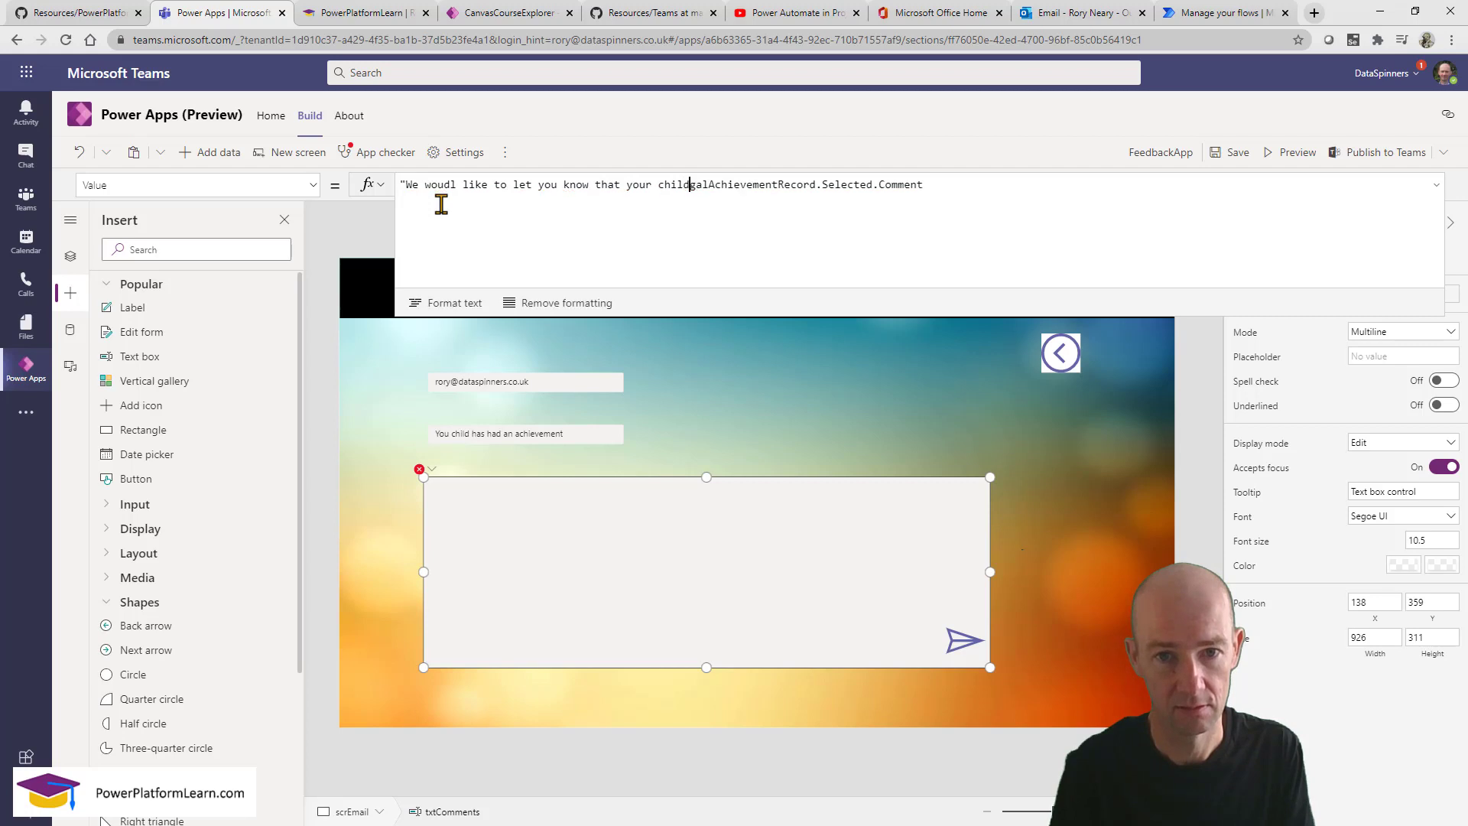
{"action": "type", "text": " had an a"}
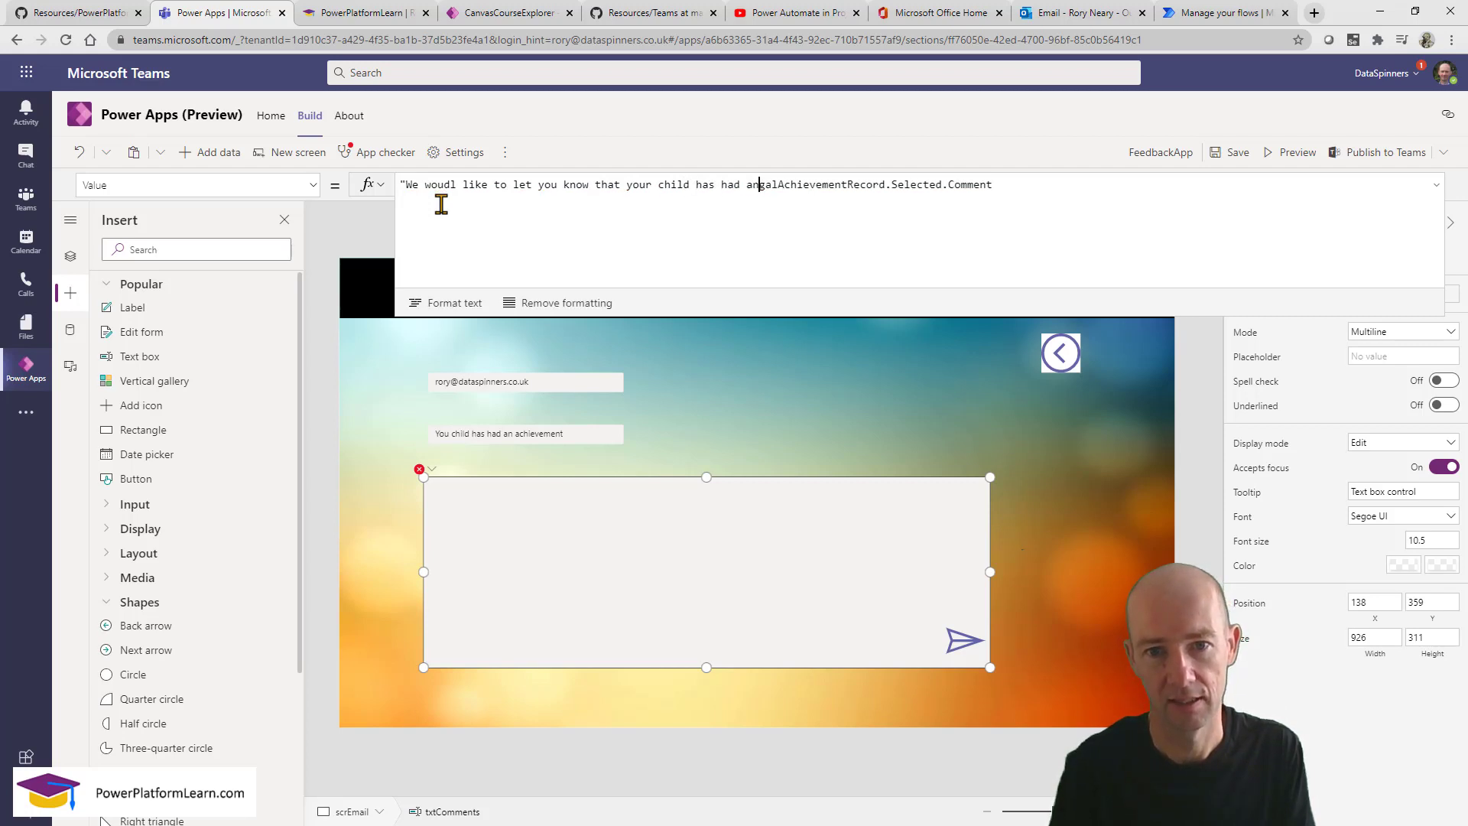
{"action": "type", "text": "chieveme"}
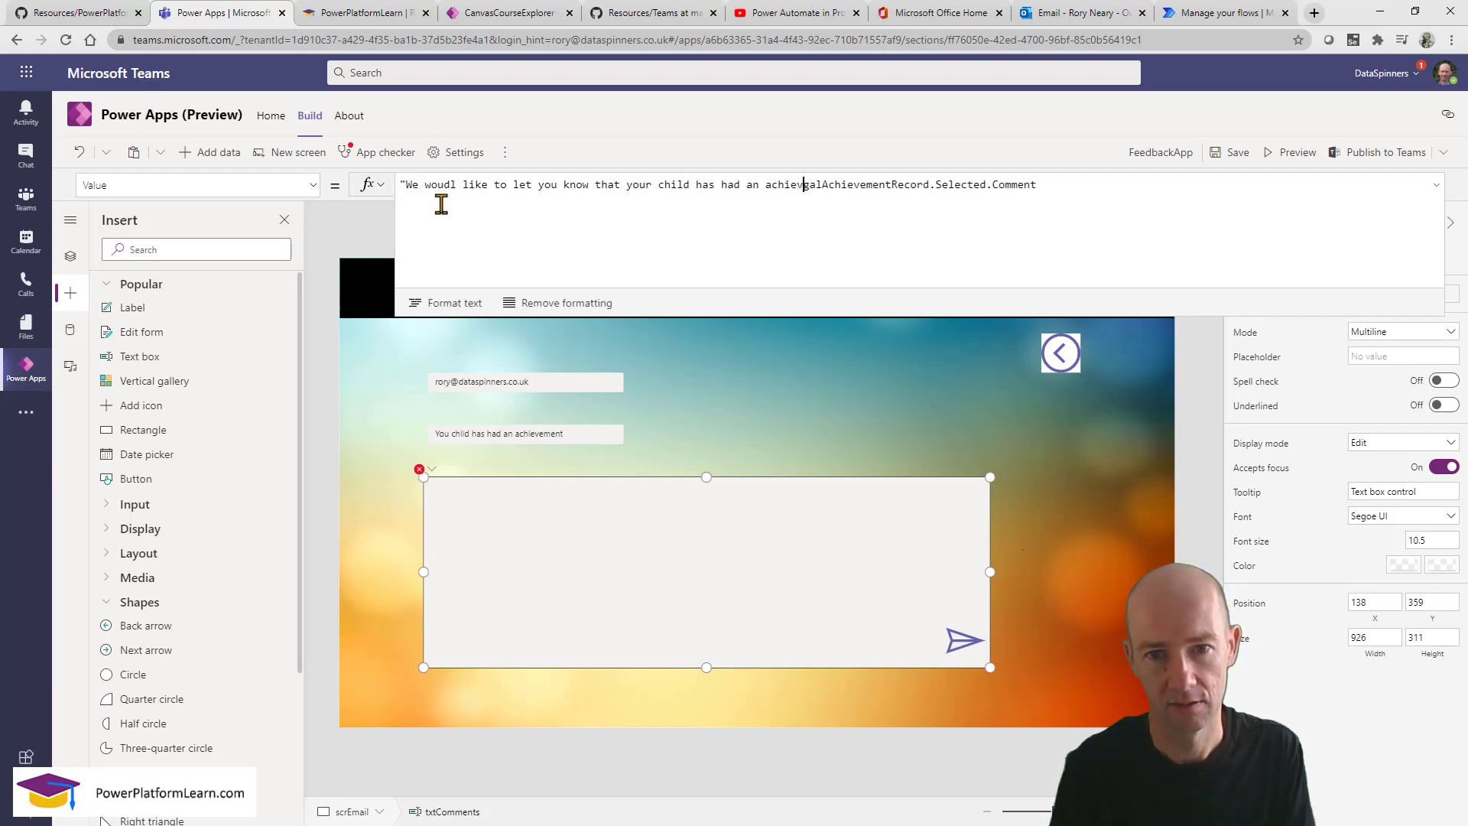
{"action": "type", "text": "nt today"}
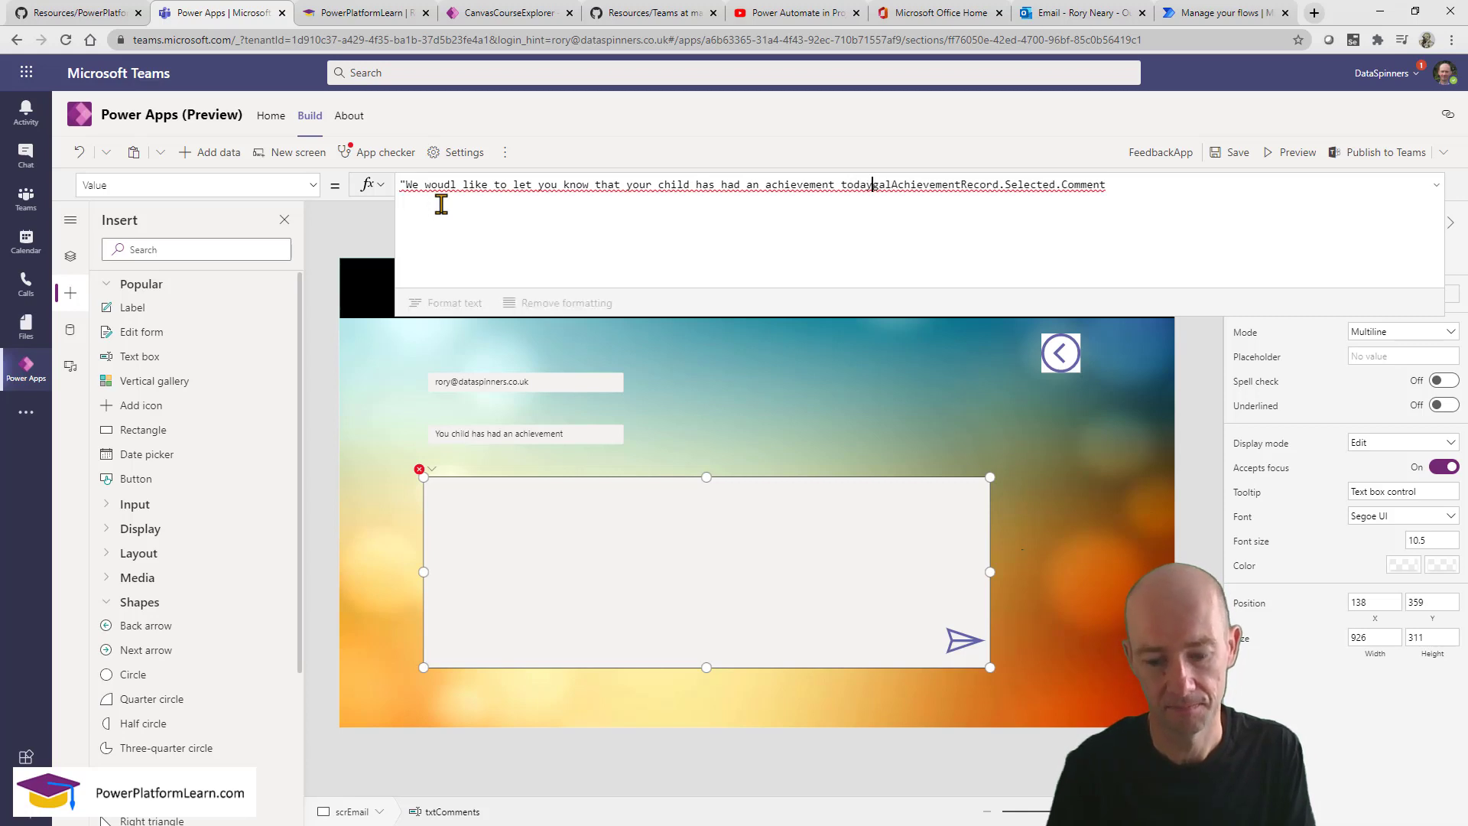
{"action": "type", "text": "."}
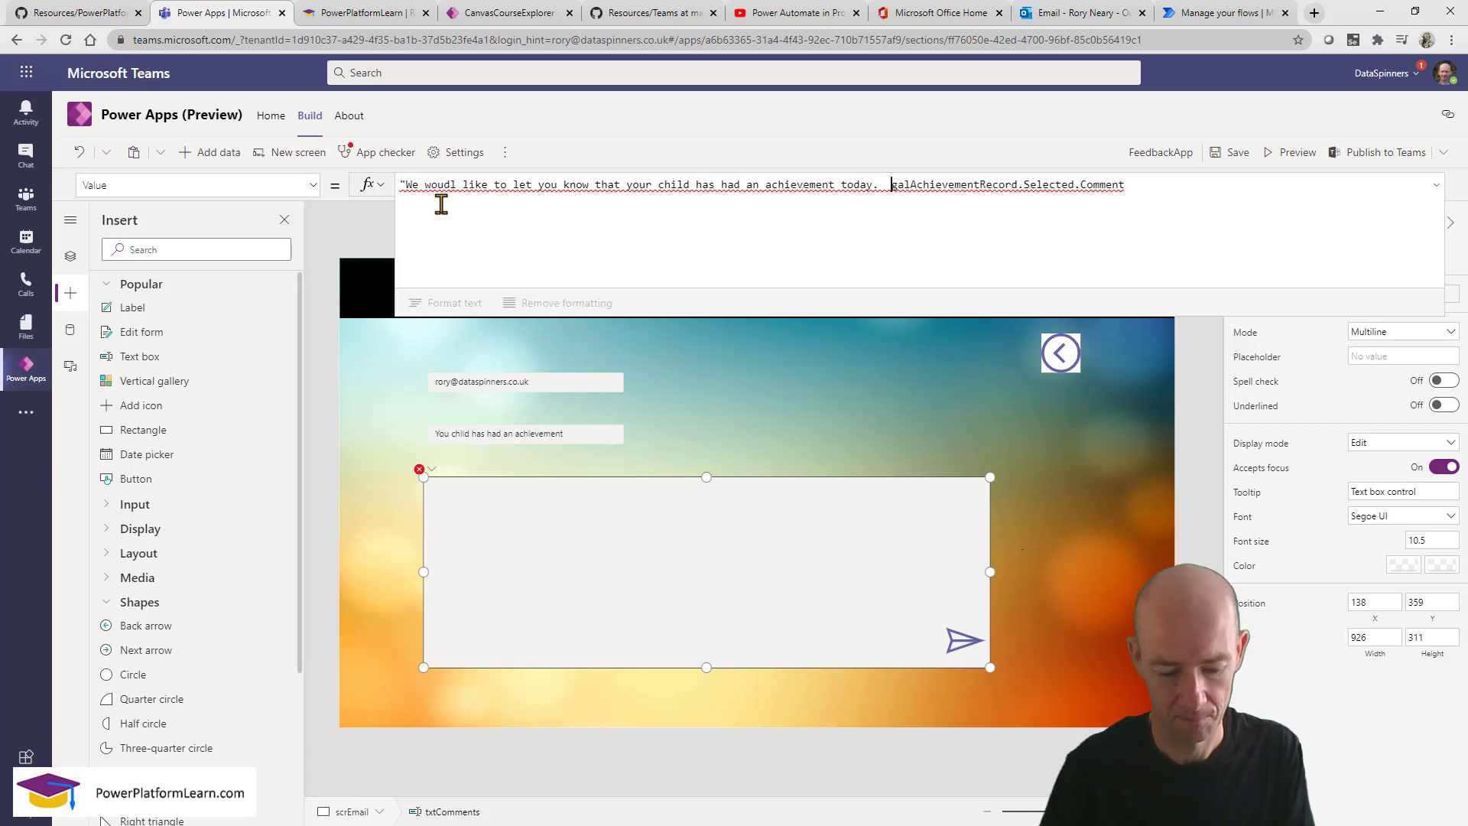
{"action": "key", "text": "shift+Return"}
{"action": "key", "text": "shift+Return"}
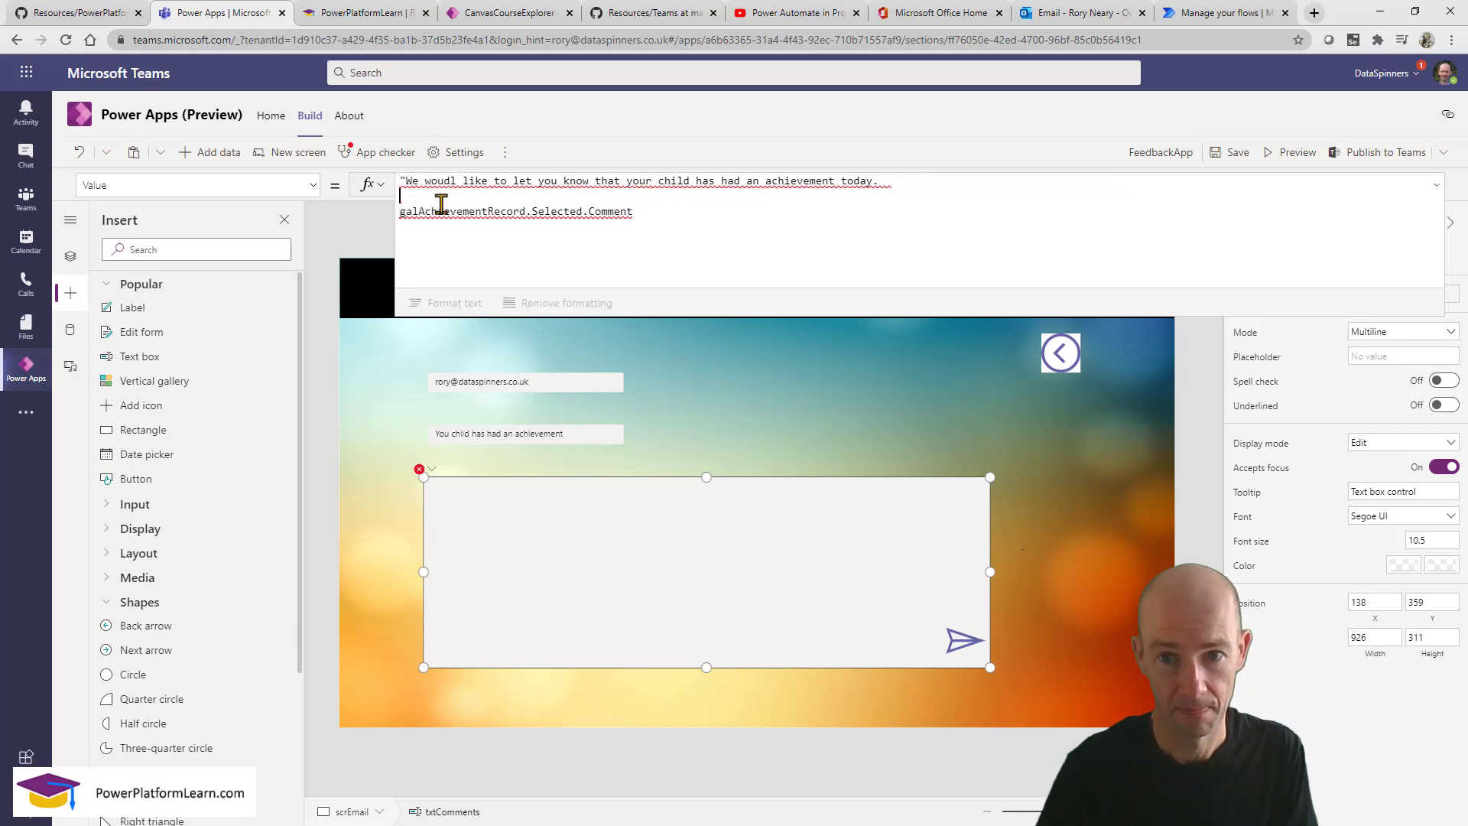
{"action": "key", "text": "shift+Return"}
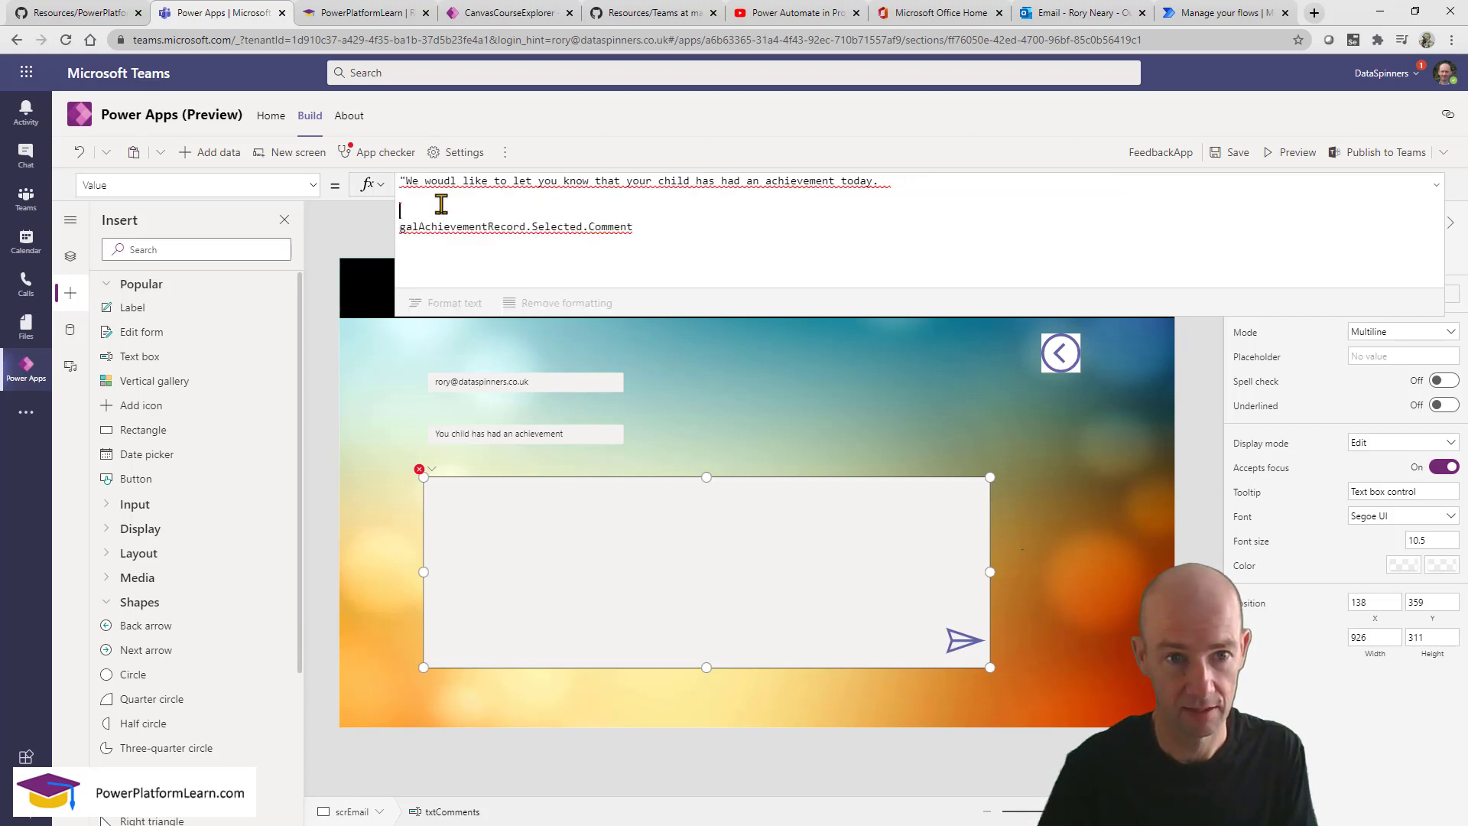
{"action": "type", "text": "the a"}
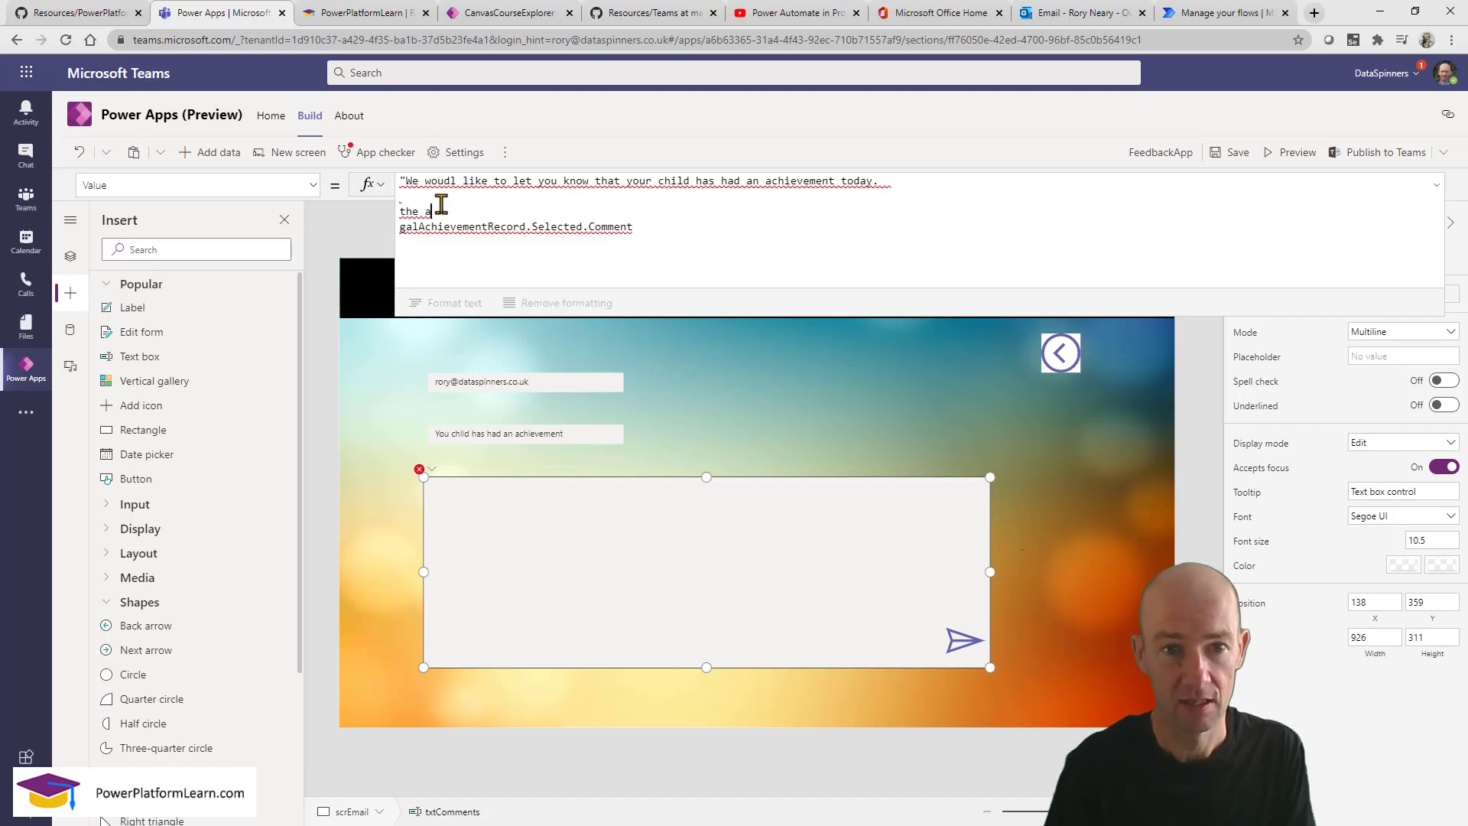
{"action": "type", "text": "chievem"}
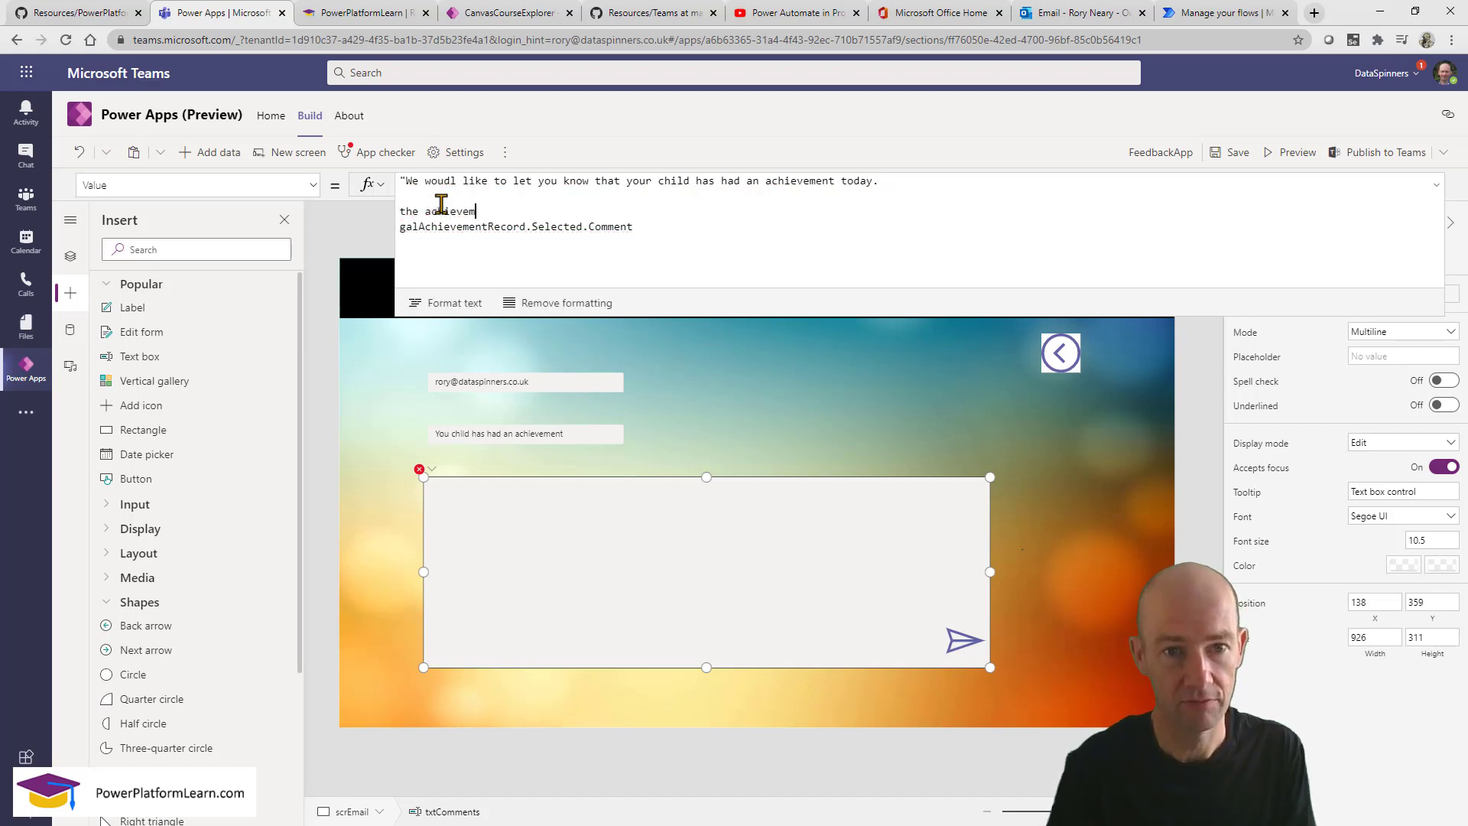
{"action": "type", "text": "ent is as fol"}
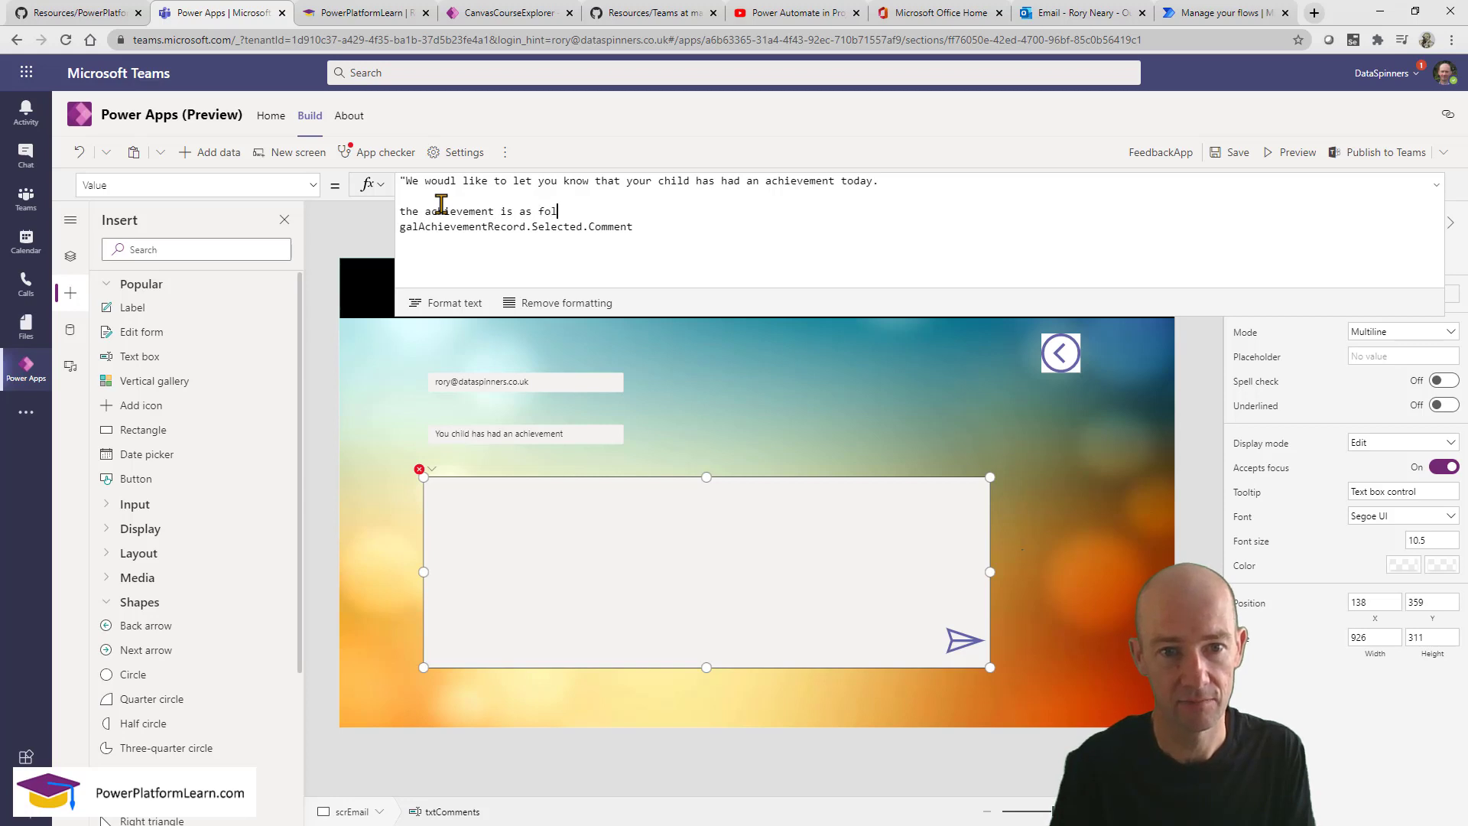
{"action": "type", "text": "lows\""}
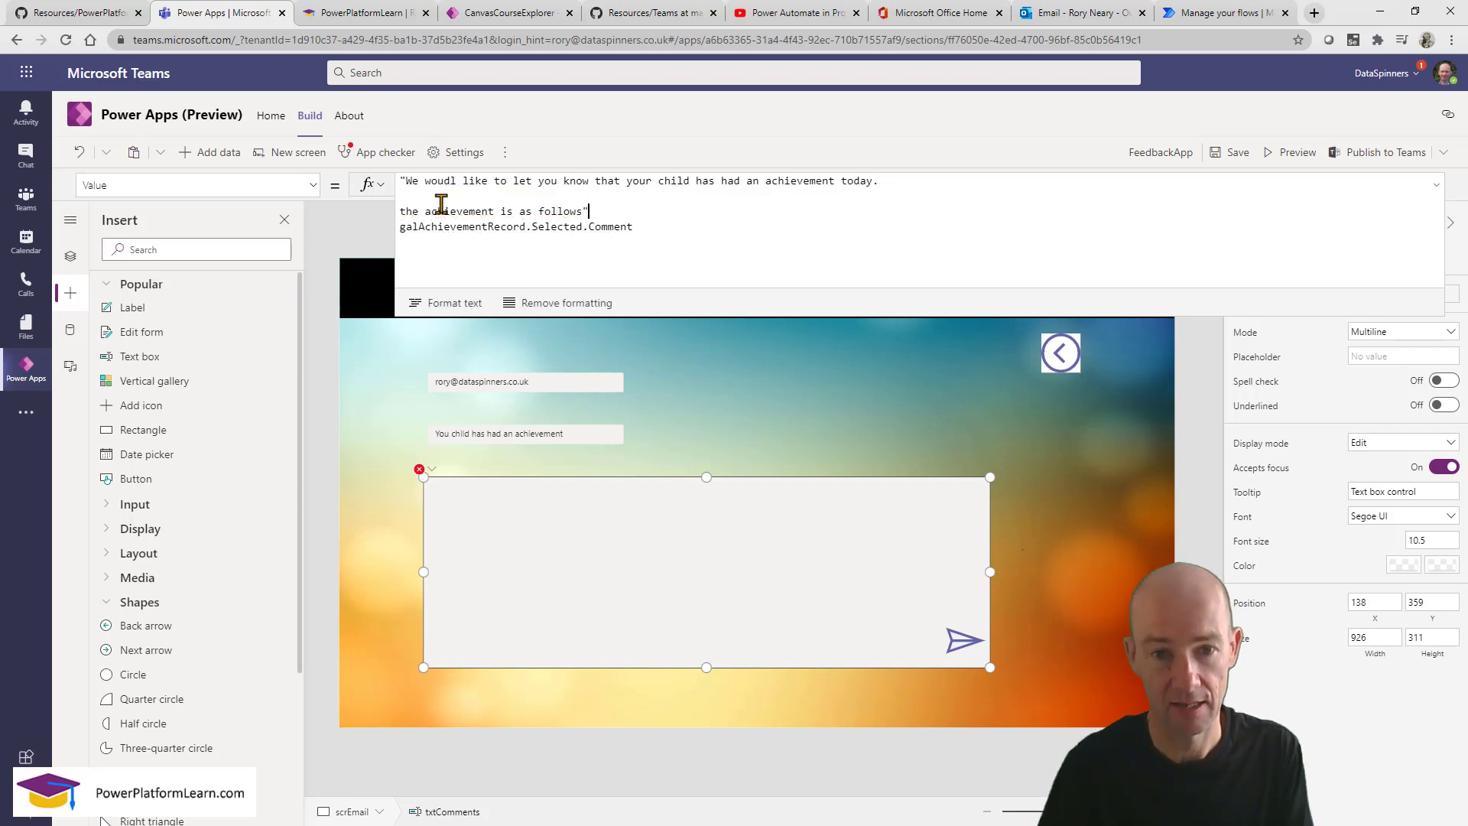
{"action": "type", "text": " &"}
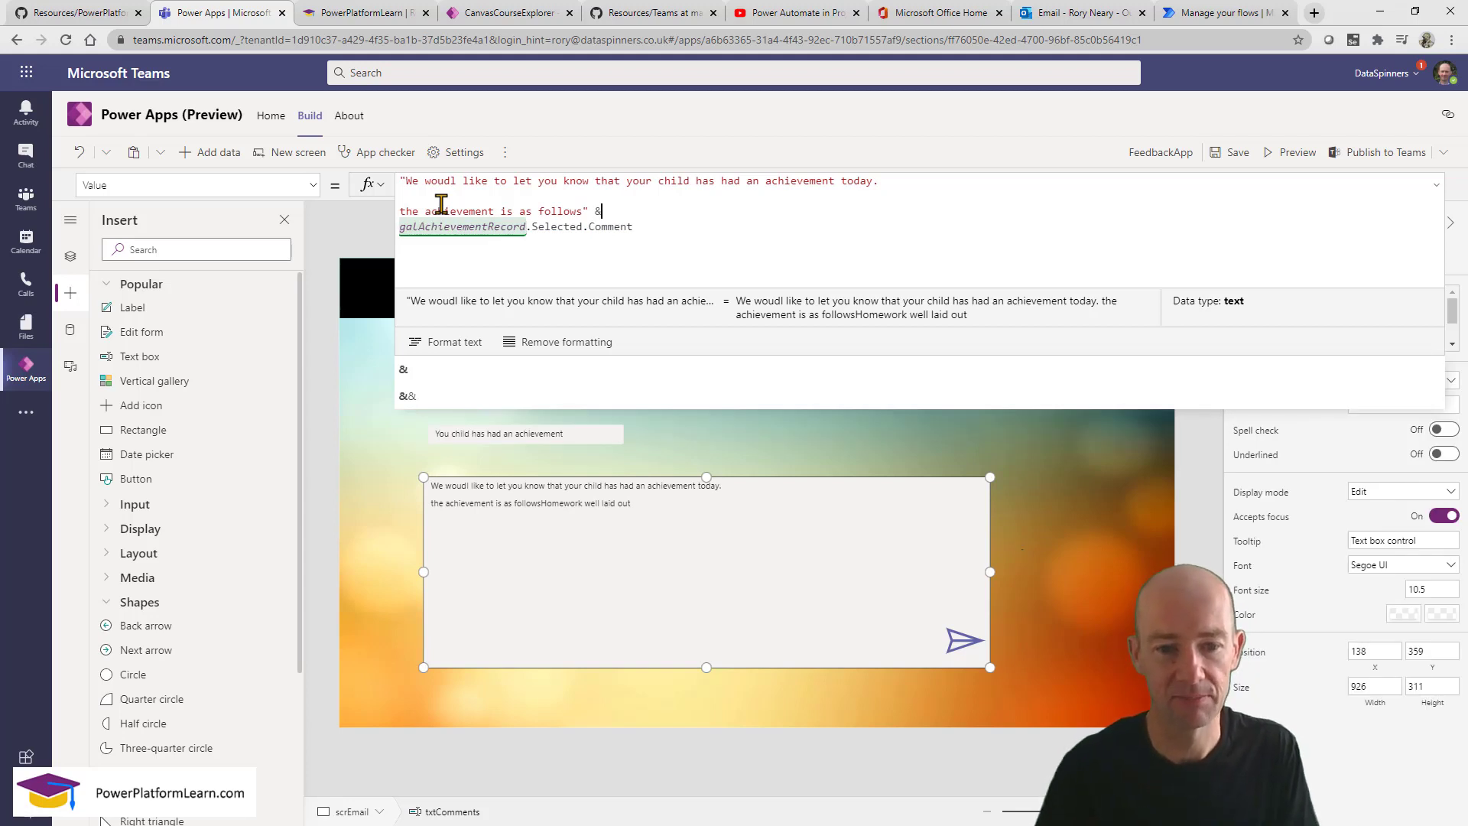
Add two line breaks after 'follows' so the comment sits on its own line, then preview.
{"action": "left_click", "coordinate": [501, 197]}
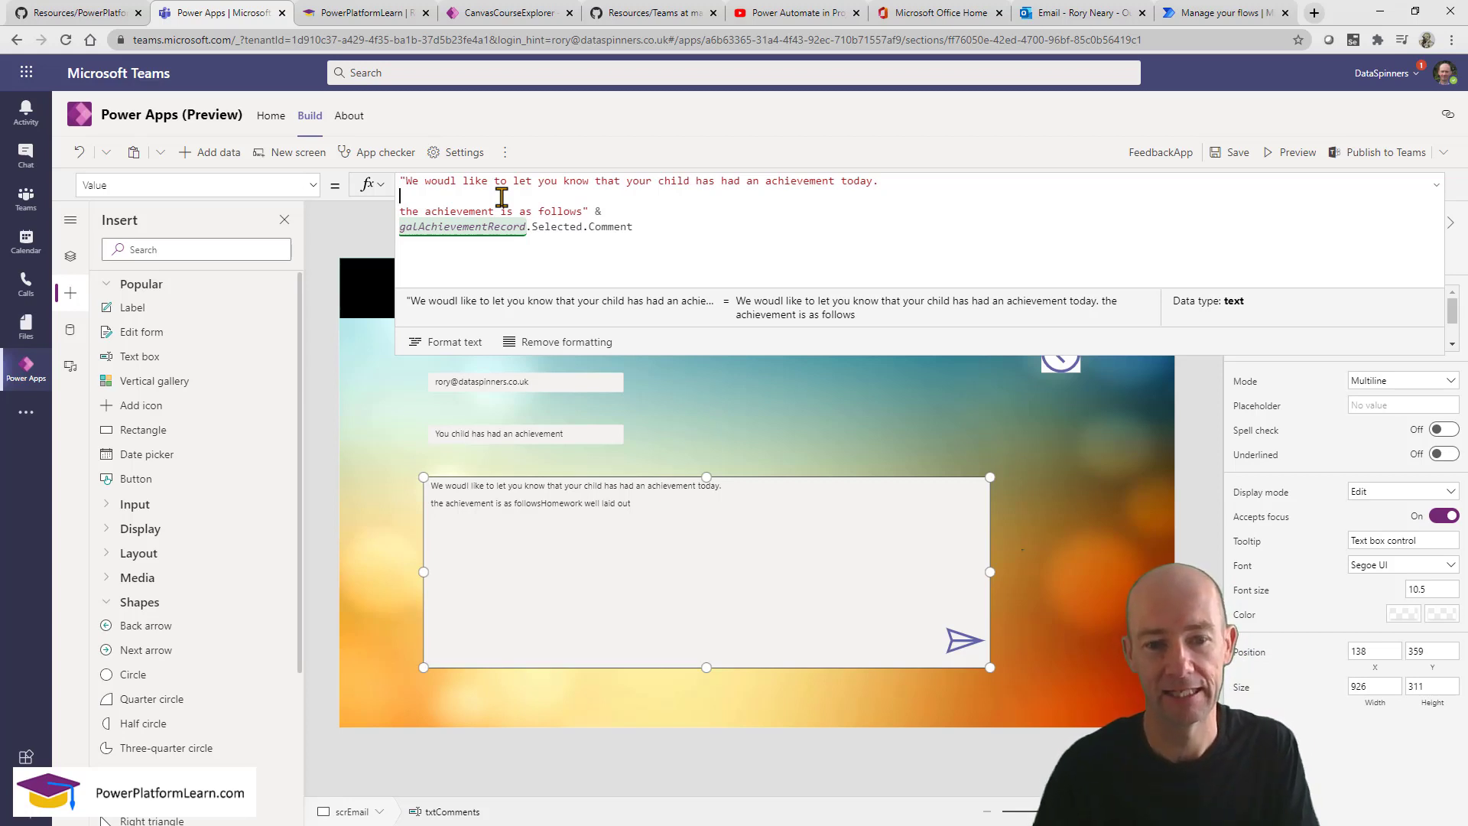
{"action": "left_click", "coordinate": [619, 204]}
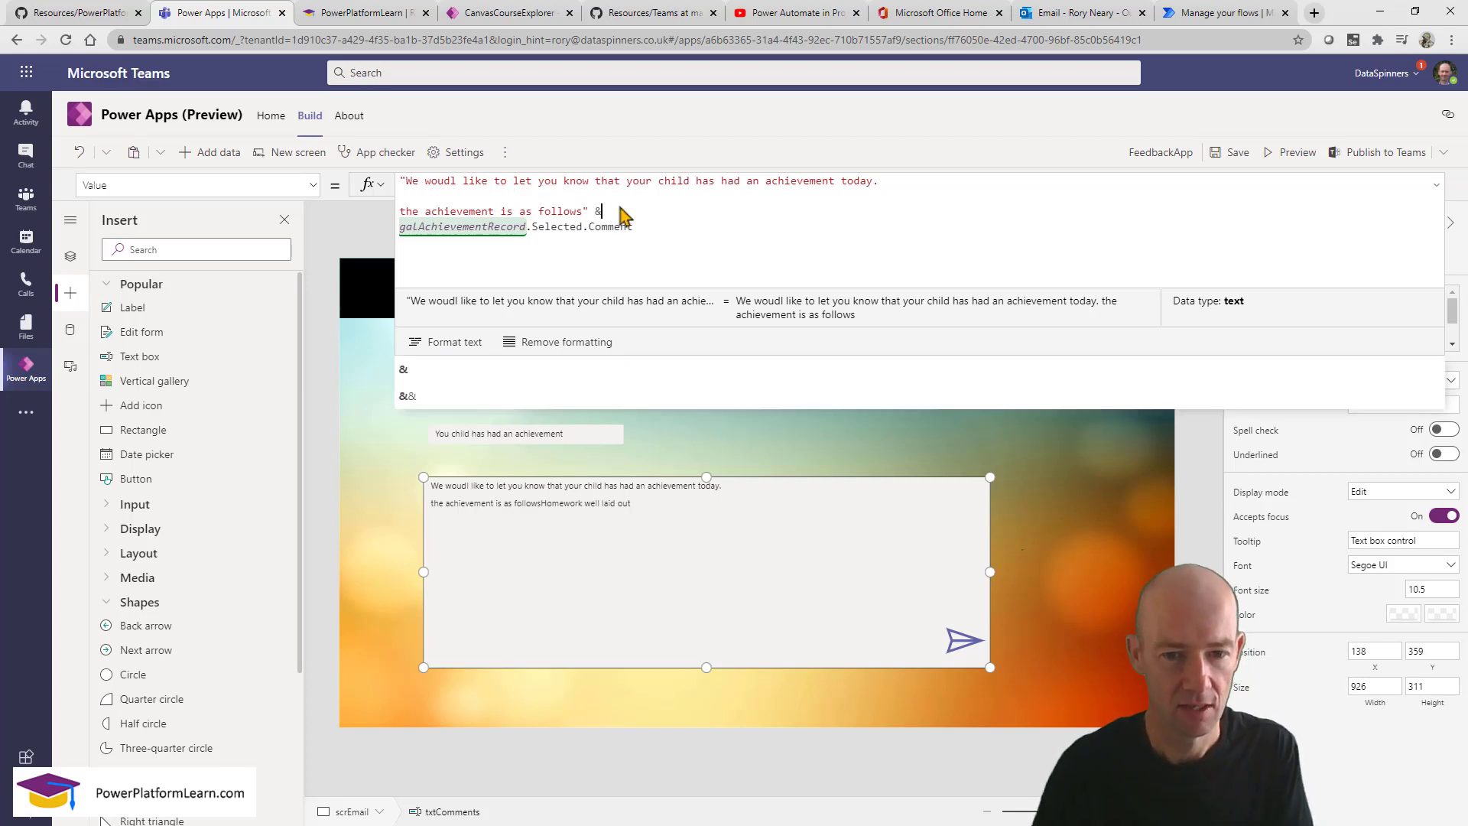
{"action": "left_click", "coordinate": [581, 211]}
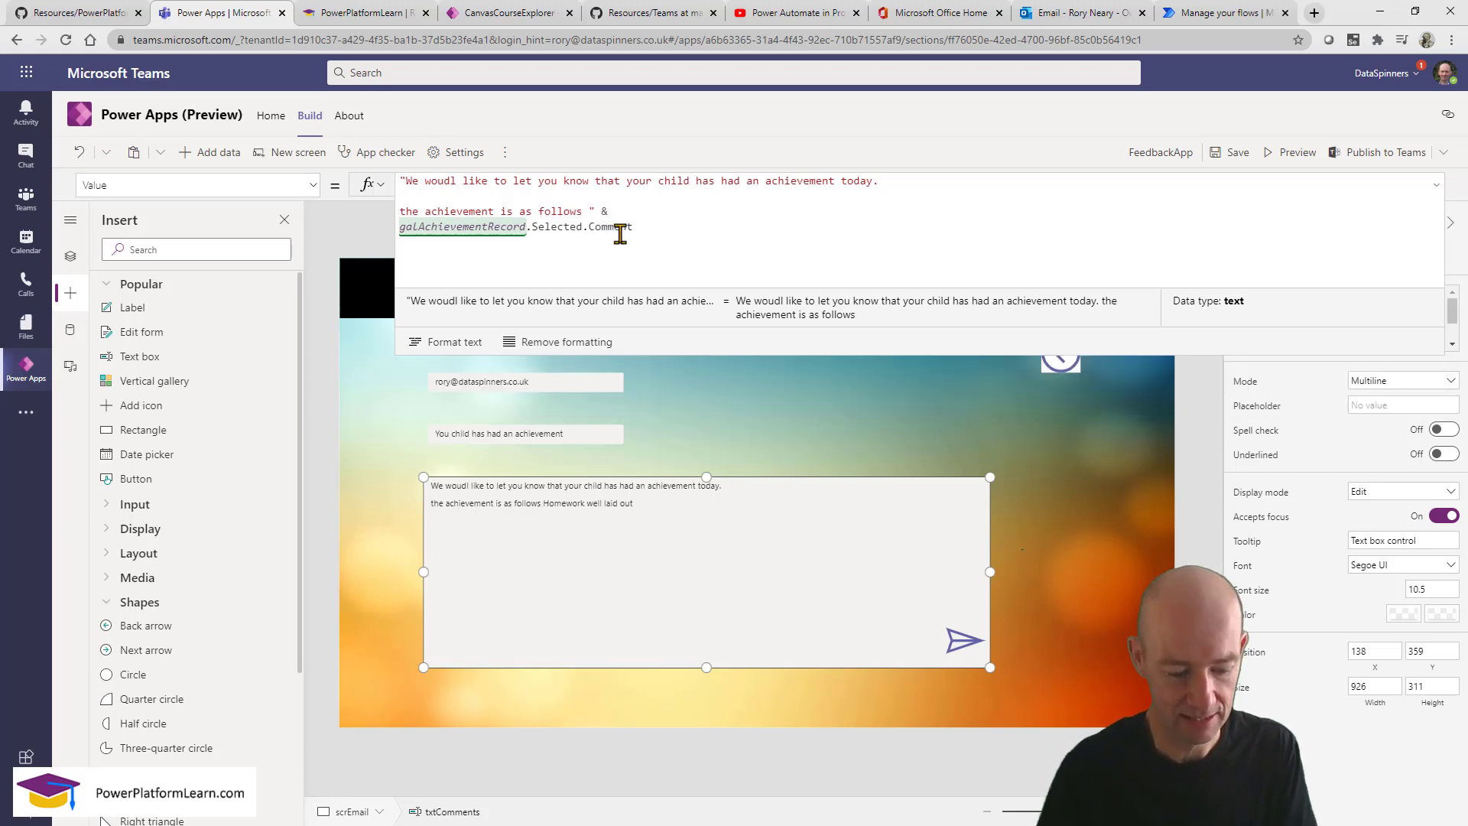
{"action": "key", "text": "shift+Return"}
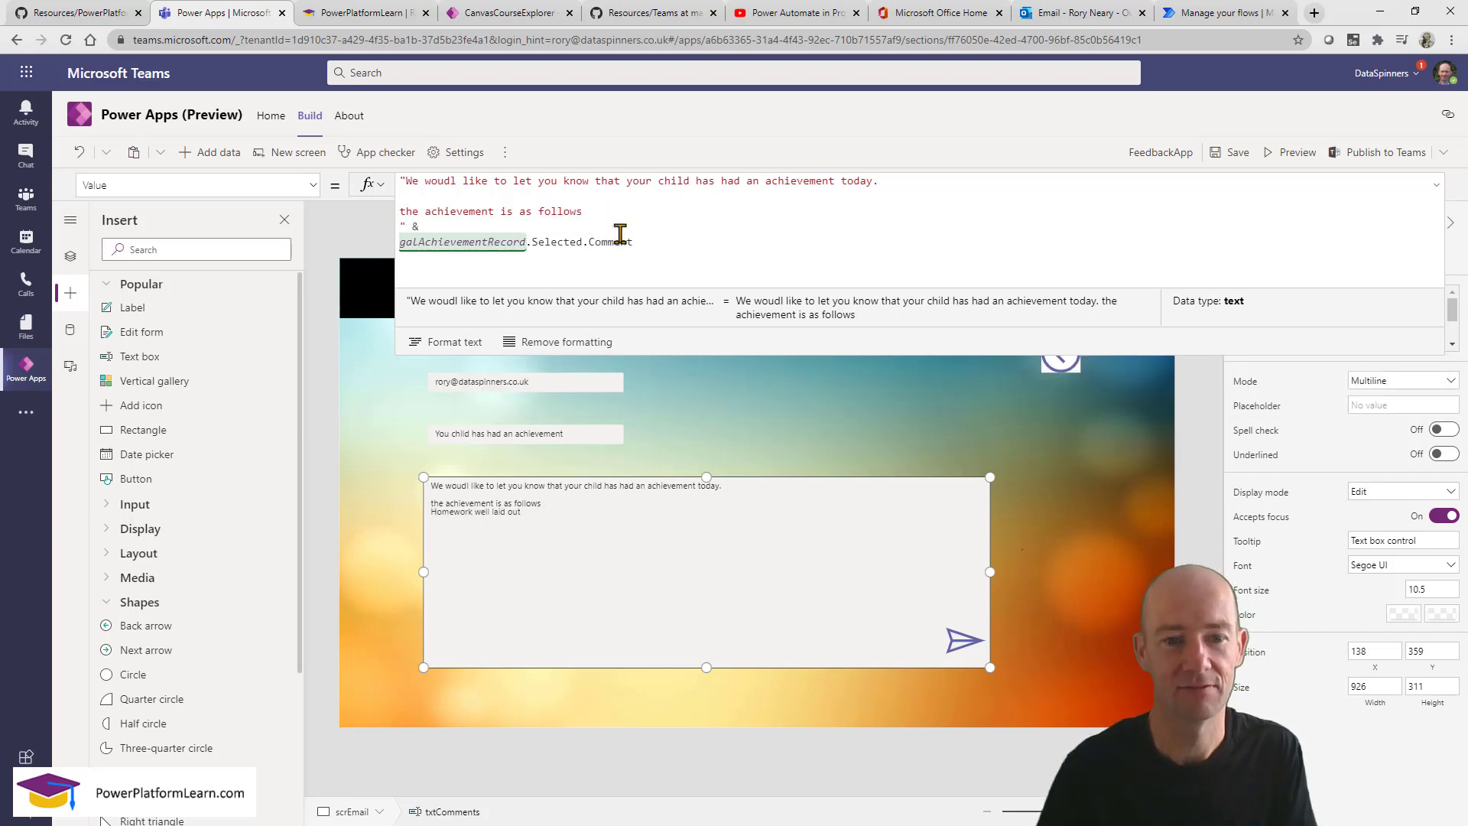
{"action": "key", "text": "shift+Return"}
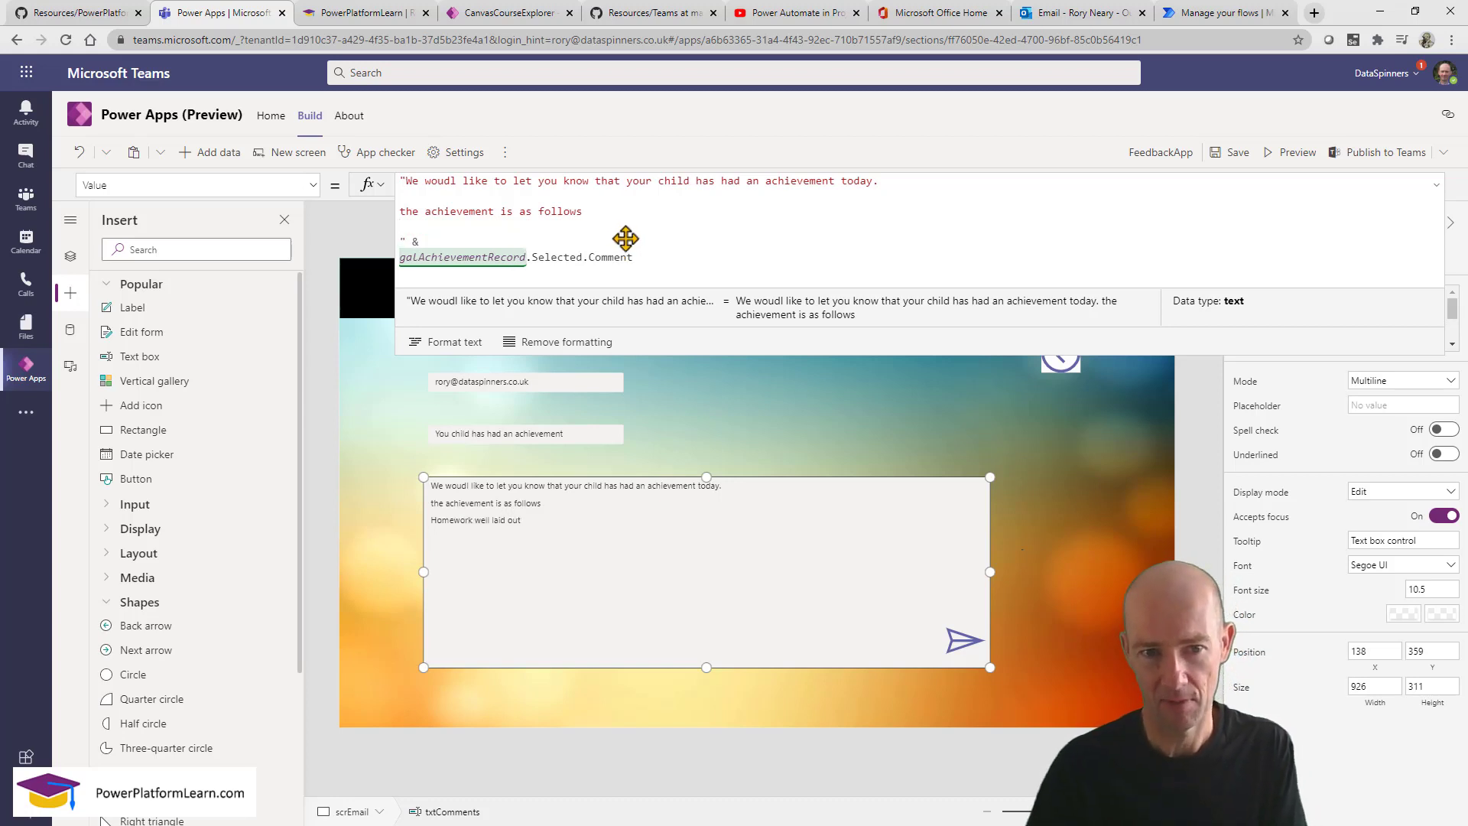
{"action": "left_click", "coordinate": [650, 260]}
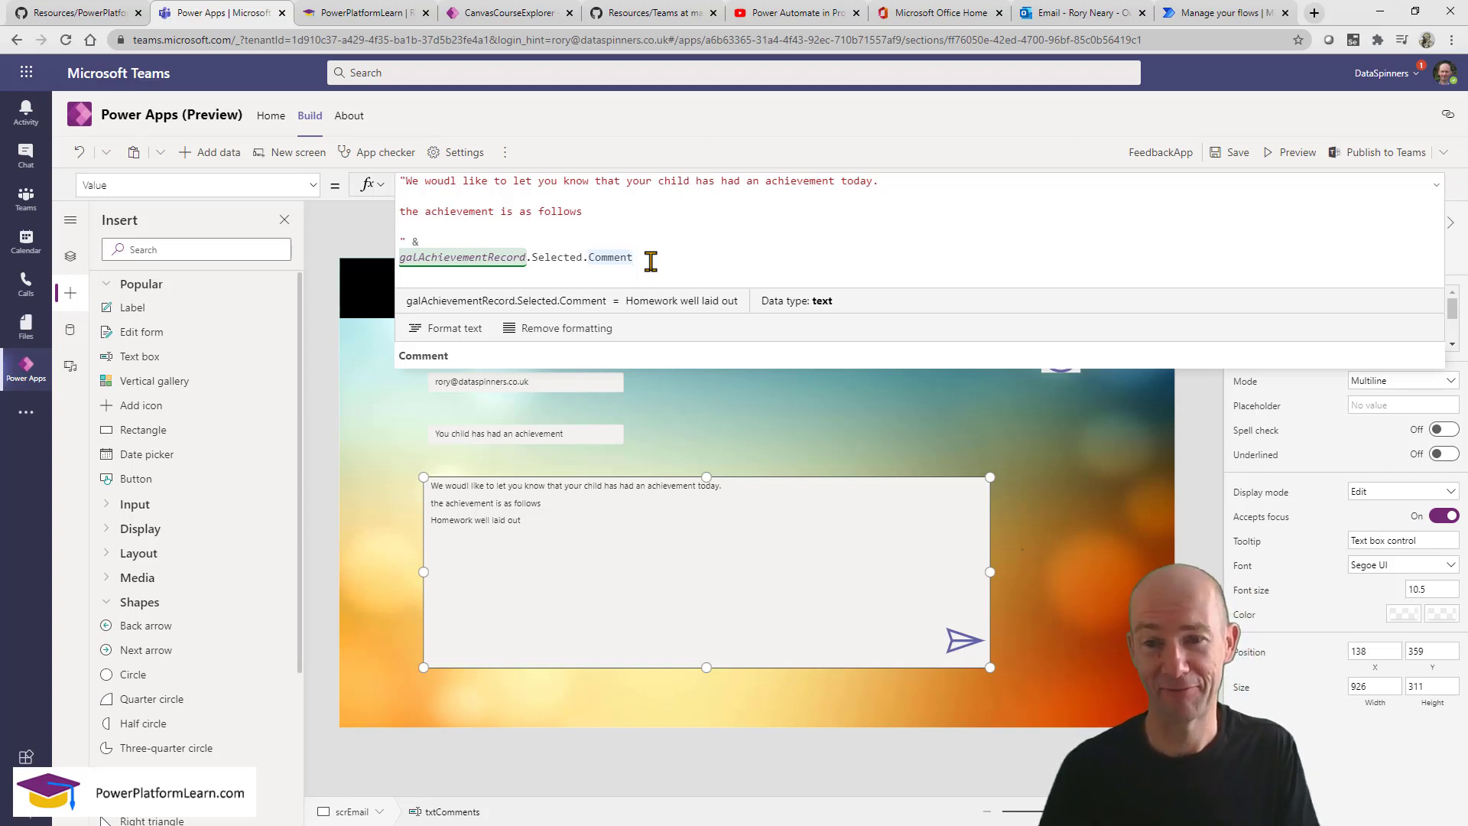
{"action": "left_click", "coordinate": [1292, 153]}
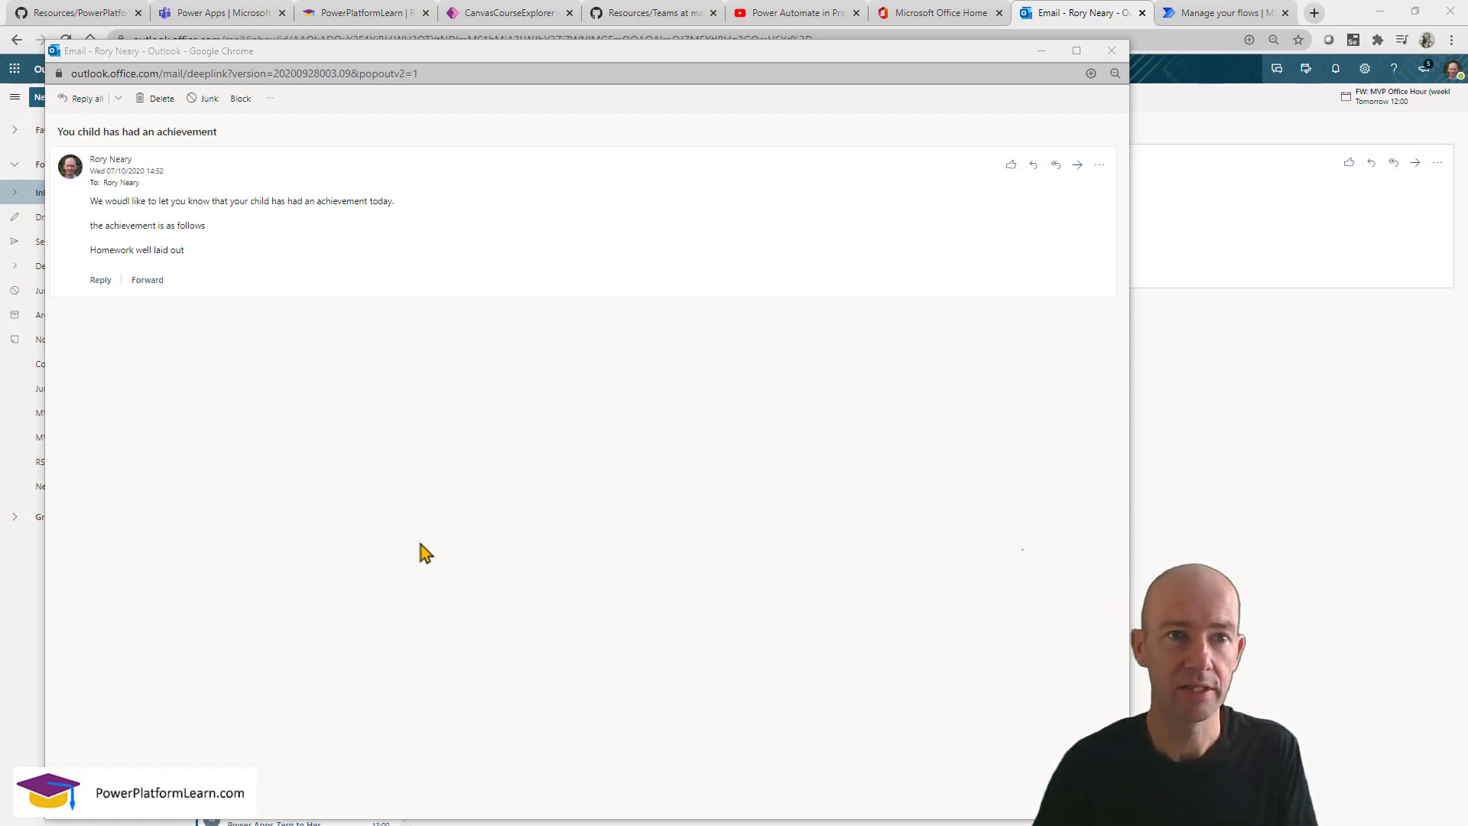
{"action": "left_click", "coordinate": [231, 15]}
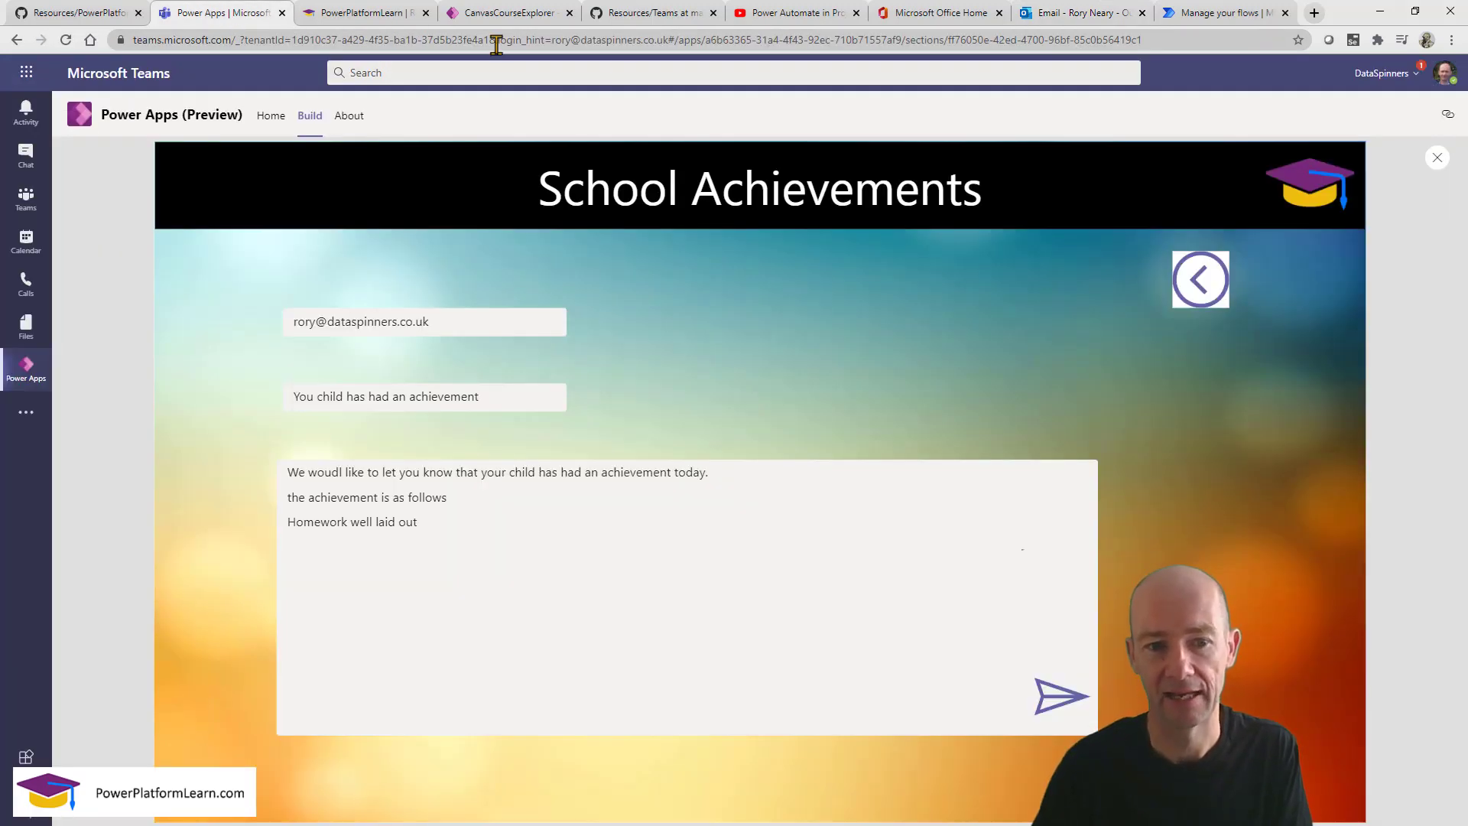
Fix the greeting typo 'woudl' to 'would' in the message box's Value formula.
{"action": "left_click", "coordinate": [1436, 160]}
{"action": "left_click", "coordinate": [692, 565]}
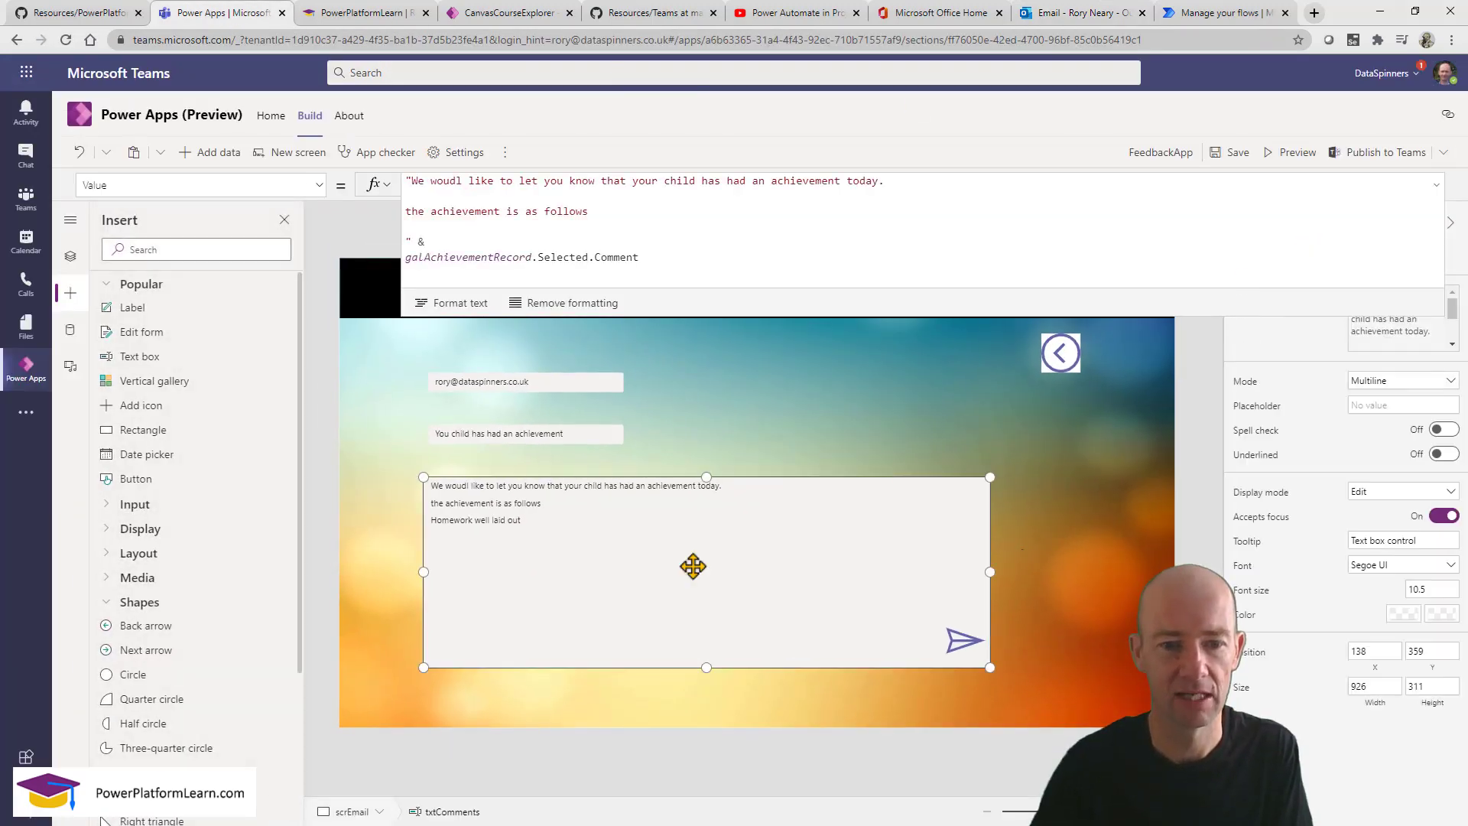
{"action": "left_click", "coordinate": [443, 180]}
{"action": "type", "text": "l"}
{"action": "left_click", "coordinate": [469, 180]}
{"action": "key", "text": "BackSpace"}
{"action": "left_click", "coordinate": [579, 562]}
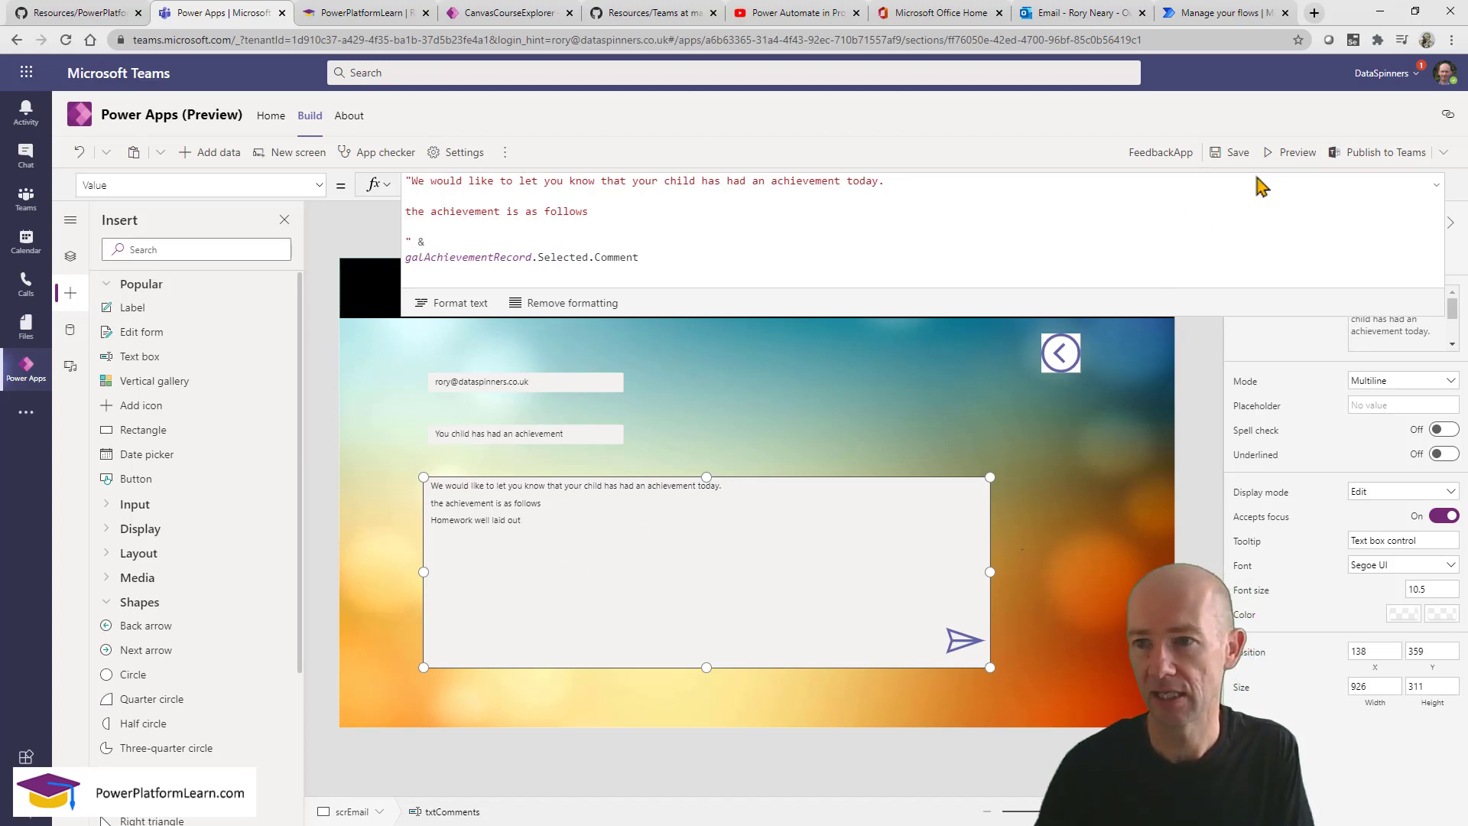
In preview, send a test email for the Helping achievement with extra text after 'Great Stuff'.
{"action": "left_click", "coordinate": [1295, 153]}
{"action": "left_click", "coordinate": [1189, 286]}
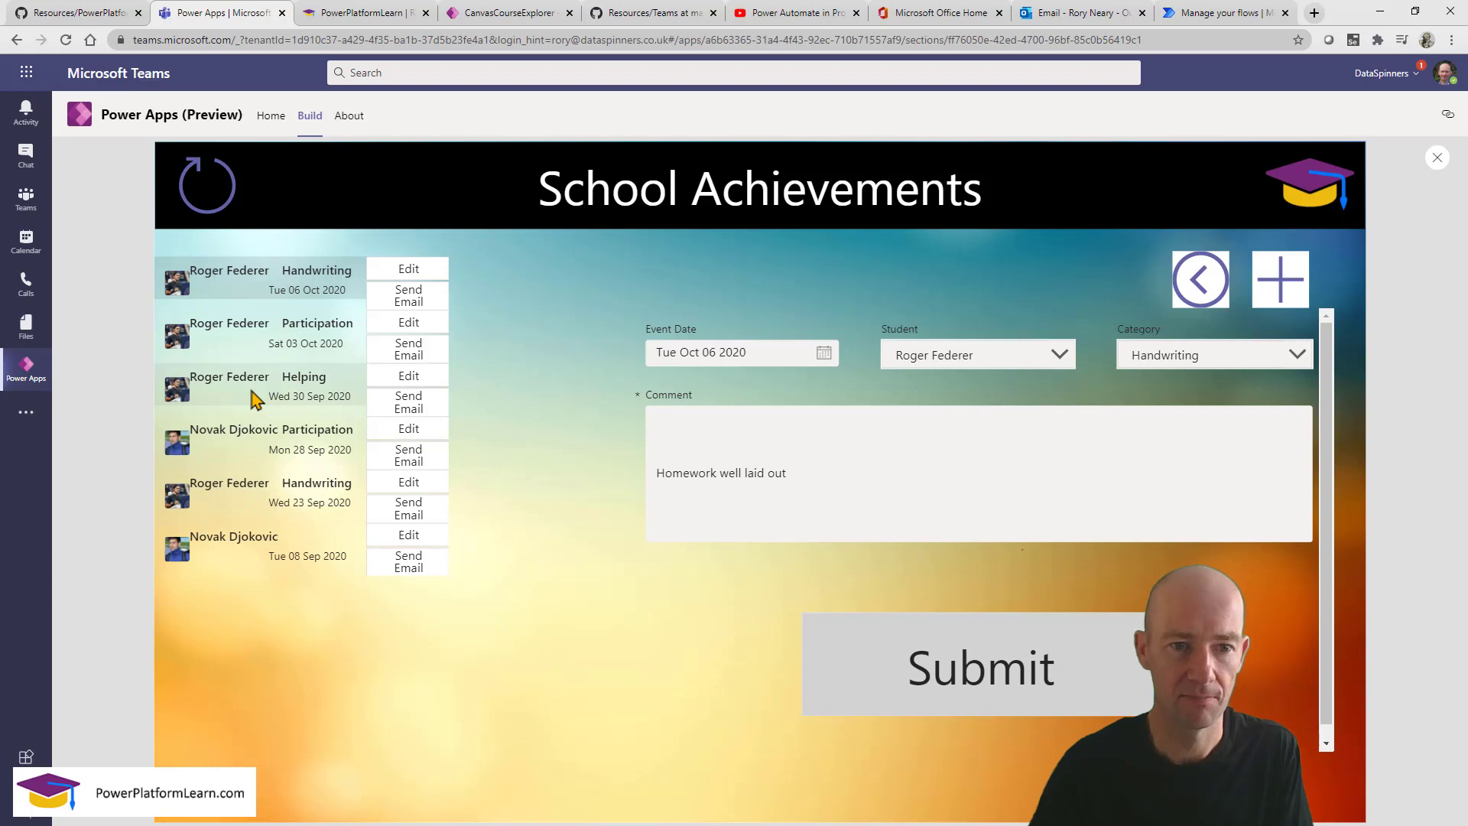
{"action": "left_click", "coordinate": [255, 399]}
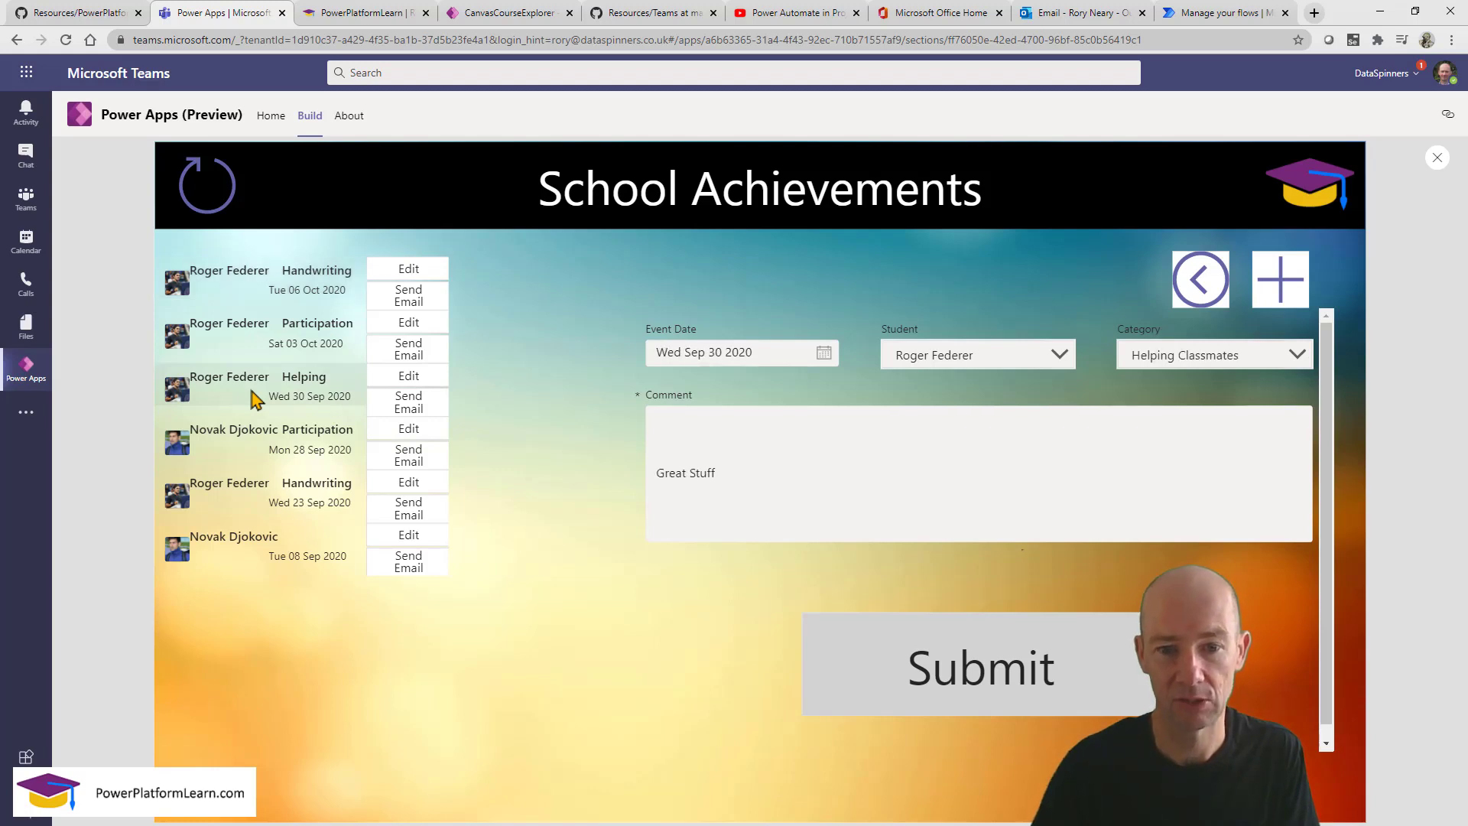
{"action": "left_click", "coordinate": [403, 411]}
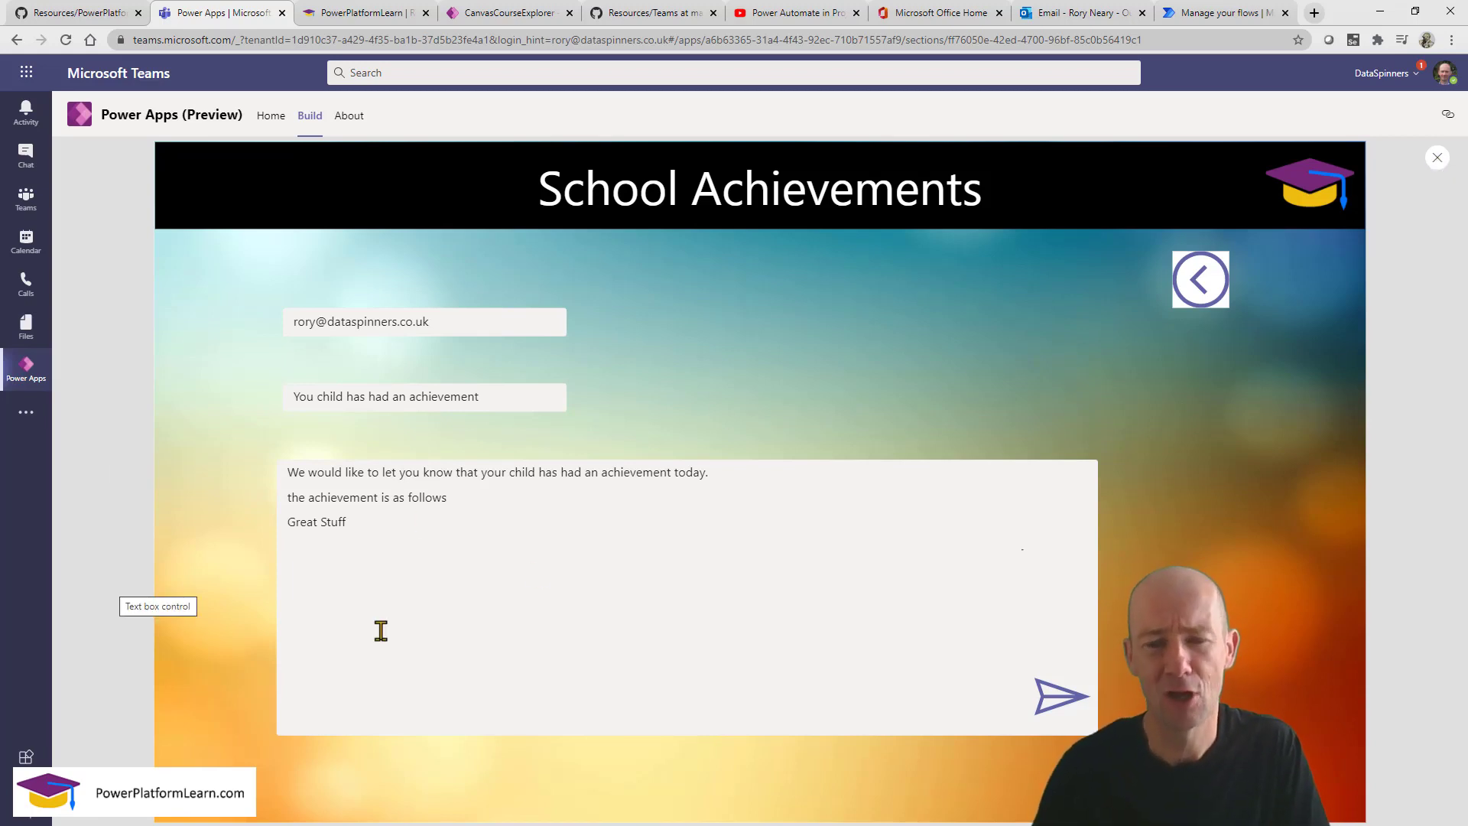
{"action": "left_click", "coordinate": [411, 528]}
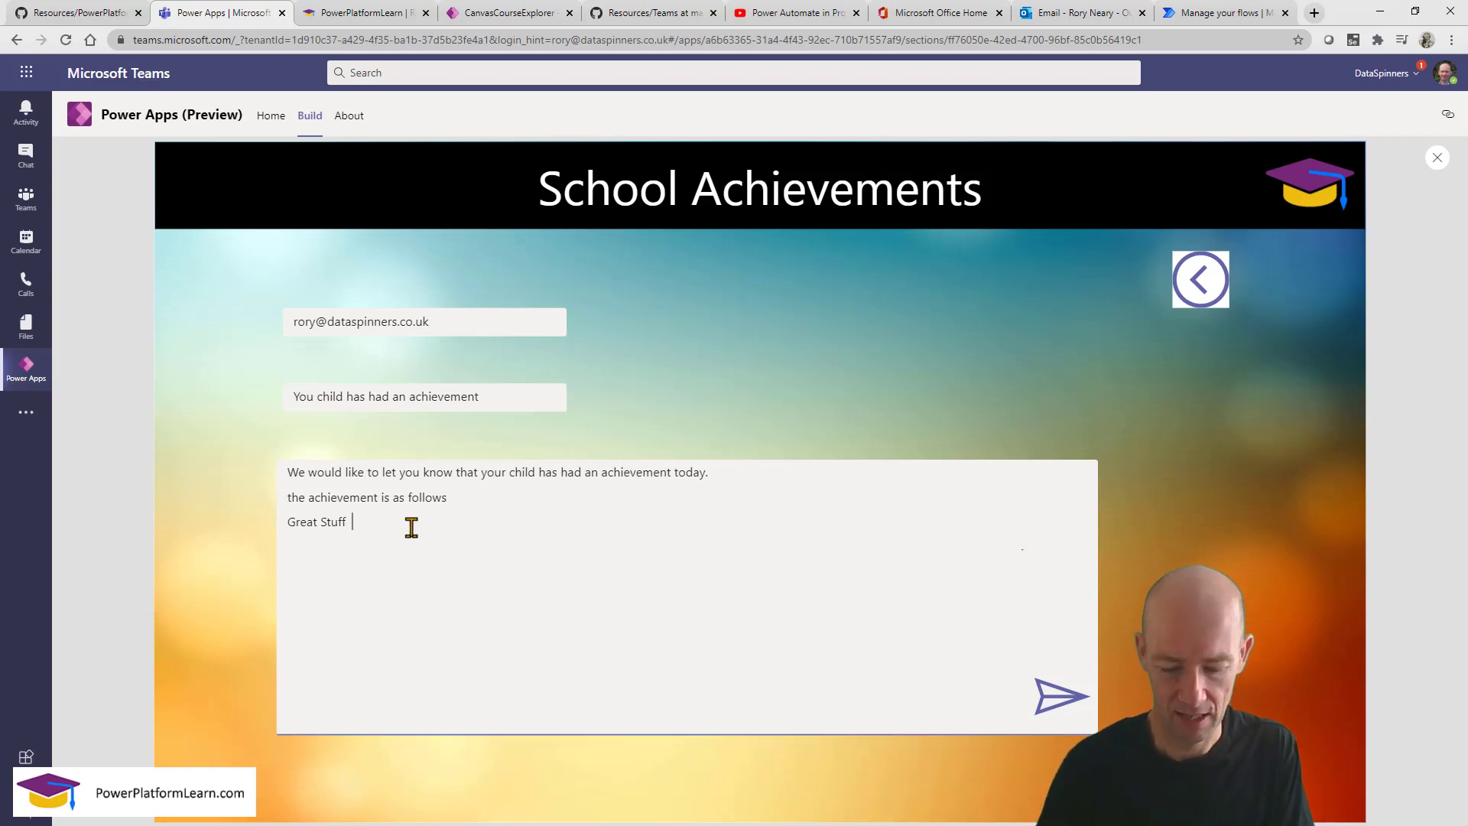
{"action": "type", "text": "jjslkasjhlkfaskdjfhl"}
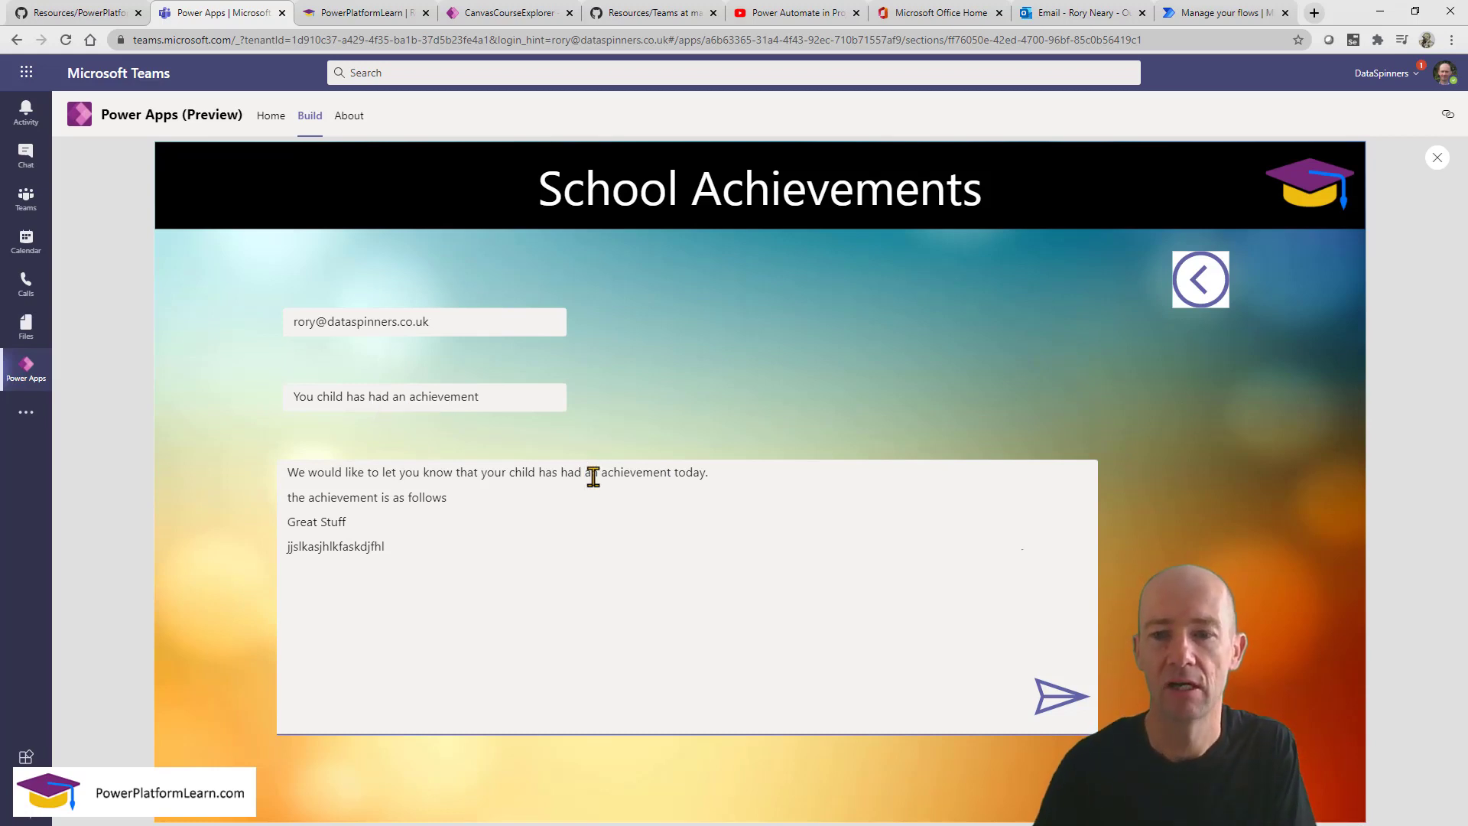
{"action": "left_click", "coordinate": [1061, 707]}
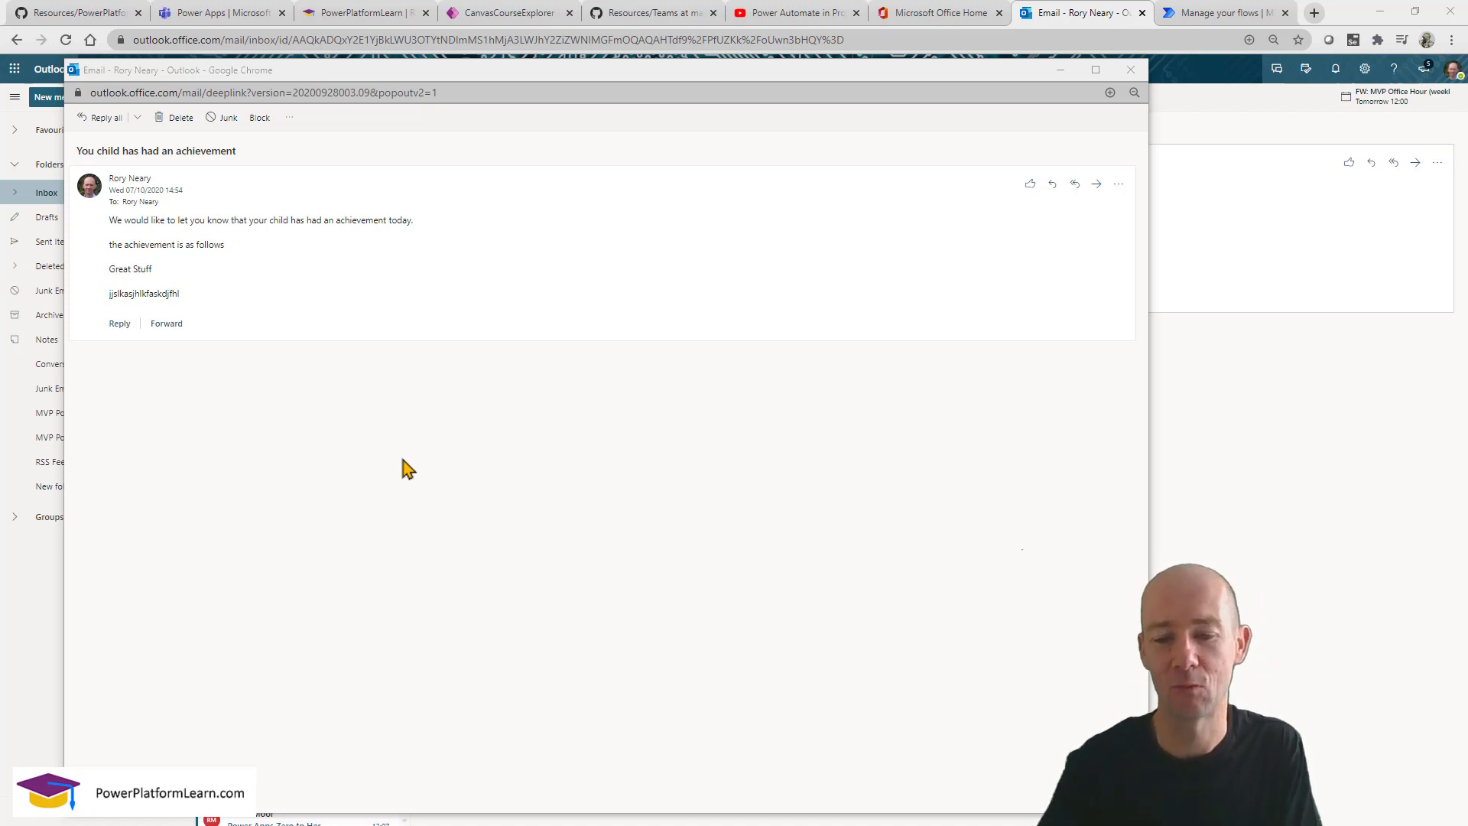
Send the student's Participation achievement email with a new Test123 line below the comment.
{"action": "left_click", "coordinate": [233, 14]}
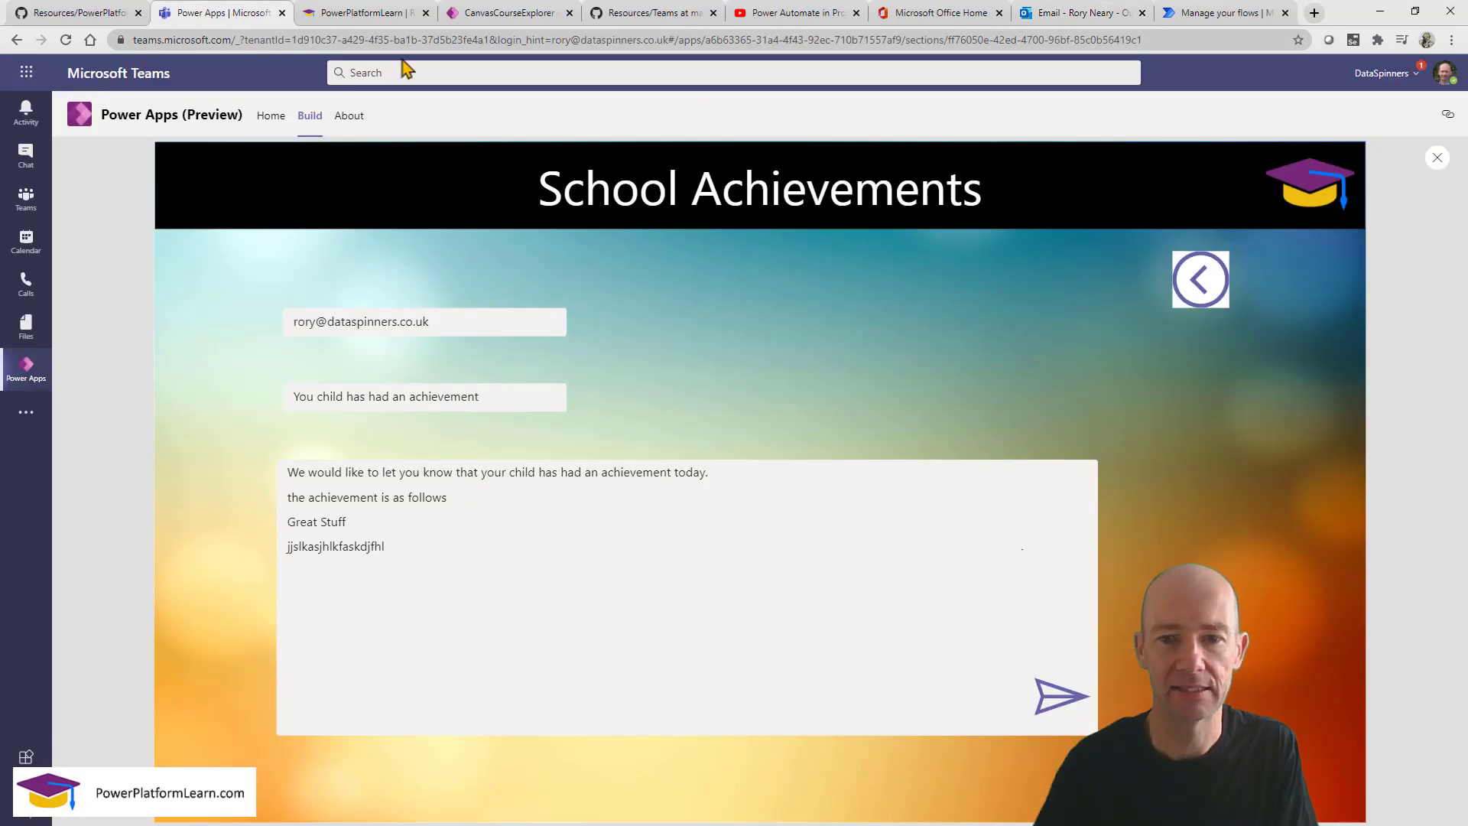
{"action": "left_click", "coordinate": [1200, 284]}
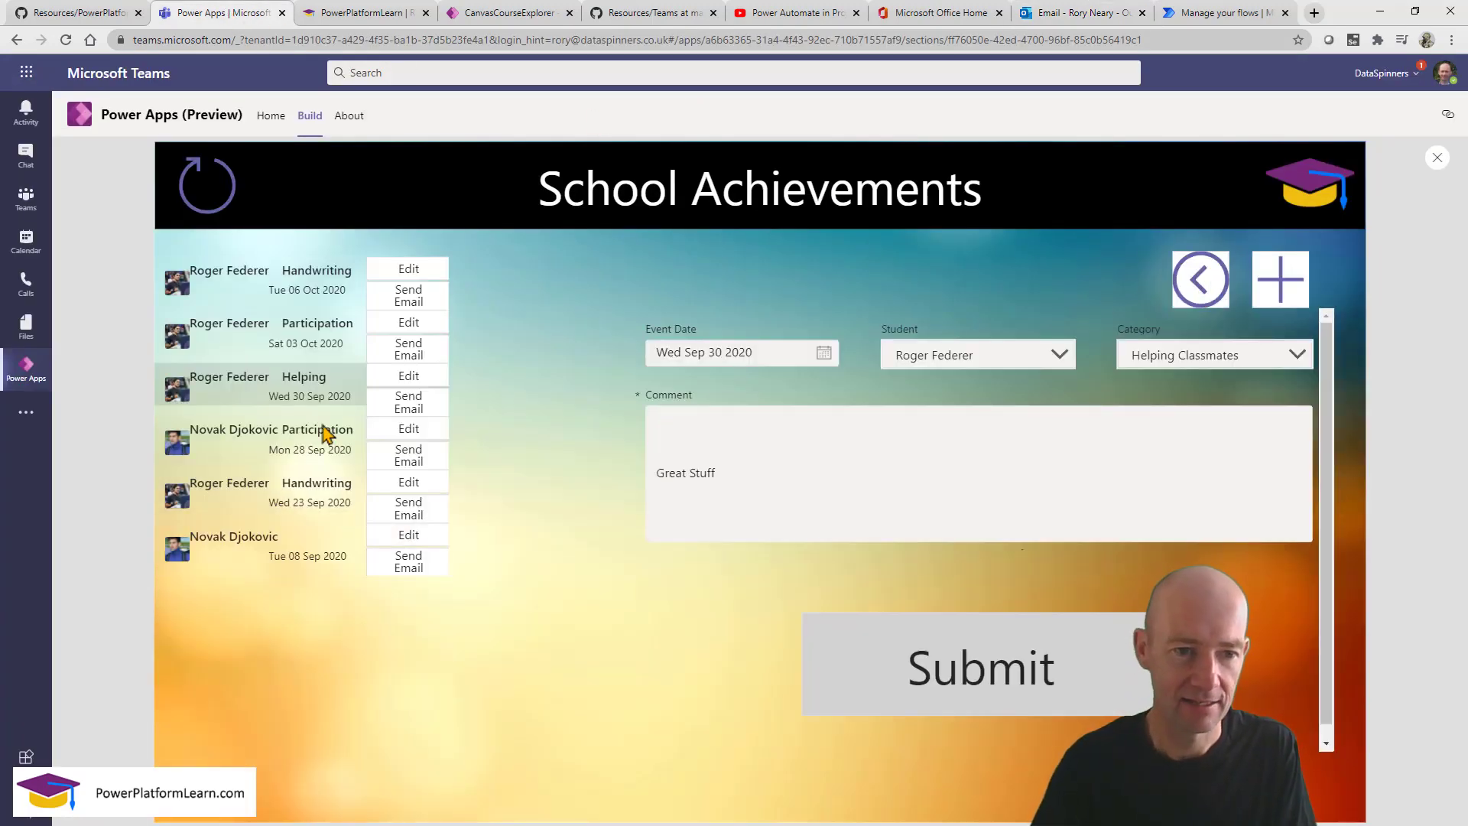
{"action": "left_click", "coordinate": [255, 452]}
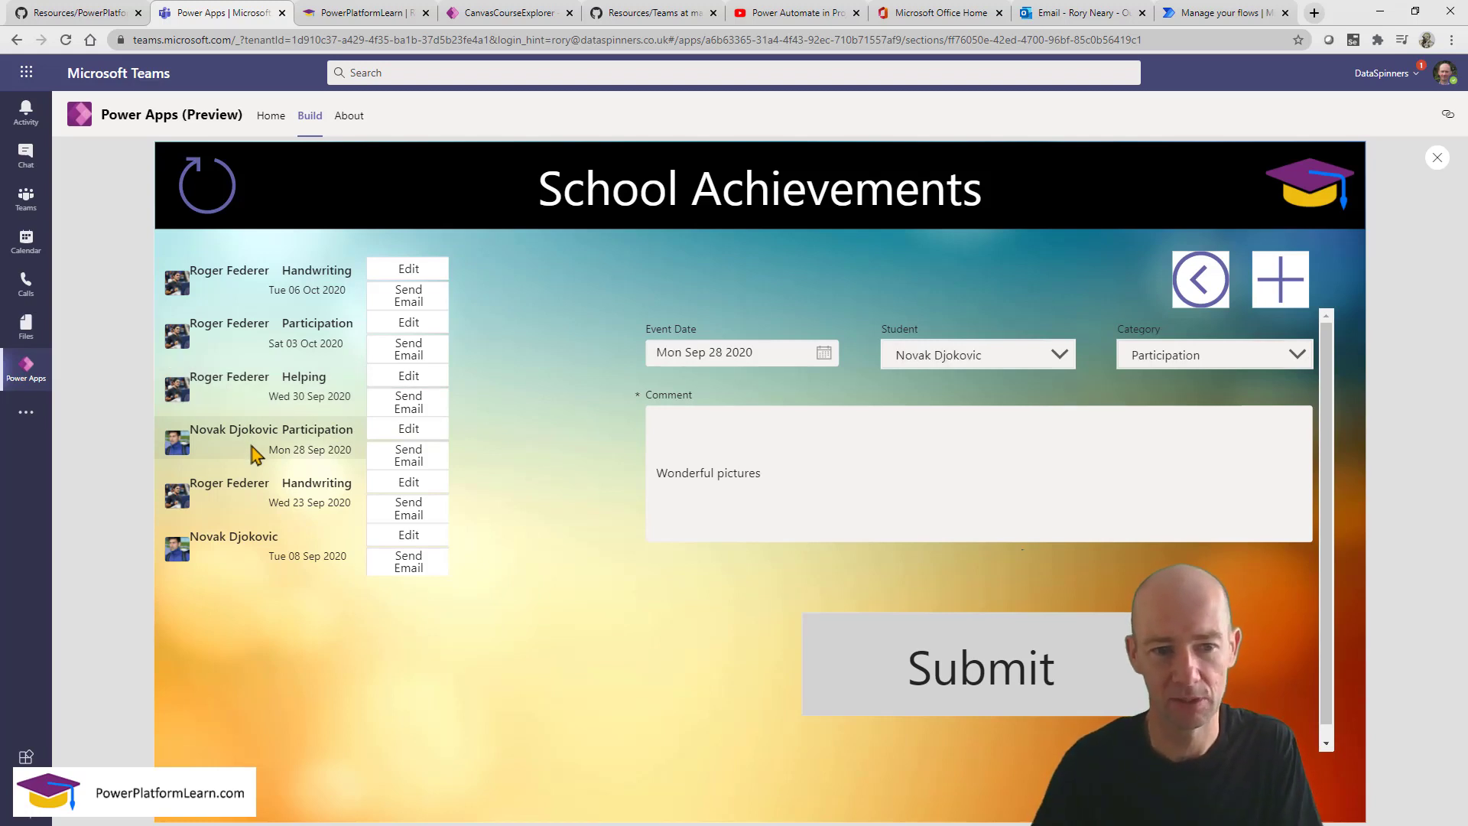
{"action": "left_click", "coordinate": [407, 461]}
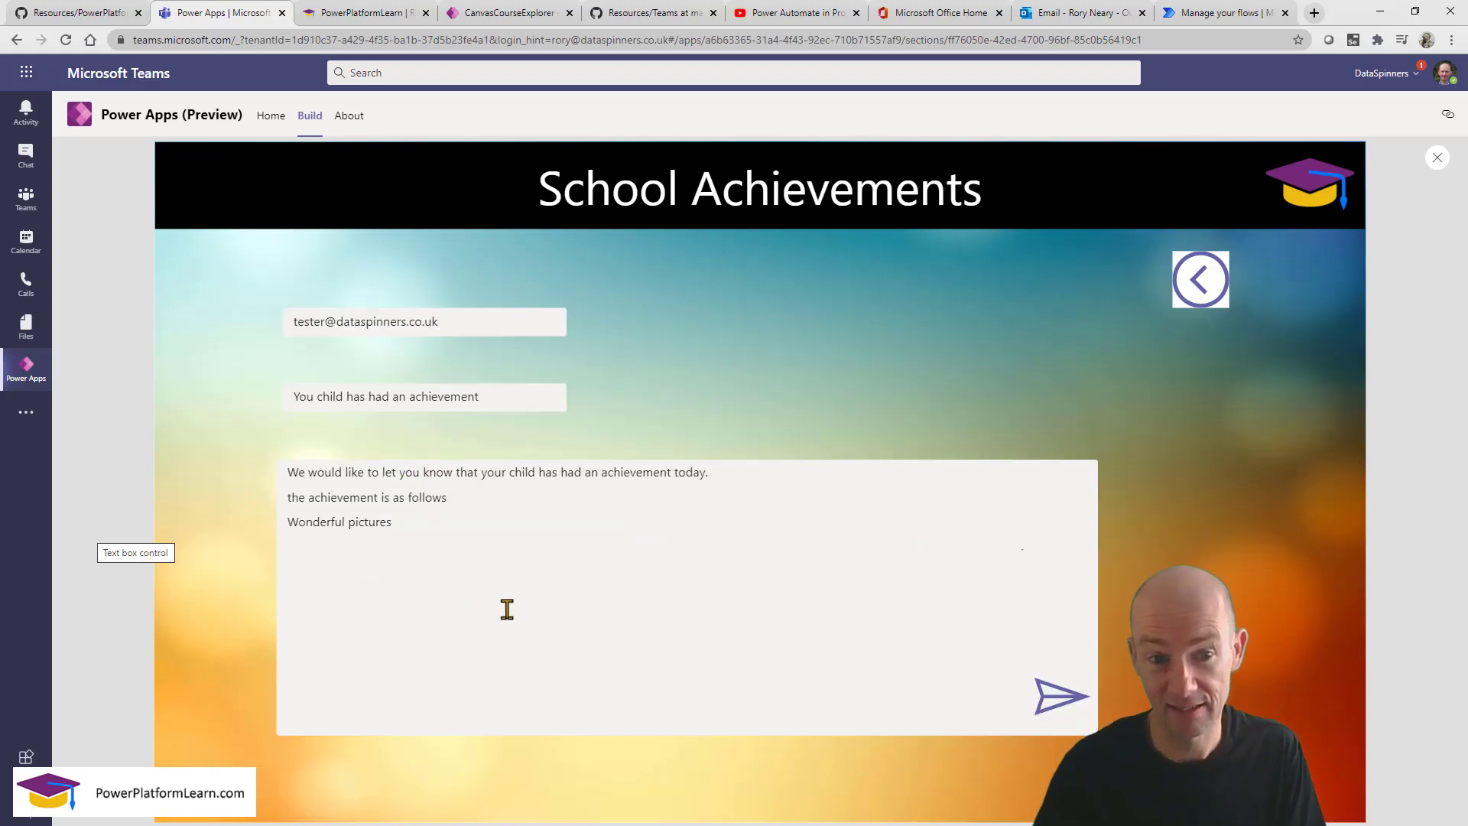
{"action": "left_click", "coordinate": [483, 528]}
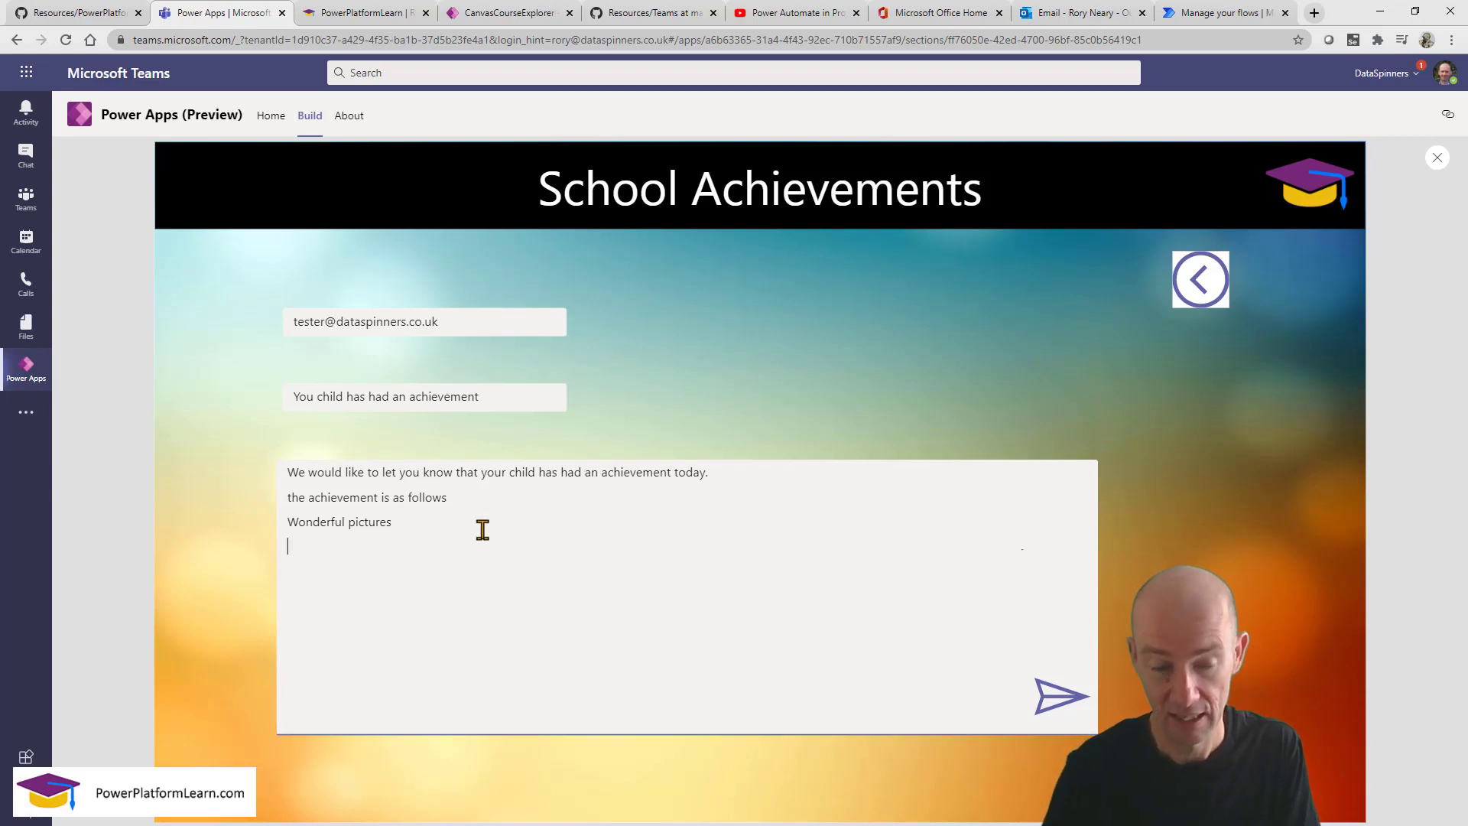
{"action": "key", "text": "Return"}
{"action": "type", "text": "Test123"}
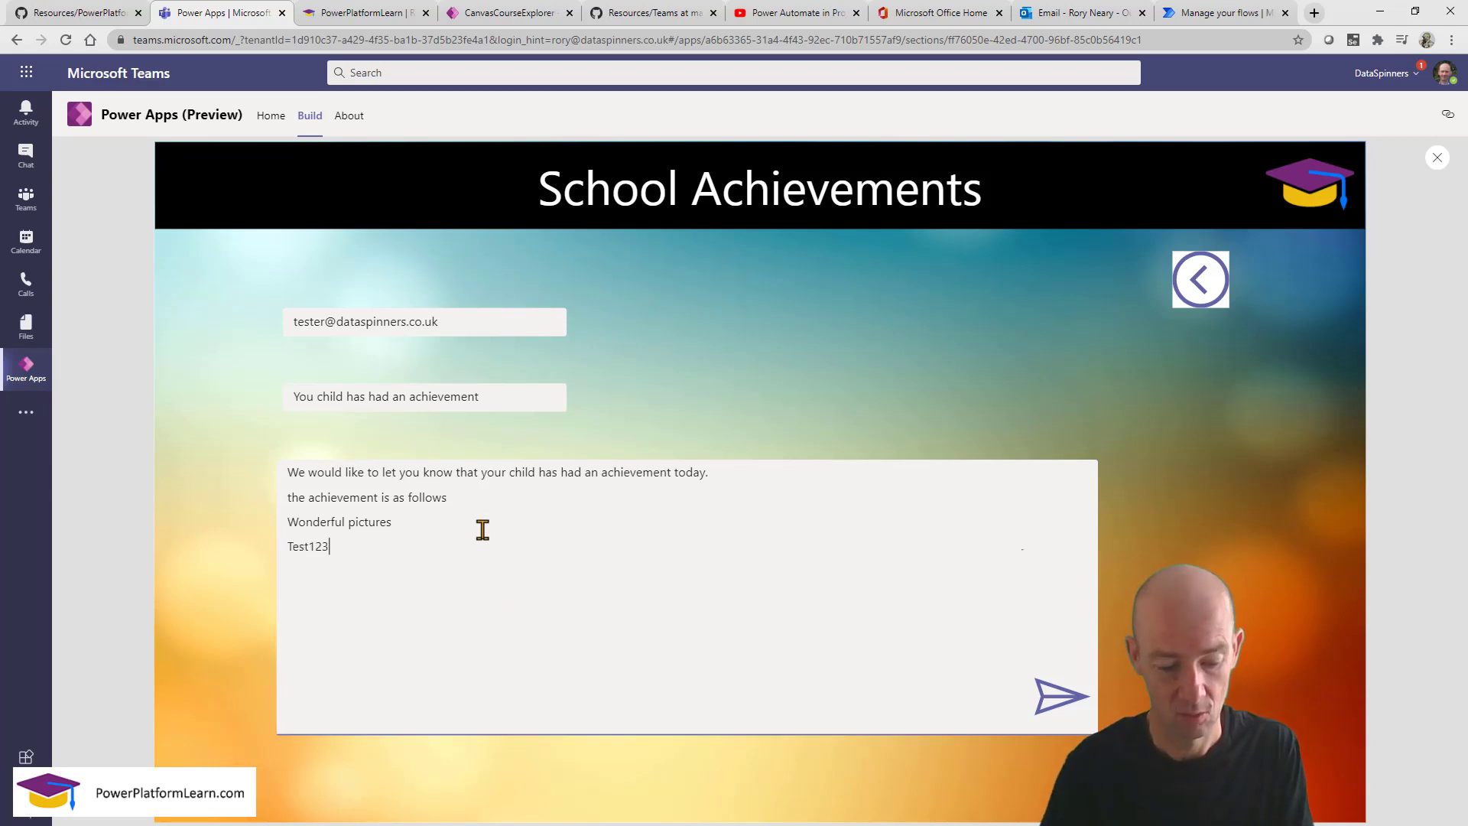
{"action": "left_click", "coordinate": [1054, 697]}
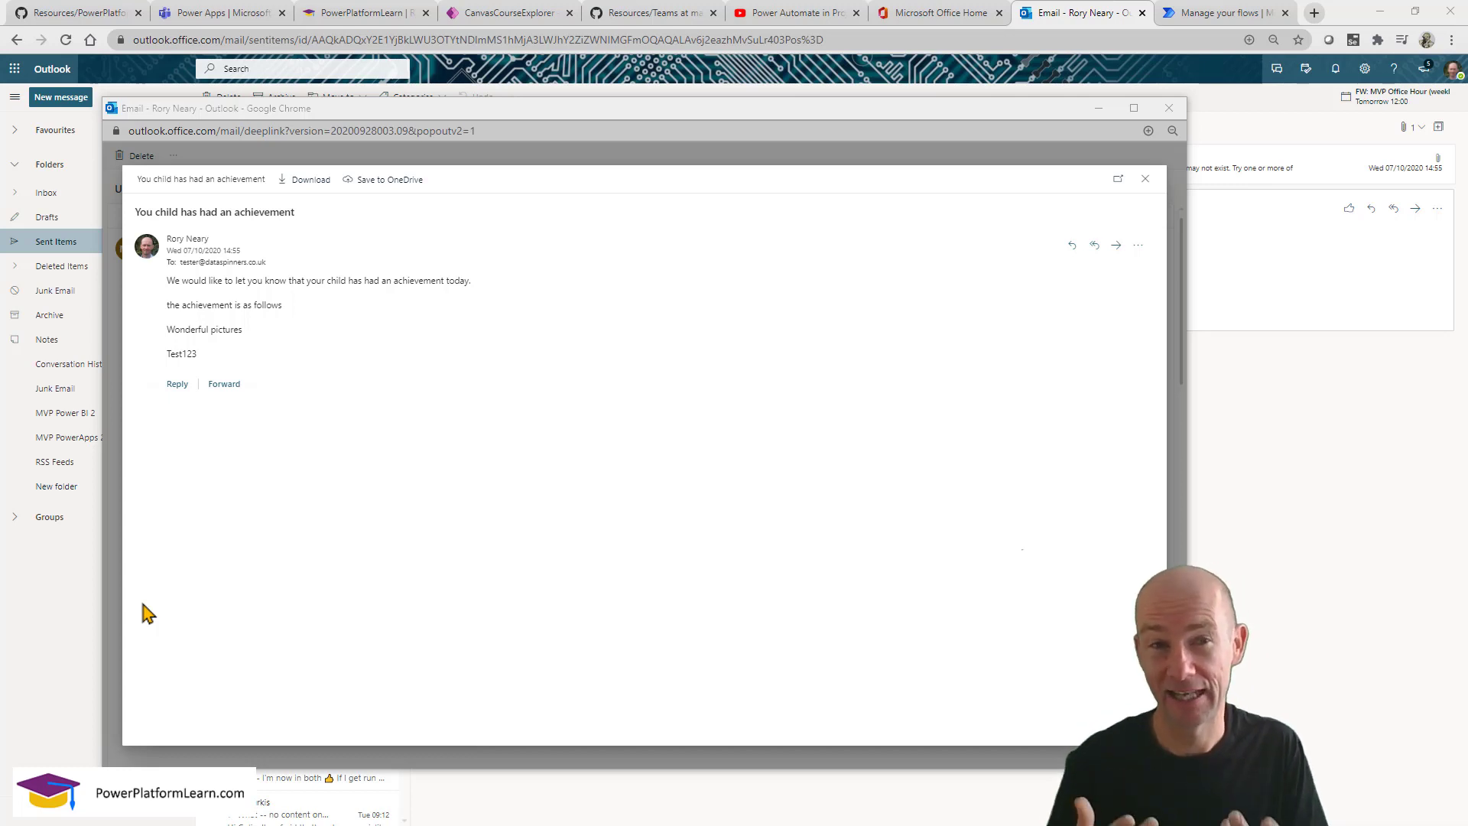
{"action": "left_click", "coordinate": [220, 13]}
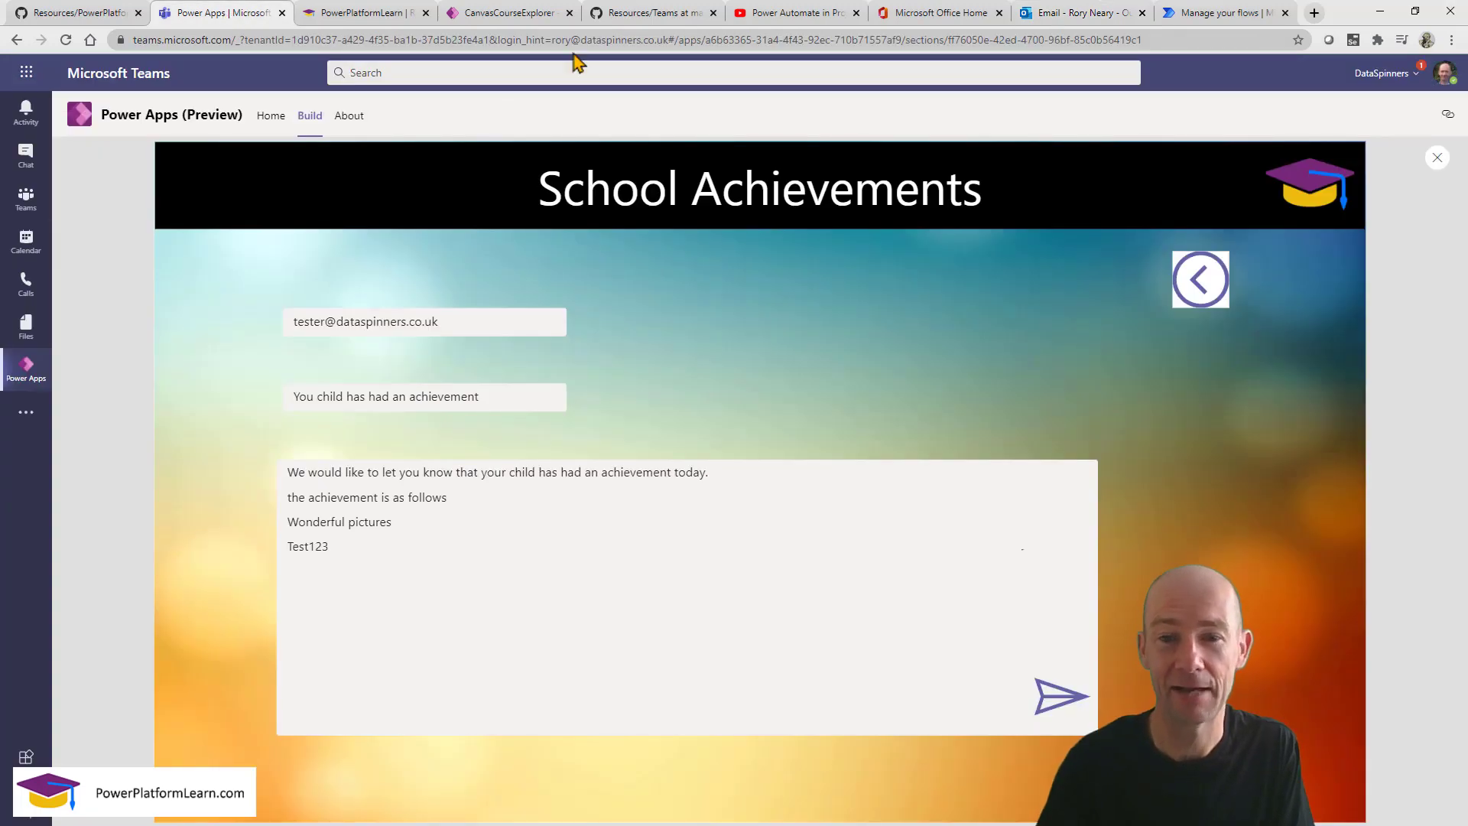
Close the preview, collapse the formula editor and save the app.
{"action": "left_click", "coordinate": [1436, 157]}
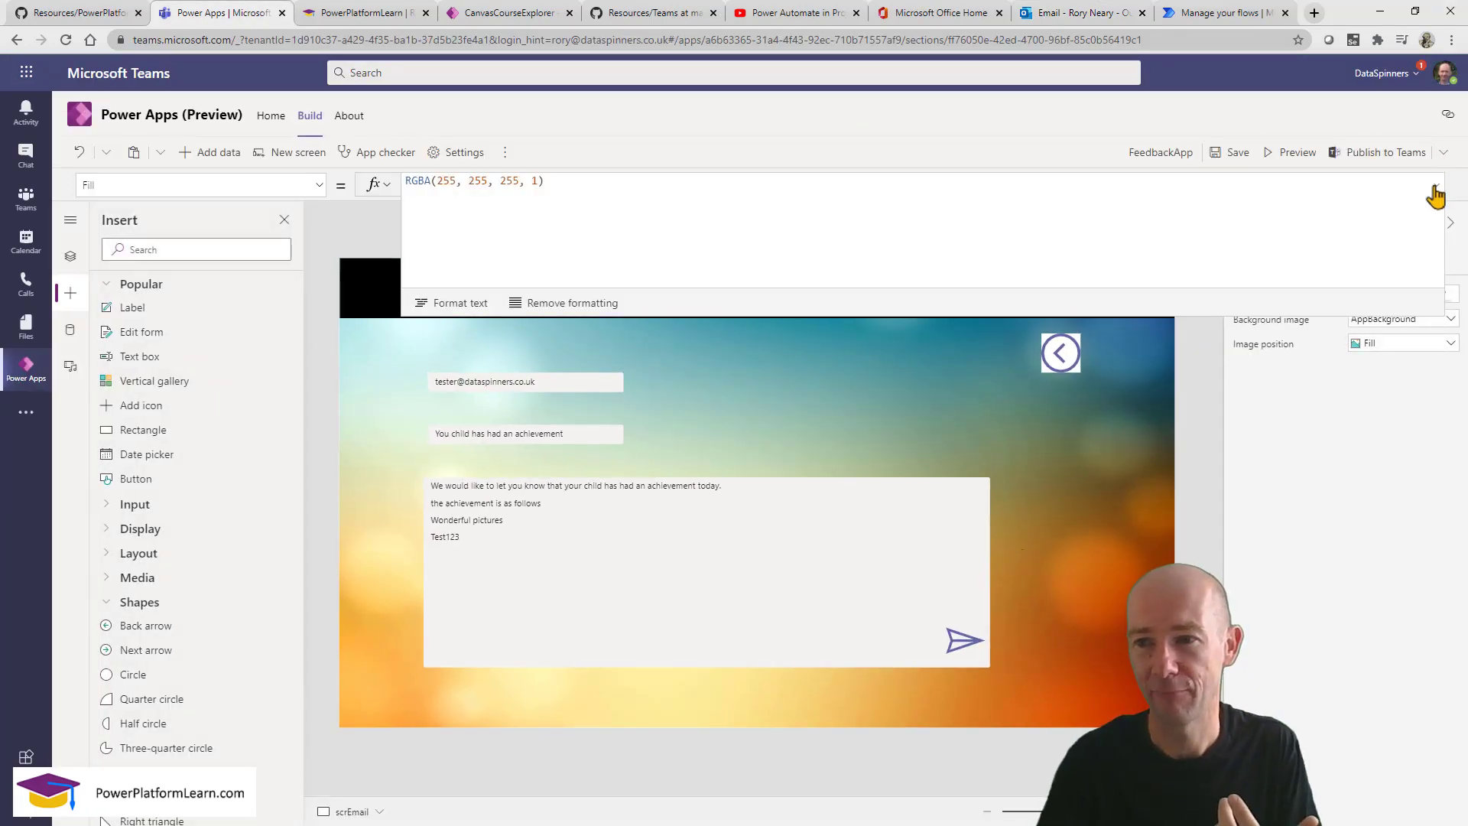
{"action": "left_click", "coordinate": [1434, 191]}
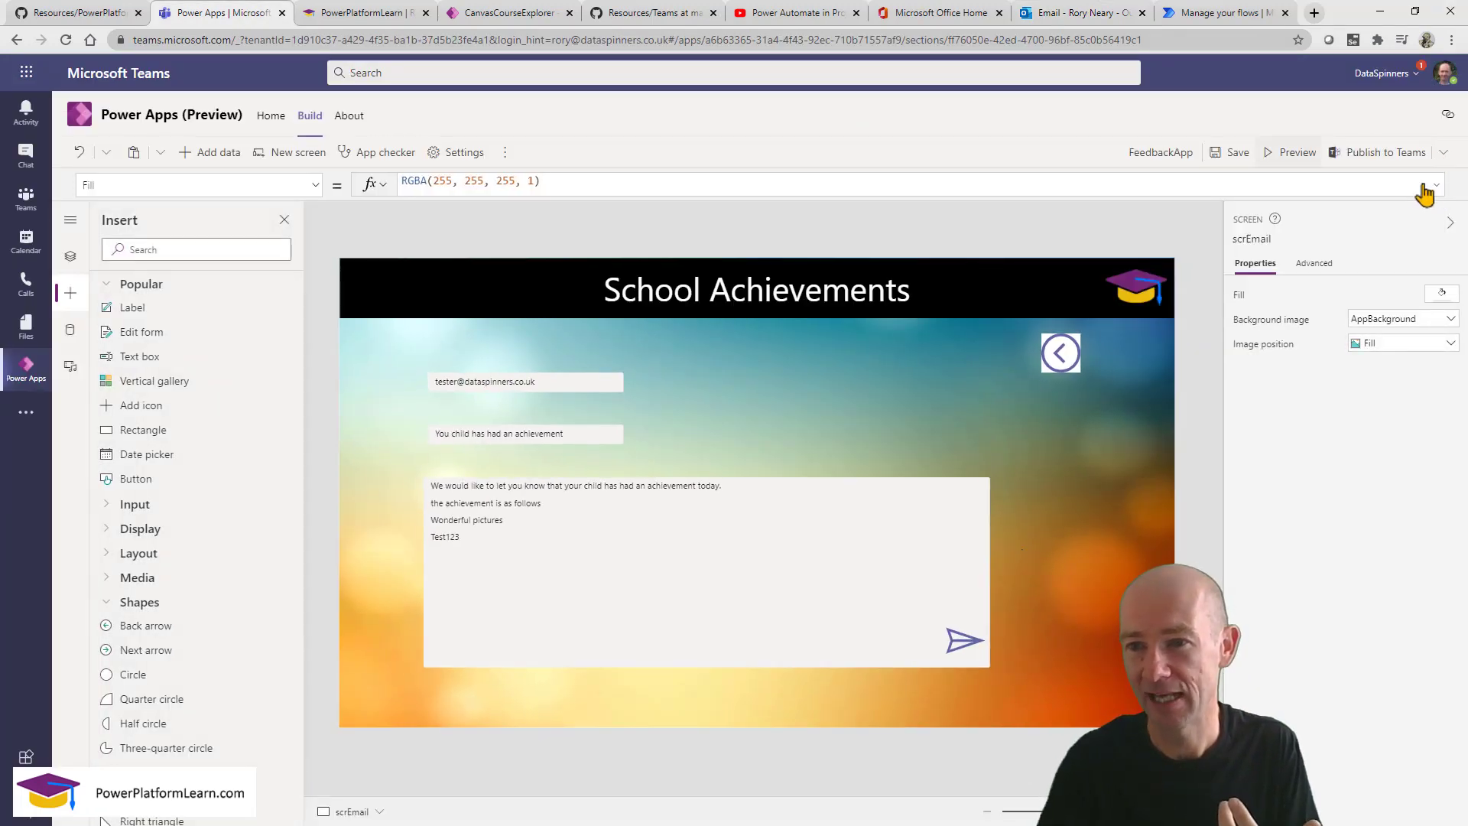
{"action": "left_click", "coordinate": [1234, 152]}
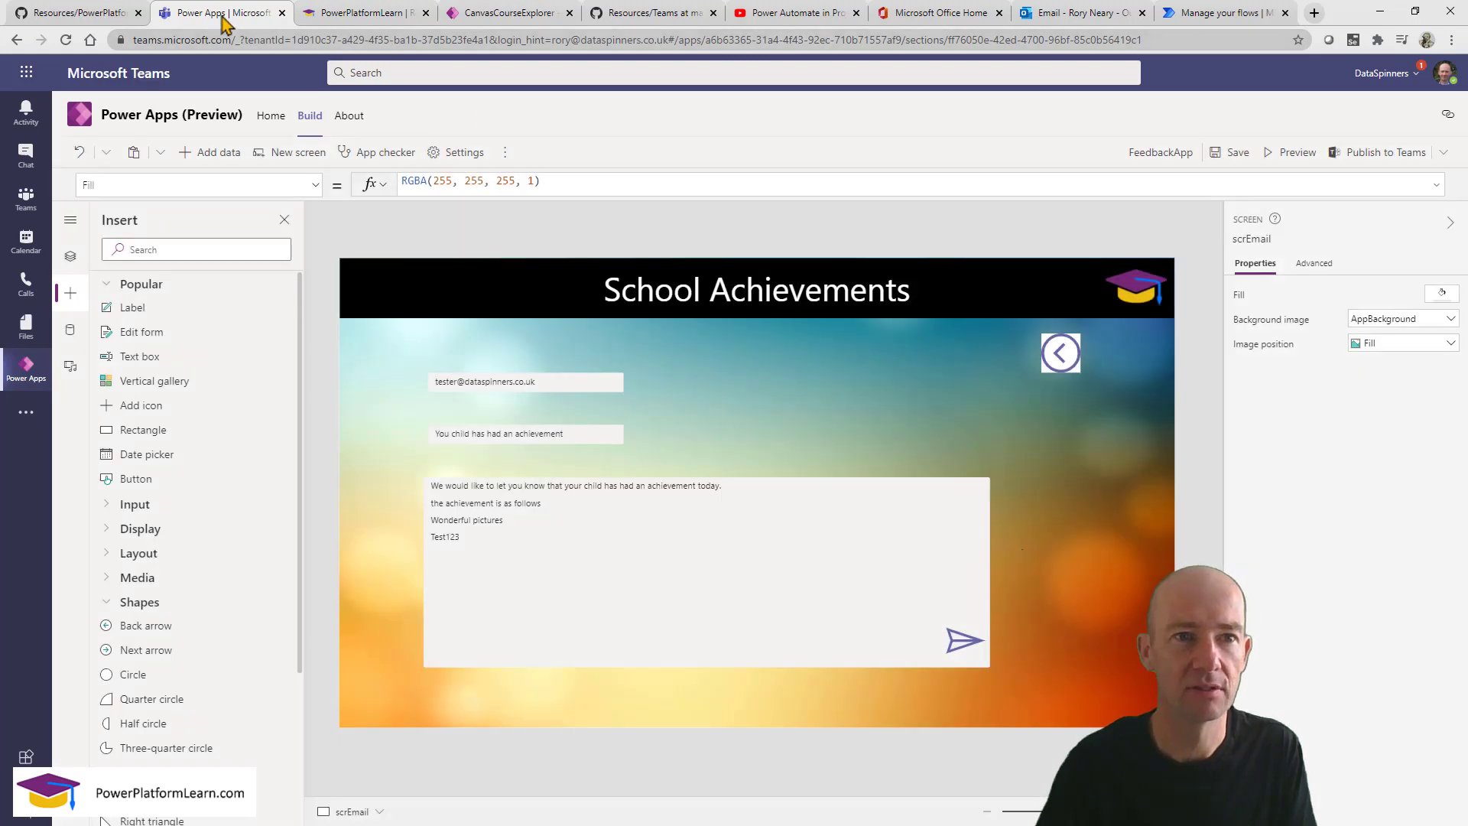
Duplicate the browser tab and show the Learn team's PowerPlatformLearn channel in it.
{"action": "right_click", "coordinate": [223, 16]}
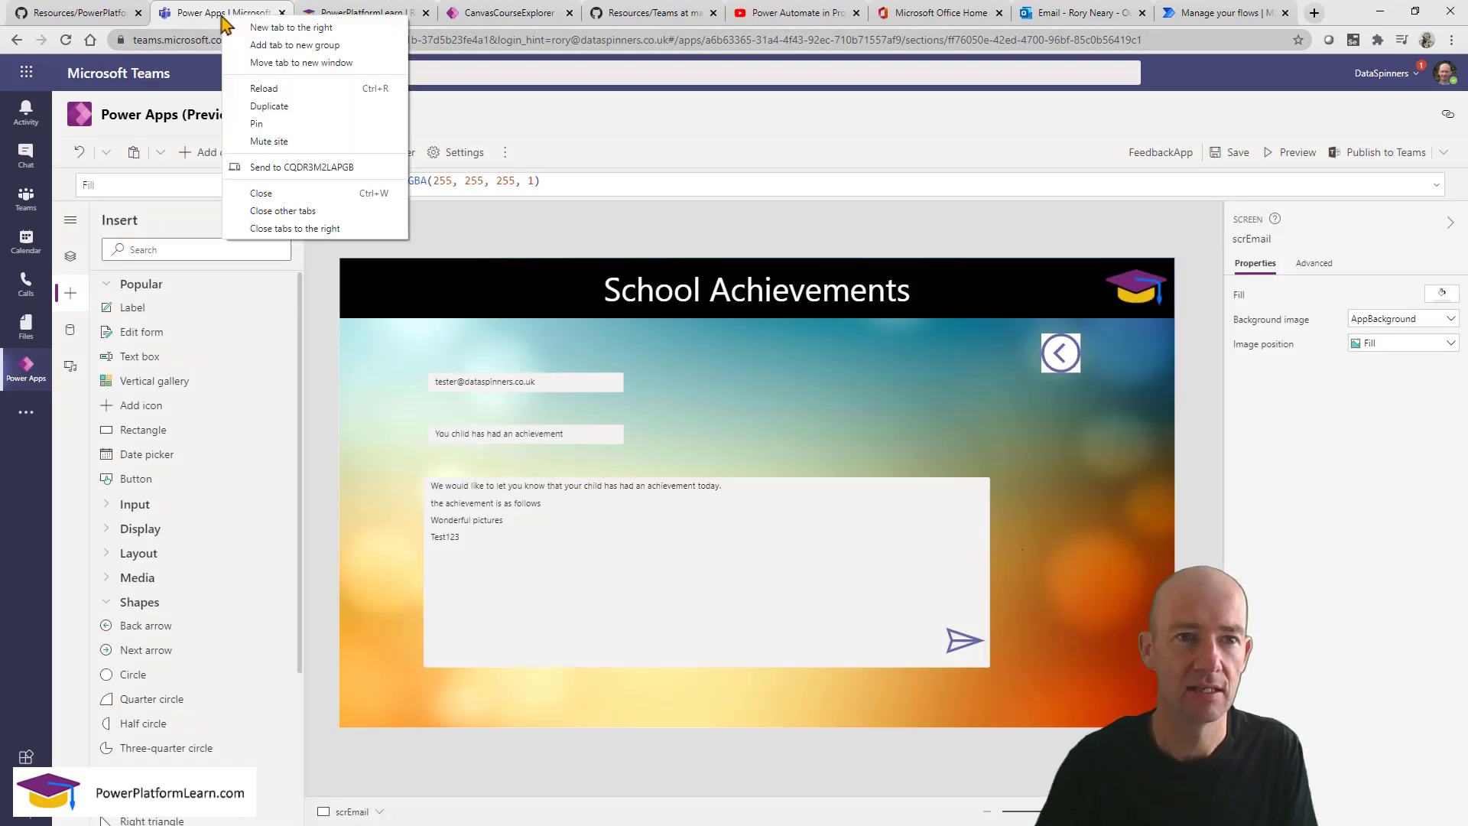
{"action": "left_click", "coordinate": [213, 13]}
{"action": "right_click", "coordinate": [217, 14]}
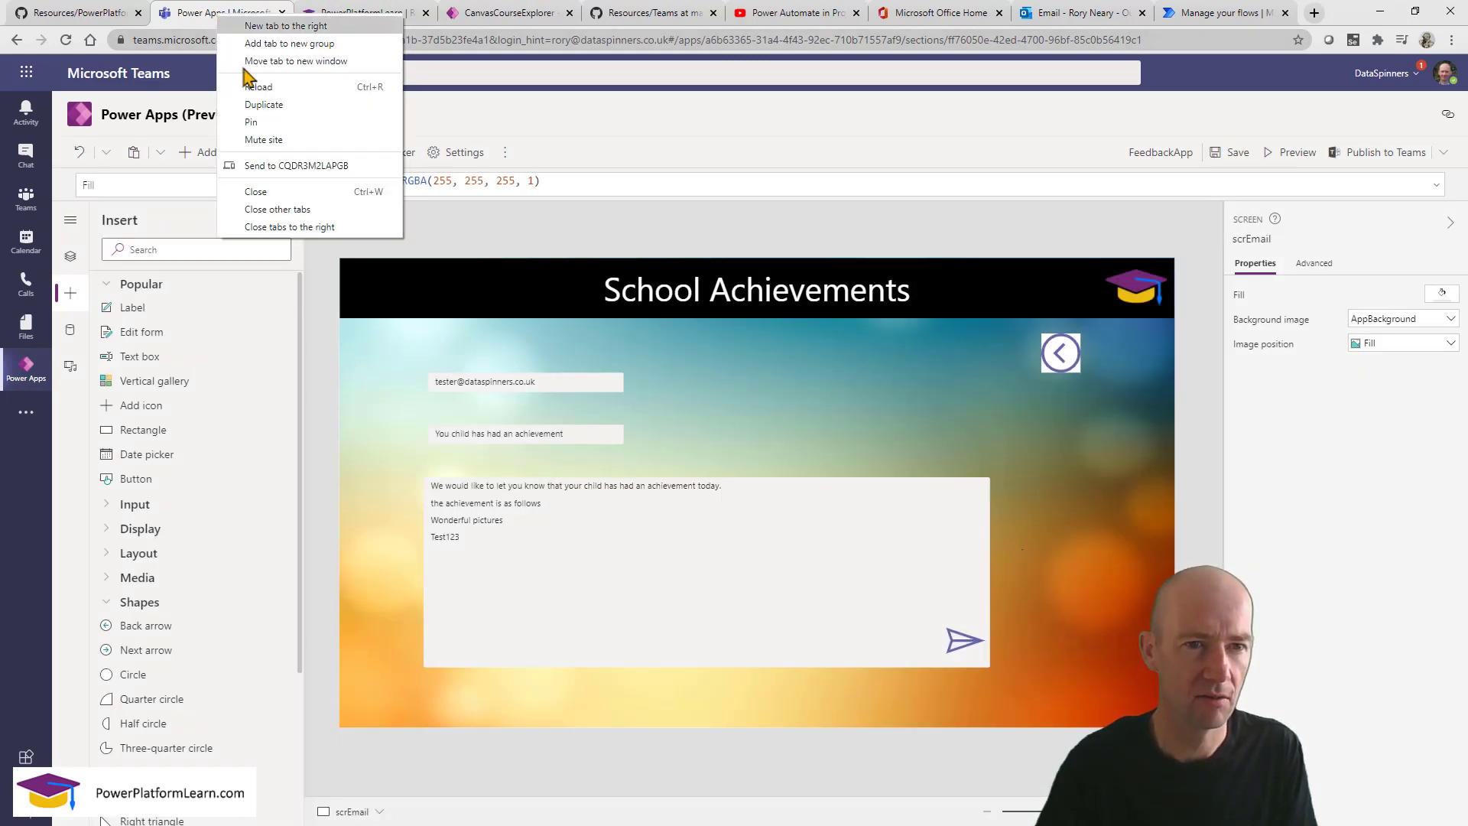
{"action": "left_click", "coordinate": [263, 105]}
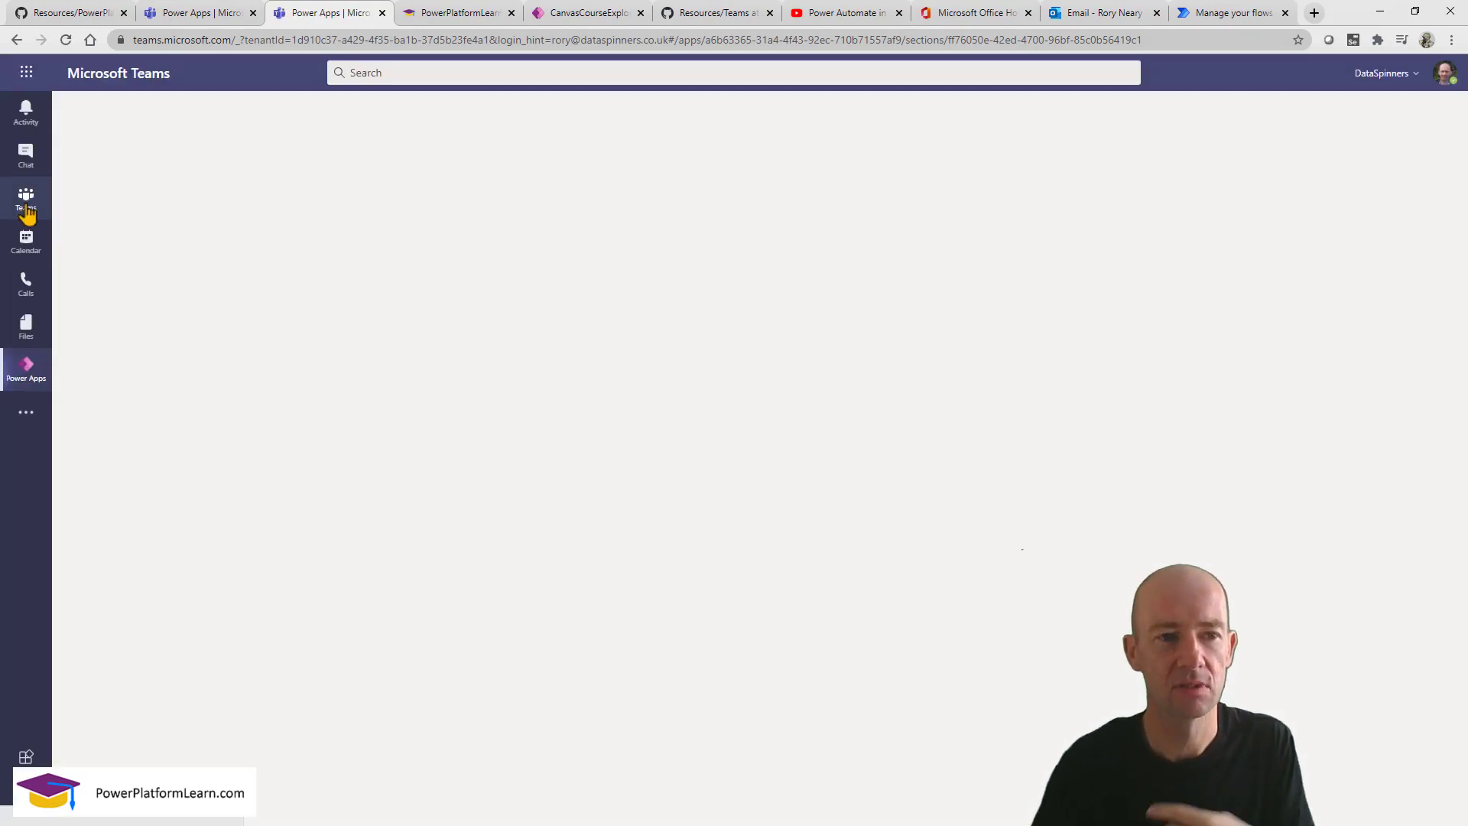
{"action": "left_click", "coordinate": [27, 210]}
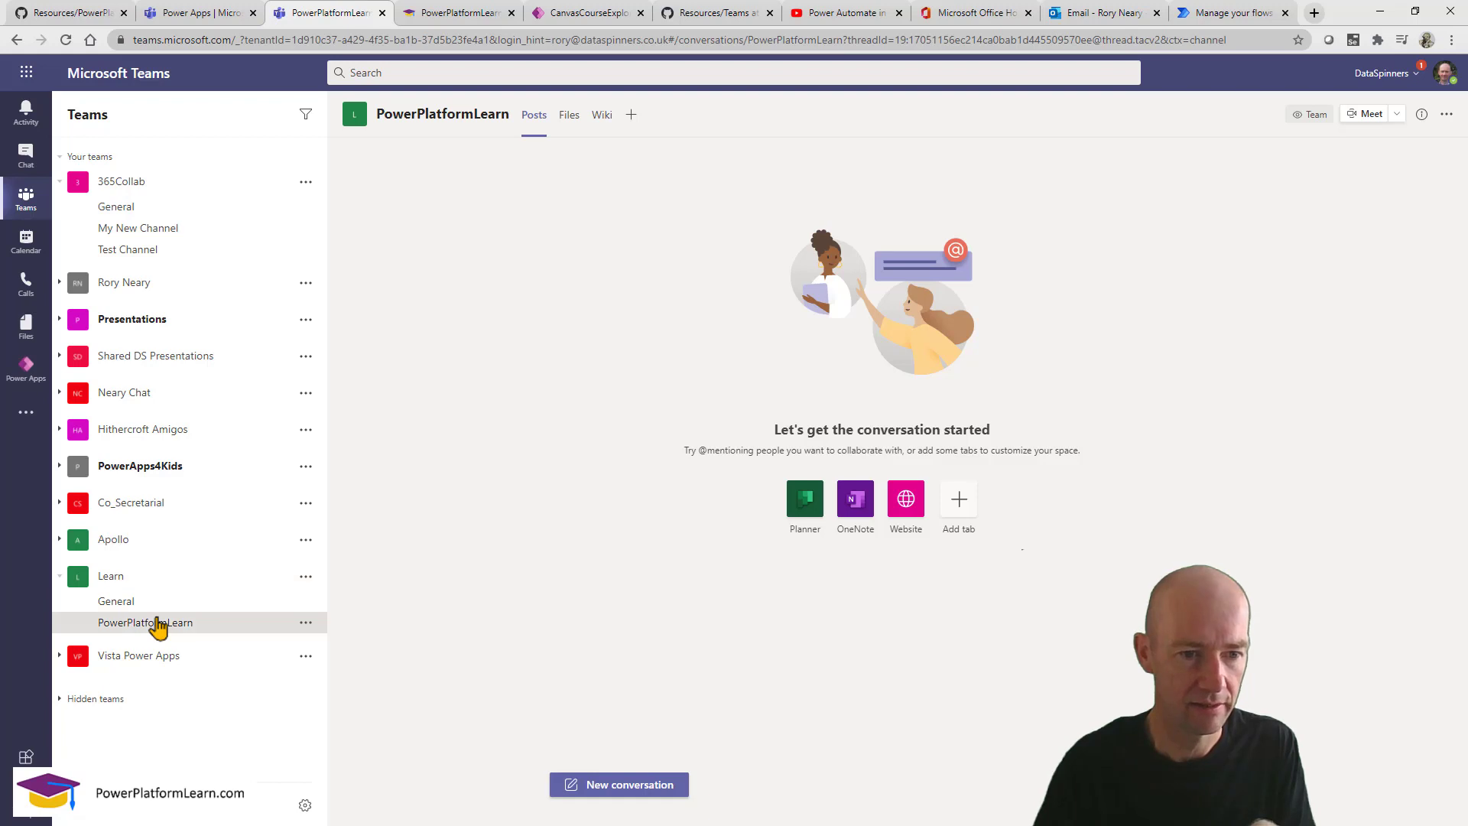
{"action": "left_click", "coordinate": [205, 21]}
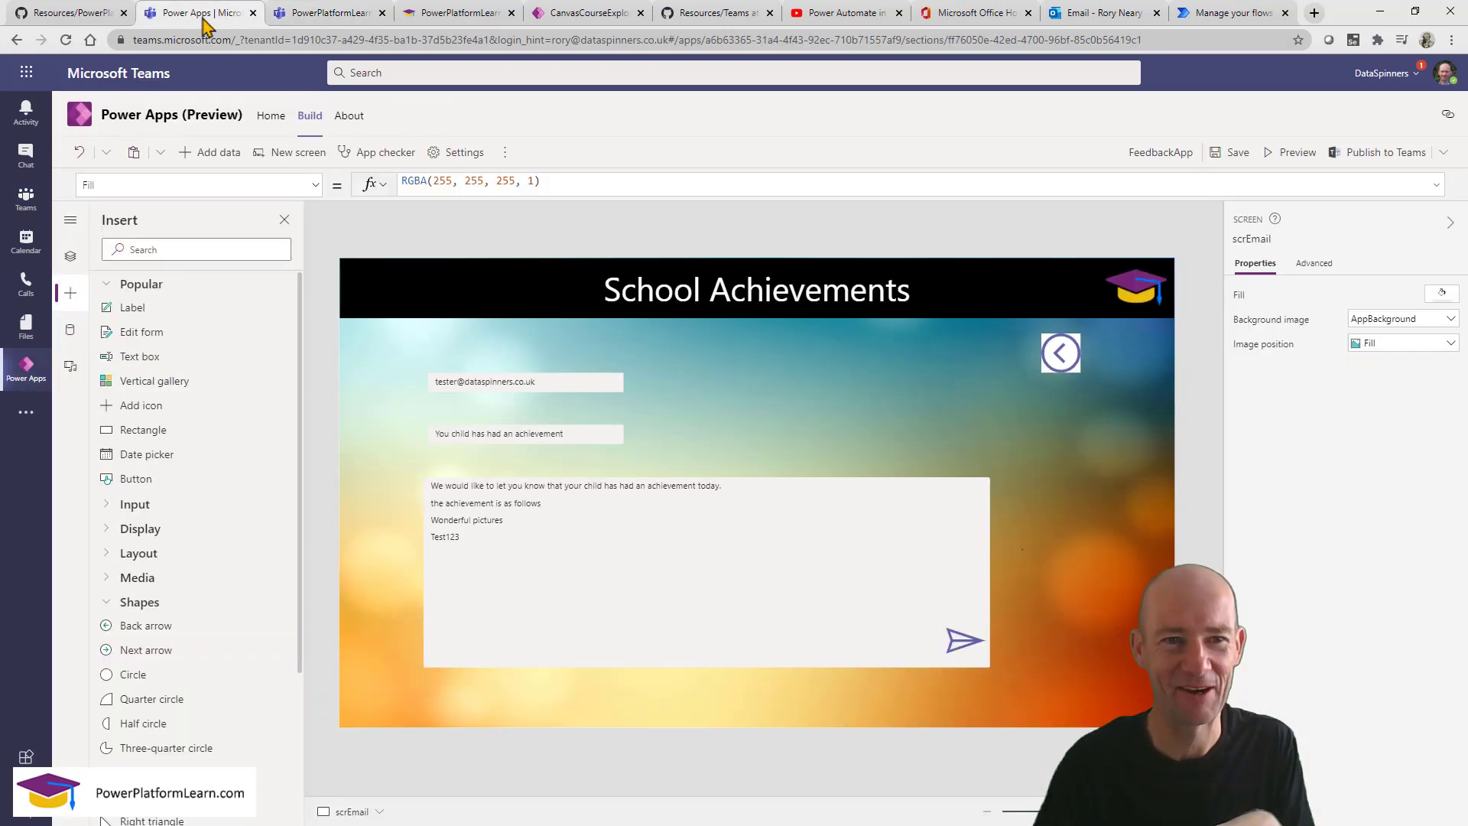
Publish the app to Teams, adding it as a tab in the PowerPlatformLearn channel.
{"action": "left_click", "coordinate": [1383, 152]}
{"action": "left_click", "coordinate": [879, 560]}
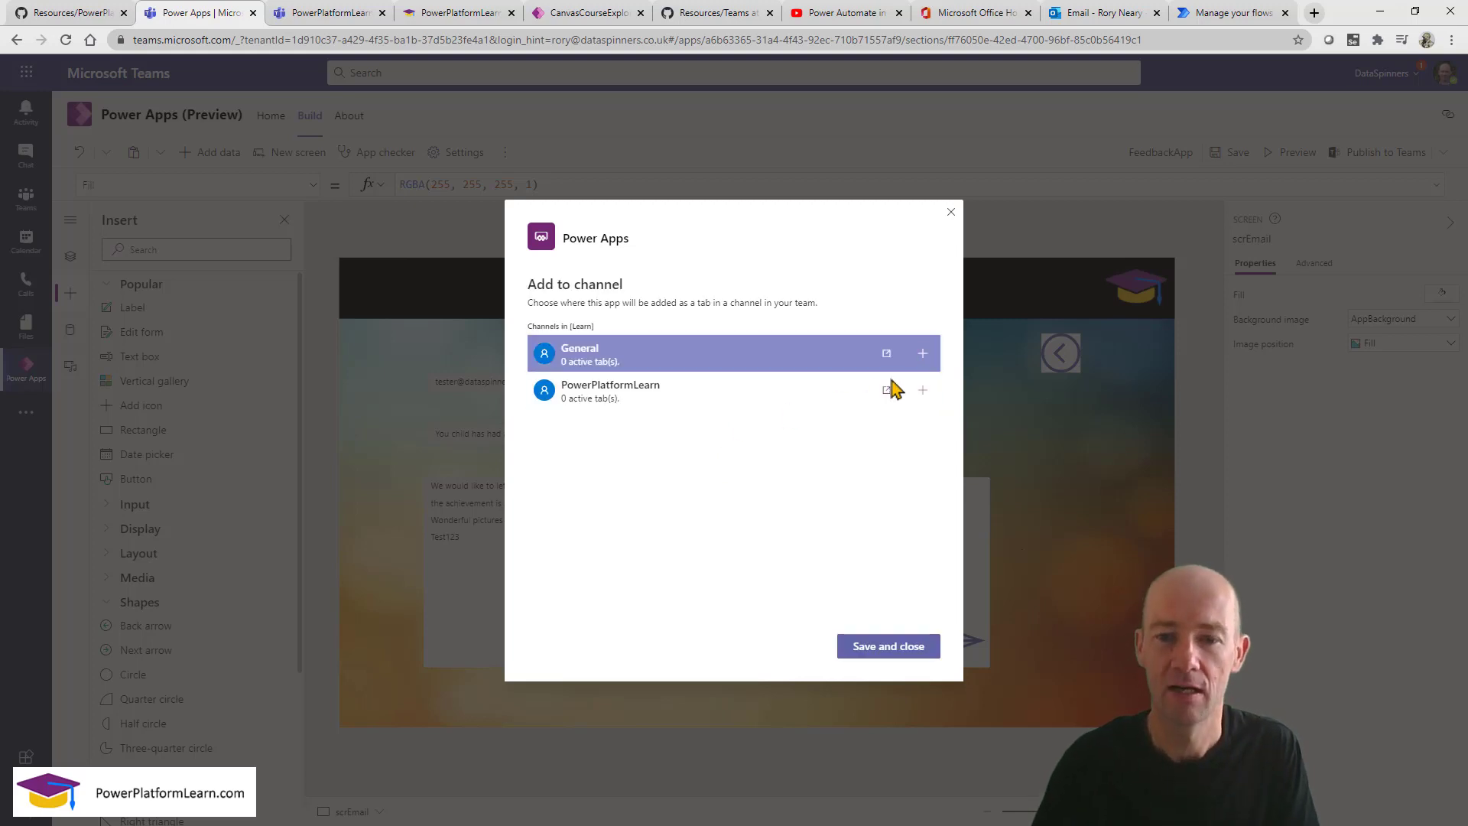
{"action": "left_click", "coordinate": [894, 383]}
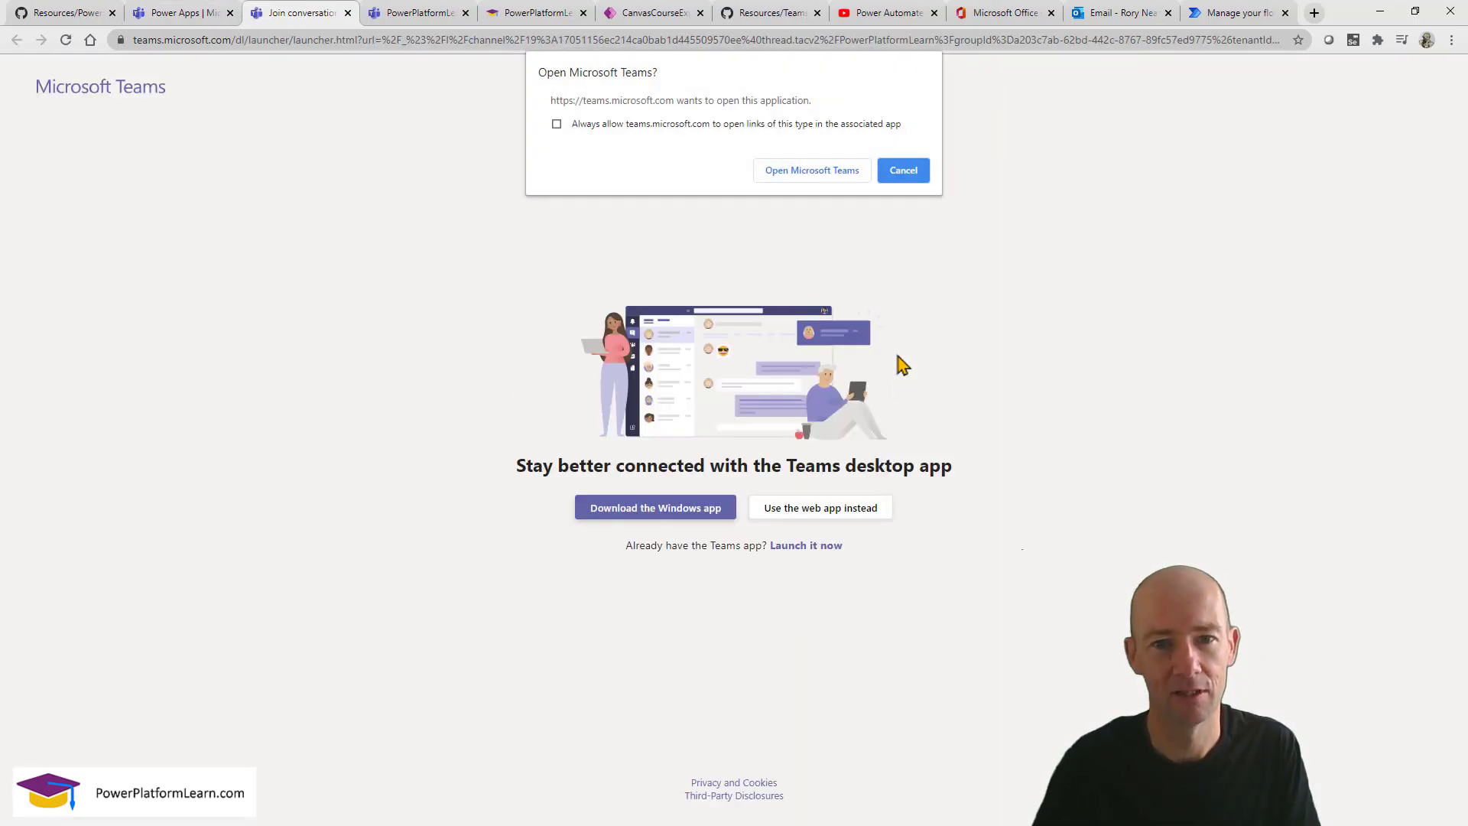
{"action": "left_click", "coordinate": [904, 171]}
{"action": "left_click", "coordinate": [161, 16]}
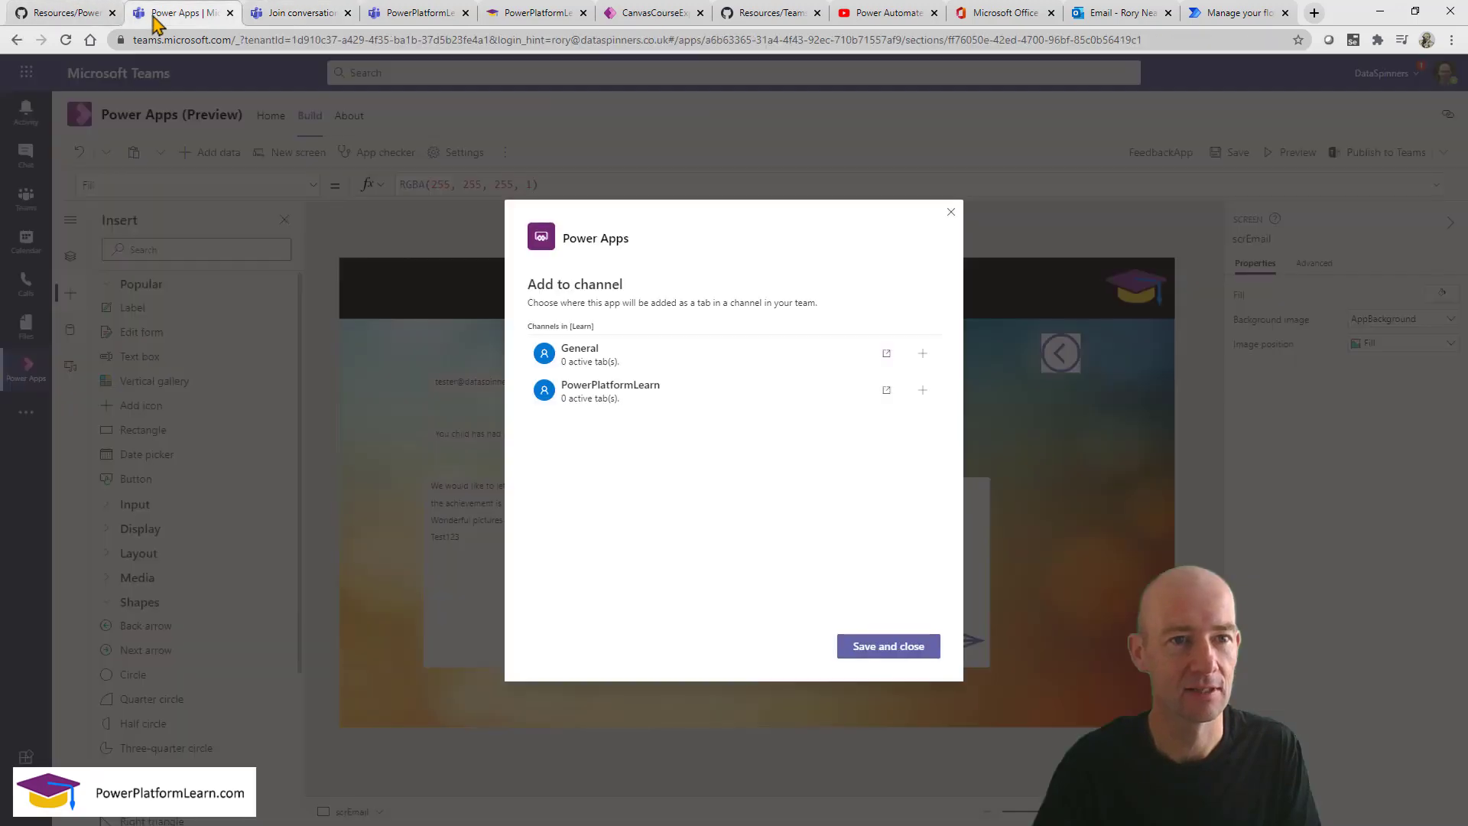
{"action": "left_click", "coordinate": [787, 390]}
{"action": "left_click", "coordinate": [923, 391]}
{"action": "left_click", "coordinate": [890, 650]}
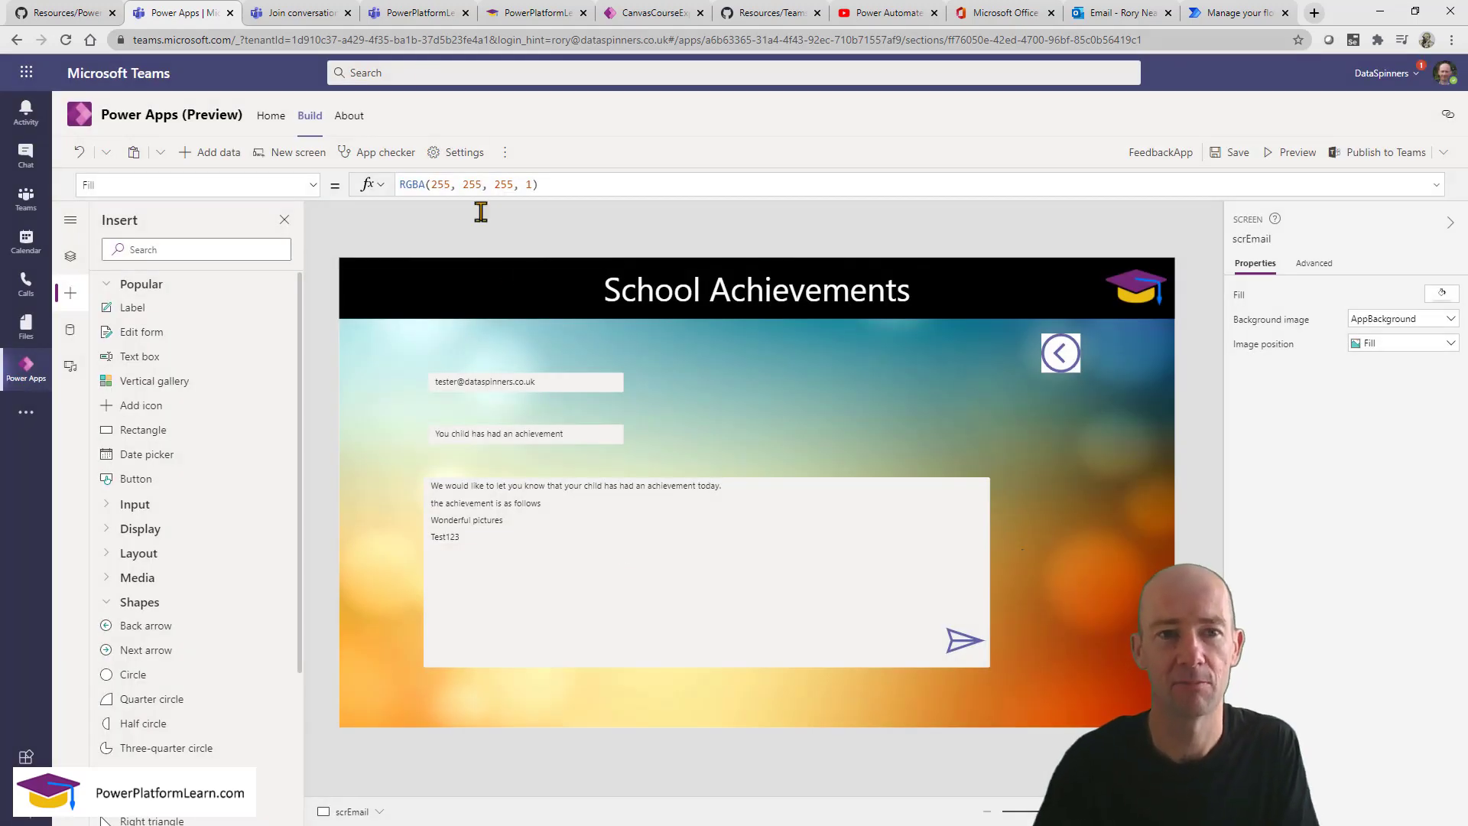
{"action": "left_click", "coordinate": [398, 17]}
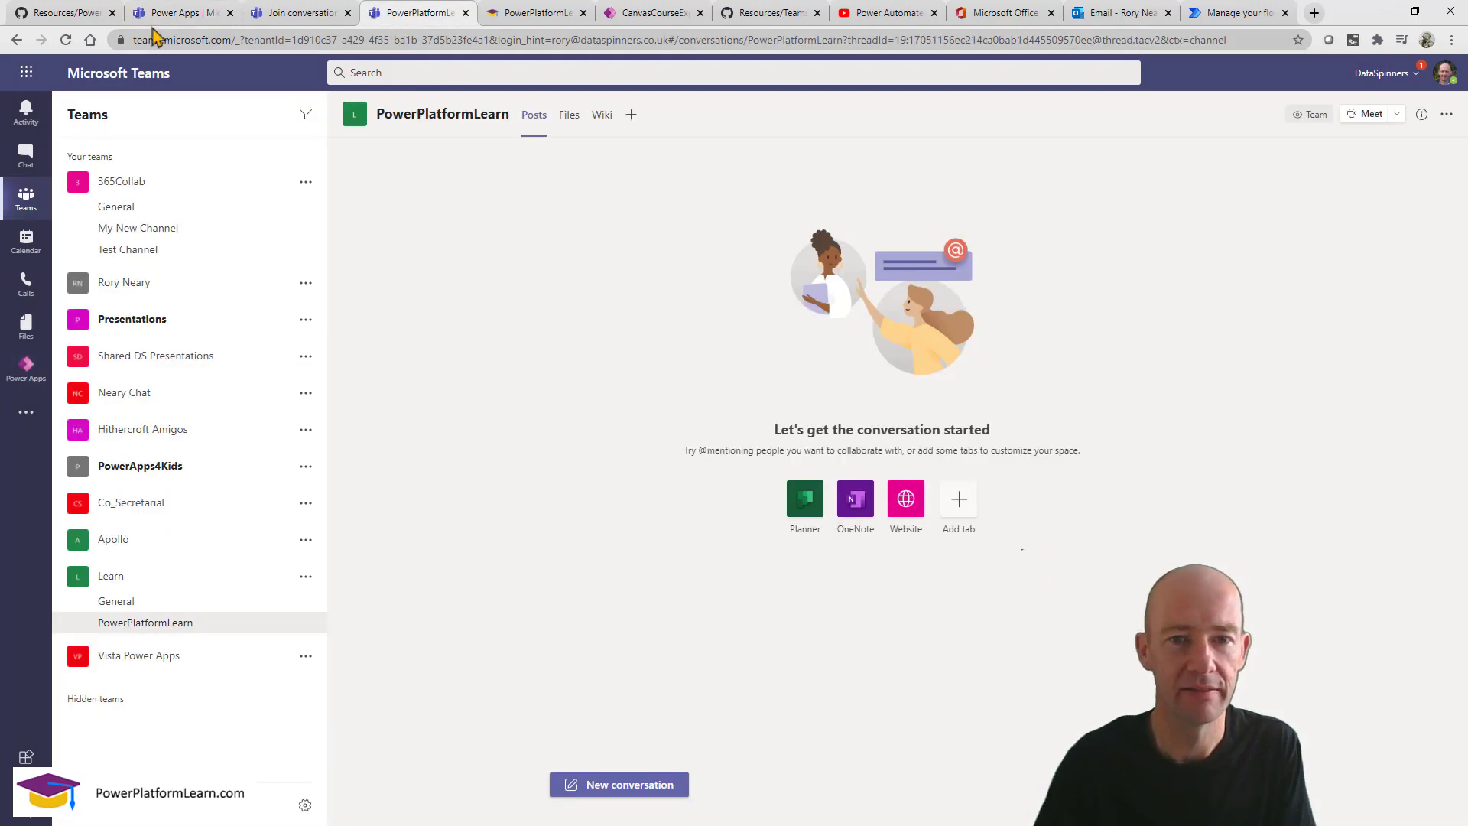
Reload the channel, open the FeedbackApp tab and allow its Outlook and Users permissions.
{"action": "left_click", "coordinate": [66, 39]}
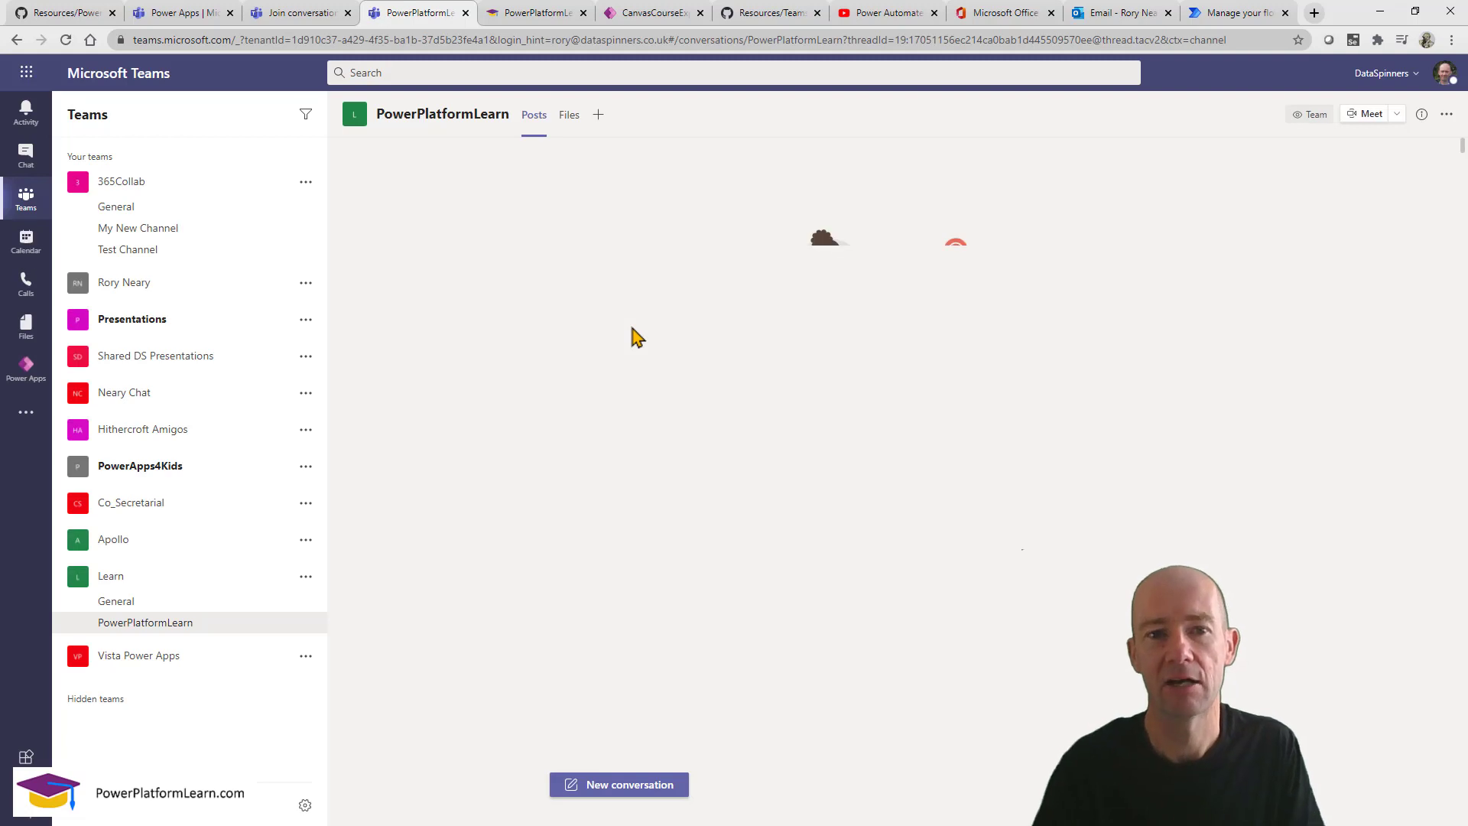
{"action": "left_click", "coordinate": [650, 115]}
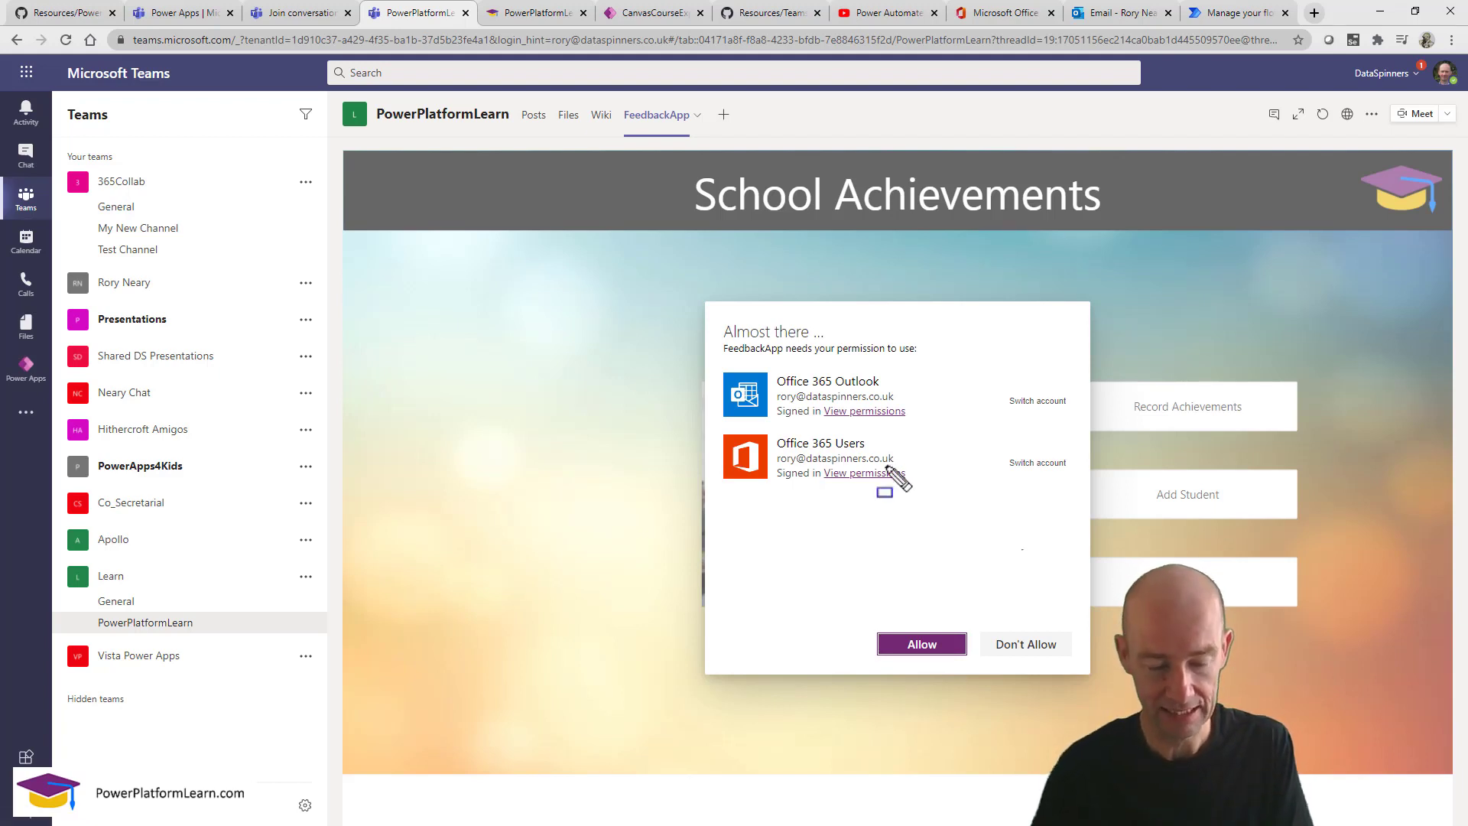
{"action": "mouse_move", "coordinate": [714, 325]}
{"action": "left_mouse_down"}
{"action": "mouse_move", "coordinate": [859, 452]}
{"action": "mouse_move", "coordinate": [1091, 534]}
{"action": "mouse_move", "coordinate": [1082, 524]}
{"action": "left_mouse_up"}
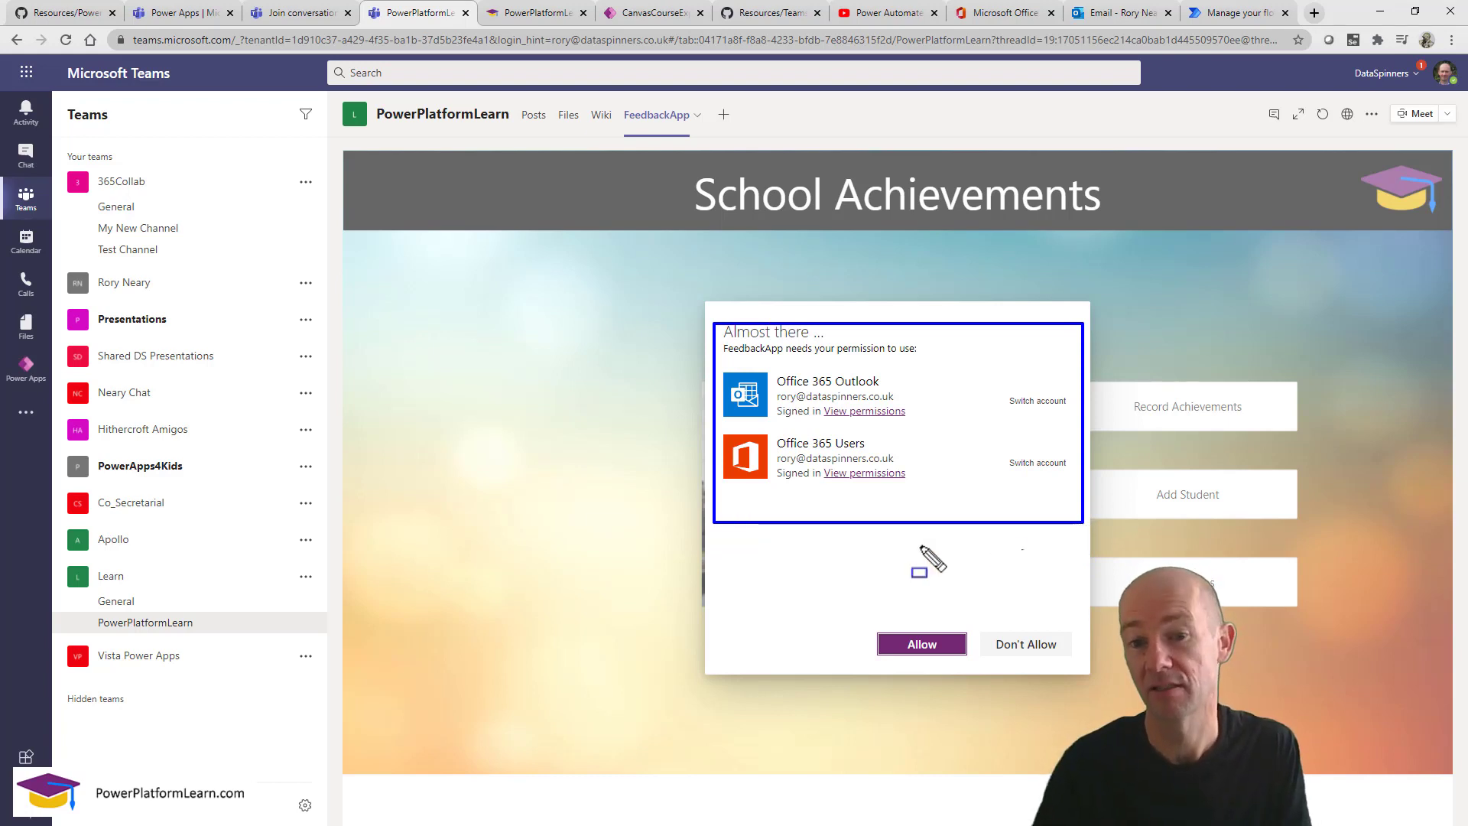
{"action": "key", "text": "Escape"}
{"action": "left_click", "coordinate": [922, 644]}
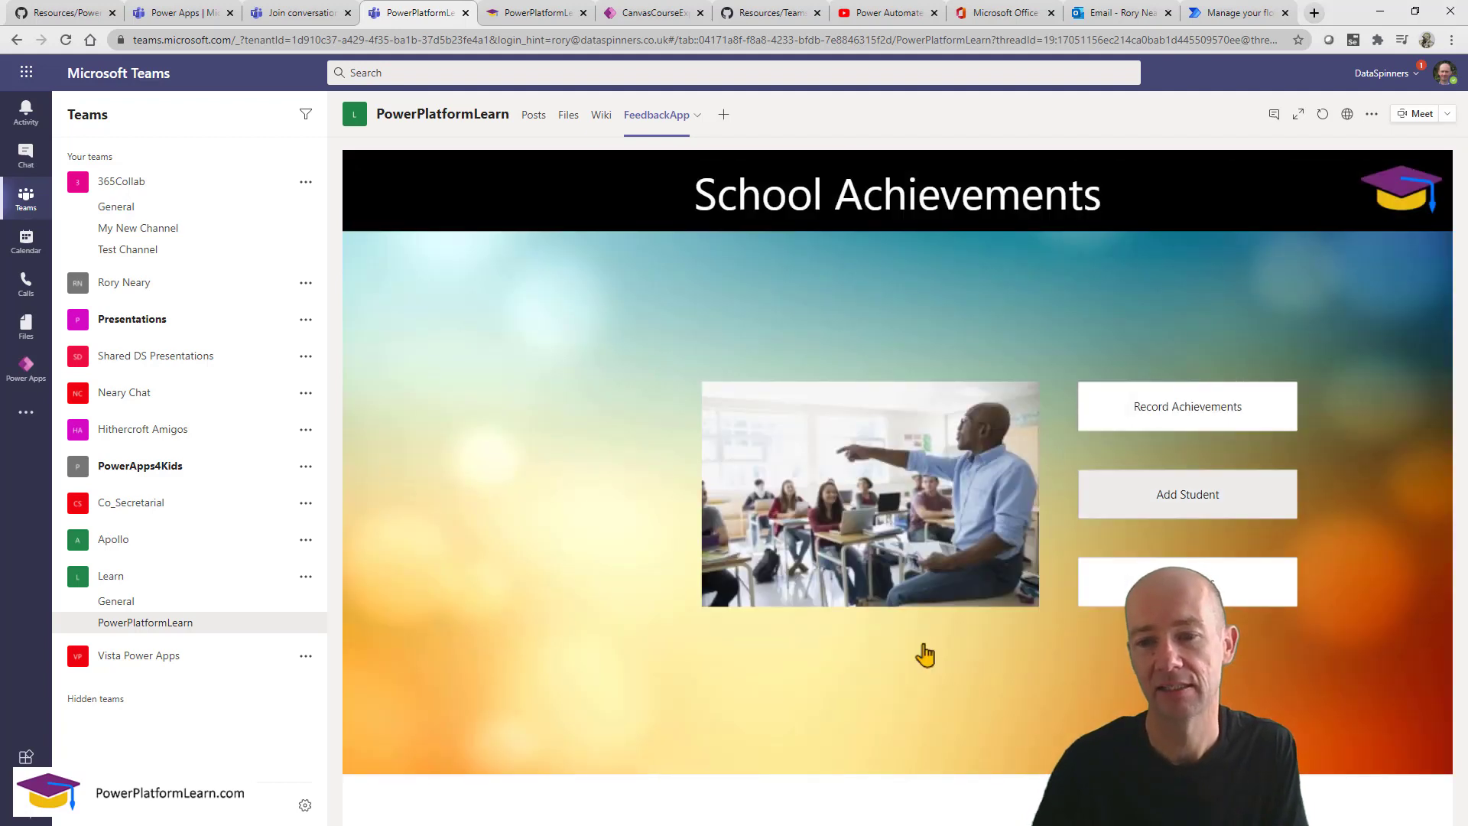
Test Record Achievements and emailing the Wed 23 Sep Handwriting achievement inside Teams.
{"action": "left_click", "coordinate": [1172, 413]}
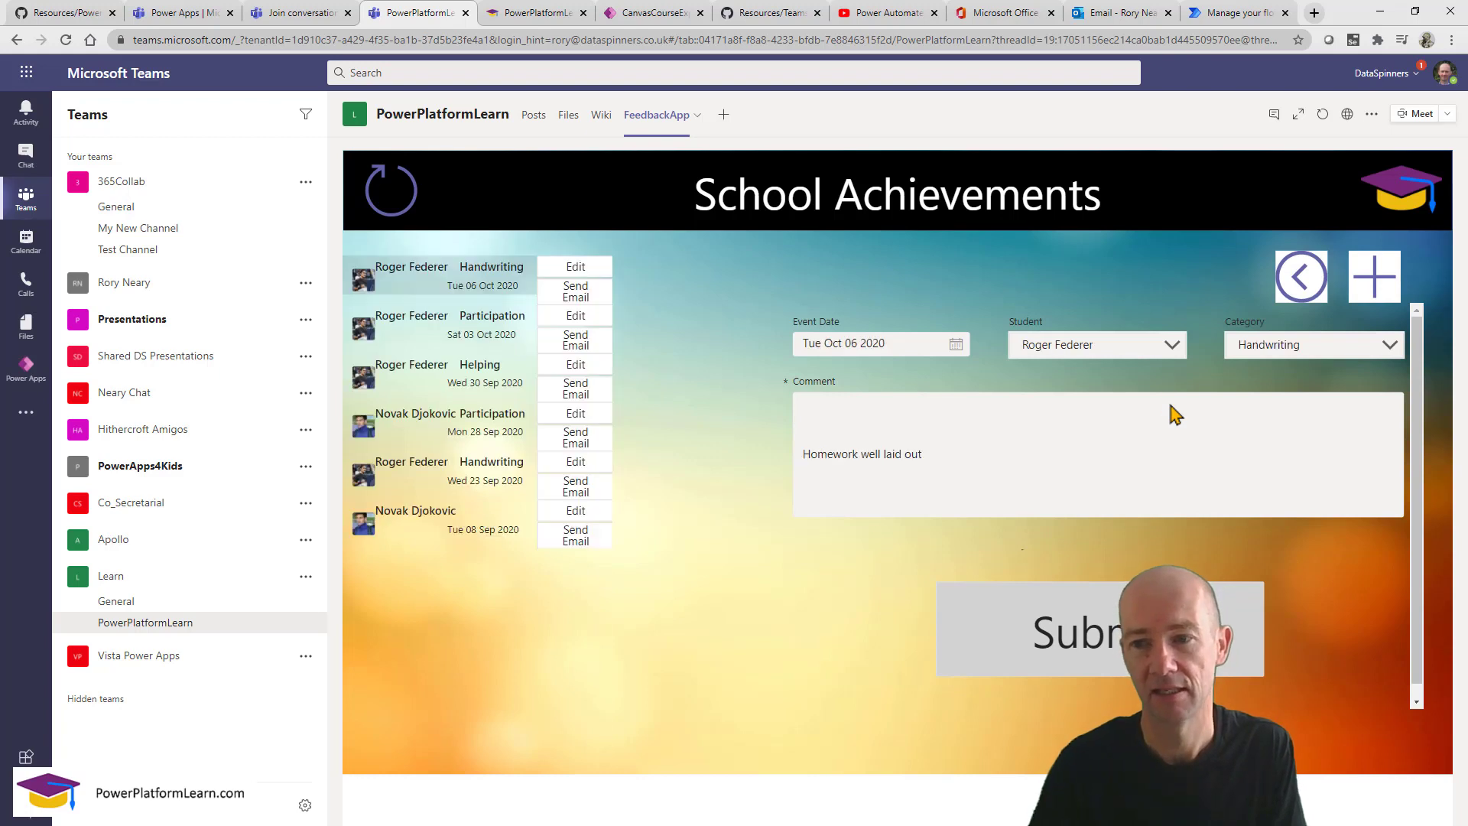
{"action": "left_click", "coordinate": [564, 499]}
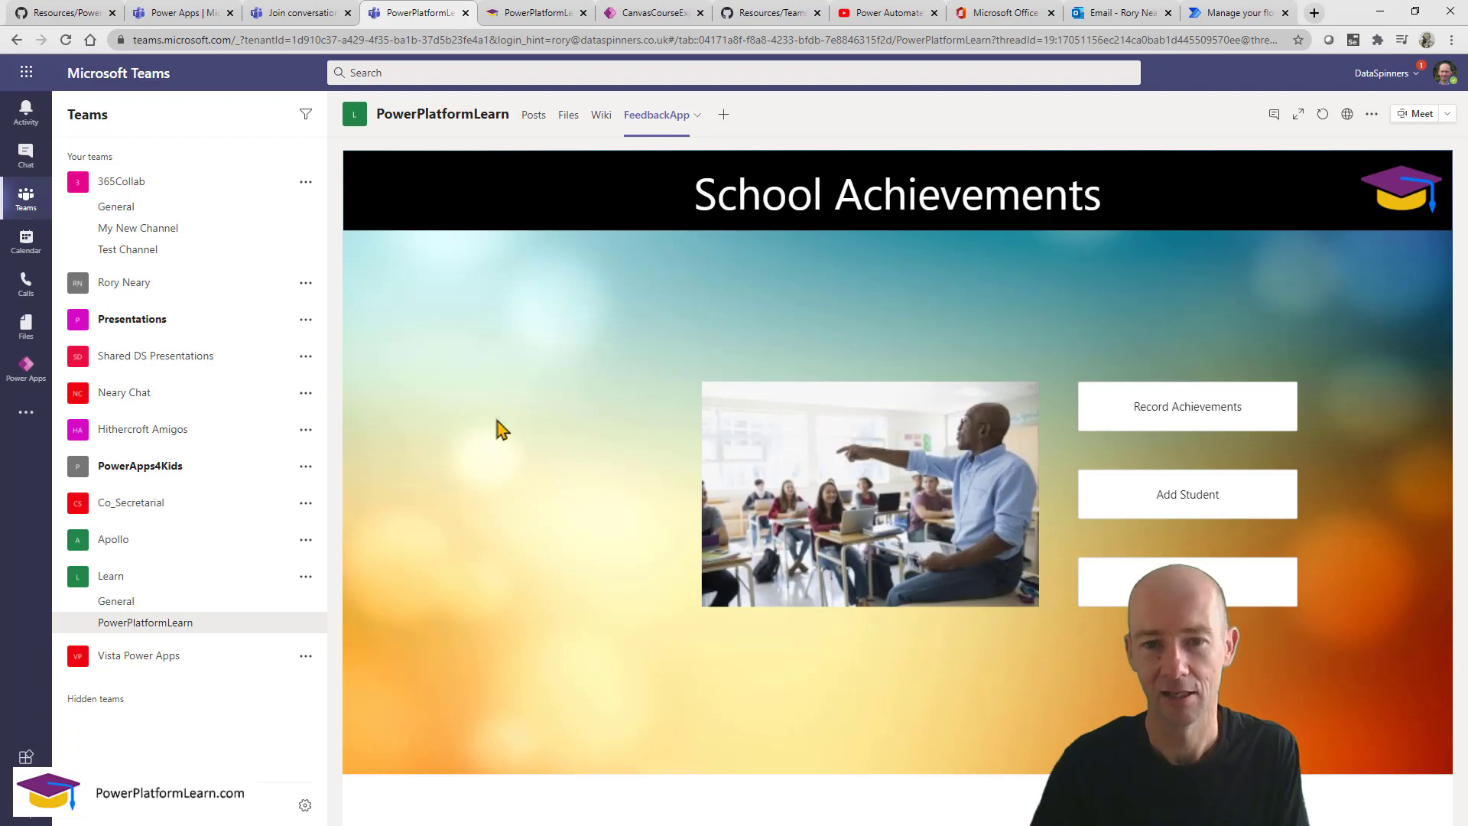
{"action": "left_click", "coordinate": [1161, 412]}
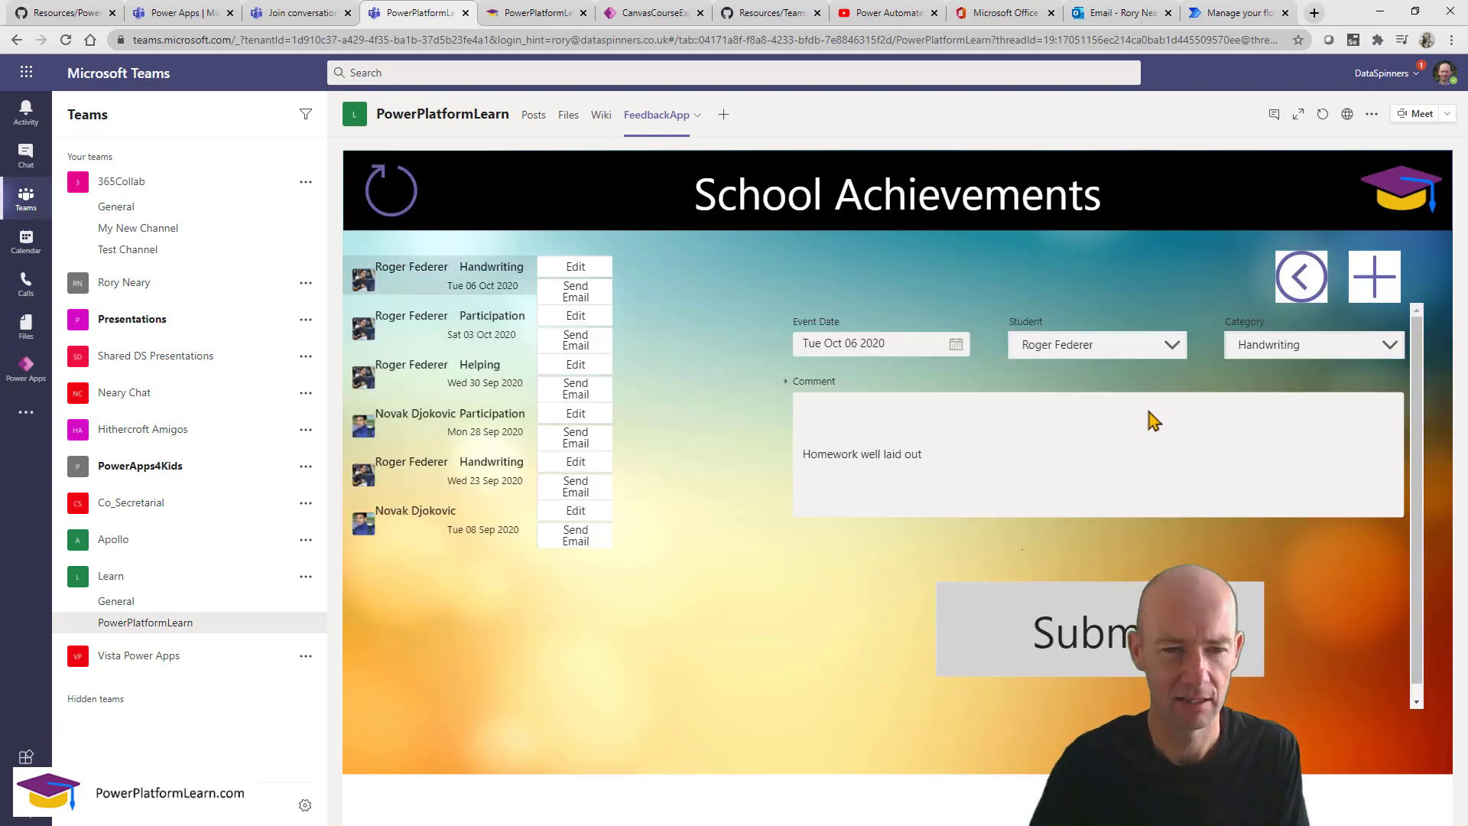
{"action": "left_click", "coordinate": [573, 489]}
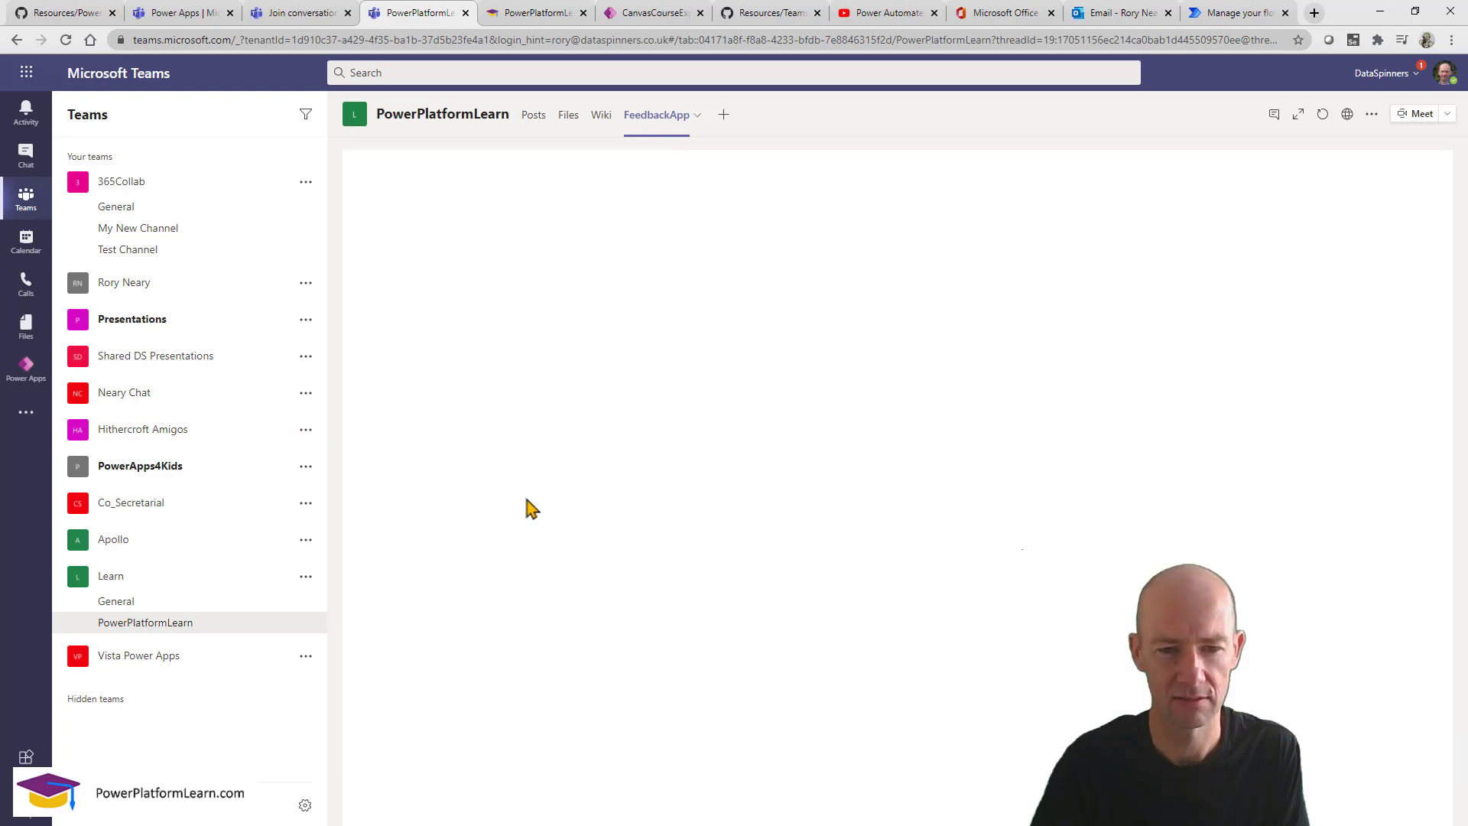